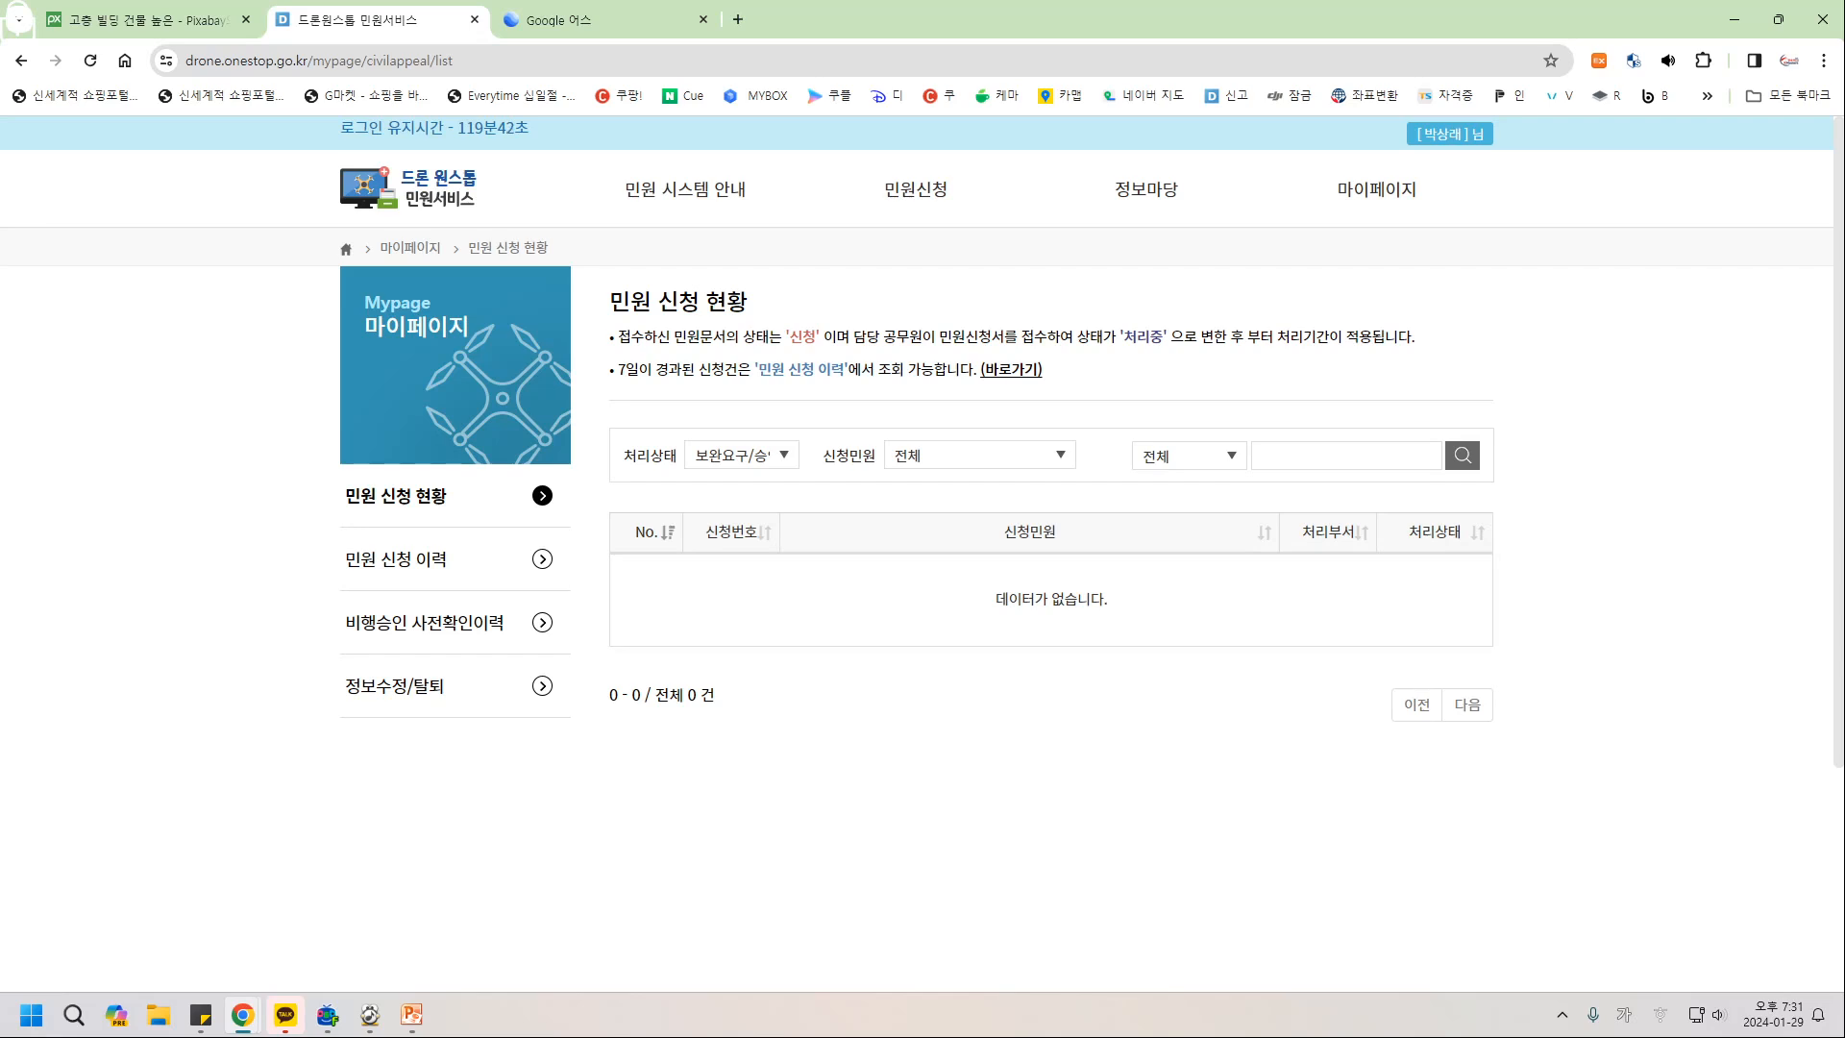
Show page 2 of the past three months' drone applications (records 8–14), then close the Google Earth tab.
left_click(396, 559)
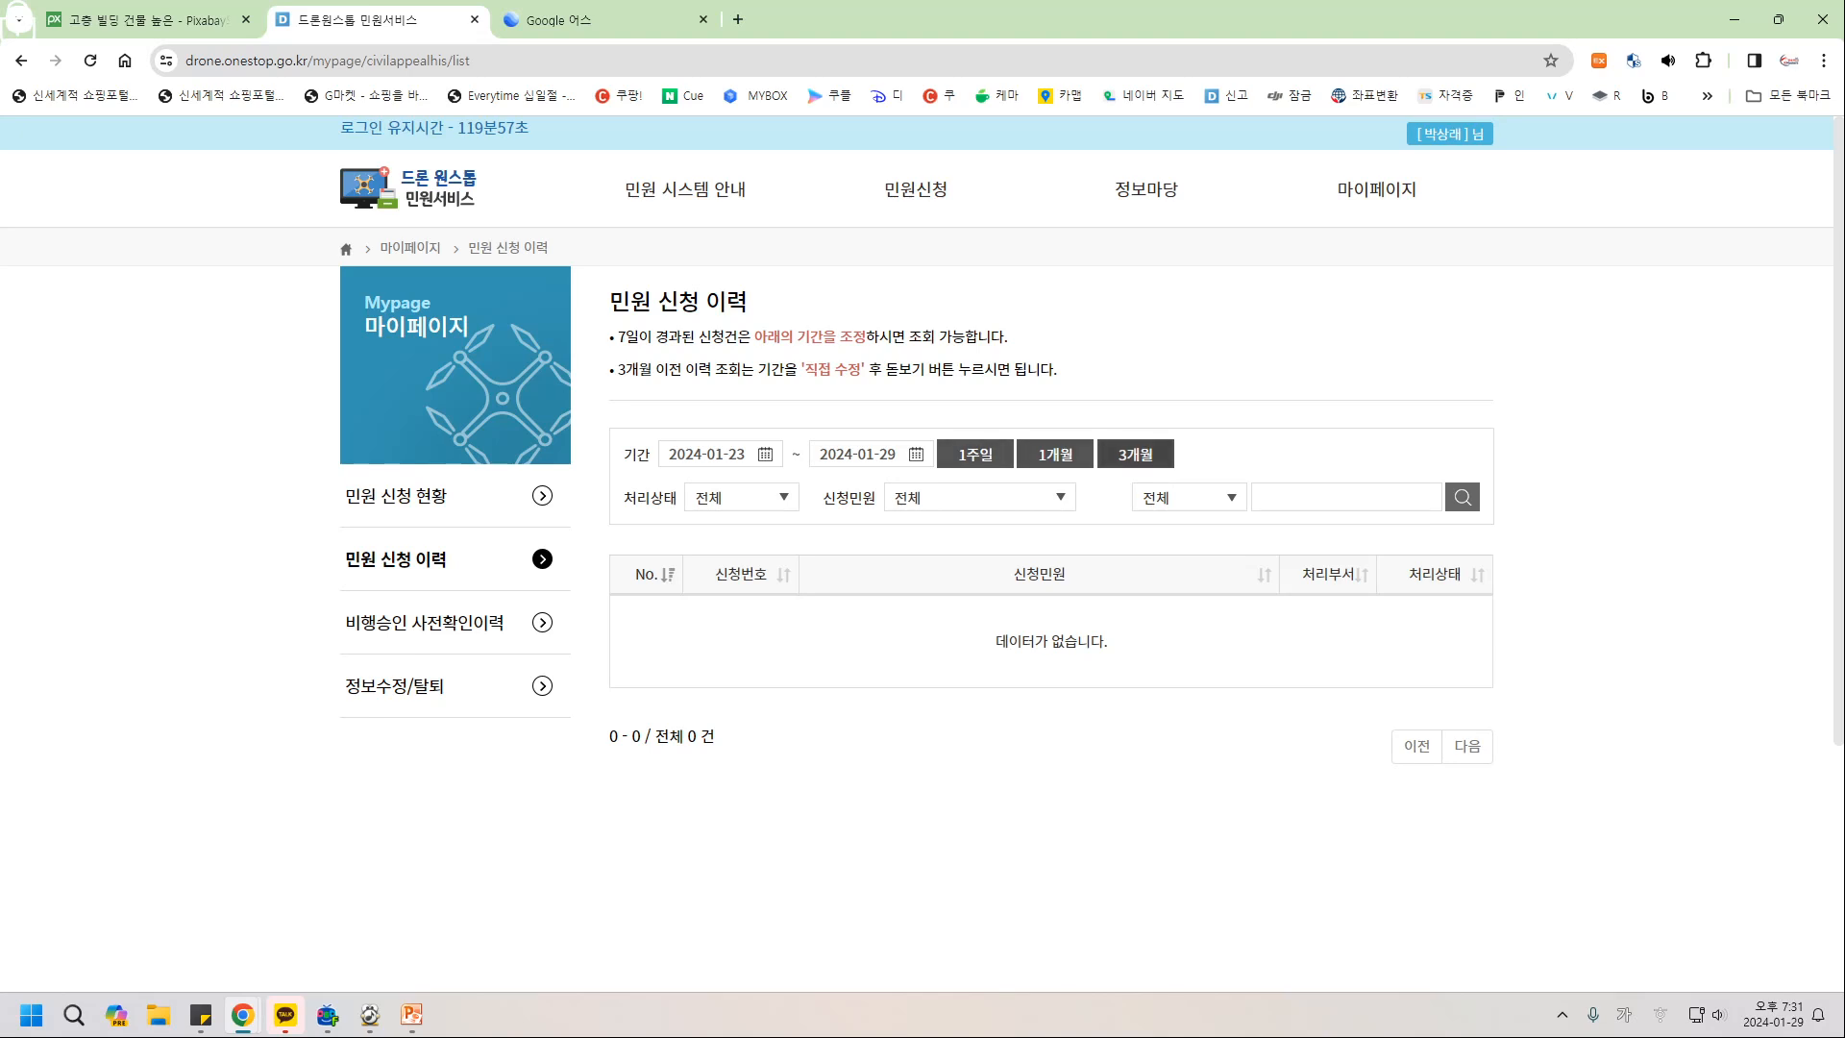
left_click(1135, 453)
scroll(923, 558, "down", 2)
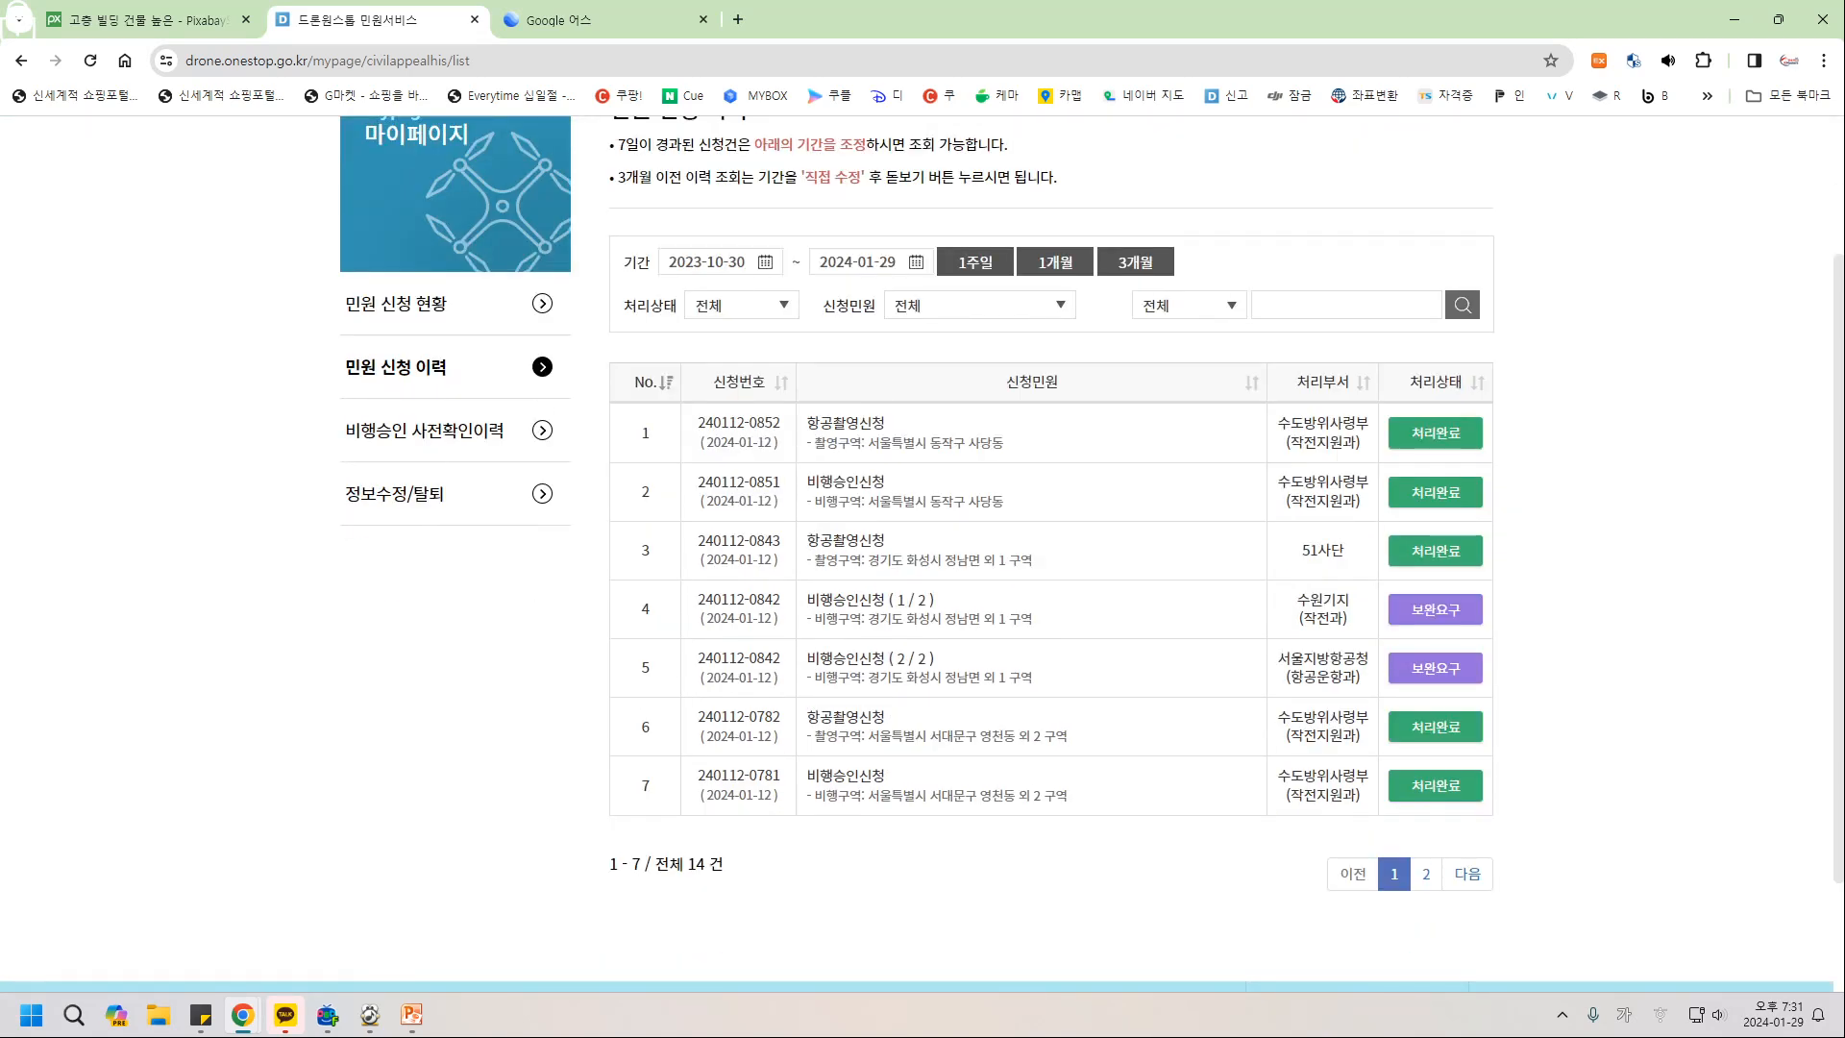
left_click(1426, 874)
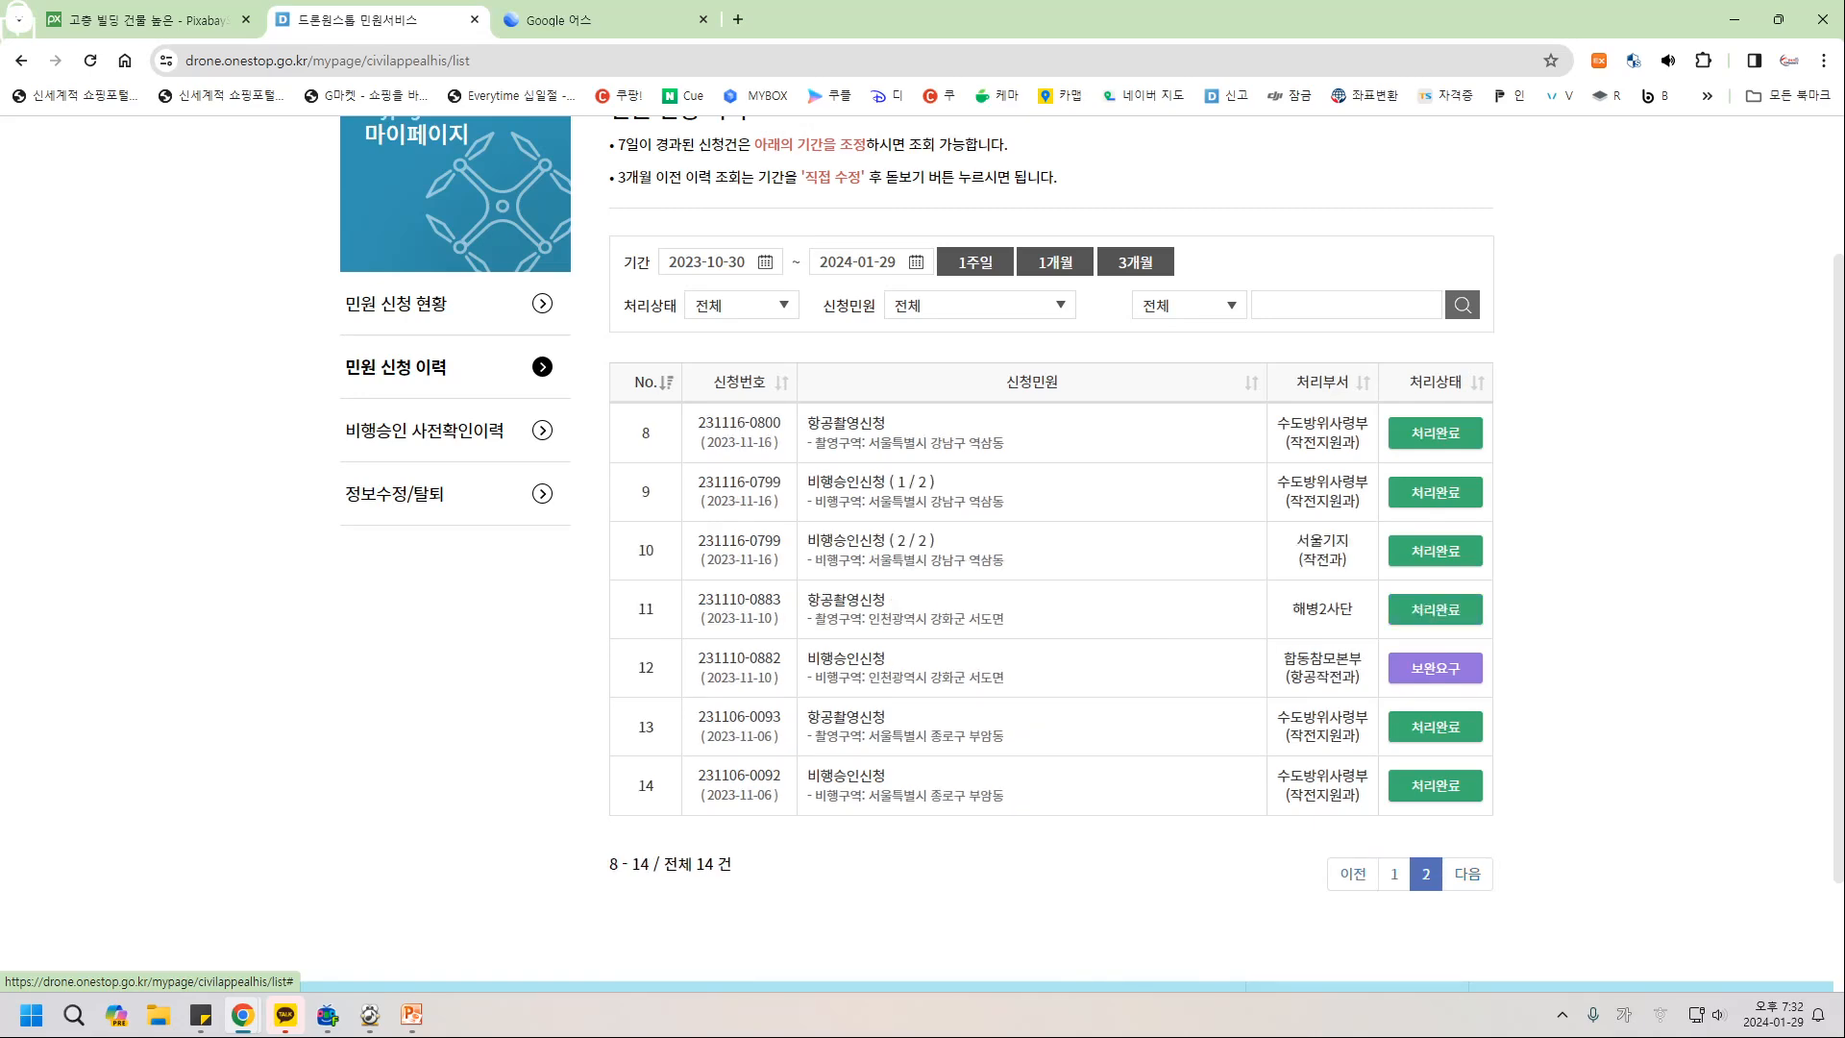
scroll(923, 557, "up", 2)
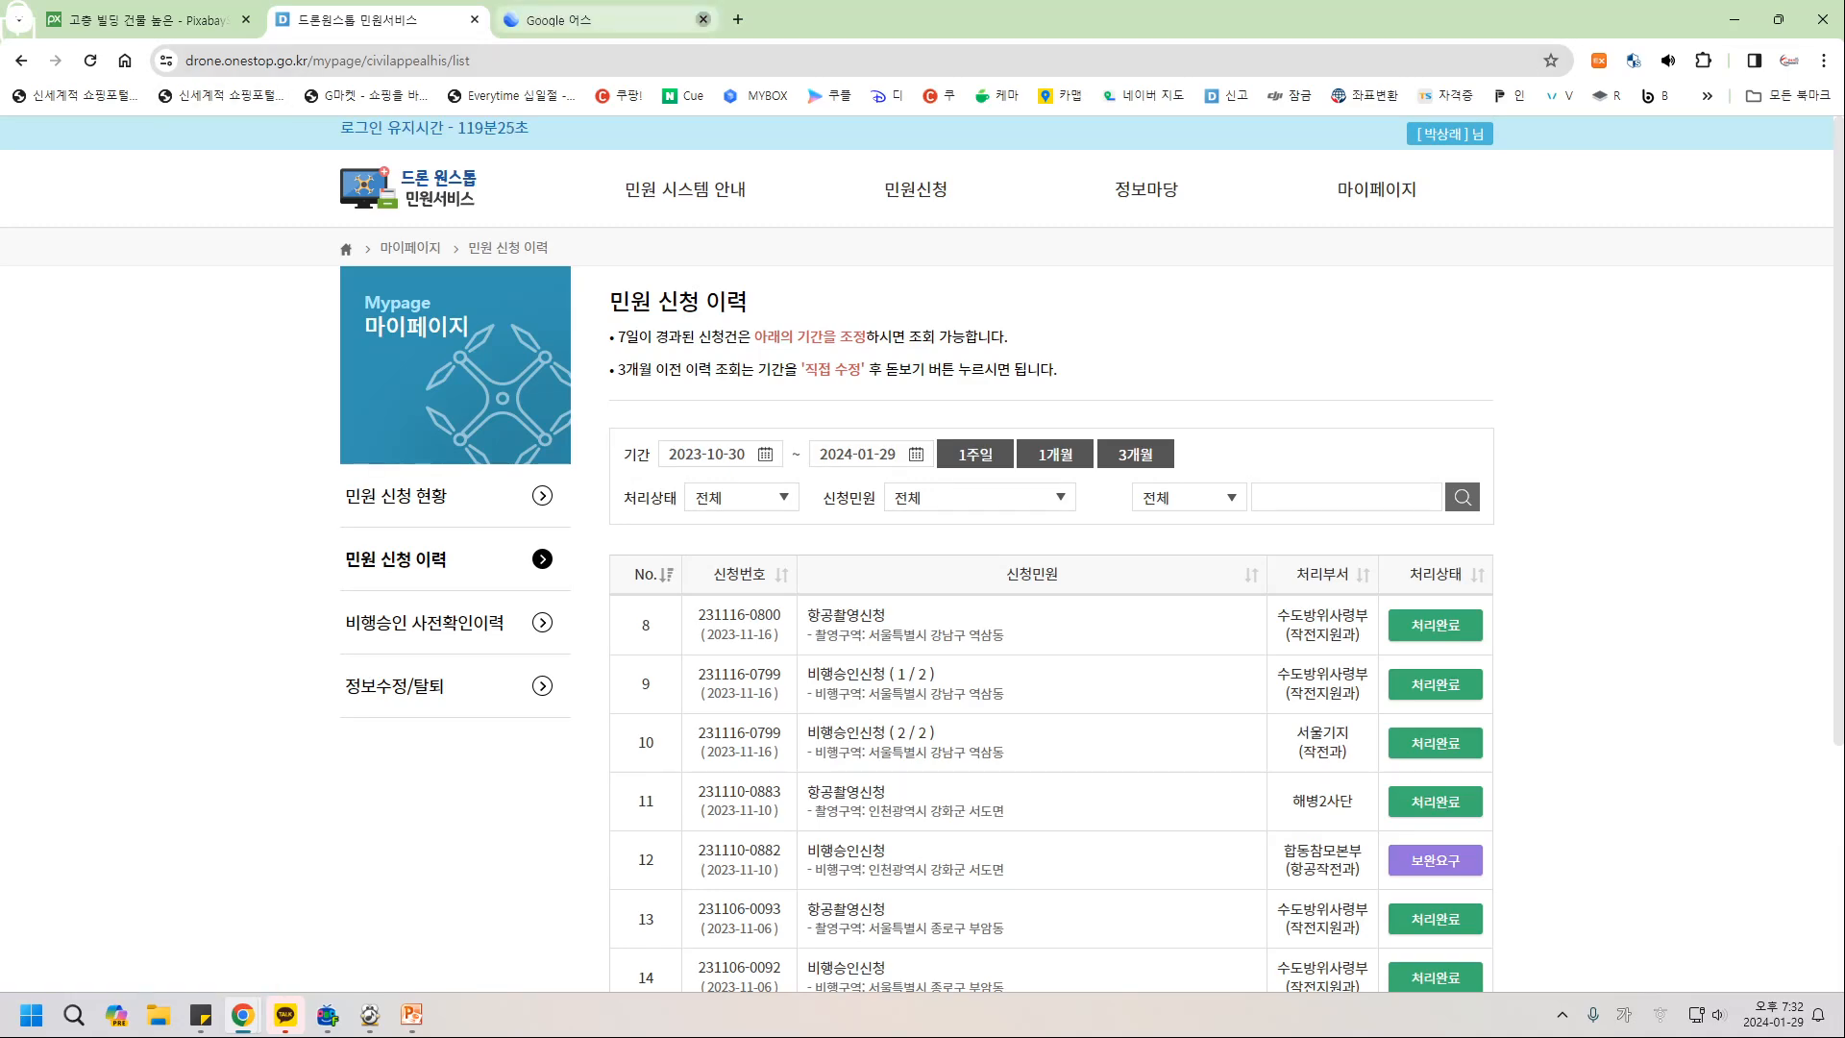
left_click(703, 20)
Search Naver for 구글어스 and open Google Earth from the results.
left_click(125, 60)
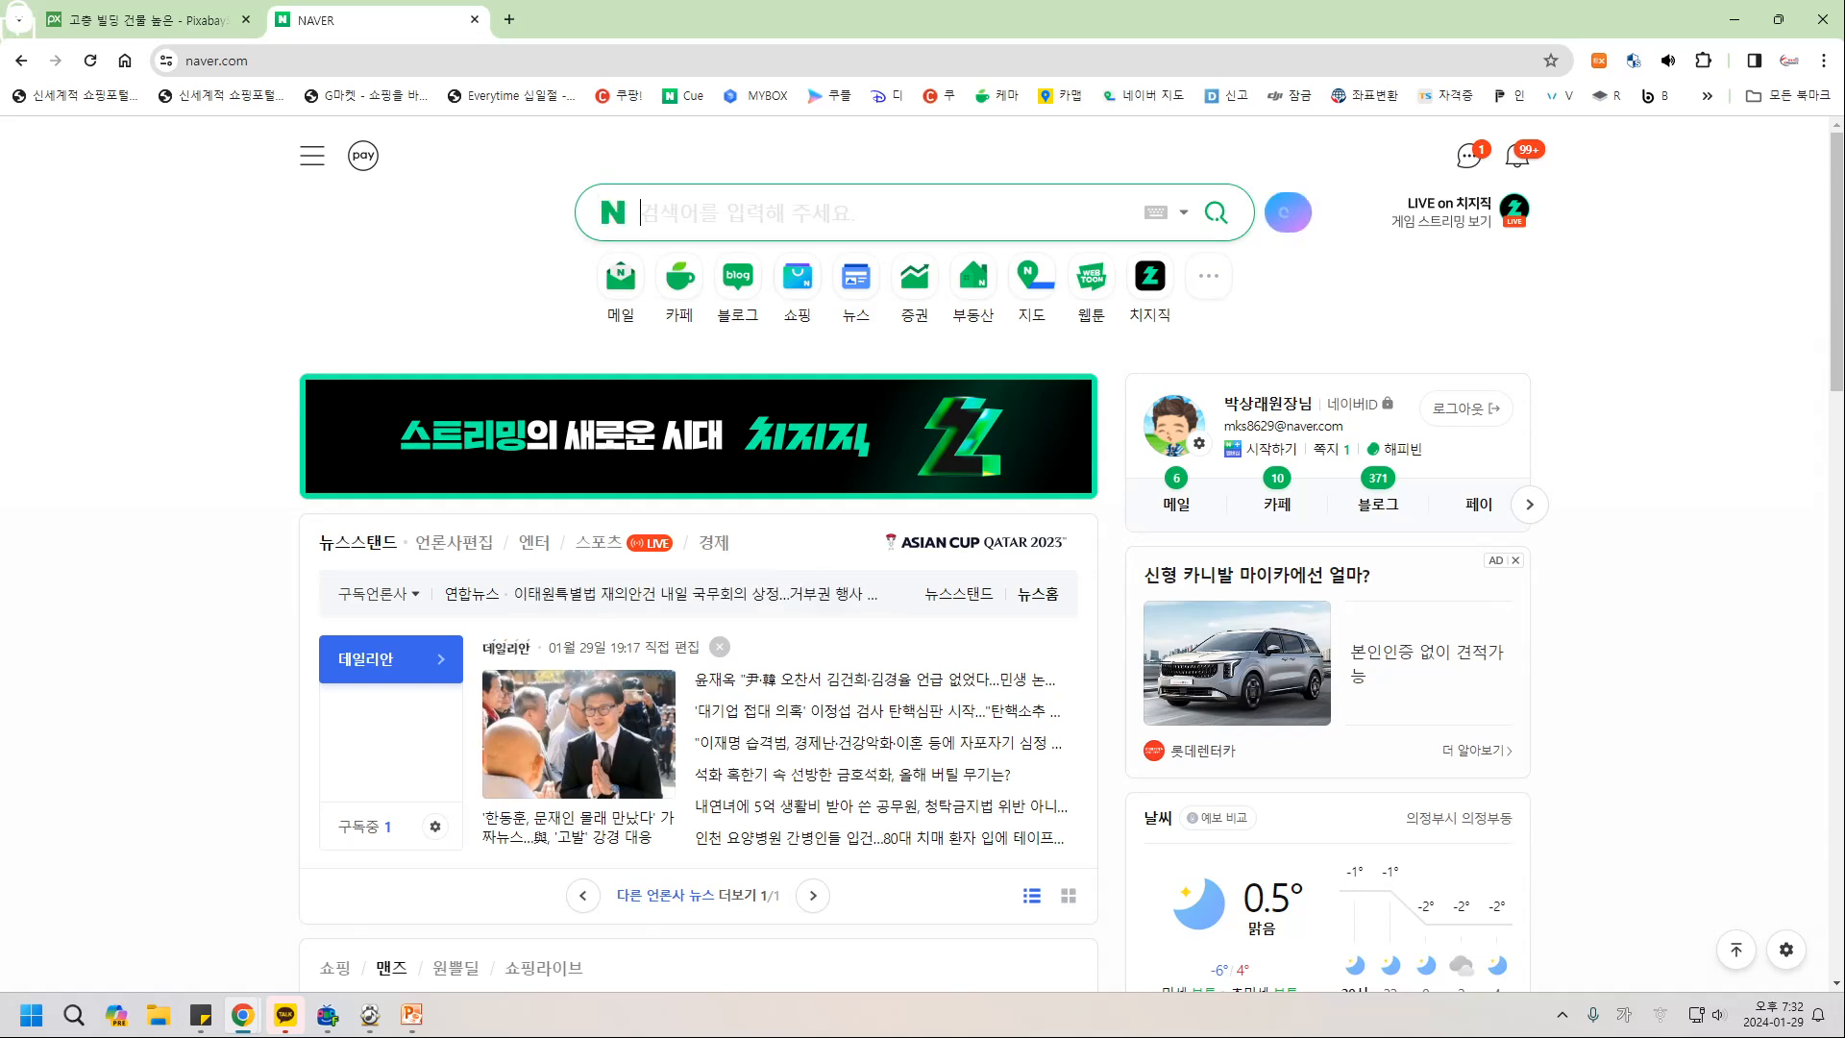
type("구글")
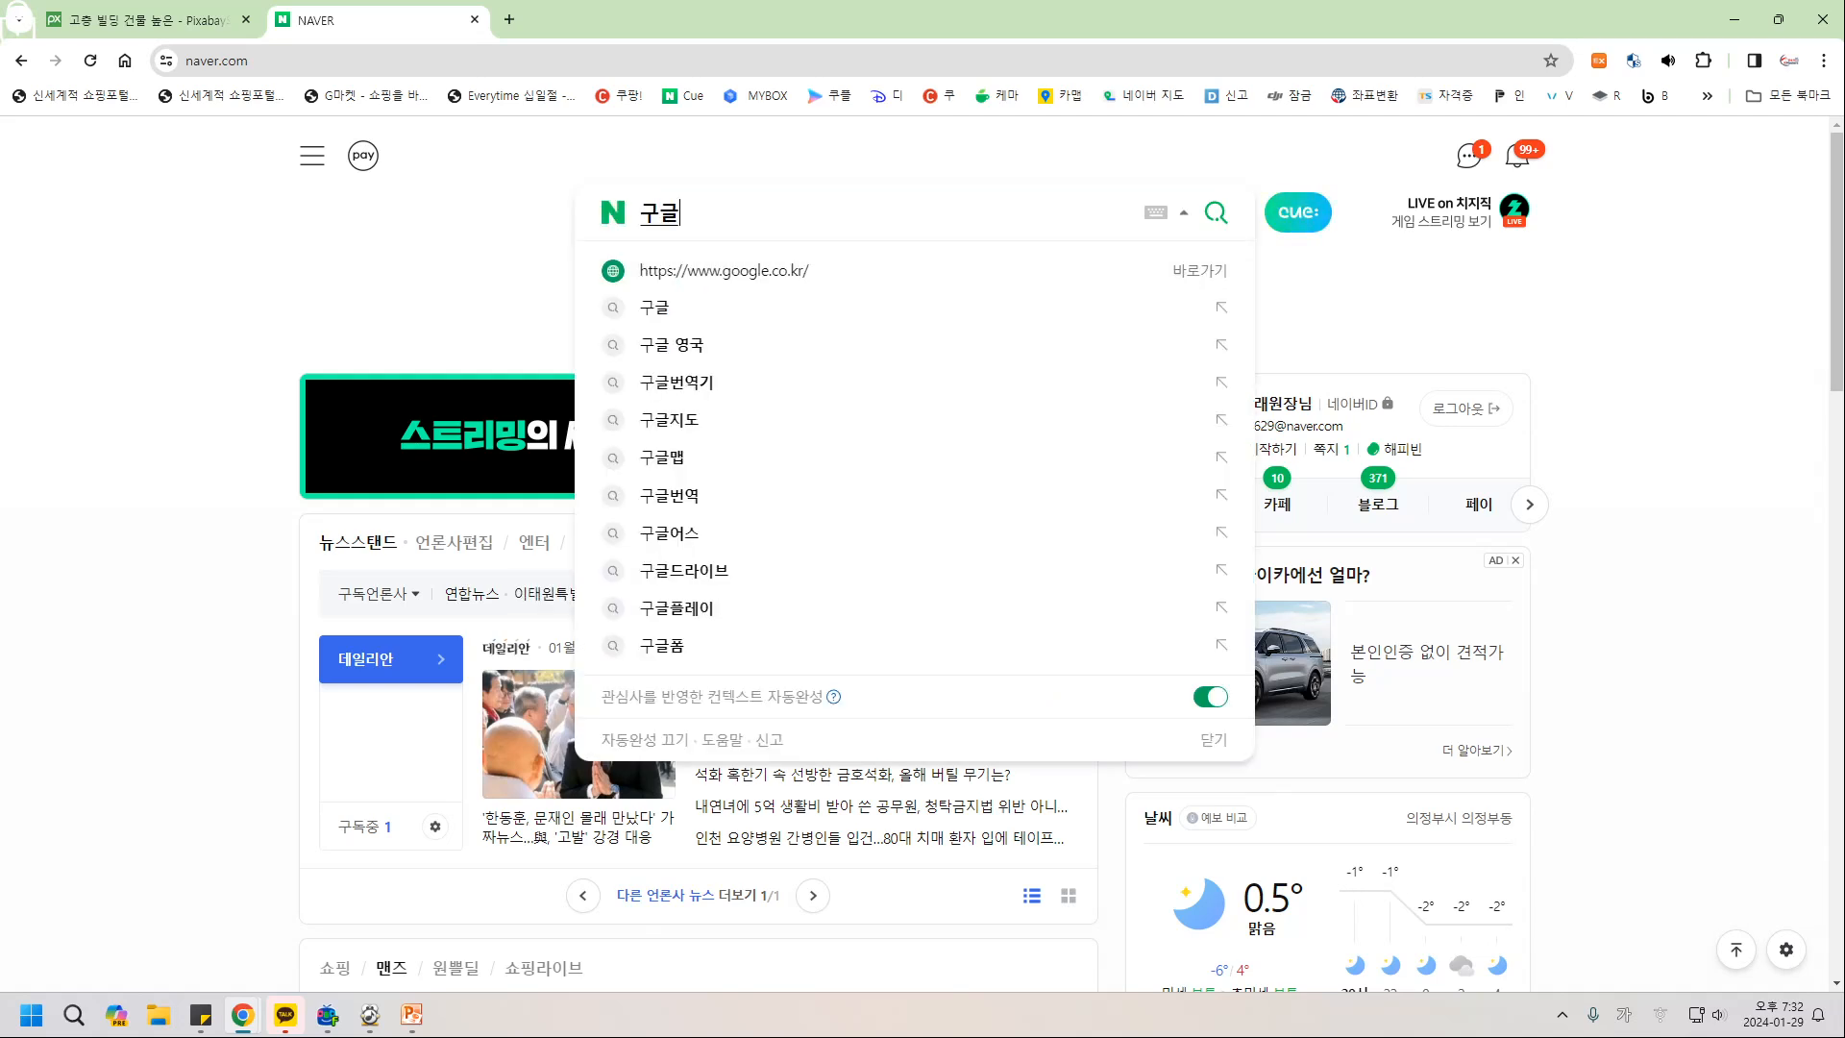
type("어스")
key("Return")
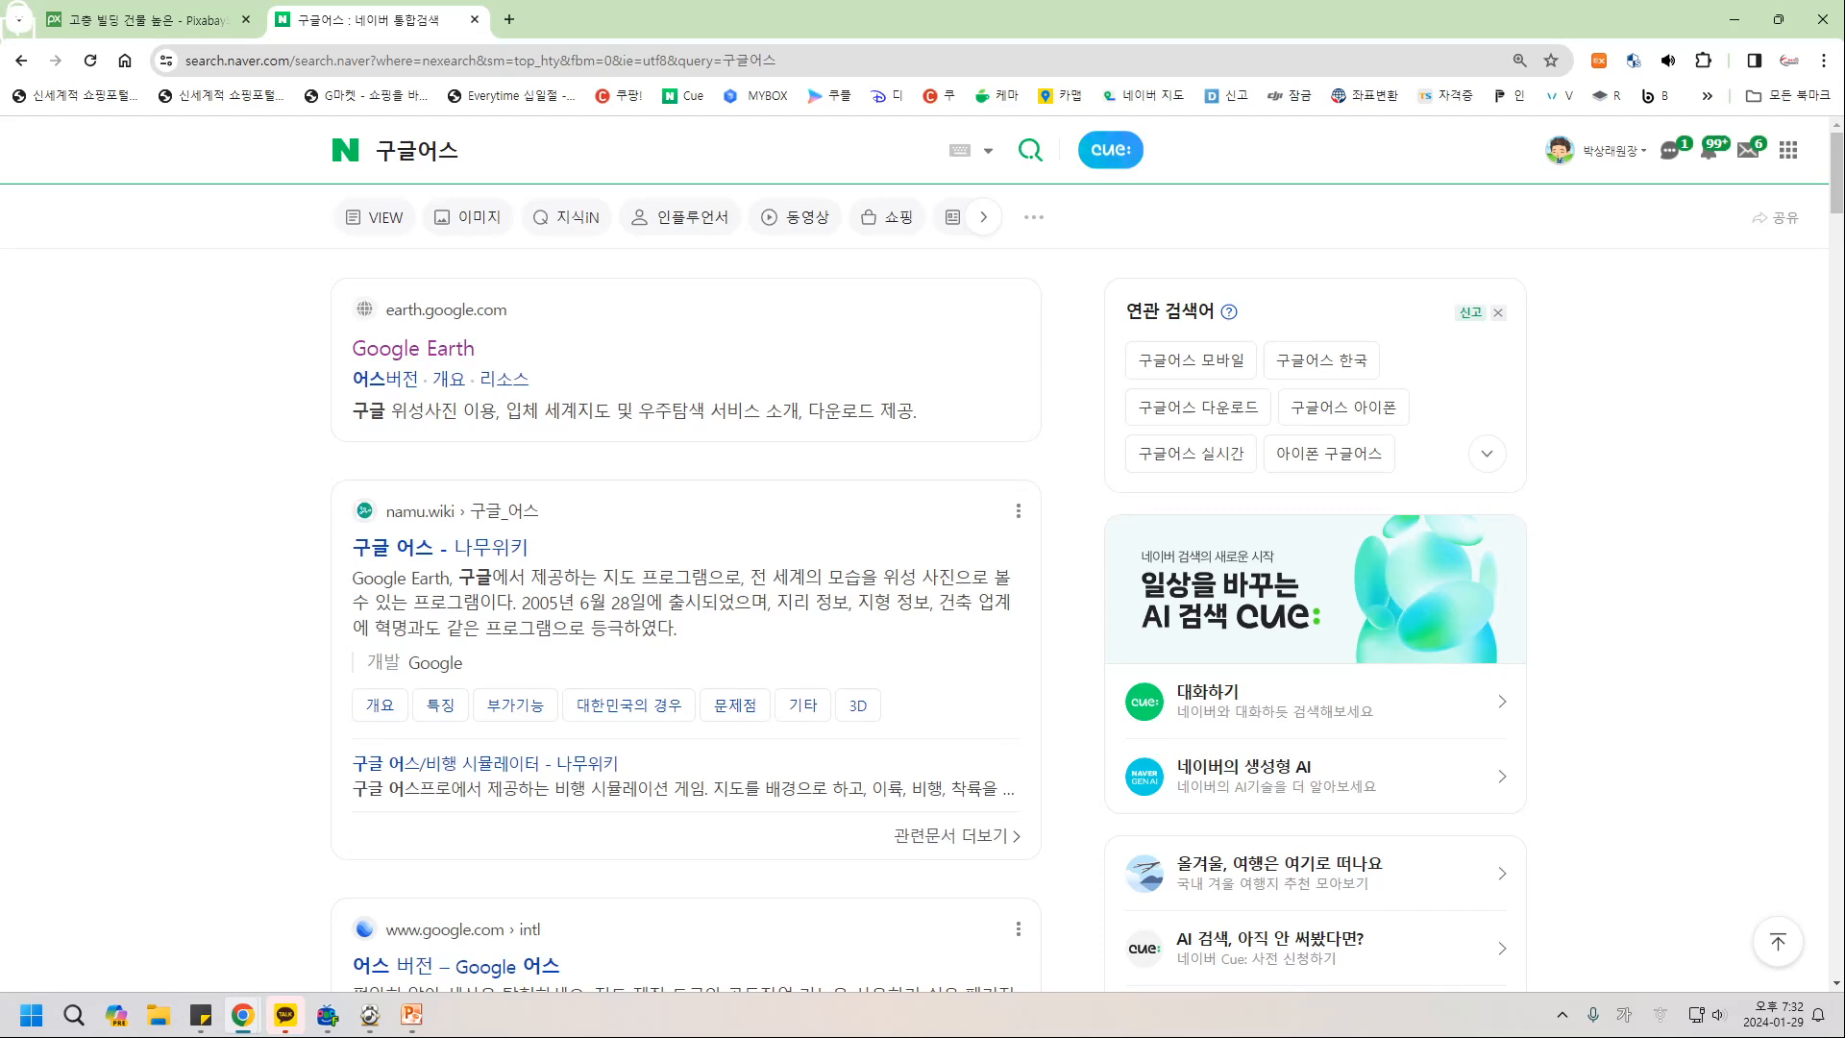
key("super")
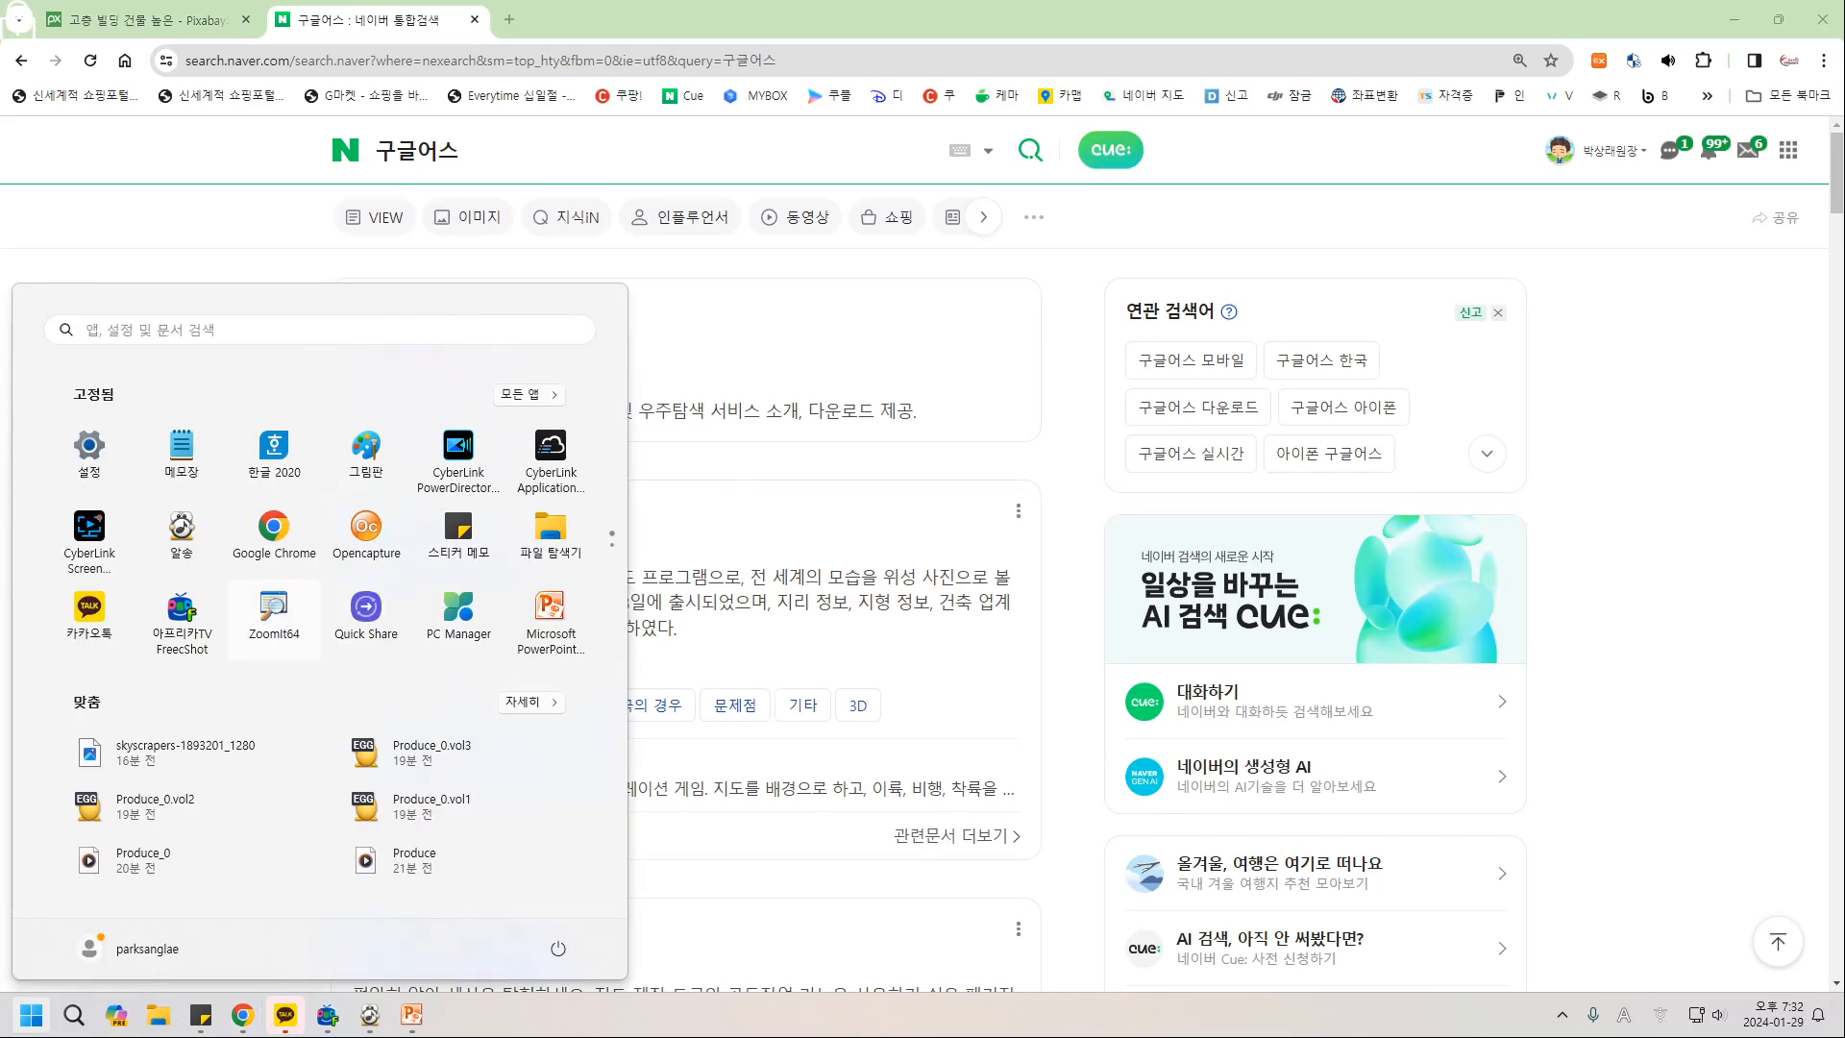
key("Escape")
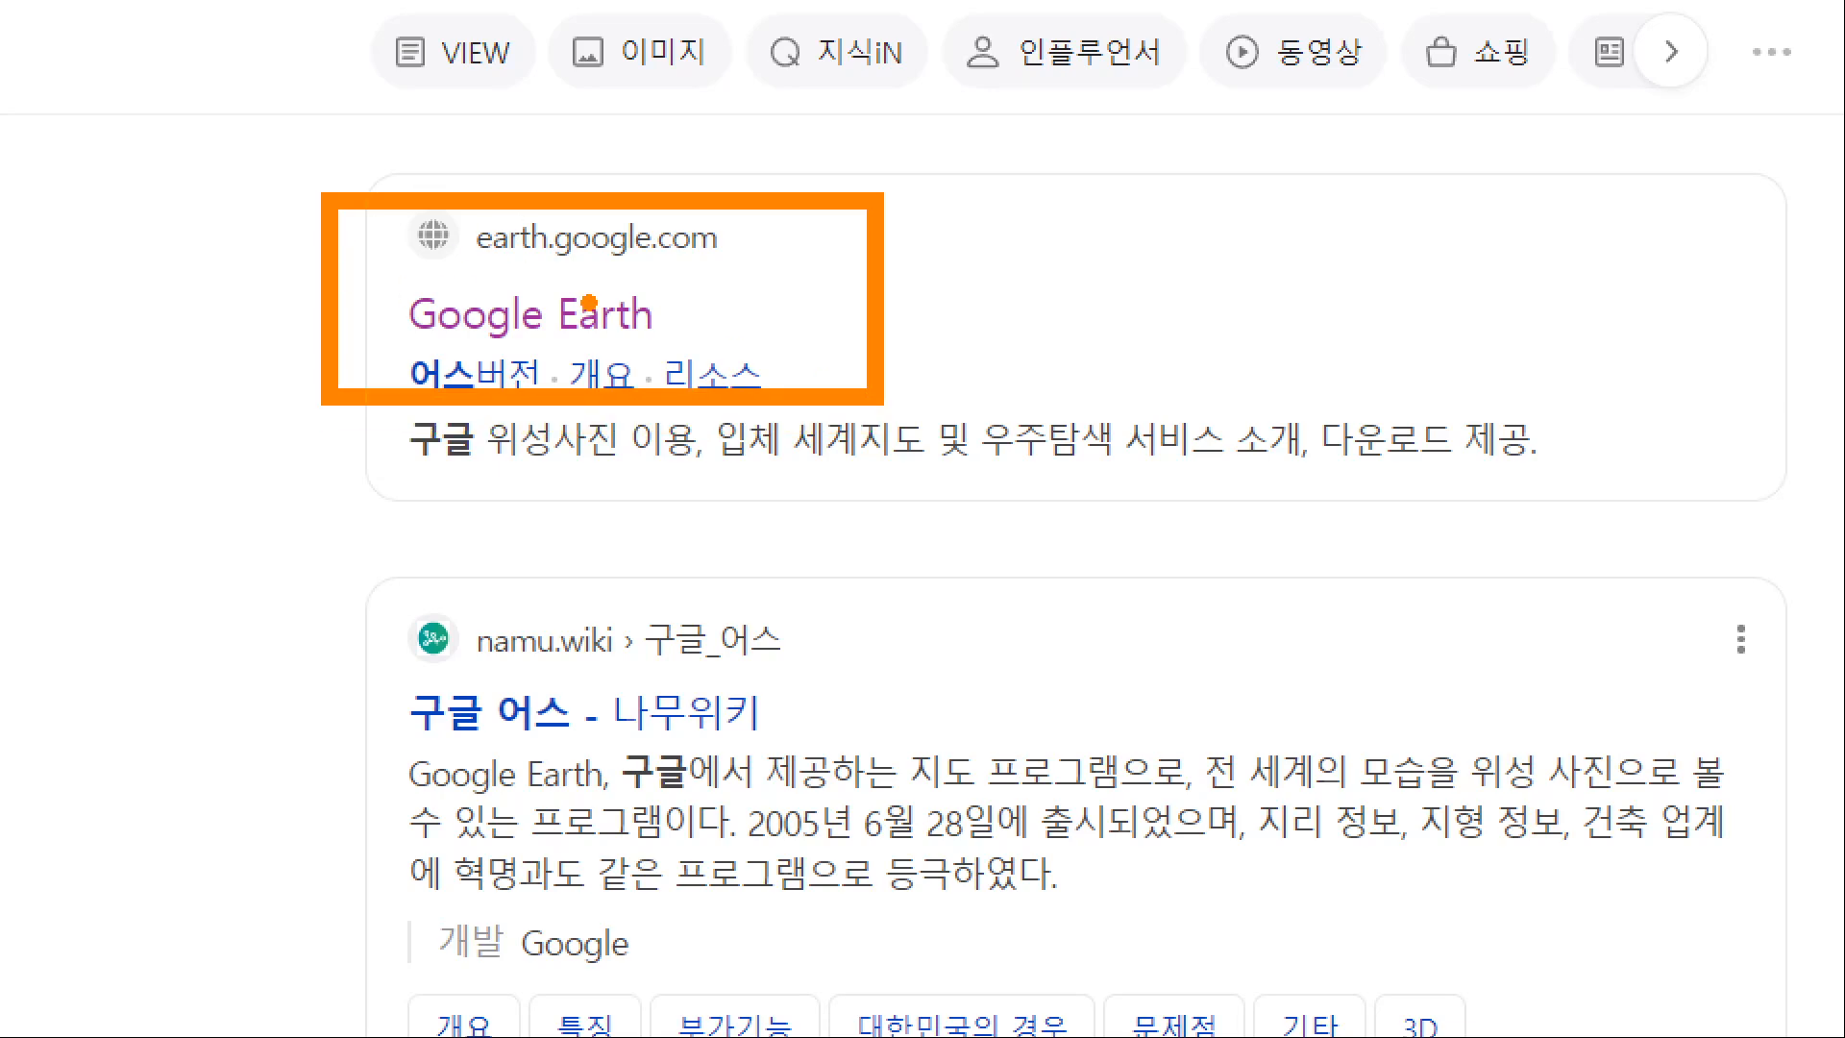
left_click(589, 309)
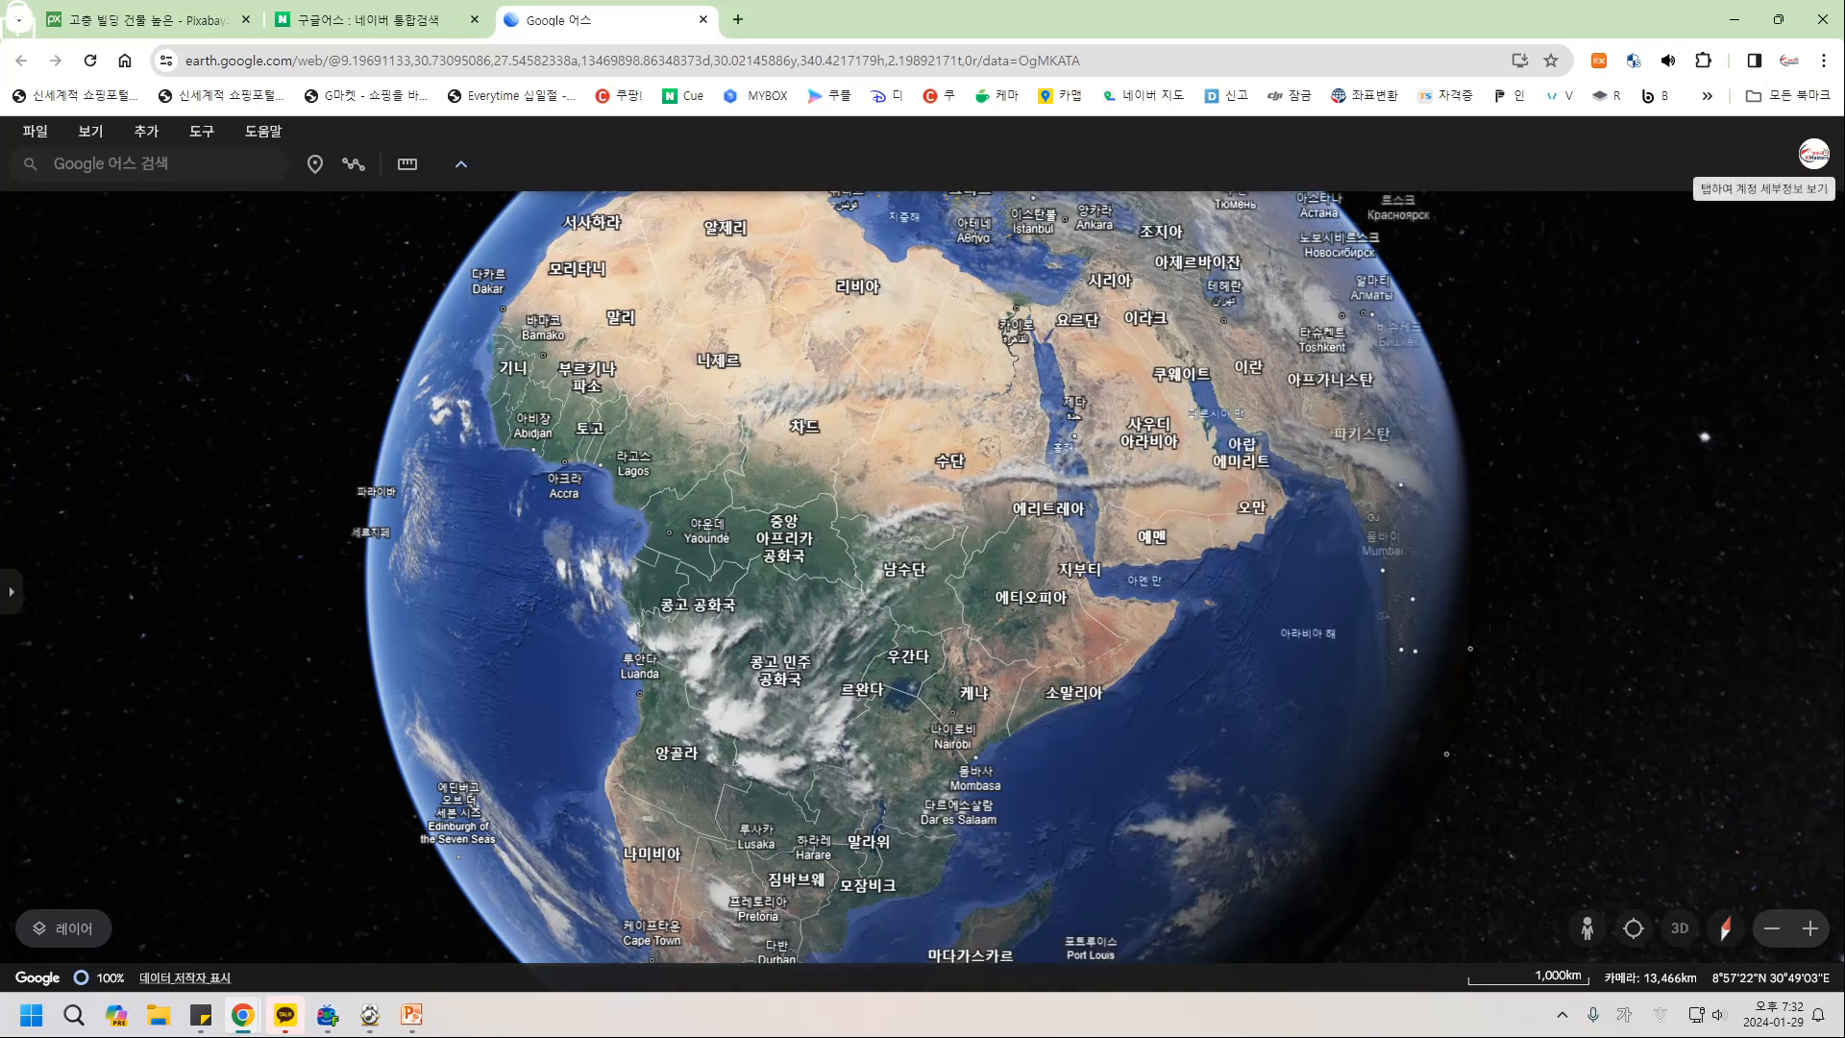
left_click(1813, 154)
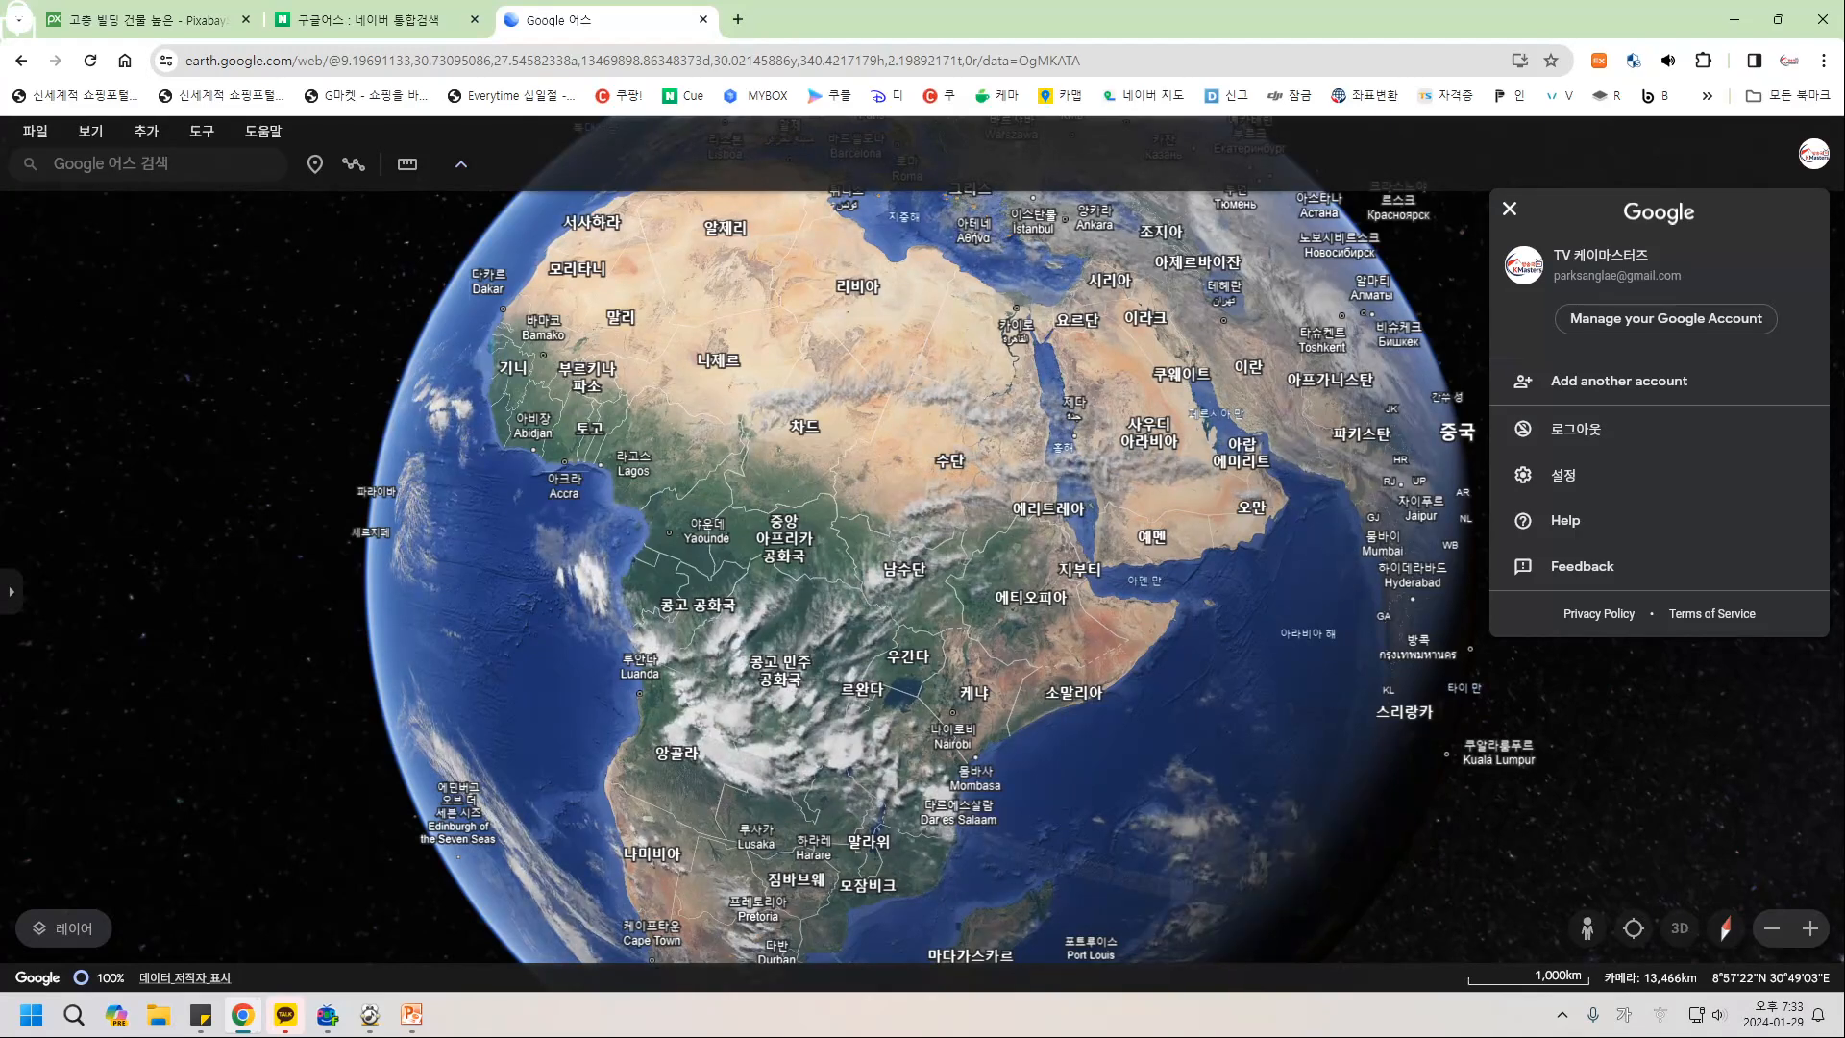
left_click(1510, 209)
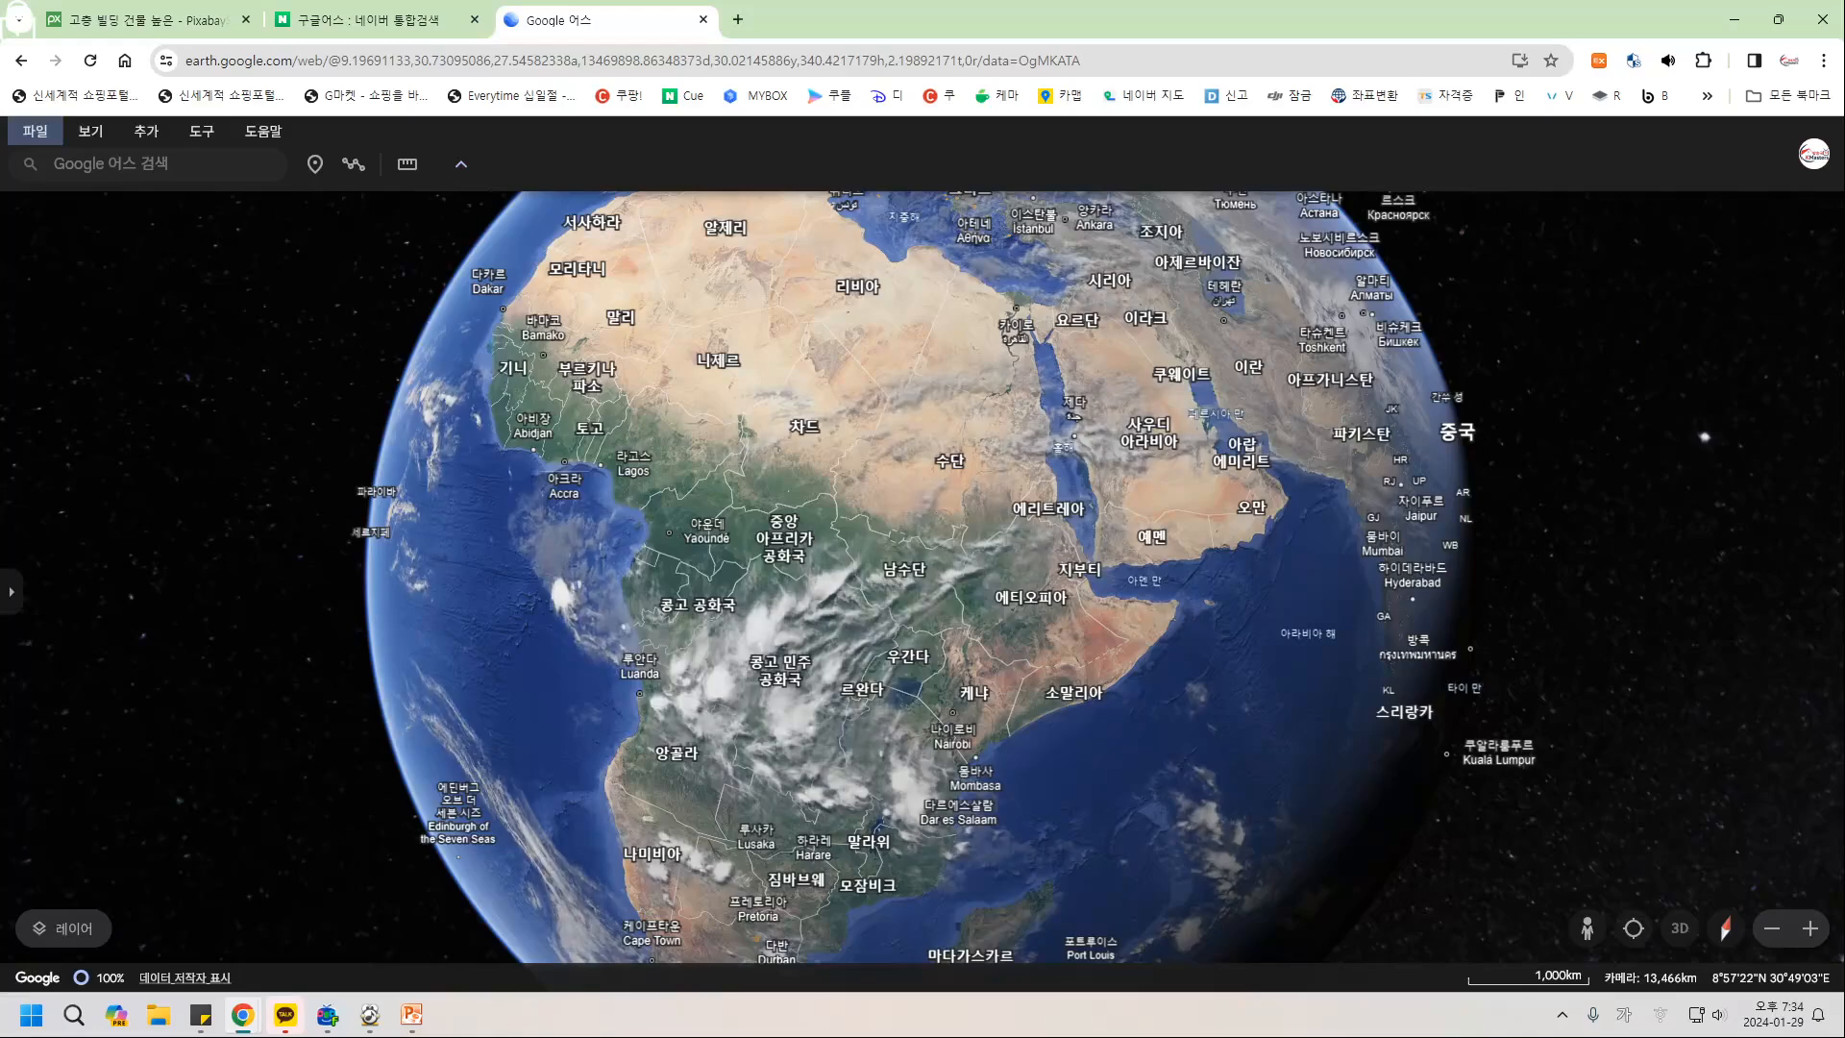
Open the 파일 menu and highlight the 새 Drive 프로젝트 option.
left_click(36, 130)
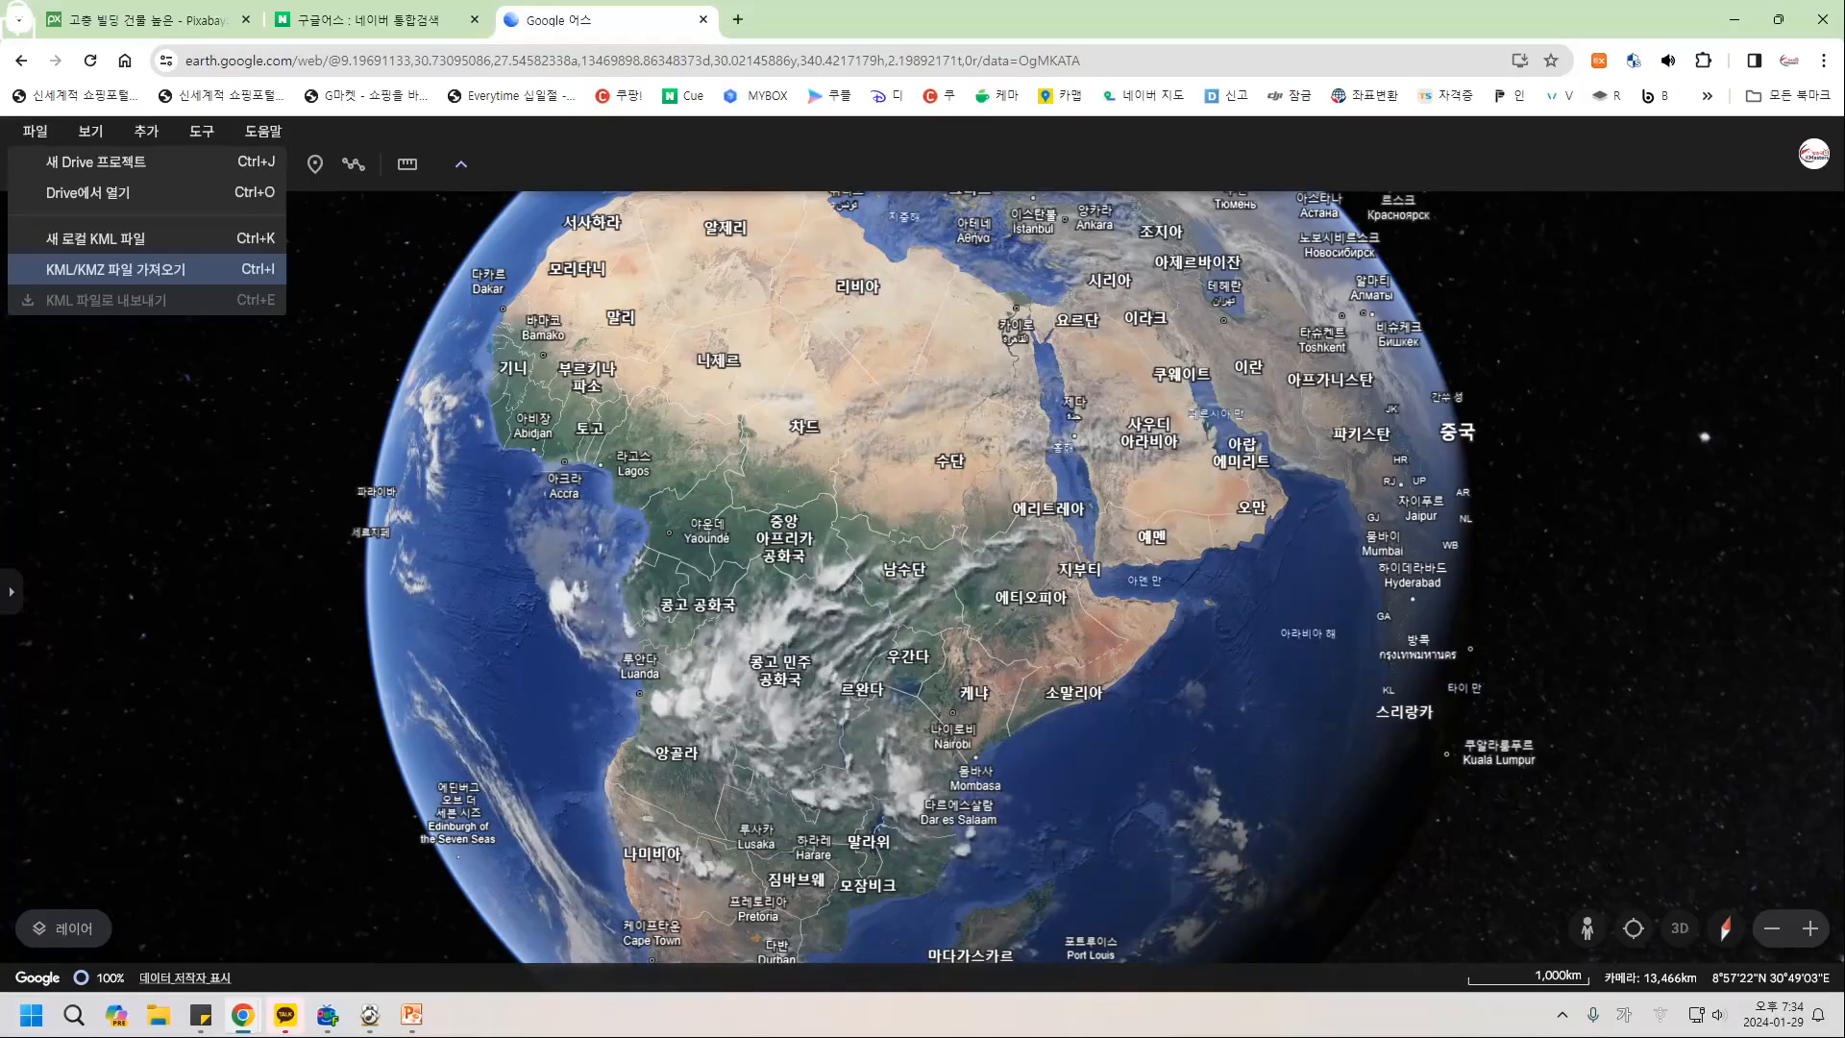
key("Up")
key("Up")
key("Up")
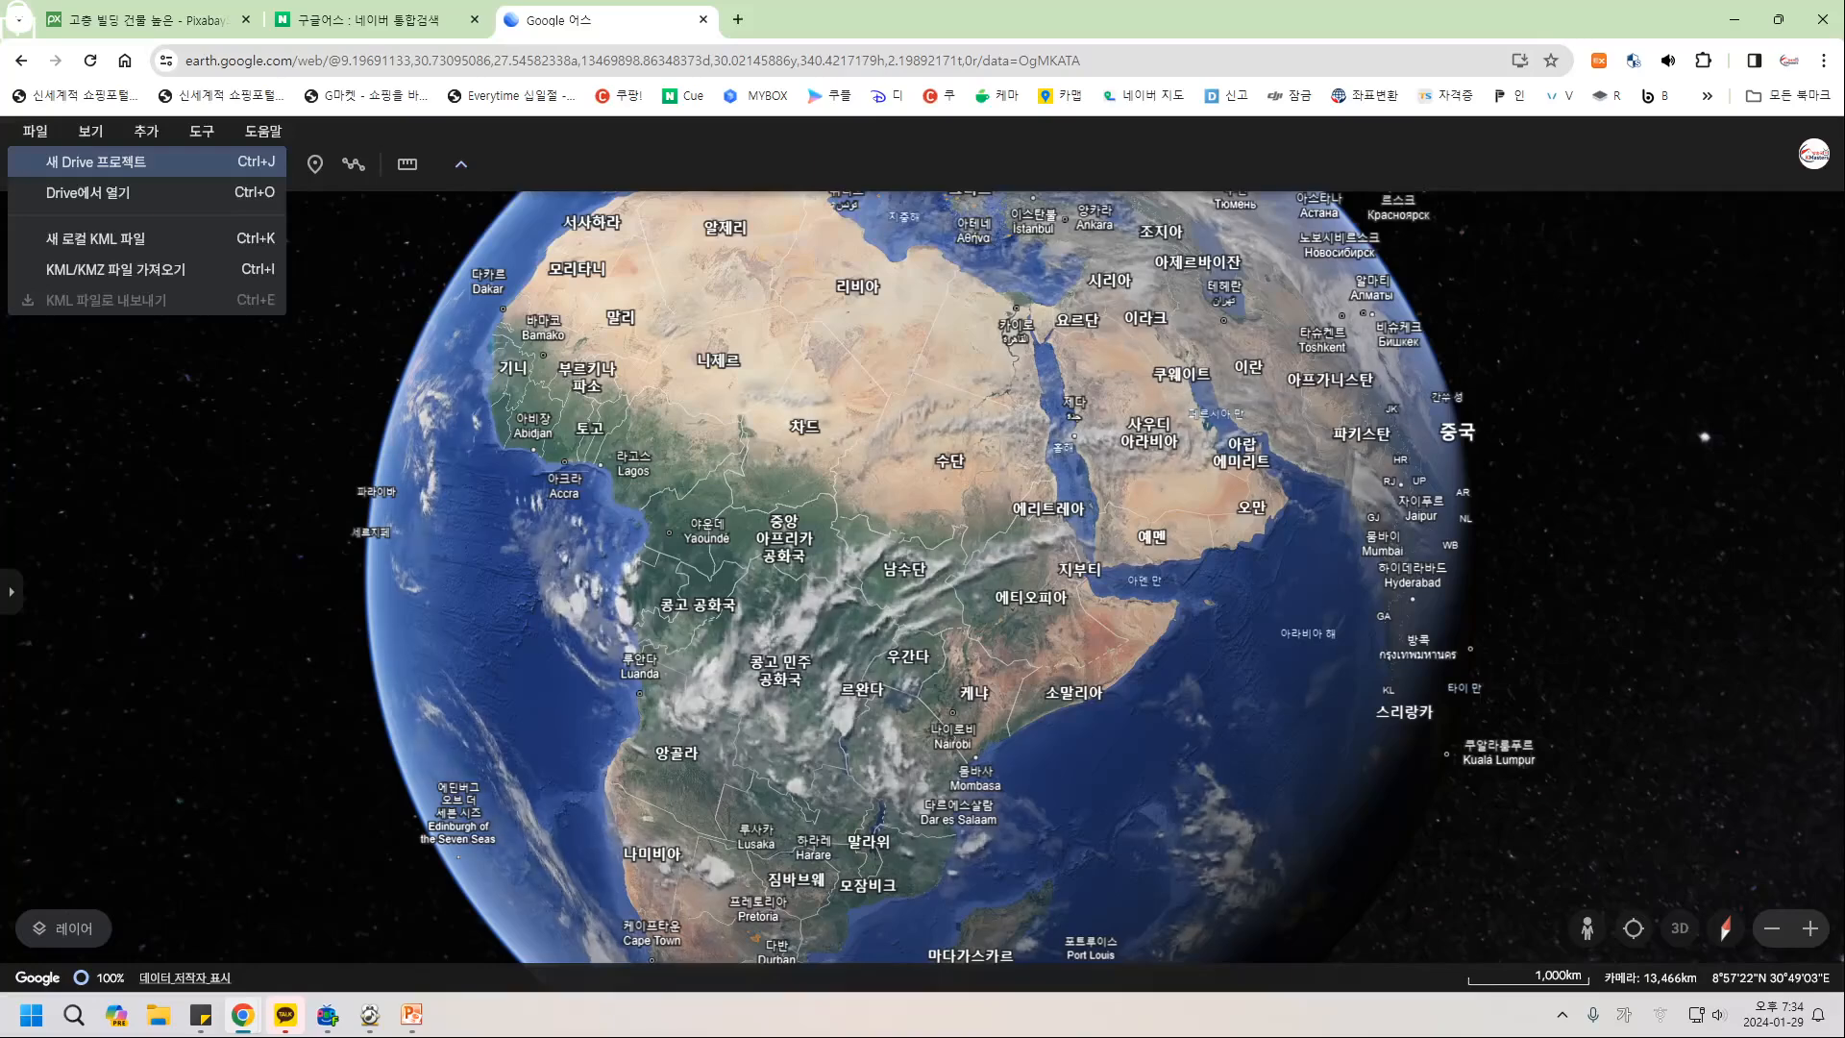
key("Down")
key("Down")
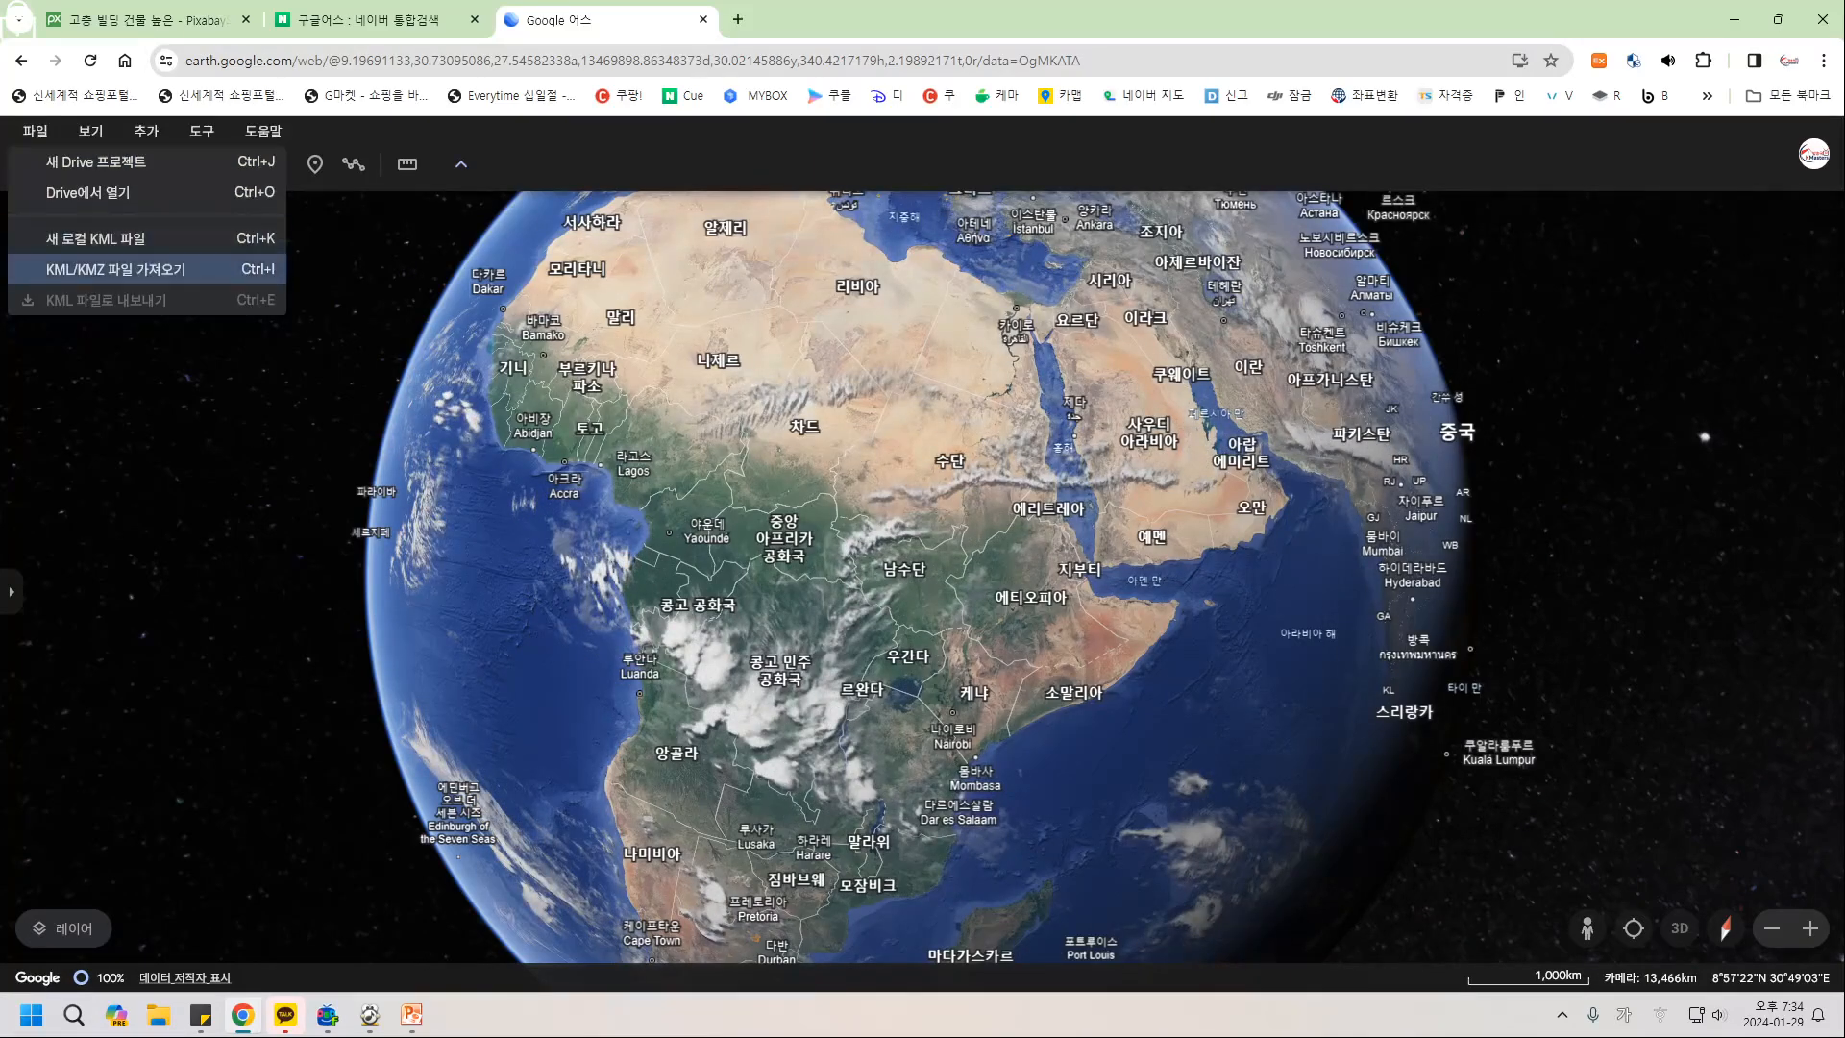
key("Up")
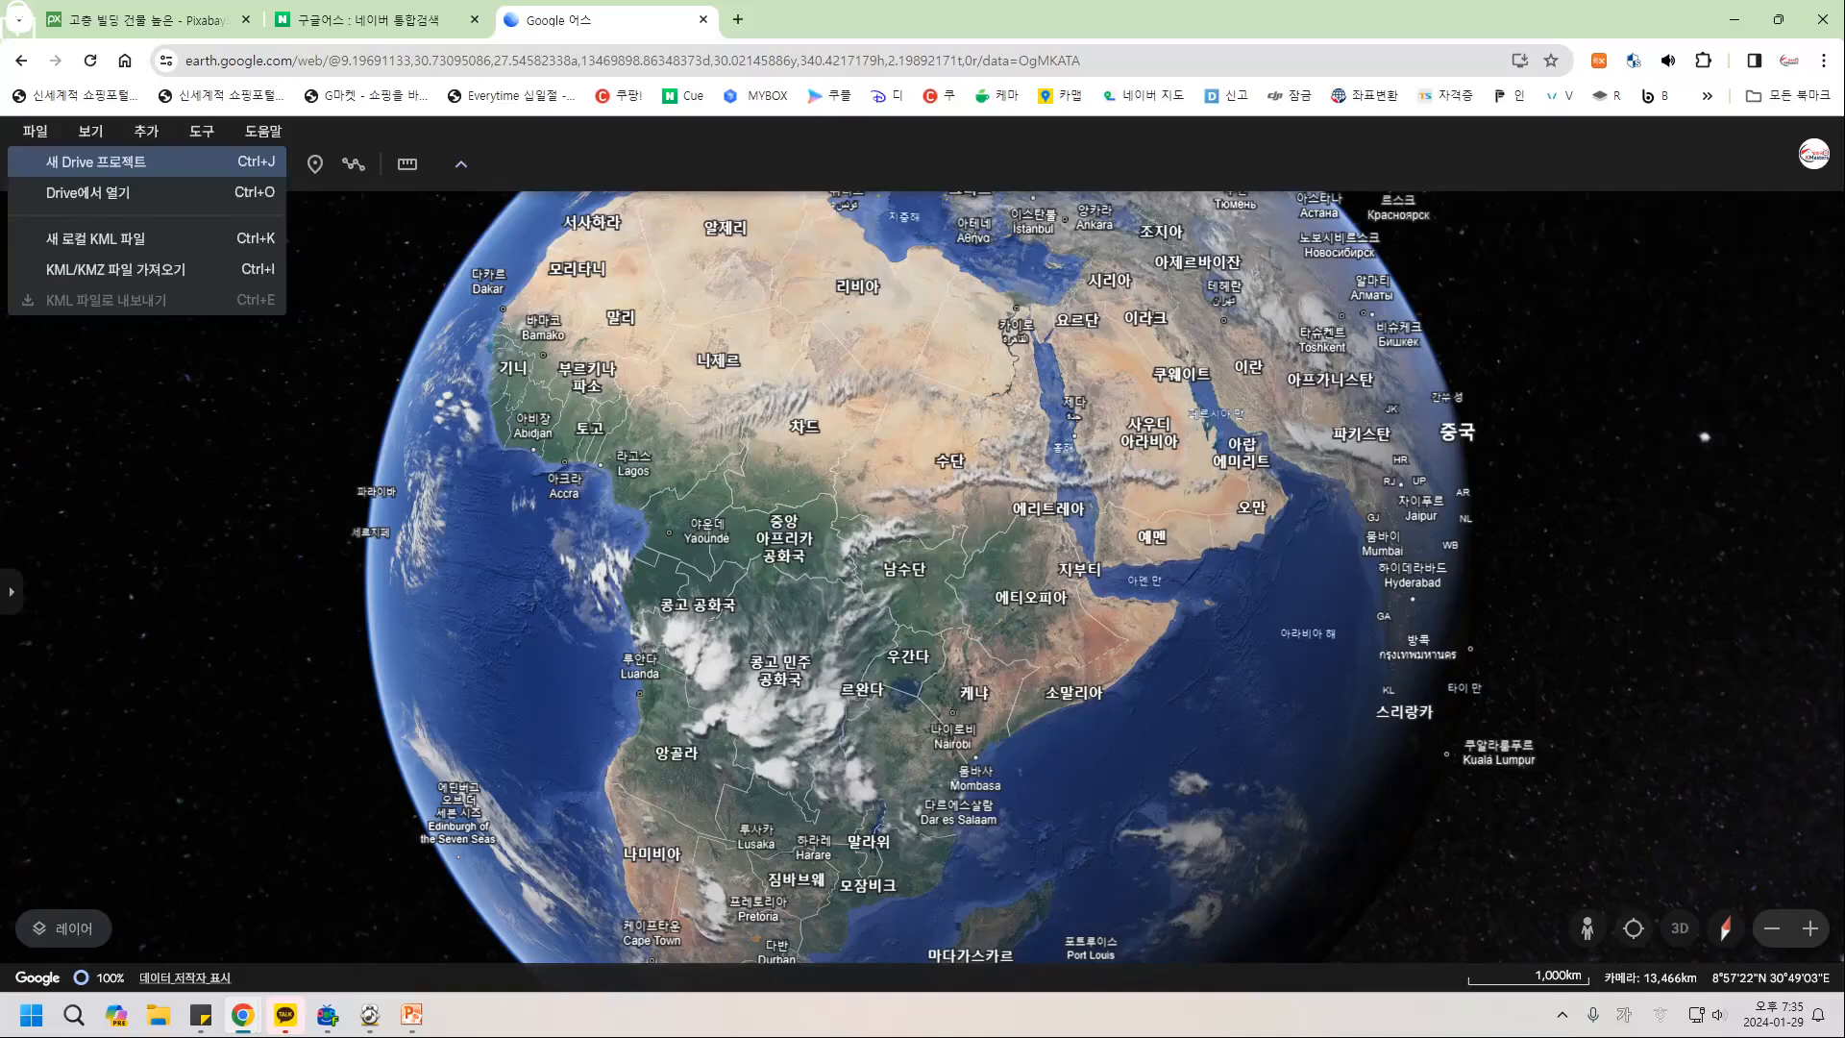
Confirm 새 Drive 프로젝트 to start an untitled project on Google Drive.
key("Return")
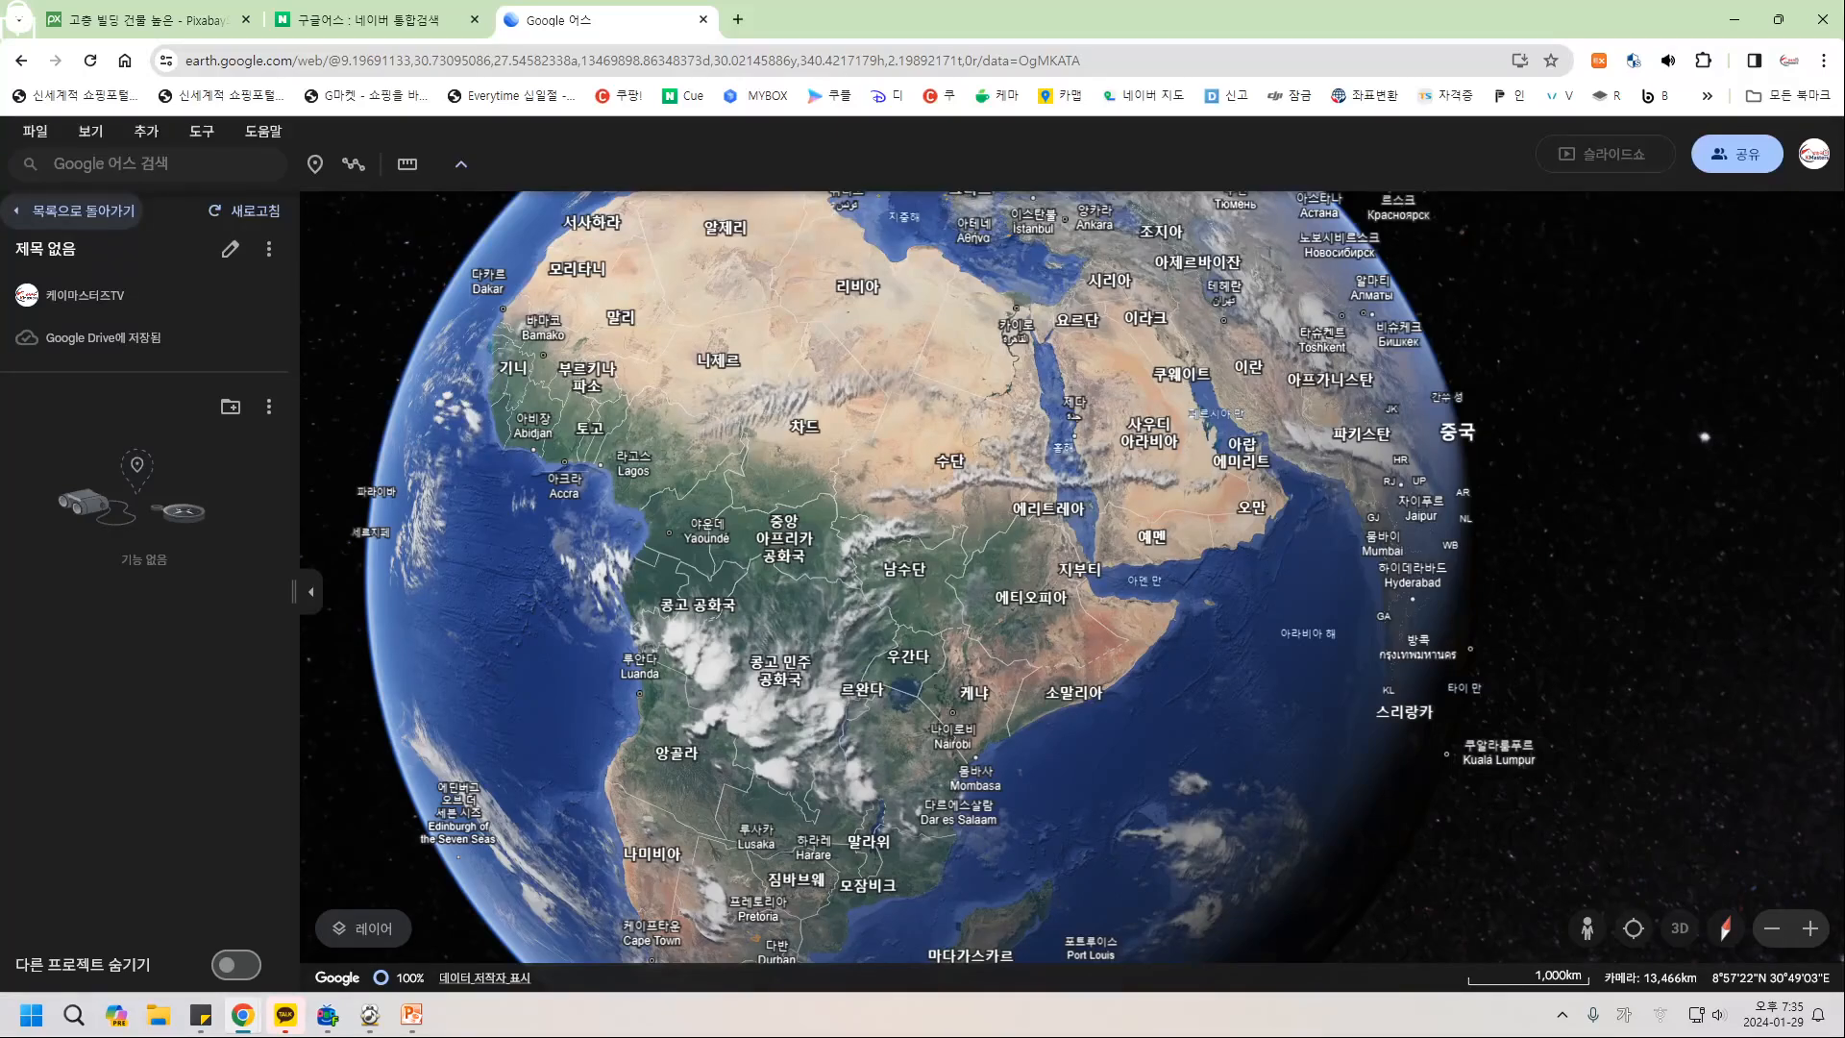
left_click(148, 163)
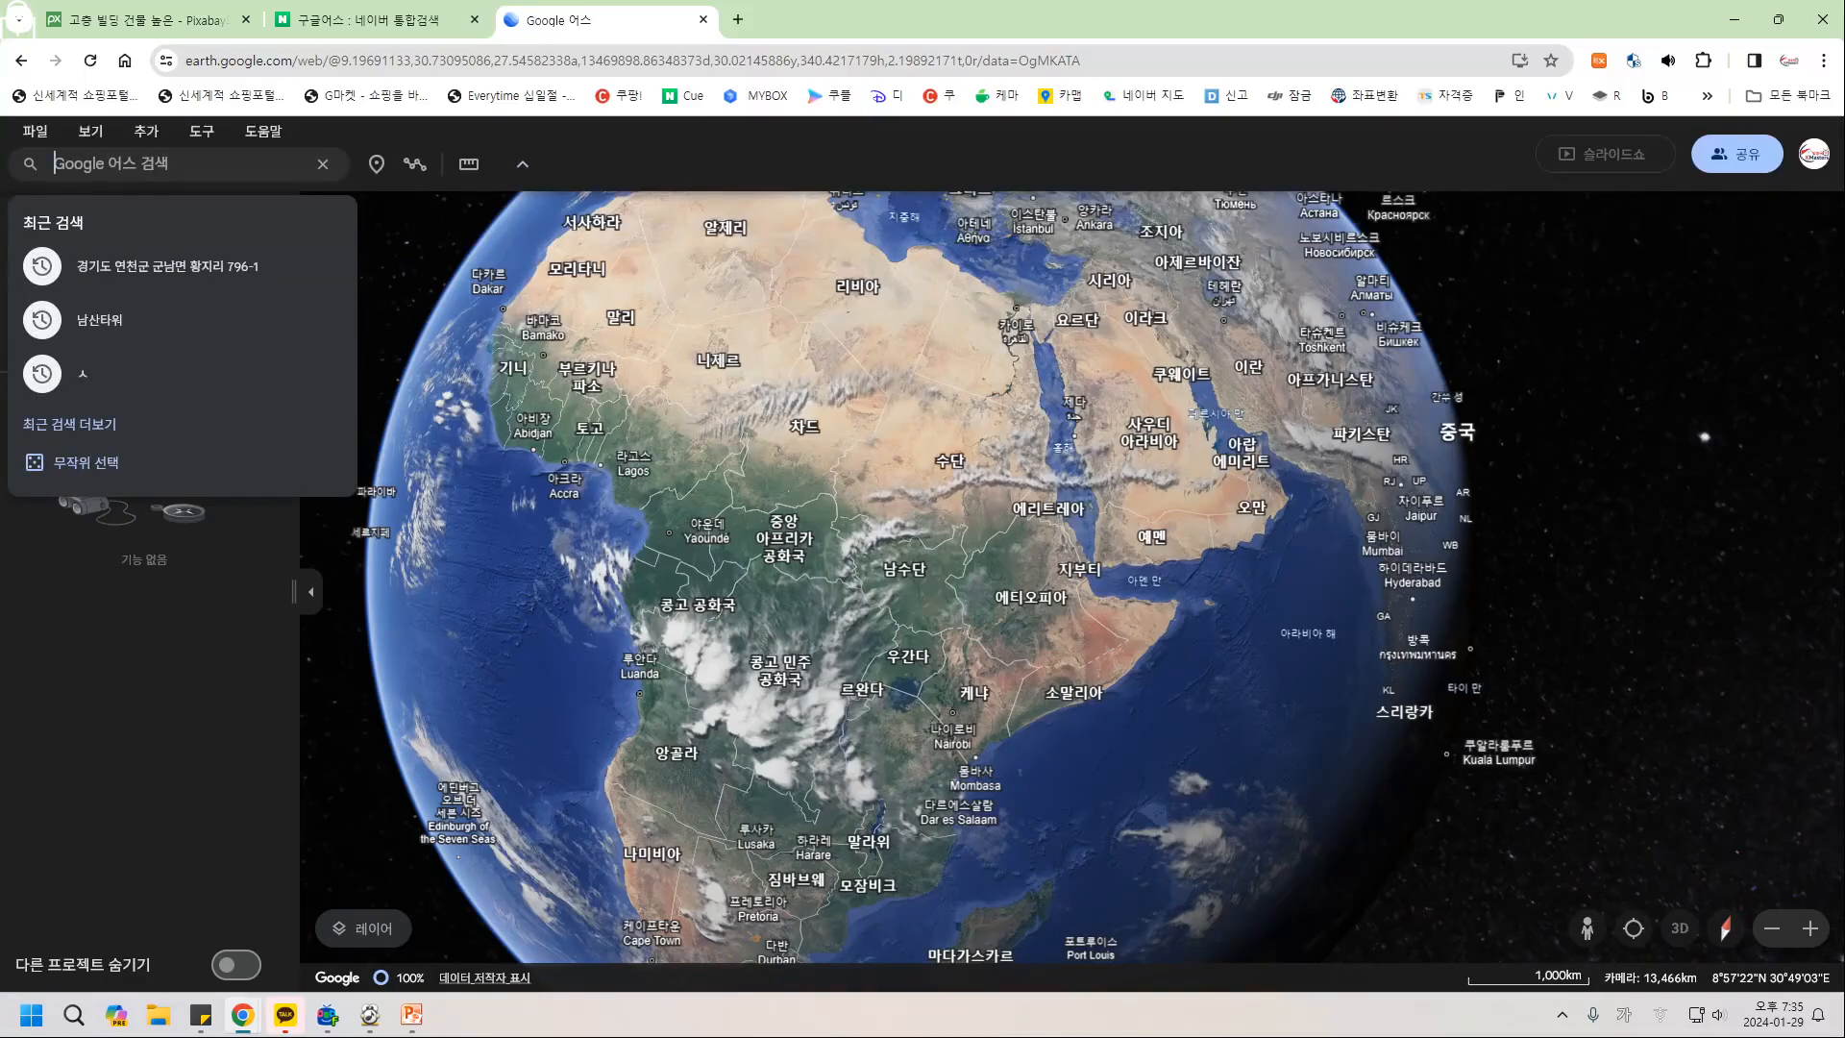
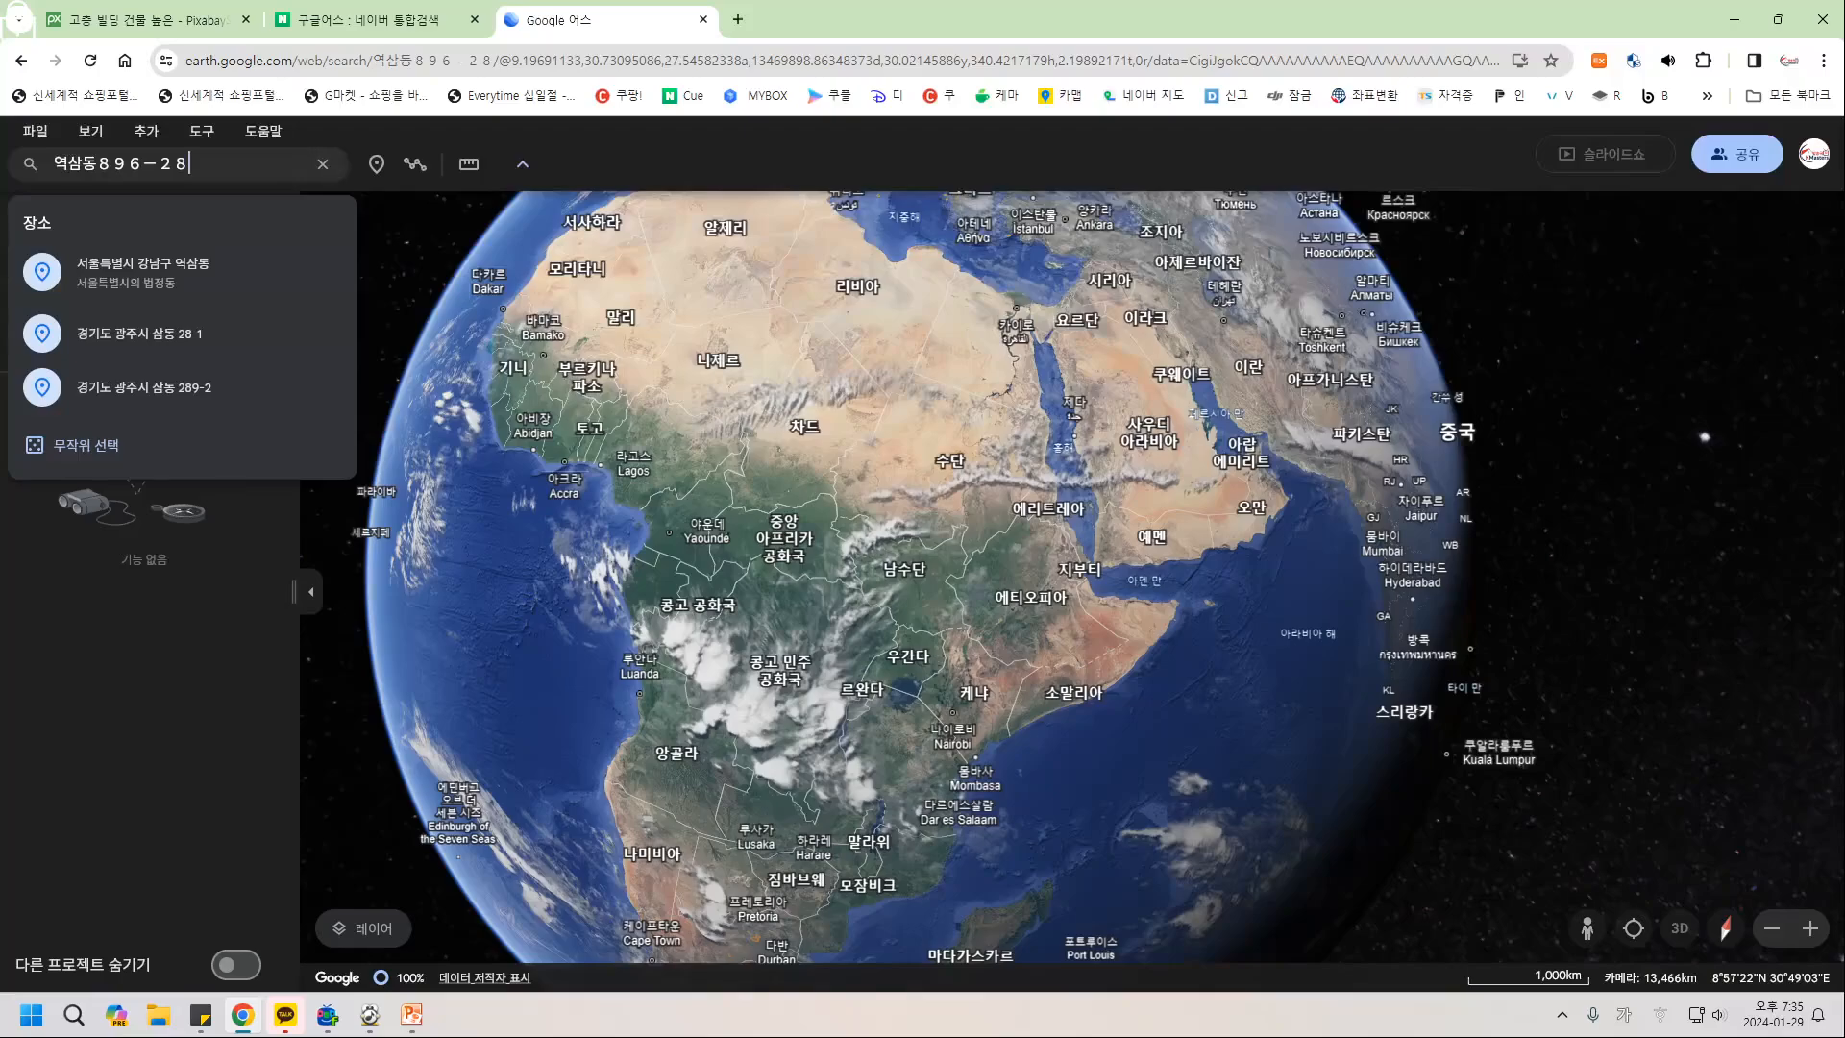
key("Return")
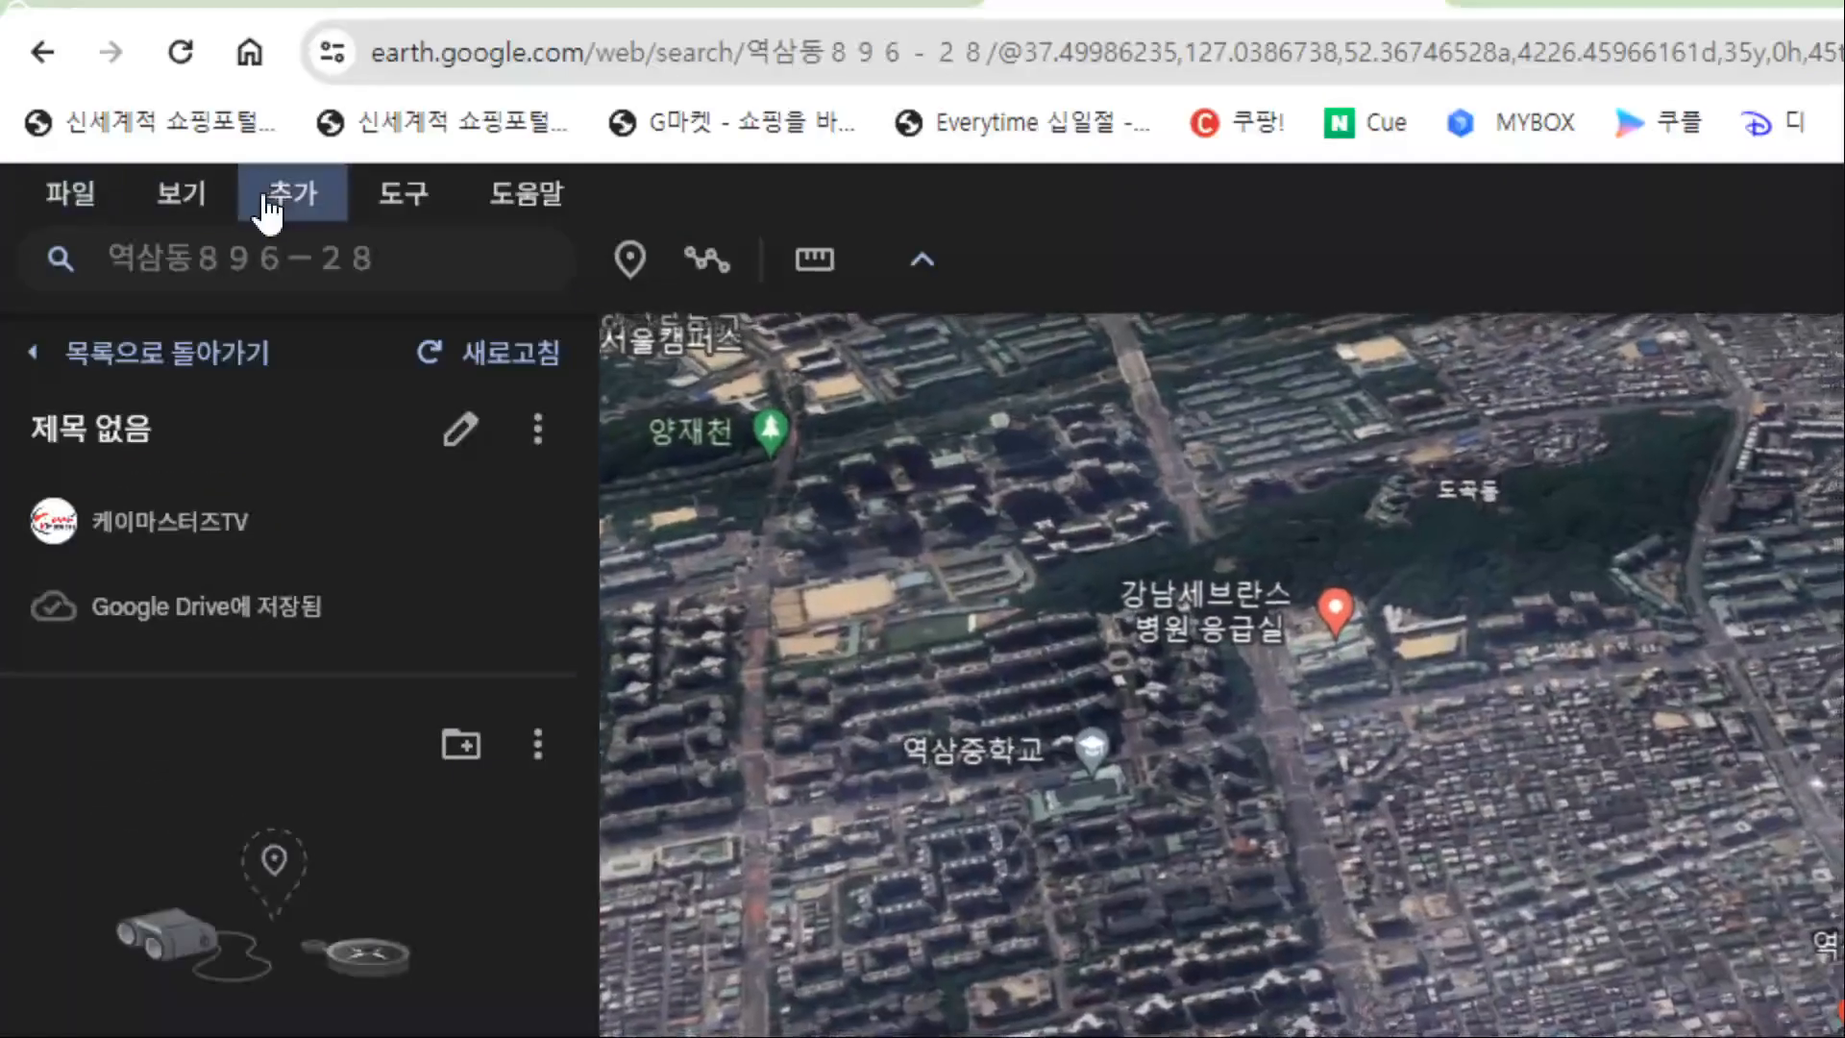
Add a tile overlay to the project and title it 제목.
left_click(287, 204)
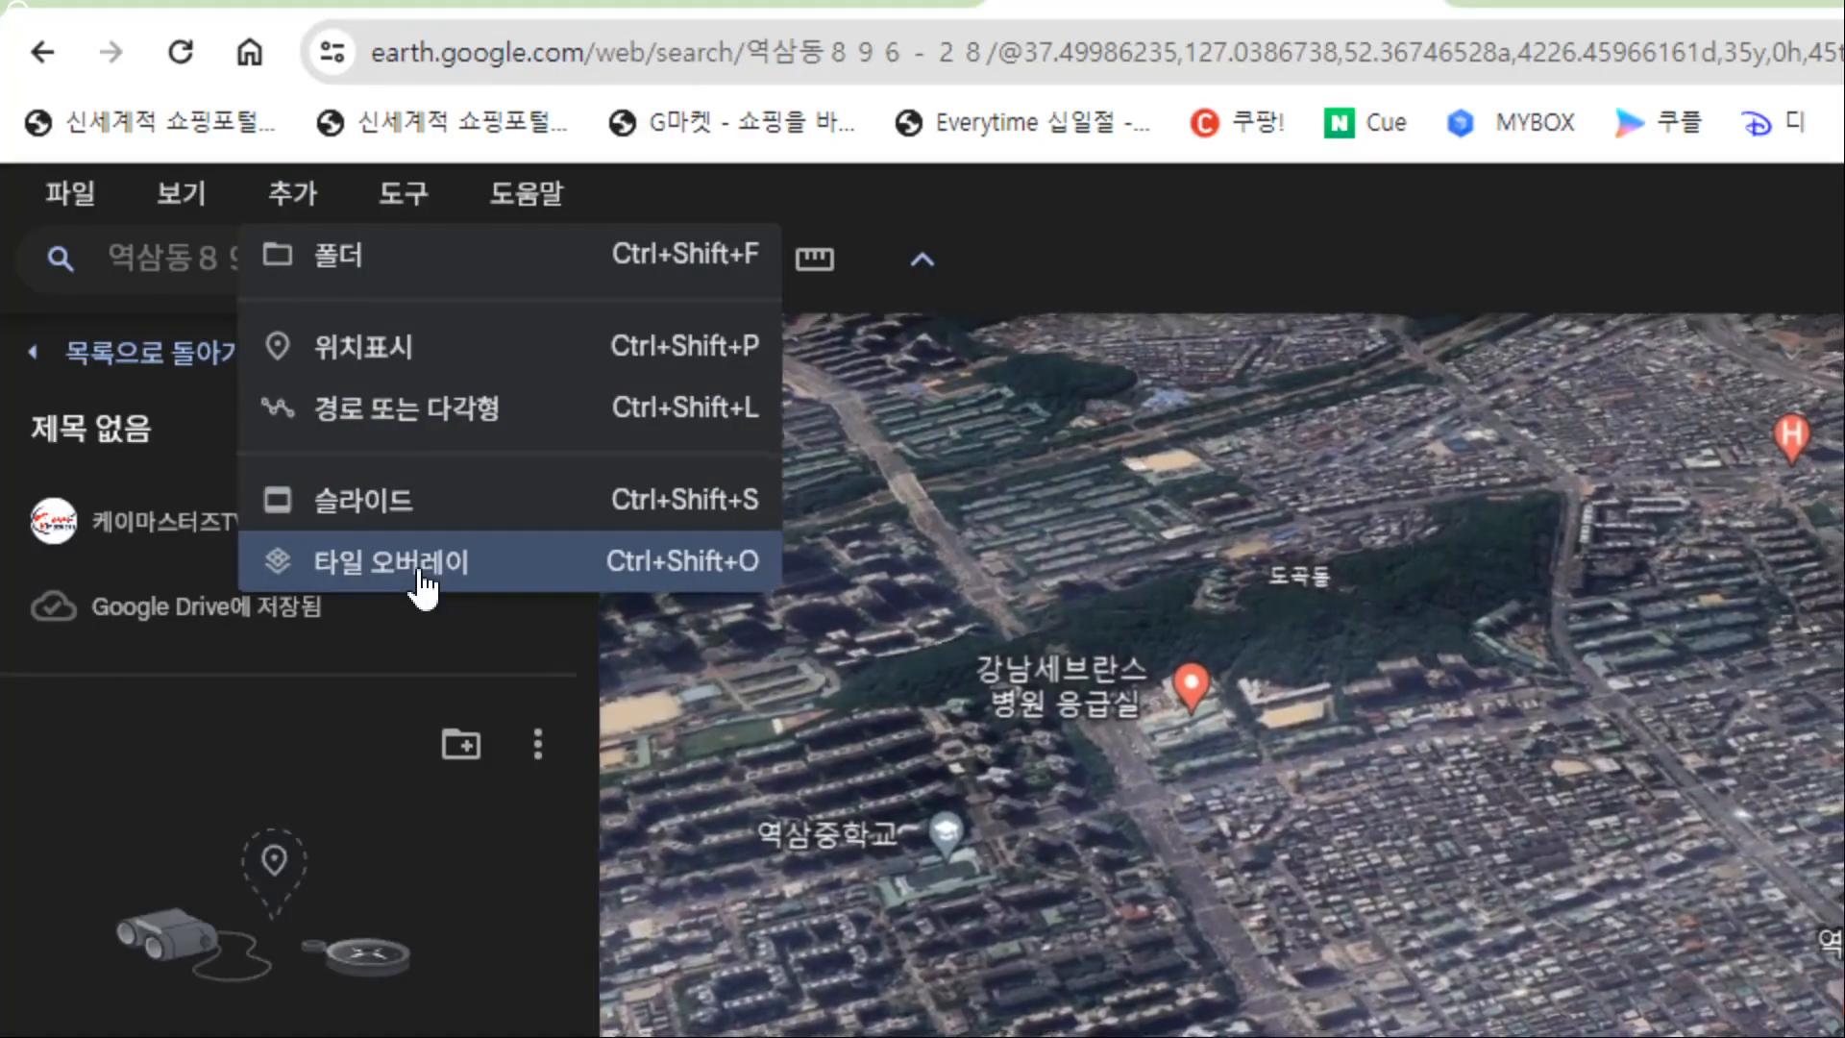
left_click(423, 567)
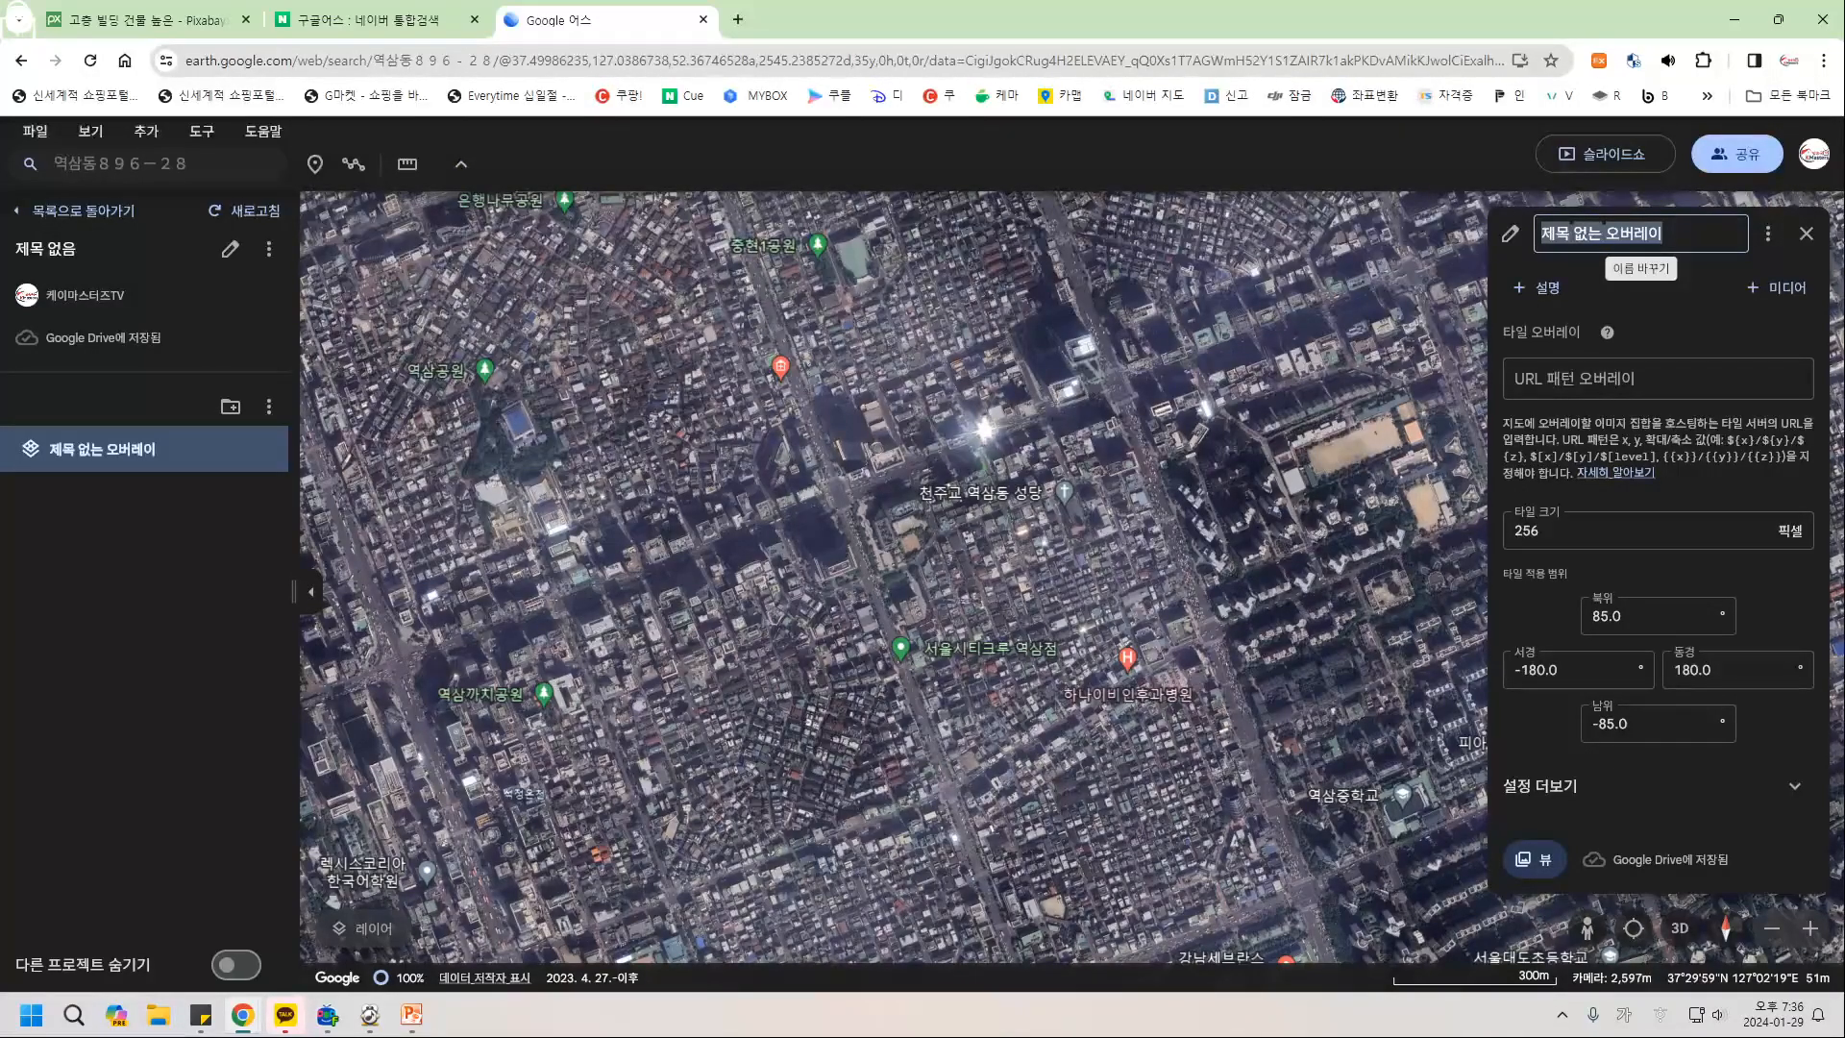
type("제목")
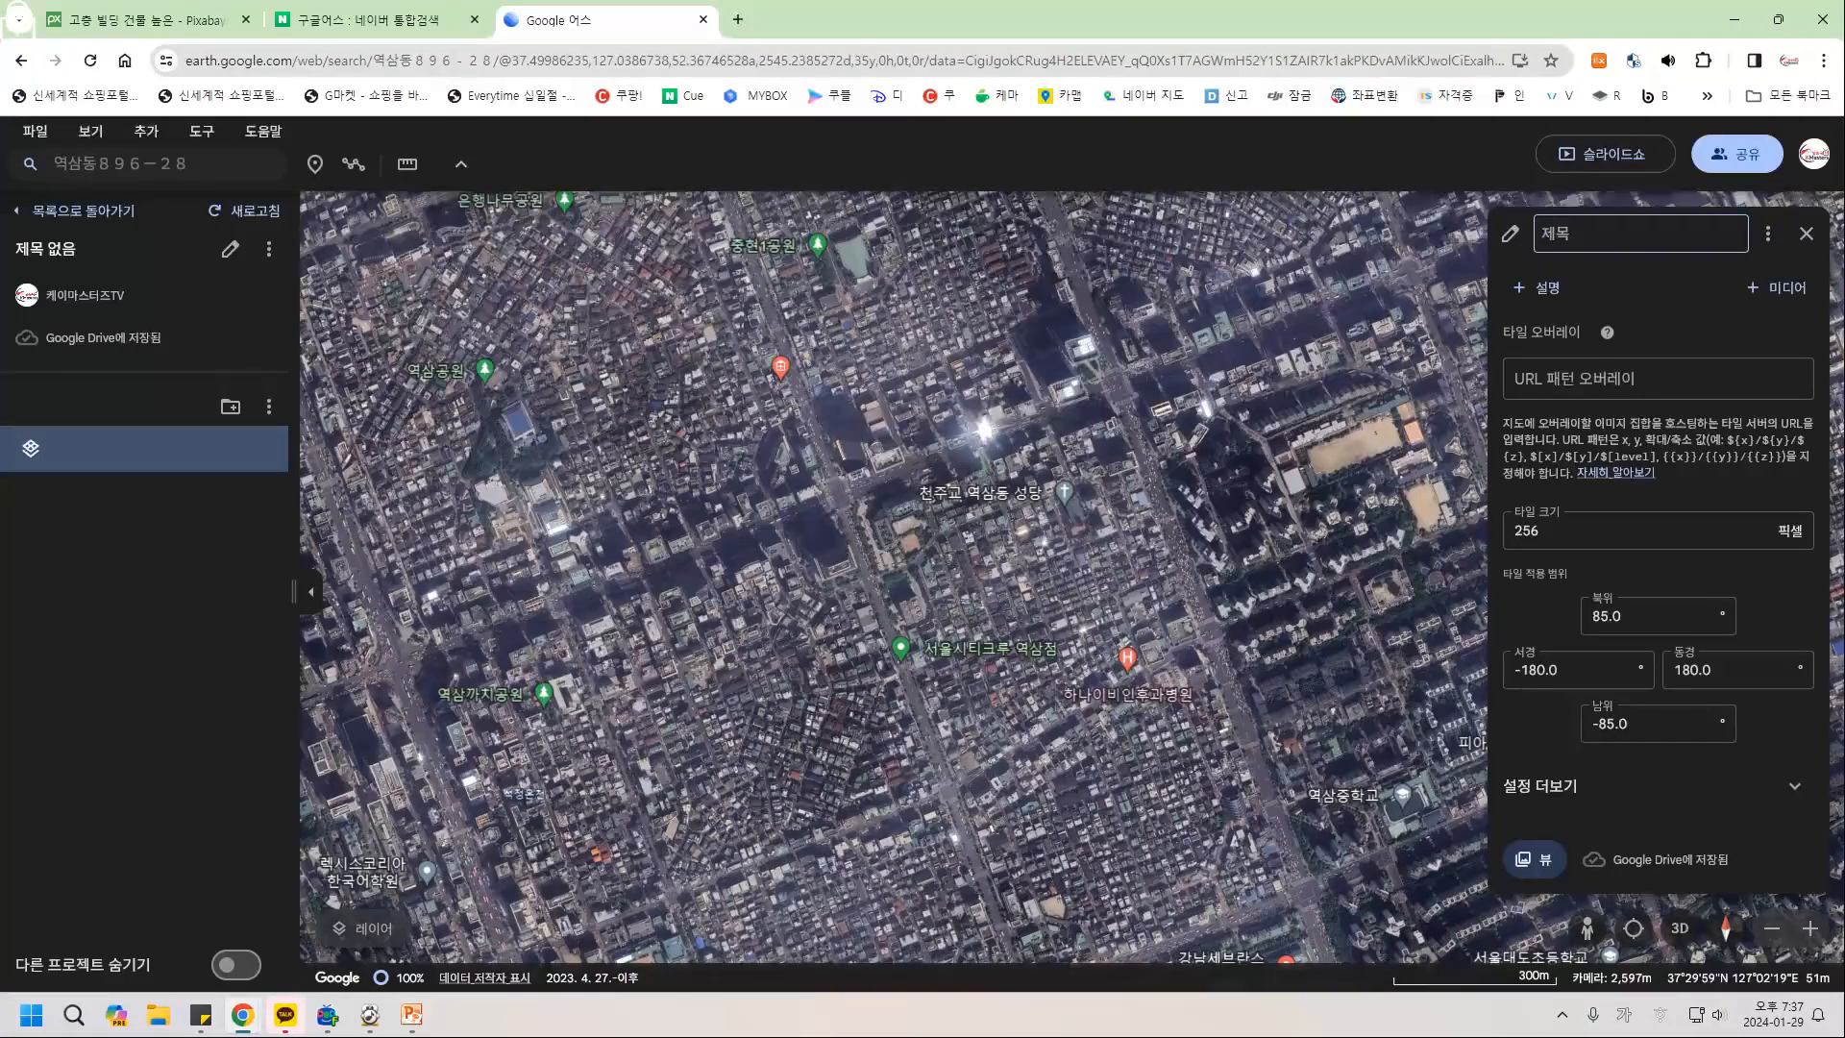
Close the overlay editor and rename the project from 제목 없음 to 역삼동상가임대.
left_click(1806, 233)
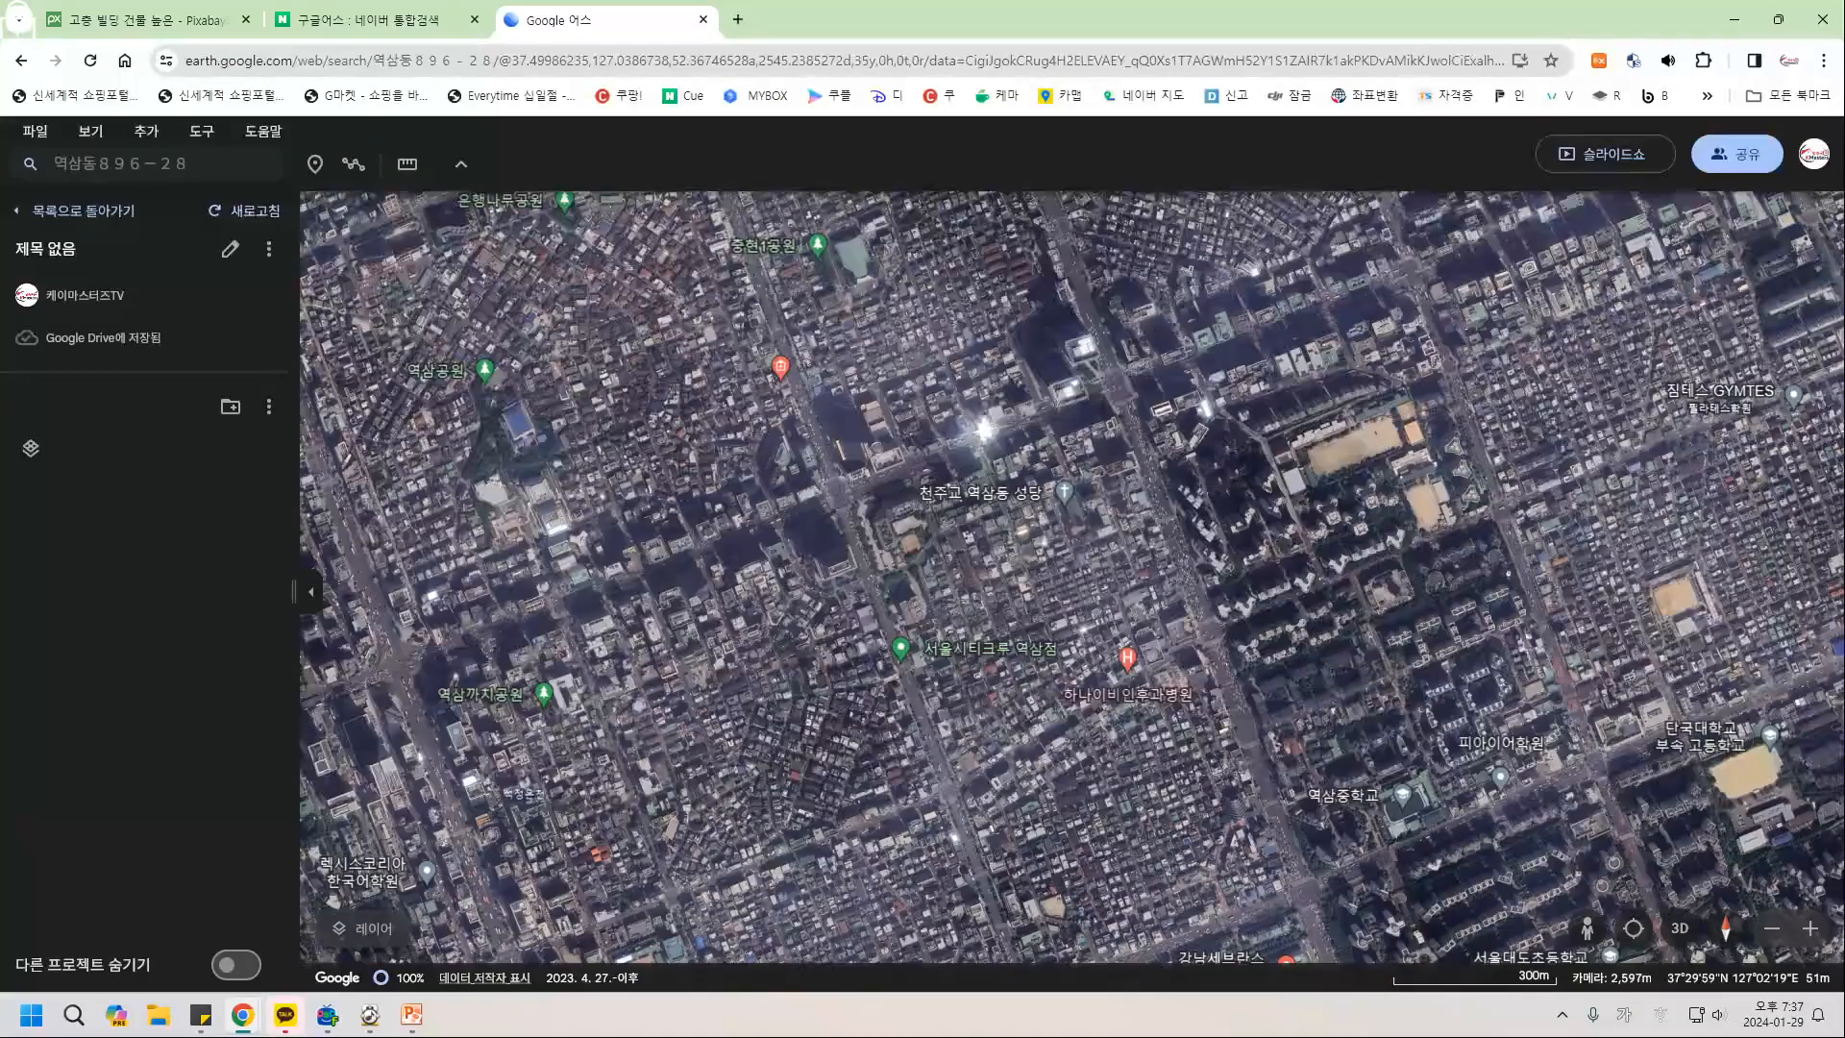
left_click(231, 249)
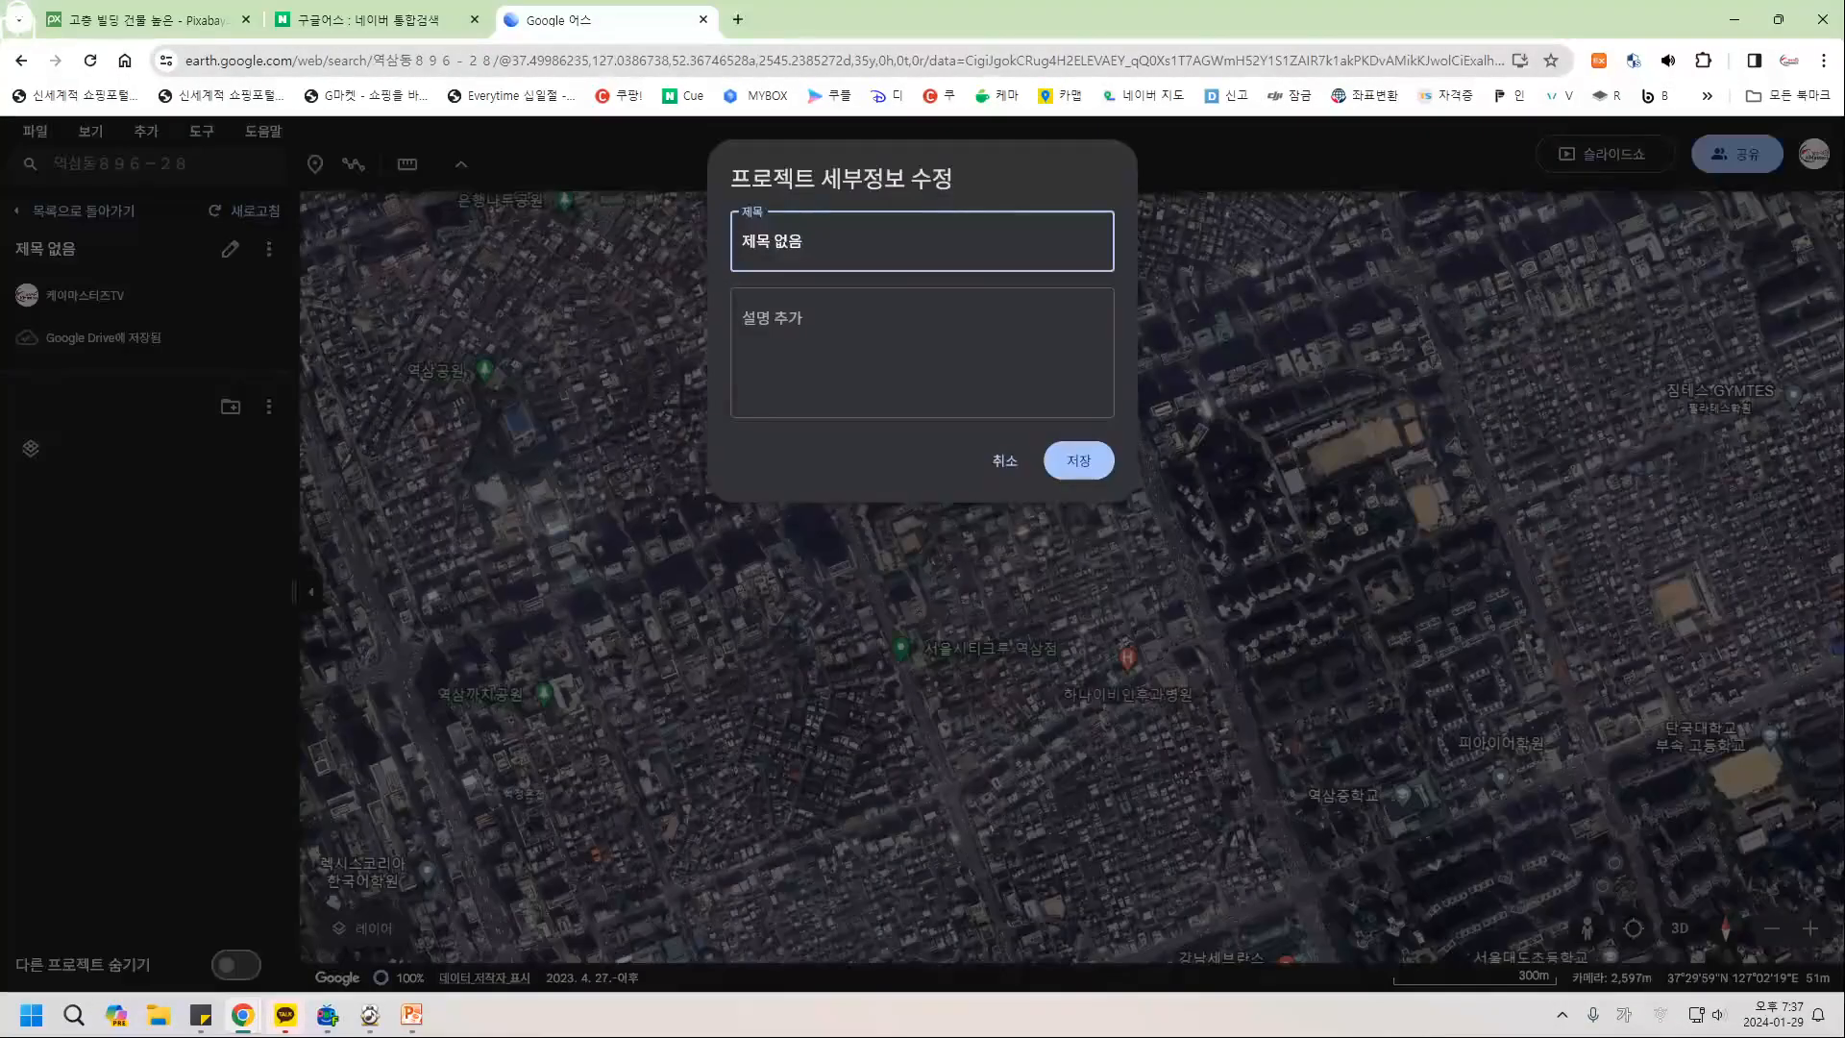
key("ctrl+a")
left_click(806, 242)
key("ctrl+a")
type("역삼동상가임대")
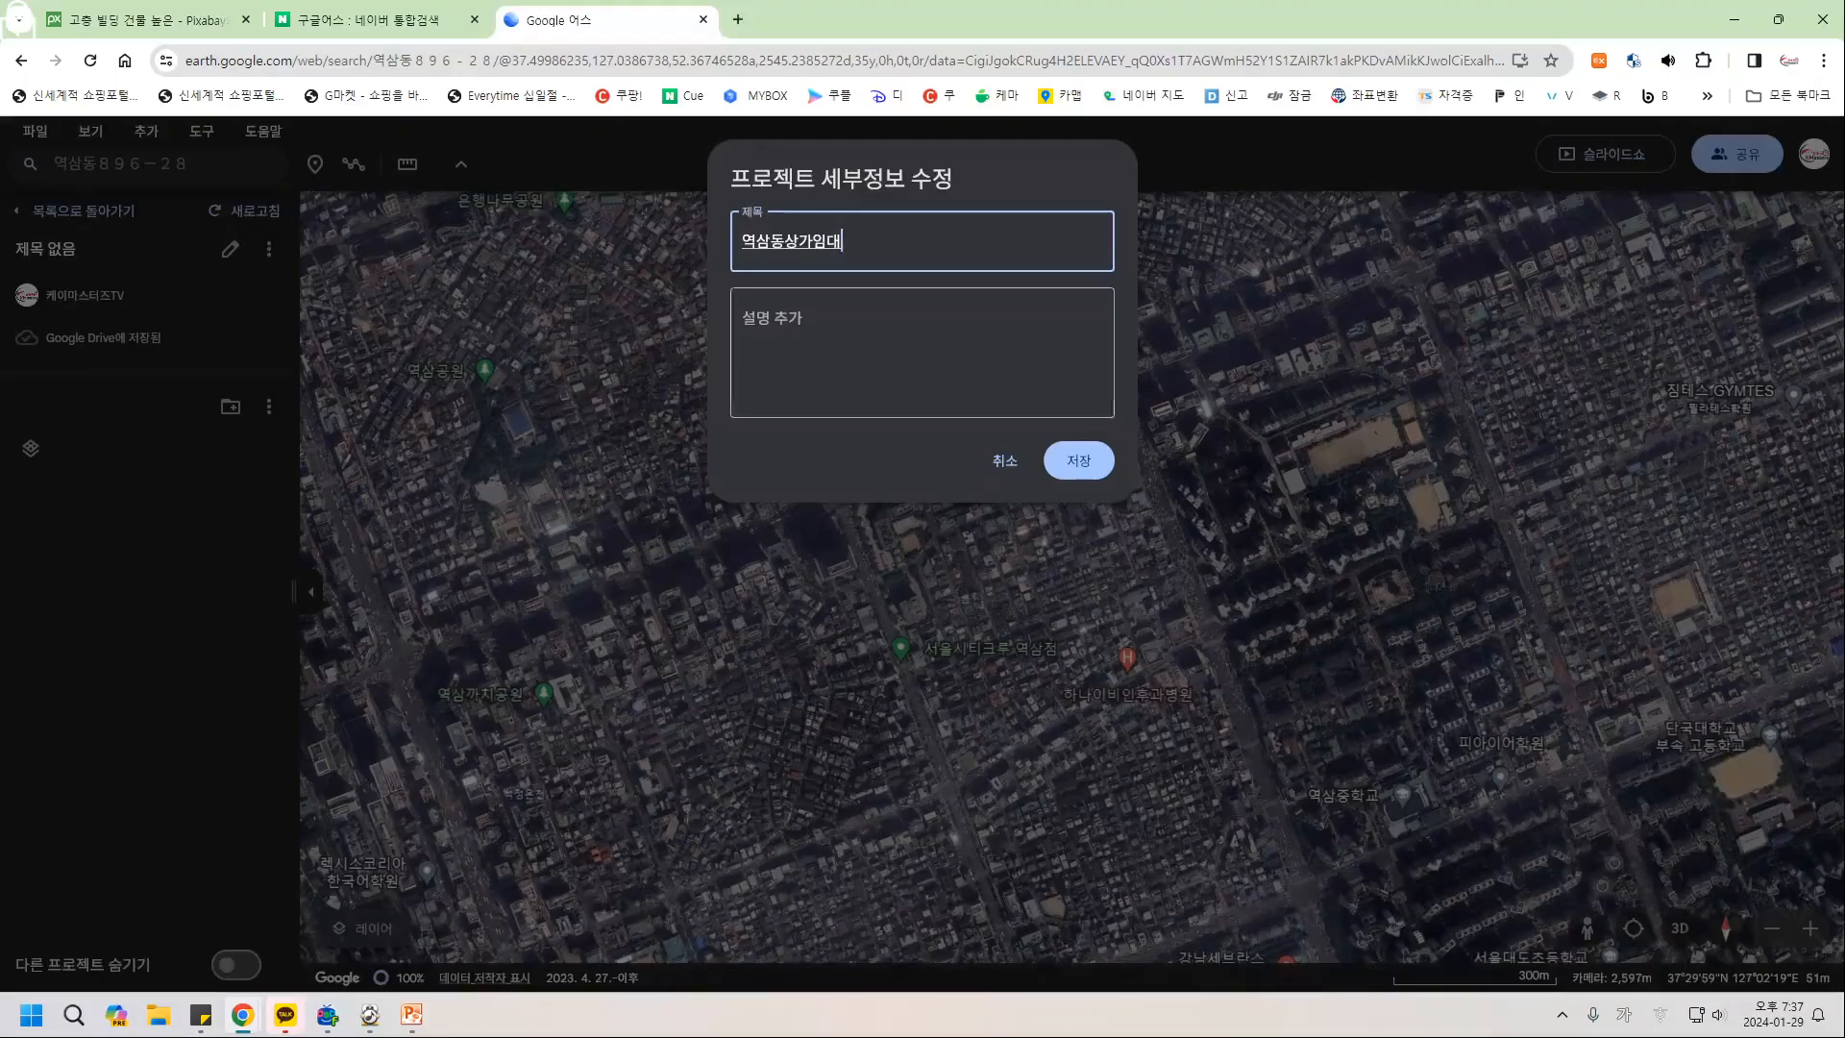
key("Return")
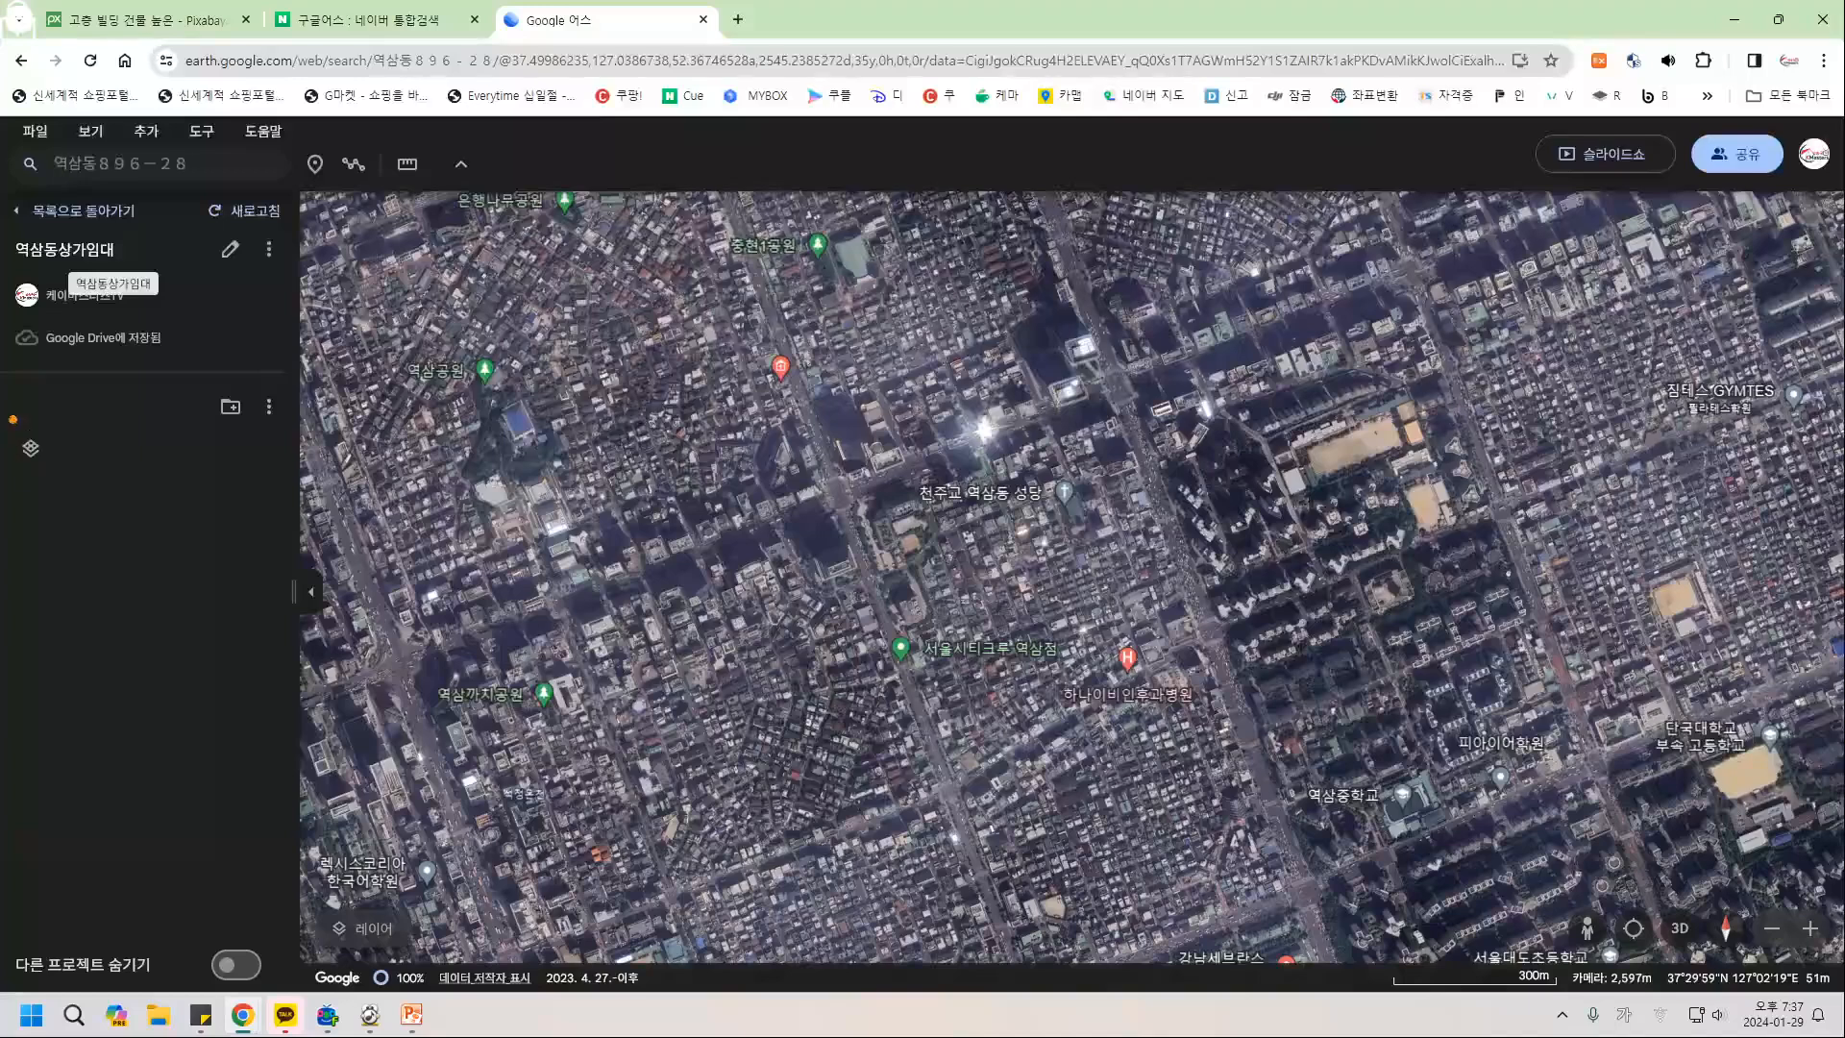
Box the project panel entries and draw an arrow for viewers, then clear all annotations.
left_click_drag(11, 417, 283, 476)
left_click_drag(18, 503, 211, 542)
left_click_drag(4, 569, 188, 611)
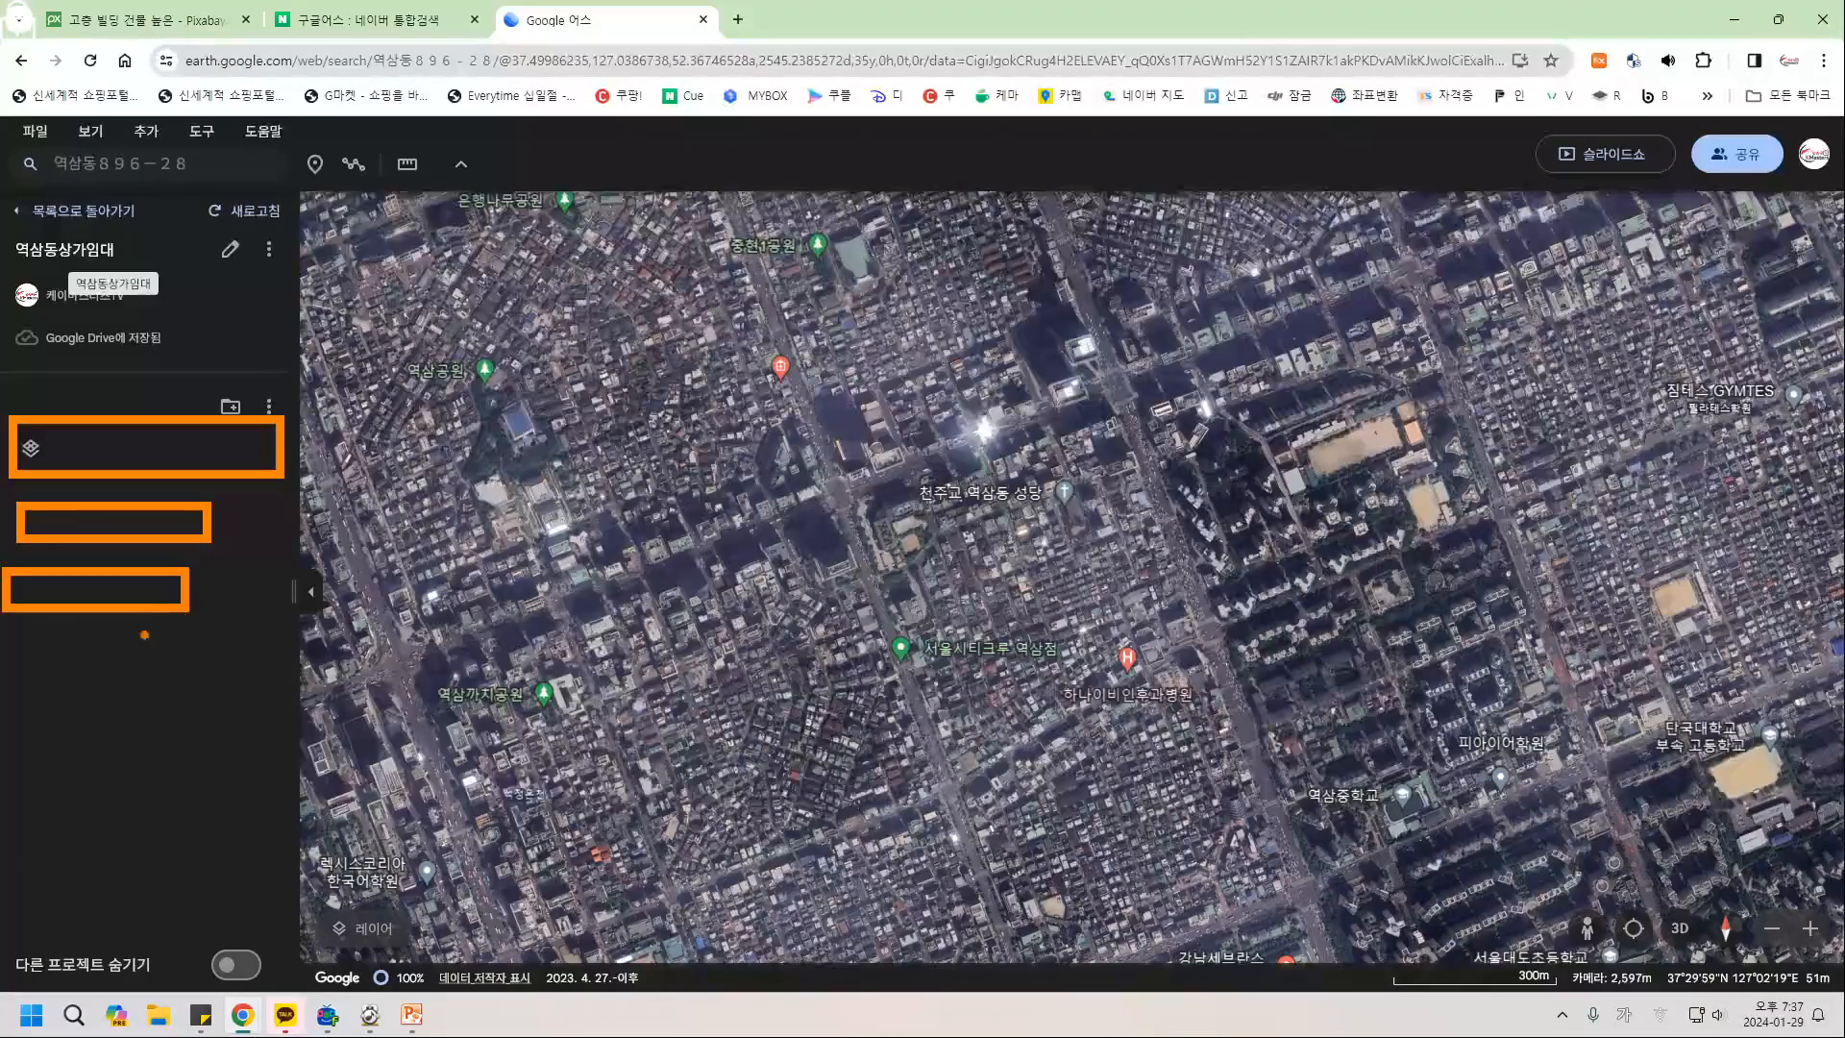
left_click_drag(31, 639, 214, 686)
left_click_drag(25, 722, 207, 744)
left_click_drag(64, 793, 263, 832)
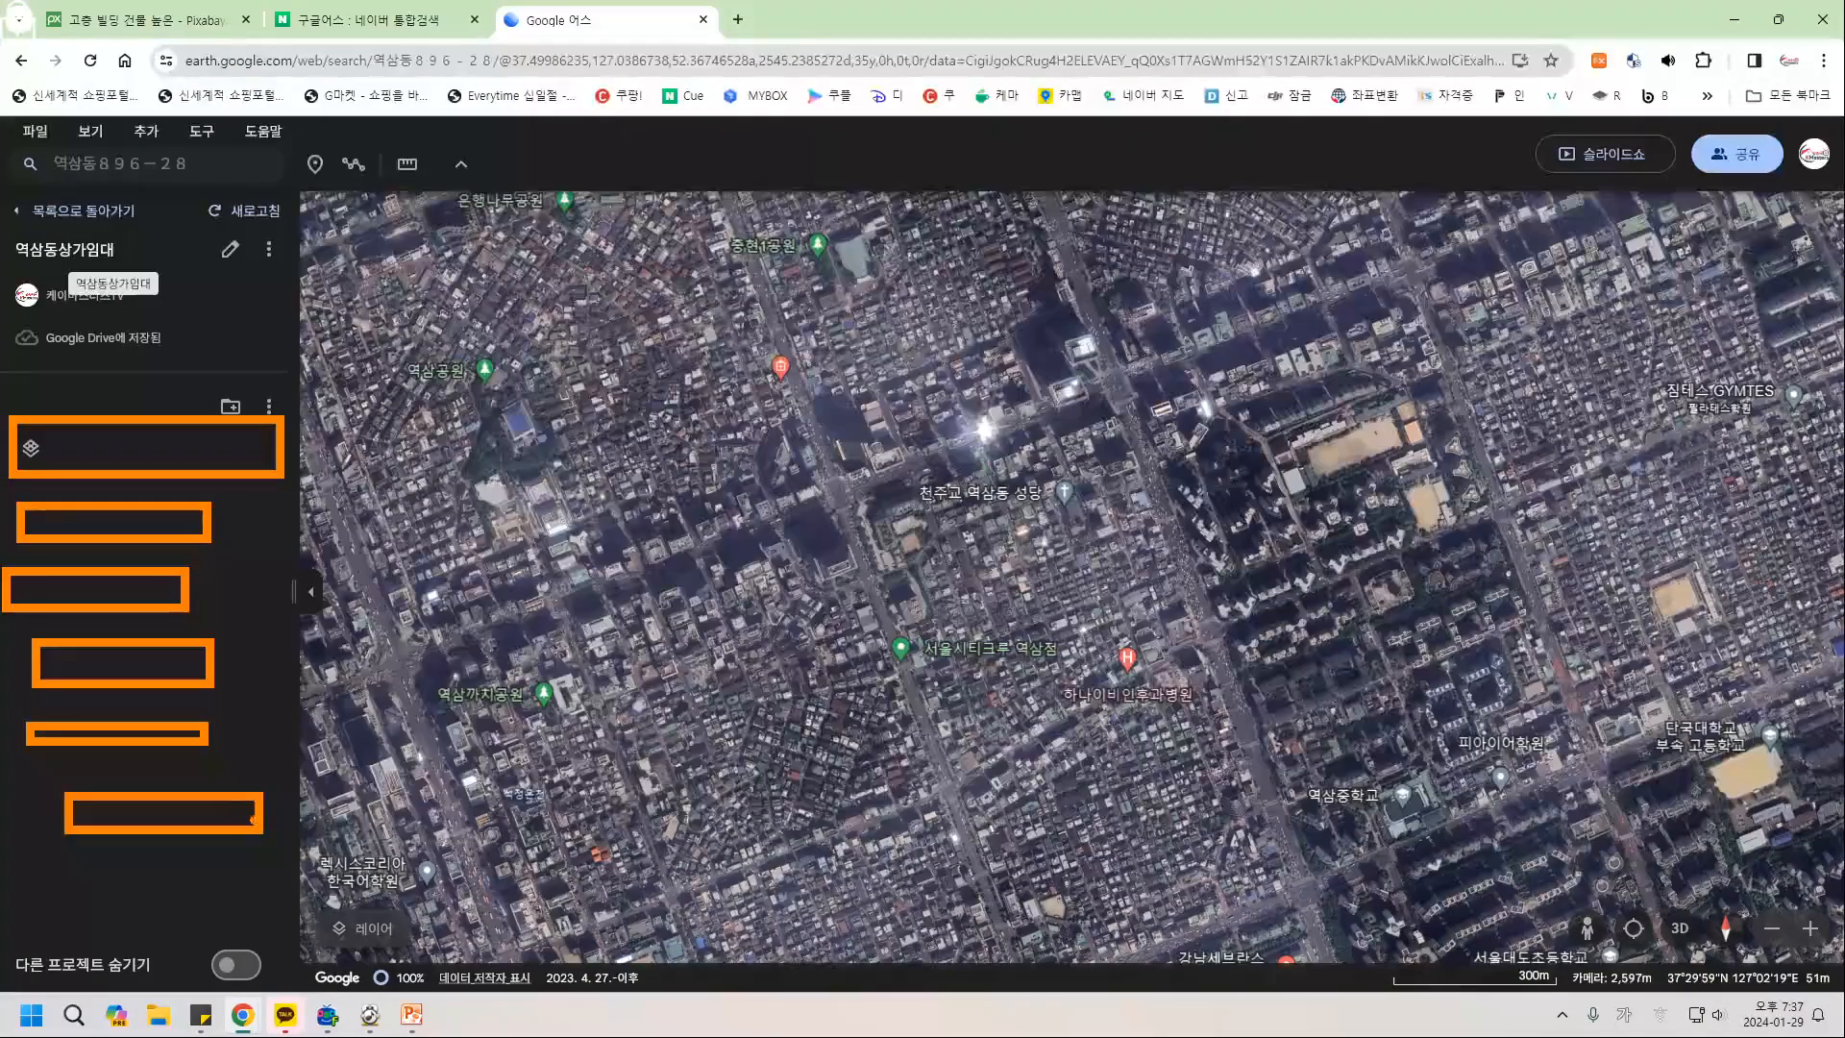
mouse_move(286, 429)
left_mouse_down()
mouse_move(331, 462)
mouse_move(377, 673)
mouse_move(312, 803)
mouse_move(369, 832)
left_mouse_up()
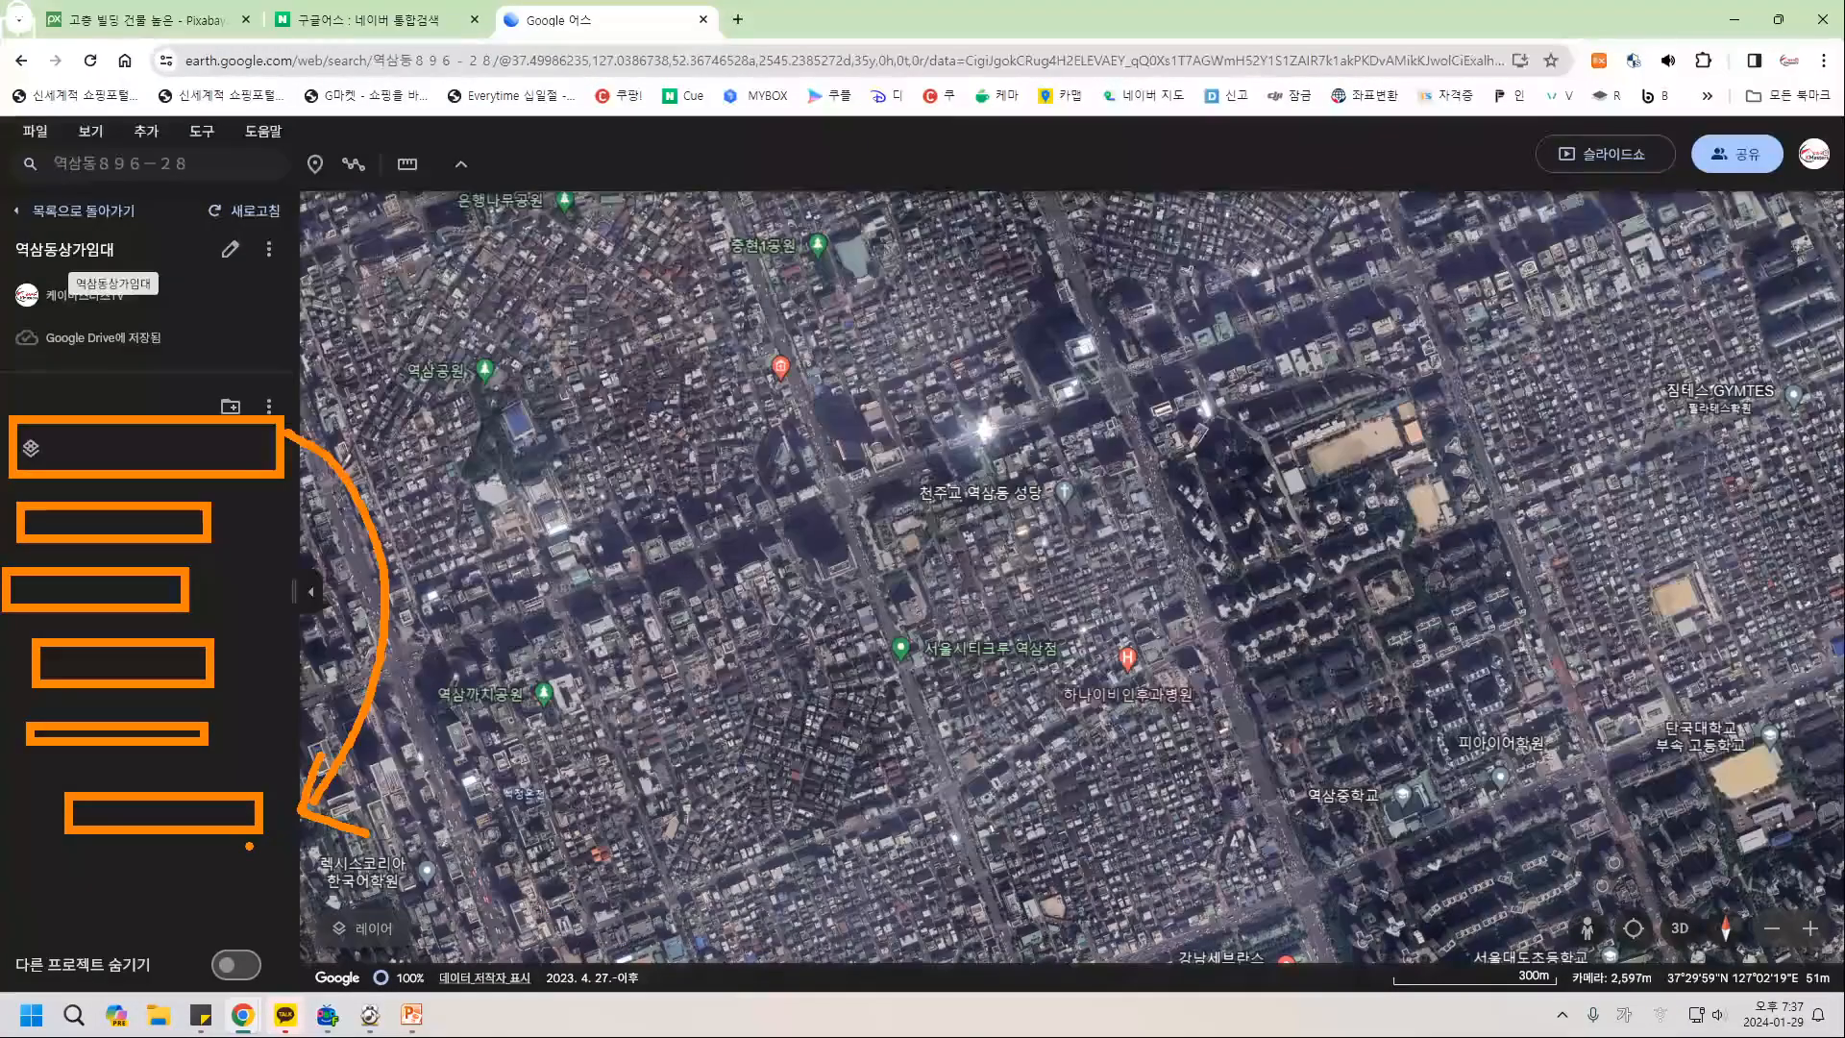
key("Escape")
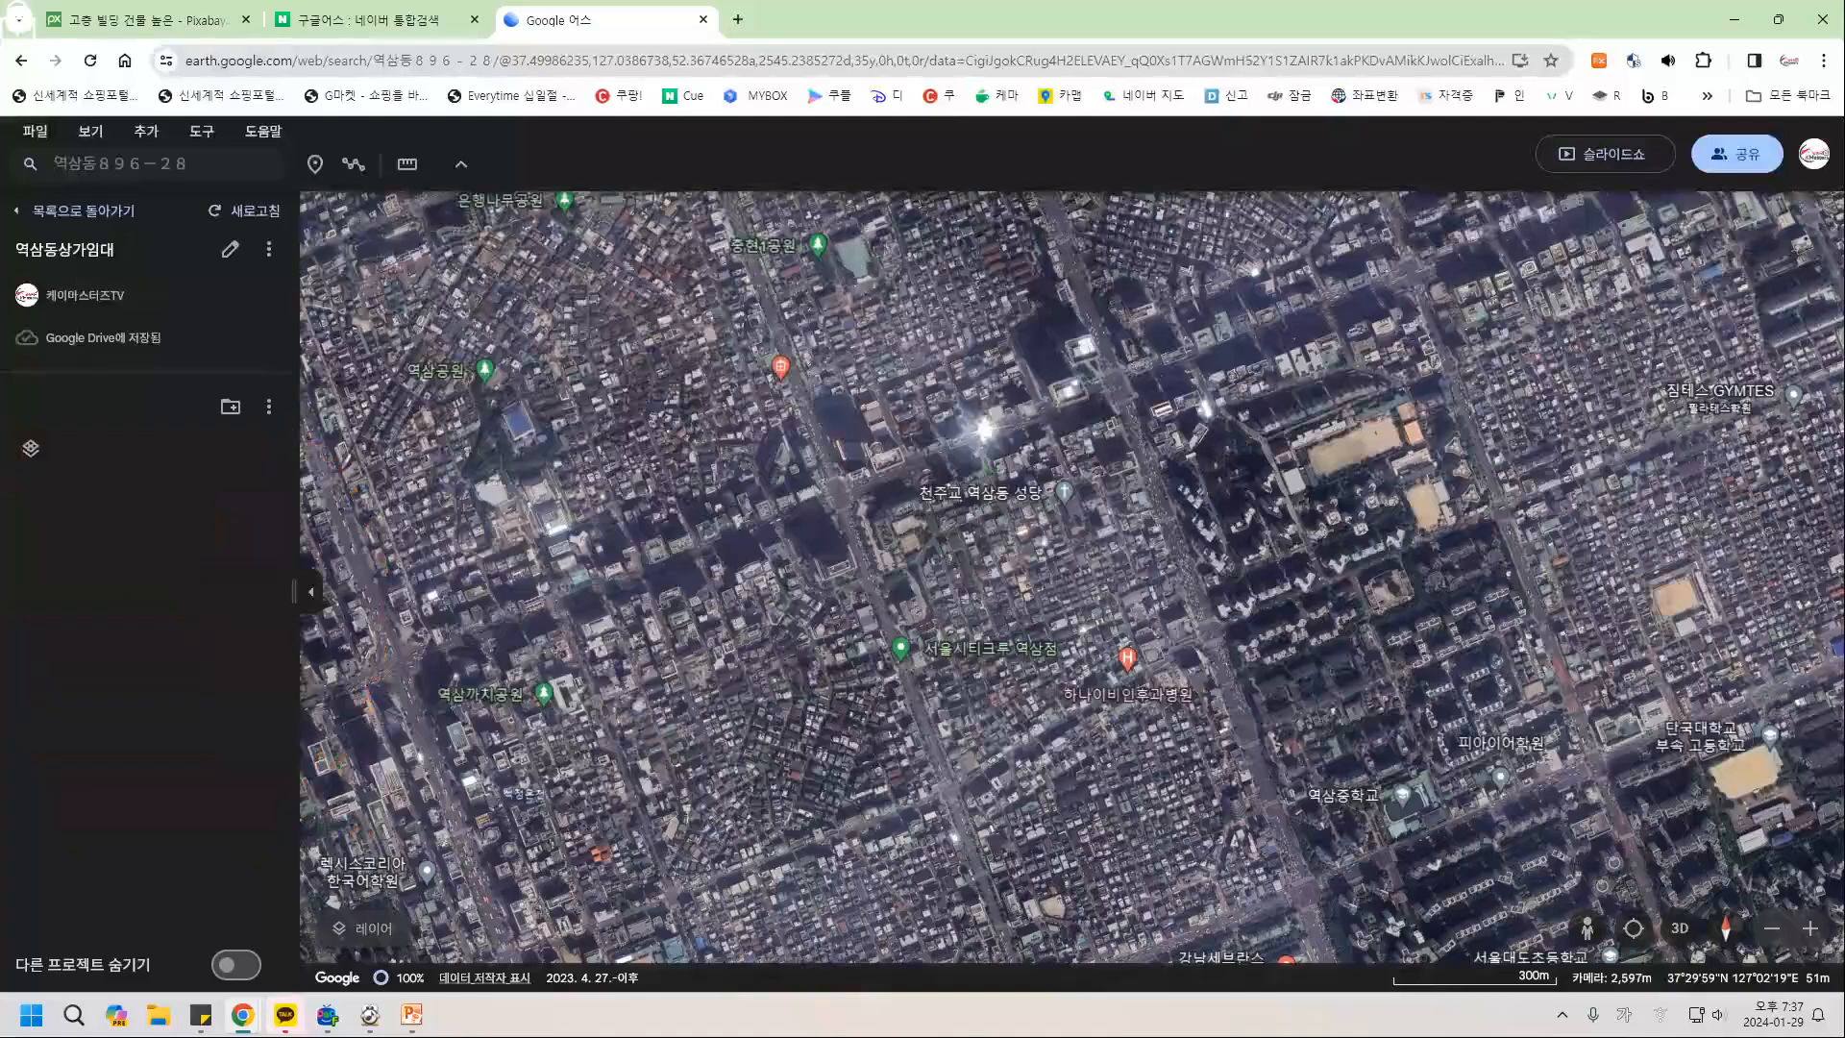
Minimize the browser, then close the drone notice popup and the PowerPoint lecture slides.
left_click(1734, 19)
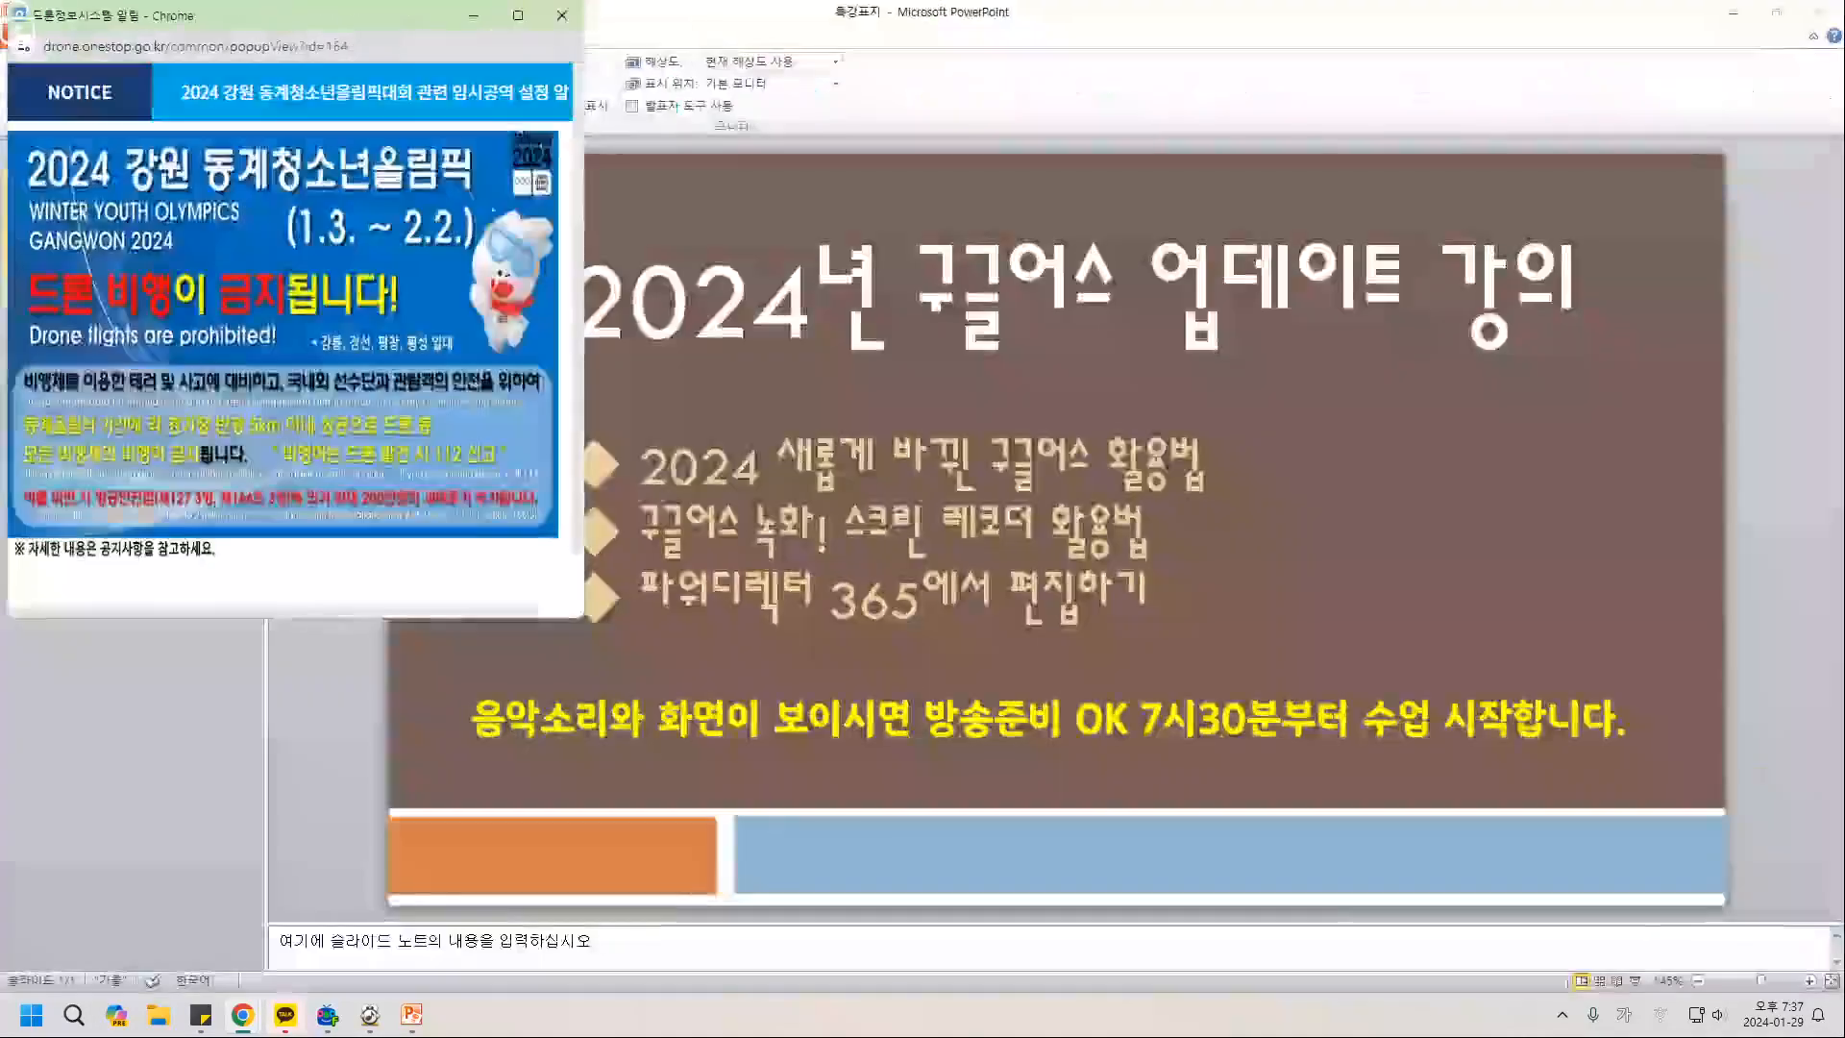
left_click(563, 15)
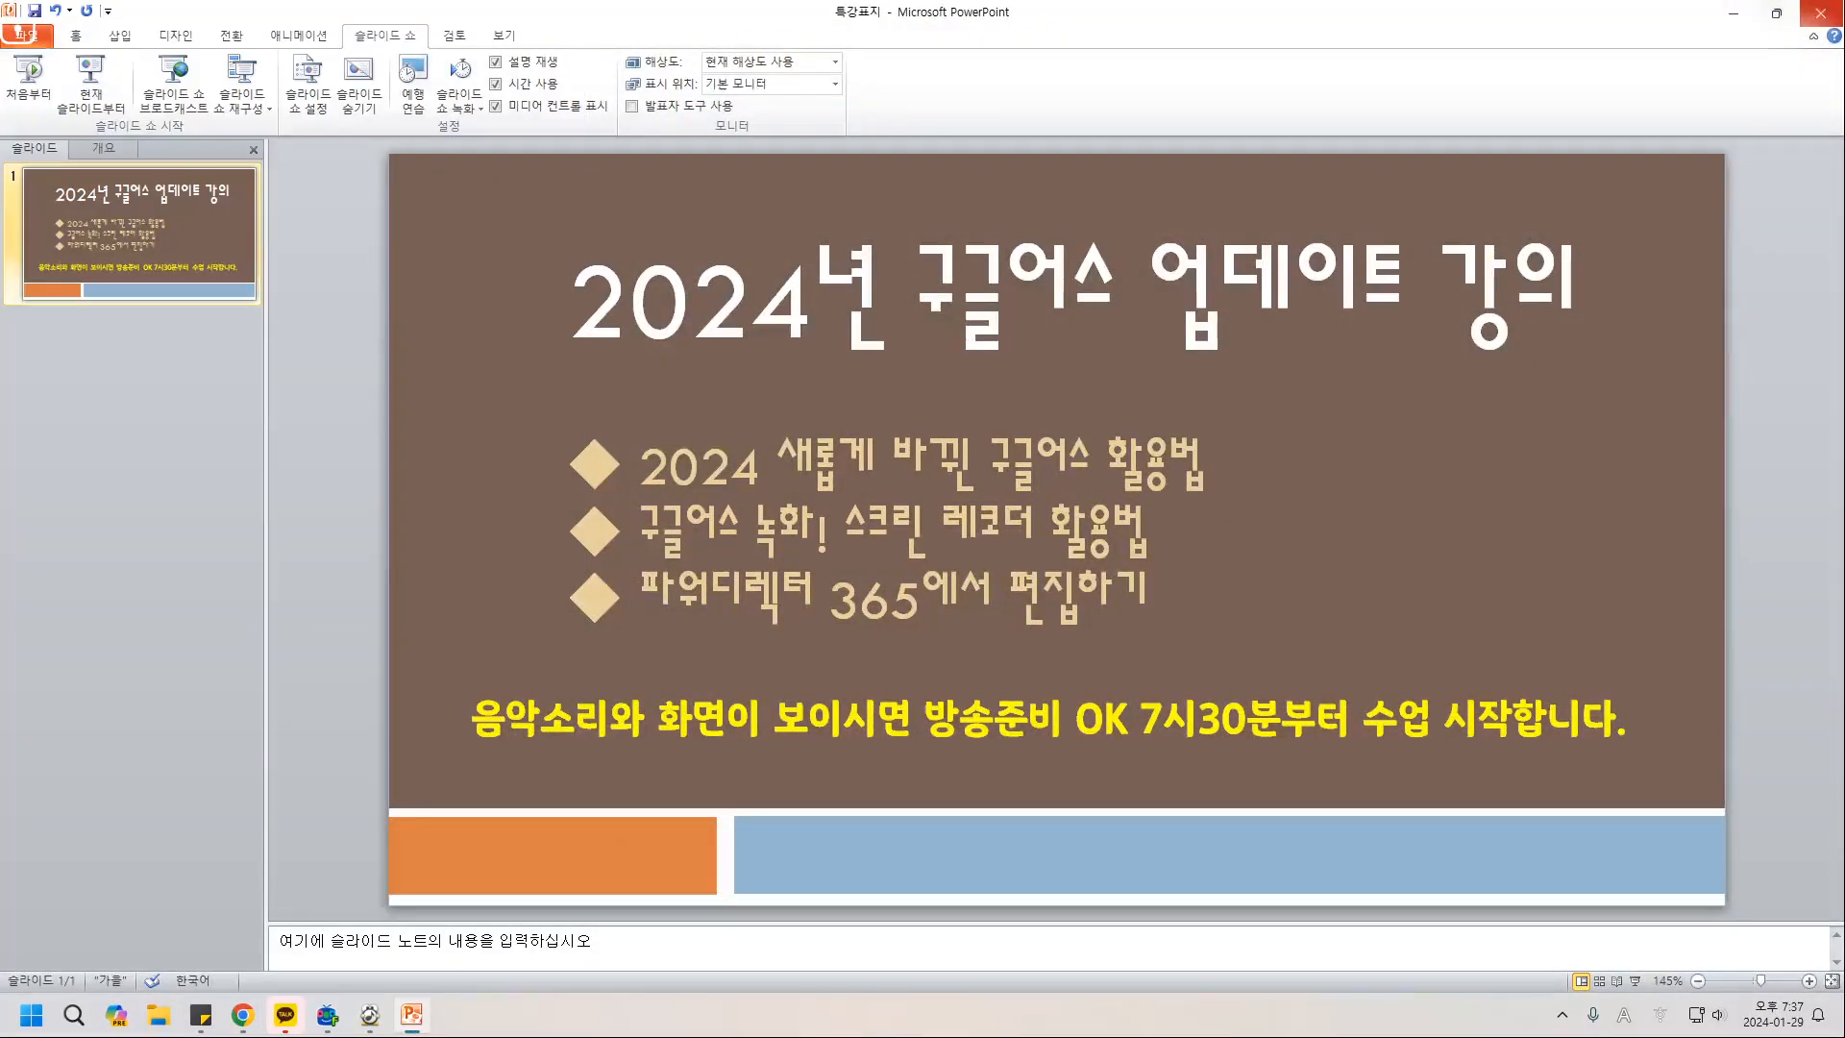
left_click(1821, 13)
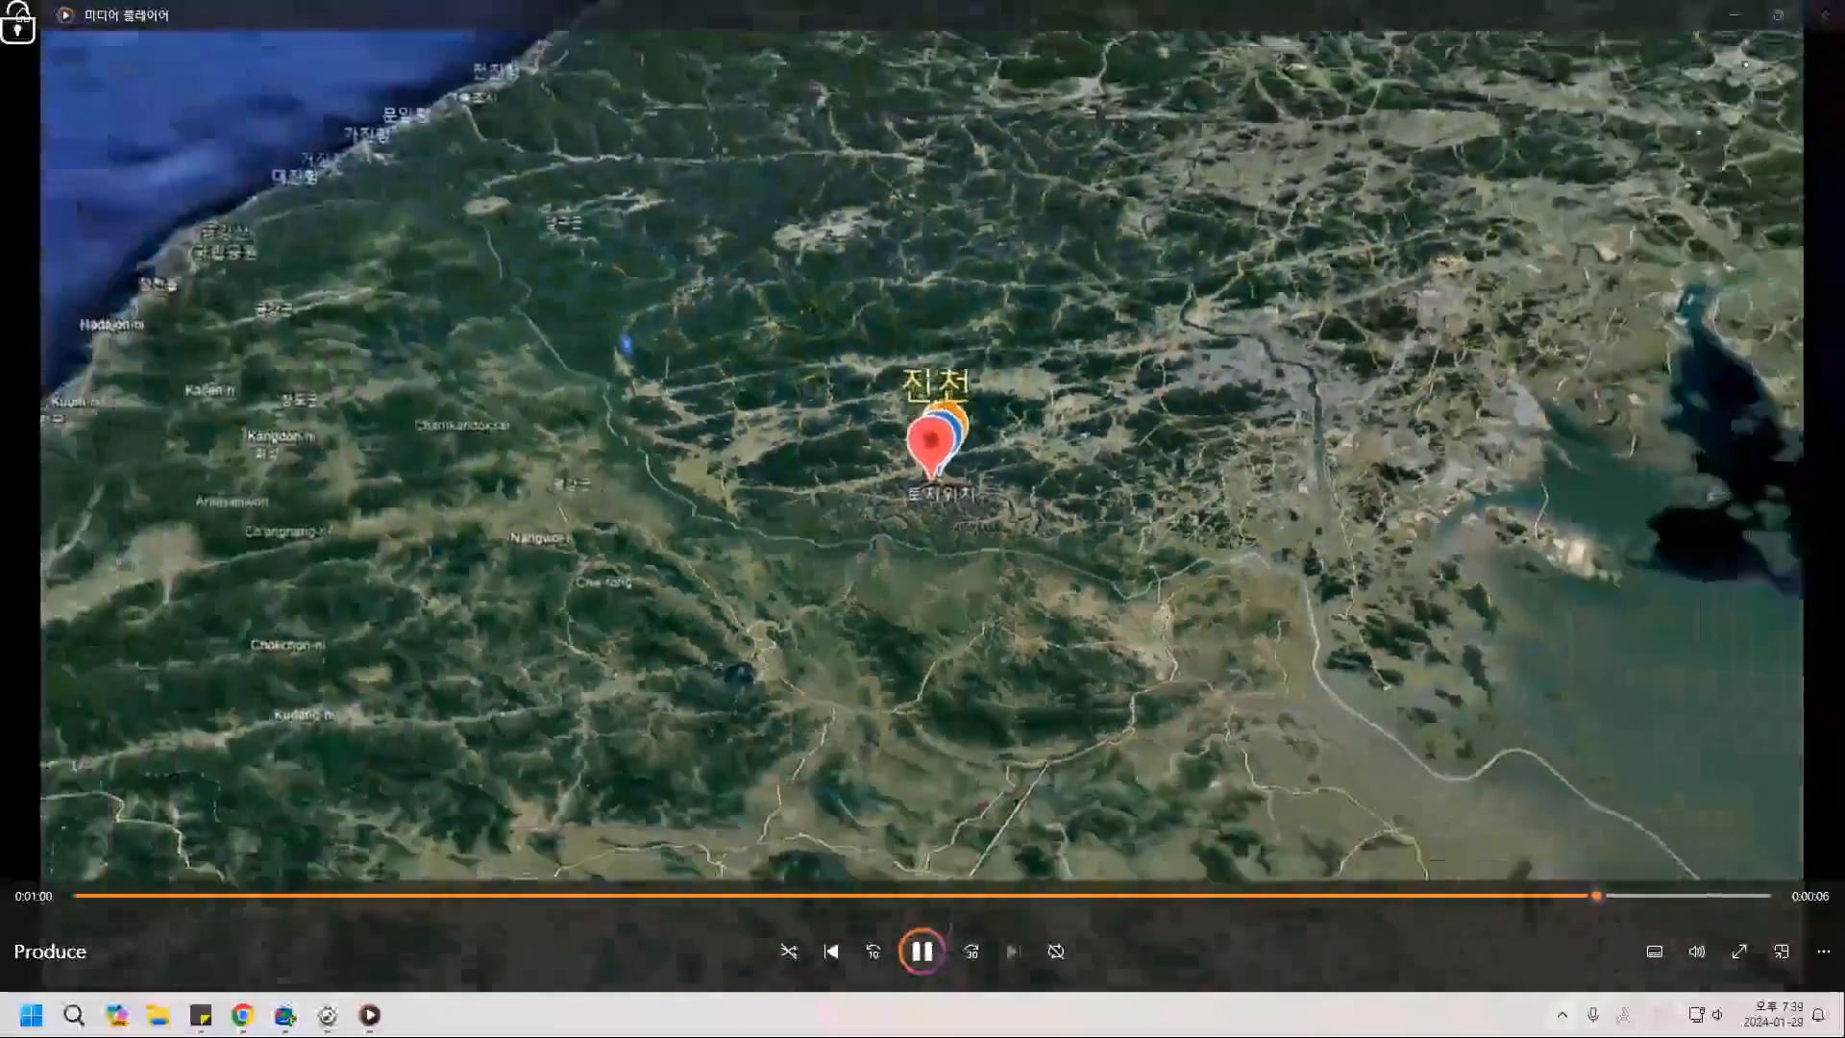
Log out of KakaoTalk from the system tray and close the media player.
left_click(1562, 1015)
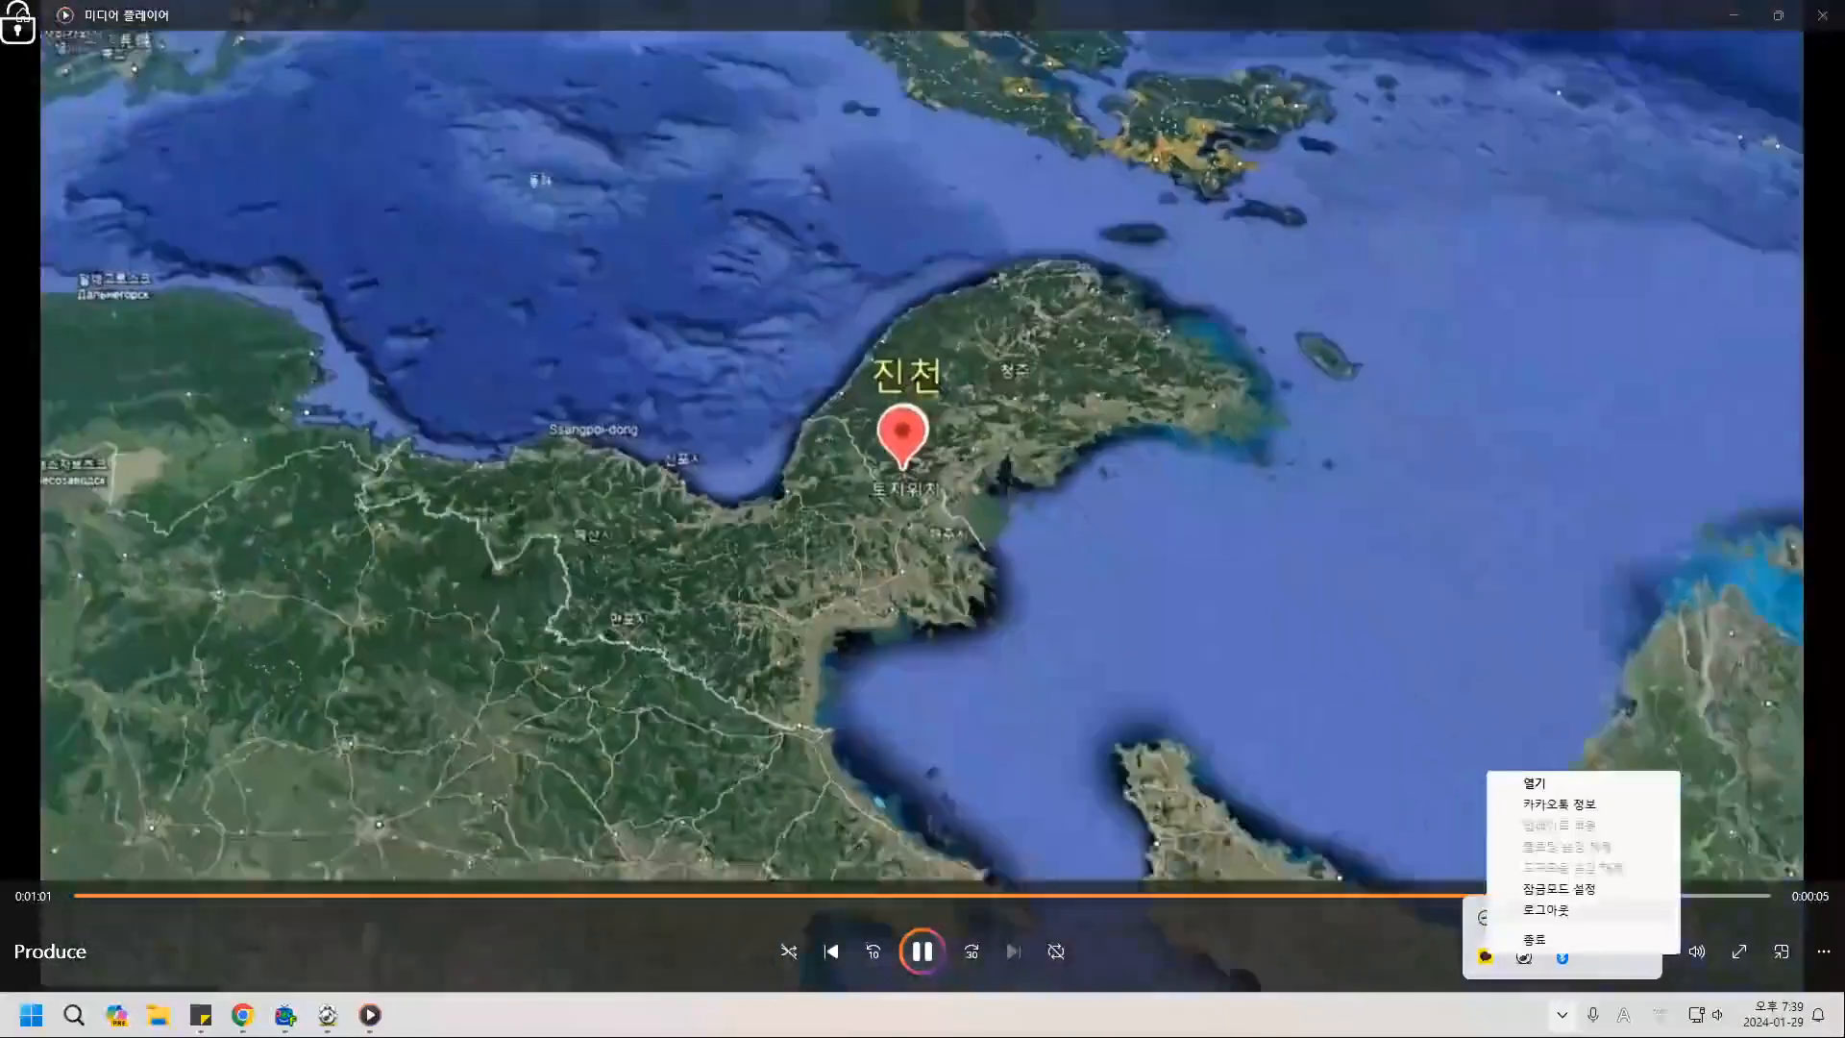
left_click(1547, 910)
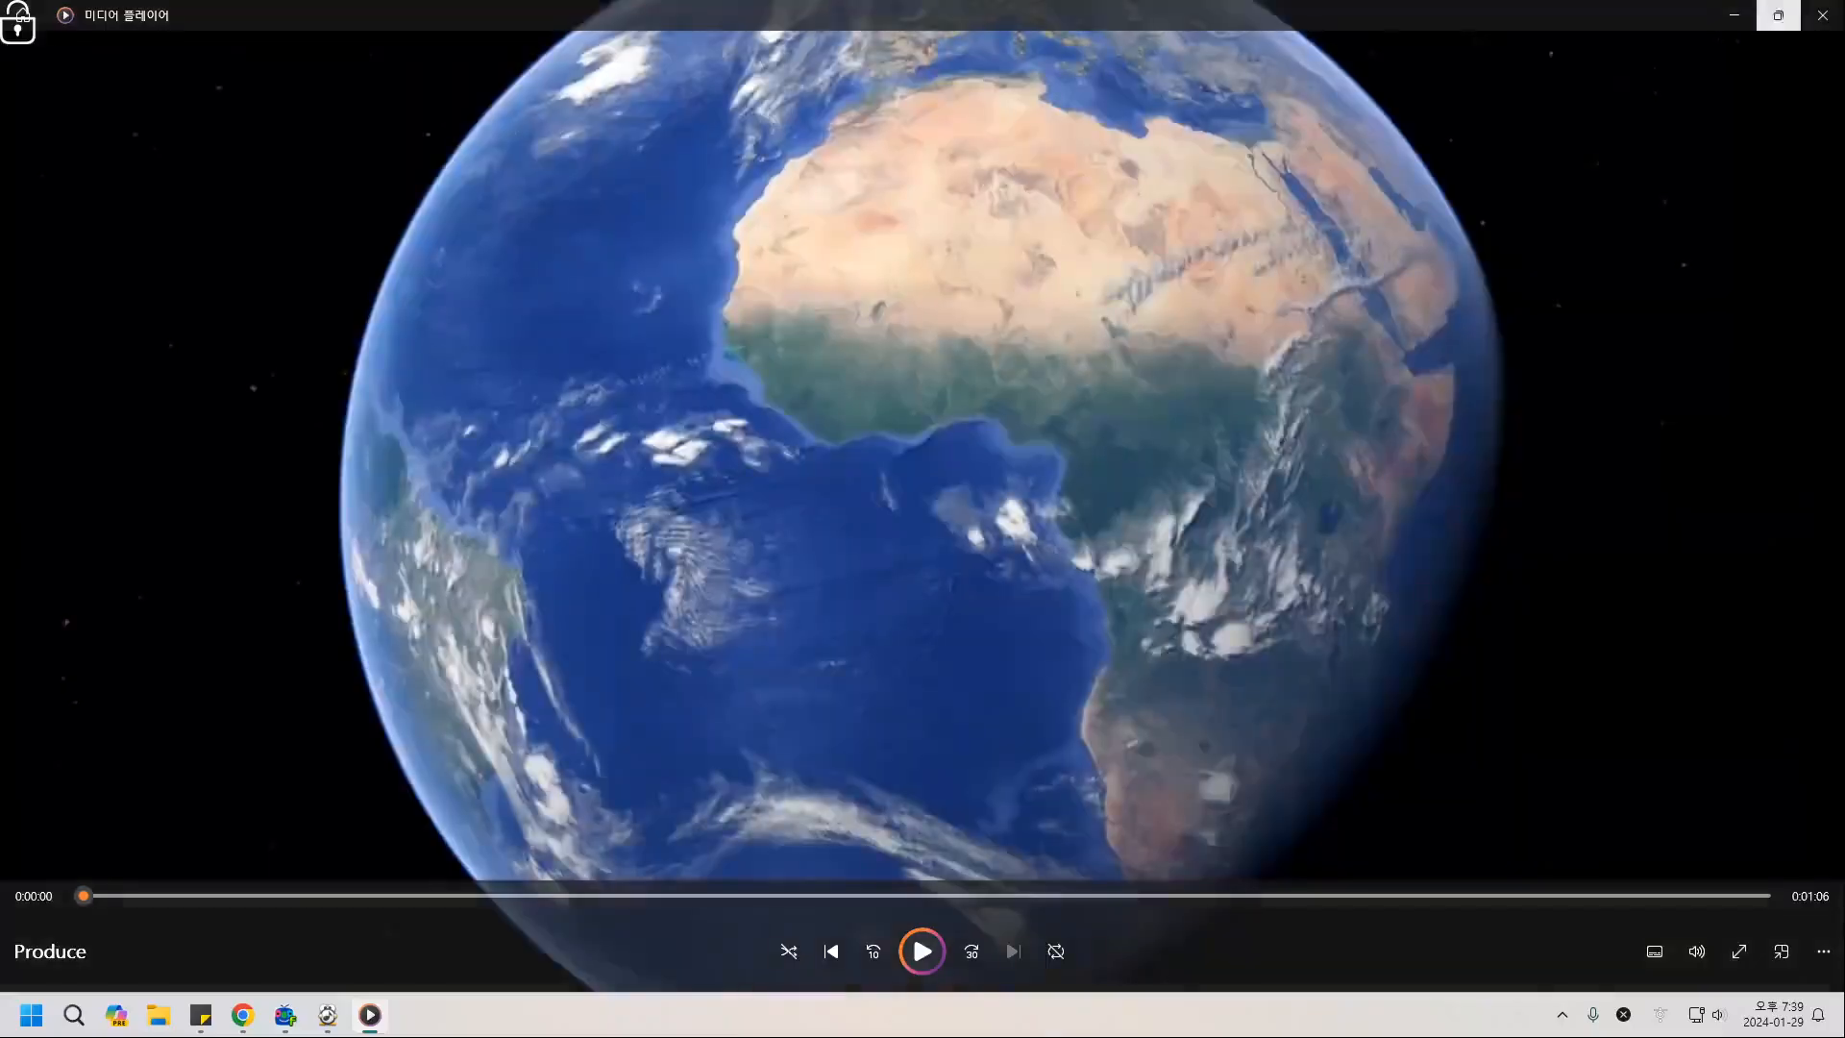
left_click(1823, 16)
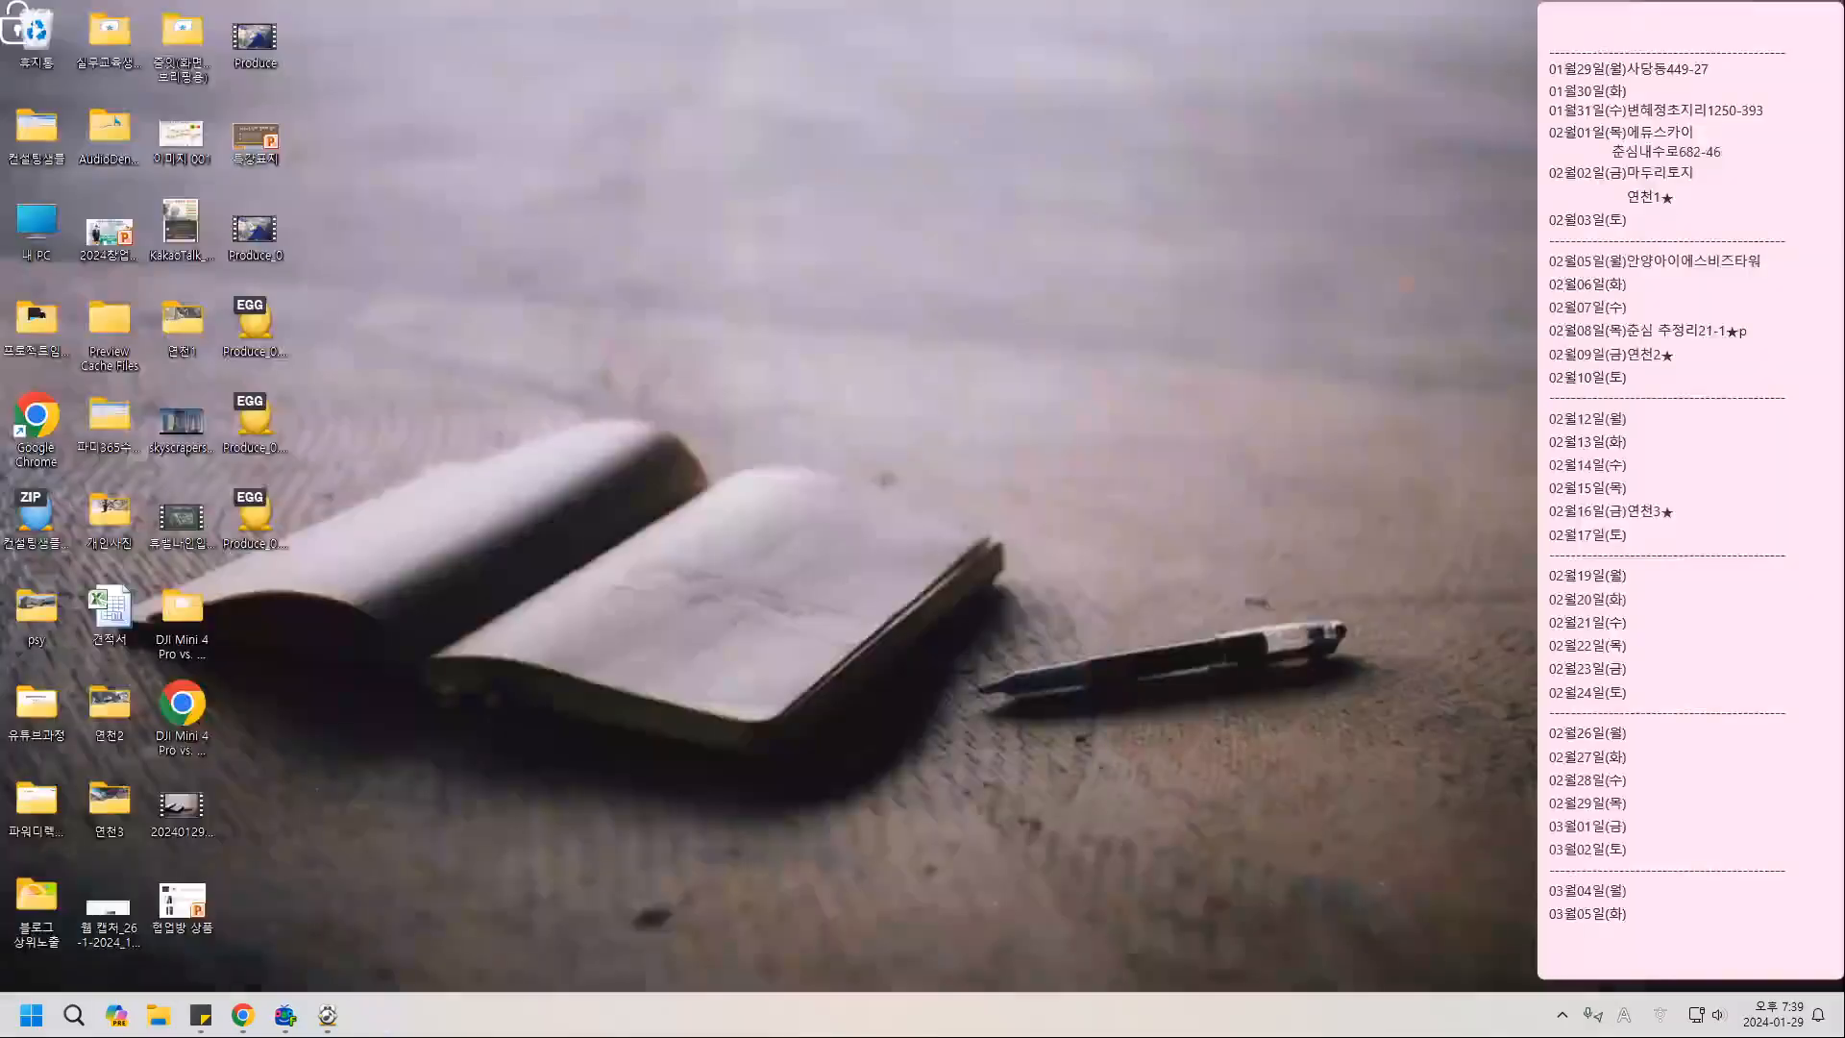
Bring the Chrome window showing Google Earth back to the front from the taskbar.
mouse_move(242, 1014)
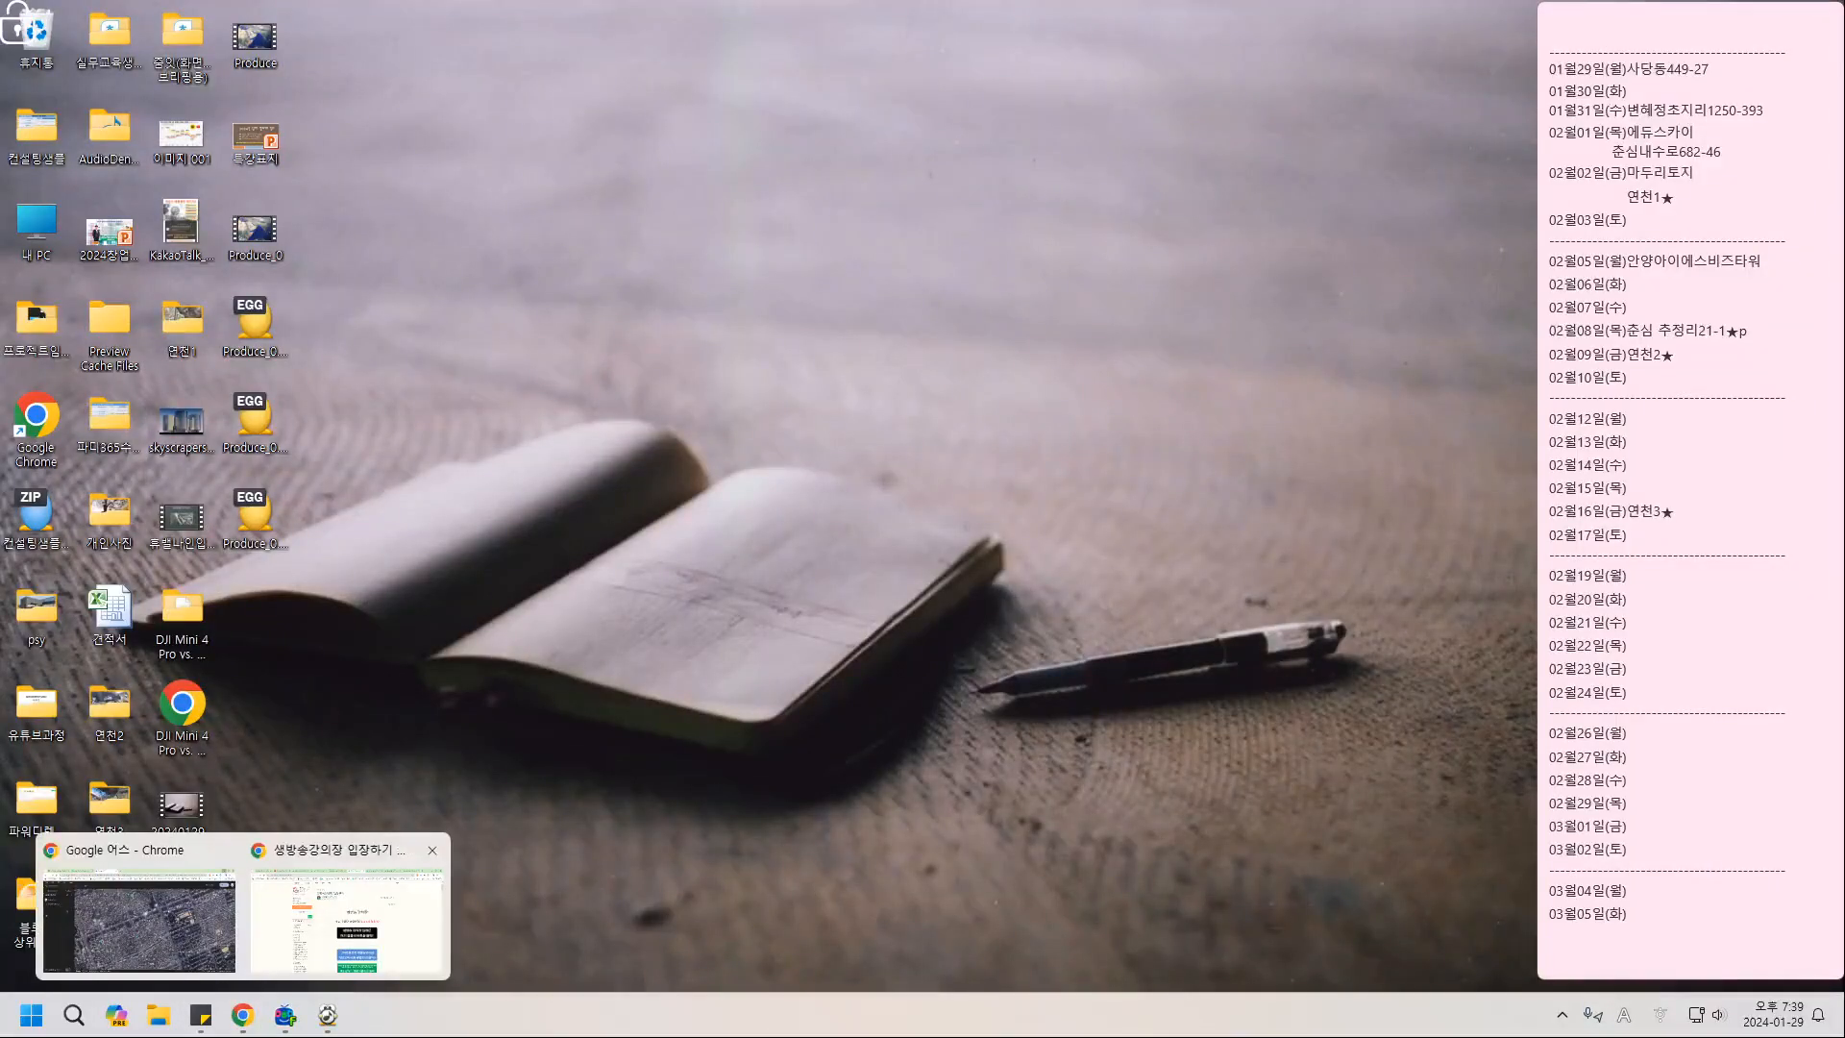
left_click(140, 918)
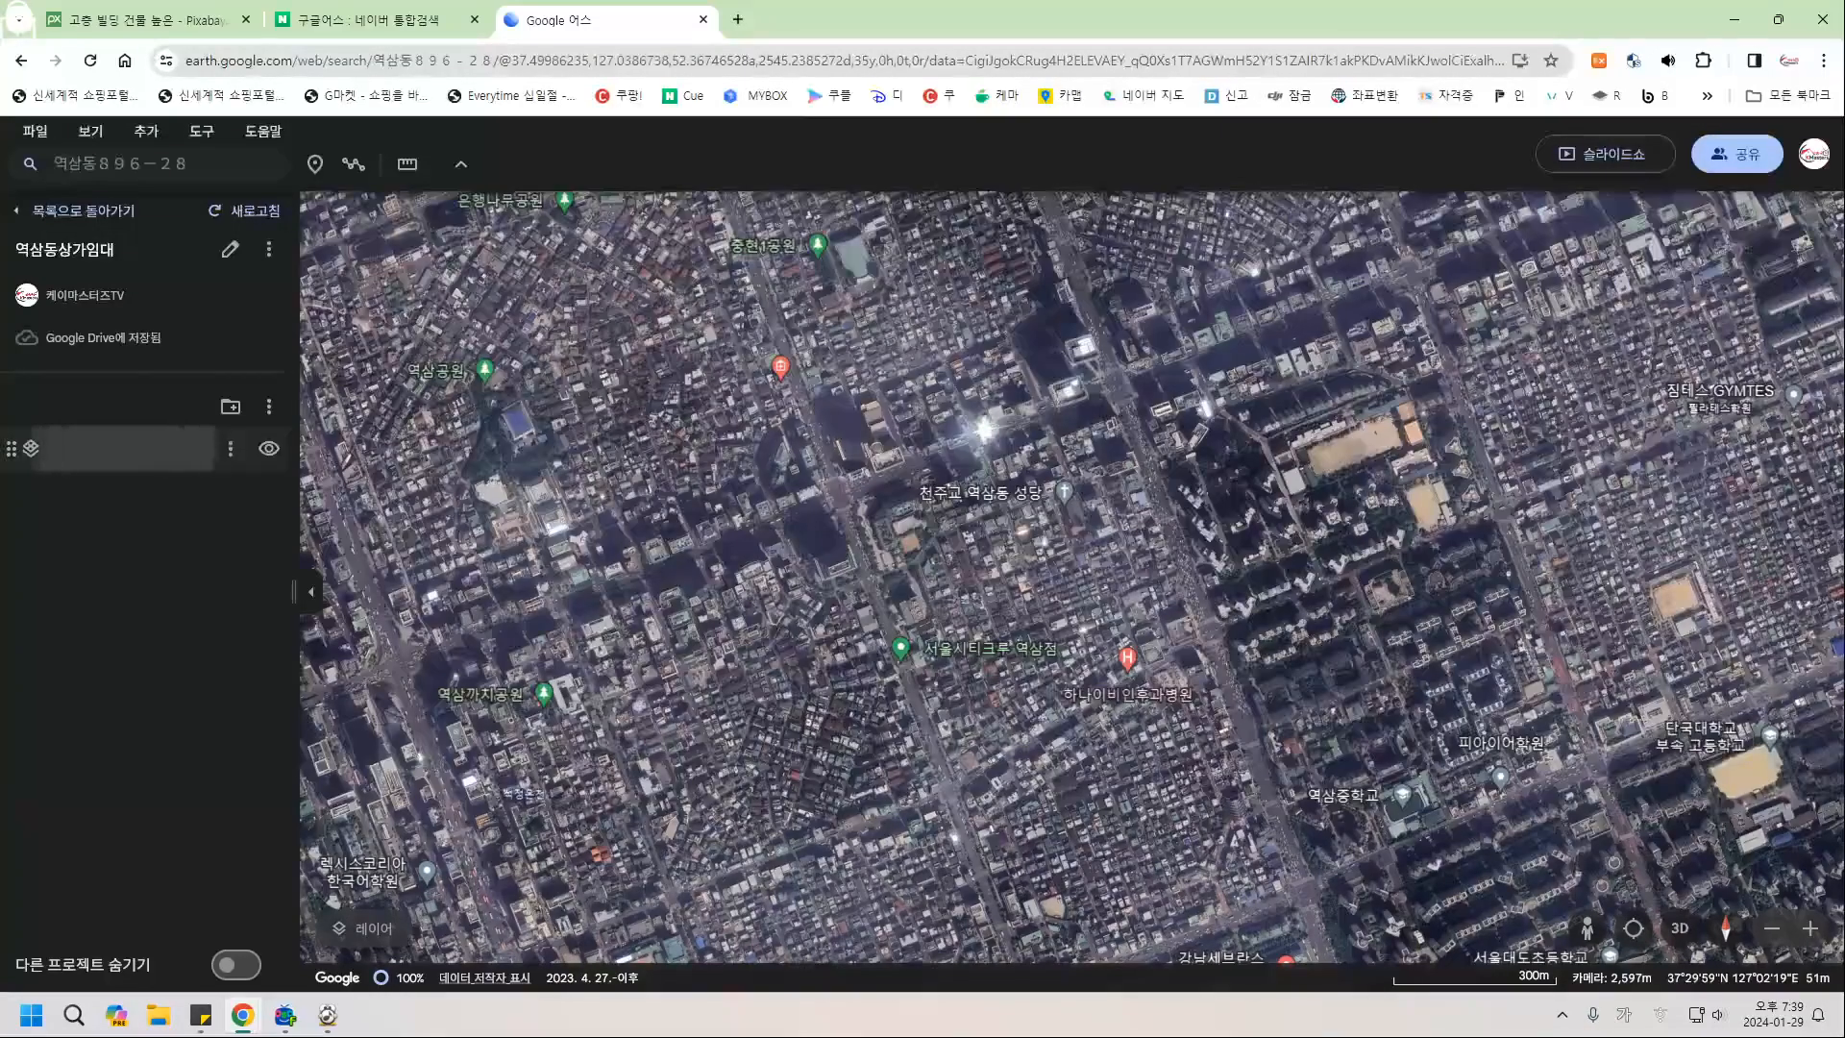
left_click(125, 448)
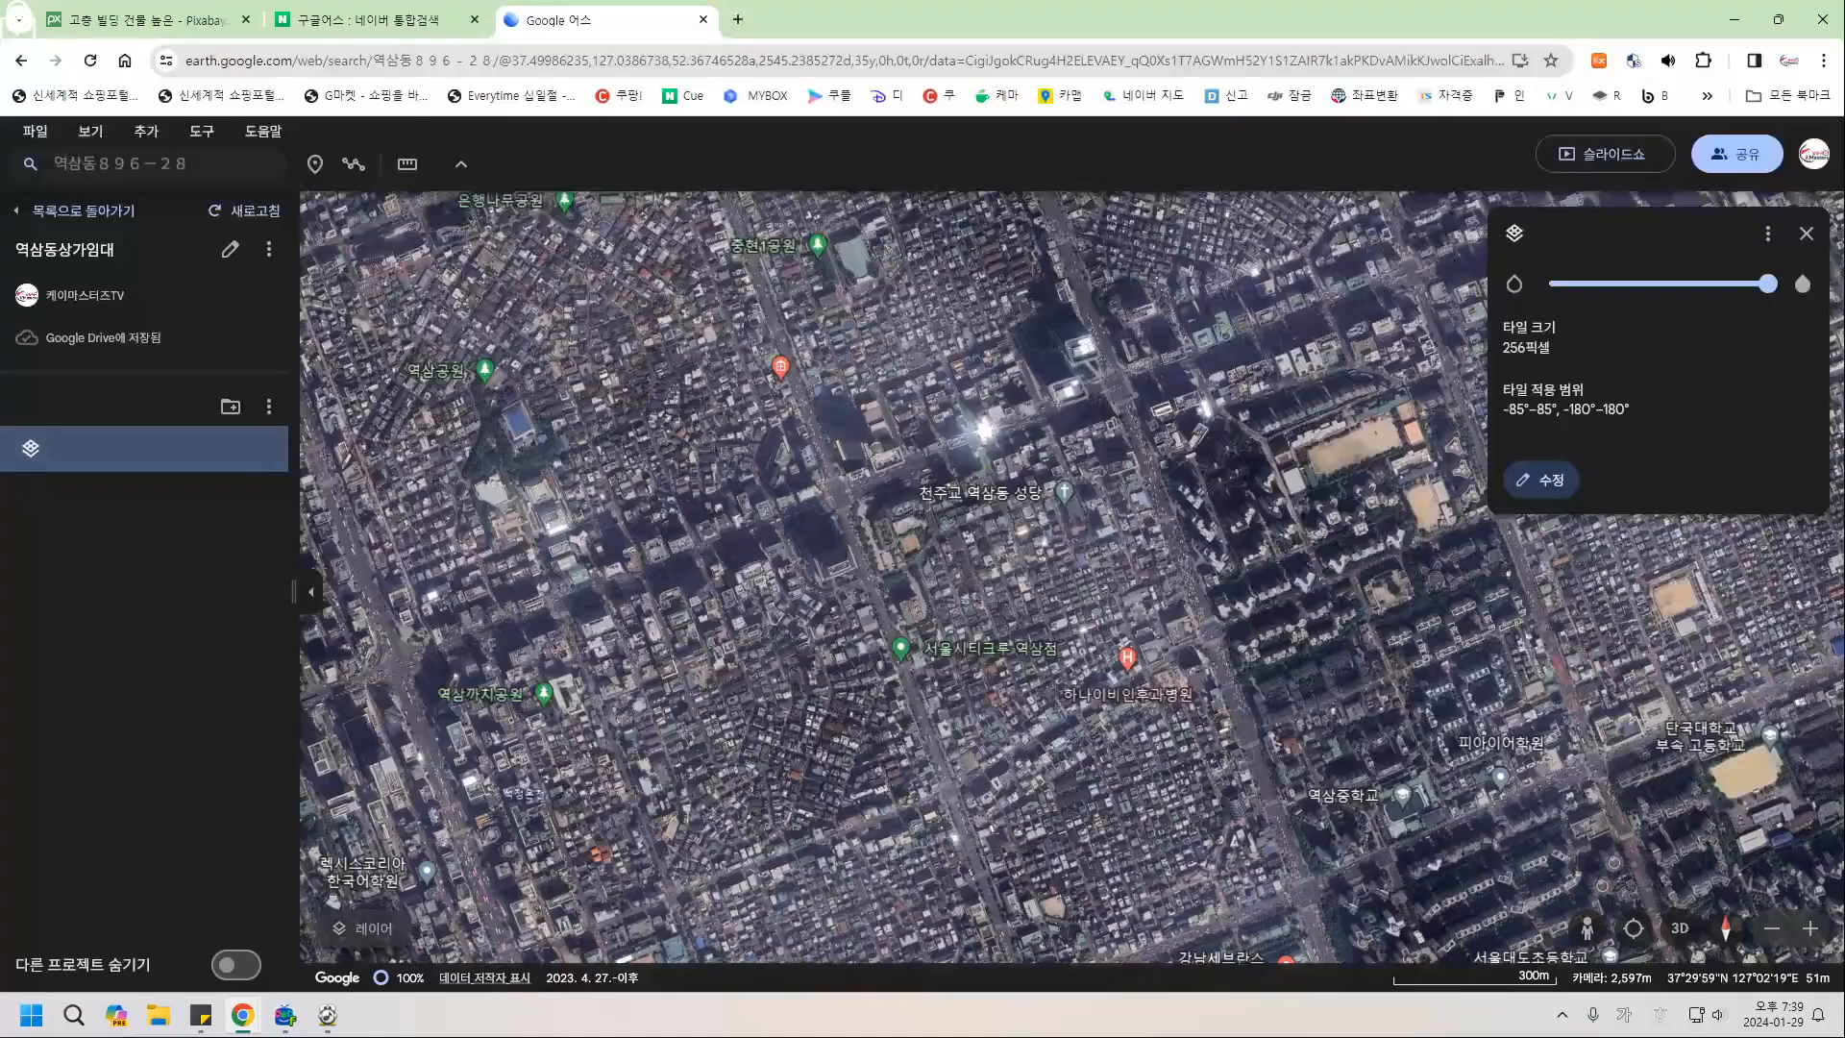
left_click(1807, 234)
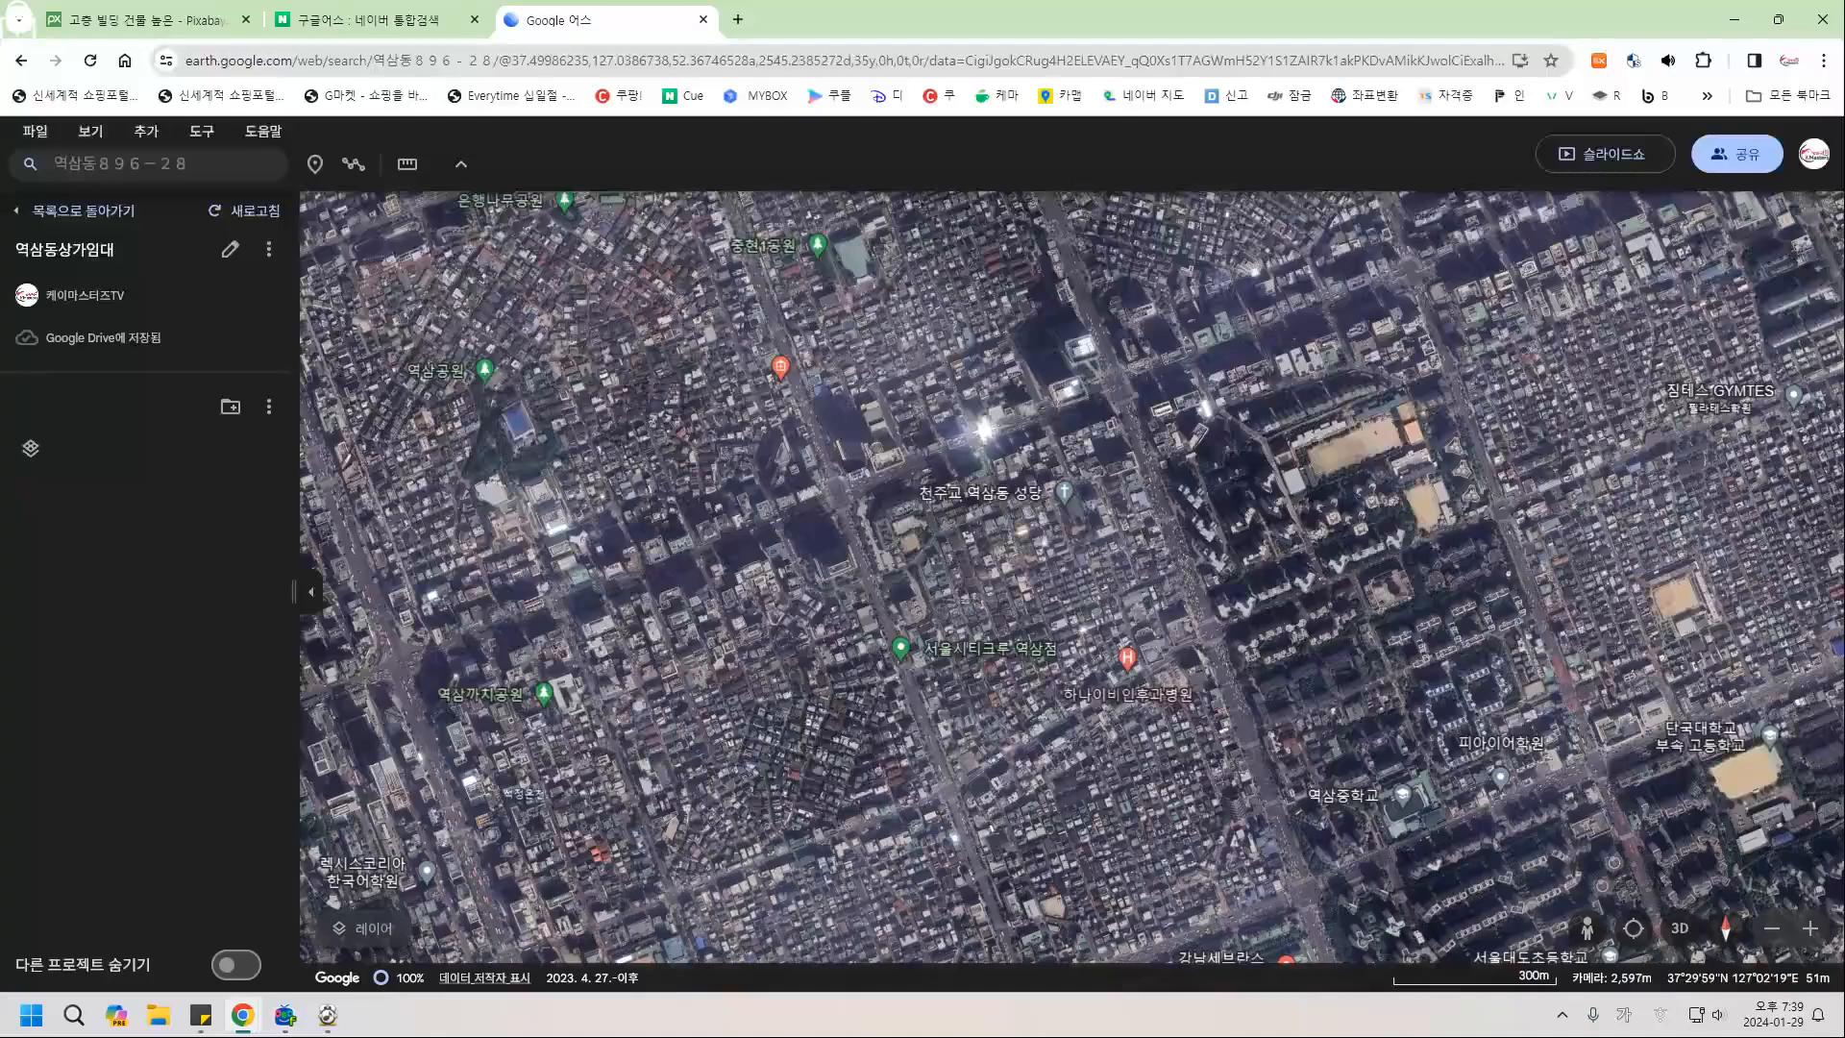
left_click(203, 163)
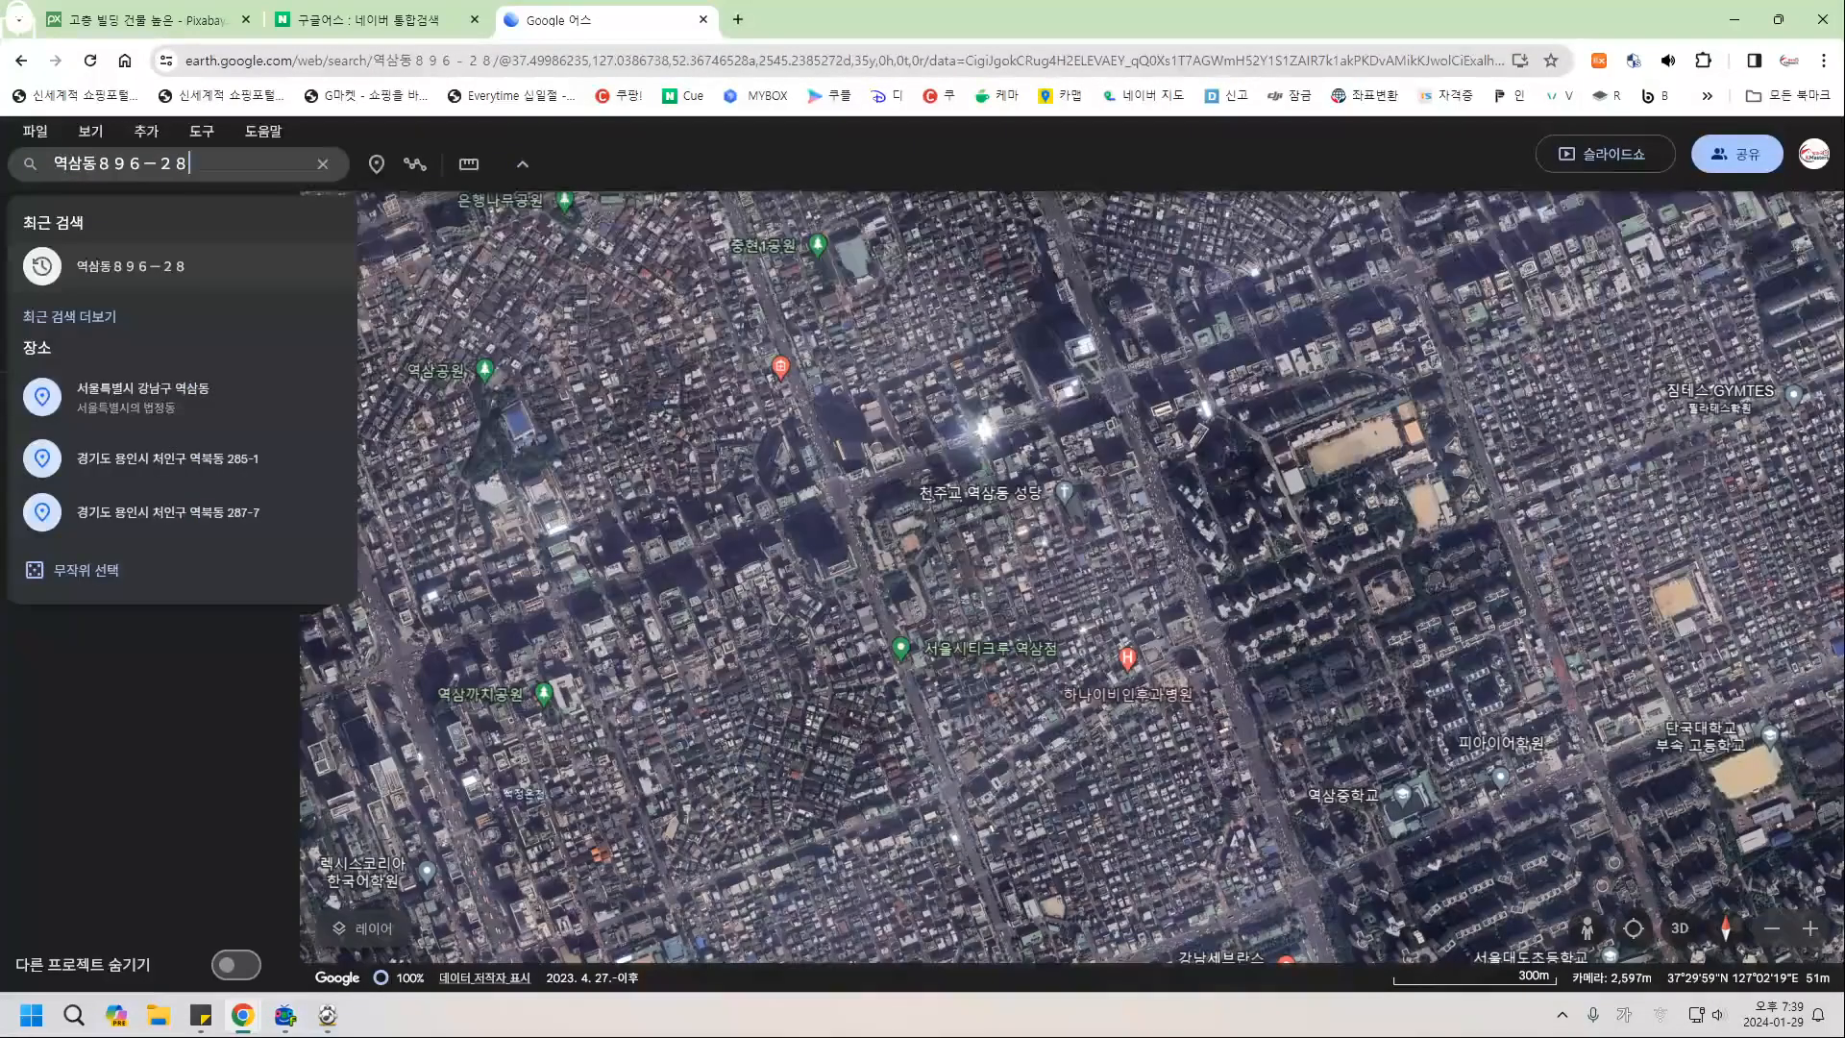
key("Return")
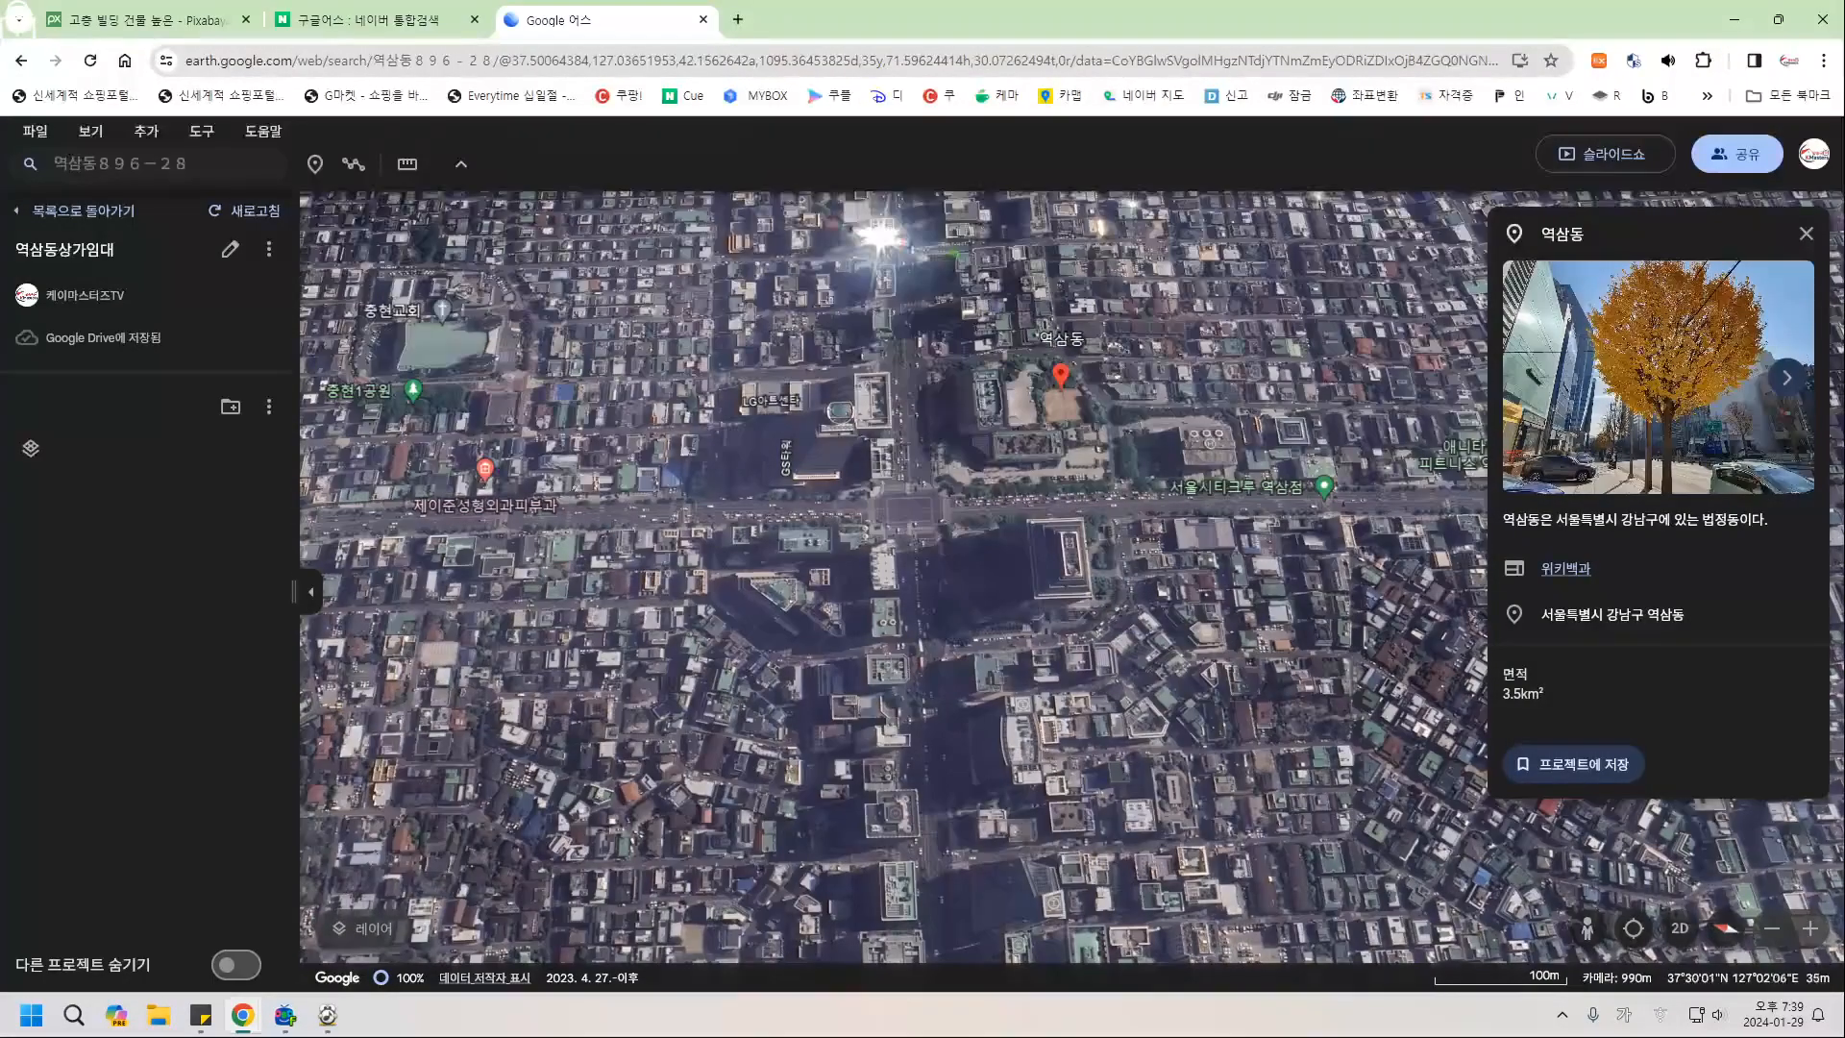
left_click(191, 163)
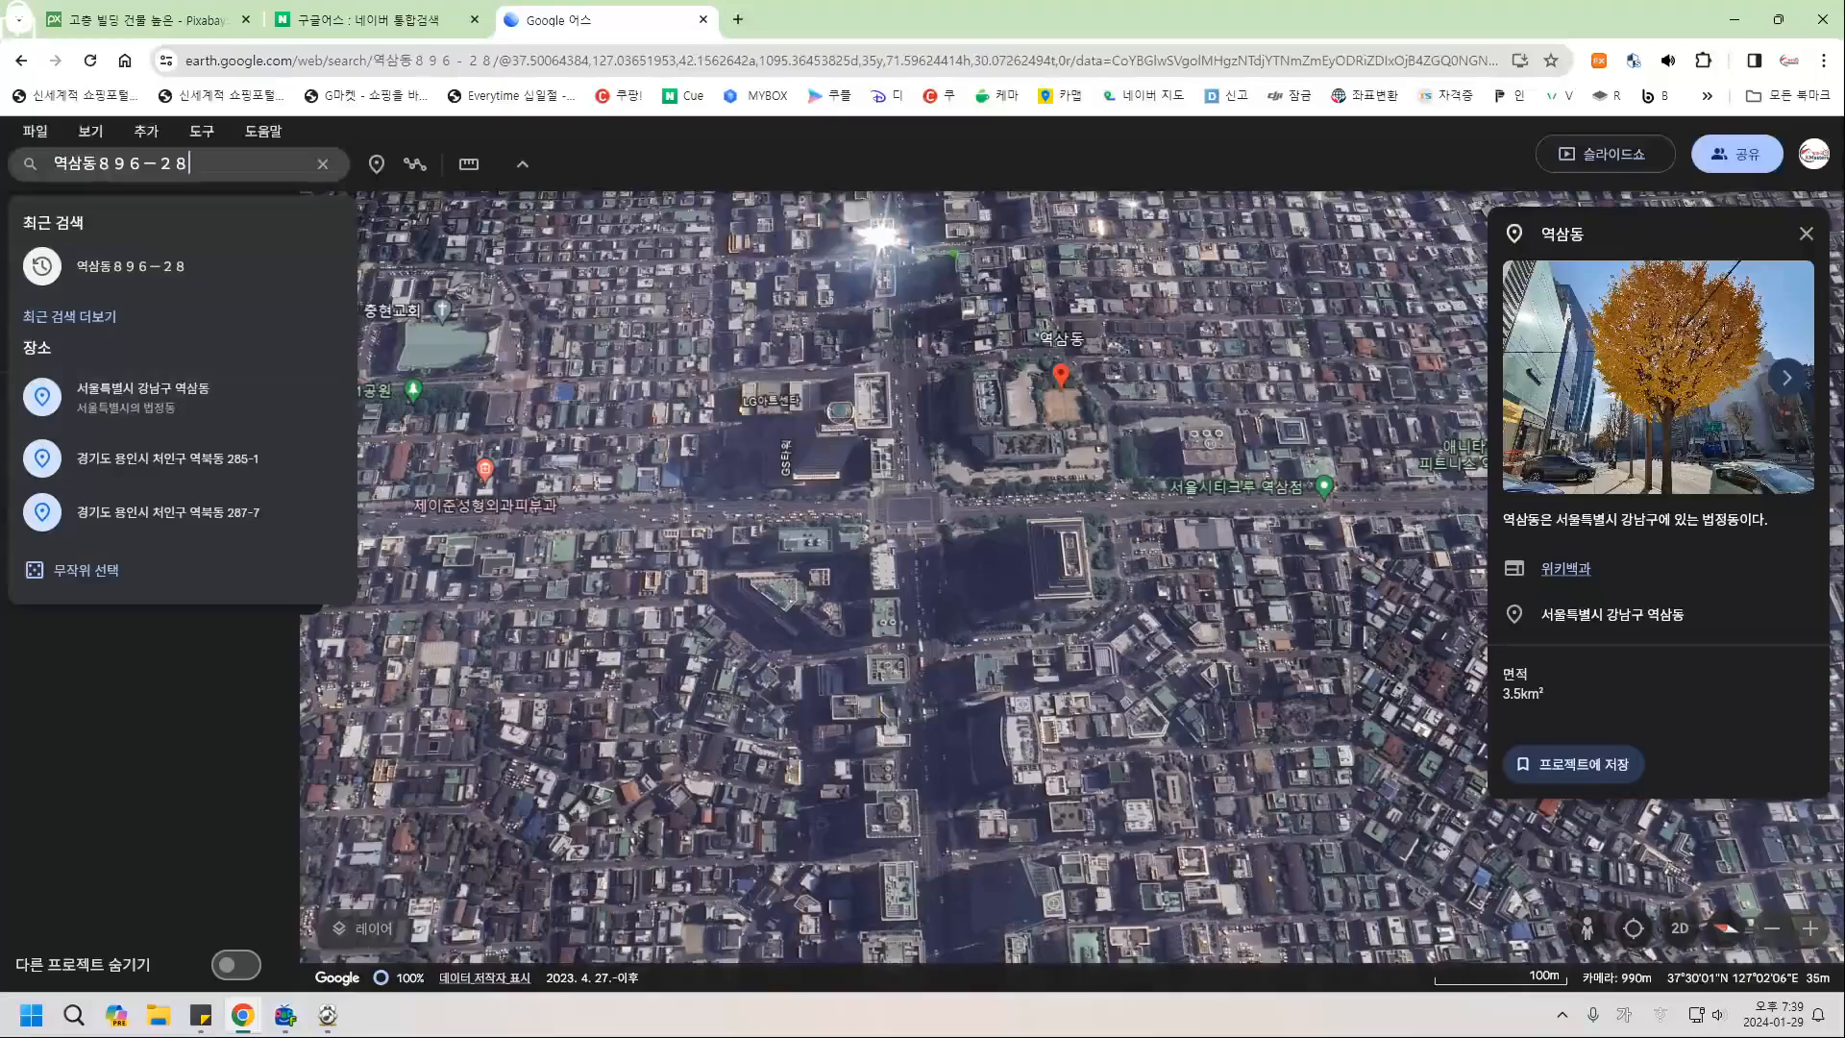
left_click(131, 266)
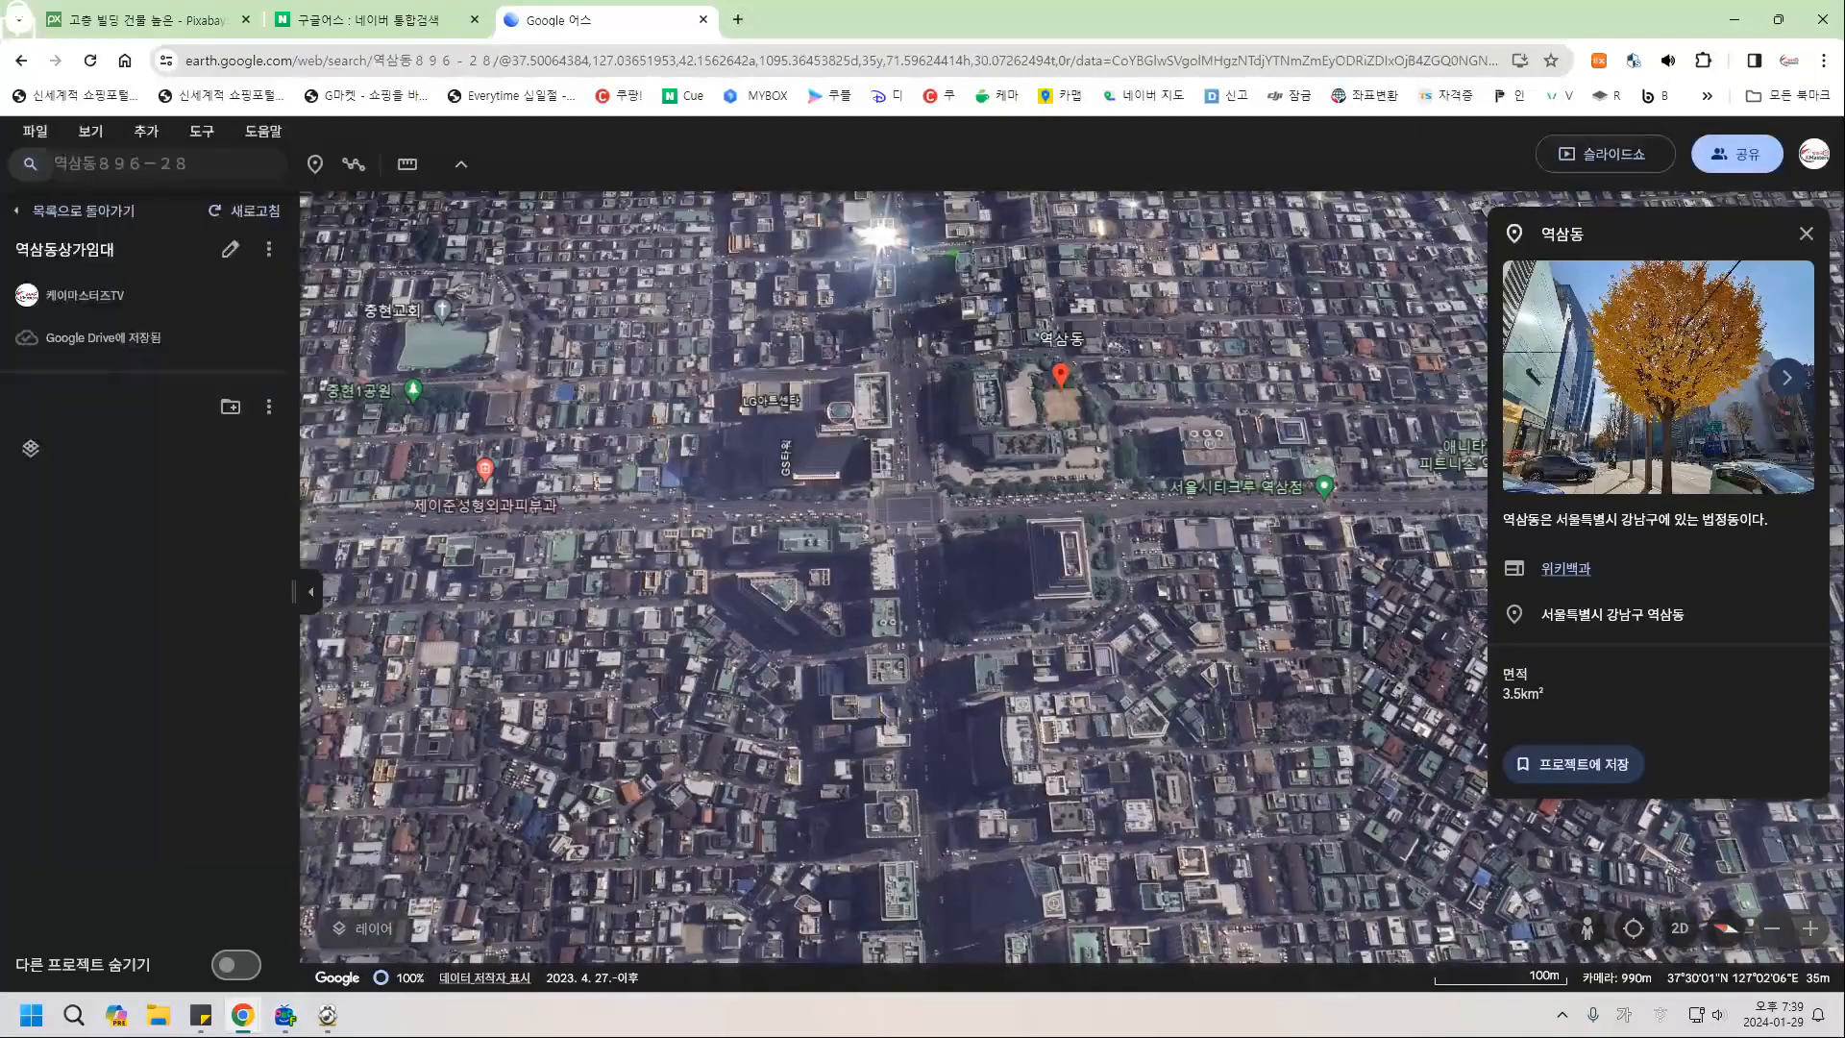
left_click(204, 163)
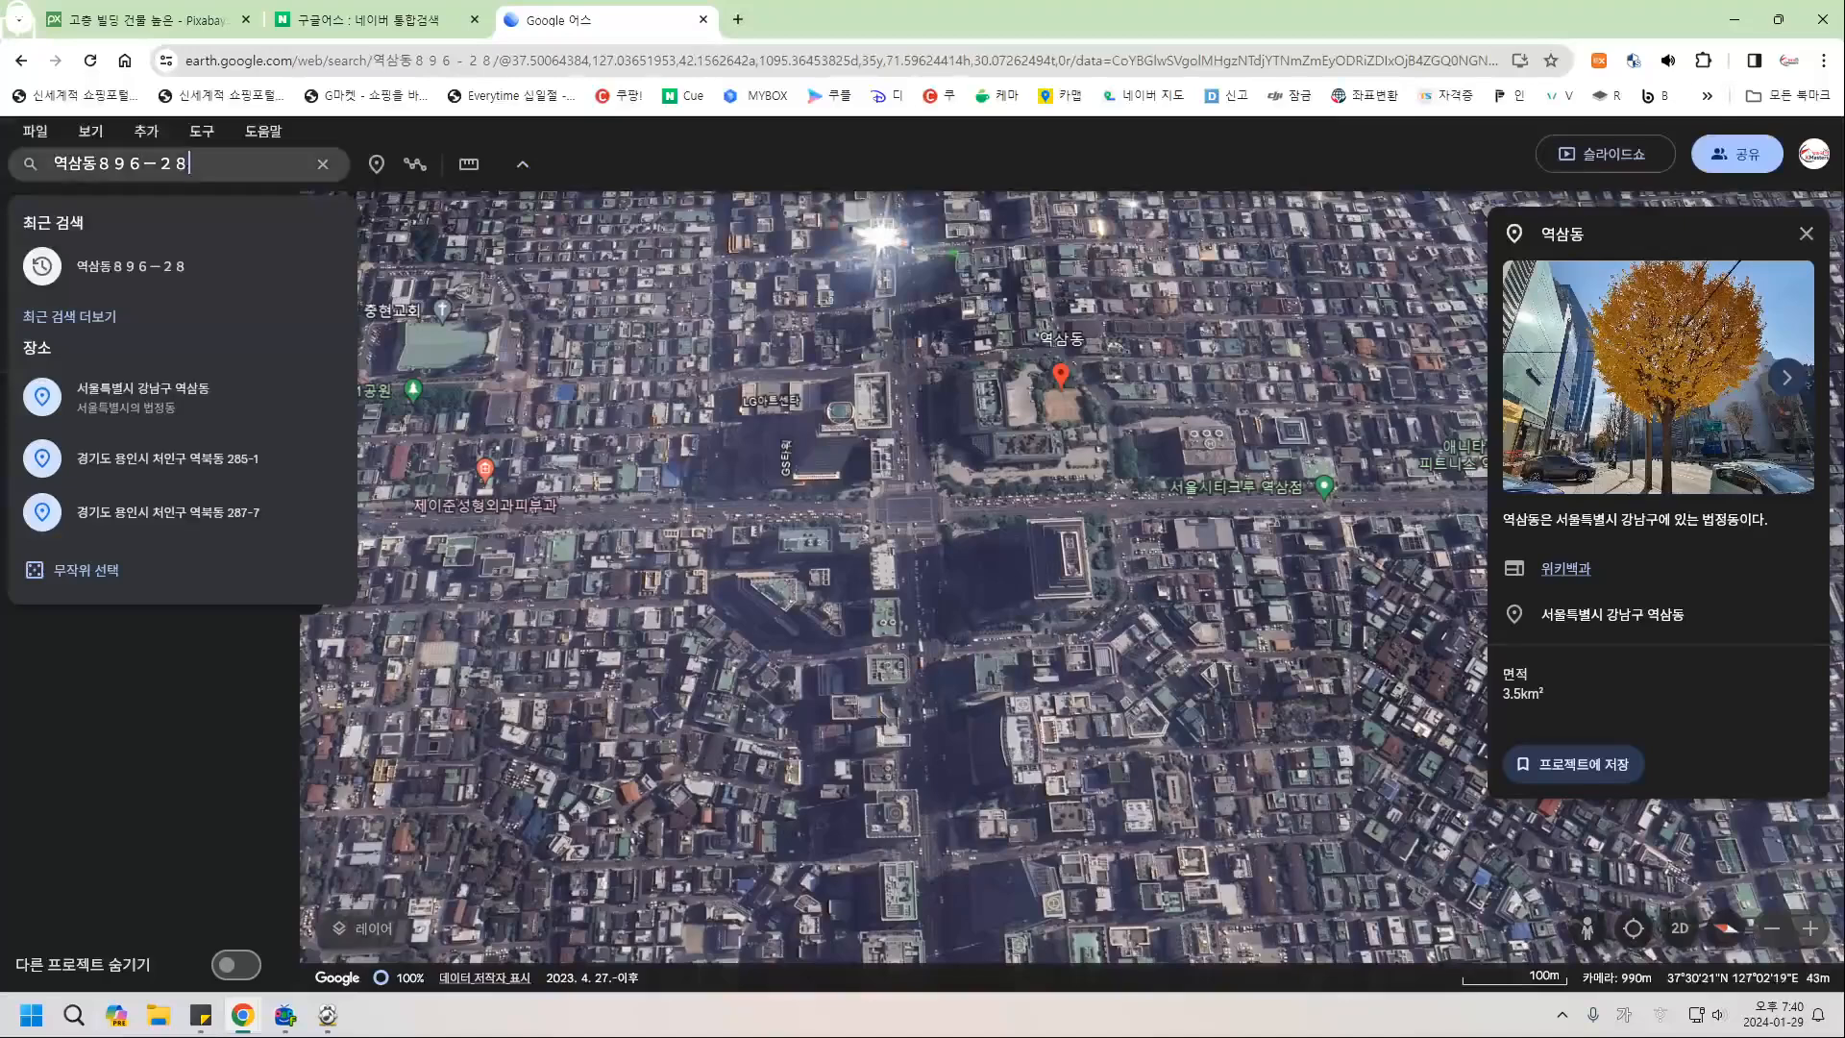
left_click_drag(918, 547, 858, 793)
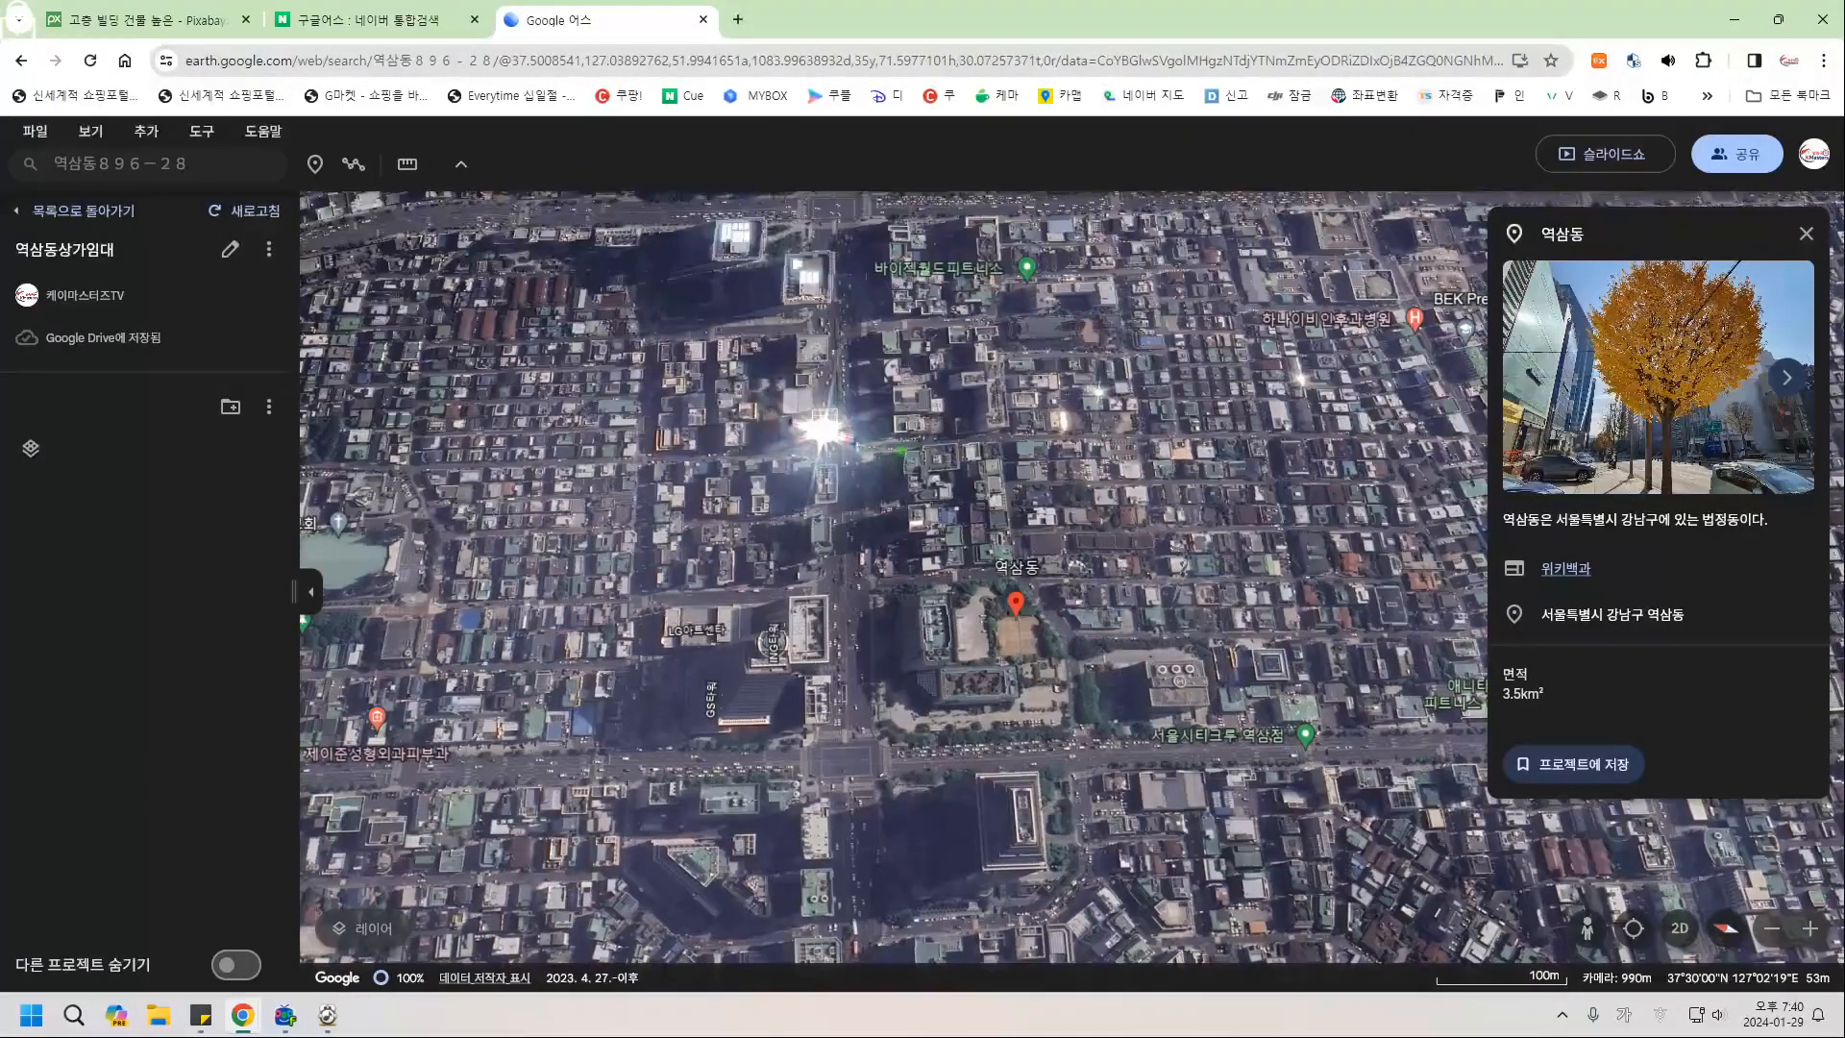
left_click(1807, 234)
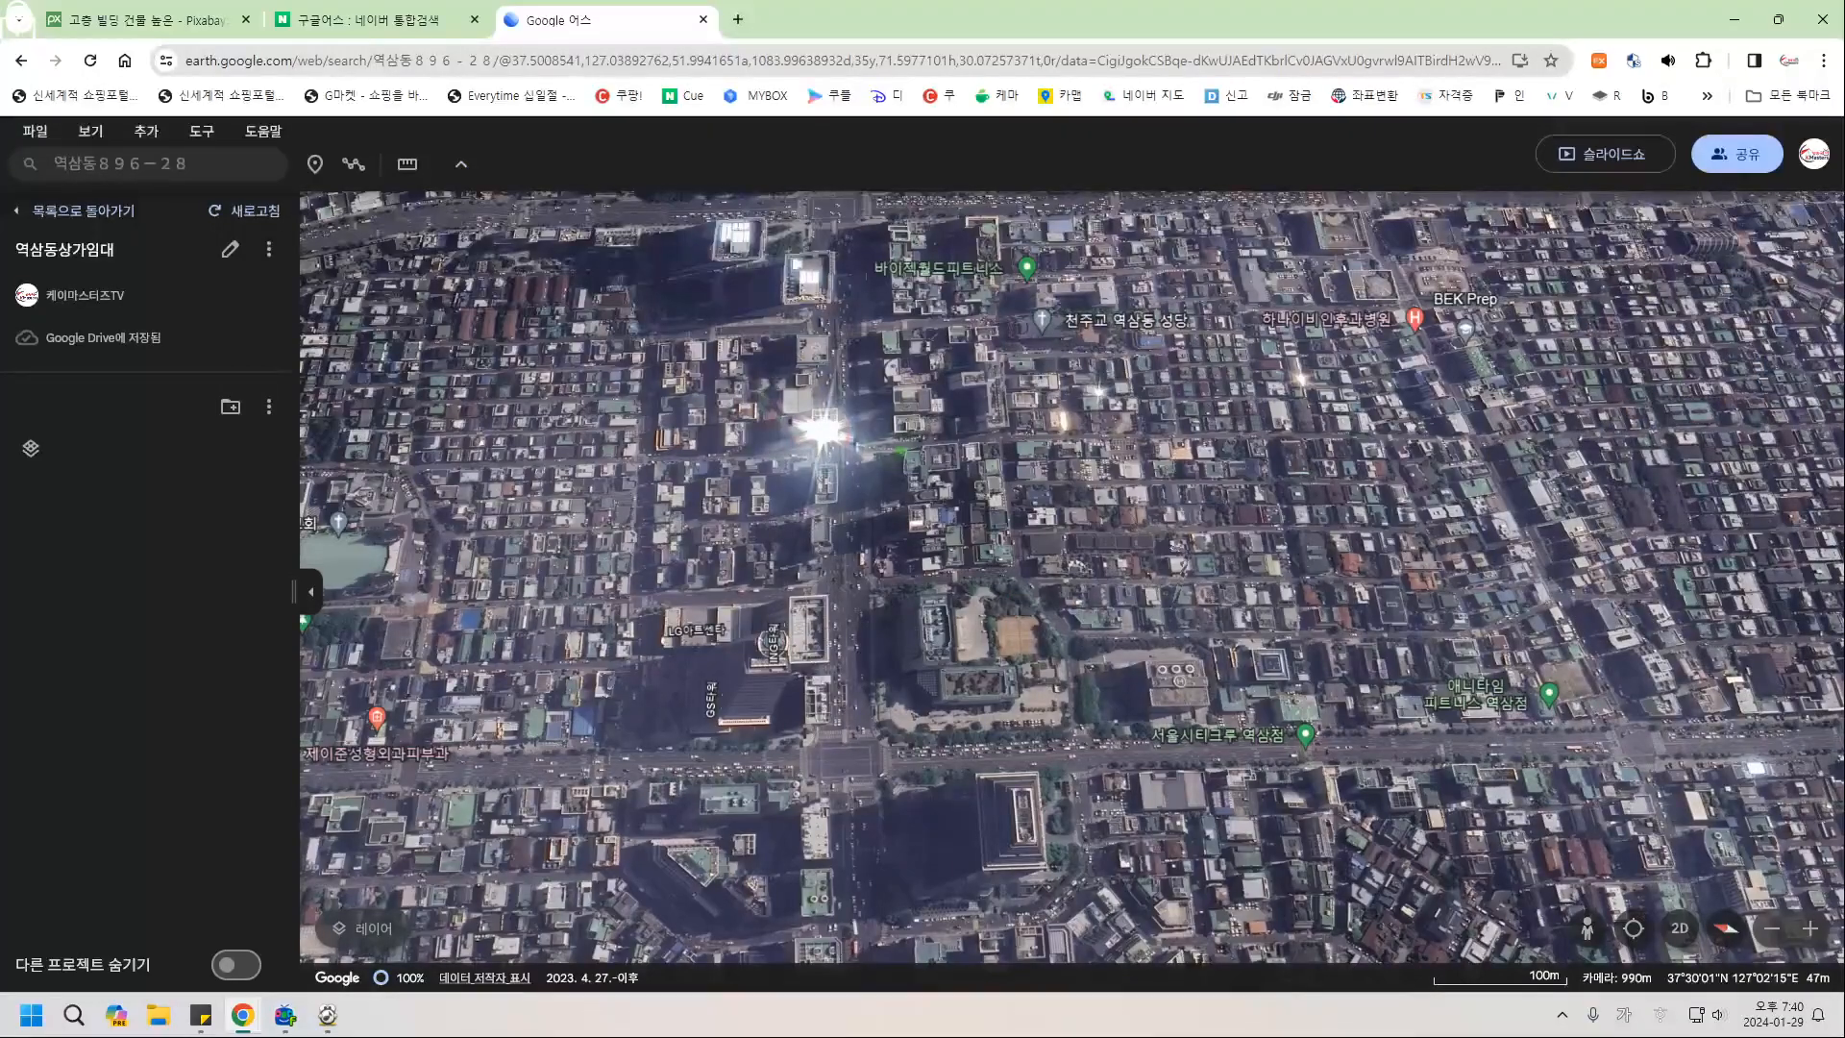
Search 반석빌딩, fly to the 개포동 result, and clear the search results.
left_click(148, 163)
type("반석빌드")
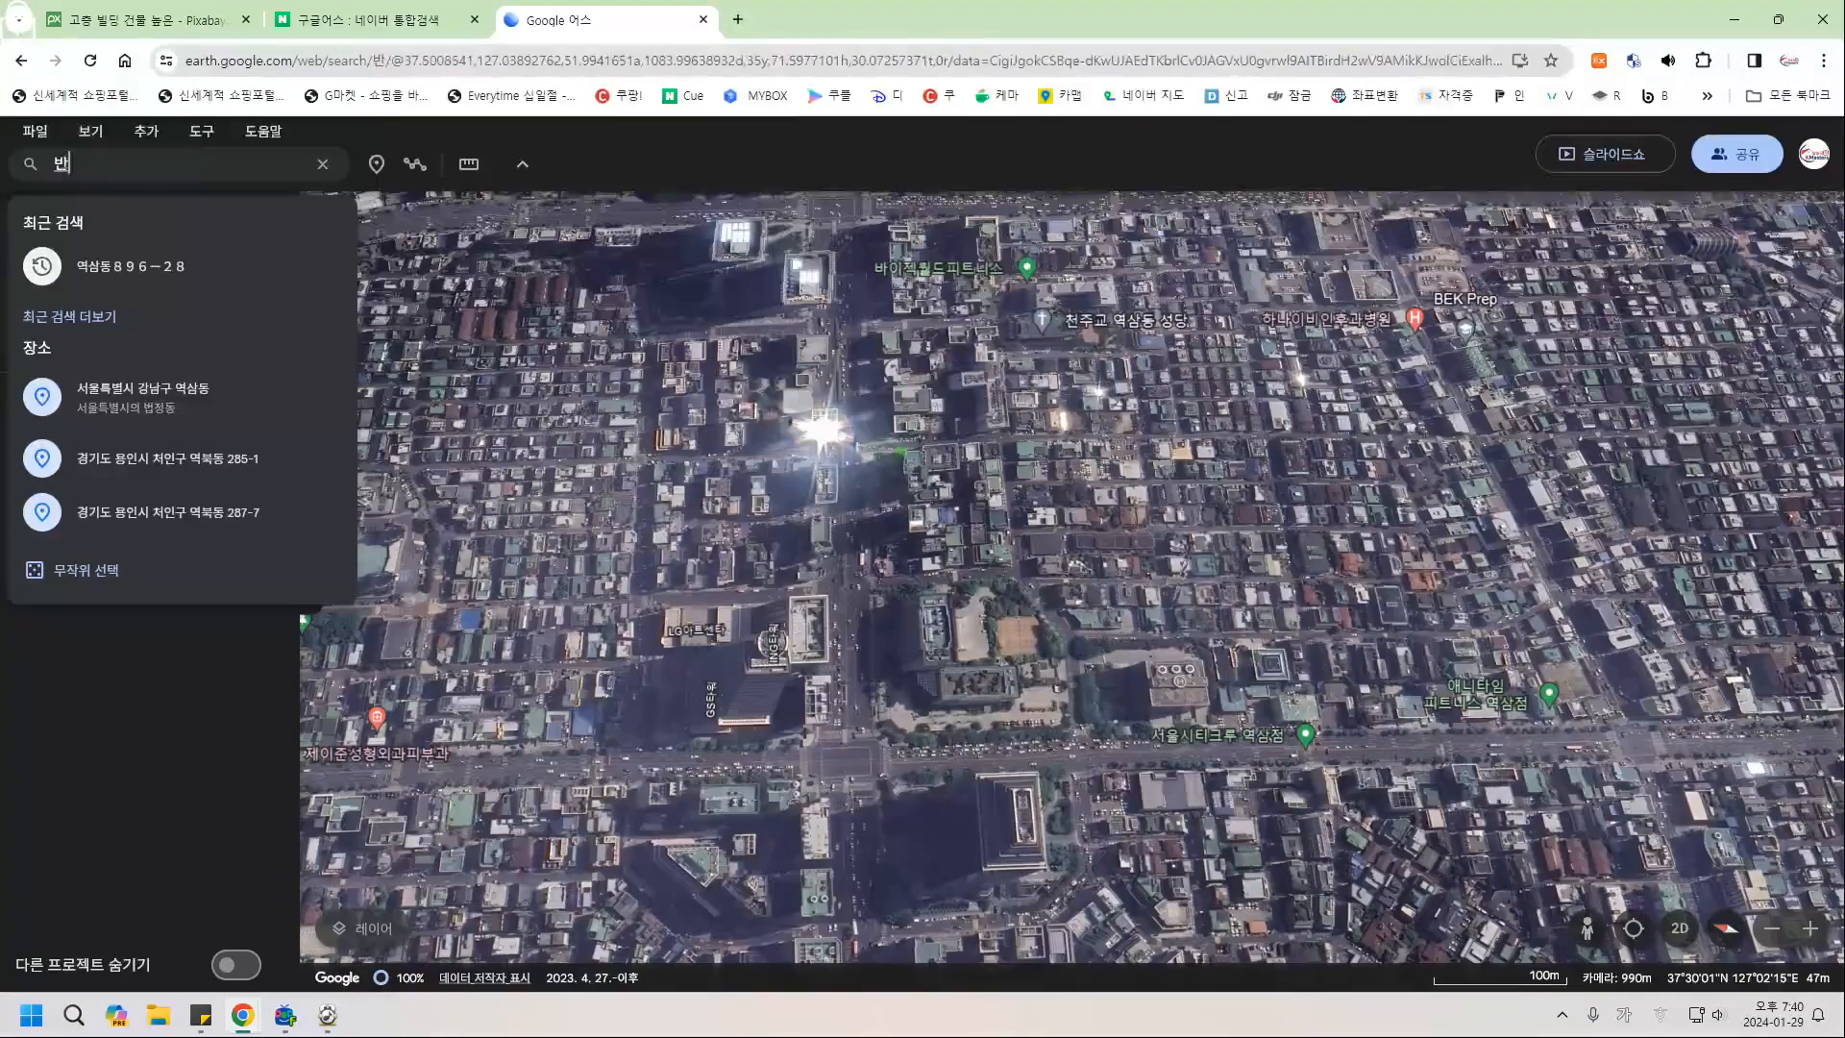
type("딩")
key("Return")
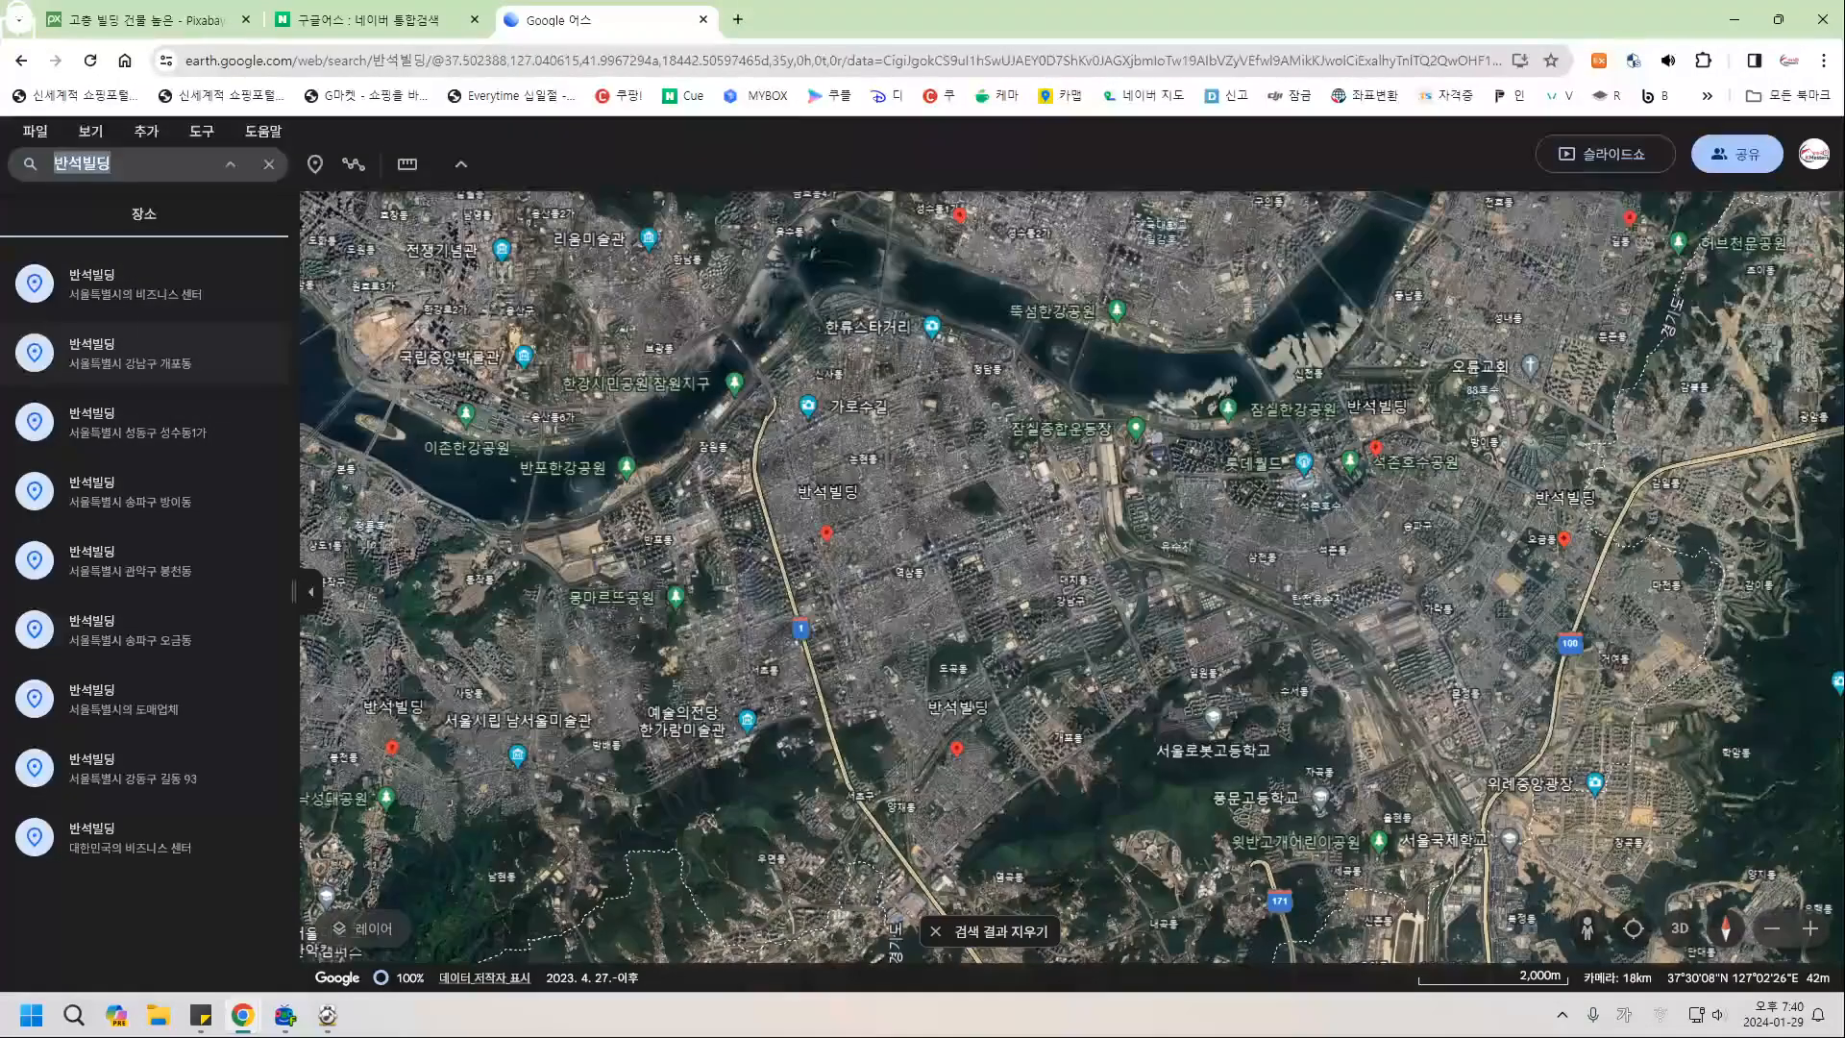
left_click(145, 352)
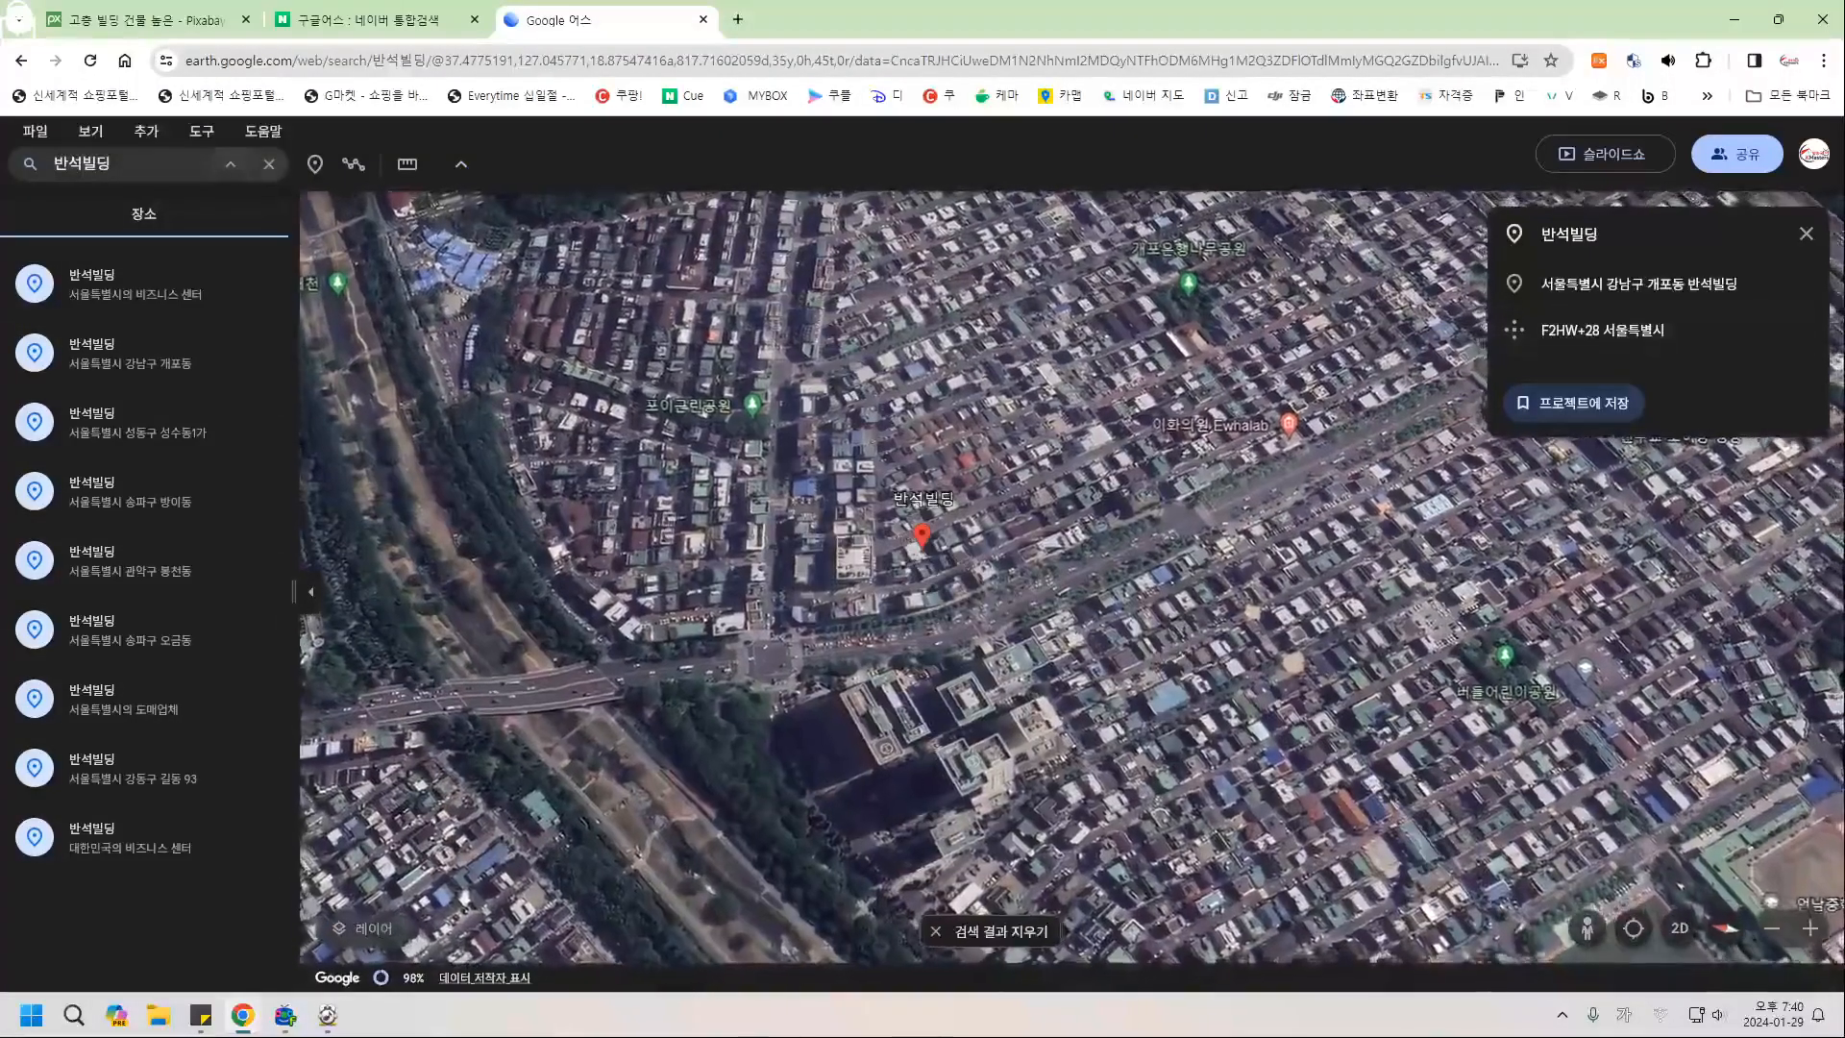
left_click(991, 931)
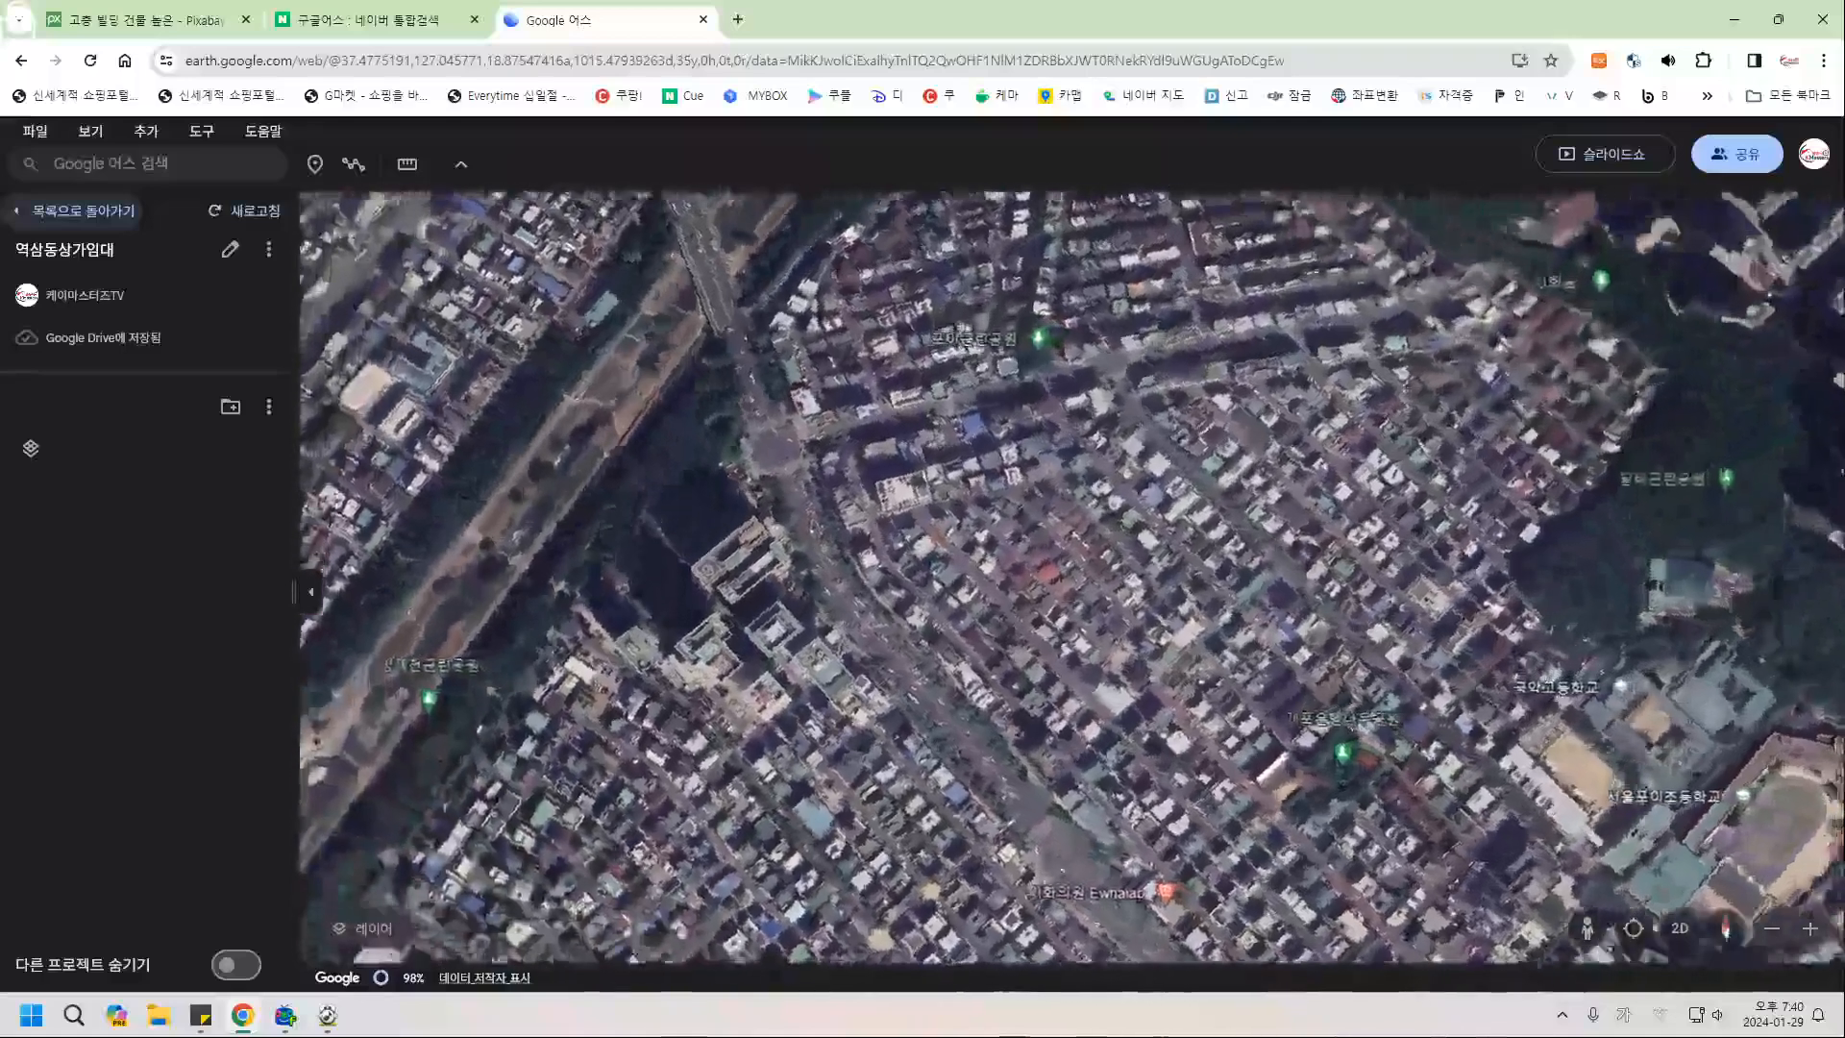
left_click(111, 163)
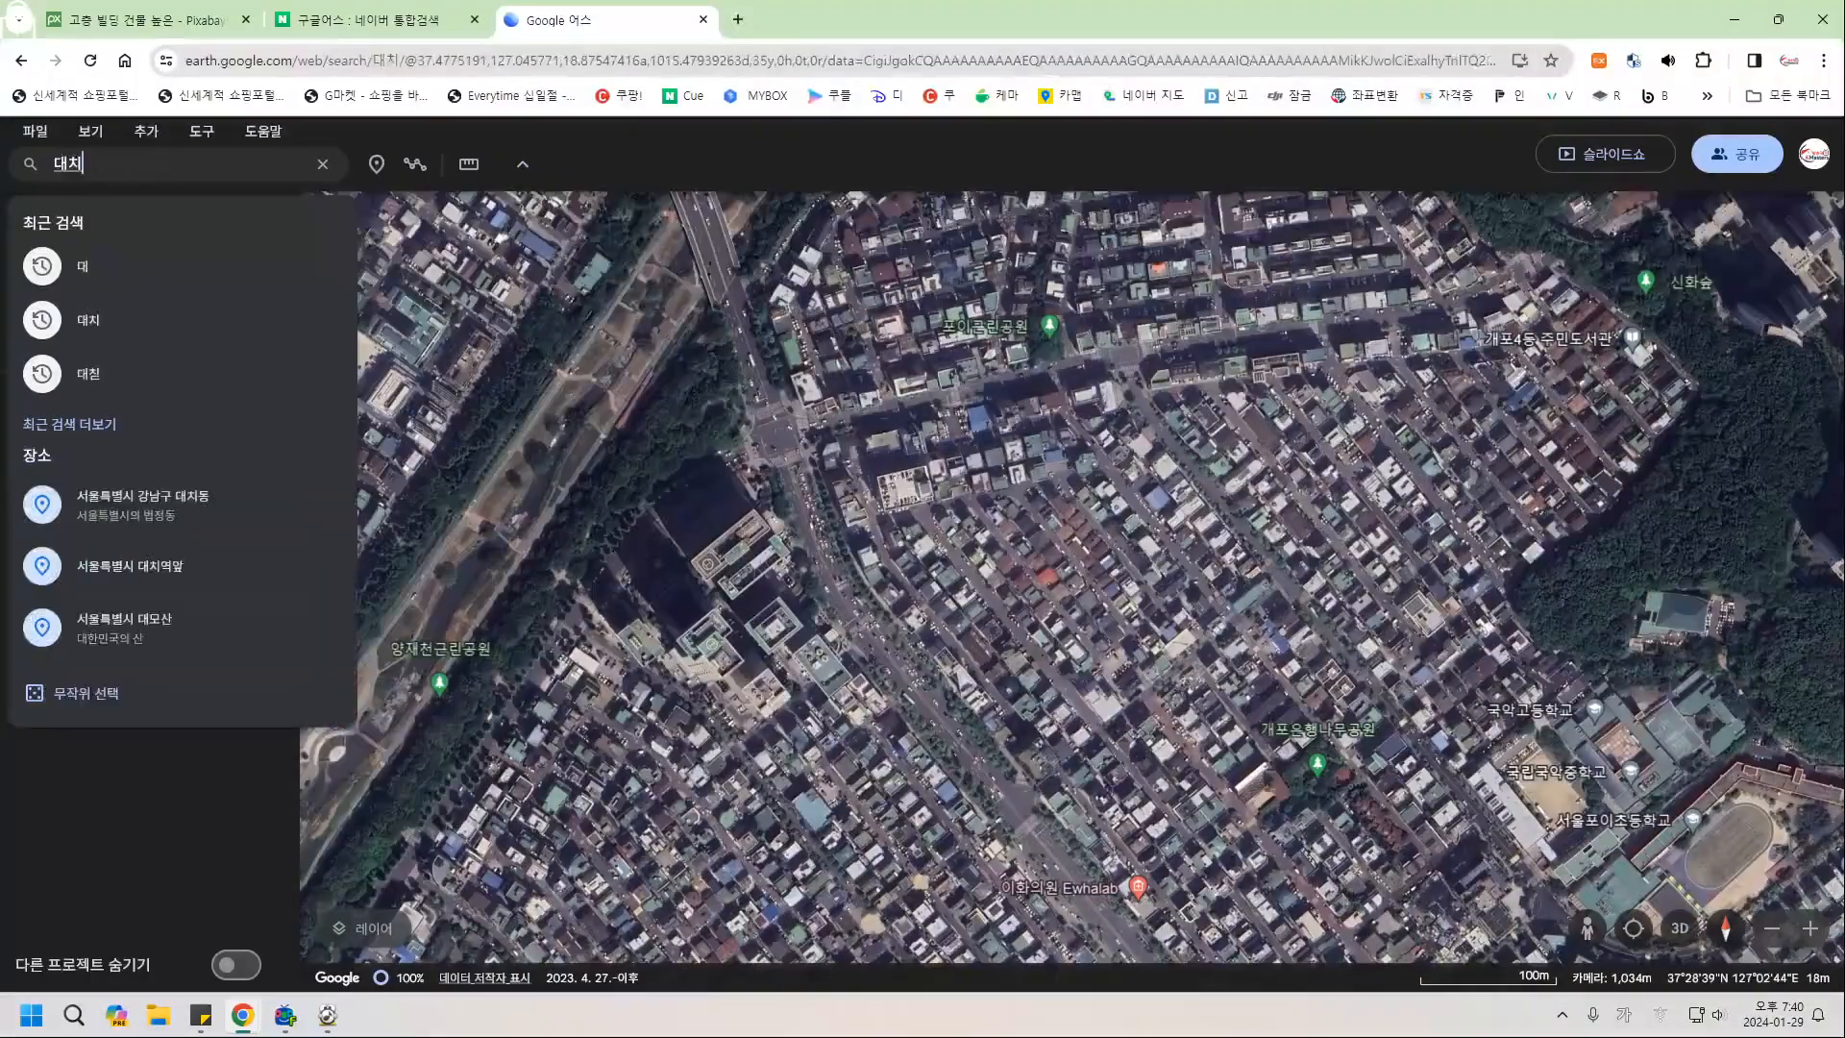
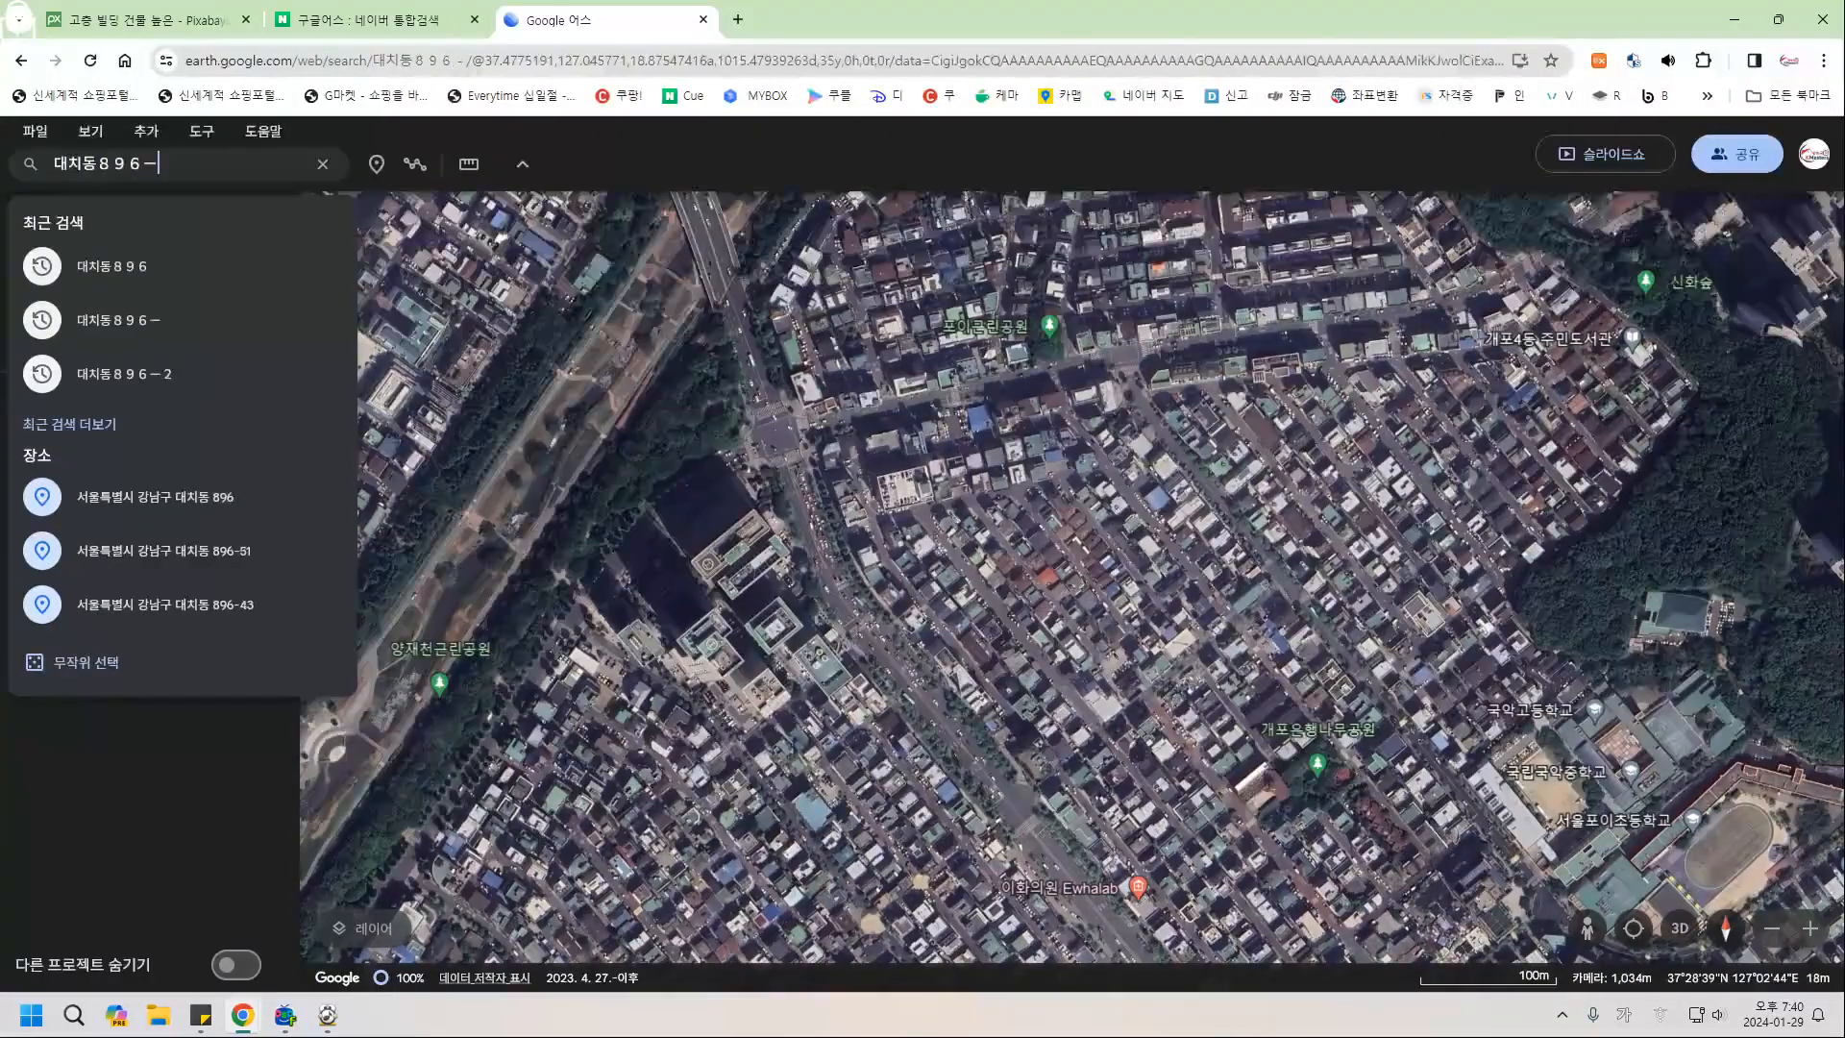
key("Return")
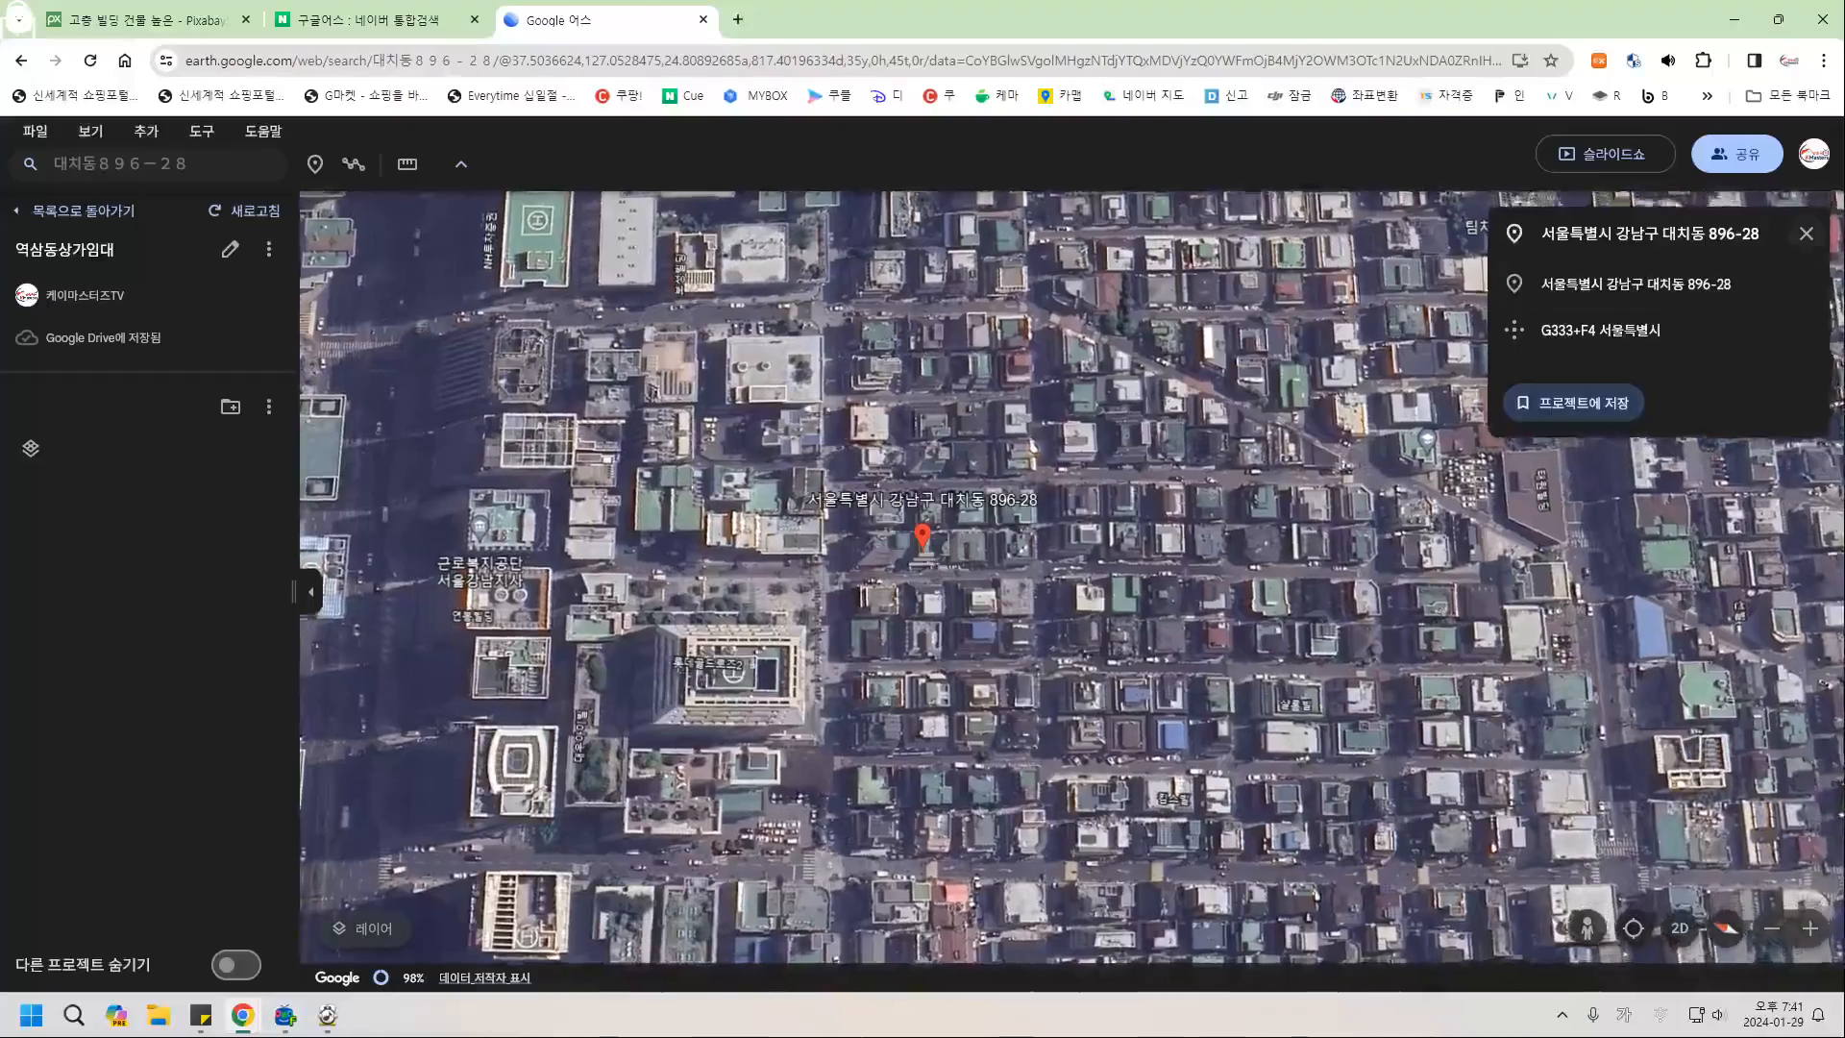
left_click(1807, 233)
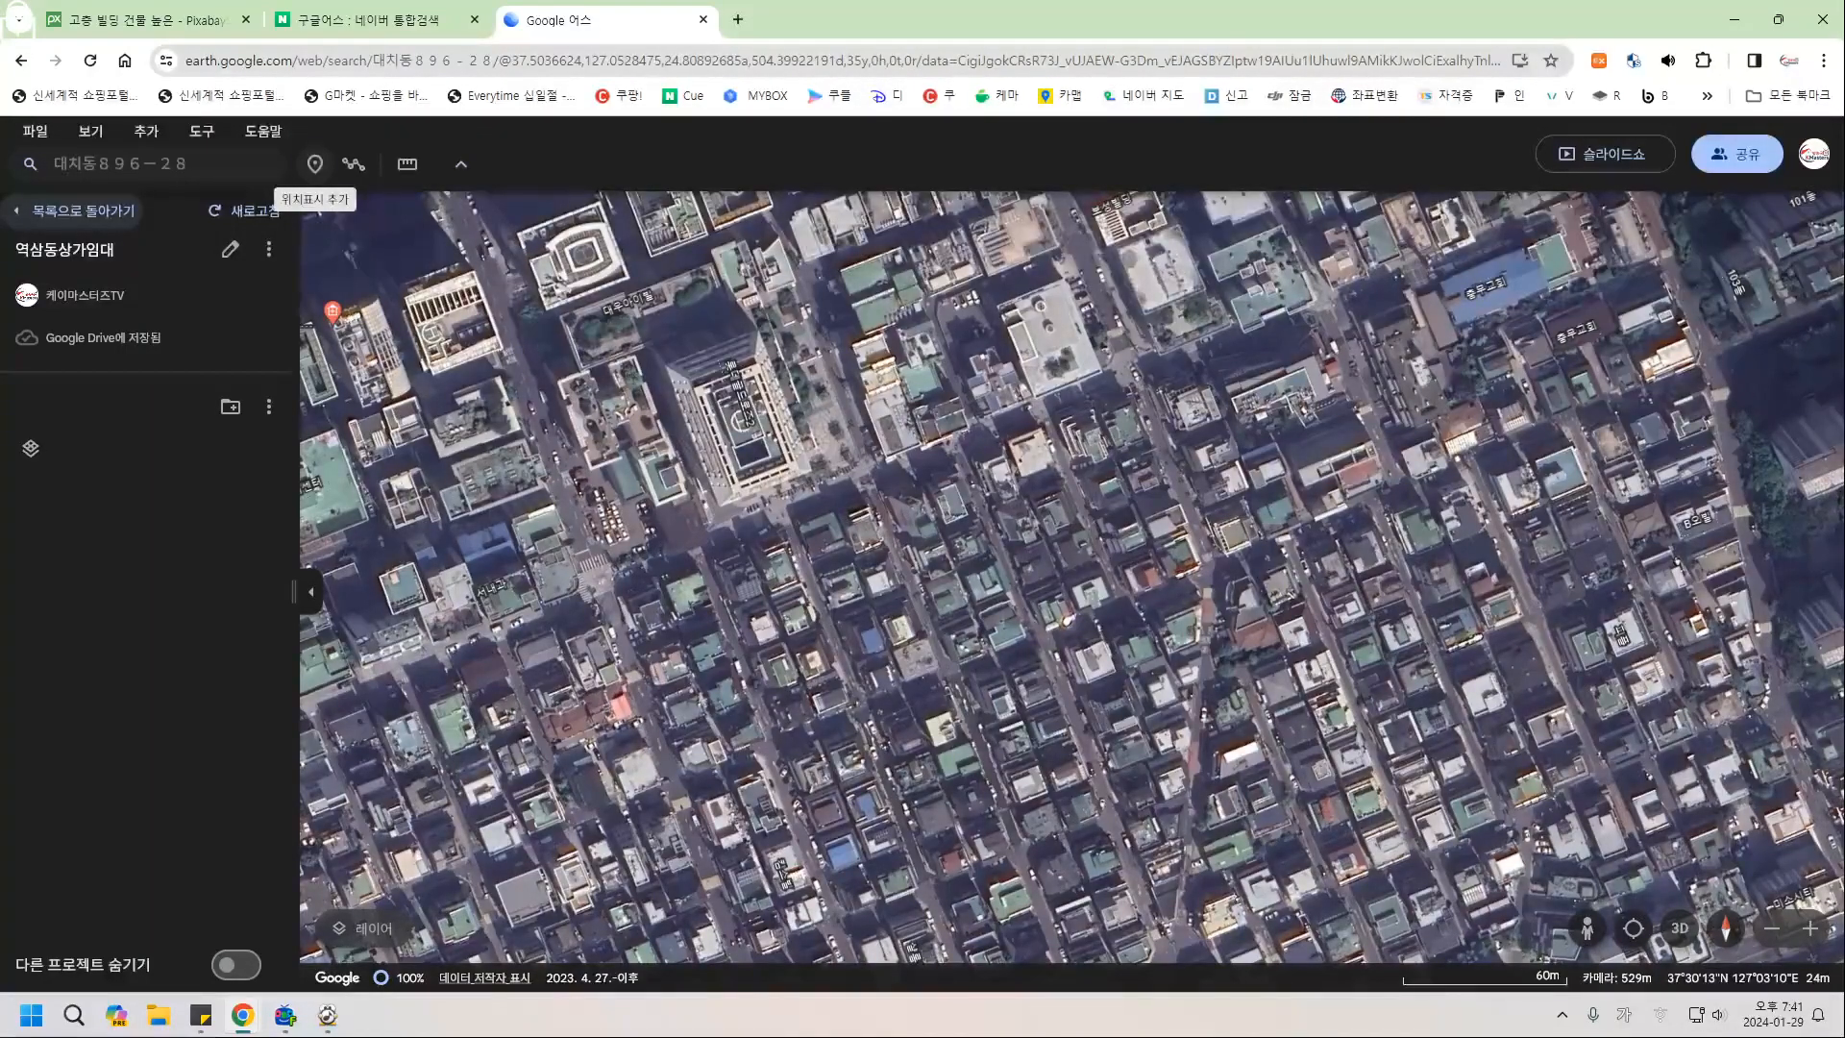
left_click(315, 164)
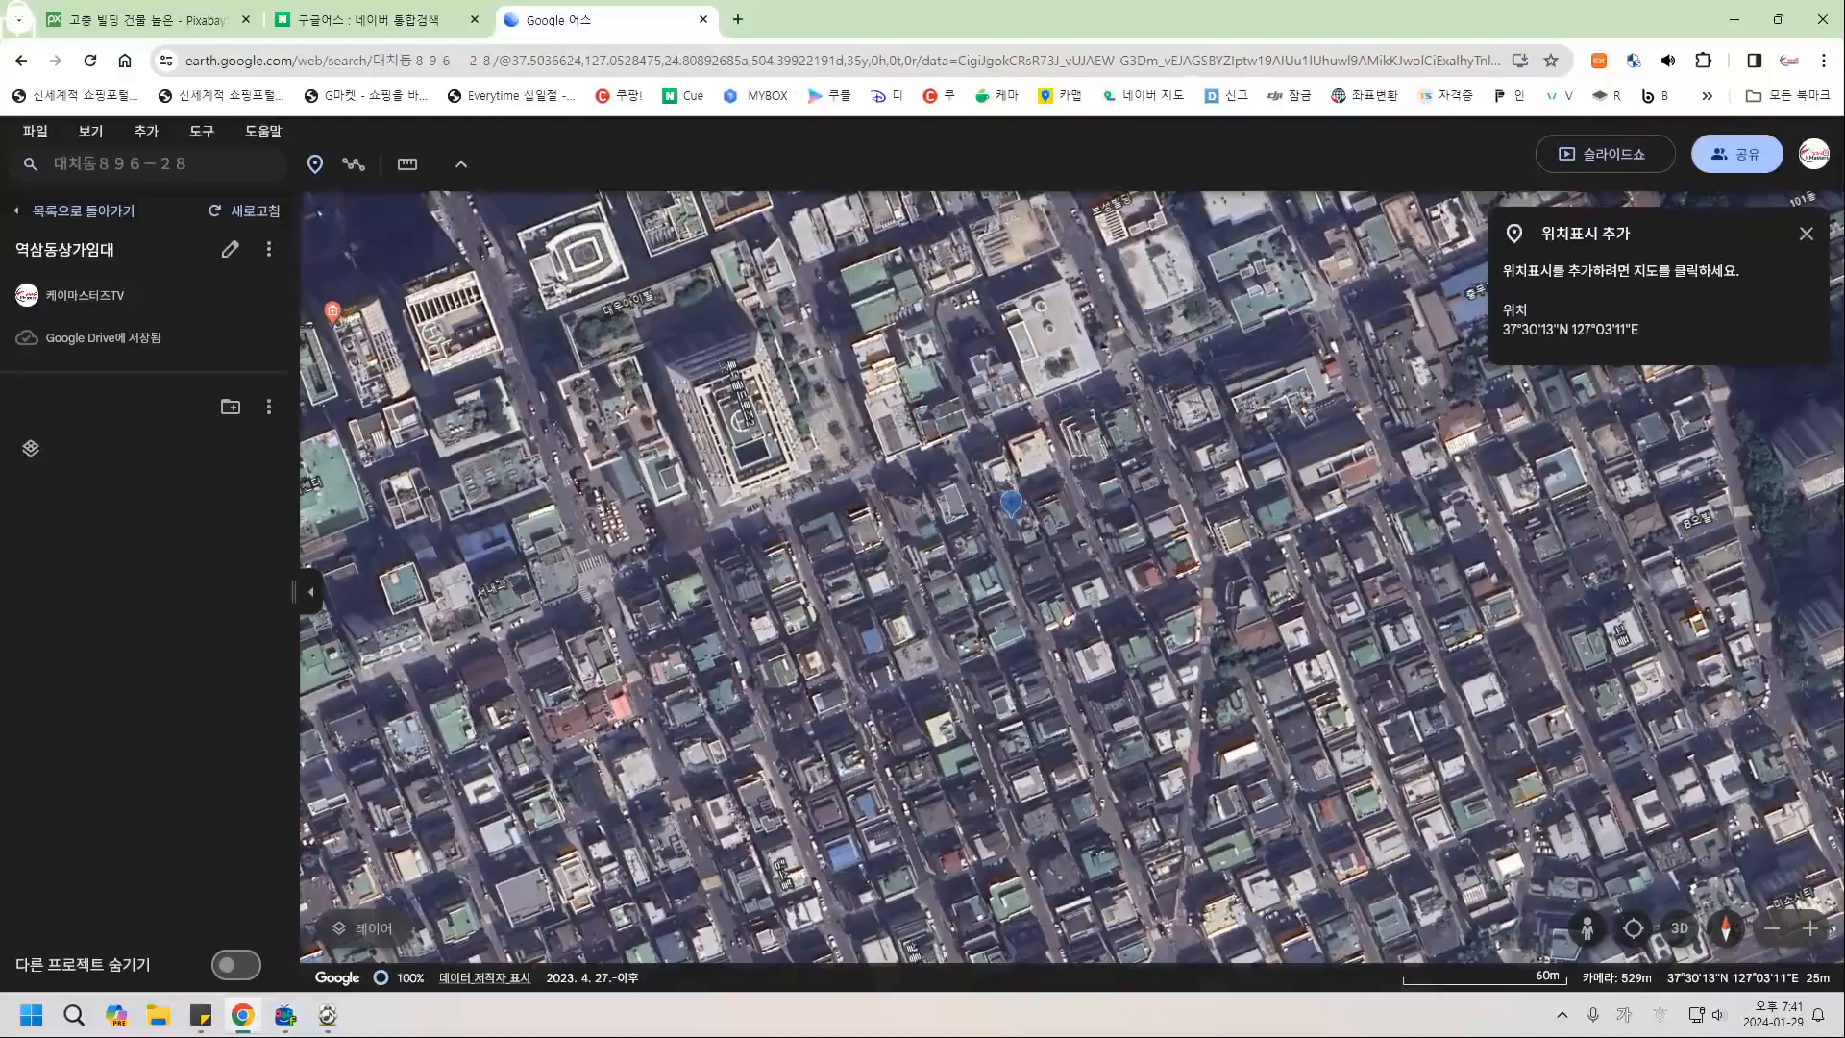
left_click(1012, 514)
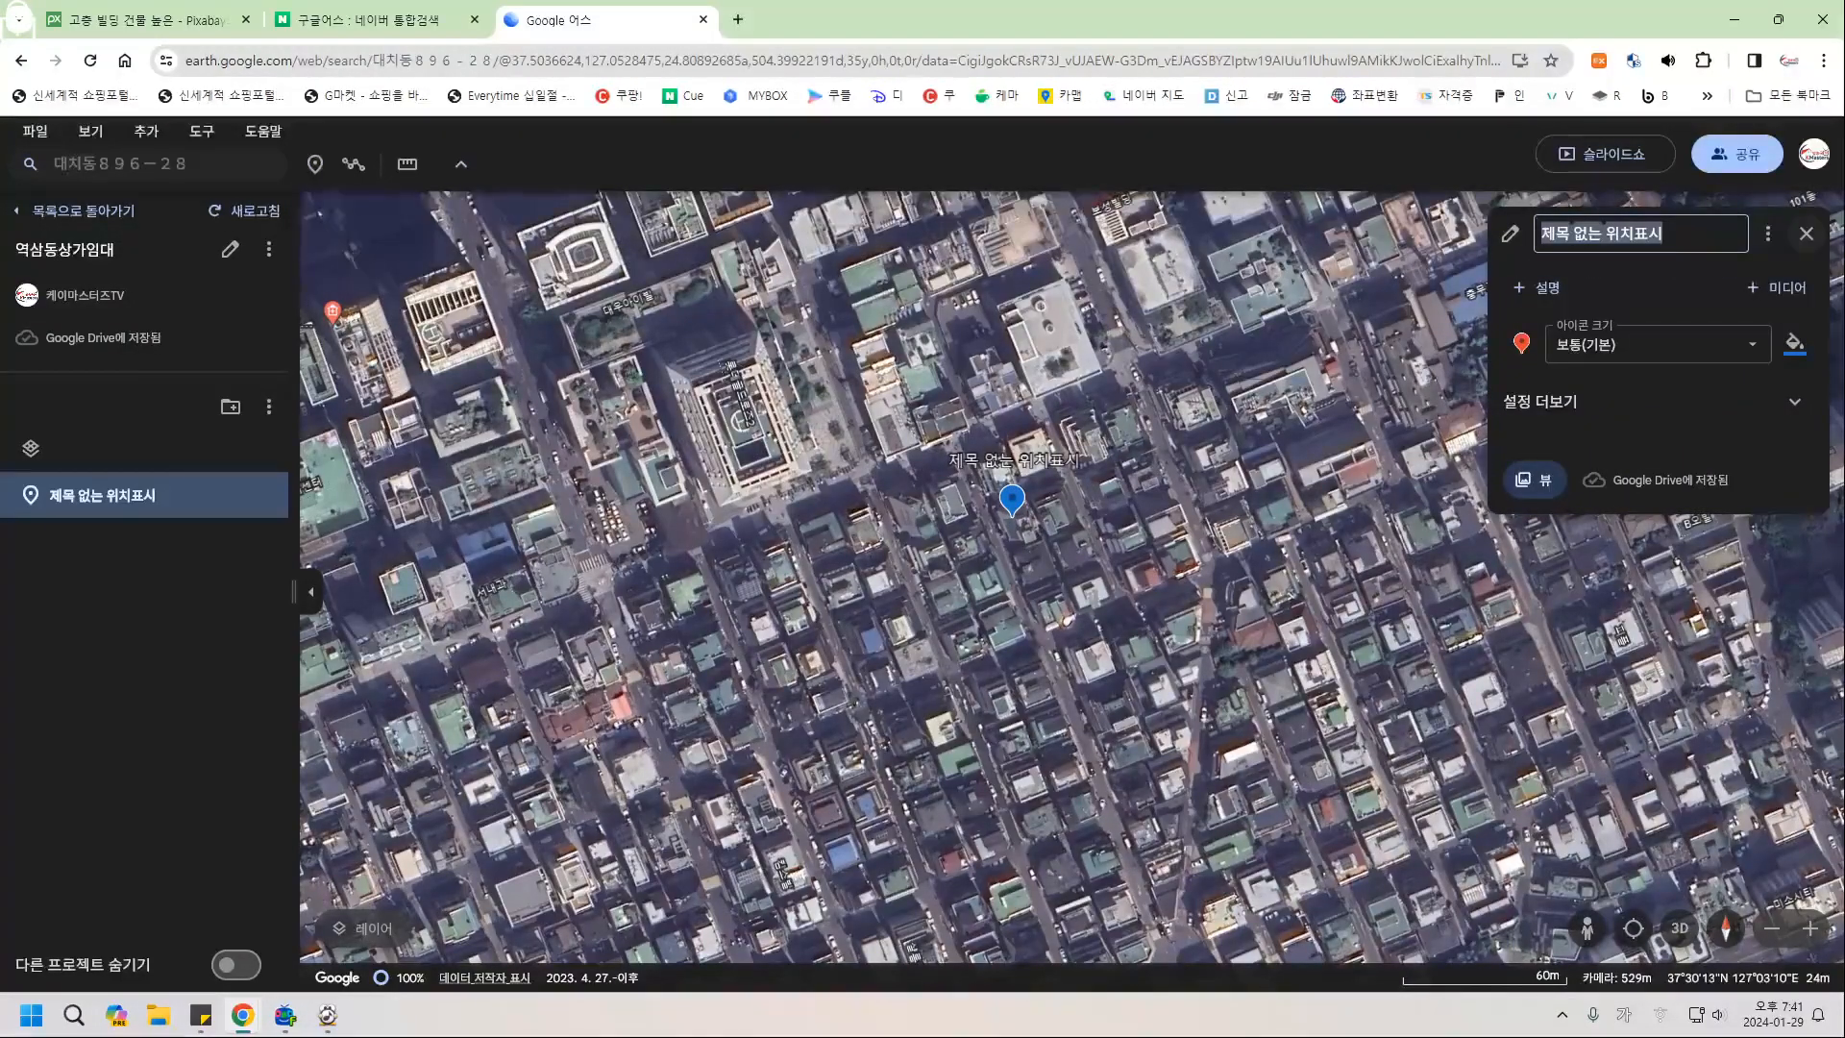
left_click(1807, 234)
left_click(190, 163)
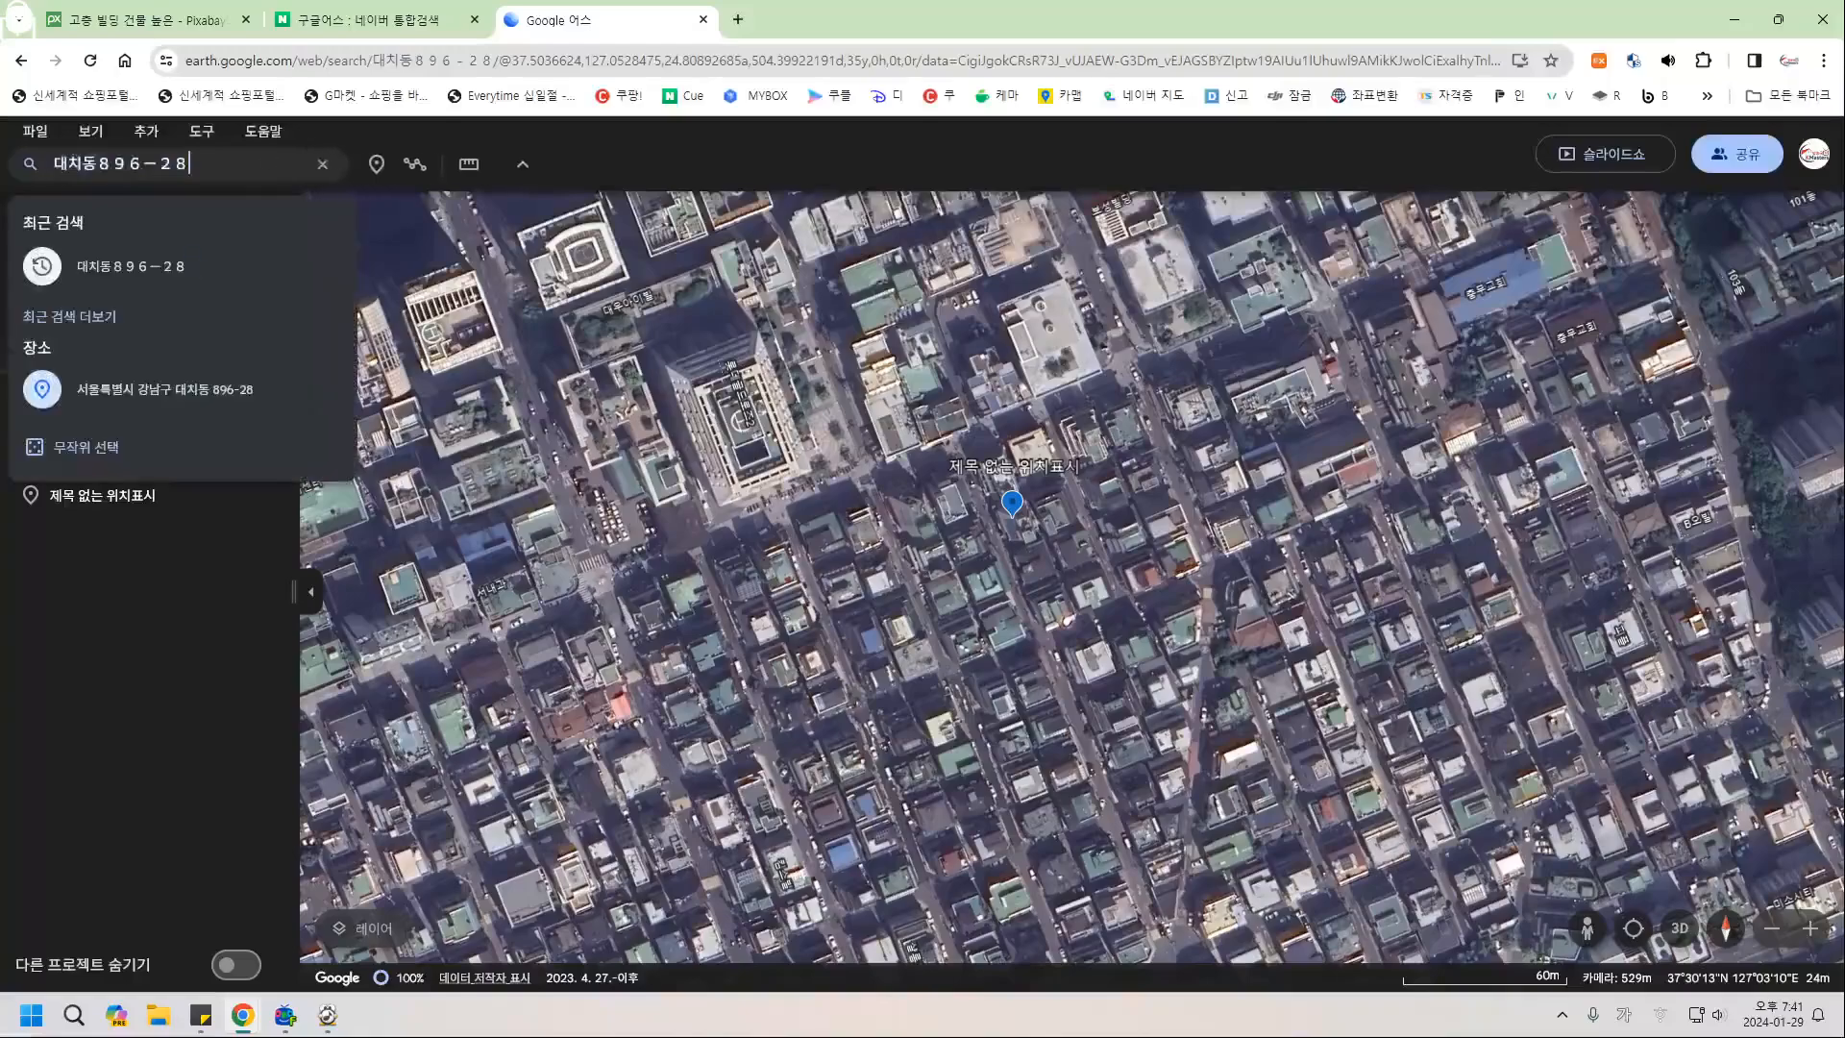
key("Return")
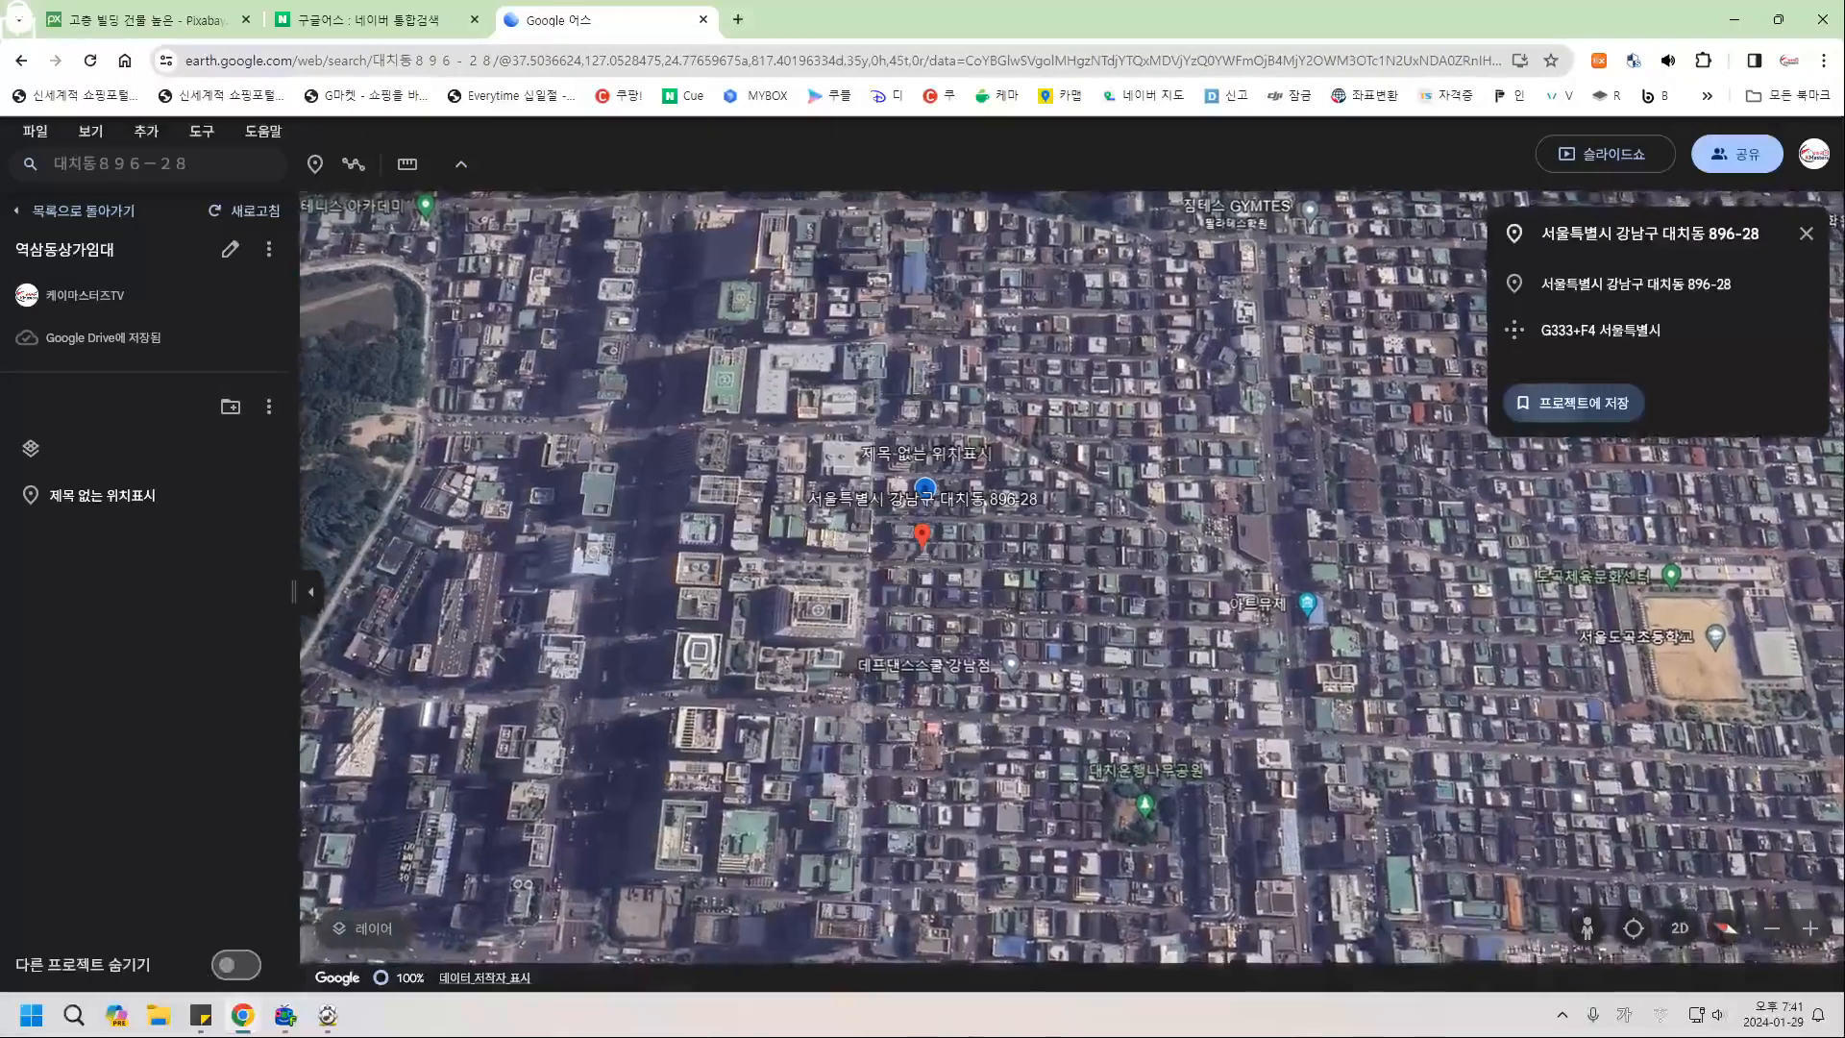
left_click(1575, 404)
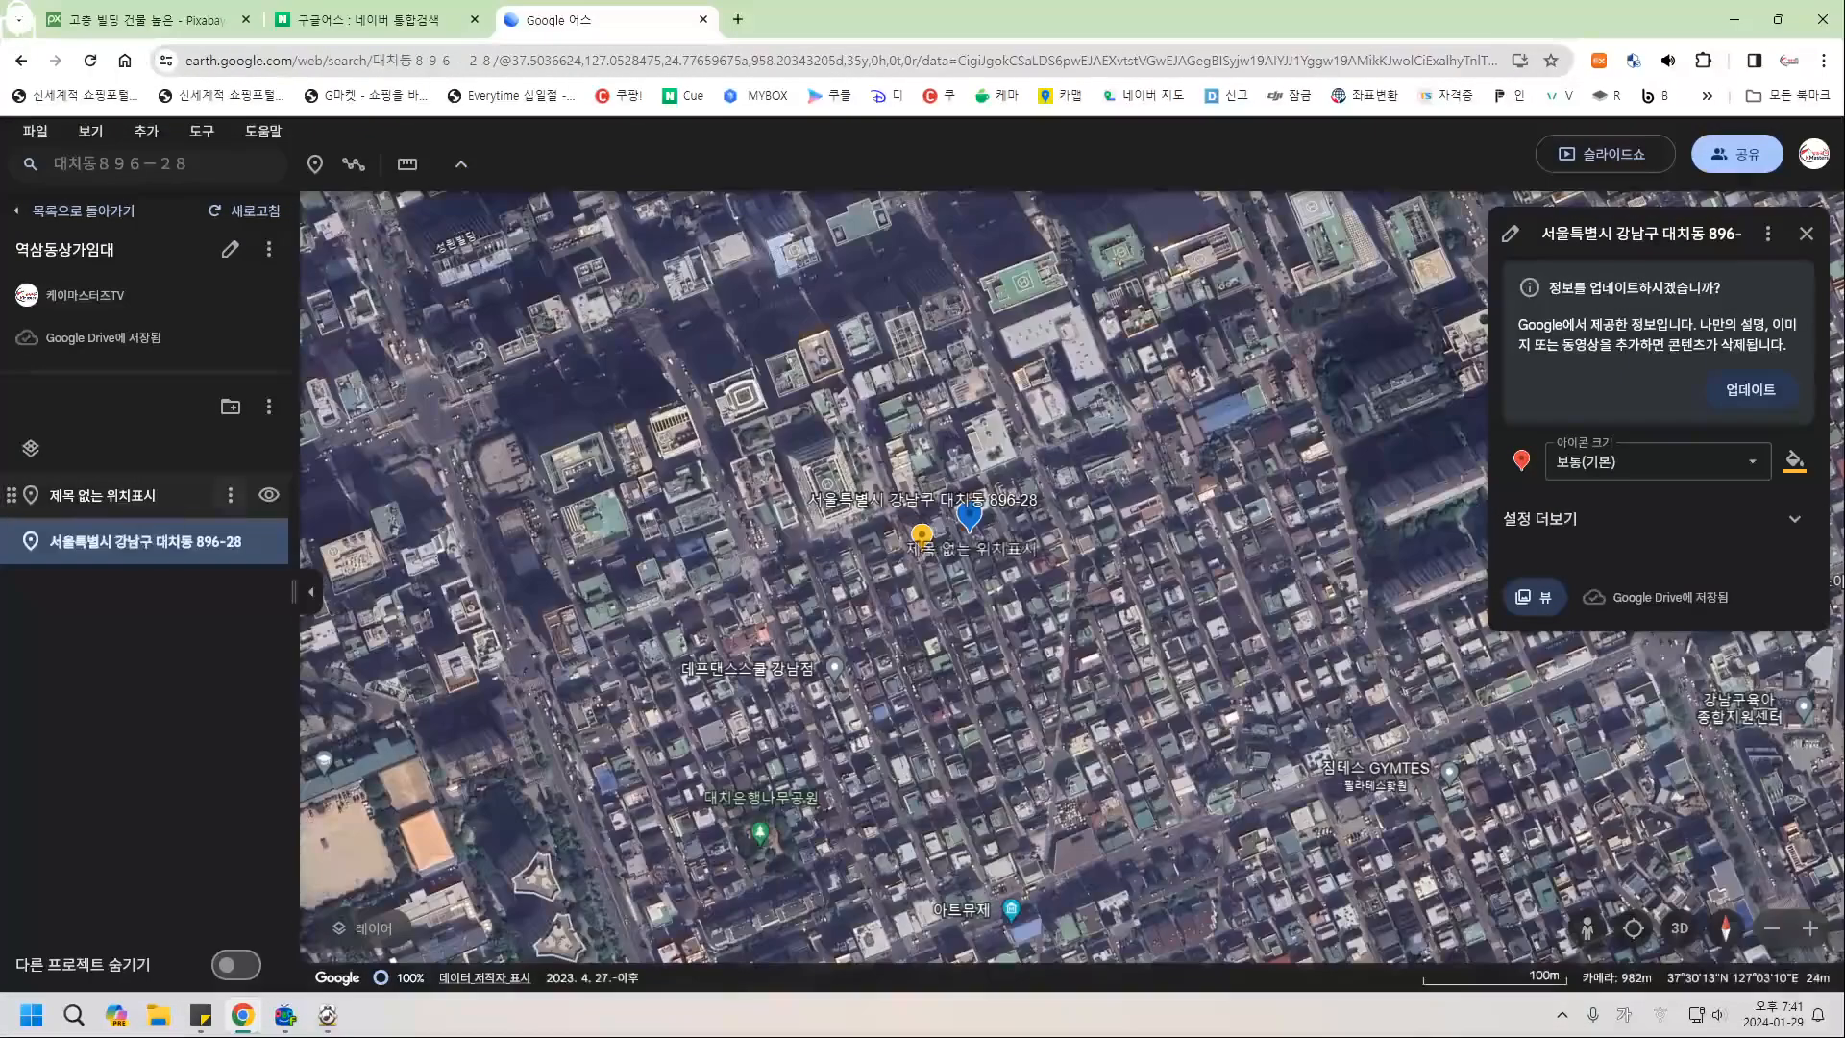
left_click(230, 495)
left_click(259, 644)
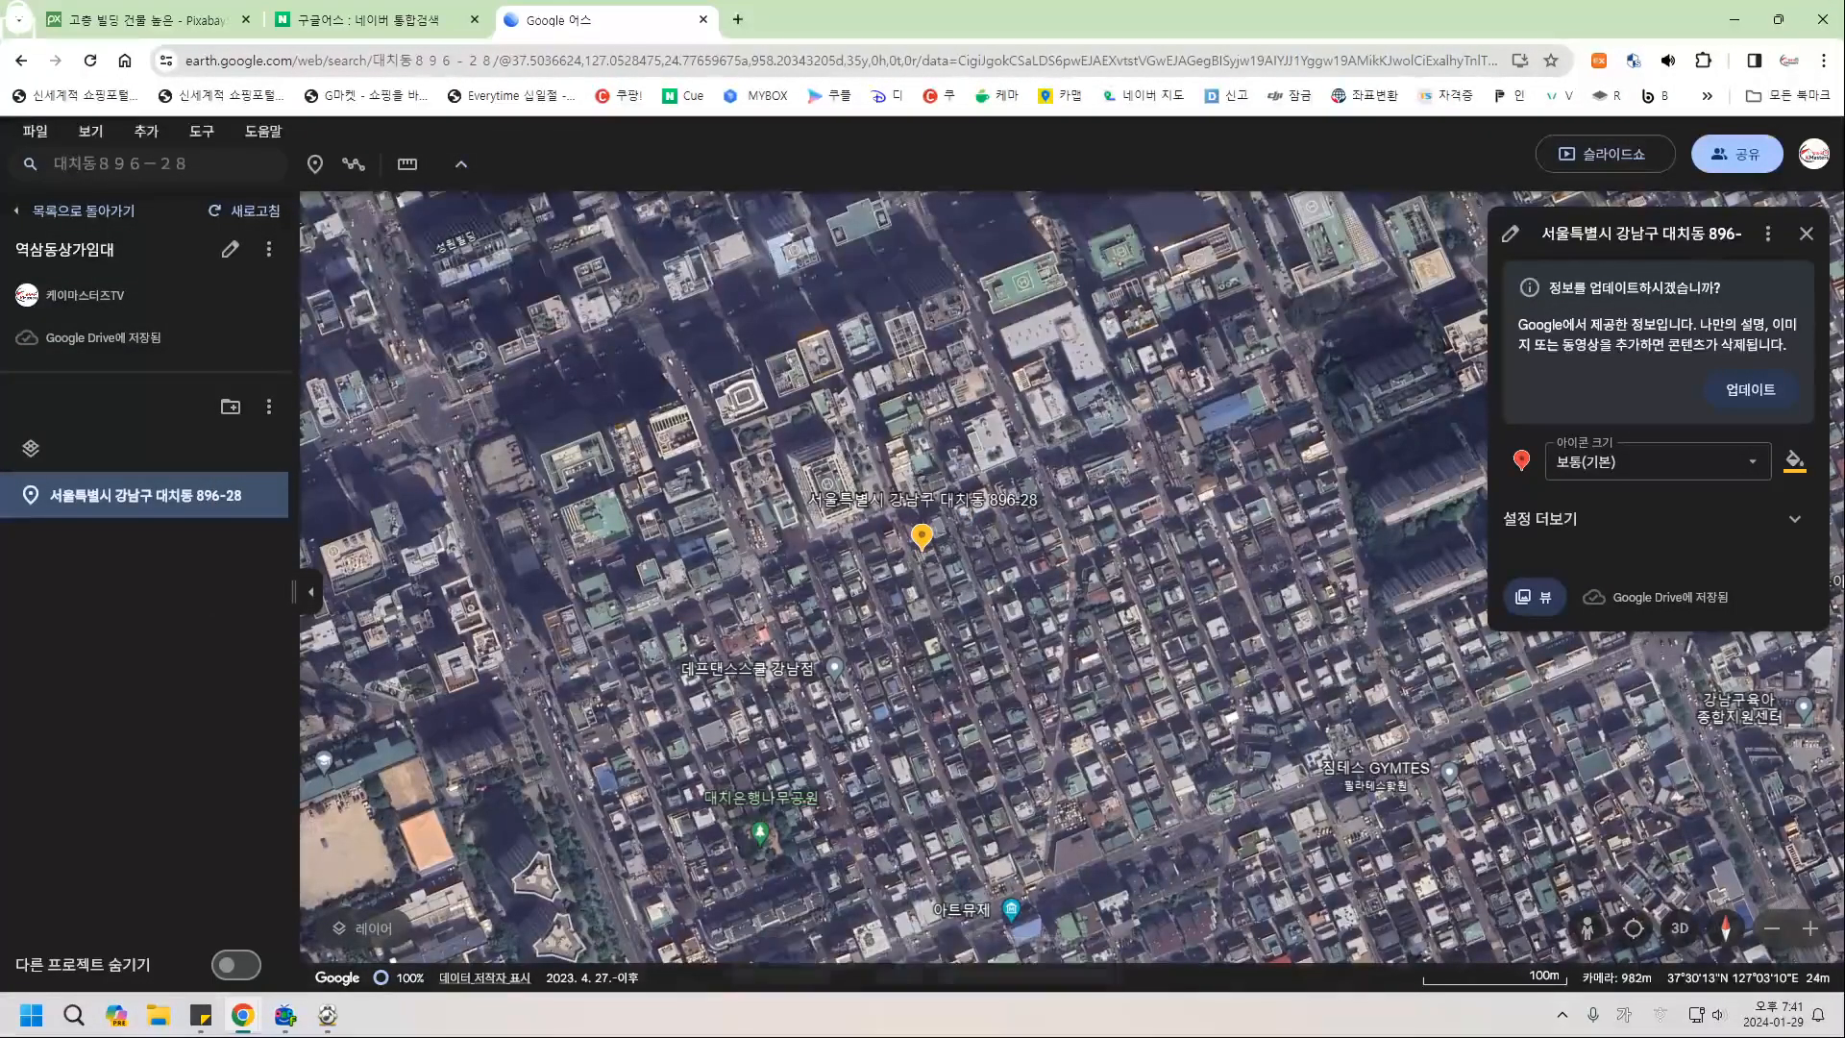
left_click(1751, 390)
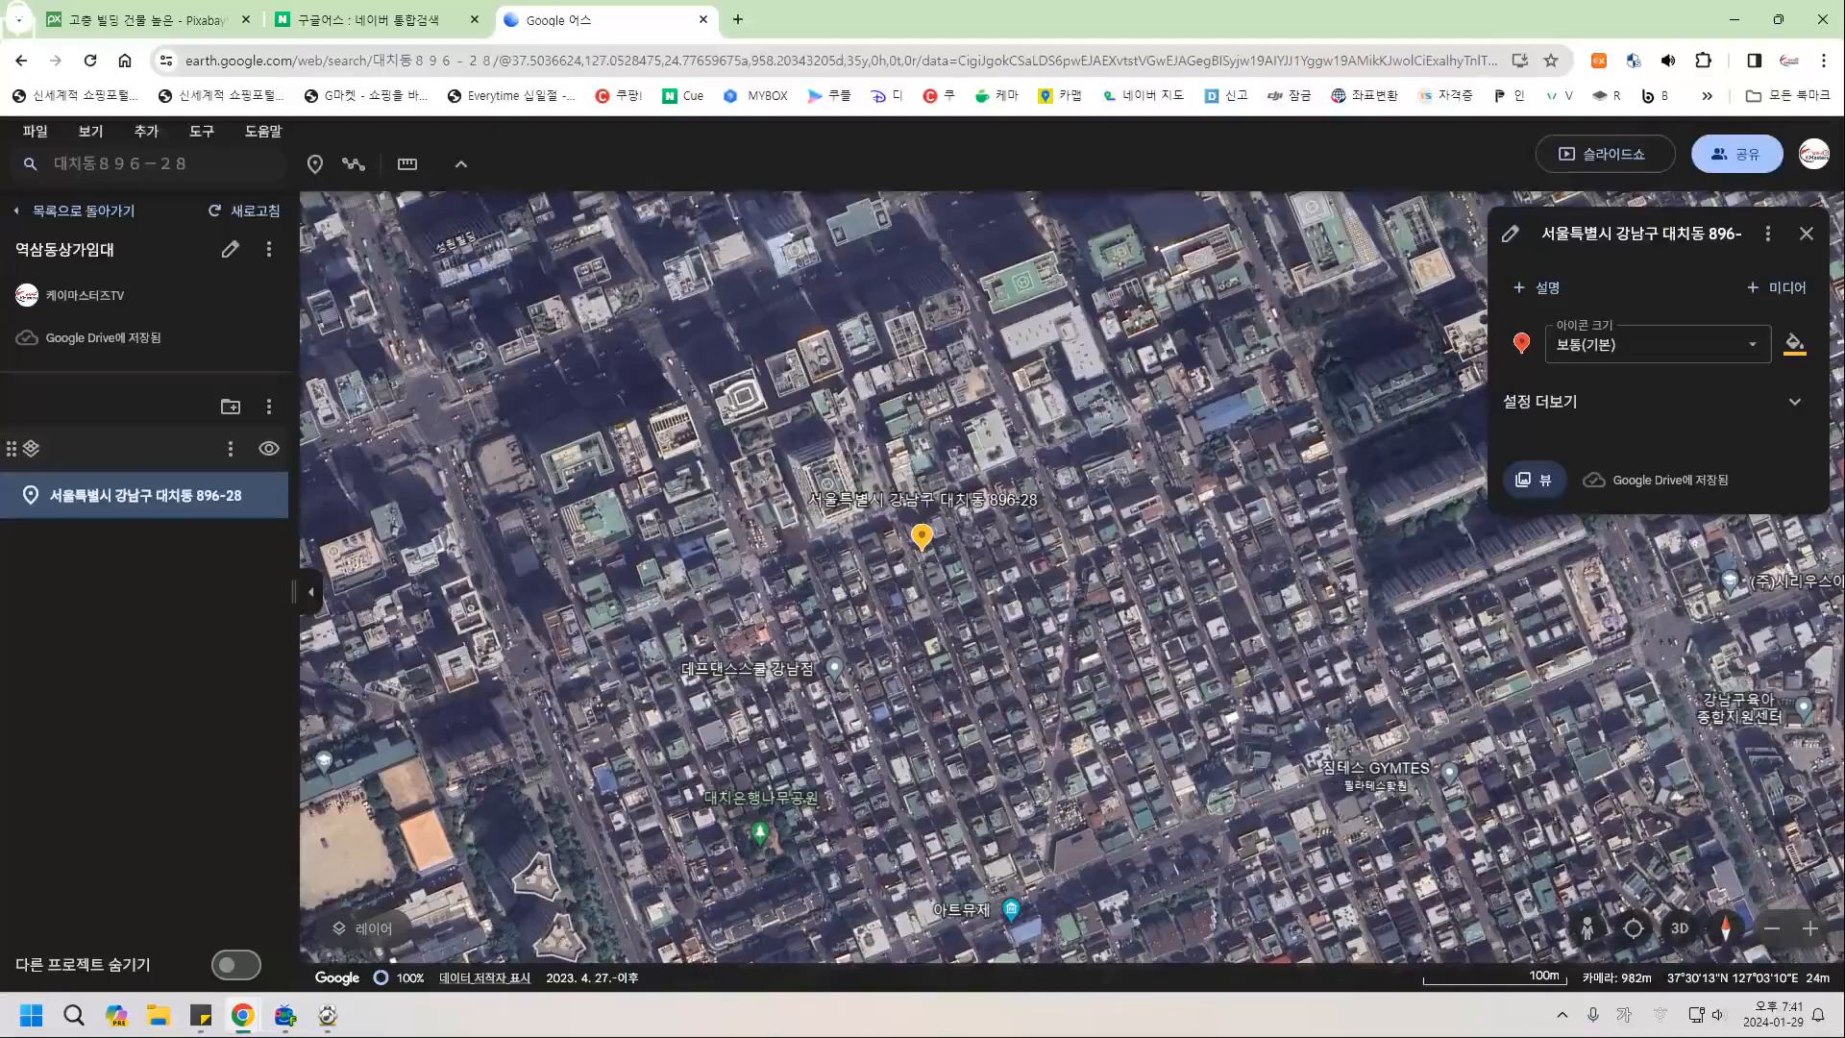
left_click(146, 130)
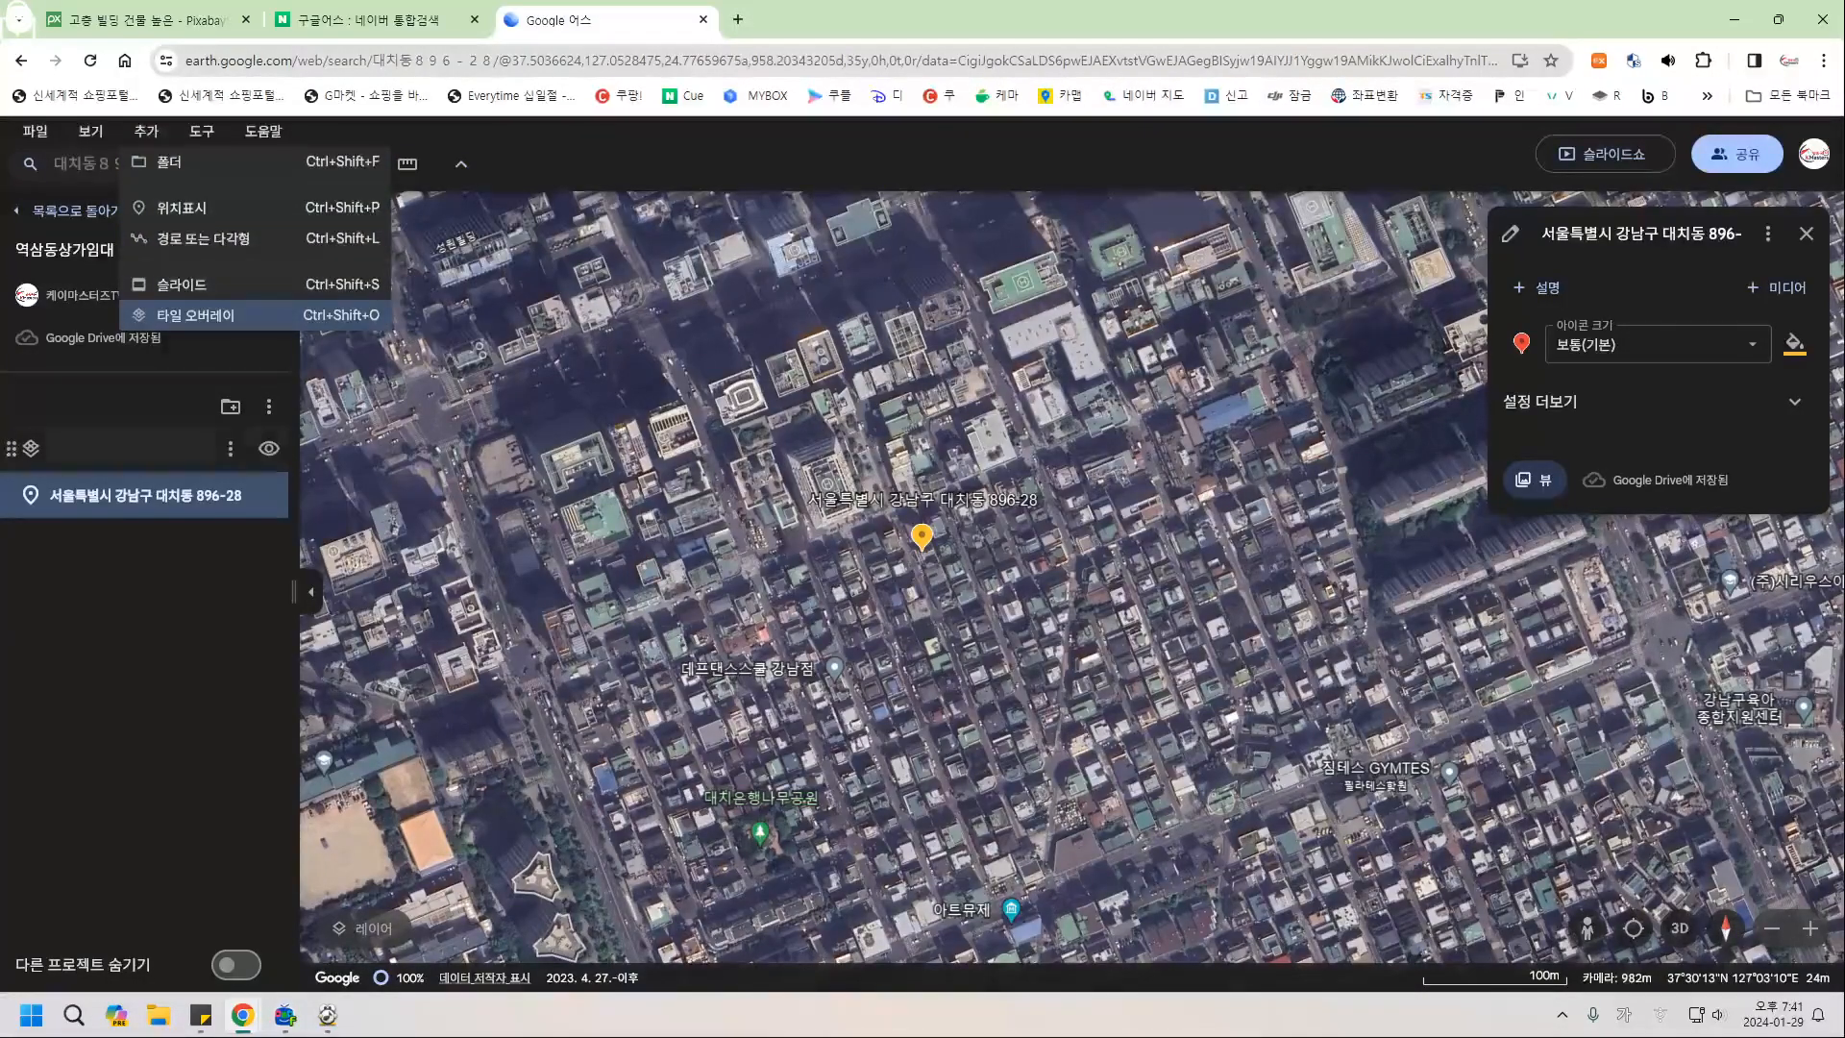
left_click(196, 315)
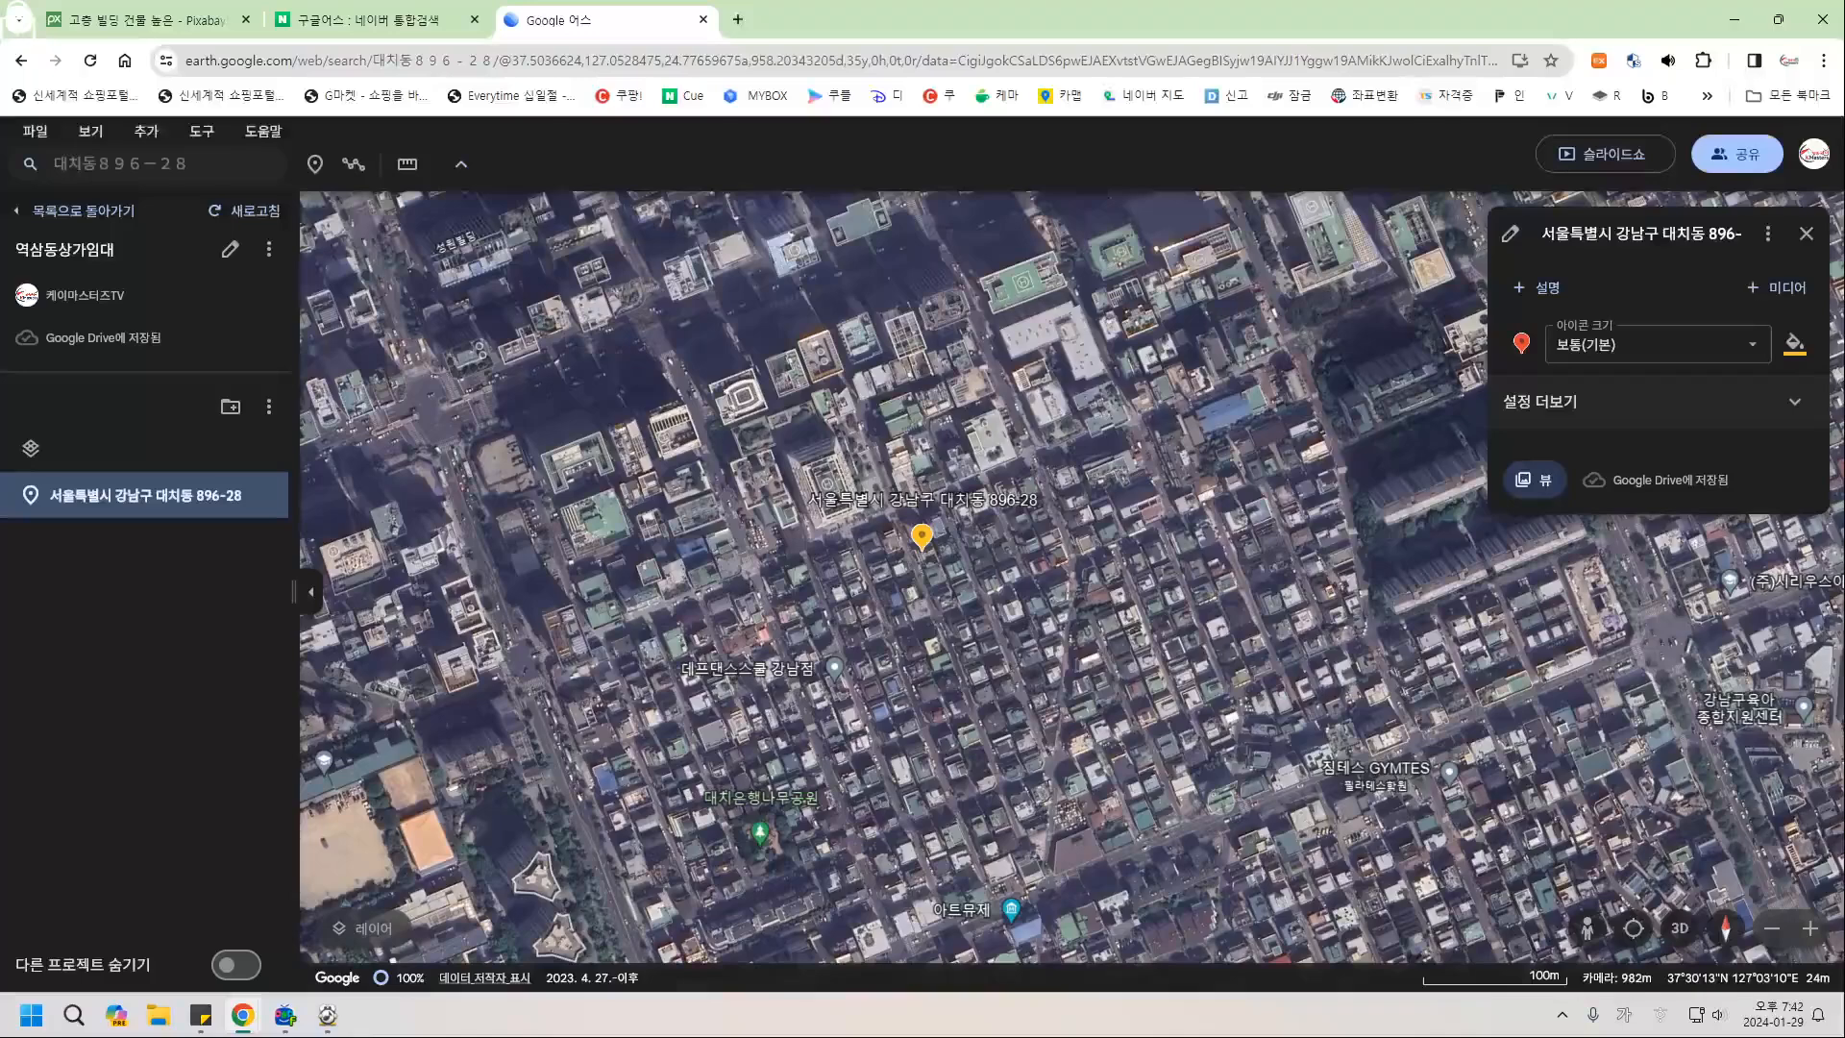
Set the placemark icon size to 매우 크게 and rename it 상가임대물건.
left_click(1634, 401)
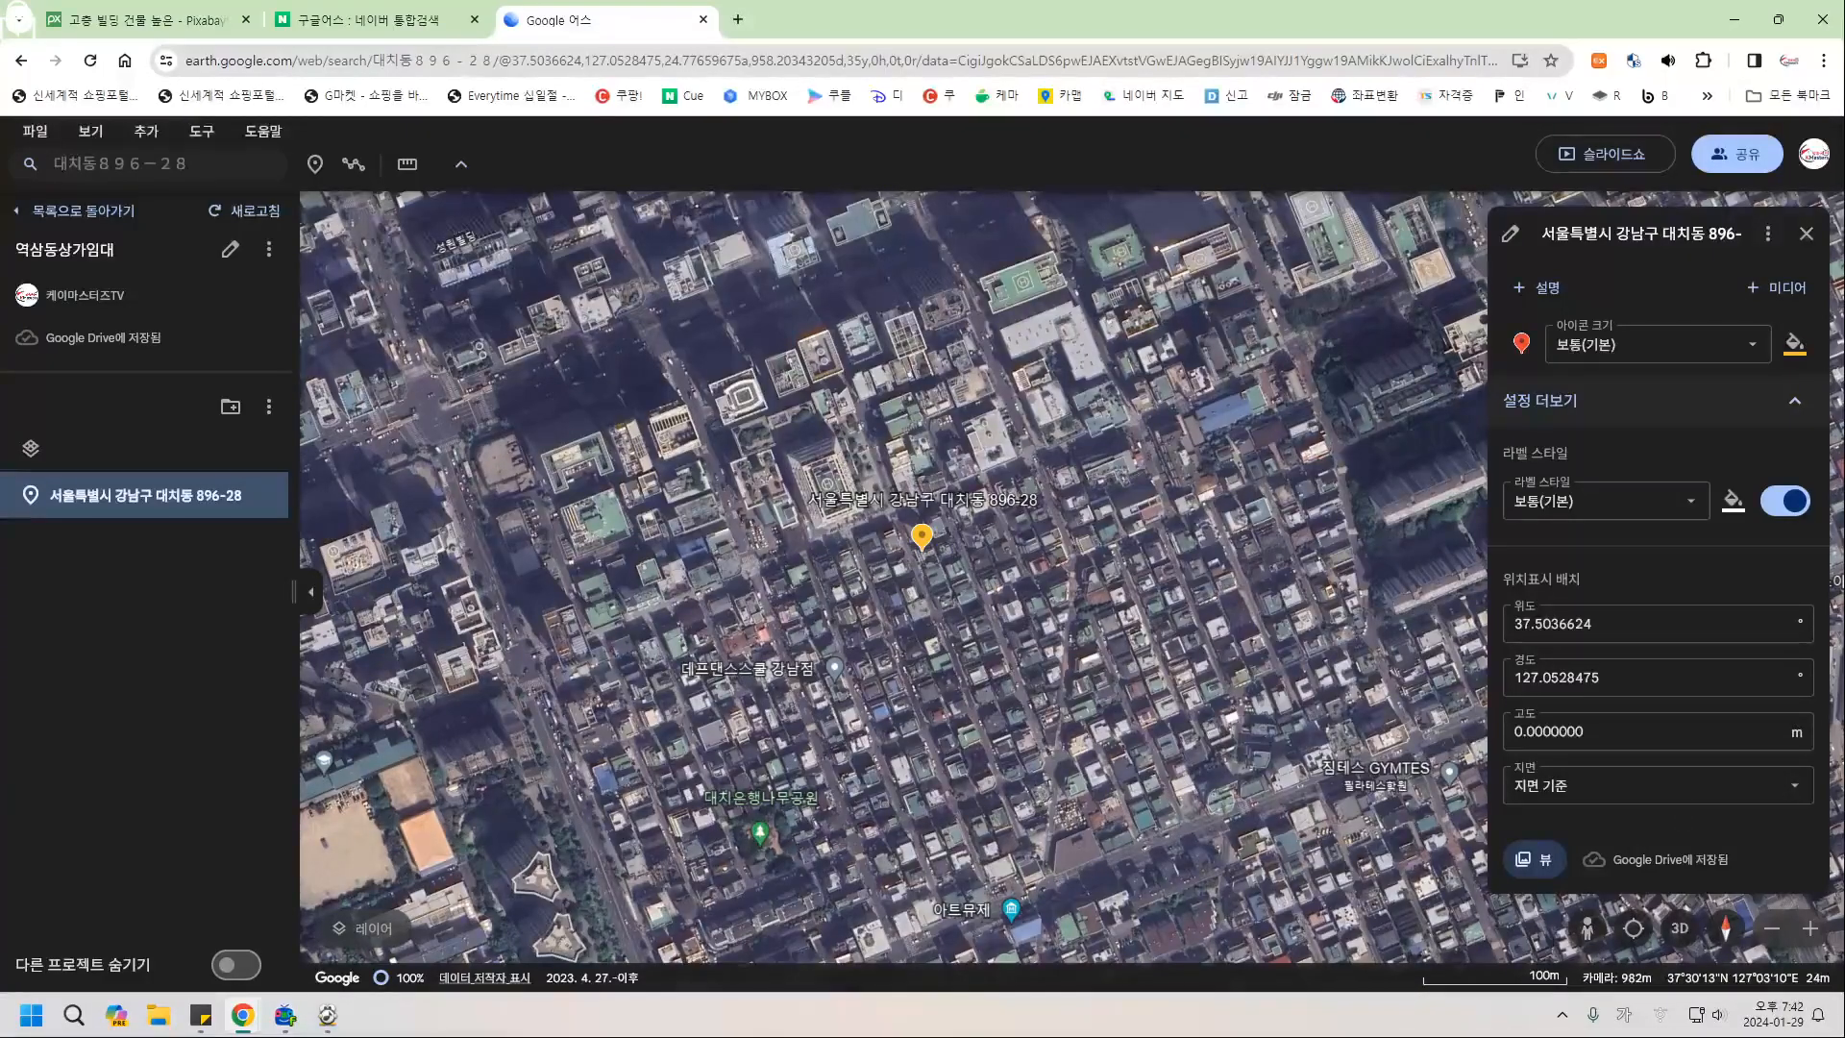
left_click(1653, 344)
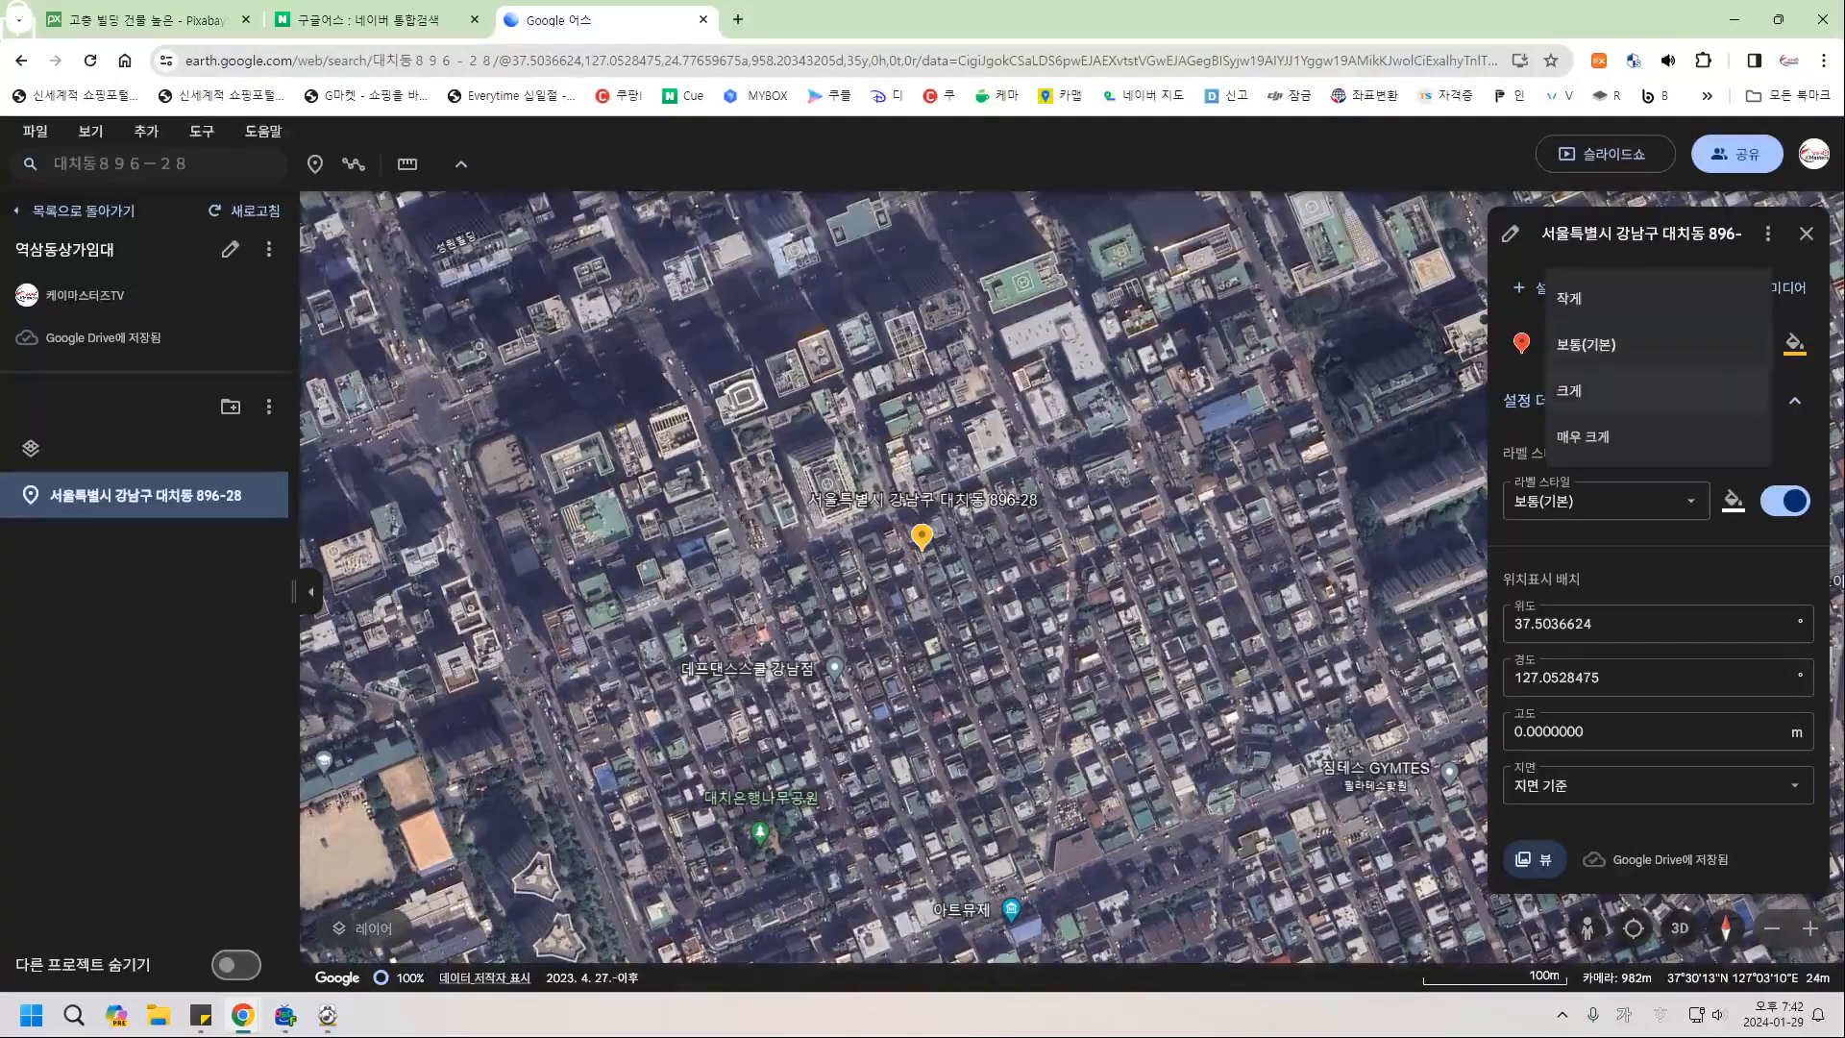
left_click(1583, 437)
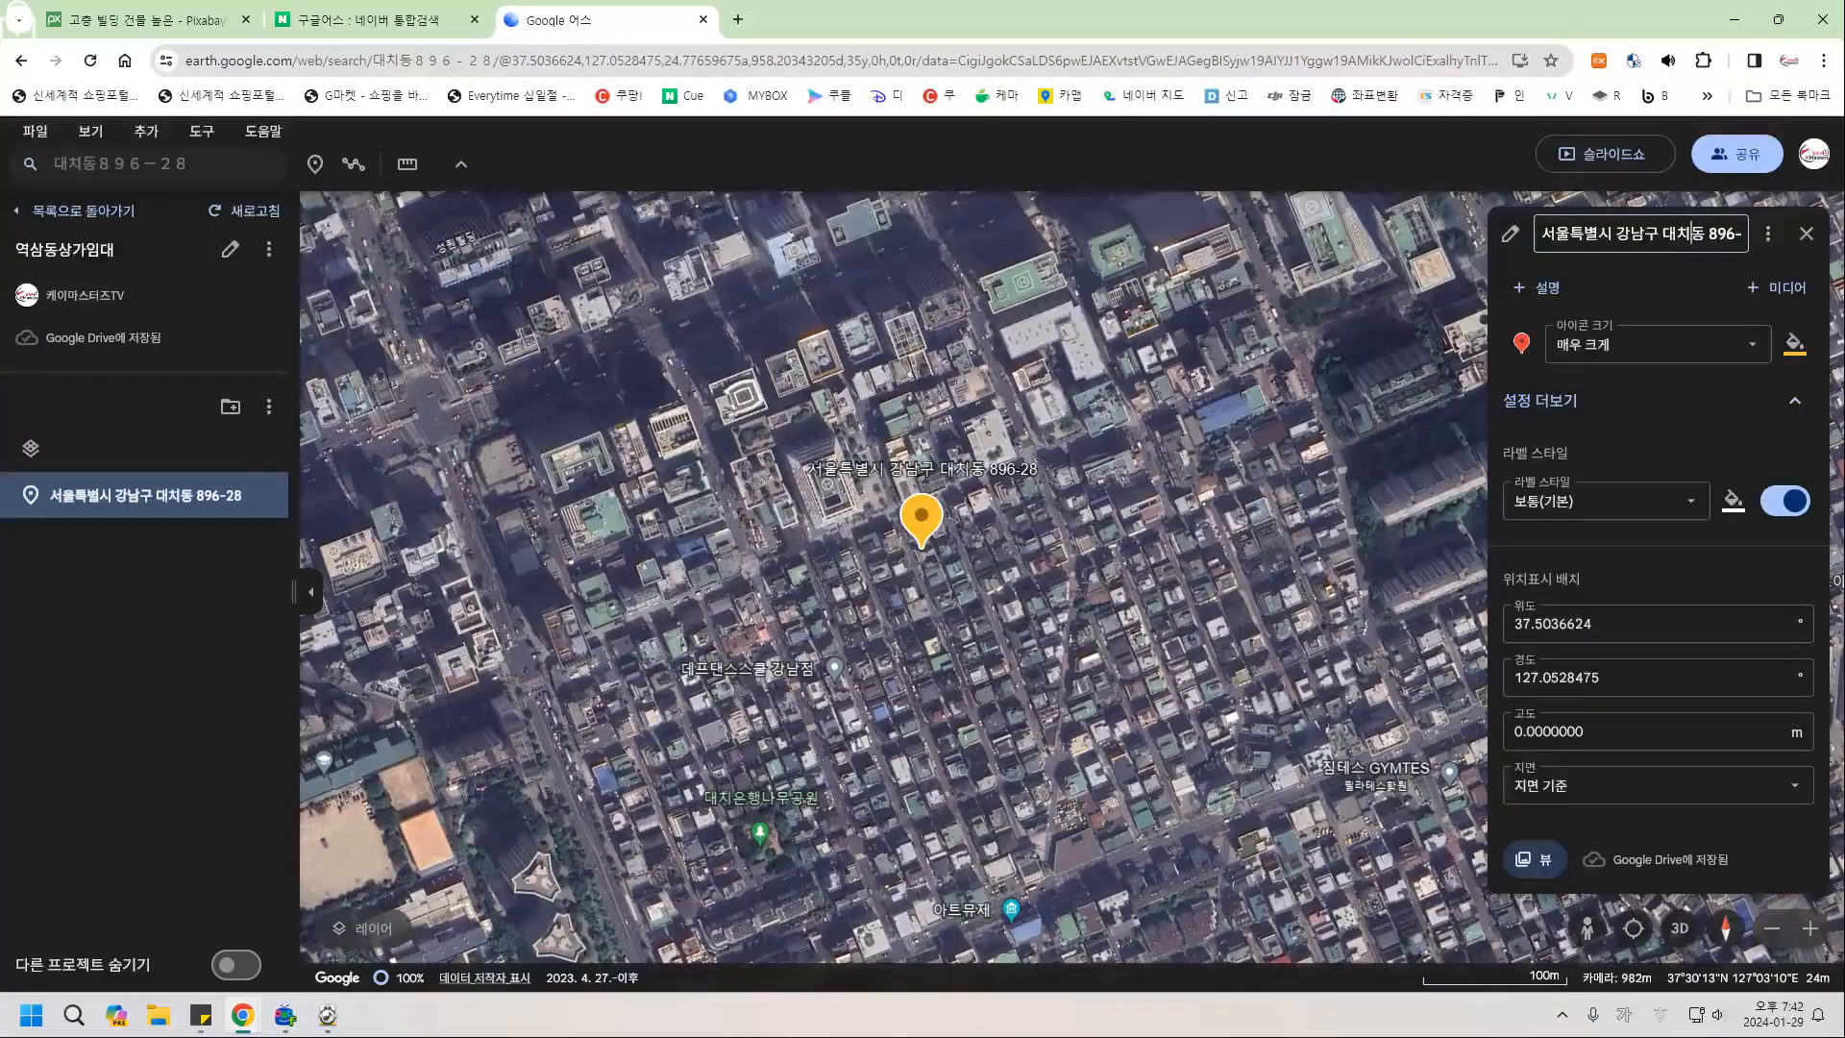
key("ctrl+a")
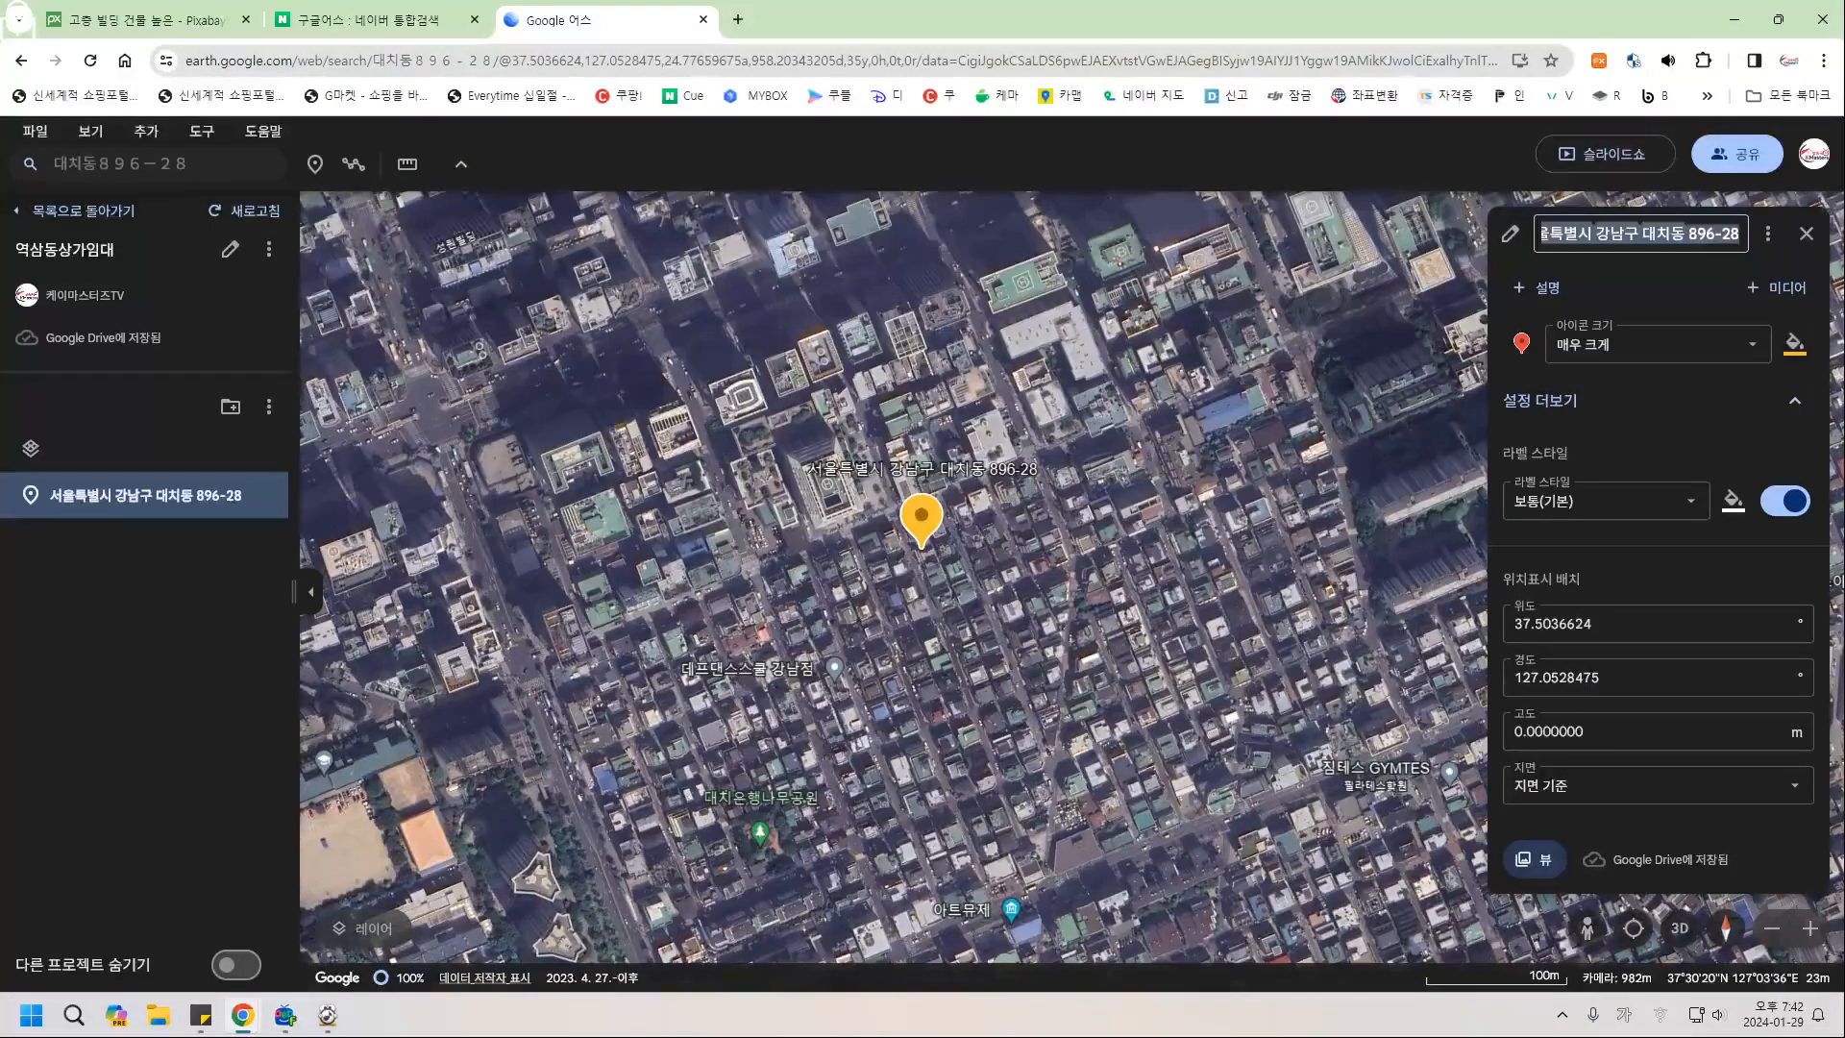
type("상가임")
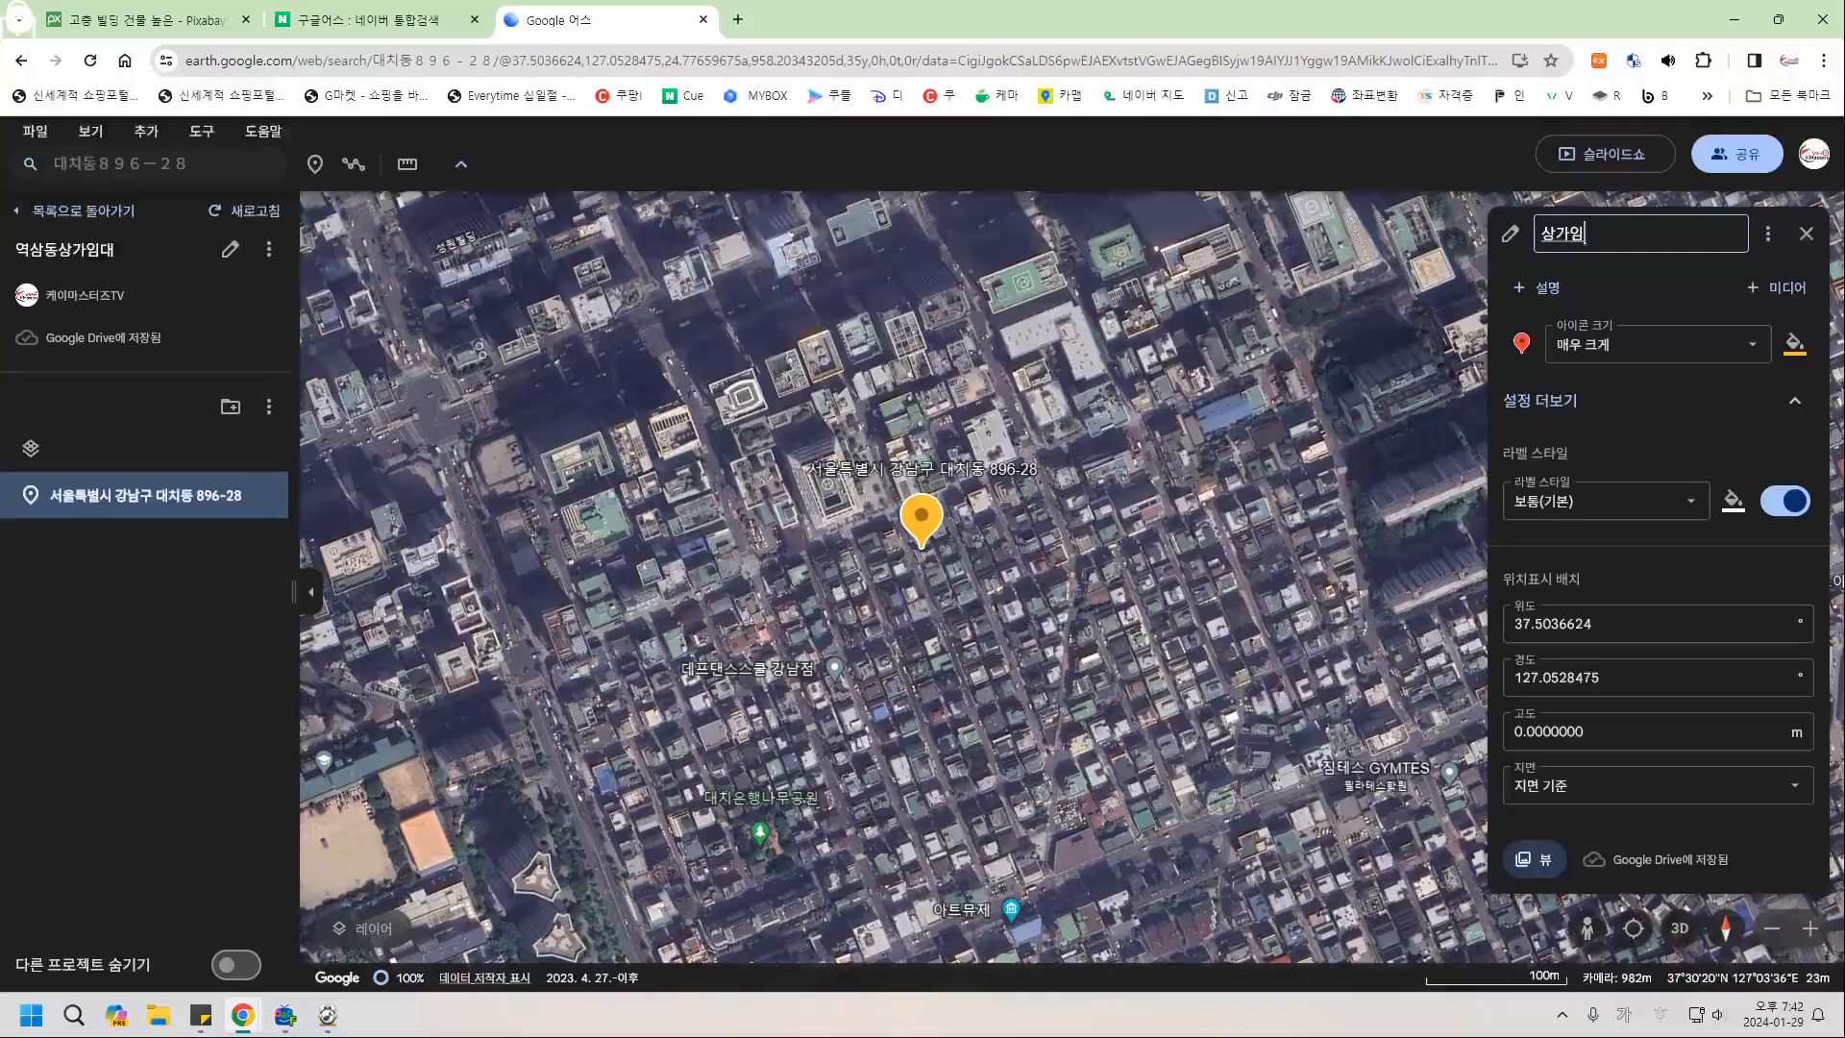
type("대물건")
key("Return")
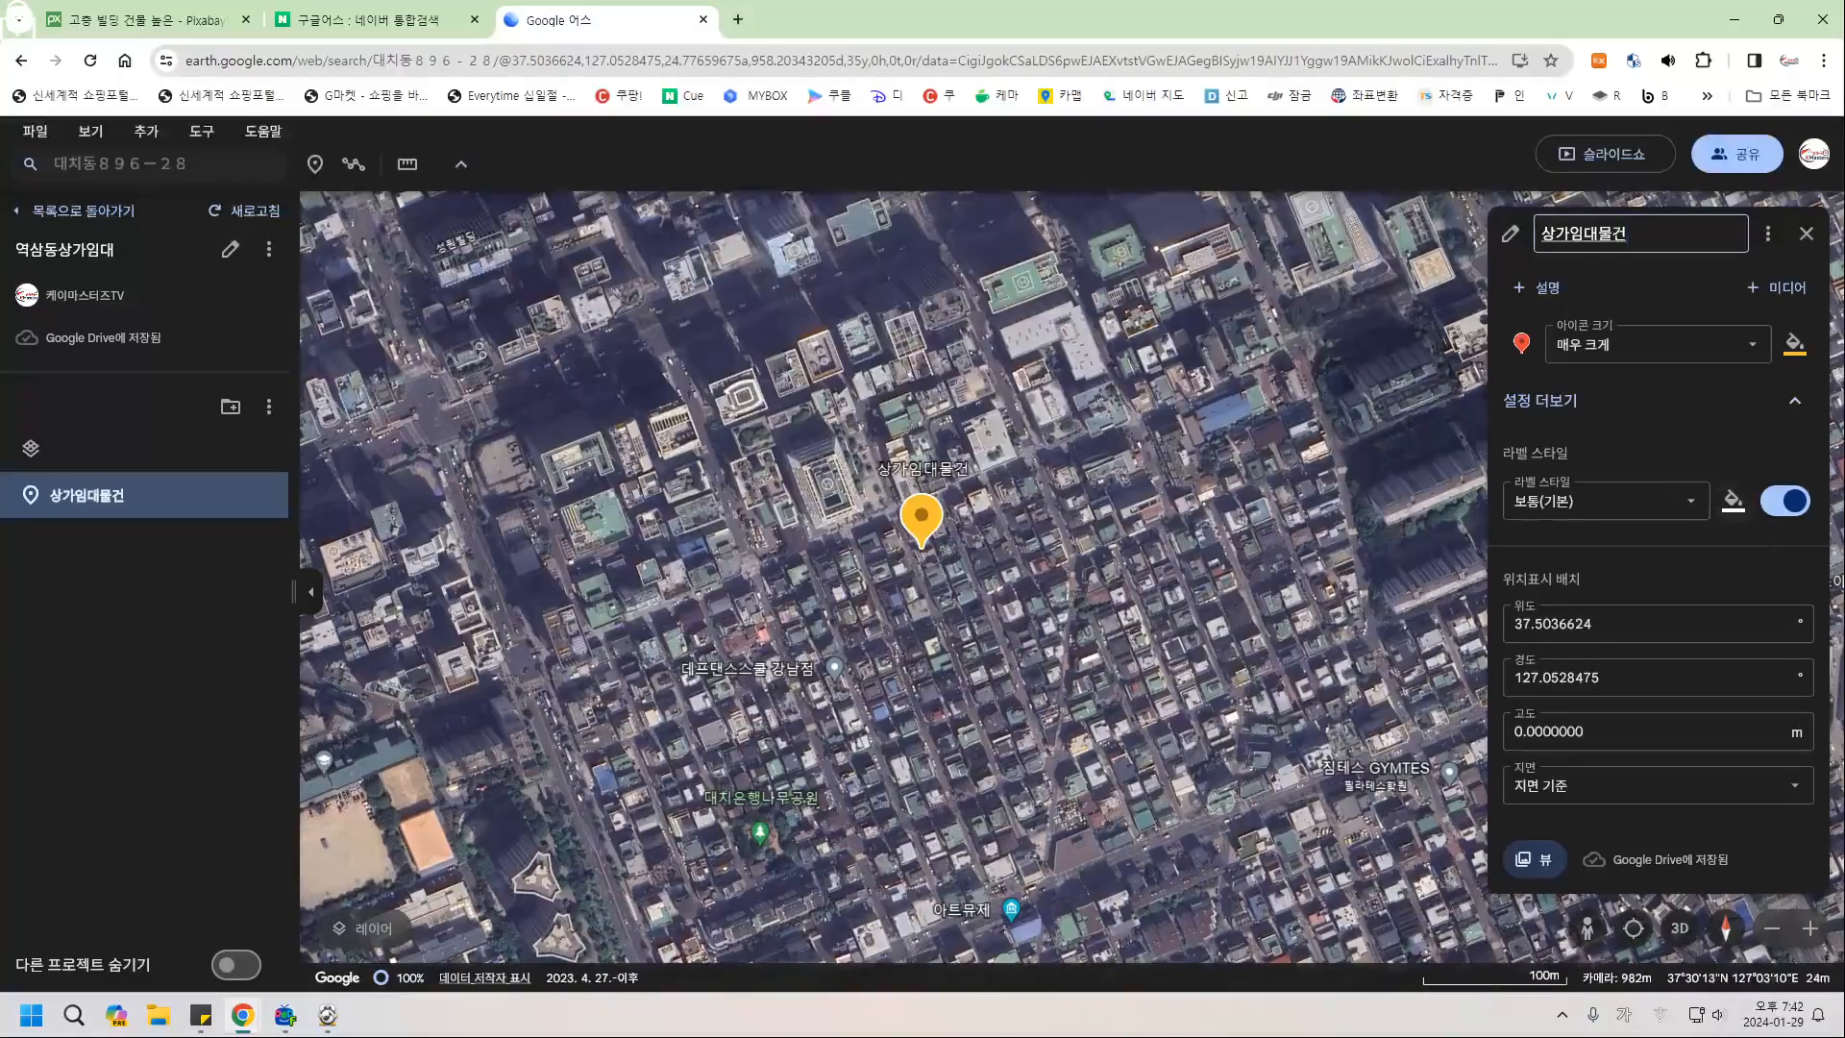
Give the 상가임대물건 label size 매우 크게 and a yellow colour, then close its settings.
left_click(1604, 501)
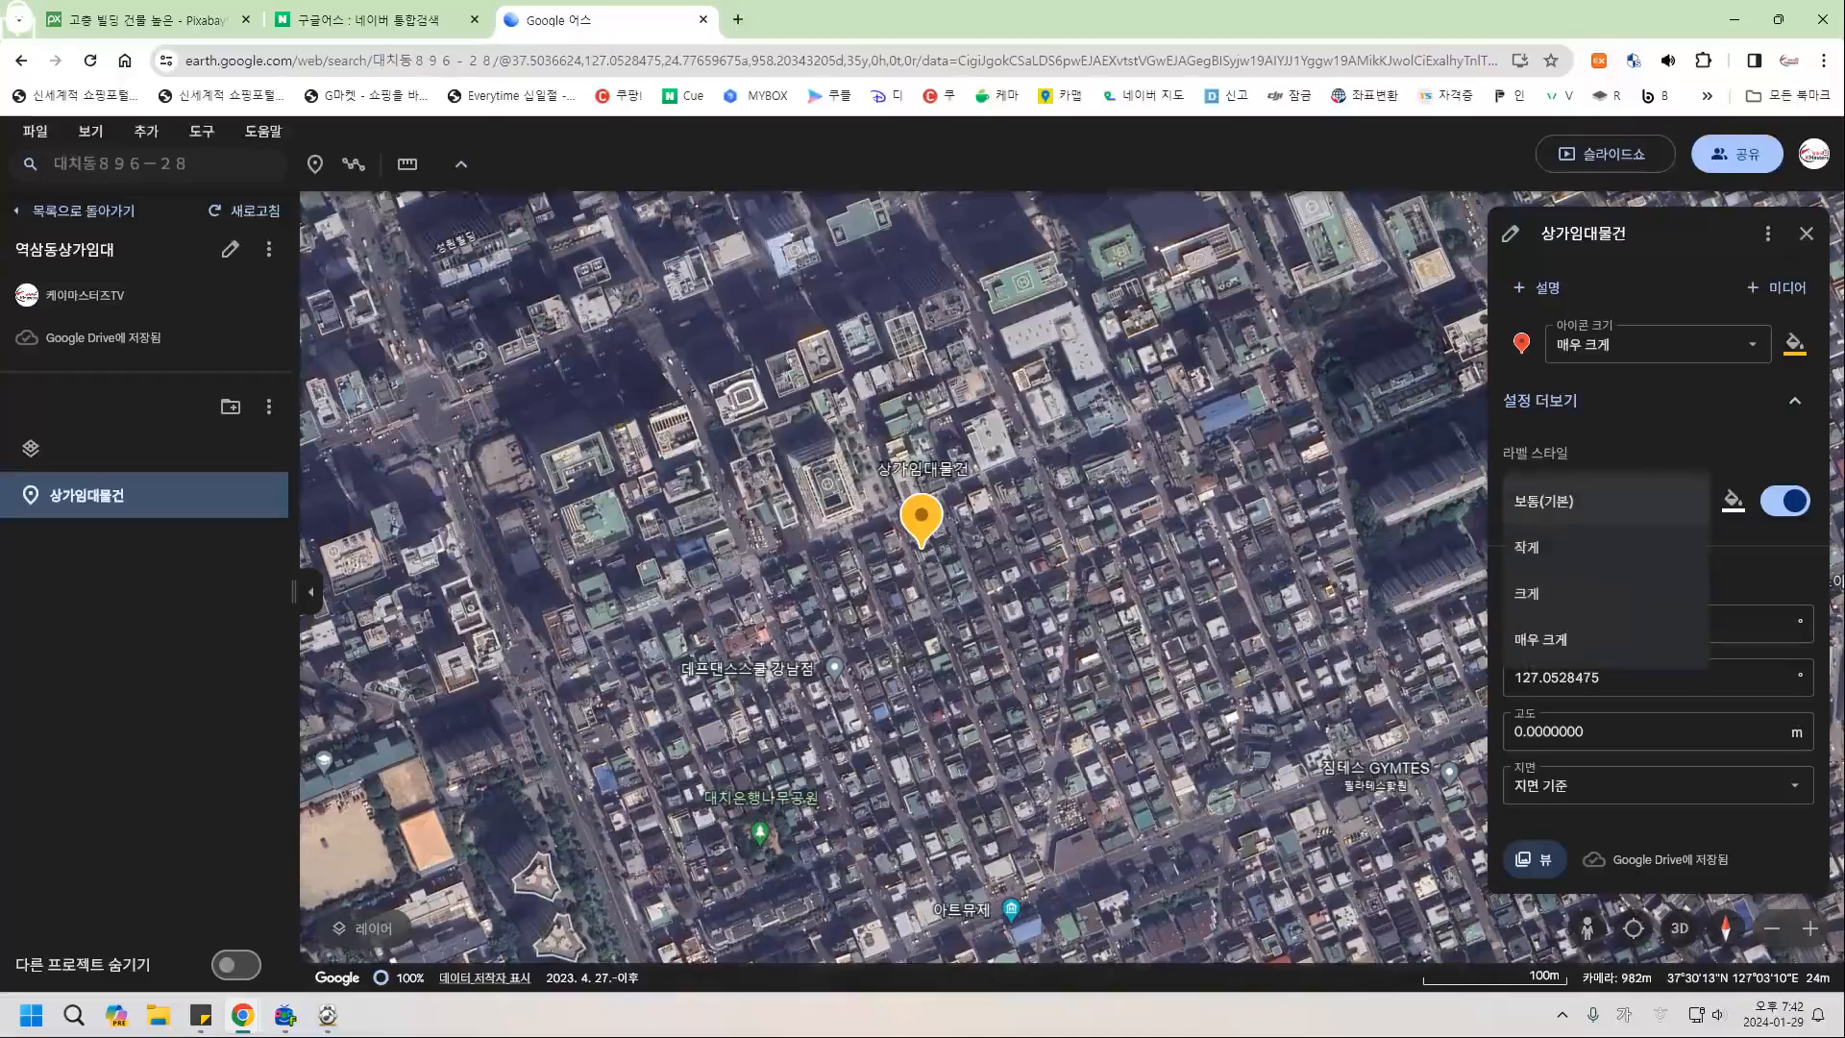
left_click(1557, 639)
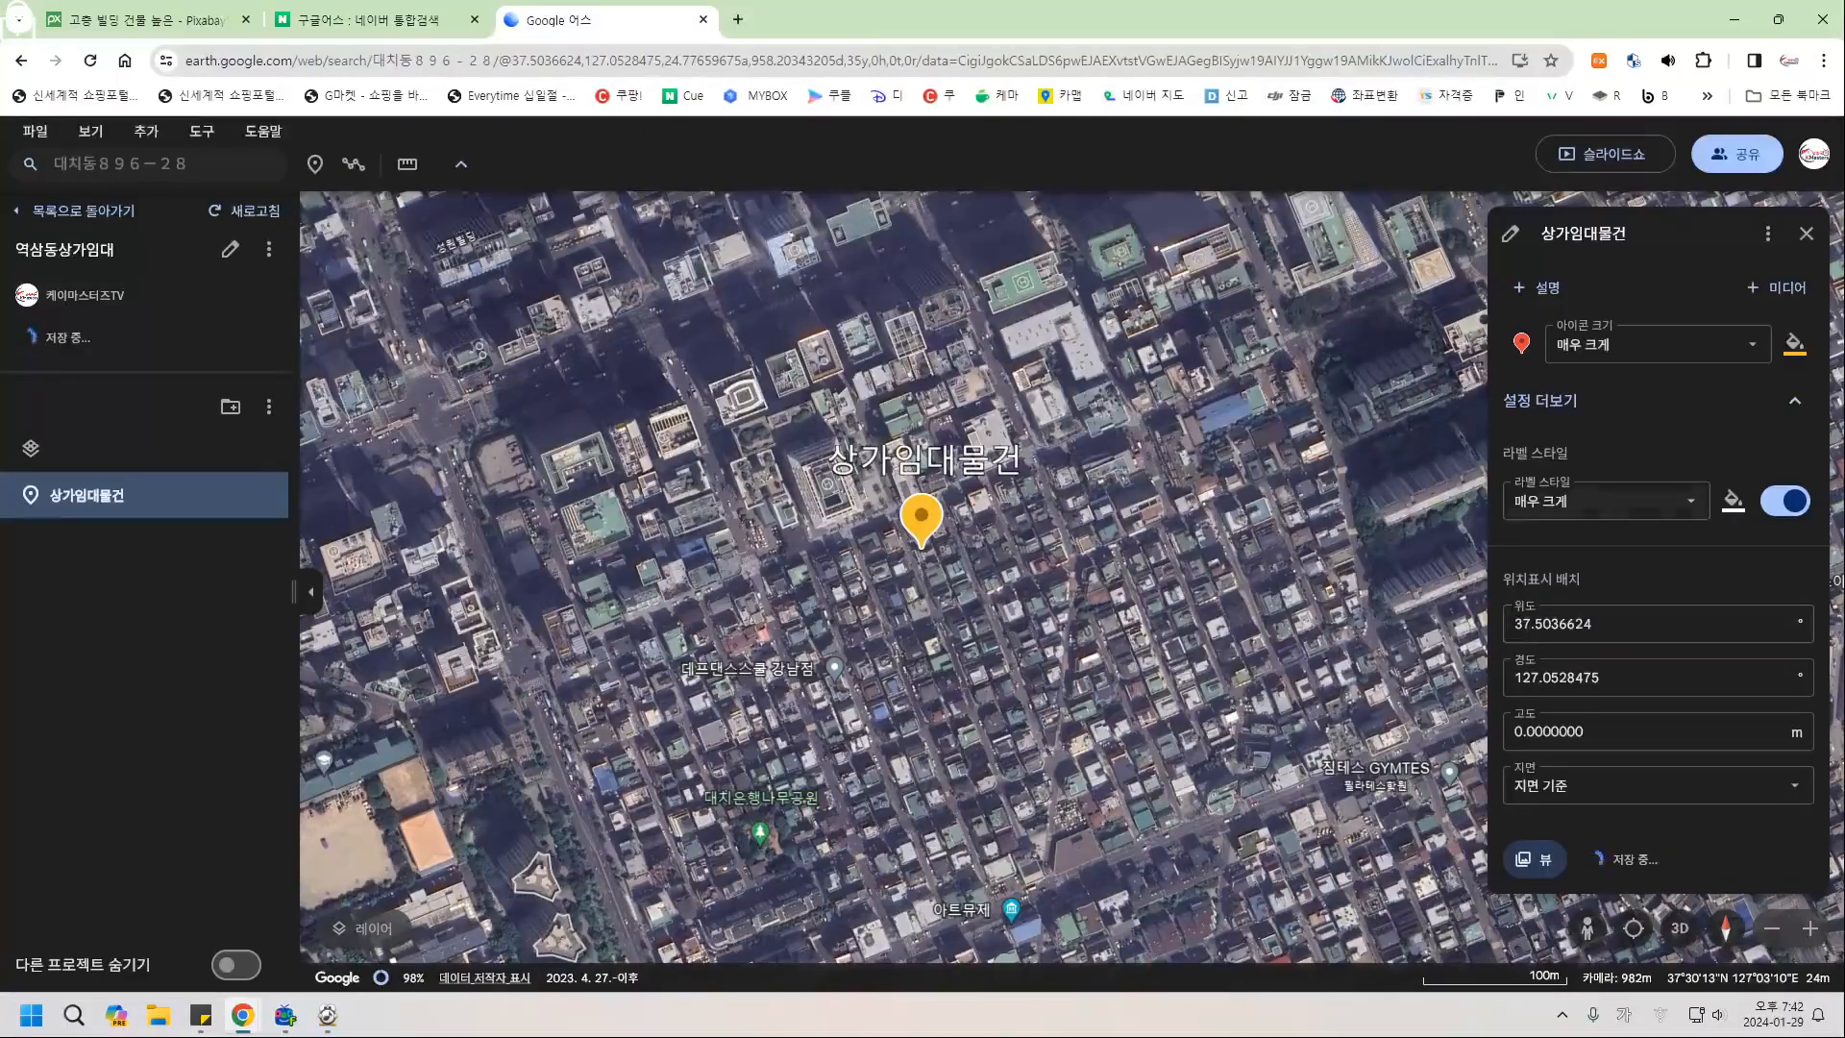
left_click(1733, 500)
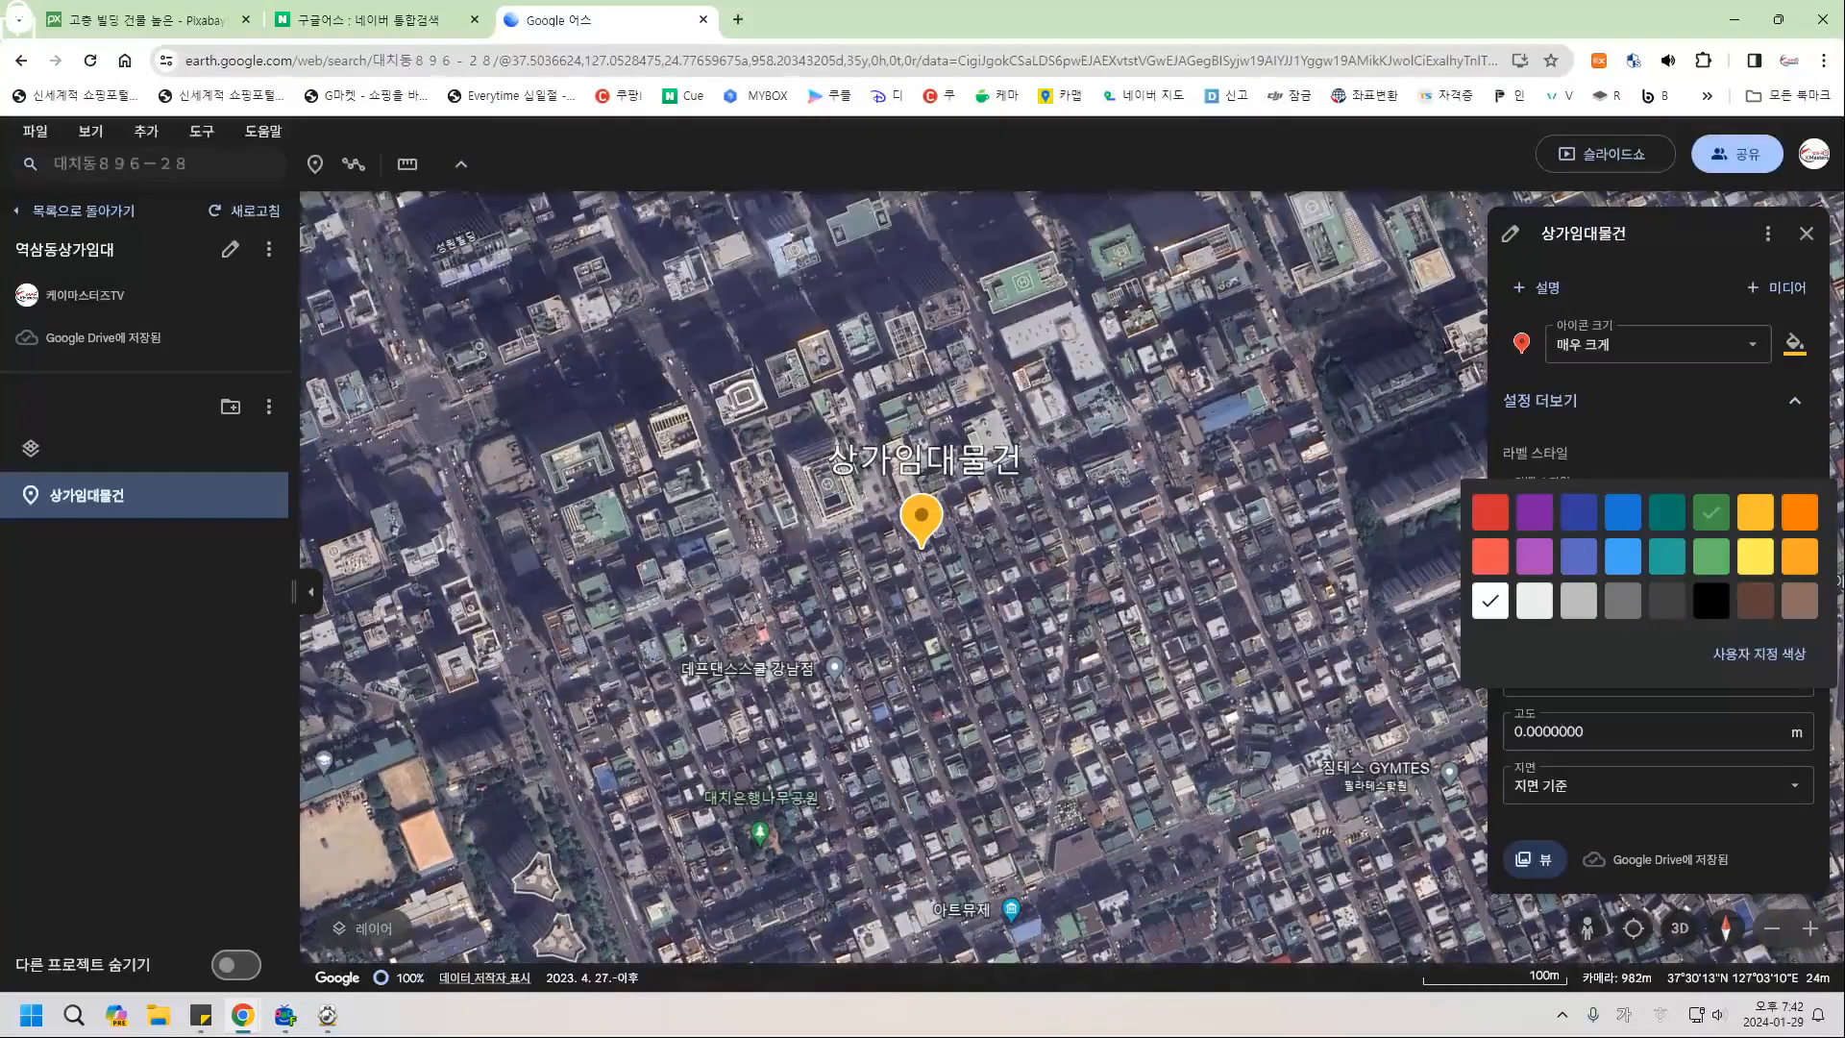
left_click(1490, 513)
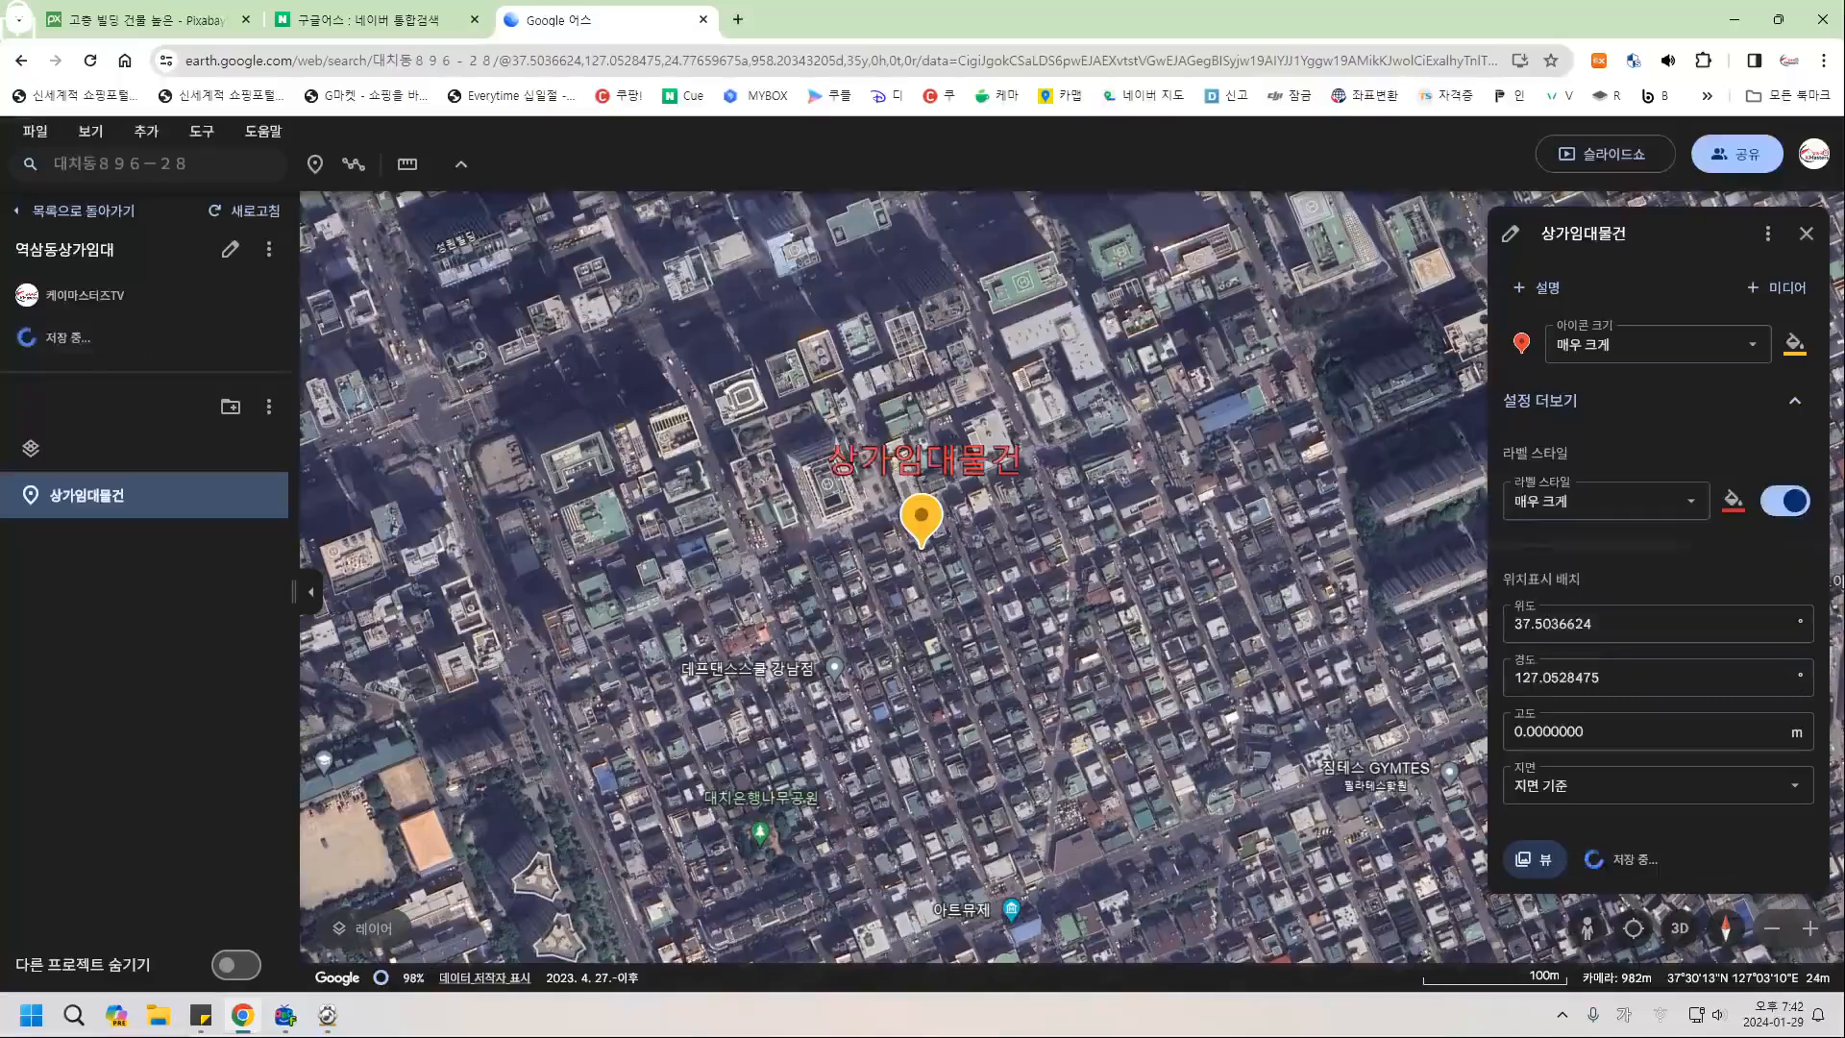
left_click(1732, 500)
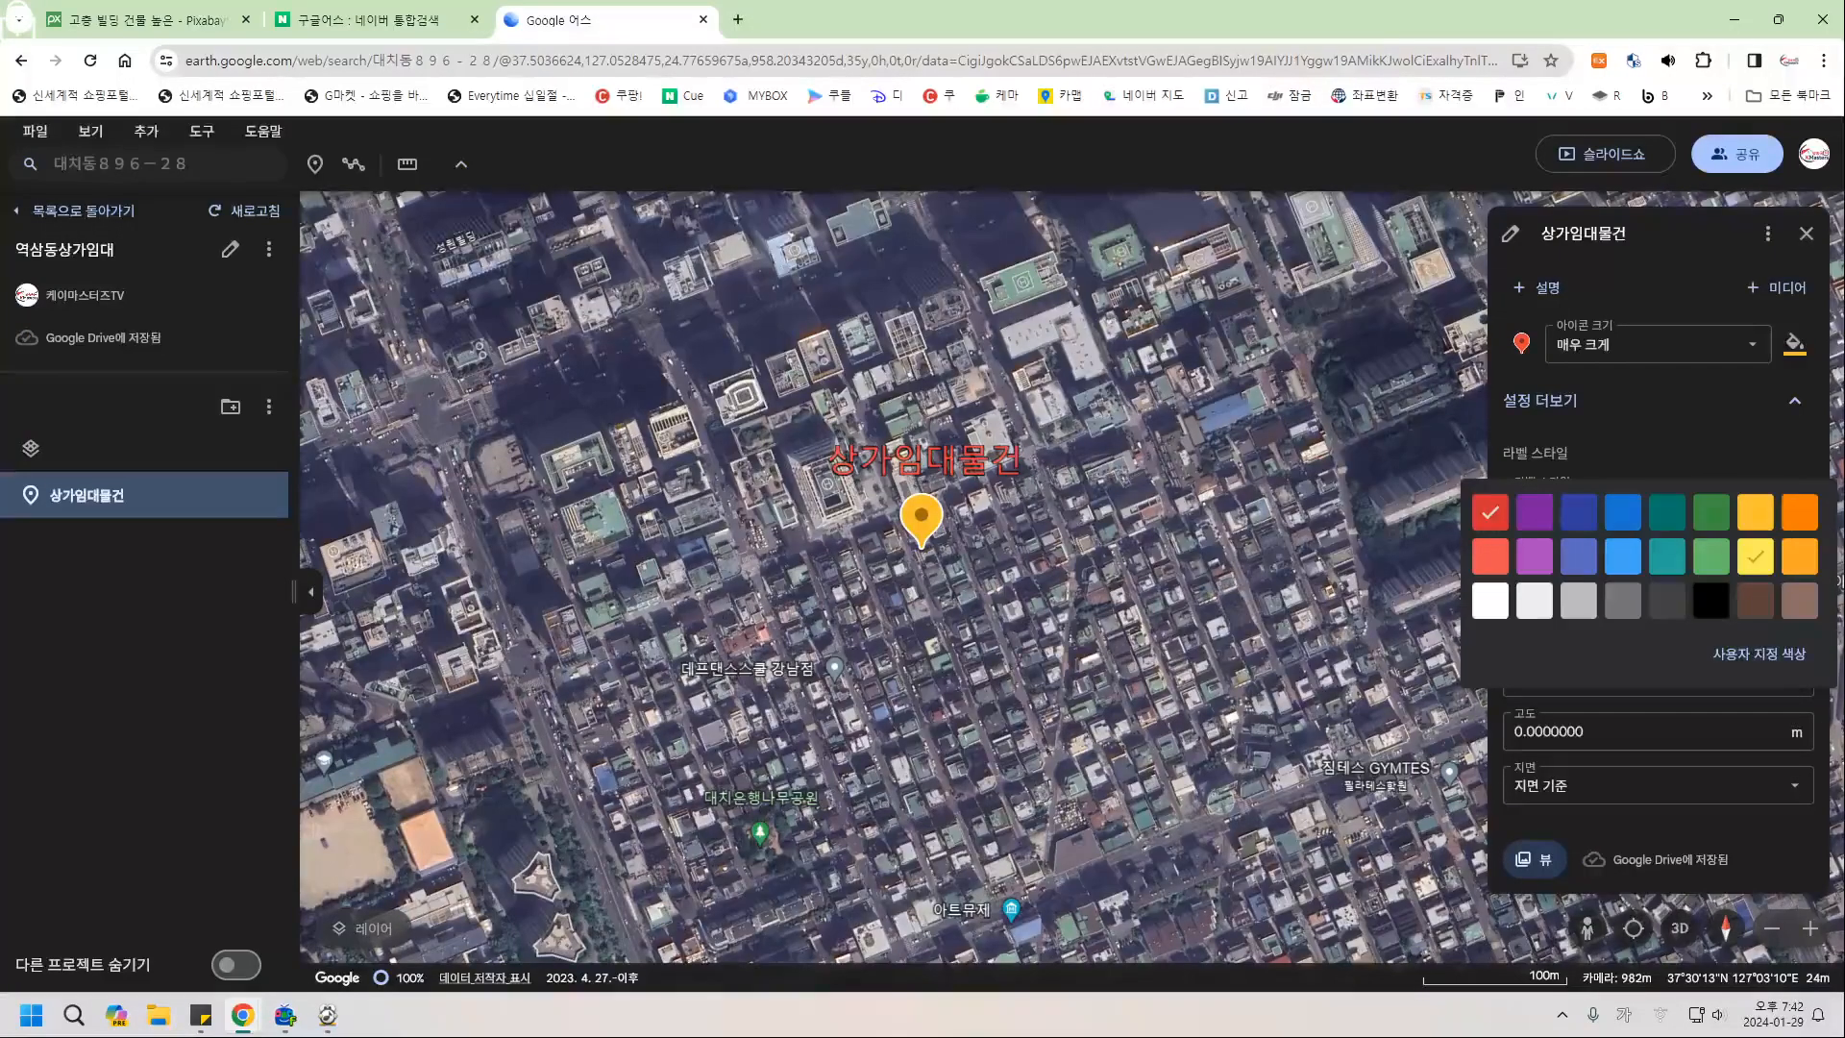
left_click(1755, 555)
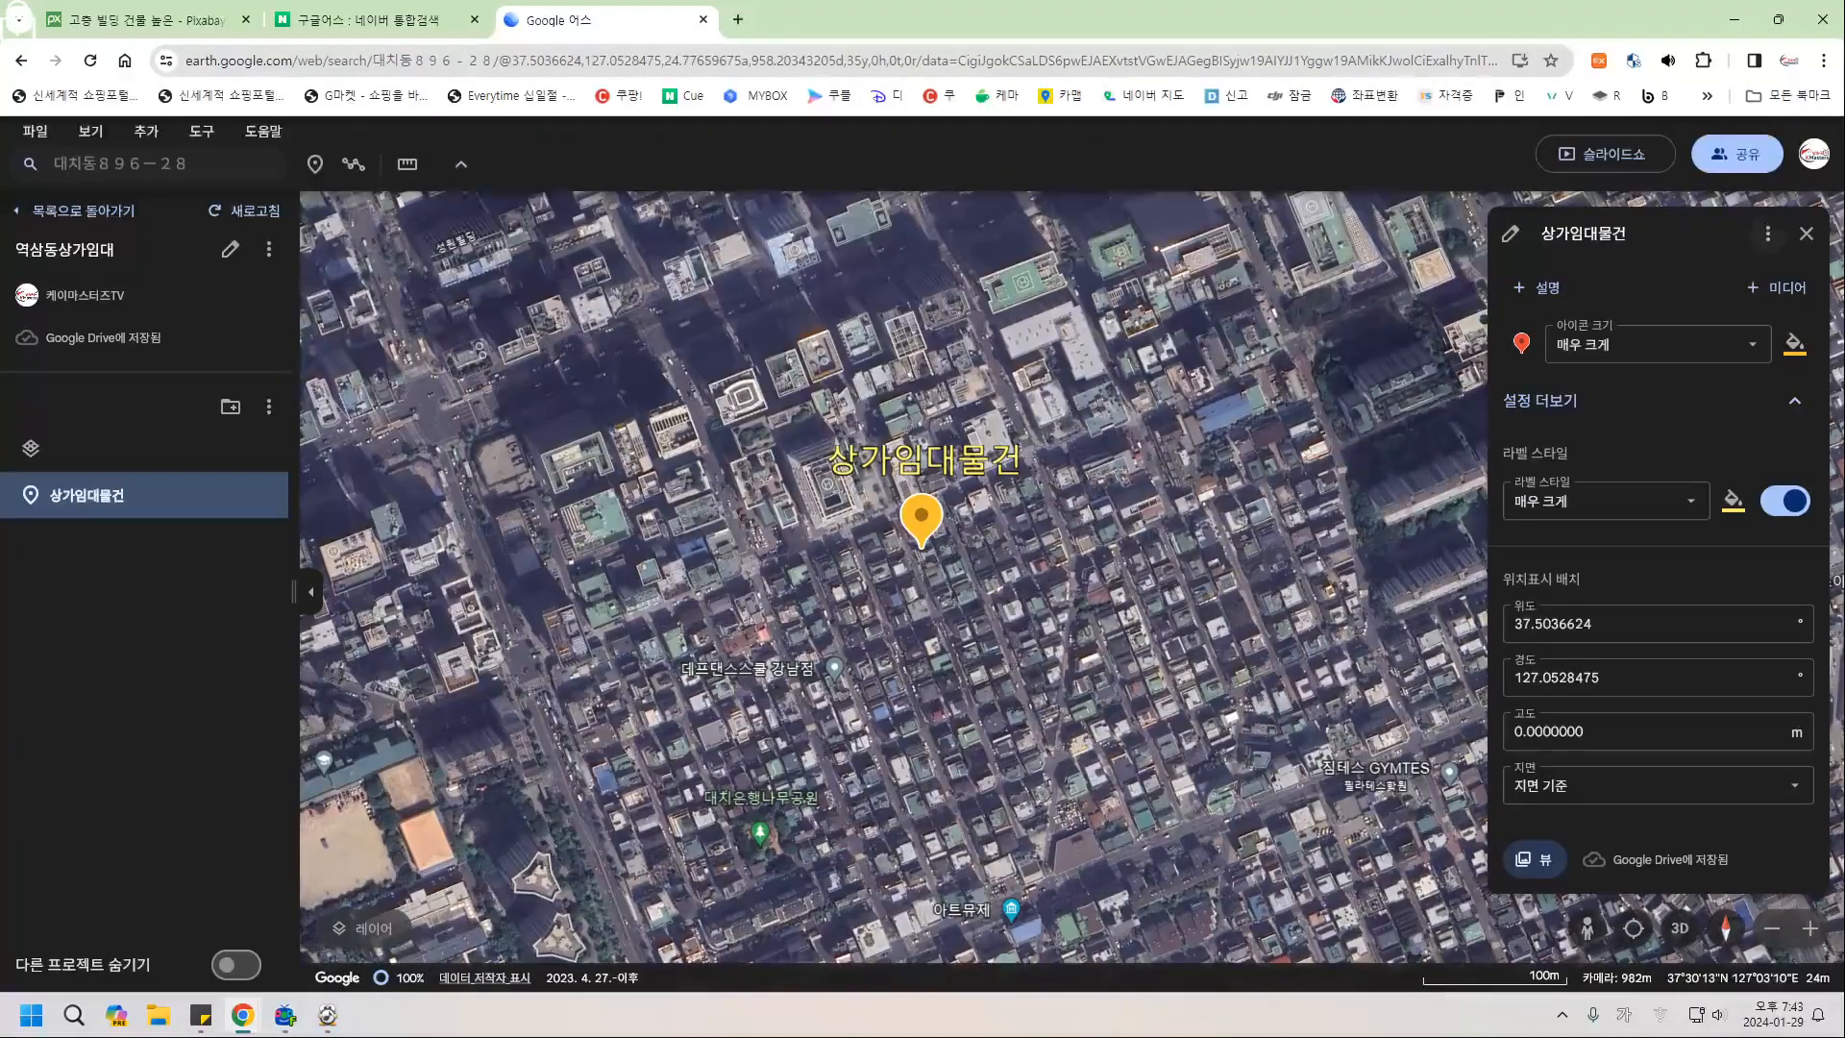
left_click(1806, 233)
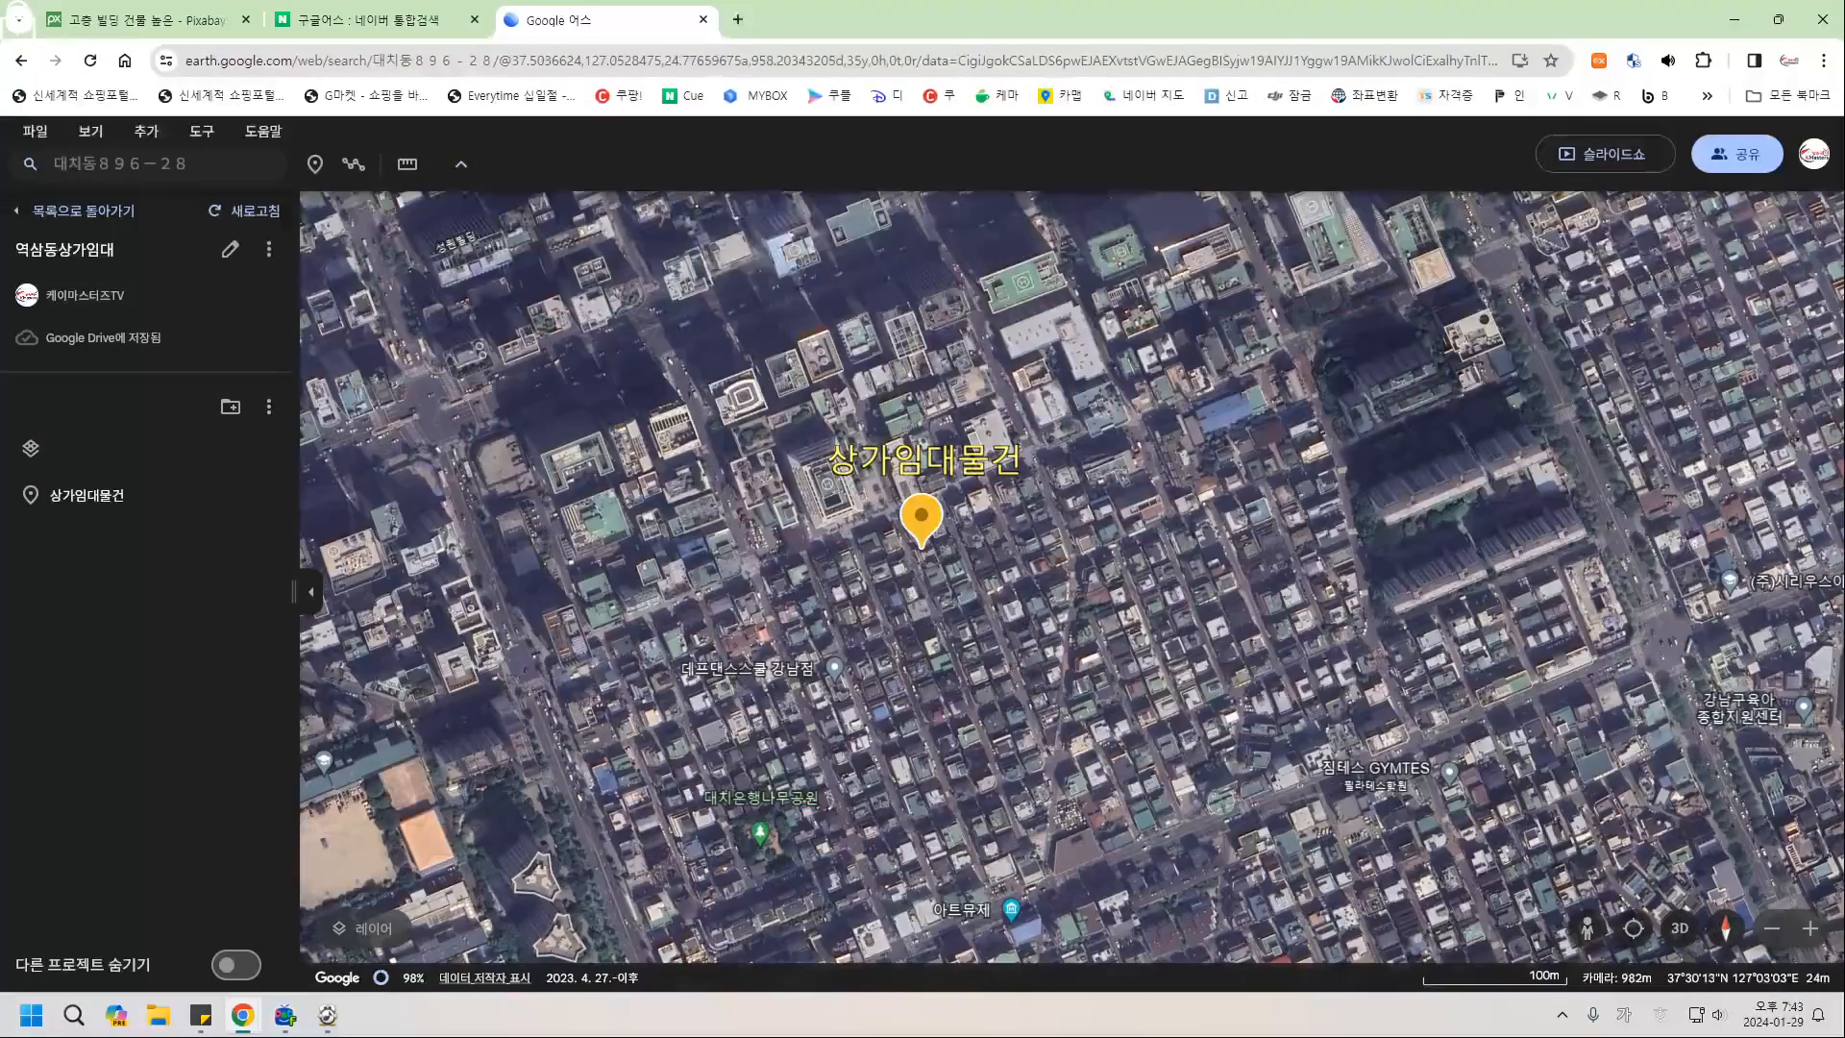
Zoom out and pan to show the 대치동 neighbourhood around the 상가임대물건 placemark.
scroll(673, 543, "down", 6)
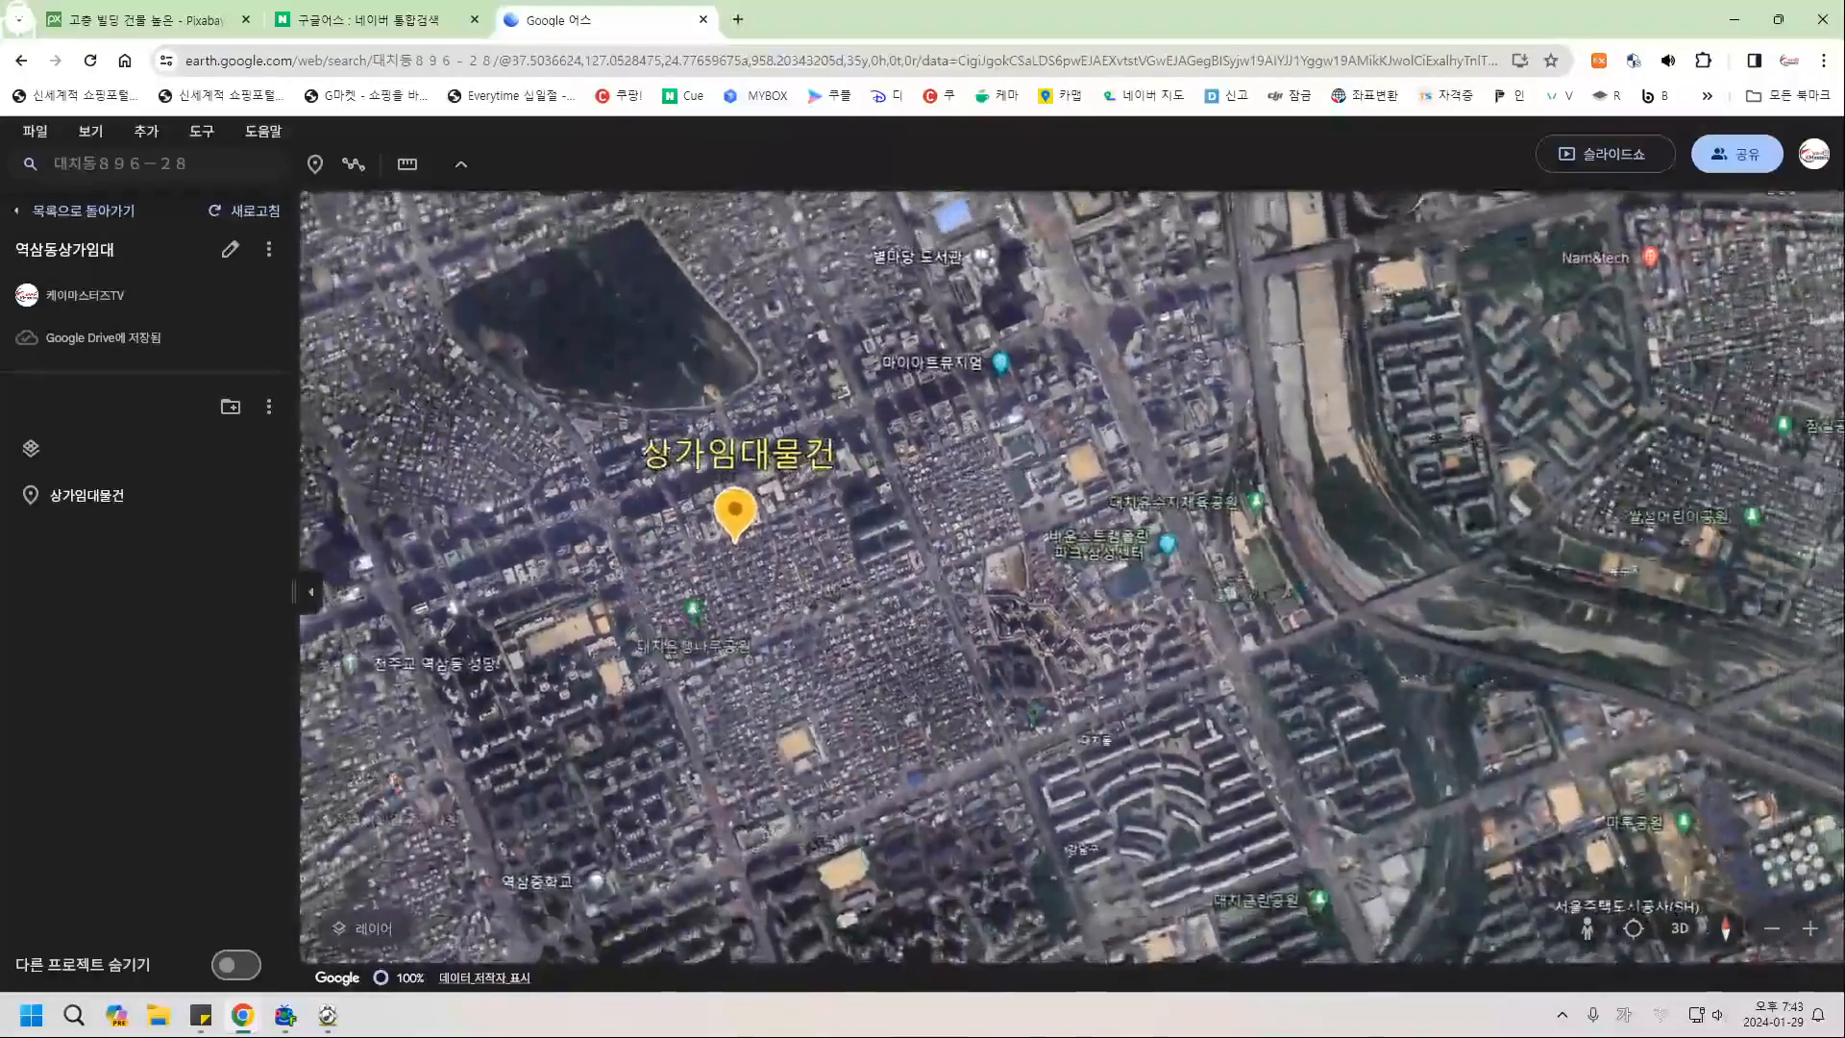
left_click_drag(674, 544, 959, 597)
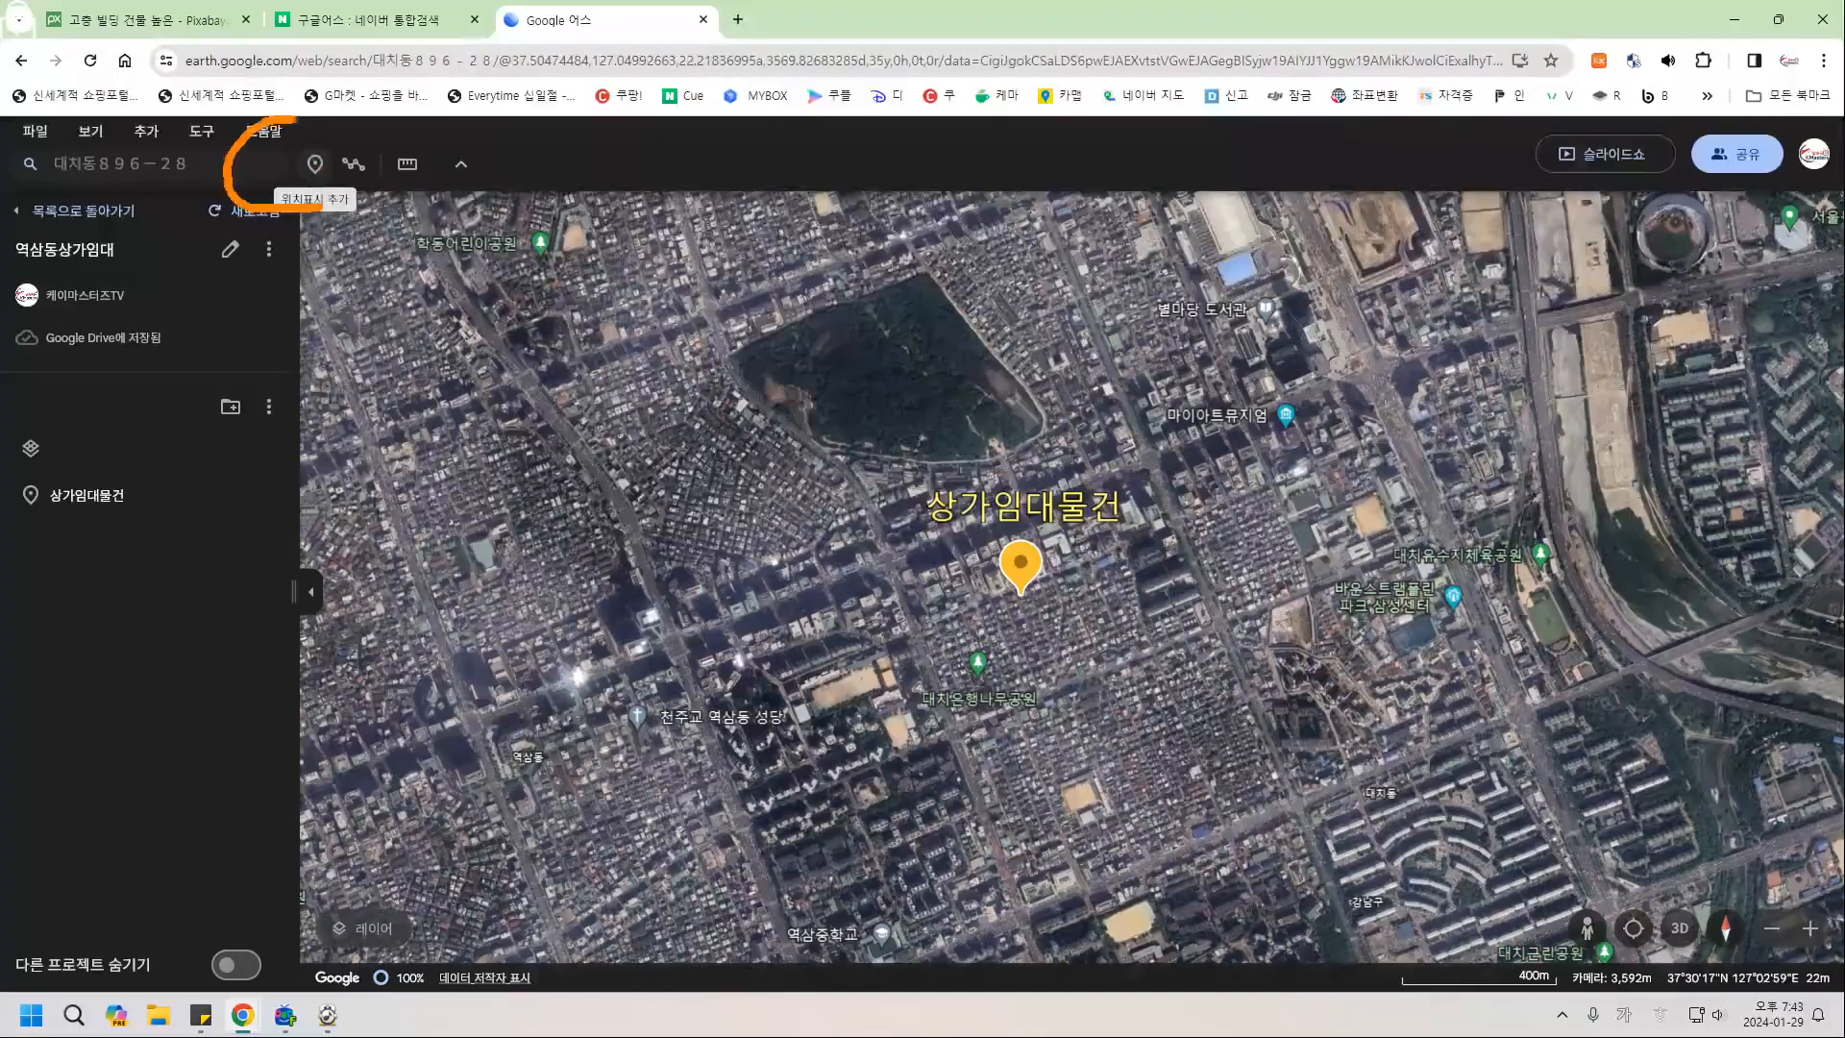
Add another placemark on the parcel with an extra-large (매우 크게) icon.
left_click(314, 164)
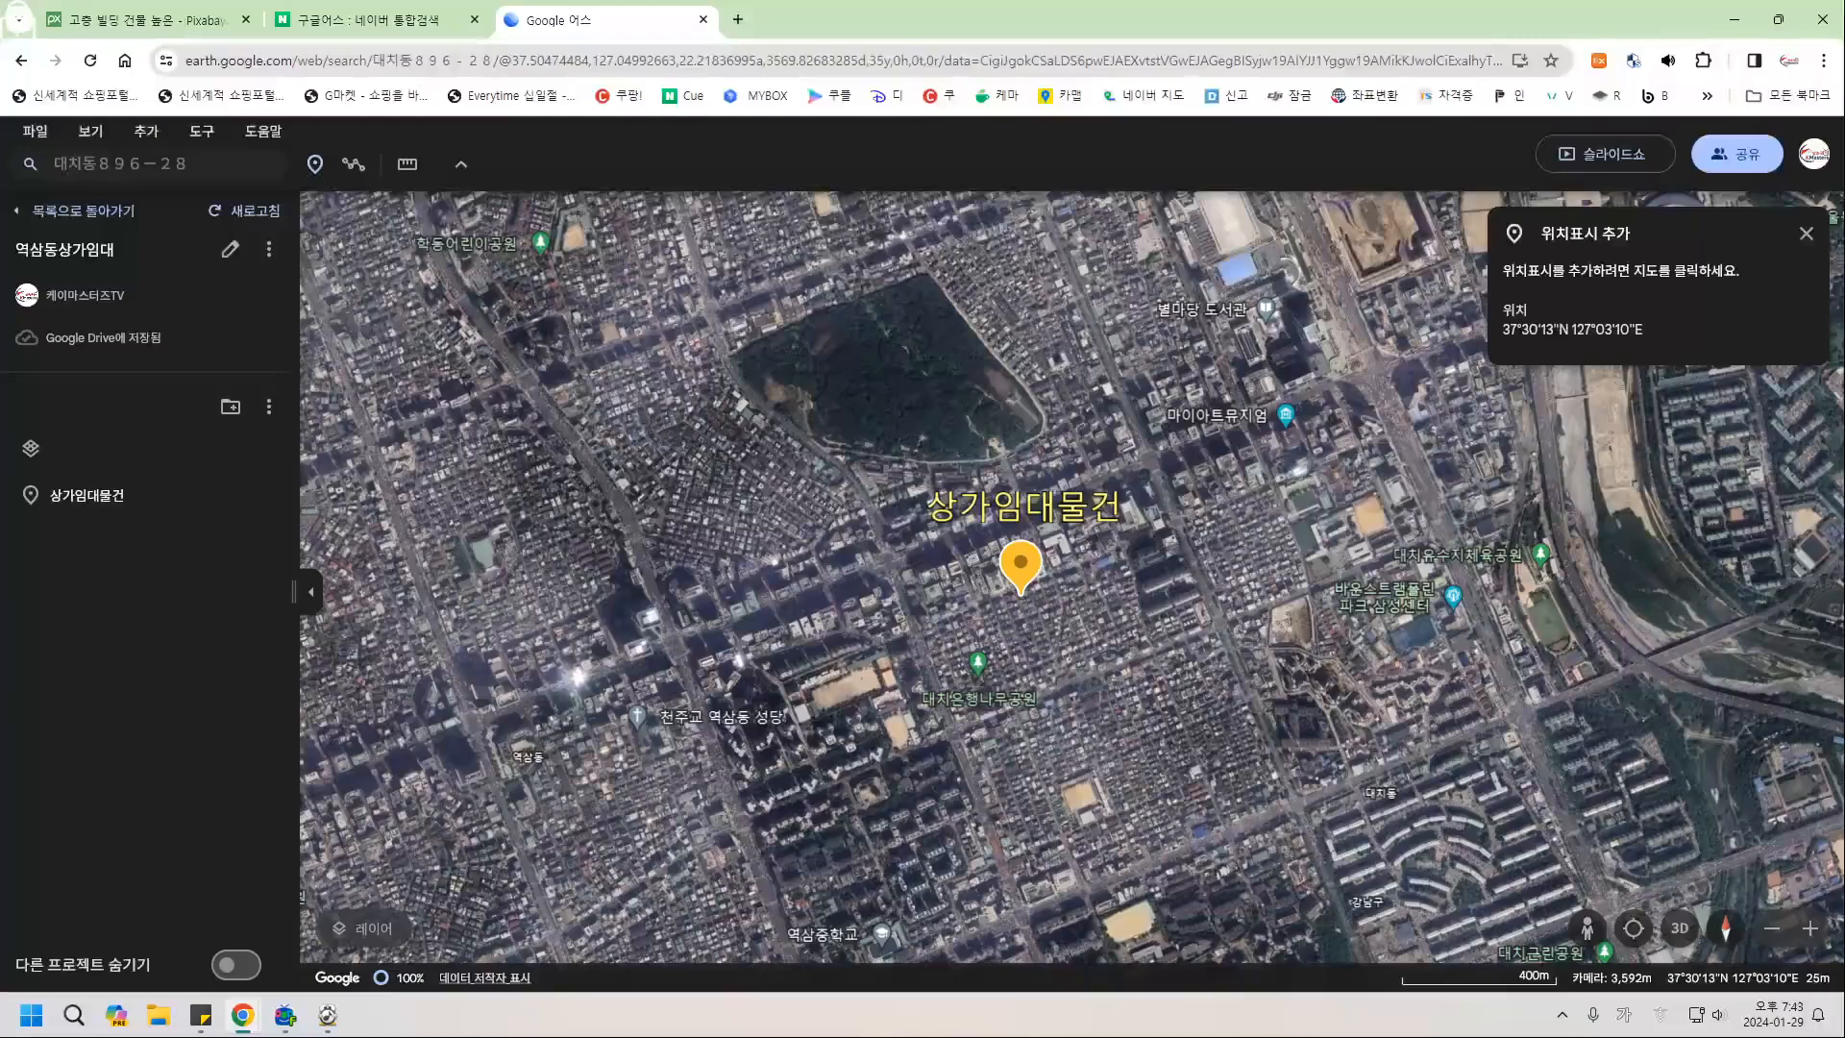
left_click(1020, 588)
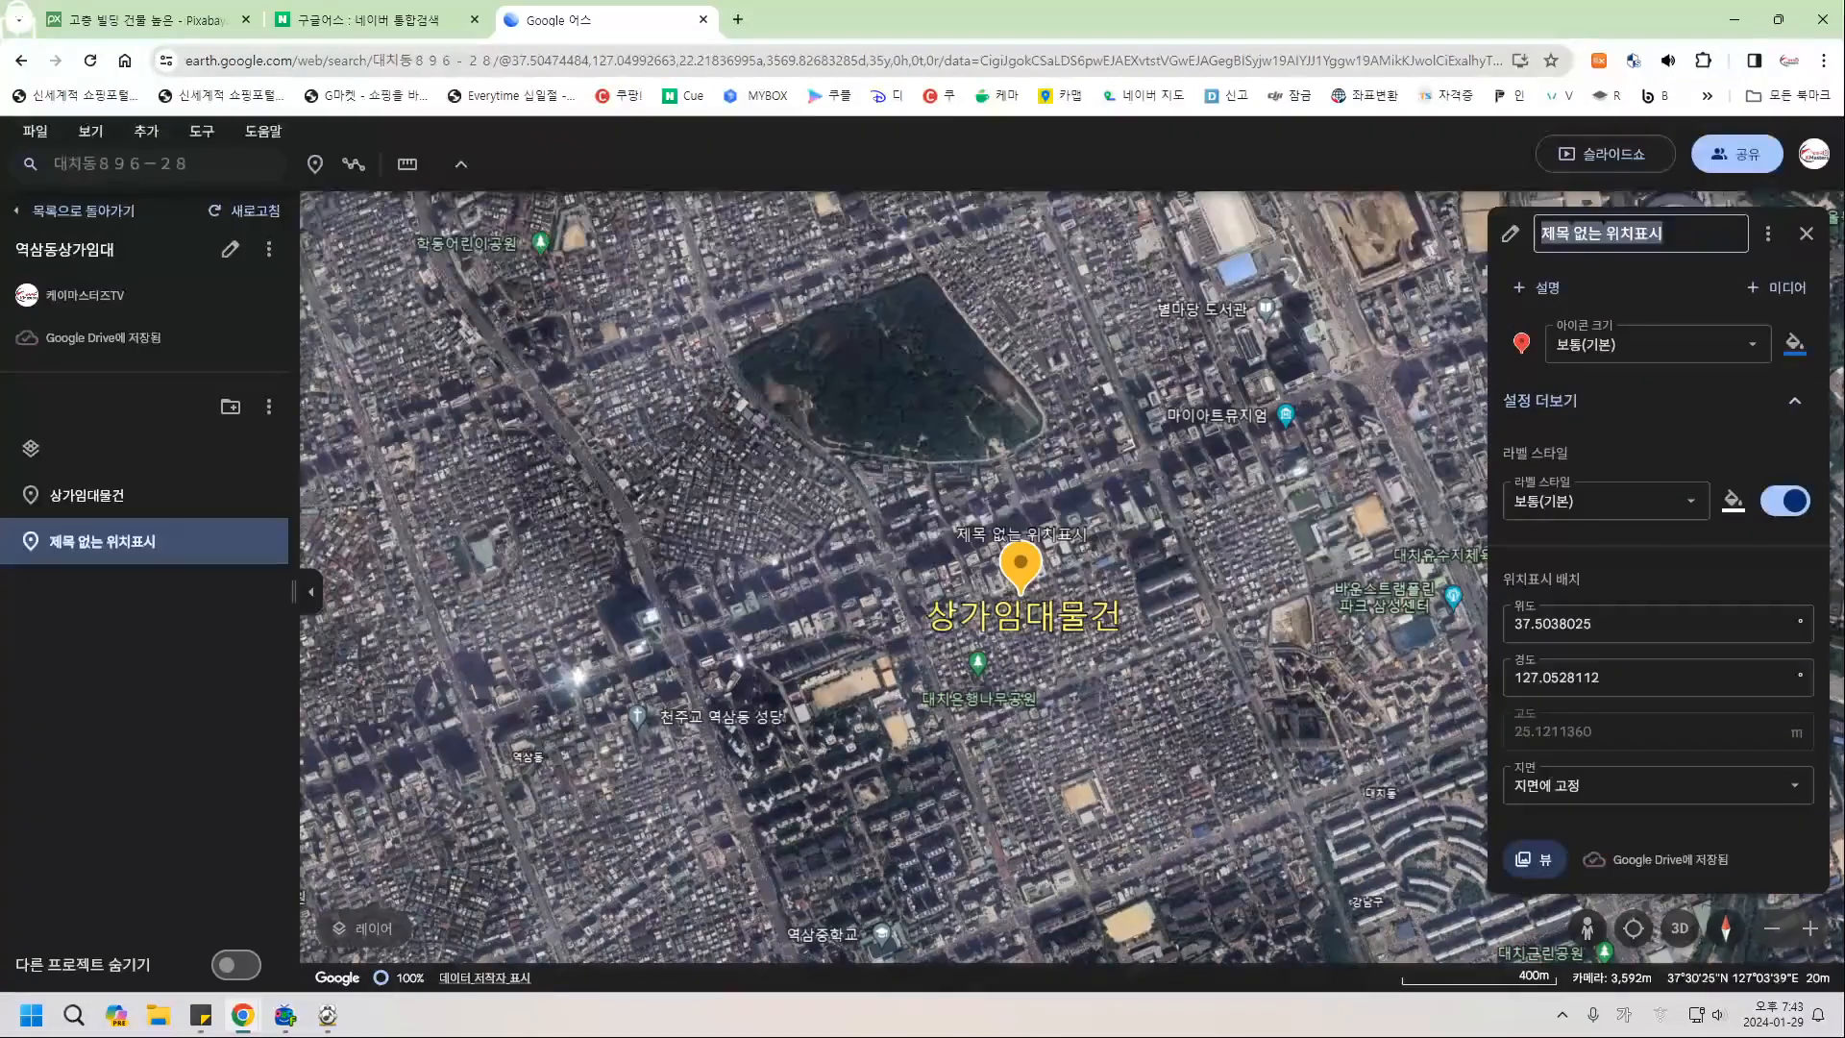
left_click(1657, 344)
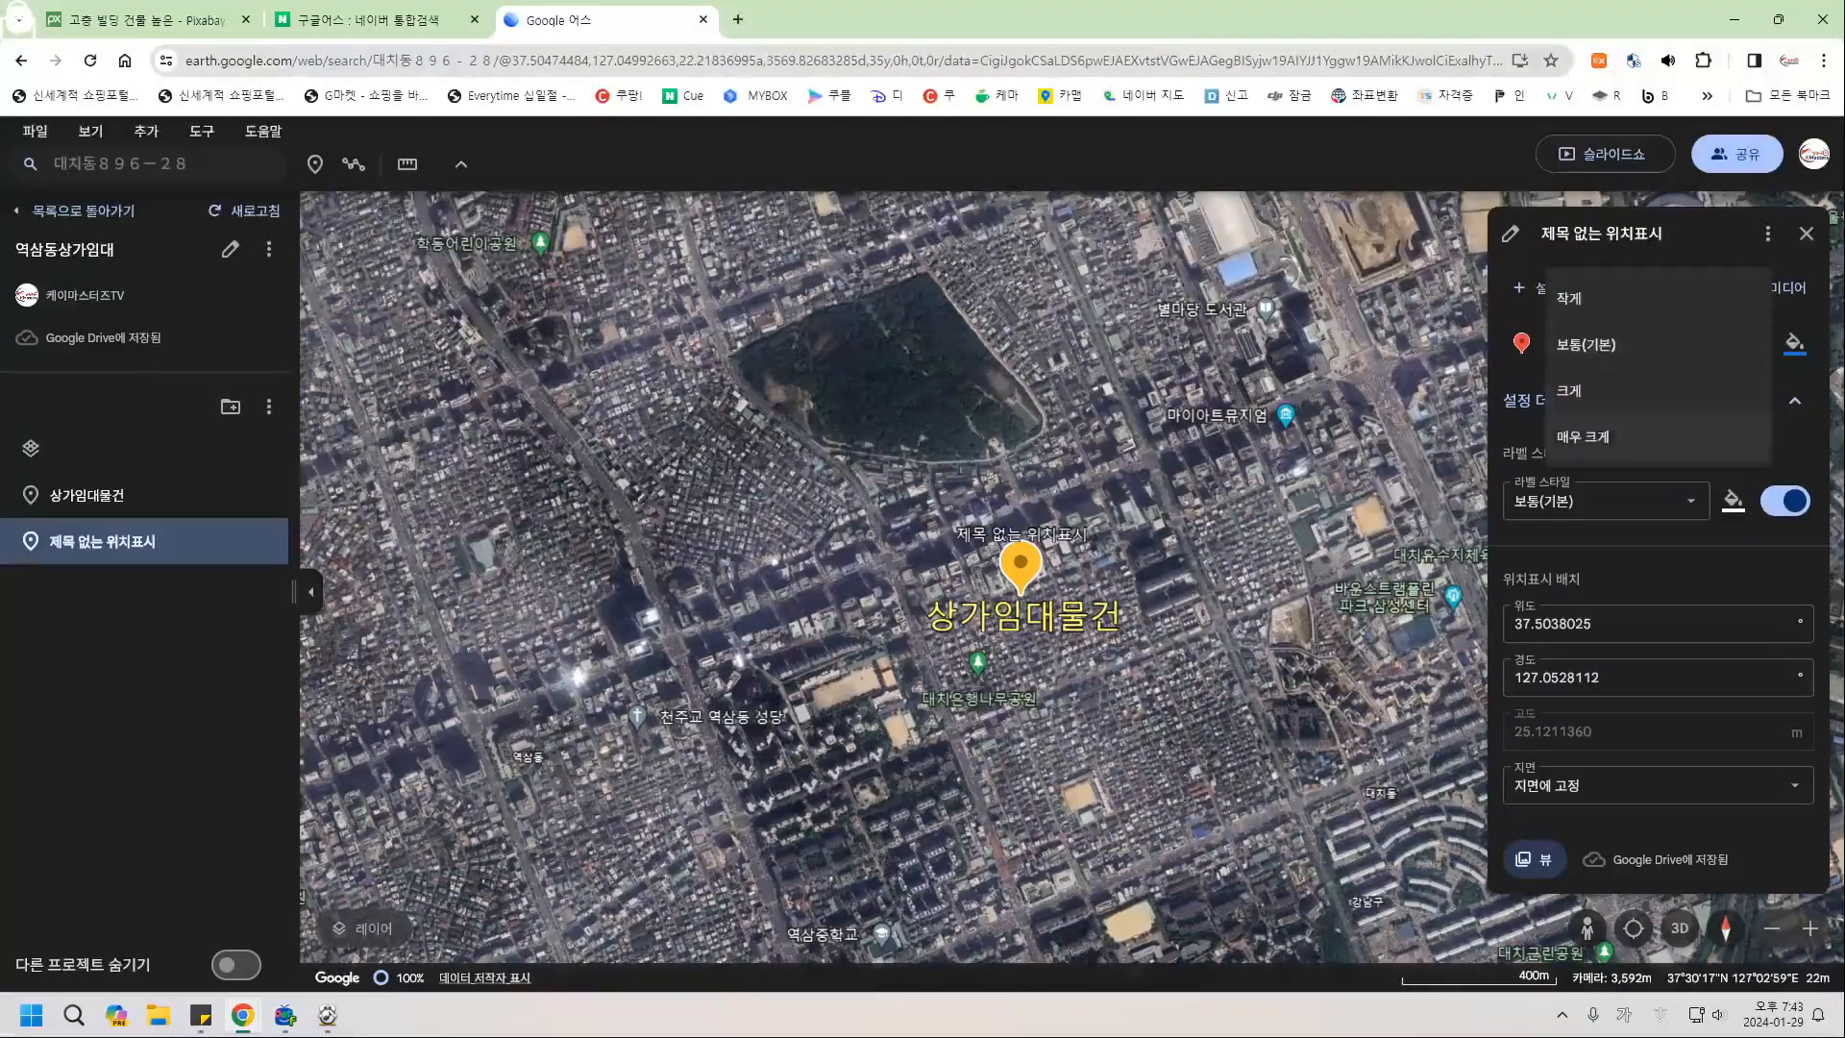
left_click(1595, 437)
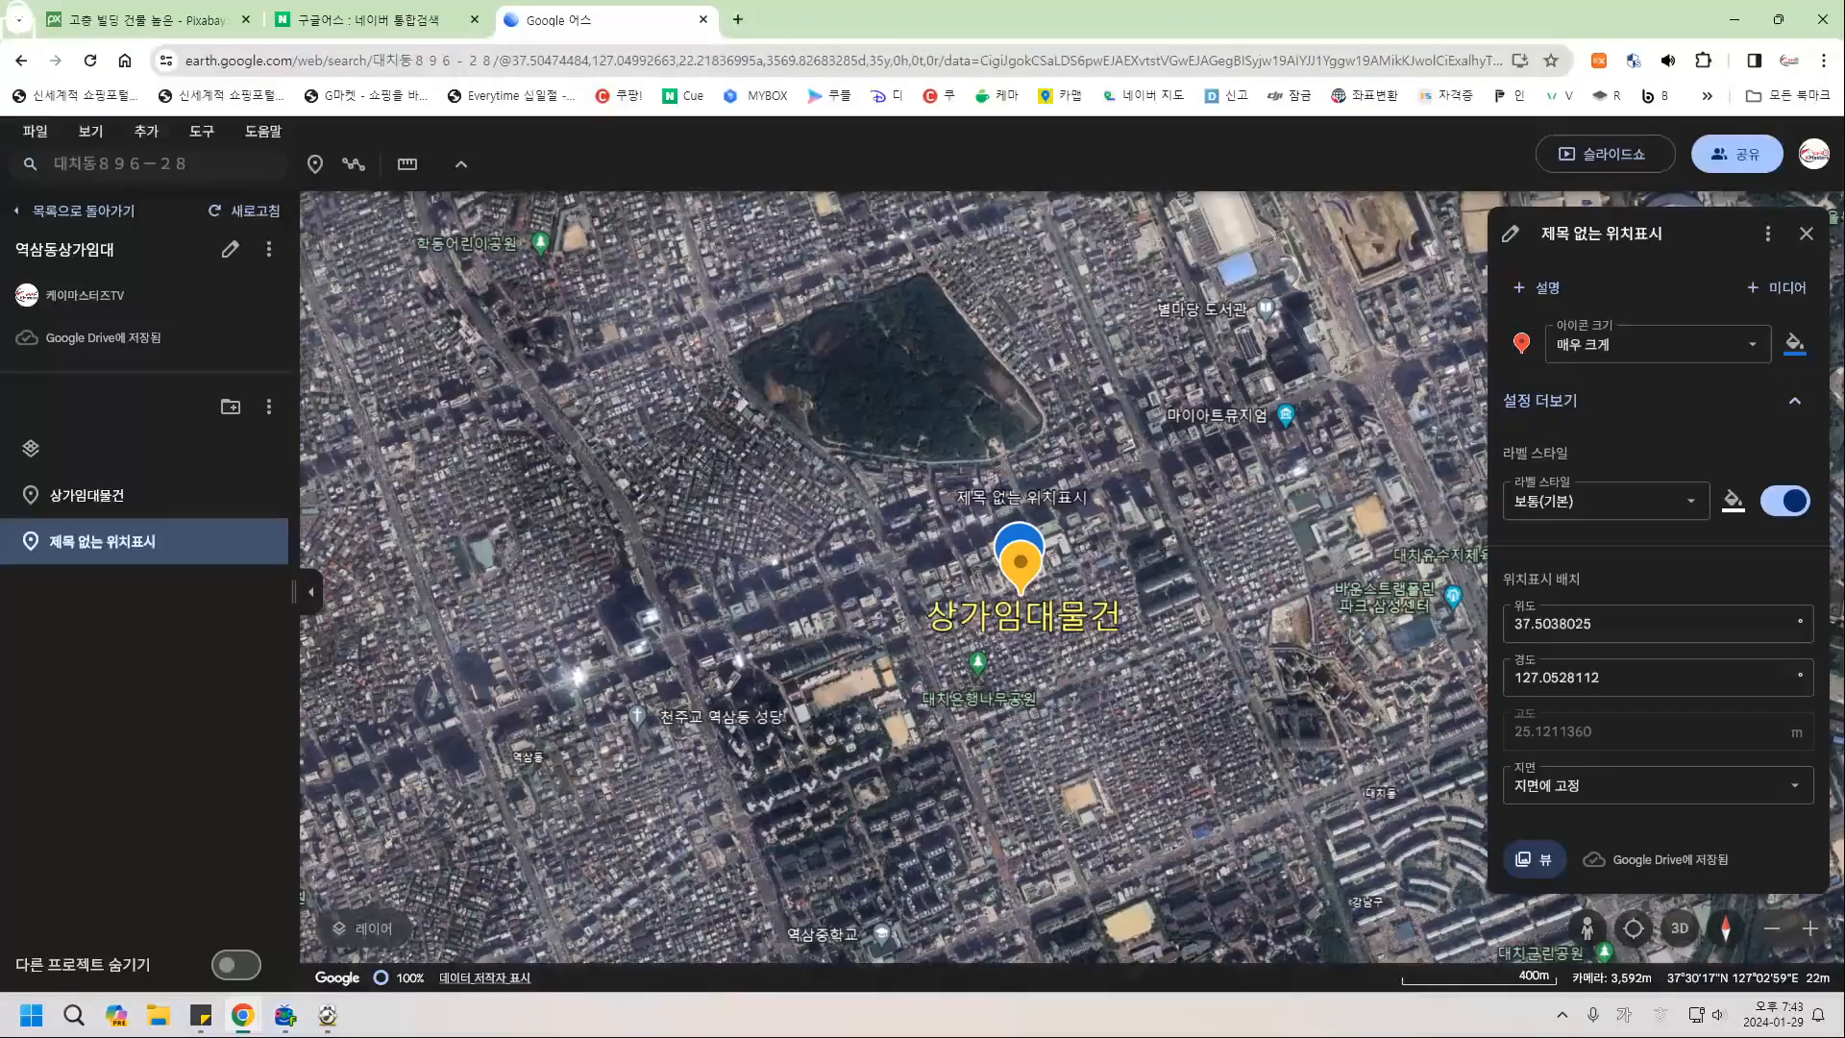
left_click(1721, 344)
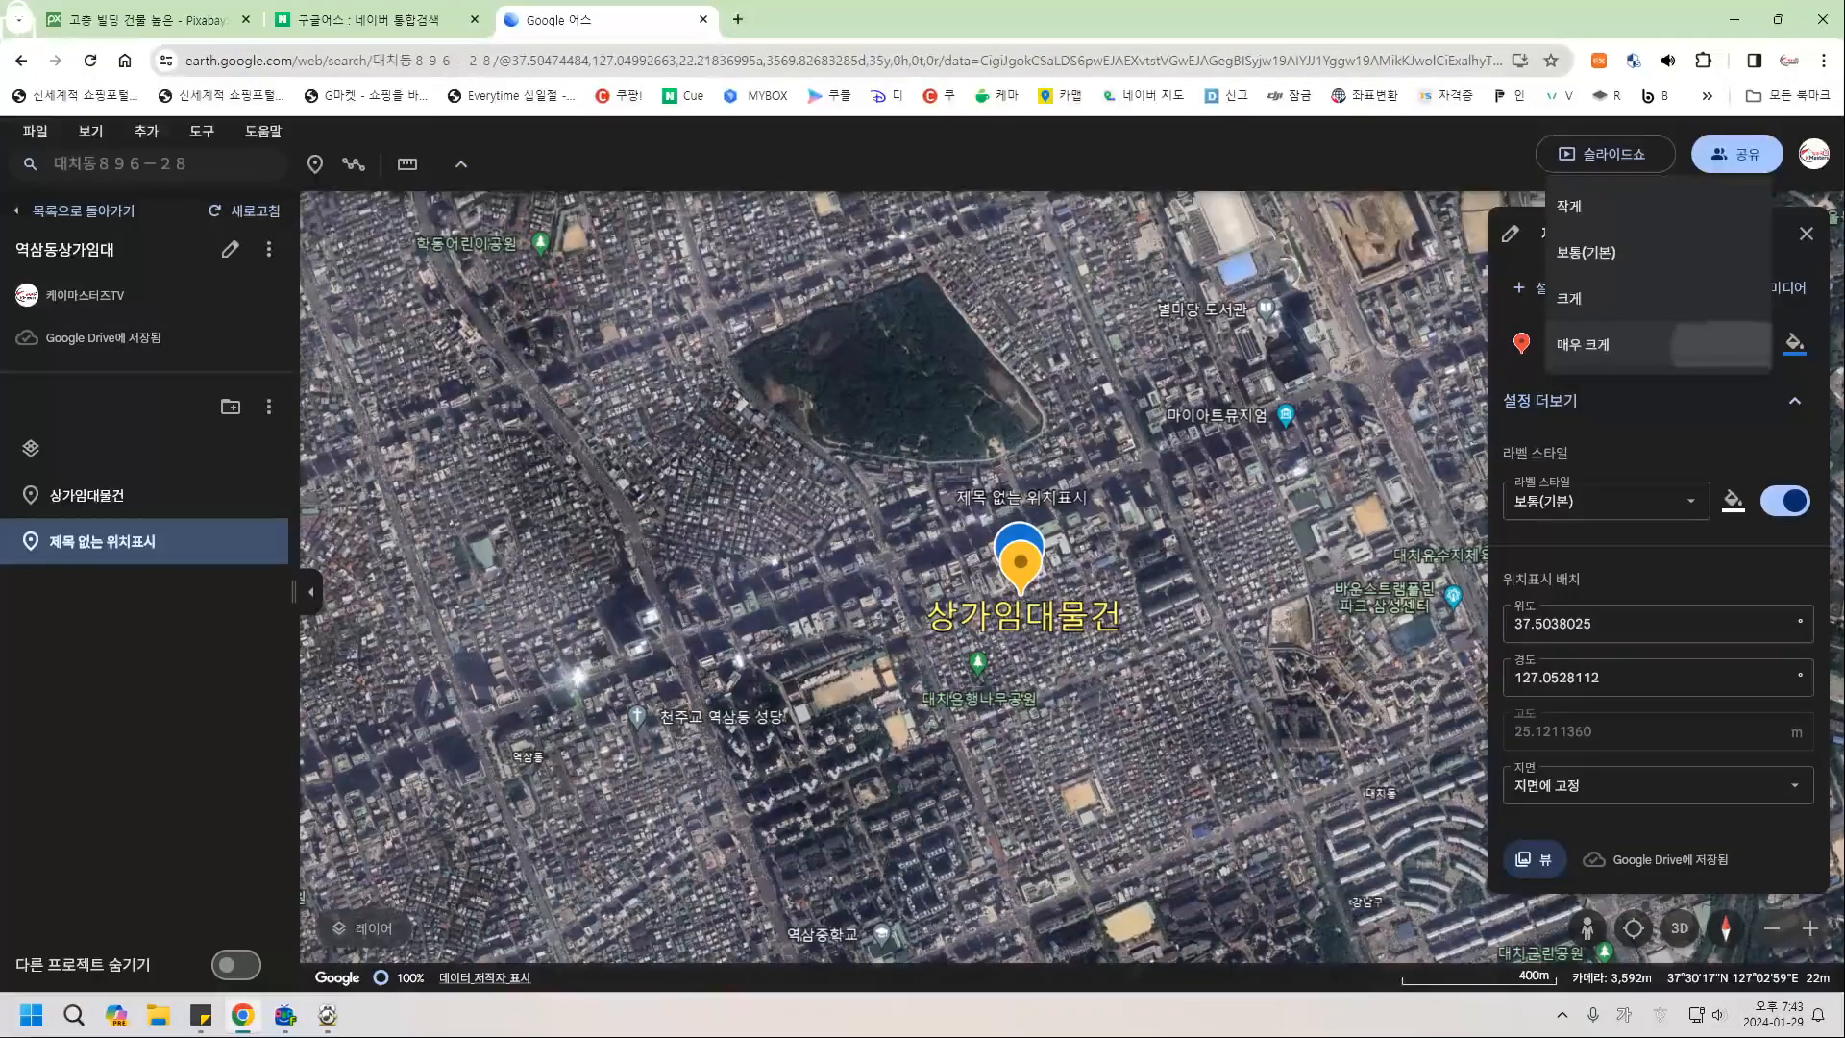
left_click(1721, 344)
left_click(1807, 234)
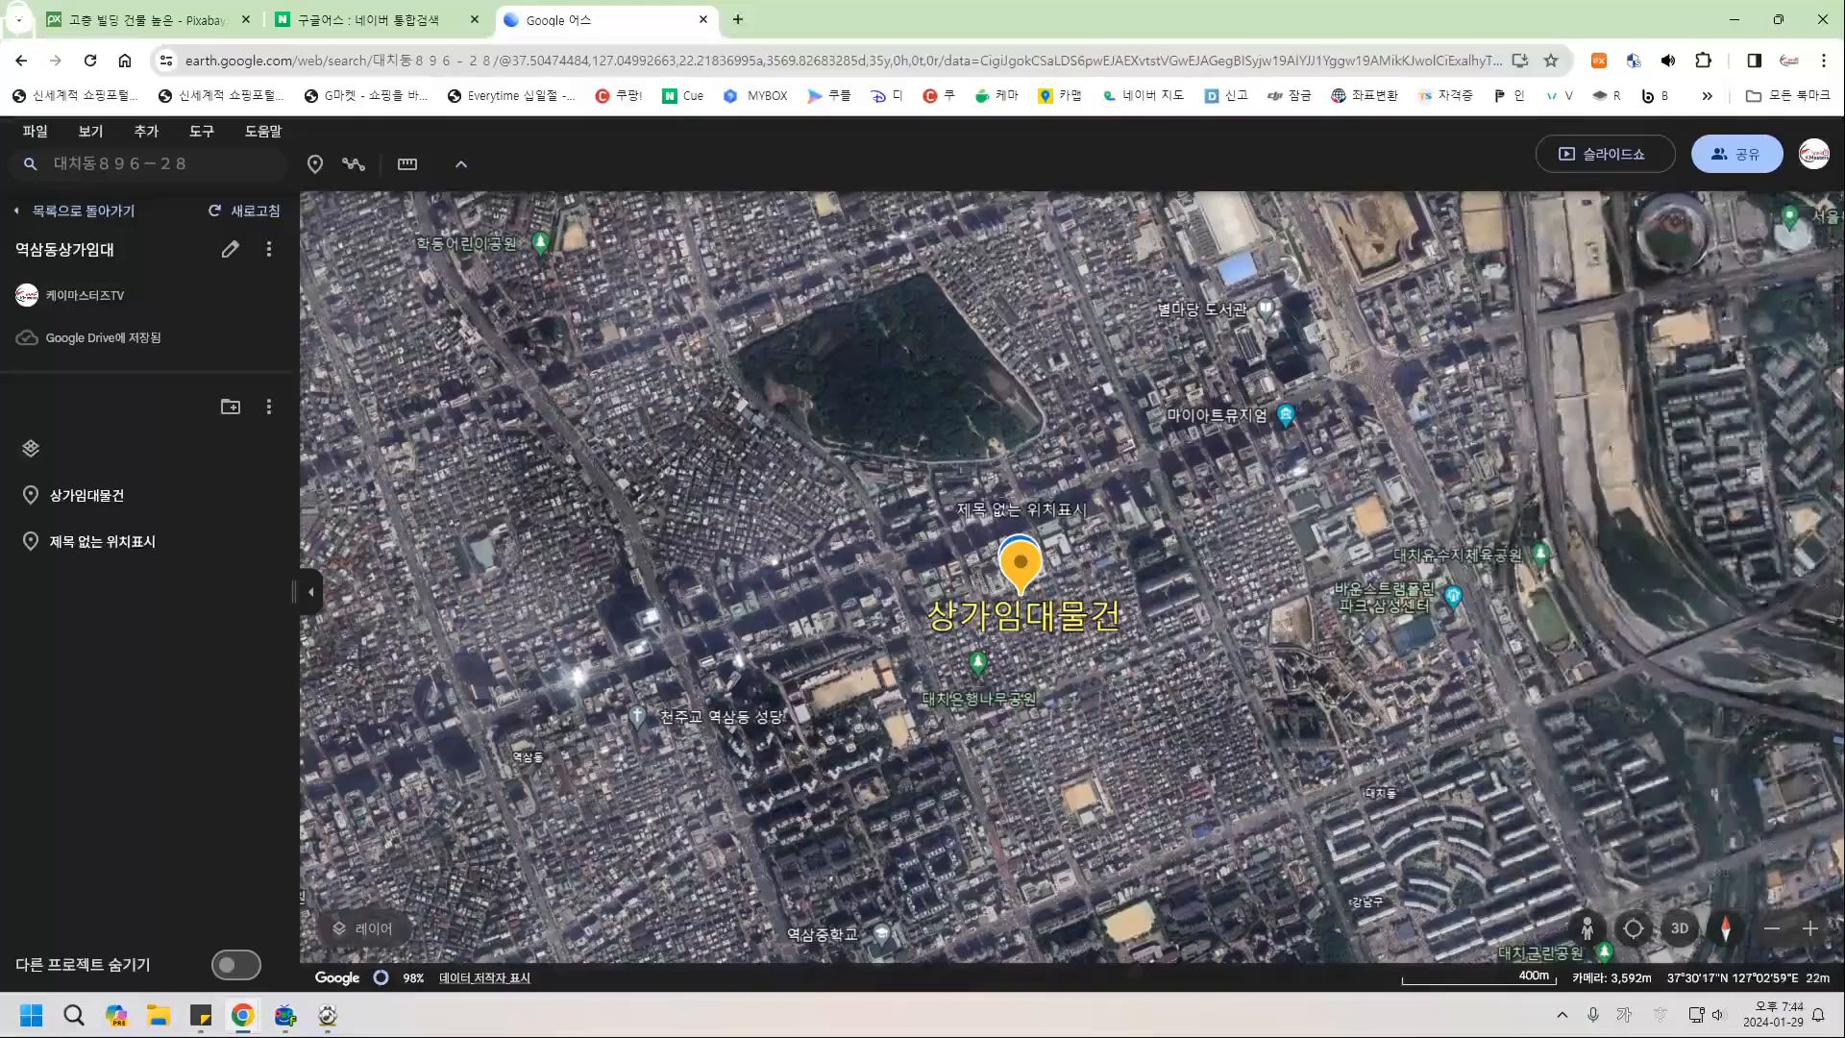
Review the 상가임대물건 and untitled placemarks, then start the project slideshow.
left_click(87, 495)
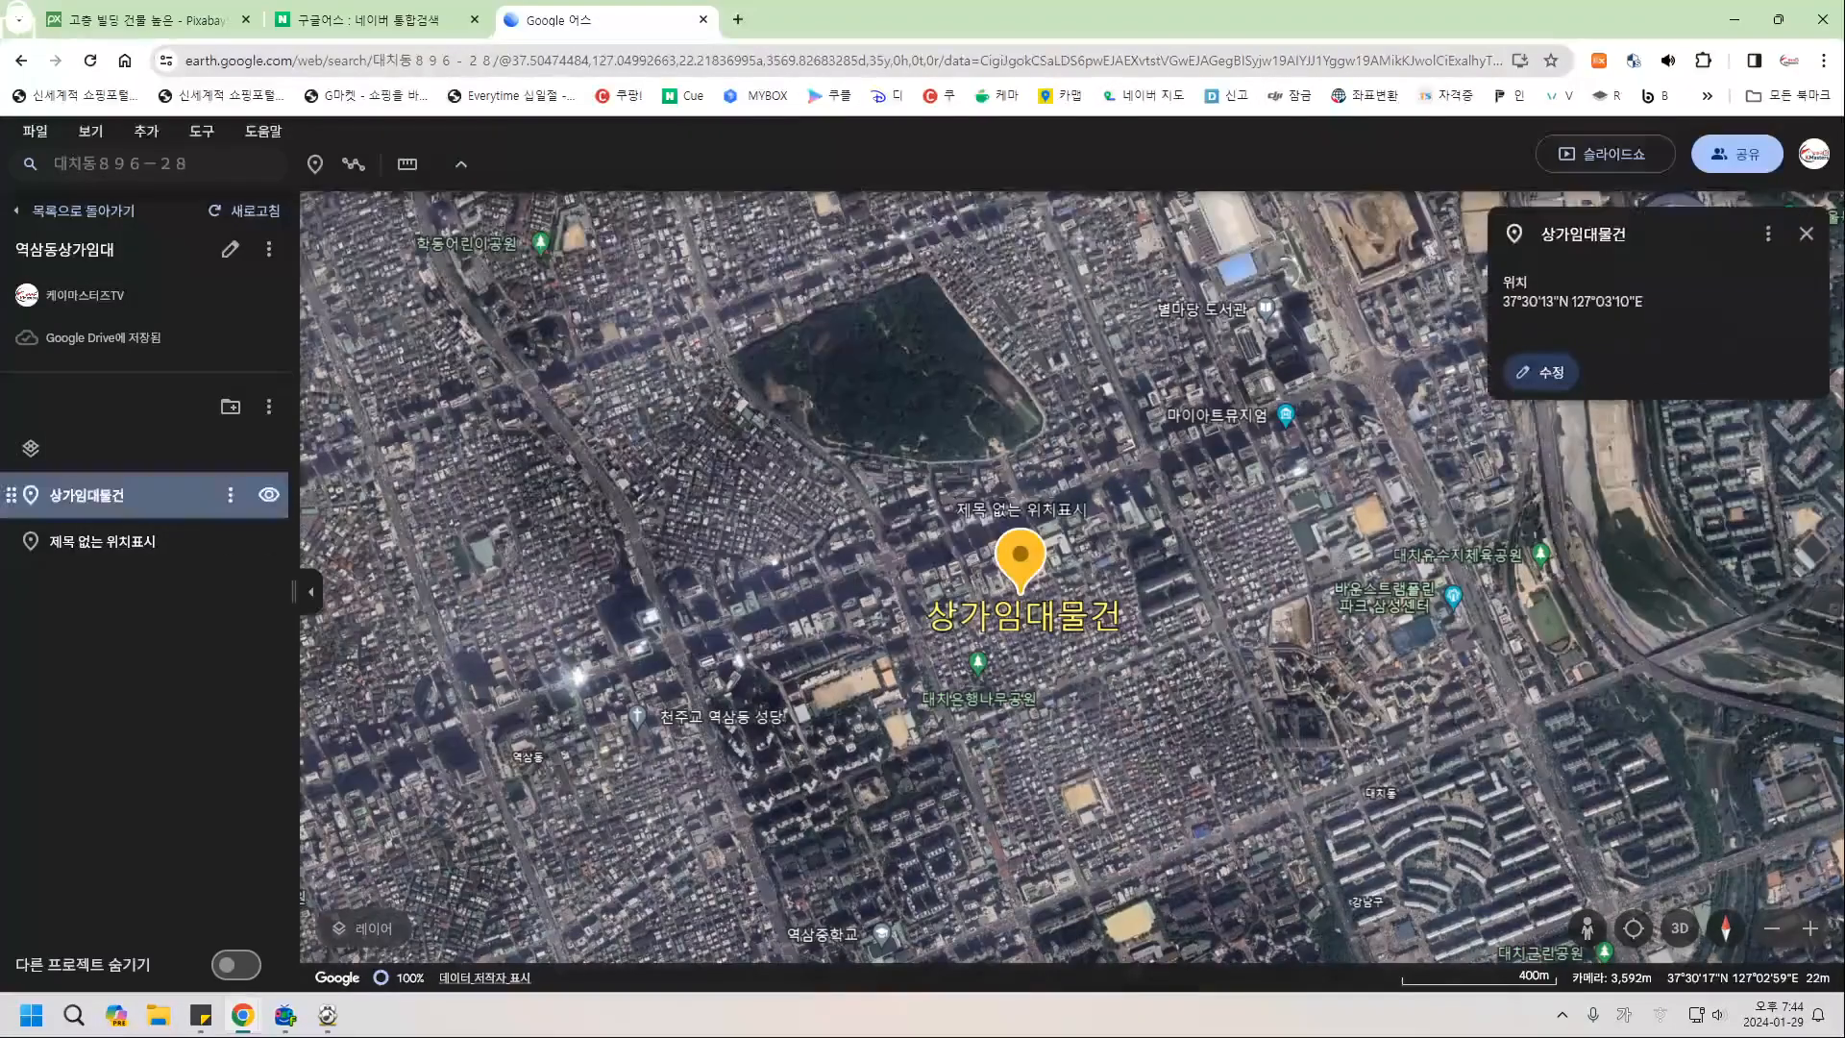
left_click(1542, 372)
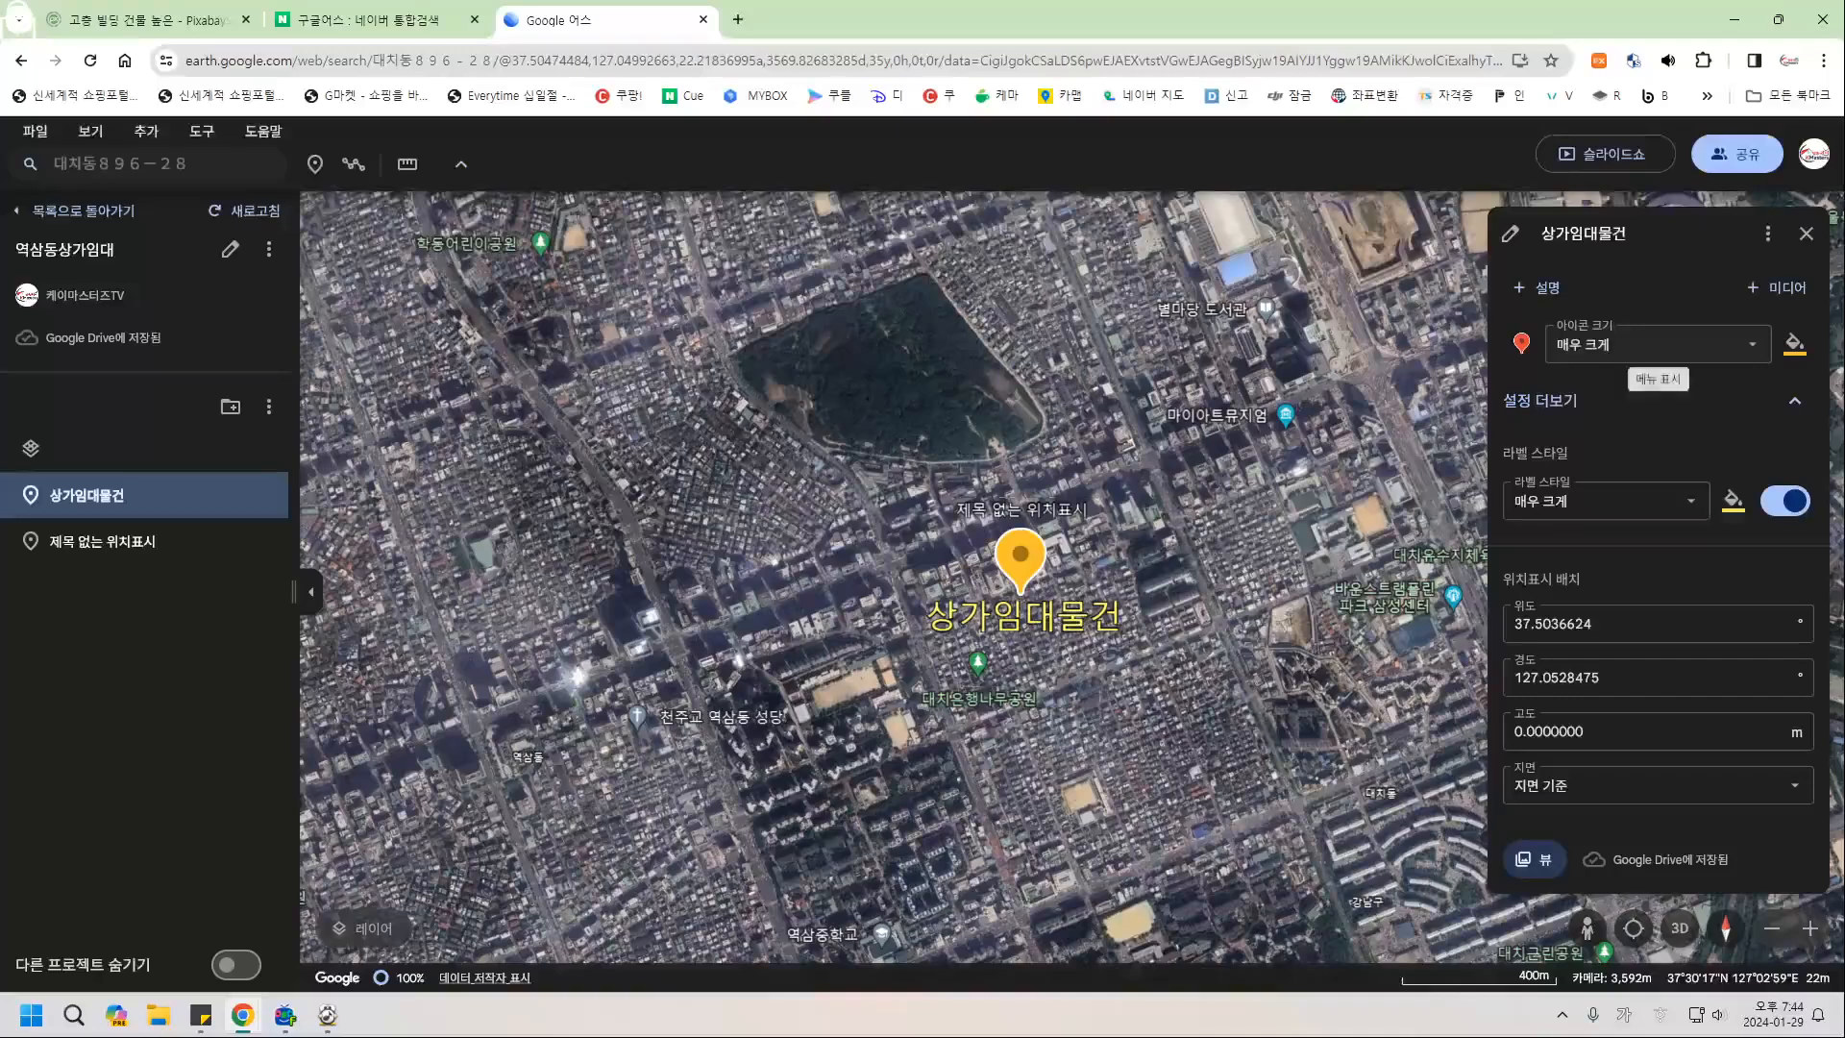
left_click(1806, 233)
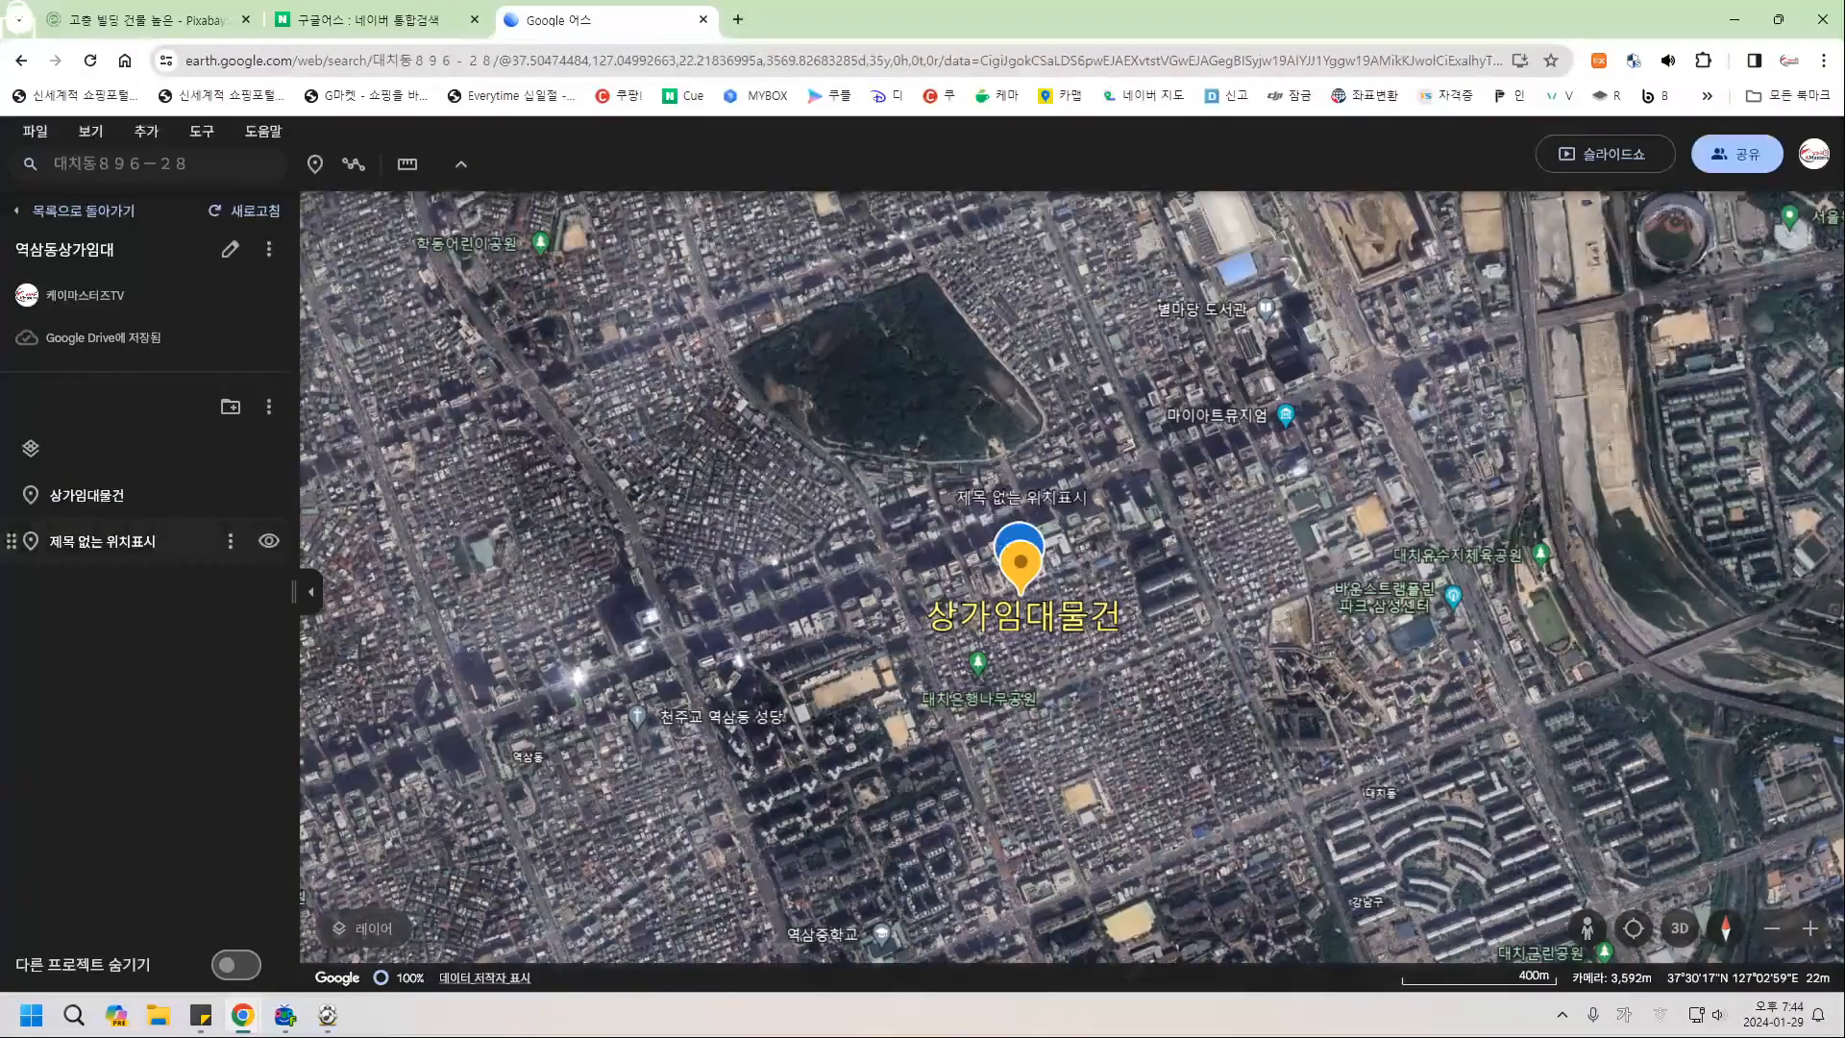
left_click(101, 541)
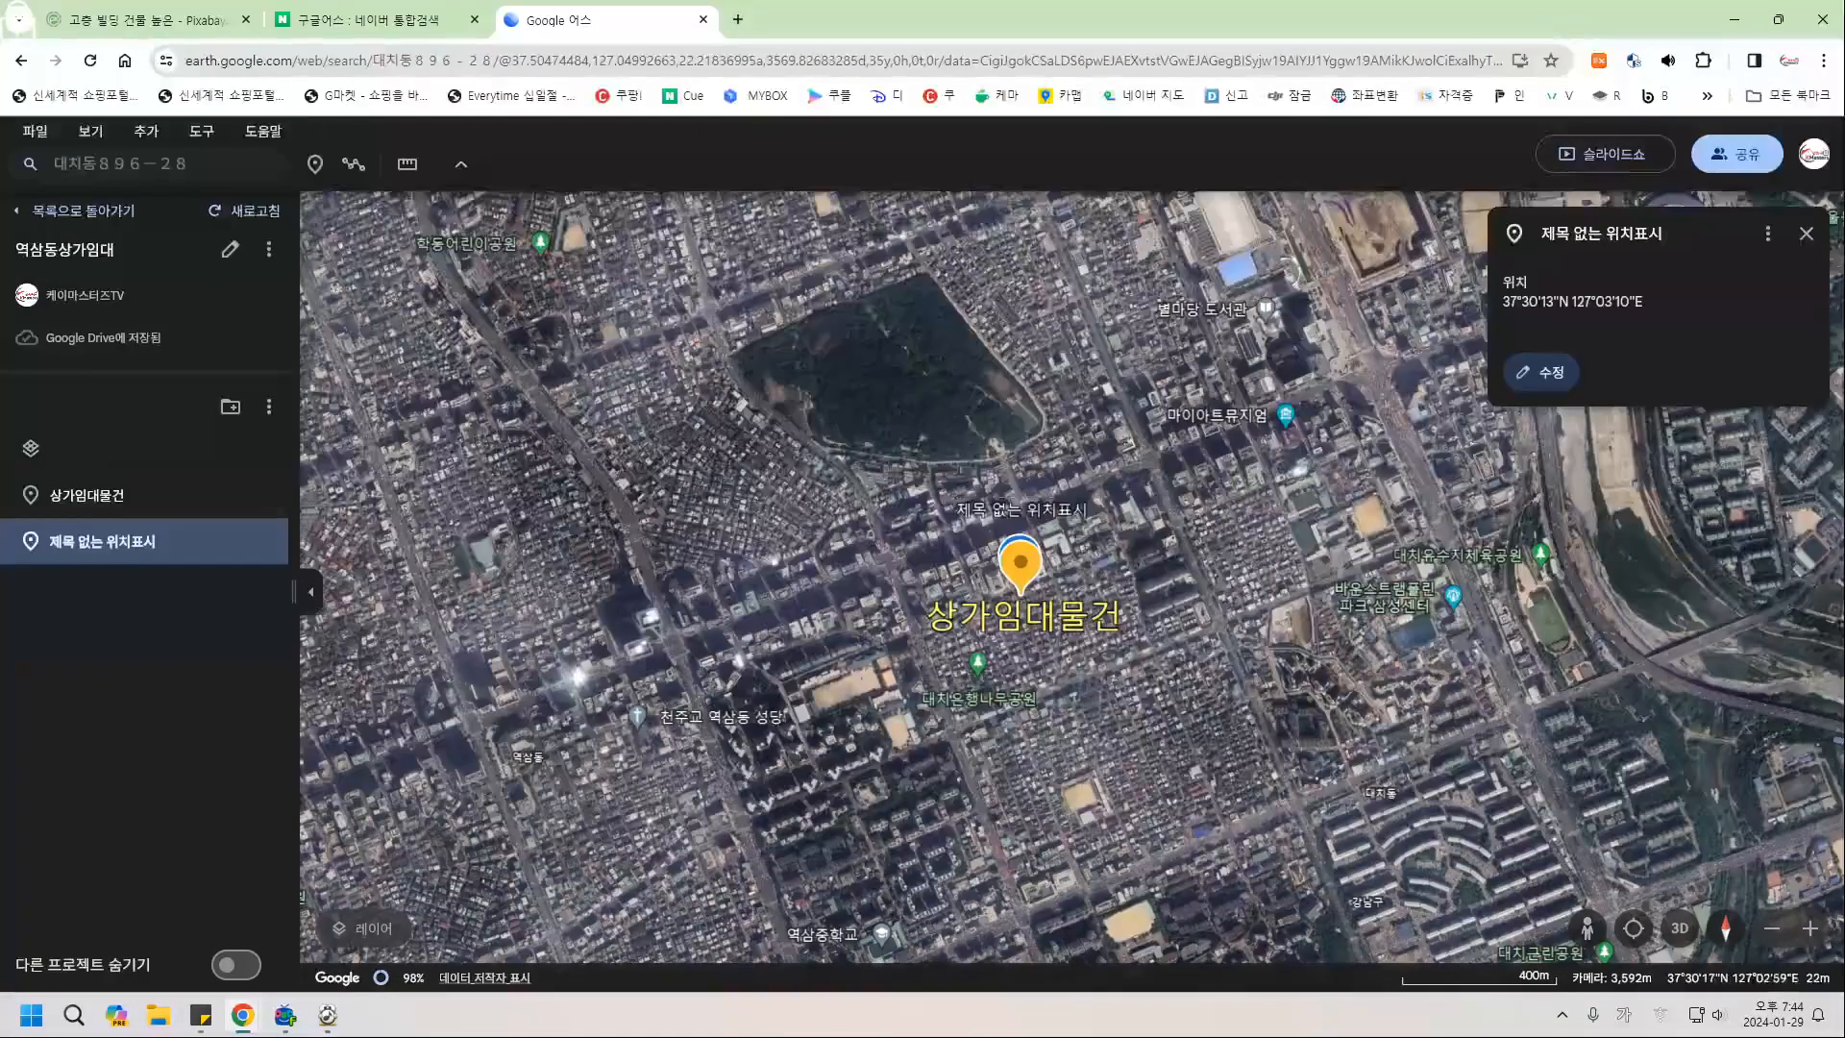
left_click(1807, 234)
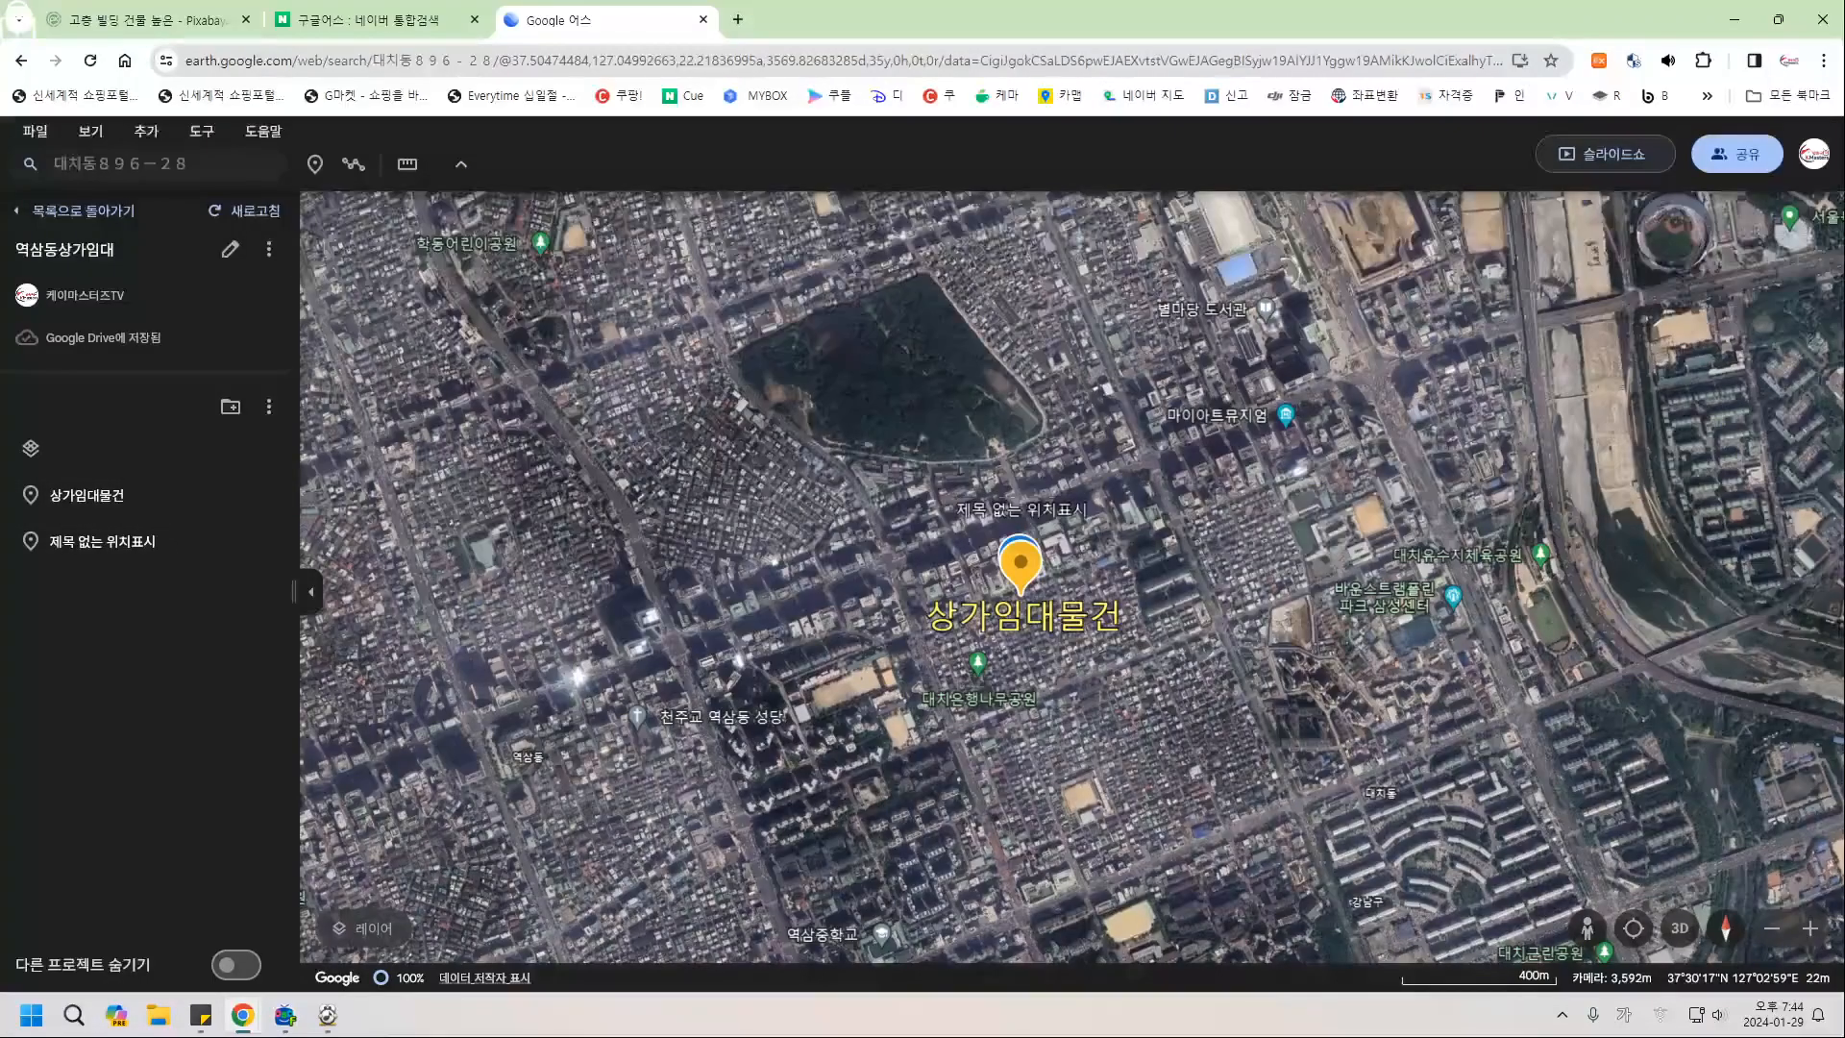
left_click(1605, 154)
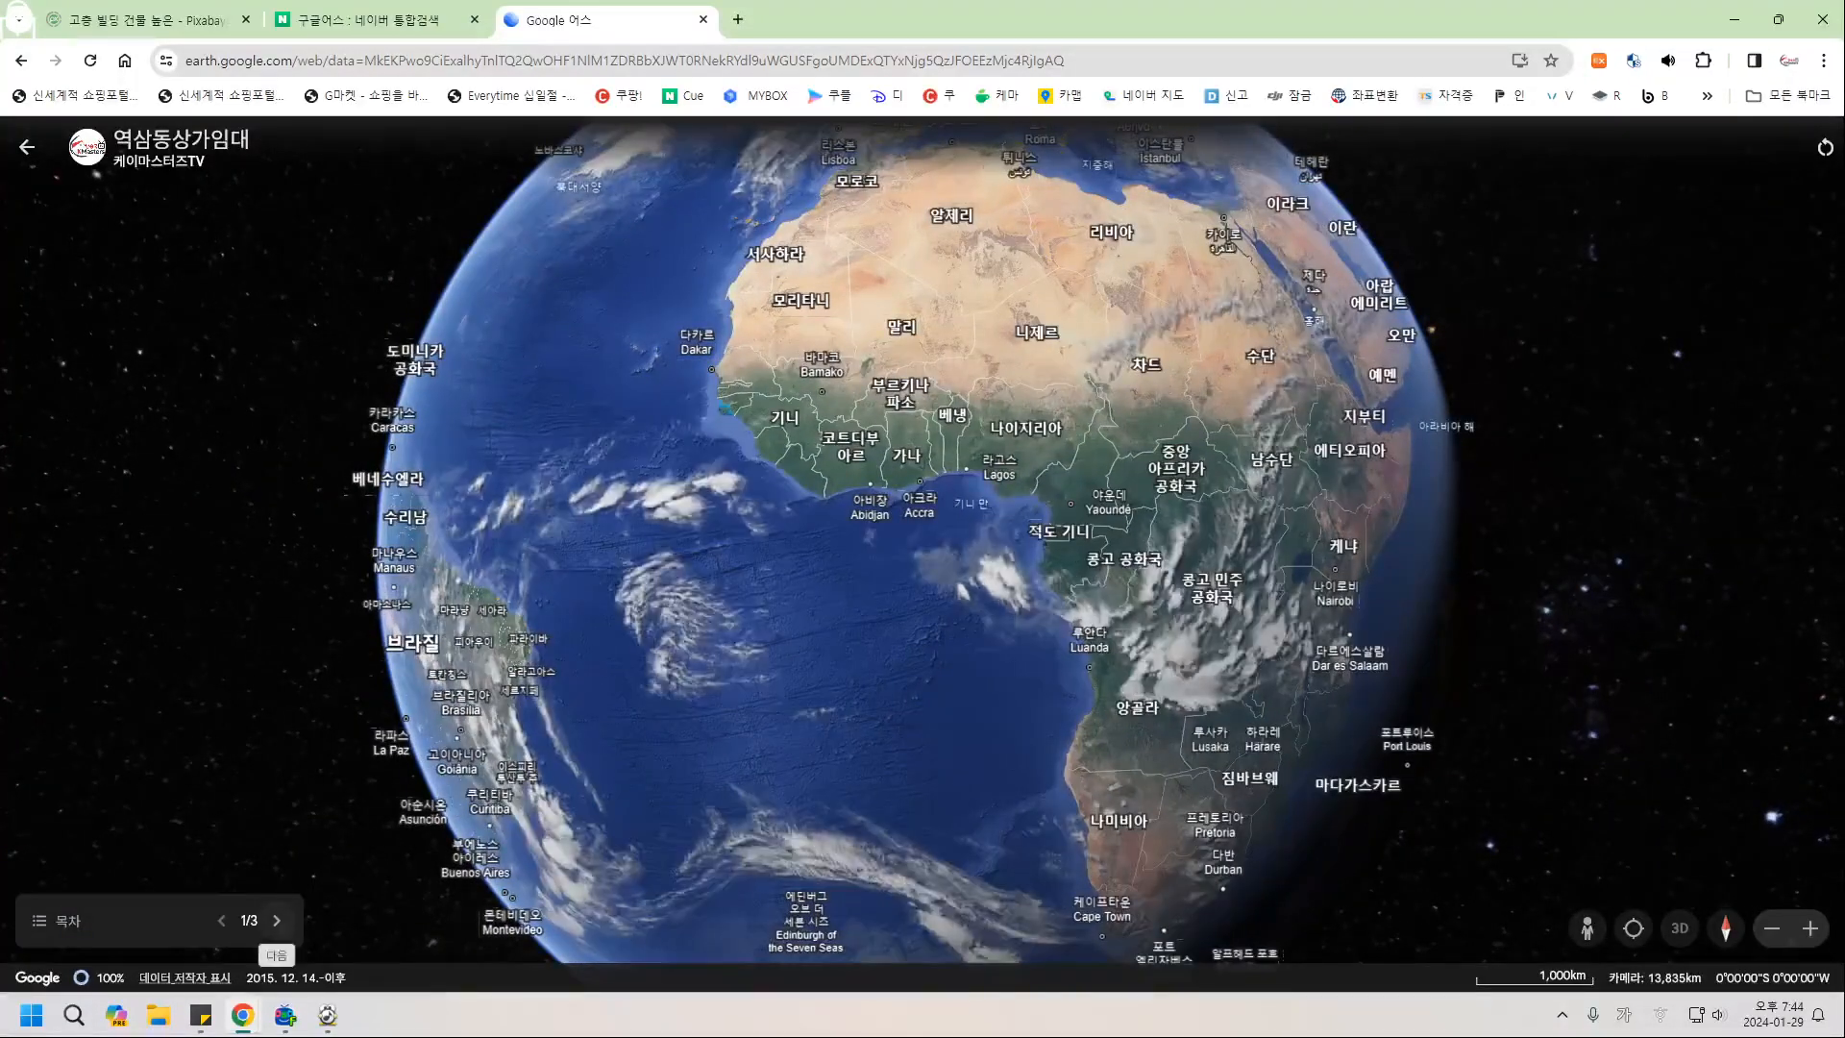
Advance through slides 2 and 3 of the presentation, then exit back to the project editor.
left_click(277, 920)
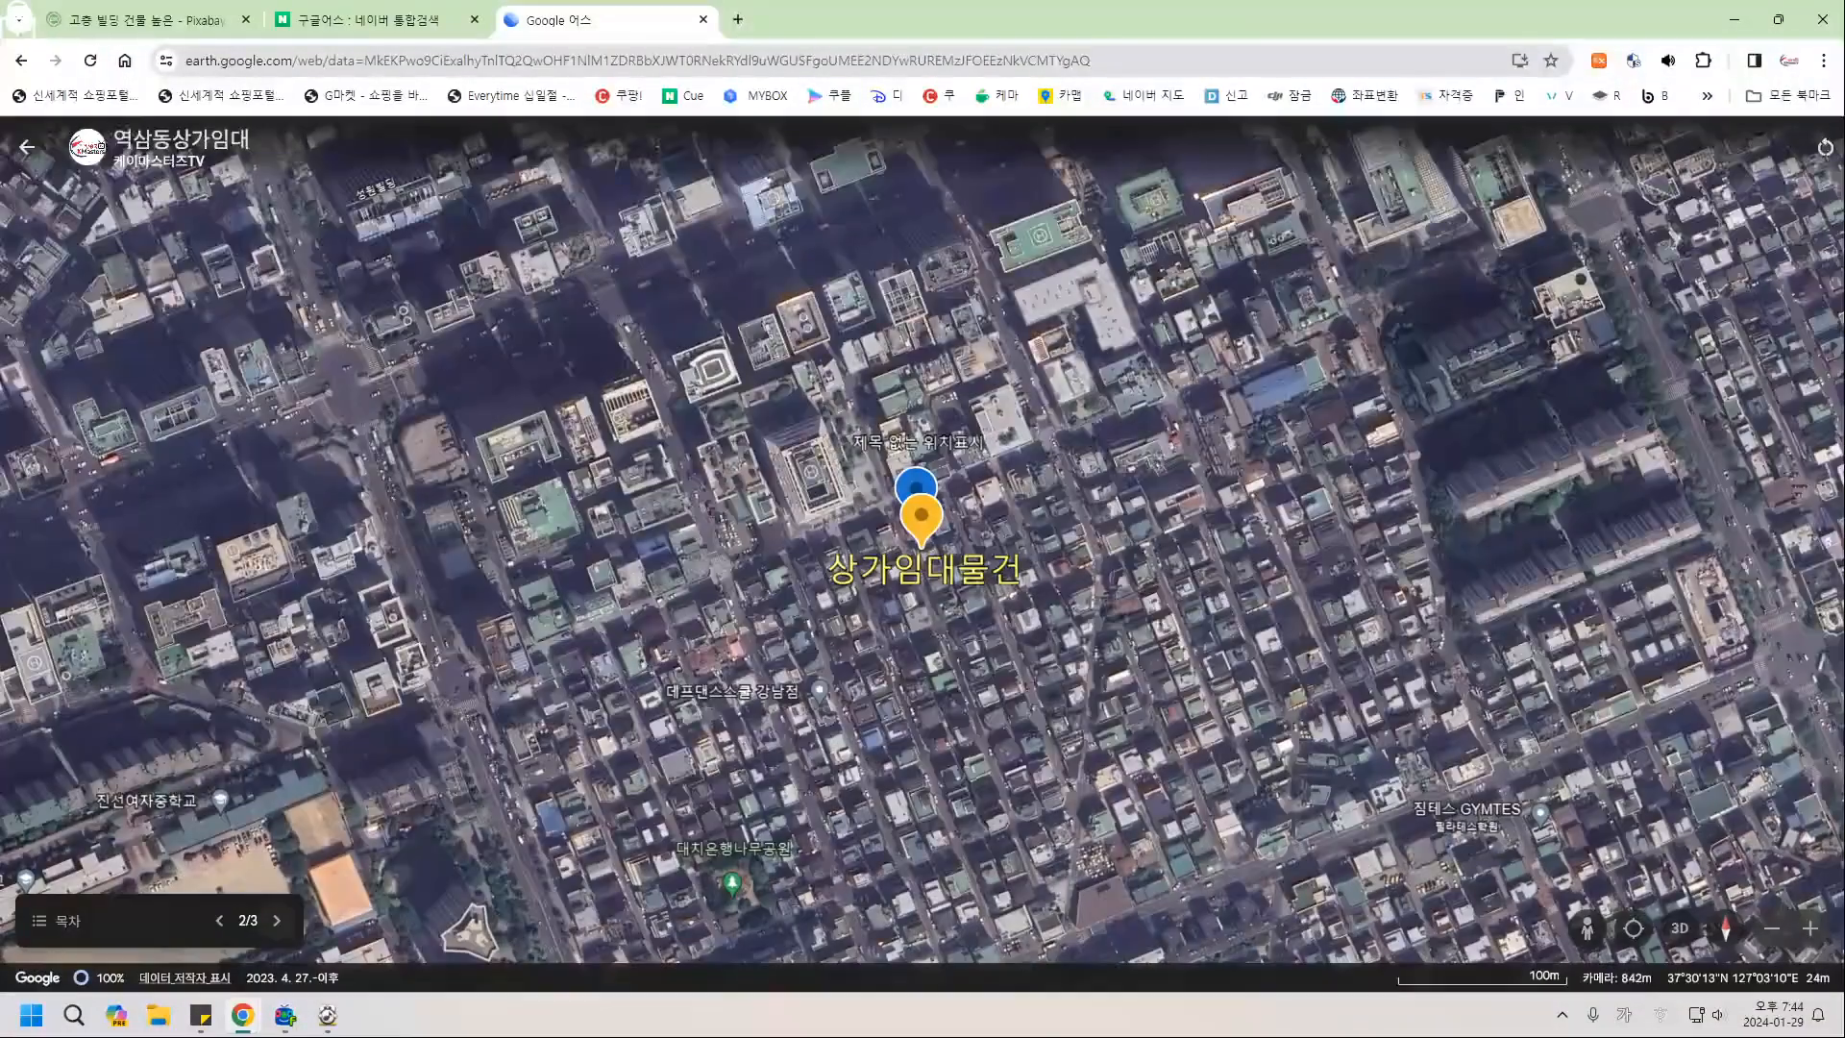
left_click(277, 921)
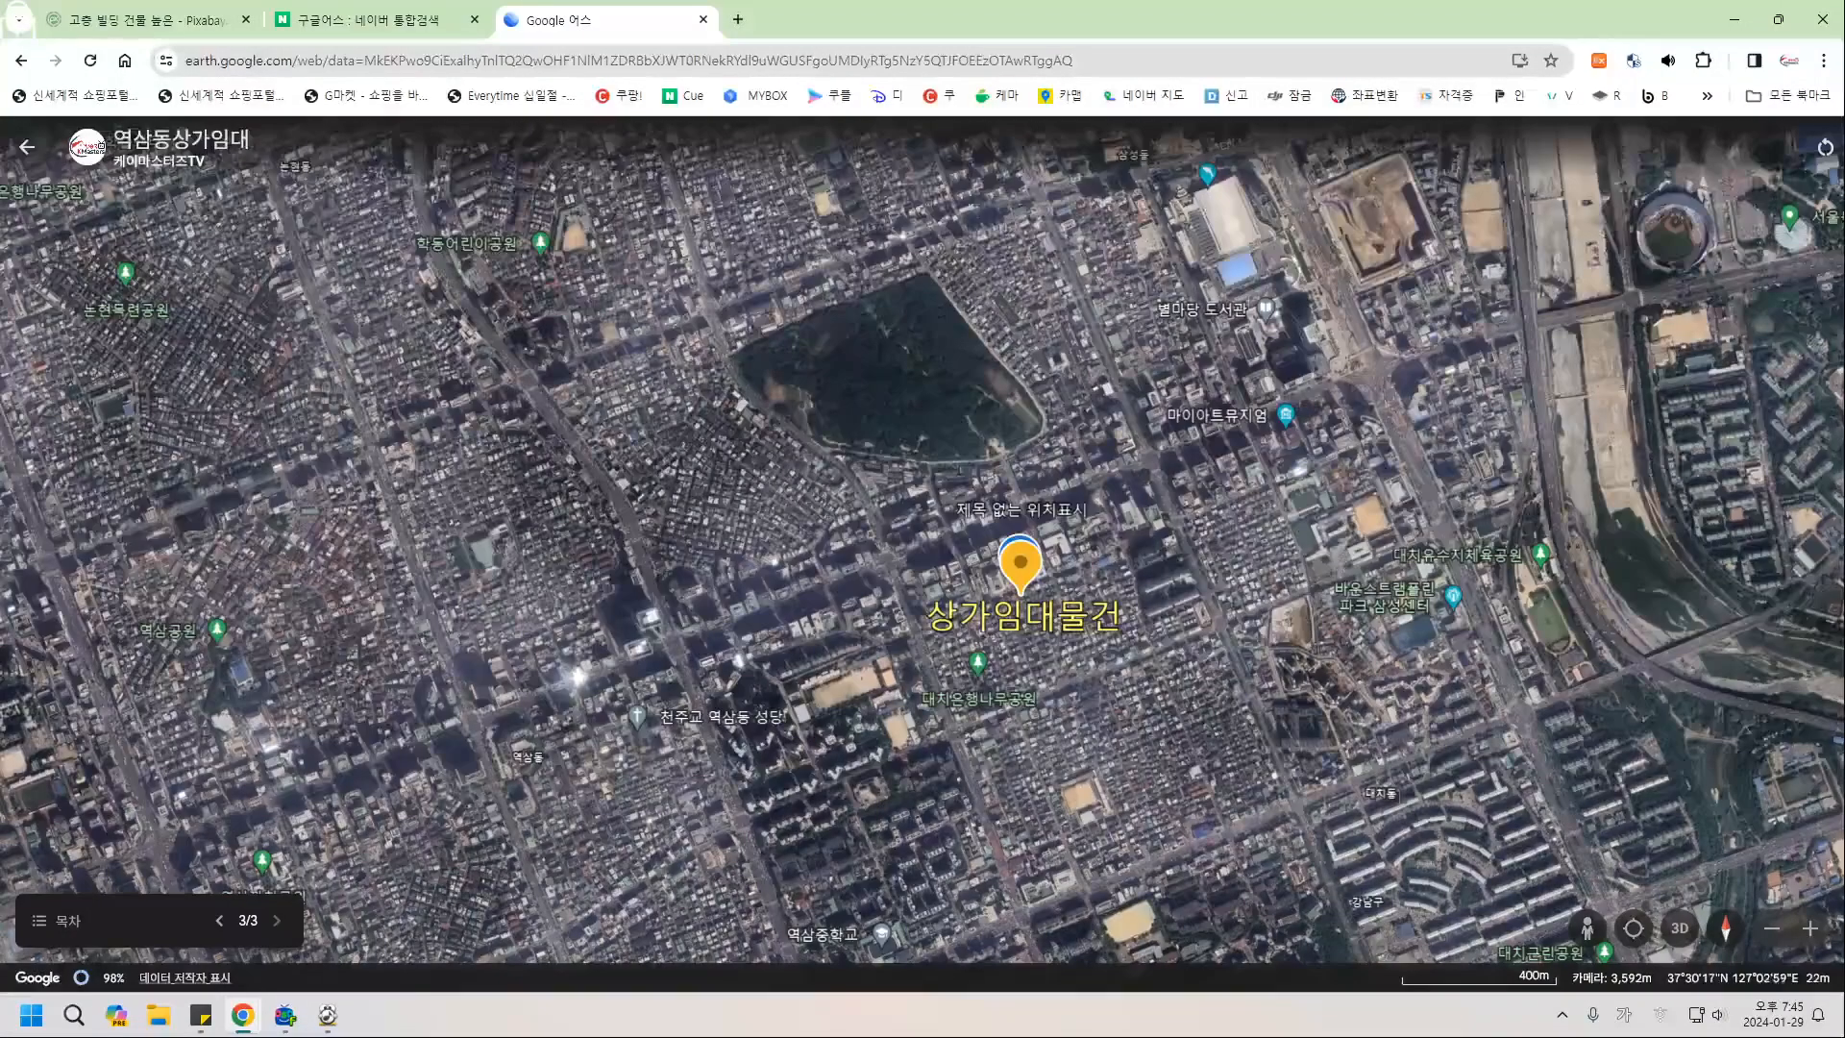
left_click(27, 147)
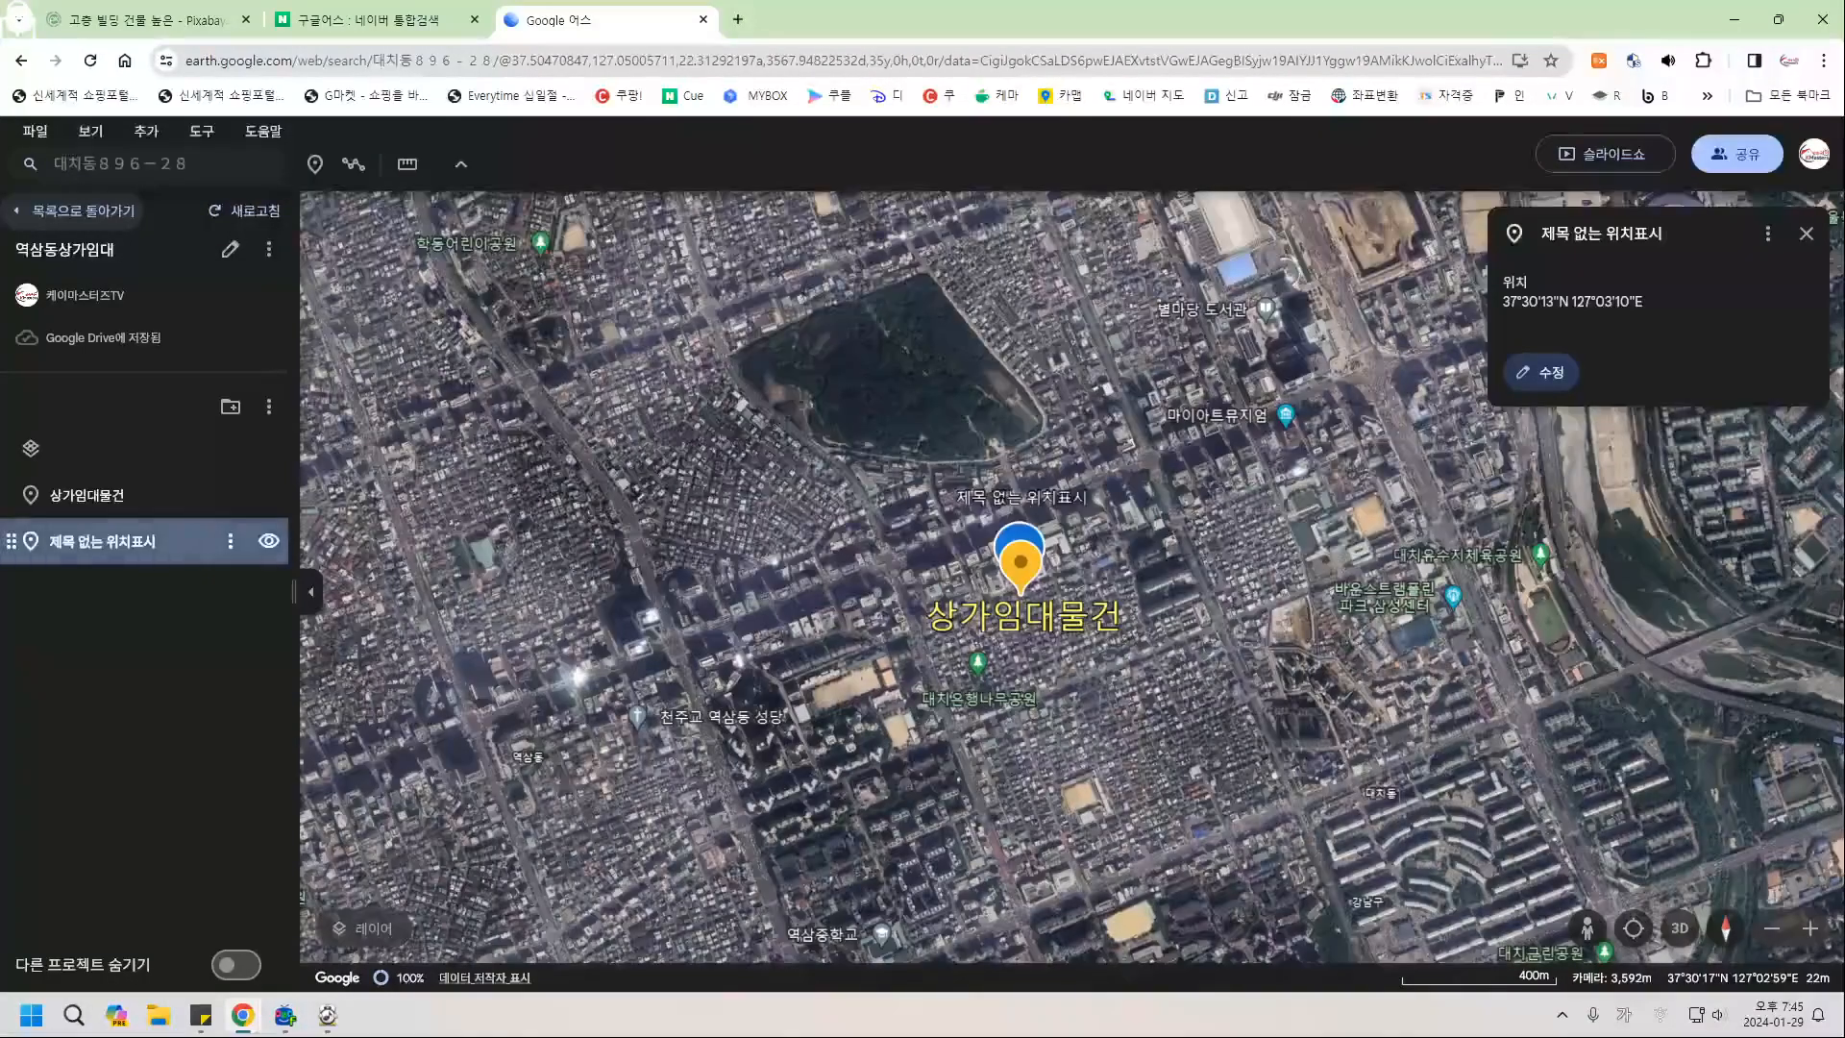
Clear the untitled placemark's name and delete it from the project.
left_click(1542, 372)
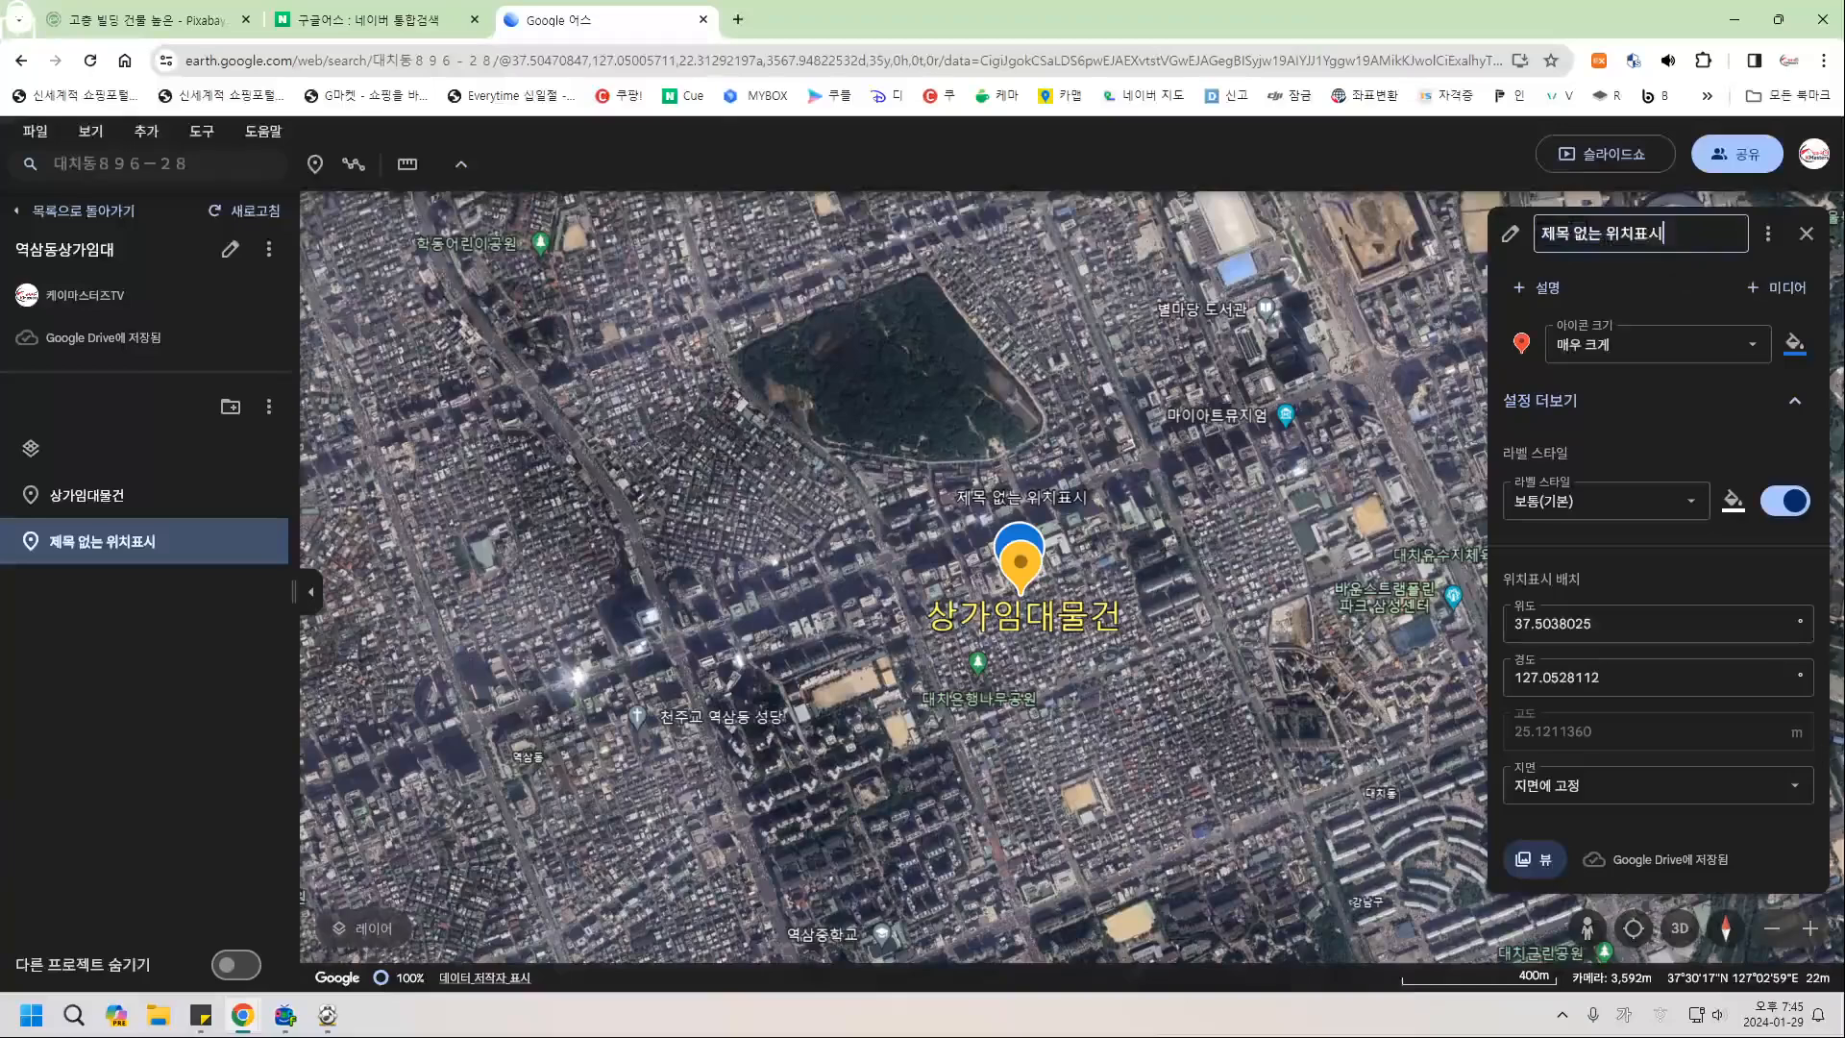
type("제목")
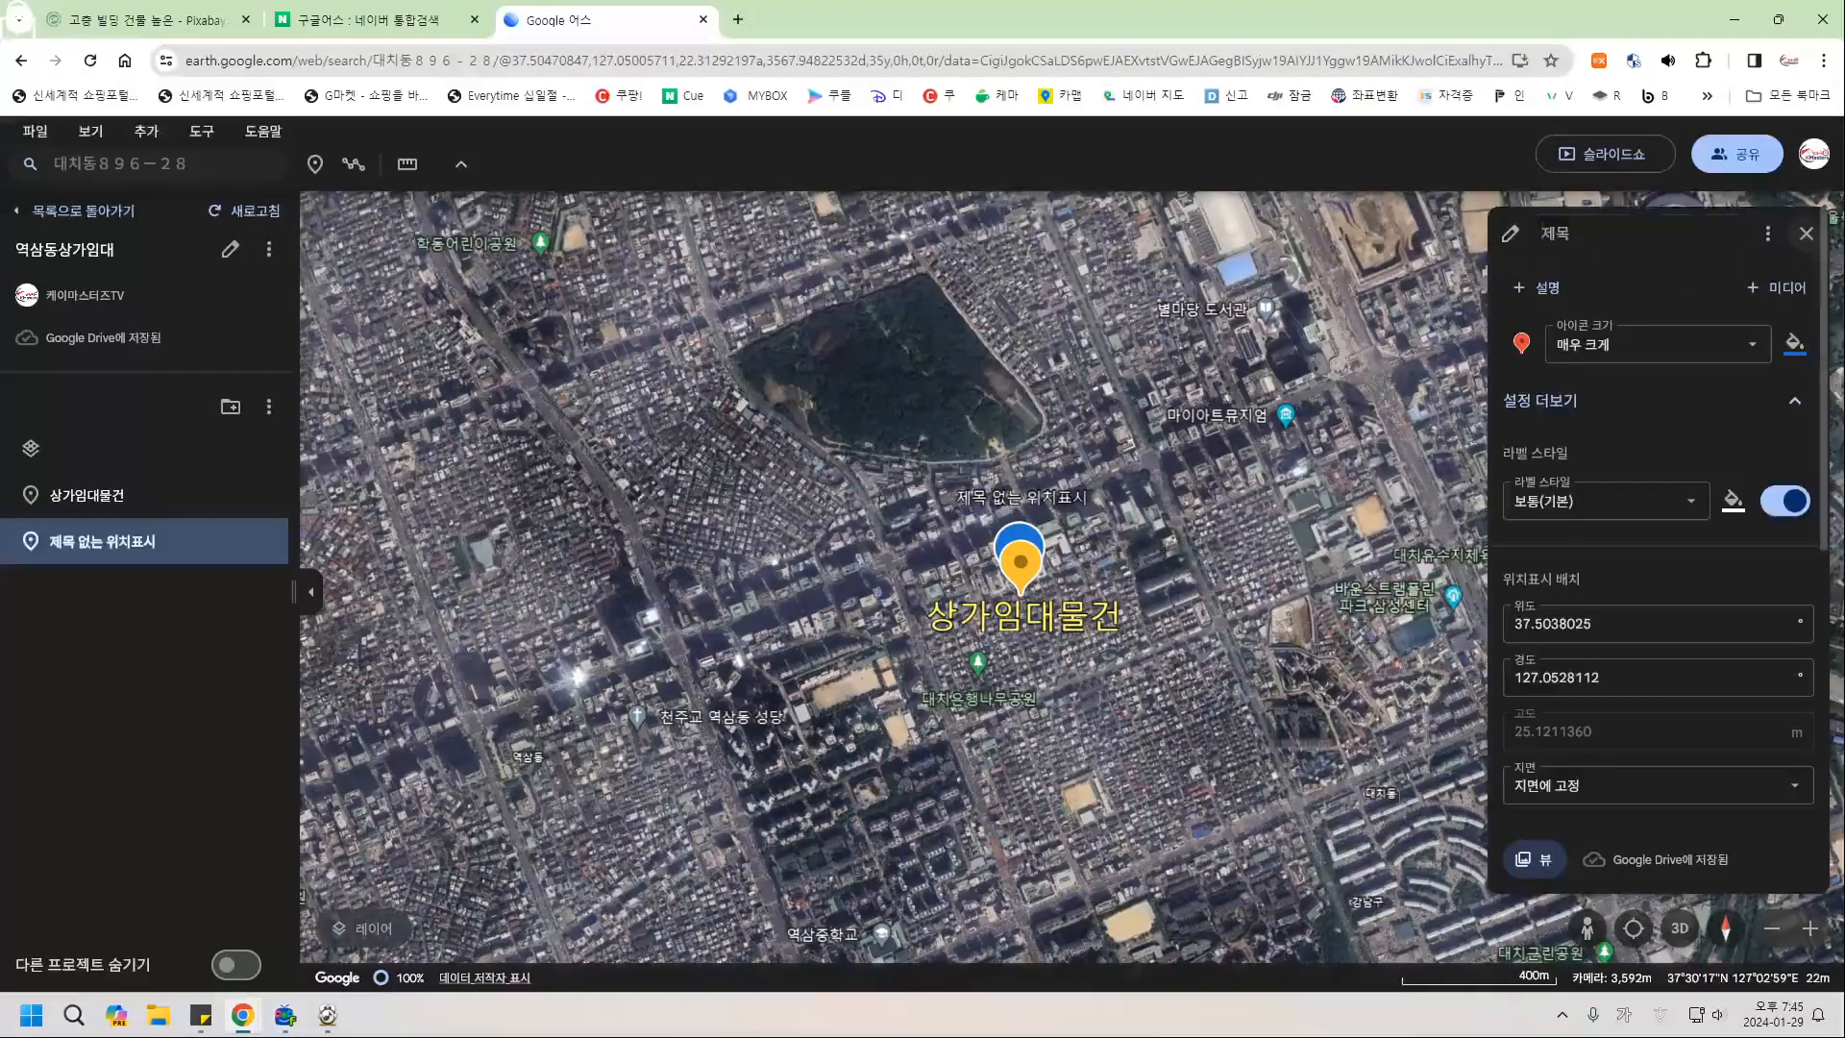
left_click(1807, 234)
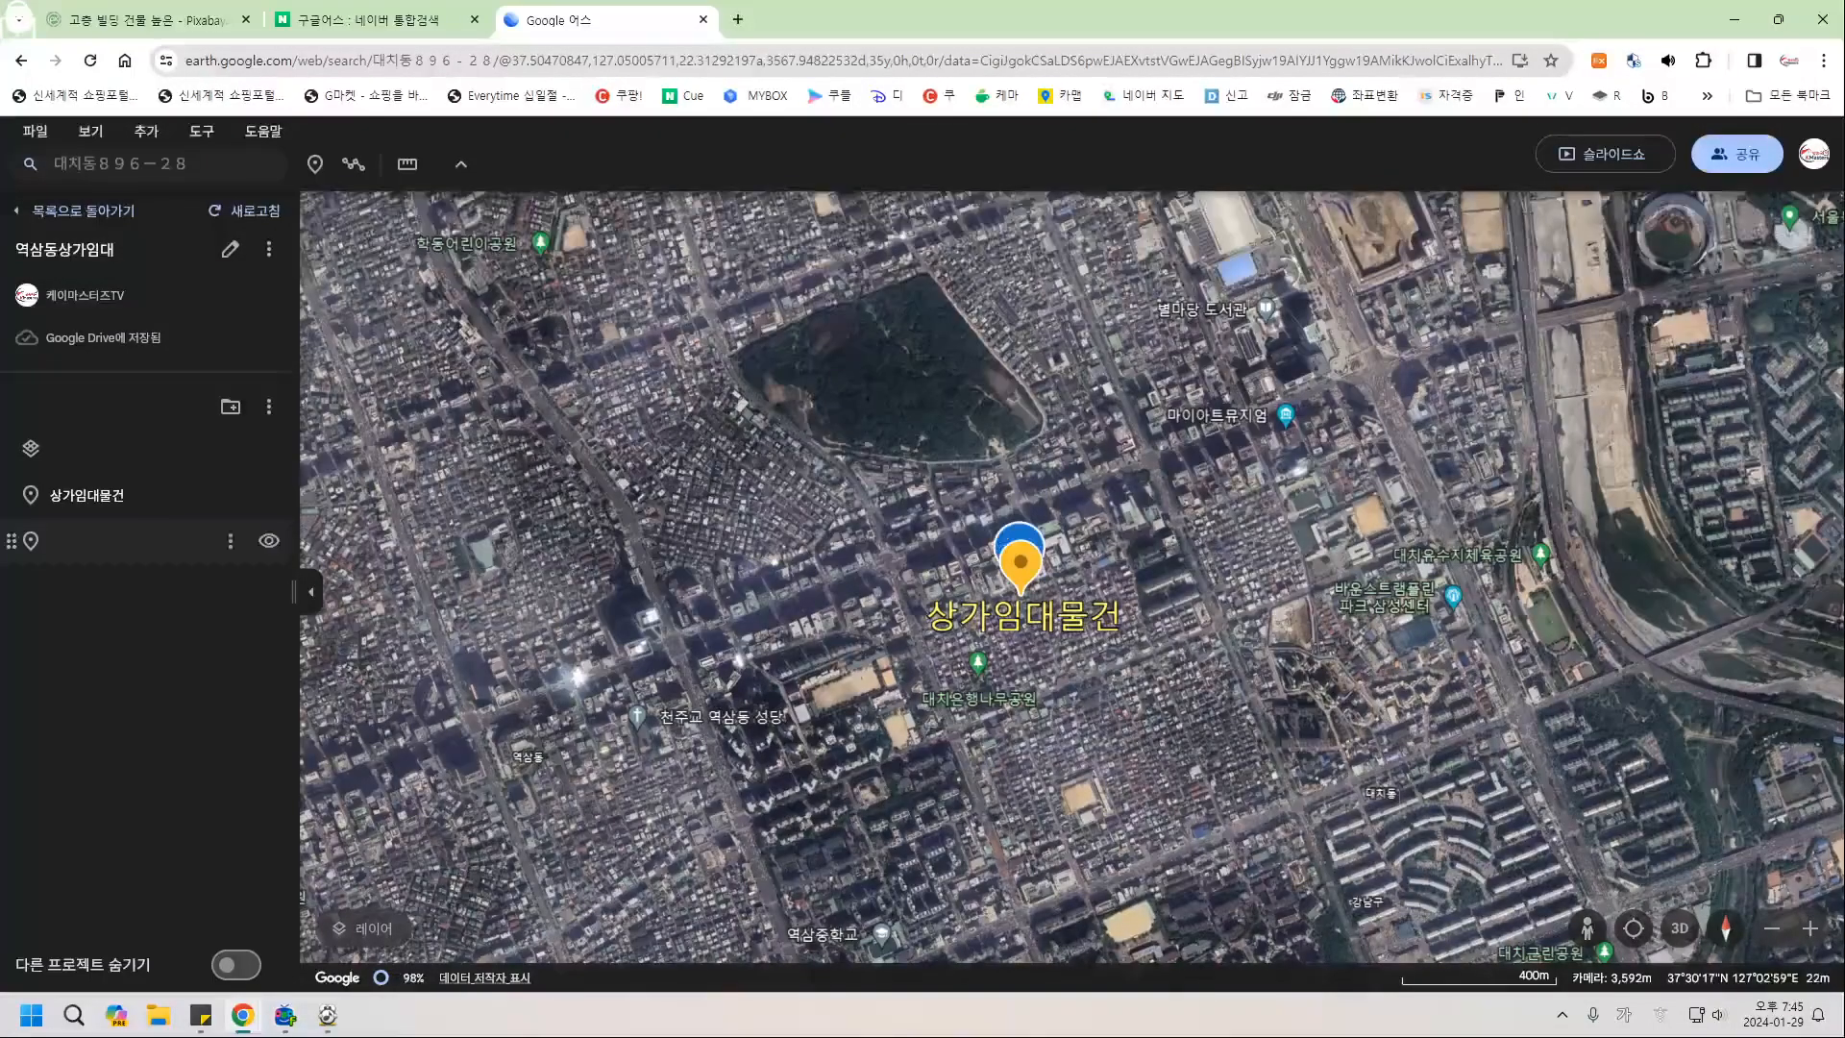
left_click(112, 542)
left_click(230, 541)
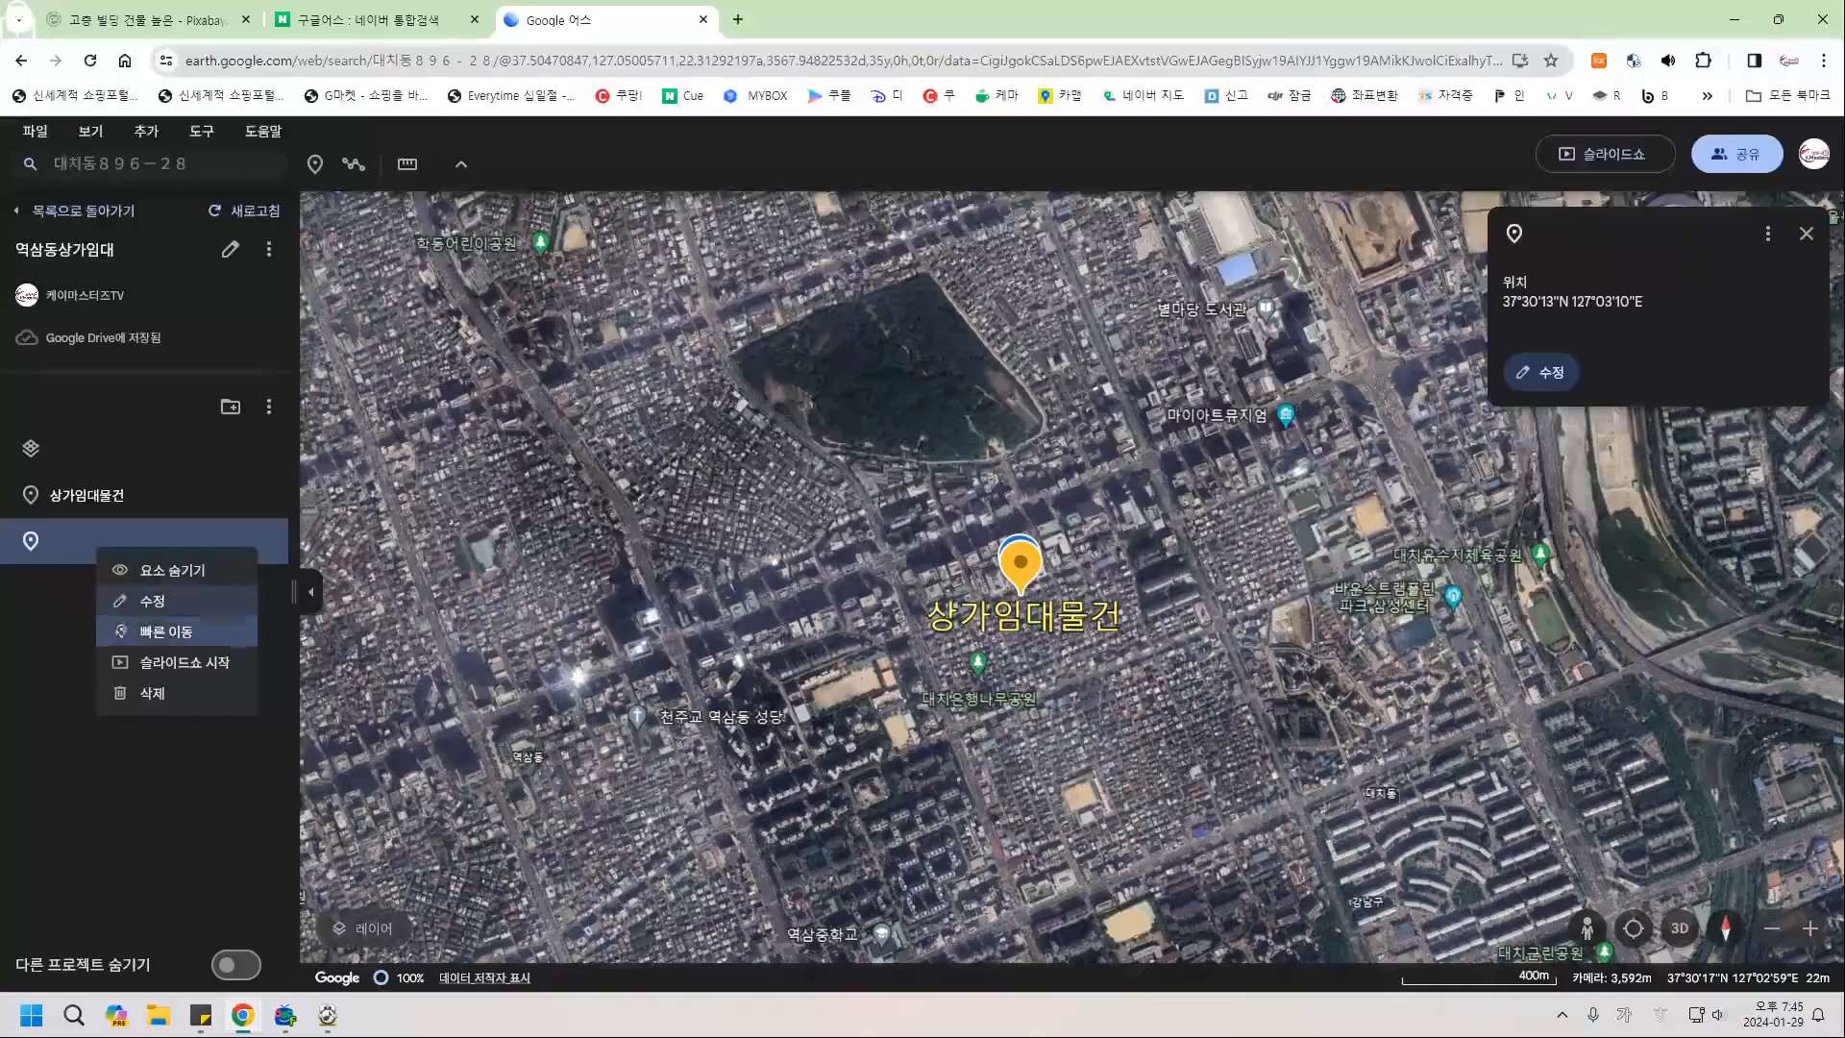
left_click(144, 696)
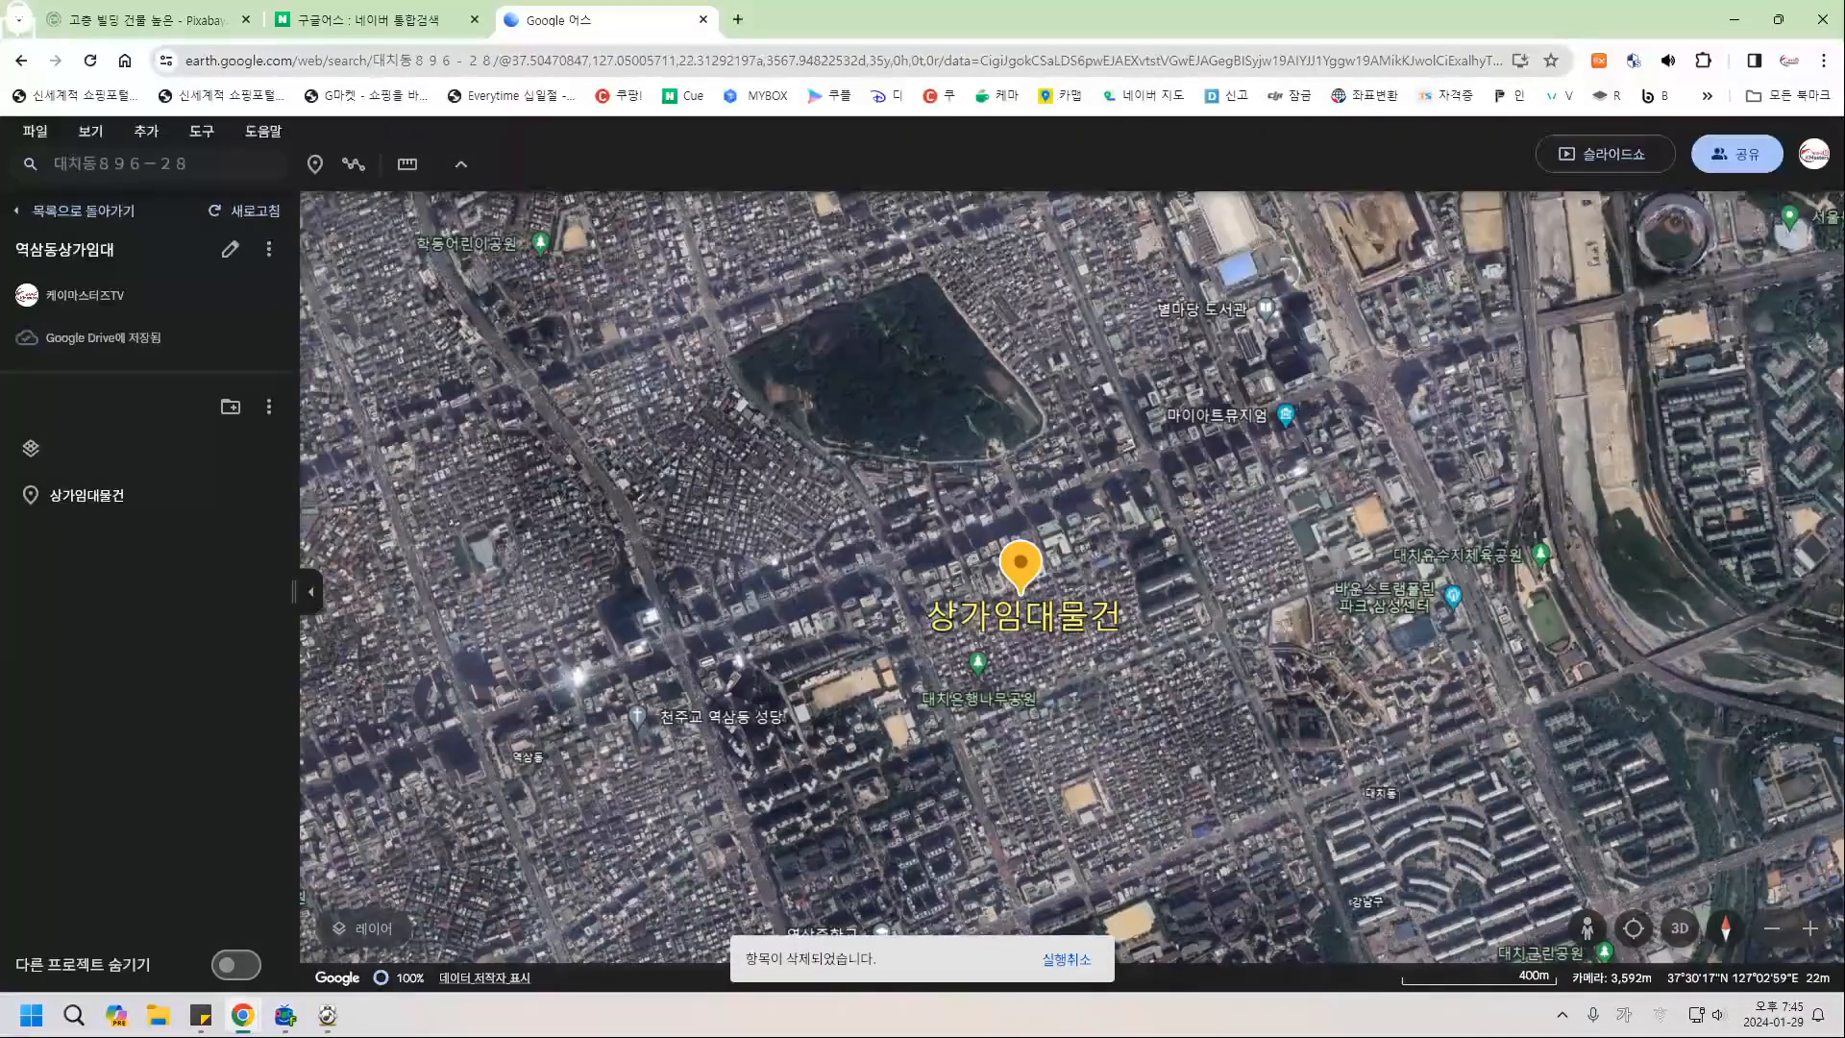
left_click_drag(428, 589, 341, 572)
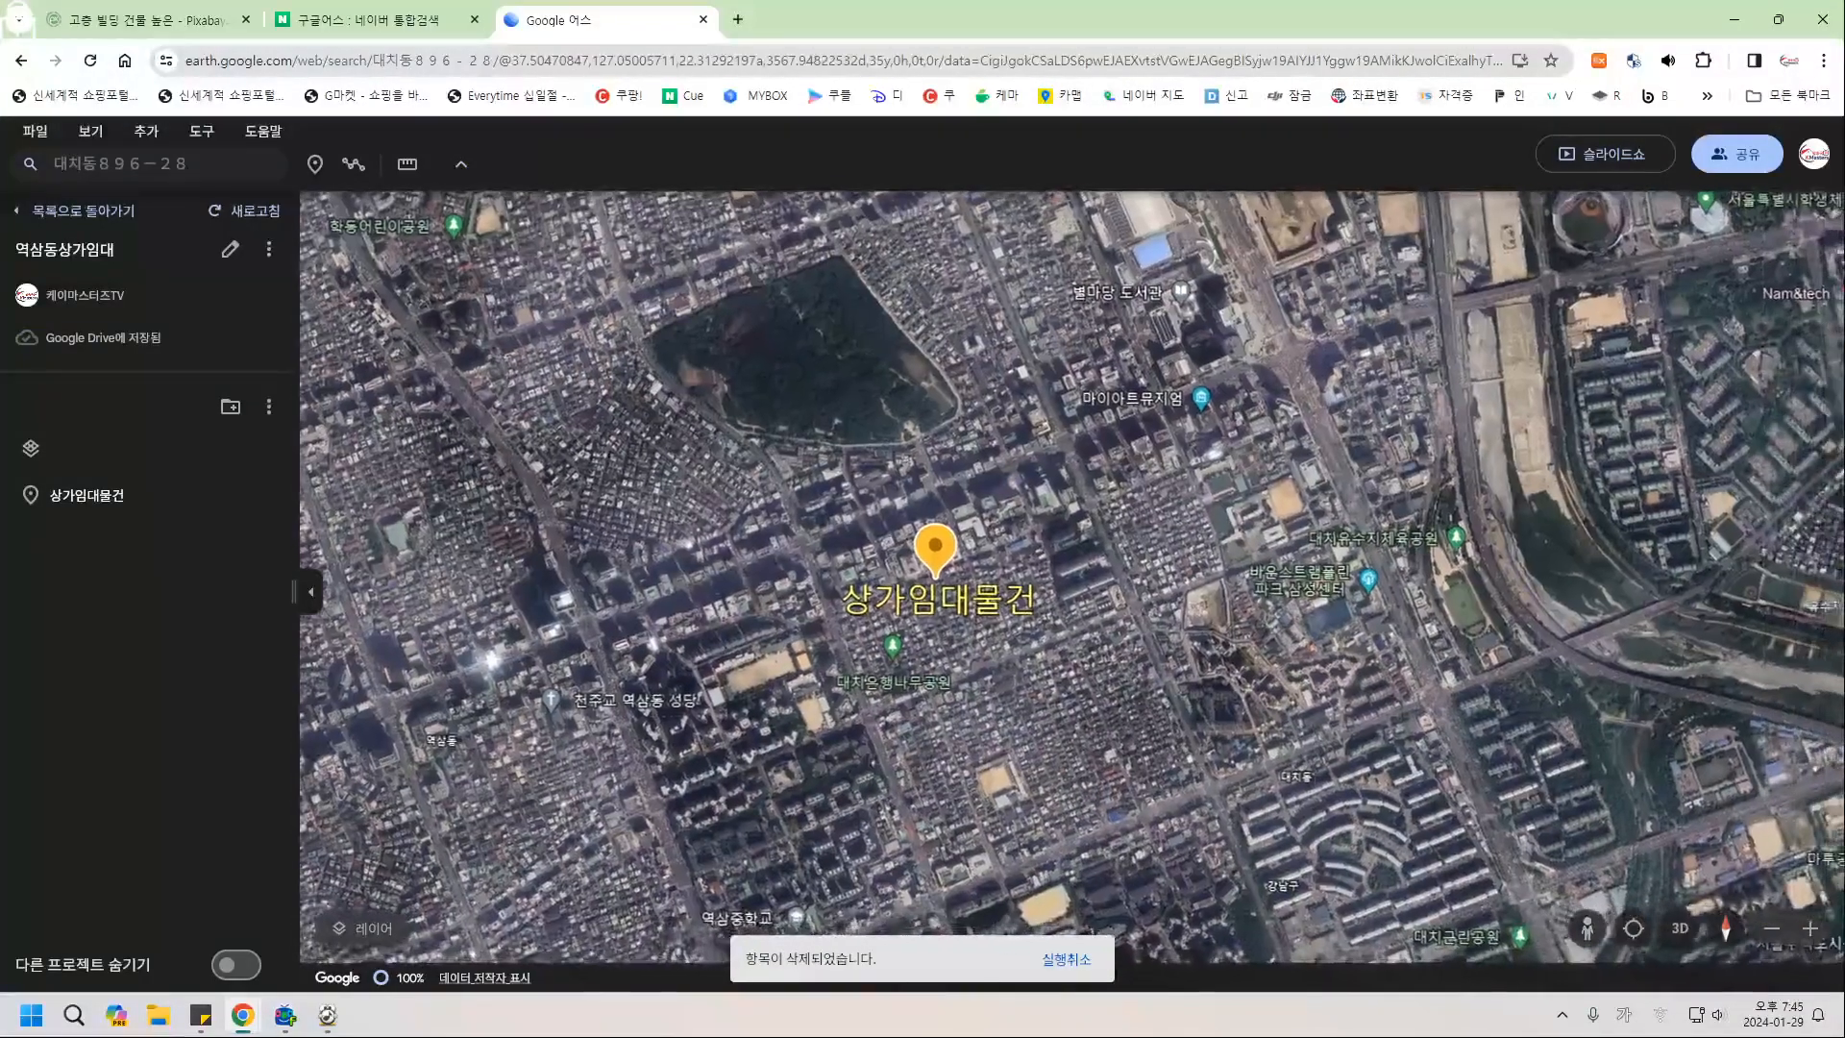
left_click(230, 495)
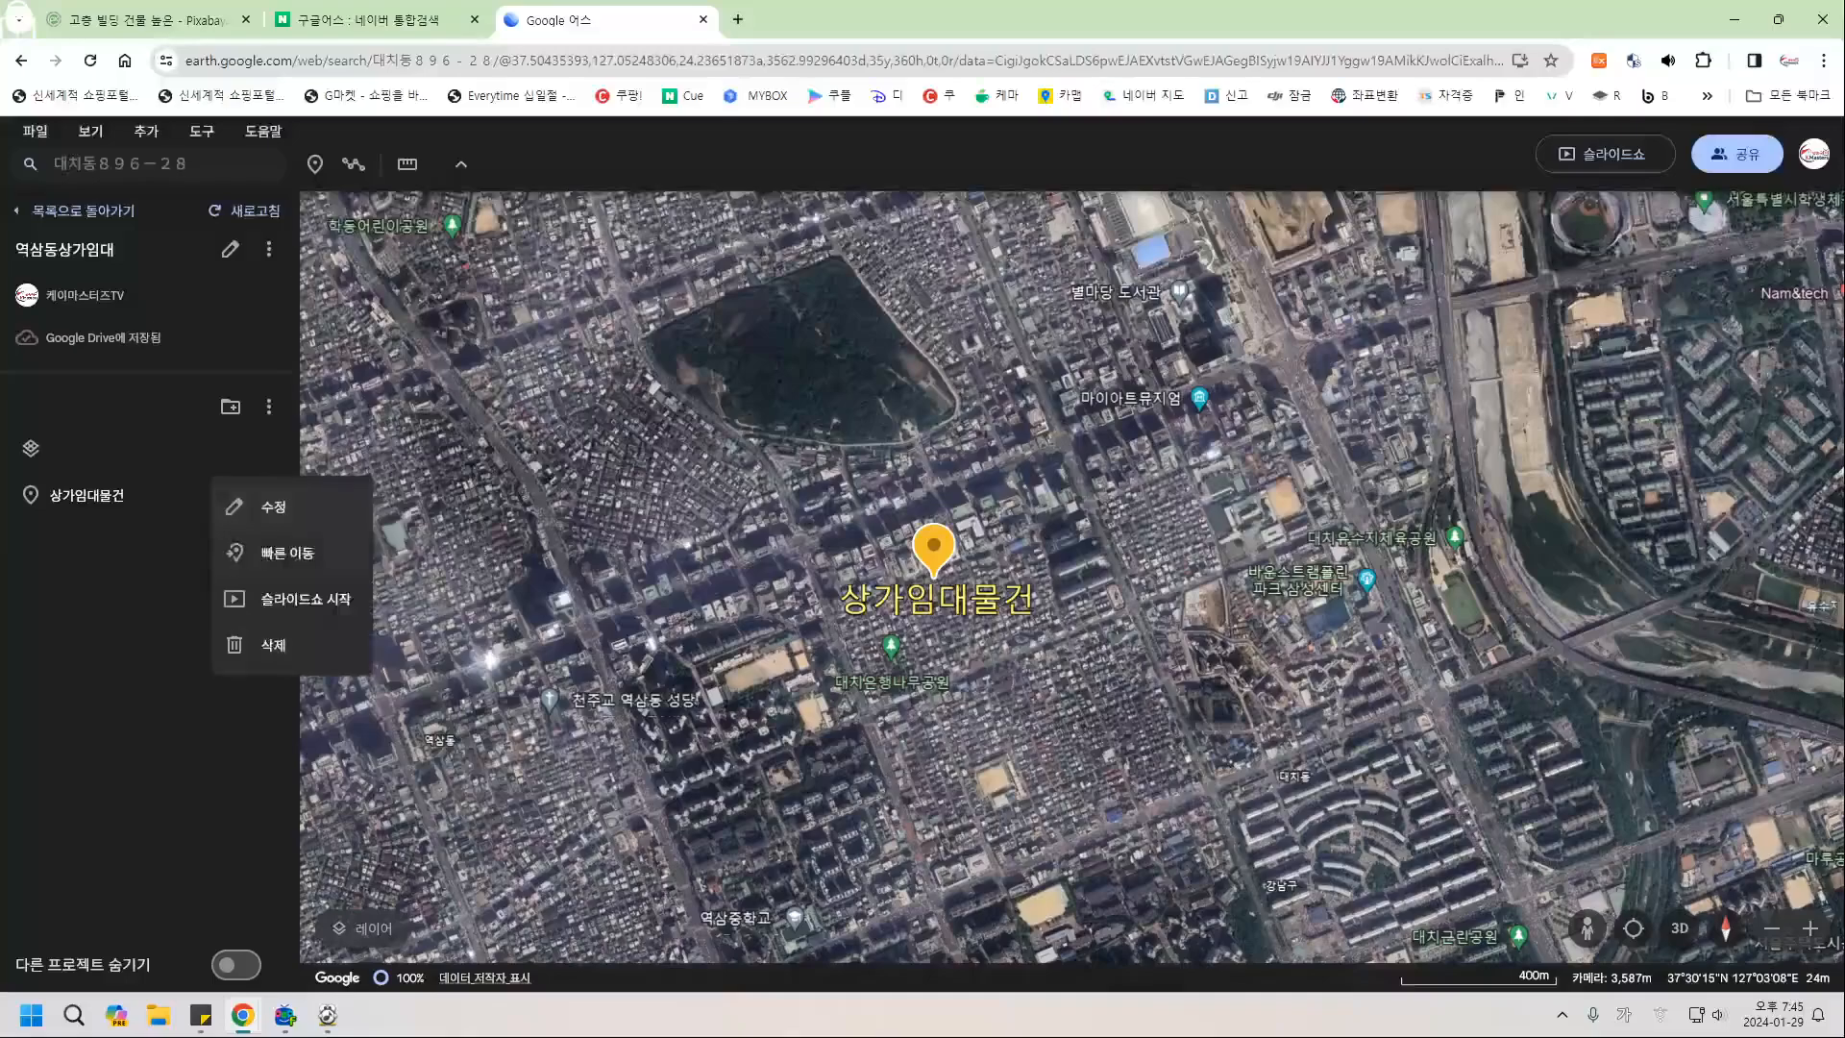
key("Escape")
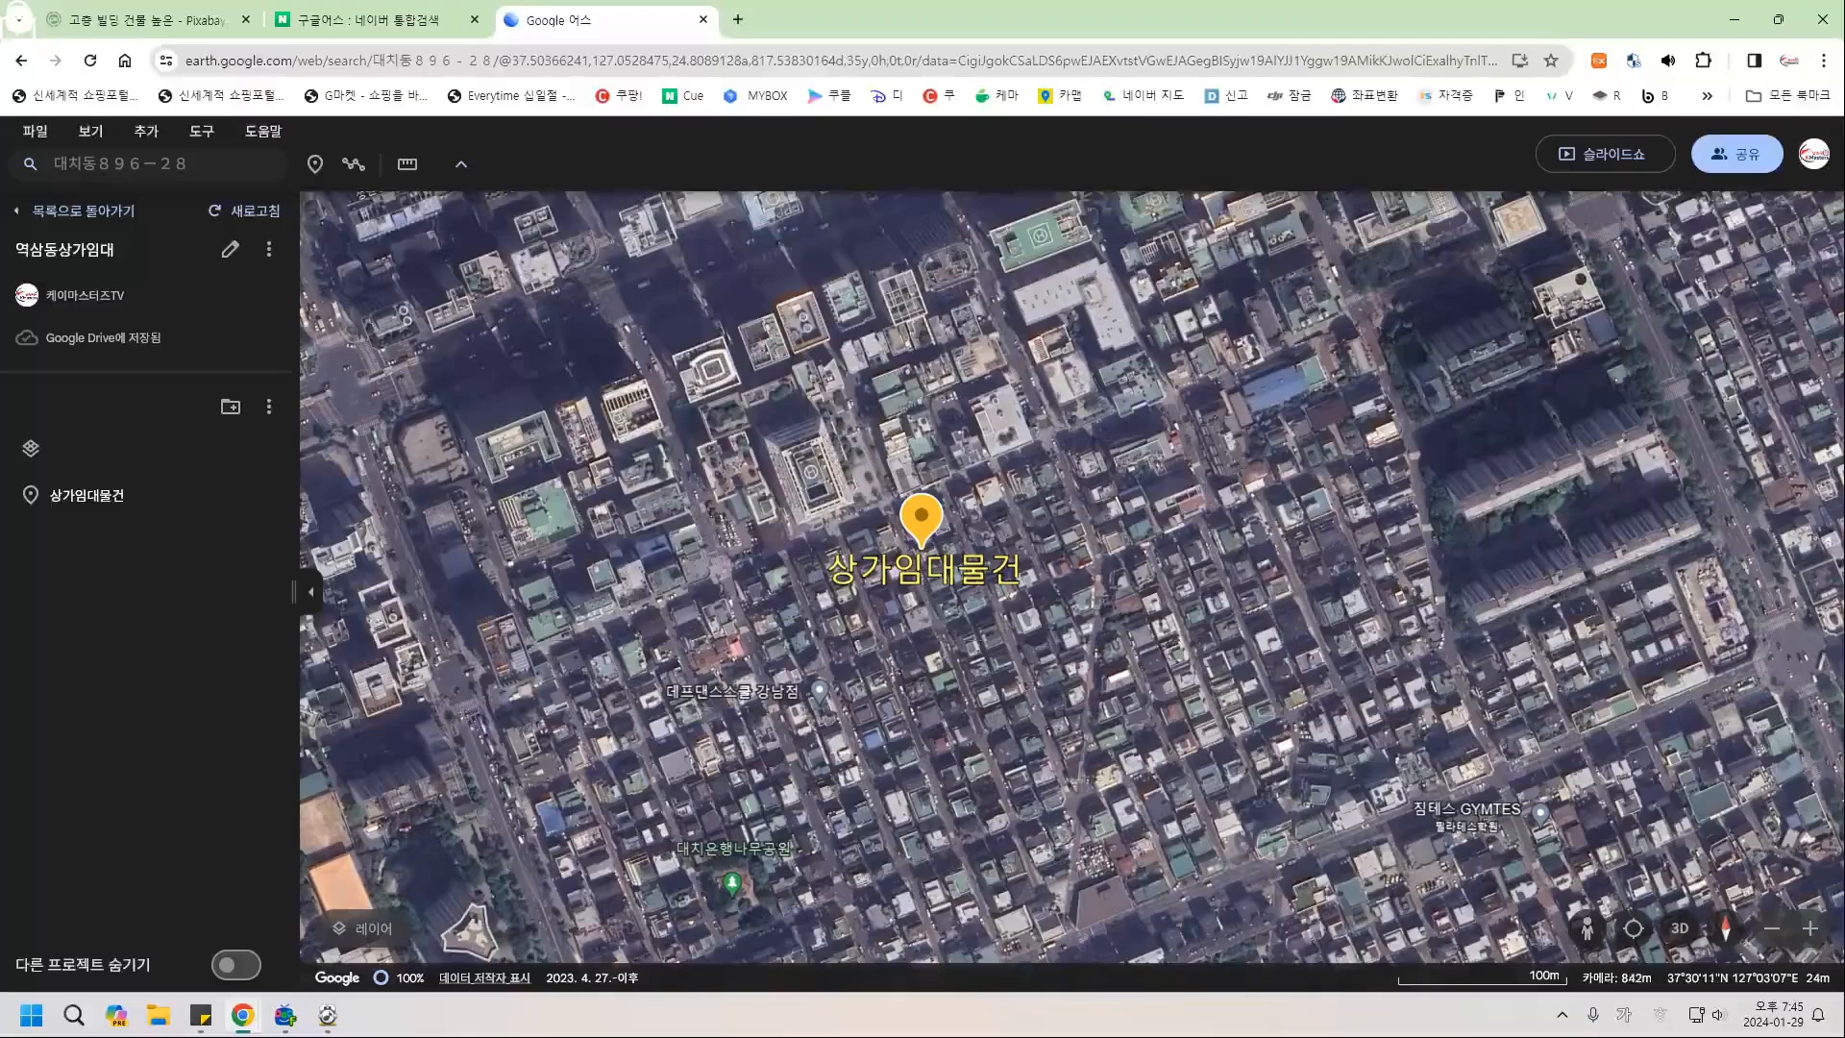
scroll(721, 461, "down", 6)
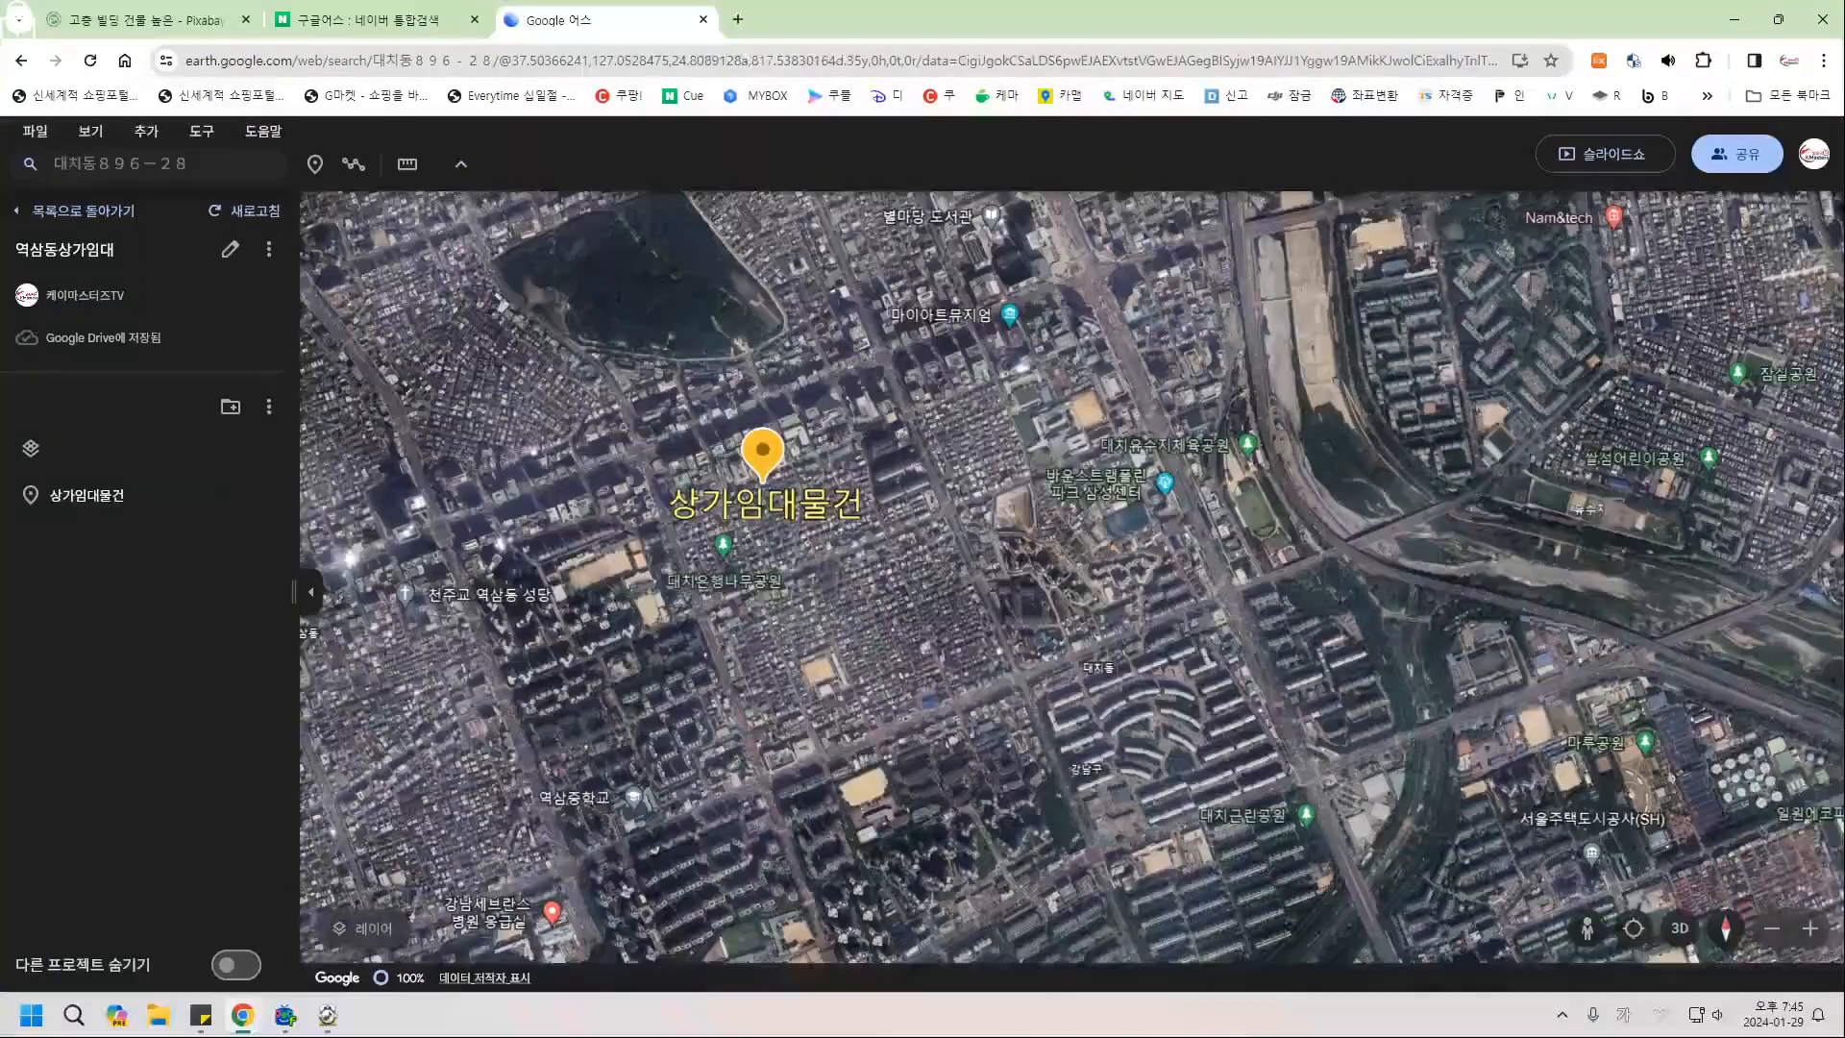
left_click_drag(765, 471, 1065, 610)
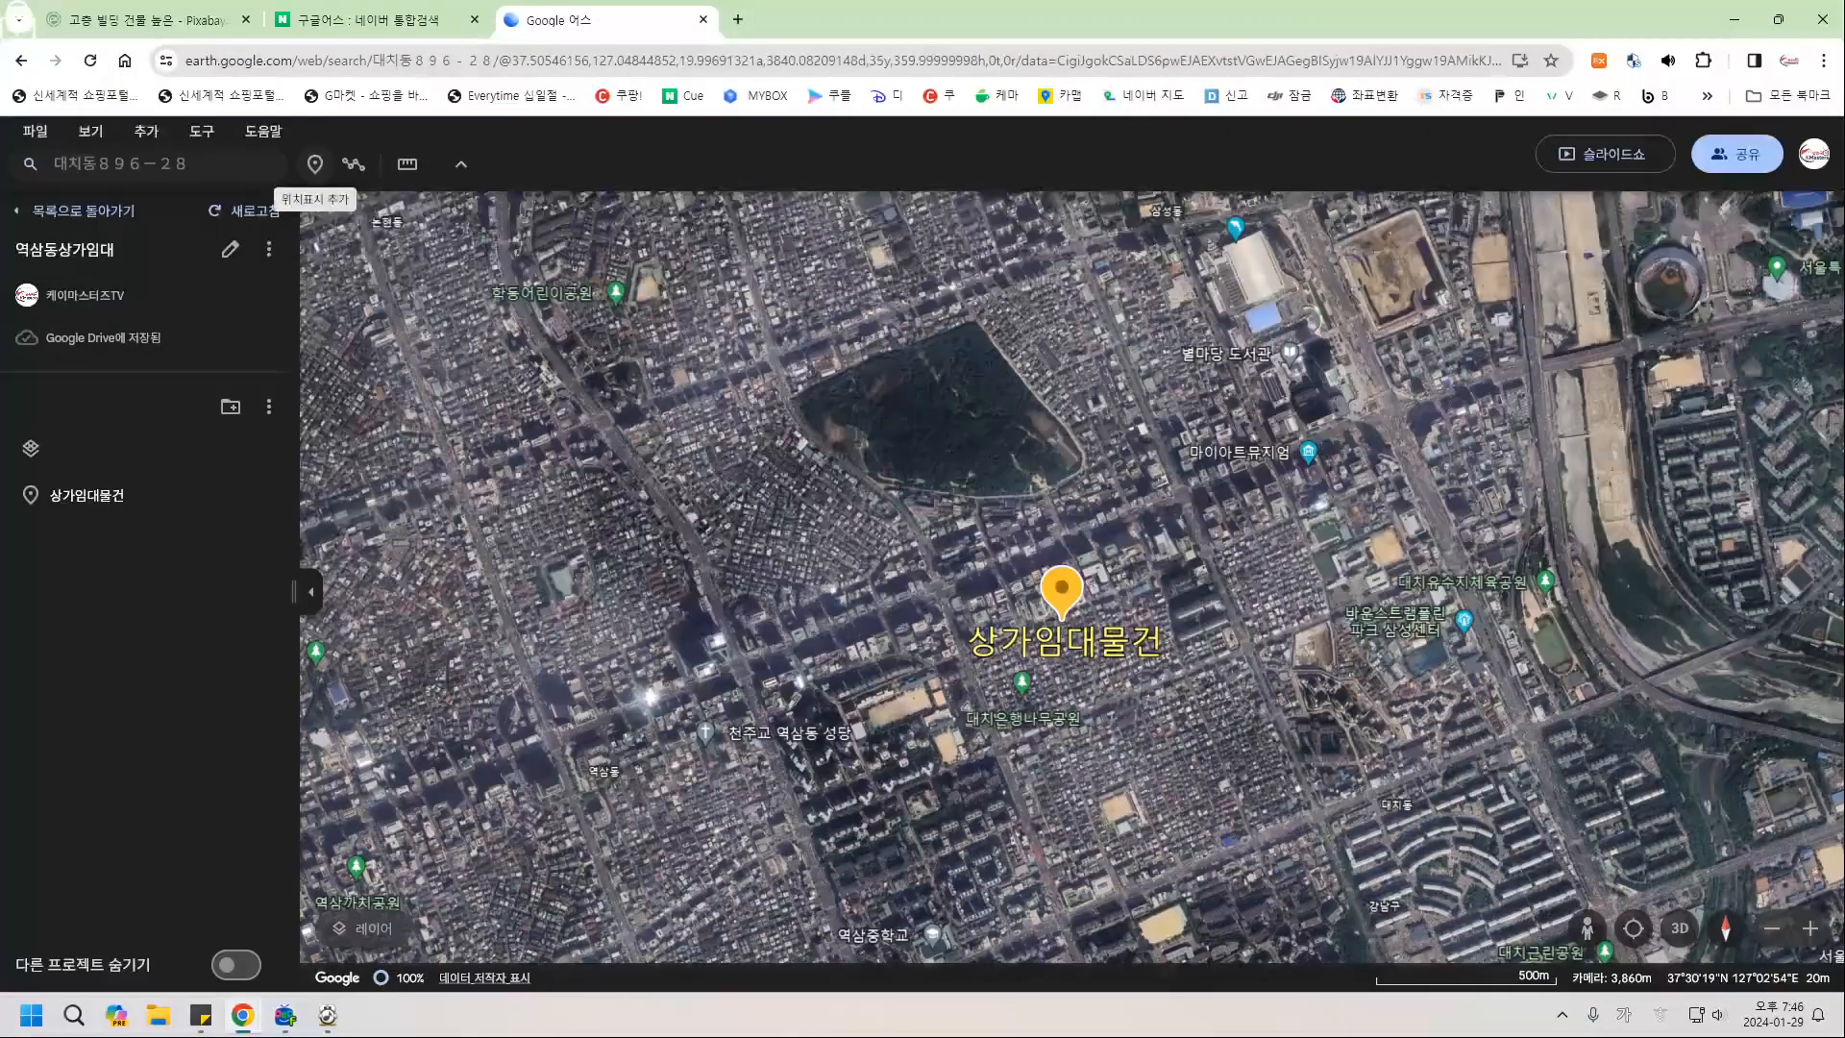
Drop a new placemark on the 상가임대물건 parcel with icon size 크게 and an empty title.
left_click(314, 163)
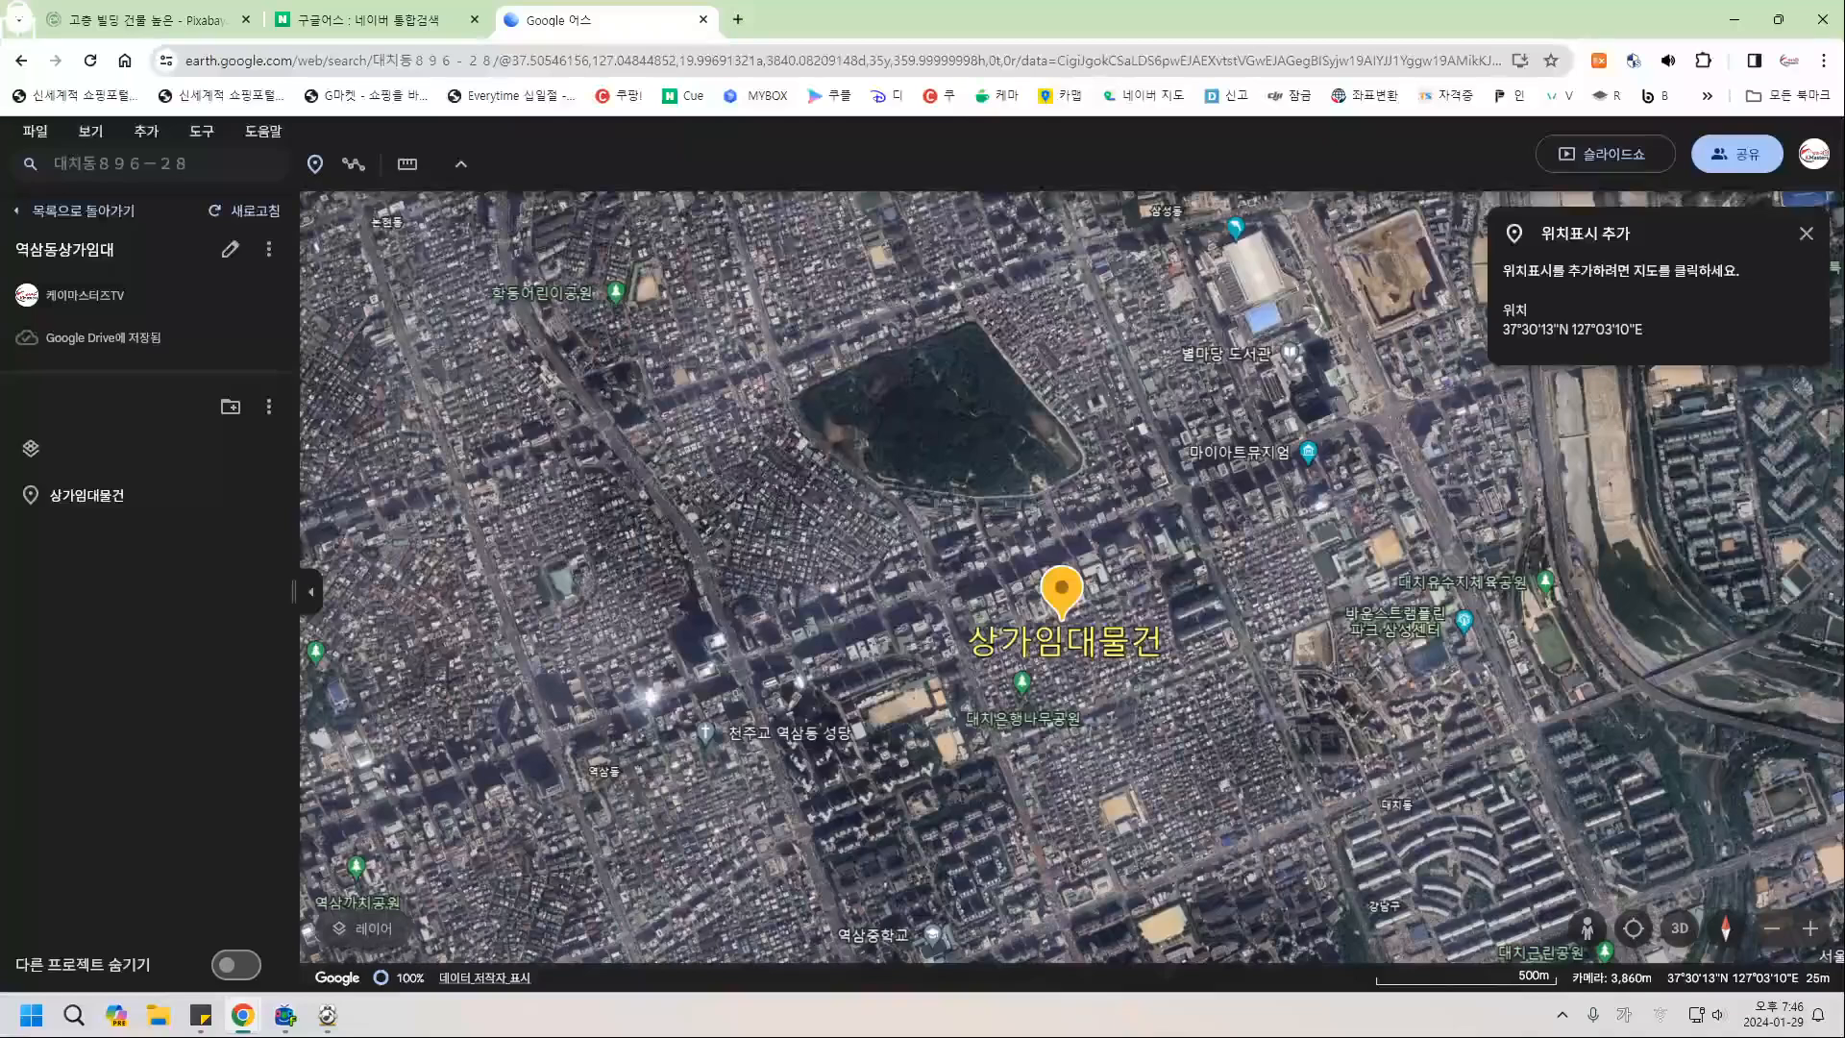
left_click(1062, 613)
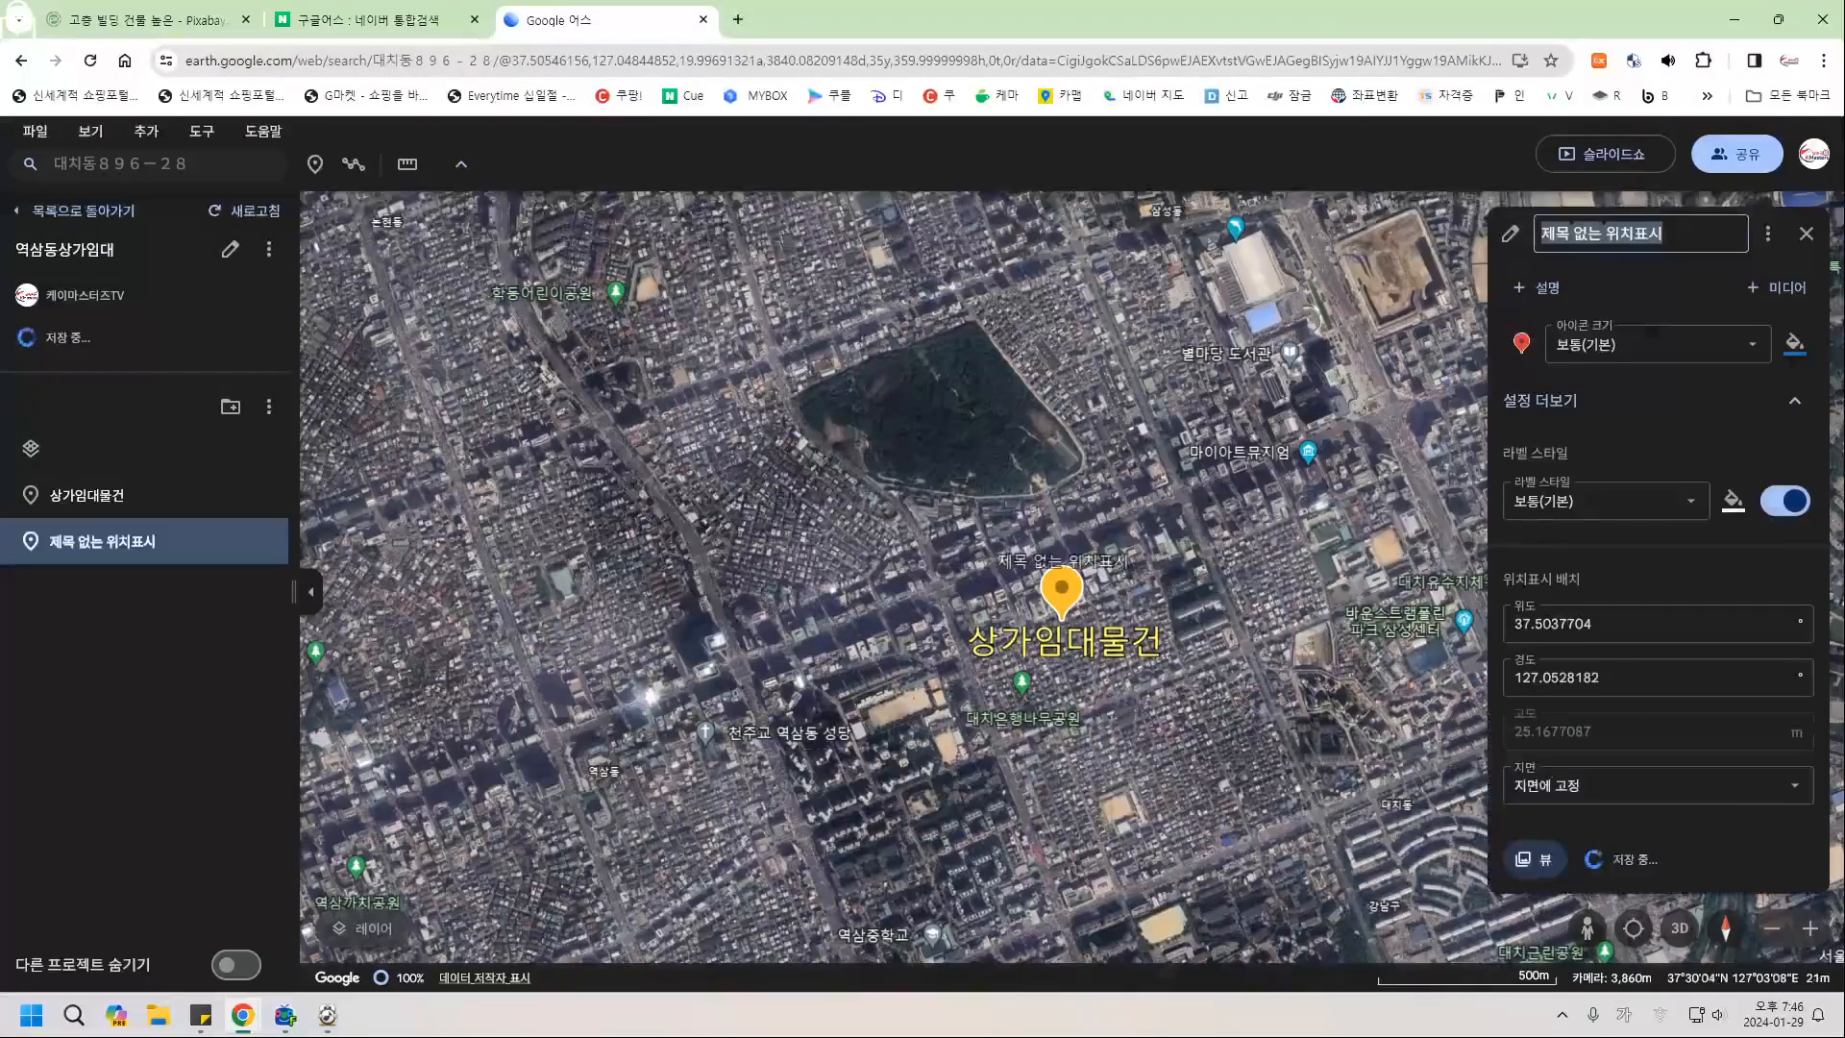
left_click(1658, 344)
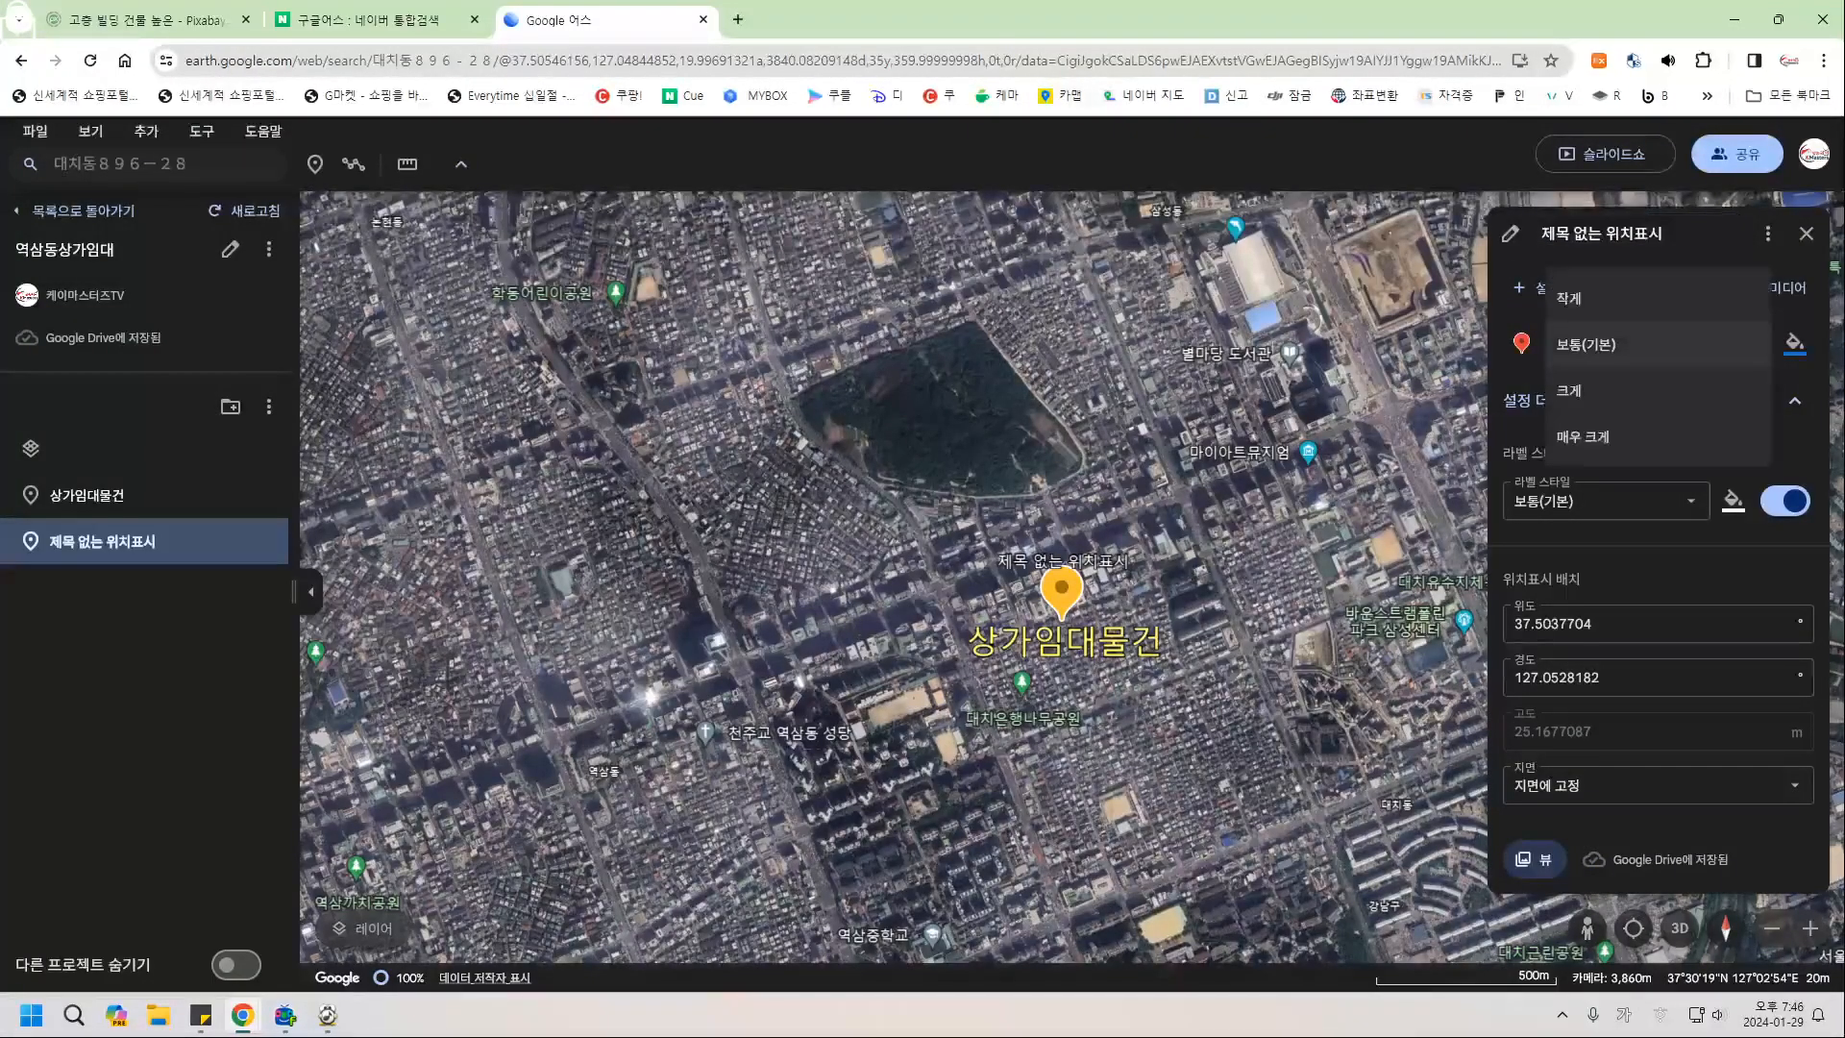
left_click(1584, 437)
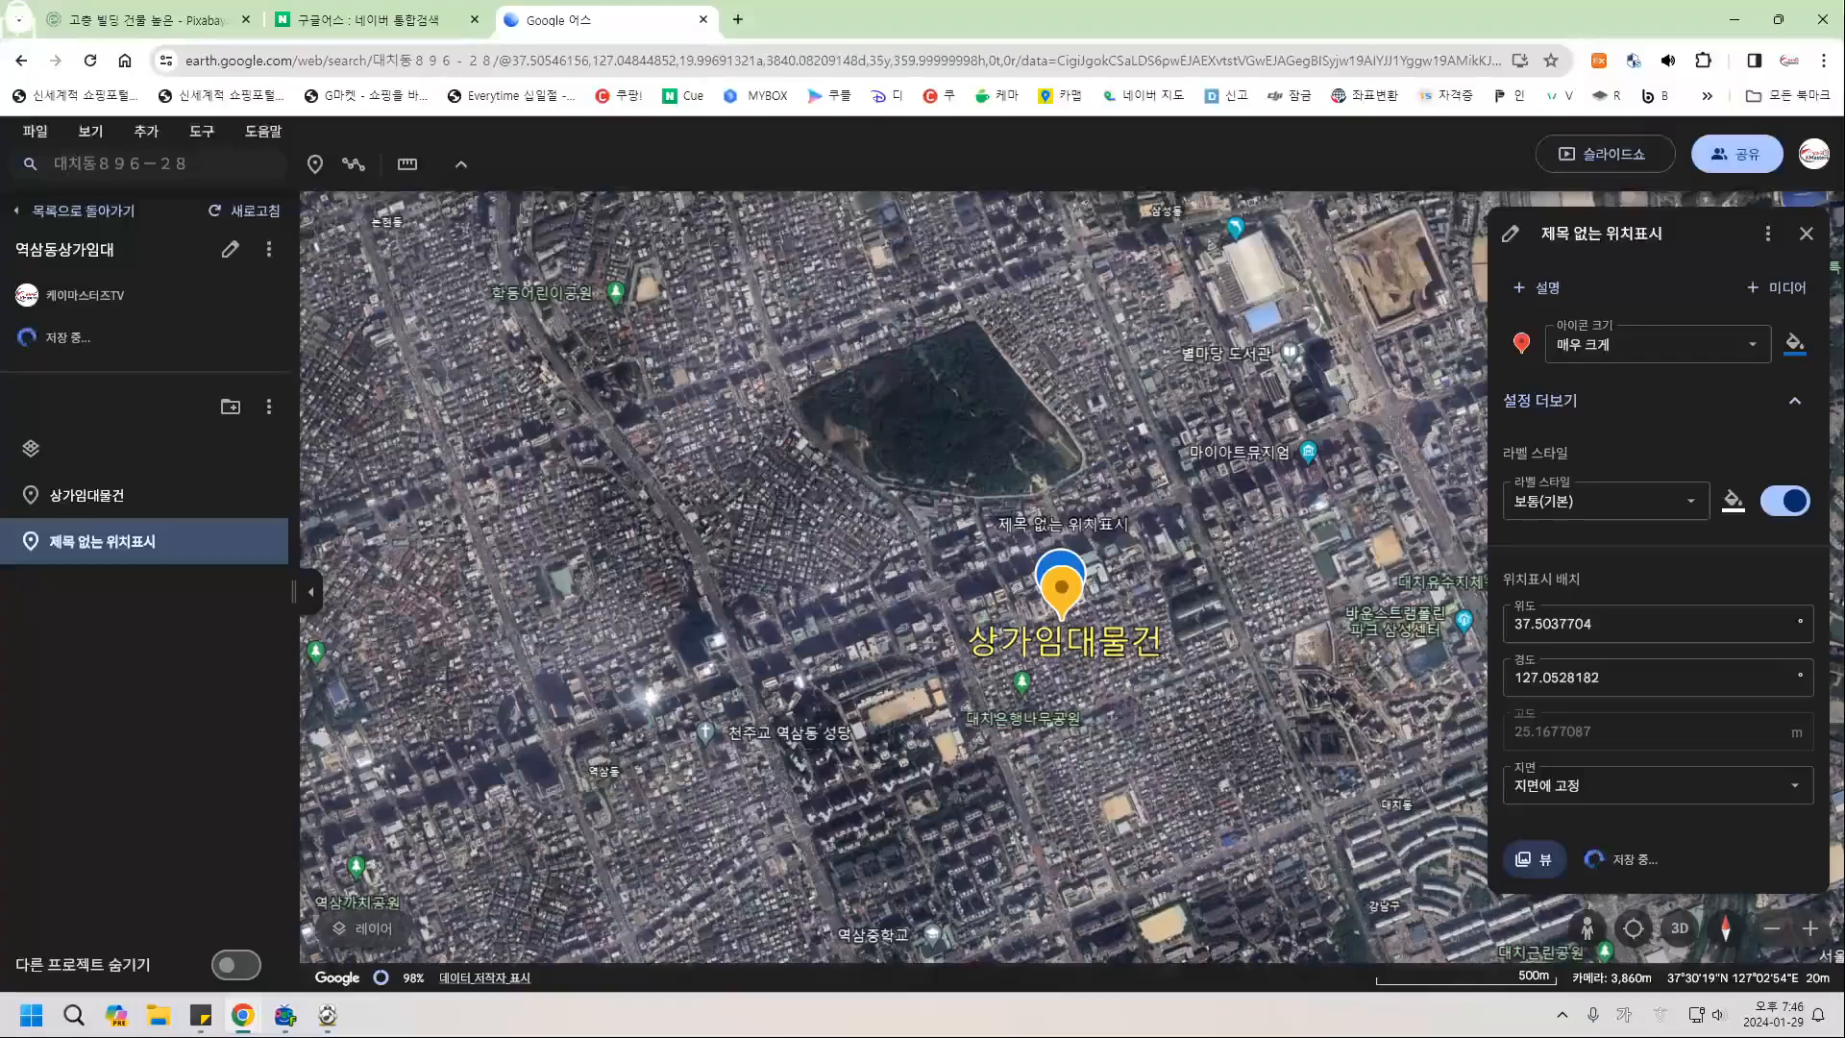
left_click(1657, 344)
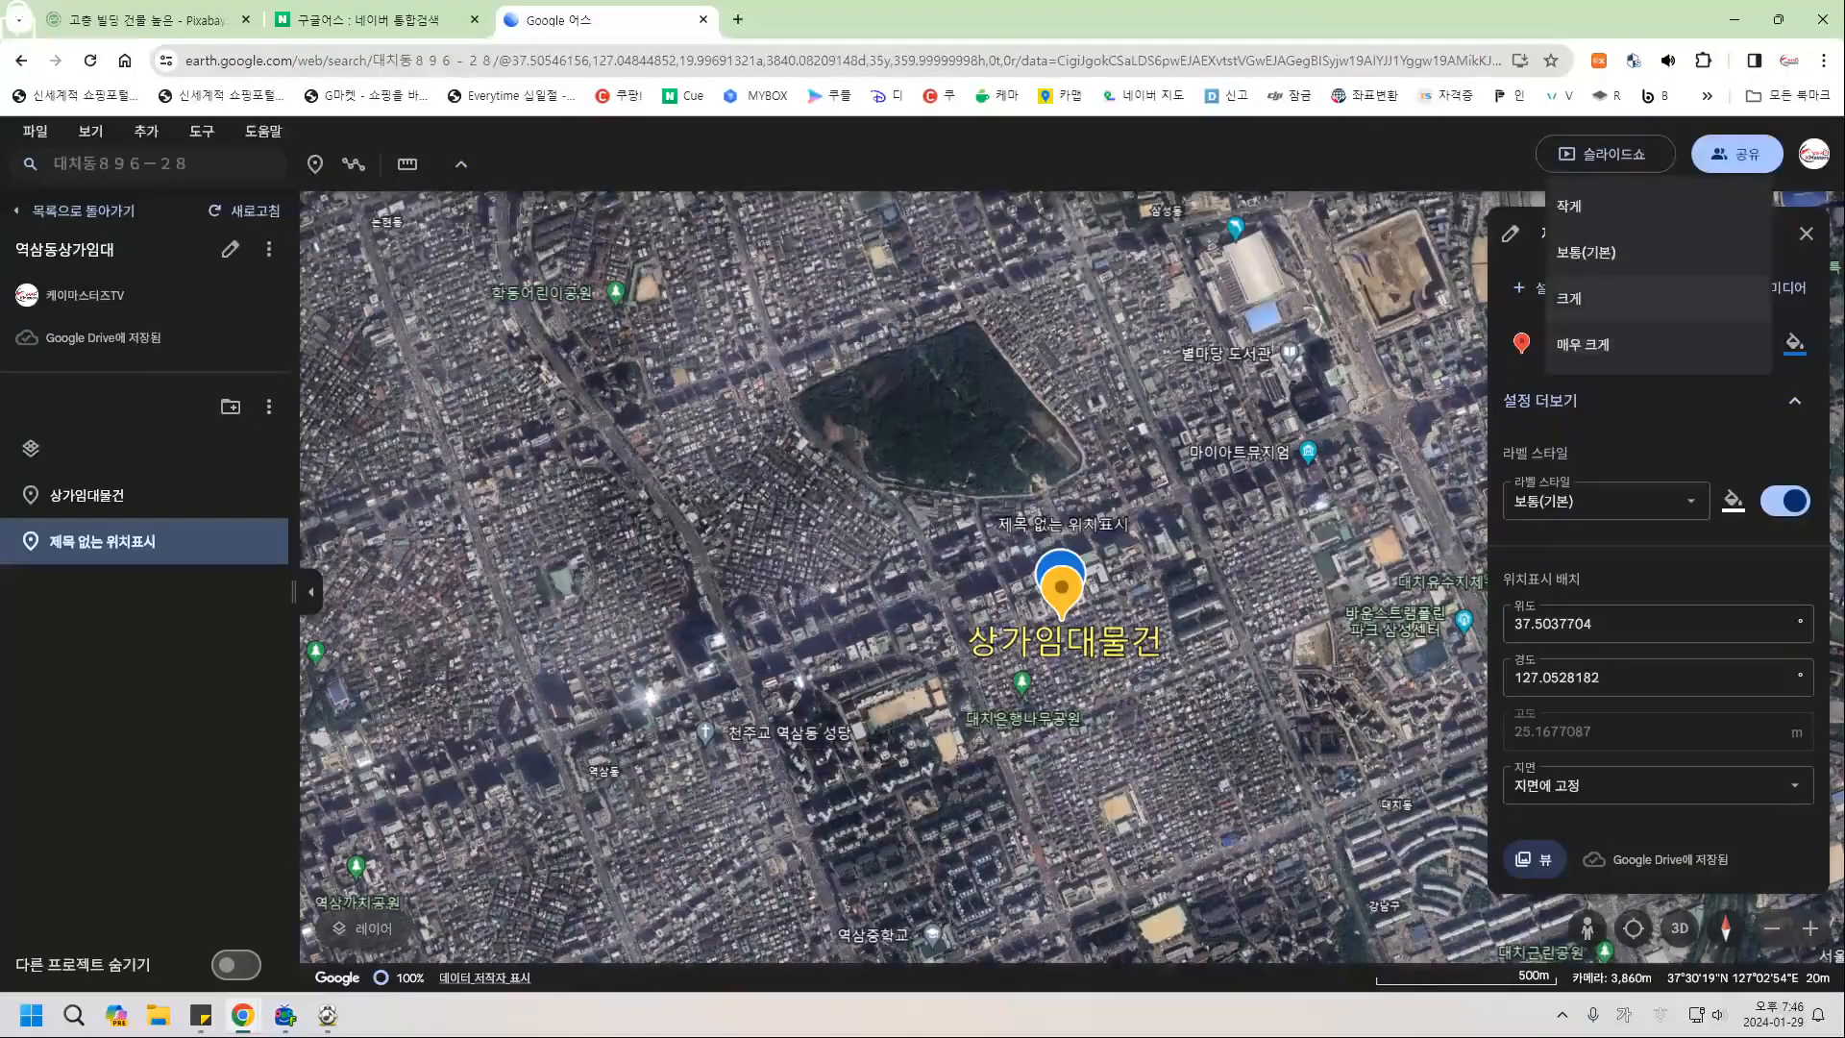
left_click(1585, 298)
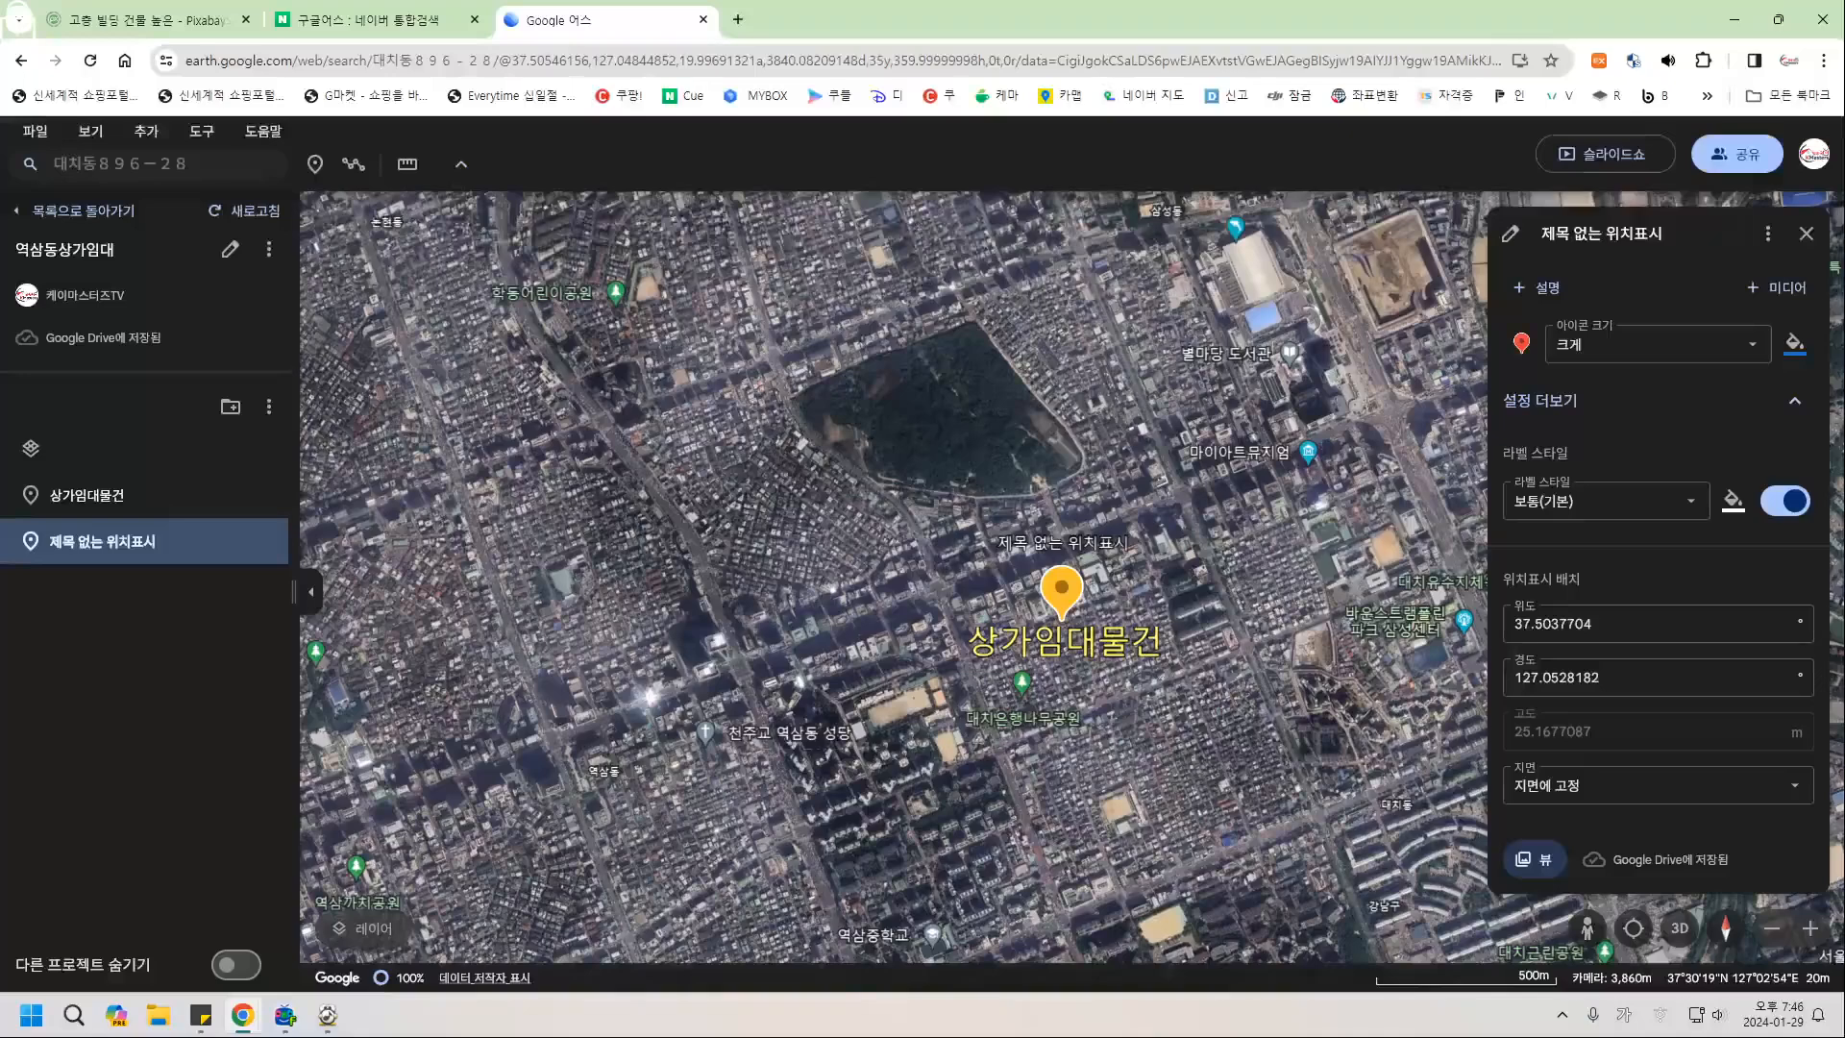
left_click(1601, 232)
type("제목")
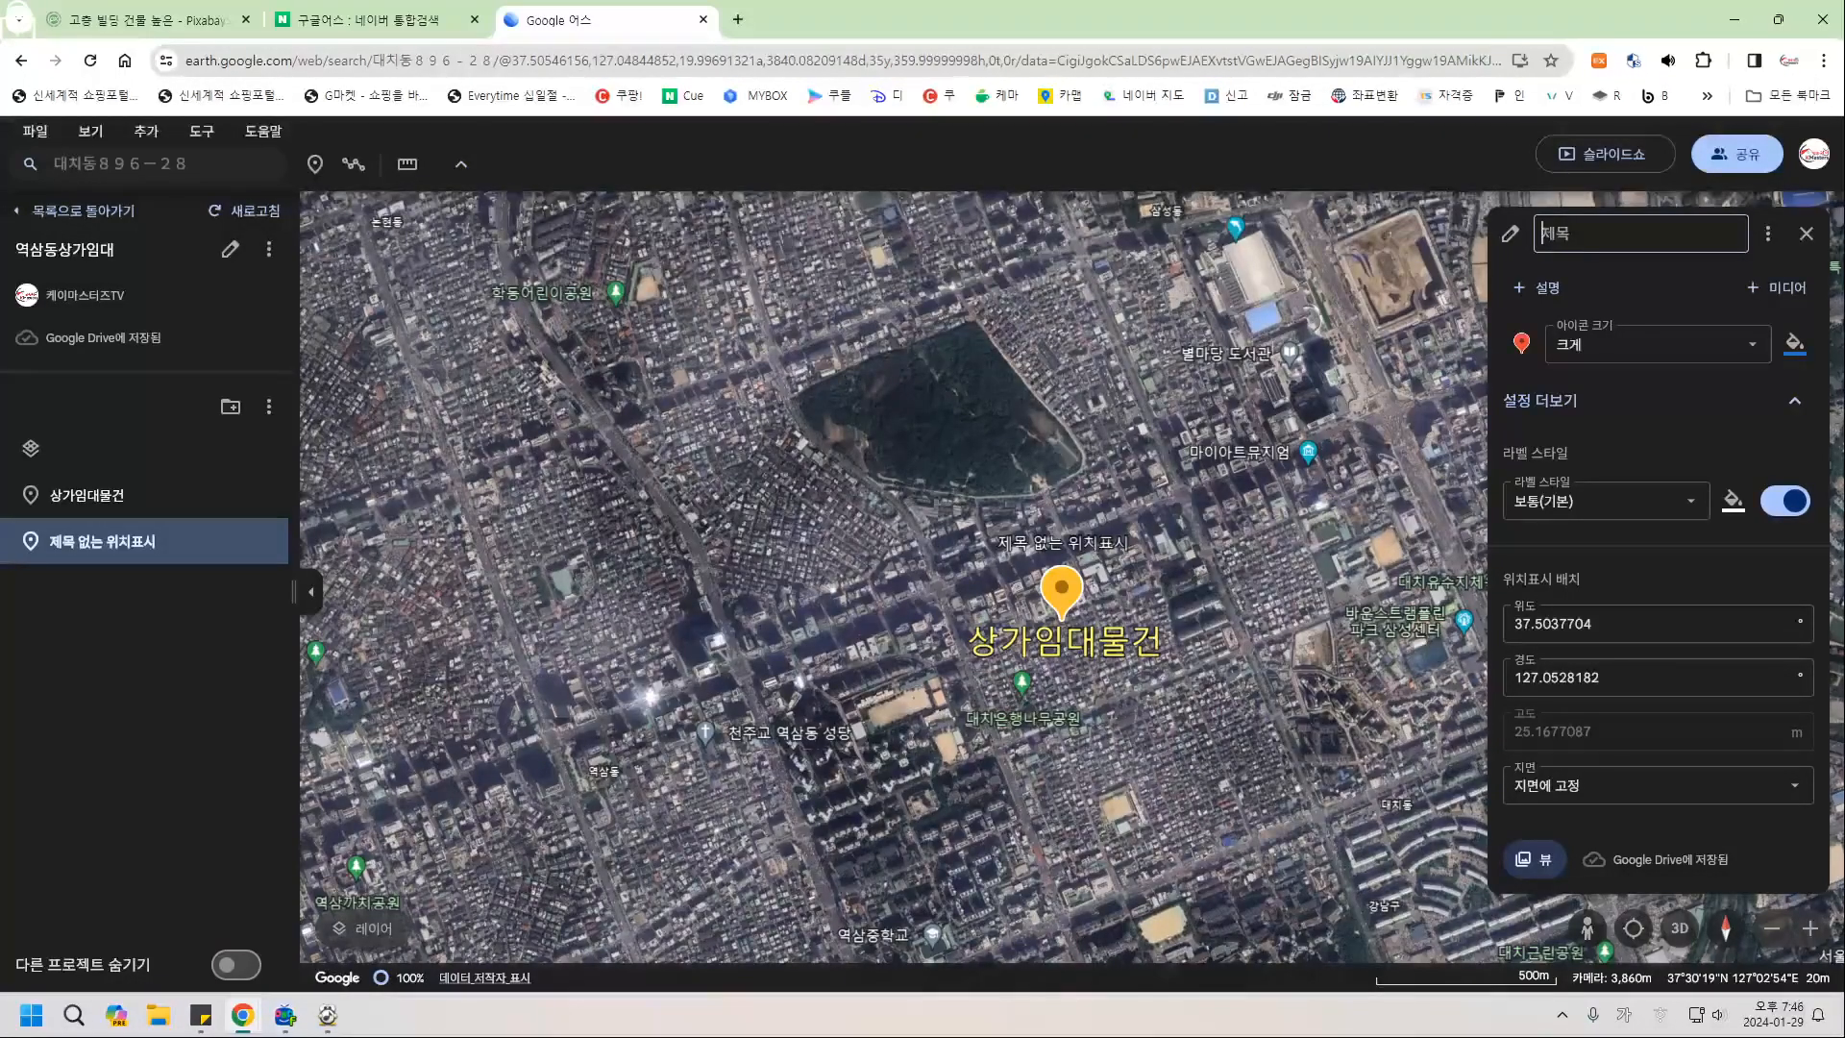
left_click(1806, 233)
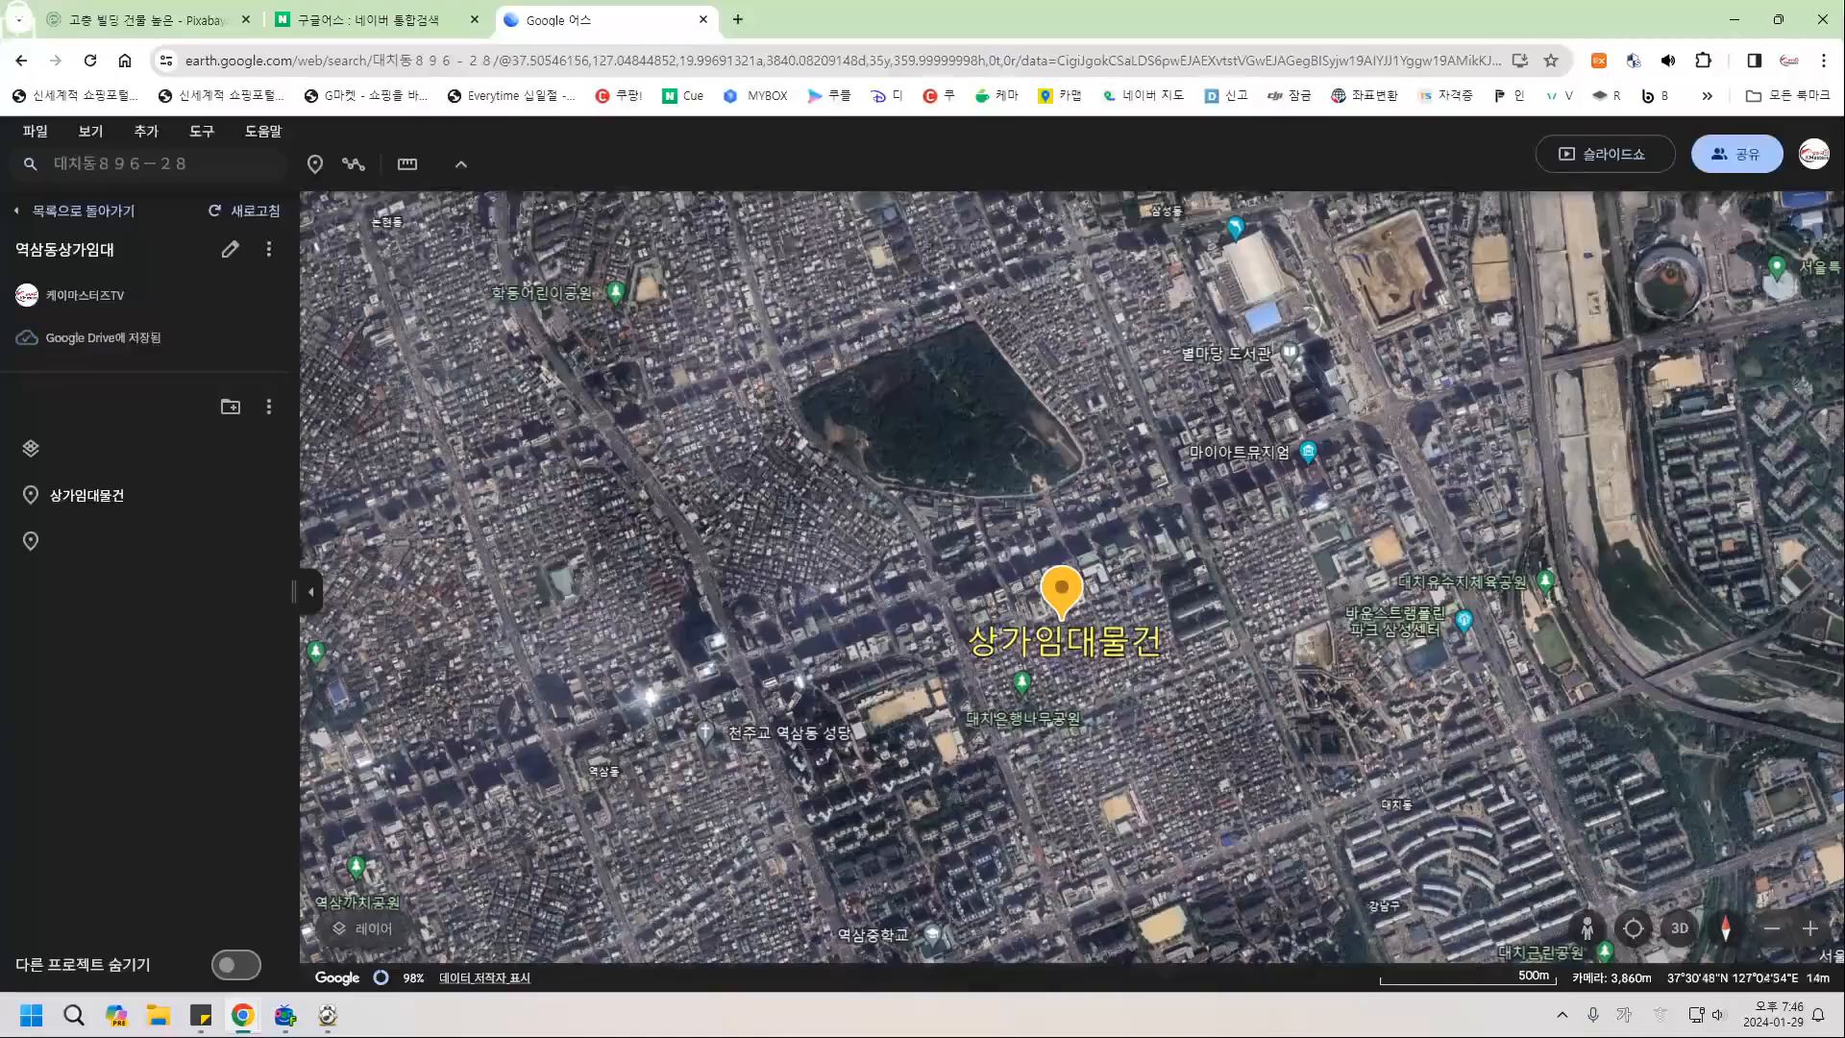
Check the unnamed and 상가임대물건 placemarks in the list, then tilt the map into 3D.
left_click(115, 541)
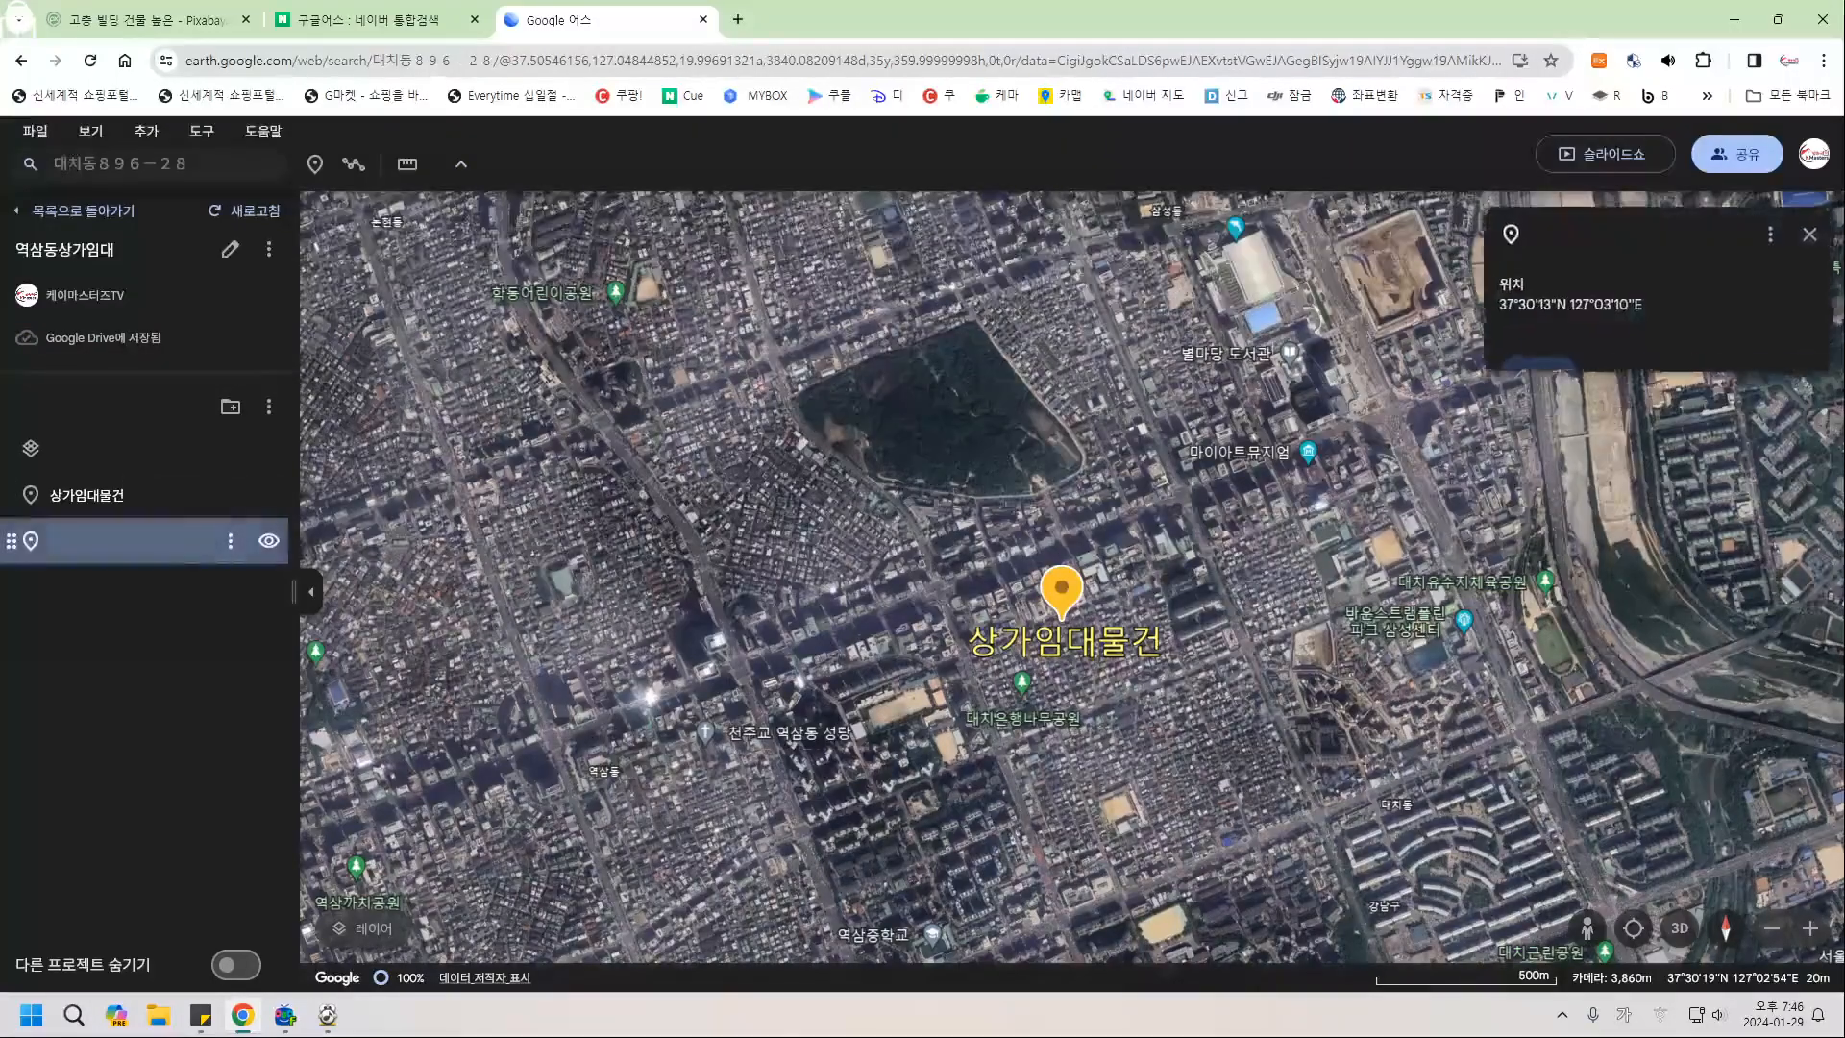
left_click(92, 495)
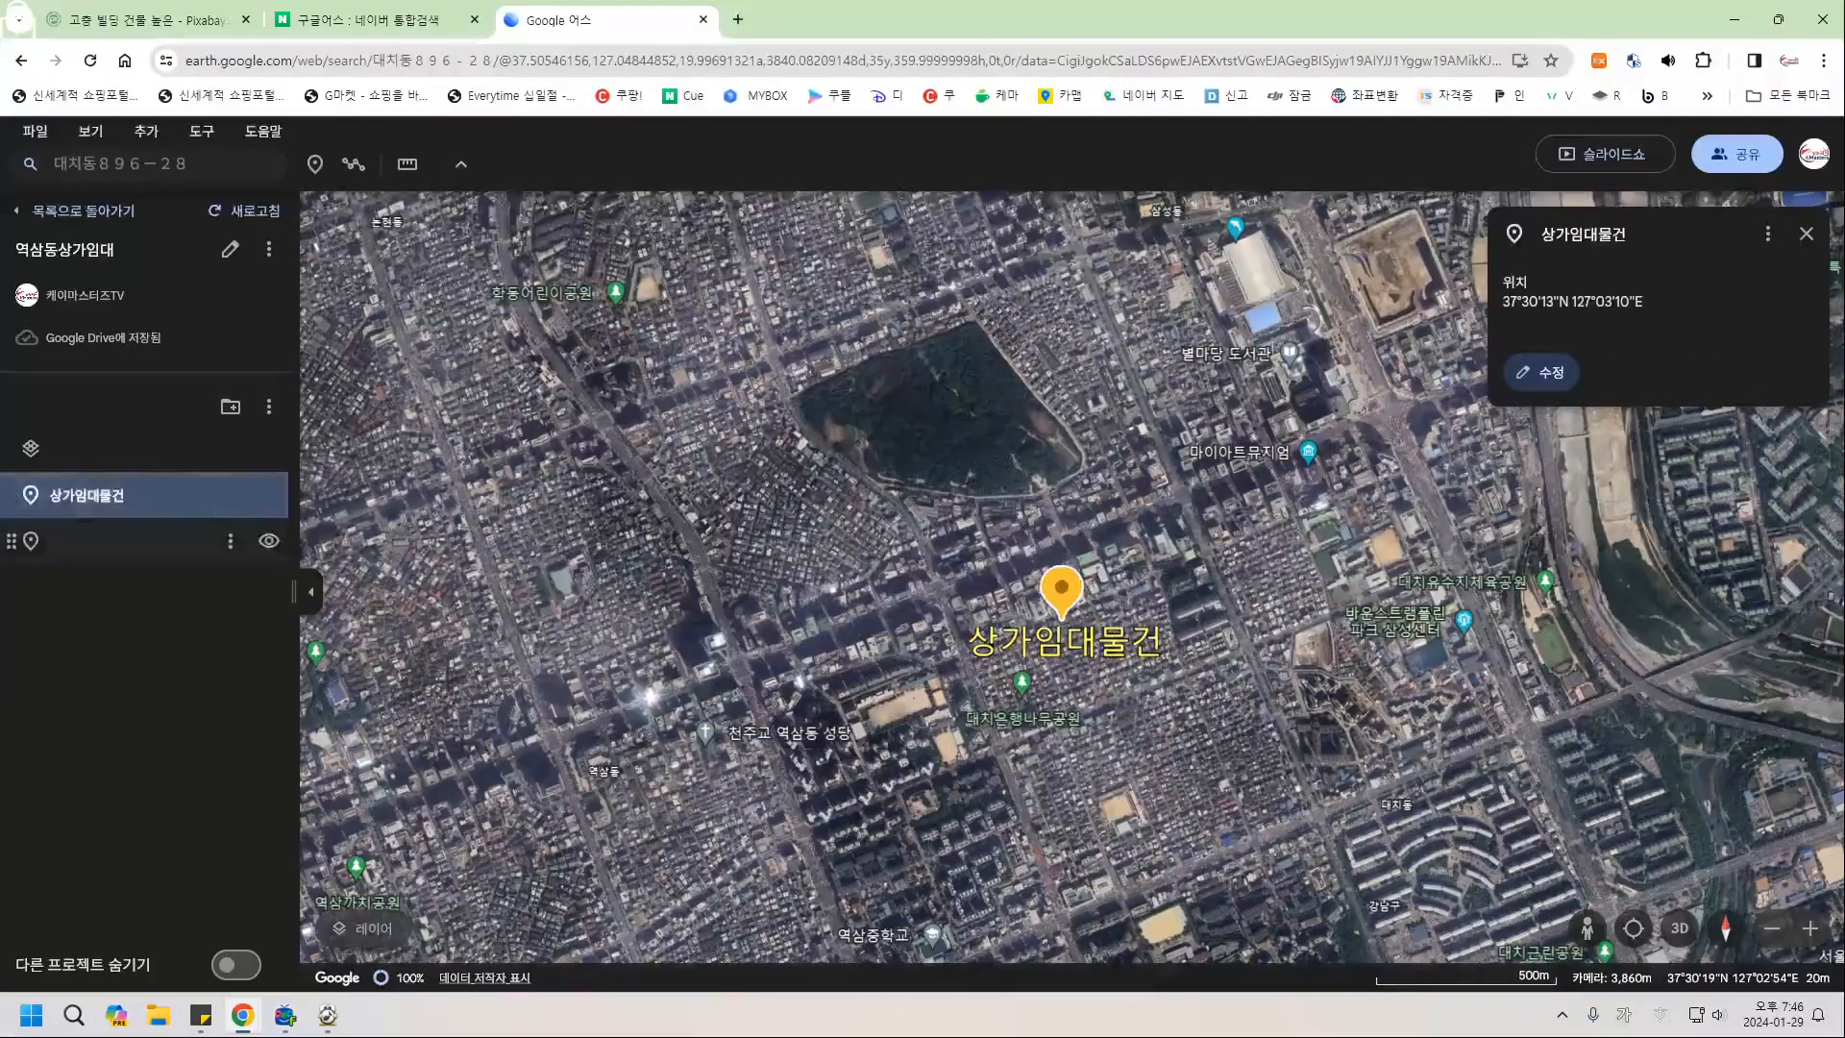
left_click(79, 541)
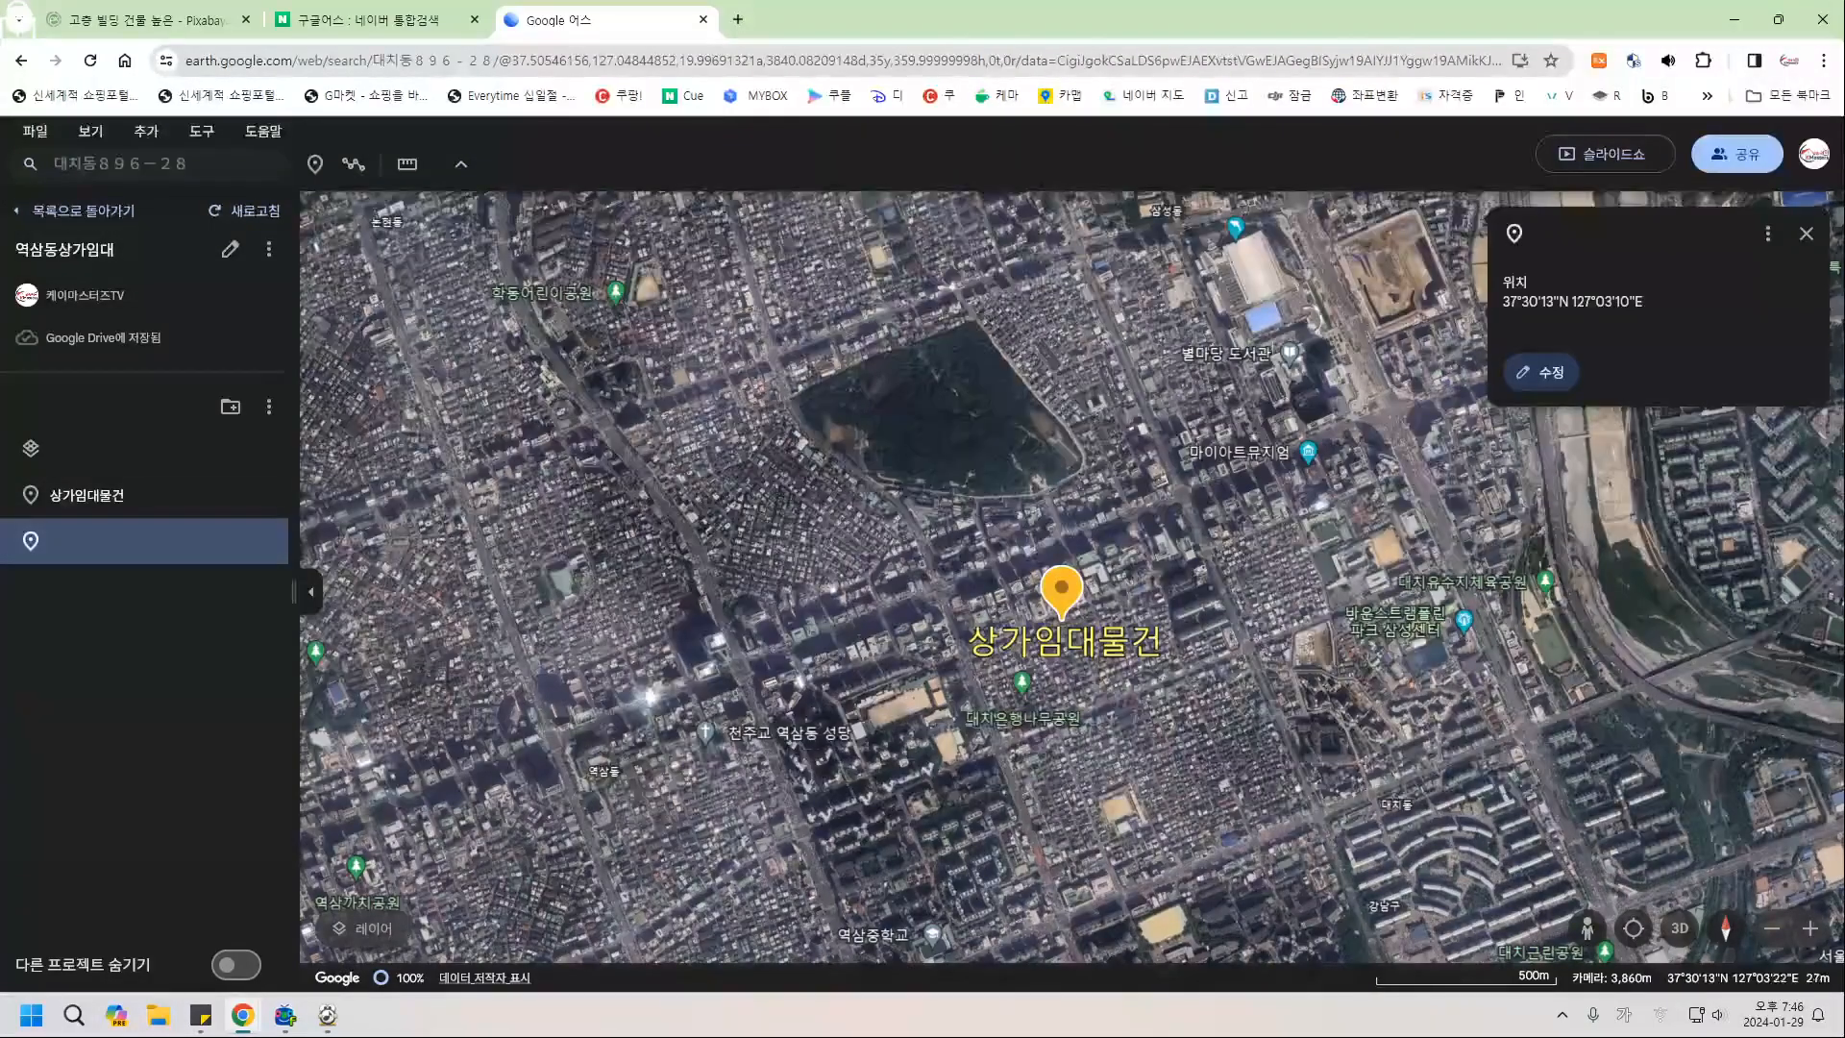
left_click(1807, 234)
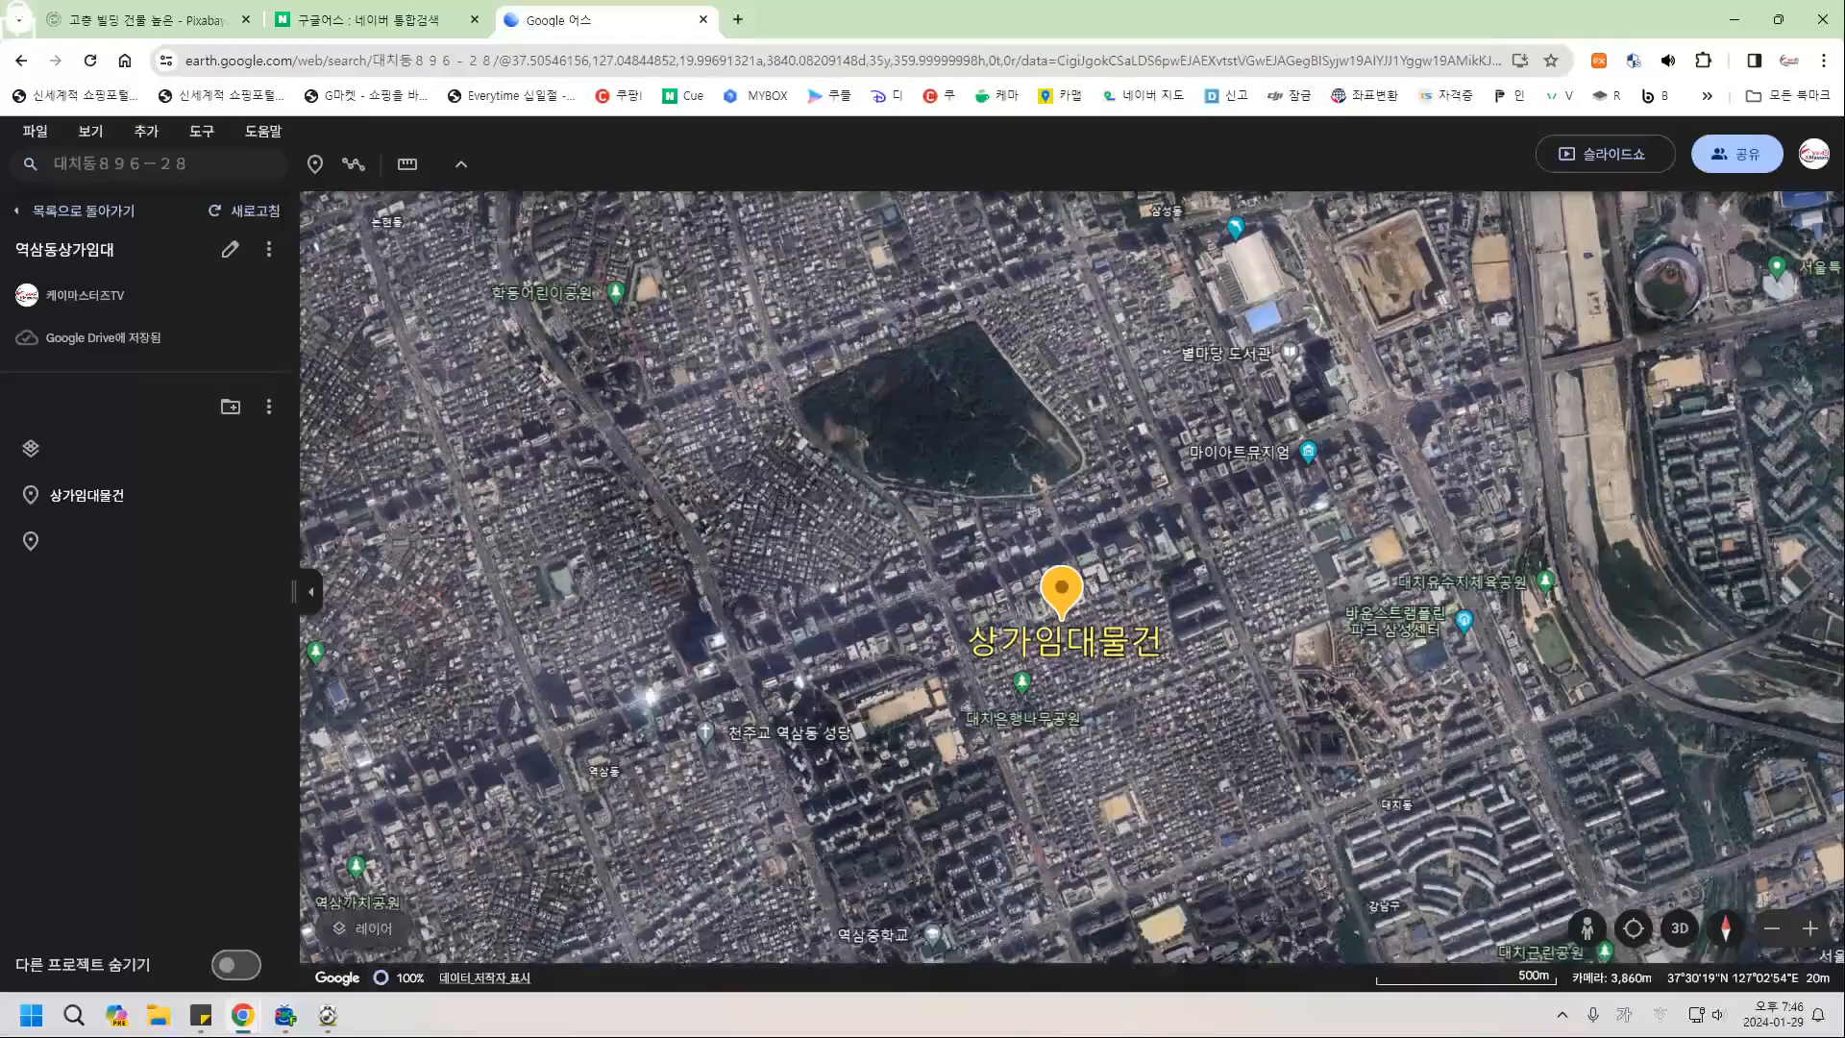
left_click(1679, 928)
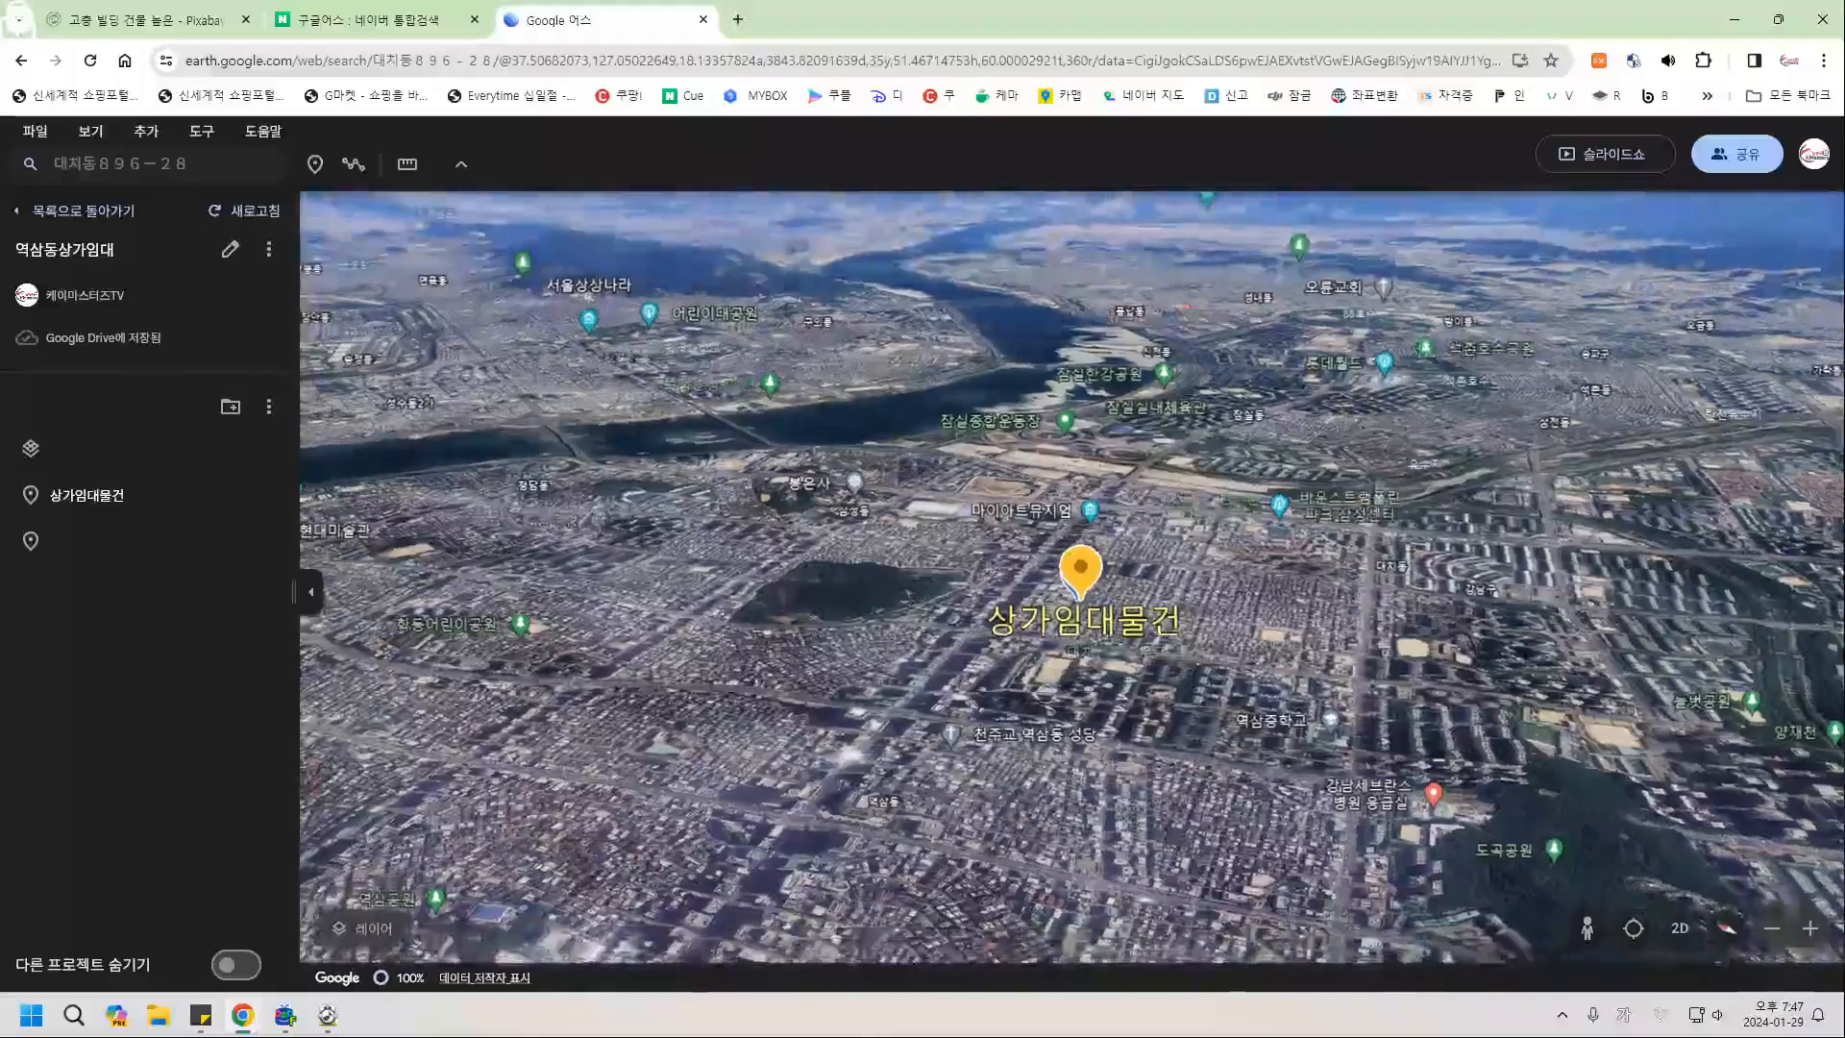
Zoom, pan and orbit the 3D view closer around the 상가임대물건 placemark and wooded hill.
scroll(1109, 678, "down", 2)
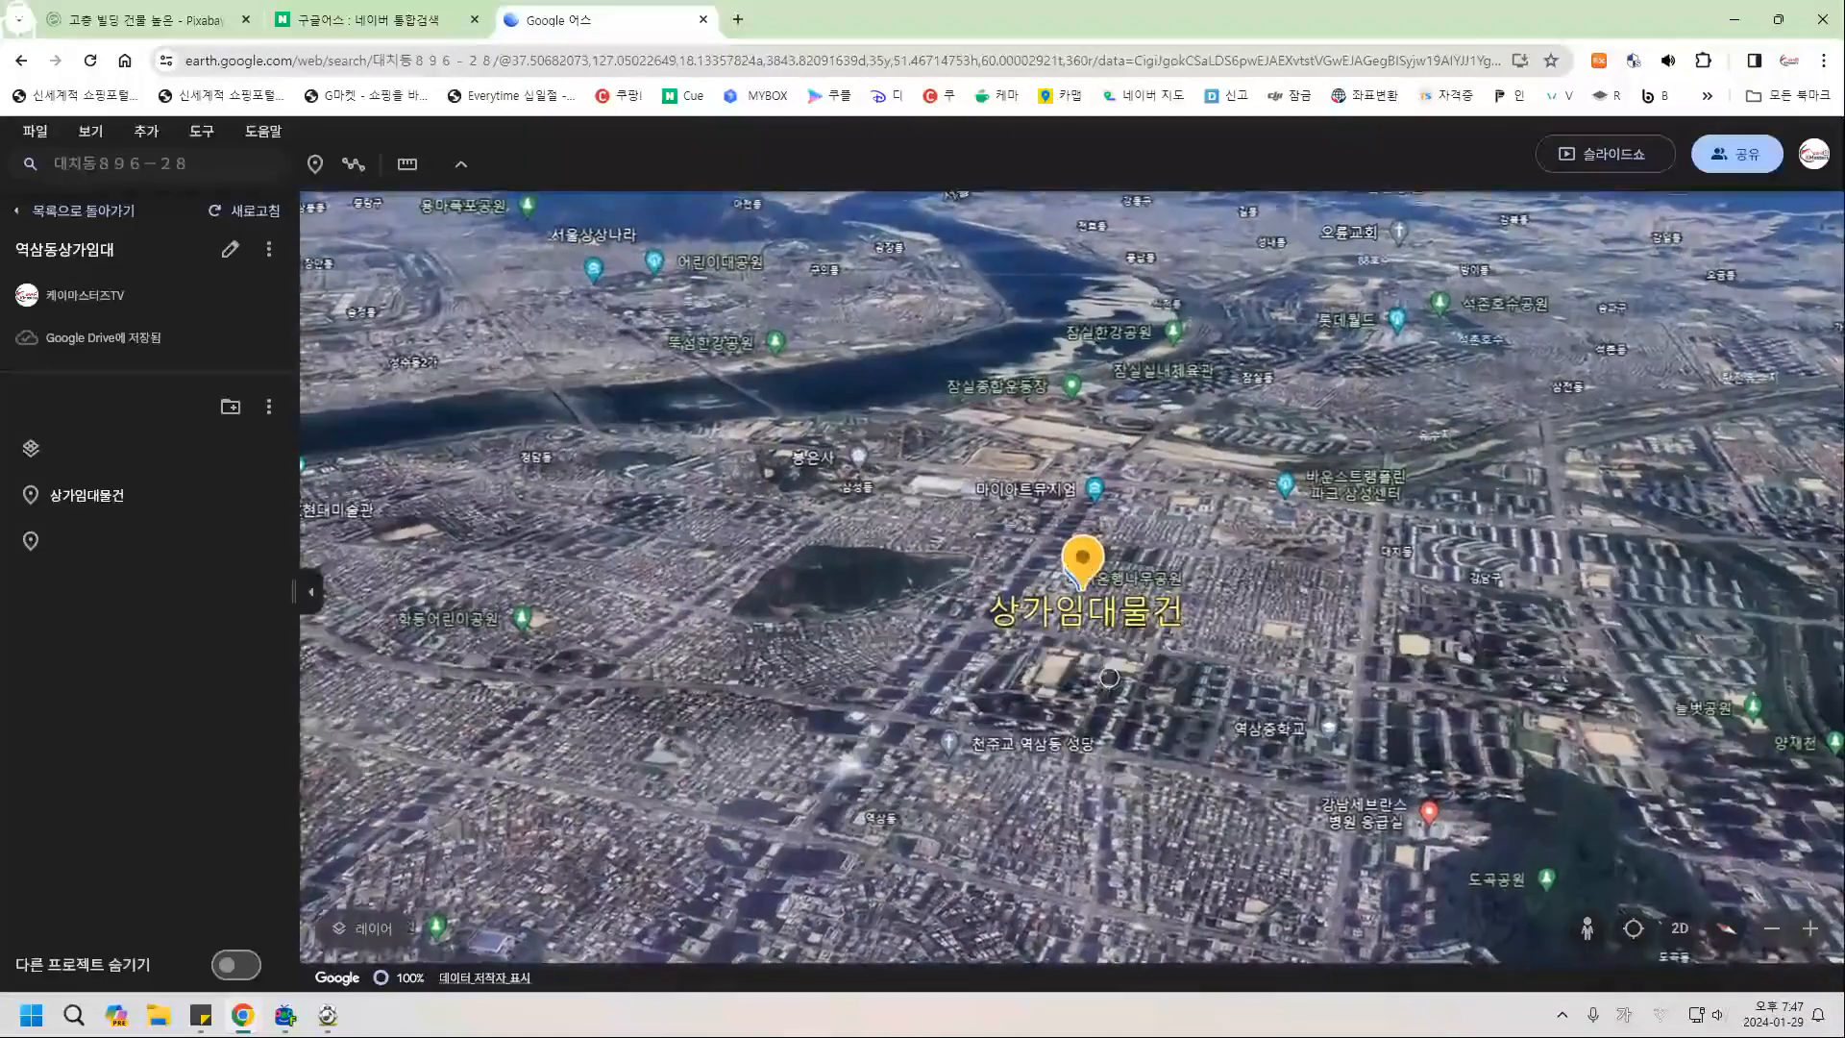
middle_click_drag(1422, 674, 1192, 653)
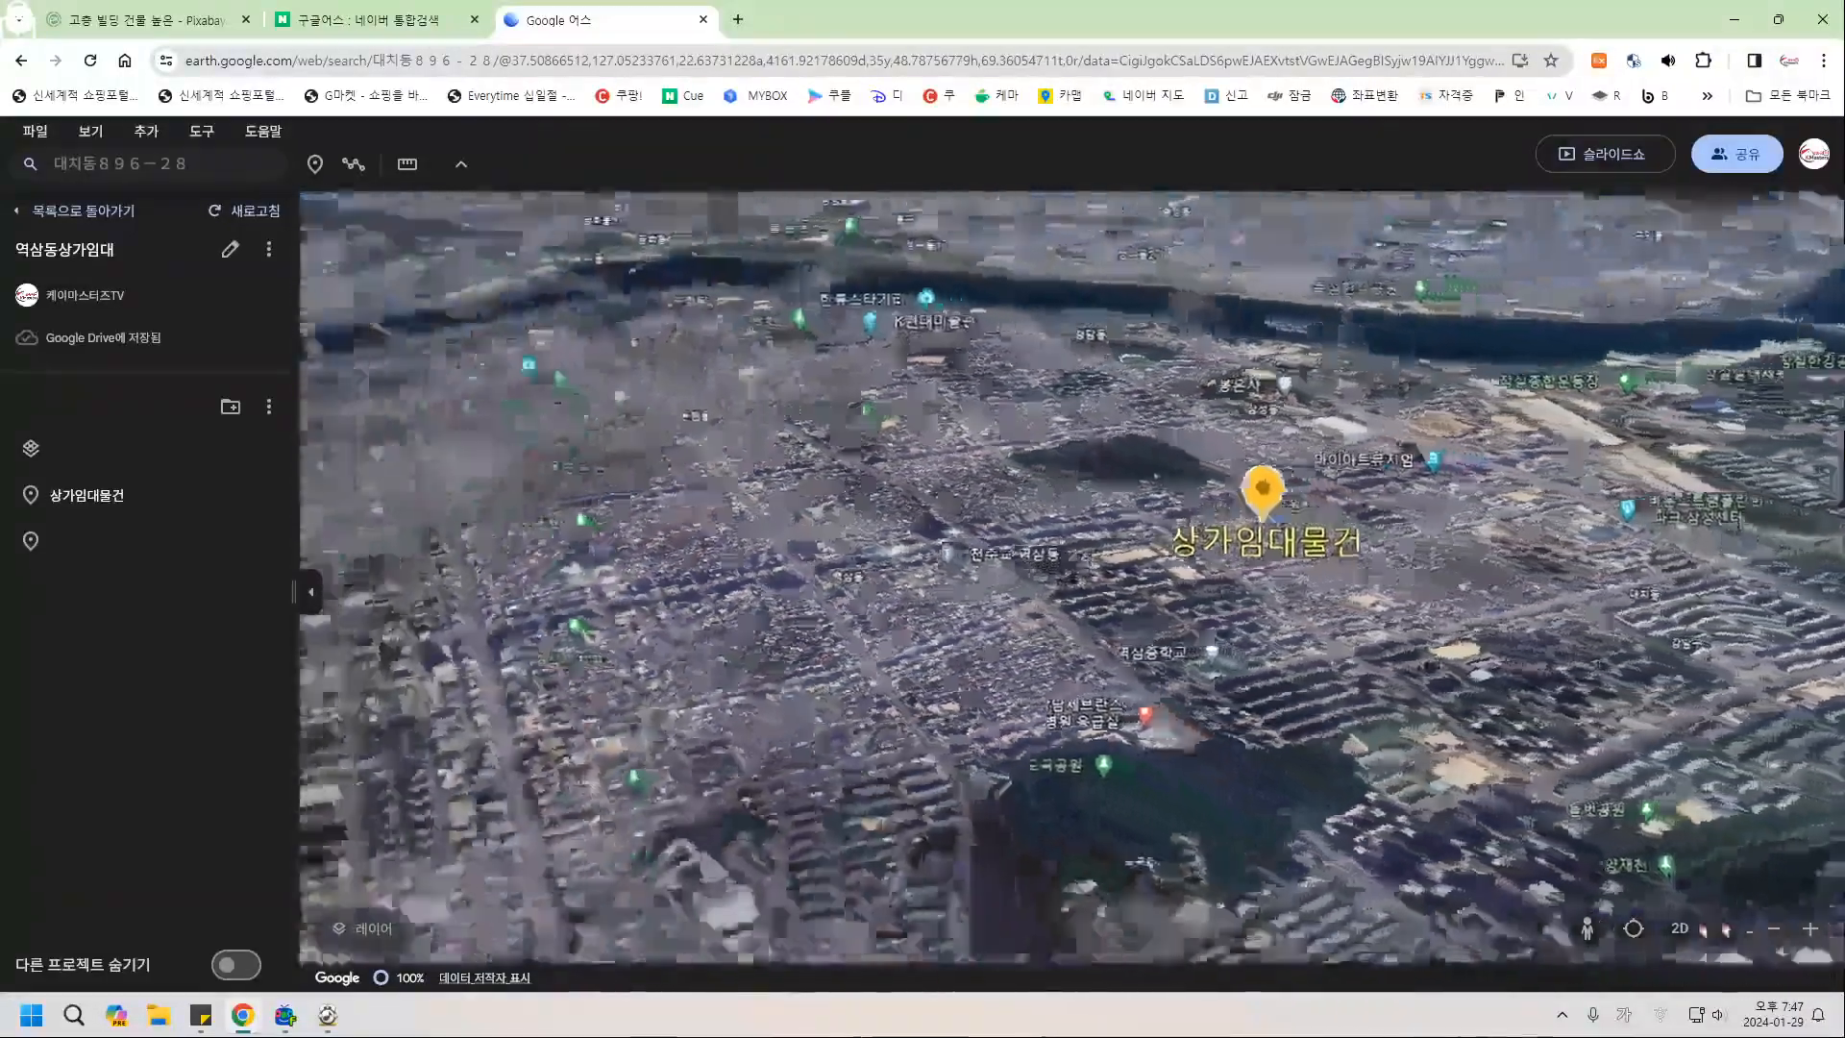
middle_click_drag(1432, 665, 1491, 607)
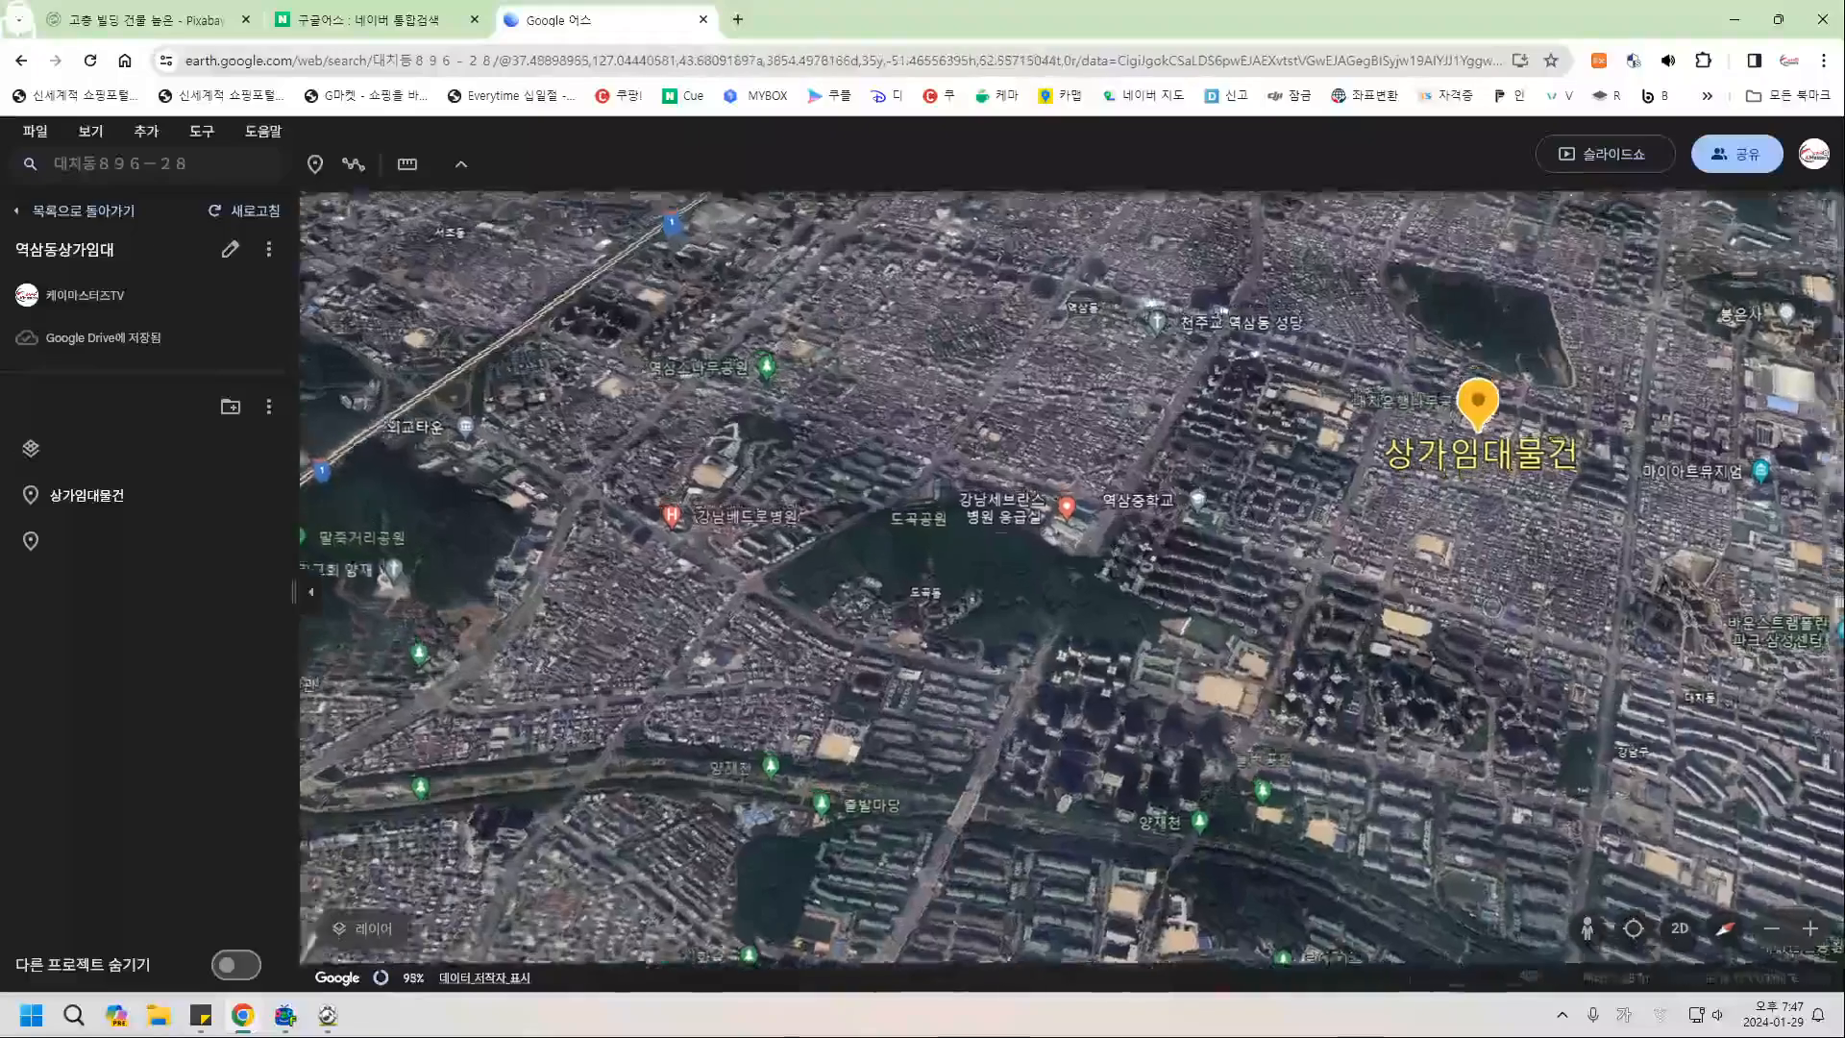
middle_click_drag(1194, 582, 1355, 615)
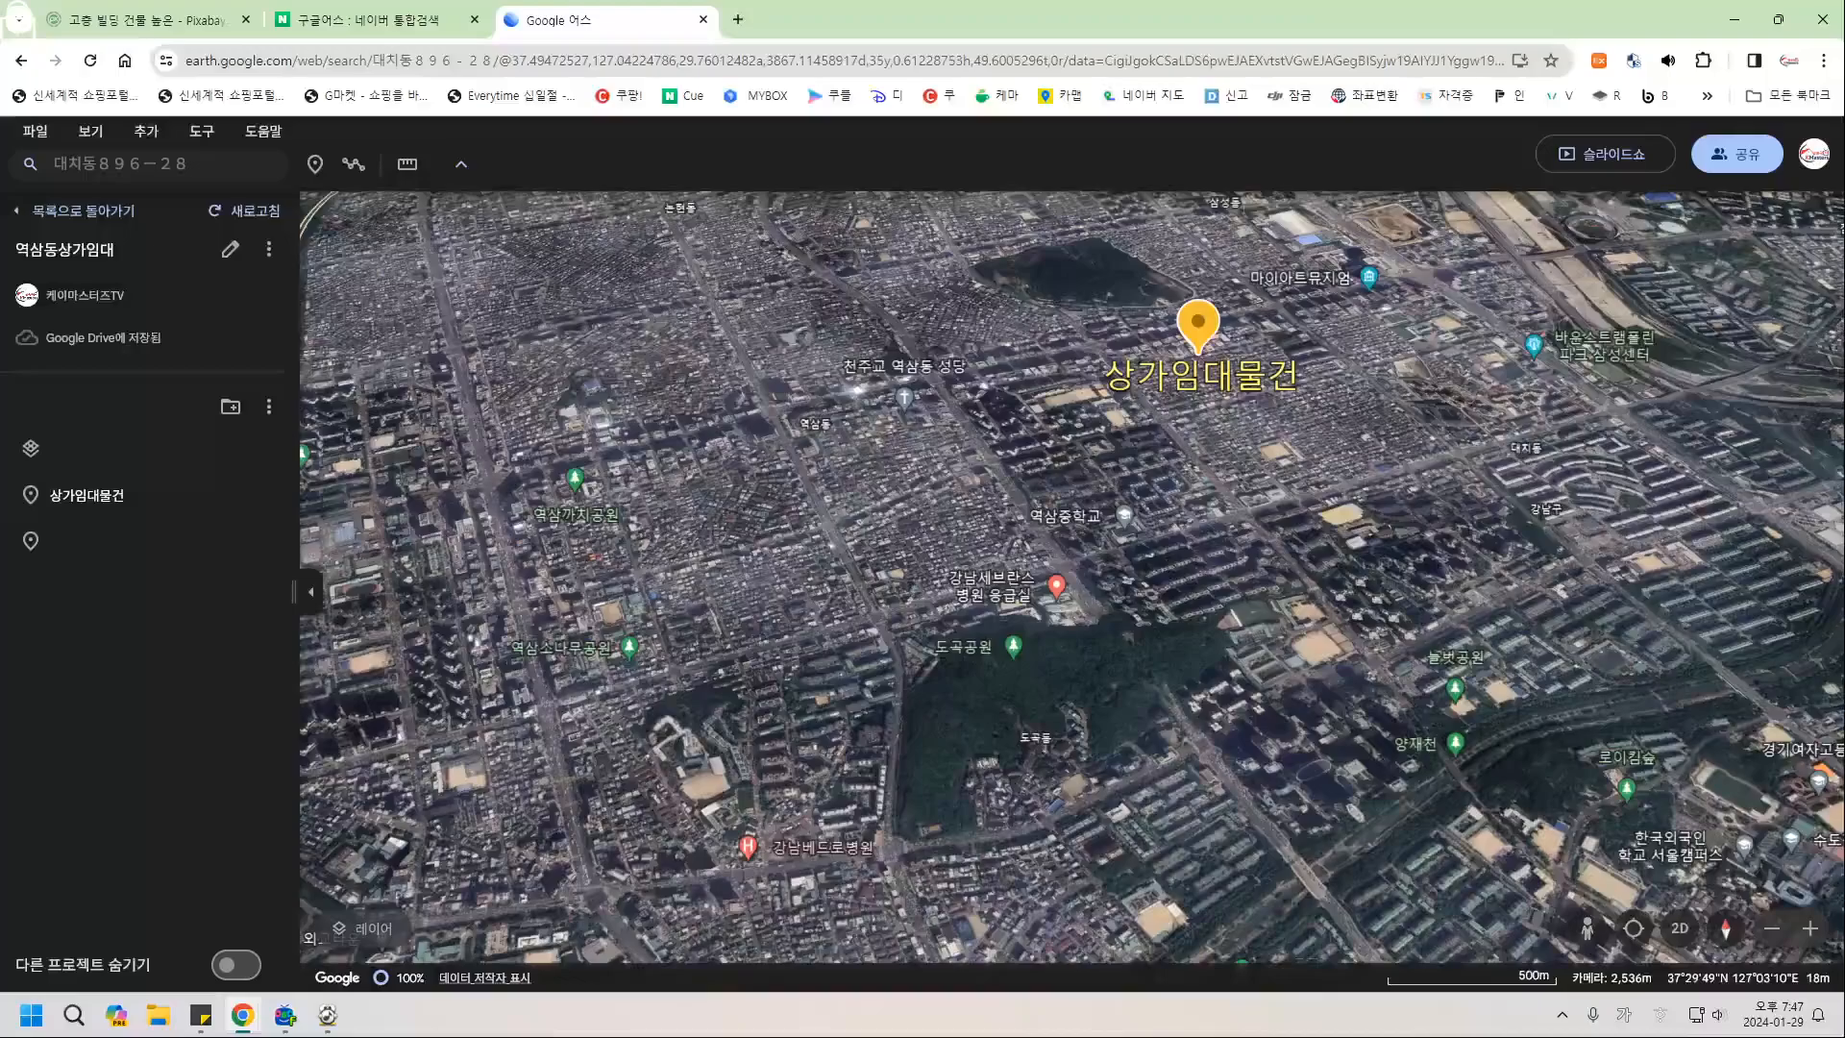
scroll(1249, 492, "up", 5)
left_click_drag(1250, 423, 1298, 697)
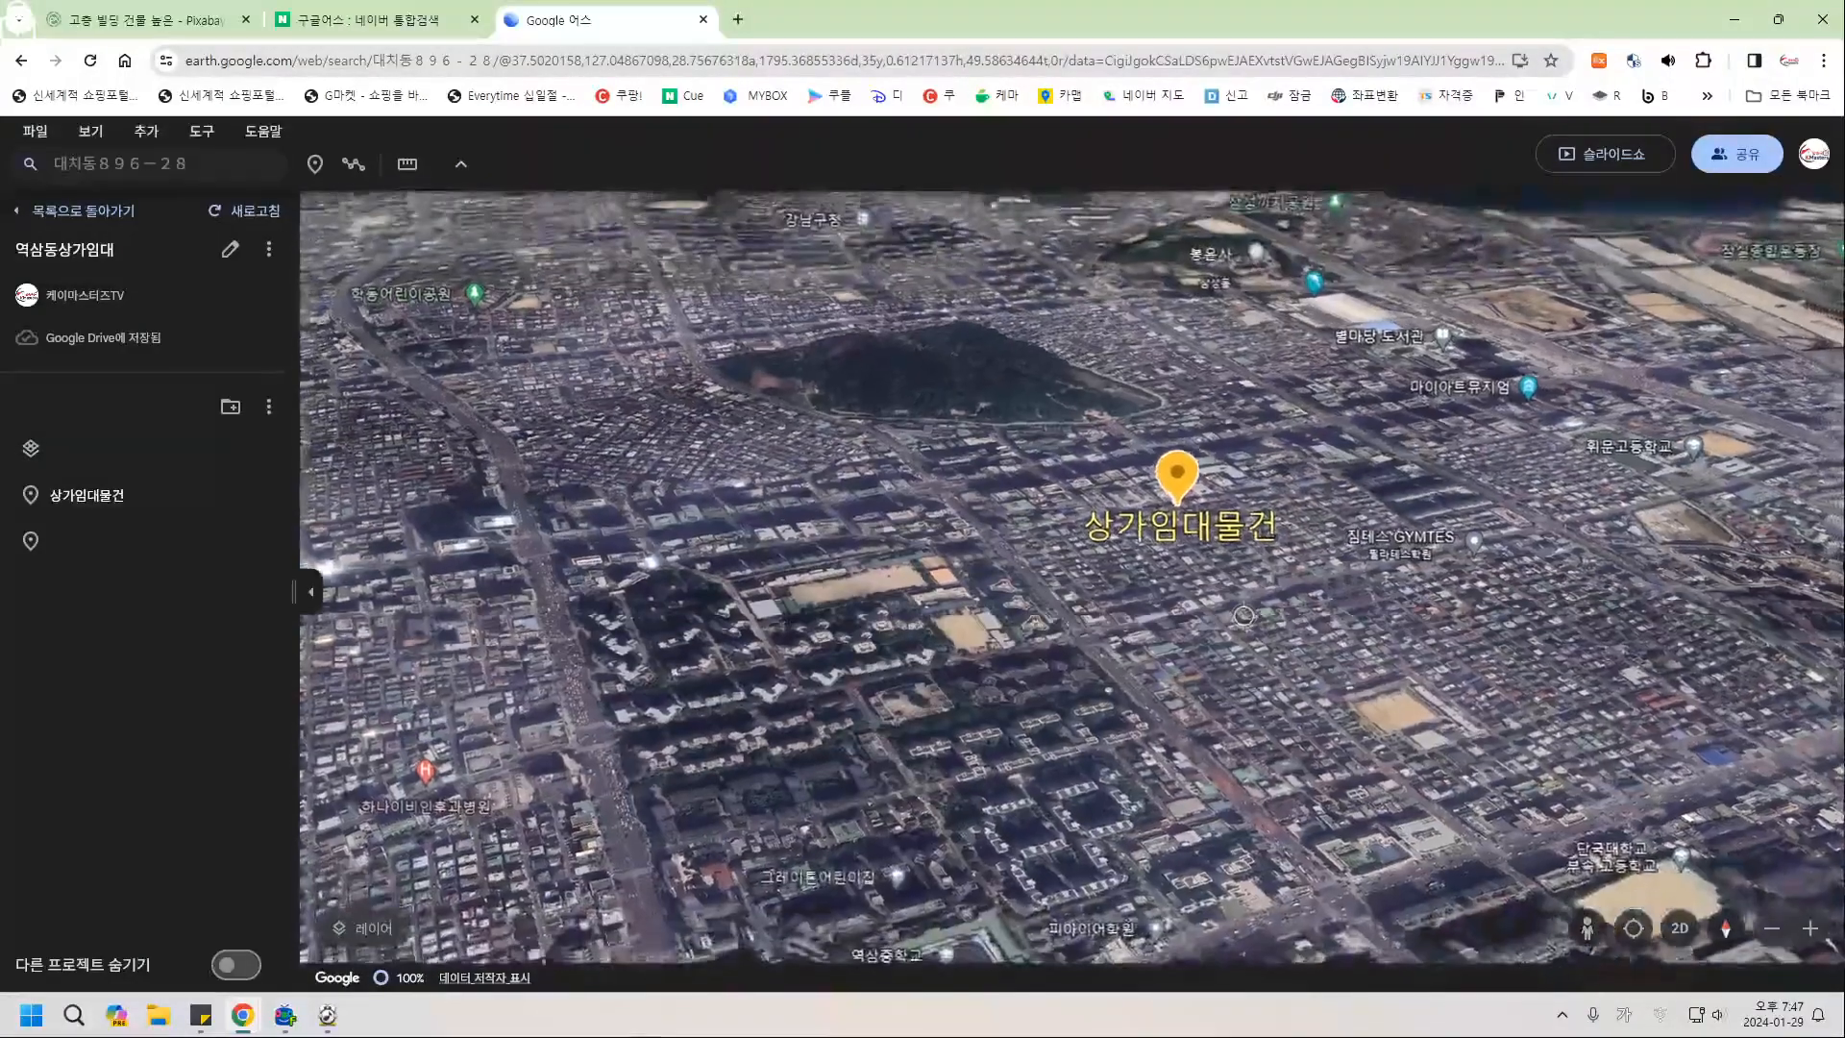
middle_click_drag(1244, 616, 1441, 584)
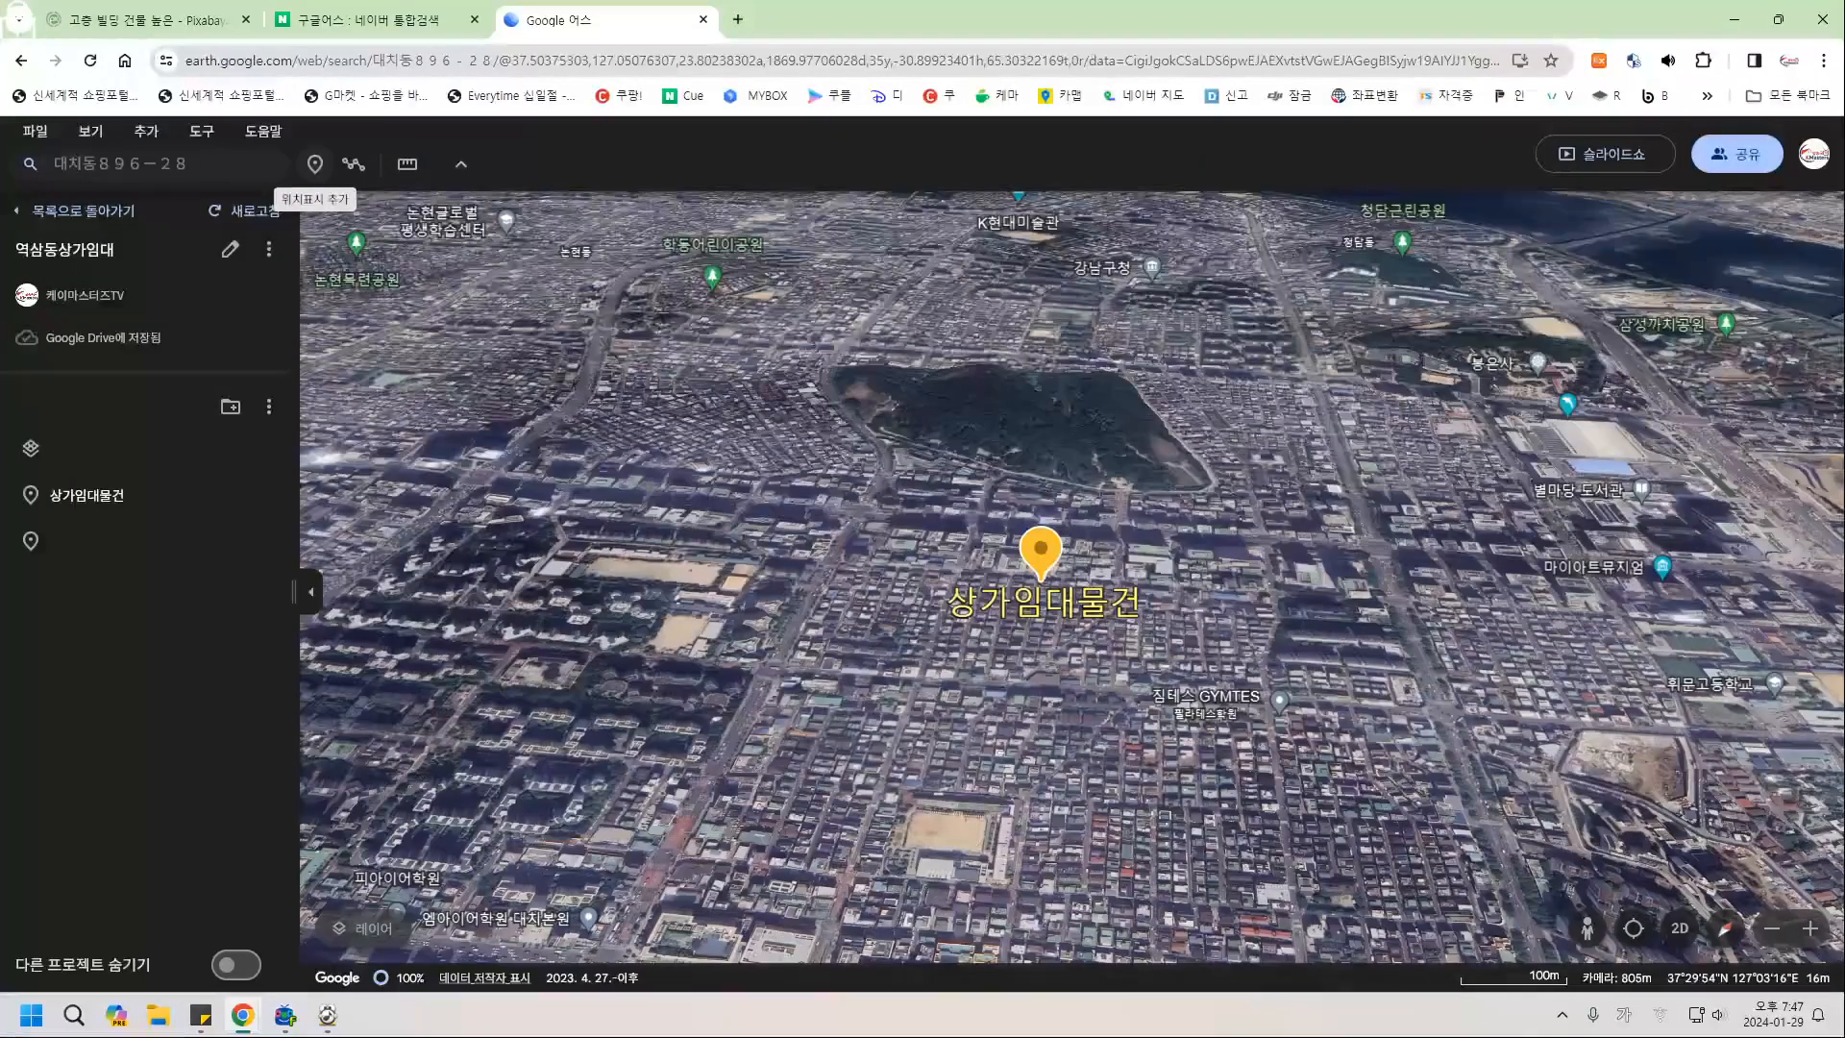
Drop a new placemark on the 상가임대물건 spot with icon size 매우 크게 and no title.
left_click(314, 164)
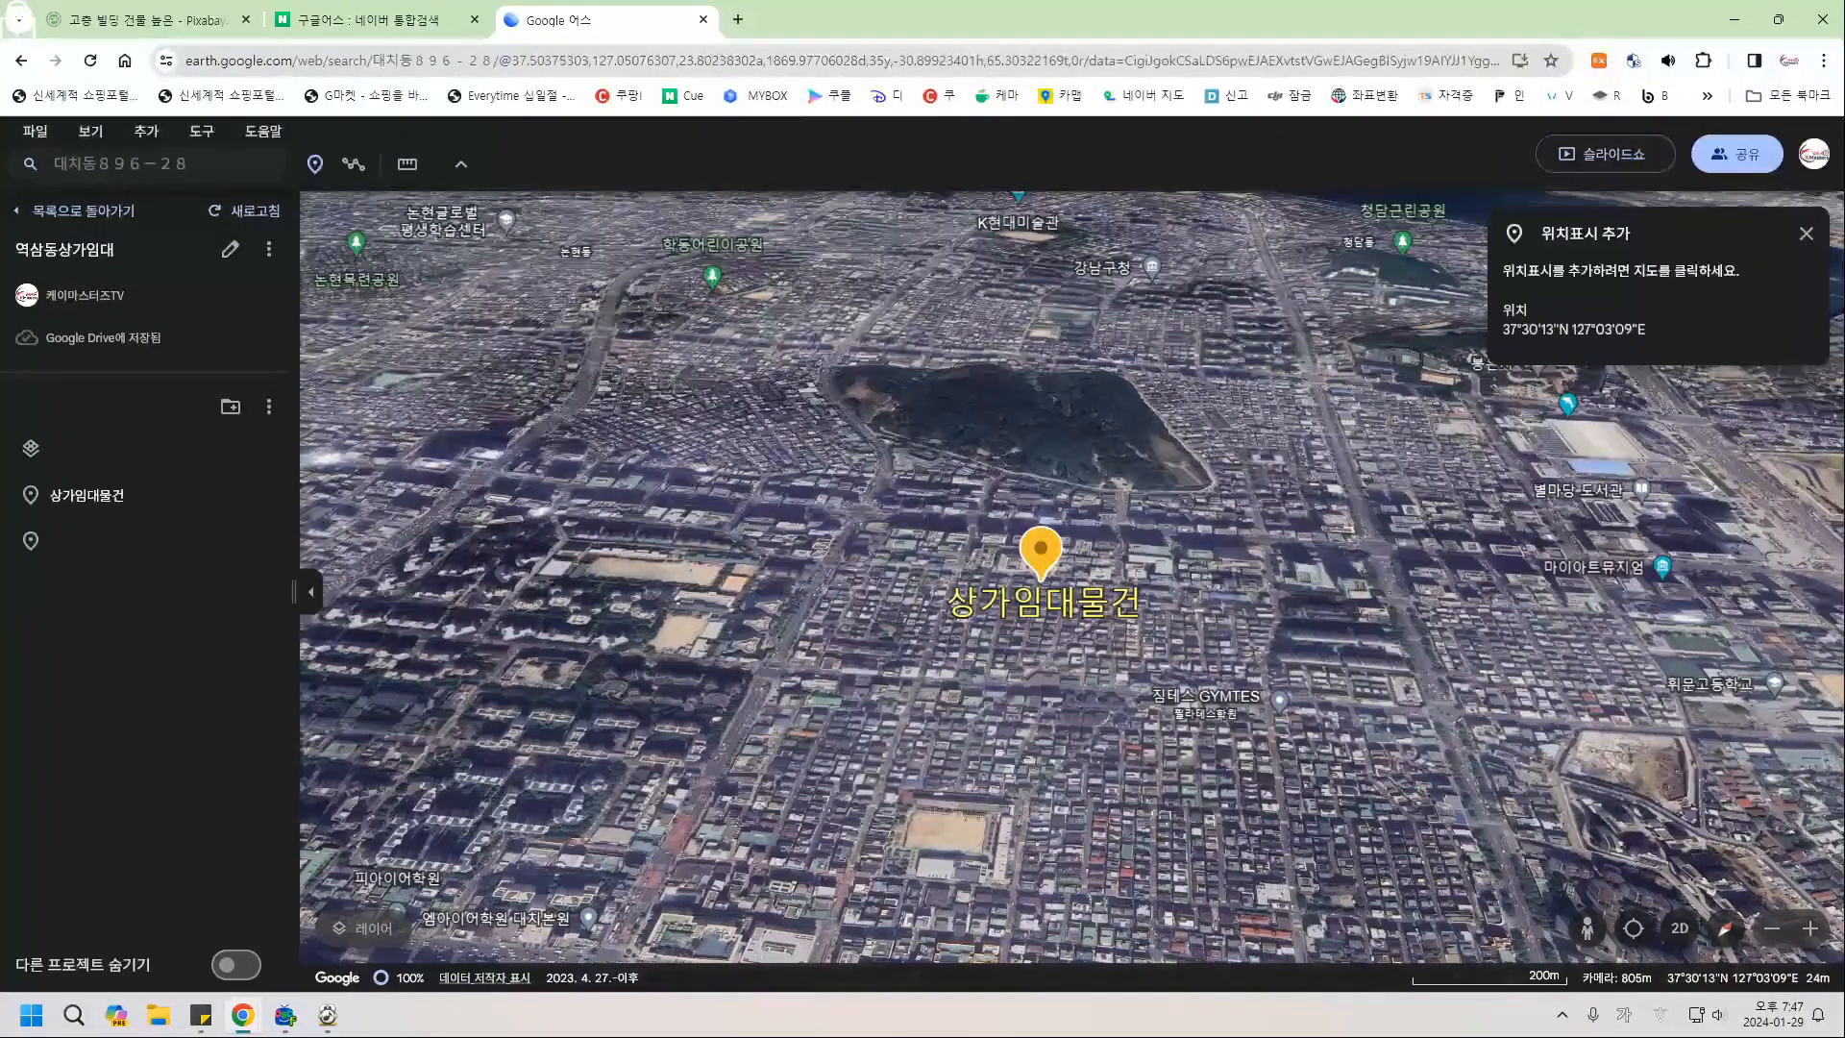
left_click(1040, 577)
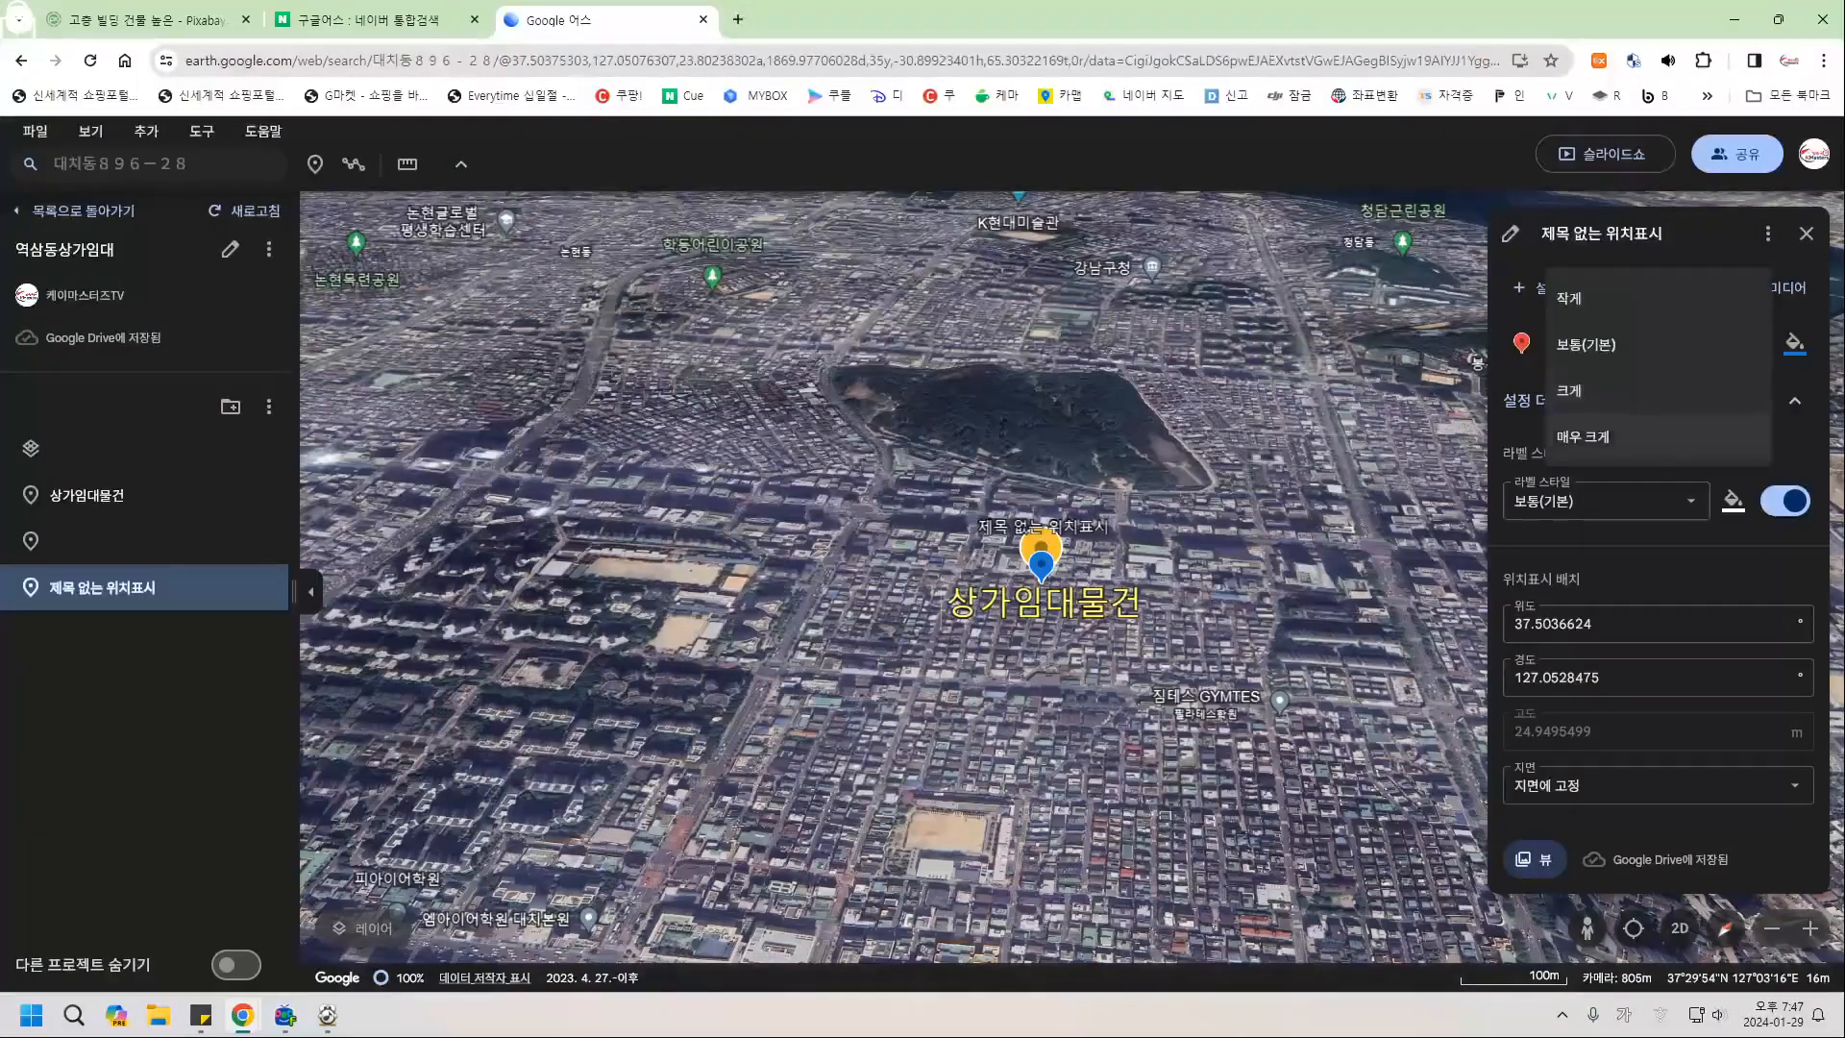
left_click(1615, 437)
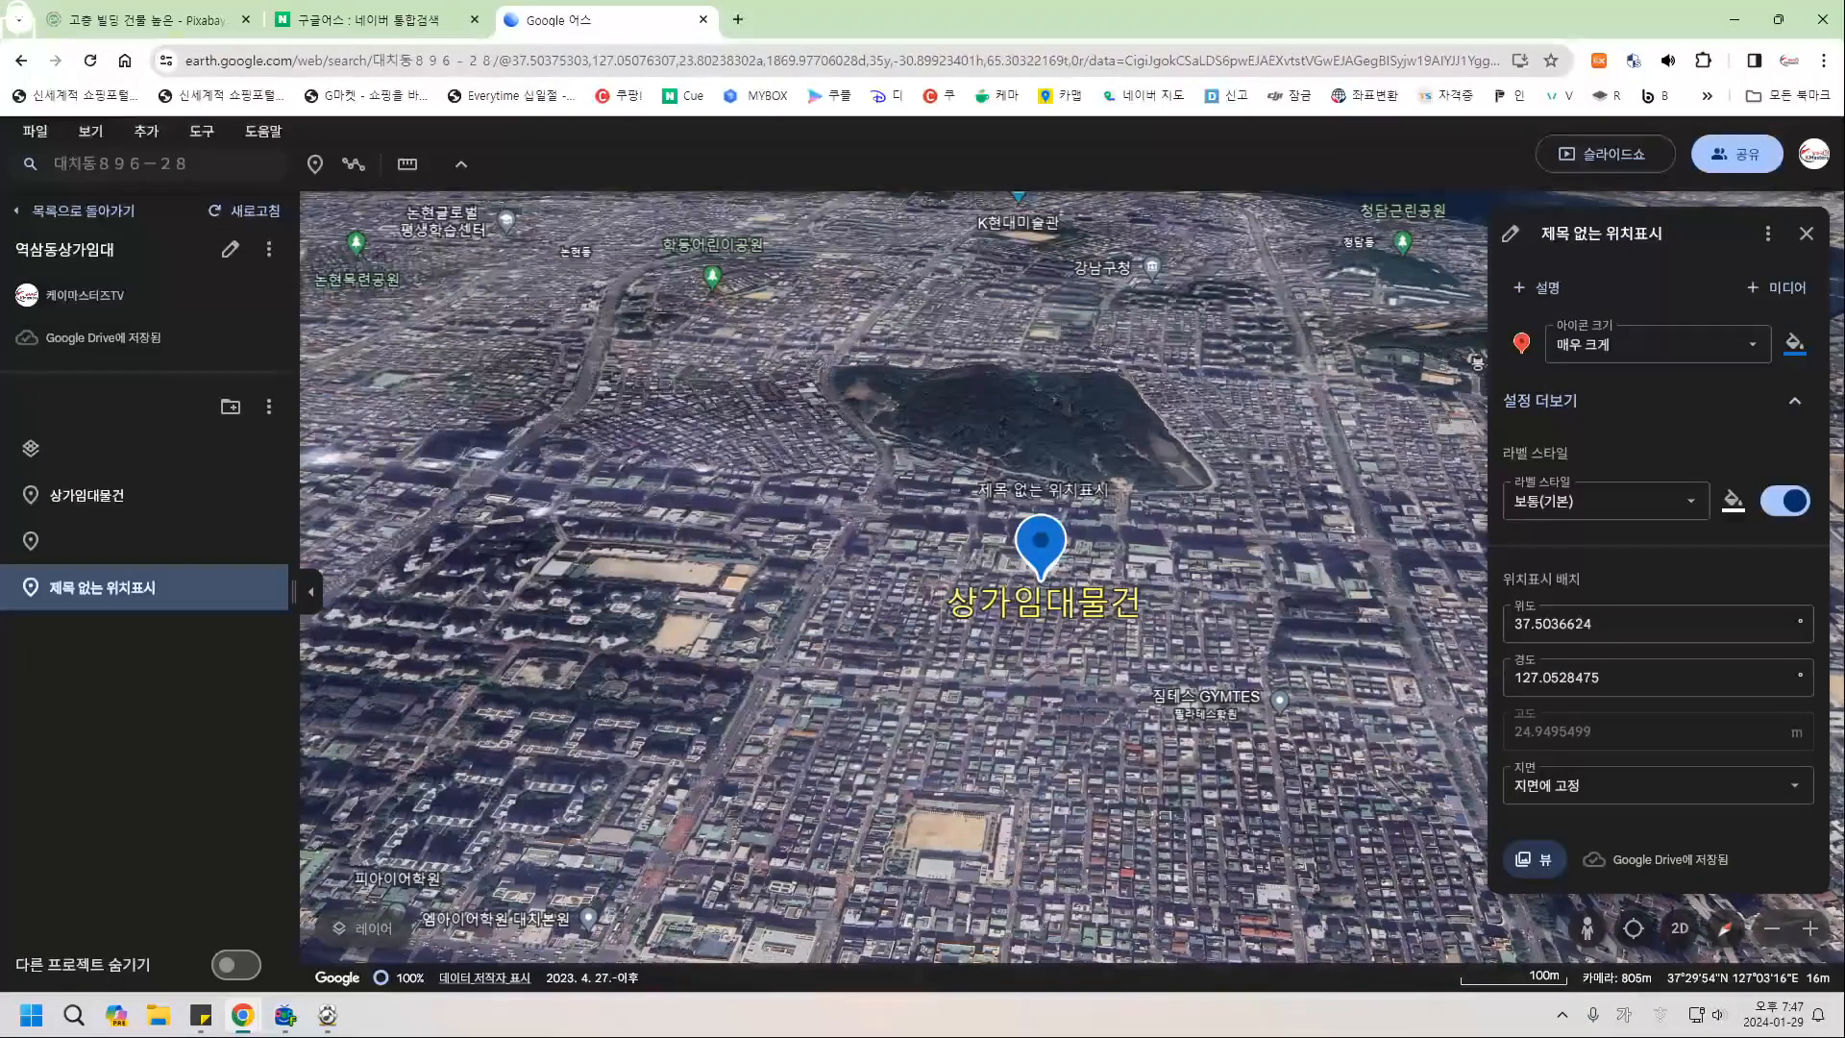
left_click(1603, 233)
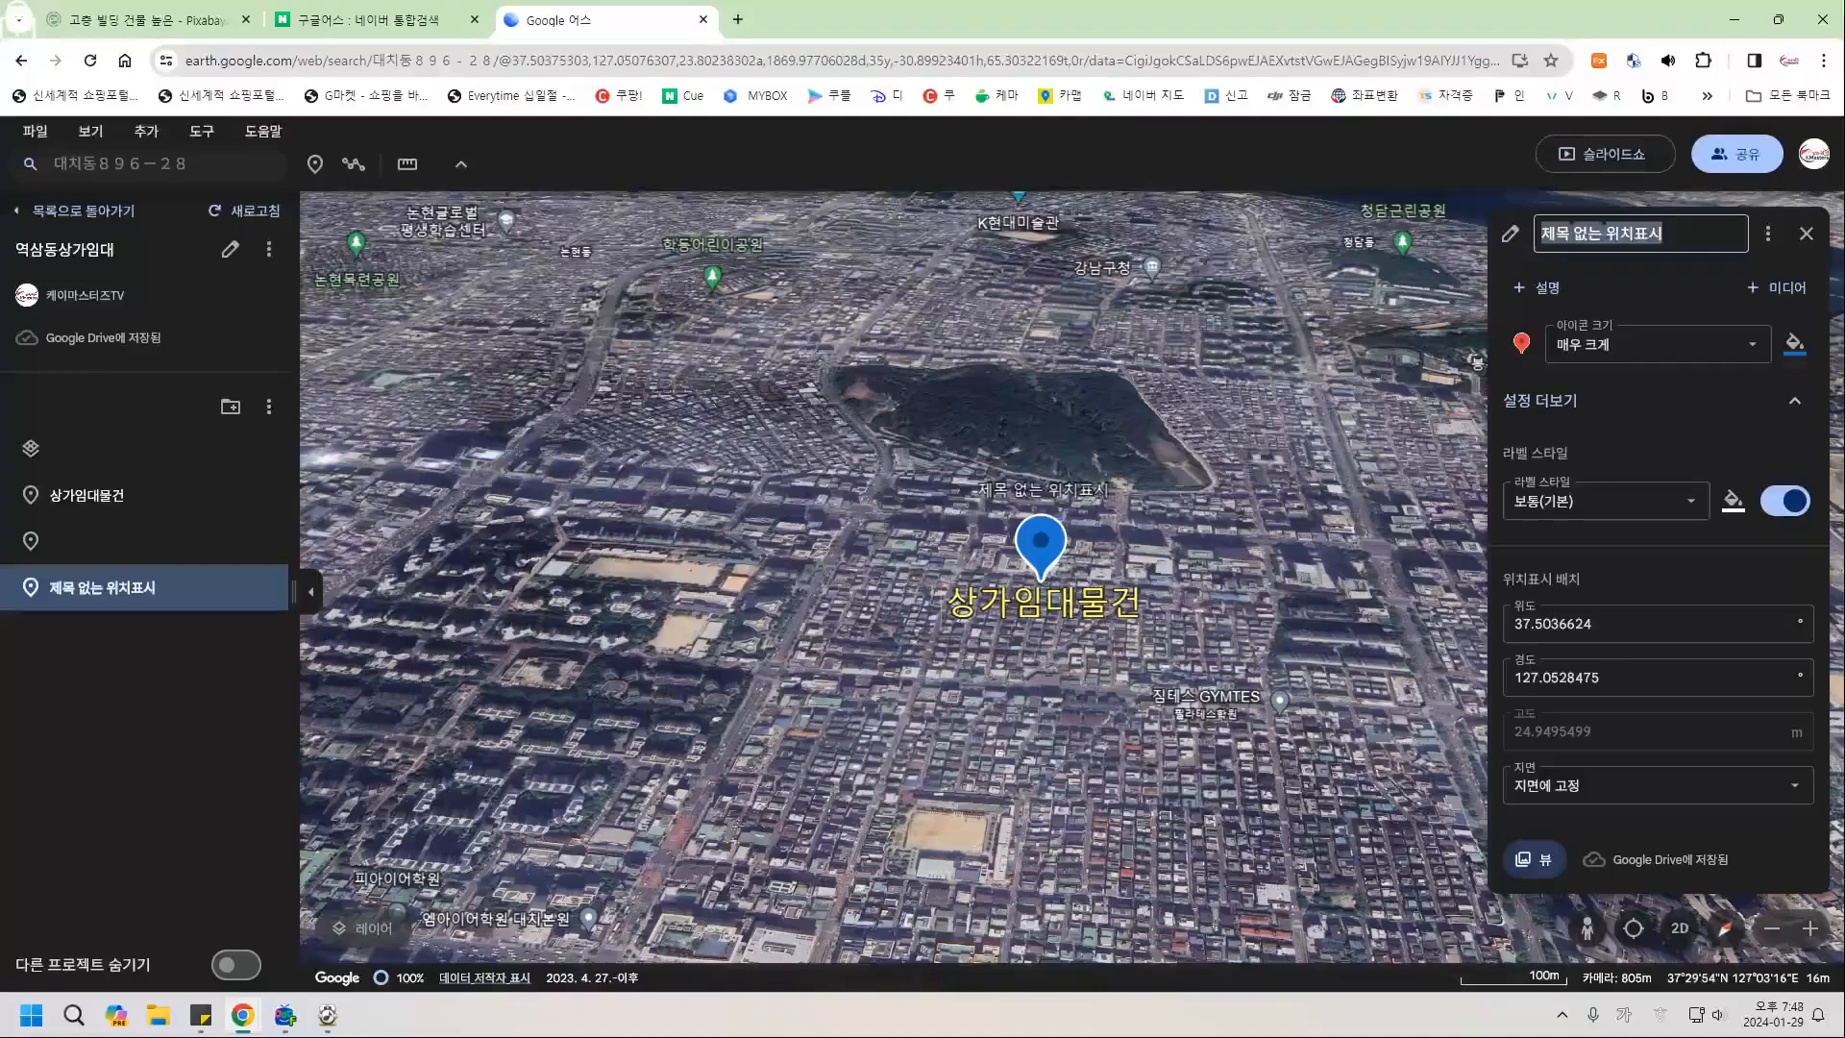
key("BackSpace")
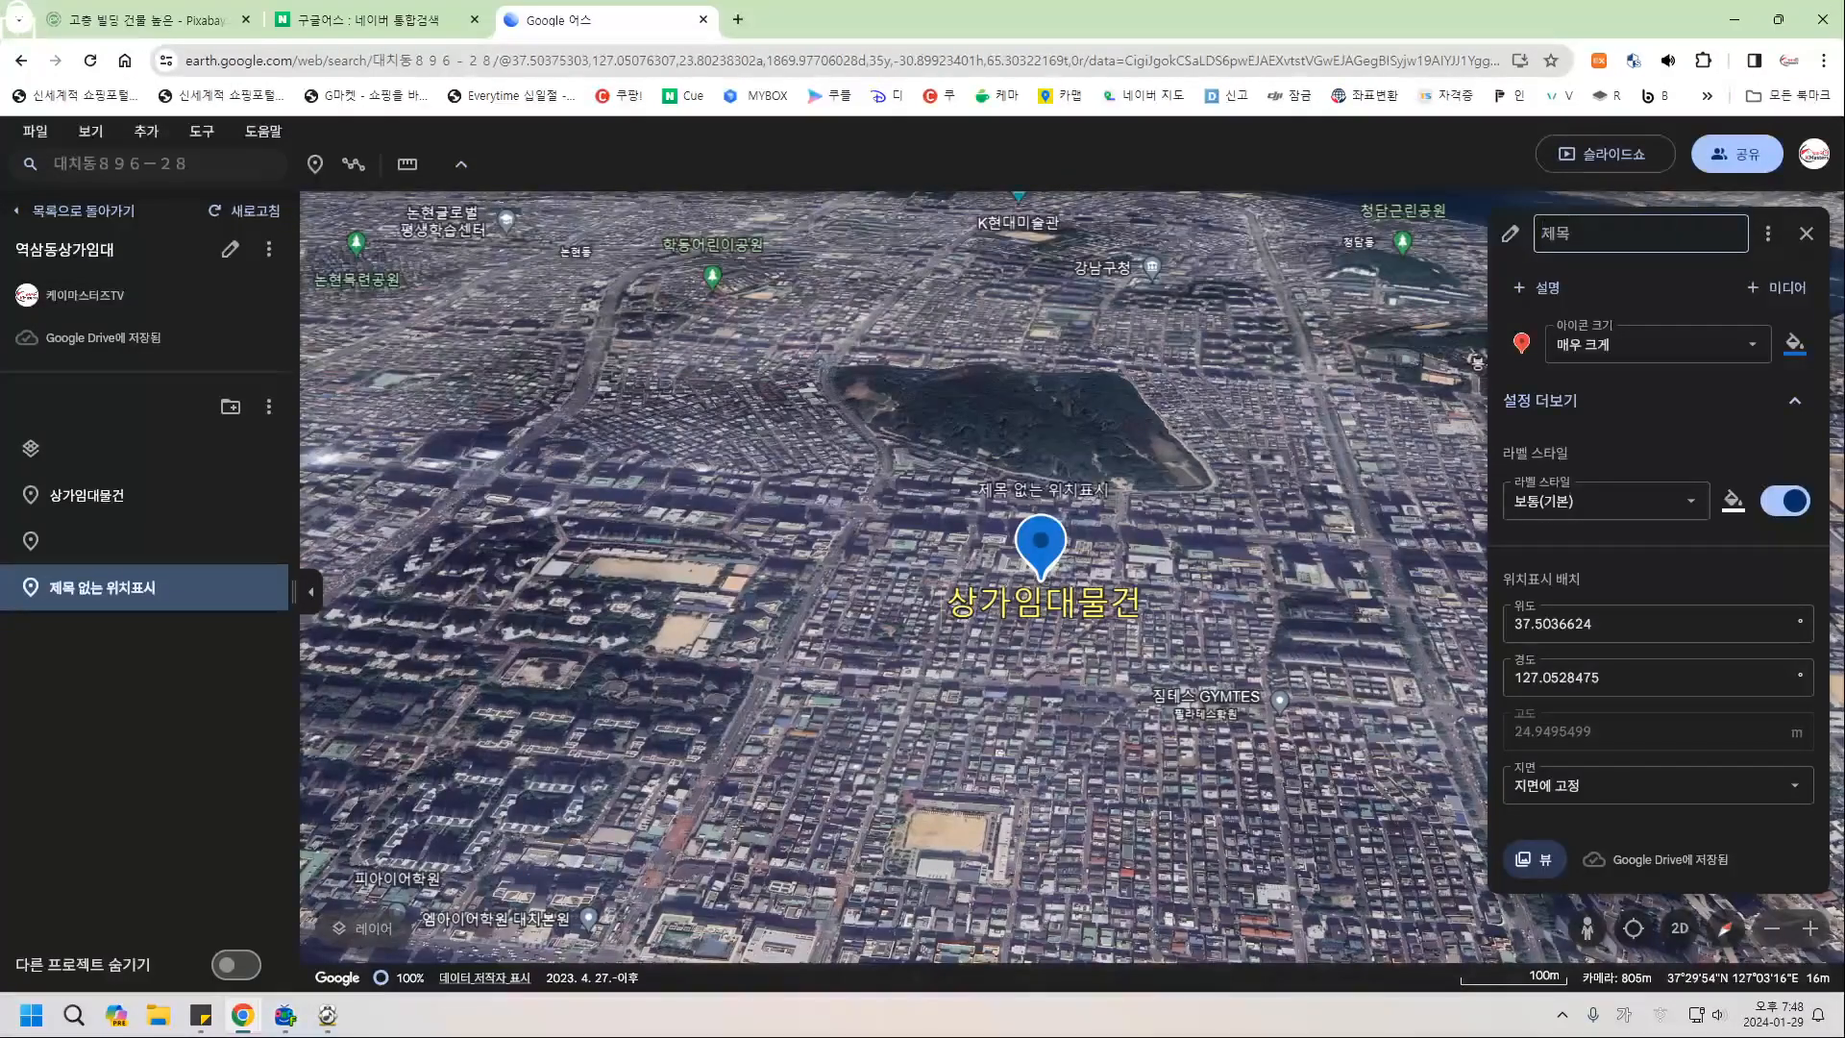
left_click(1807, 233)
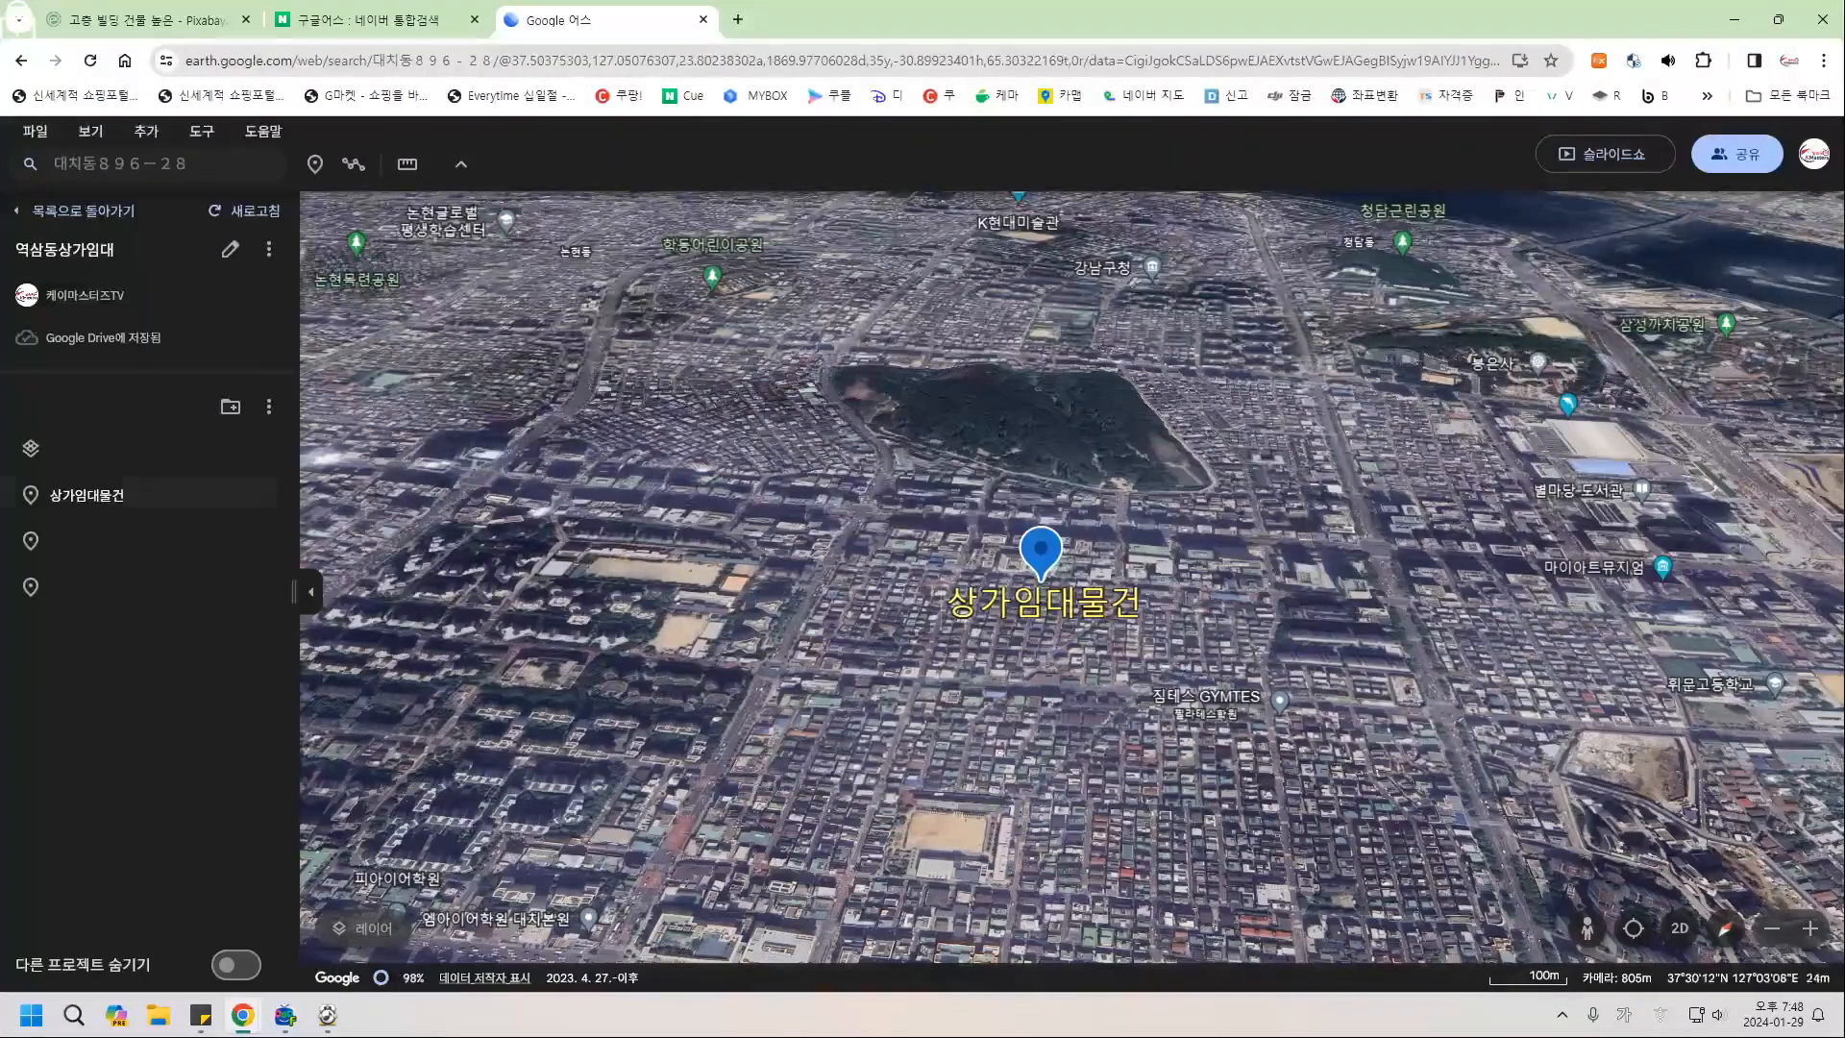
Zoom and tilt to a low view across the city past the placemarks toward the mountains.
mouse_move(858, 494)
left_mouse_down()
mouse_move(823, 496)
mouse_move(858, 520)
left_mouse_up()
key("Escape")
scroll(867, 514, "up", 10)
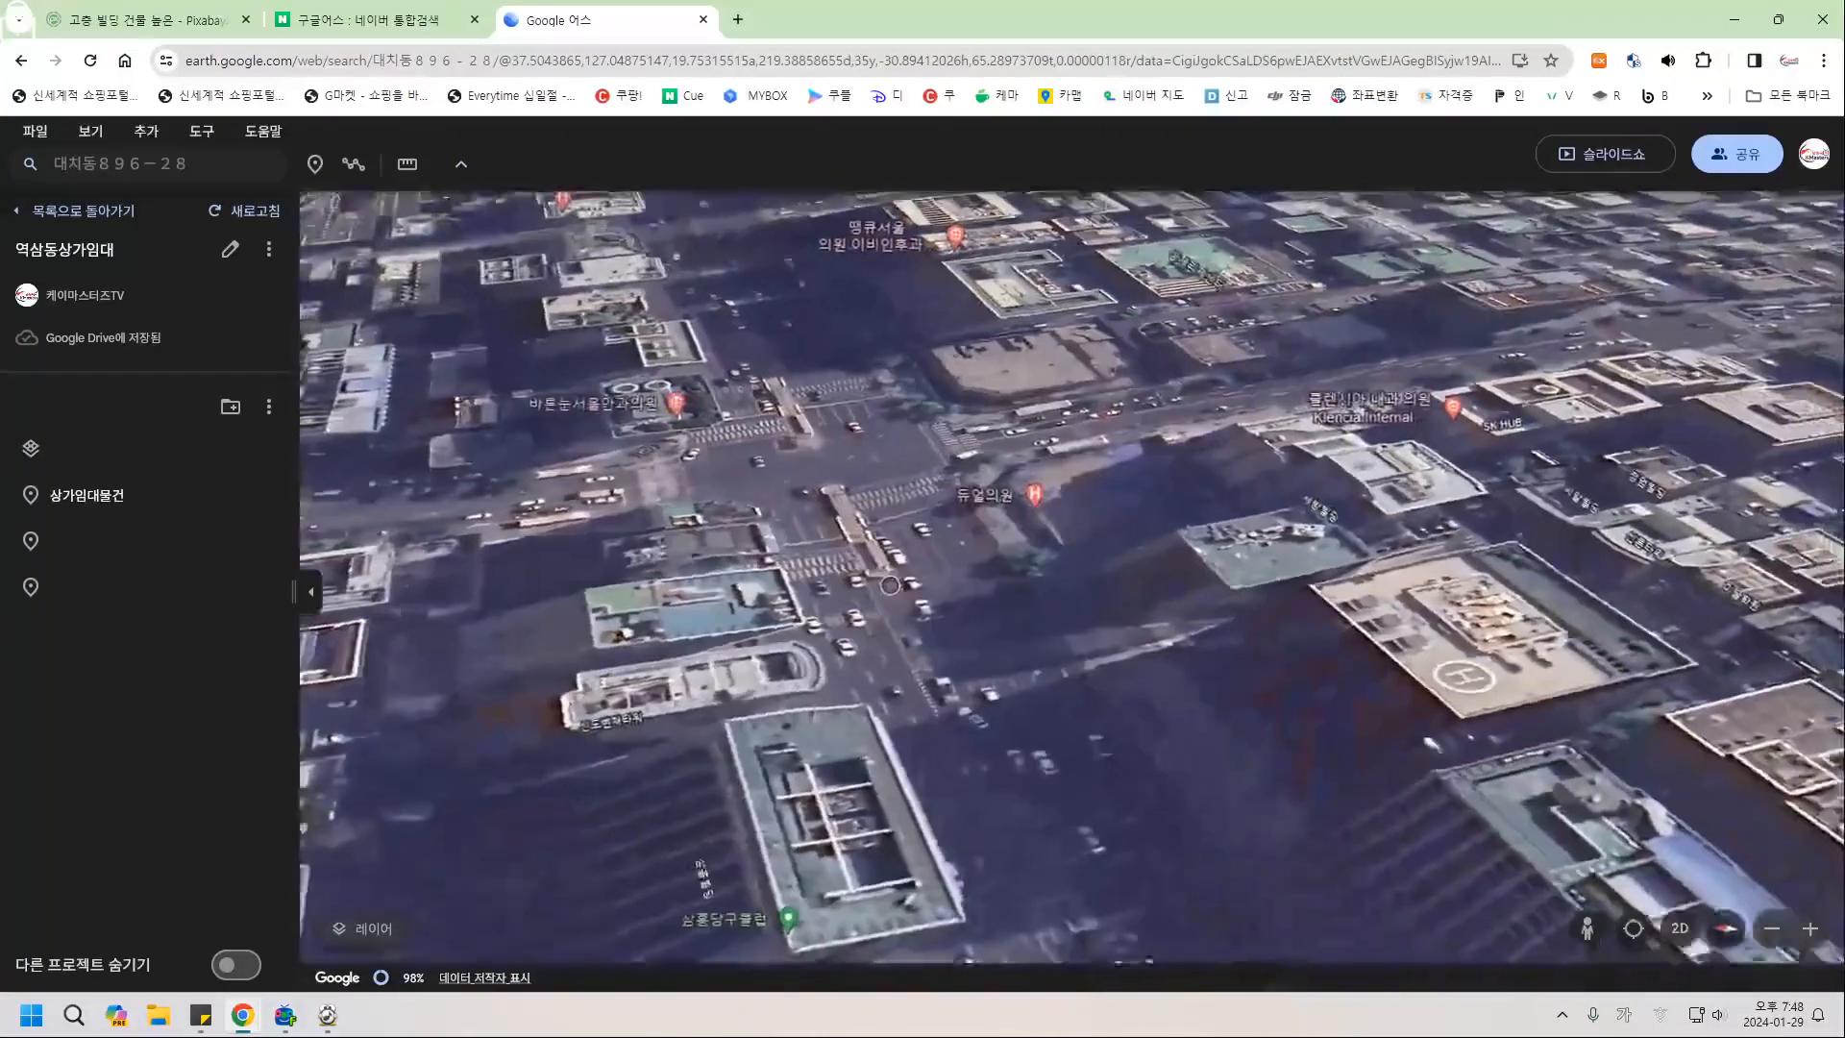
middle_click_drag(794, 629, 794, 731)
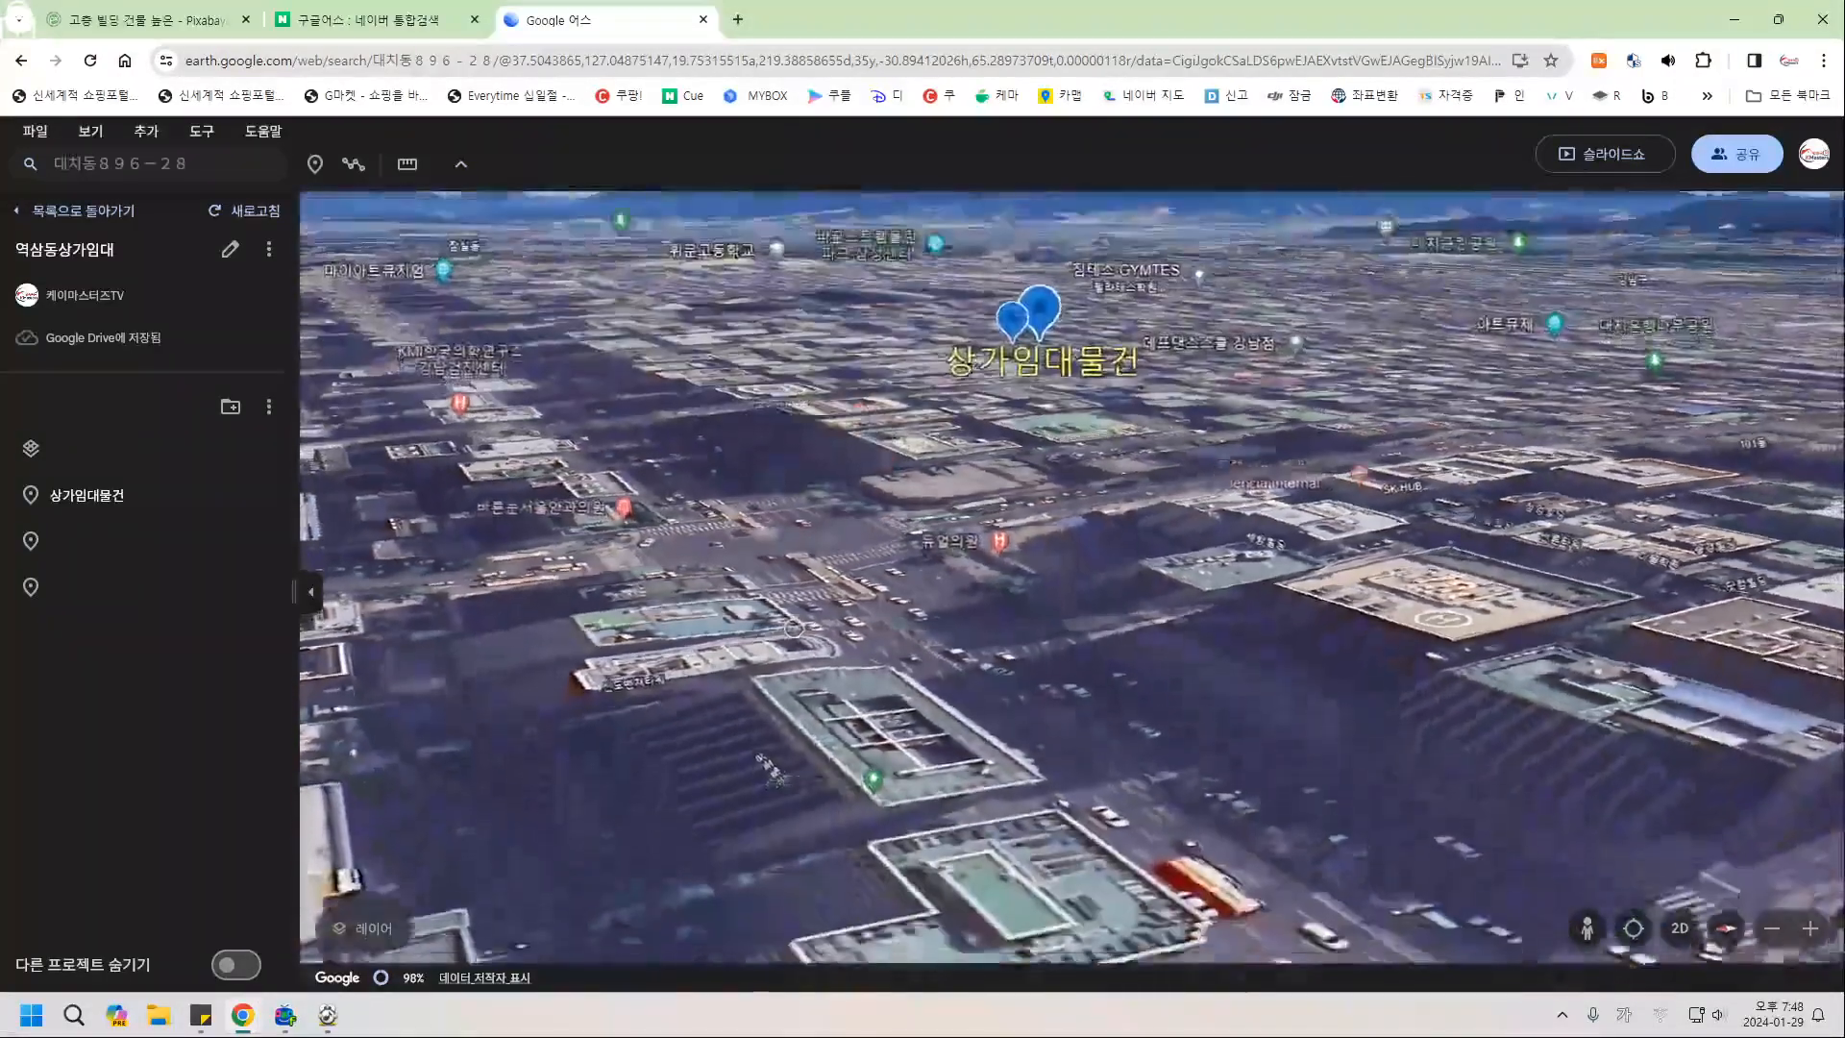
scroll(794, 628, "down", 3)
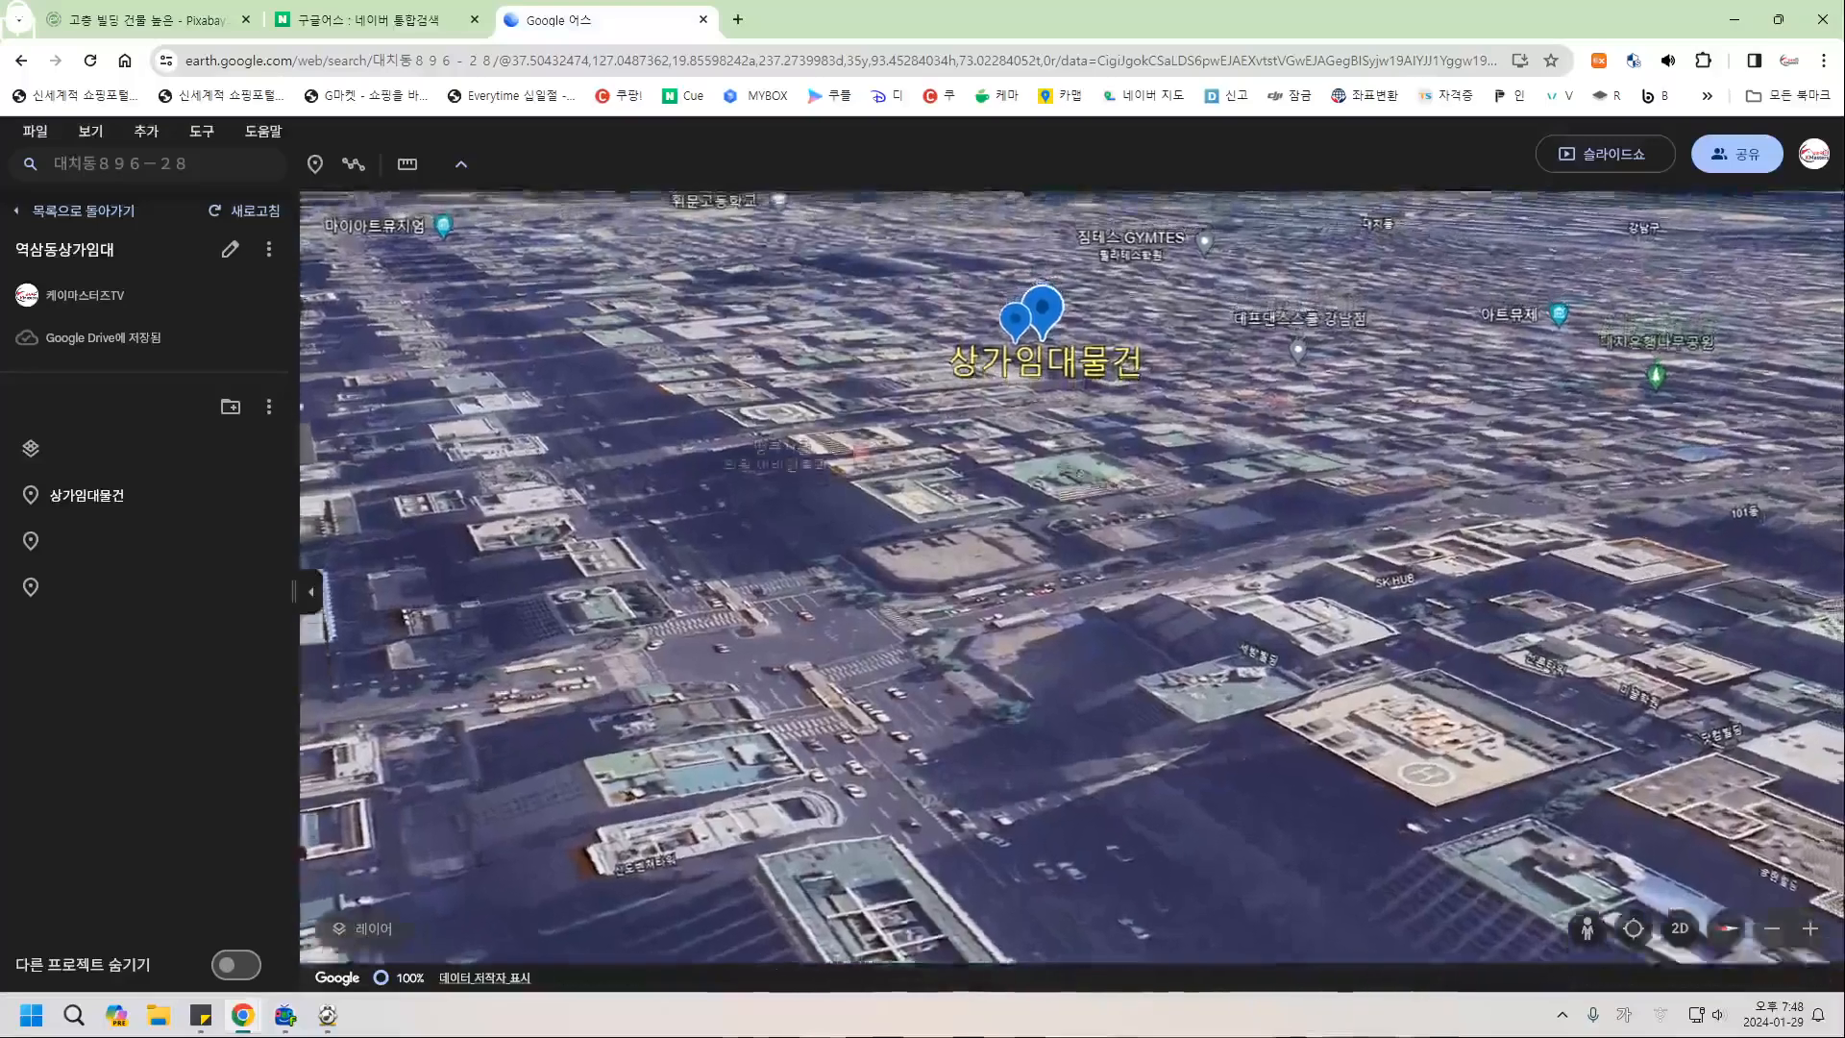
scroll(794, 629, "down", 3)
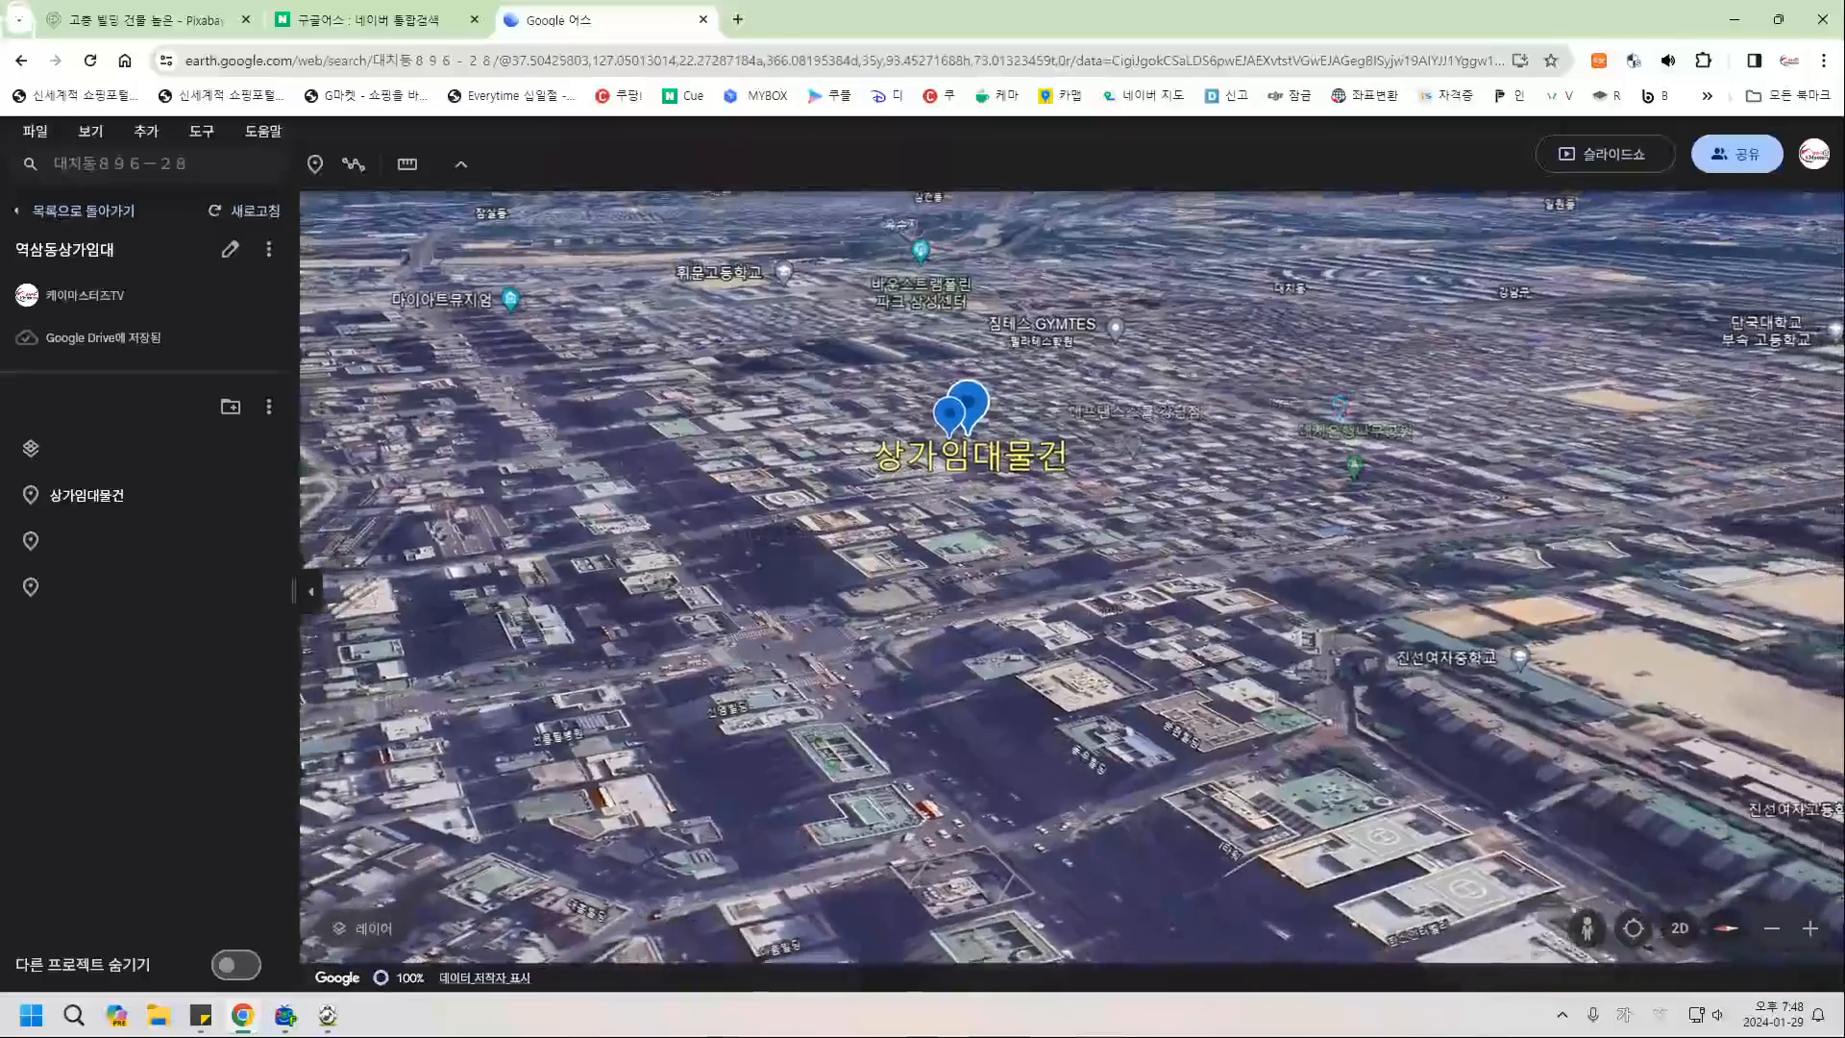
scroll(794, 629, "down", 2)
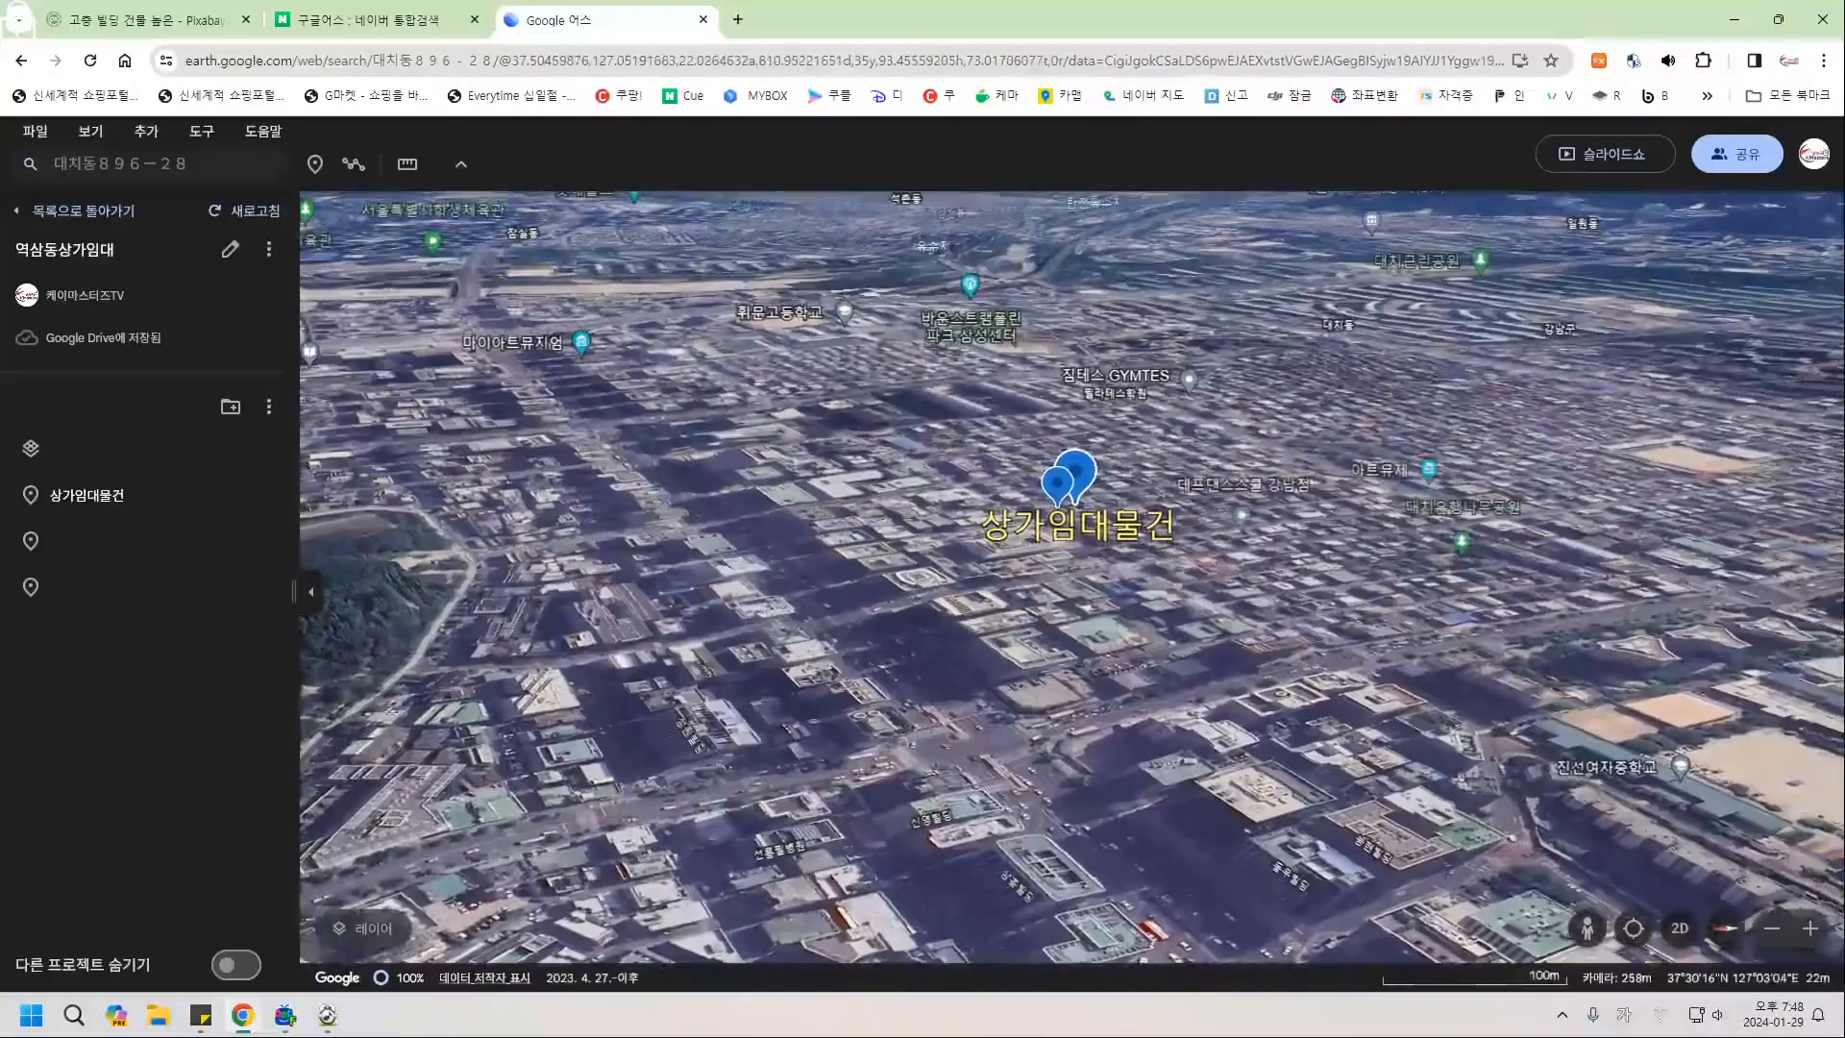
left_click_drag(865, 880, 910, 694)
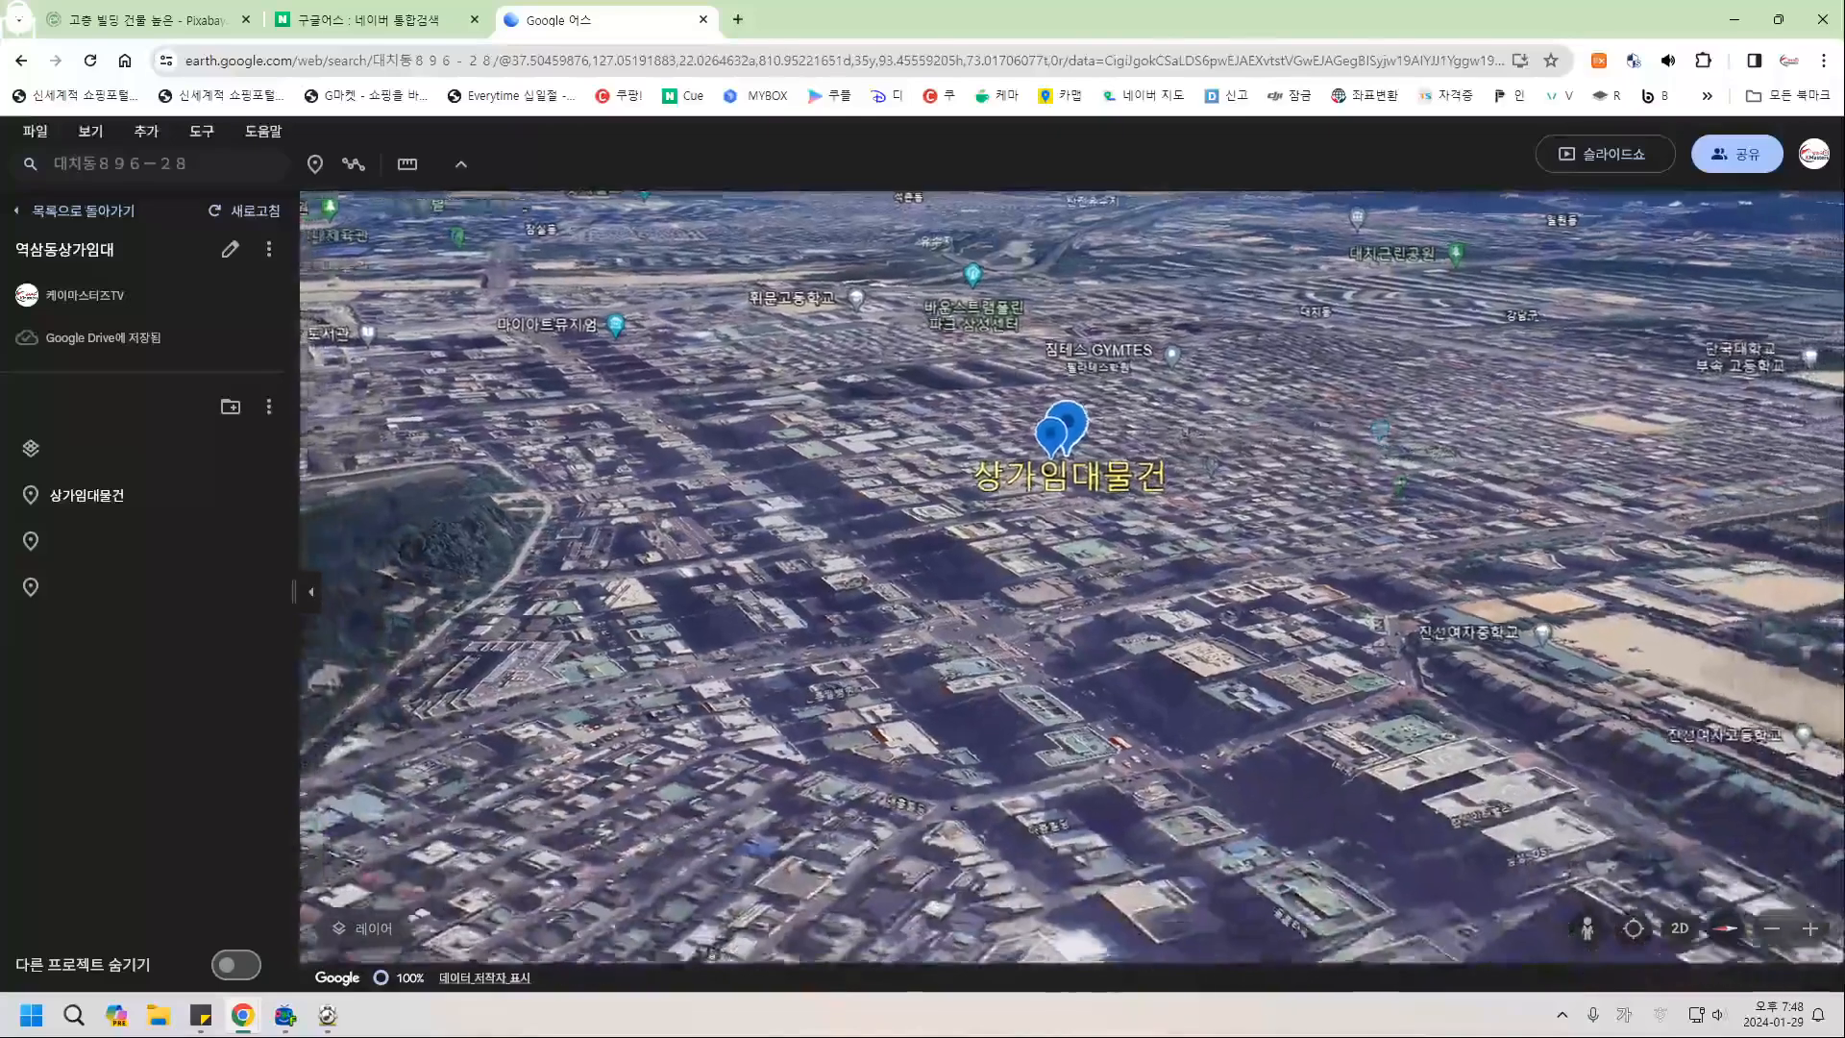
middle_click_drag(911, 693, 912, 736)
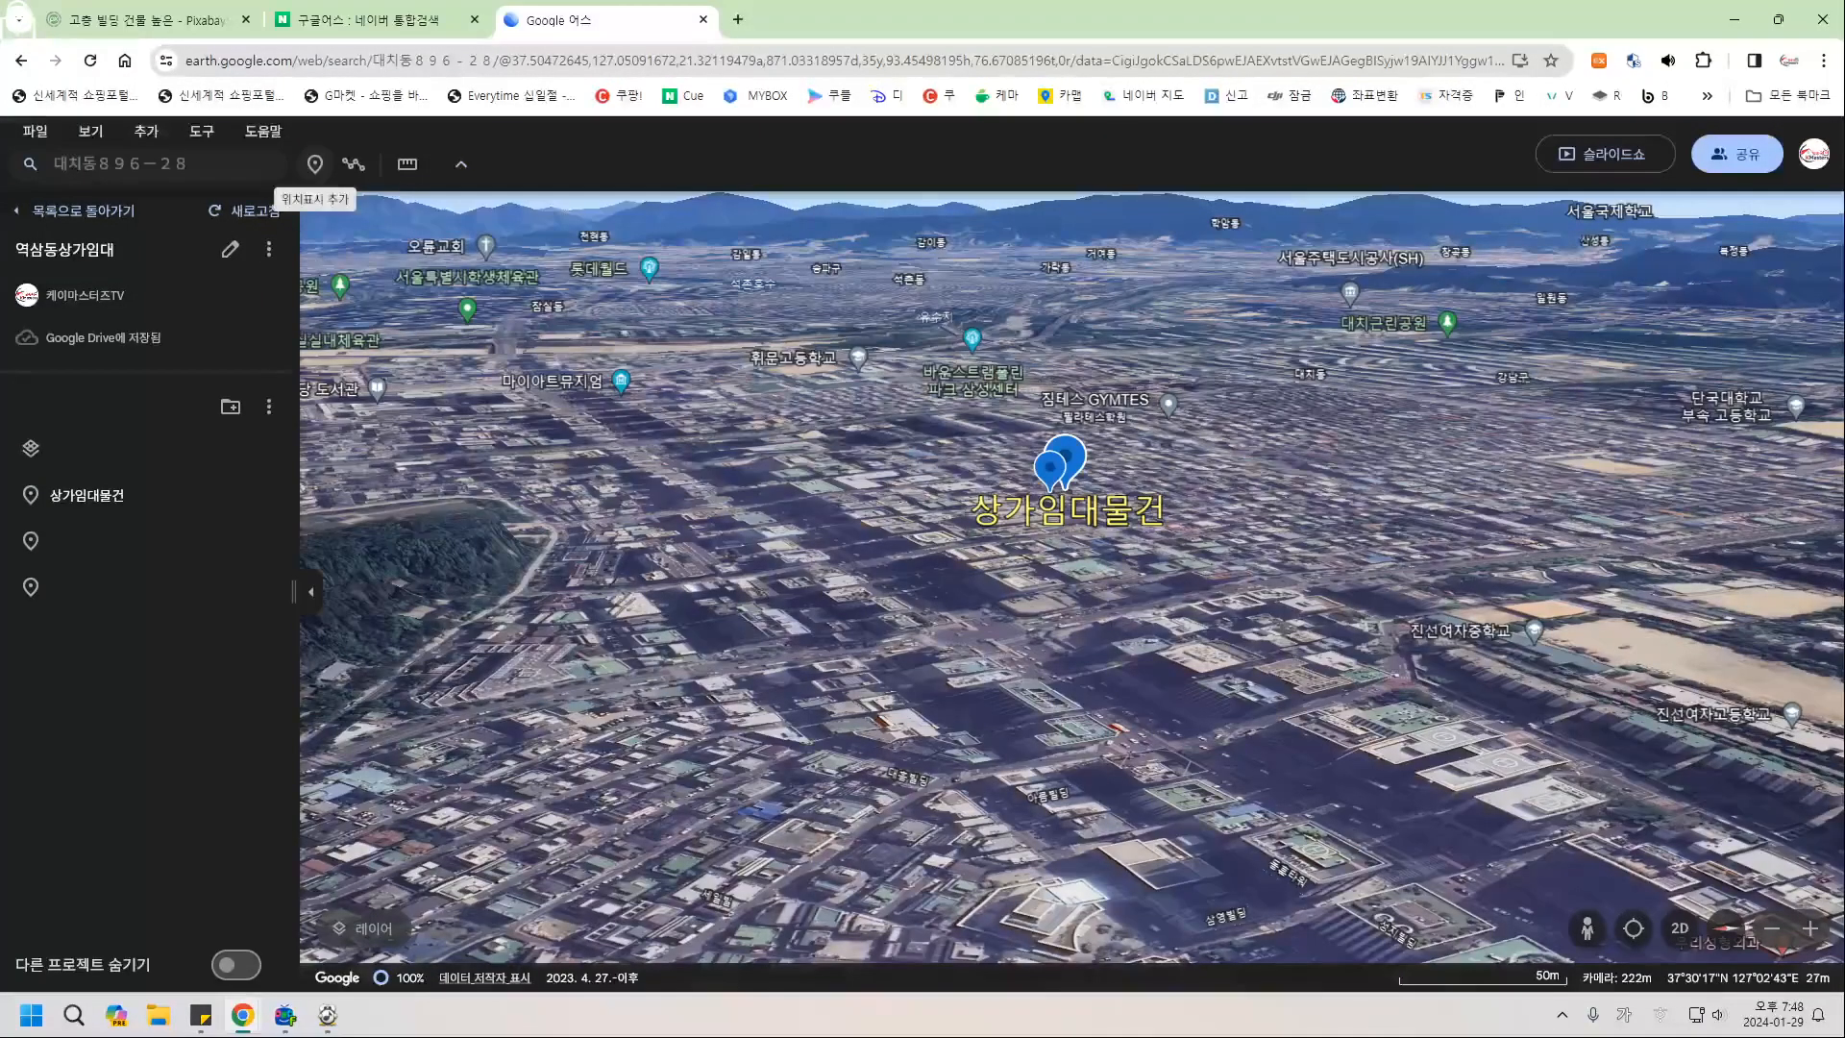
Drop a placemark at the intersection below 상가임대물건 and name it 2호선 선릉역.
left_click(315, 164)
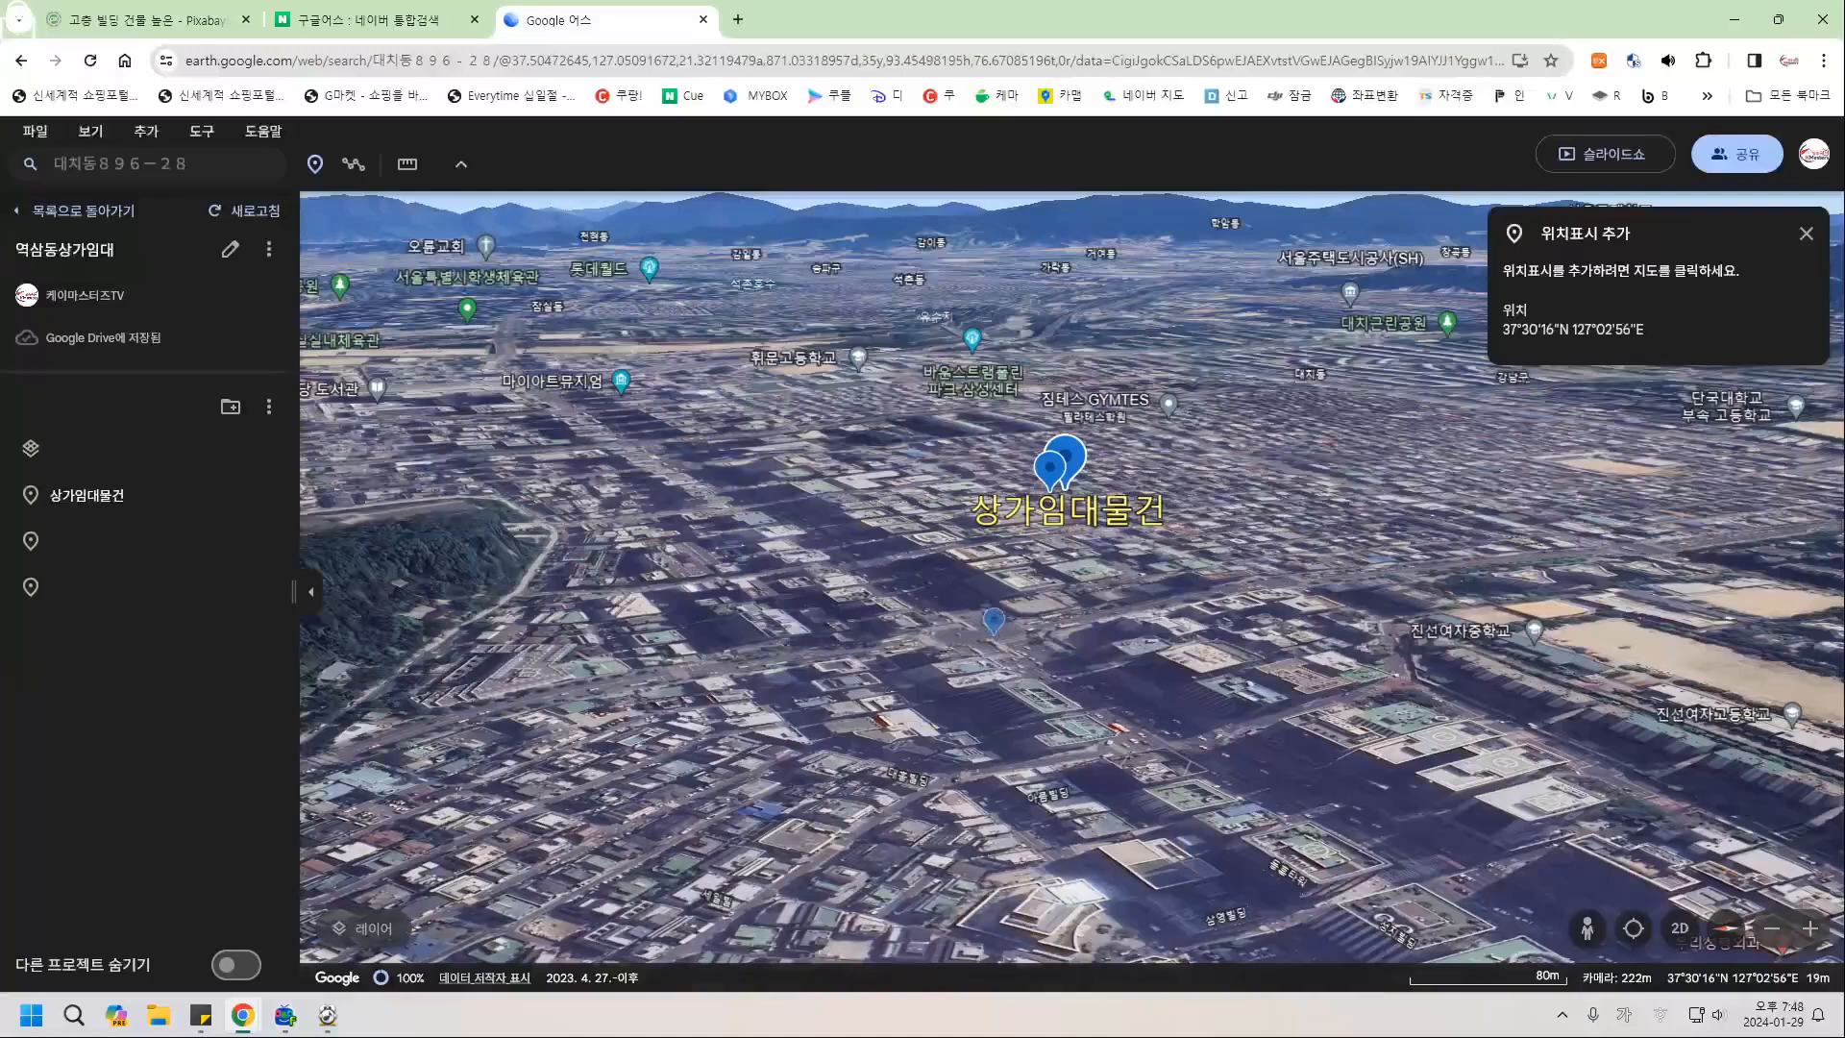
left_click(997, 623)
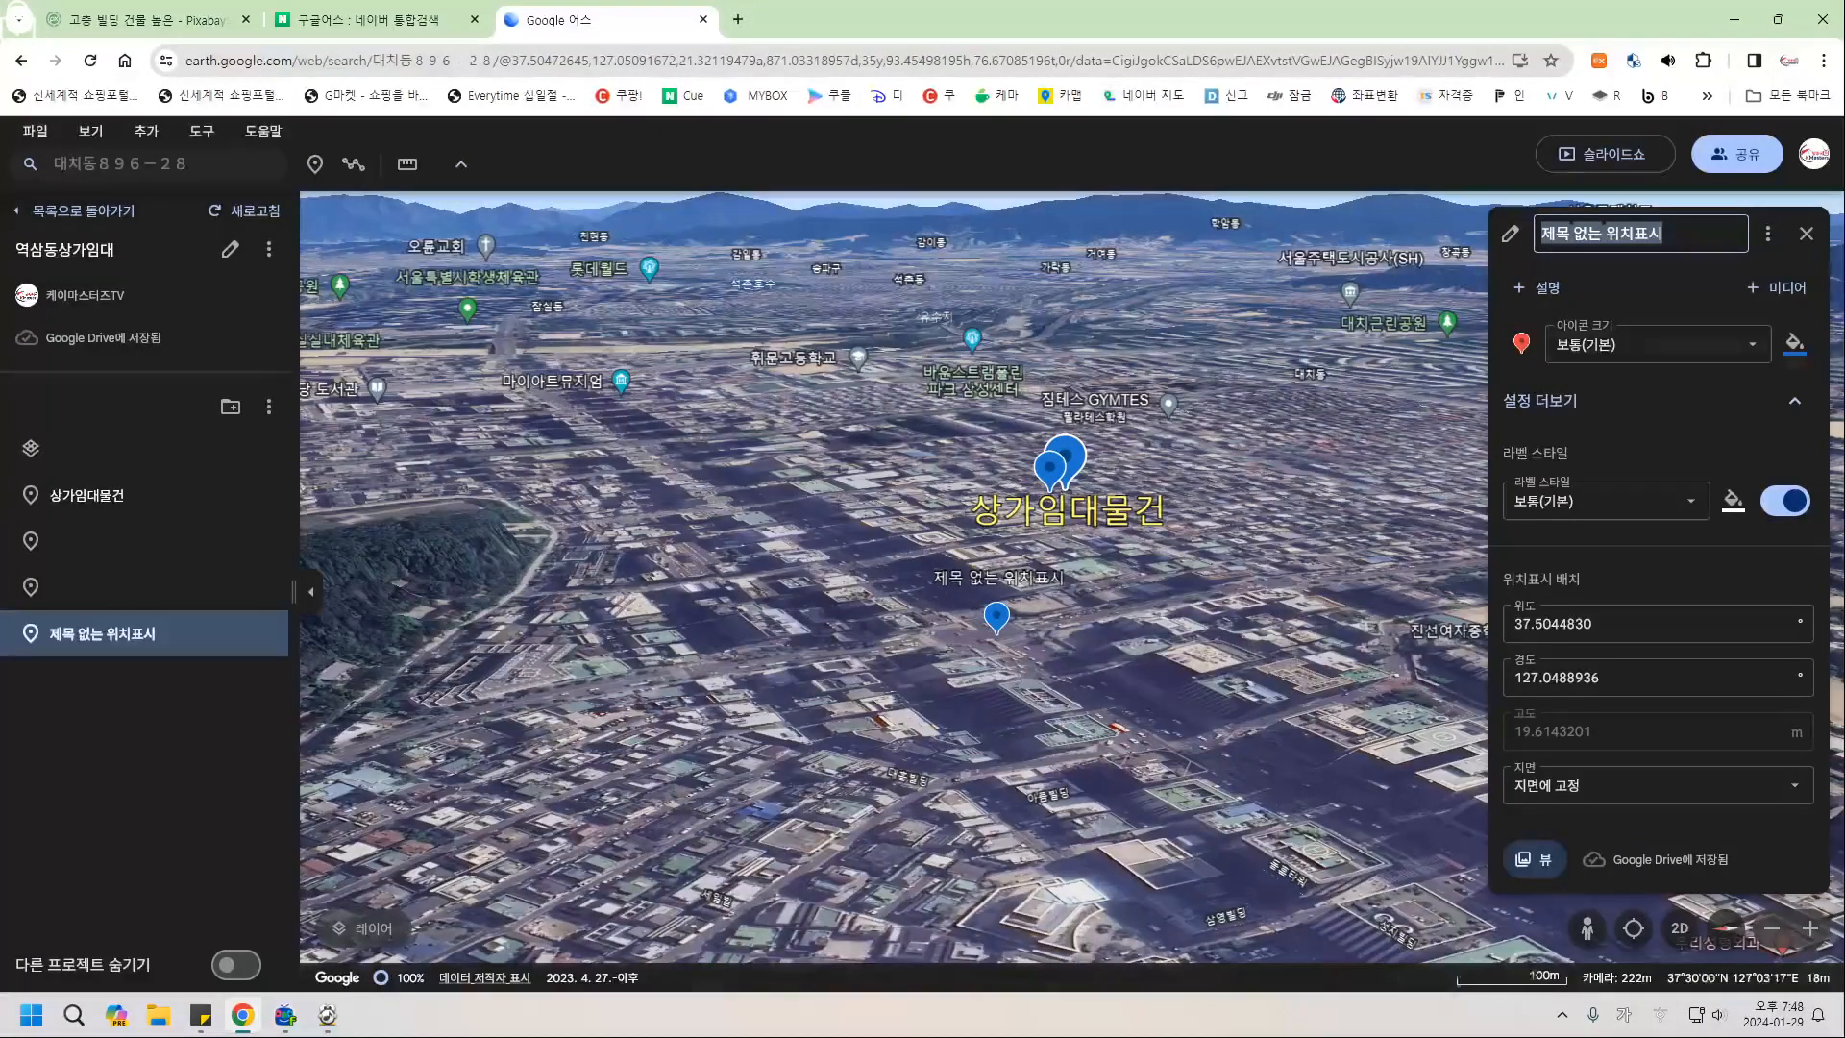
left_click(1669, 233)
left_click_drag(1666, 234, 1480, 237)
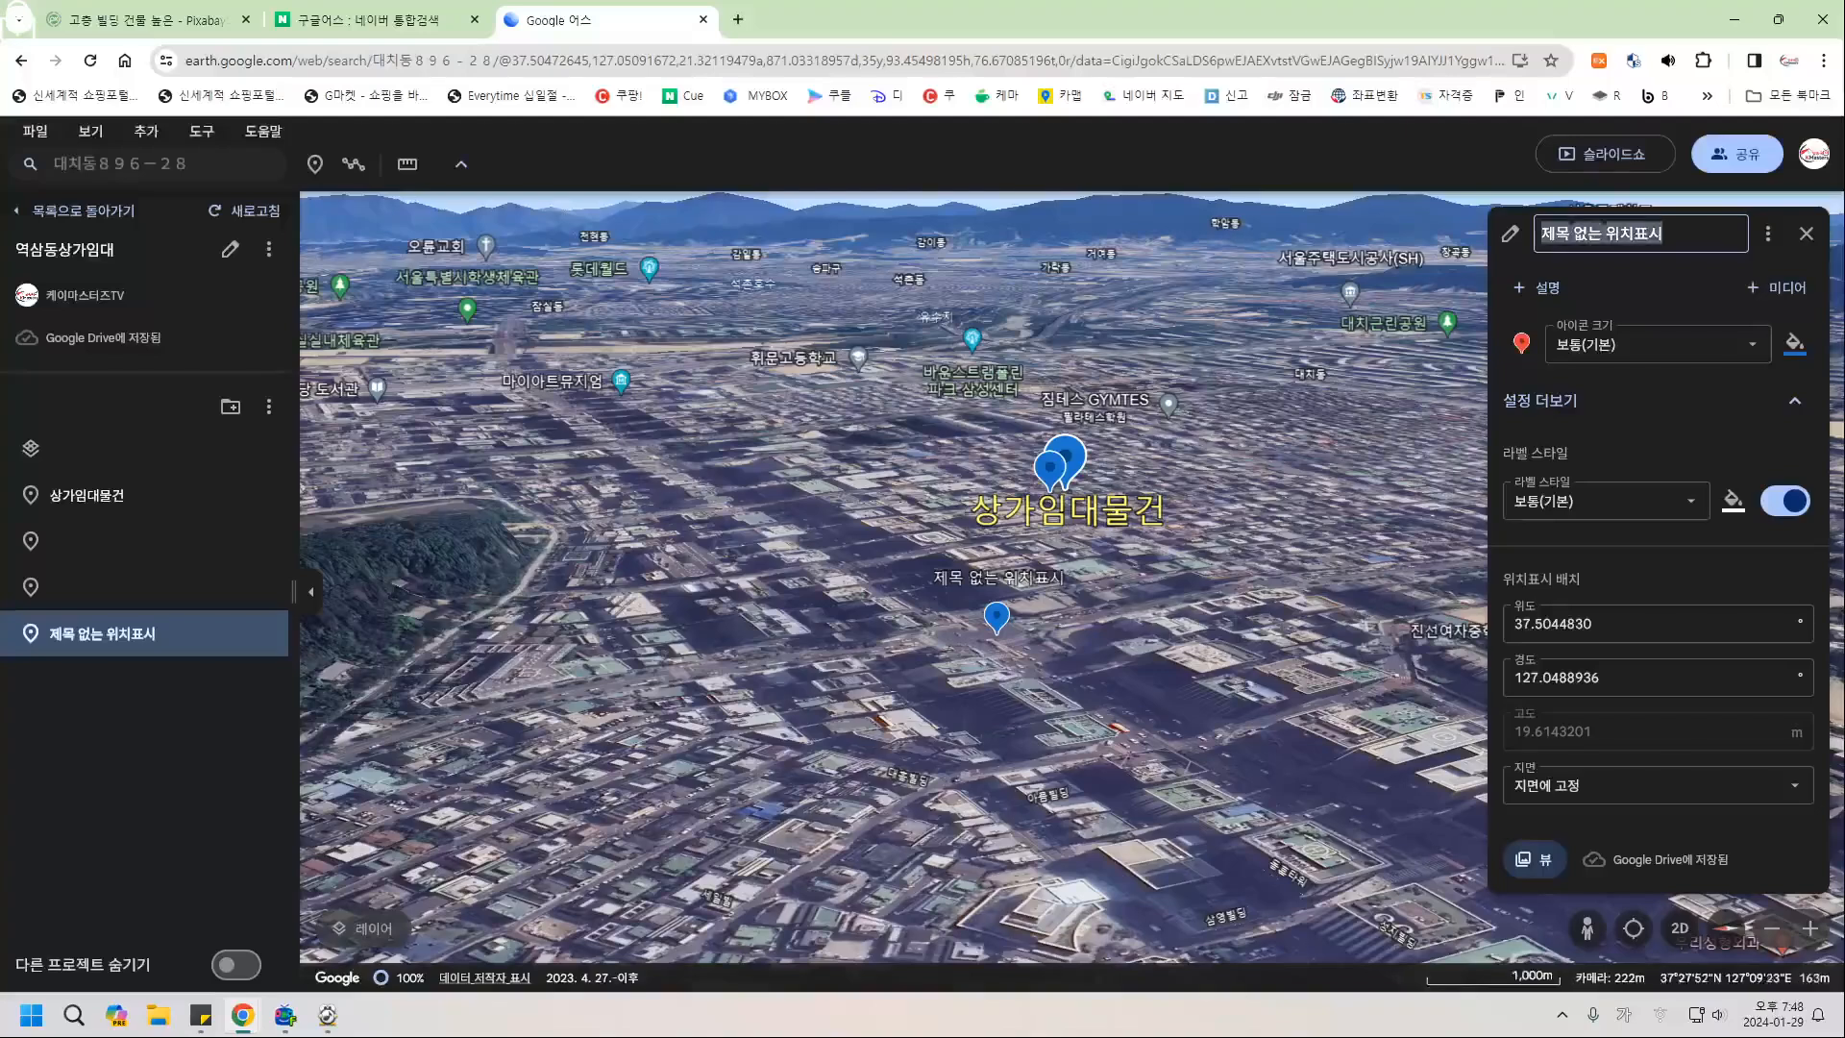
type("선")
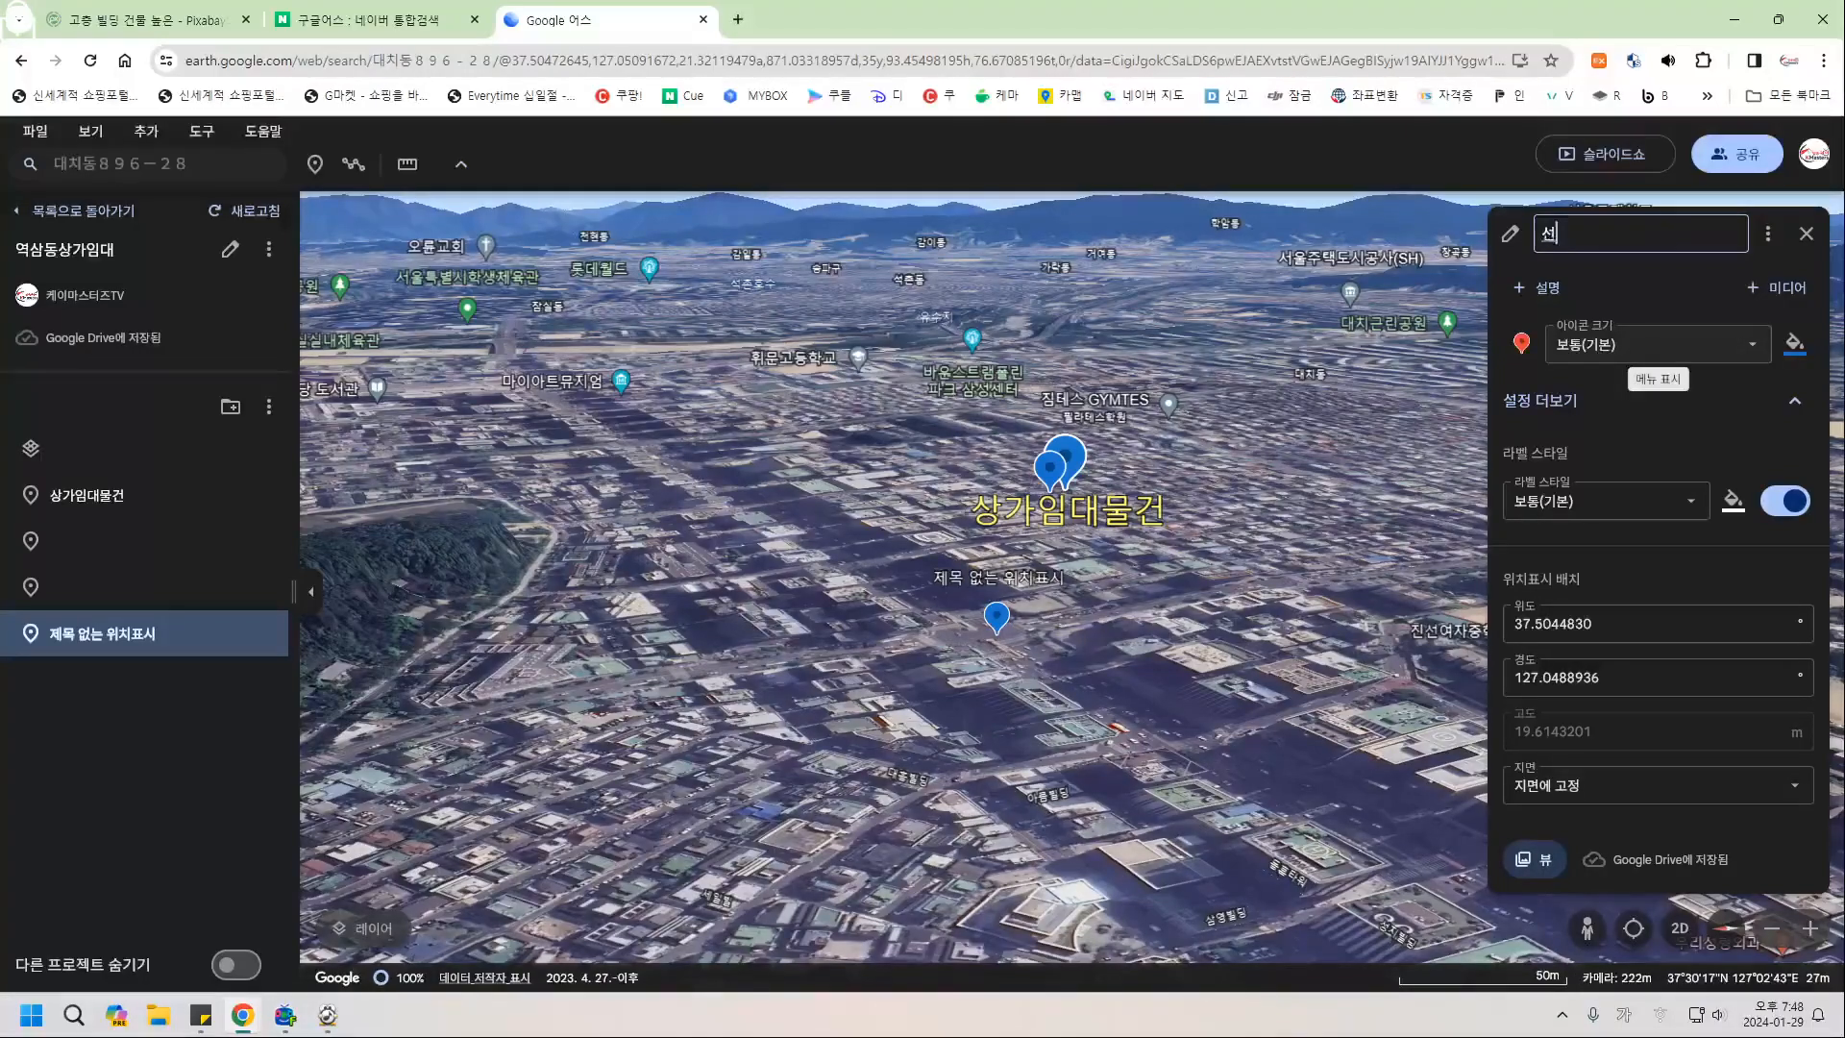
key("BackSpace")
key("BackSpace")
type("2호선 선릉ㅇ")
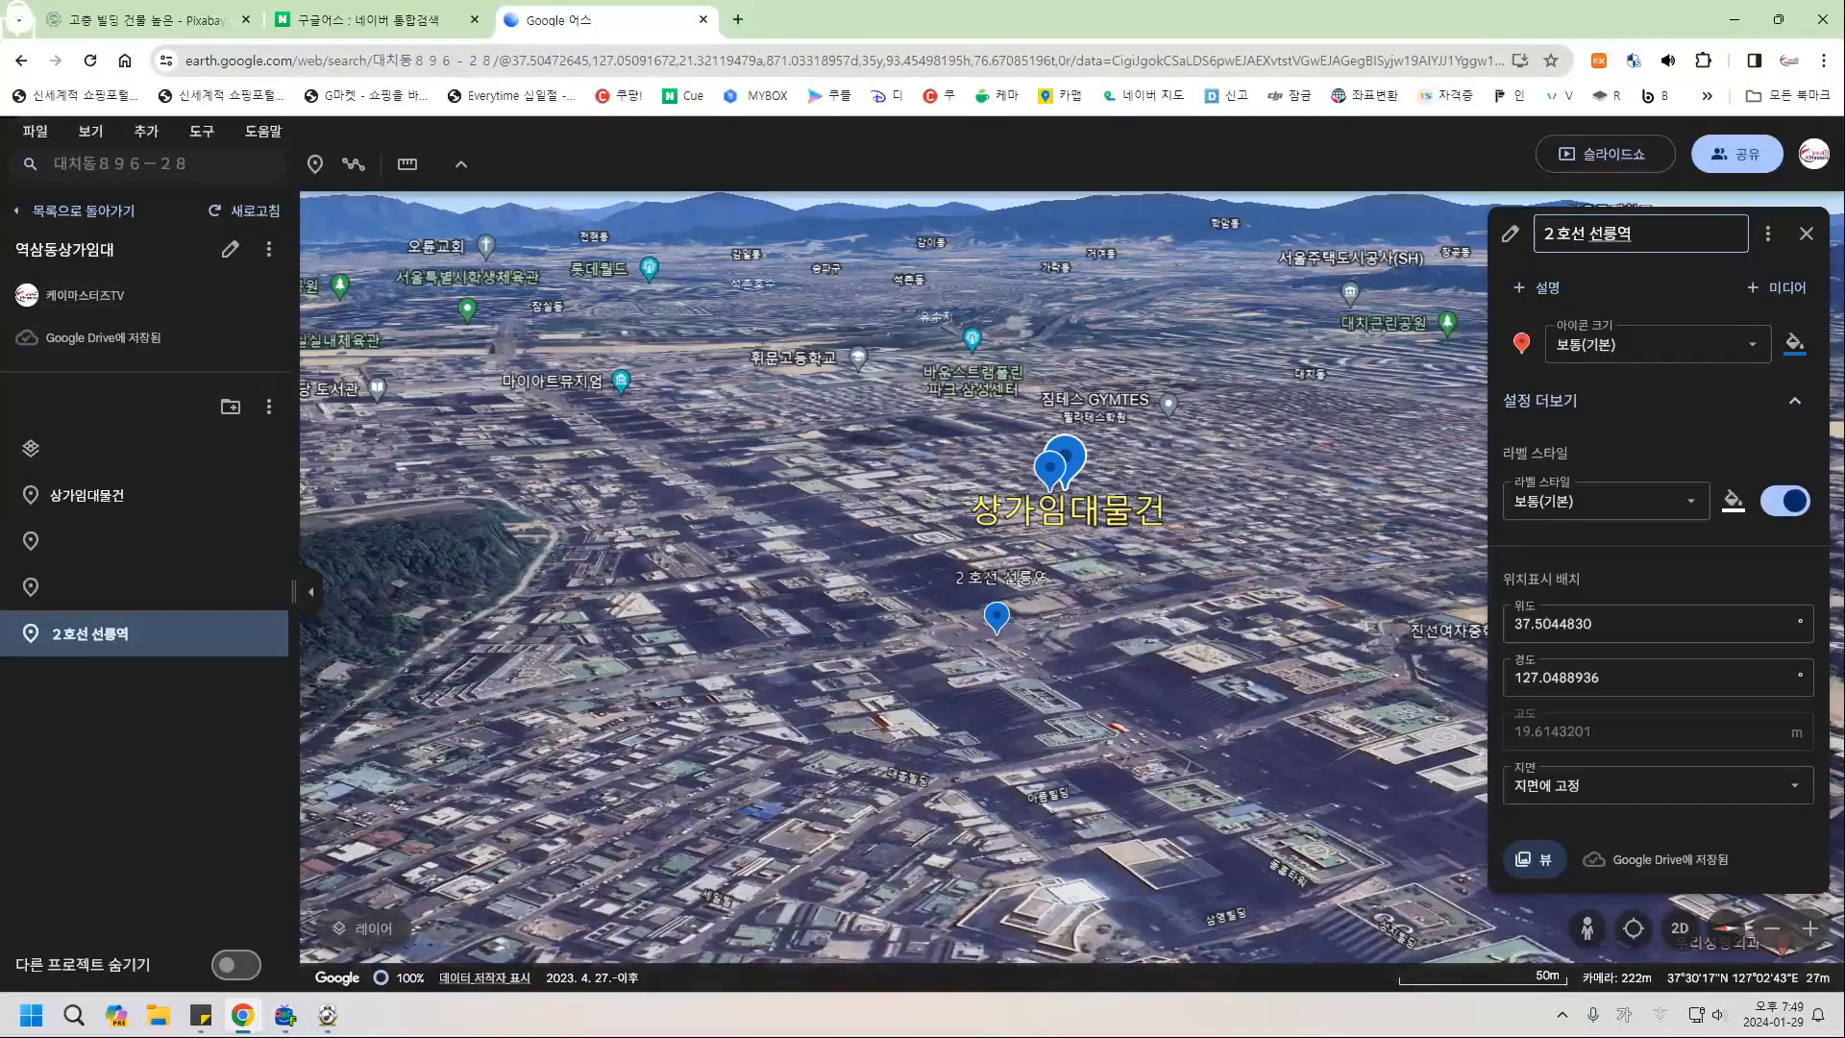
Give 2호선 선릉역 an extra-large green icon and an extra-large light-green label.
left_click(1657, 344)
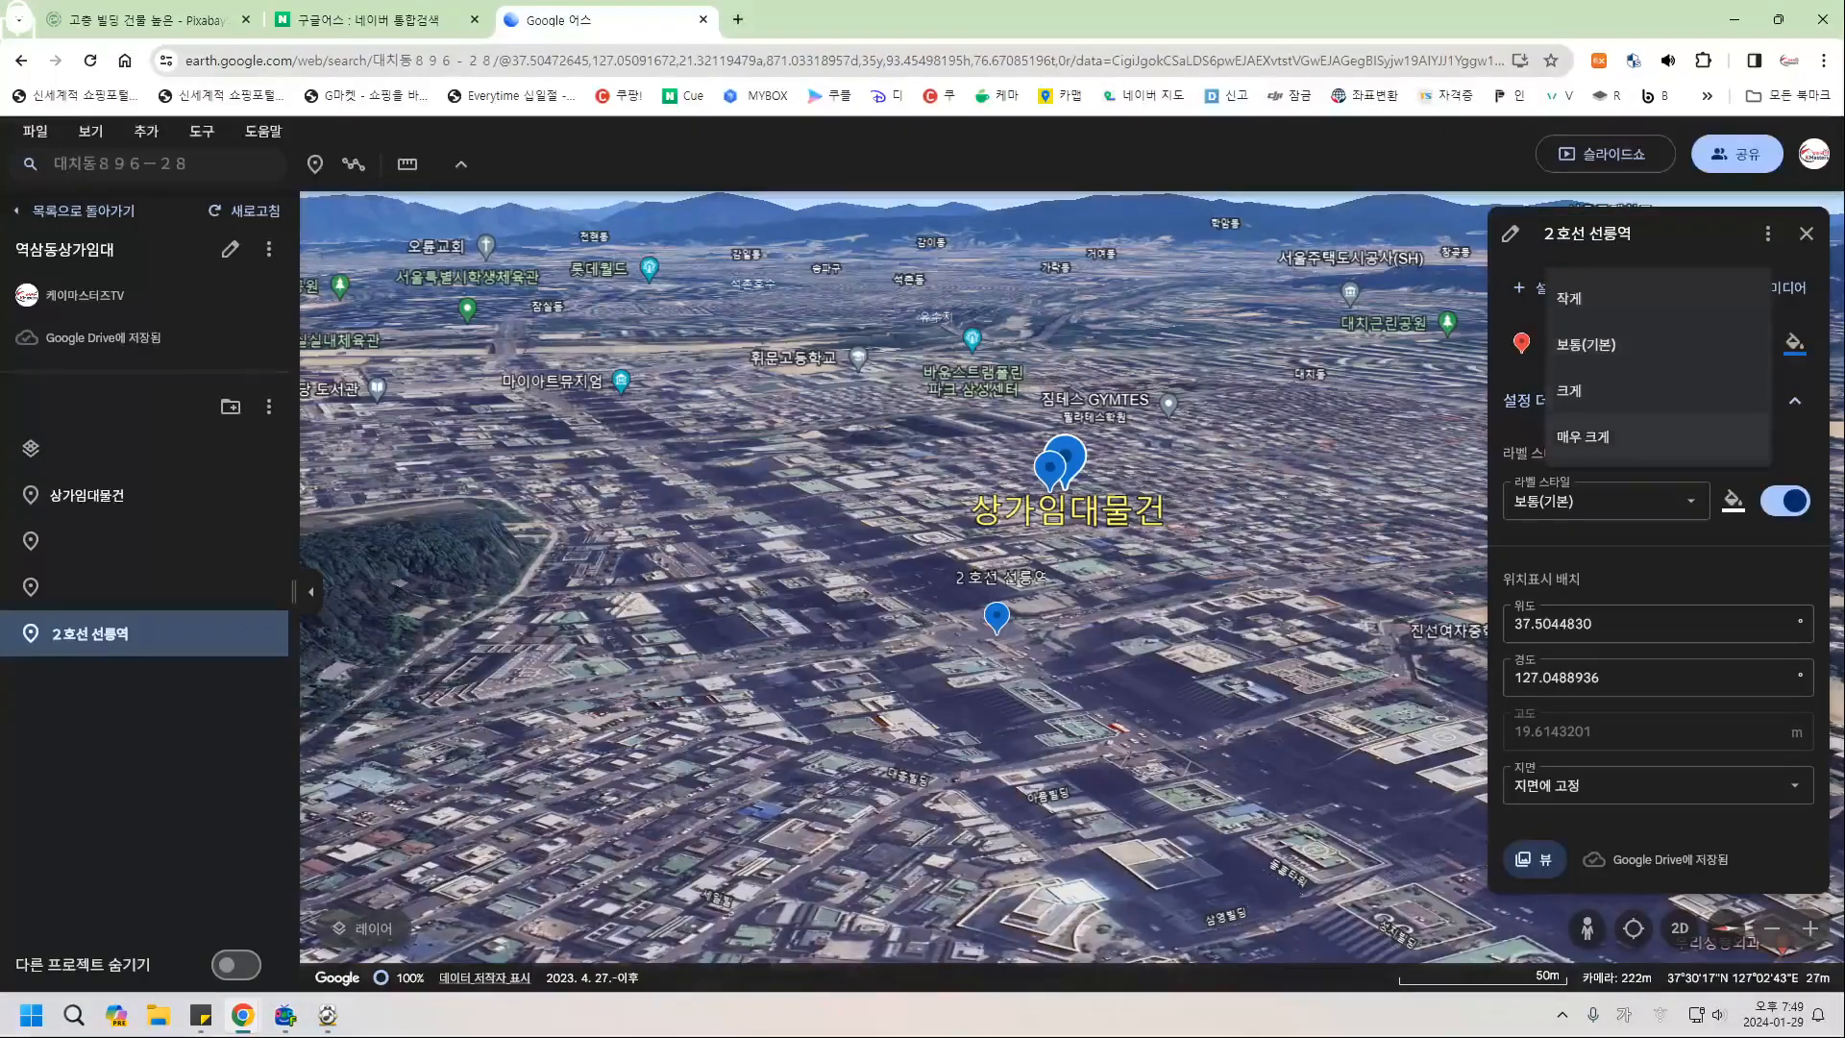
left_click(1582, 436)
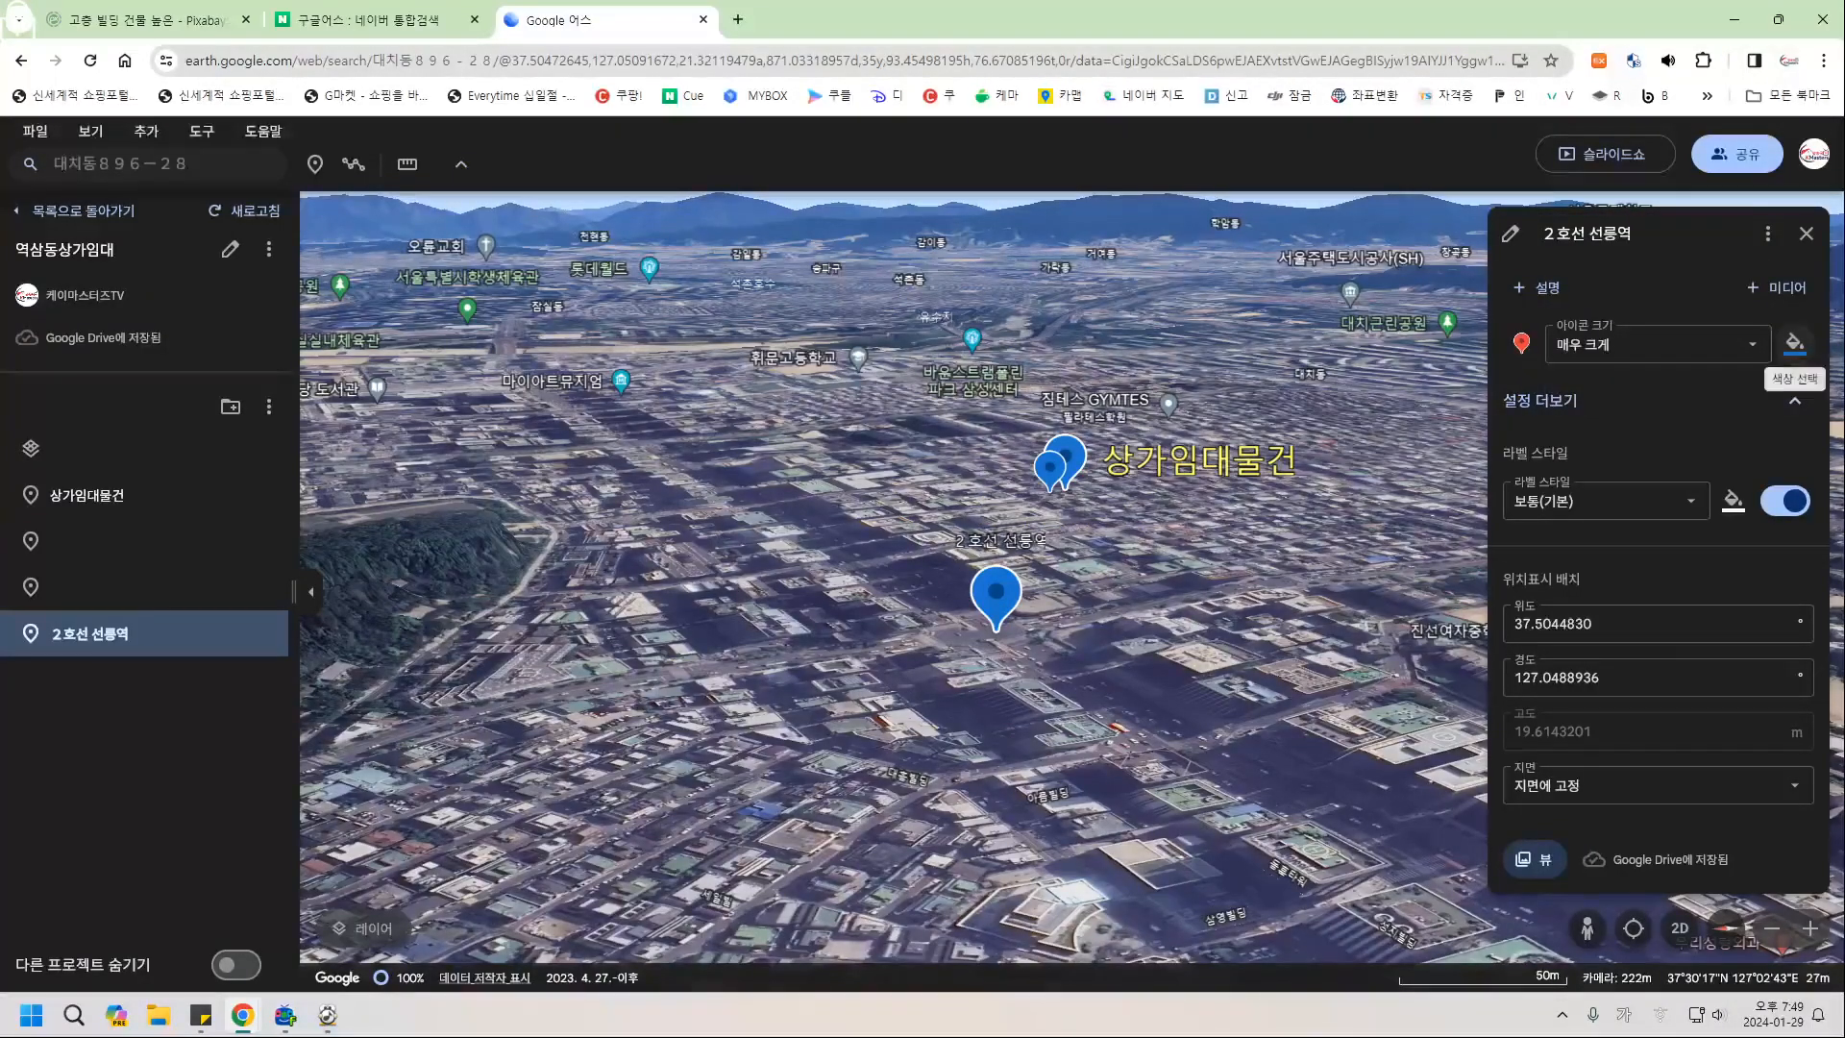
left_click(1794, 343)
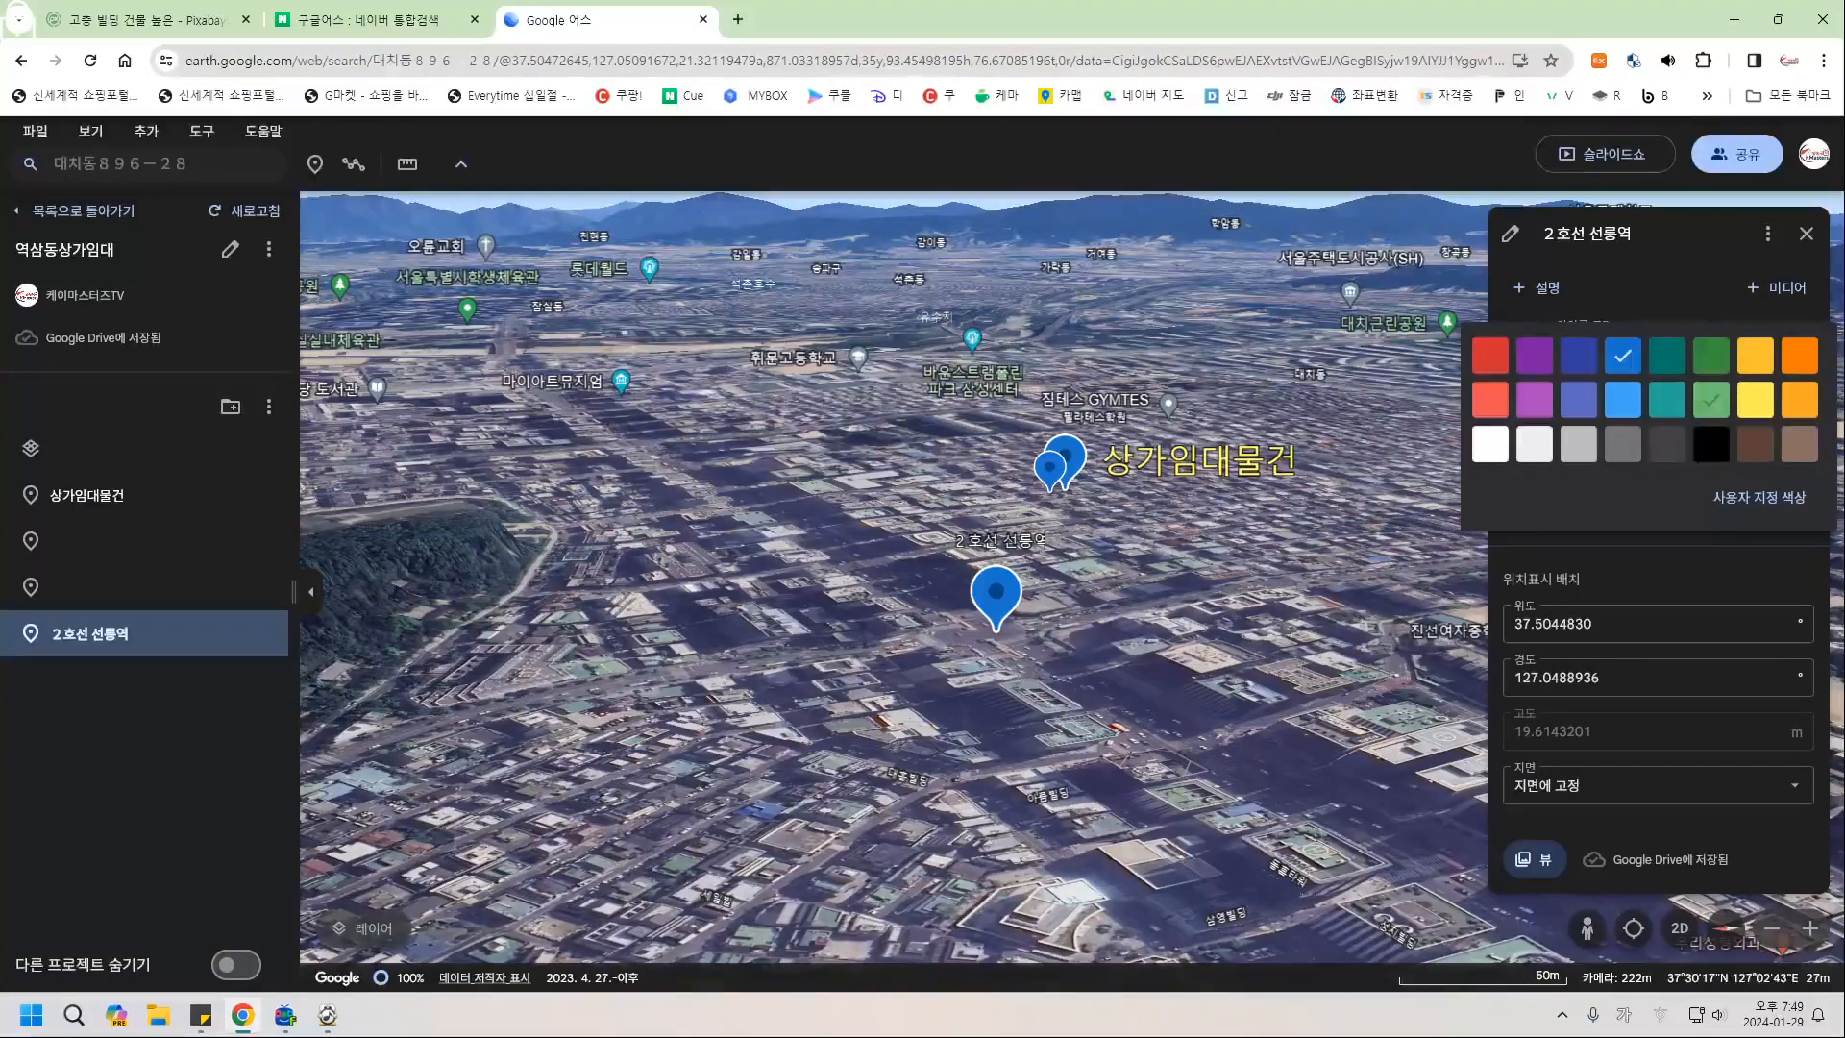
left_click(1710, 400)
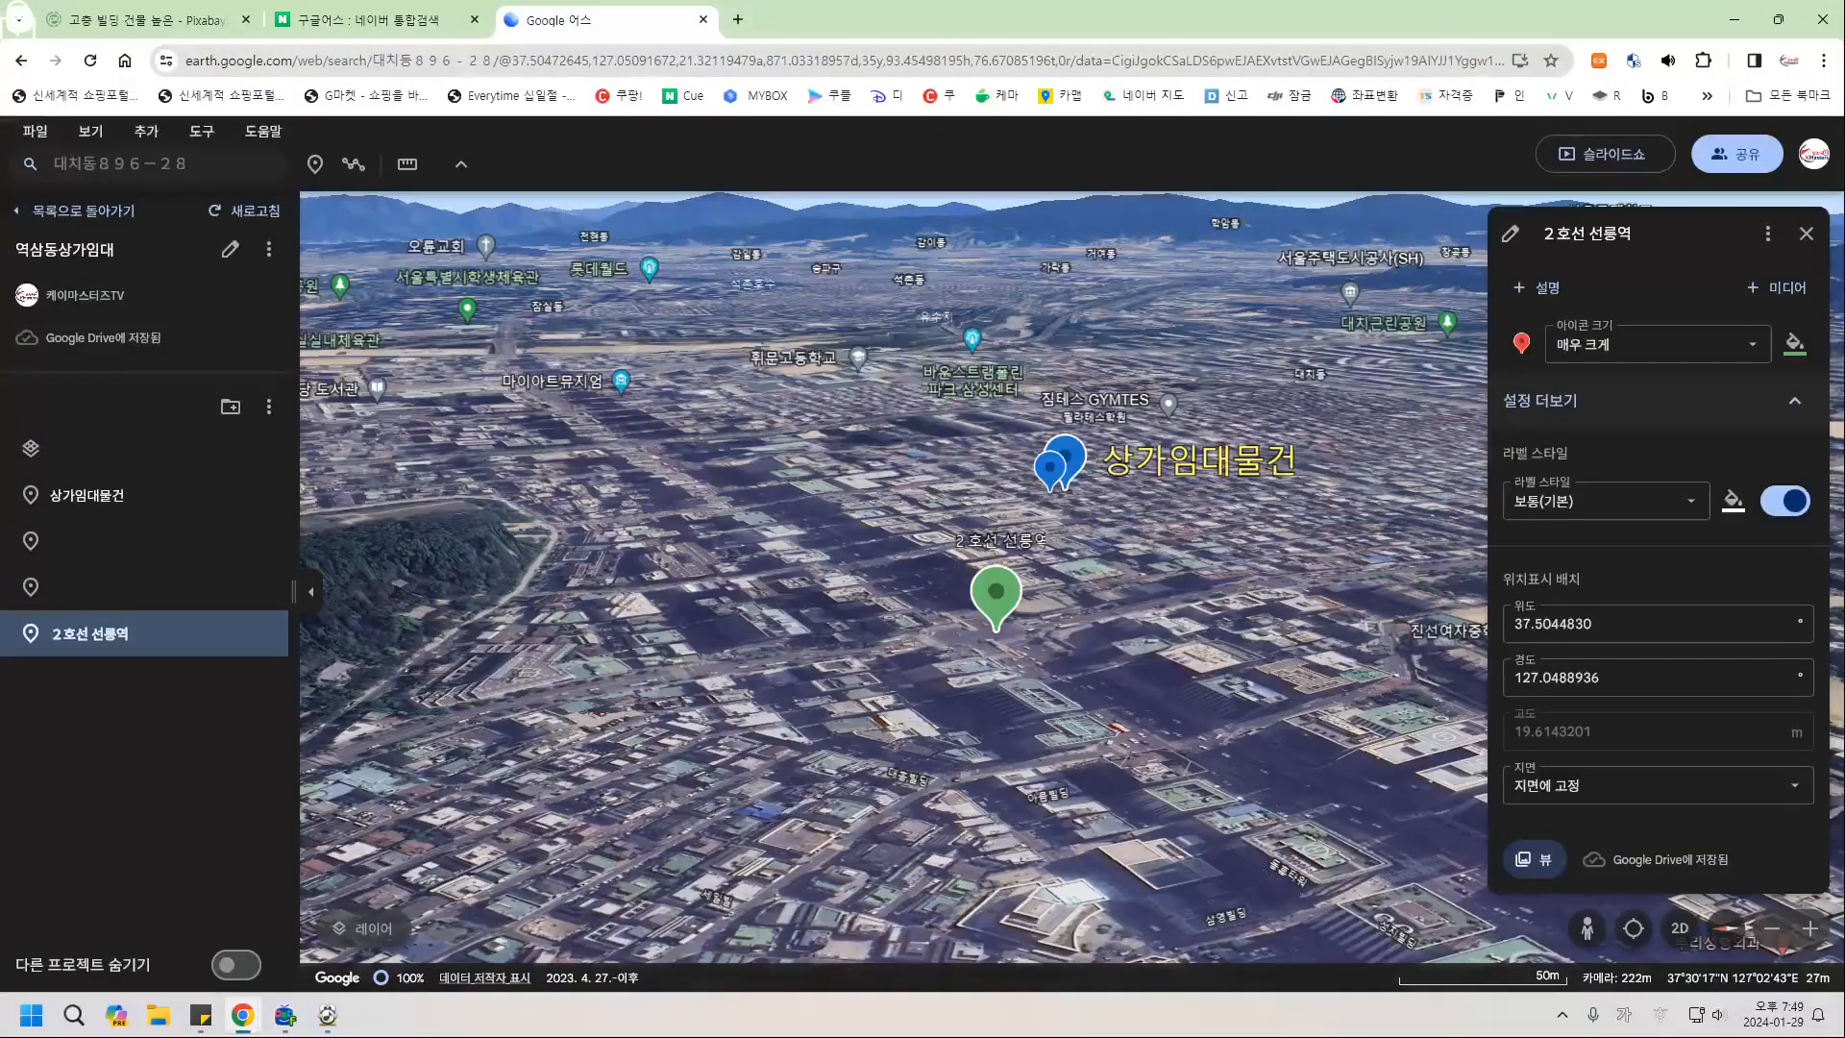
left_click(1605, 501)
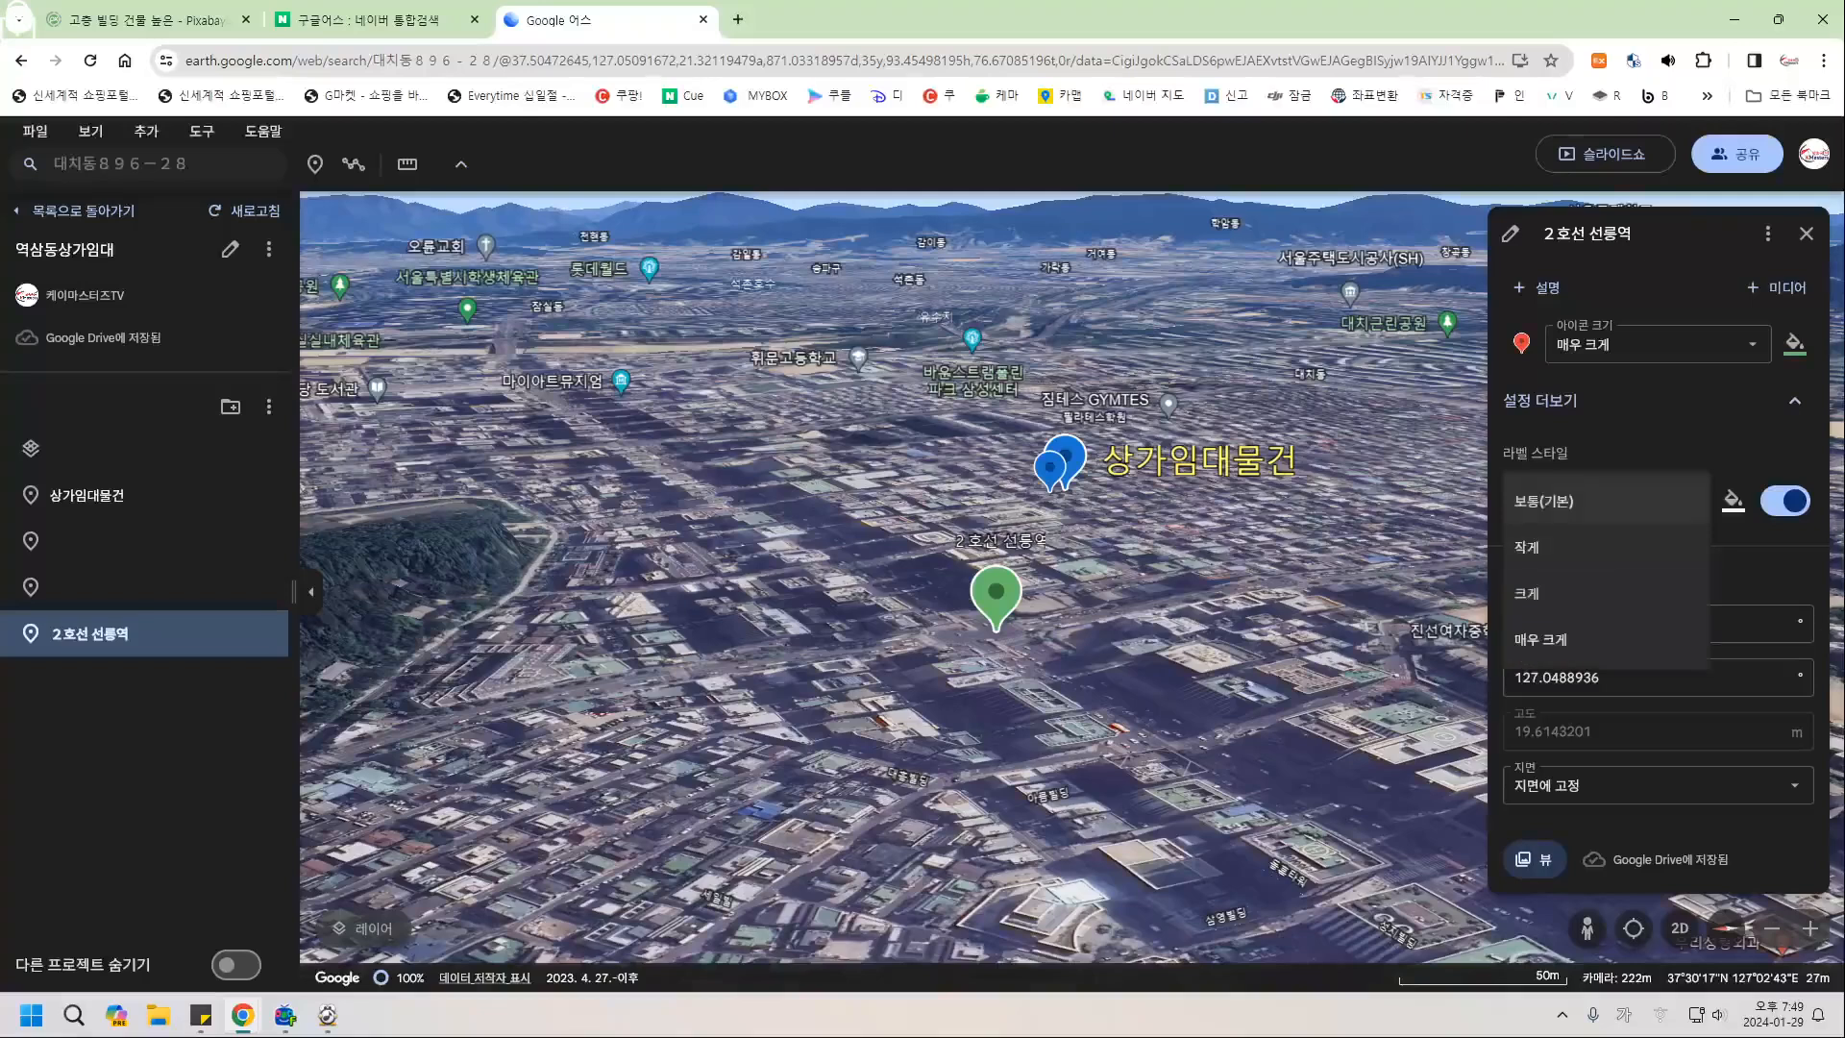
left_click(1540, 639)
left_click(1733, 500)
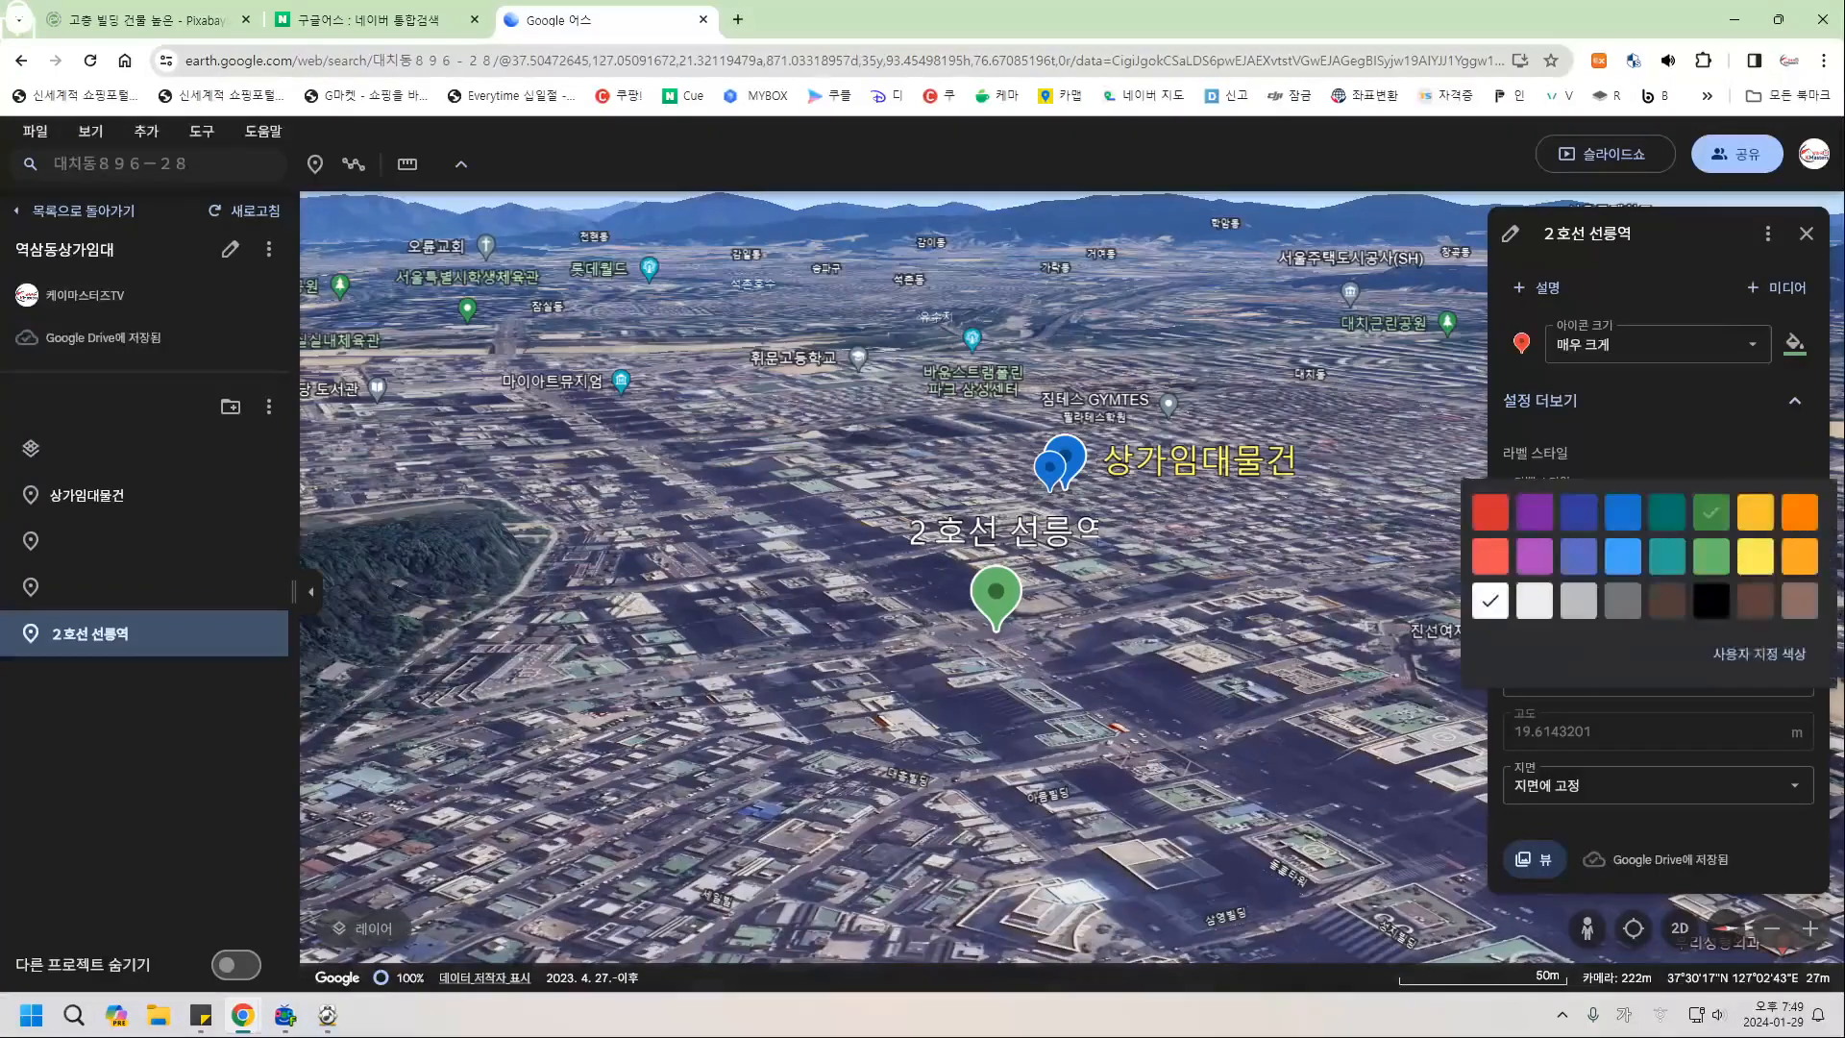
left_click(1711, 555)
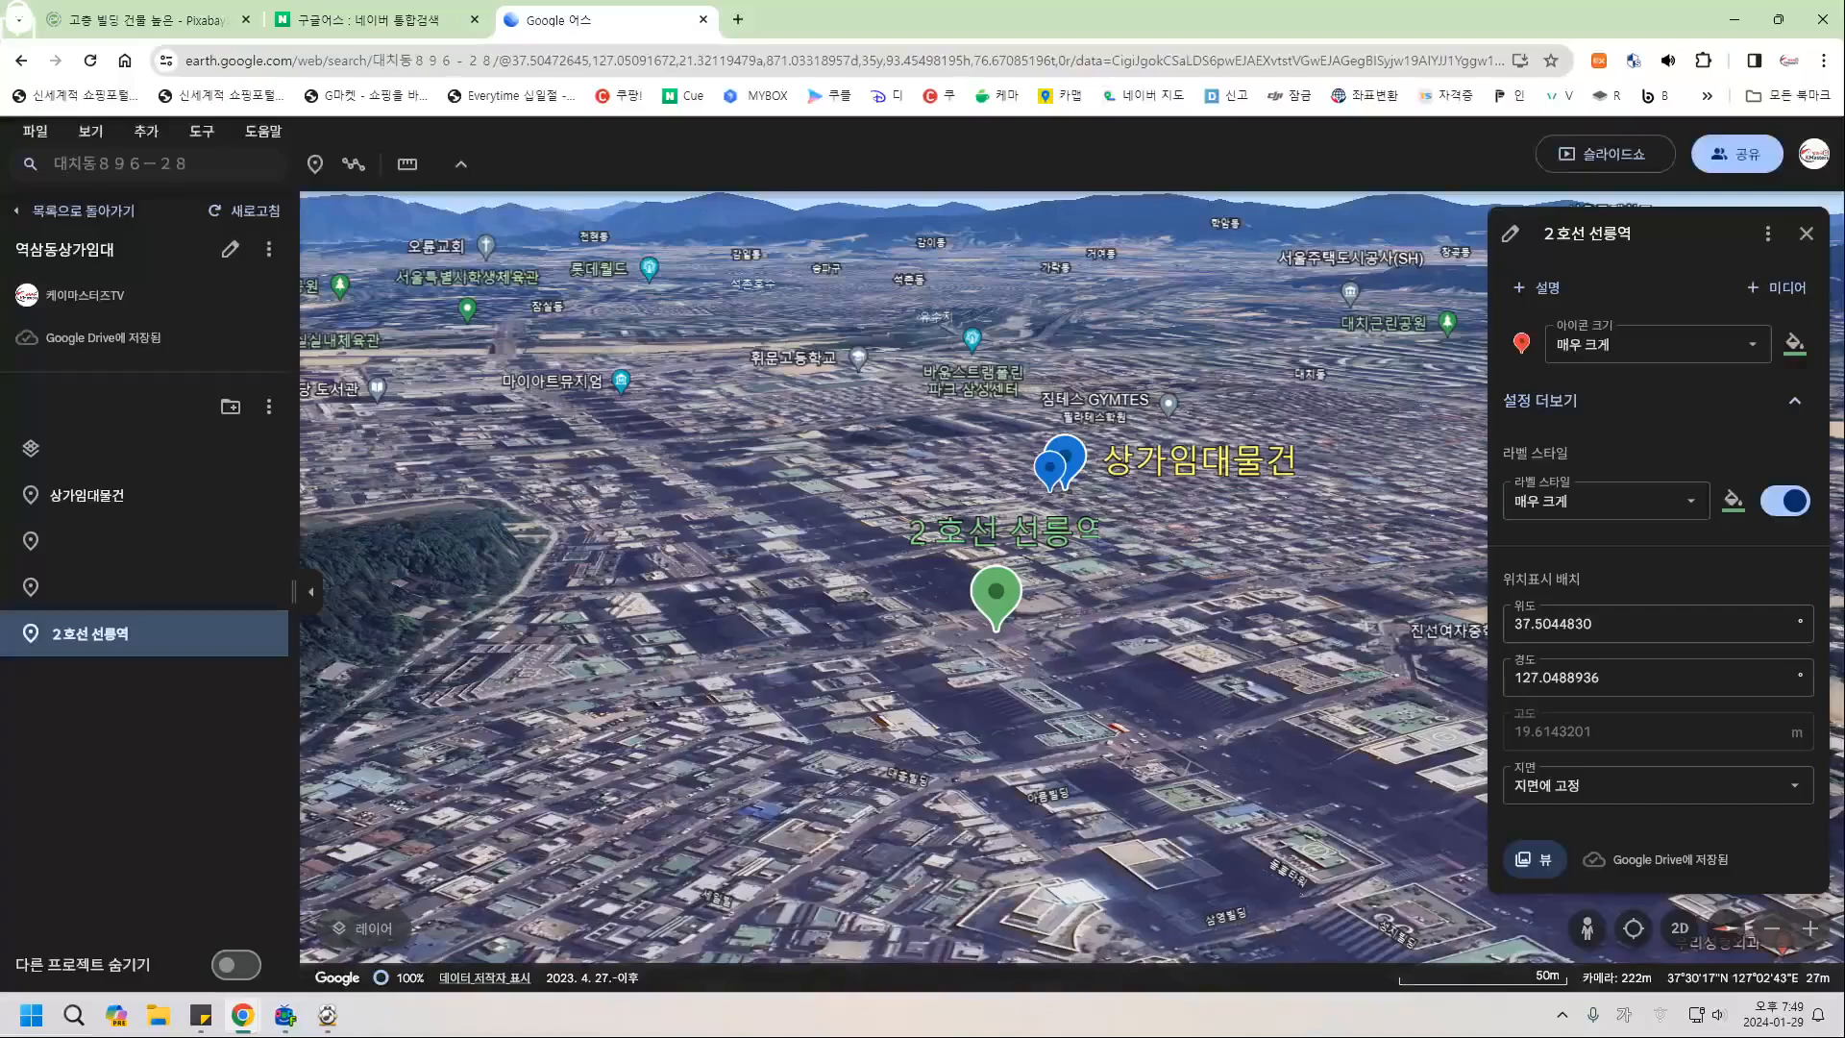
left_click(1807, 234)
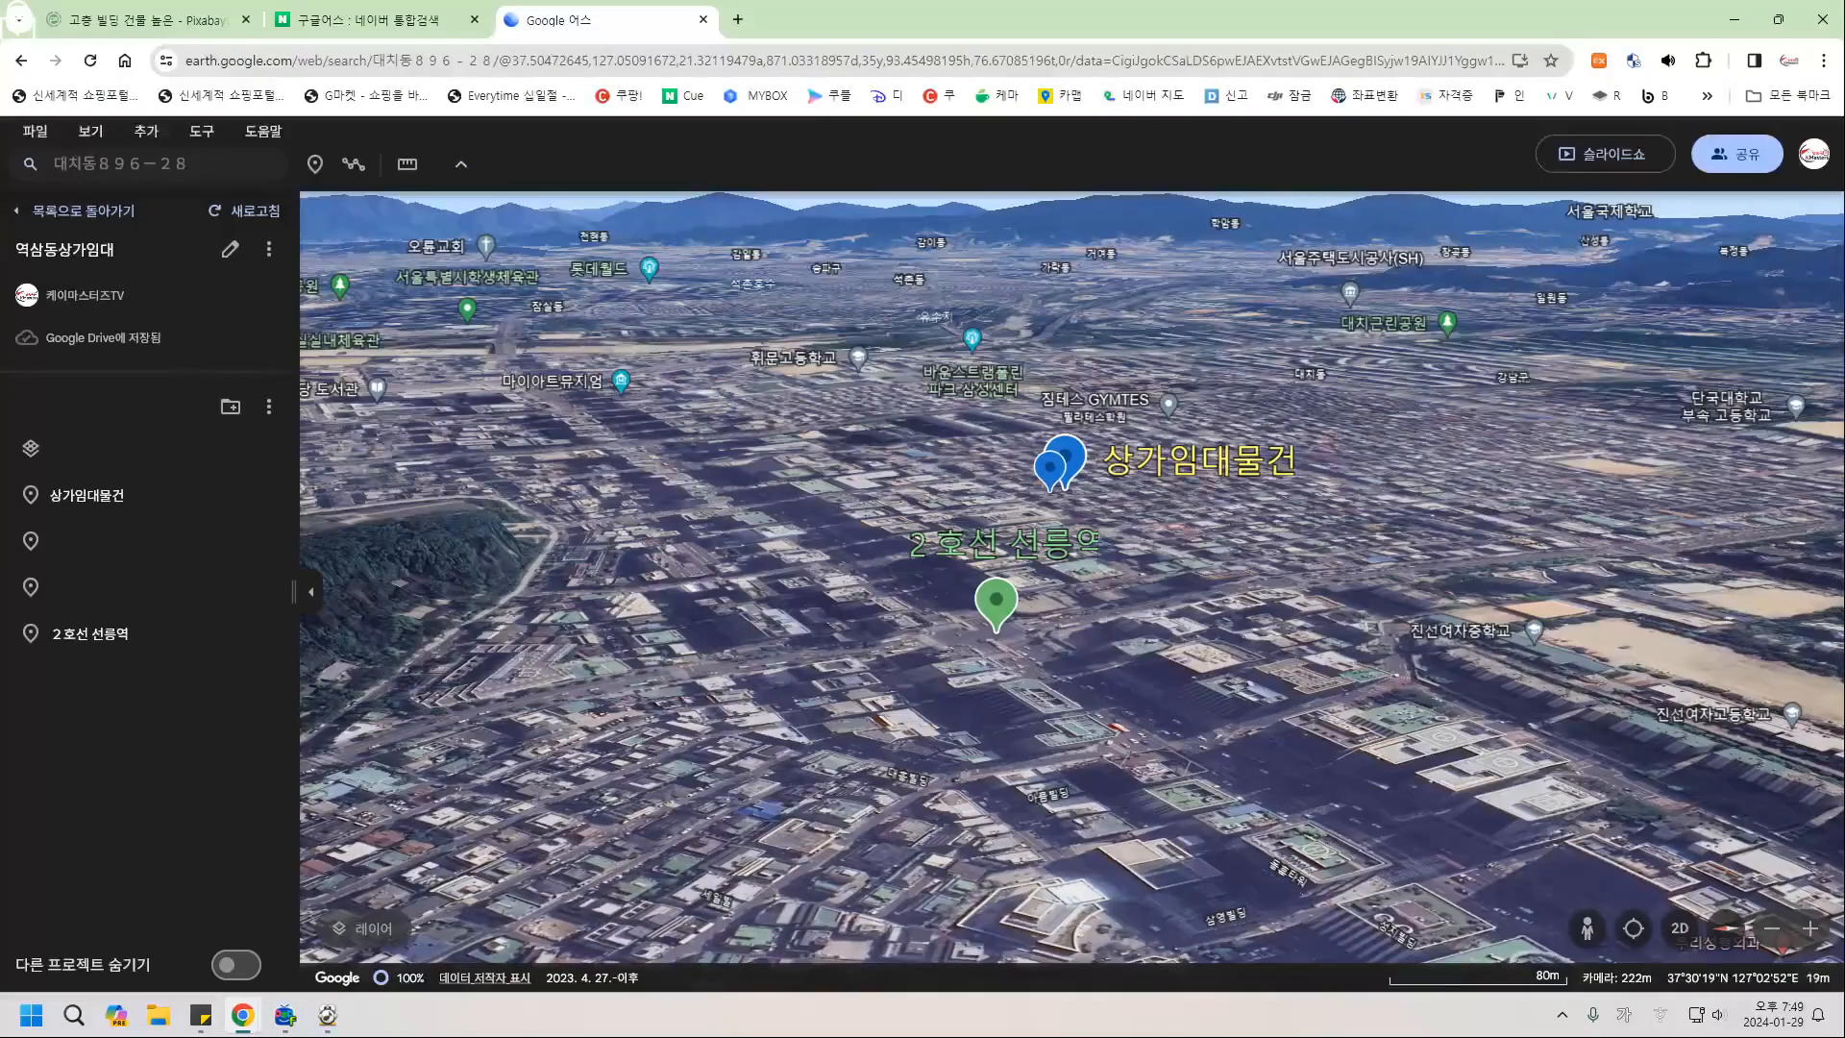
Tilt and orbit the view toward the horizon over the park, then start a new placemark.
left_click_drag(865, 654, 1374, 553)
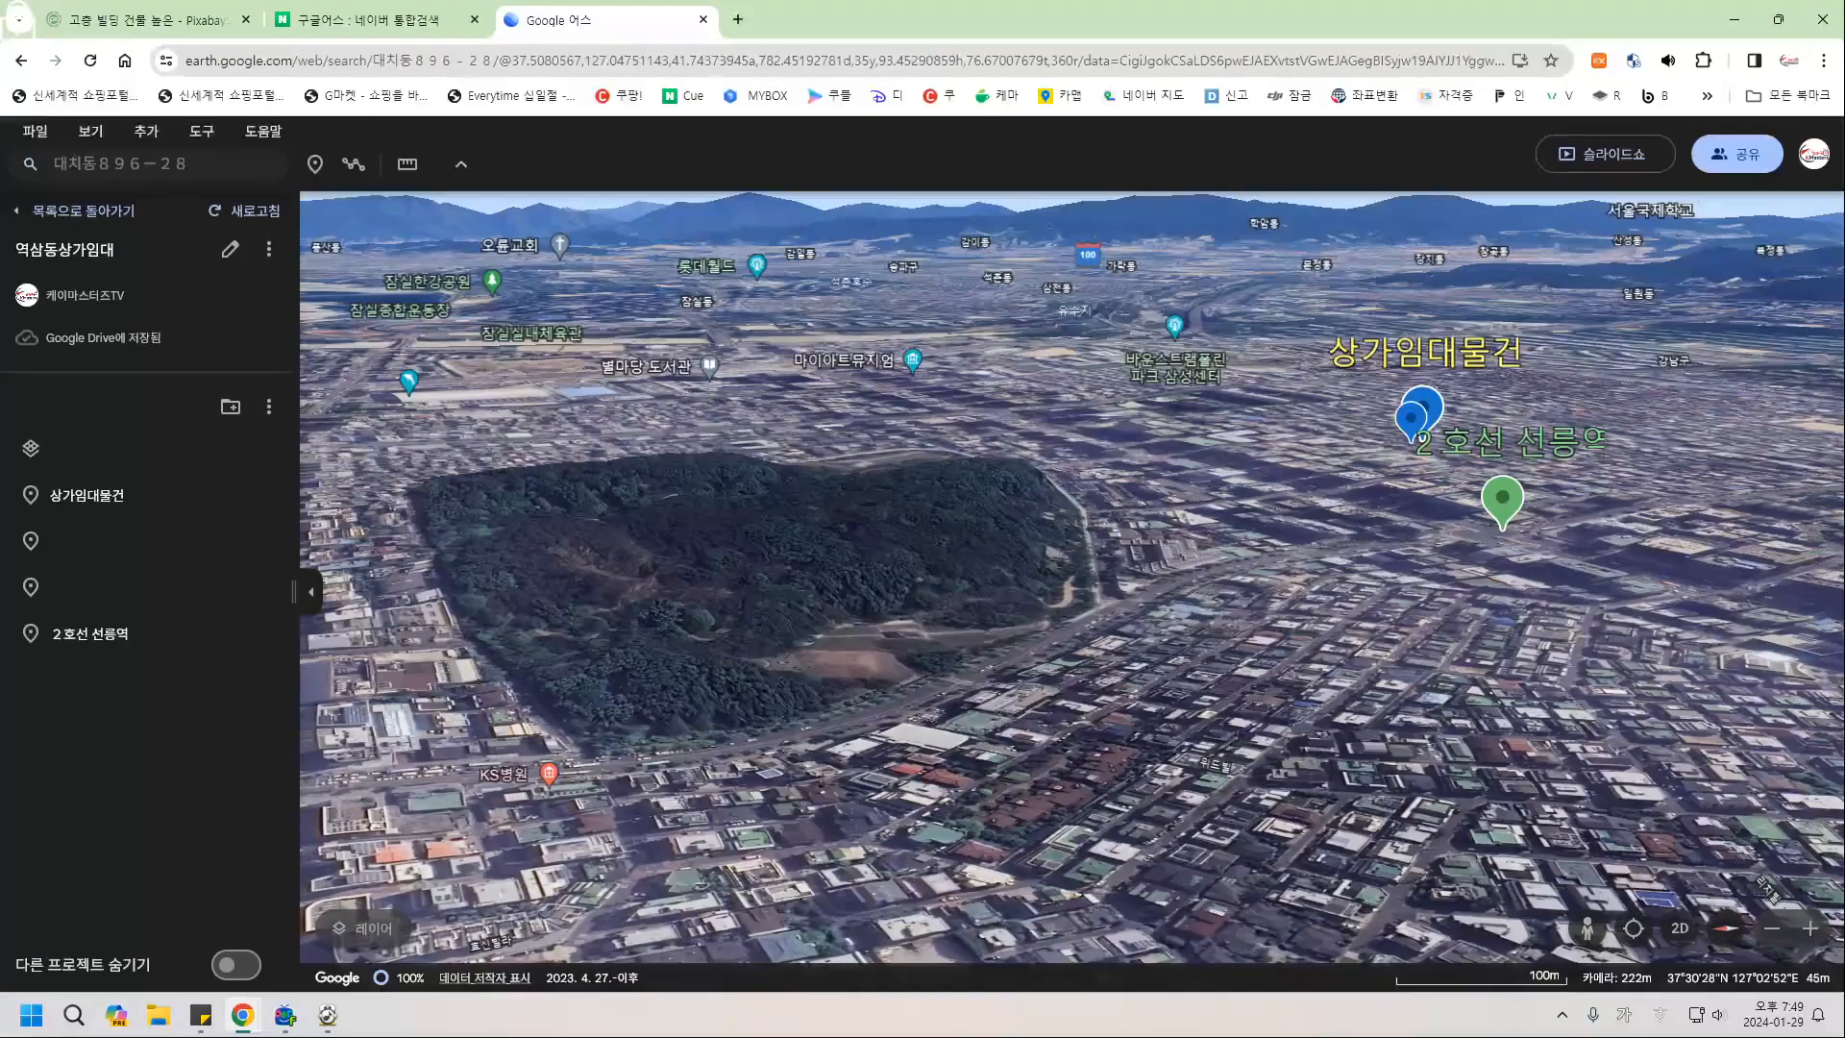
middle_click_drag(926, 535, 929, 630)
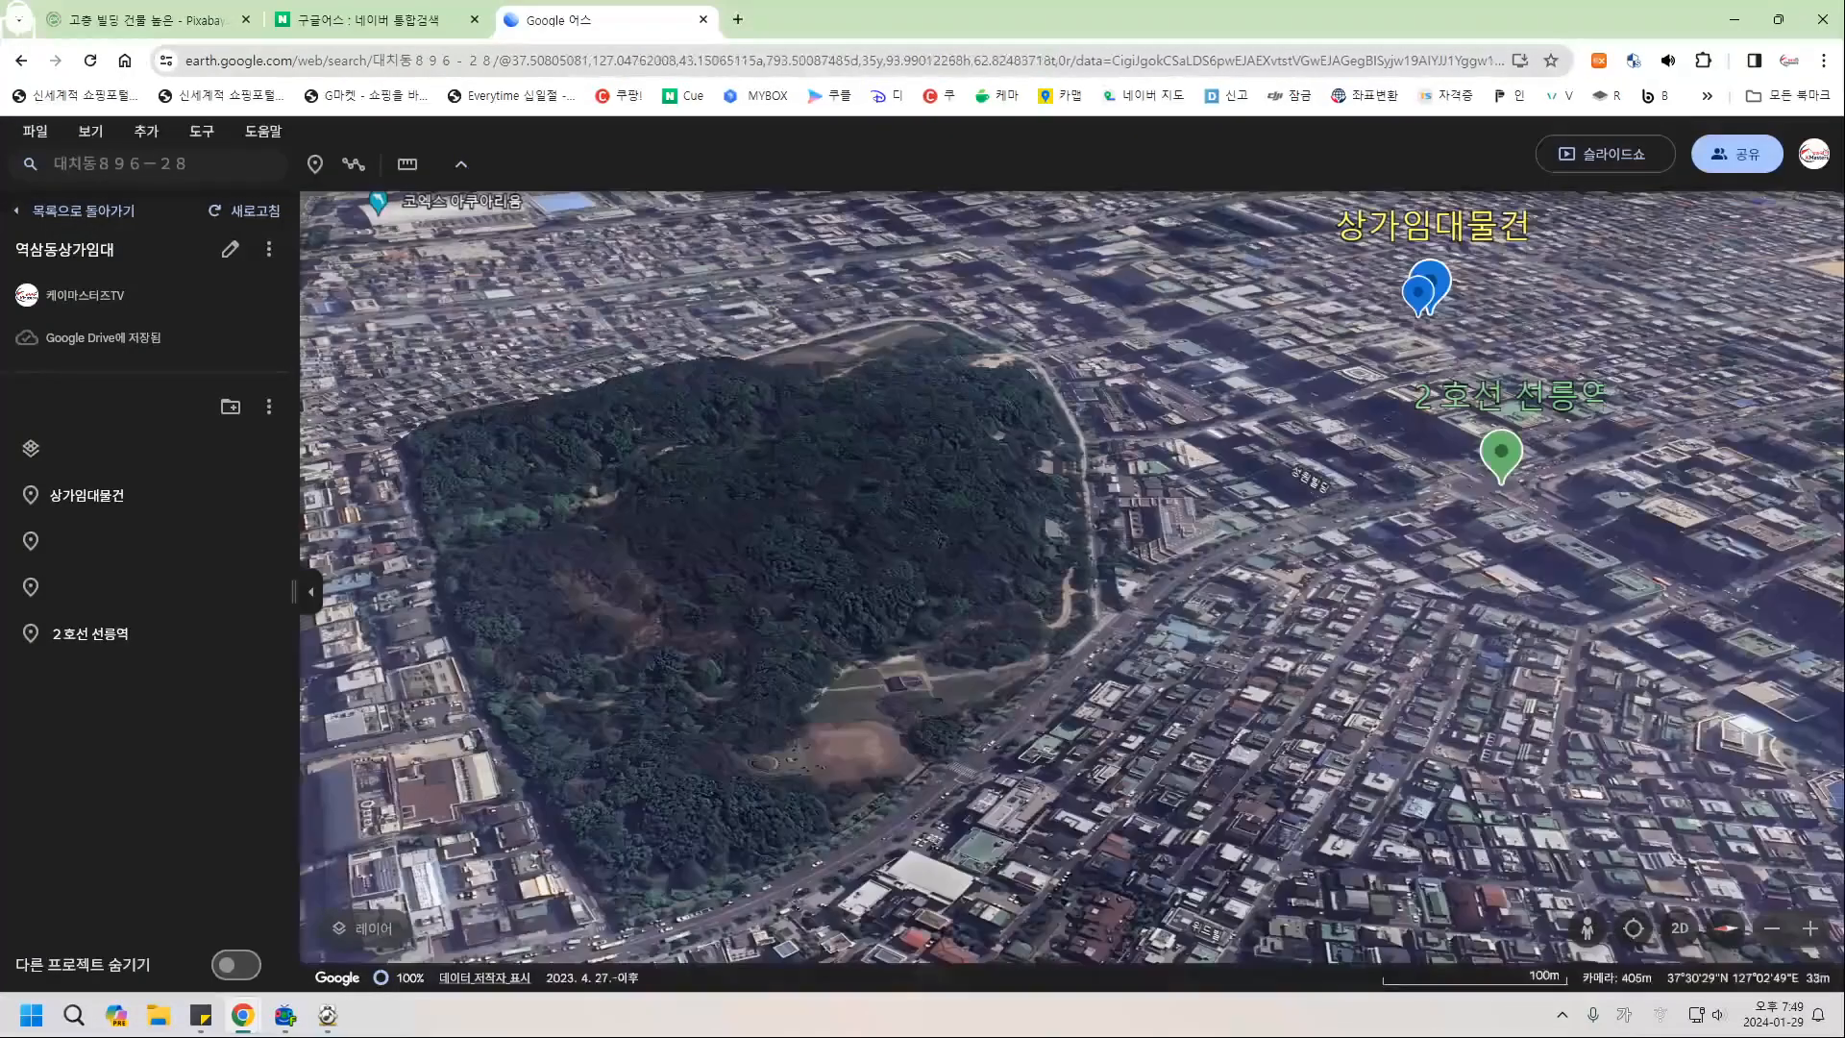
middle_click_drag(926, 536, 919, 673)
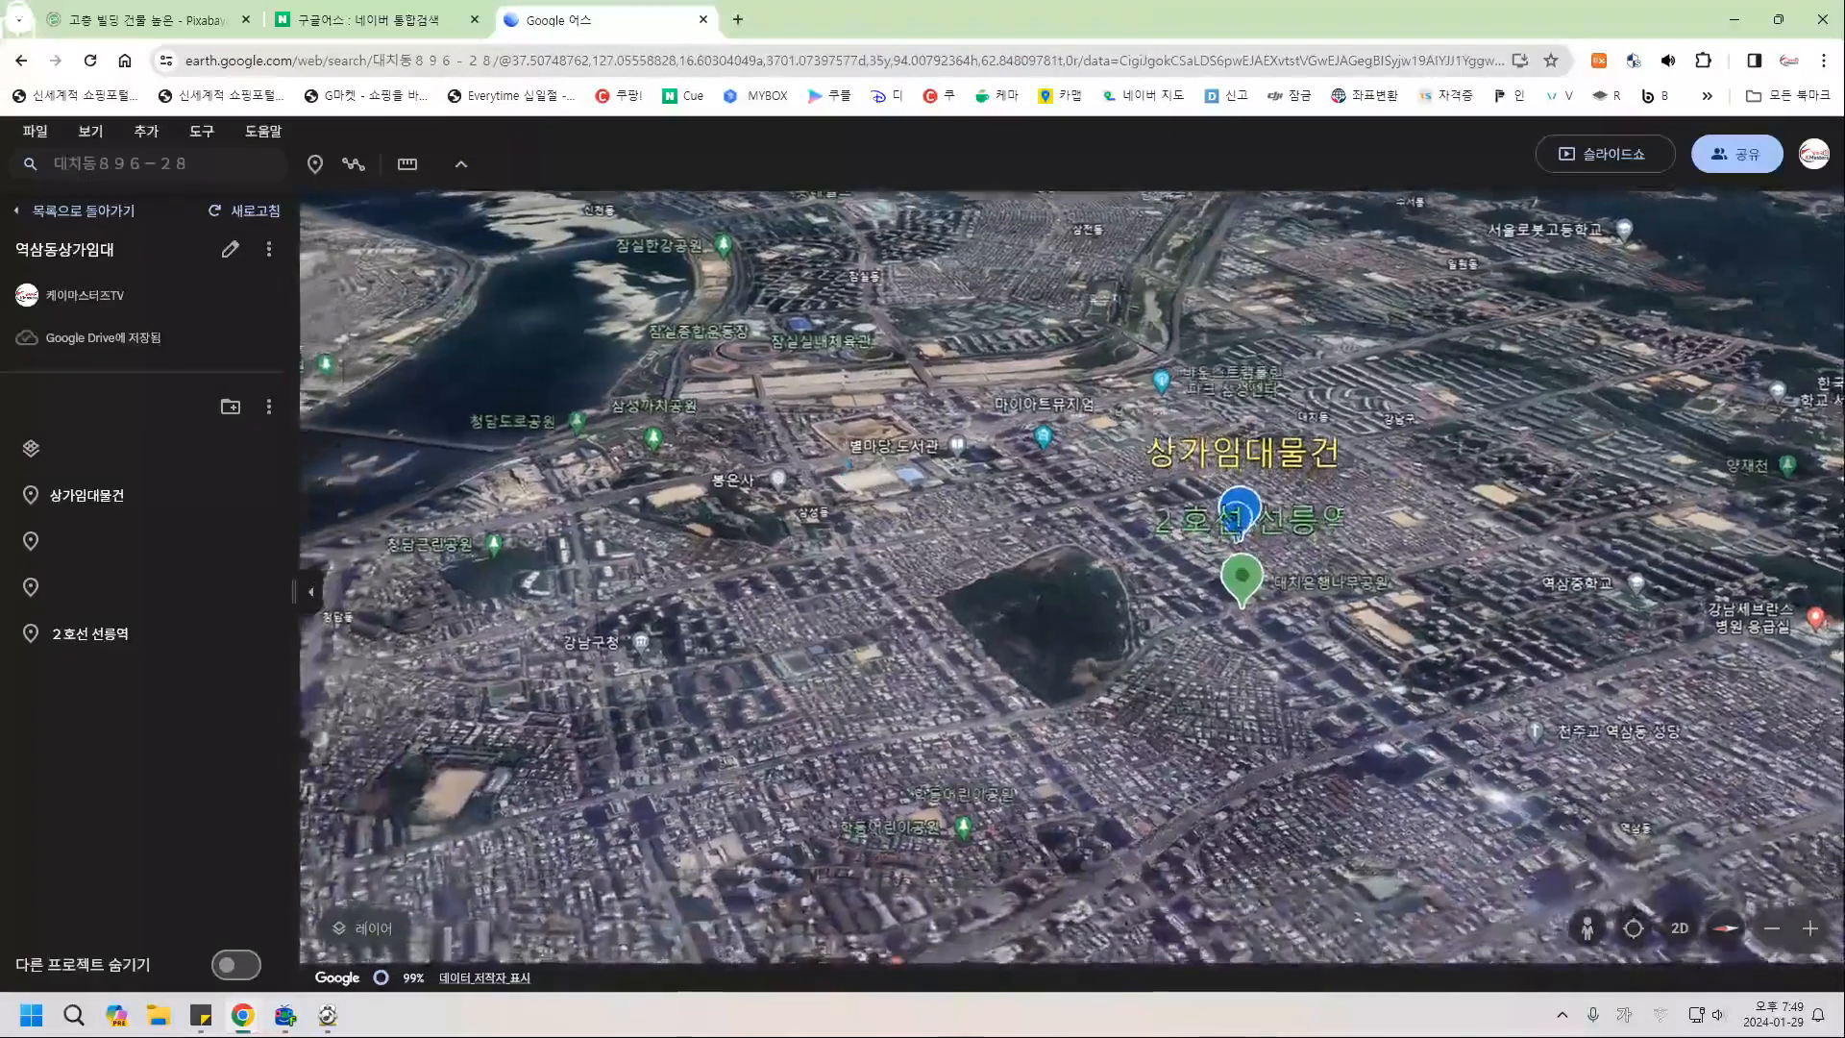
middle_click_drag(973, 643, 1259, 591)
left_click_drag(1076, 701, 1072, 640)
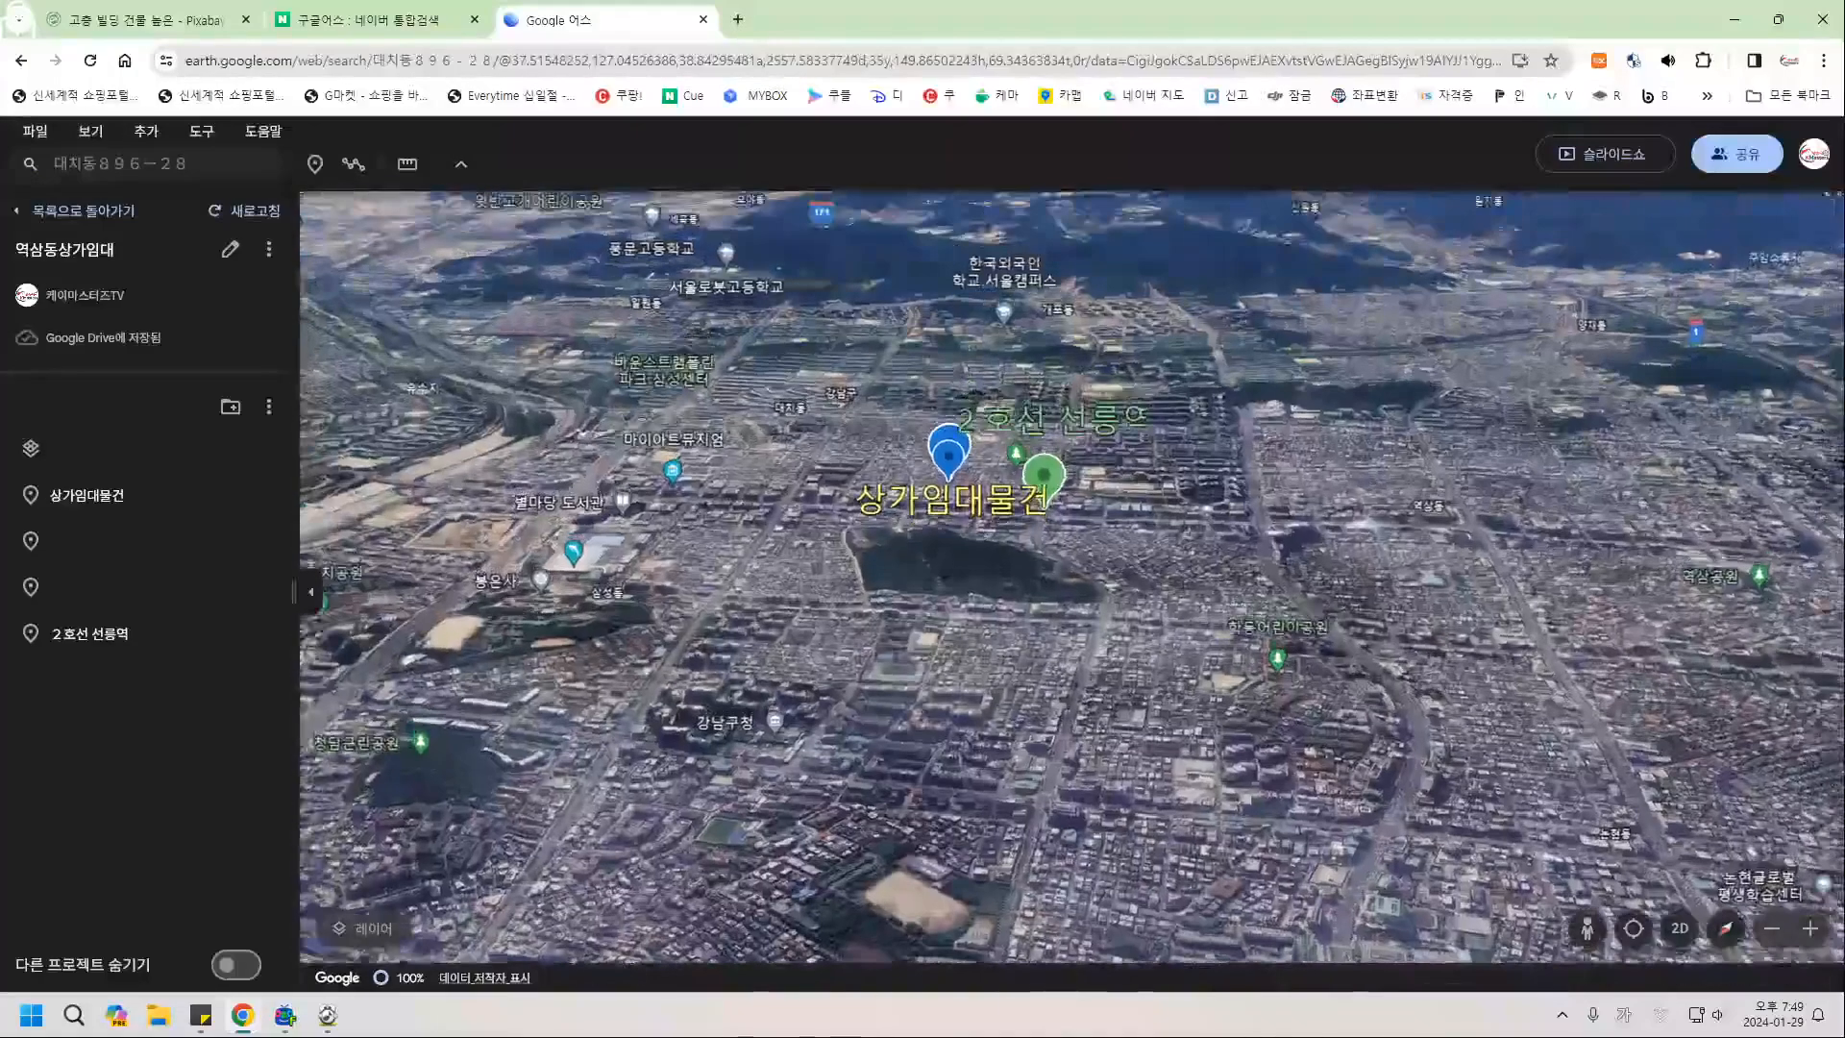
left_click_drag(1072, 539, 1068, 663)
scroll(928, 665, "up", 5)
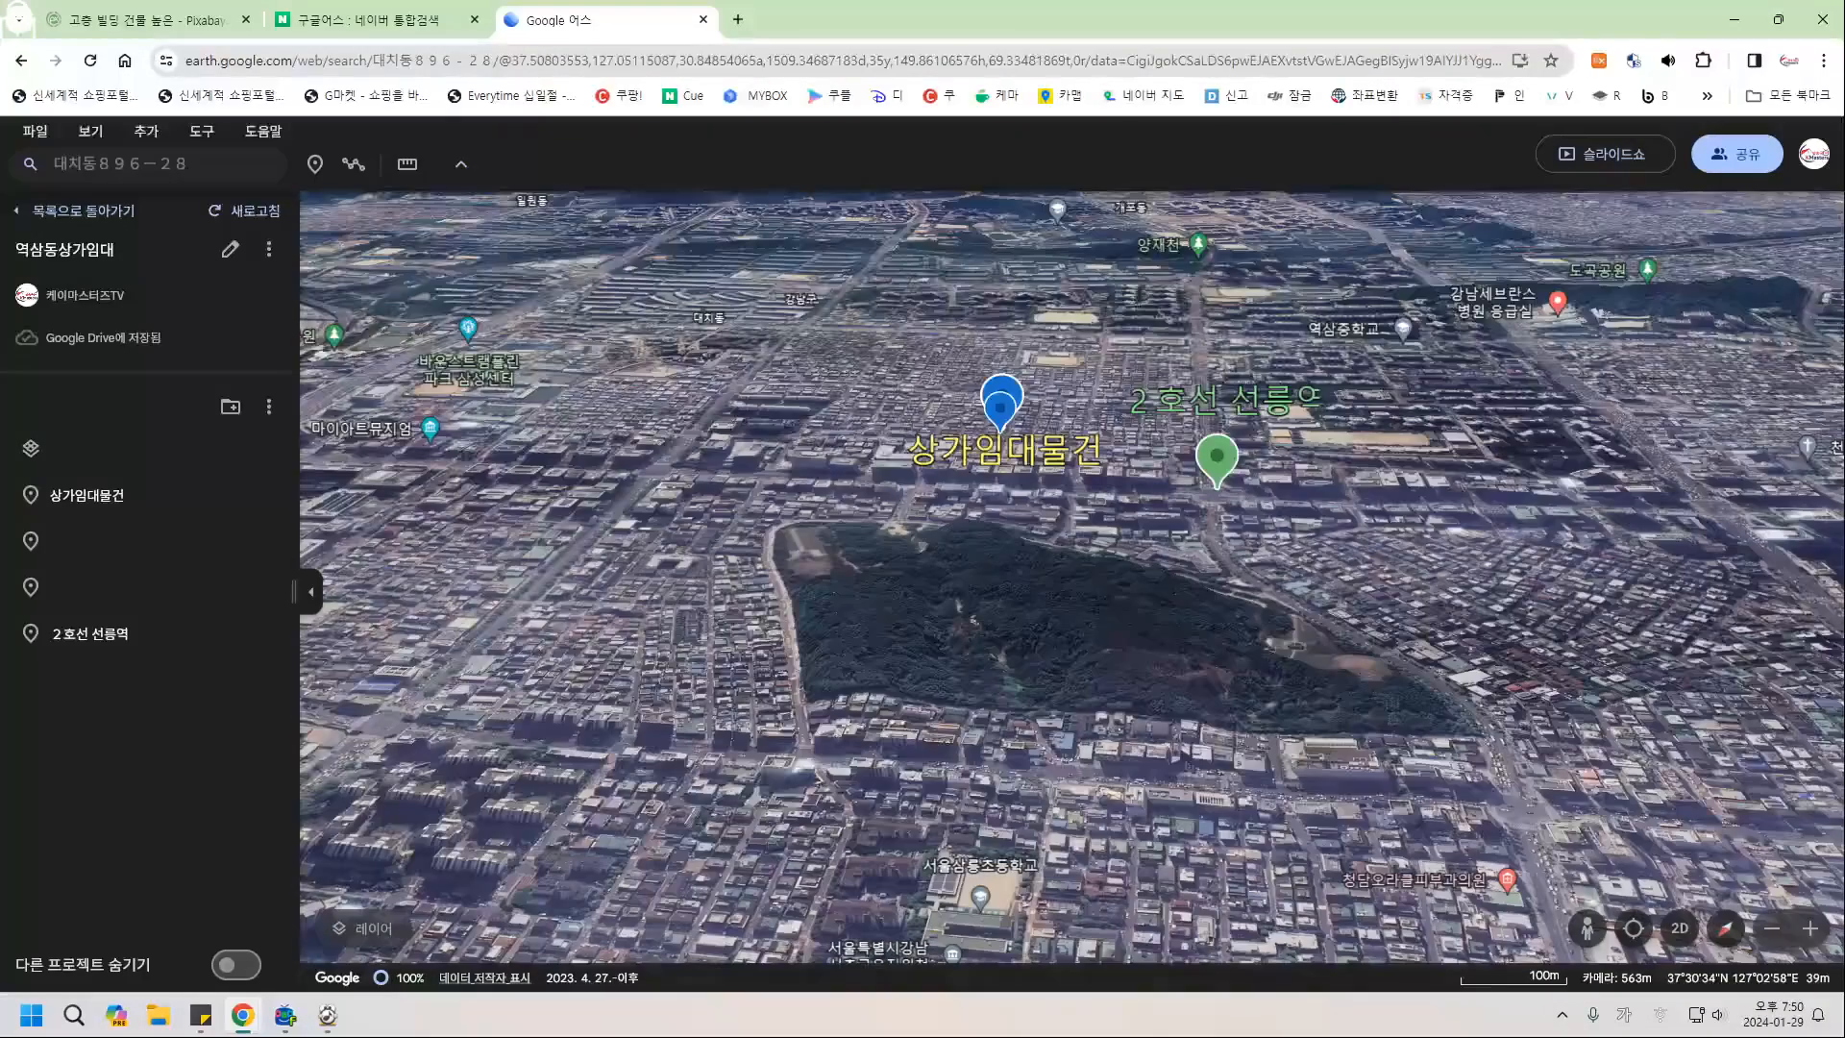
middle_click_drag(946, 746, 945, 792)
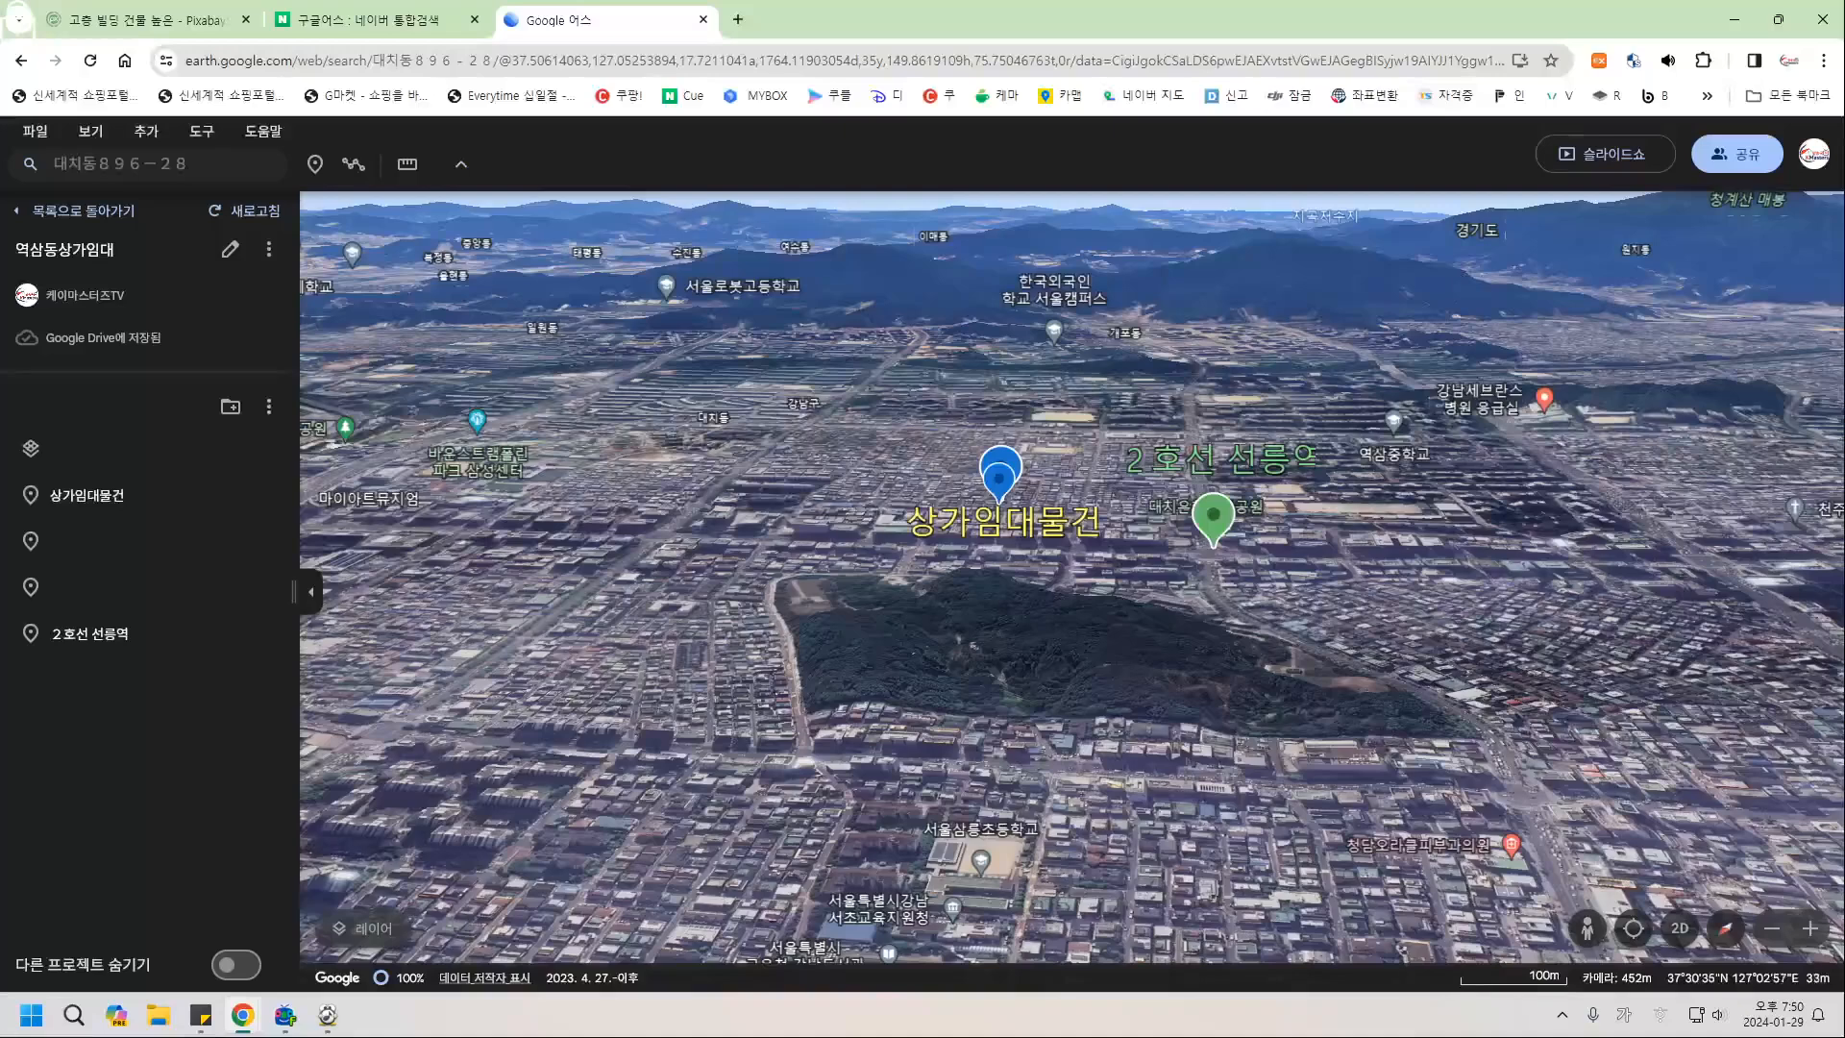
left_click(314, 165)
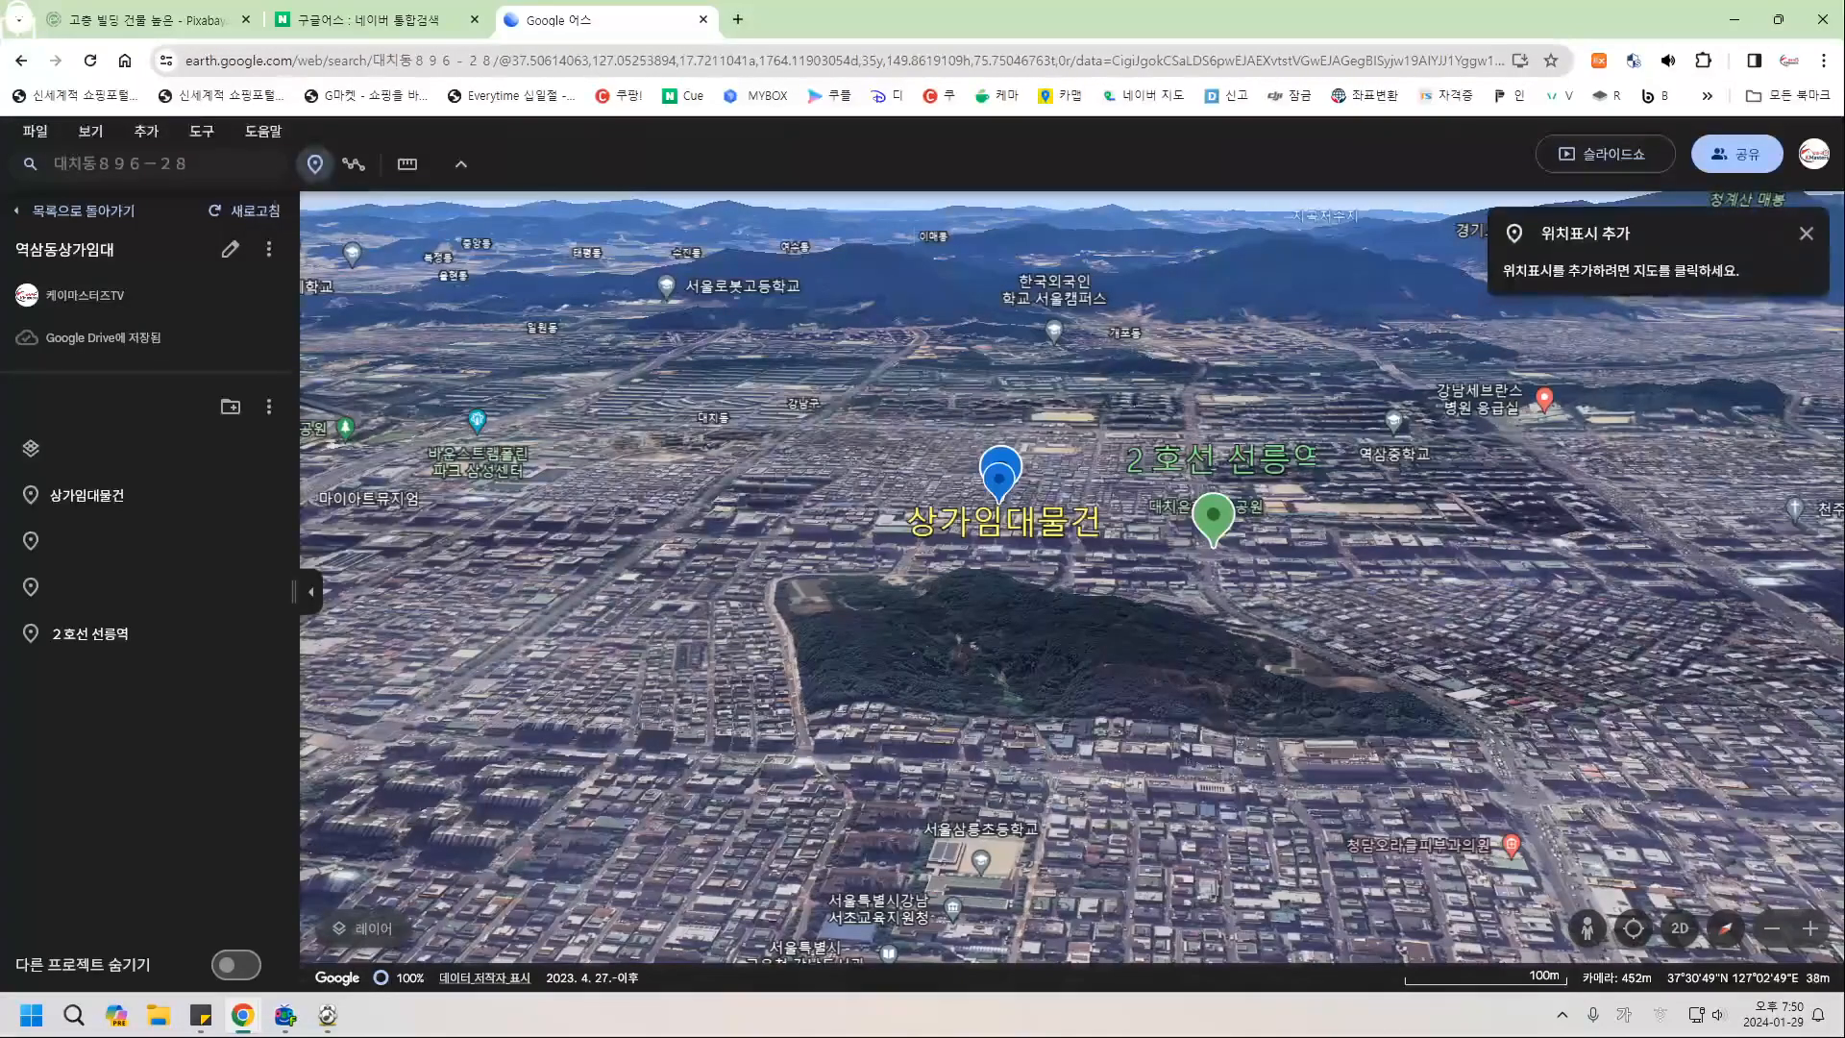
Drop a placemark named 선정릉 공원 in the park with extra-large orange icon and large orange label.
left_click(1013, 646)
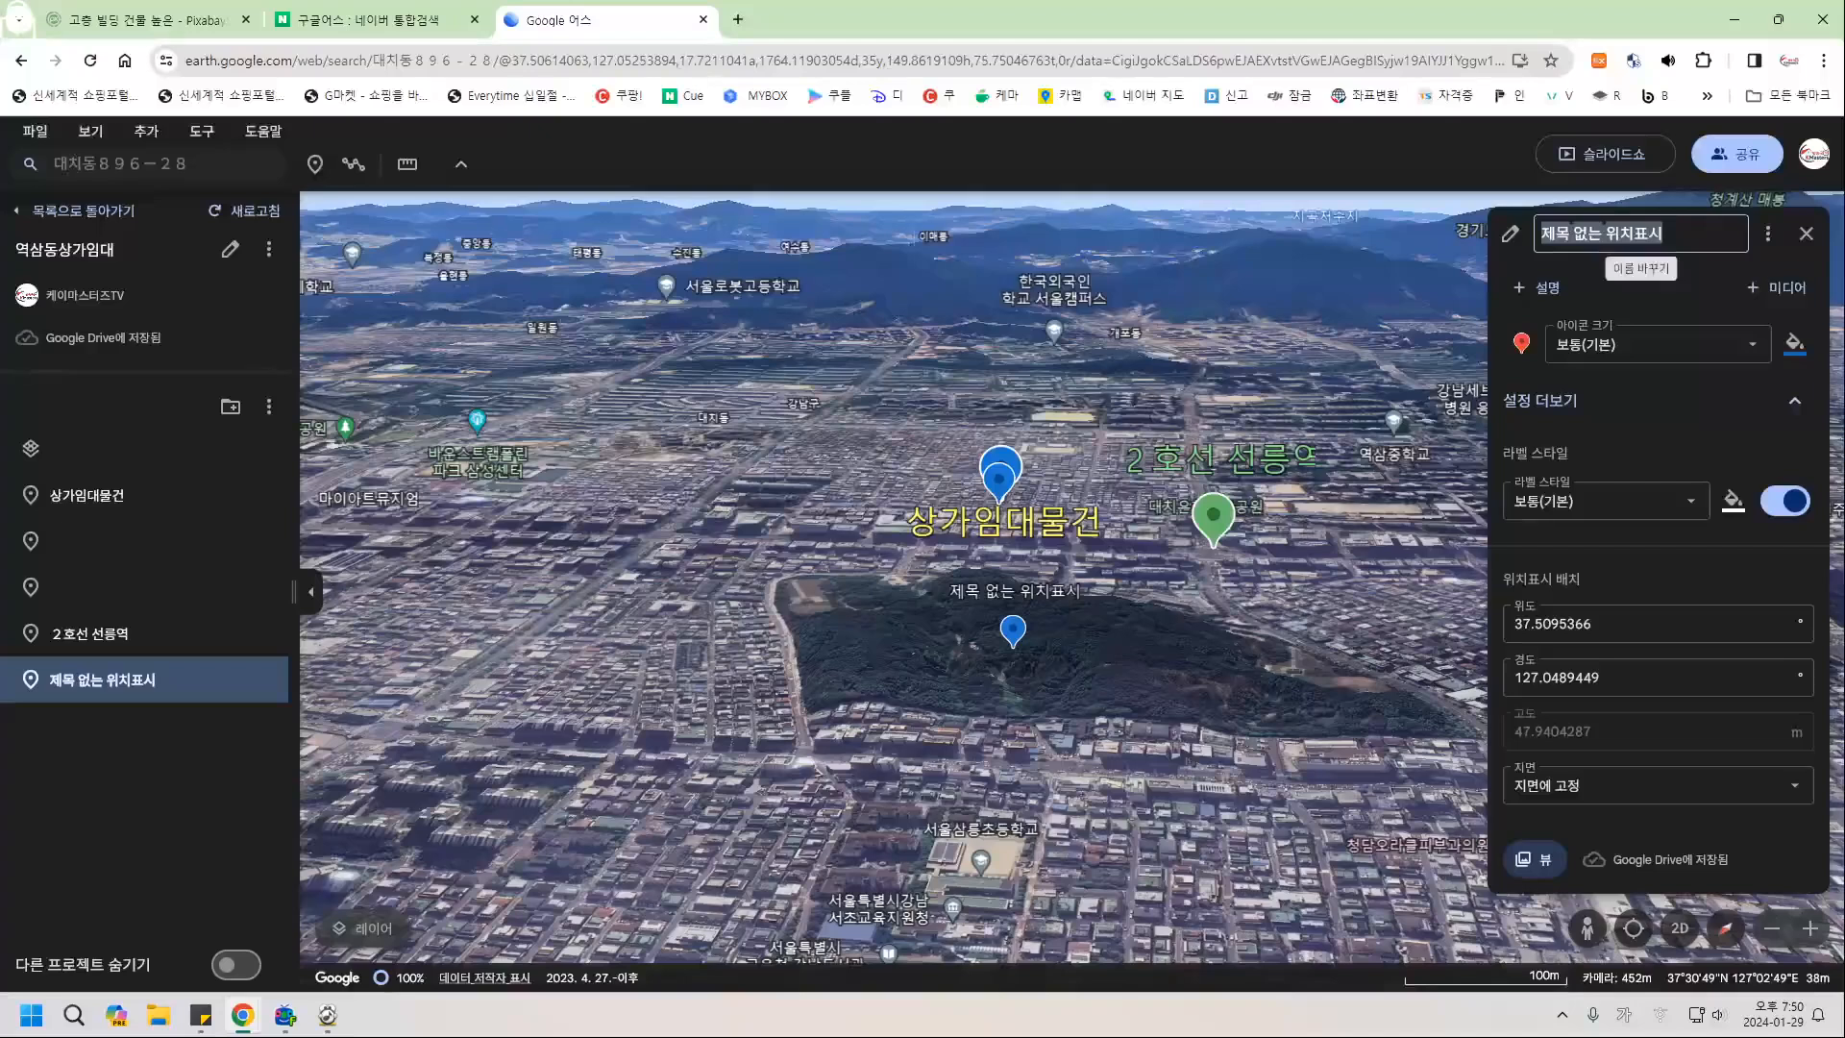
type("선정")
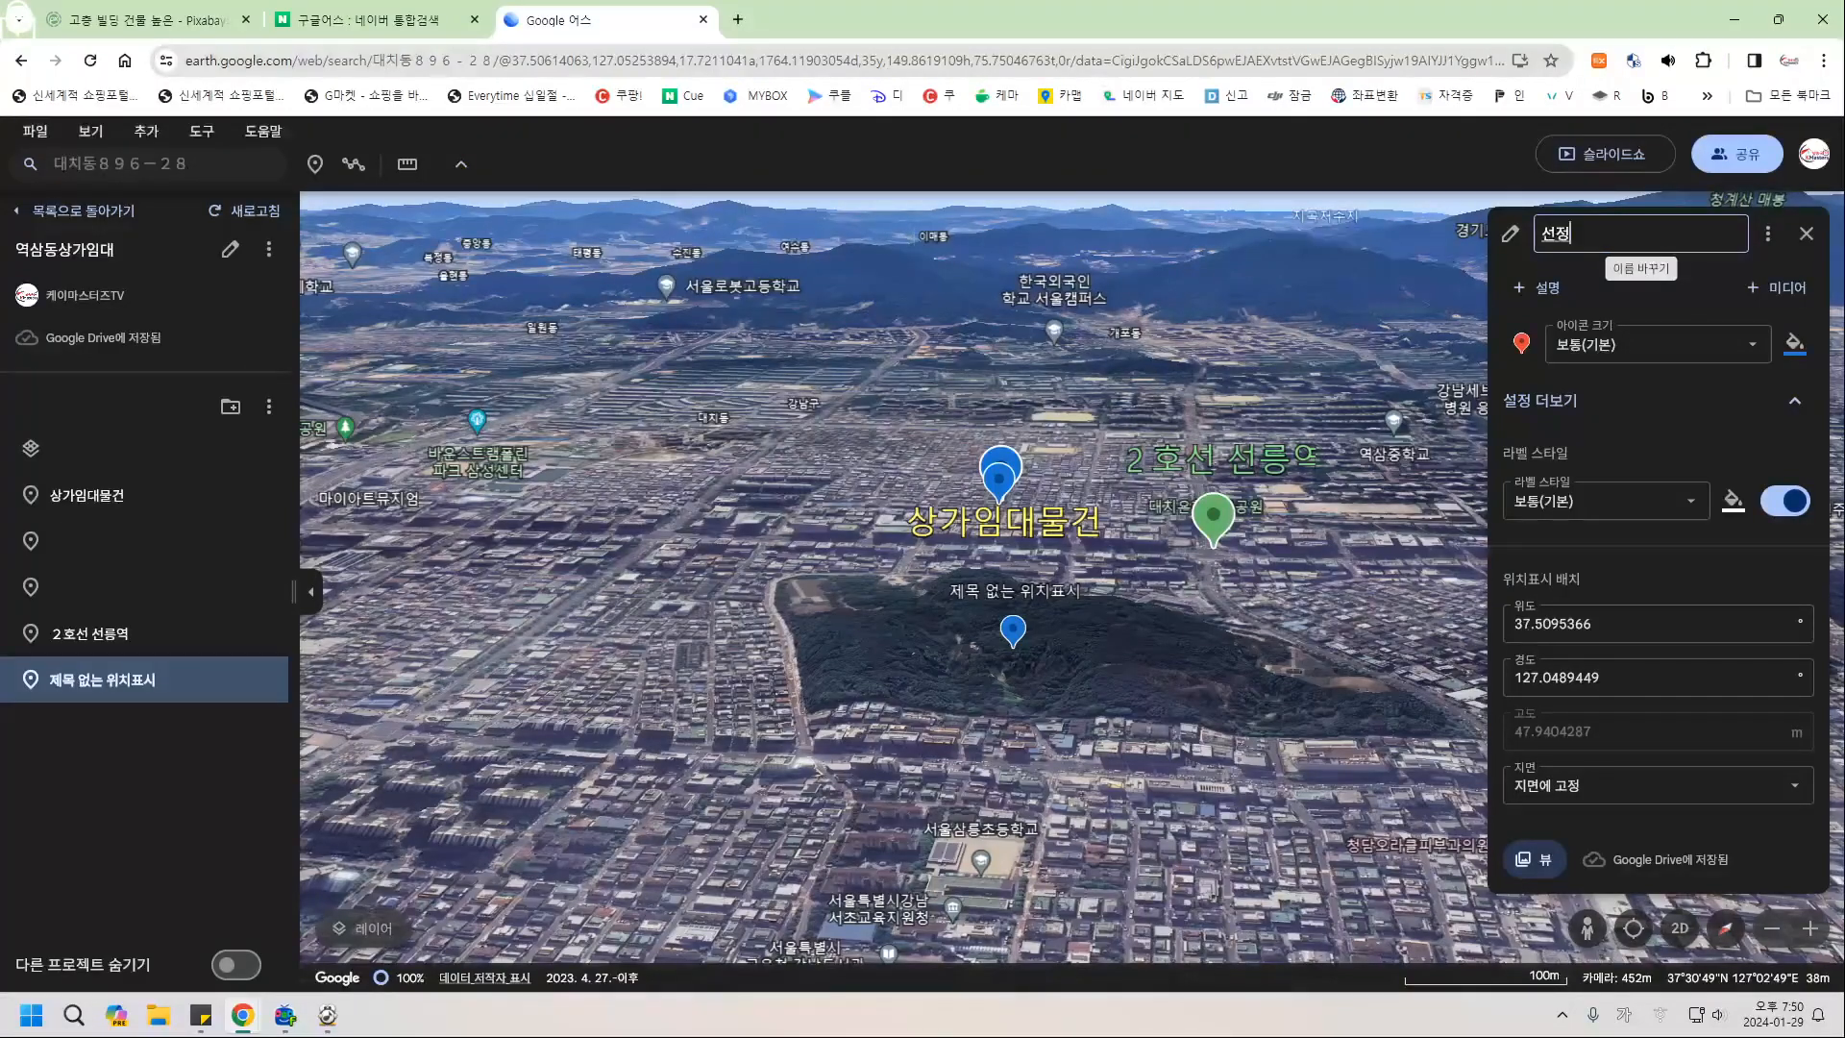
type("릉 공원")
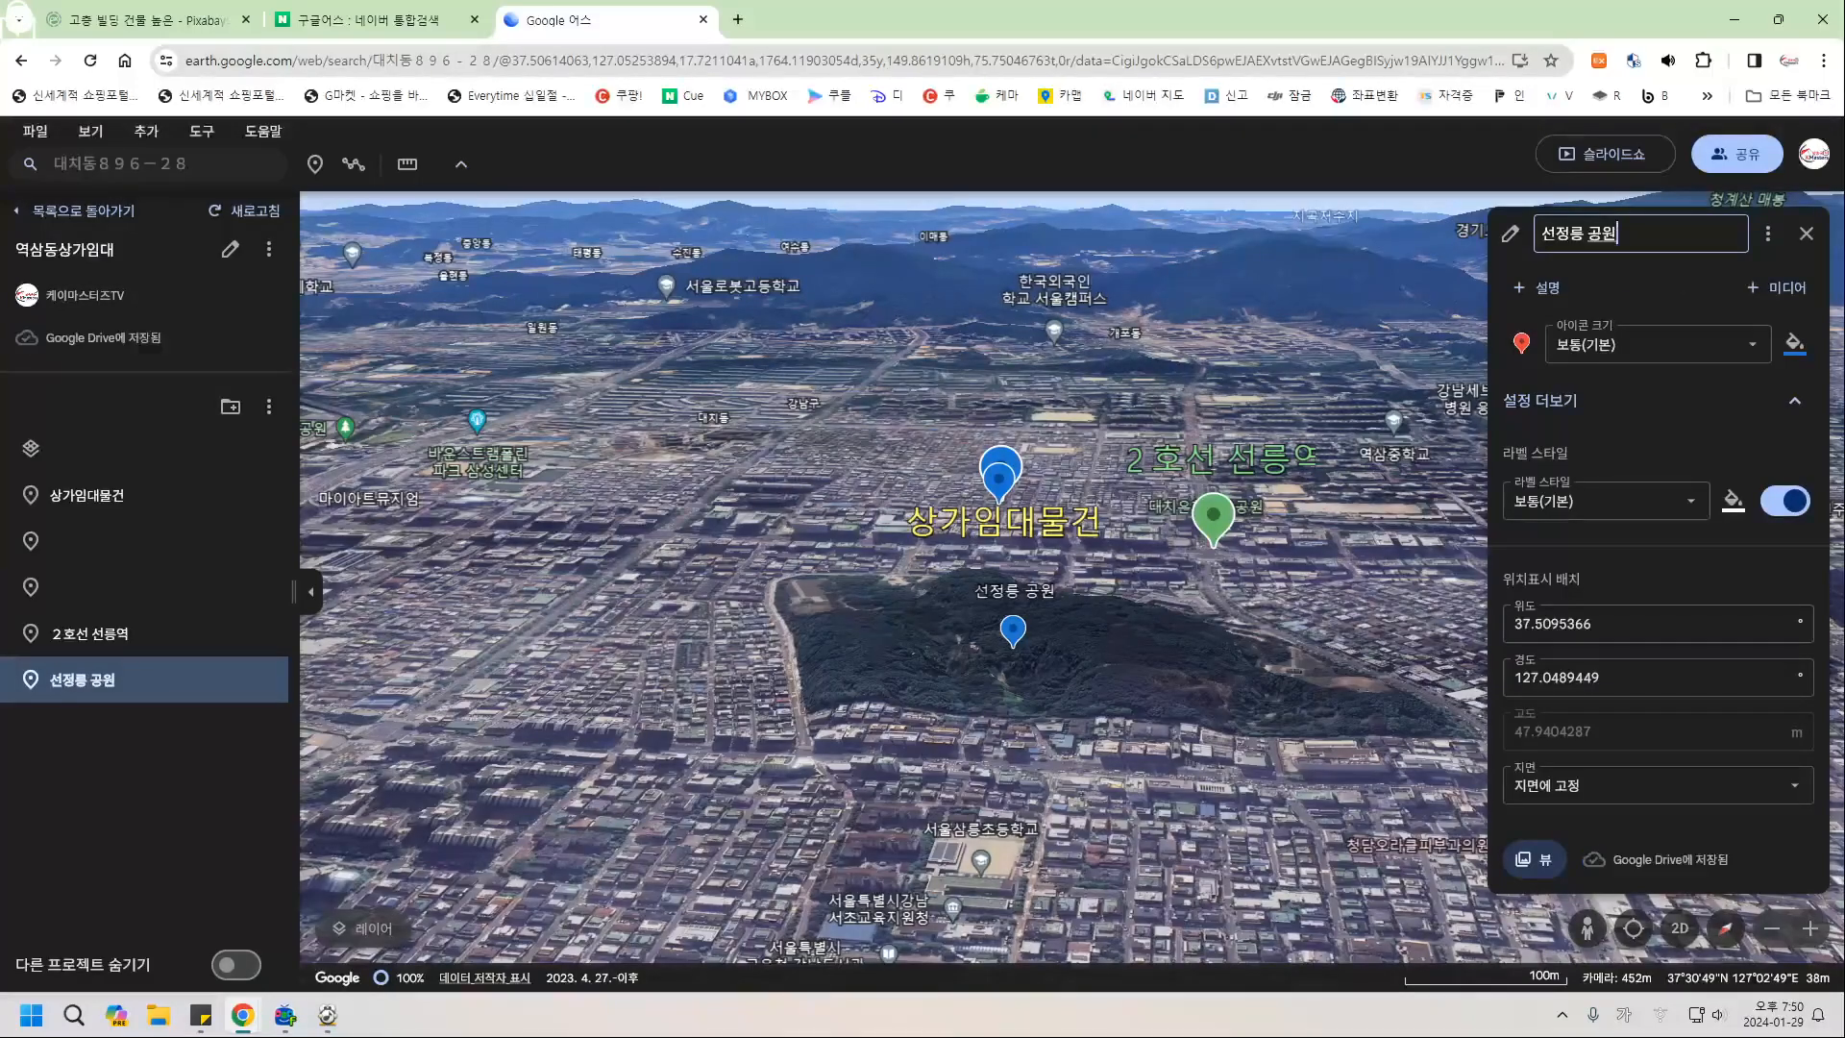
left_click(1658, 344)
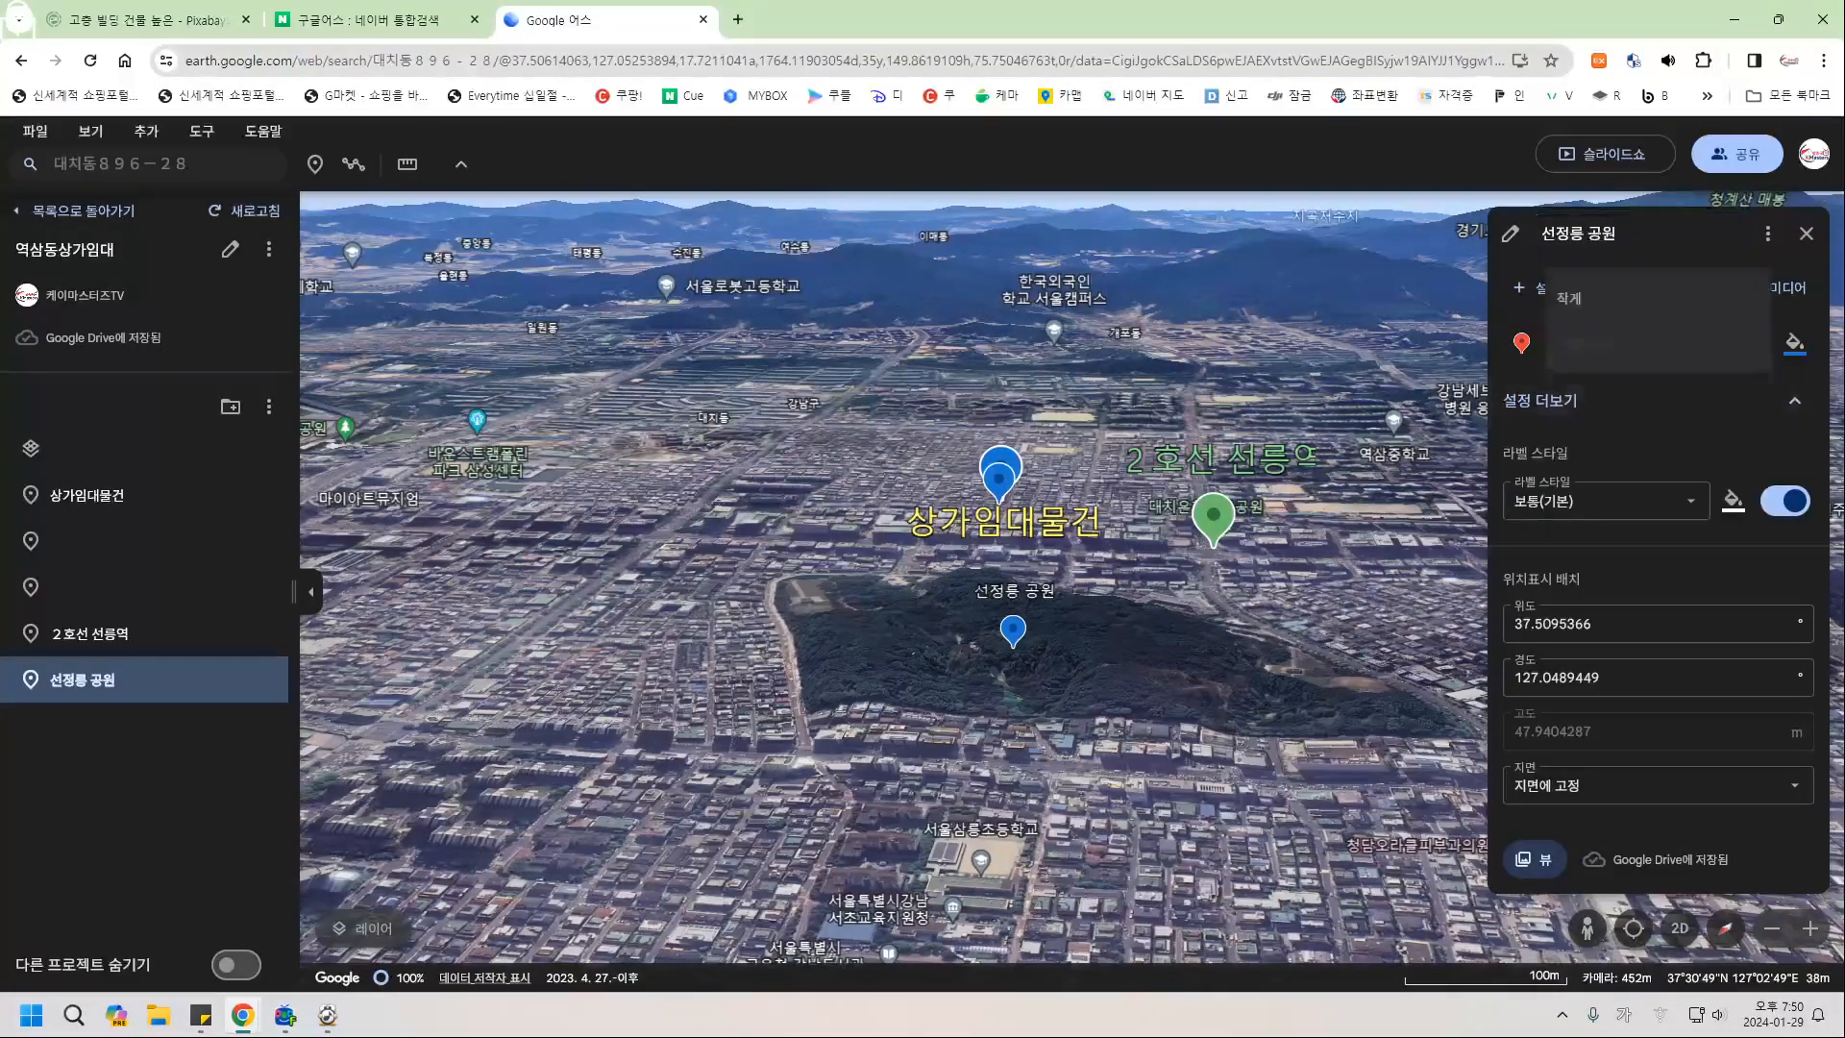
left_click(1584, 437)
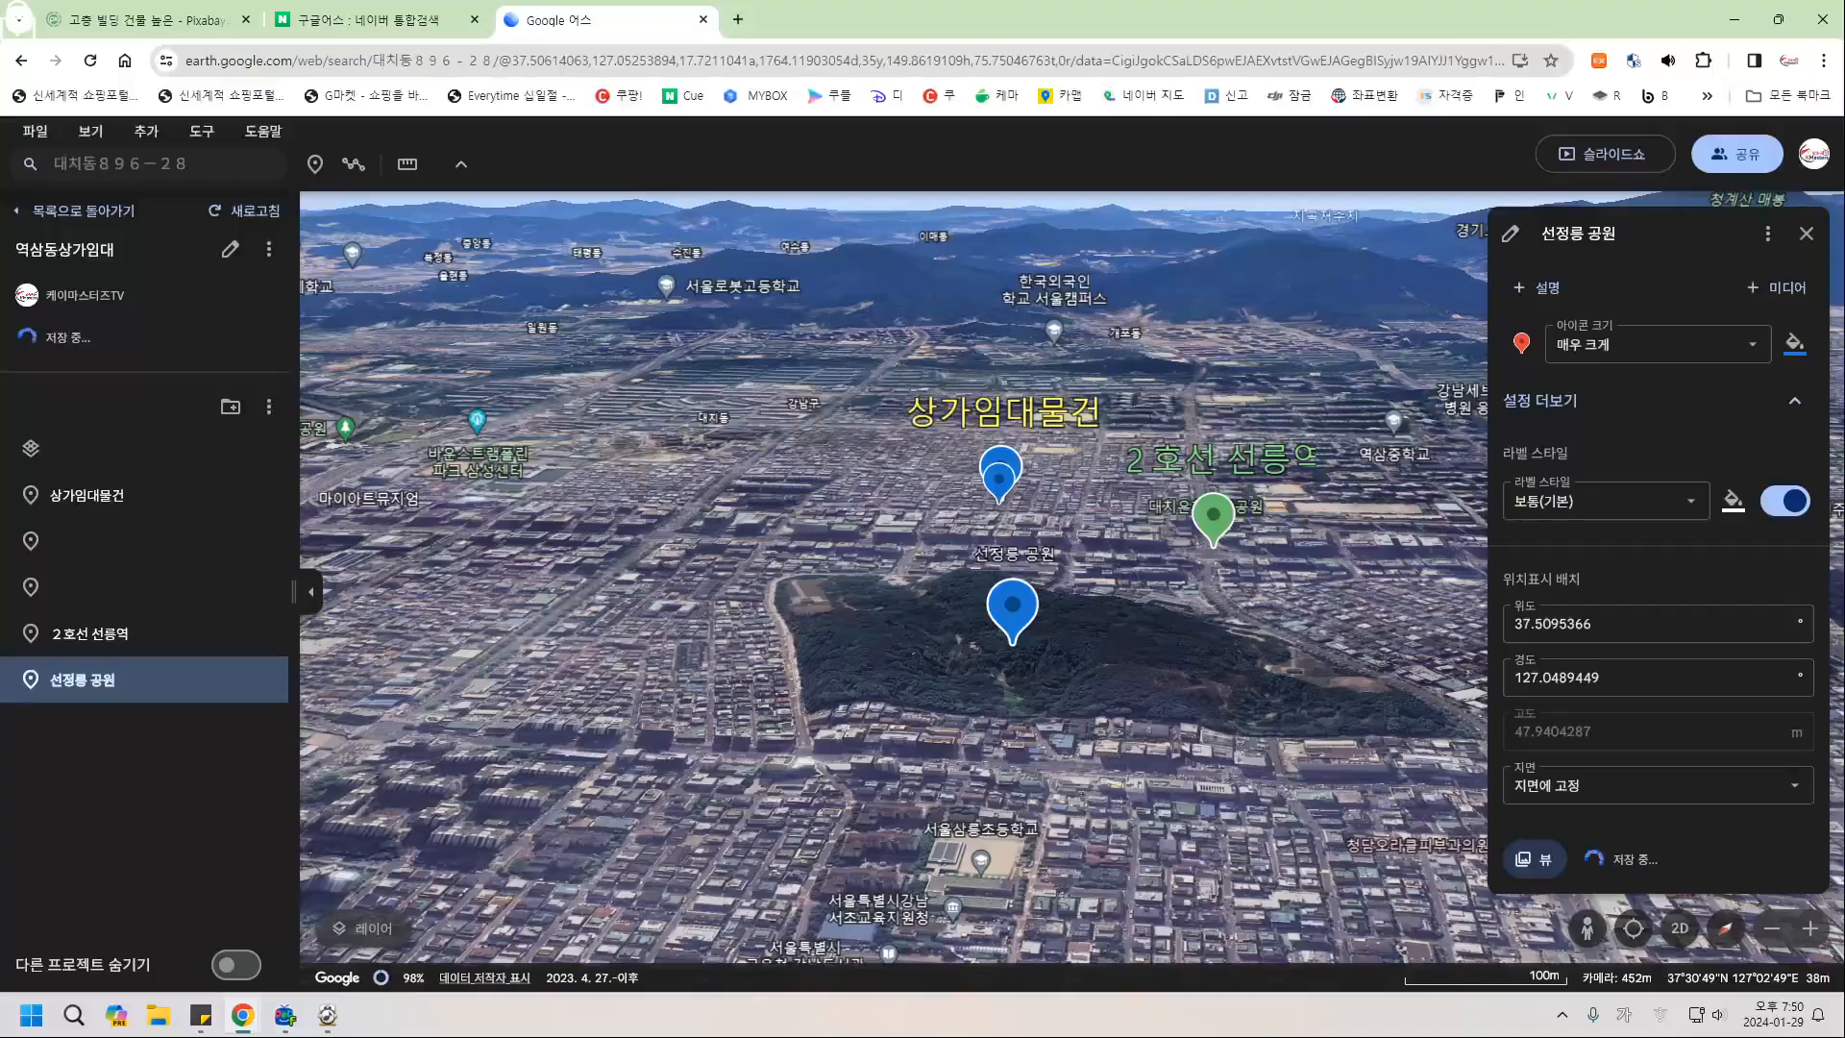
left_click(1793, 343)
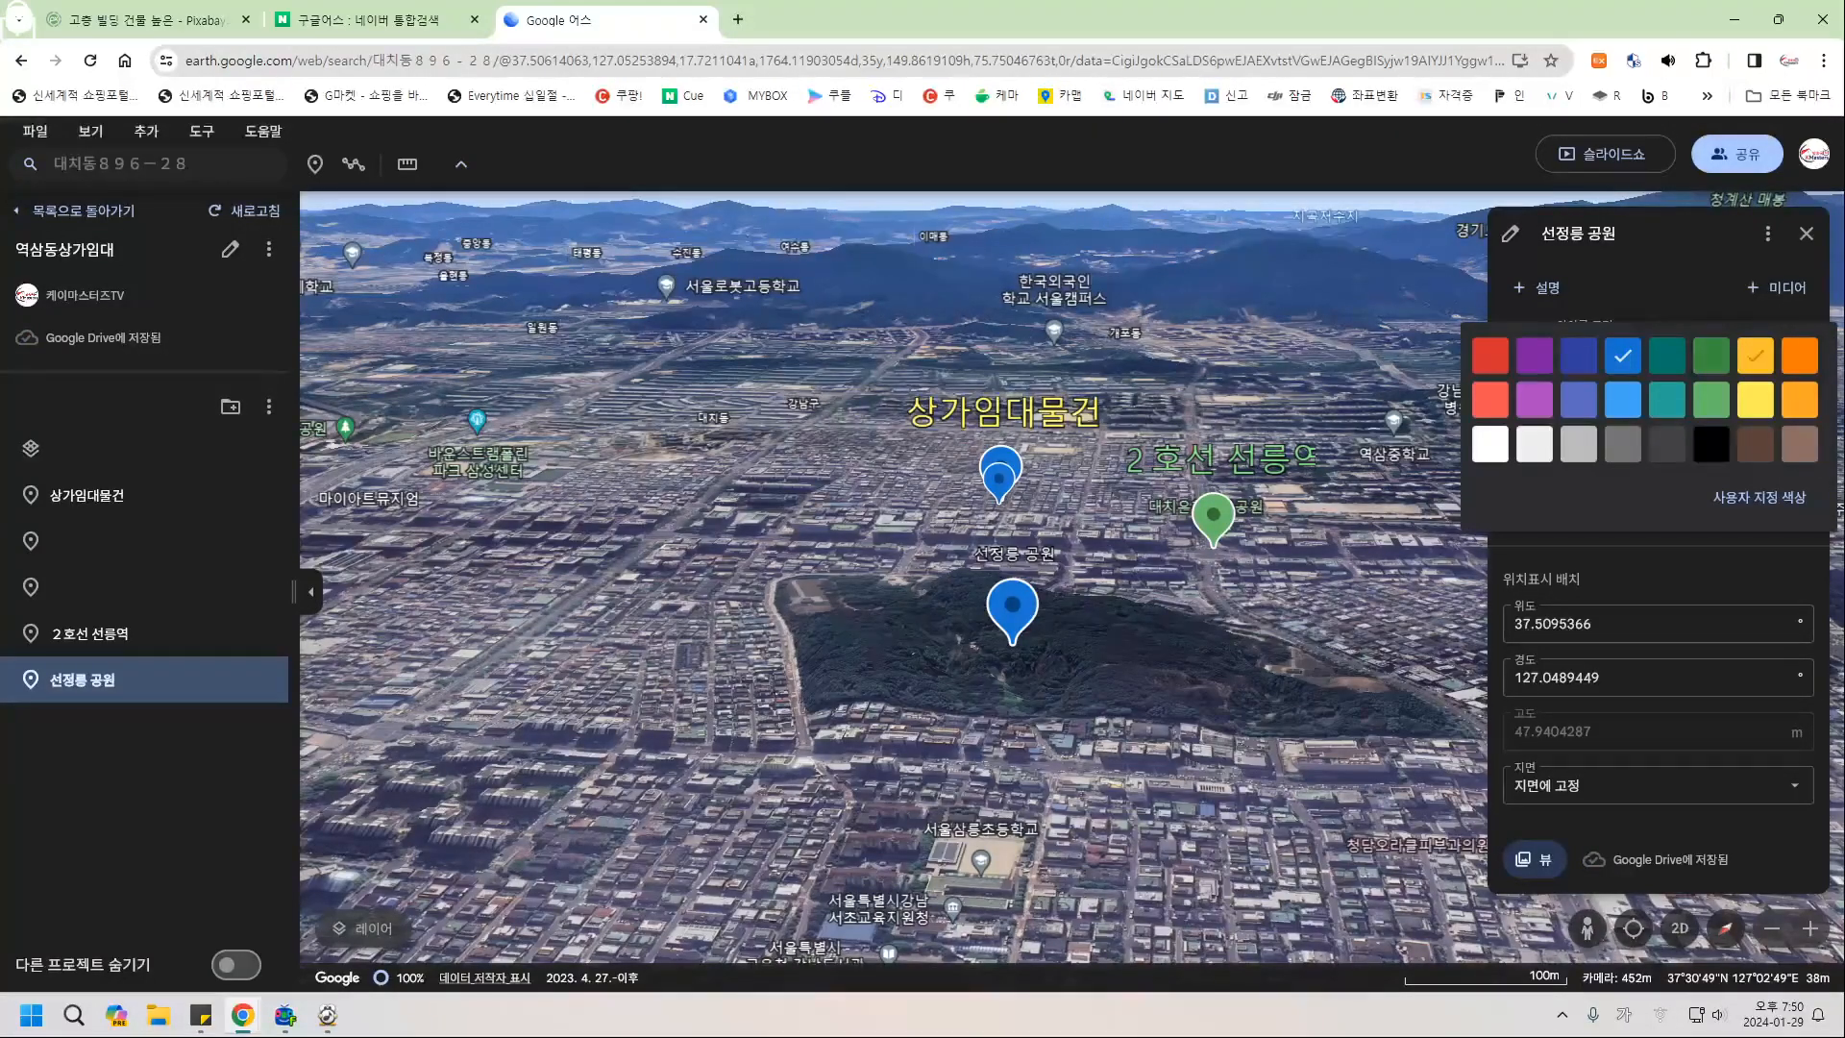
left_click(1799, 355)
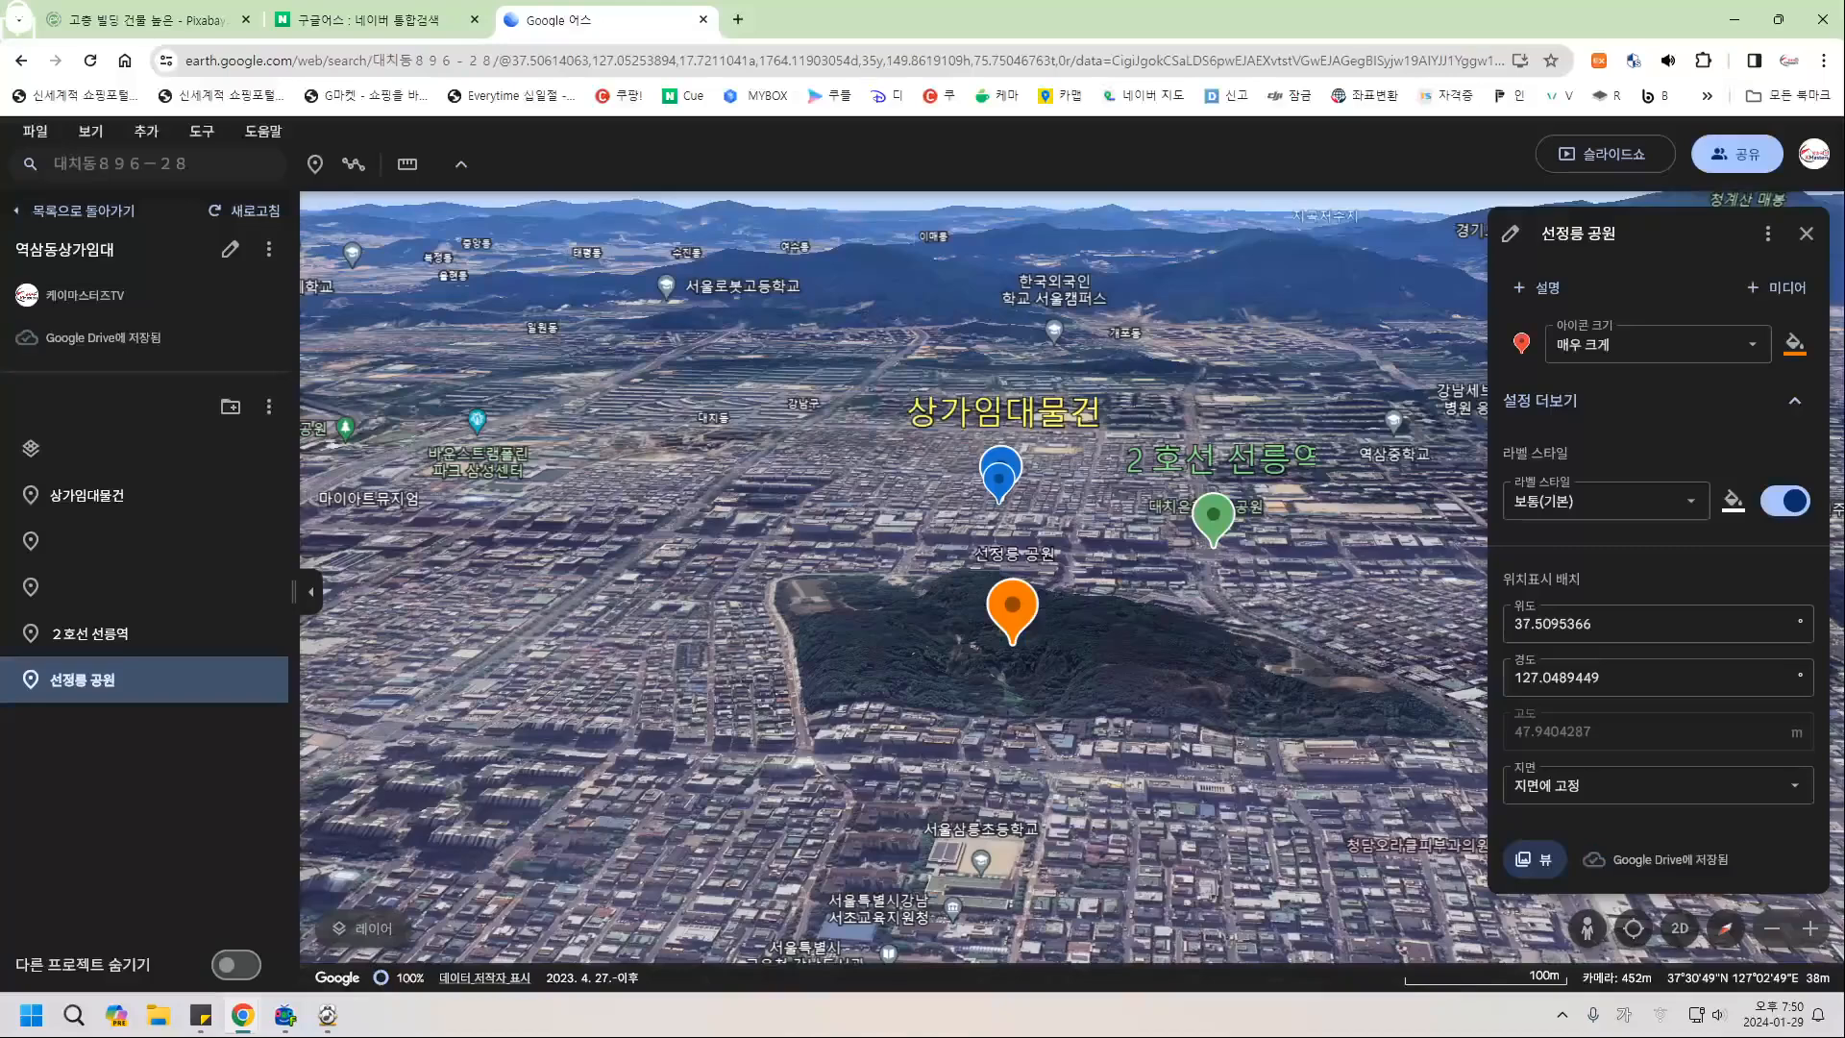
left_click(1733, 500)
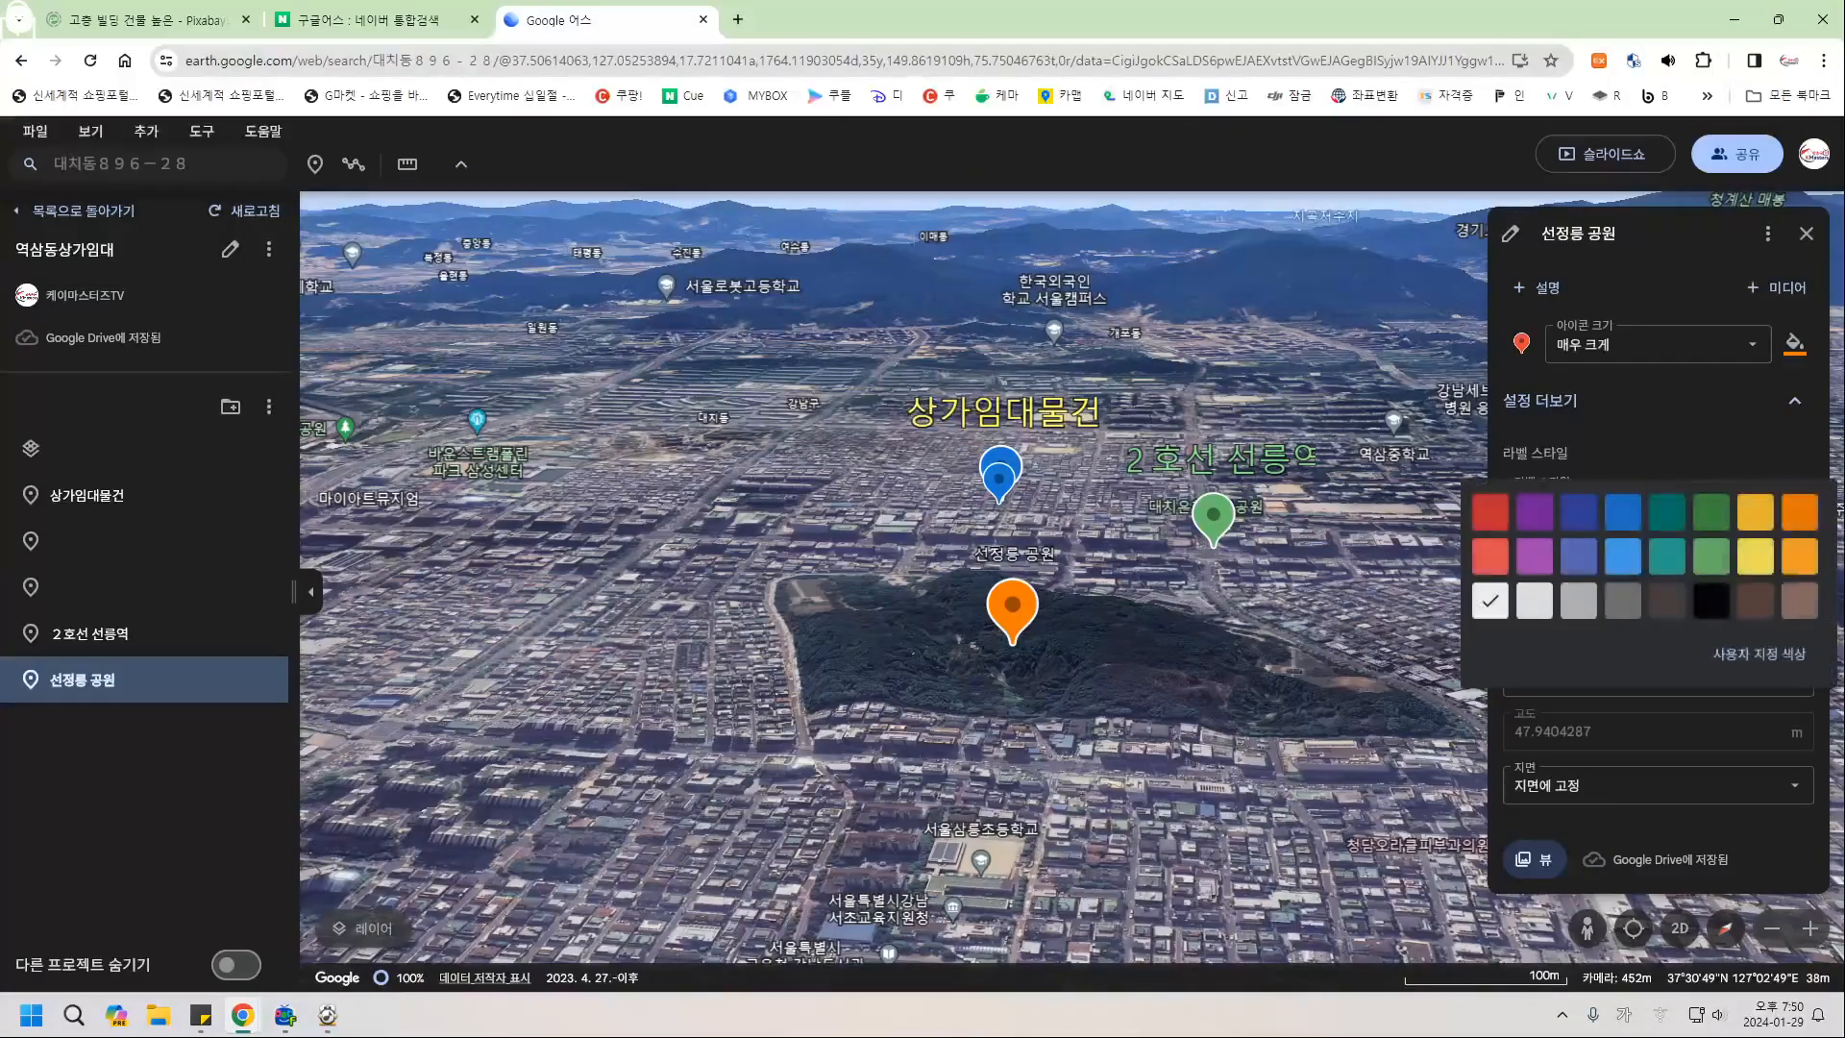
left_click(1799, 511)
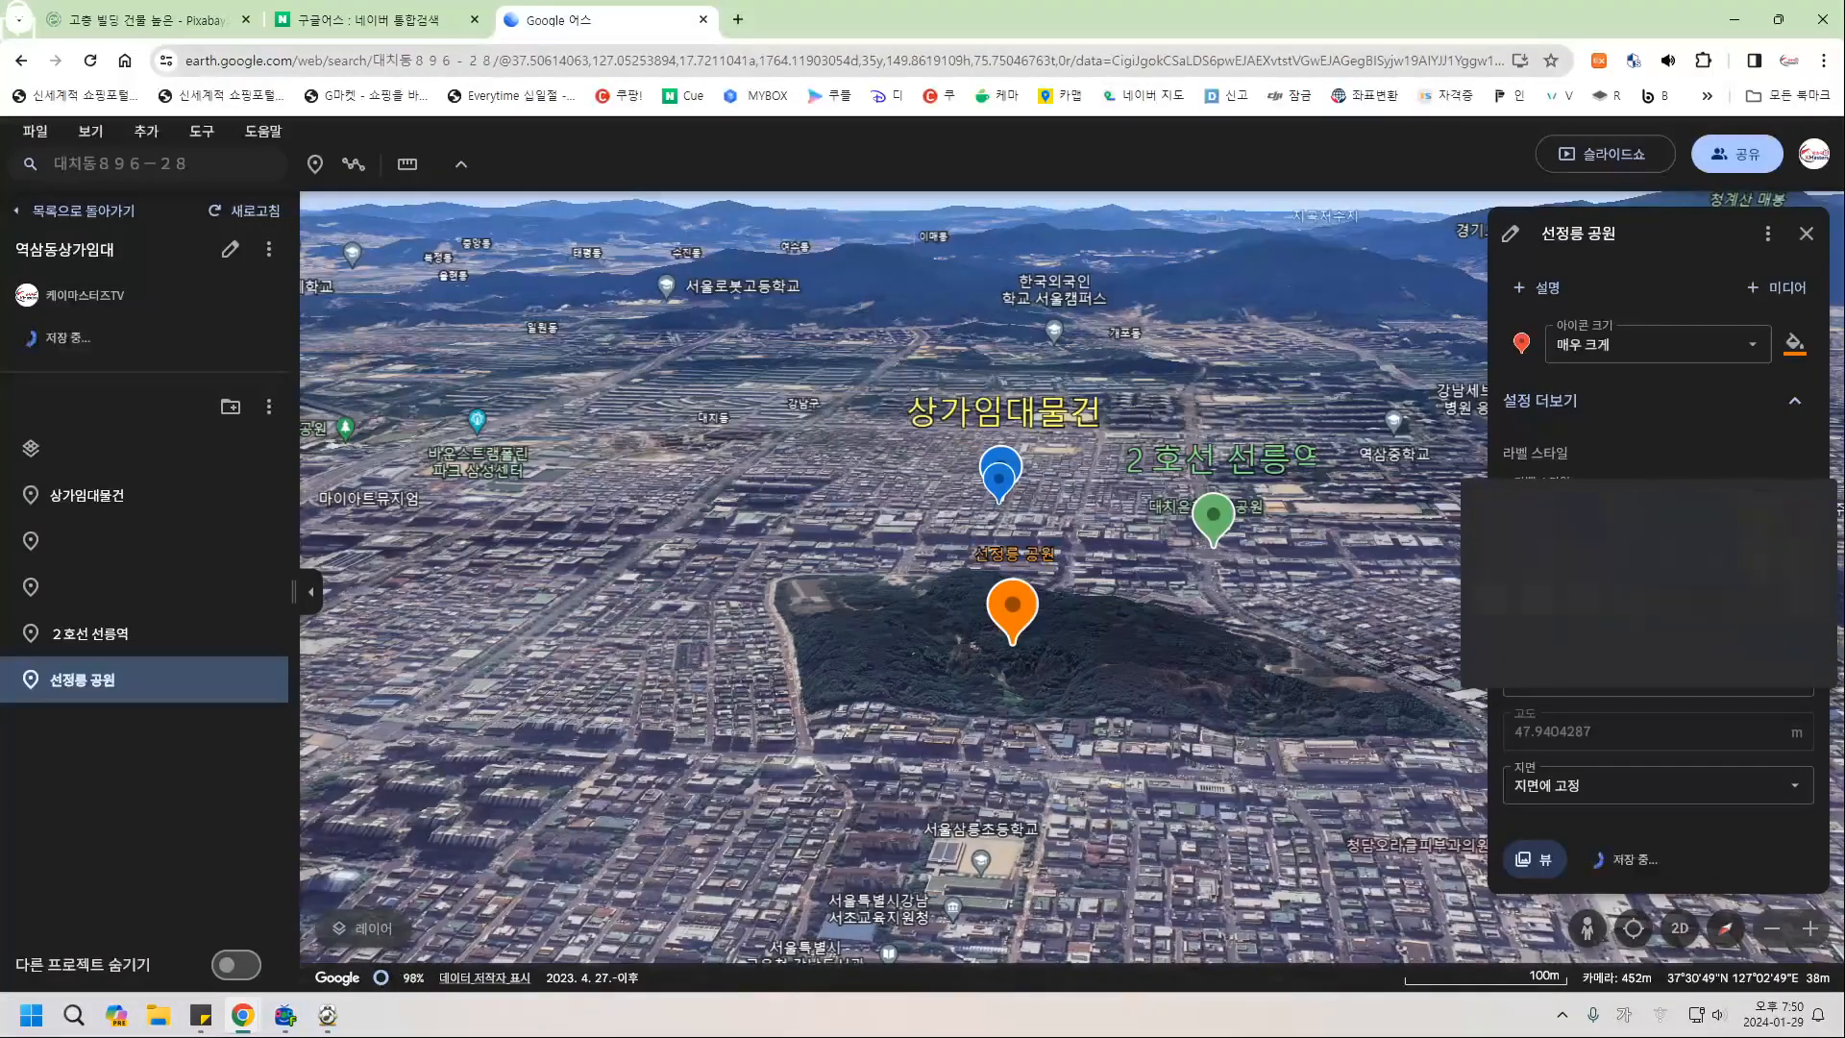
left_click(1605, 501)
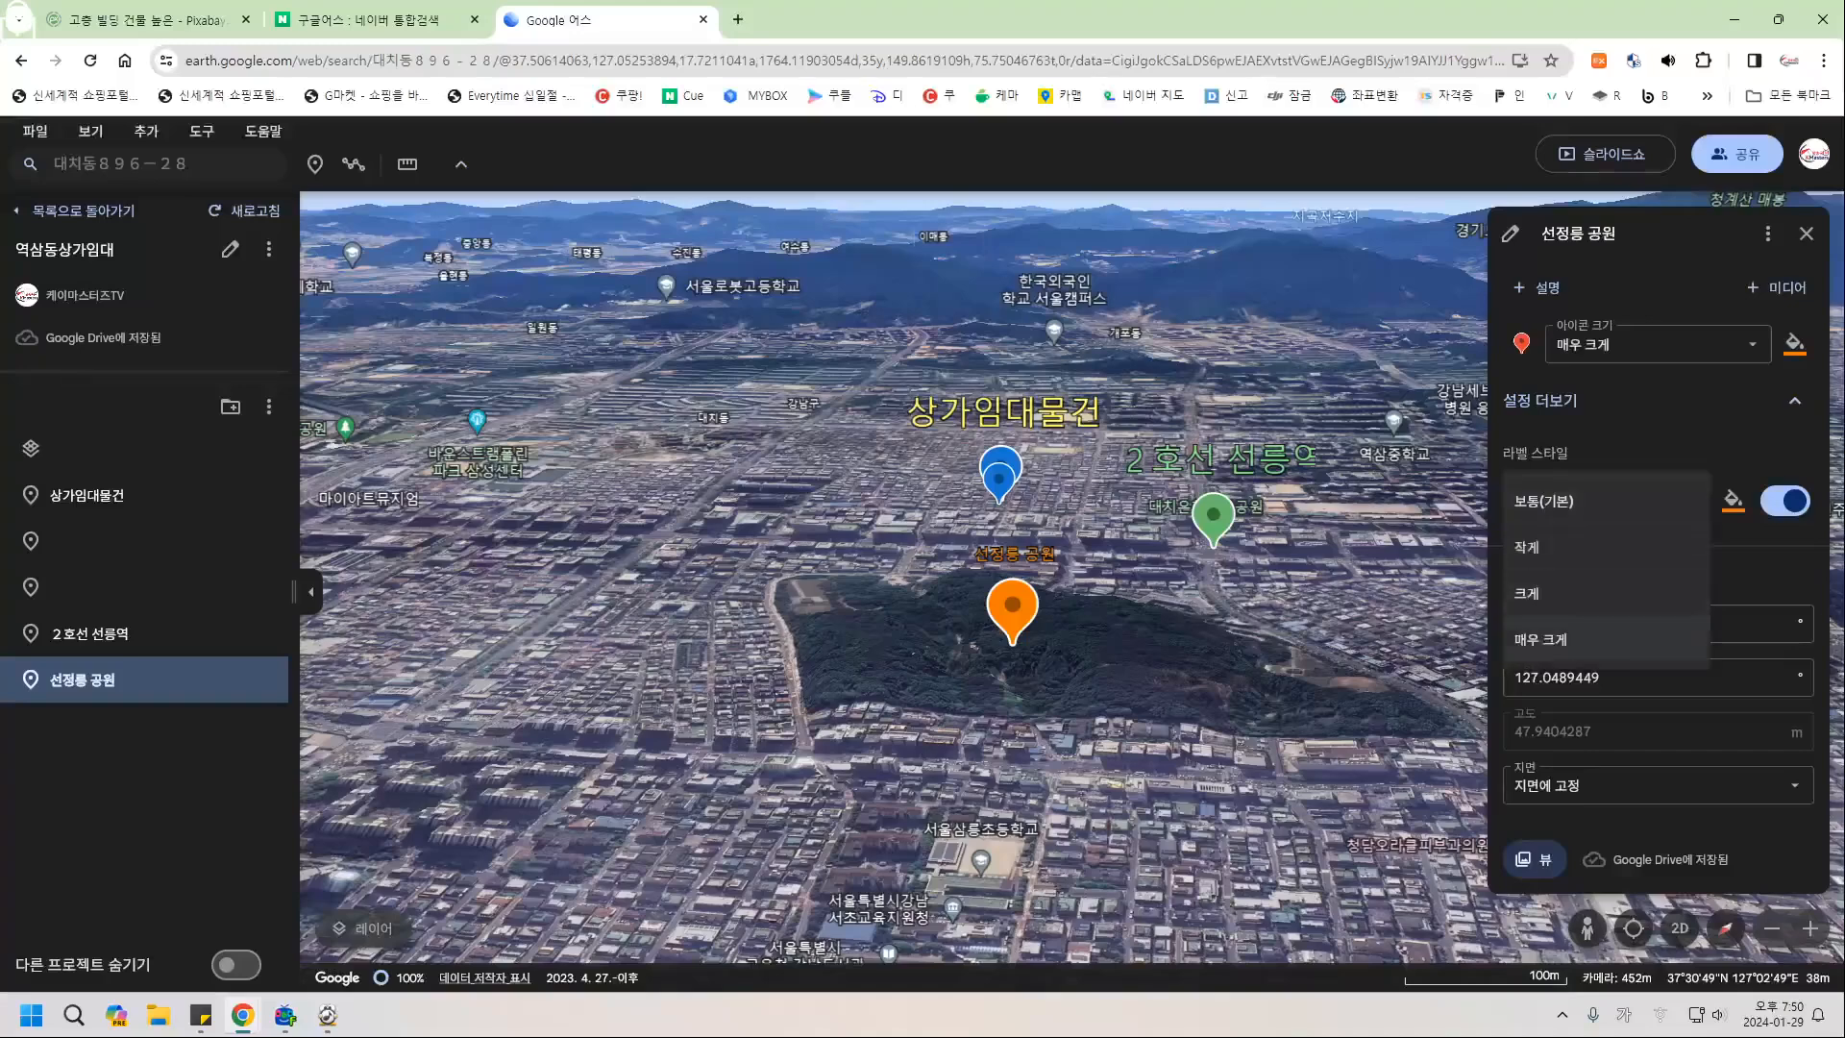
left_click(1557, 593)
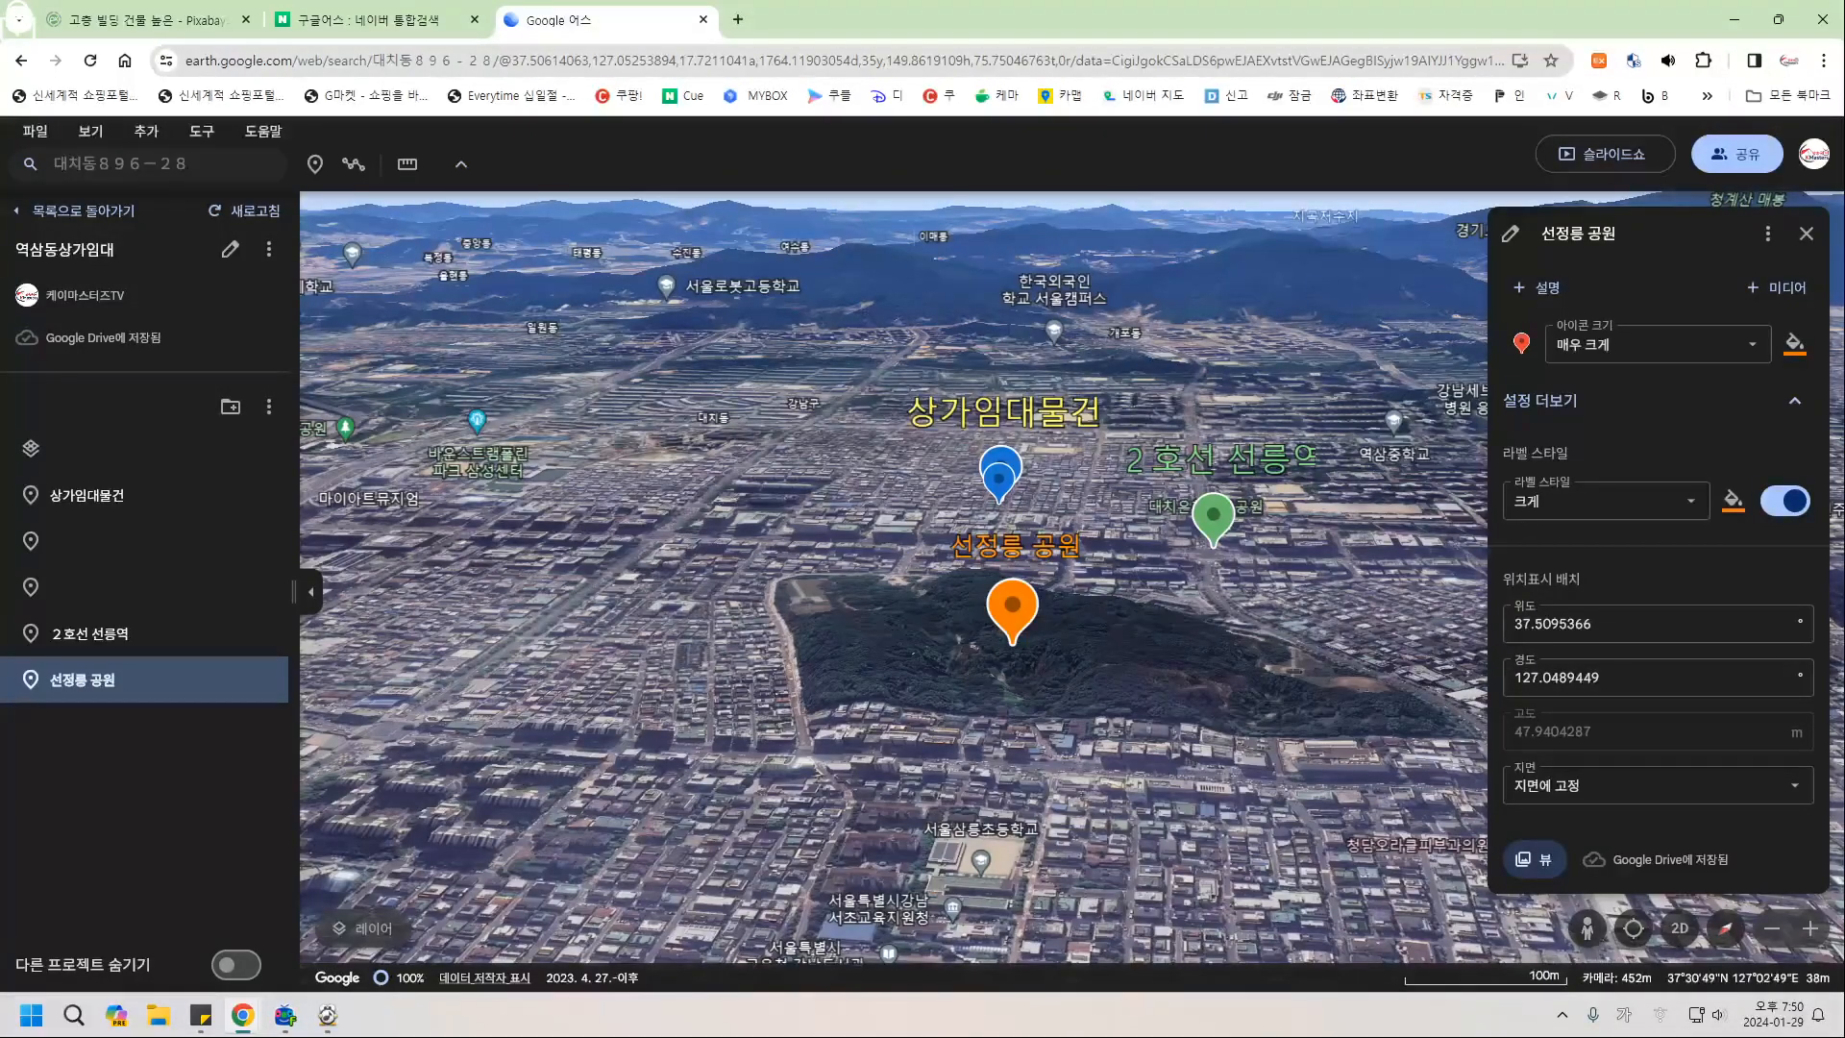
left_click(1807, 234)
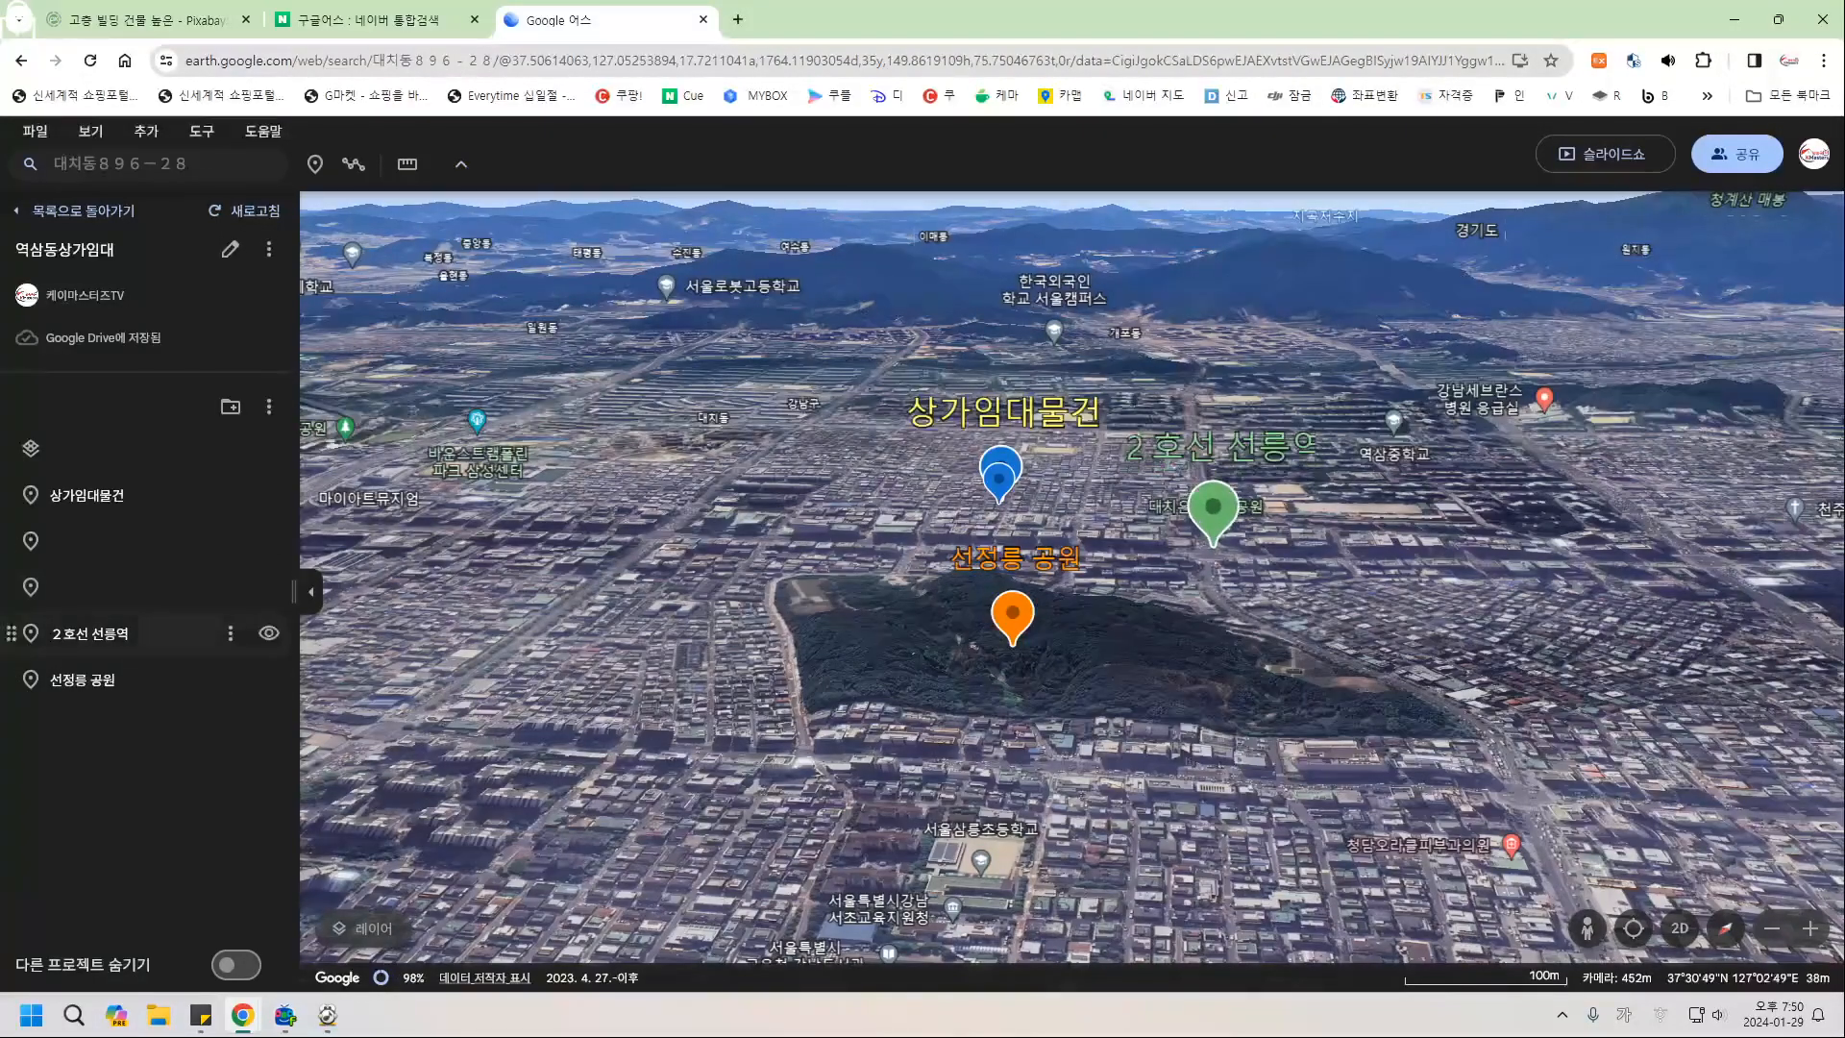
Reduce the 2호선 선릉역 label size from 매우 크게 to 크게.
left_click(106, 635)
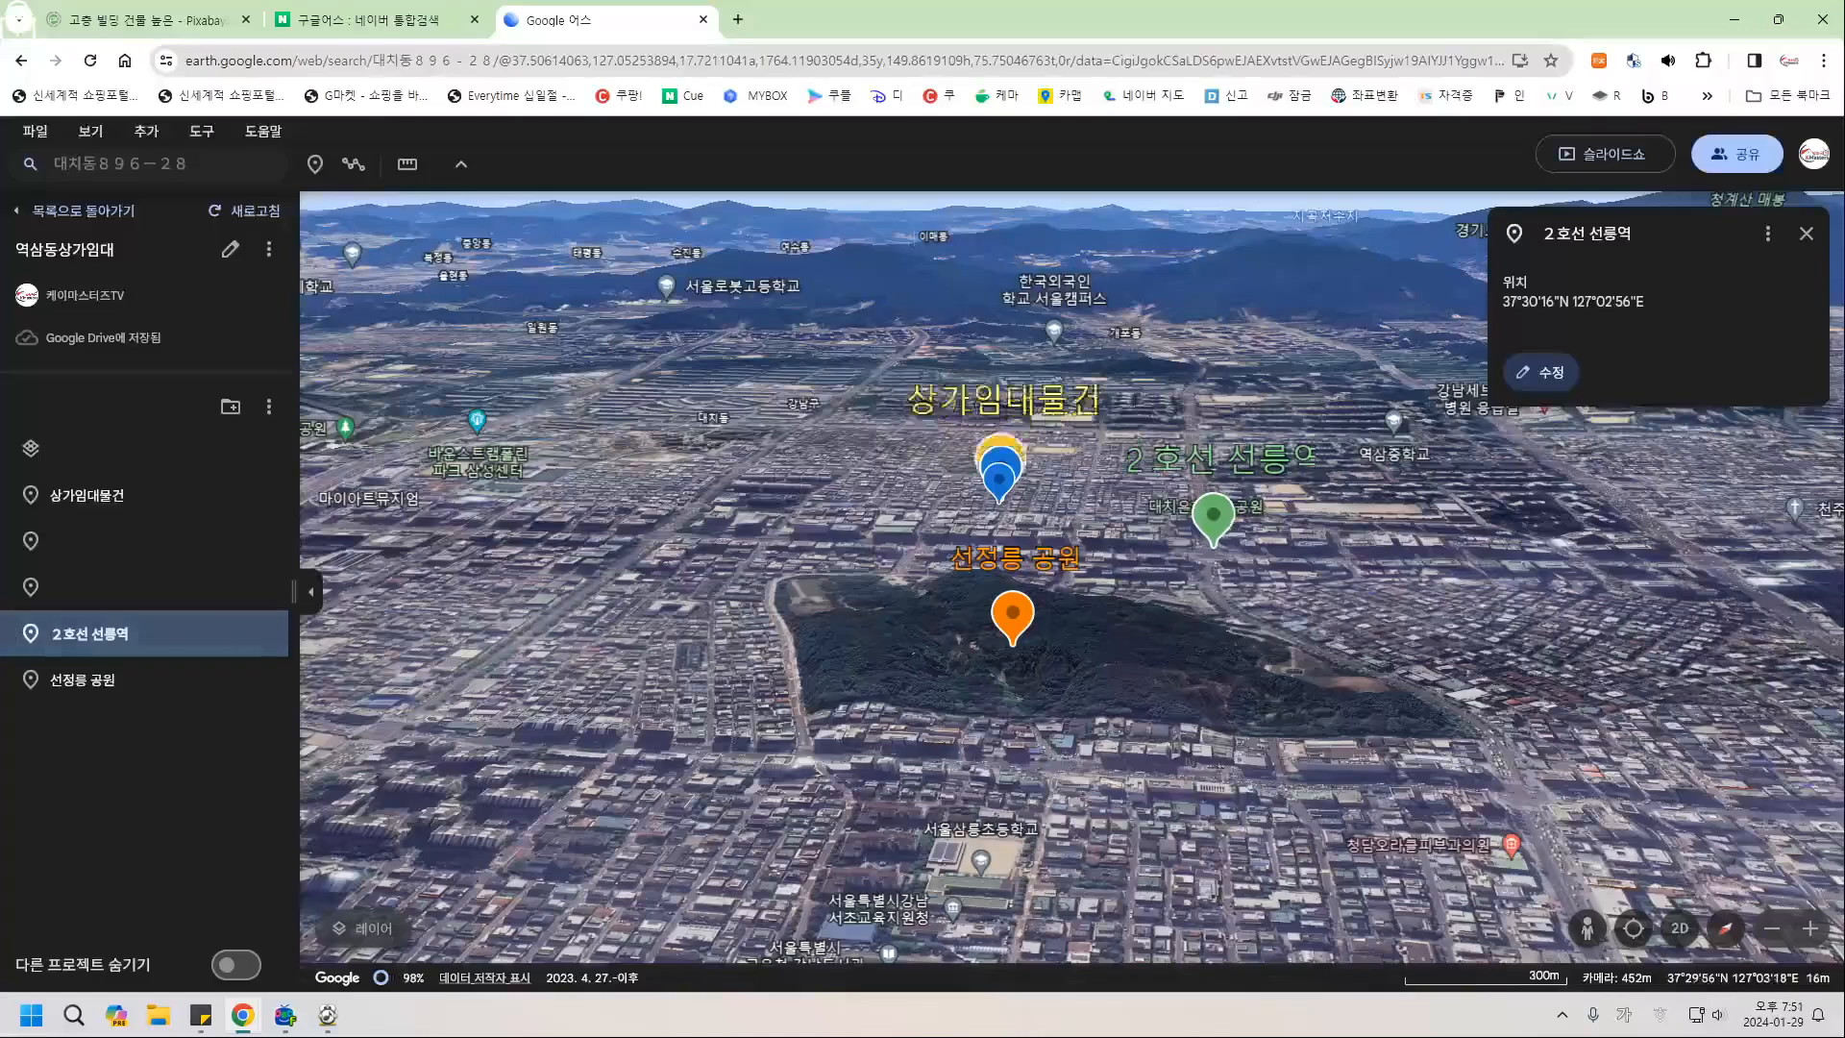
left_click(1542, 372)
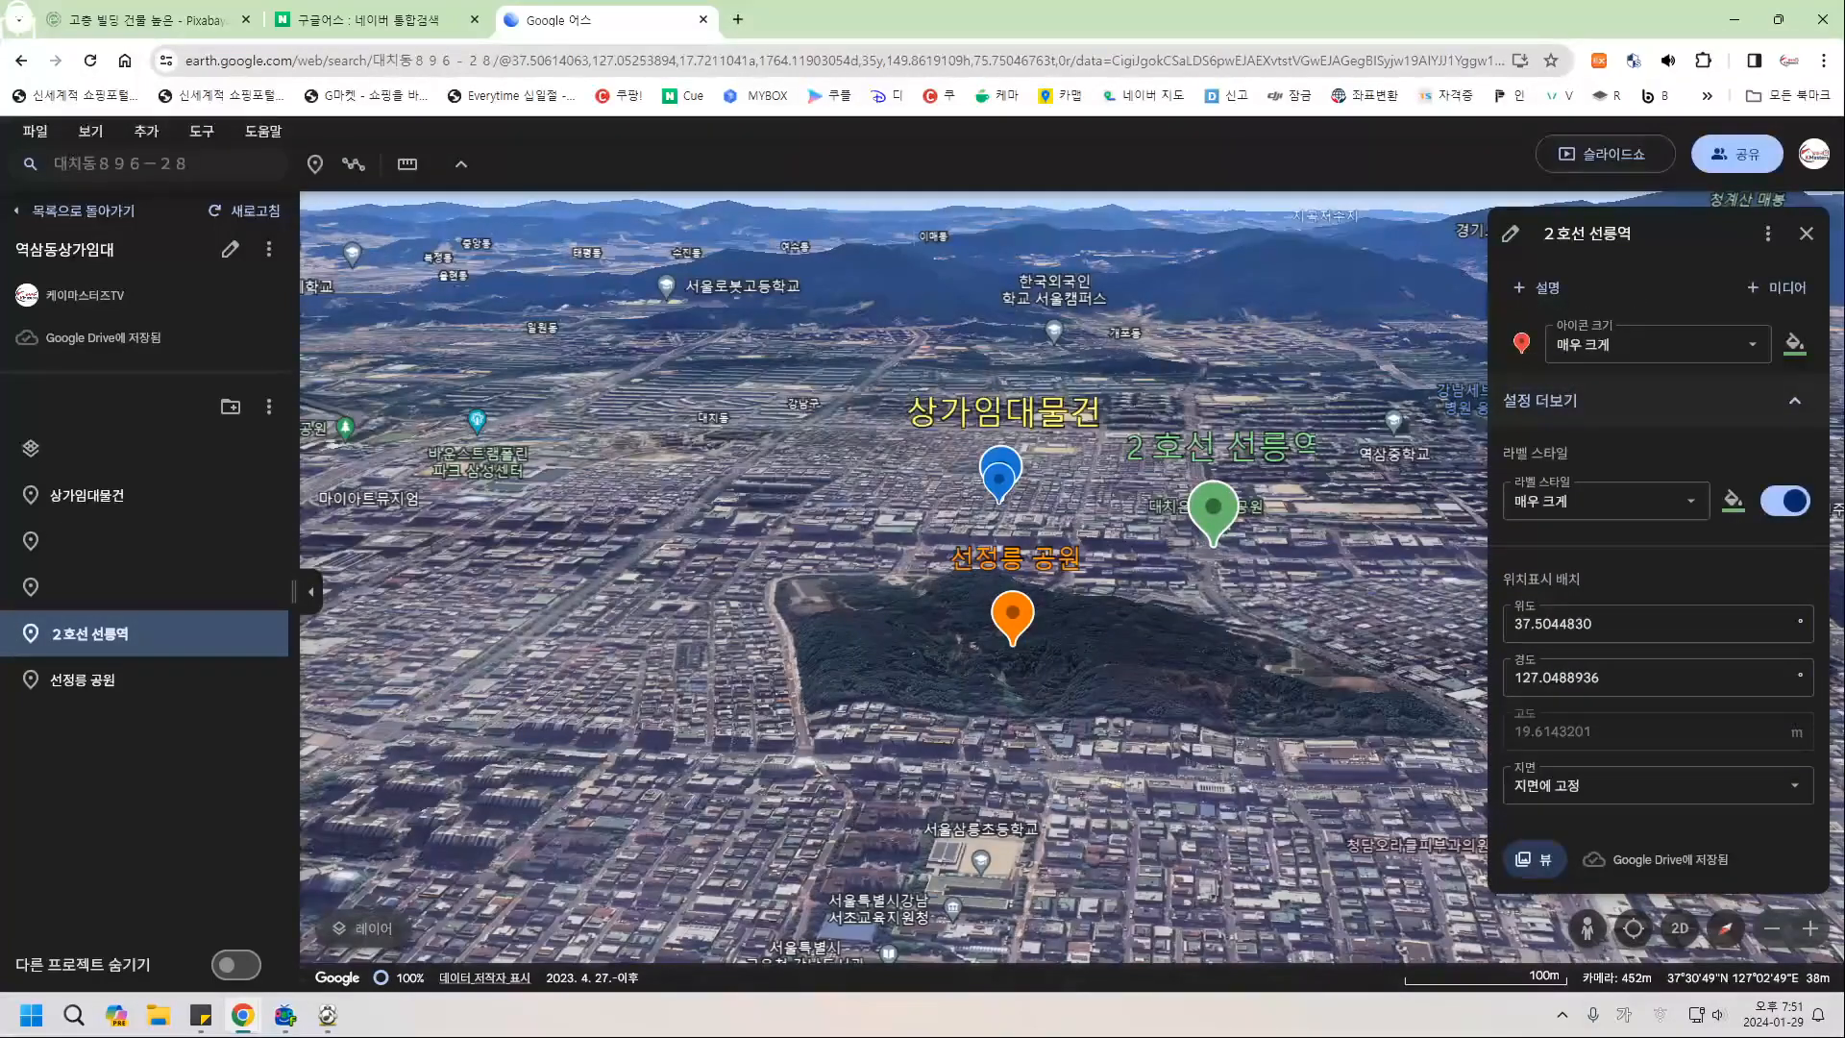
left_click(1604, 501)
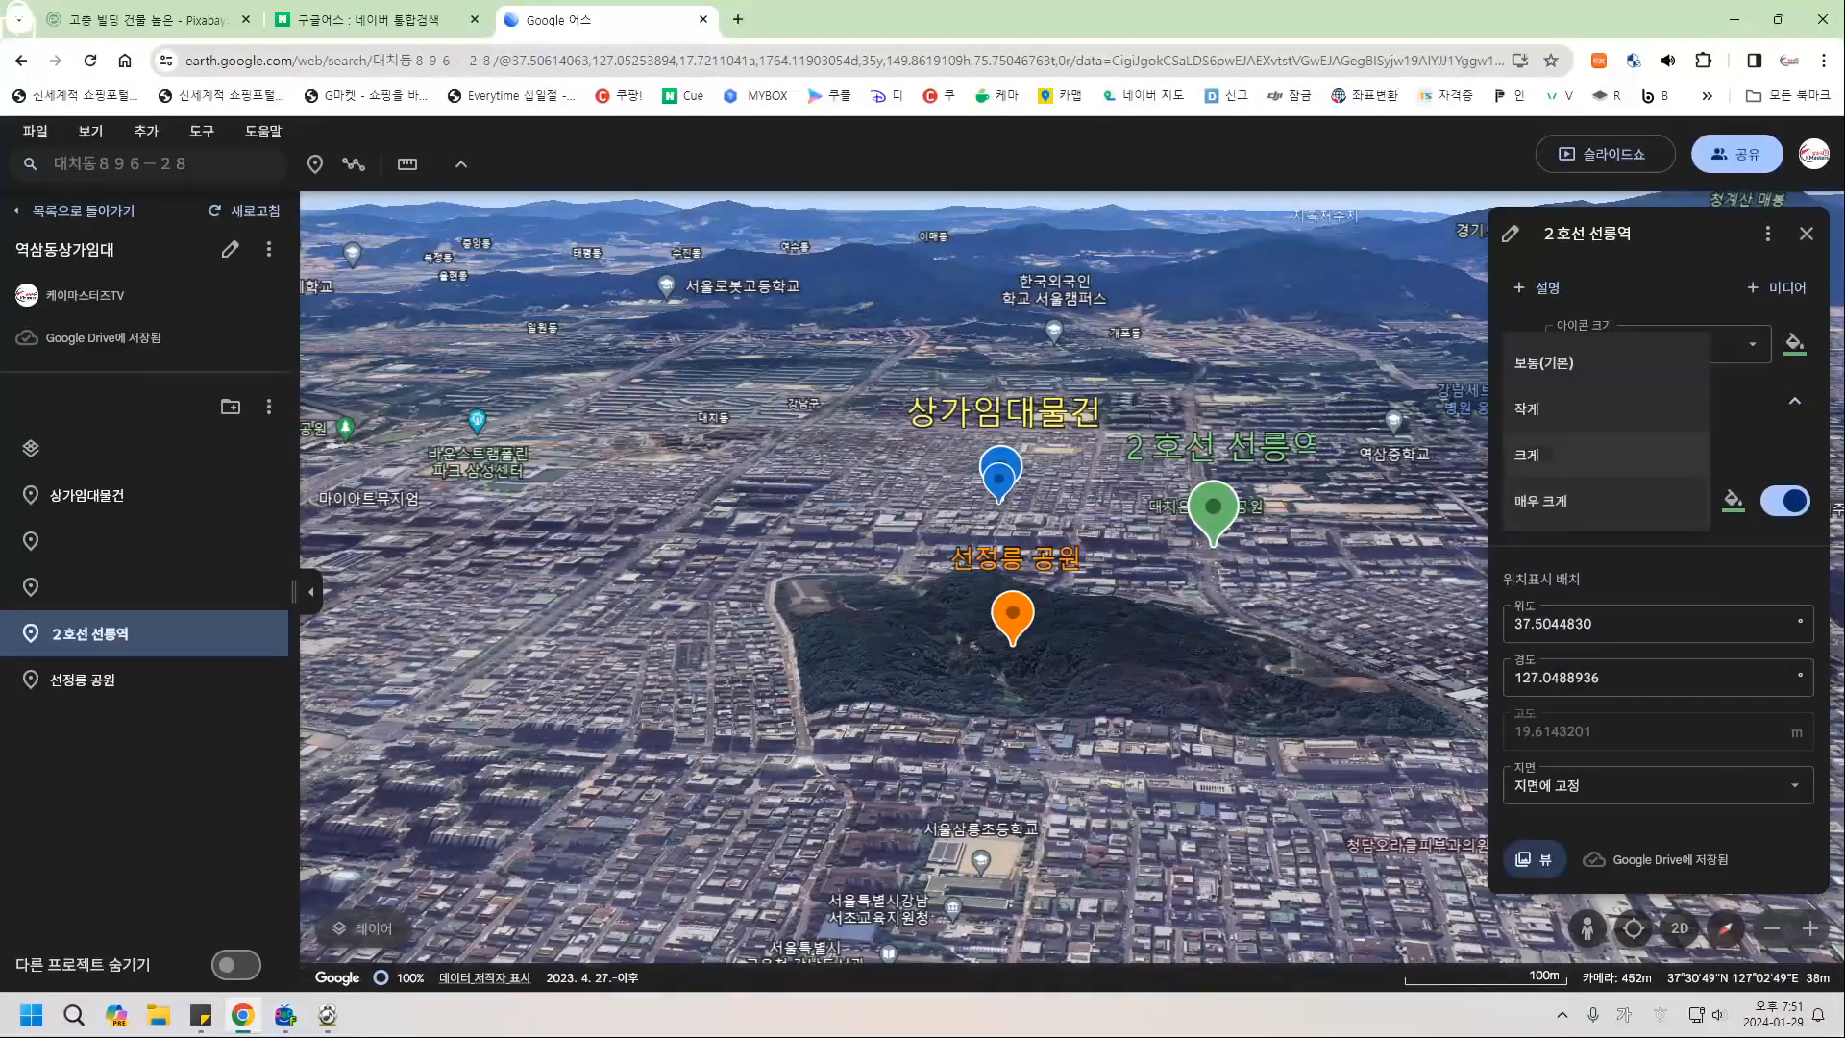
left_click(1538, 455)
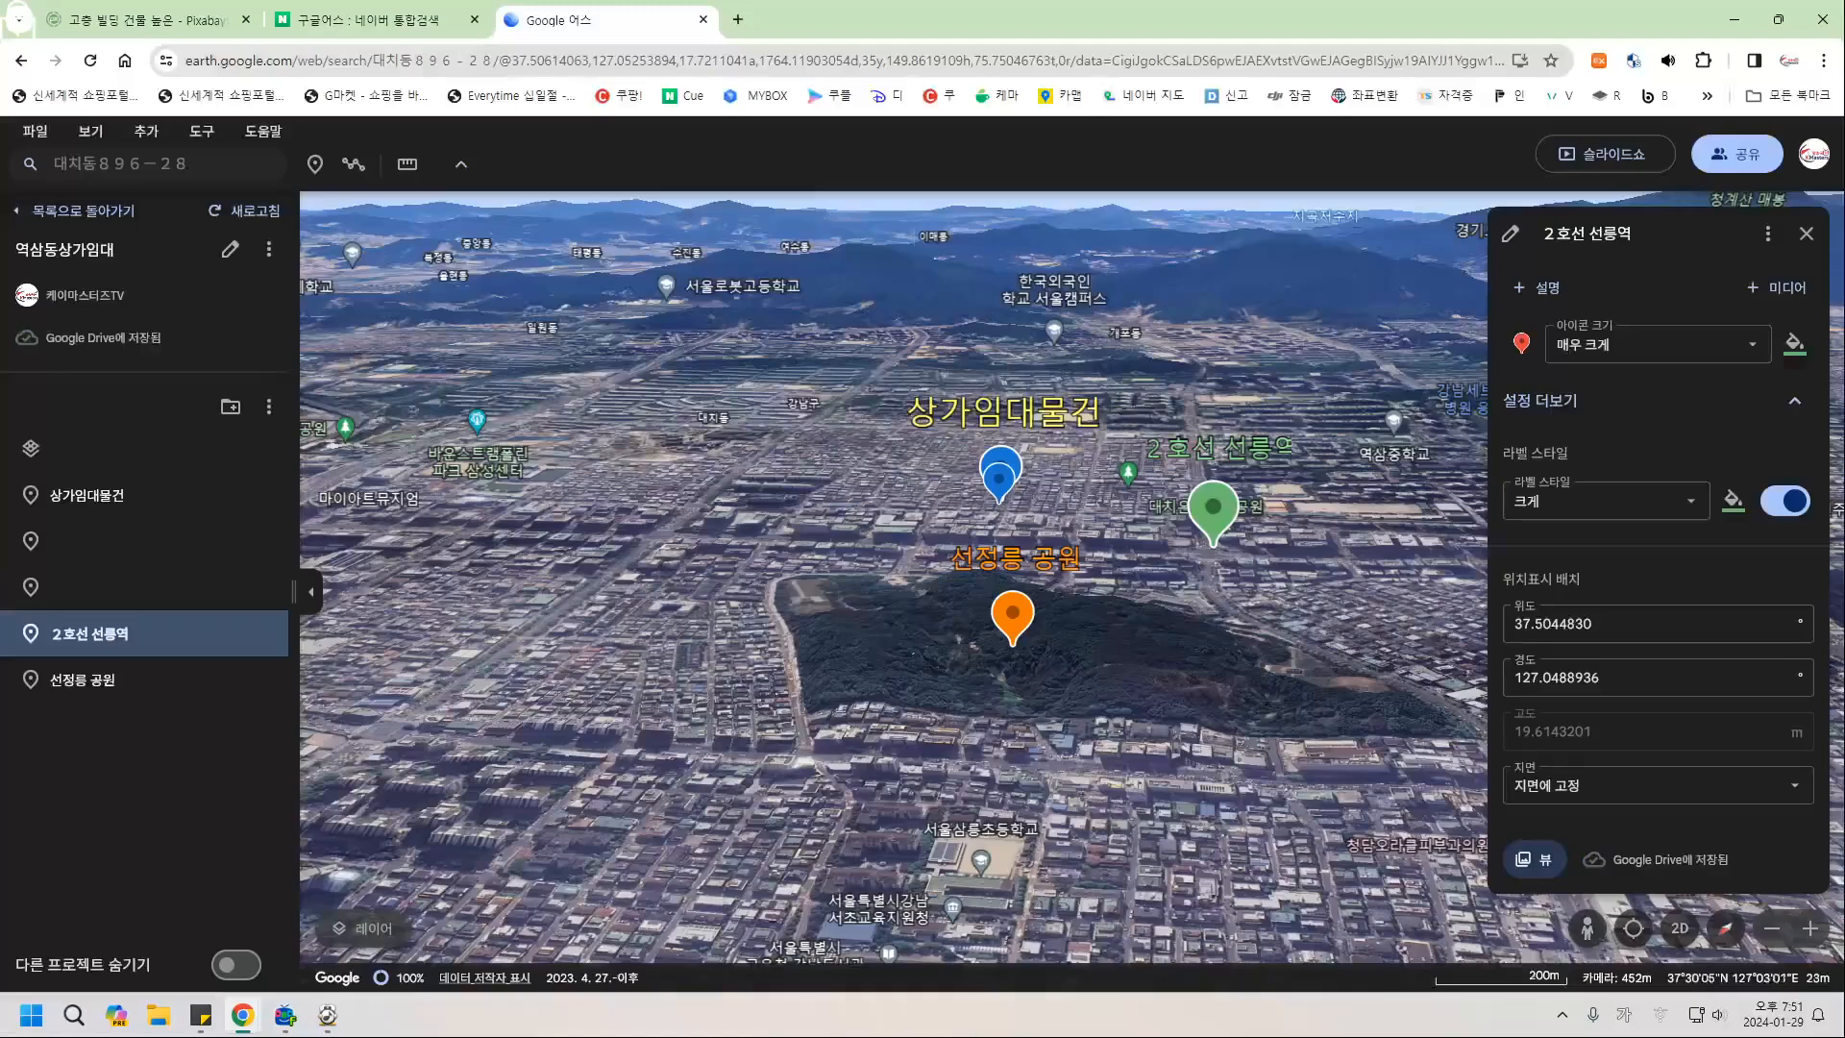
left_click(1807, 234)
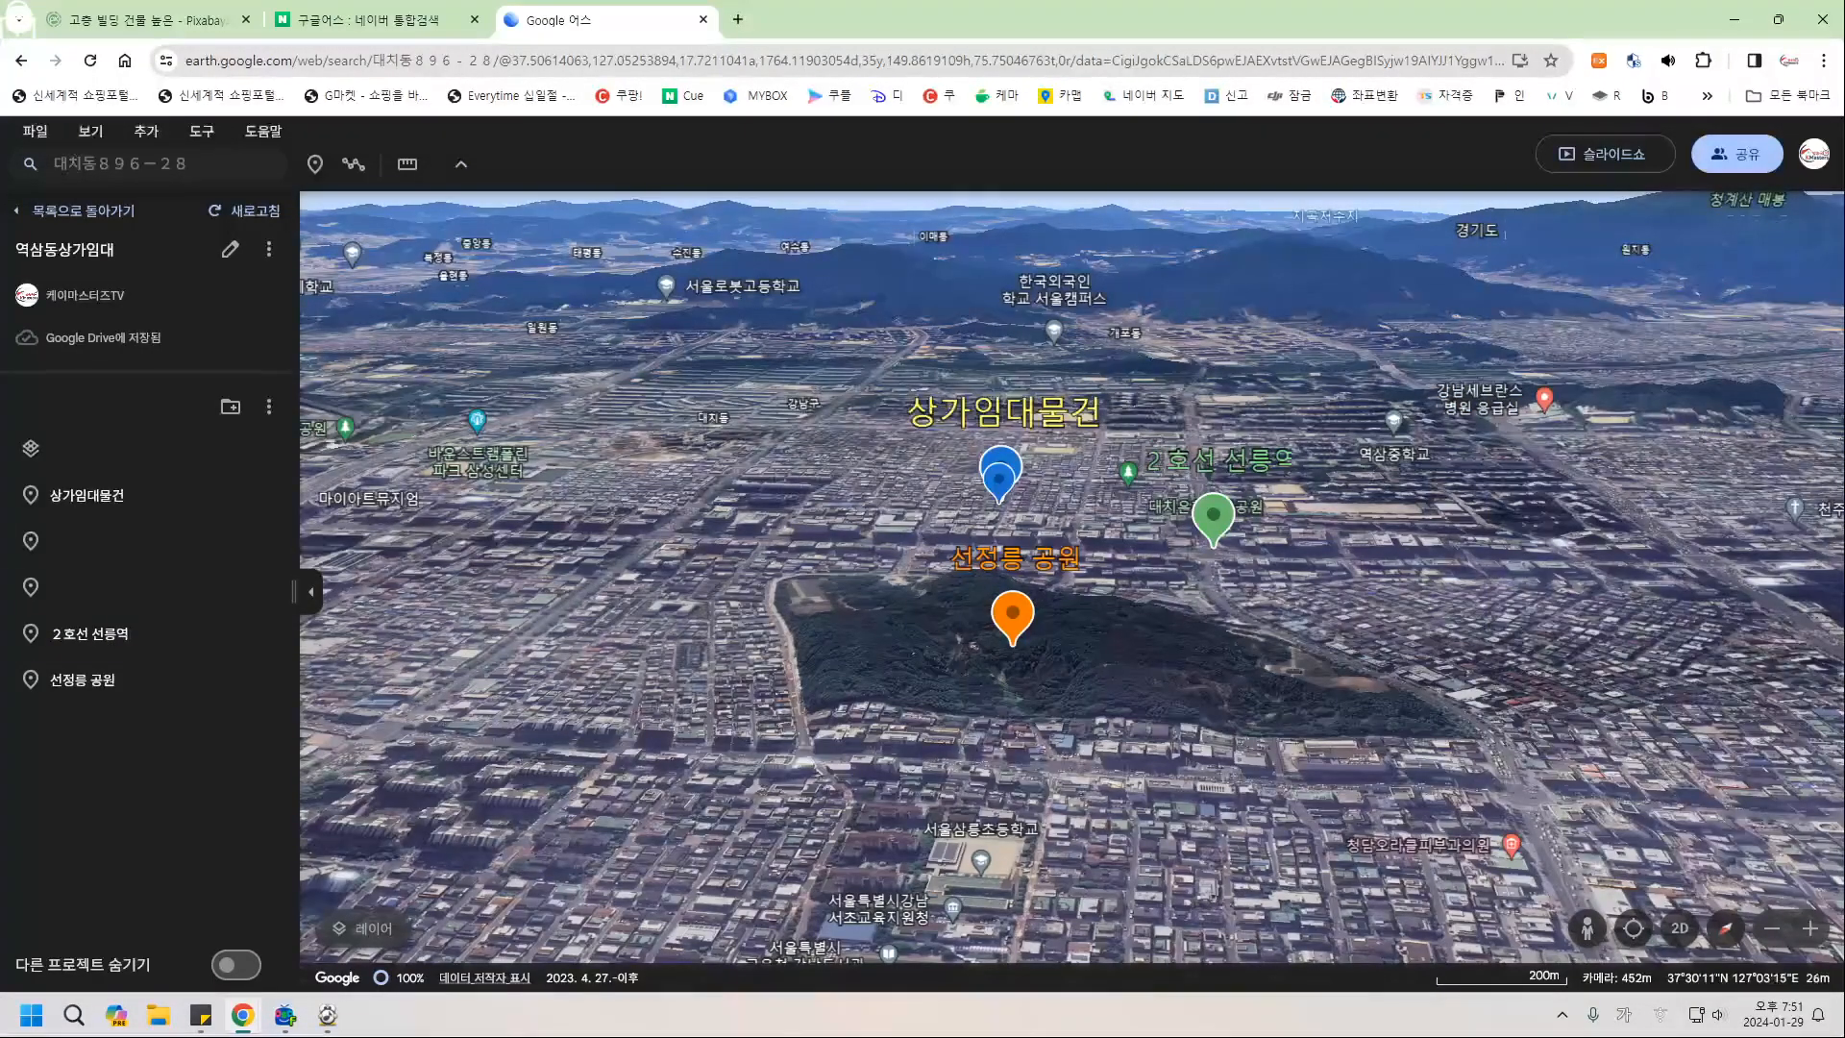
Enlarge the unnamed placemark's blue pin to 매우 크게 and start the slideshow.
left_click(77, 541)
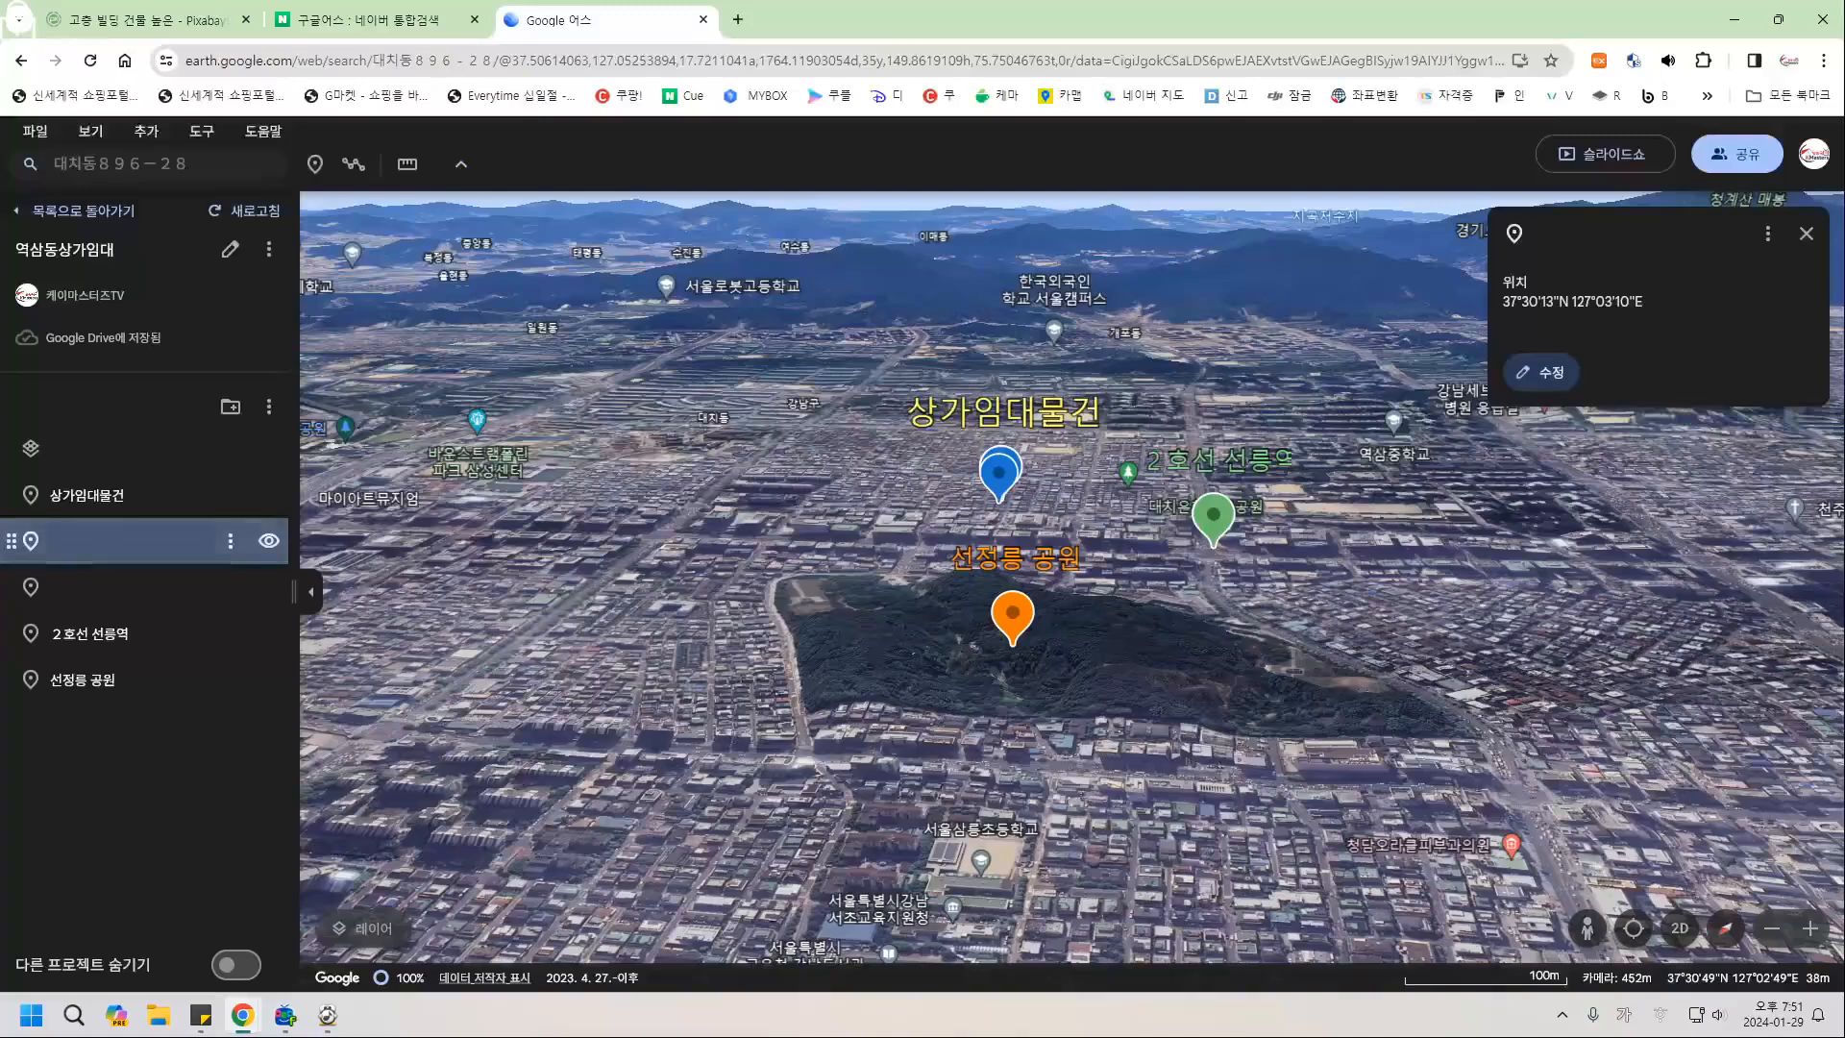
left_click(1541, 372)
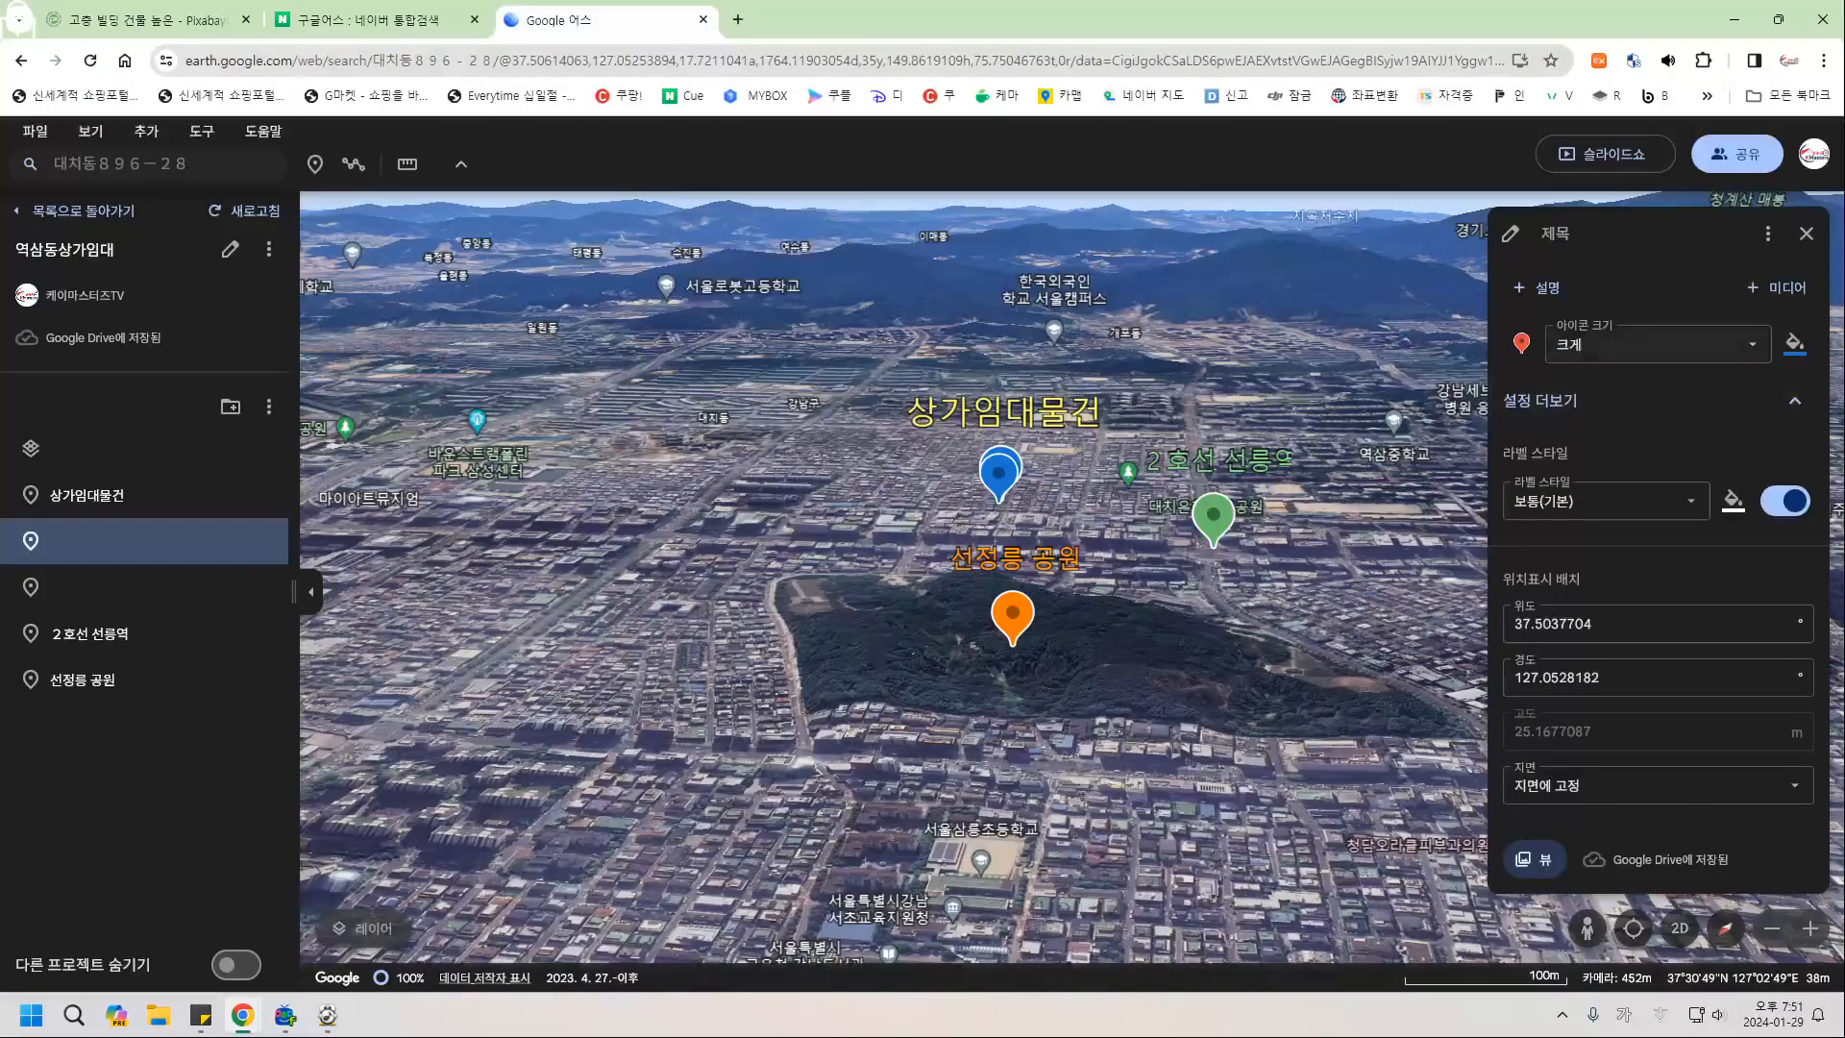
left_click(1658, 344)
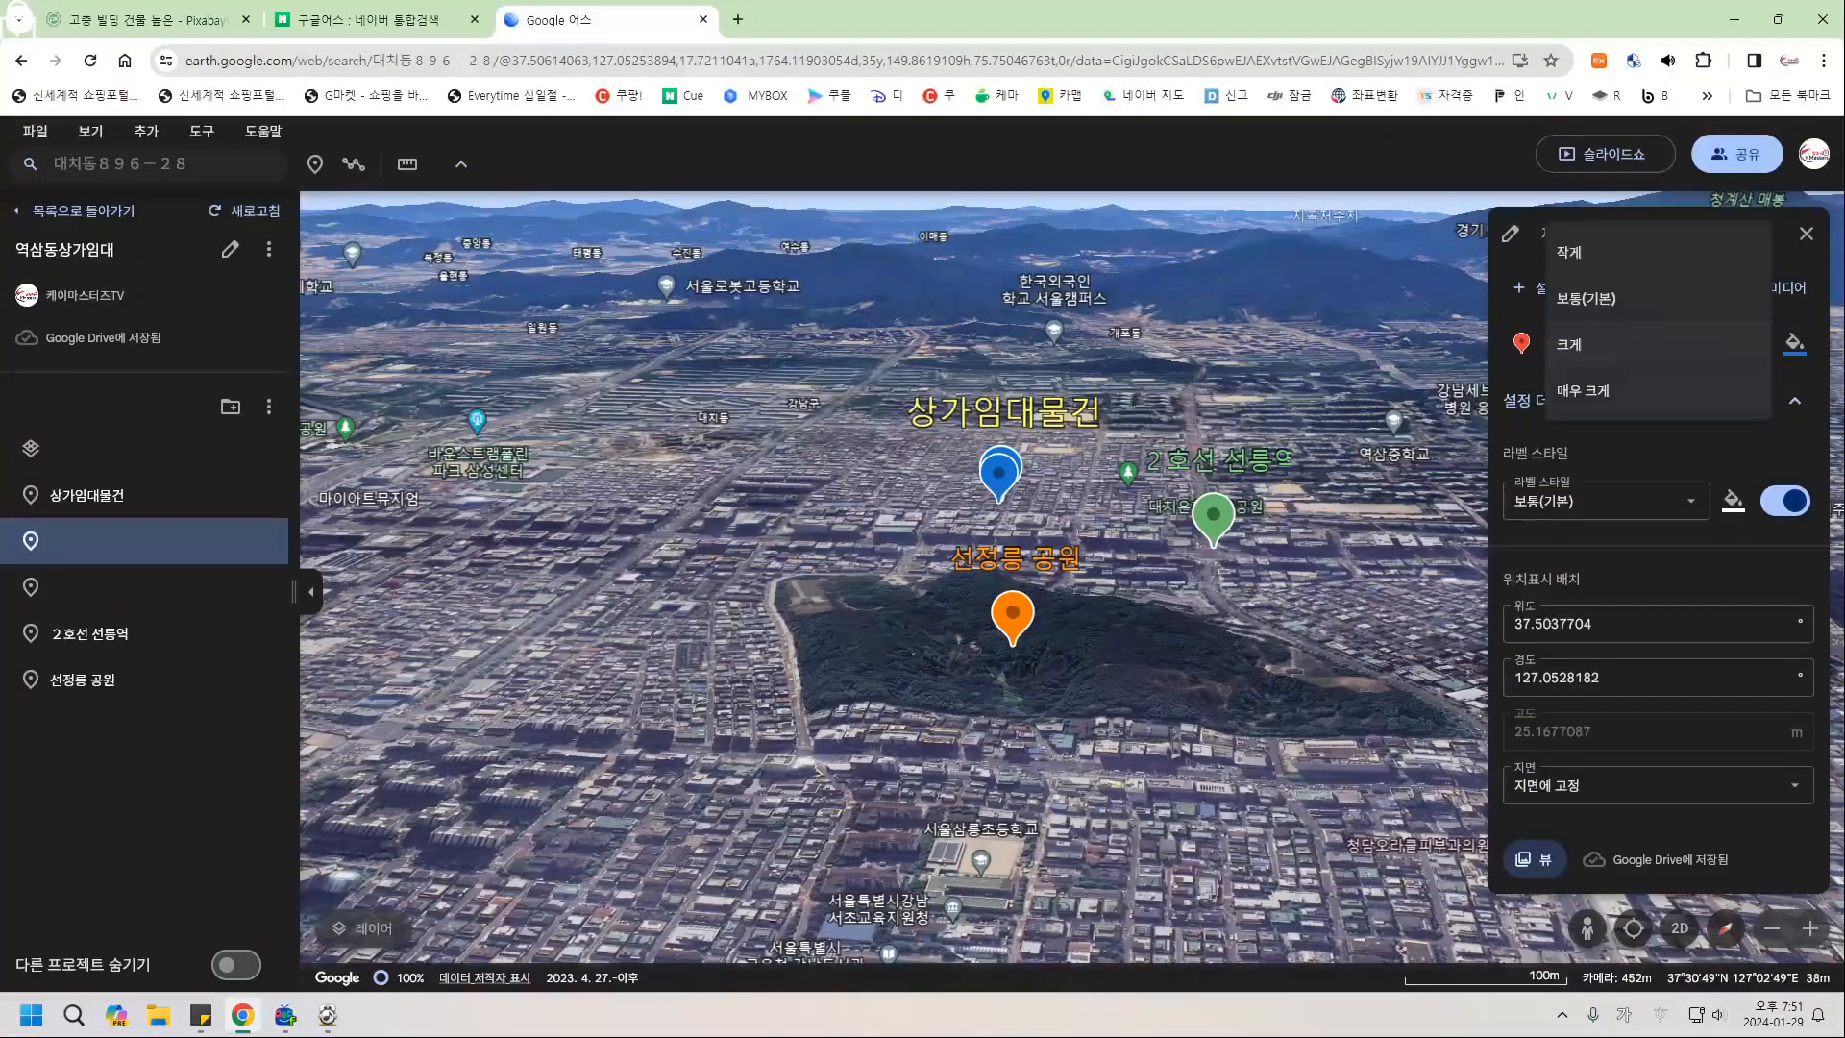
left_click(1583, 390)
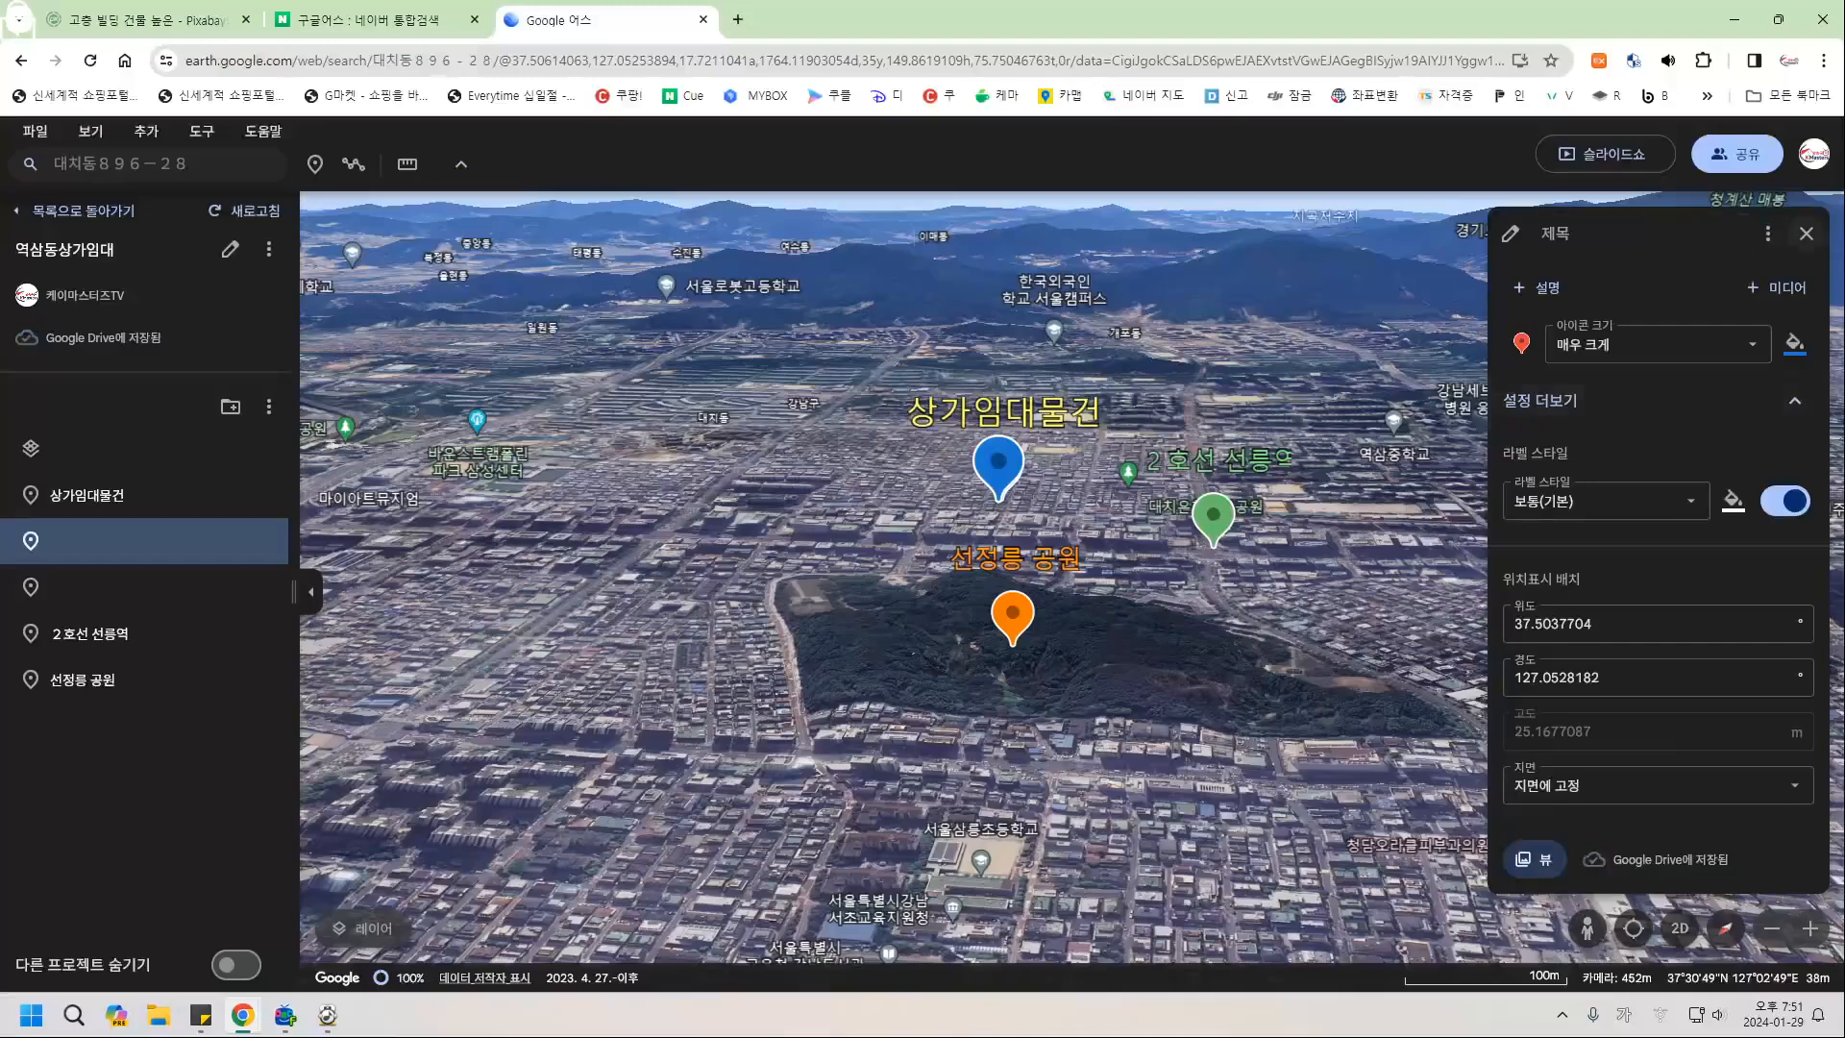
left_click(1807, 233)
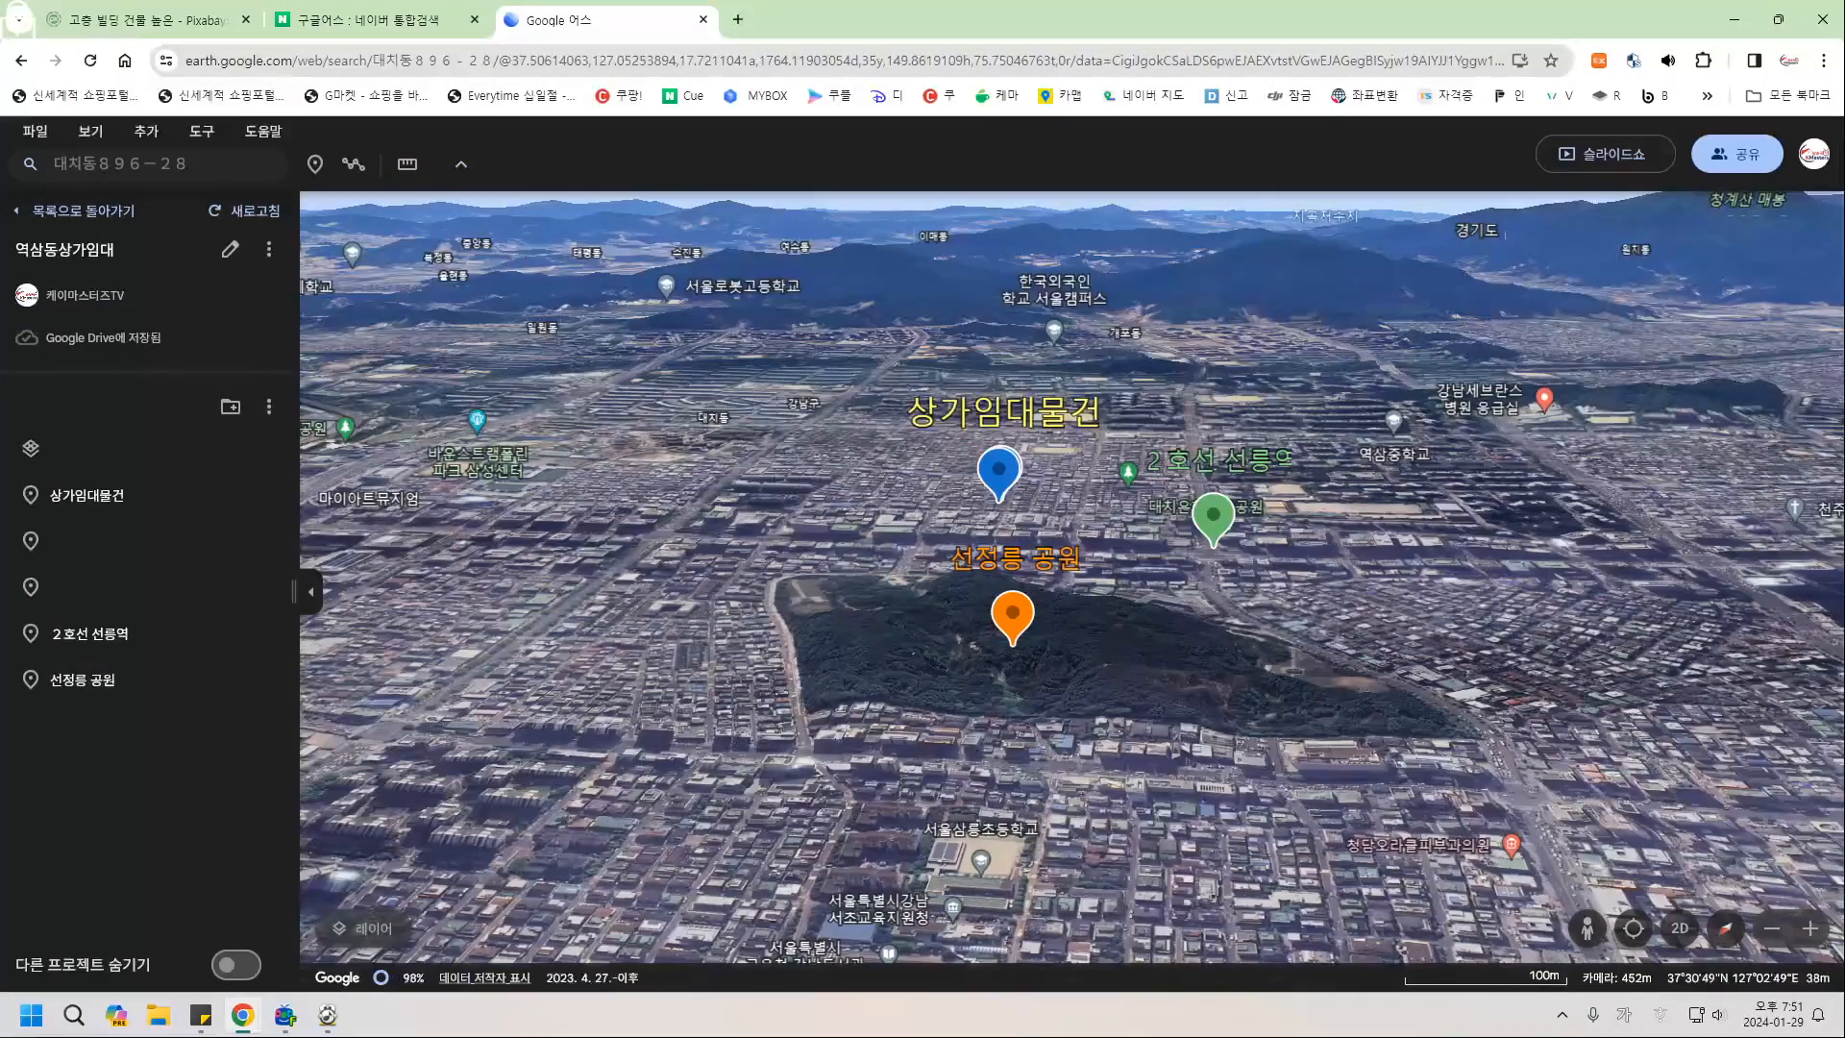
left_click(1605, 154)
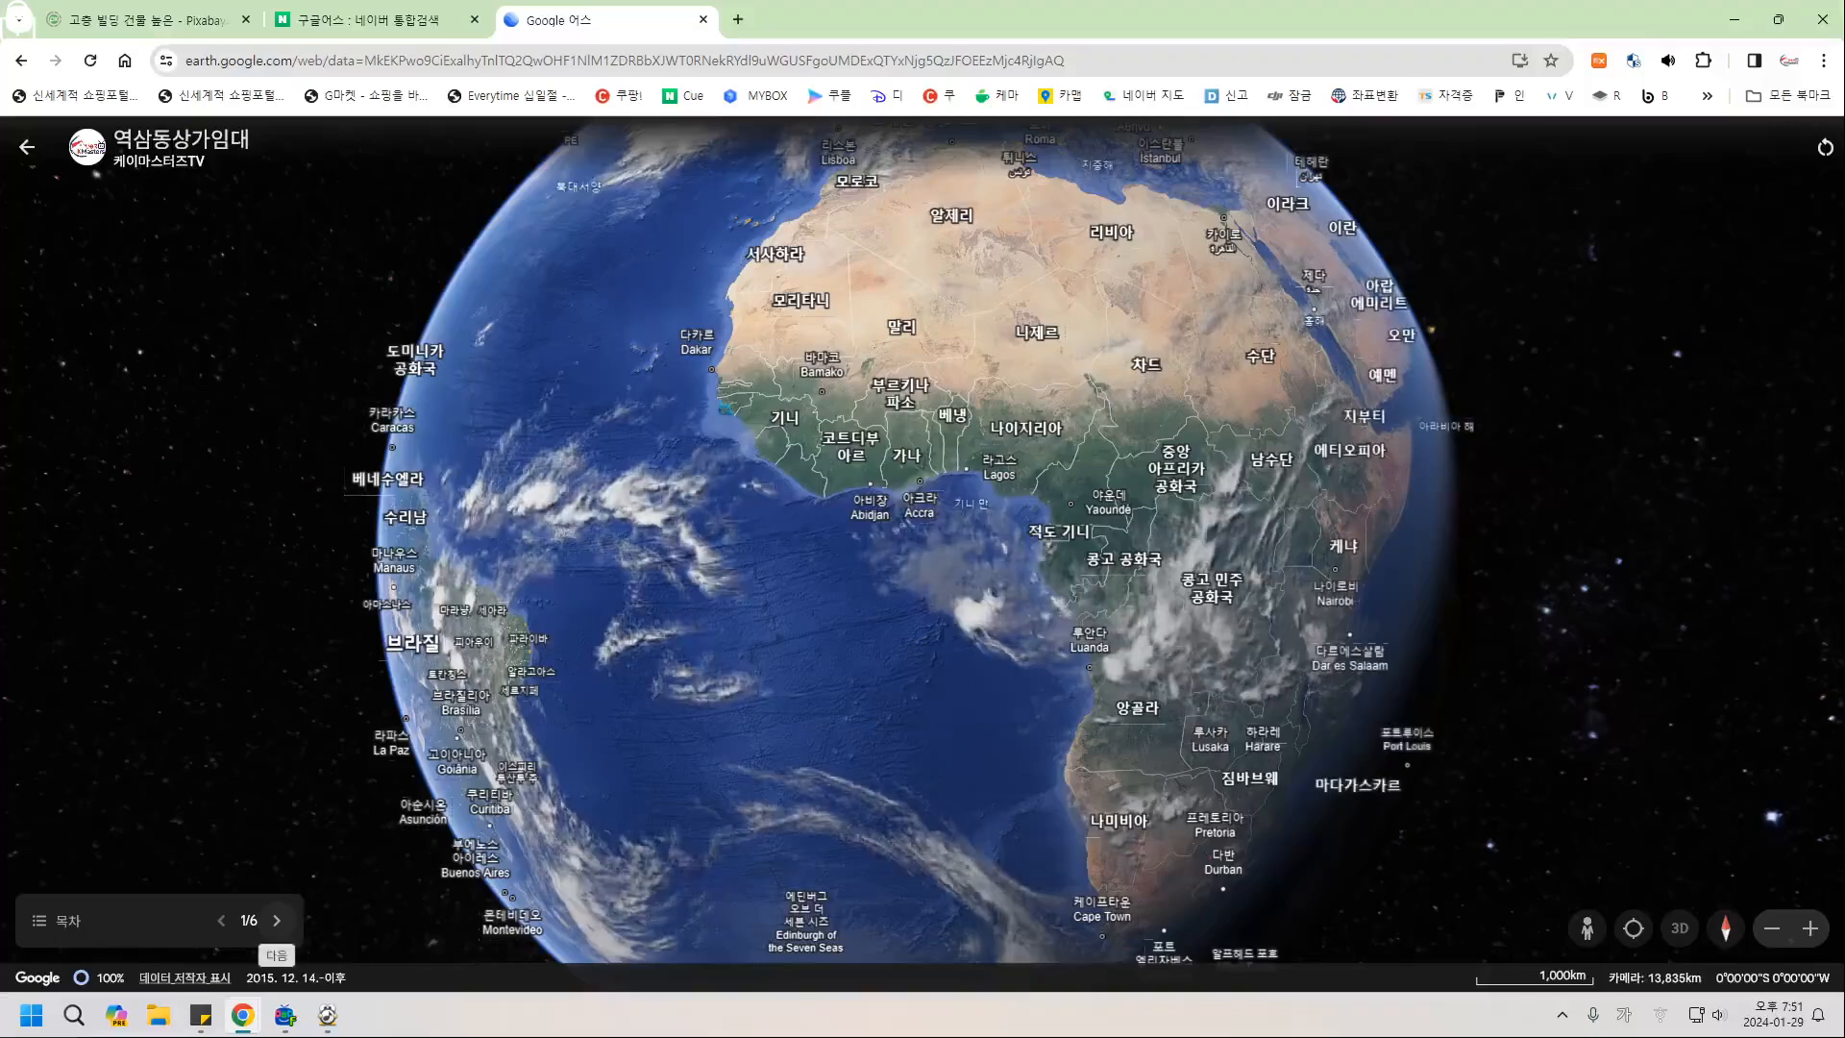
Advance the slideshow to slide 3 of 6, stepping back once along the way.
left_click(277, 919)
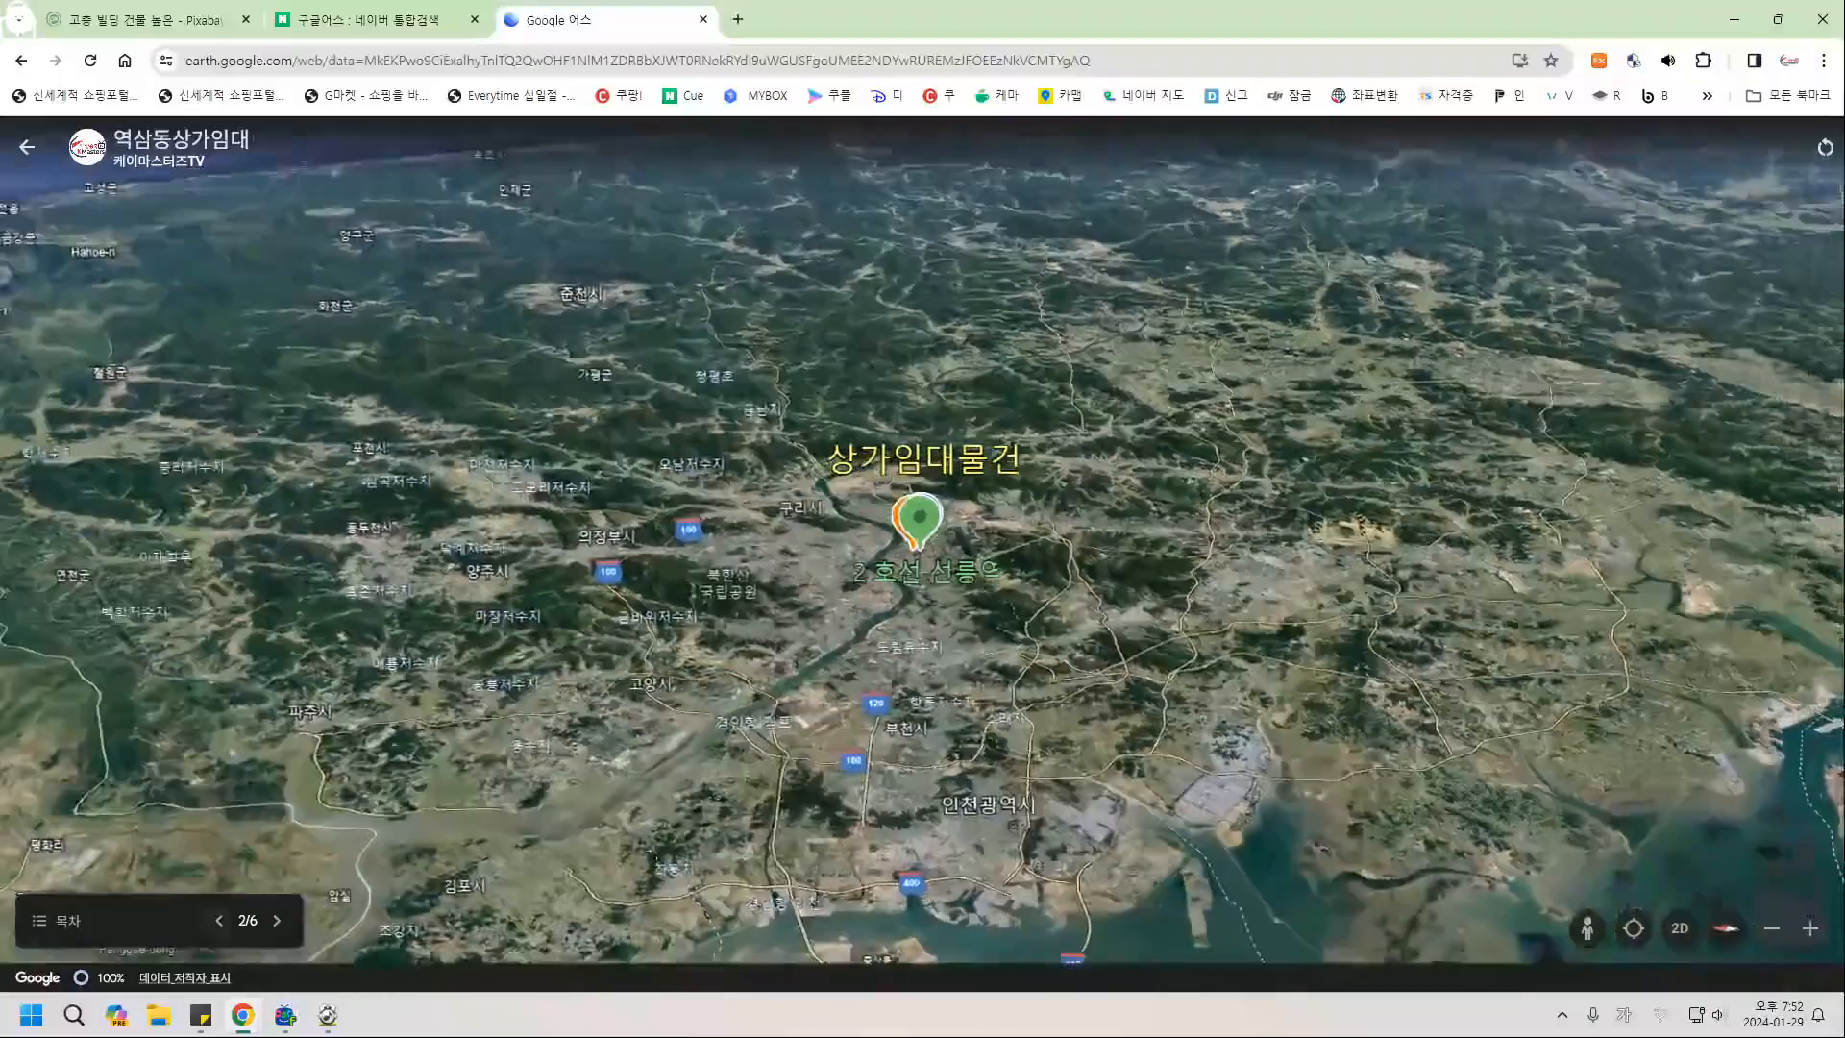
left_click(277, 921)
key("Left")
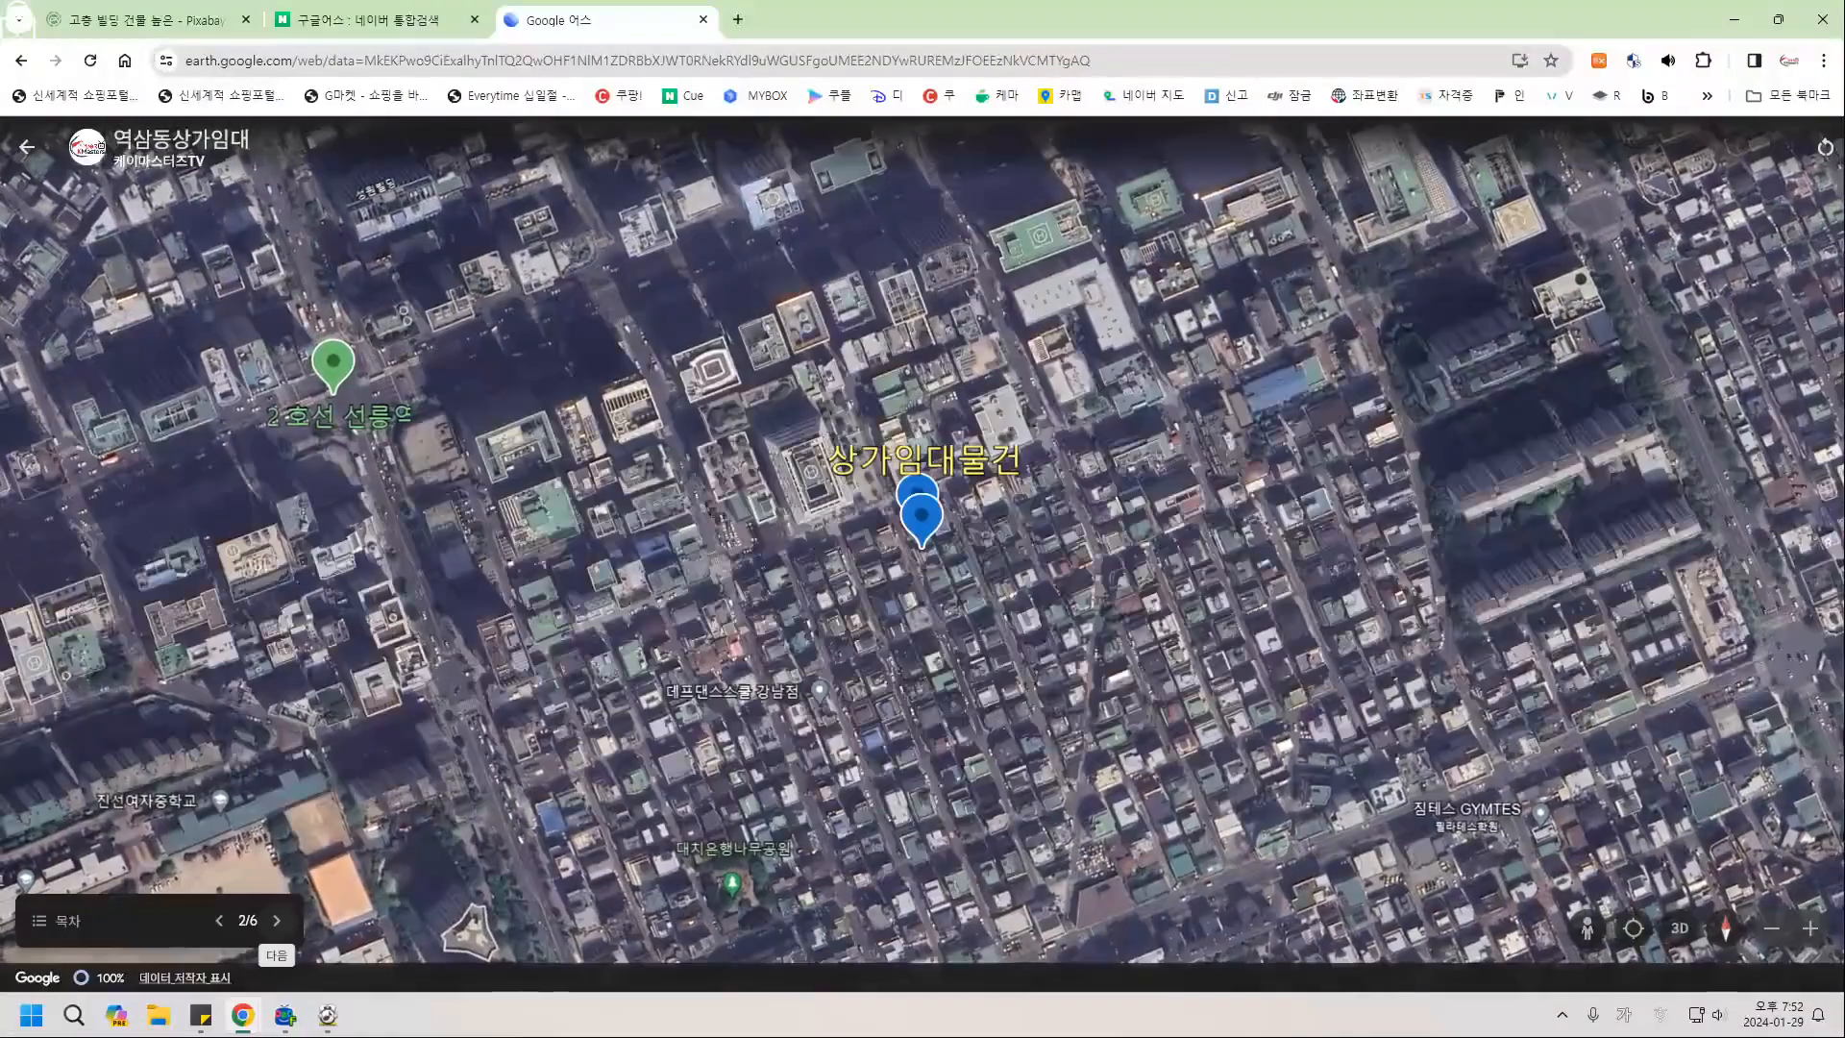
left_click(277, 921)
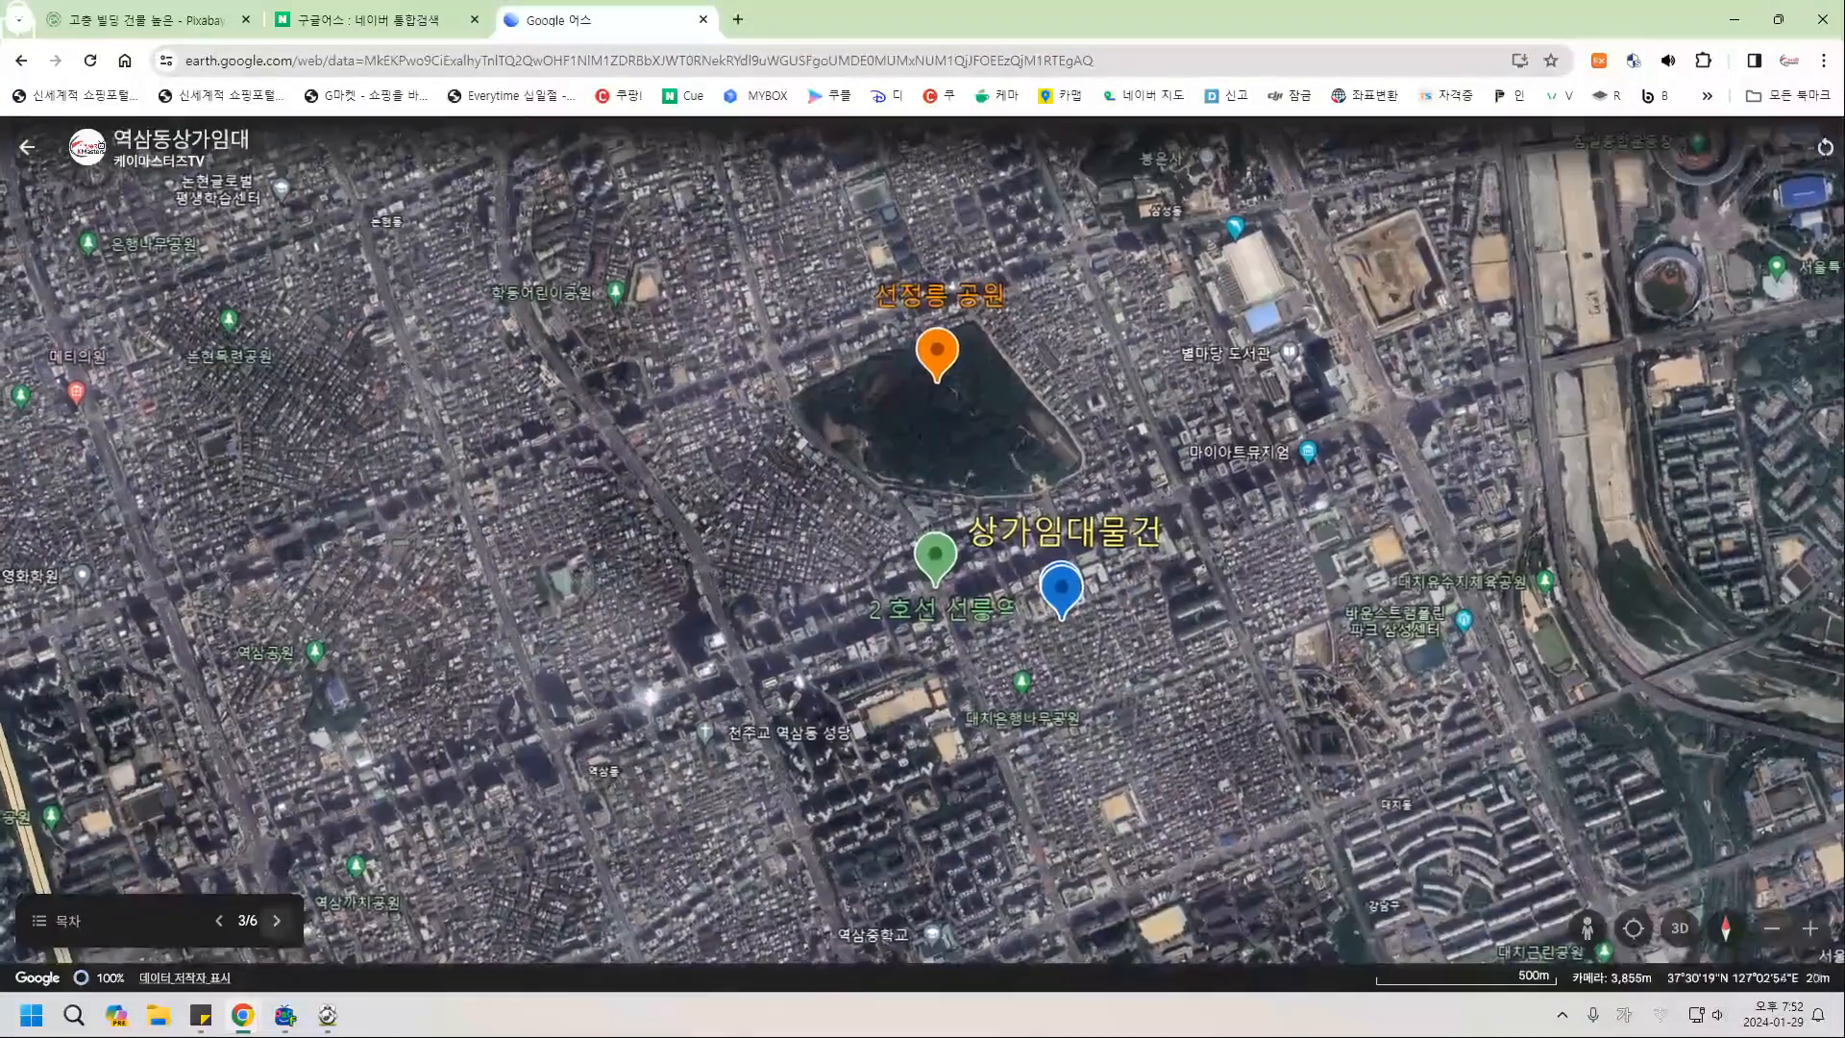
Move the slideshow between slides 3 and 4, finishing on the overhead slide 3 of 6.
left_click(277, 921)
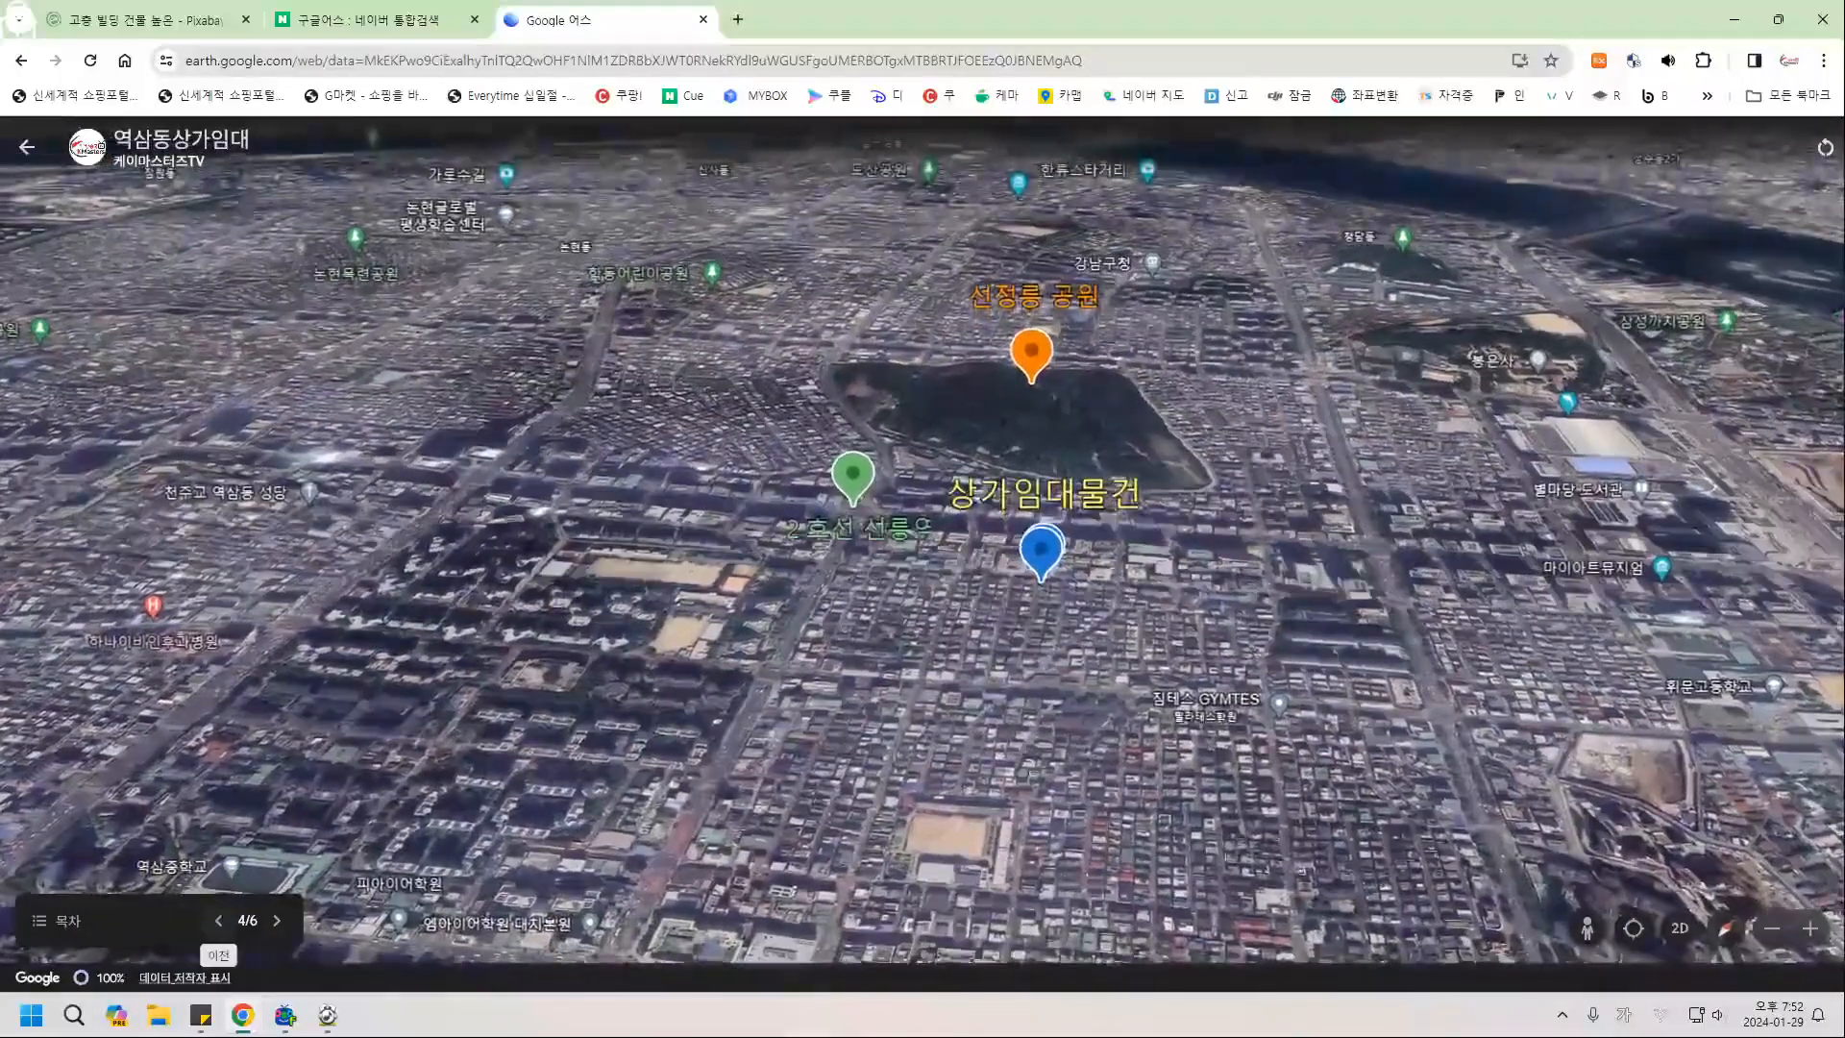
left_click(219, 921)
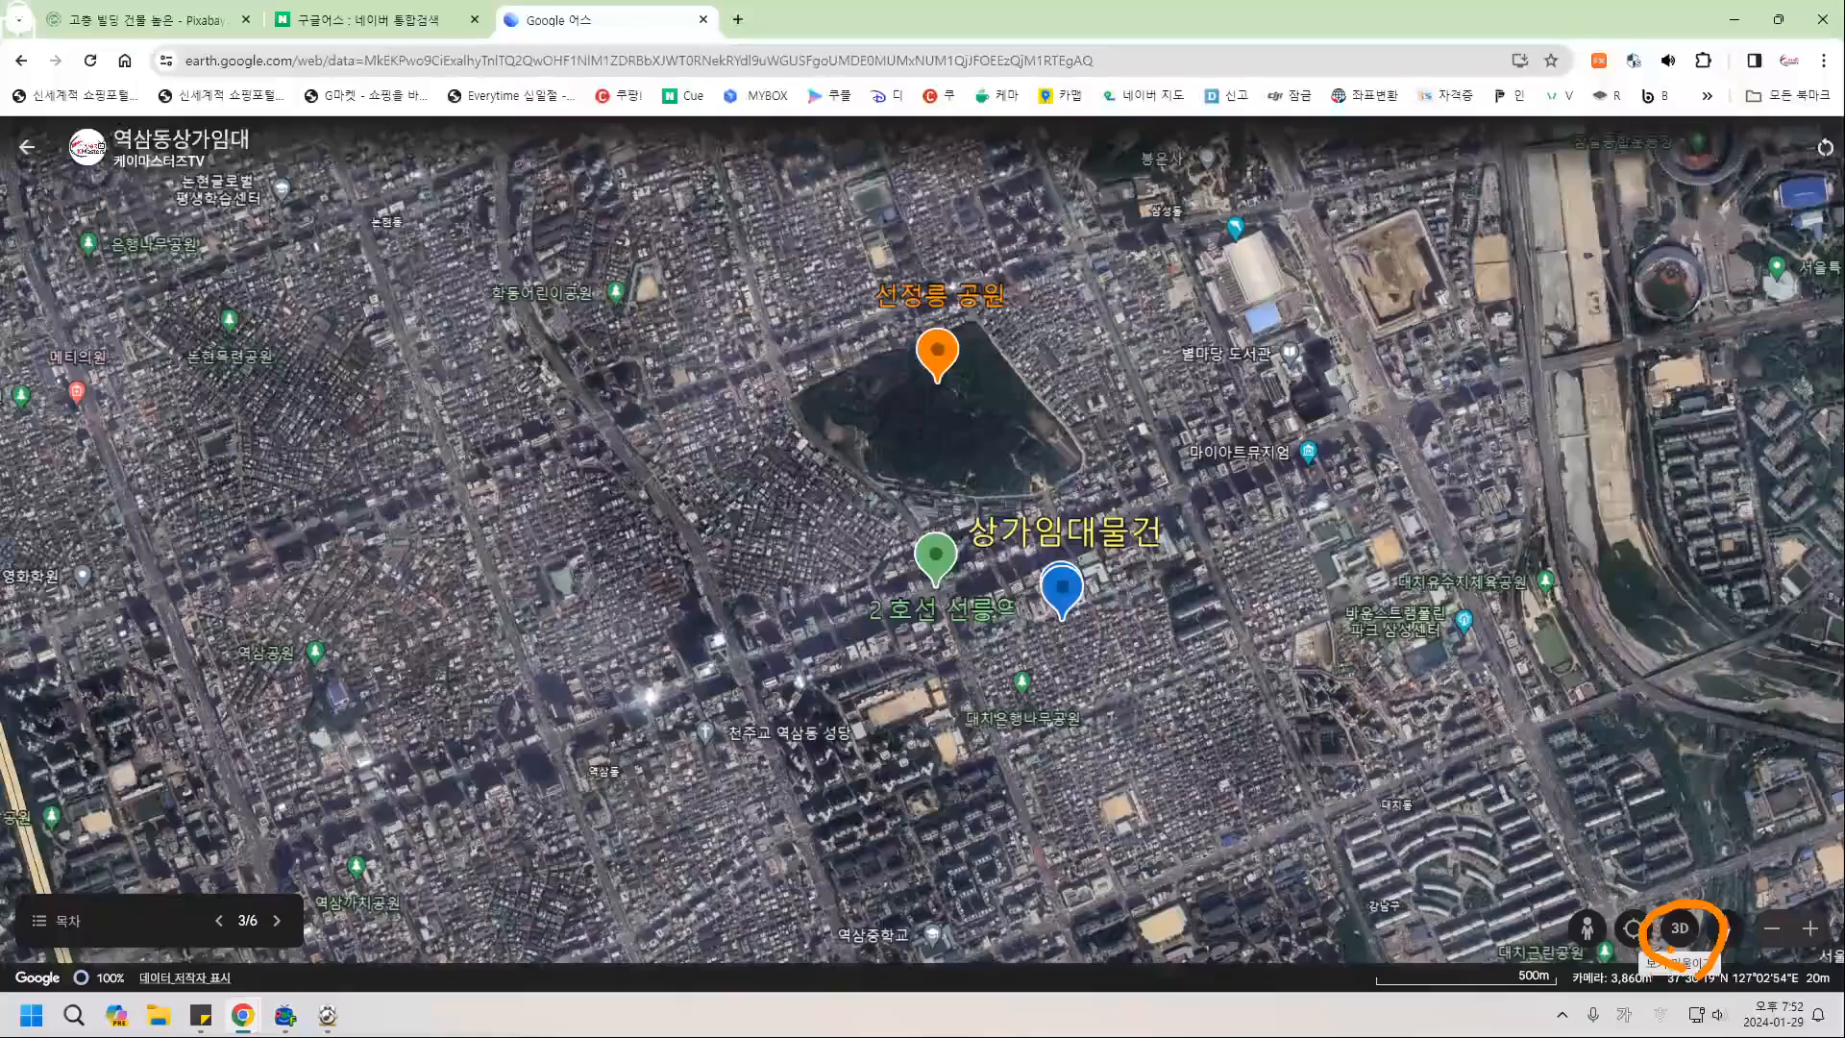
left_click(277, 920)
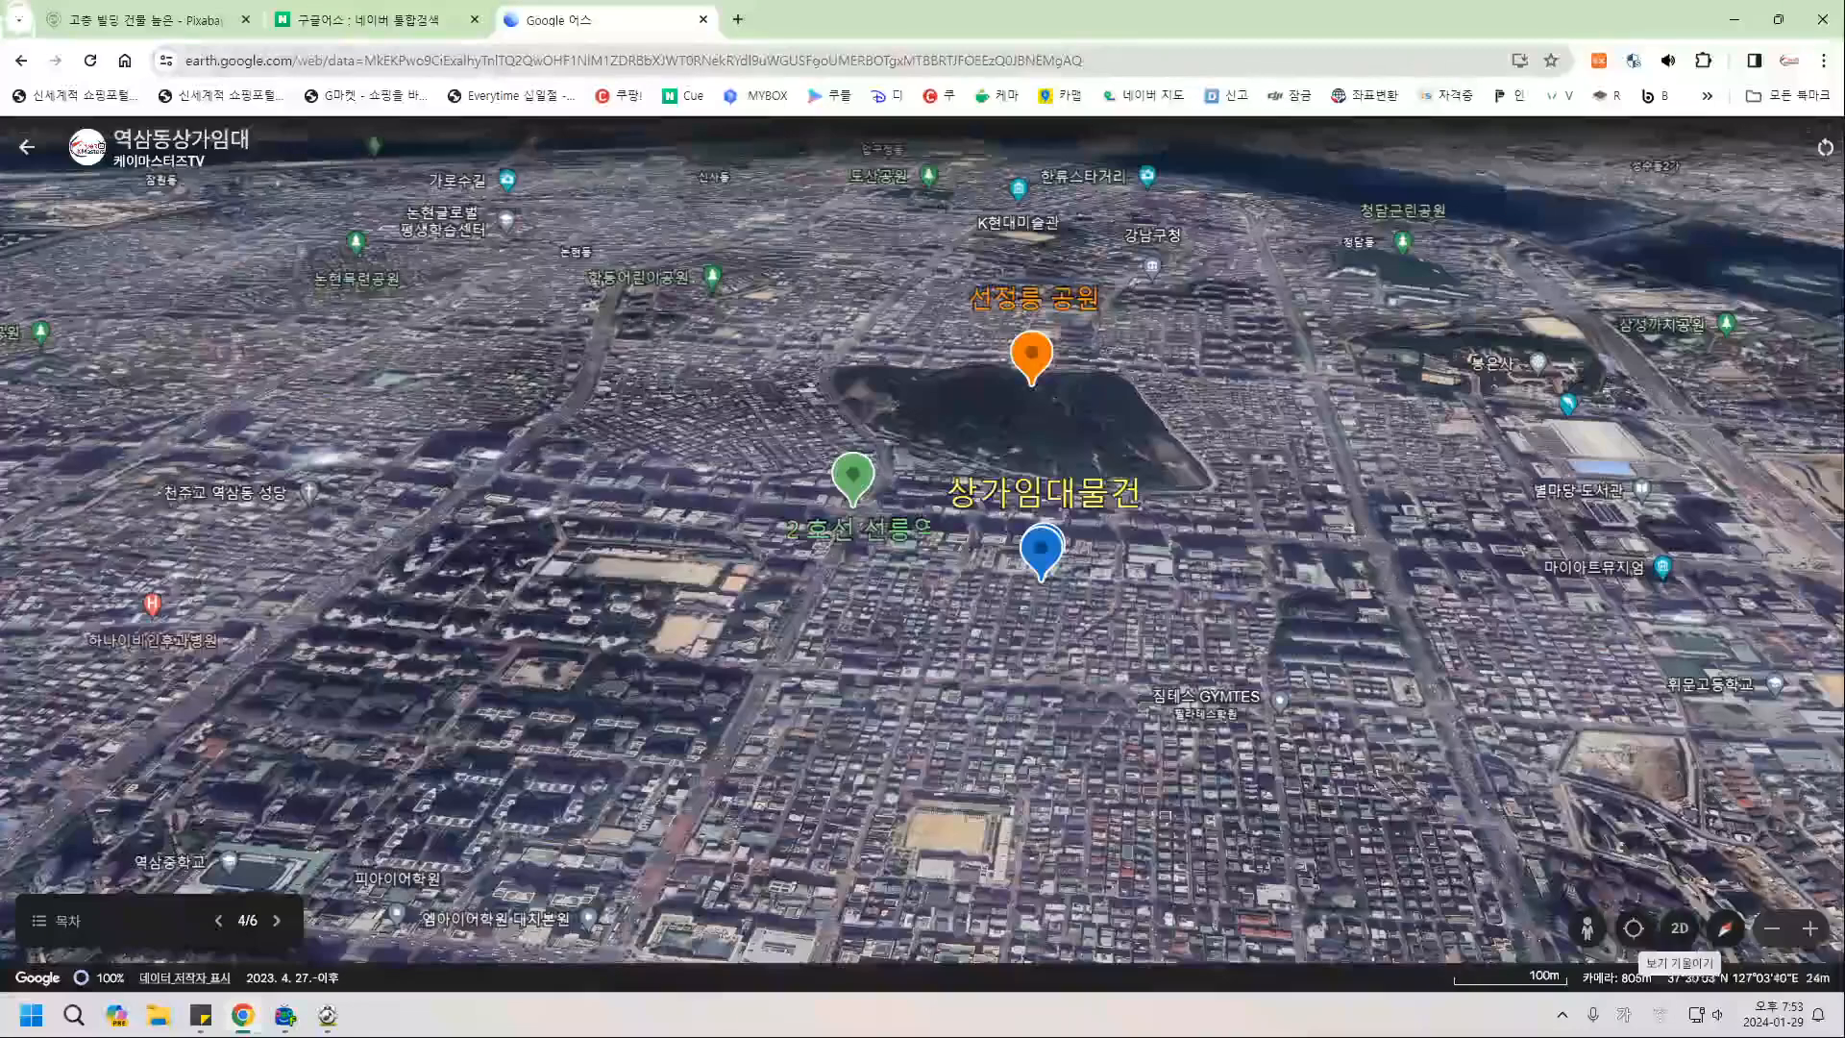
key("Page_Up")
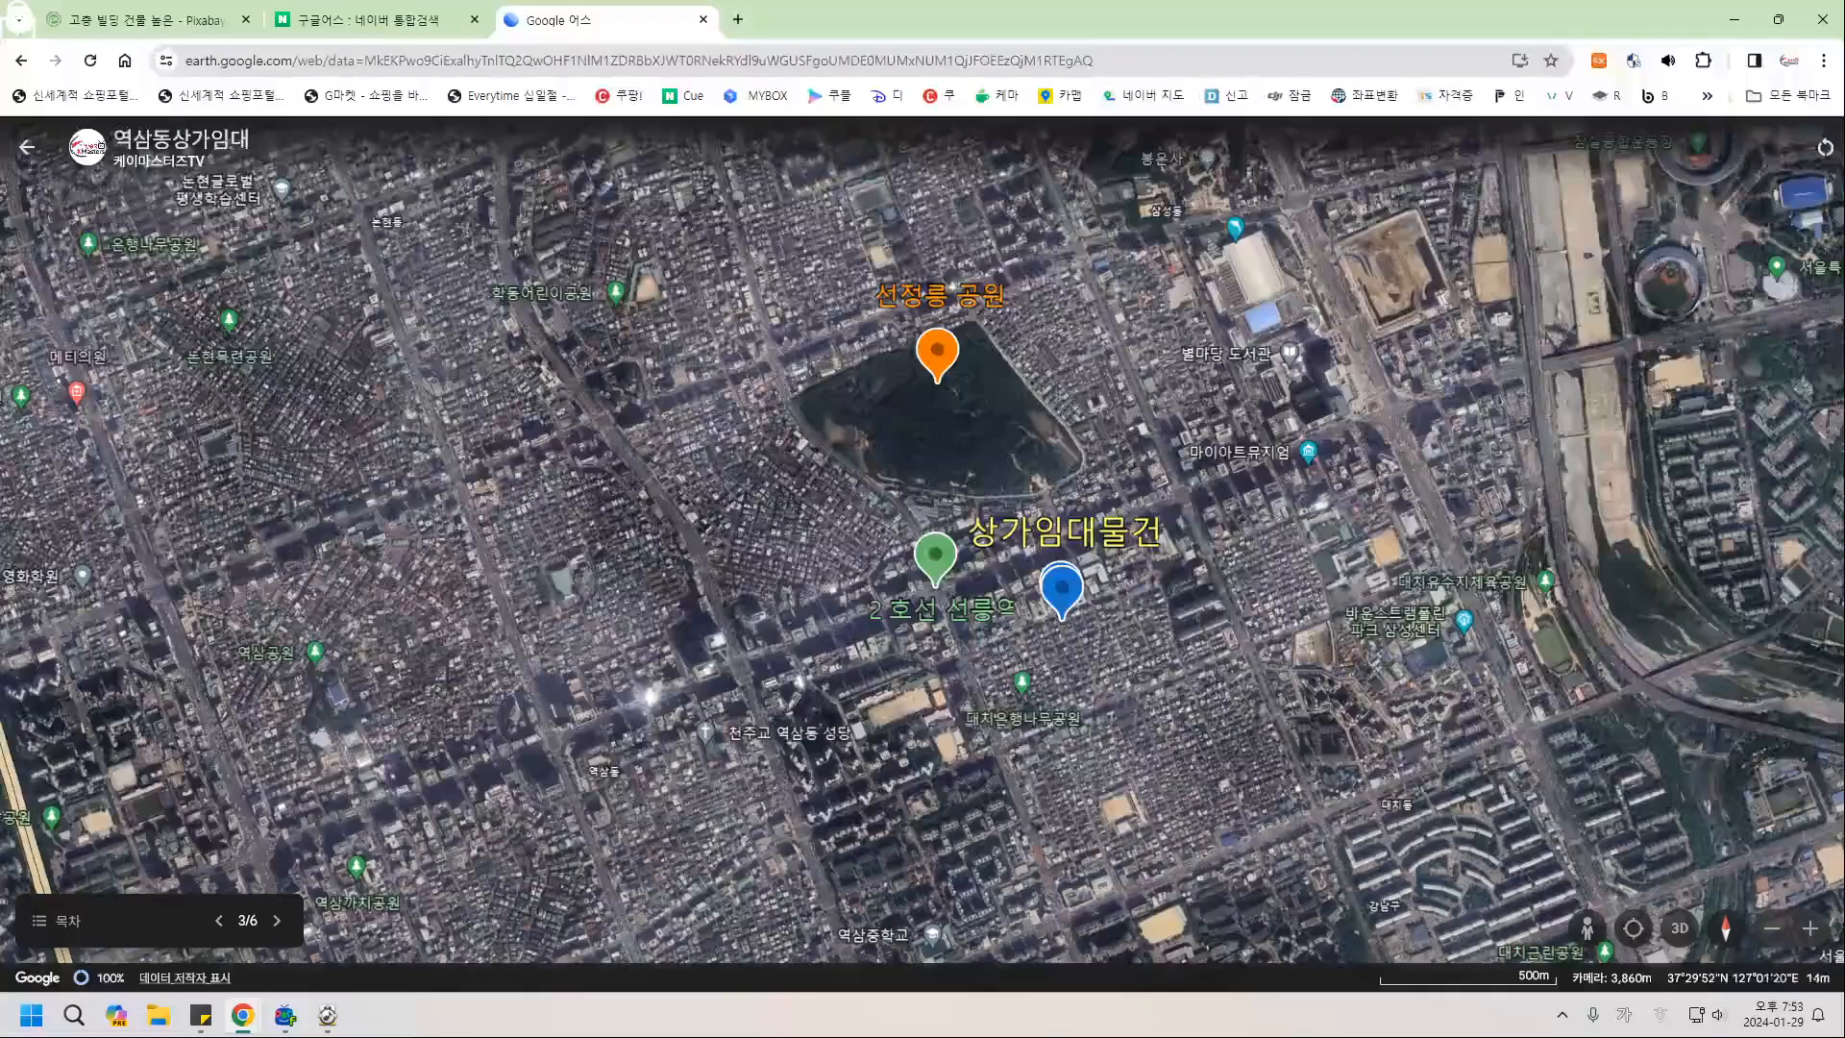
Advance through the remaining slides to 6 of 6, then exit to the project editor.
left_click(277, 921)
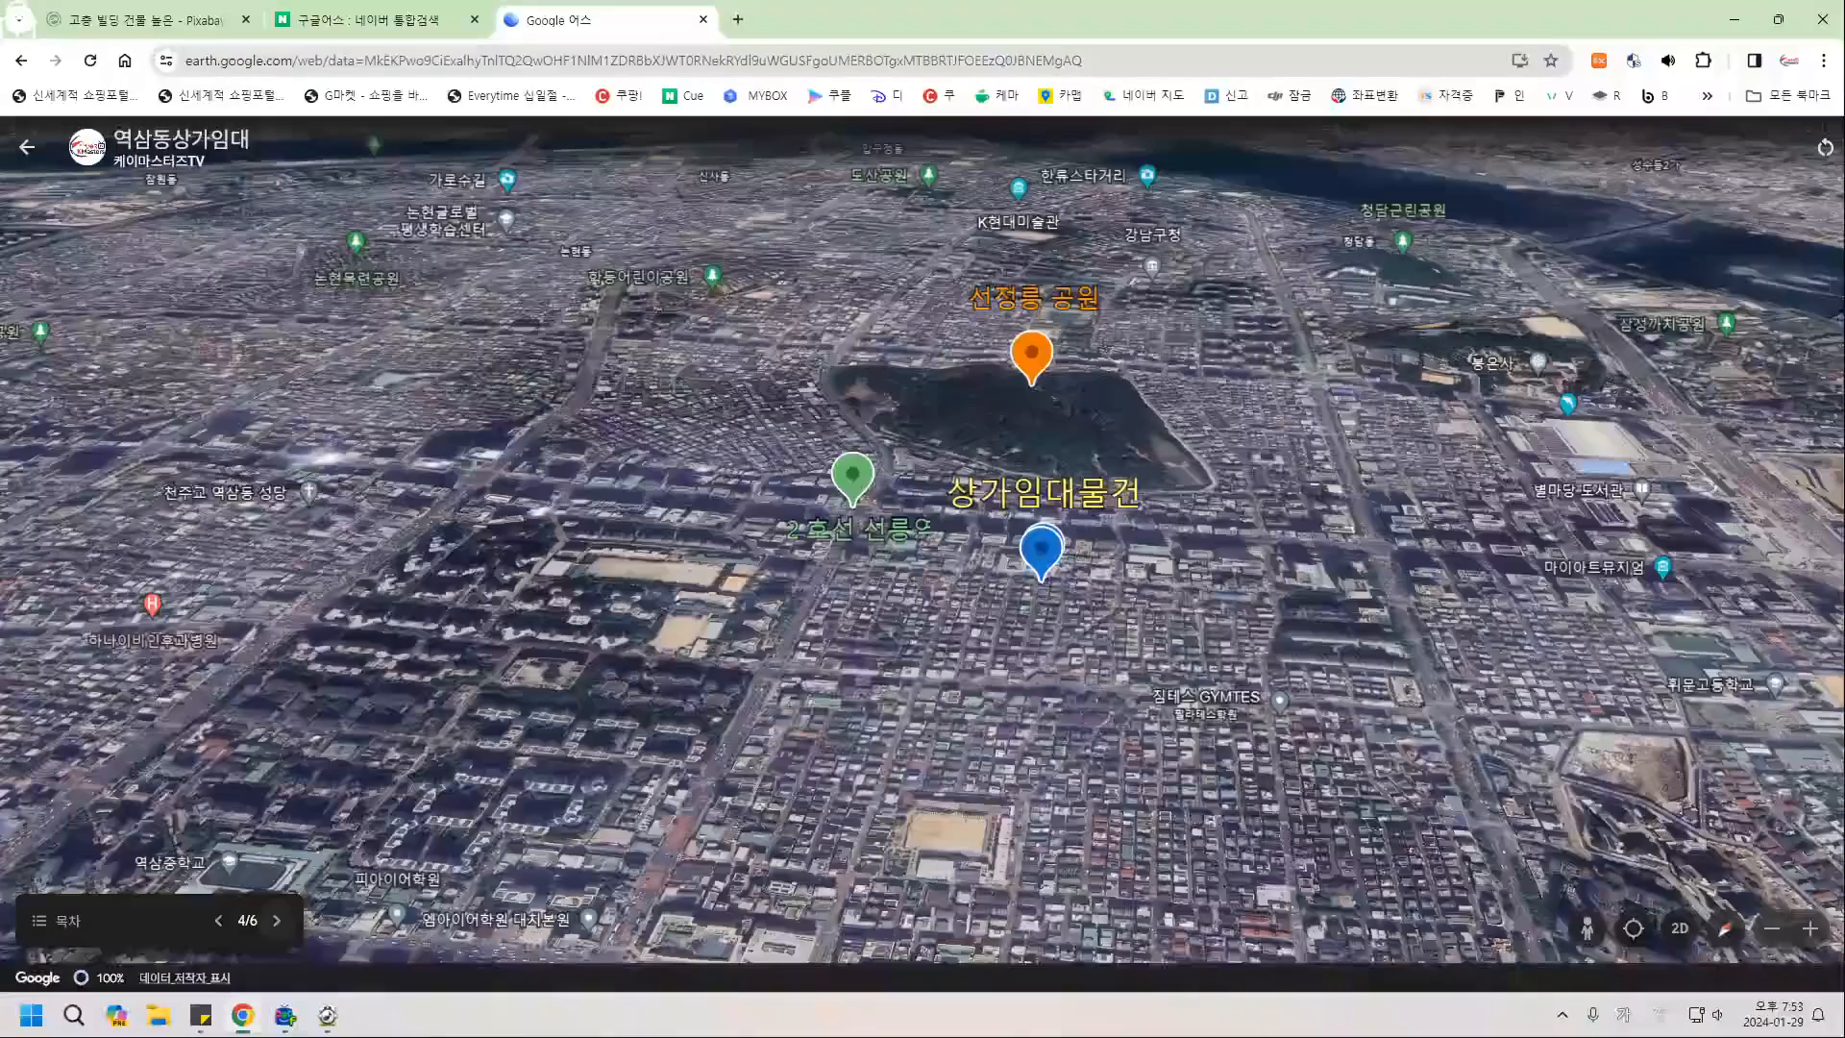
left_click(277, 920)
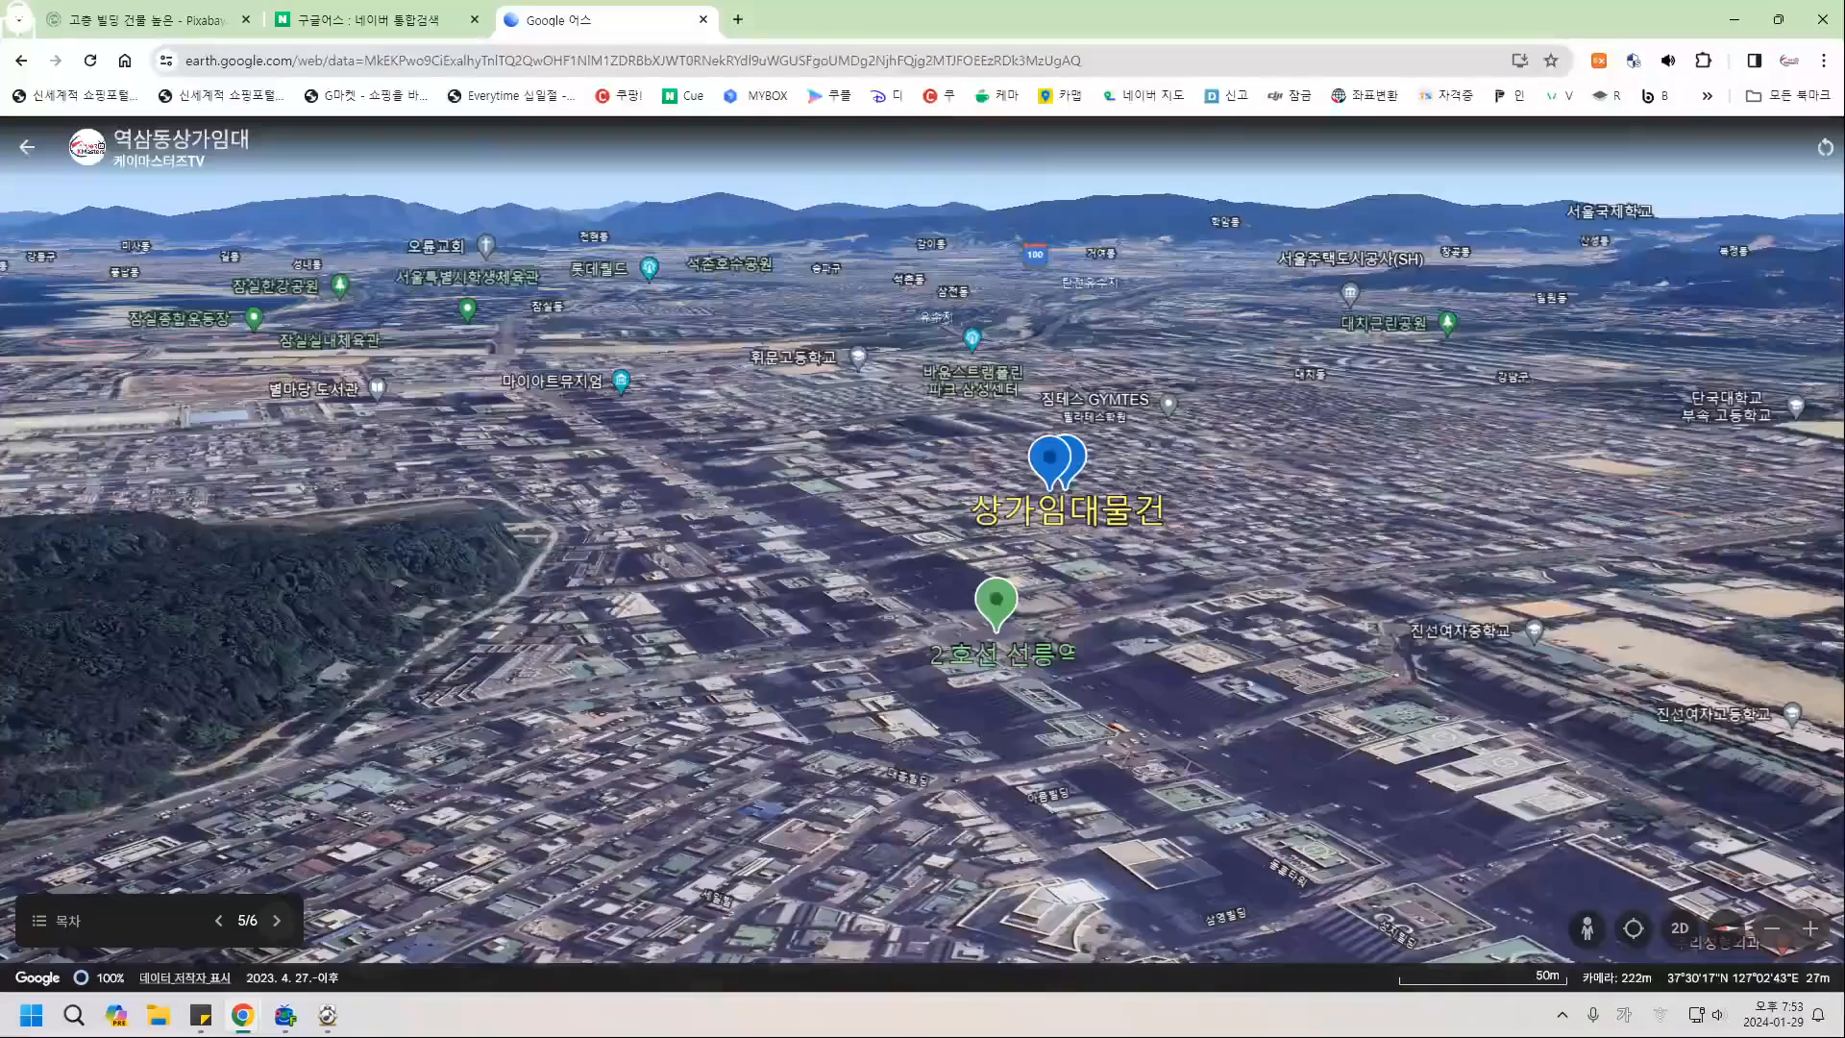
left_click(277, 920)
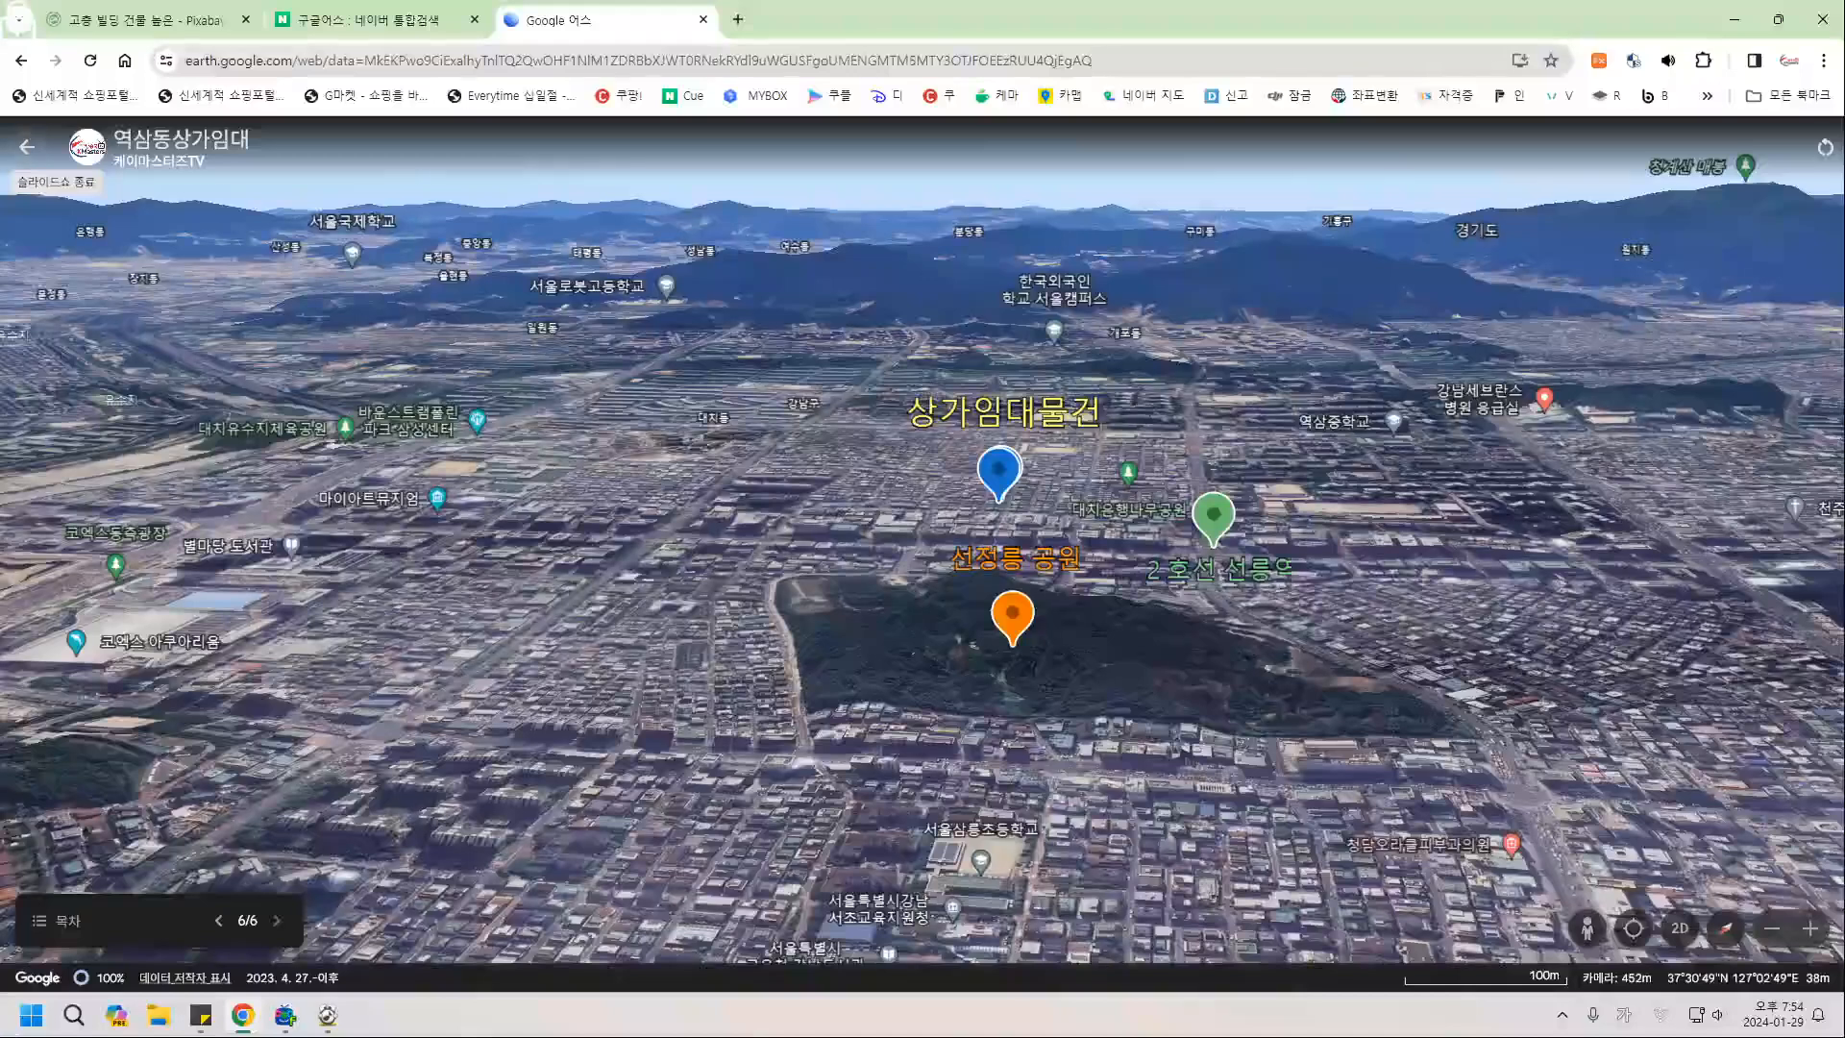
left_click(53, 144)
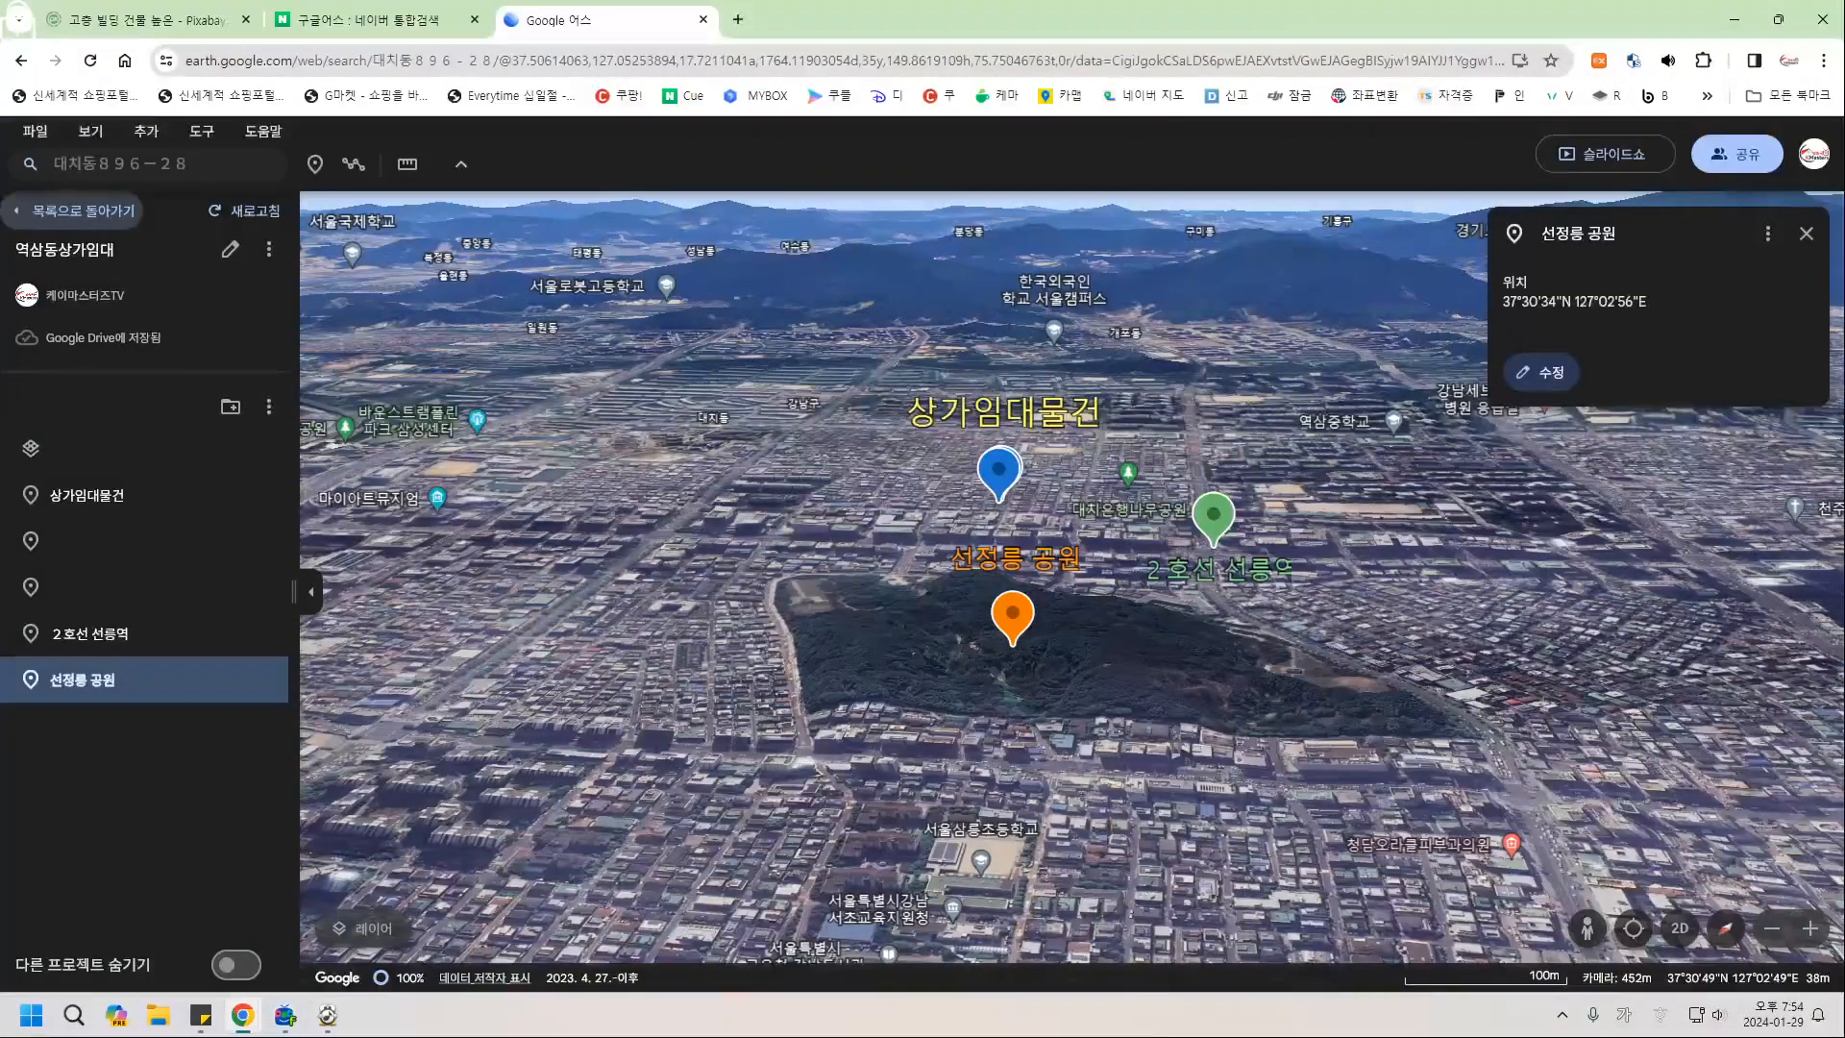
From the project list, create a new Drive project titled 연천토지.
left_click(77, 210)
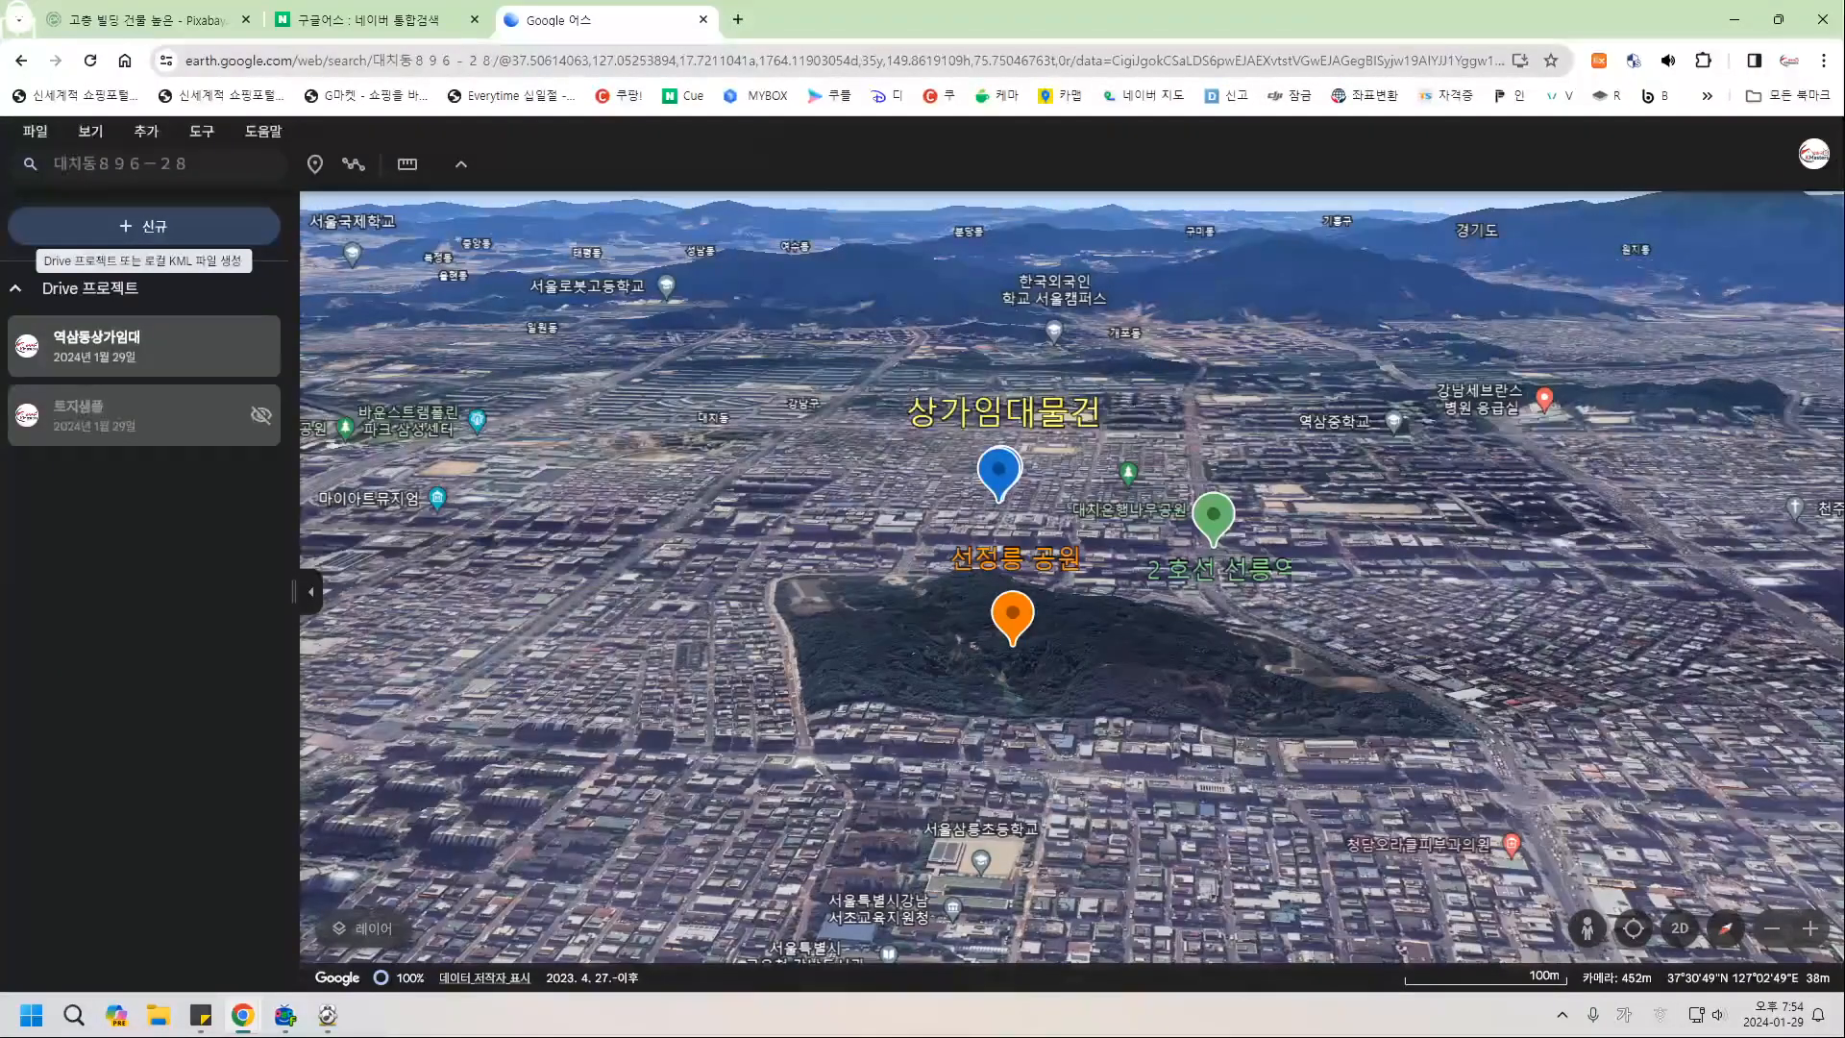
left_click(144, 226)
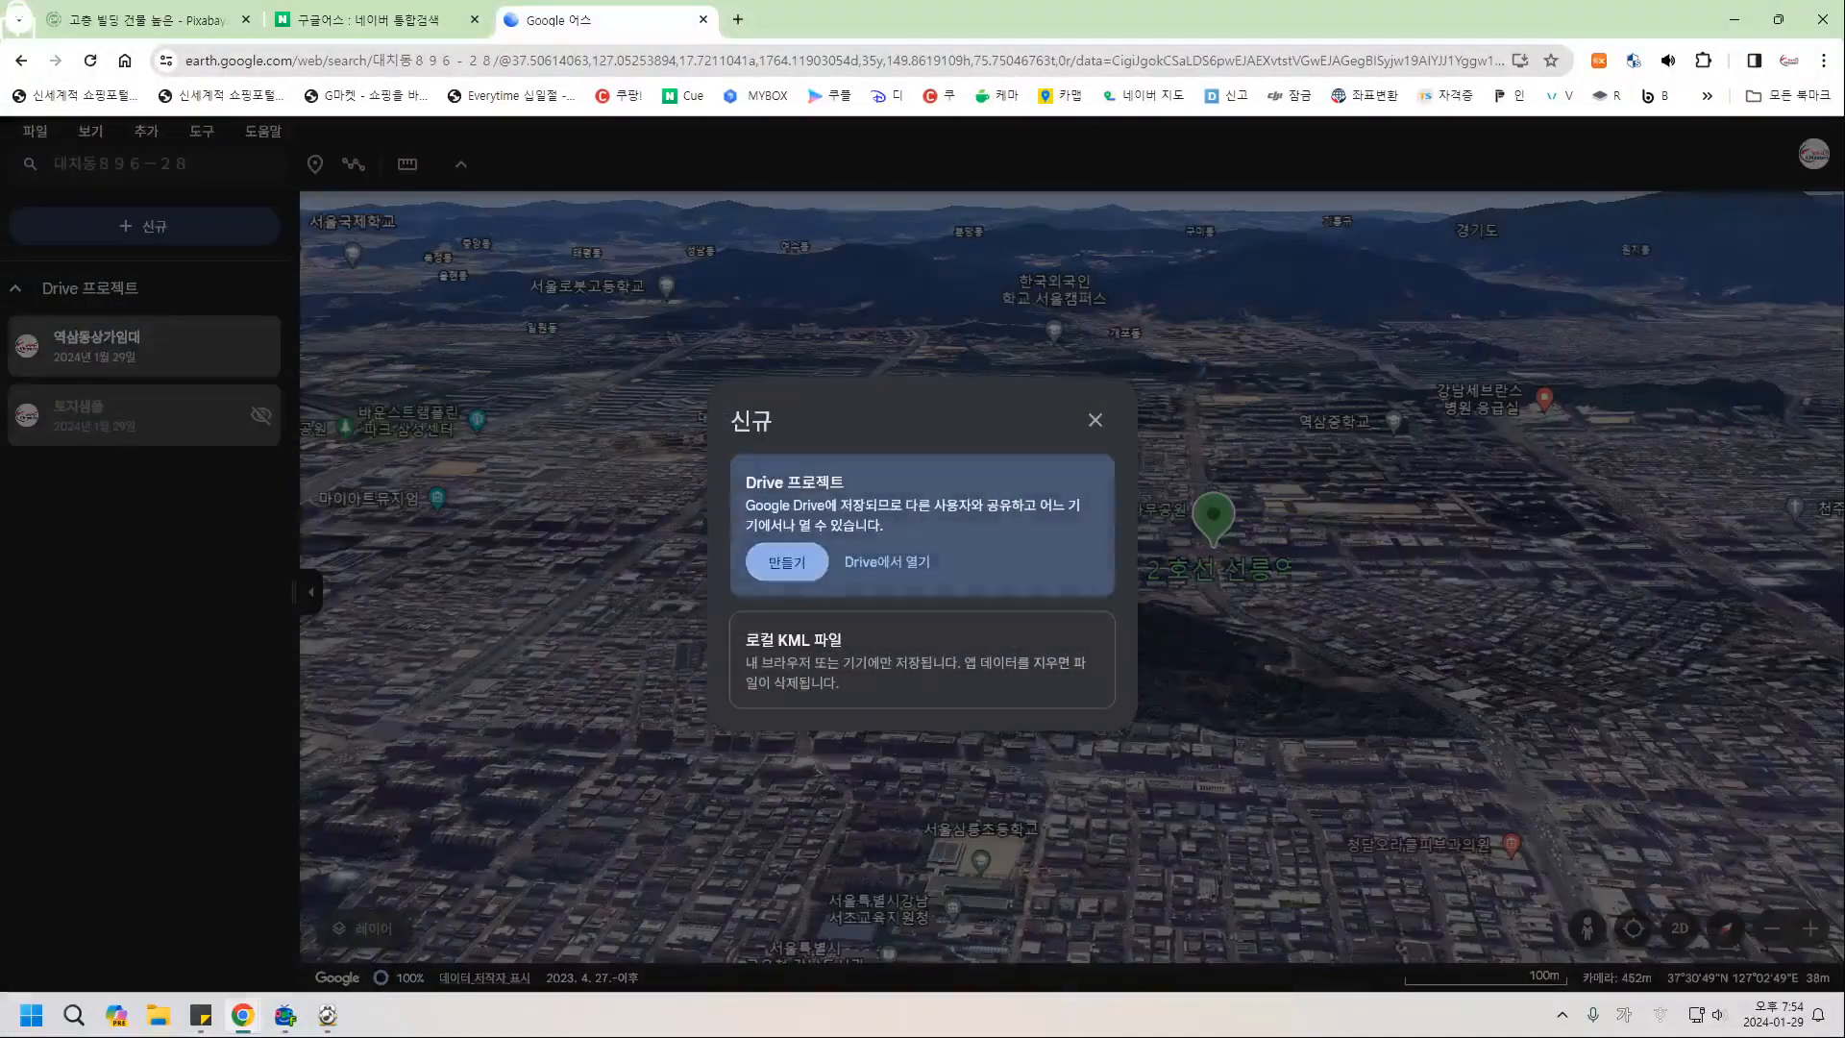
left_click(787, 561)
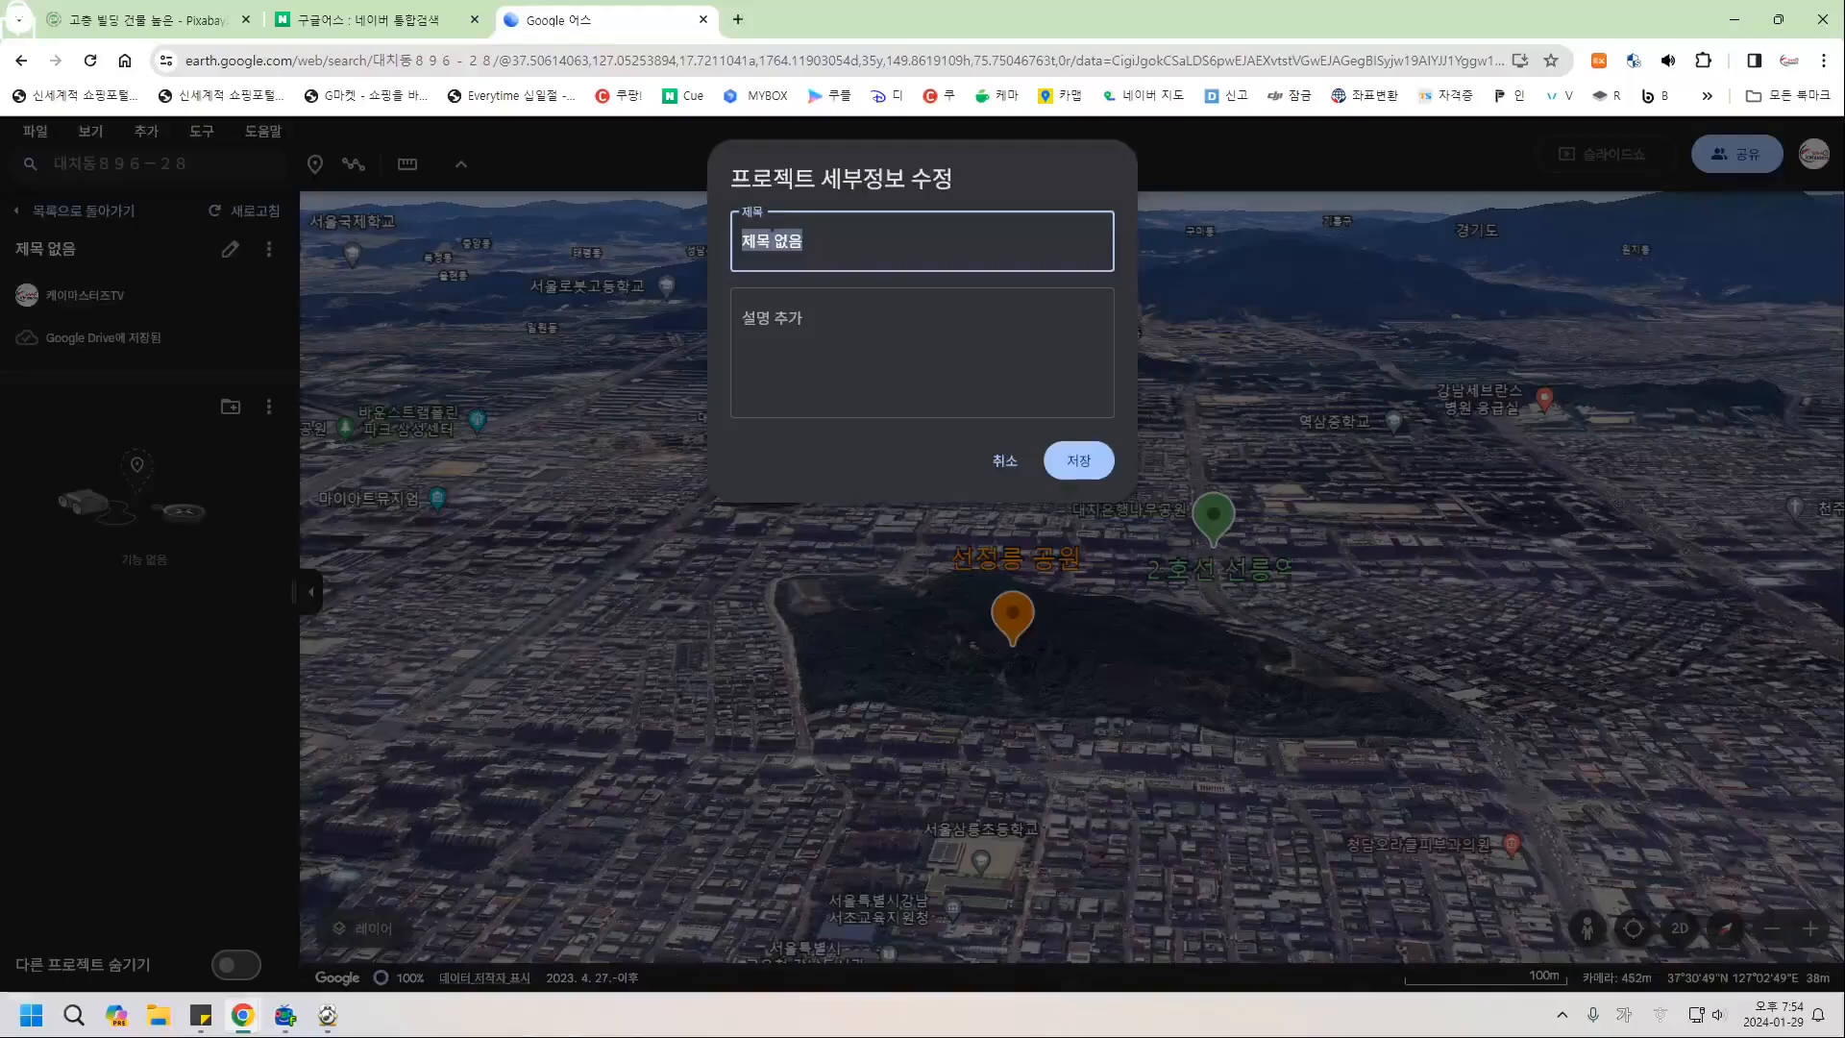
type("연천토지")
key("Return")
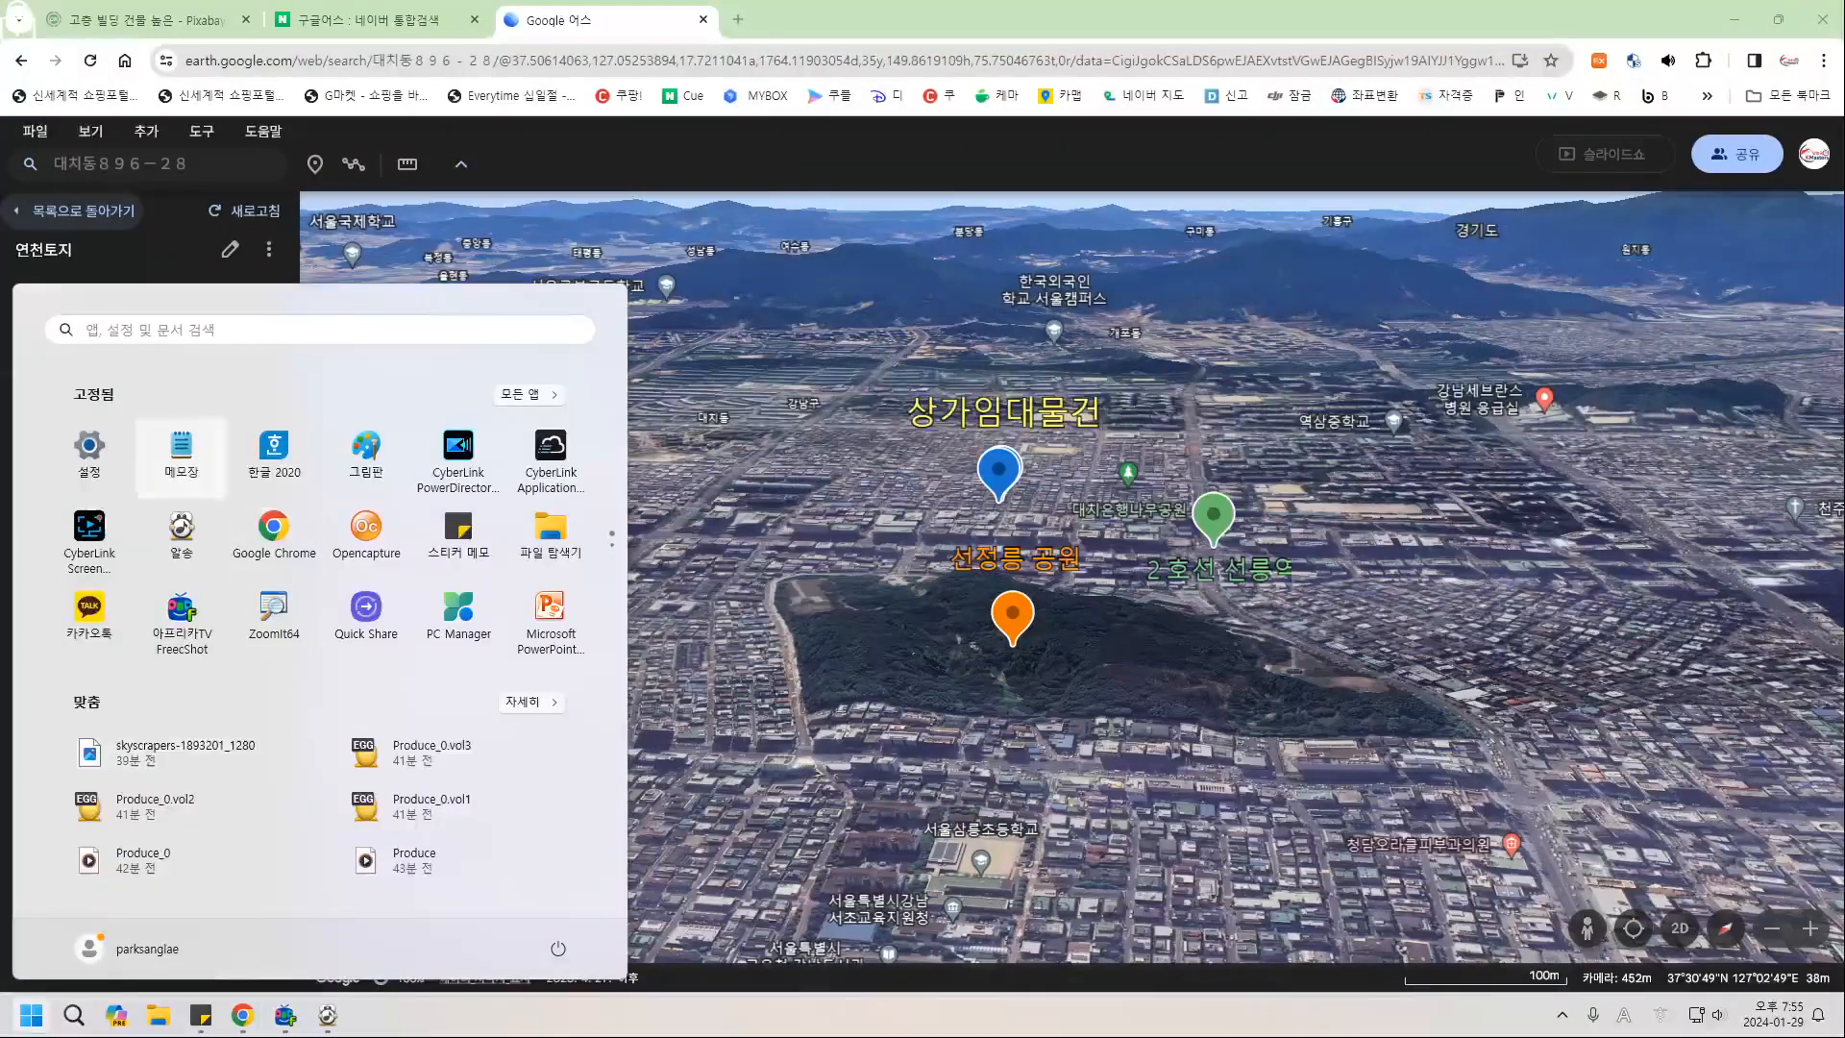
left_click(181, 444)
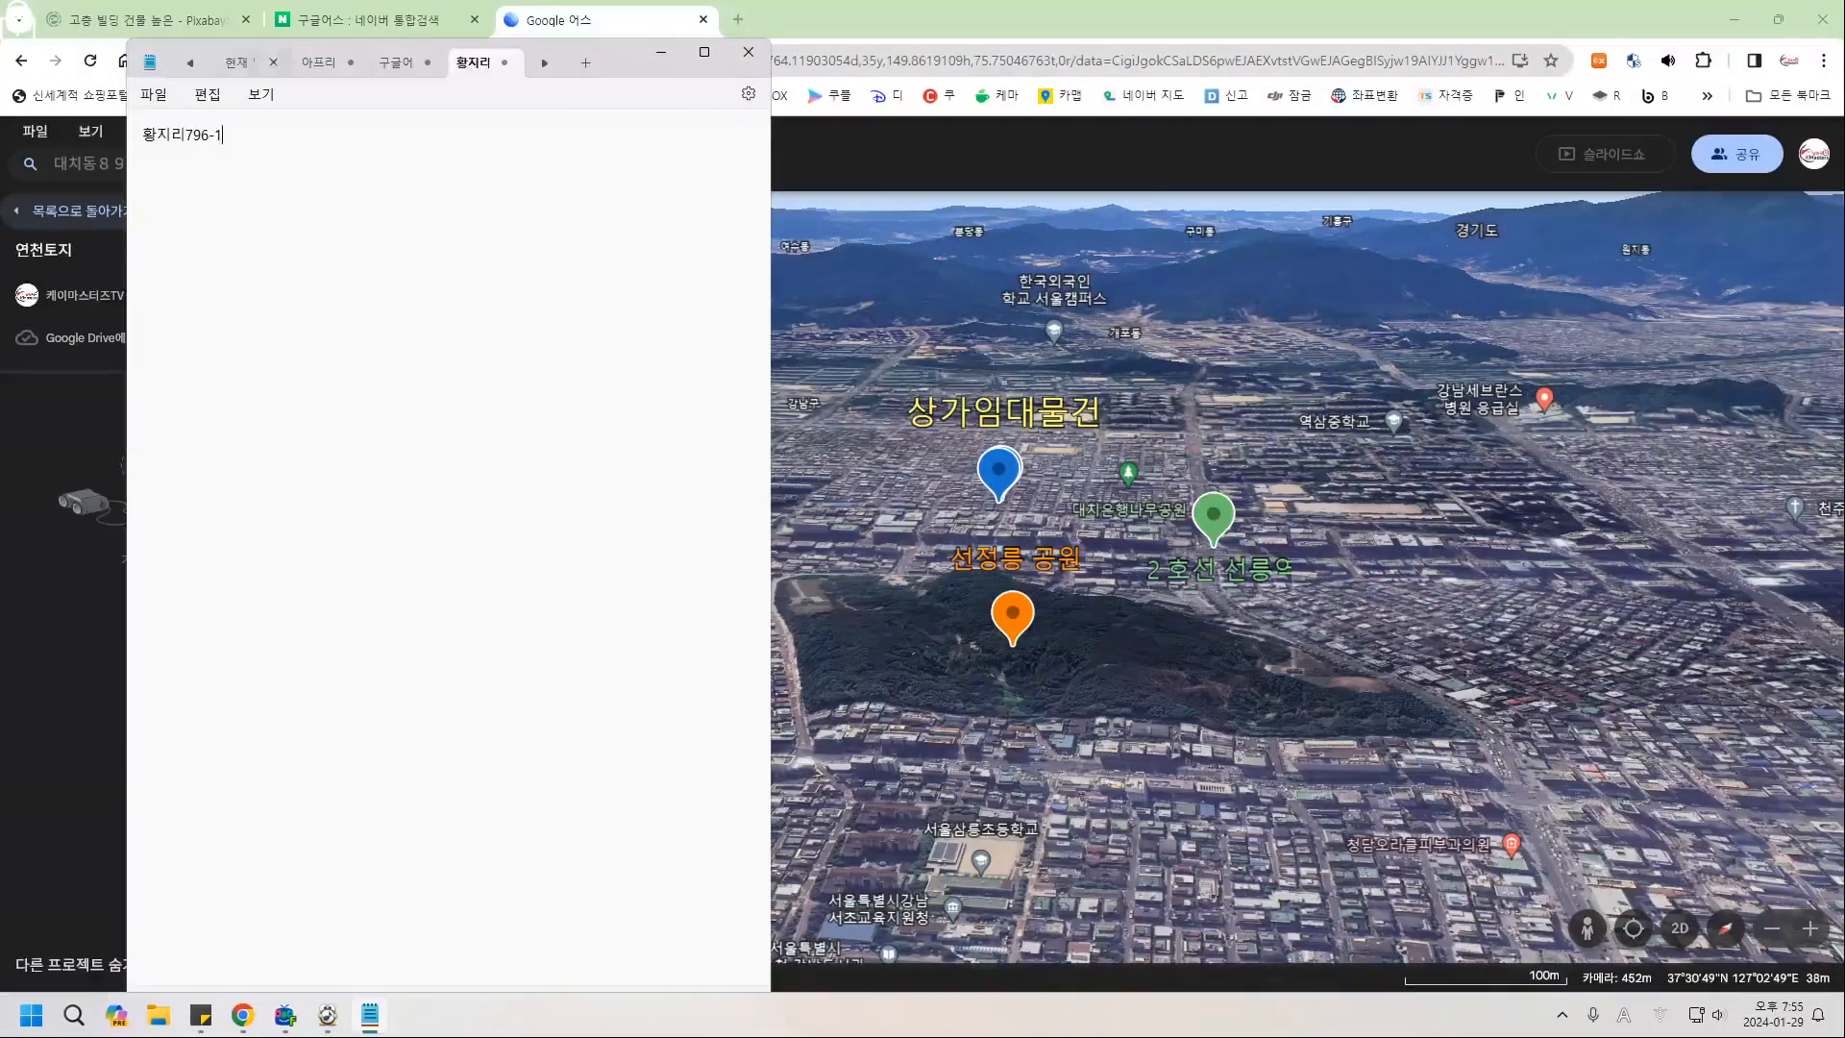
left_click_drag(626, 57, 788, 71)
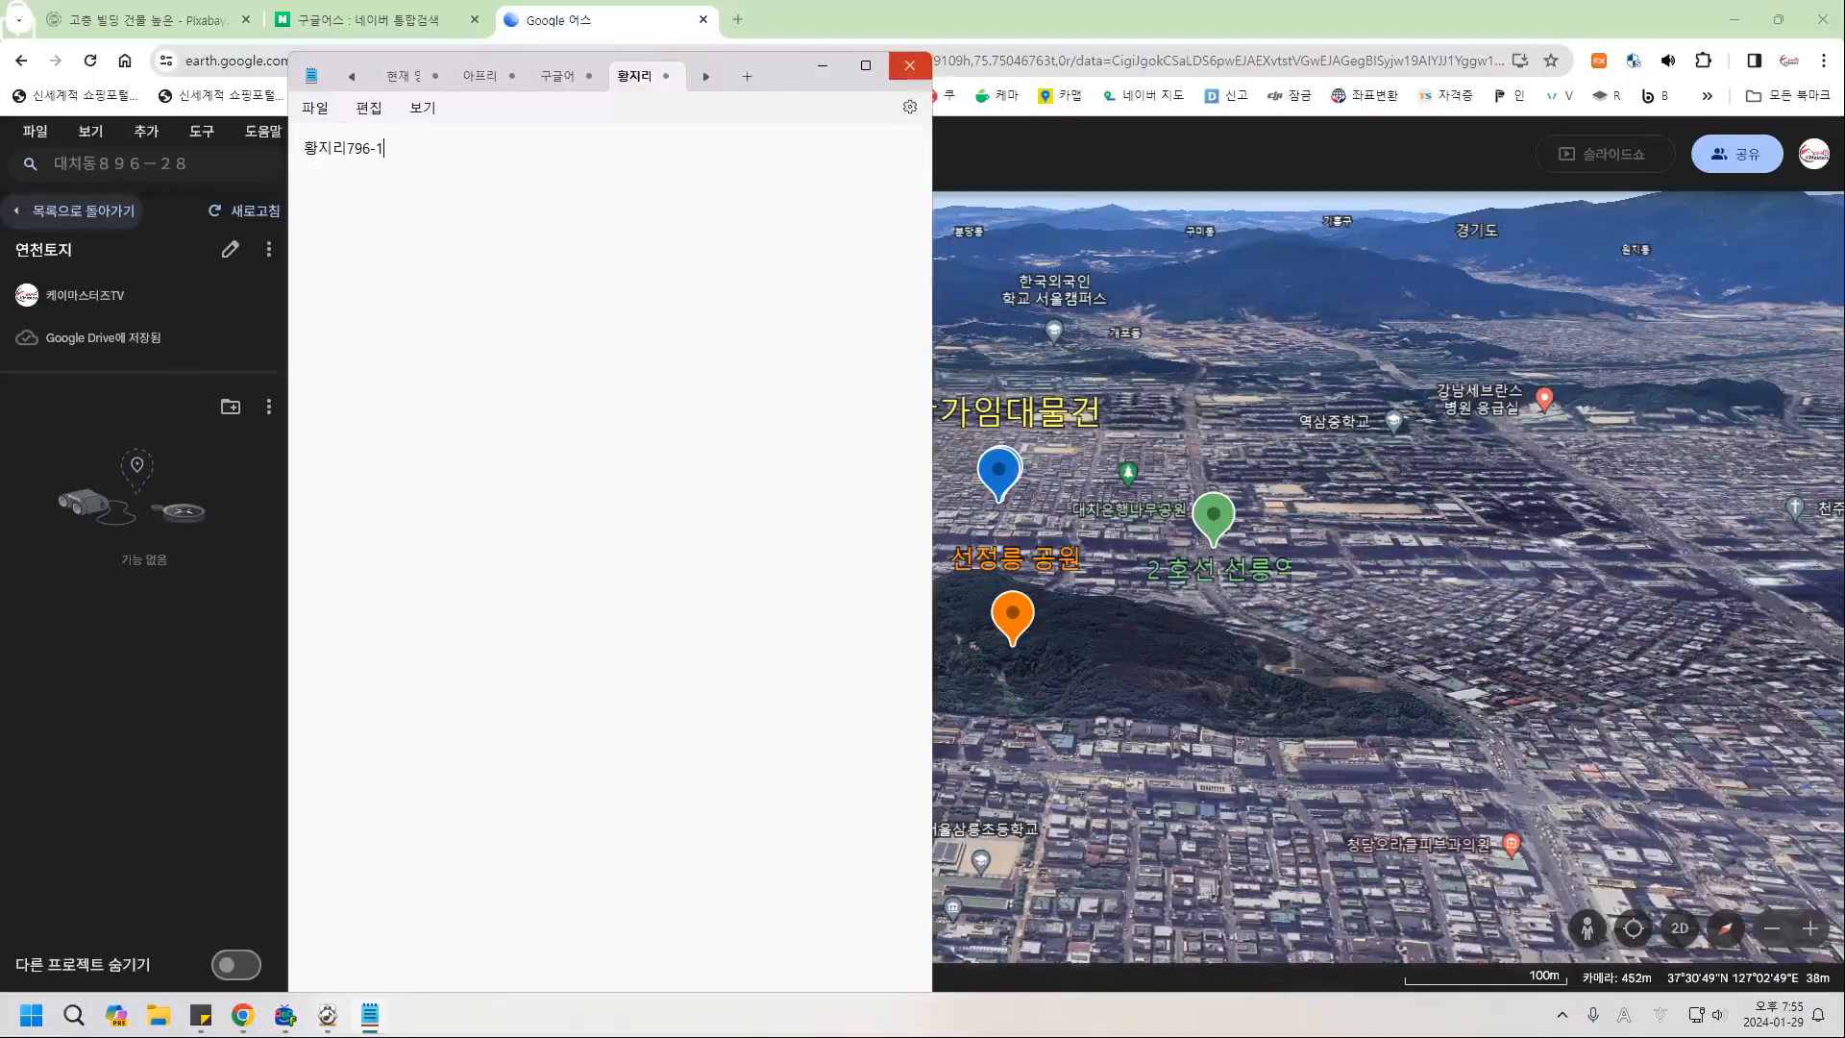
left_click(909, 65)
left_click(190, 163)
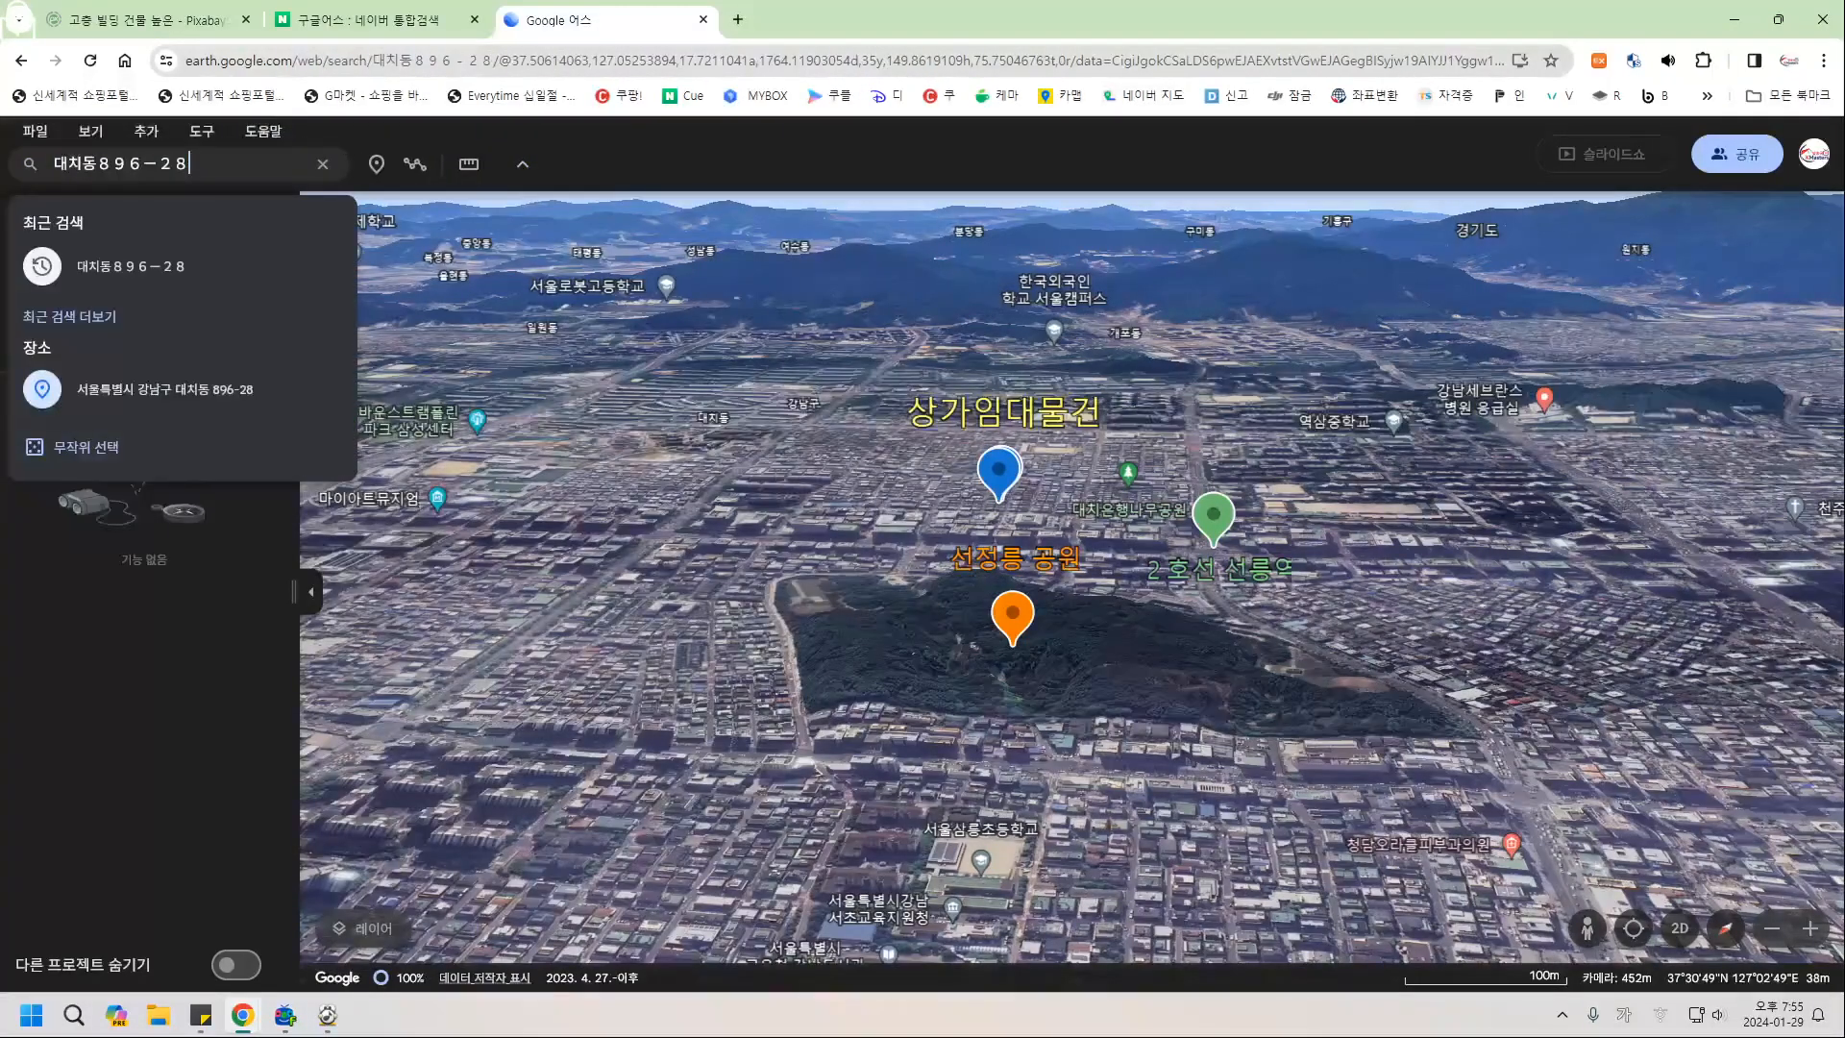
key("ctrl+a")
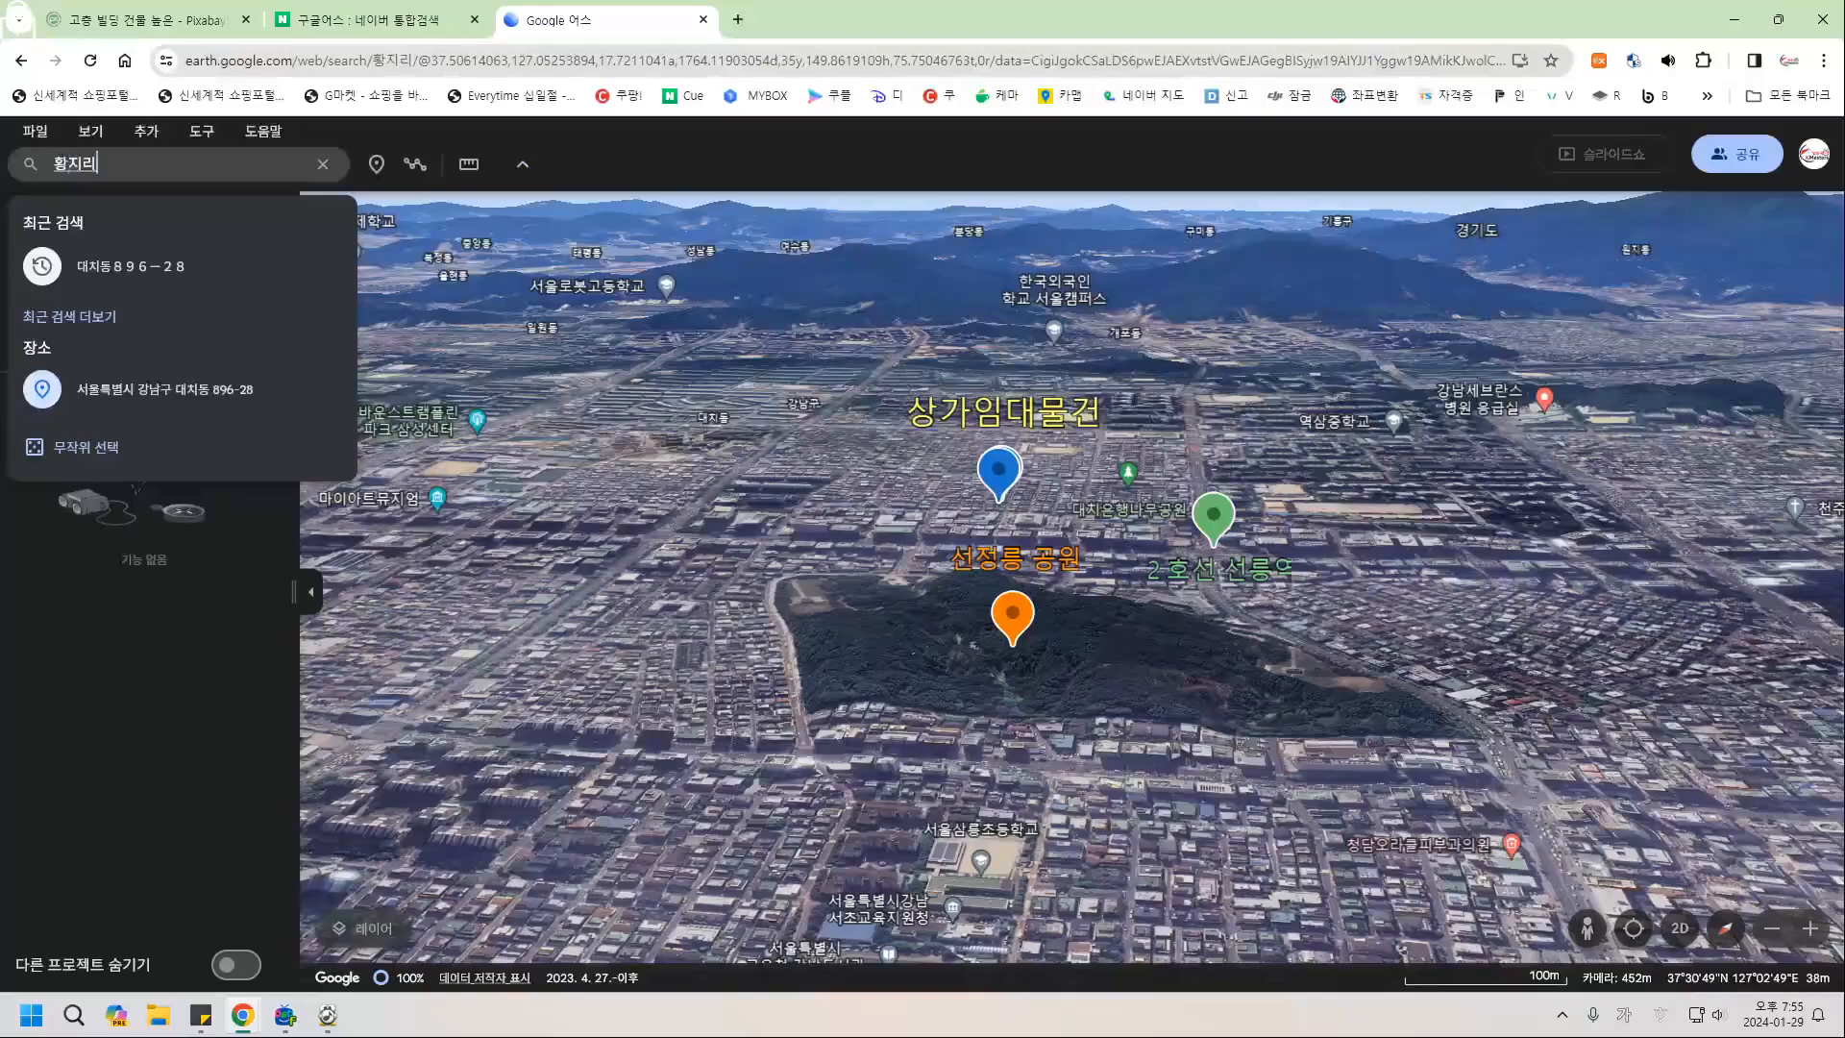
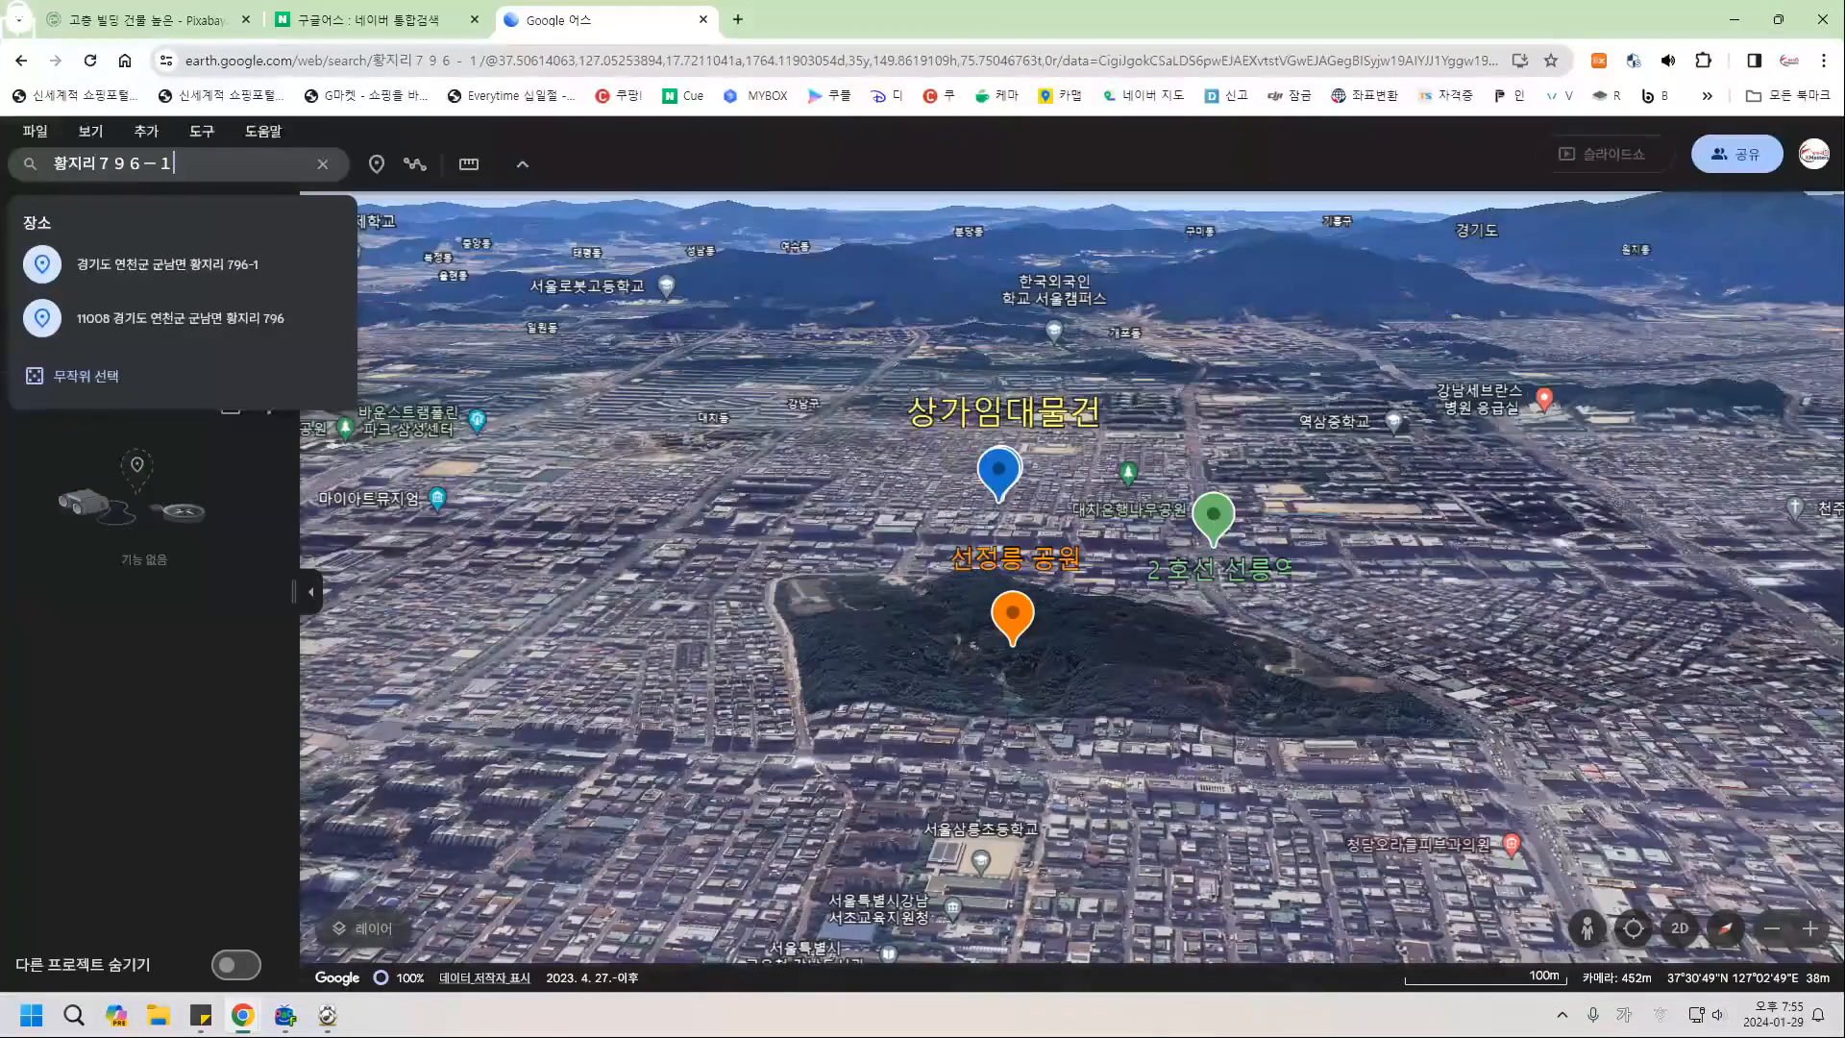
key("Return")
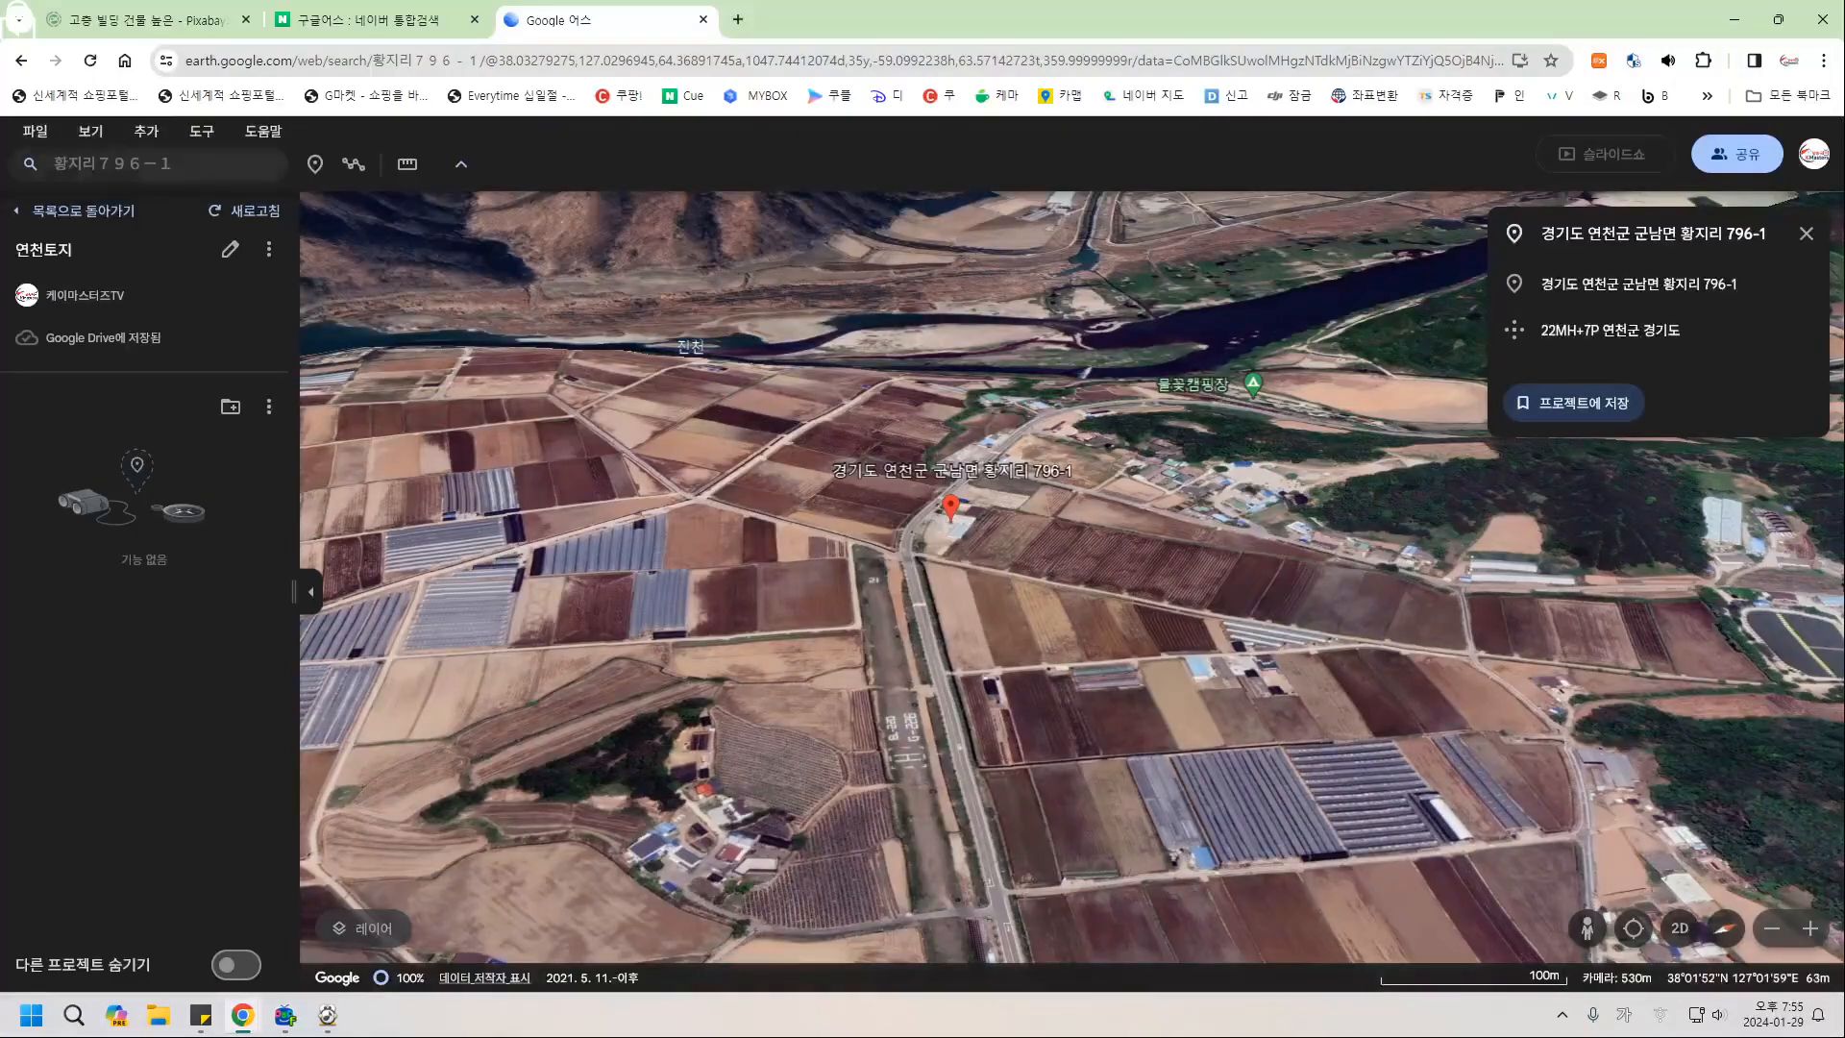
Add a tile overlay to 연천토지, typing 제목 over its title, and close its panel.
left_click(146, 131)
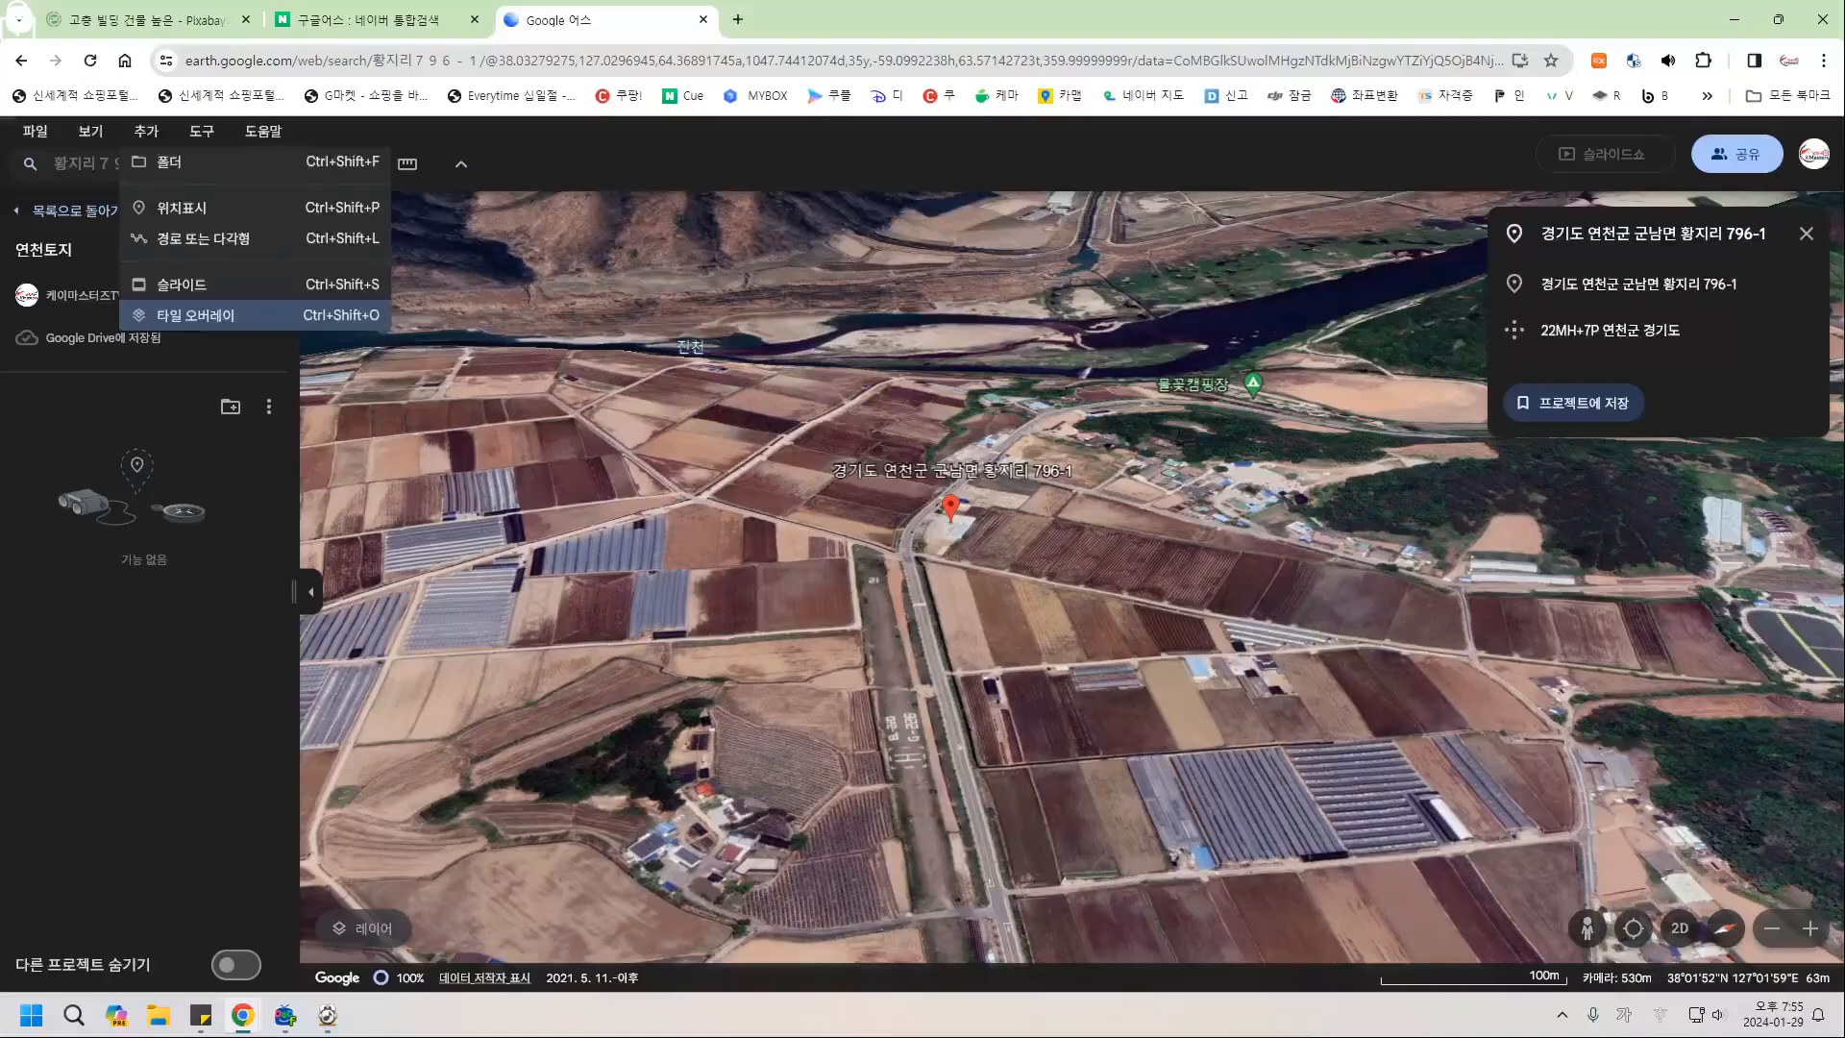
left_click(196, 316)
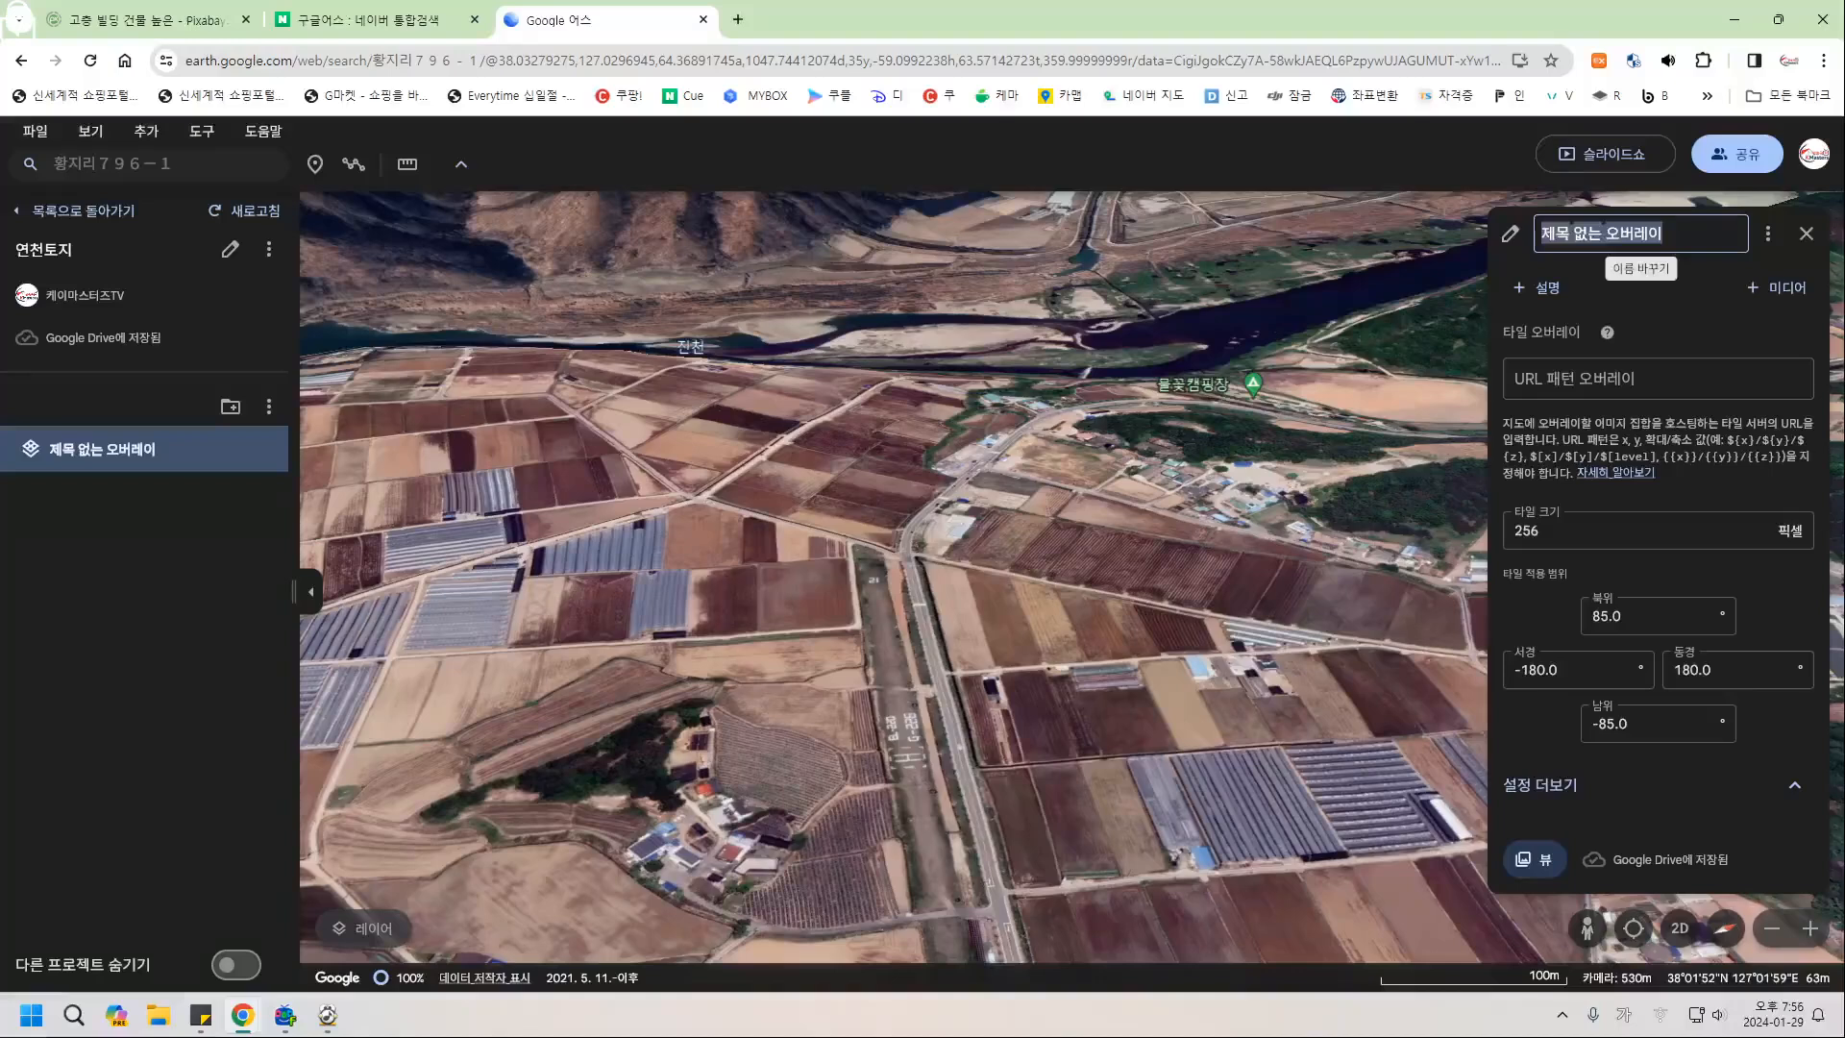
type("제목")
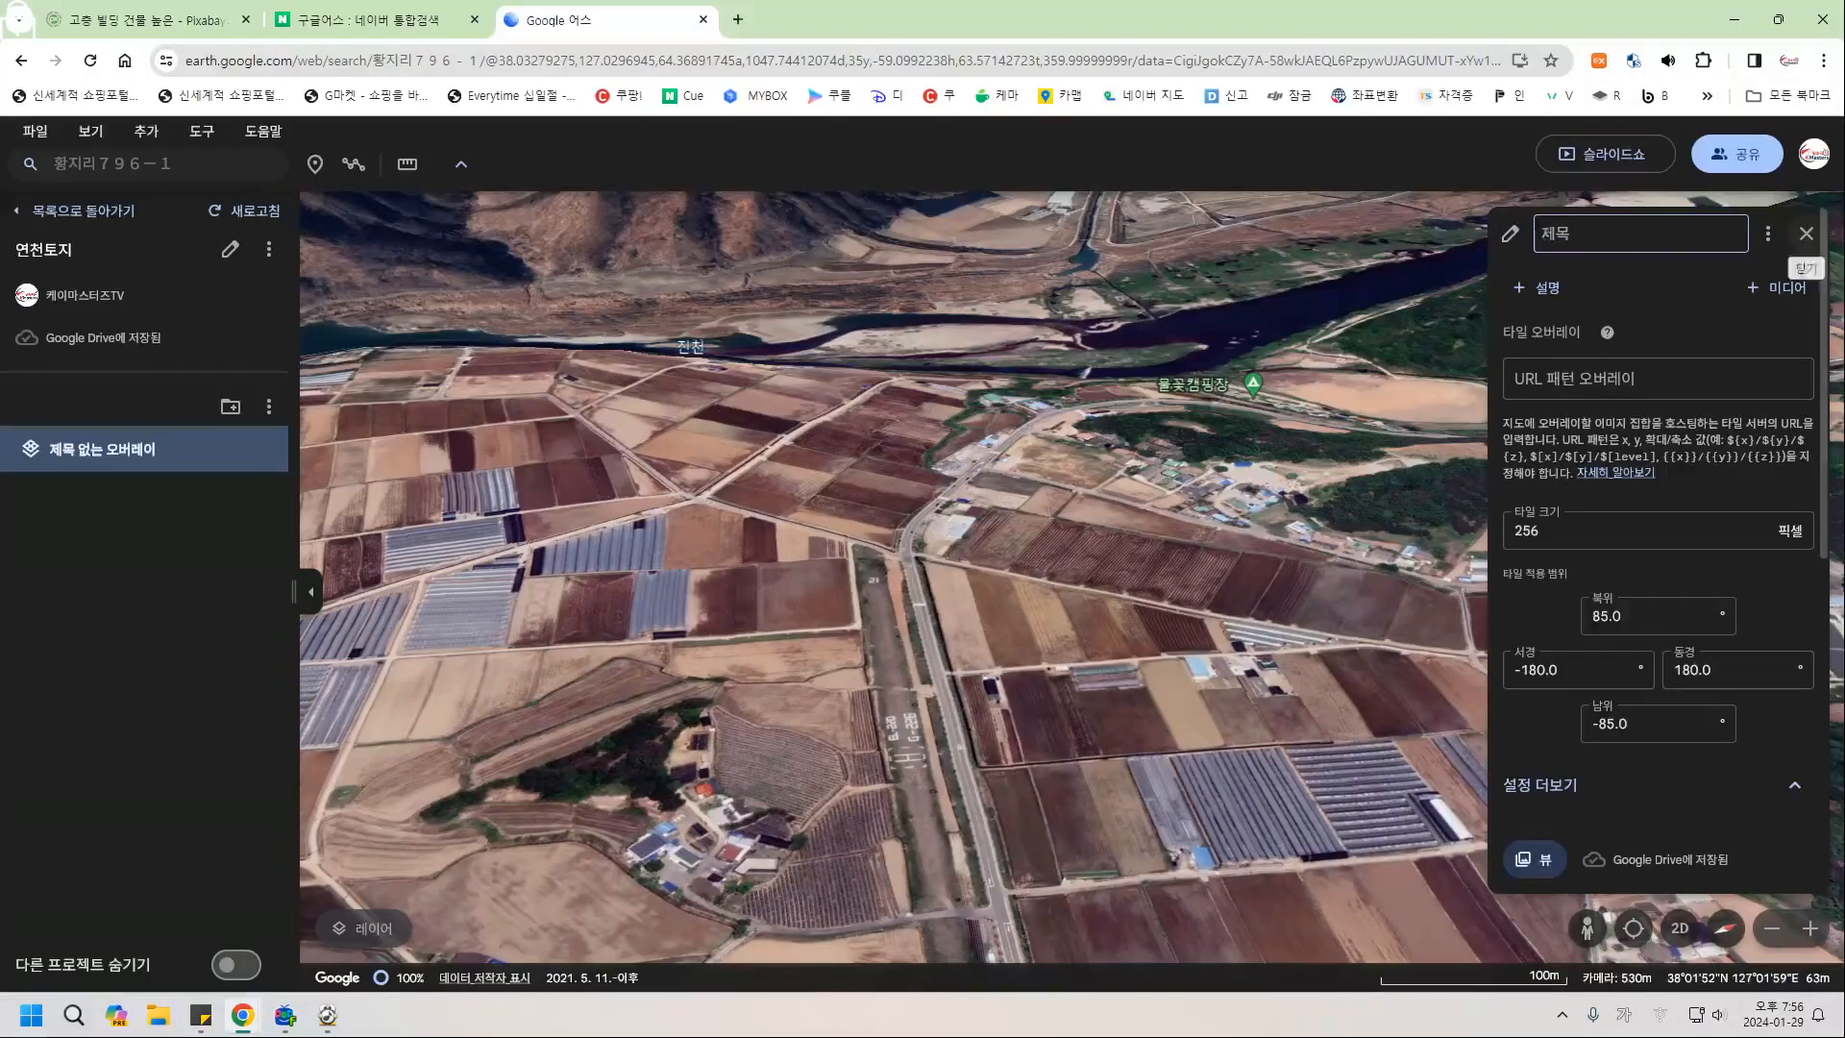
left_click(1806, 233)
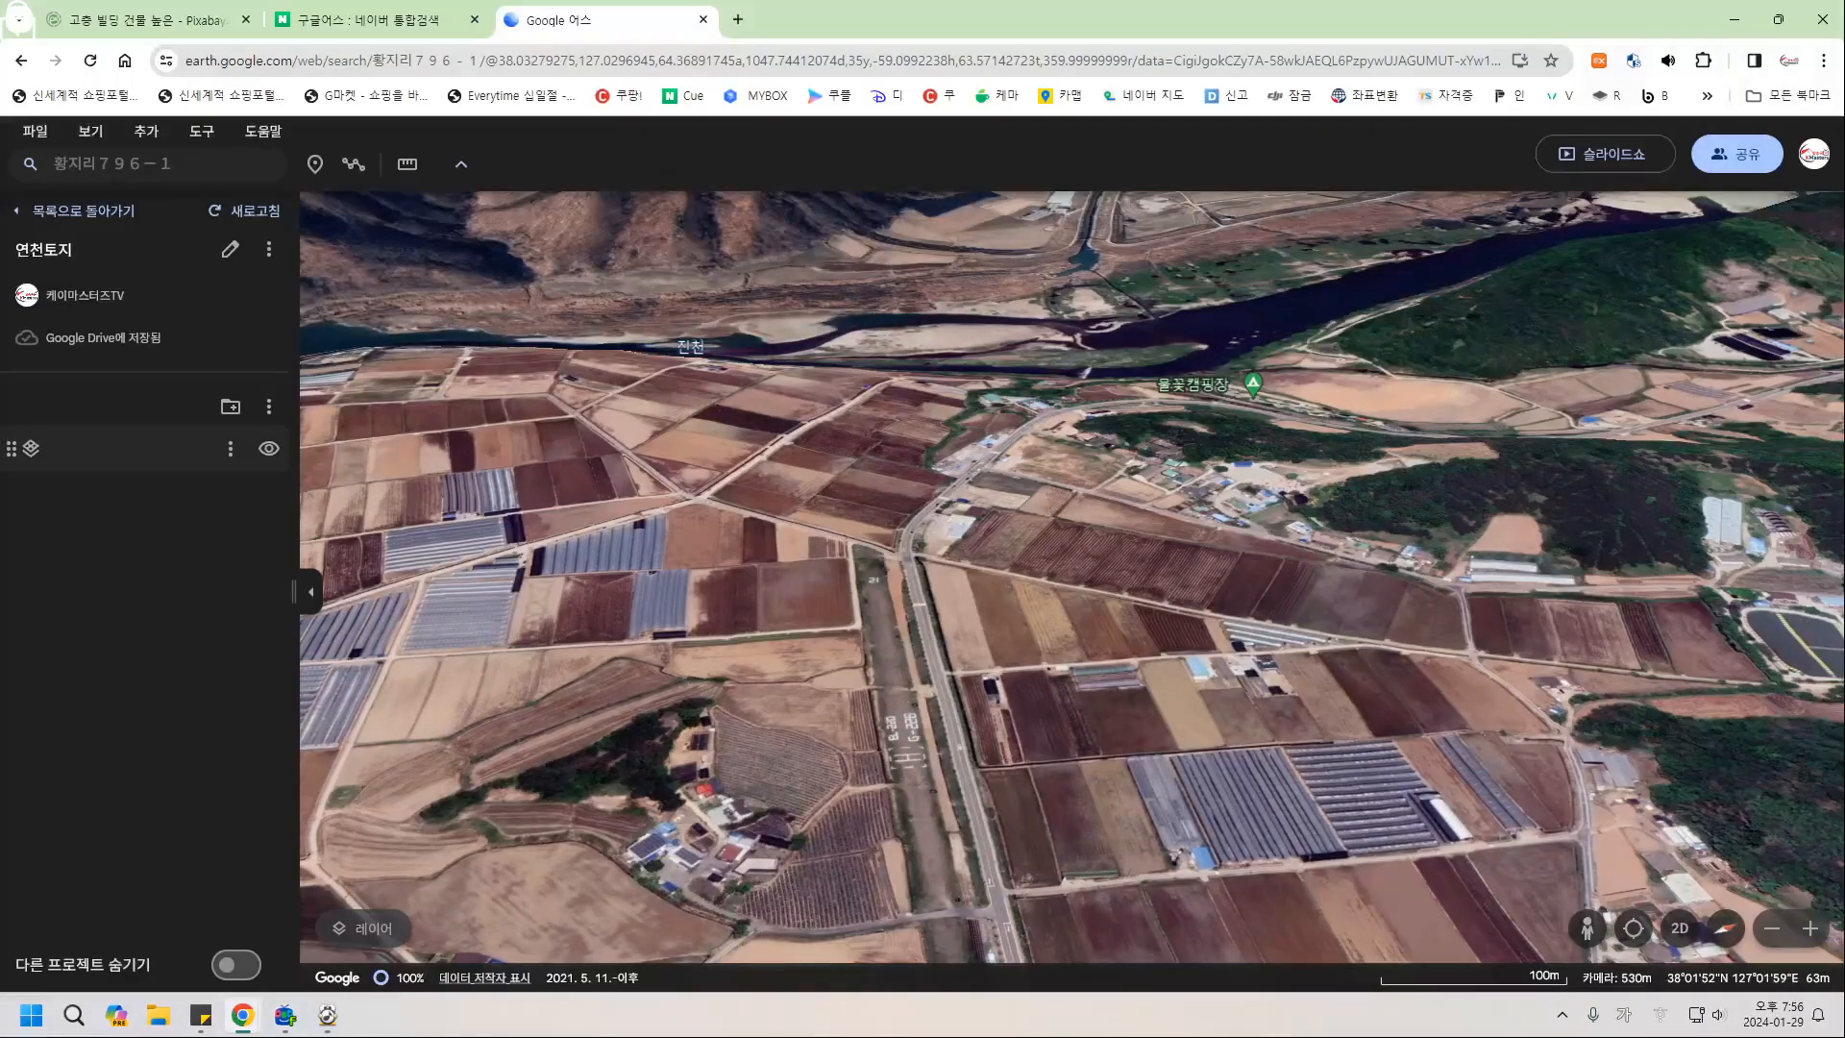
left_click(144, 164)
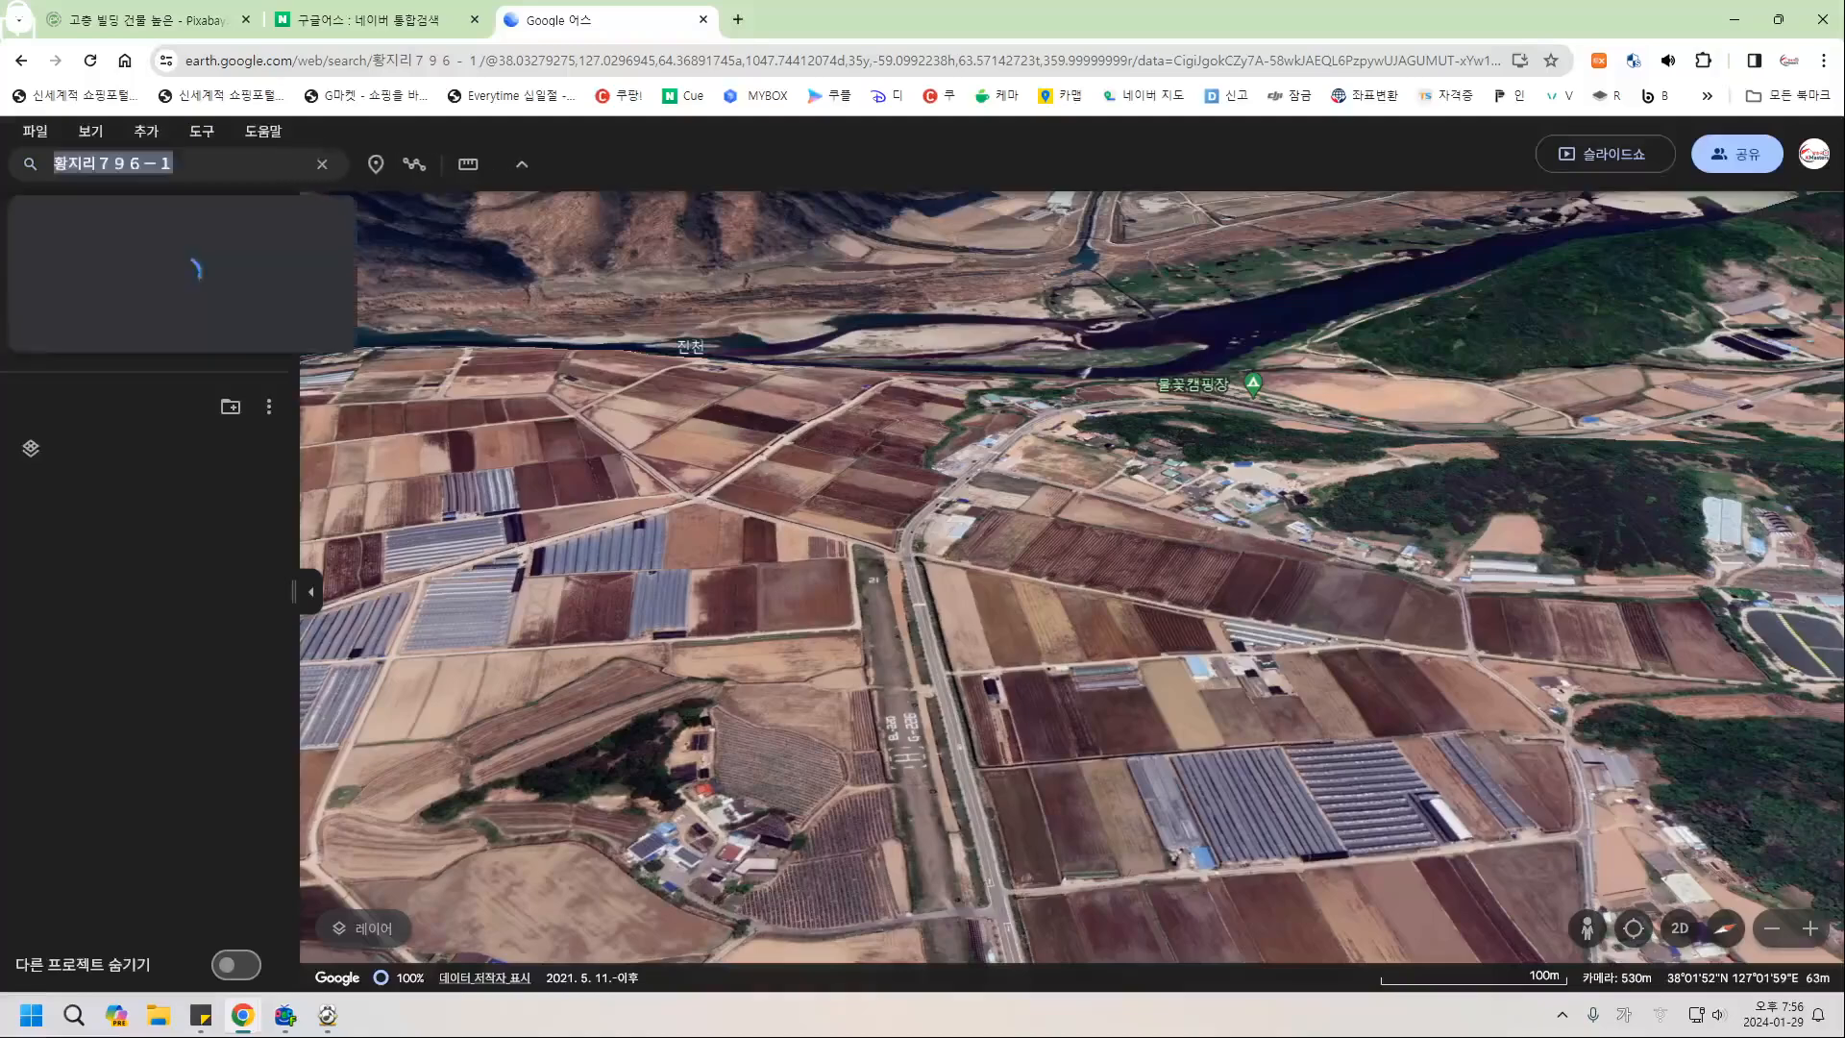
left_click(162, 269)
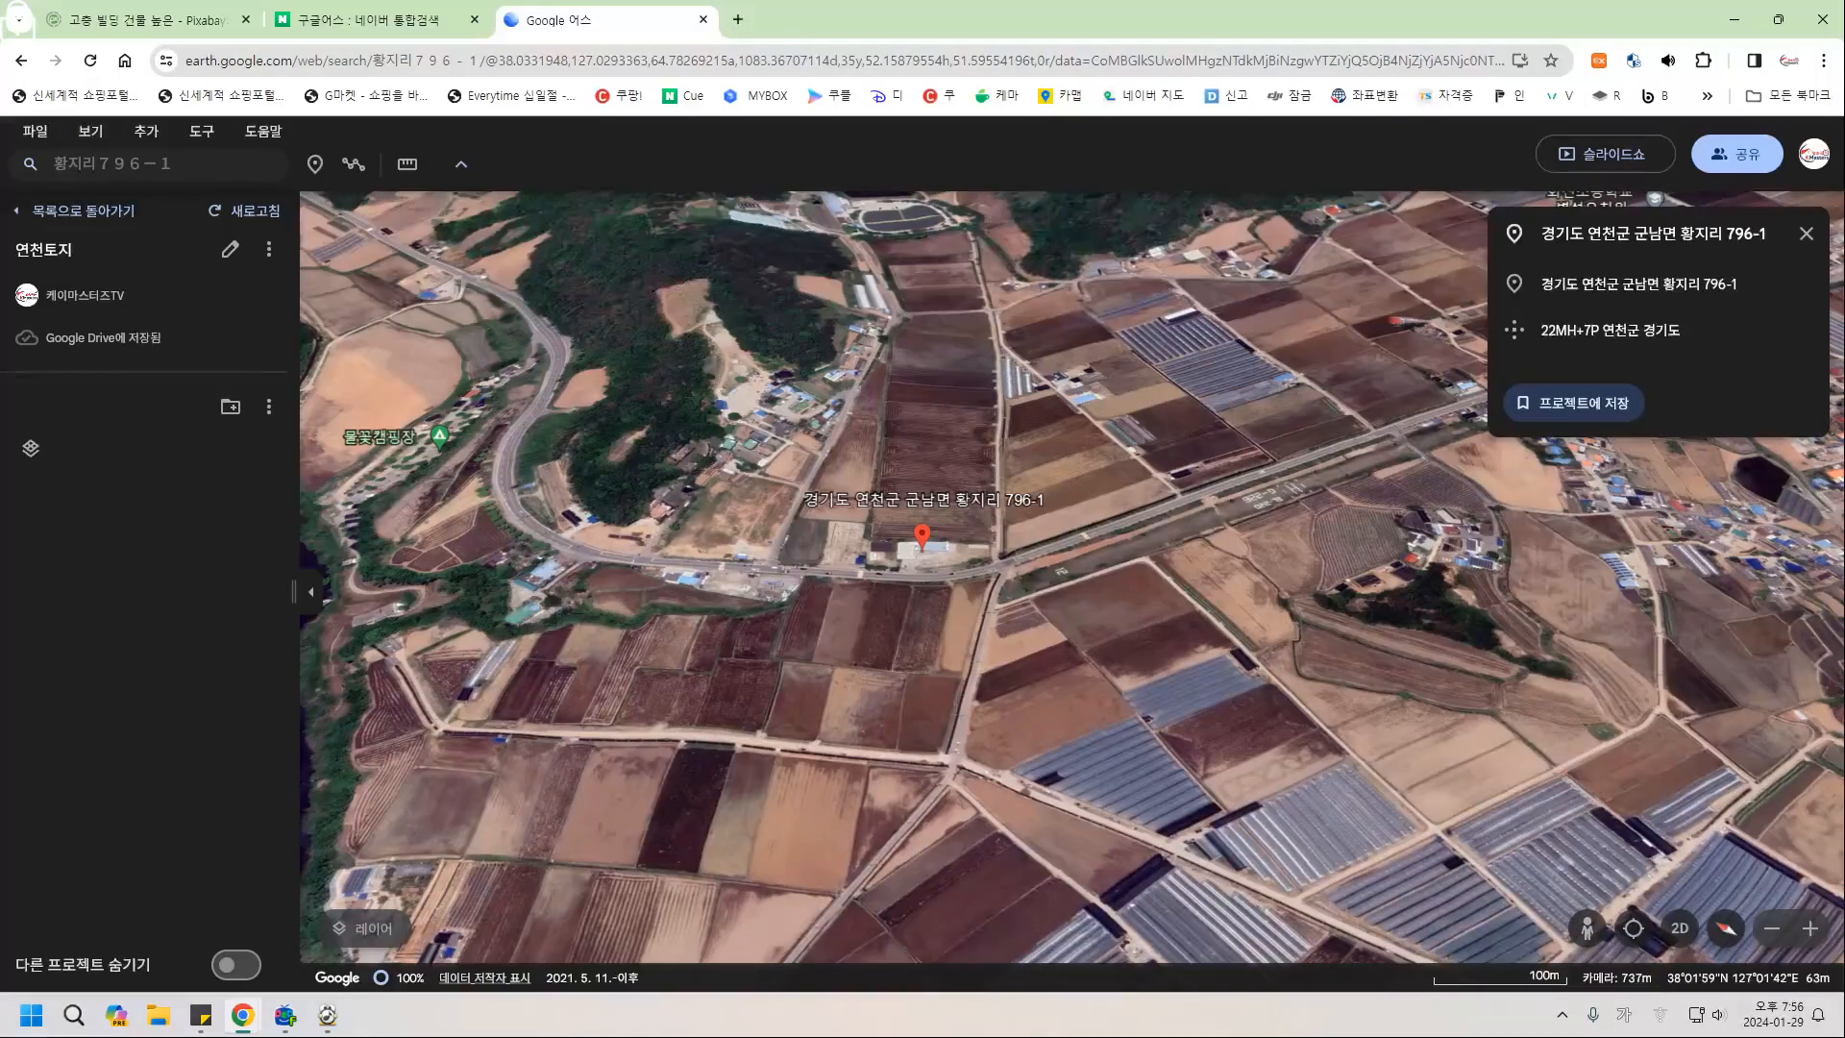
middle_click_drag(860, 619, 862, 538)
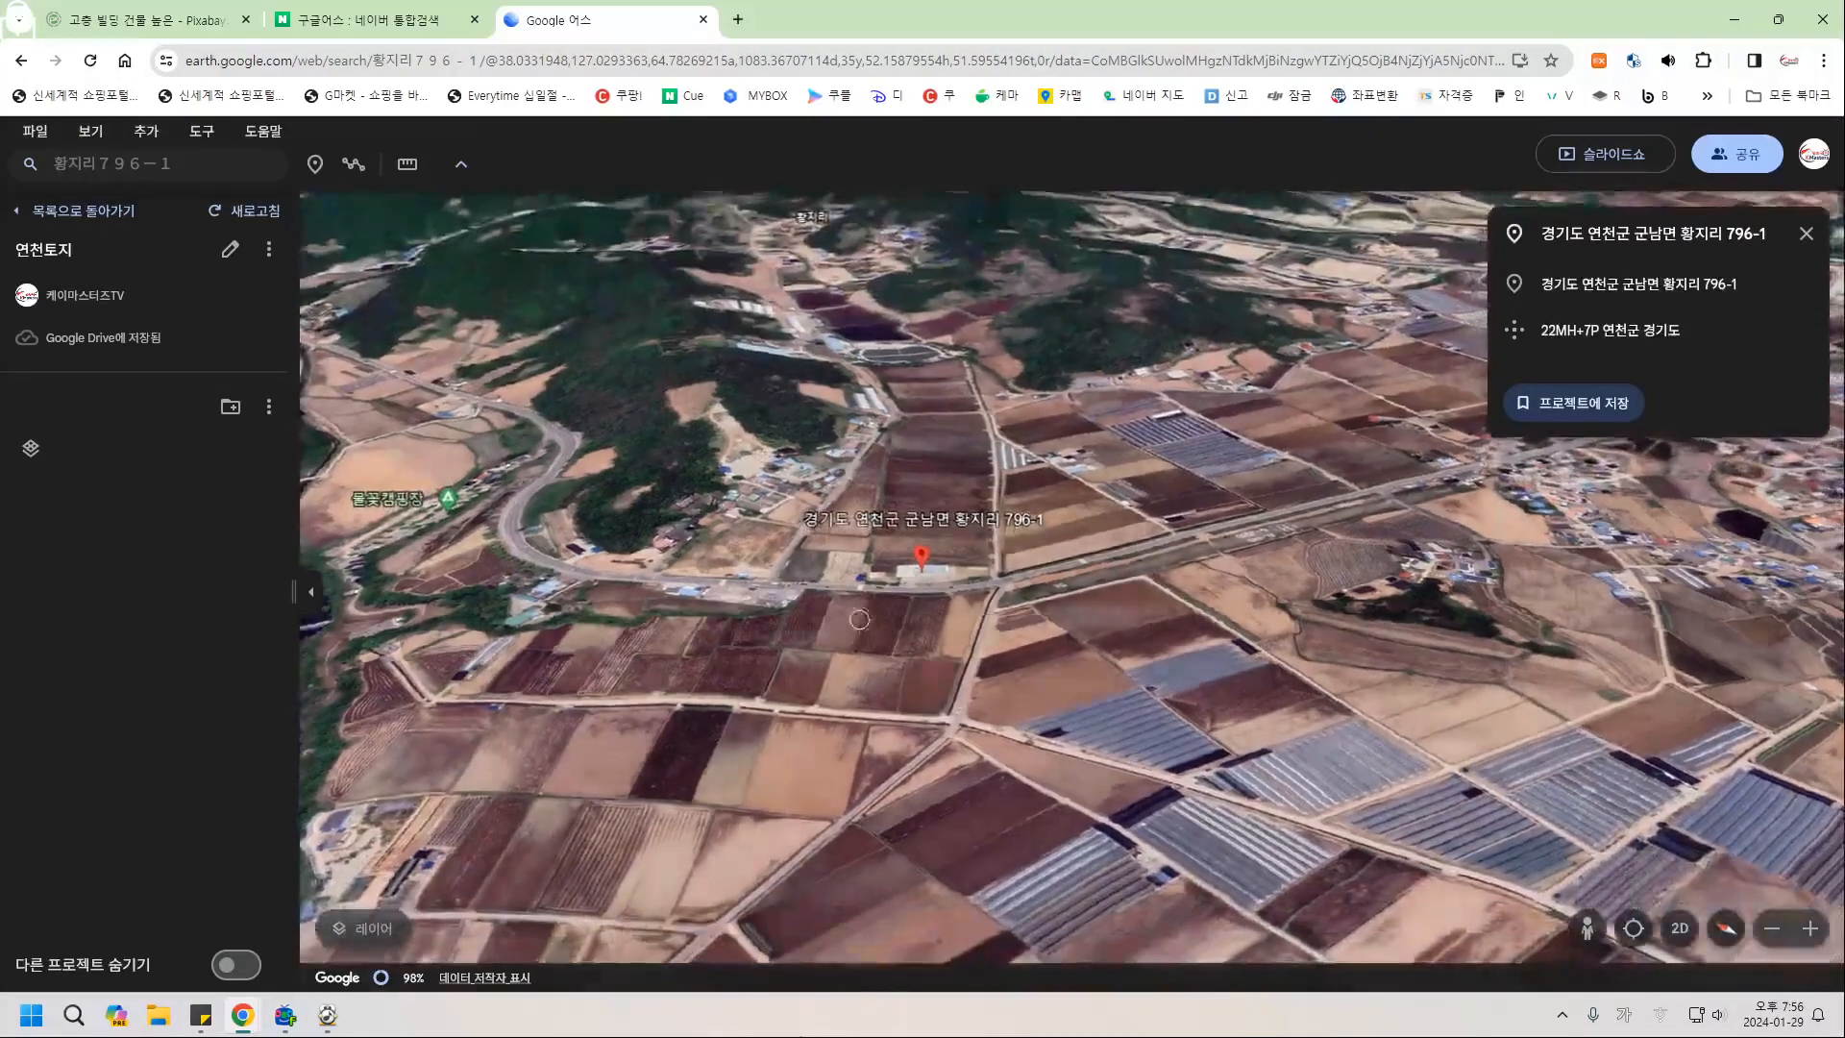
scroll(858, 572, "up", 5)
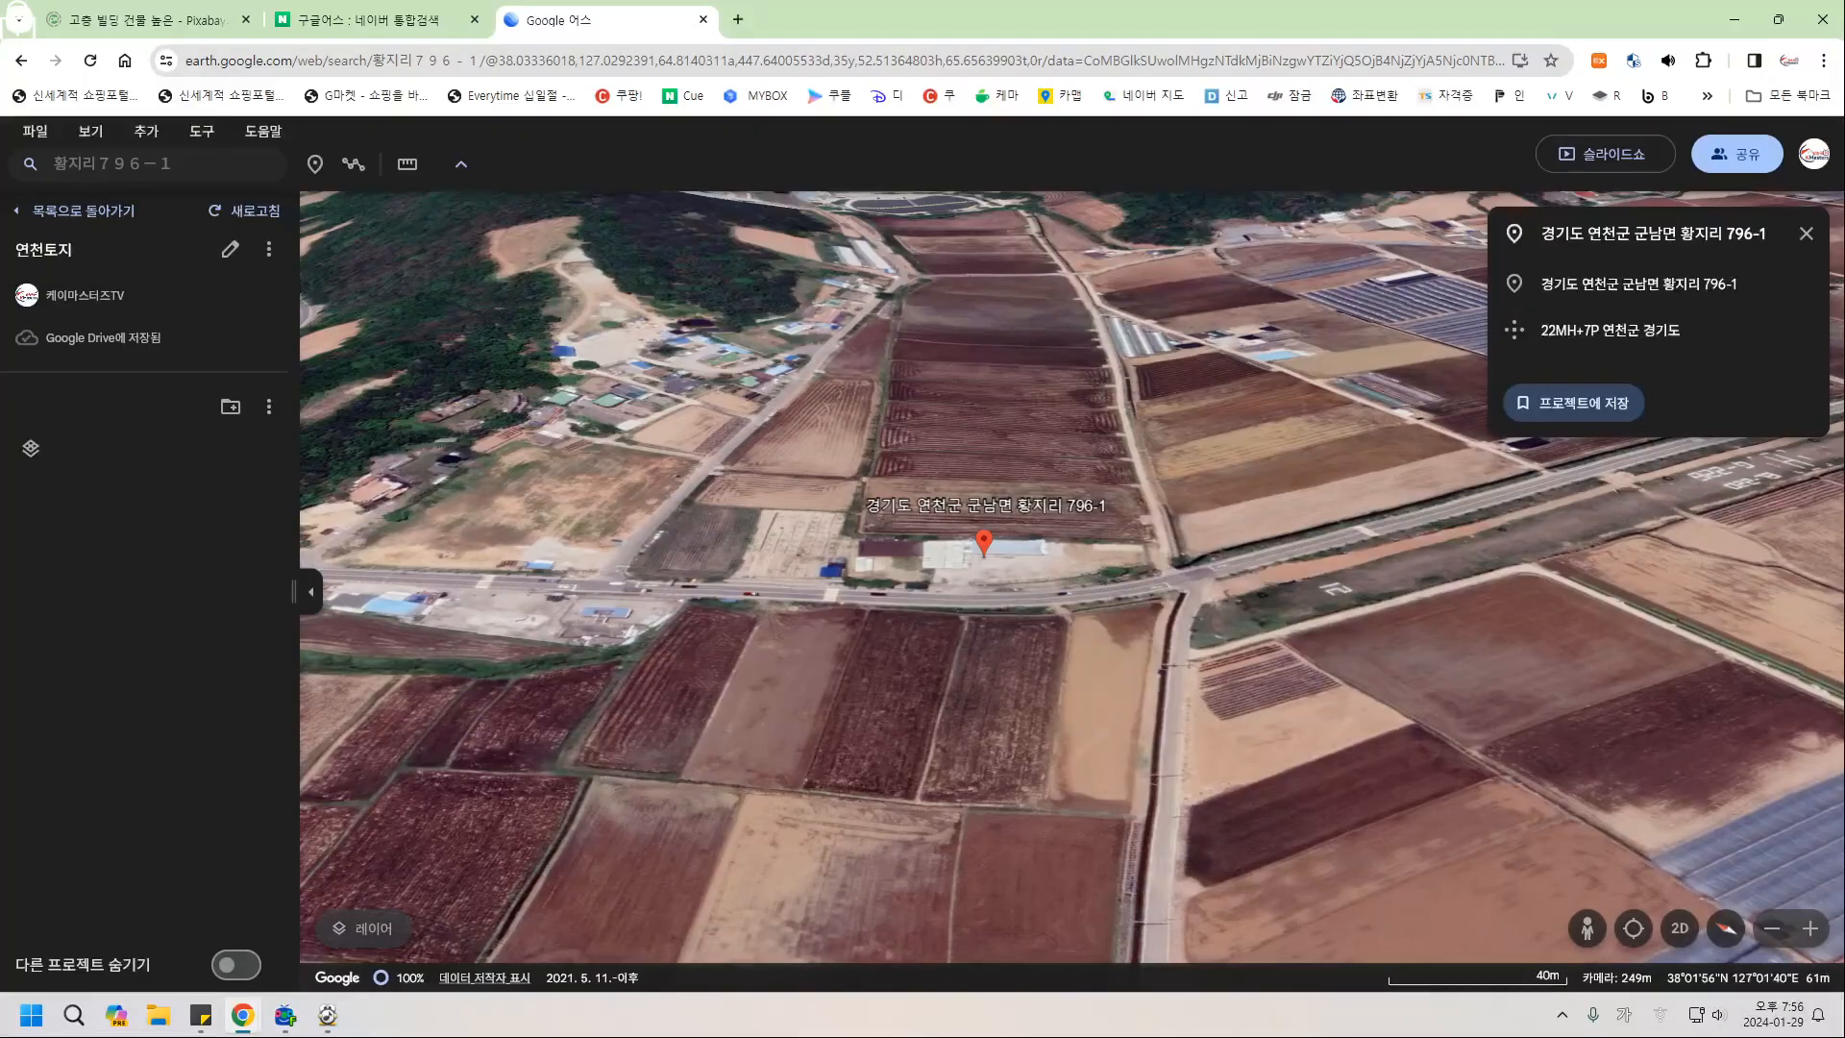
left_click(1573, 402)
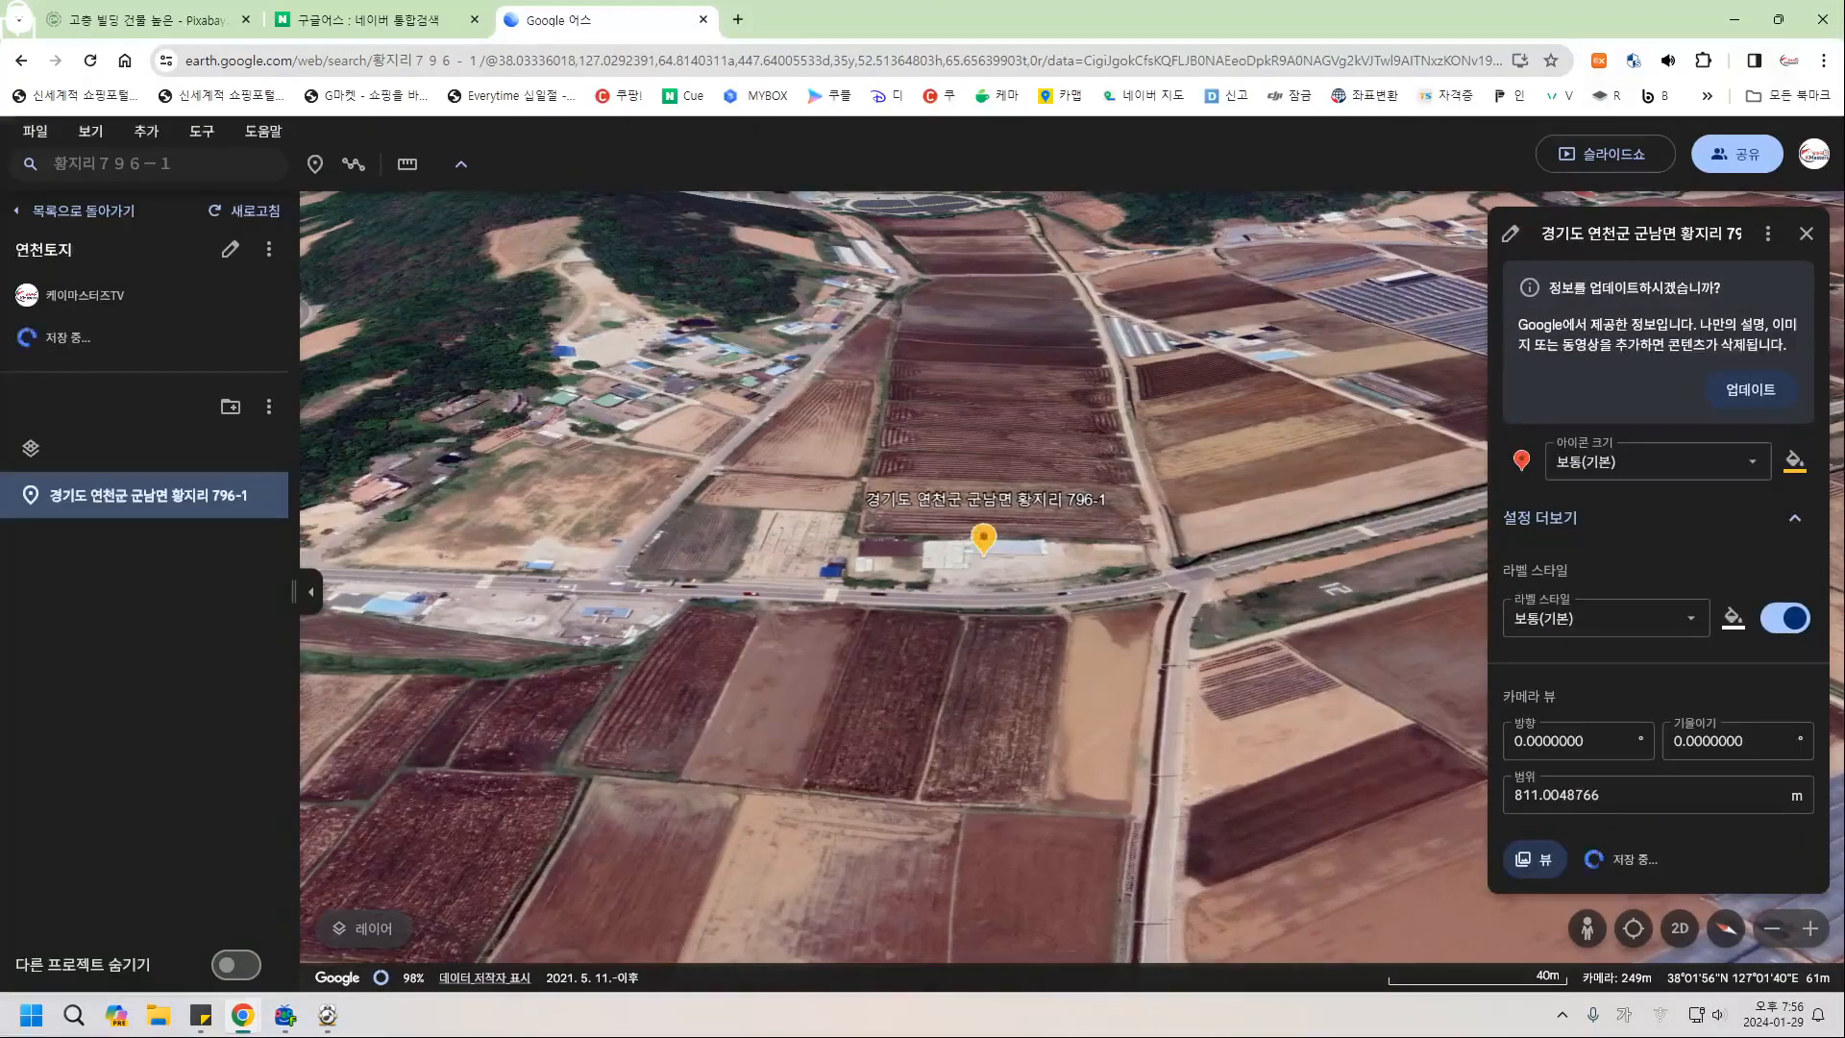
left_click(1750, 389)
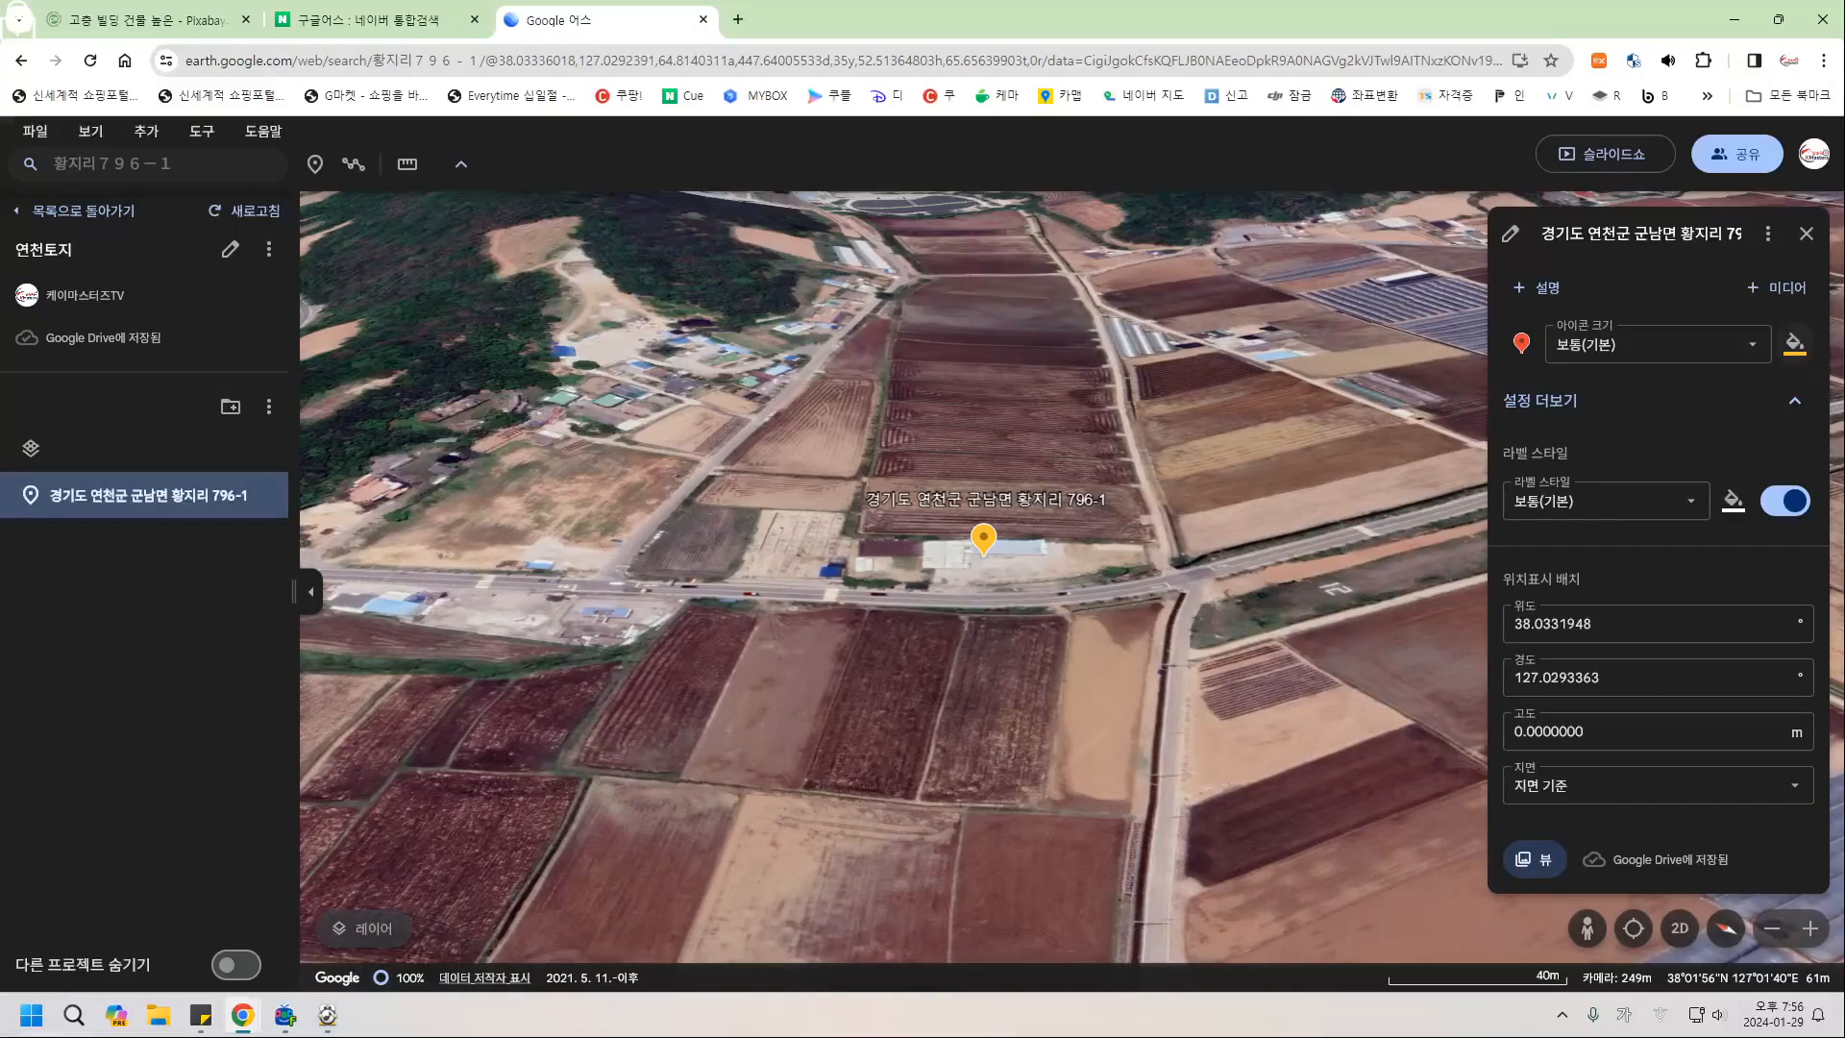
scroll(1659, 401, "down", 1)
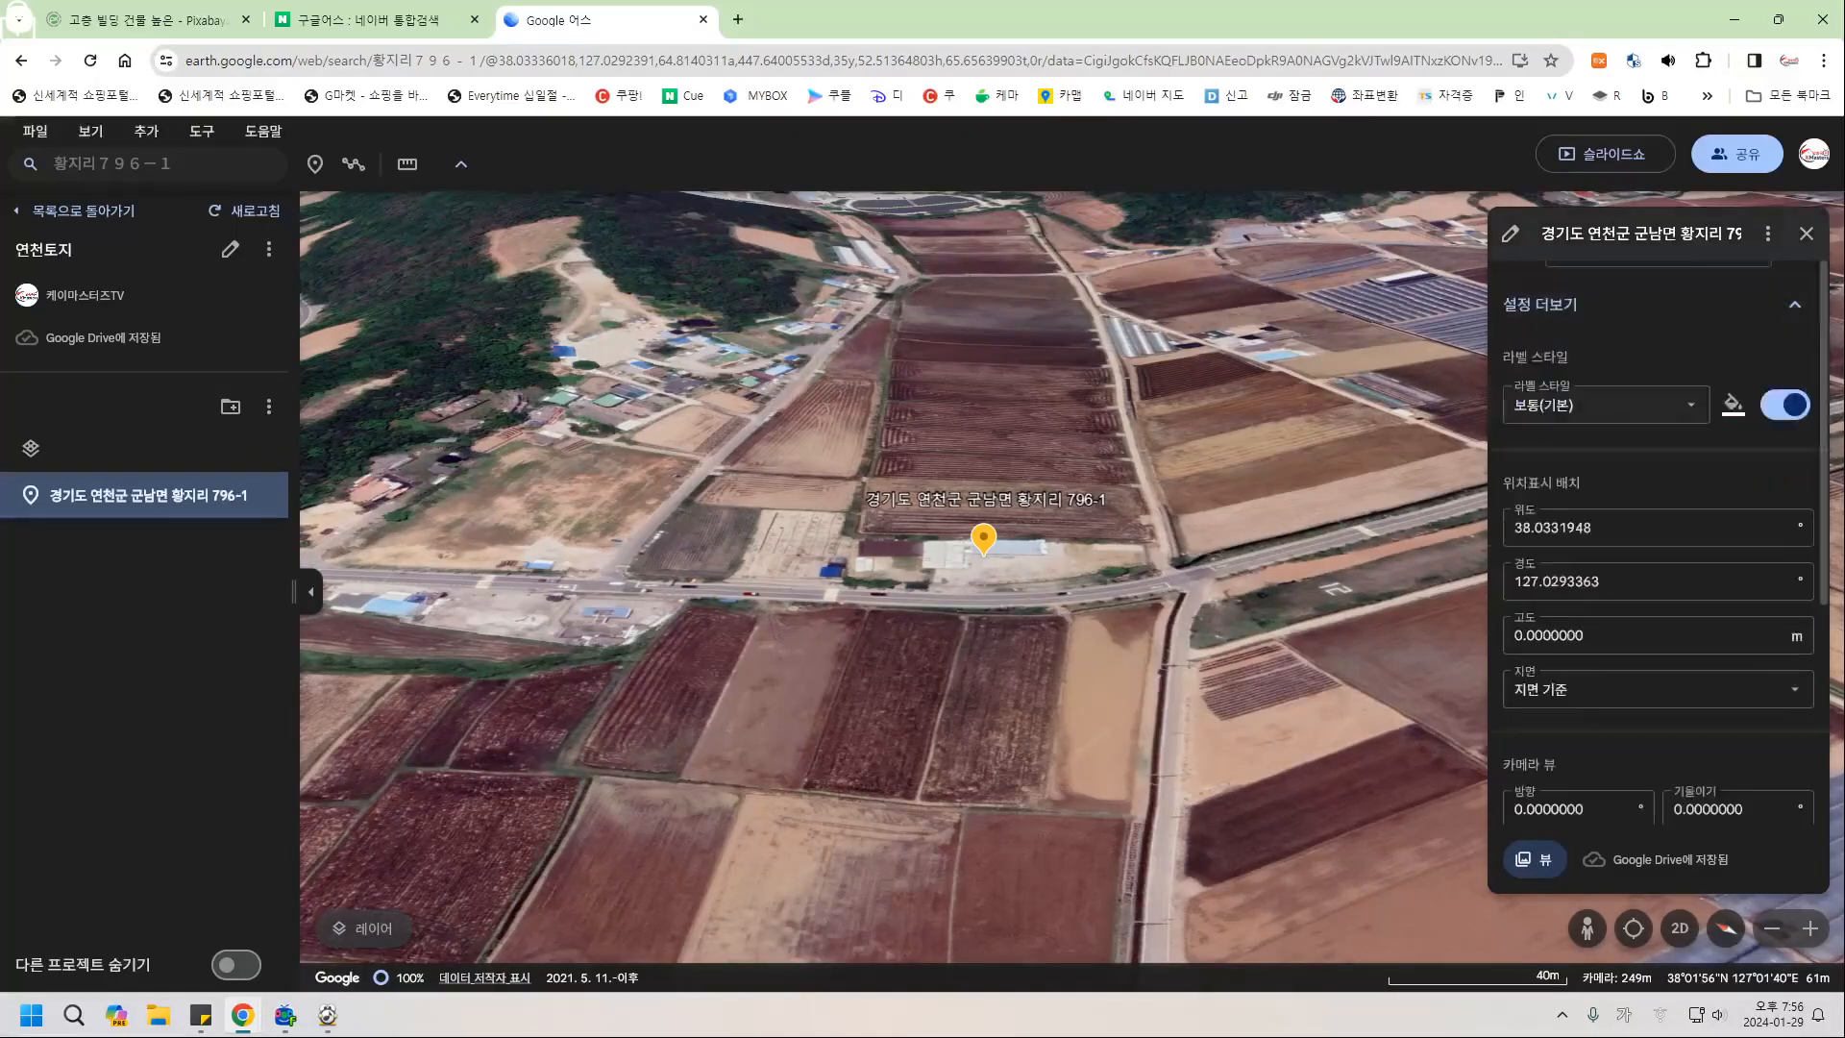
scroll(1659, 401, "up", 1)
left_click(1682, 233)
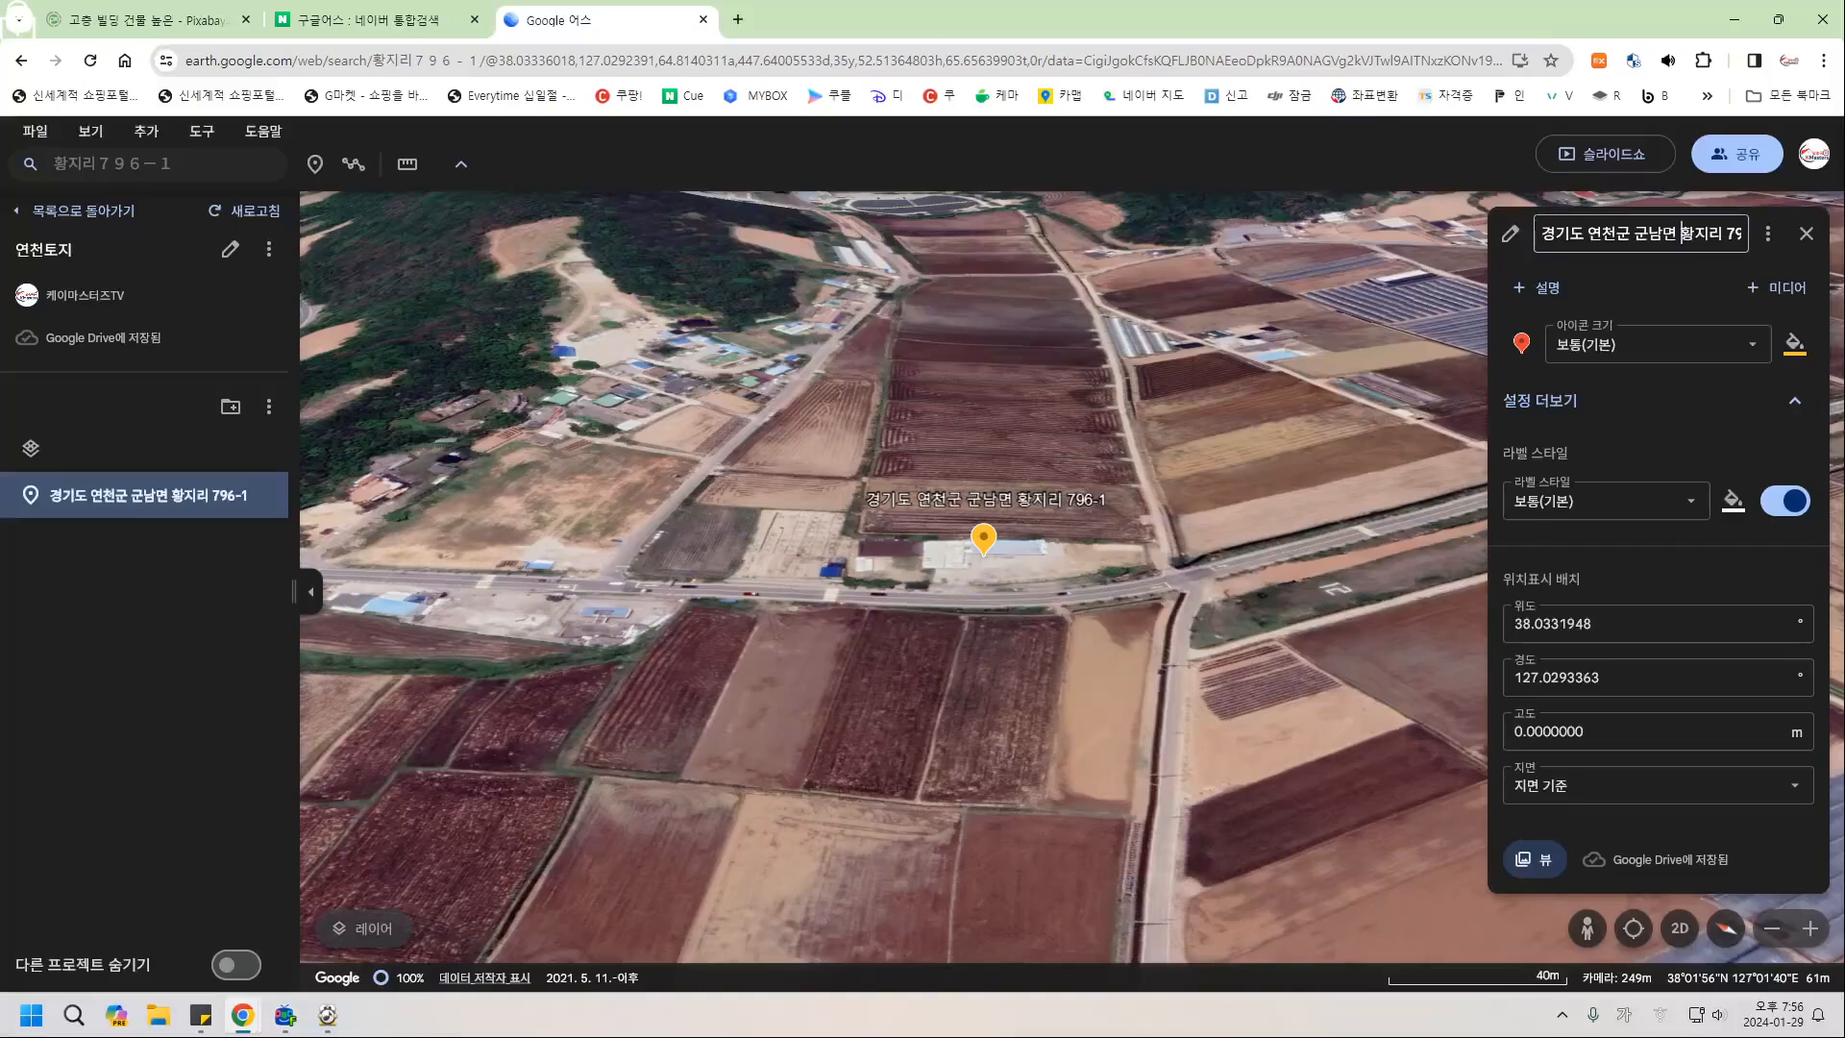
key("ctrl+a")
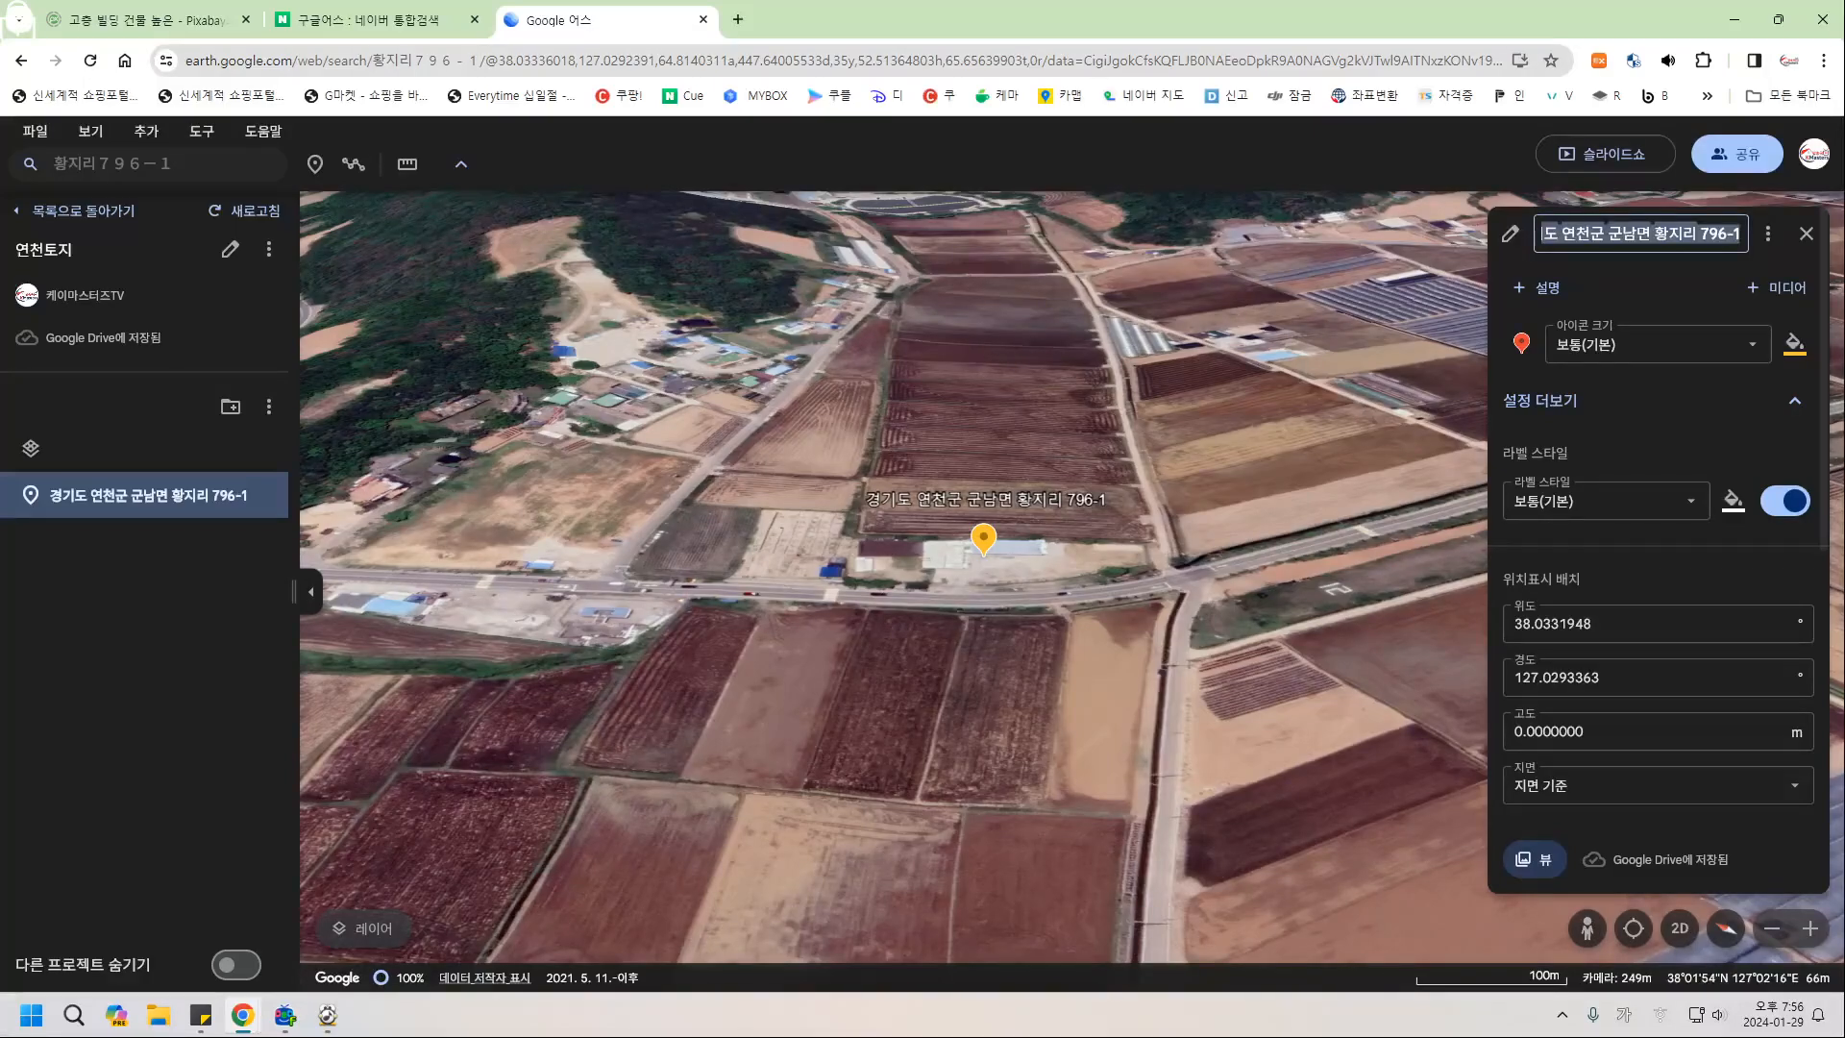
type("연천")
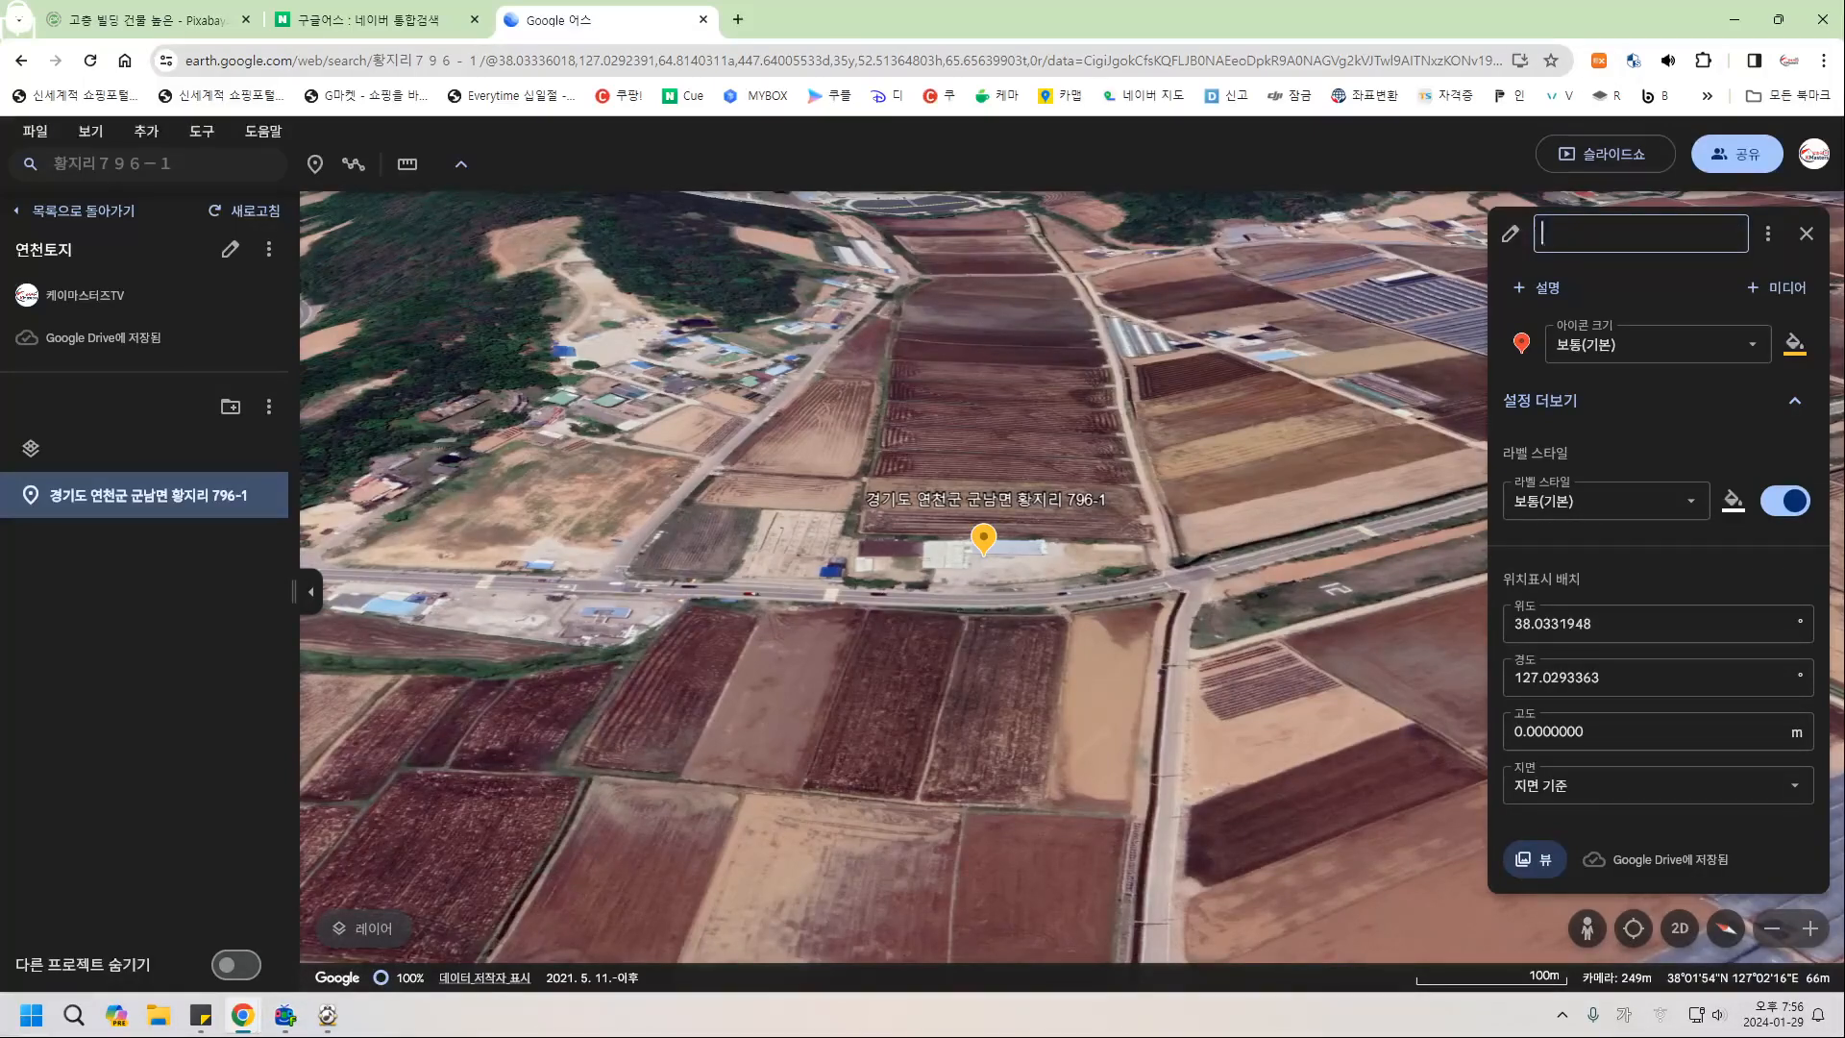
type("토지")
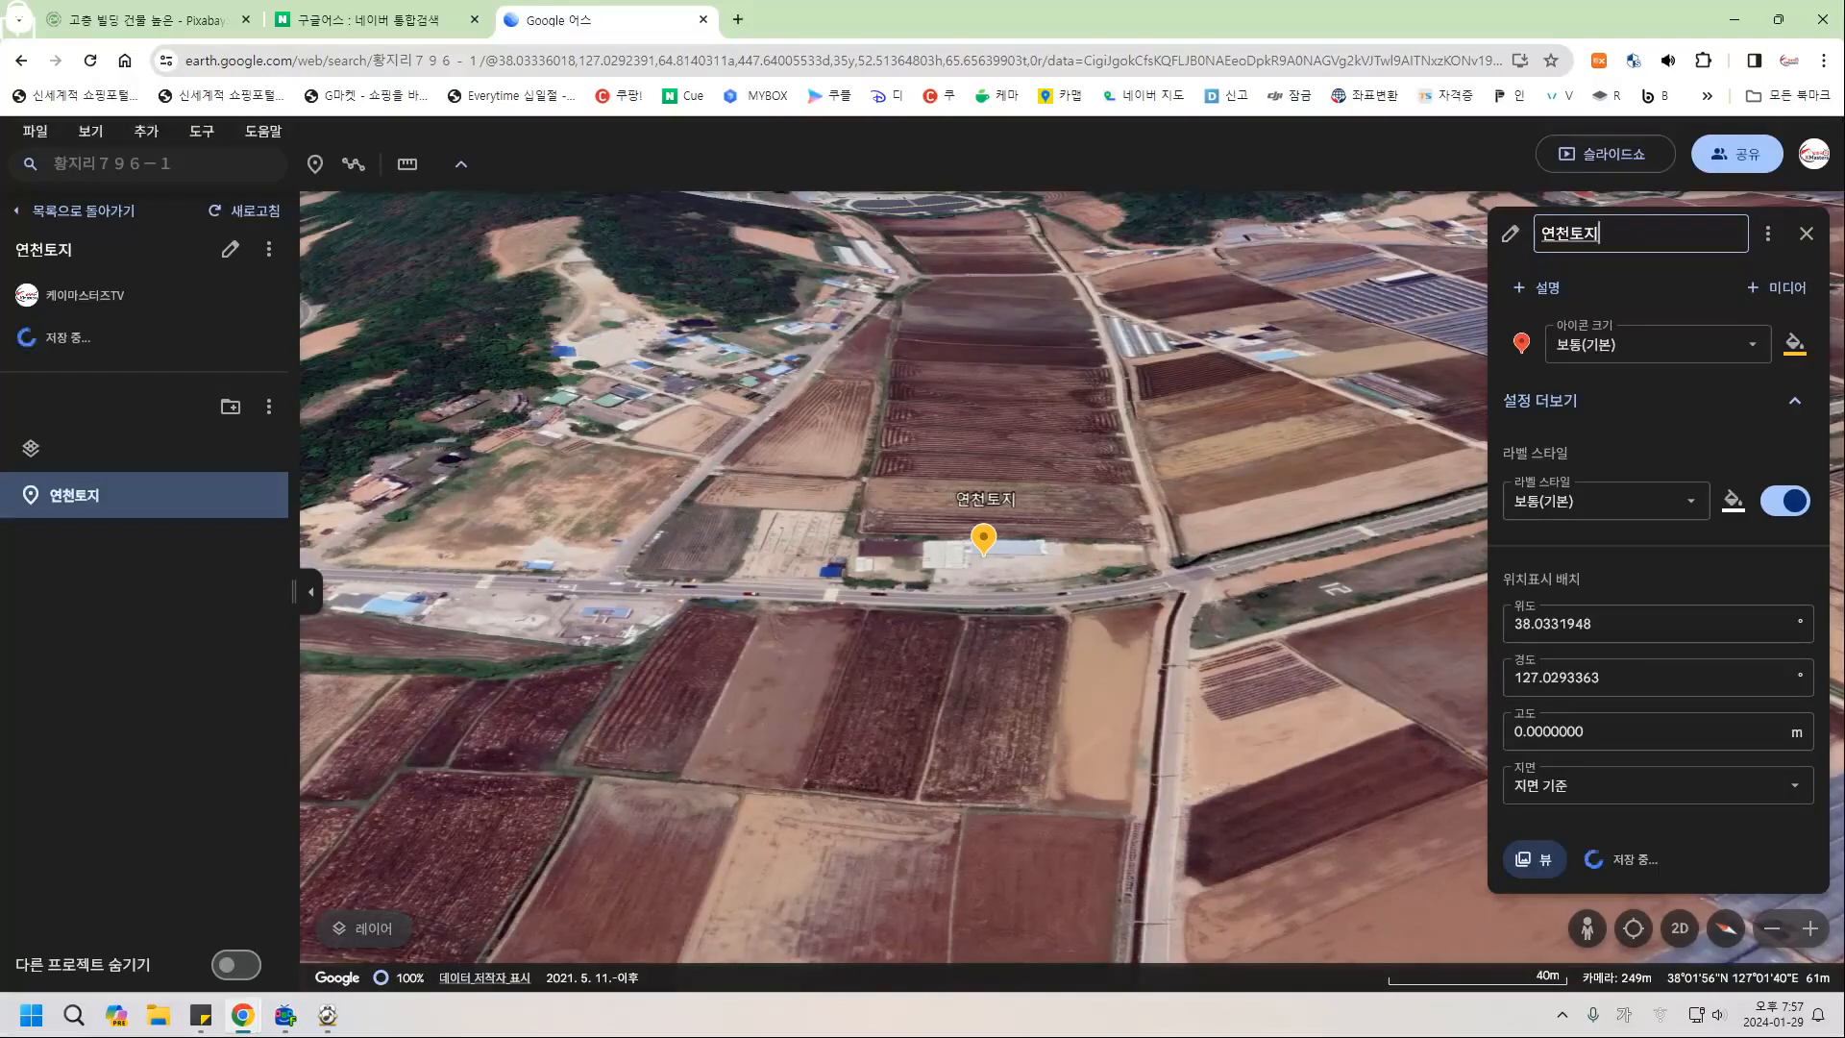
scroll(1658, 538, "down", 5)
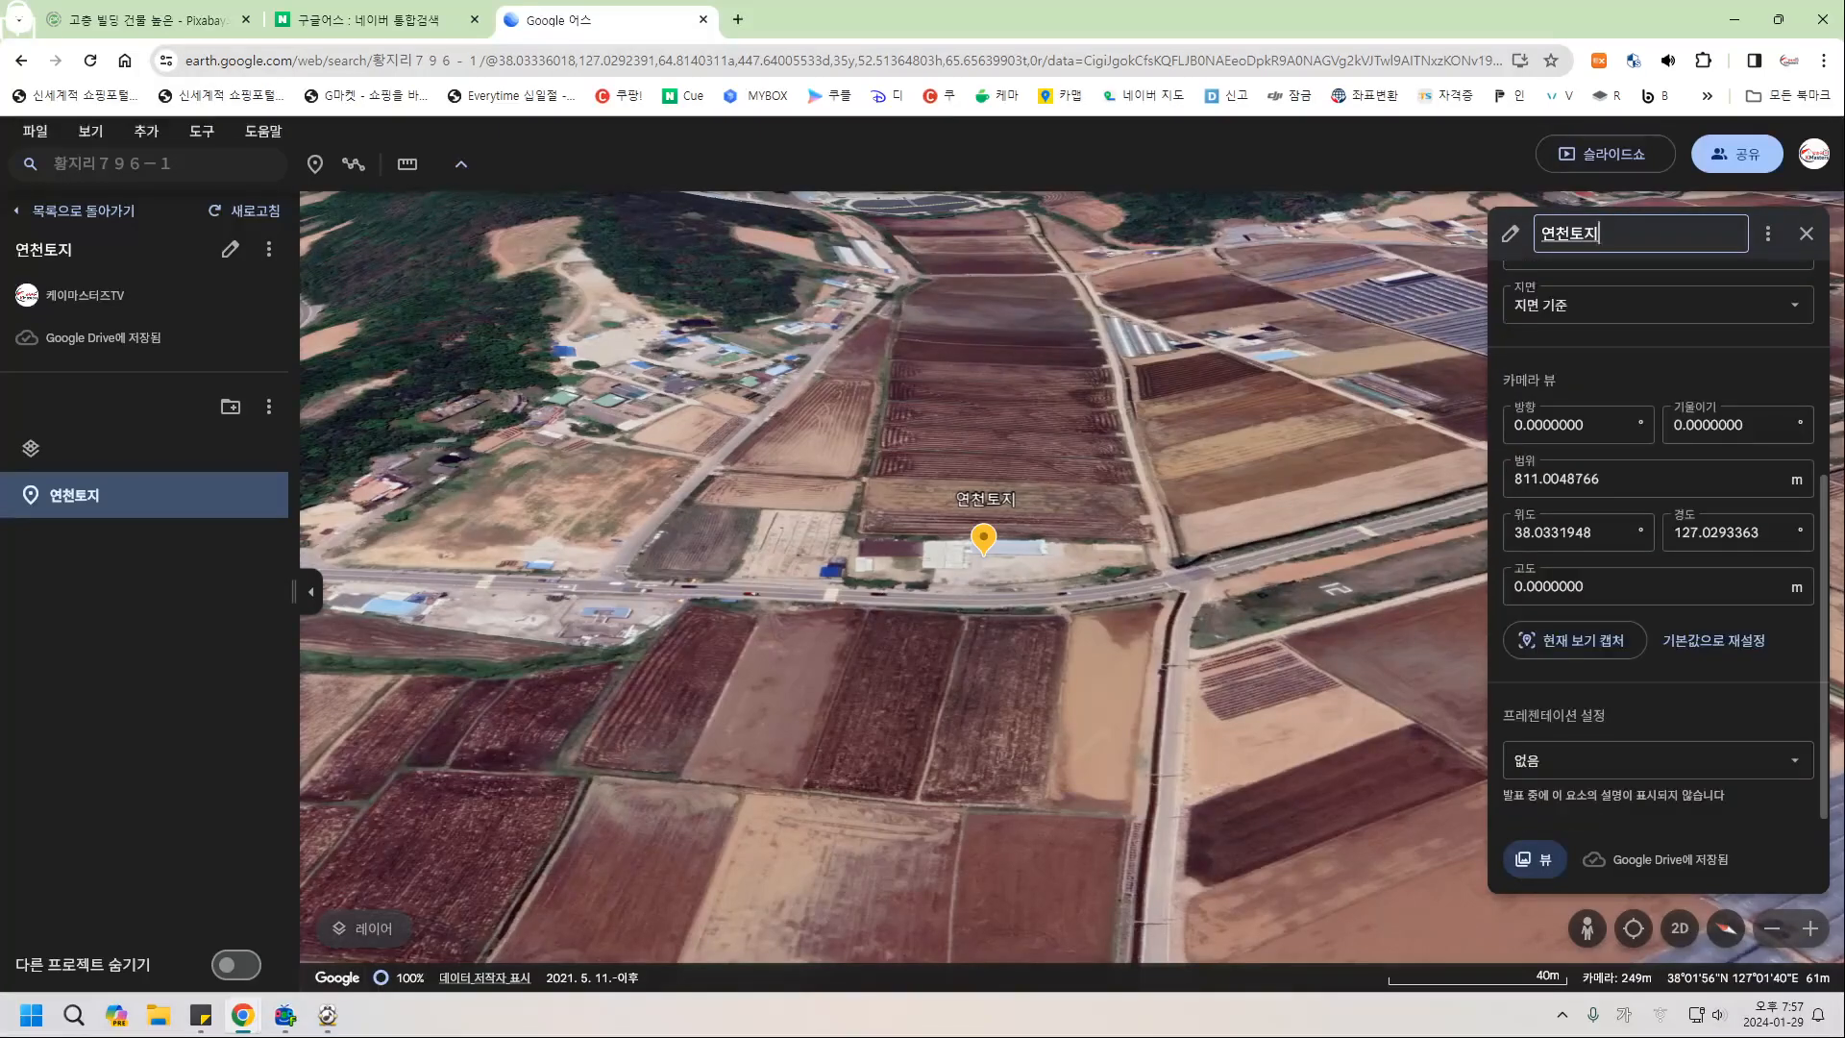
scroll(1658, 538, "up", 5)
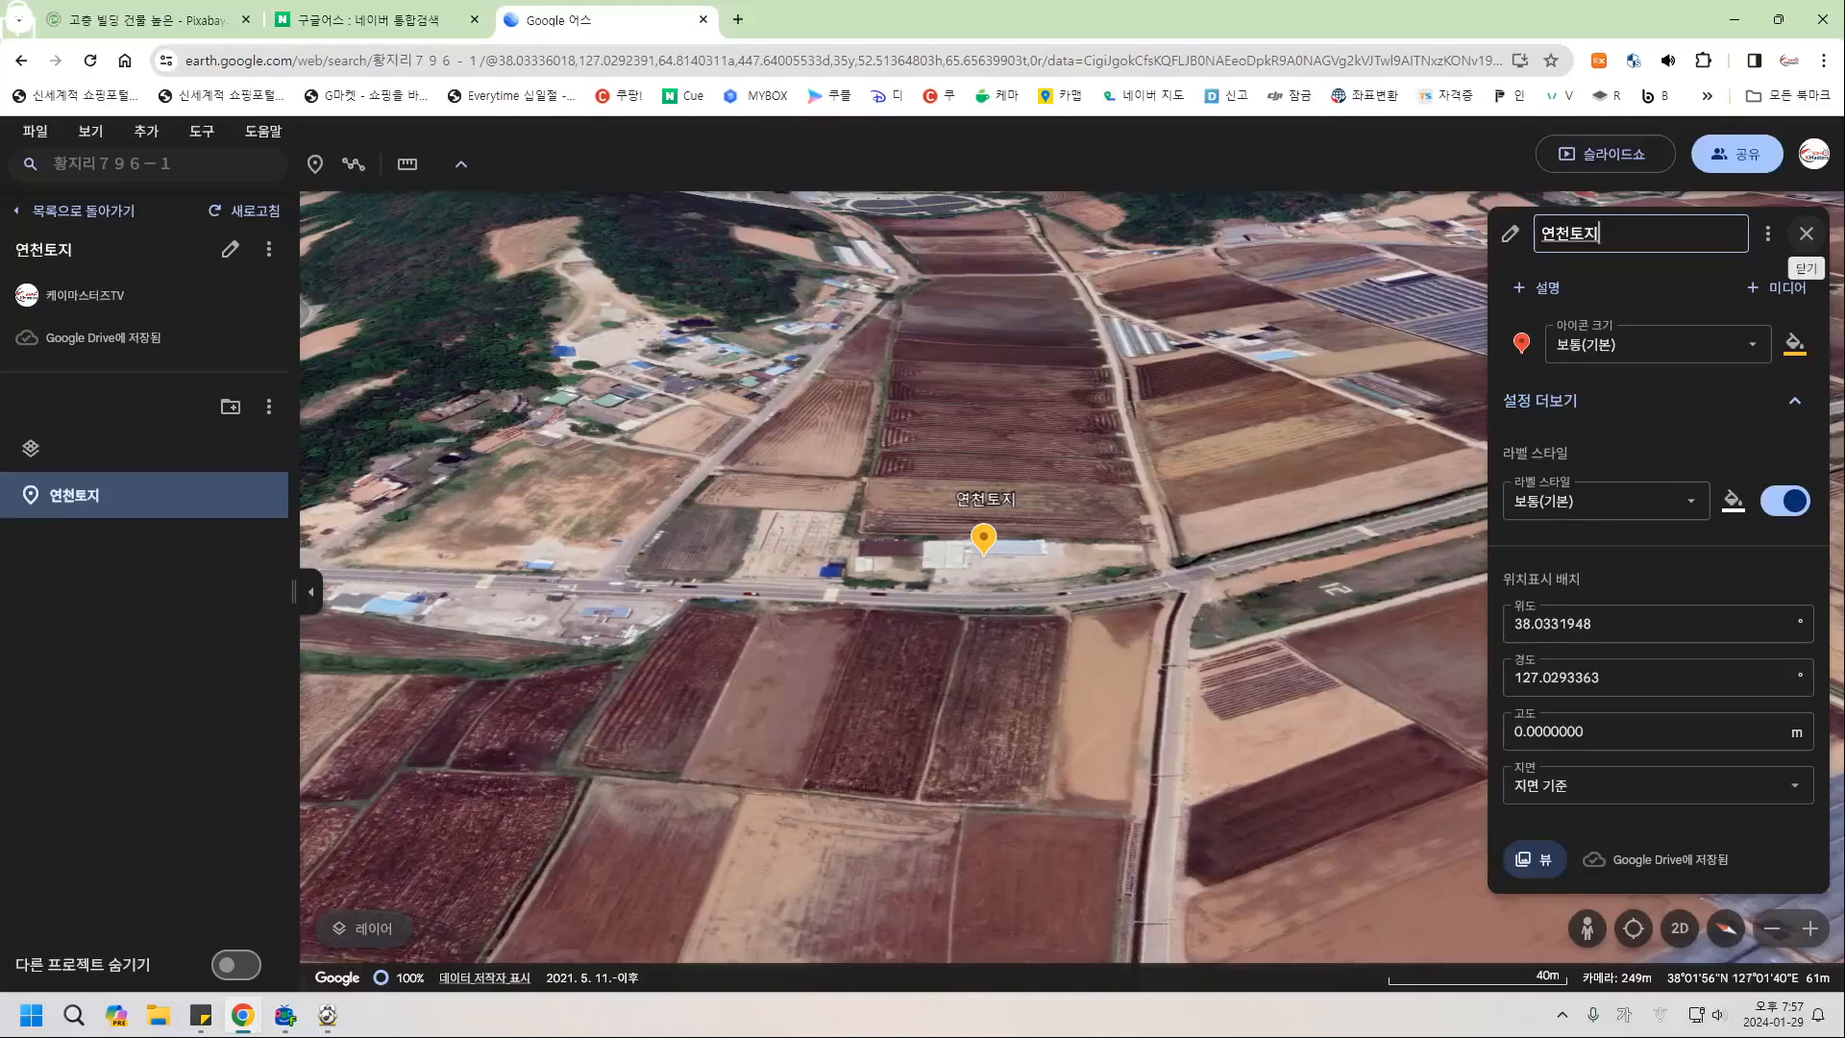
left_click(1807, 233)
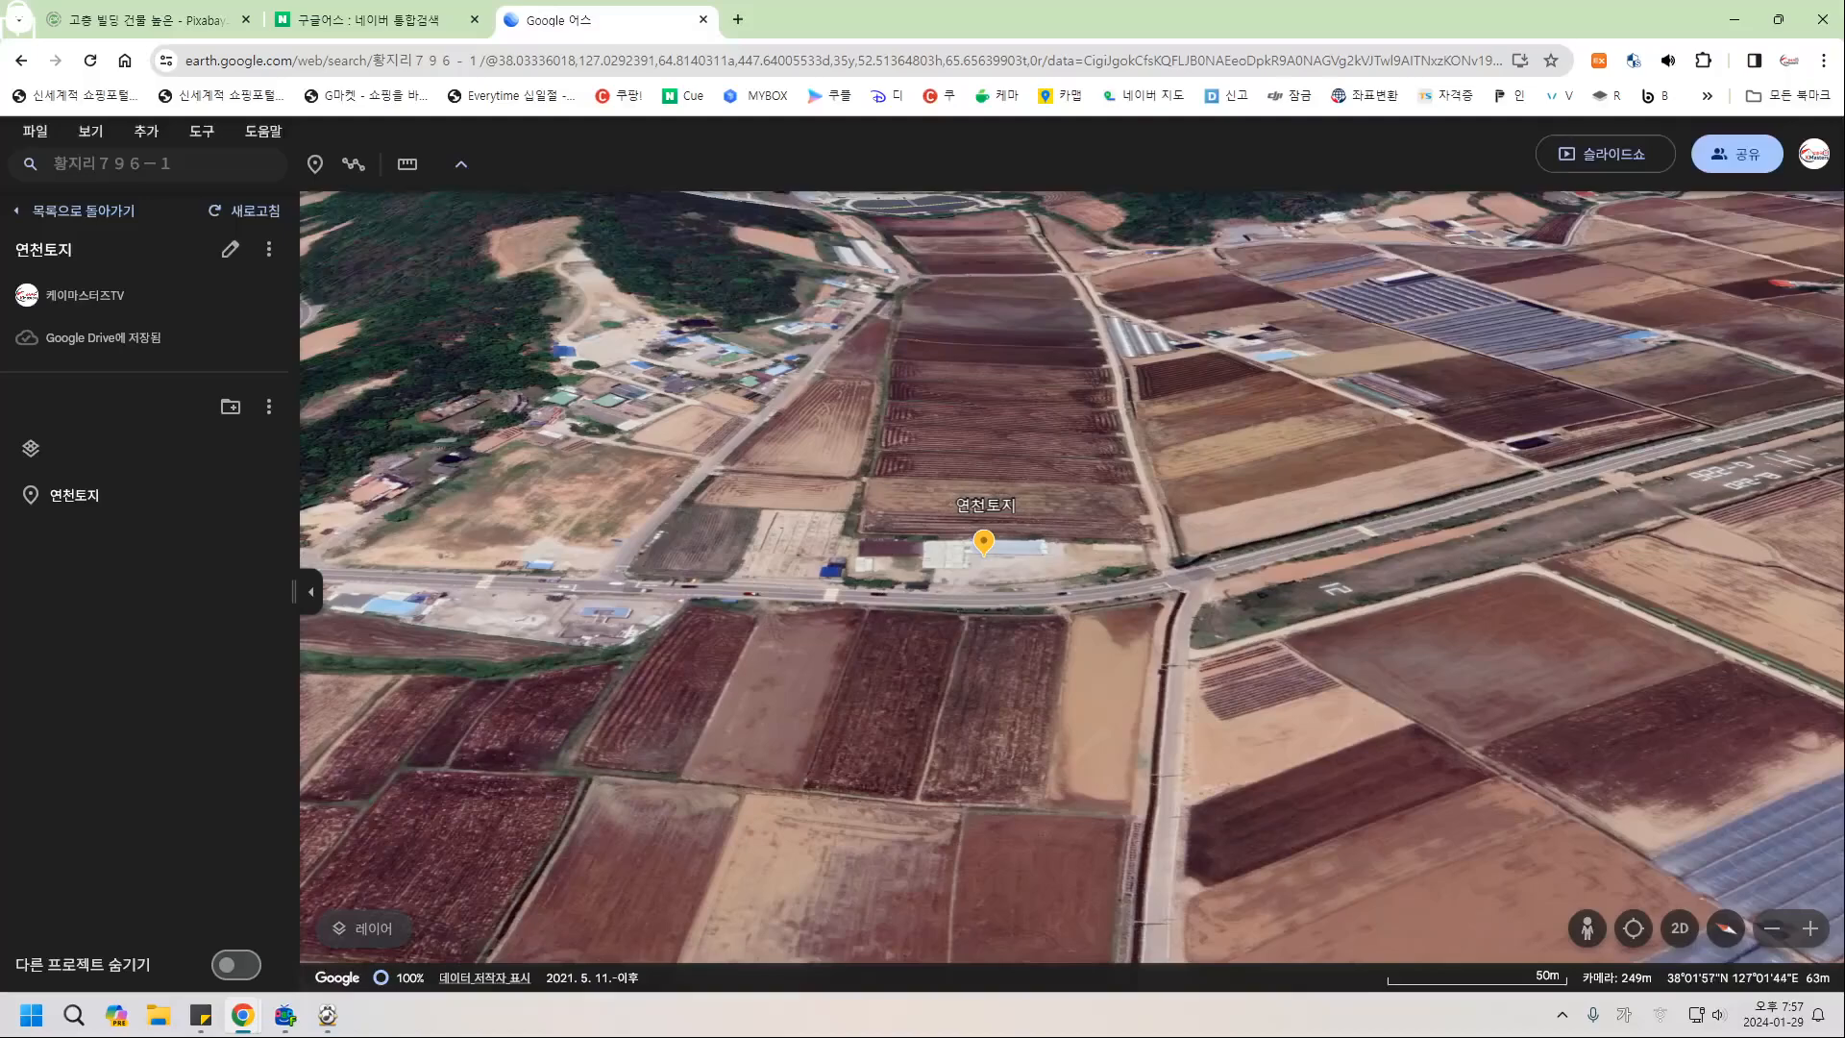
Orbit and zoom out until the river north of the 연천토지 parcel shows, then start a new placemark.
mouse_move(1231, 635)
left_mouse_down()
mouse_move(1164, 642)
mouse_move(1237, 619)
left_mouse_up()
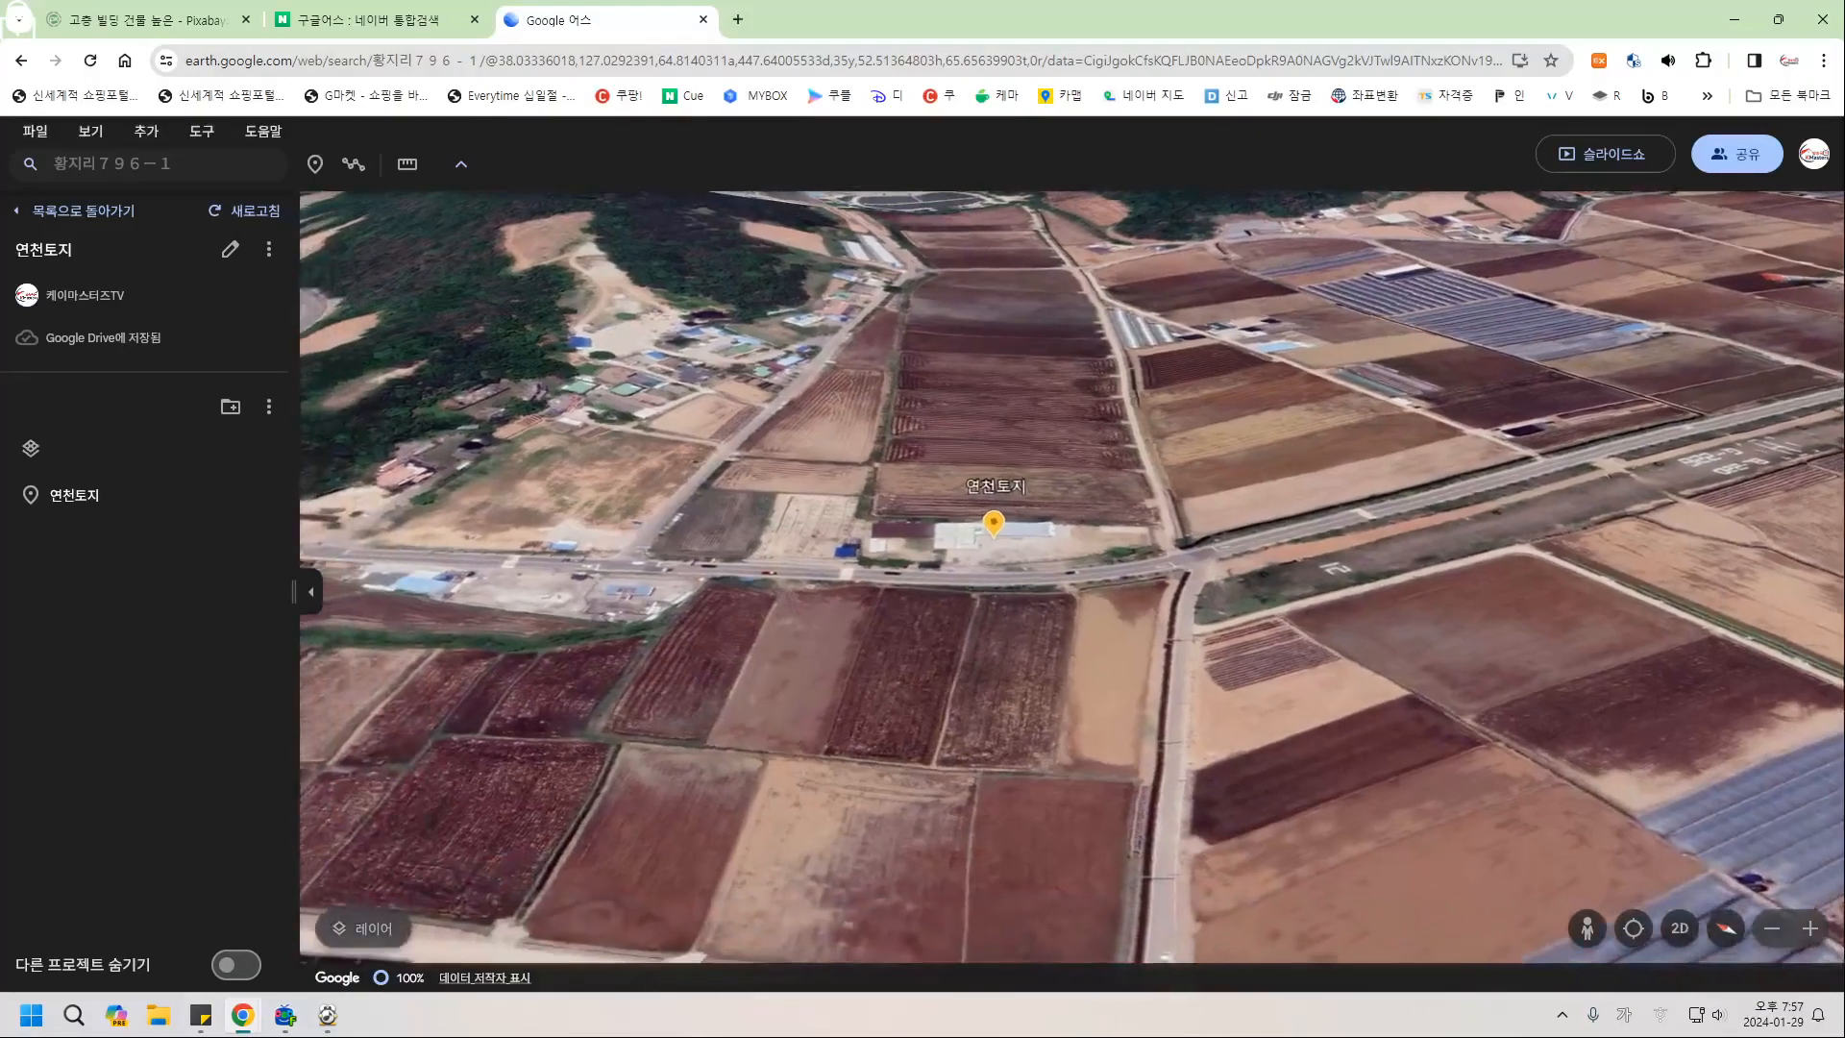
middle_click_drag(1236, 619, 1057, 617)
middle_click_drag(1403, 629, 1549, 652)
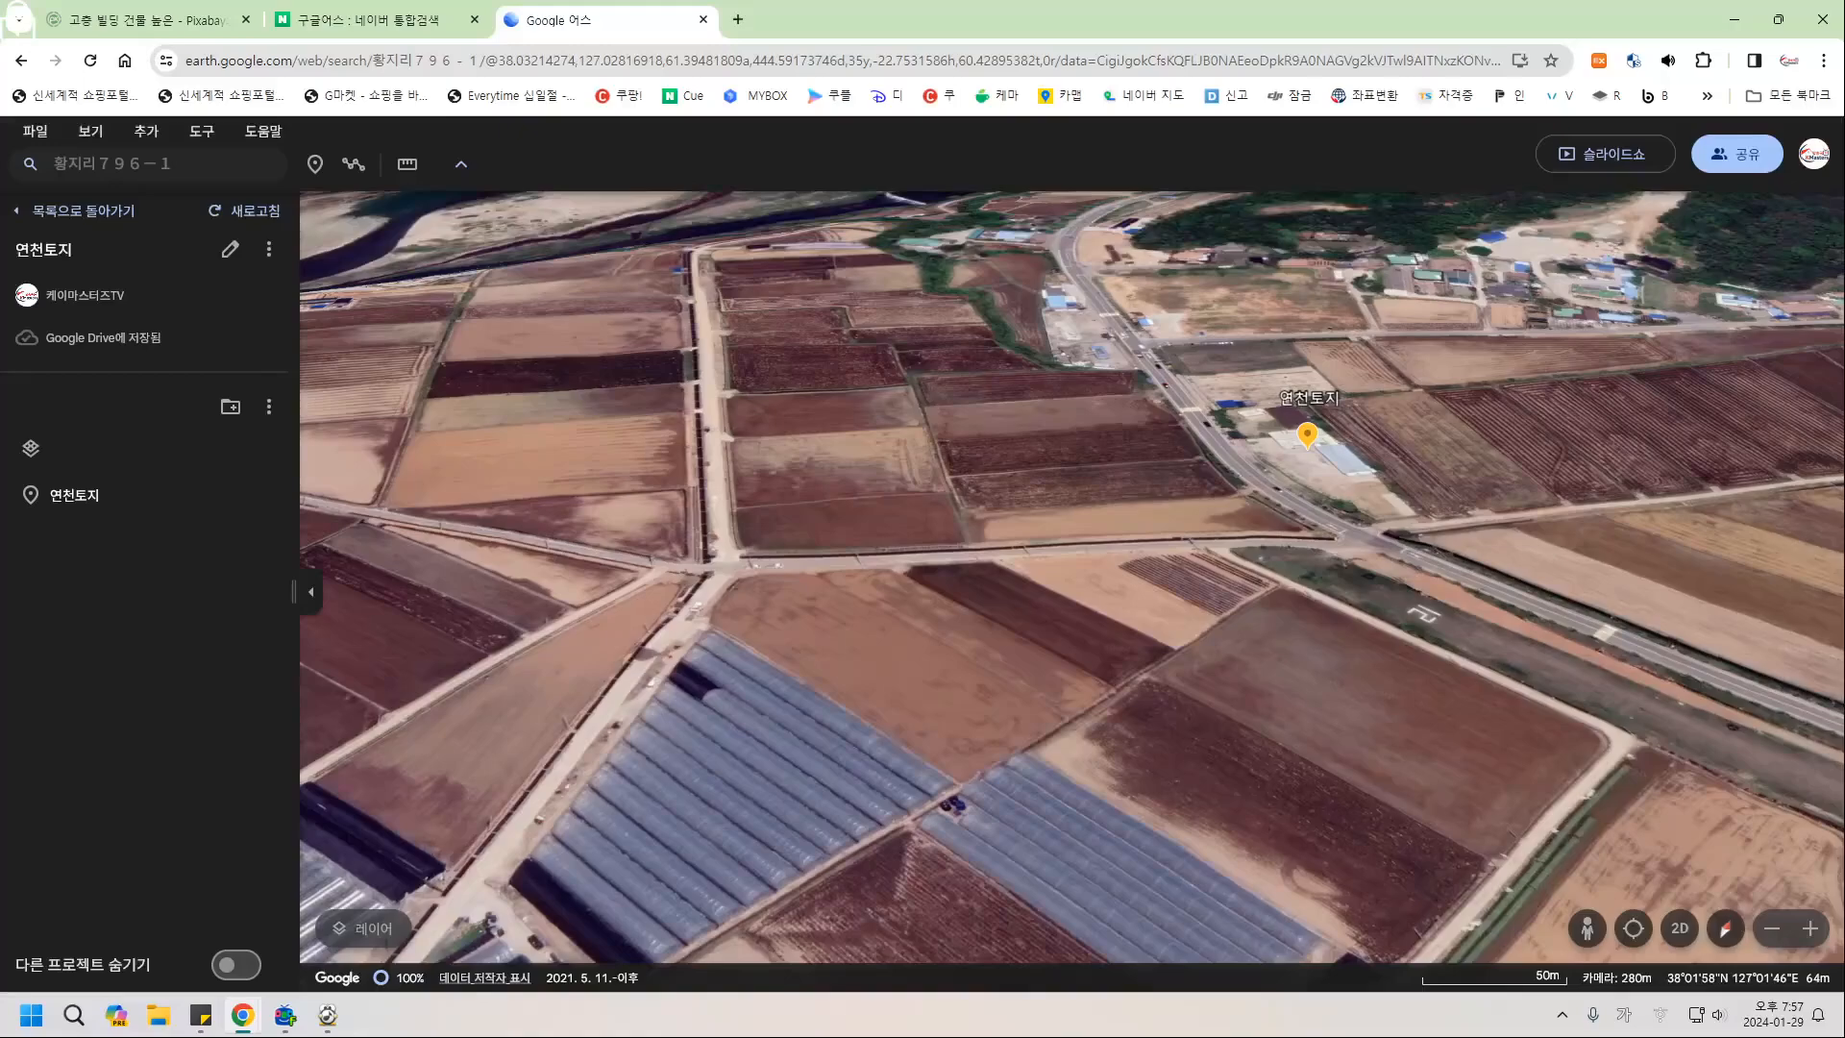
scroll(1376, 494, "down", 3)
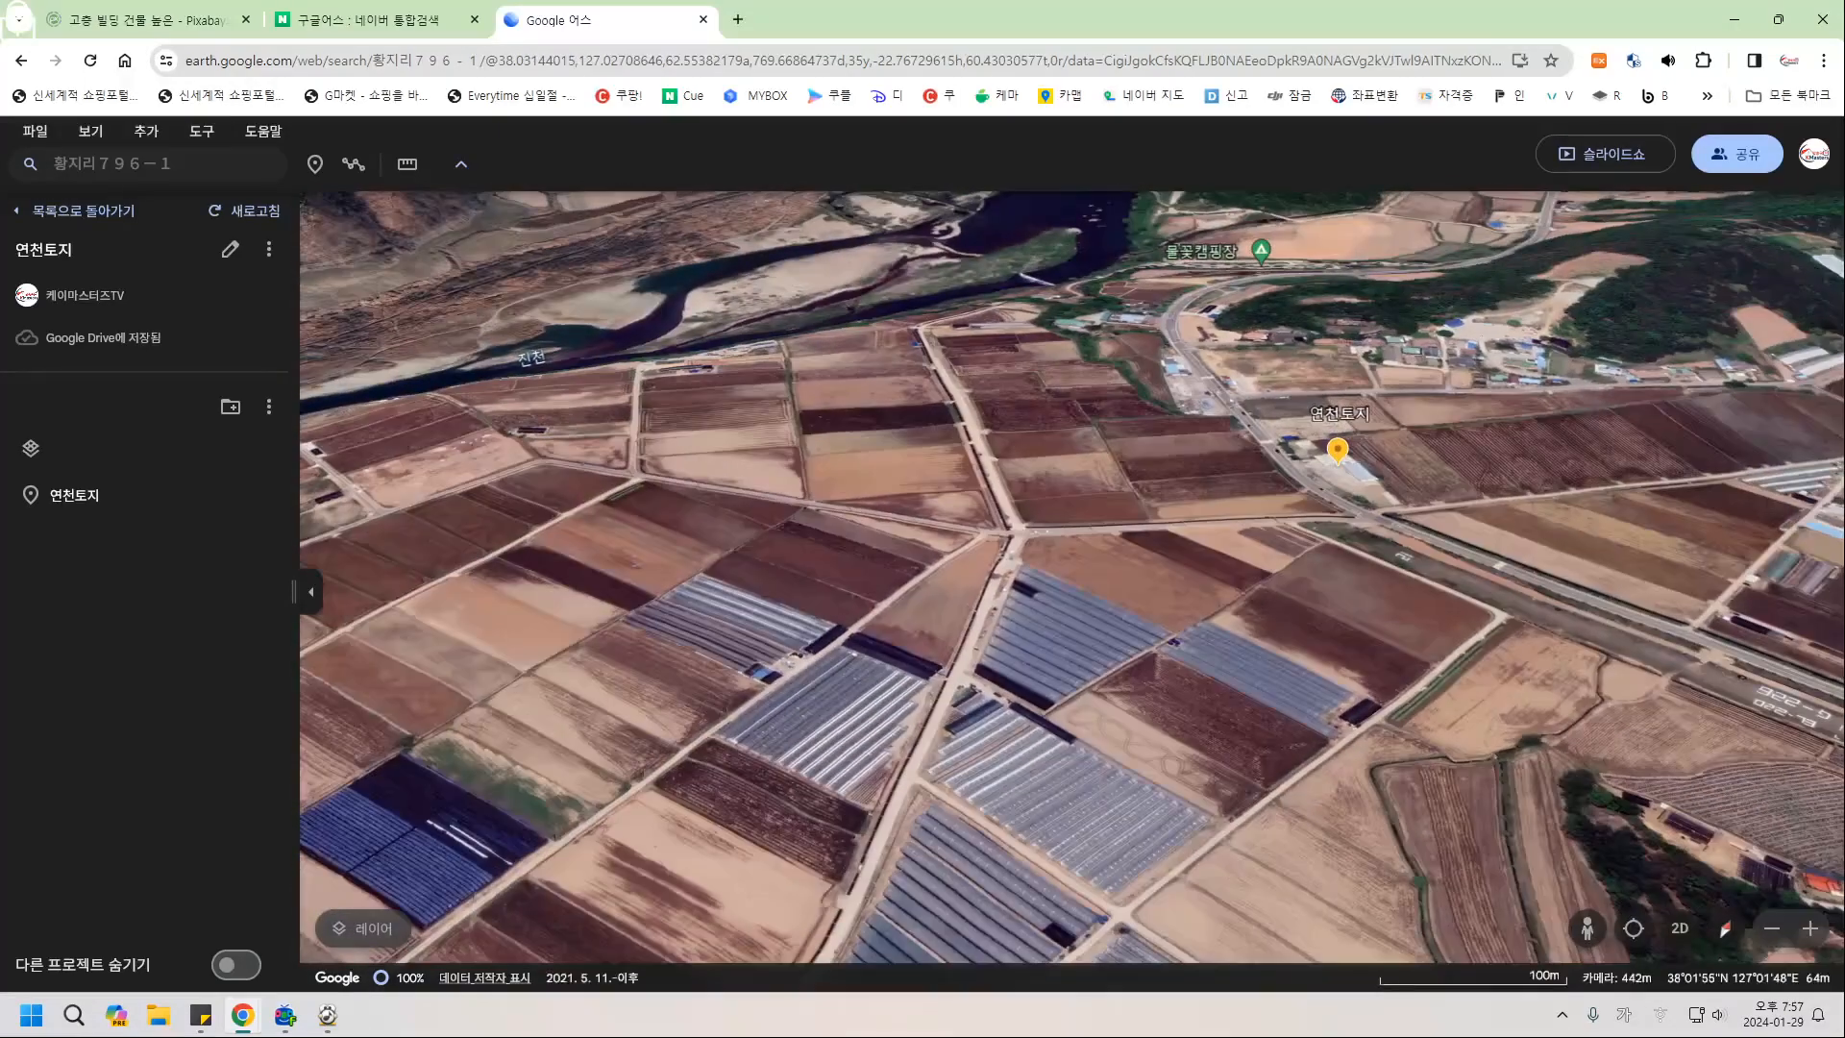
middle_click_drag(1512, 621, 1612, 646)
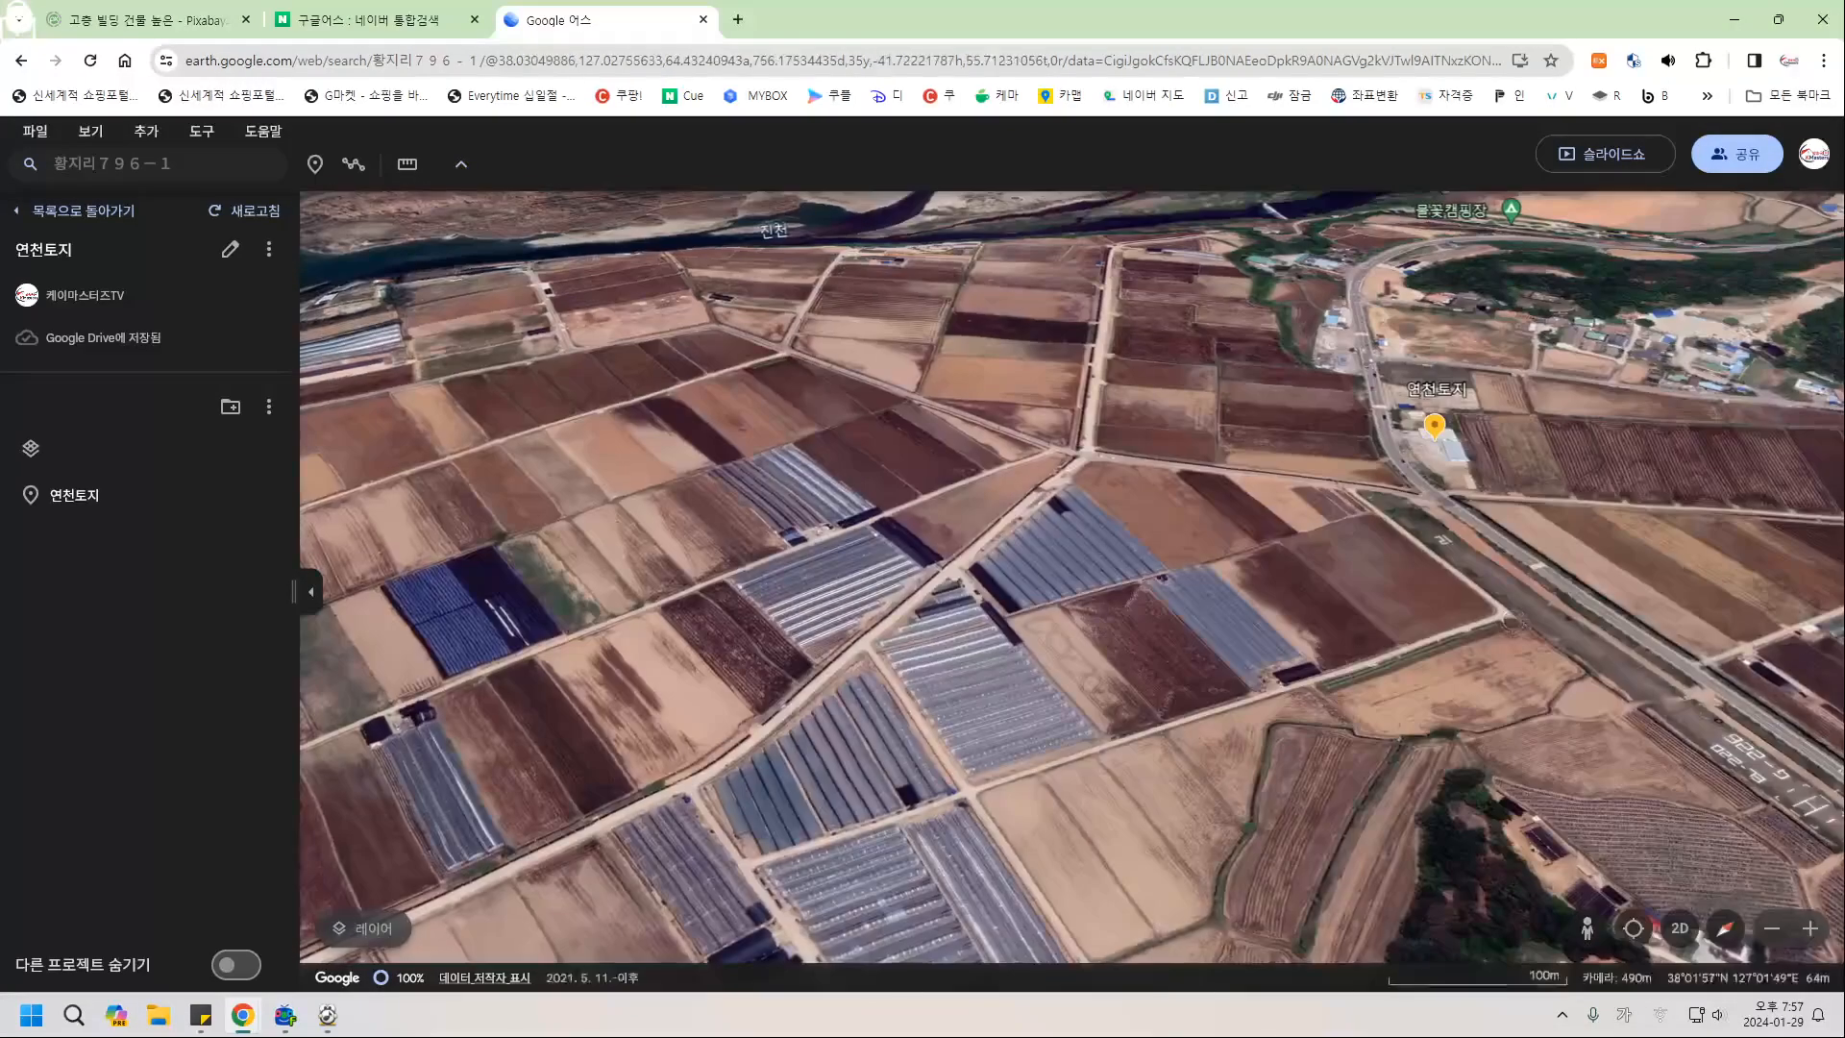
mouse_move(1512, 621)
left_mouse_down()
mouse_move(1169, 741)
mouse_move(1136, 812)
mouse_move(1115, 774)
left_mouse_up()
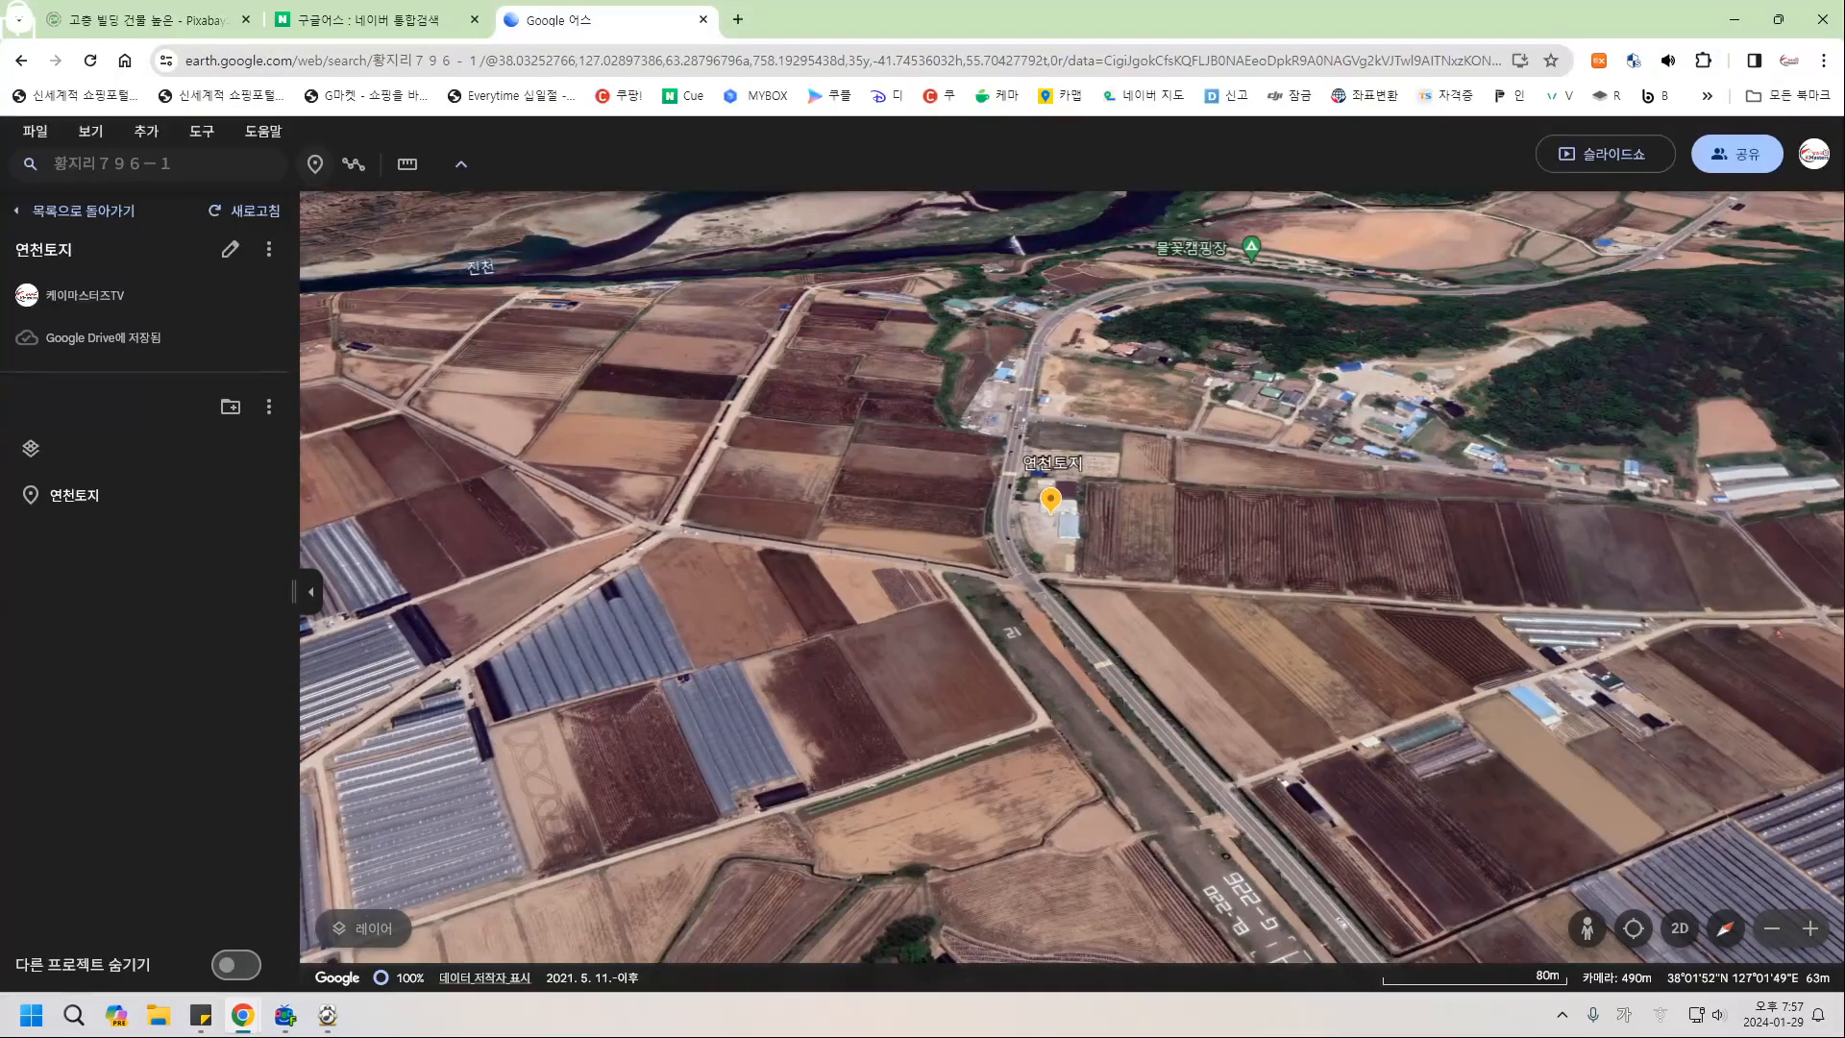
left_click(316, 164)
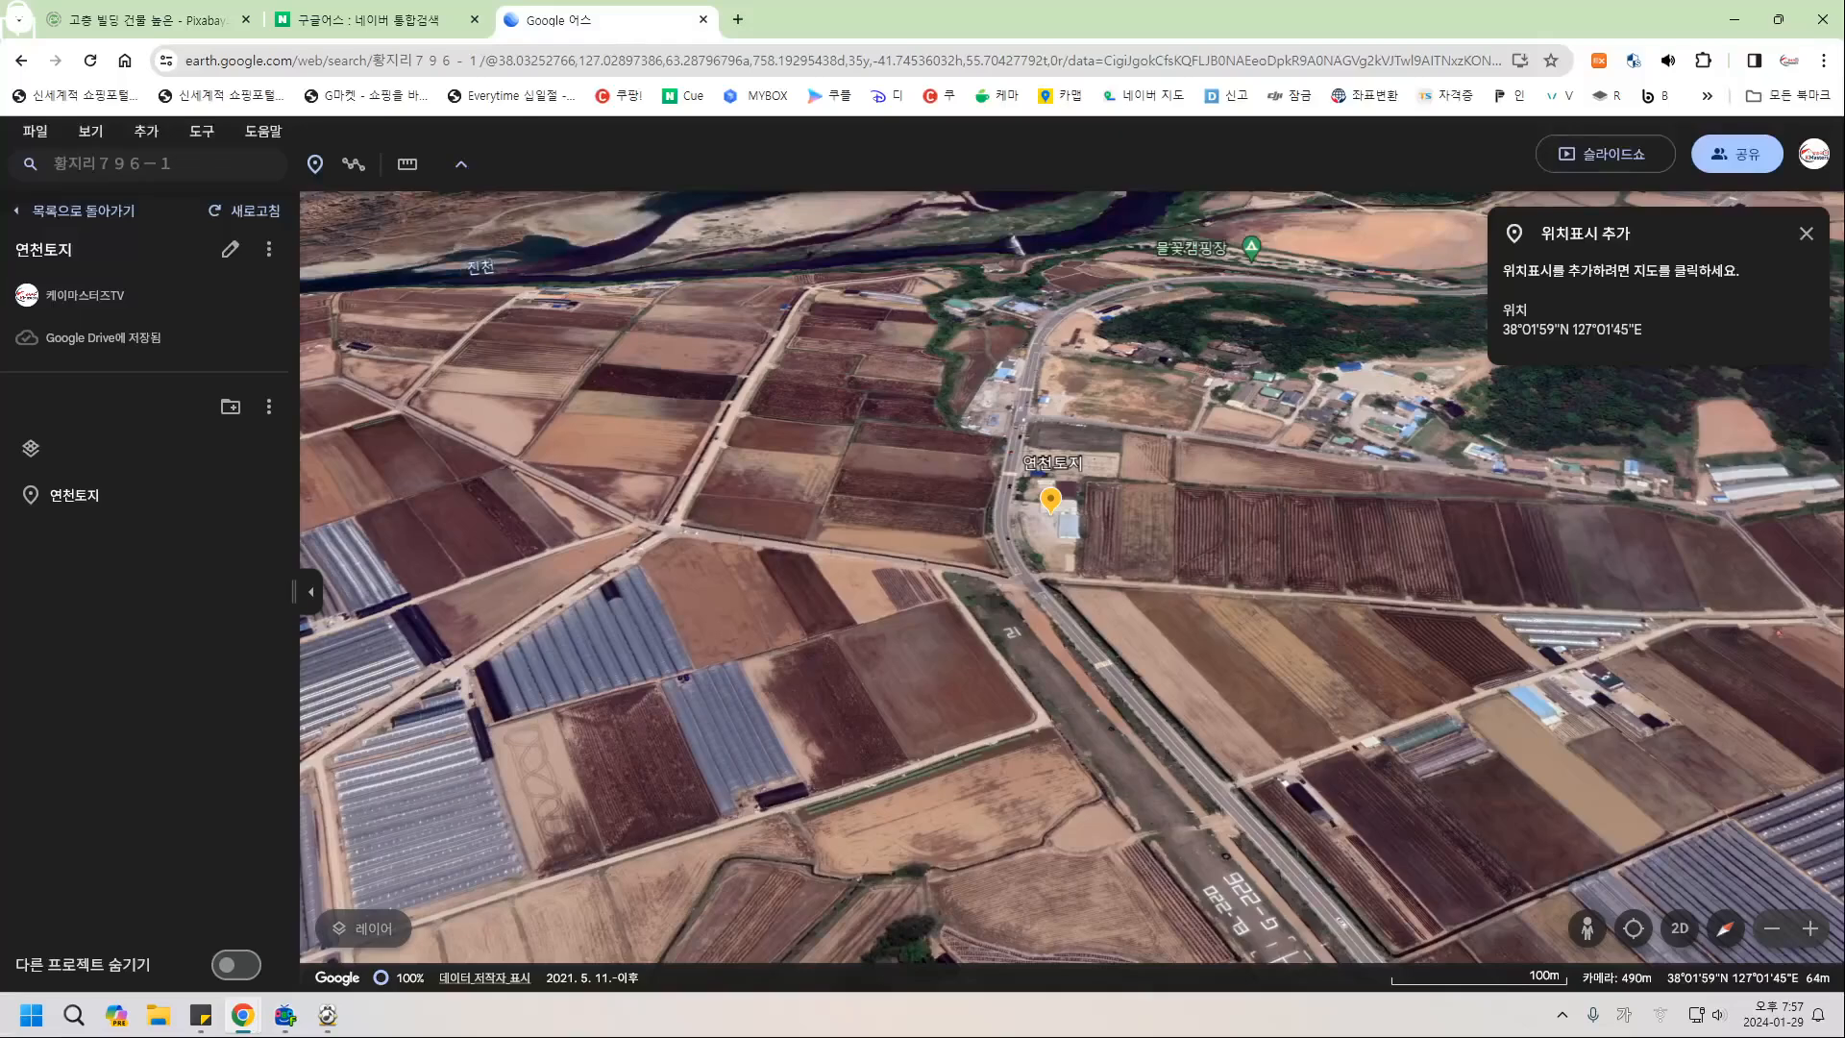
Drop a placemark on the 연천토지 parcel and clear its default title.
left_click(1050, 504)
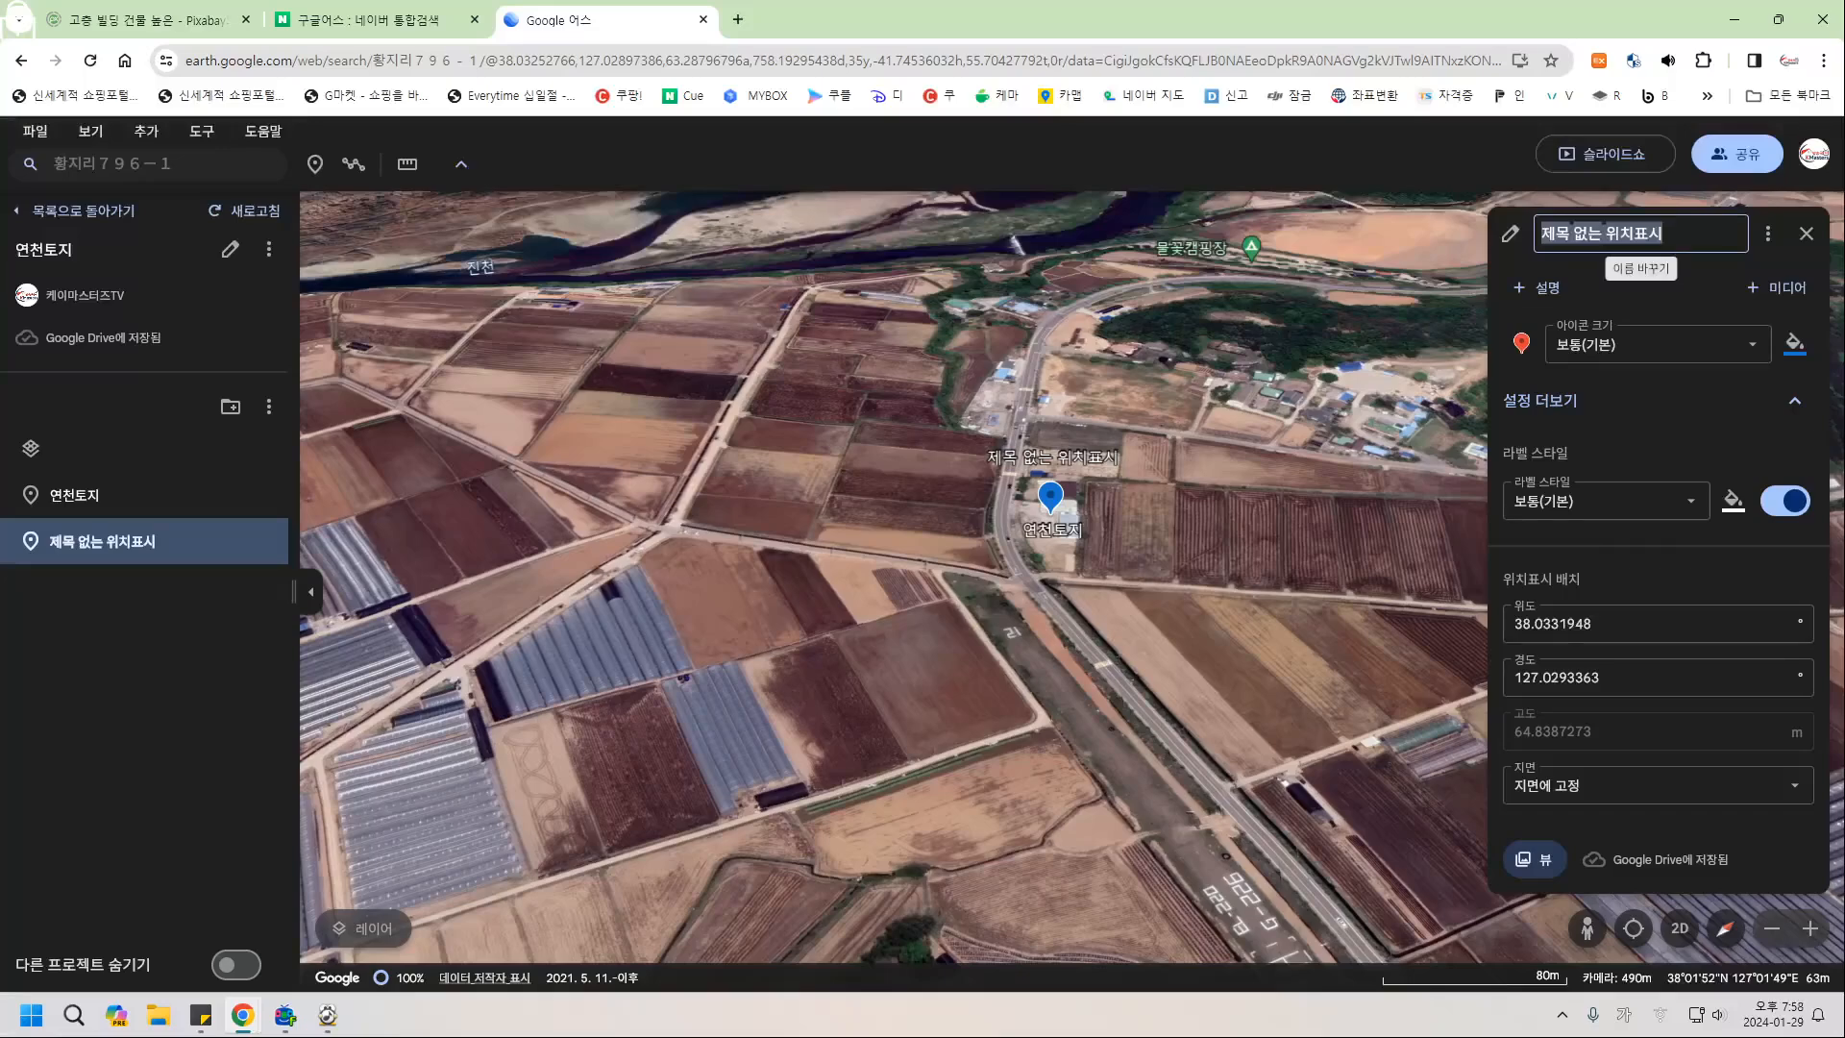
key("BackSpace")
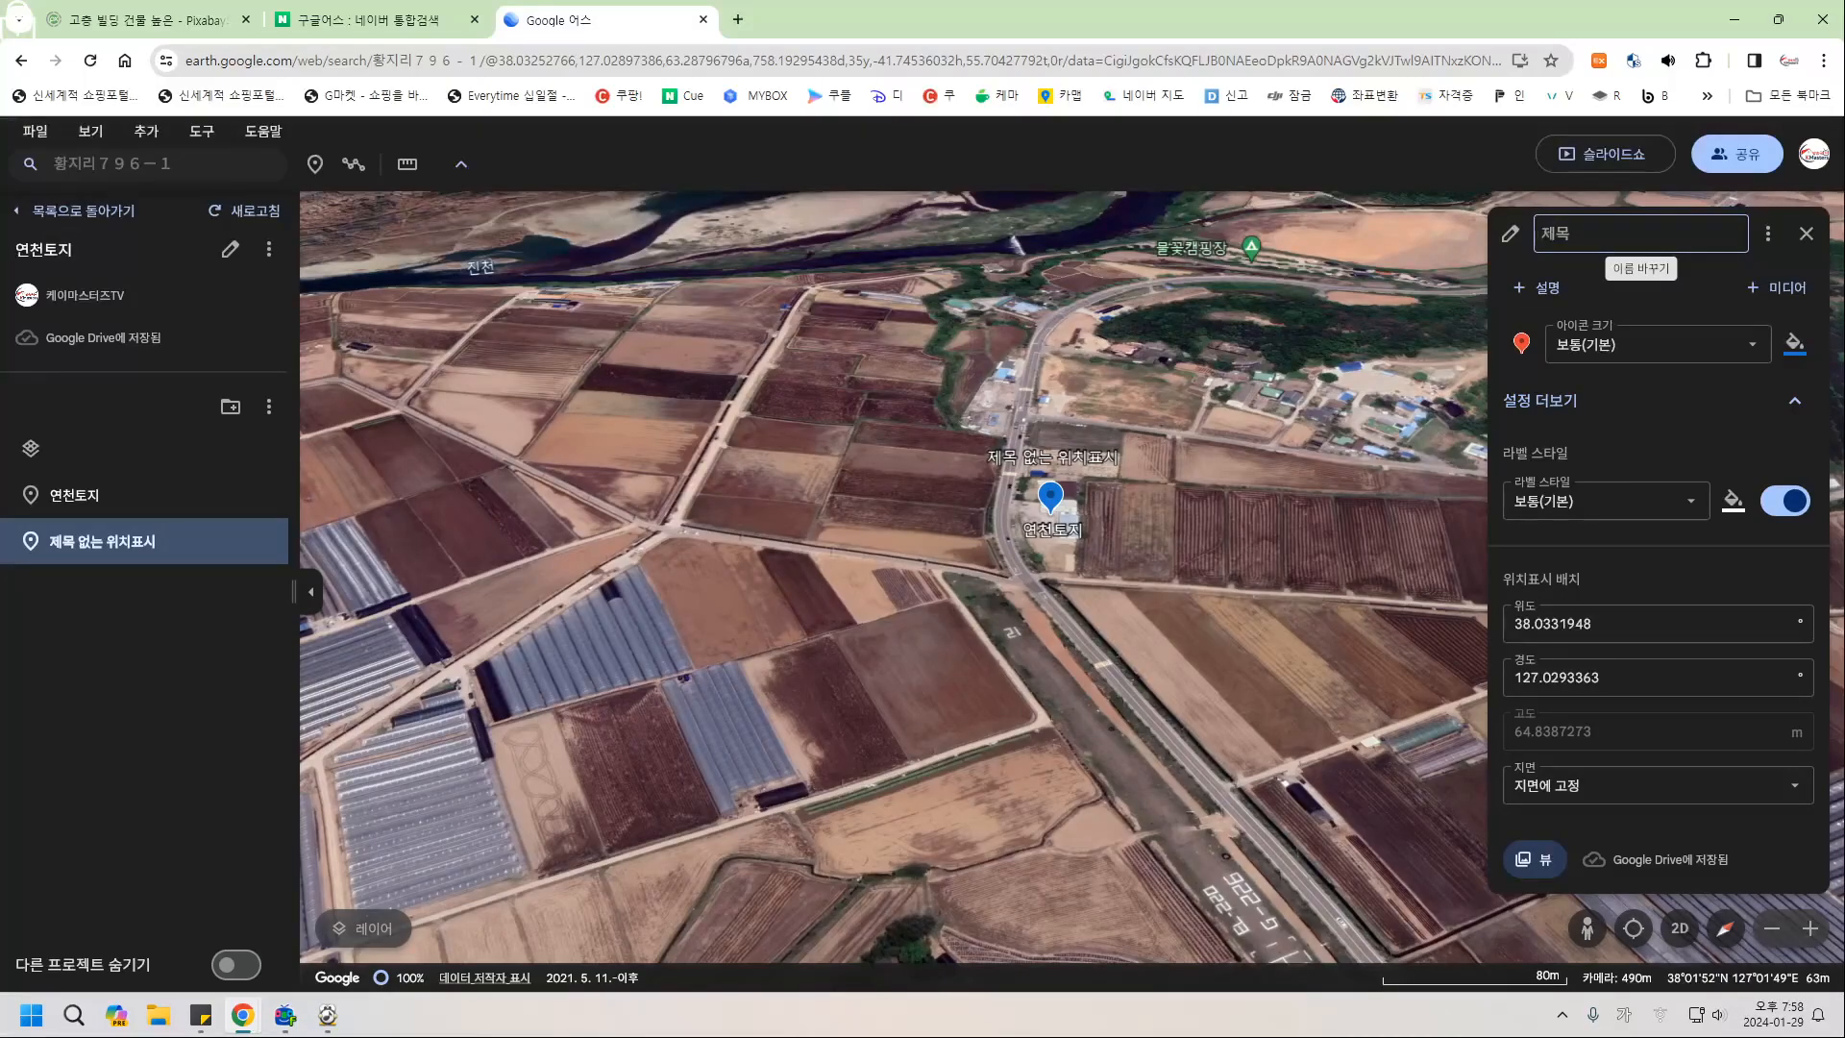
left_click(1806, 233)
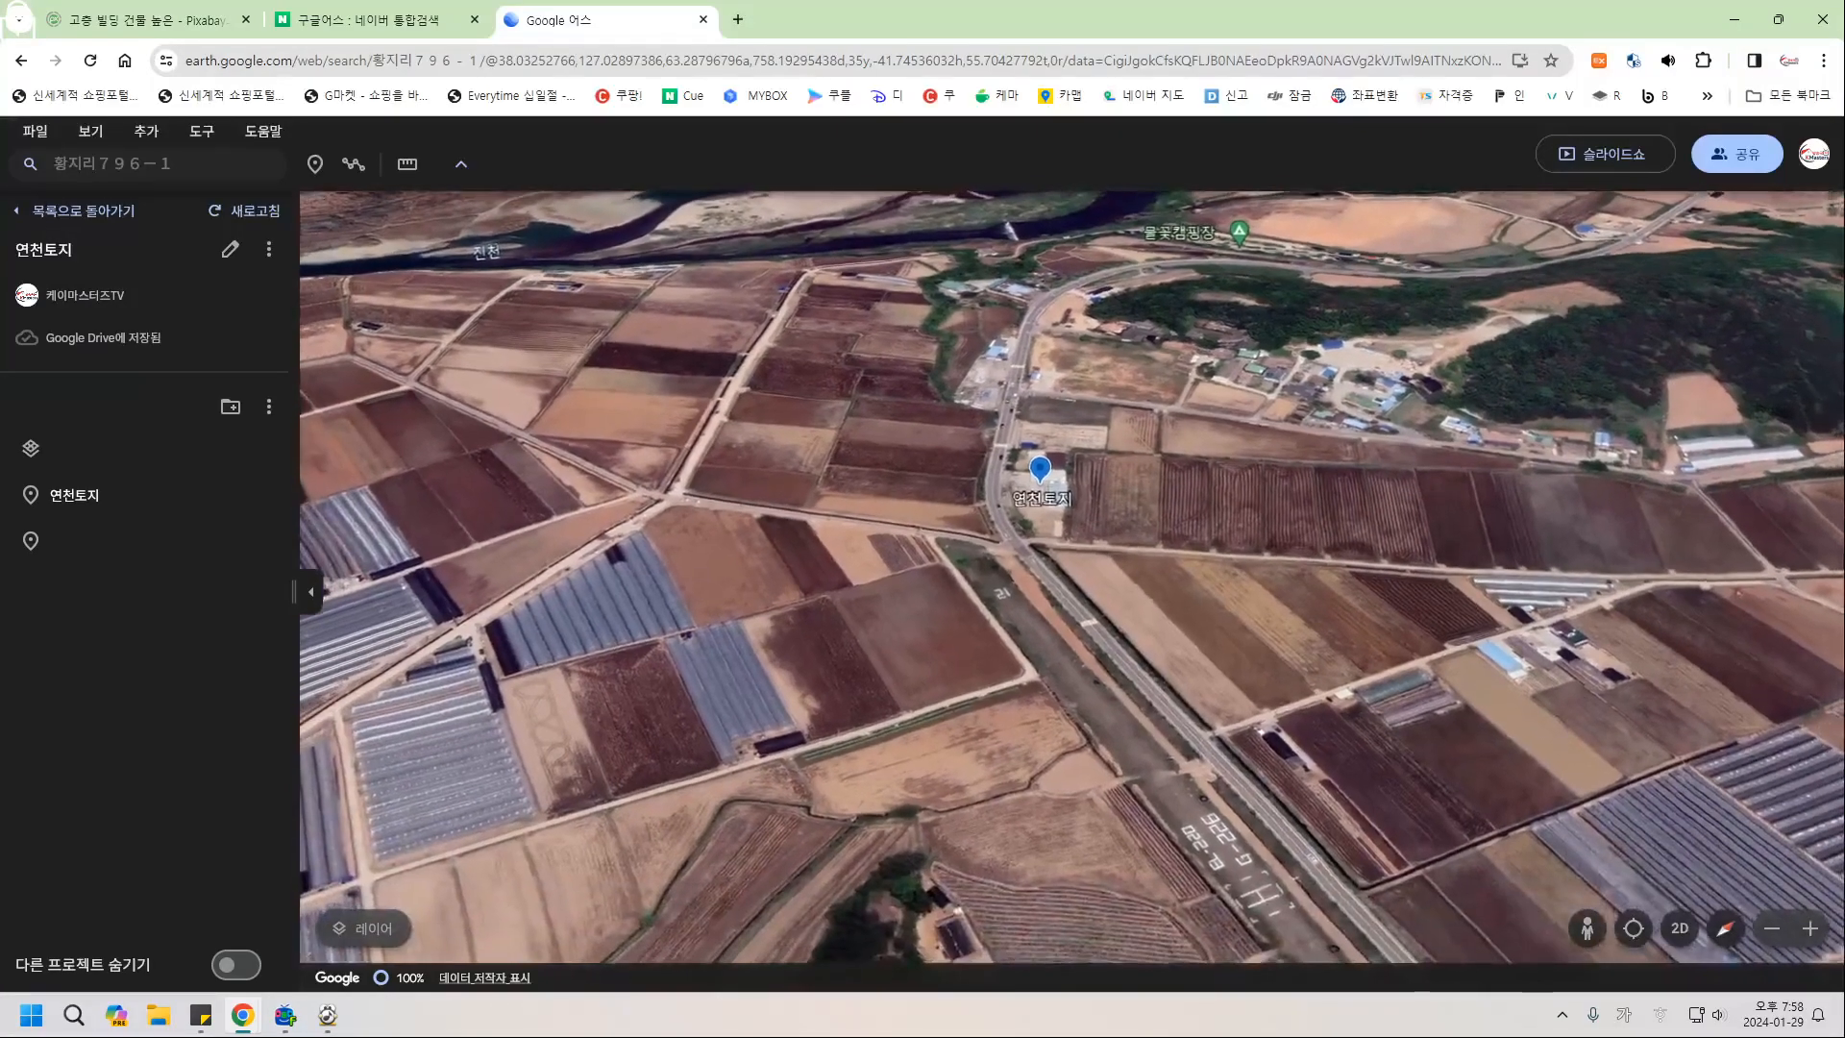
Zoom out and orbit the map to show the valley and river bend around 연천토지.
middle_click_drag(1411, 609, 1220, 682)
scroll(1412, 609, "down", 5)
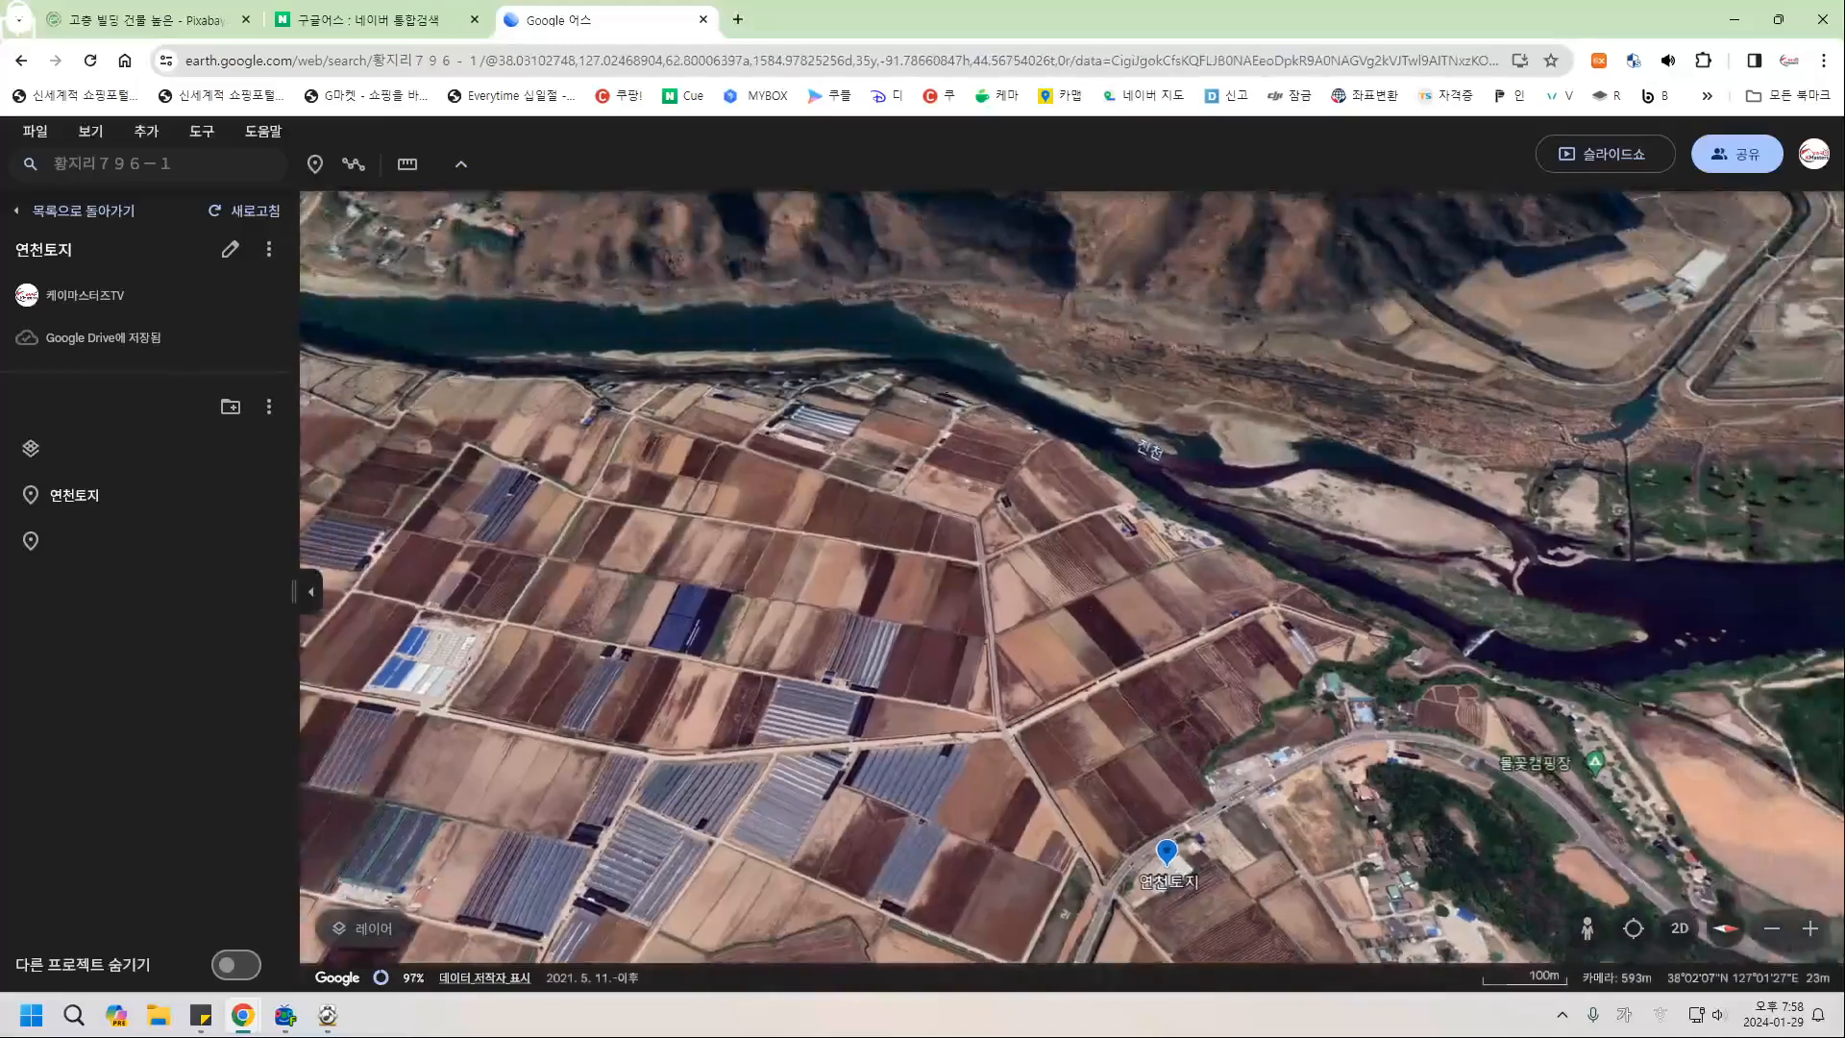
scroll(1412, 610, "down", 1)
scroll(1129, 682, "down", 3)
left_click_drag(1130, 682, 1101, 432)
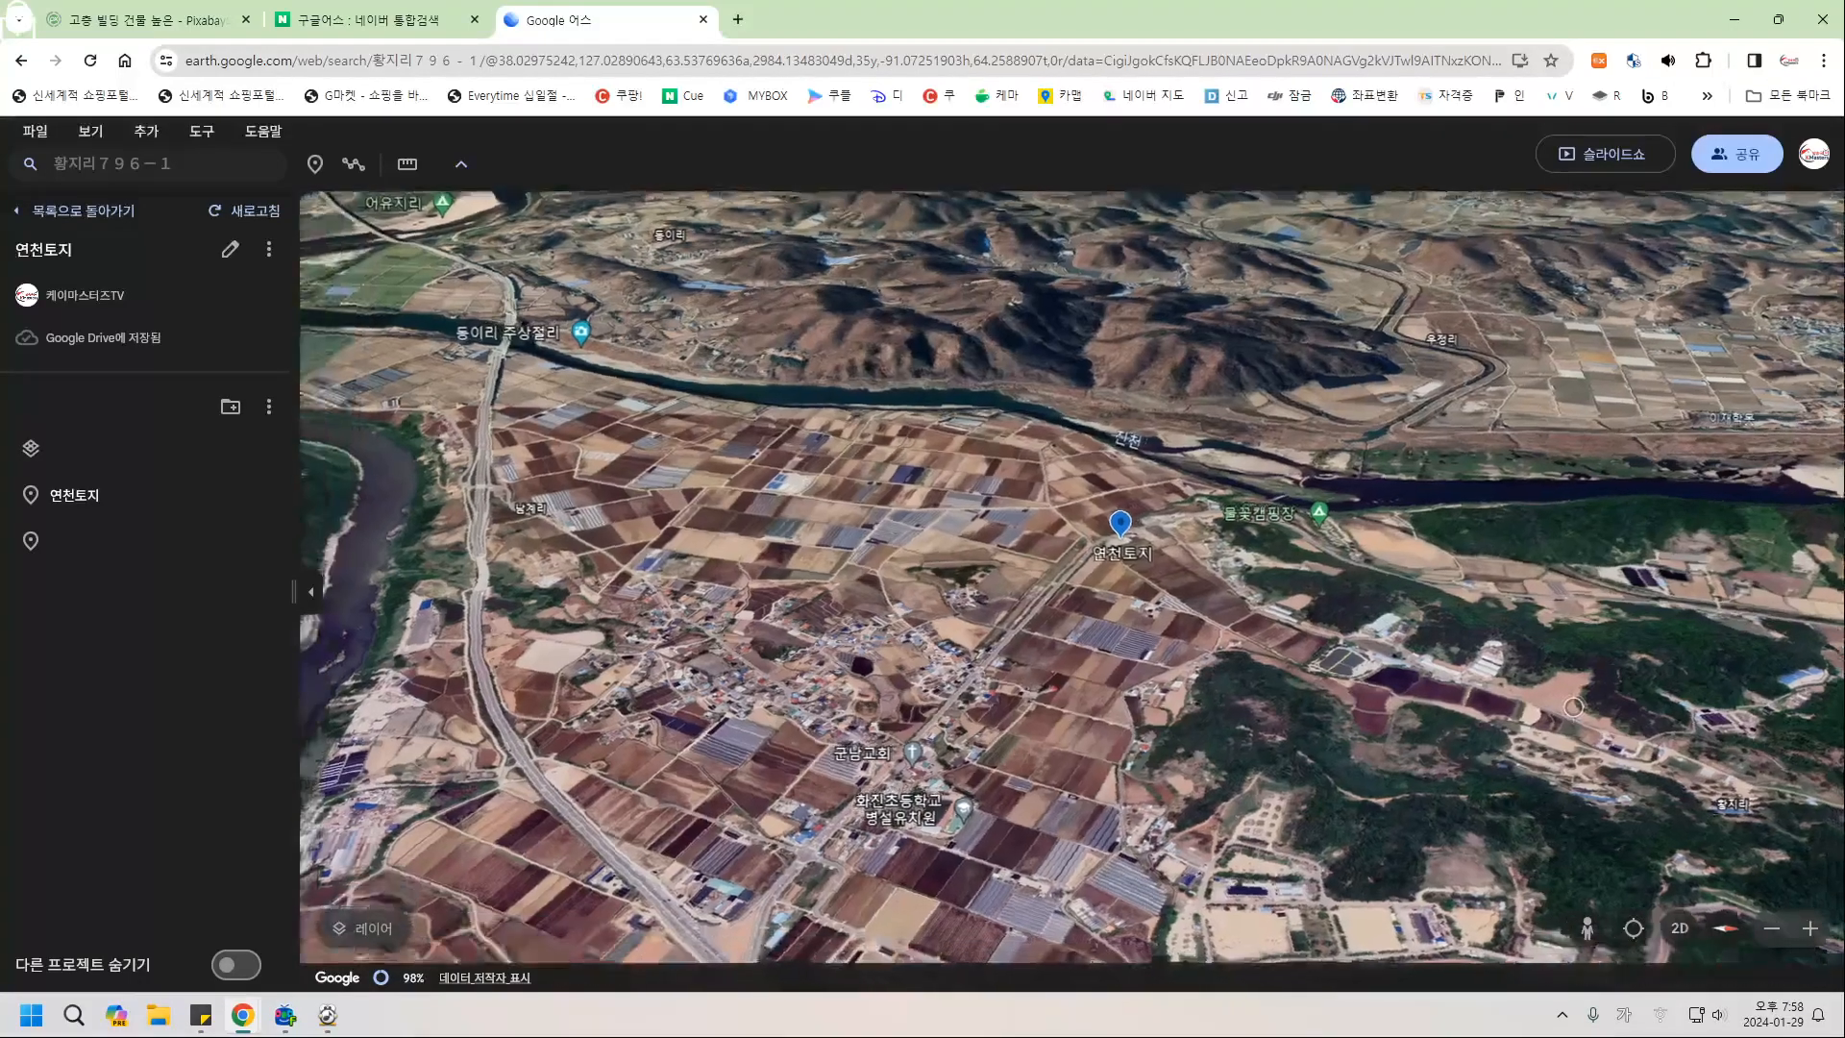
middle_click_drag(1573, 707, 1441, 693)
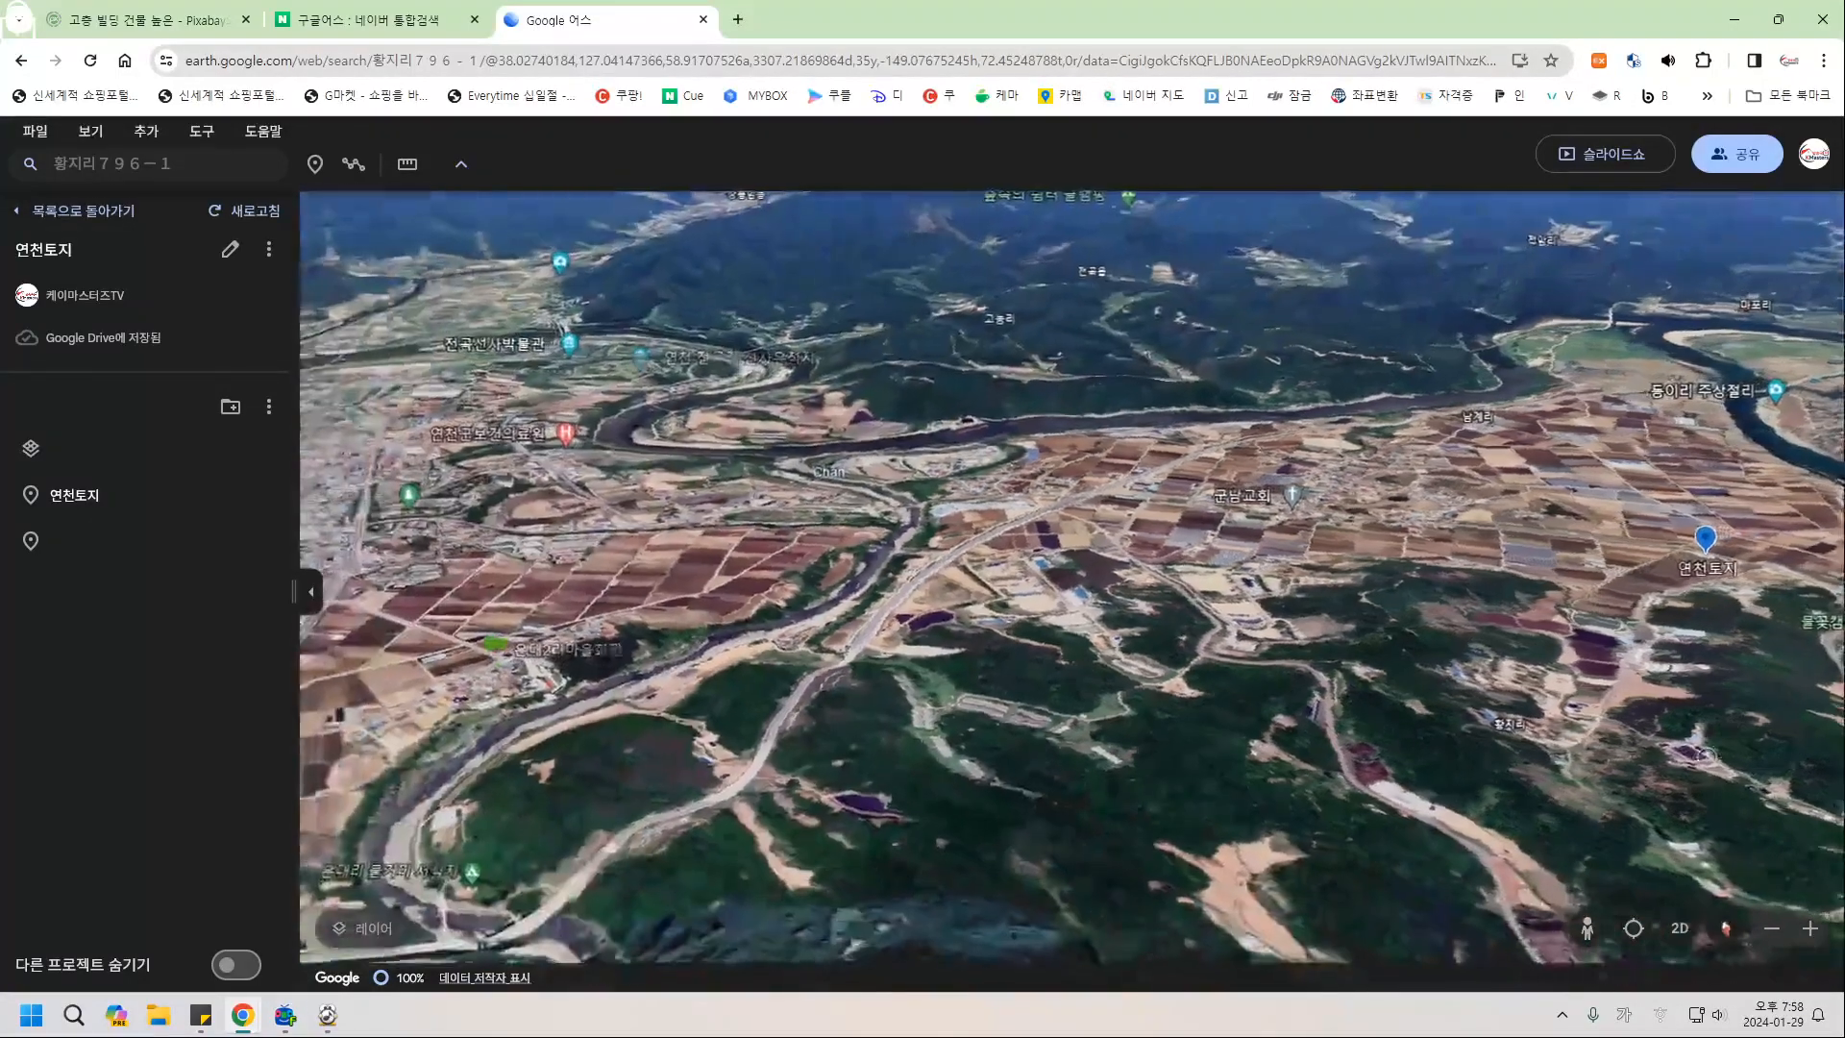
left_click_drag(1706, 757, 1627, 763)
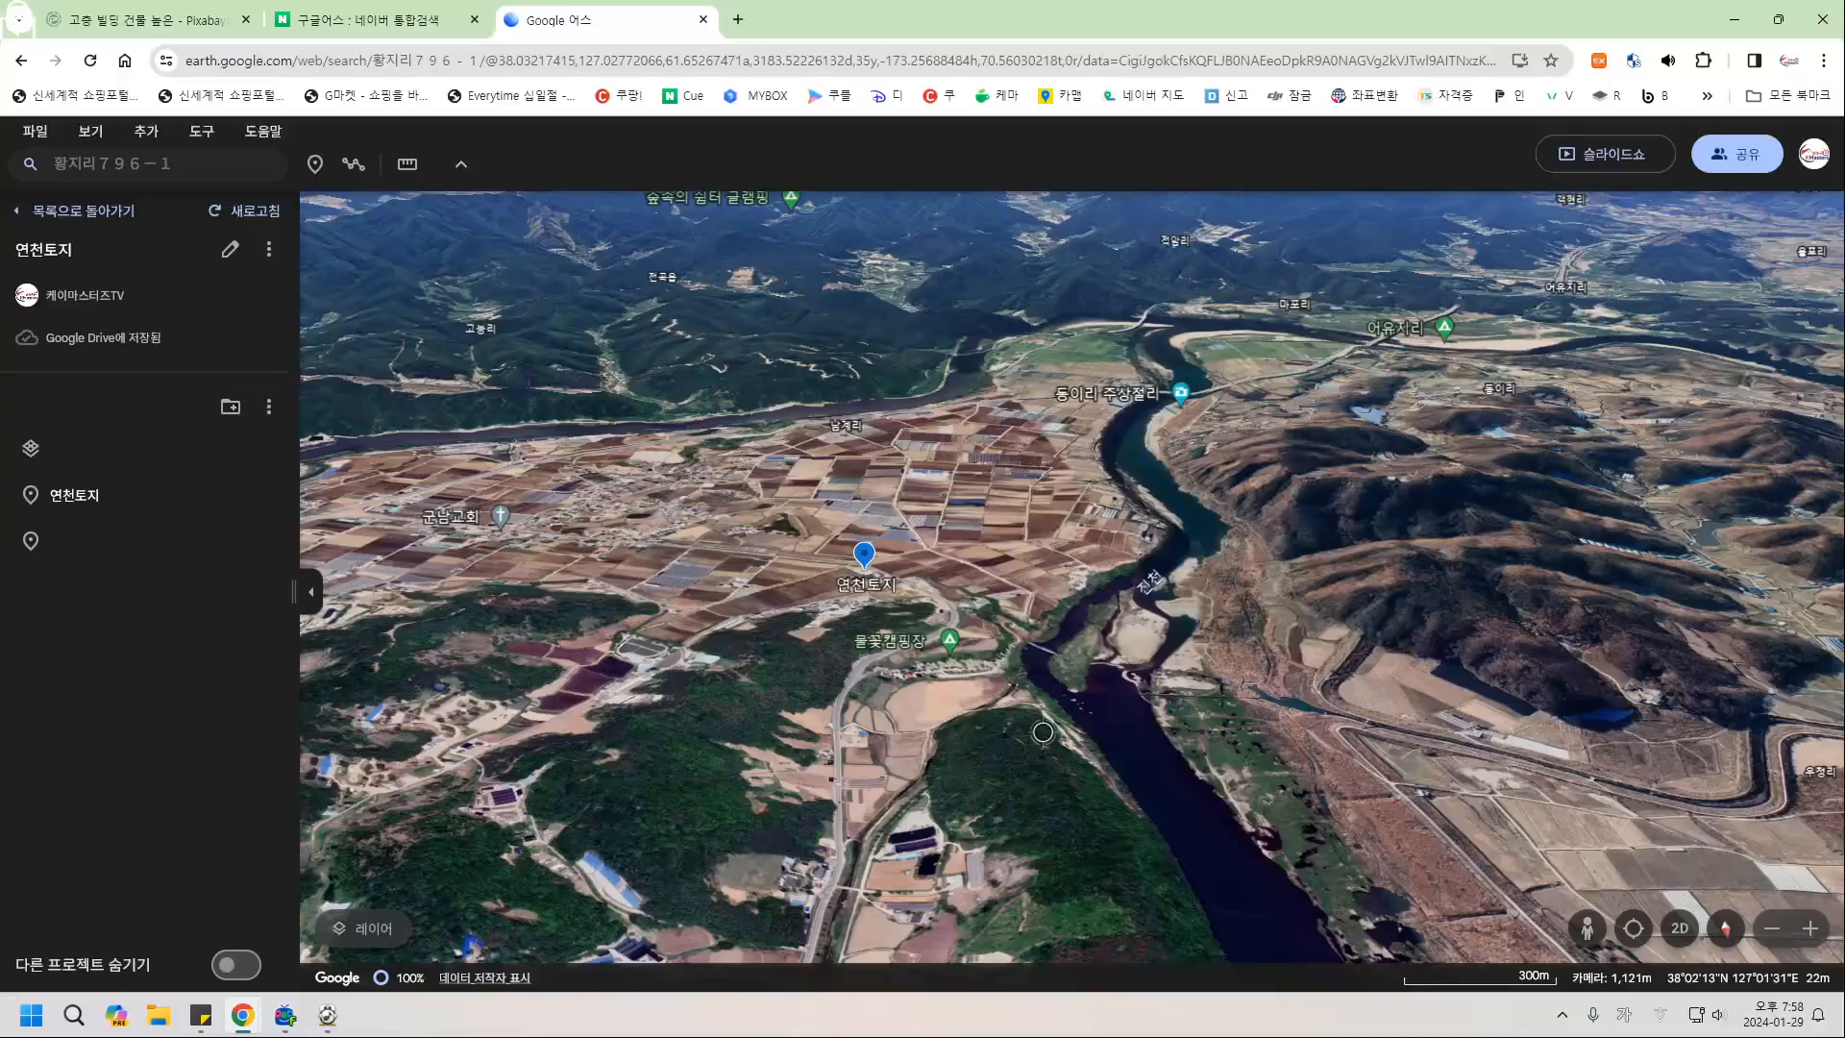
left_click_drag(1042, 732, 1239, 697)
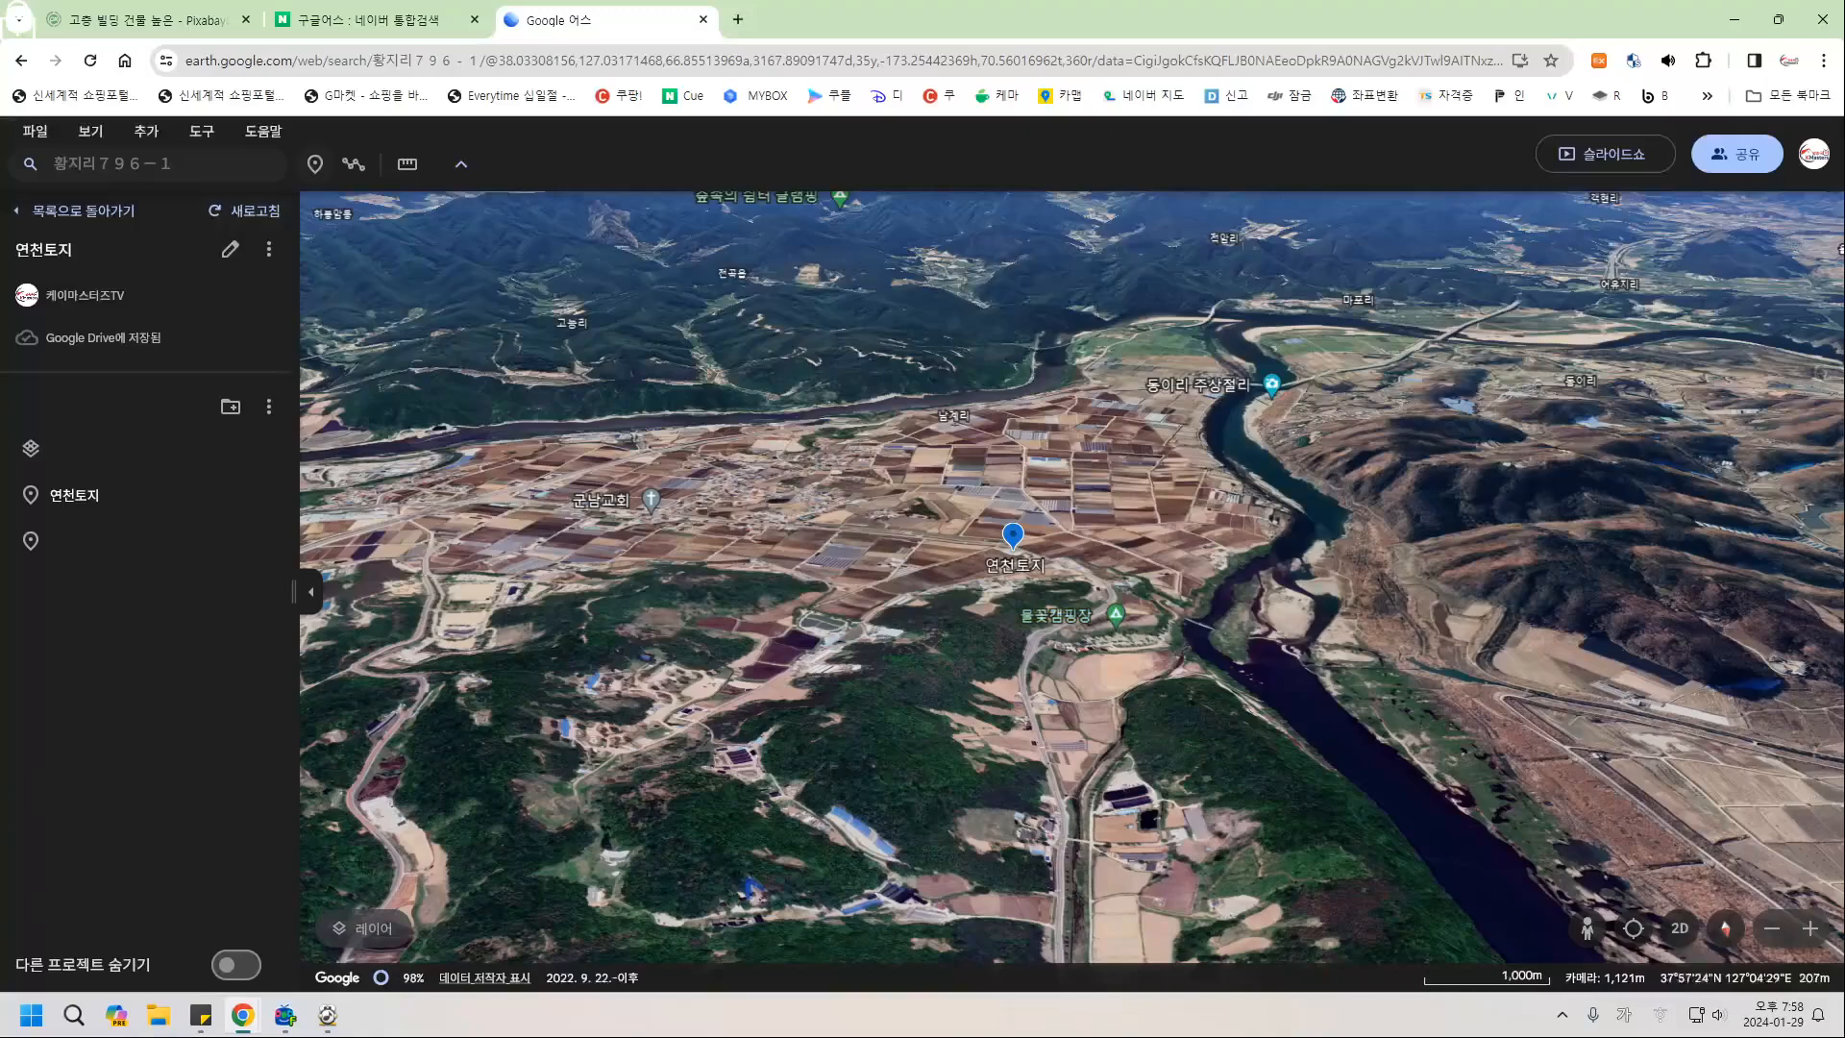
Place another untitled placemark just above the 연천토지 pin and close its editor.
left_click(314, 164)
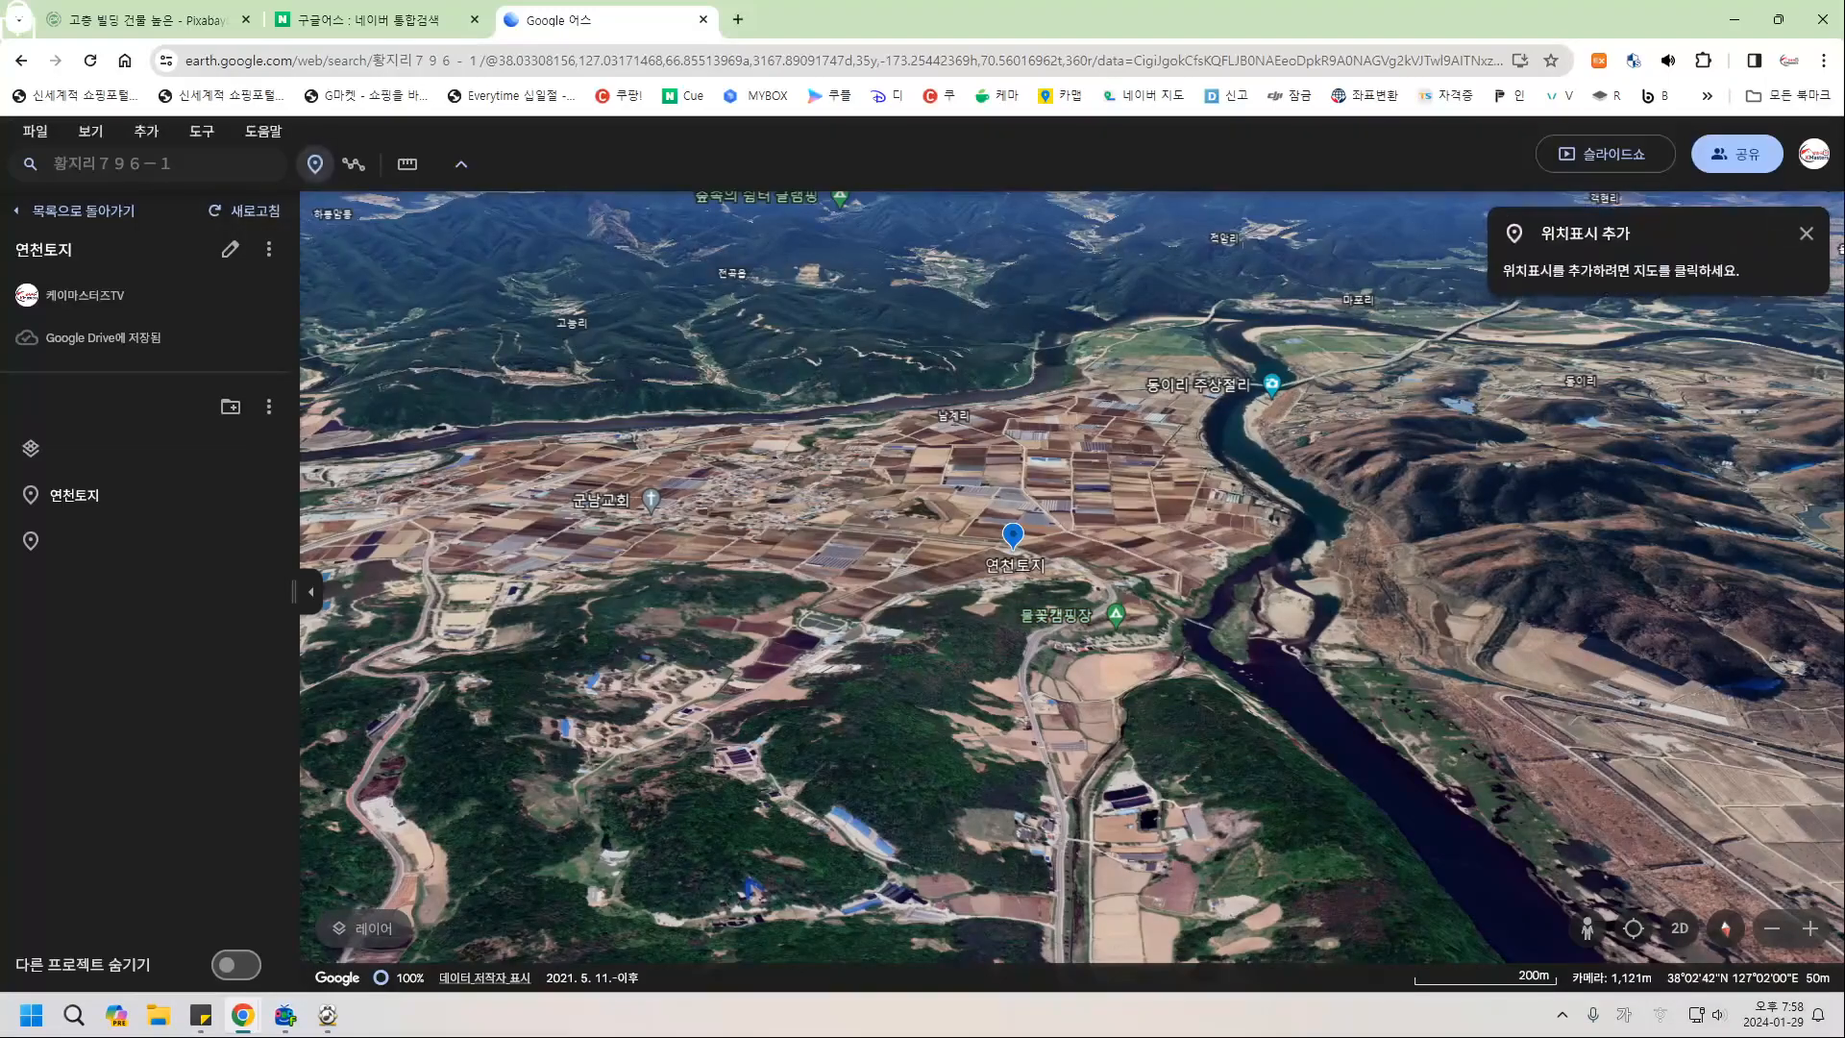
left_click(981, 546)
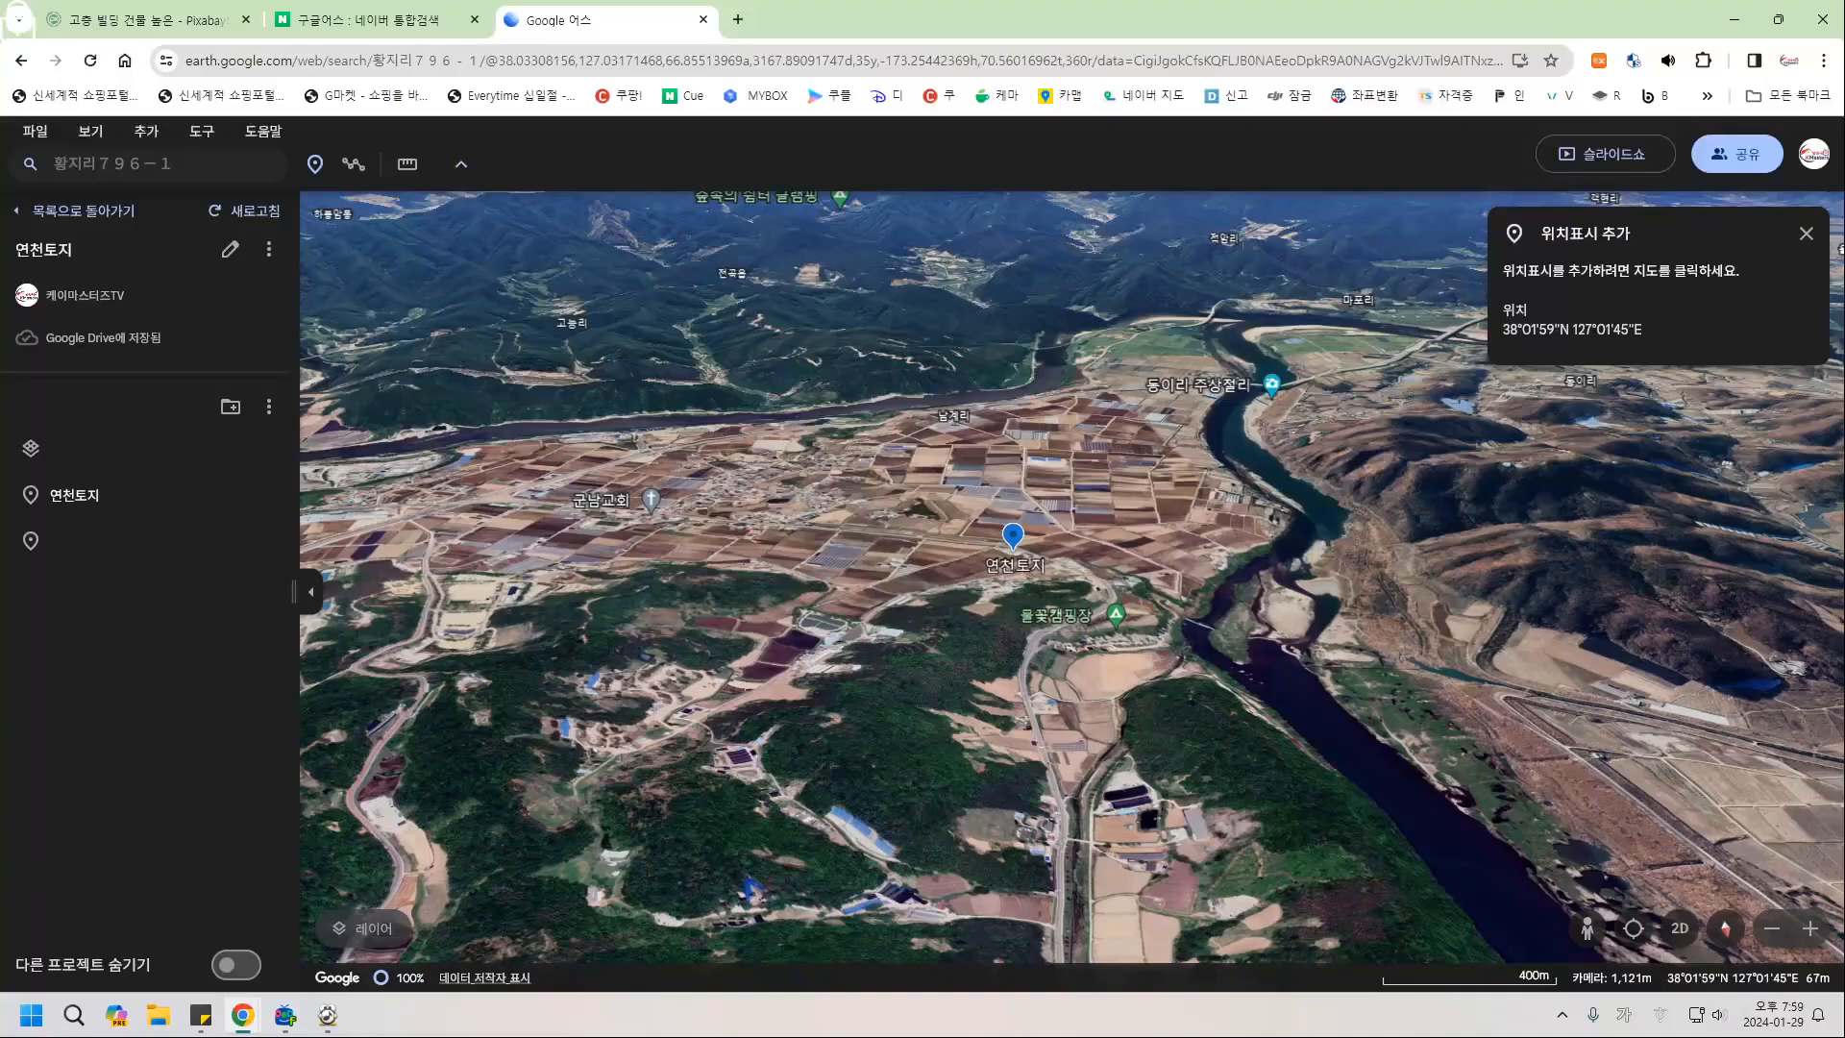
left_click(1013, 546)
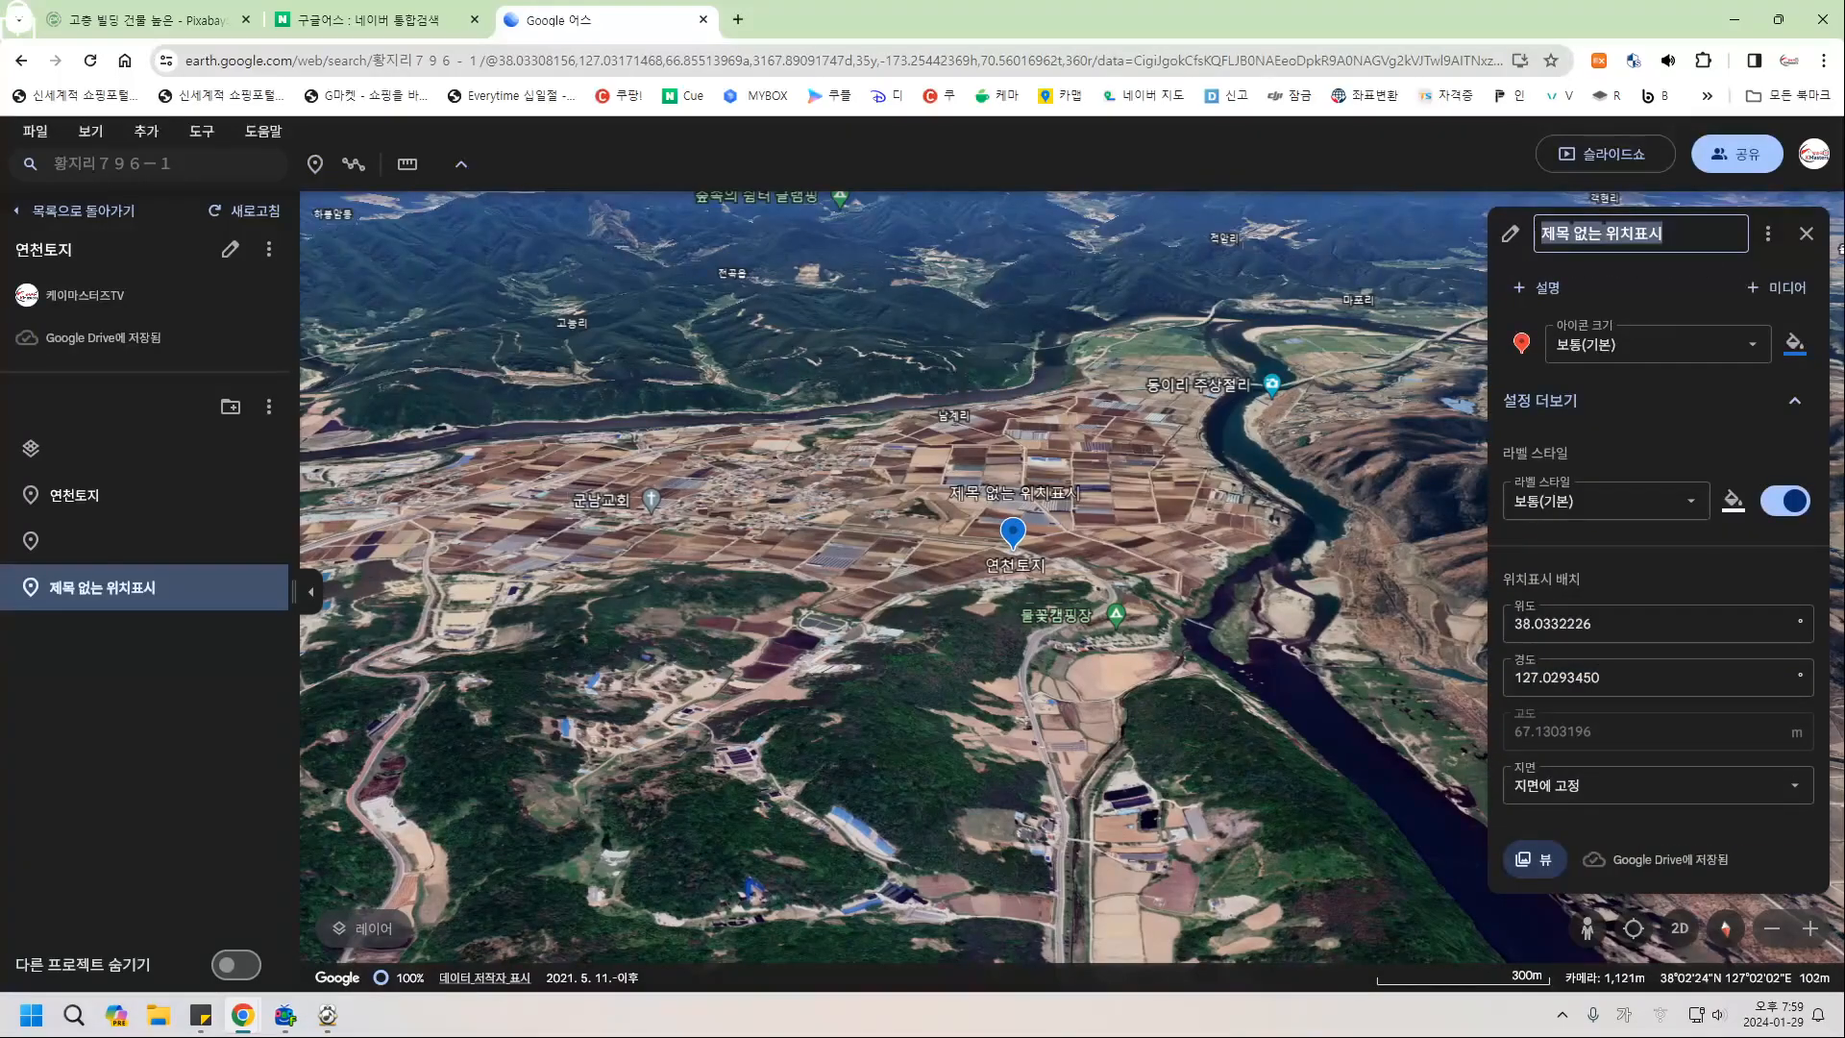
key("BackSpace")
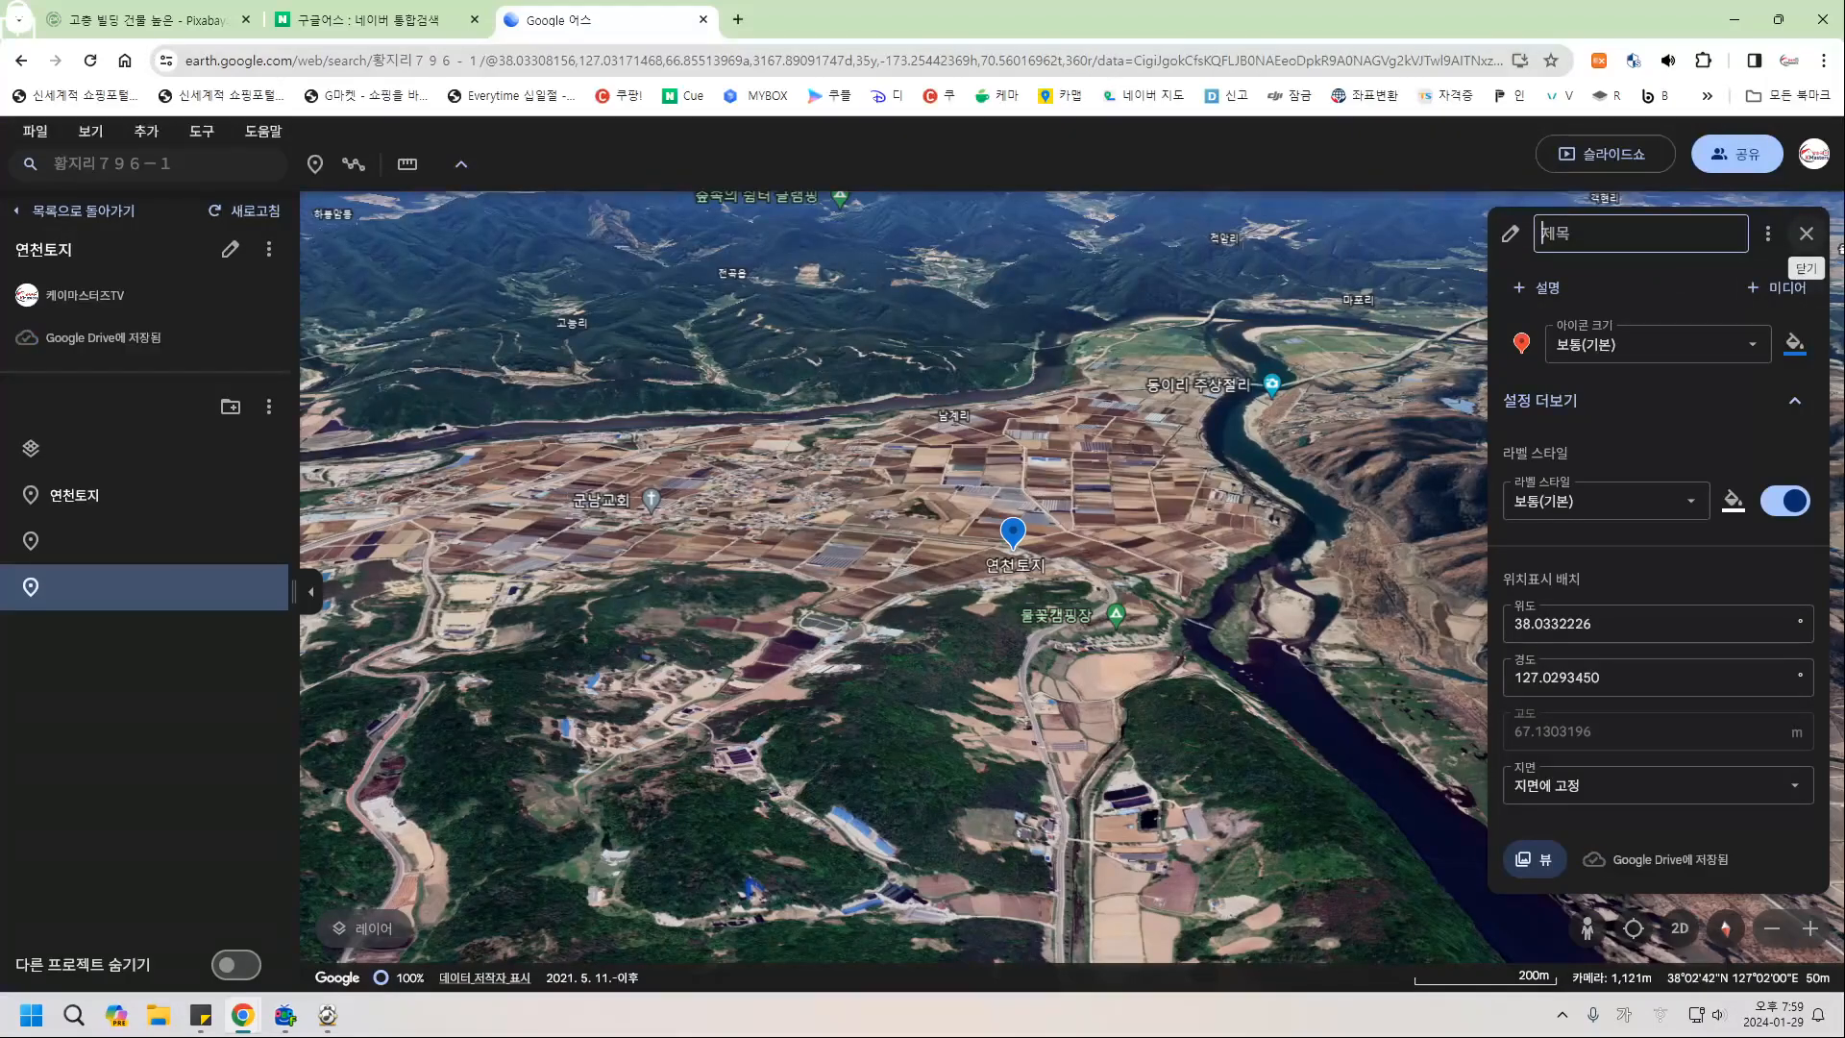
left_click(1807, 234)
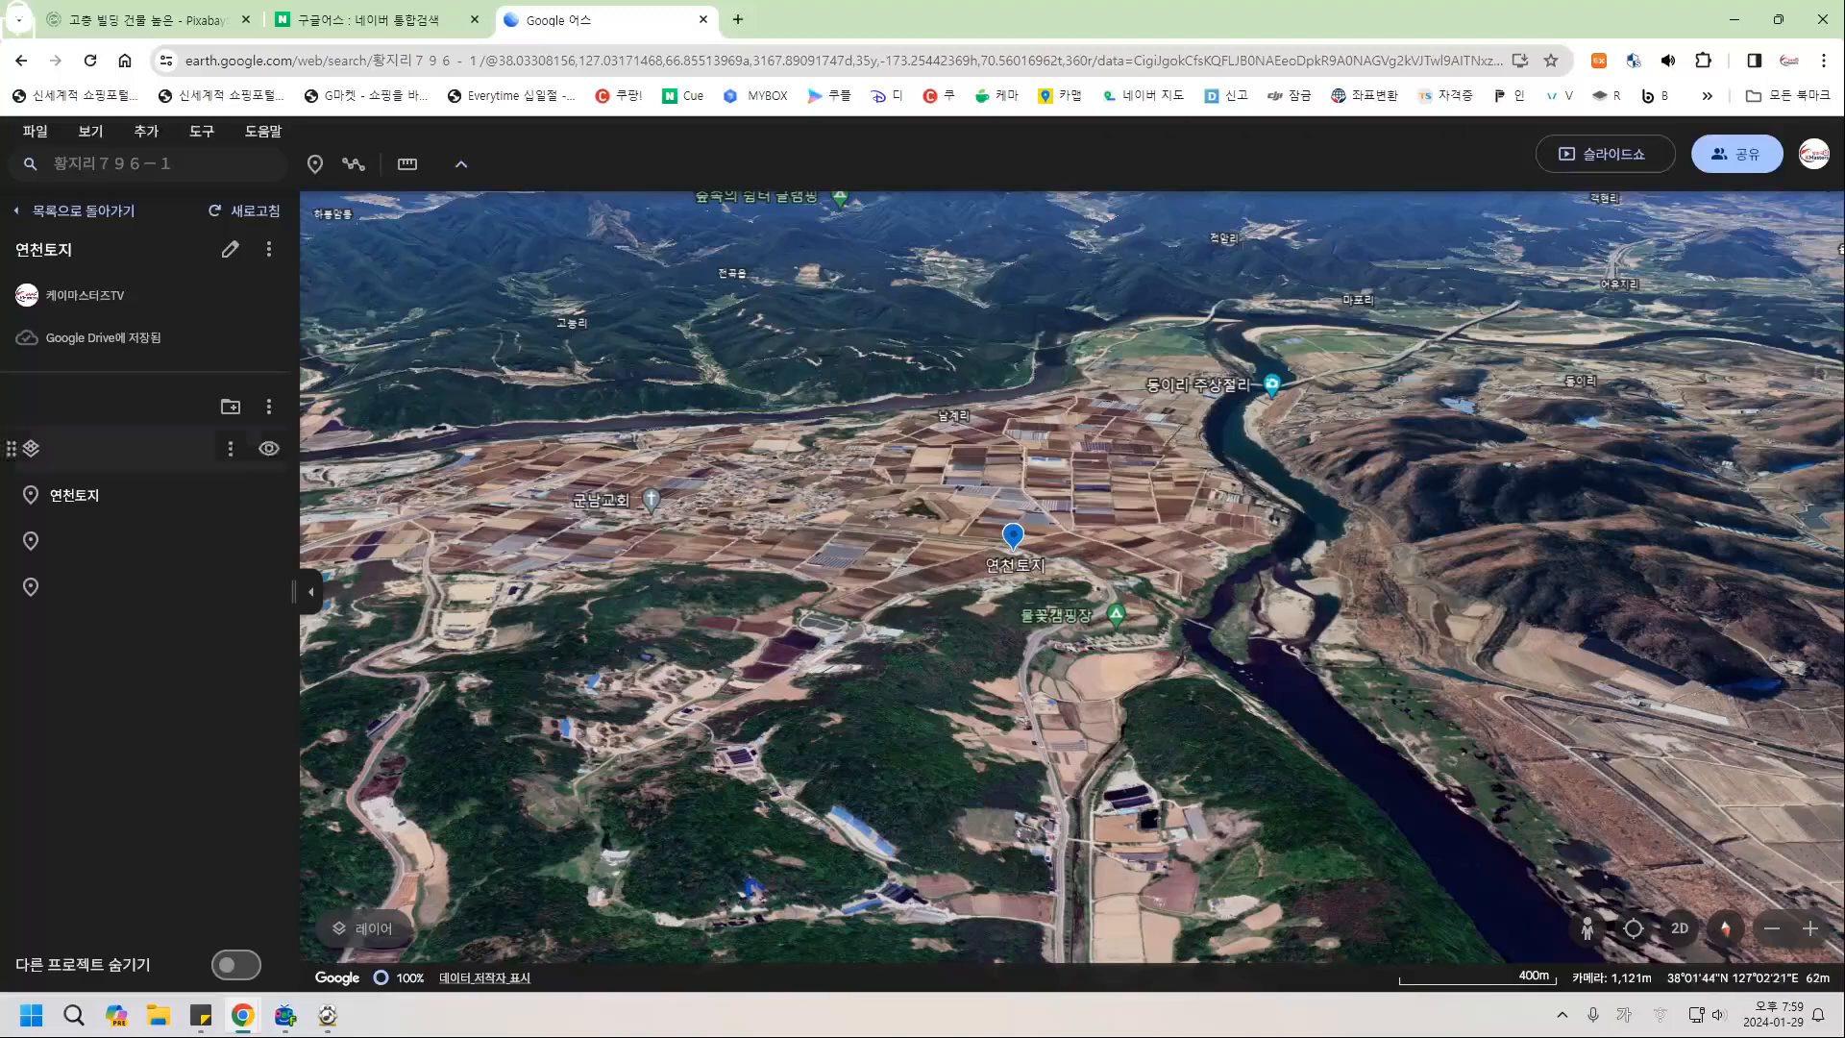
Give the 연천토지 placemark a yellow label at 크게 size.
left_click(115, 498)
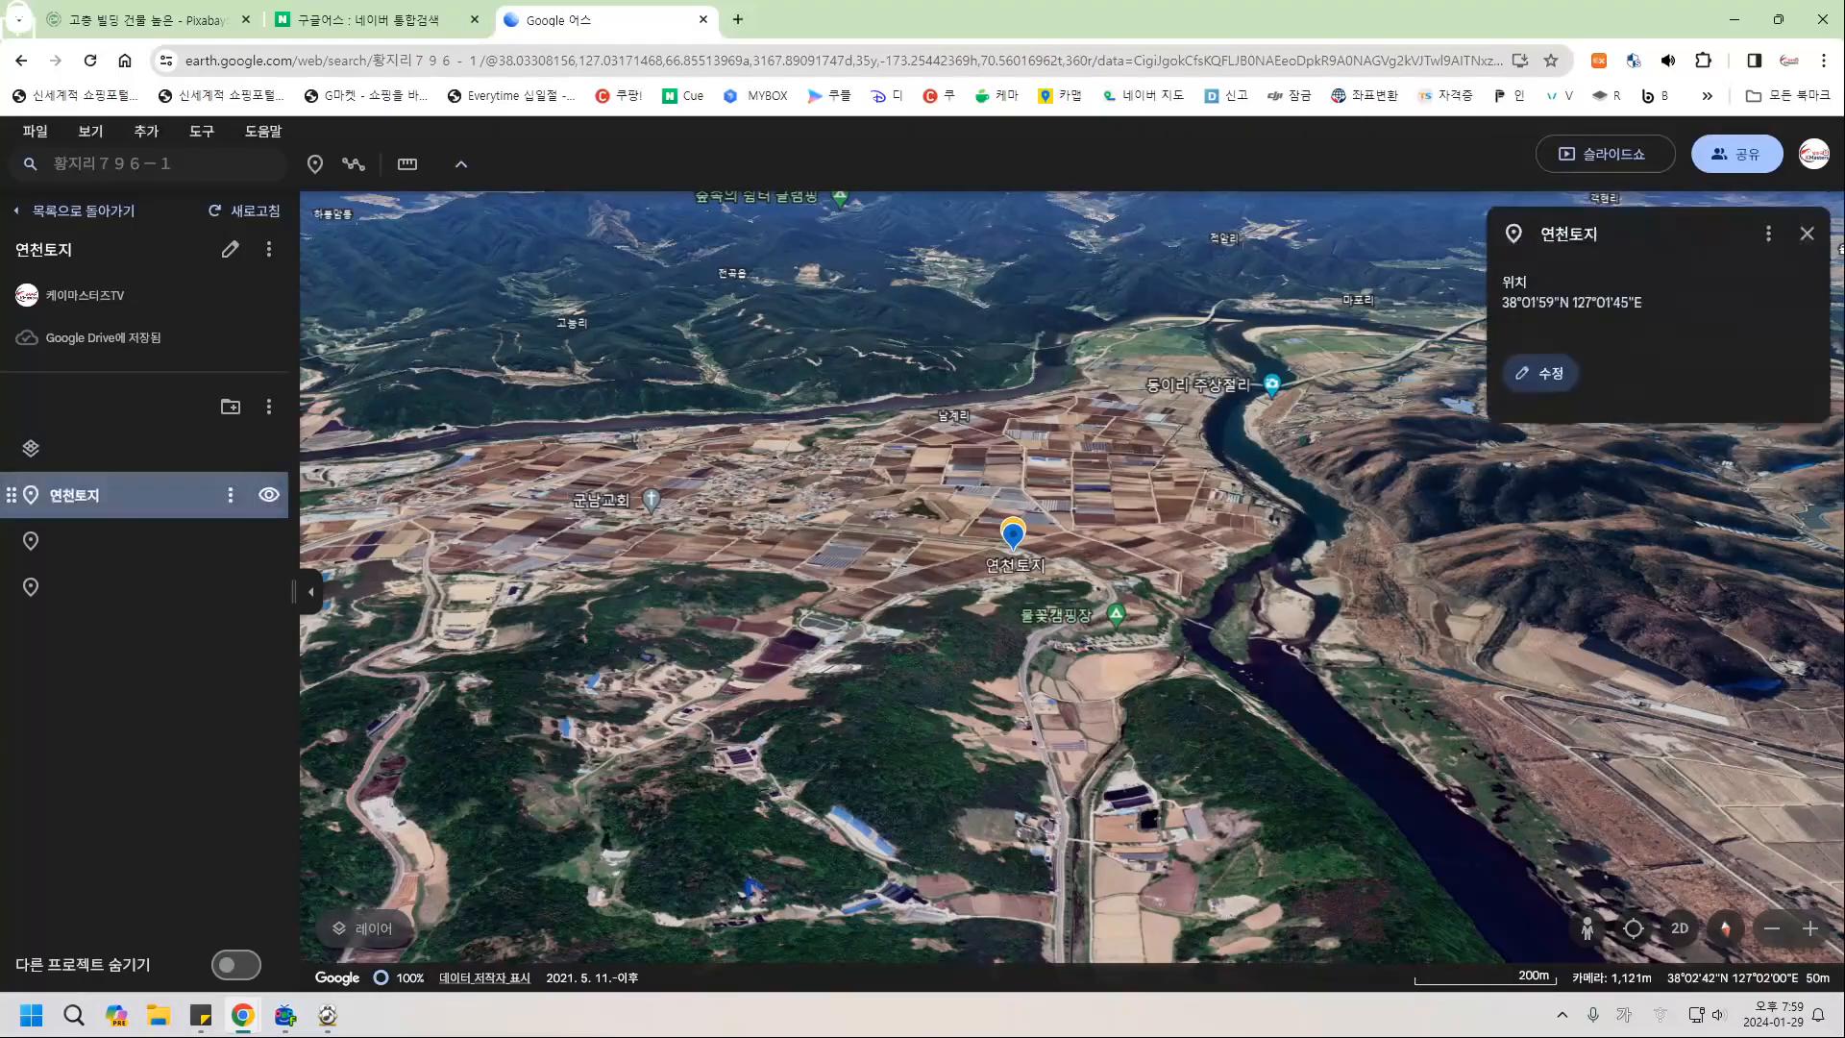
left_click(1541, 372)
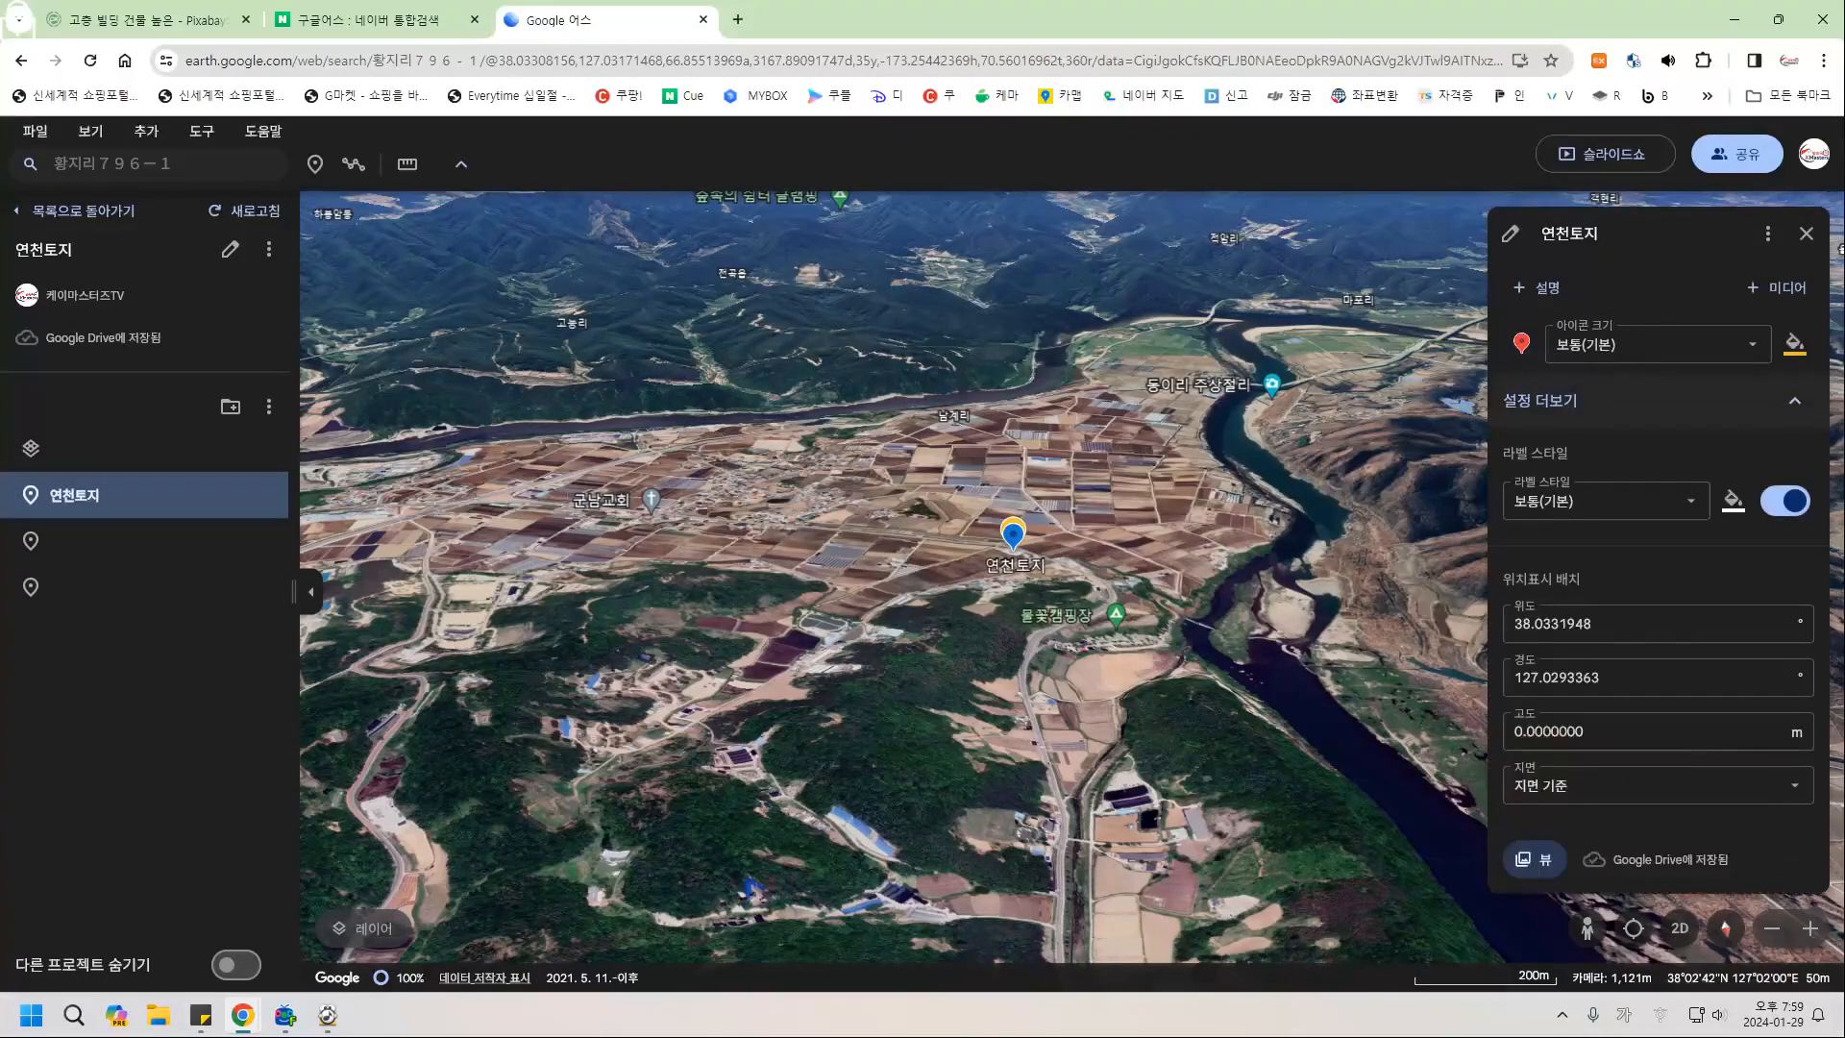
scroll(1657, 548, "down", 1)
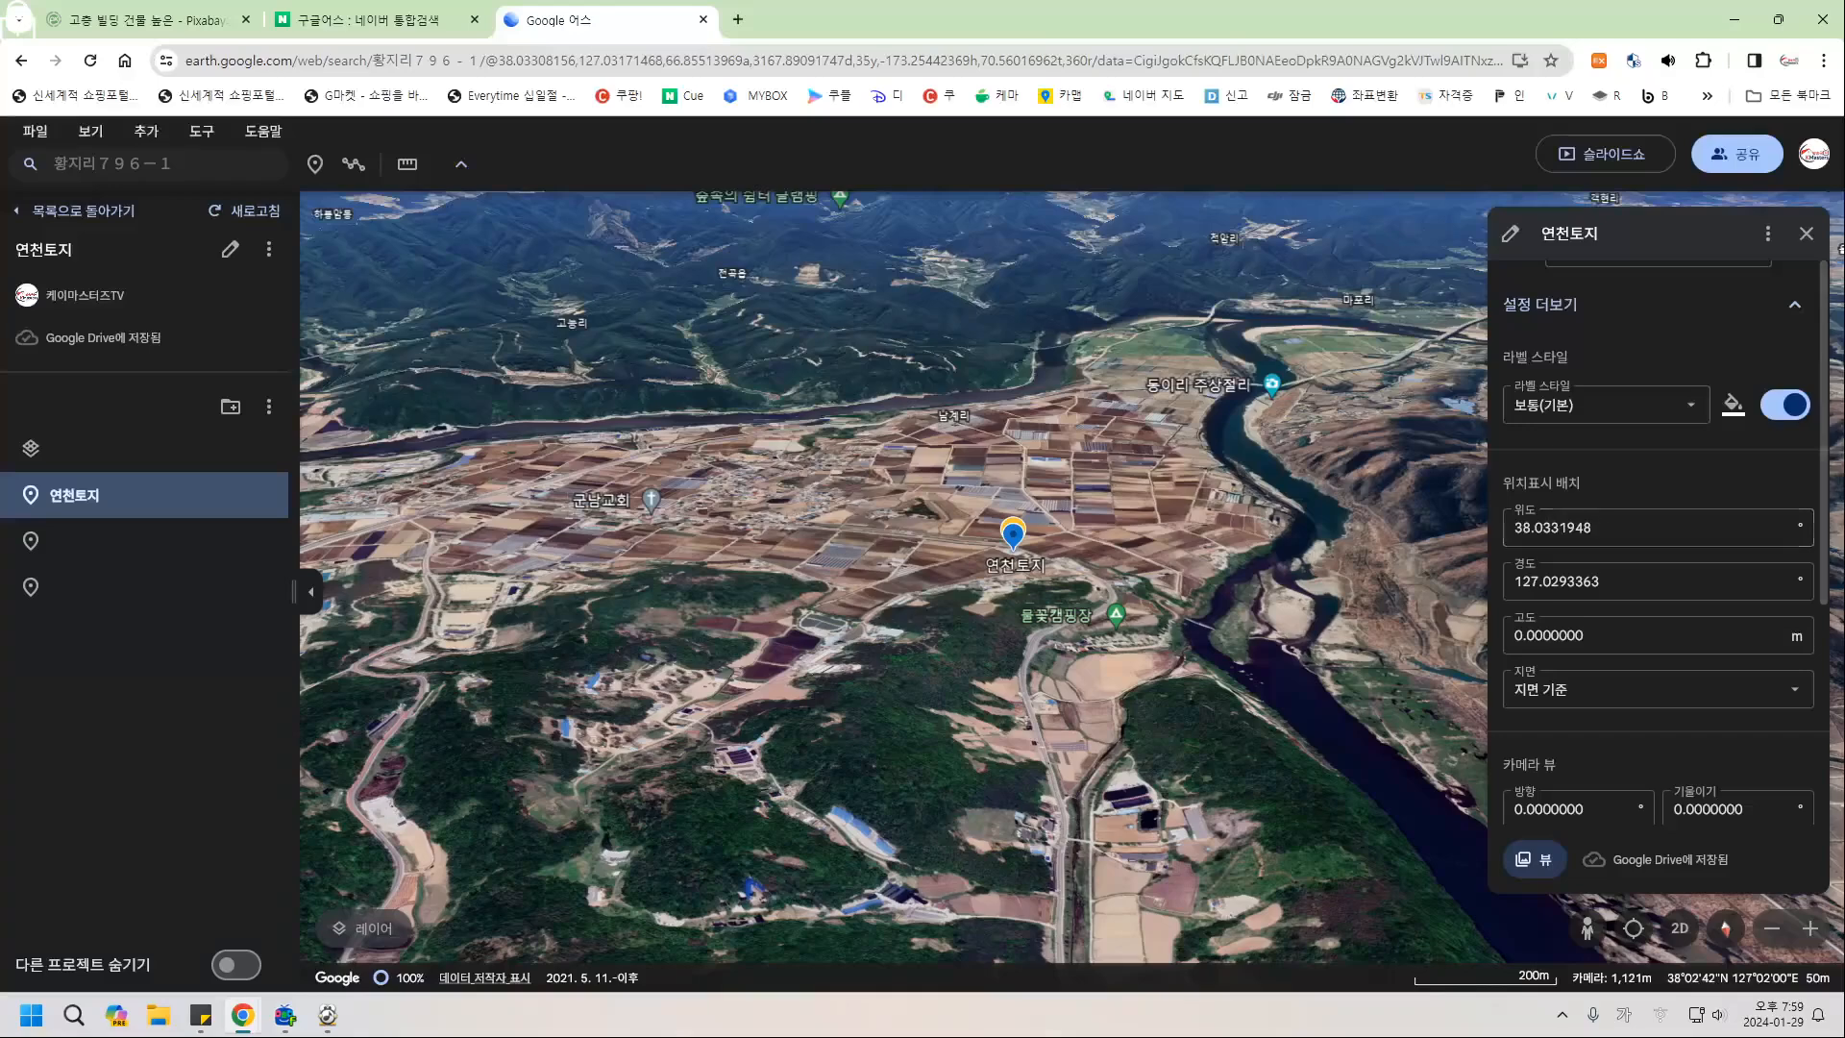
left_click(1733, 403)
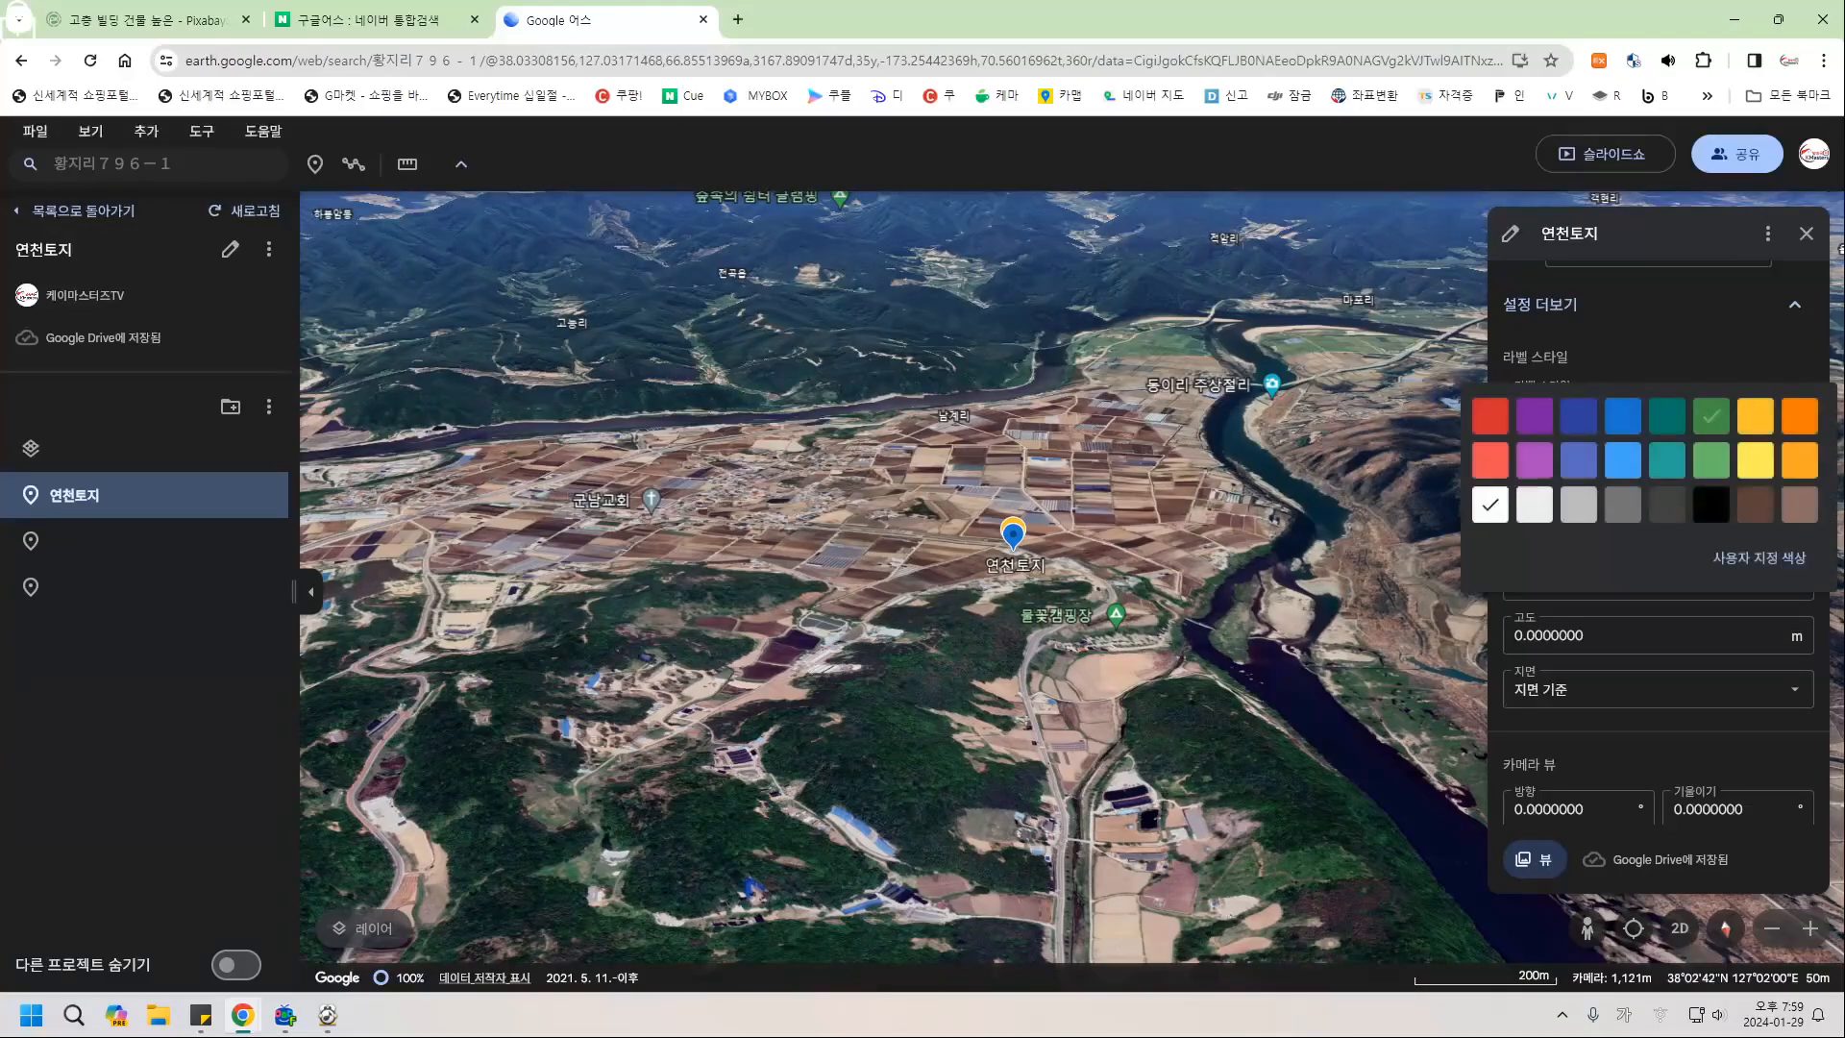
left_click(1754, 460)
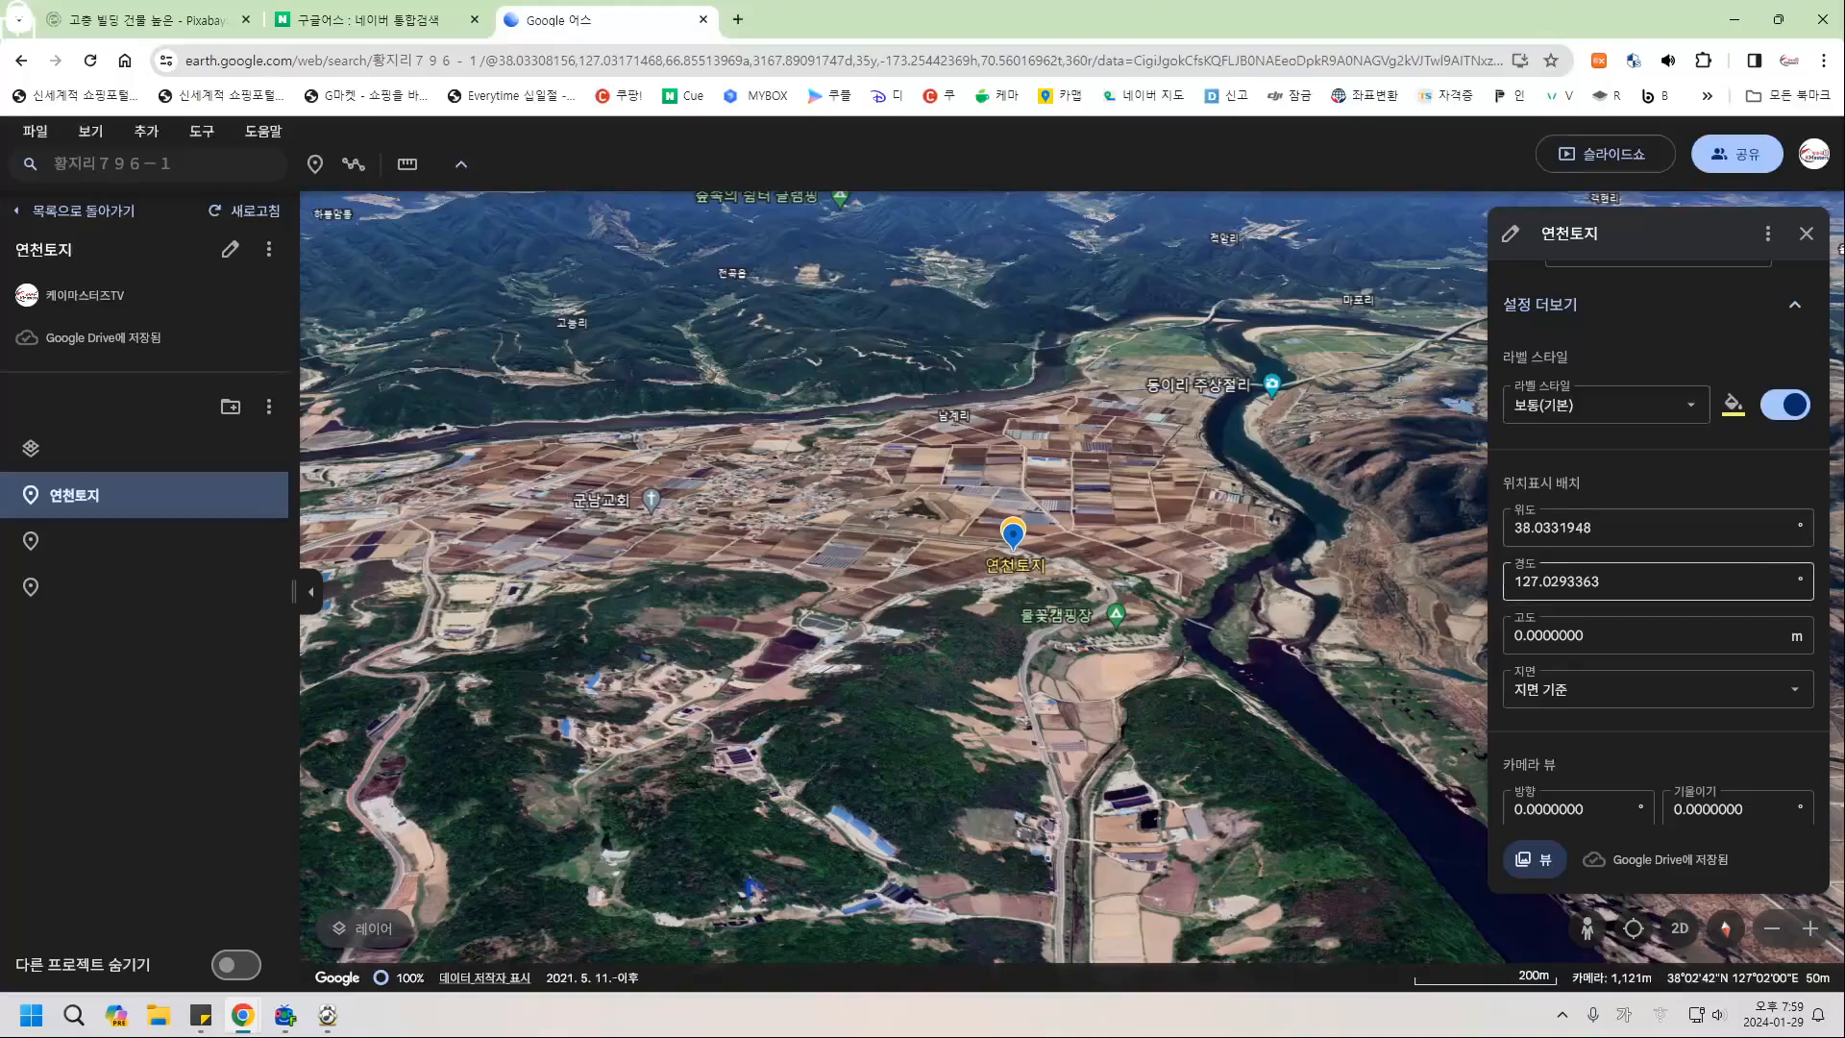
left_click(1634, 405)
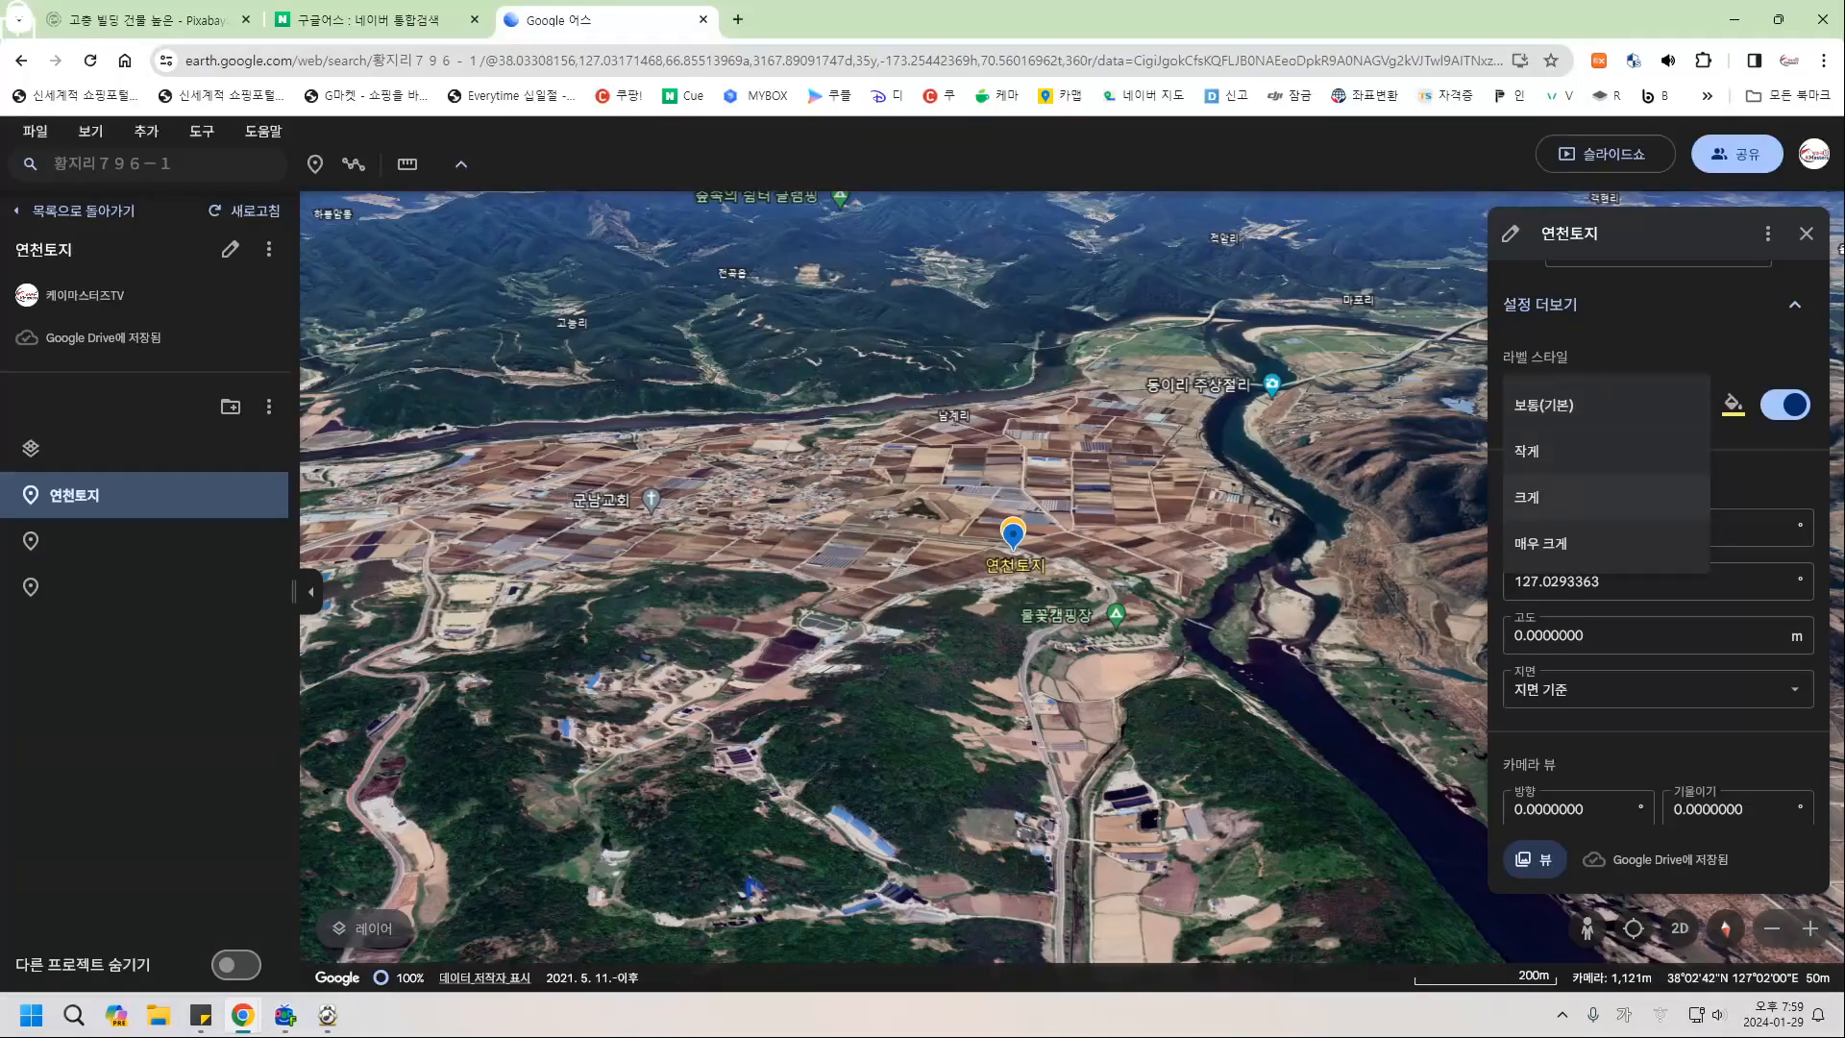
left_click(1557, 497)
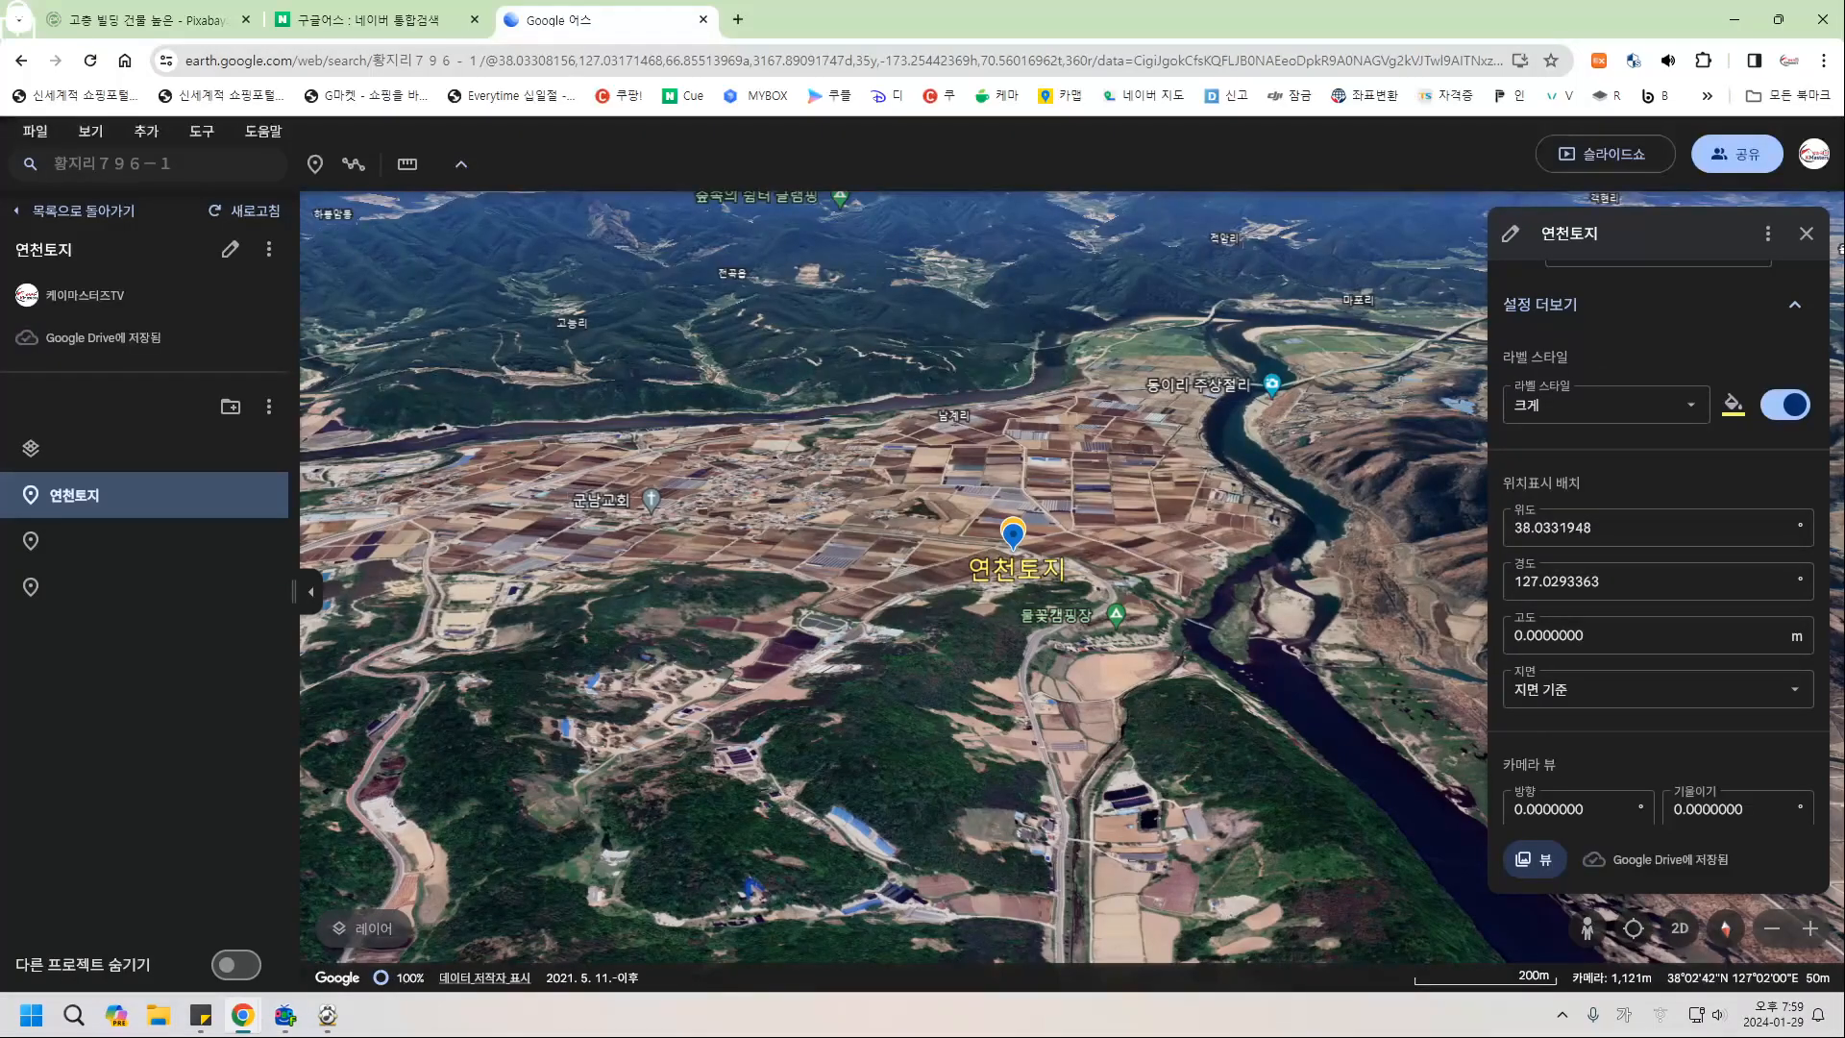
left_click(1806, 233)
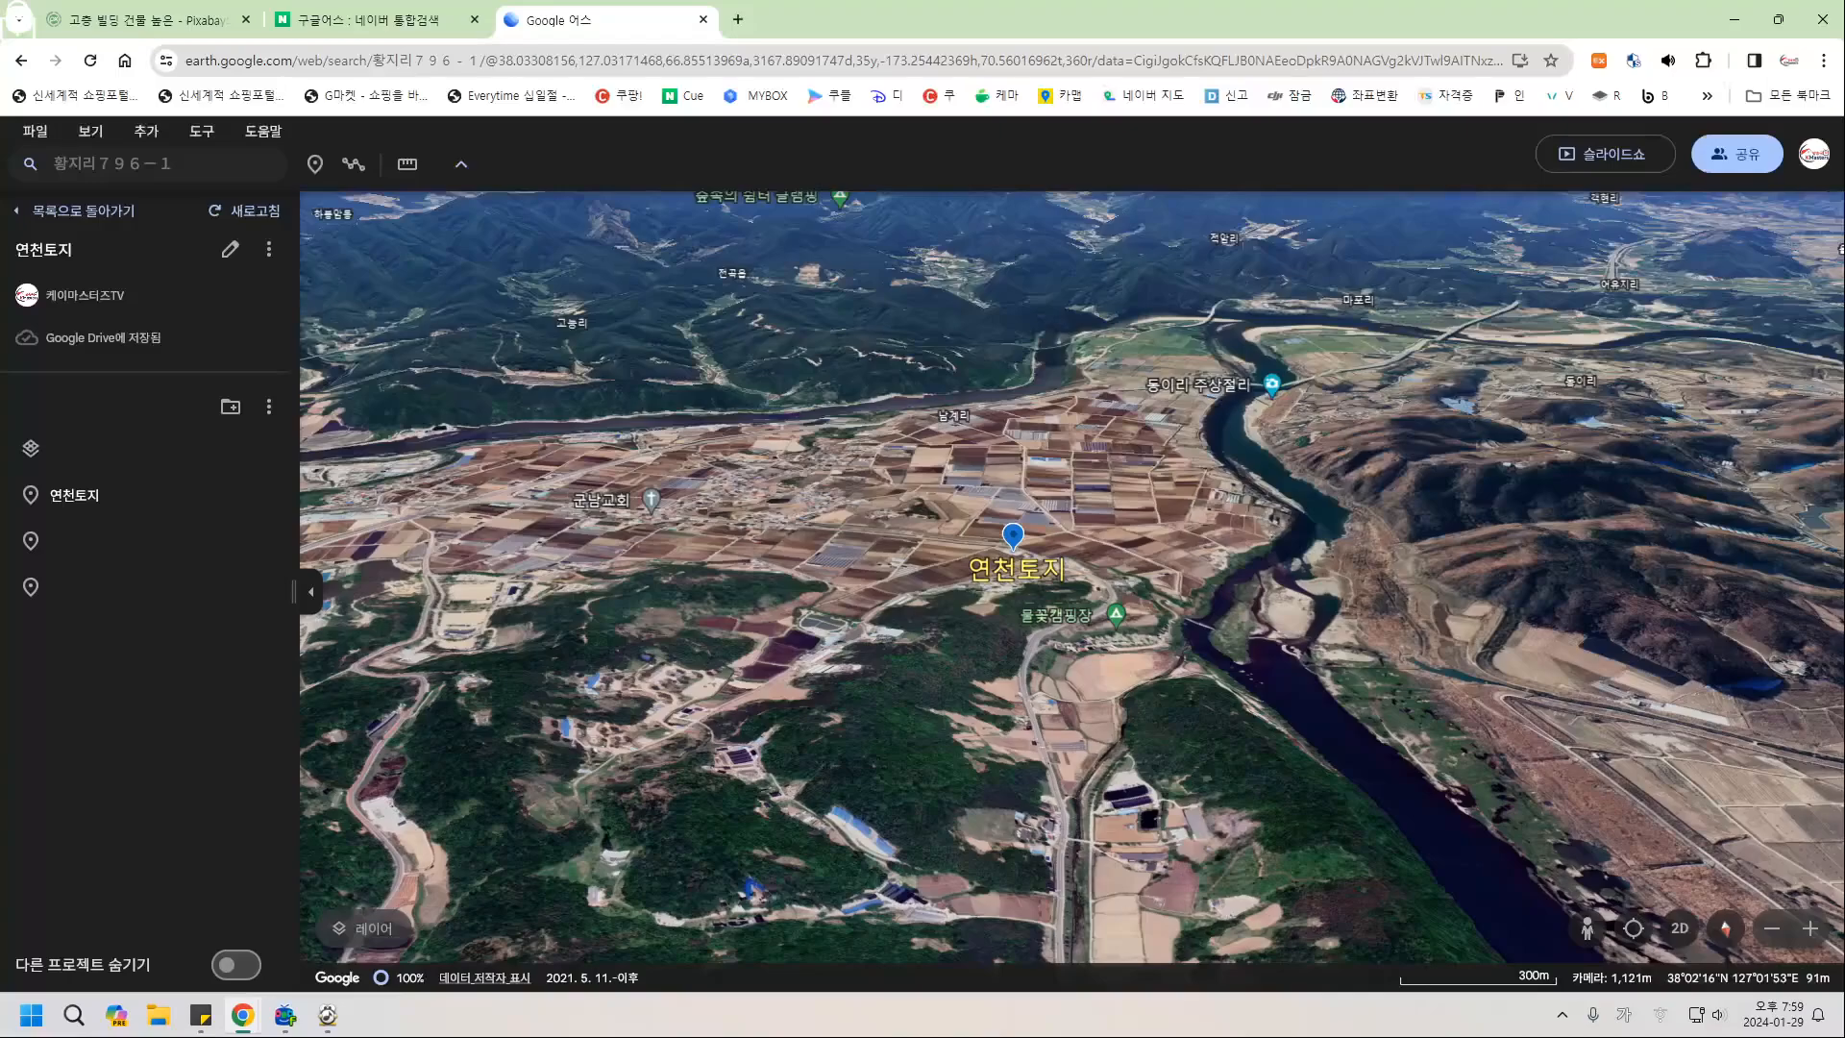
Pan, tilt and orbit the 3D view until the river bend below 연천토지 fills the foreground.
mouse_move(1114, 624)
left_mouse_down()
mouse_move(979, 423)
mouse_move(942, 399)
mouse_move(919, 461)
left_mouse_up()
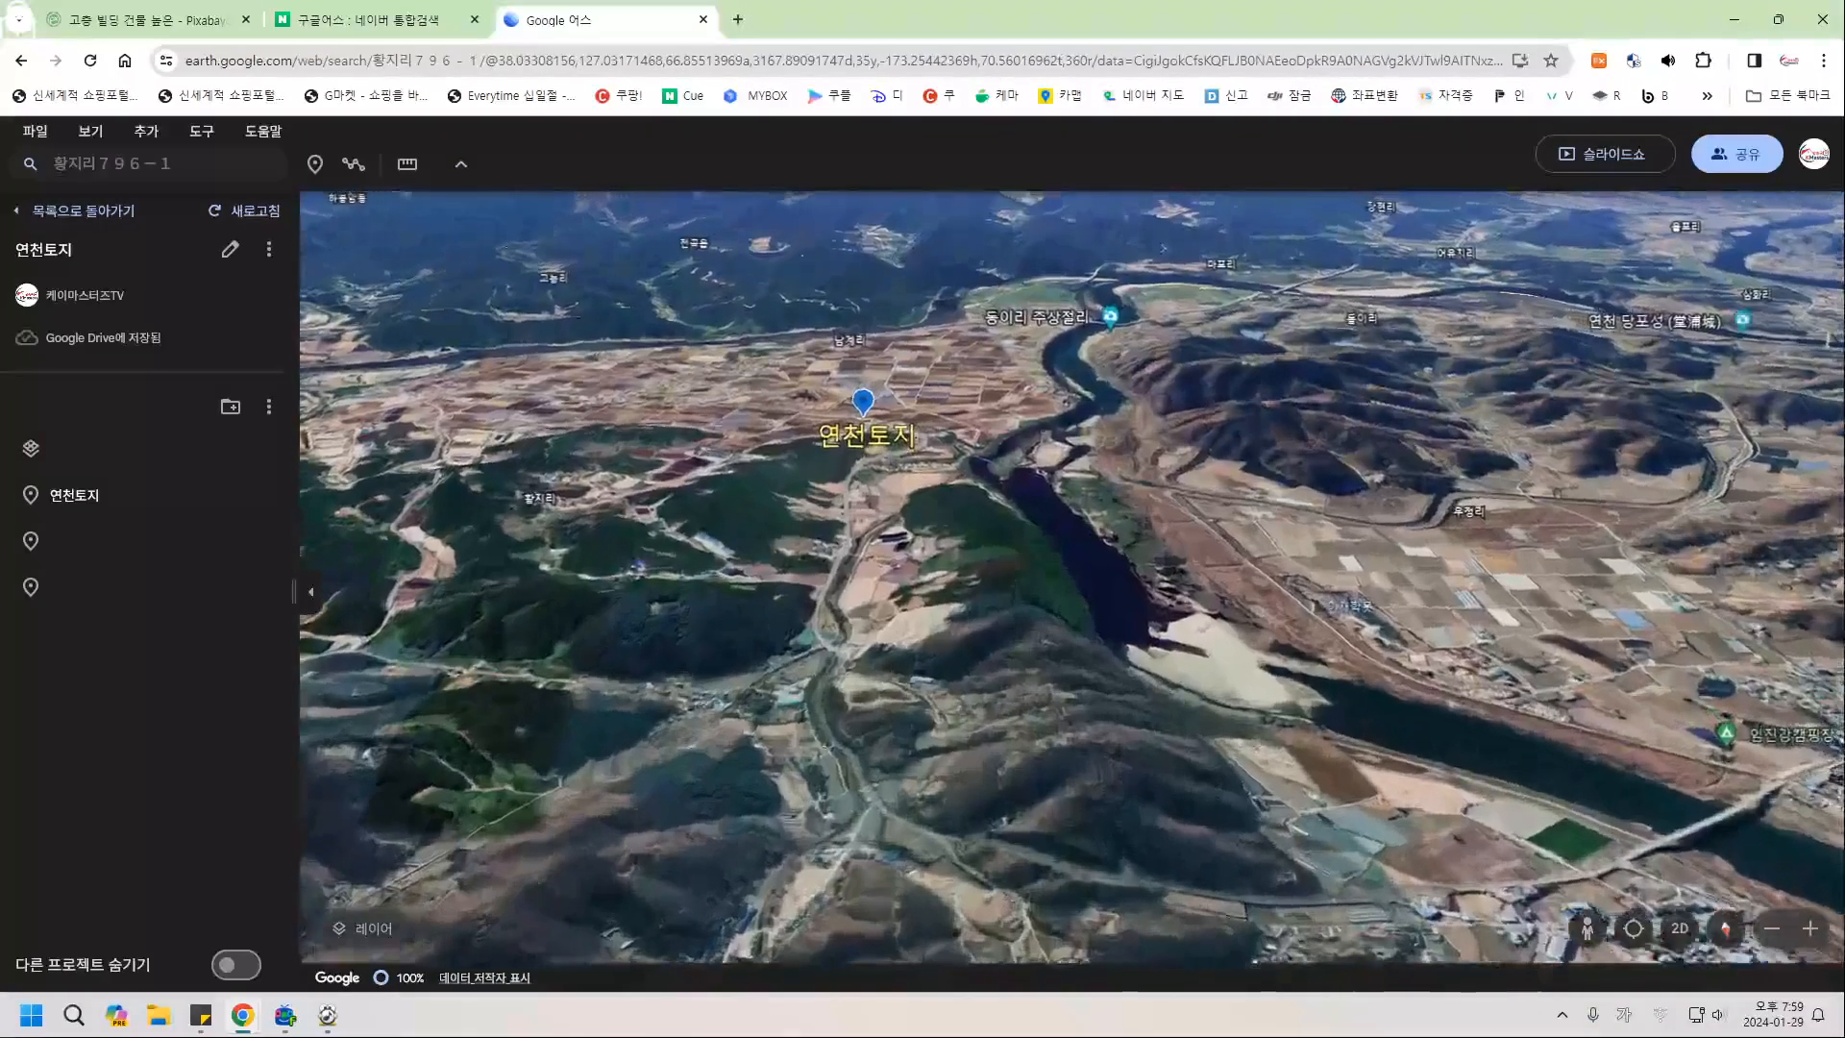
scroll(1125, 645, "up", 5)
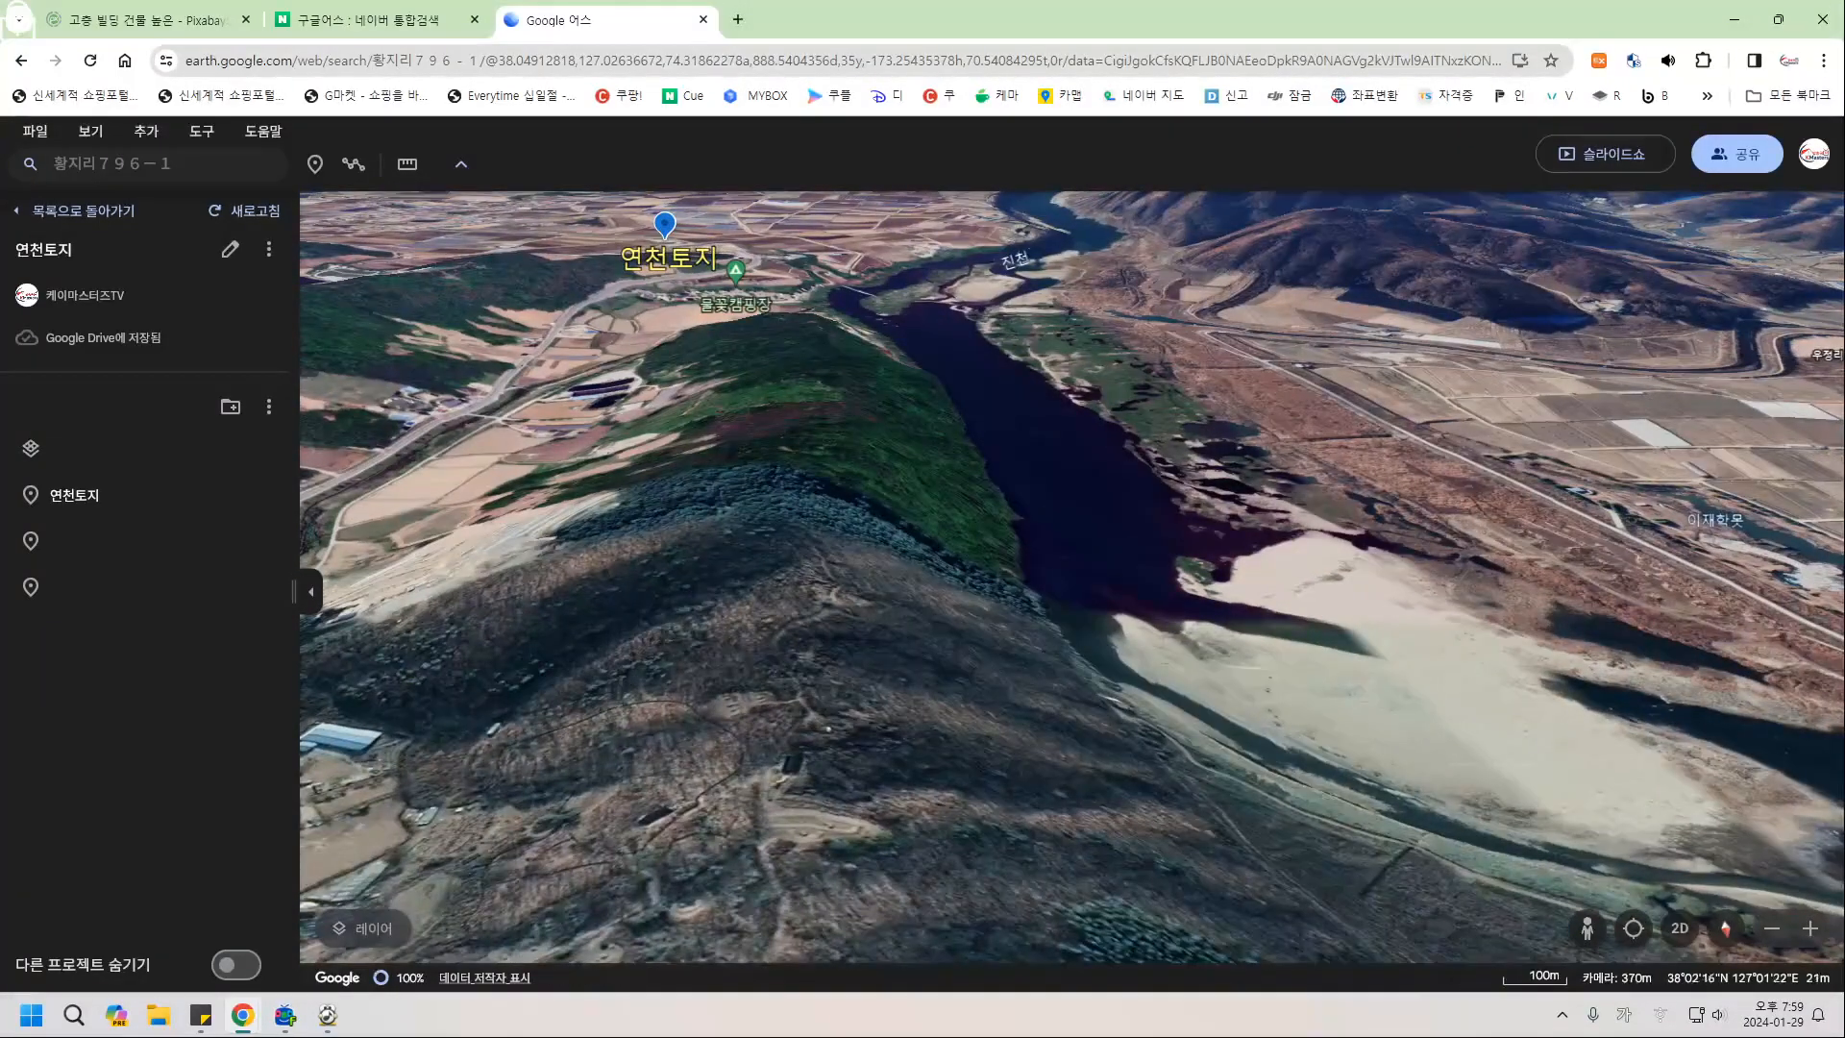
scroll(634, 394, "down", 5)
left_click_drag(629, 404, 1192, 687)
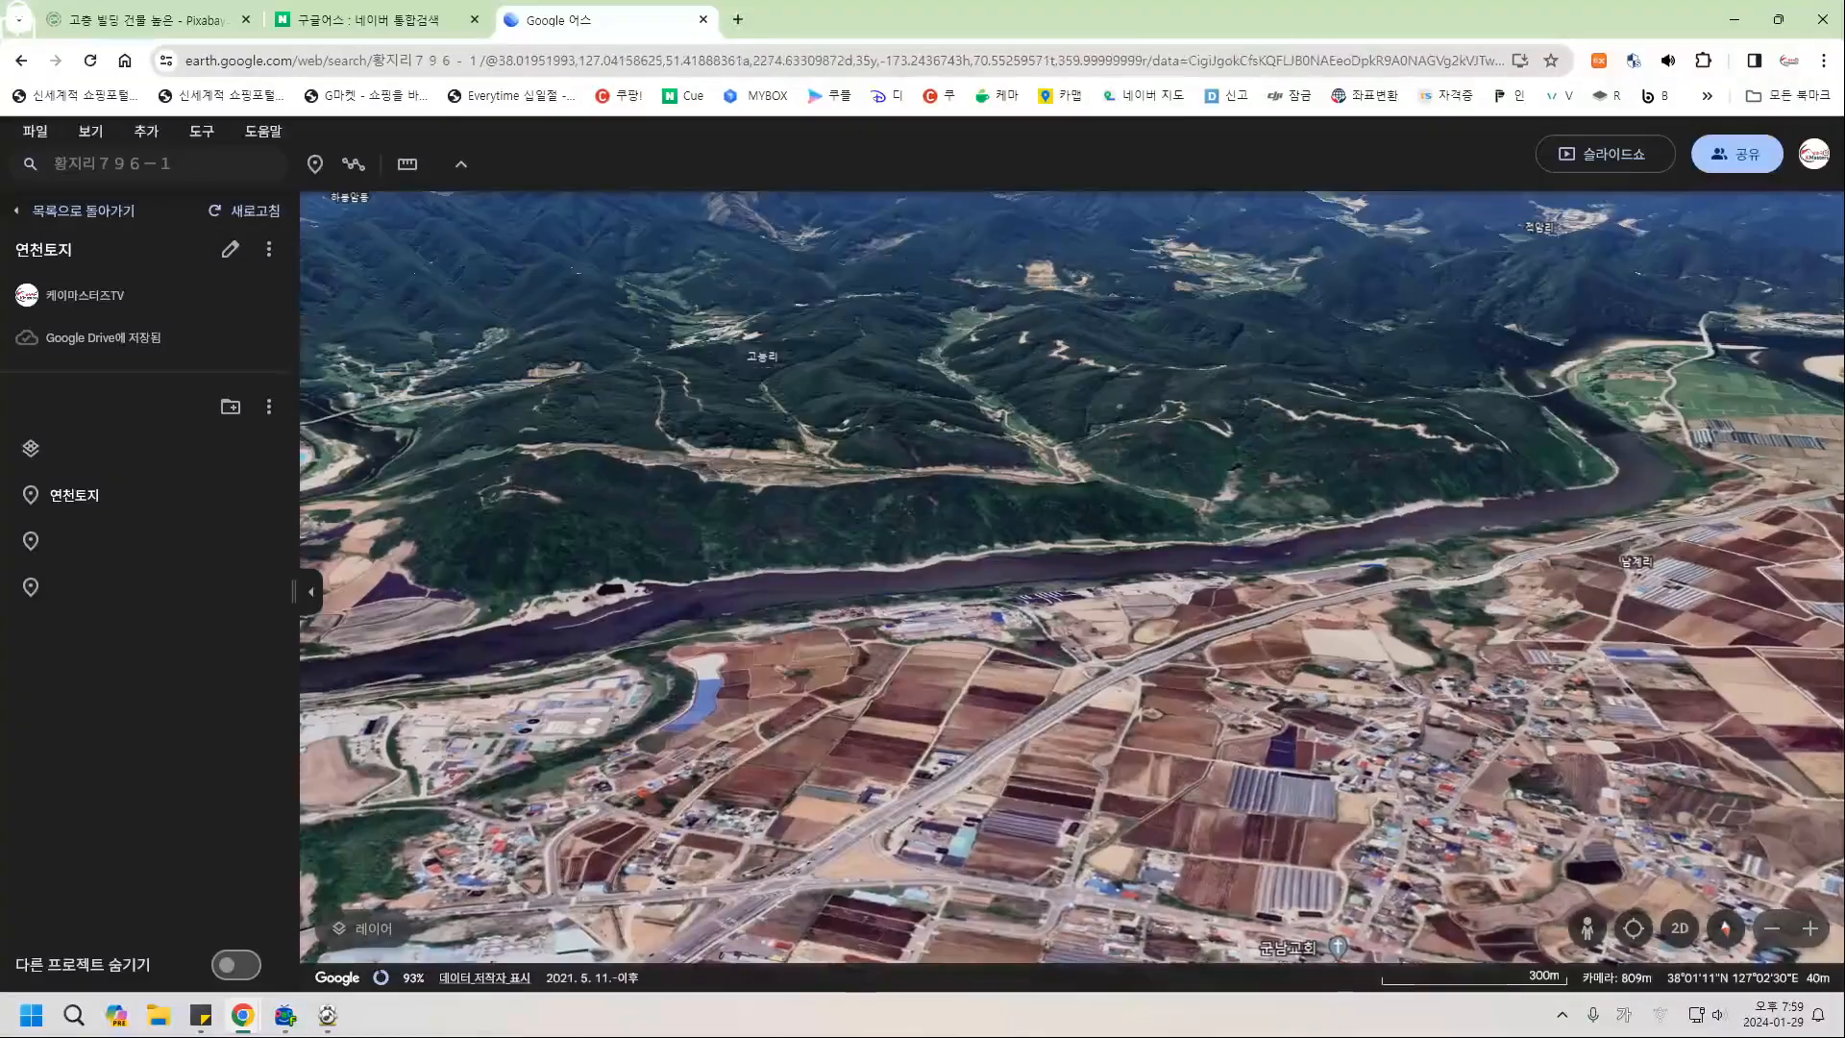
left_click_drag(1264, 699, 1081, 567)
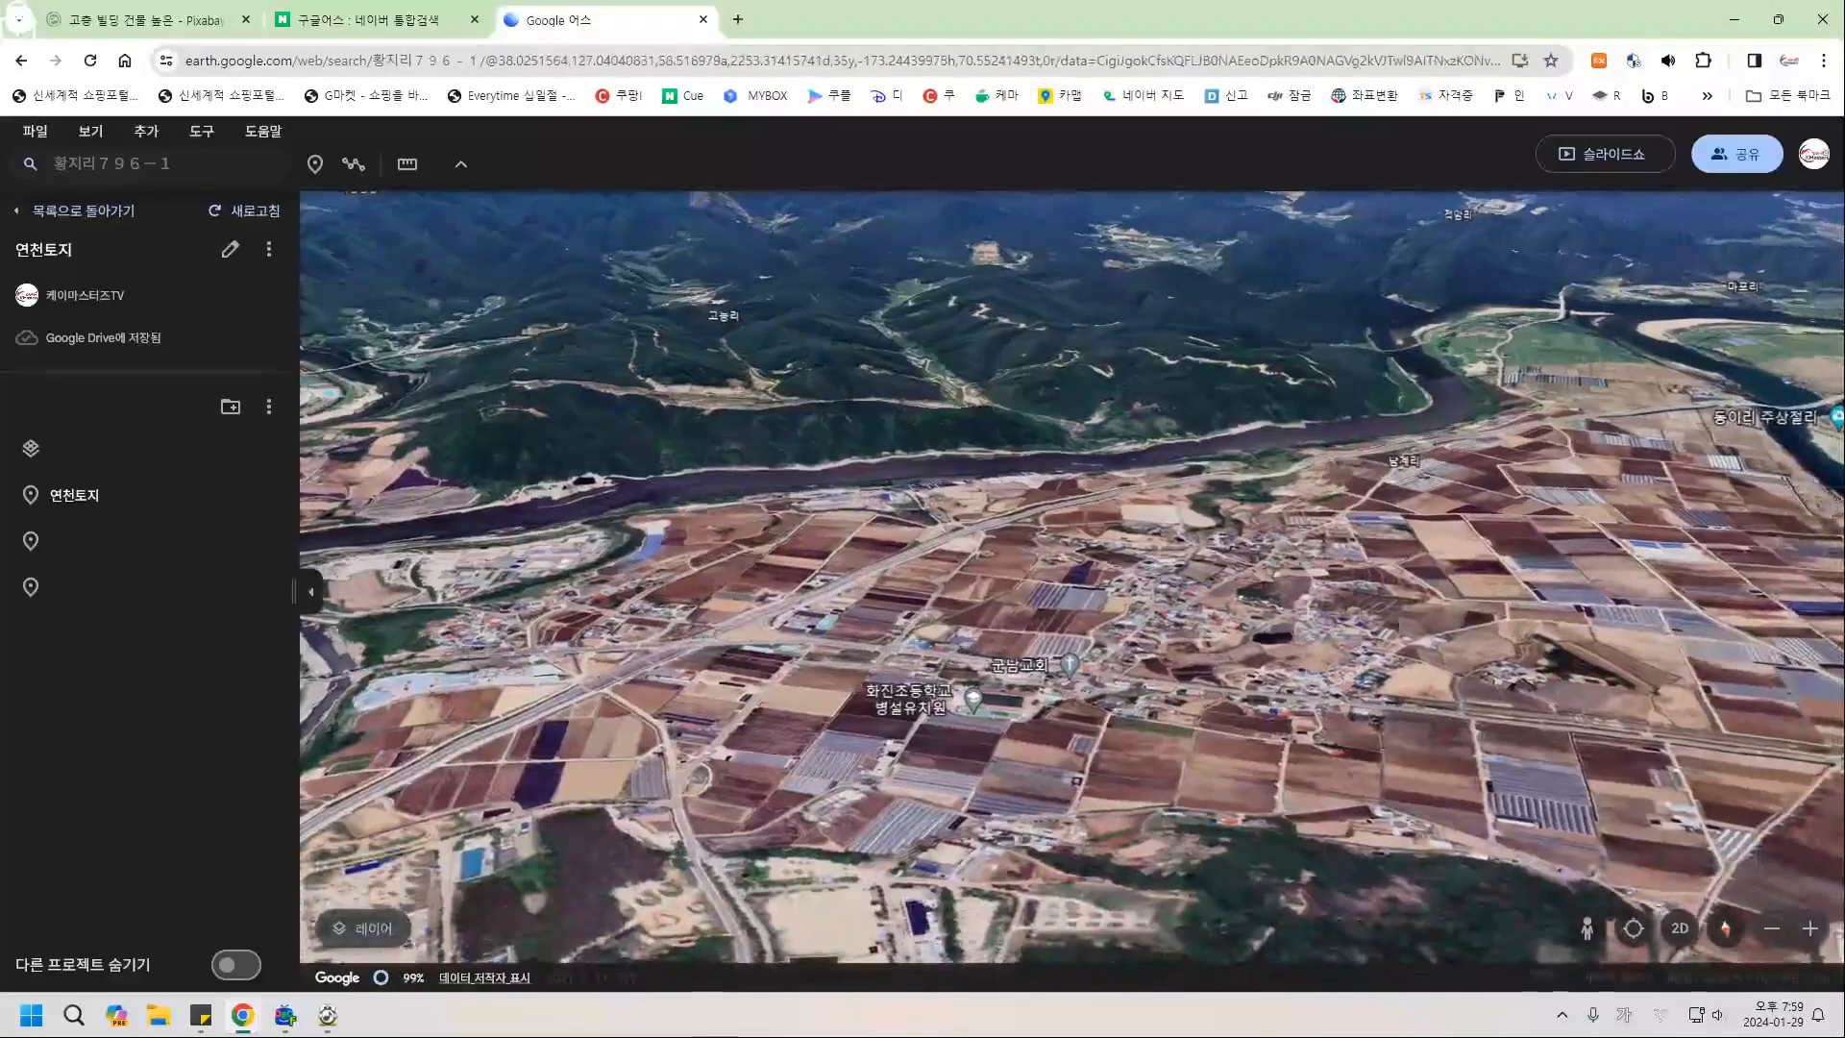
left_click_drag(856, 490, 990, 648)
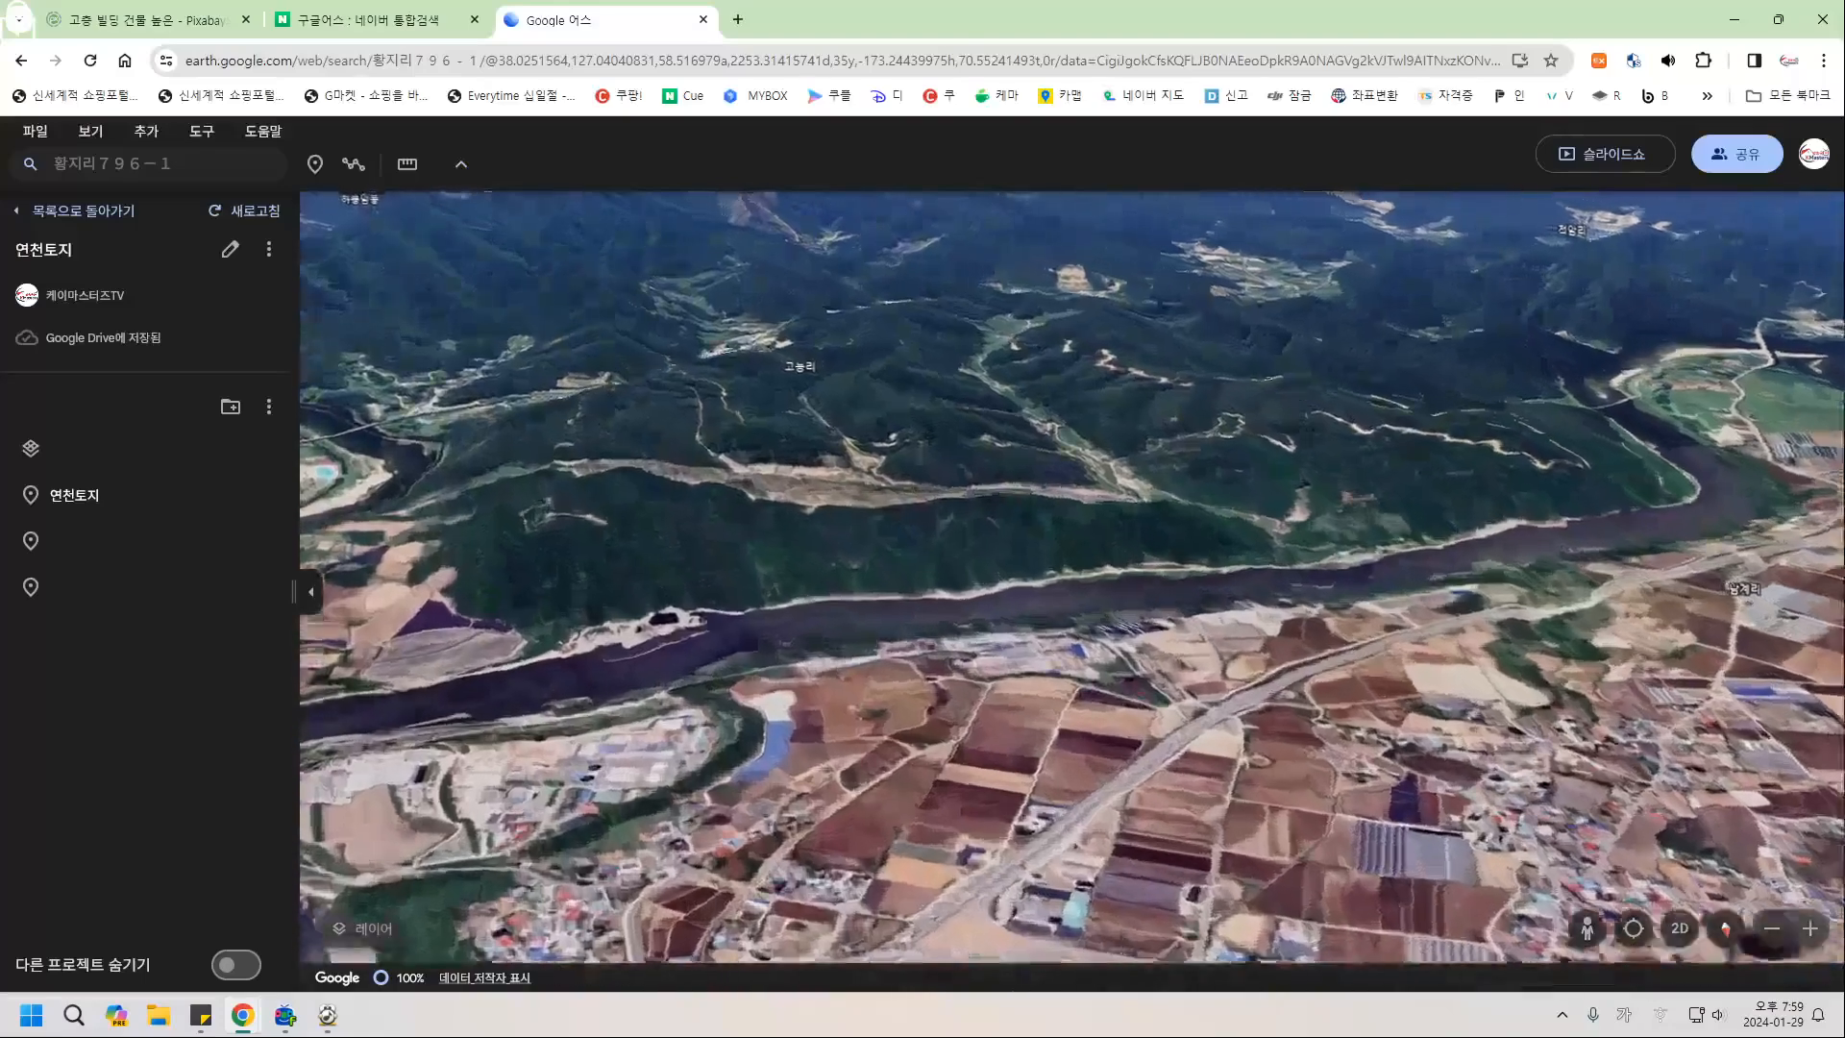
middle_click_drag(993, 639, 1338, 788)
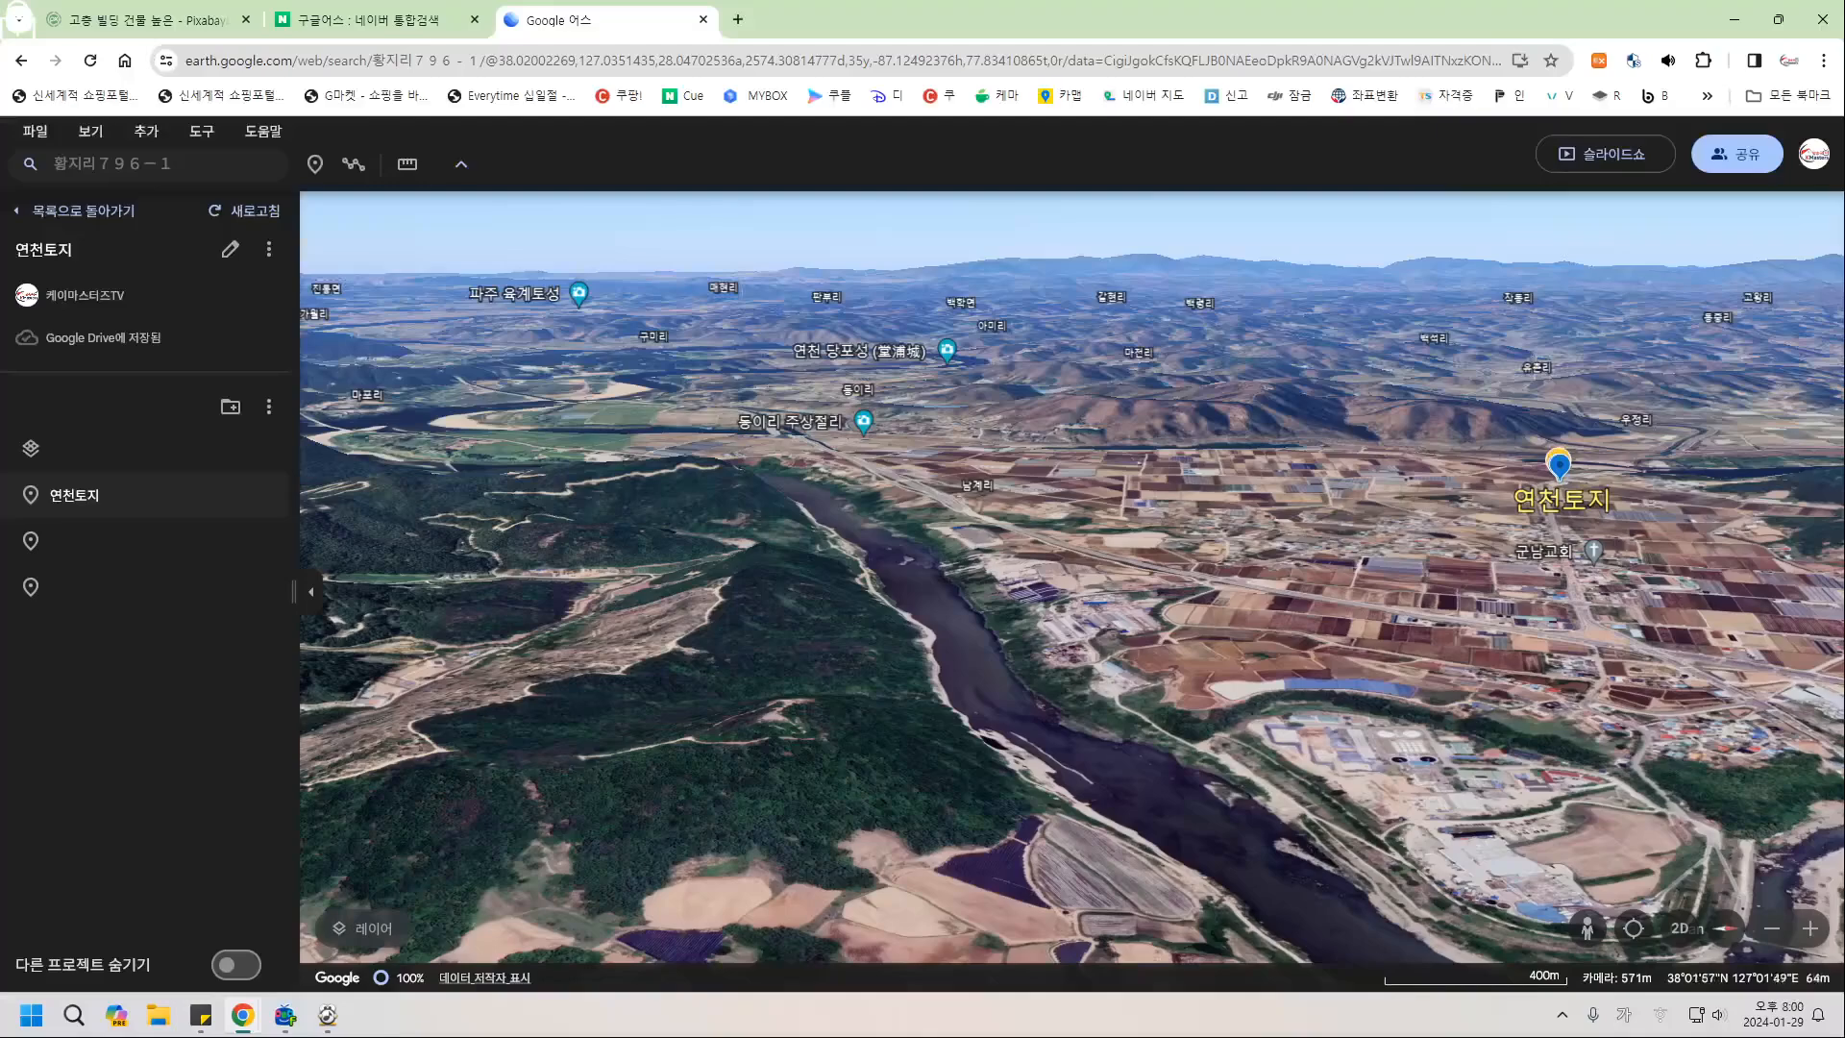
mouse_move(1283, 889)
left_mouse_down()
mouse_move(1067, 749)
mouse_move(1147, 767)
left_mouse_up()
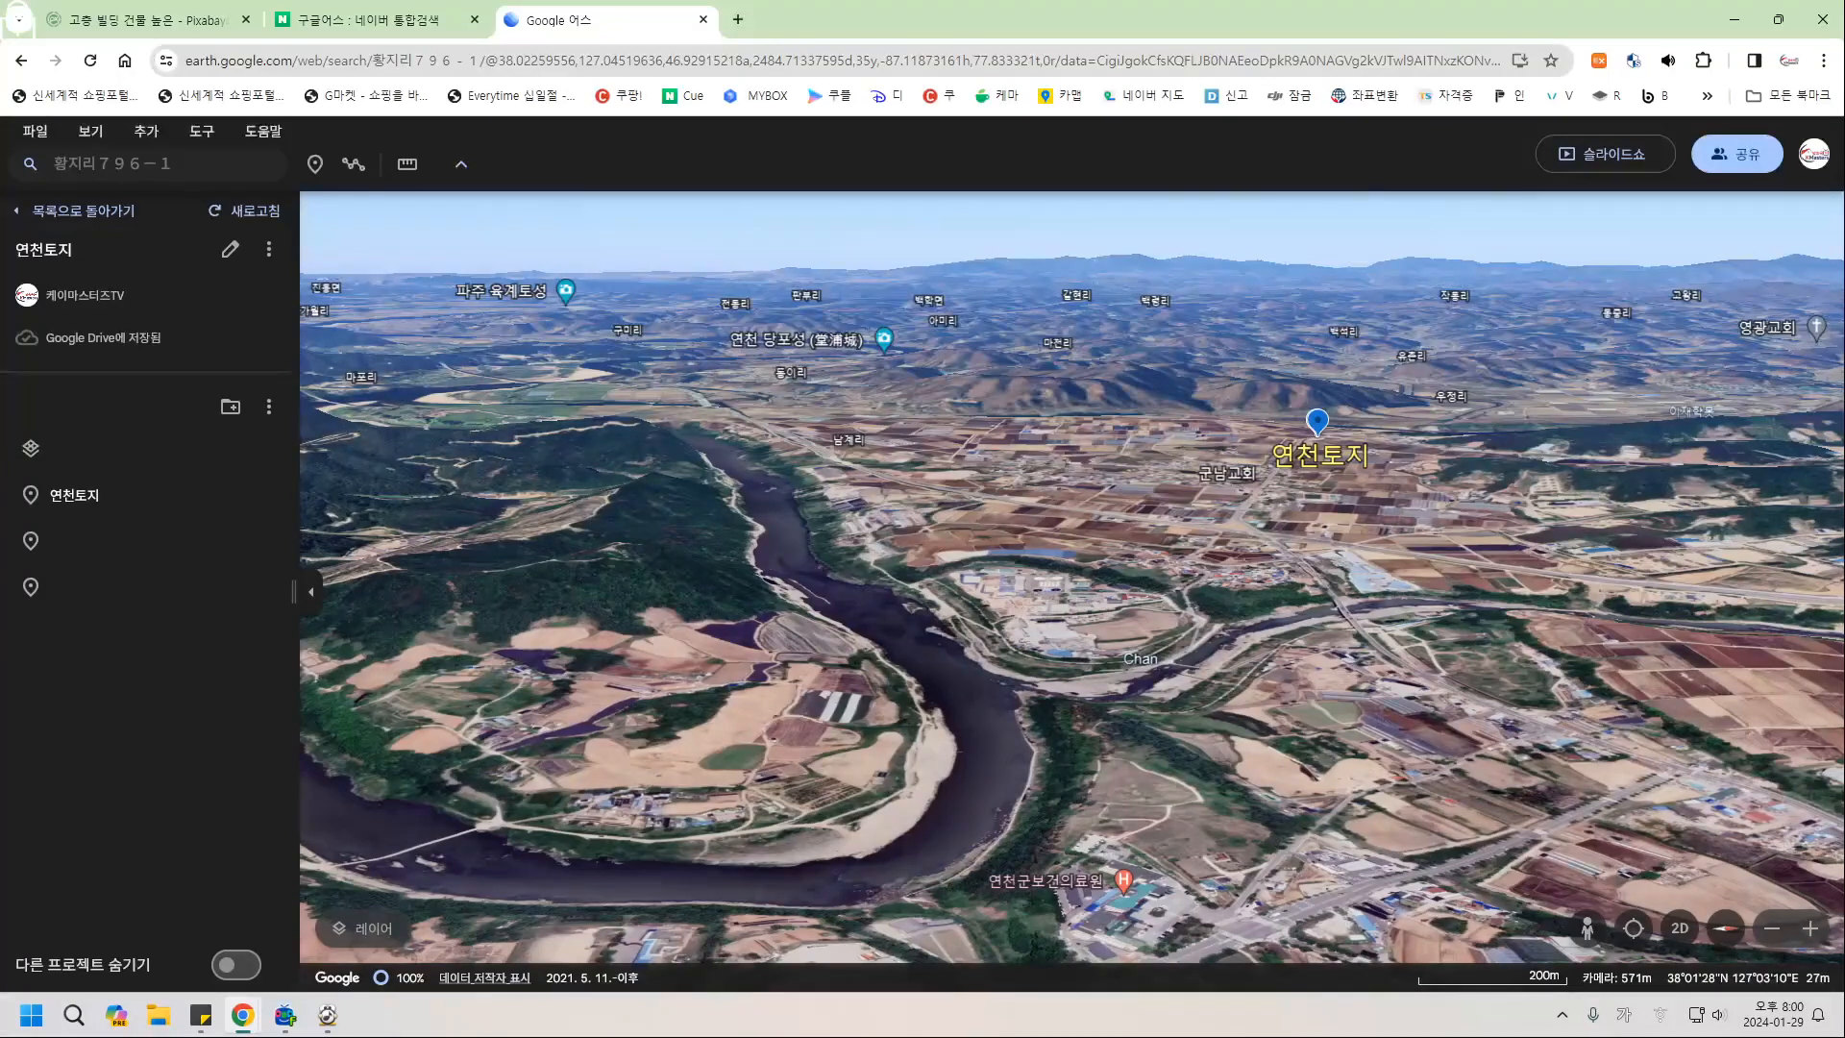
mouse_move(1229, 681)
left_mouse_down()
mouse_move(1217, 698)
mouse_move(1270, 626)
left_mouse_up()
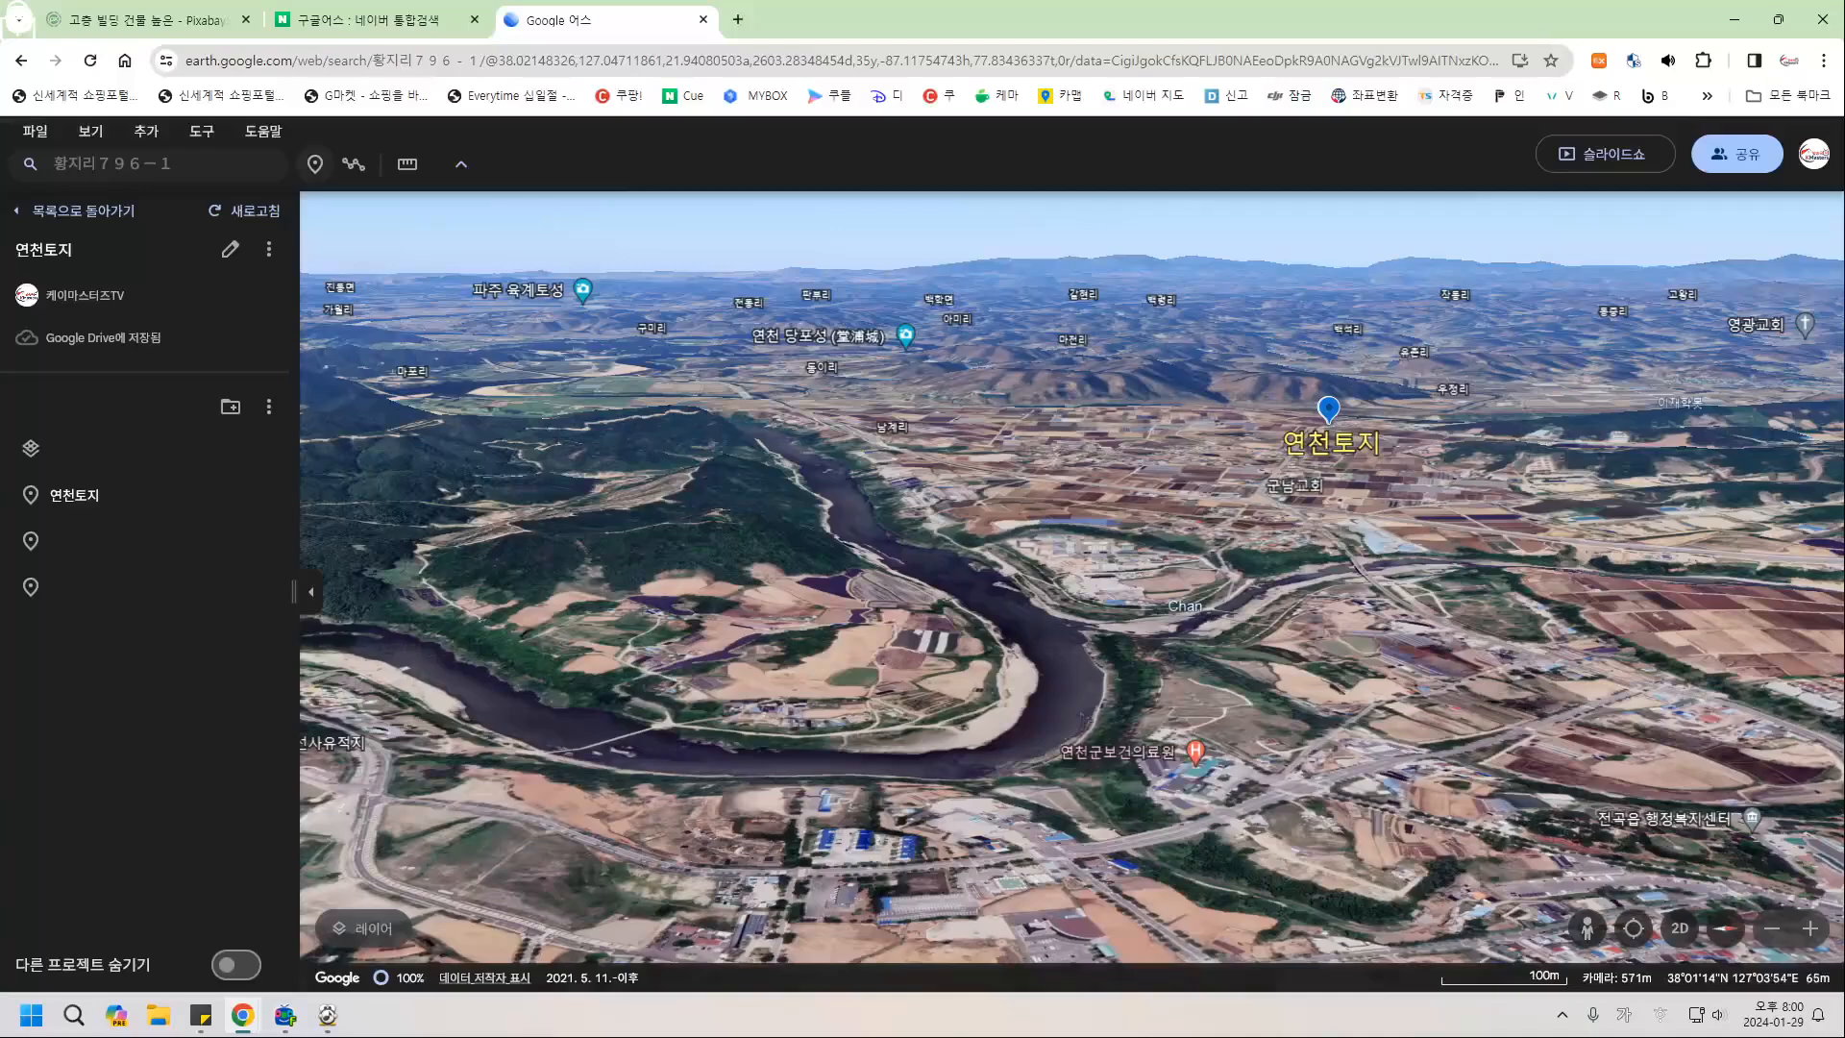
Drop a placemark on the river bend and name it 한탄강.
left_click(315, 164)
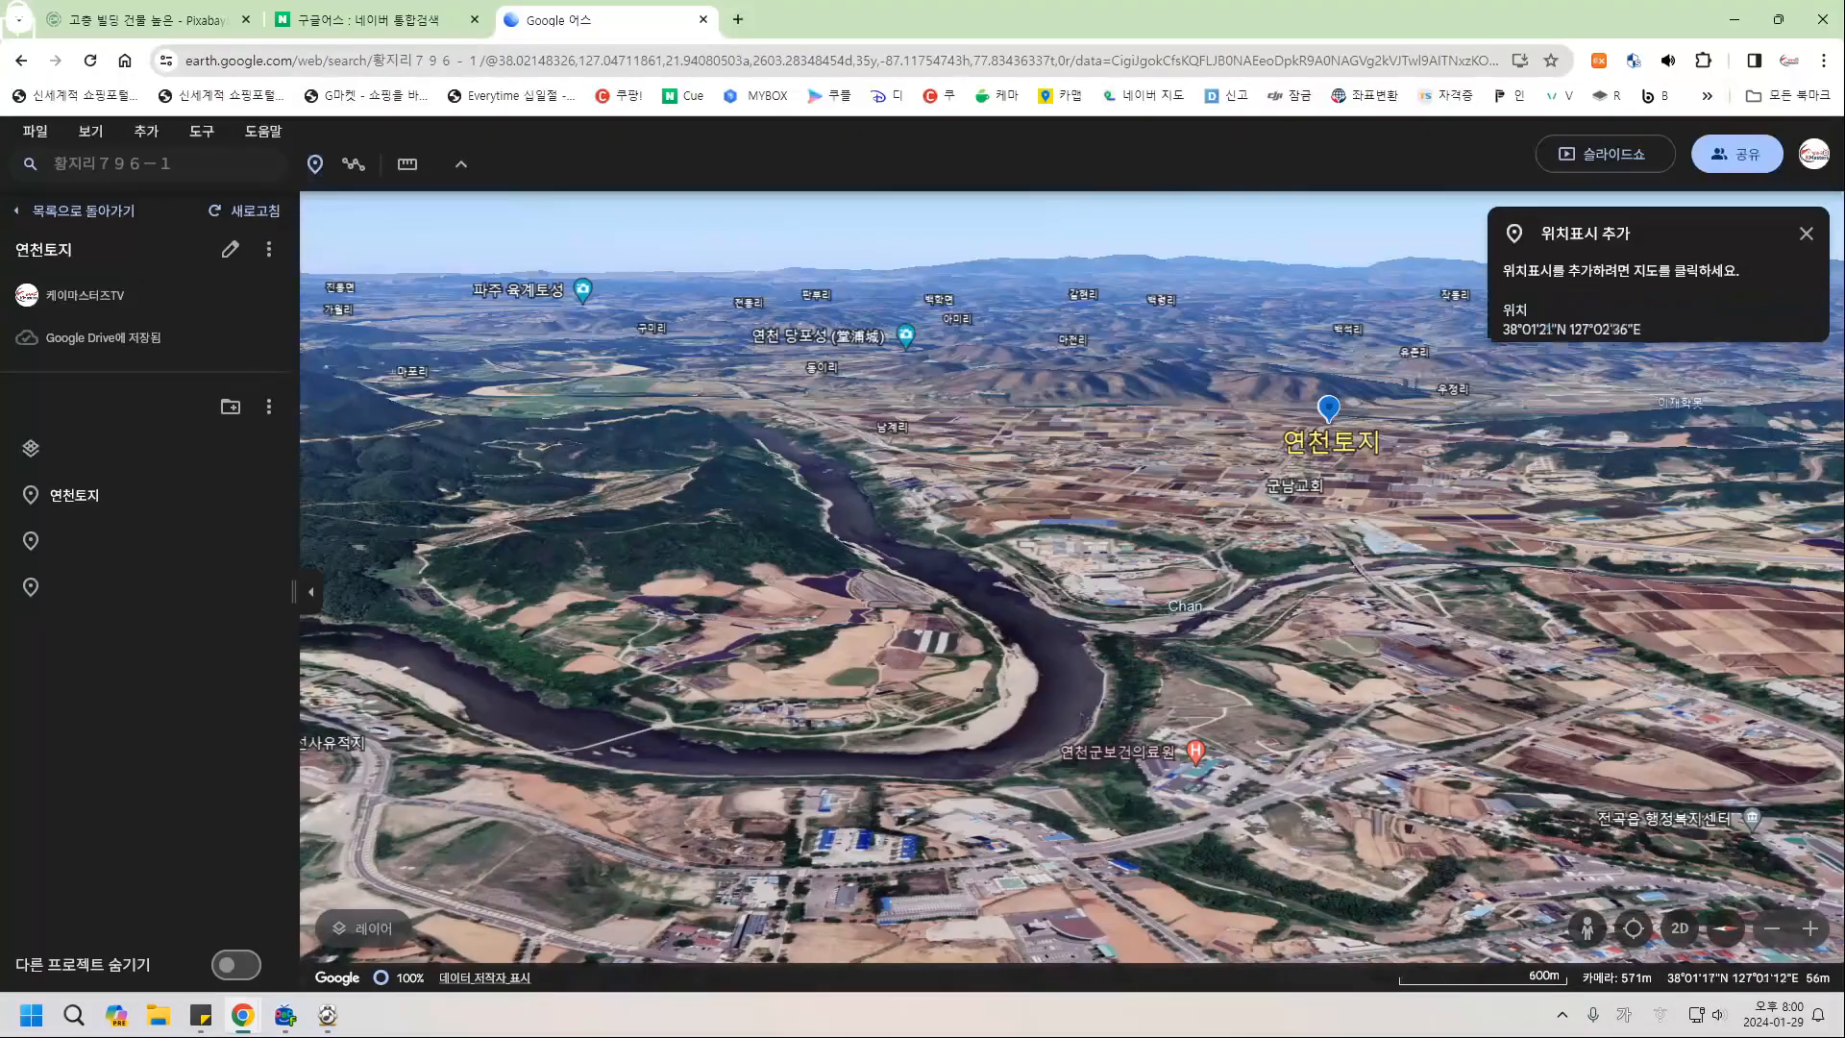
left_click(1011, 596)
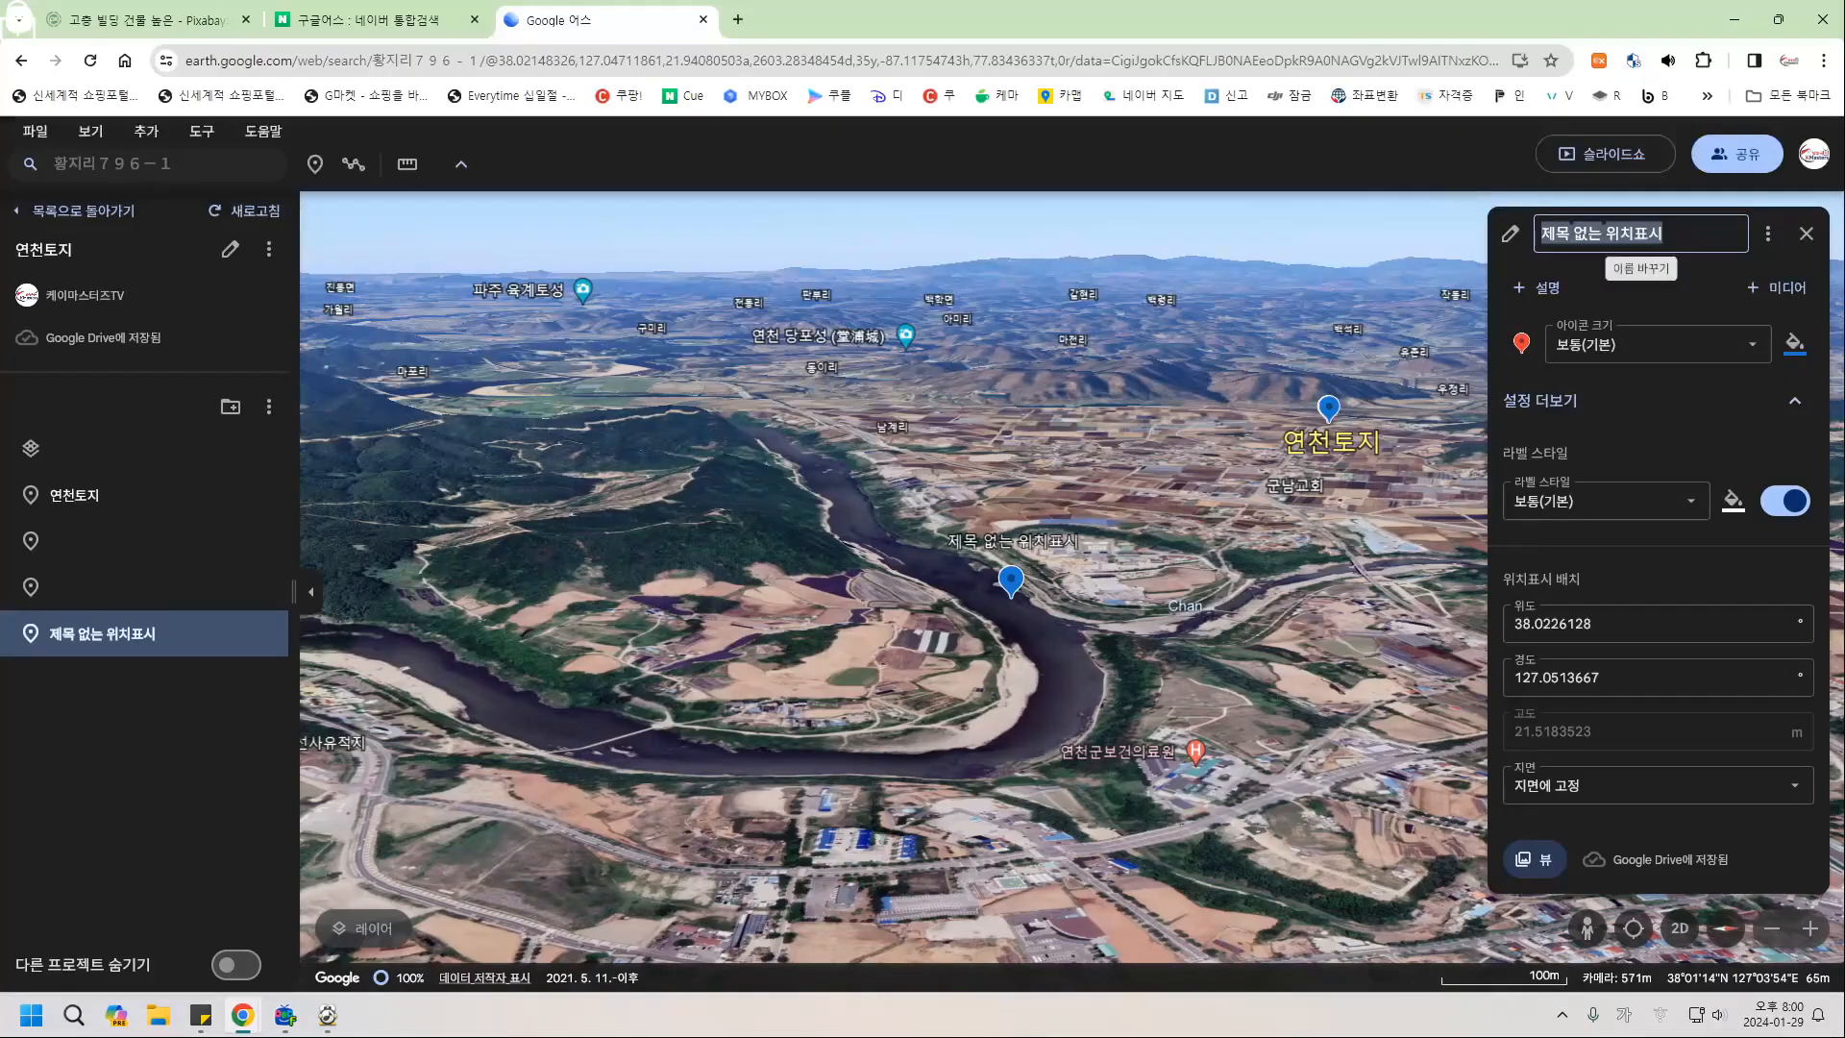
type("ㅎ")
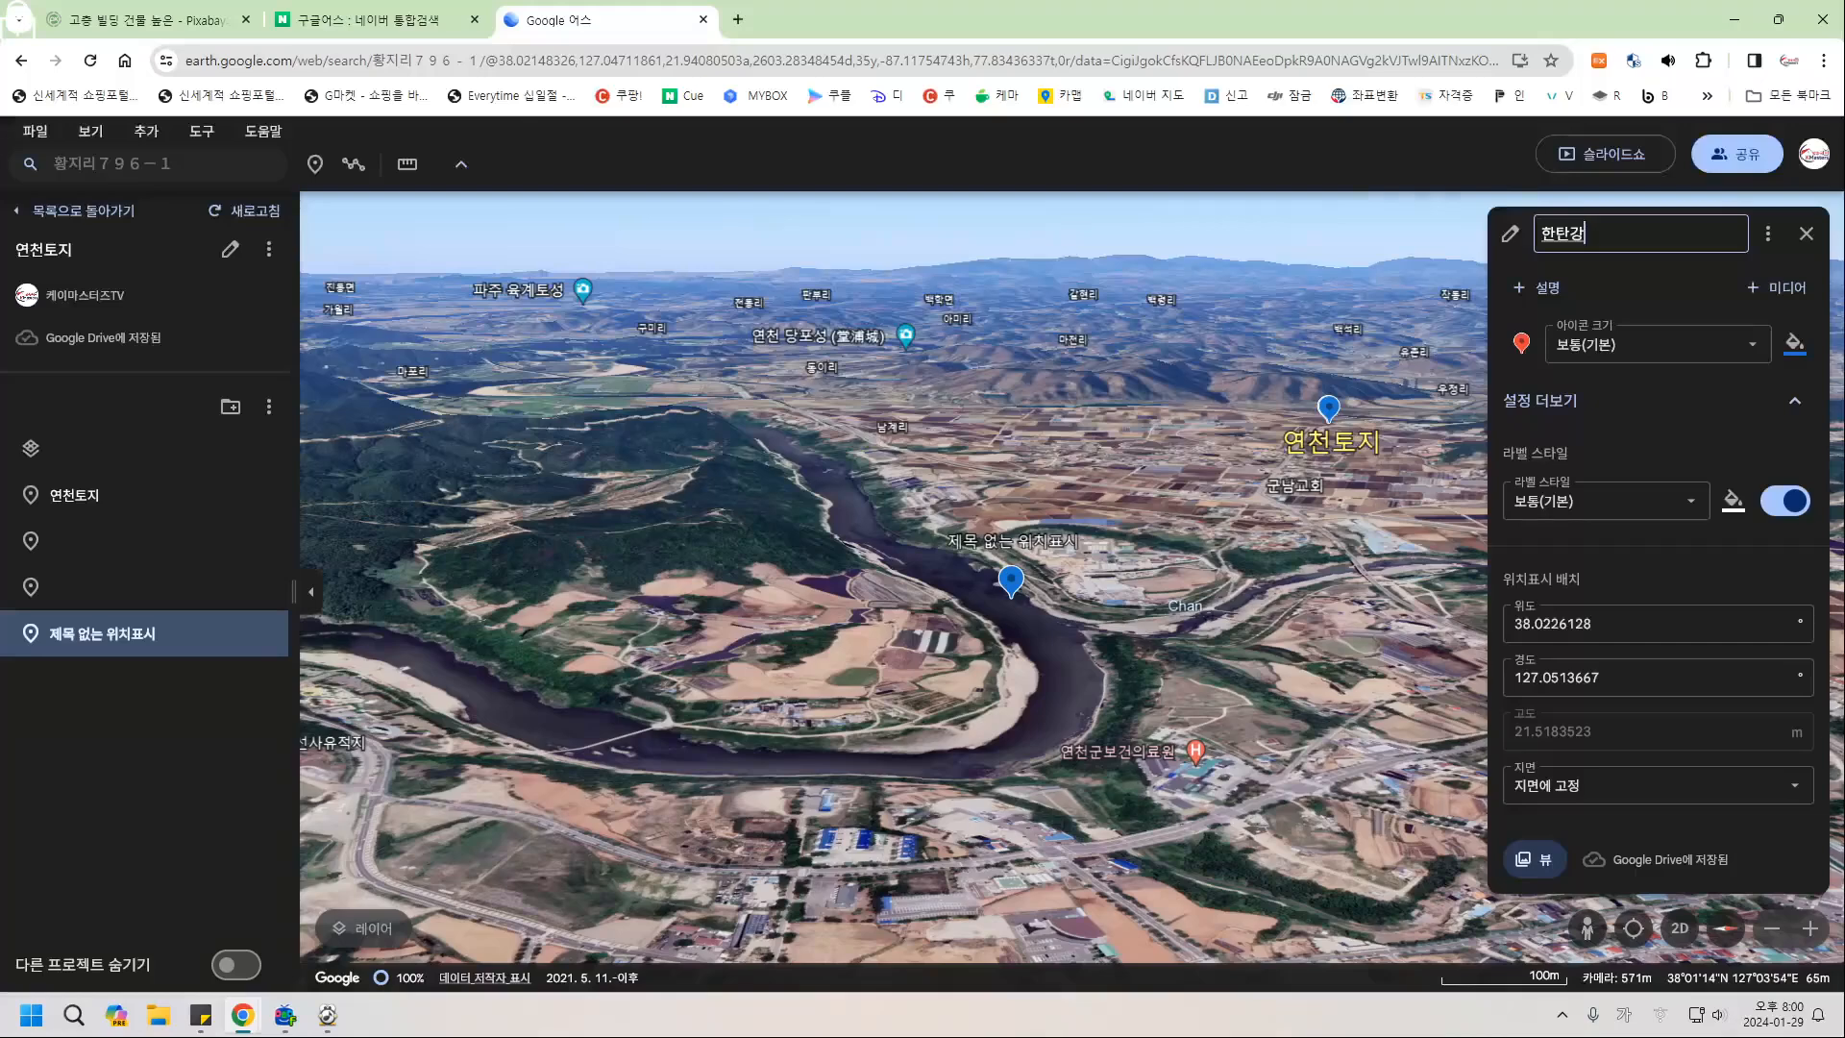
key("Return")
Set the 한탄강 label to 크게 size in light blue.
left_click(1595, 501)
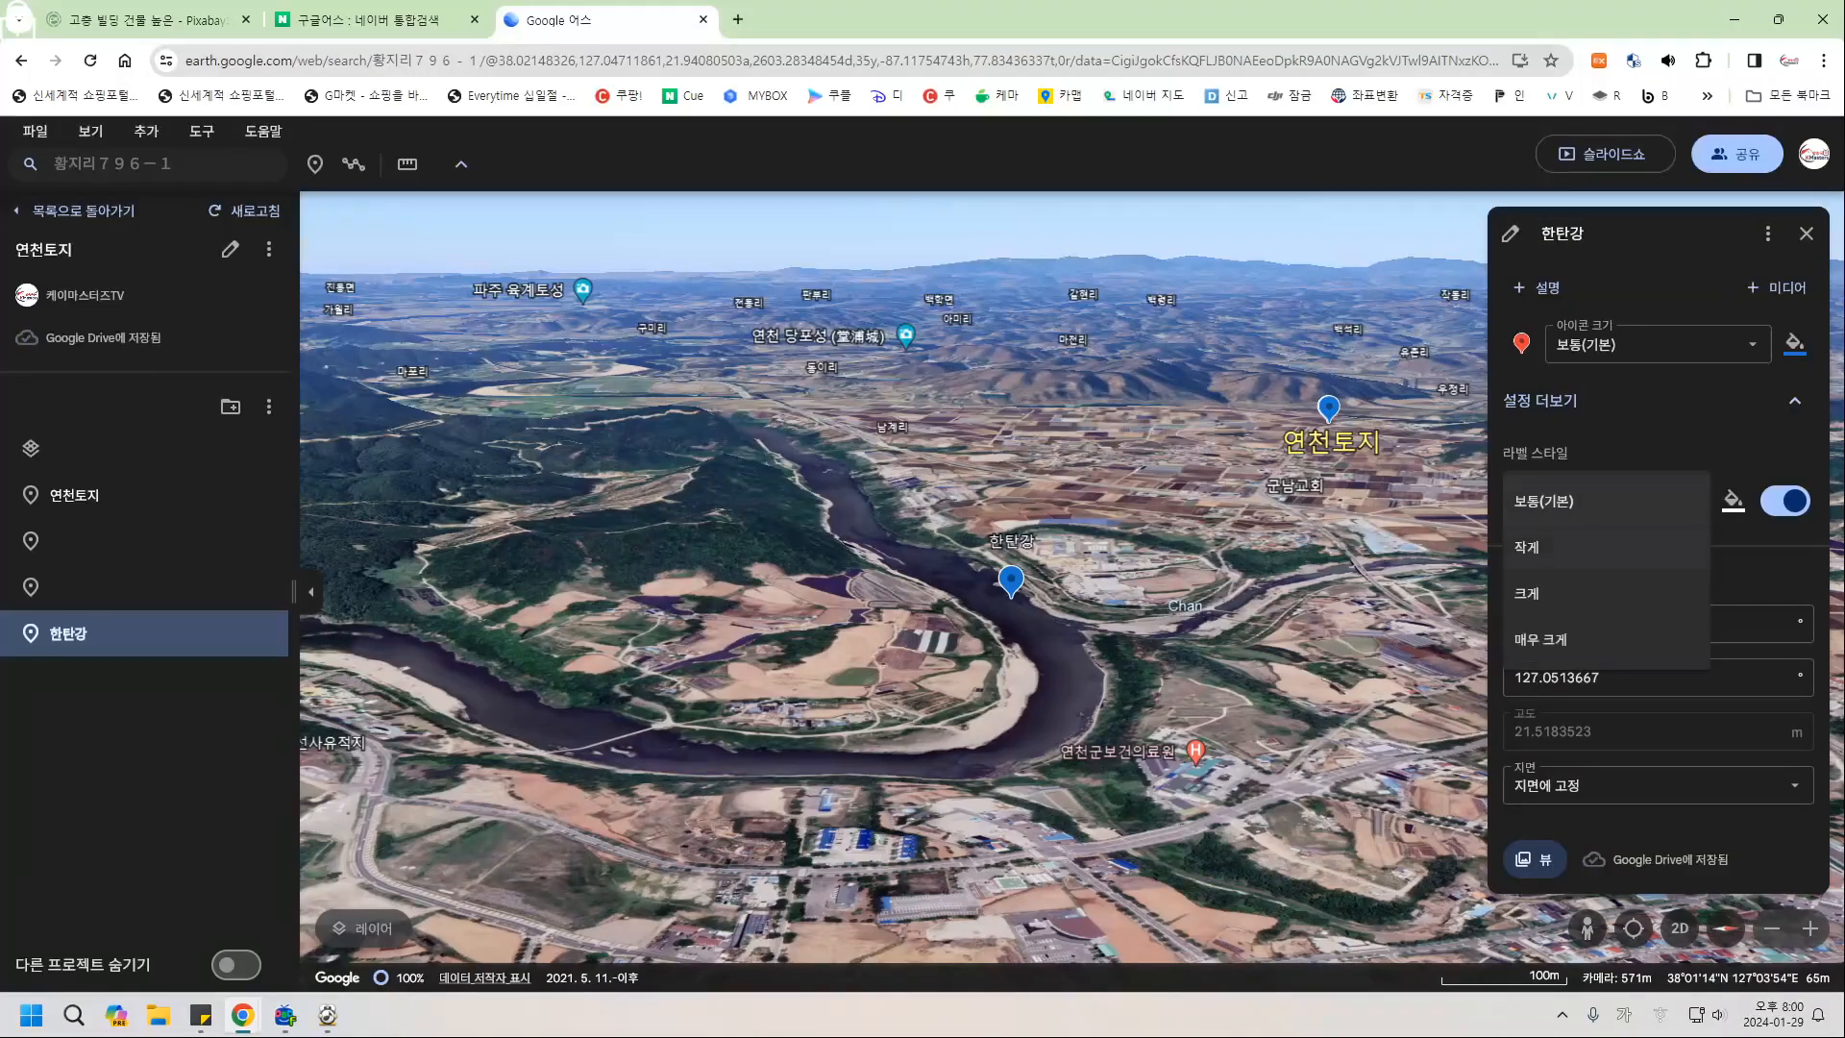
left_click(1547, 593)
left_click(1733, 501)
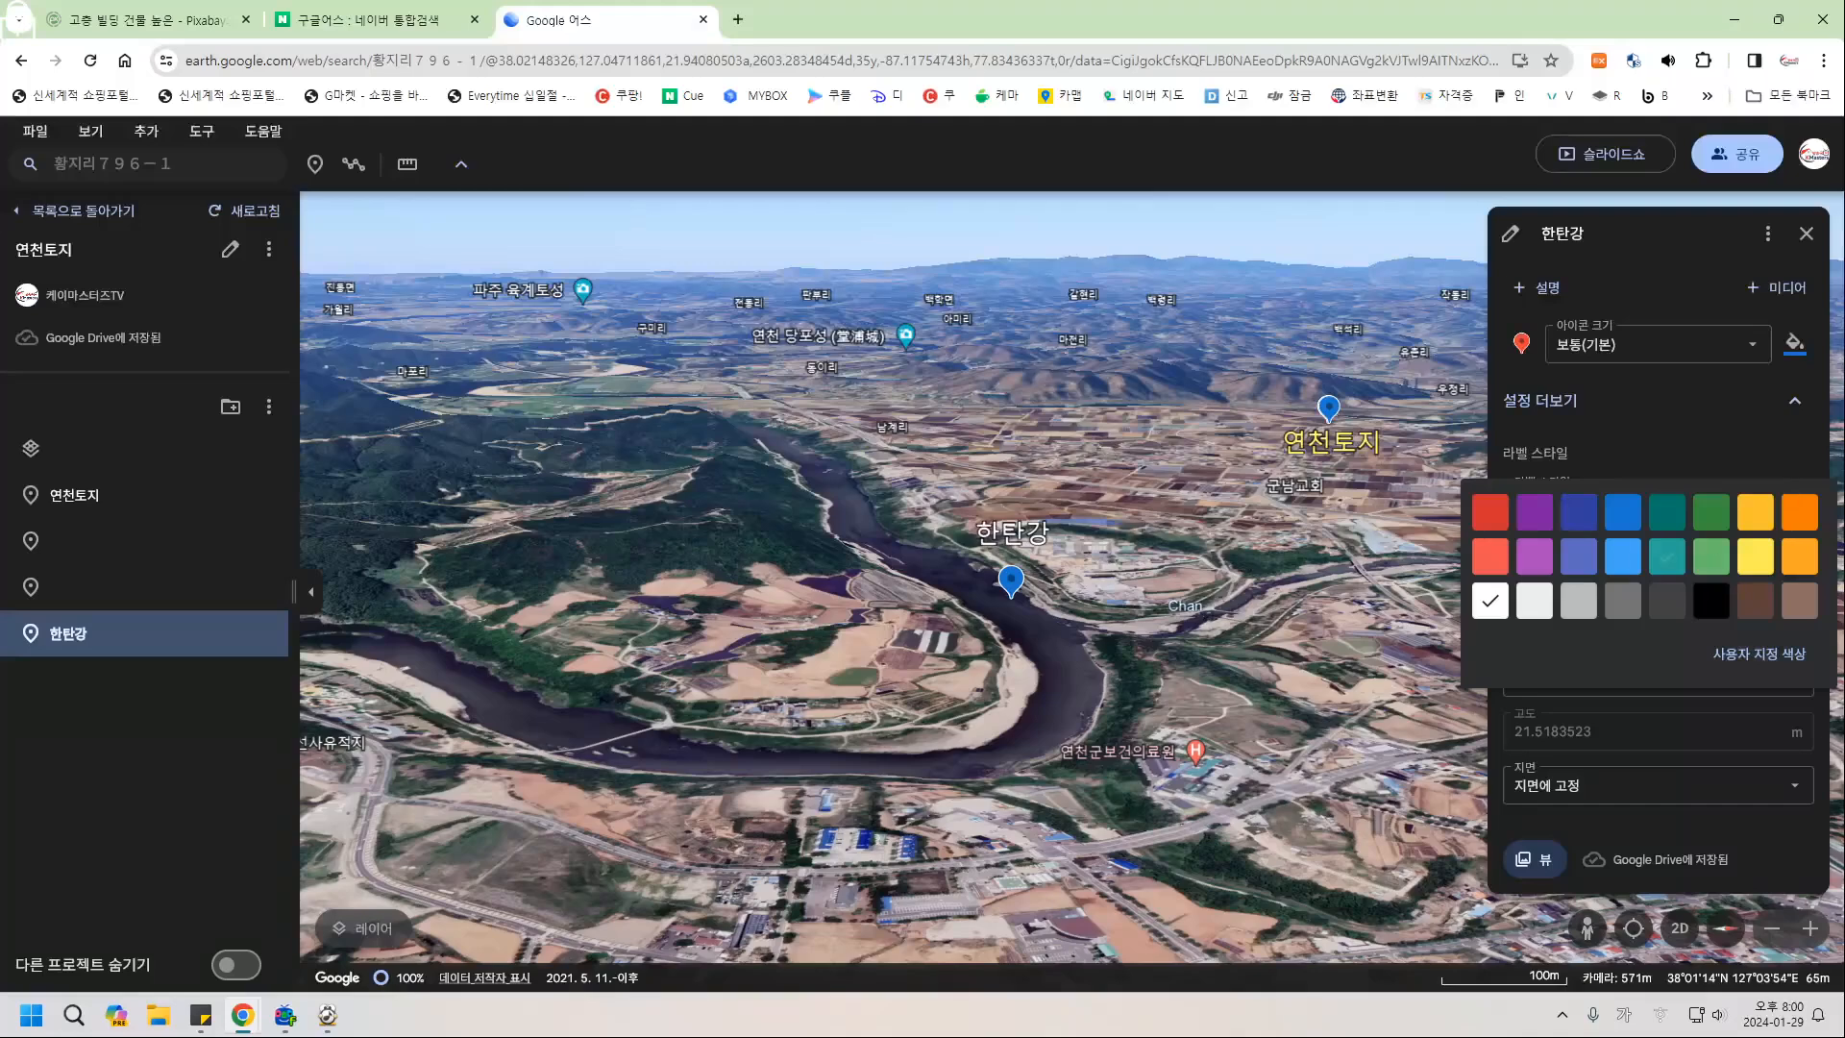
left_click(1623, 556)
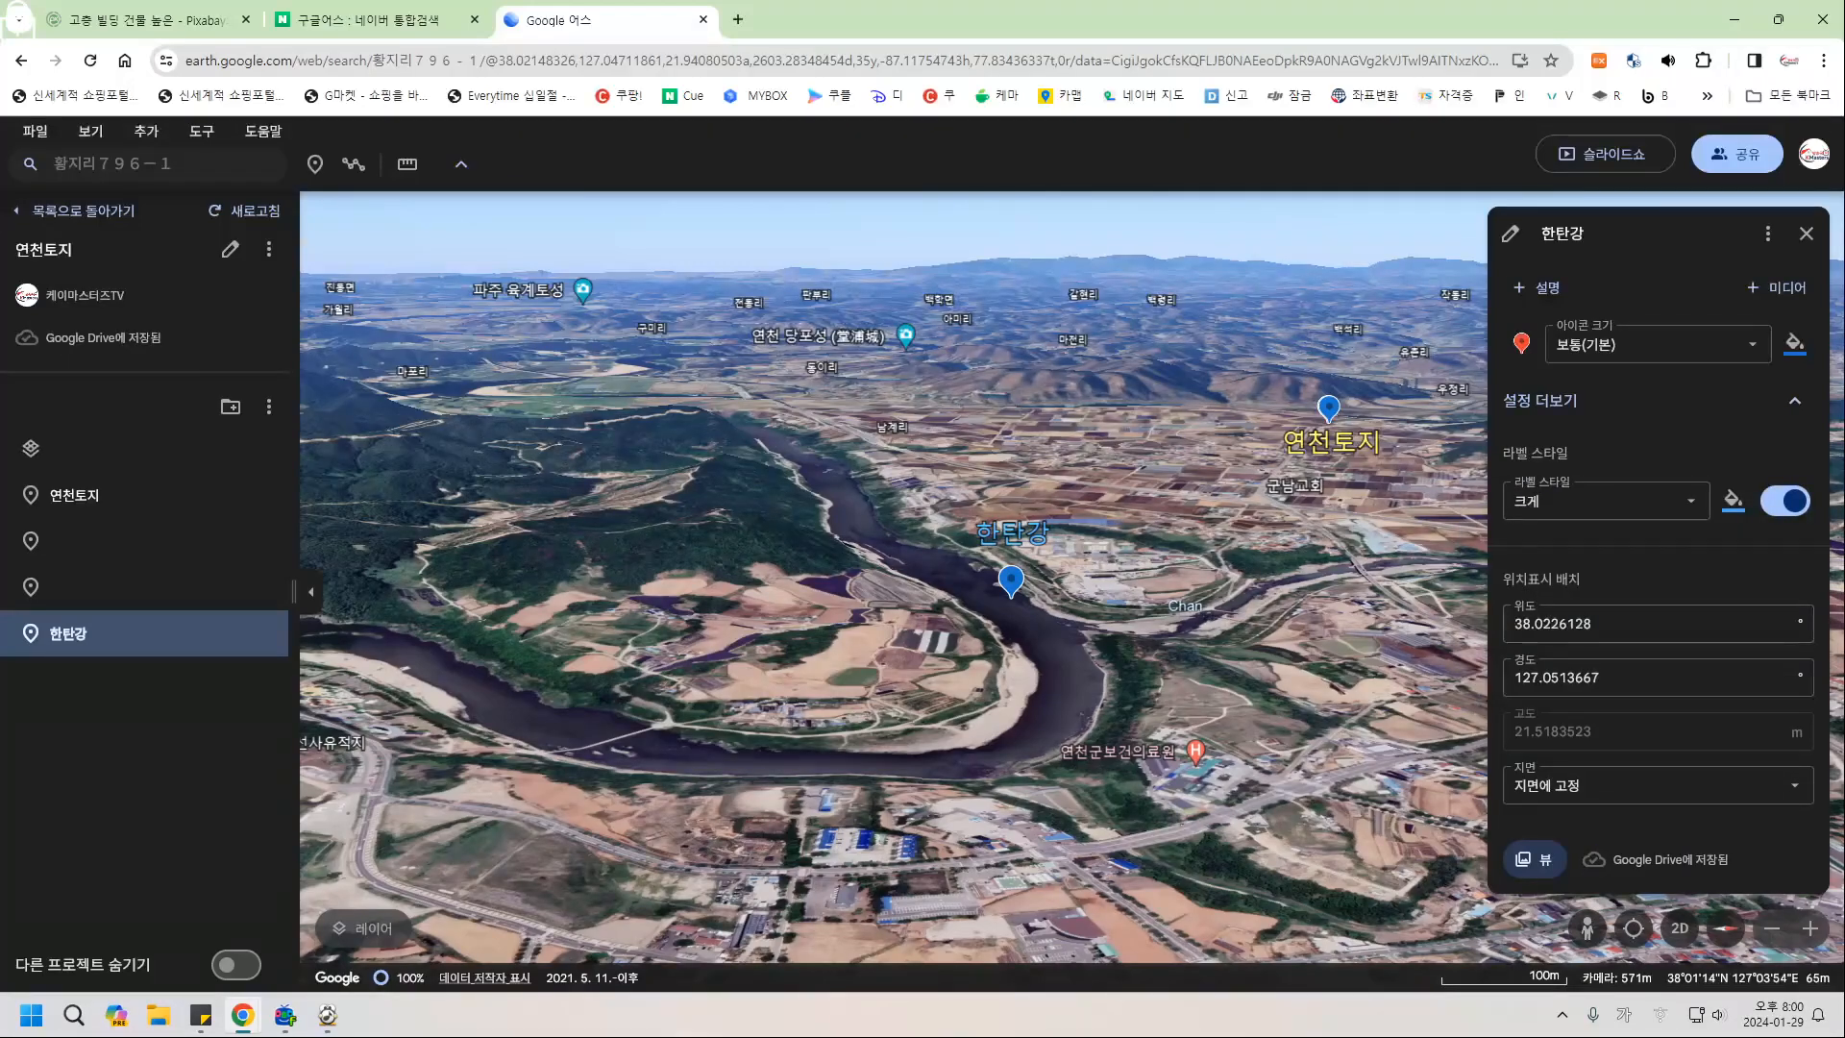
left_click(1806, 234)
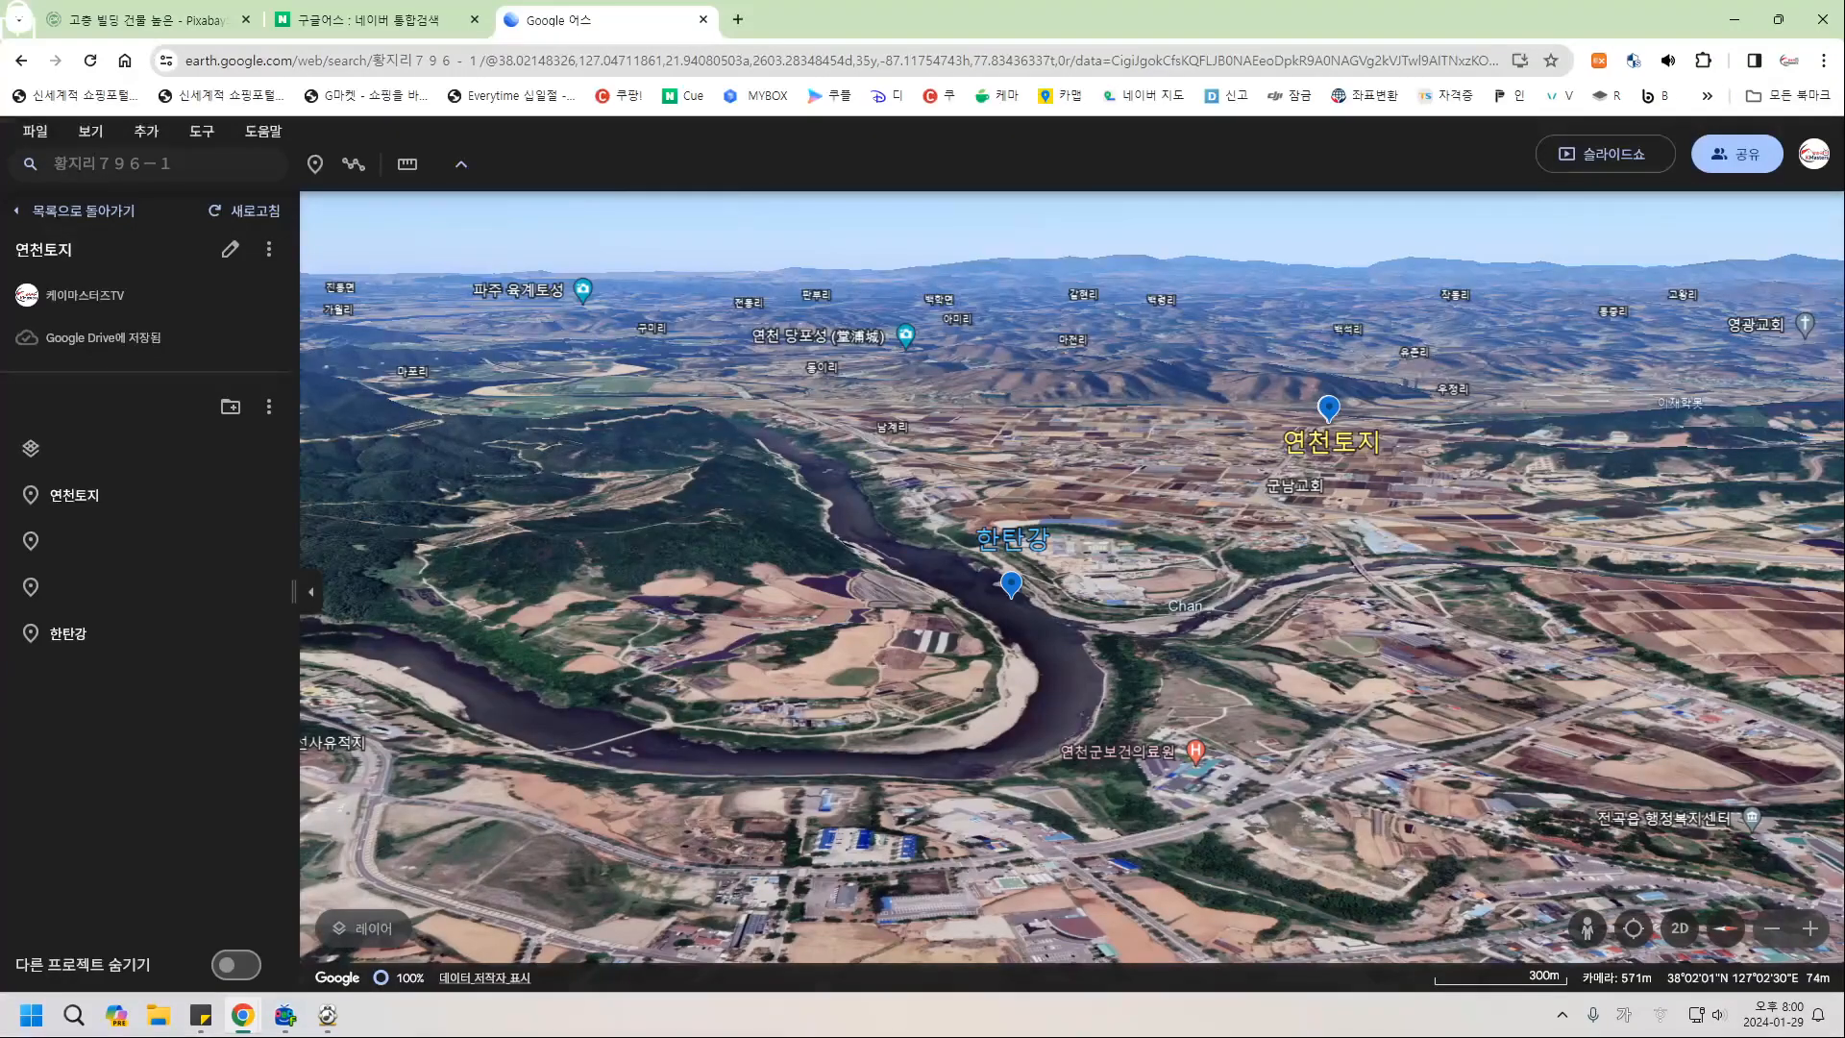
Orbit and tilt the view to face north over 연천토지 with the river channel in front.
left_click_drag(1576, 471, 1225, 808)
left_click_drag(1316, 586, 1091, 700)
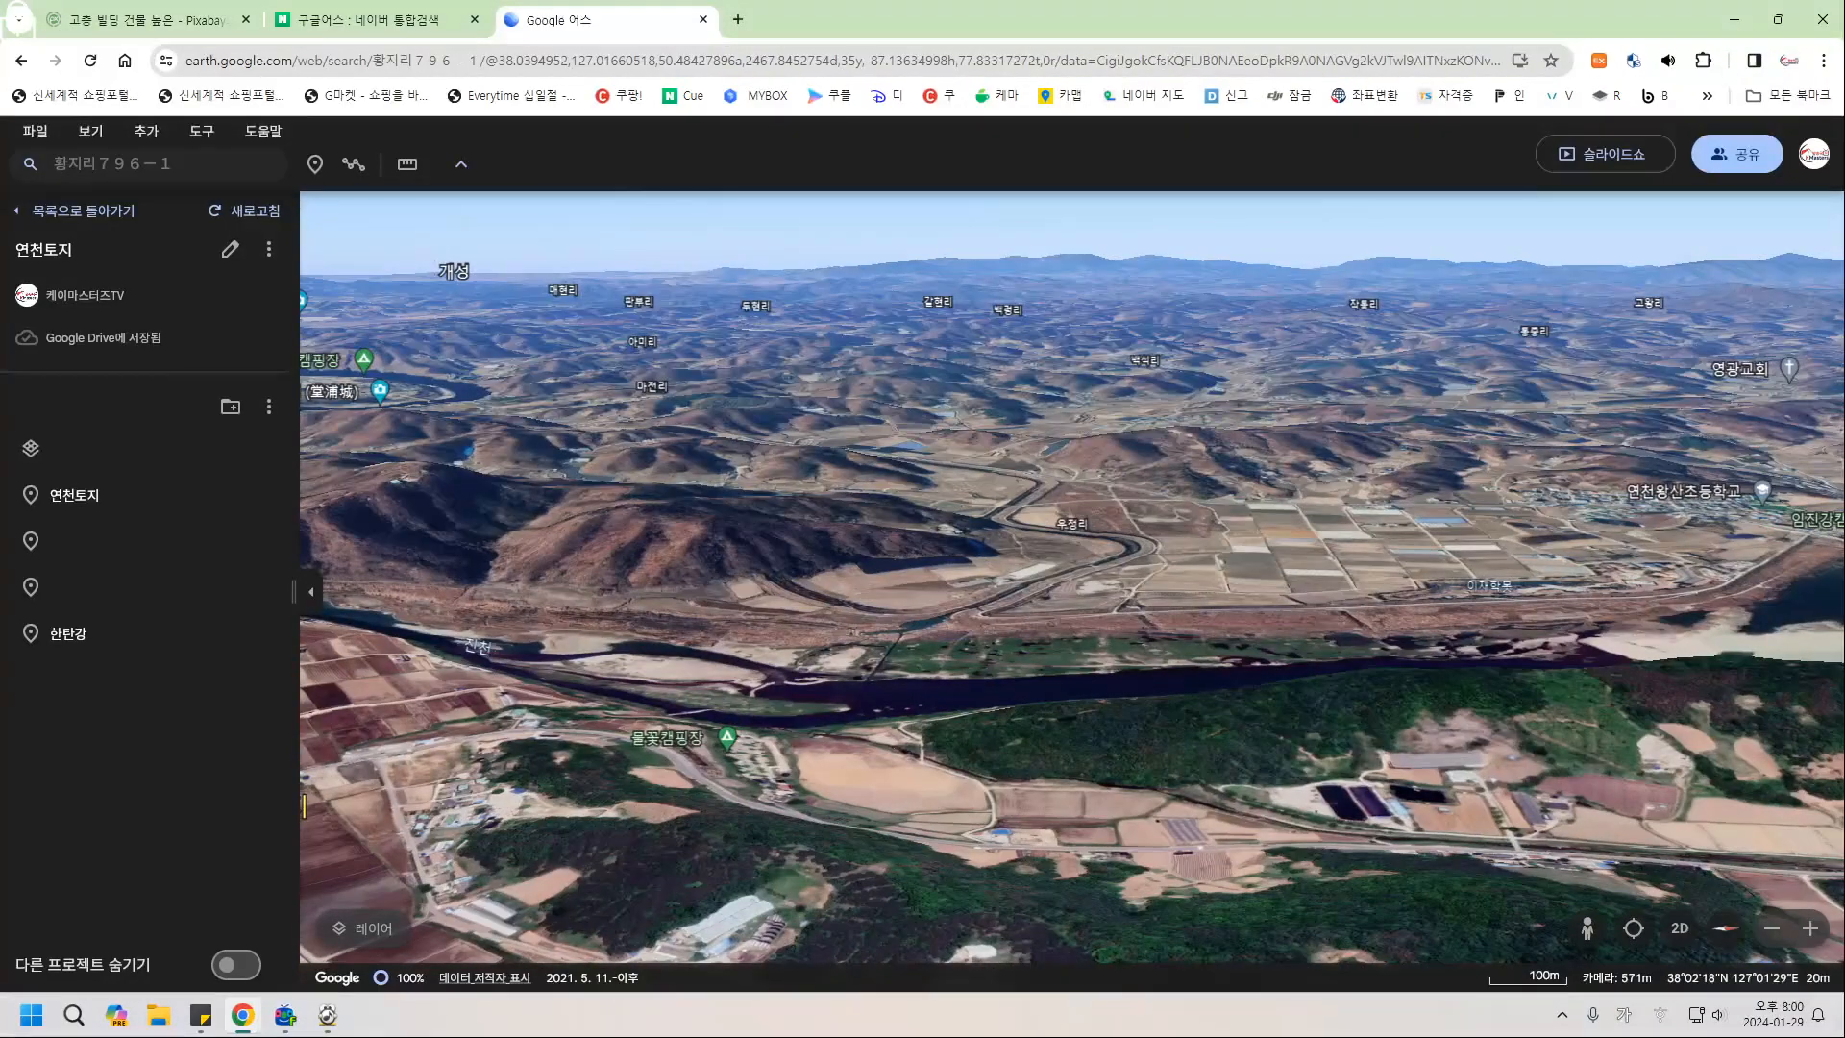
middle_click_drag(861, 651, 653, 627)
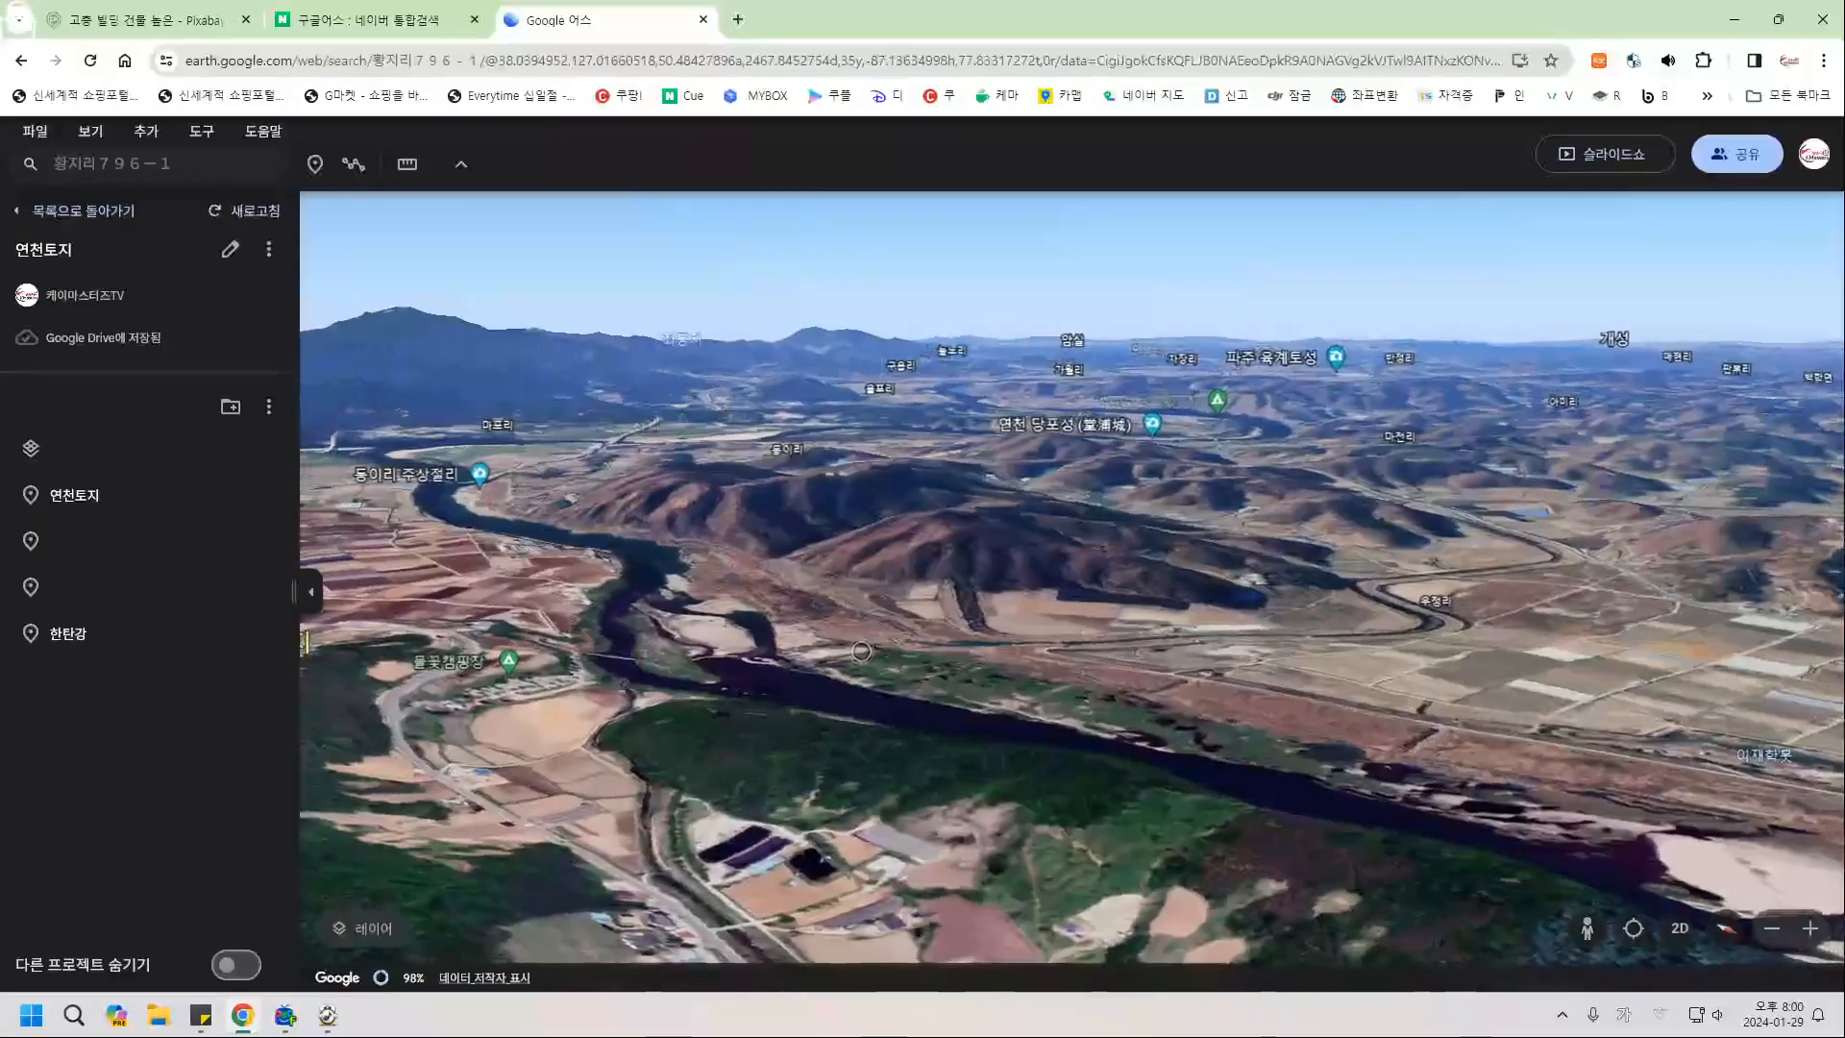
middle_click_drag(1063, 693, 760, 682)
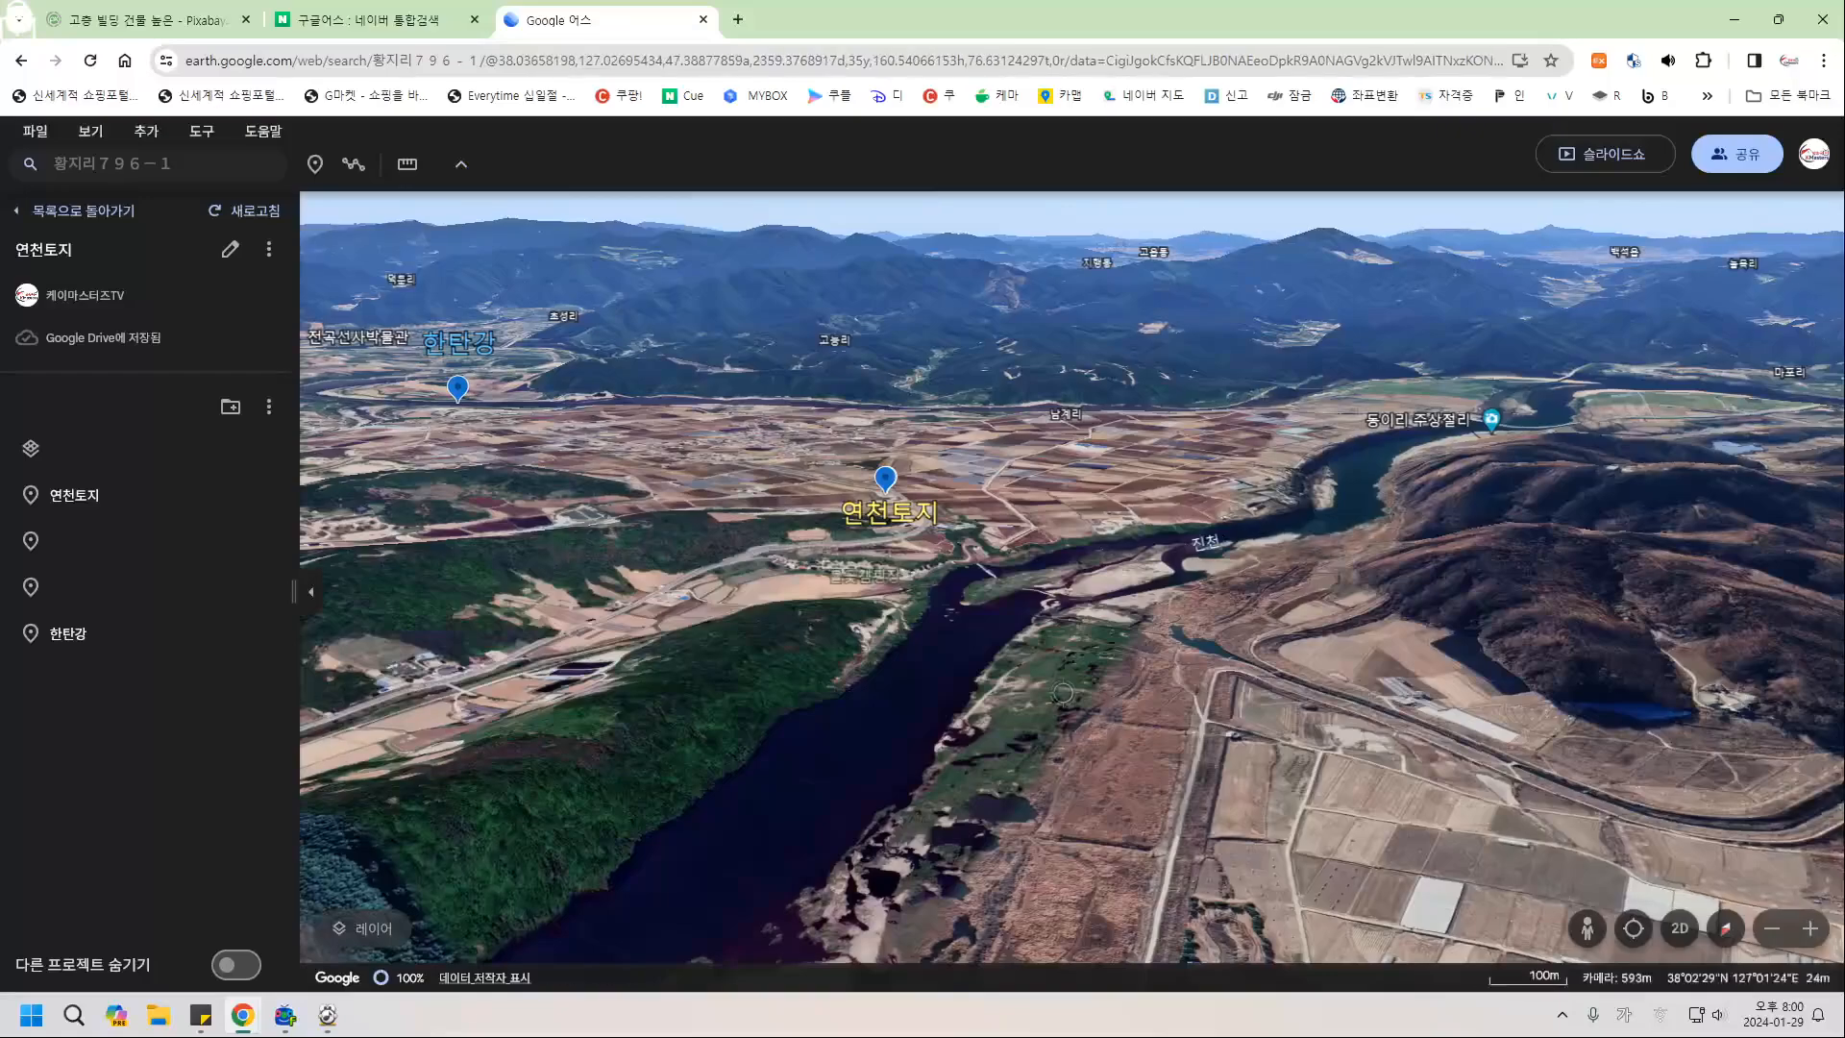
middle_click_drag(1140, 678, 1105, 725)
left_click_drag(980, 663, 1336, 669)
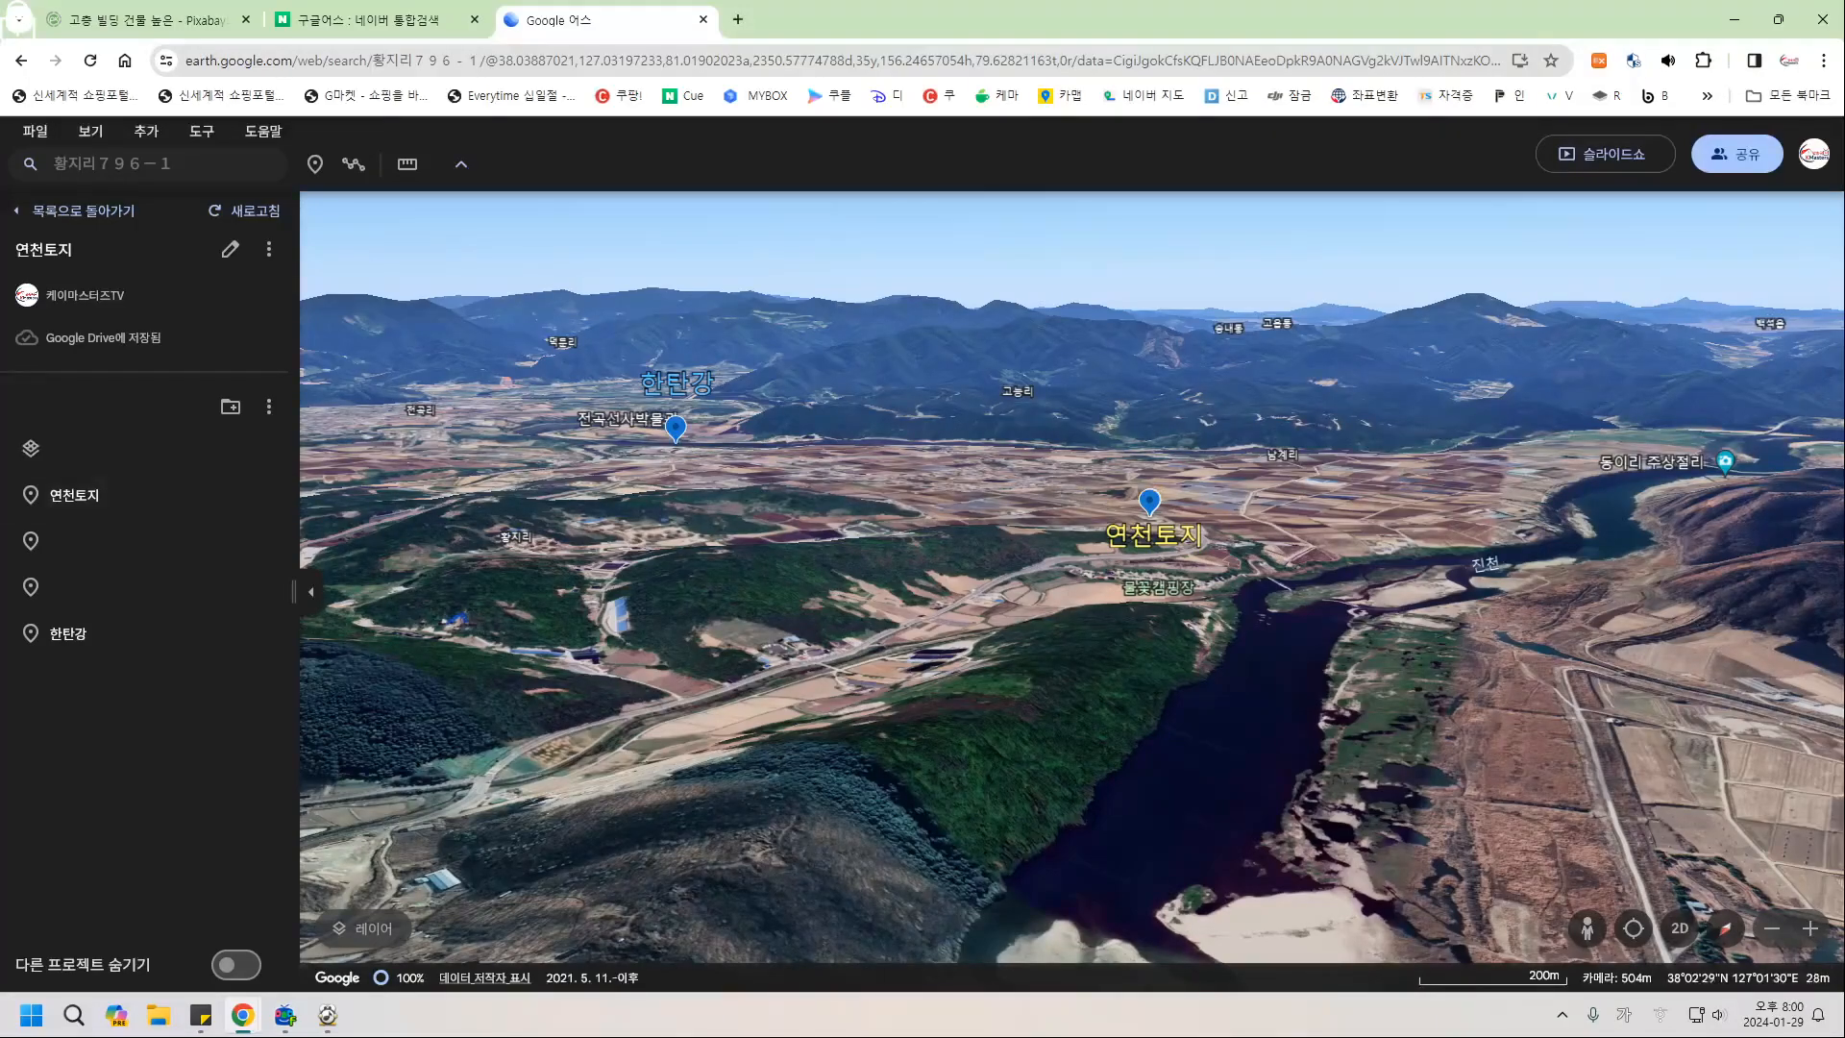
left_click_drag(1365, 716, 1331, 794)
middle_click_drag(1185, 803, 1184, 886)
left_click_drag(1185, 712, 1265, 817)
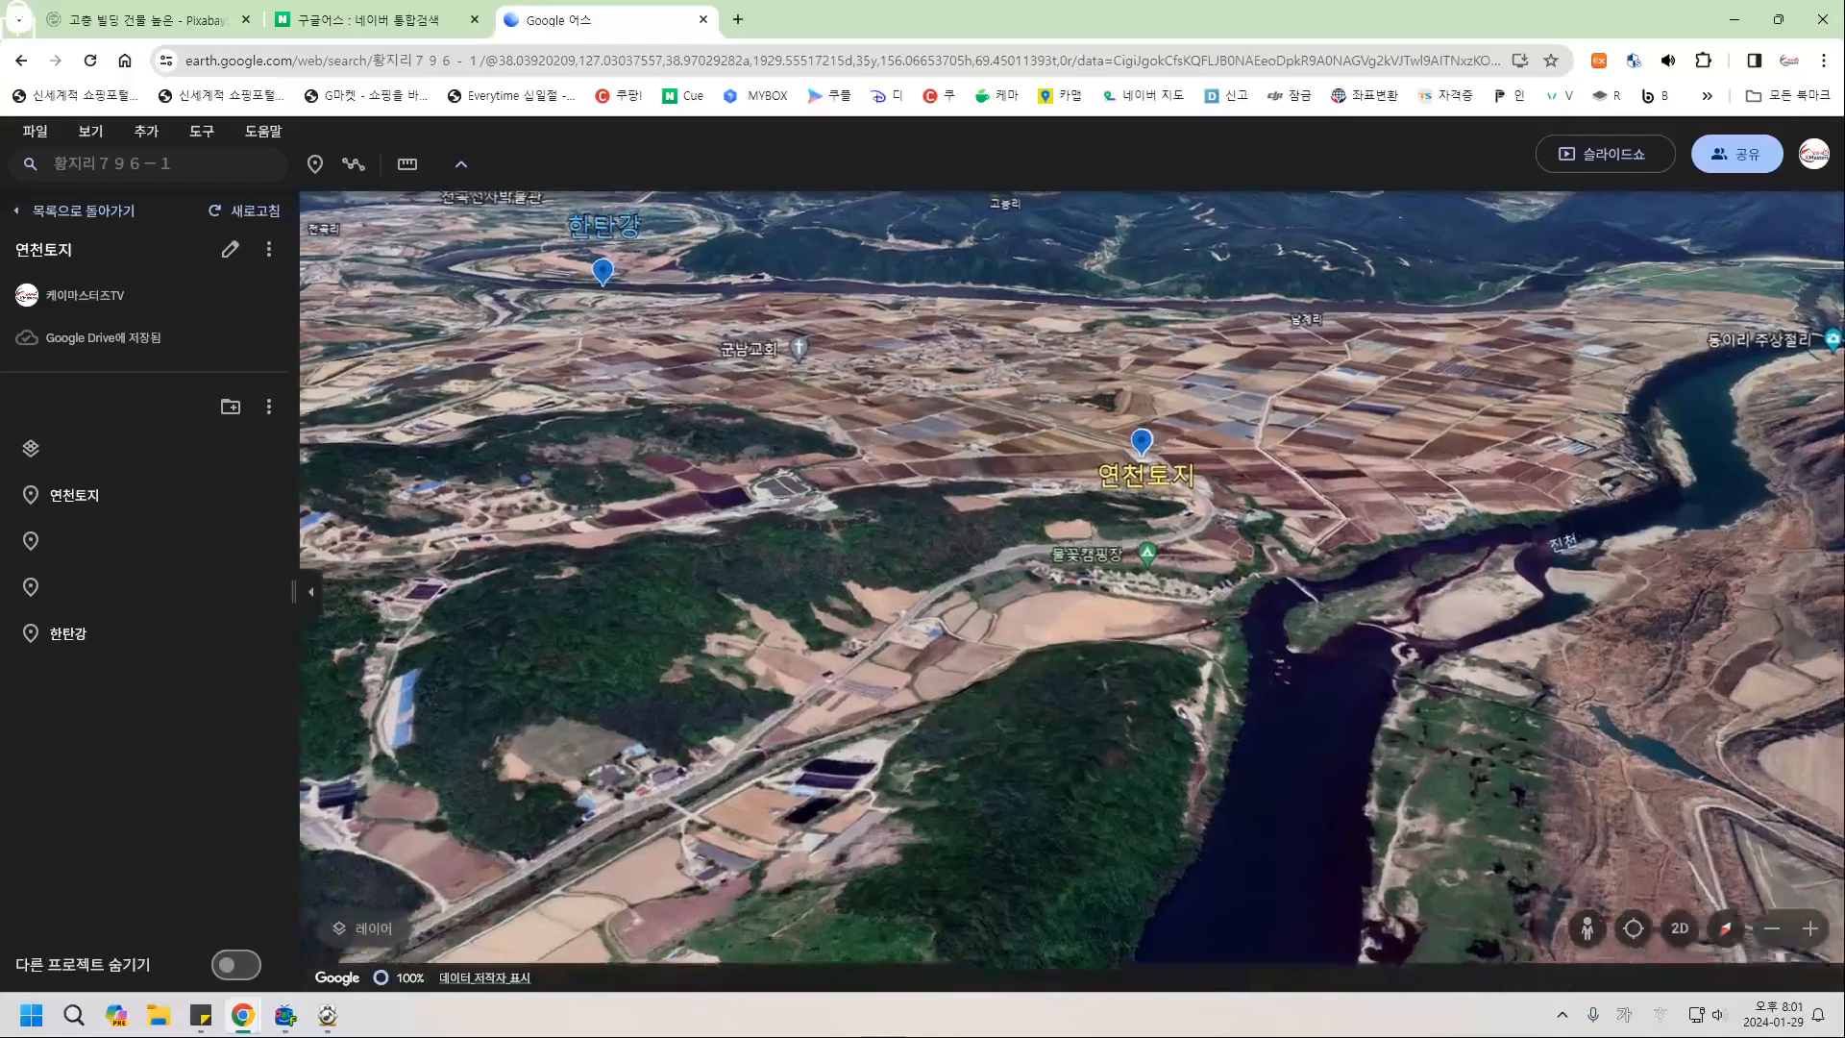
left_click_drag(1185, 673, 1136, 680)
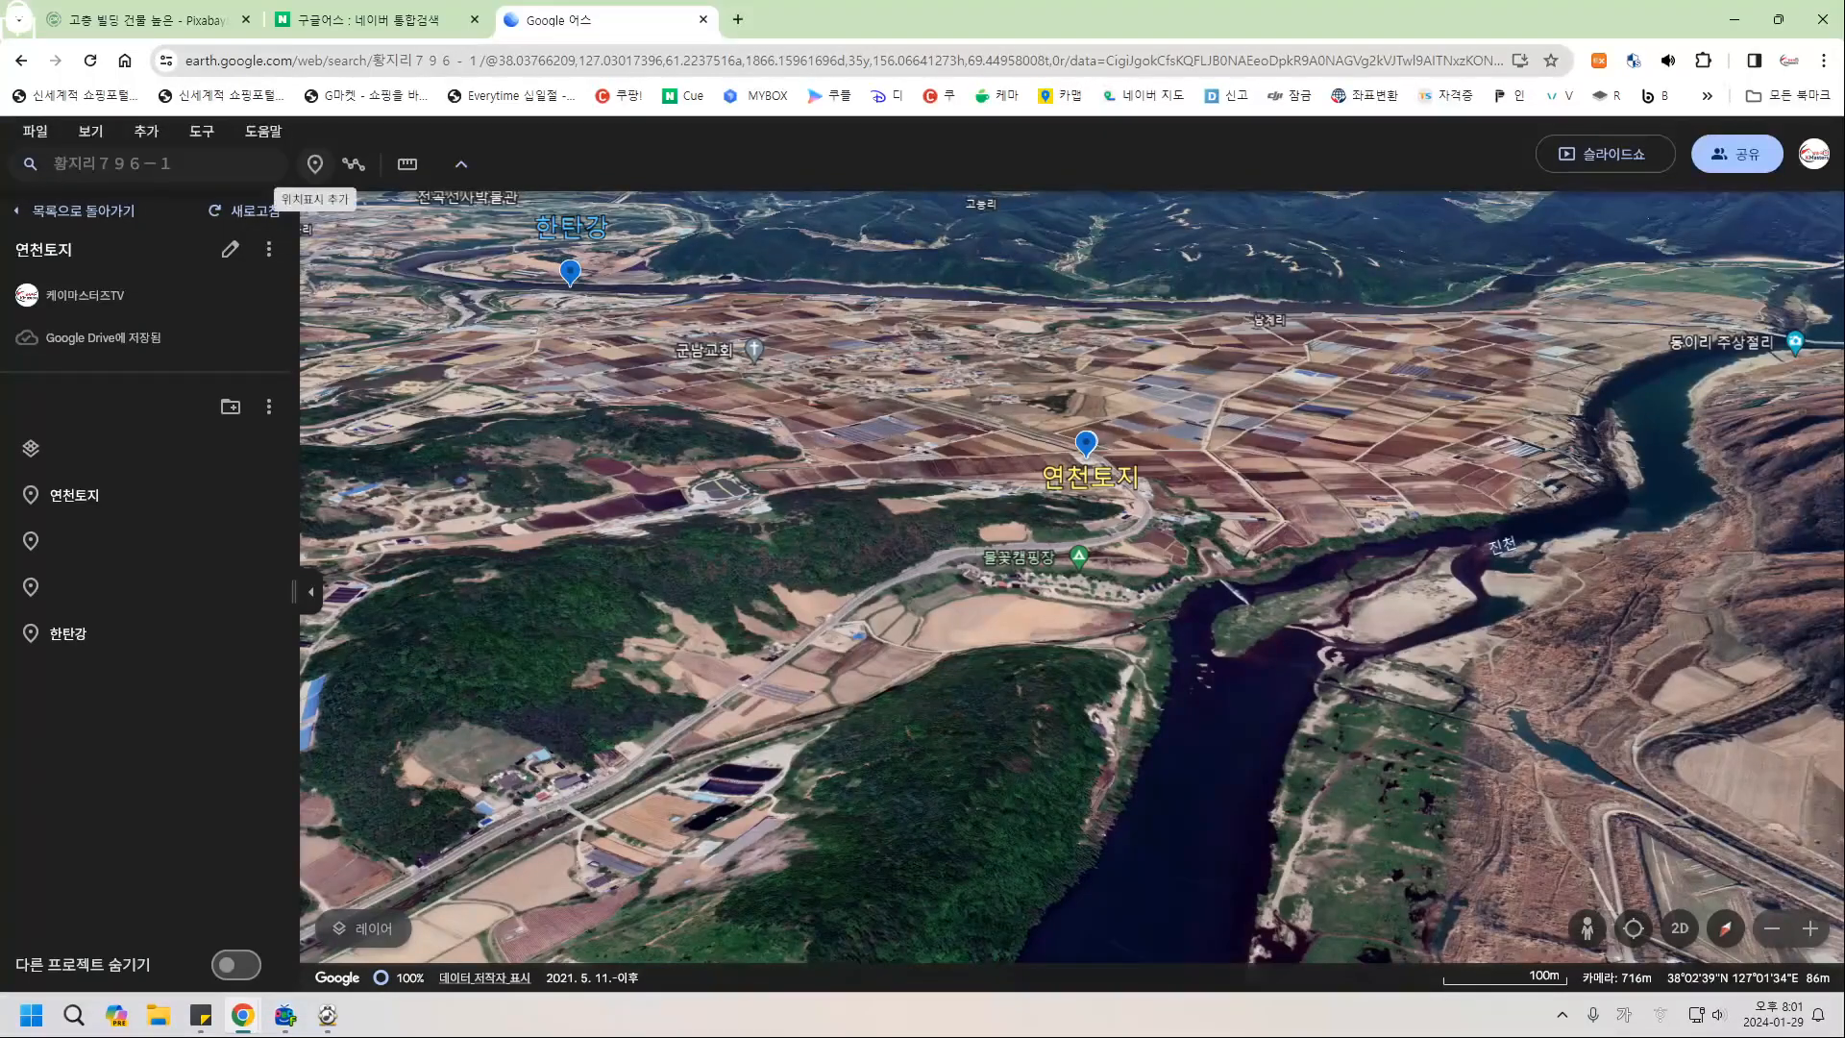
Drop a placemark on the foreground river channel, name it 진천, and set its label to 크게.
left_click(314, 163)
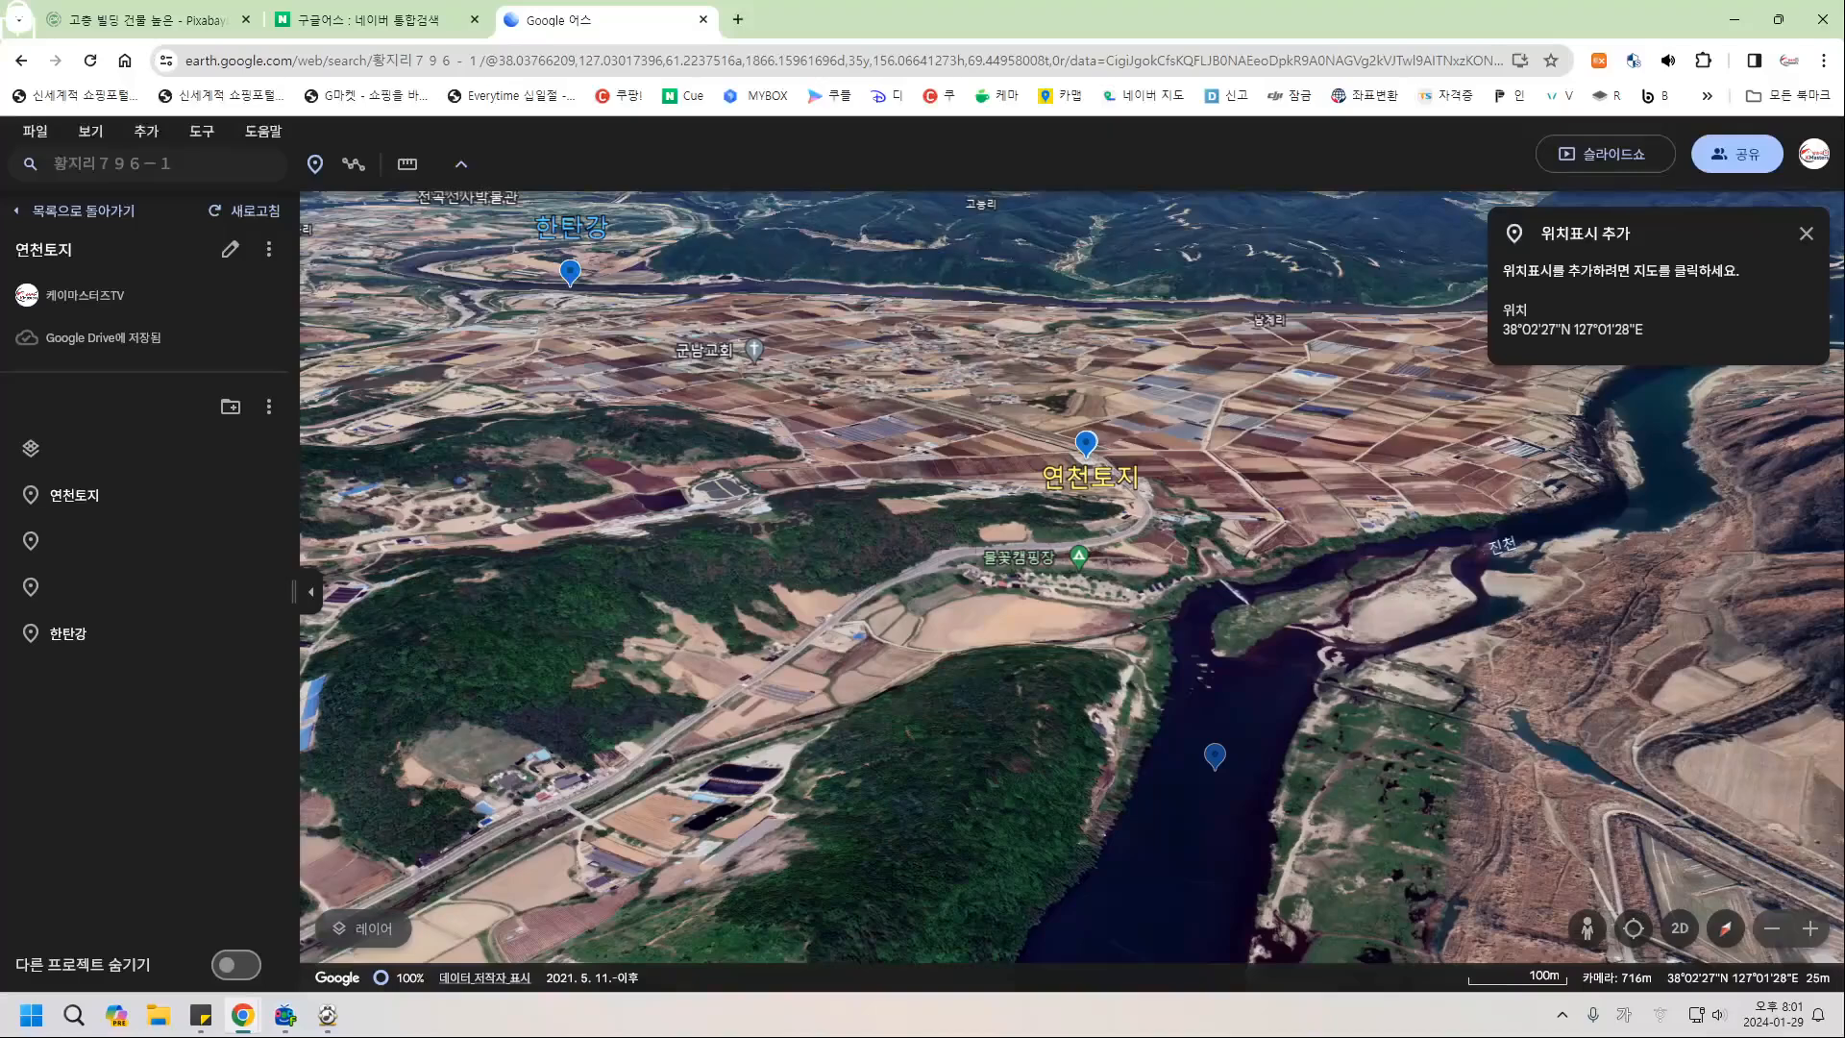
left_click(1214, 767)
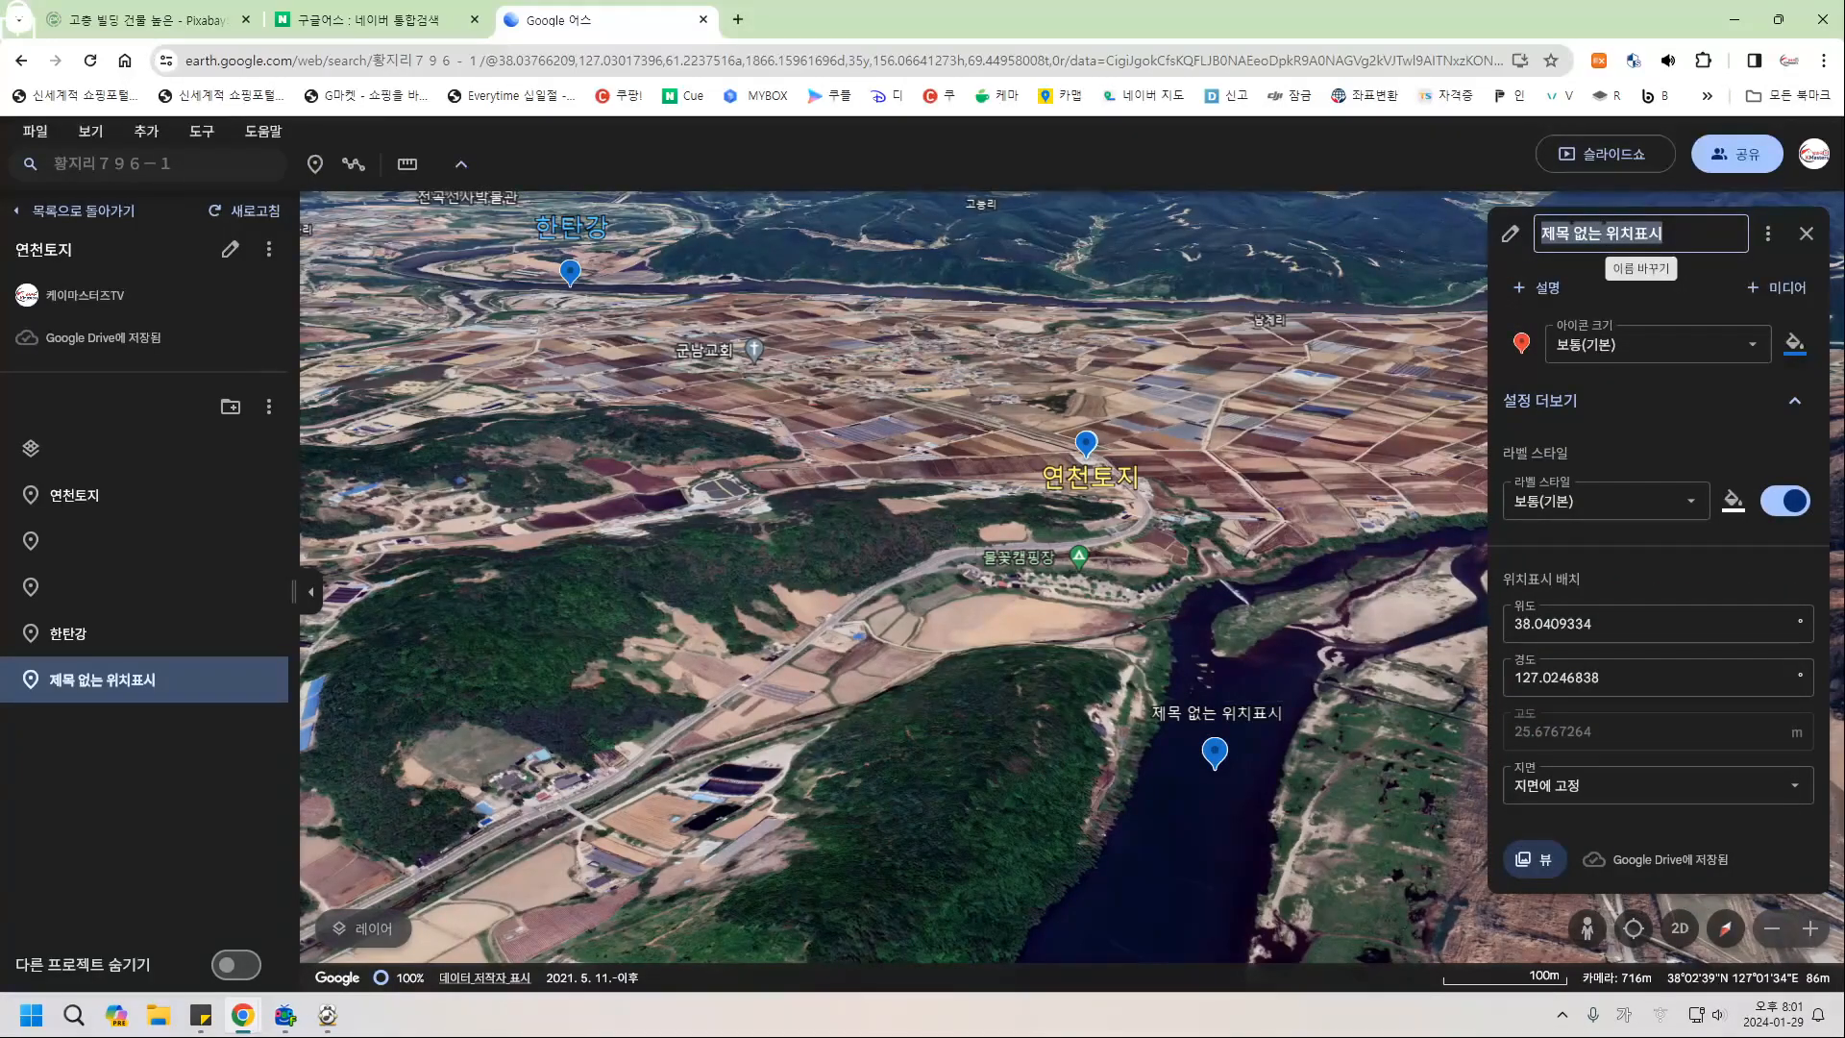
type("진천")
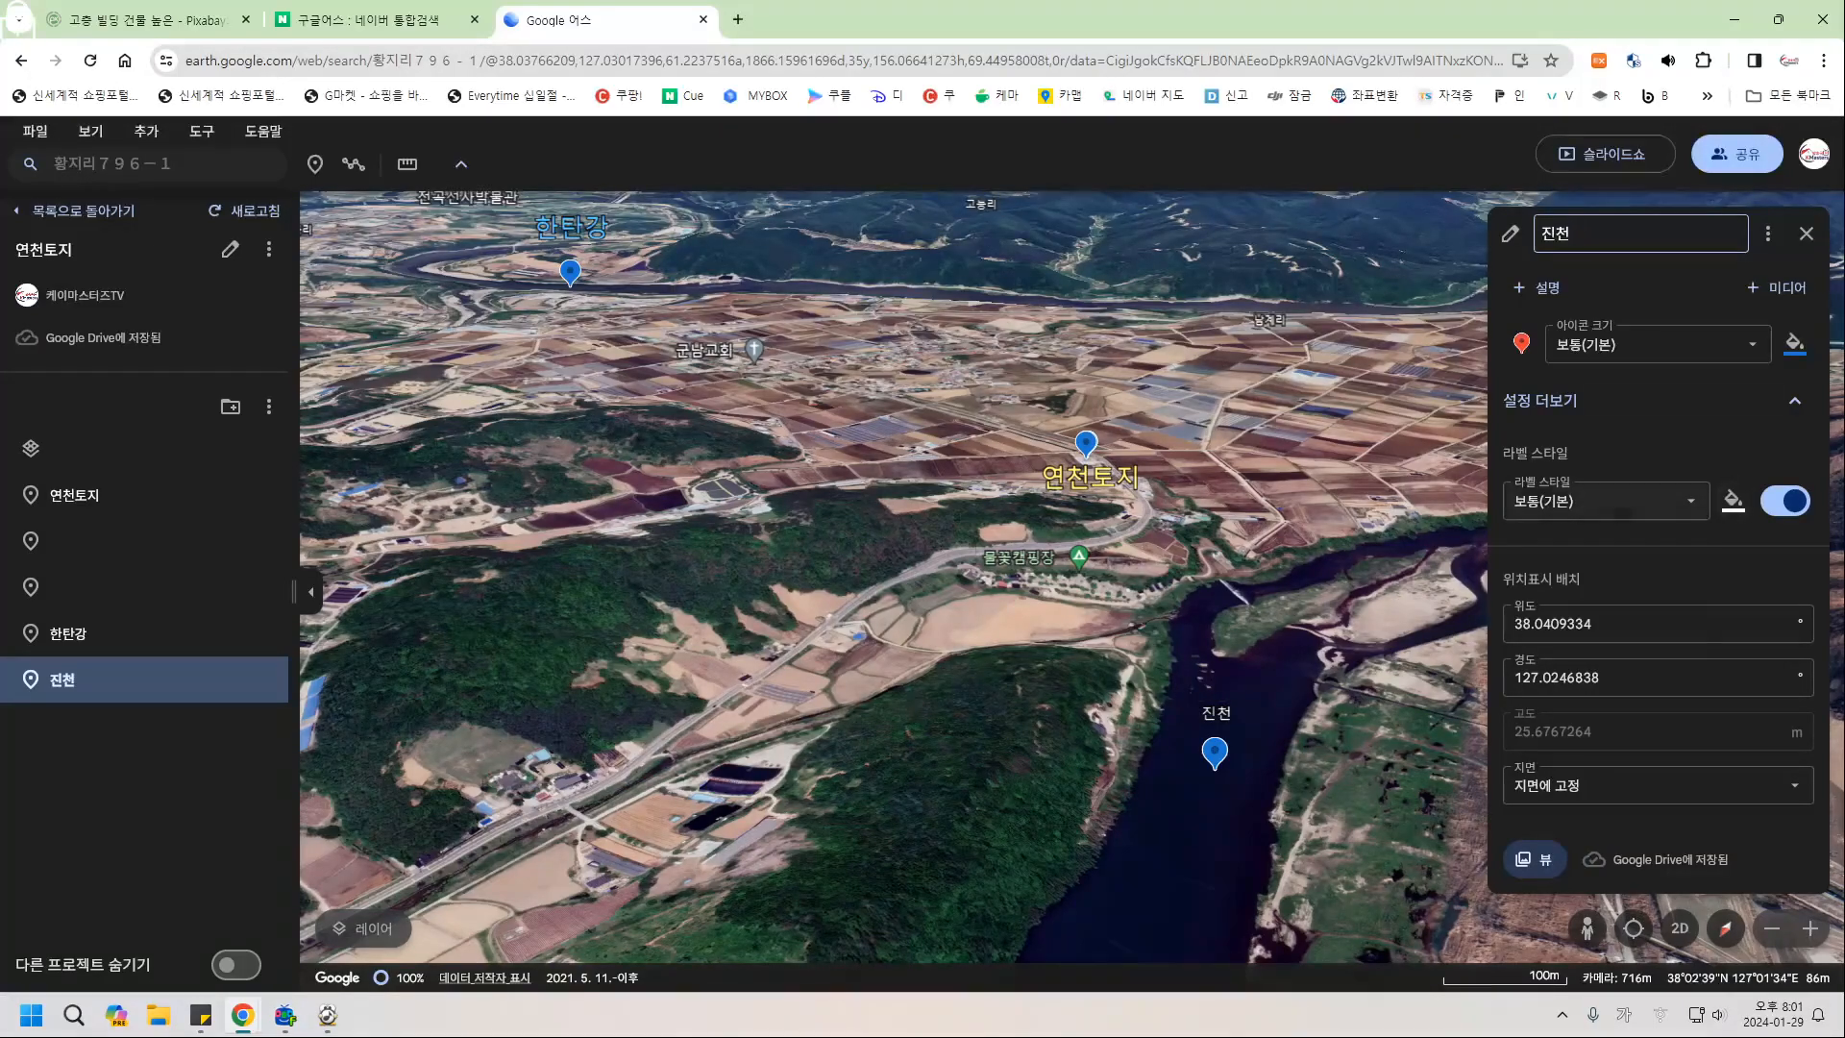
left_click(1624, 501)
left_click(1542, 589)
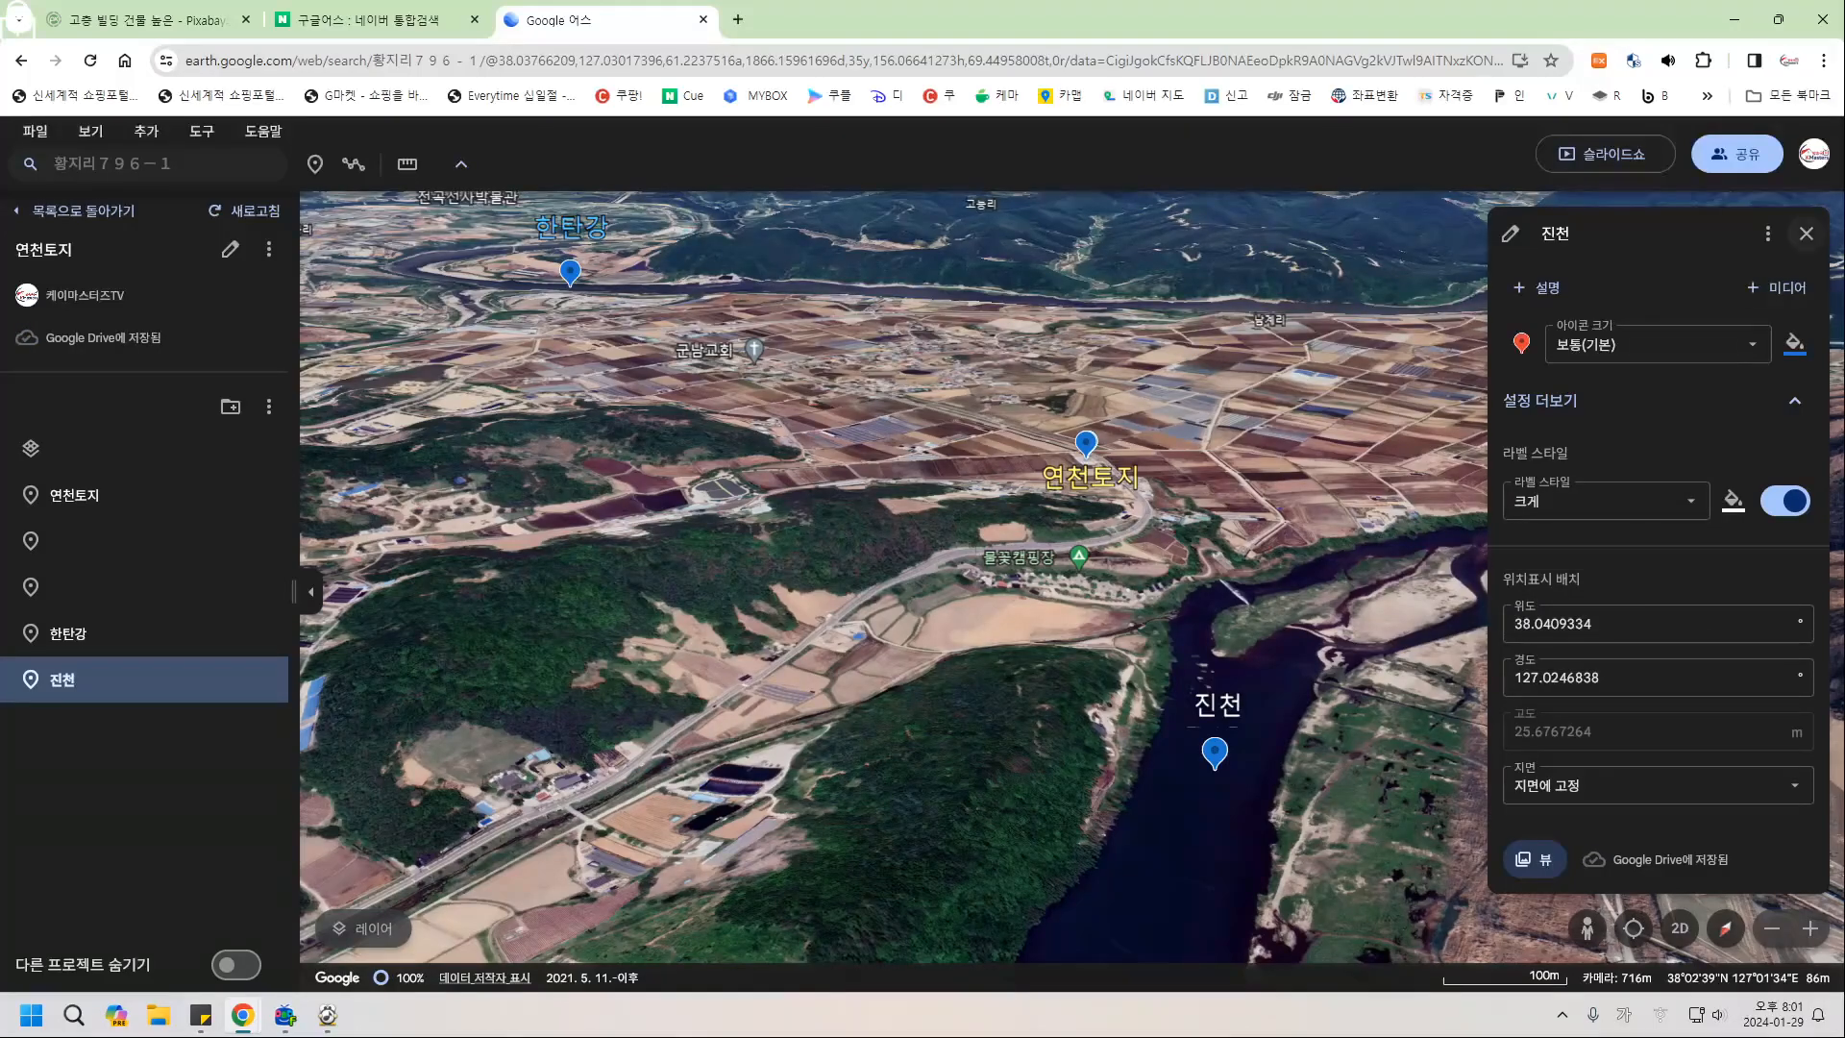
left_click(1807, 234)
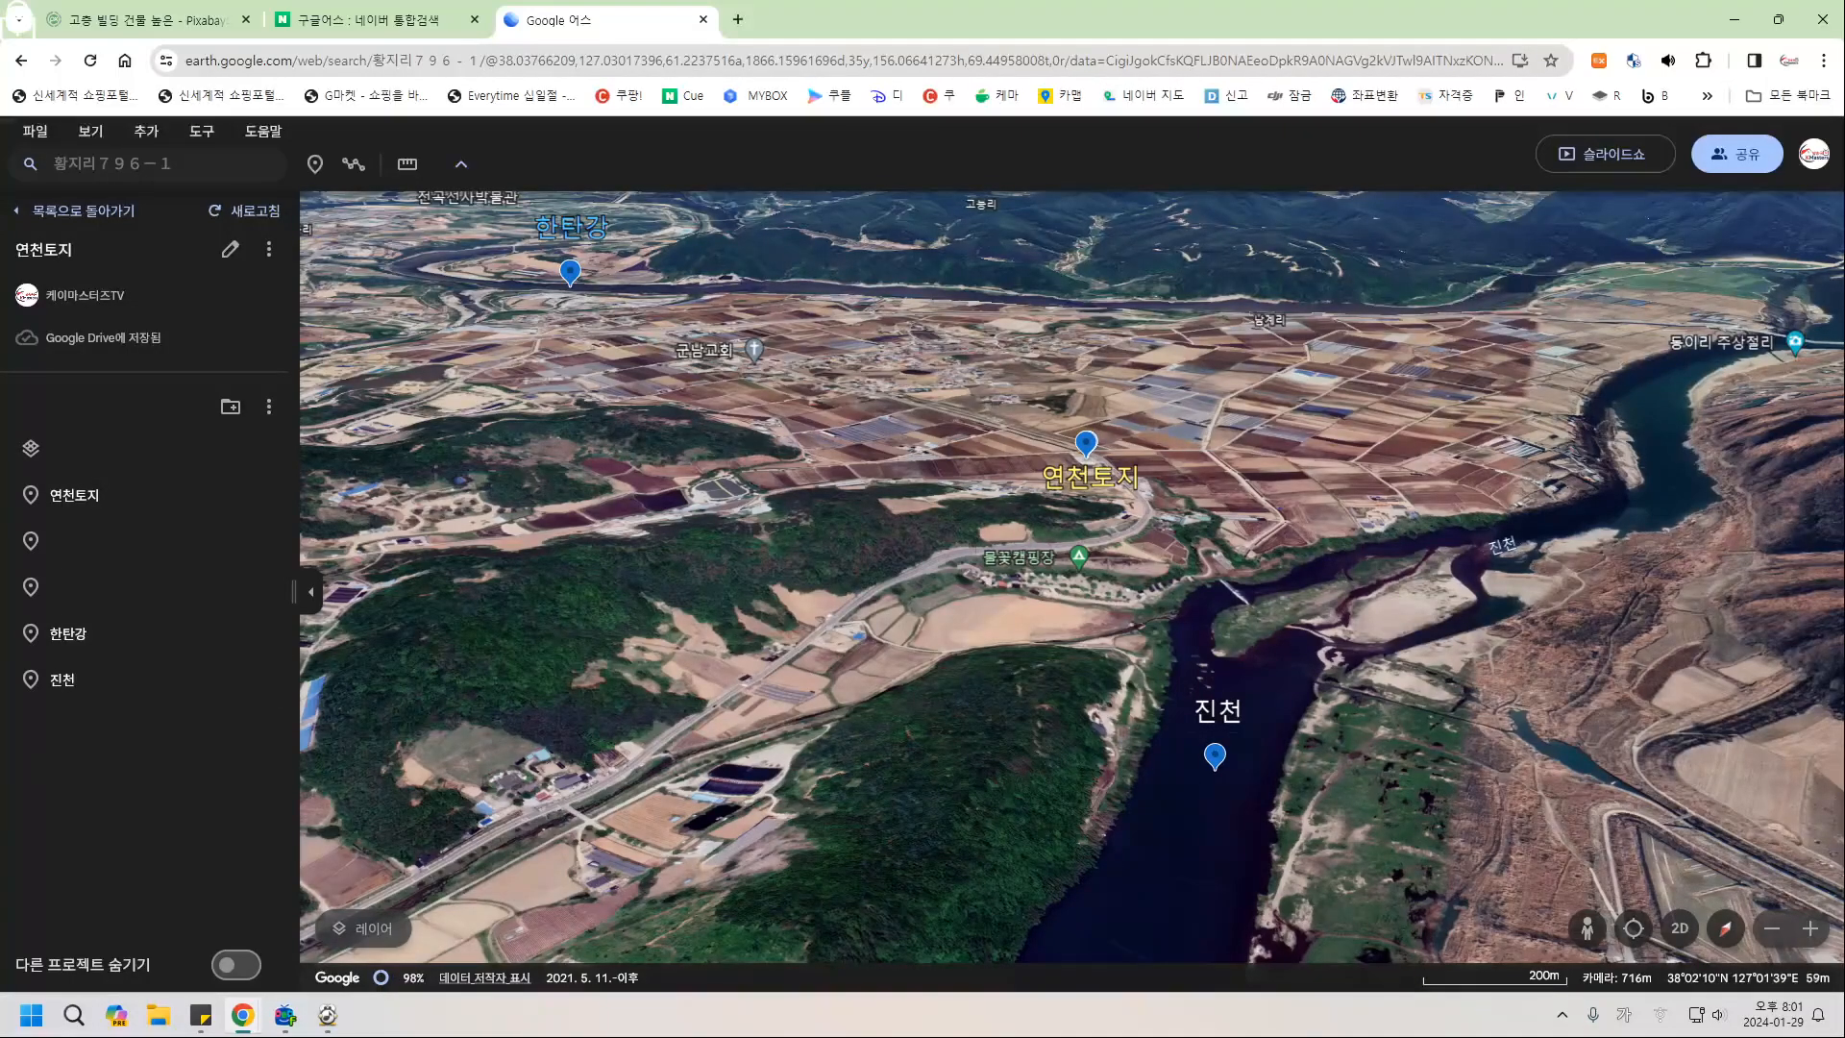
Fly to 연천토지 top-down, centre the parcel, and switch to the Naver results tab.
left_click(74, 496)
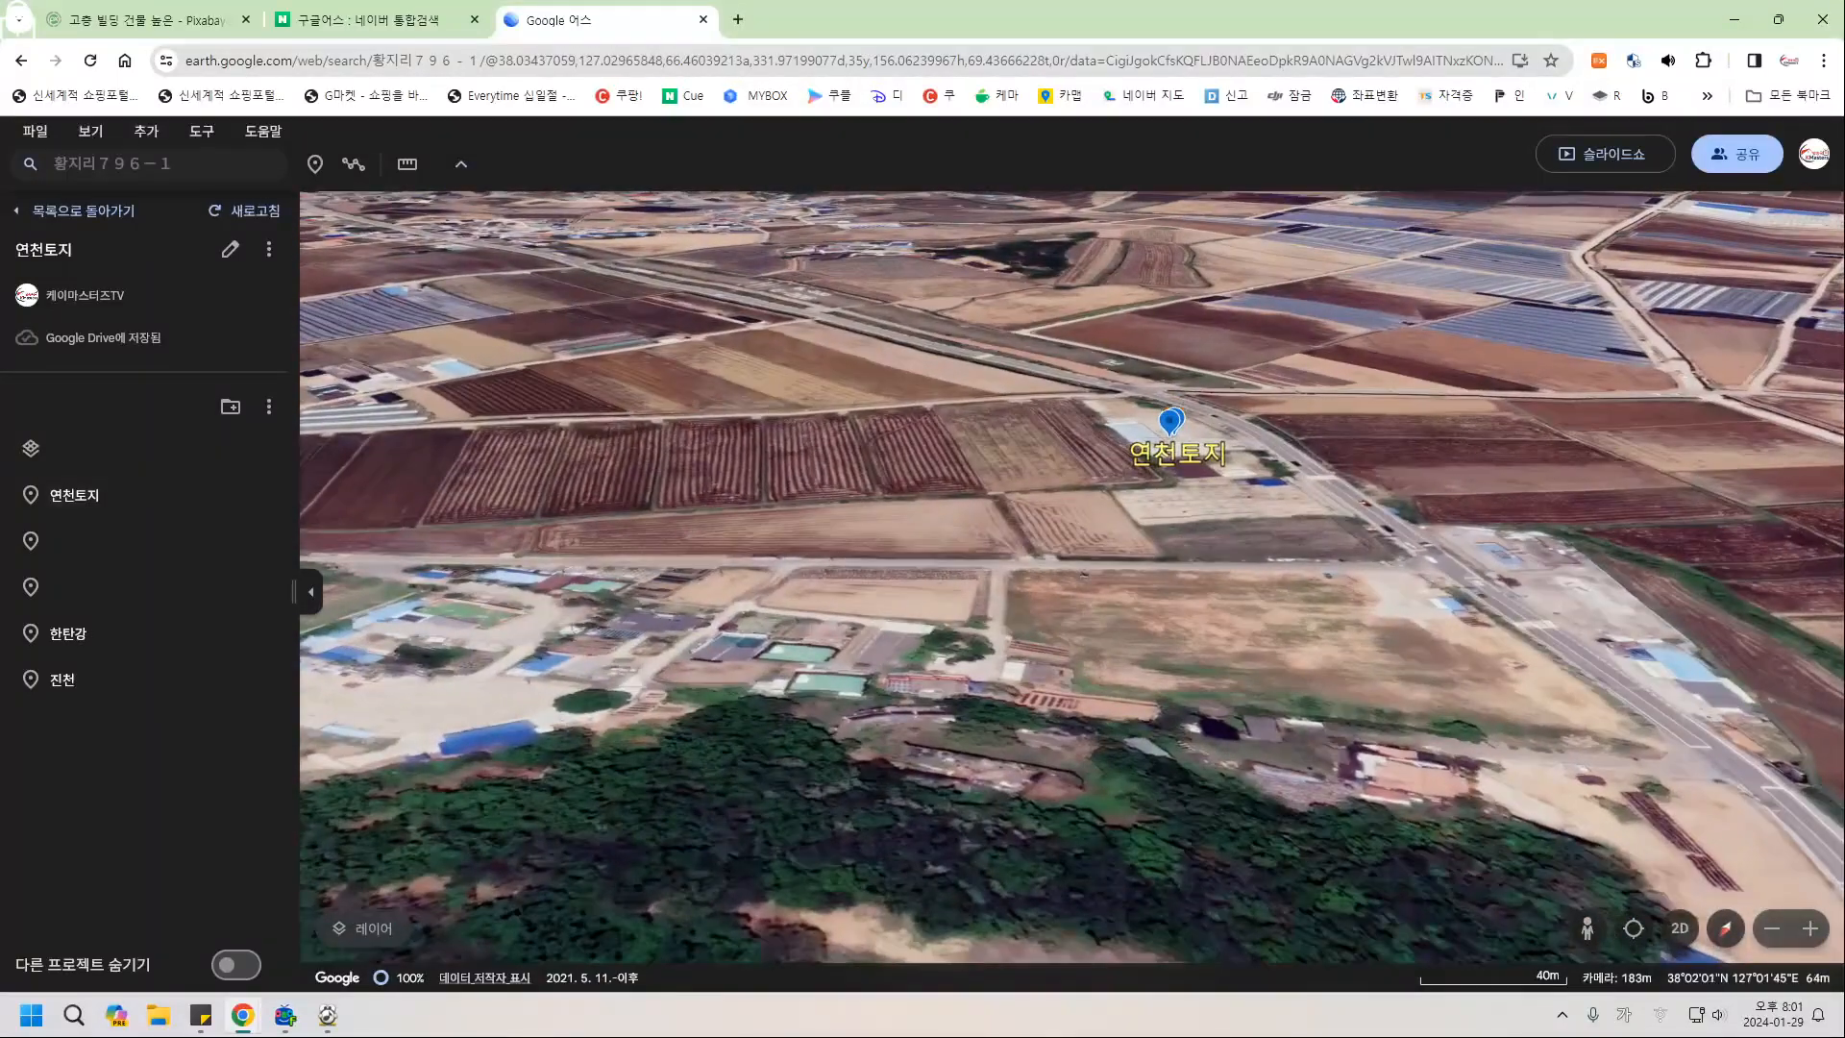
middle_click_drag(1103, 473, 1103, 735)
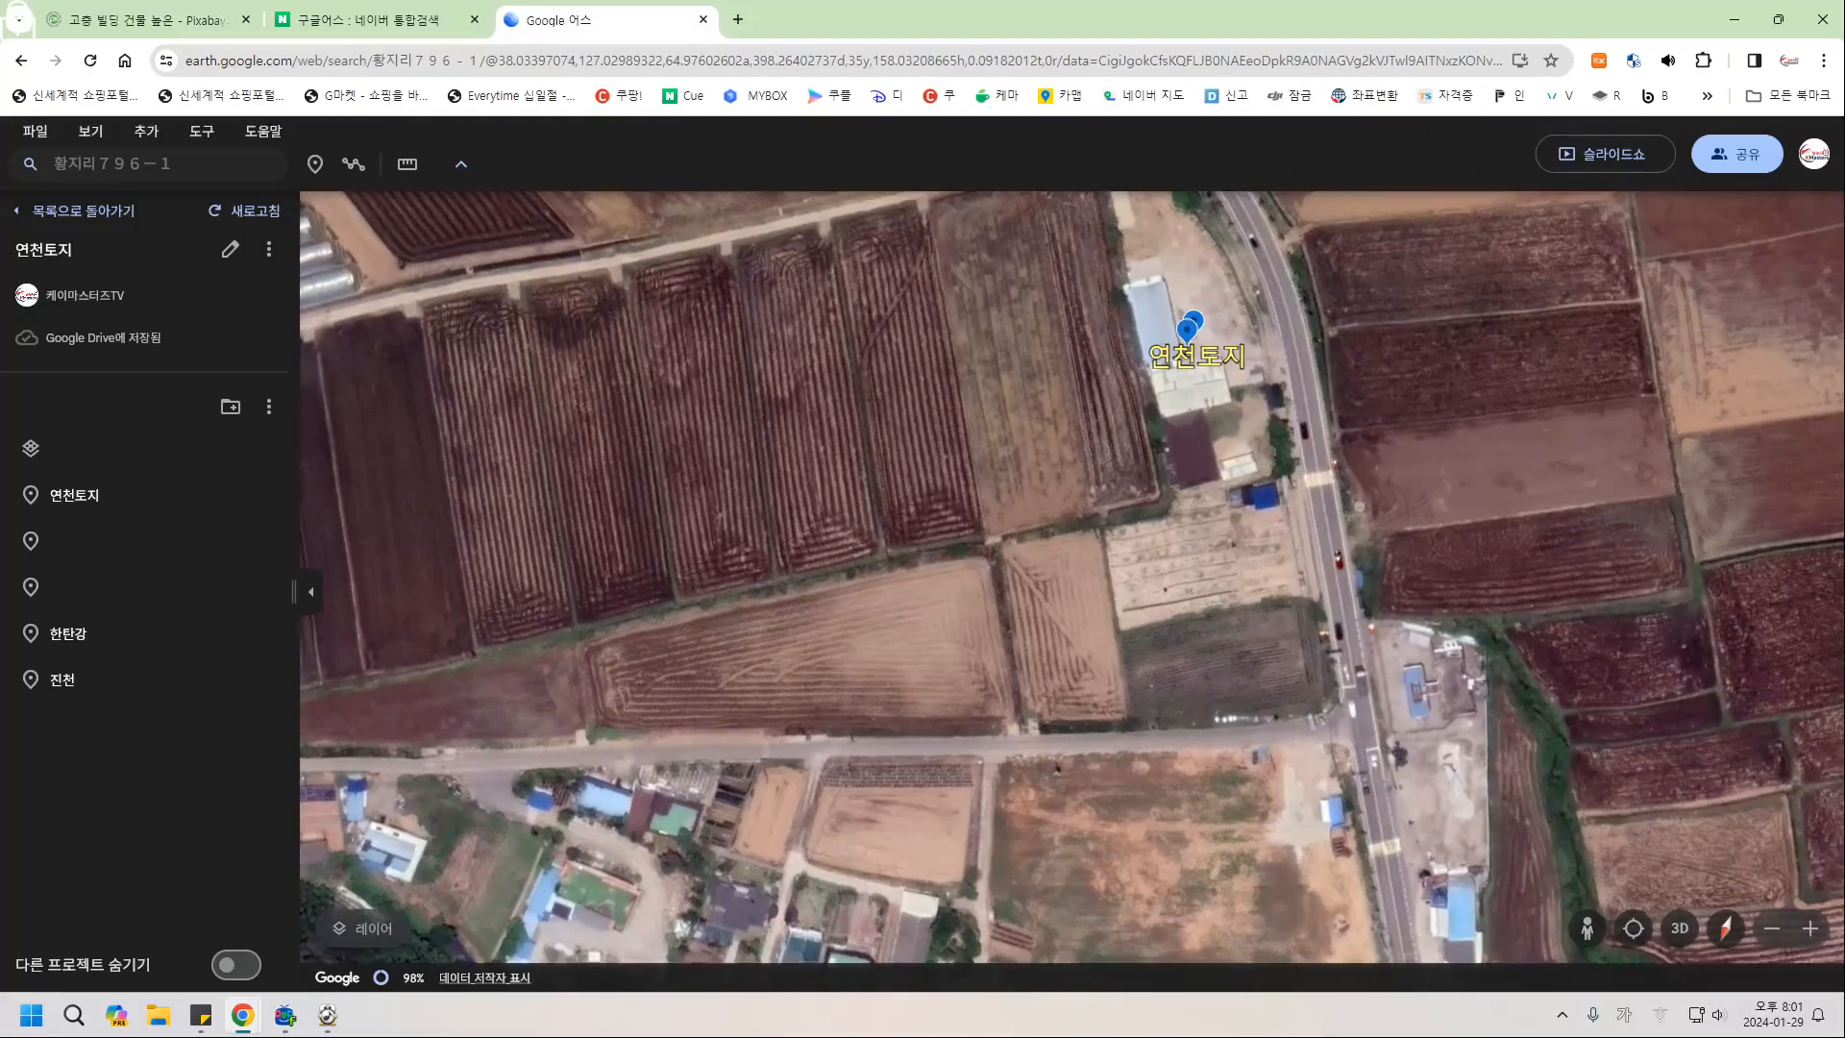
left_click_drag(1103, 461, 979, 758)
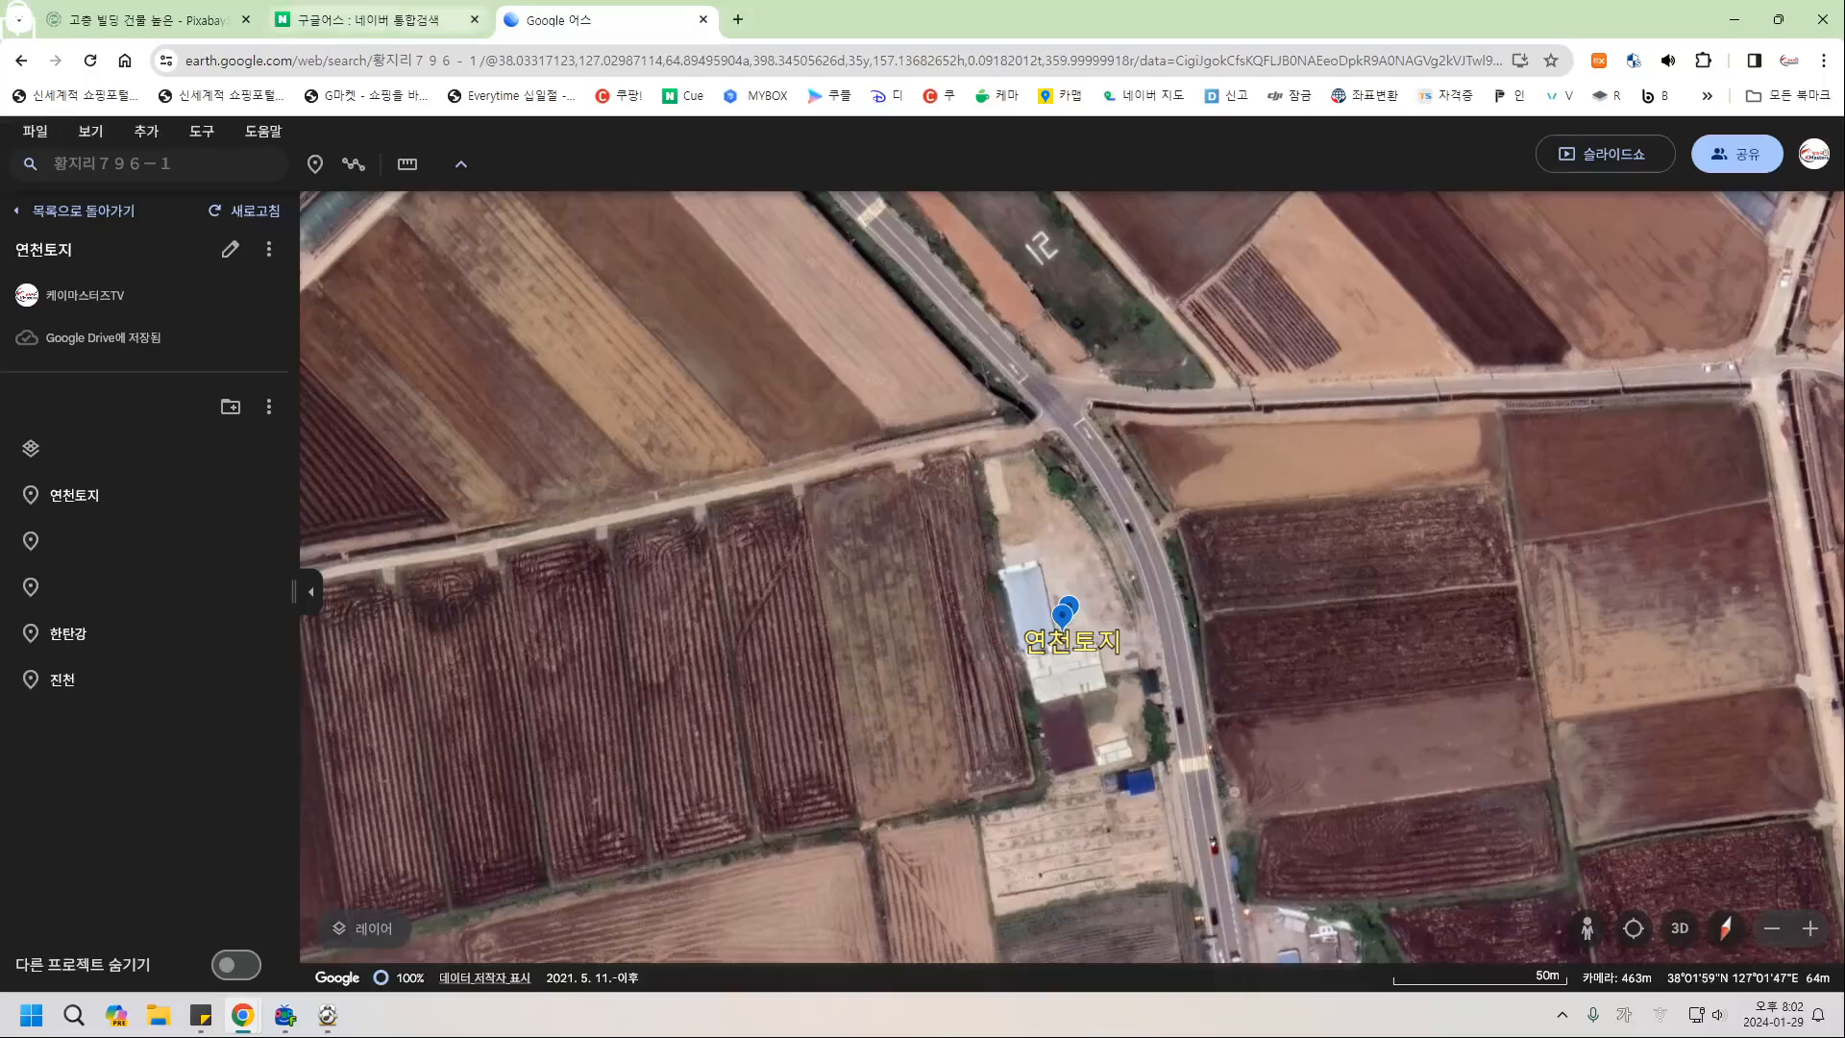
key("ctrl+shift+Tab")
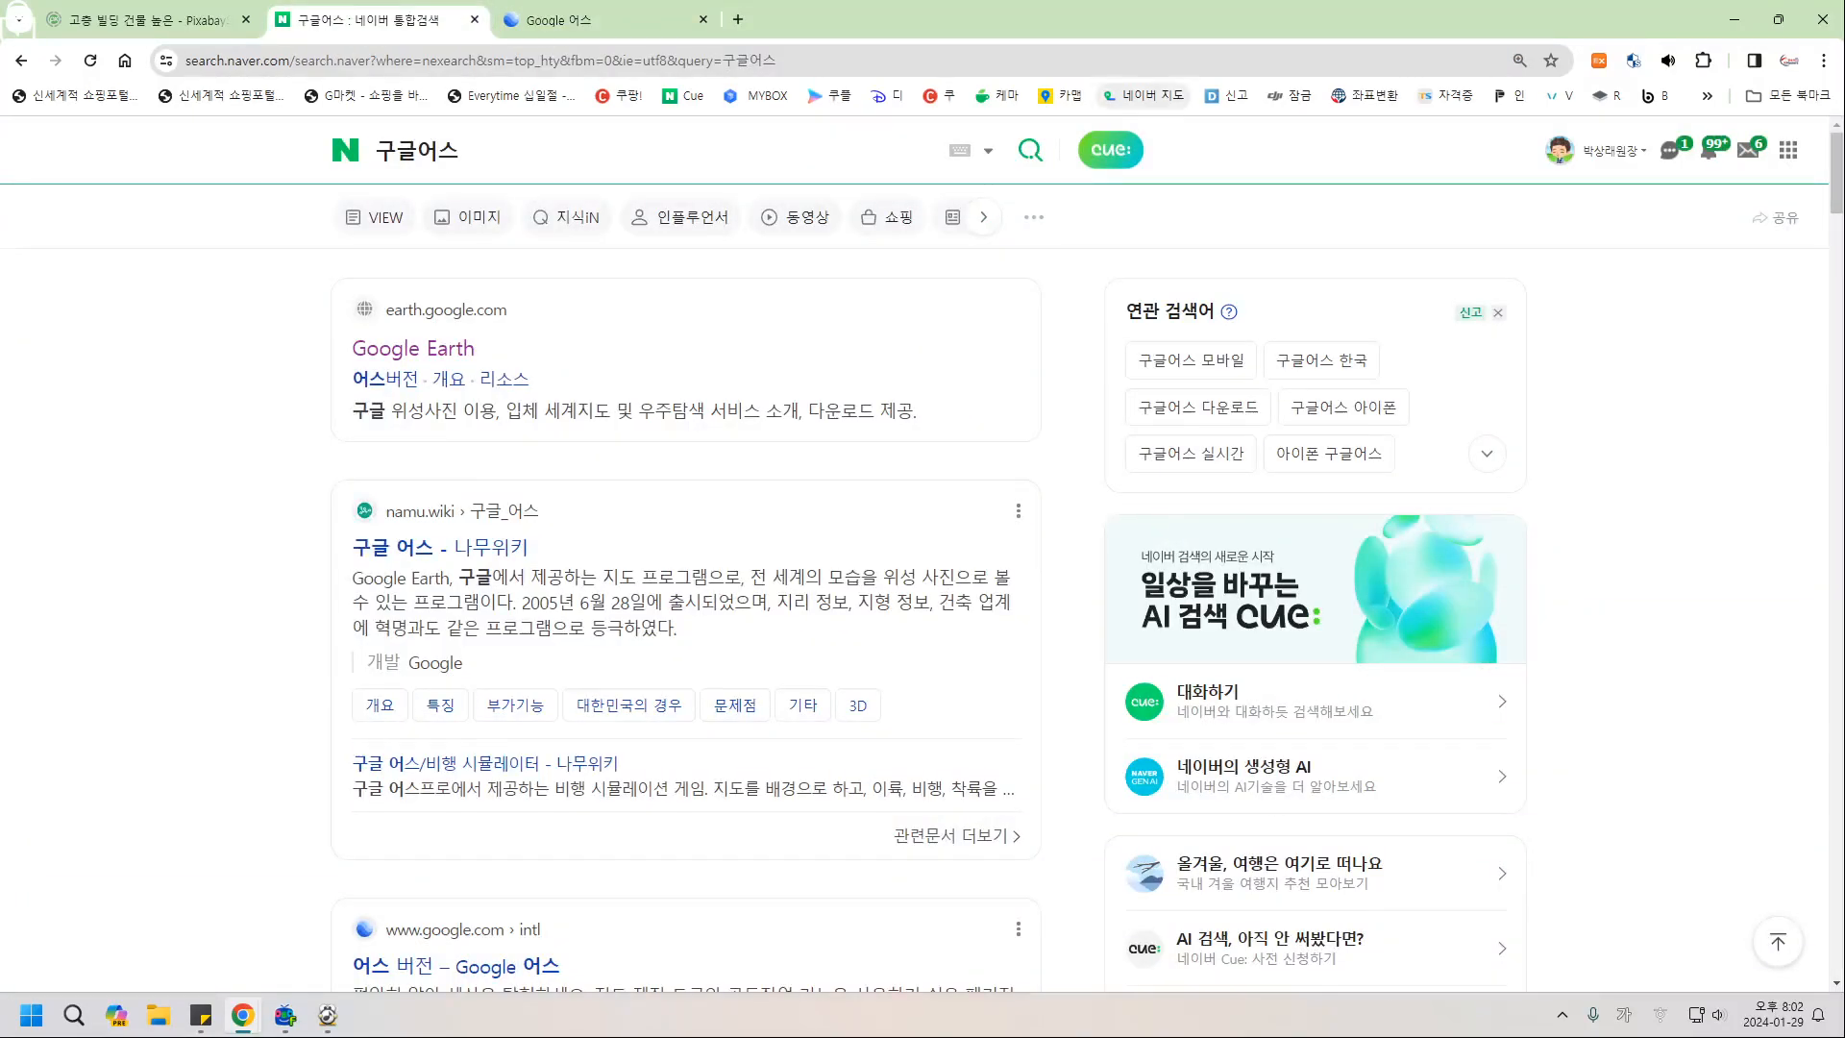
left_click(1061, 96)
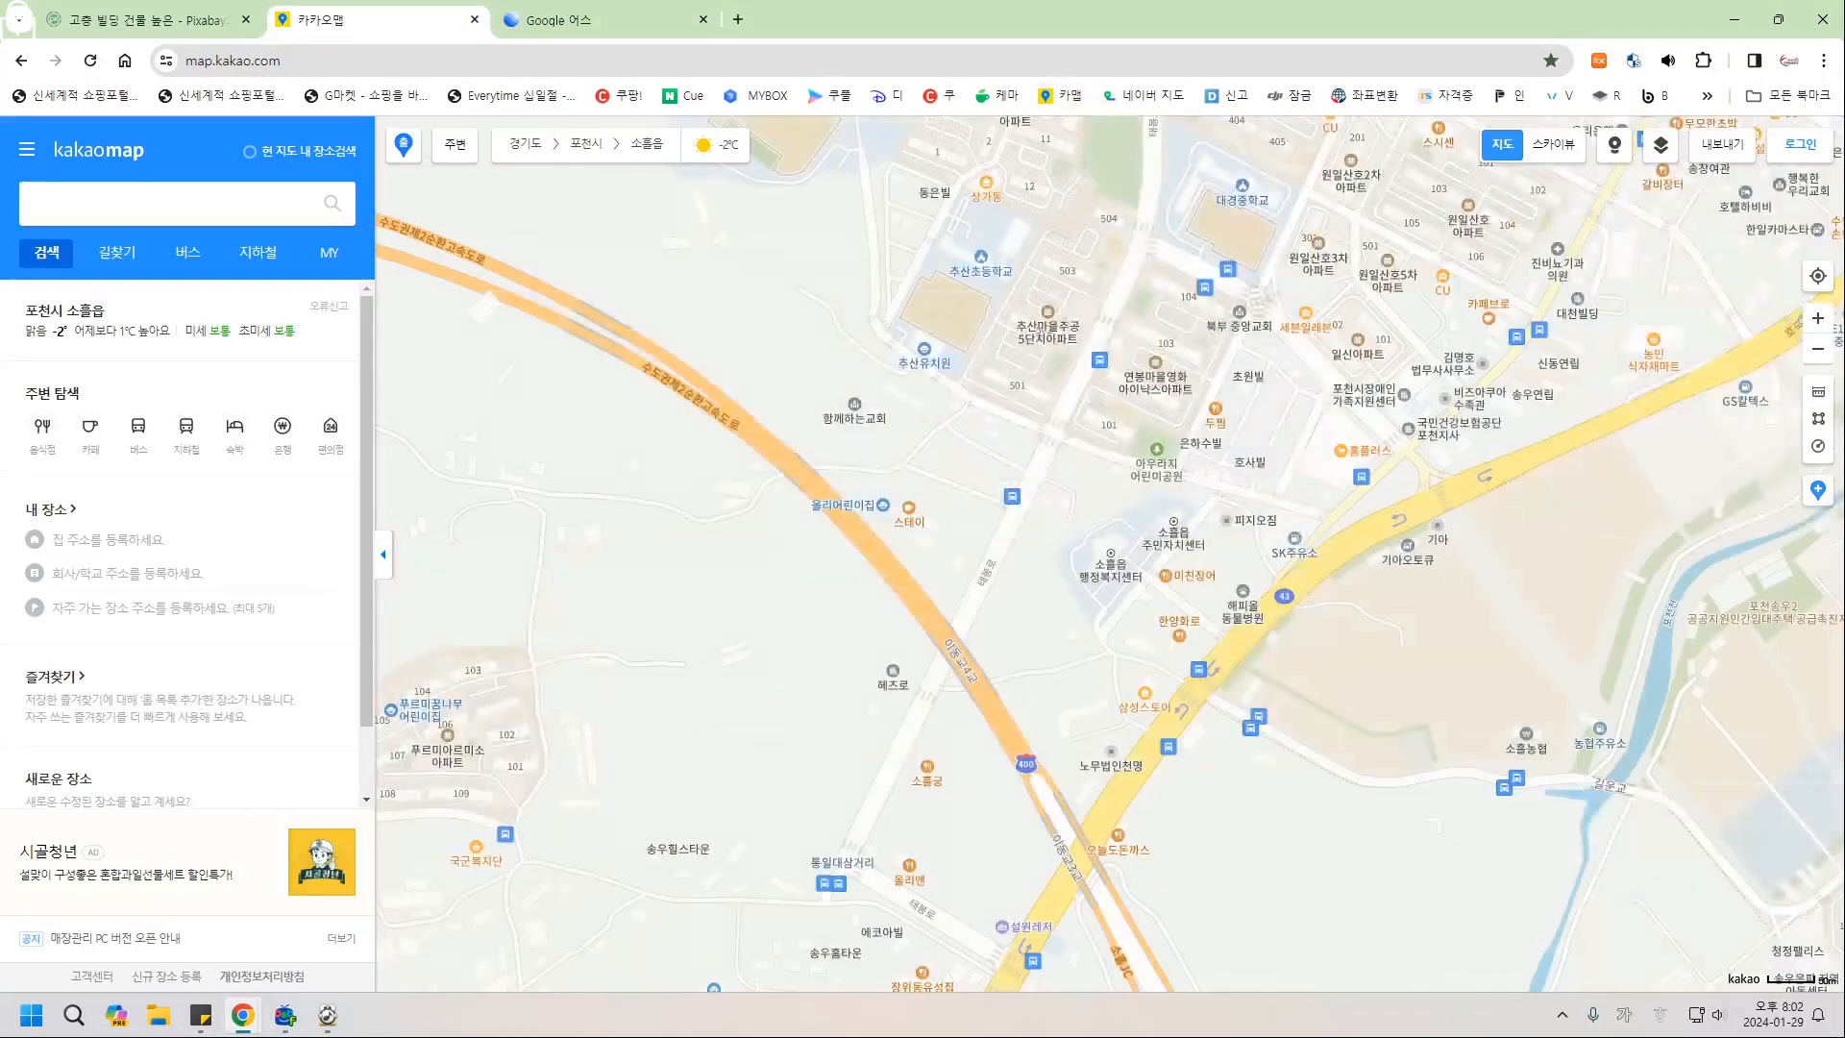
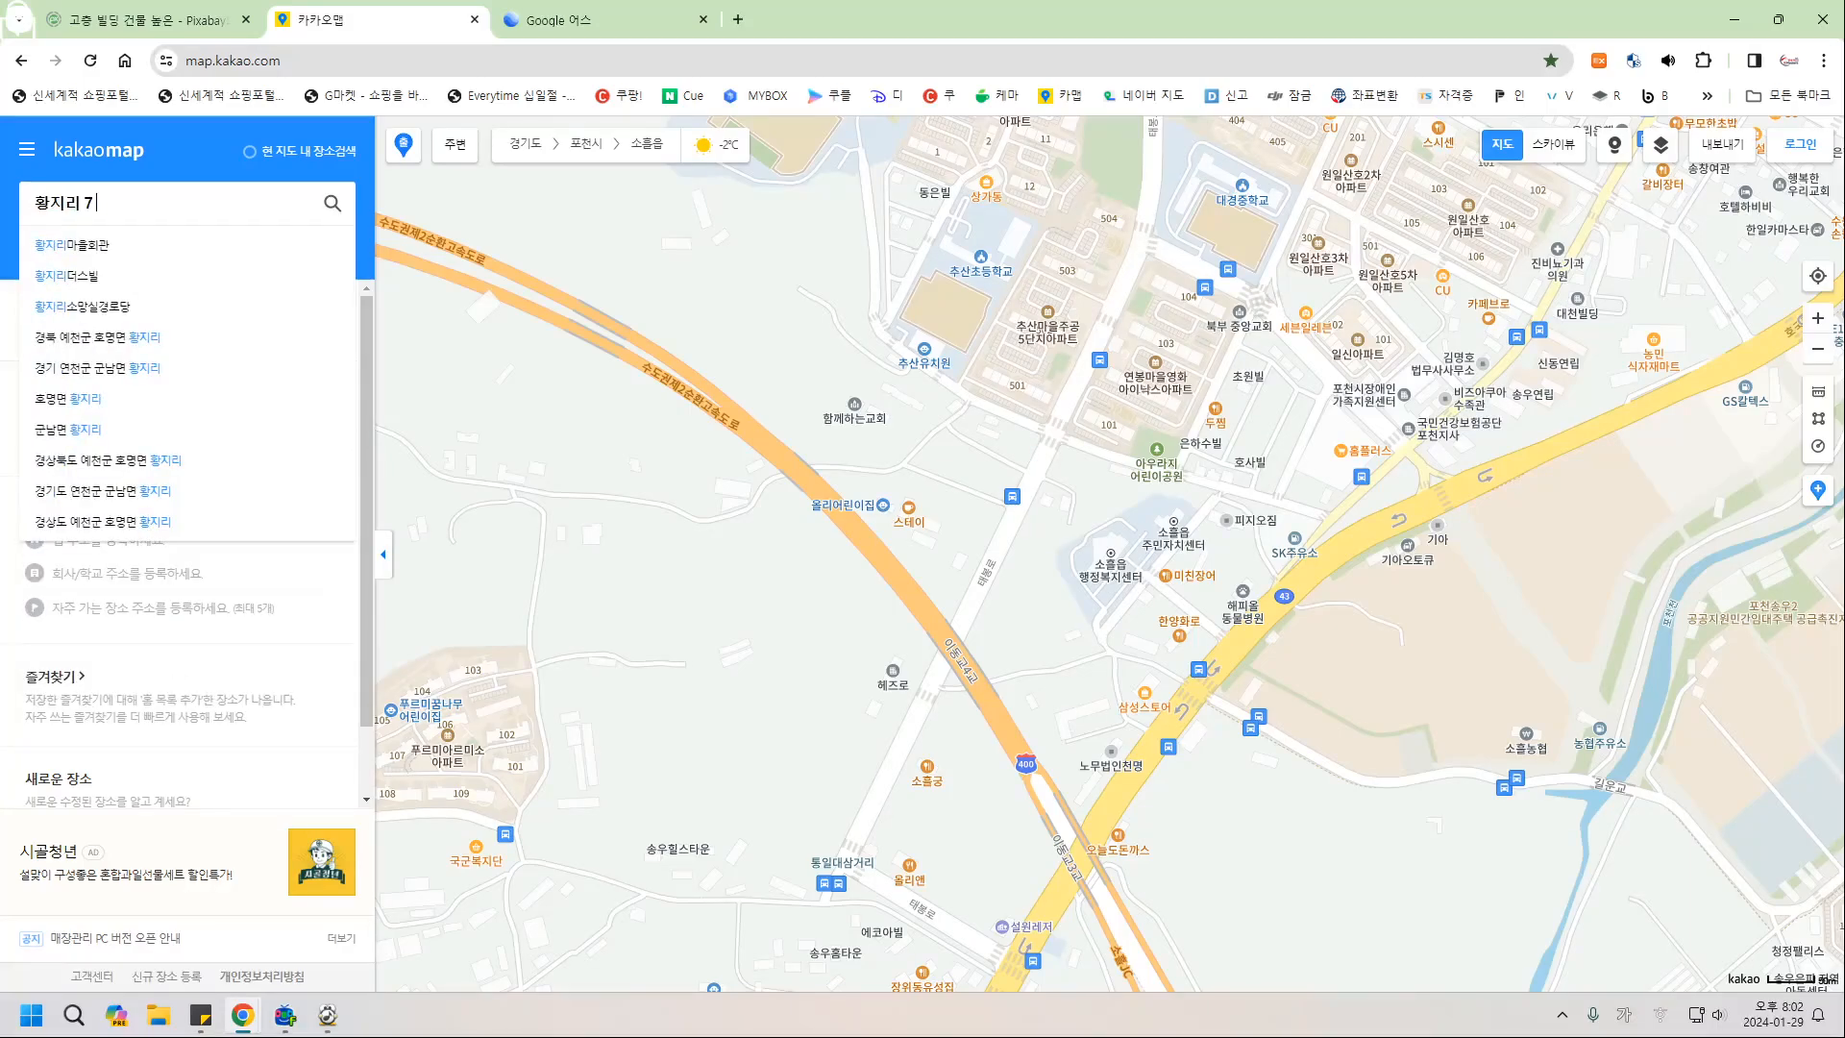
key("Return")
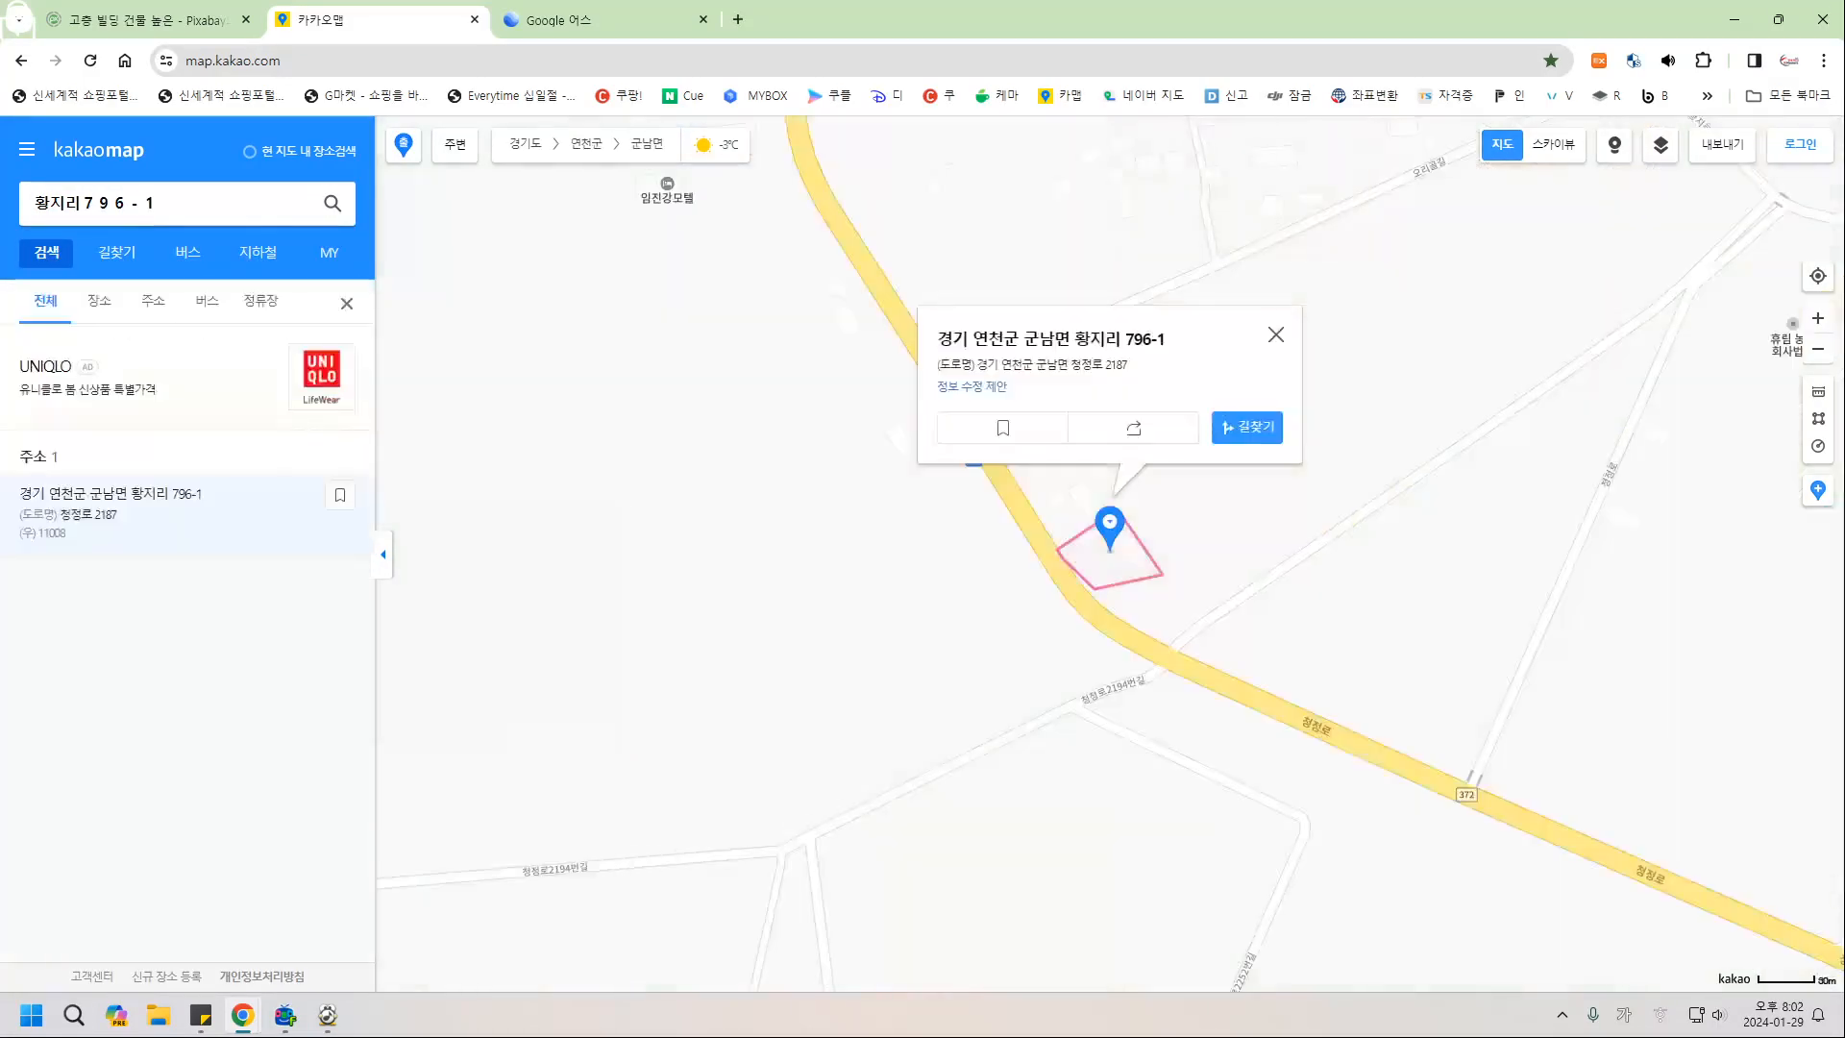
left_click(1276, 334)
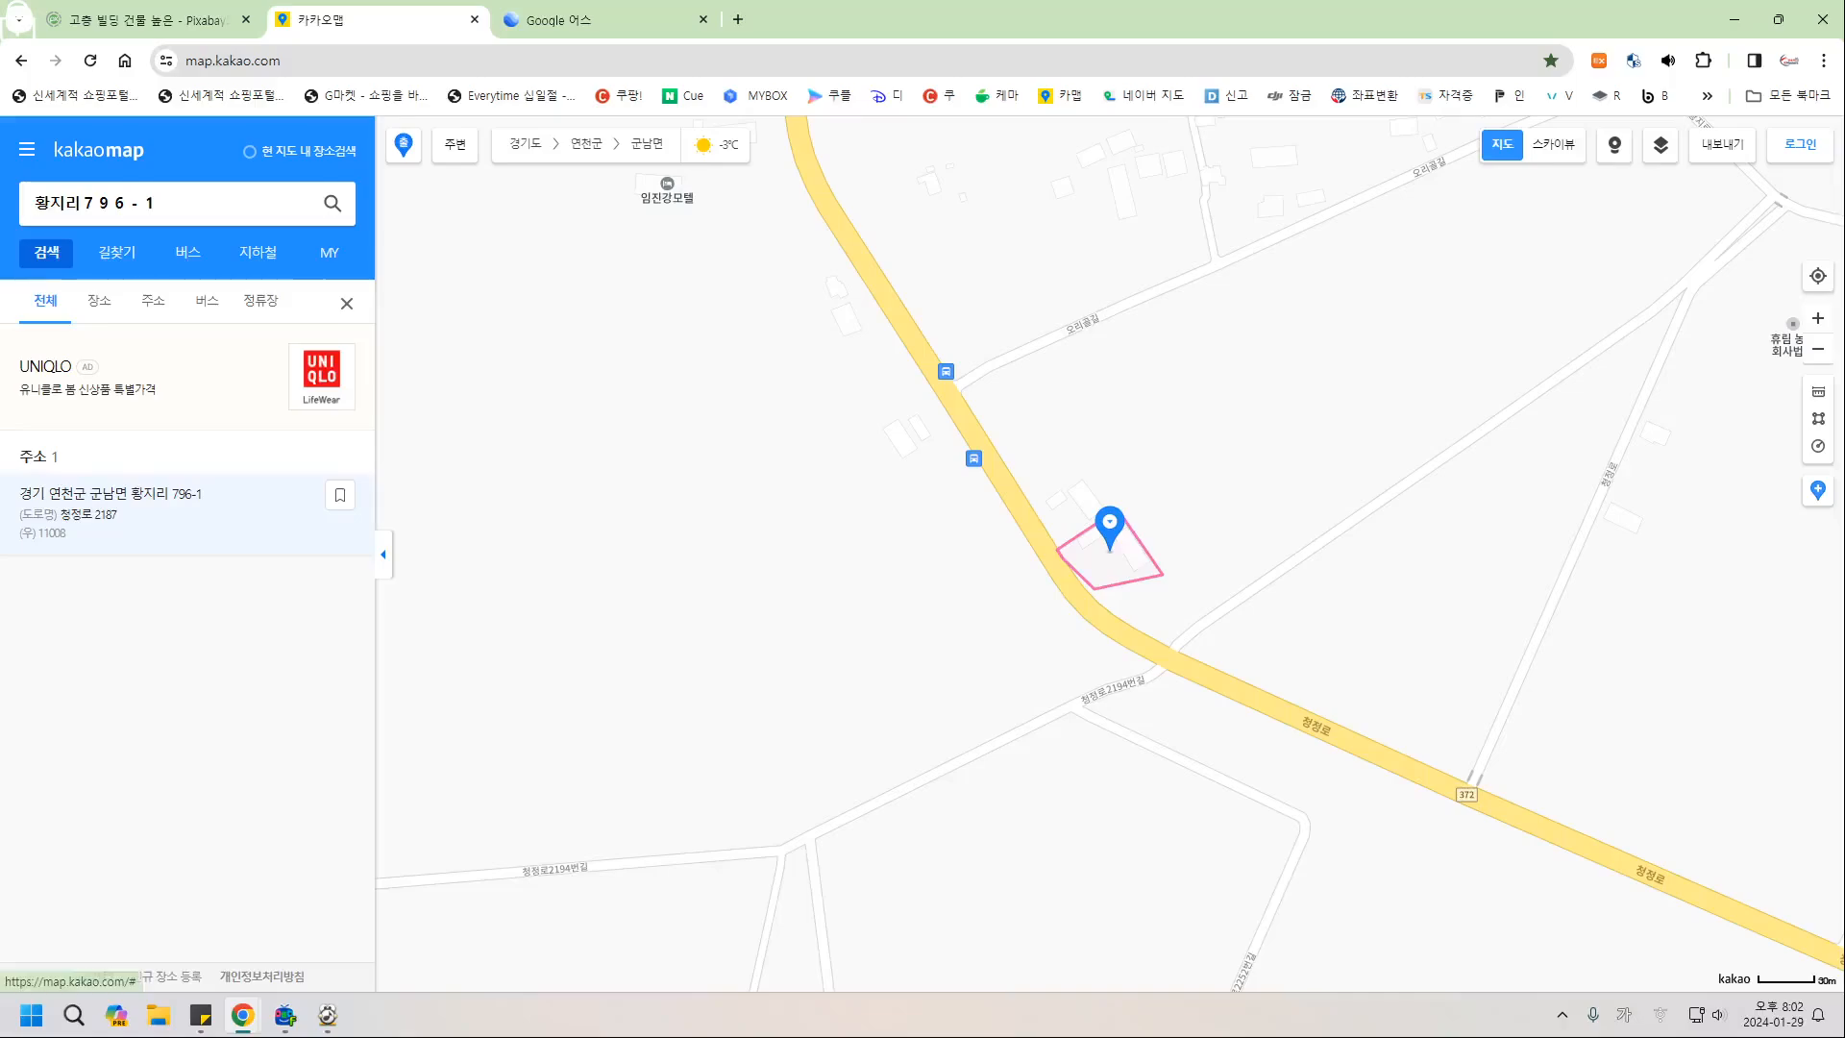
Show the parcel zoomed in on 스카이뷰 and split Kakao Map into its own window.
left_click(1552, 144)
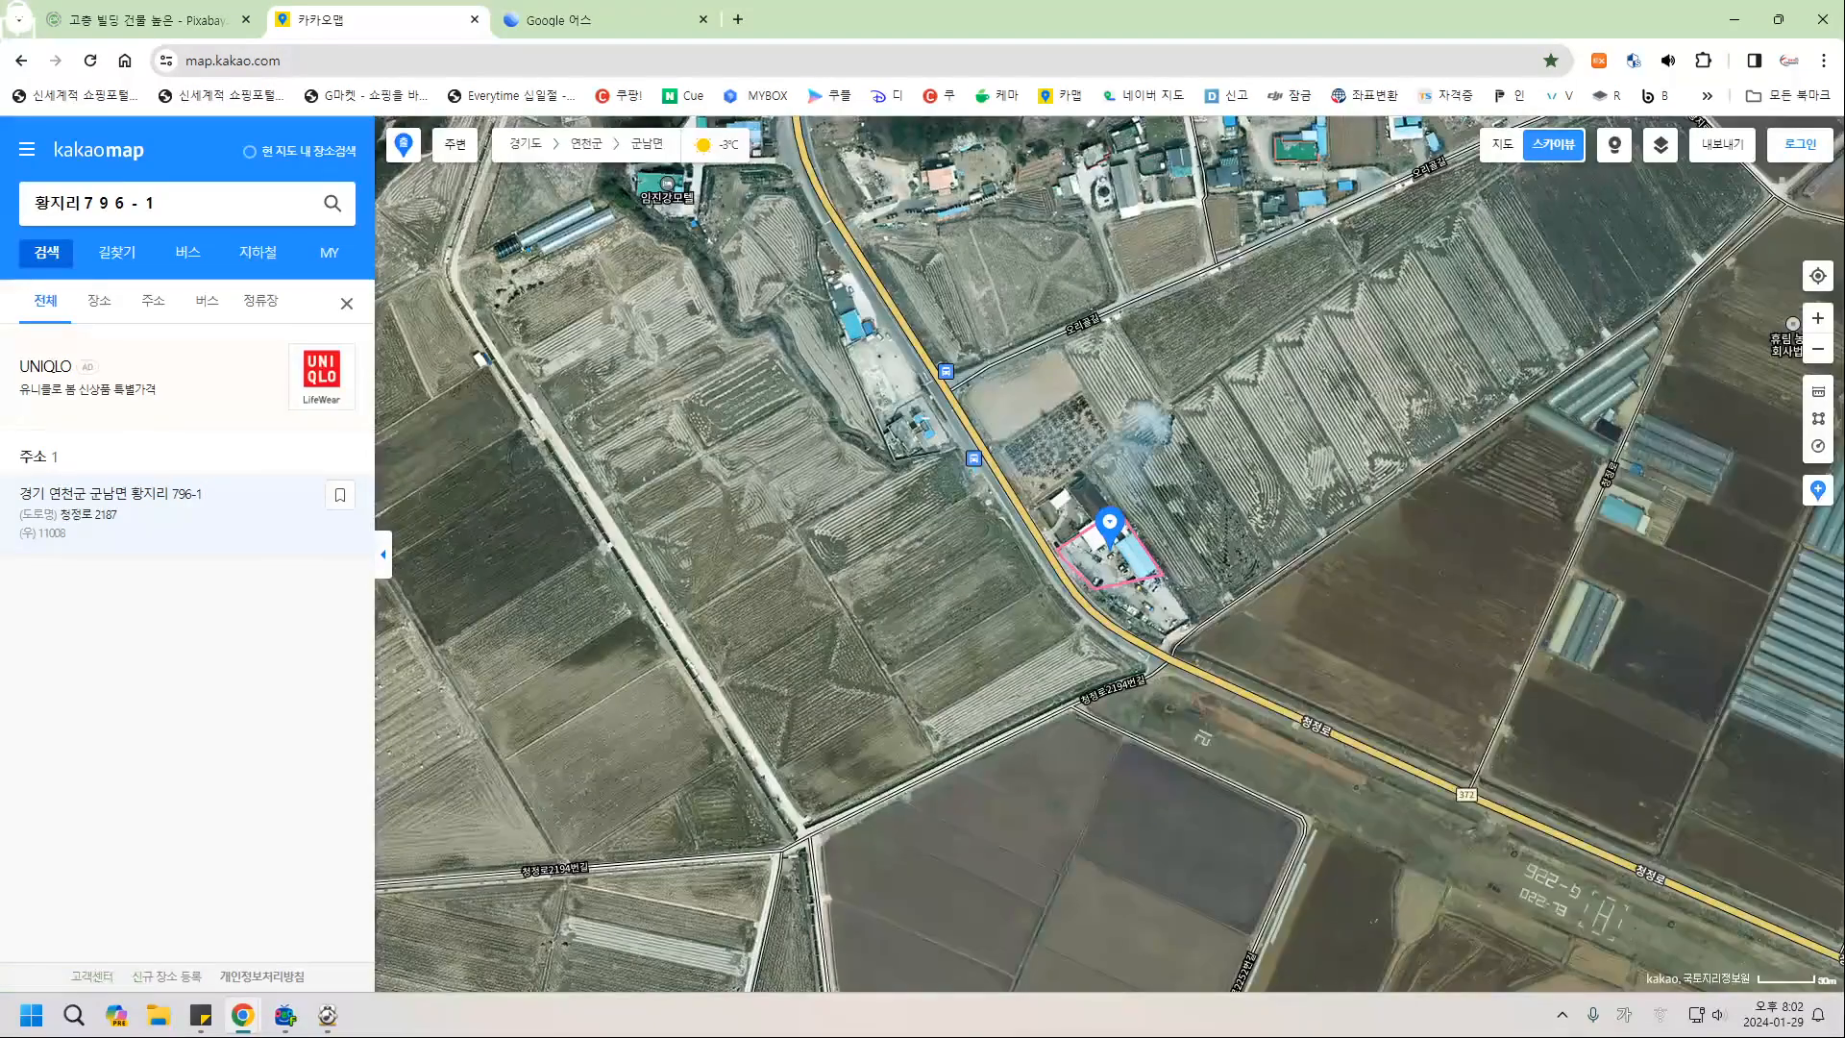
scroll(1215, 531, "up", 1)
left_click_drag(1042, 519, 1200, 464)
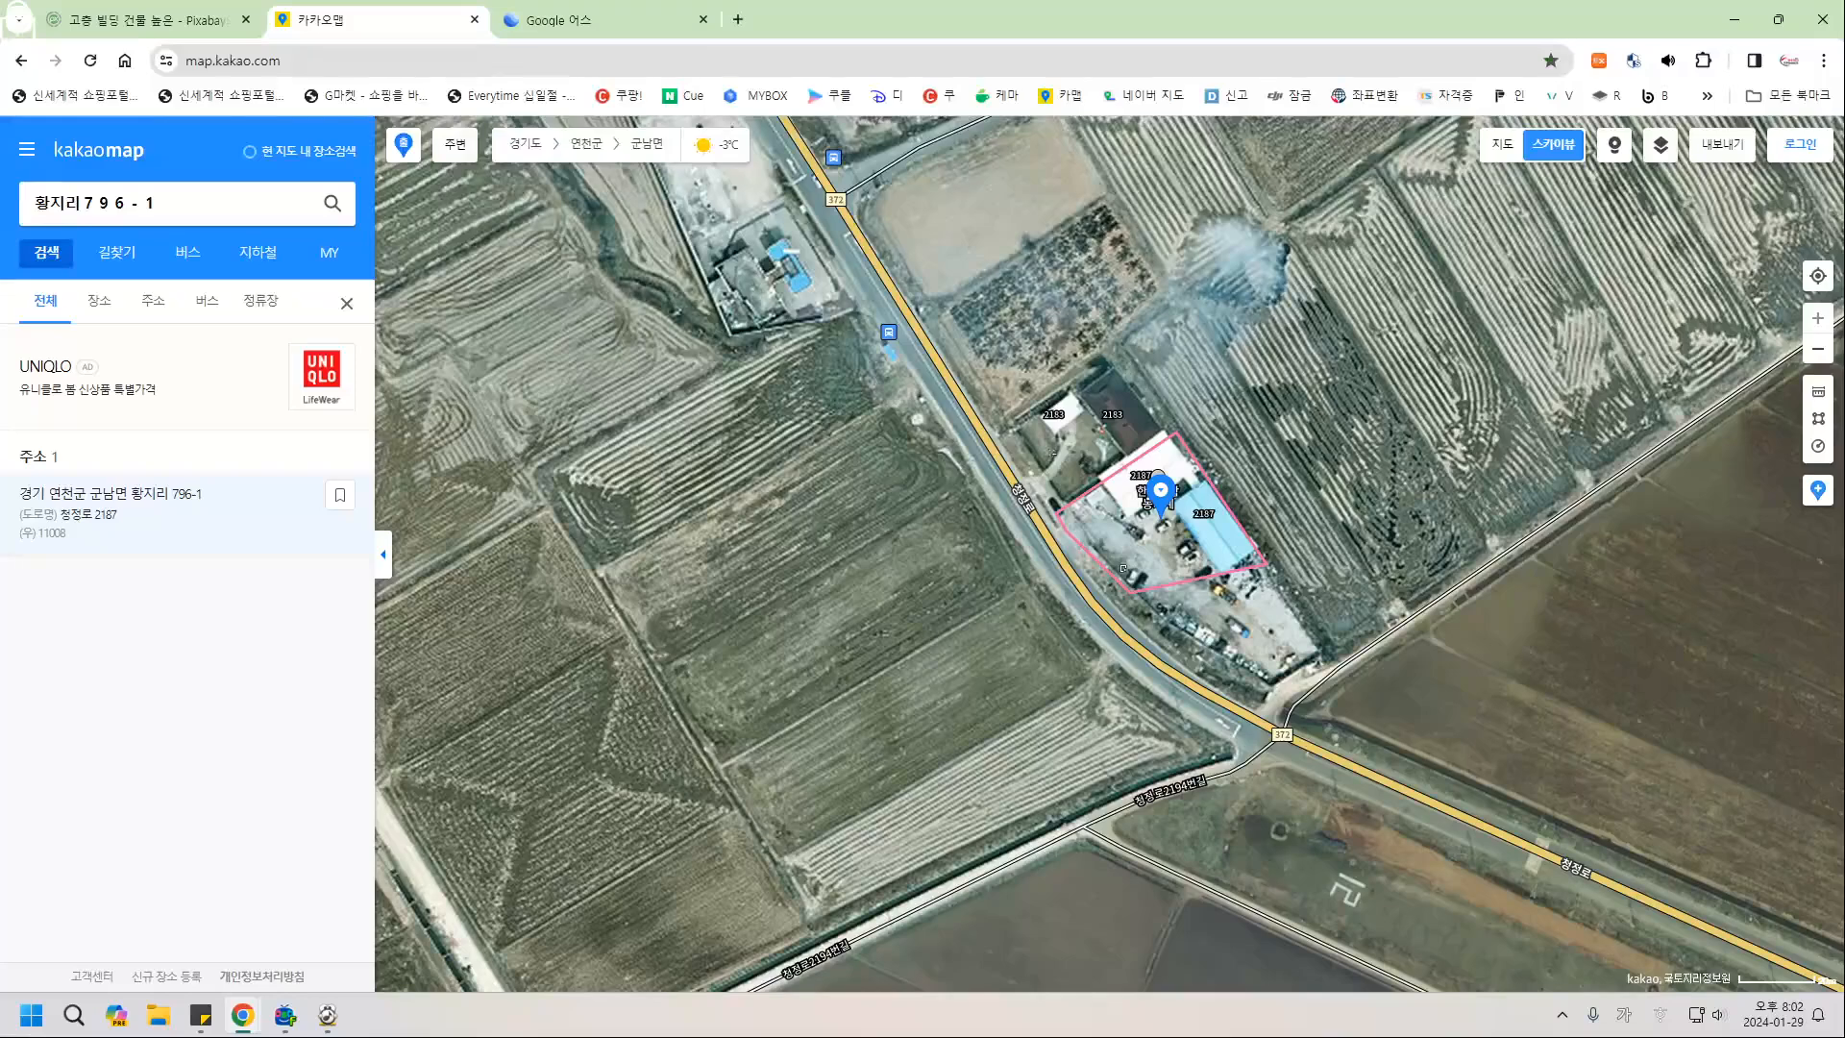
left_click_drag(317, 20, 1840, 77)
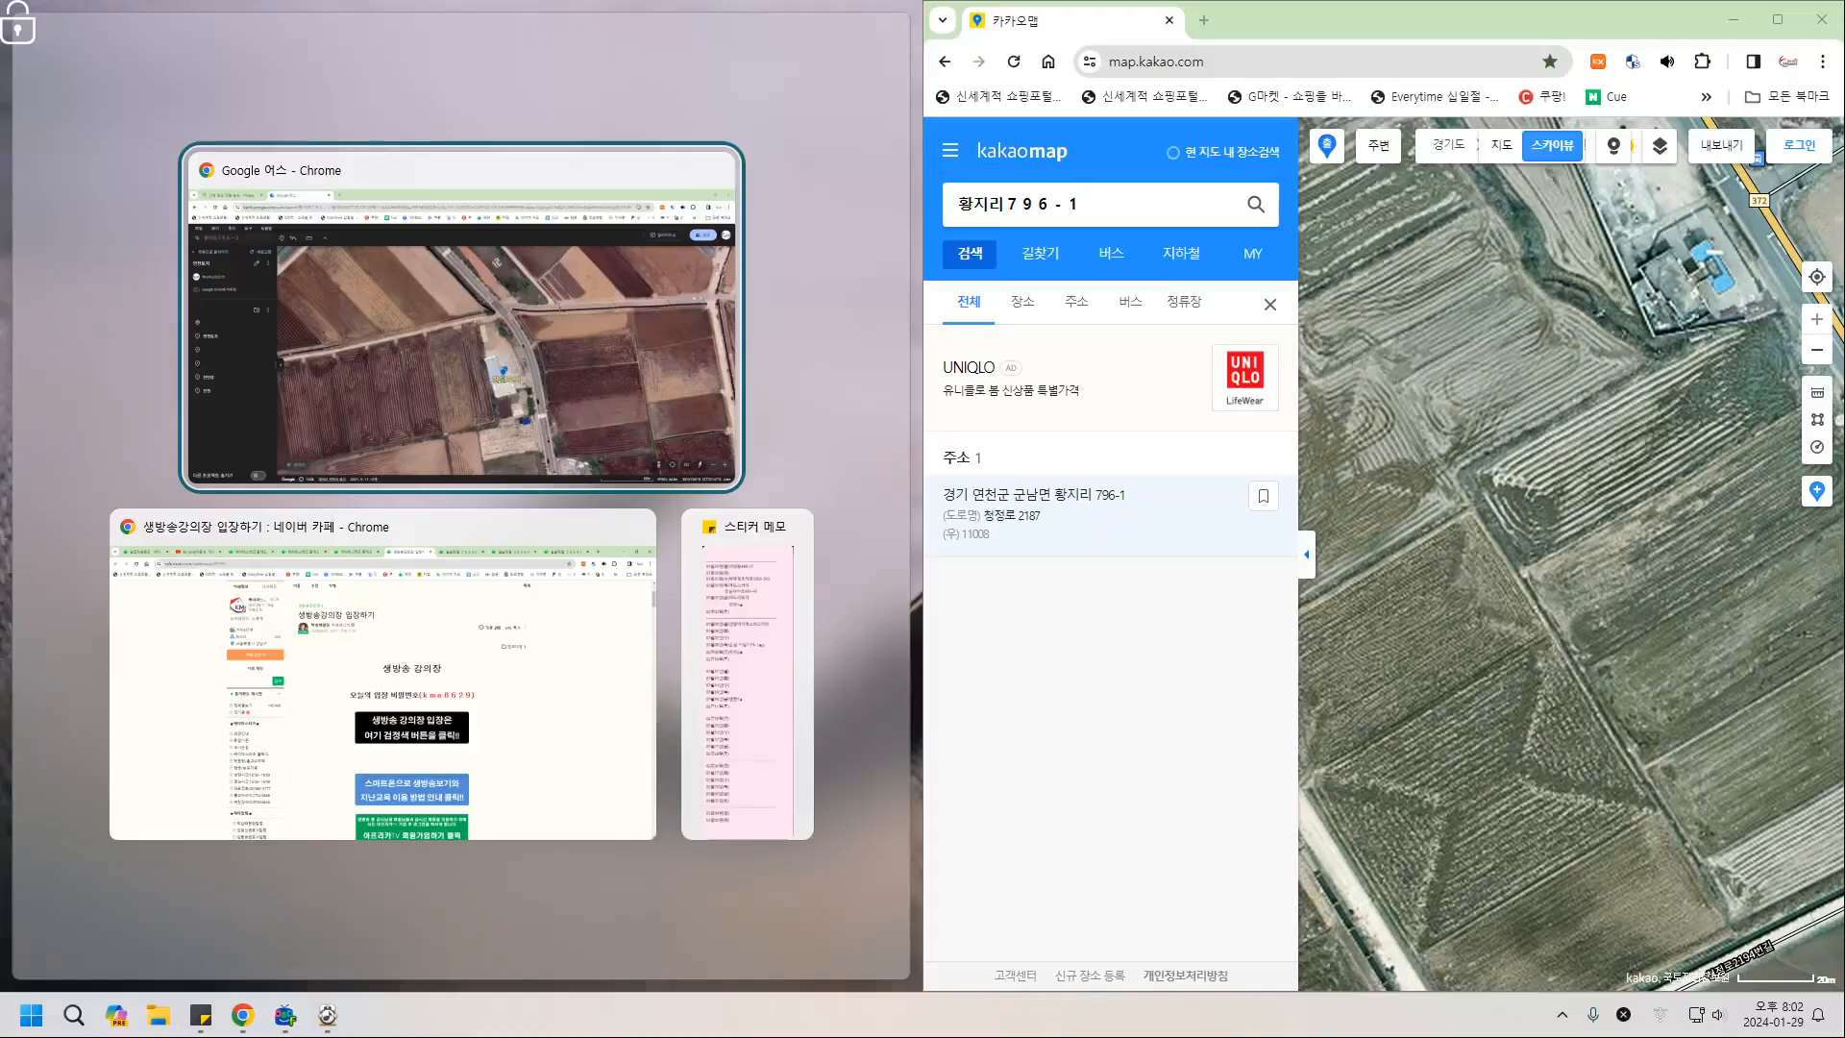
Snap Google Earth left of Kakao Map, collapse Kakao's panel, and widen Earth's window.
key("Return")
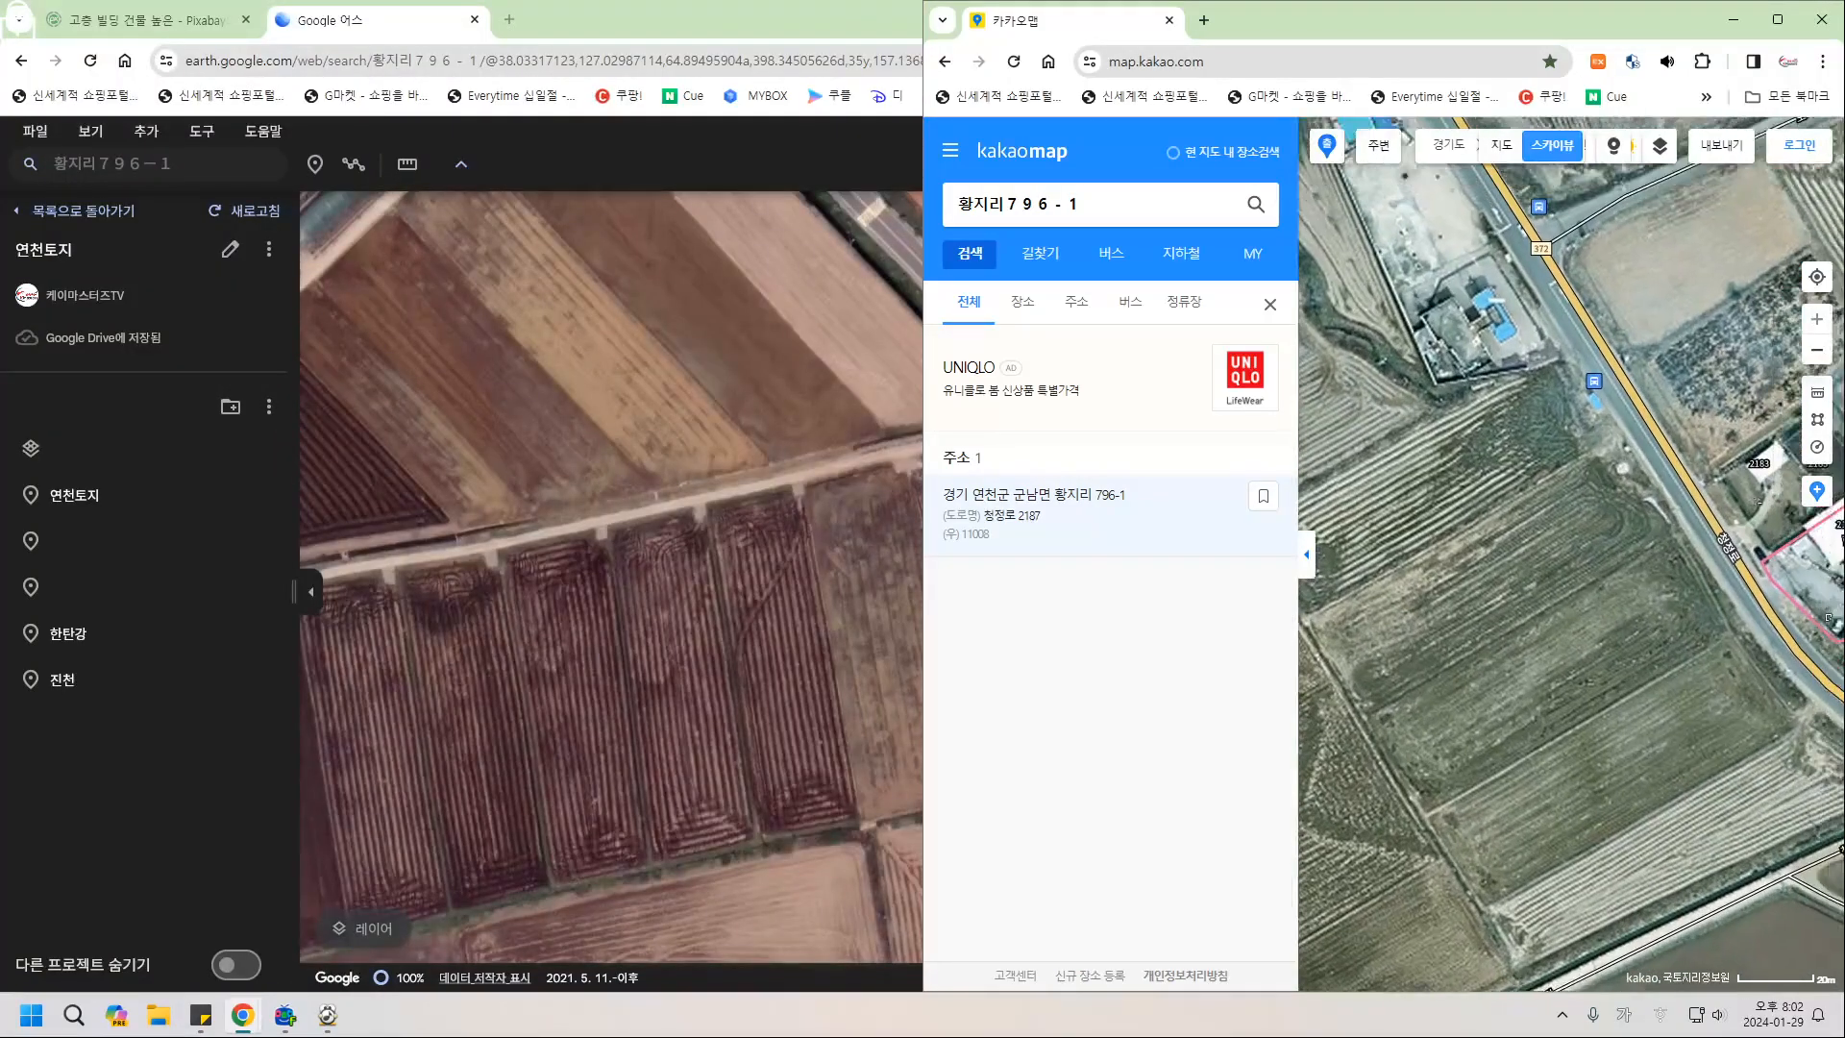
key("super+Up")
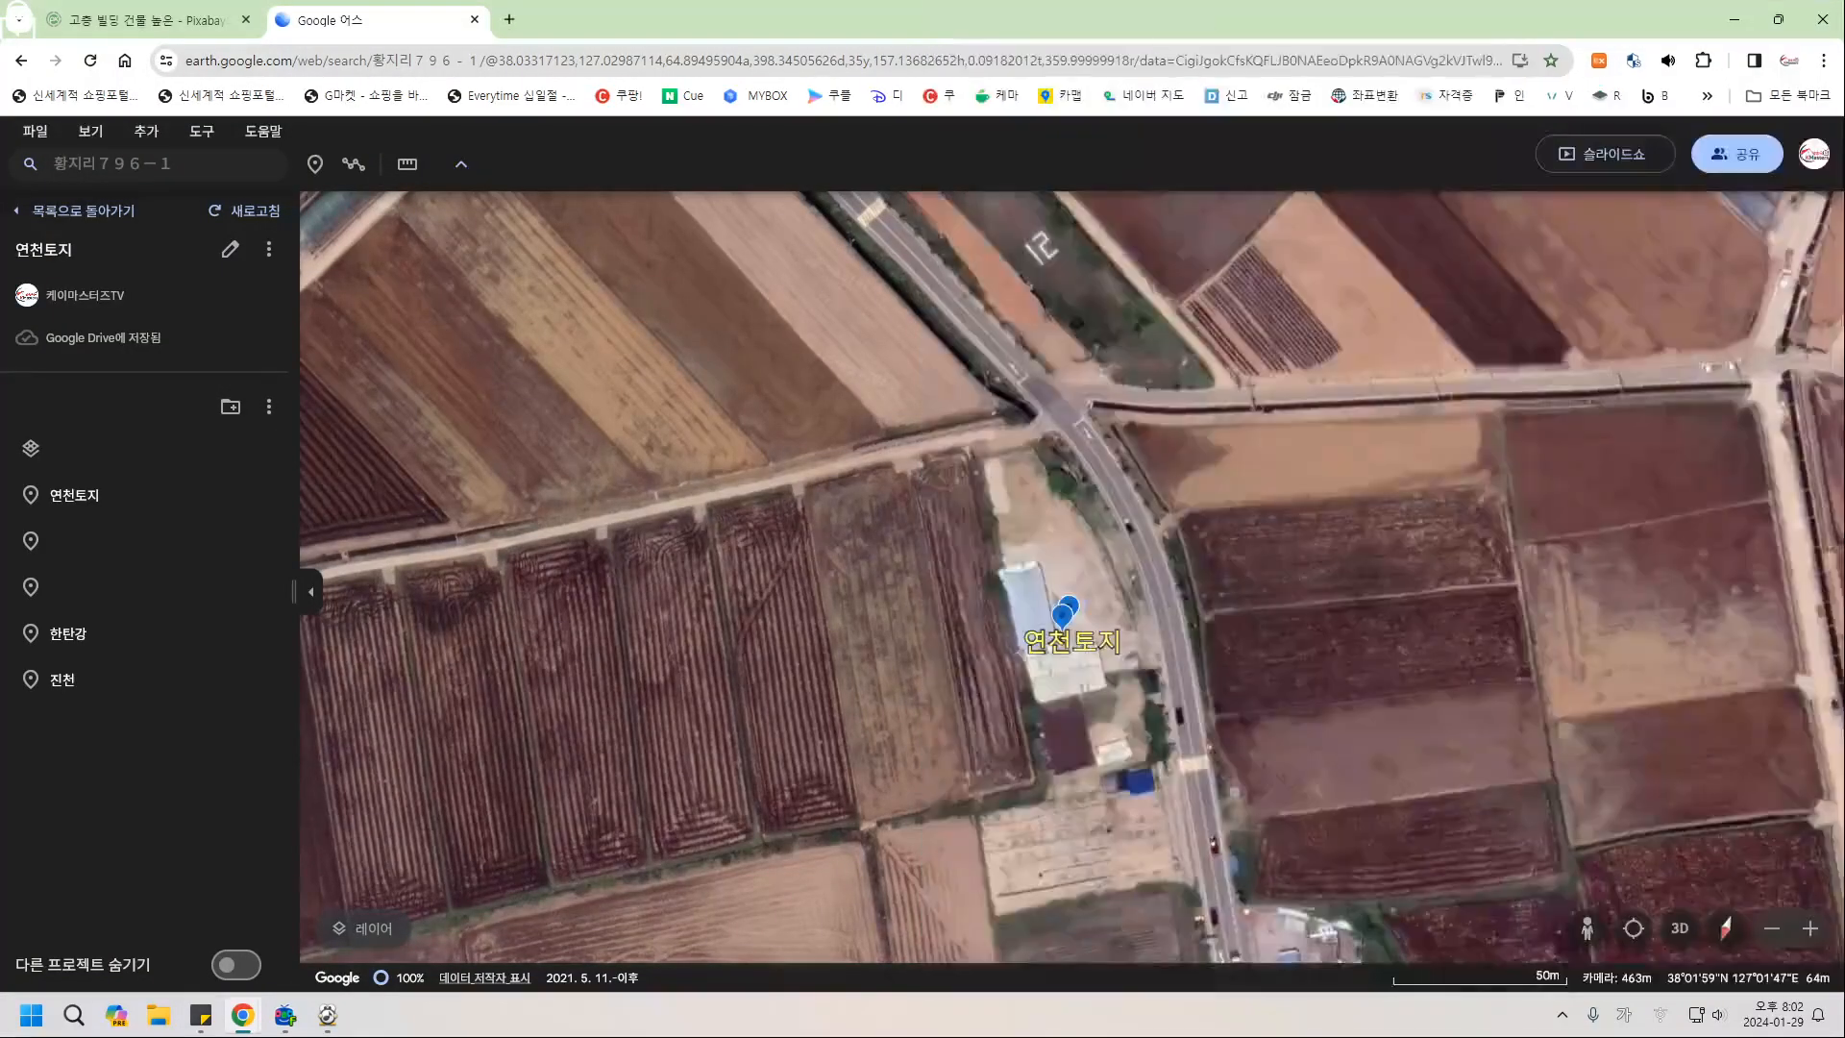
key("super+Down")
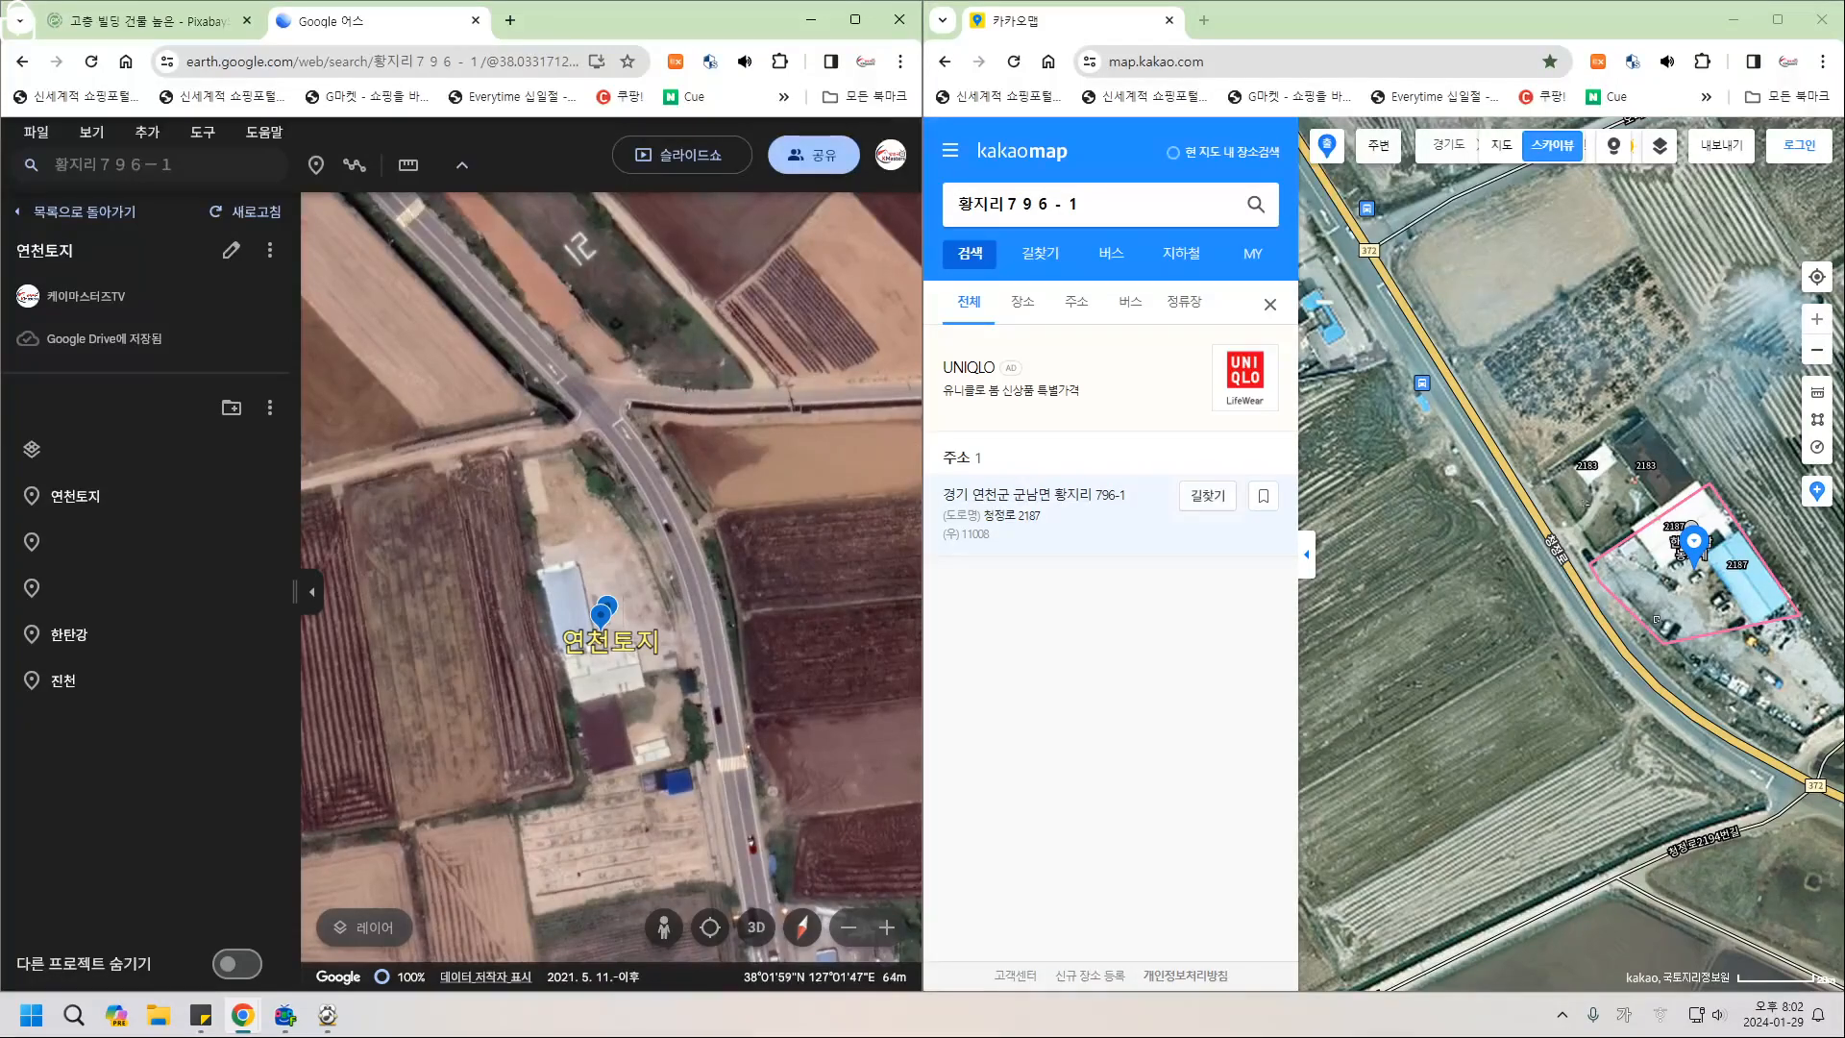
left_click(1307, 554)
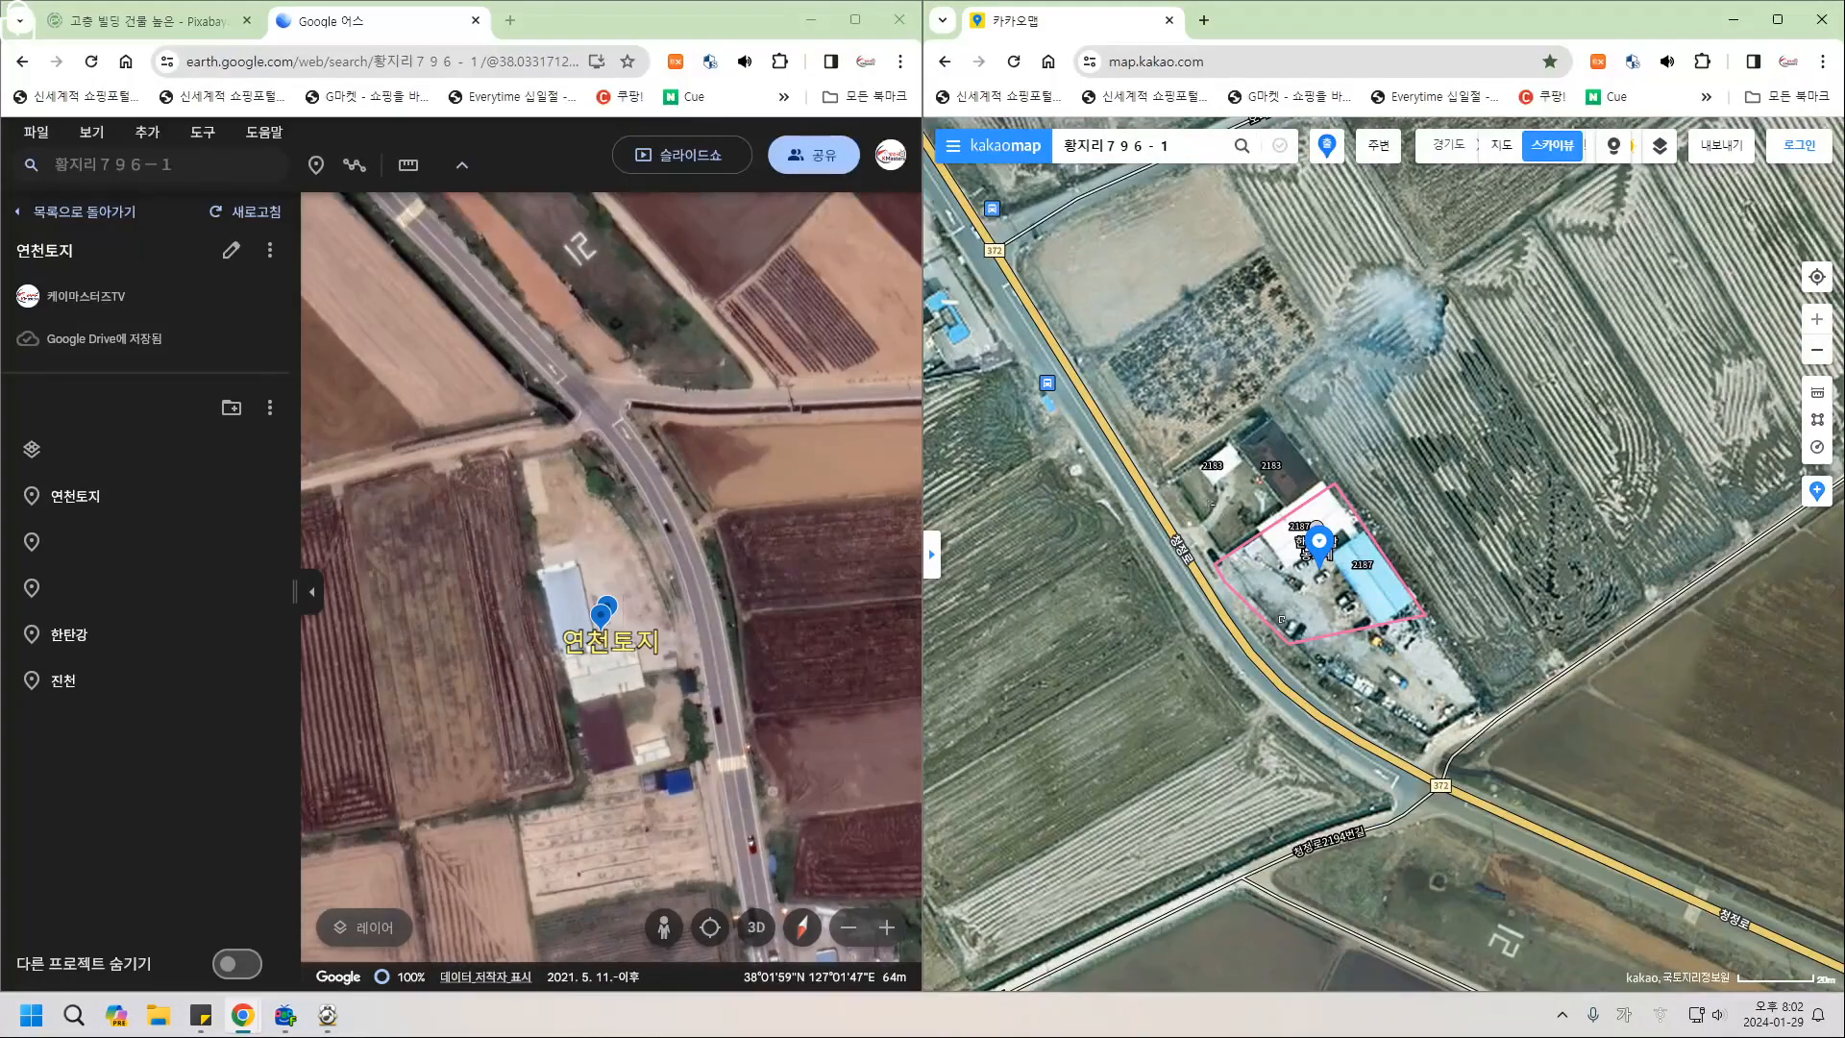
left_click_drag(923, 567, 1163, 567)
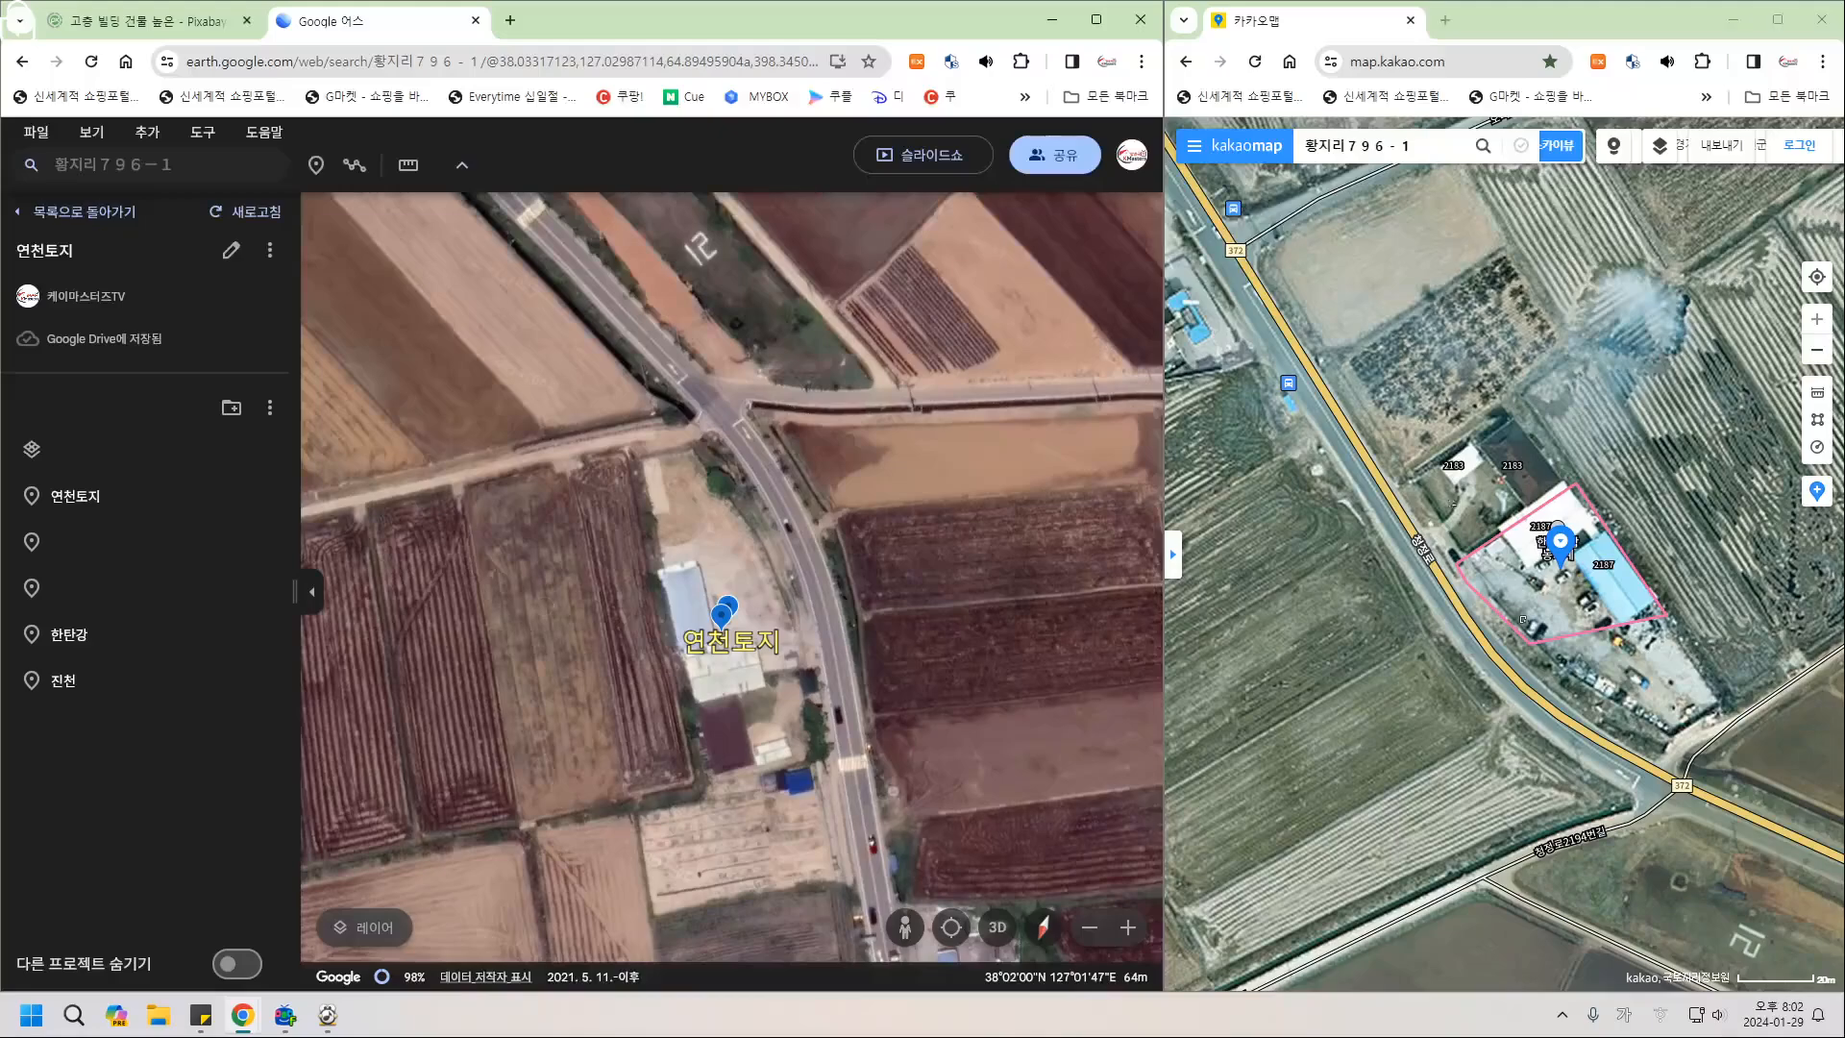
Rotate and pan Google Earth top-down so the 연천토지 parcel matches Kakao's image.
mouse_move(544, 607)
middle_mouse_down()
mouse_move(759, 596)
mouse_move(769, 567)
middle_mouse_up()
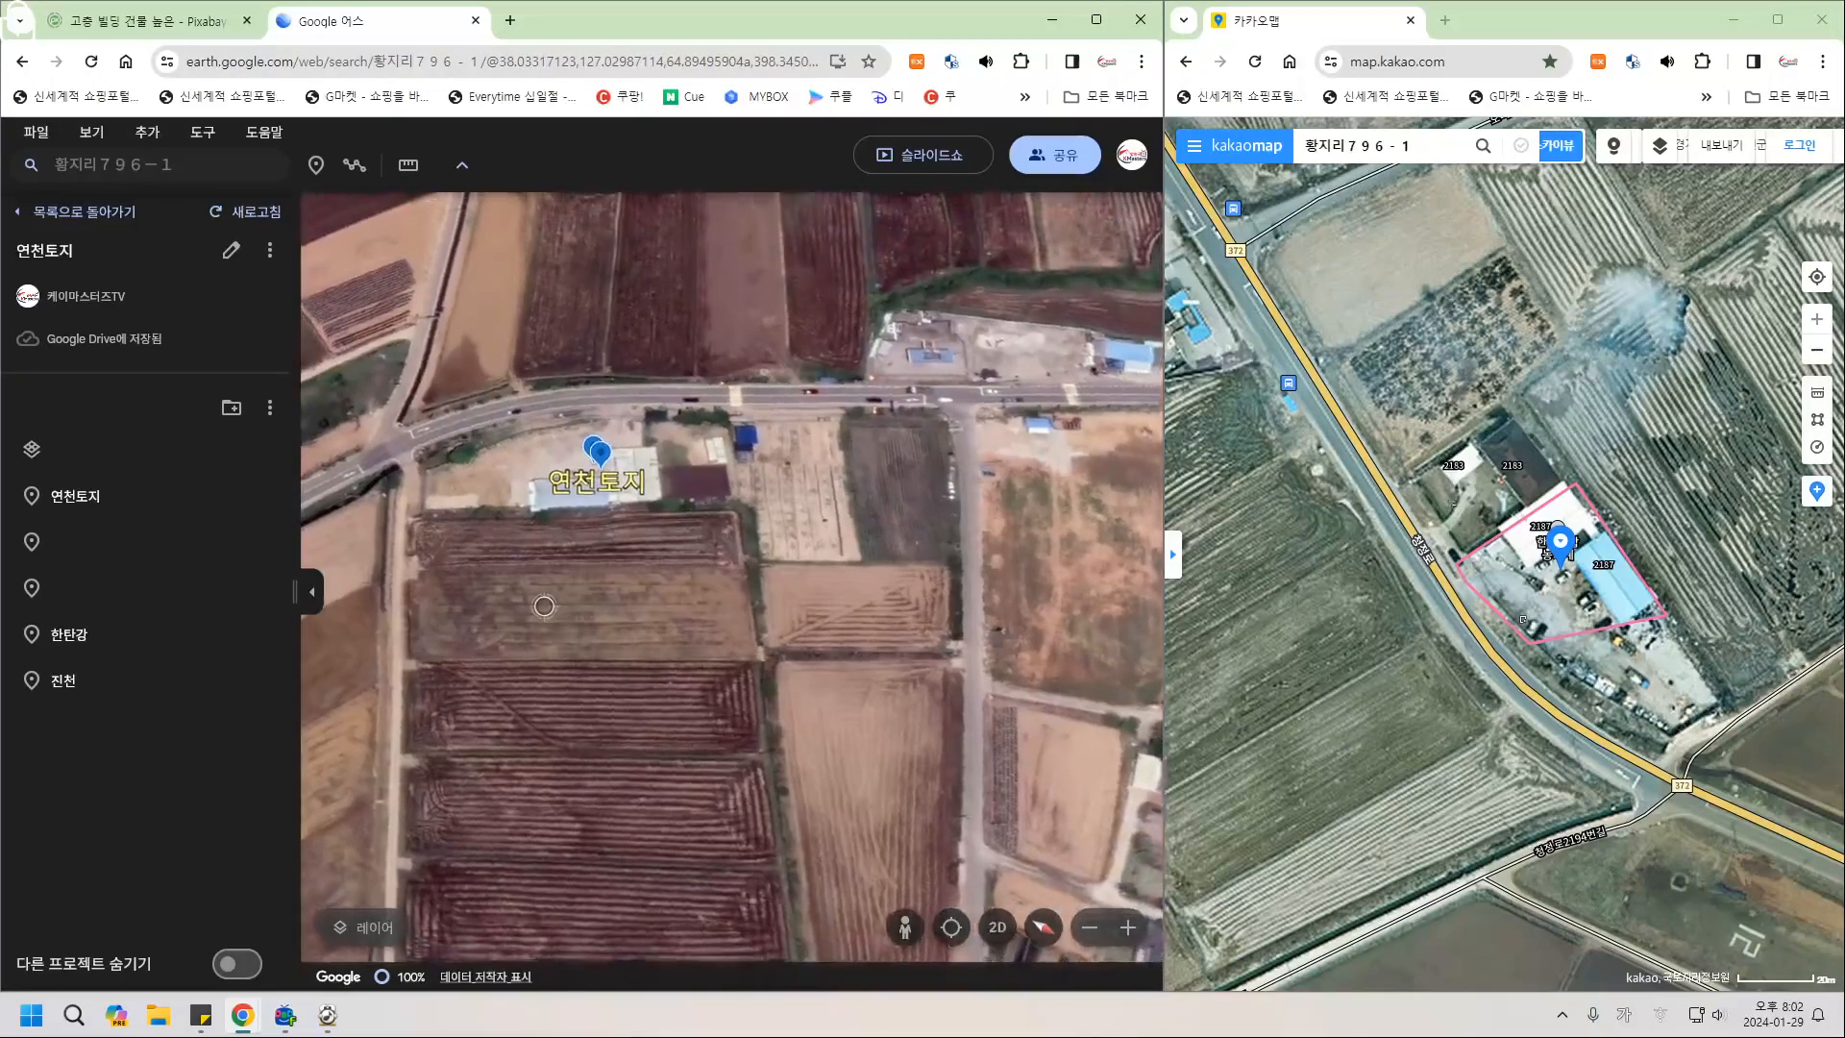
left_click_drag(544, 606, 601, 628)
left_click_drag(535, 681, 676, 731)
mouse_move(676, 731)
middle_mouse_down()
mouse_move(677, 697)
mouse_move(701, 760)
mouse_move(668, 745)
mouse_move(629, 813)
mouse_move(740, 740)
middle_mouse_up()
middle_click_drag(631, 813, 635, 813)
left_click_drag(538, 672, 908, 624)
mouse_move(847, 730)
middle_mouse_down()
mouse_move(859, 833)
mouse_move(906, 834)
middle_mouse_up()
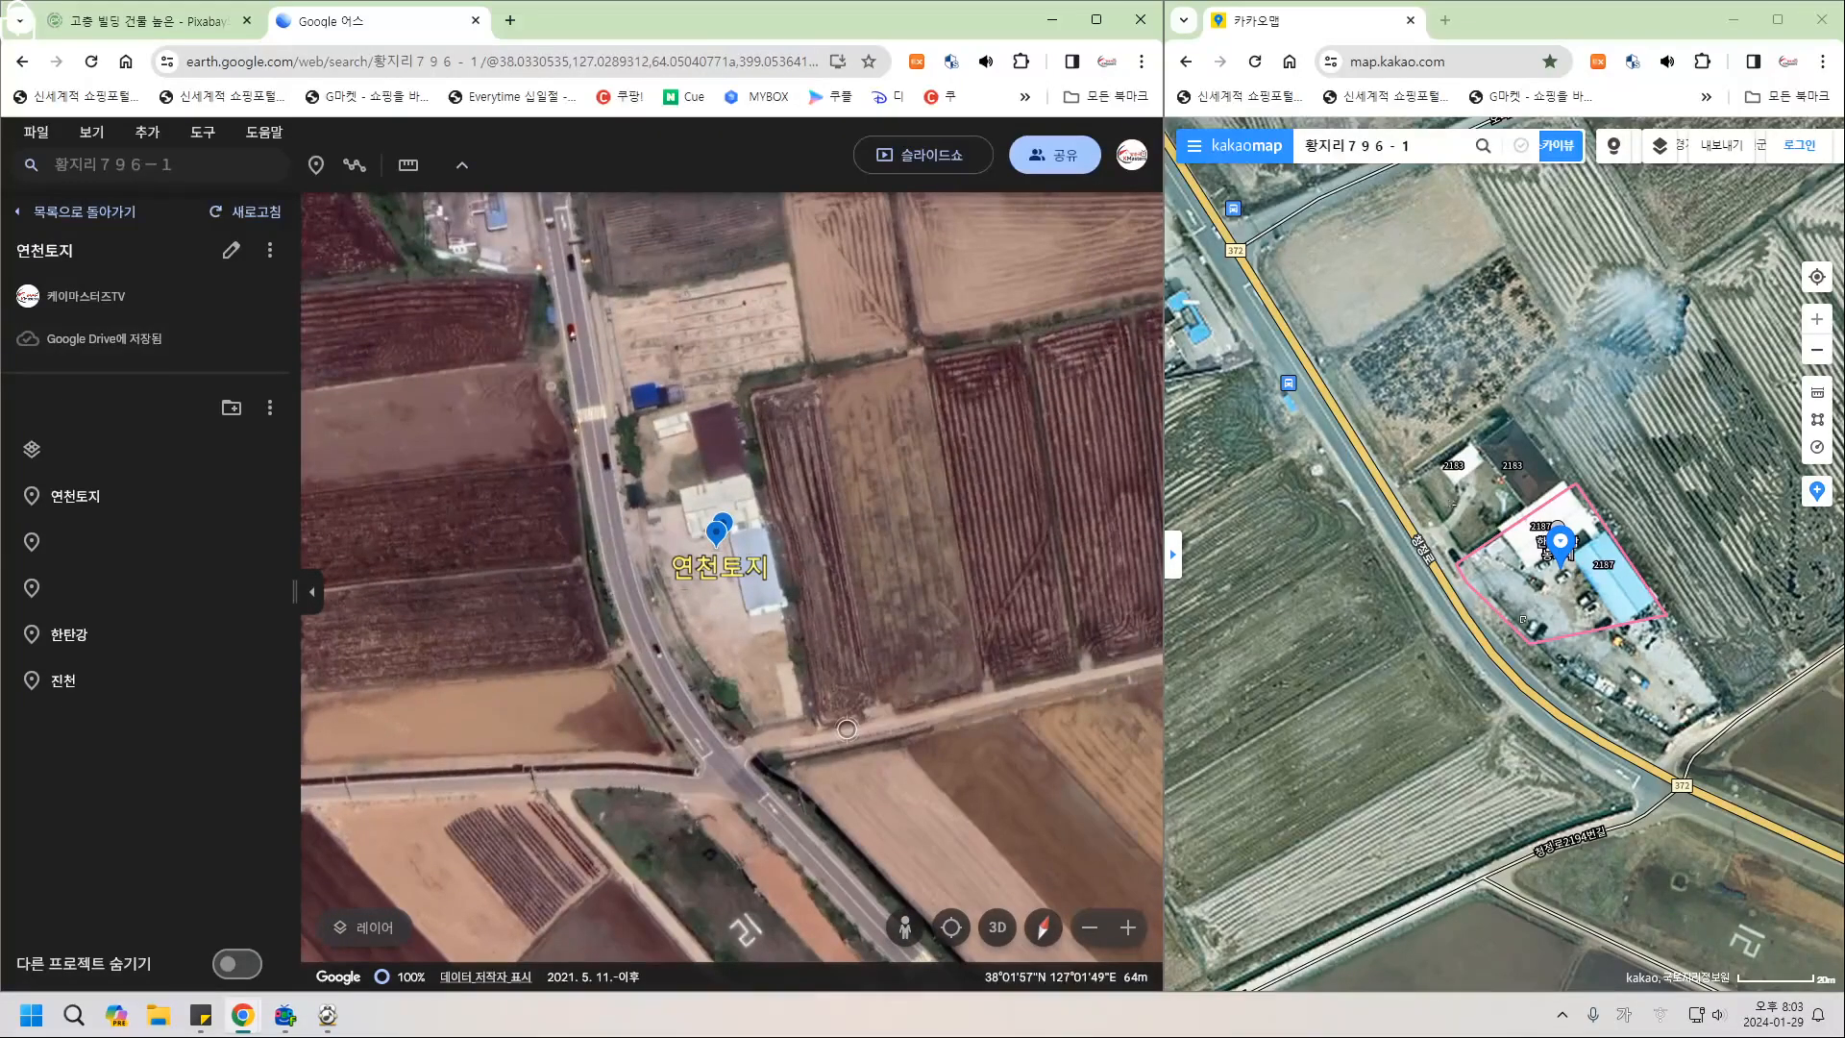
mouse_move(692, 673)
left_mouse_down()
mouse_move(754, 680)
mouse_move(793, 637)
left_mouse_up()
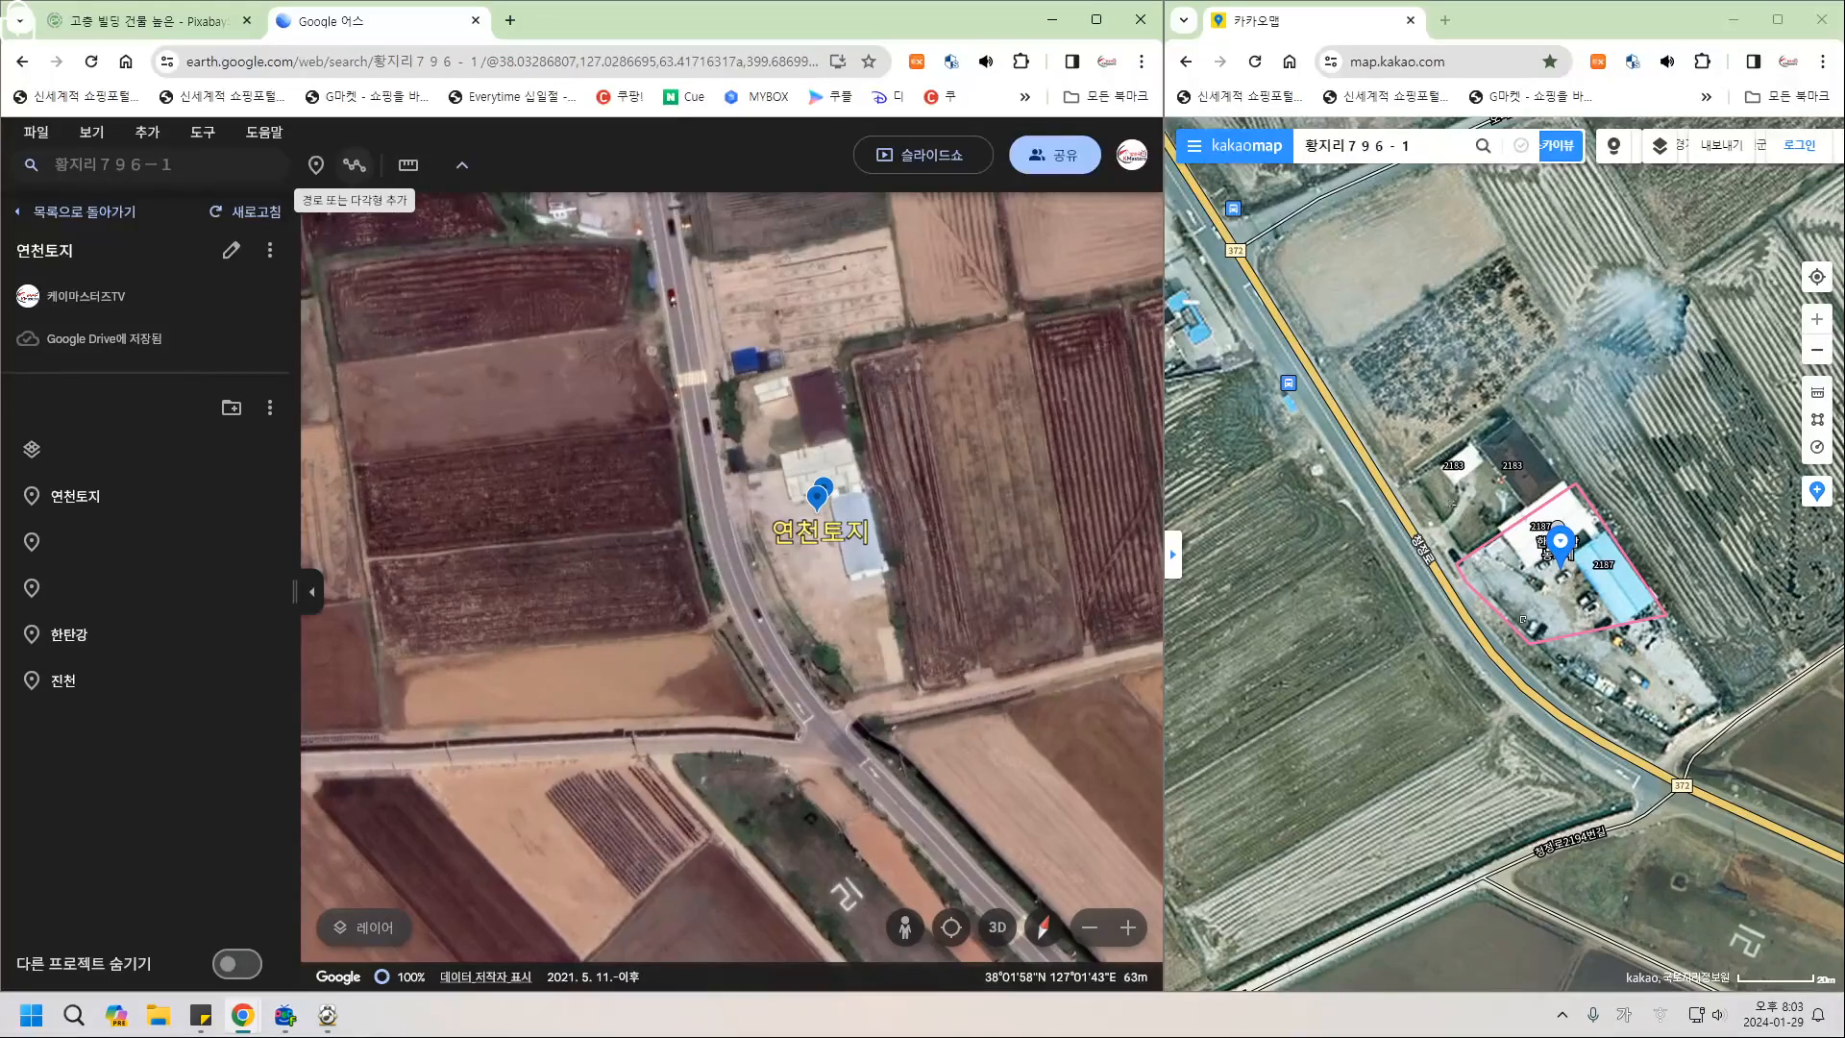
Trace the parcel's four corners into a closed polygon (149.67m, 1,346.17m²), then maximize Google Earth.
left_click(354, 164)
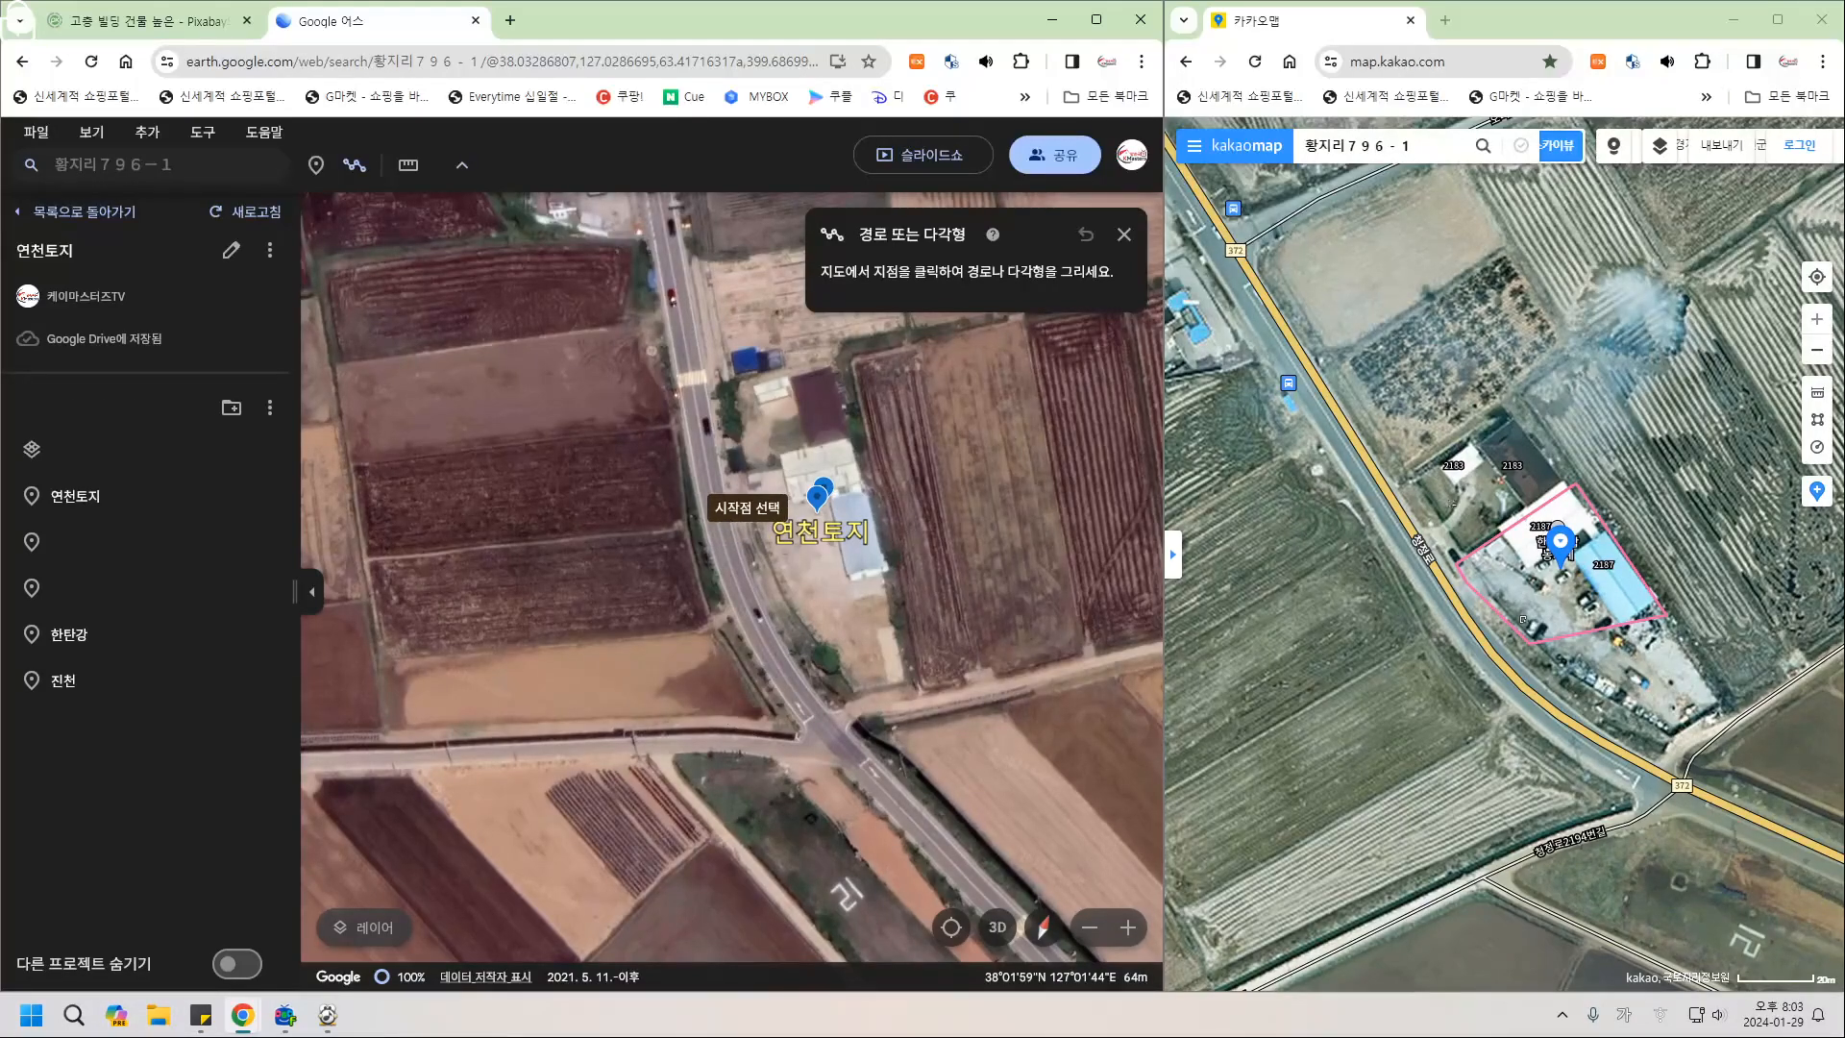
left_click(722, 478)
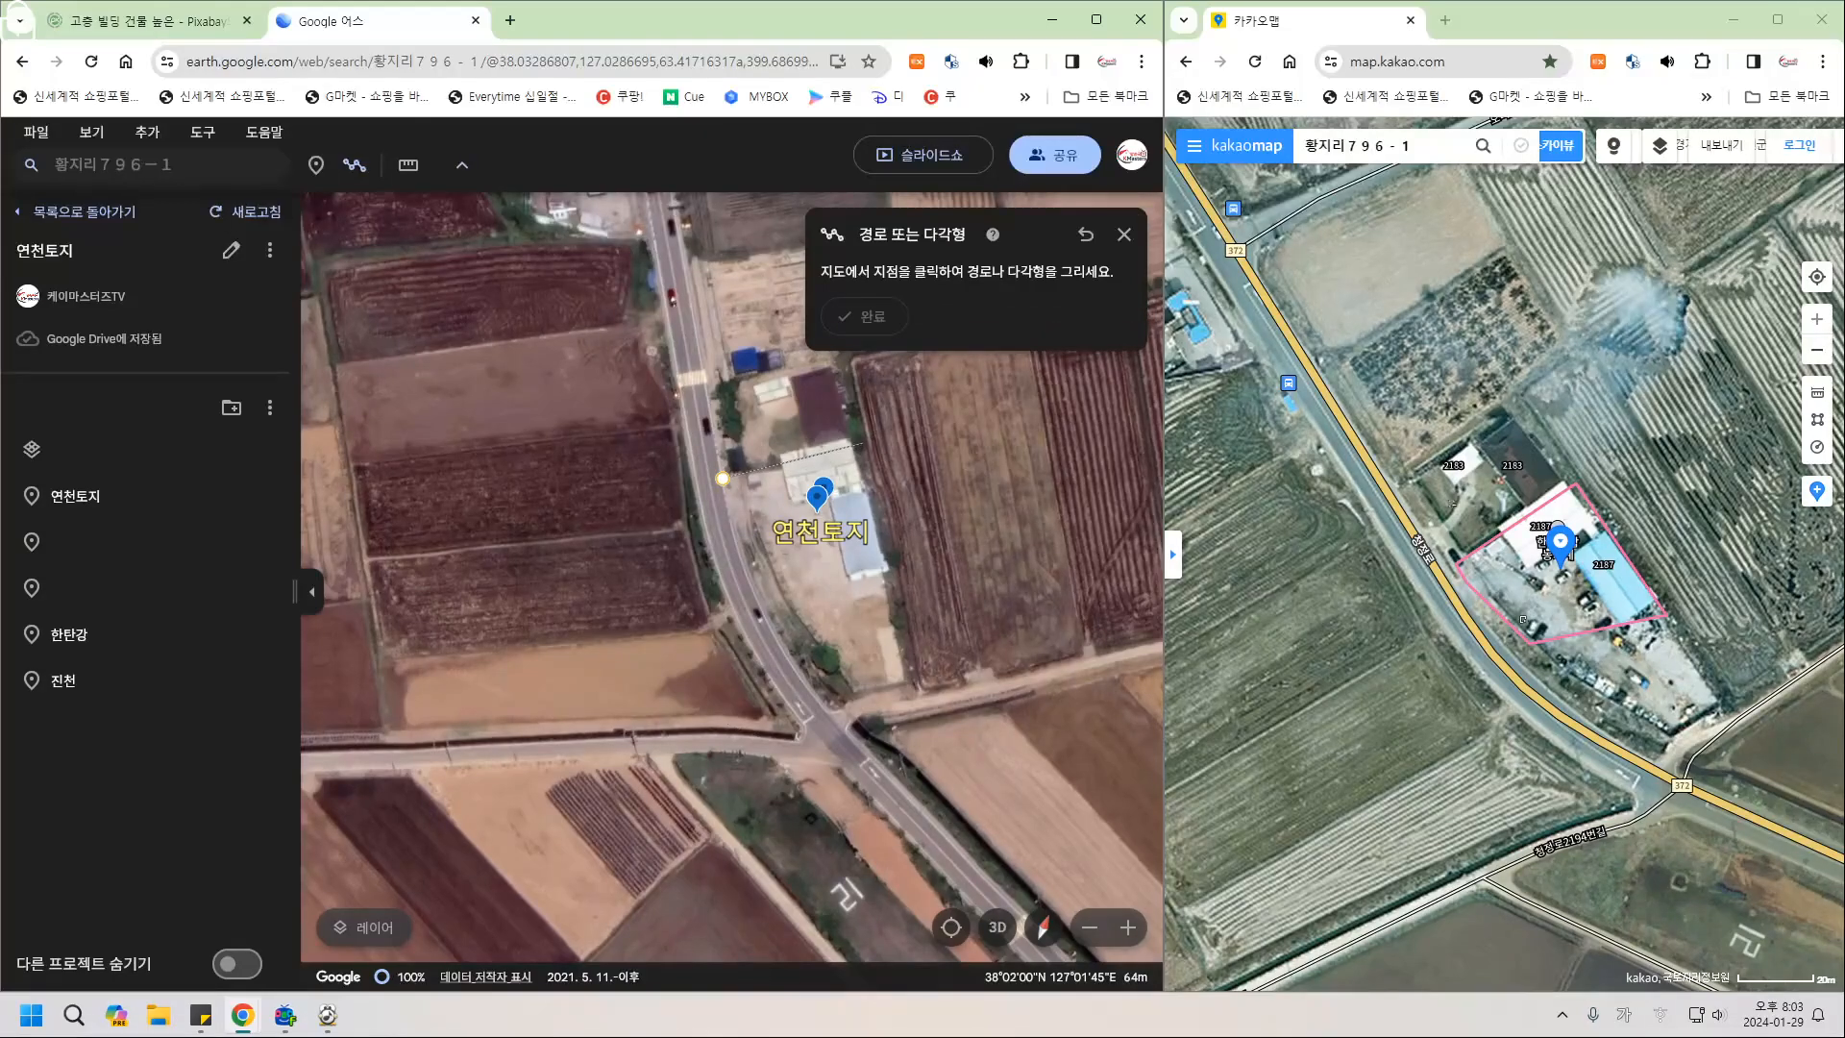
left_click(863, 443)
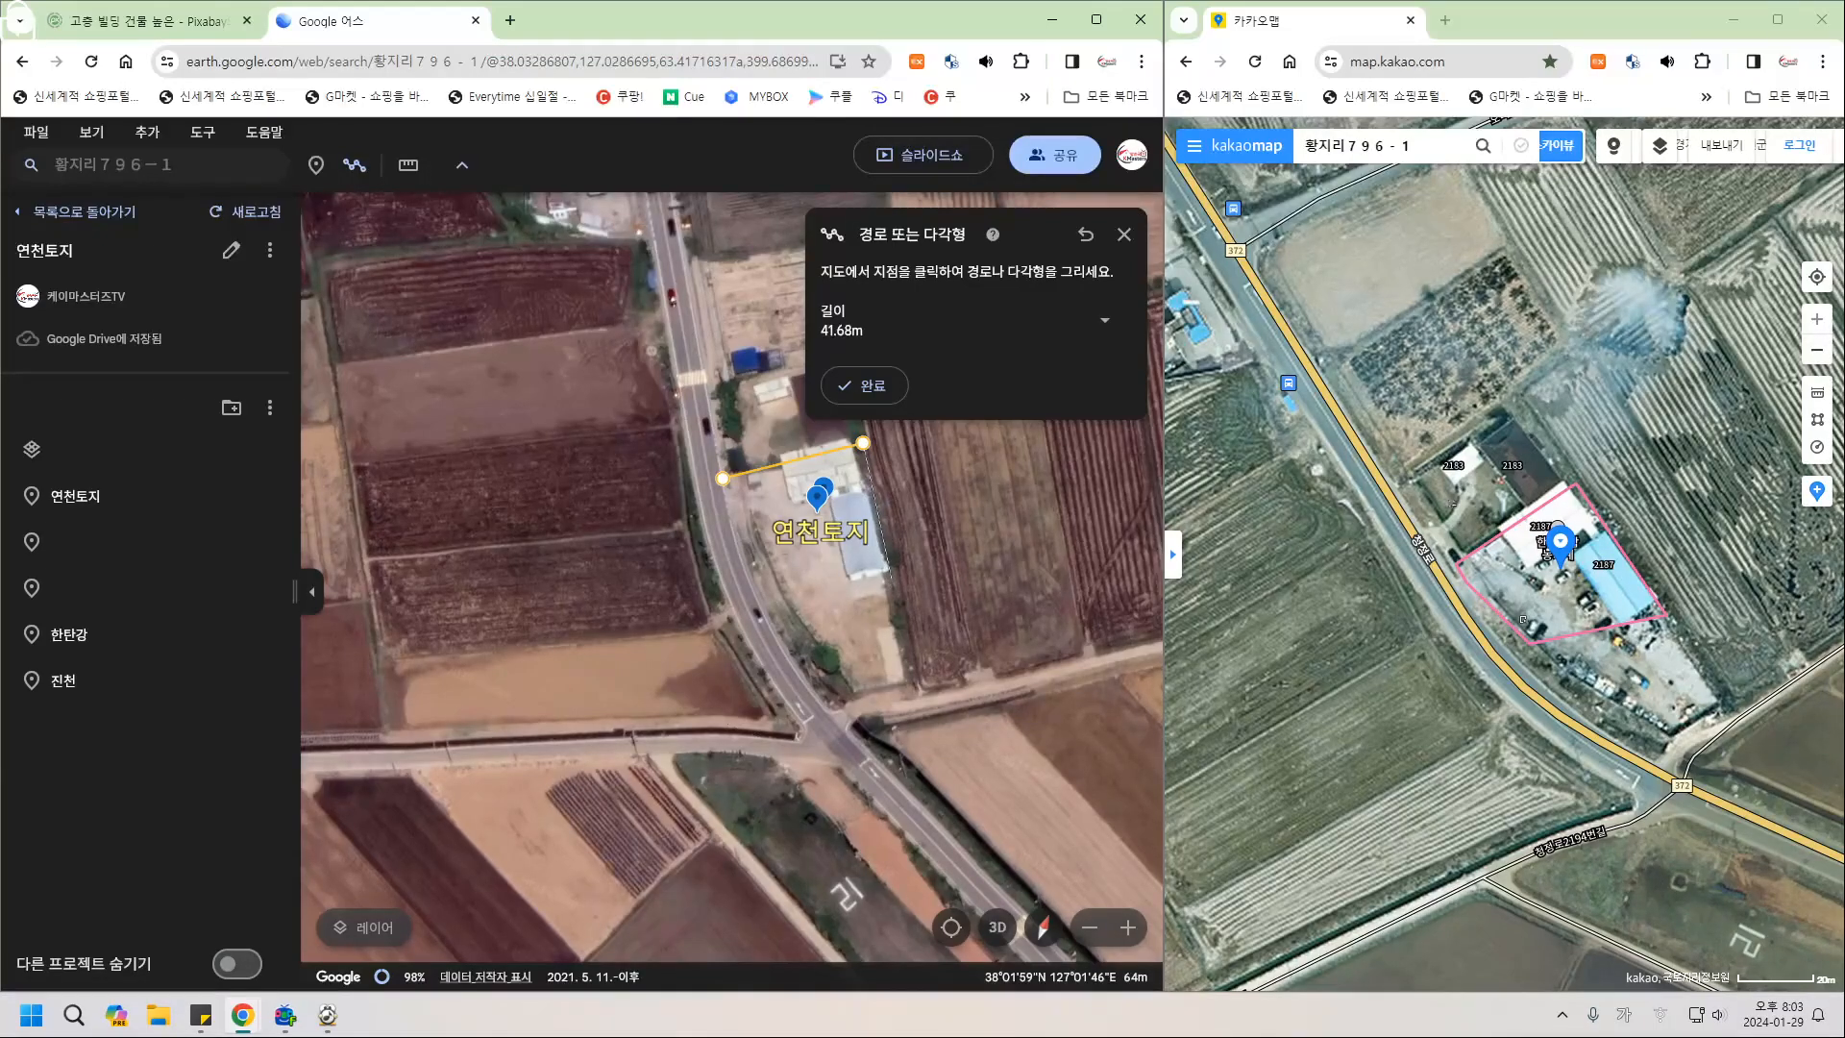
left_click(892, 584)
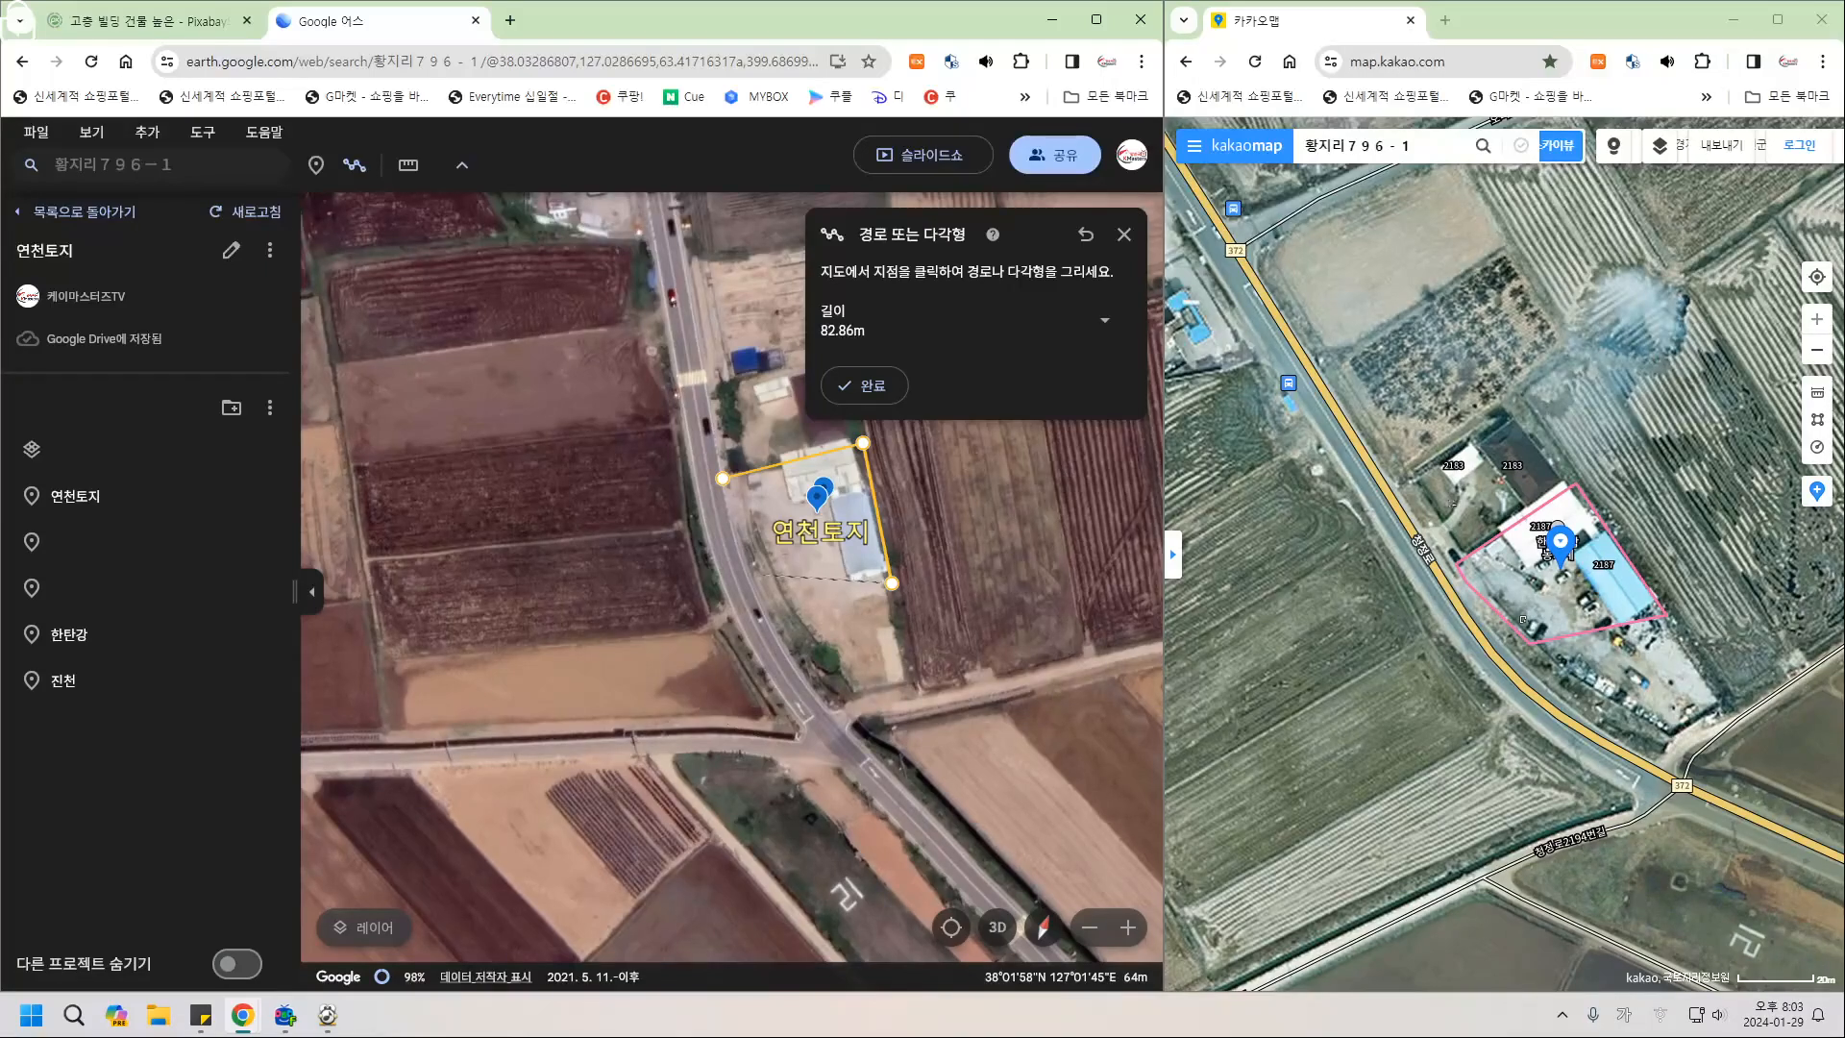
left_click(765, 574)
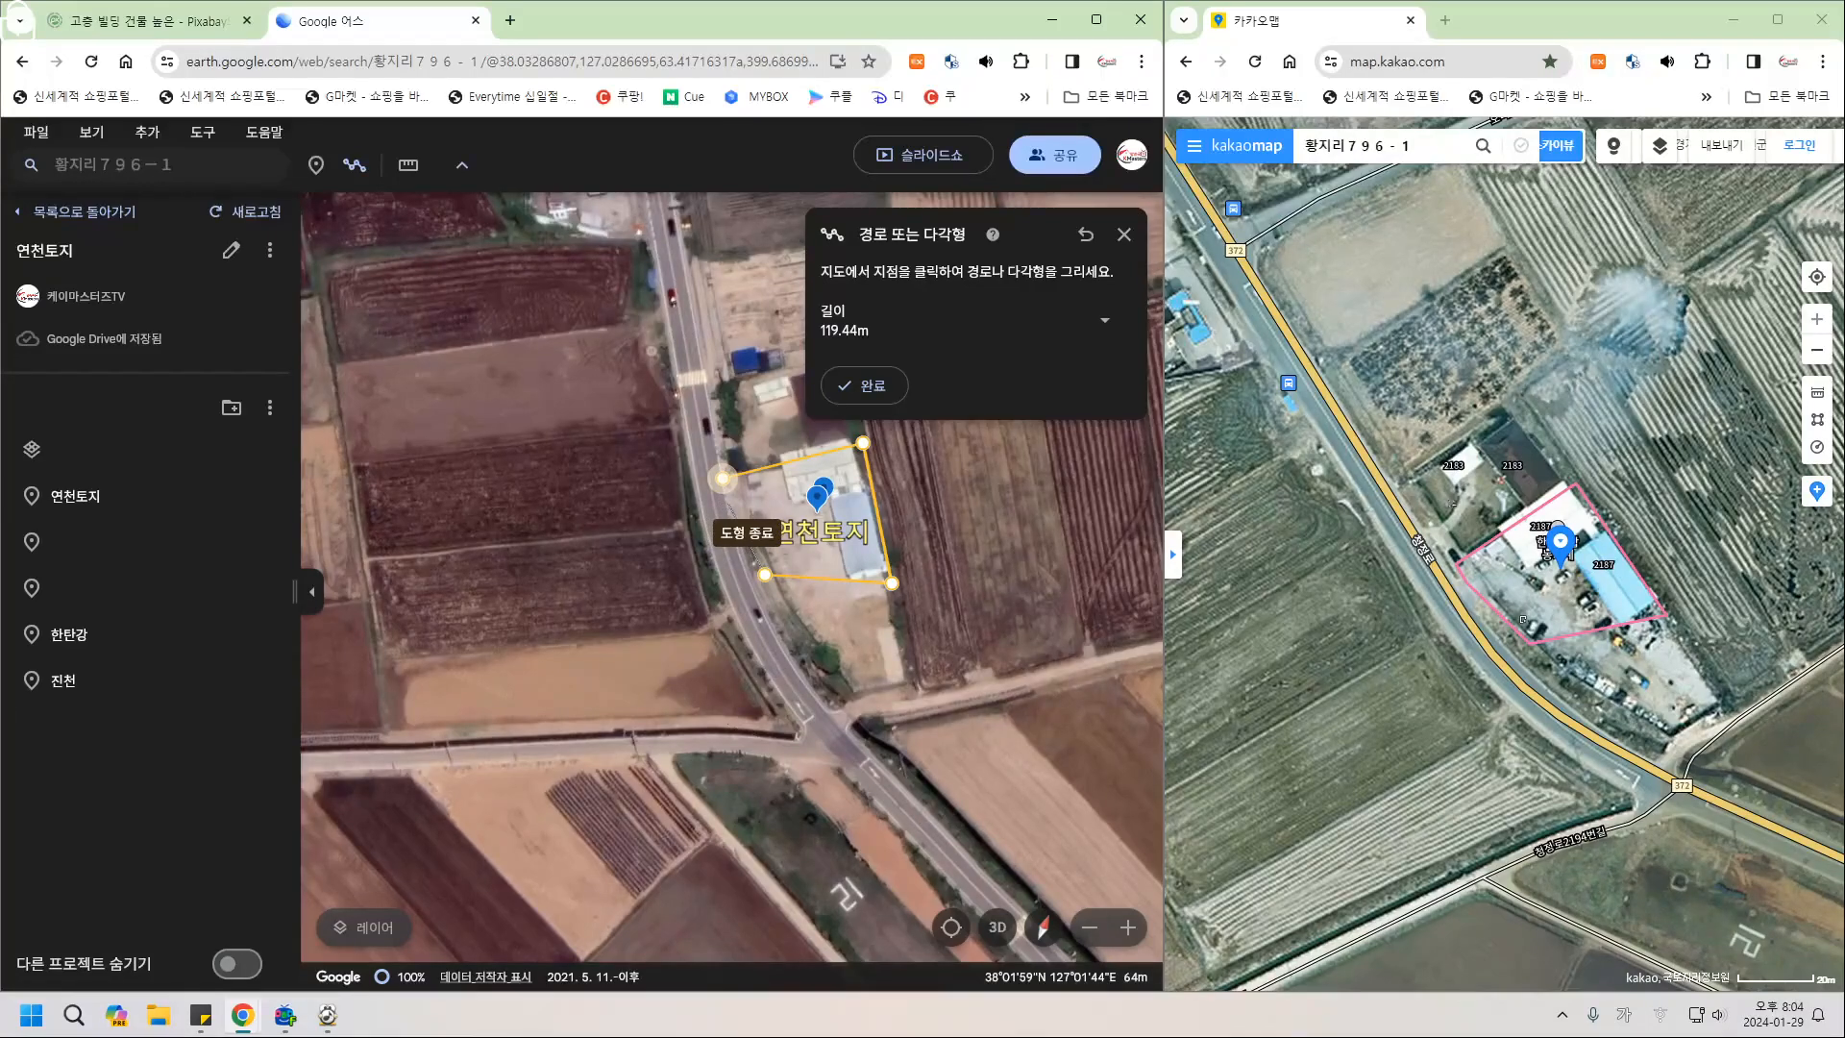
left_click(723, 478)
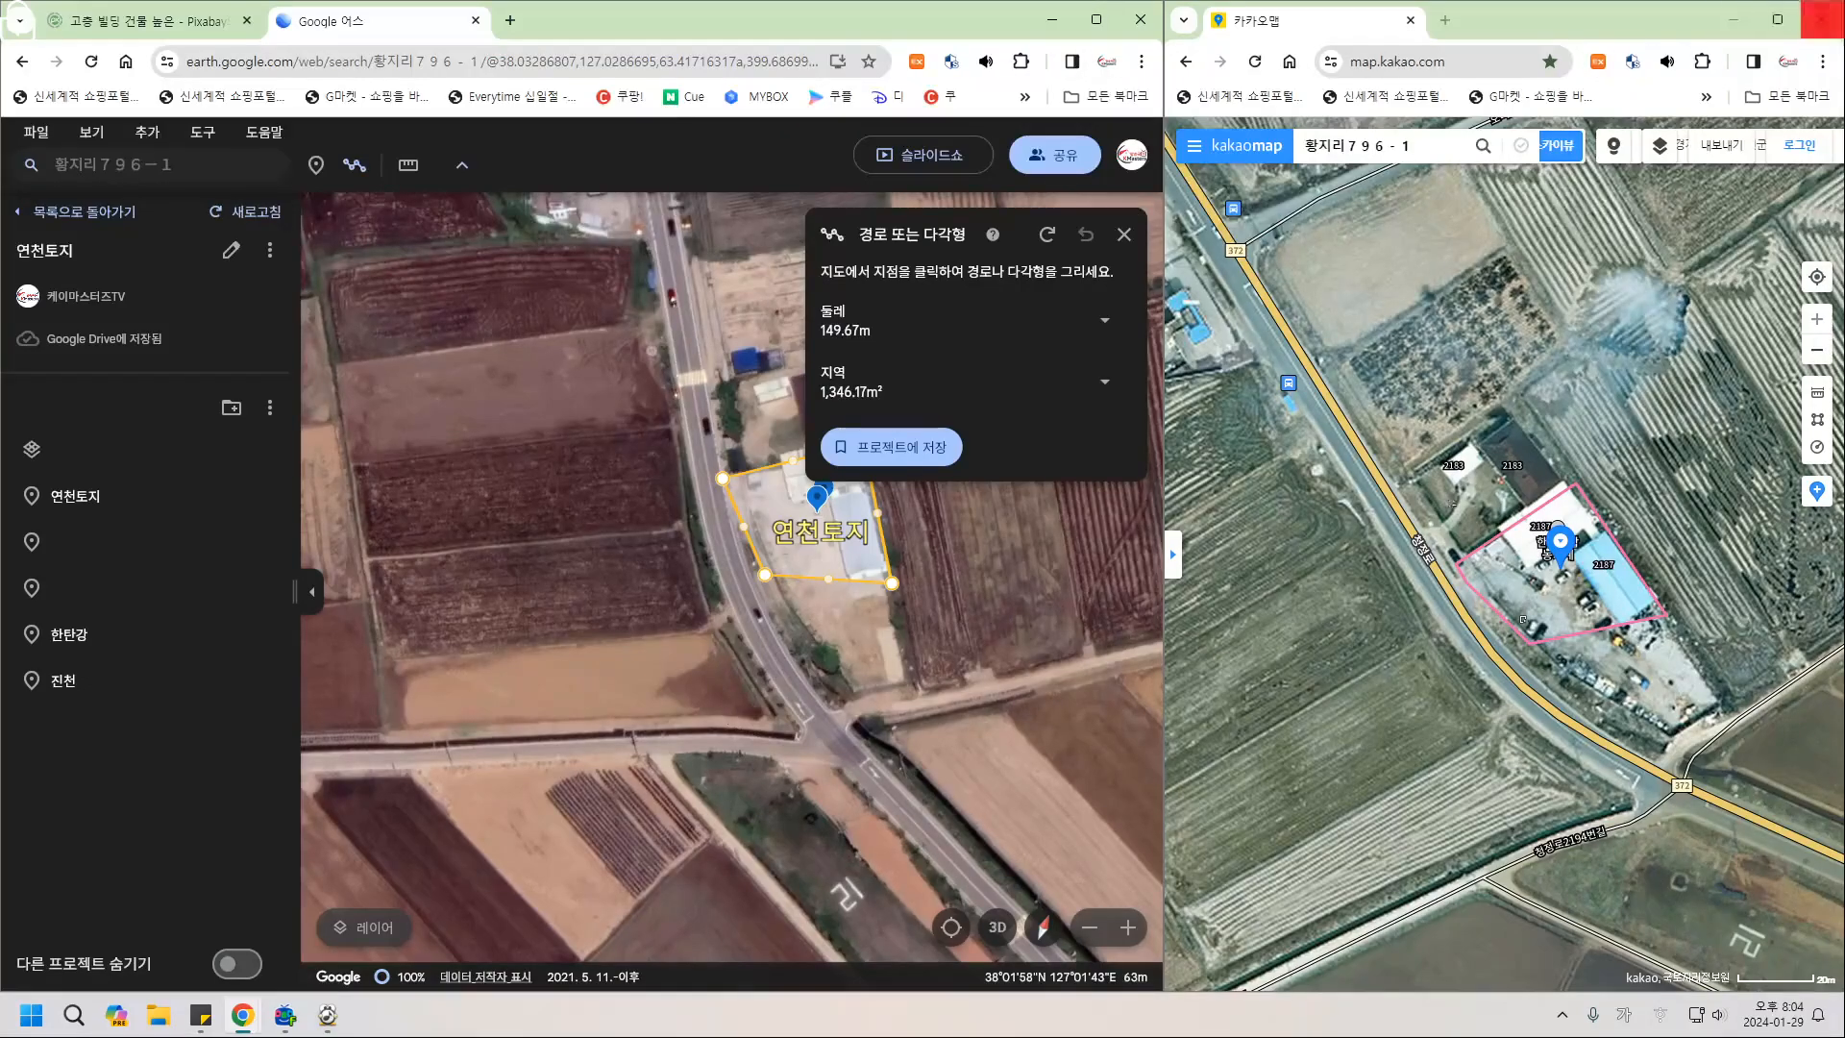
left_click(1734, 19)
left_click(1095, 19)
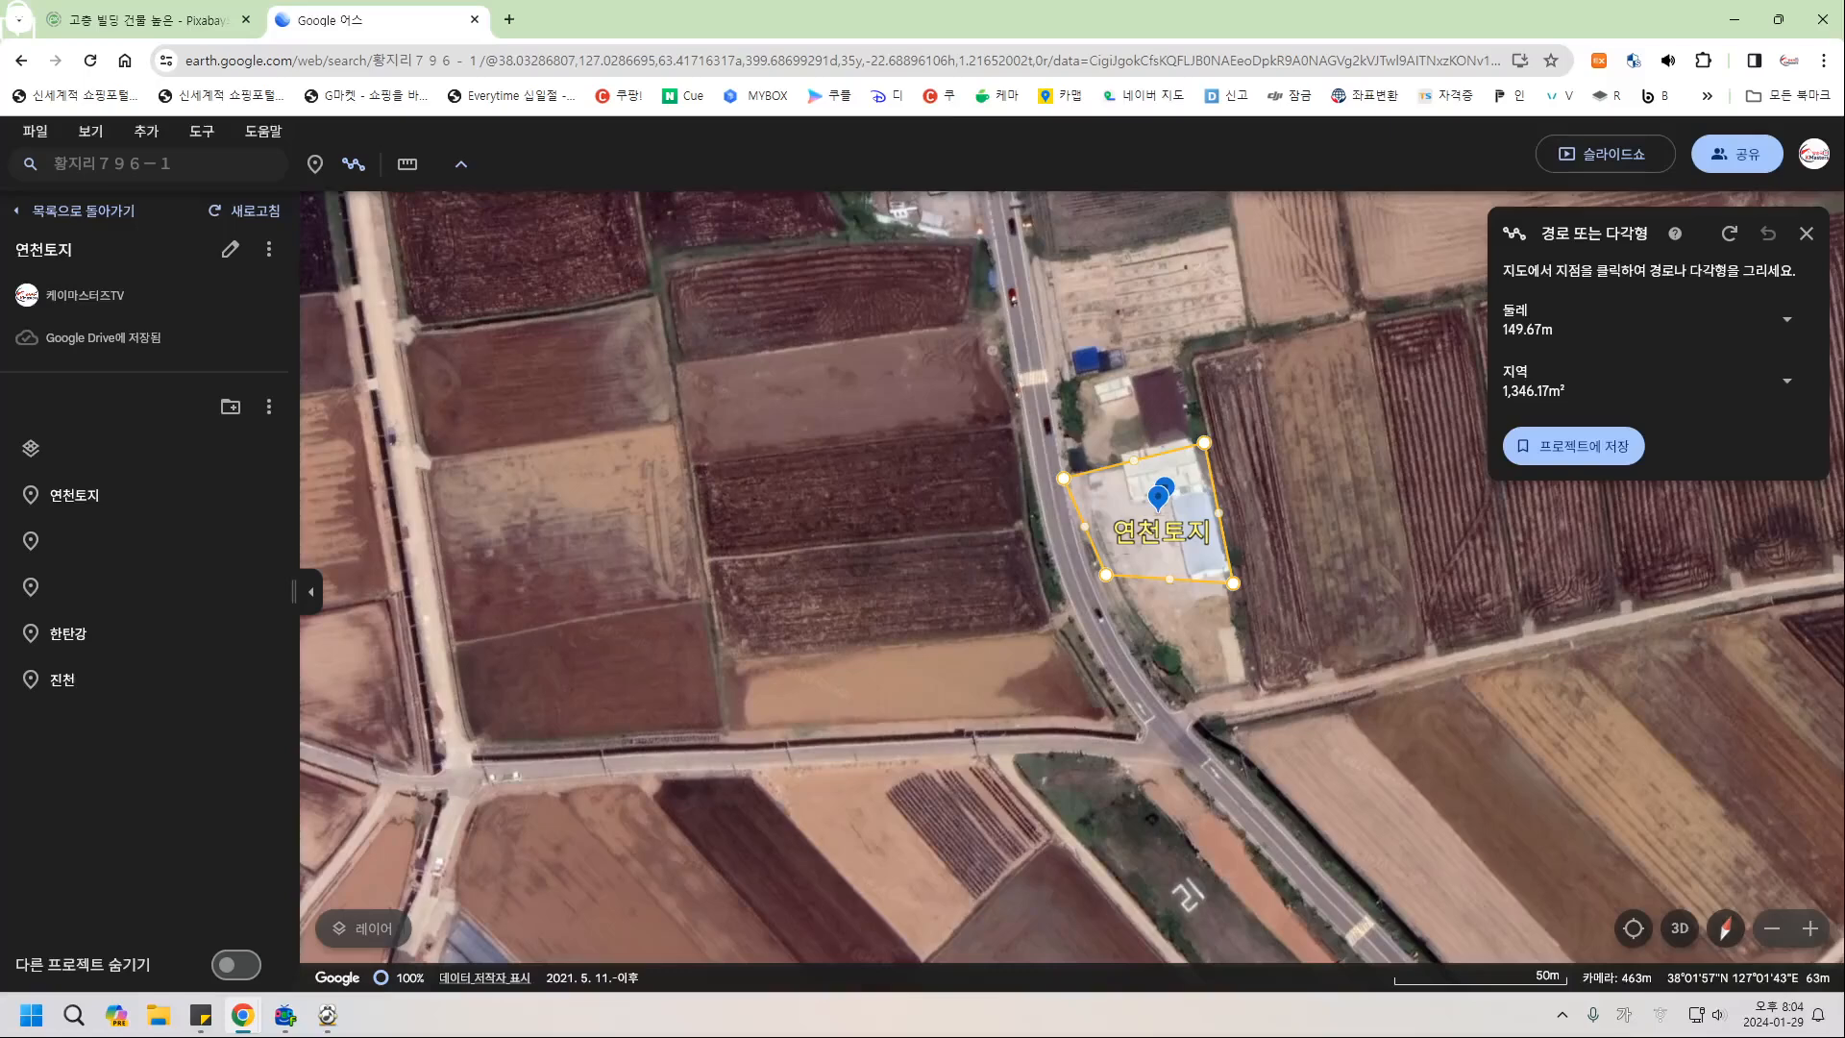
Save the polygon and give it a red fill at 50% opacity.
left_click_drag(992, 538, 862, 529)
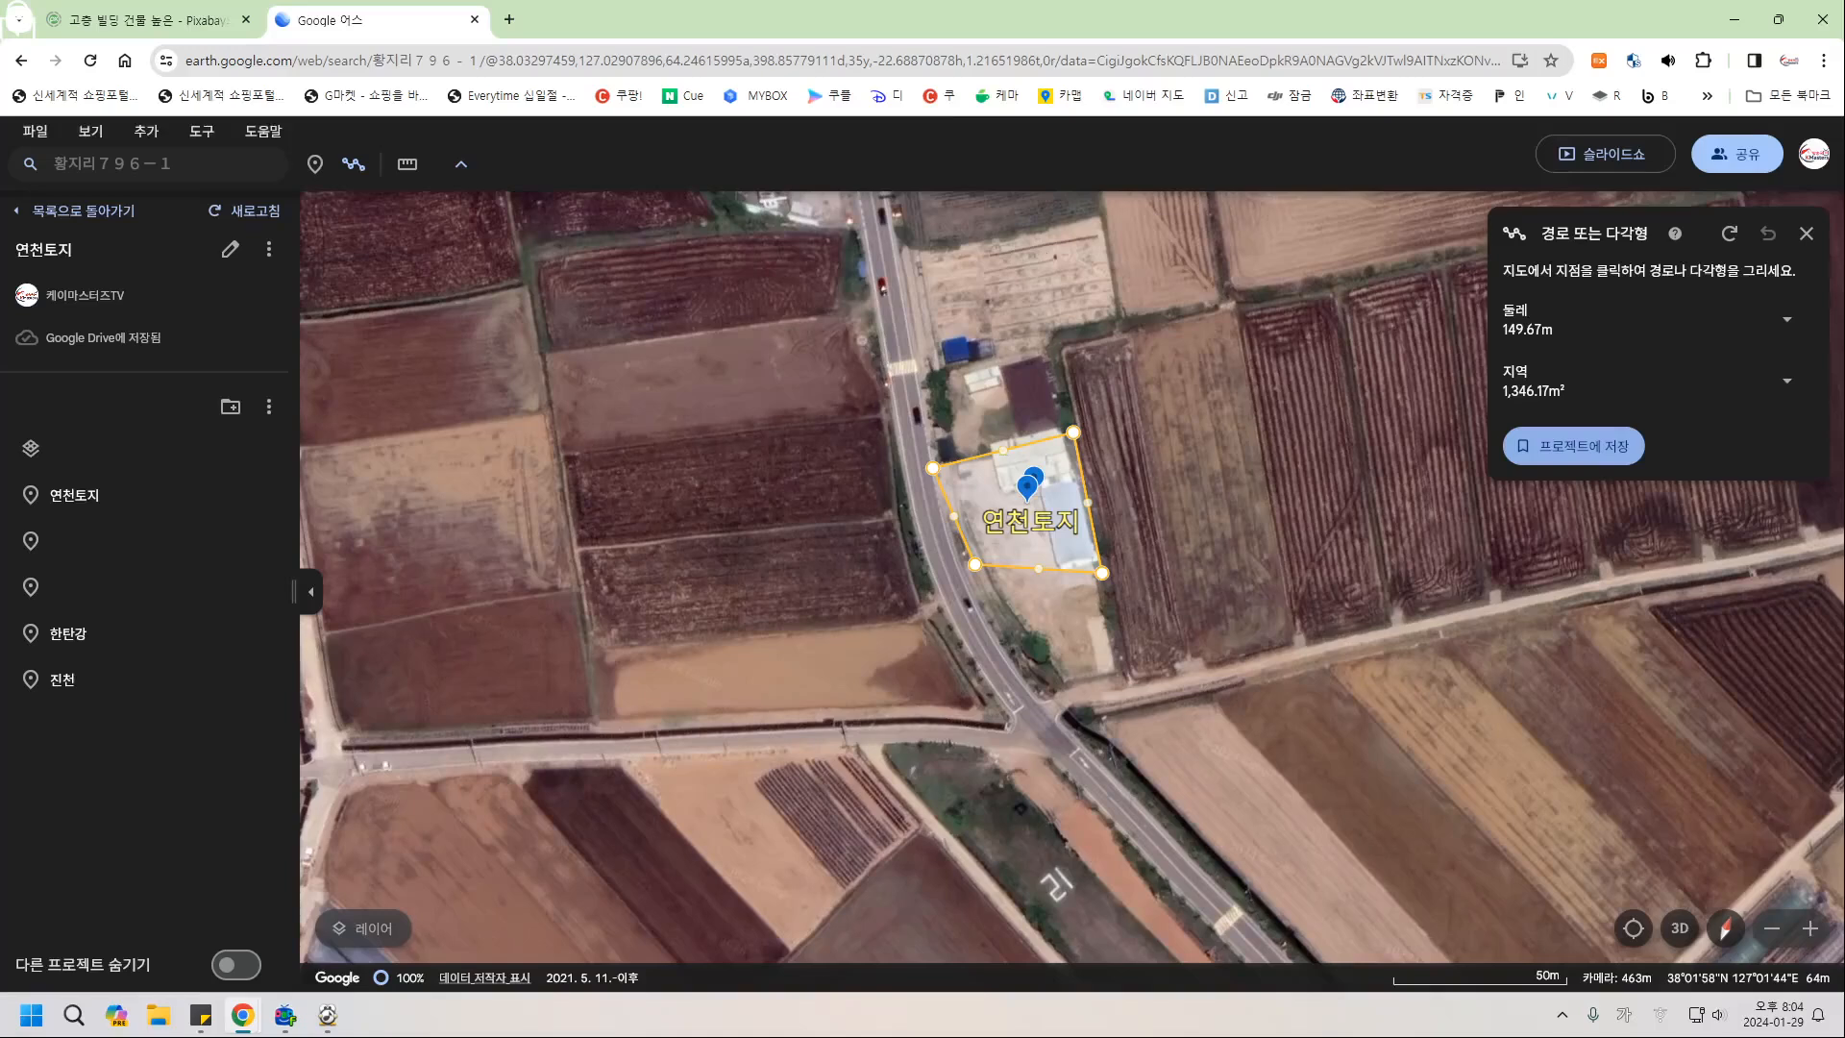
left_click(1576, 446)
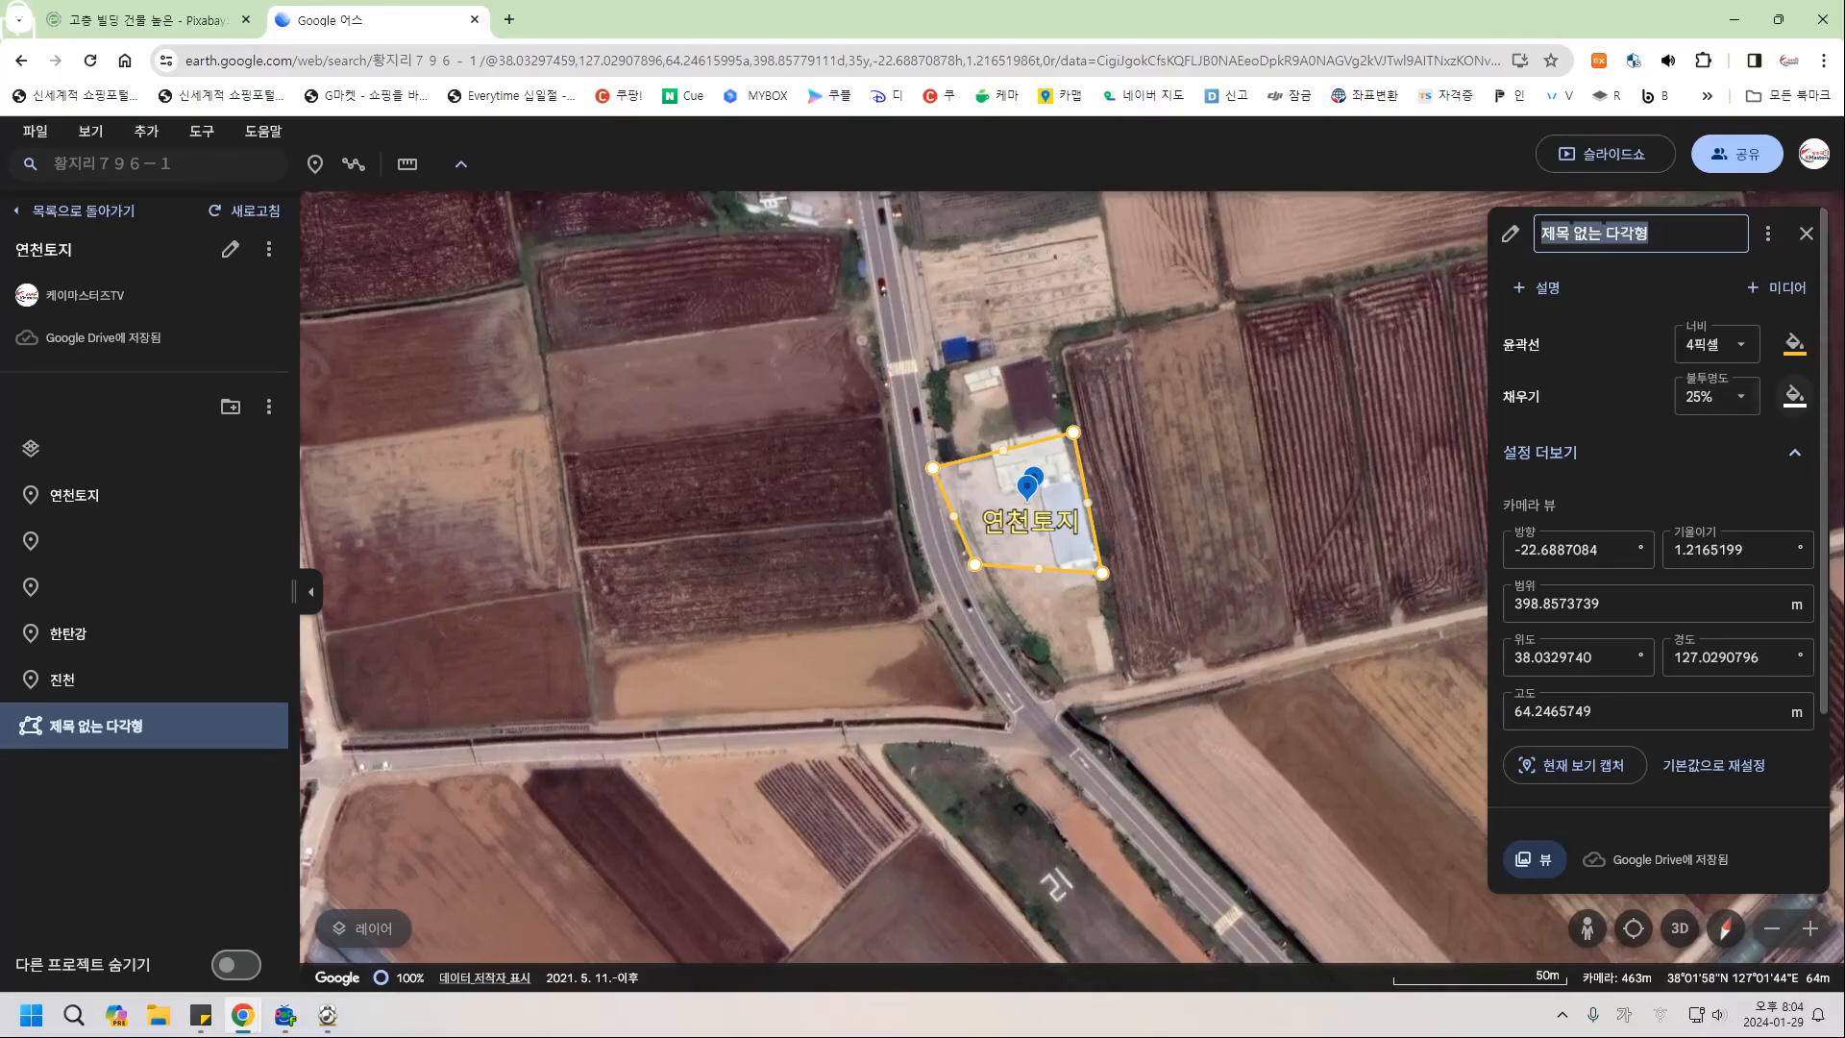
left_click(1793, 395)
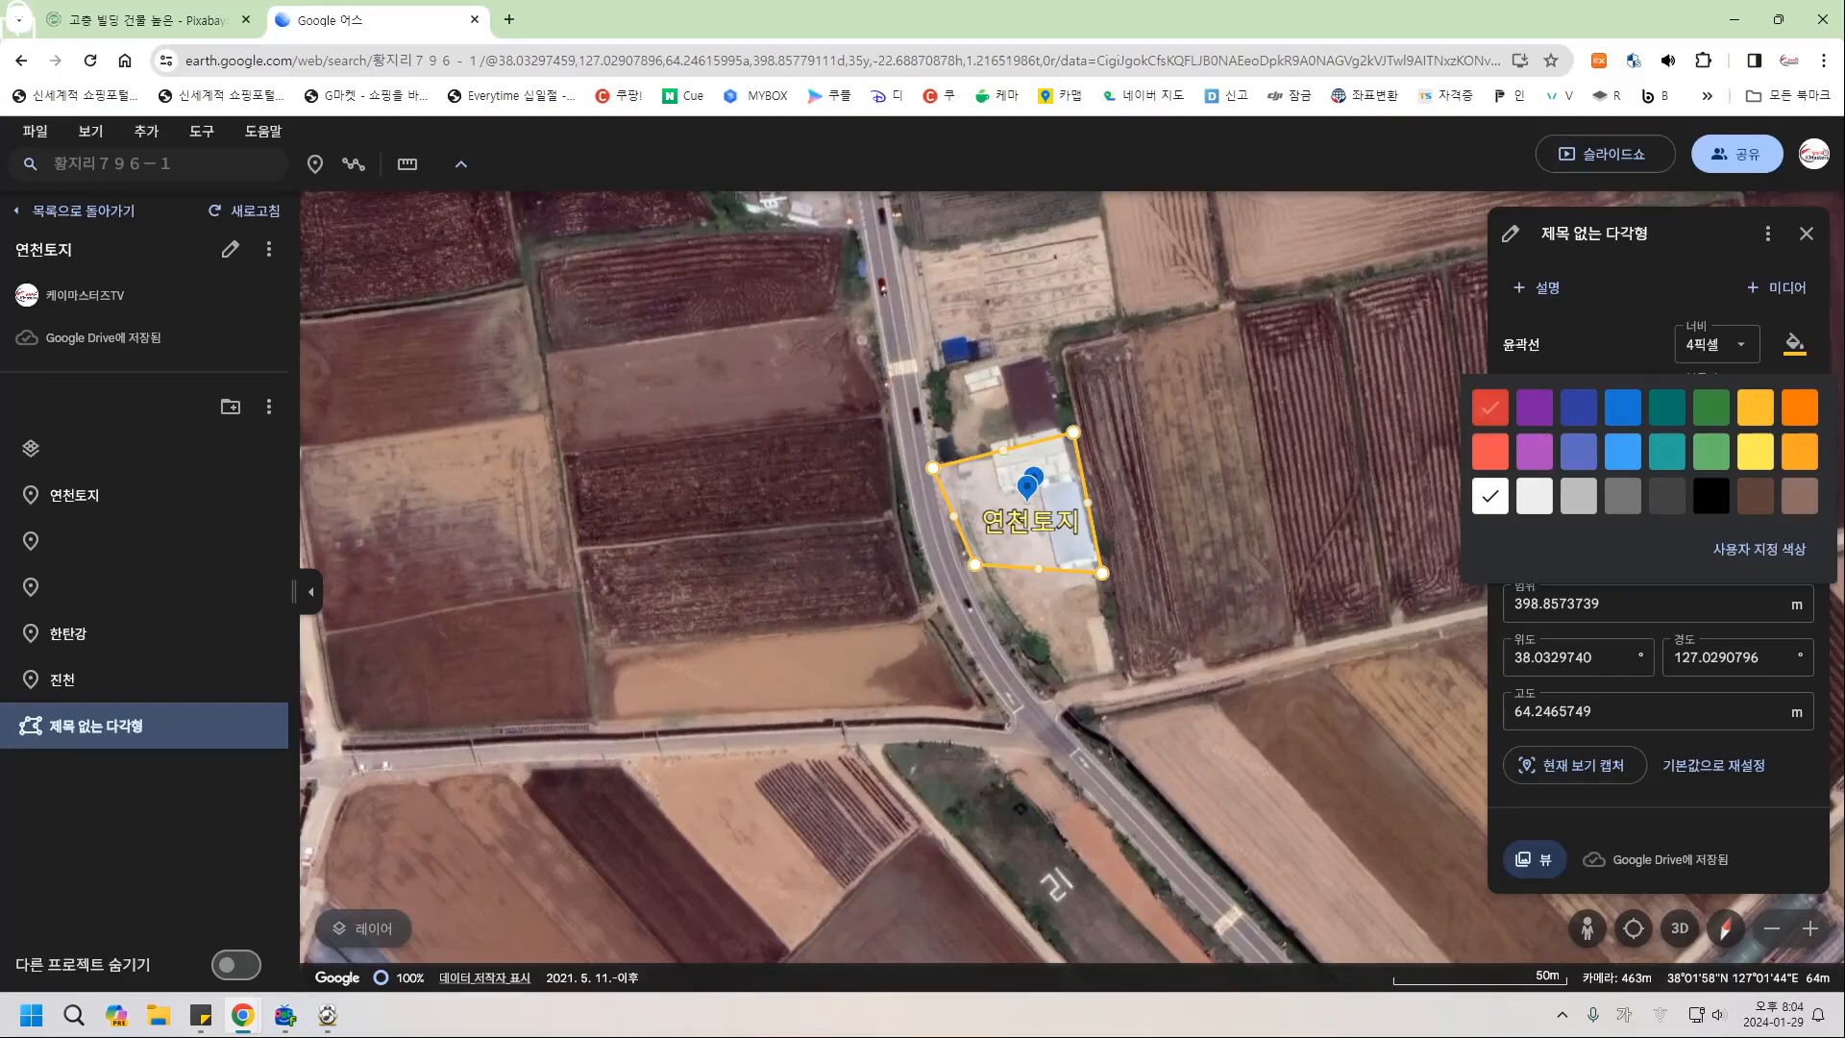
left_click(1490, 407)
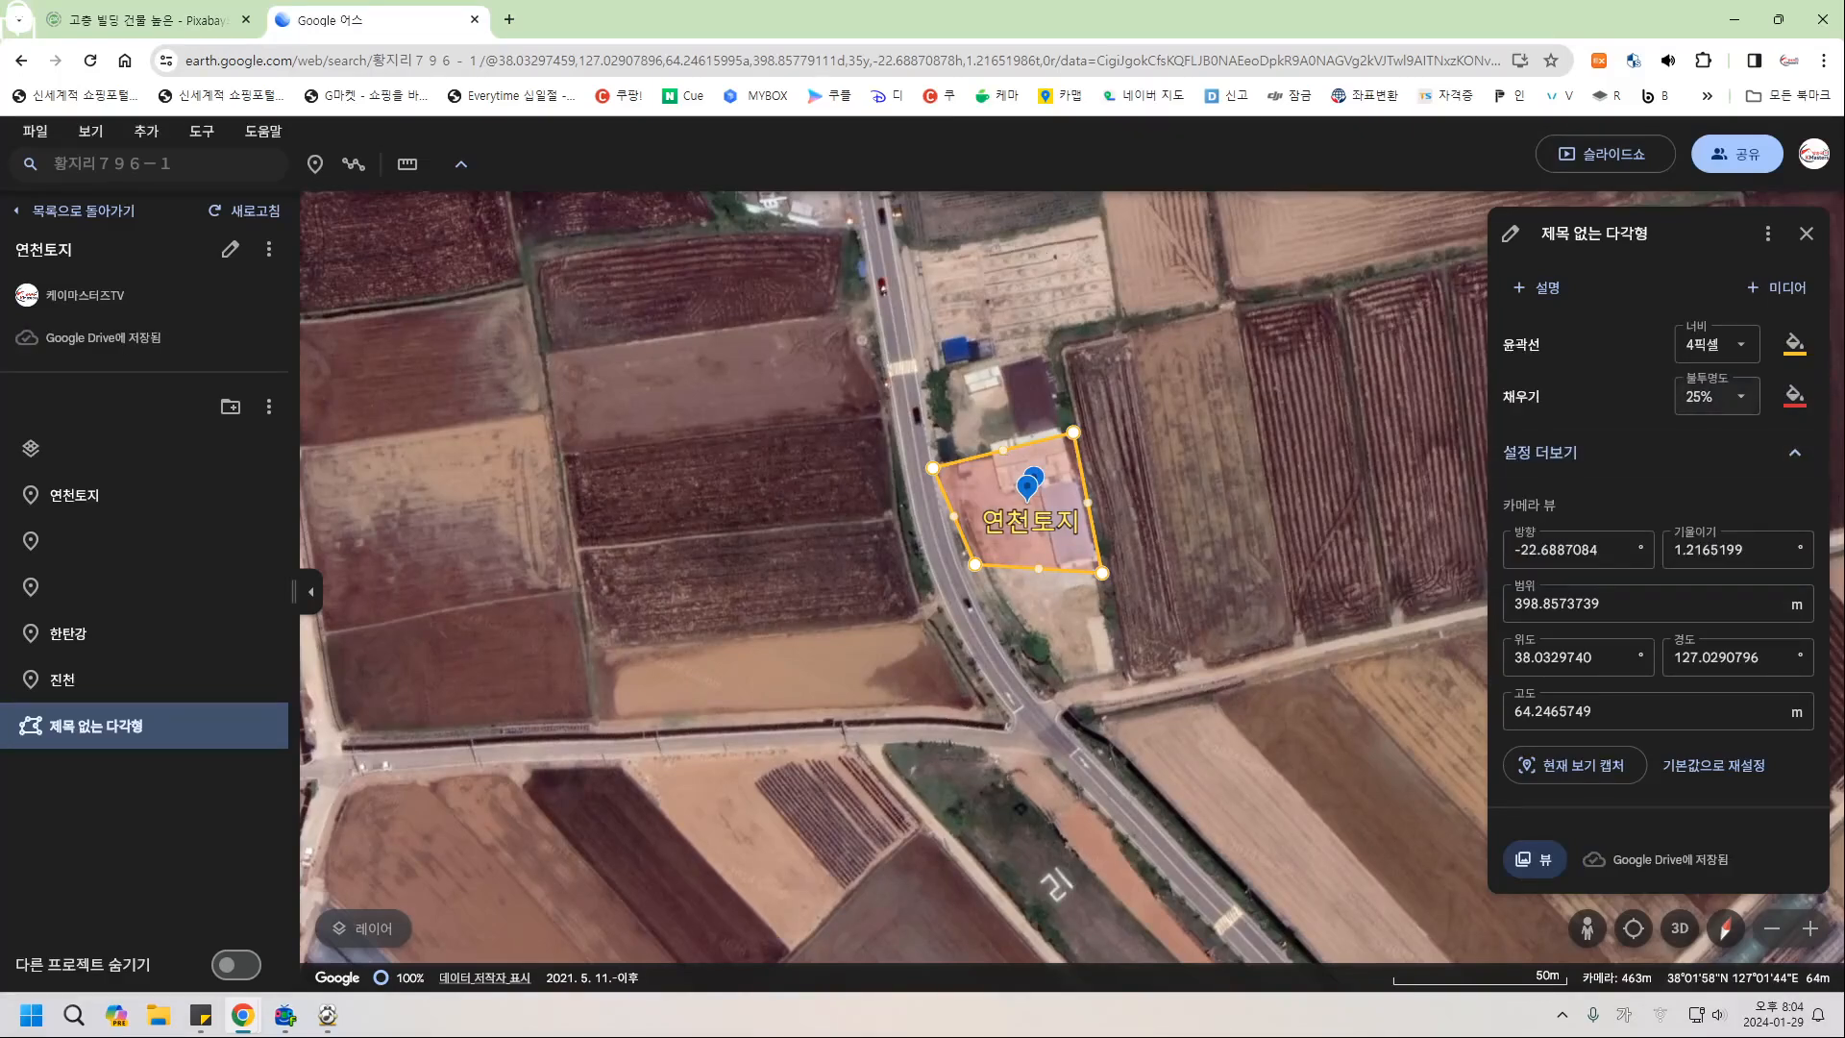
left_click(1716, 396)
left_click(1691, 349)
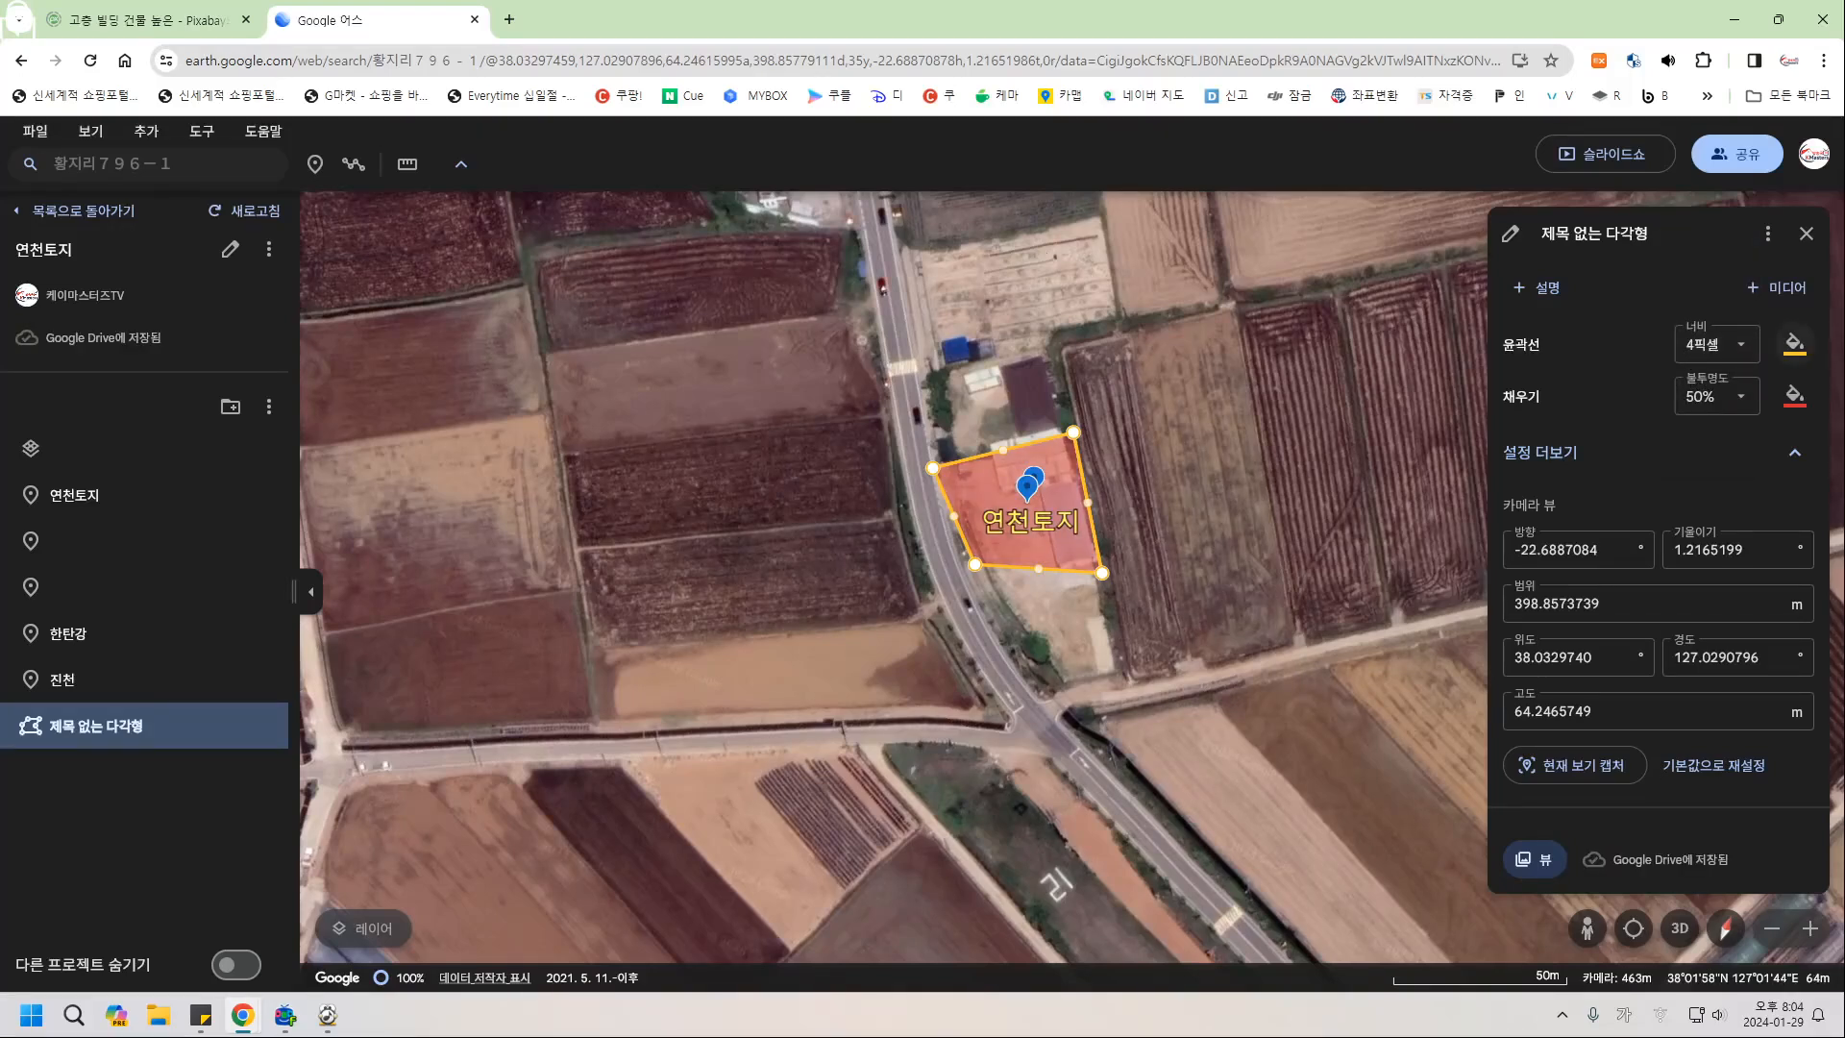
Change the polygon outline to red and close its properties.
left_click(1793, 343)
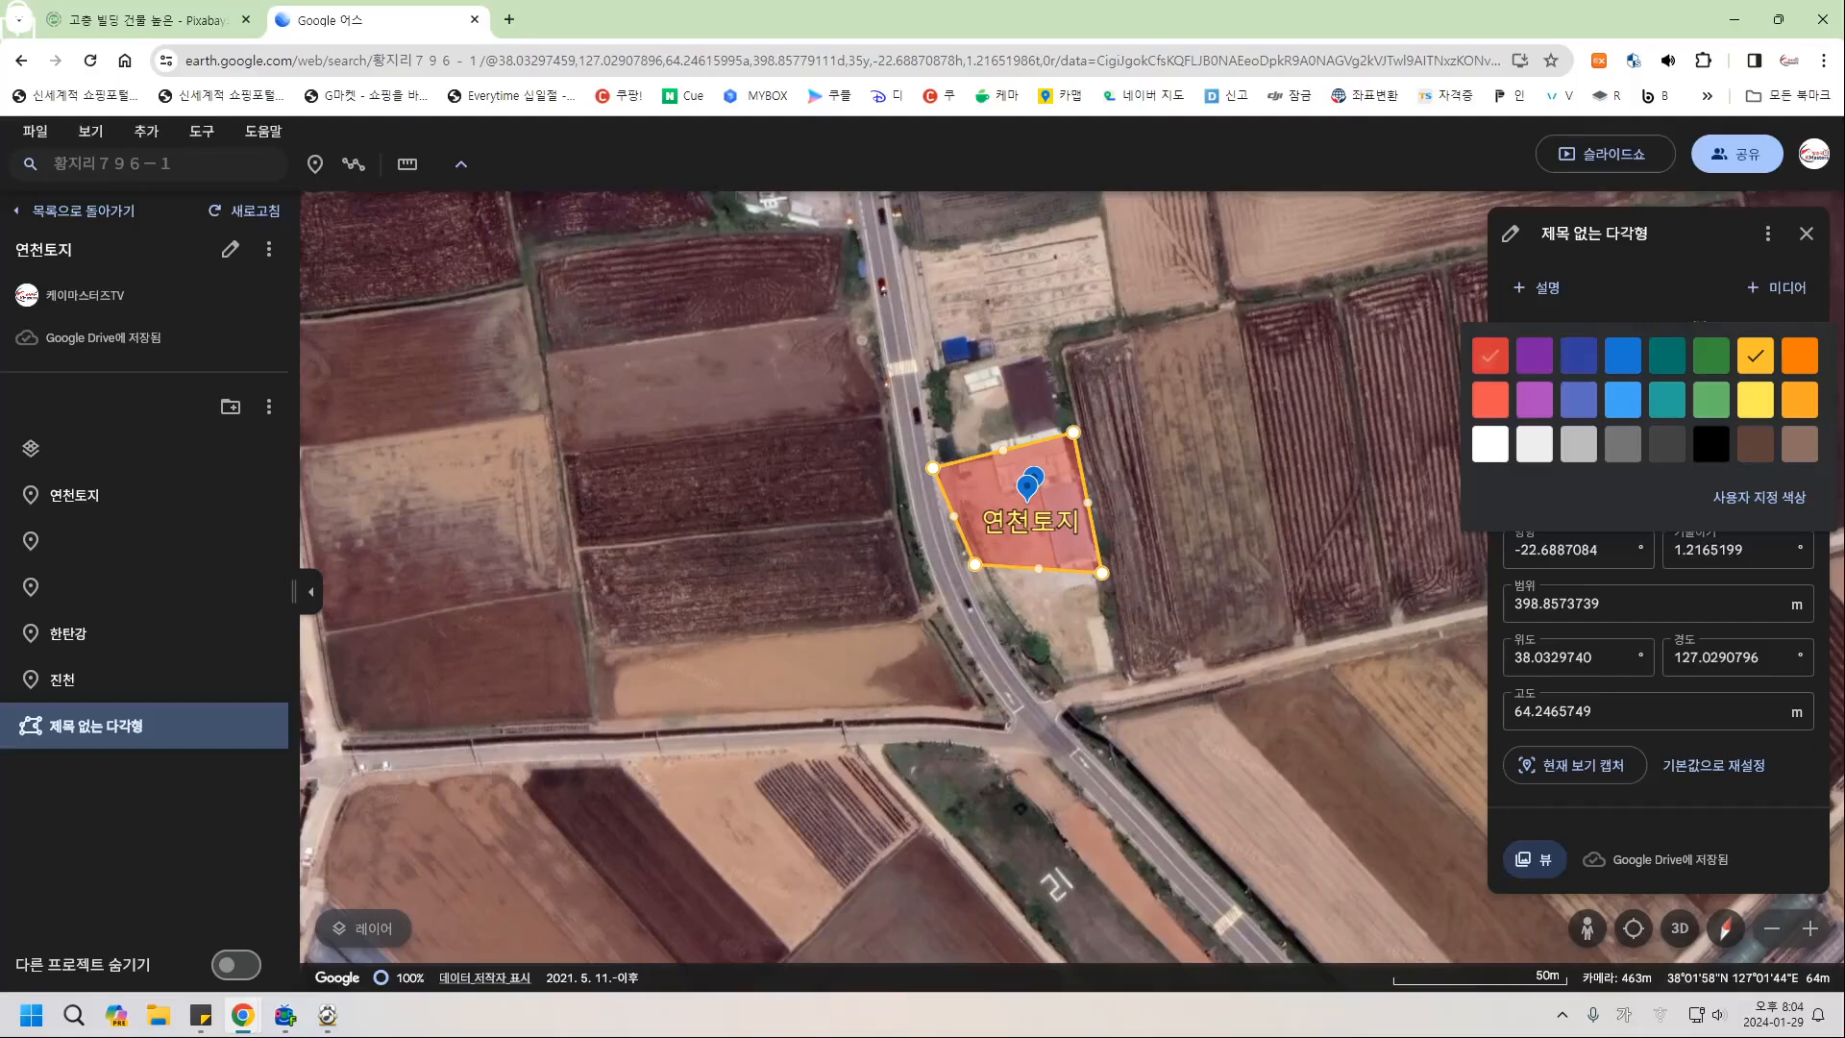
left_click(1490, 356)
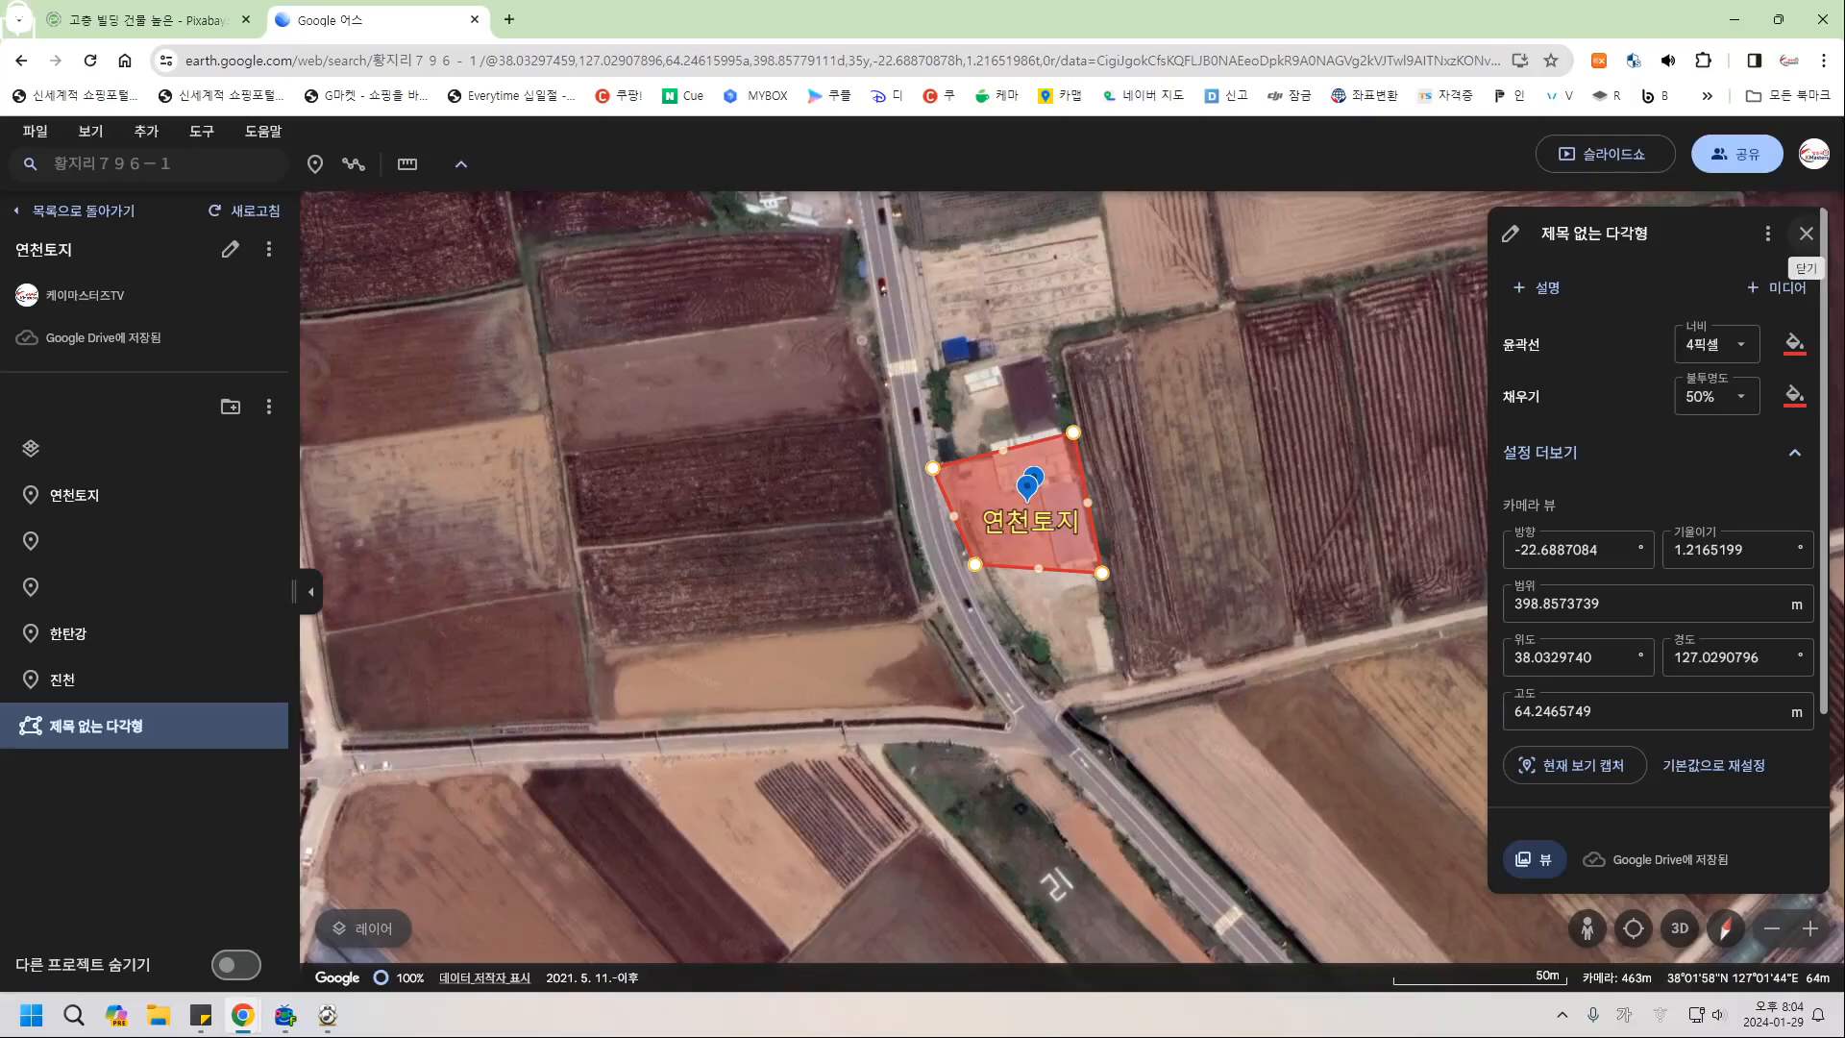
left_click(1806, 234)
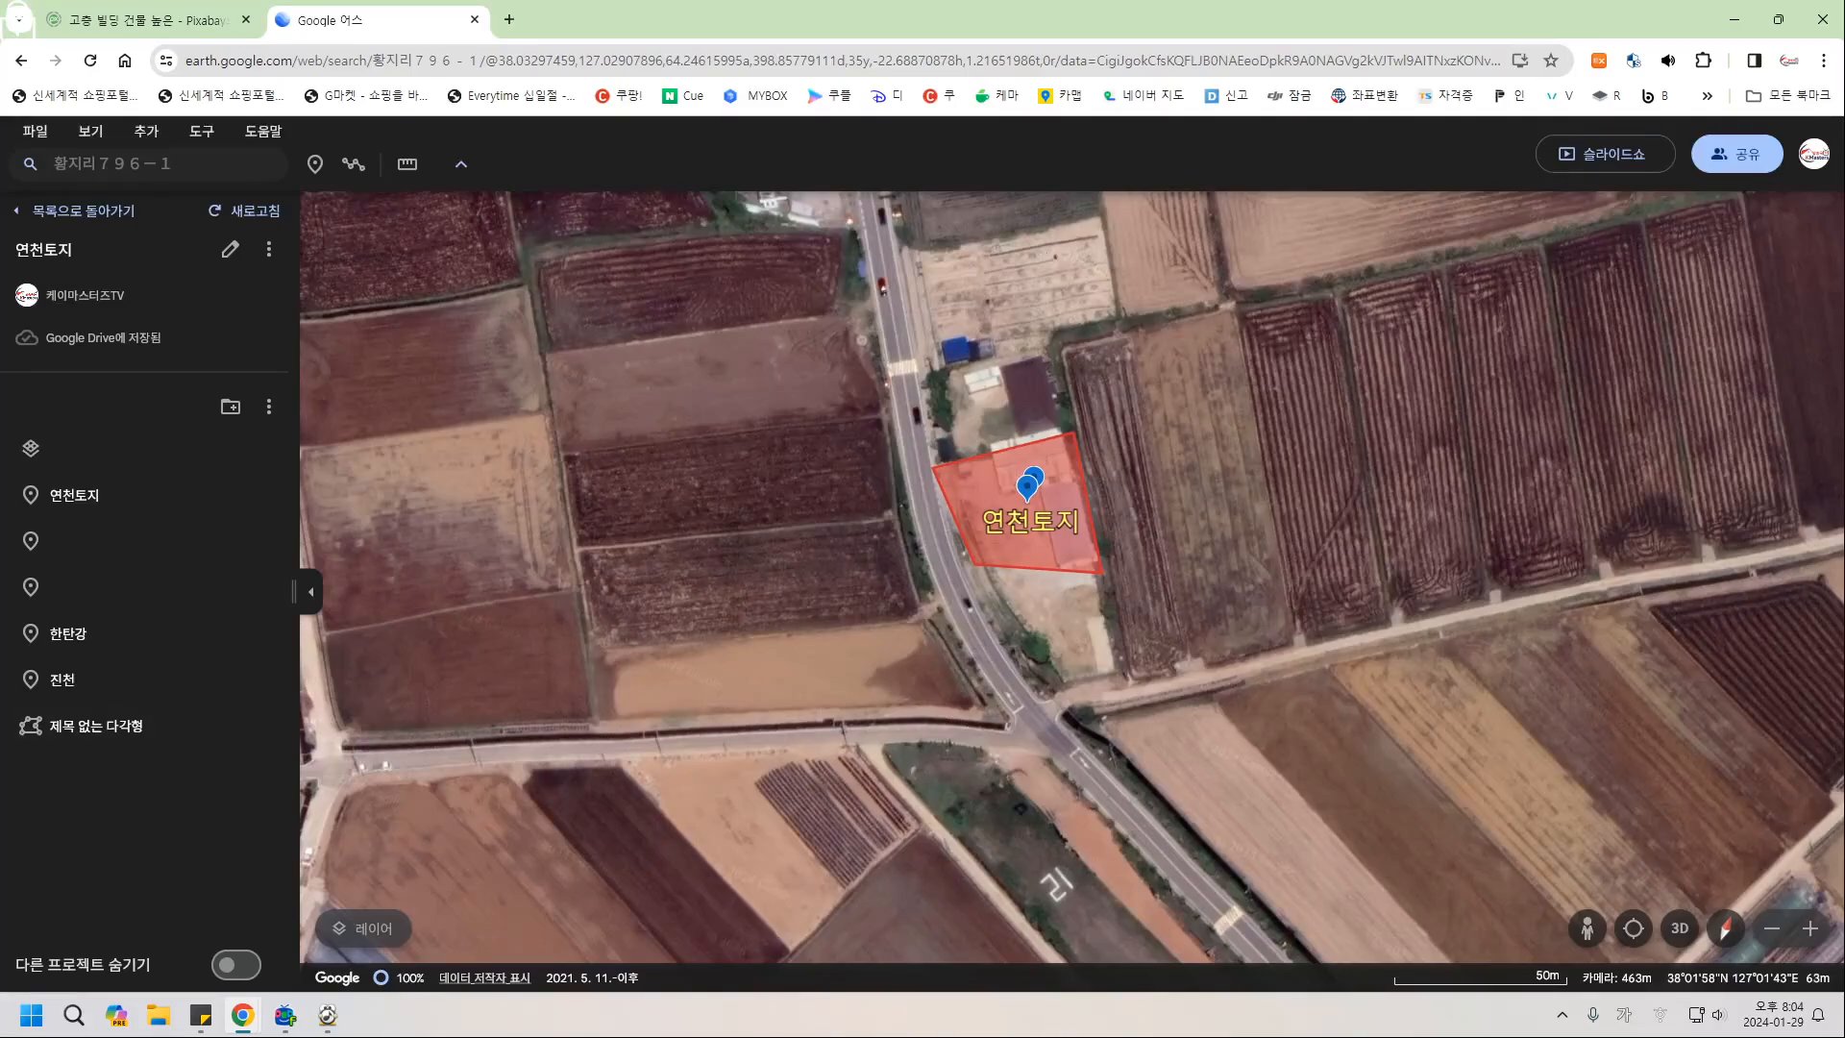
Drop a first unnamed placemark beside the 연천토지 pin.
scroll(854, 501, "down", 6)
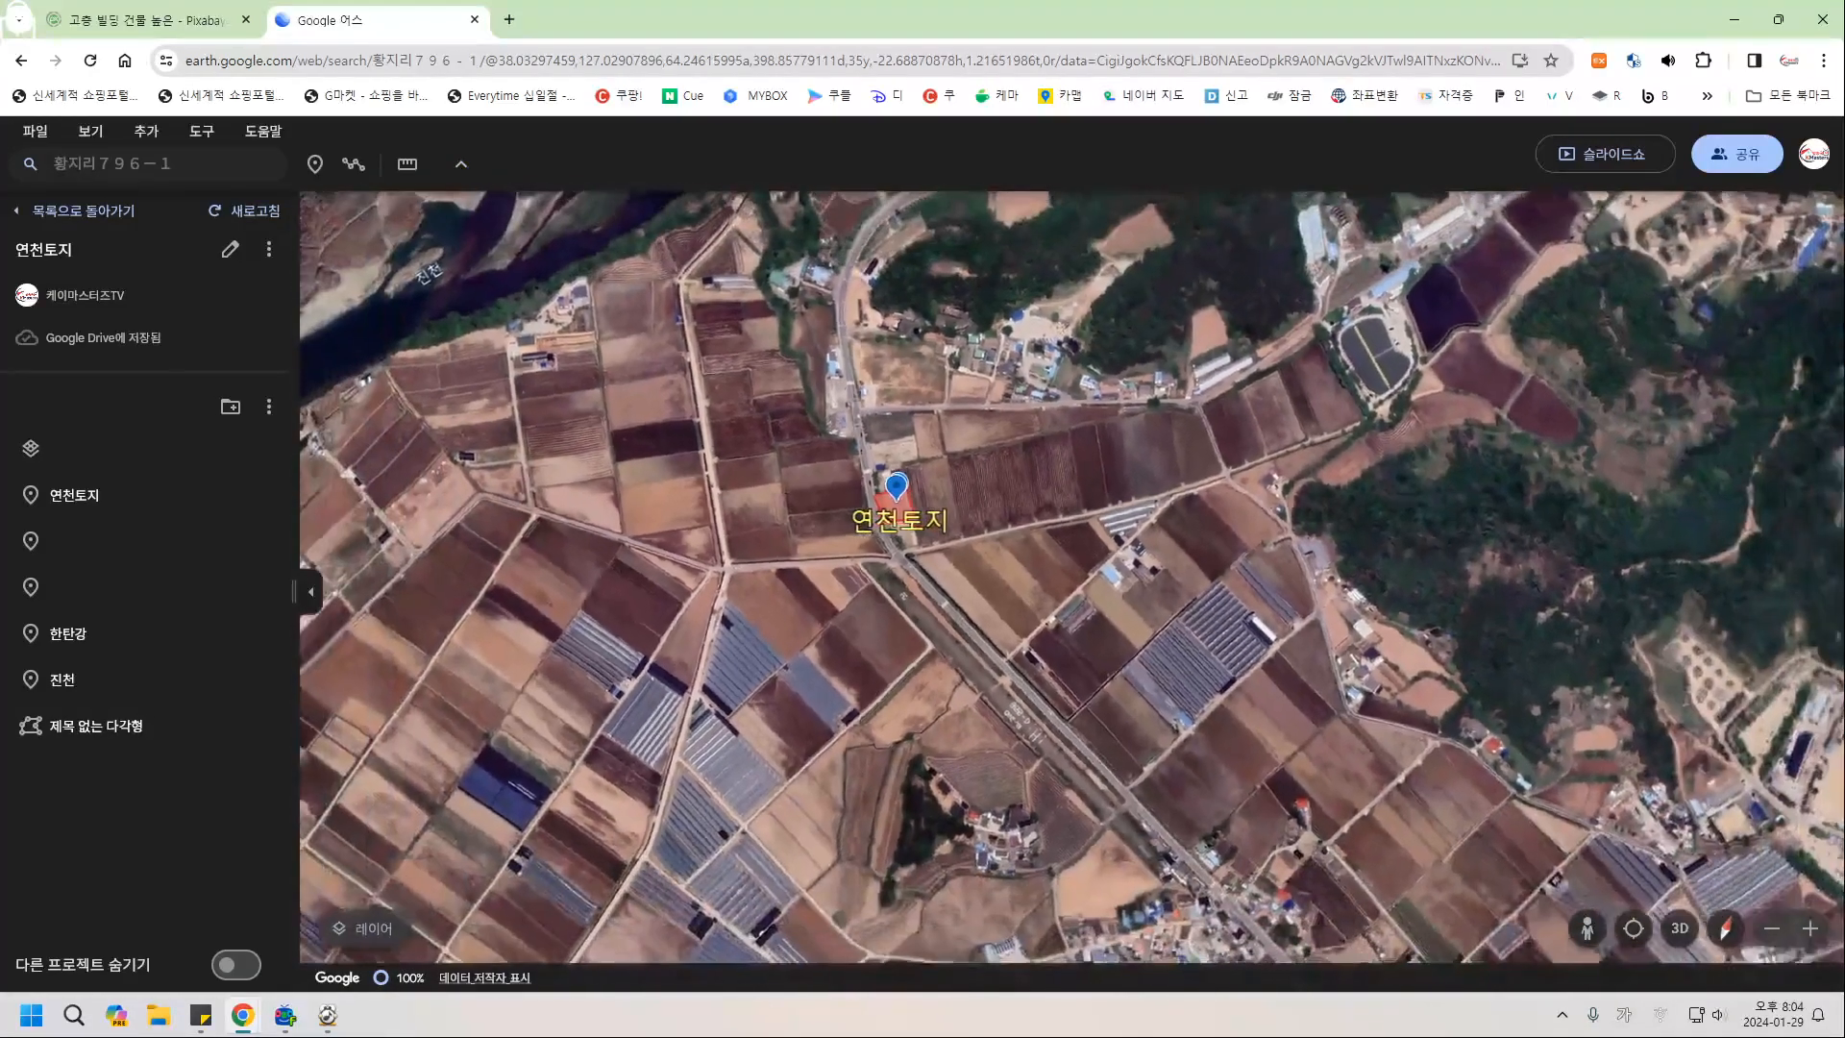
left_click_drag(854, 501, 996, 597)
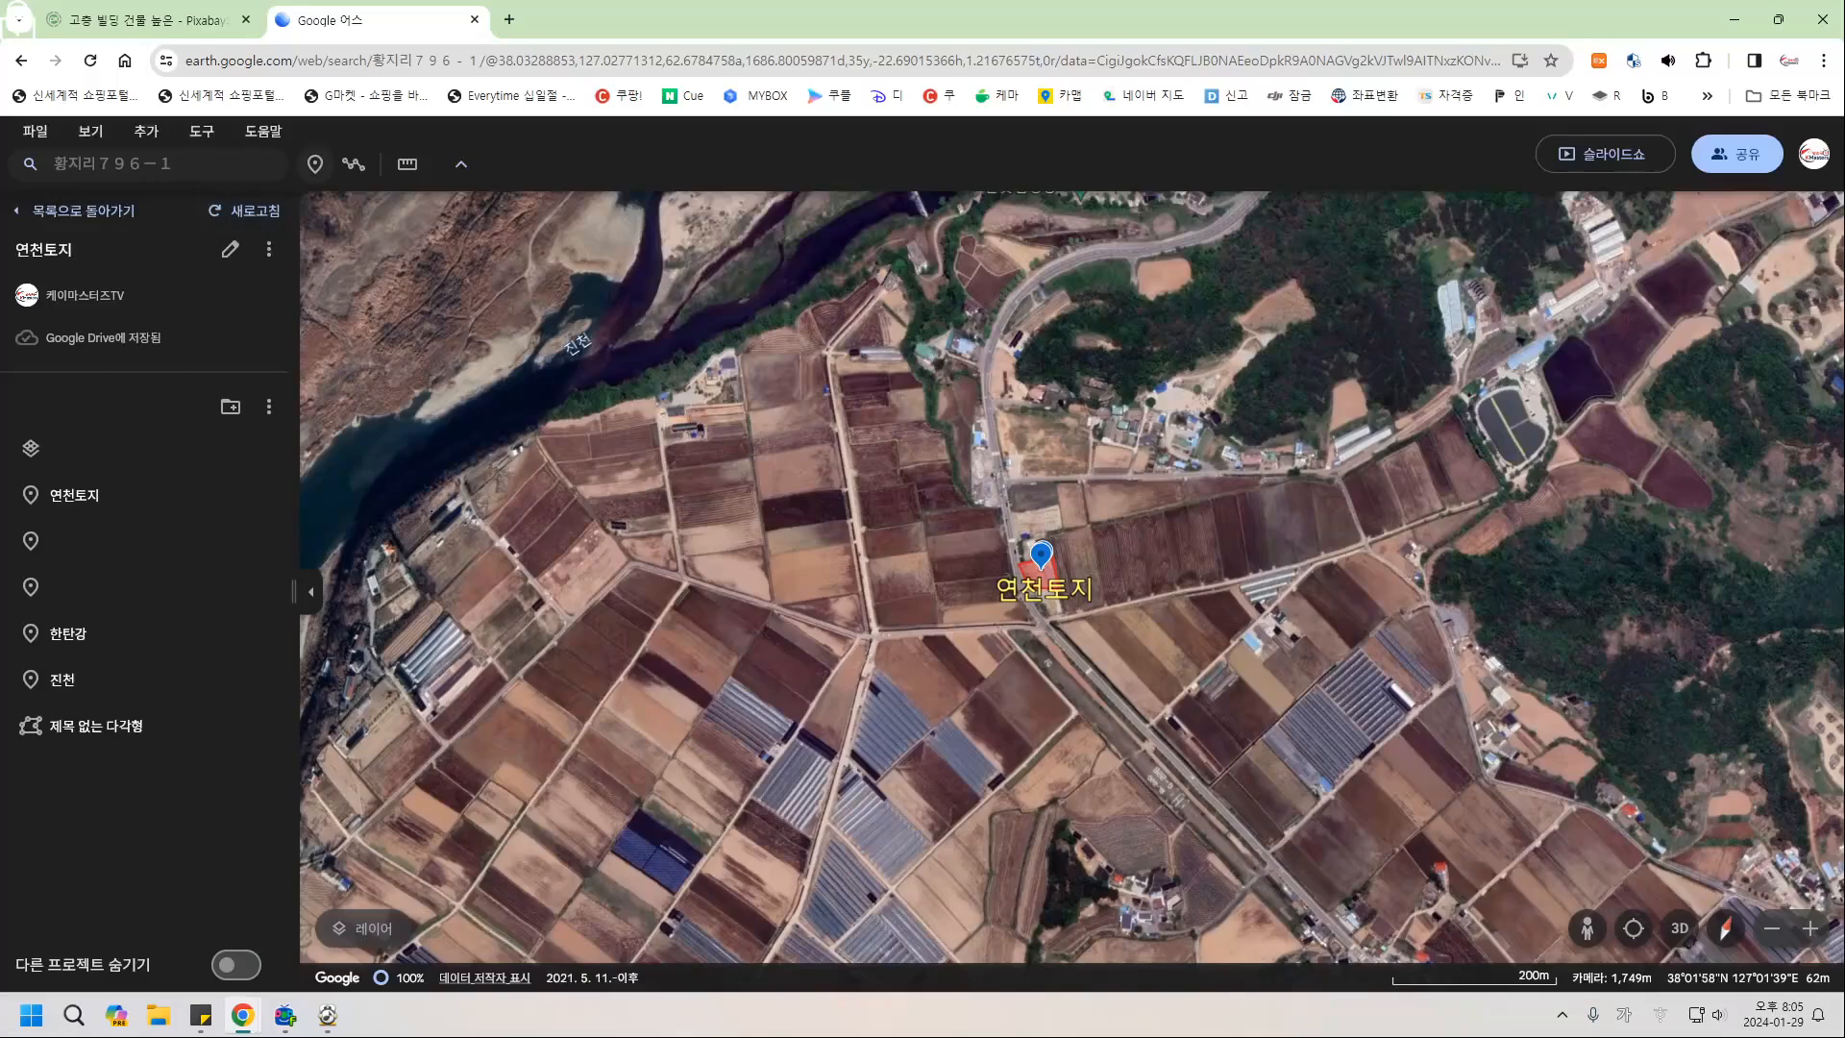
left_click(314, 163)
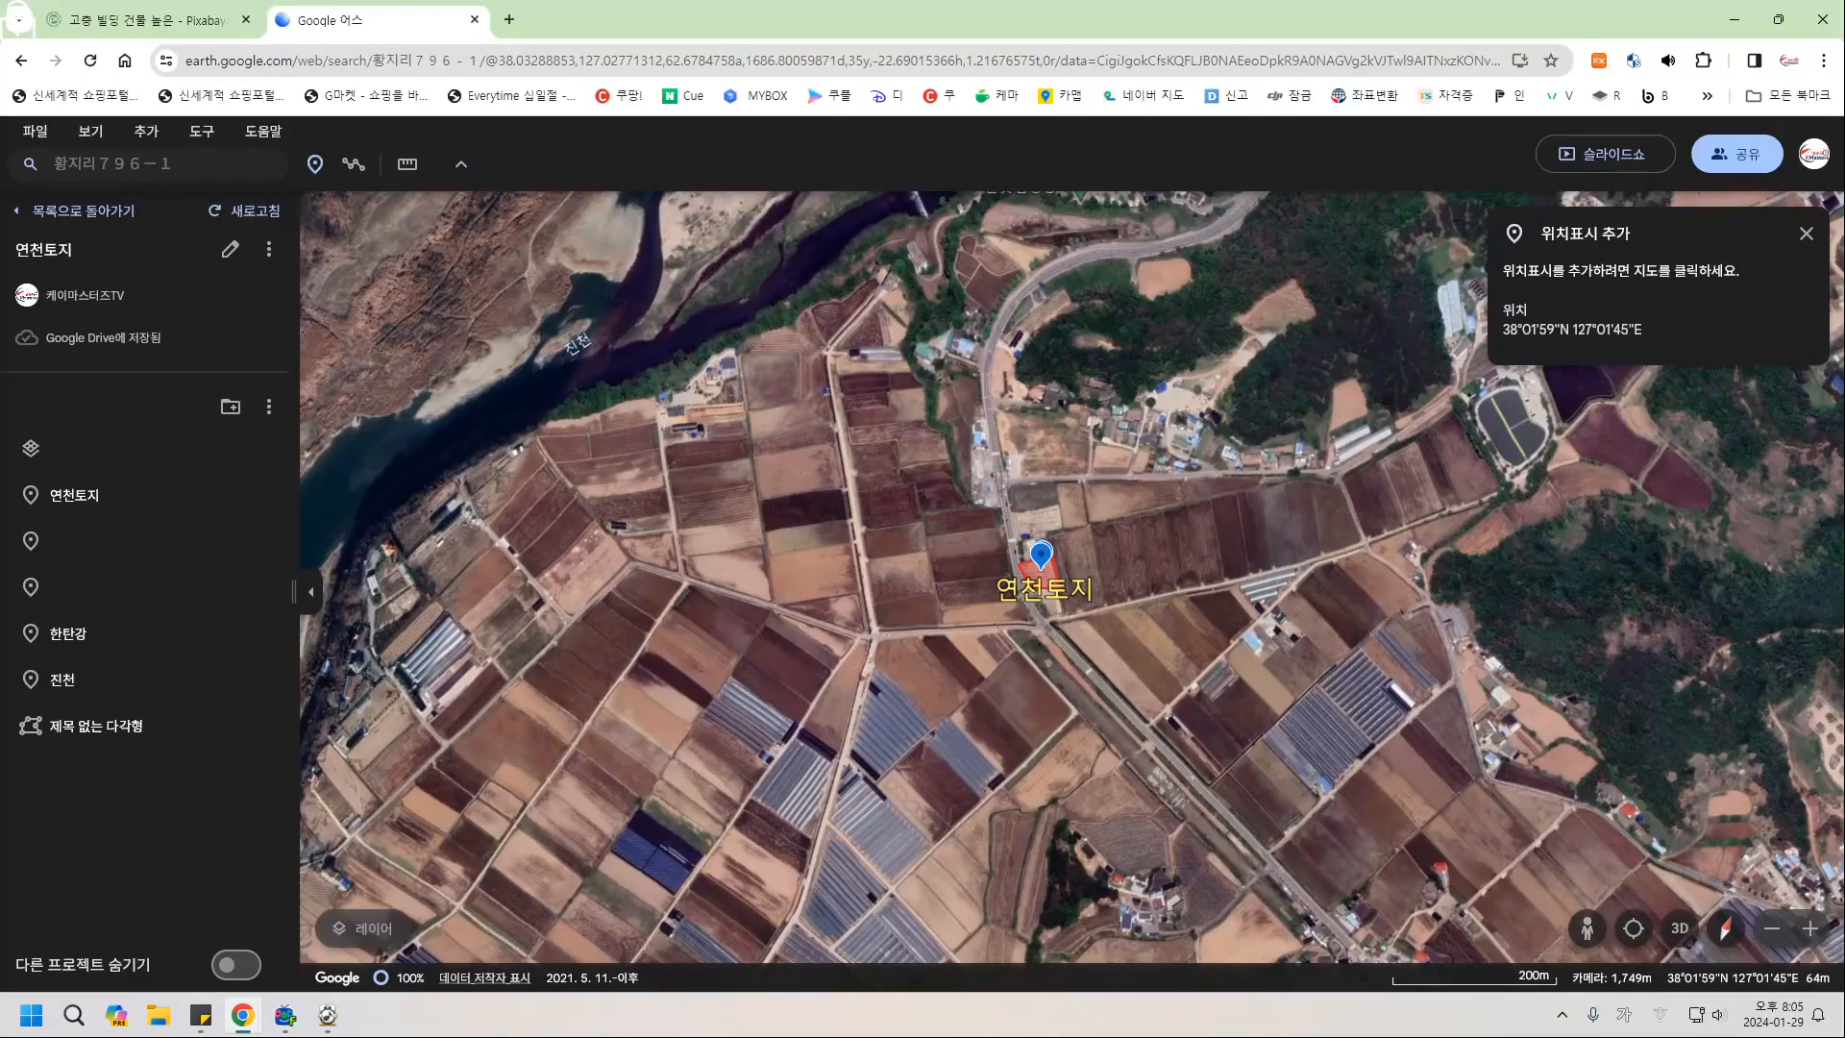
left_click(1040, 567)
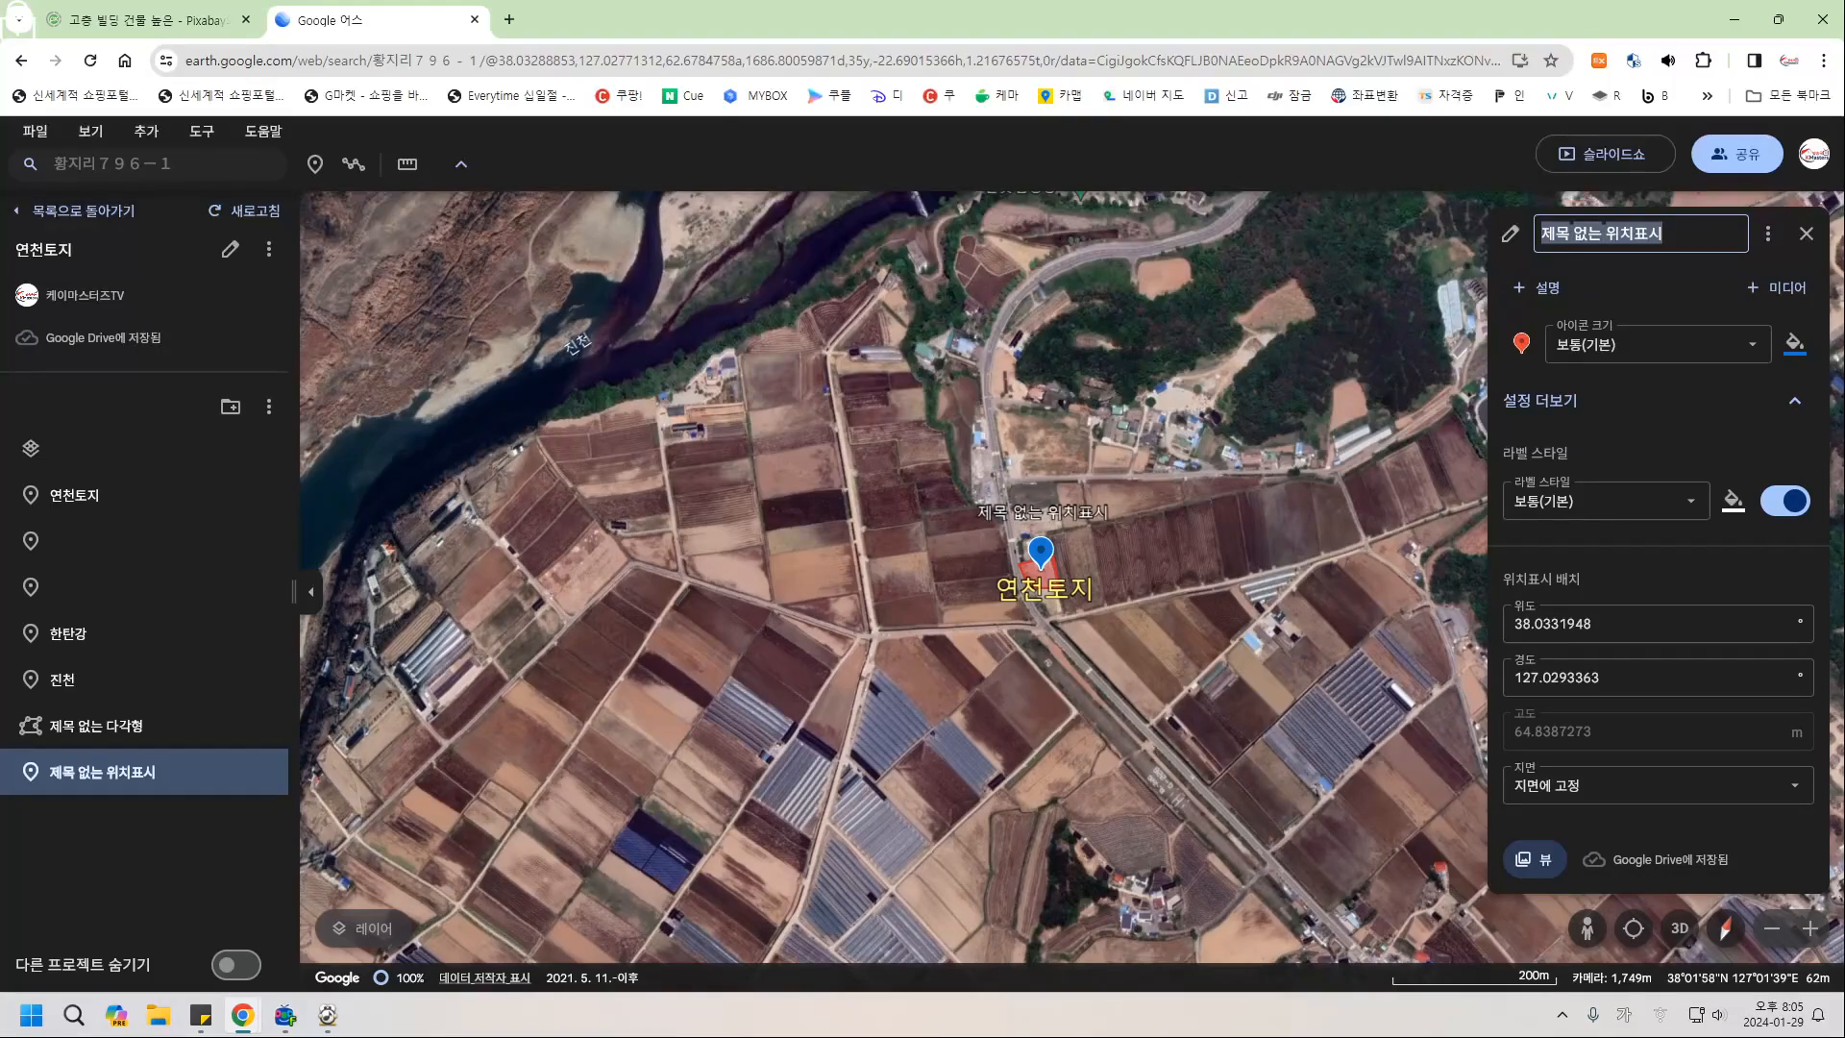
key("BackSpace")
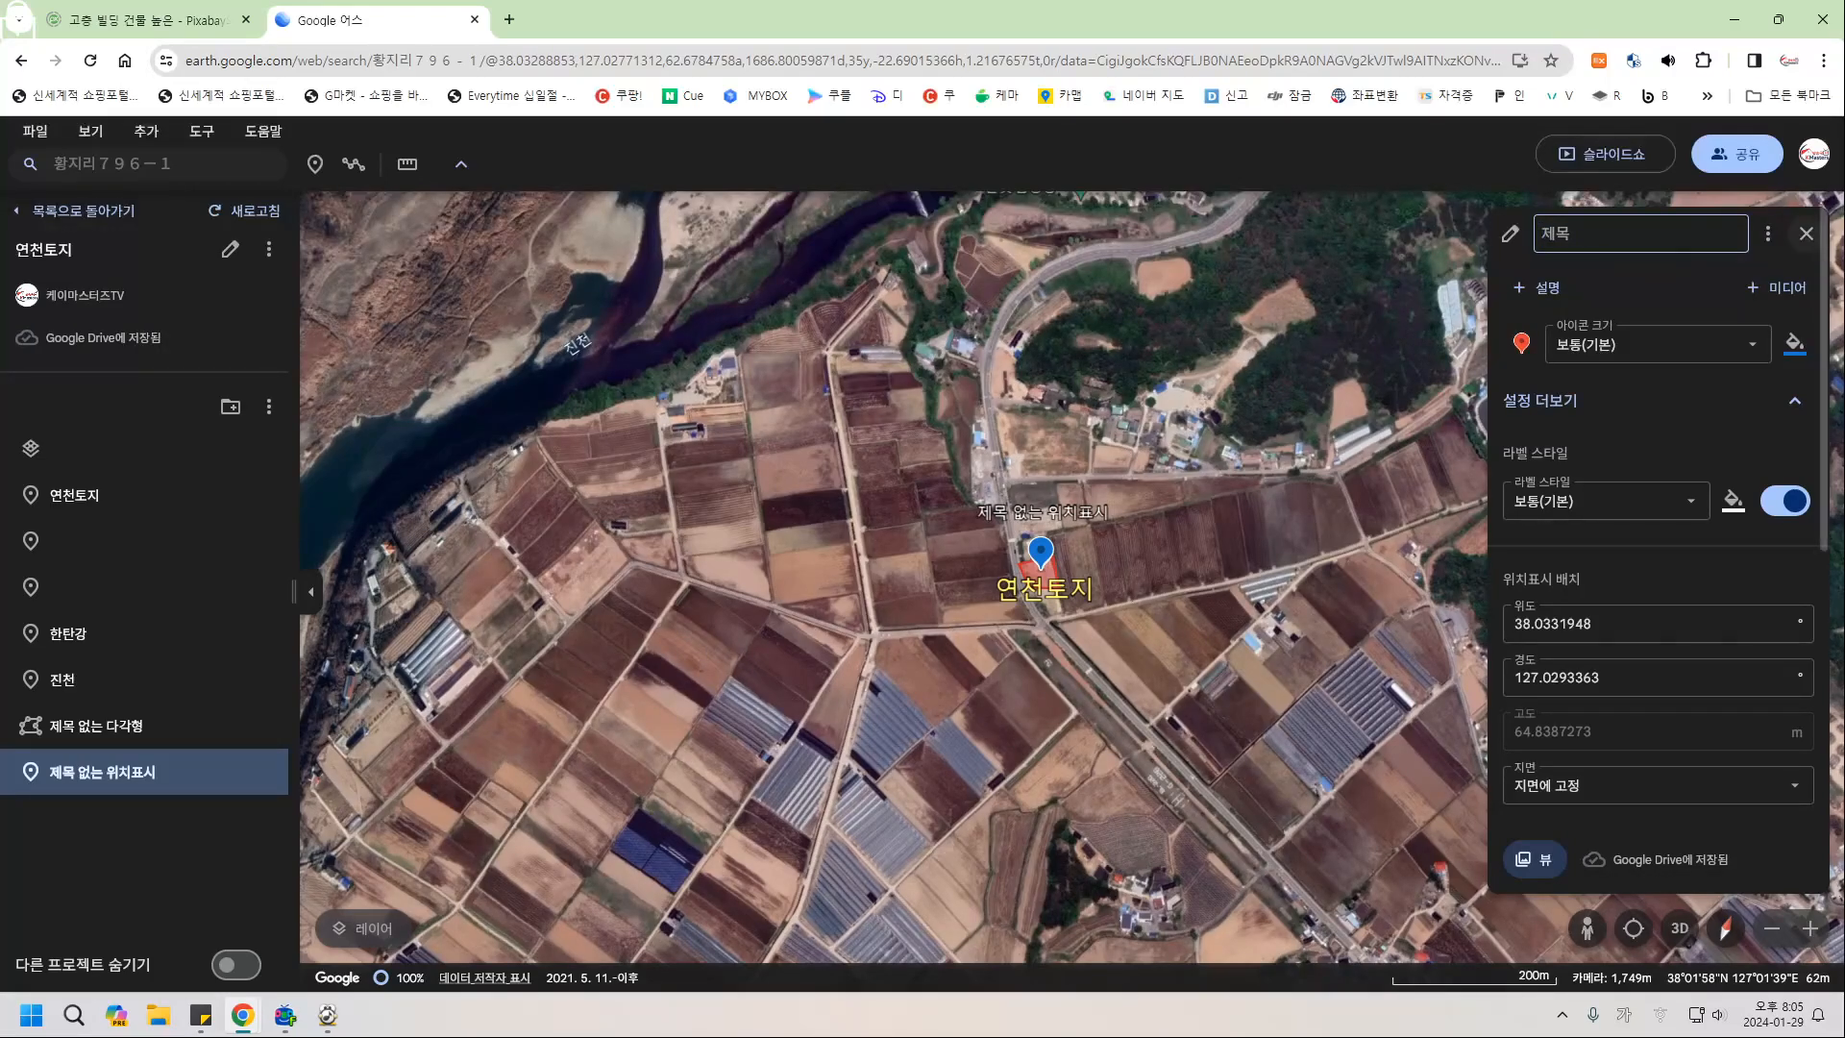
left_click(1806, 234)
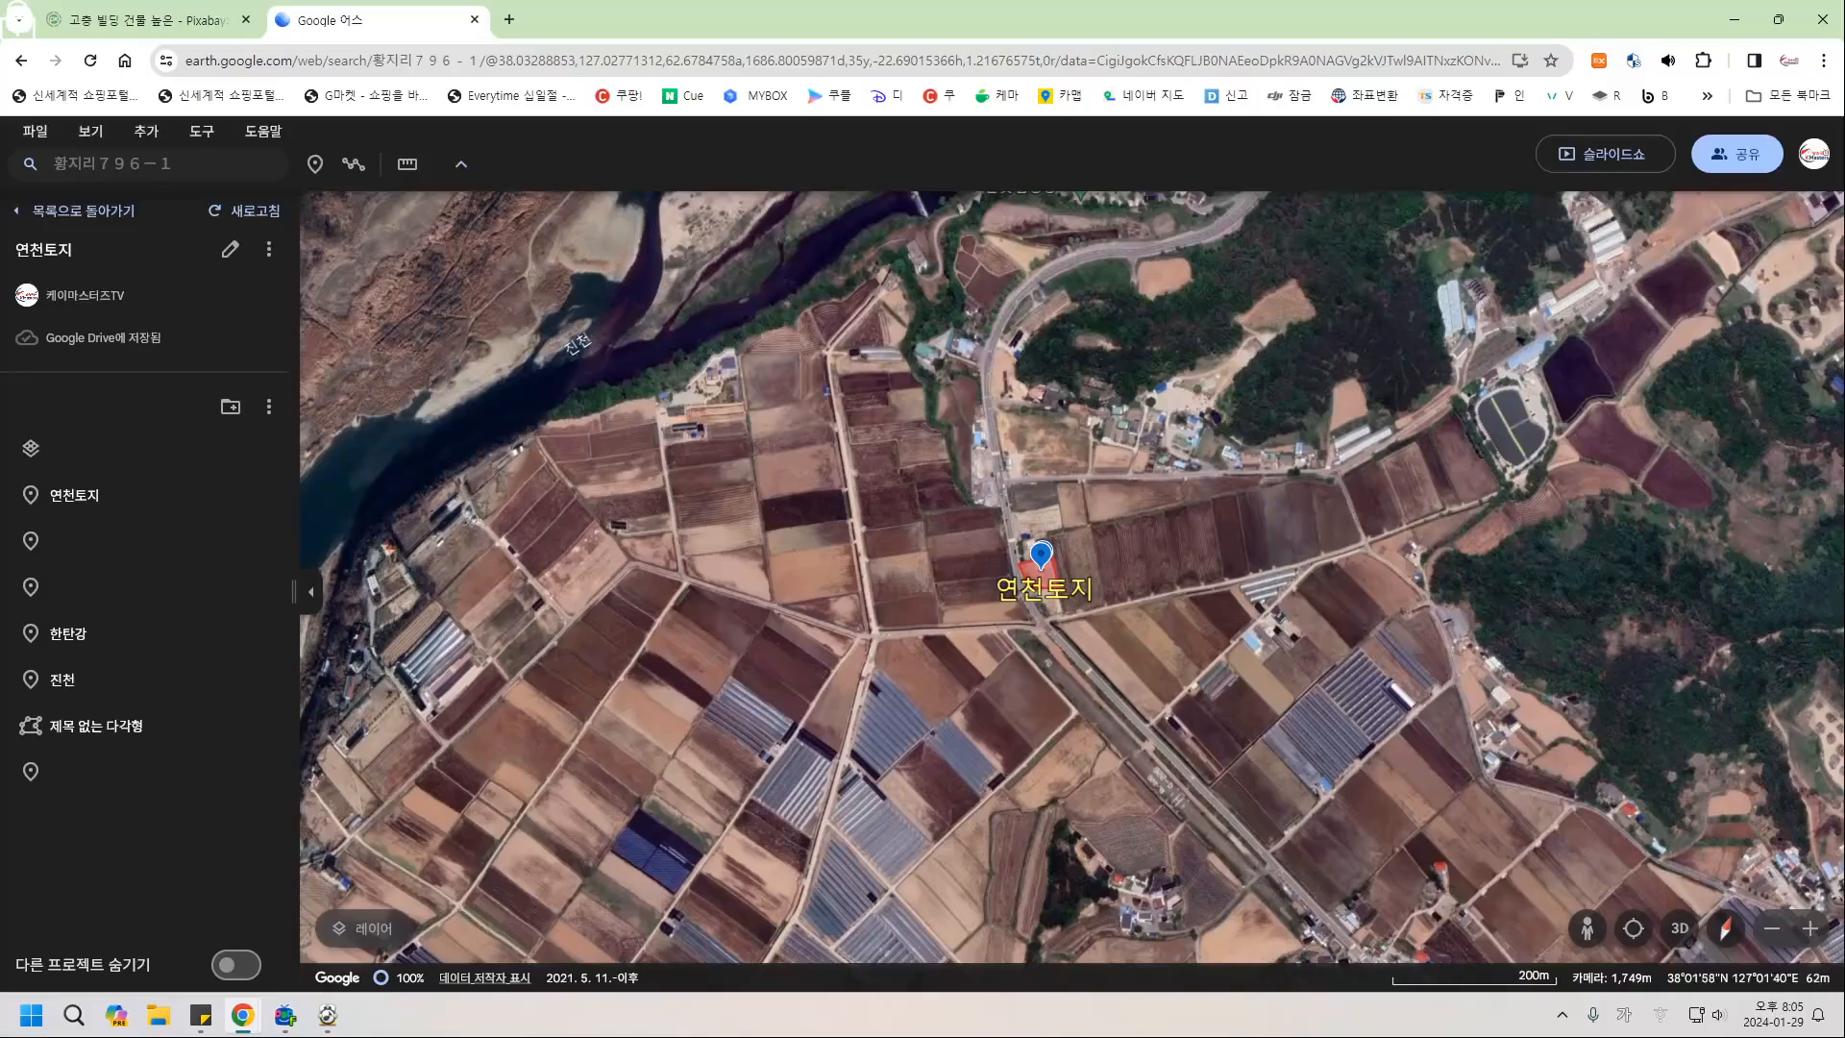
Add a second unnamed placemark next to 연천토지.
scroll(1072, 579, "down", 5)
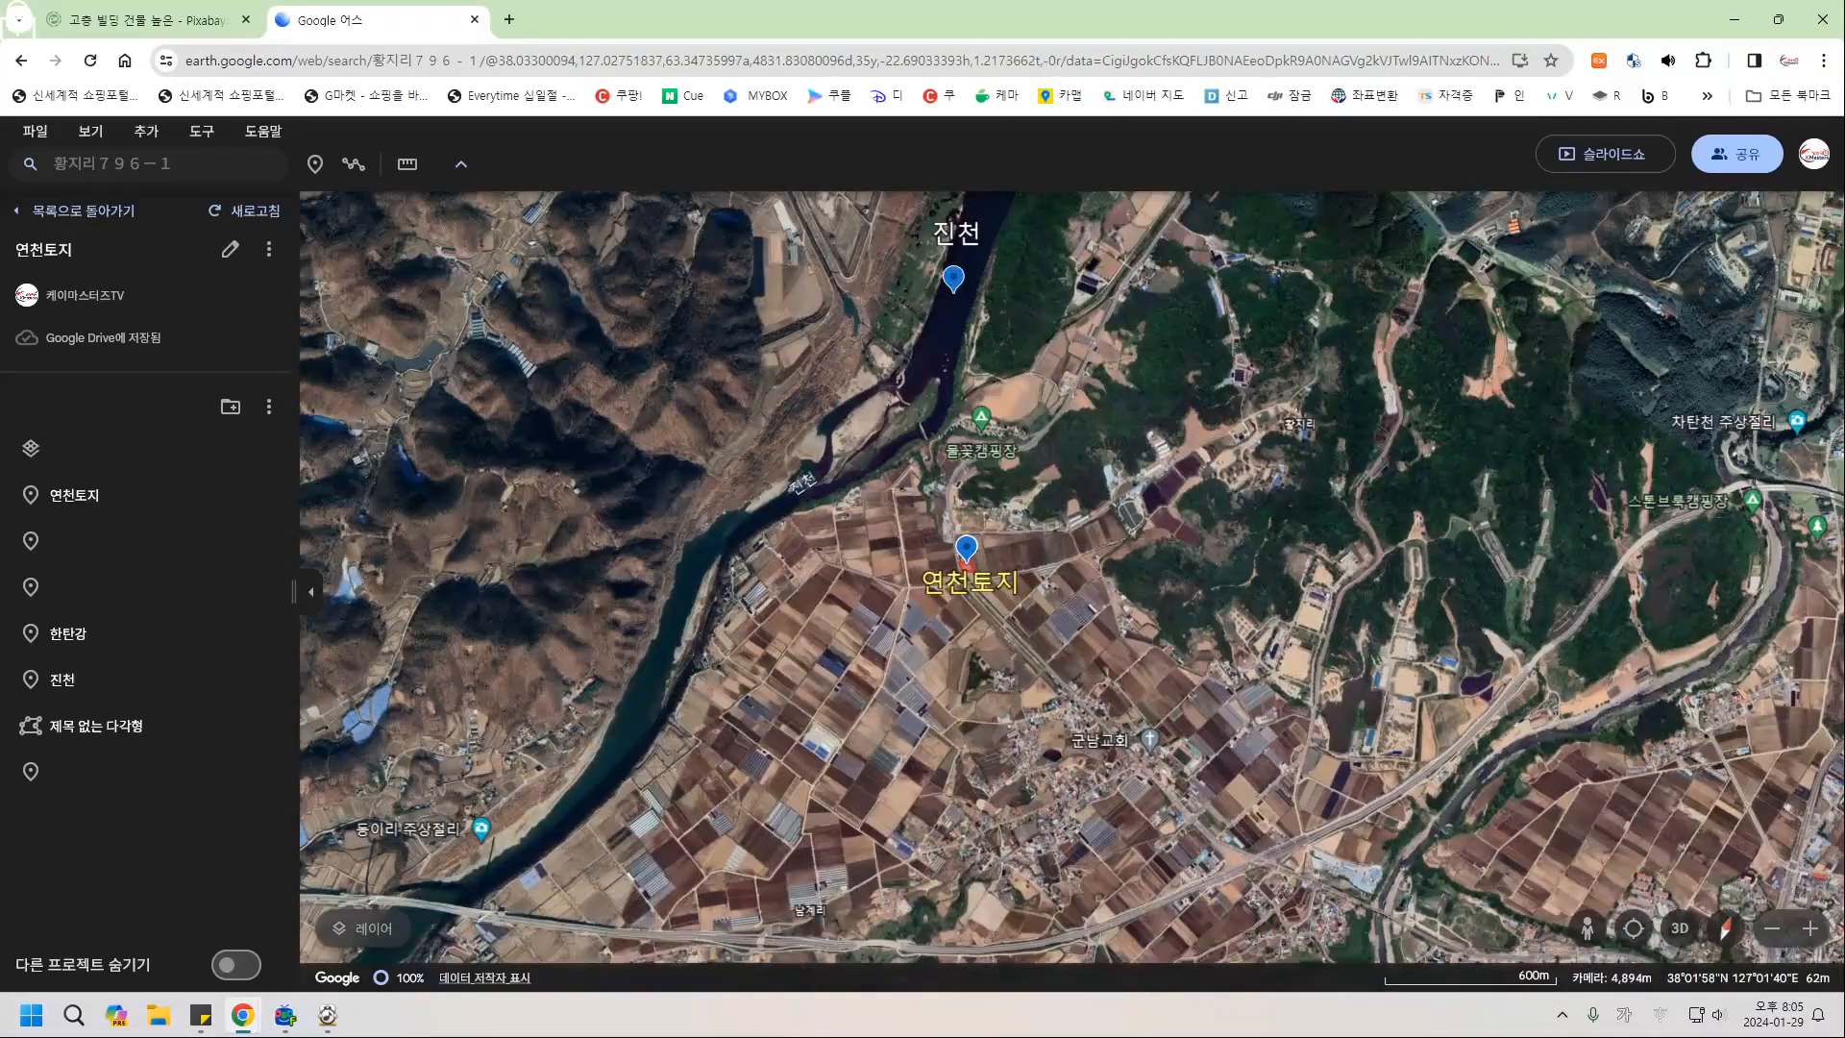
scroll(927, 543, "down", 2)
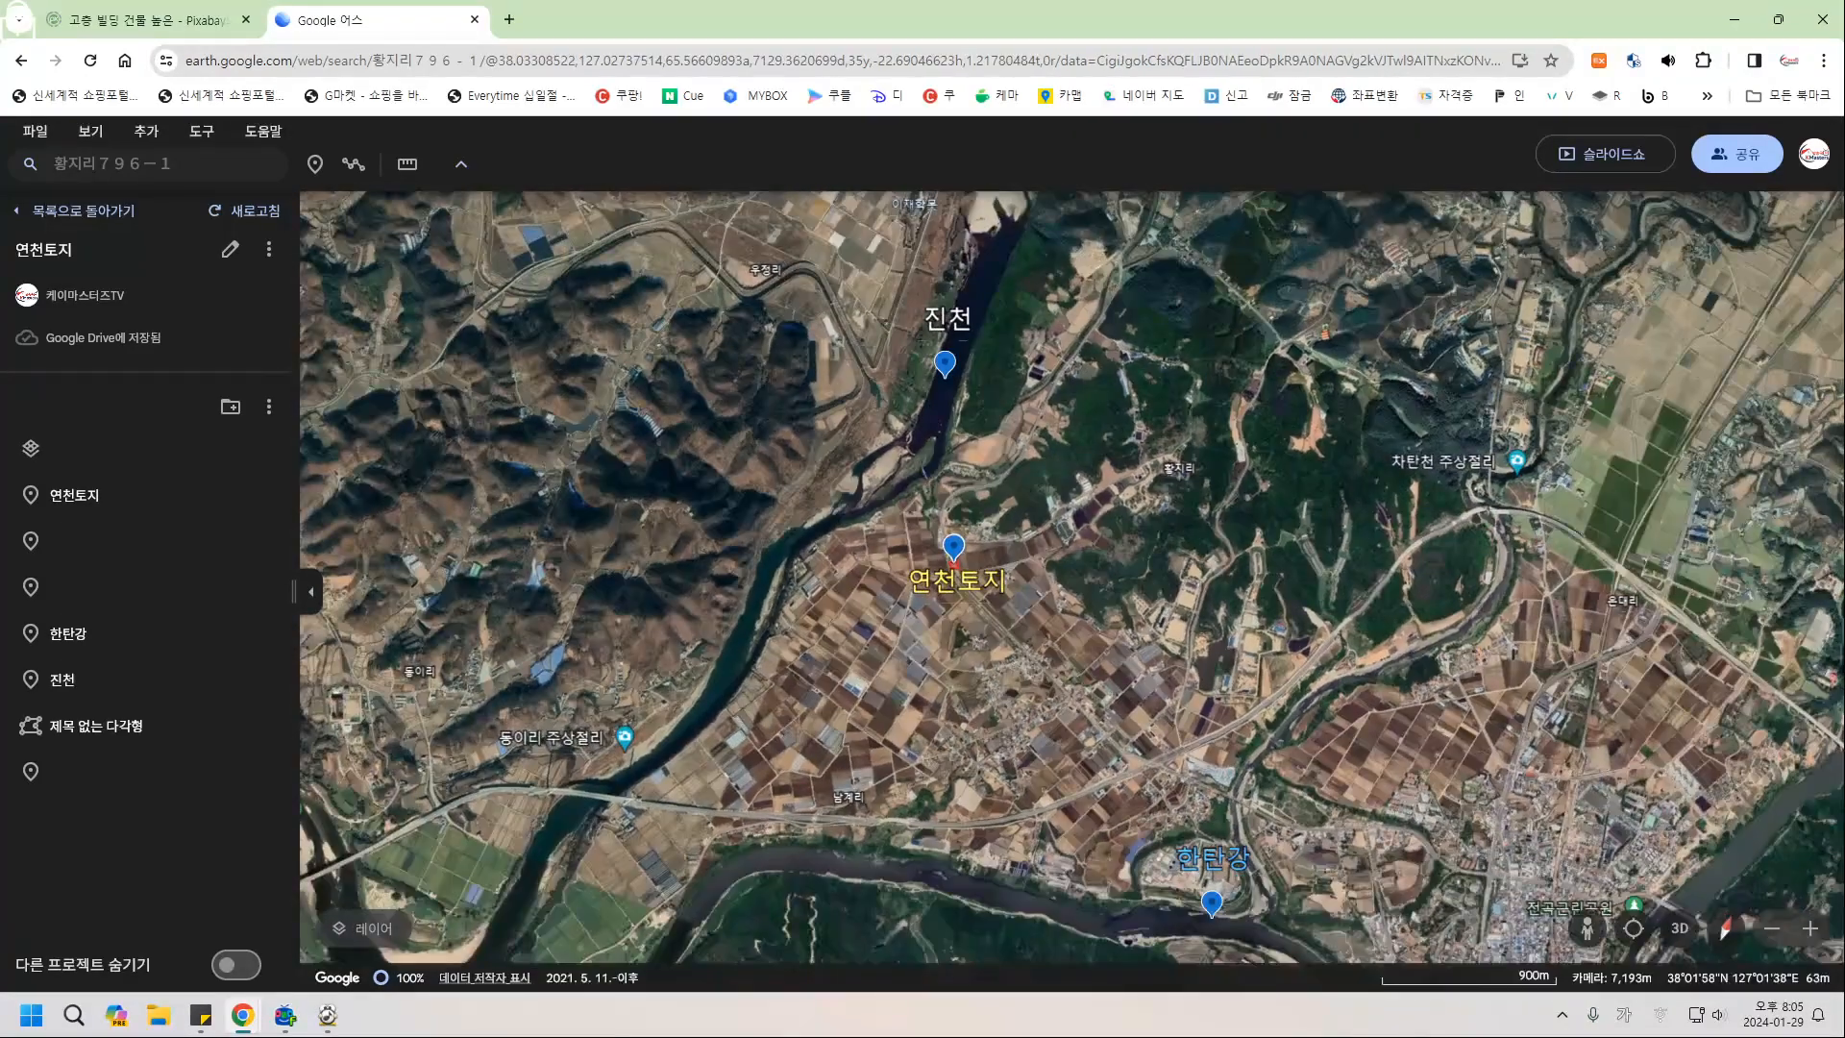
scroll(961, 567, "up", 2)
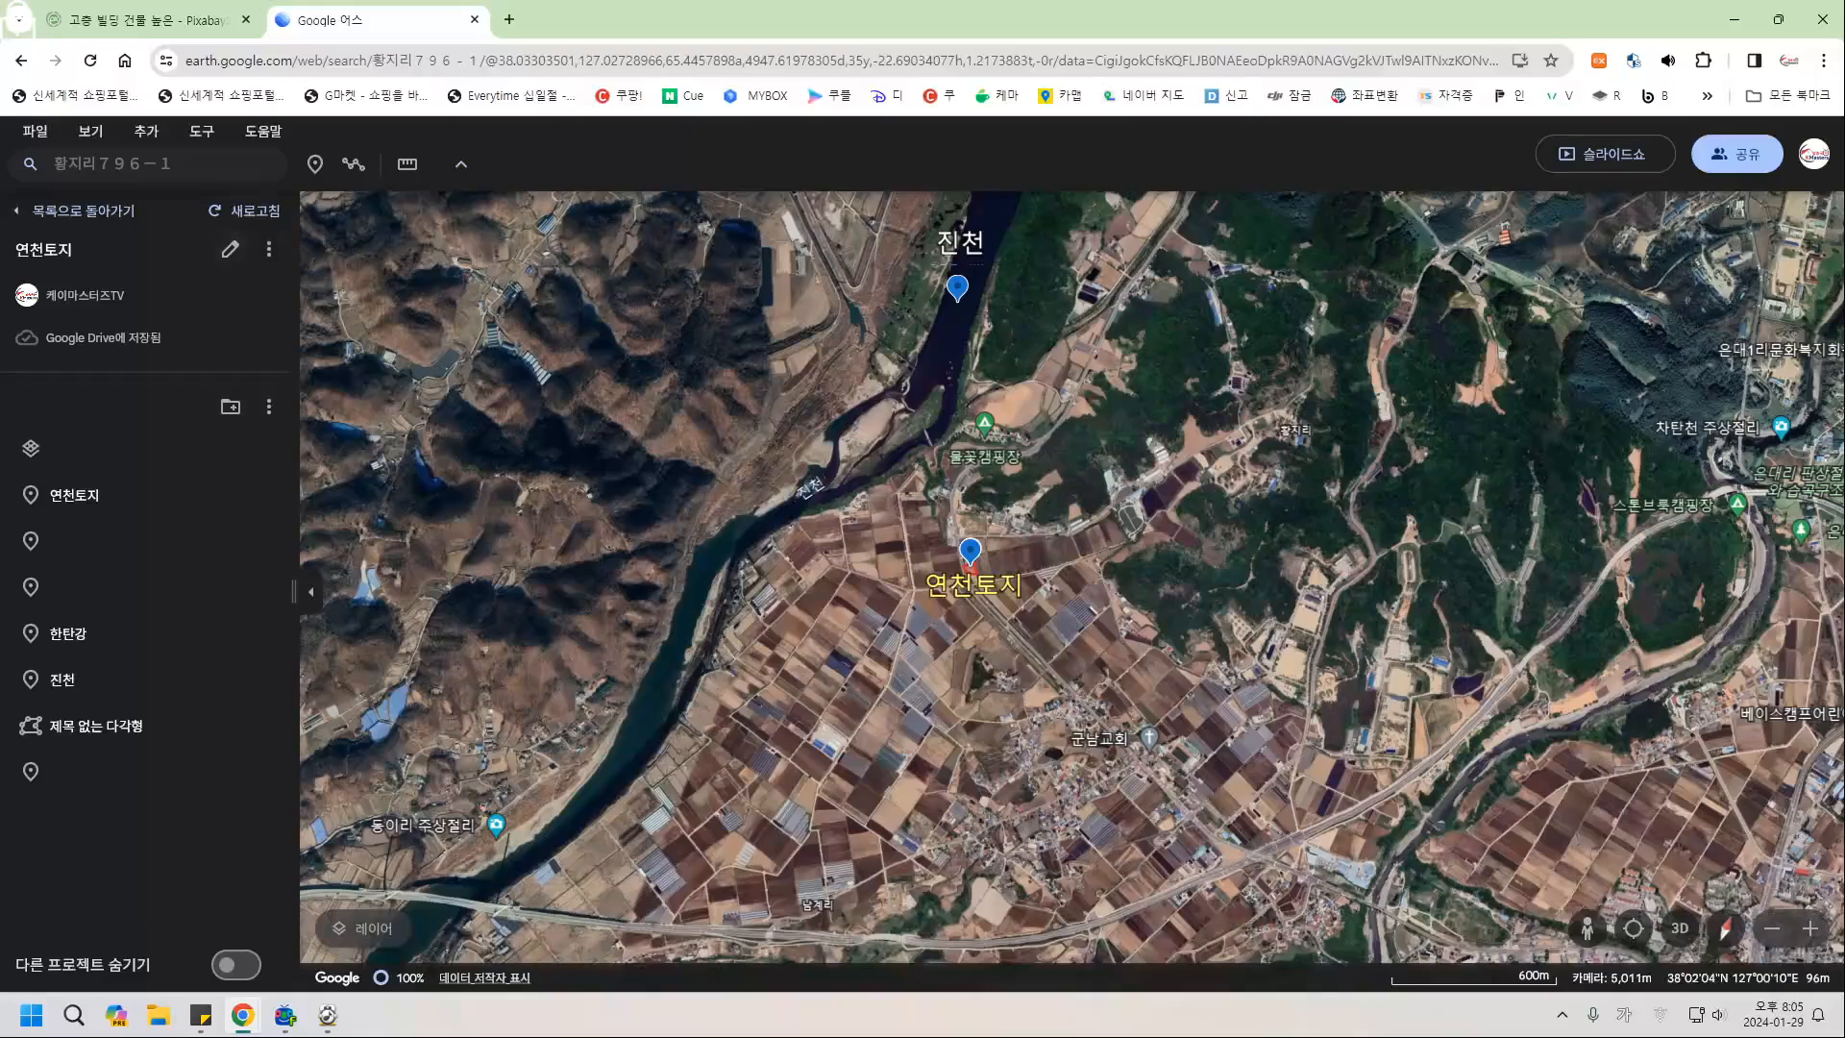
left_click(314, 164)
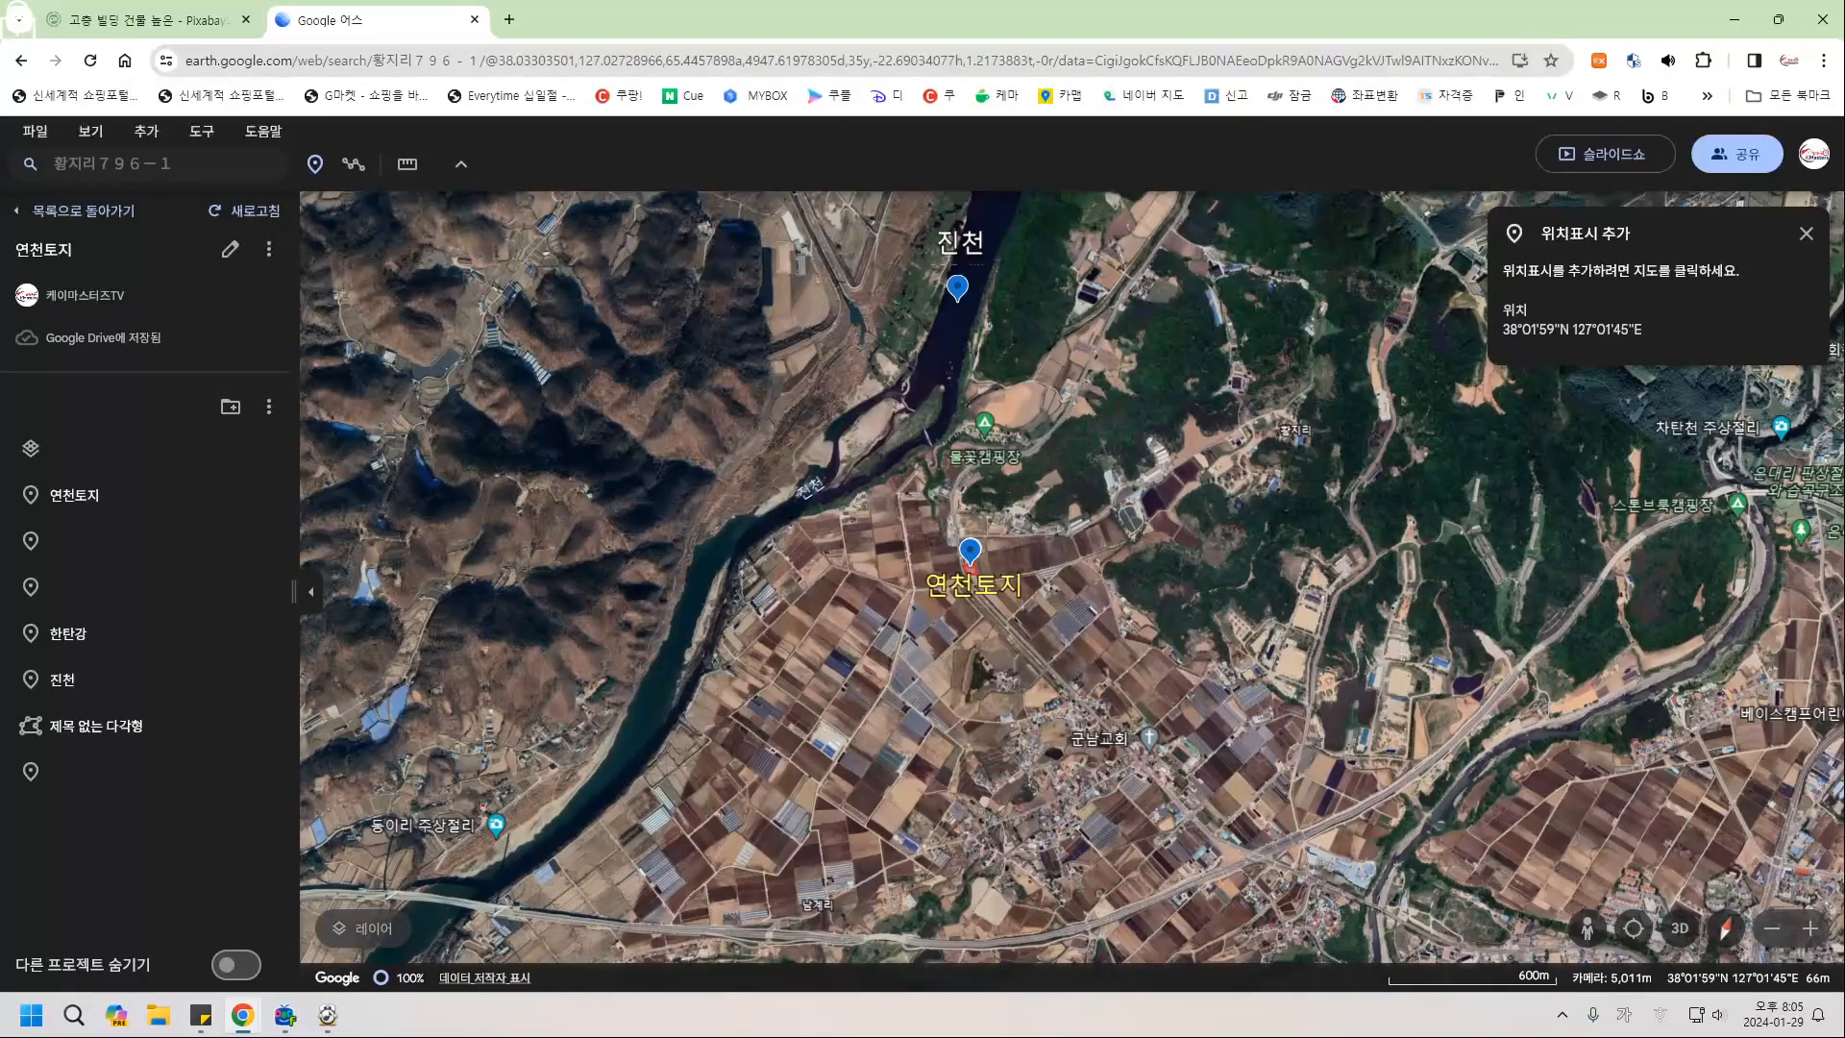
left_click(970, 562)
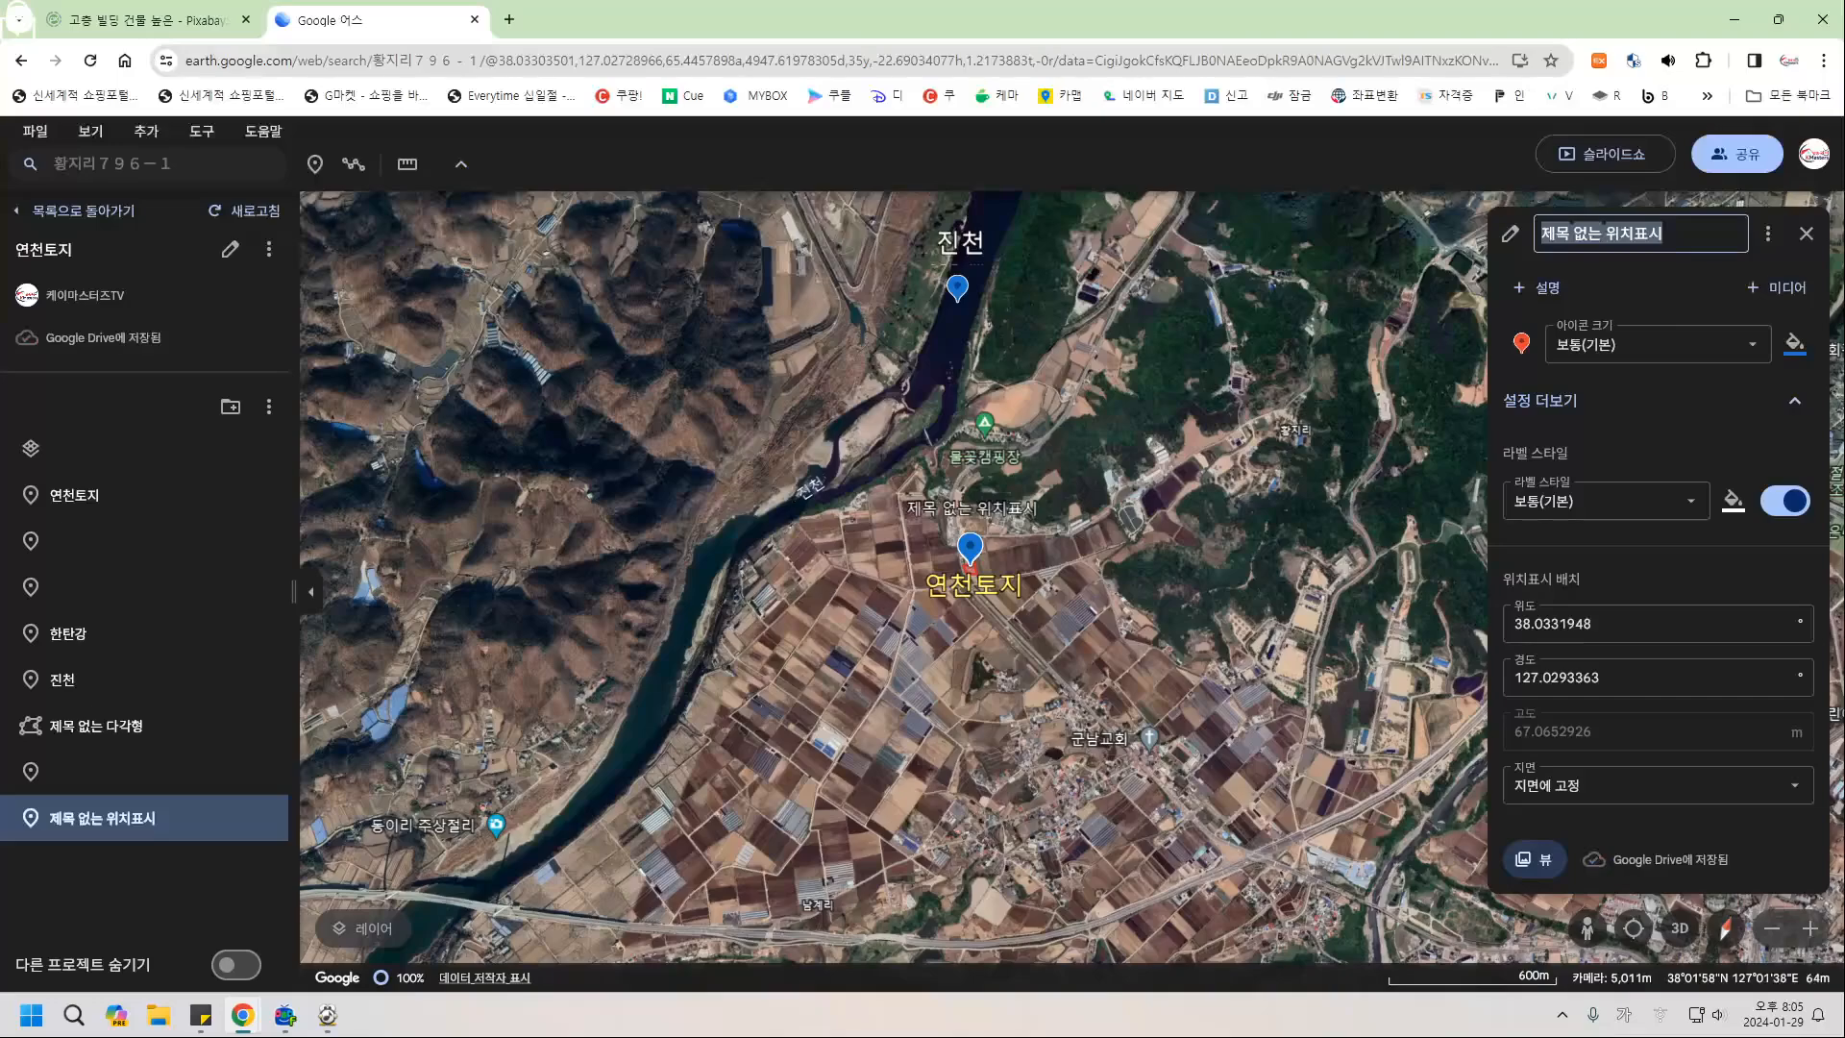
key("BackSpace")
left_click(1806, 234)
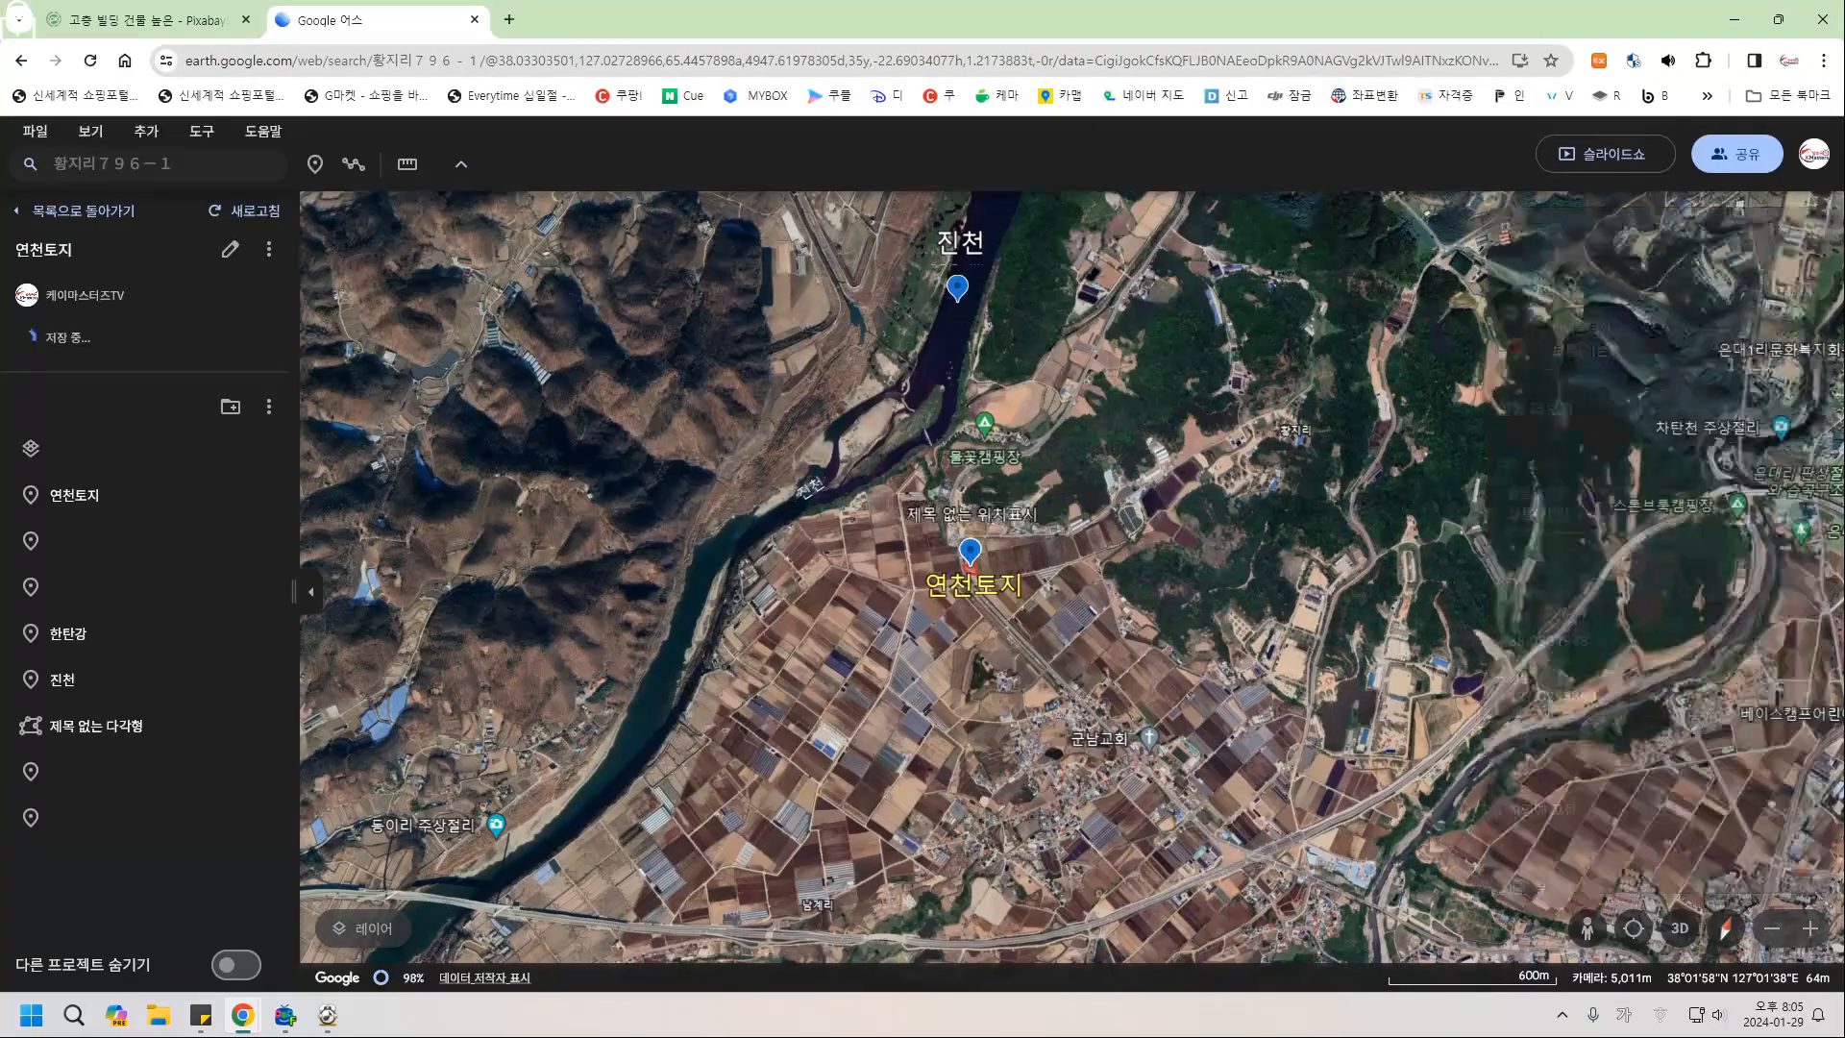
Zoom out and add a third unnamed placemark at the 연천토지 pin.
scroll(635, 532, "down", 5)
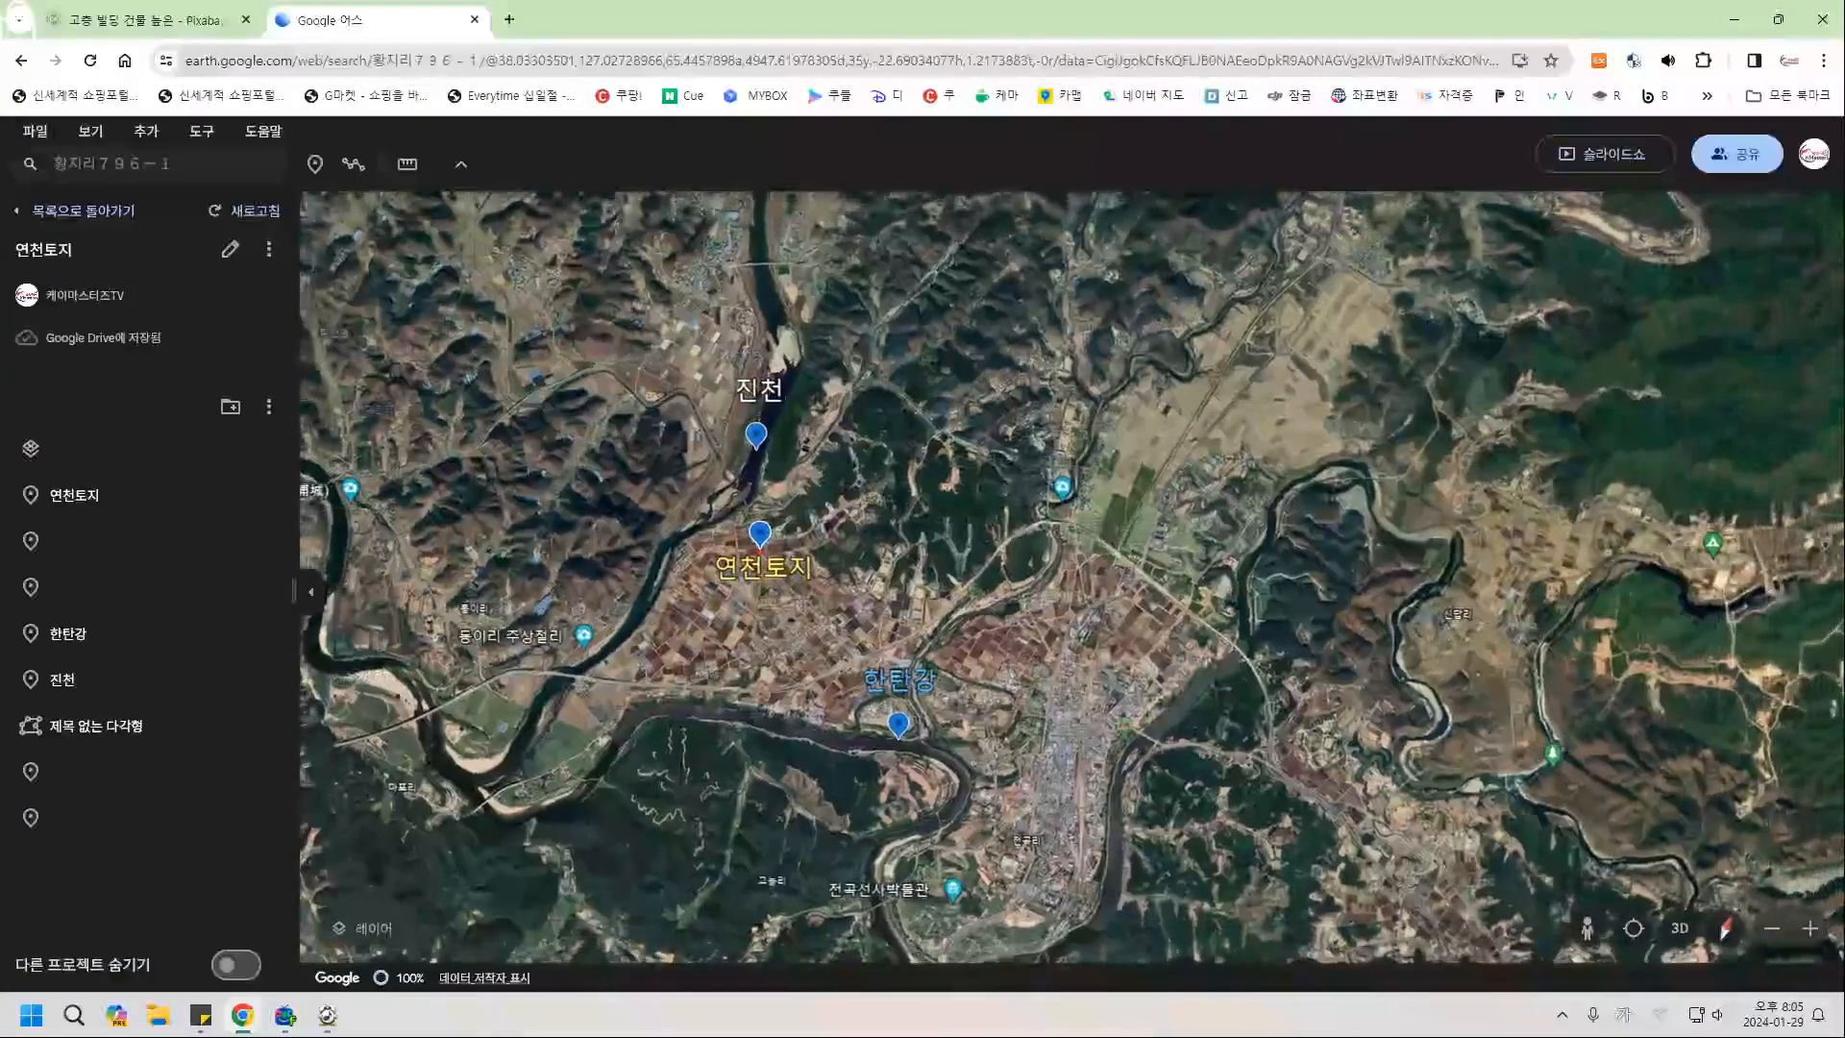
scroll(629, 532, "down", 2)
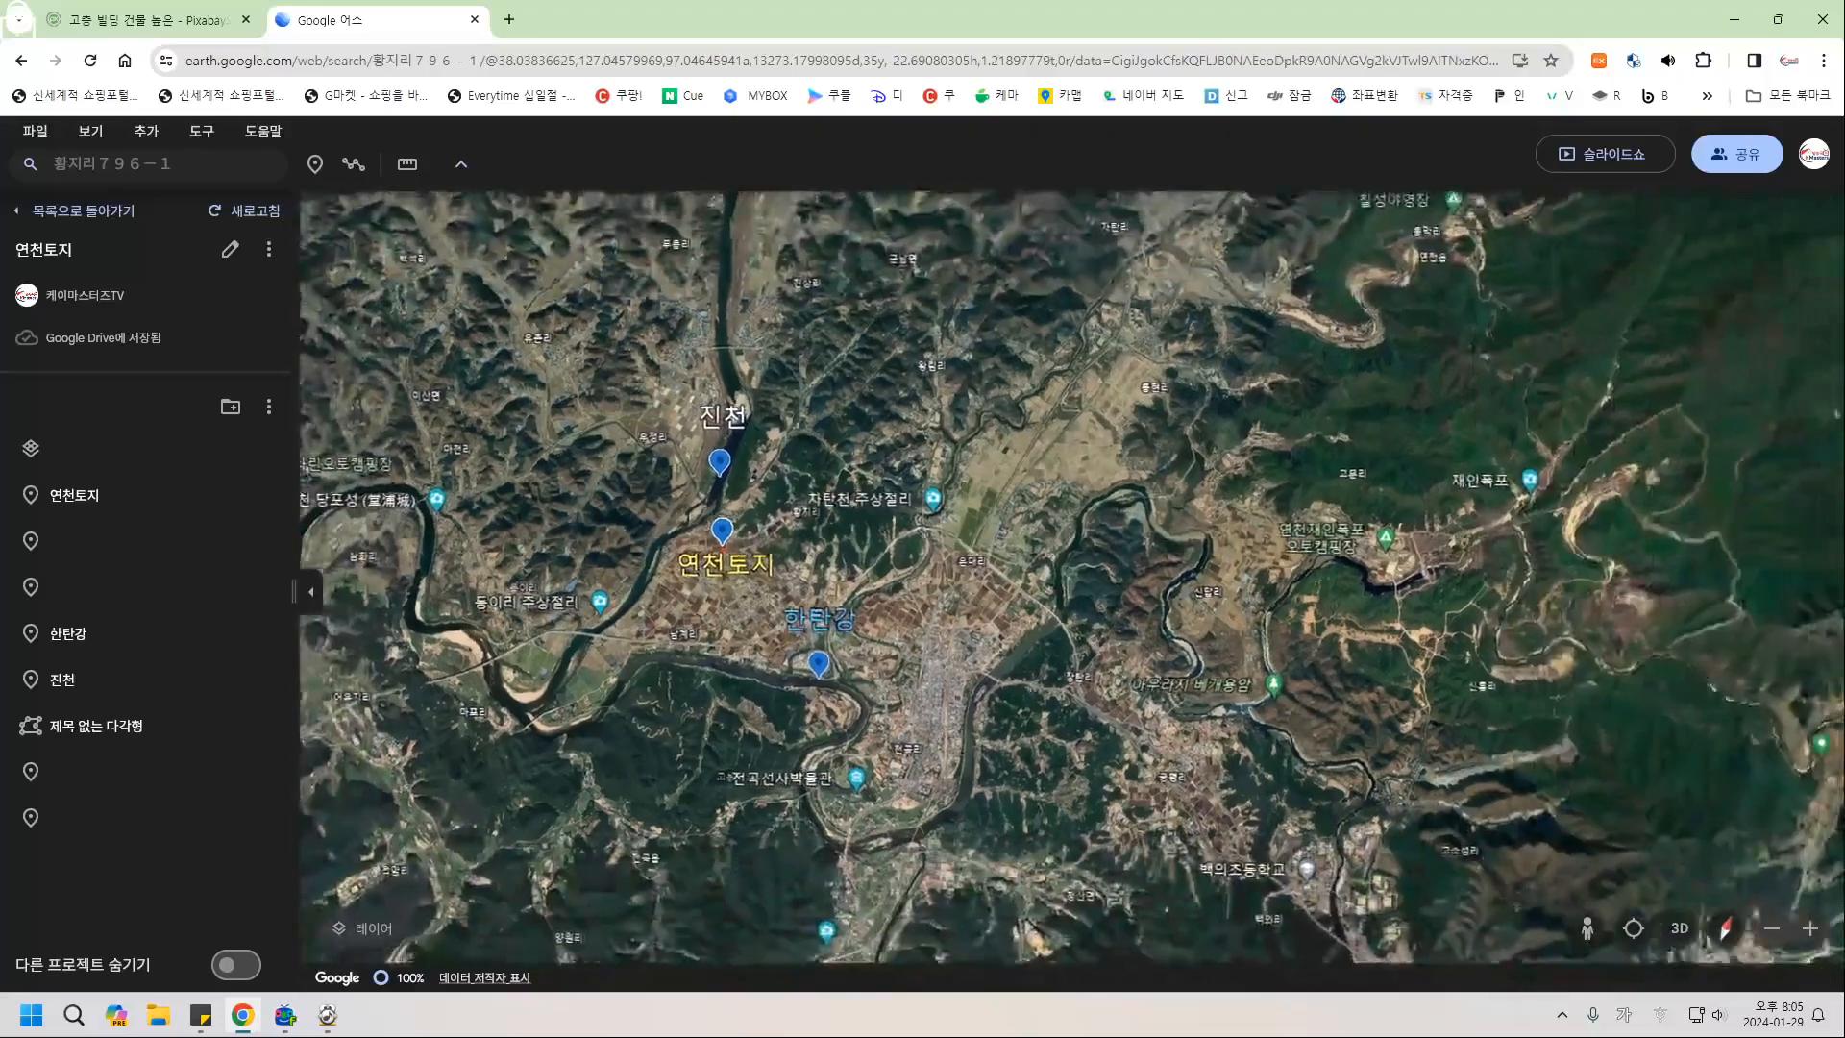
left_click_drag(629, 533, 924, 618)
key("Down")
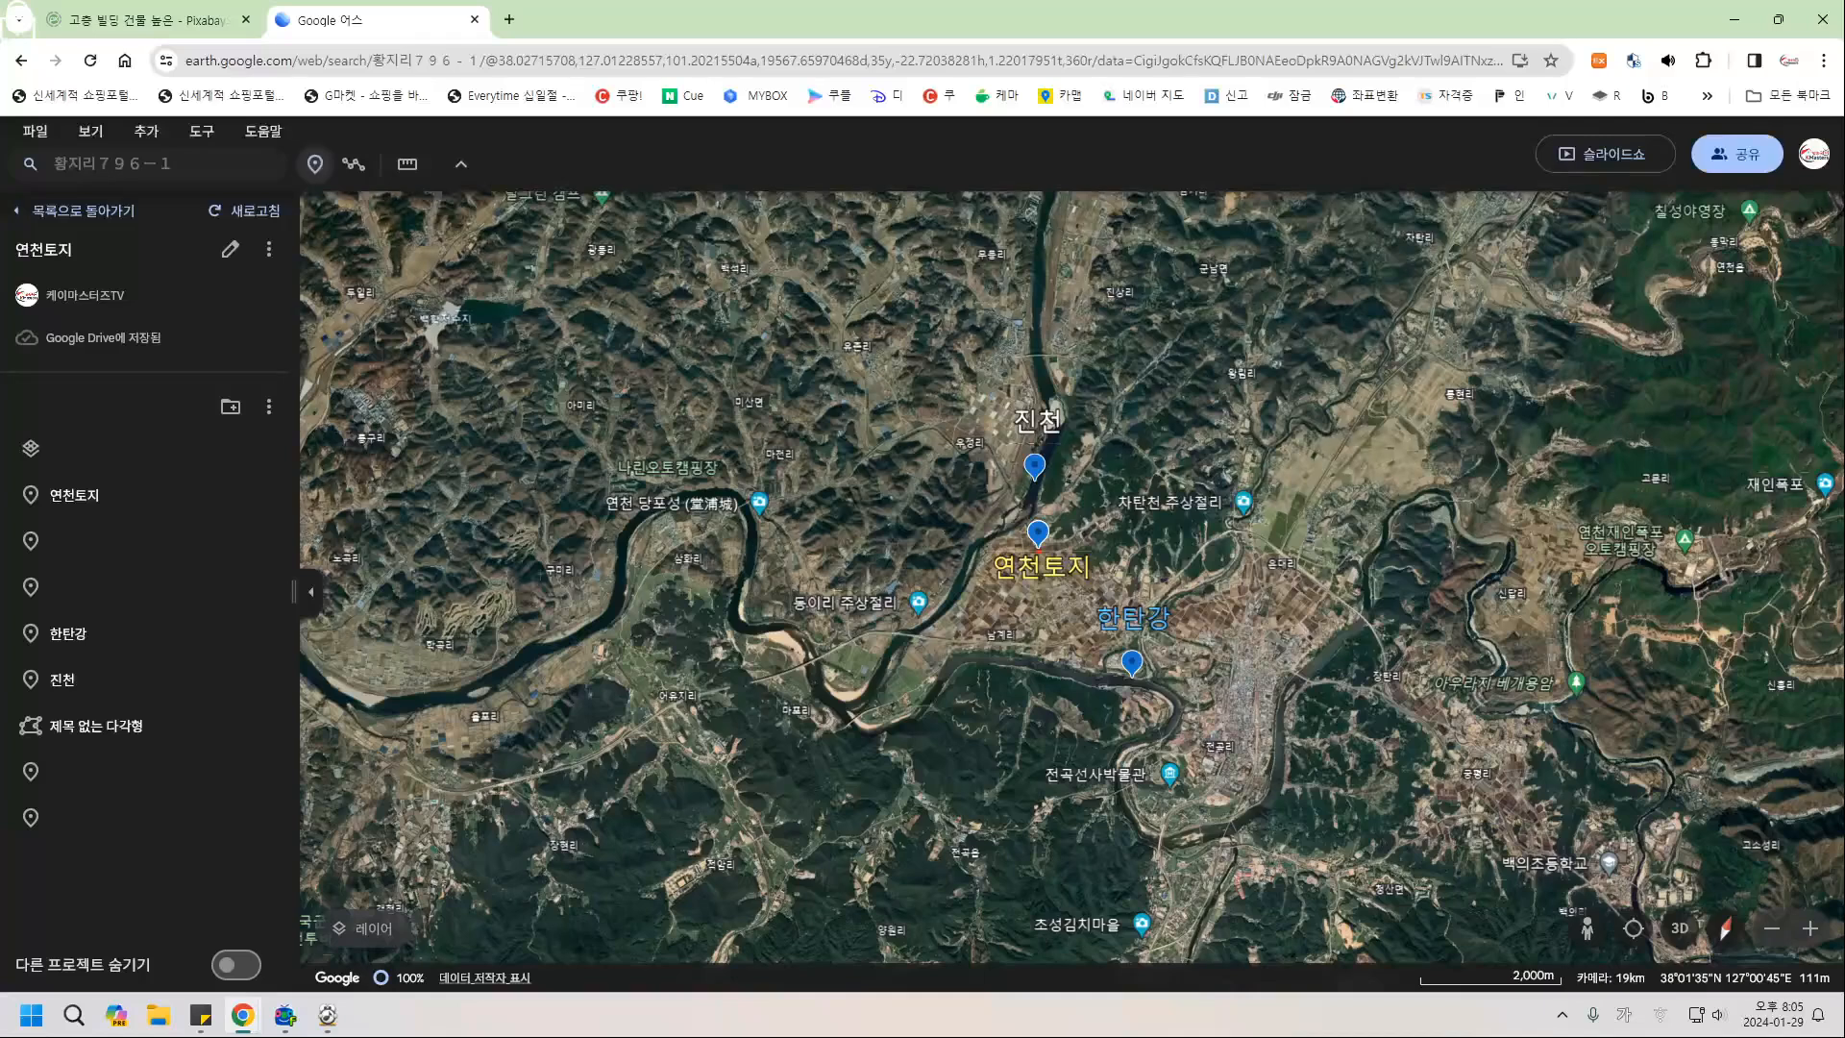
left_click(314, 164)
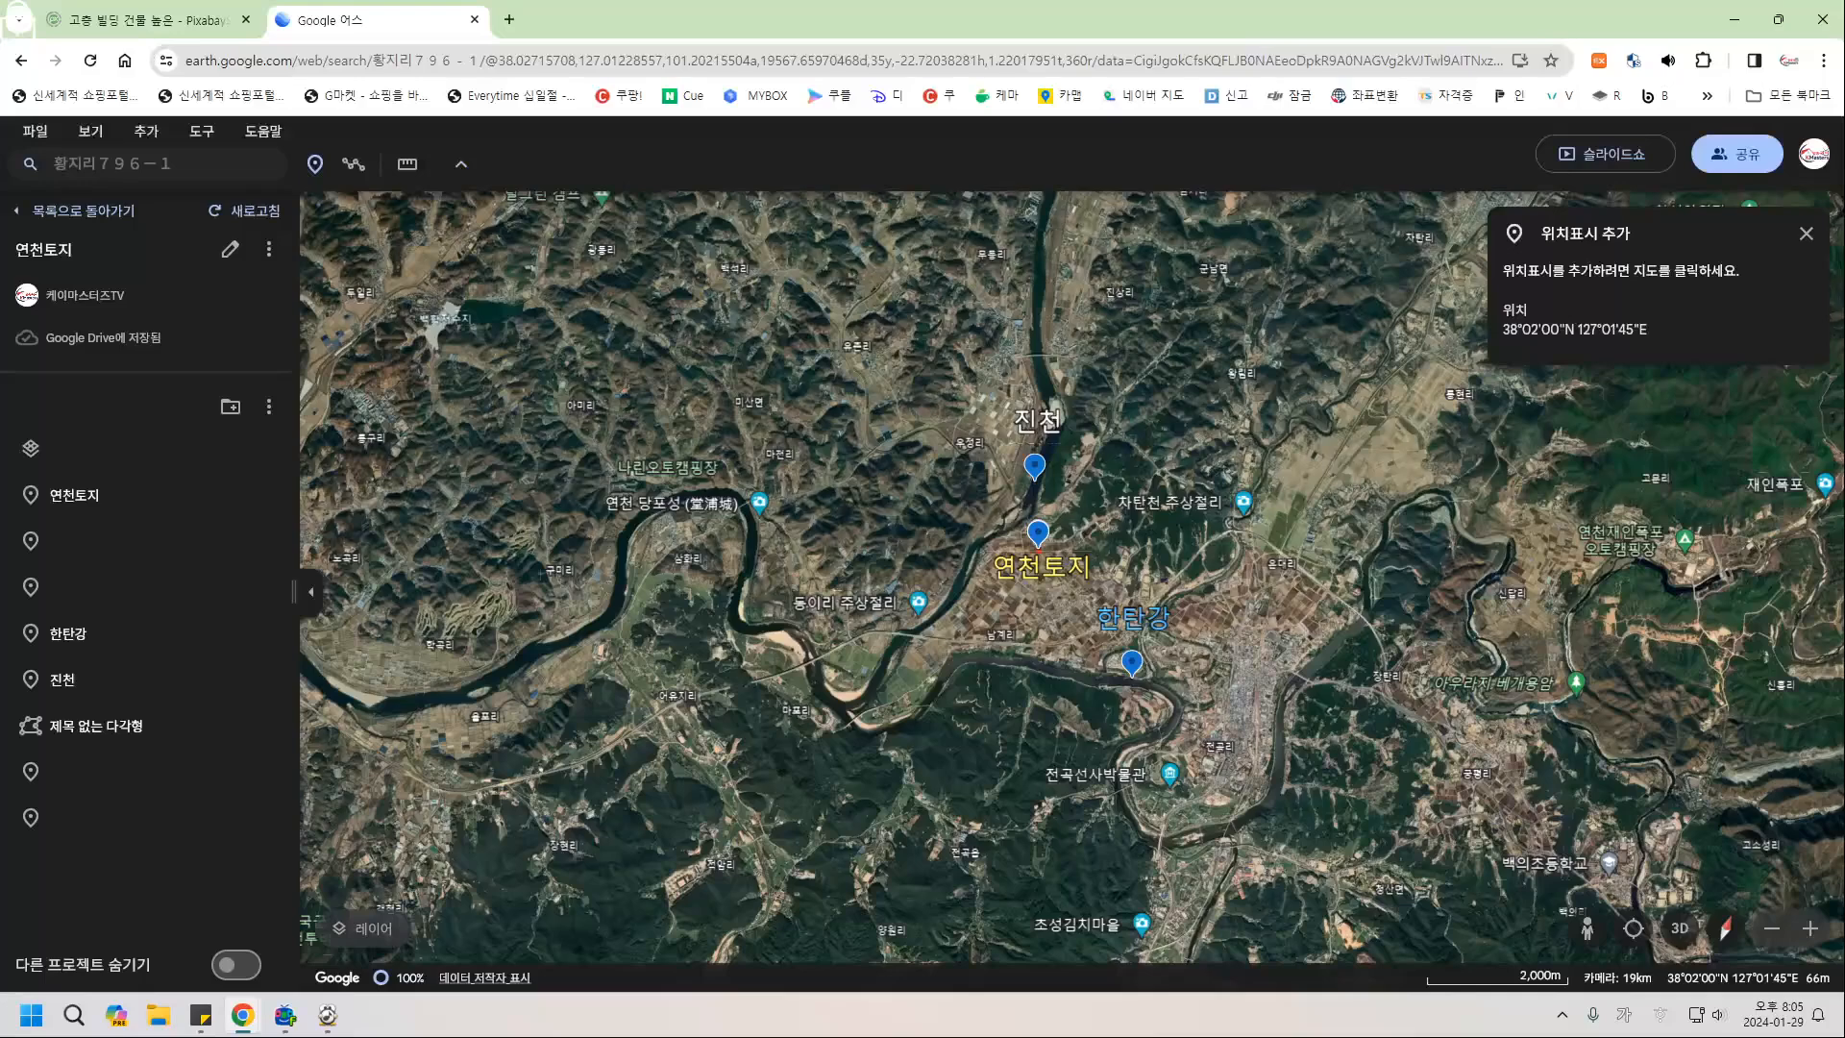
left_click(1038, 542)
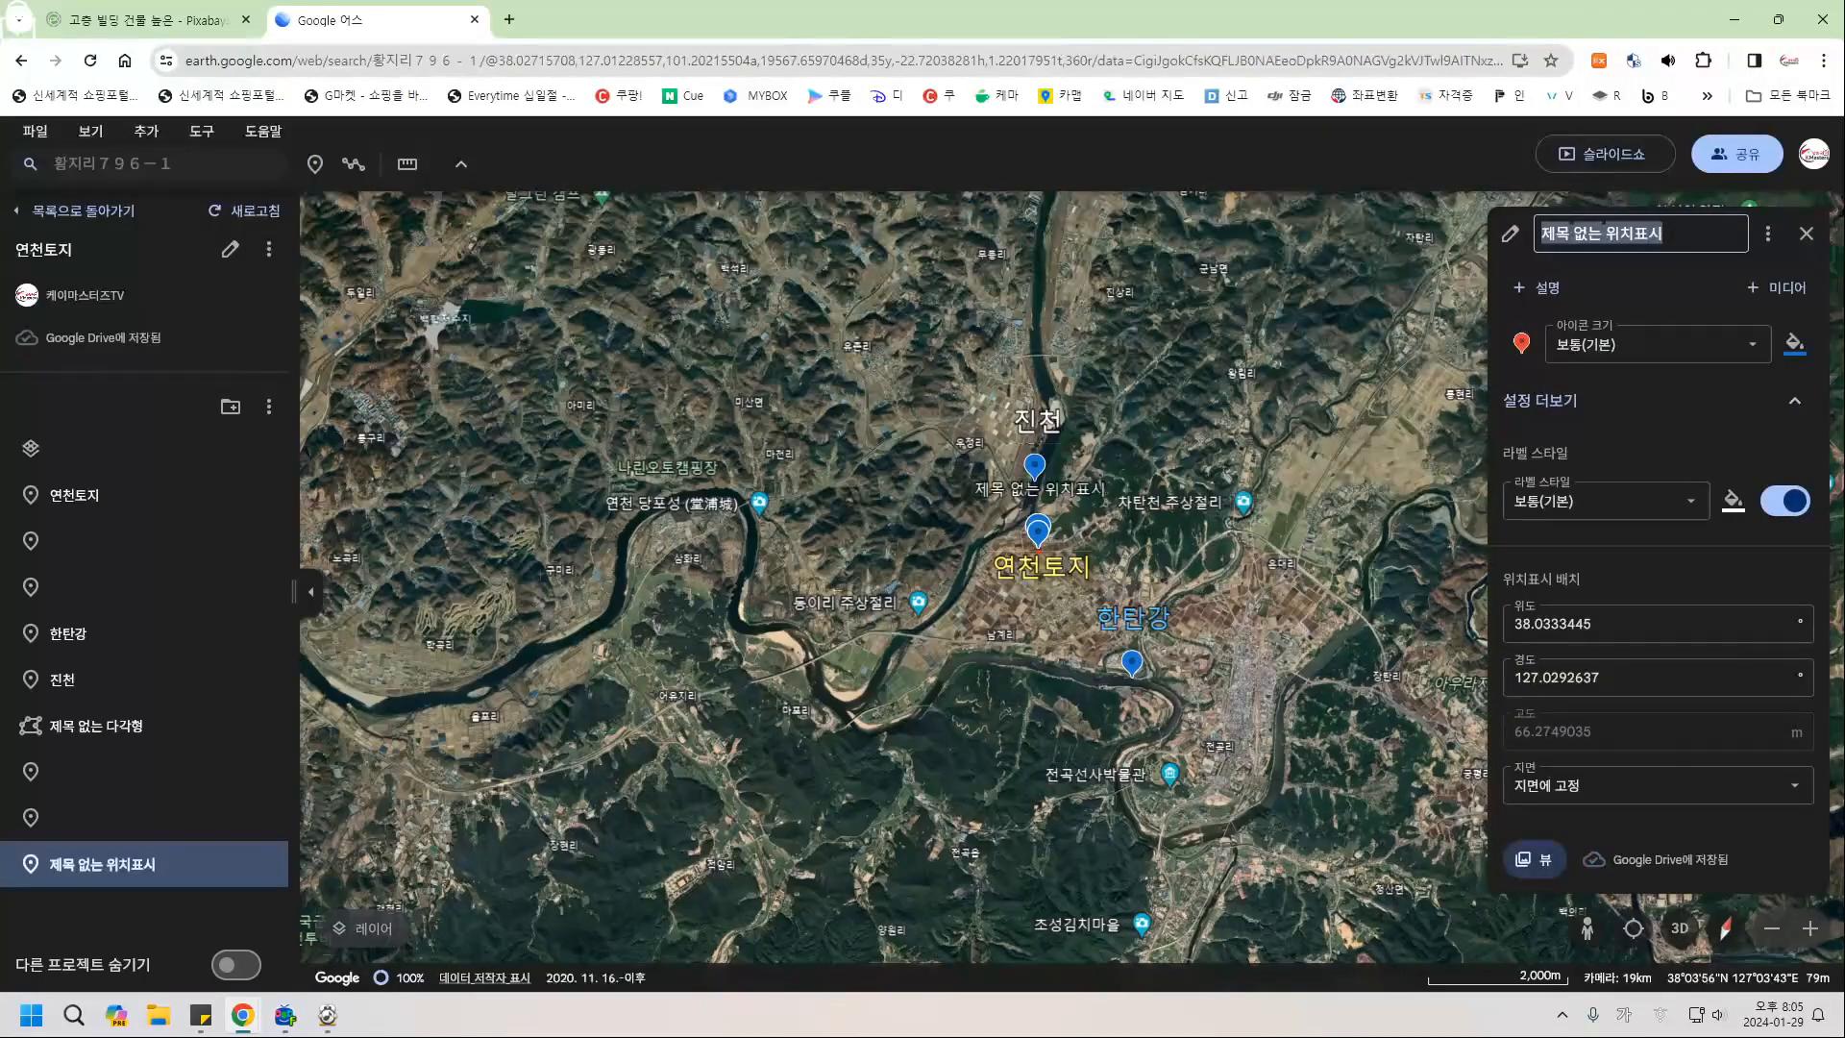
key("BackSpace")
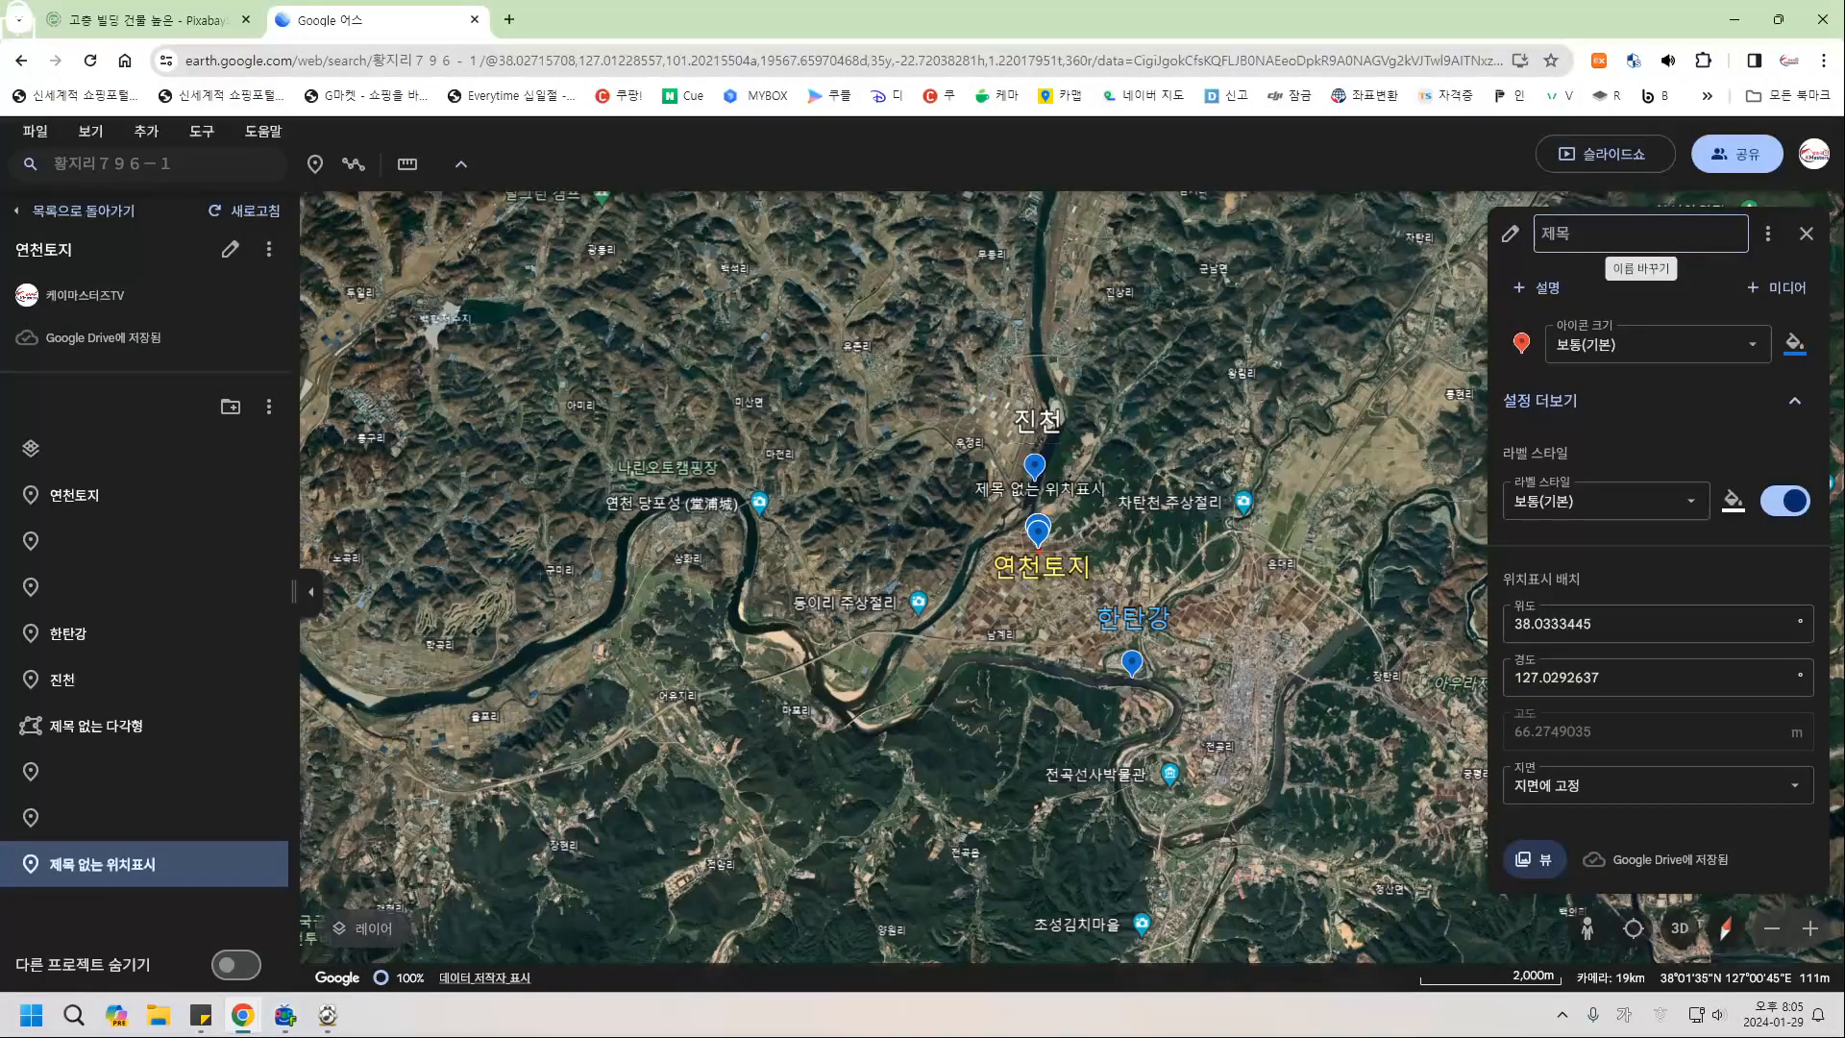
left_click(1807, 234)
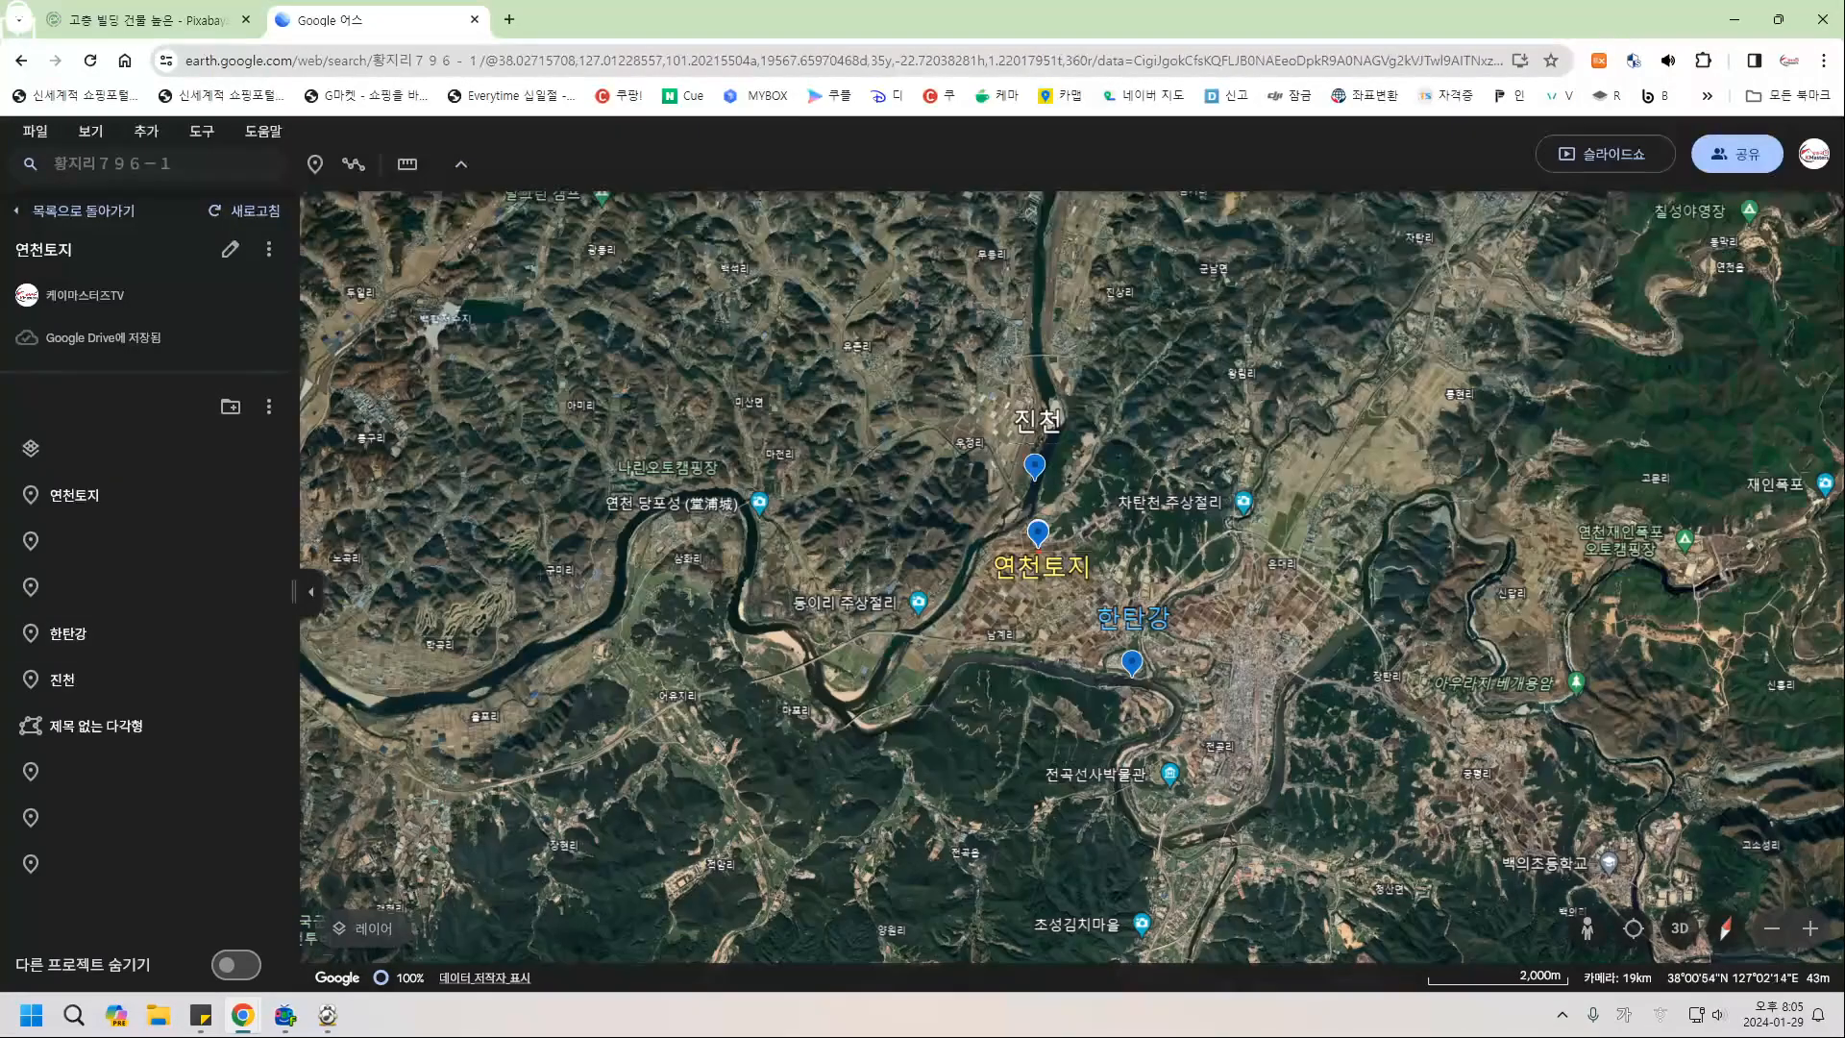
Add a tile overlay from the 추가 menu and close it untitled.
left_click(146, 130)
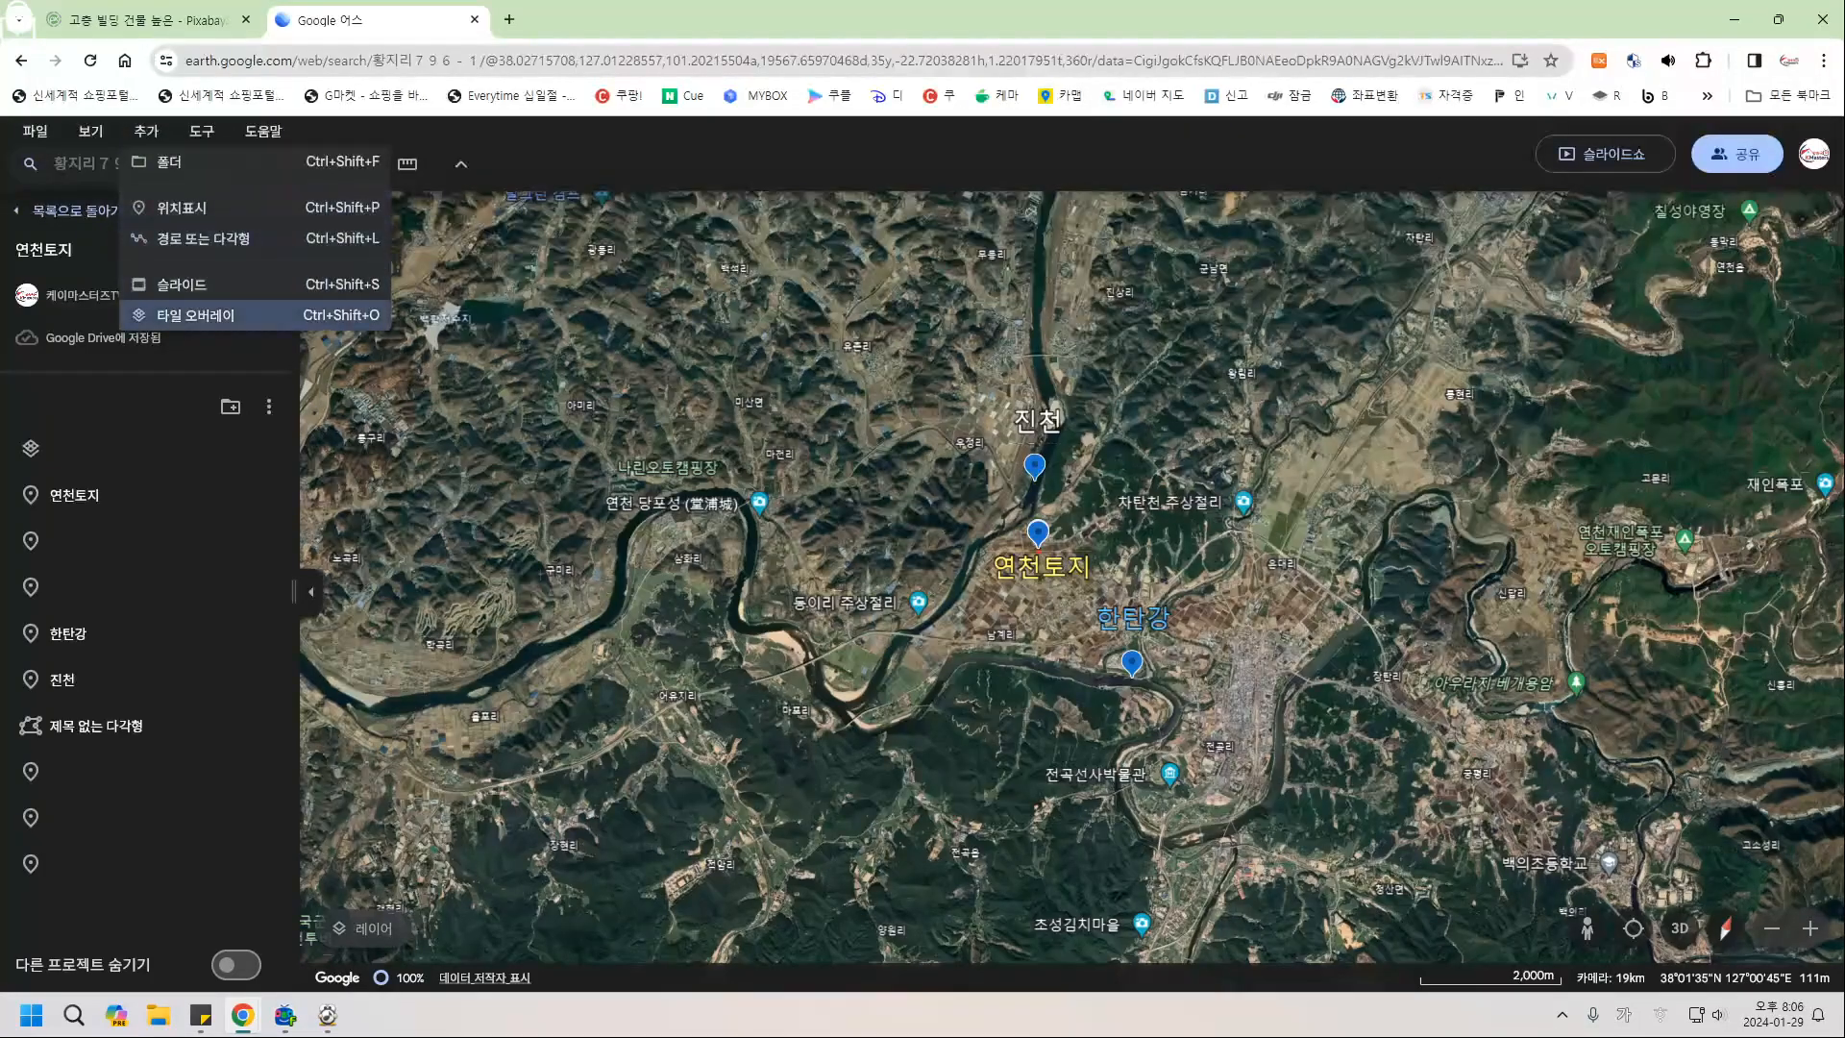
left_click(196, 315)
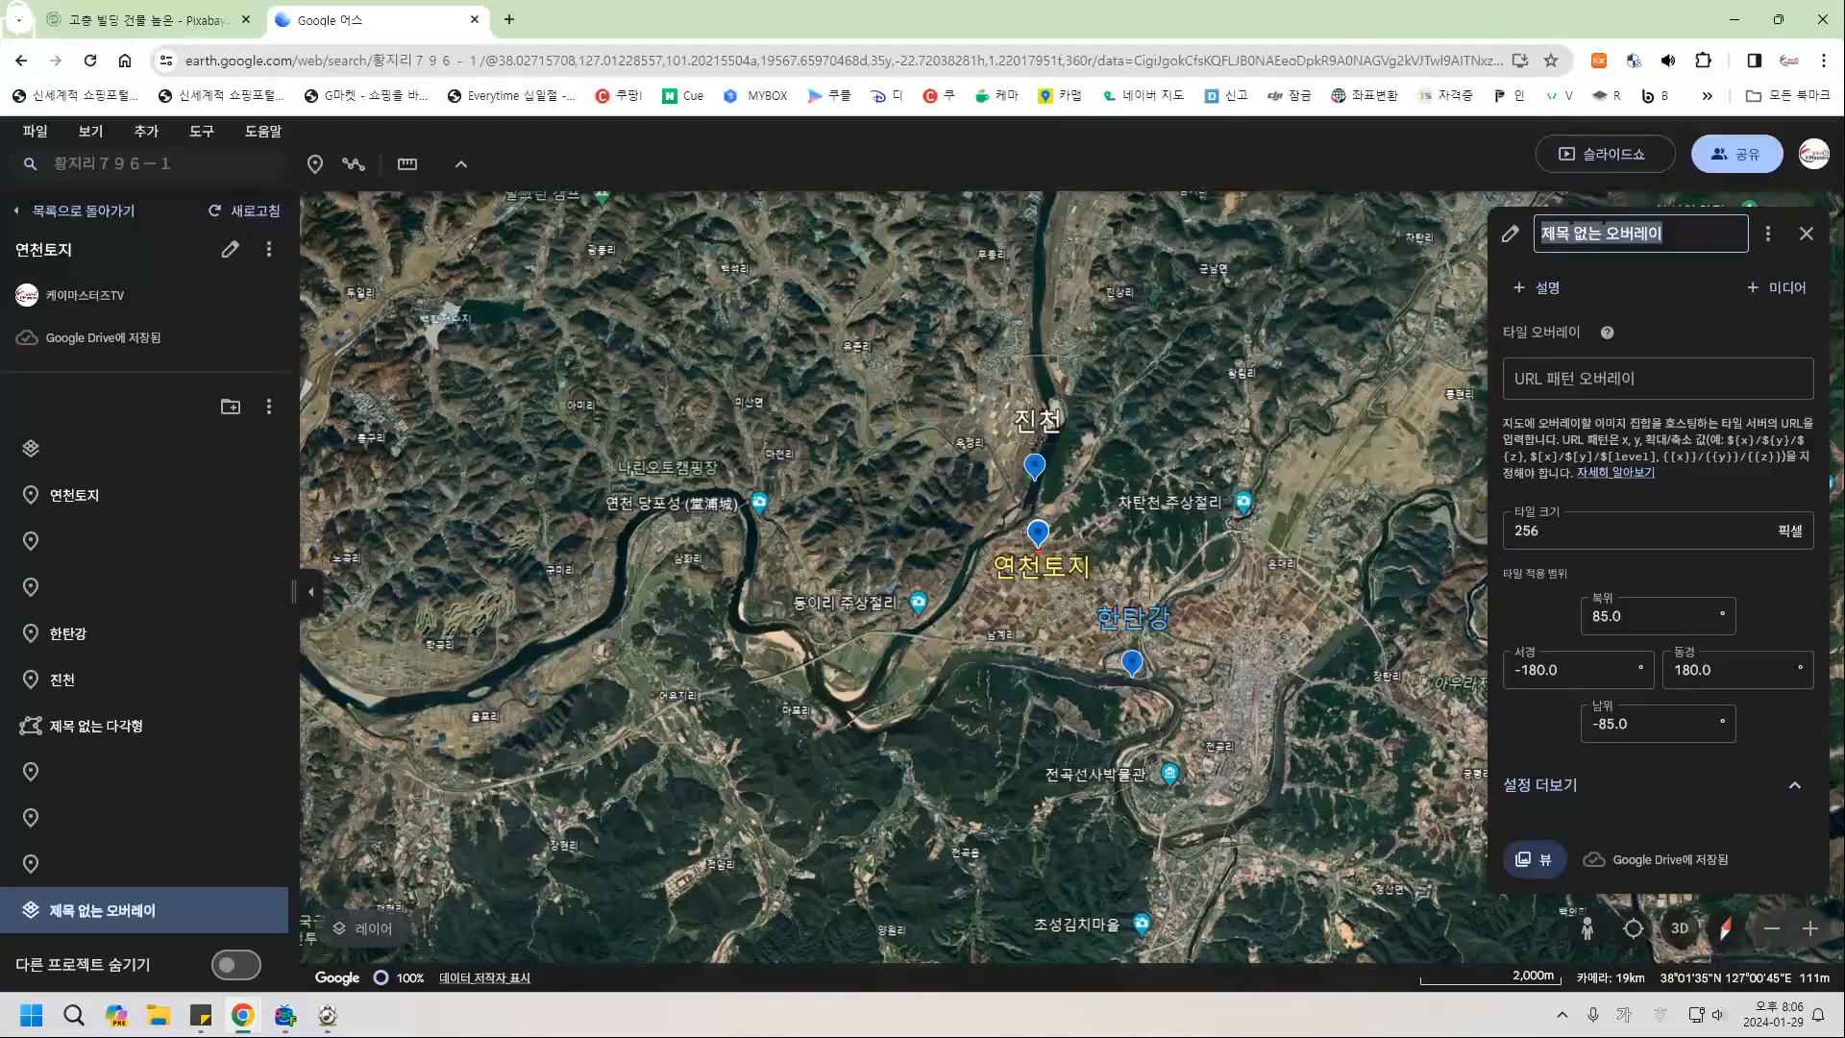
type("제목")
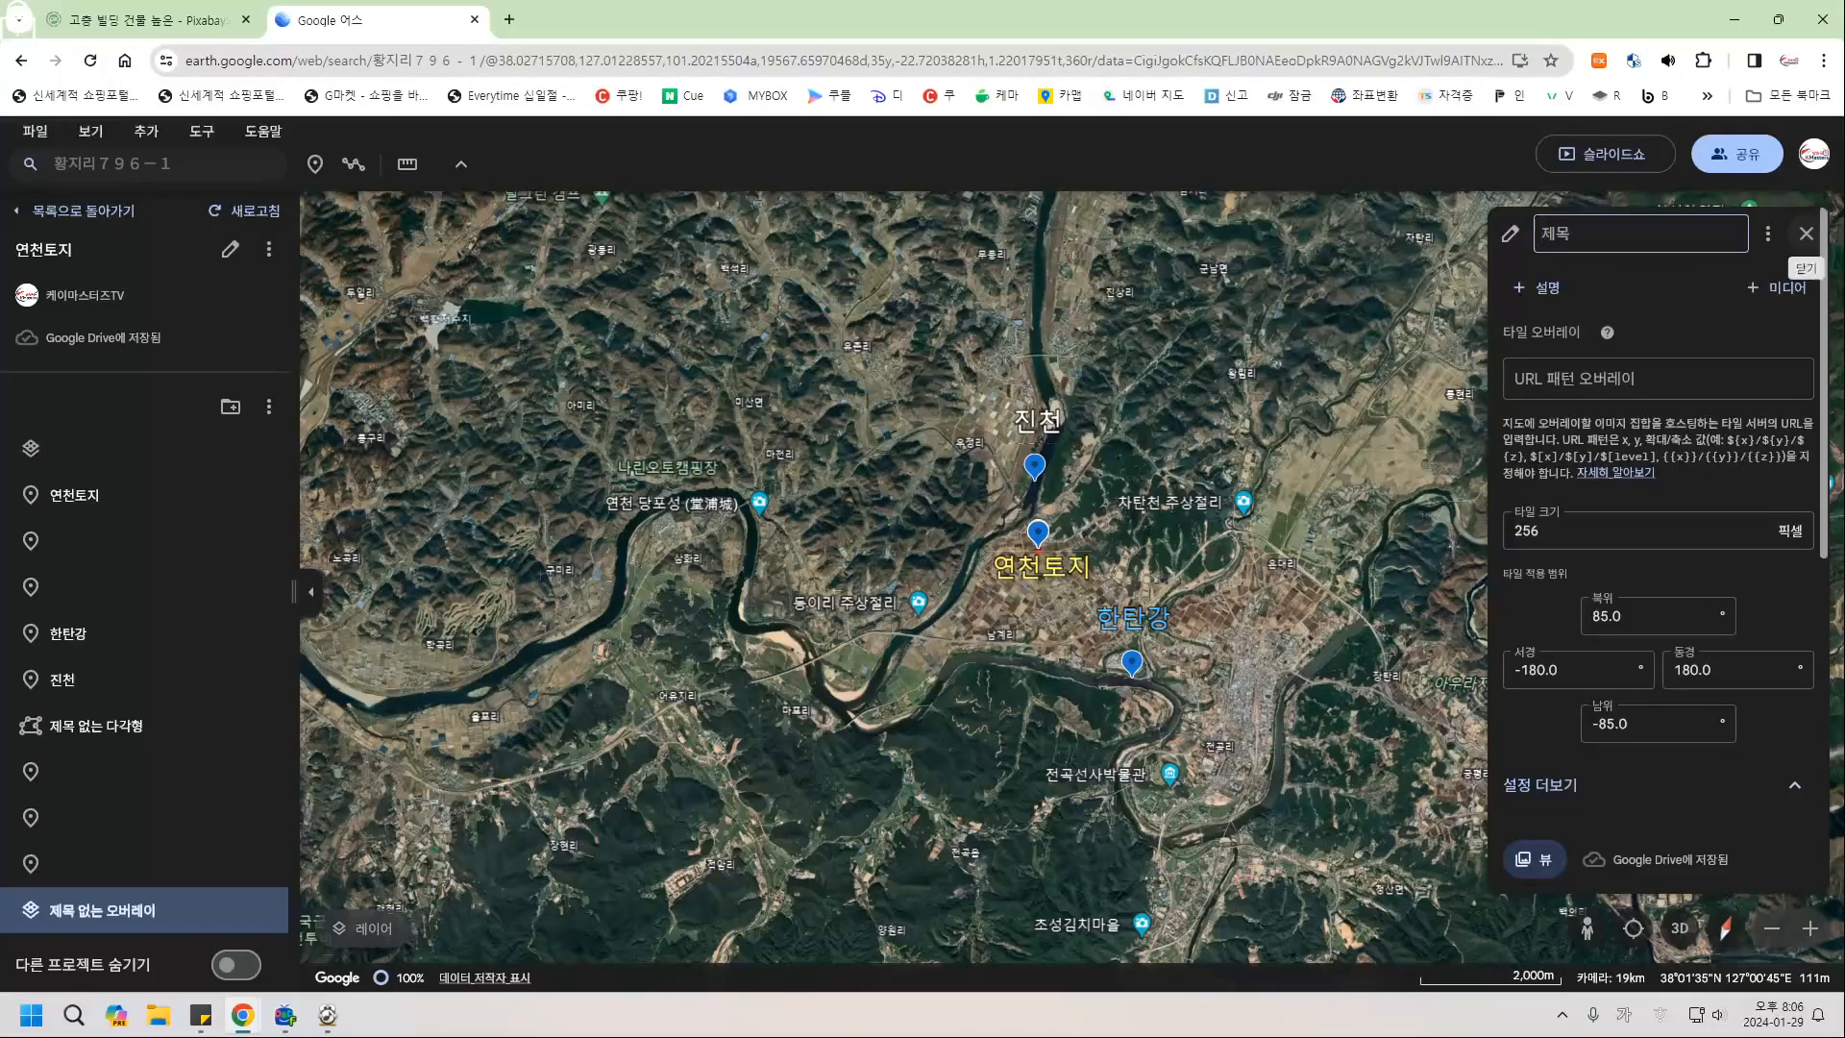
left_click(1806, 233)
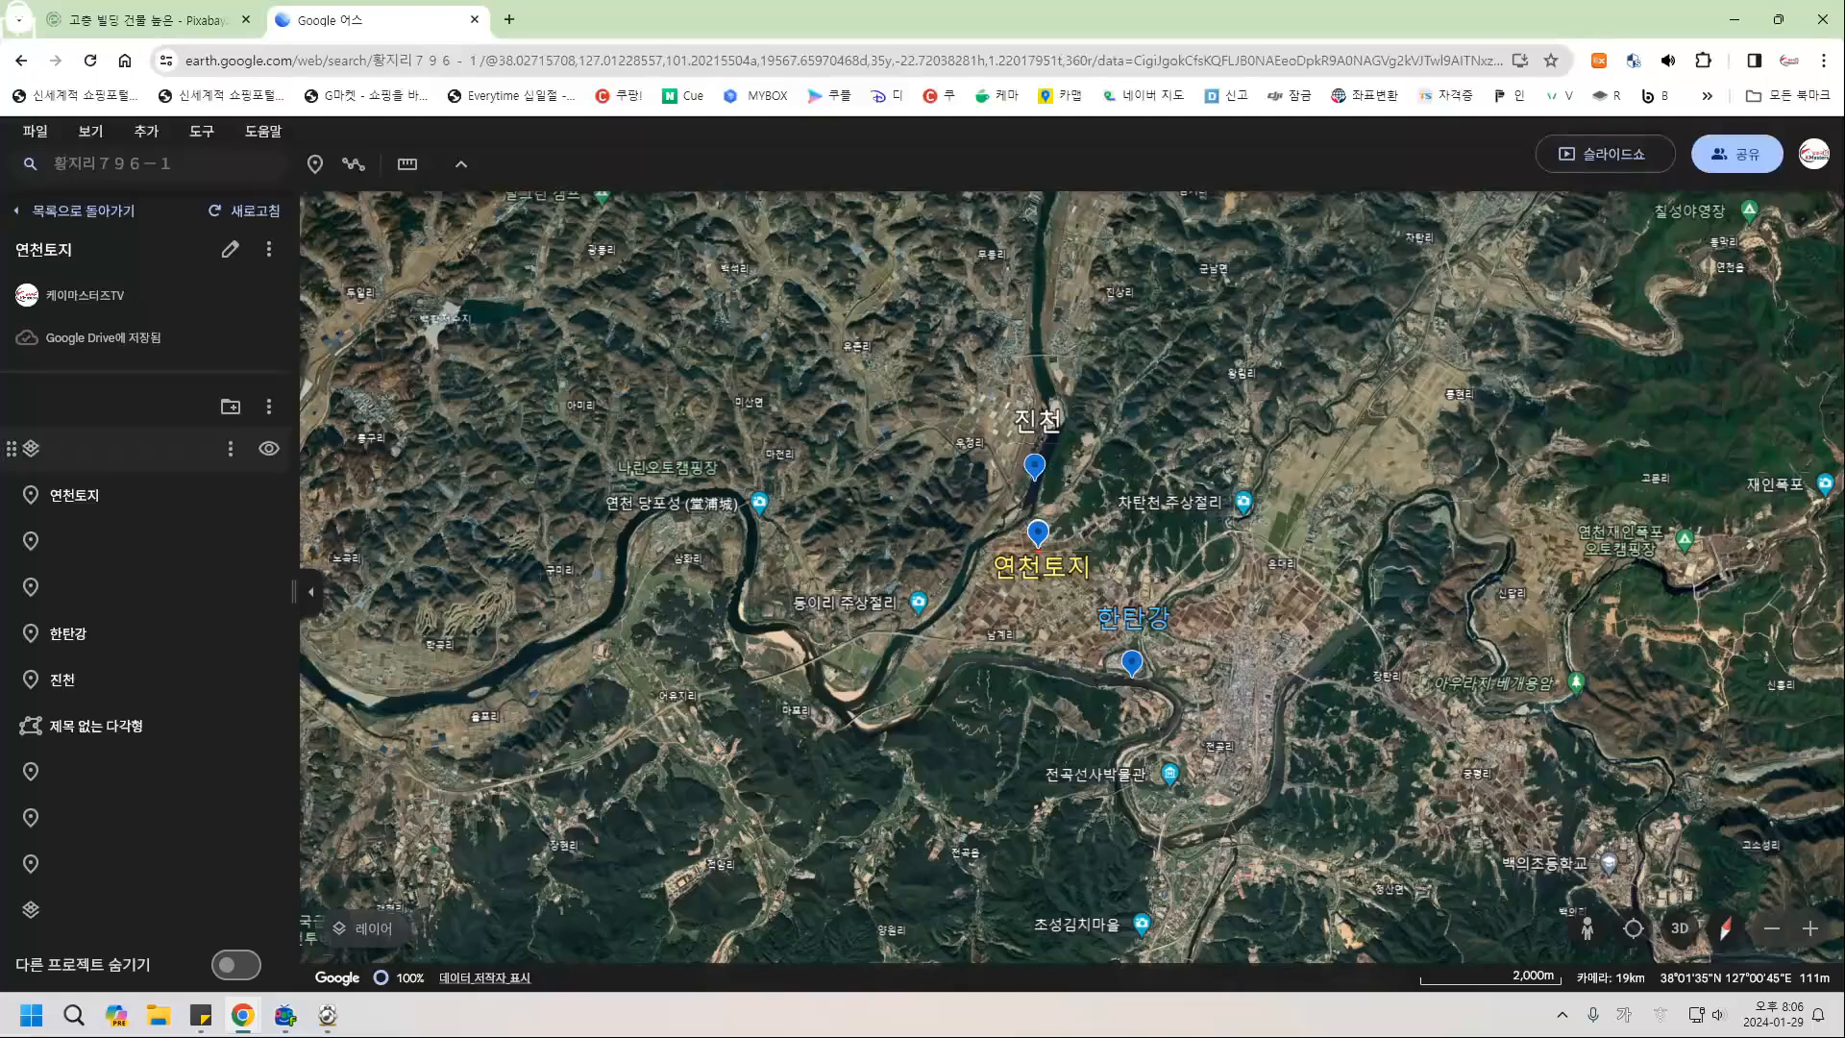
Start the slideshow and advance from slide 1 to slide 7 of 11.
left_click(1604, 154)
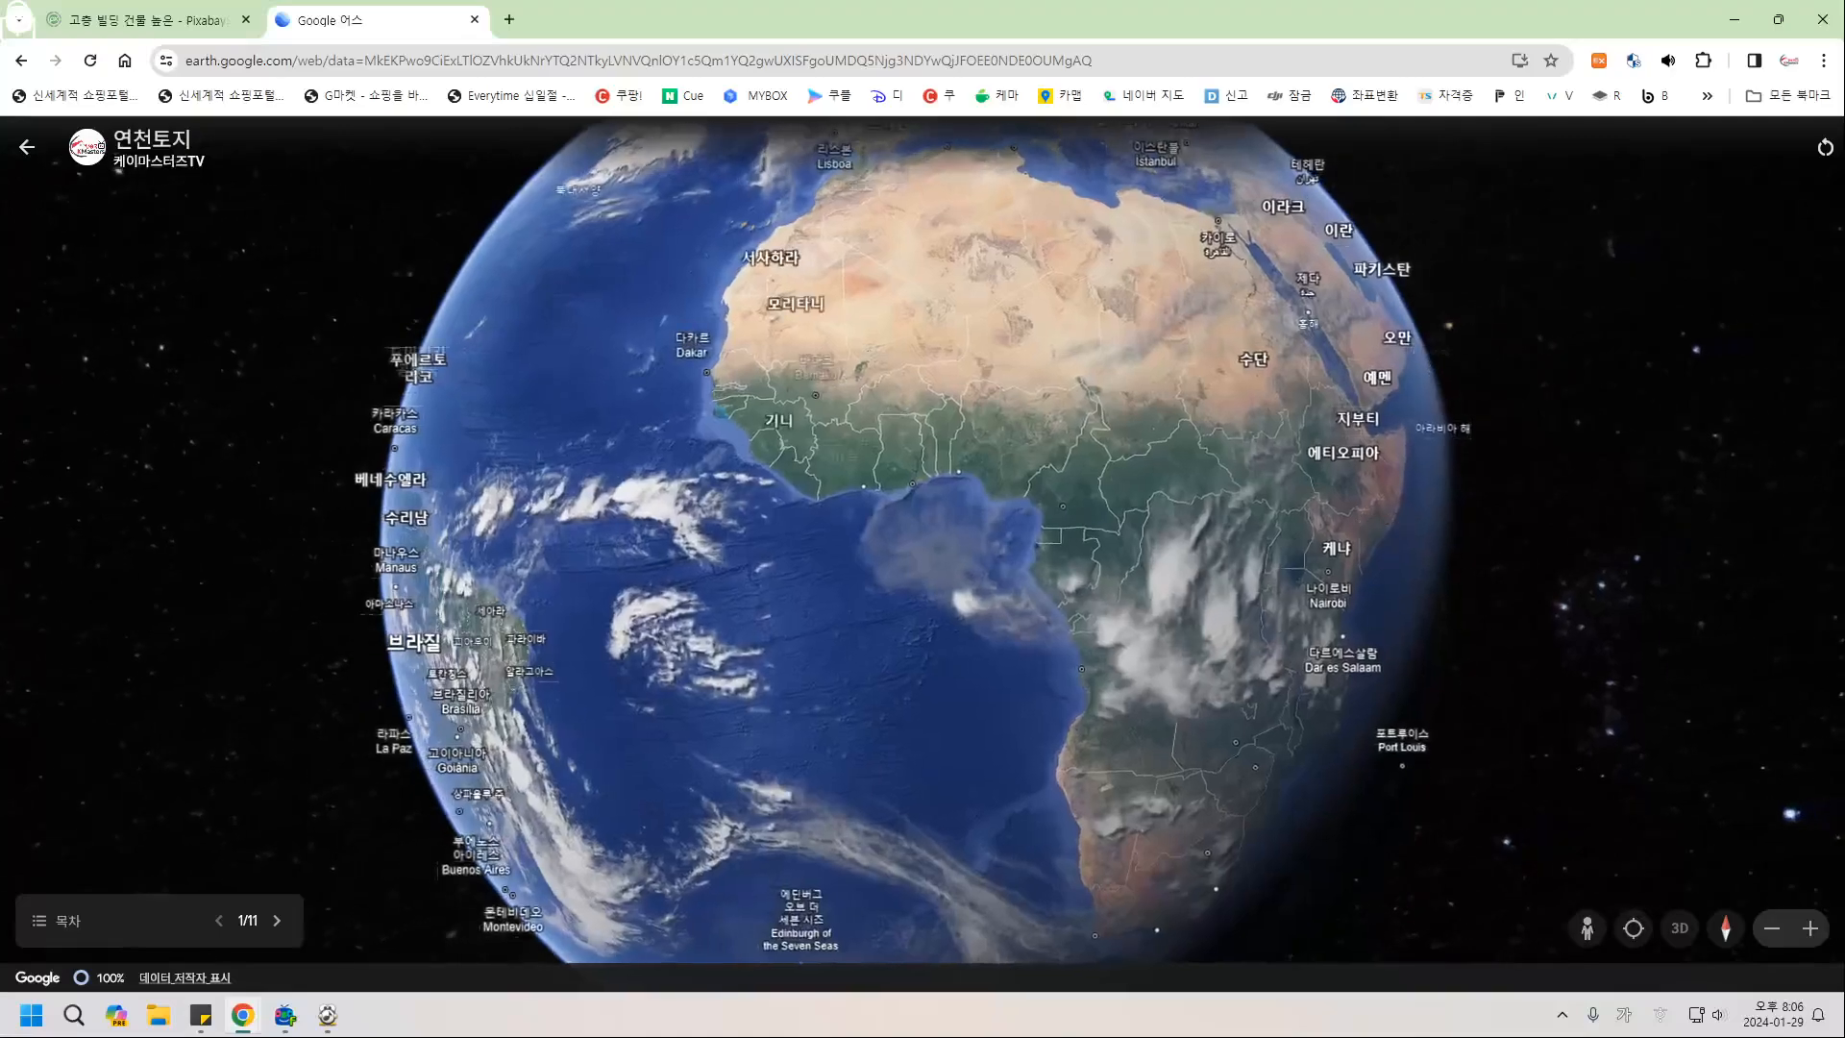
left_click(276, 920)
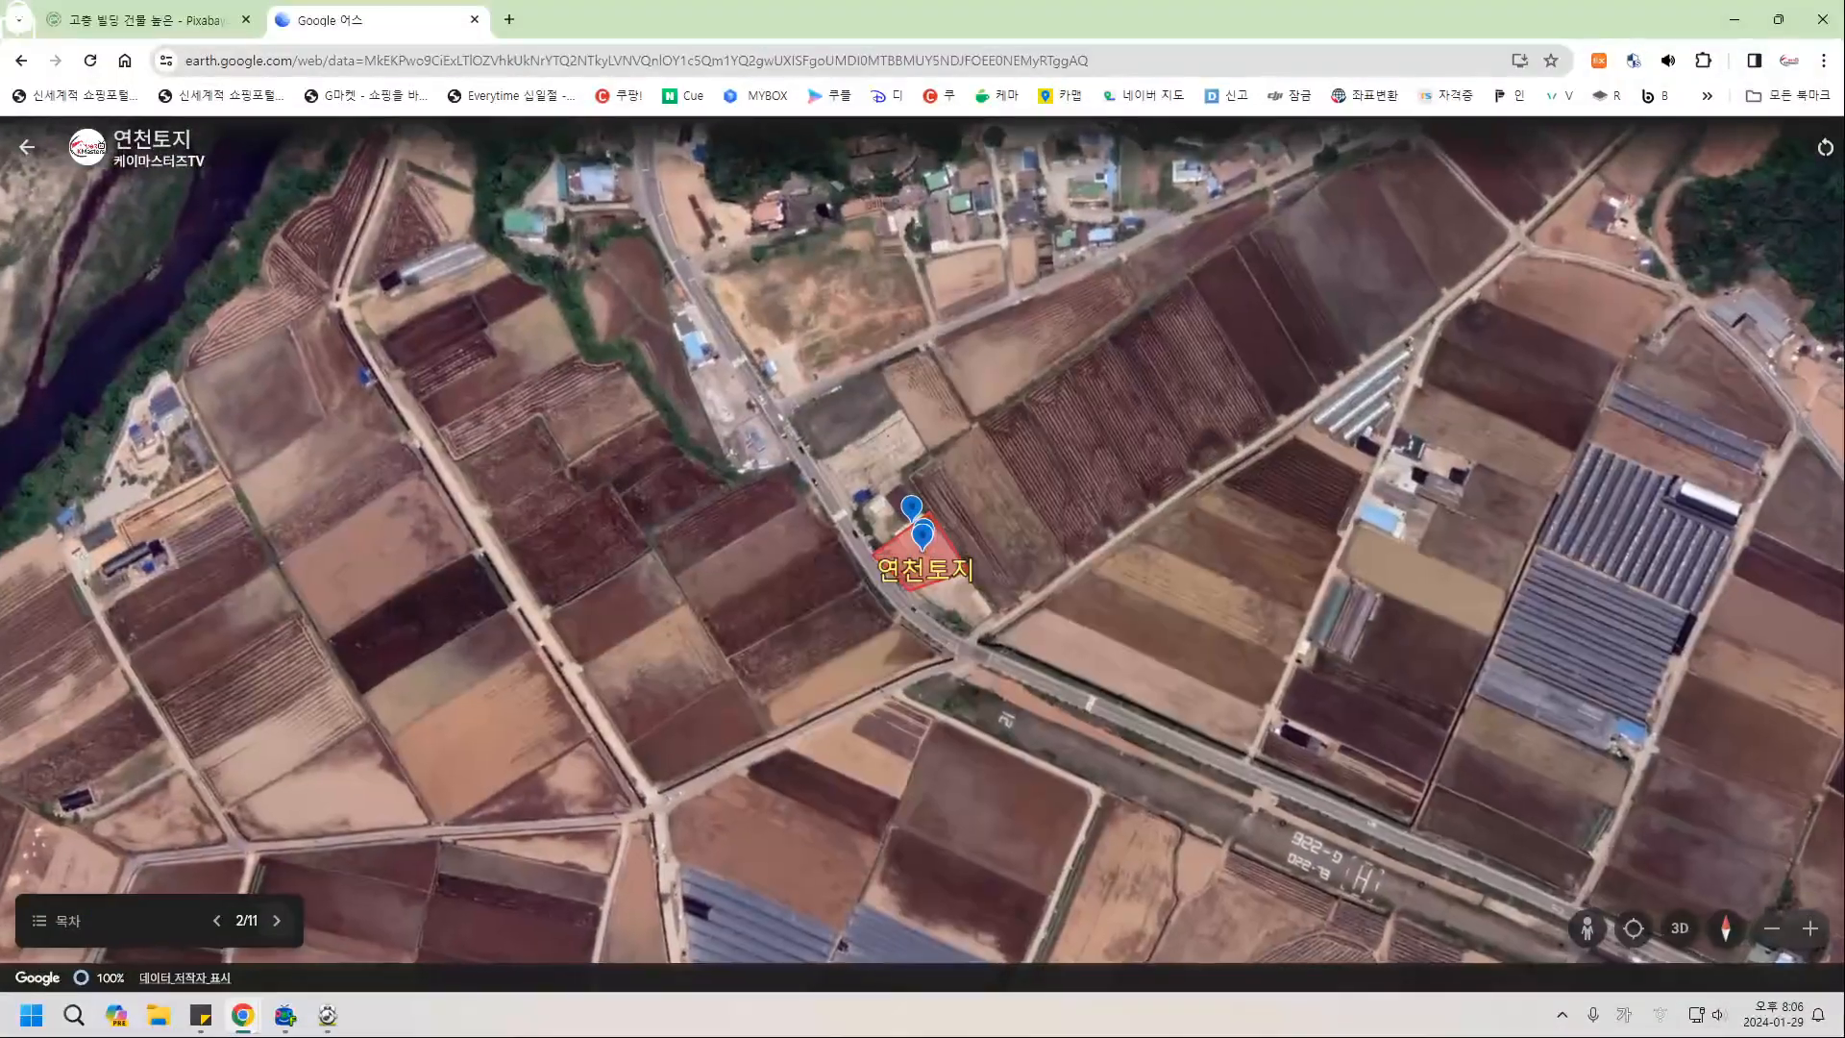
left_click(276, 921)
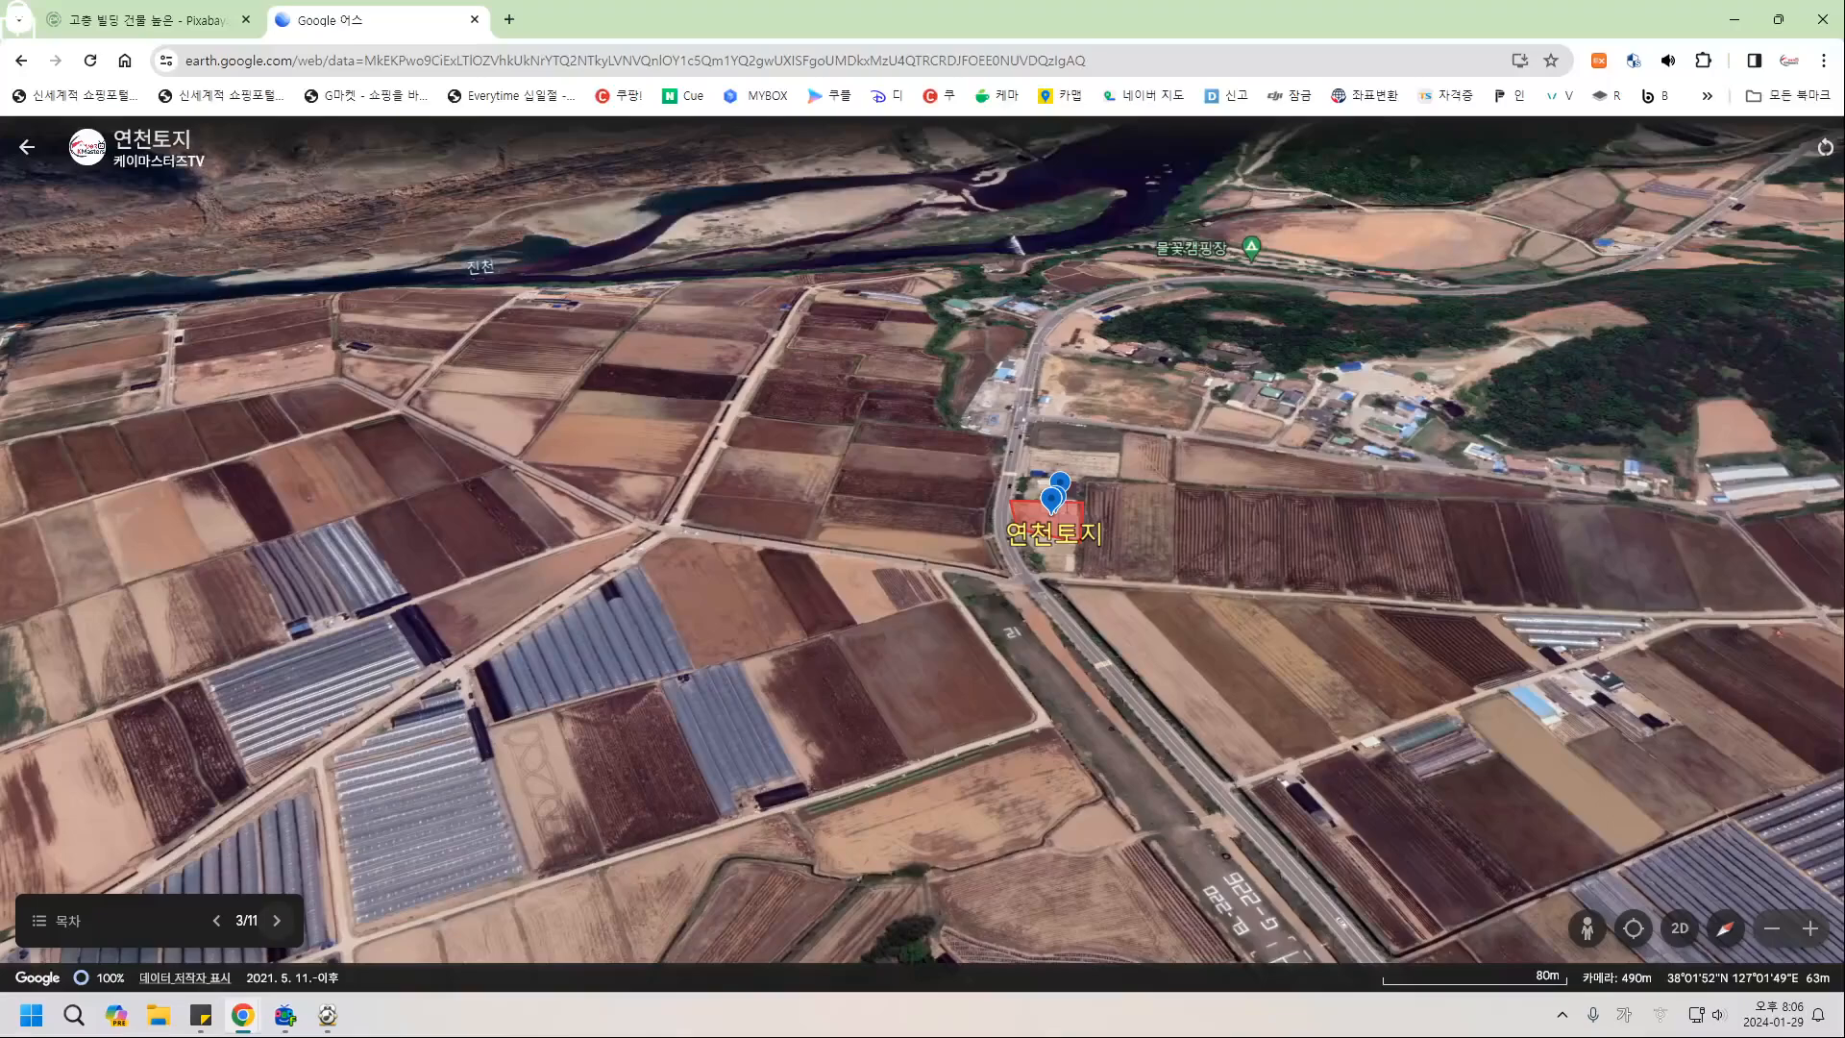
left_click(276, 921)
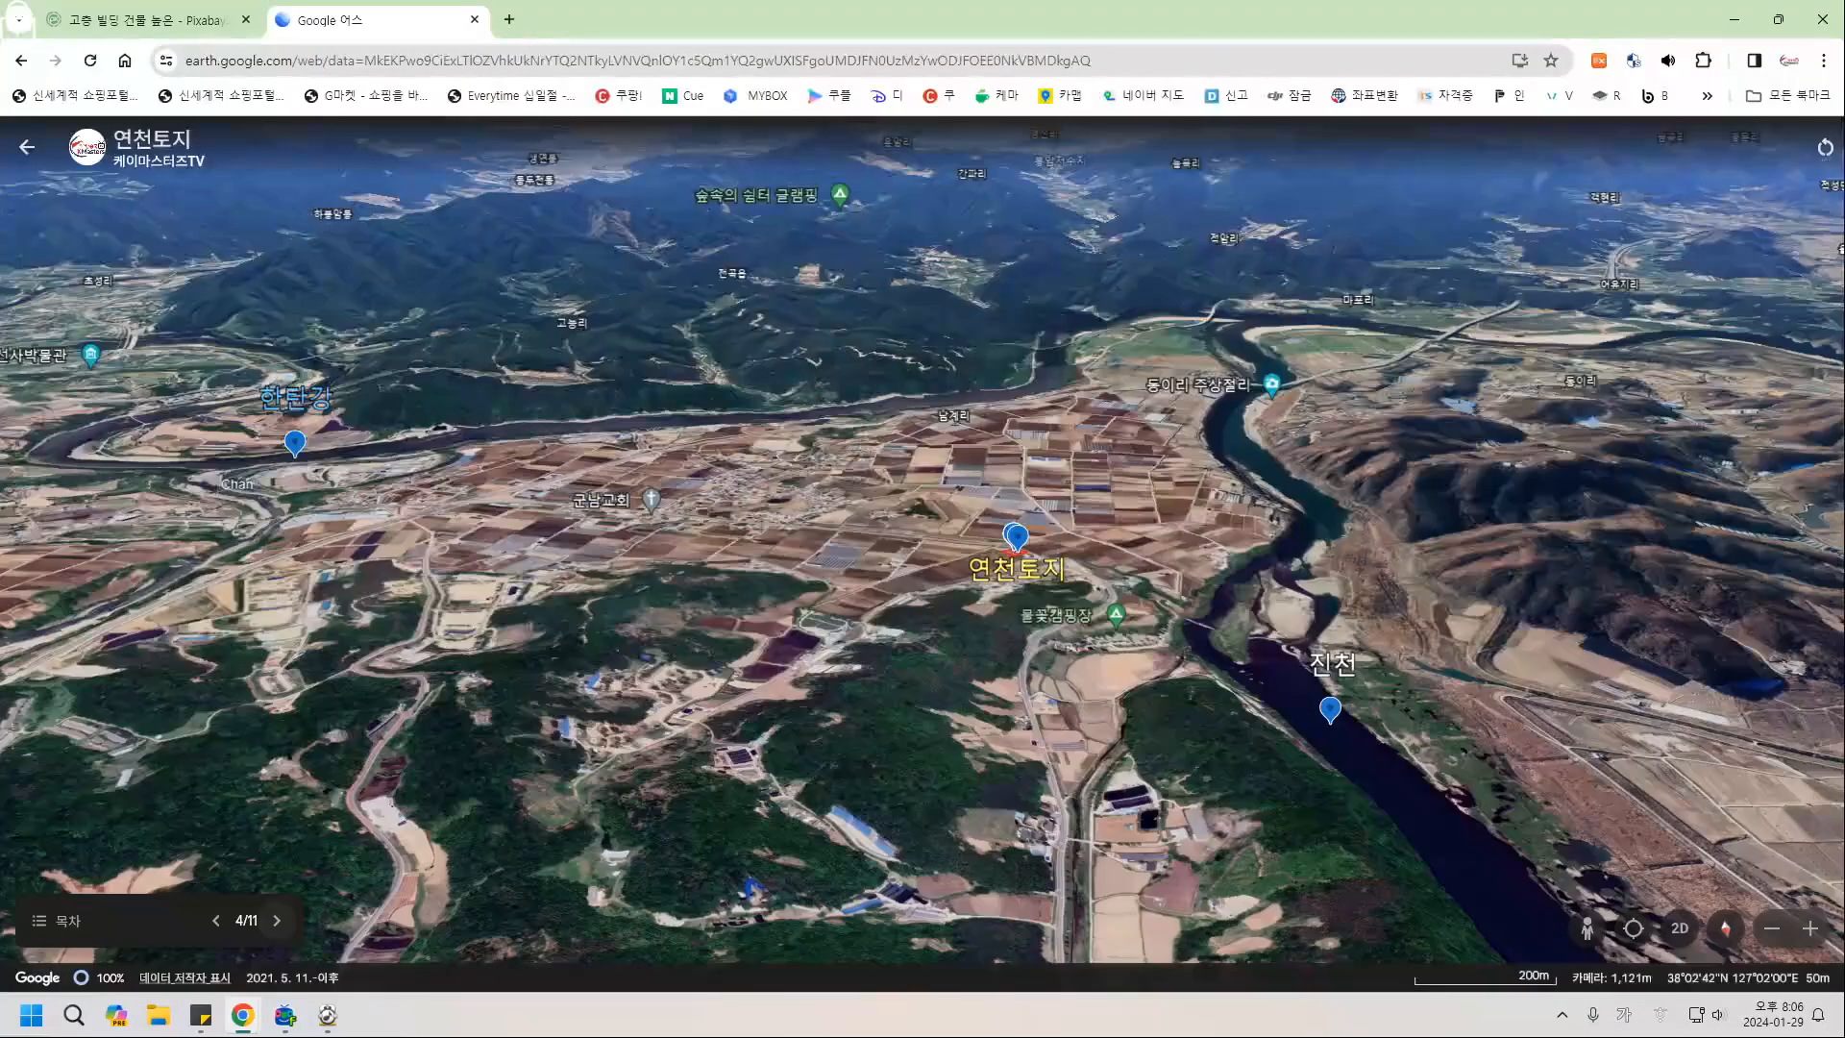
left_click(276, 920)
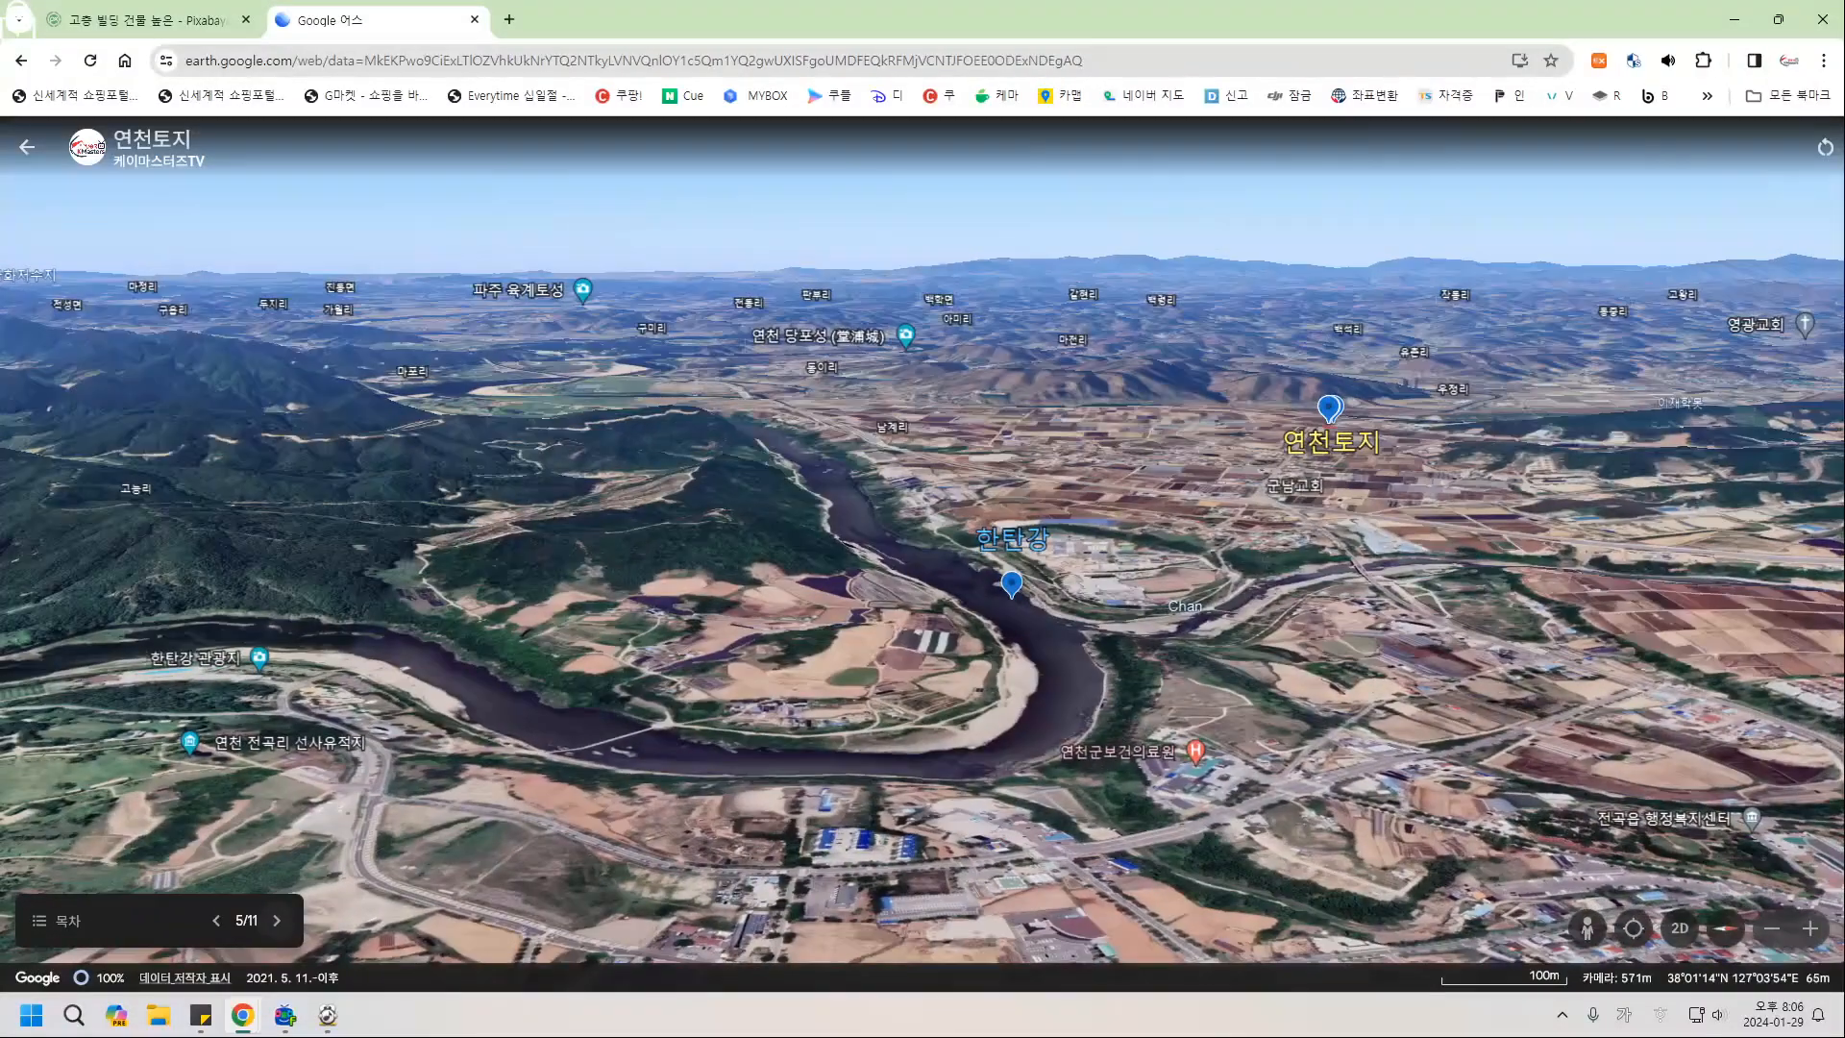
left_click(277, 921)
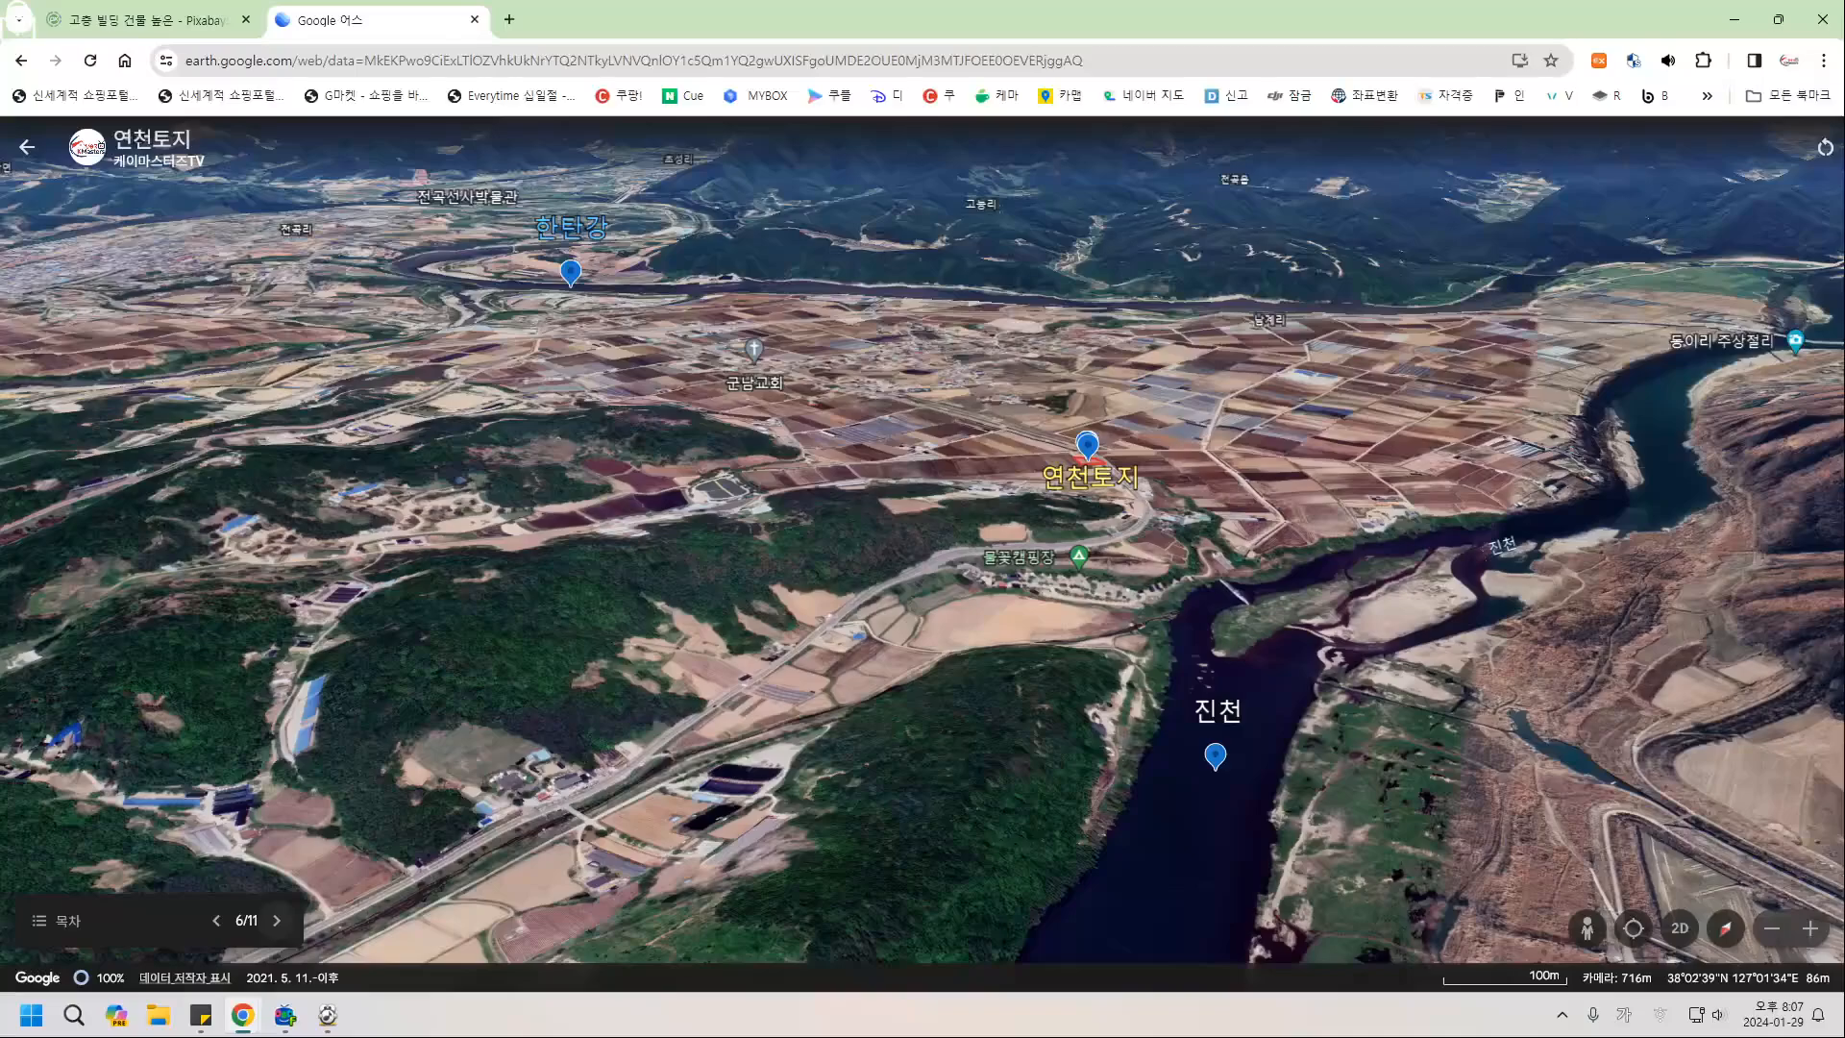
left_click(277, 920)
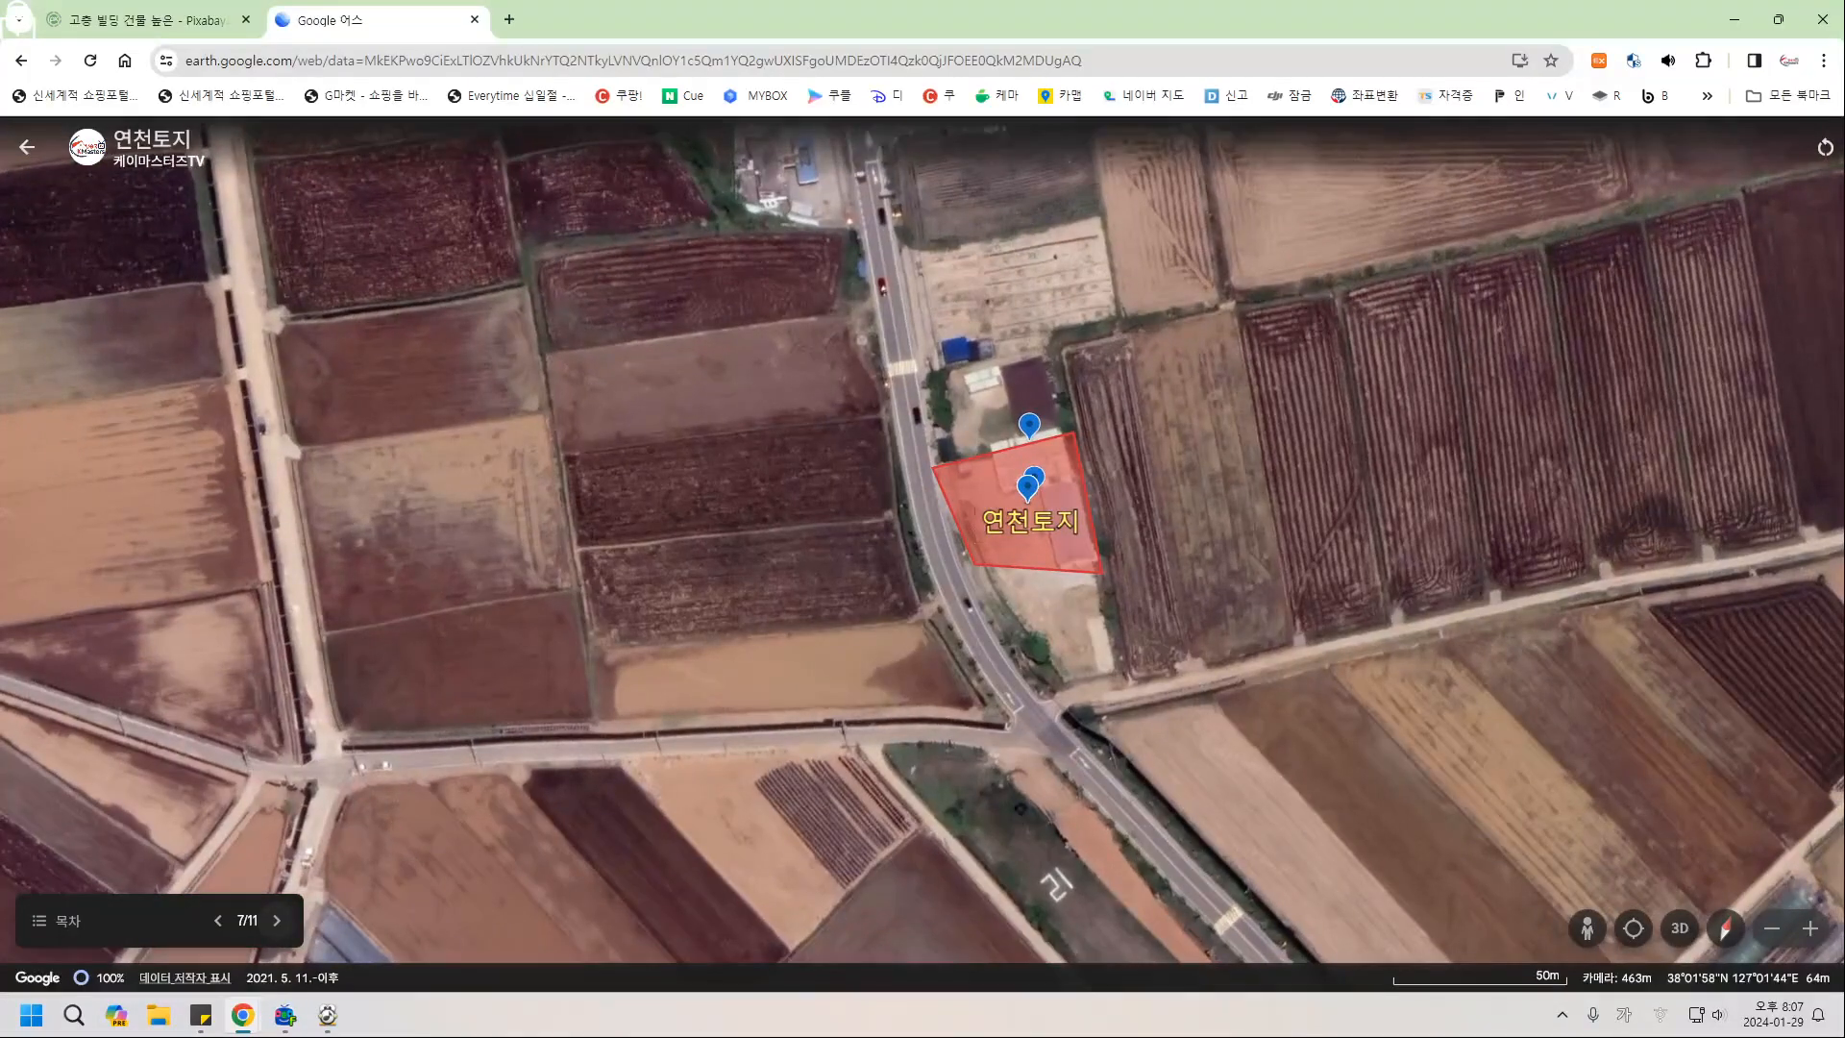
Advance through slides 8, 9 and 10 to the final slide 11.
left_click(277, 921)
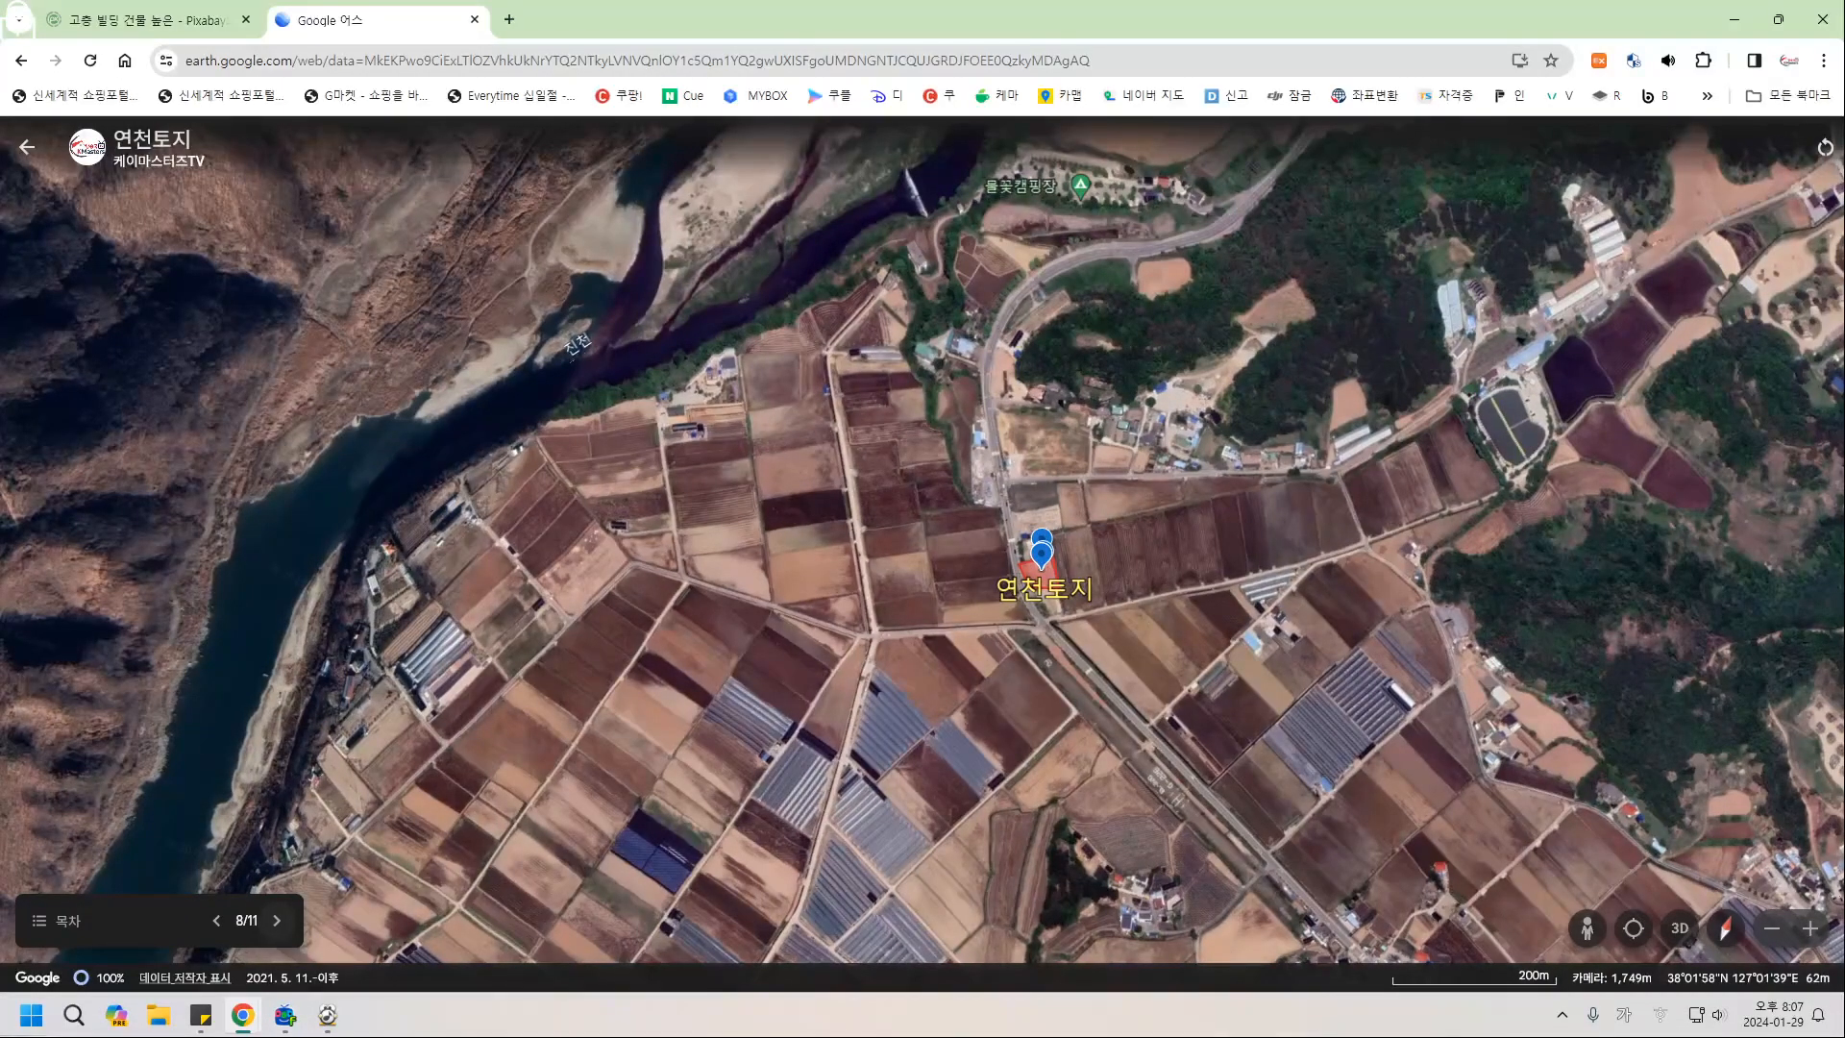
left_click(276, 920)
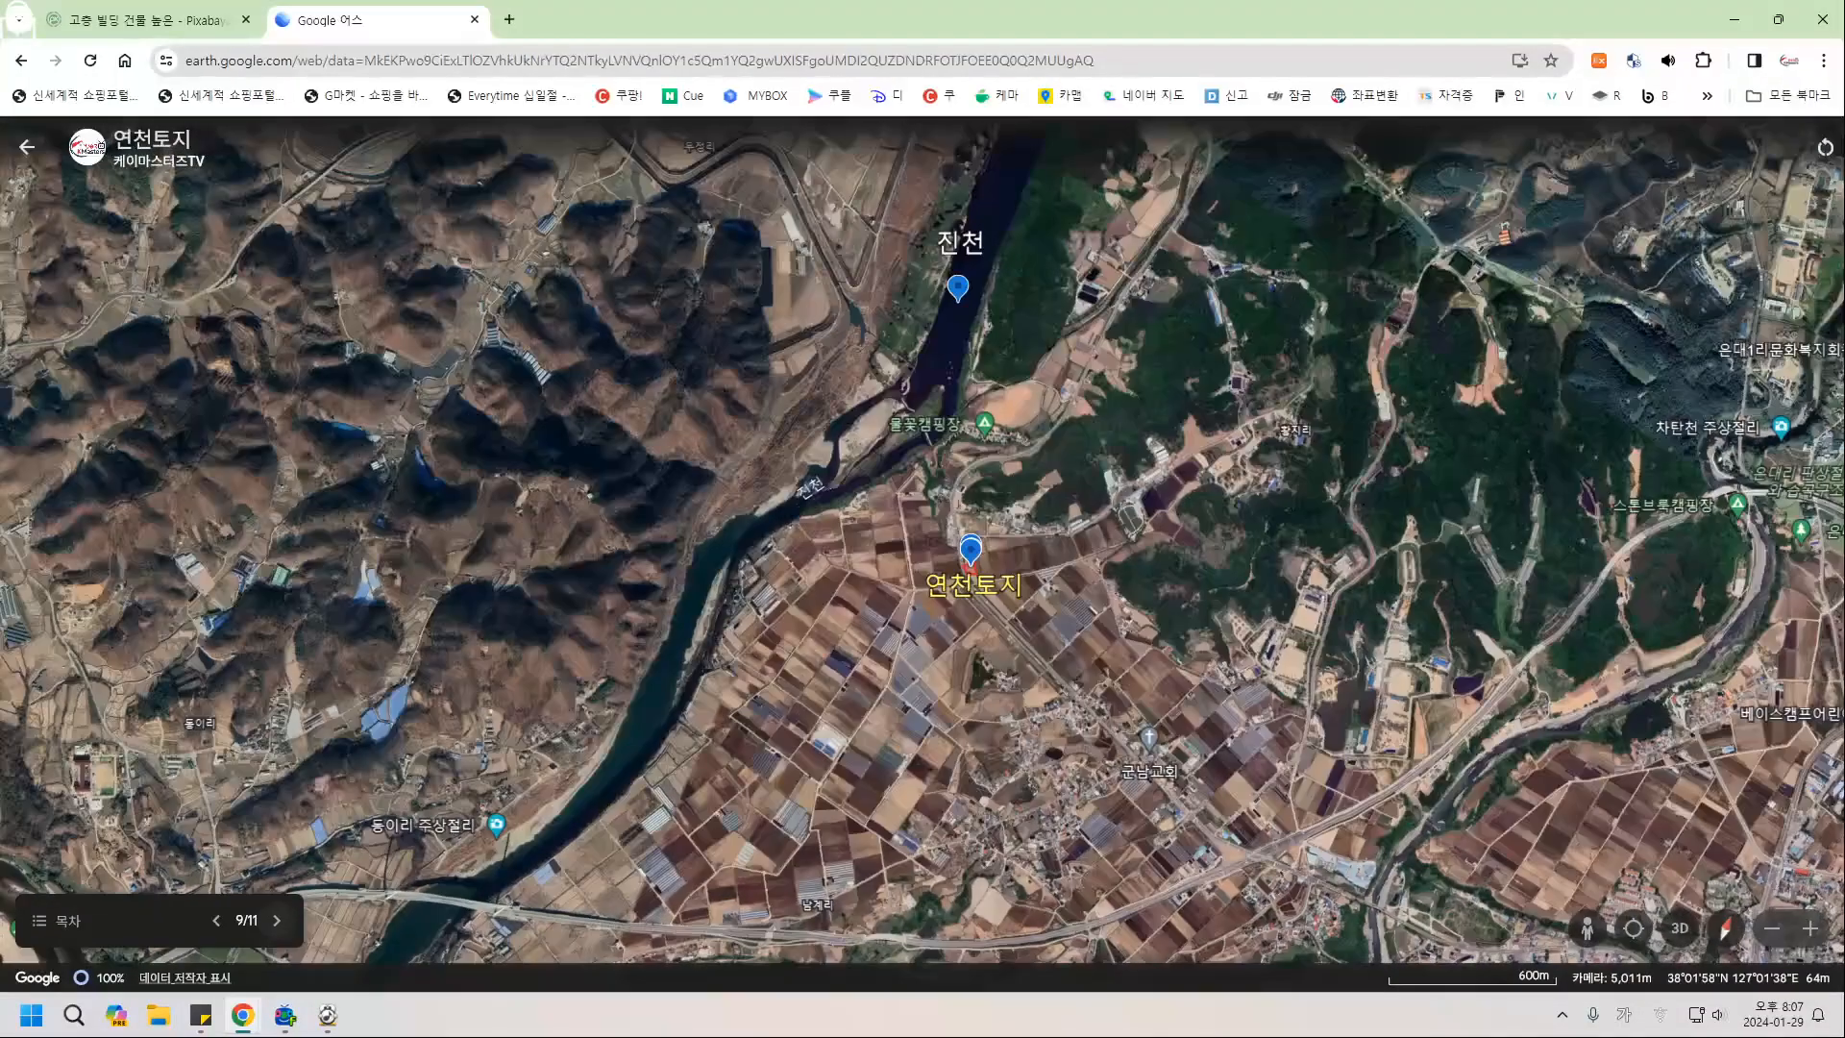
left_click(277, 920)
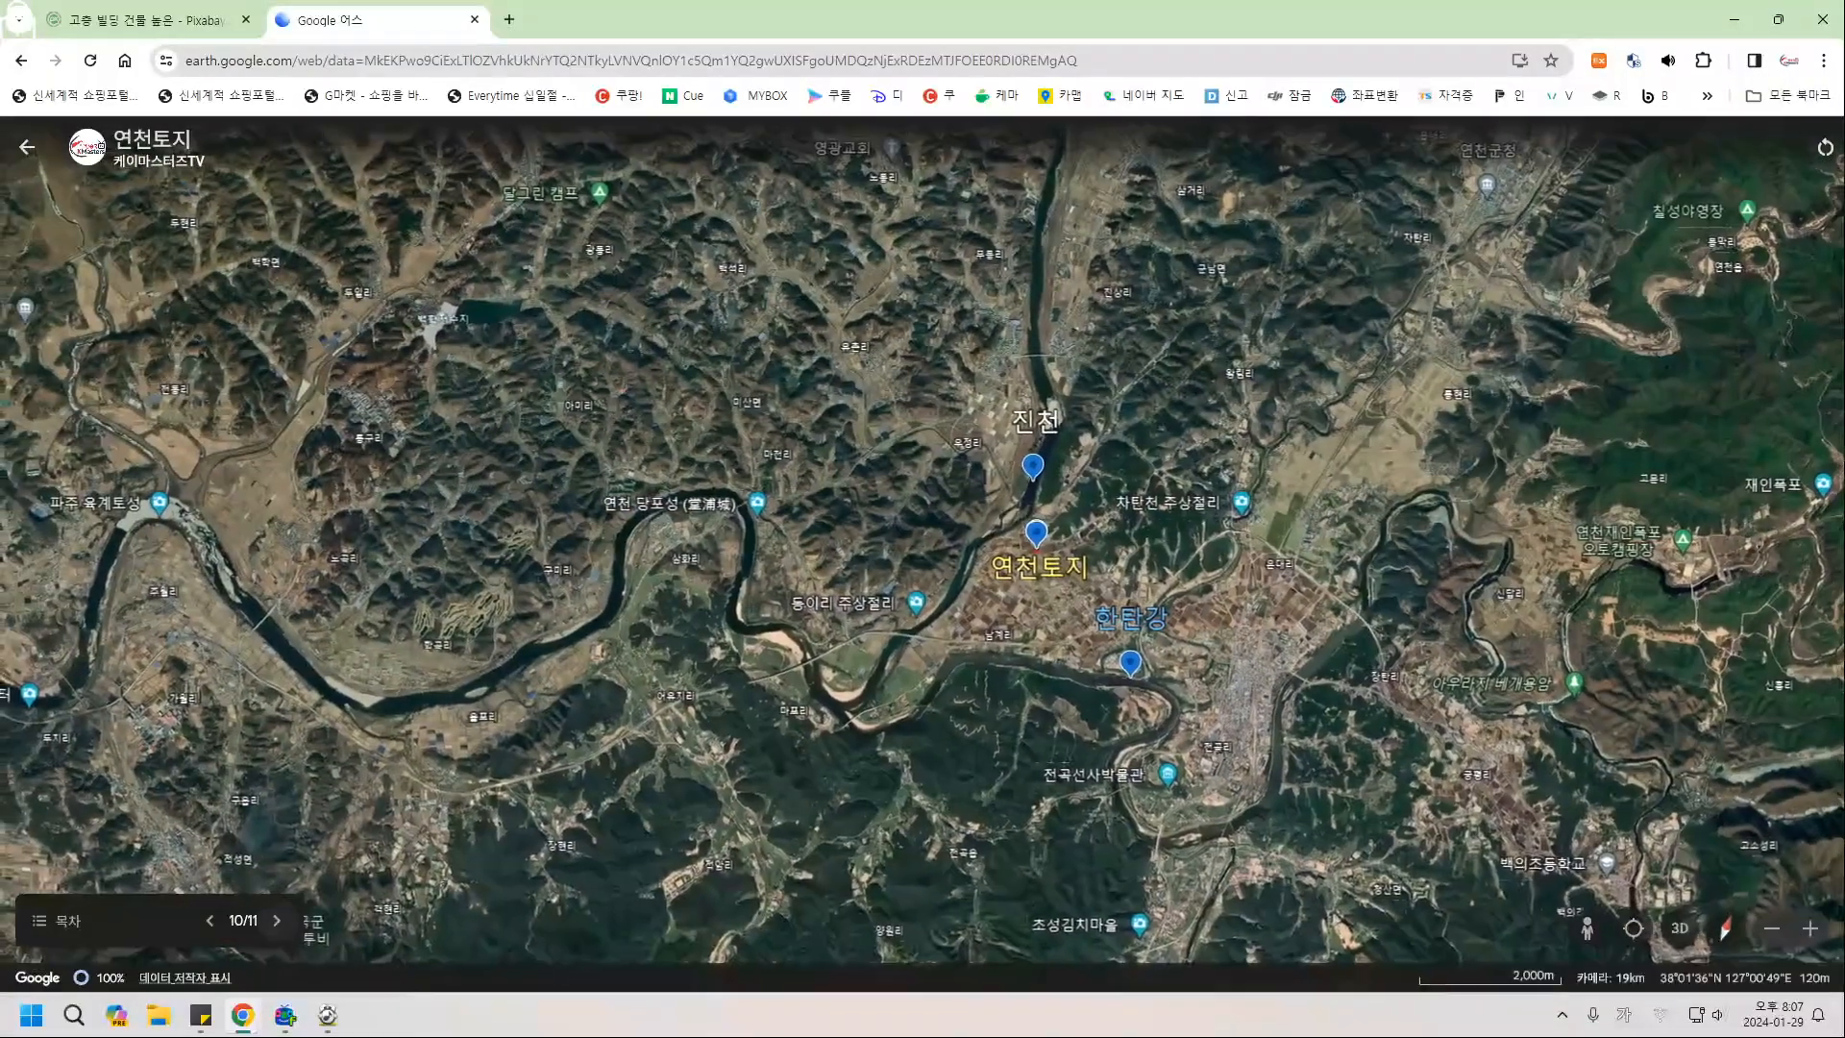
left_click(277, 921)
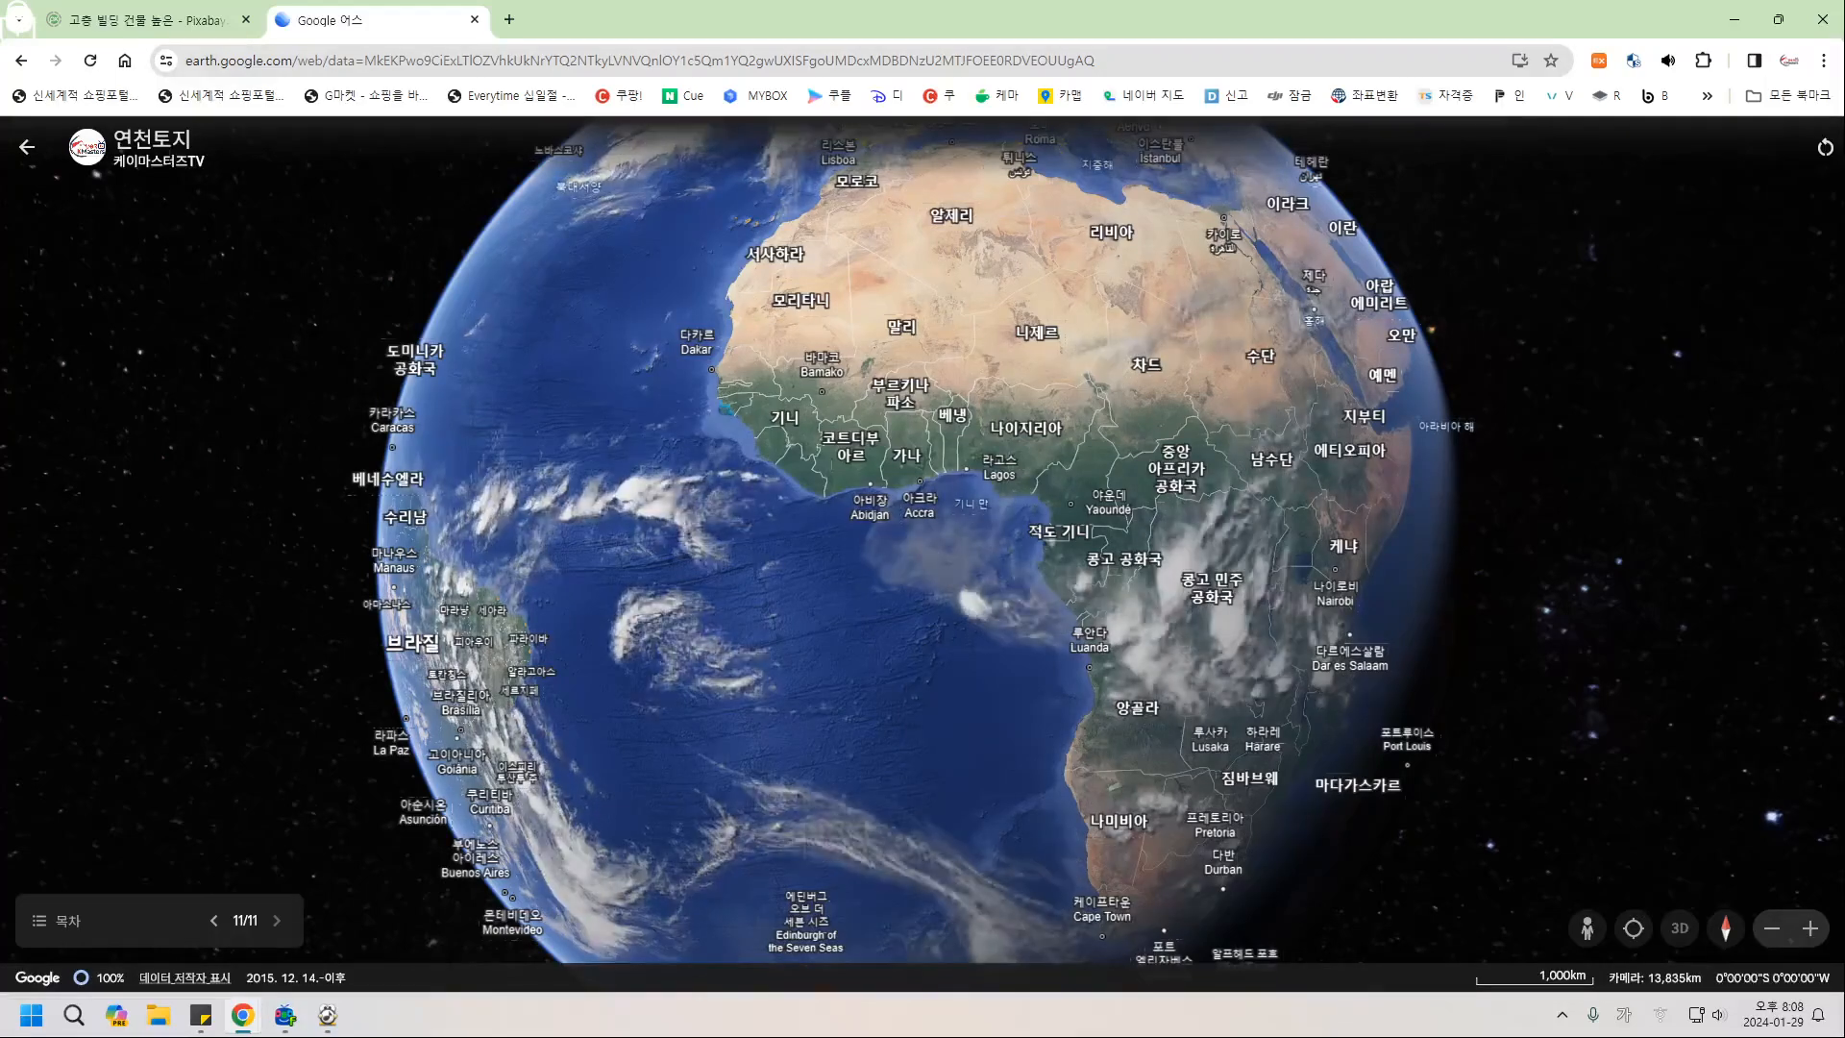
Toggle the 목차 slide list, then exit the presentation to the project editor.
left_click(56, 921)
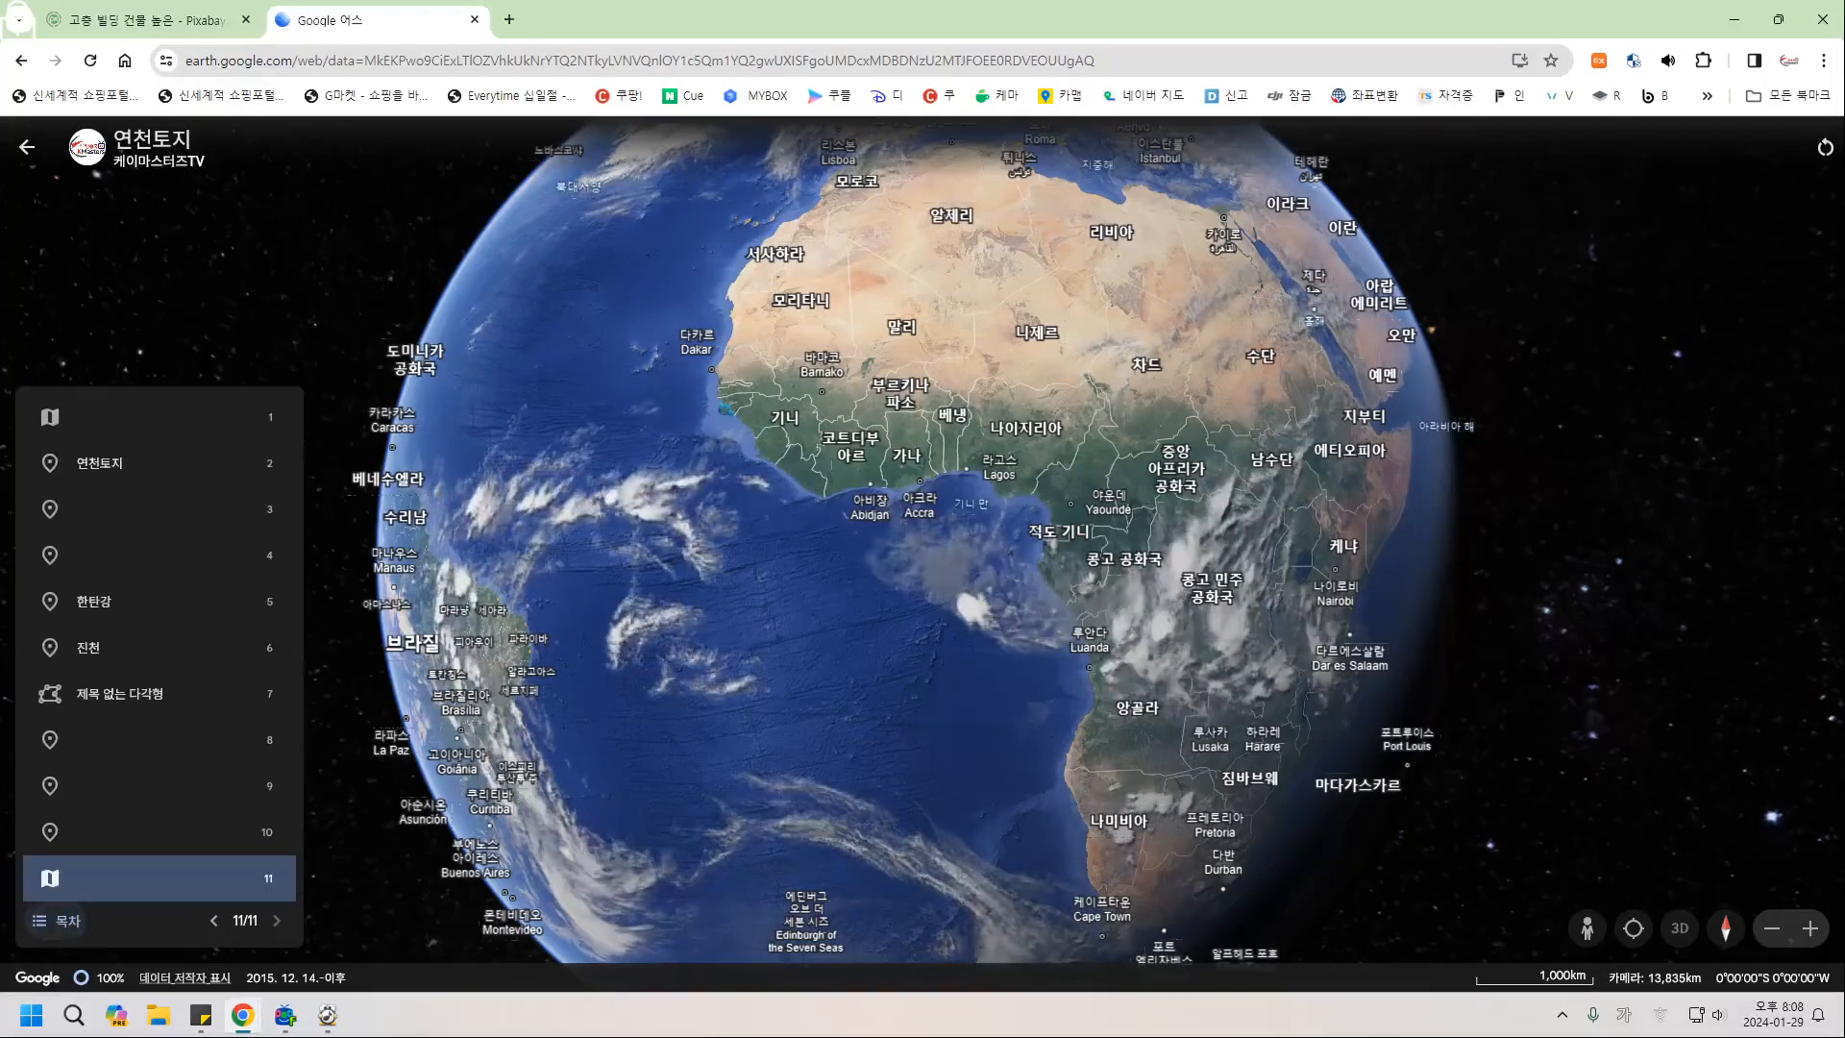
left_click(56, 920)
left_click(56, 921)
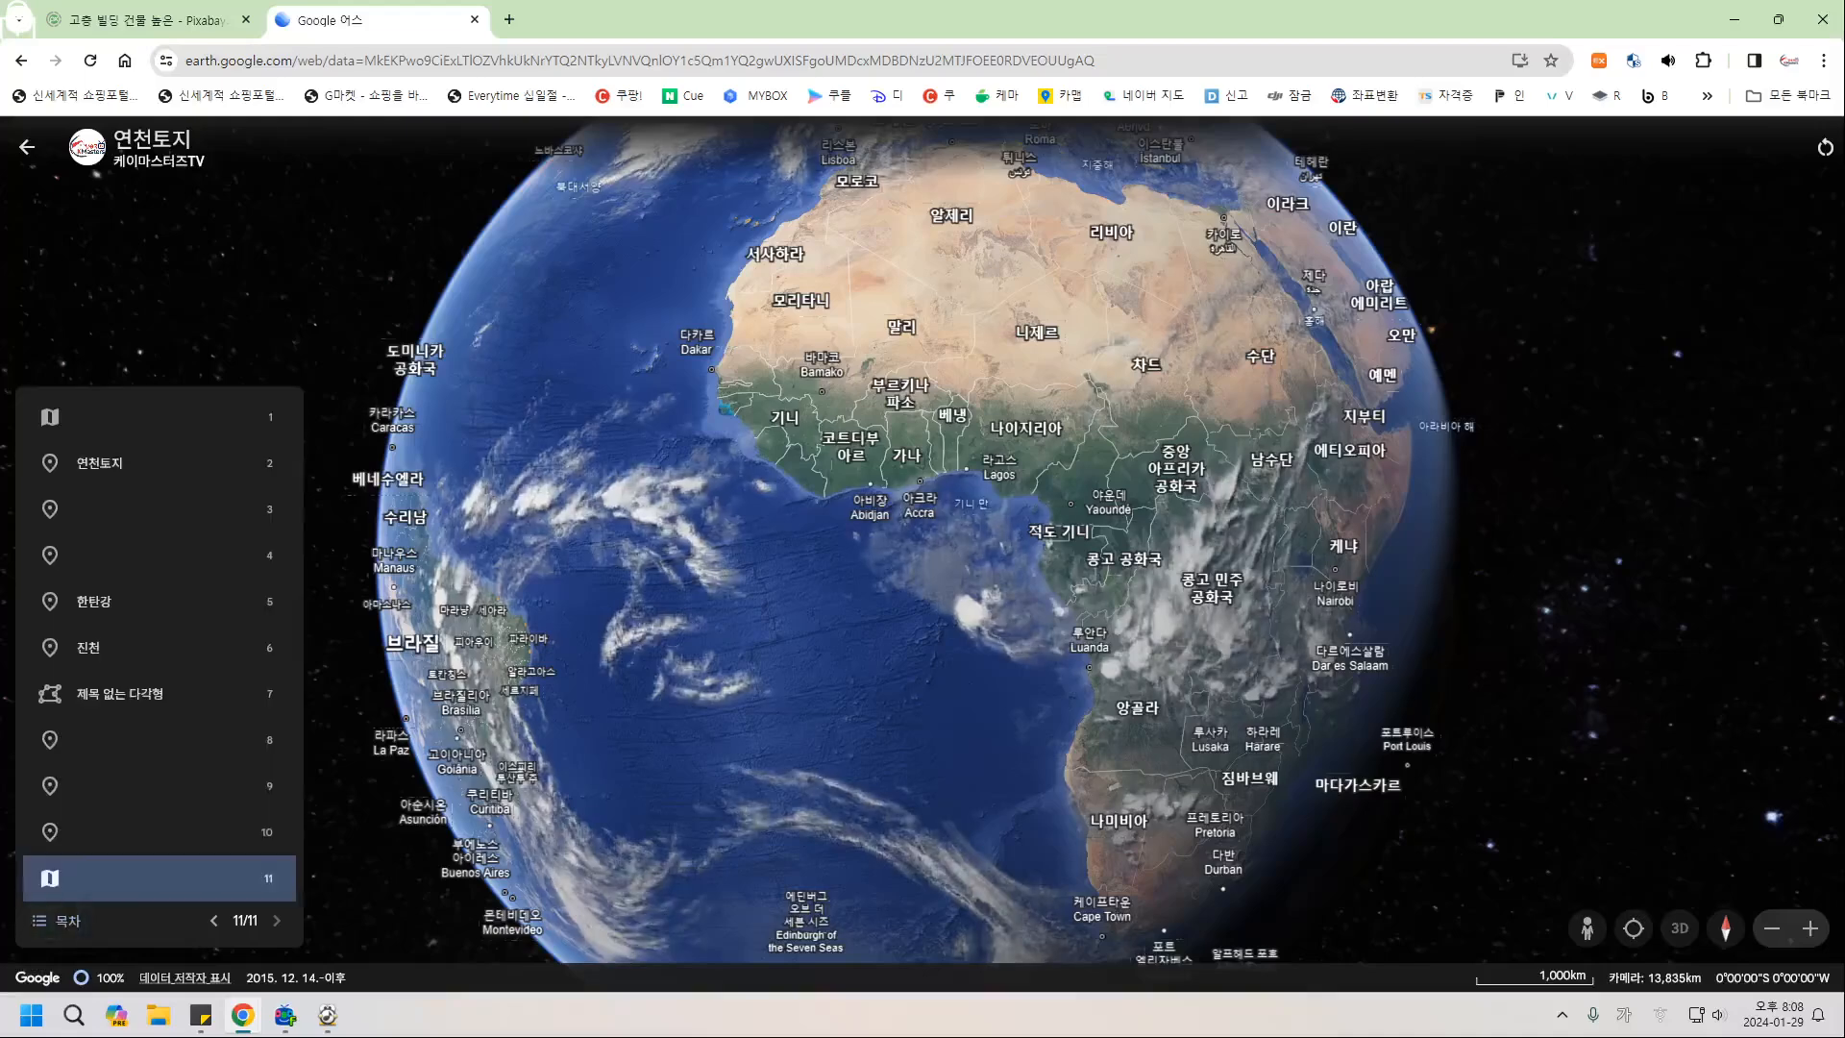
left_click(27, 146)
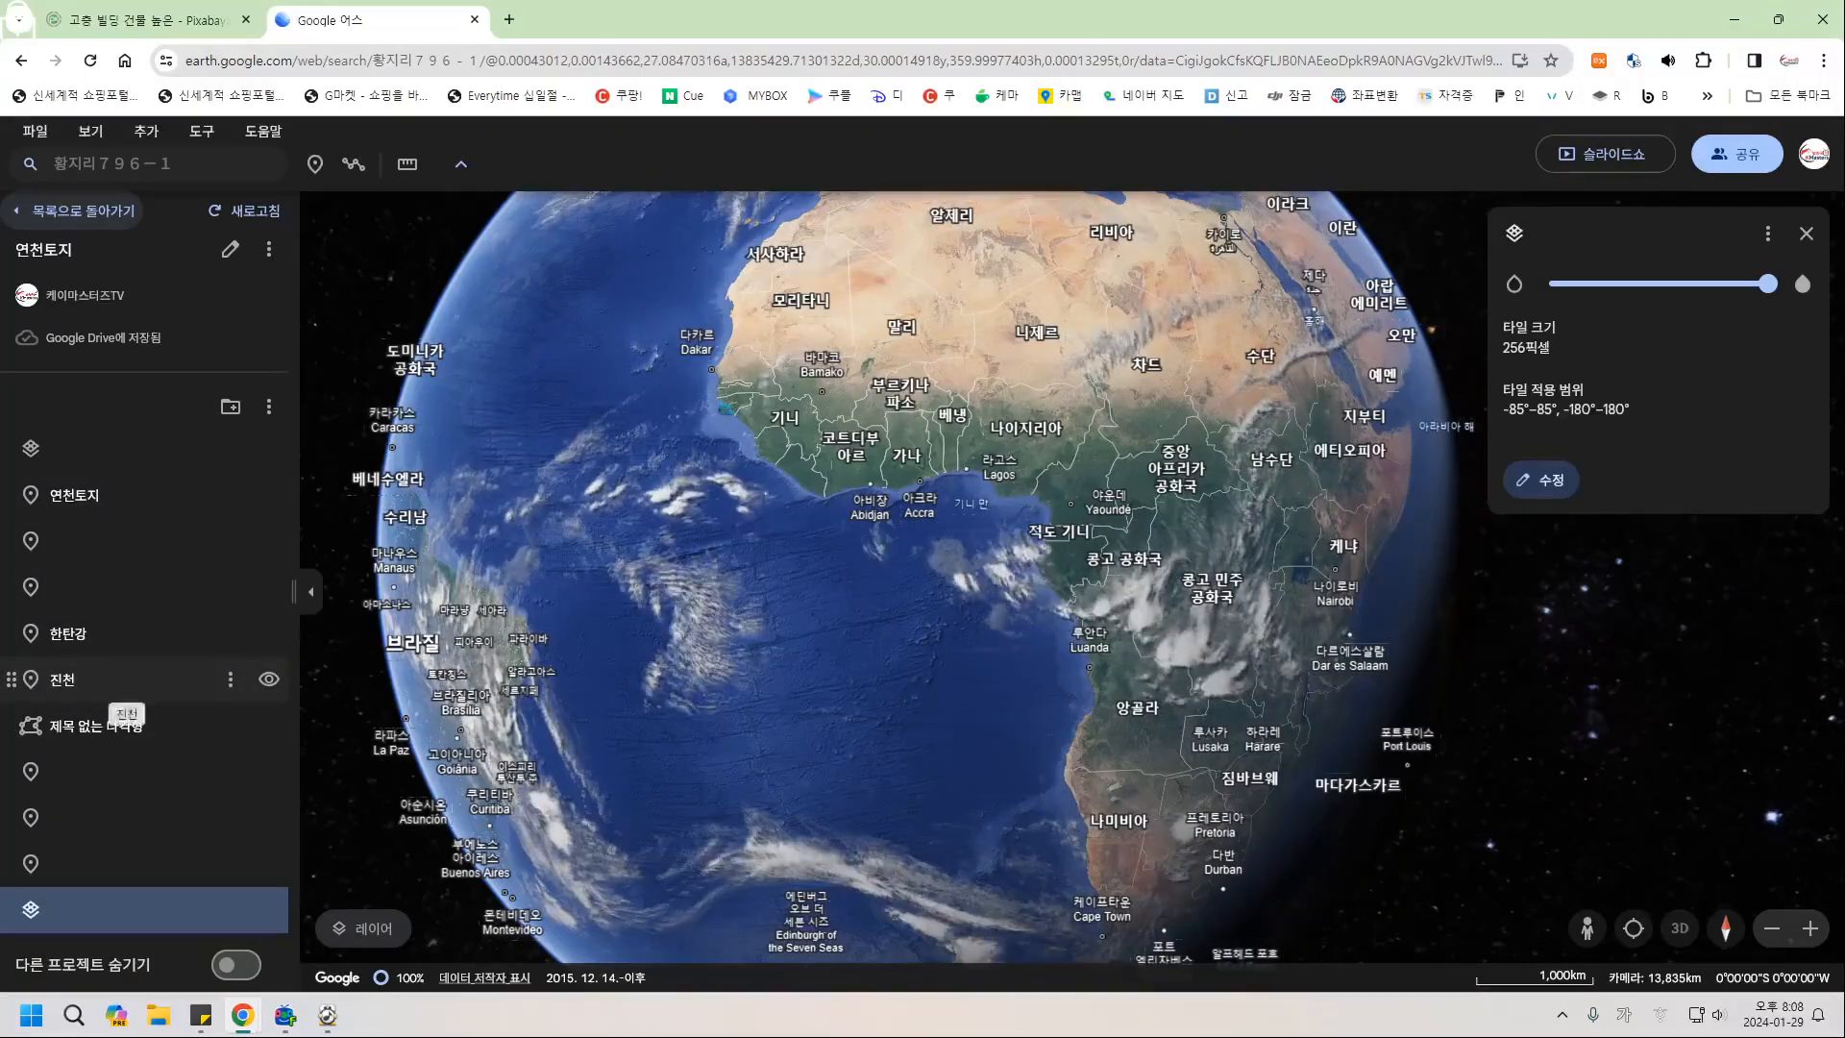
Fly to 진천 and open the 거리 및 면적 측정 ruler tool.
left_click(96, 680)
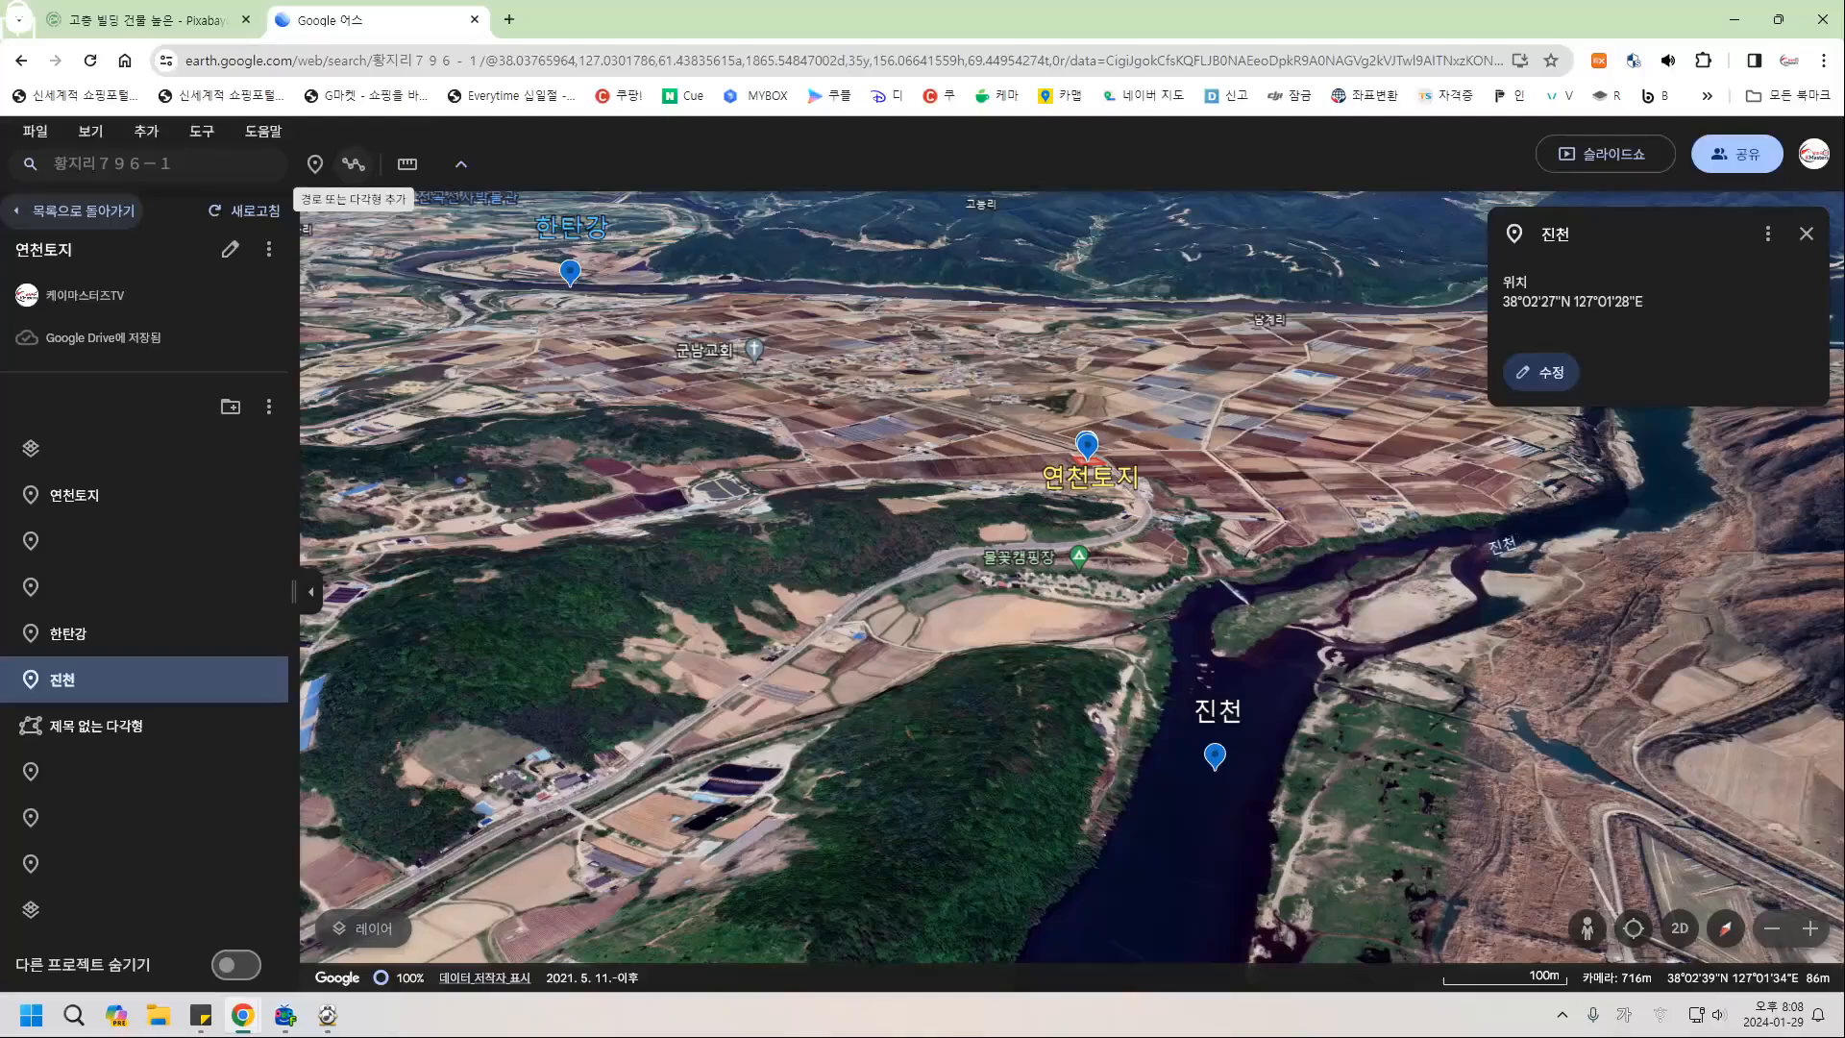
left_click(351, 163)
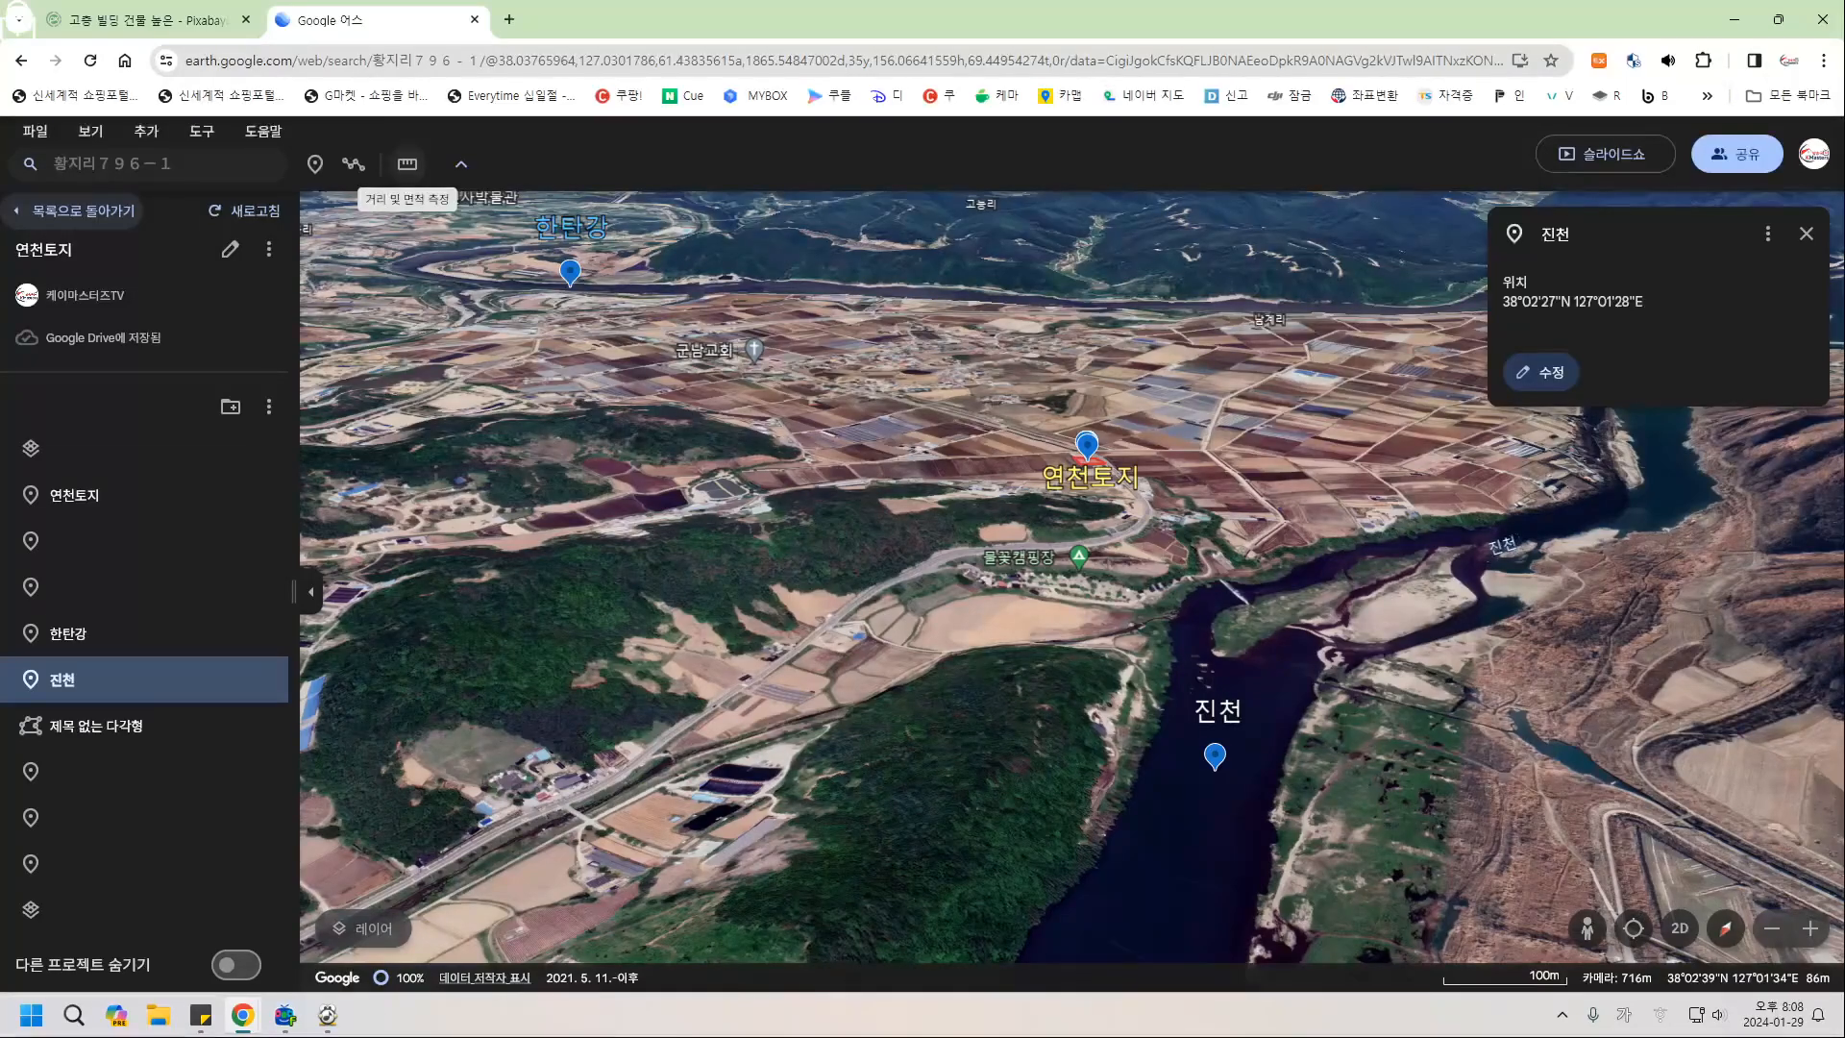
left_click(408, 164)
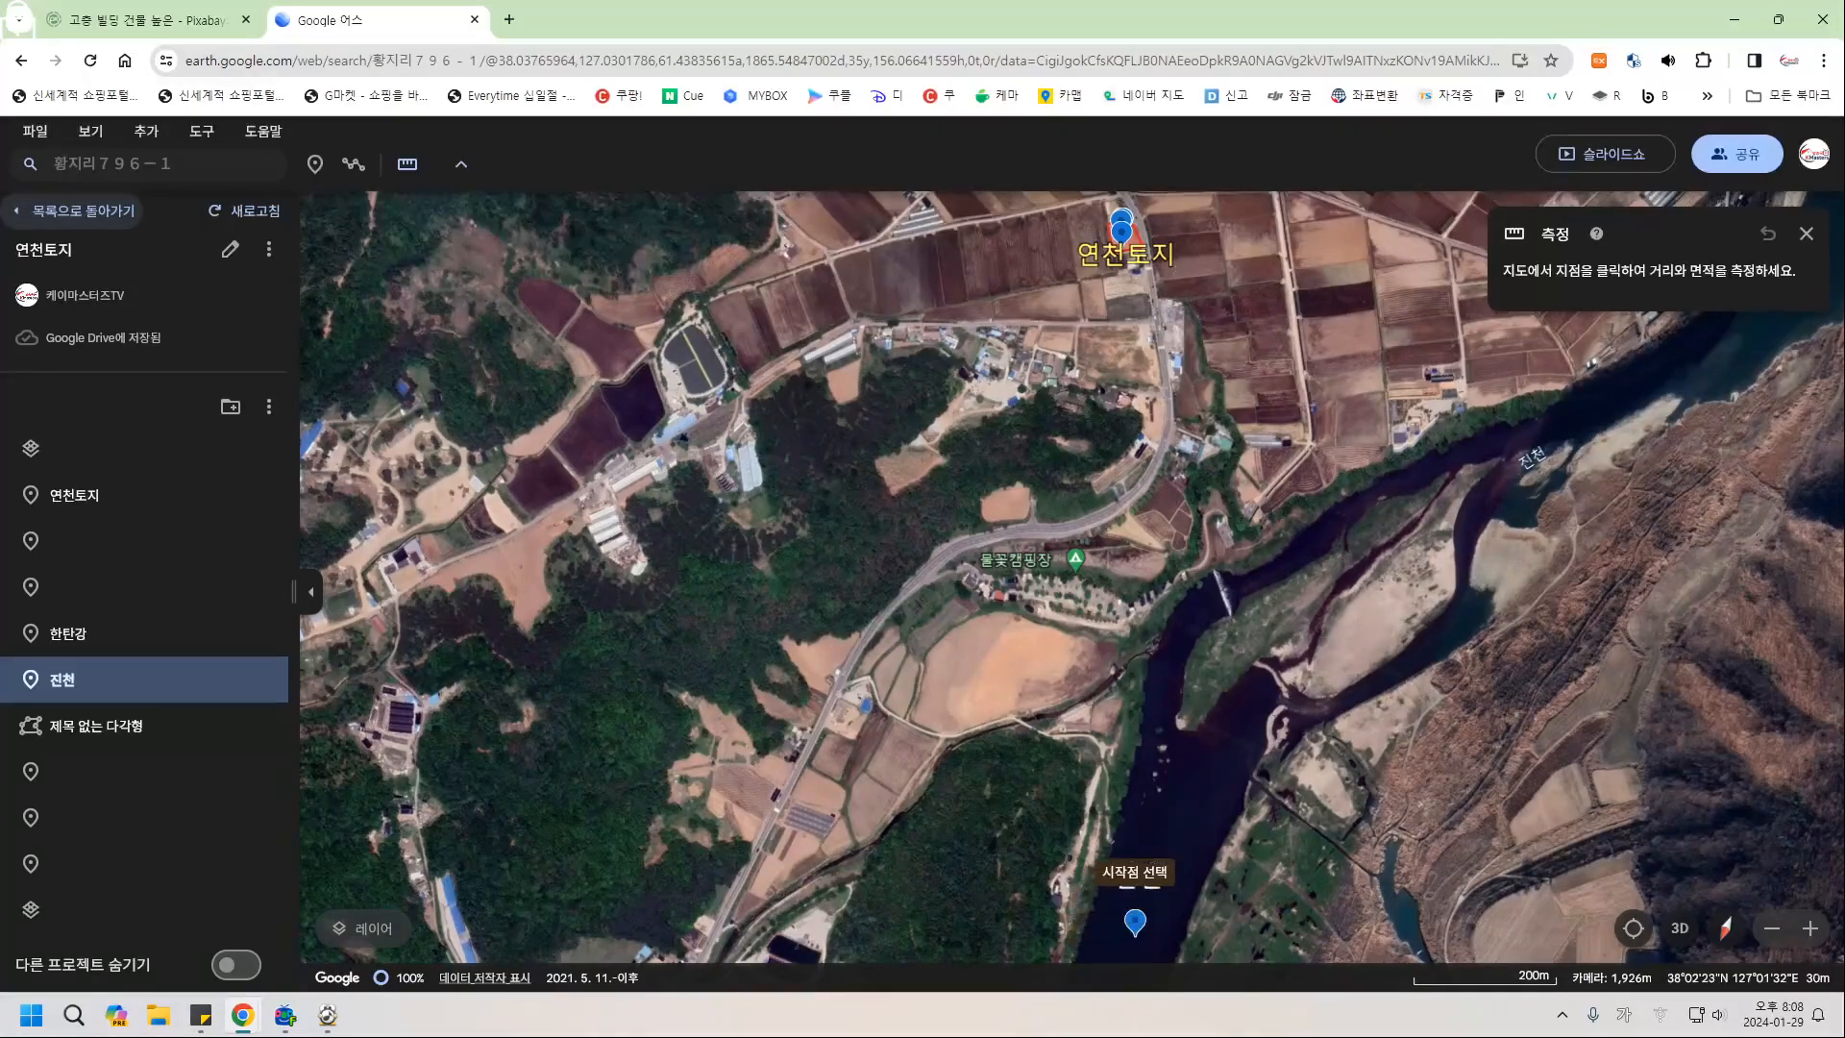
Start a distance measurement at 진천 and trace the road west around the bend.
left_click(1109, 842)
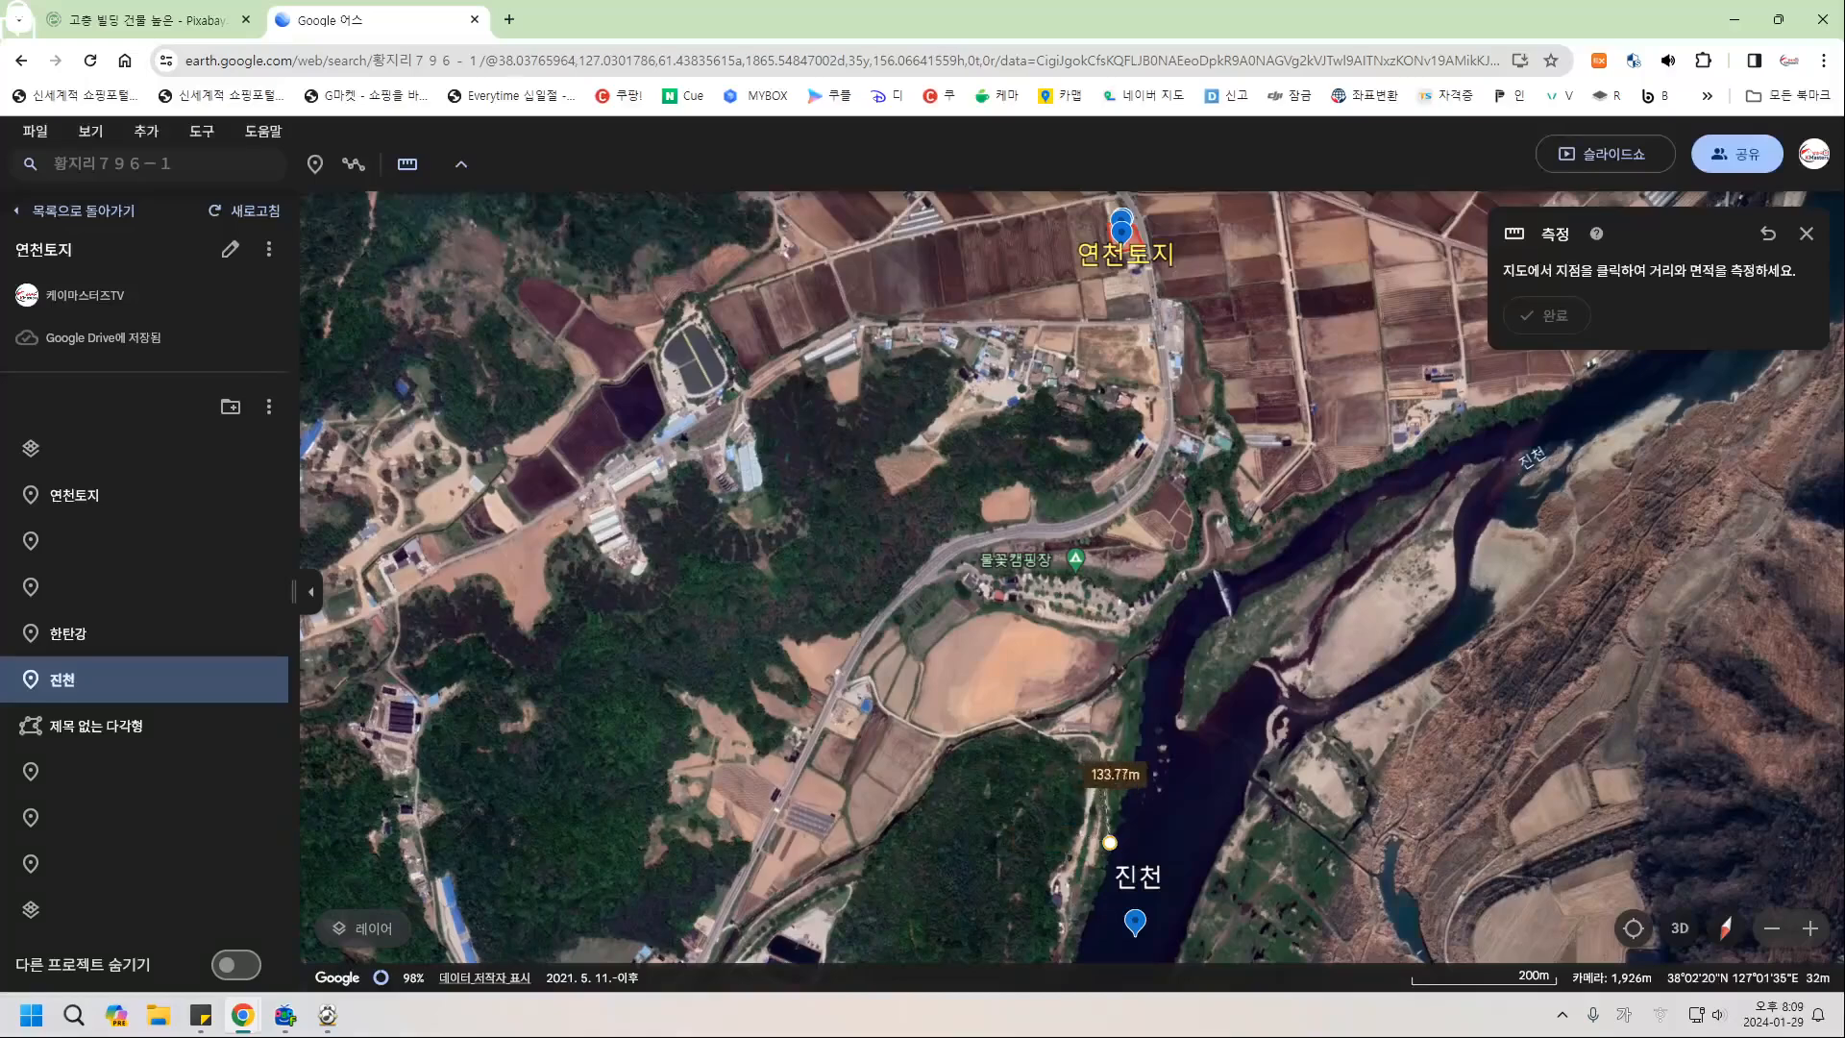
left_click(1104, 743)
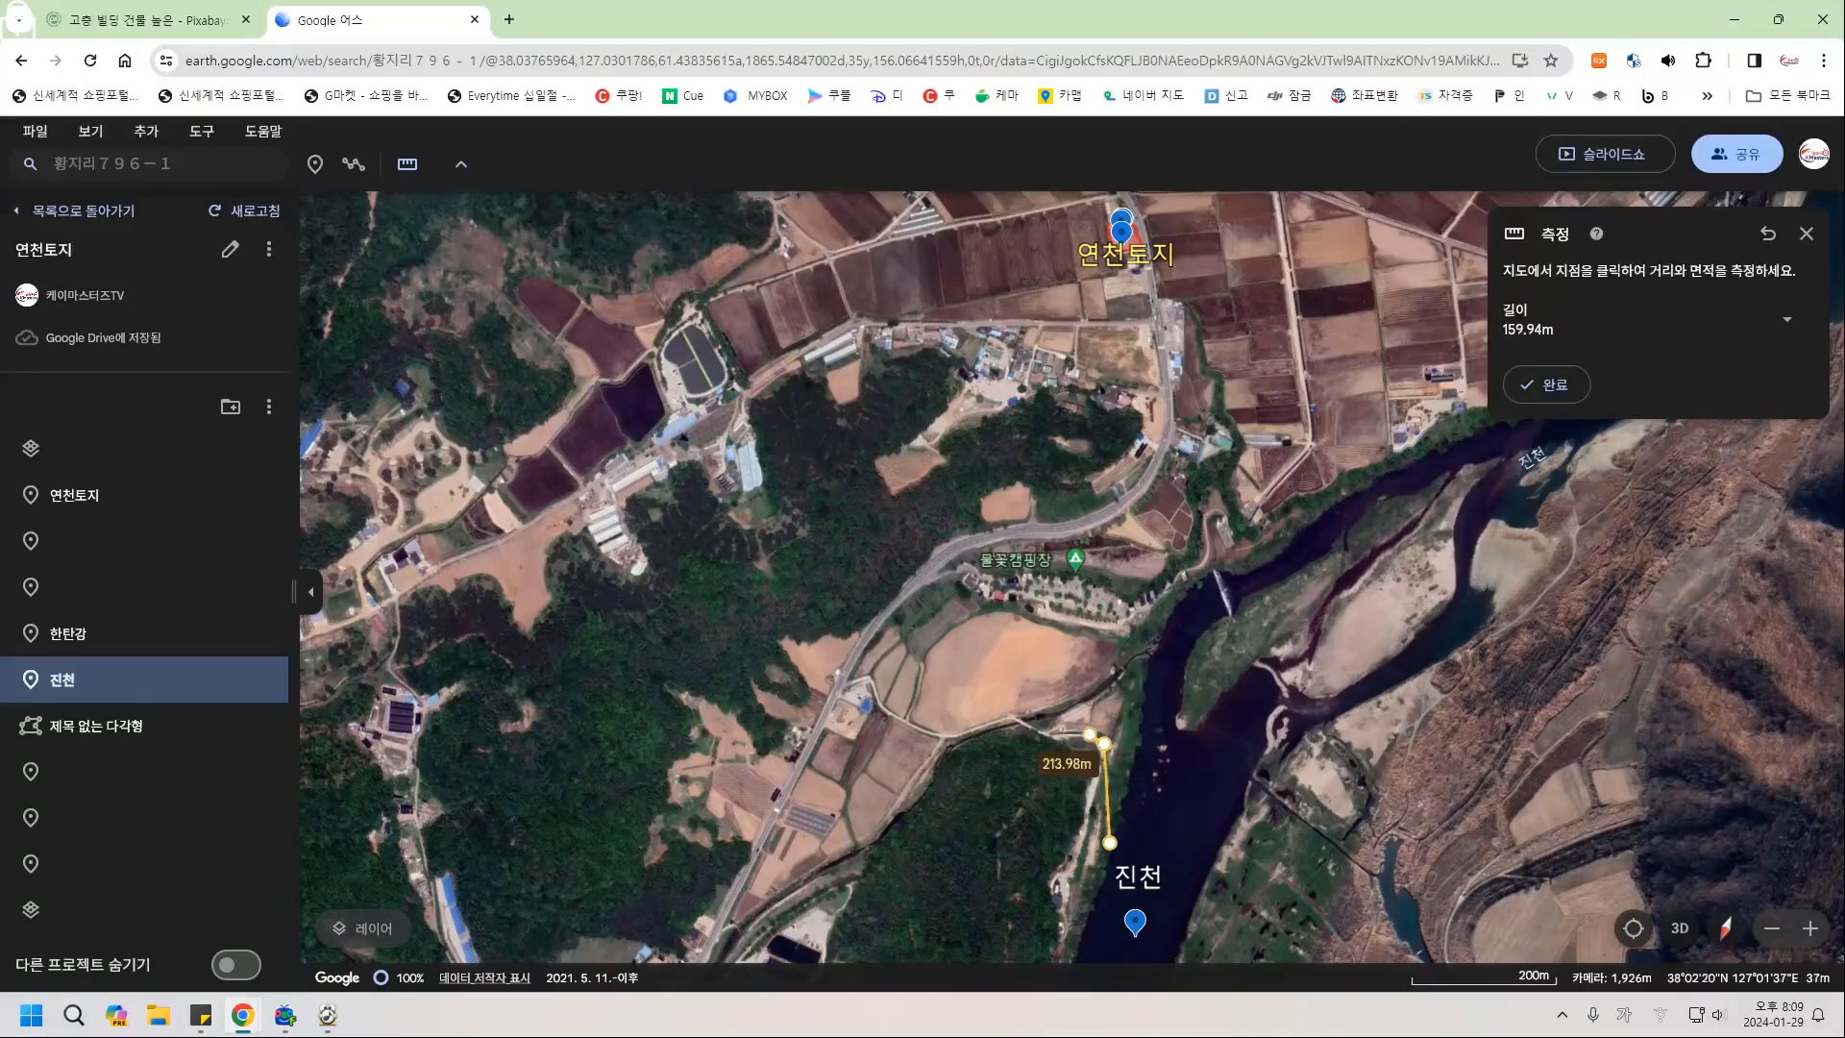
left_click(1090, 734)
left_click(1051, 735)
left_click(1012, 715)
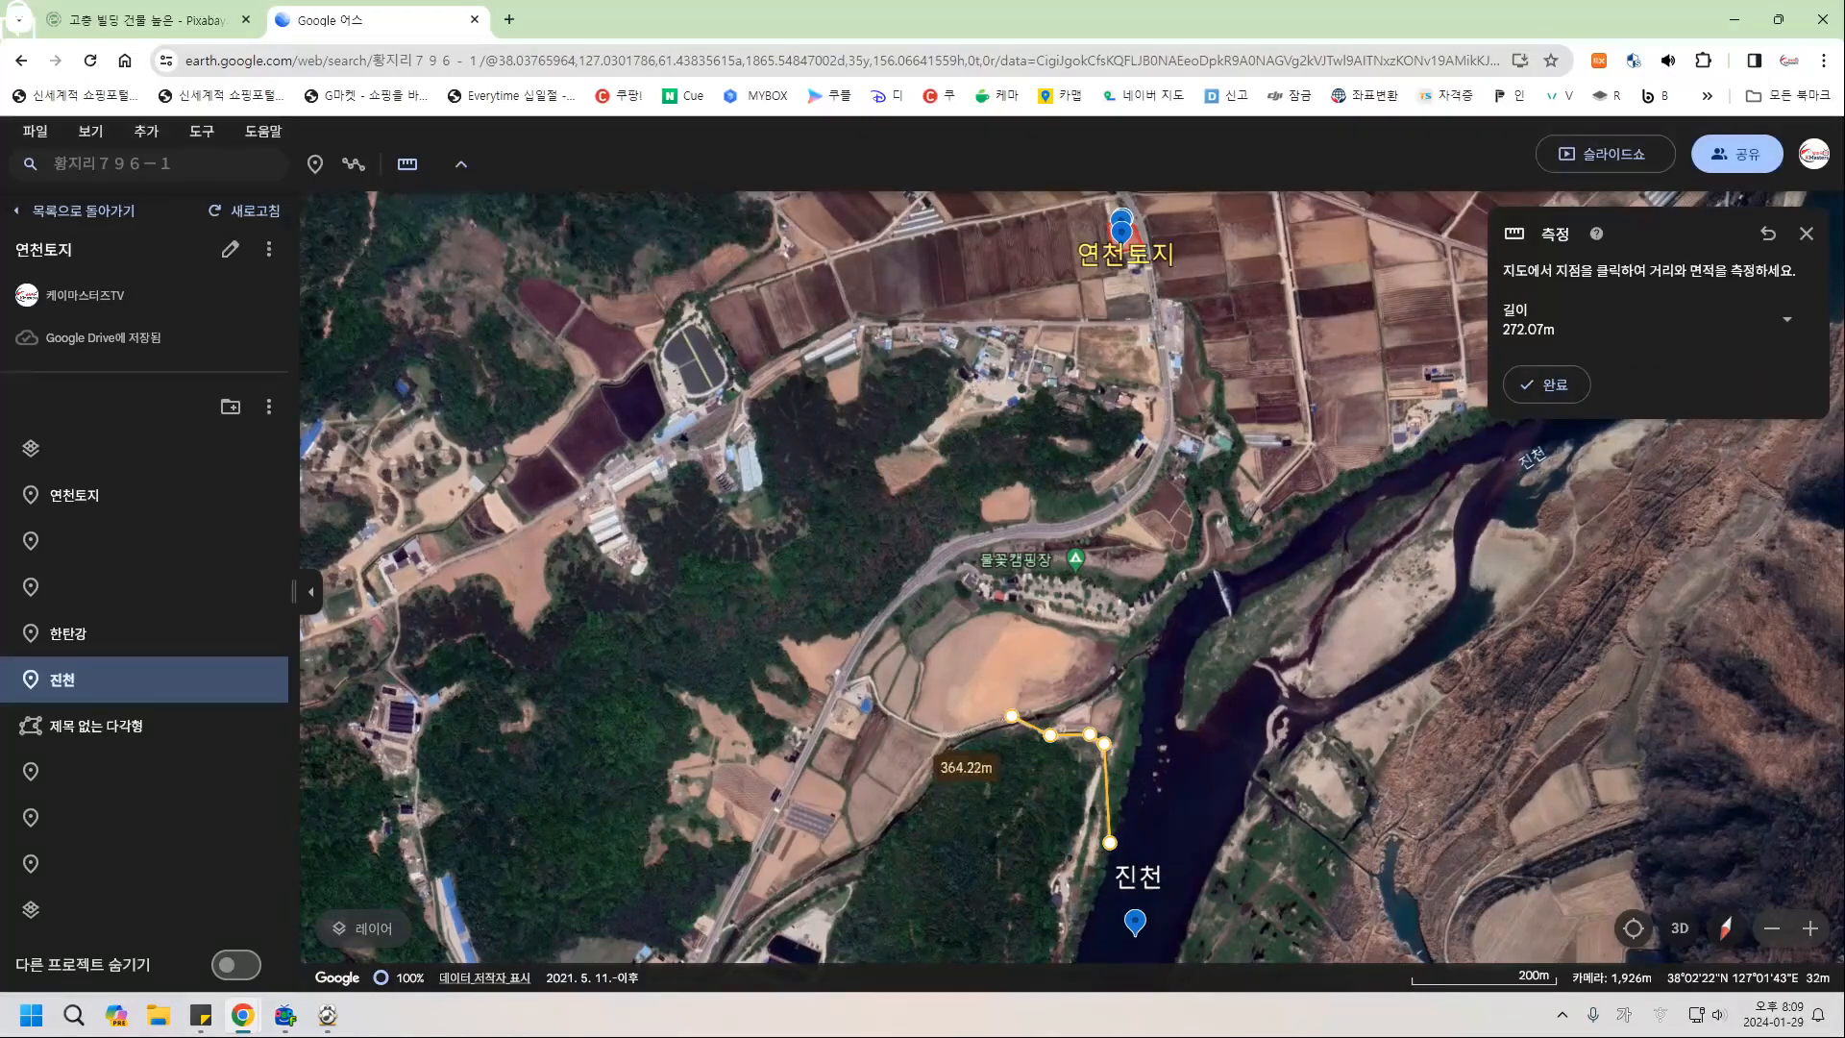
left_click(947, 738)
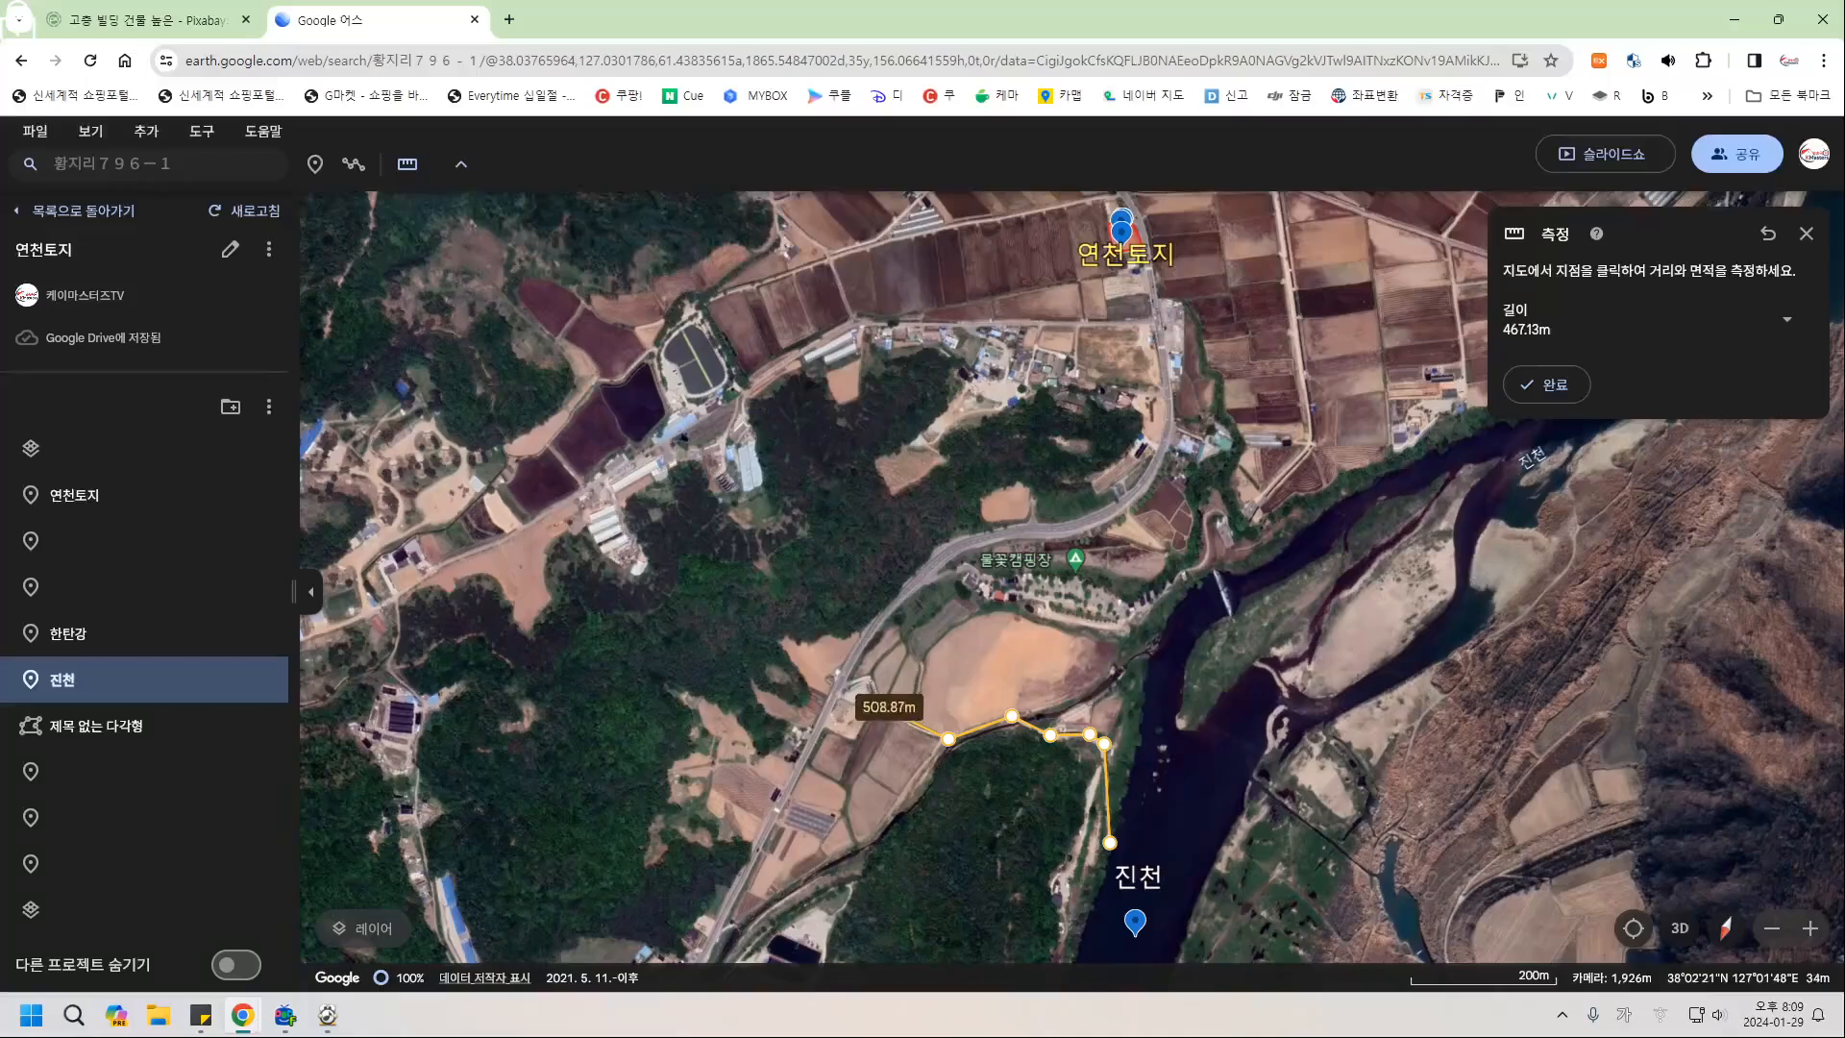
left_click(879, 707)
left_click(870, 679)
left_click(839, 687)
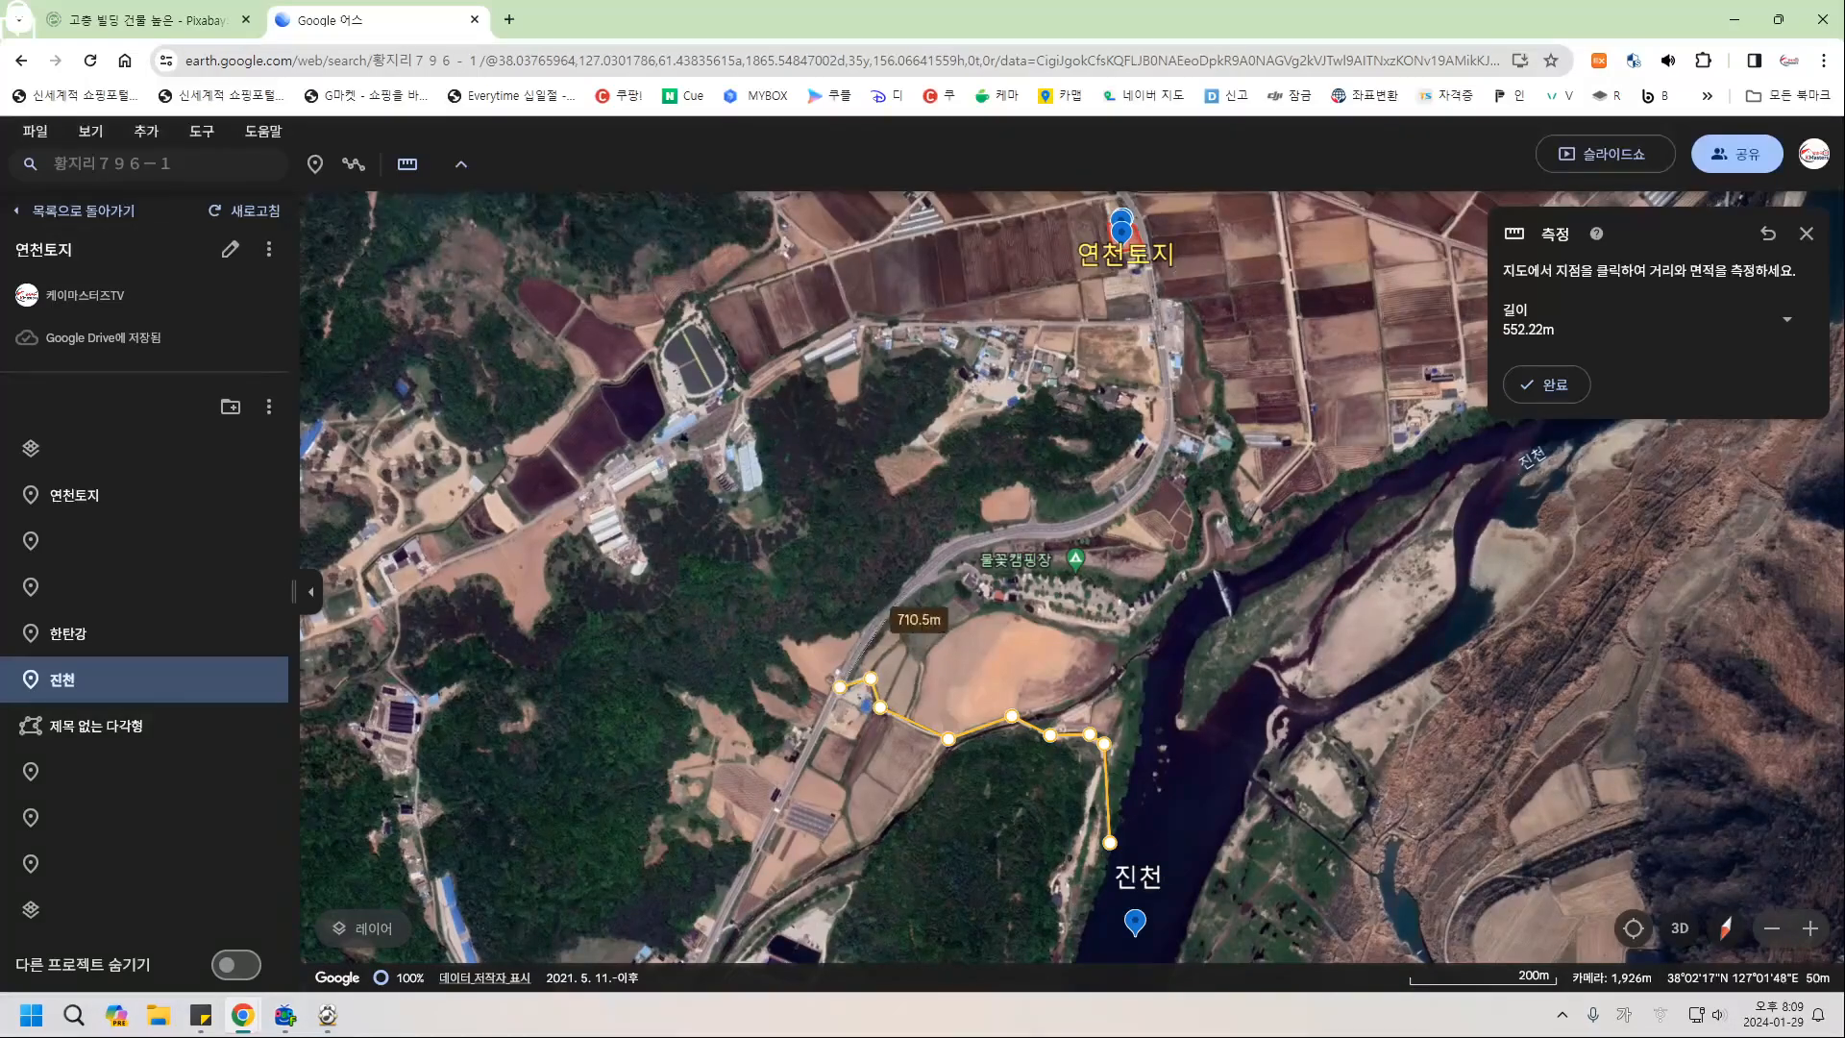
Continue the route north to the 연천토지 marker, finish at 1,416.89 m, and save it.
left_click(903, 585)
left_click(986, 534)
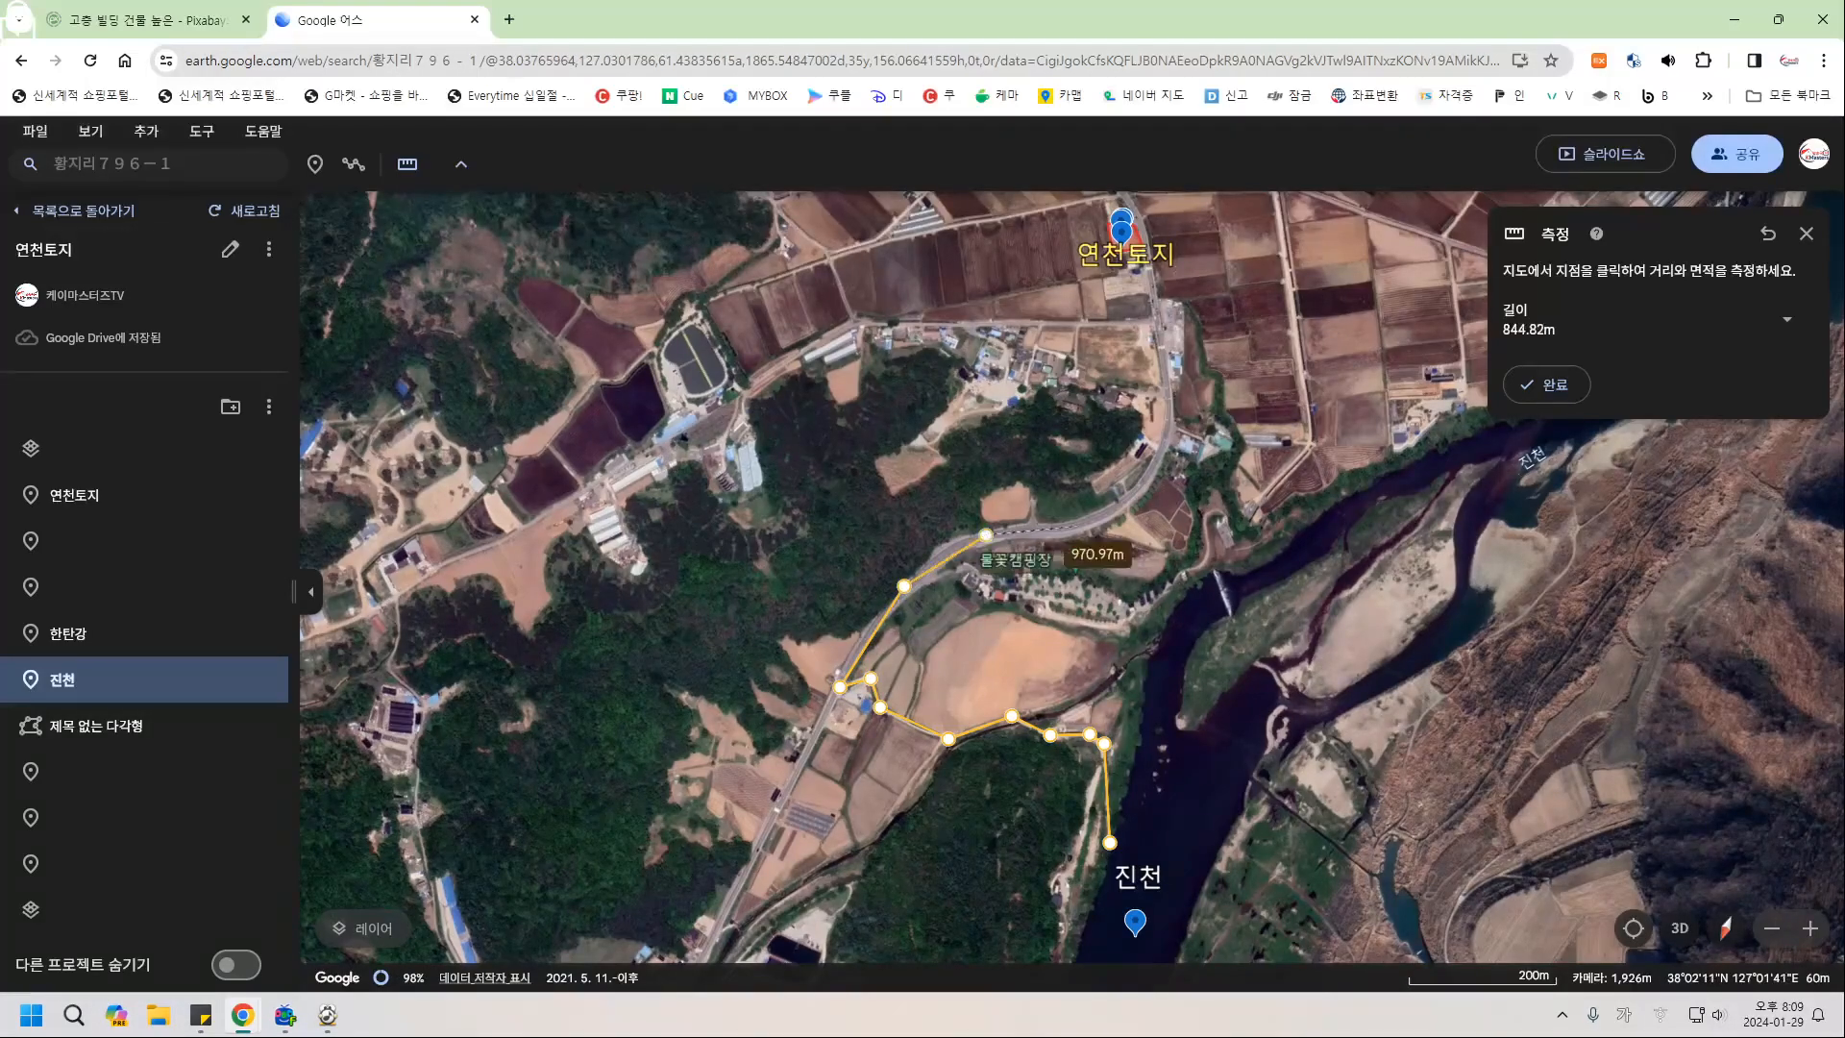
left_click(1079, 525)
left_click(1147, 483)
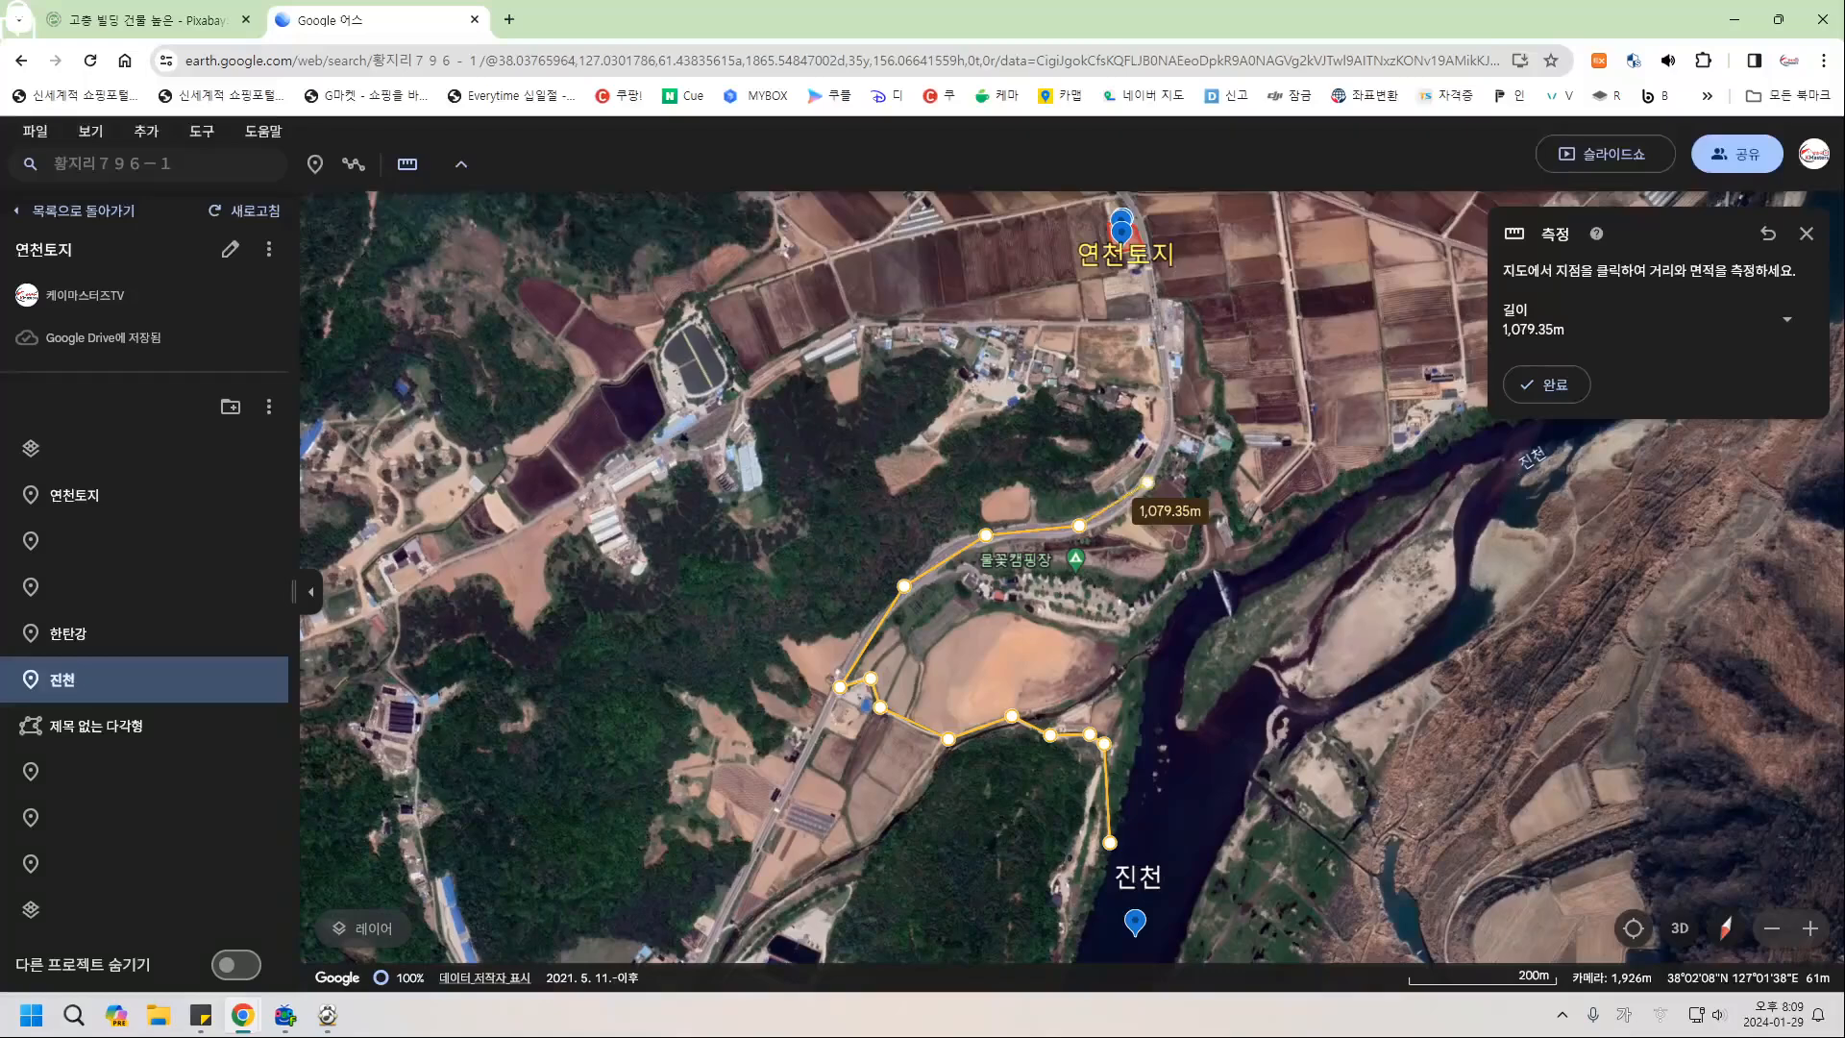
left_click(1170, 414)
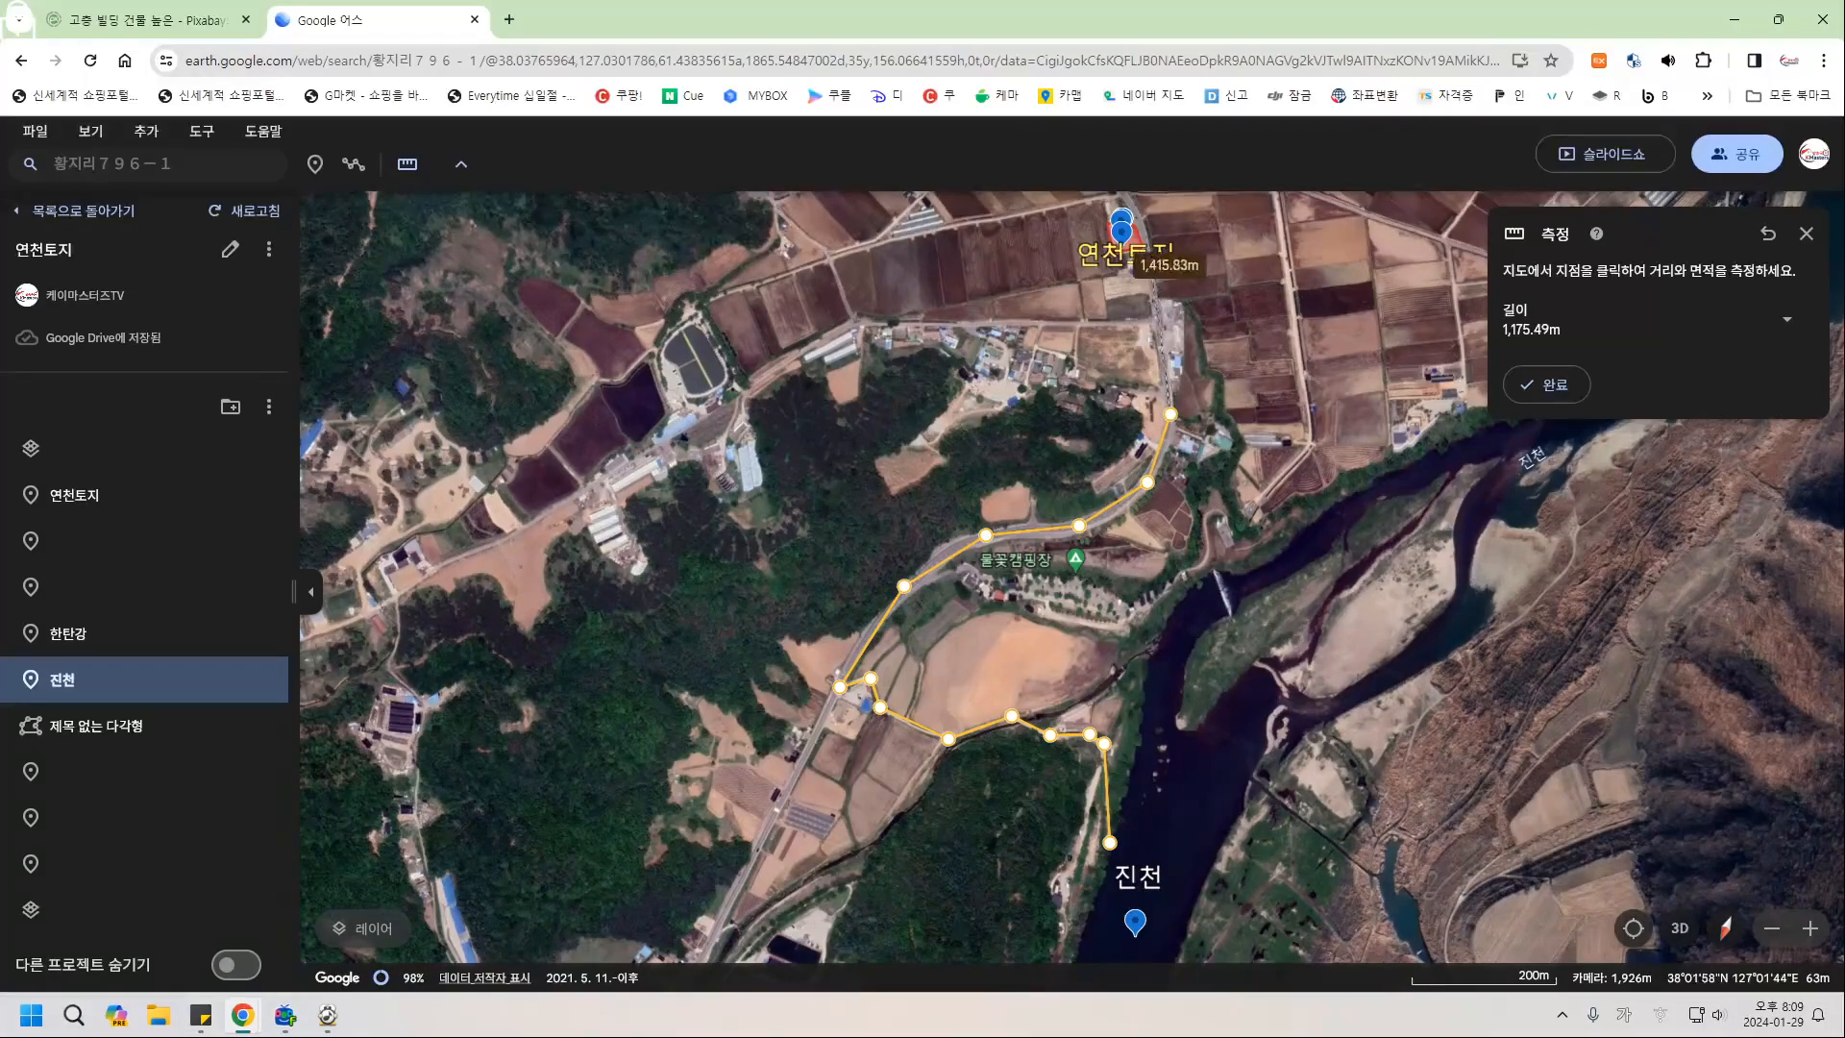
left_click(1142, 236)
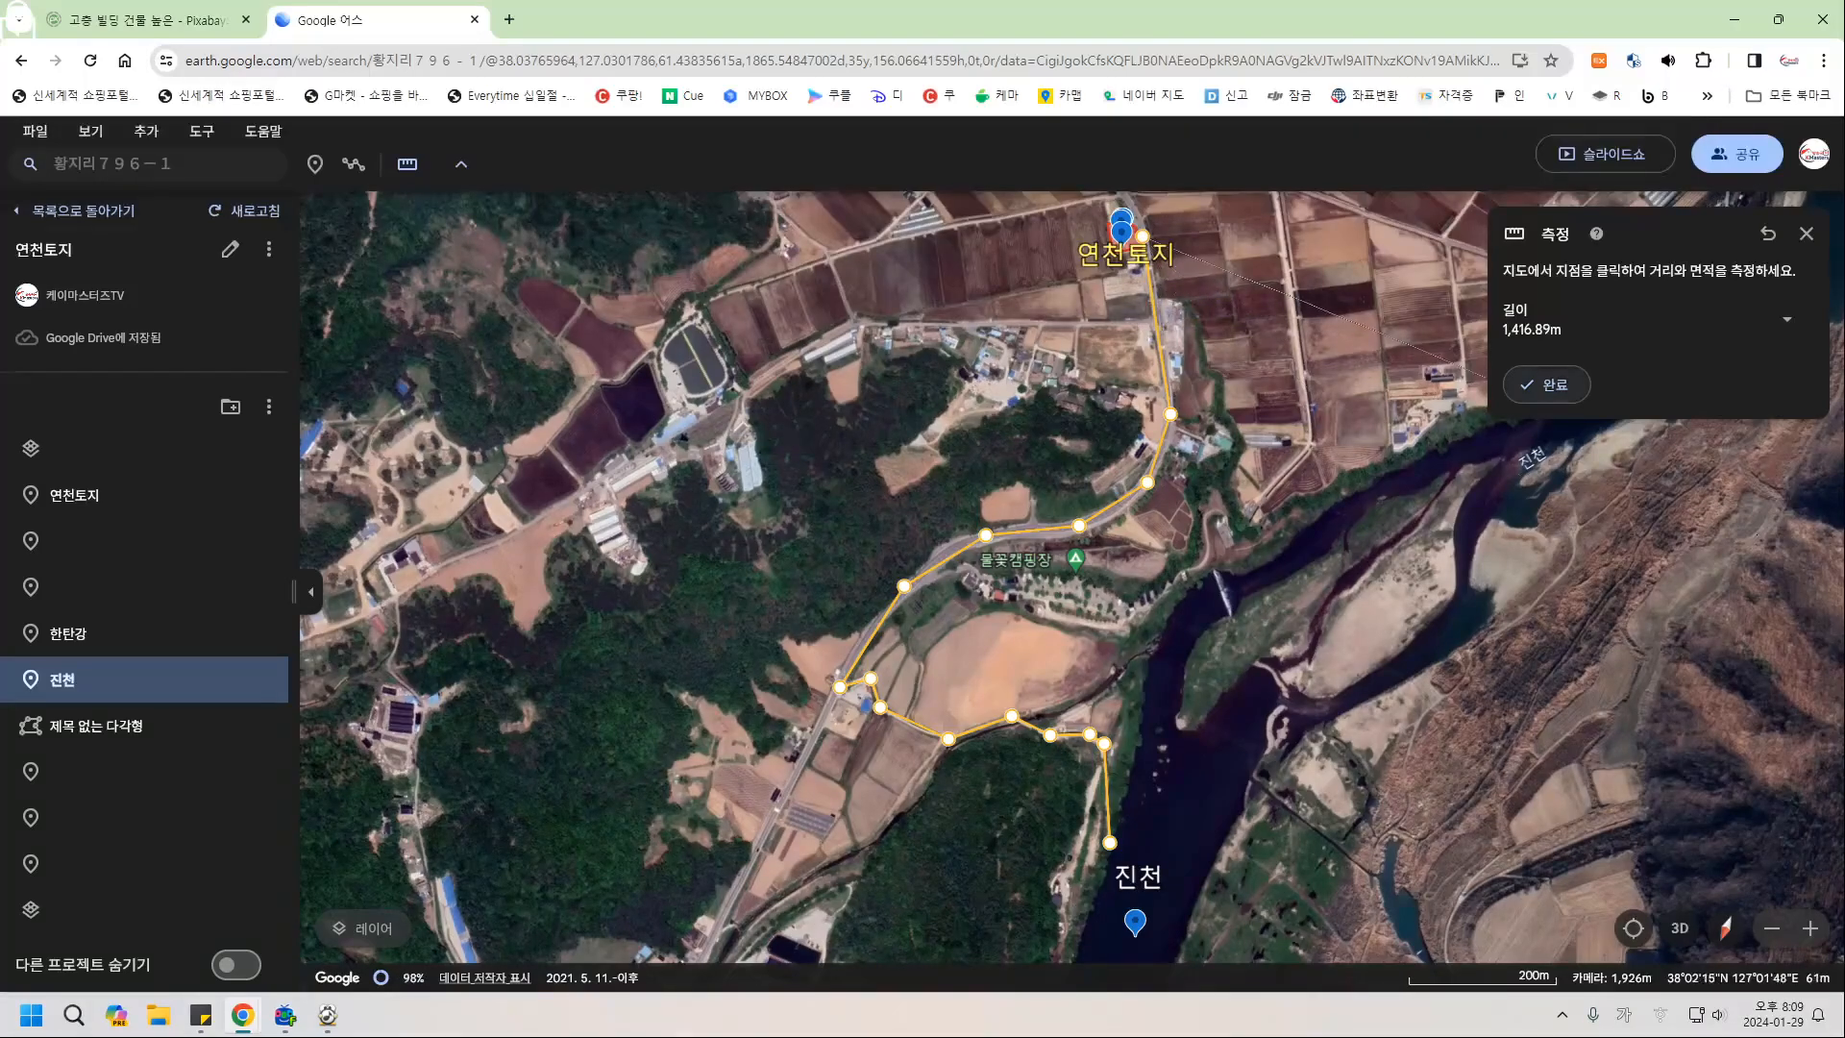
left_click(1546, 385)
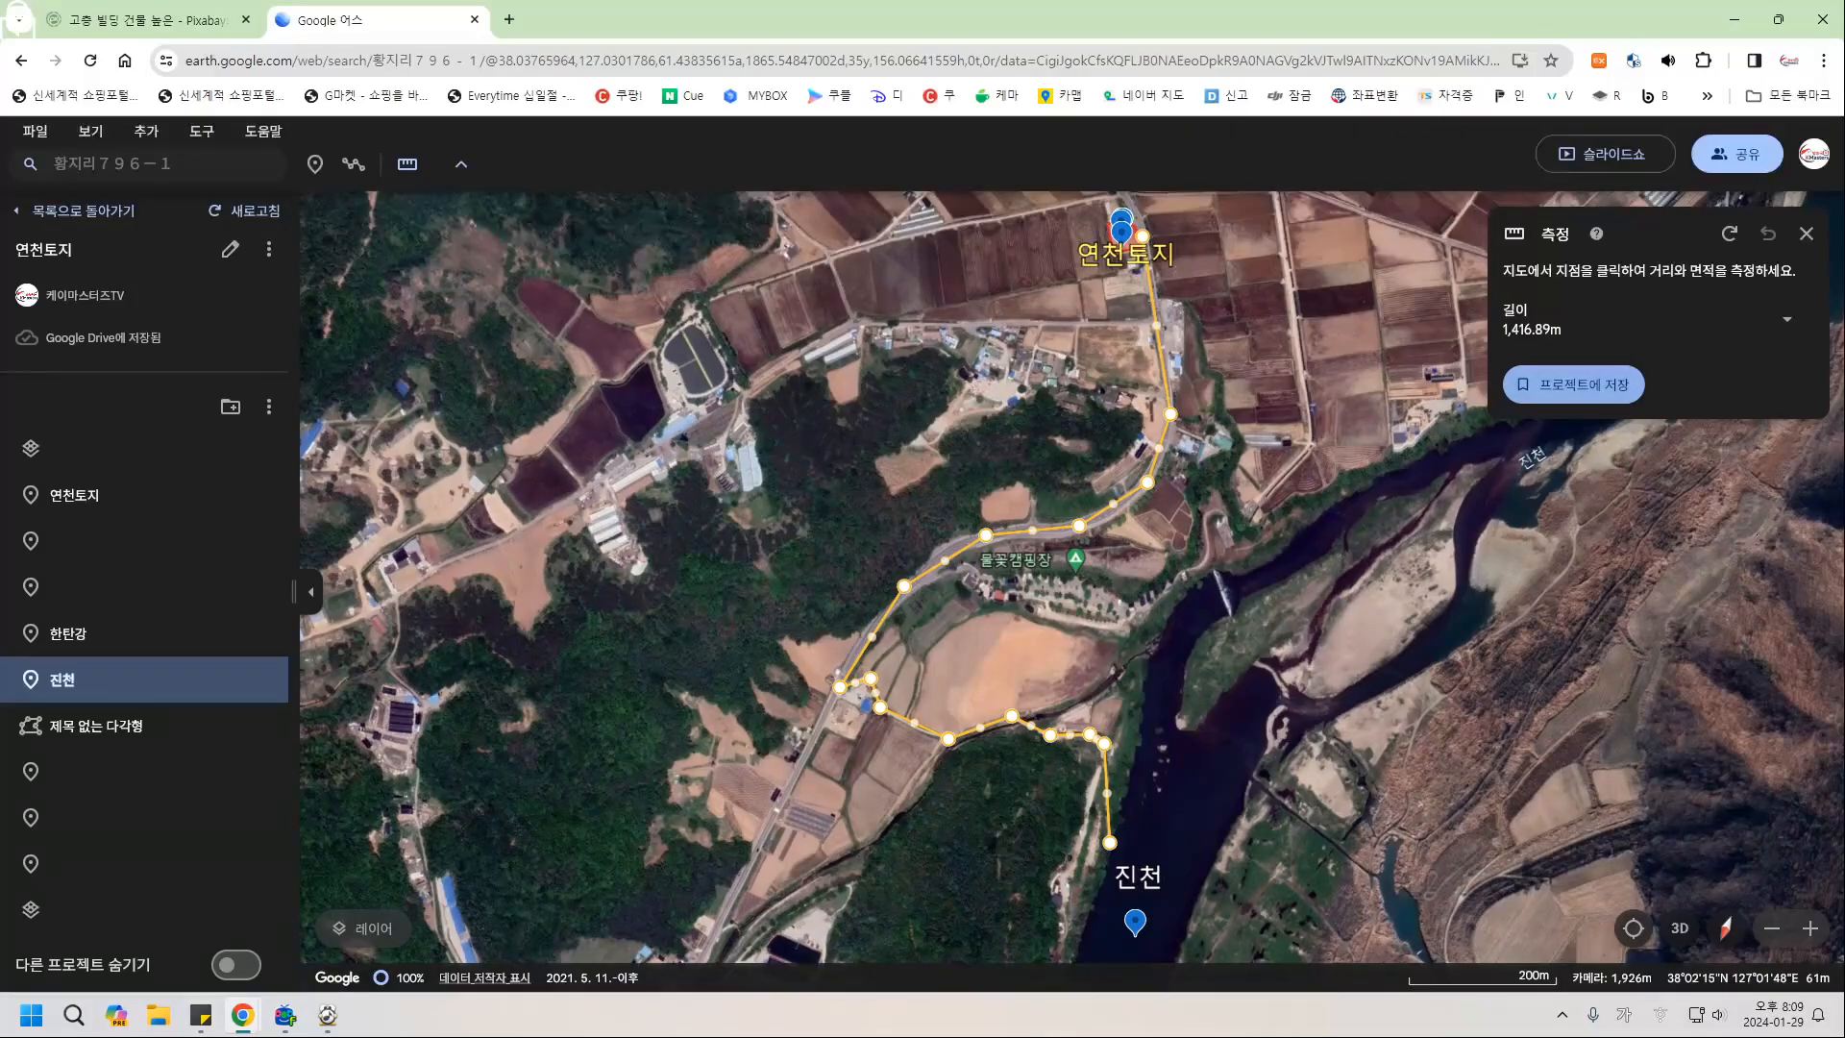
left_click(1573, 384)
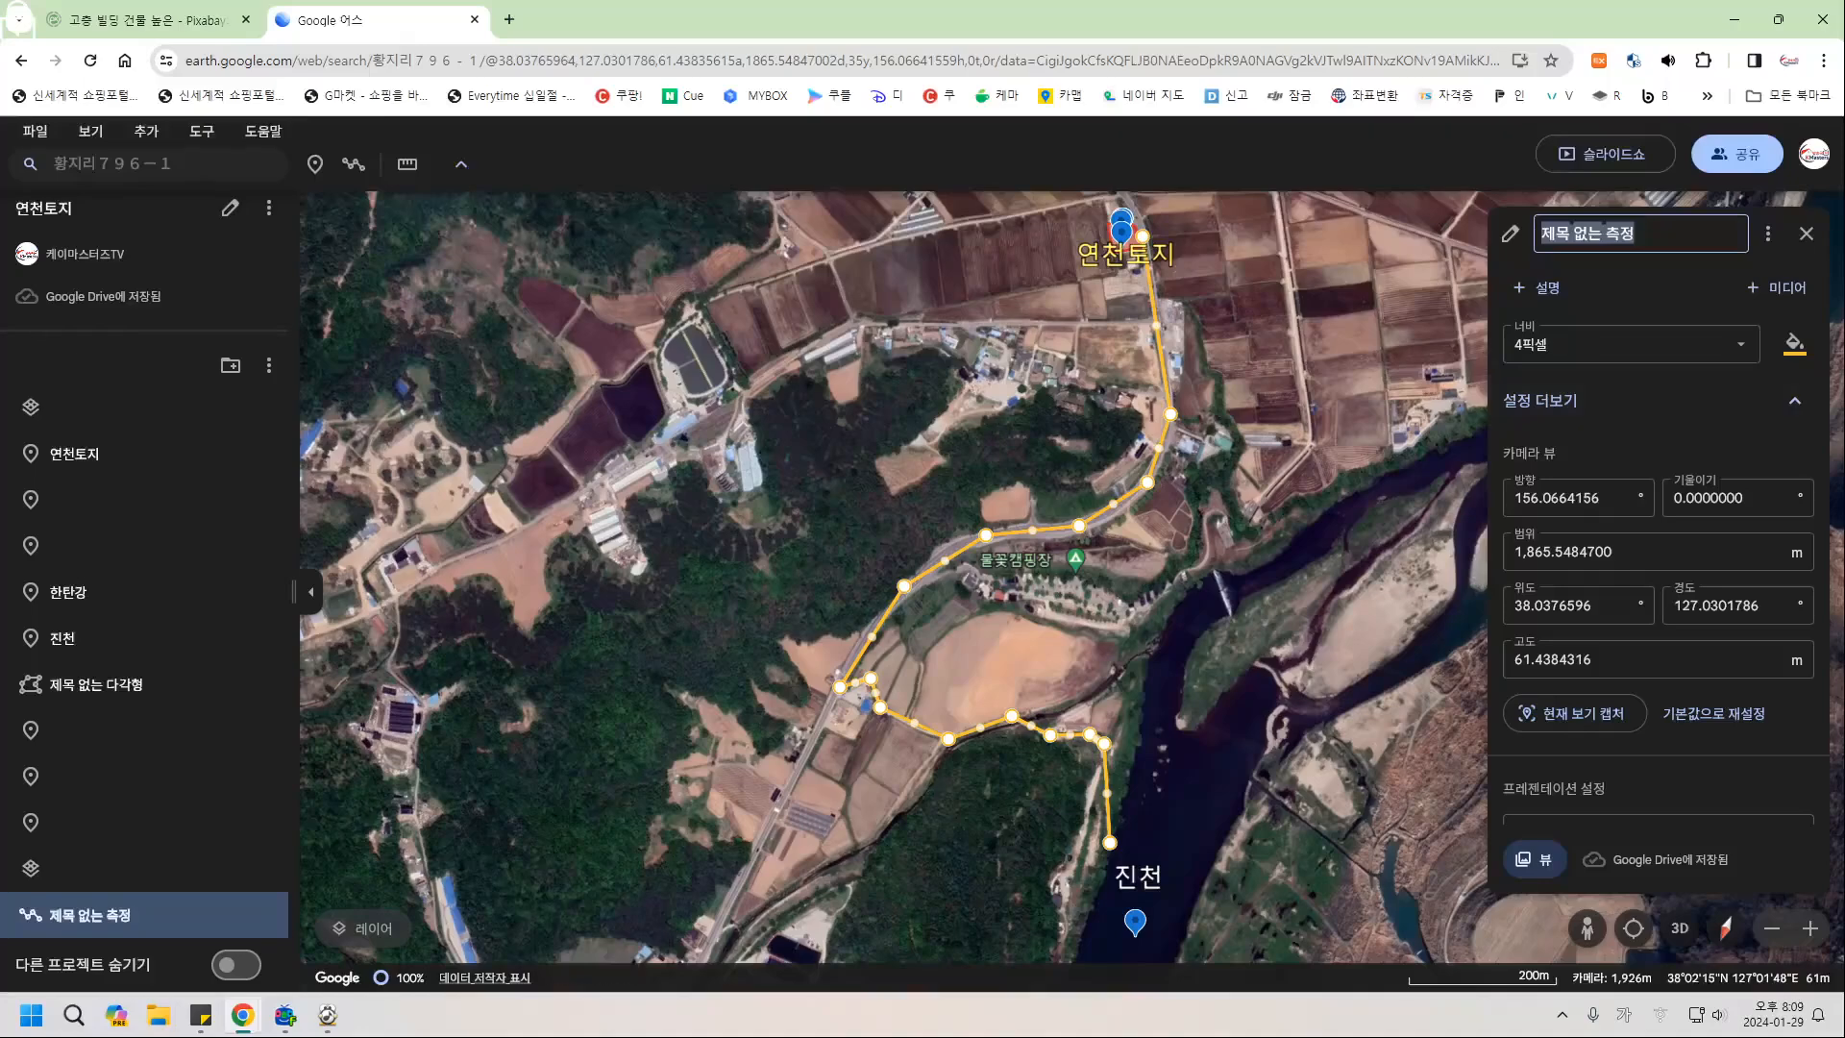
Rename the measured route to '연천토지부터 진천', then tilt the map into 3D view.
type("연체")
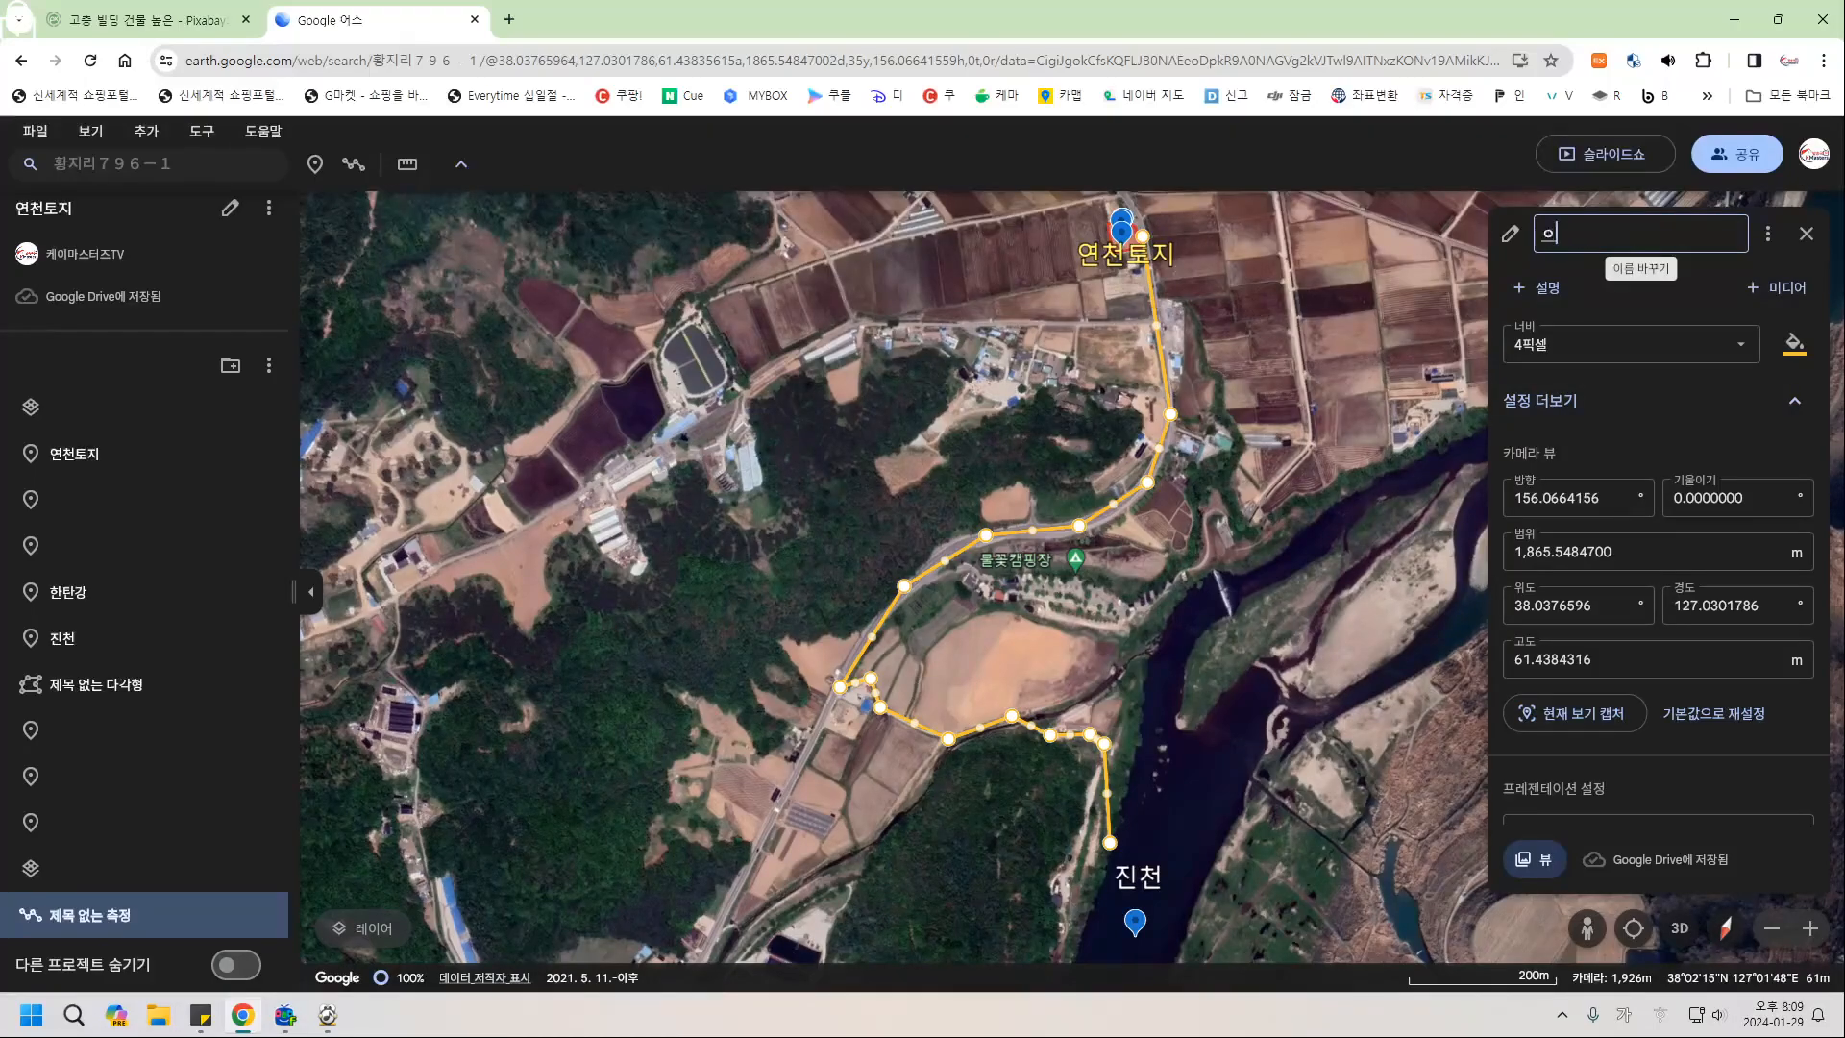
type("토지부터 진천")
key("Return")
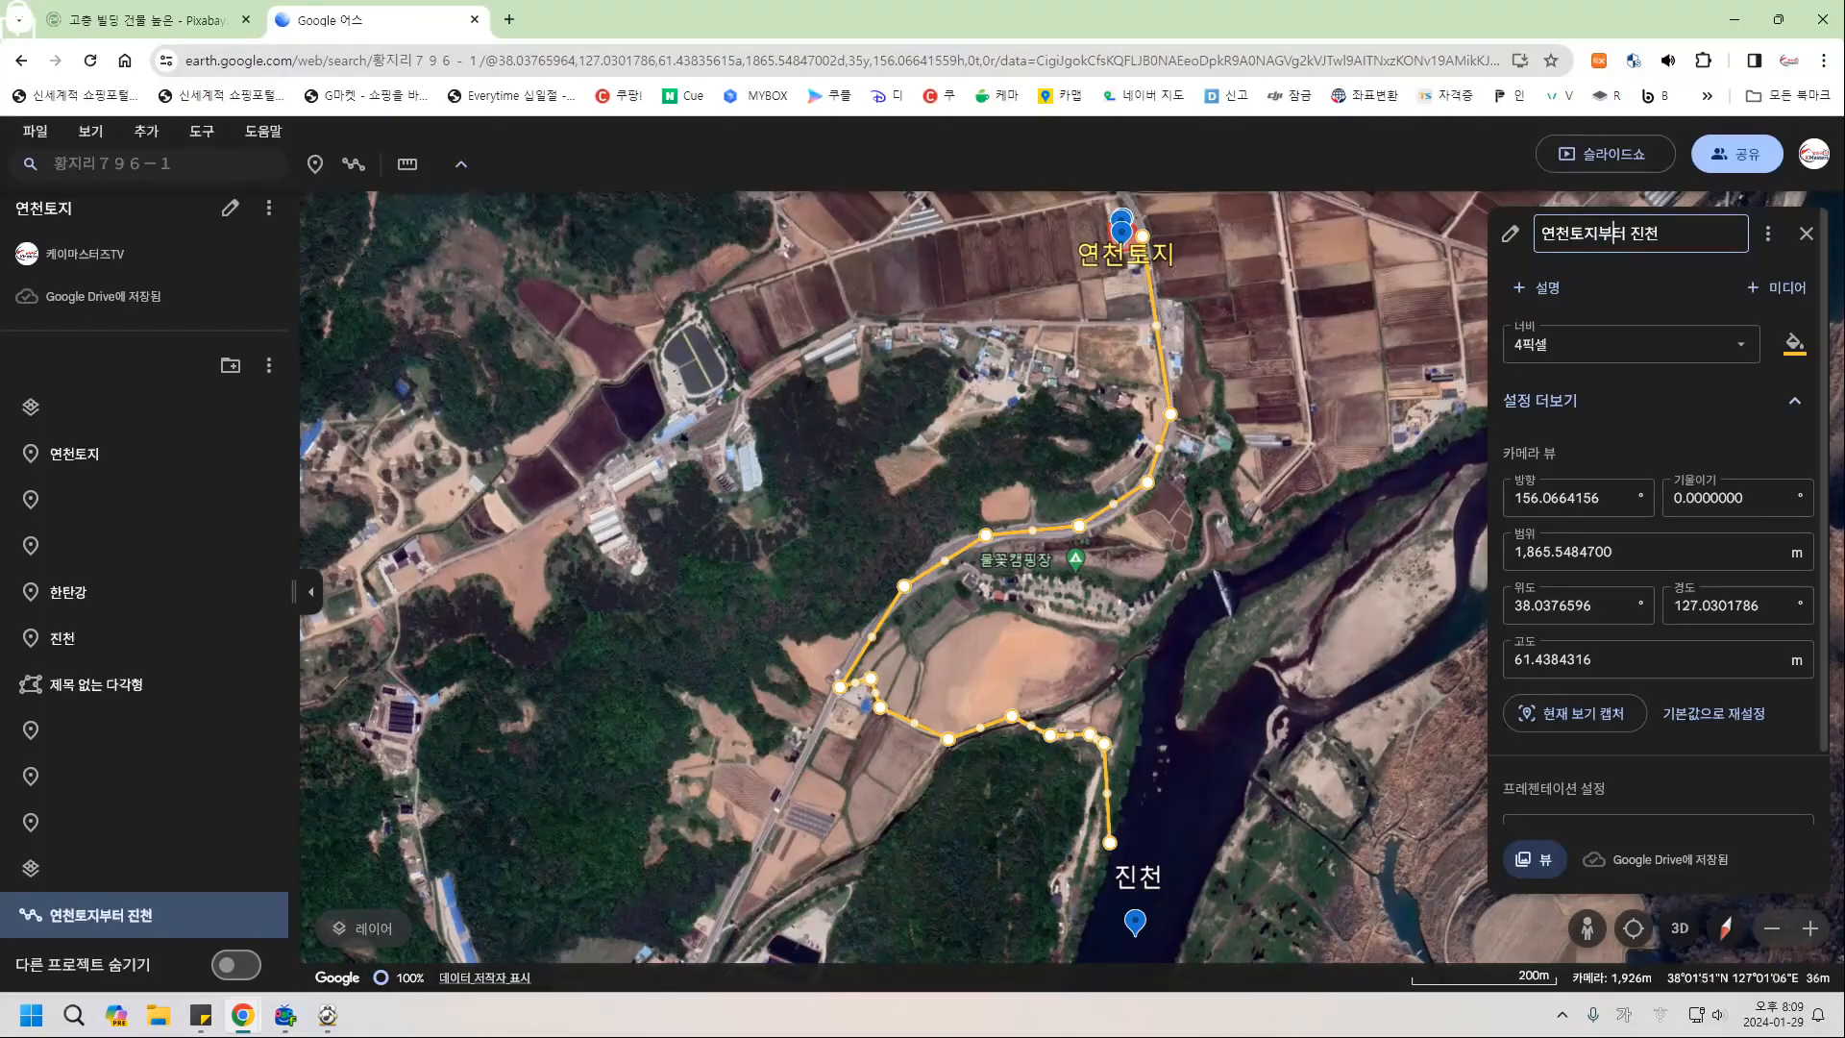
left_click(1680, 929)
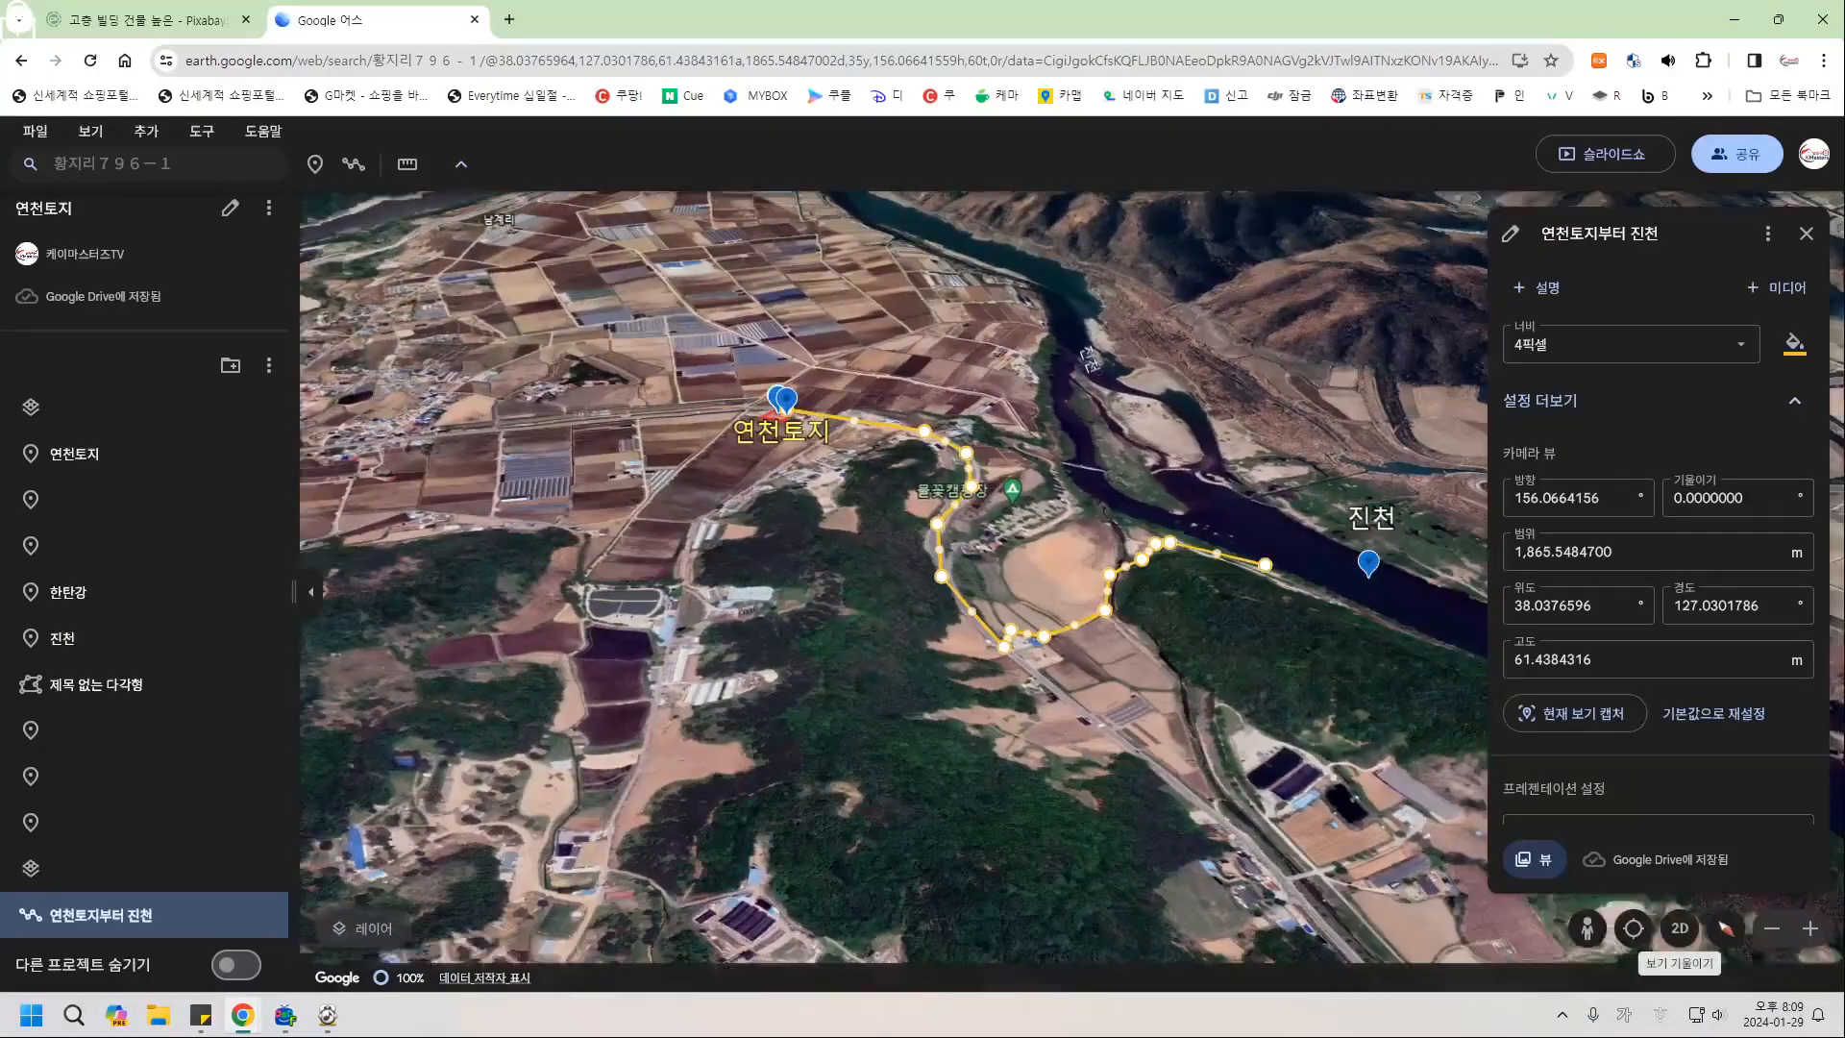
Flatten the view and try route line styles: 12 pixels, red, then 4 pixels.
left_click(1680, 928)
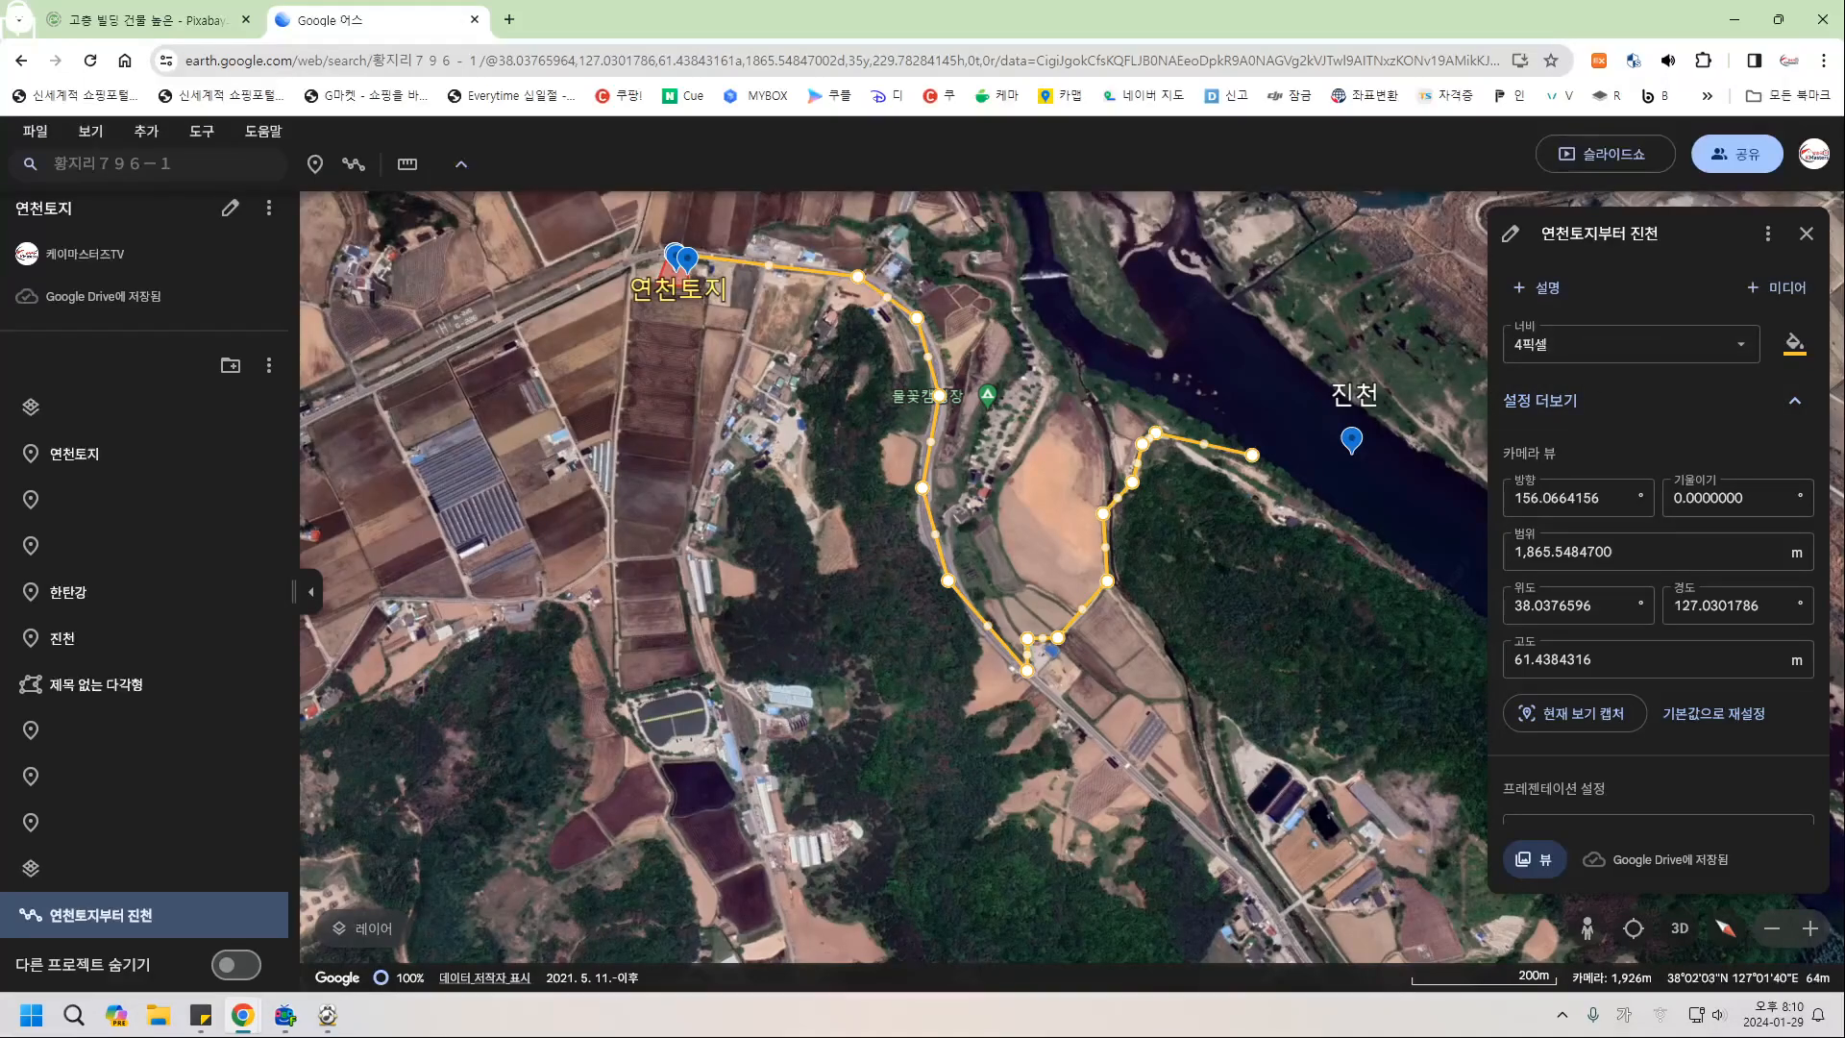
left_click(1632, 344)
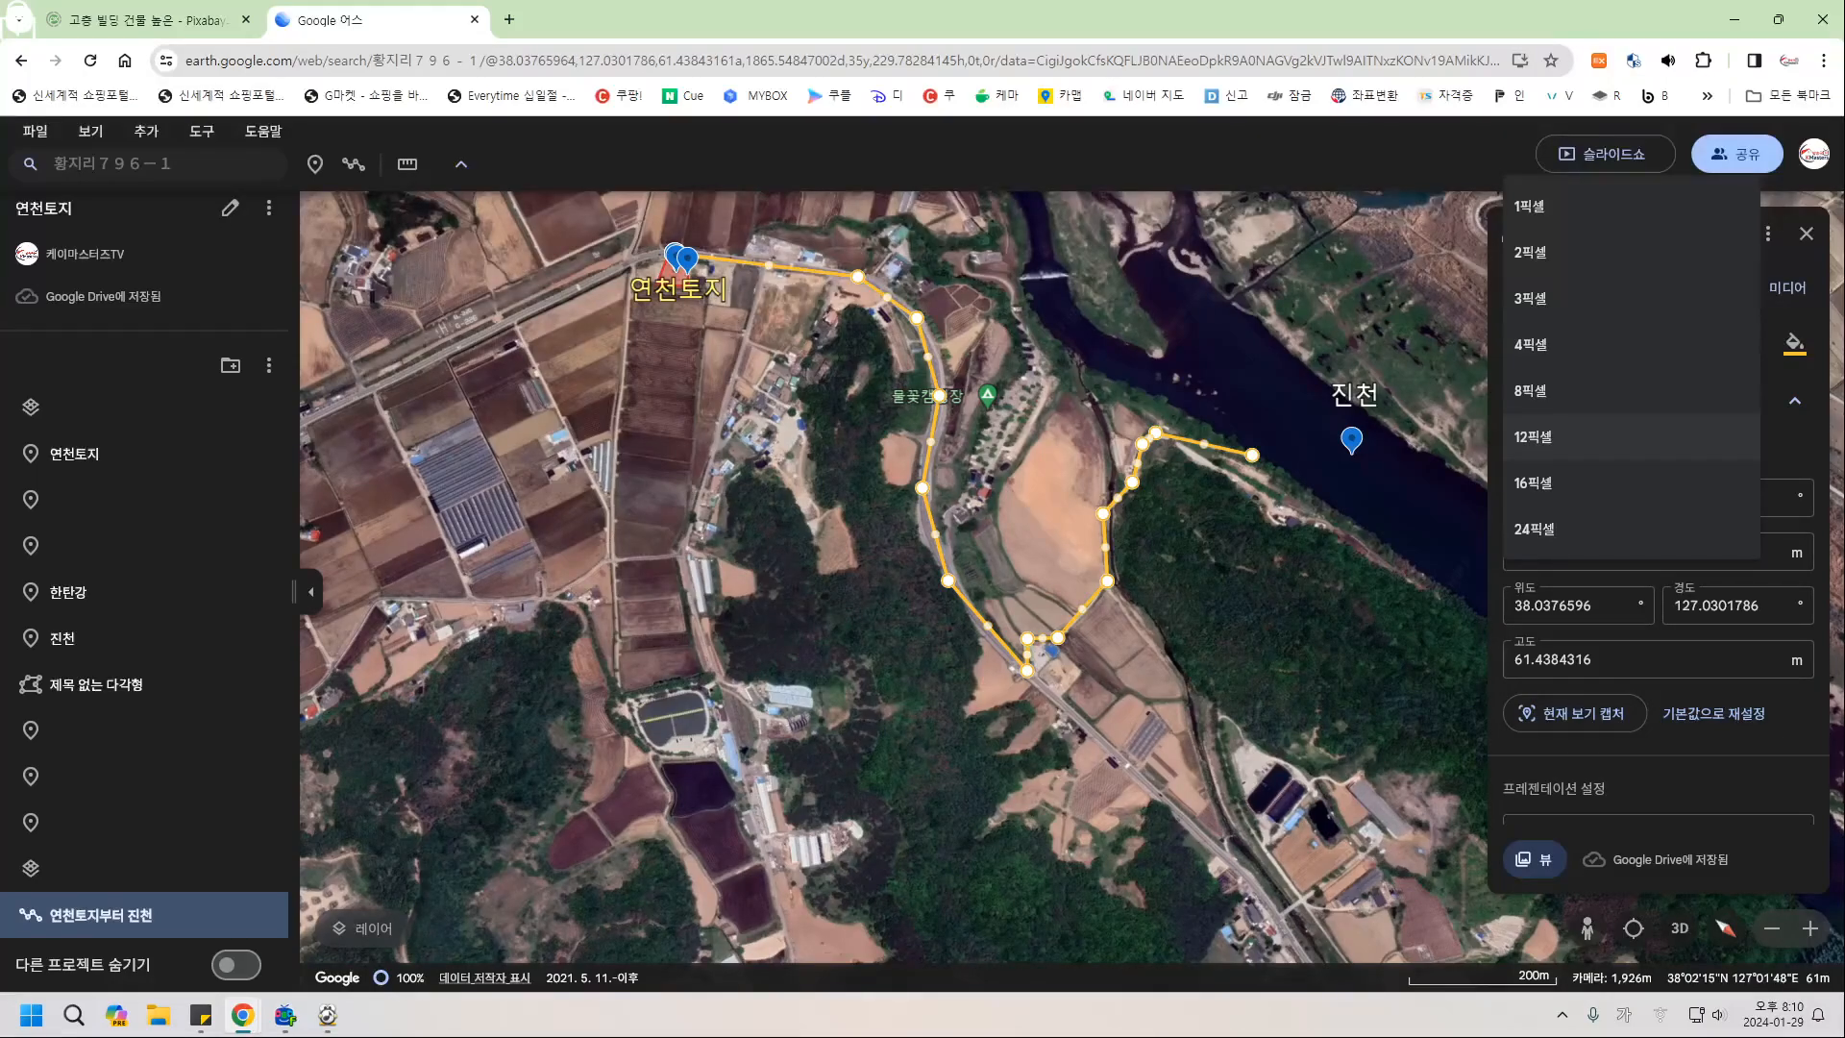
left_click(1533, 436)
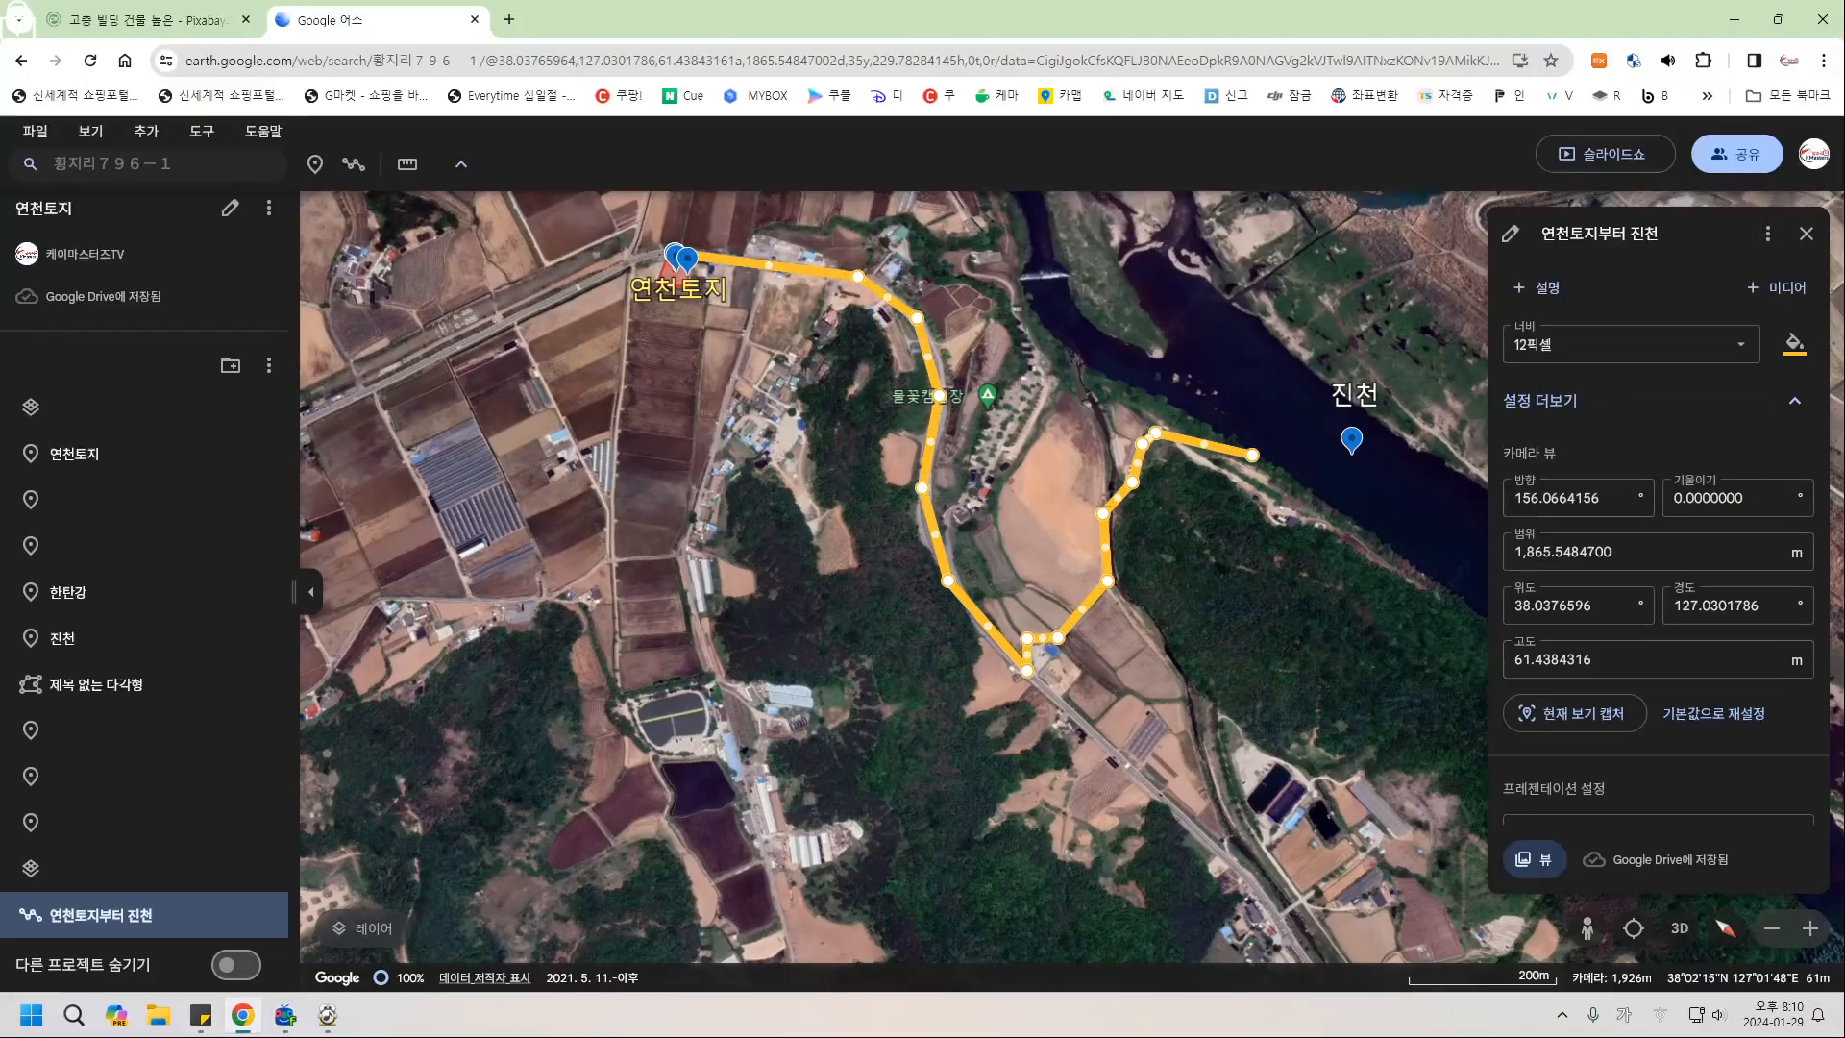
left_click(1793, 343)
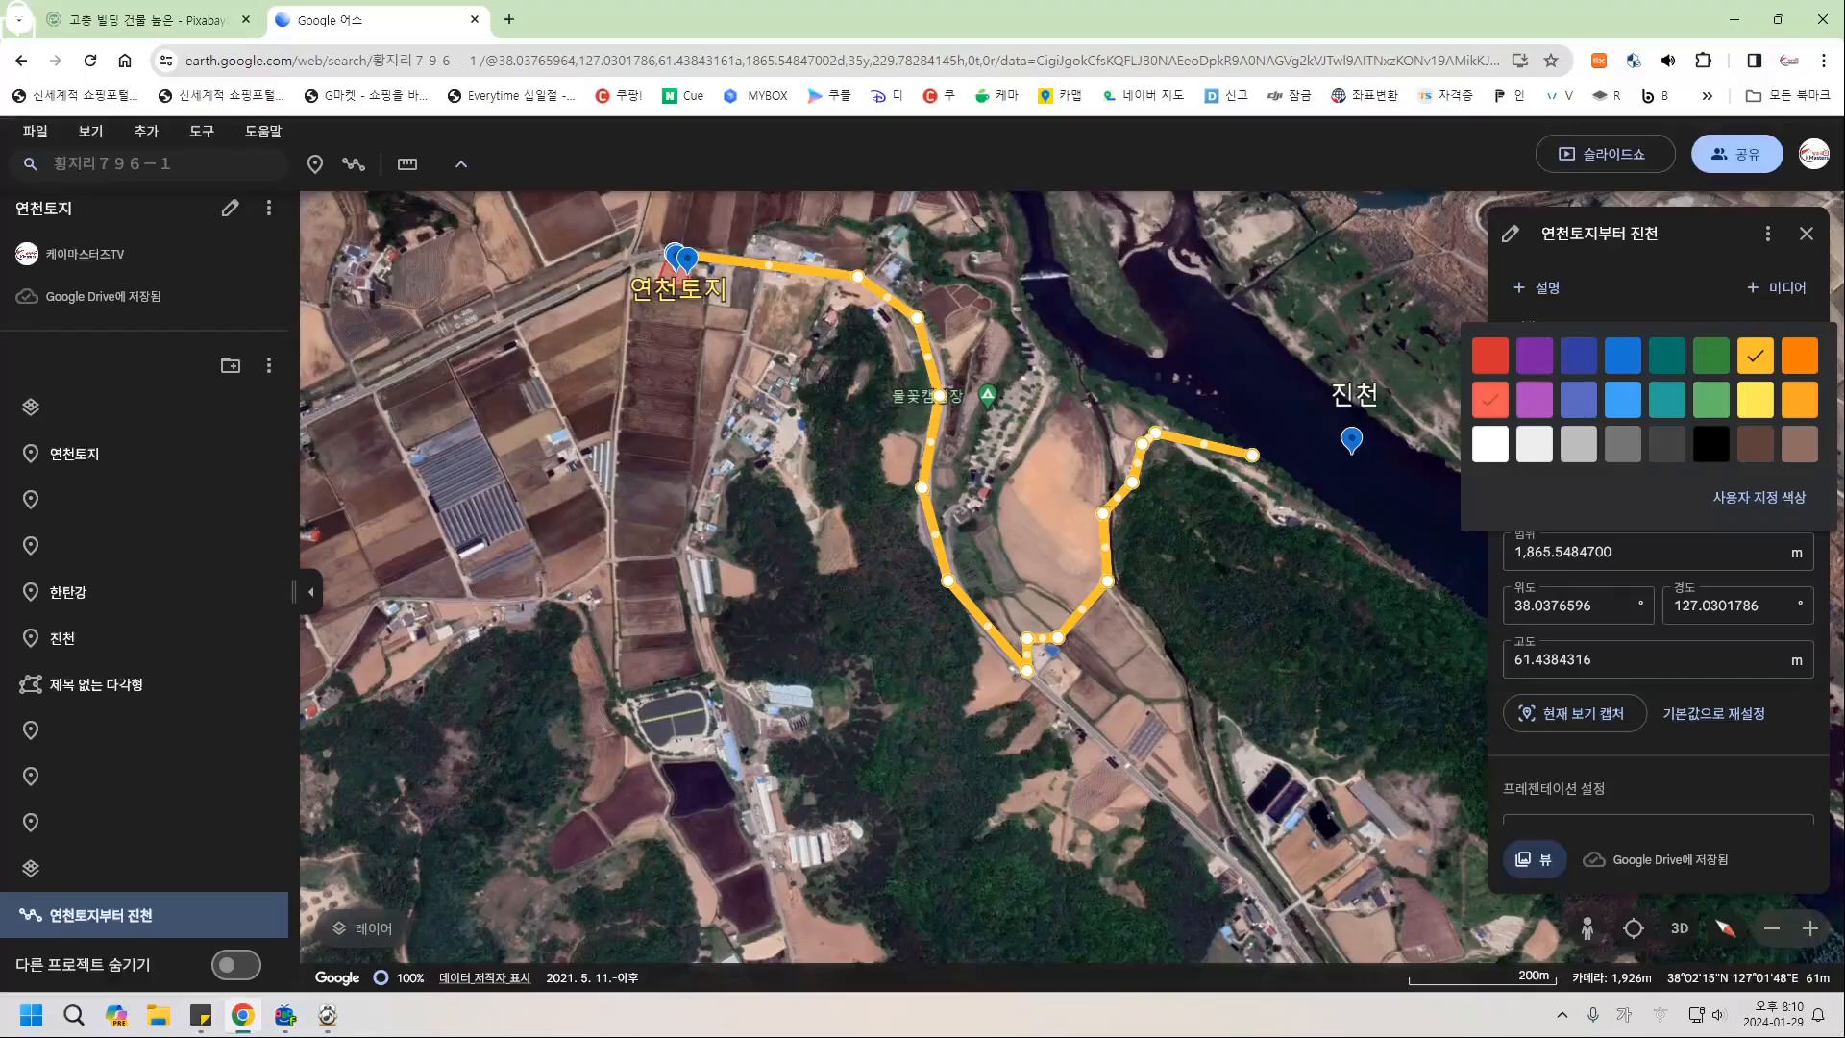
left_click(1489, 355)
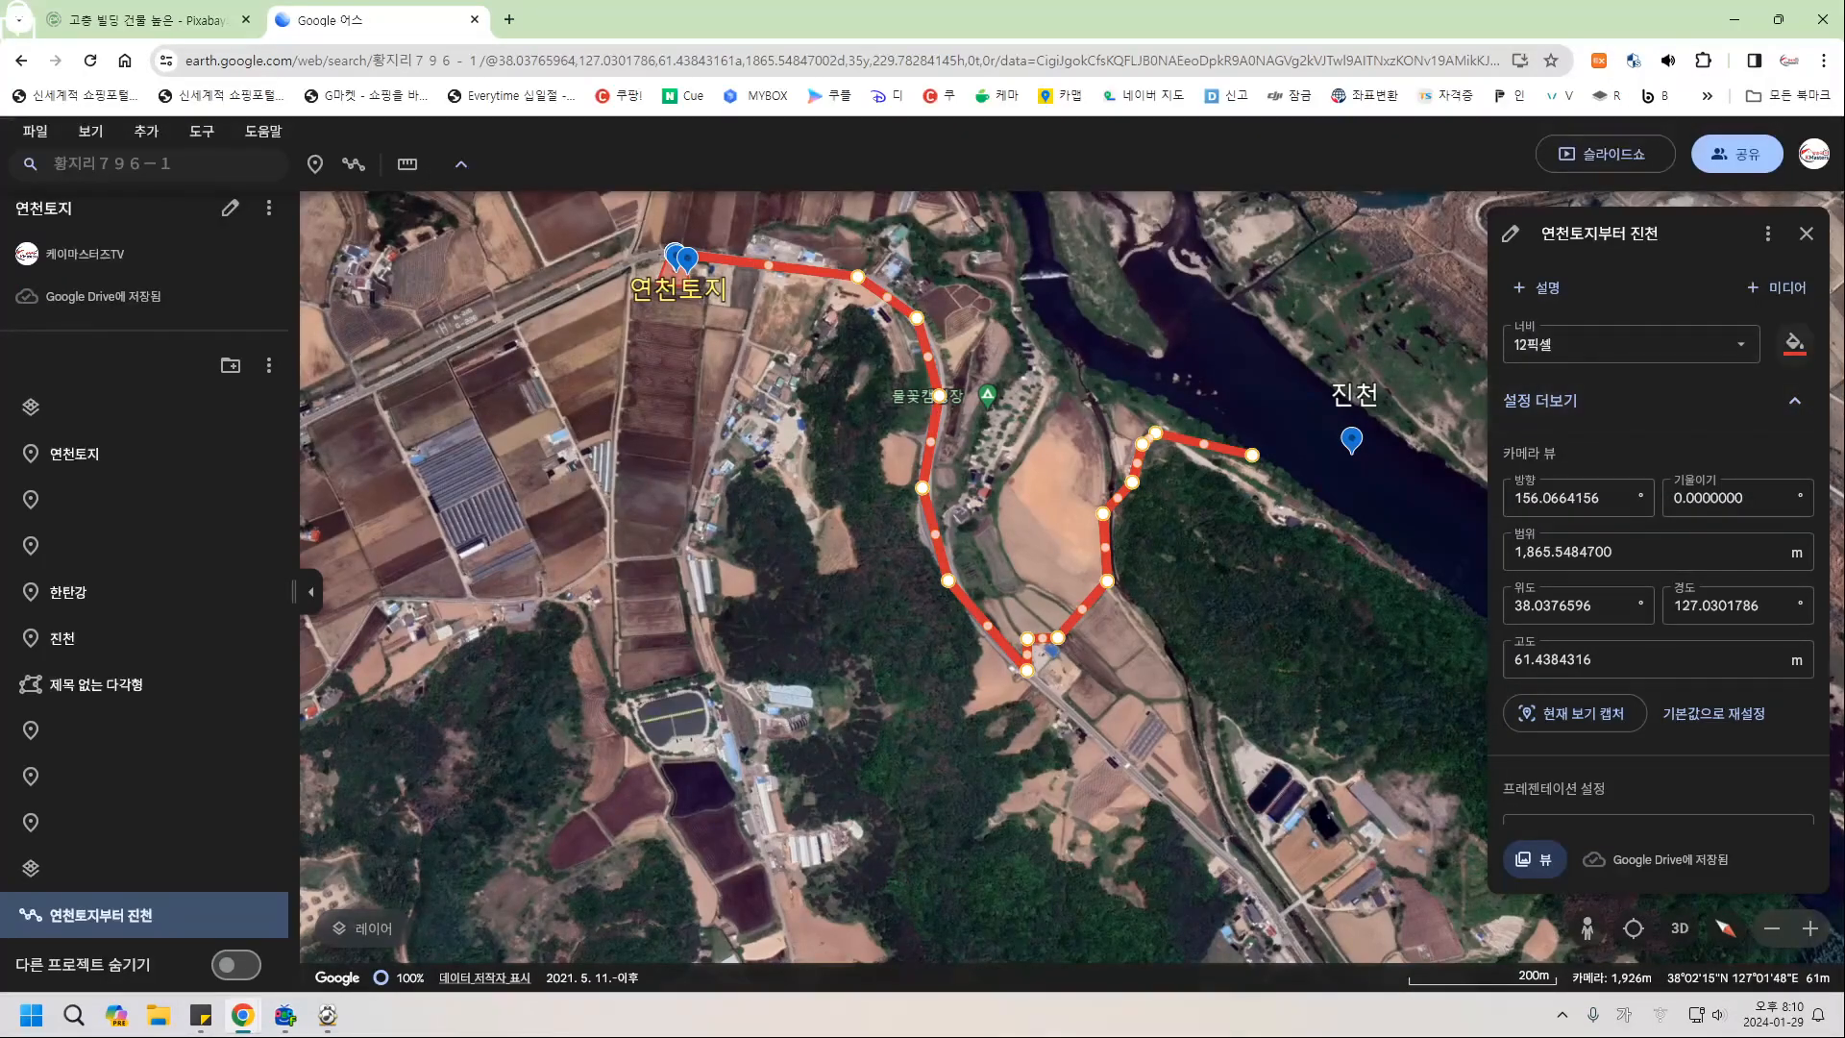
left_click(1633, 344)
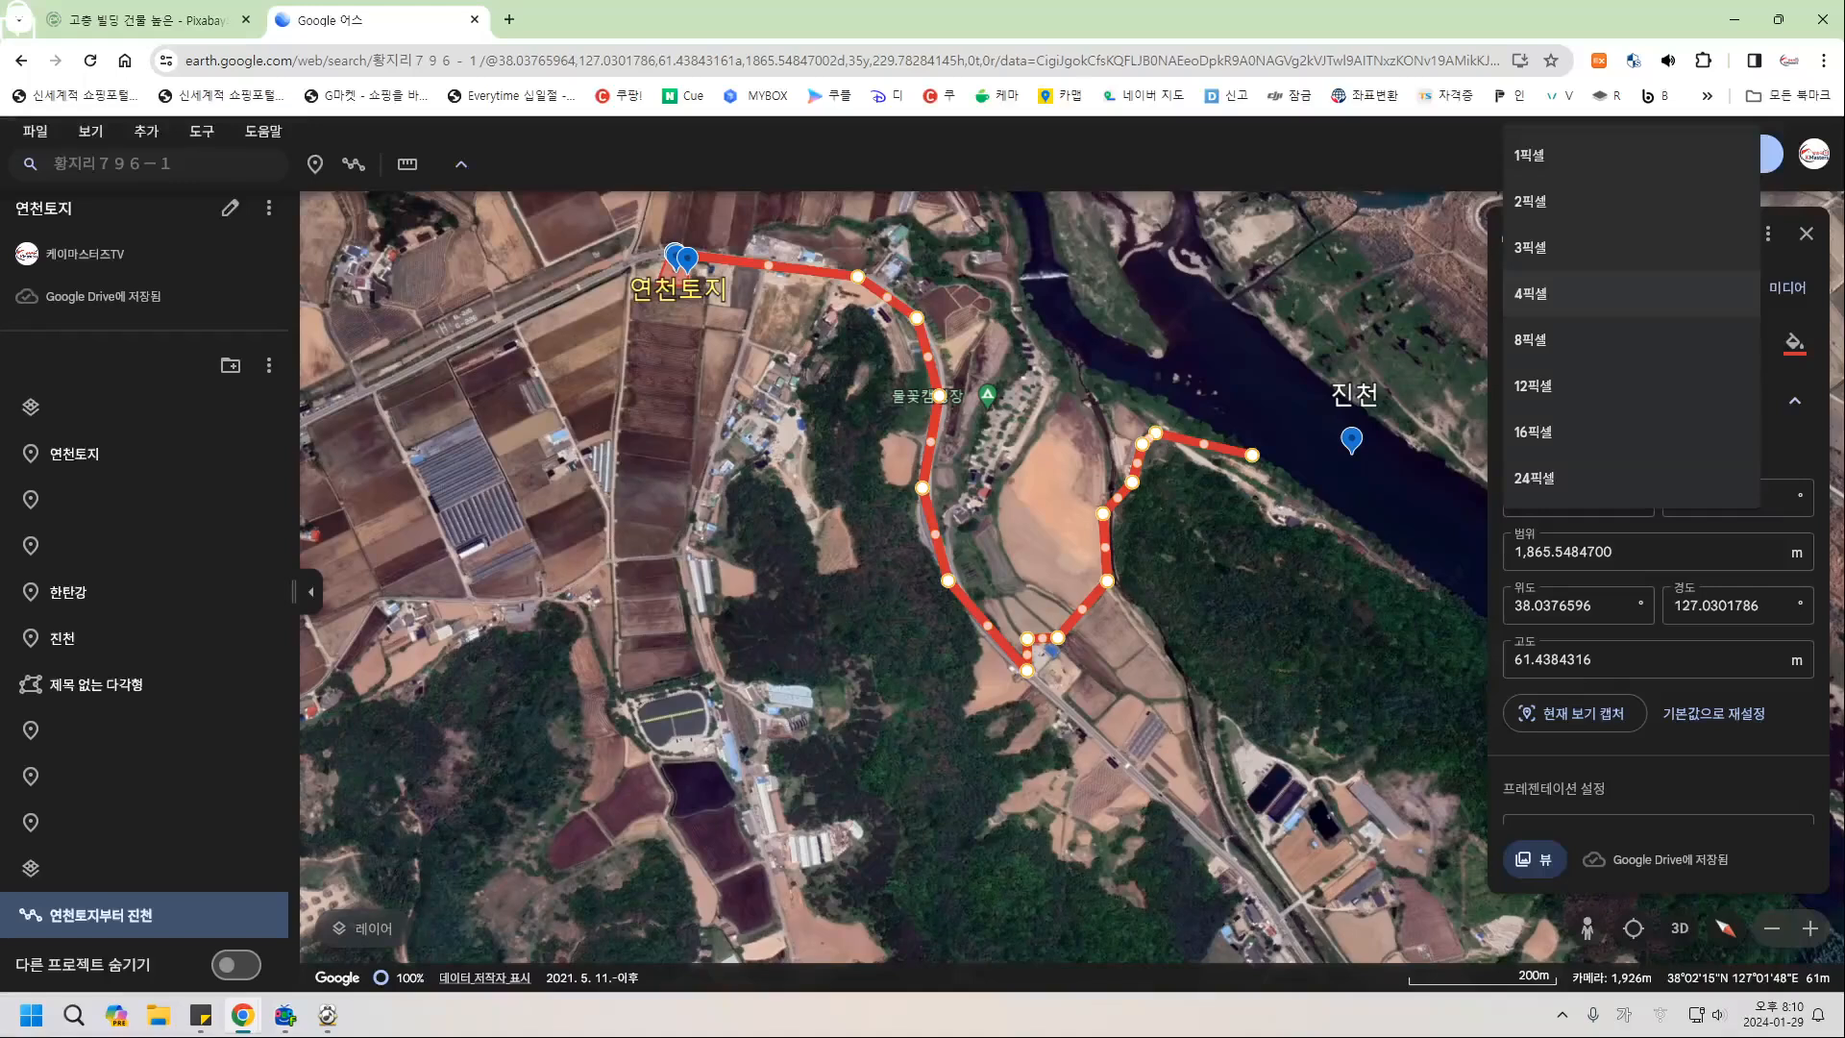
left_click(1547, 294)
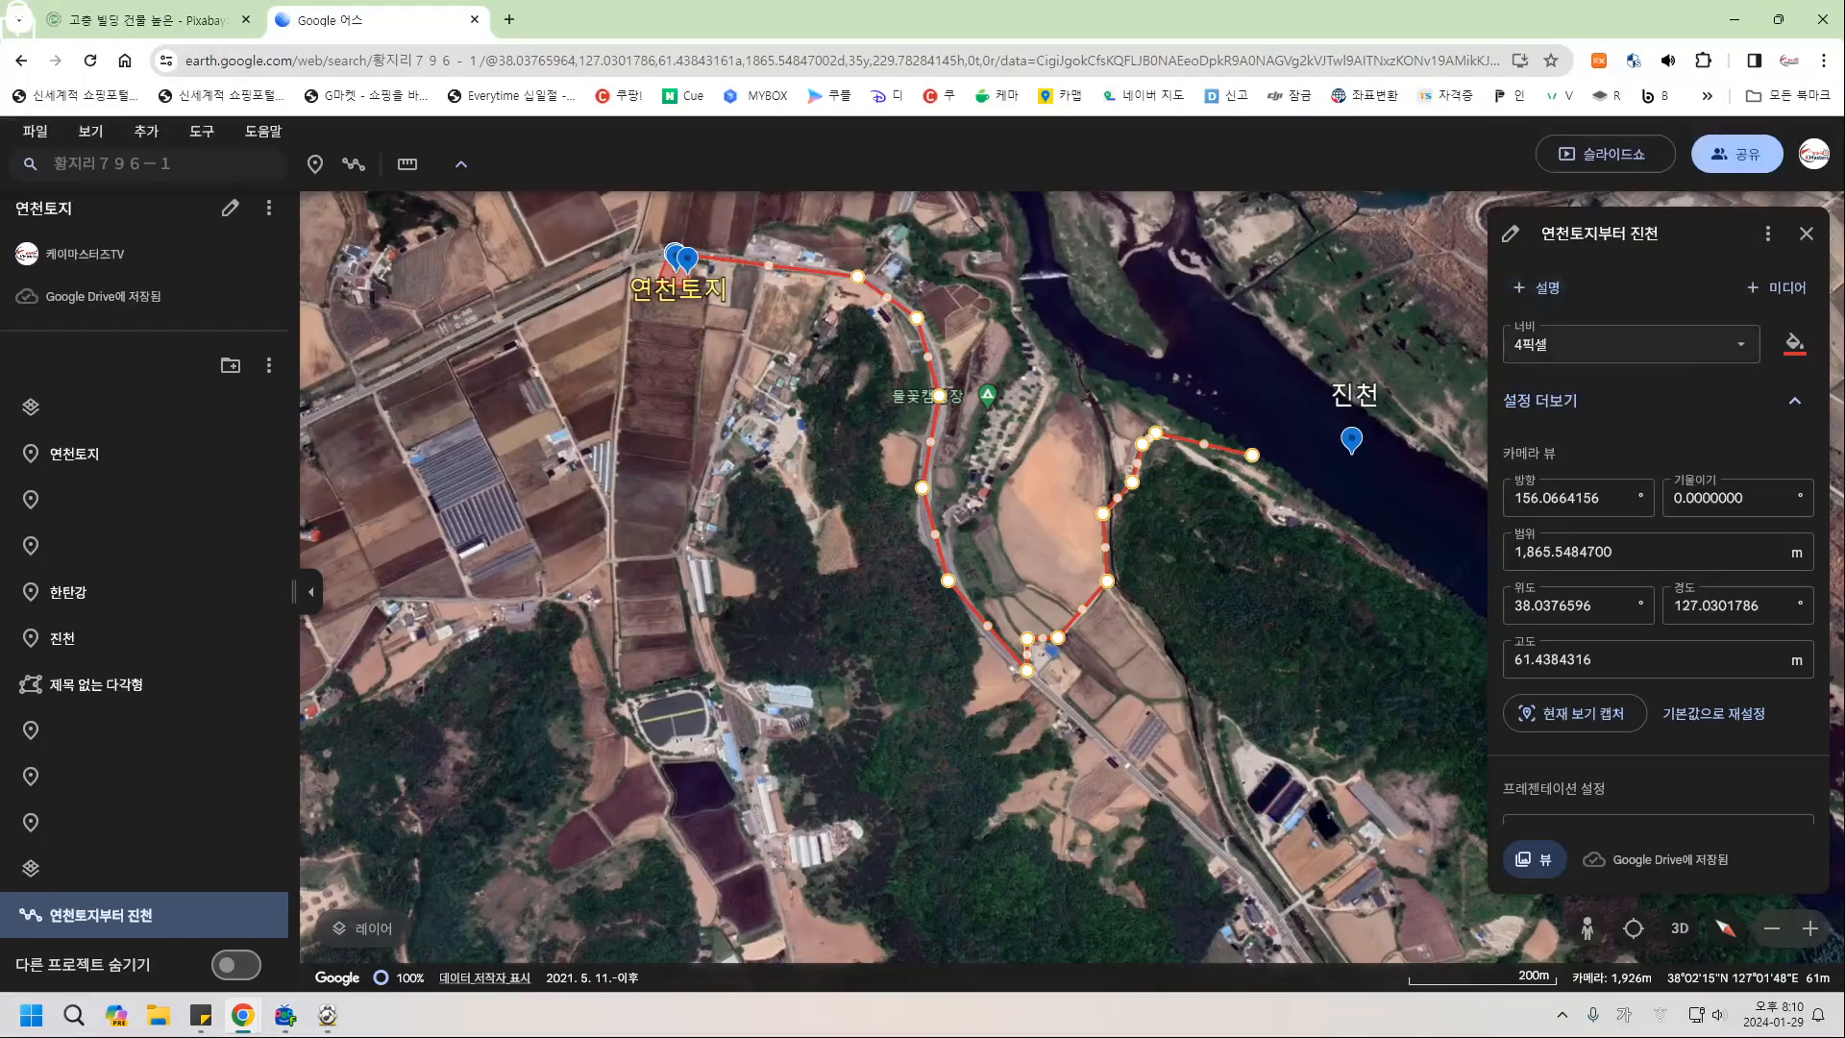
Make the route an 8-pixel yellow line and move it up beneath 진천 in the list.
left_click(1633, 344)
left_click(1586, 390)
left_click(1794, 342)
left_click(1754, 400)
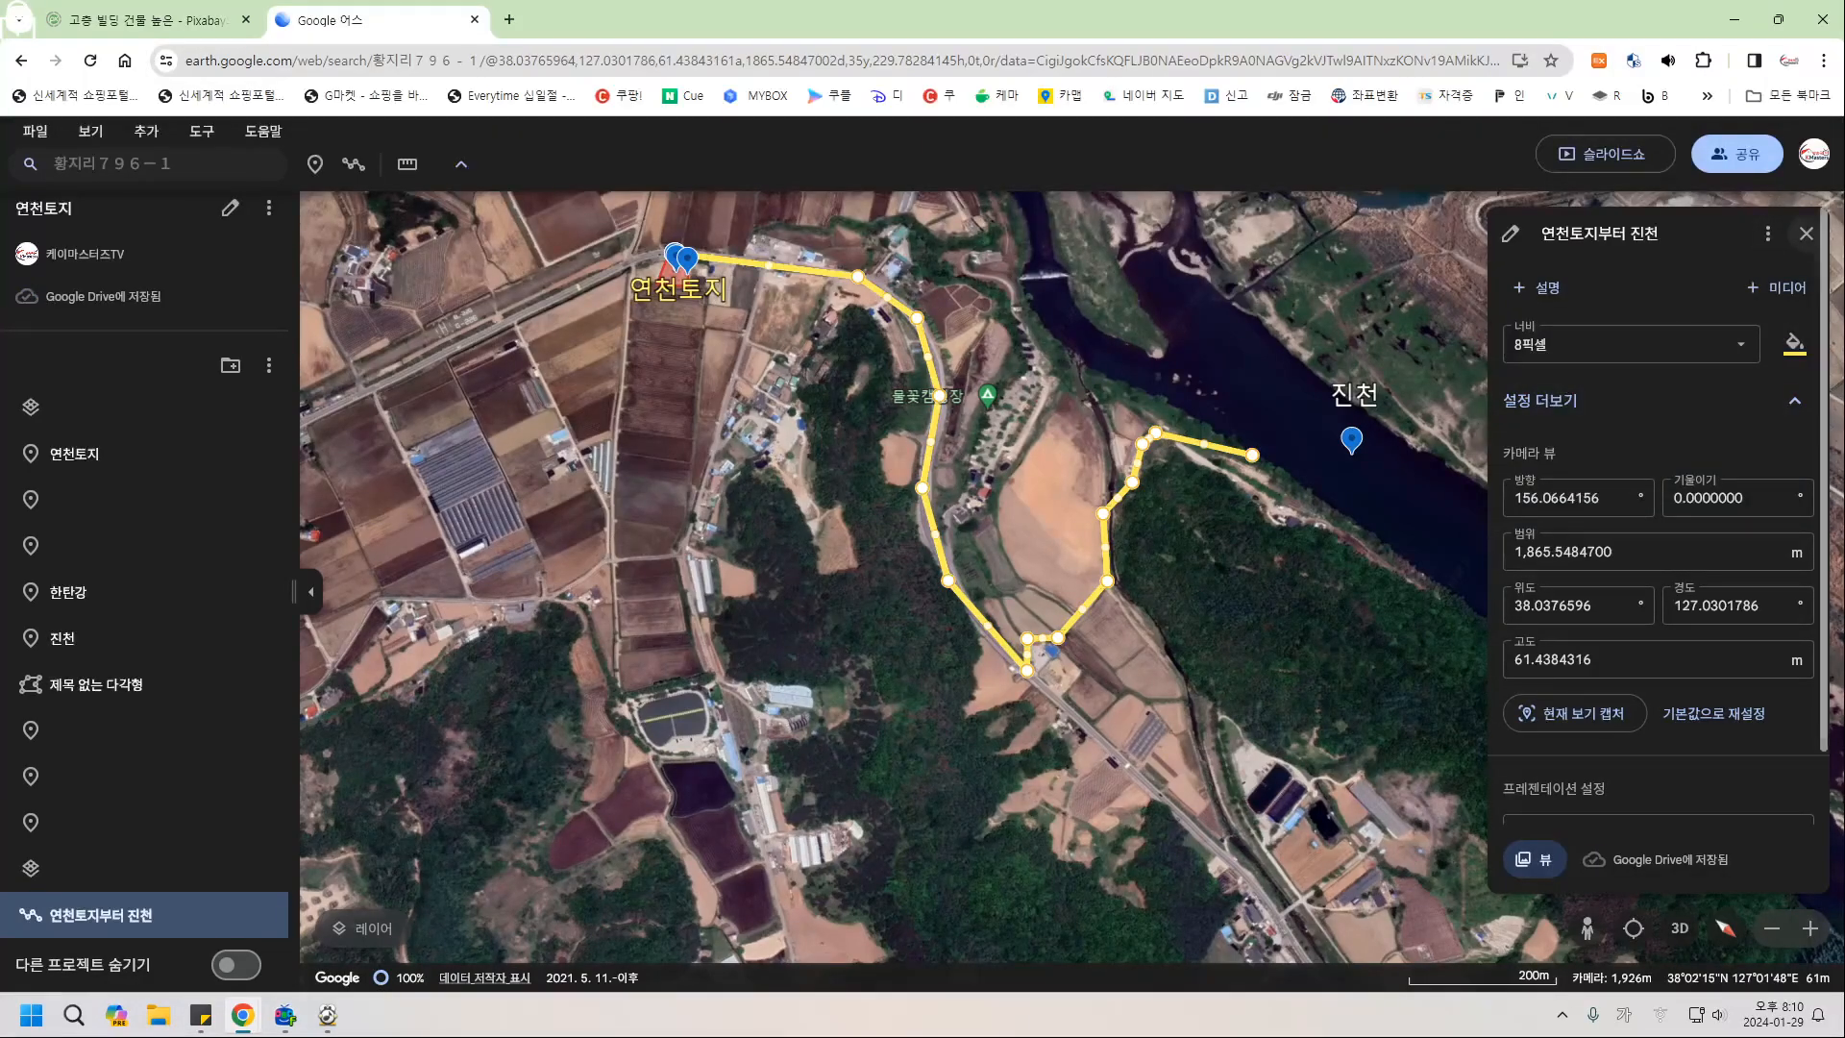
left_click(1806, 234)
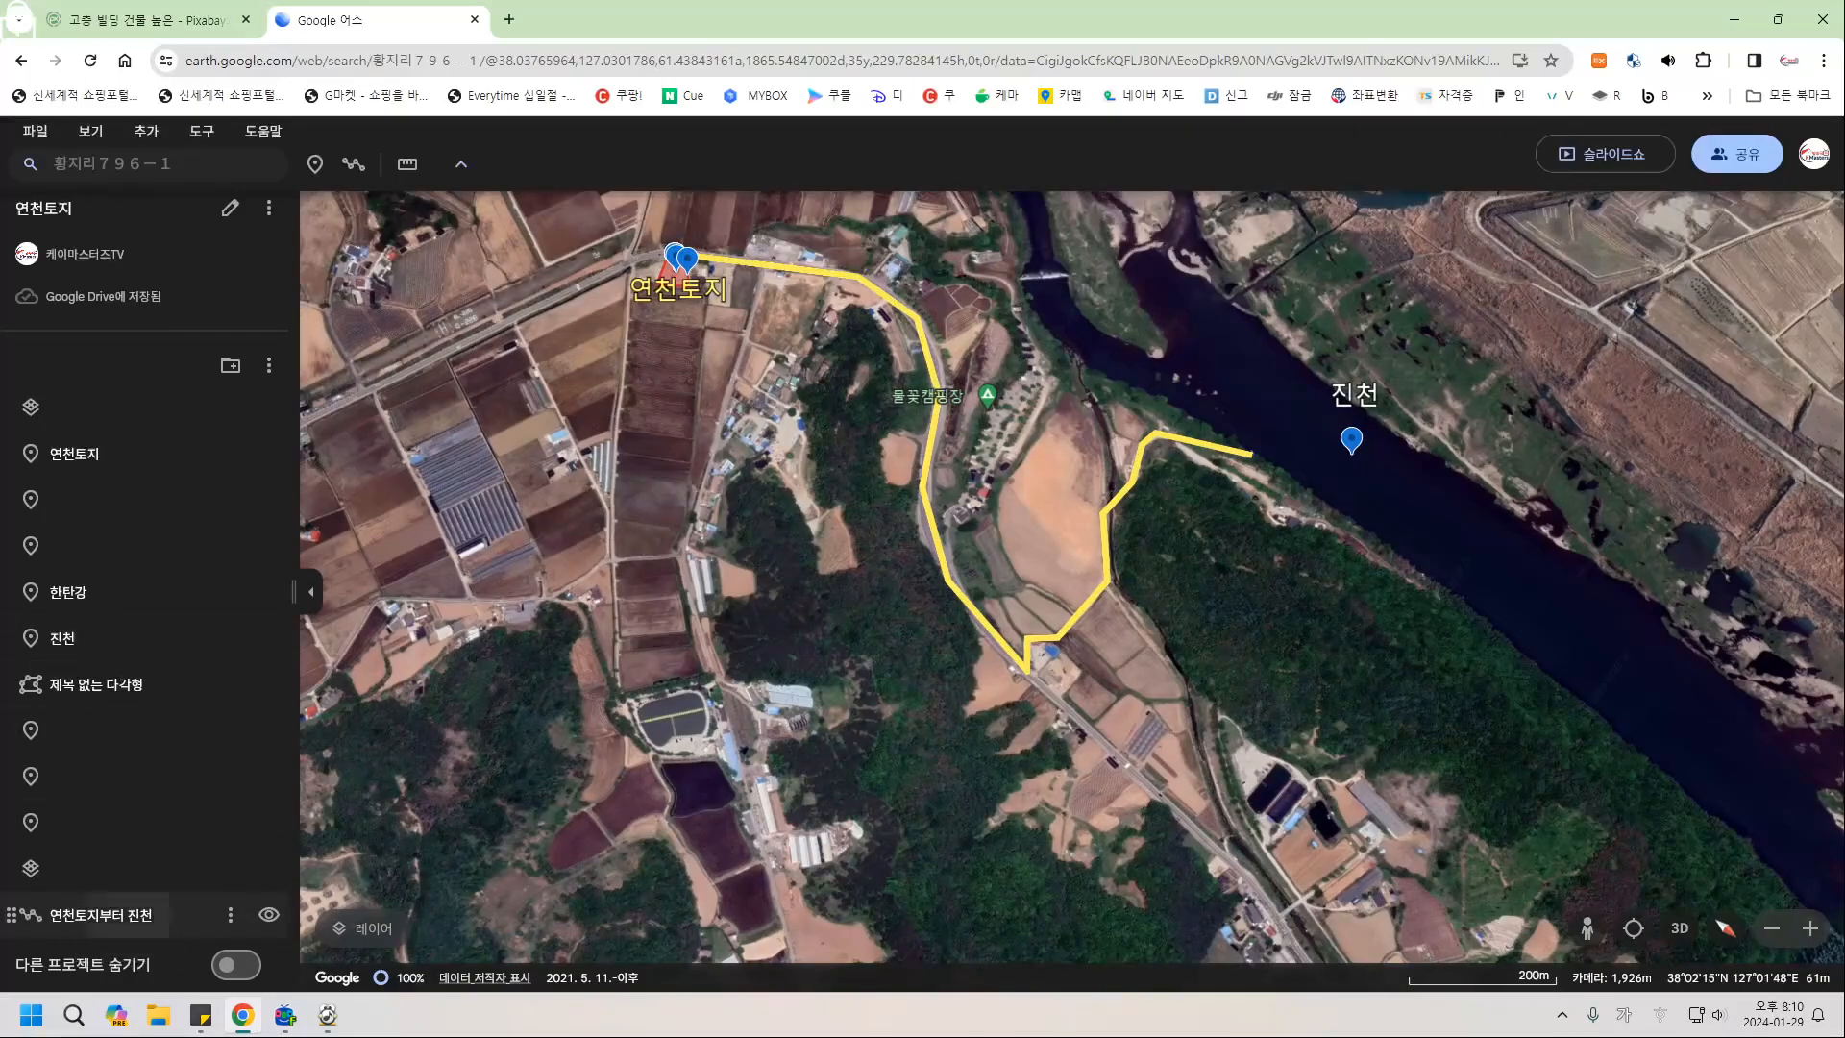
left_click_drag(96, 914, 97, 668)
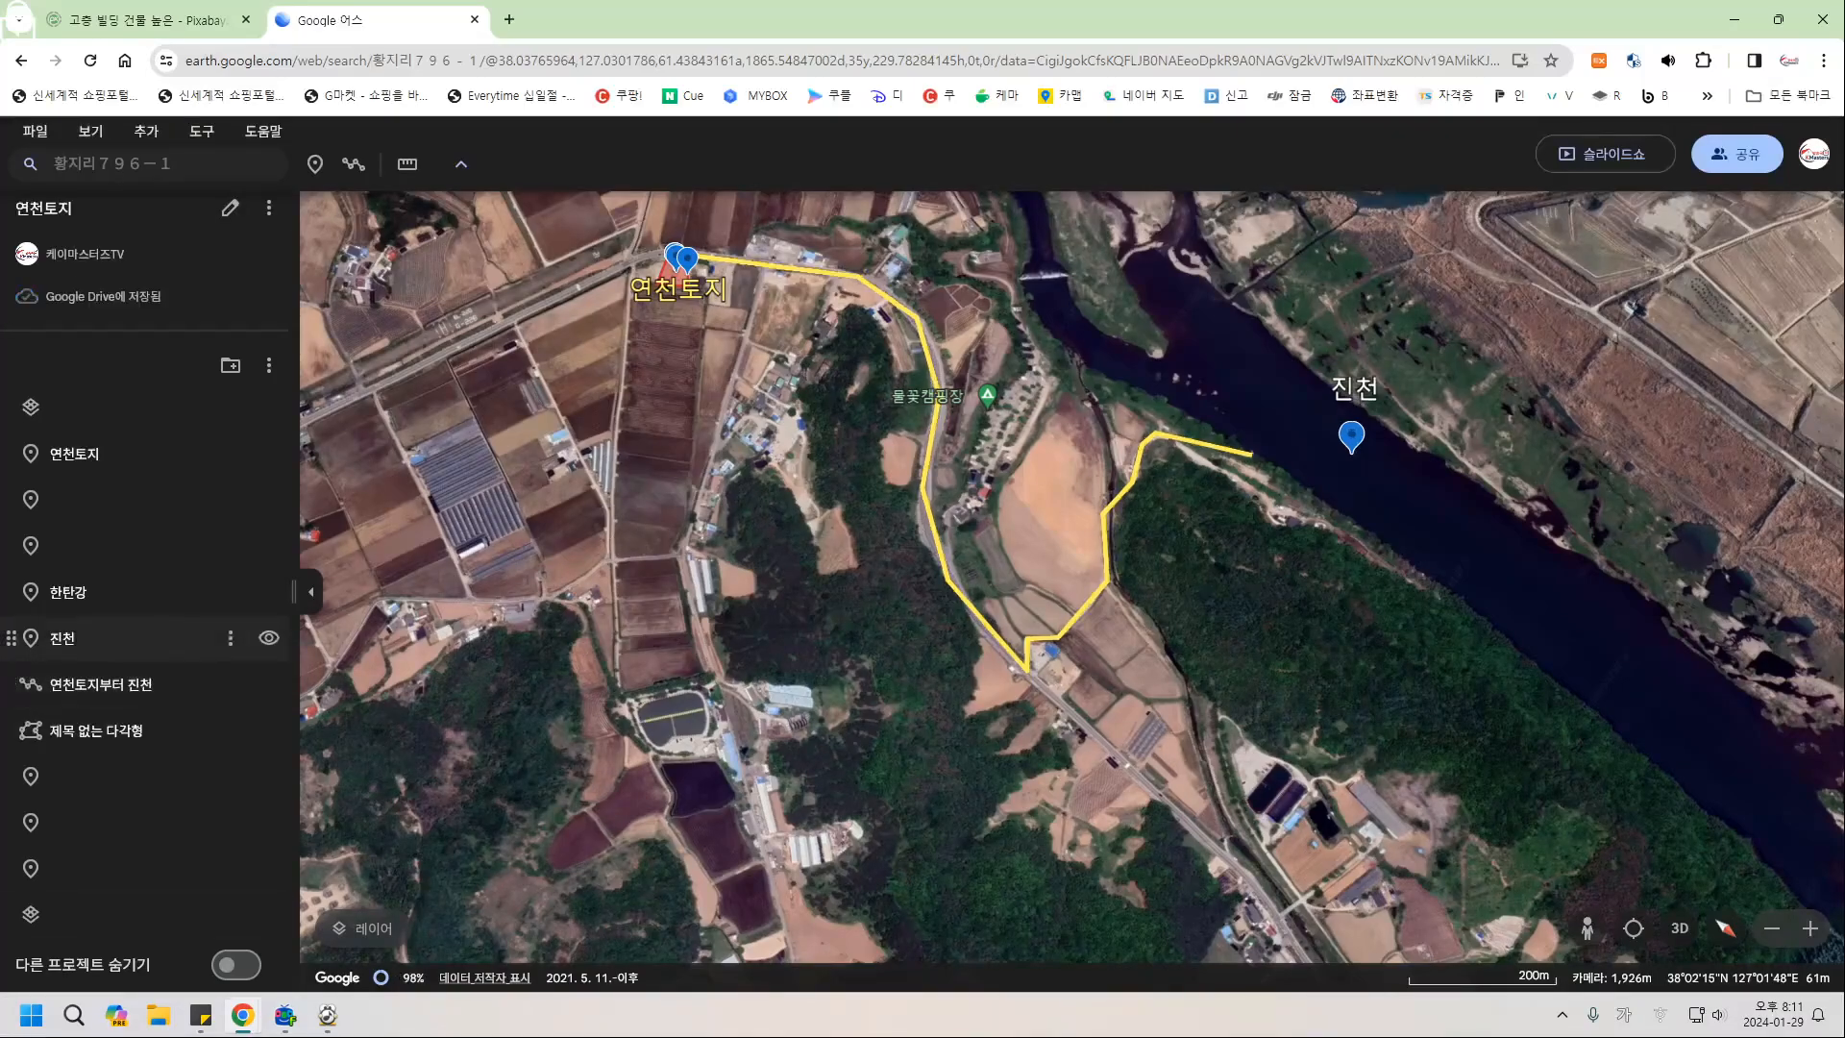
Start the slideshow from the 진천 placemark, advance one slide, then exit to the editor.
left_click(116, 638)
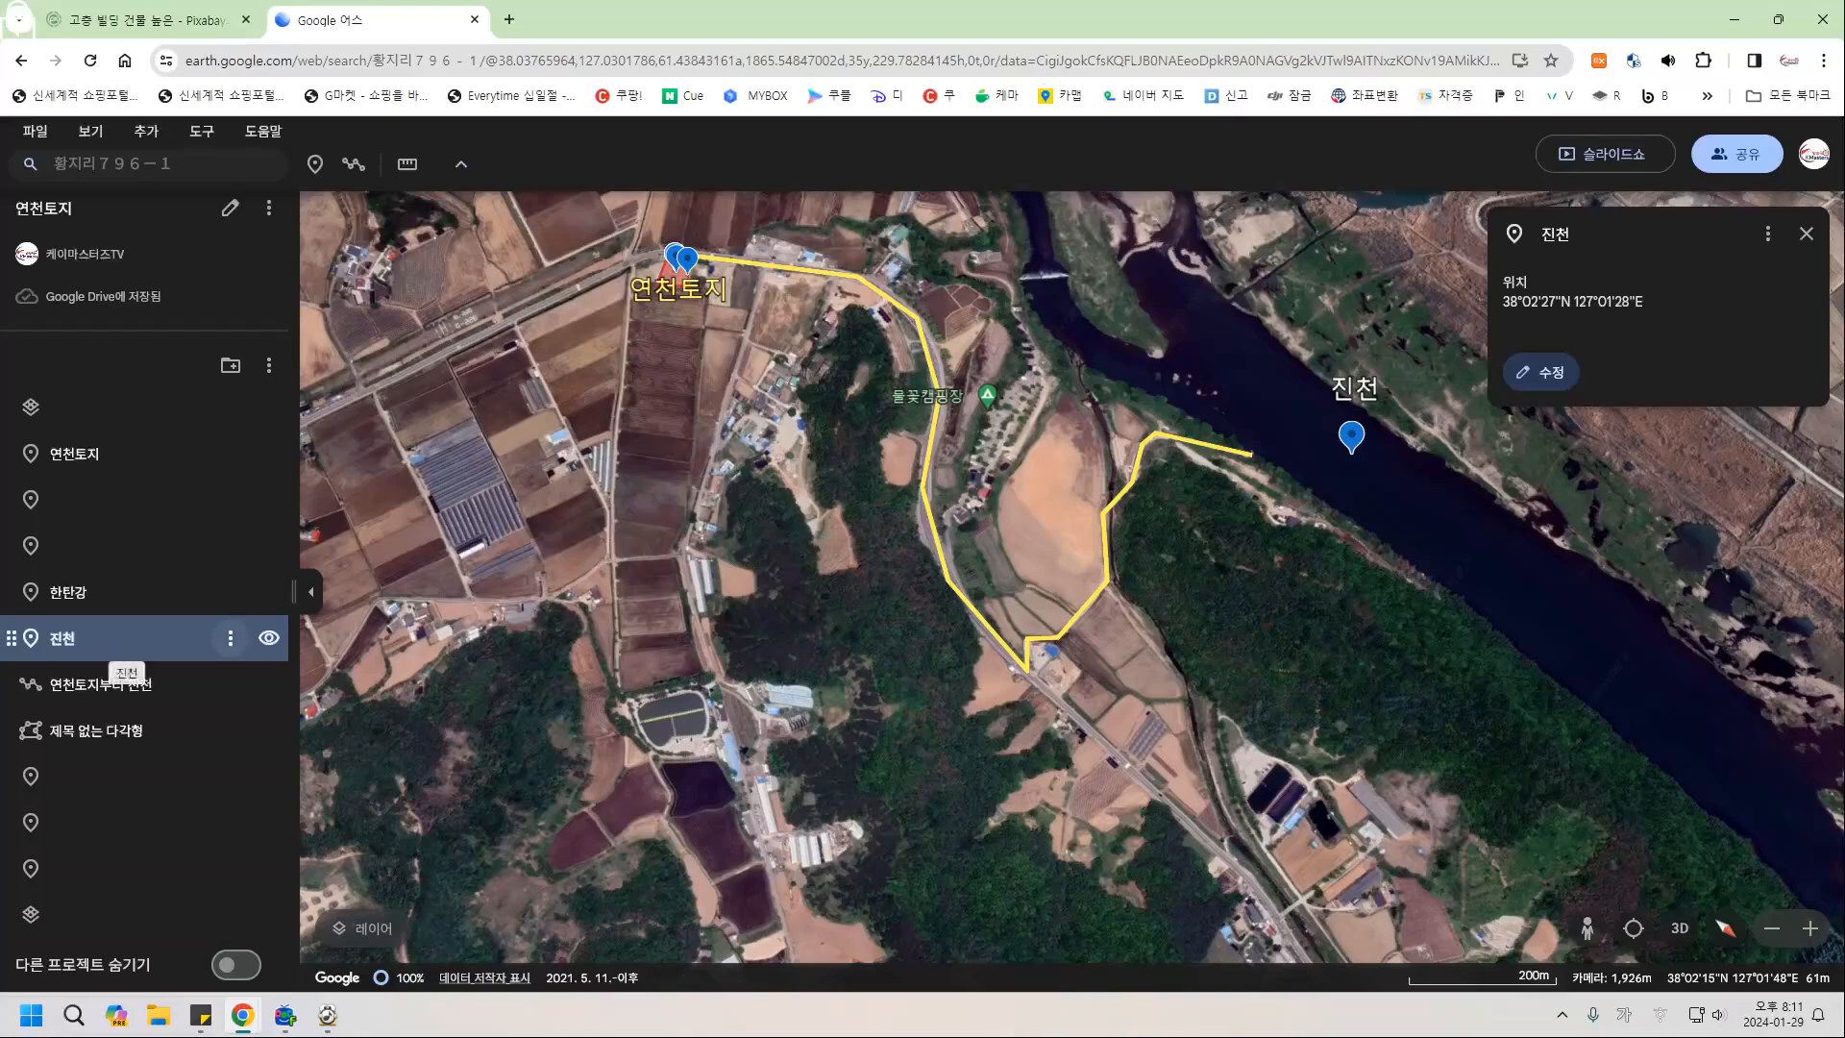
left_click(229, 638)
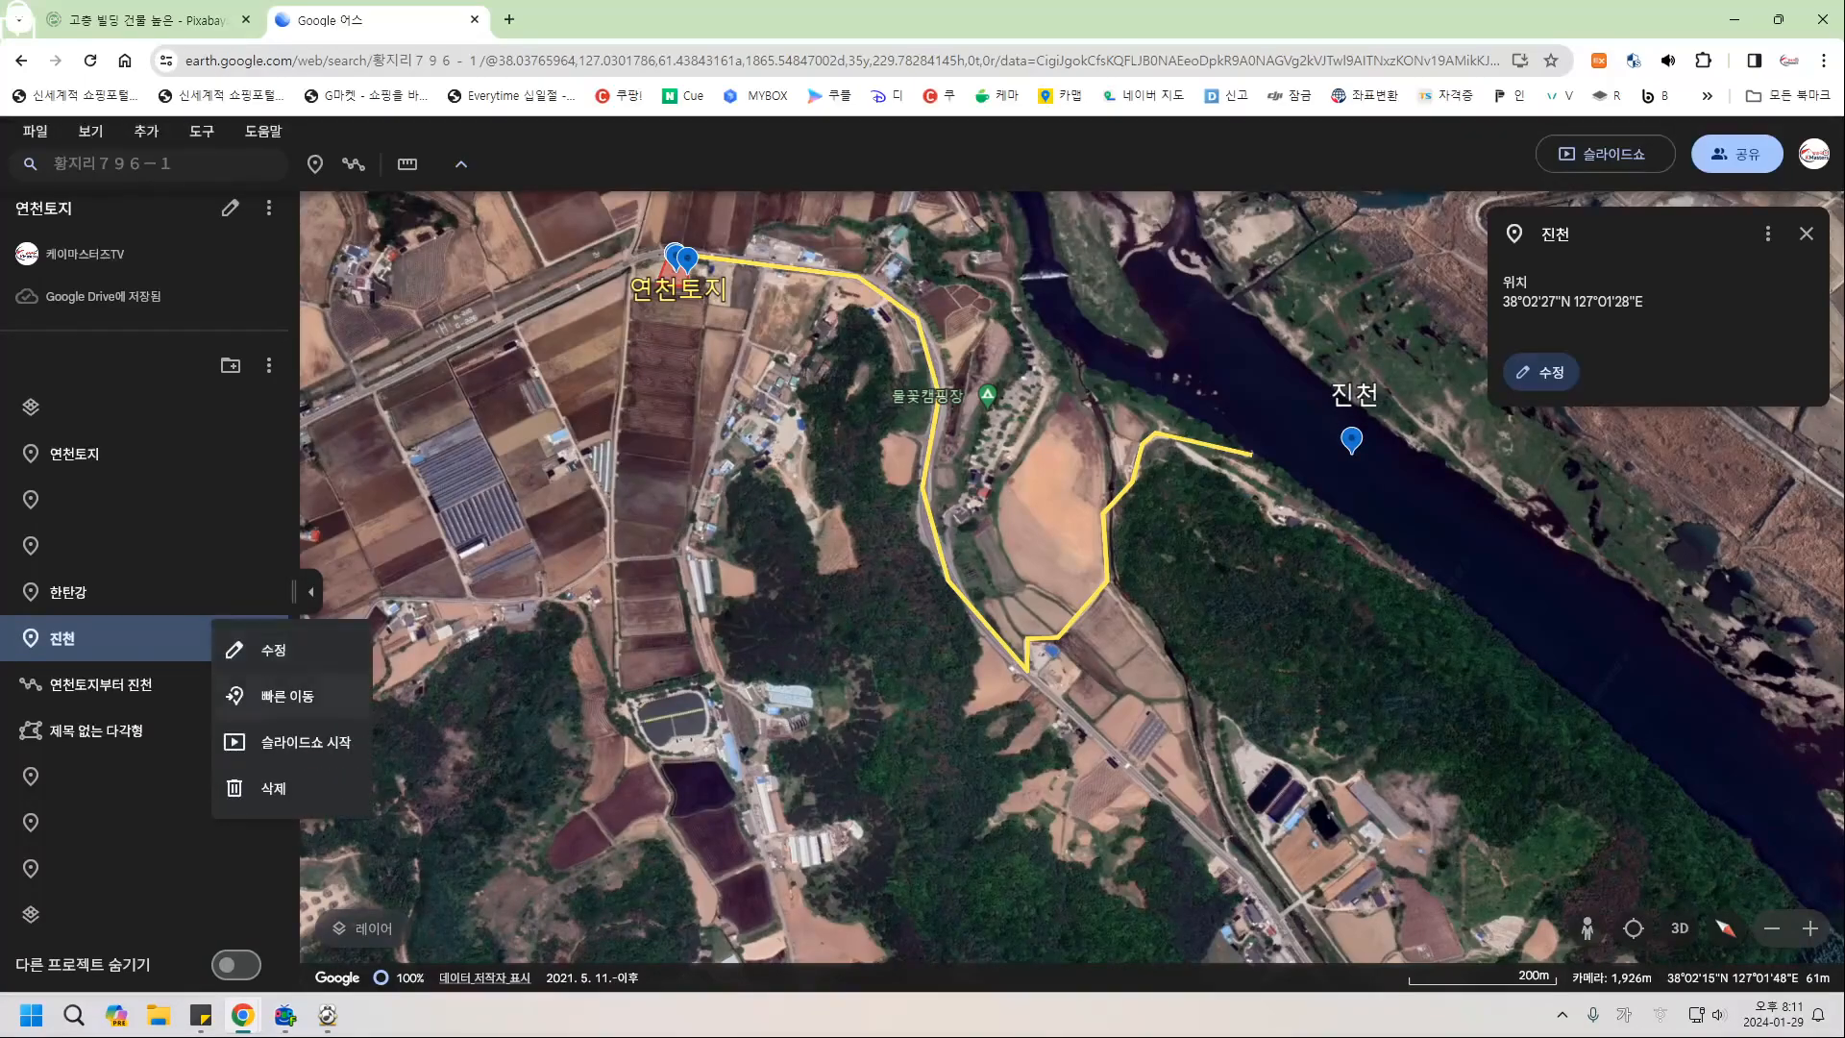
left_click(306, 742)
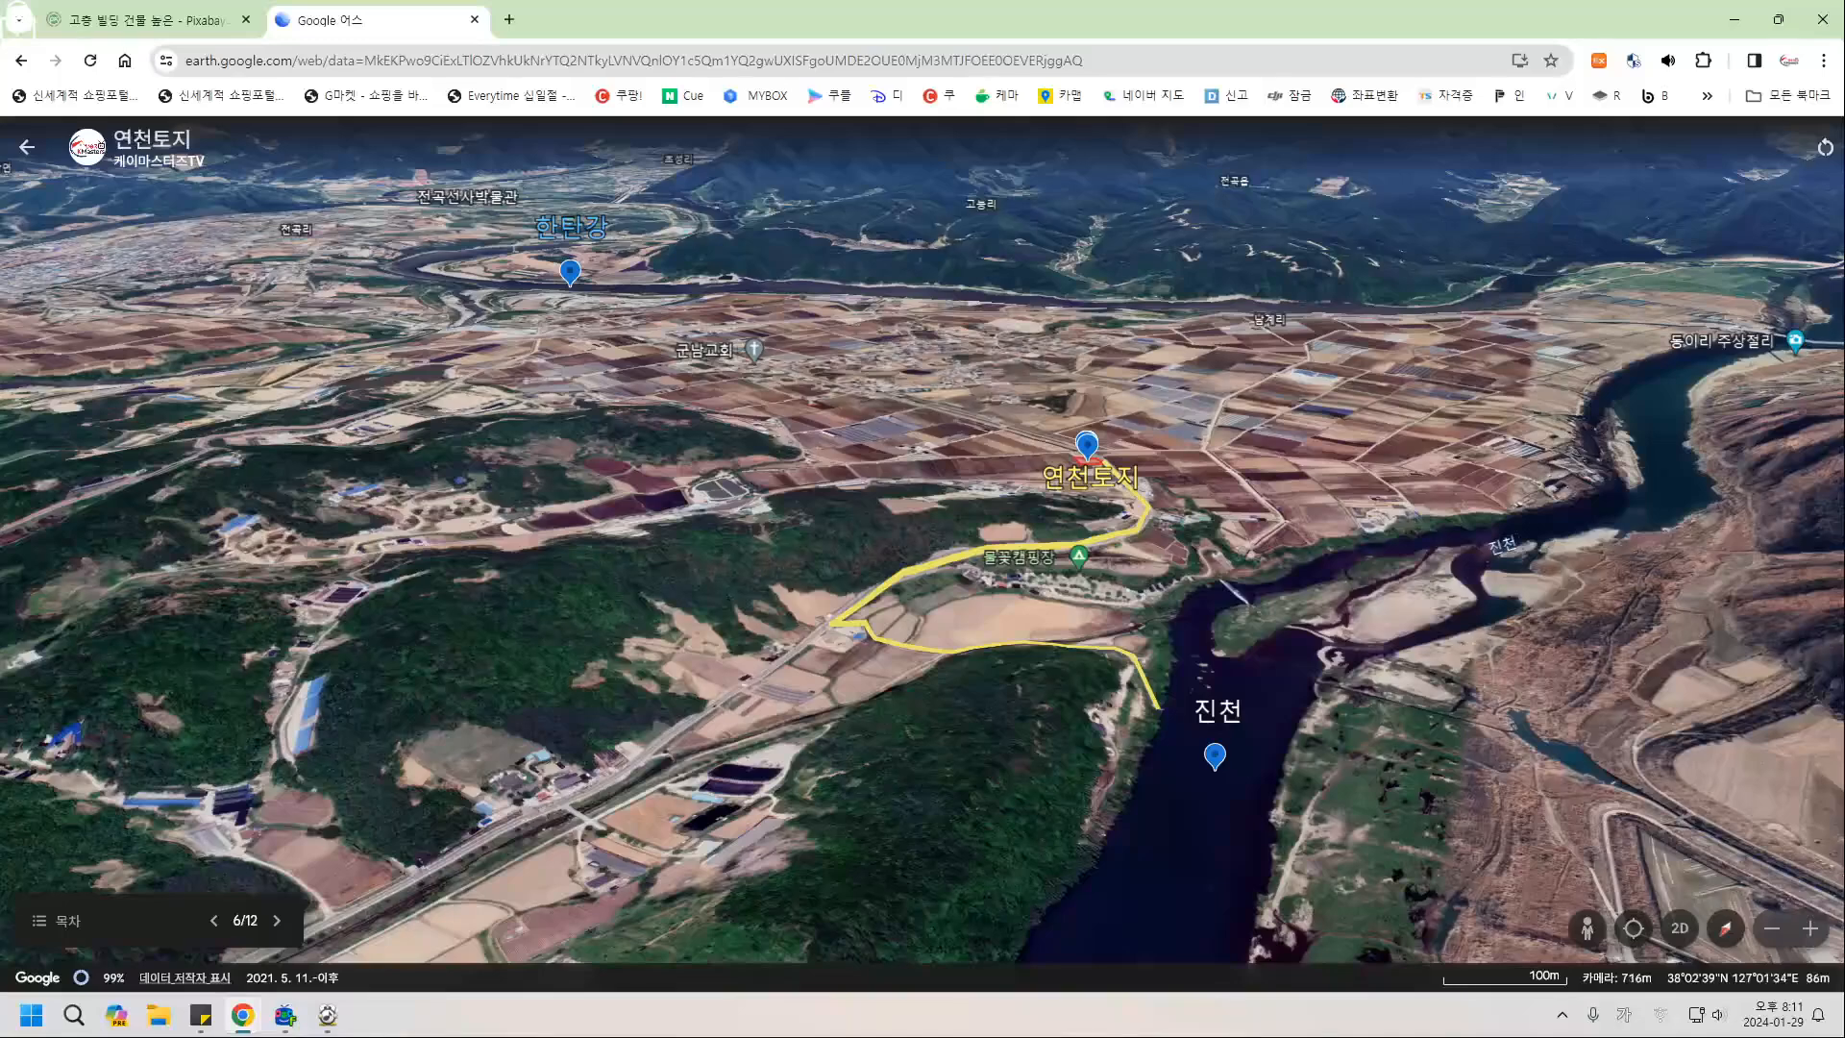
left_click(276, 921)
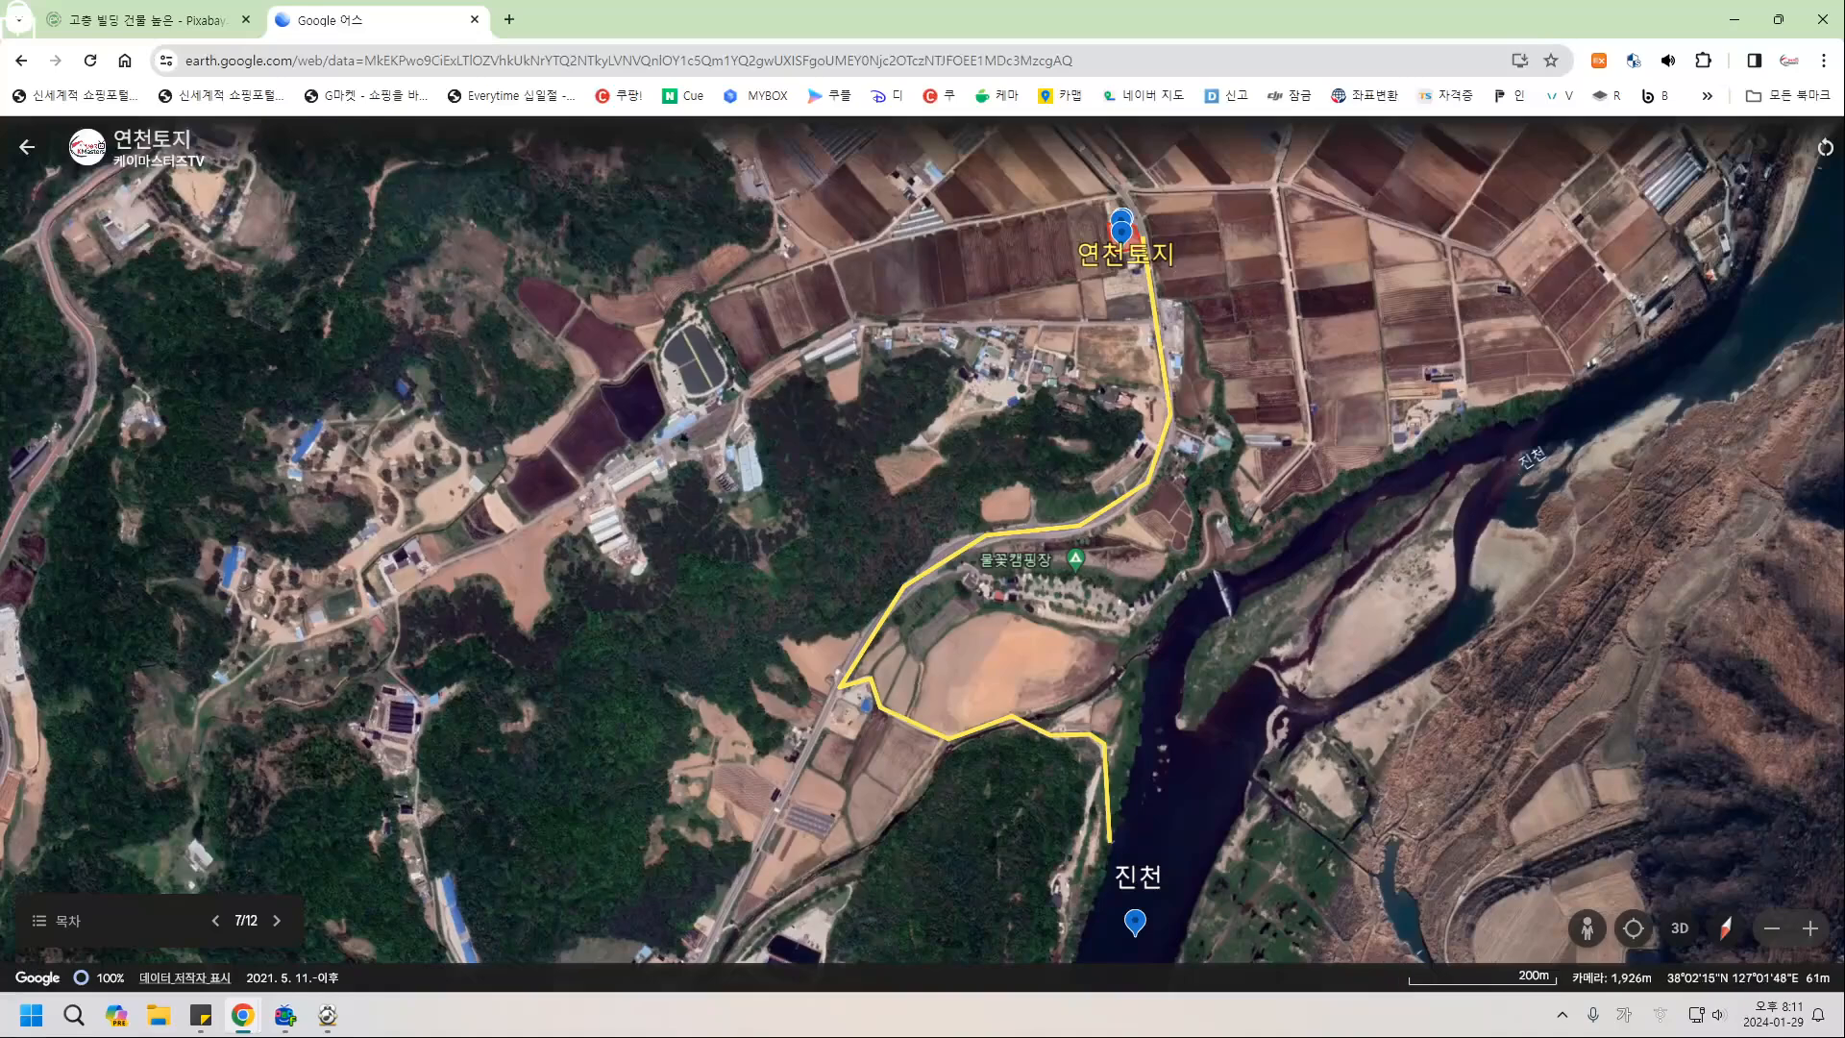
left_click(27, 146)
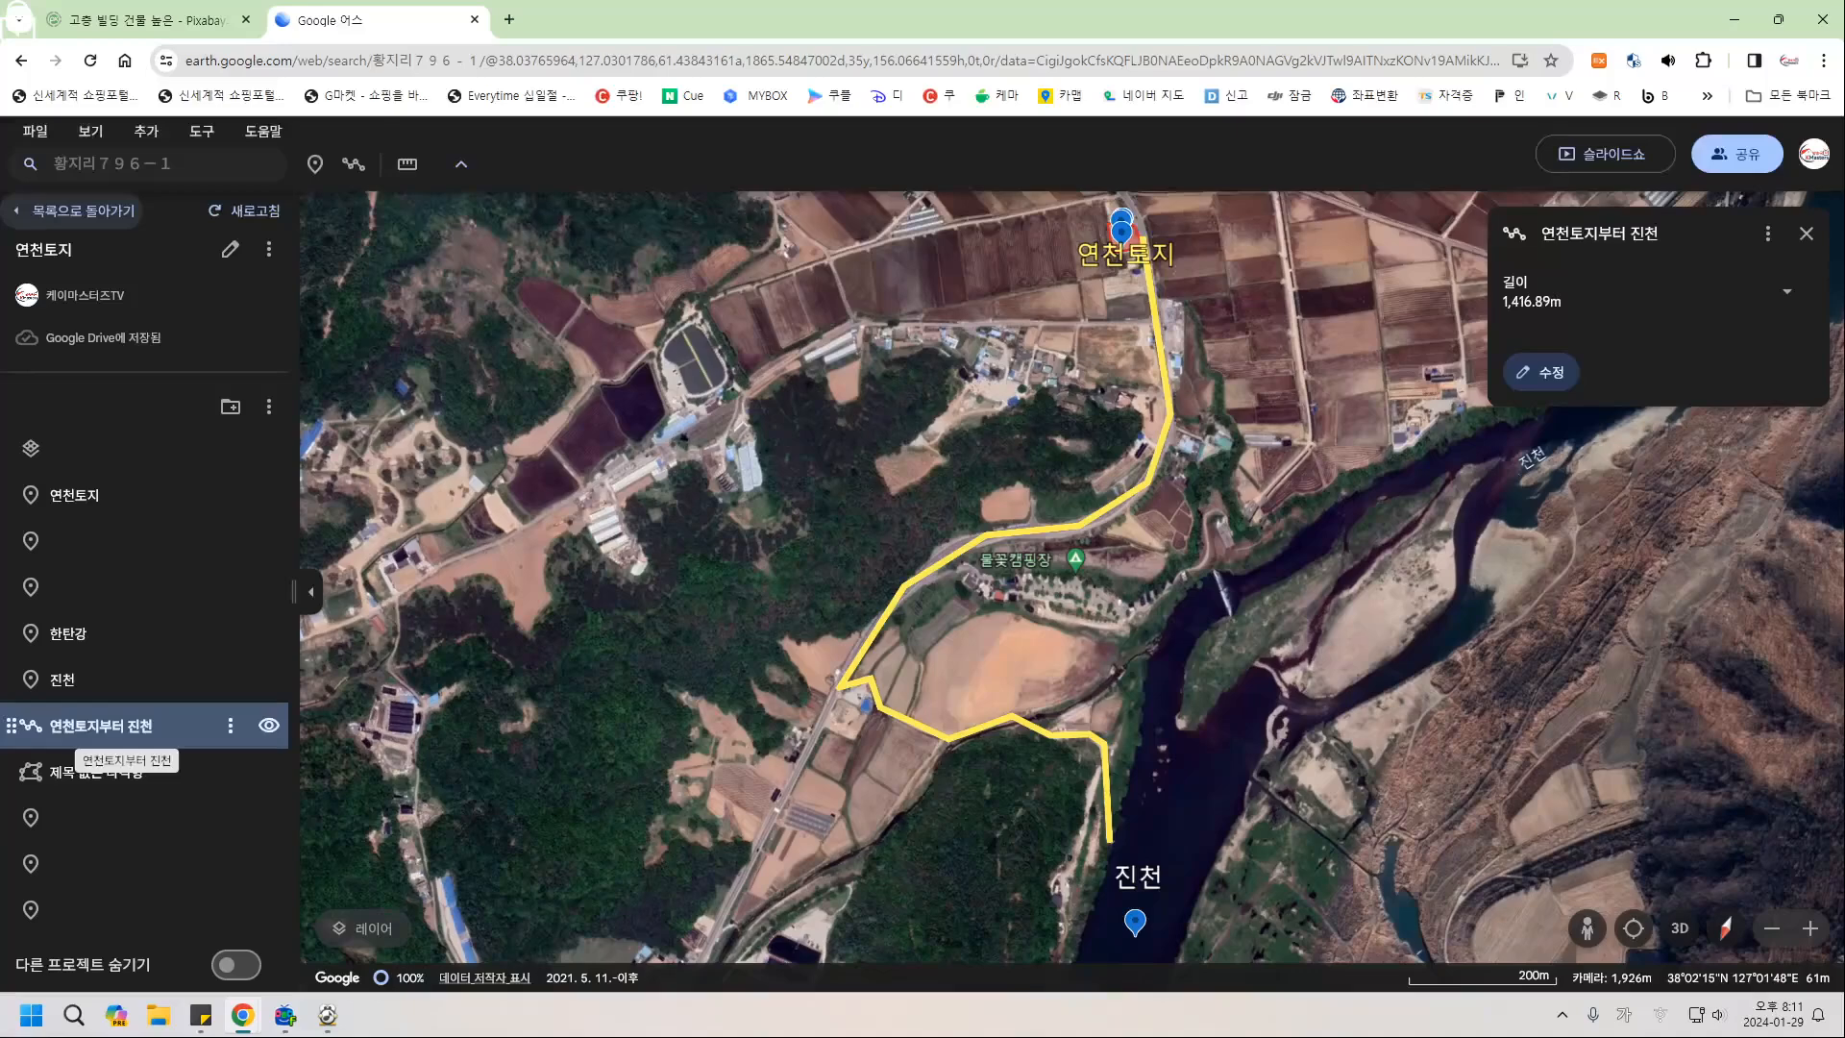
Play the slideshow from the 연천토지 placemark, advance three slides, then return to editing.
left_click(74, 494)
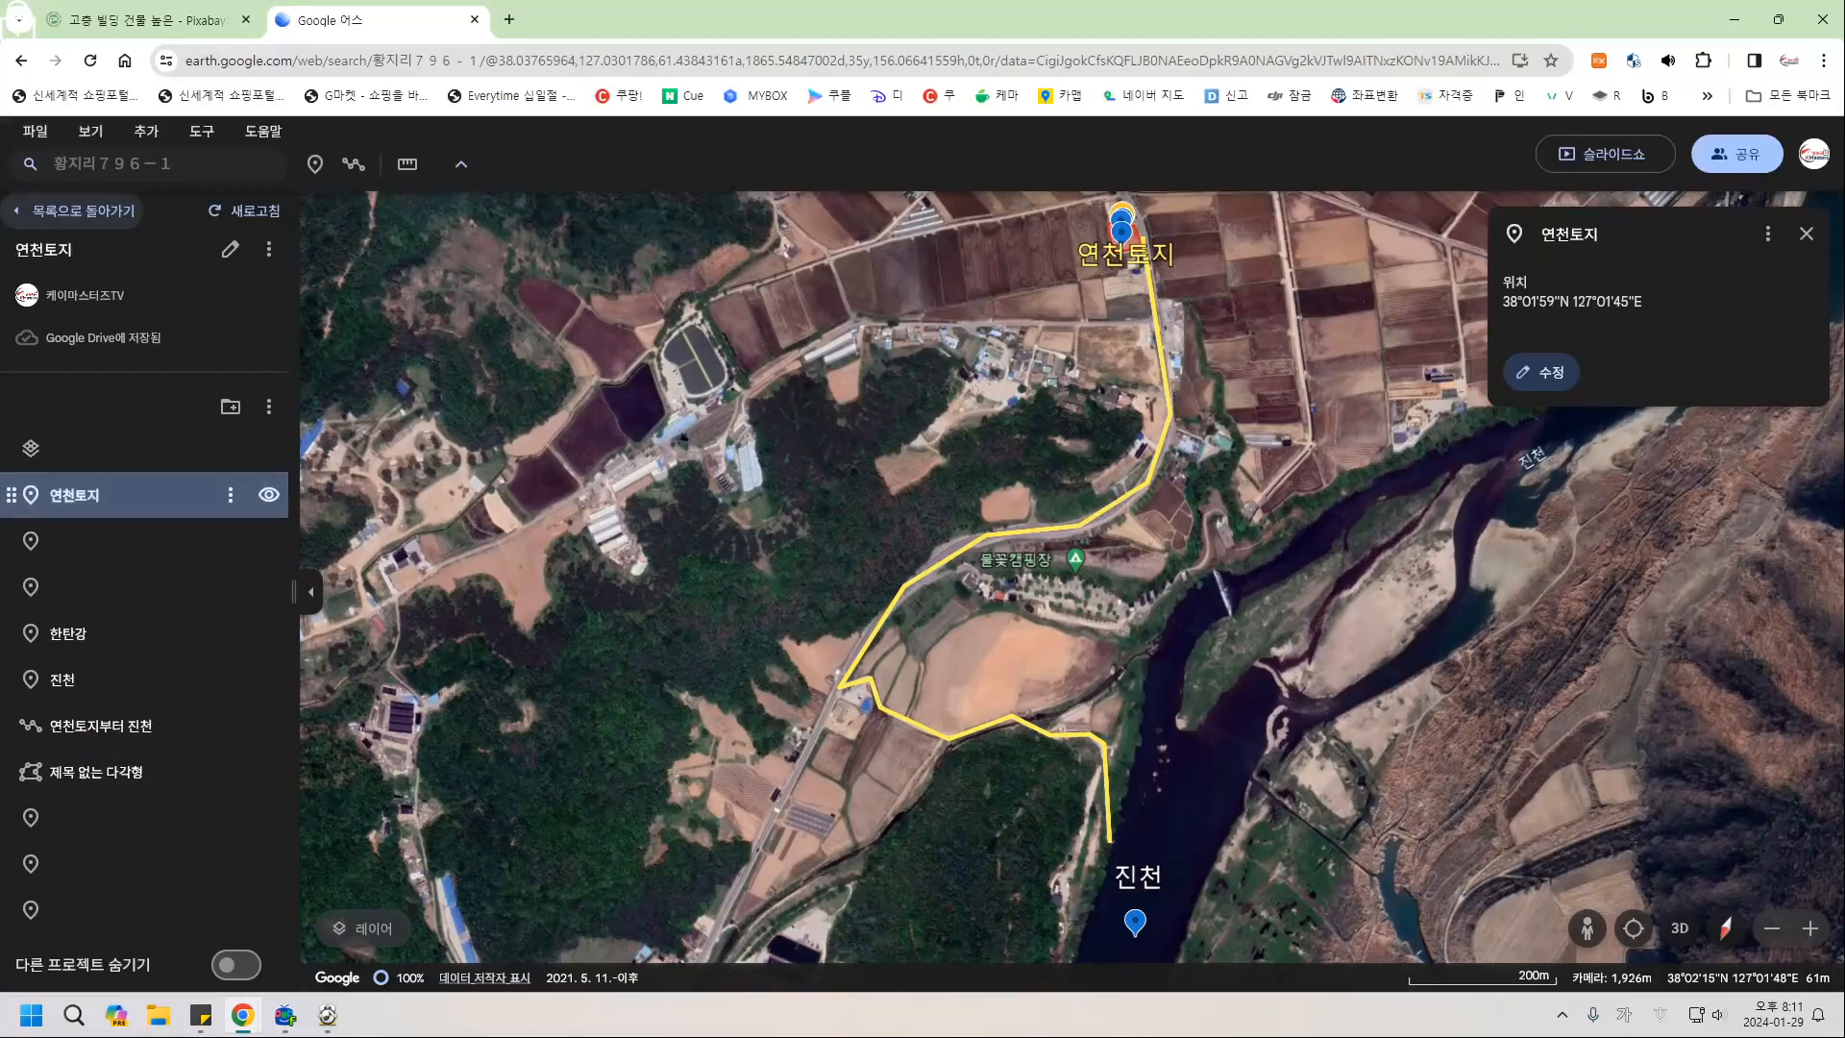
left_click(231, 495)
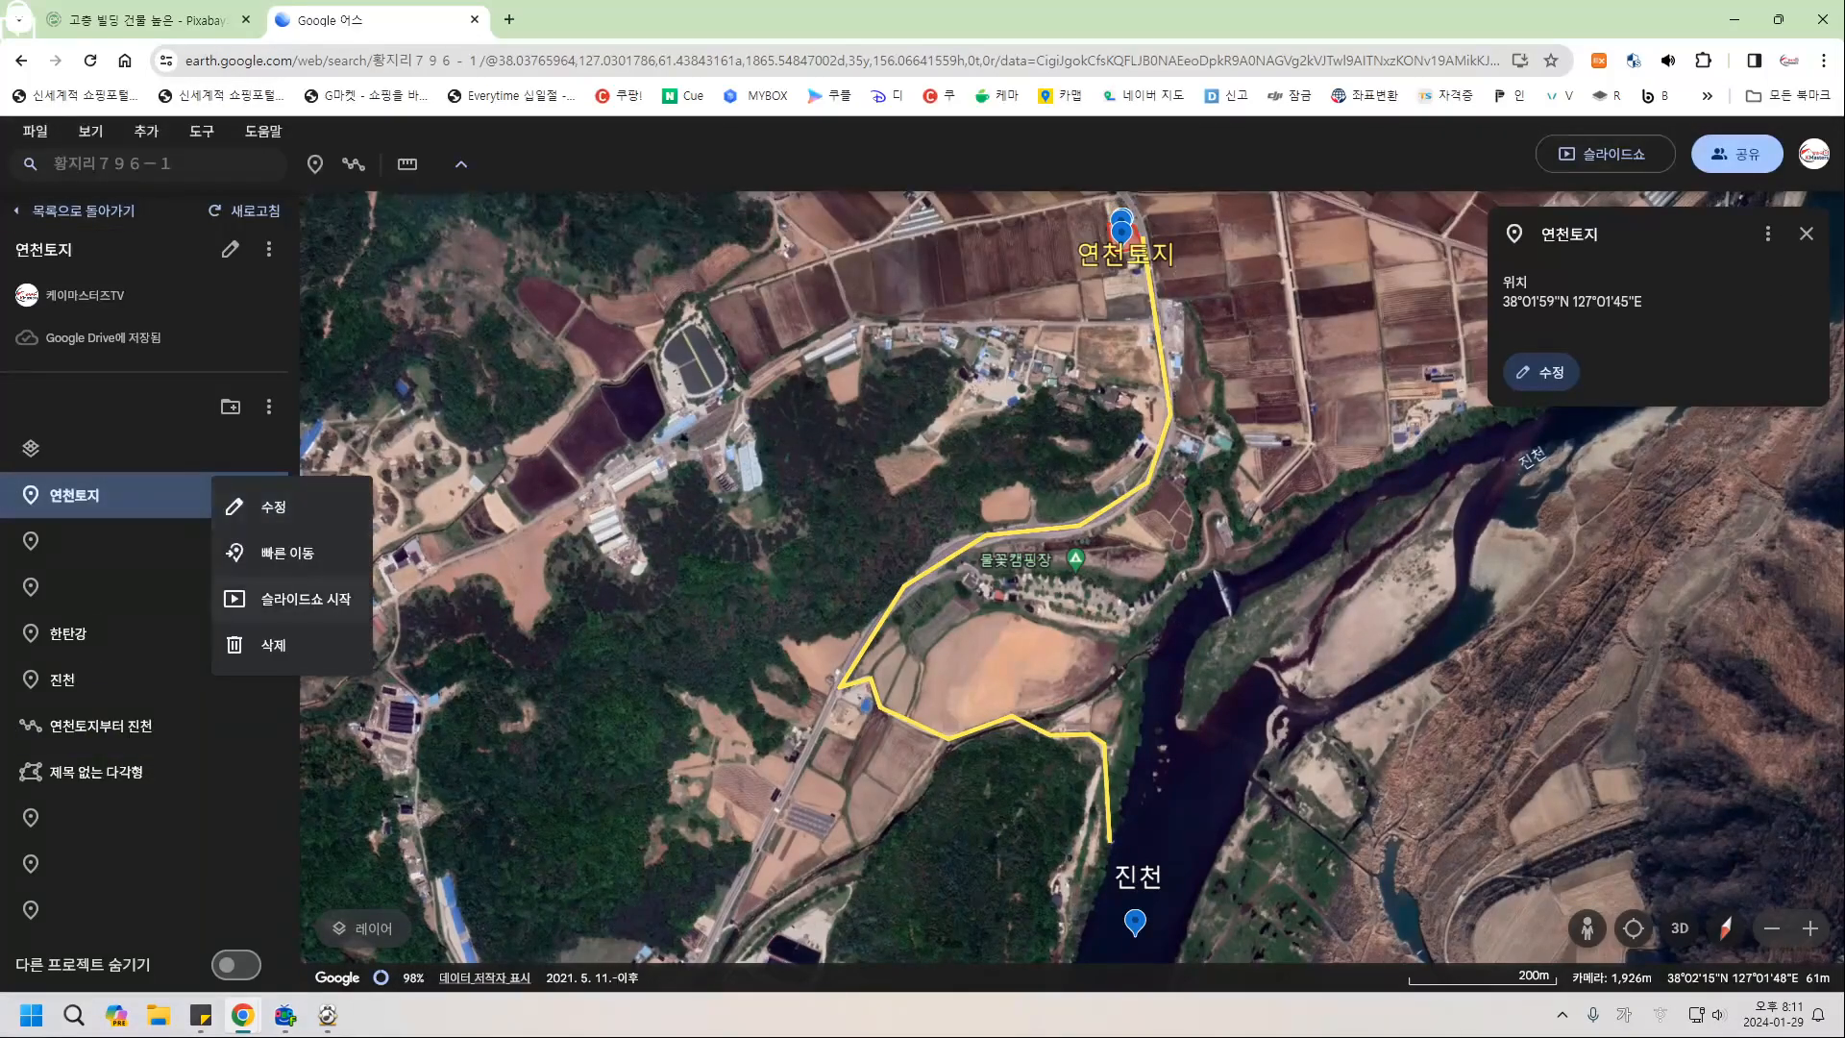
left_click(289, 597)
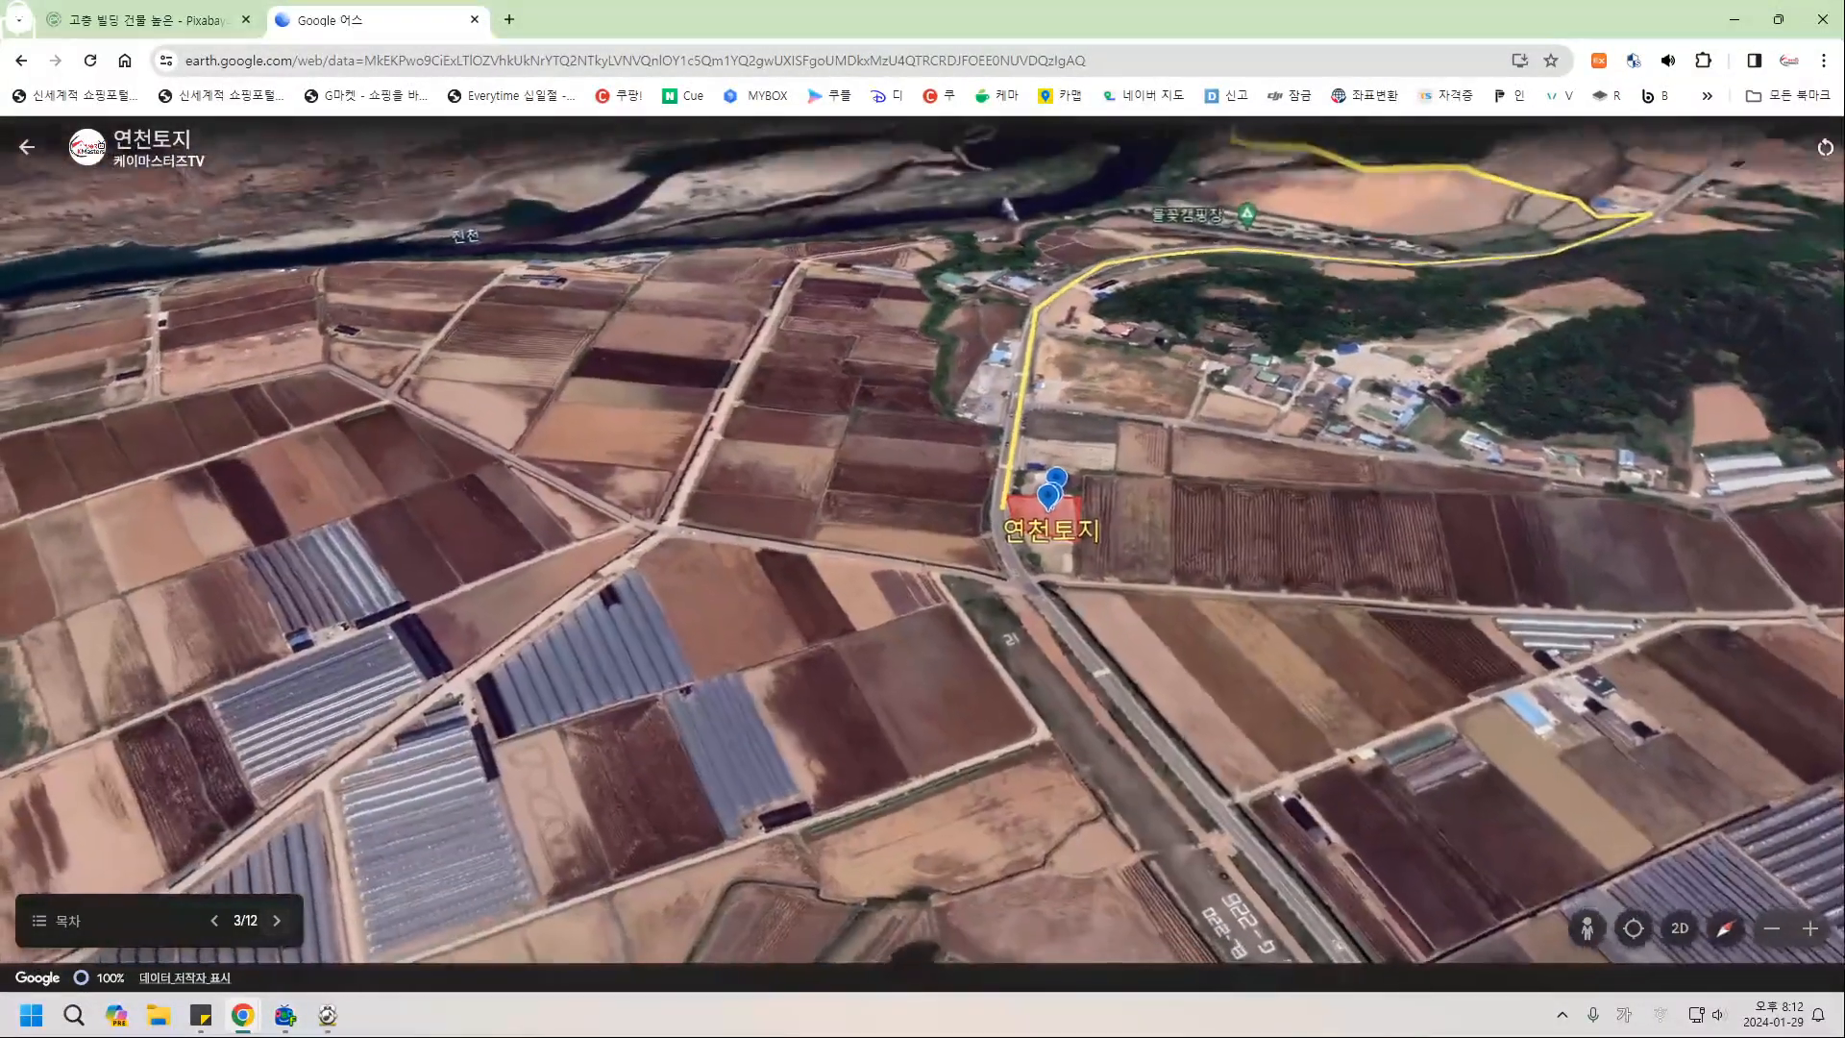
key("Right")
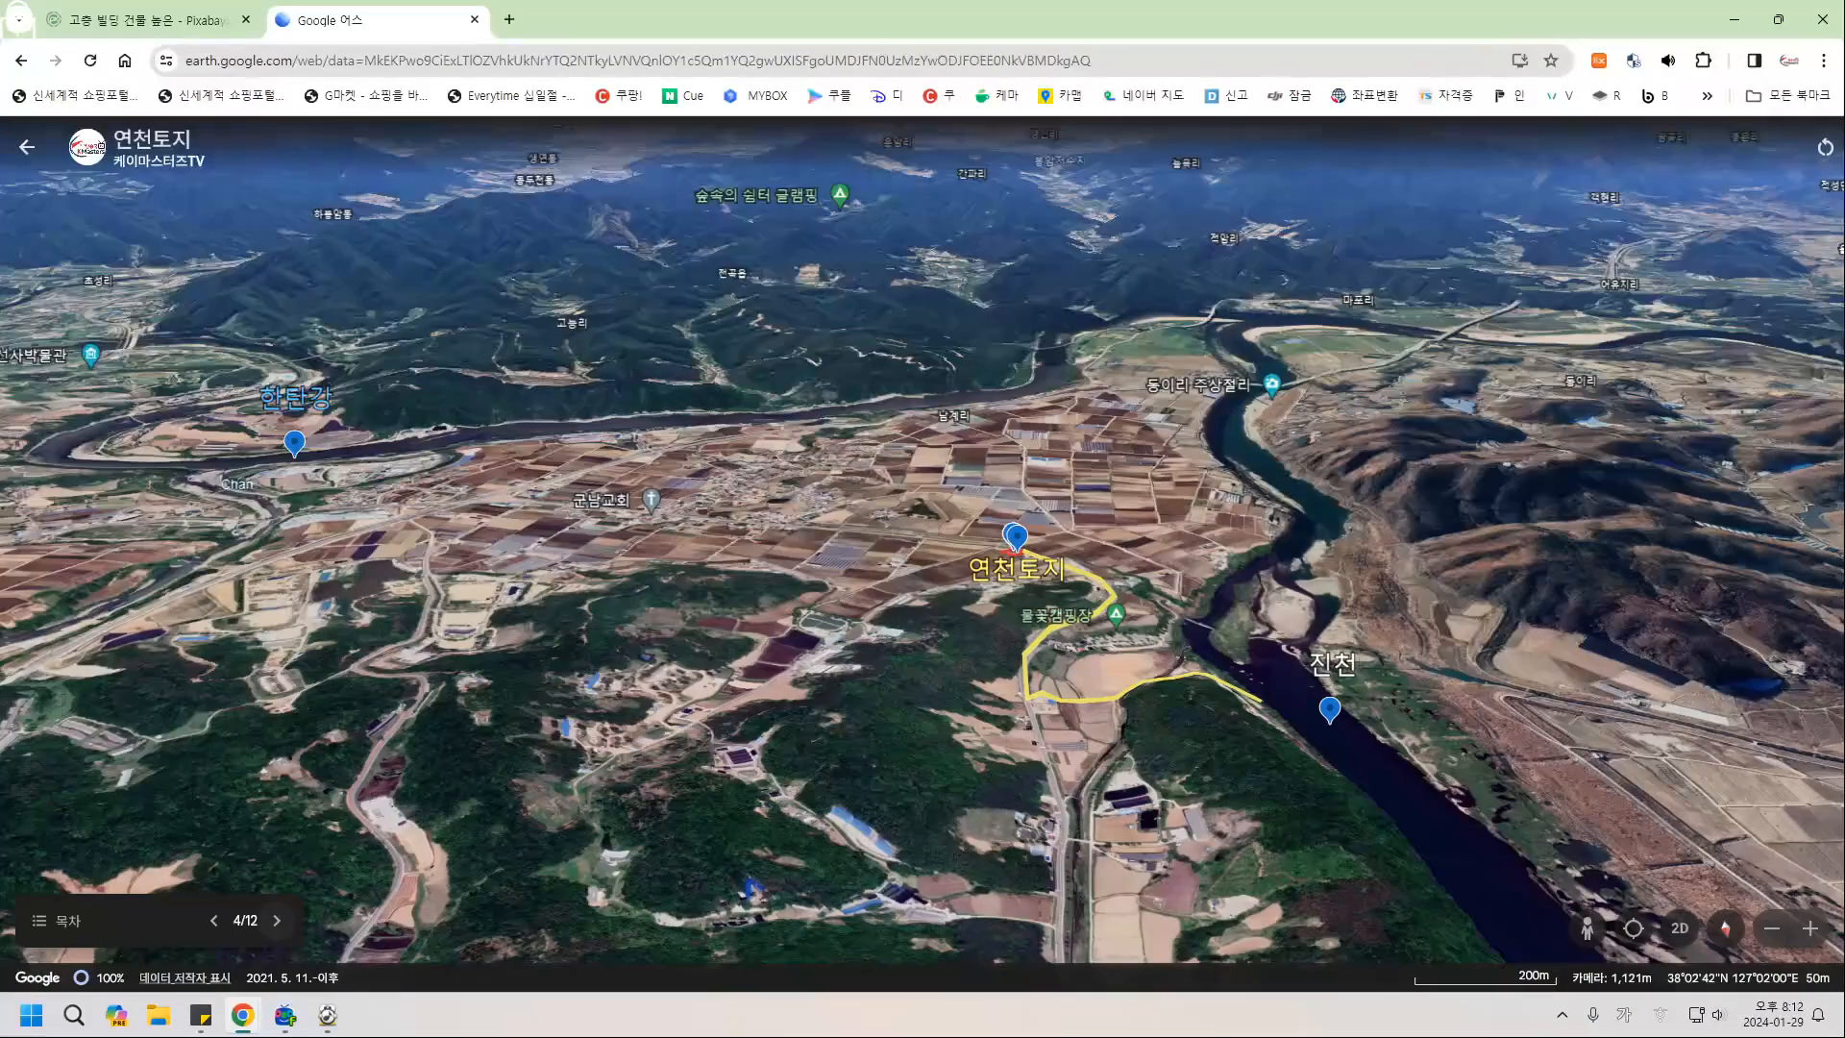
key("Right")
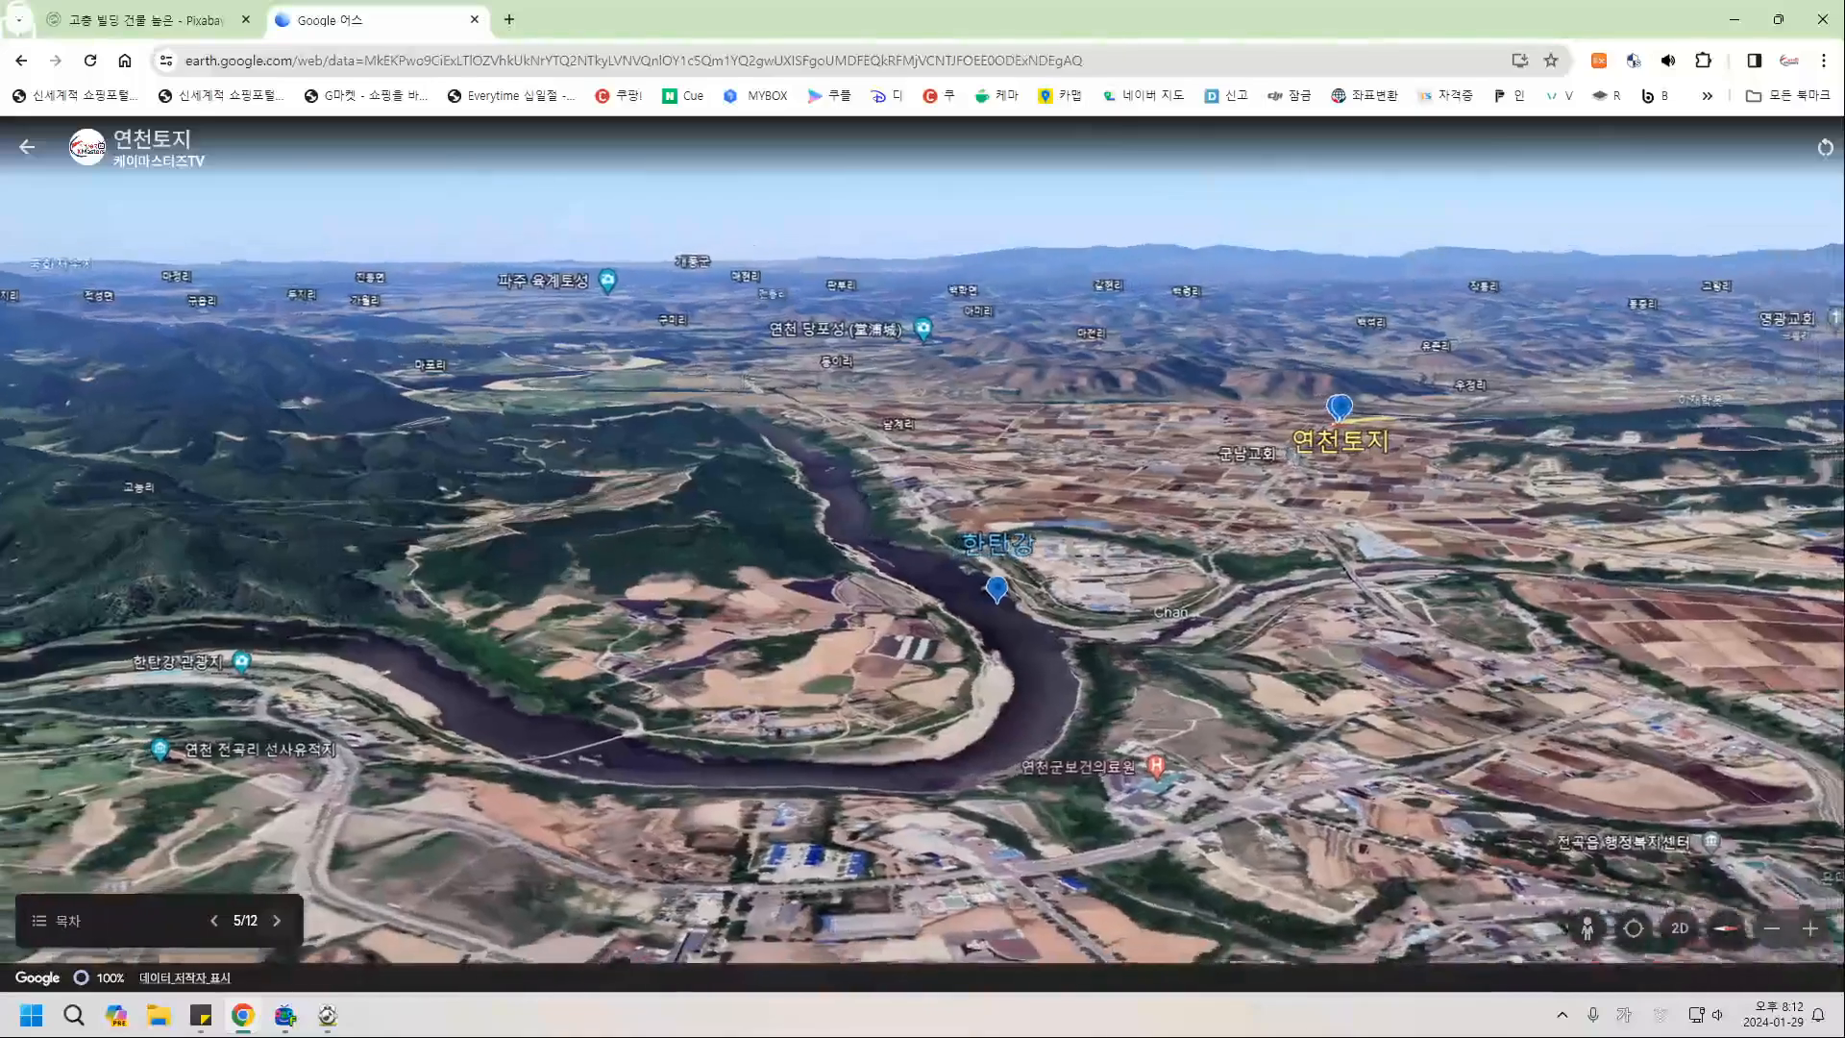
key("Right")
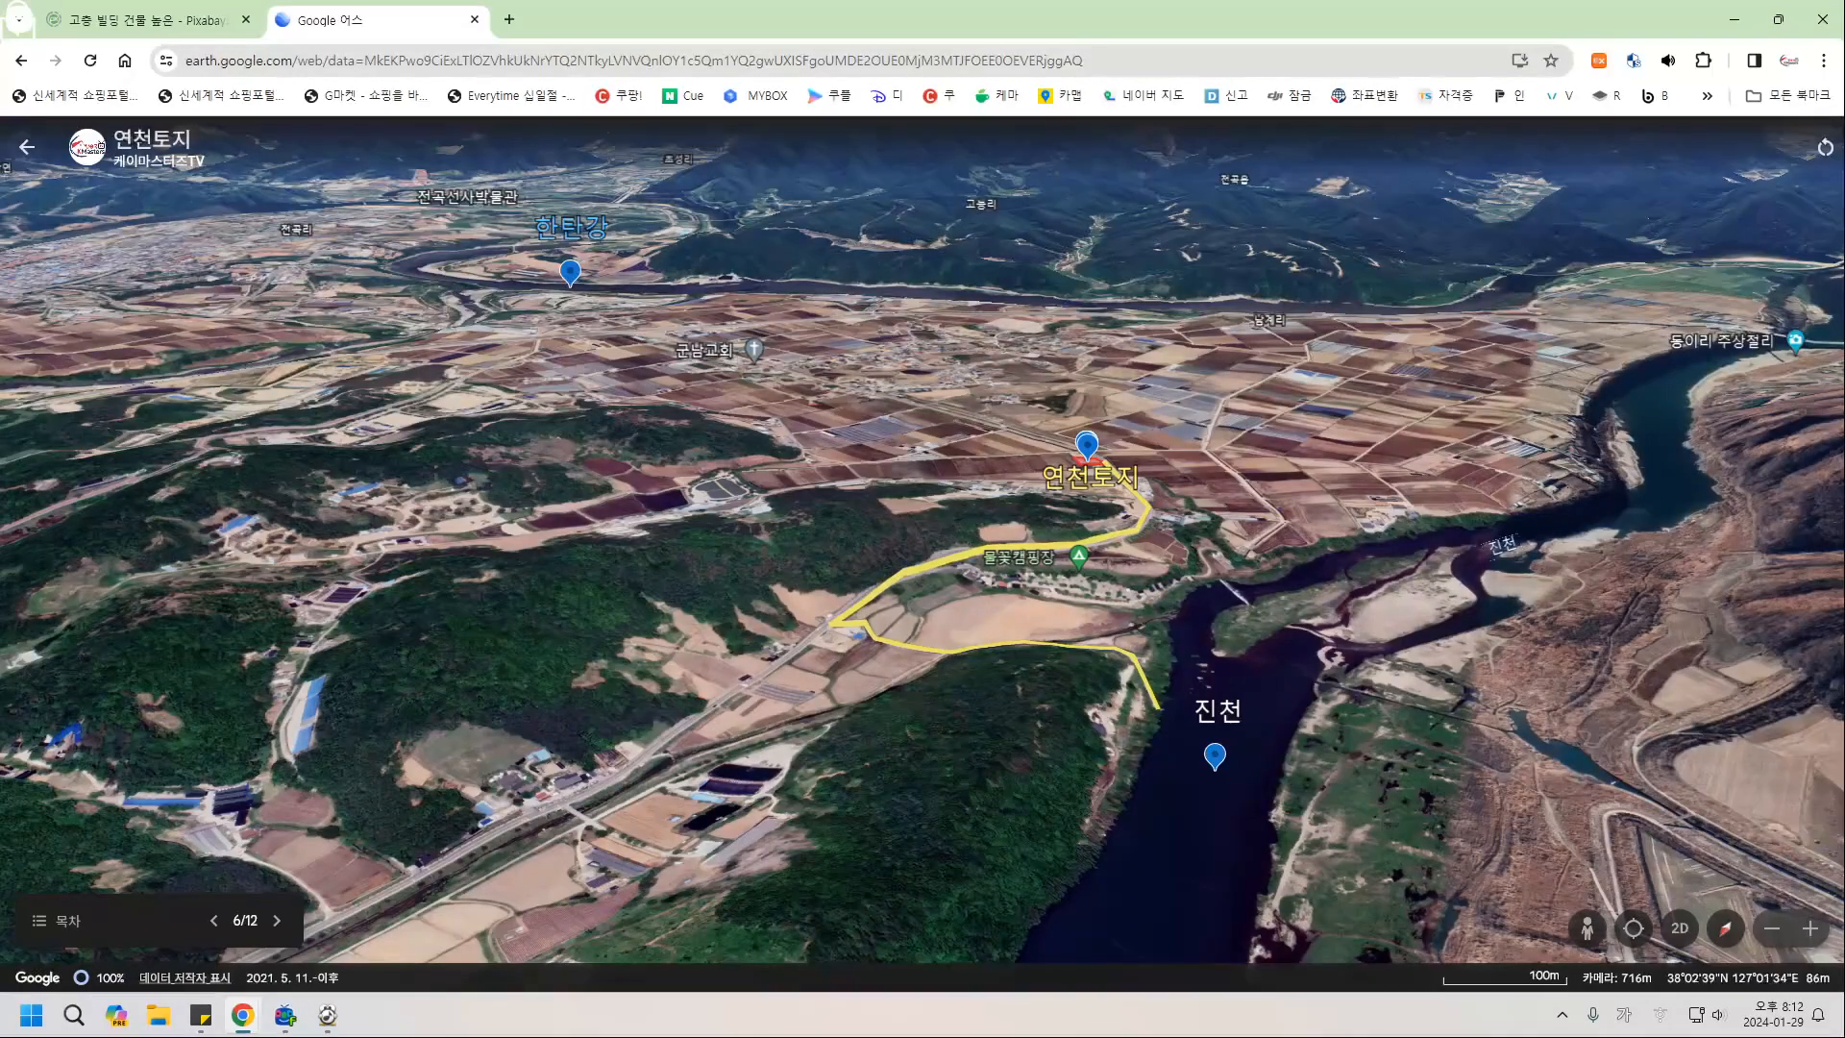
left_click(27, 147)
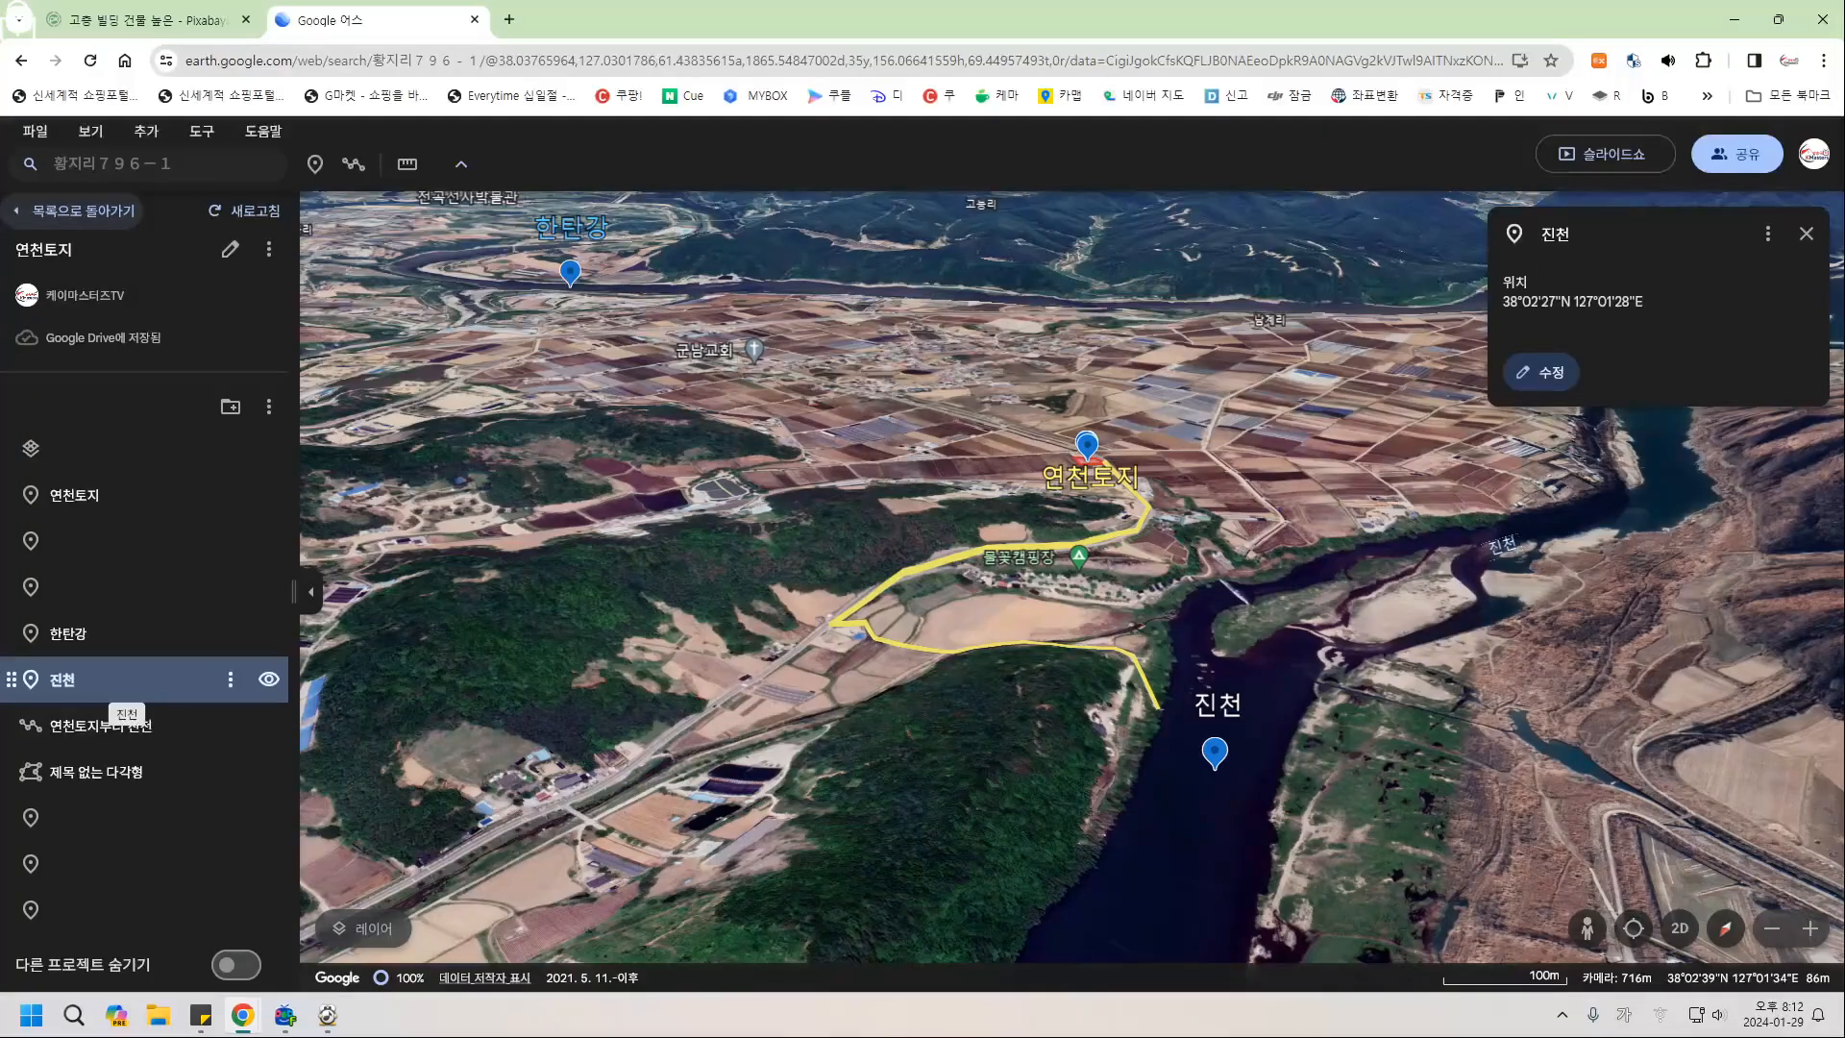
Delete the 연천토지부터 진천 route via its ⋮ menu and select the 연천토지 placemark.
left_click(115, 726)
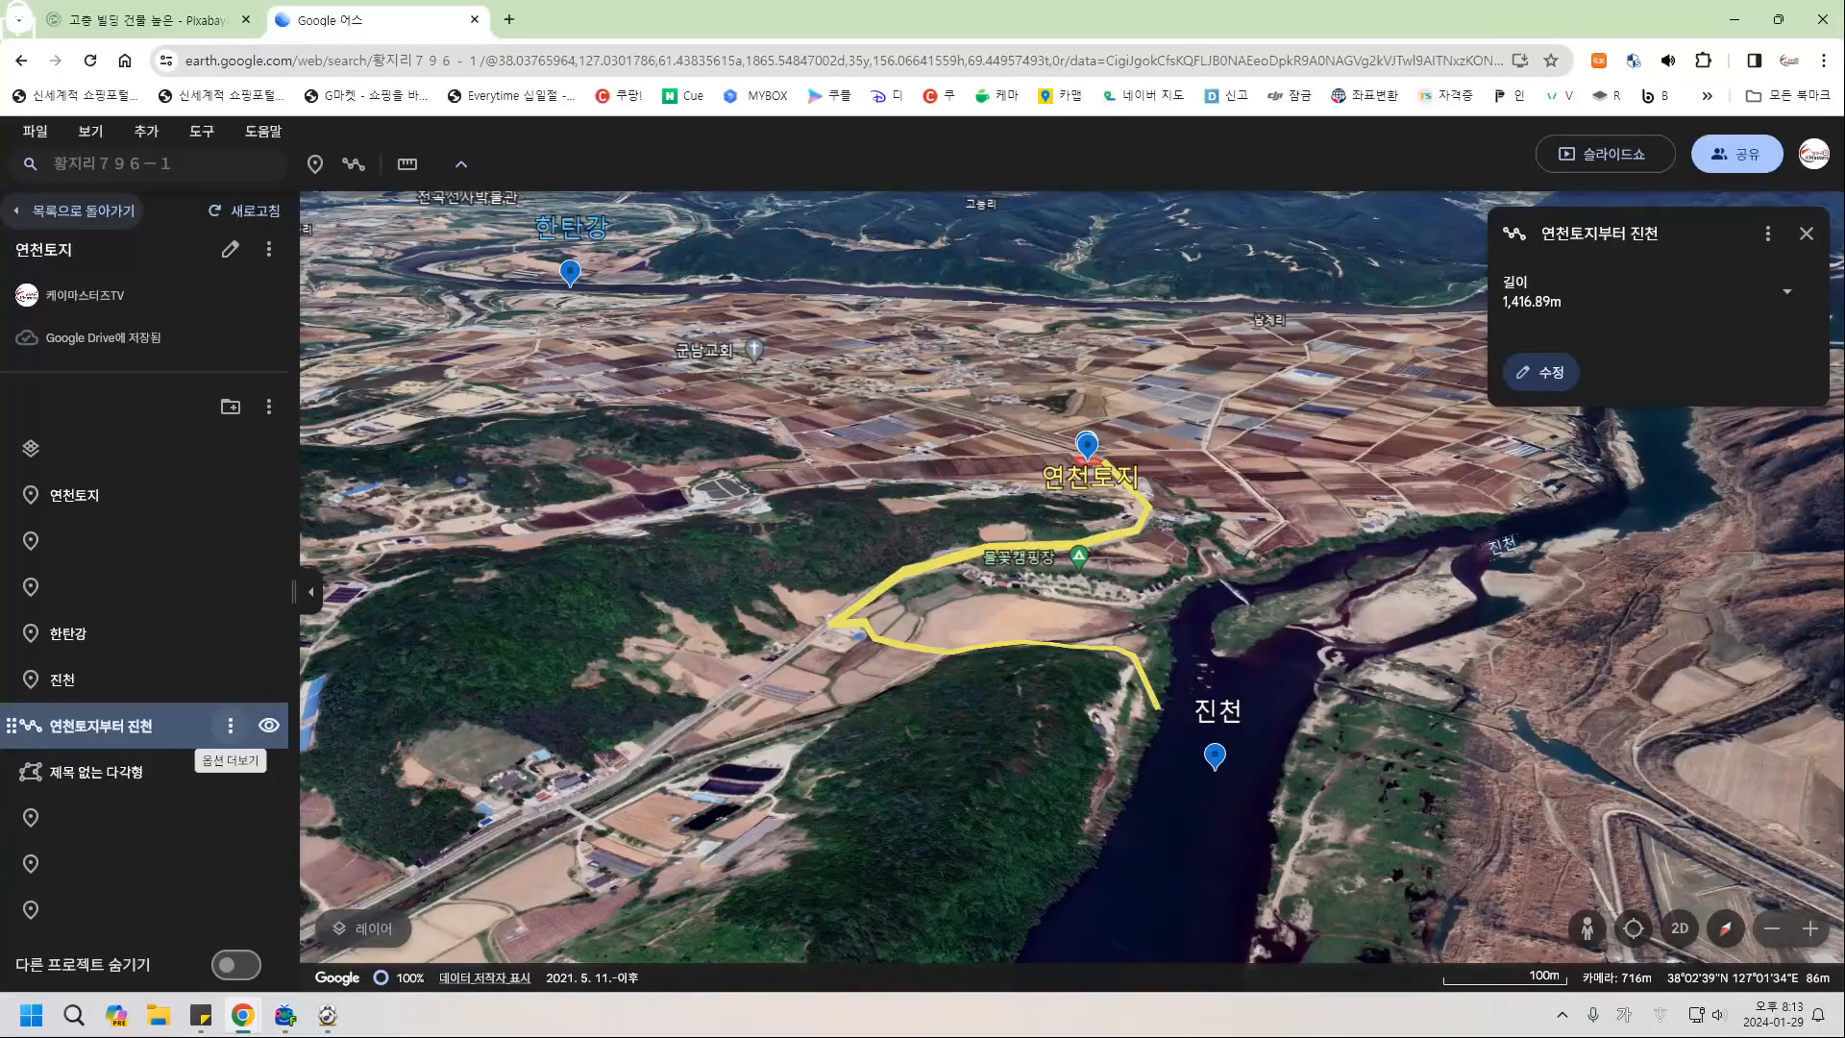
left_click(229, 725)
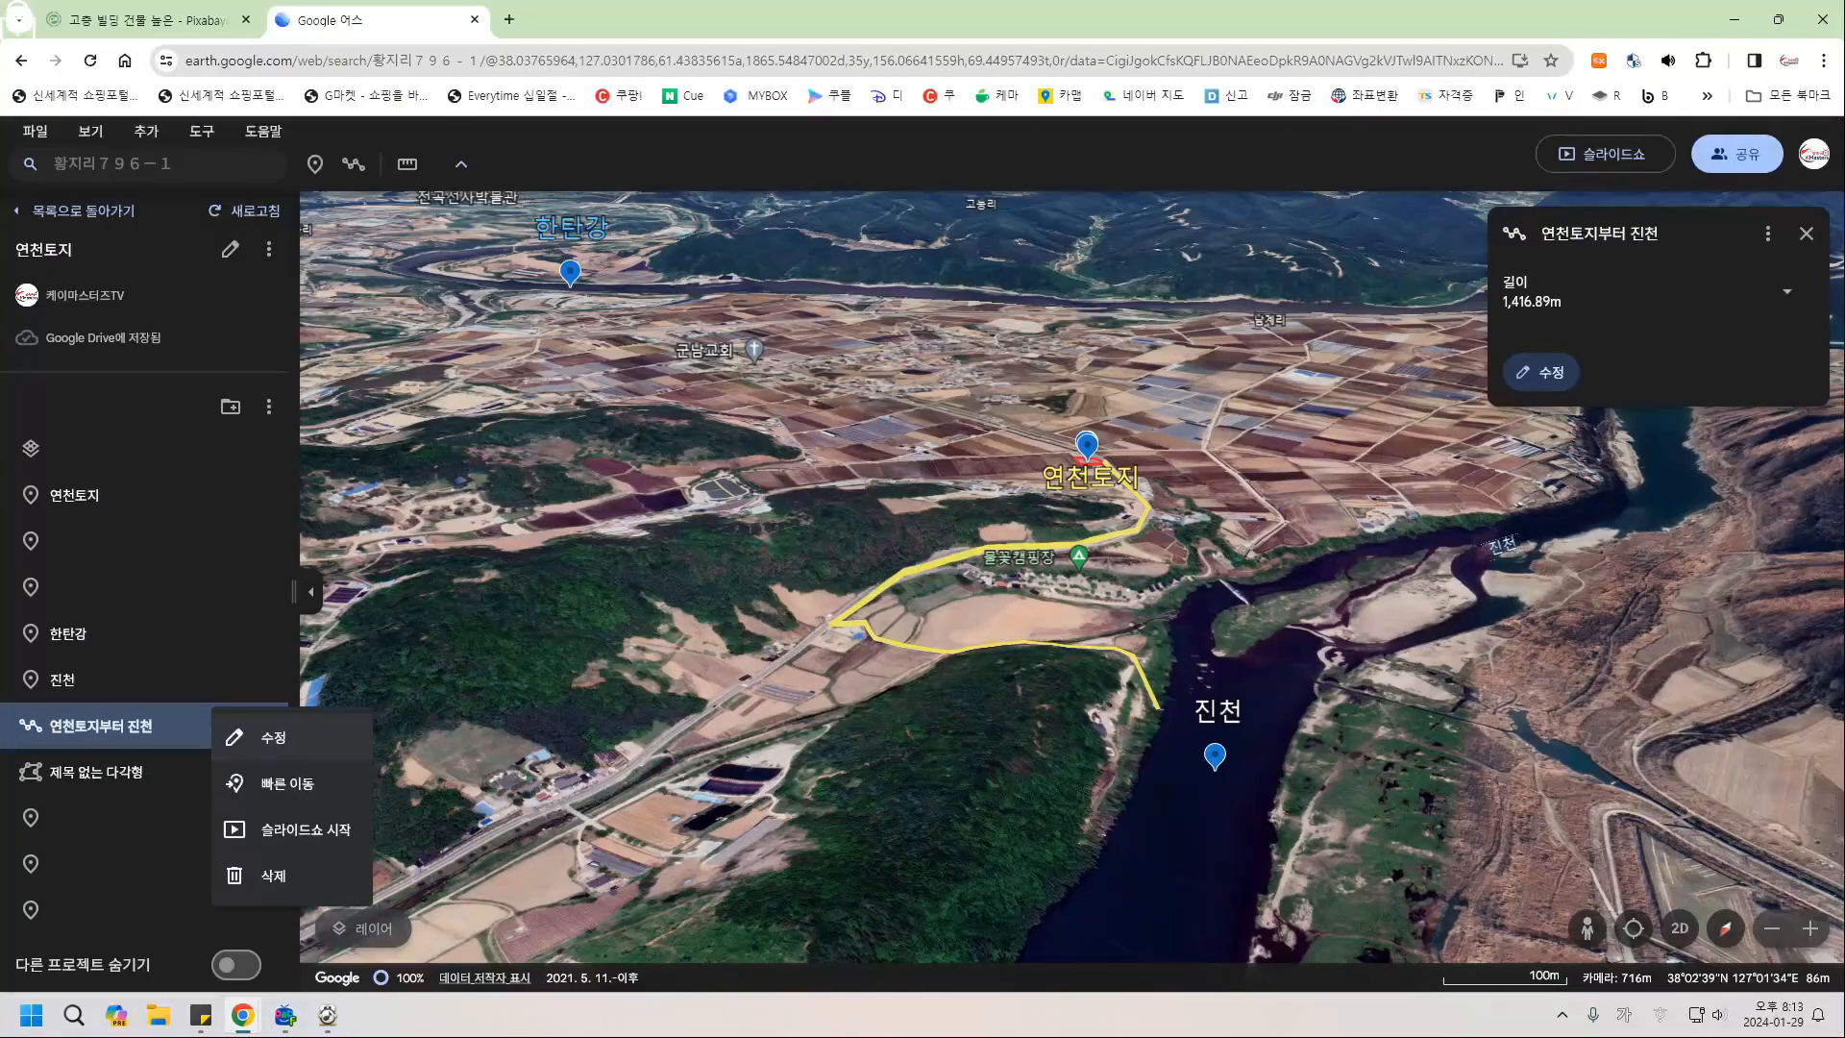
left_click(273, 876)
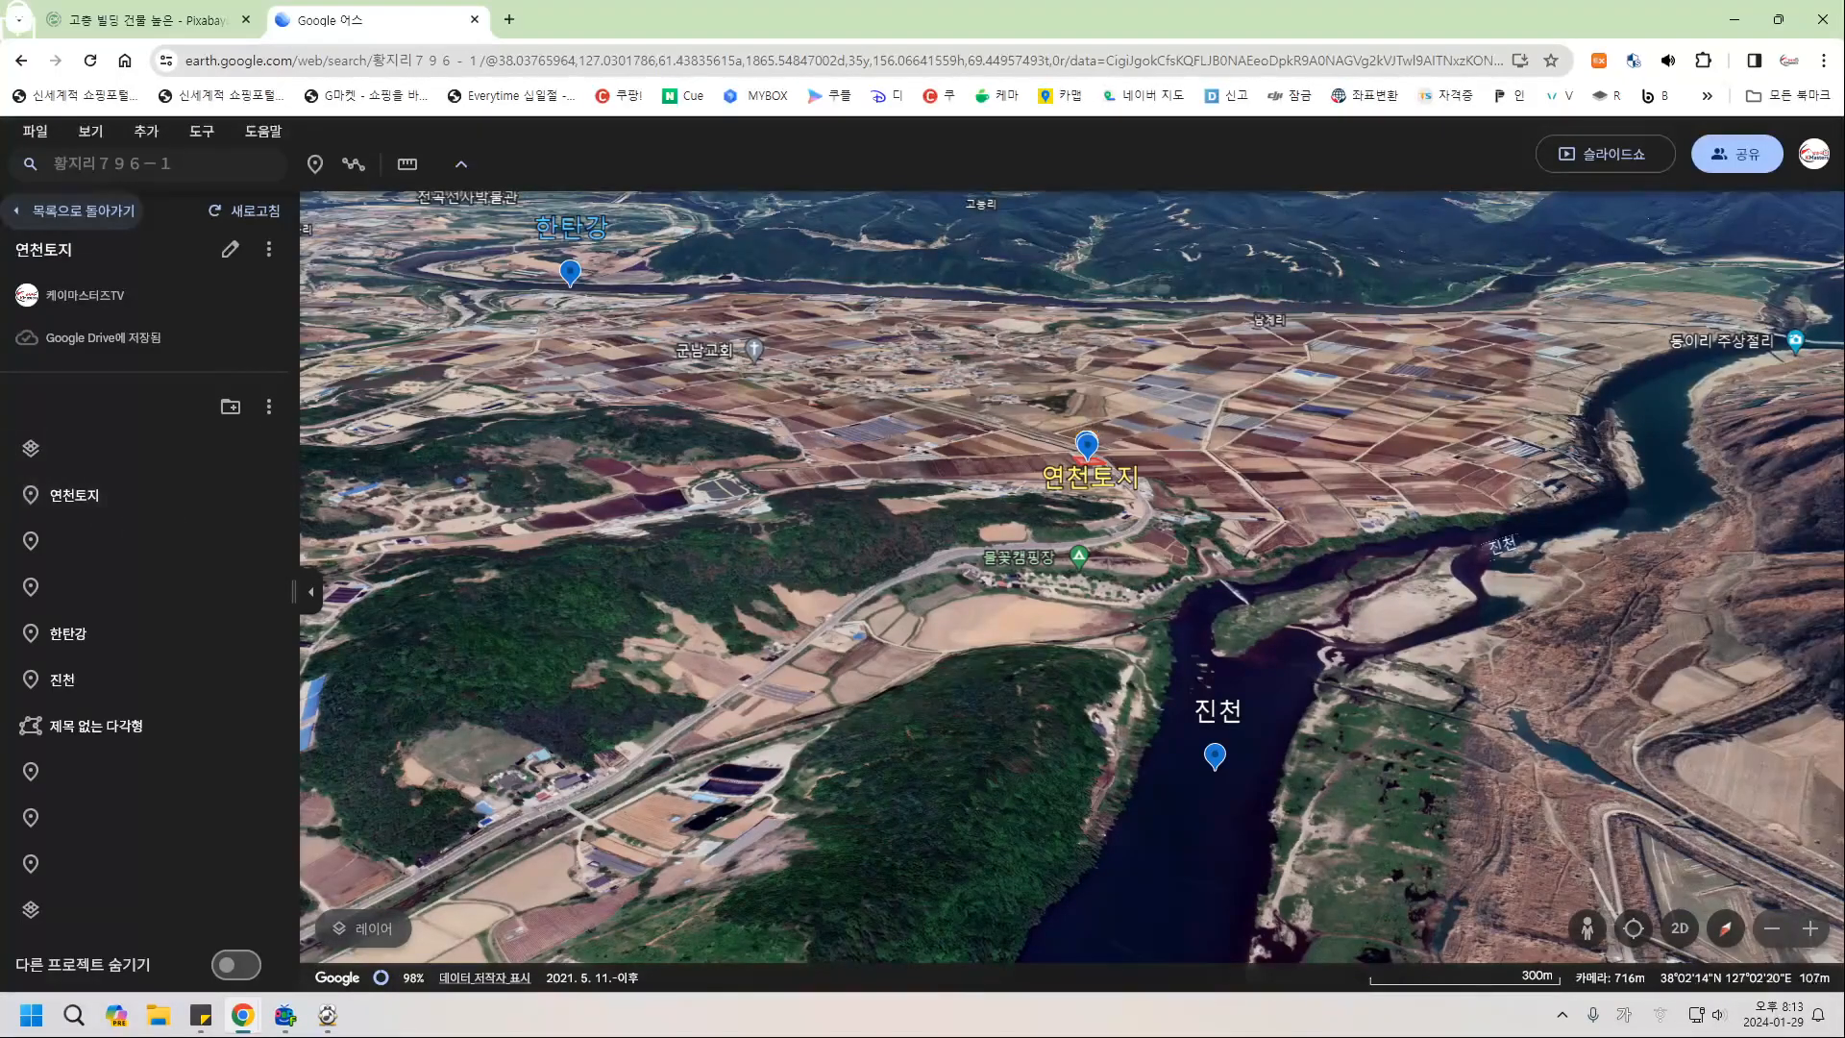
left_click(97, 494)
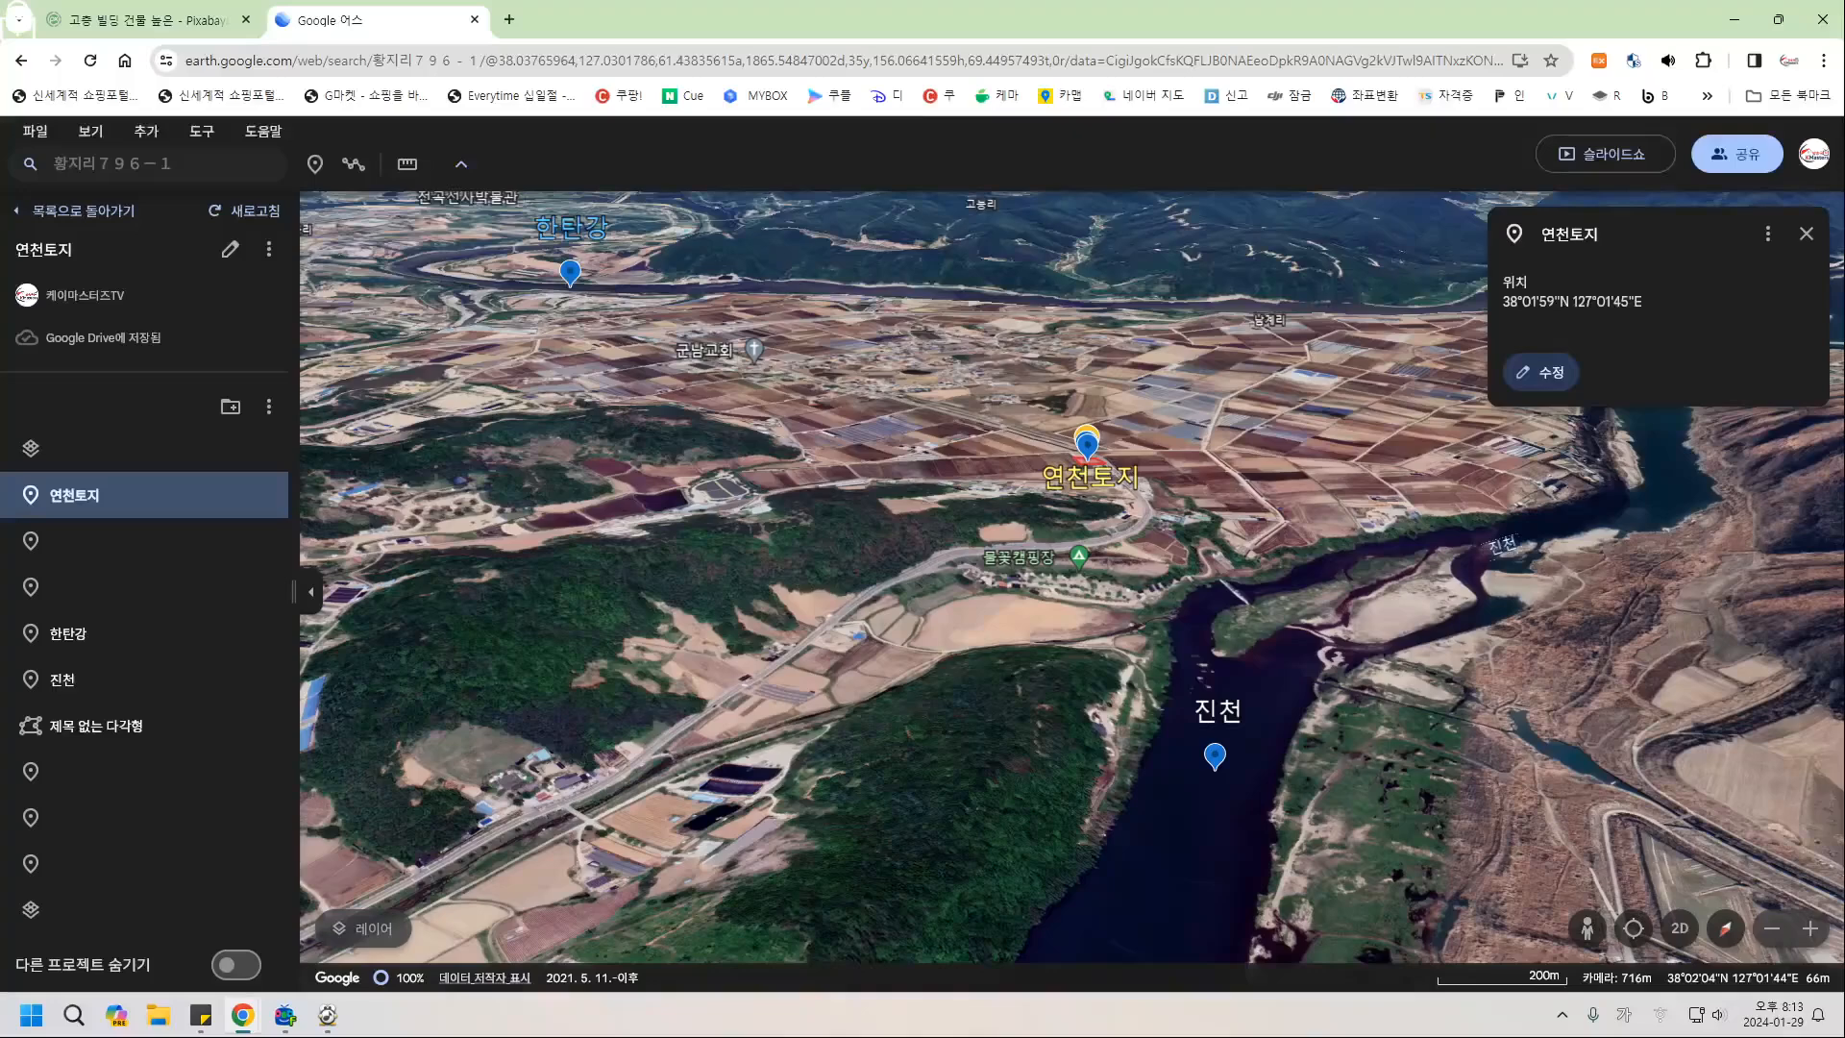
Add a description to 연천토지 with a subheading line '주변시세대비 저렴함'.
left_click(1541, 372)
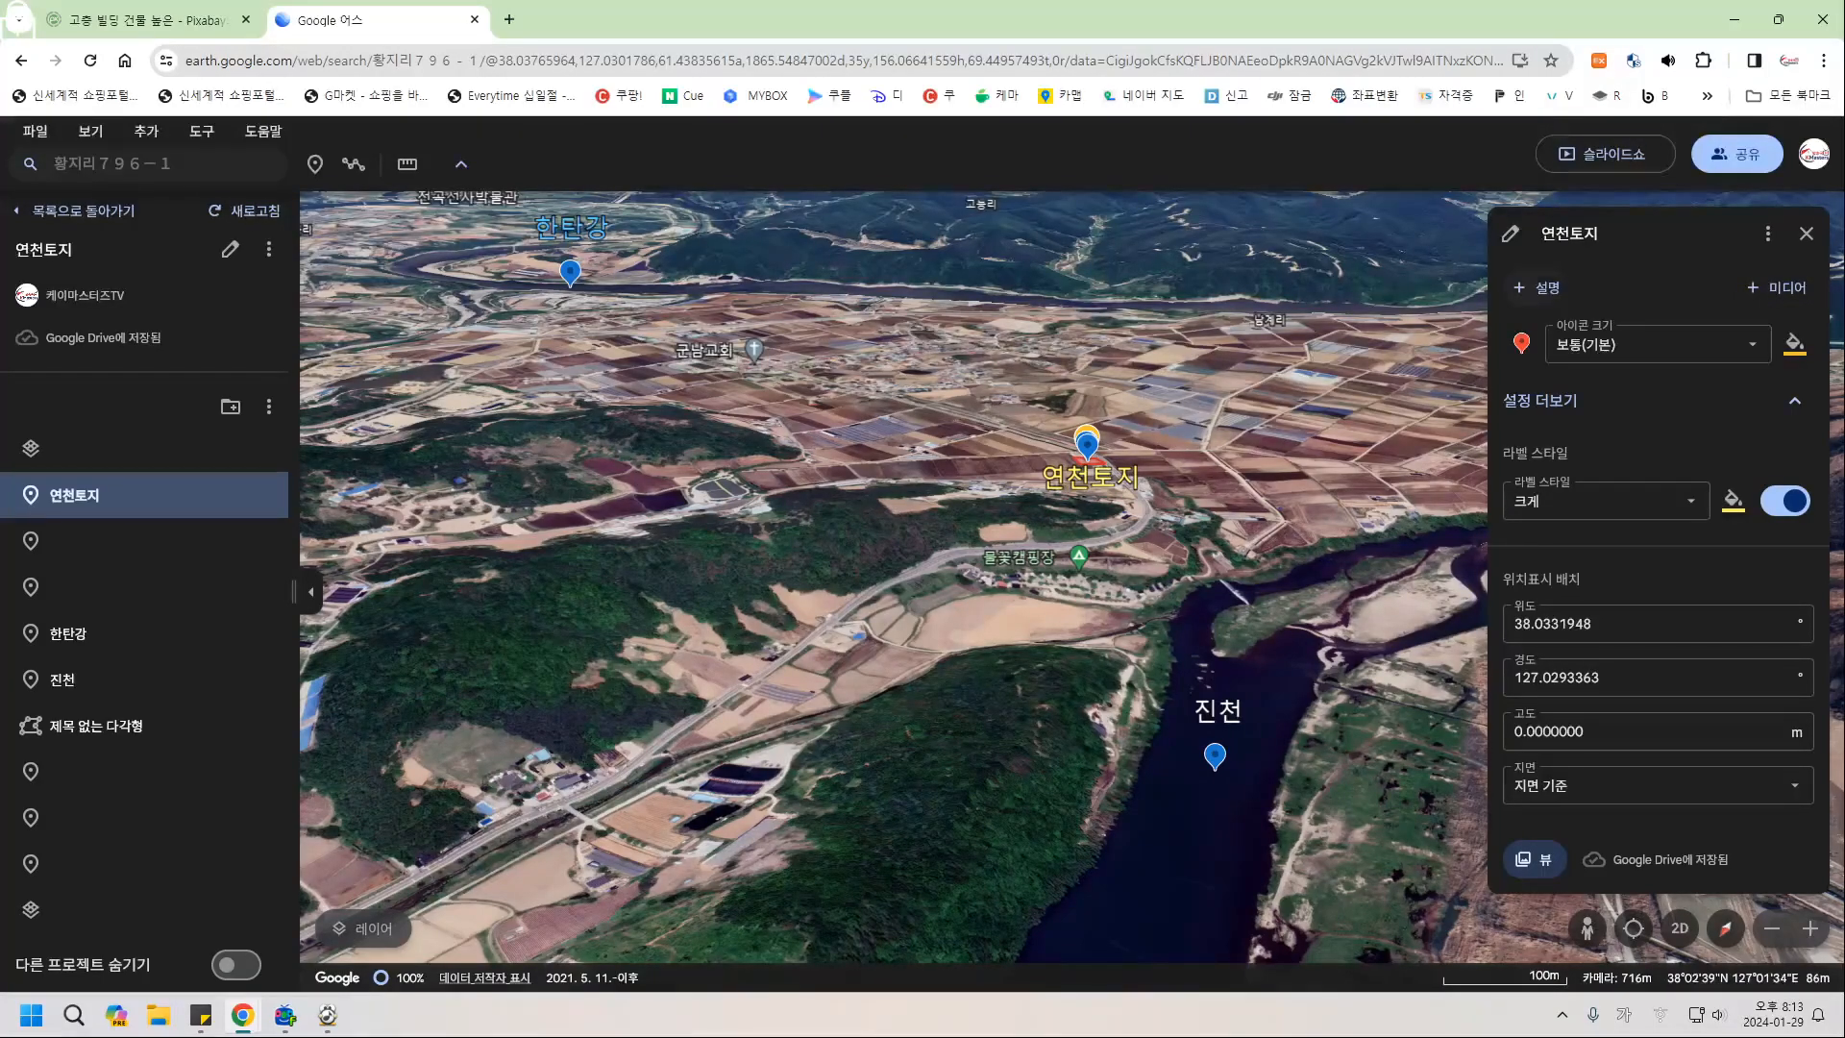
left_click(1538, 288)
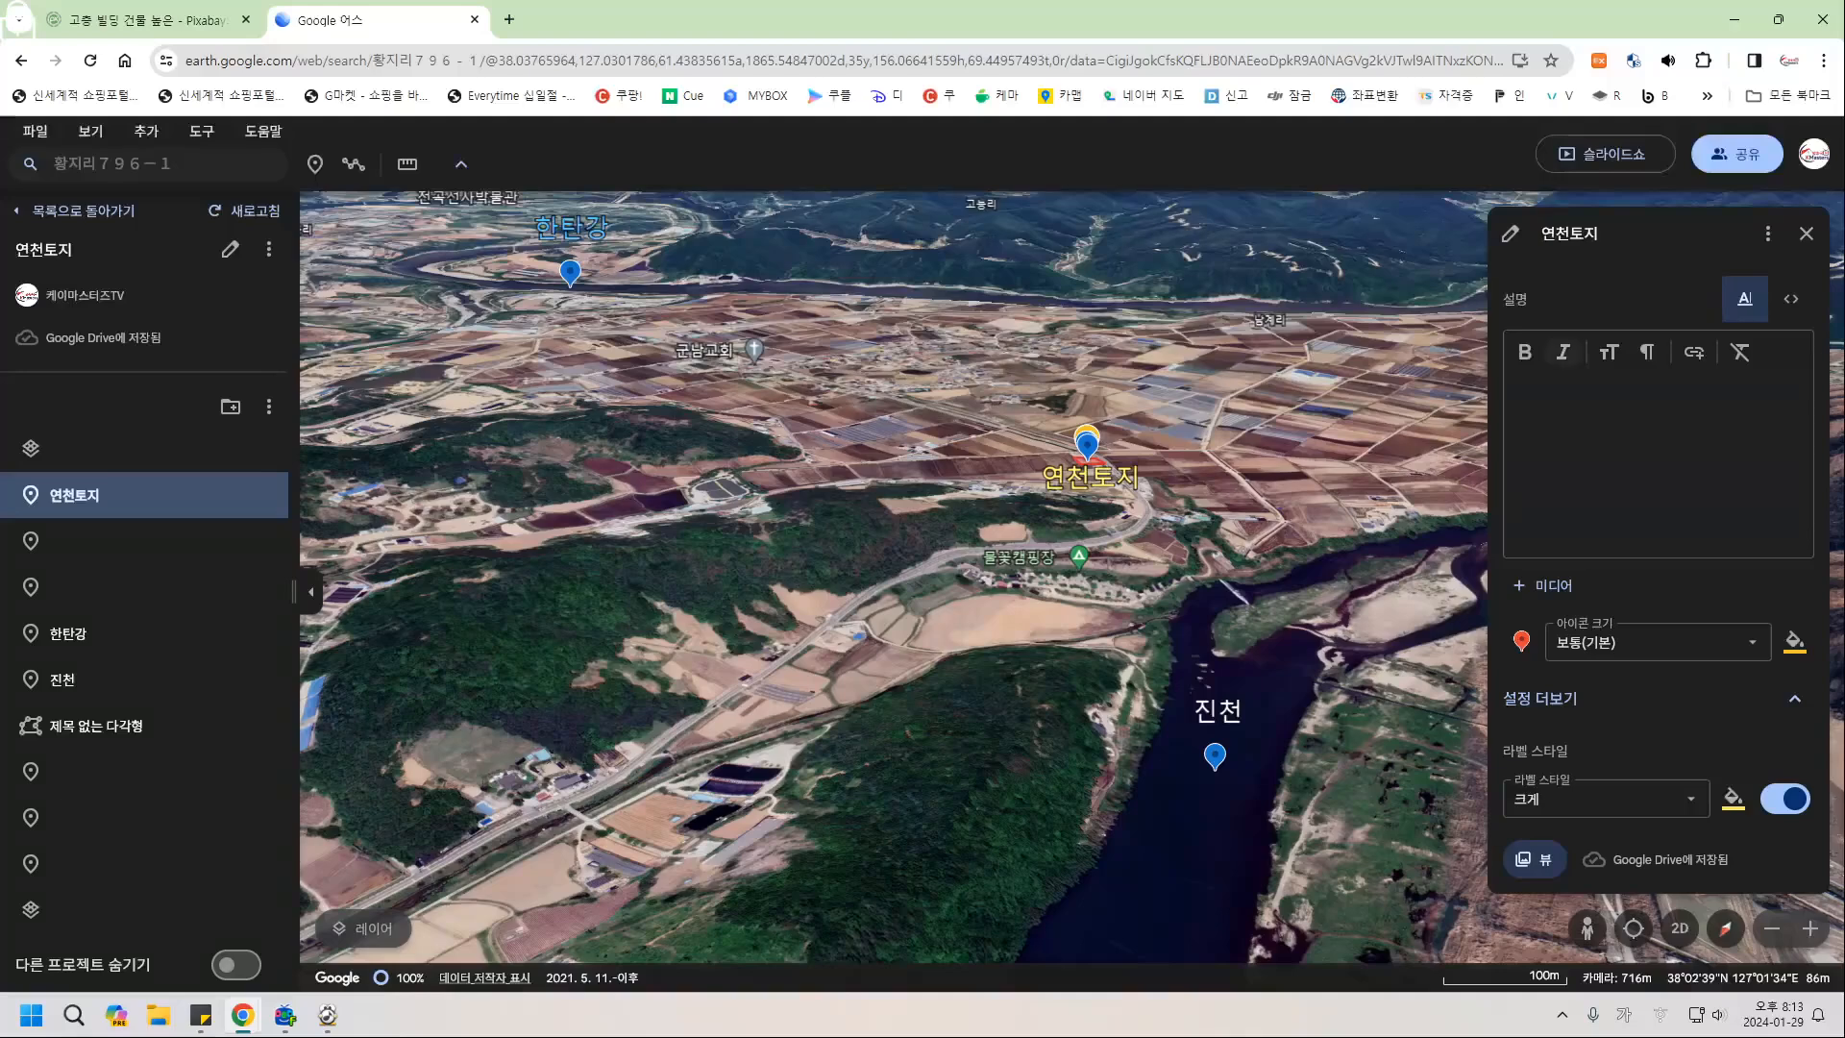
left_click(1576, 409)
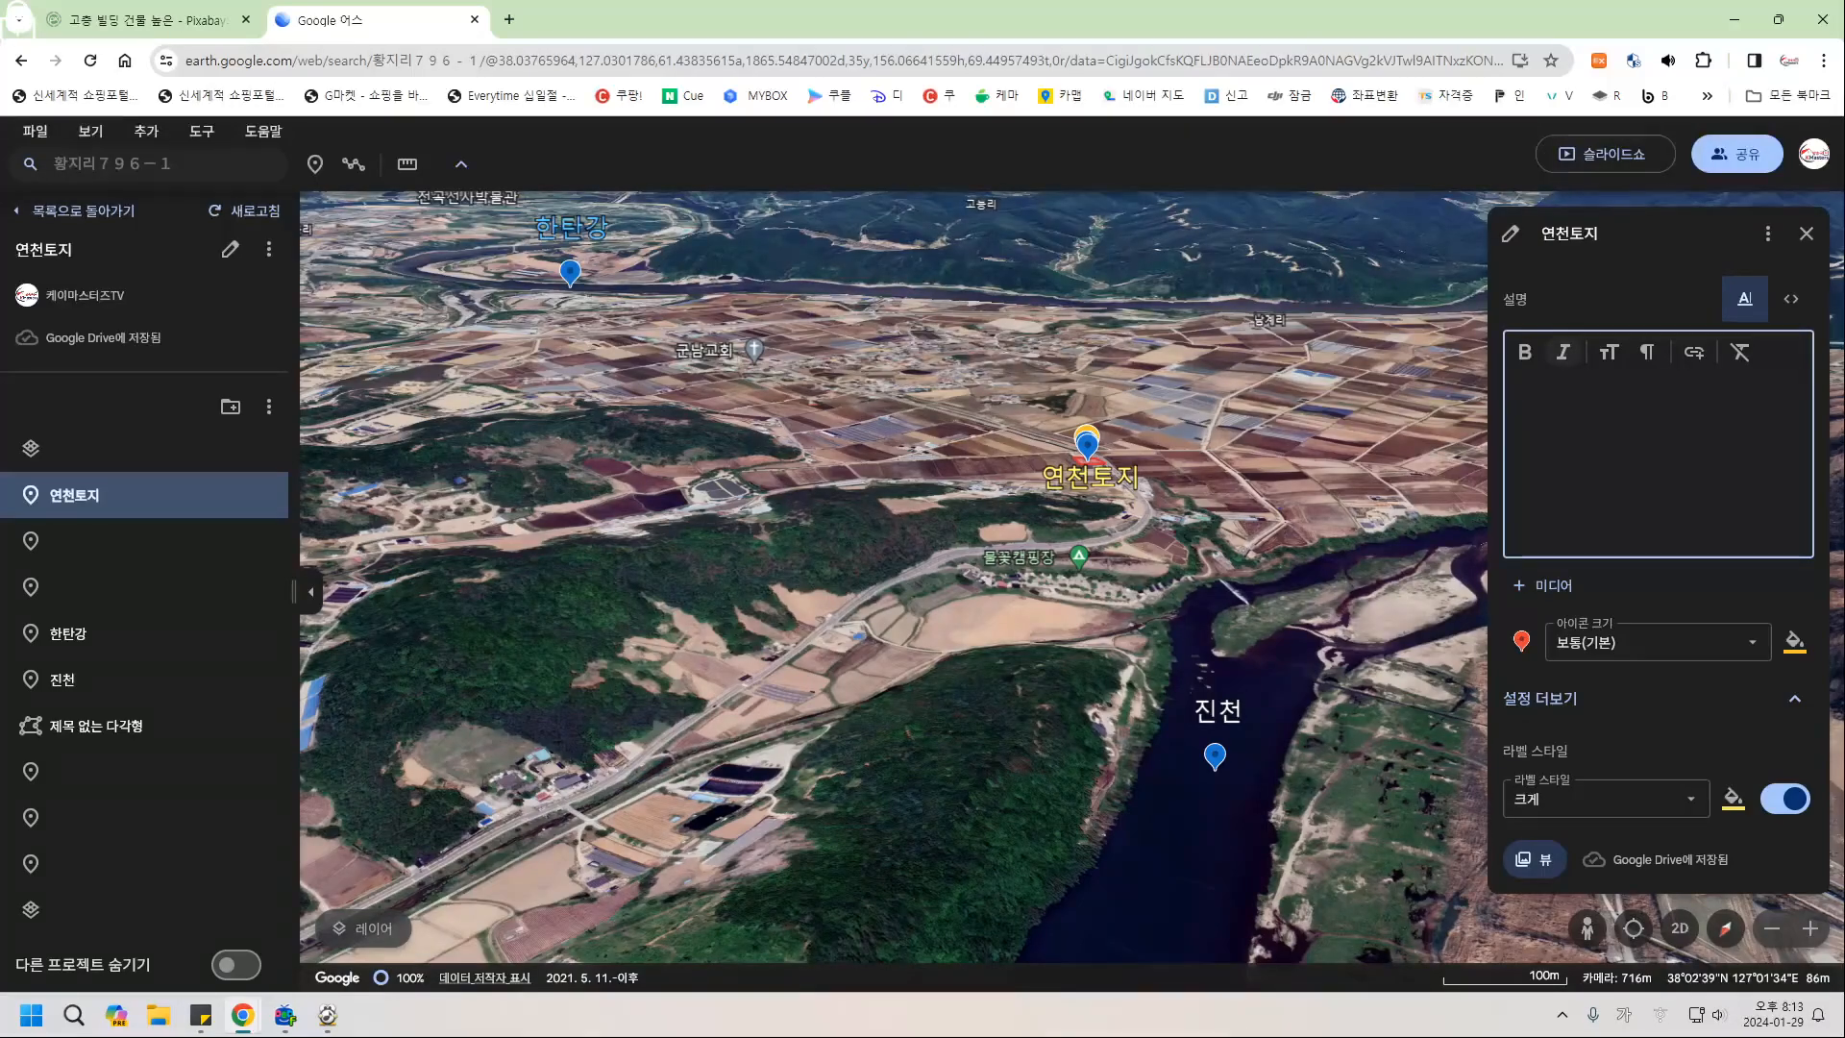
left_click(1607, 352)
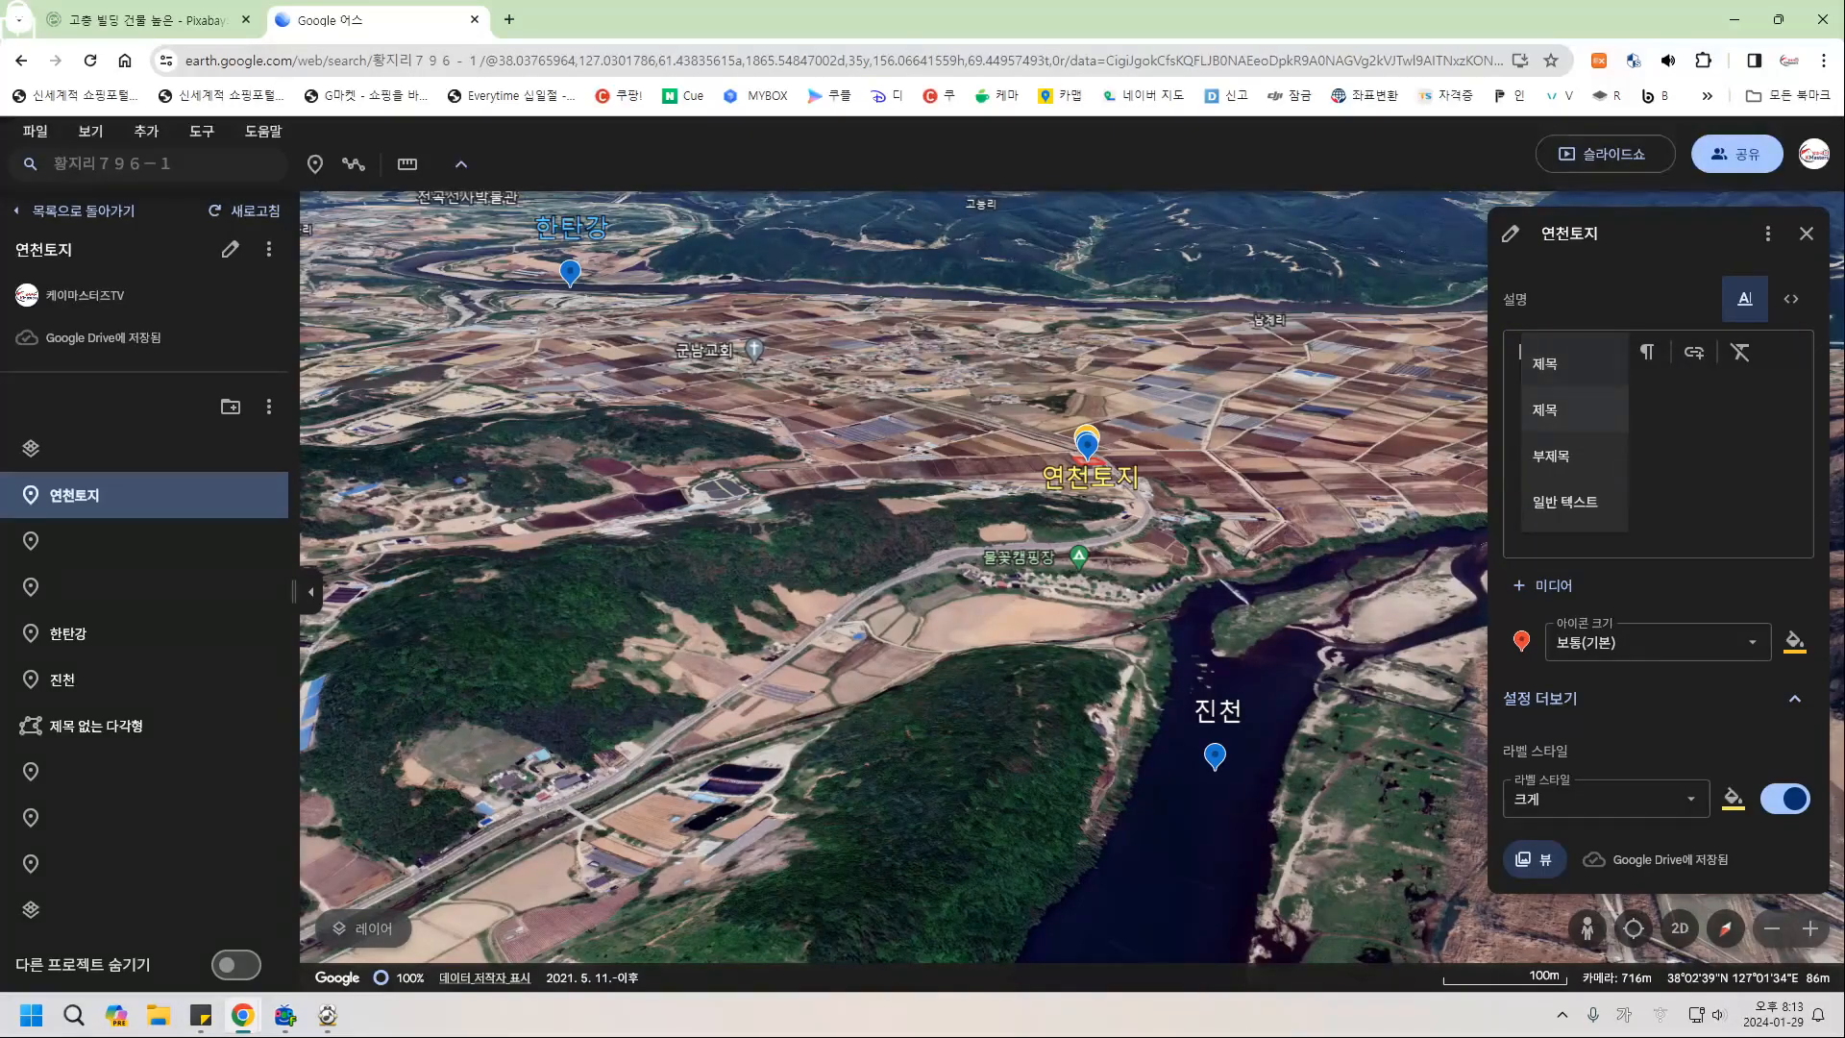
left_click(1551, 455)
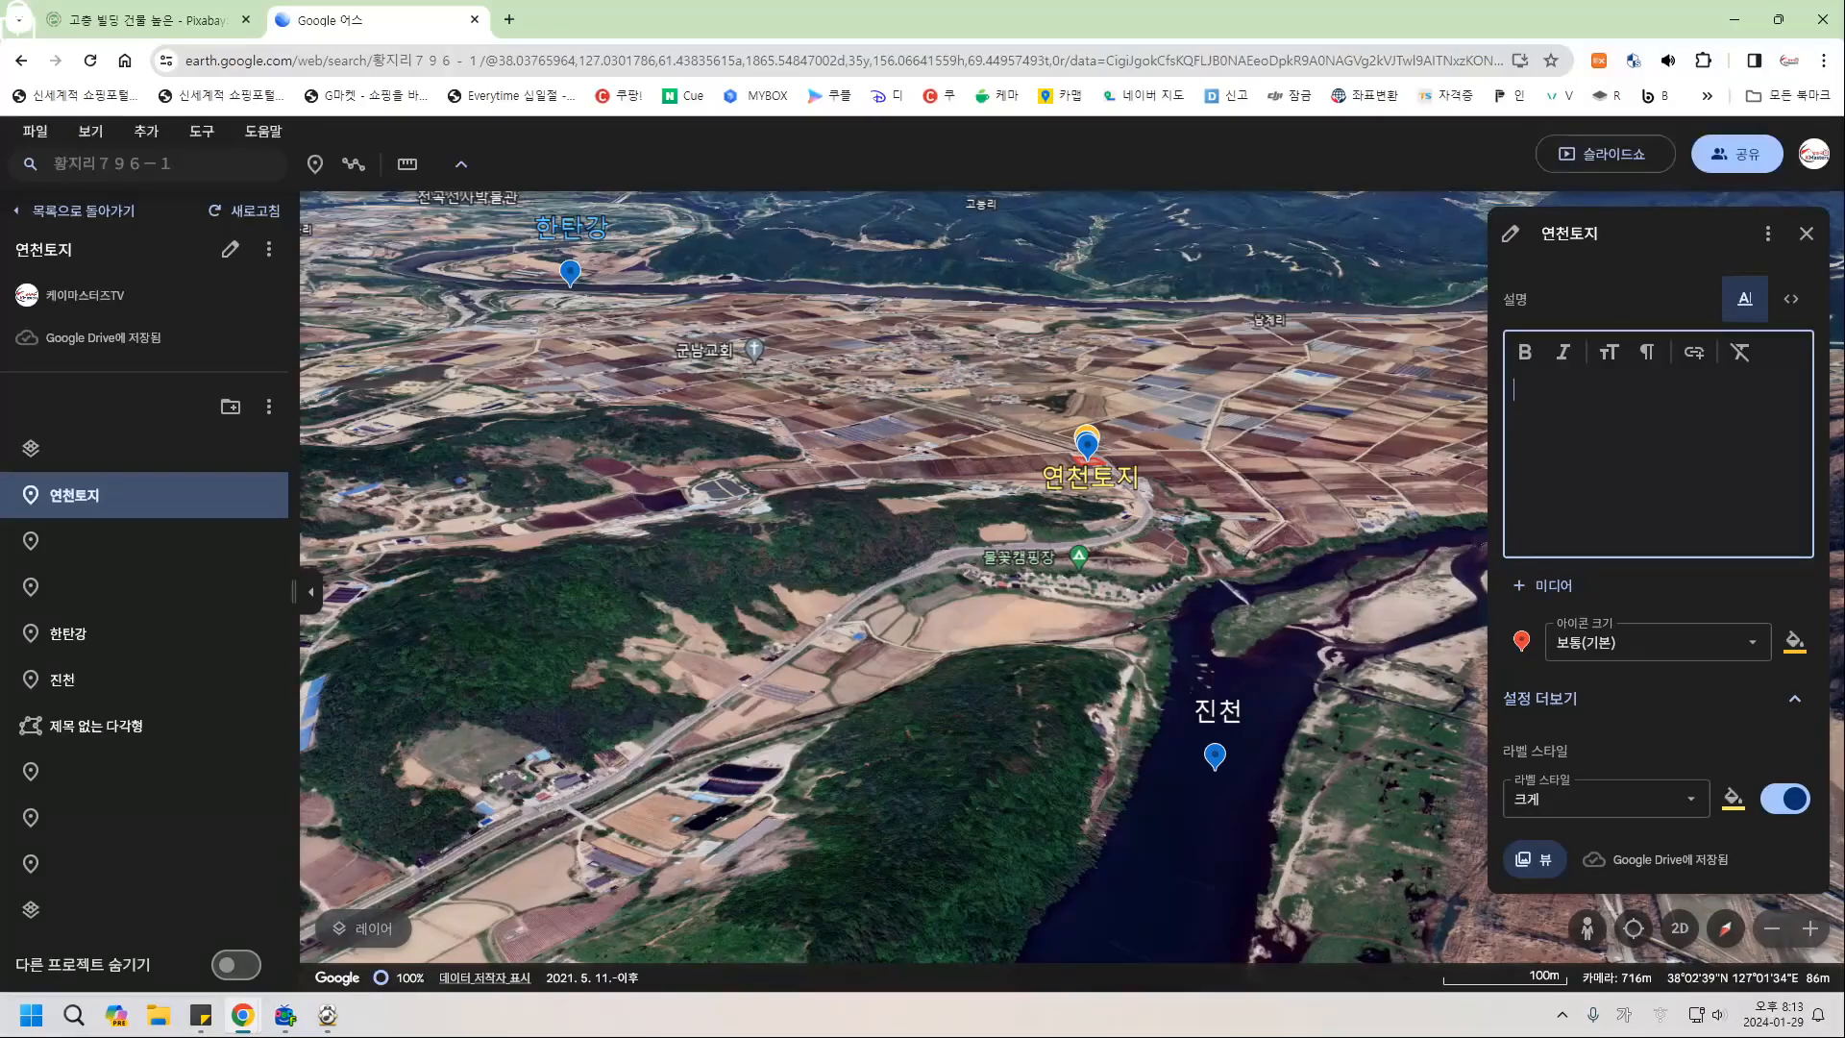
type("주변시세대비")
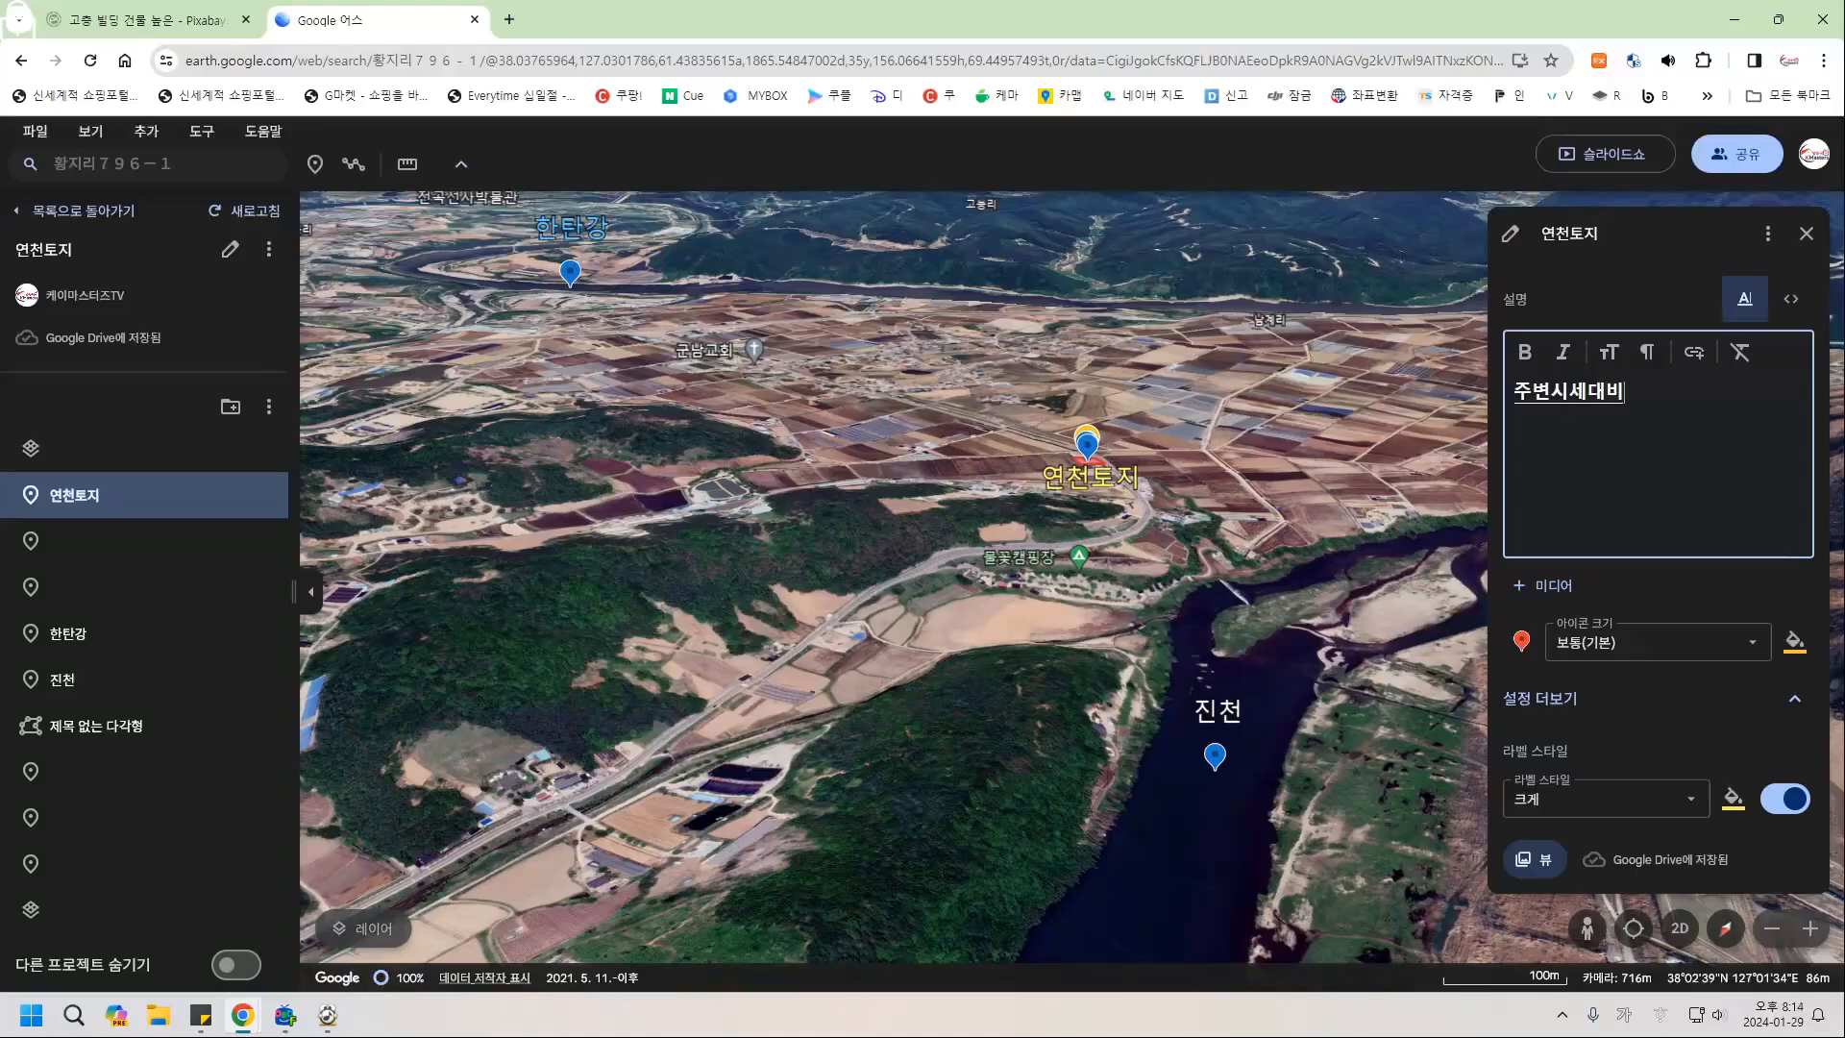
type(" 저렴하ㅁ")
key("Return")
Type lines '연천읍 중심지에 위치', '조용한 토지', '농사짓기에 좋은 직사각형 구조', '한탄강, 진천과 가까운 위치'.
type("연천ㅇㅡㅂ 중심지에 우")
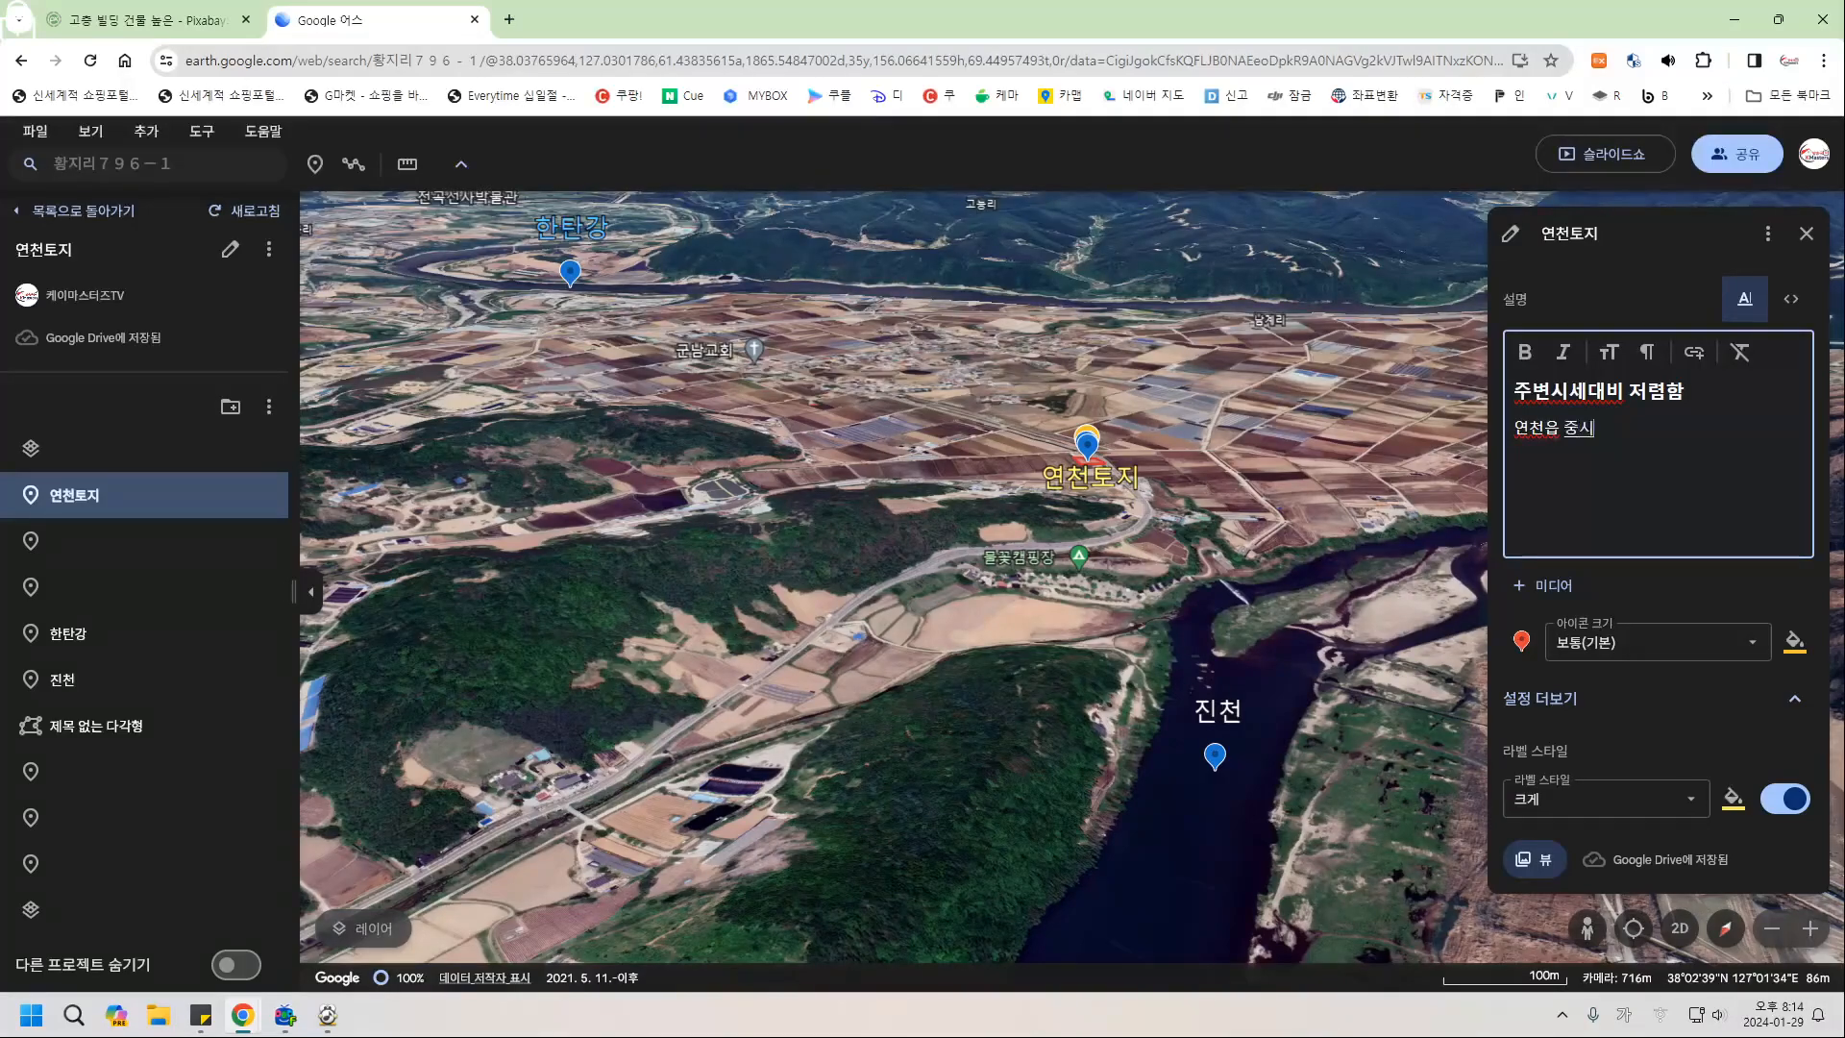
type("ㅣ치")
key("Return")
type("조용한 토지")
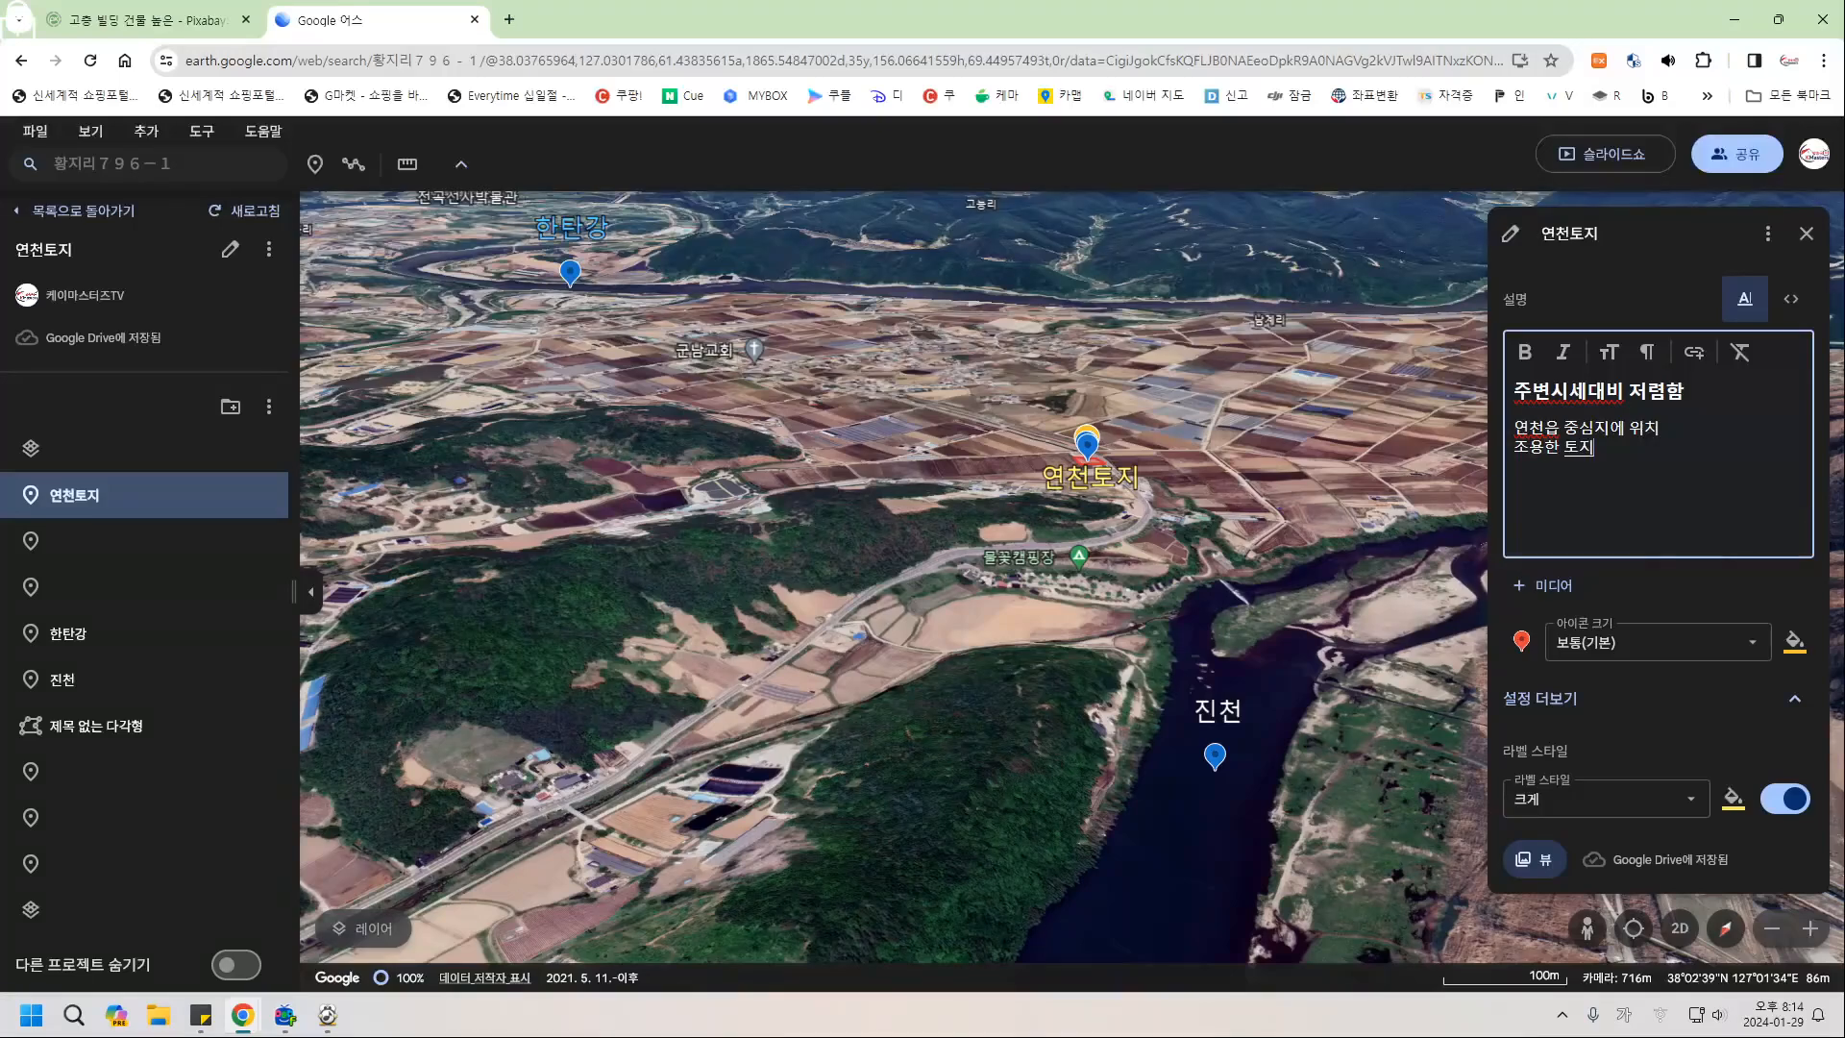
key("Return")
type("농사짓기에")
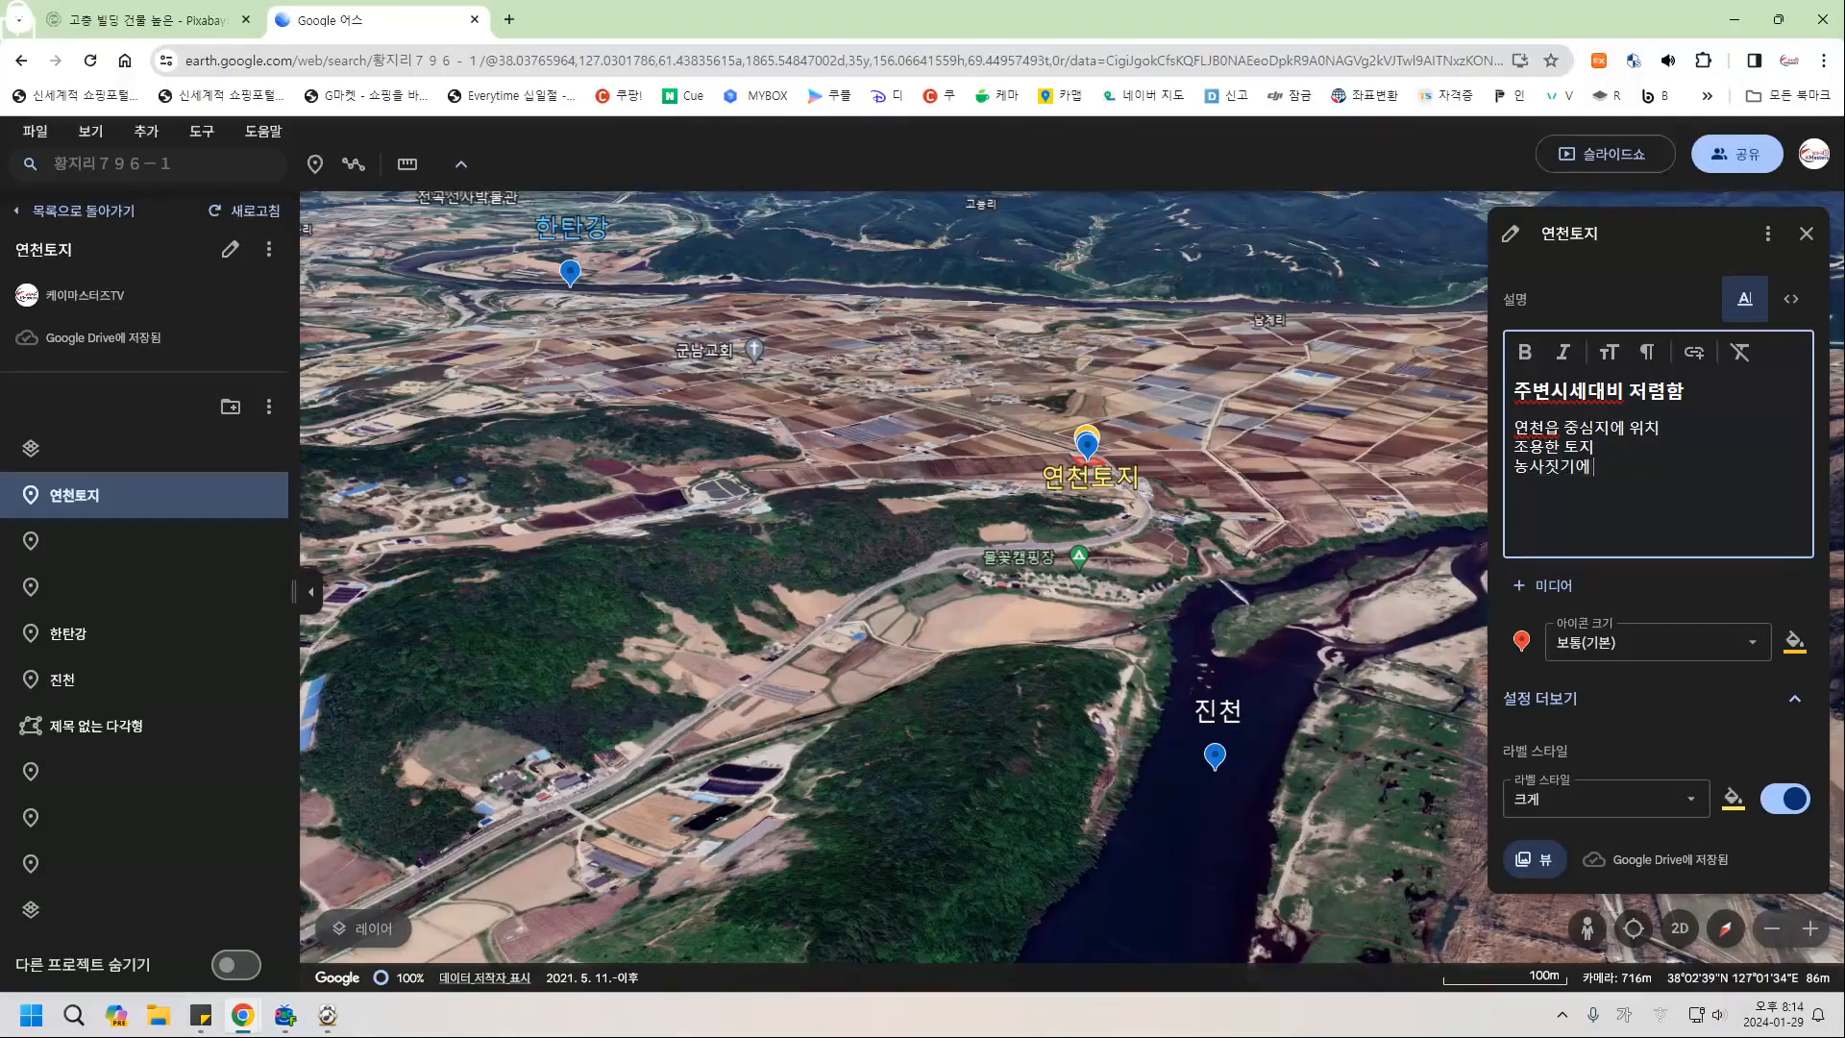
type(" 좋은")
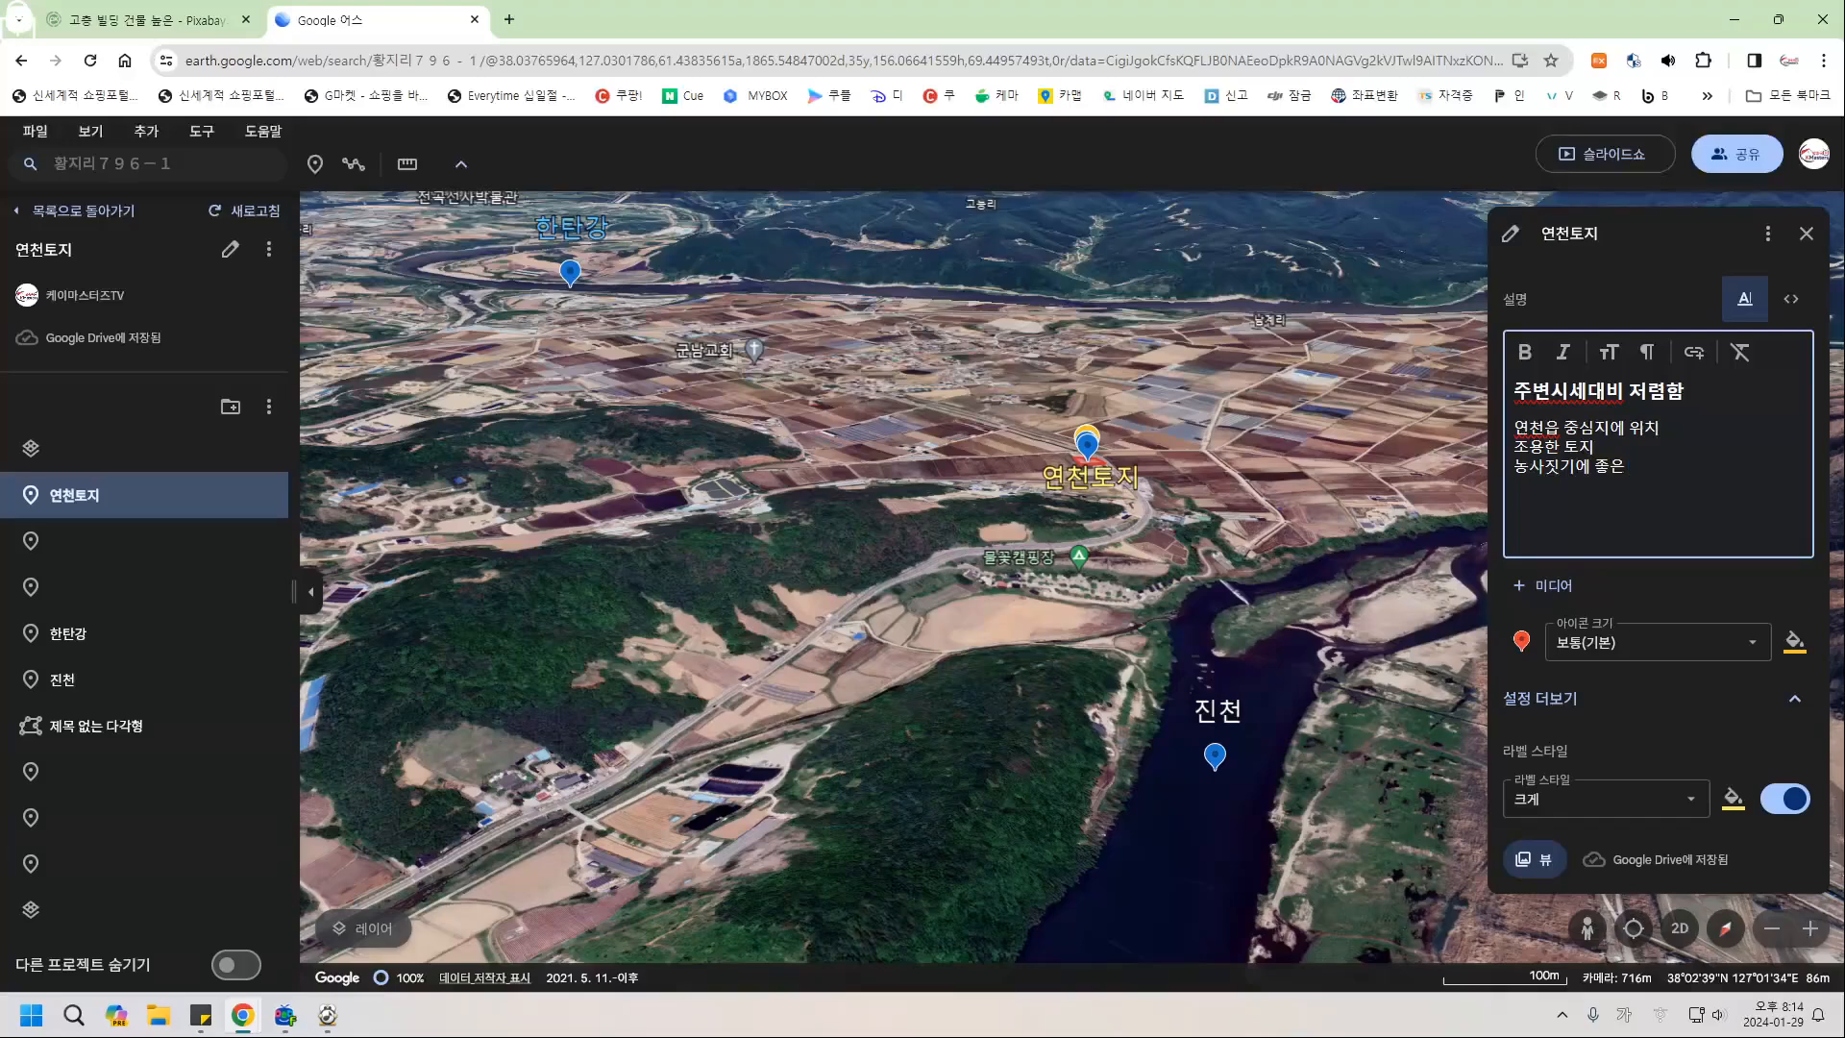
type(" 직사각형")
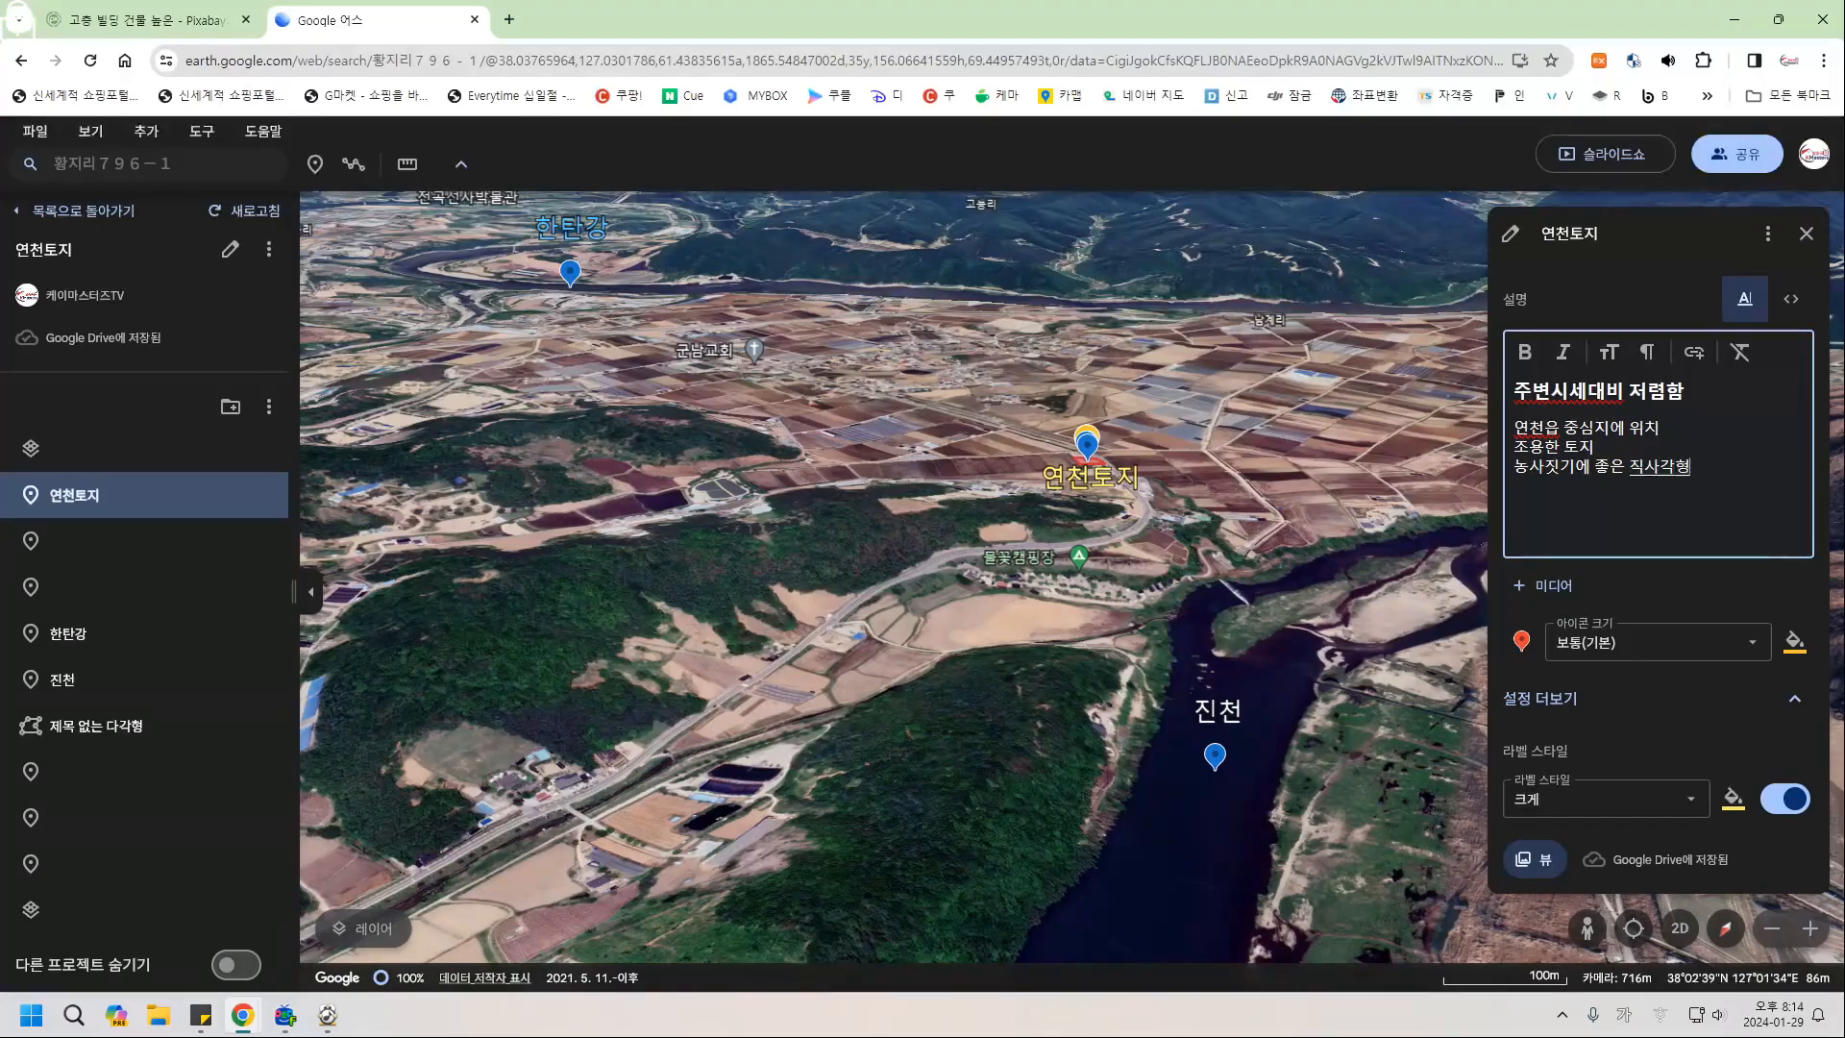
type(" 구조")
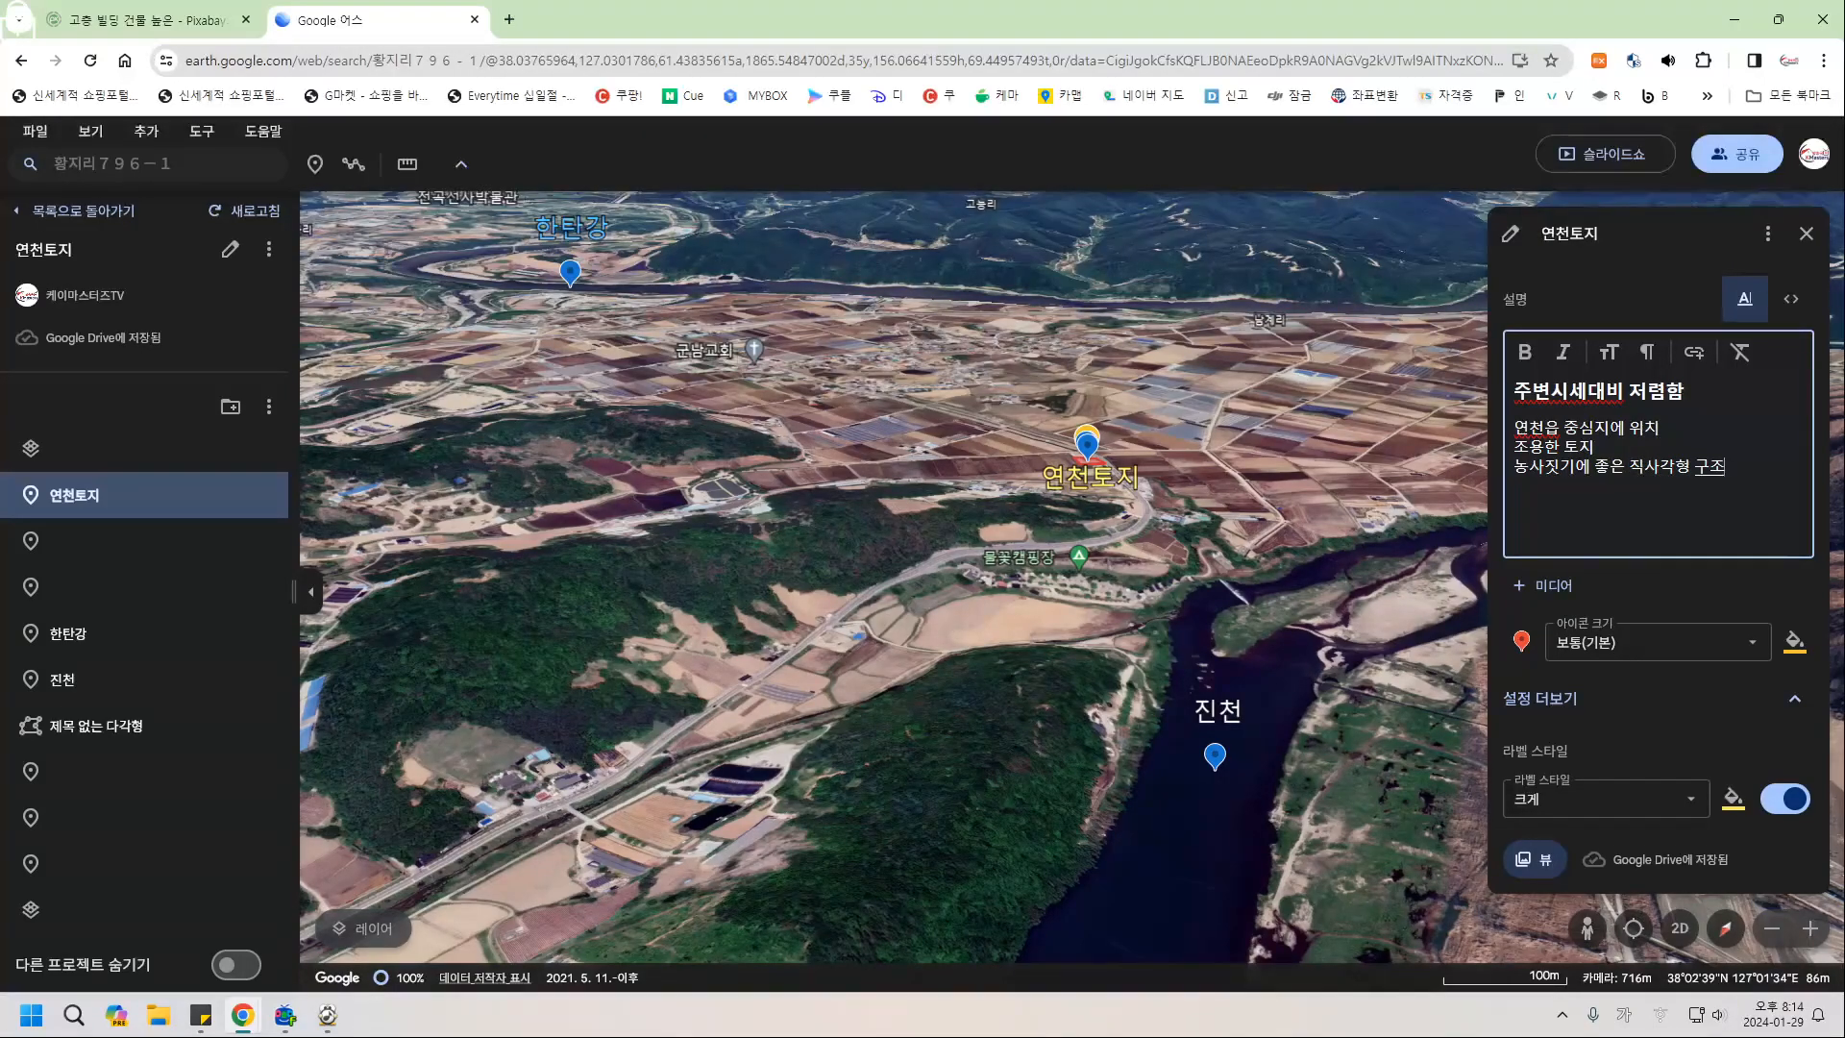
key("Return")
type("한탄강, ")
type("진천과 개")
type("깨")
type("운 위치")
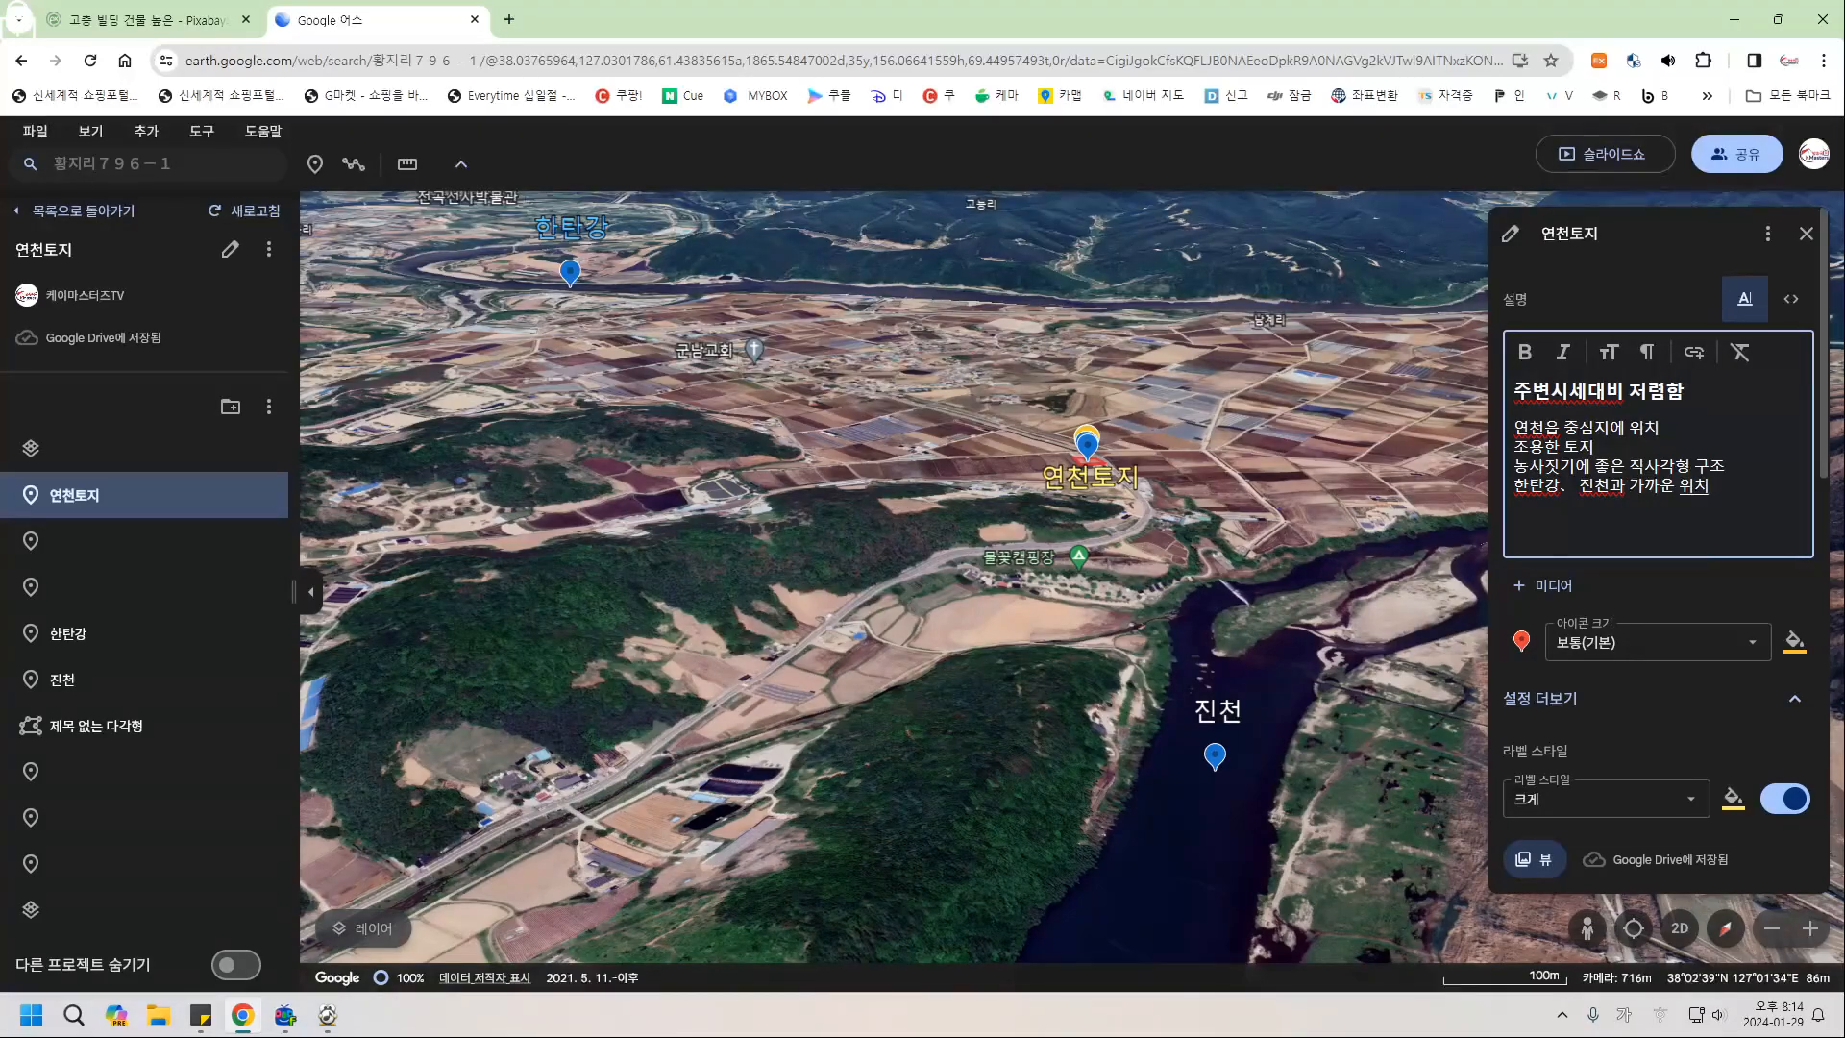
left_click(1576, 486)
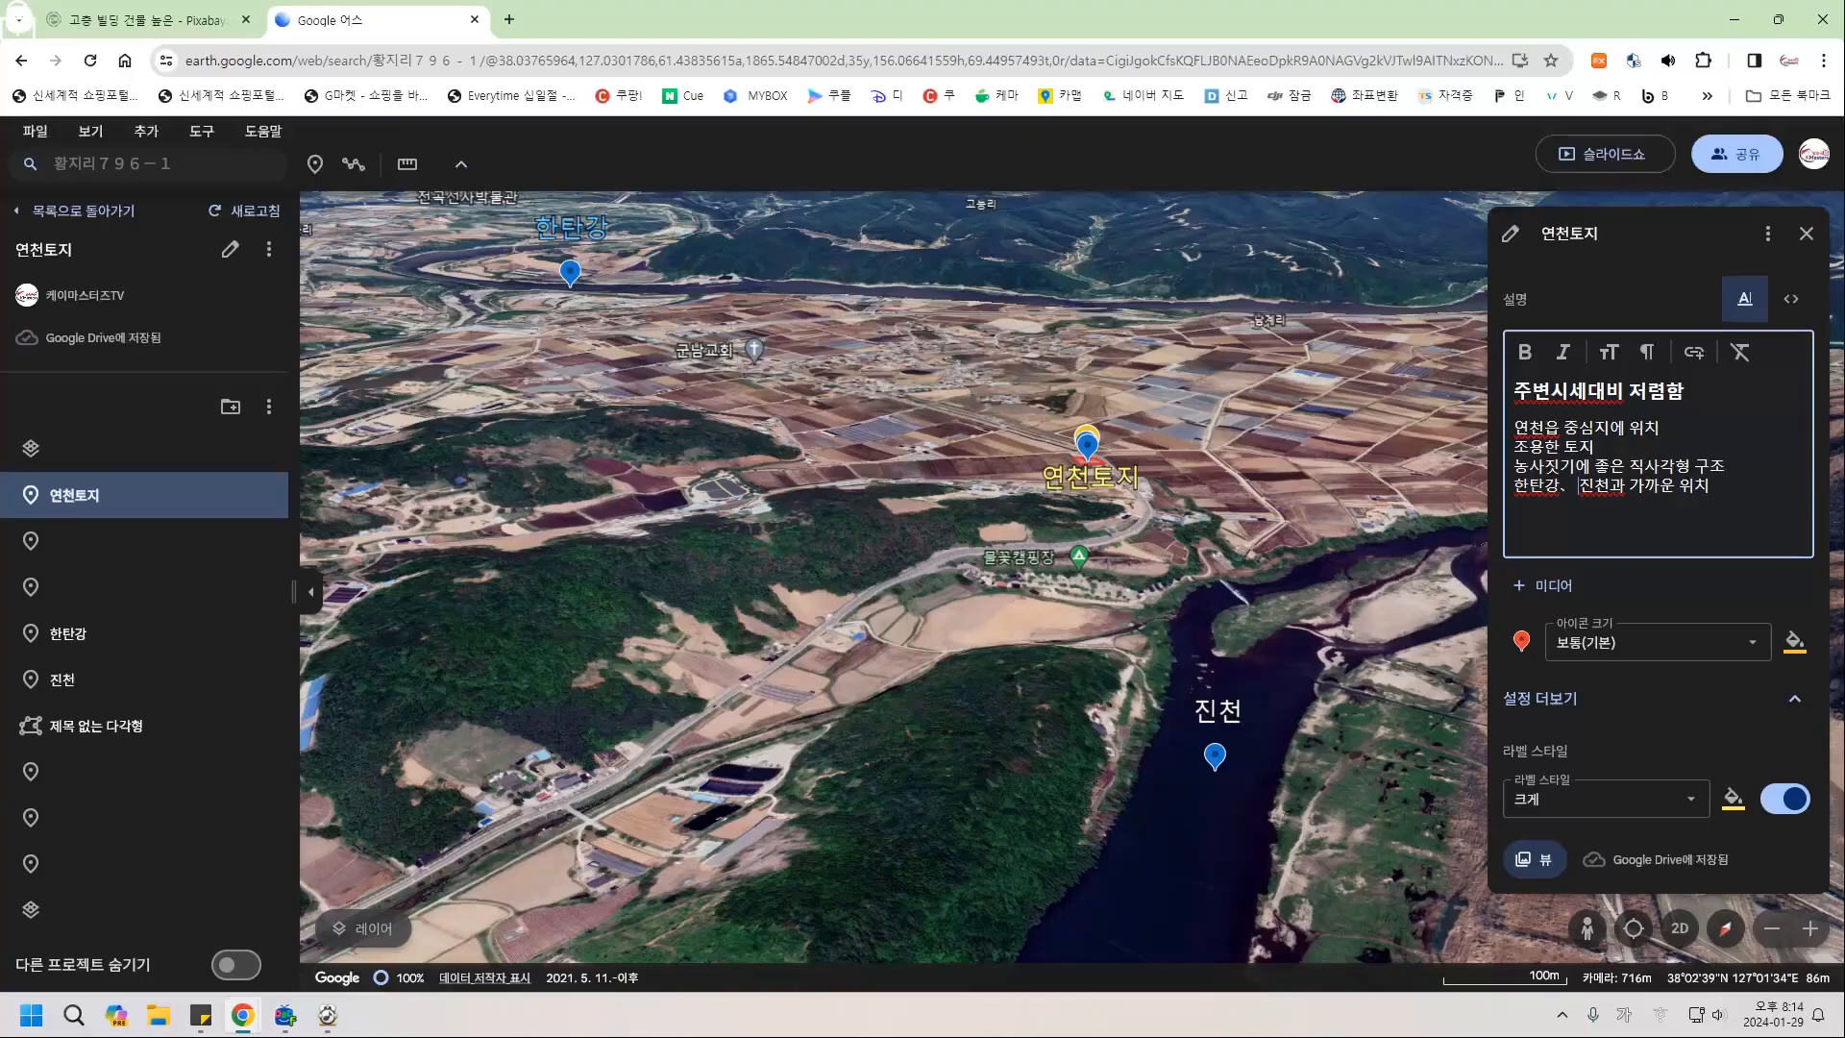
key("Delete")
key("BackSpace")
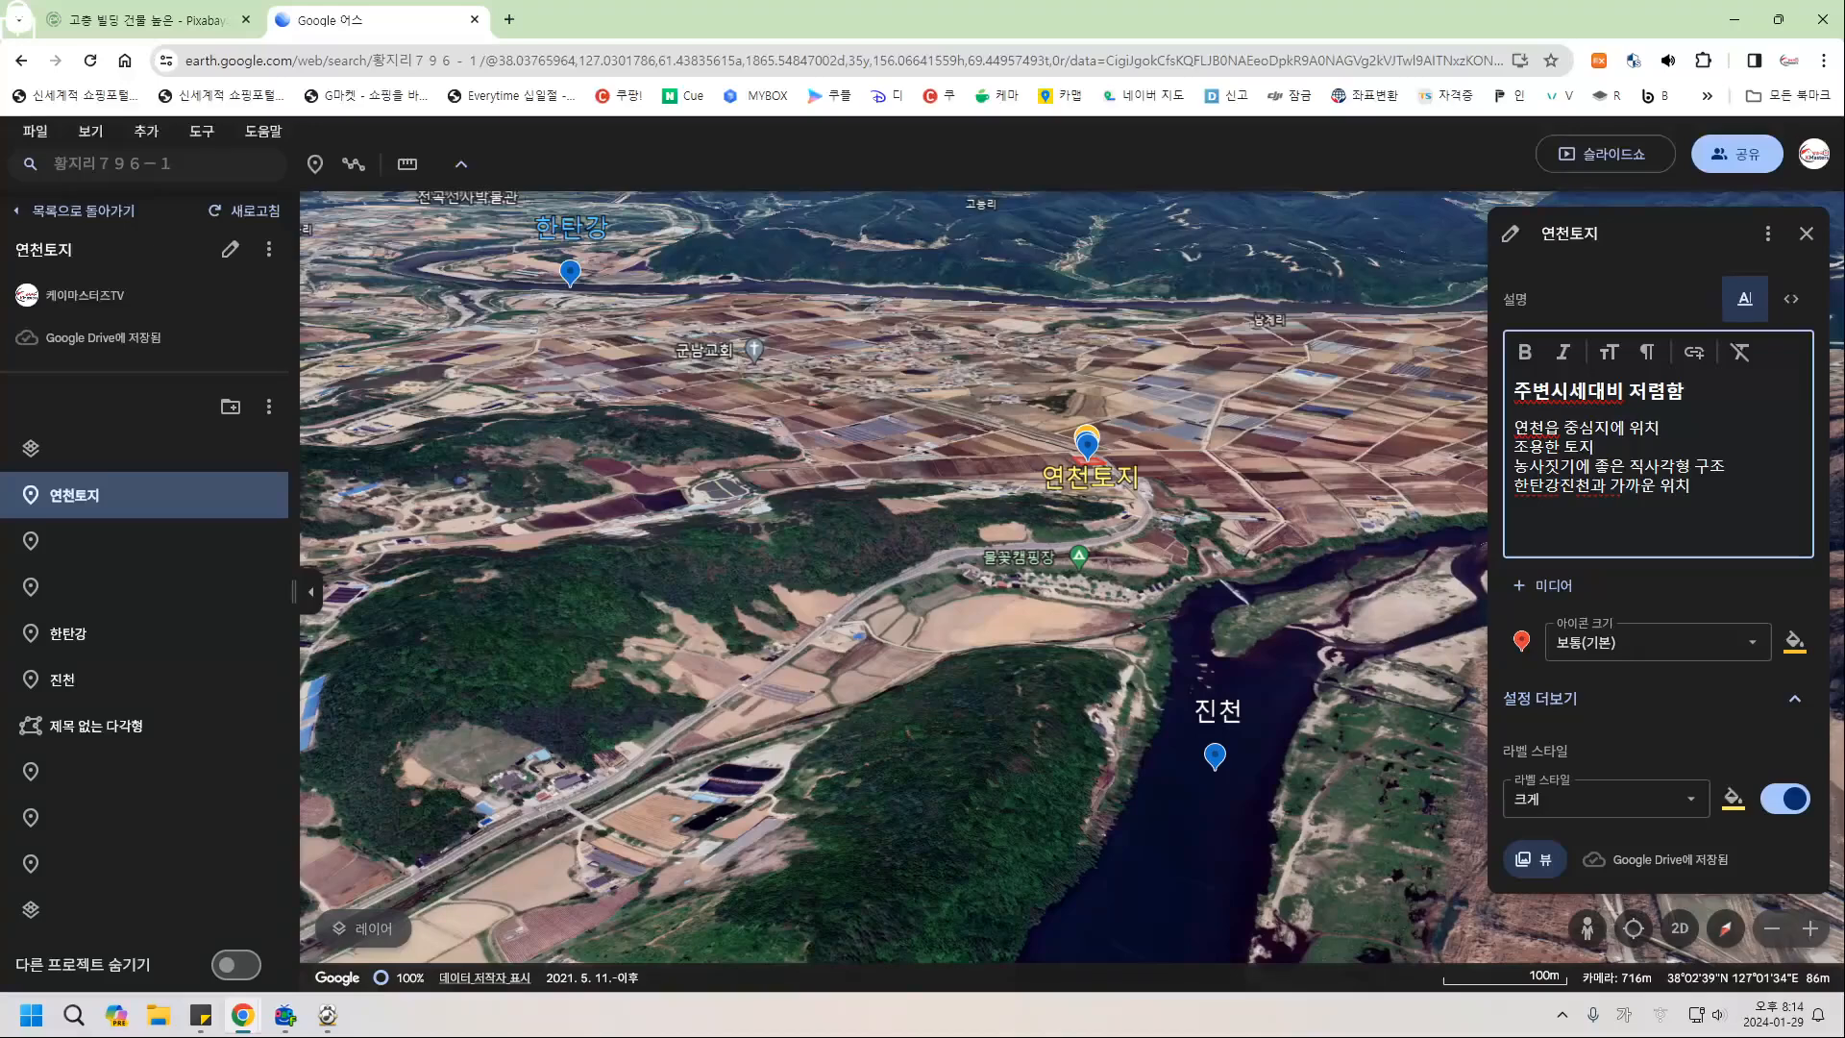
key("ctrl+z")
key("ctrl+z")
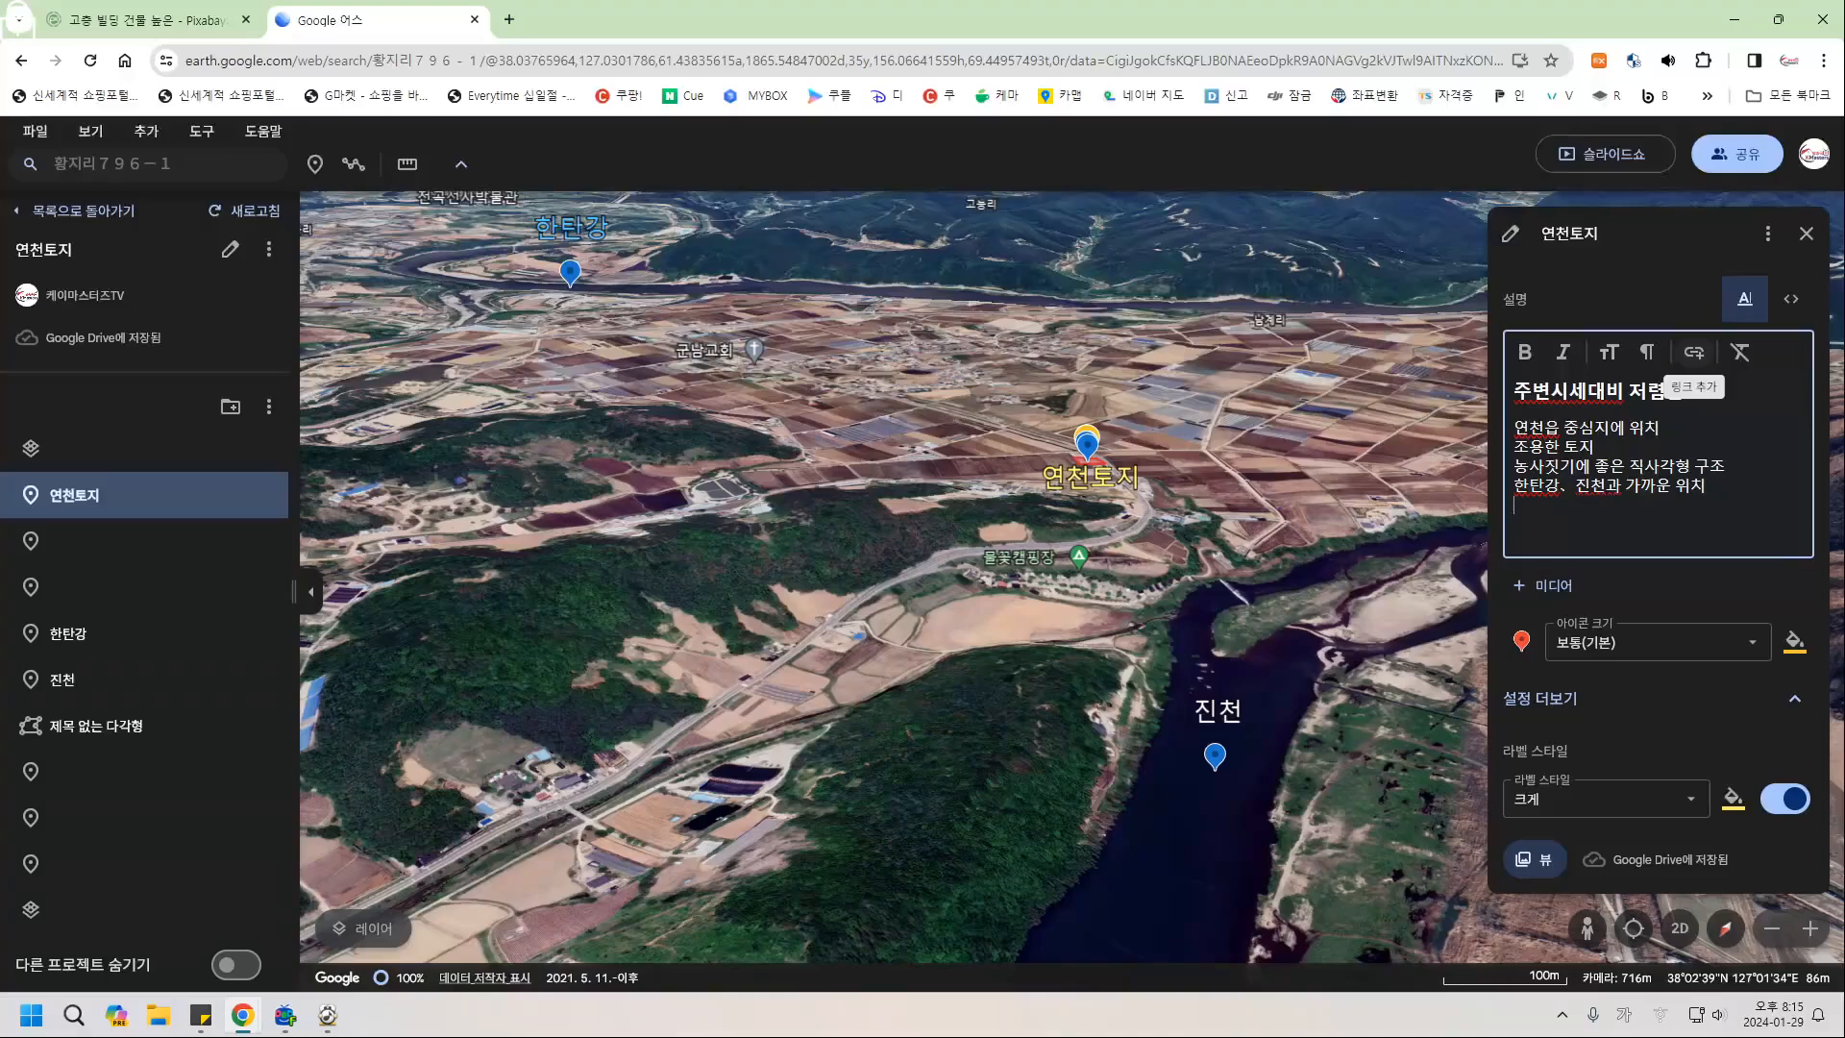
key("ctrl+k")
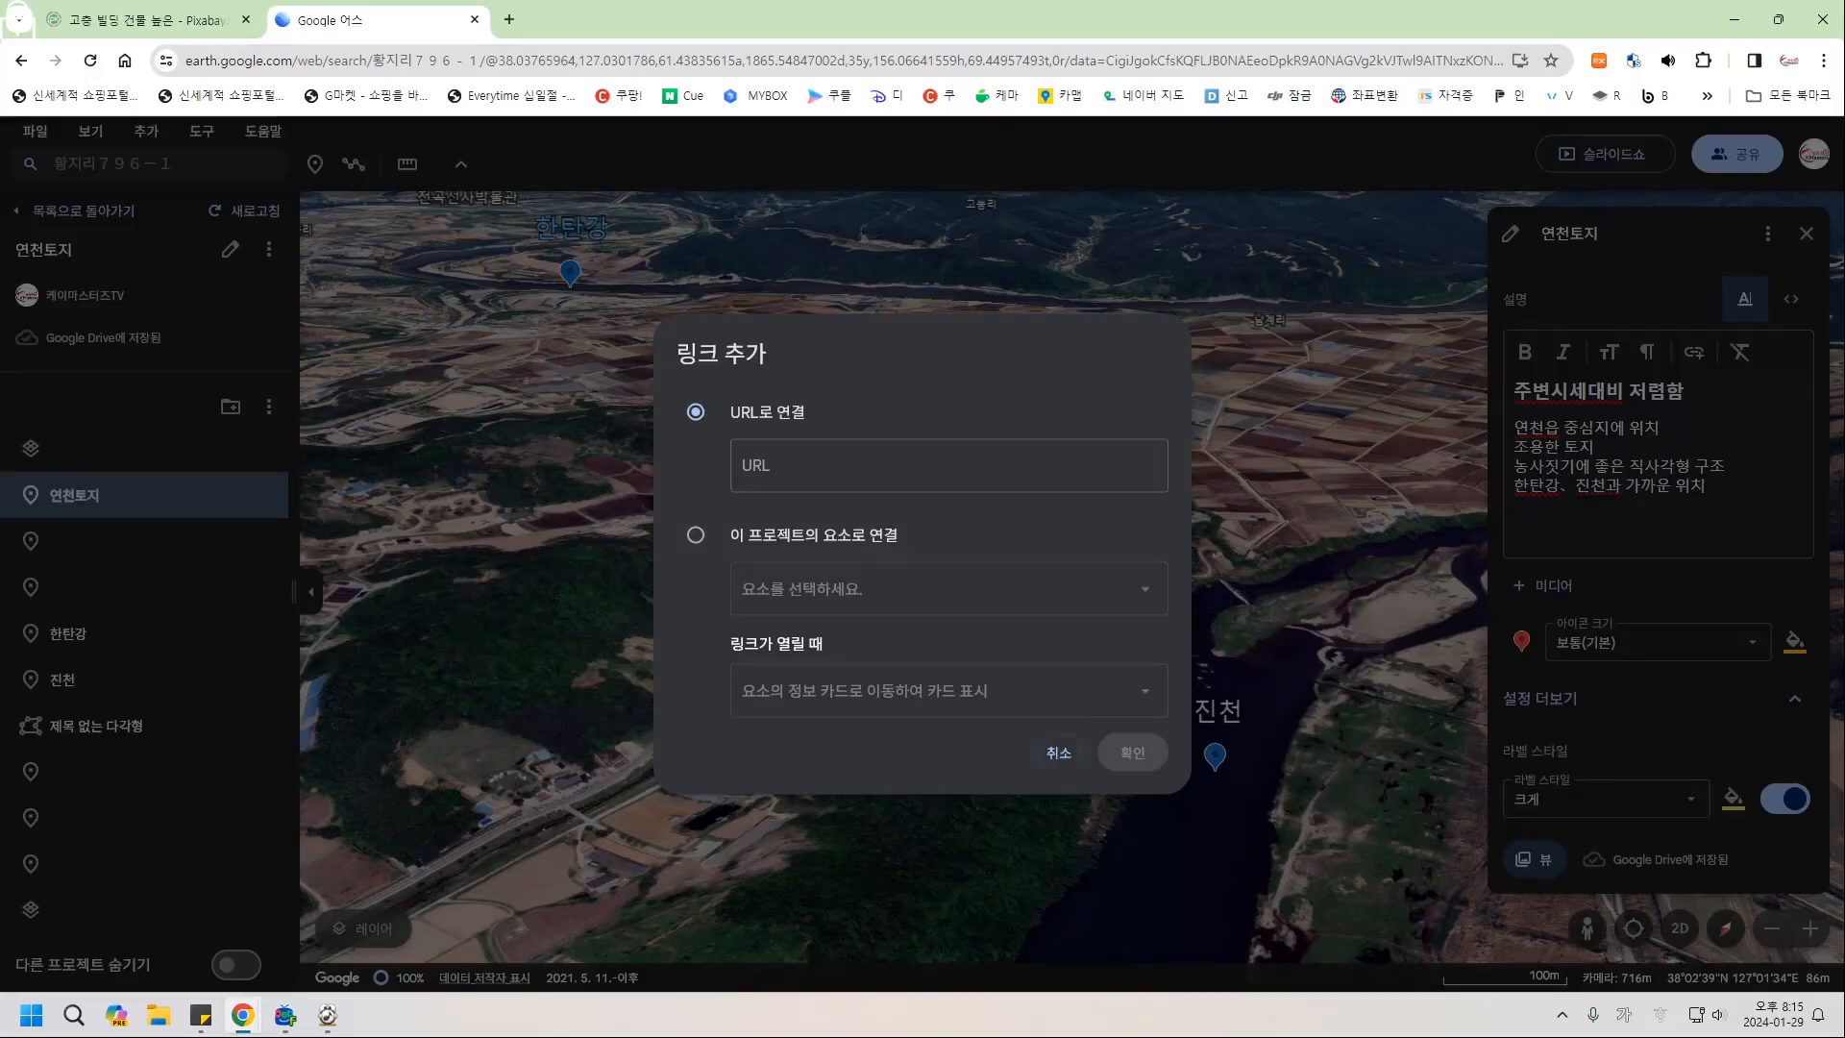
key("Escape")
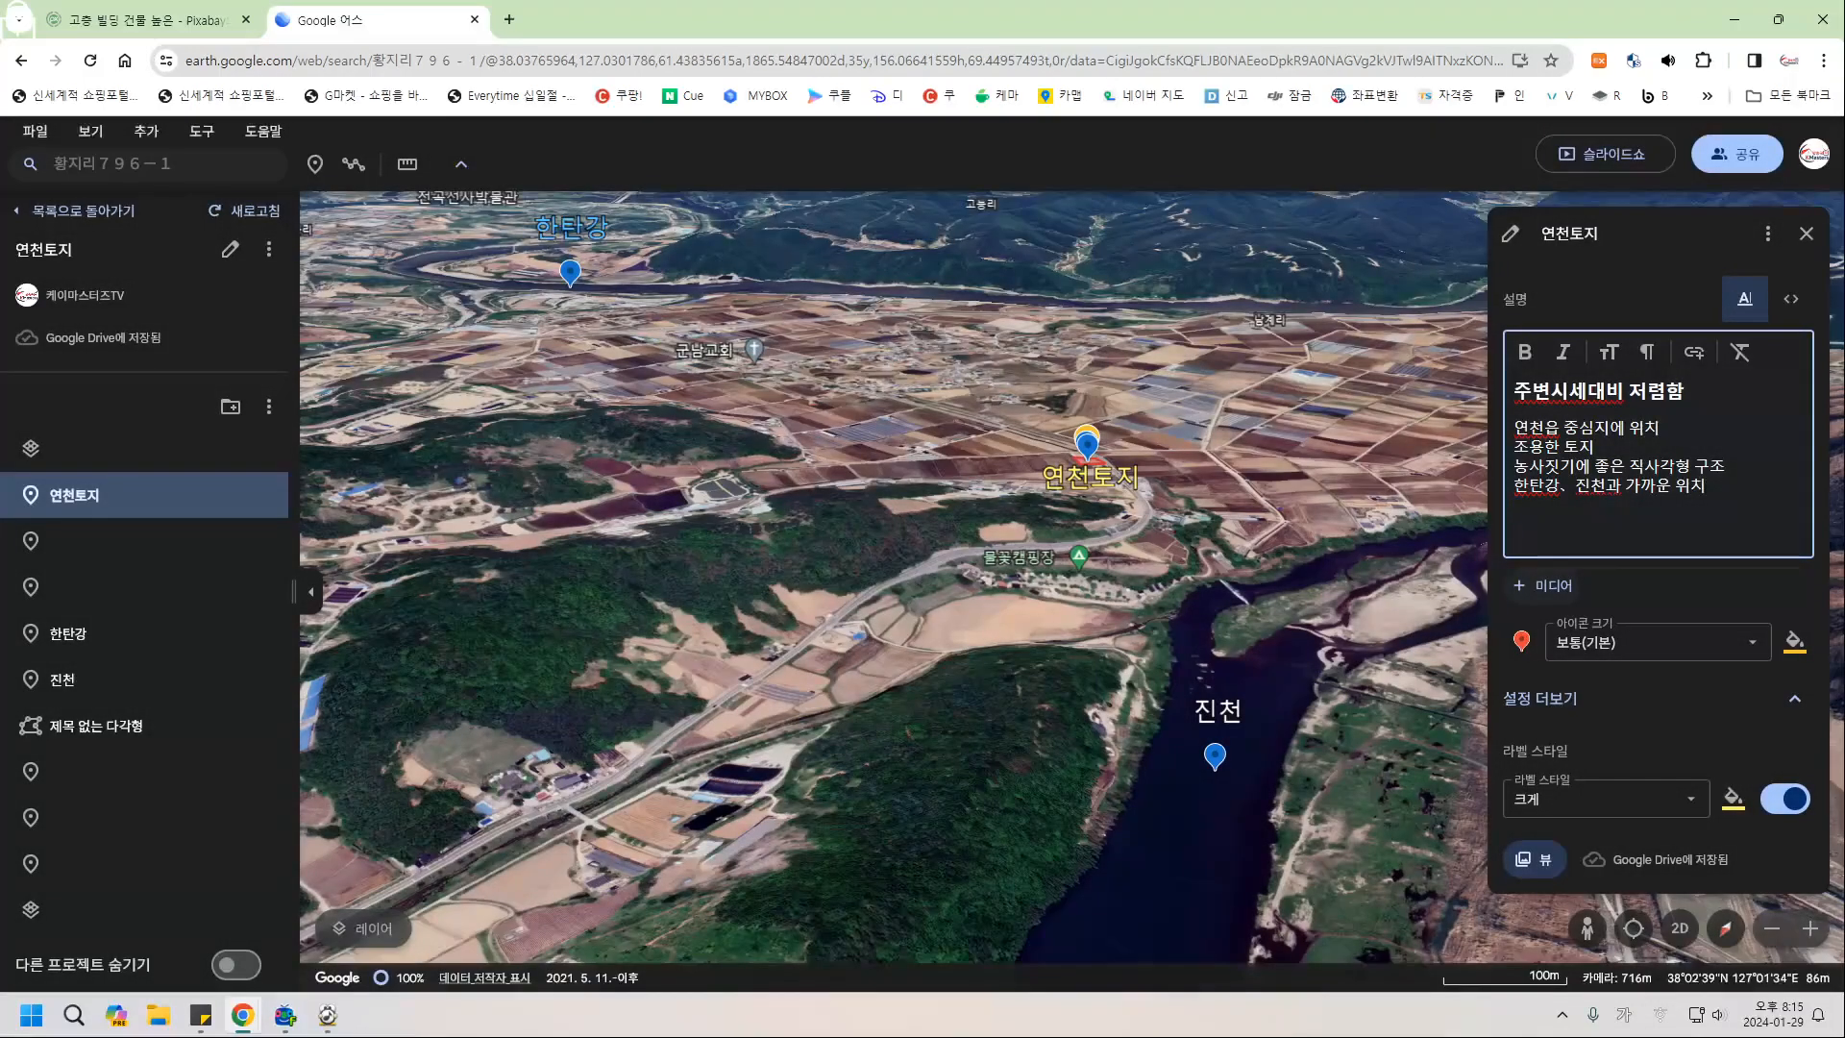
Switch the description to HTML view and back, then open the + 미디어 choices.
left_click(1790, 299)
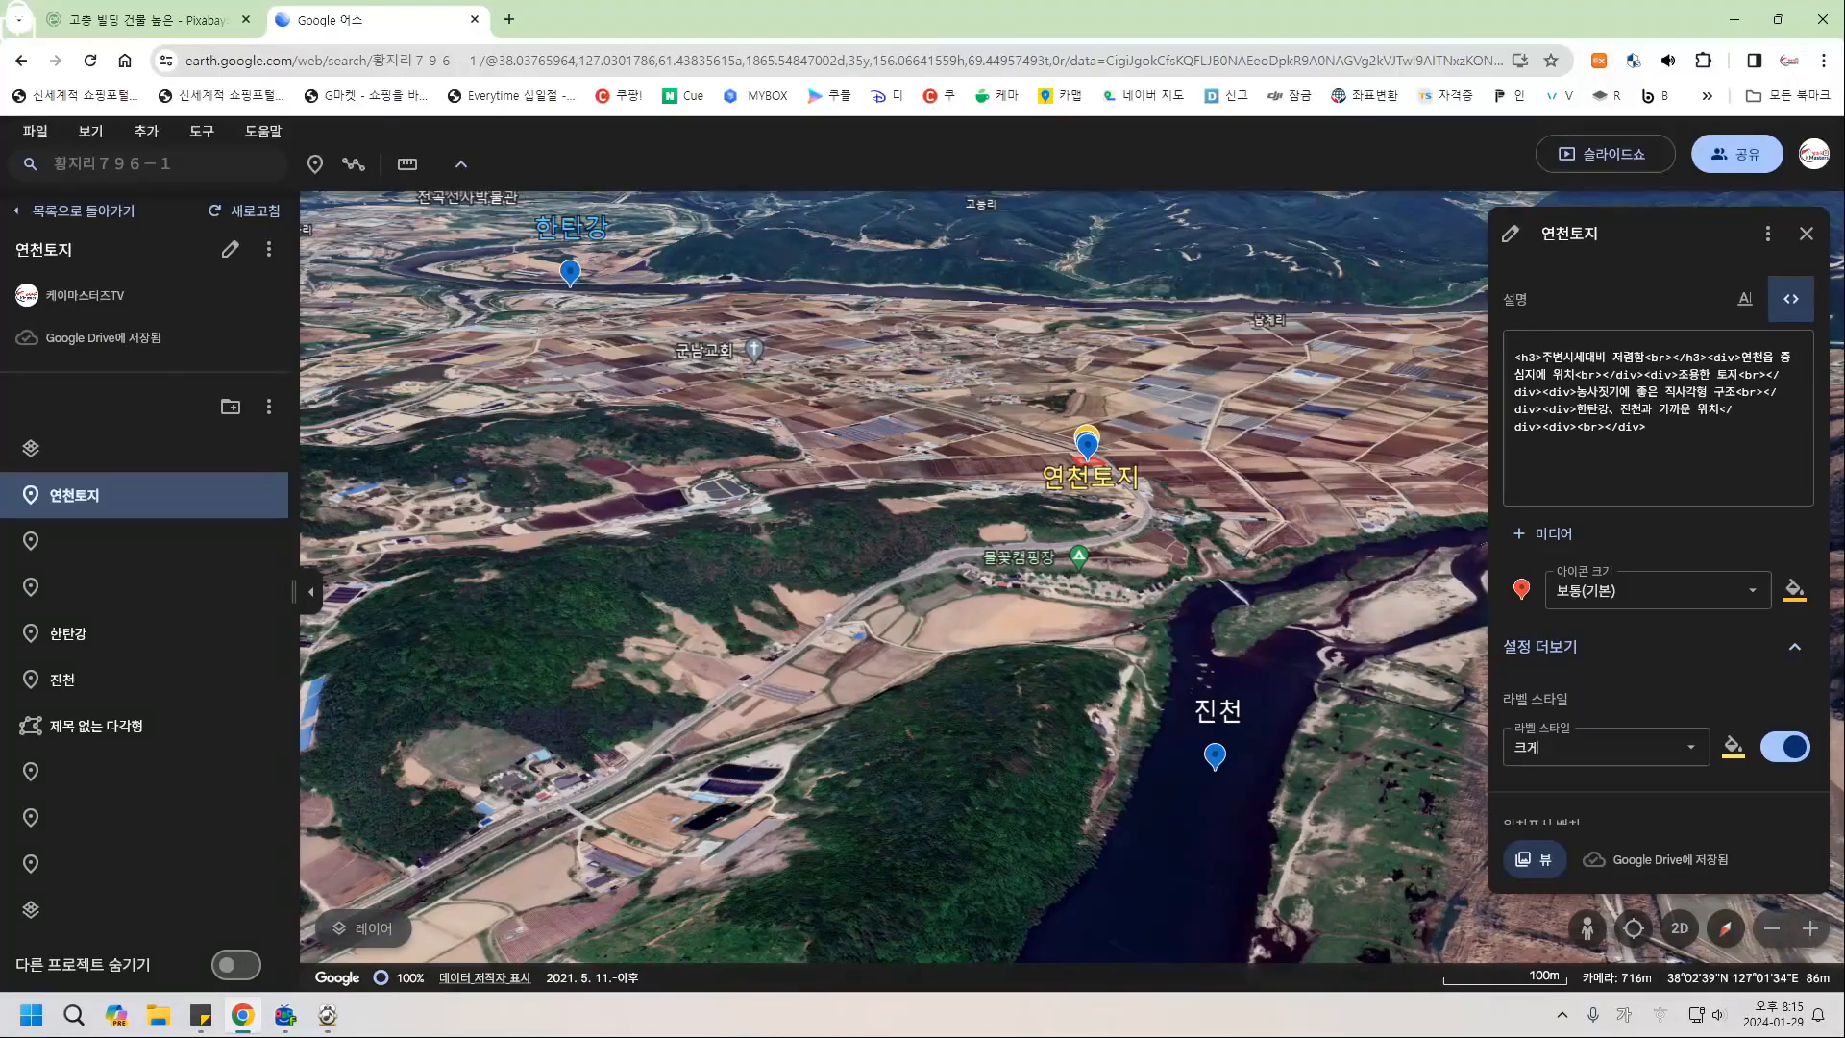
left_click(1745, 299)
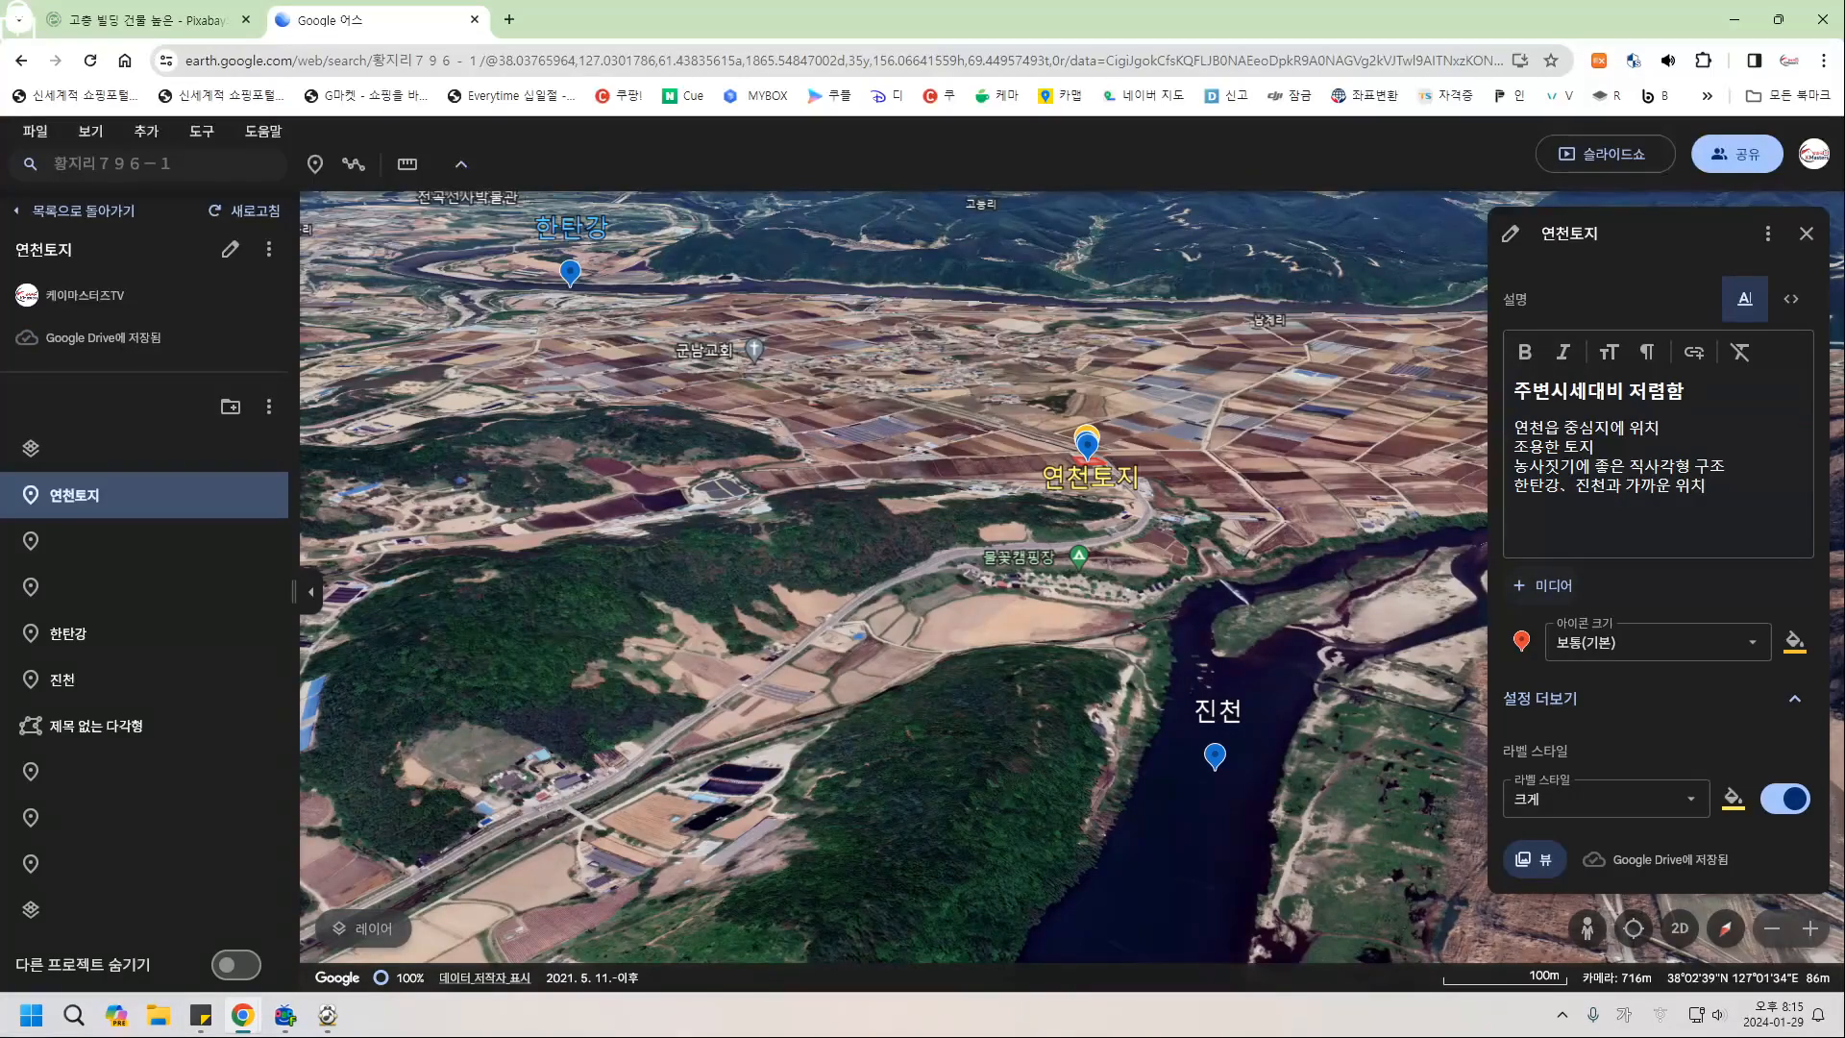
left_click(1543, 585)
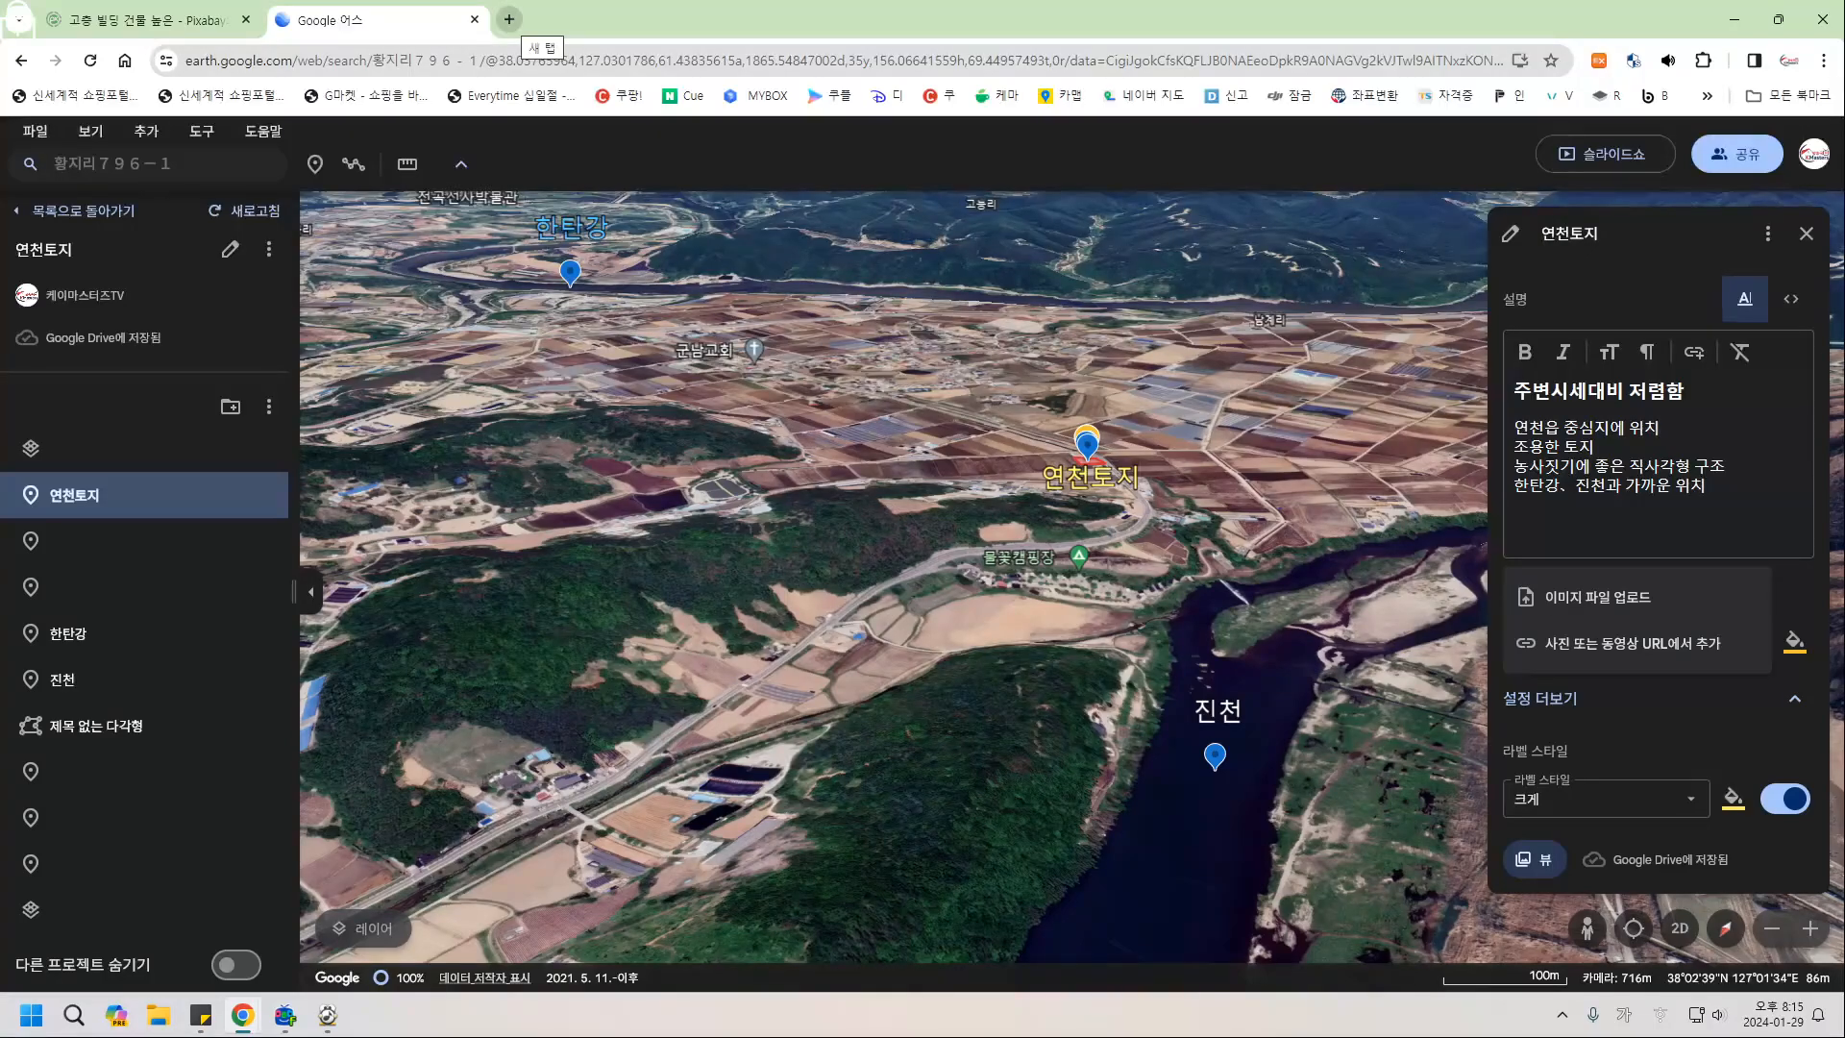
left_click(509, 20)
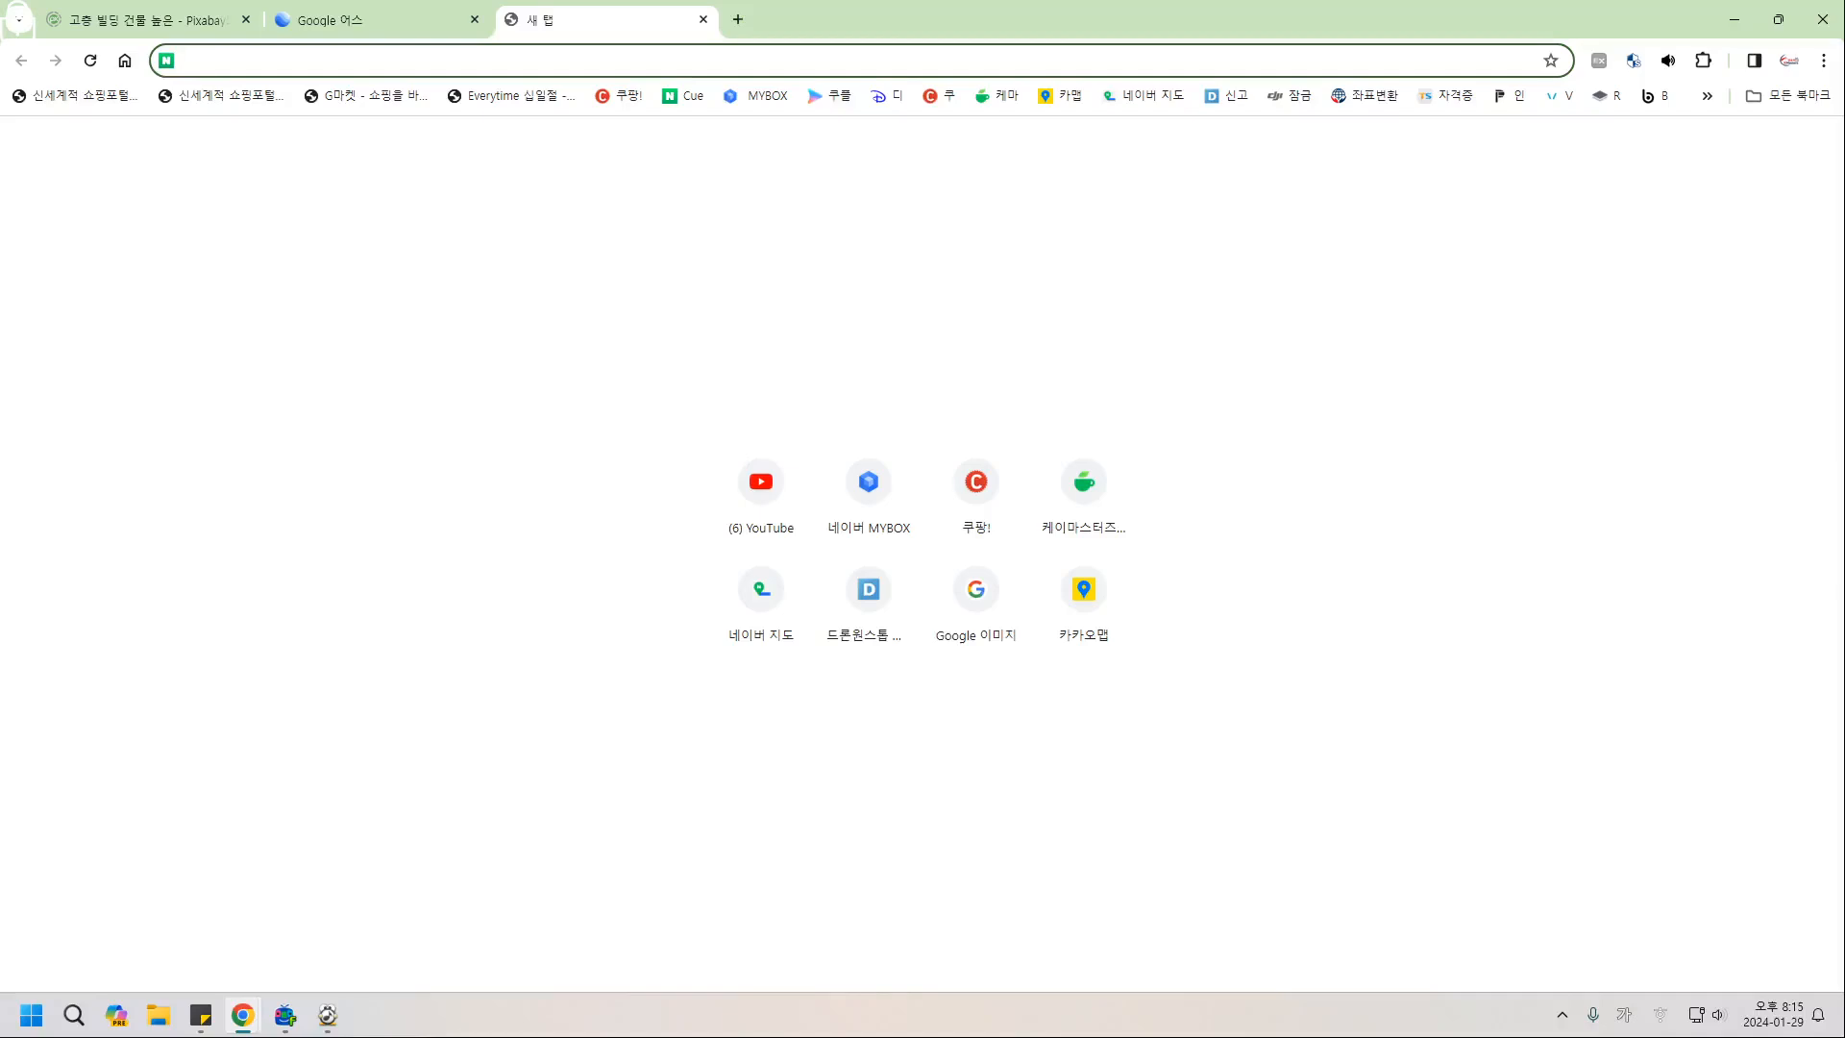
left_click(1062, 95)
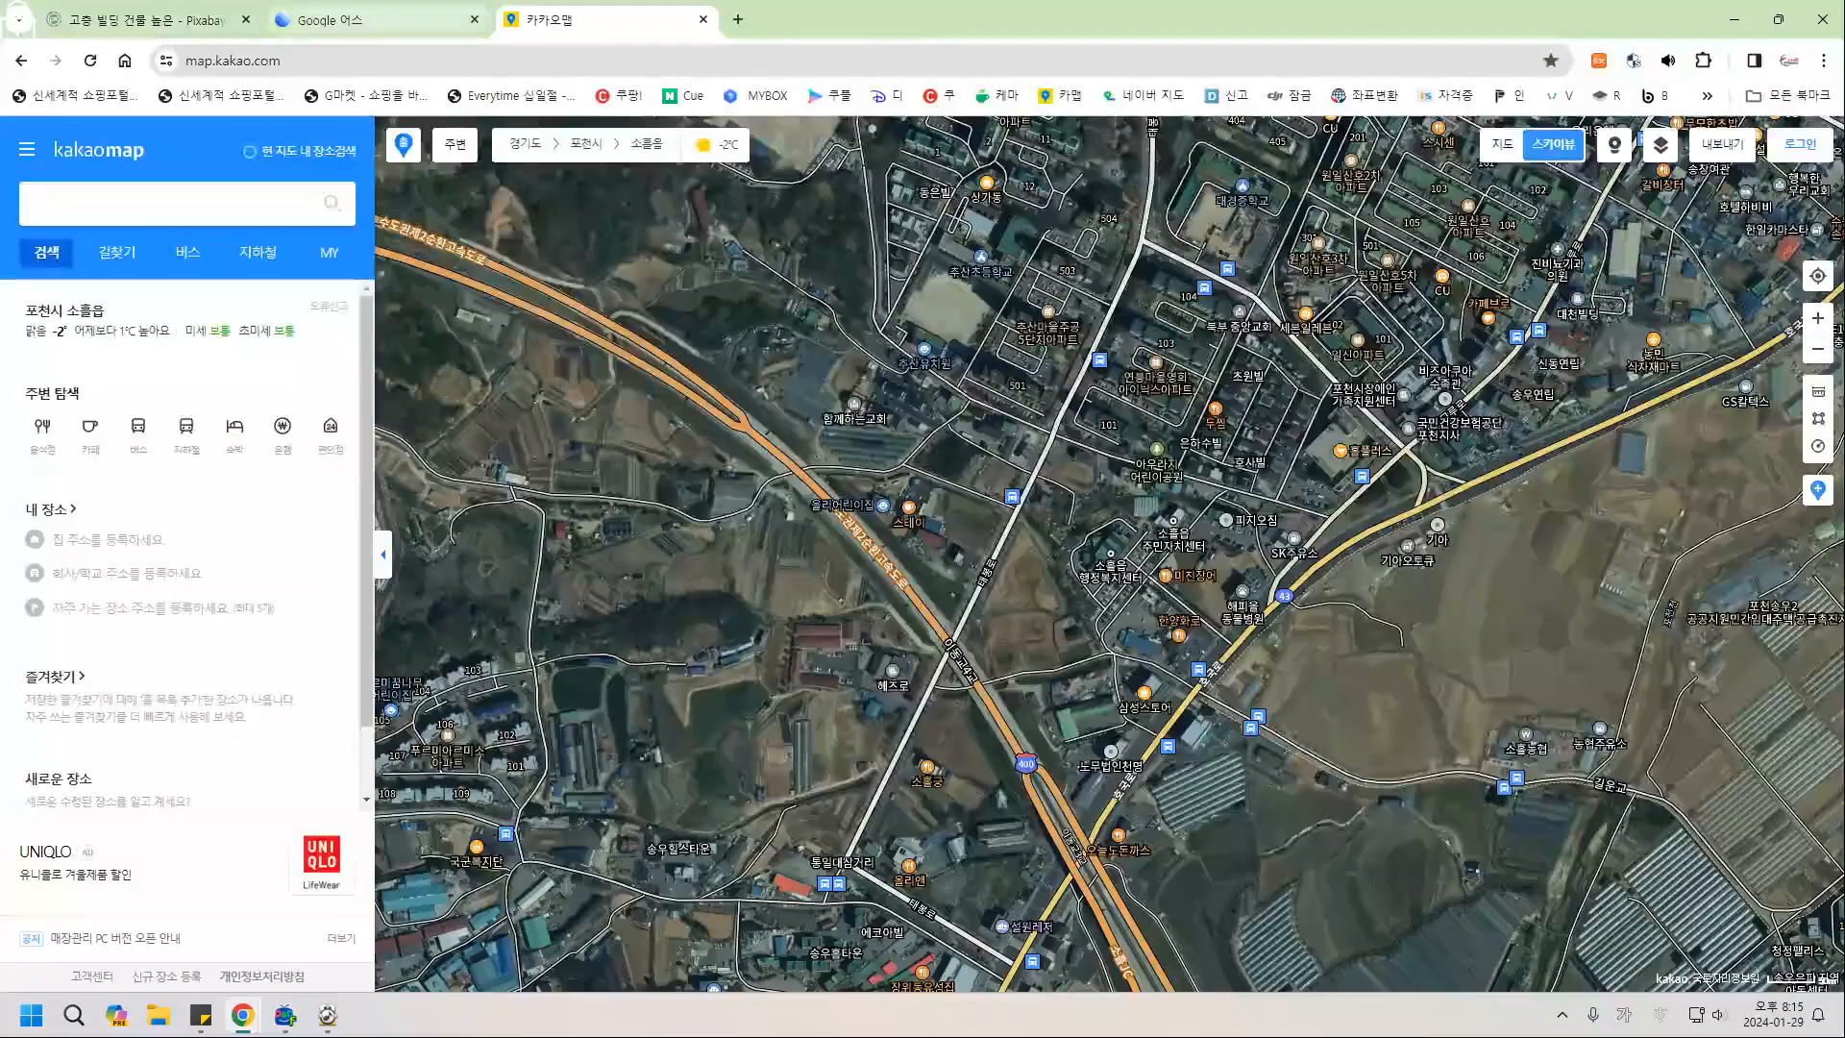
key("ctrl+shift+Tab")
key("ctrl+Tab")
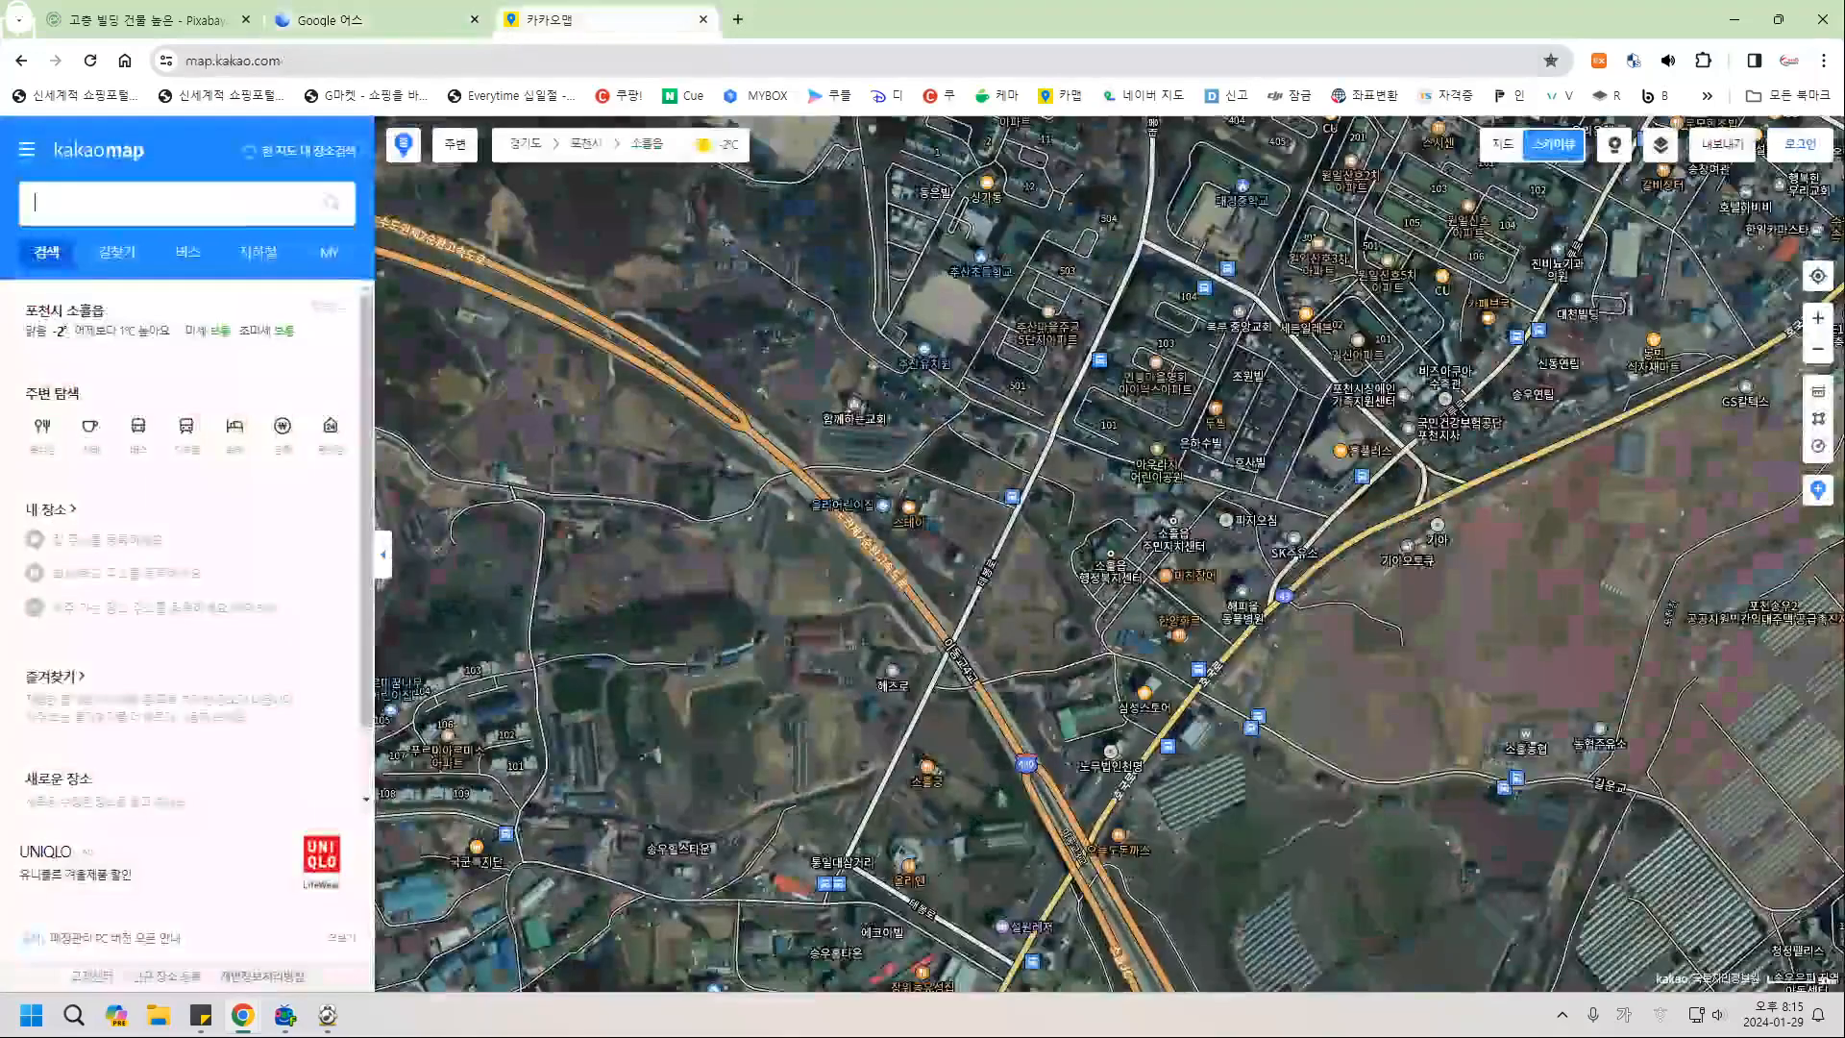
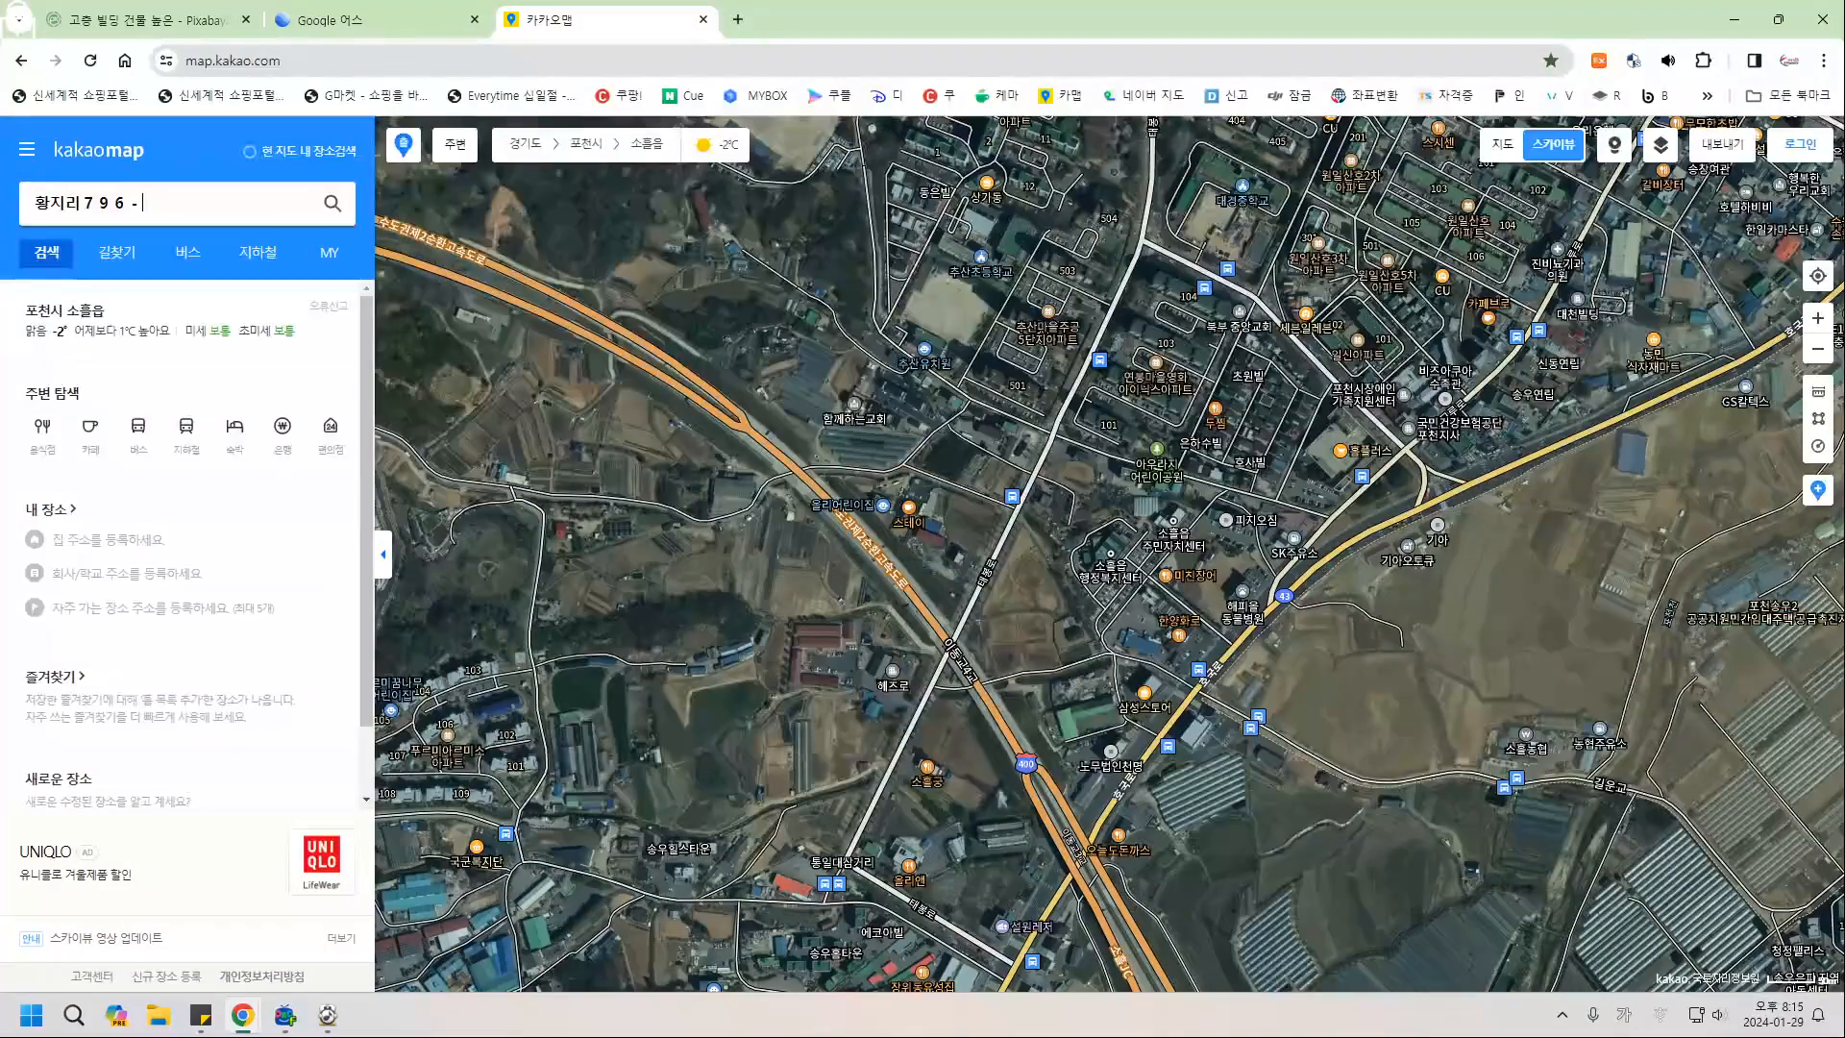
key("Return")
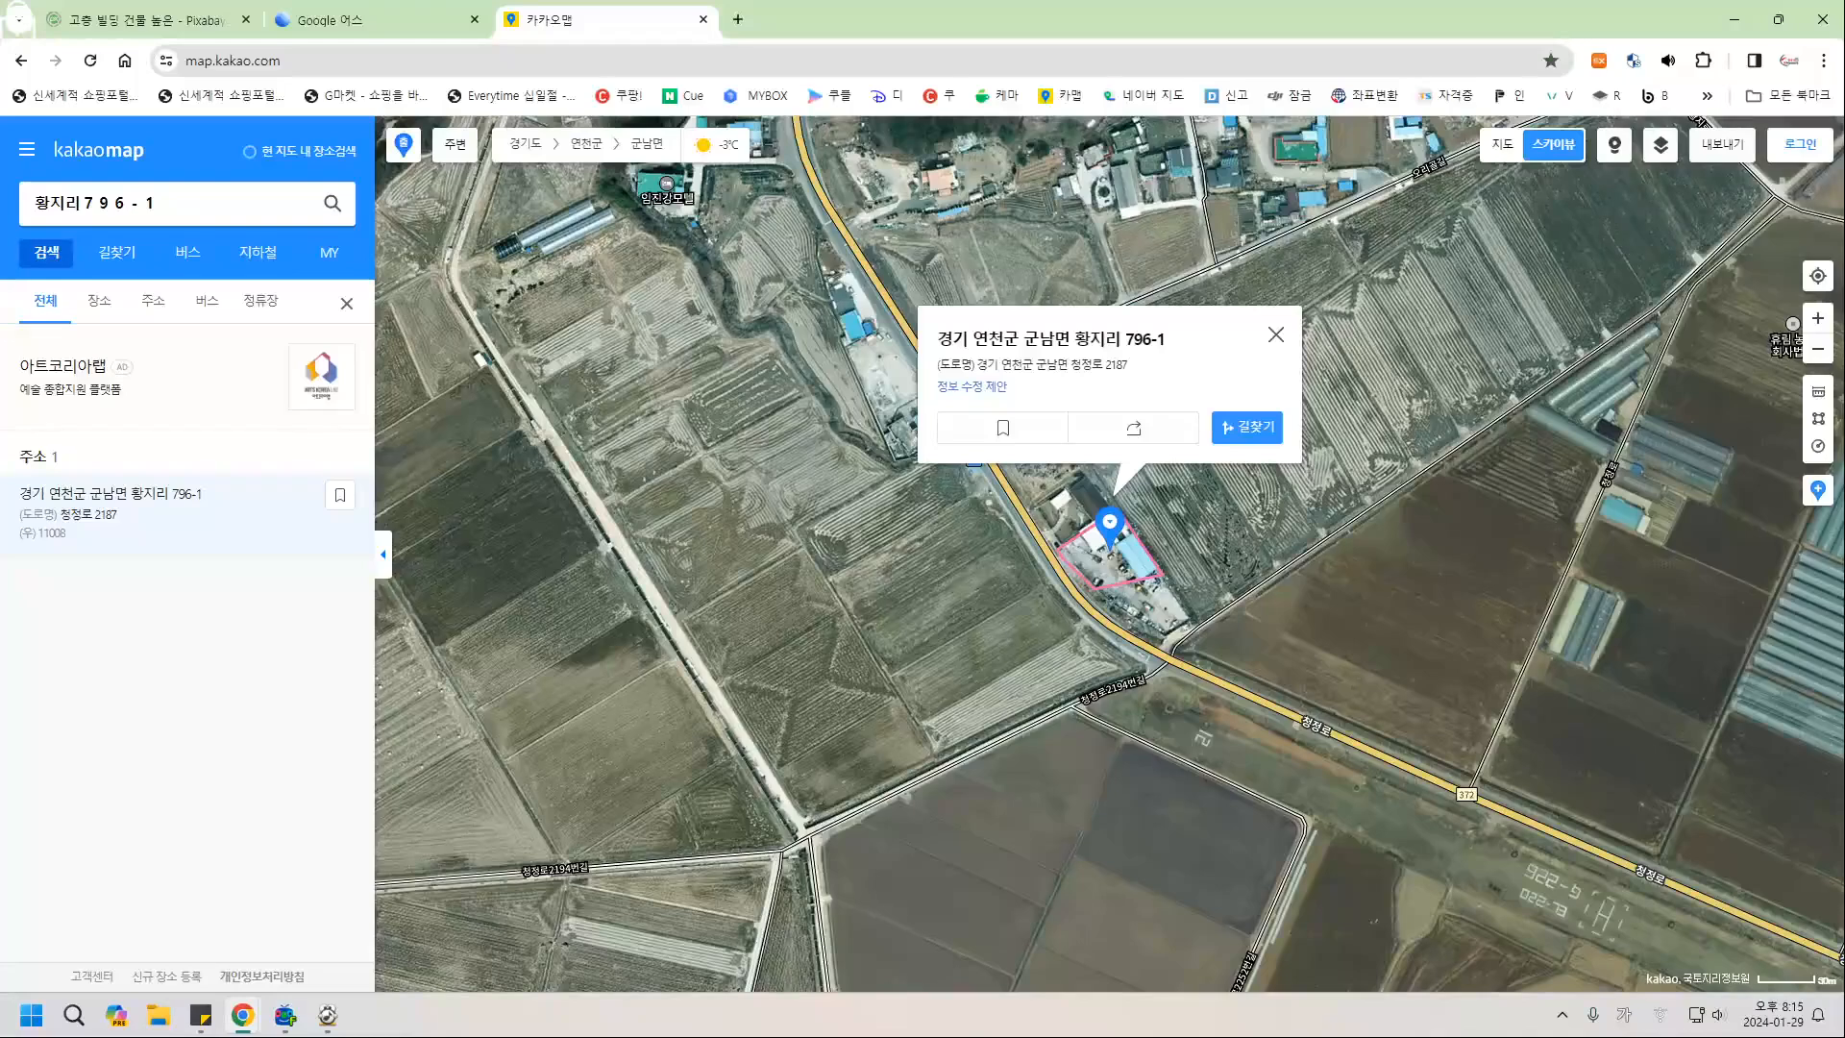
left_click(1276, 334)
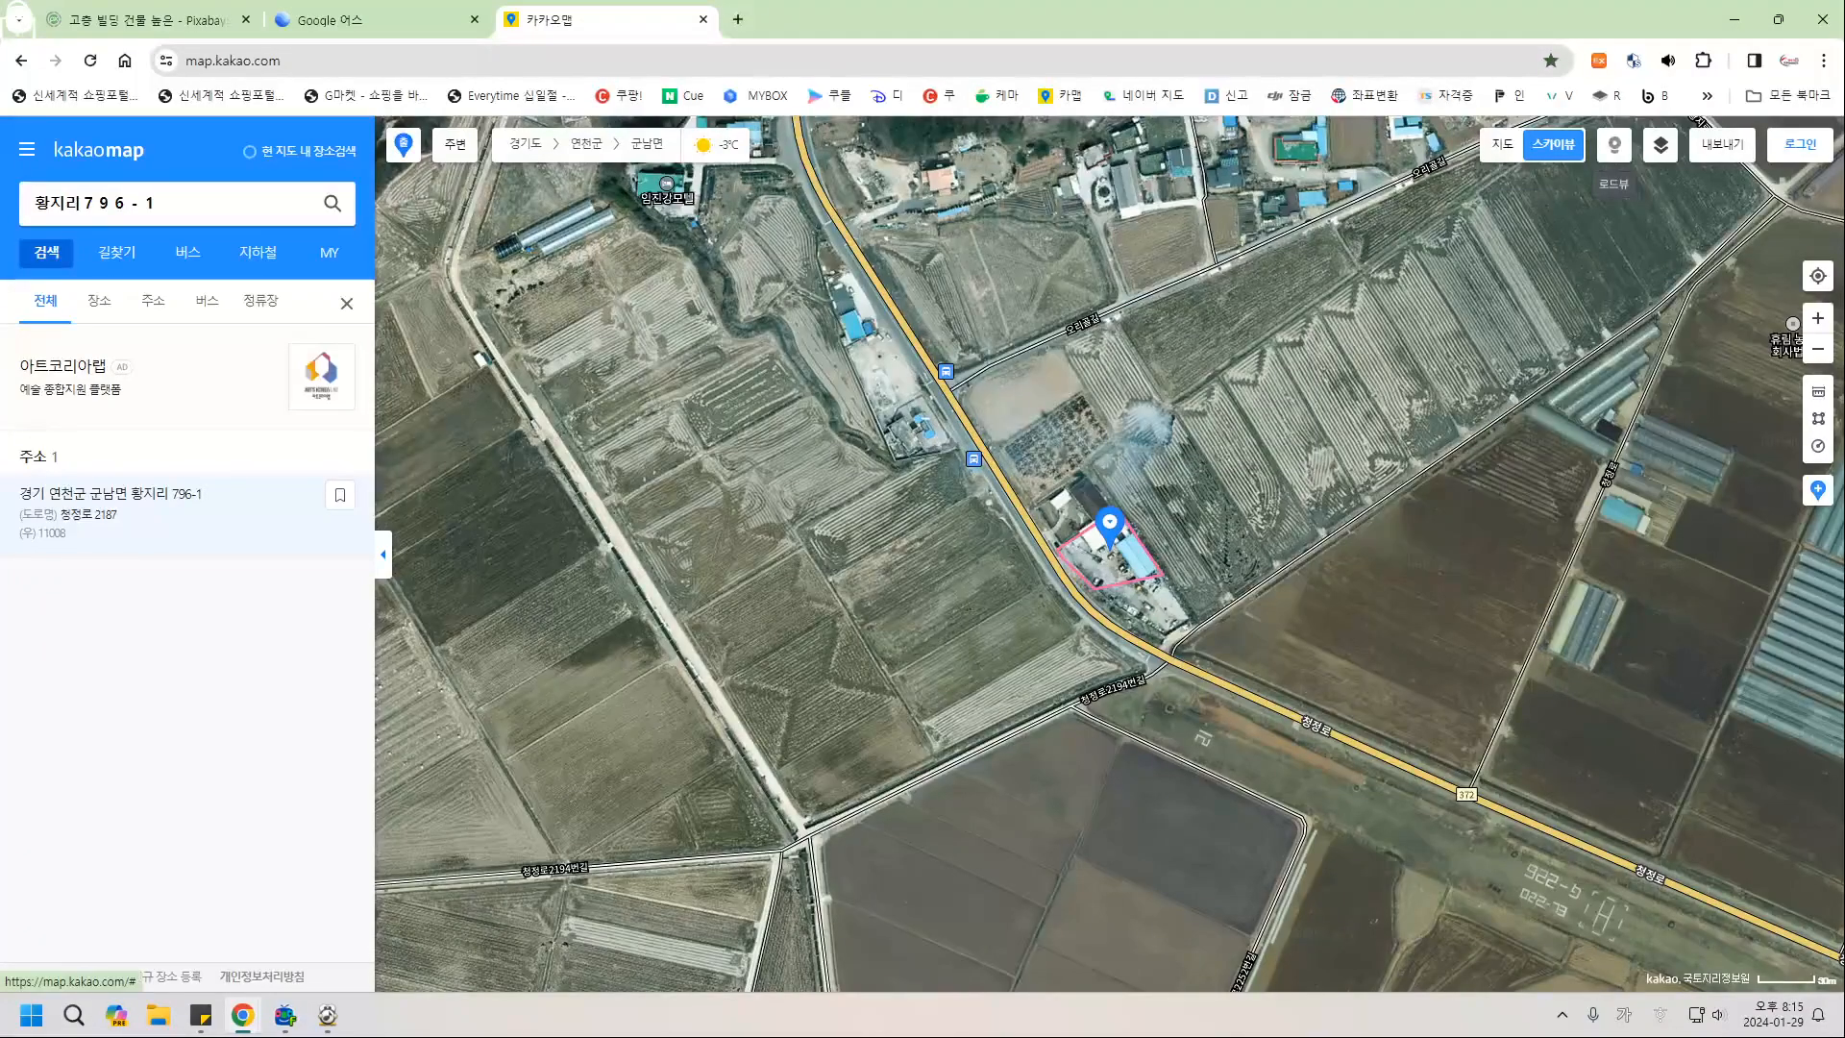
Open the roadview beside the parcel and turn it to face the fence and warehouses.
left_click(1615, 145)
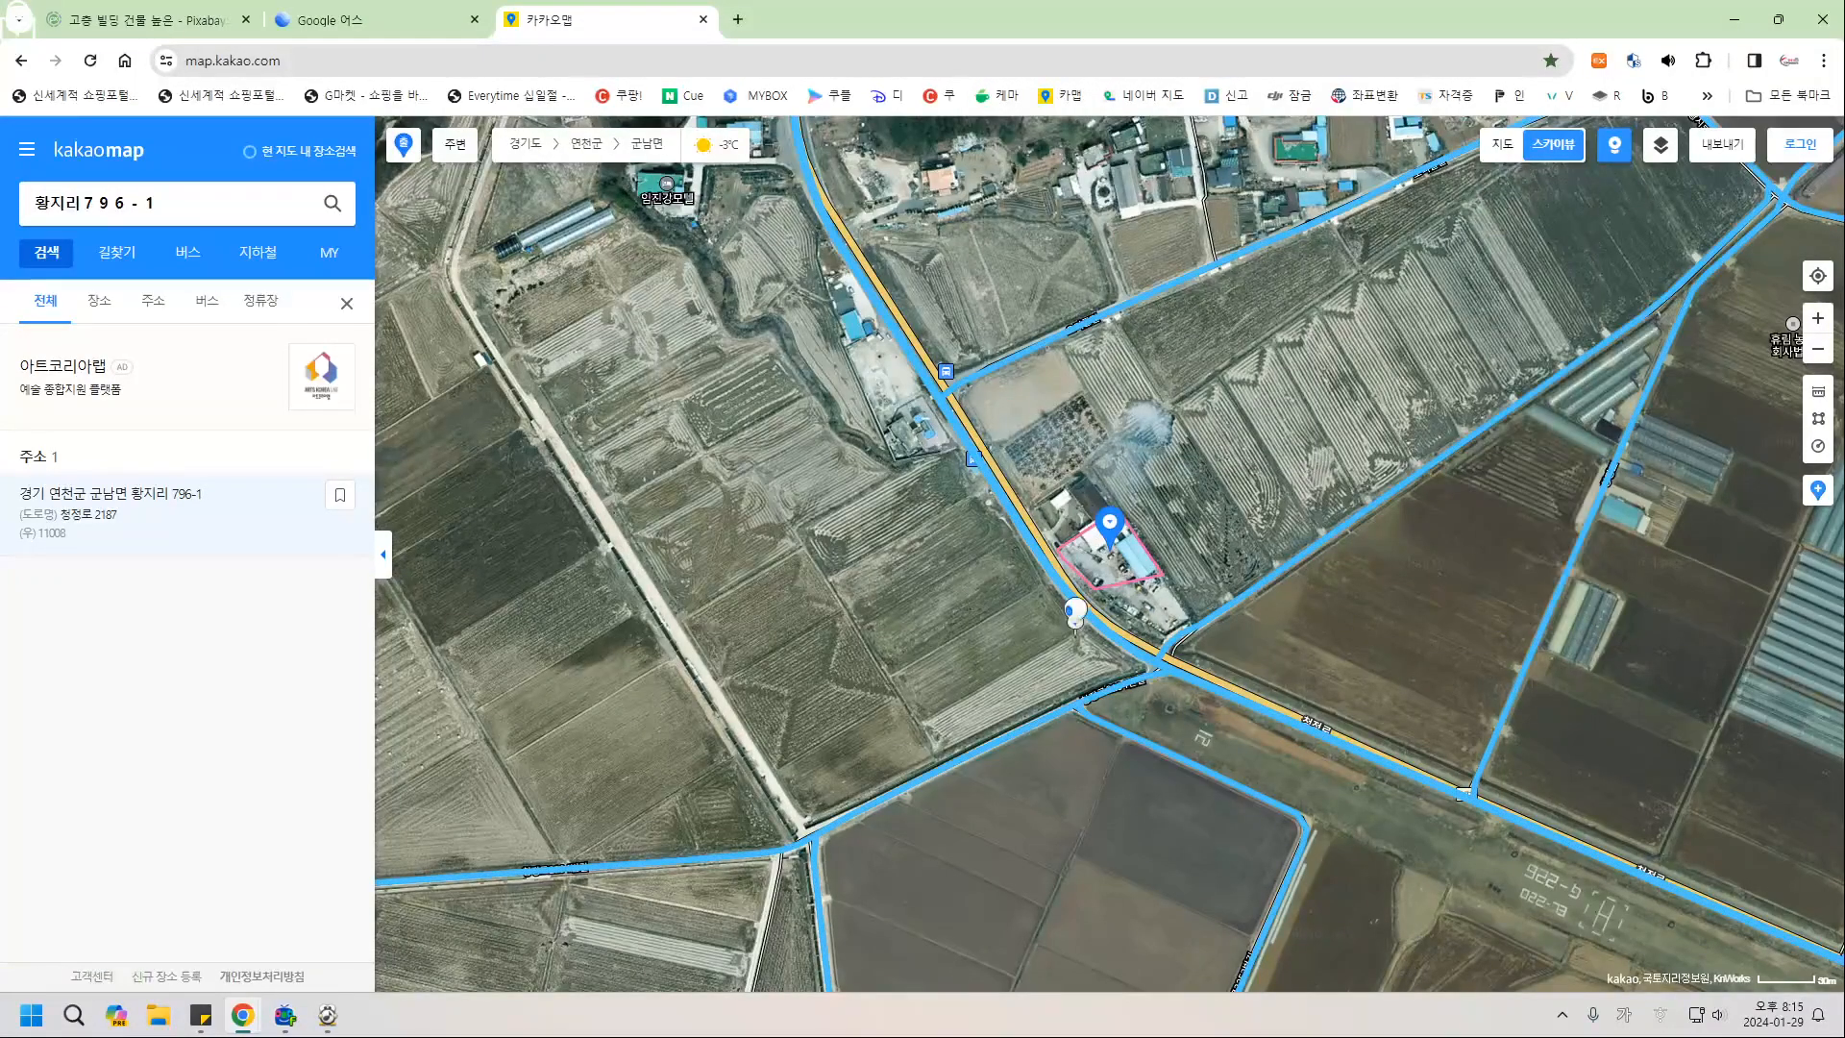
left_click(1065, 569)
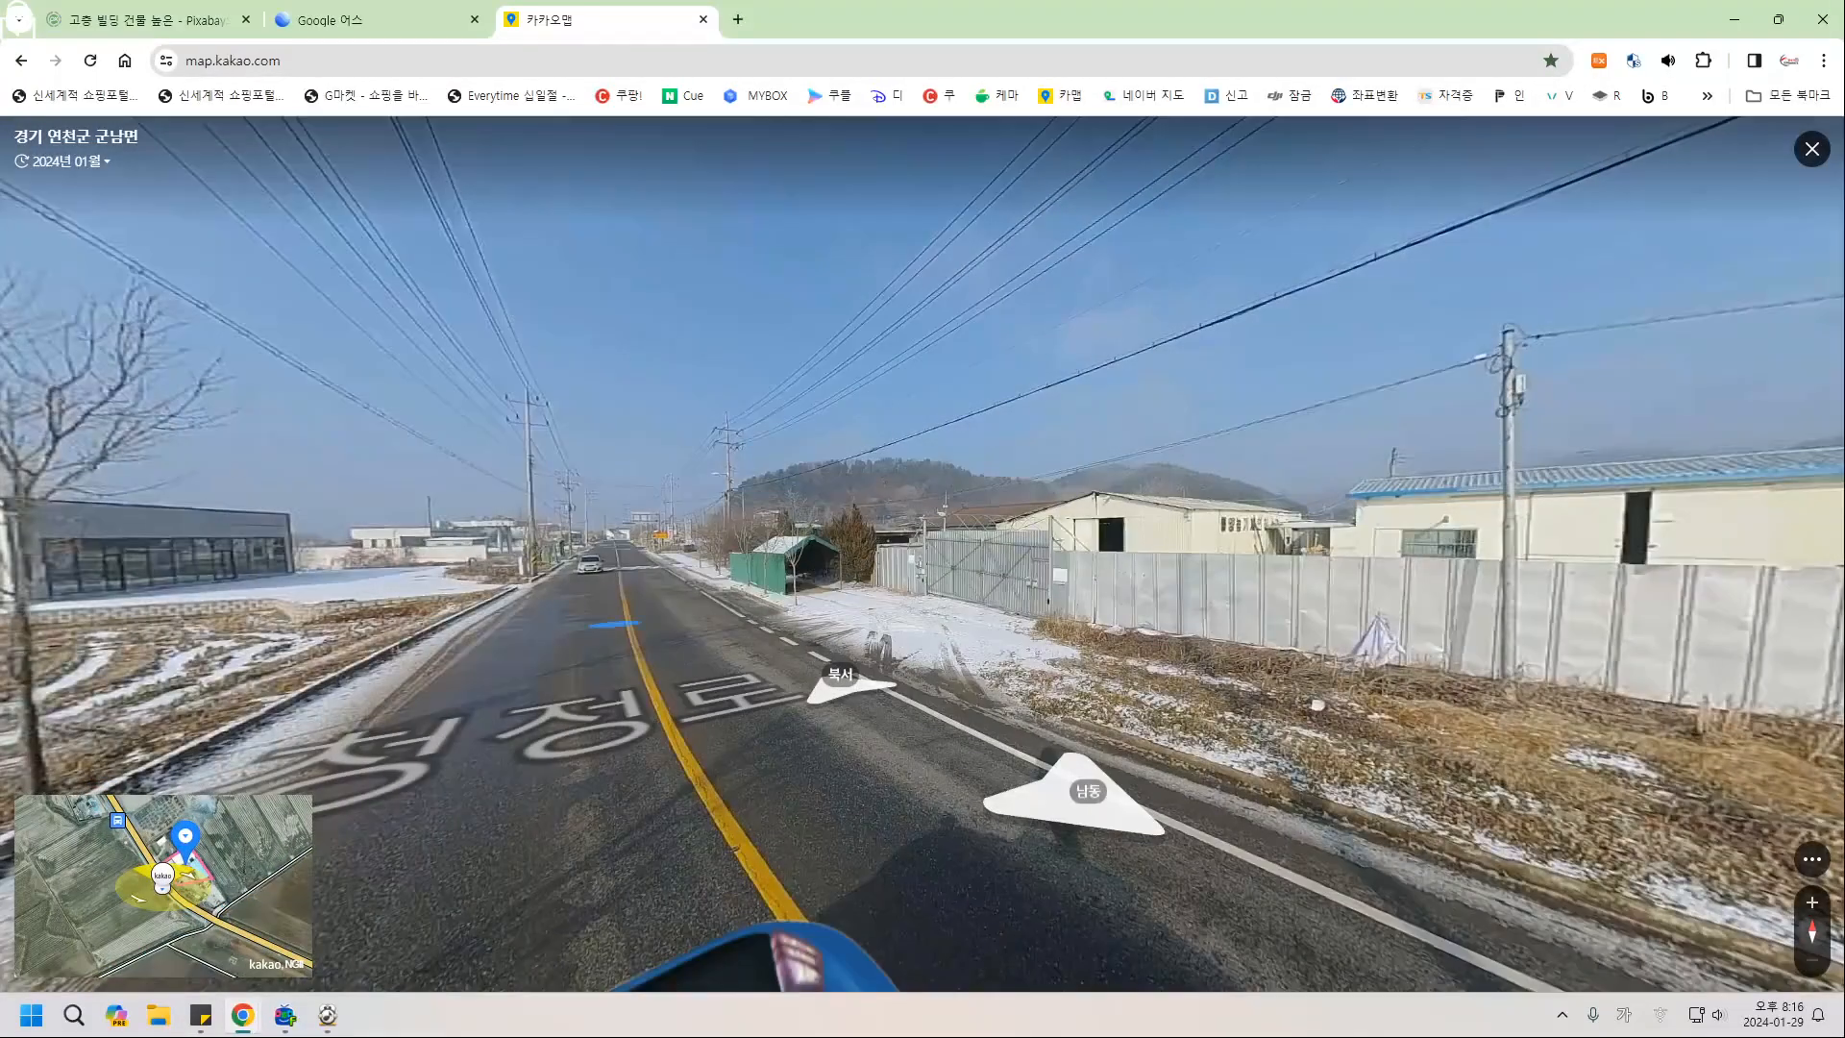
left_click_drag(615, 625, 190, 673)
left_click_drag(683, 578, 702, 580)
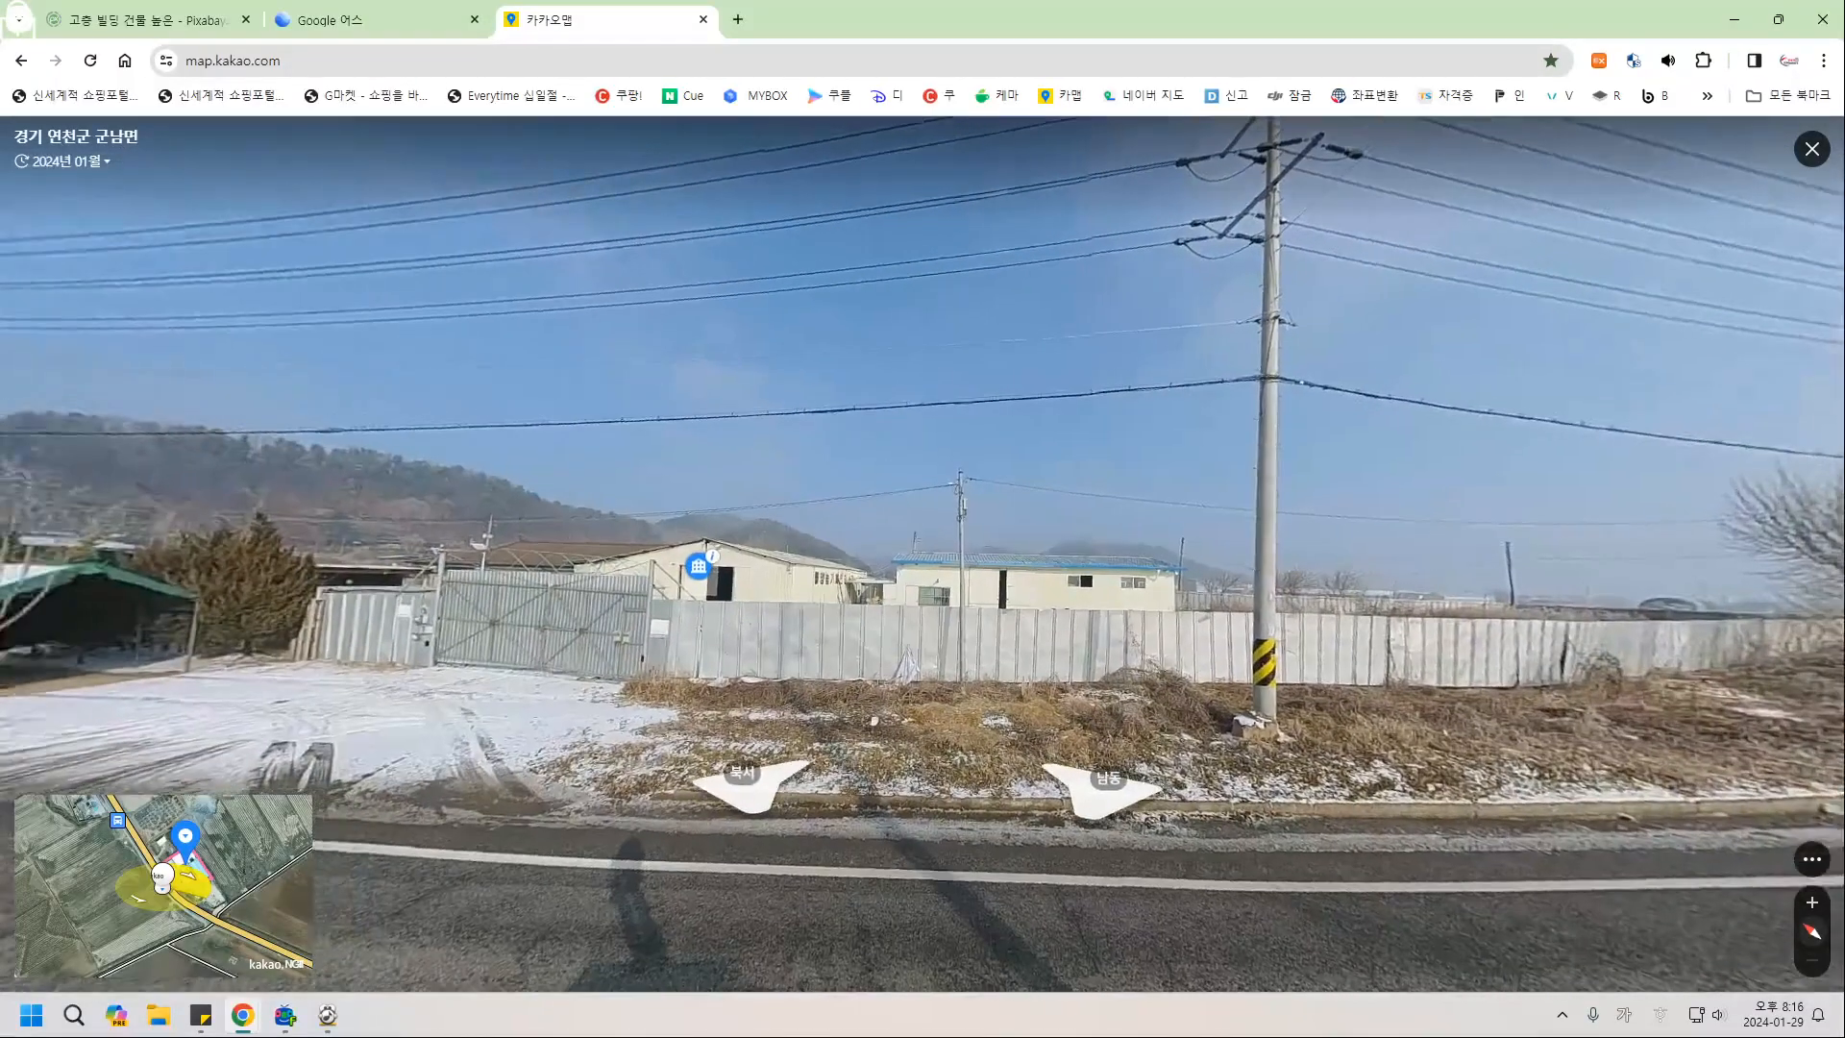
Capture the roadview image and save it to 바탕 화면, returning to Google Earth.
left_click(1812, 859)
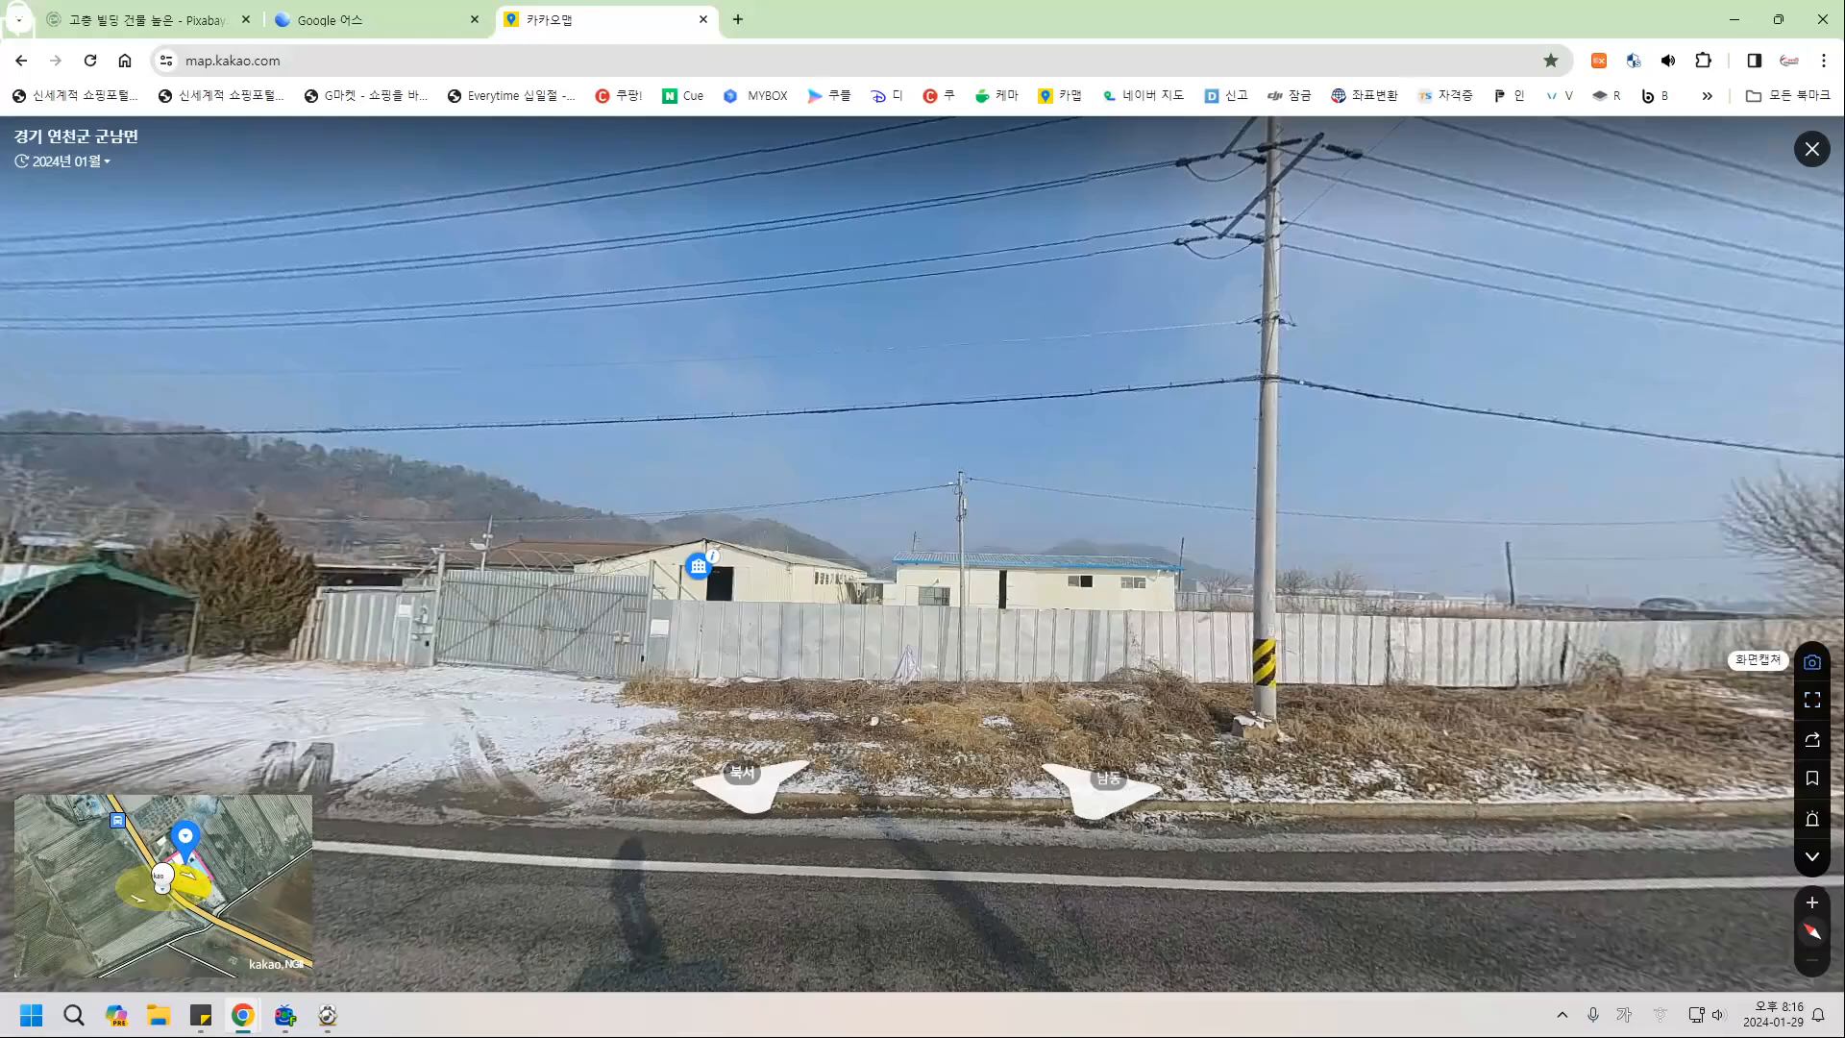
left_click(1813, 662)
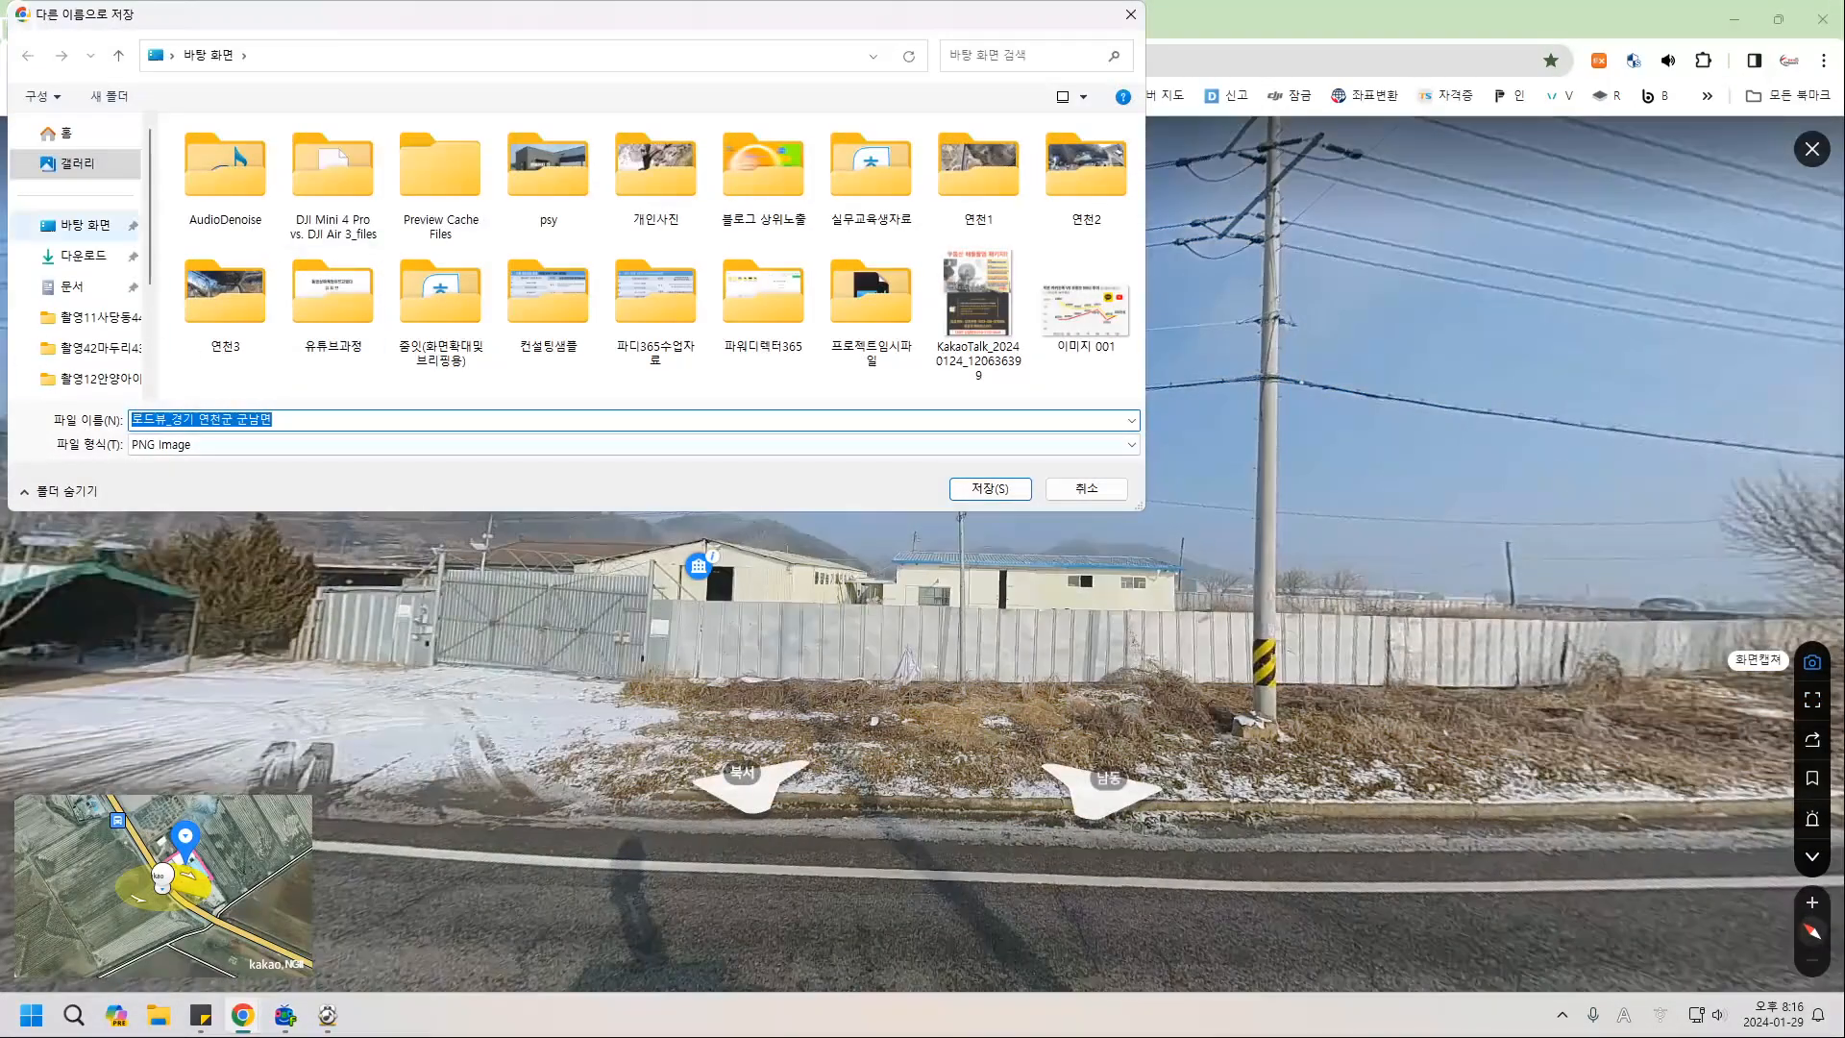
left_click(85, 226)
key("Return")
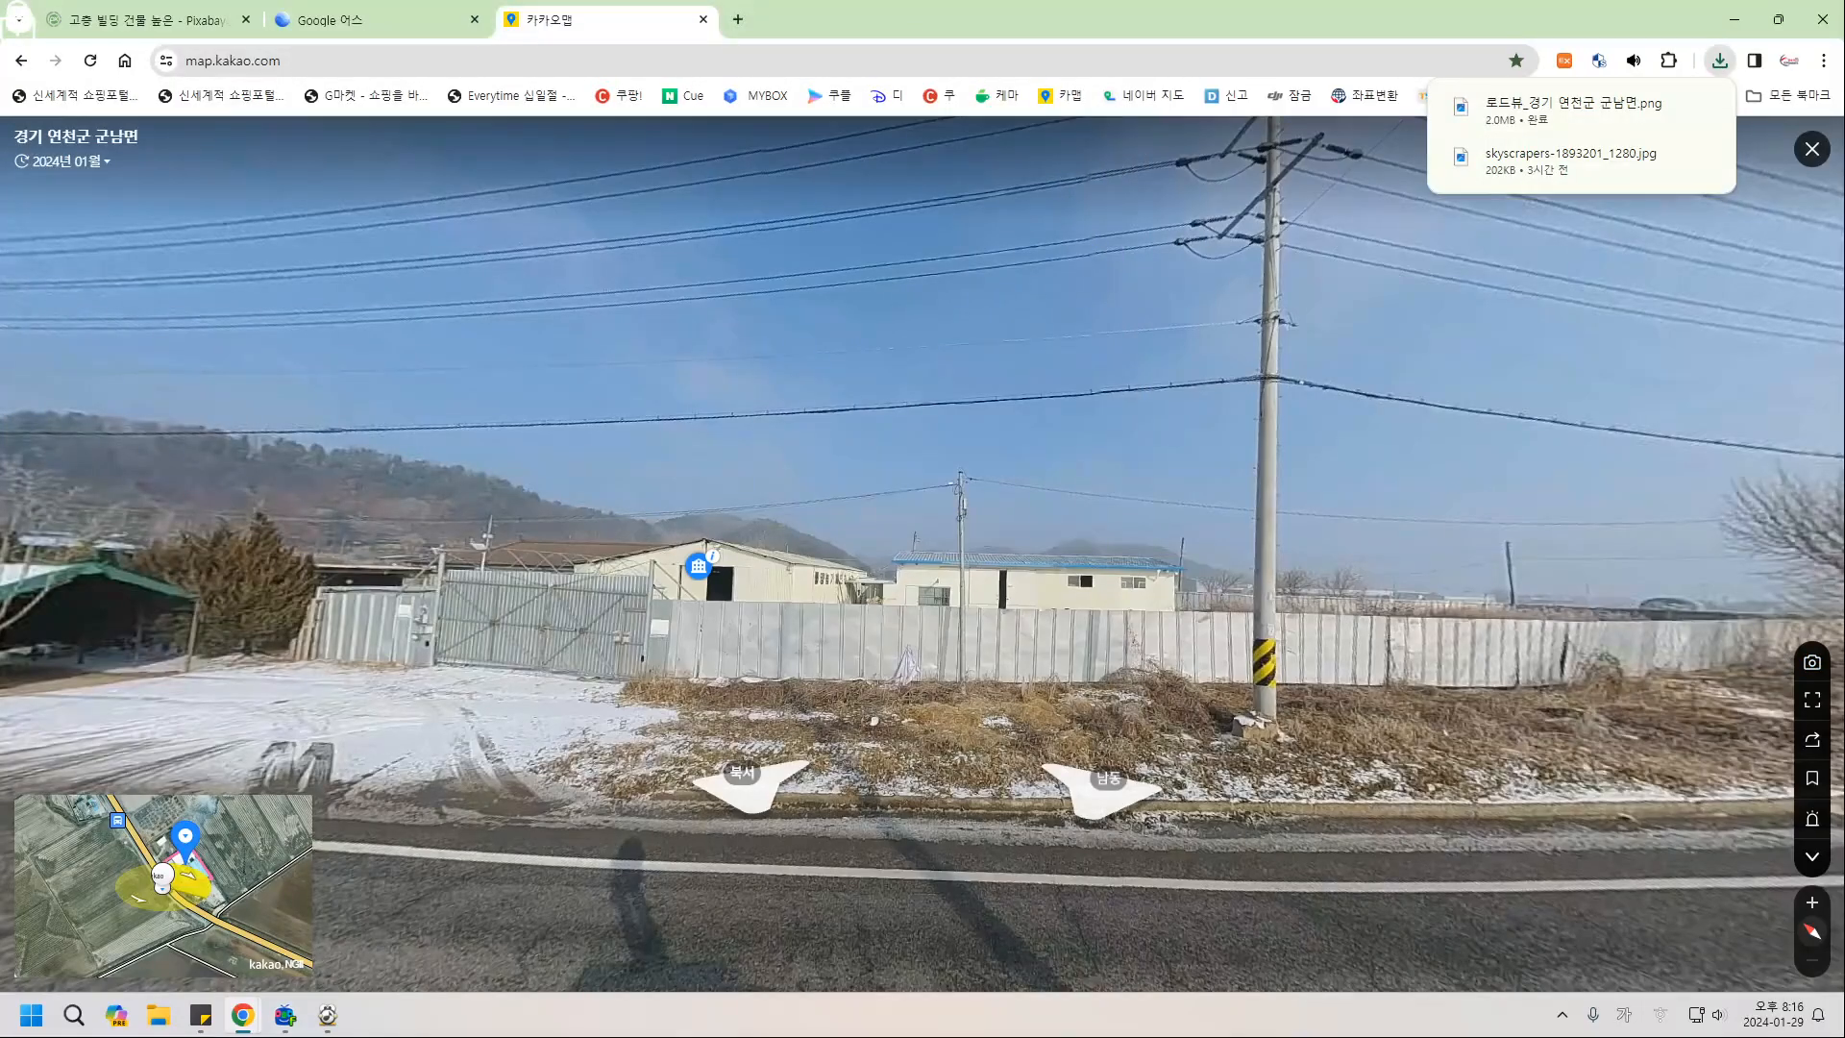
left_click(326, 19)
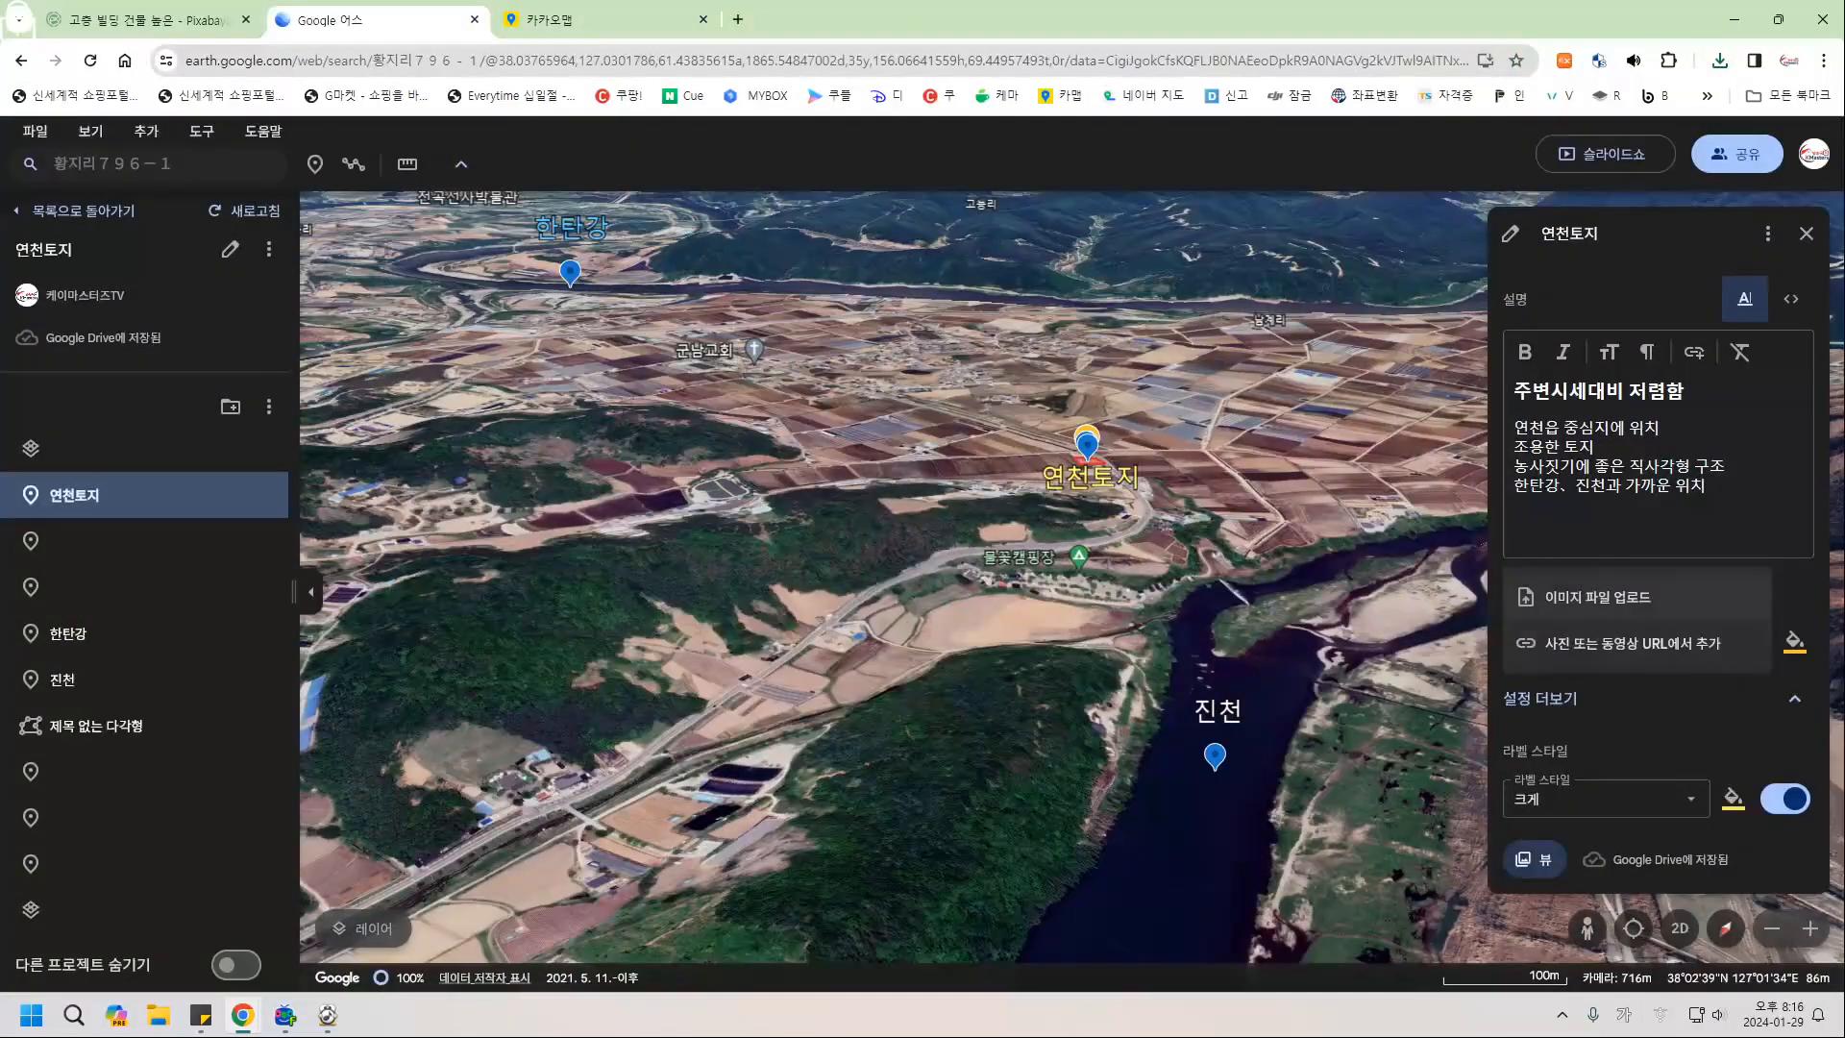
Upload the 로드뷰_경기 연천군 군남면 image to the placemark, then return to Kakao Map.
left_click(1597, 597)
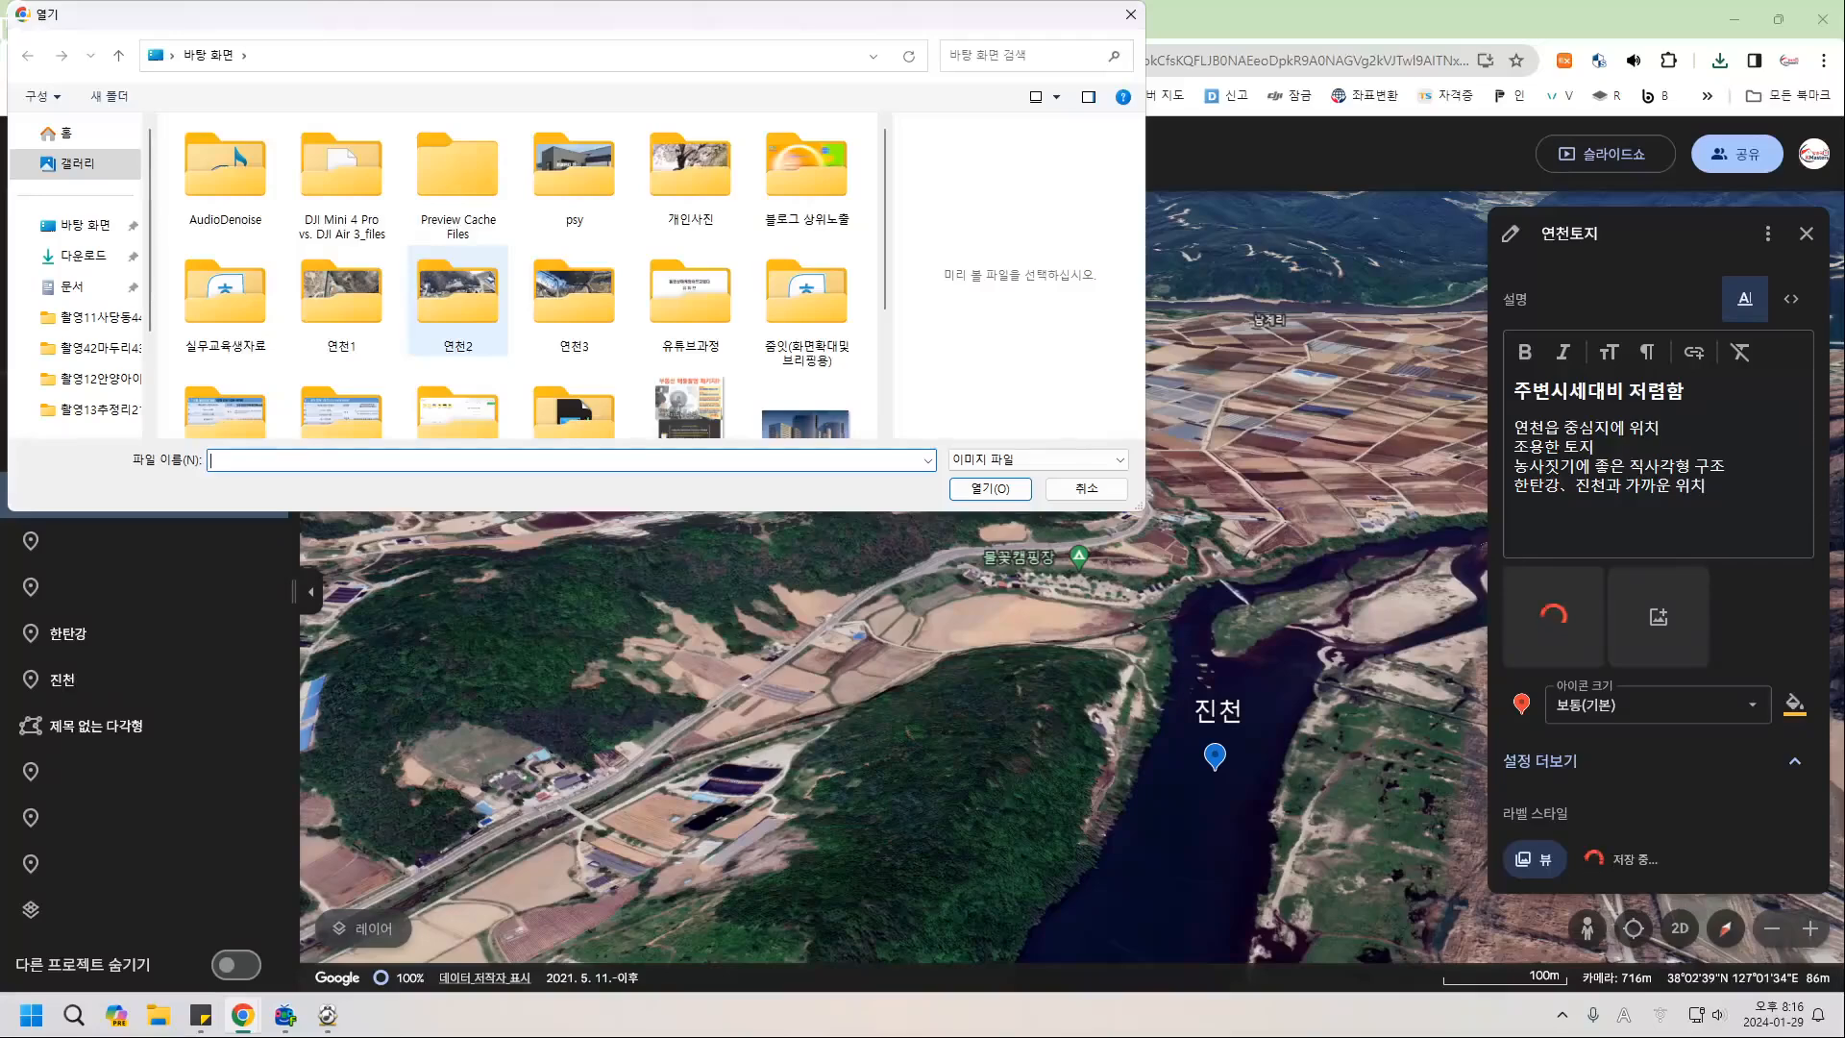
scroll(458, 332, "down", 3)
left_click(226, 351)
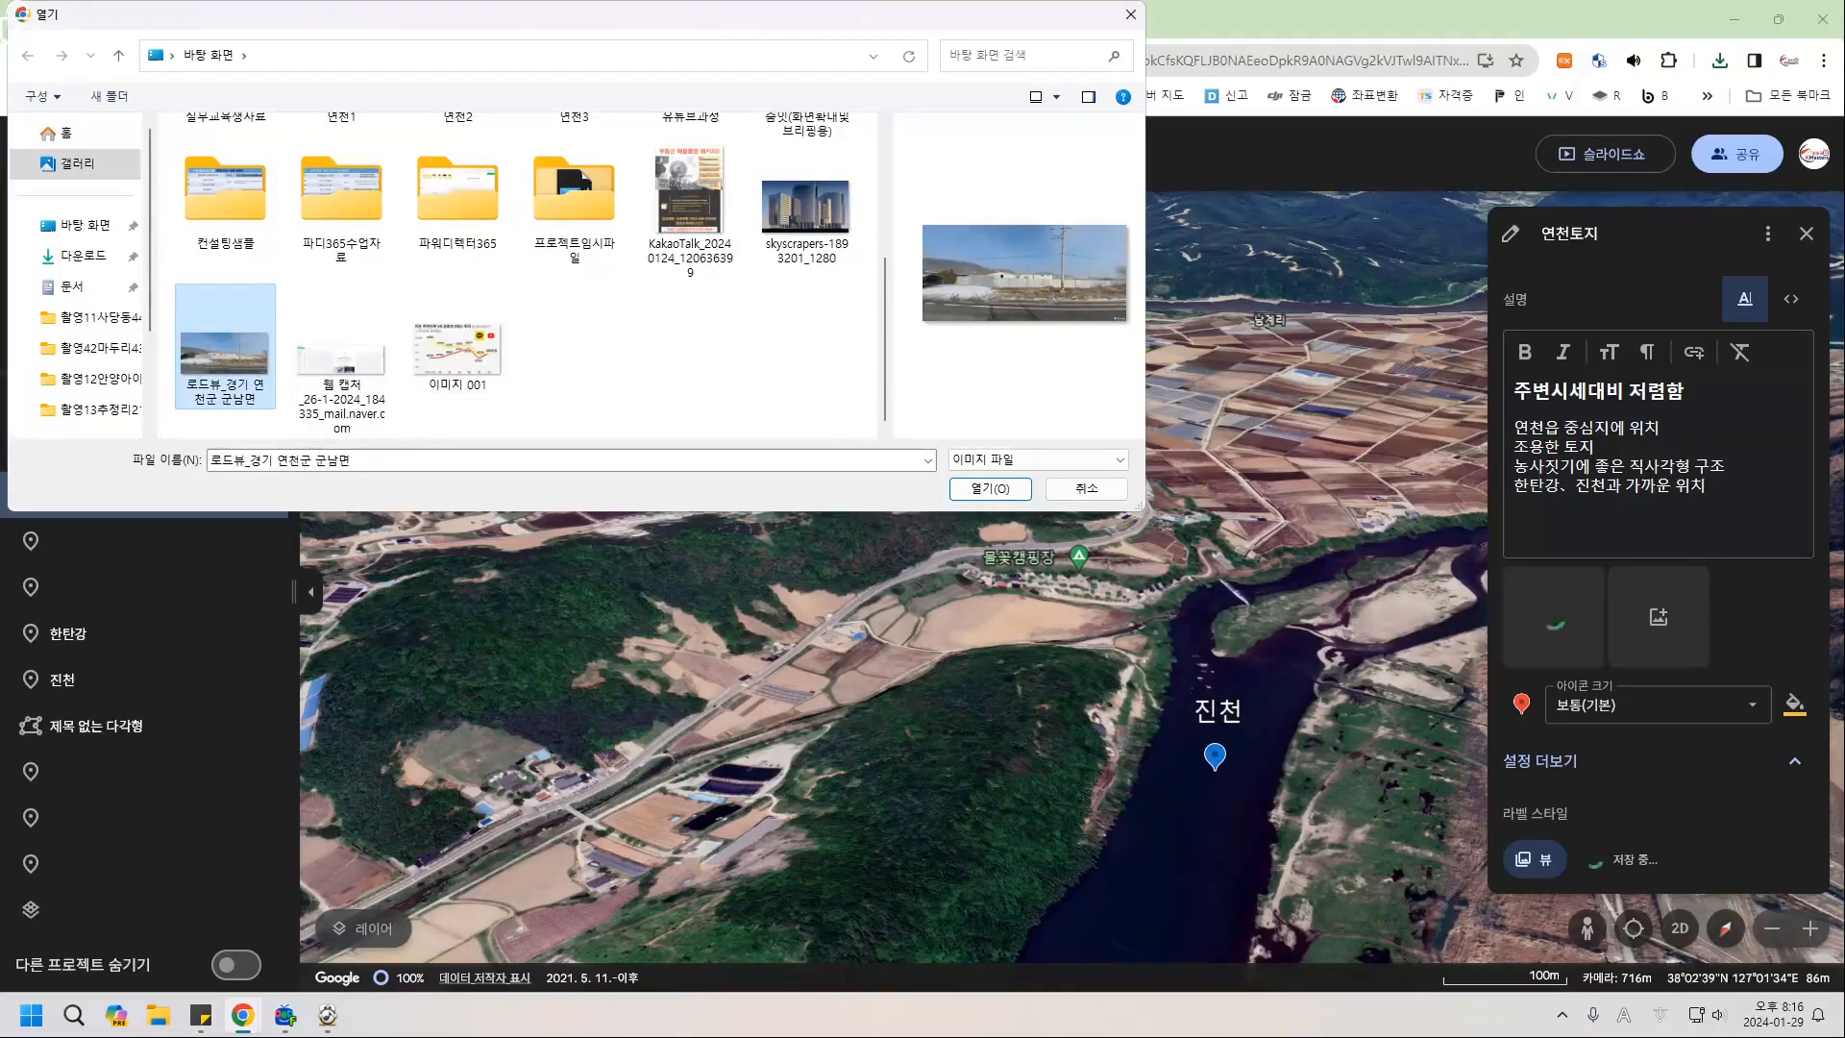
left_click(990, 488)
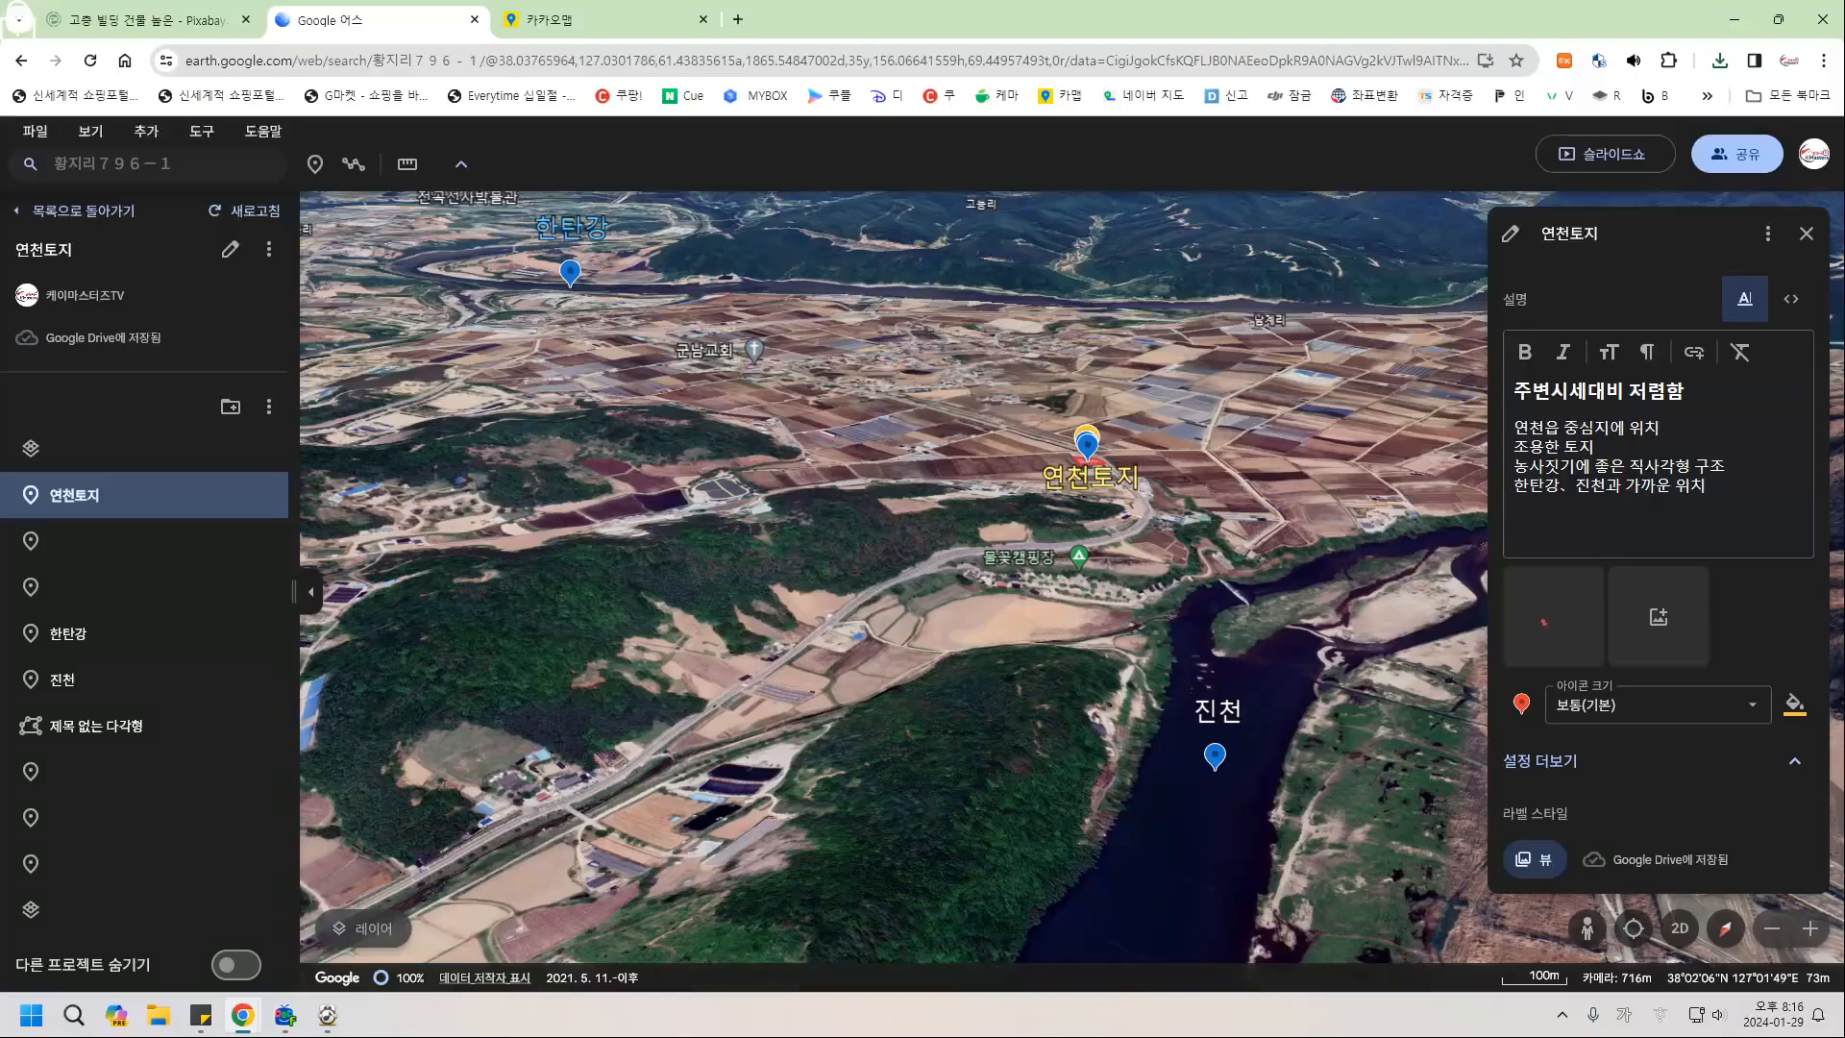
mouse_move(1555, 617)
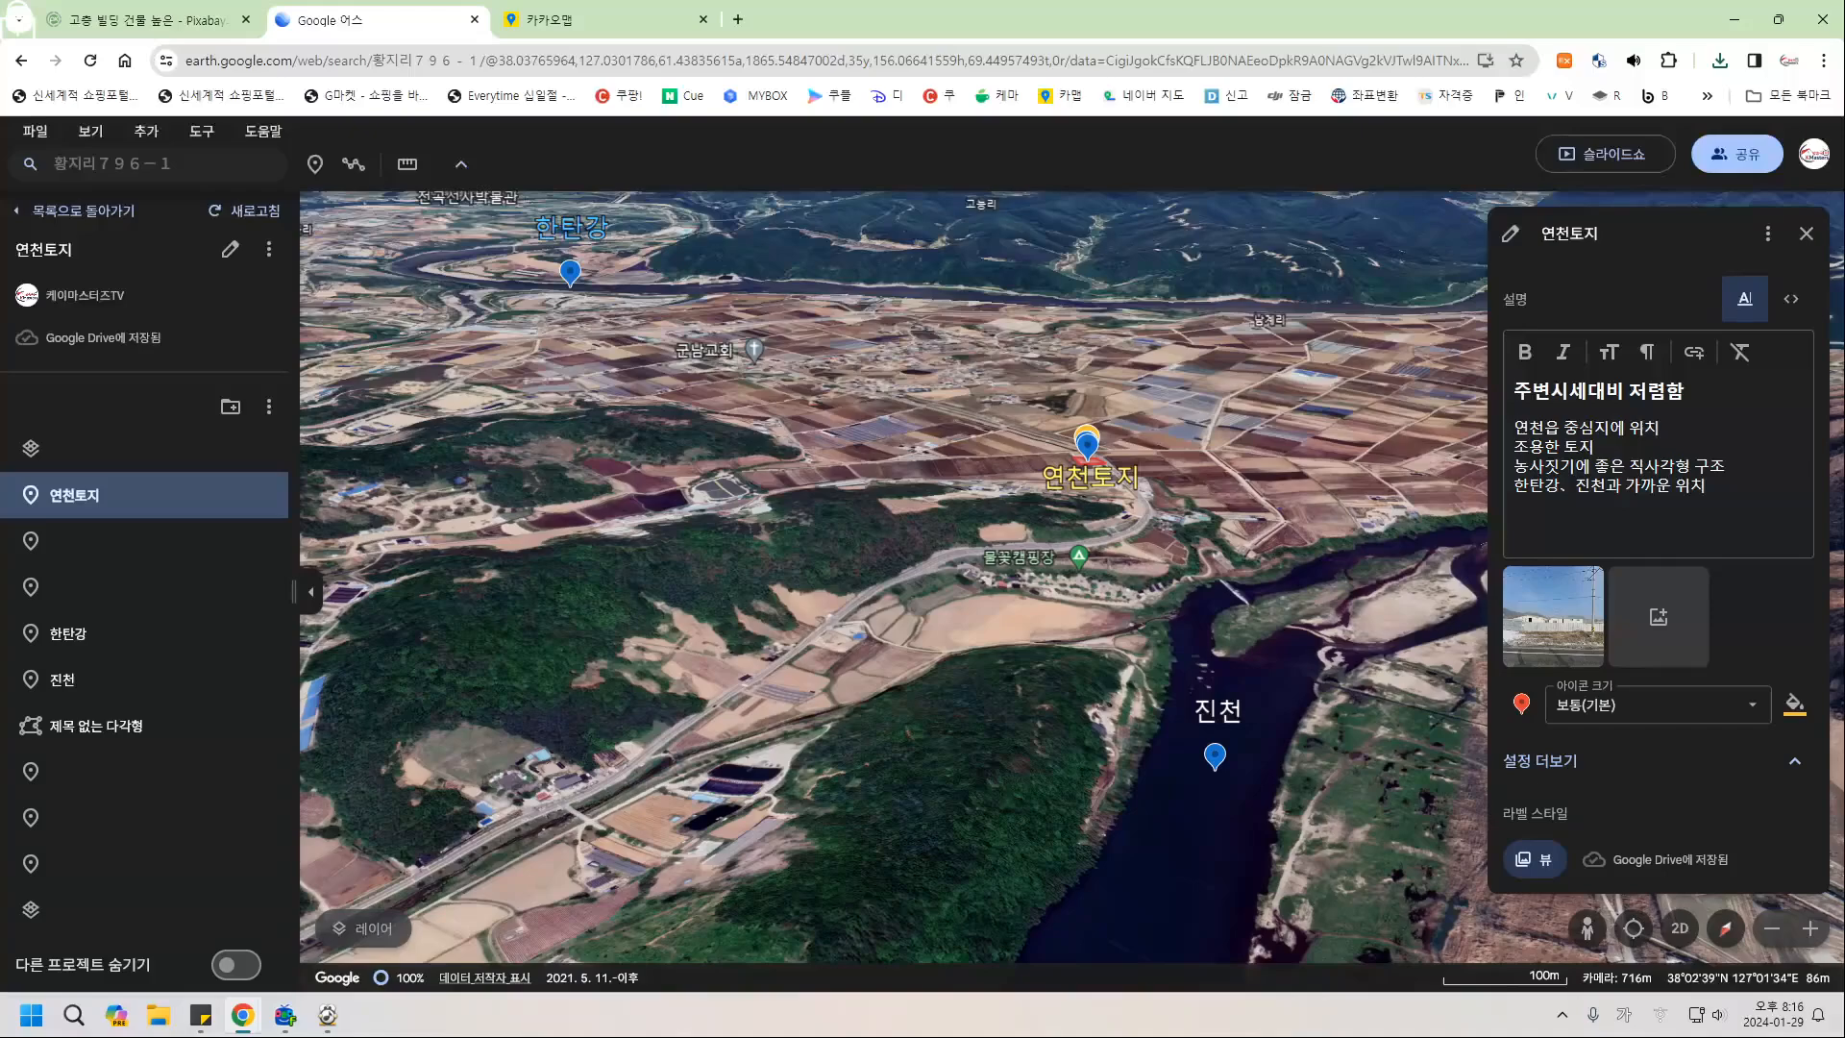
left_click(595, 19)
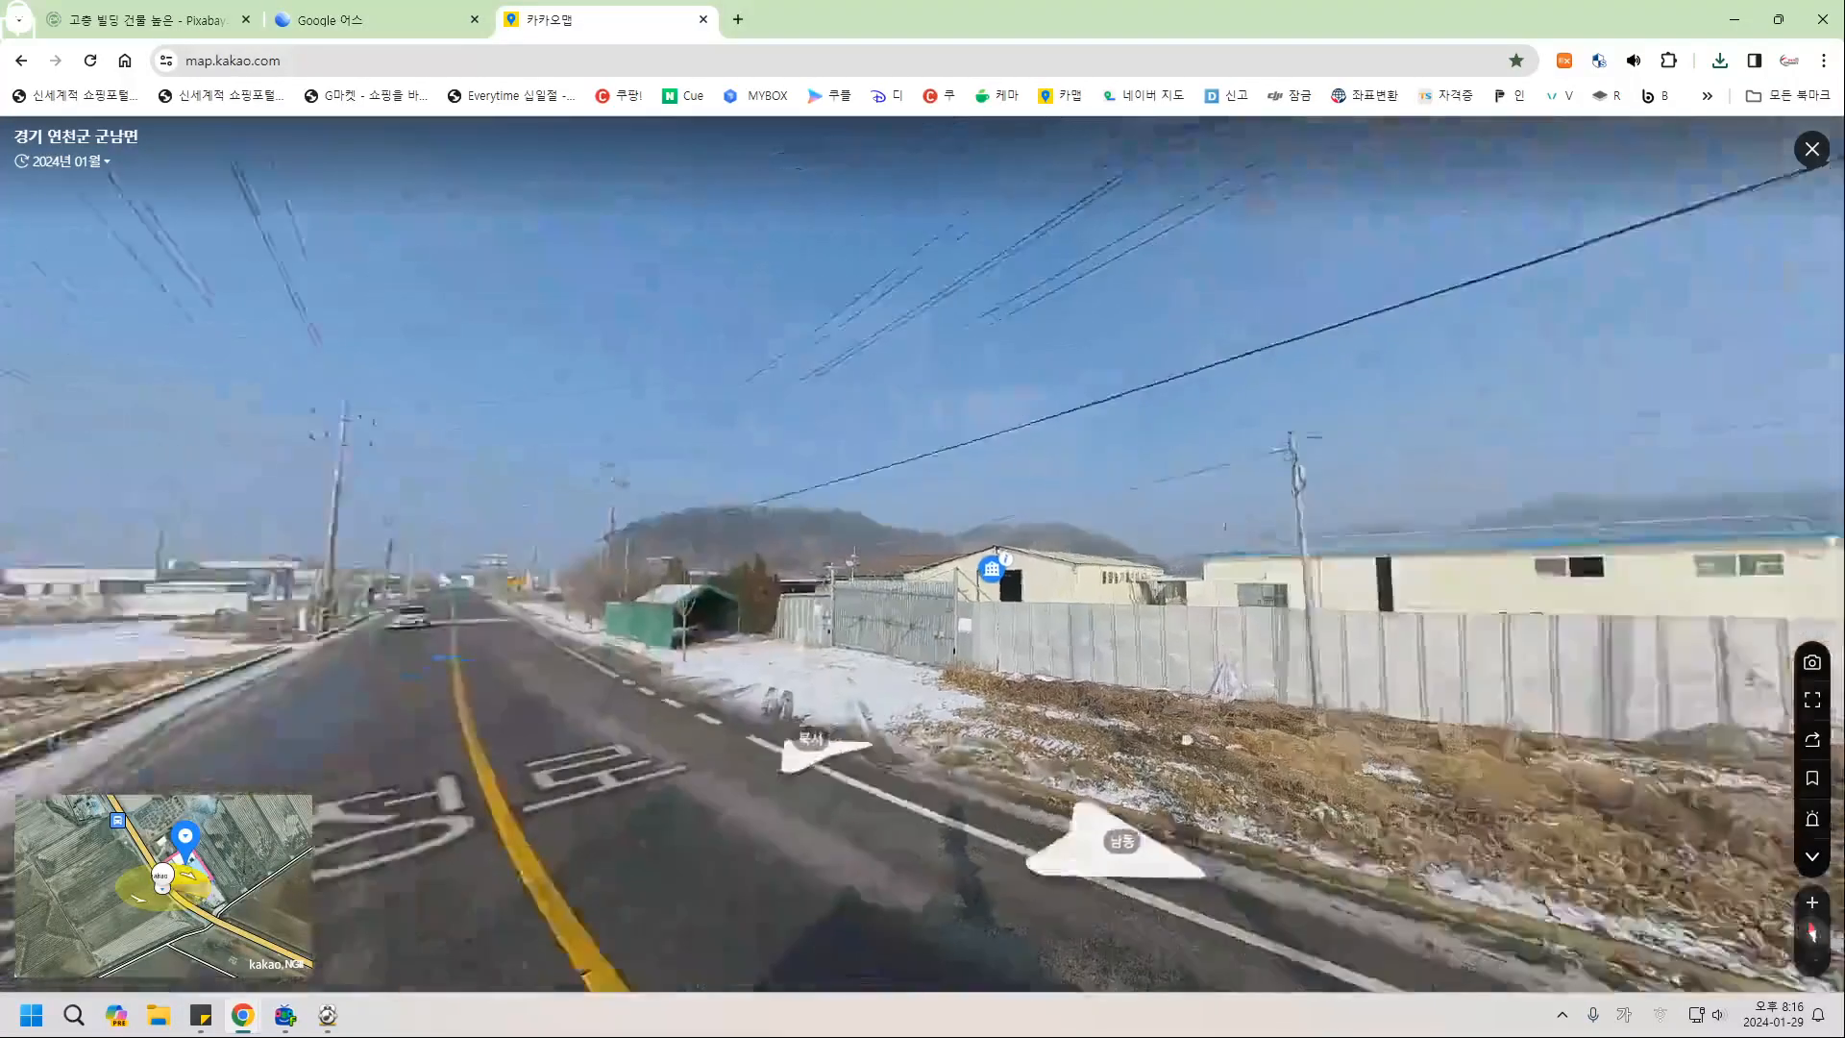
Move forward in roadview, face the green fence, and save the capture as '로드뷰_경기 연천군 군남면 (1).png'.
left_click_drag(1187, 740, 1388, 739)
left_click(734, 636)
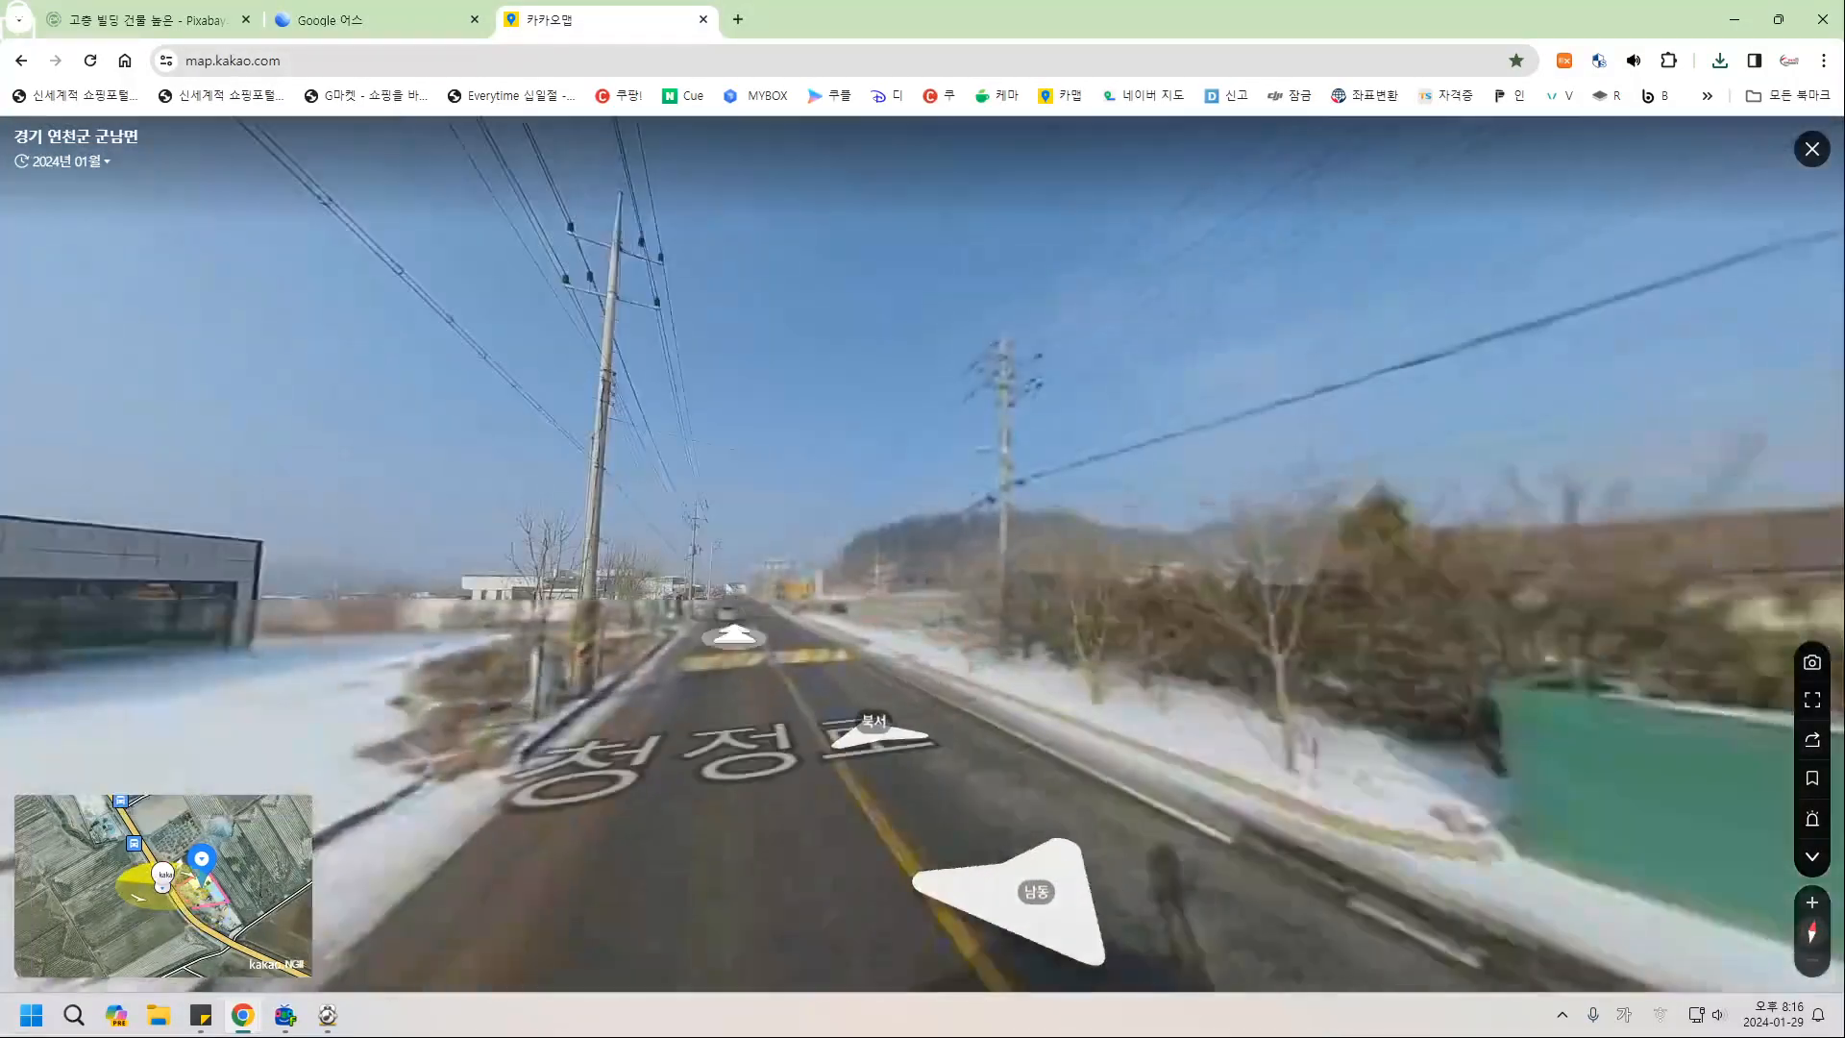
left_click_drag(770, 733, 240, 735)
left_click_drag(864, 730, 579, 722)
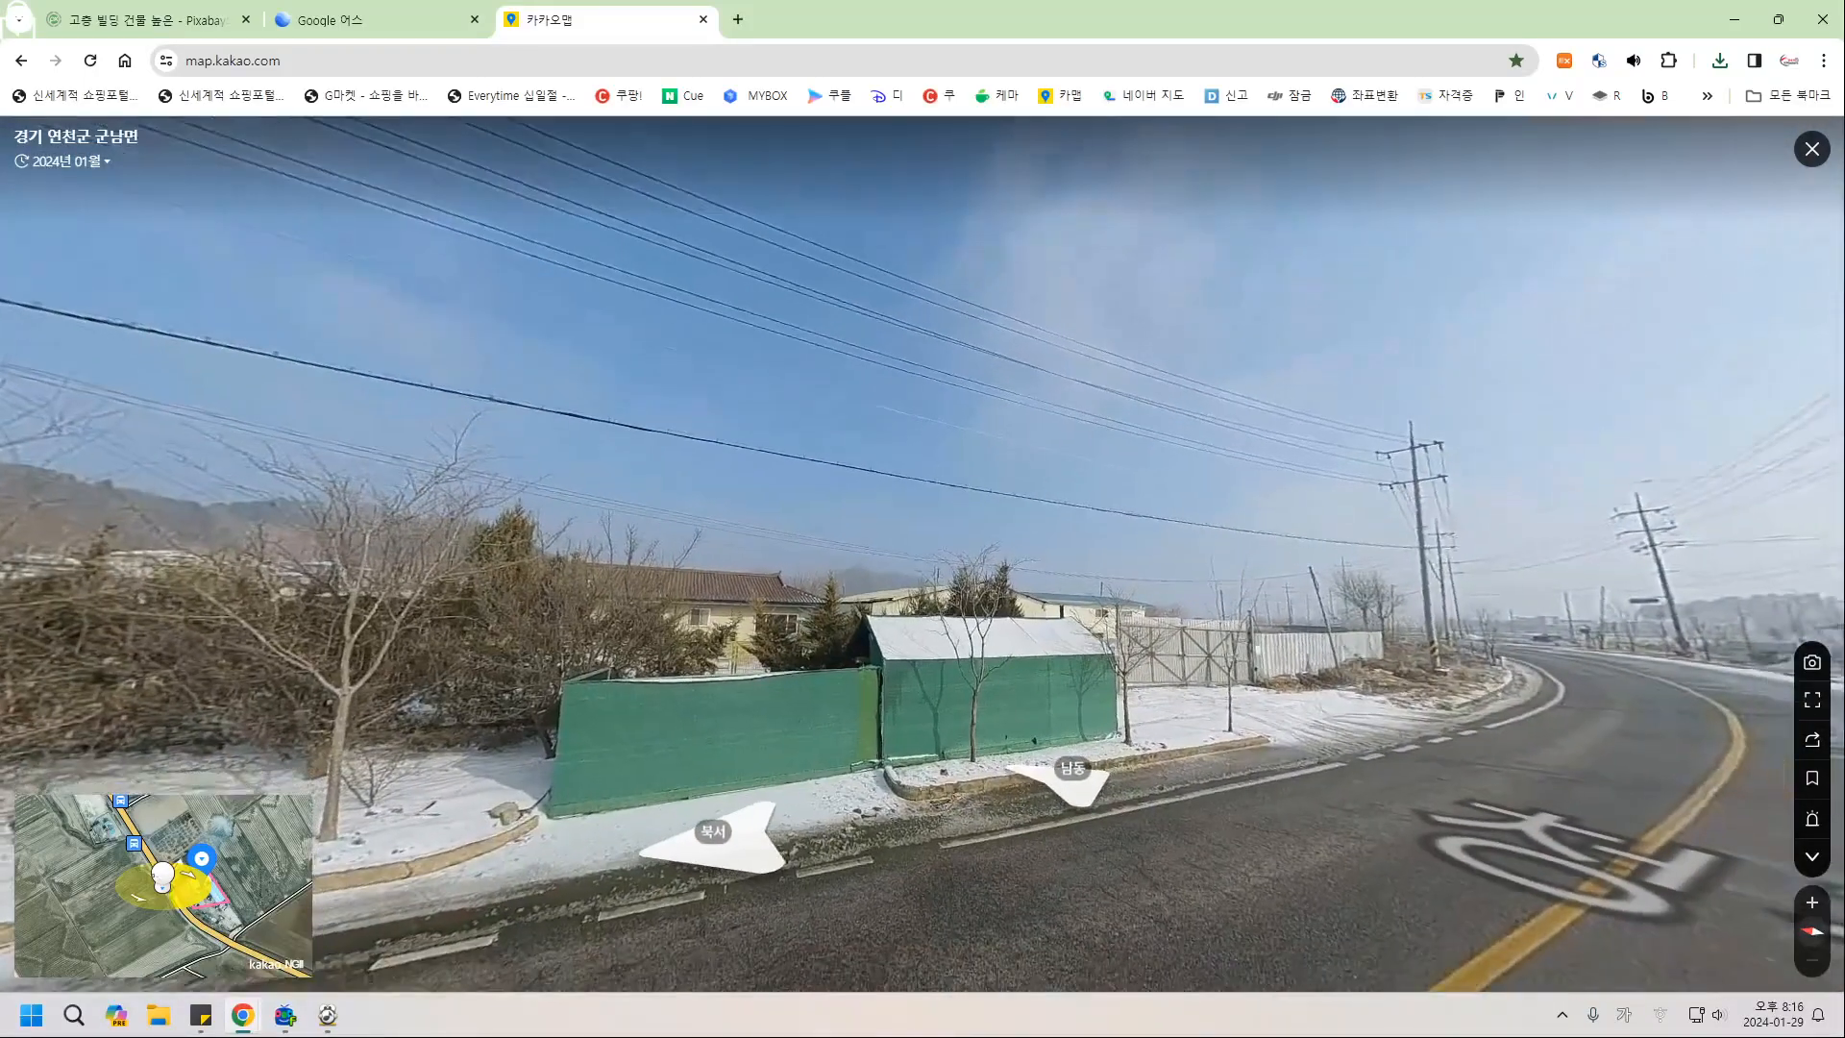
left_click(1812, 662)
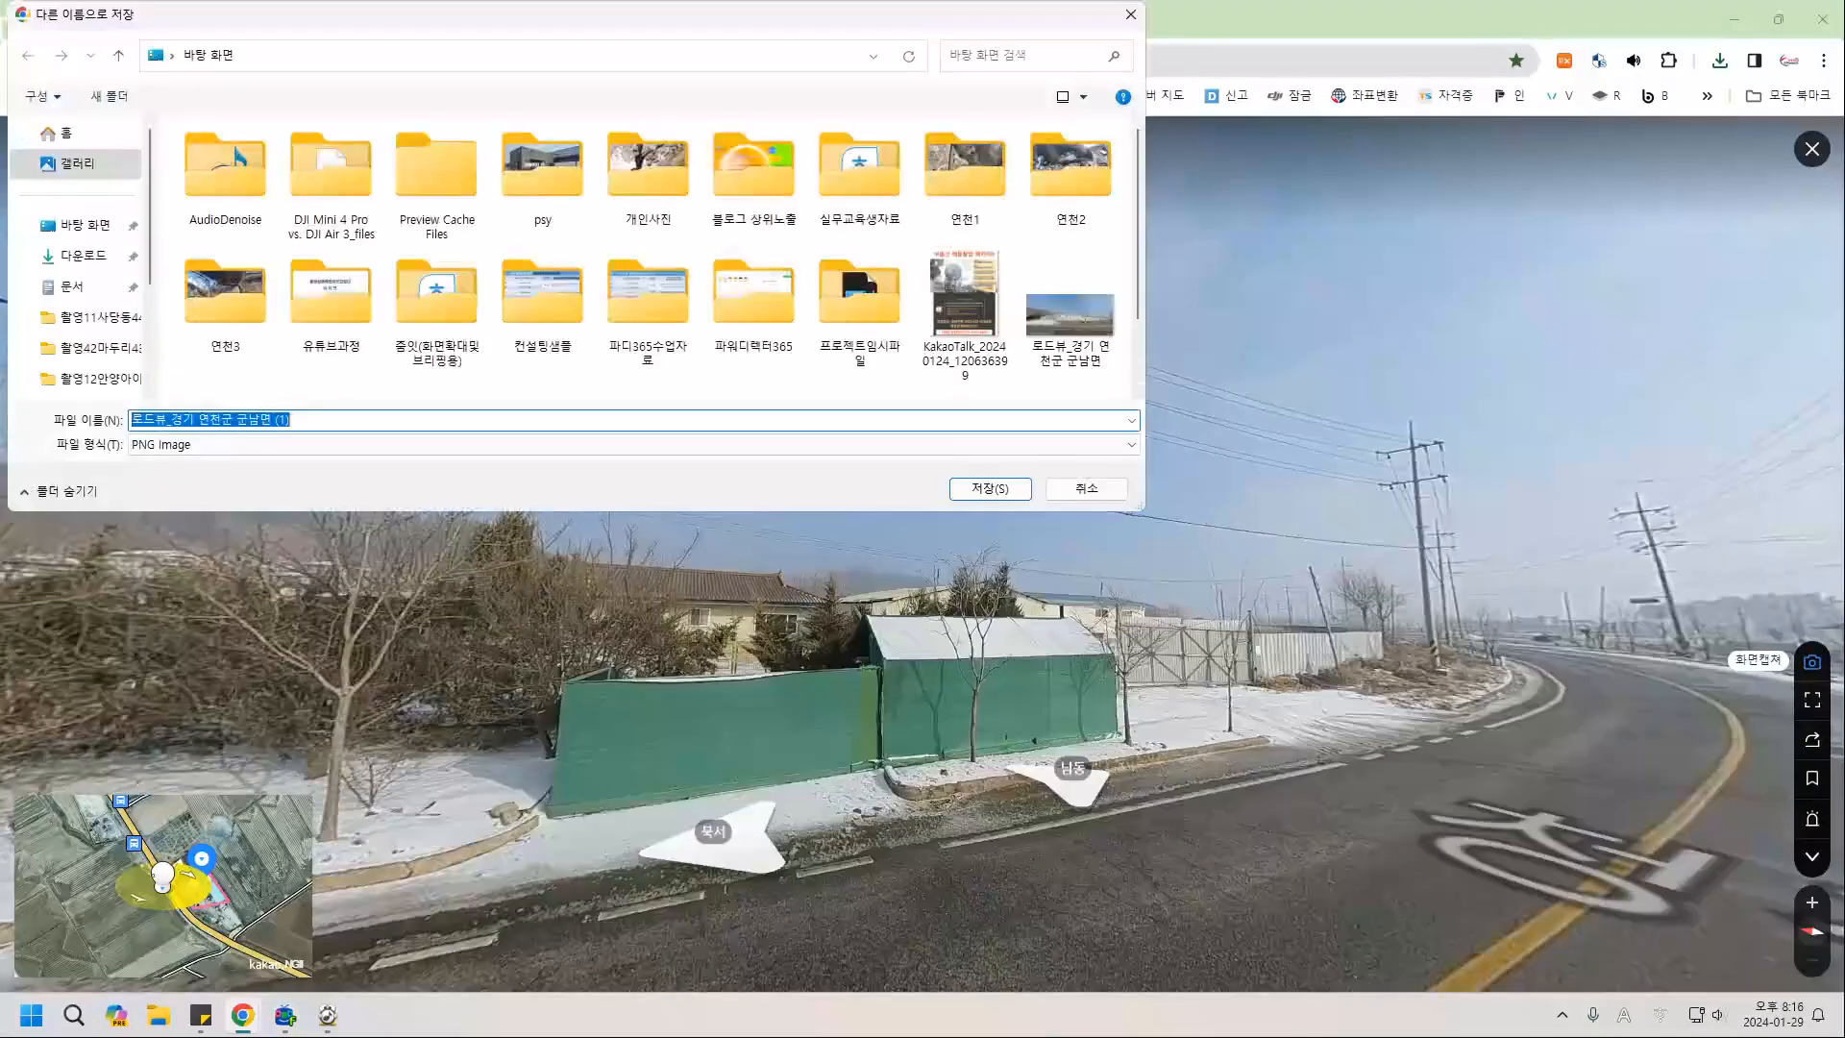
key("Return")
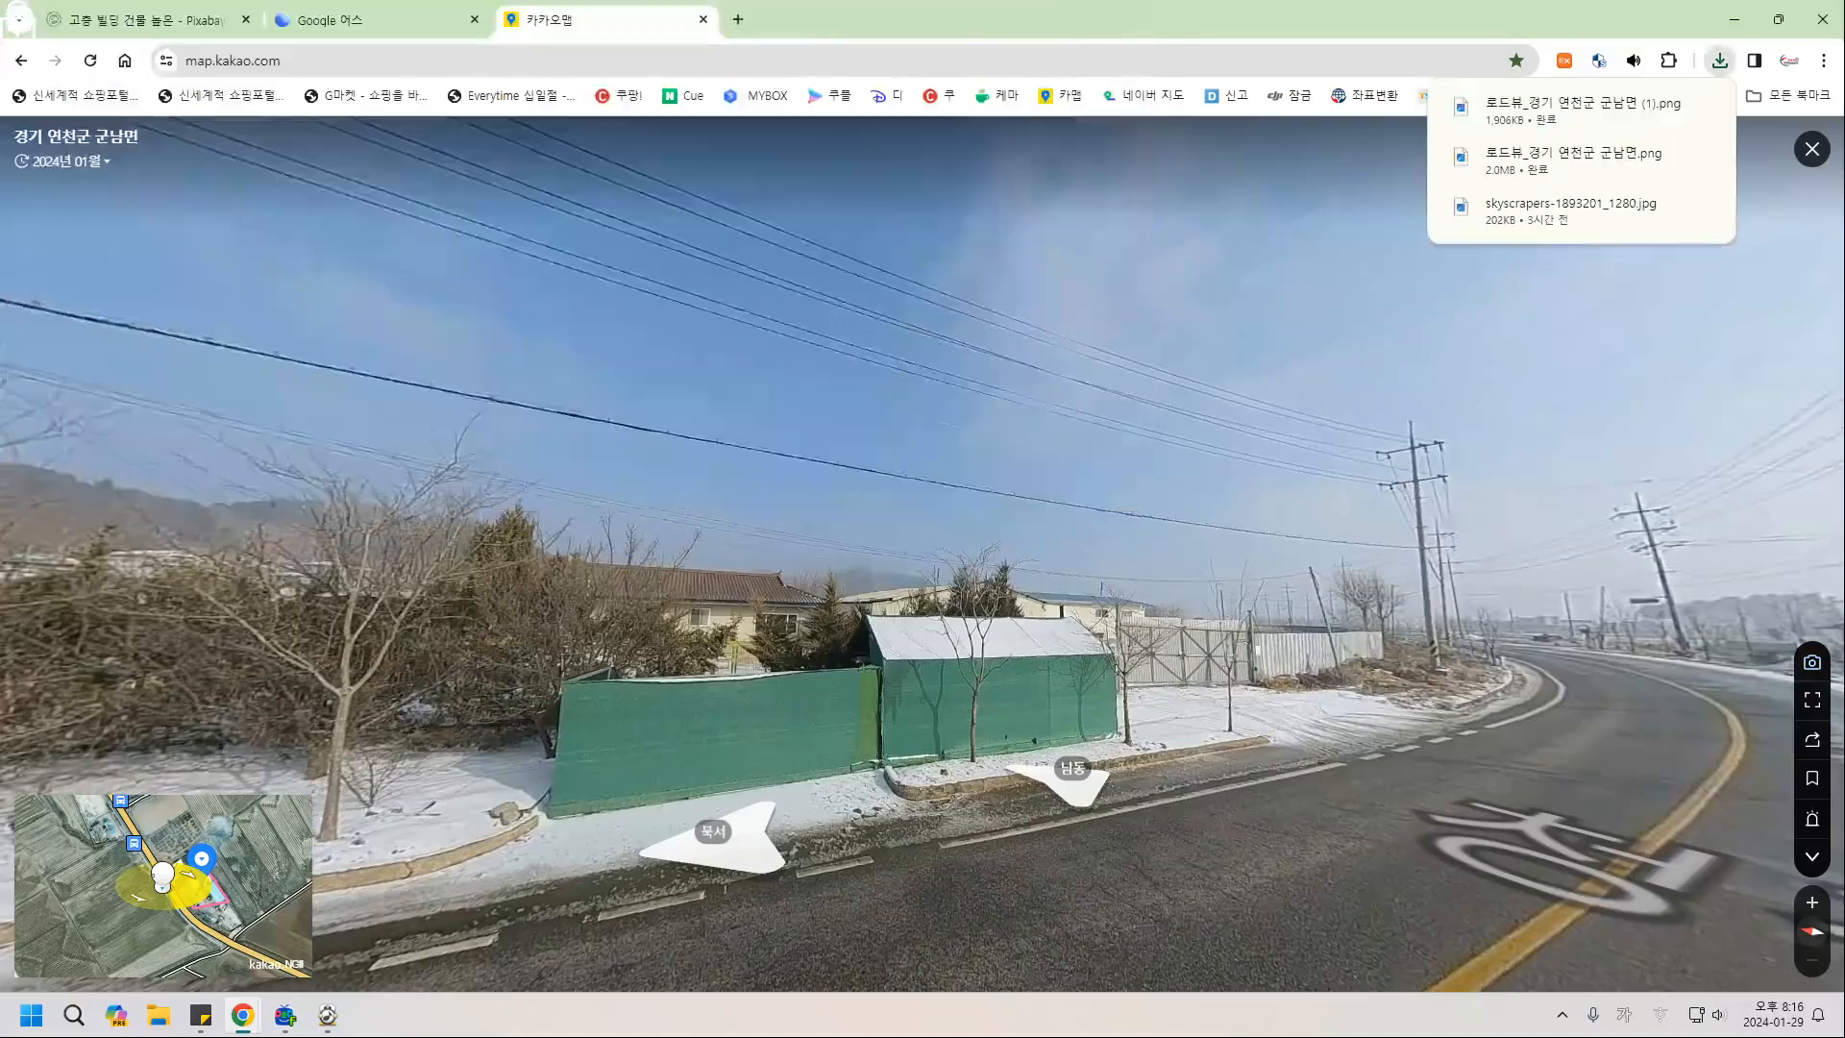
left_click(376, 20)
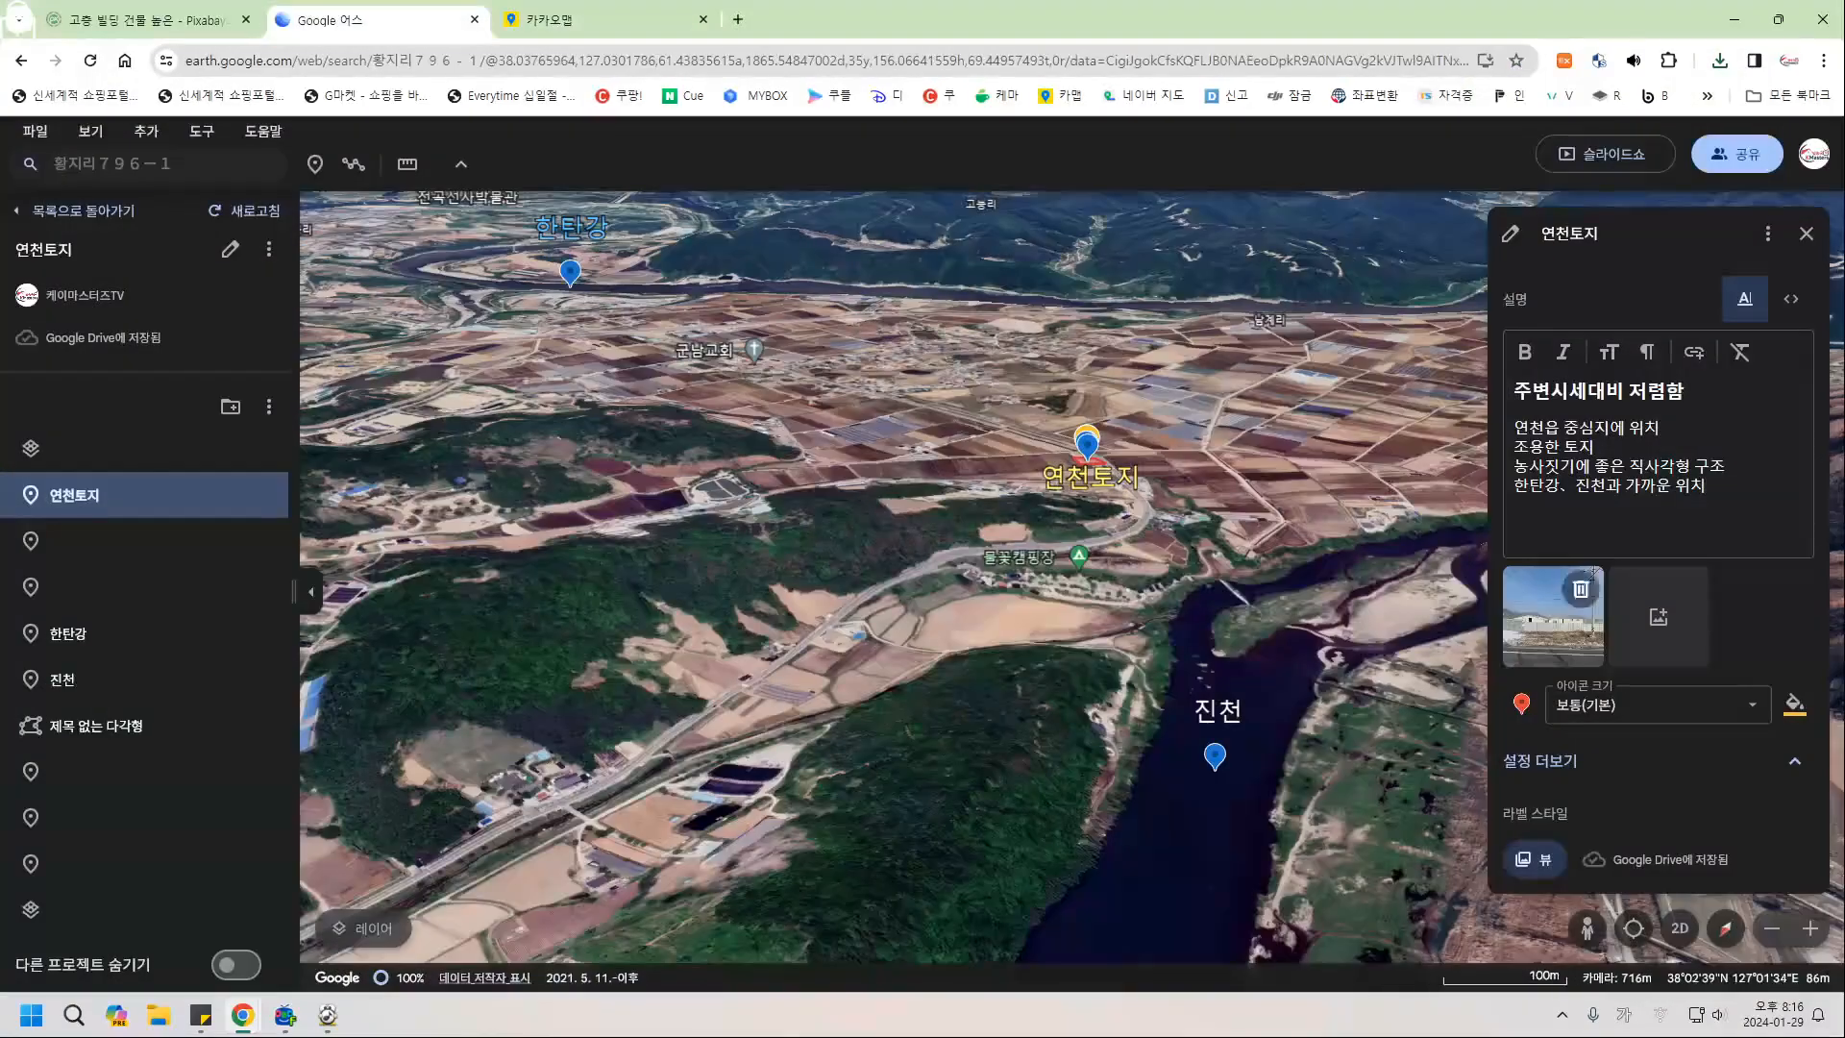
Upload '로드뷰_경기 연천군 군남면 (1)' as the placemark's second photo, then close its details.
left_click(1658, 617)
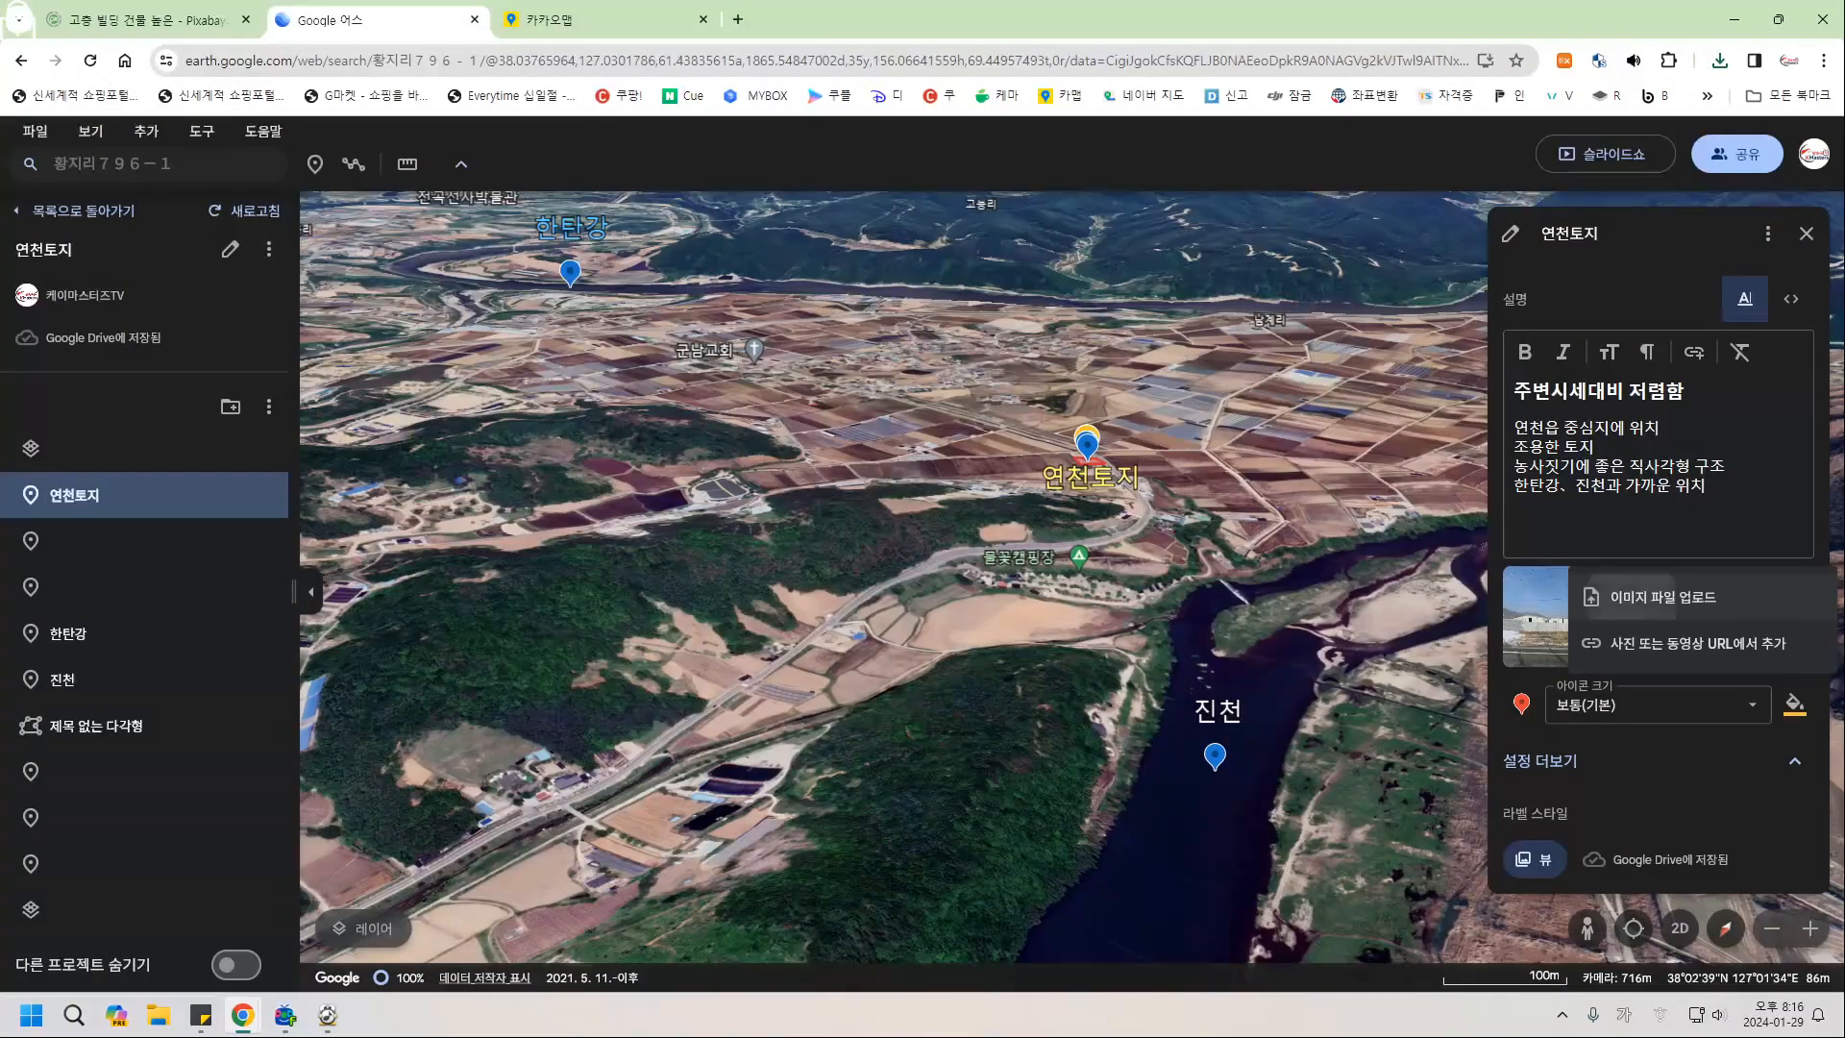
left_click(1663, 597)
scroll(807, 307, "down", 2)
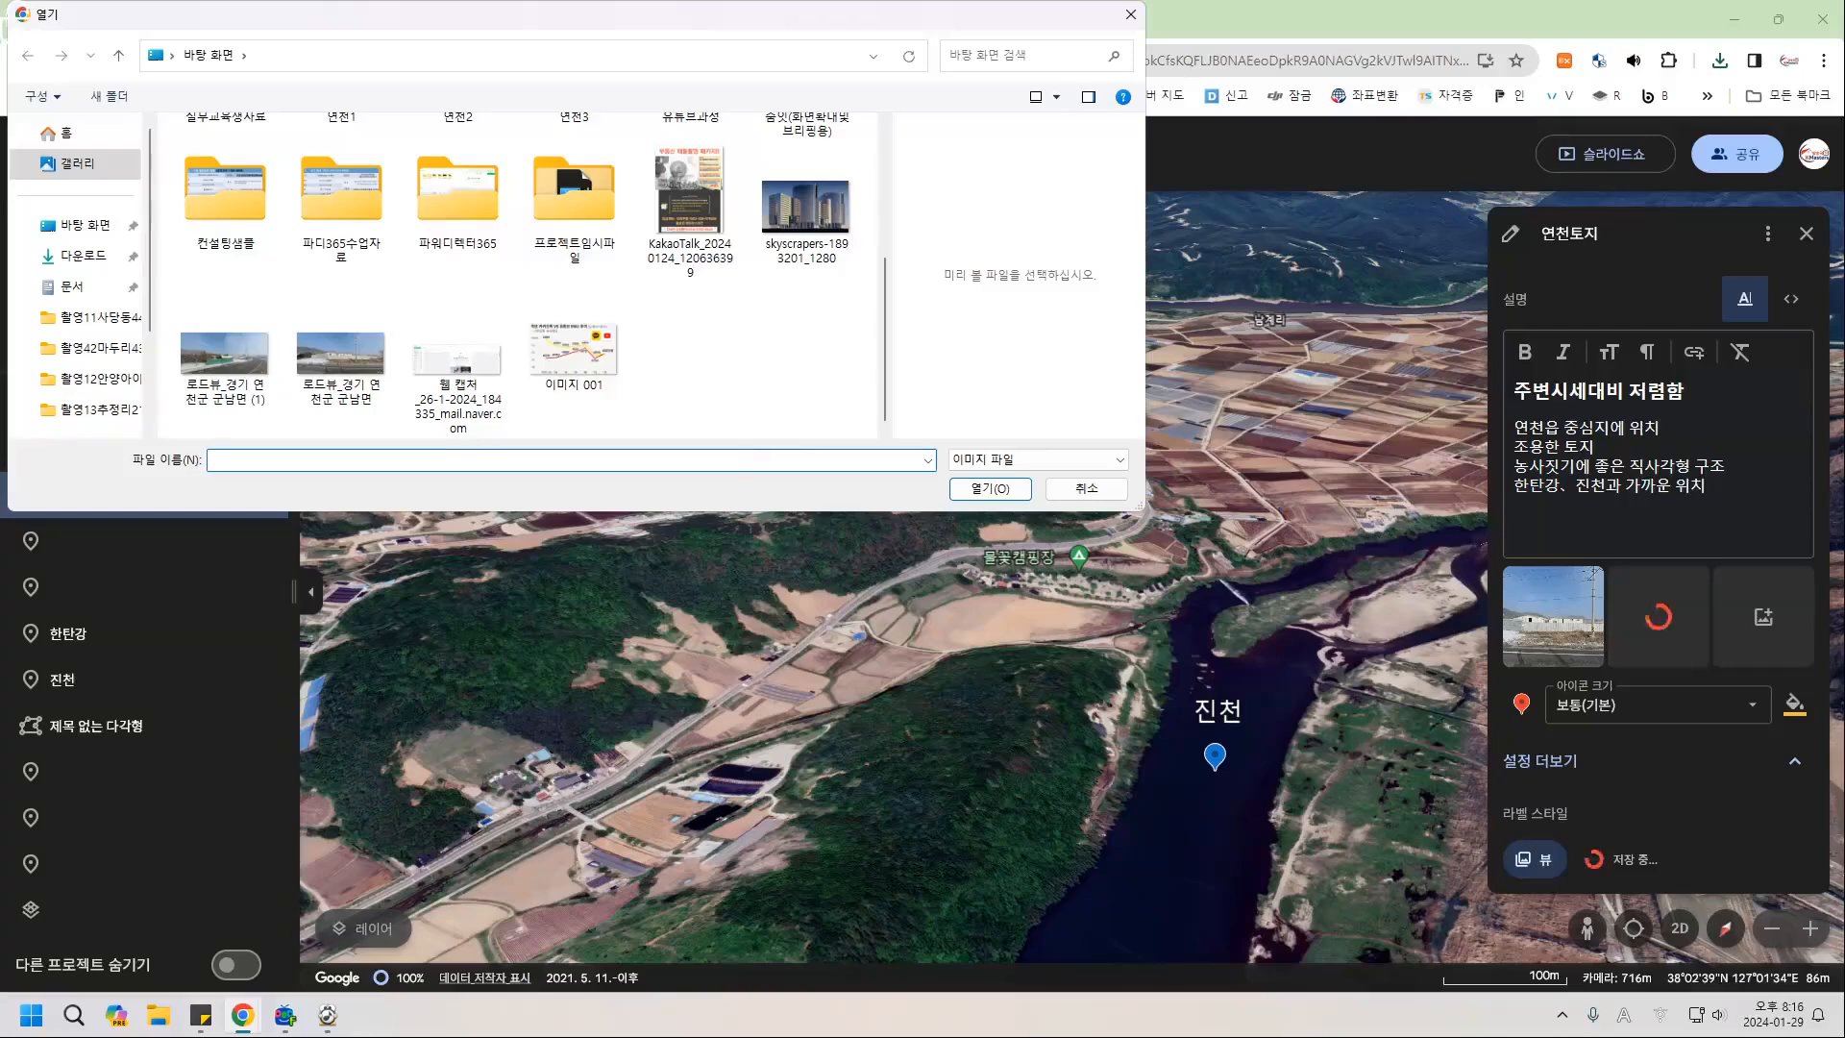
left_click(224, 355)
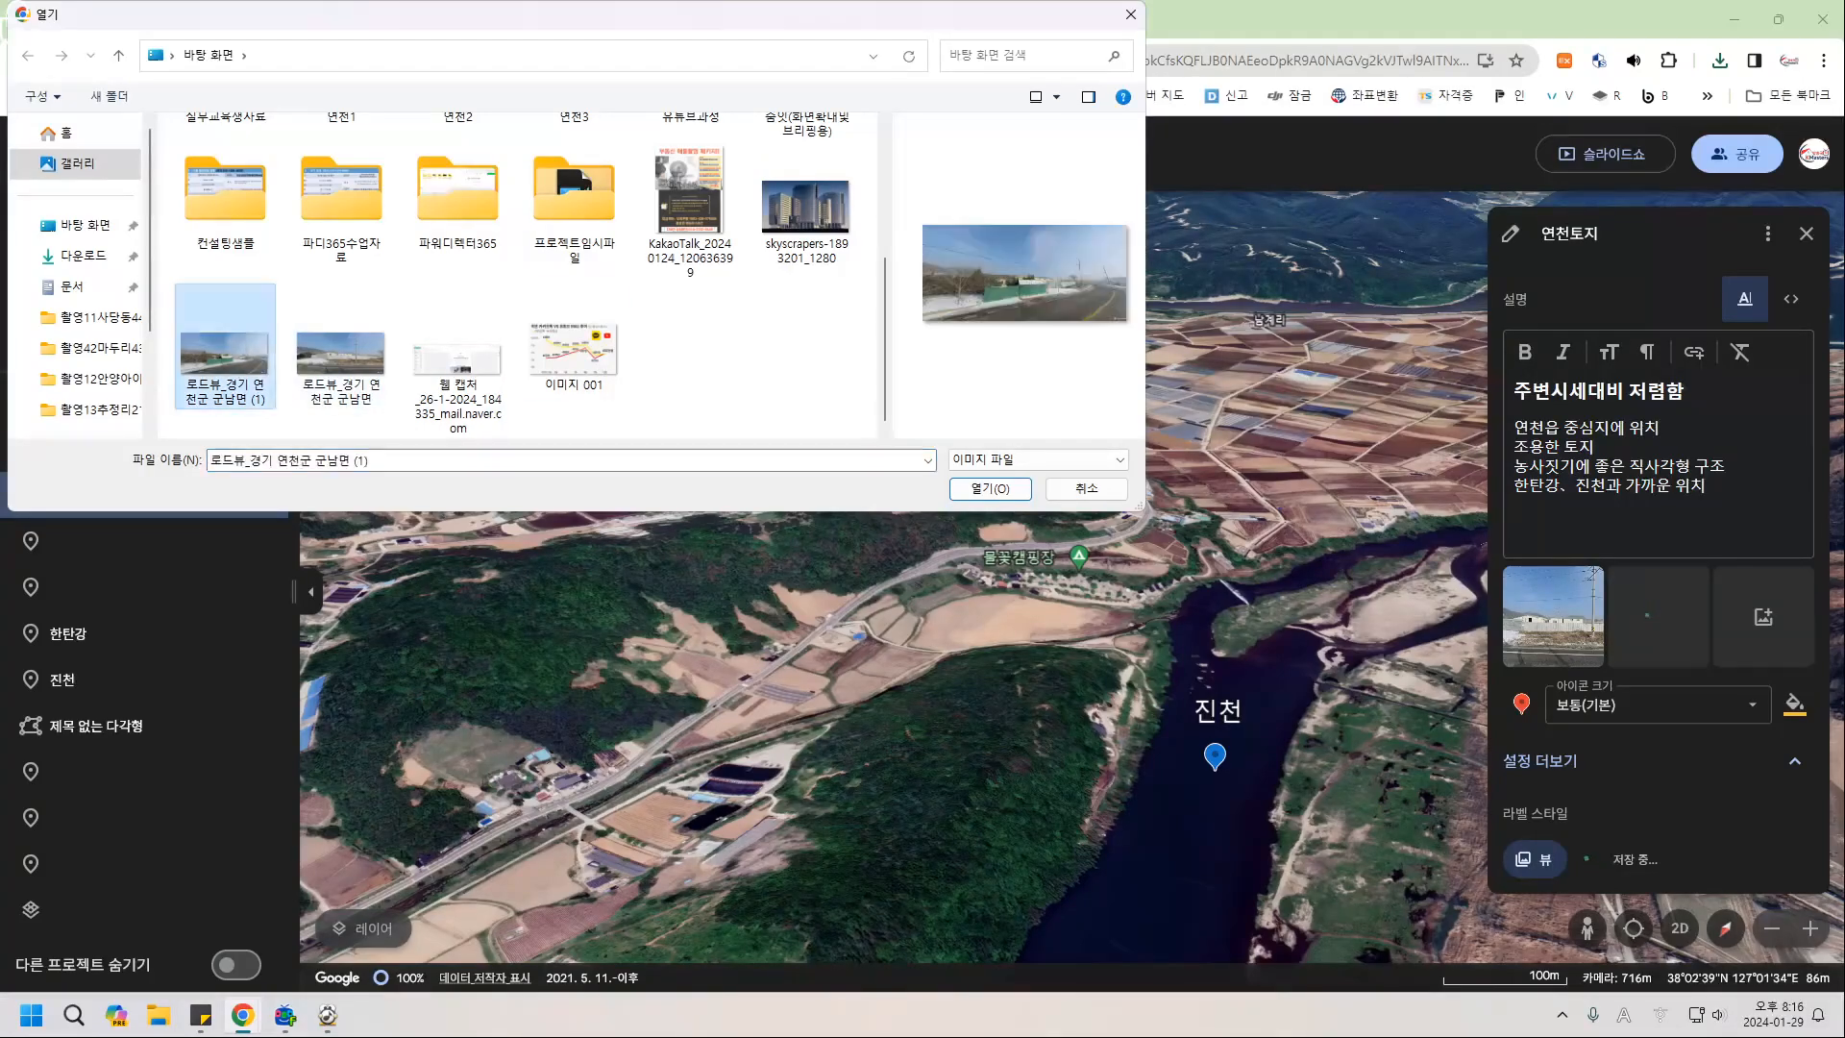
left_click(990, 489)
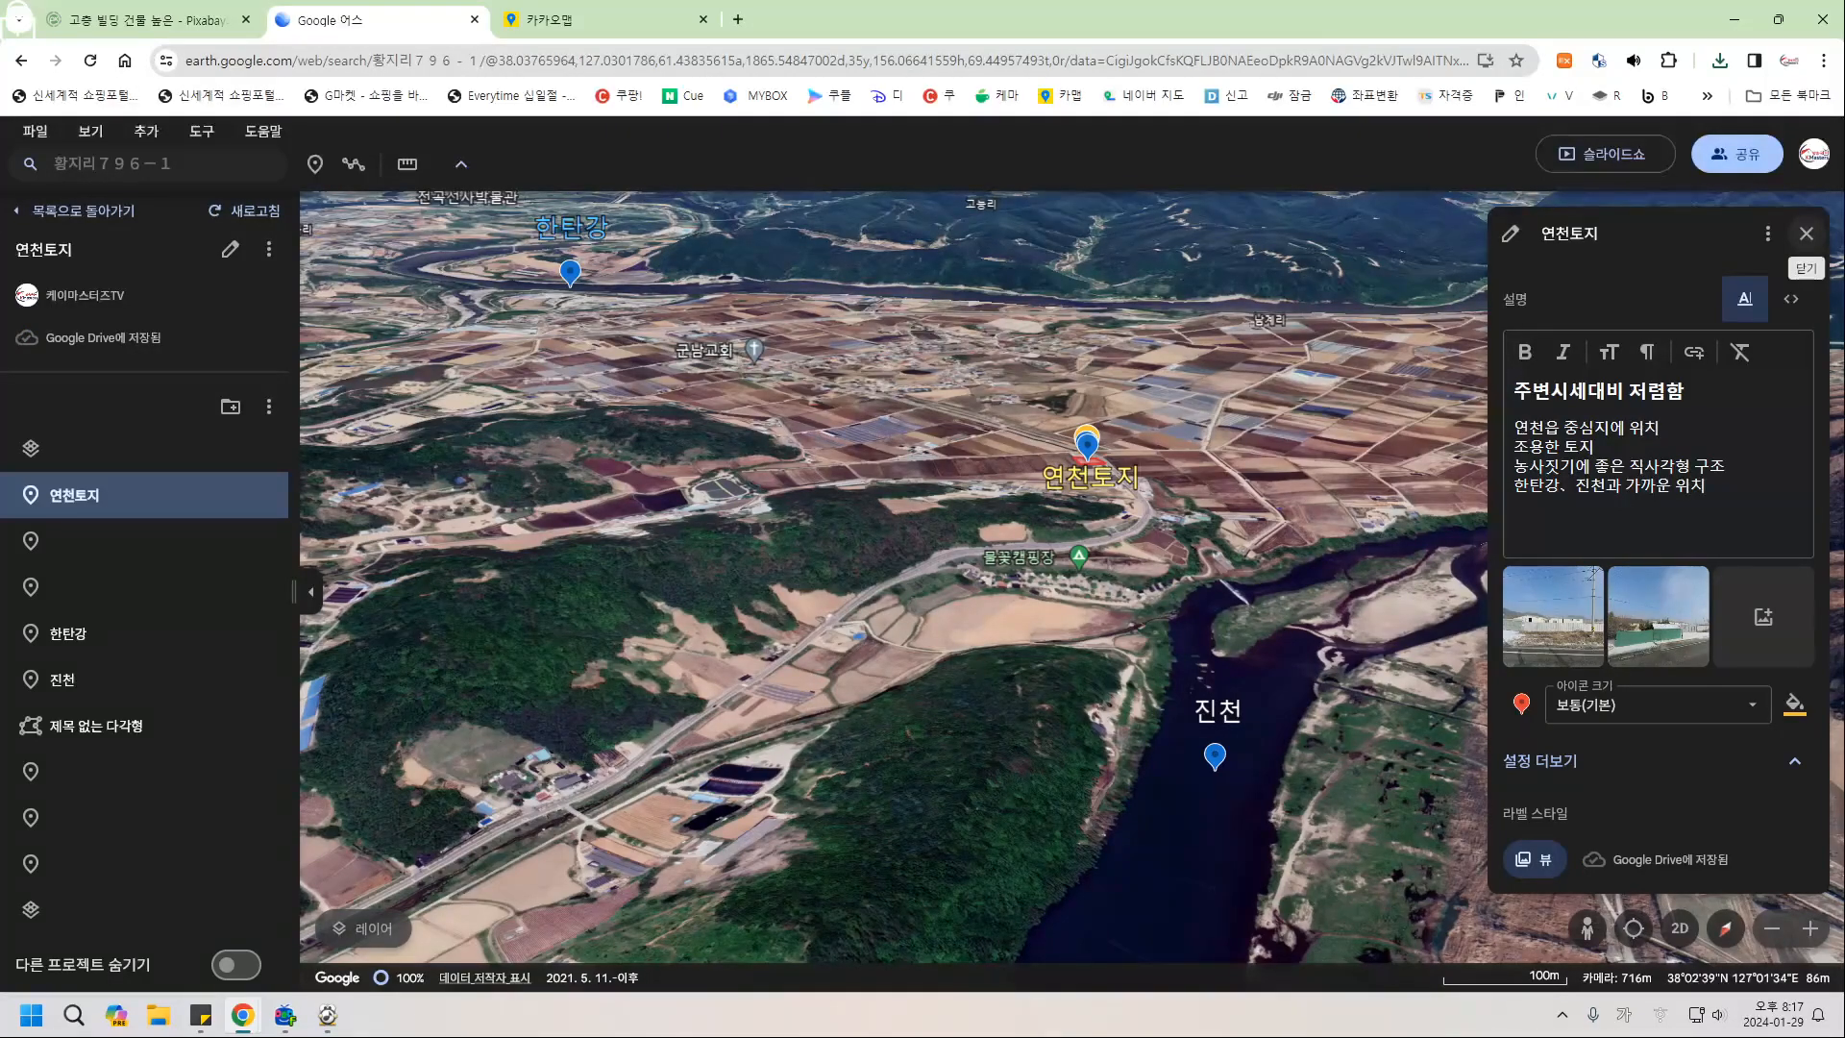
left_click(1806, 234)
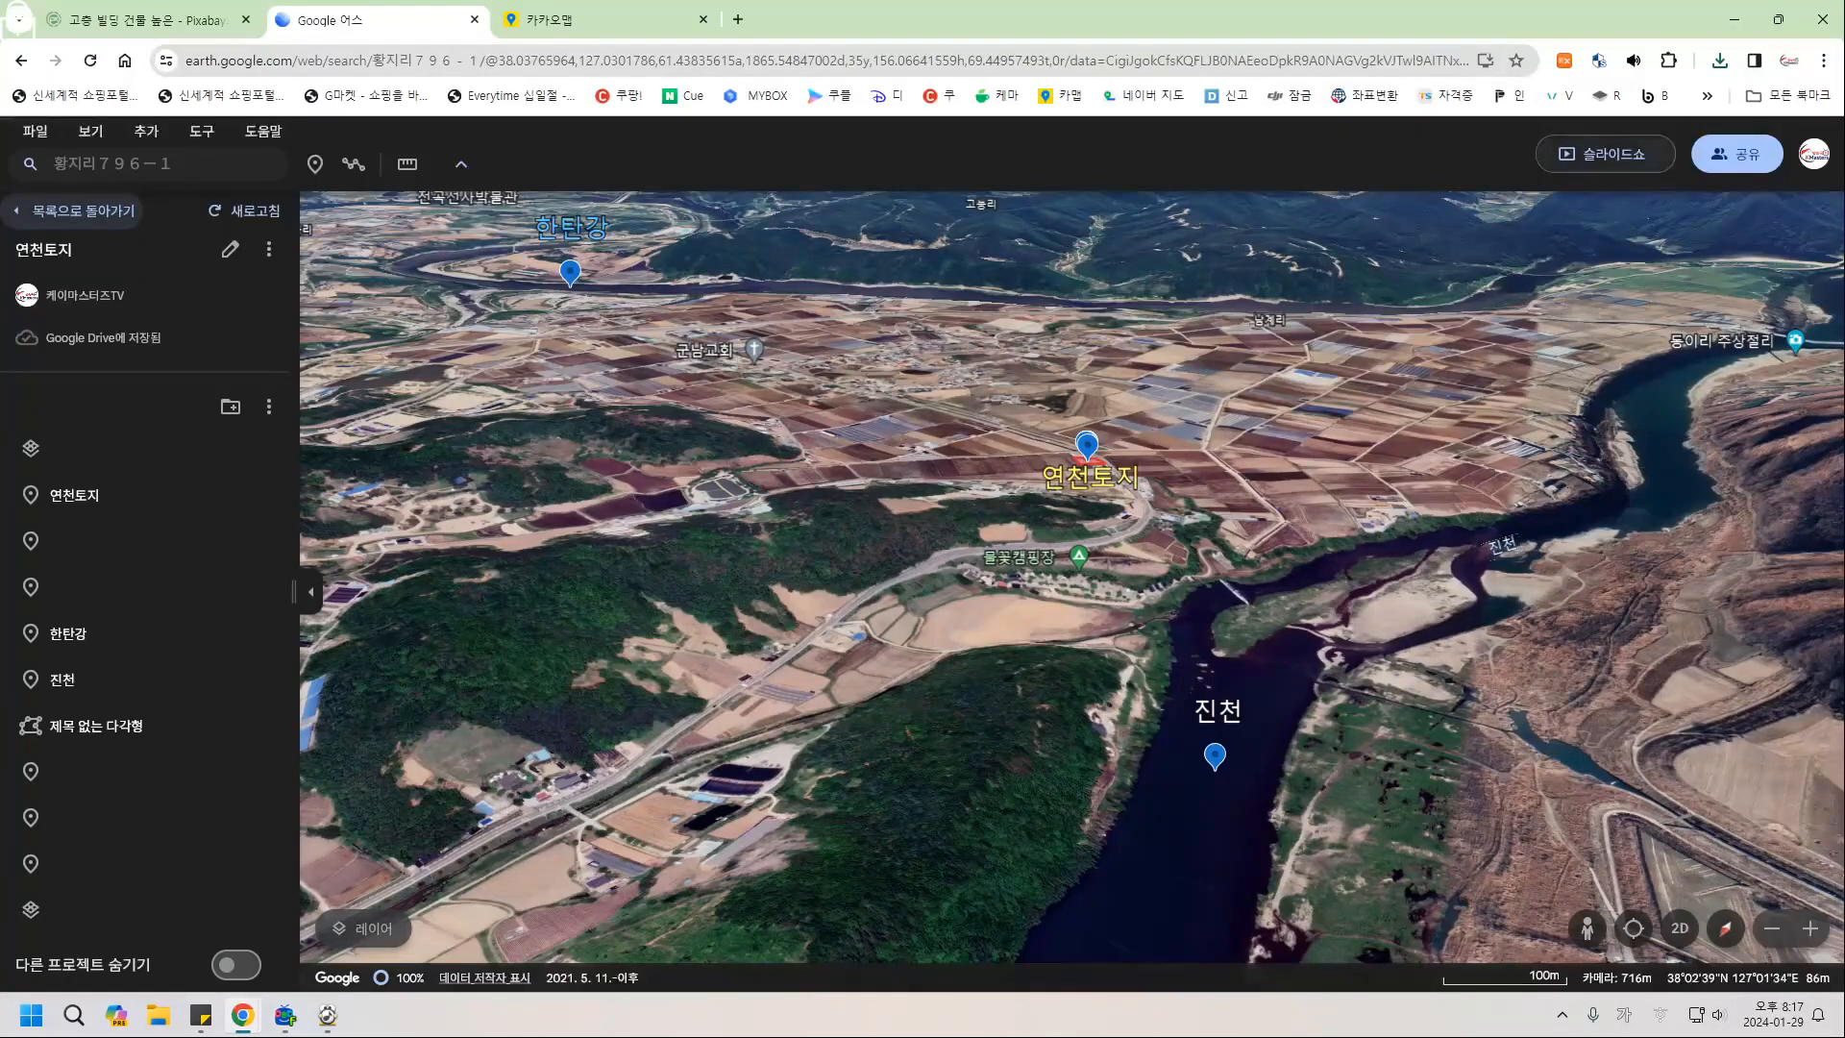
Play the slideshow to the 연천토지 card, flip between both roadview photos, then exit to editing.
left_click(1648, 154)
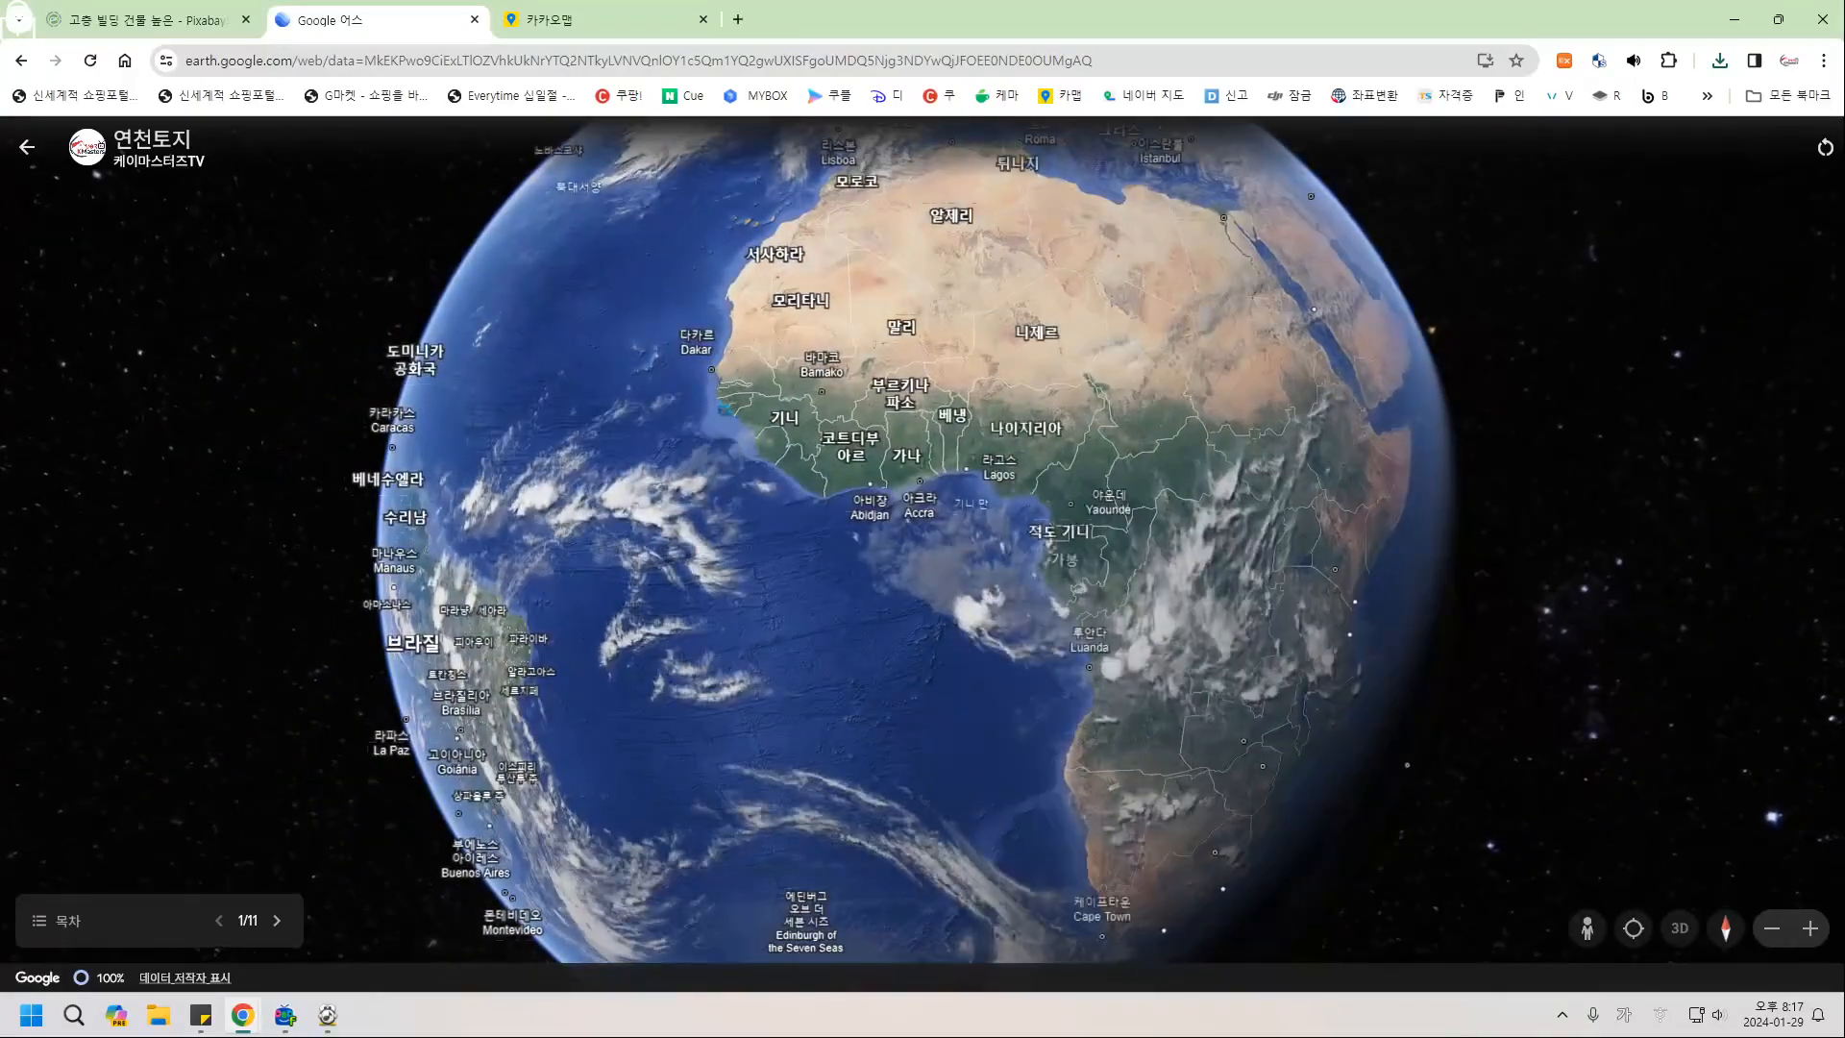
left_click(278, 922)
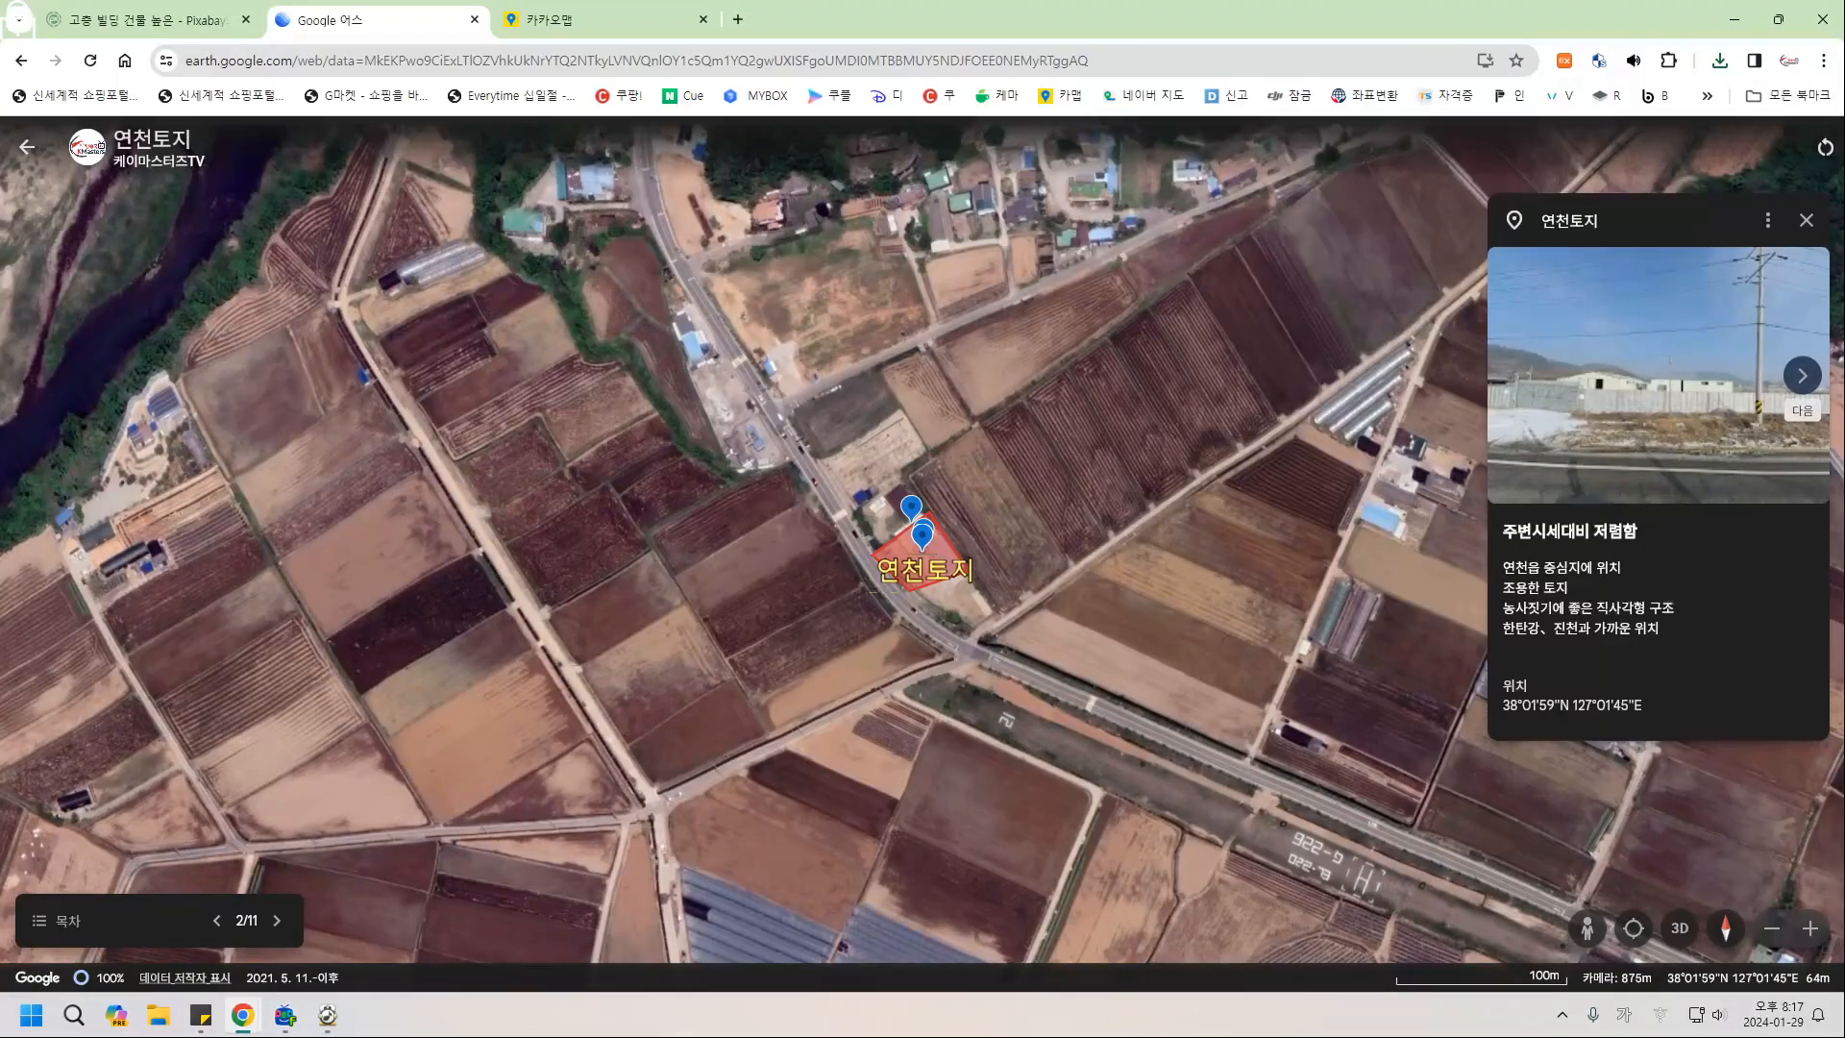
left_click(1803, 376)
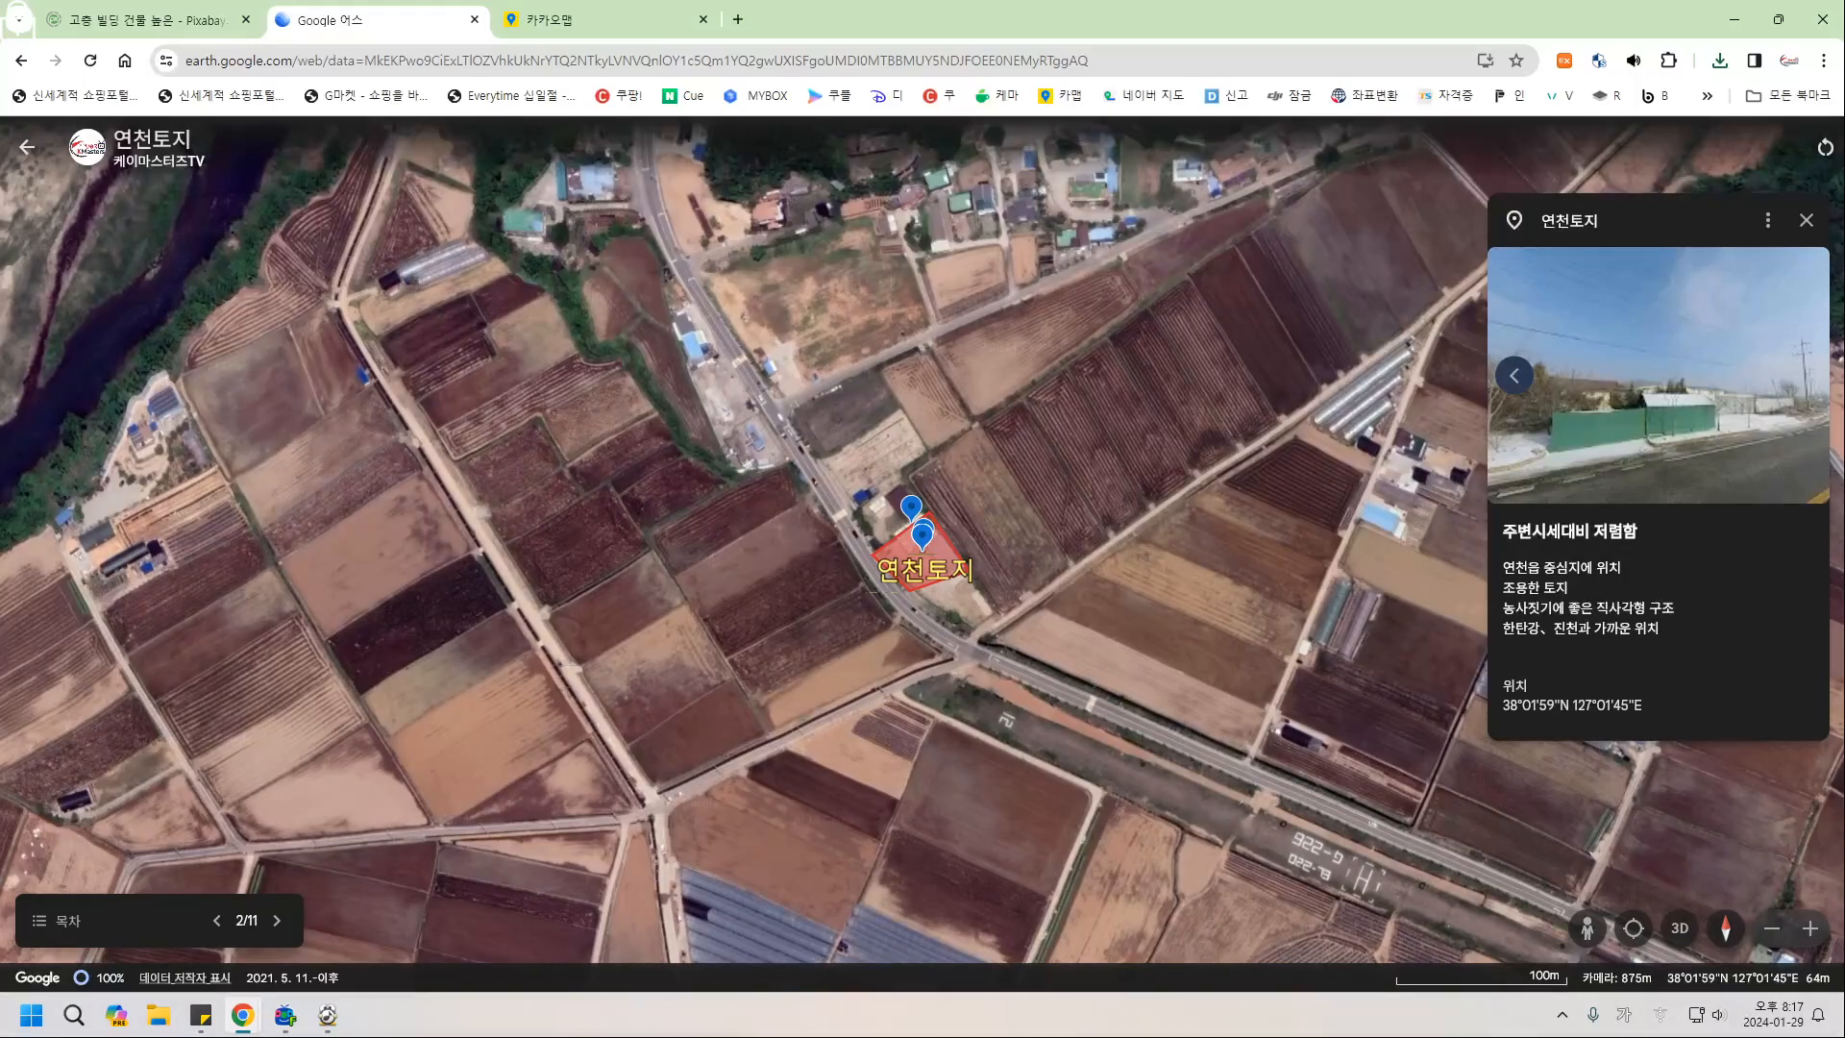
left_click(1514, 376)
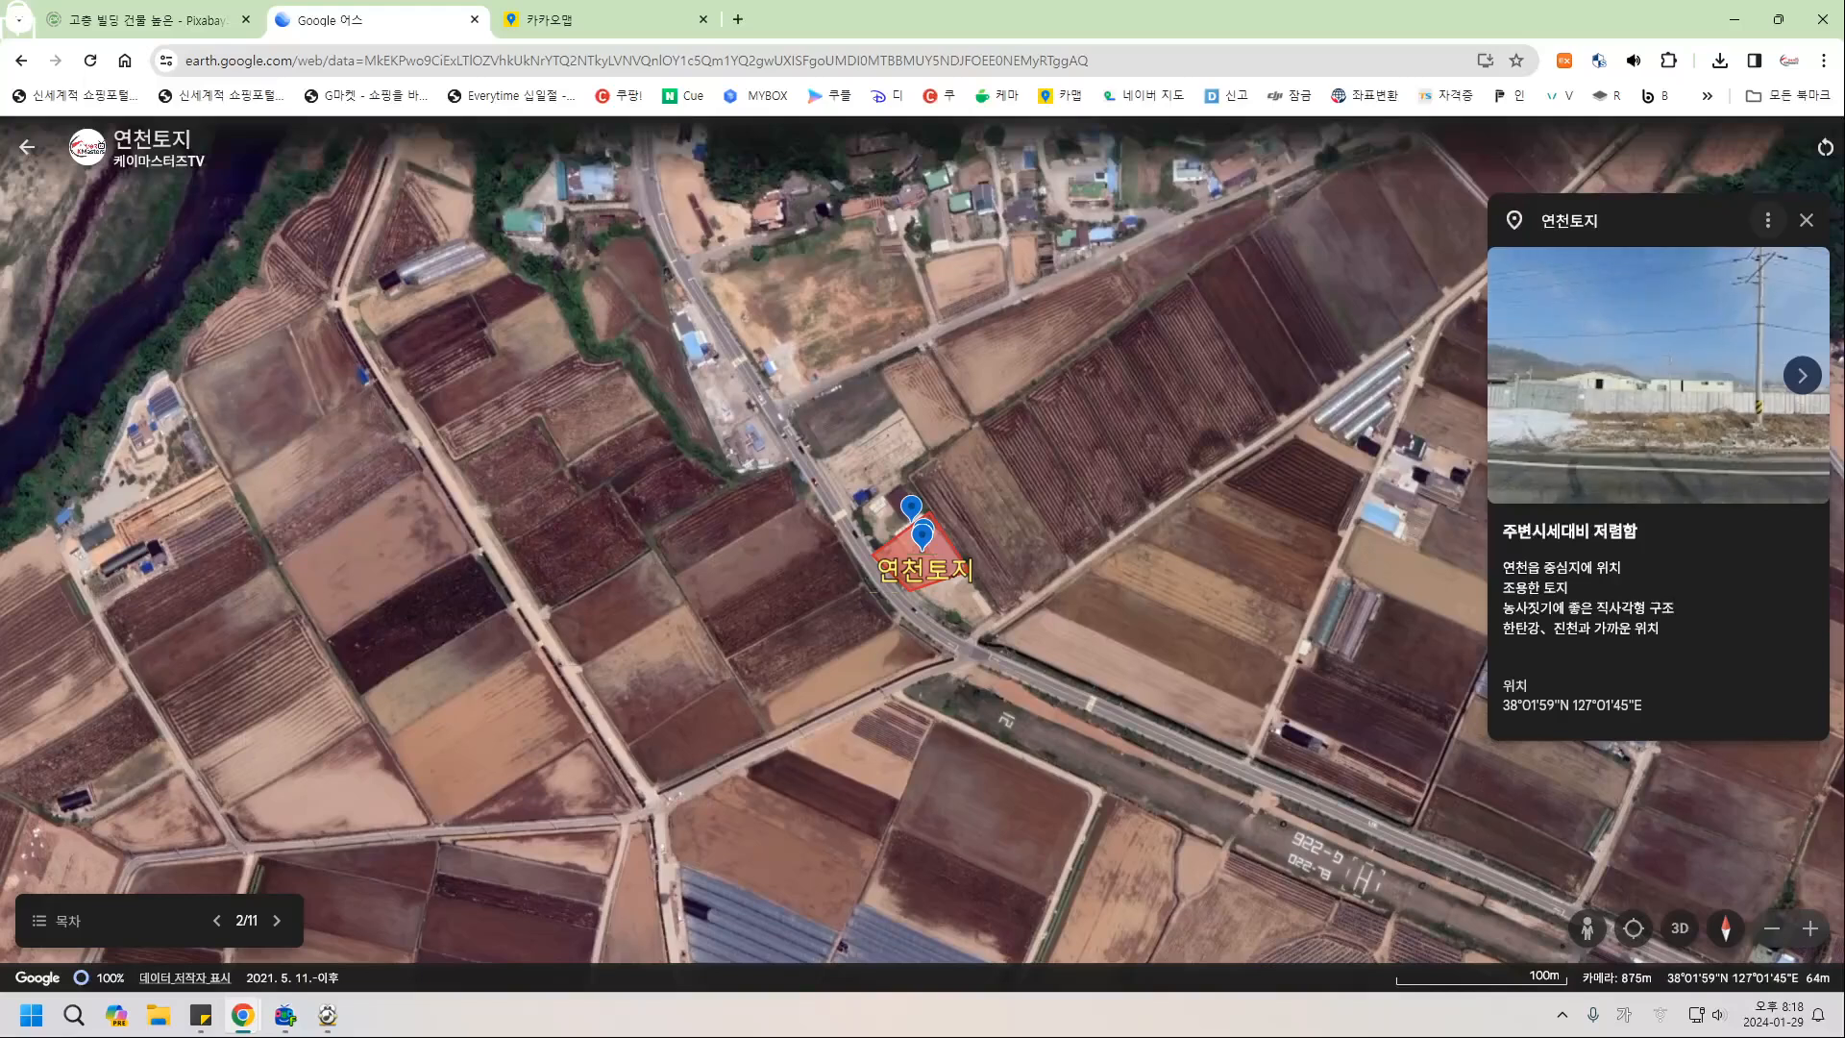
left_click(1768, 220)
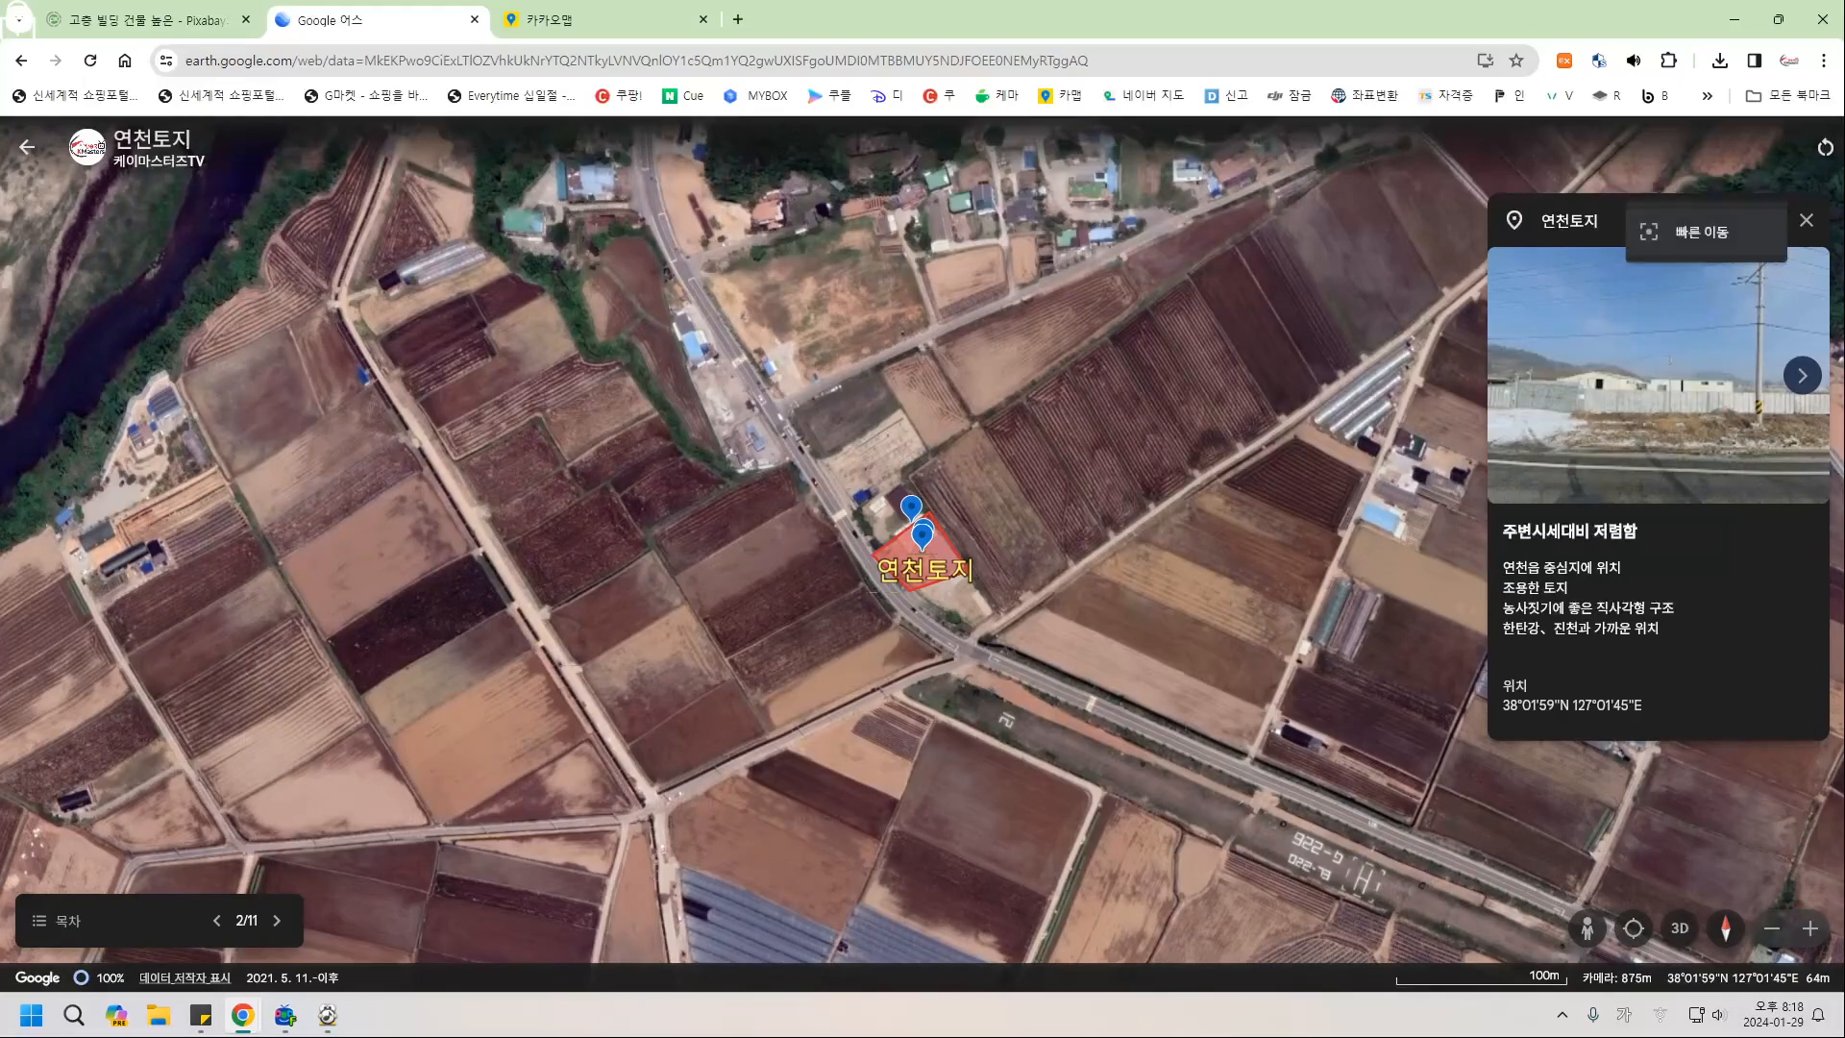
left_click(1702, 232)
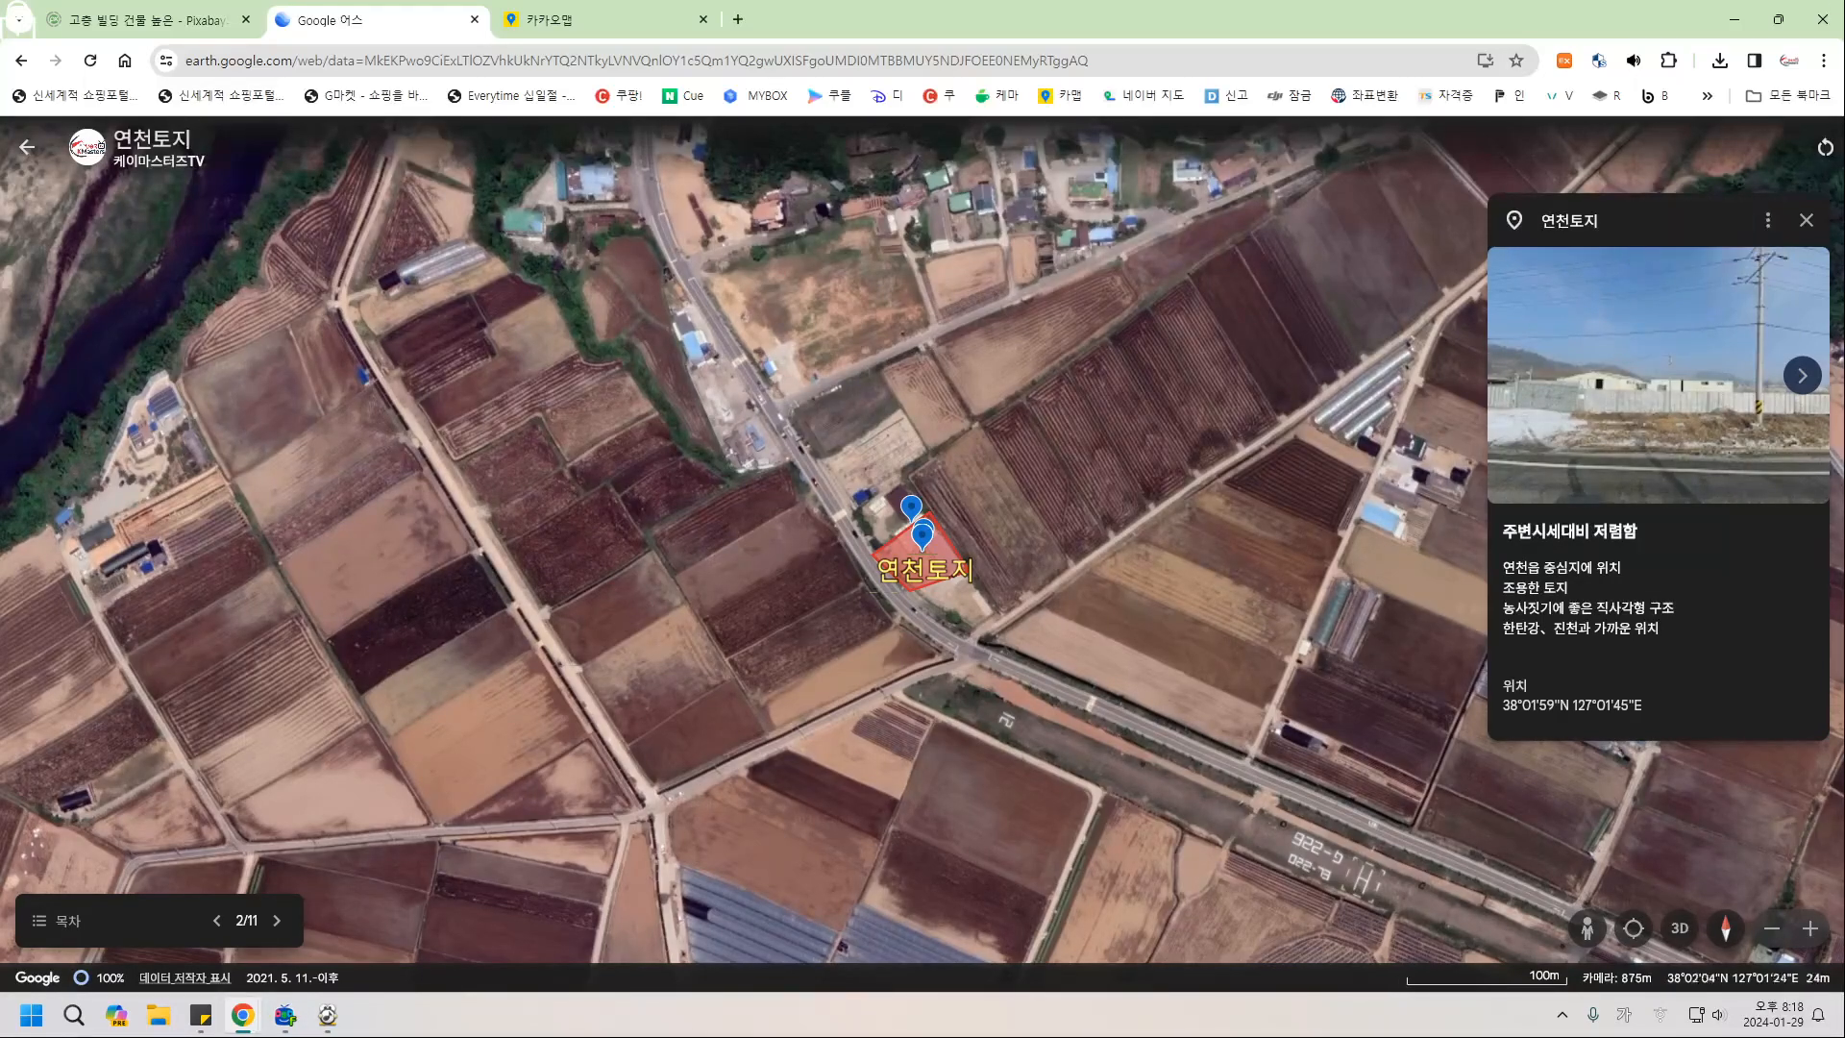
left_click(27, 146)
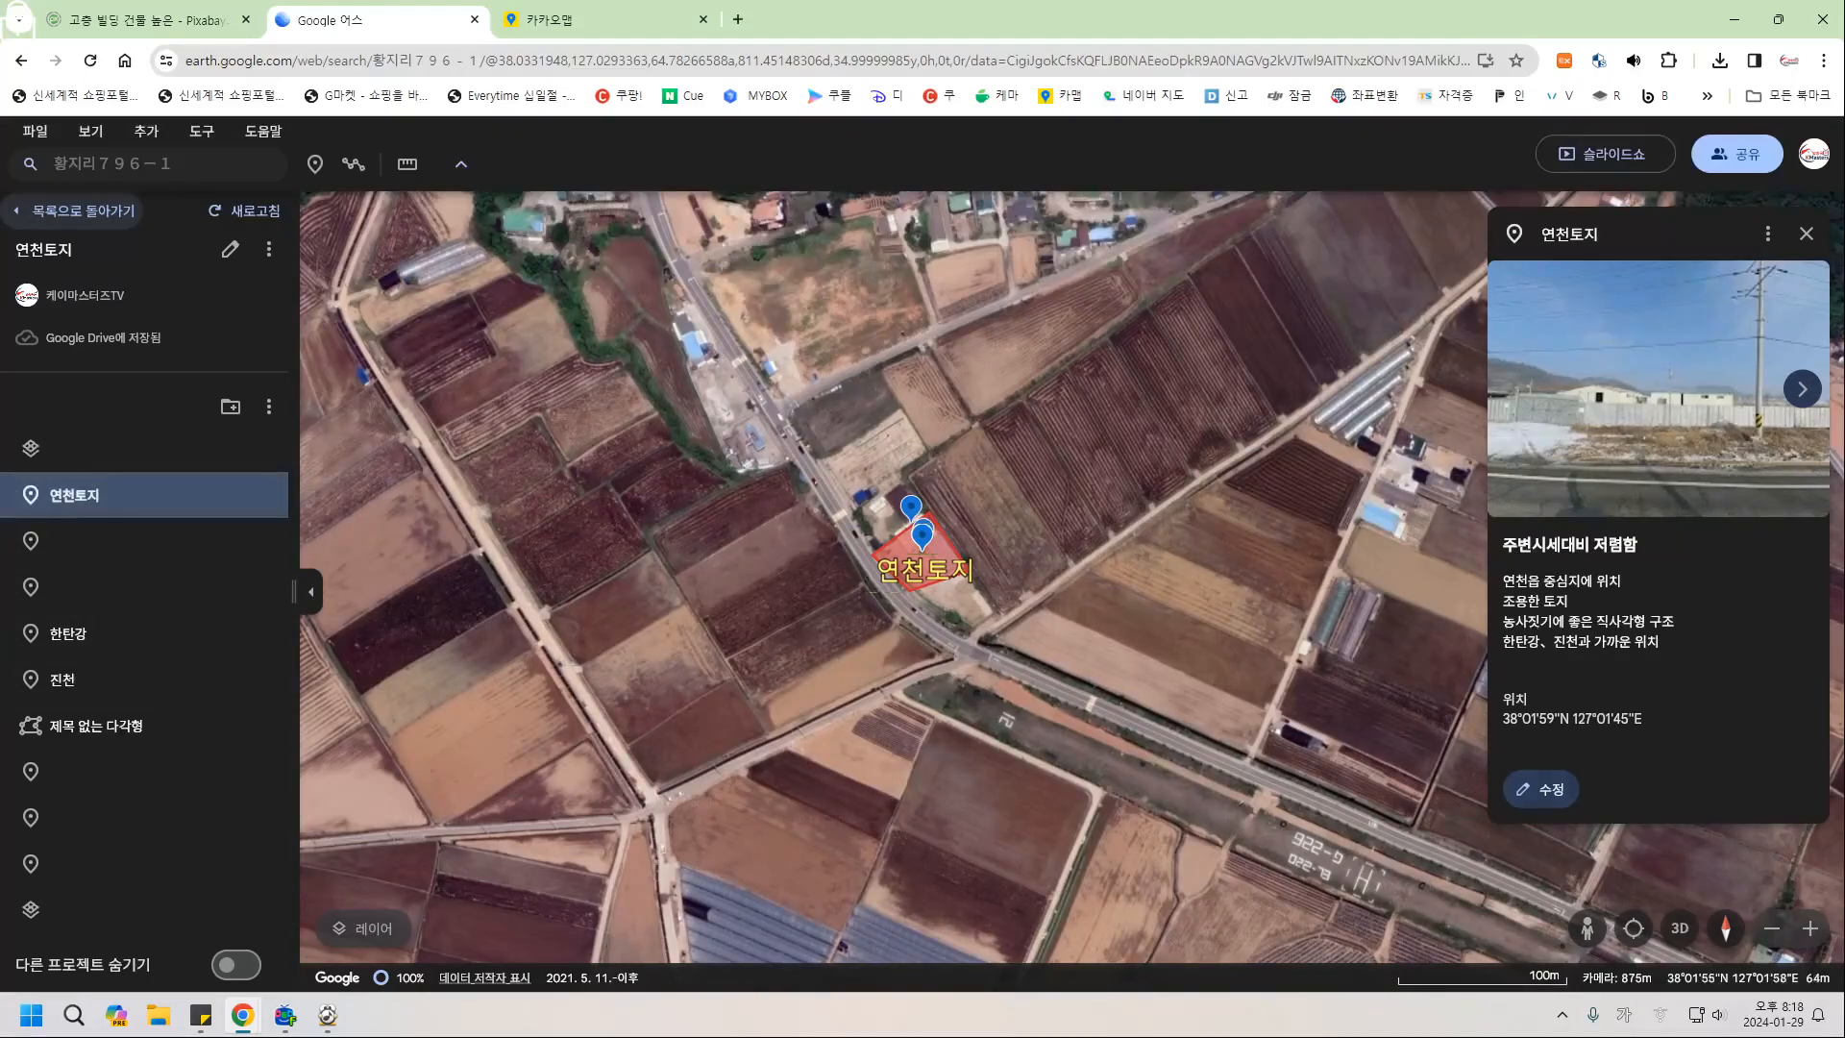
Delete both roadview photos from the 연천토지 placemark.
left_click(1540, 789)
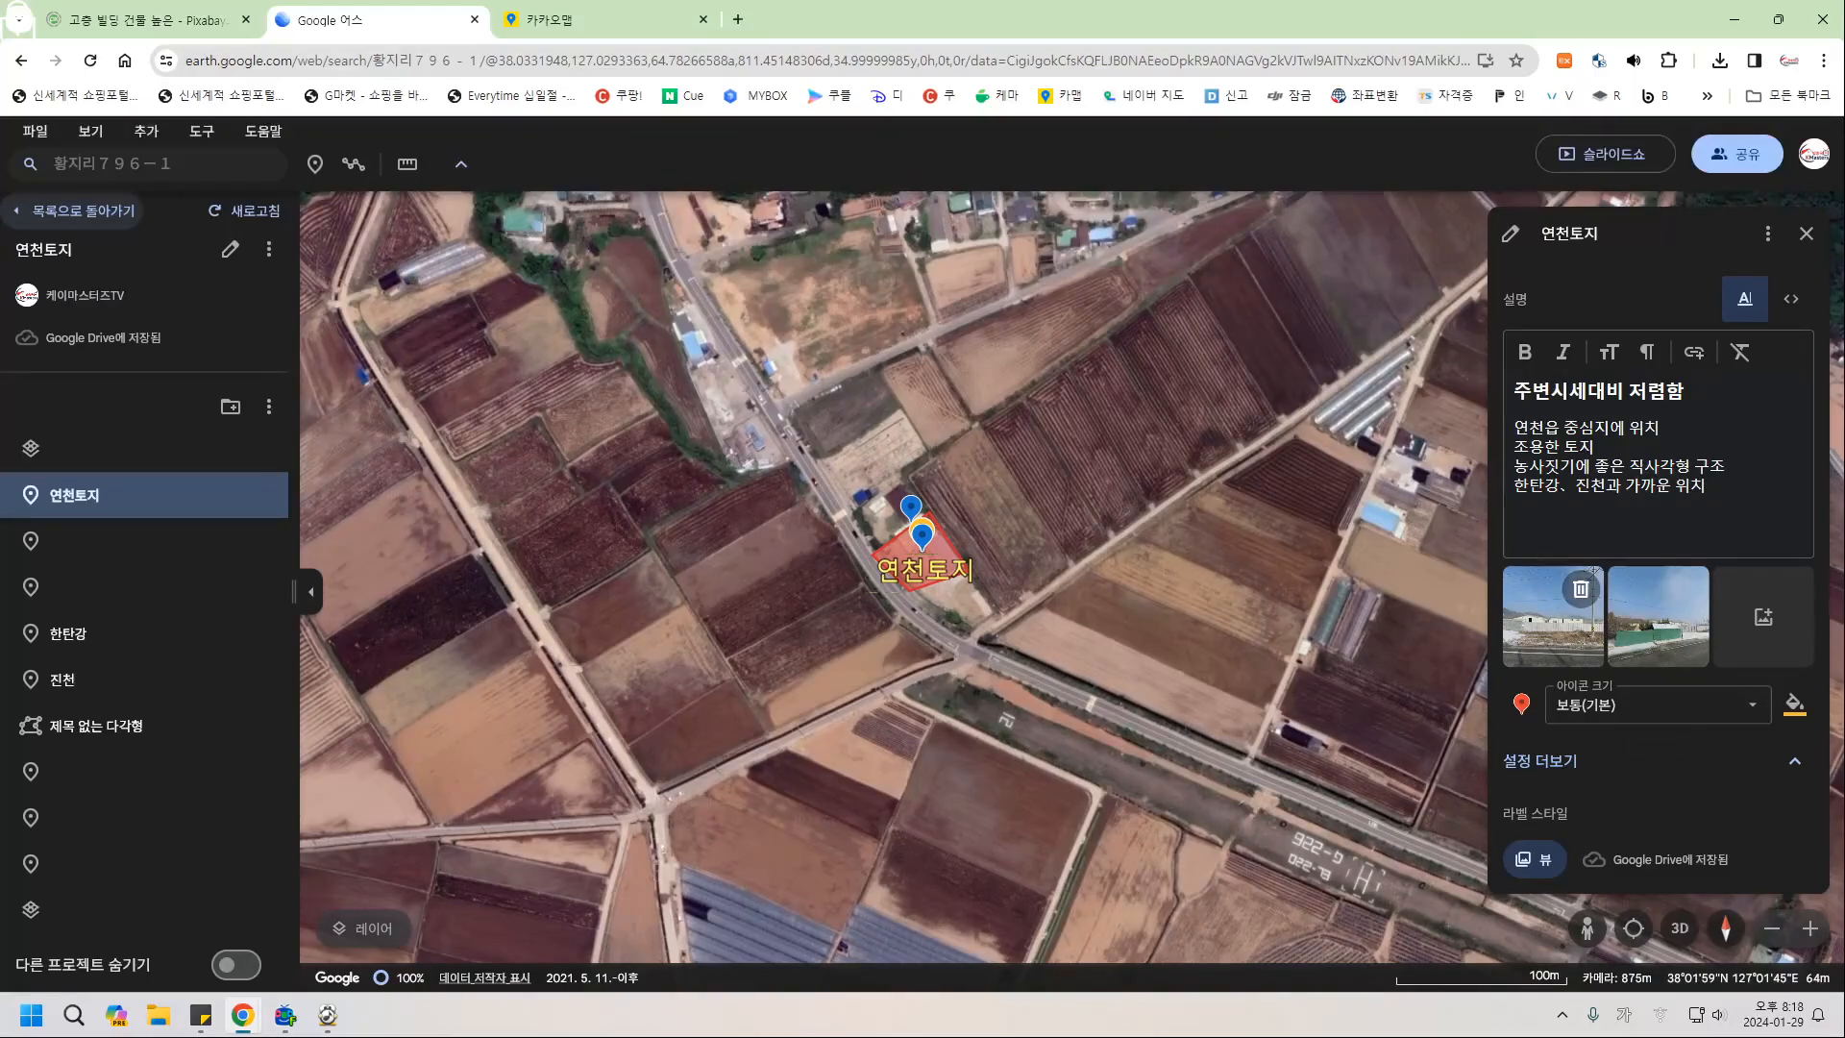
left_click(1581, 589)
left_click(1581, 588)
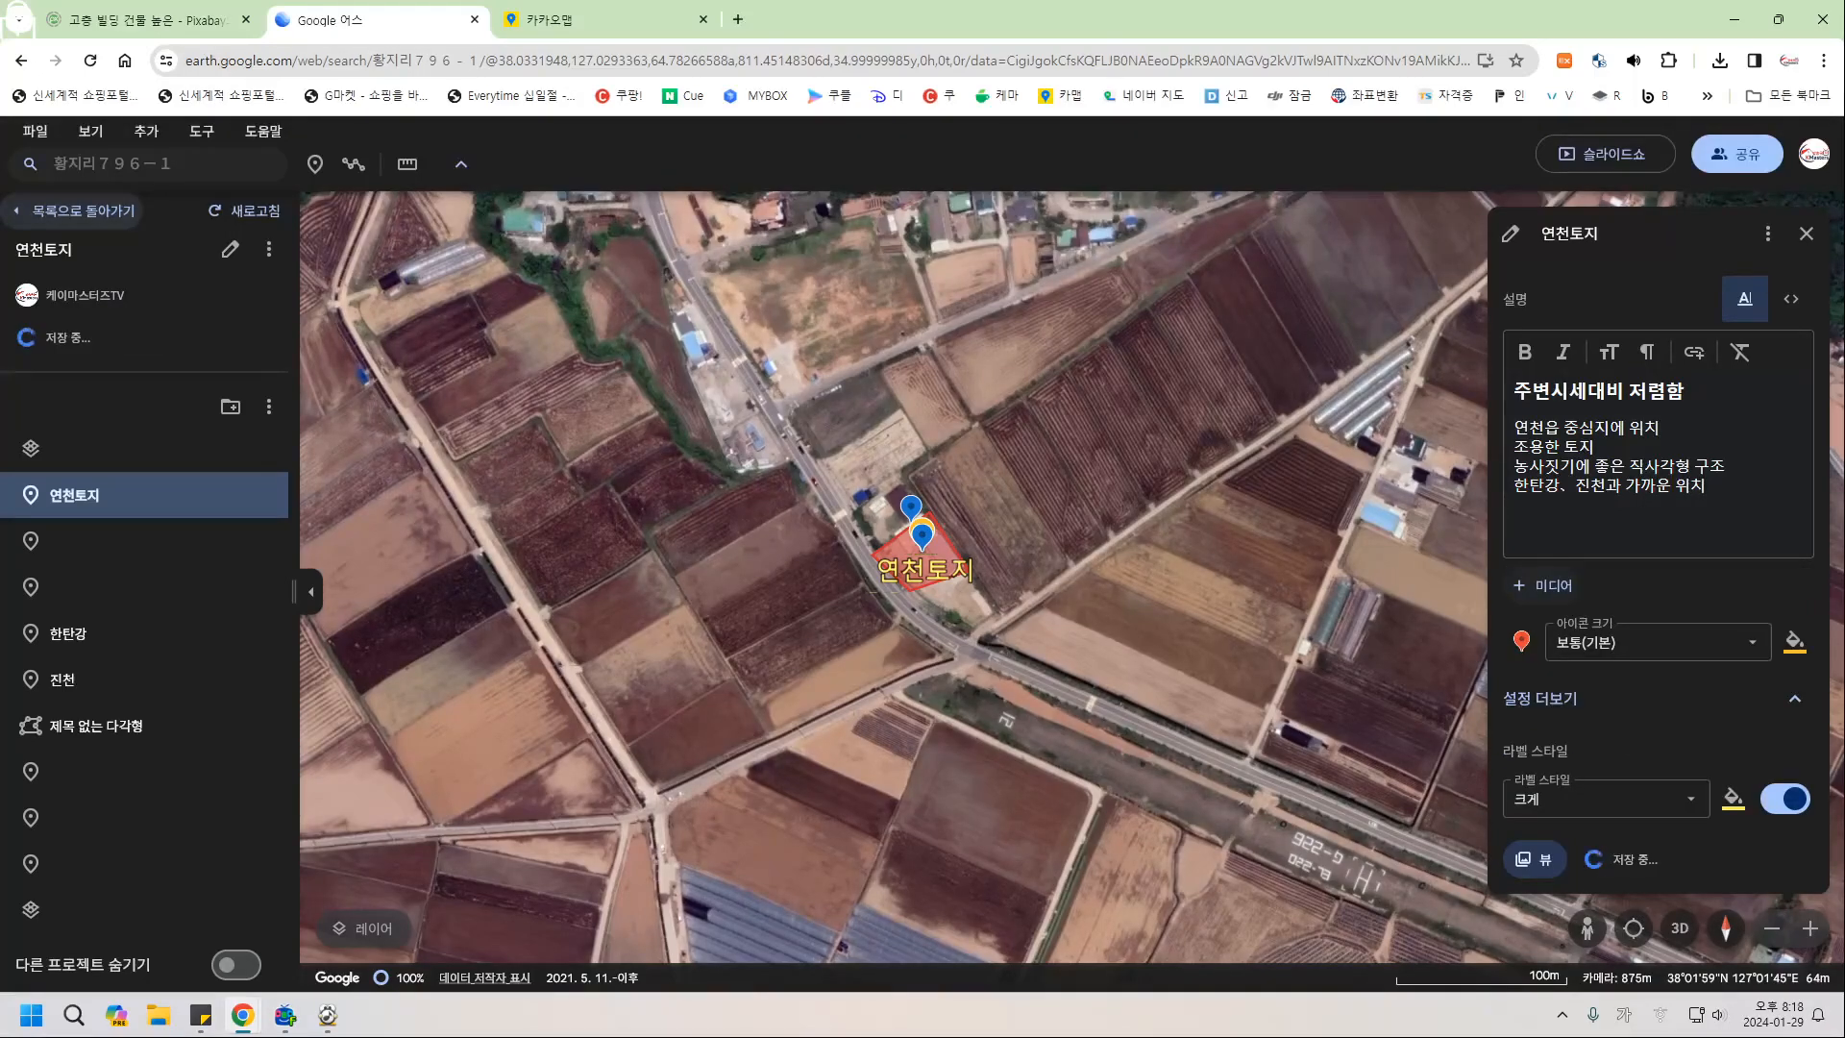
Erase the description text and leftover HTML code, then close the placemark editor.
left_click_drag(1710, 487, 1488, 391)
key("BackSpace")
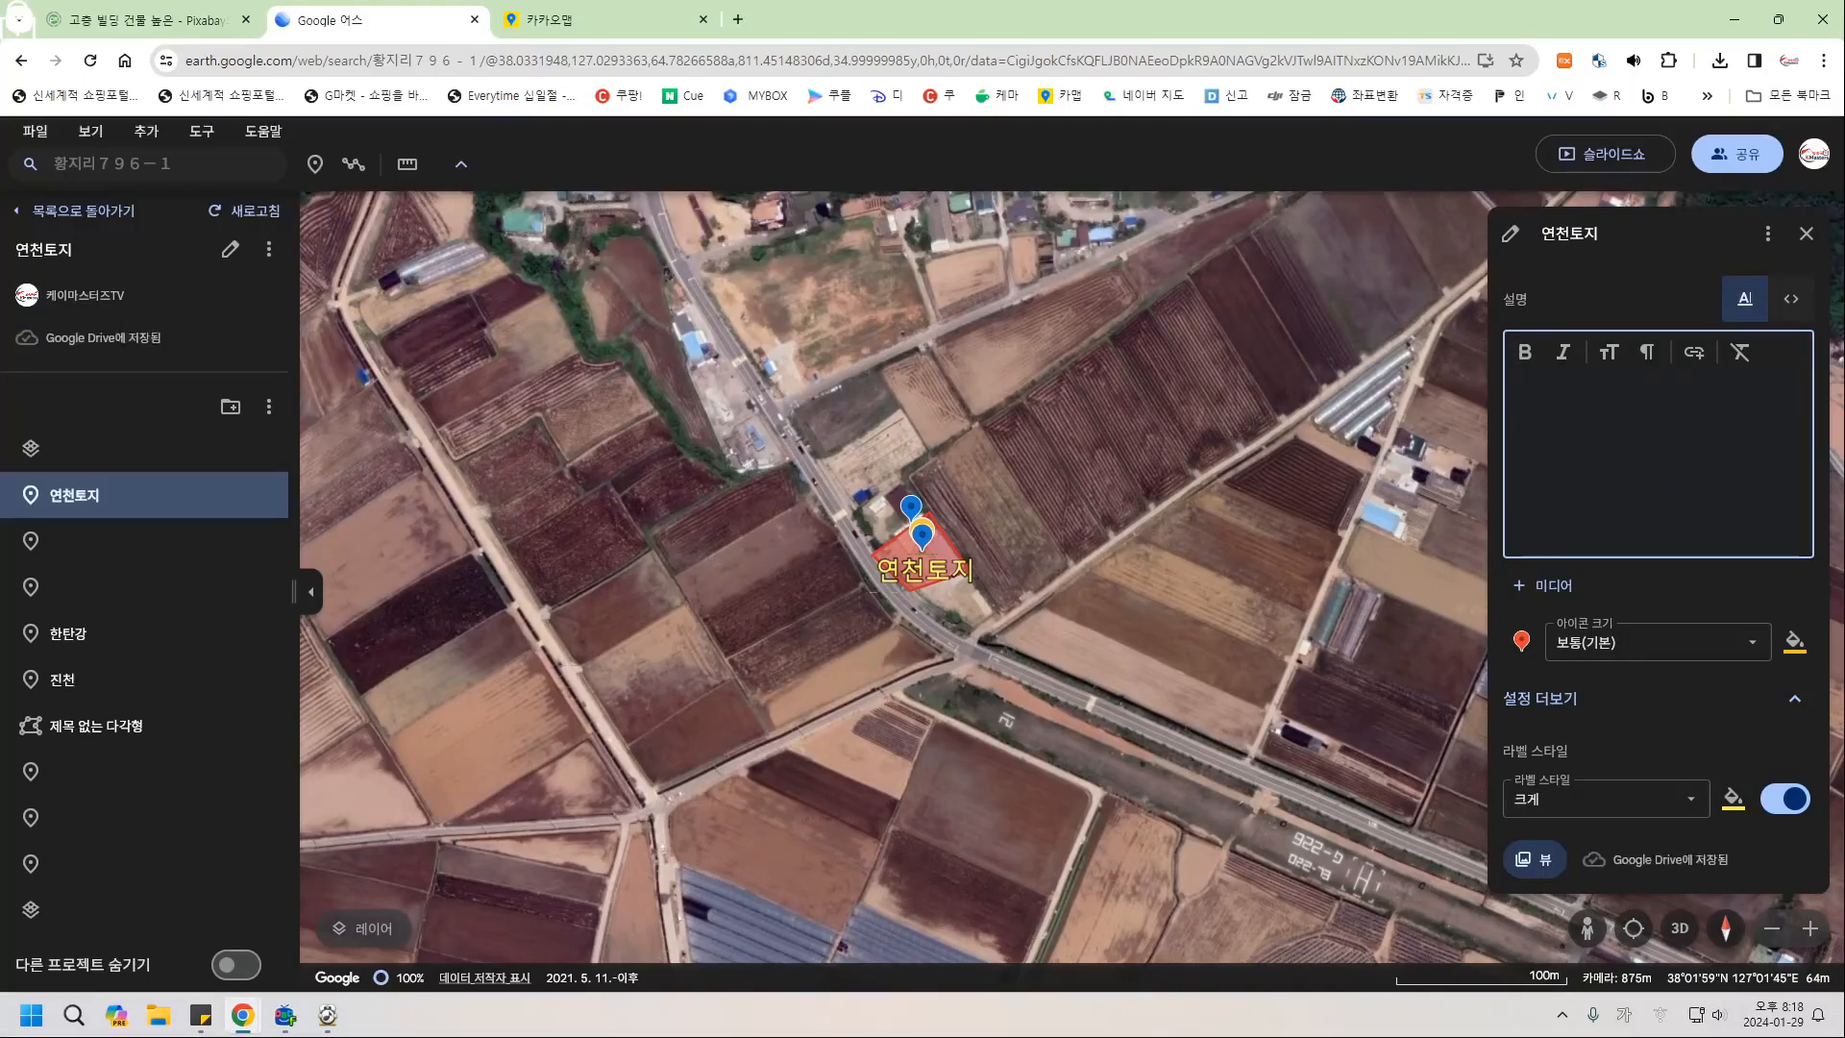
left_click(1792, 299)
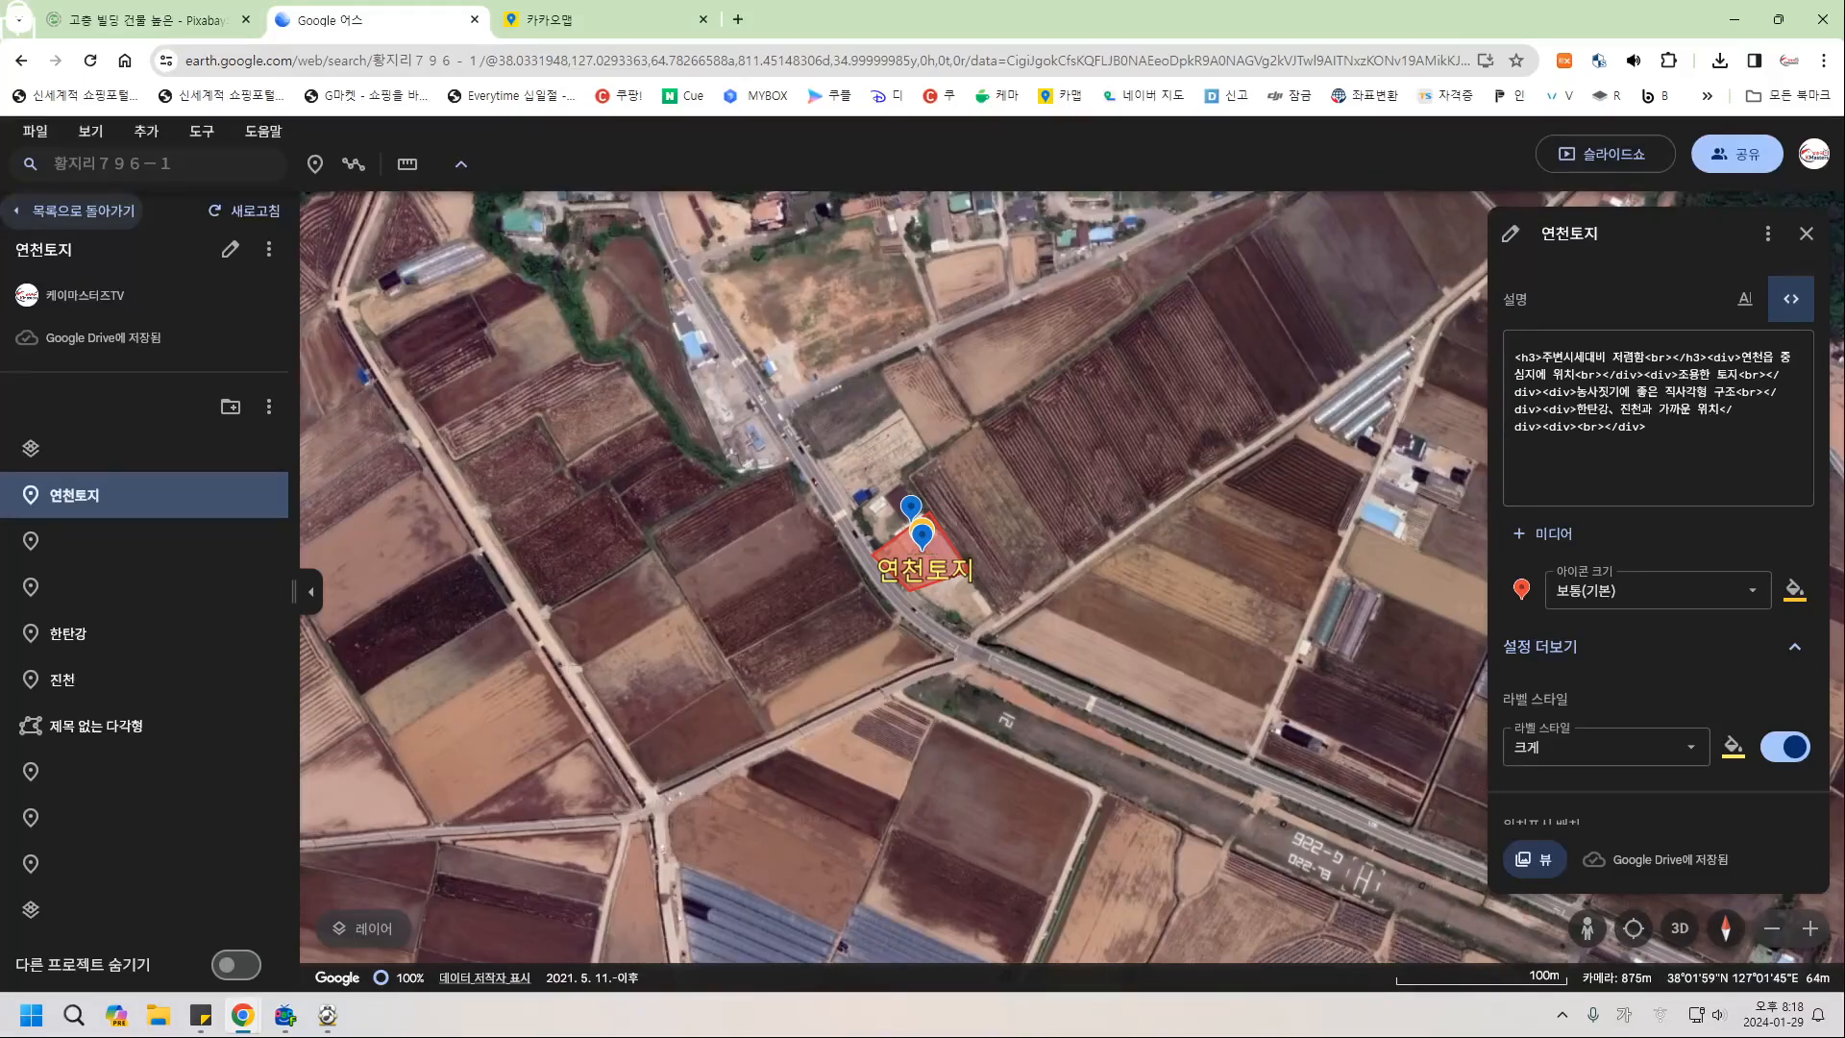
key("ctrl+a")
key("BackSpace")
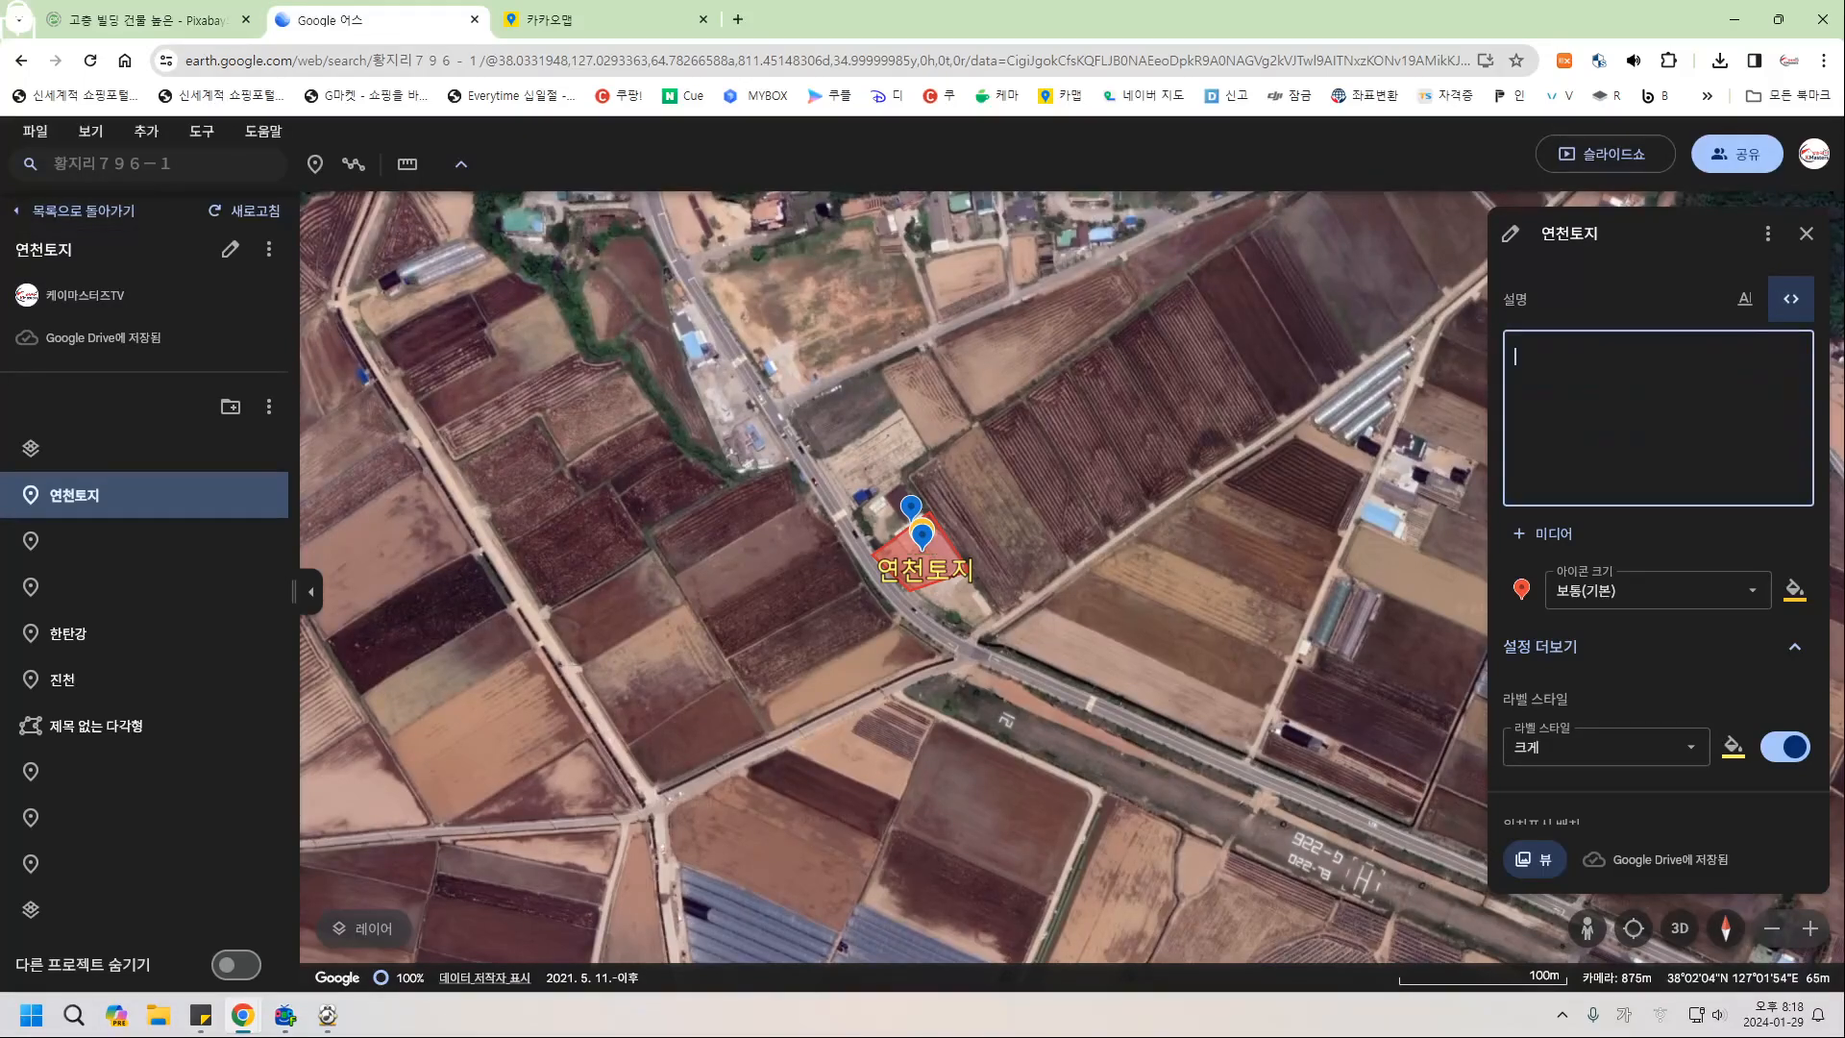
left_click(1745, 299)
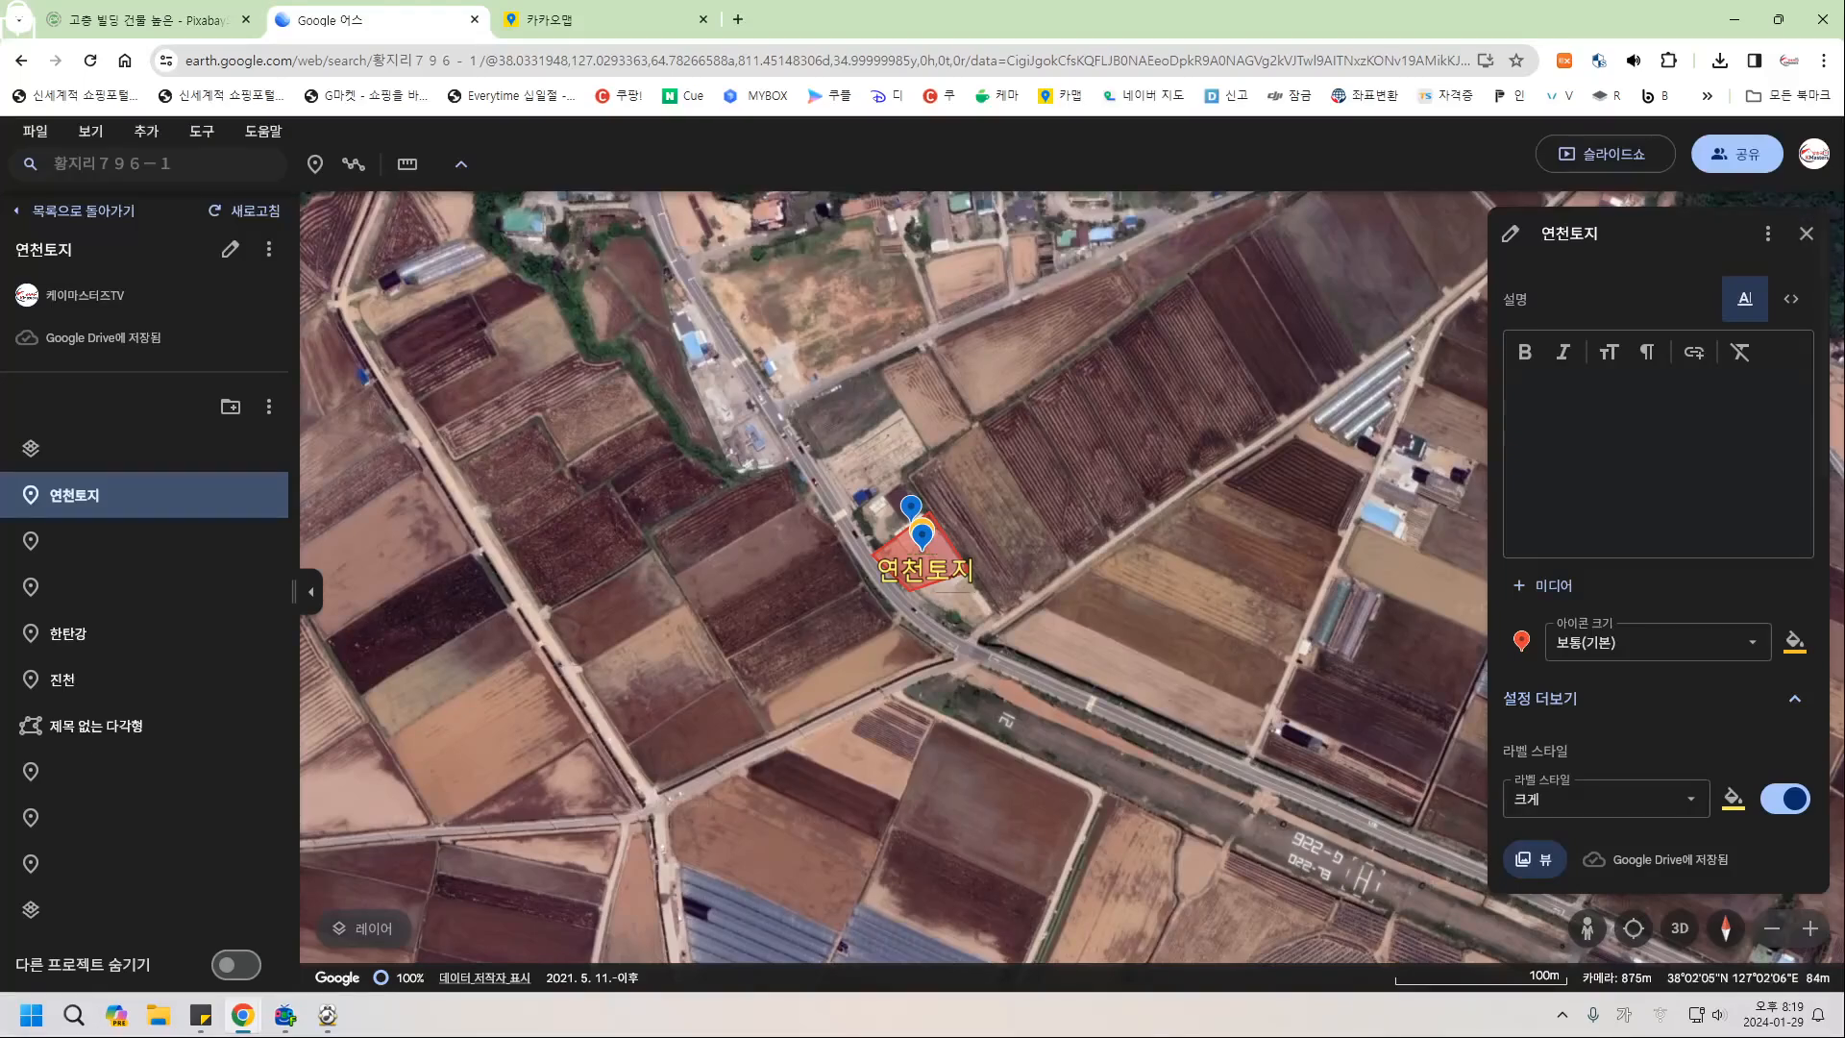
left_click(1806, 234)
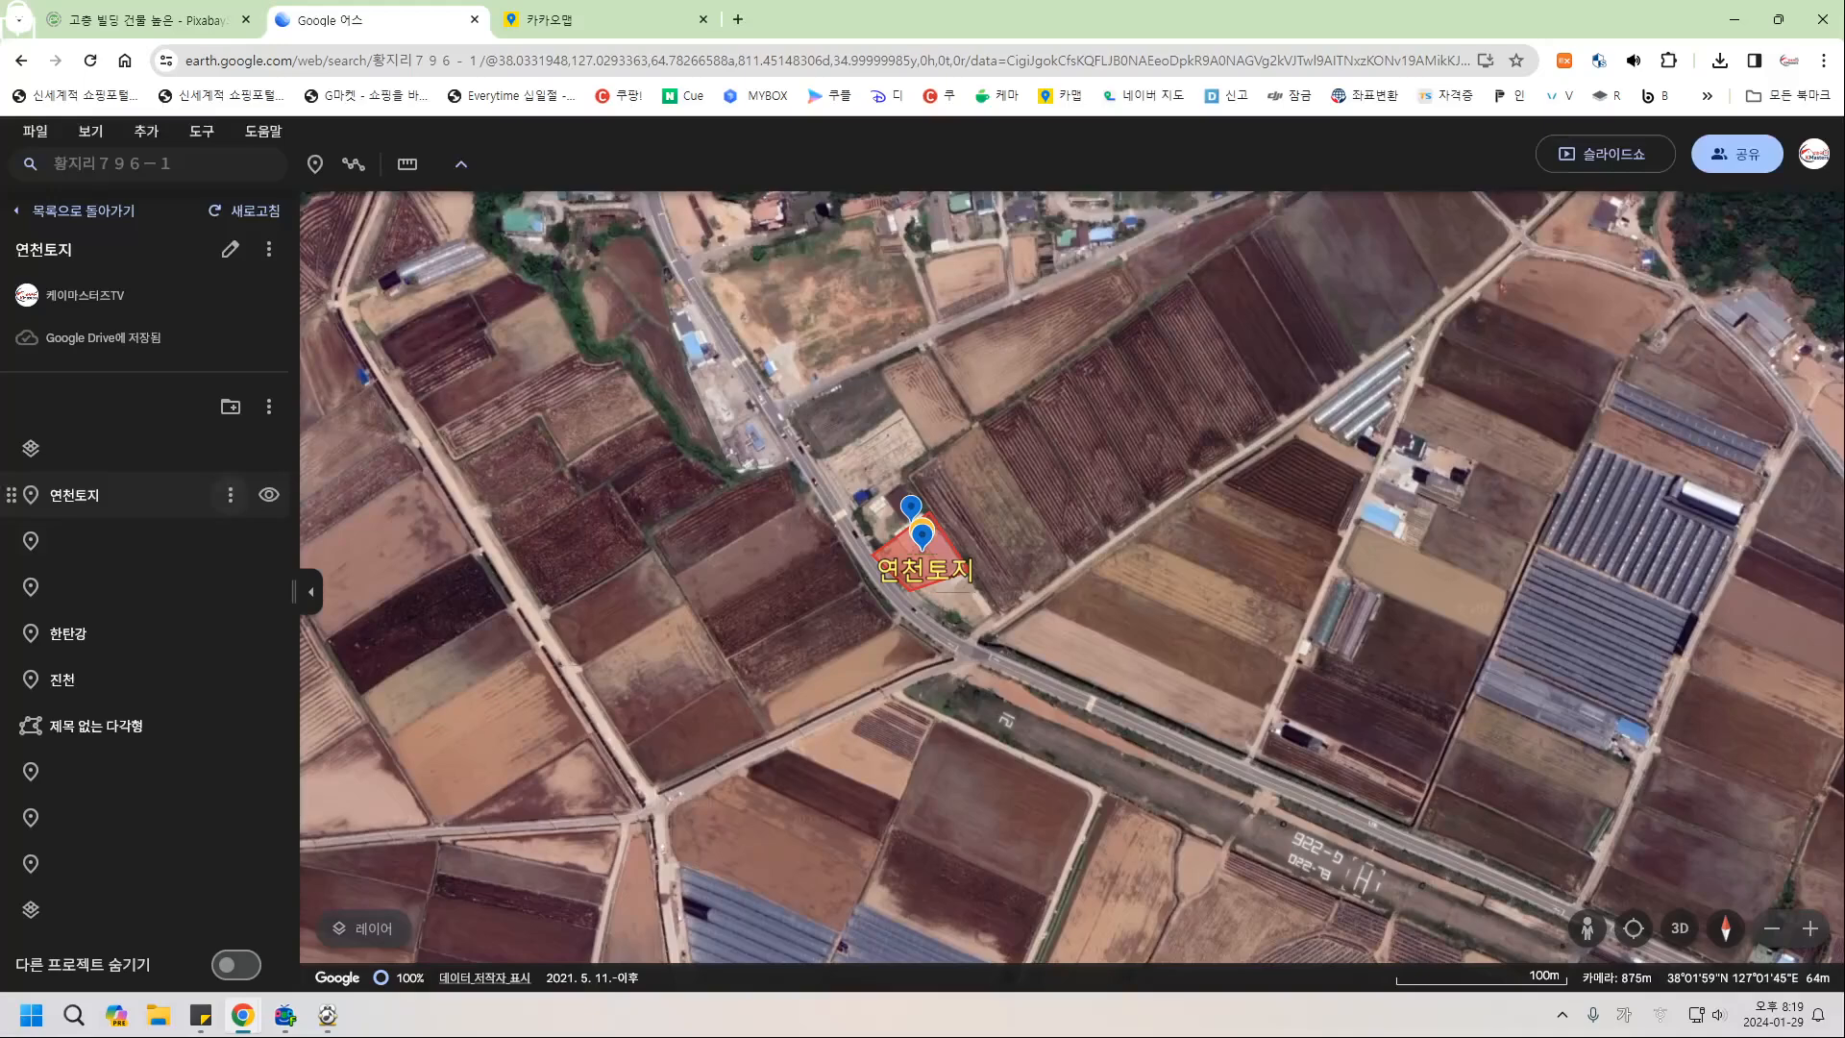
Play the slideshow from 연천토지 and close its coordinates-only info card.
left_click(229, 494)
left_click(269, 608)
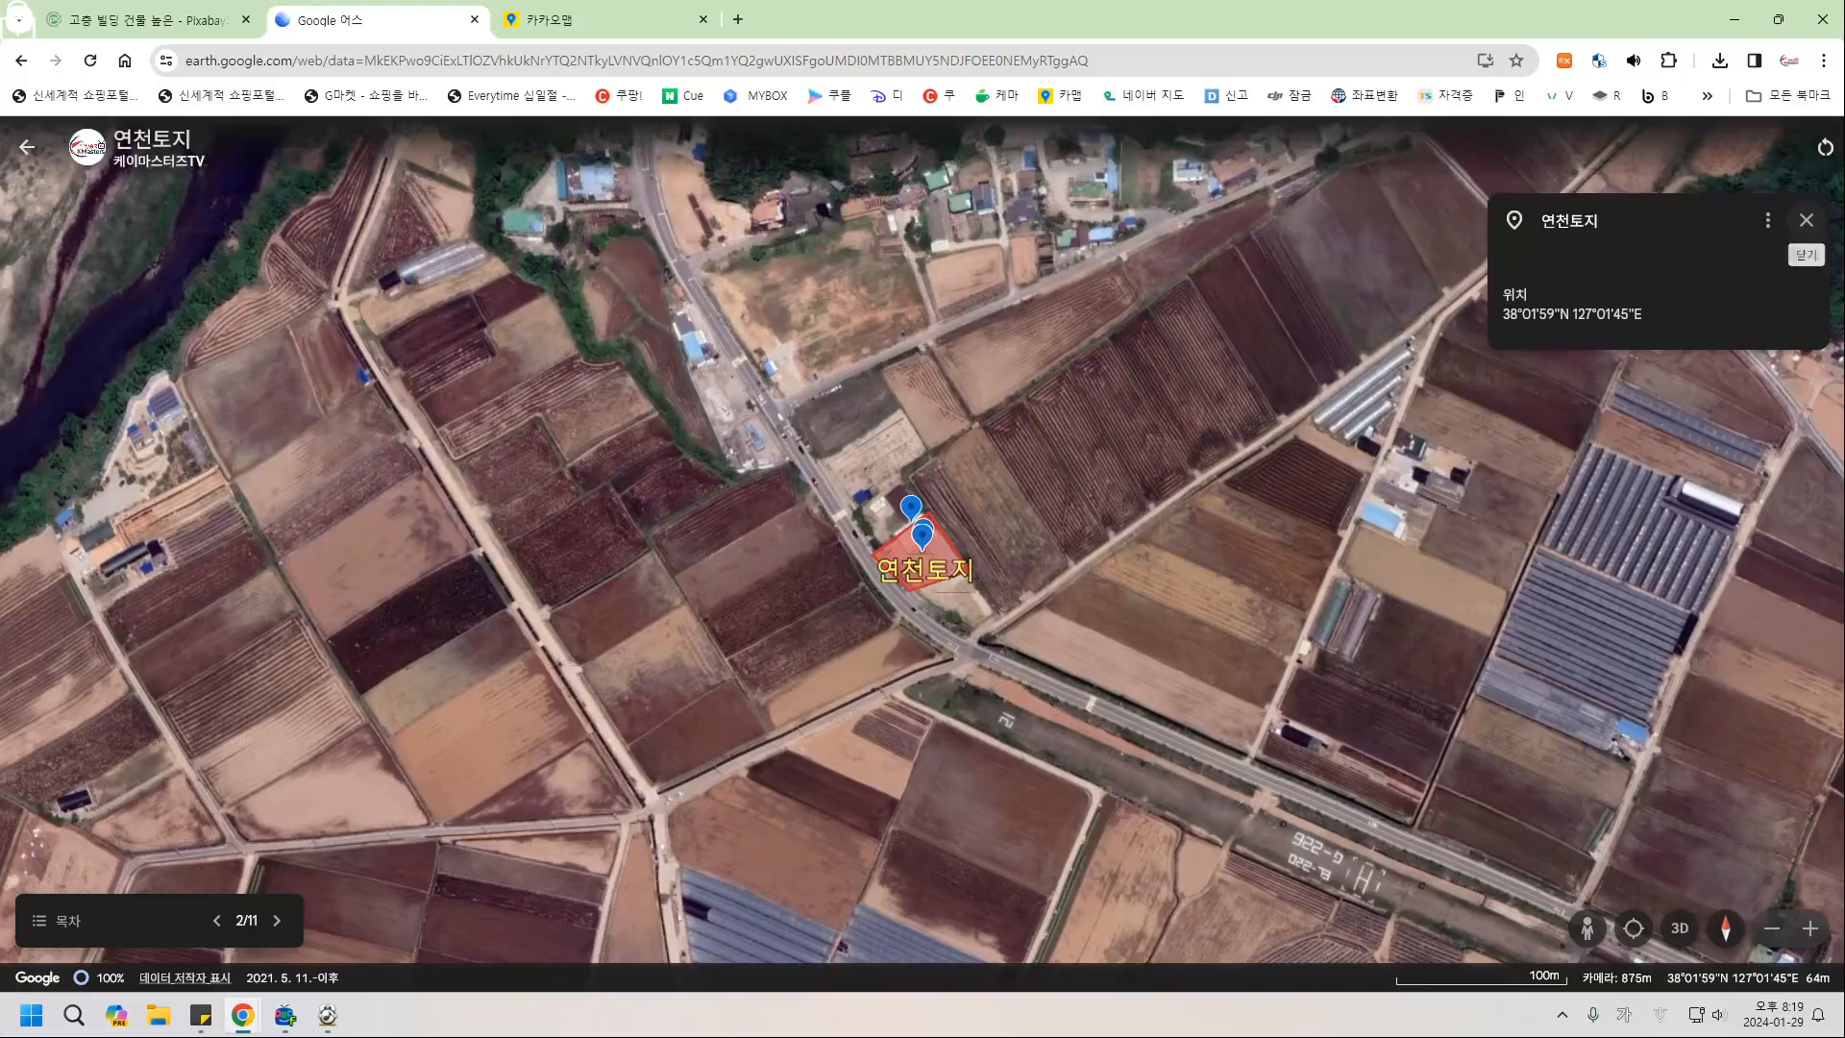
left_click(1806, 220)
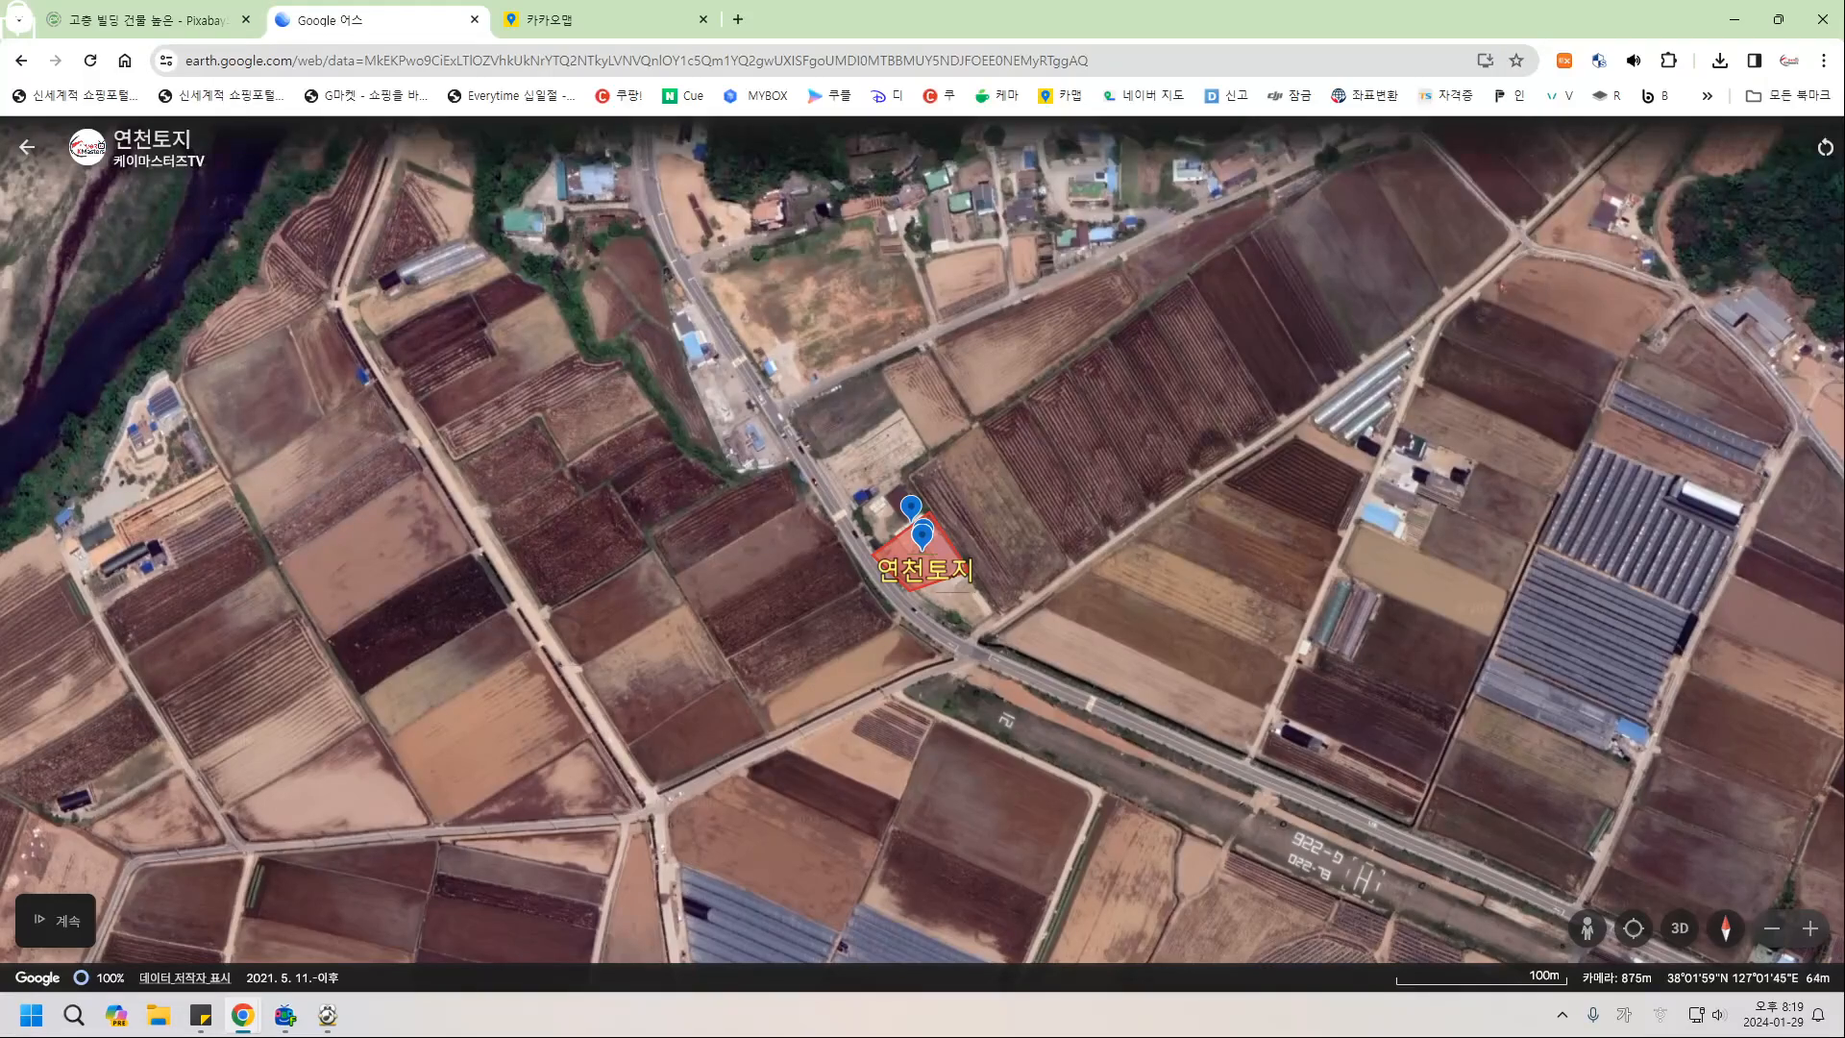
Switch input to Korean and go back to the browser's Kakao Map tab.
key("alt+Tab")
key("alt+Tab")
key("Hangul")
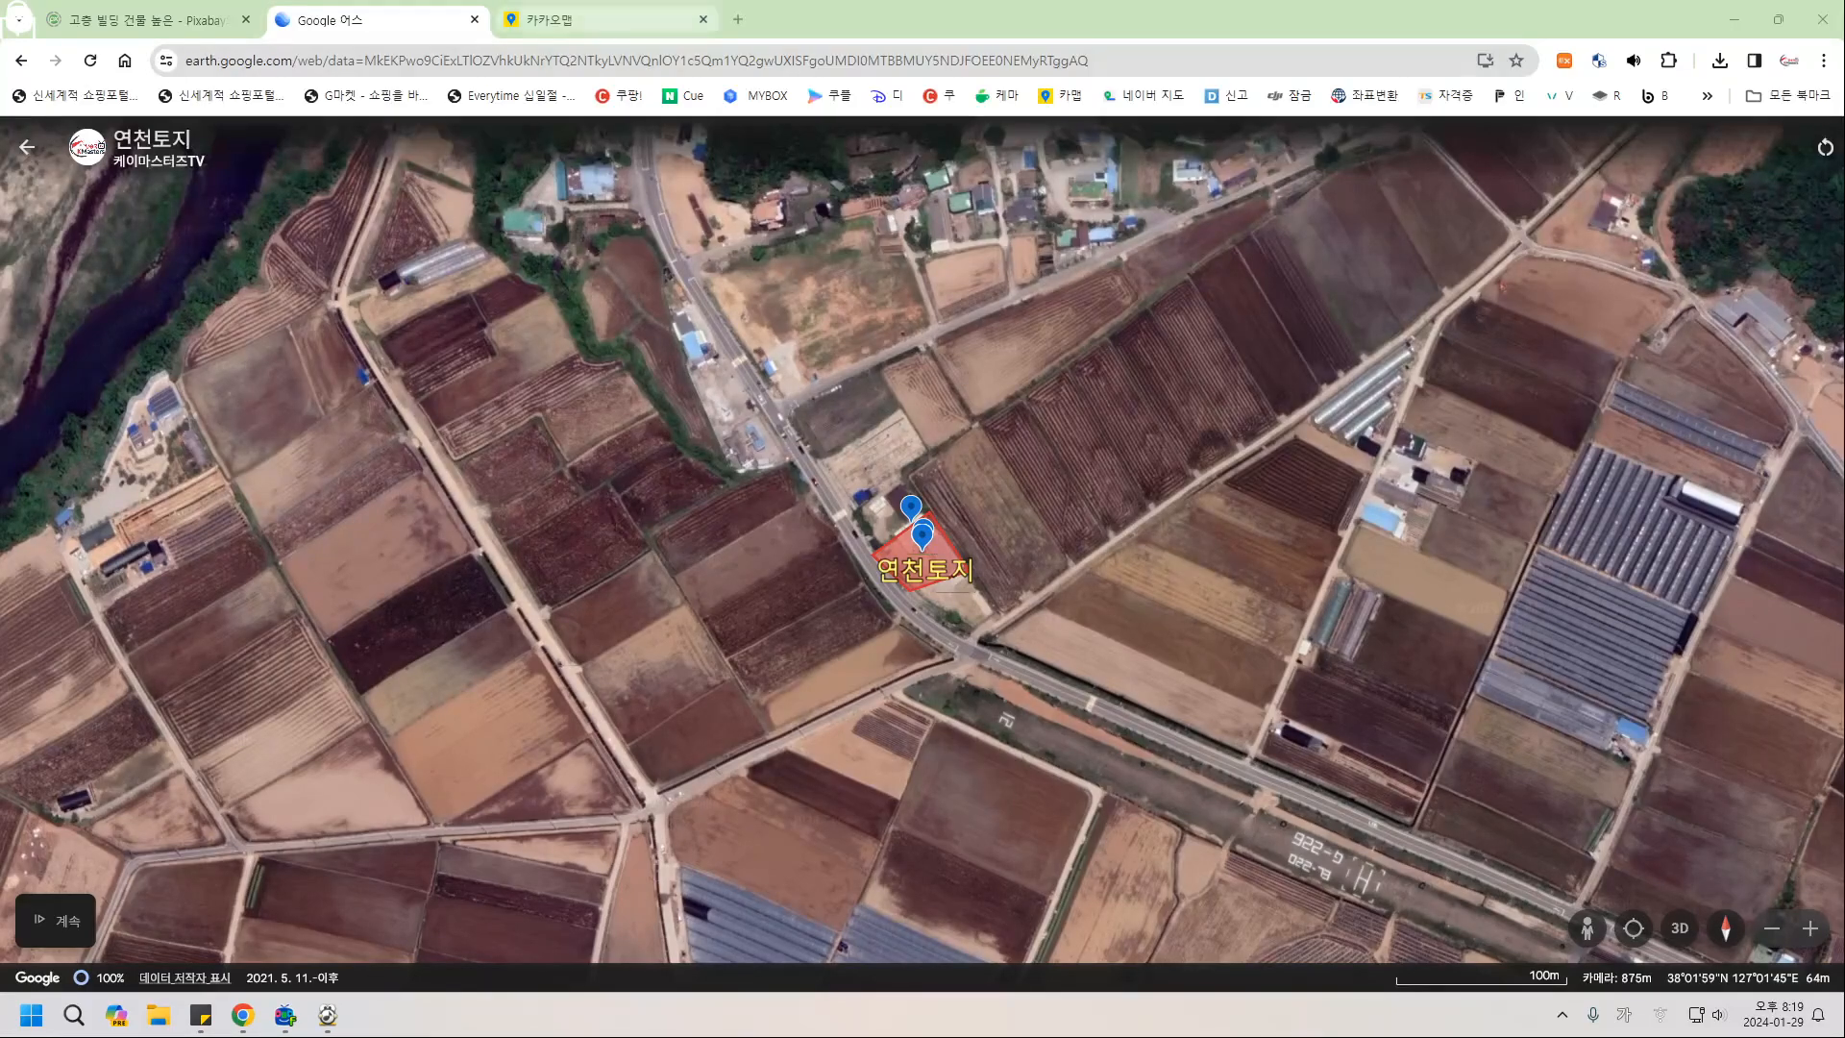
left_click(596, 19)
Open the 케이마스터즈 cafe's 실습파일 board and its newest 구글어스 활용법 post with attachments.
left_click(1000, 95)
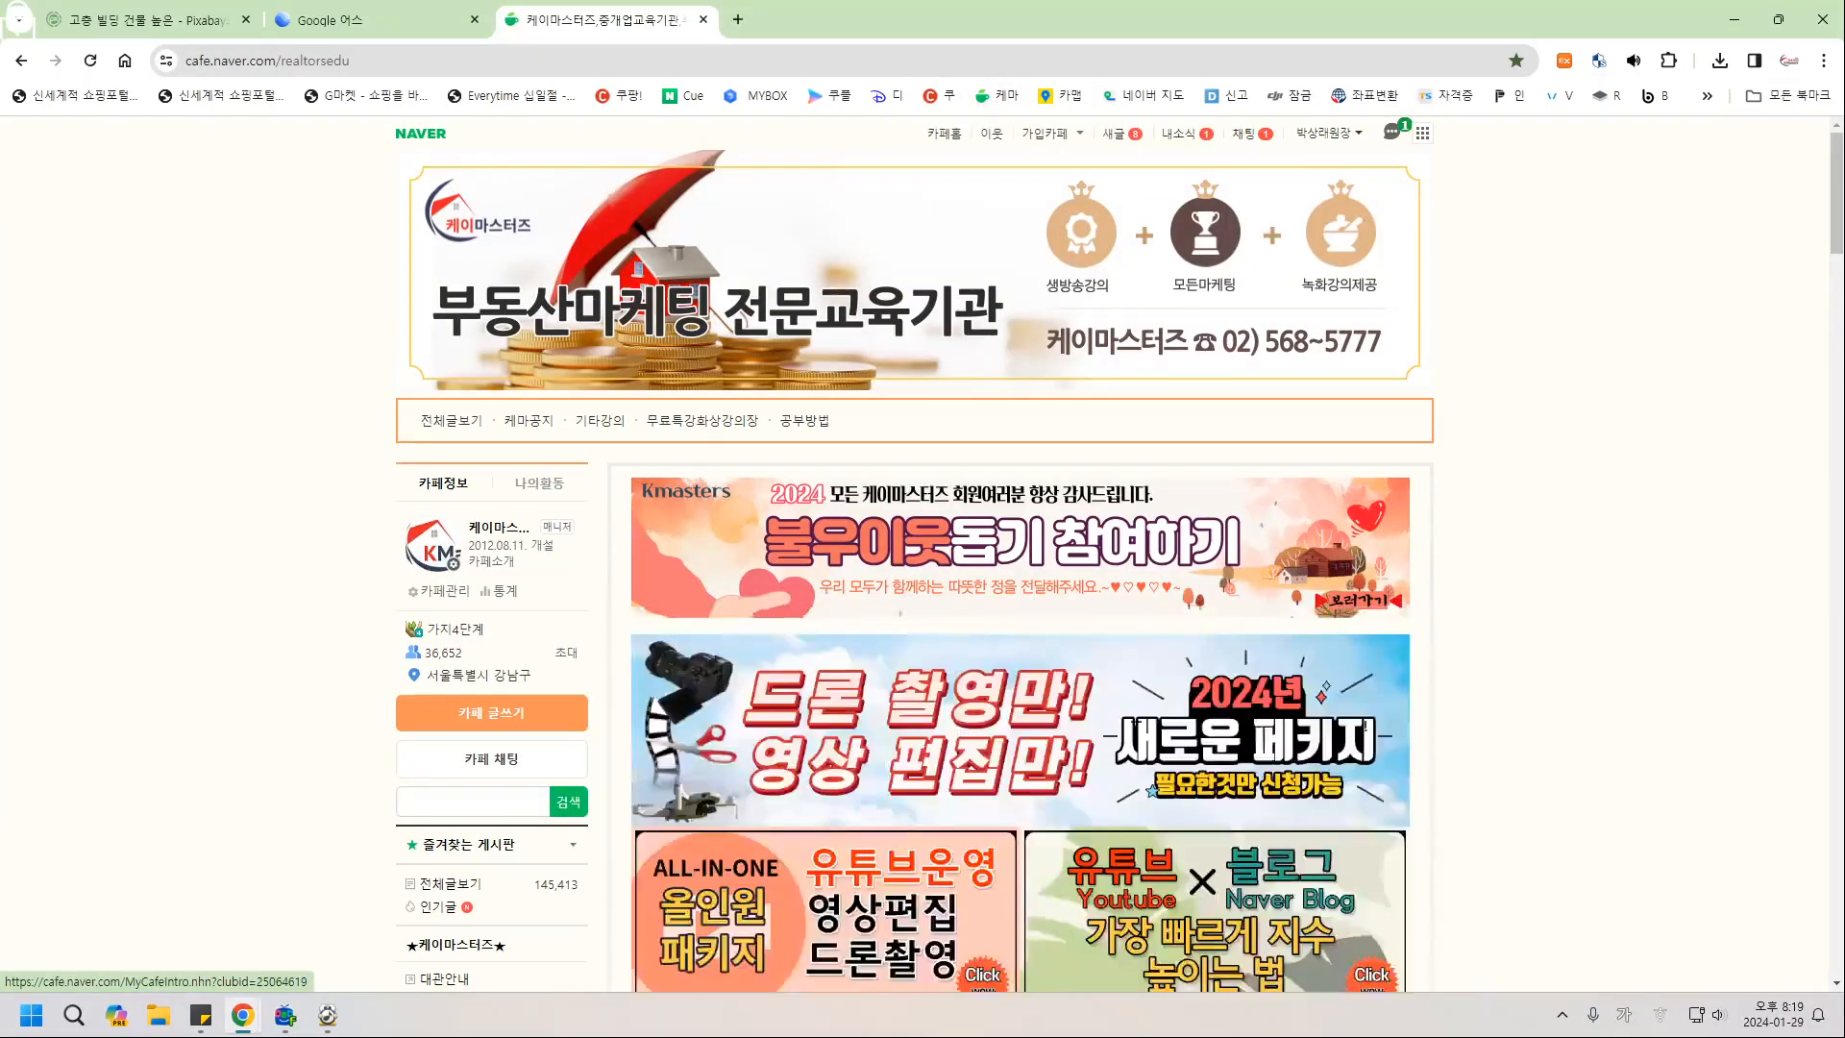
scroll(922, 576, "down", 9)
scroll(1019, 553, "down", 5)
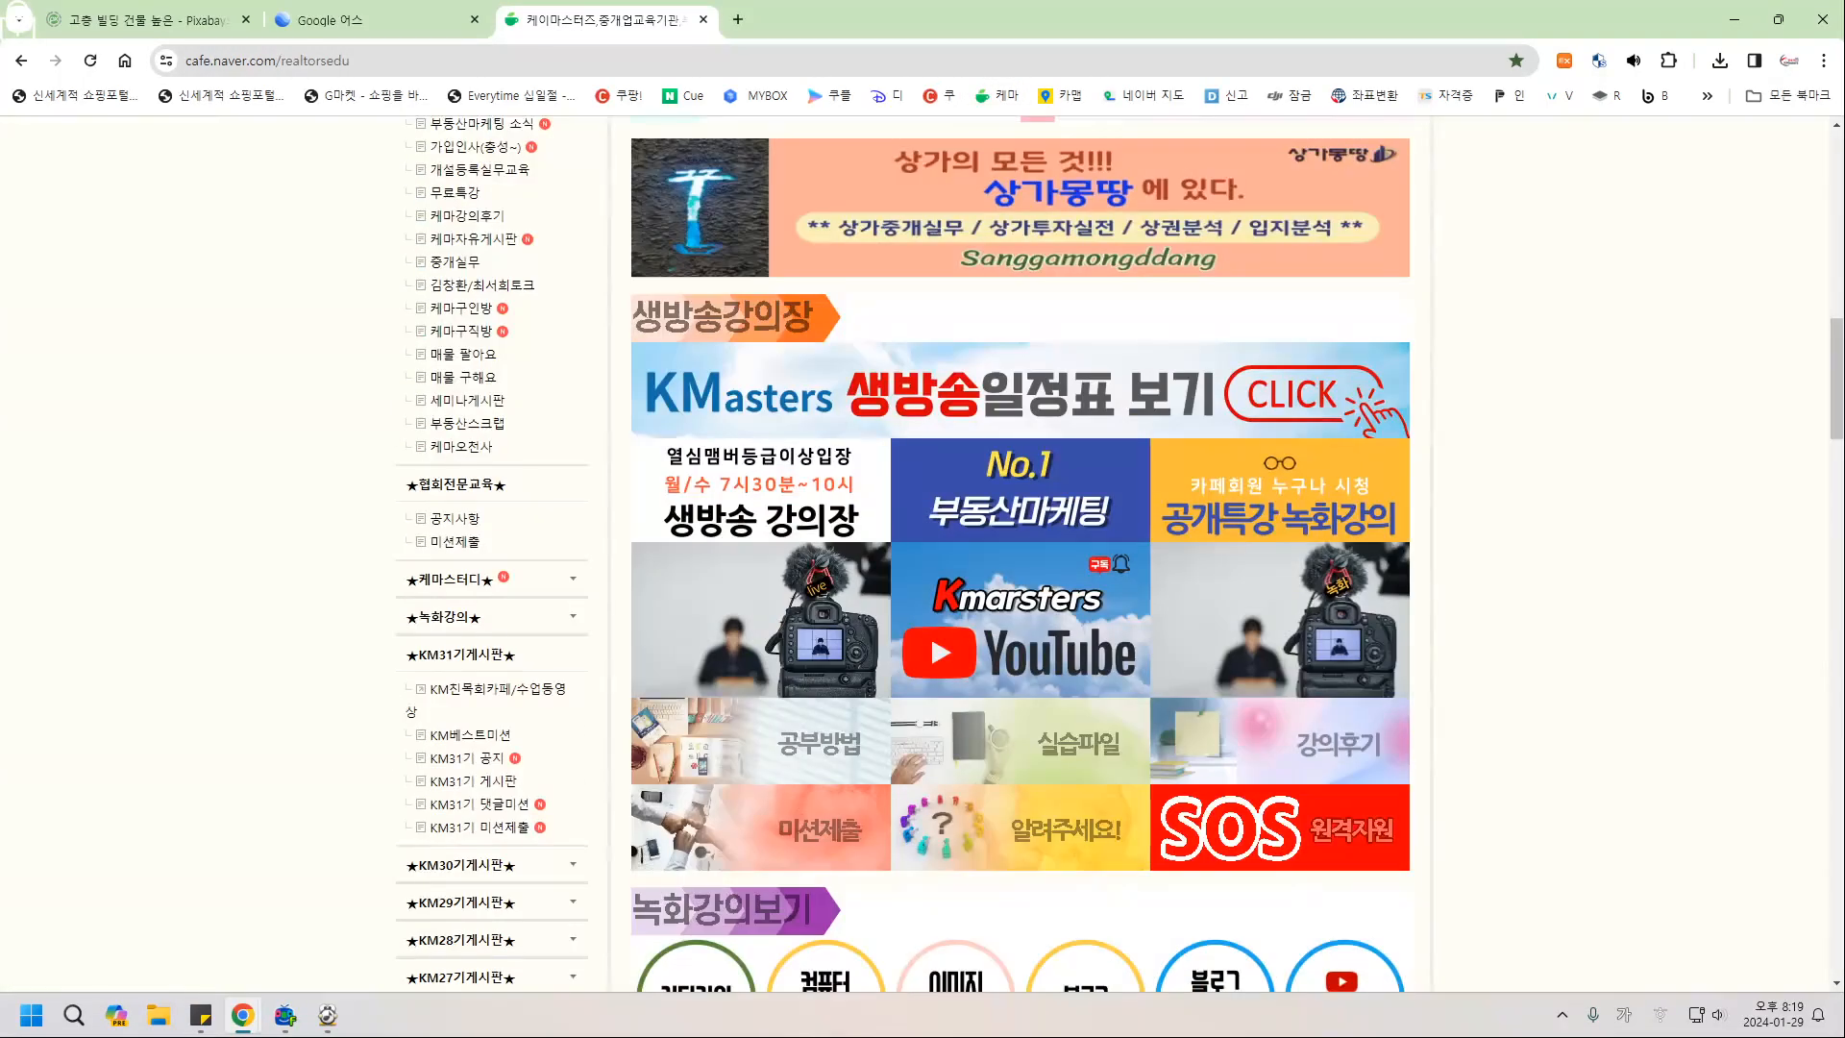
scroll(1019, 552, "down", 3)
left_click(1079, 456)
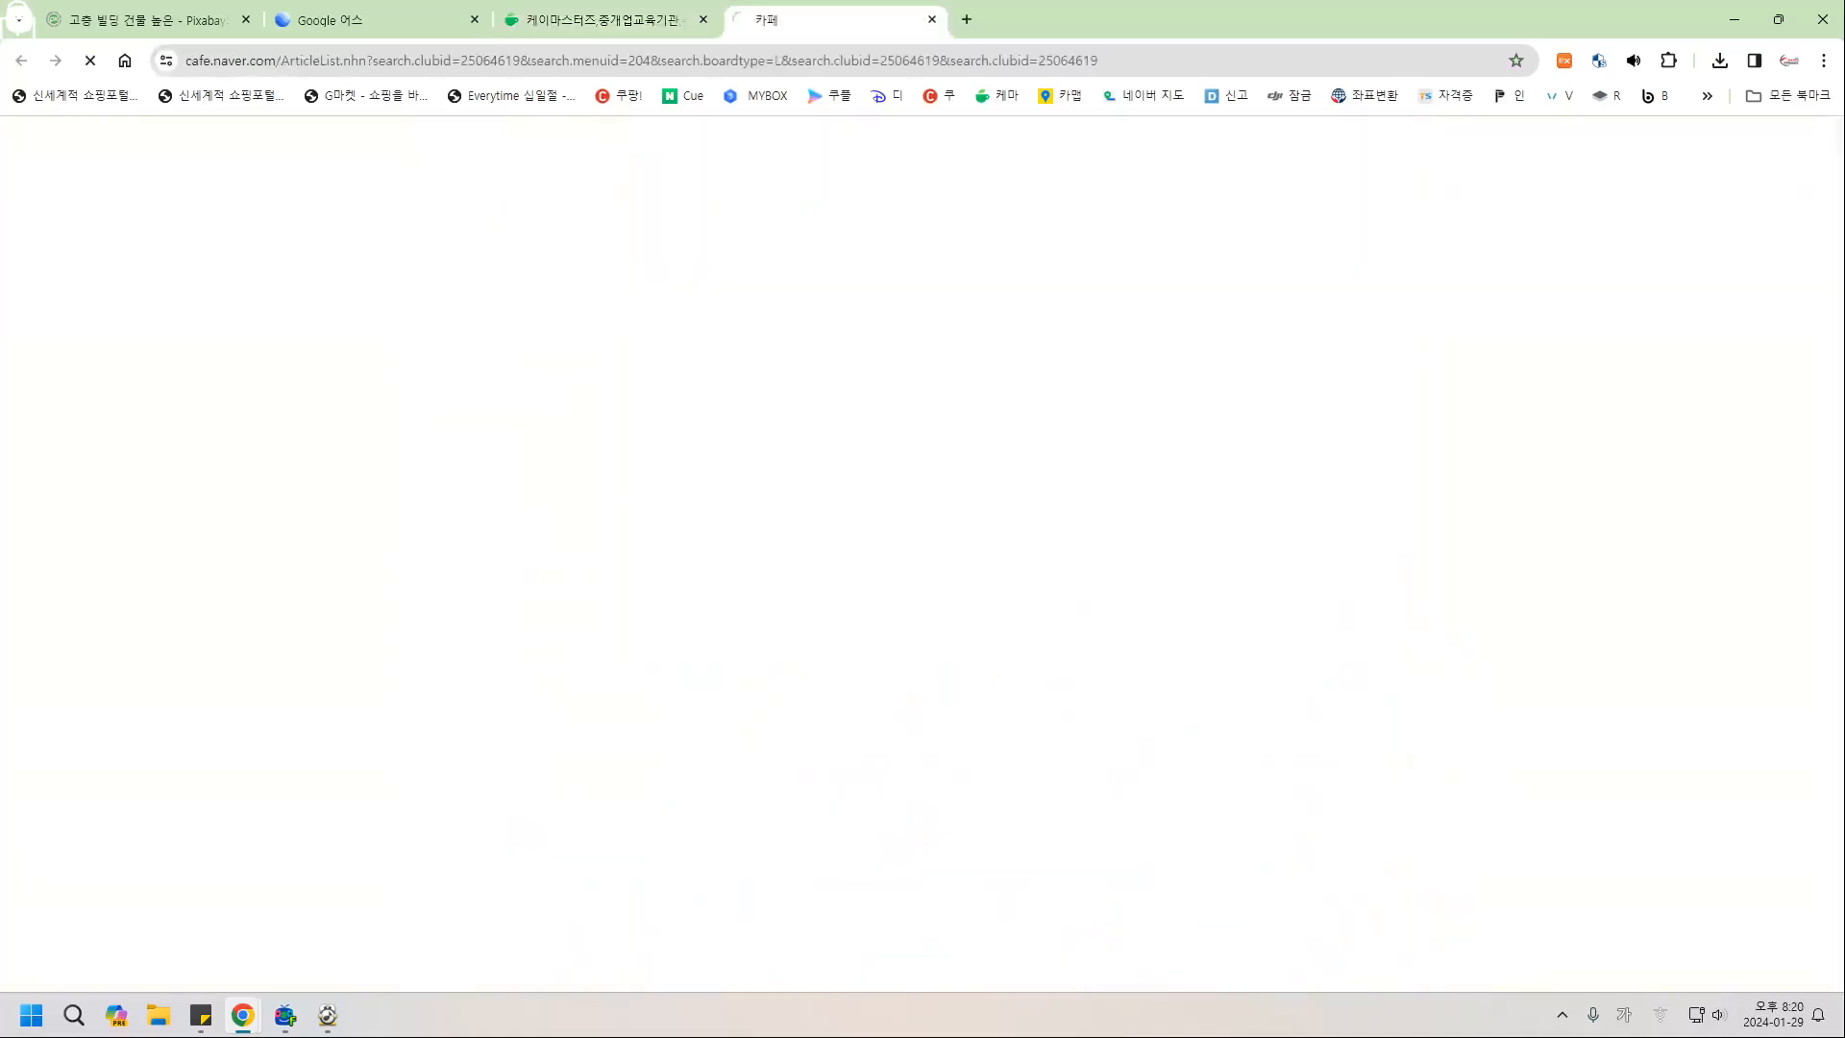
left_click(788, 631)
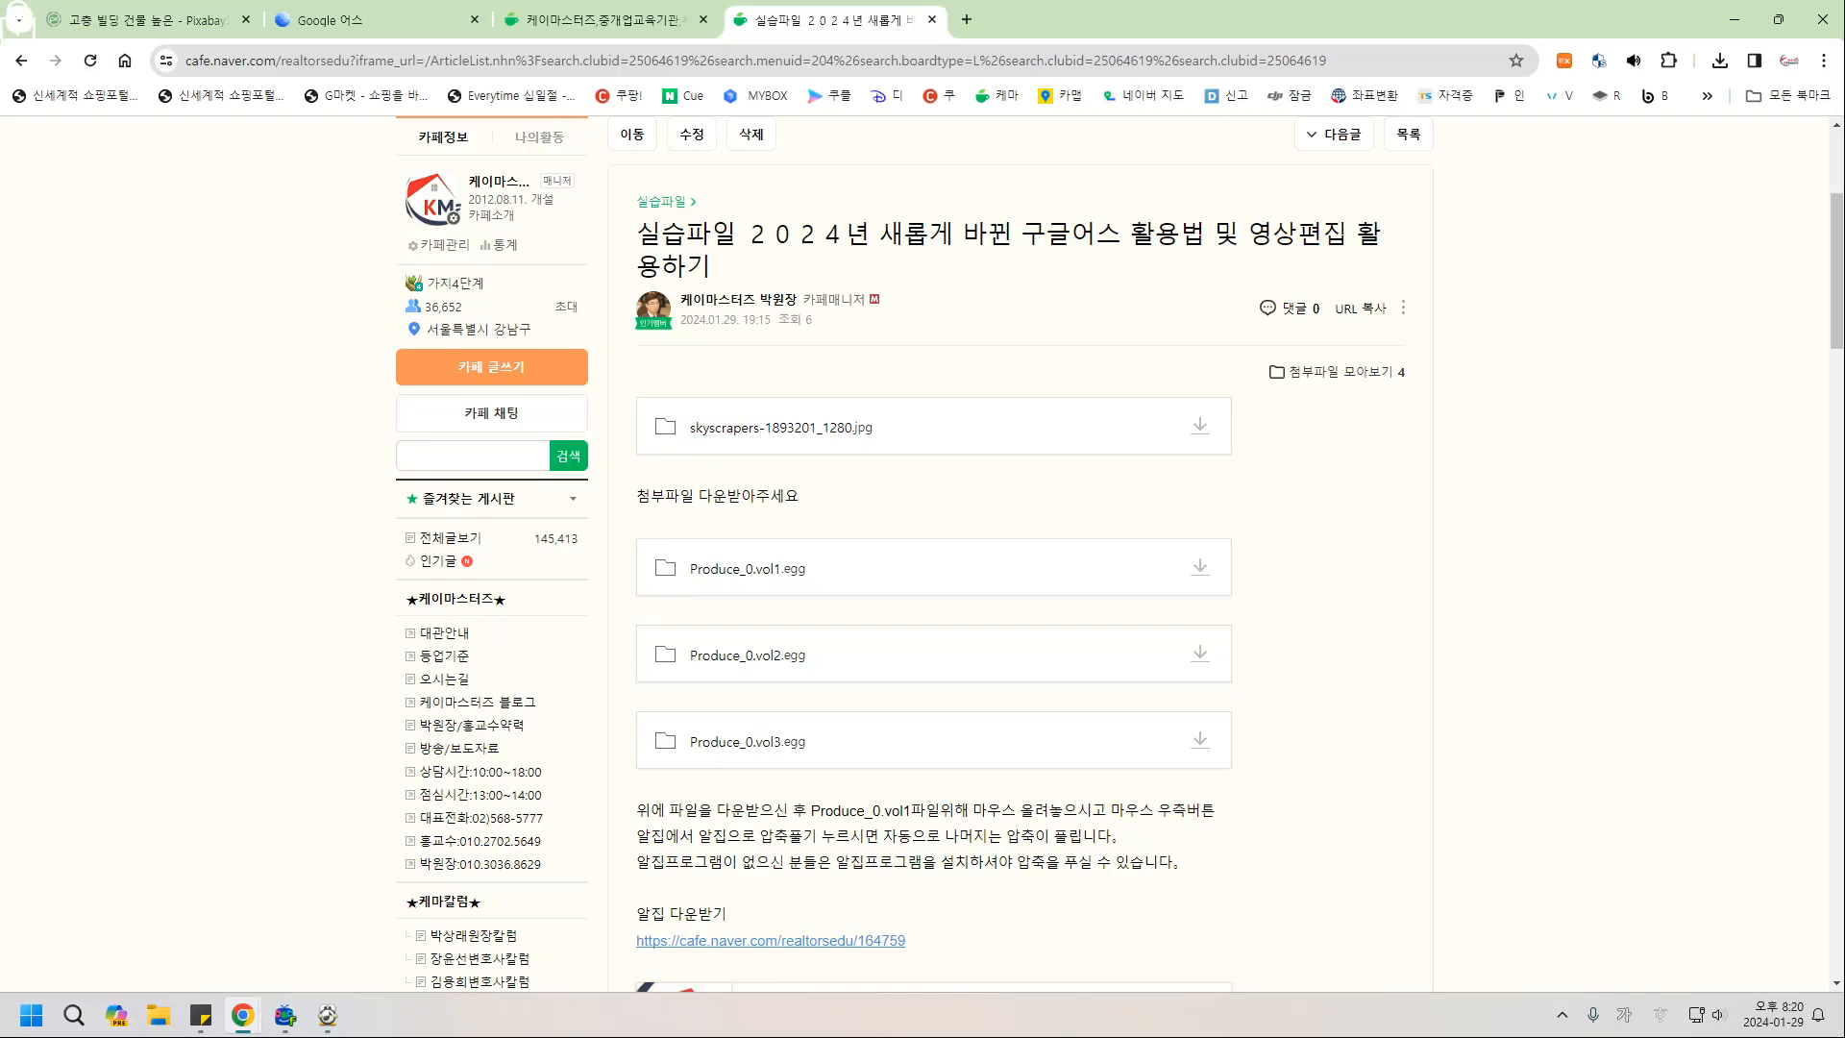
scroll(1120, 553, "down", 1)
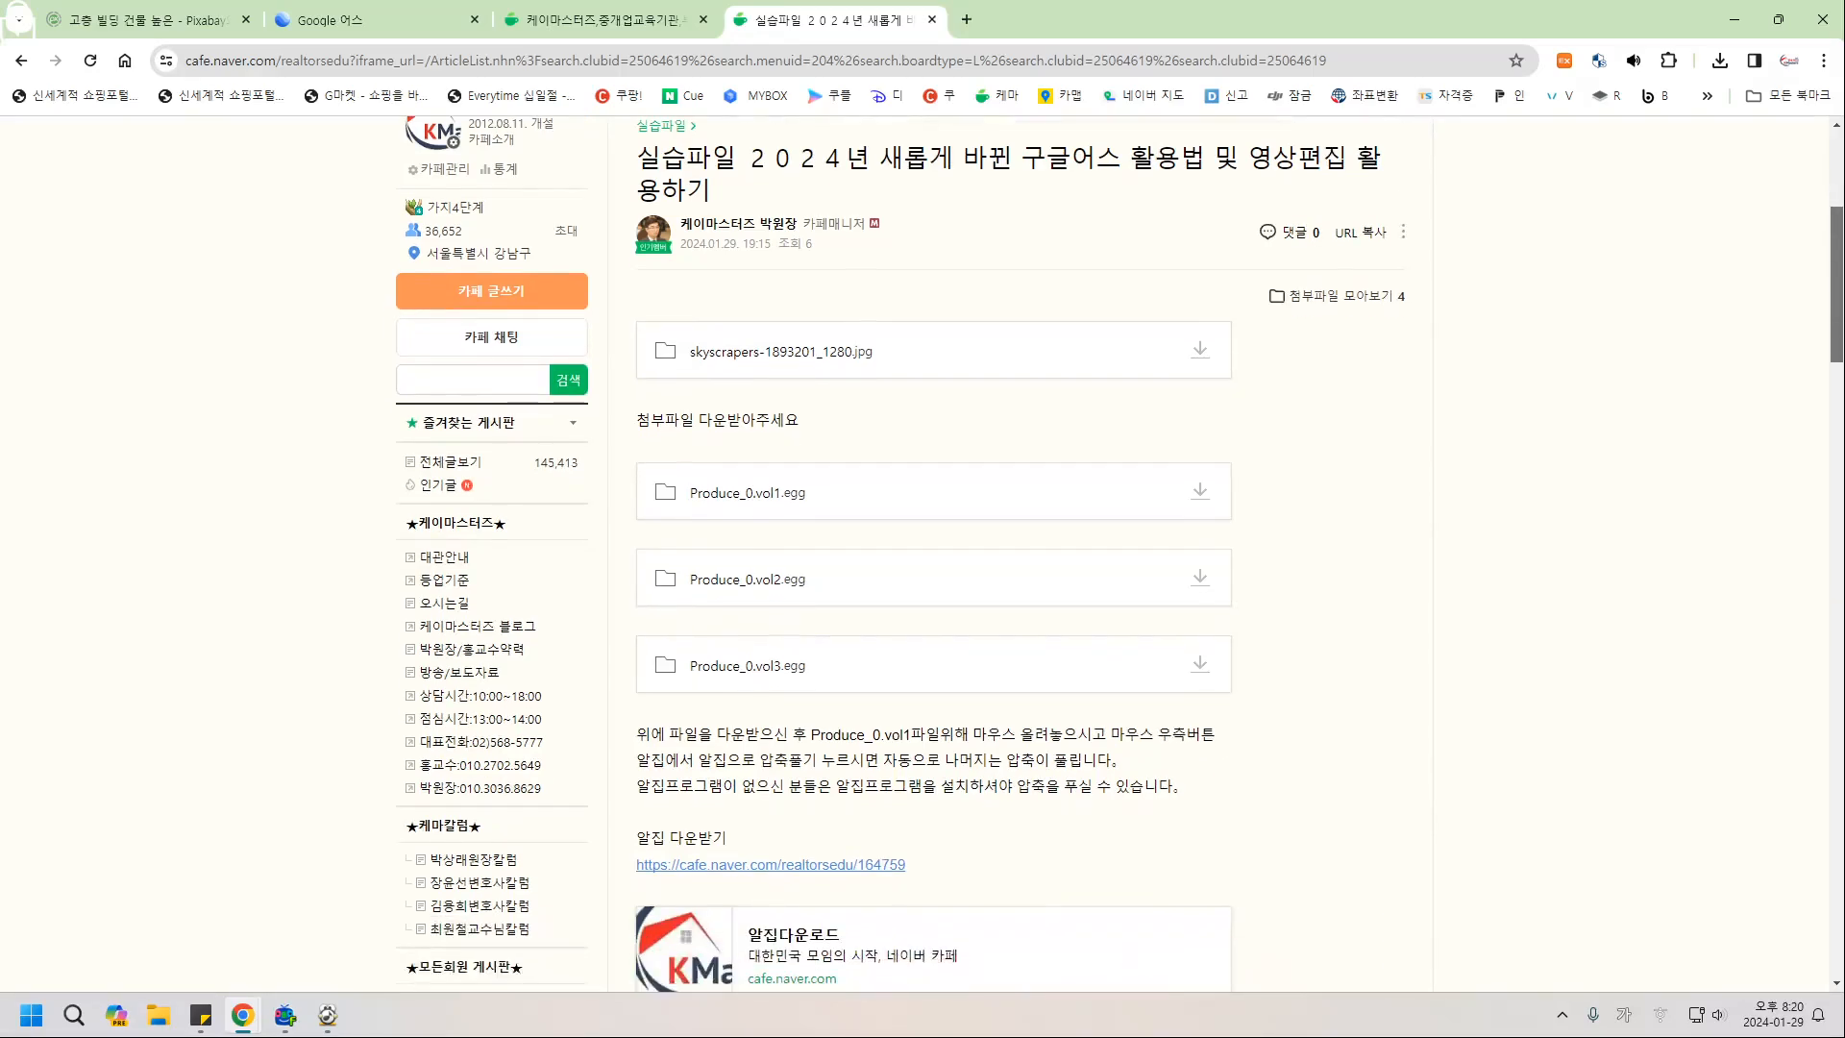
scroll(1119, 553, "up", 1)
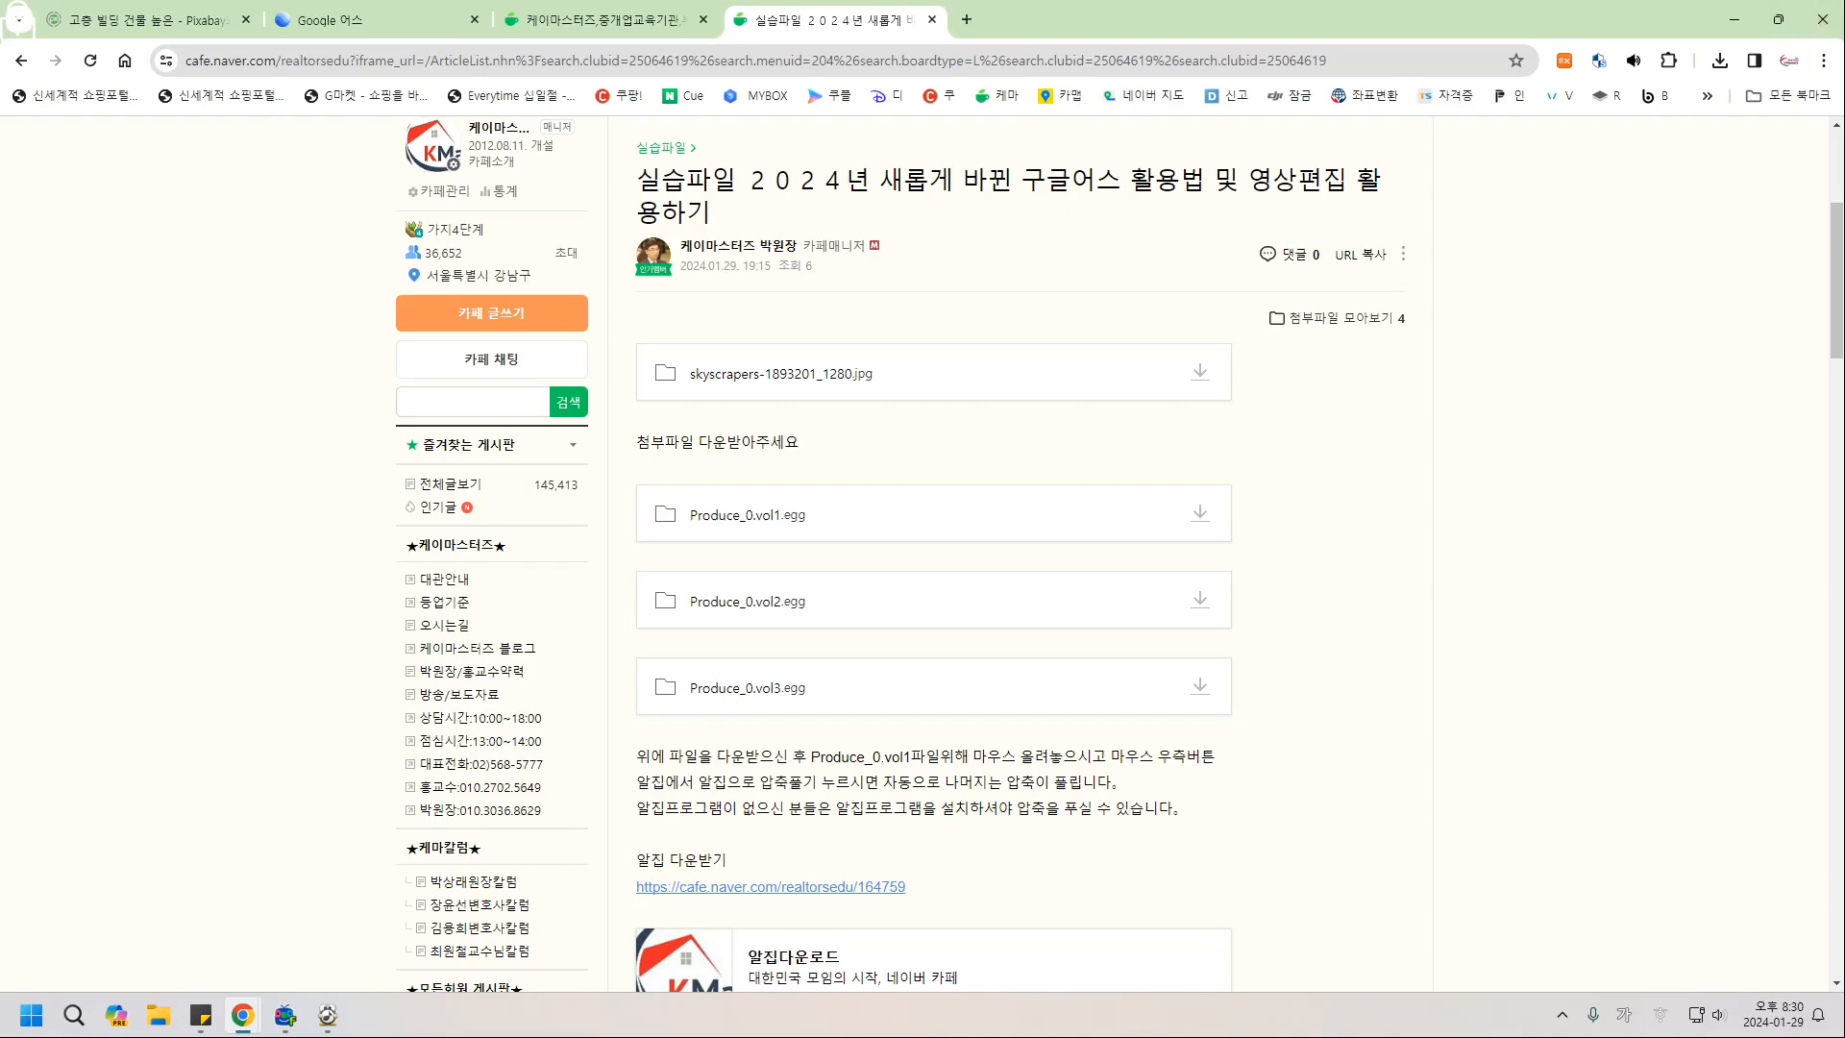
Switch to the Google Earth tab showing the 연천토지 project and its labelled parcel.
left_click(365, 19)
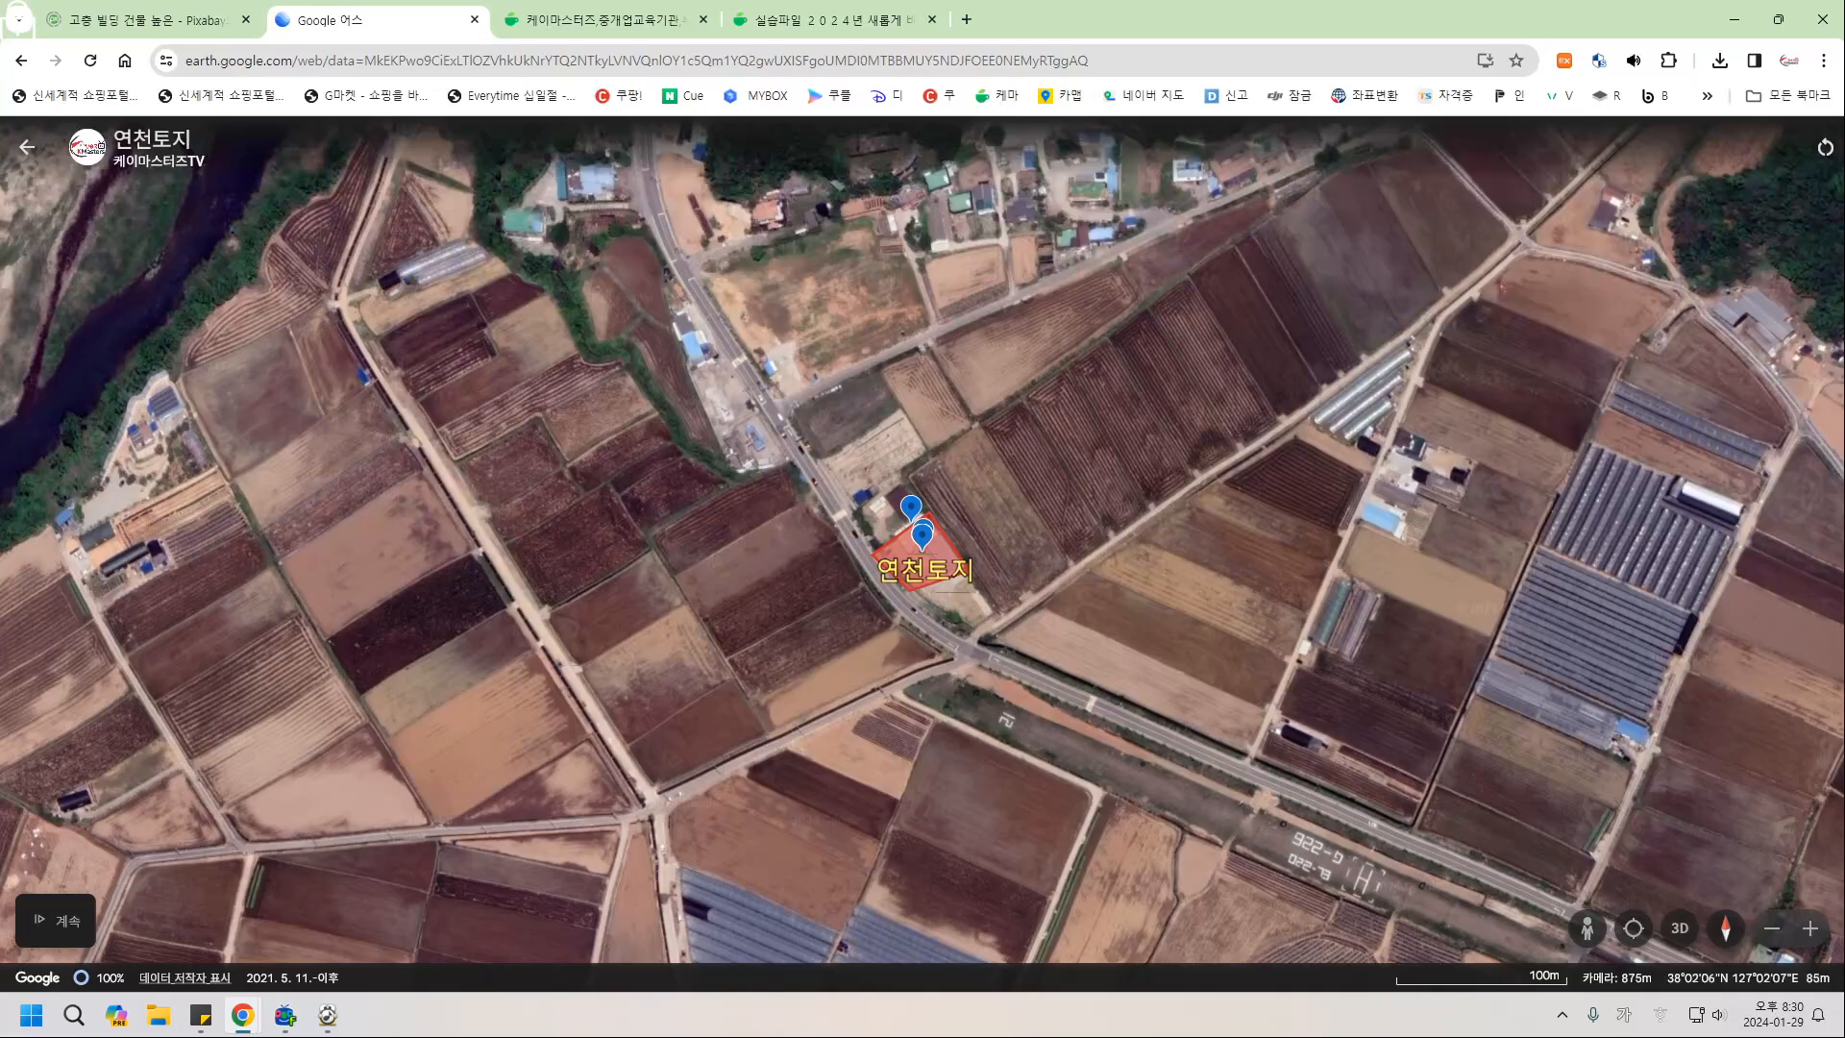
Reset the 연천토지 presentation to slide 1 of 11 and open the Windows Start menu.
left_click(1826, 147)
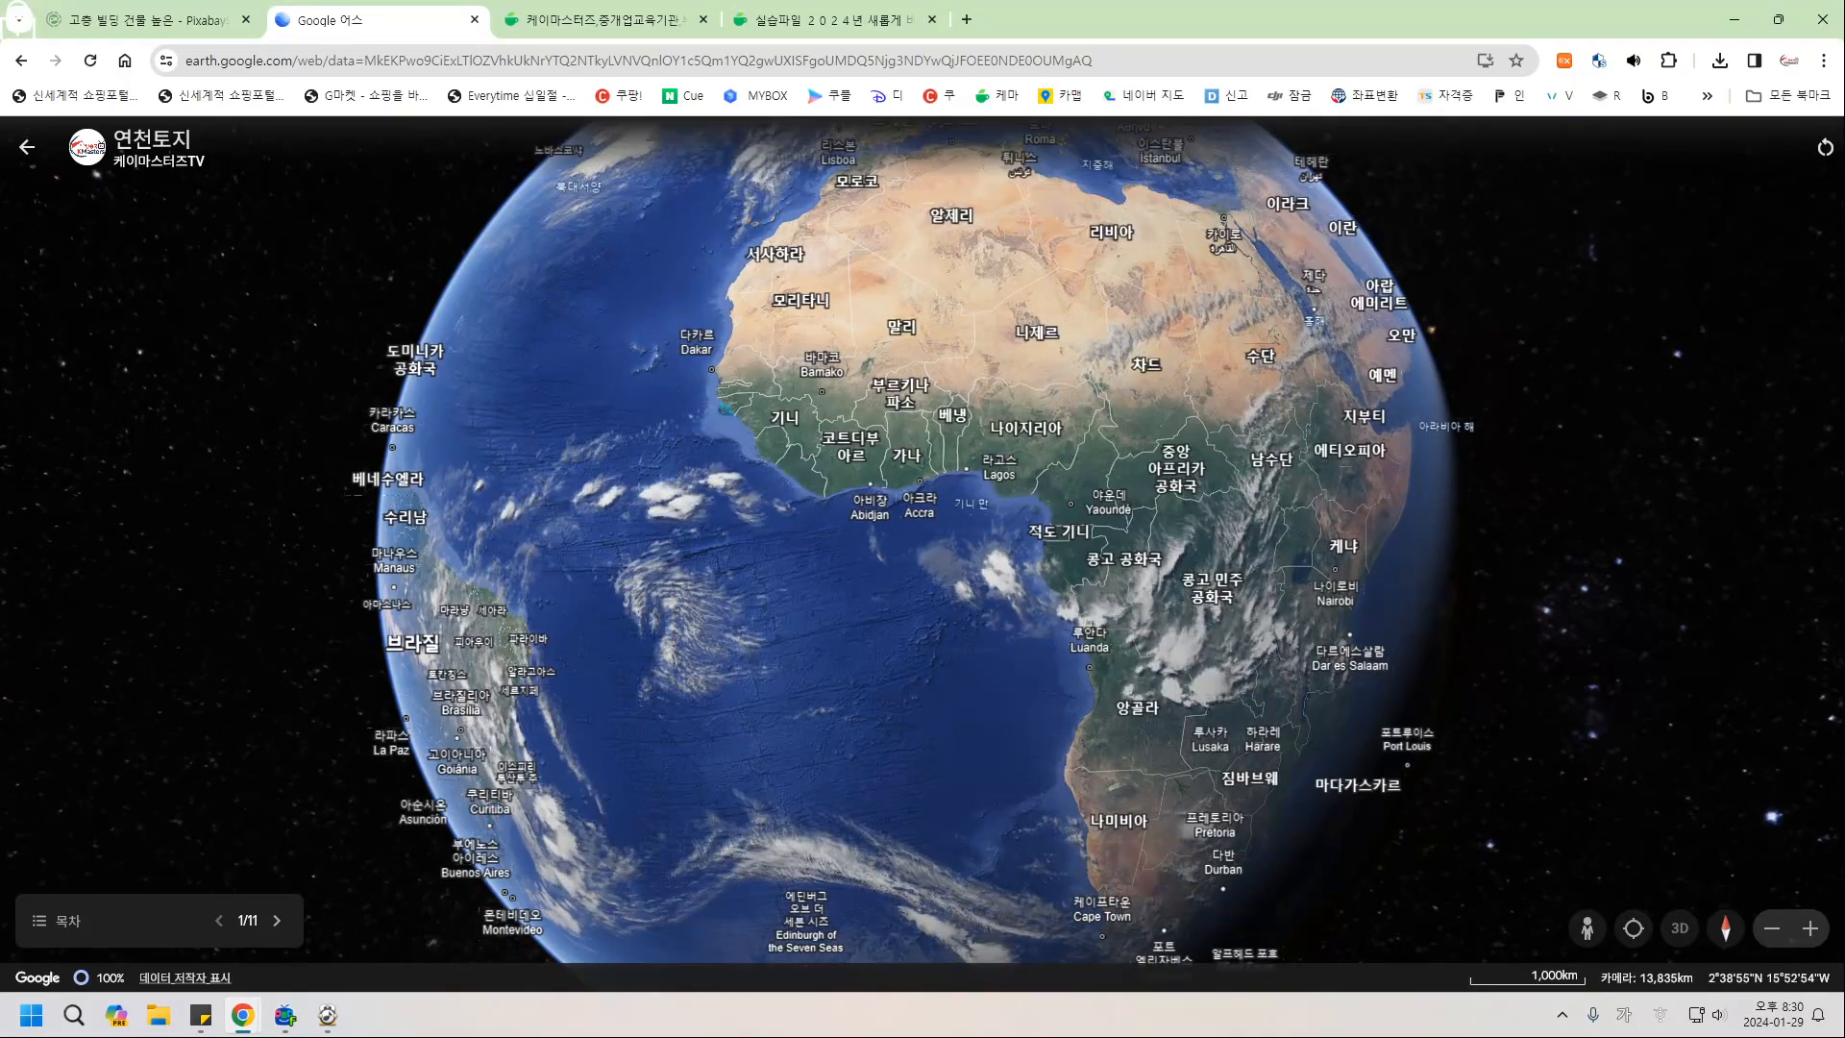
left_click(32, 1015)
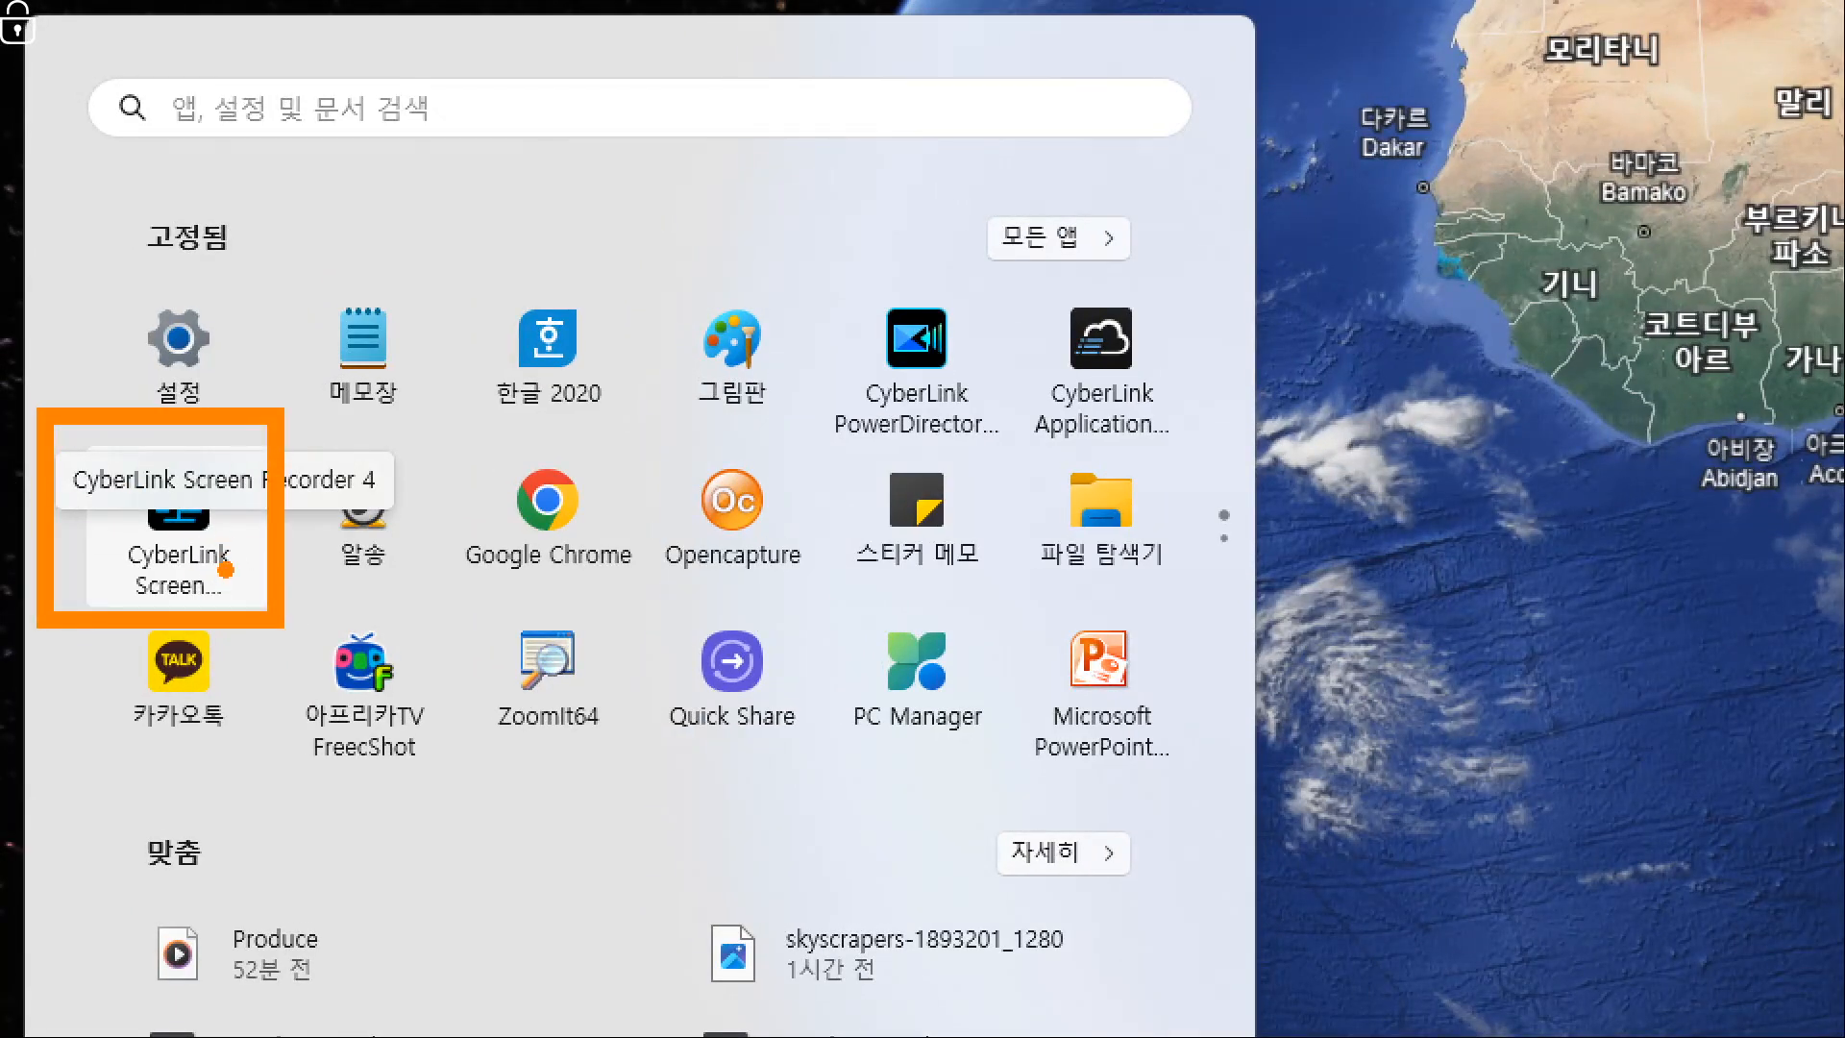
Launch CyberLink Screen Recorder, turn the microphone on, and start recording the screen.
key("Escape")
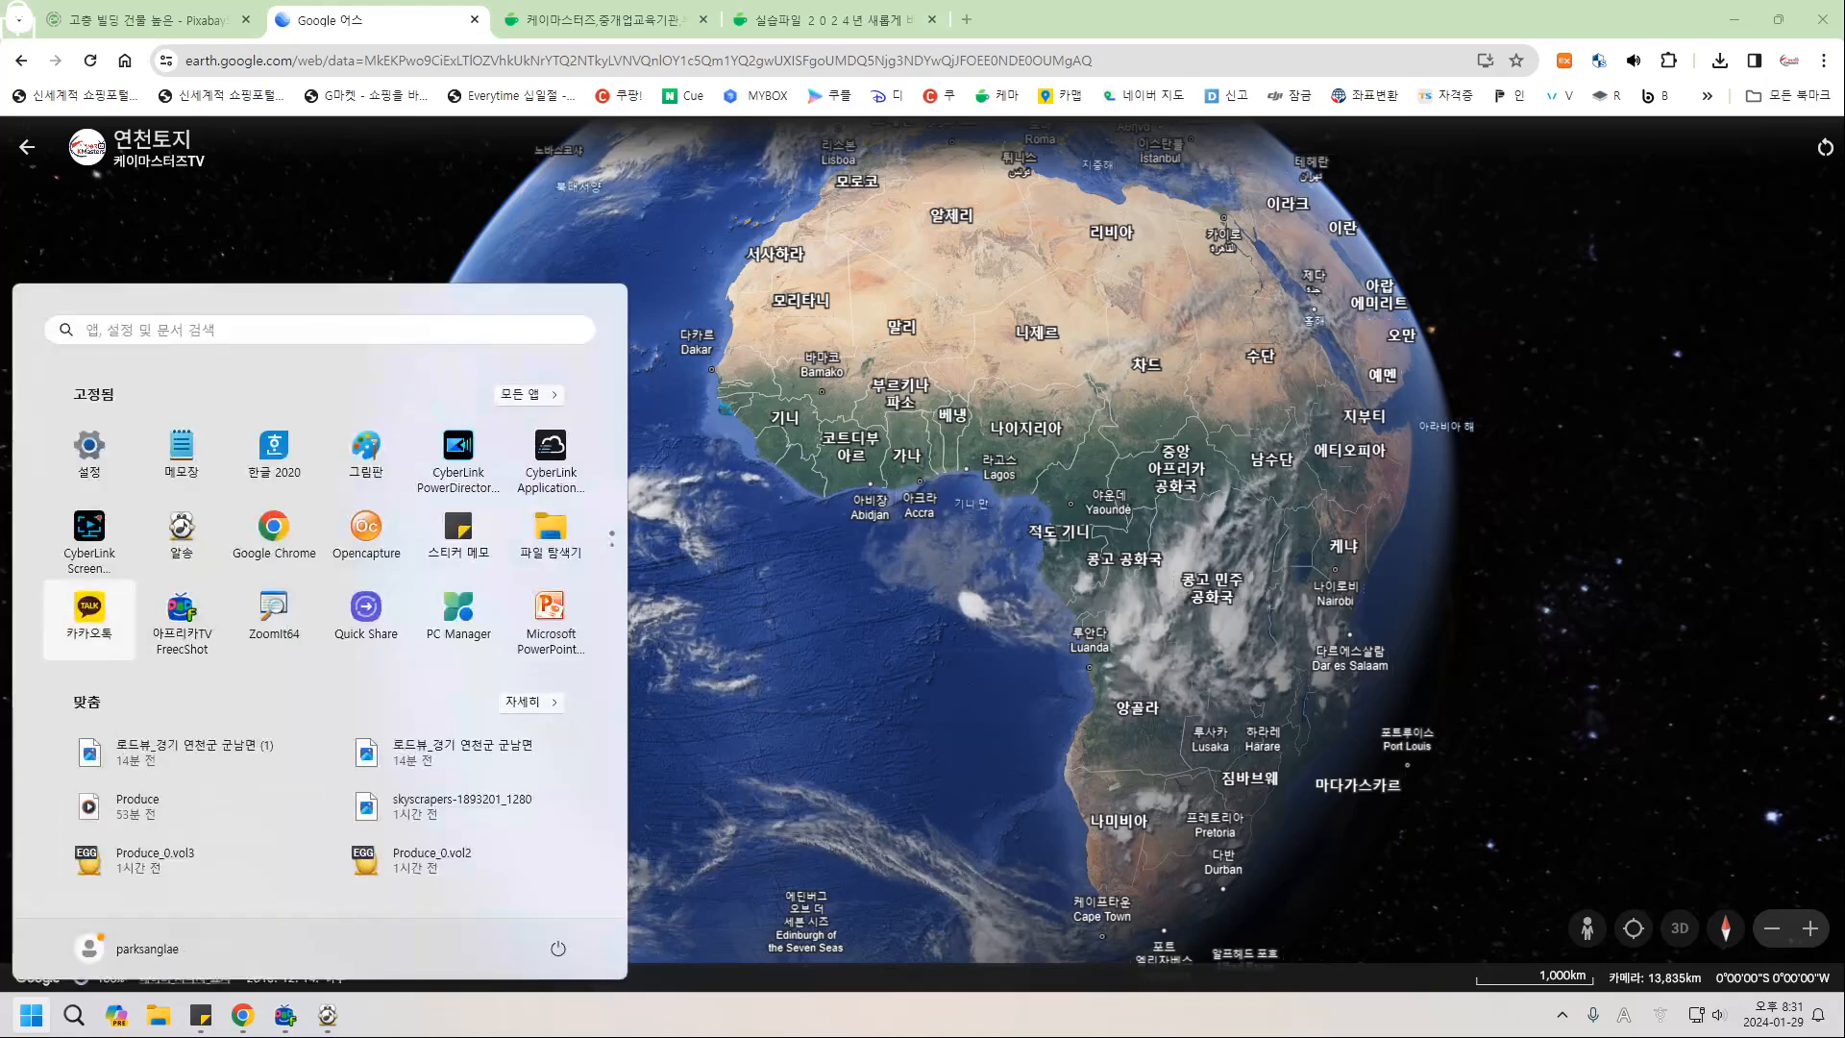
left_click(83, 610)
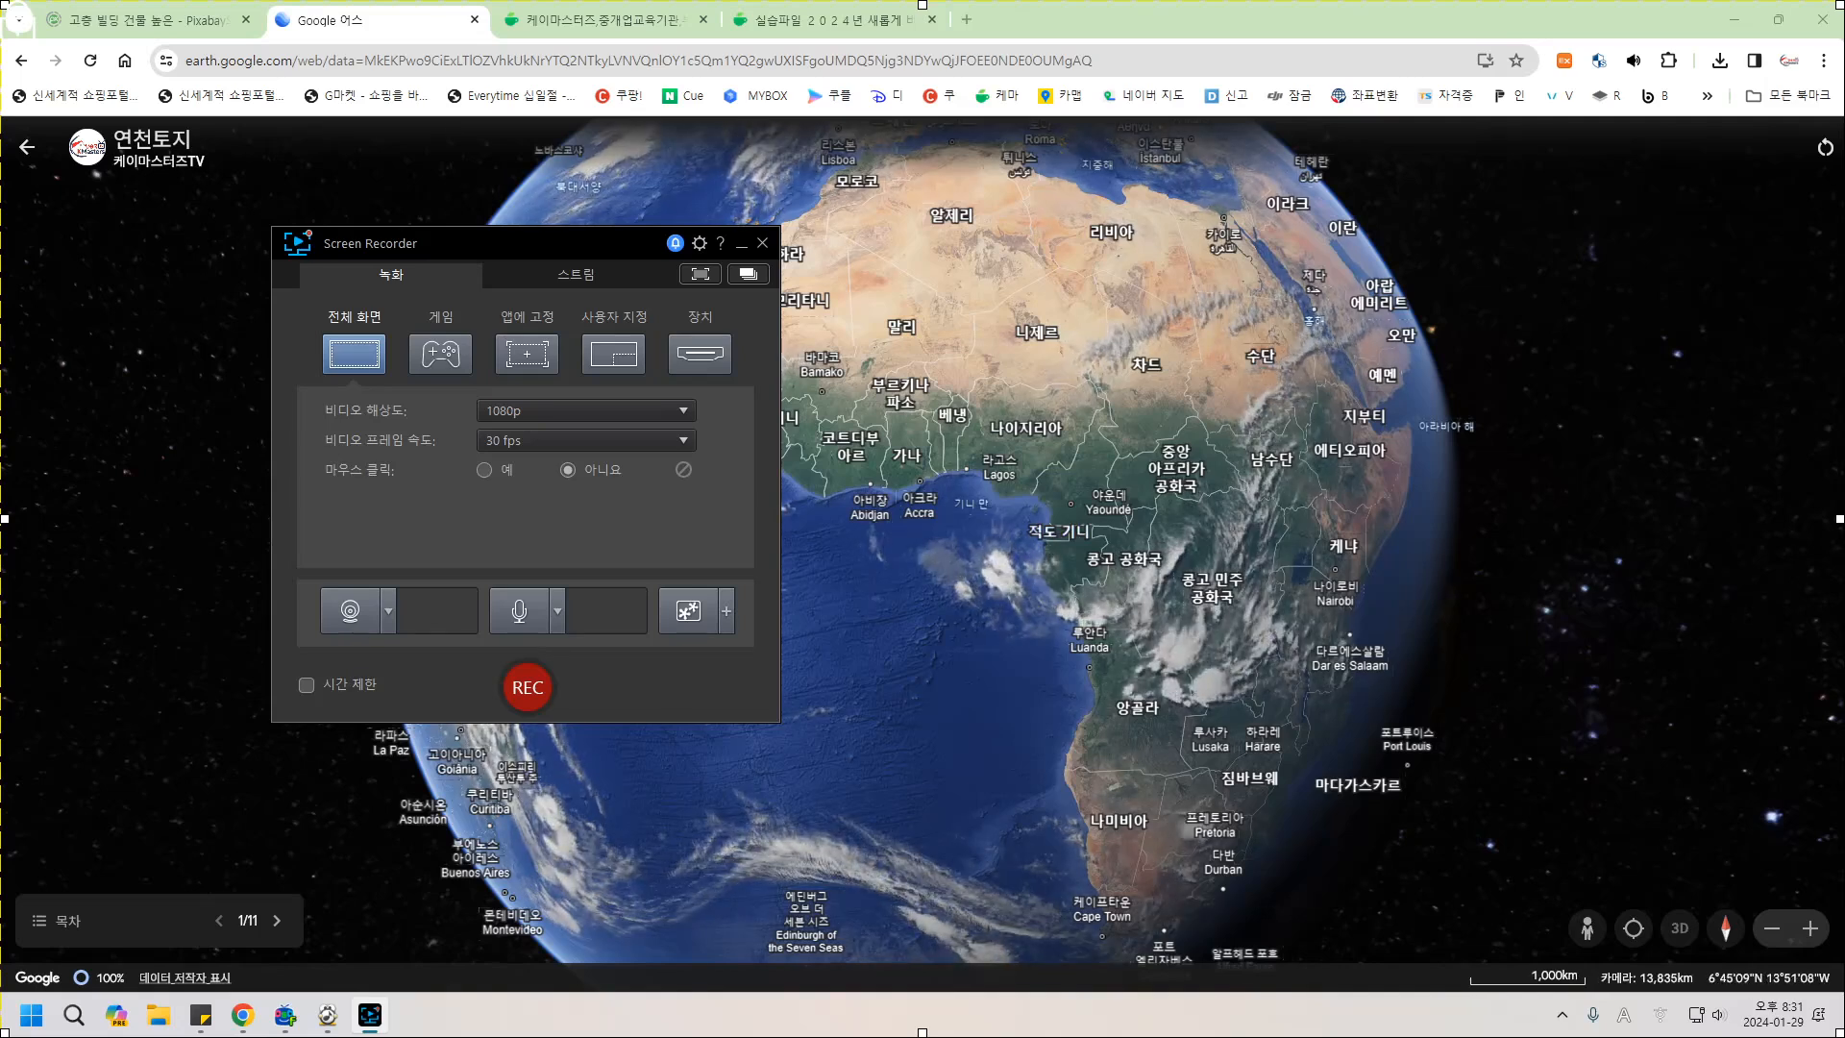
left_click(519, 611)
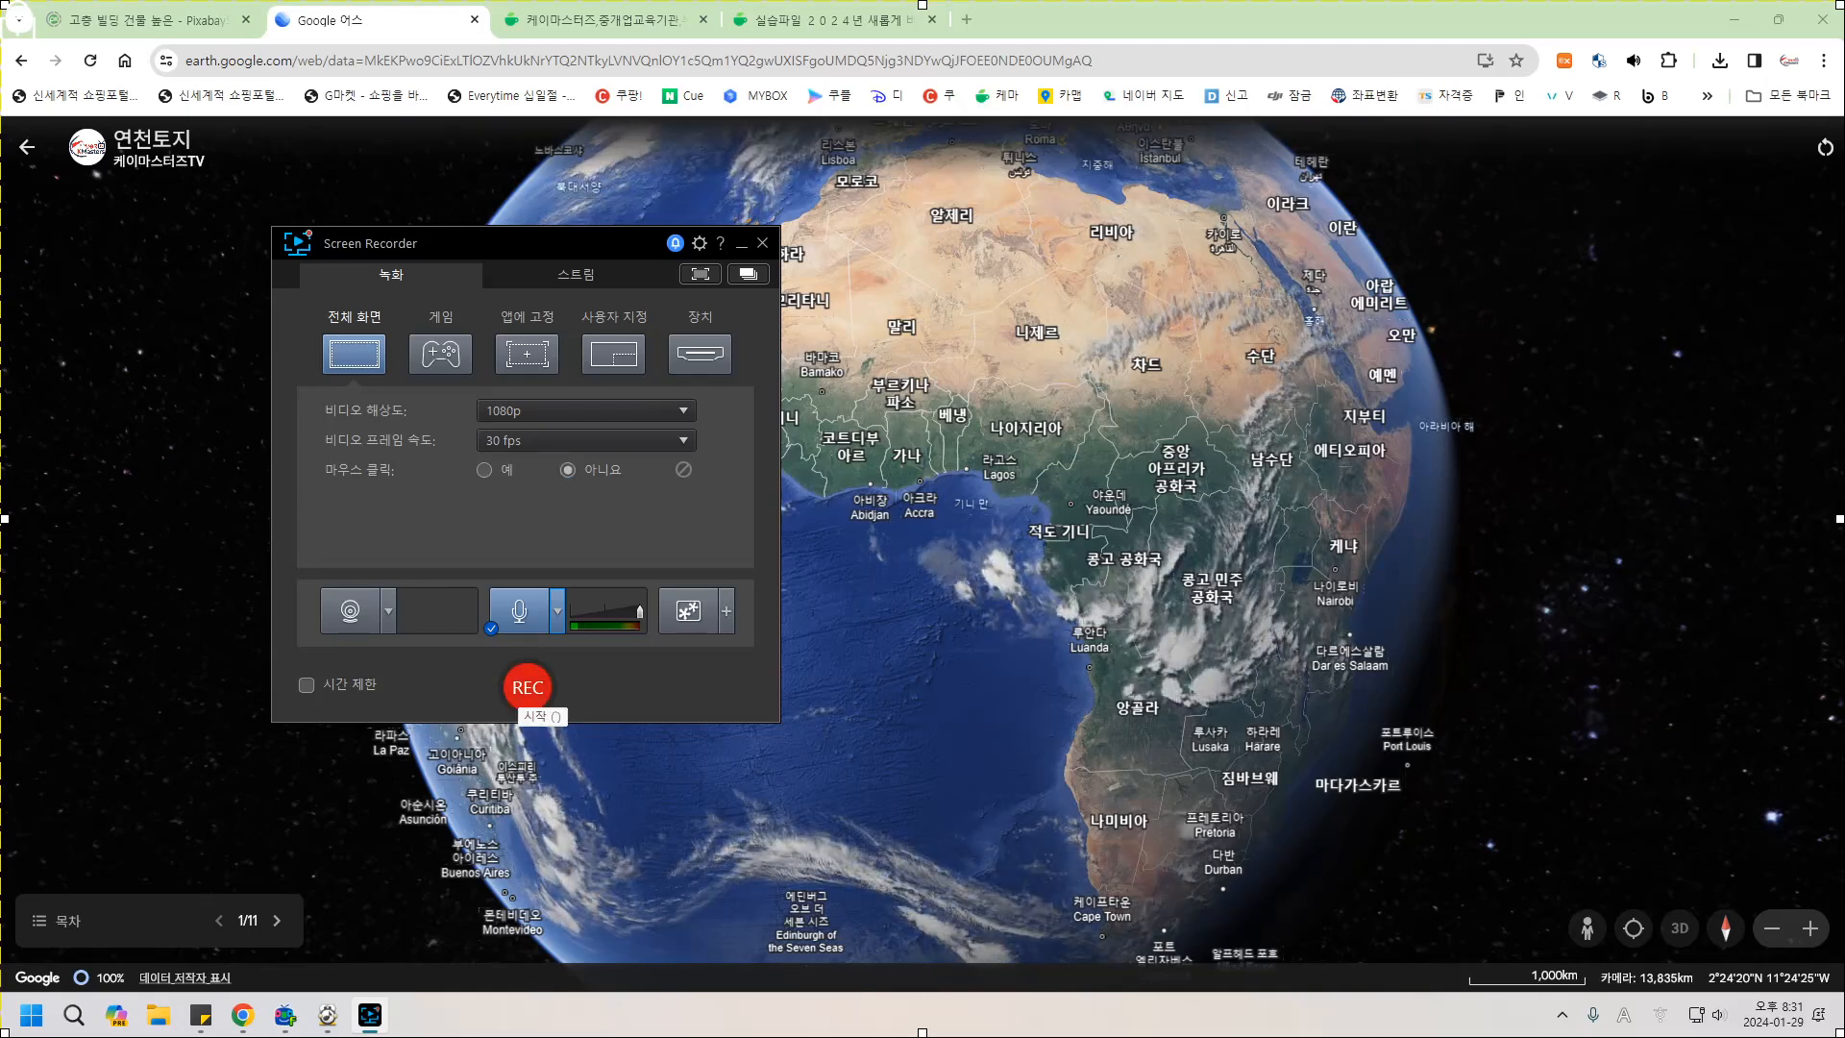
left_click(528, 687)
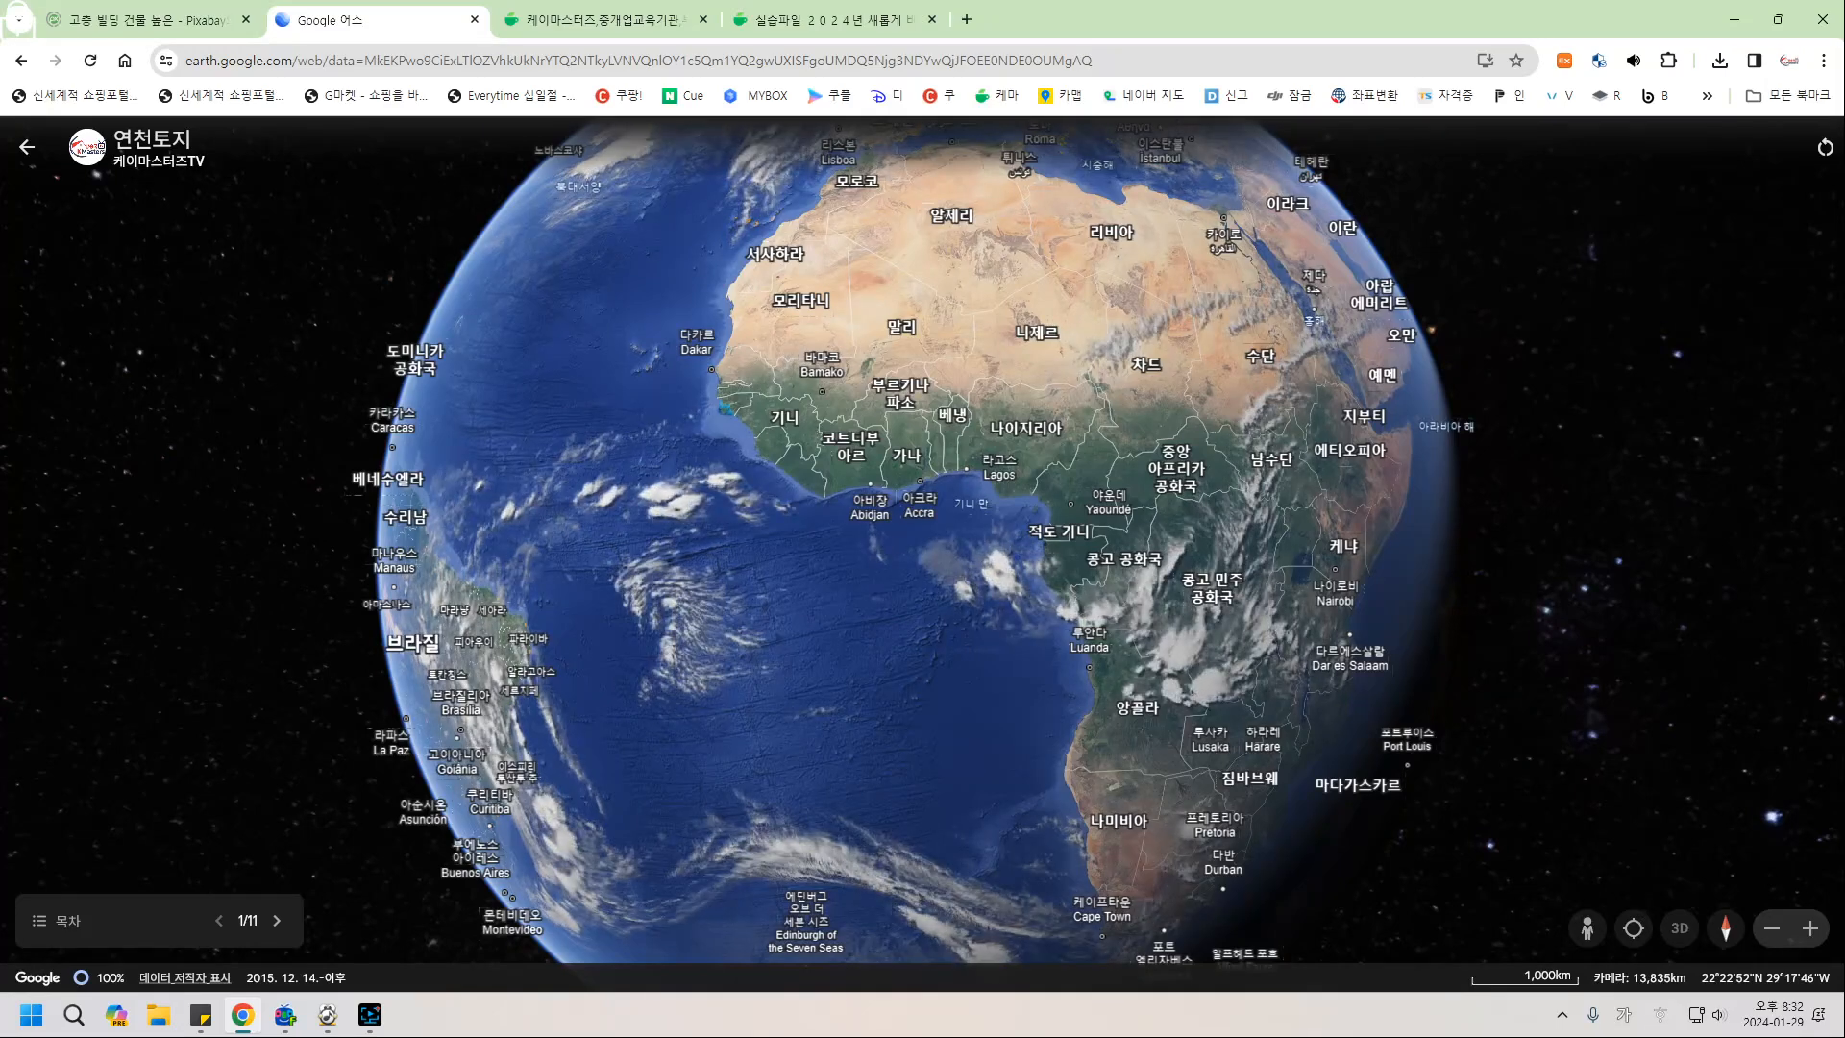
Go full screen and advance the 연천토지 tour to slide 6 of 11 near 진천.
key("F11")
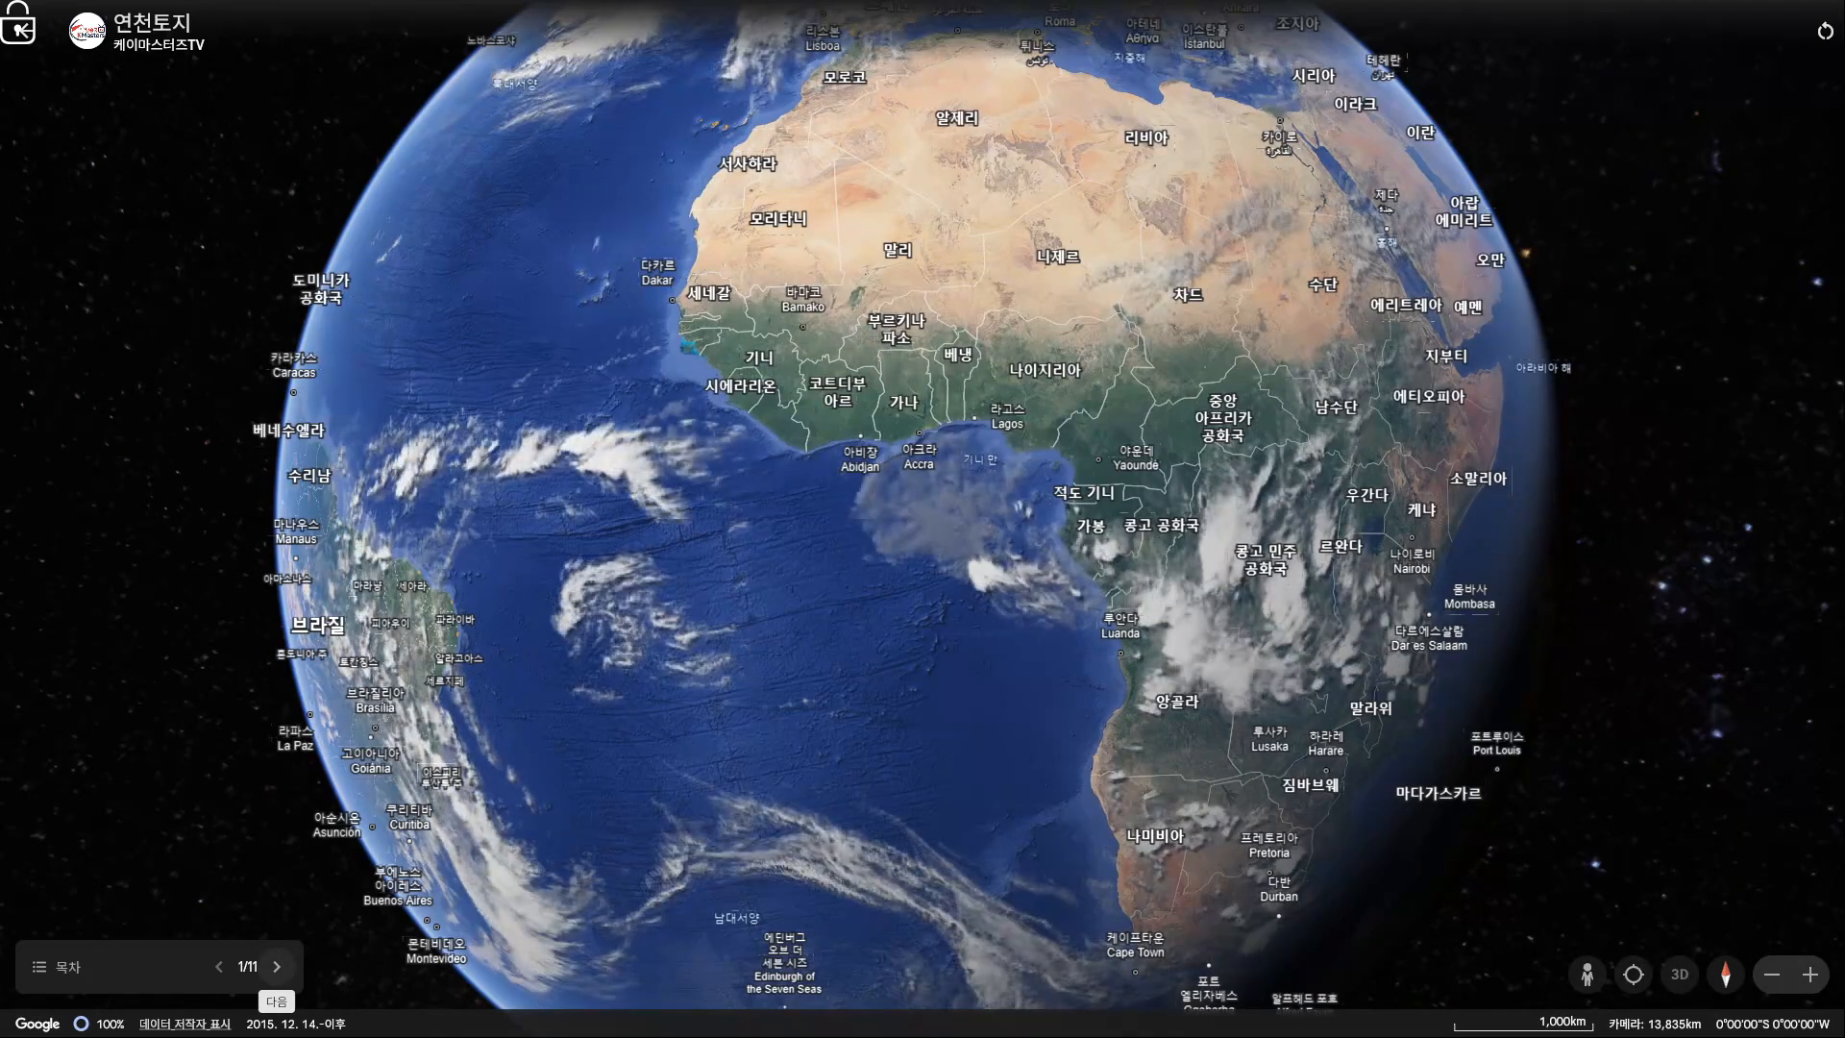
left_click(277, 967)
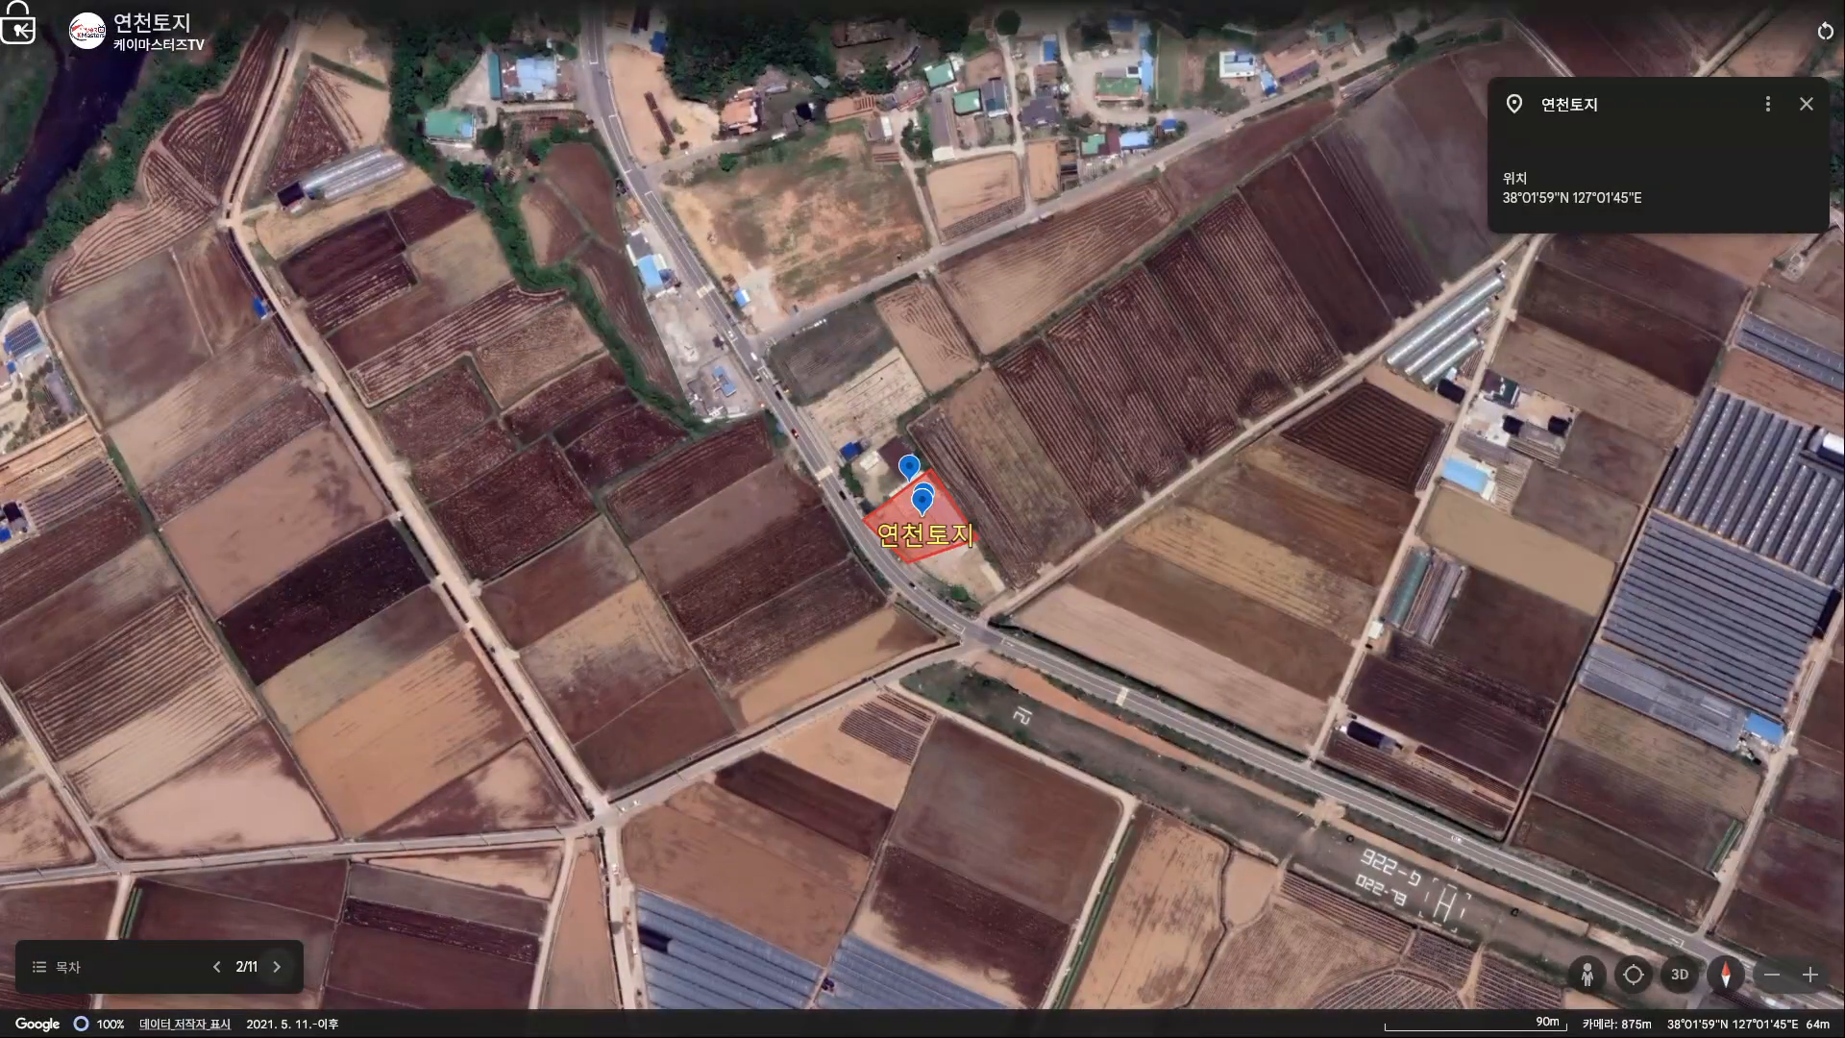
left_click(277, 967)
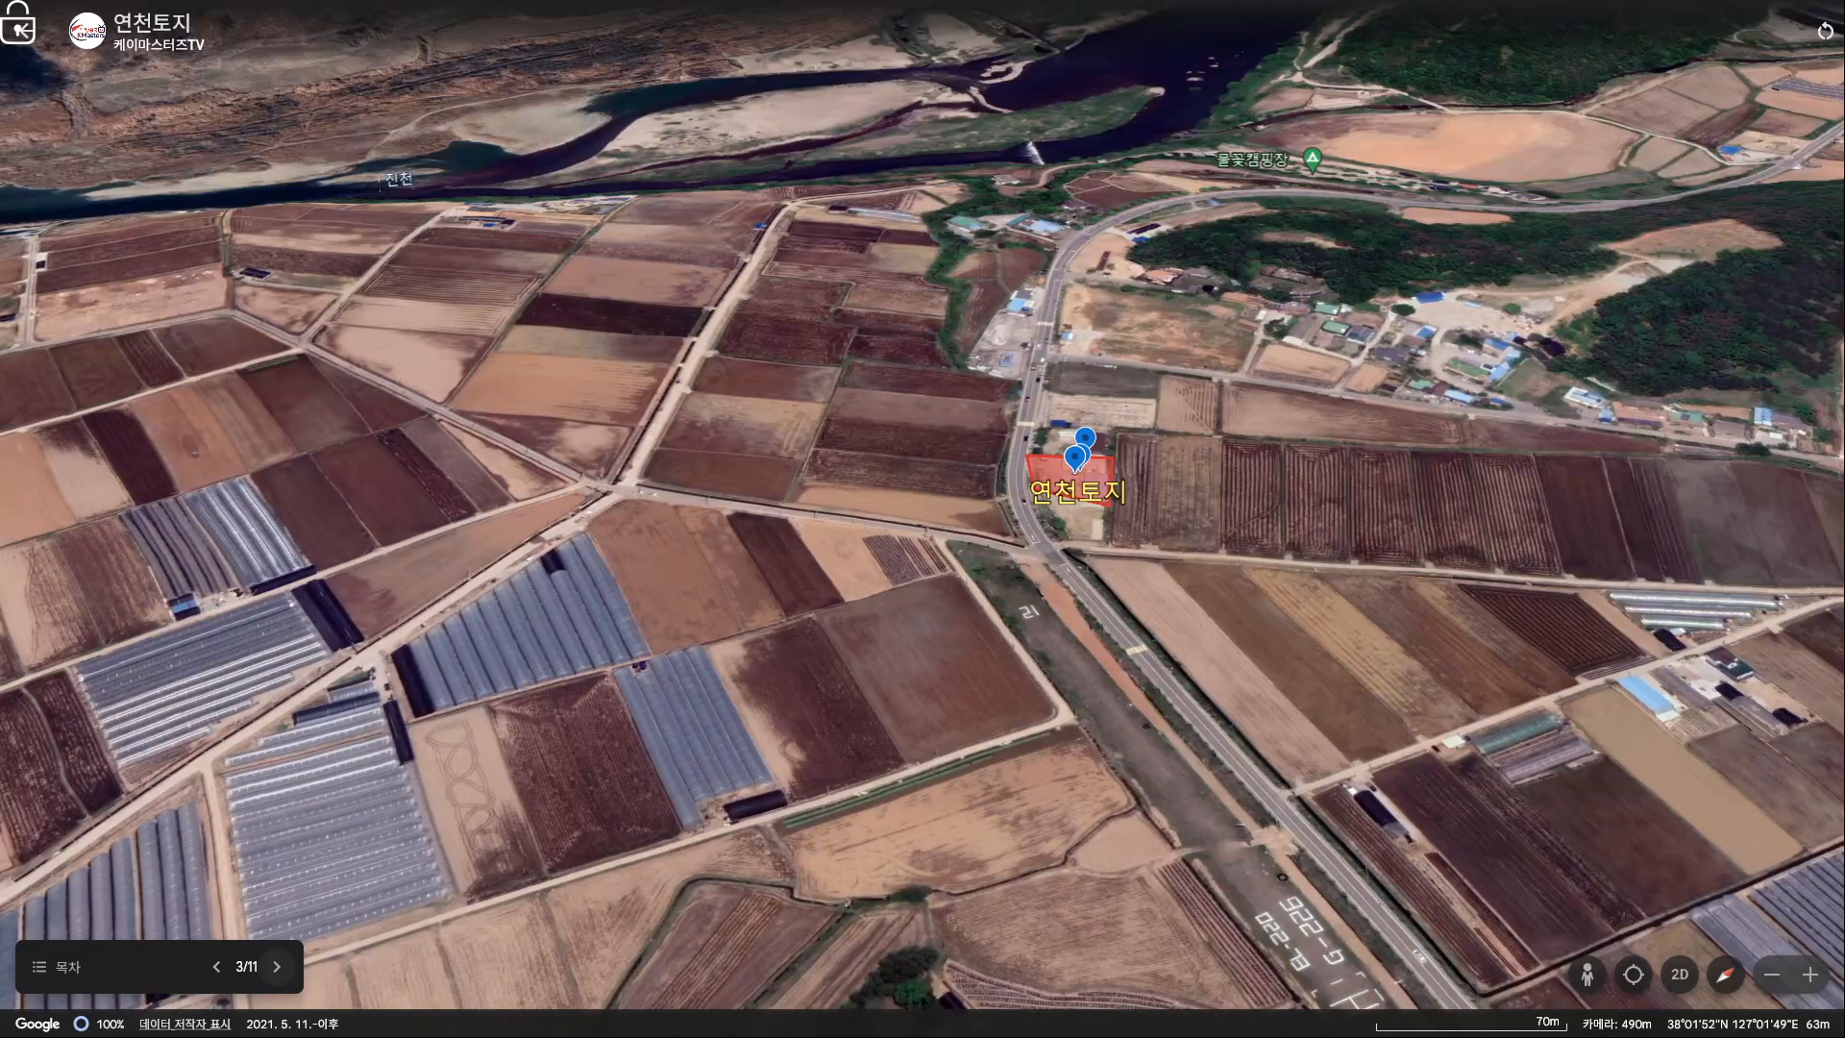
left_click(276, 967)
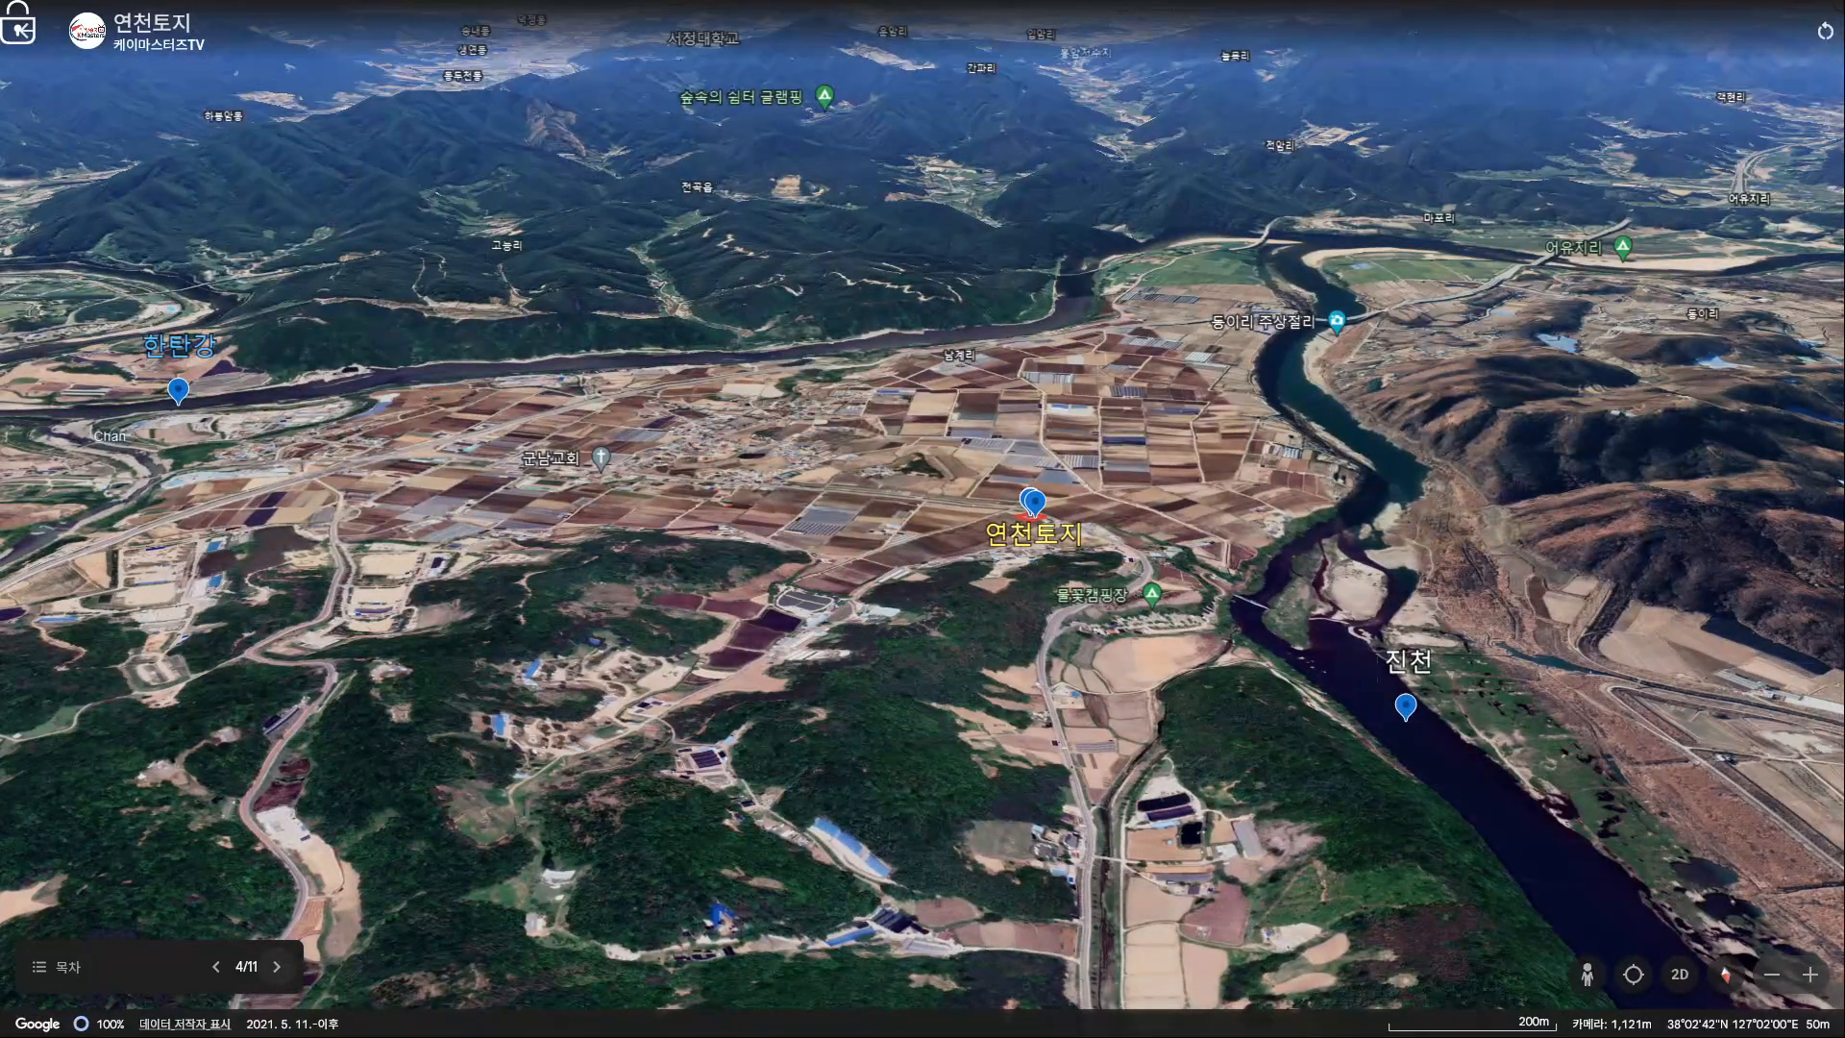
left_click(277, 967)
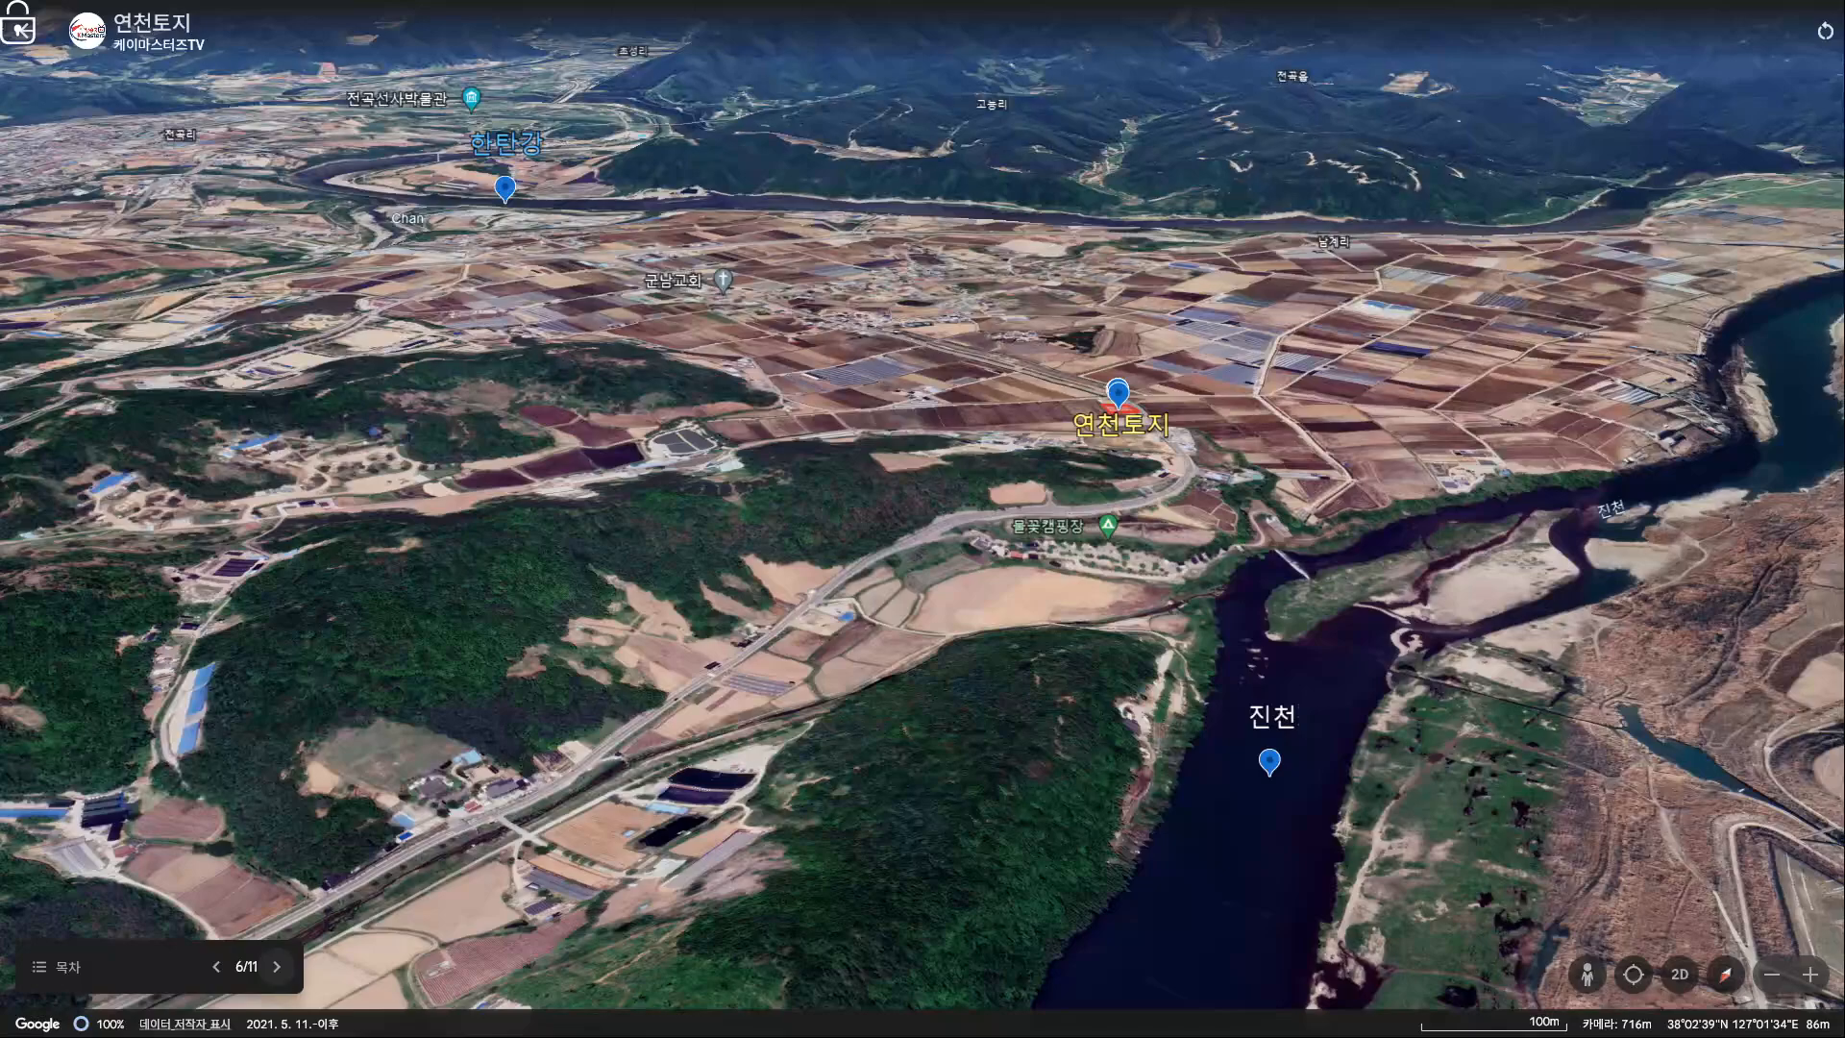
Advance the tour through slides 7 to 11, then leave full screen.
left_click(277, 966)
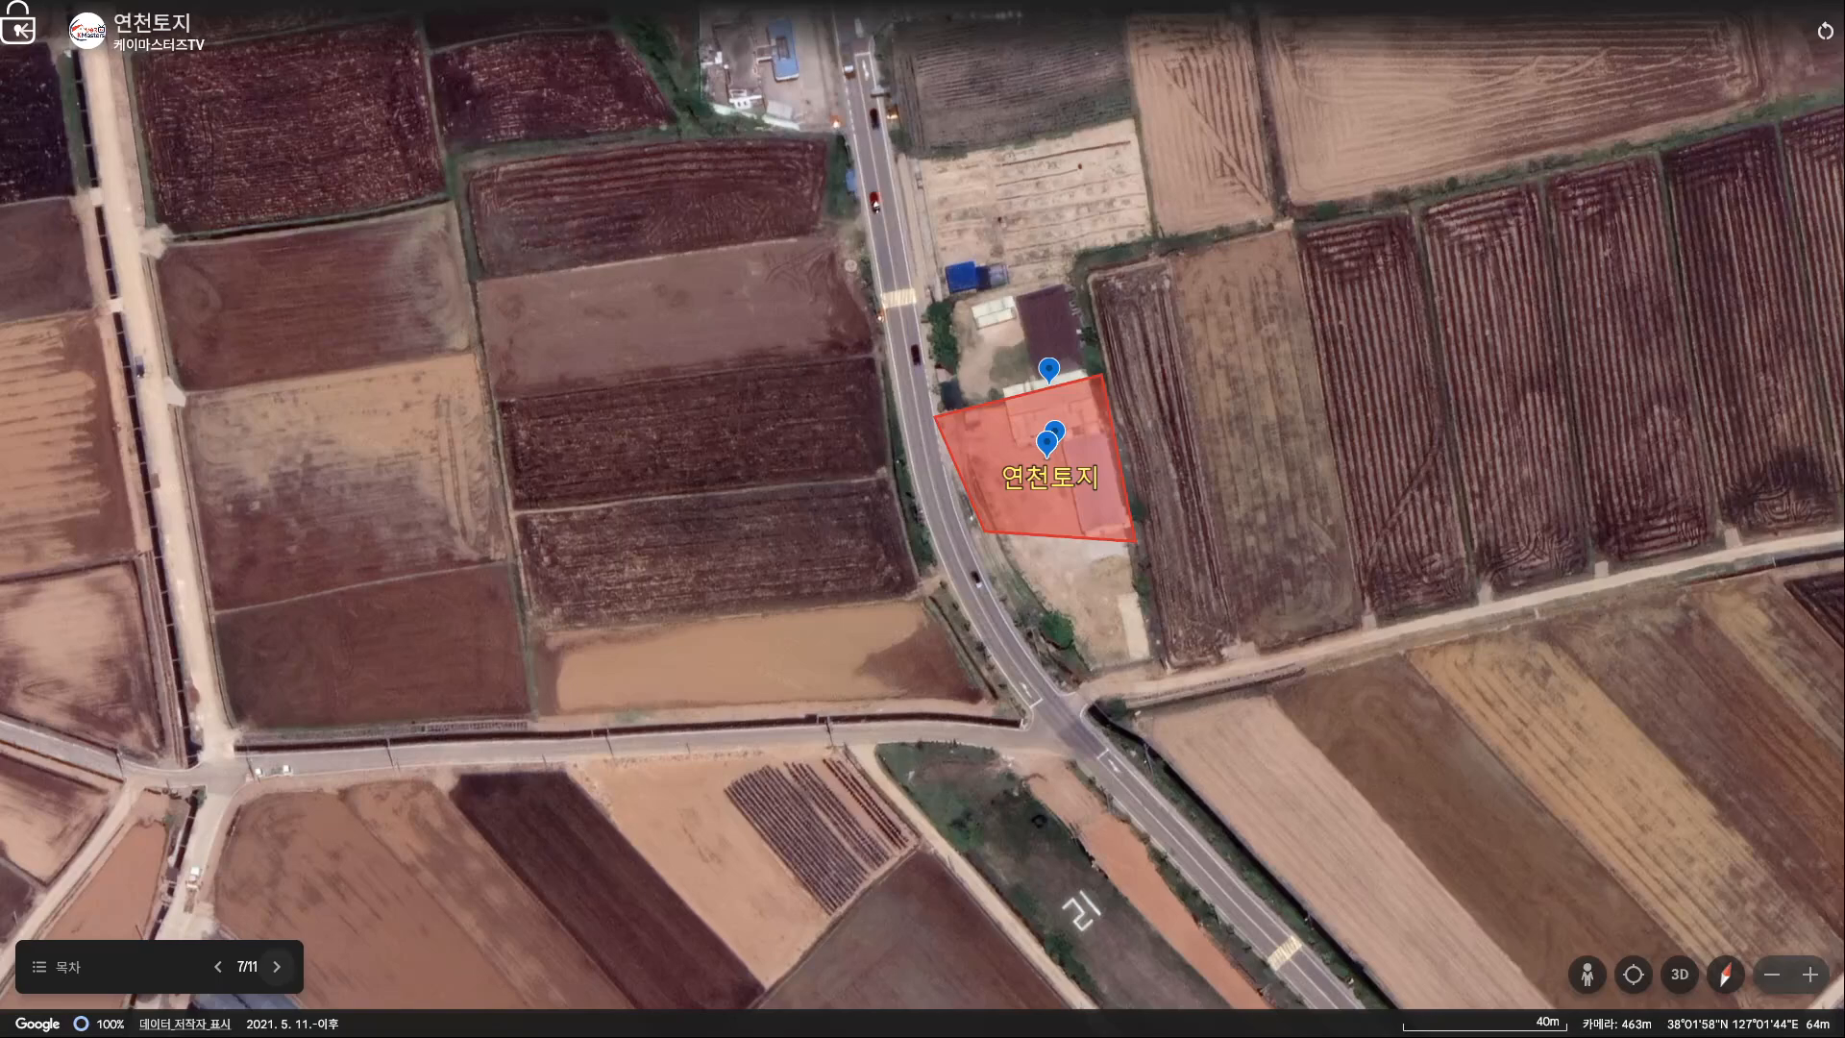
left_click(277, 967)
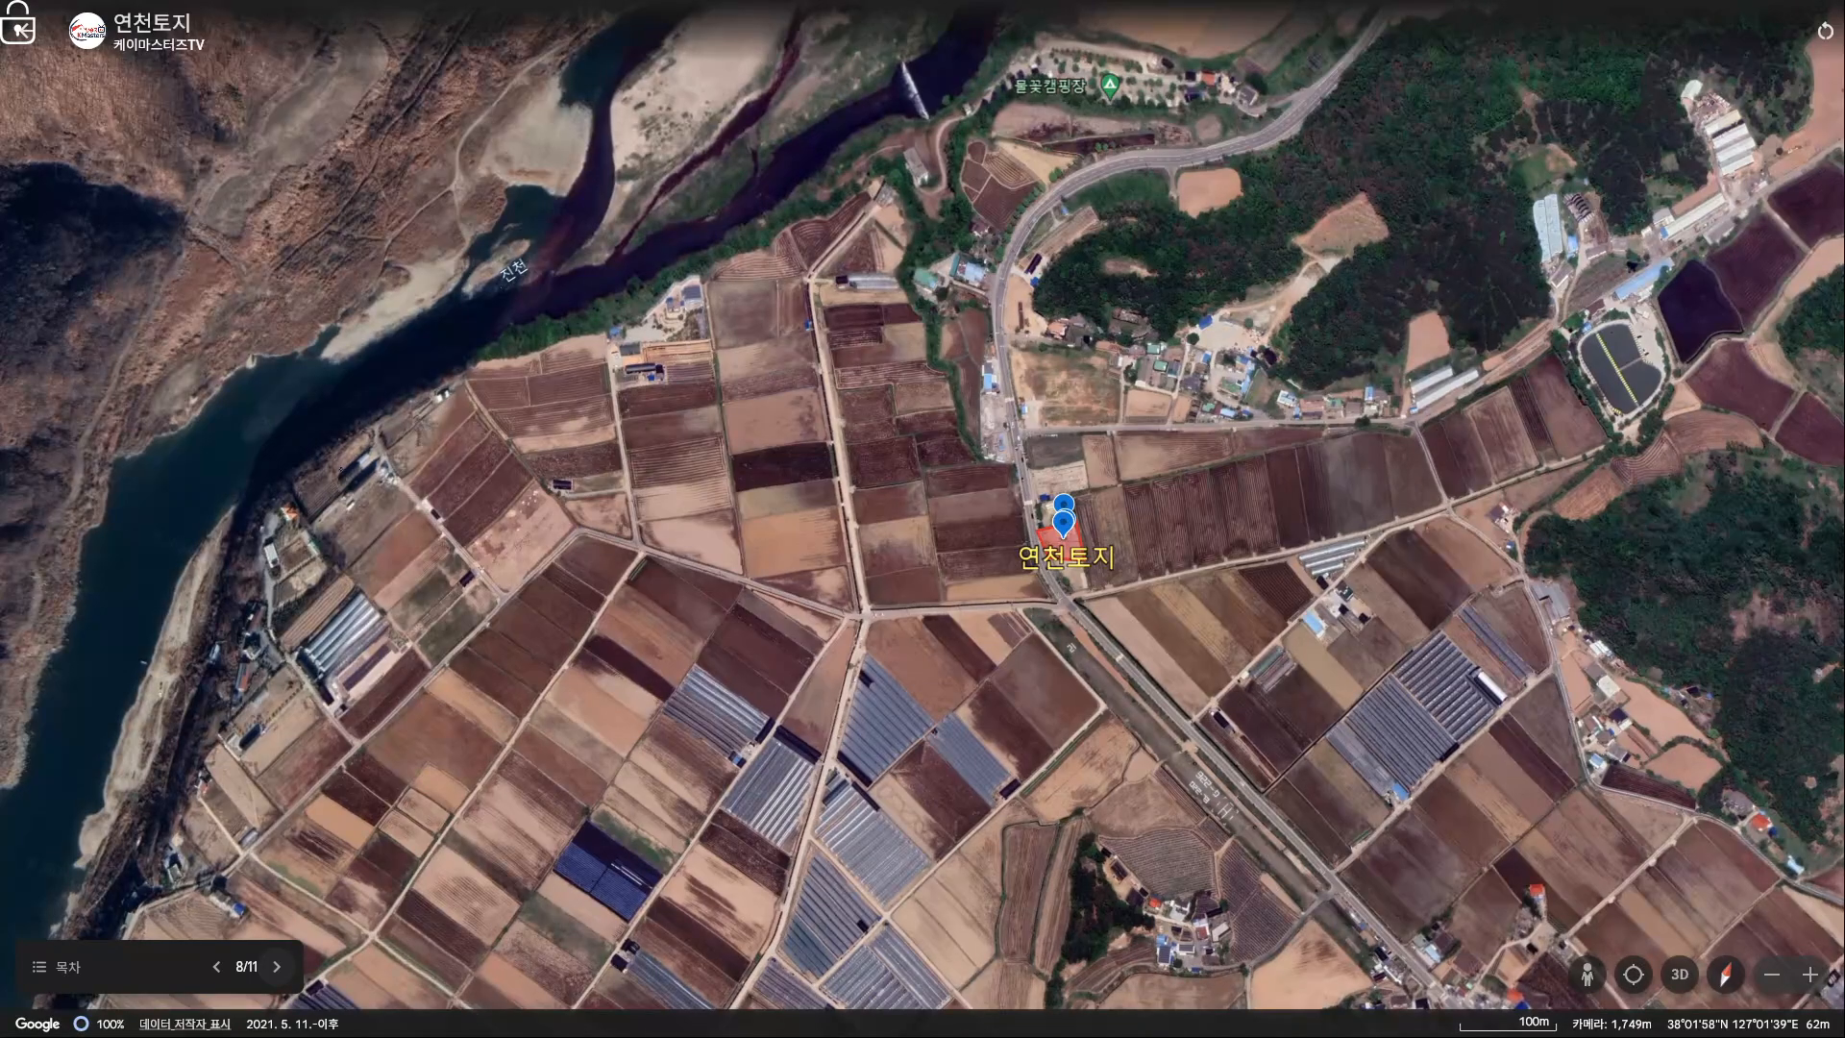
left_click(277, 966)
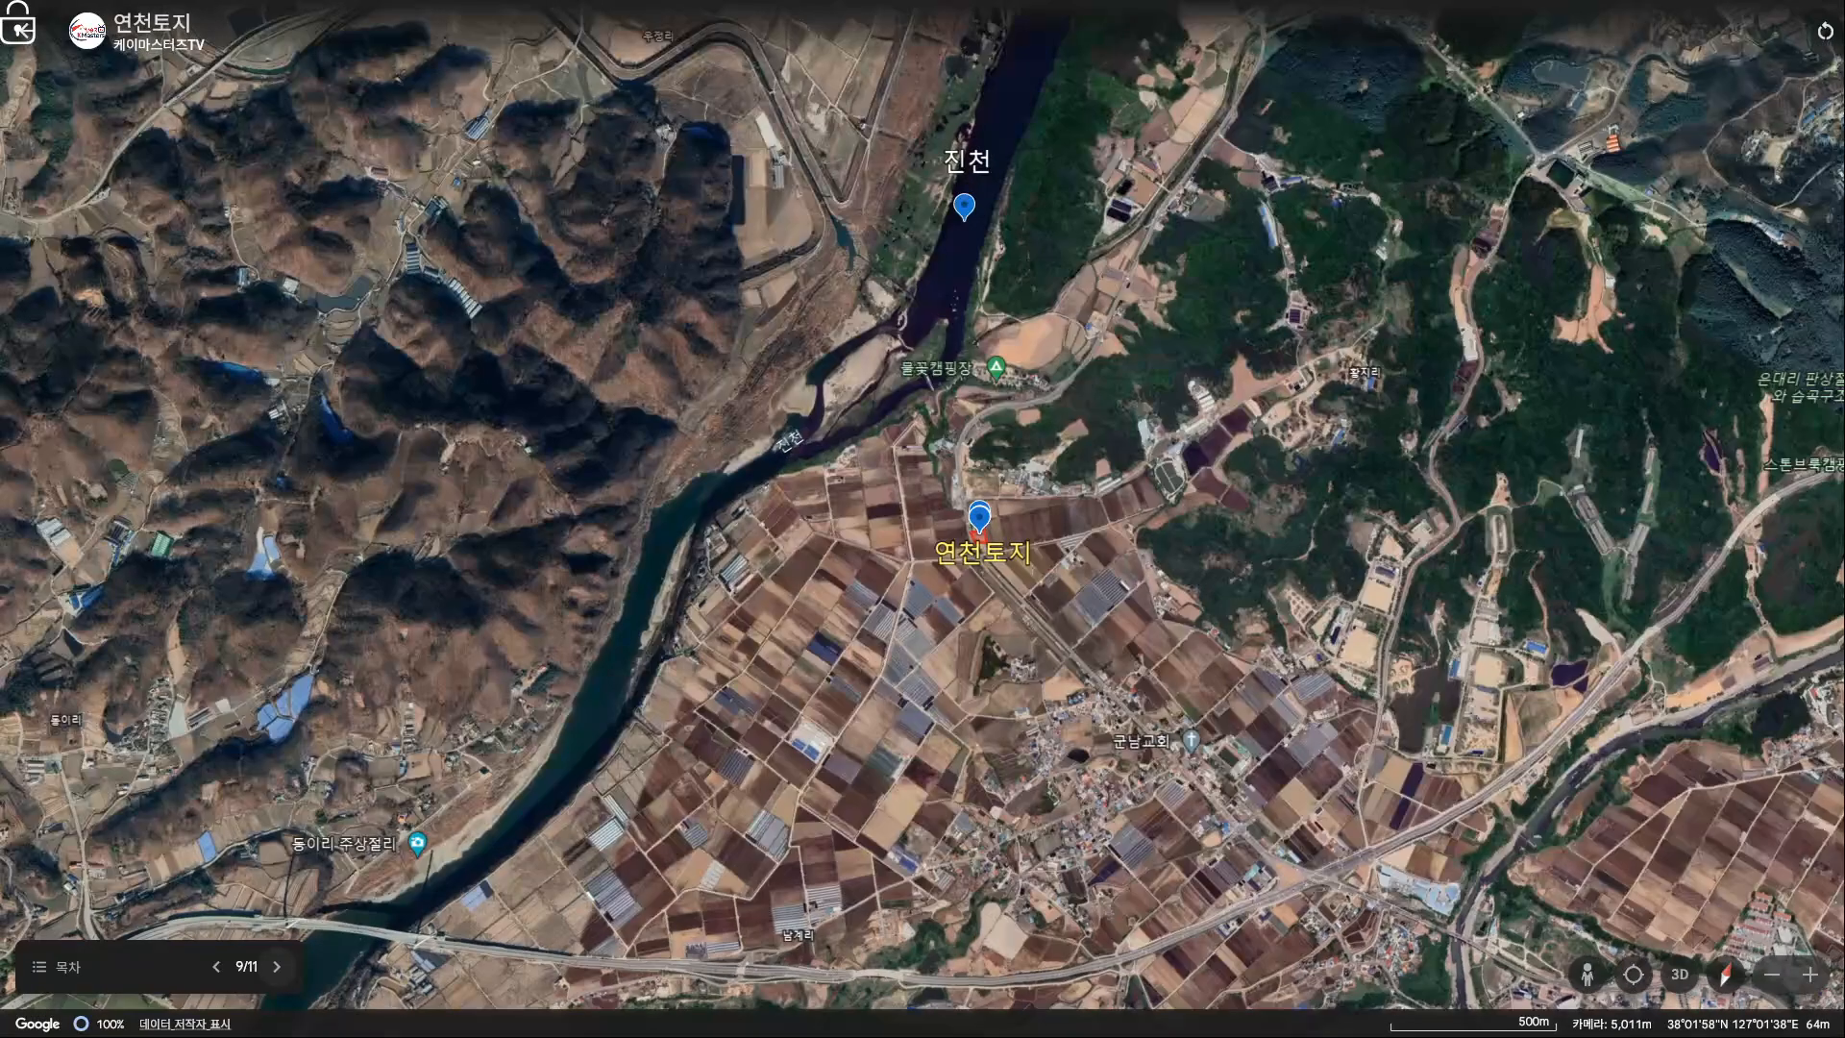
left_click(277, 966)
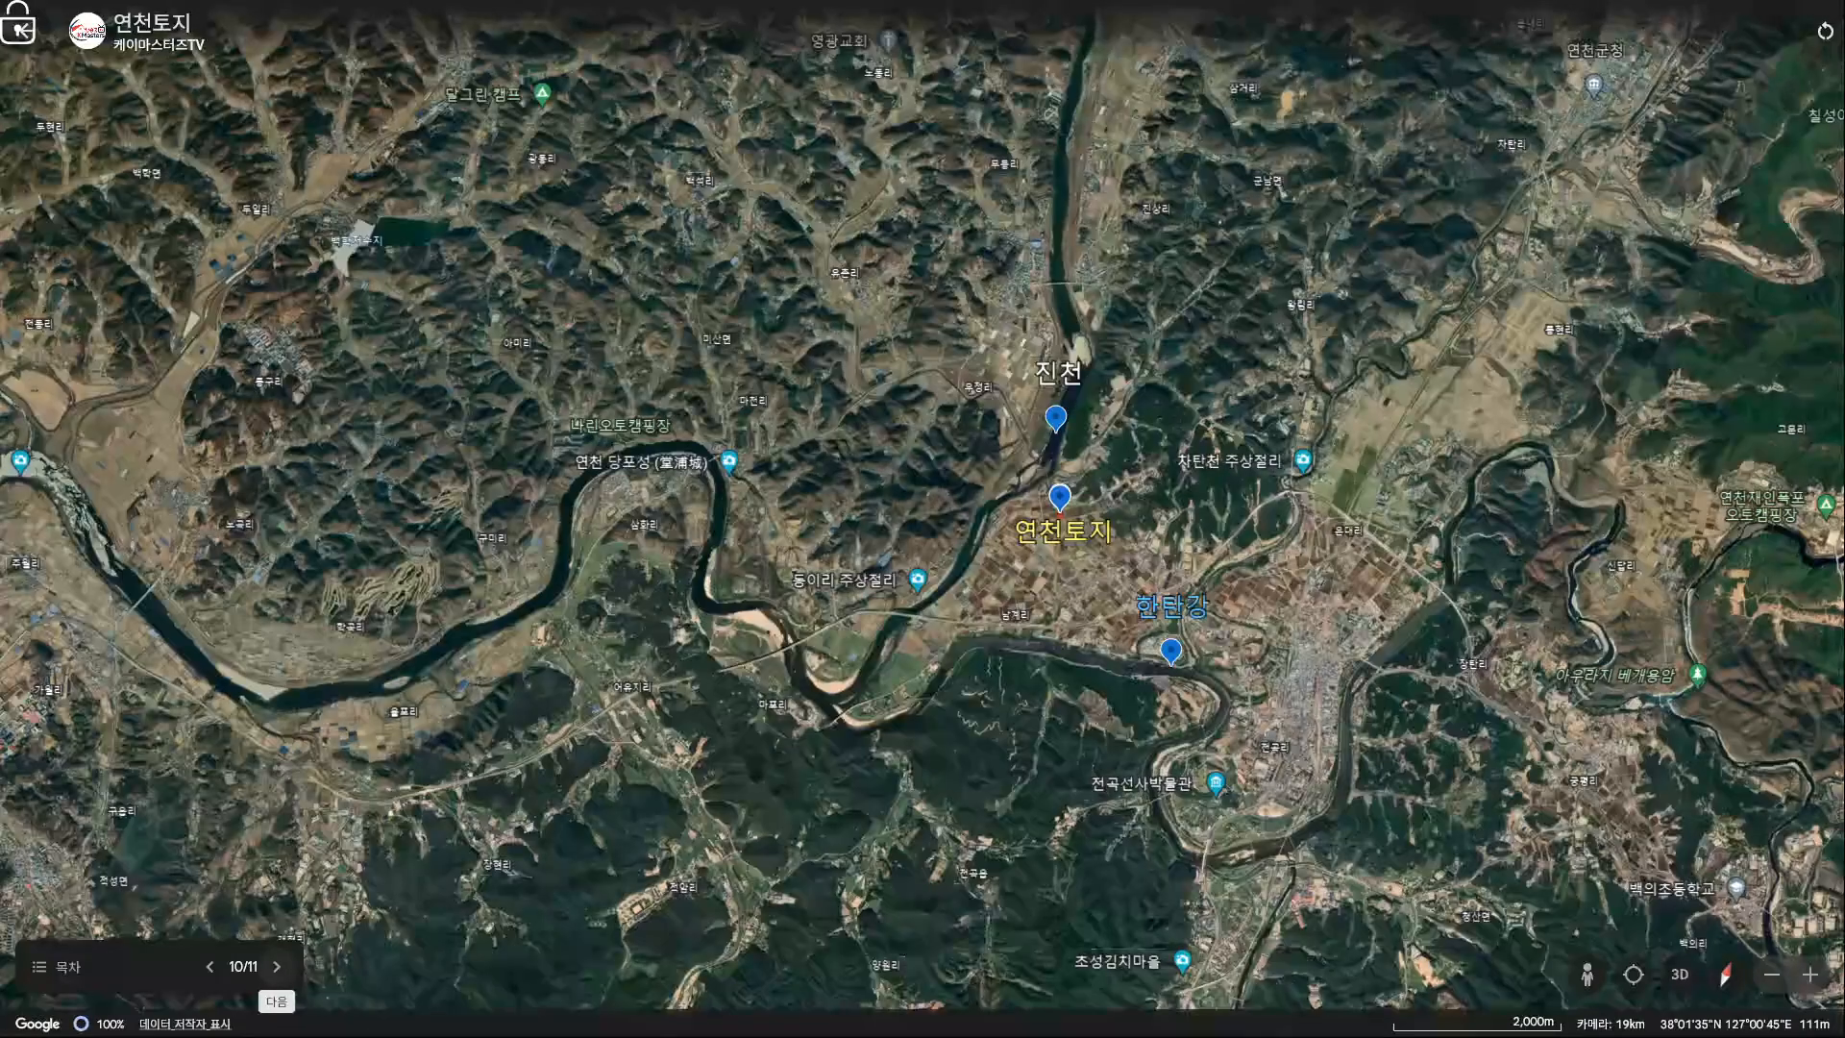
left_click(277, 967)
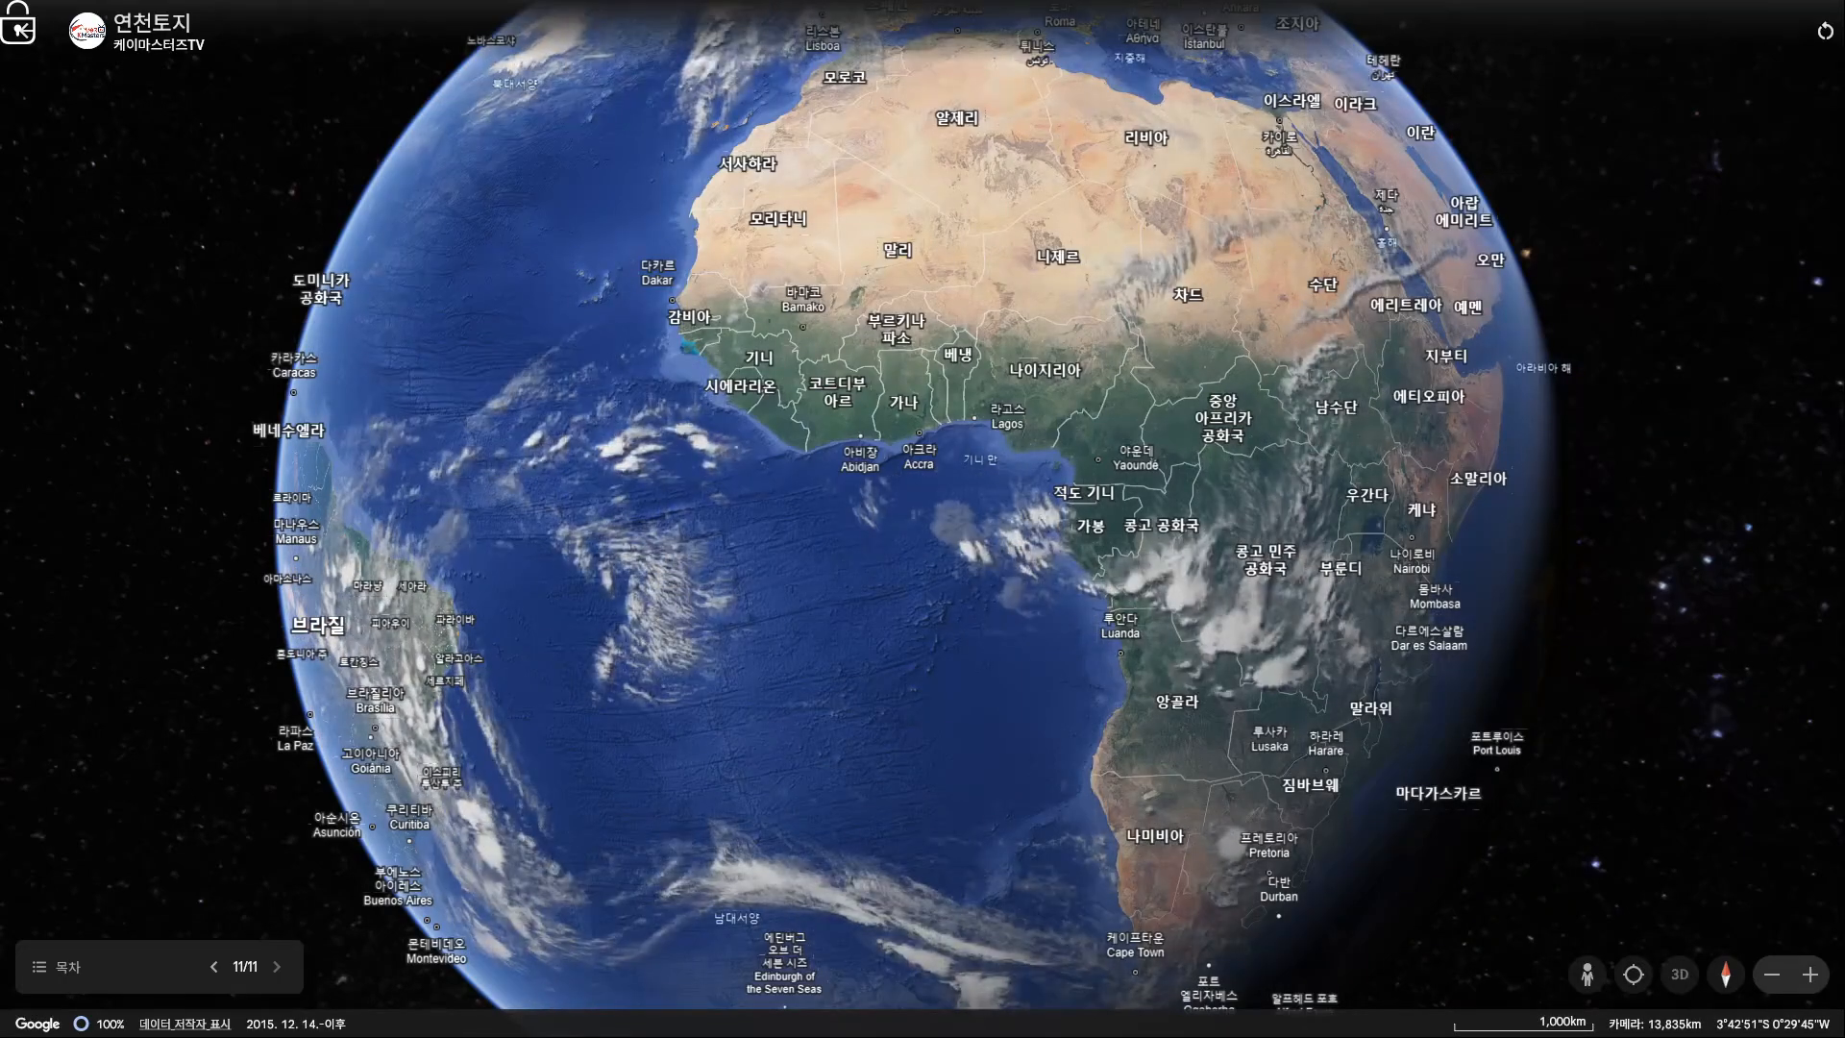
key("Escape")
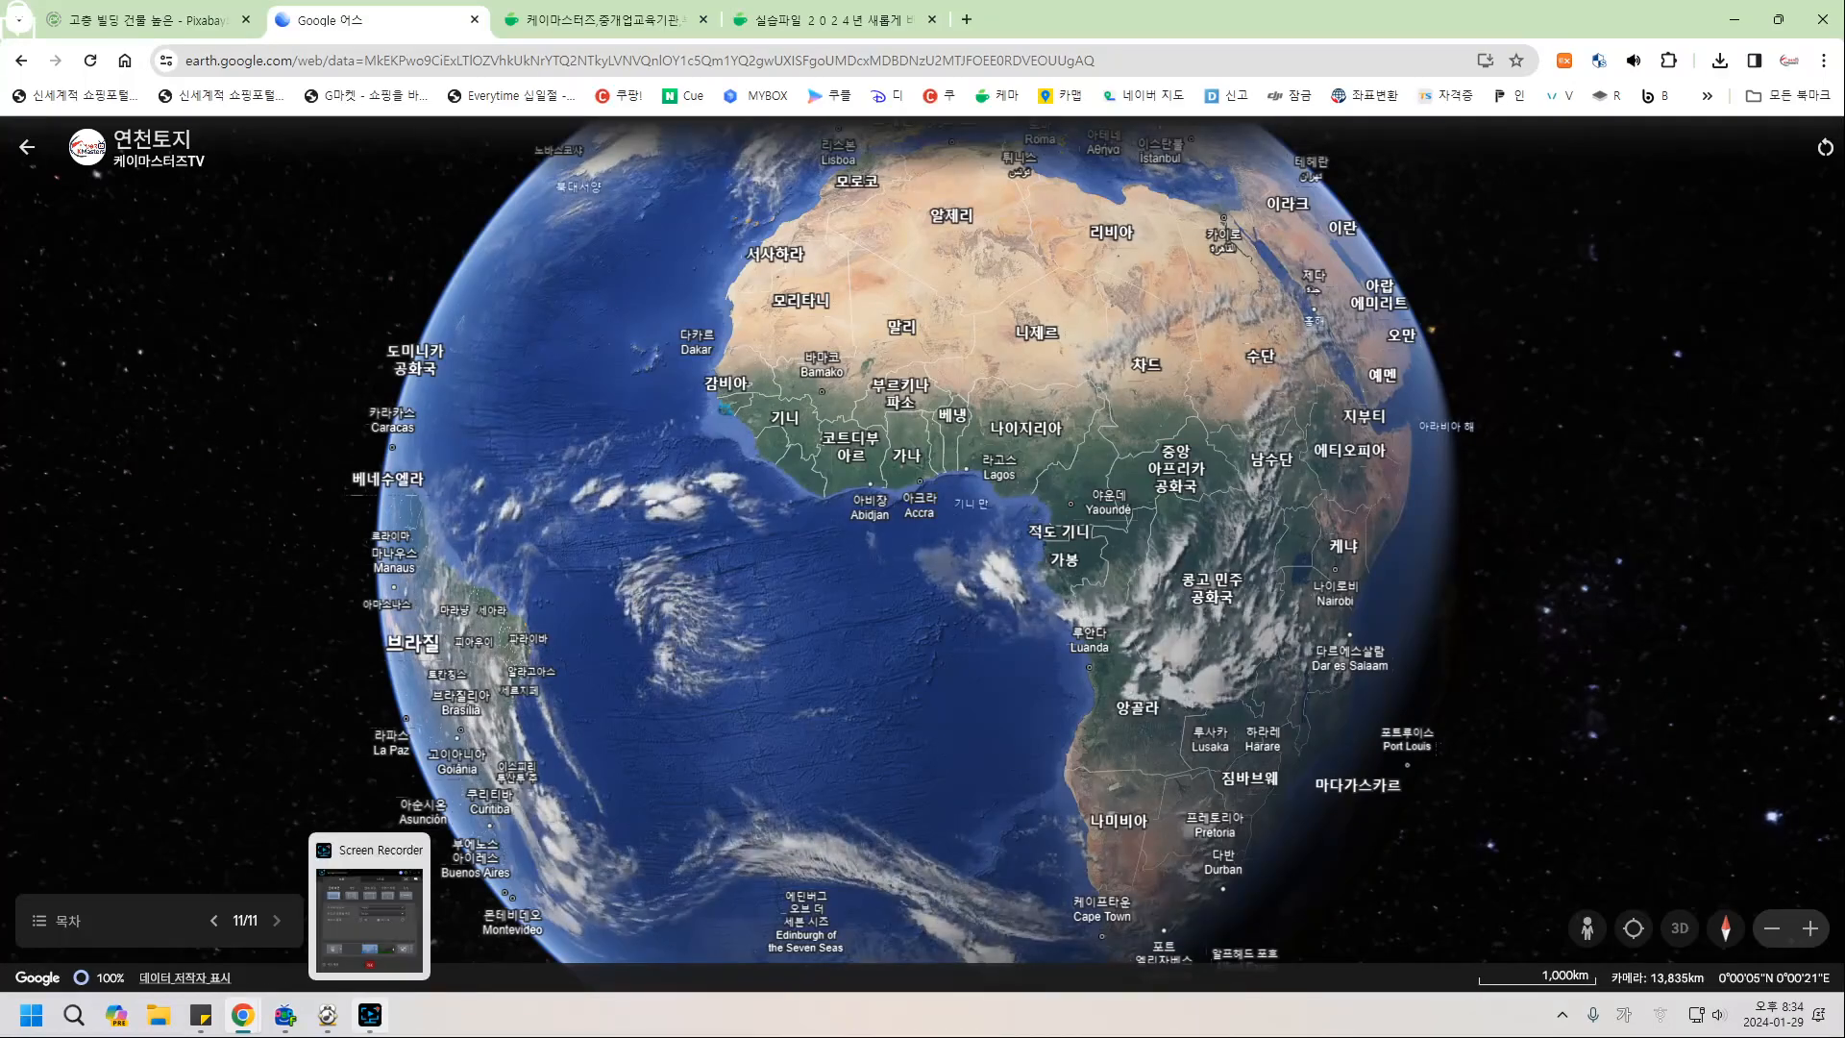
Stop the recording, rename the new desktop MP4 to 연습, and close File Explorer.
left_click(370, 1015)
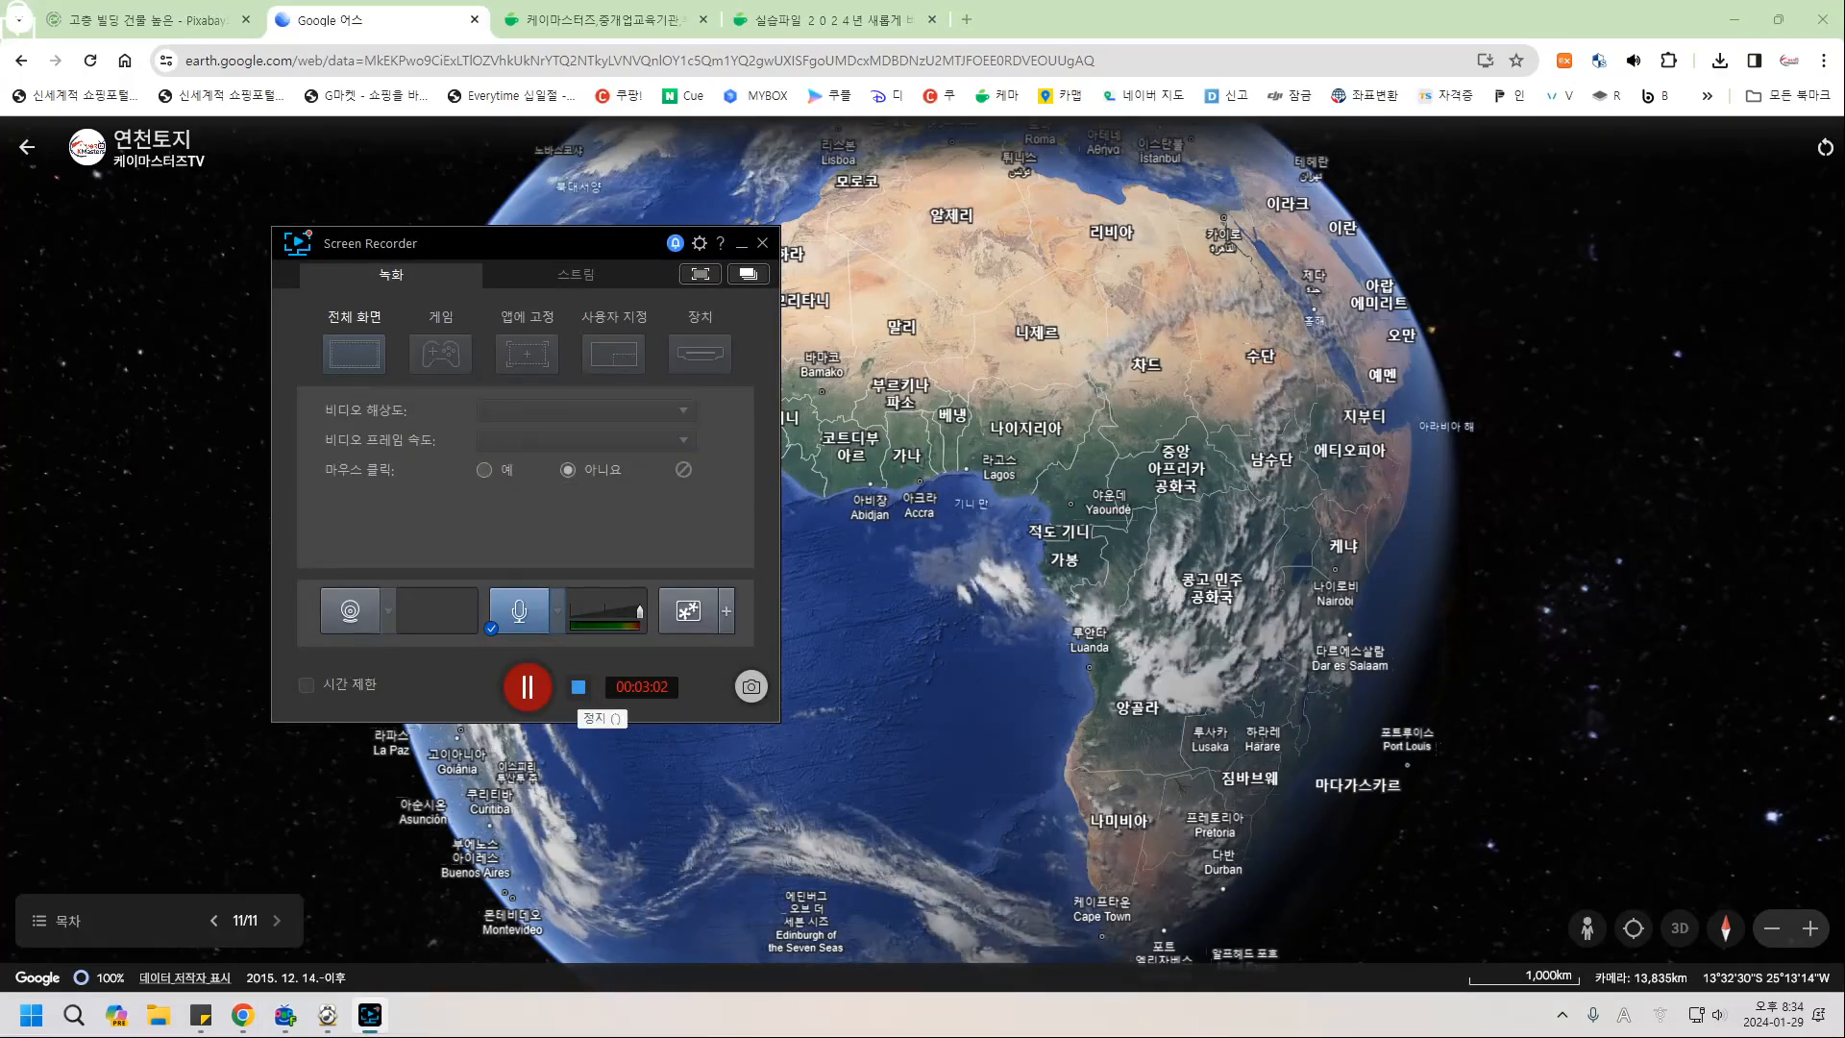
left_click(579, 687)
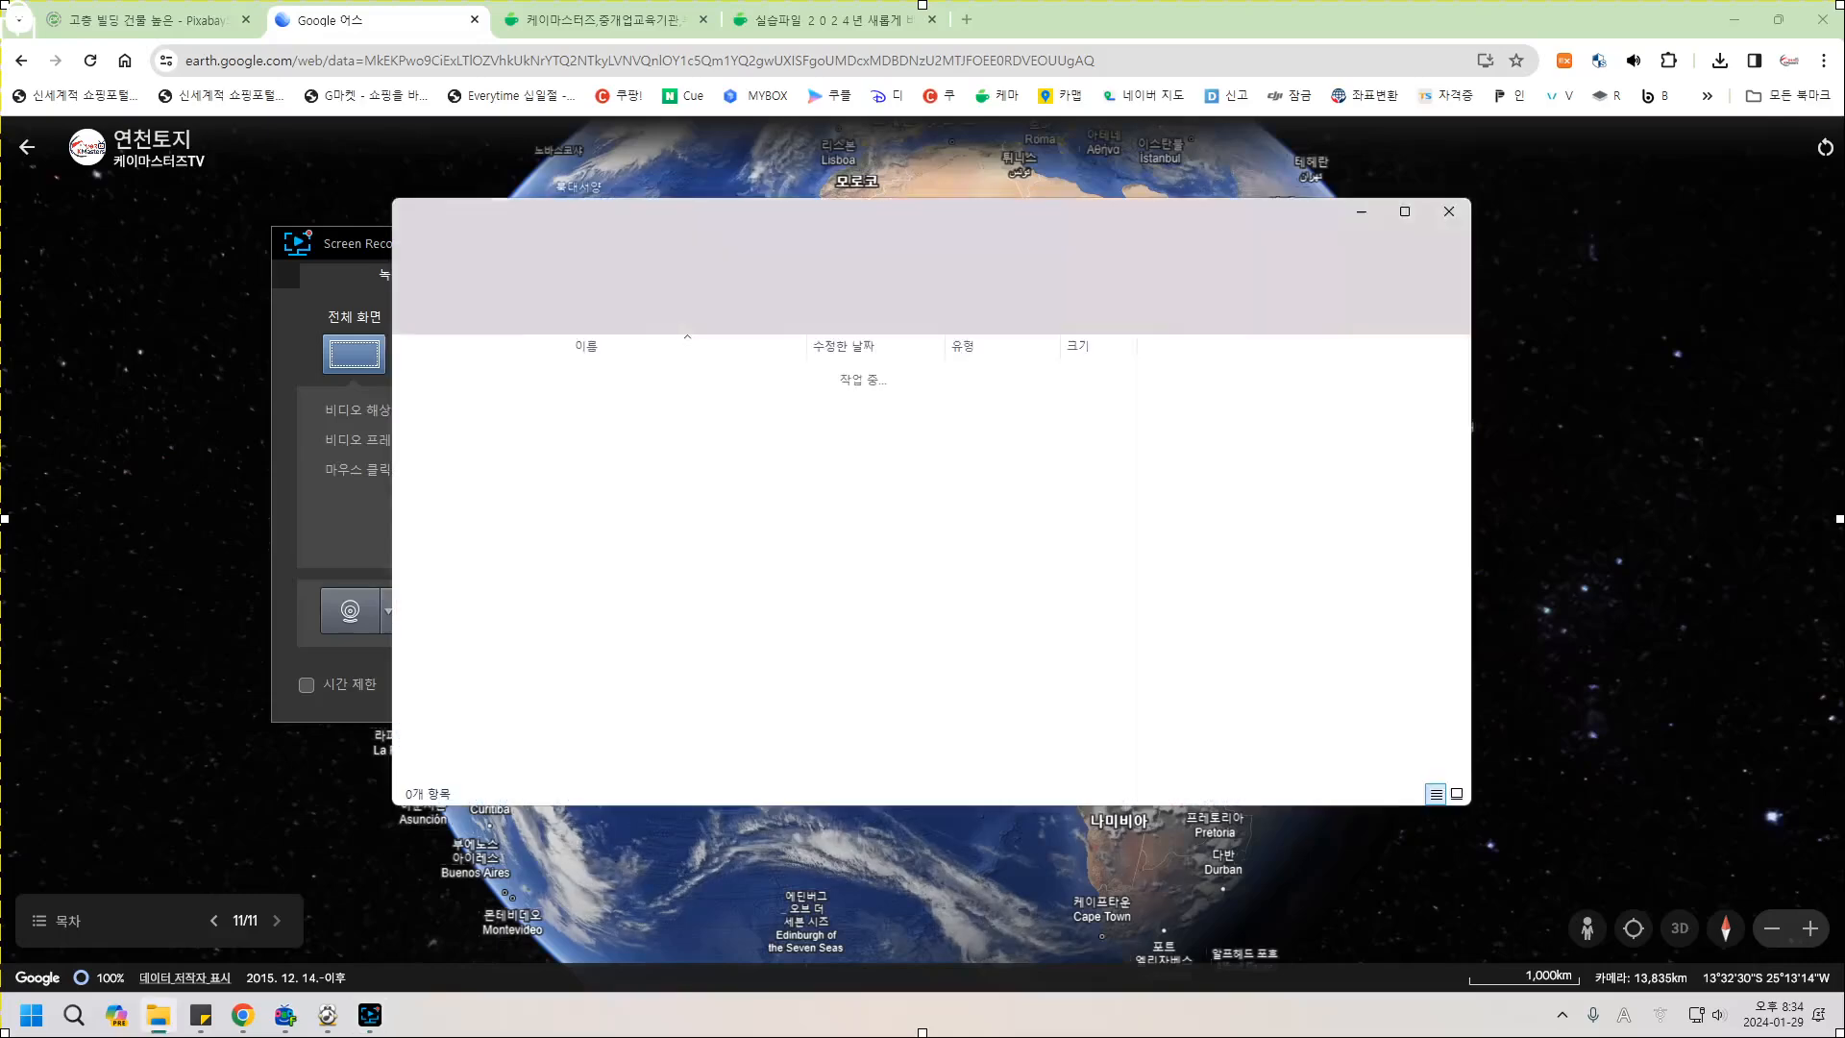
scroll(846, 577, "down", 4)
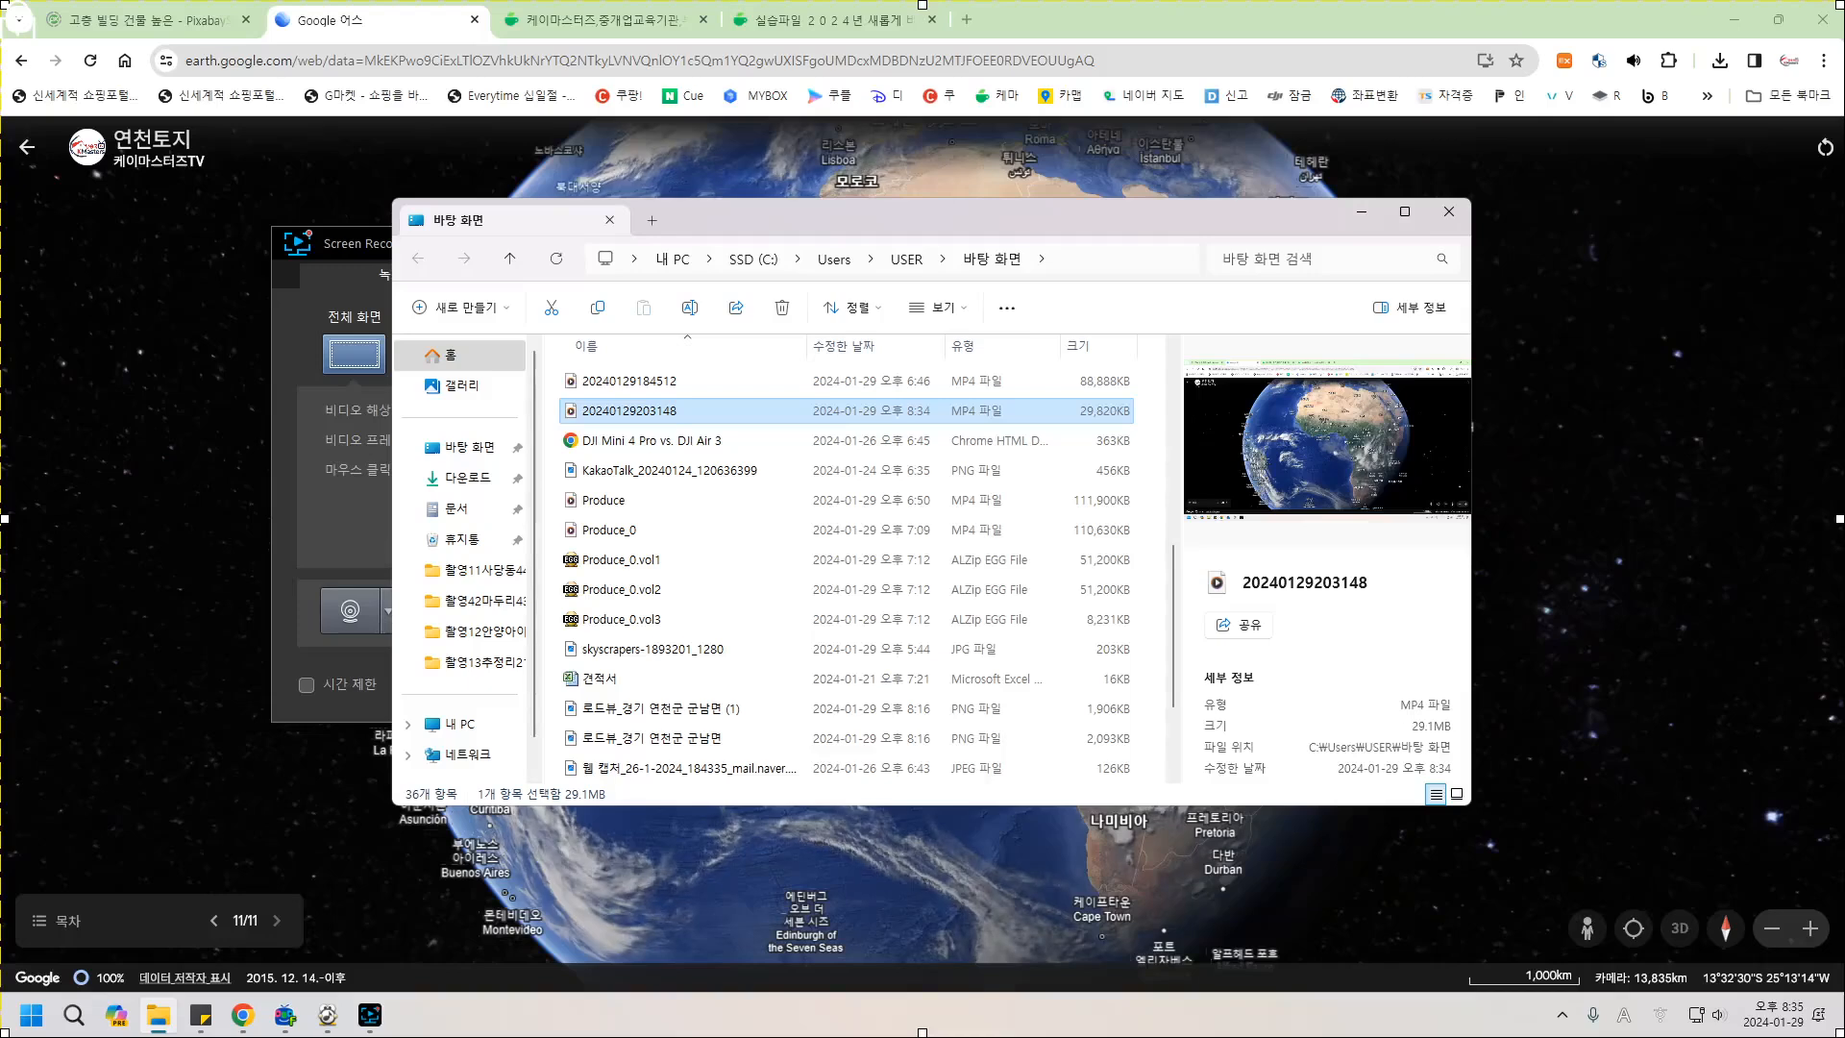
key("F2")
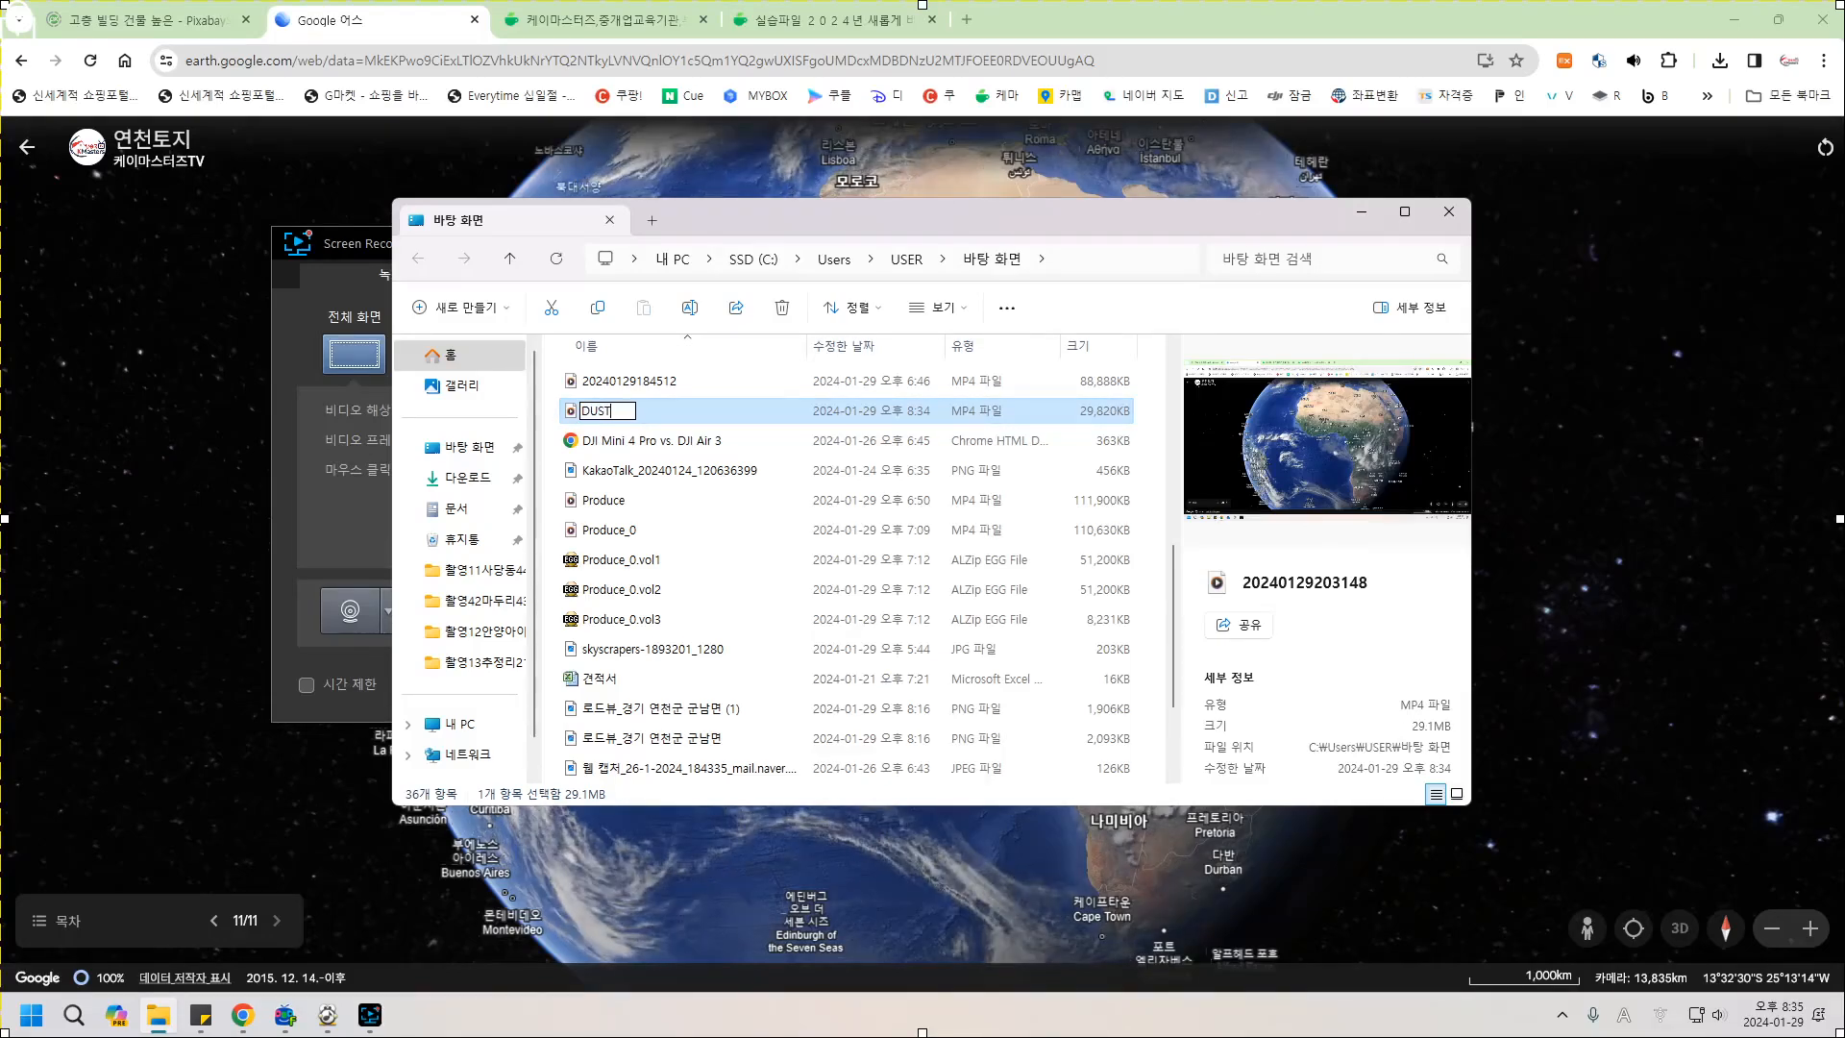
key("BackSpace")
key("BackSpace")
key("BackSpace")
type("연천")
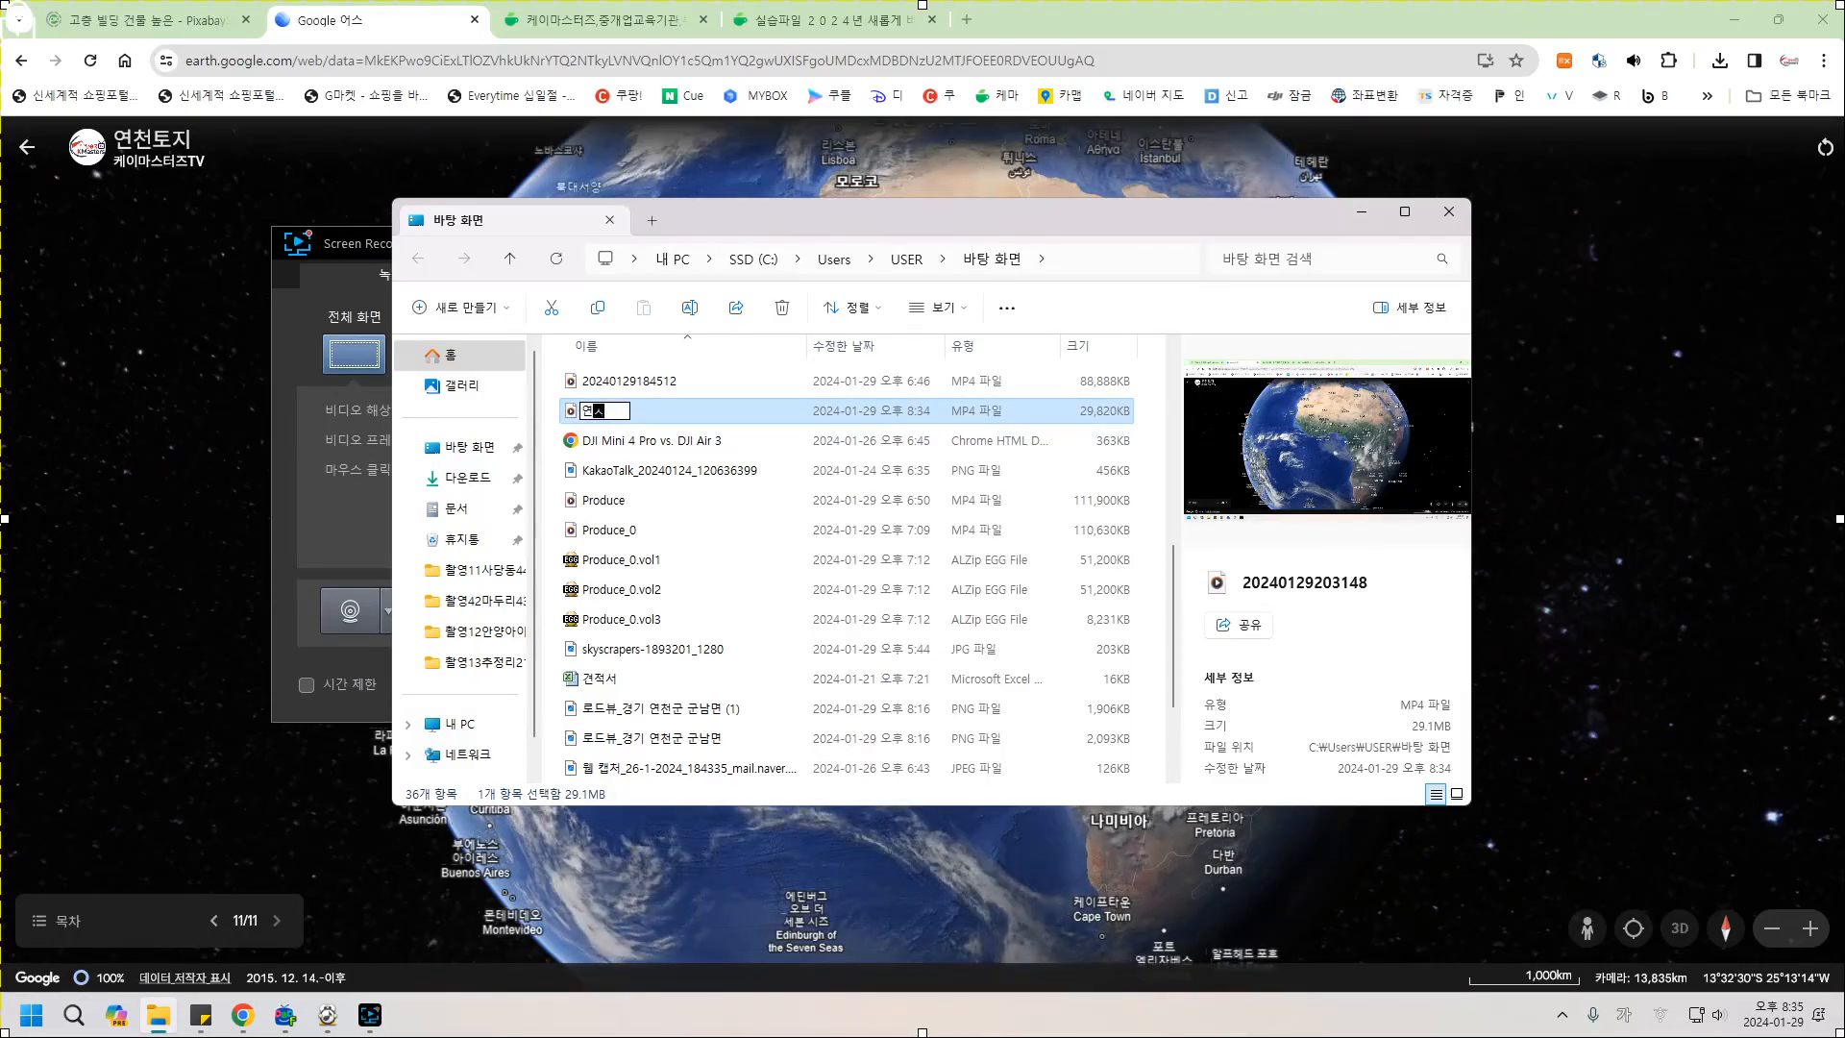
key("Return")
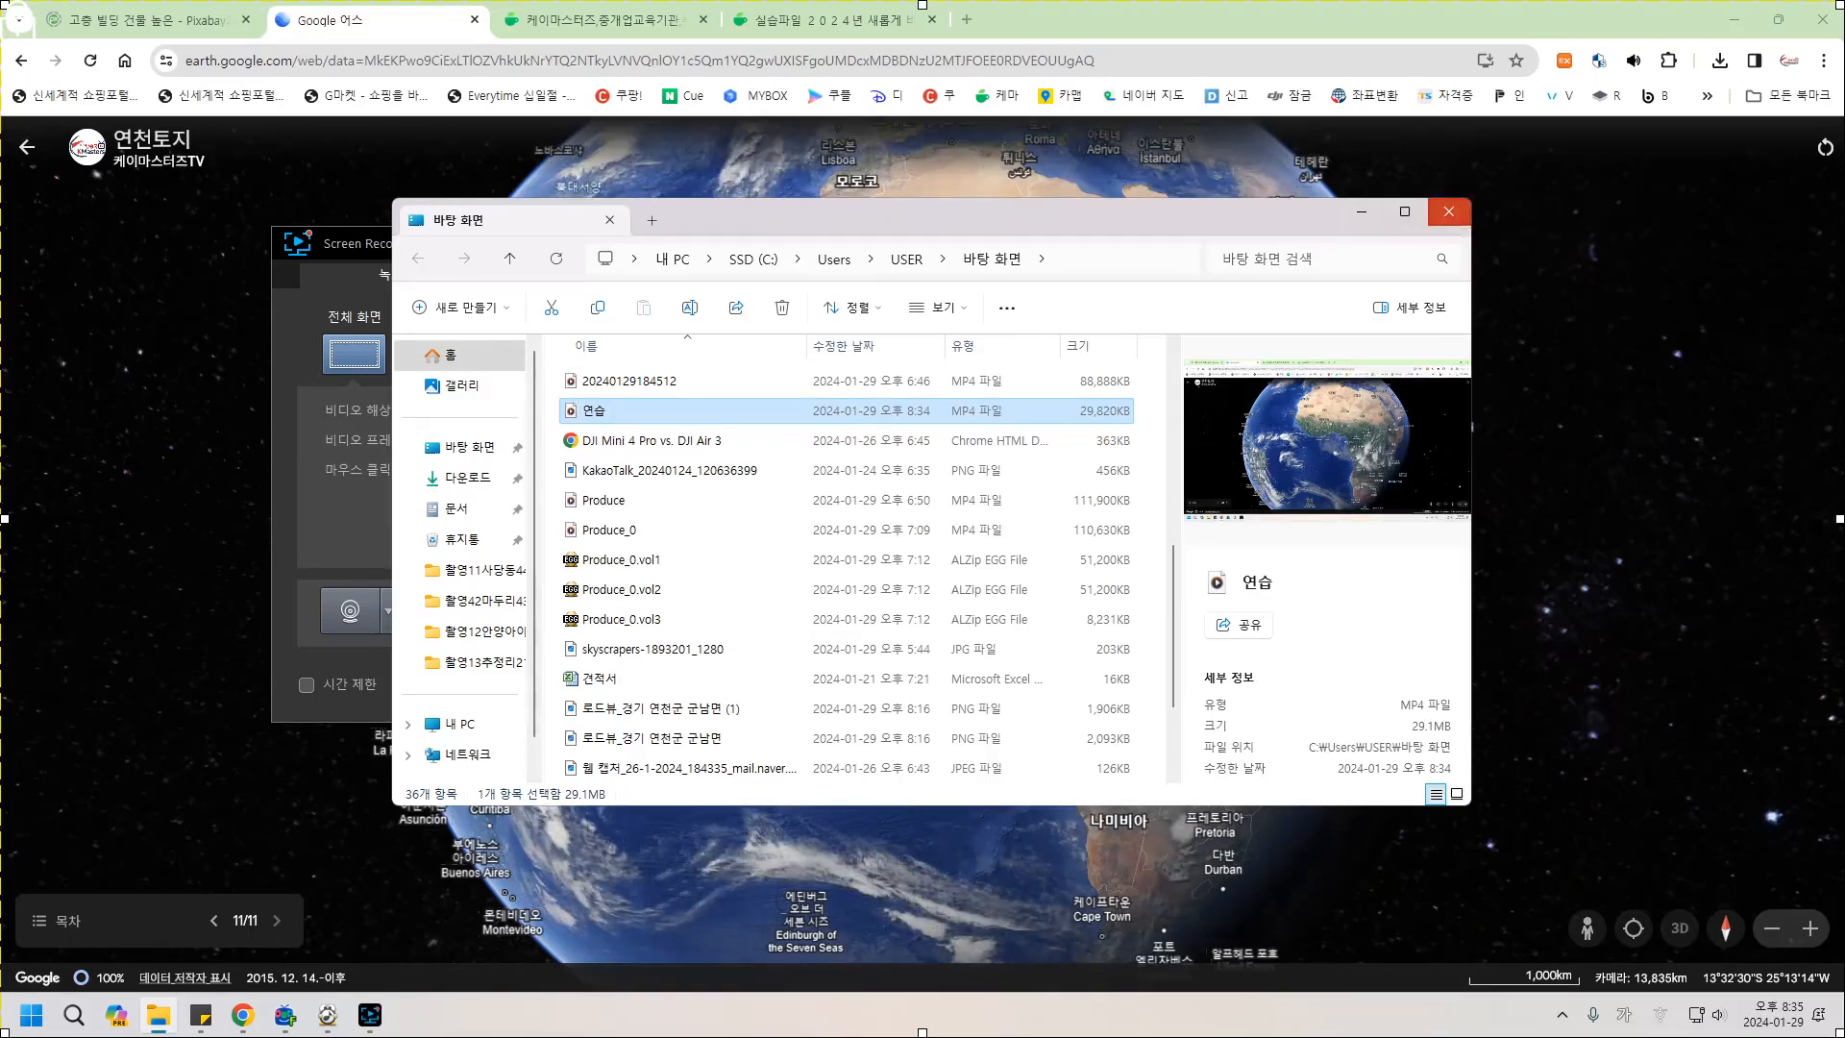
left_click(1448, 212)
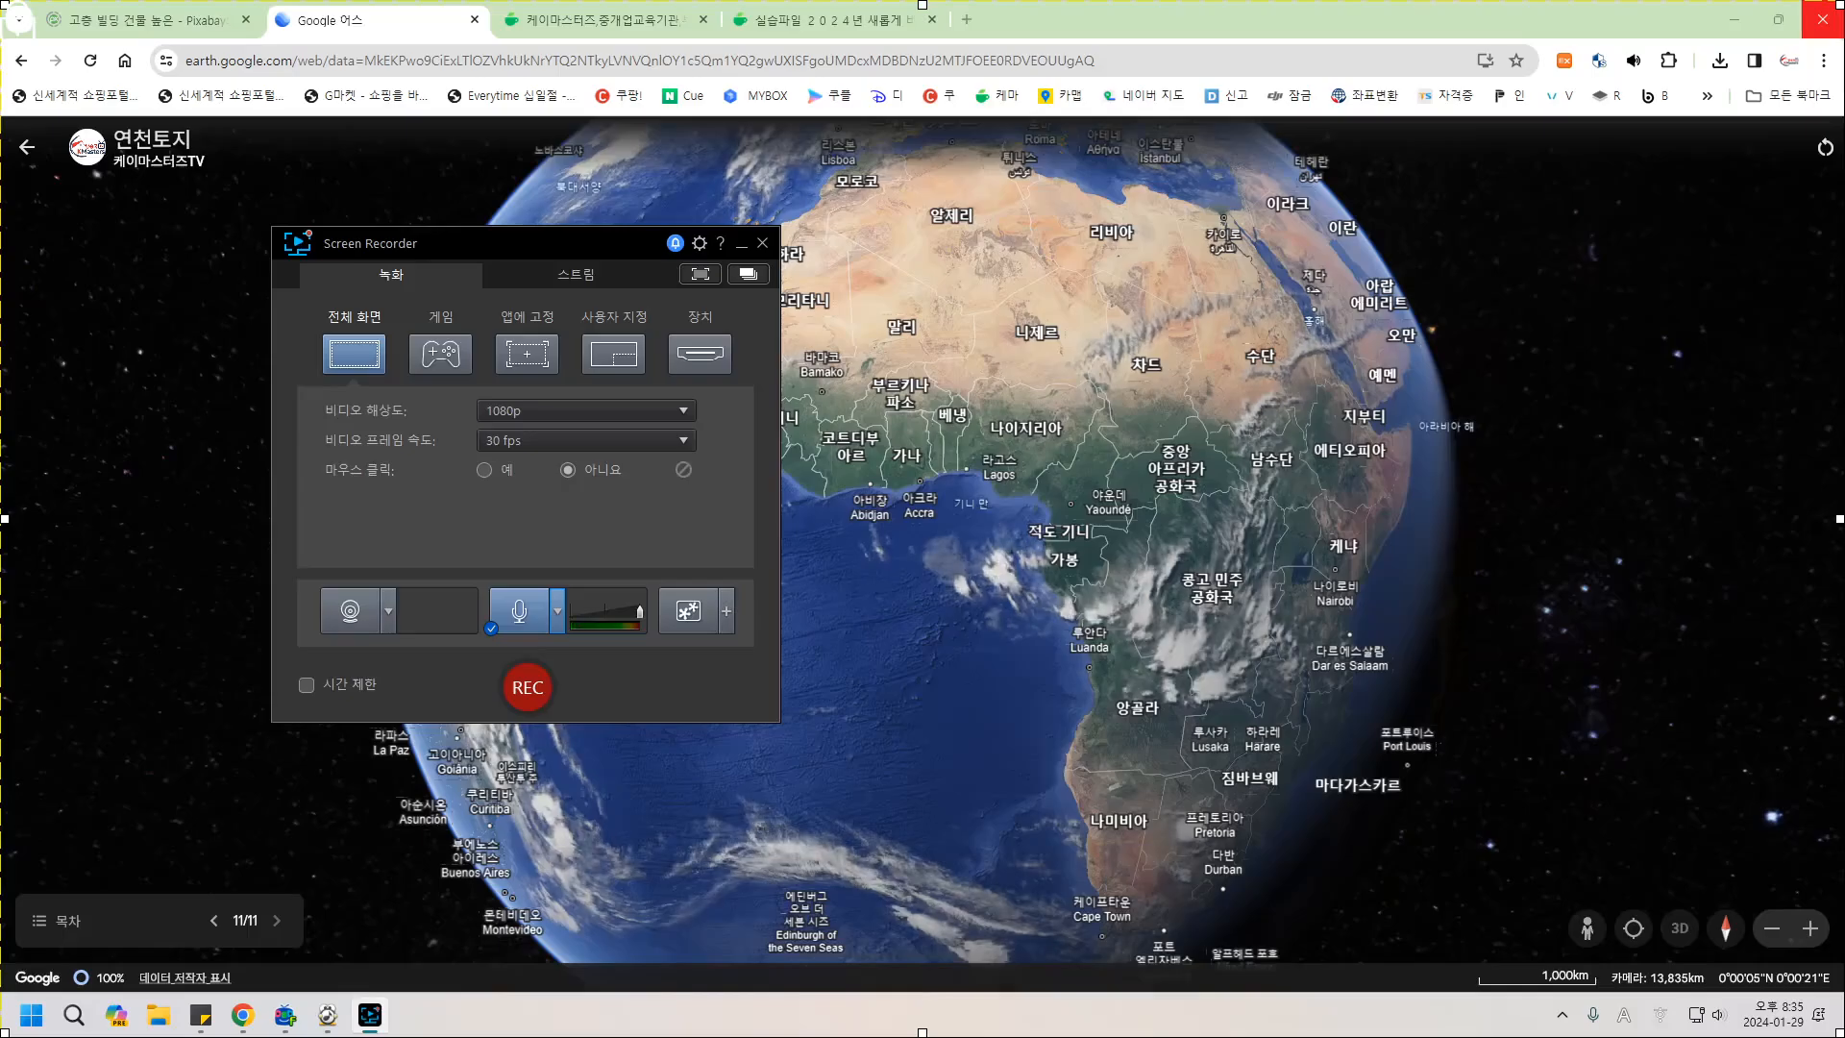
Close Chrome and Screen Recorder, then launch PowerDirector 365 with a new project.
left_click(1823, 19)
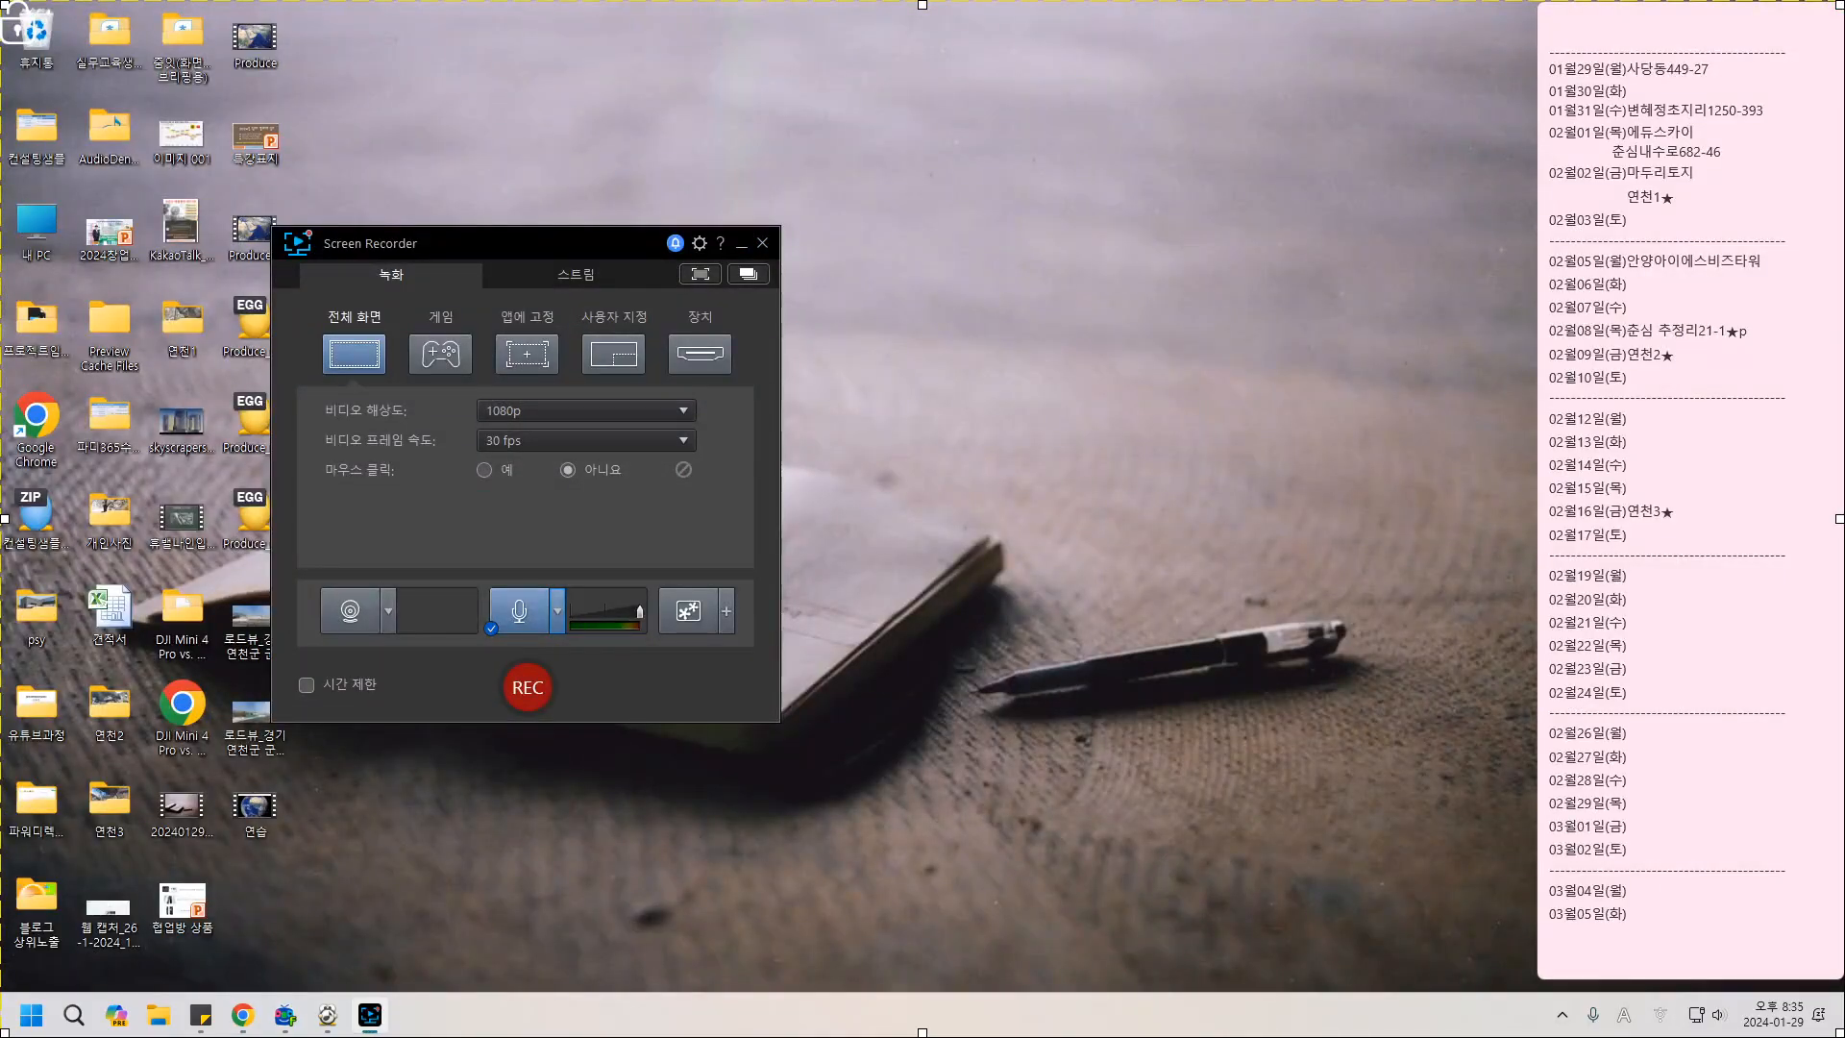
left_click(762, 243)
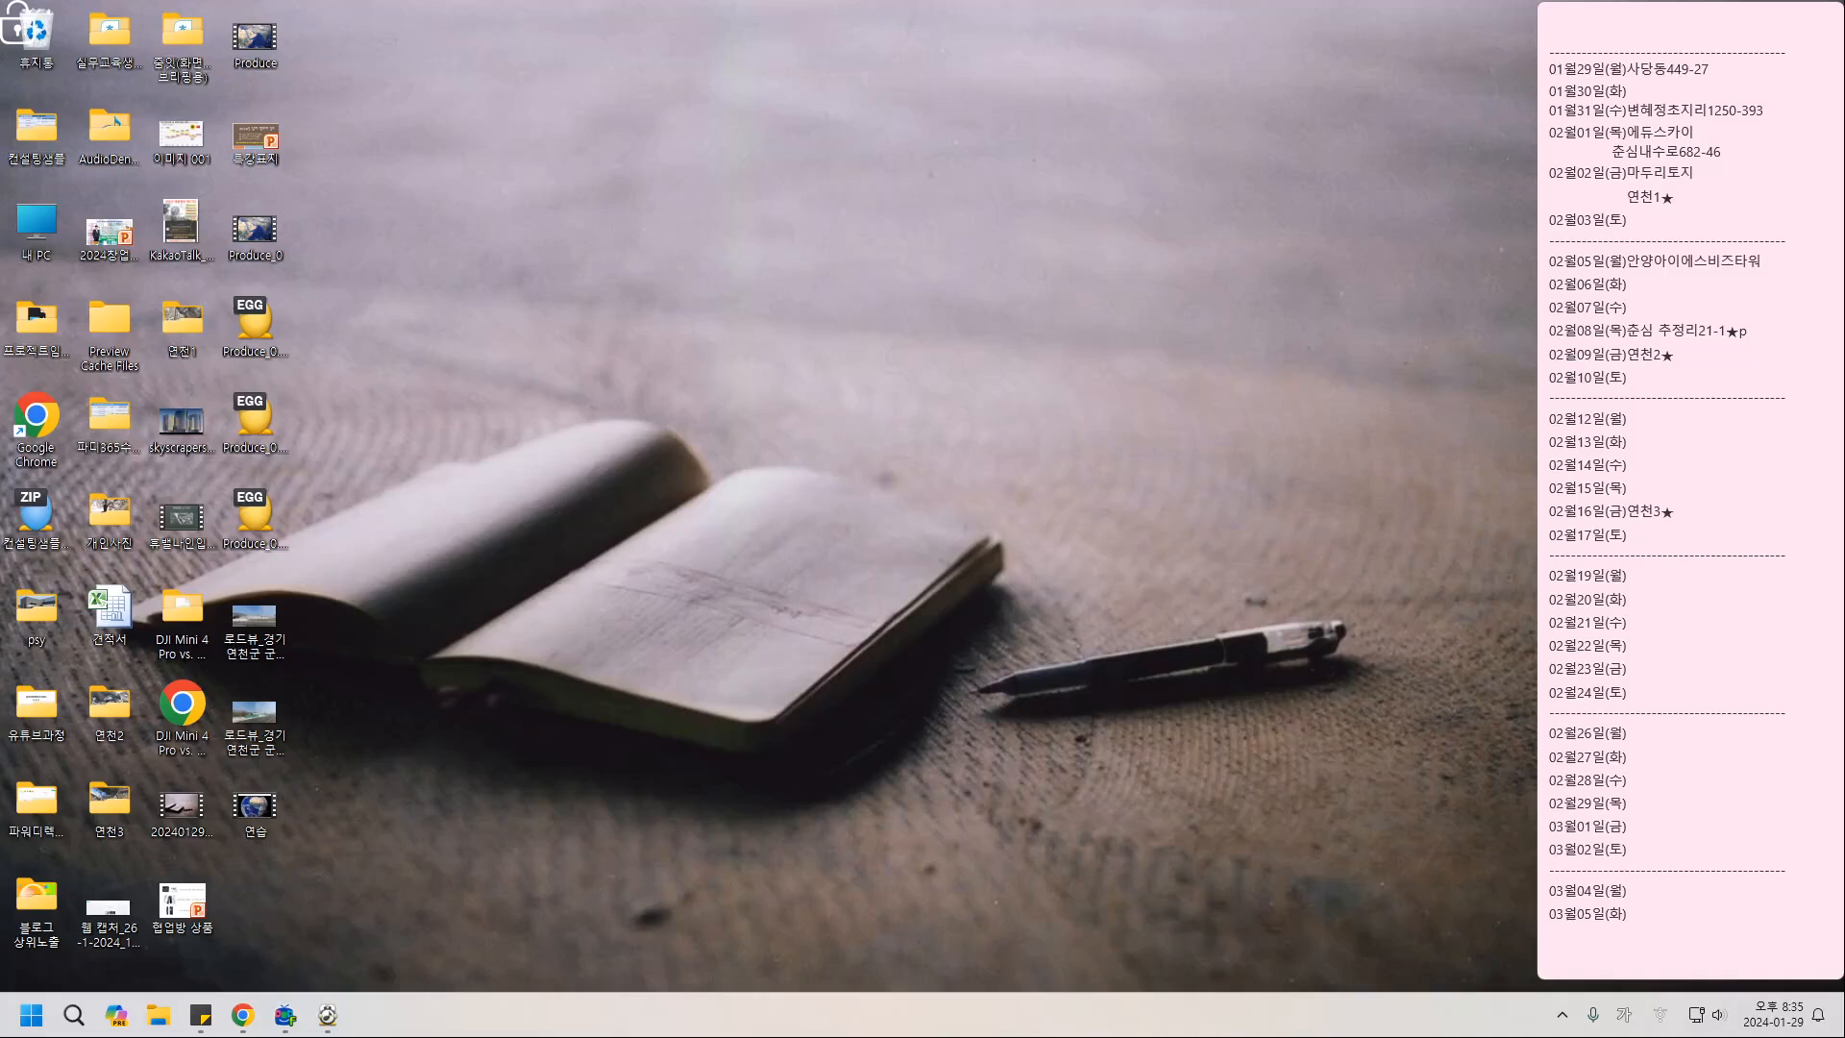
left_click_drag(254, 807, 328, 38)
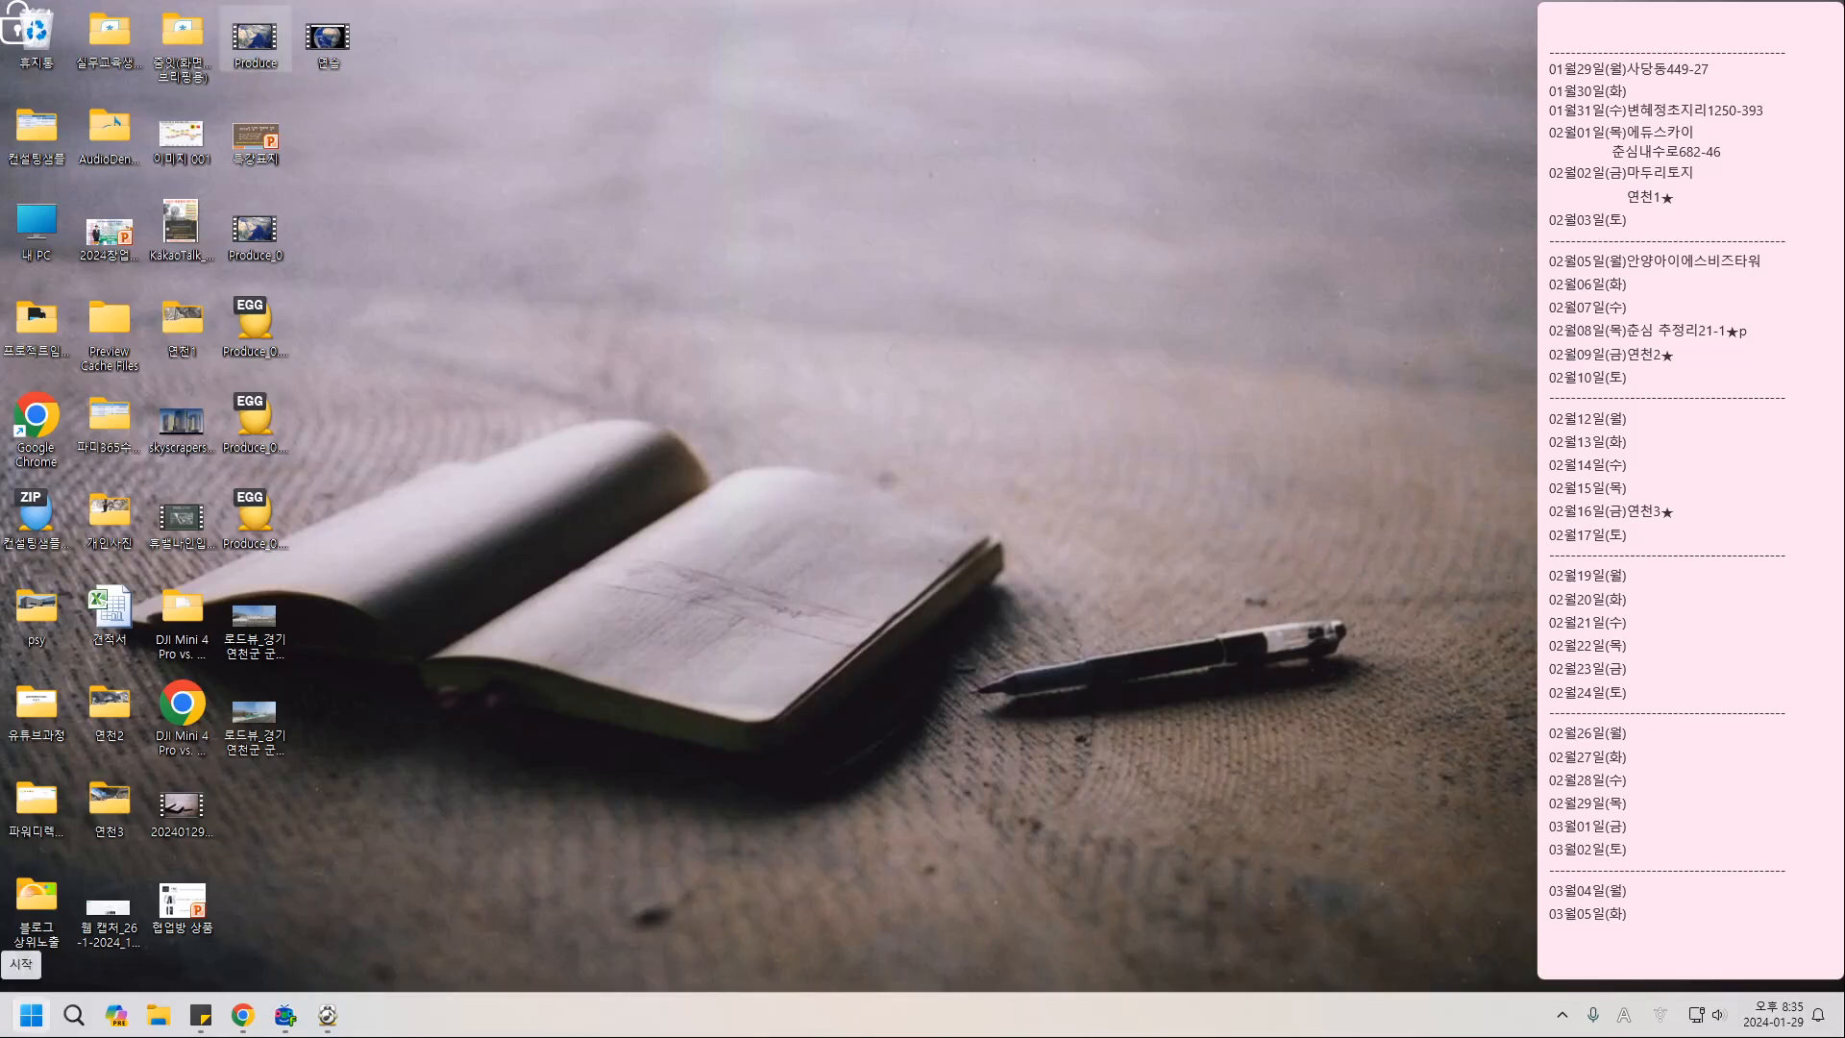
left_click(32, 1015)
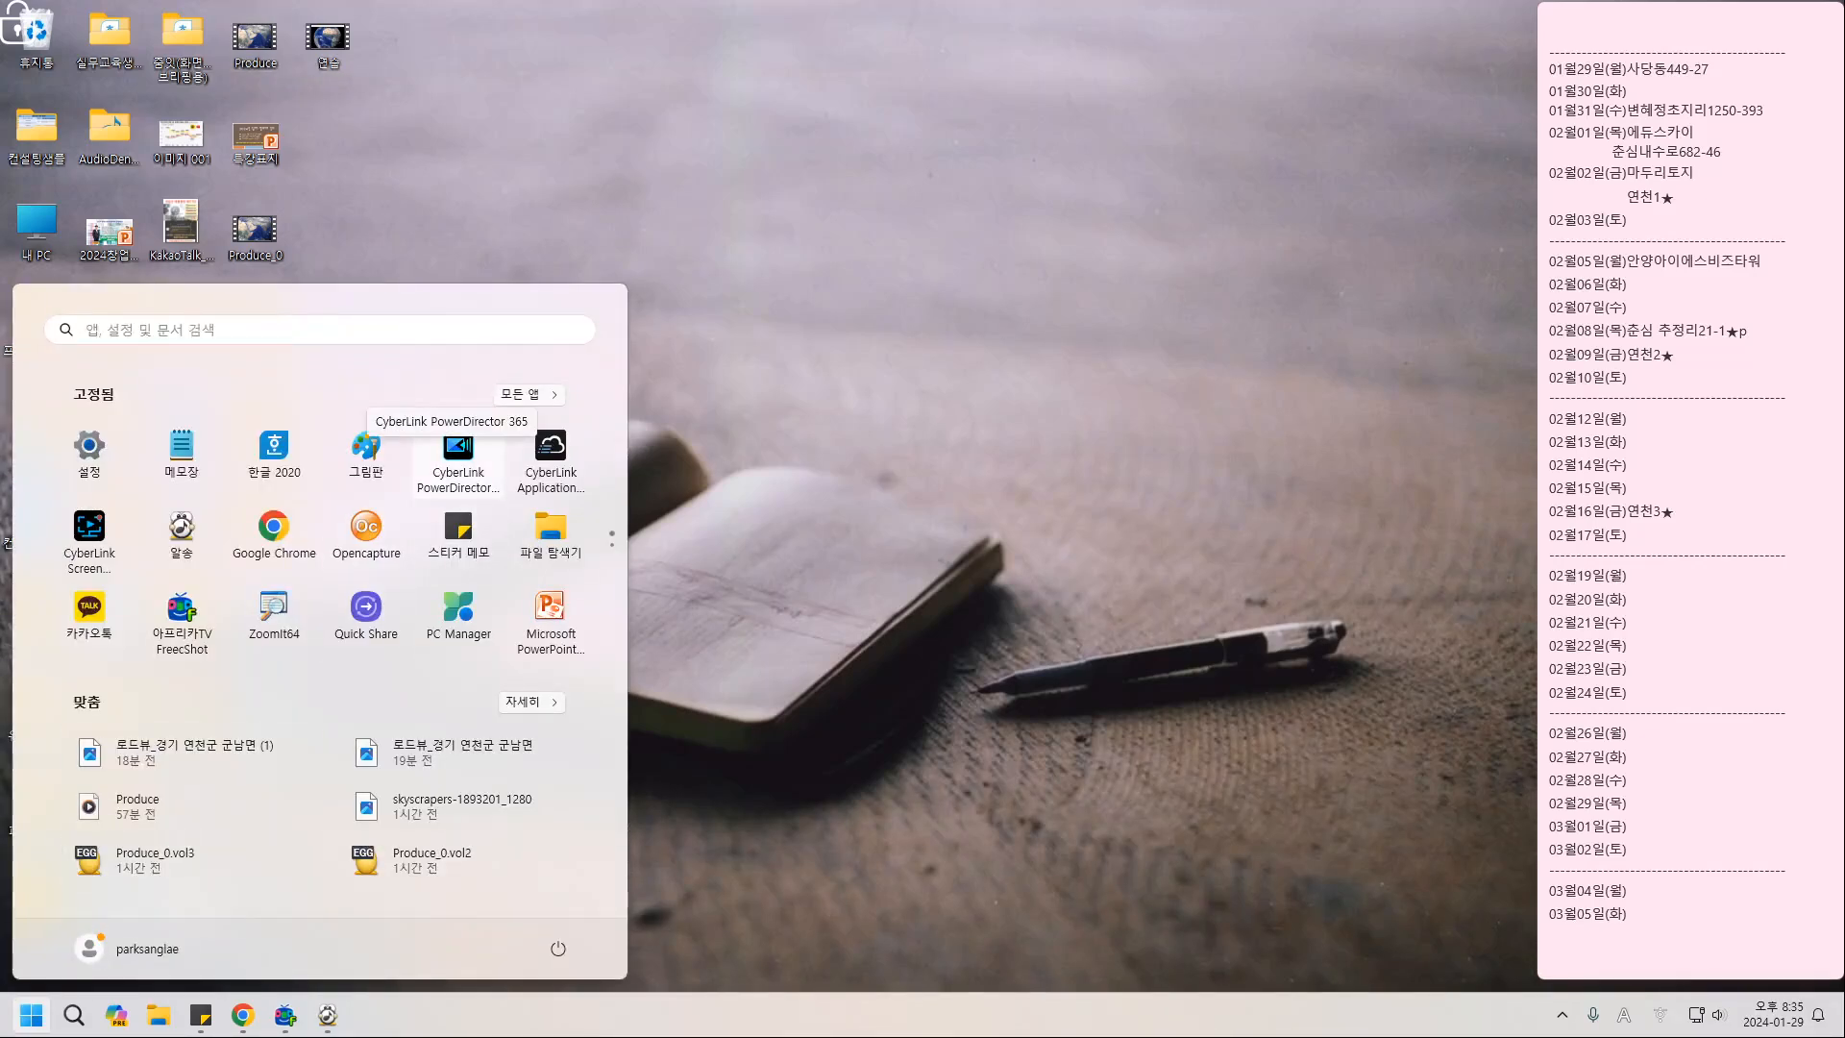
left_click(458, 452)
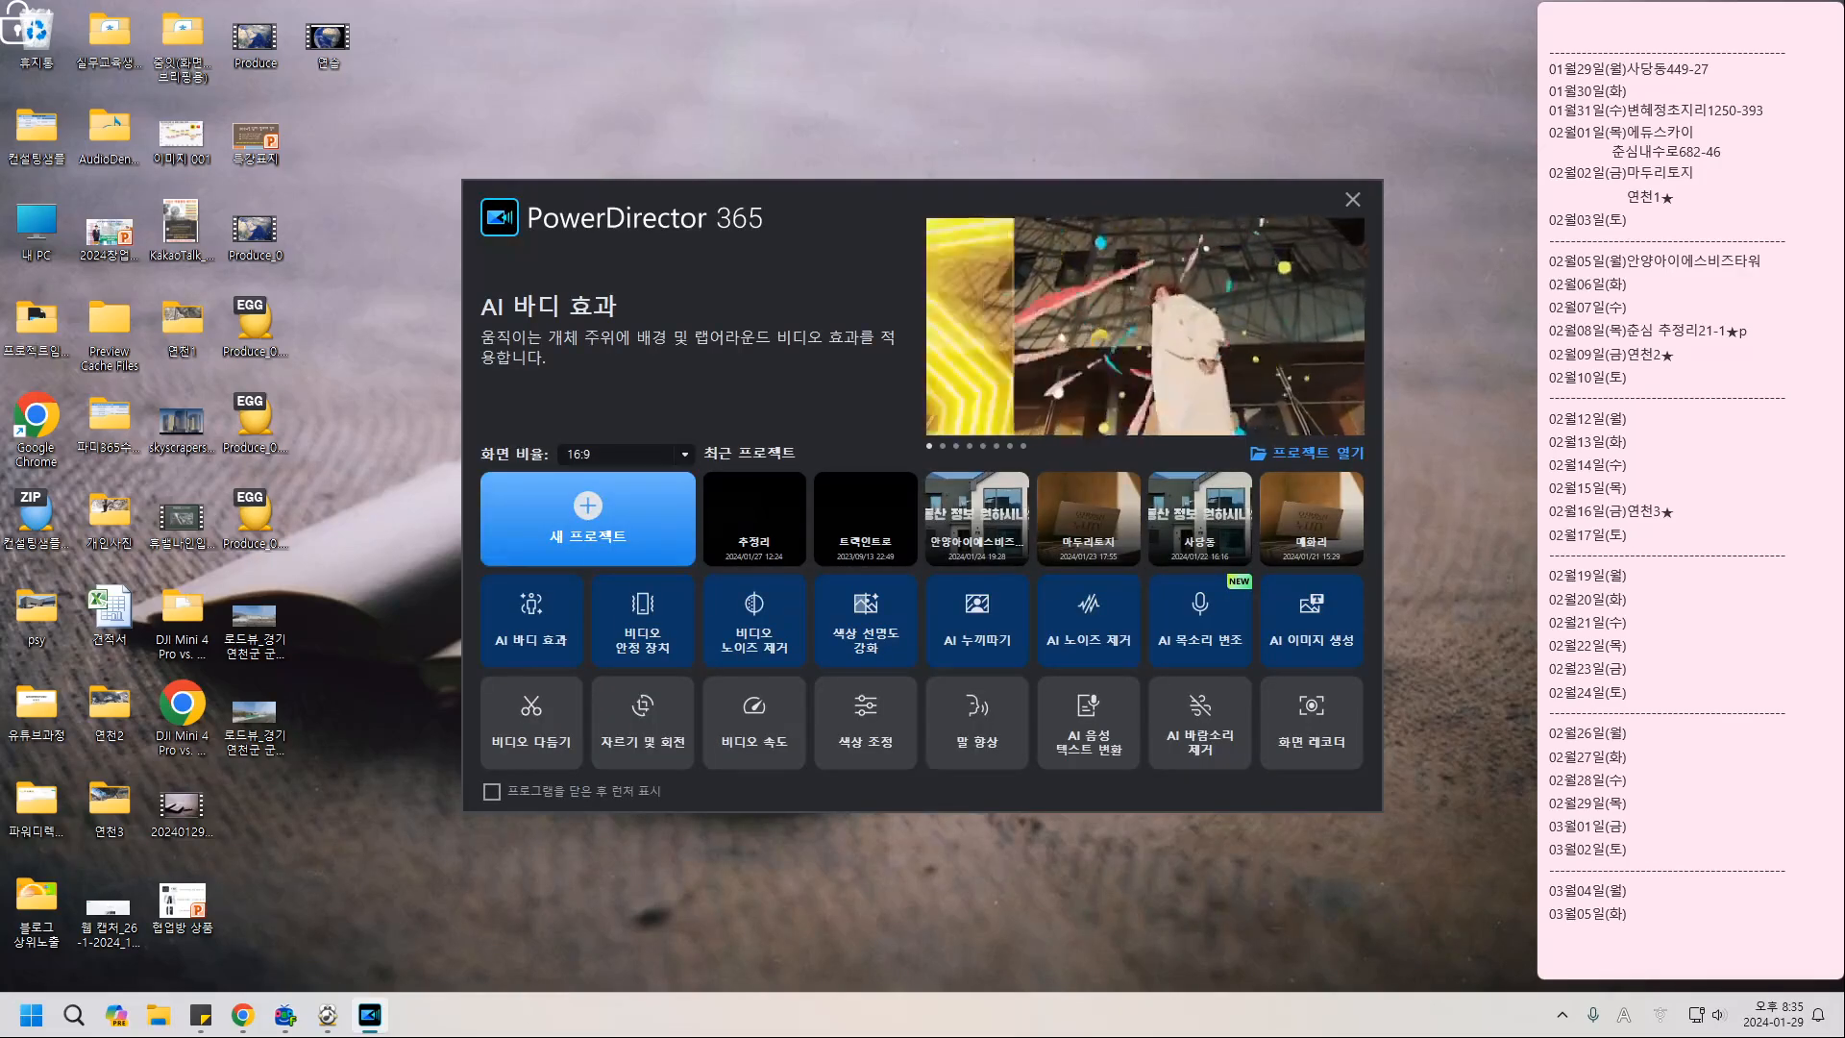
left_click(588, 519)
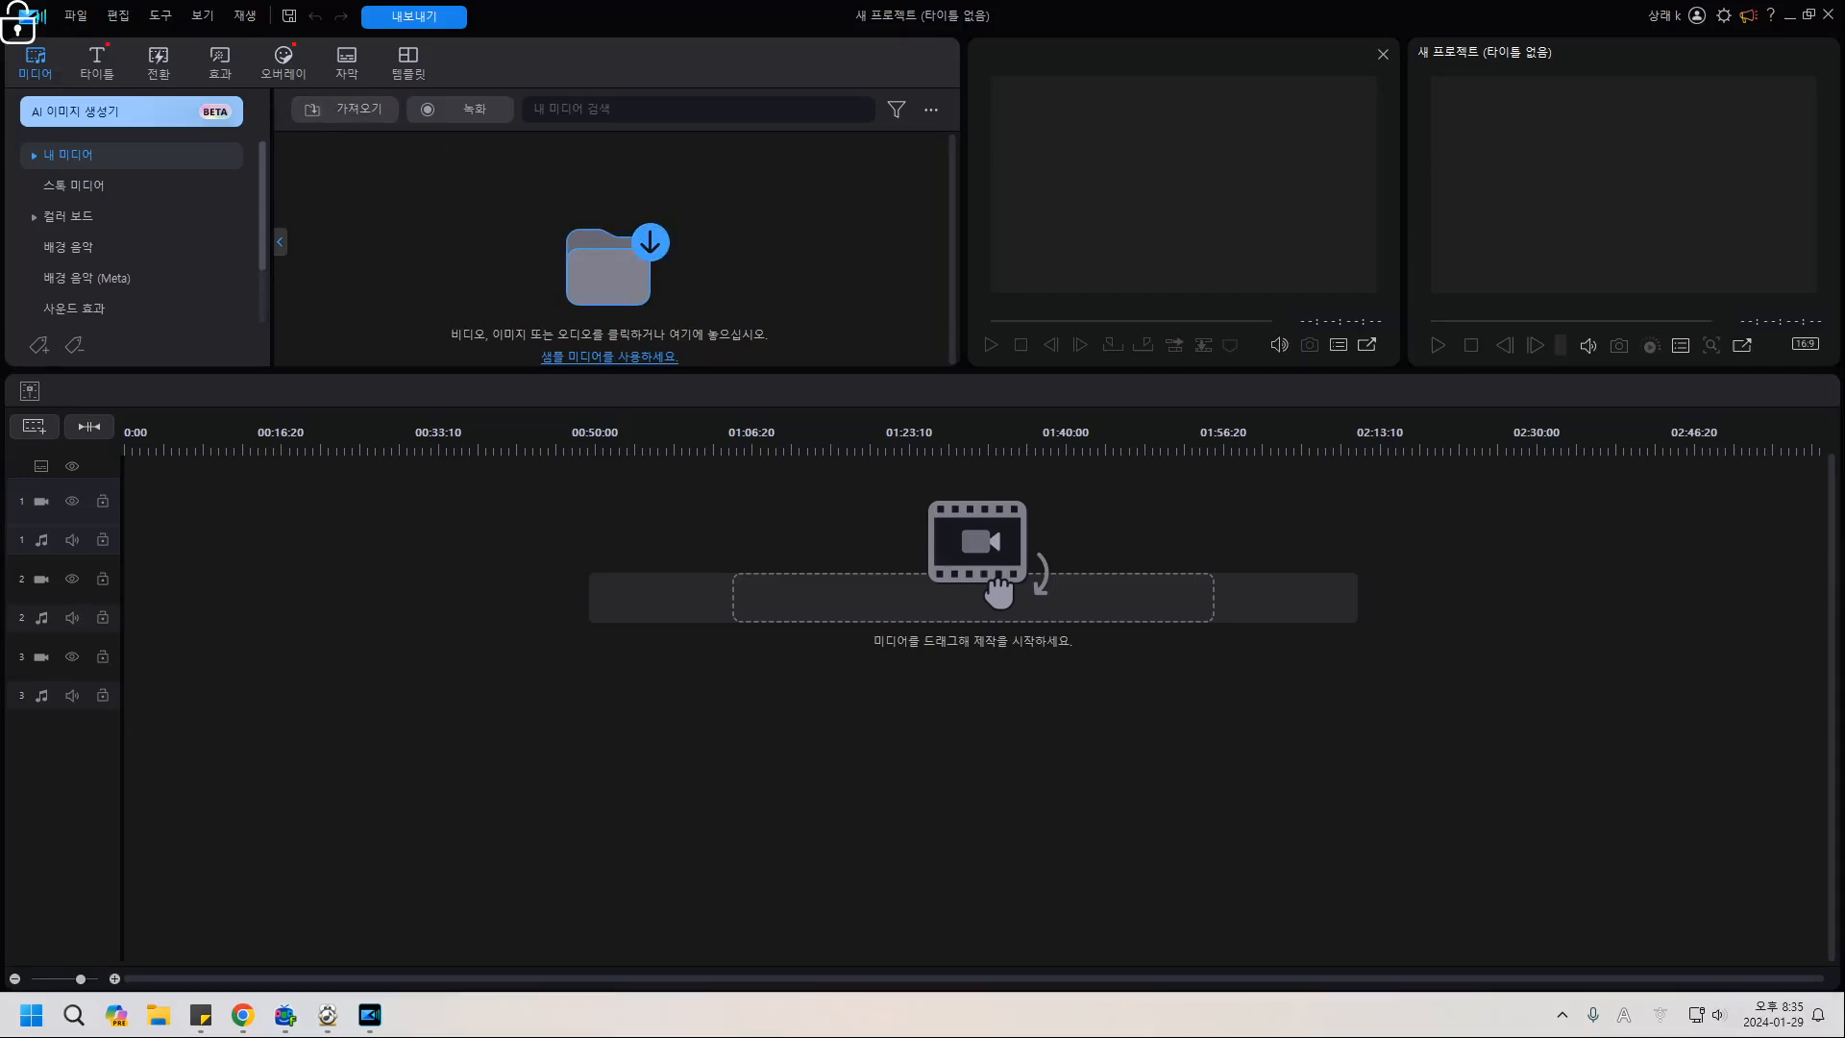
Import the Produce and 연습 videos into the media library.
left_click(608, 269)
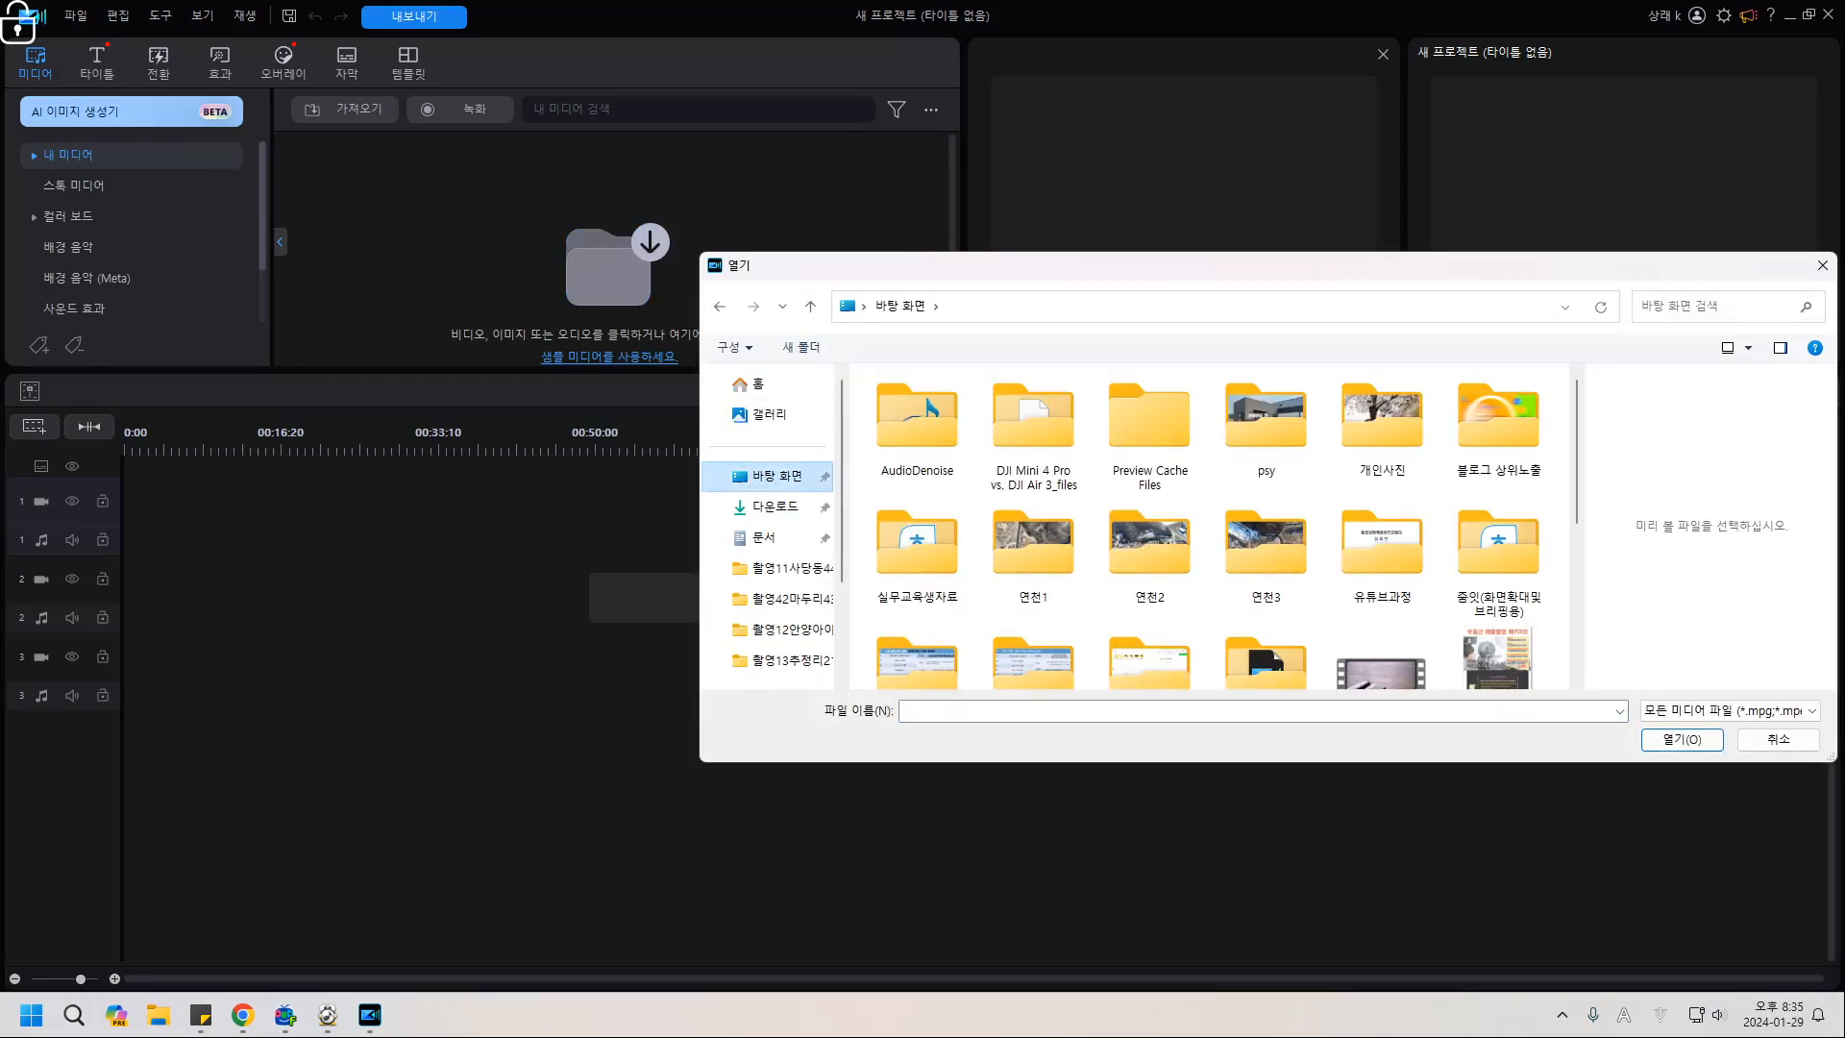
scroll(1033, 480, "down", 2)
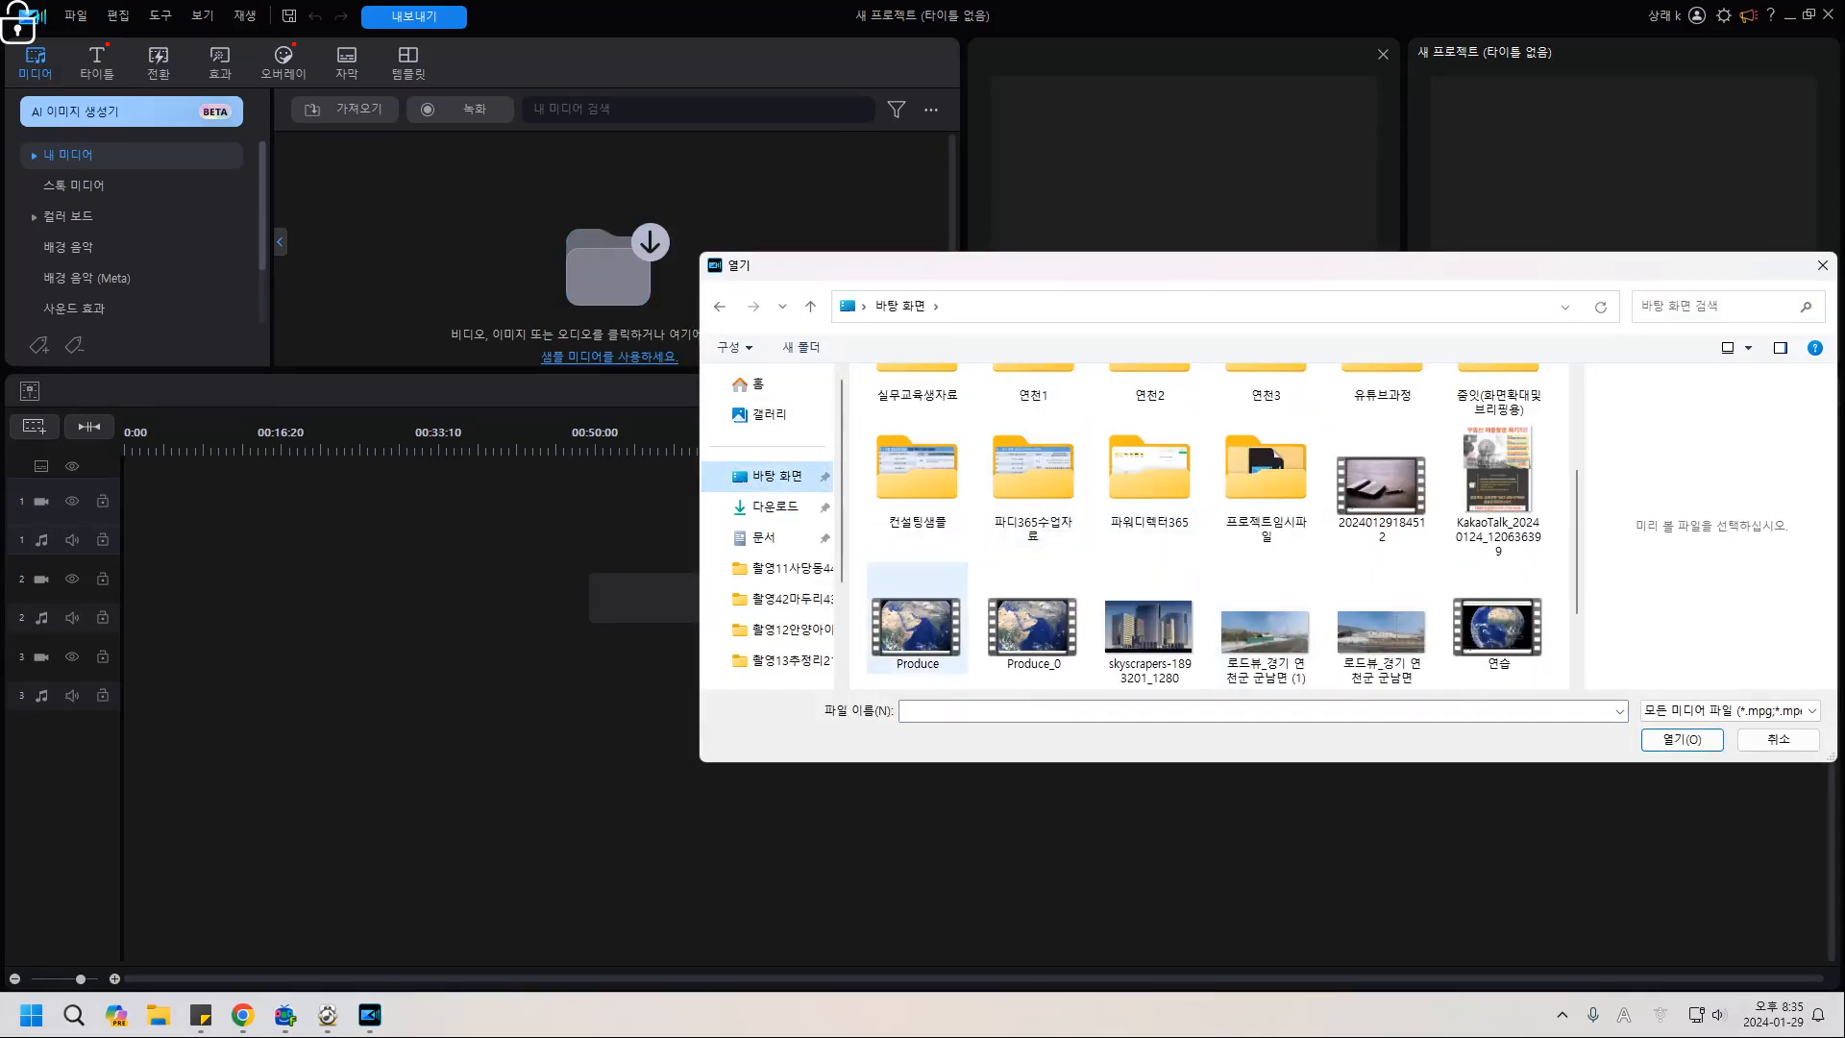
left_click(917, 625)
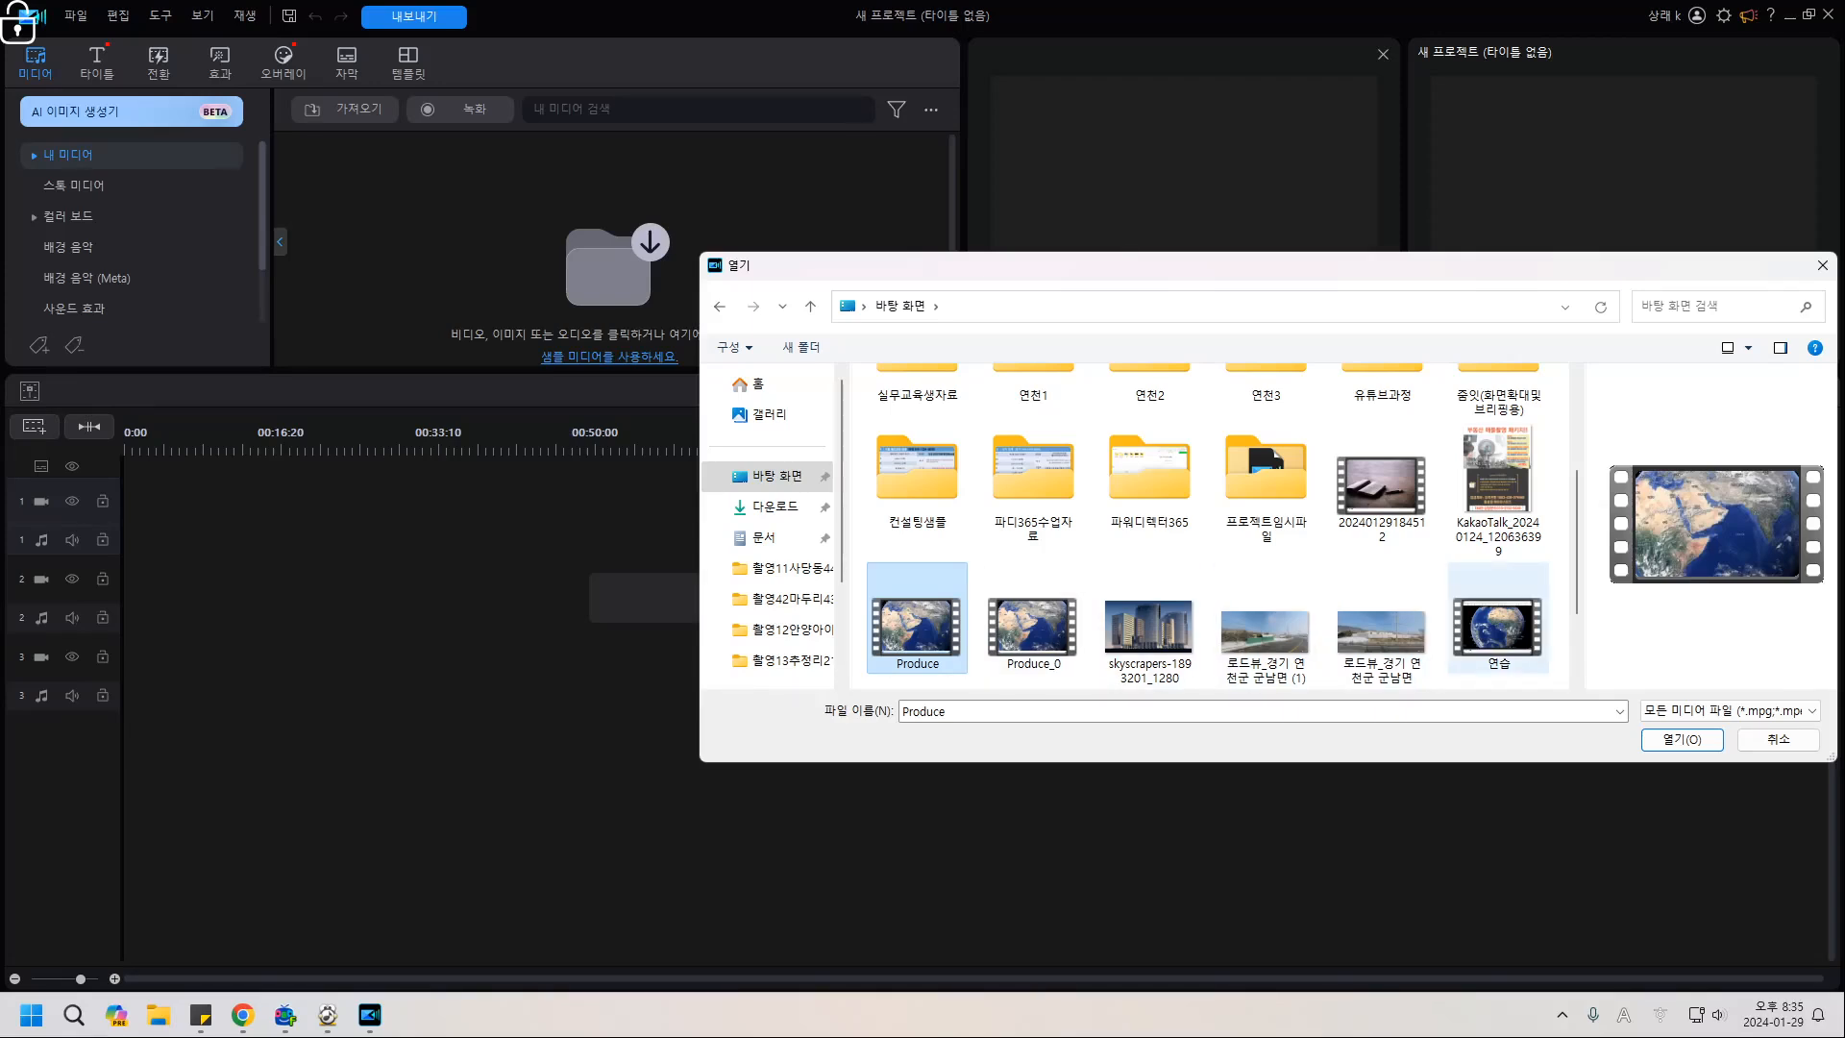
left_click(1499, 624, "ctrl")
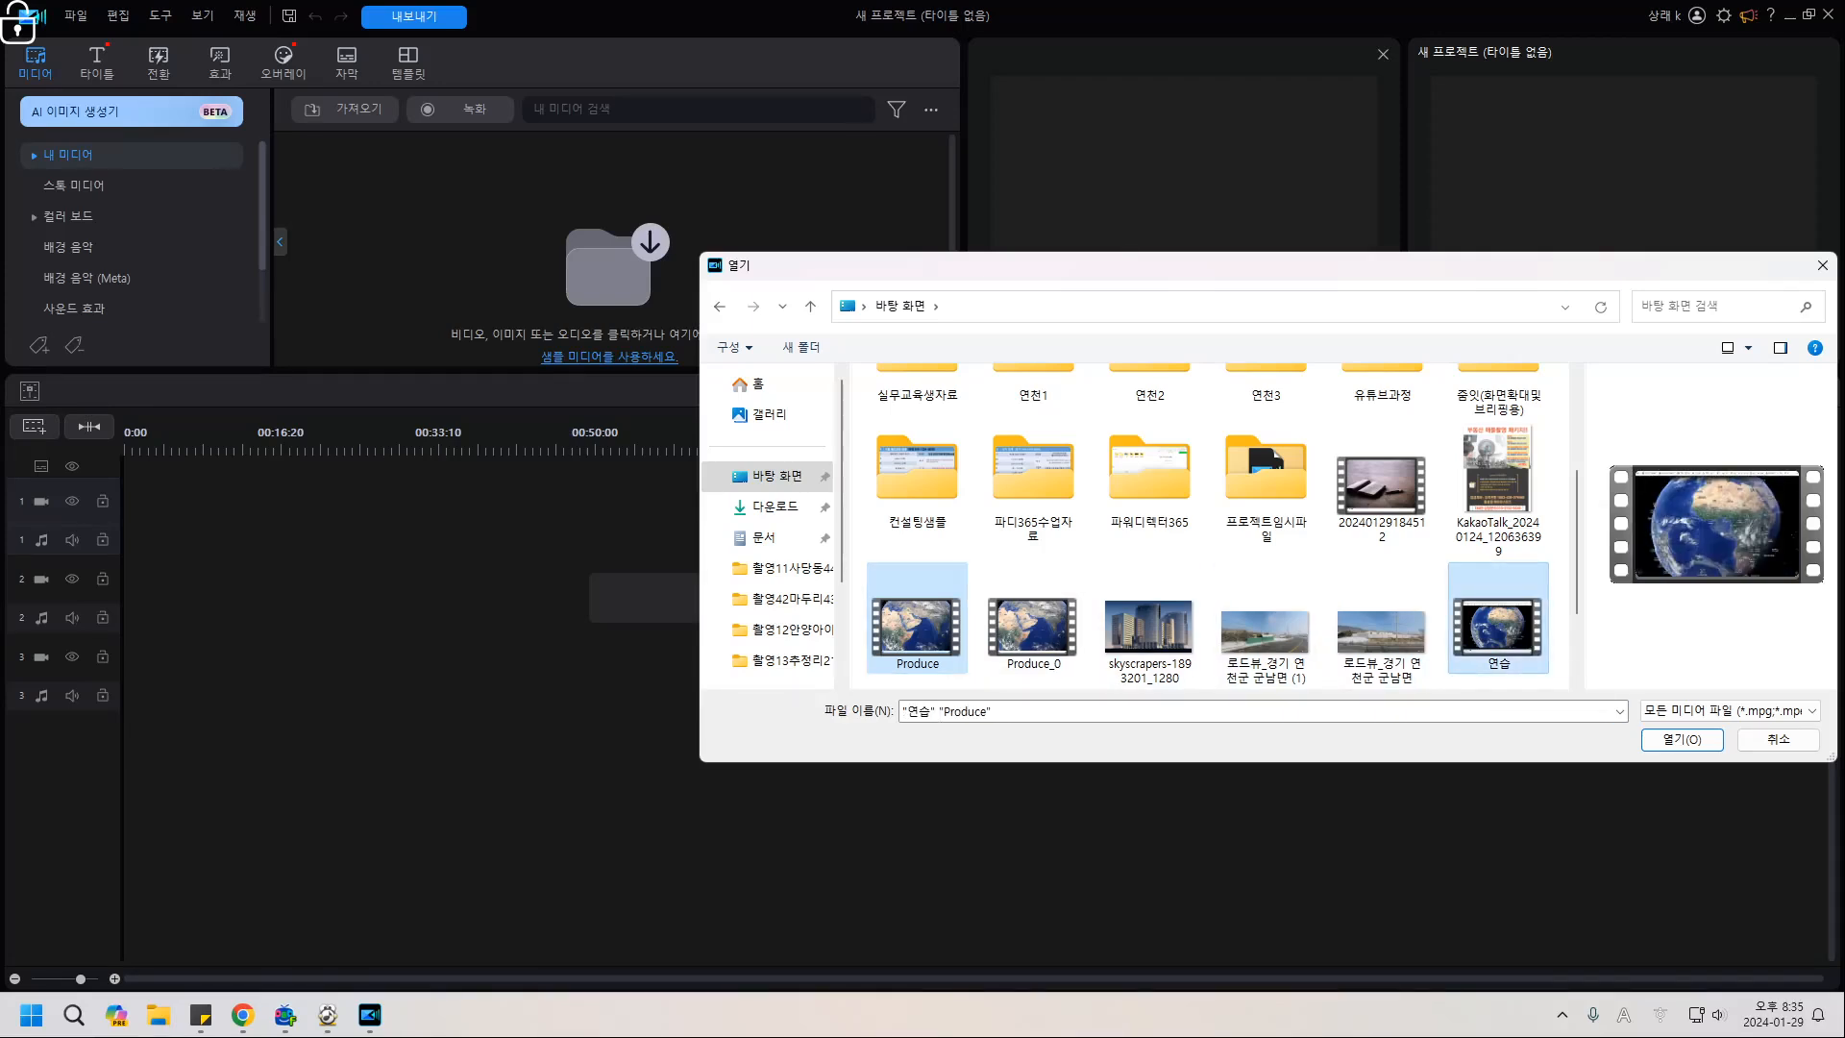
left_click(1682, 739)
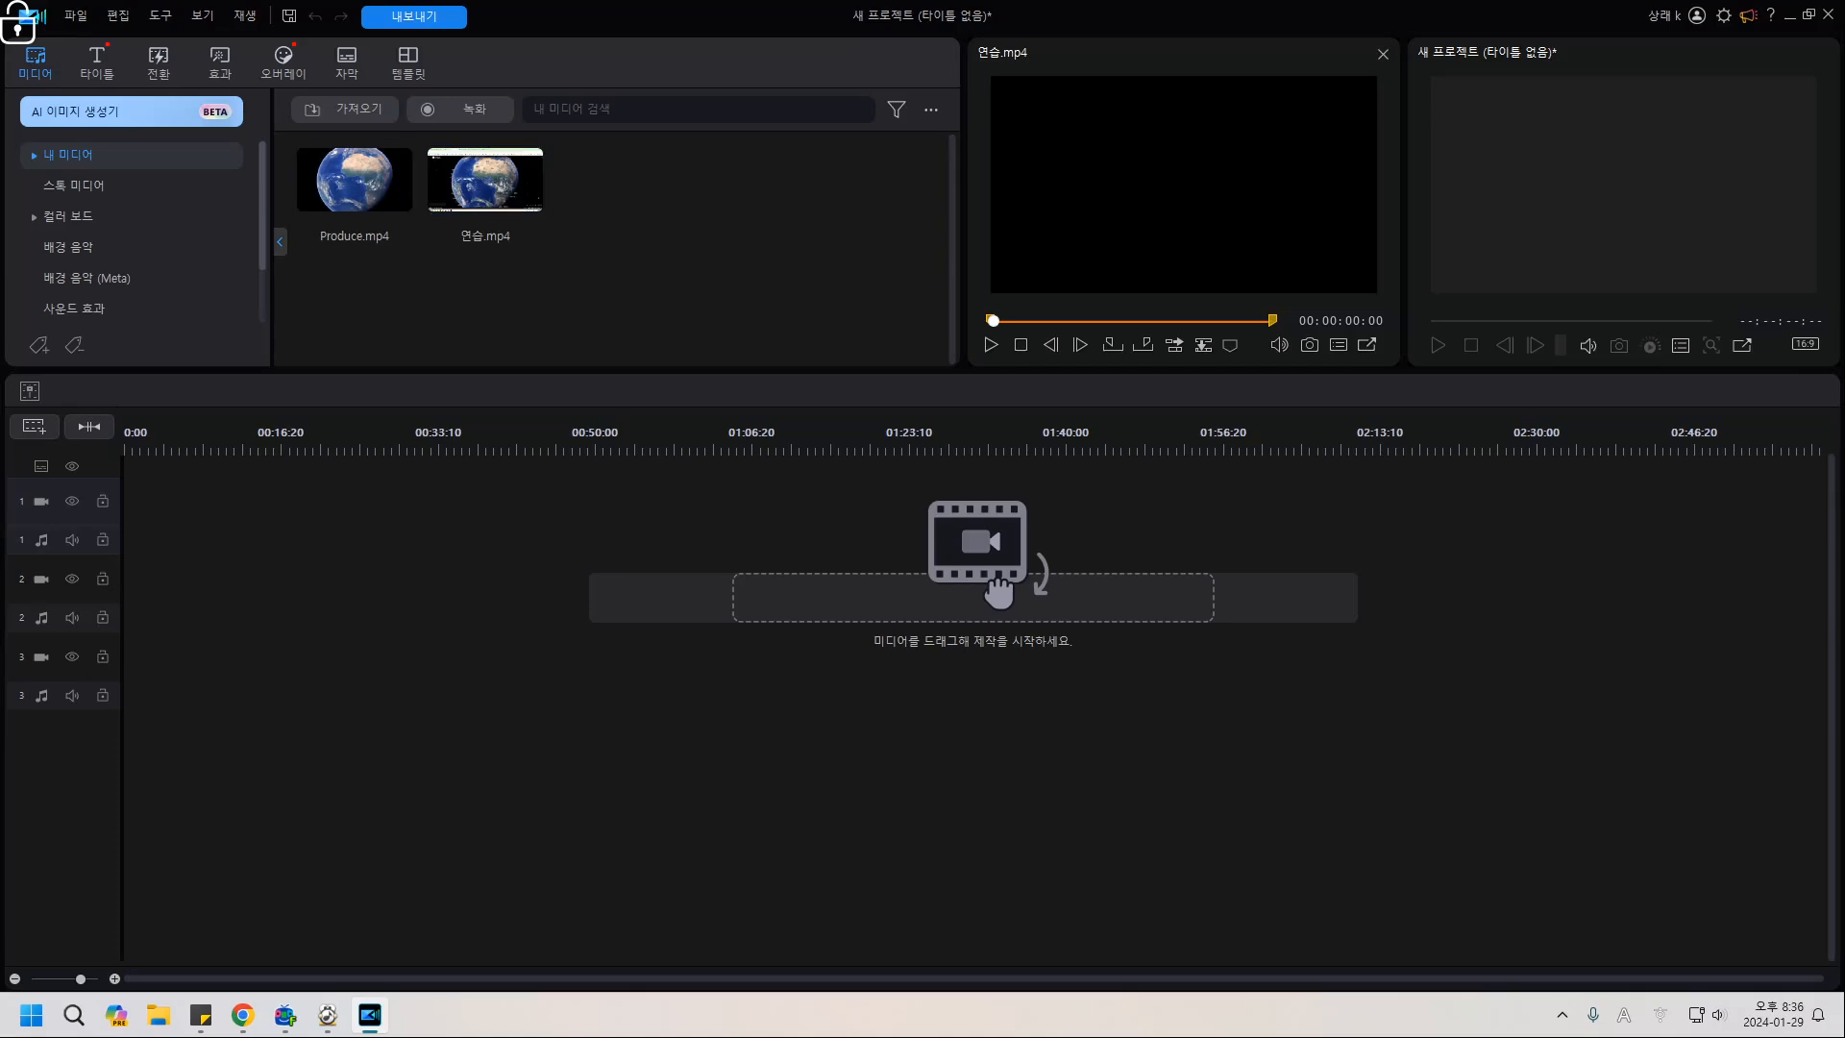
Preview both clips and place 연습.mp4 on the first video track.
left_click(355, 180)
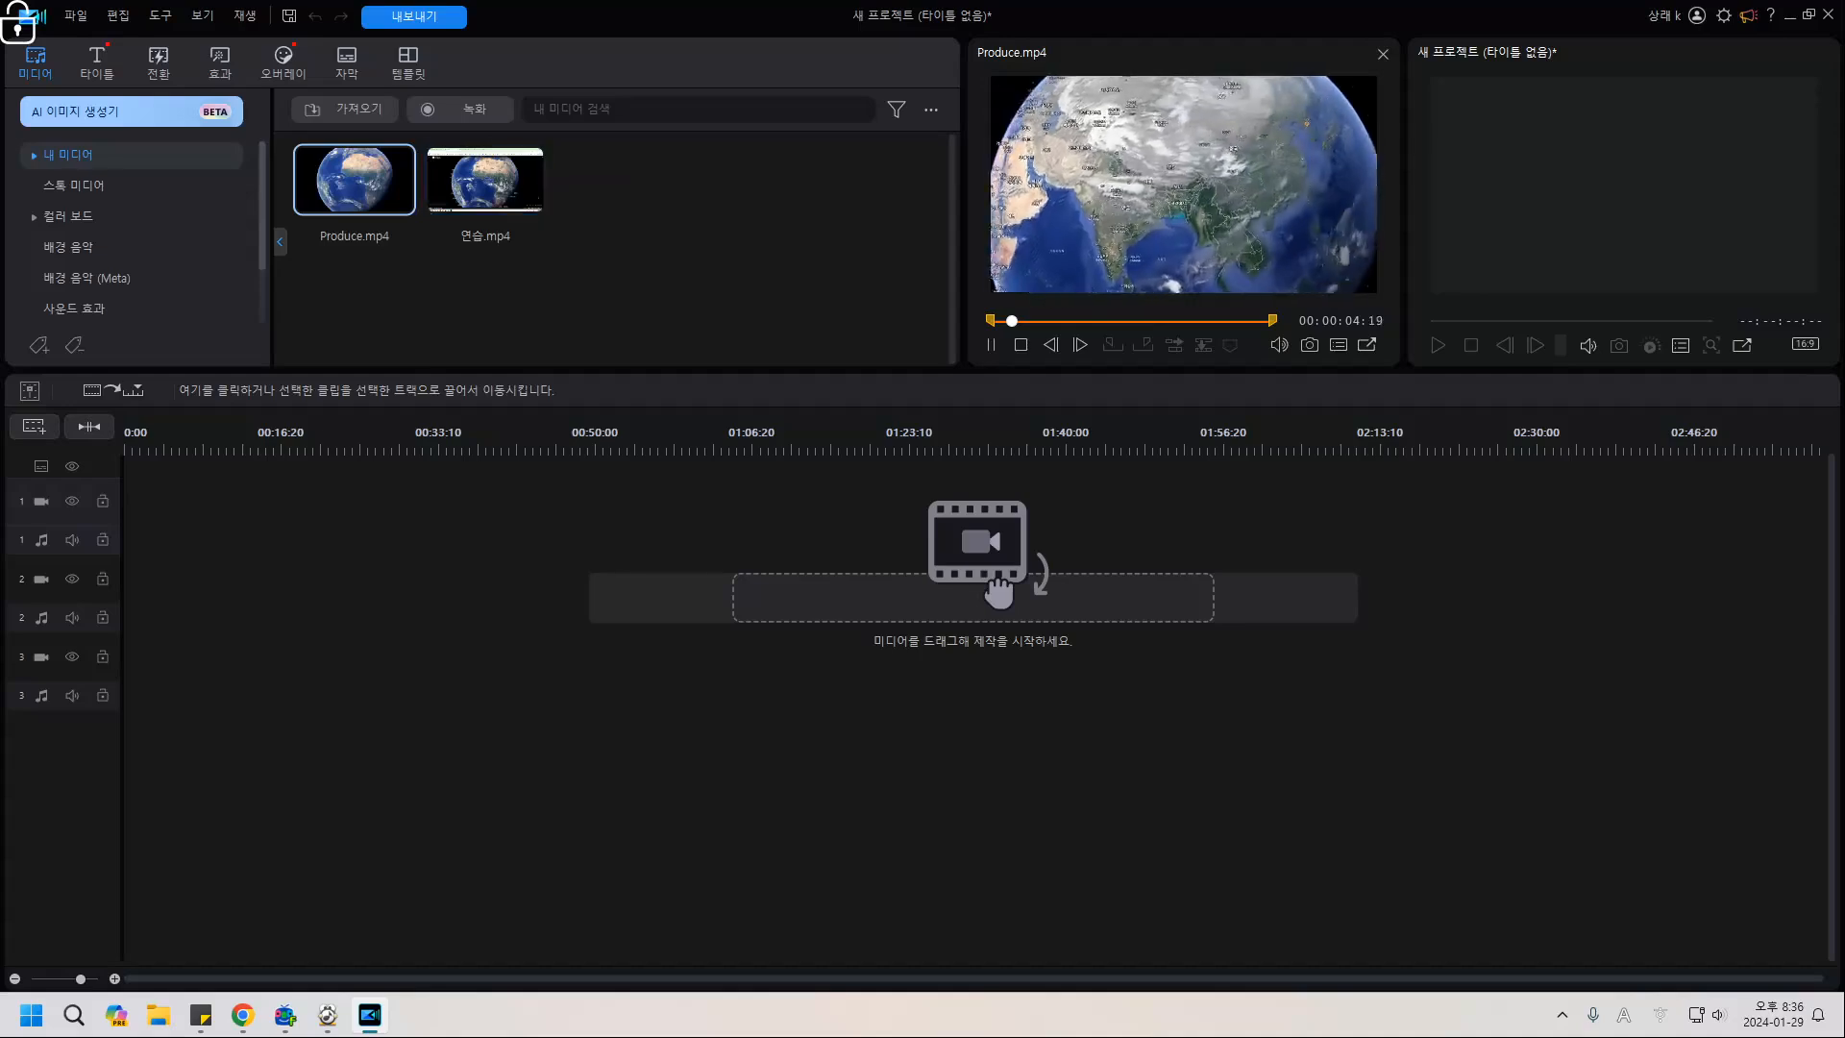
left_click(485, 180)
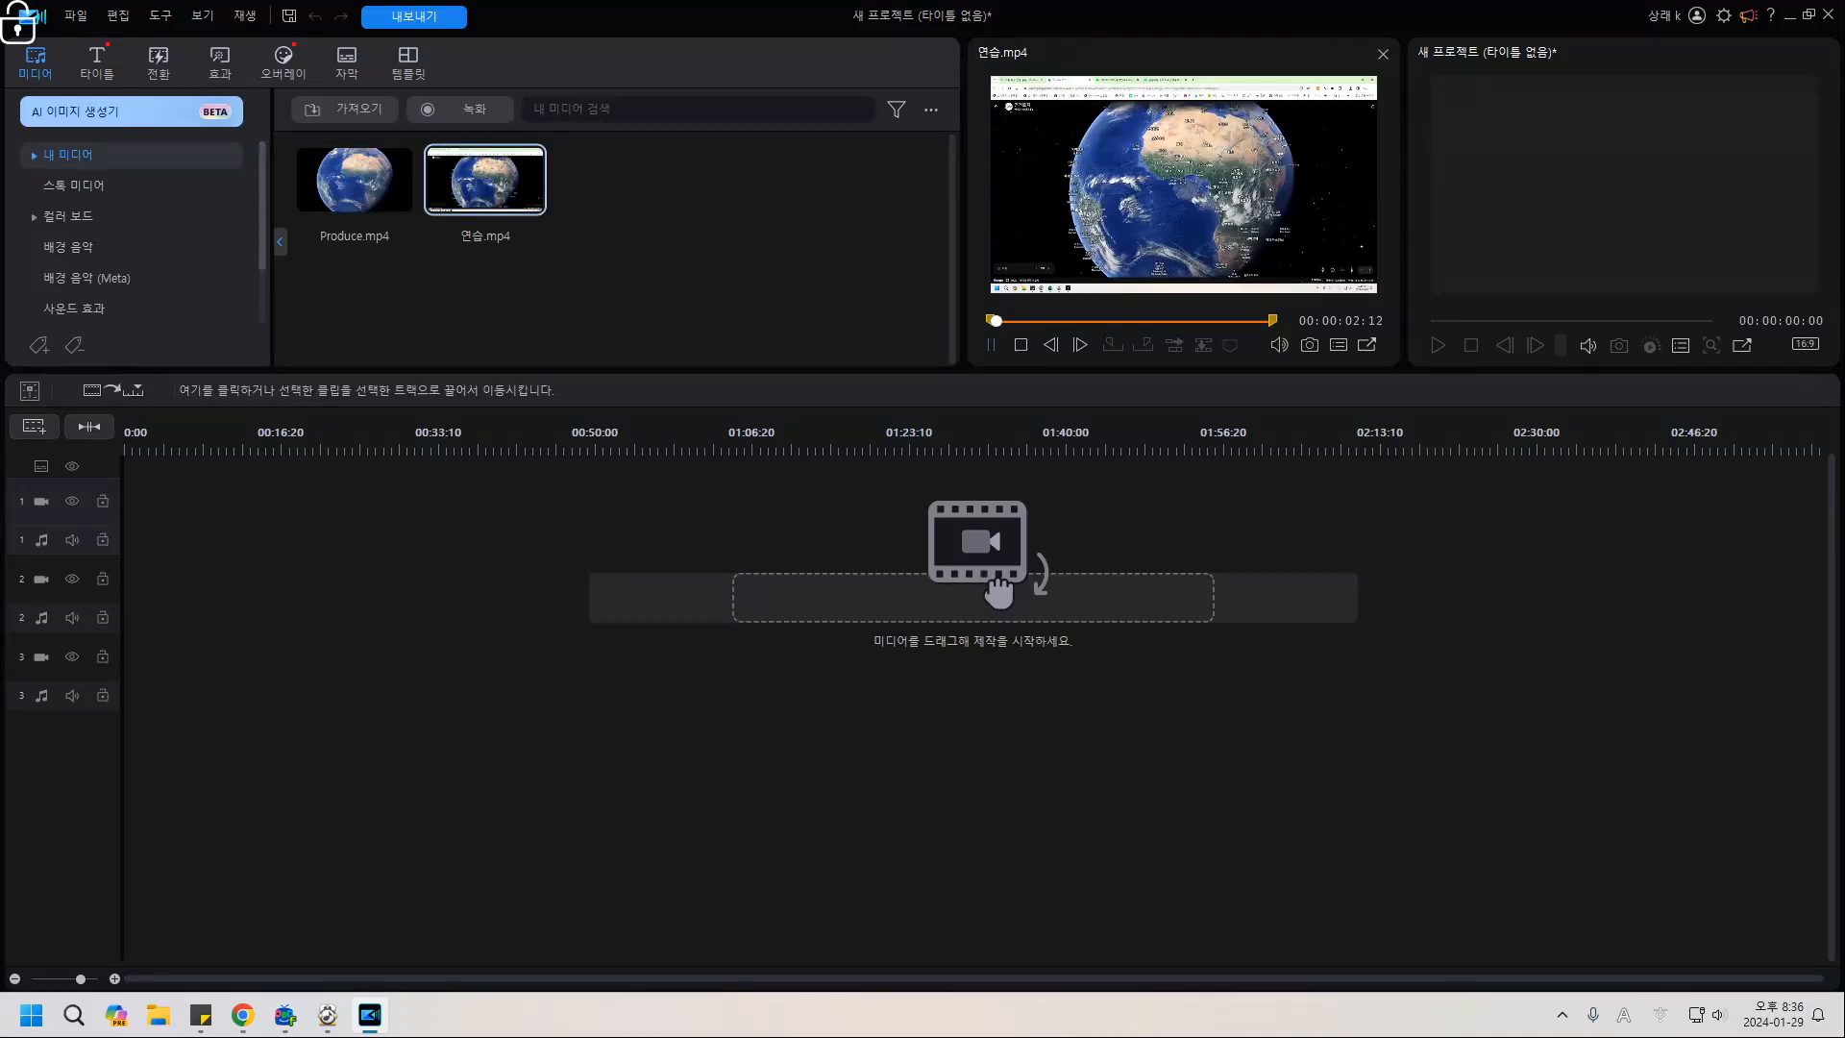
key("space")
left_click_drag(486, 180, 183, 516)
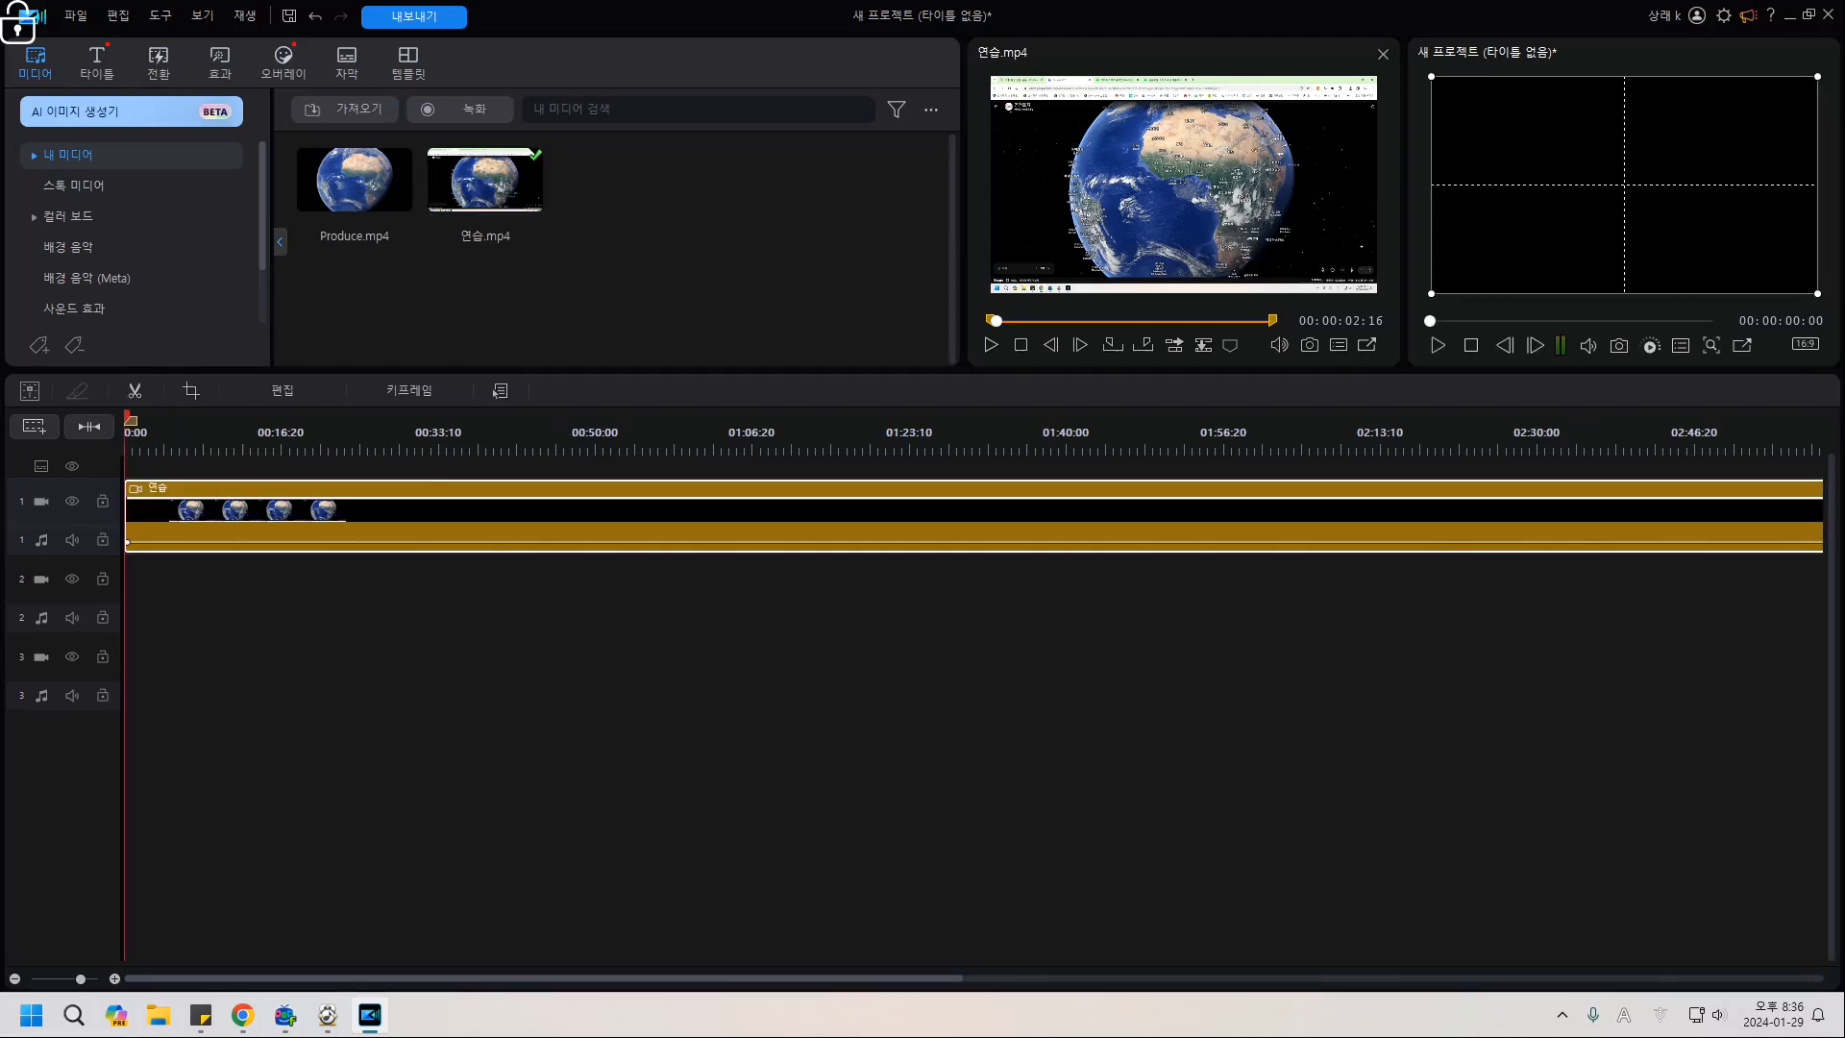
left_click_drag(997, 321, 1040, 321)
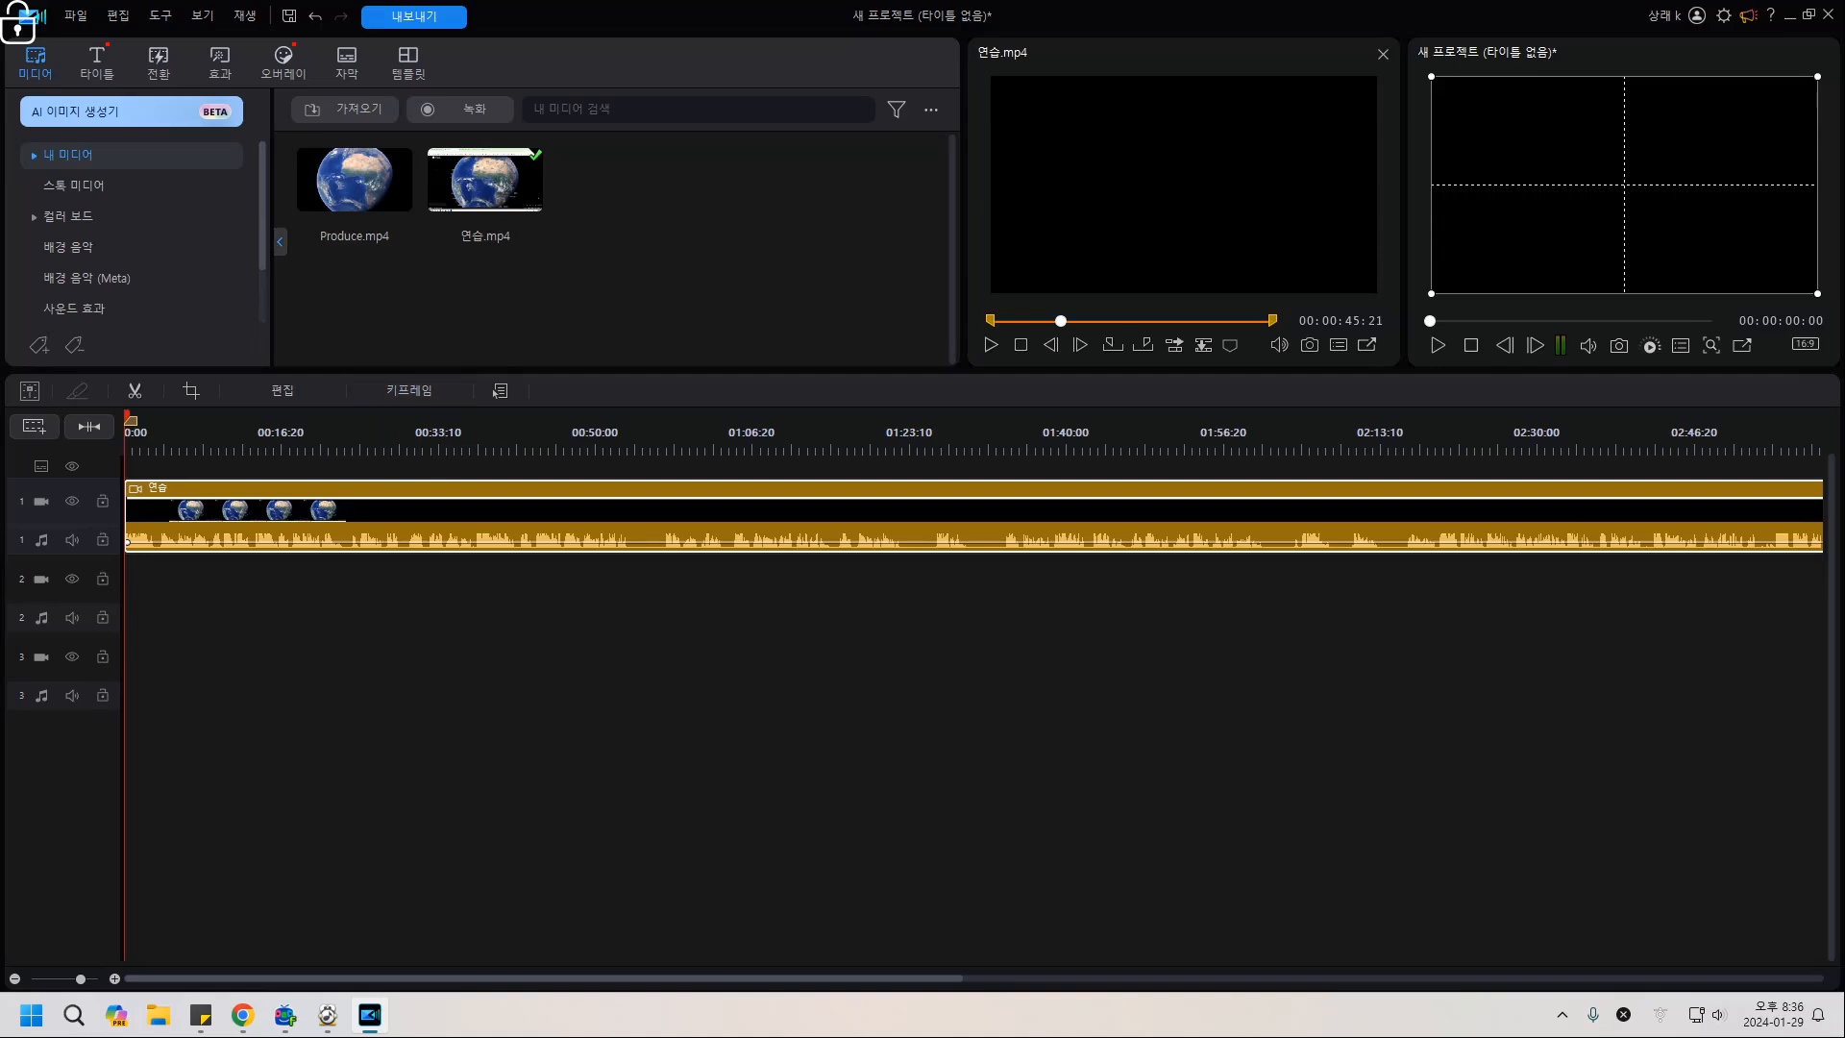
left_click(196, 440)
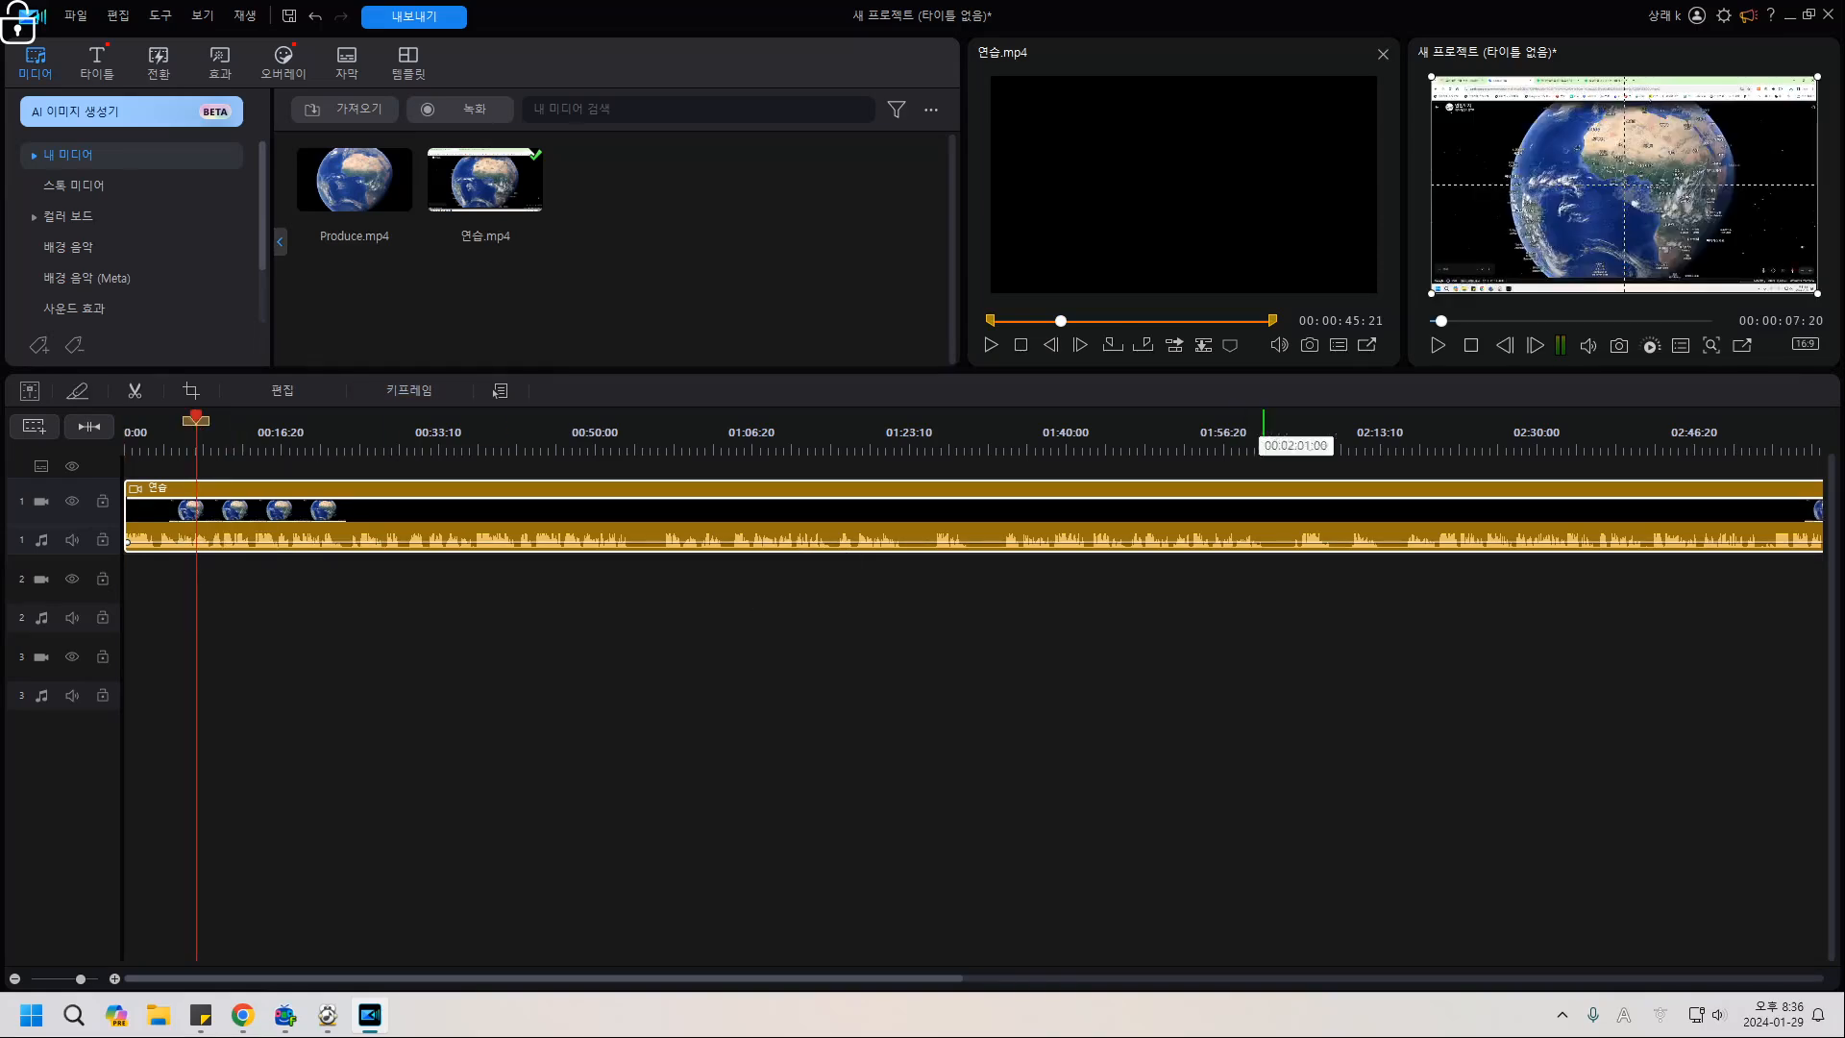
left_click(270, 440)
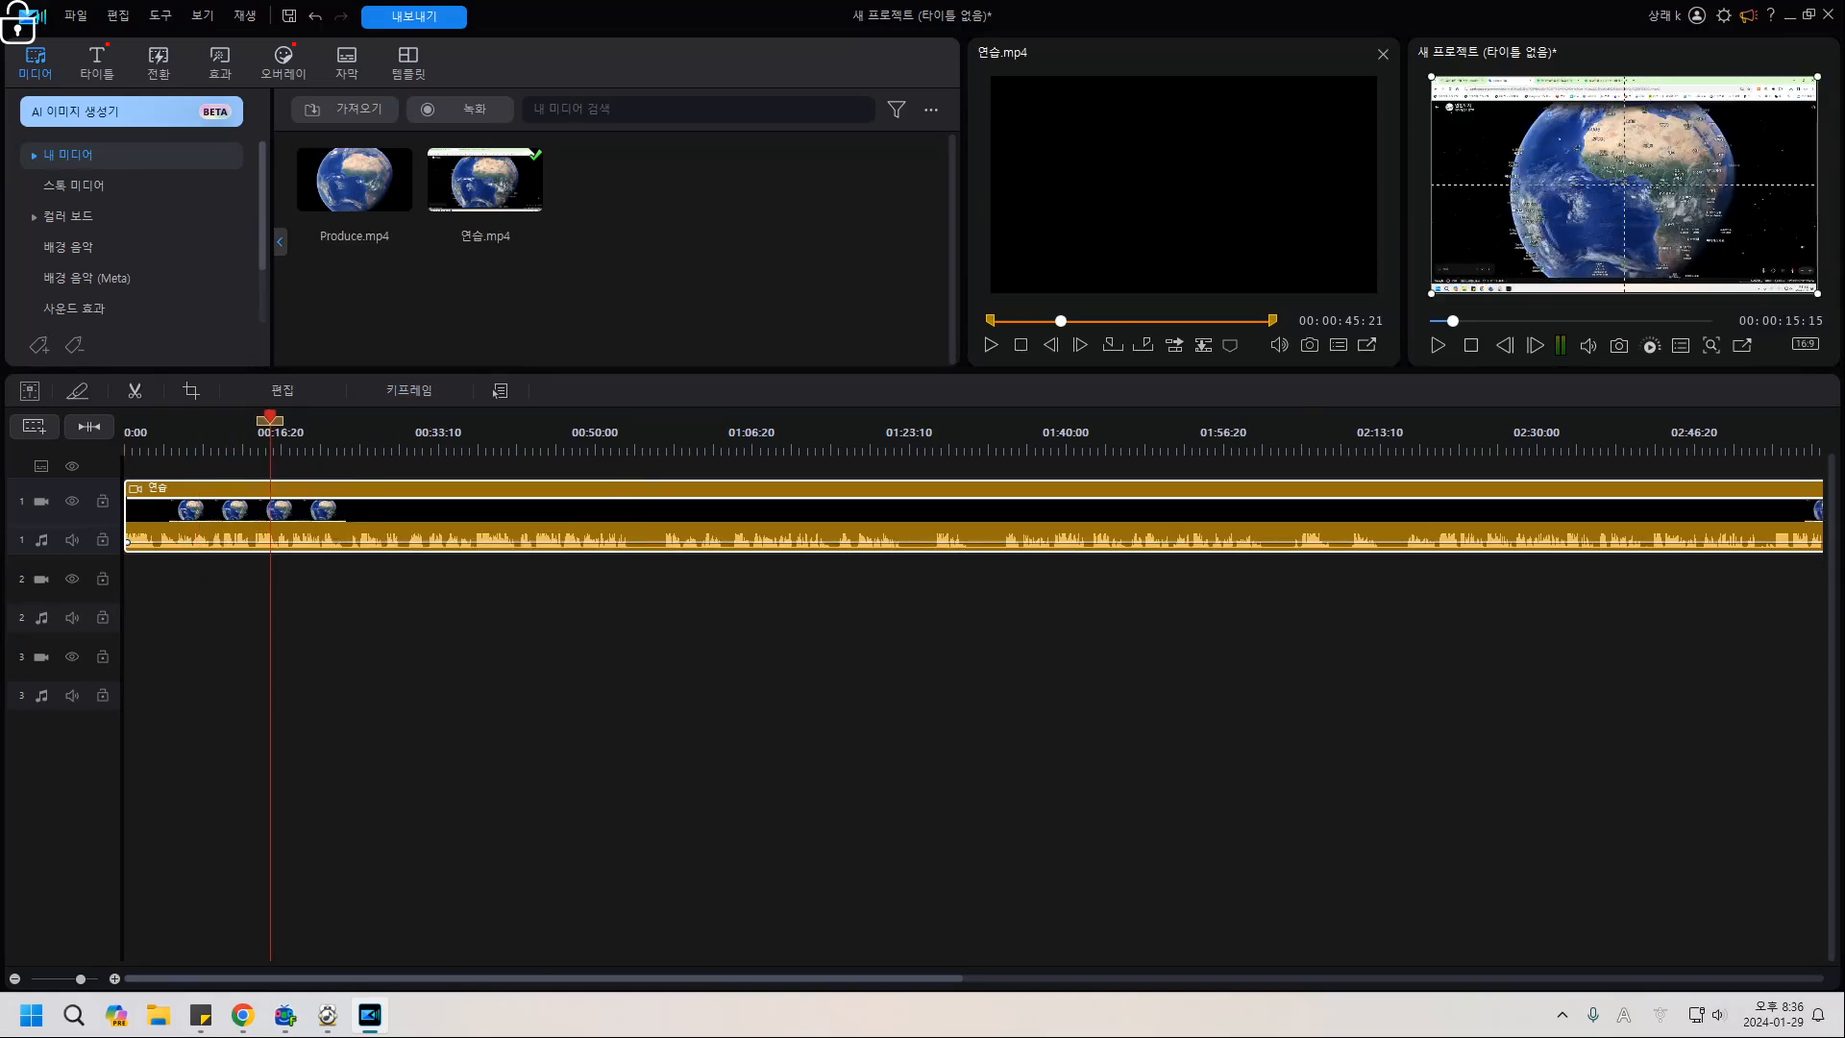
Play back sections of the 연습 clip between about 00:36 and 02:09.
left_click(468, 441)
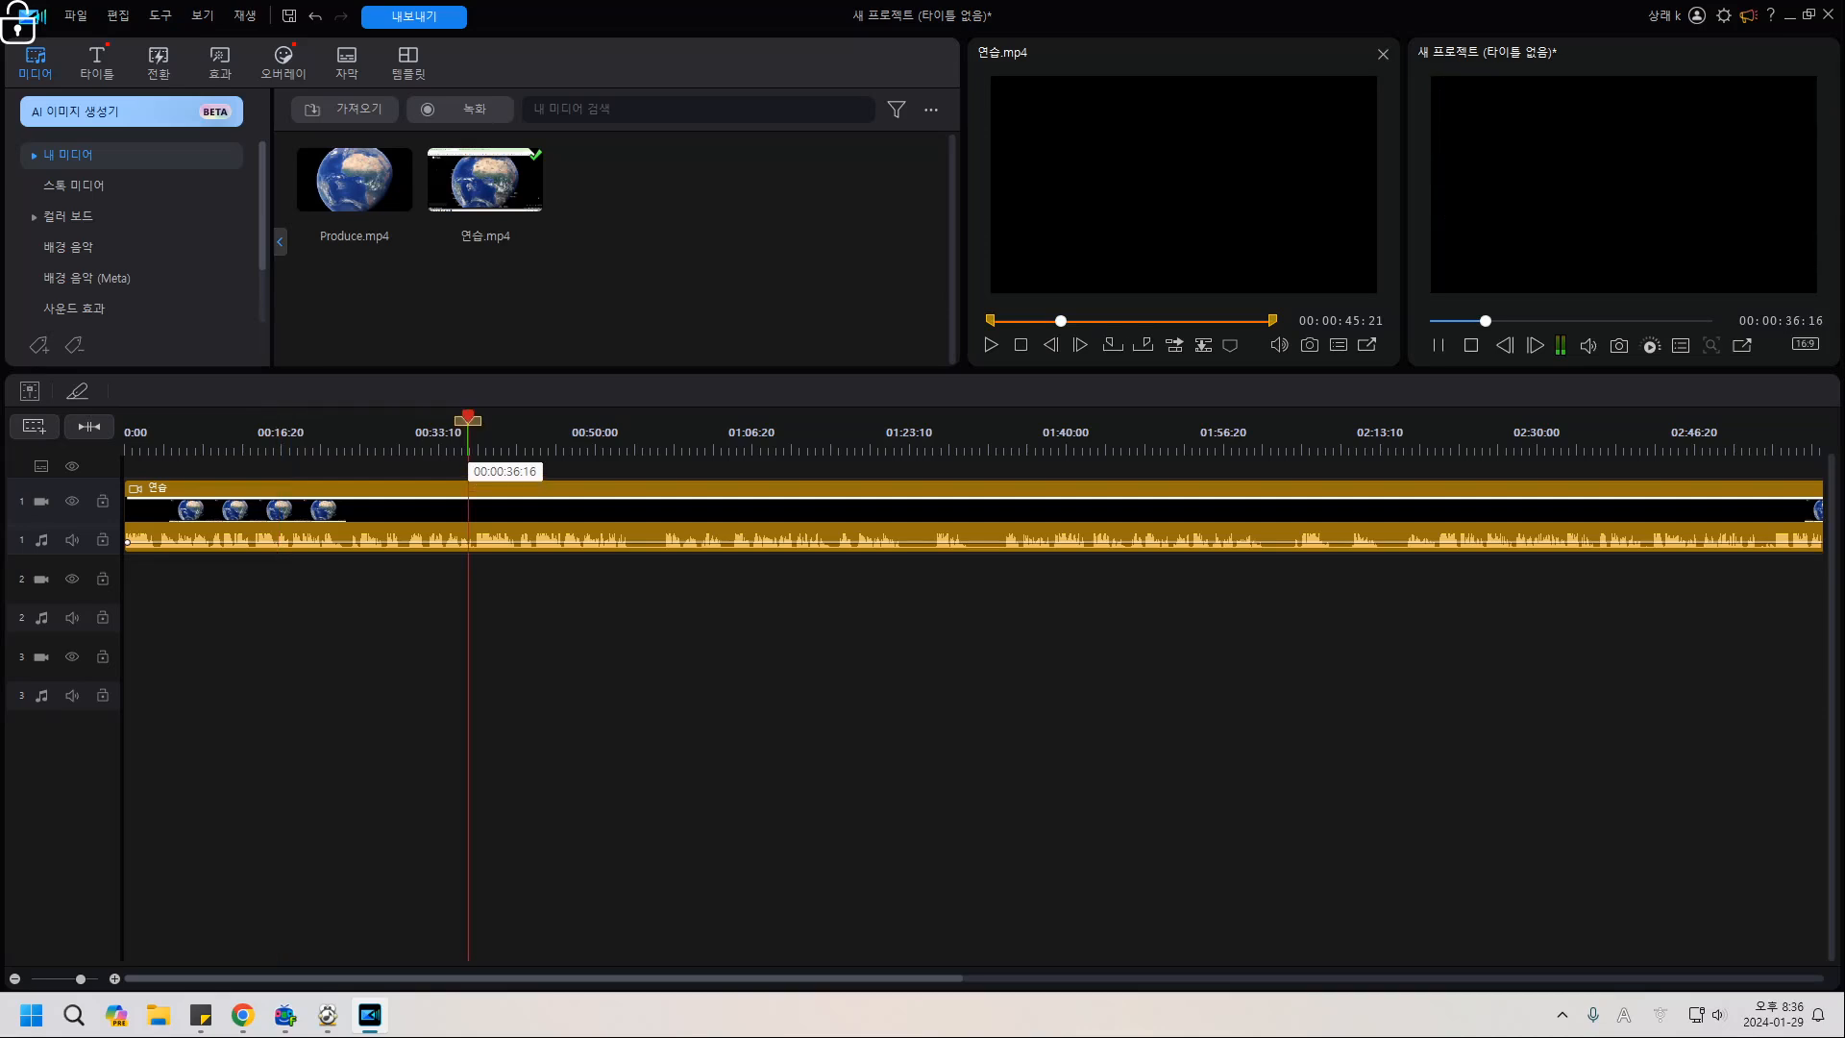
key("space")
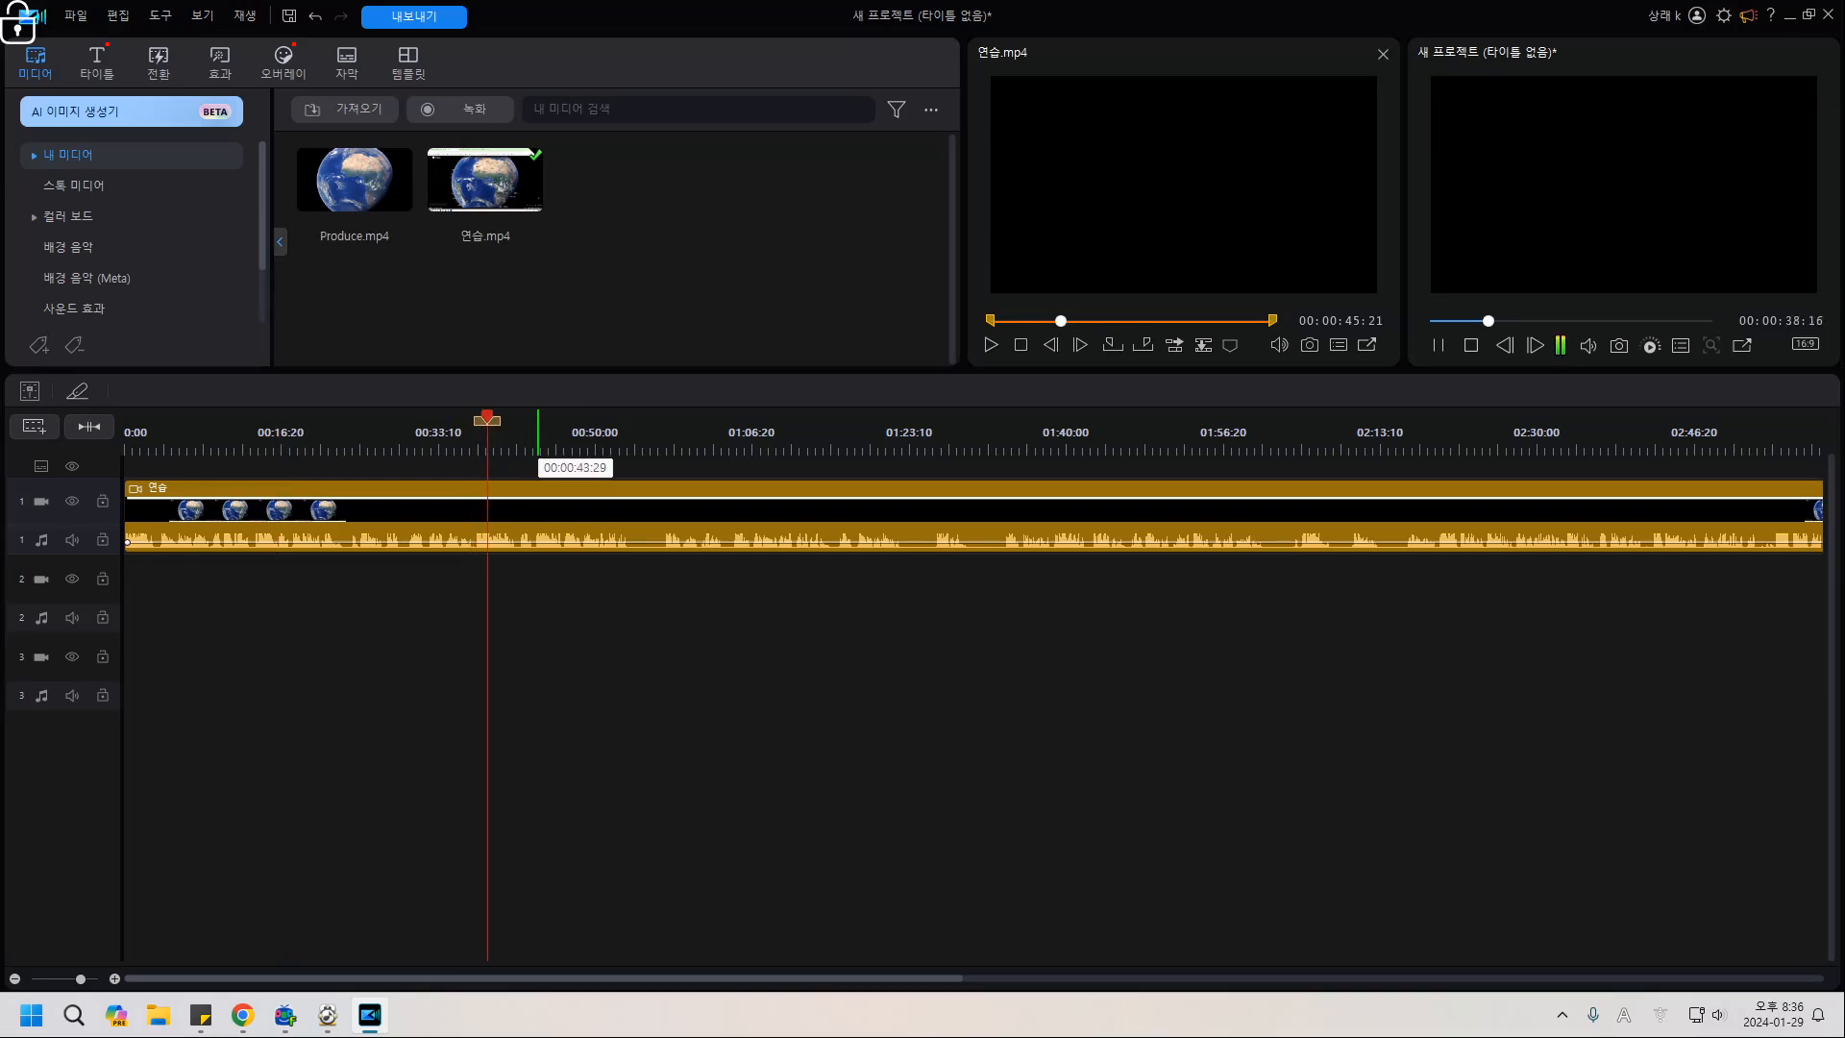
left_click(552, 442)
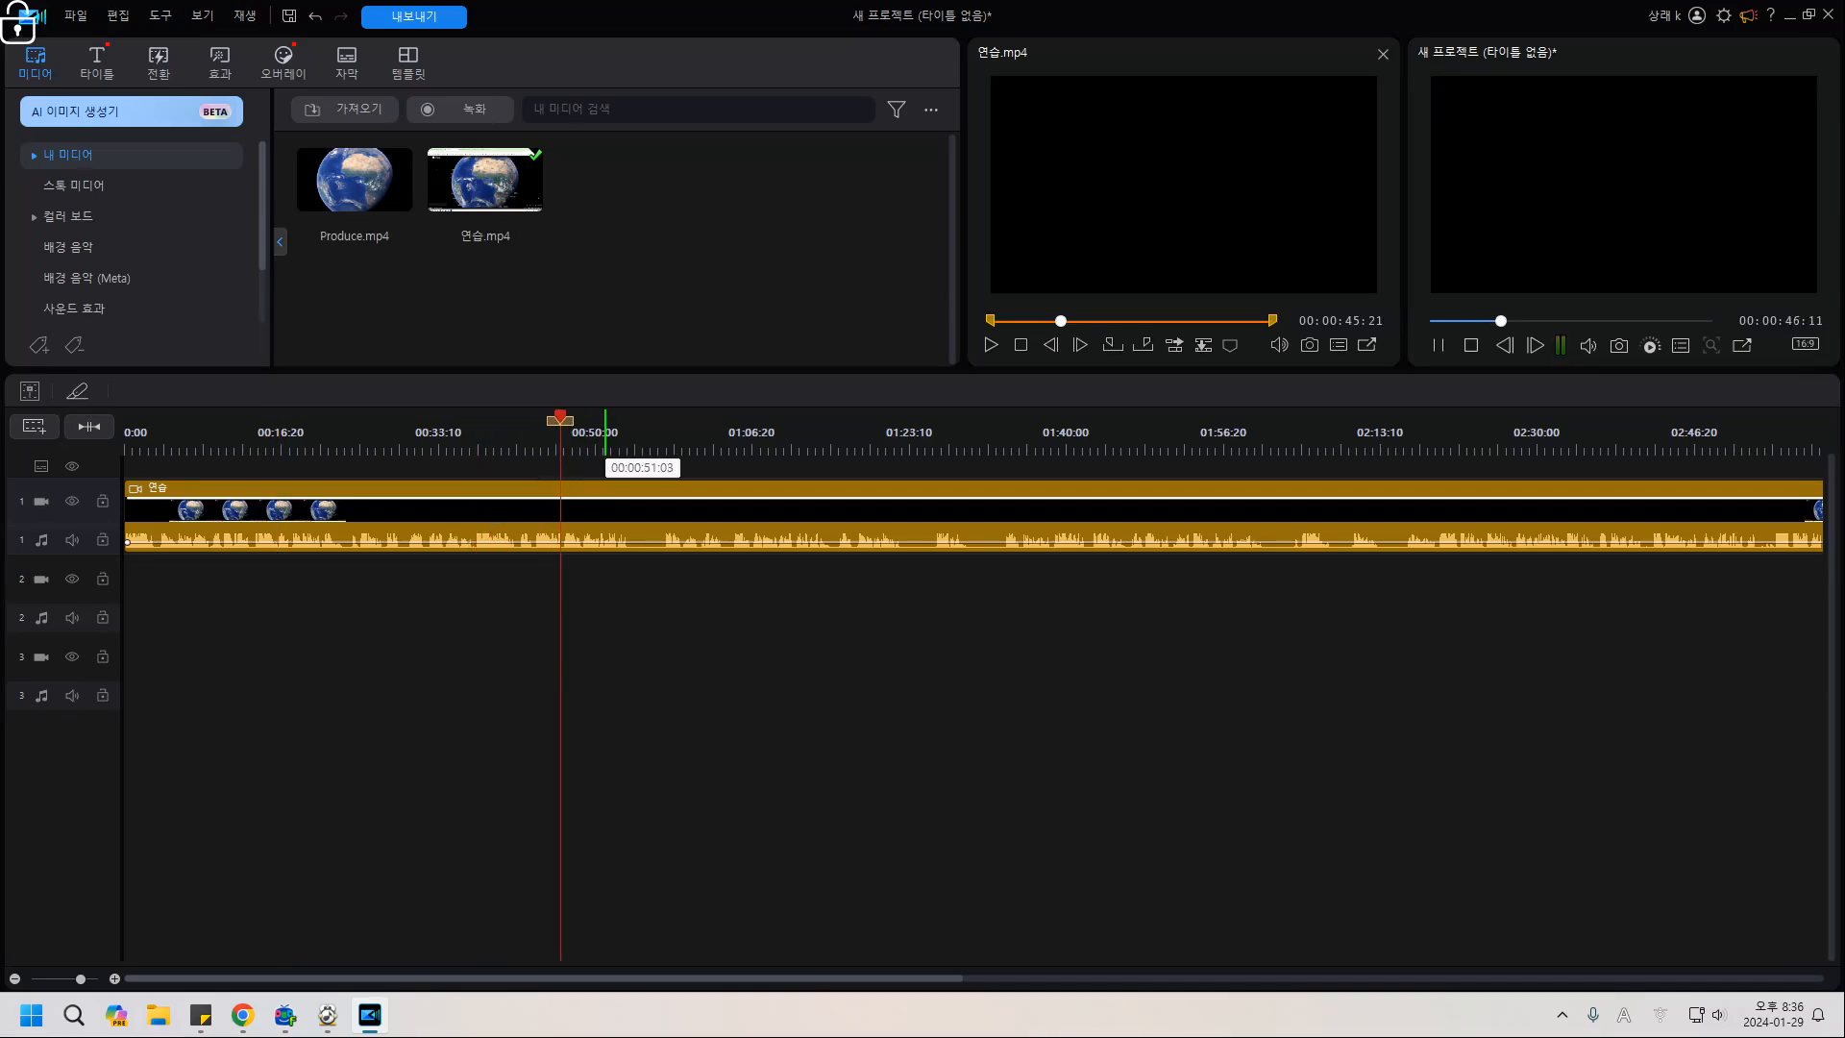
left_click(606, 442)
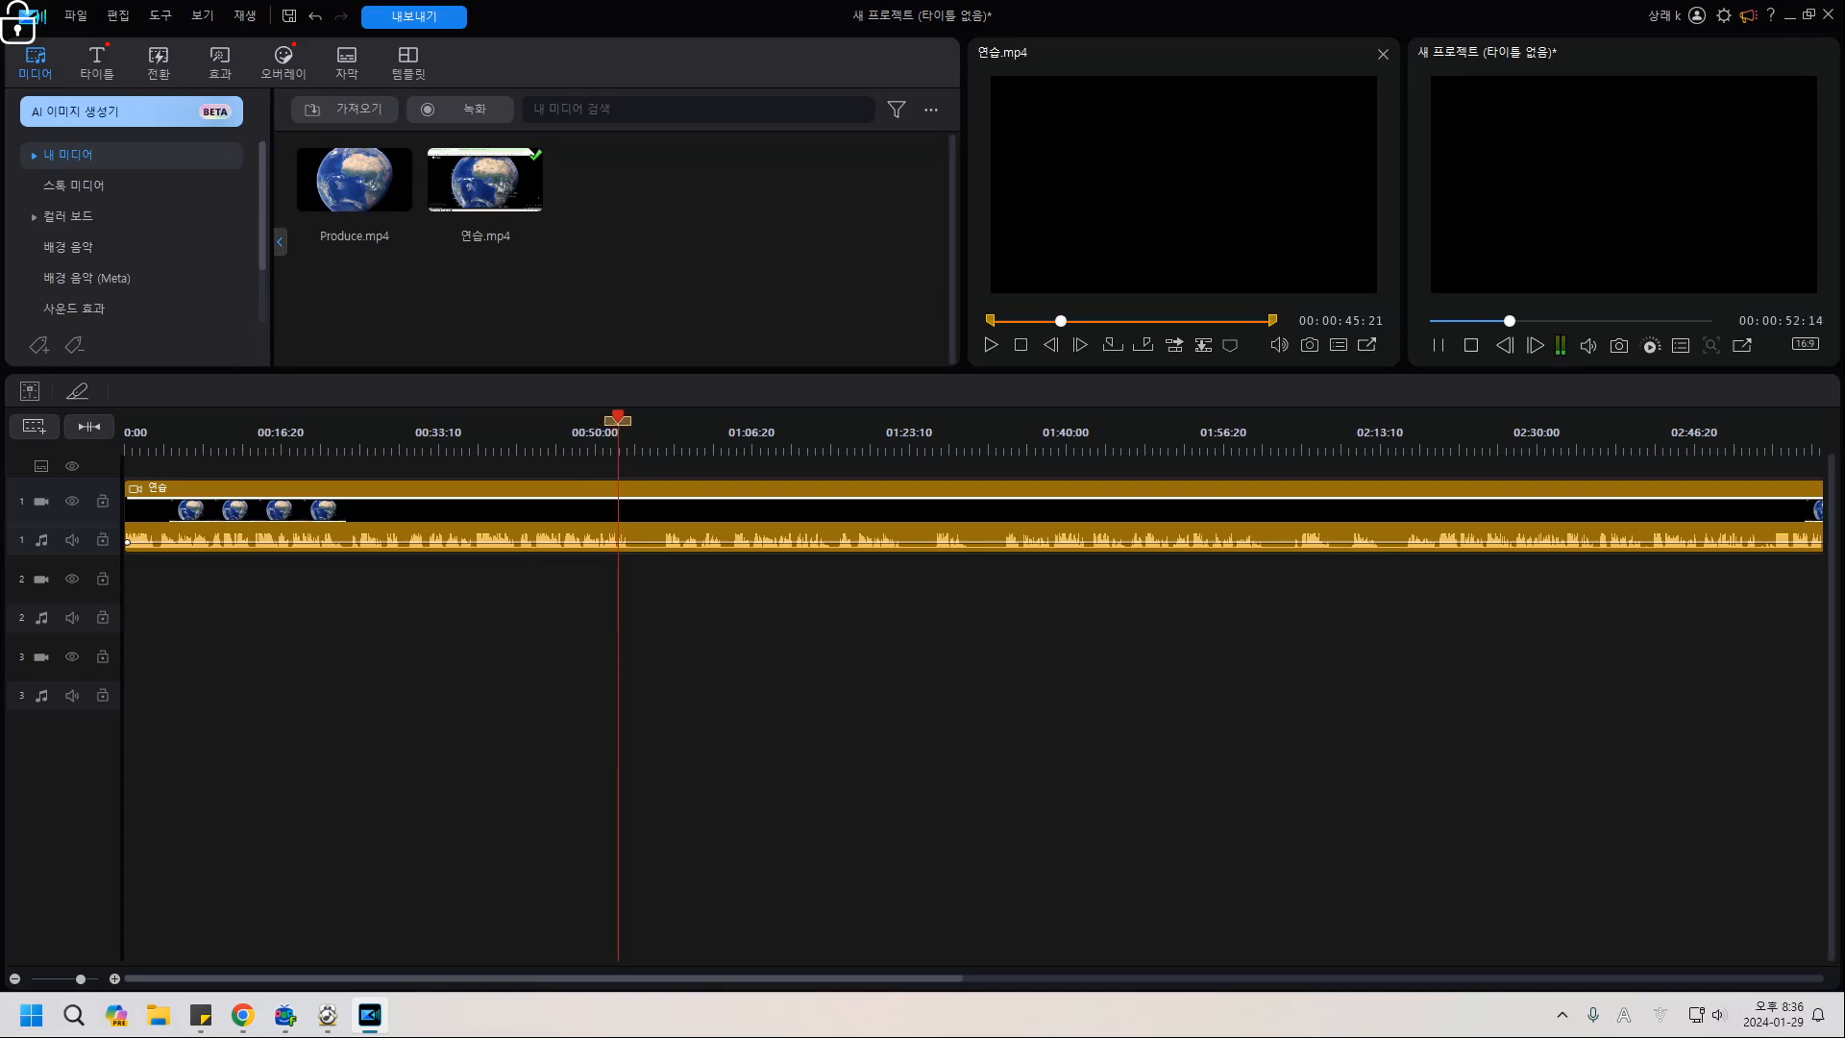
key("space")
left_click(1099, 442)
left_click_drag(865, 978, 1036, 978)
left_click(996, 442)
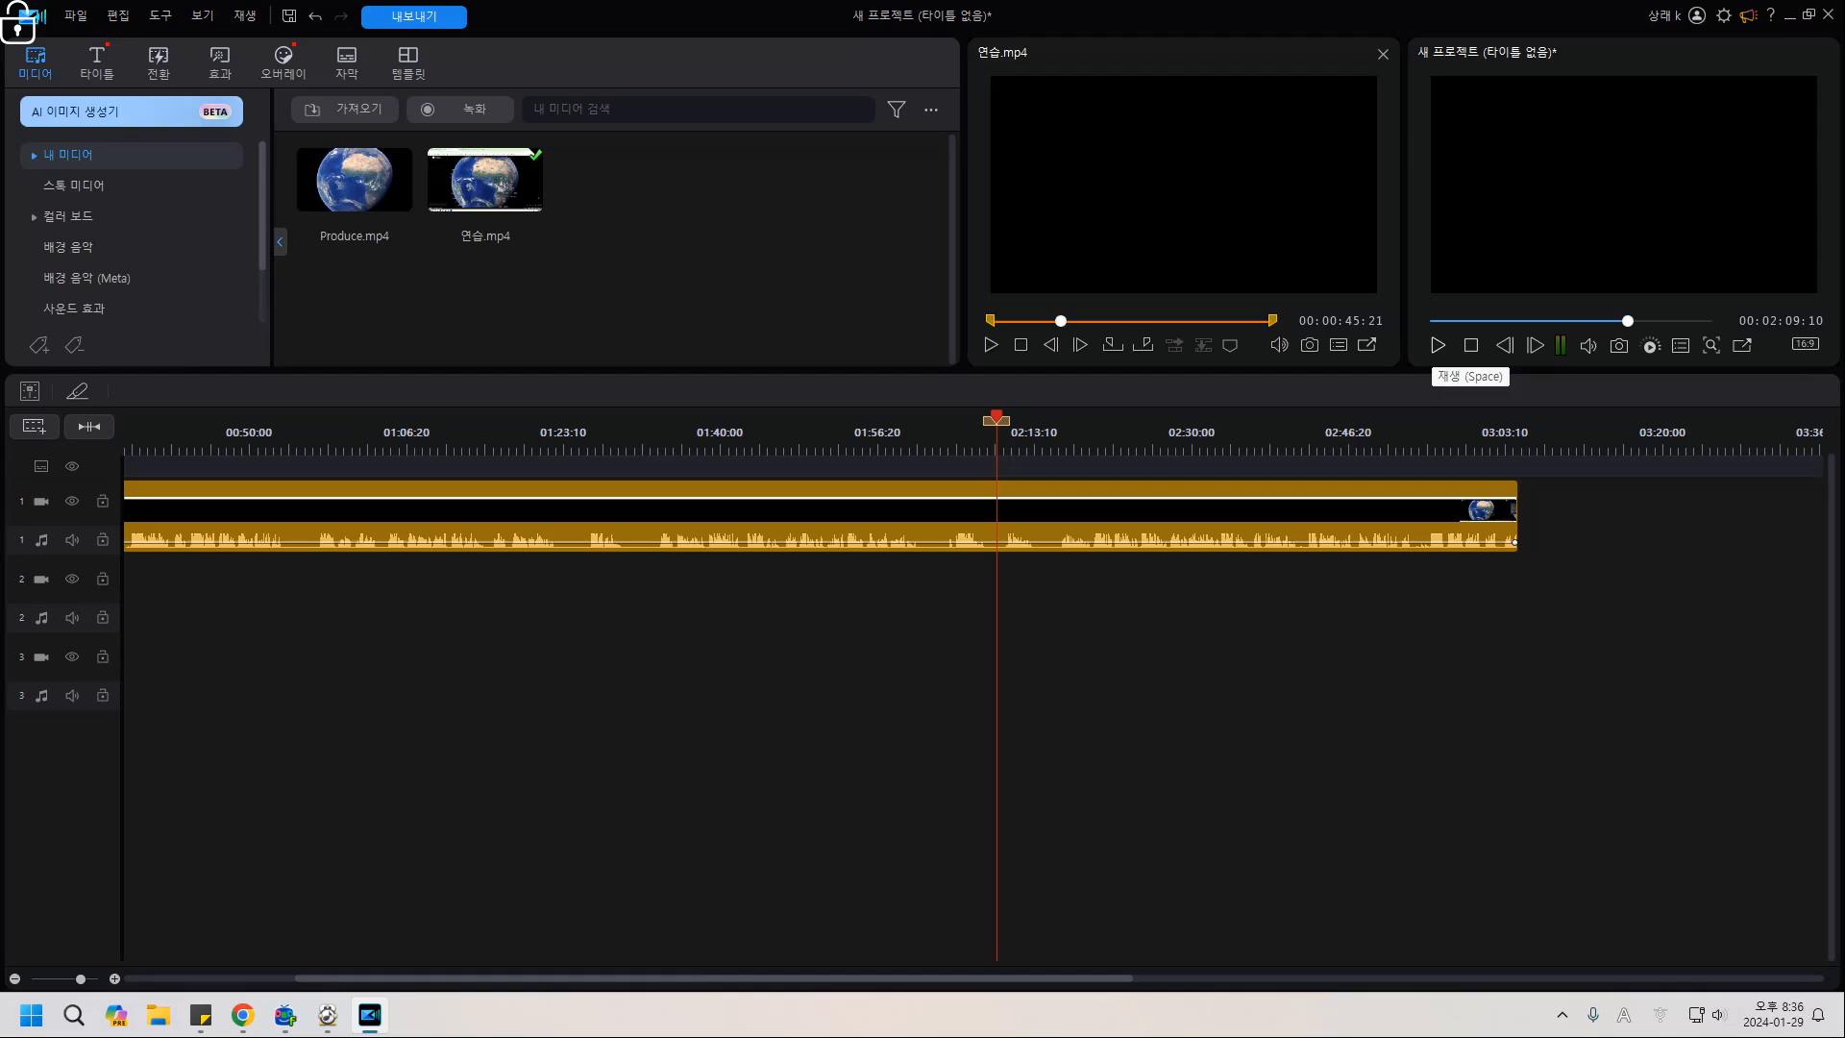
left_click(1439, 345)
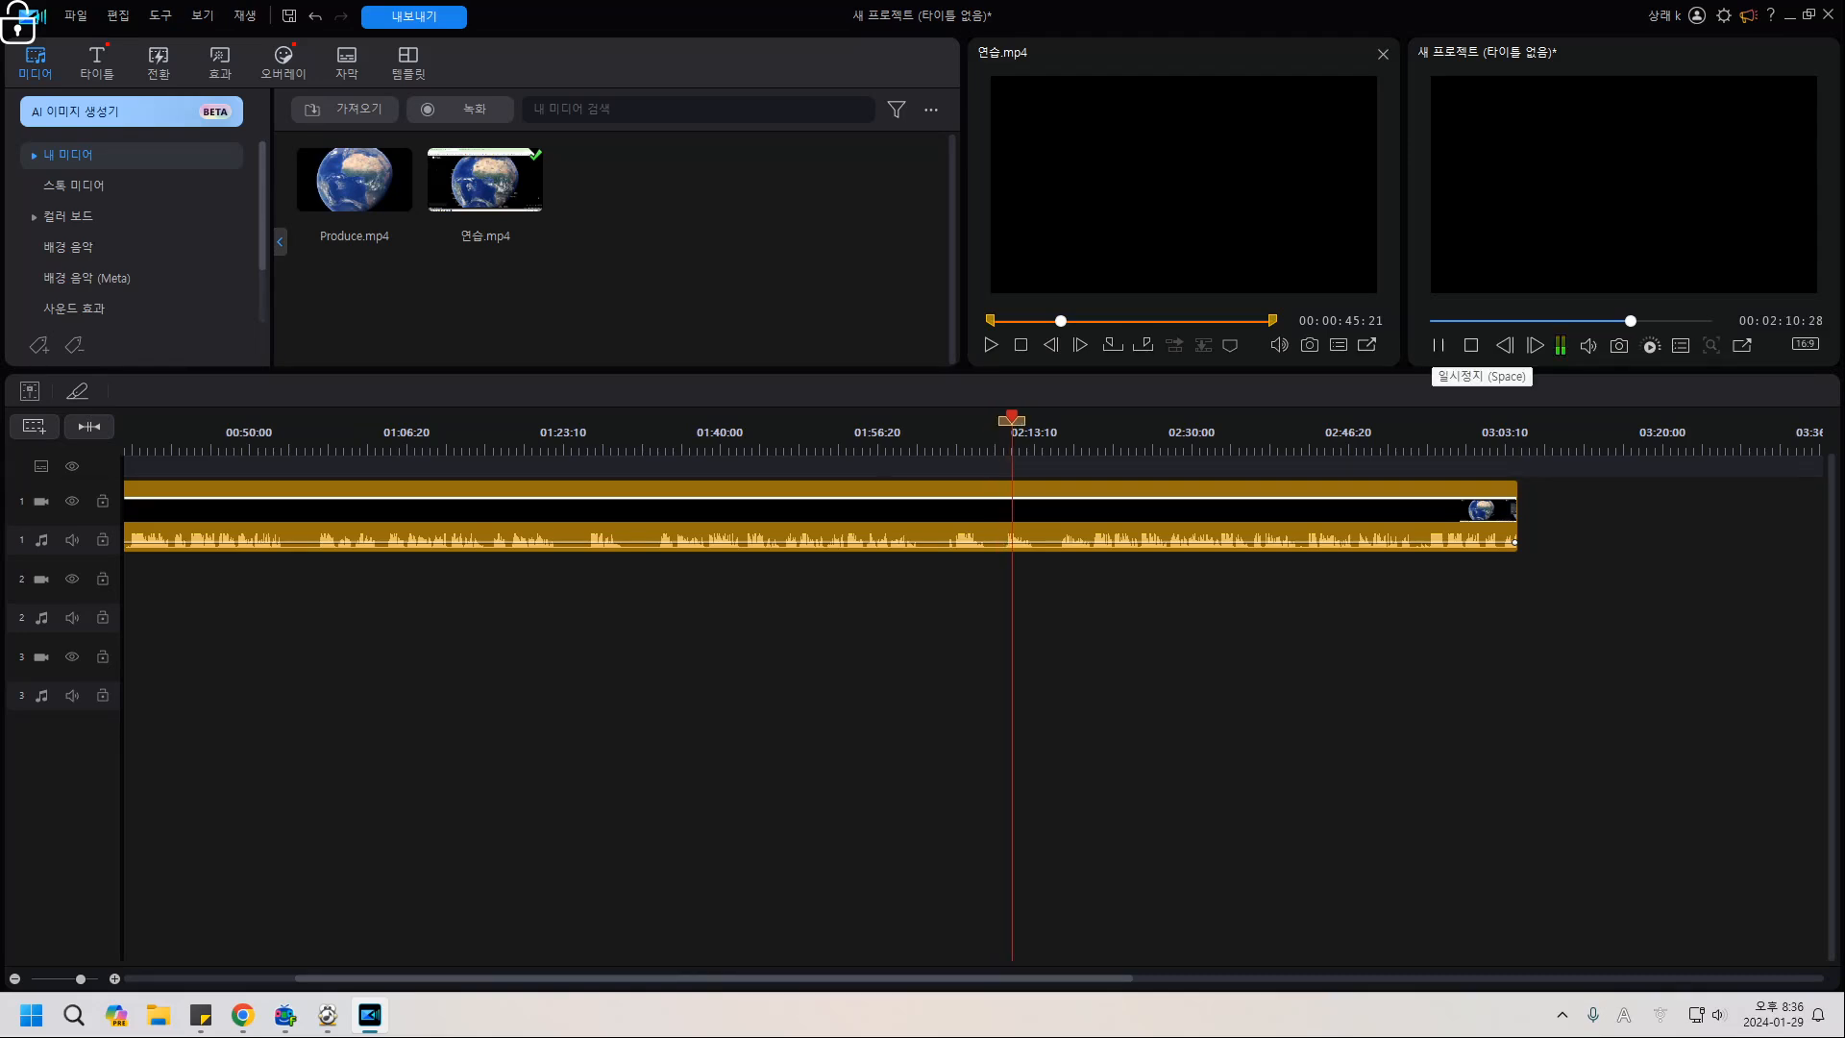
Review earlier parts of the clip from 00:14 to 01:52 and select it on the timeline.
left_click(530, 444)
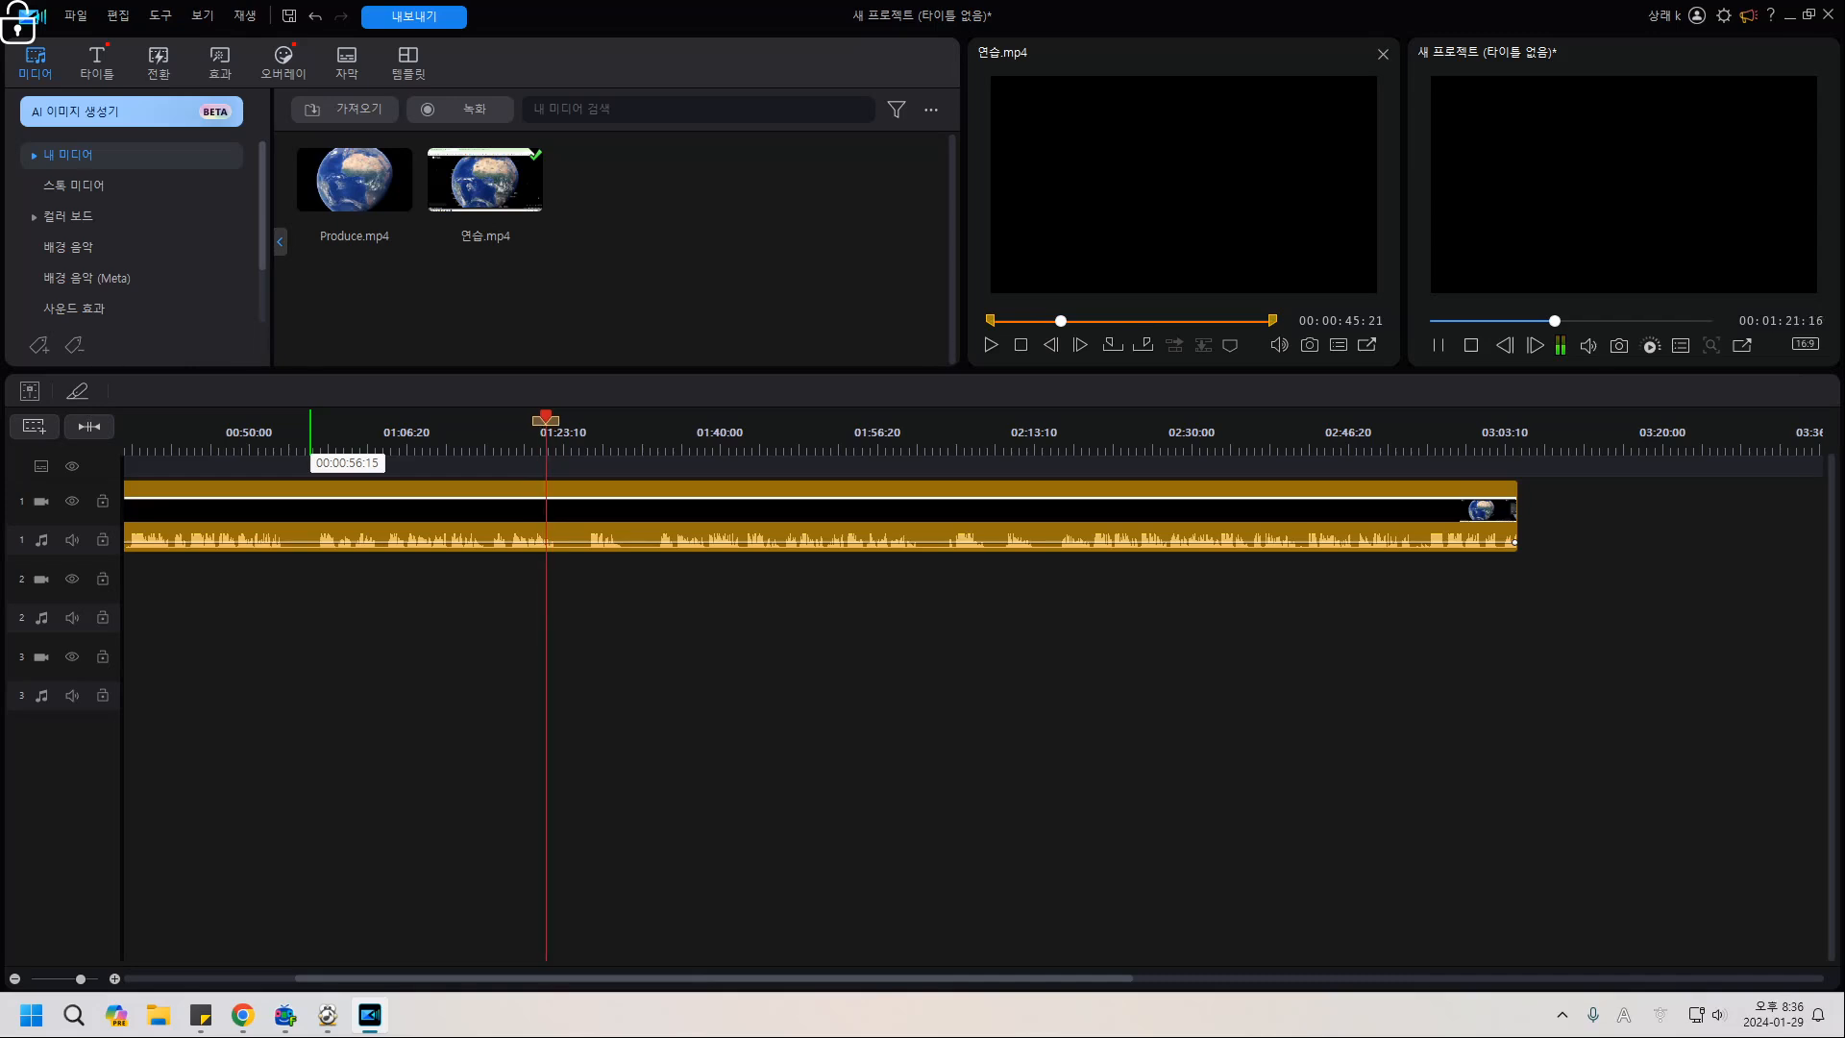
left_click(311, 447)
left_click(211, 447)
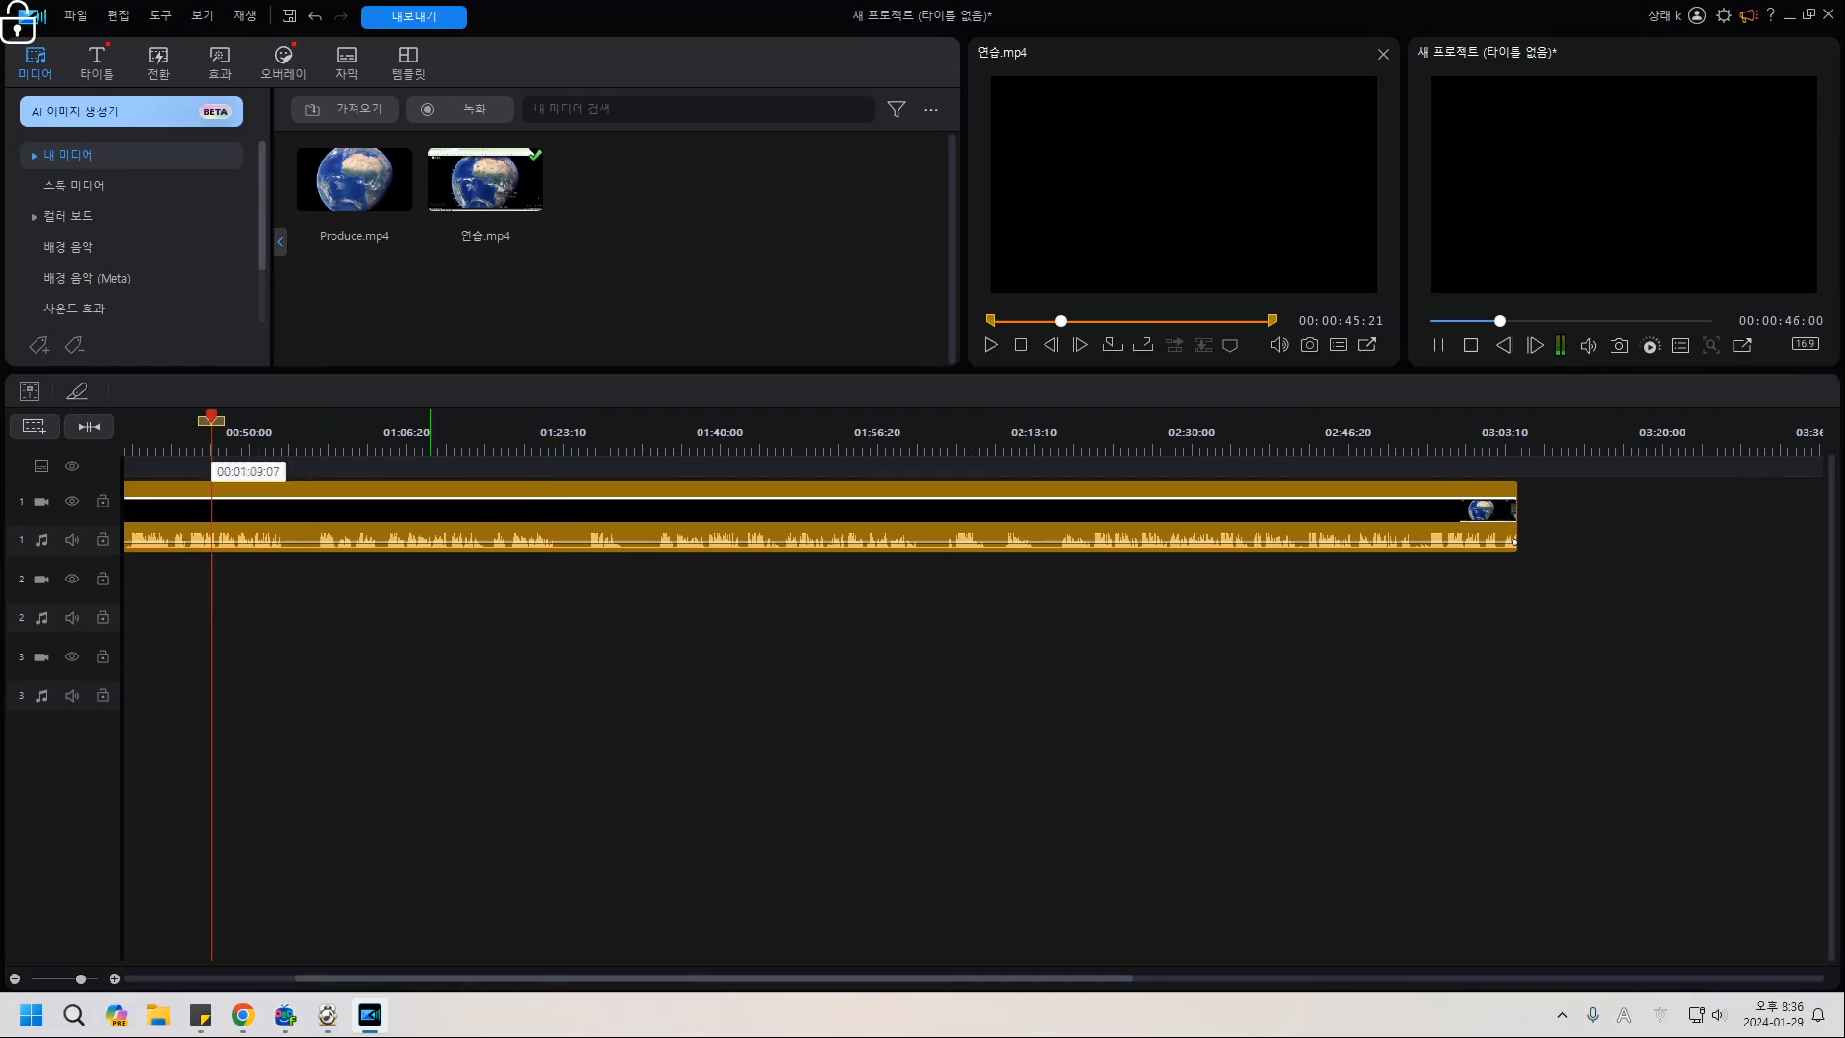
left_click(1437, 345)
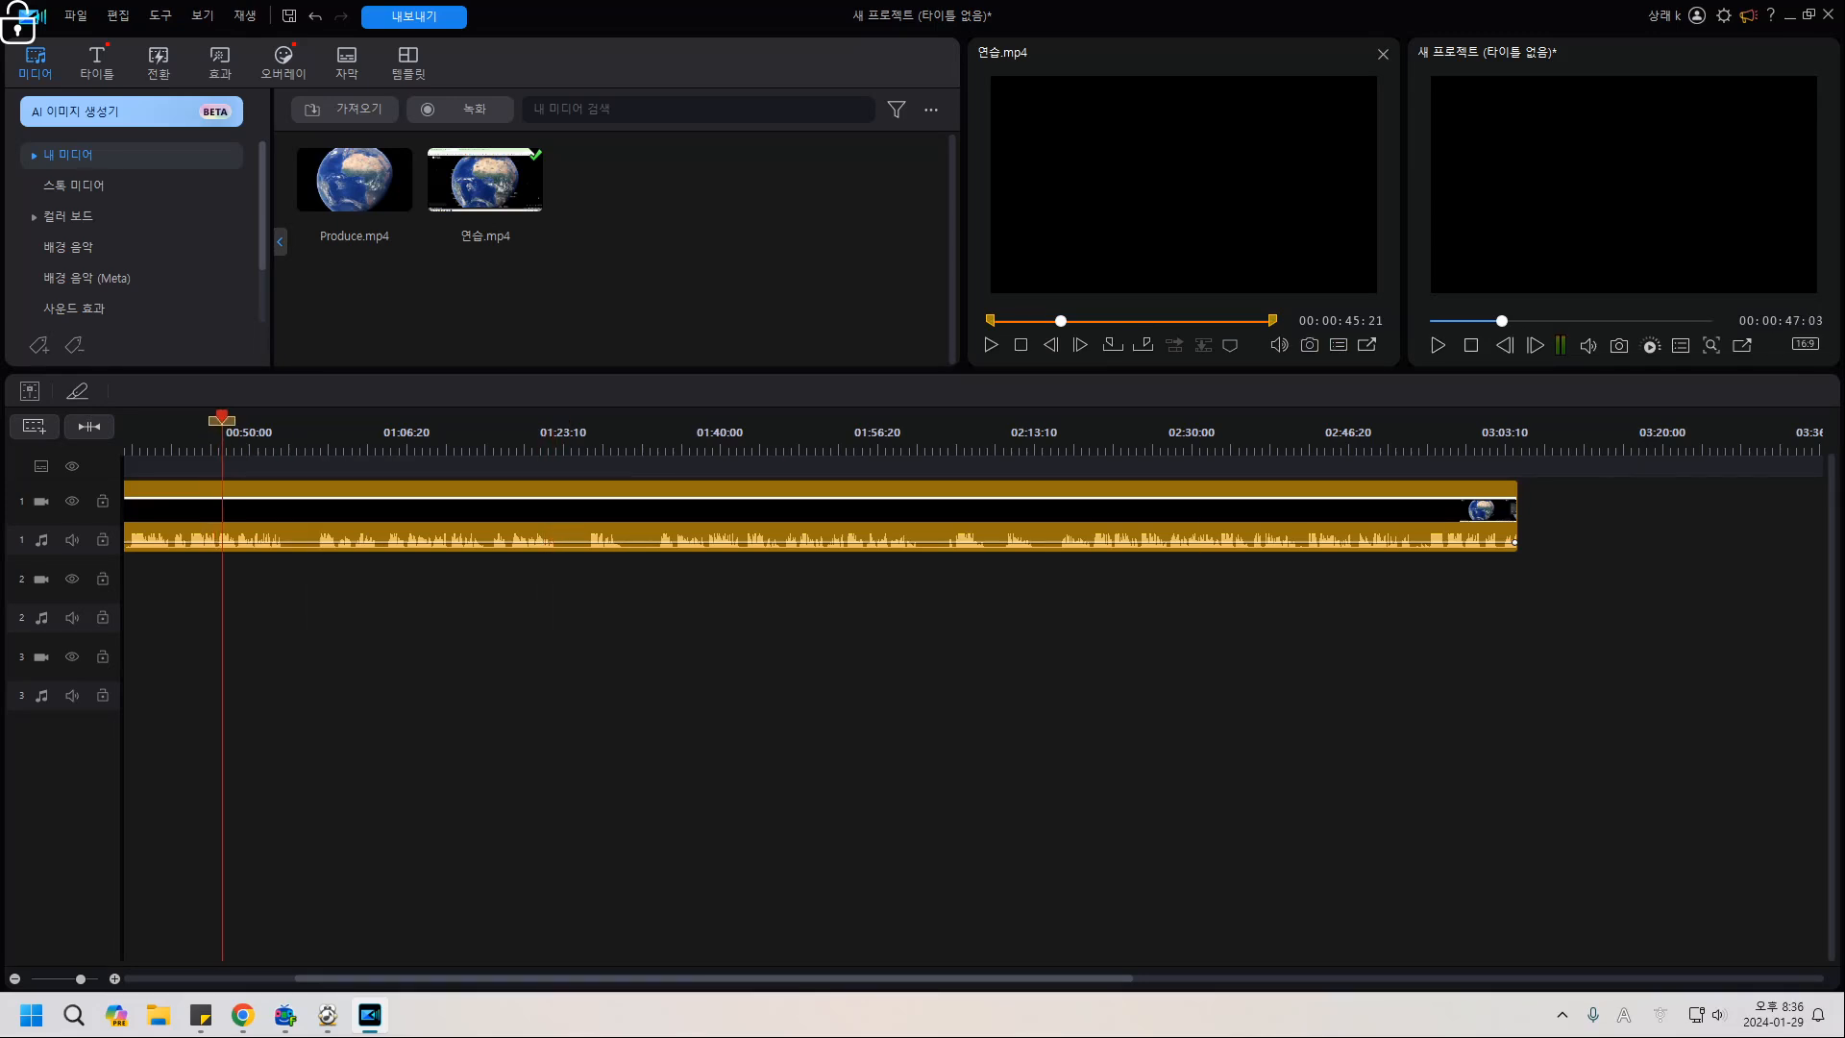
left_click_drag(713, 978, 541, 979)
left_click(257, 447)
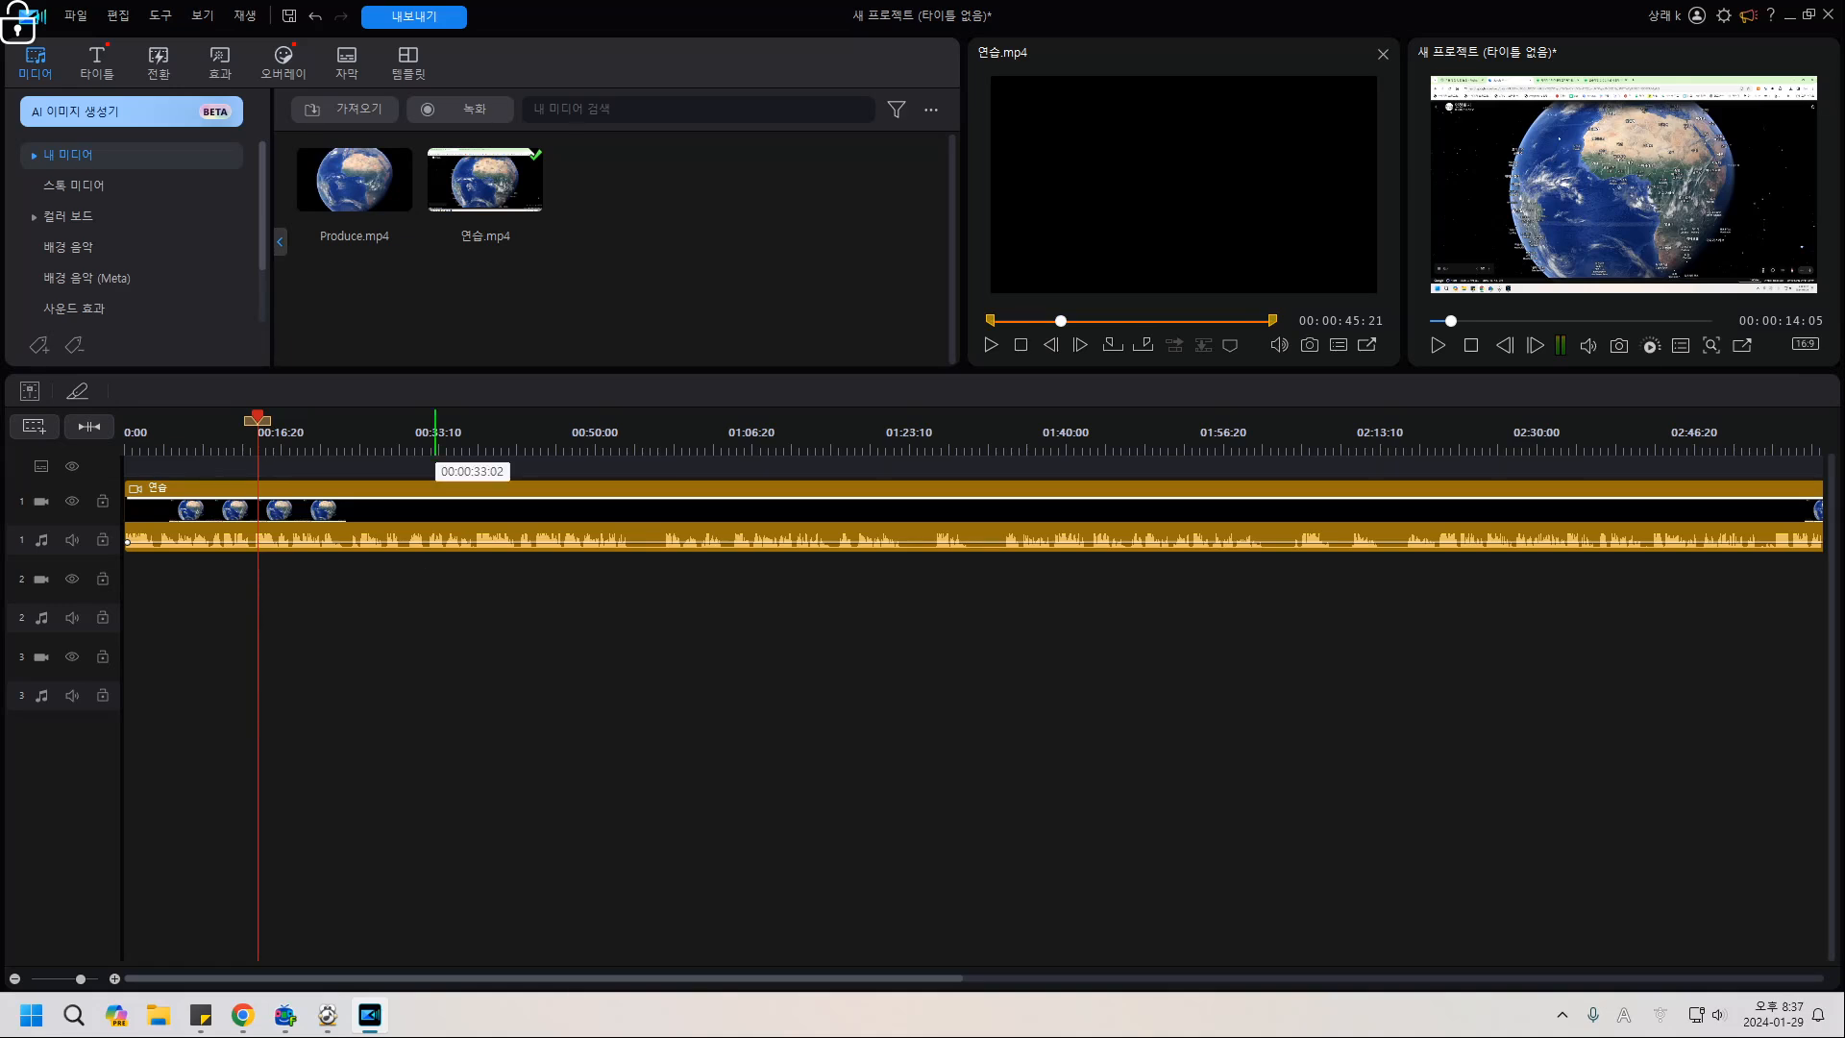
left_click(435, 444)
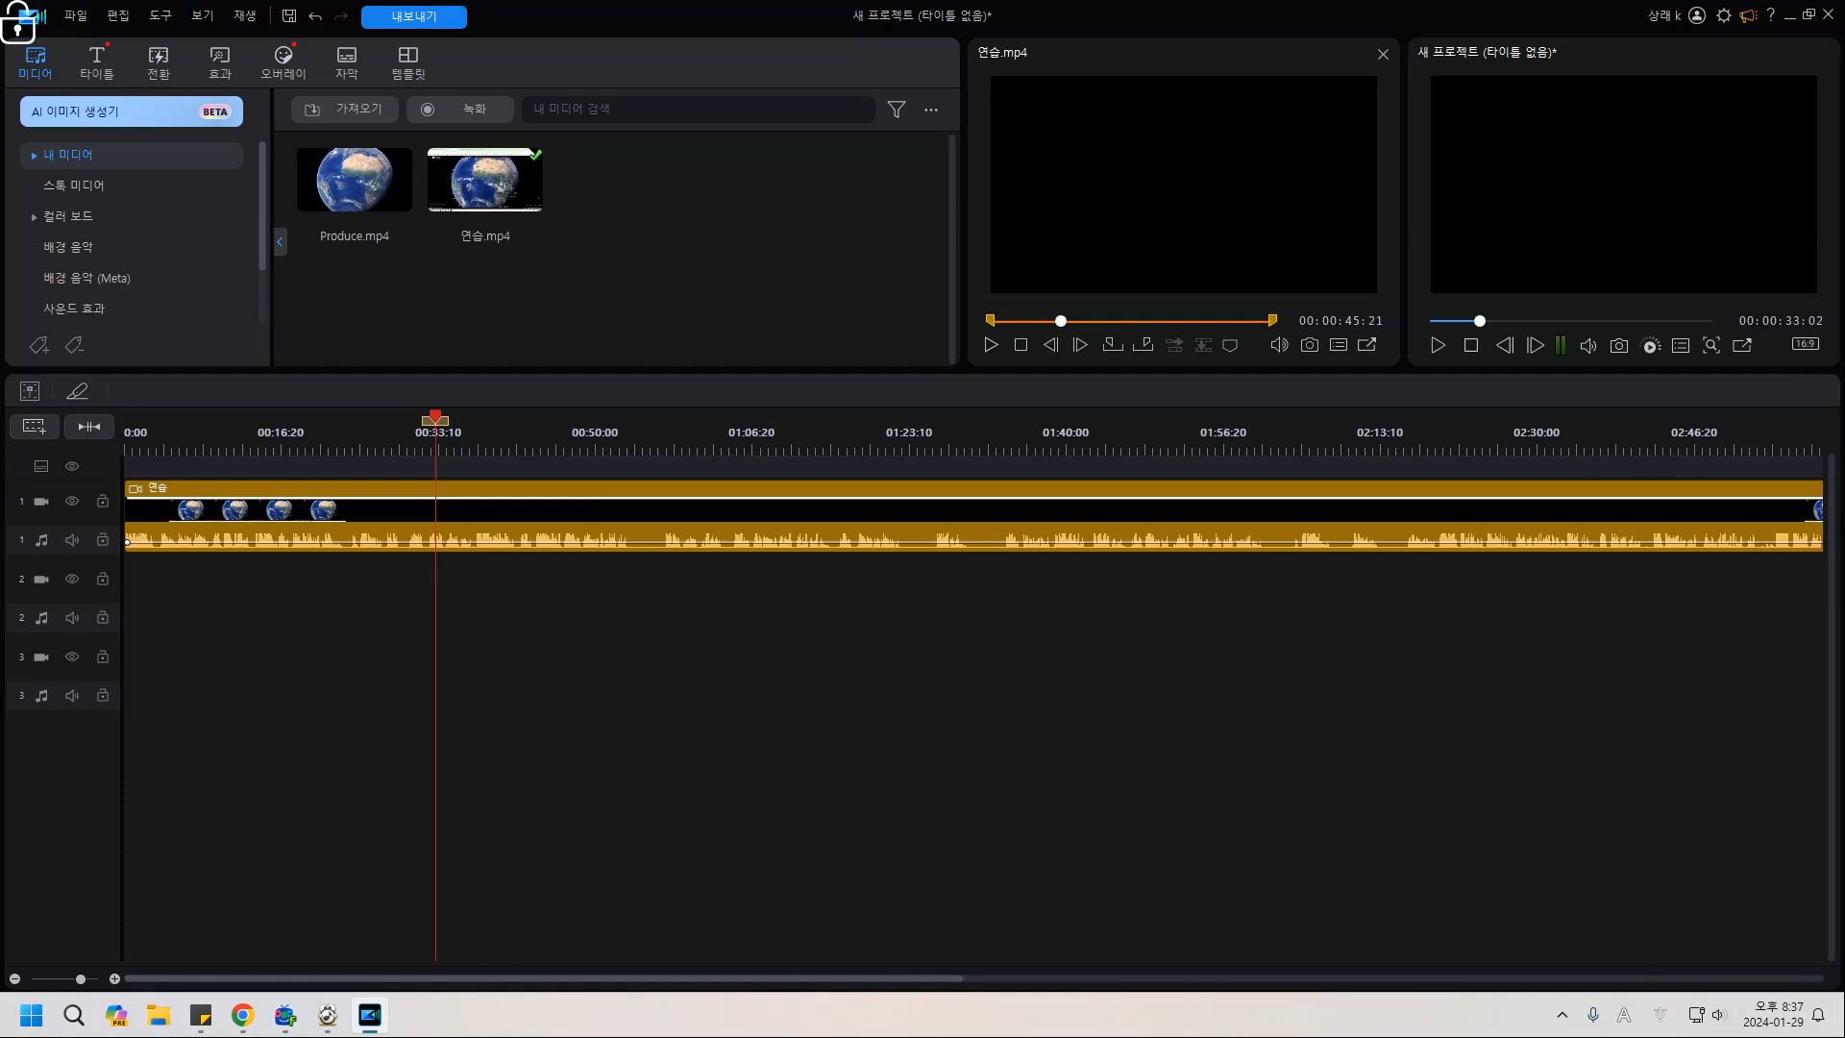
left_click(471, 519)
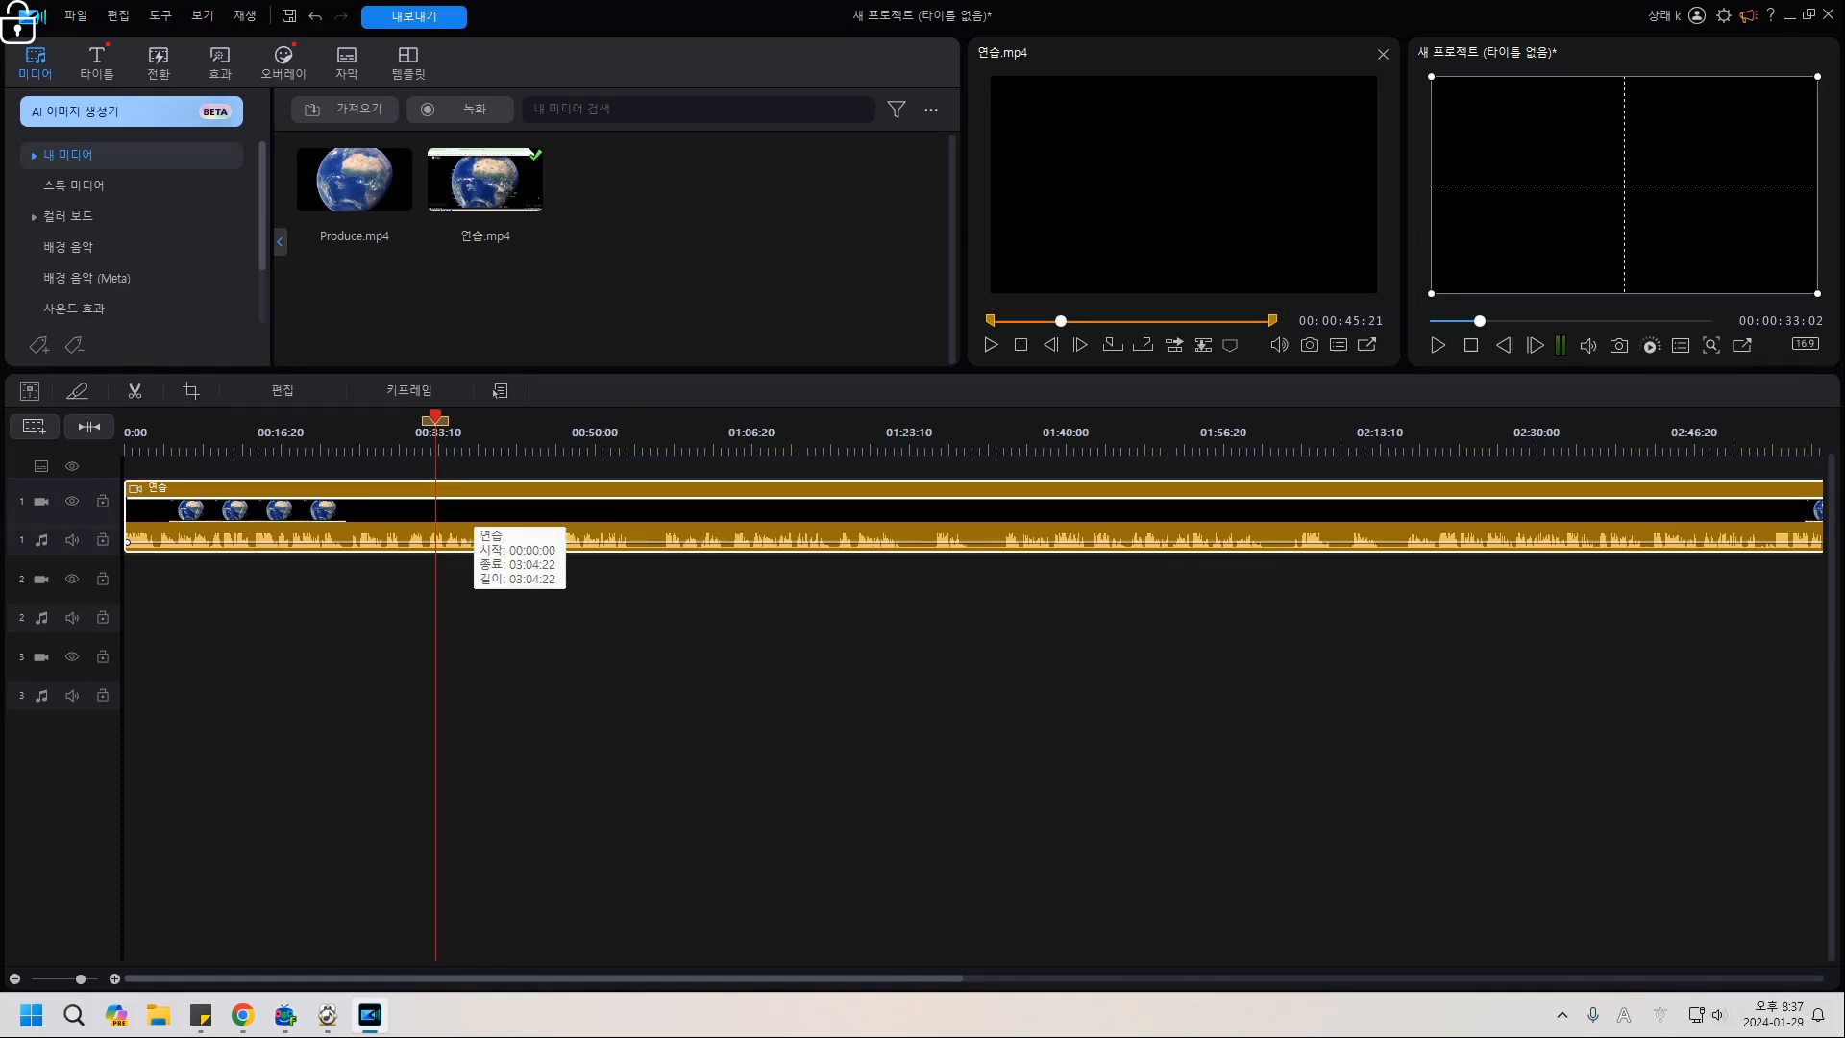
left_click(489, 466)
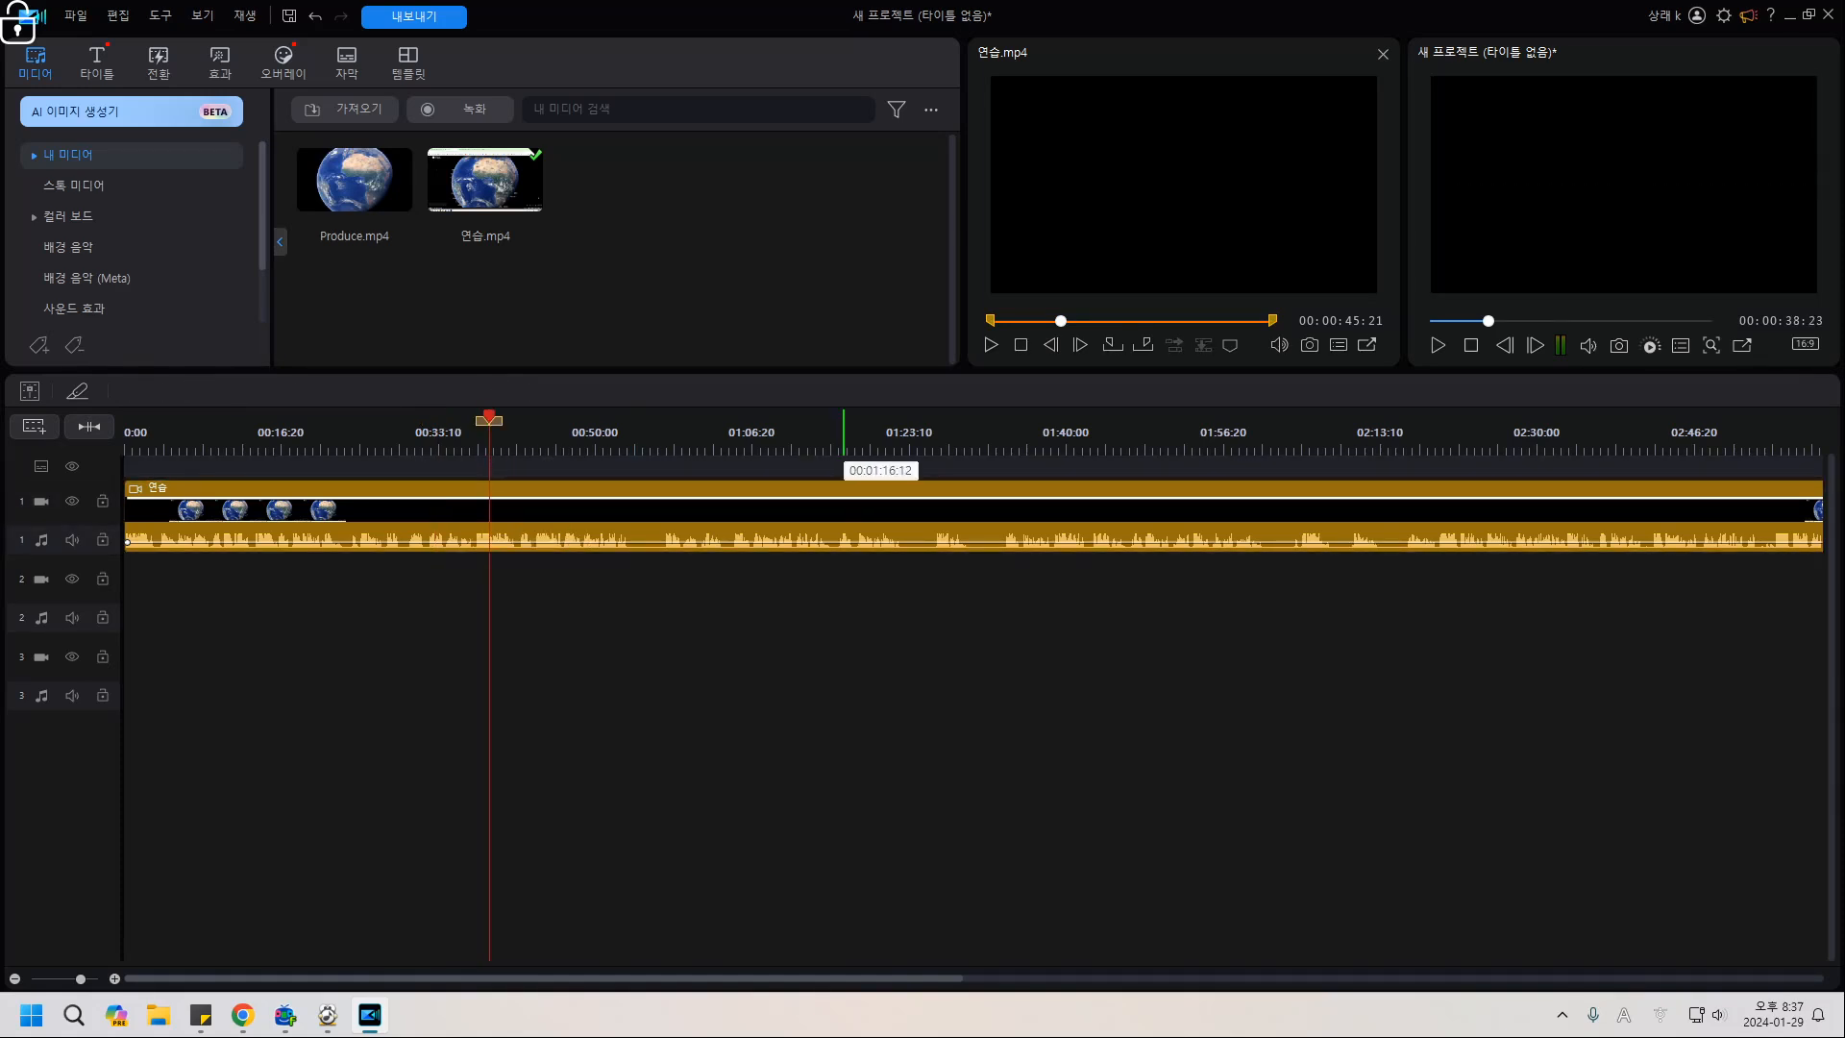
left_click(844, 466)
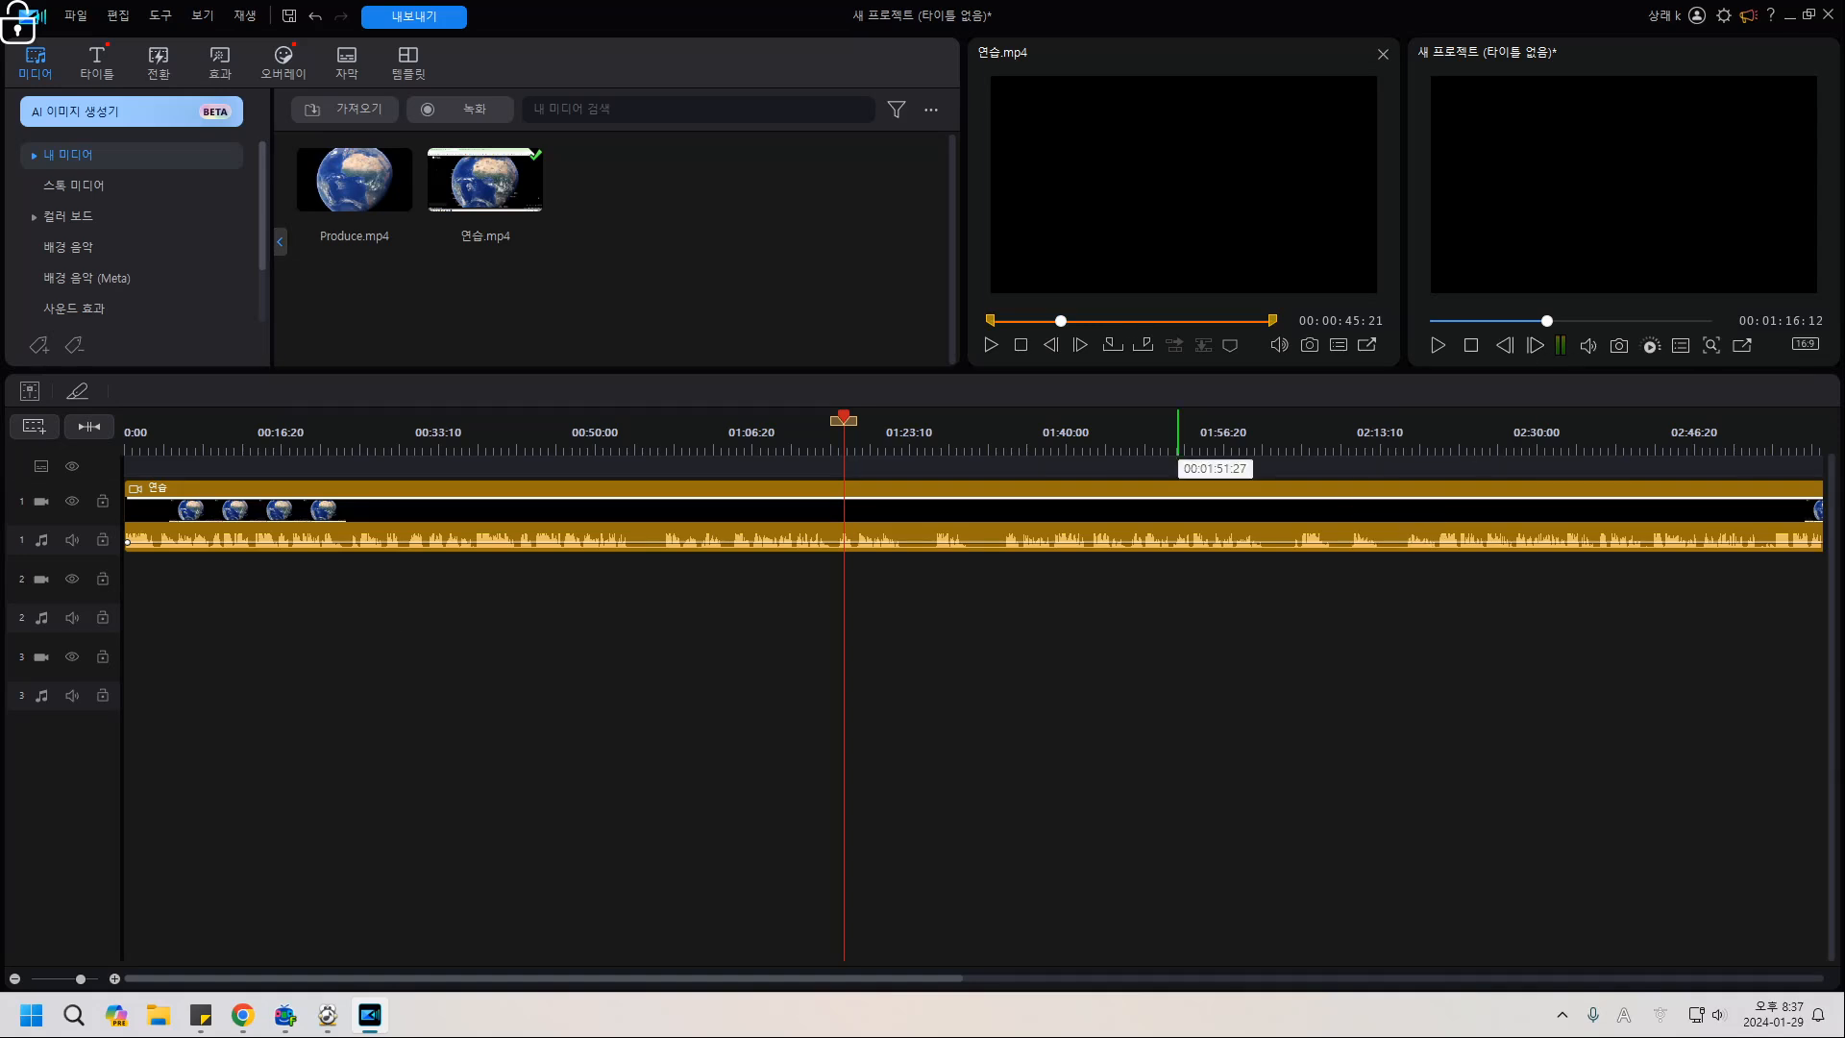
left_click(1179, 466)
left_click(480, 526)
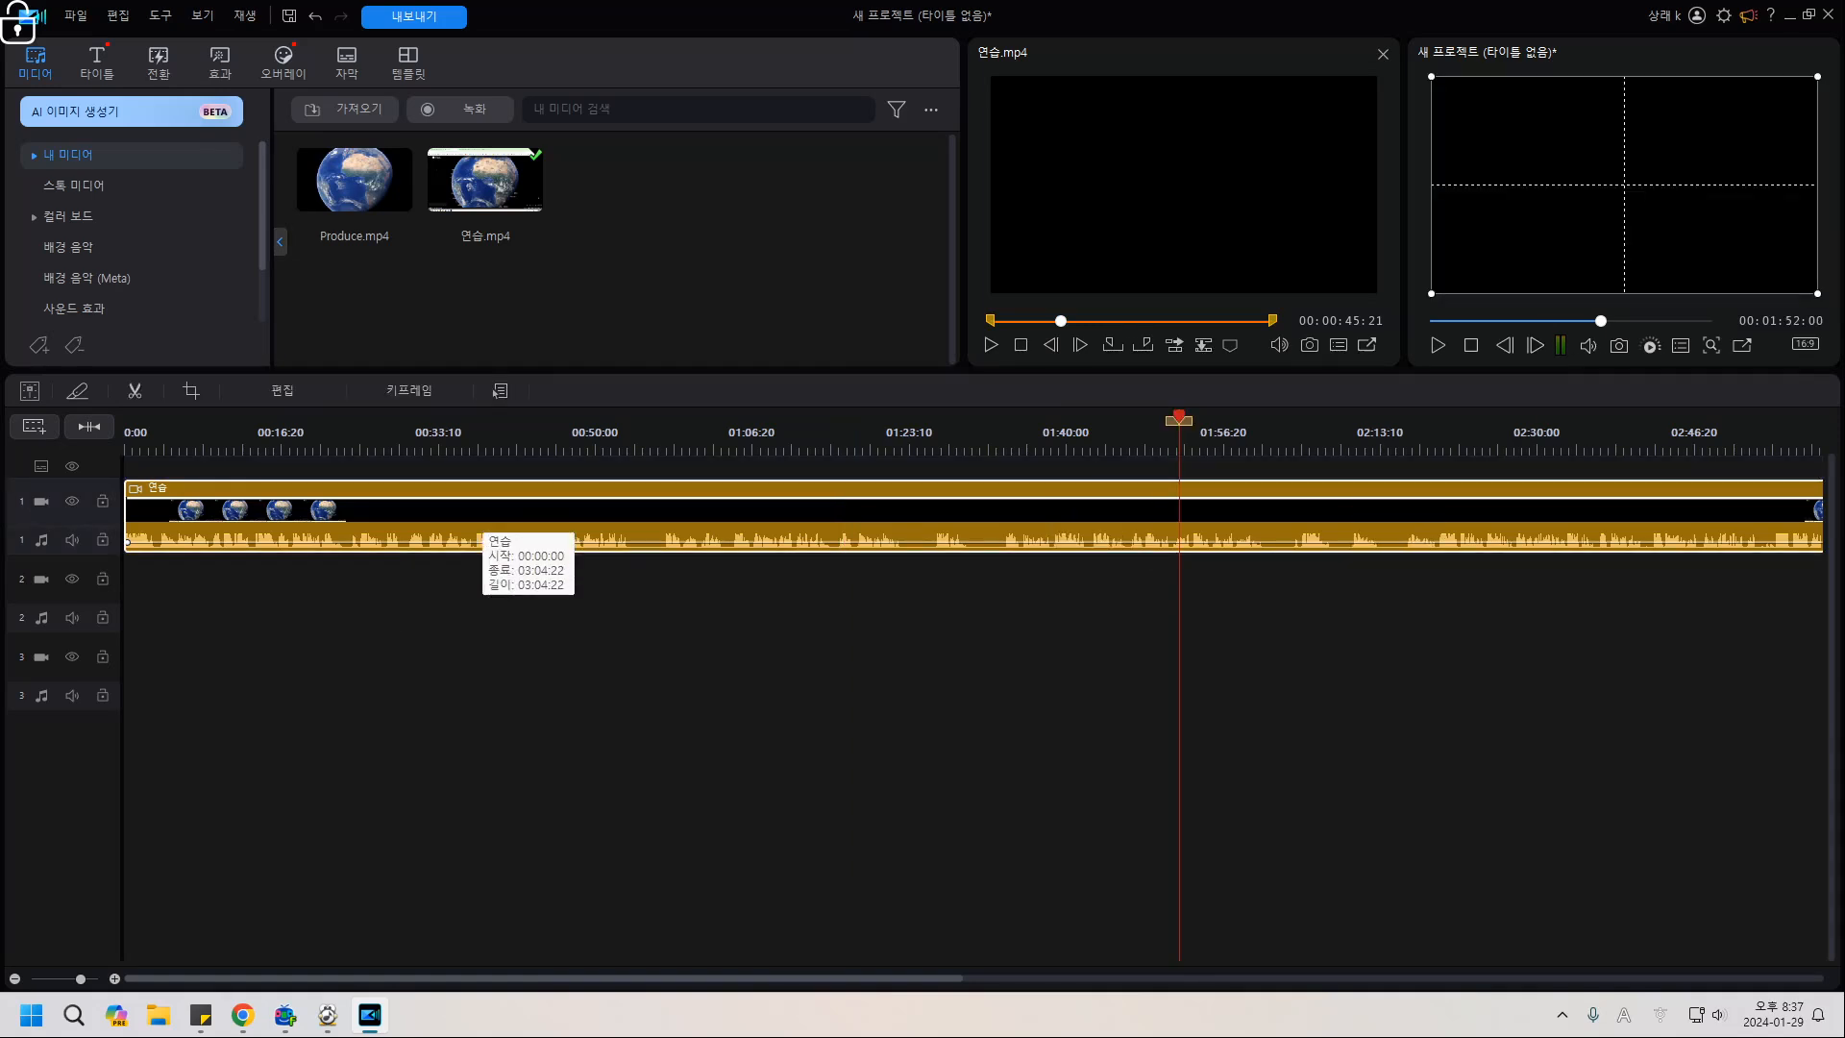
Launch CyberLink Screen Recorder from the Start menu, then close it again.
left_click(31, 1015)
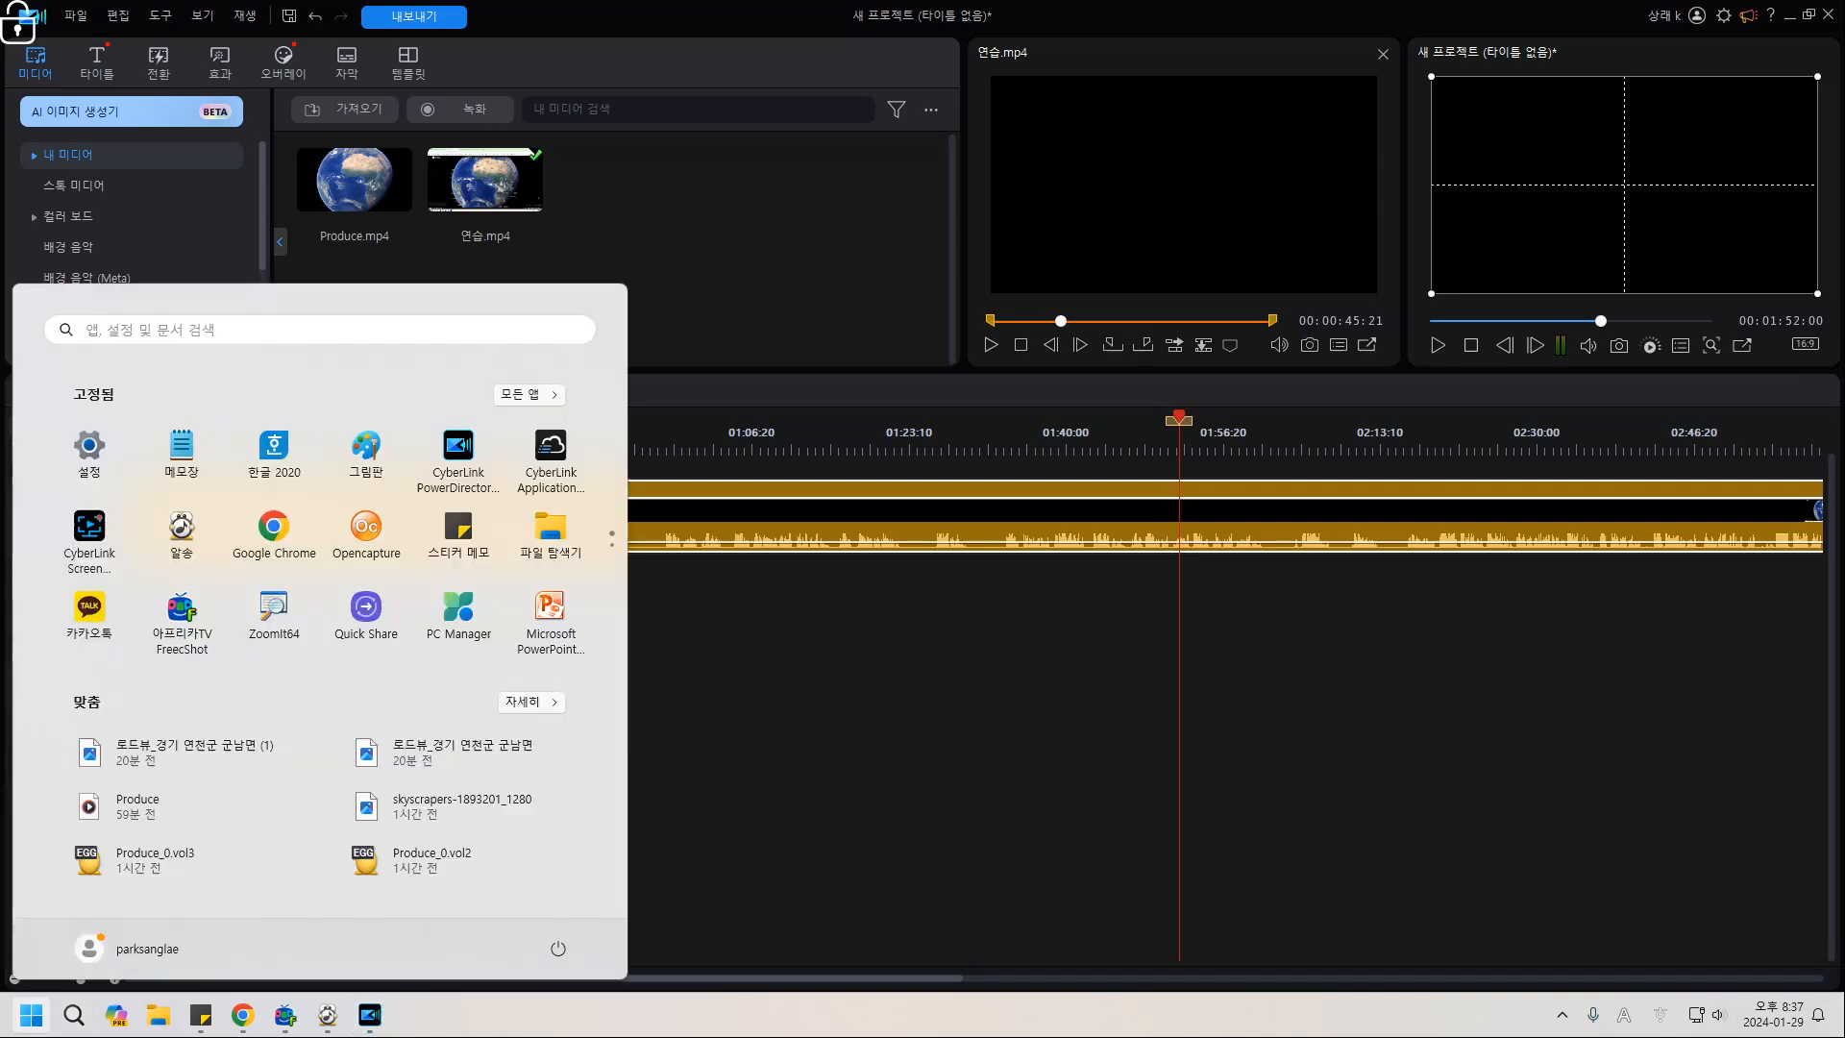
left_click(102, 540)
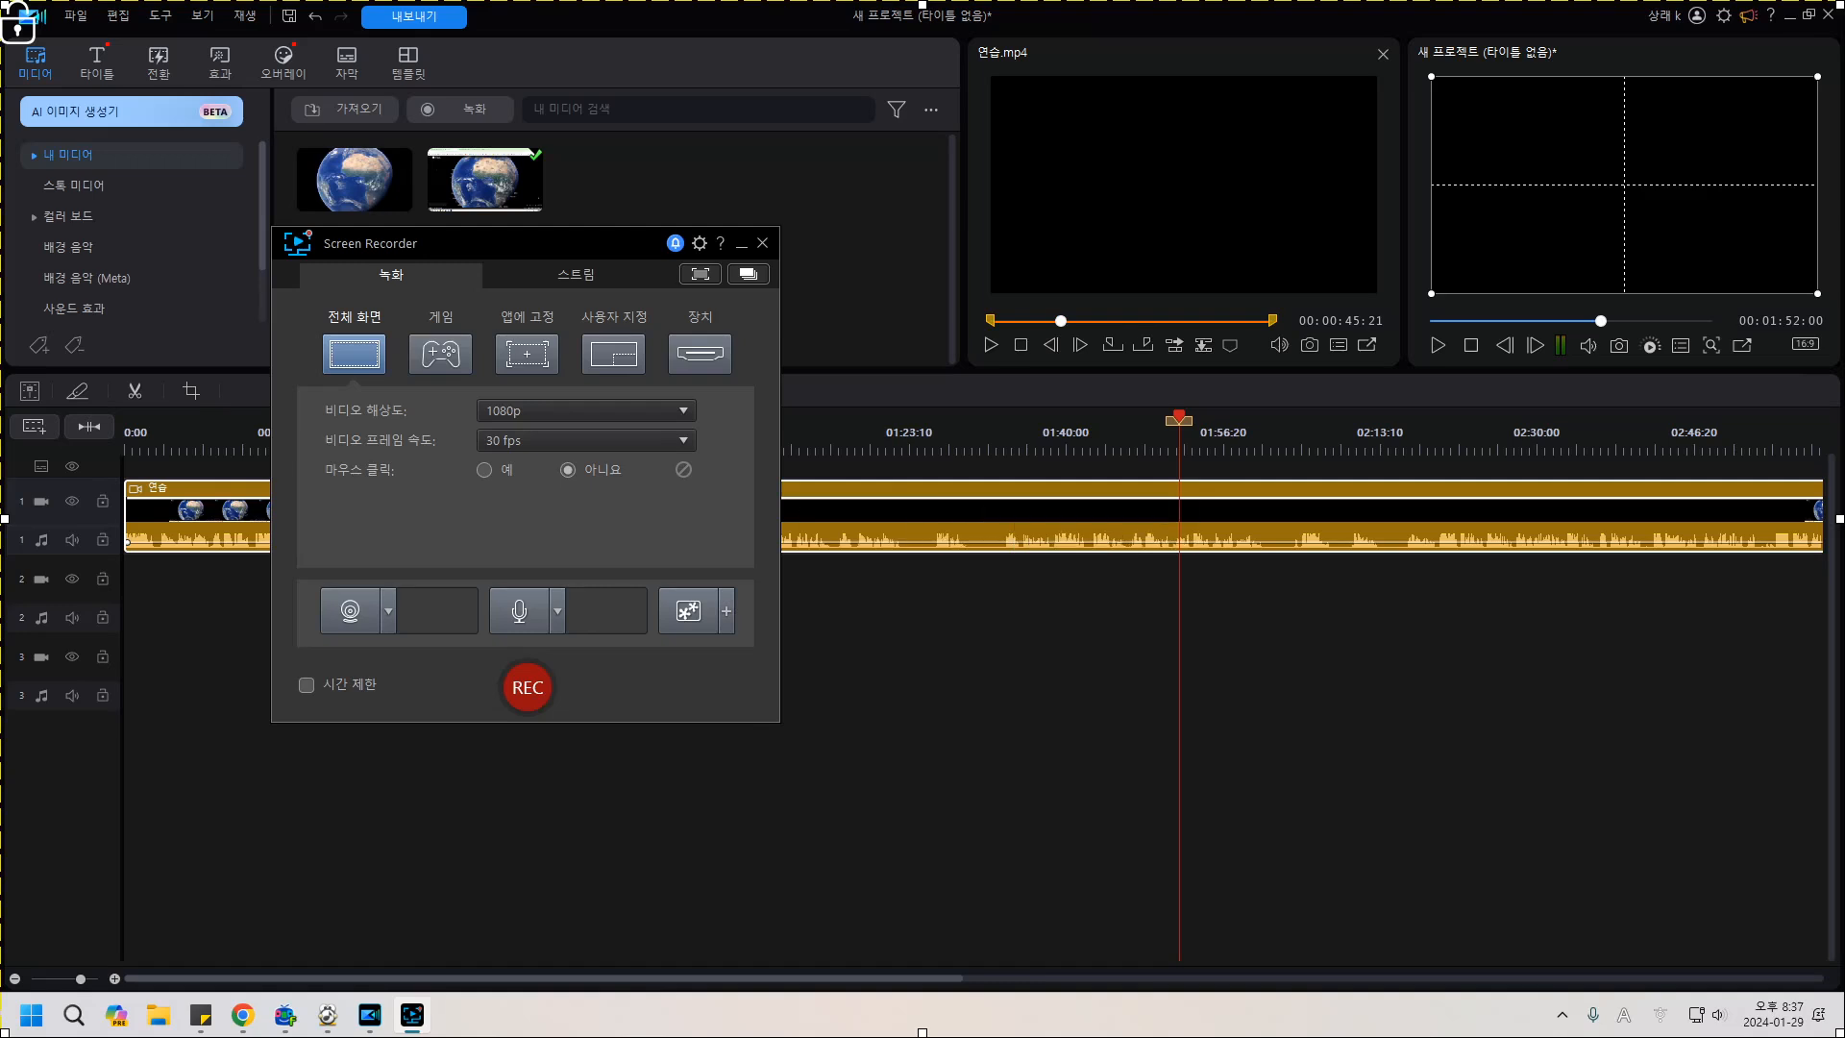
left_click(763, 243)
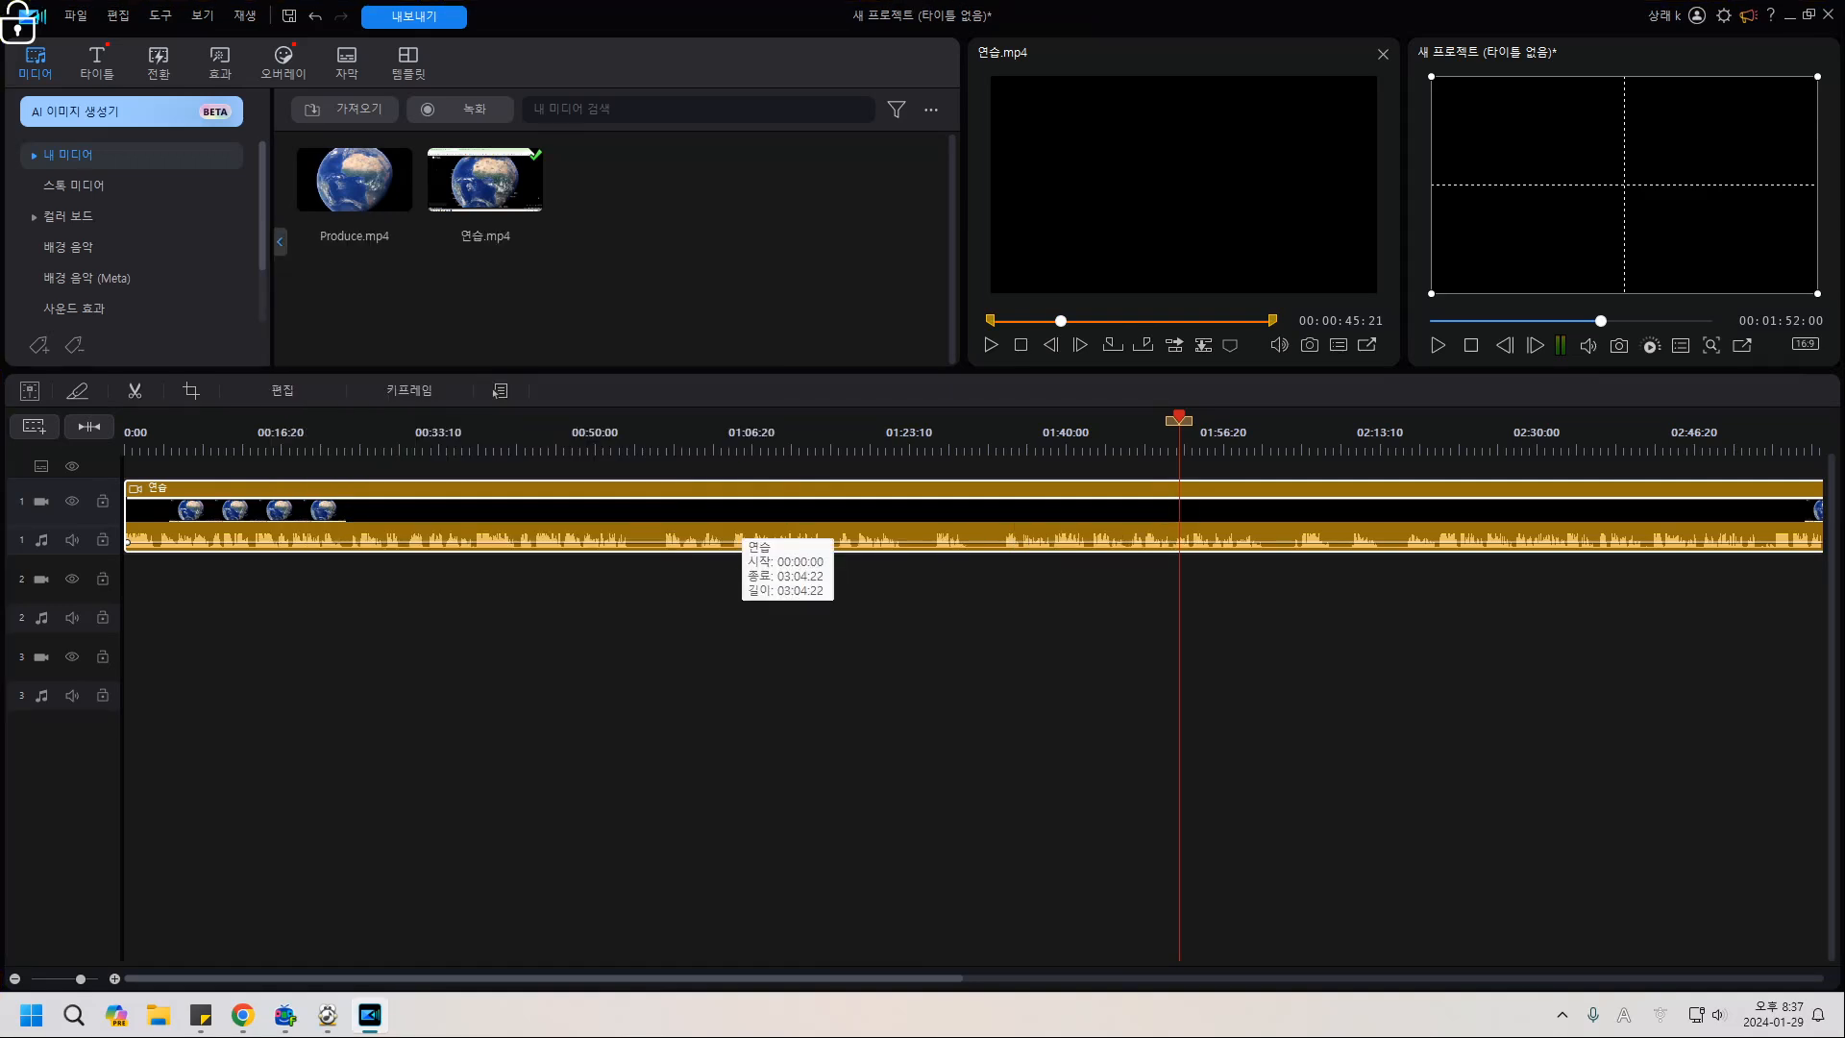
Clear the 연습 and Produce.mp4 clips from the timeline, then start importing media files from disk.
key("Delete")
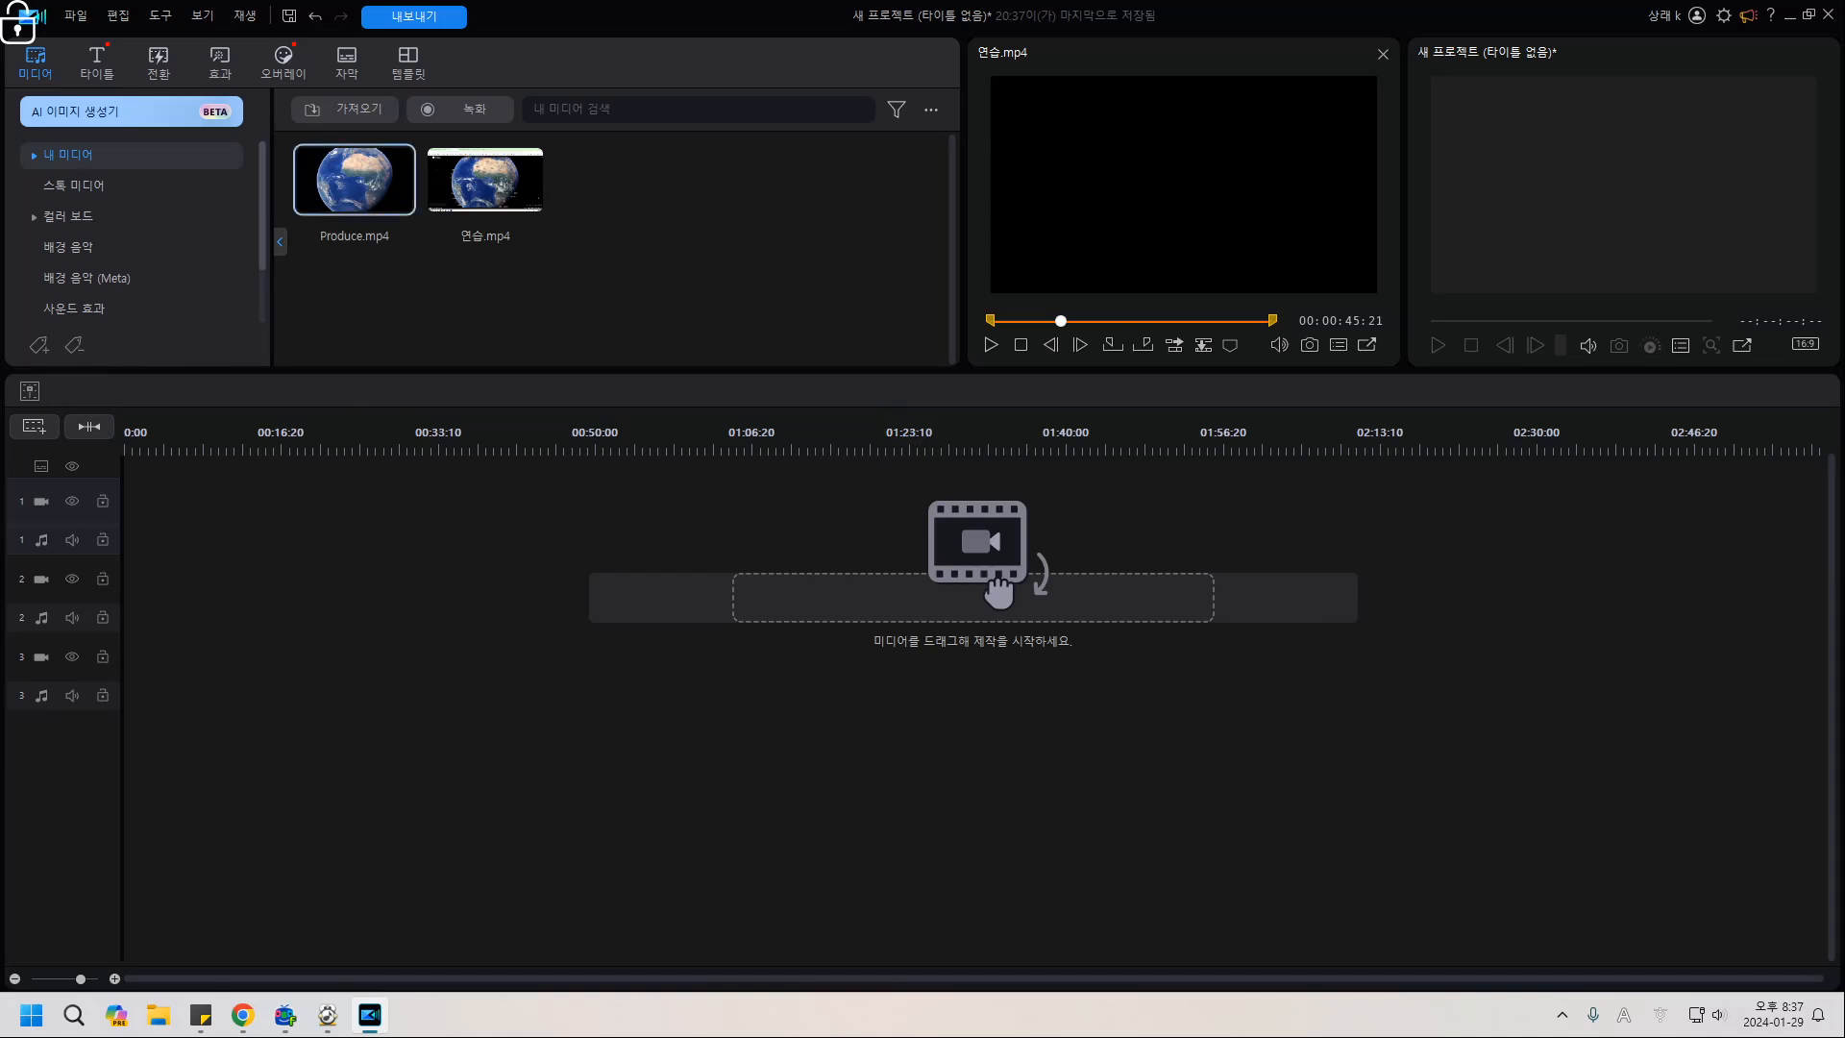
double_click(355, 180)
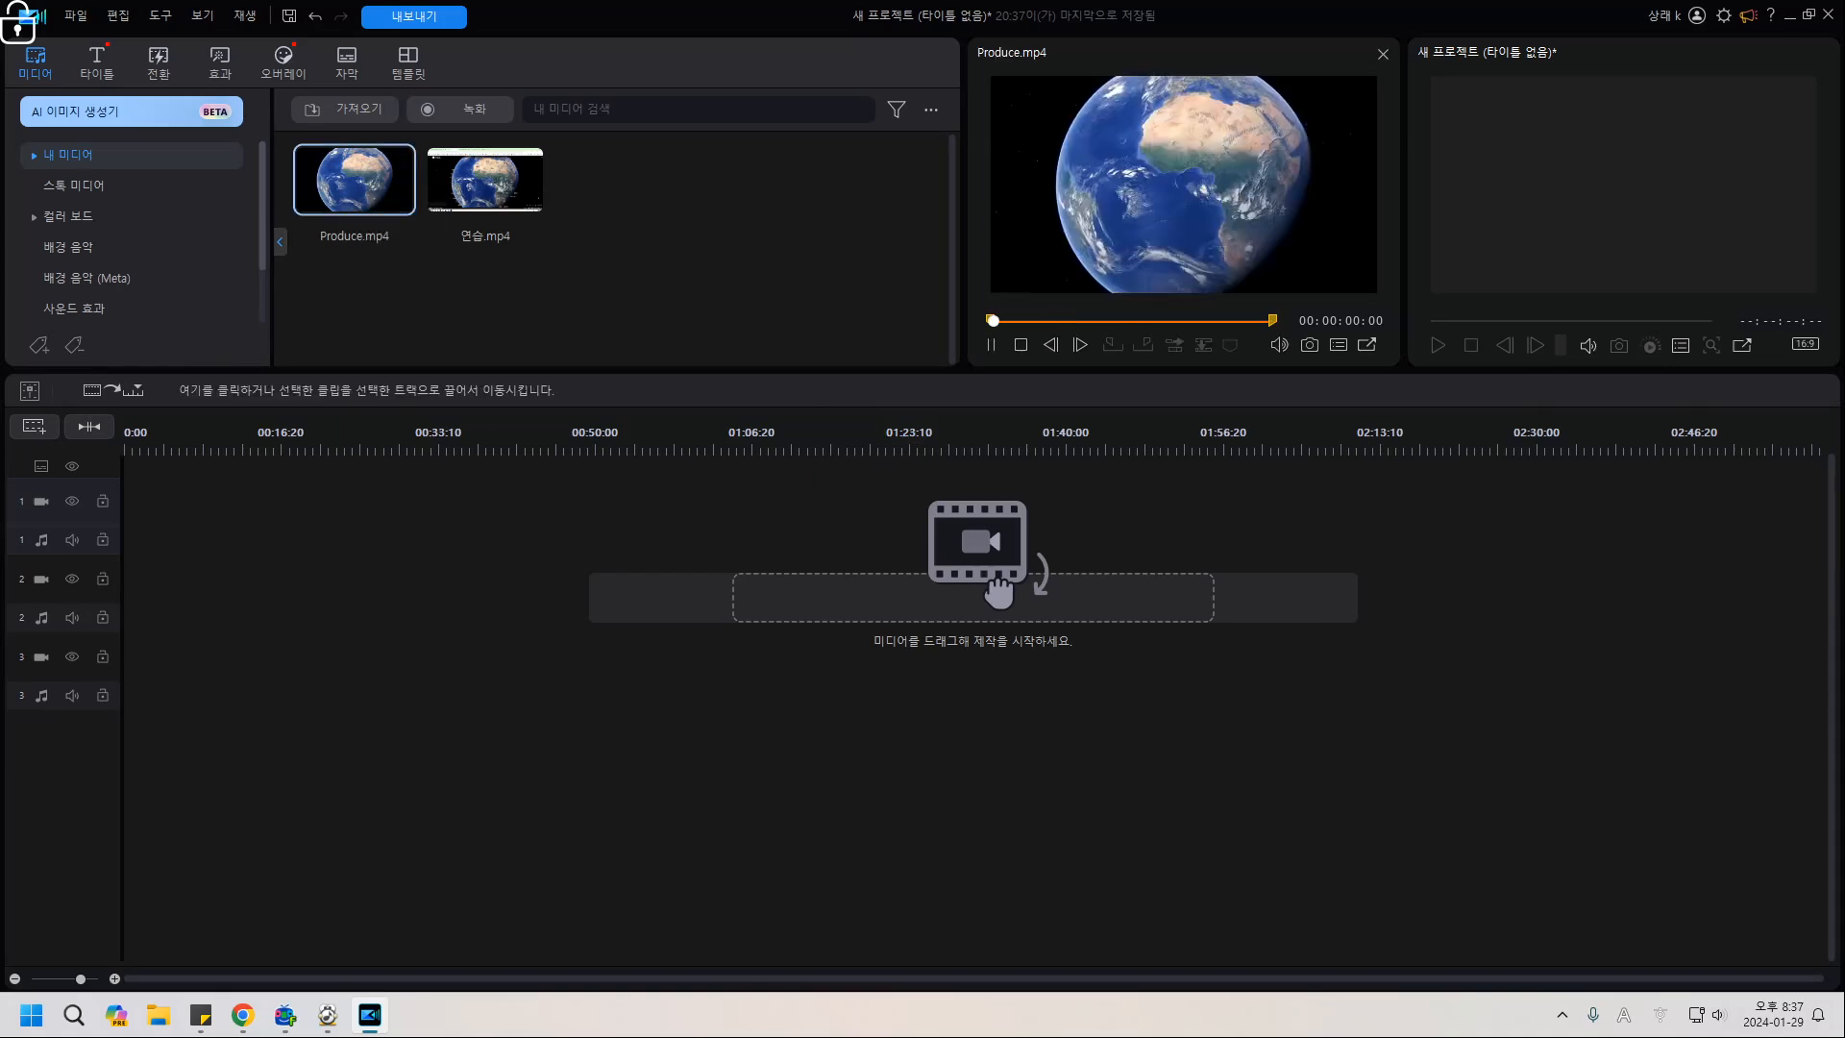
left_click_drag(355, 179, 438, 510)
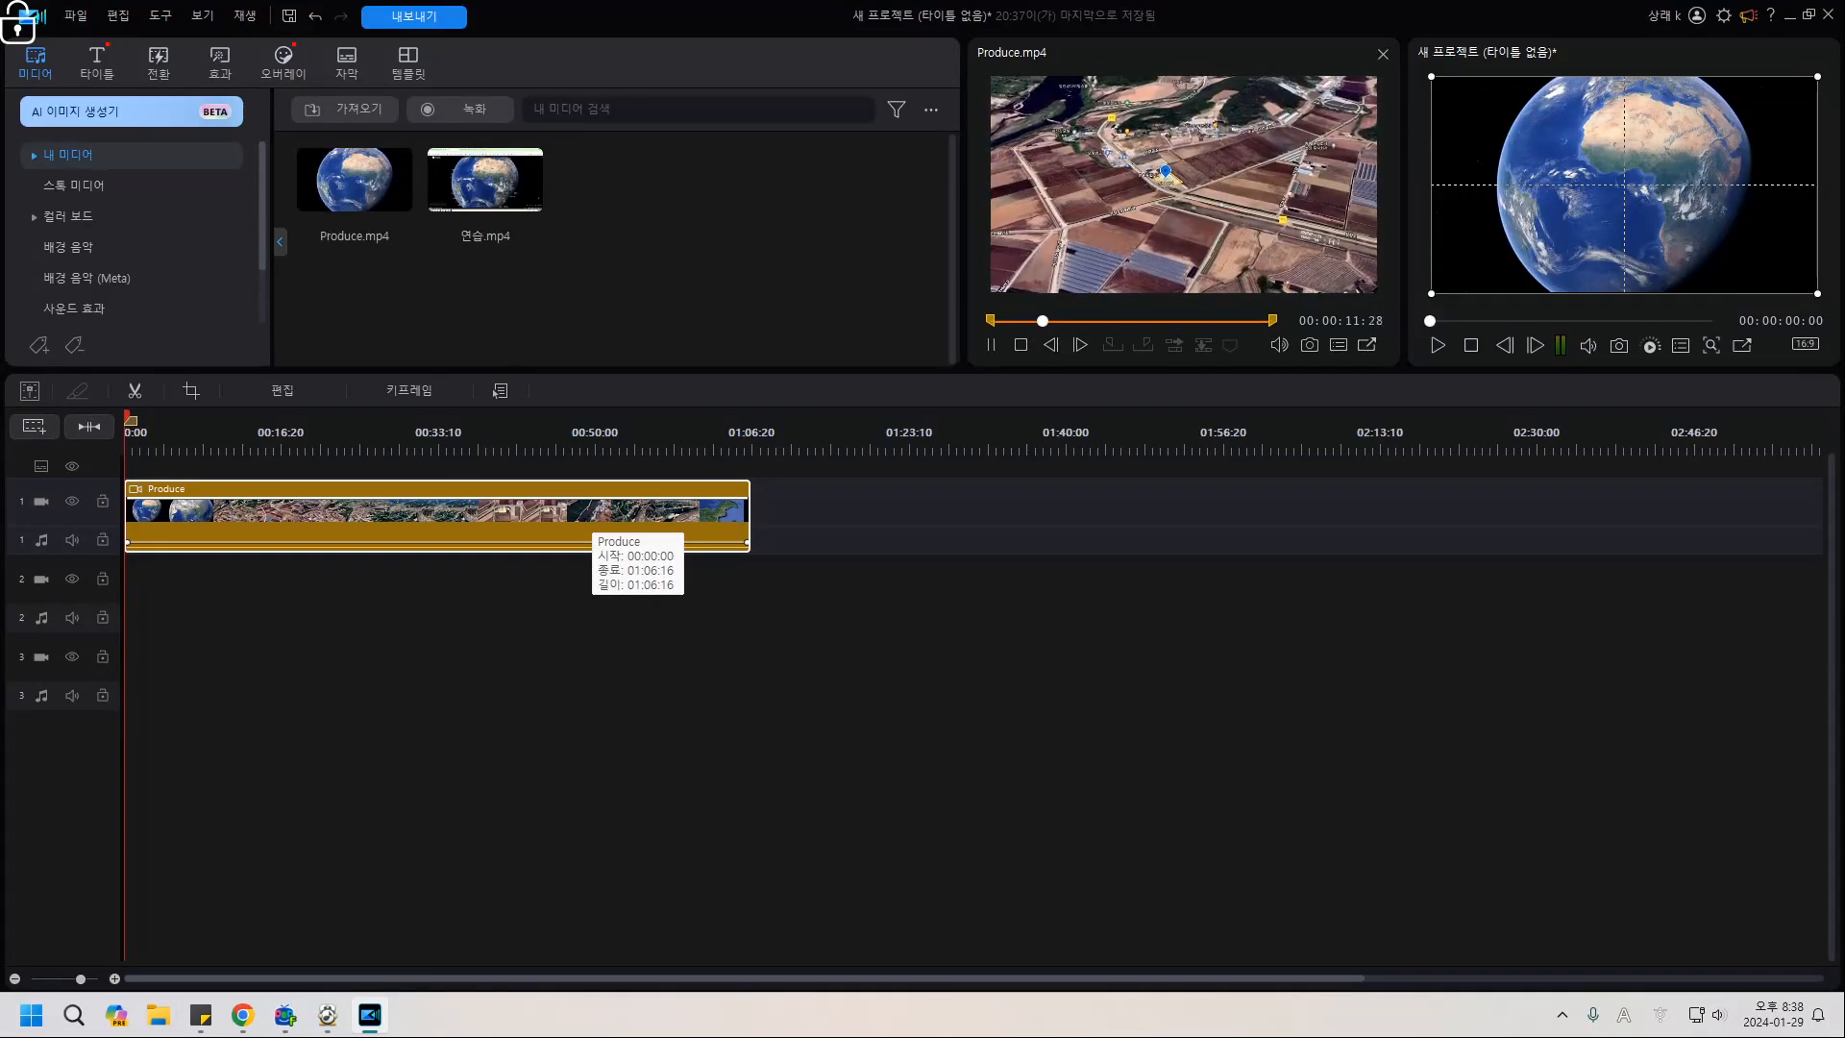
key("Delete")
left_click(346, 108)
left_click(388, 136)
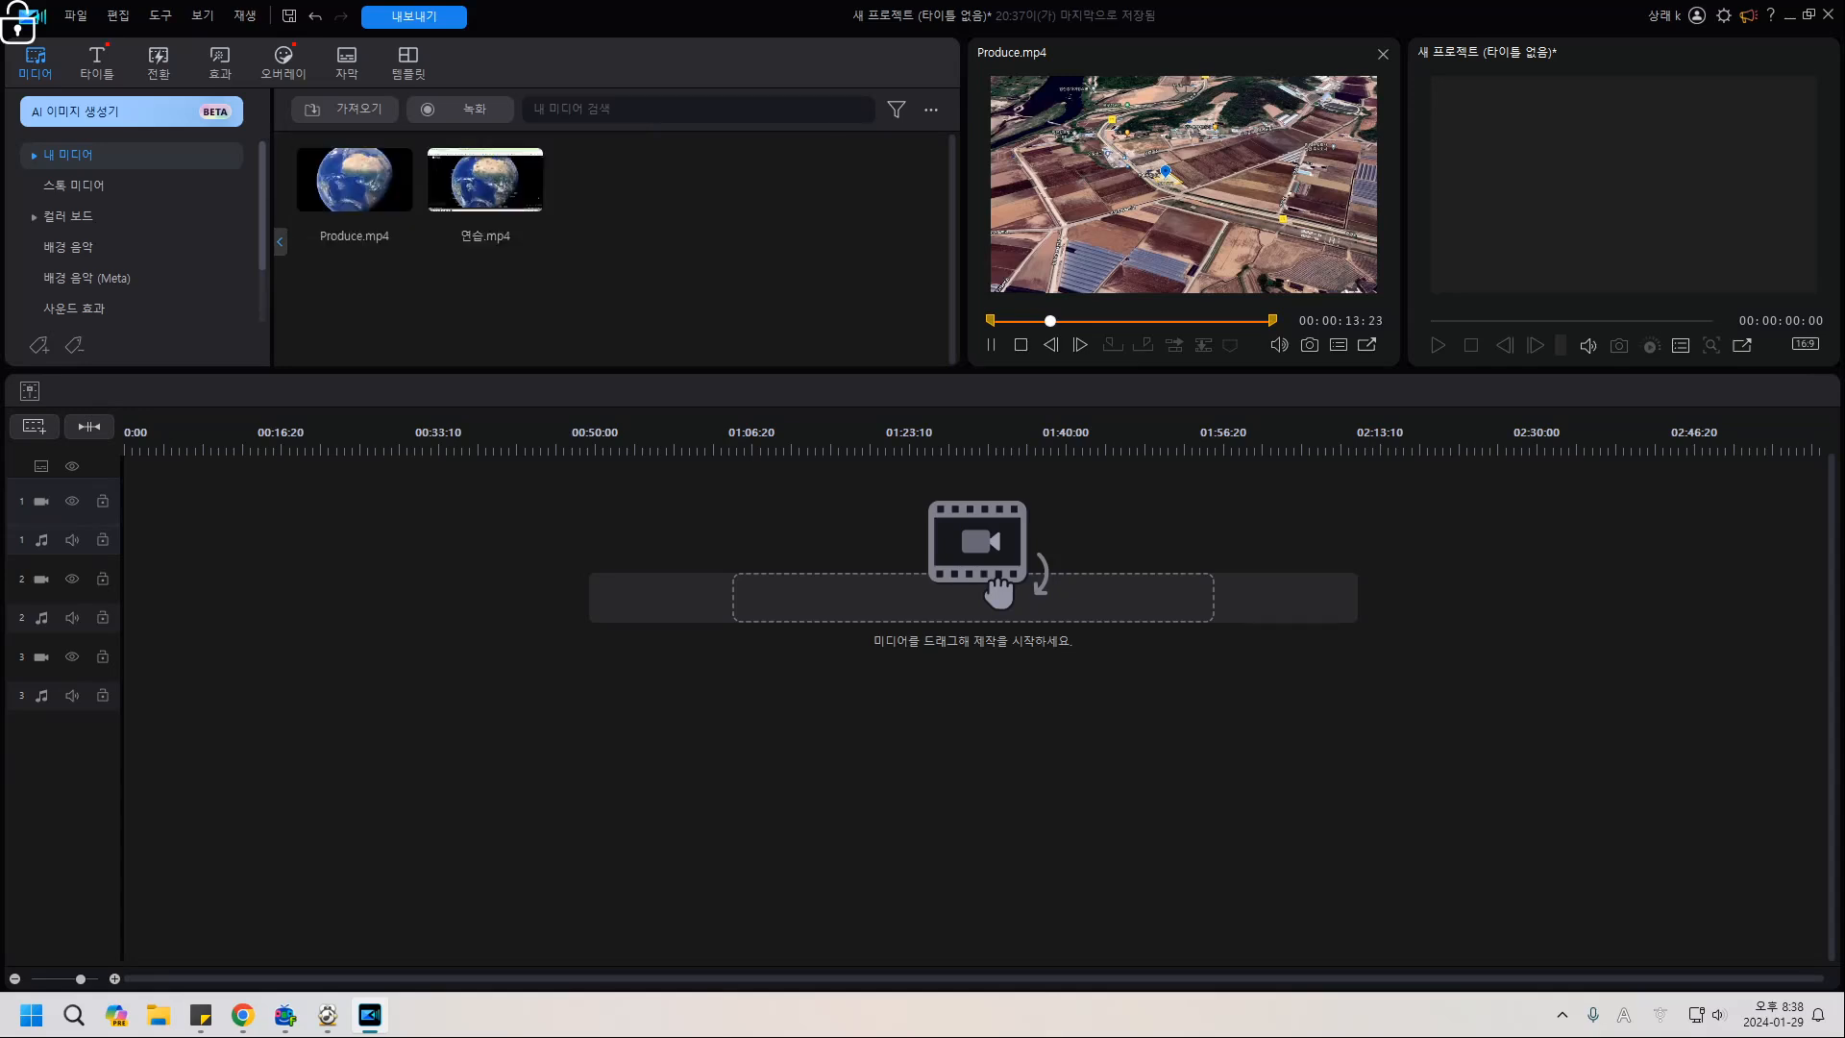
Import 20240129184512.mp4, place it at 0:00 on track 1, and set the playhead near 13 seconds.
left_click(1381, 488)
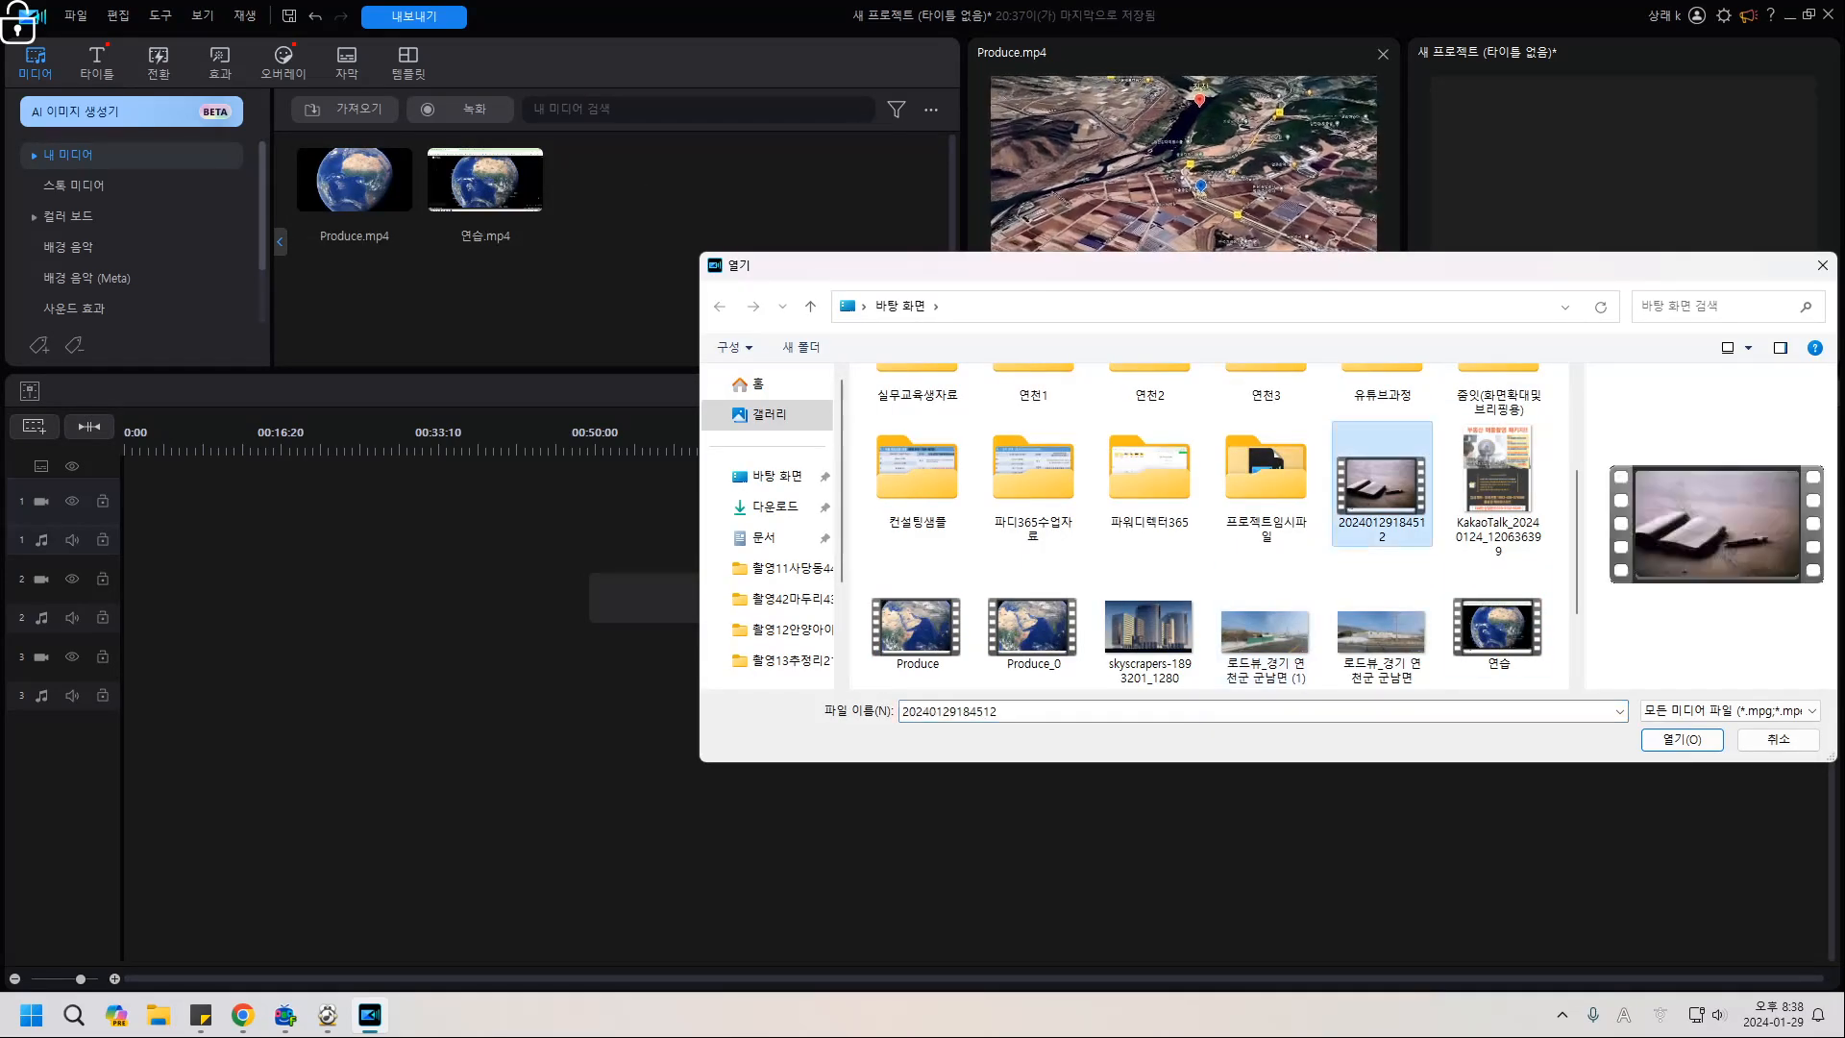
left_click(1682, 739)
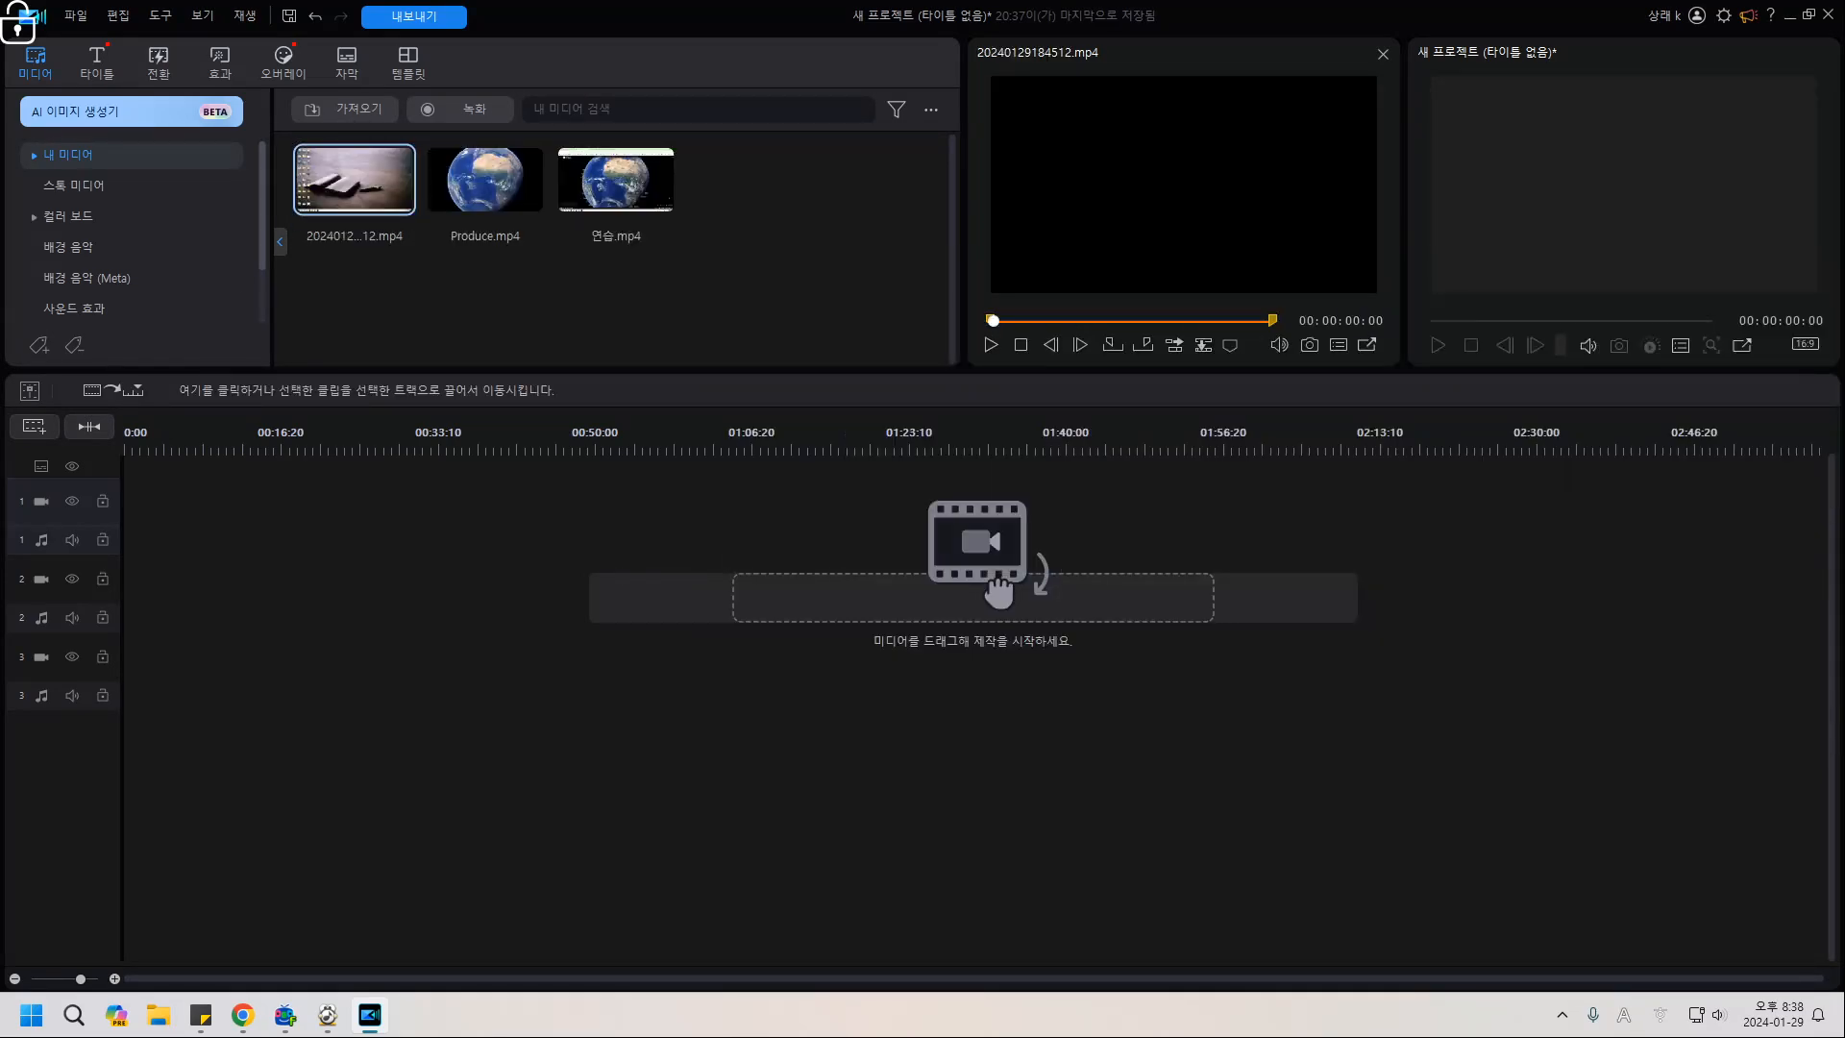
left_click_drag(355, 178, 288, 509)
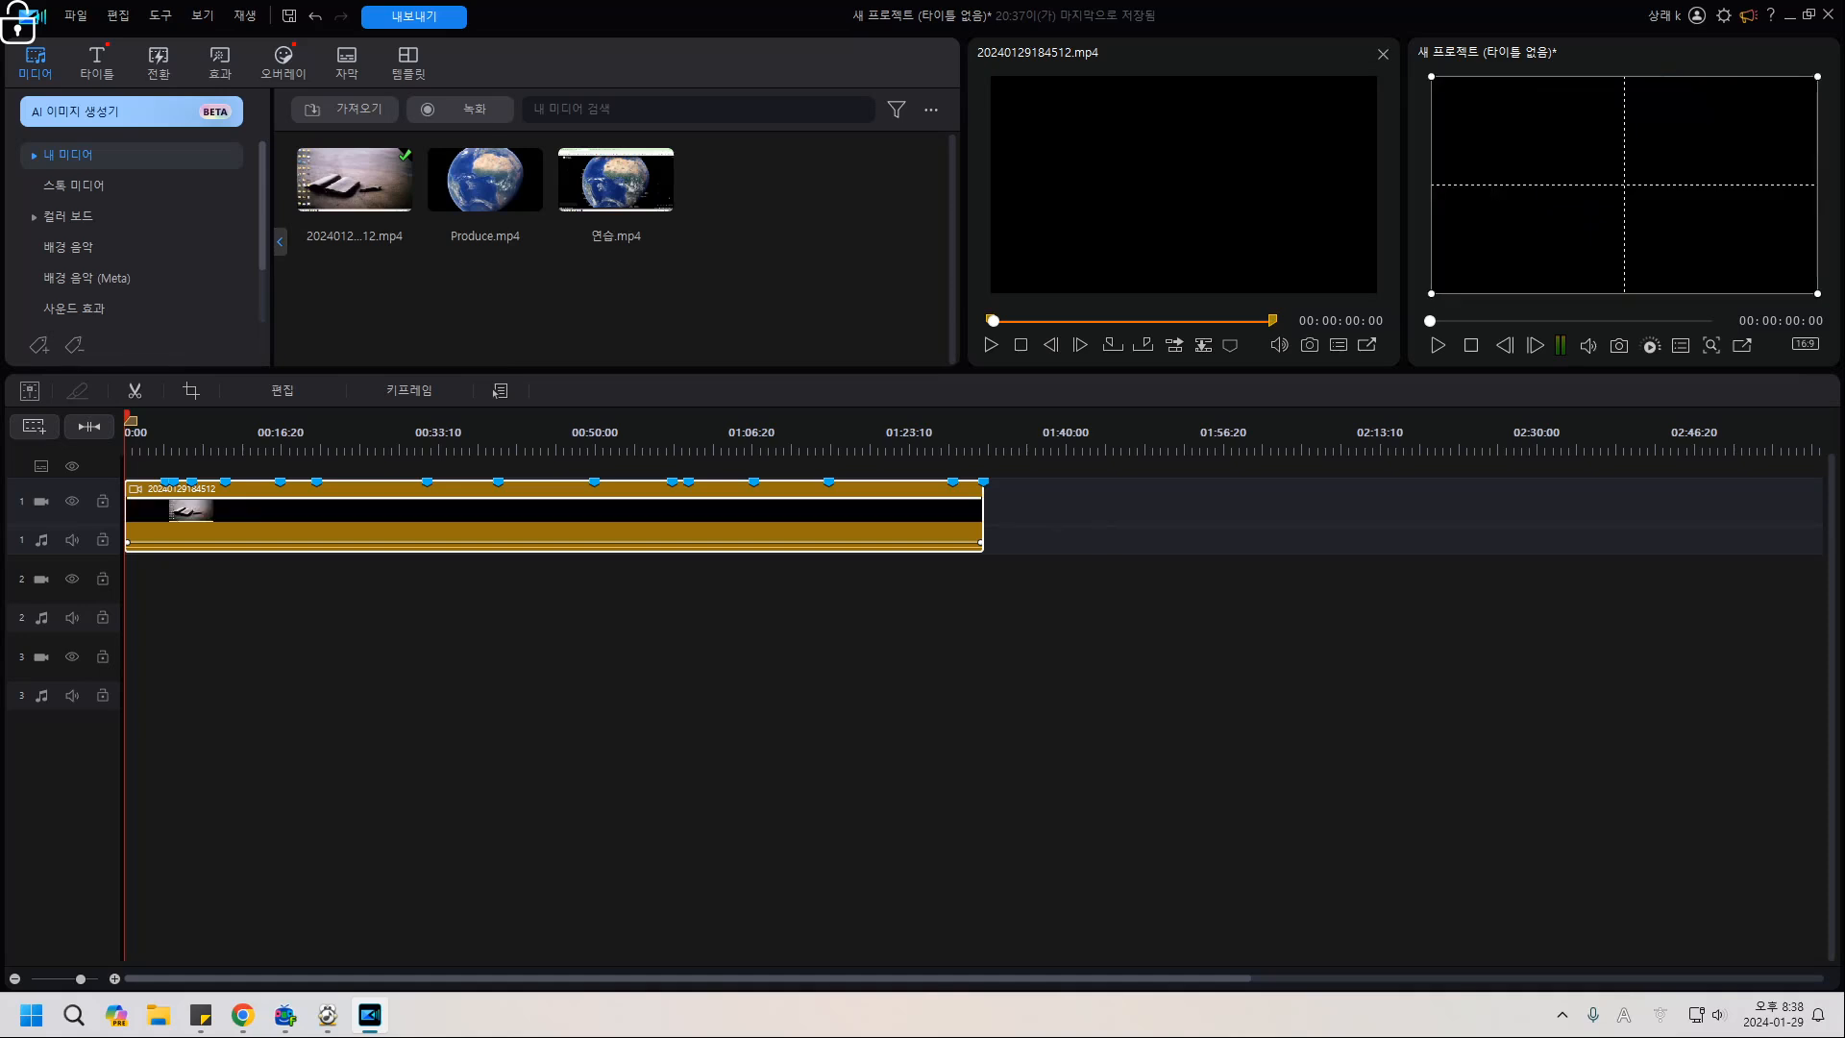
left_click_drag(179, 437, 310, 419)
left_click_drag(305, 418, 255, 419)
Split the clip at 13:26 and delete the opening part.
left_click(480, 509)
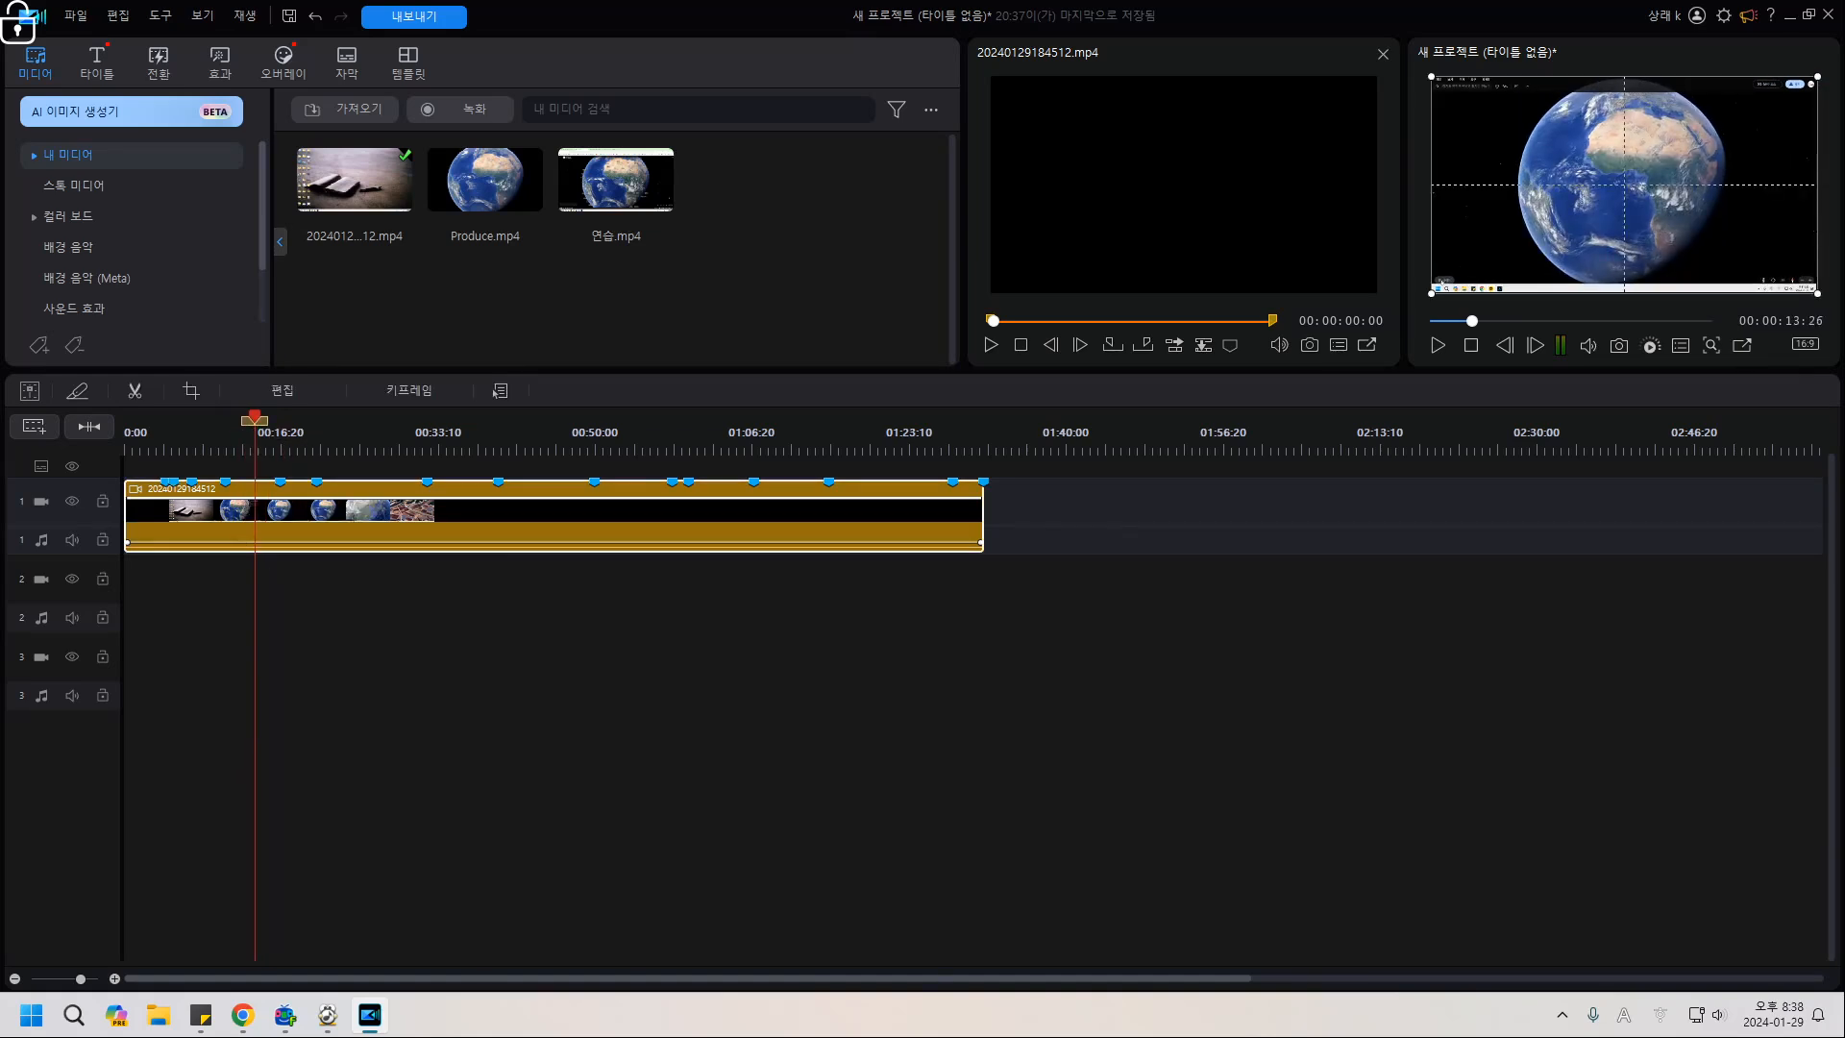
key("ctrl+t")
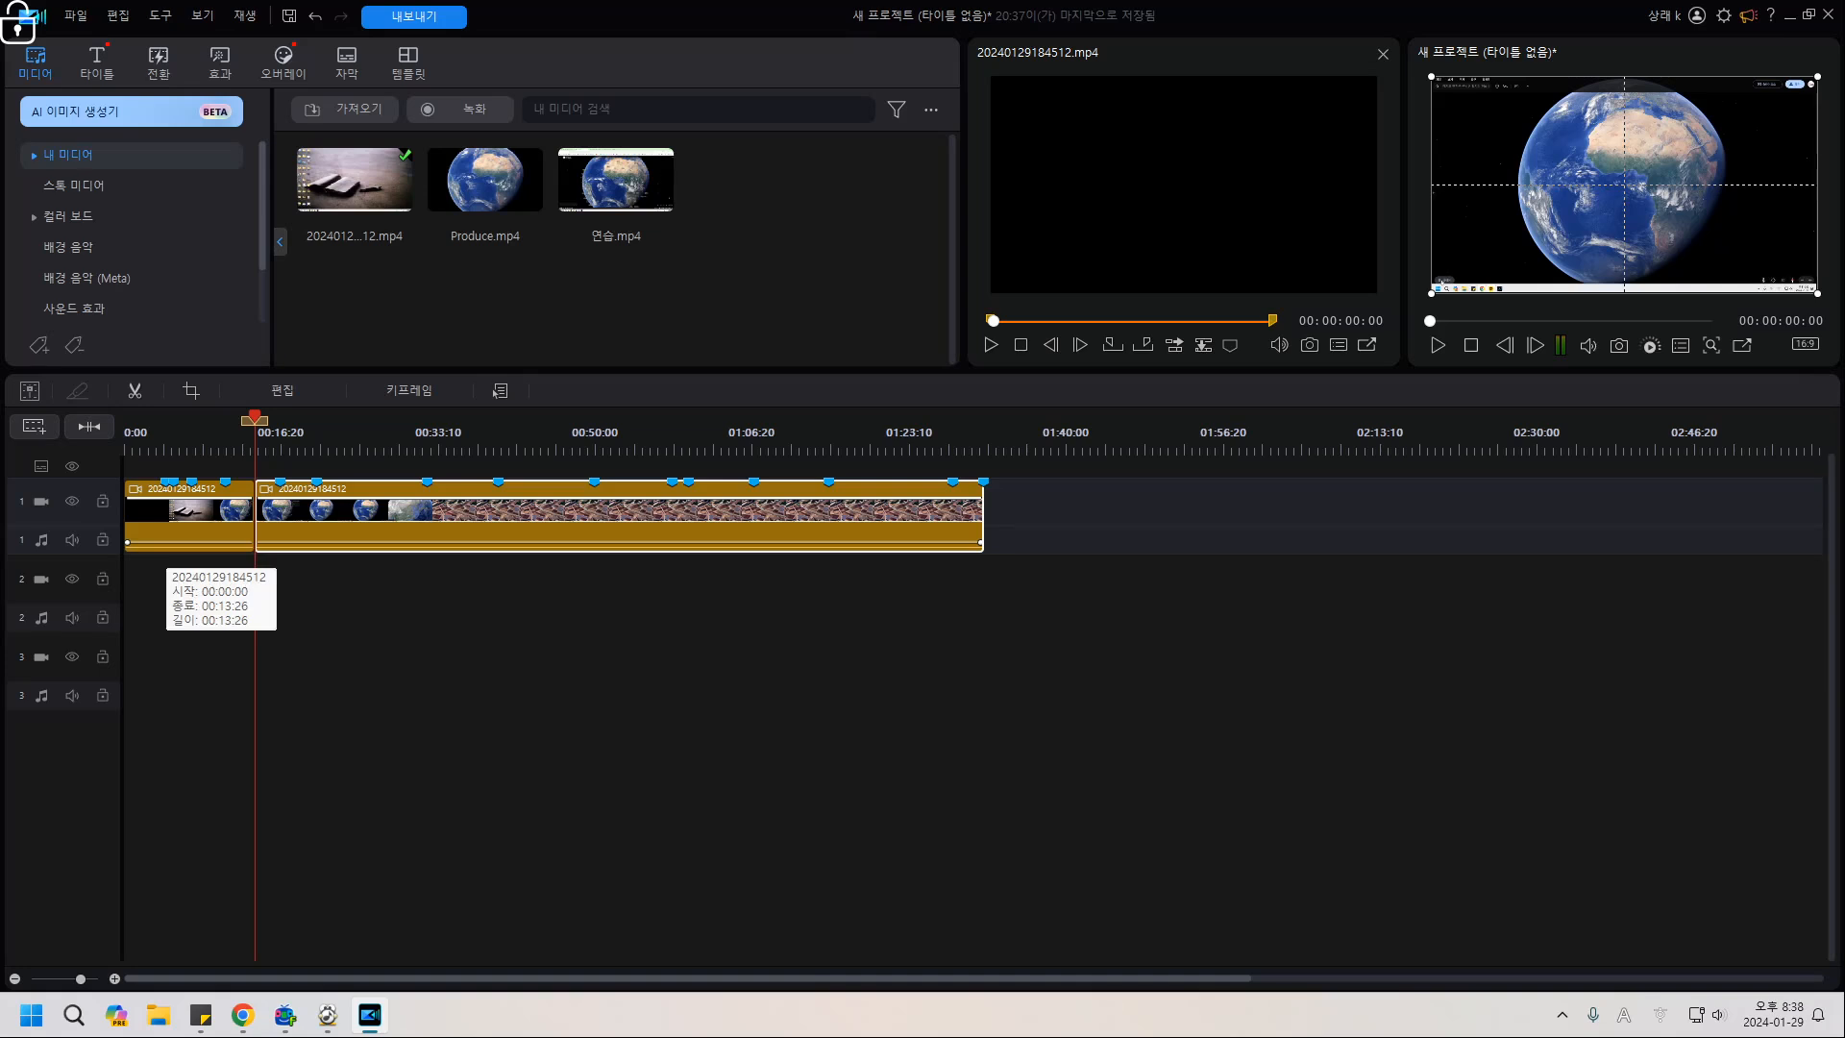
left_click(165, 530)
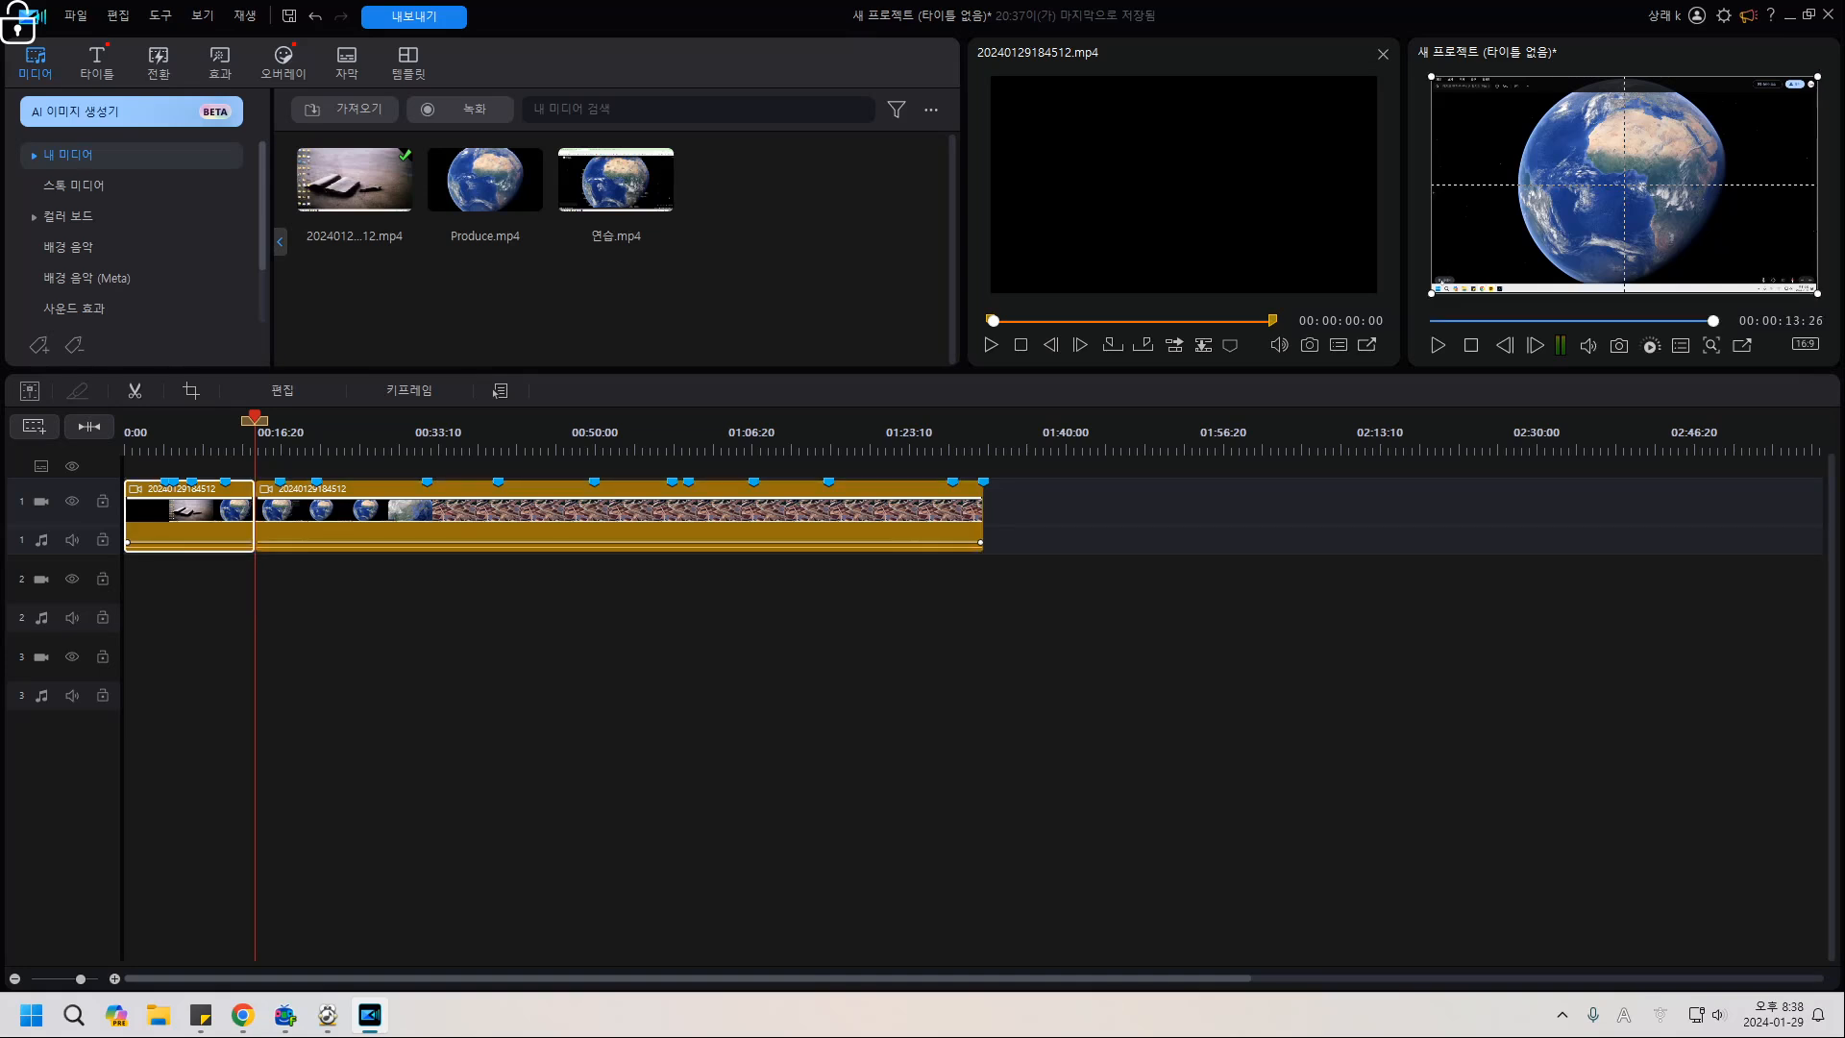
key("Delete")
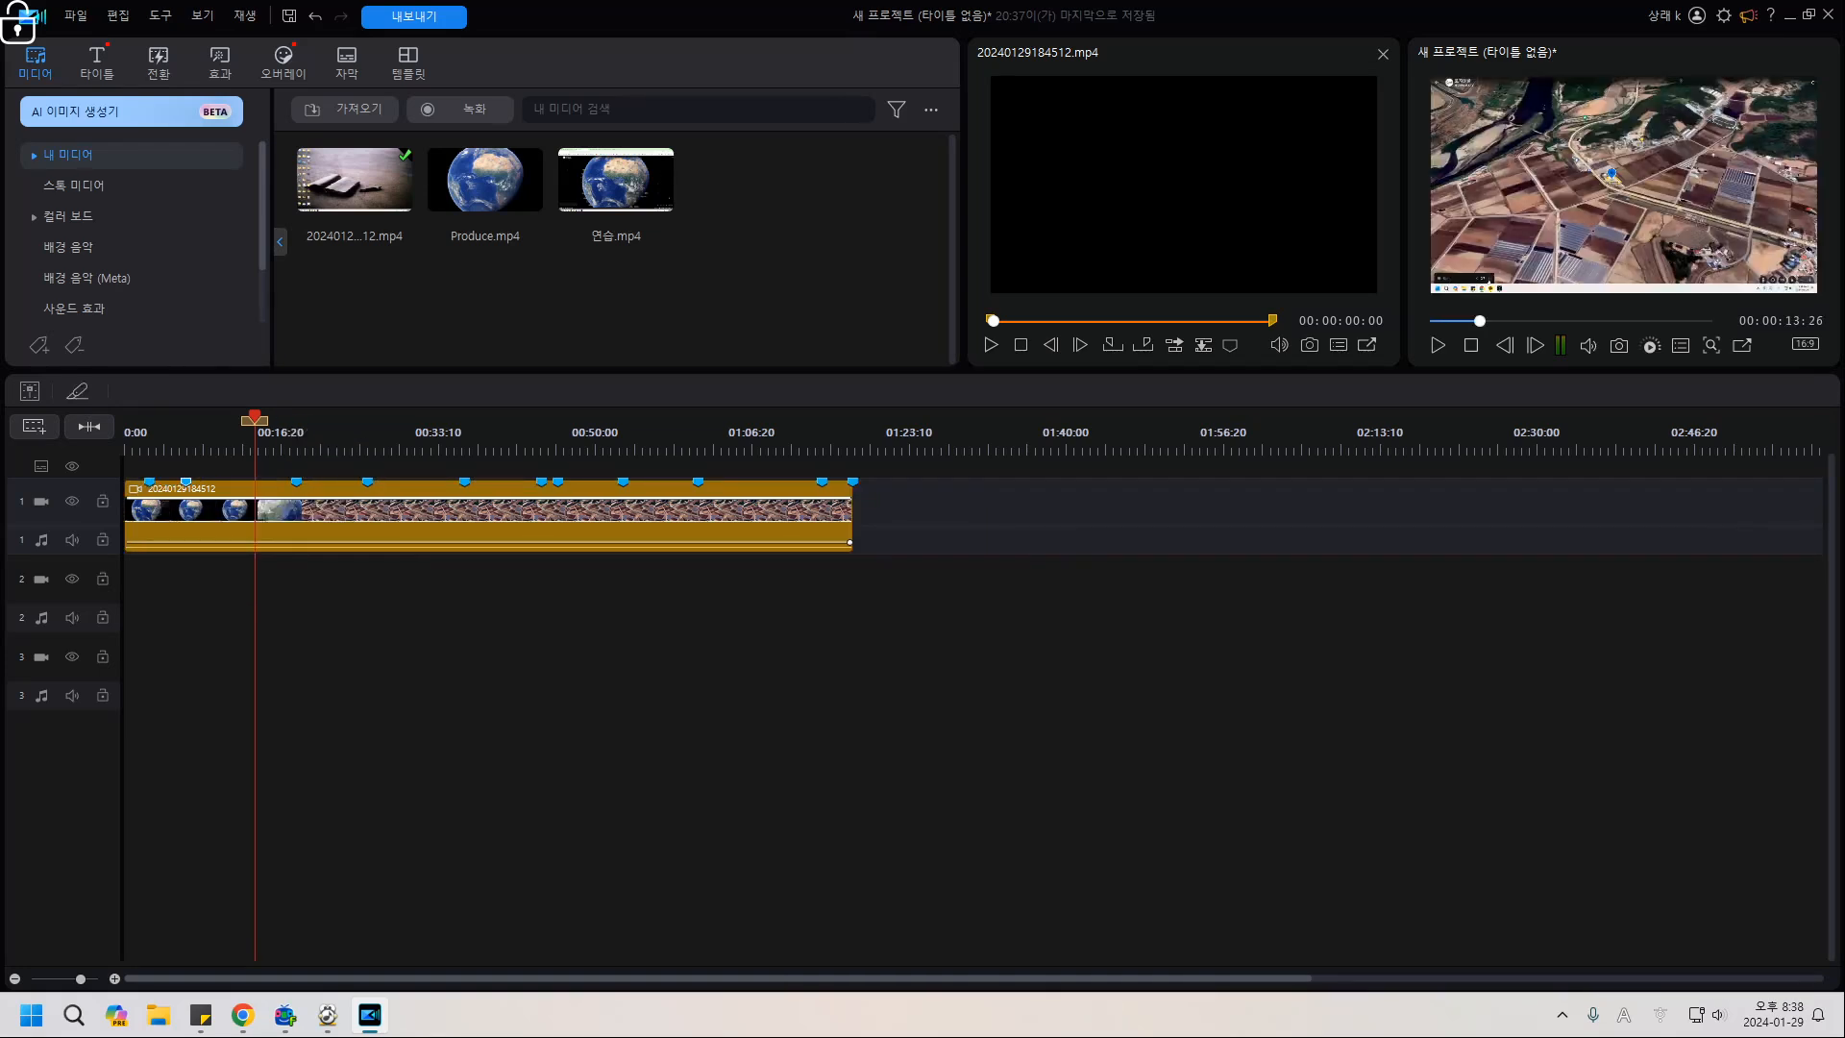
Split the clip at 01:09:14, delete the tail, and return the playhead to the start.
left_click_drag(255, 420, 778, 420)
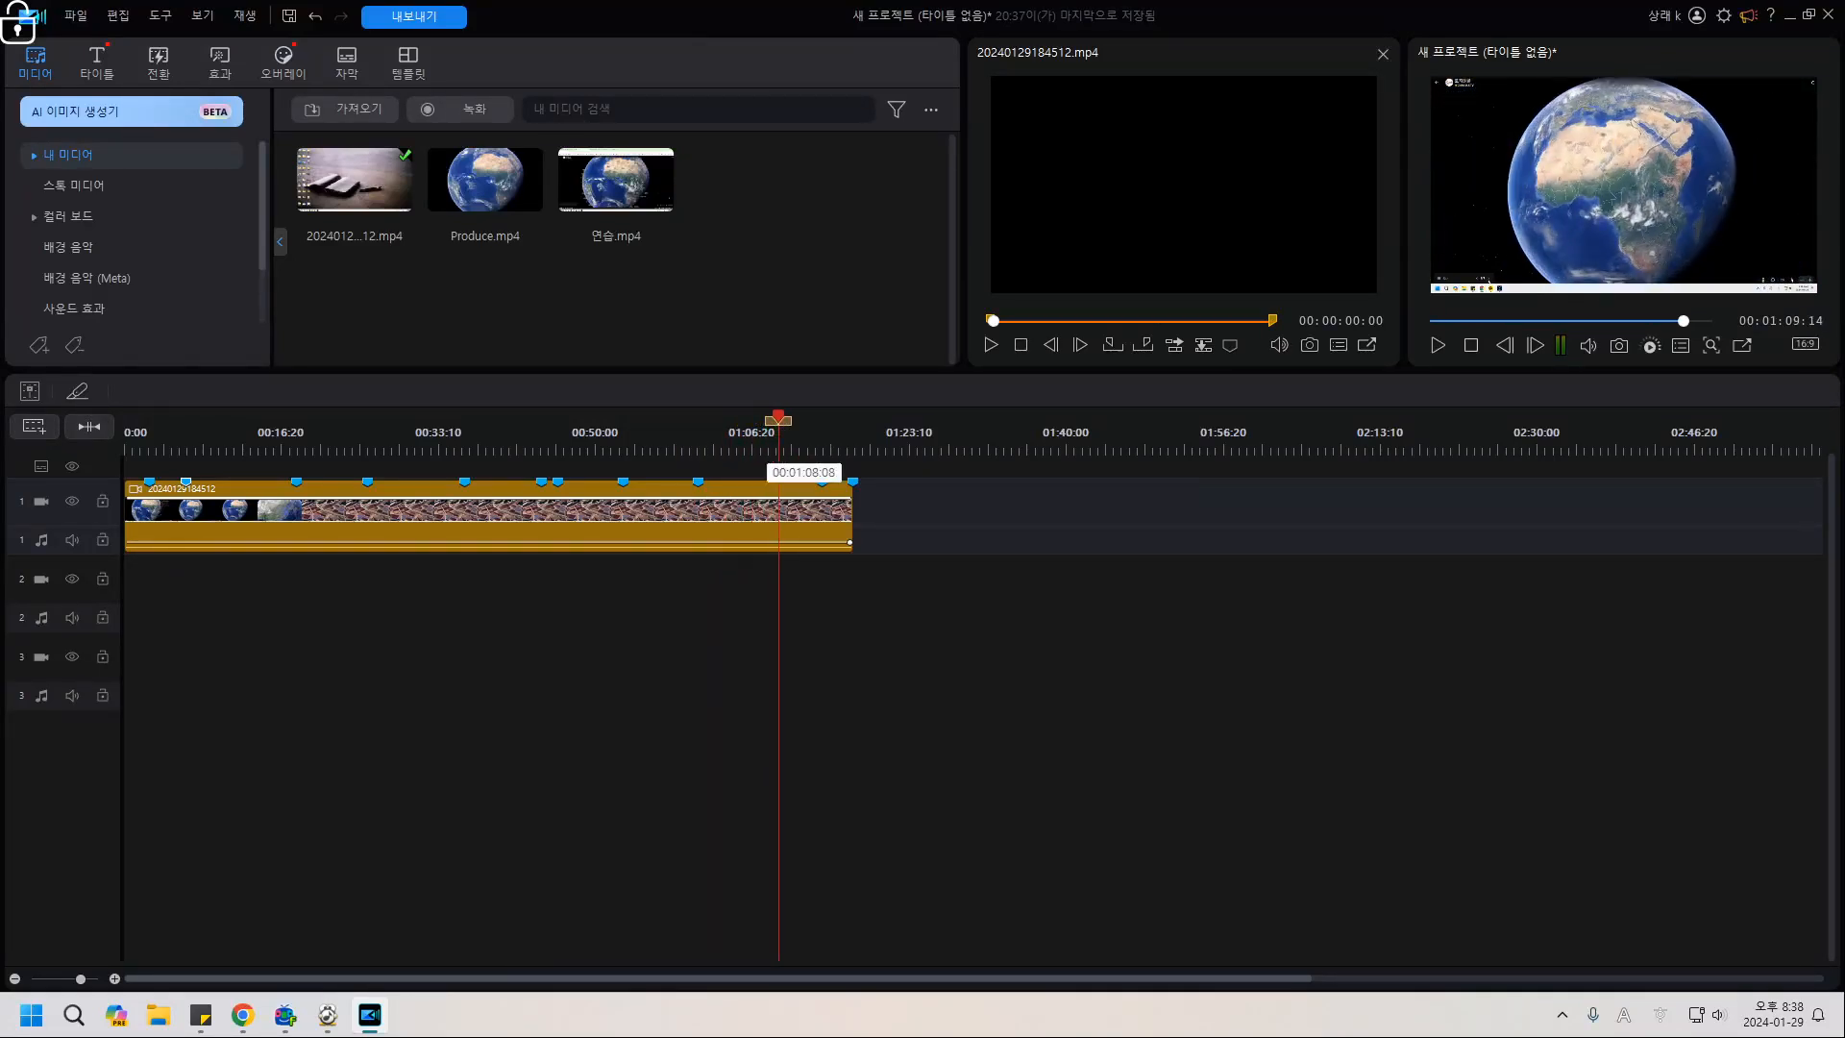
left_click(790, 519)
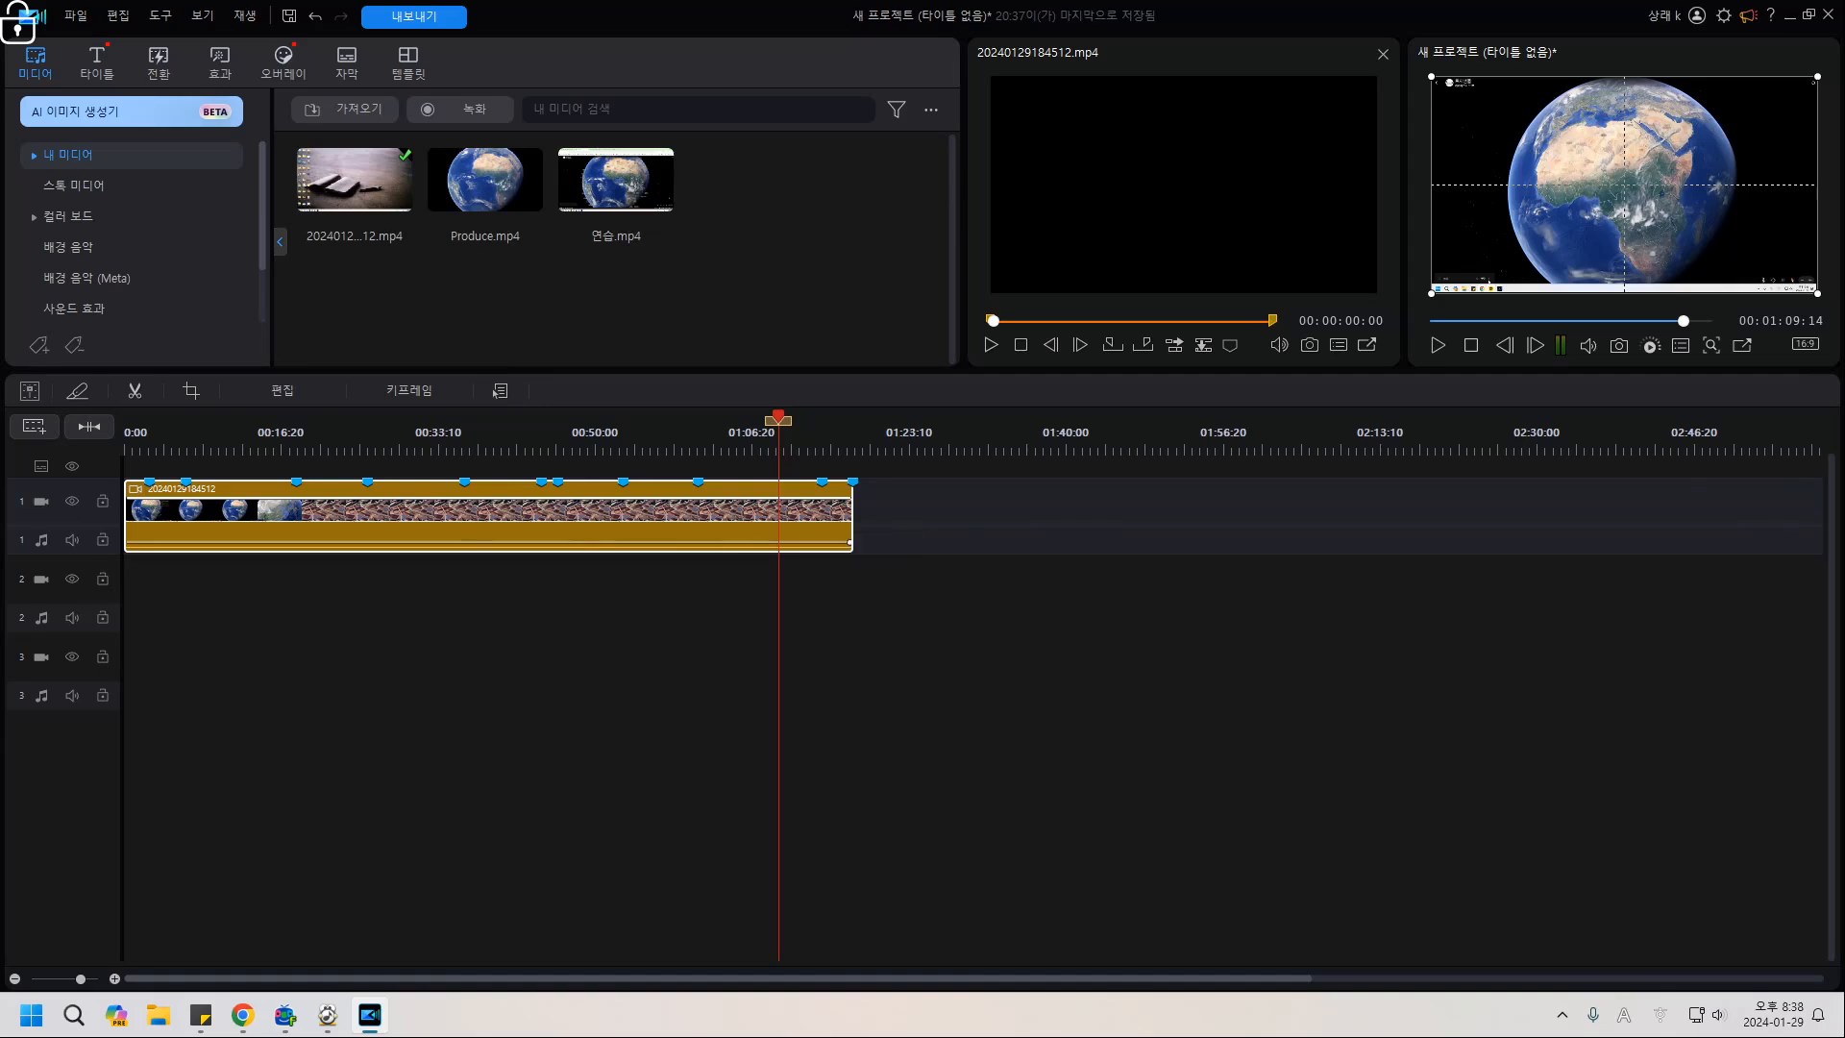
key("ctrl+t")
key("Delete")
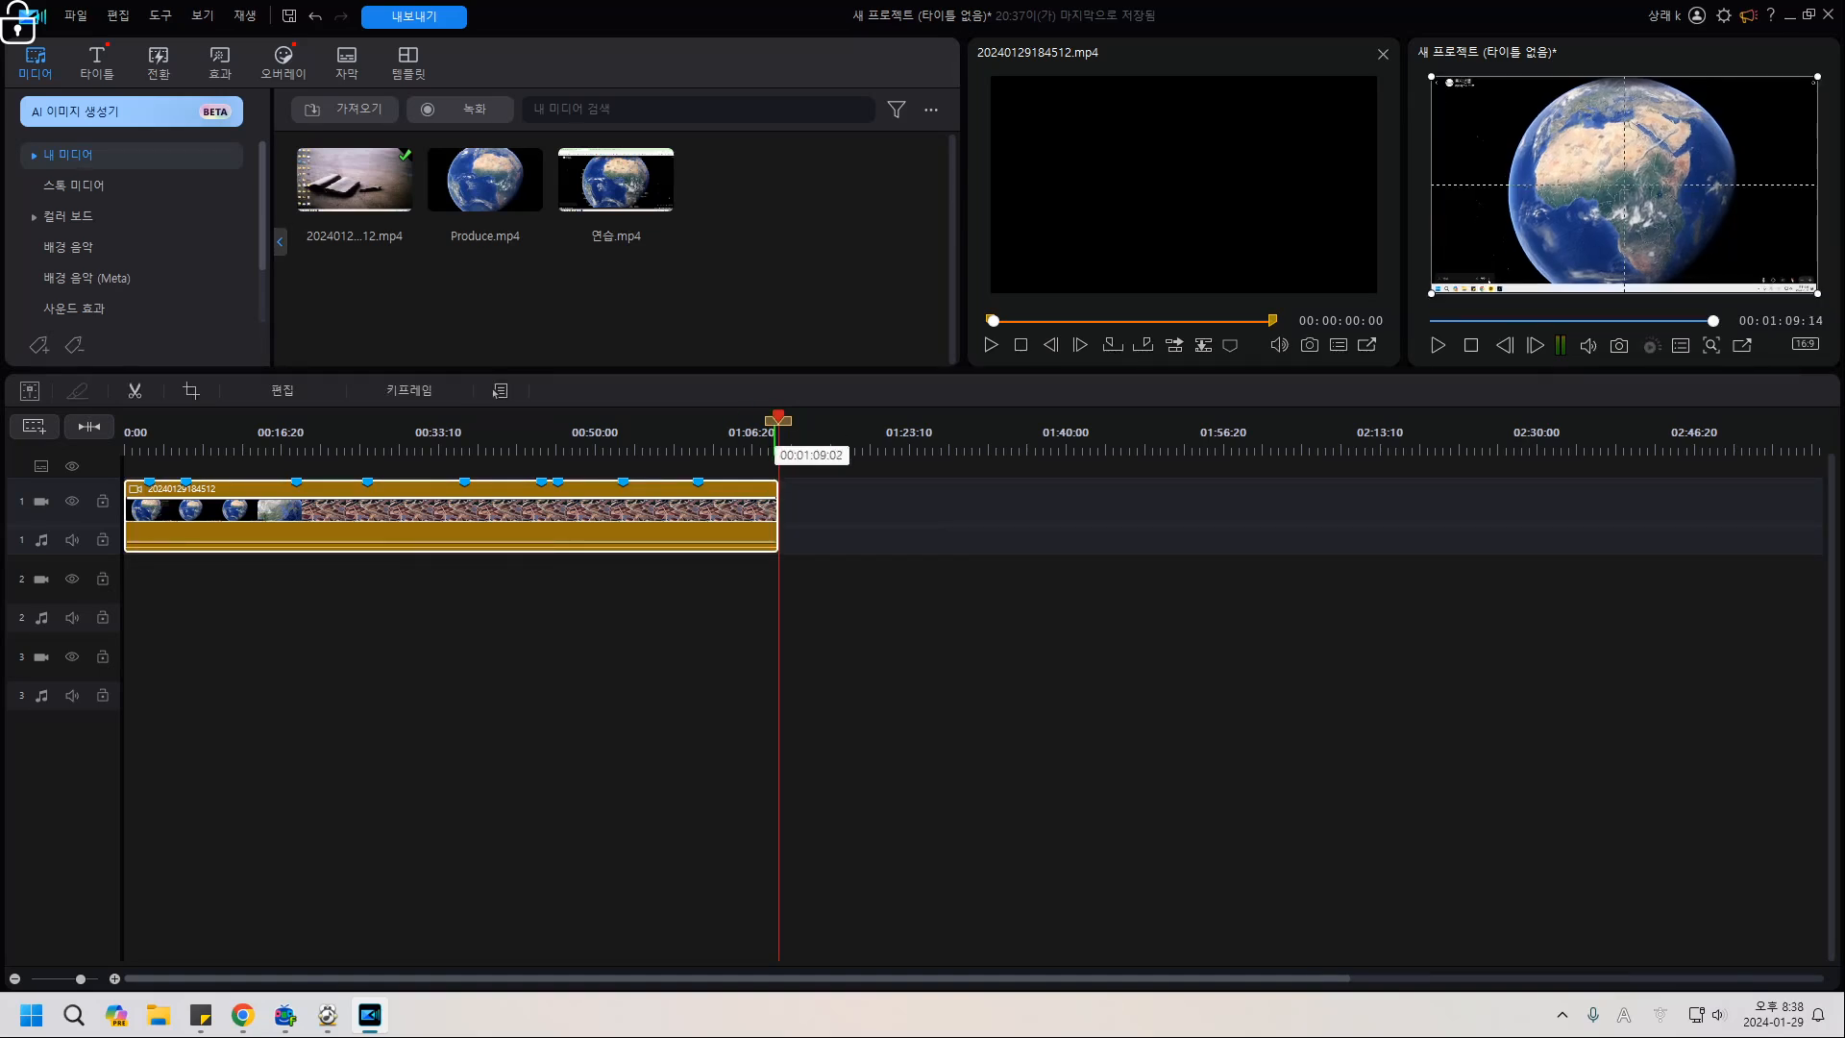
key("Home")
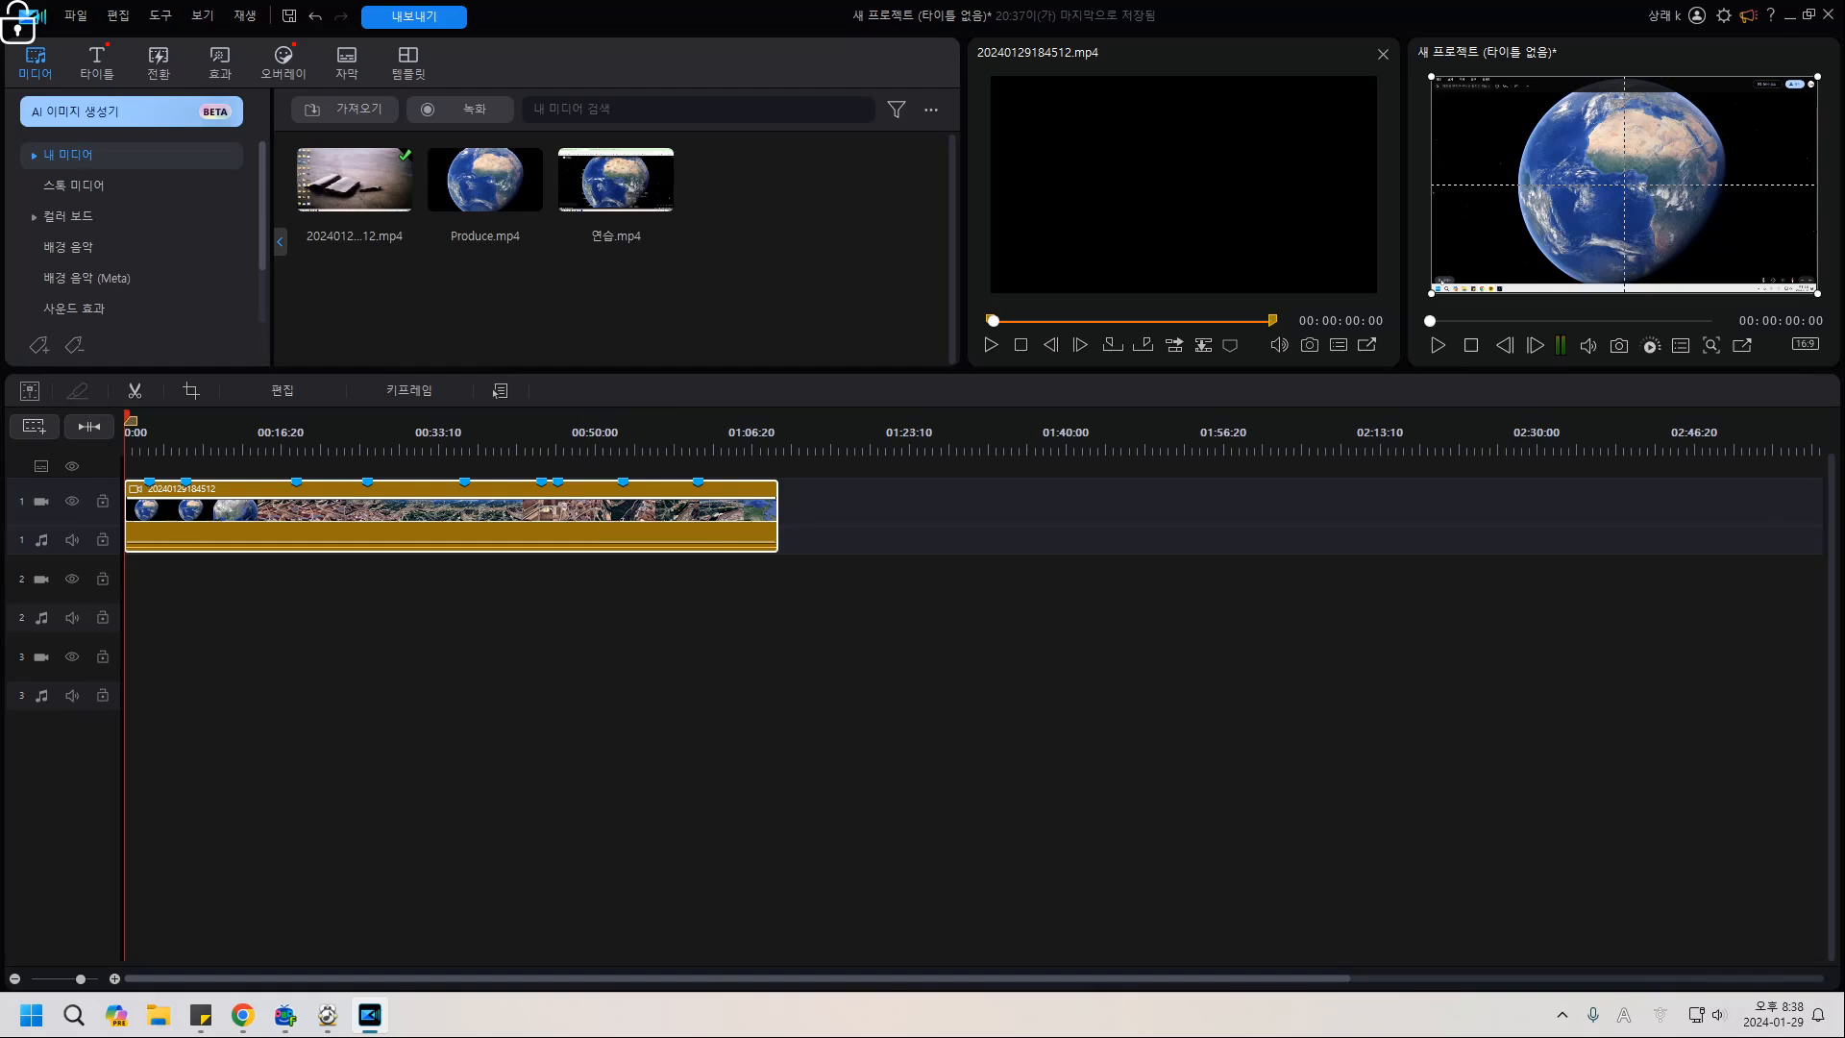
Open the clip in the advanced editor and nudge its scale up to 1.081.
double_click(531, 515)
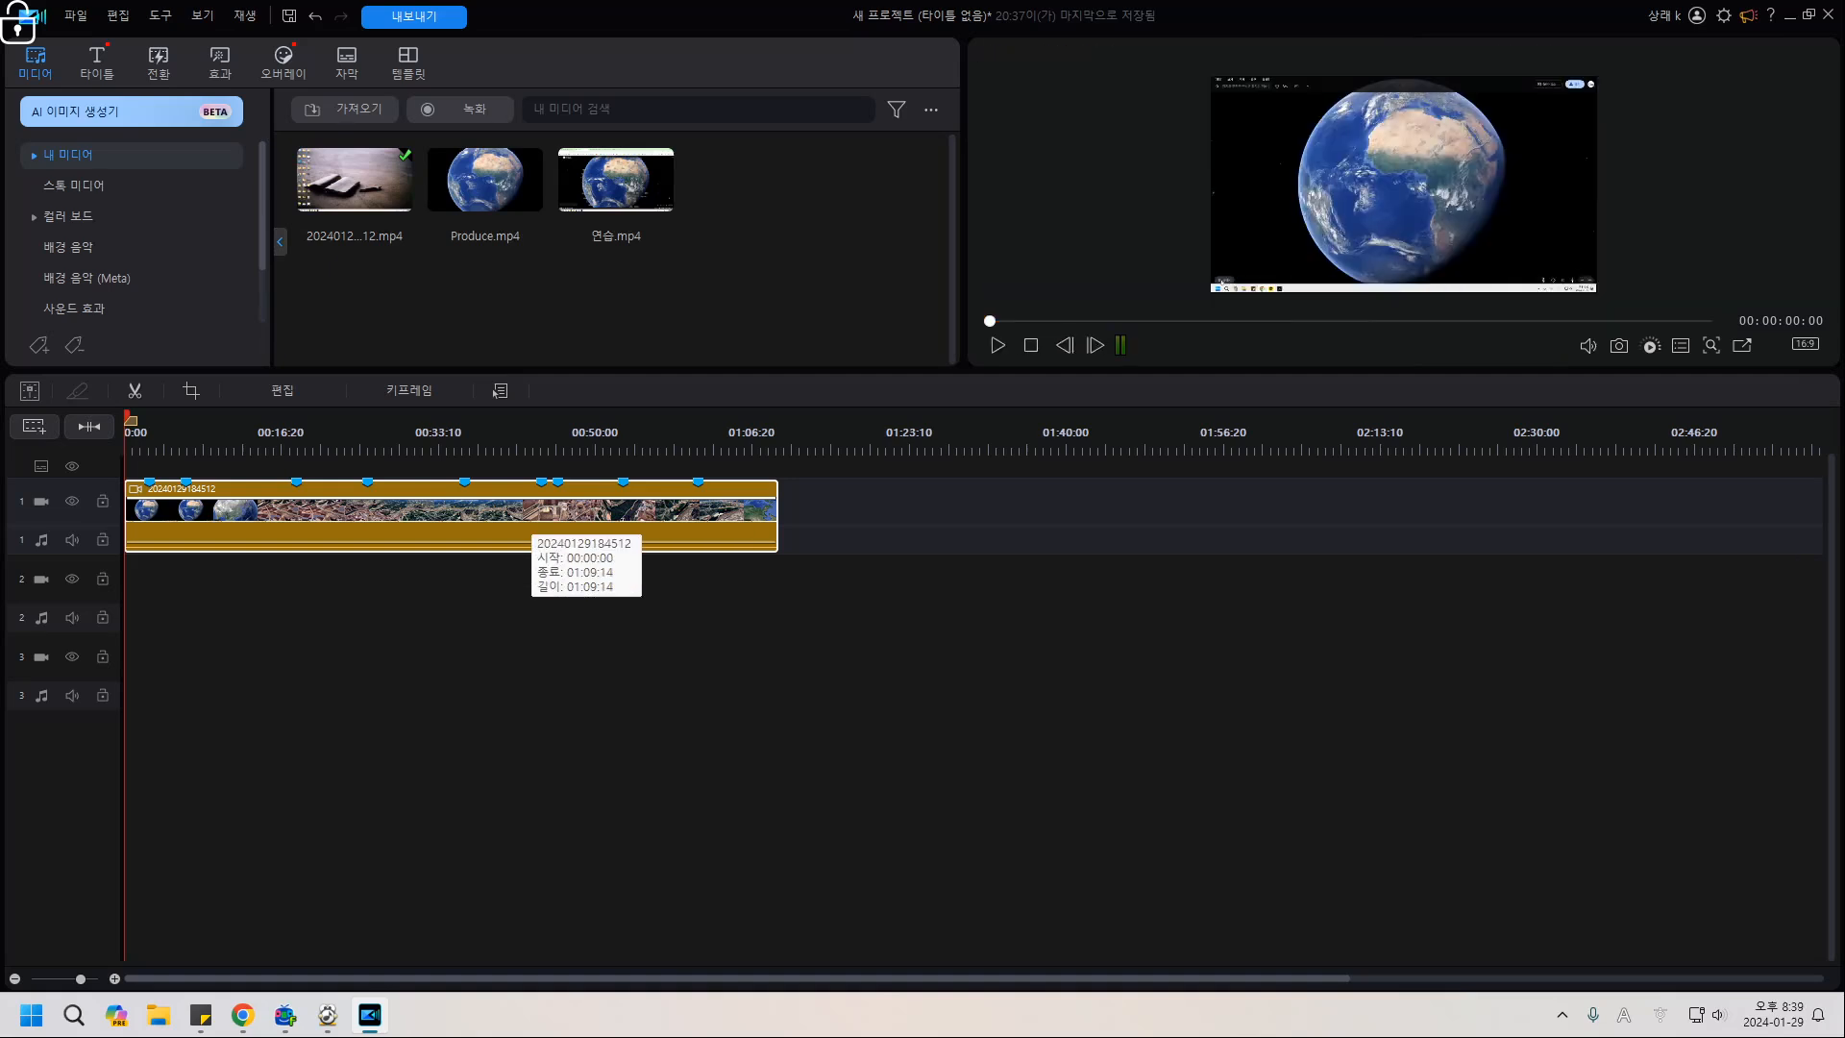
left_click(893, 341)
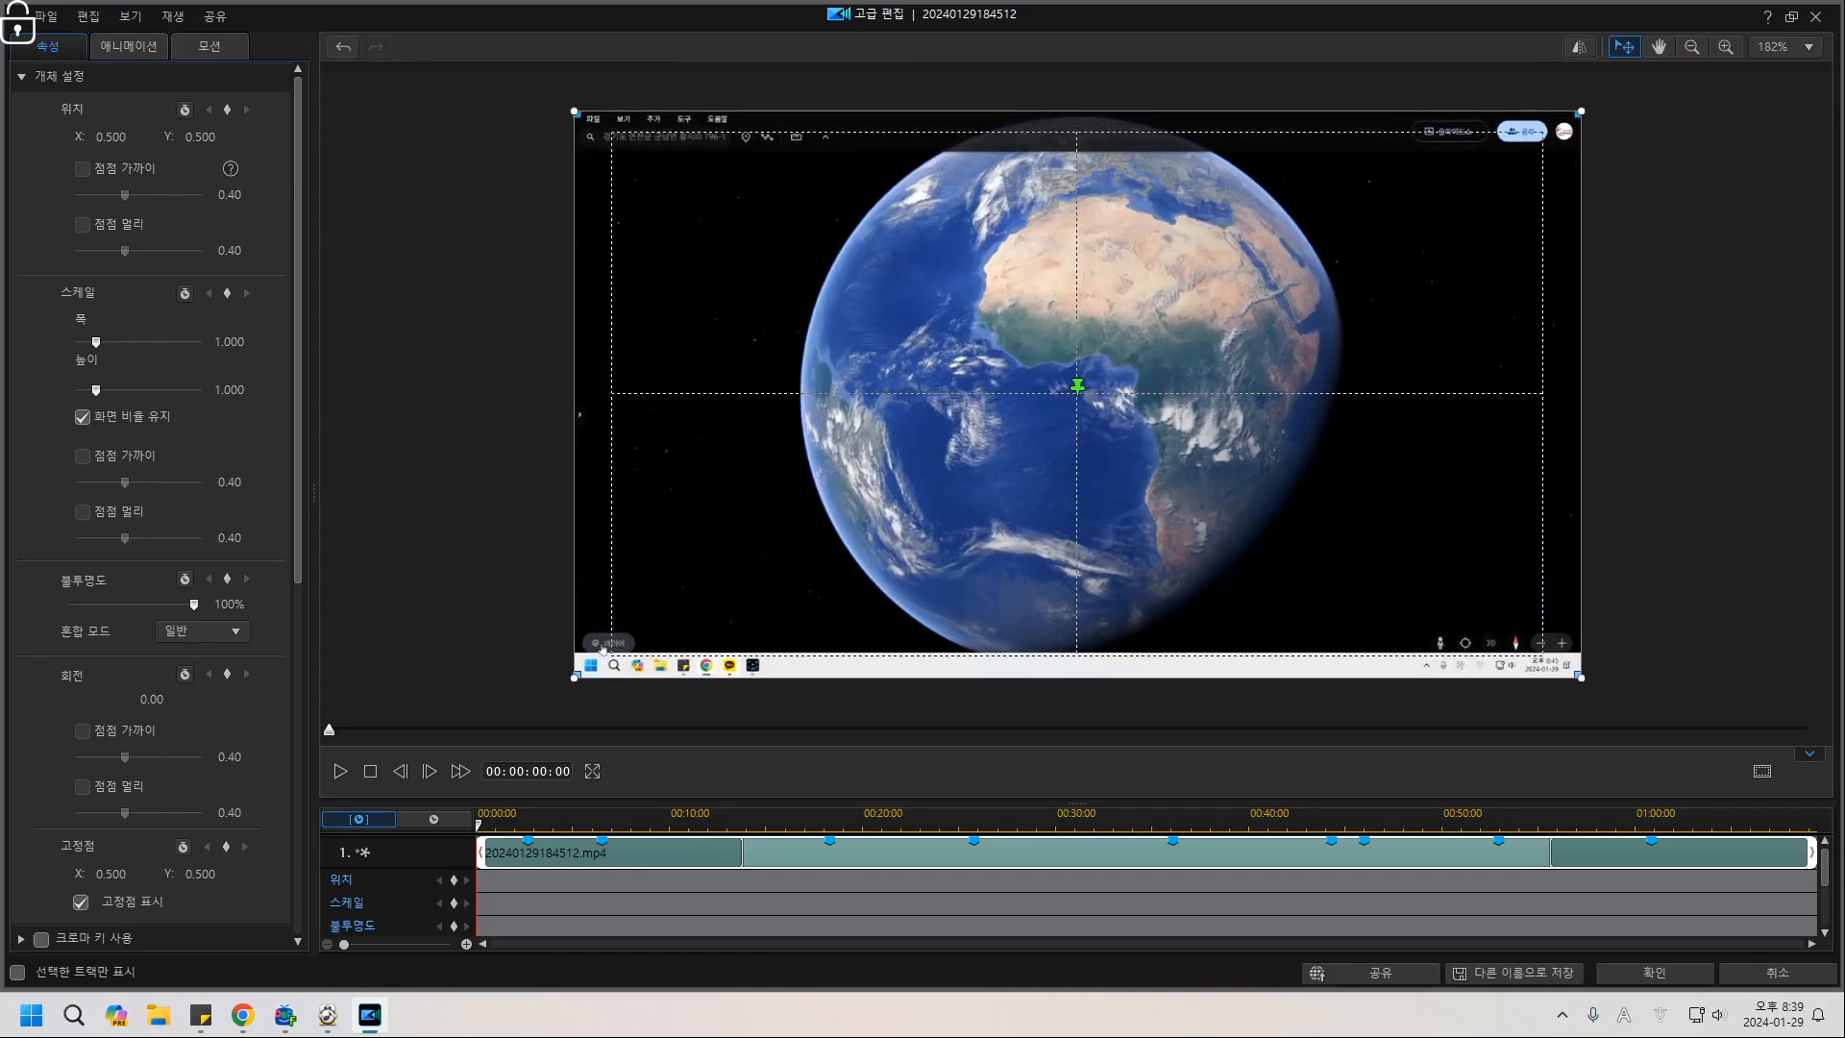
left_click_drag(96, 342, 98, 342)
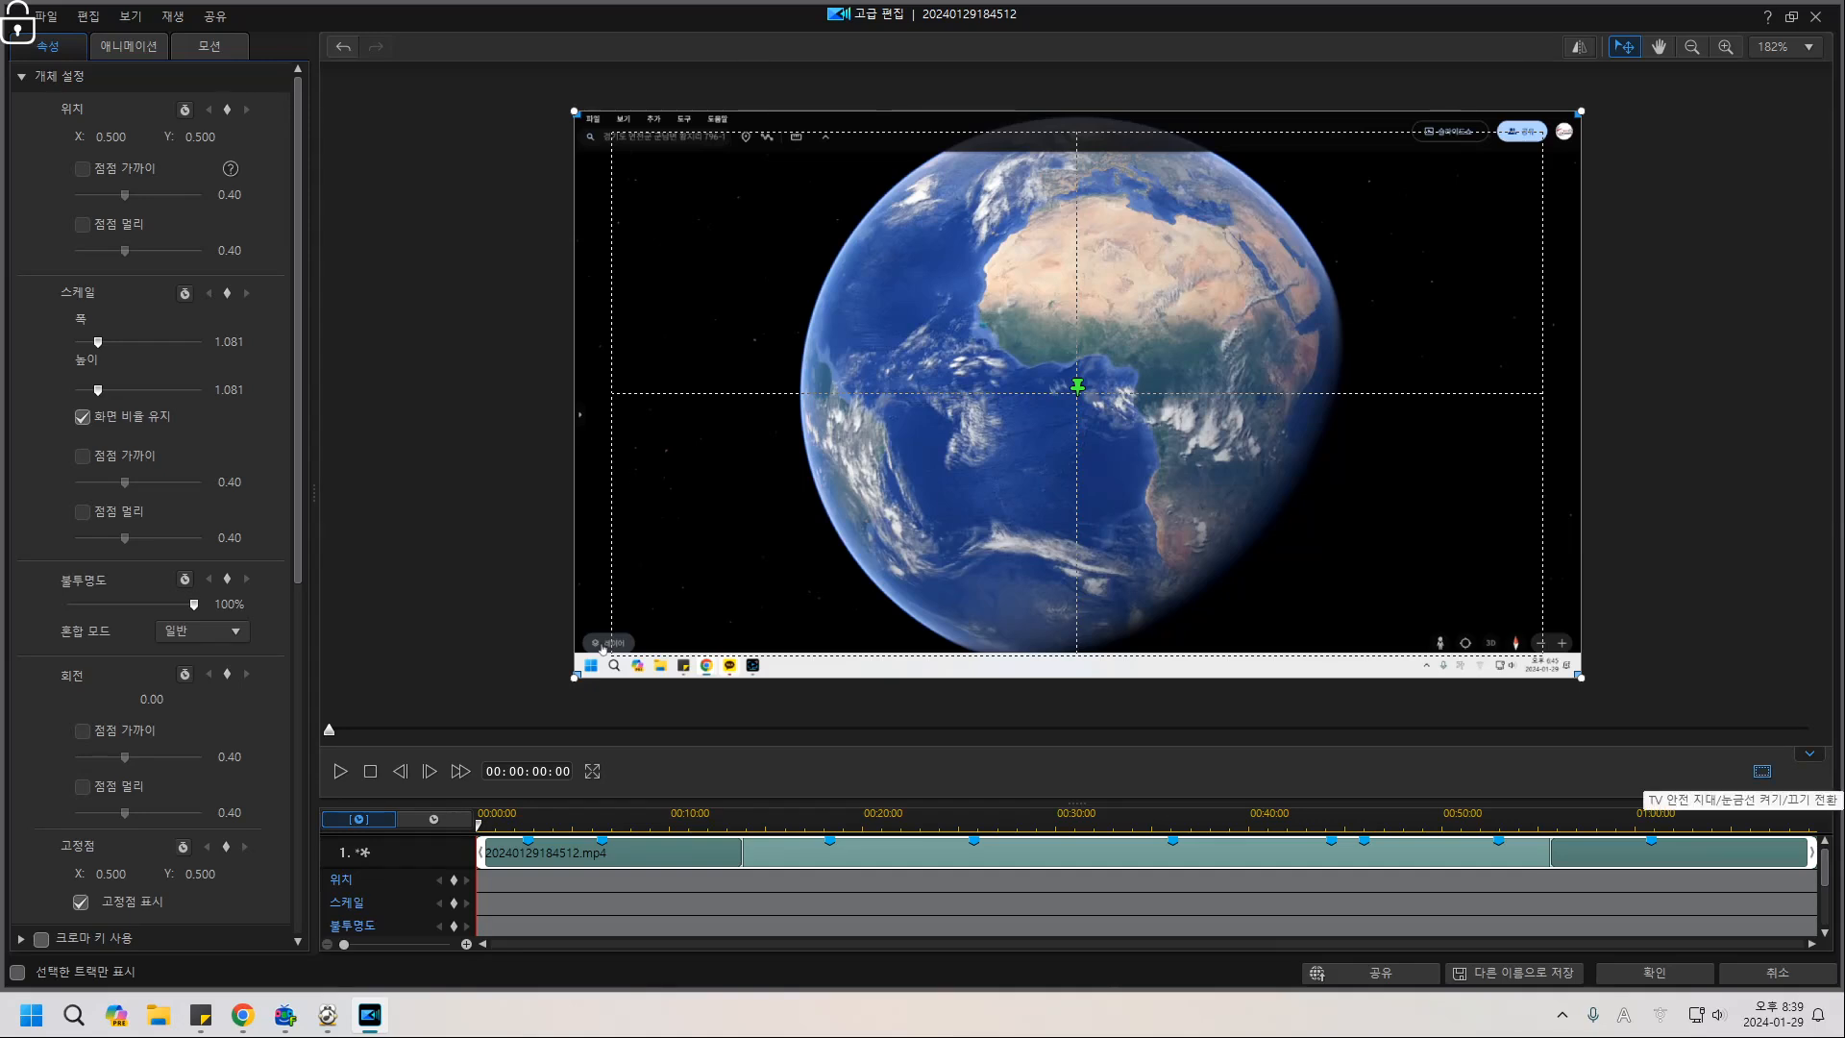
Turn the preview grid lines off, then switch the 2x2 grid lines back on.
left_click(1761, 771)
mouse_move(1701, 828)
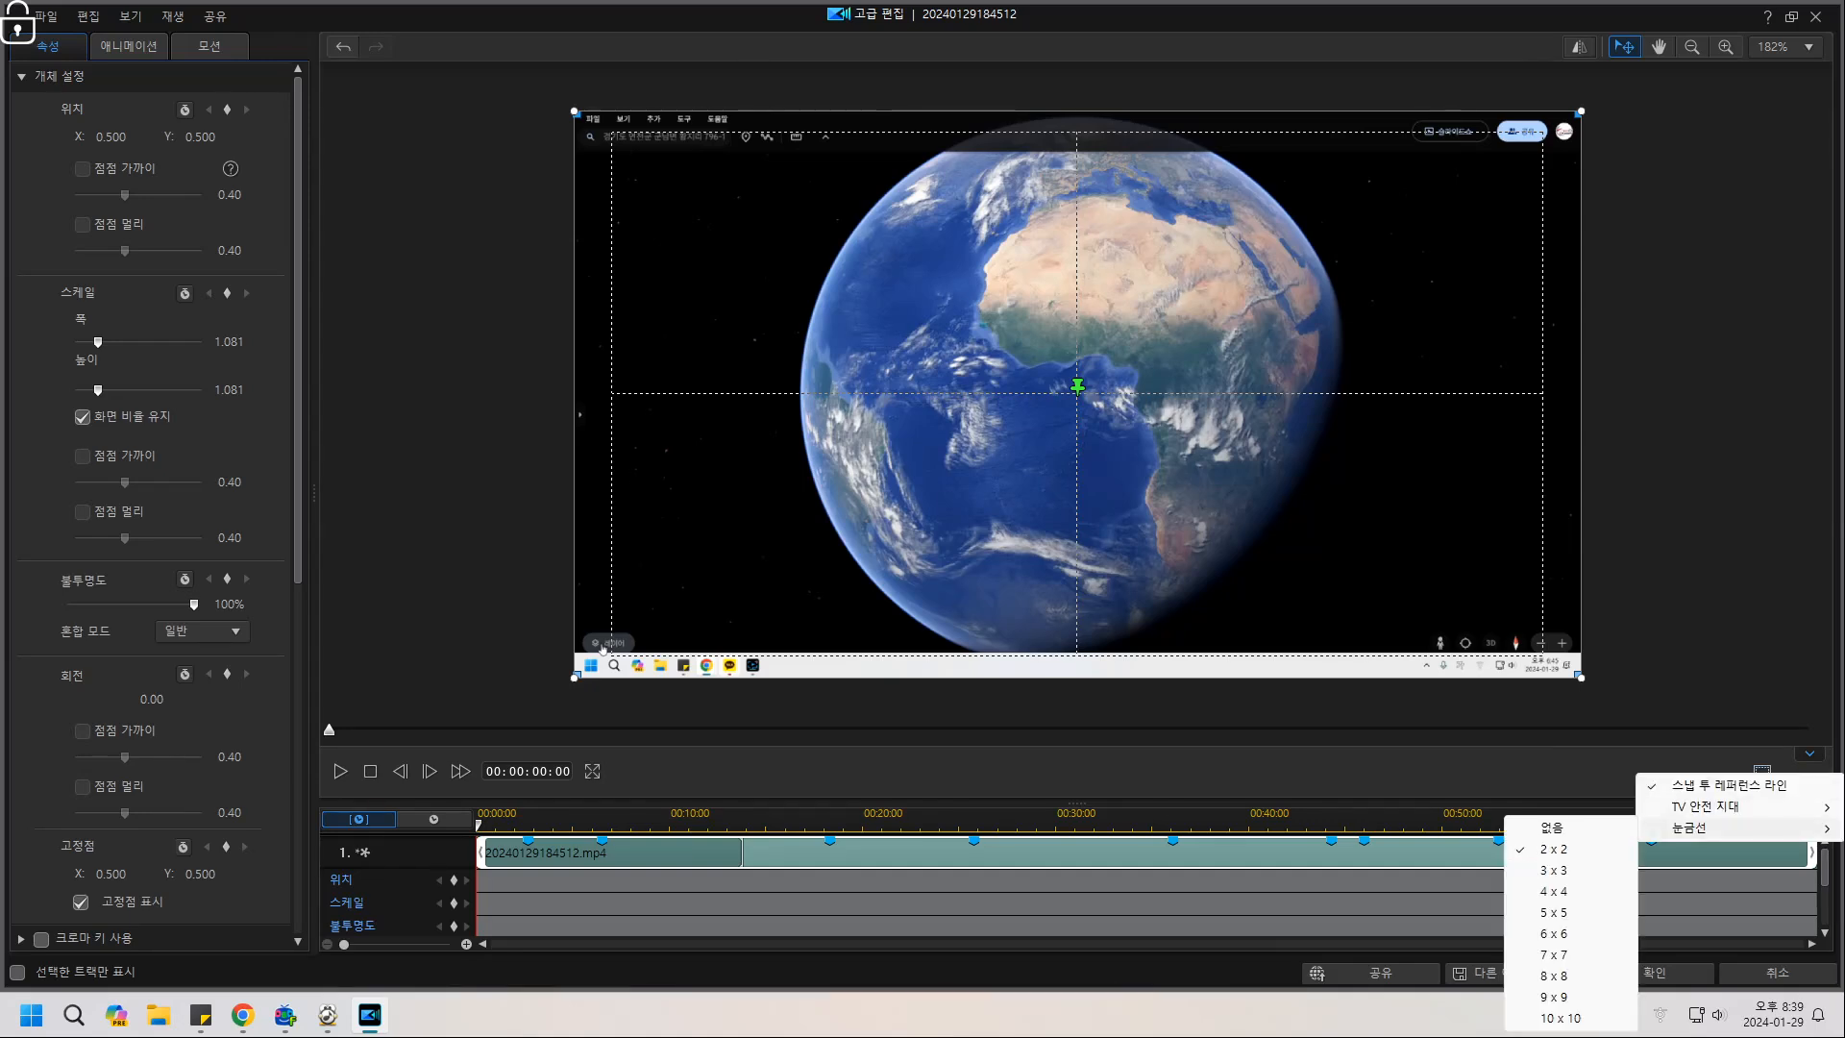
left_click(1553, 828)
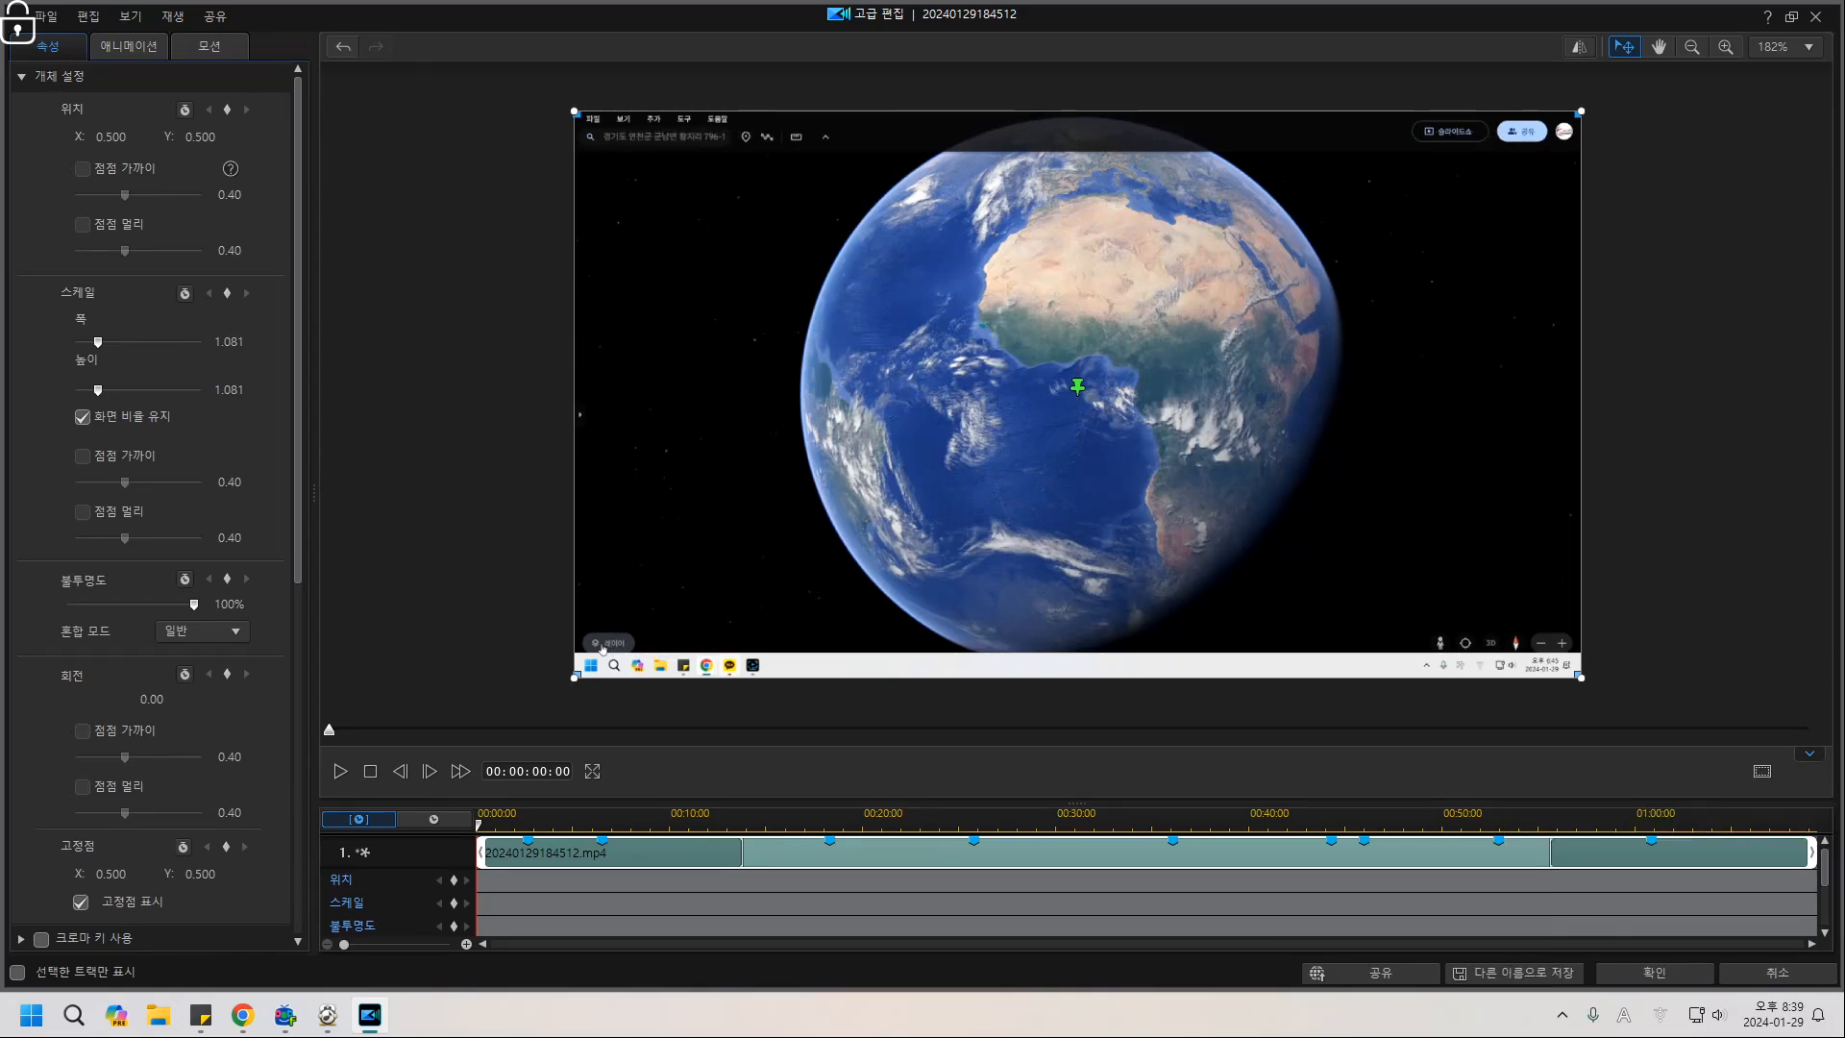
left_click(1762, 771)
mouse_move(1705, 803)
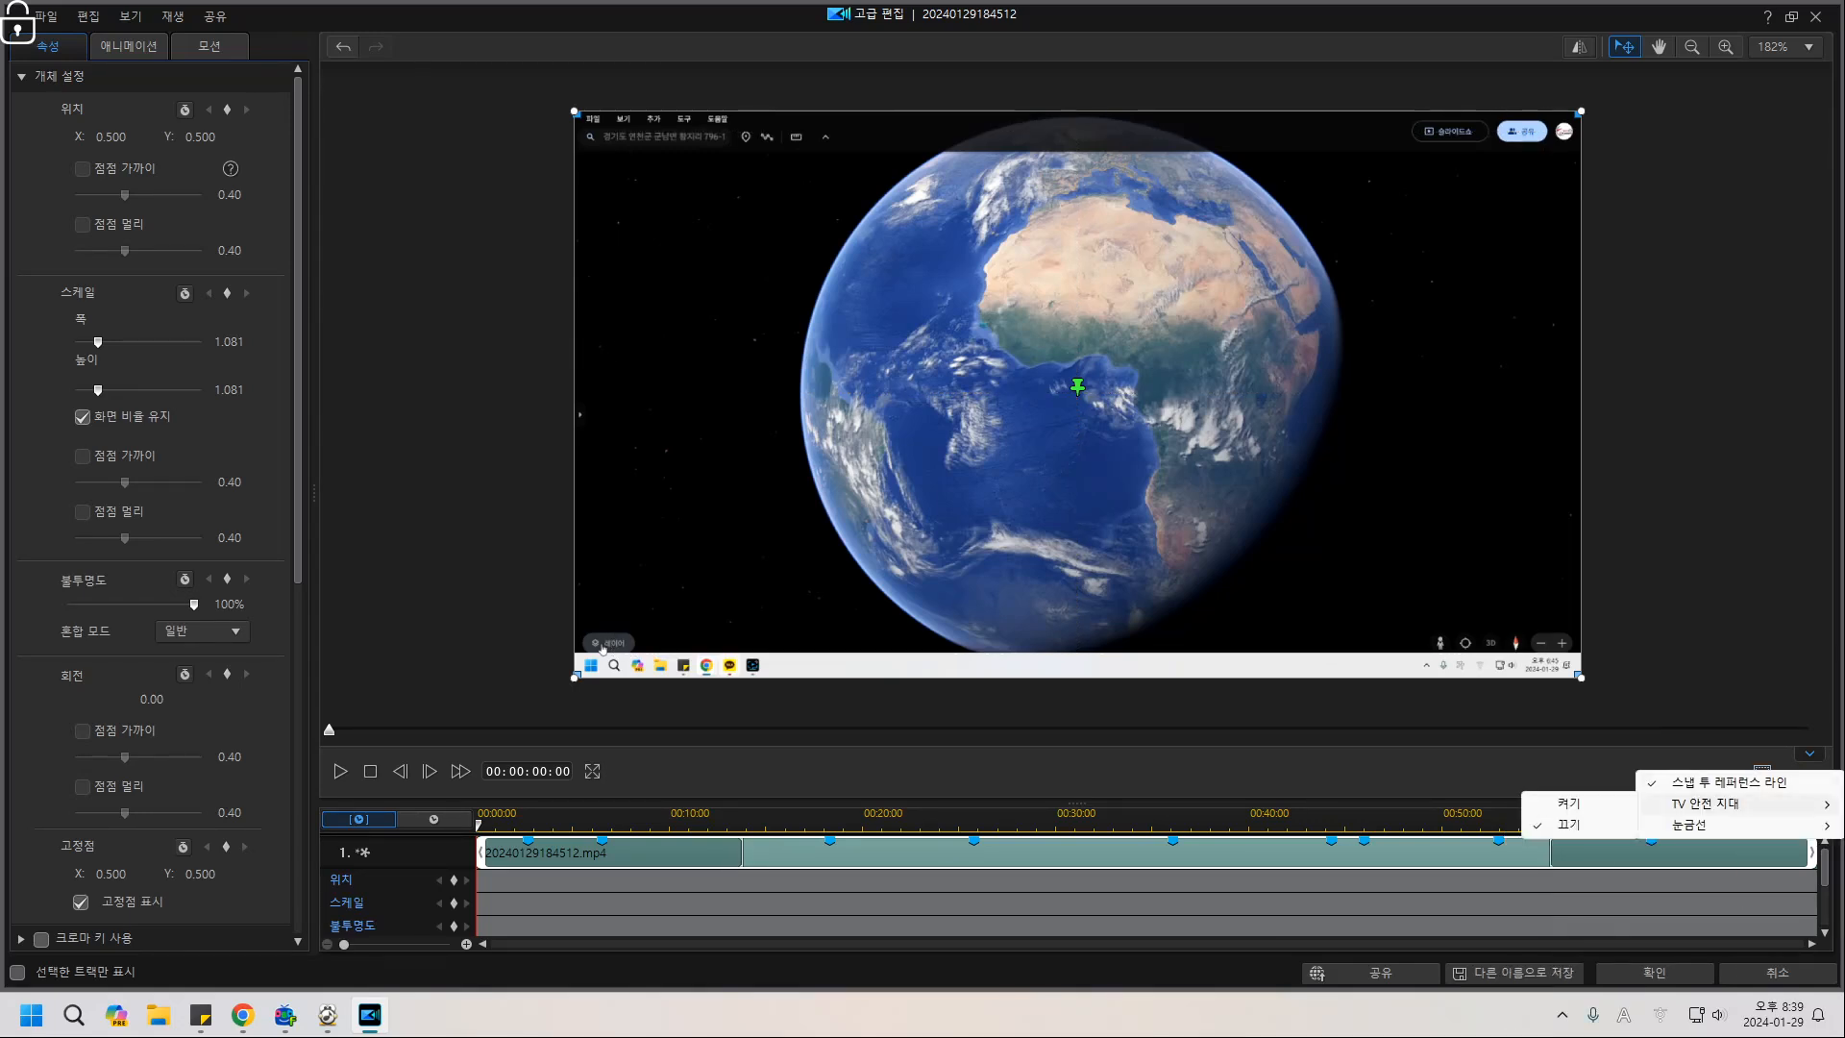
left_click(1557, 849)
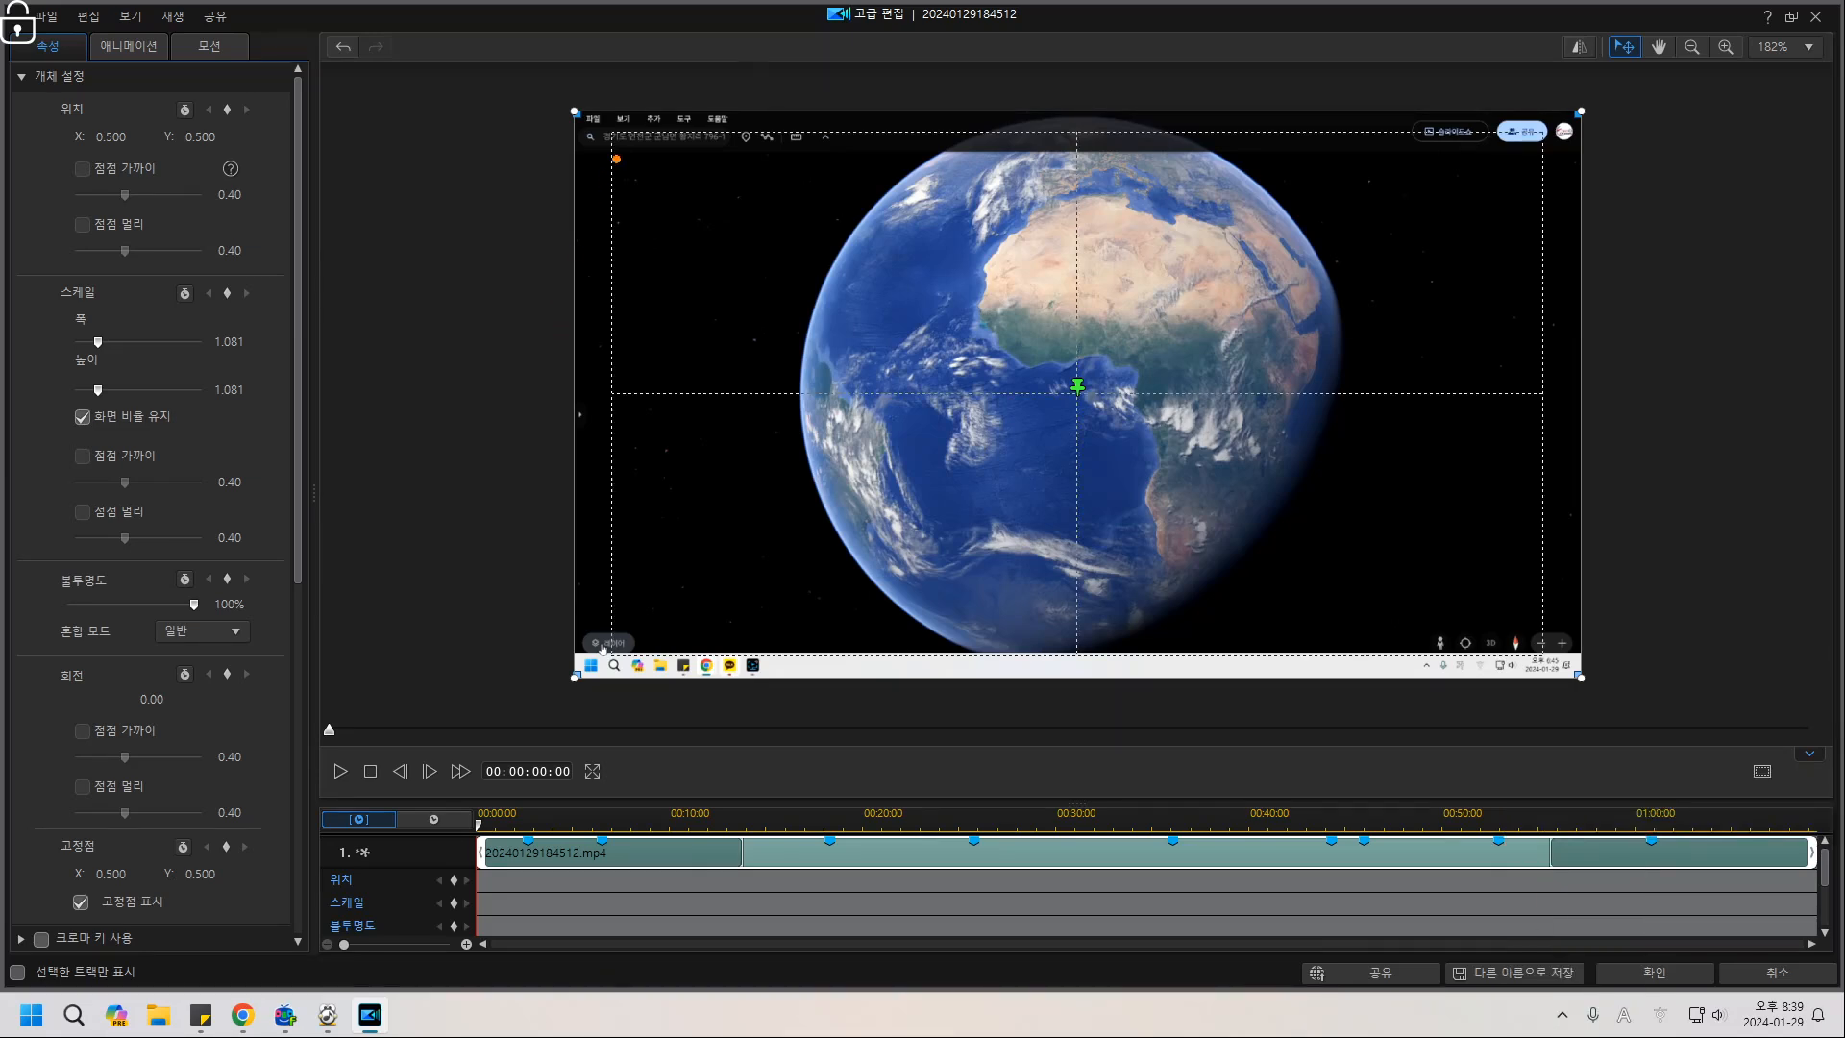
Drag the video's corner handles to enlarge it to a 1.168 scale.
mouse_move(613, 133)
left_mouse_down()
mouse_move(941, 379)
mouse_move(1543, 652)
left_mouse_up()
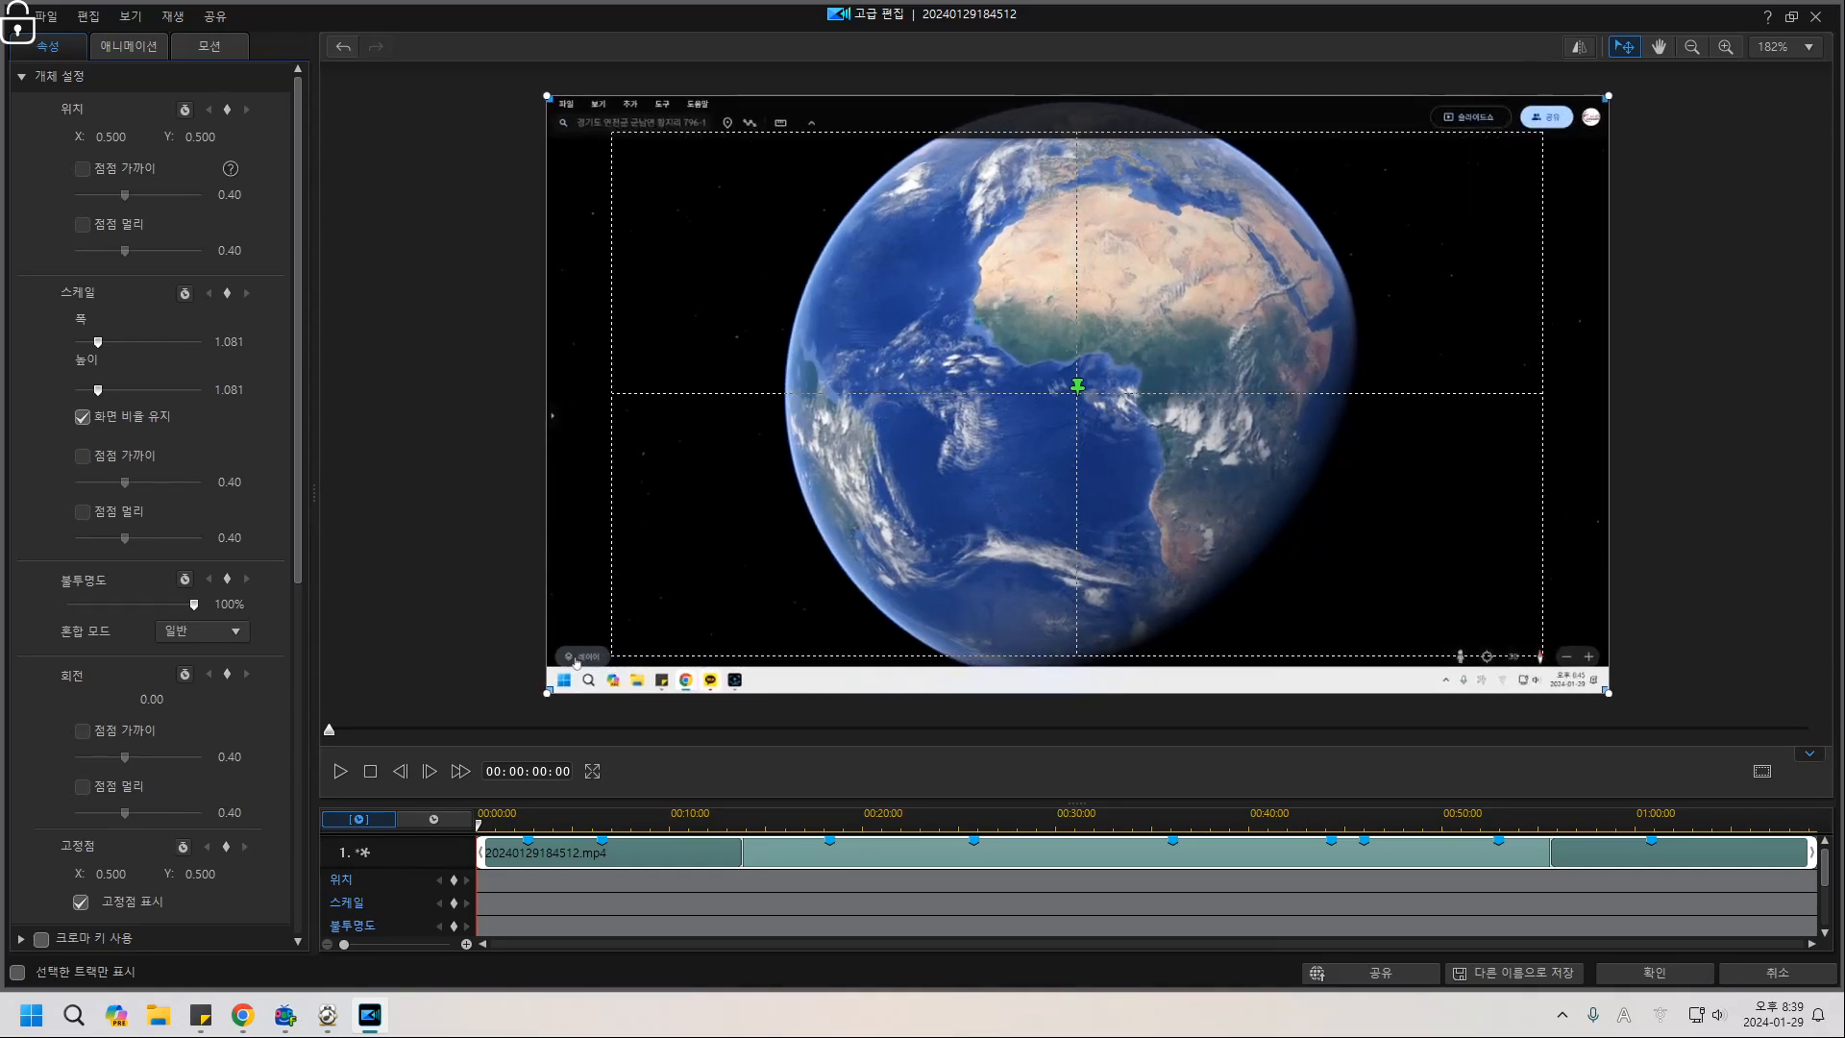
left_click_drag(546, 96, 533, 88)
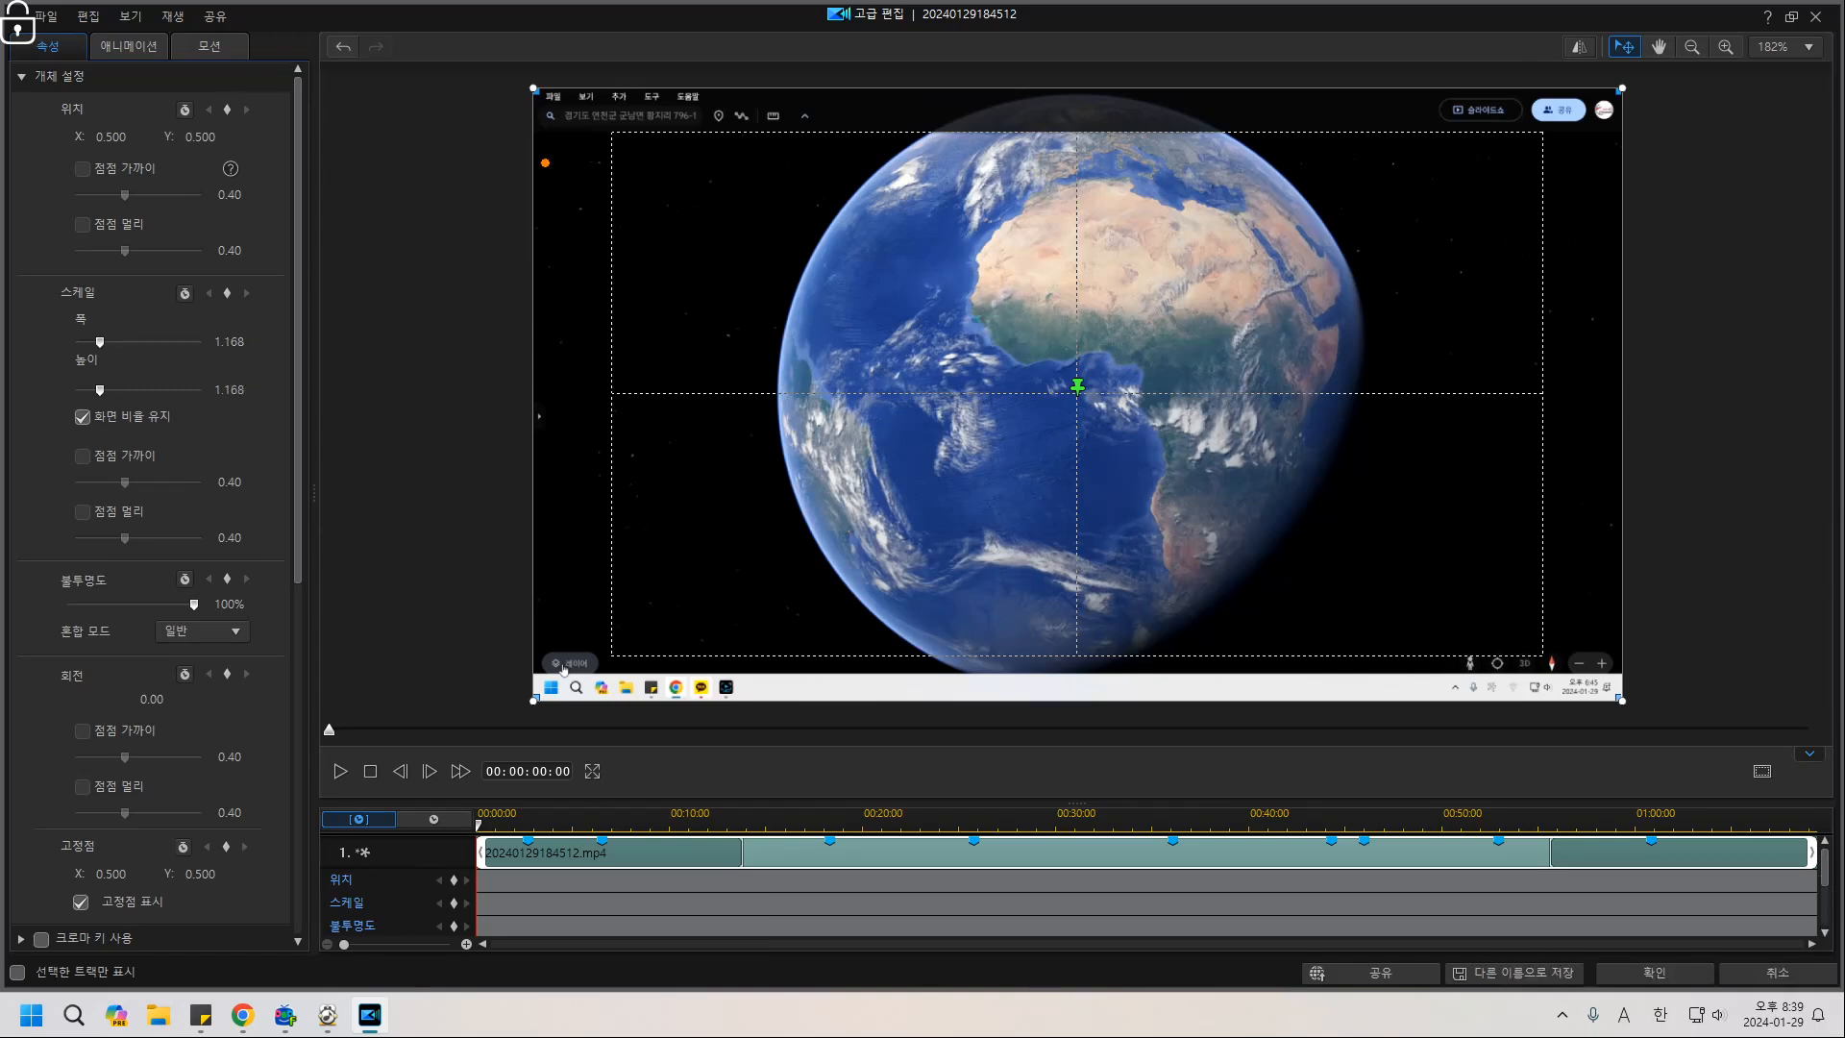
mouse_move(588, 125)
left_mouse_down()
mouse_move(764, 89)
mouse_move(629, 113)
left_mouse_up()
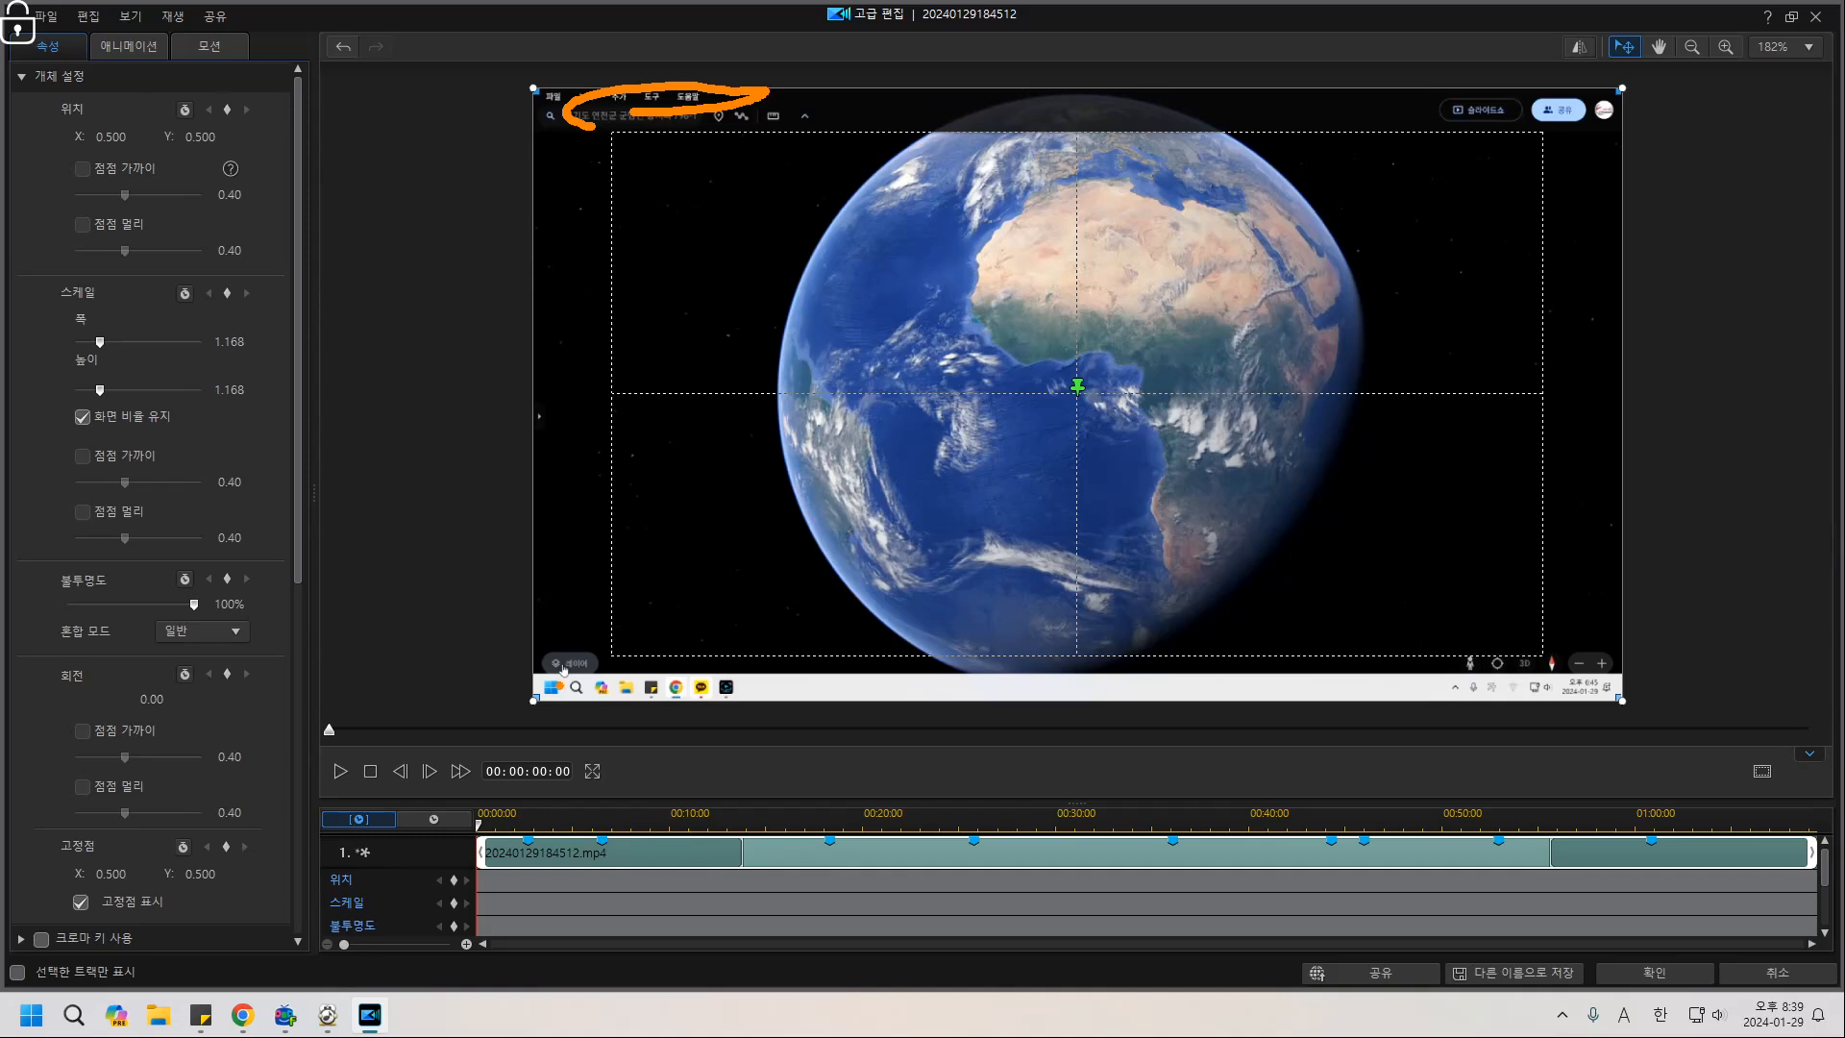
left_click_drag(577, 640, 587, 663)
mouse_move(837, 690)
left_mouse_down()
mouse_move(937, 694)
mouse_move(877, 716)
left_mouse_up()
left_click_drag(1508, 686, 1555, 663)
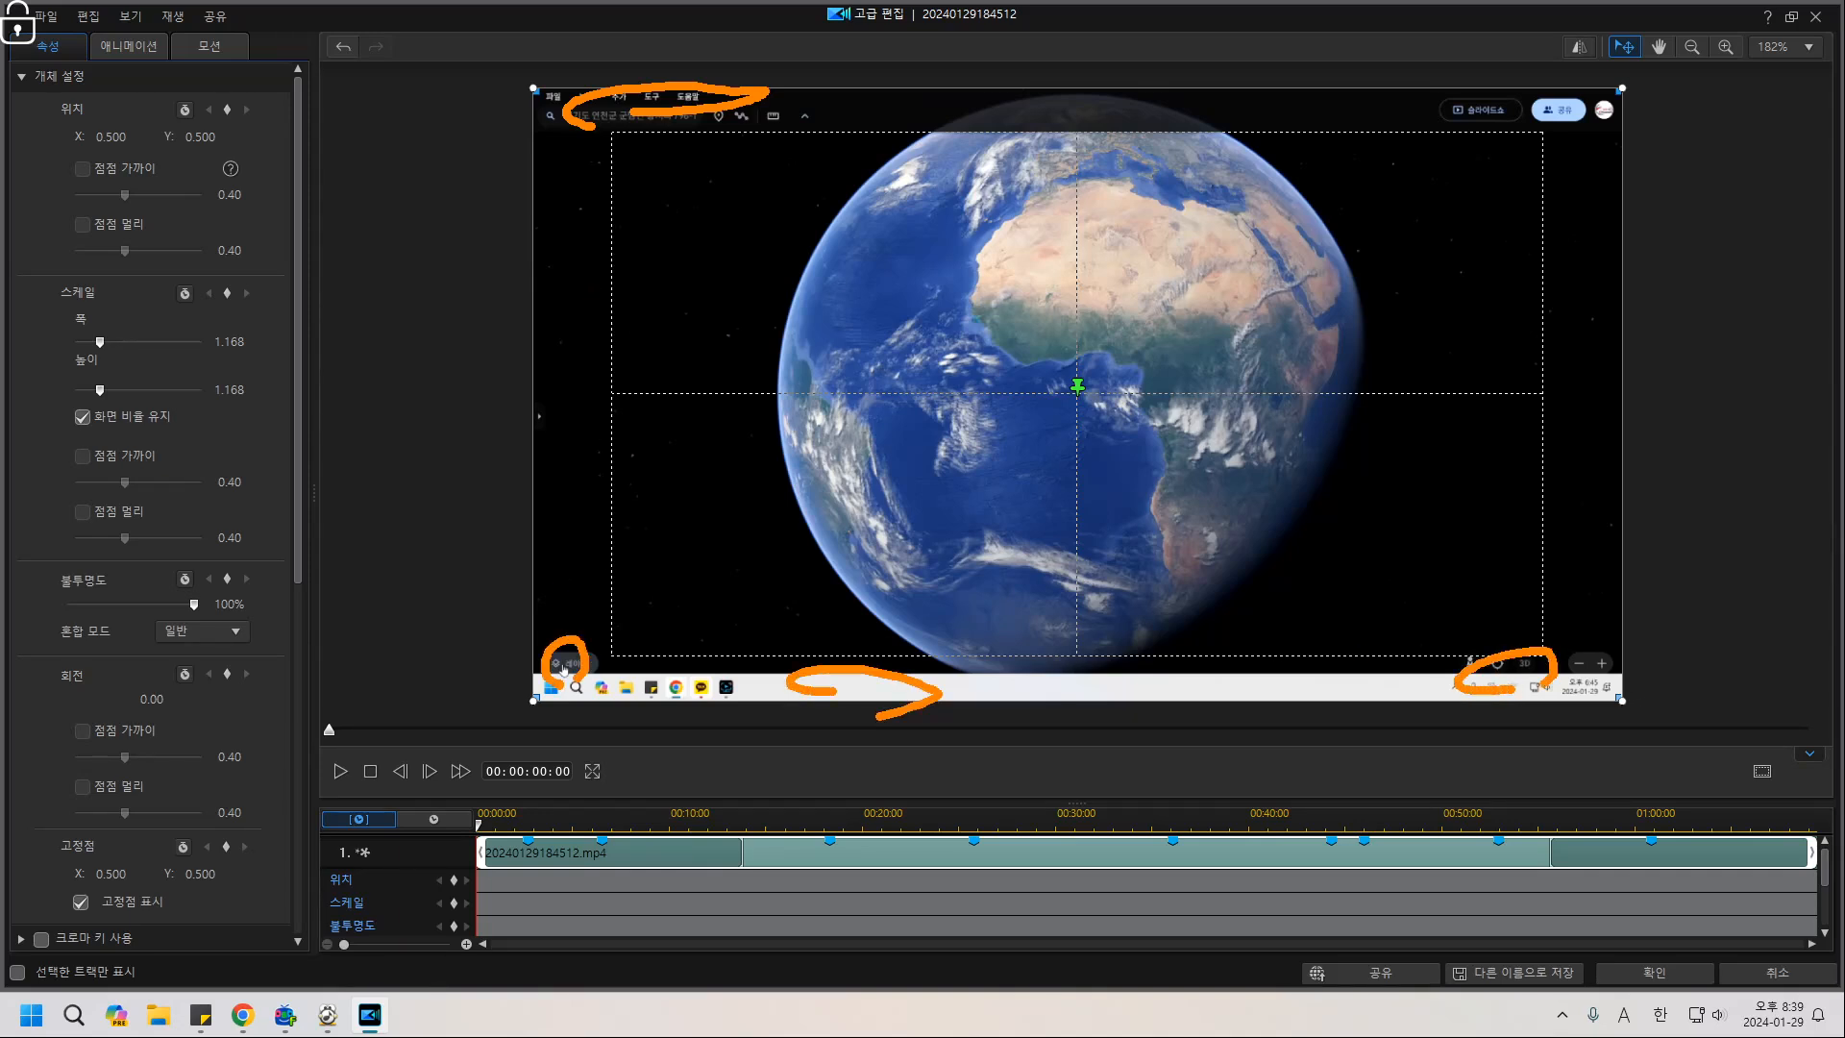
mouse_move(1584, 149)
left_mouse_down()
mouse_move(1568, 108)
mouse_move(1589, 113)
left_mouse_up()
left_click_drag(1468, 106, 1543, 103)
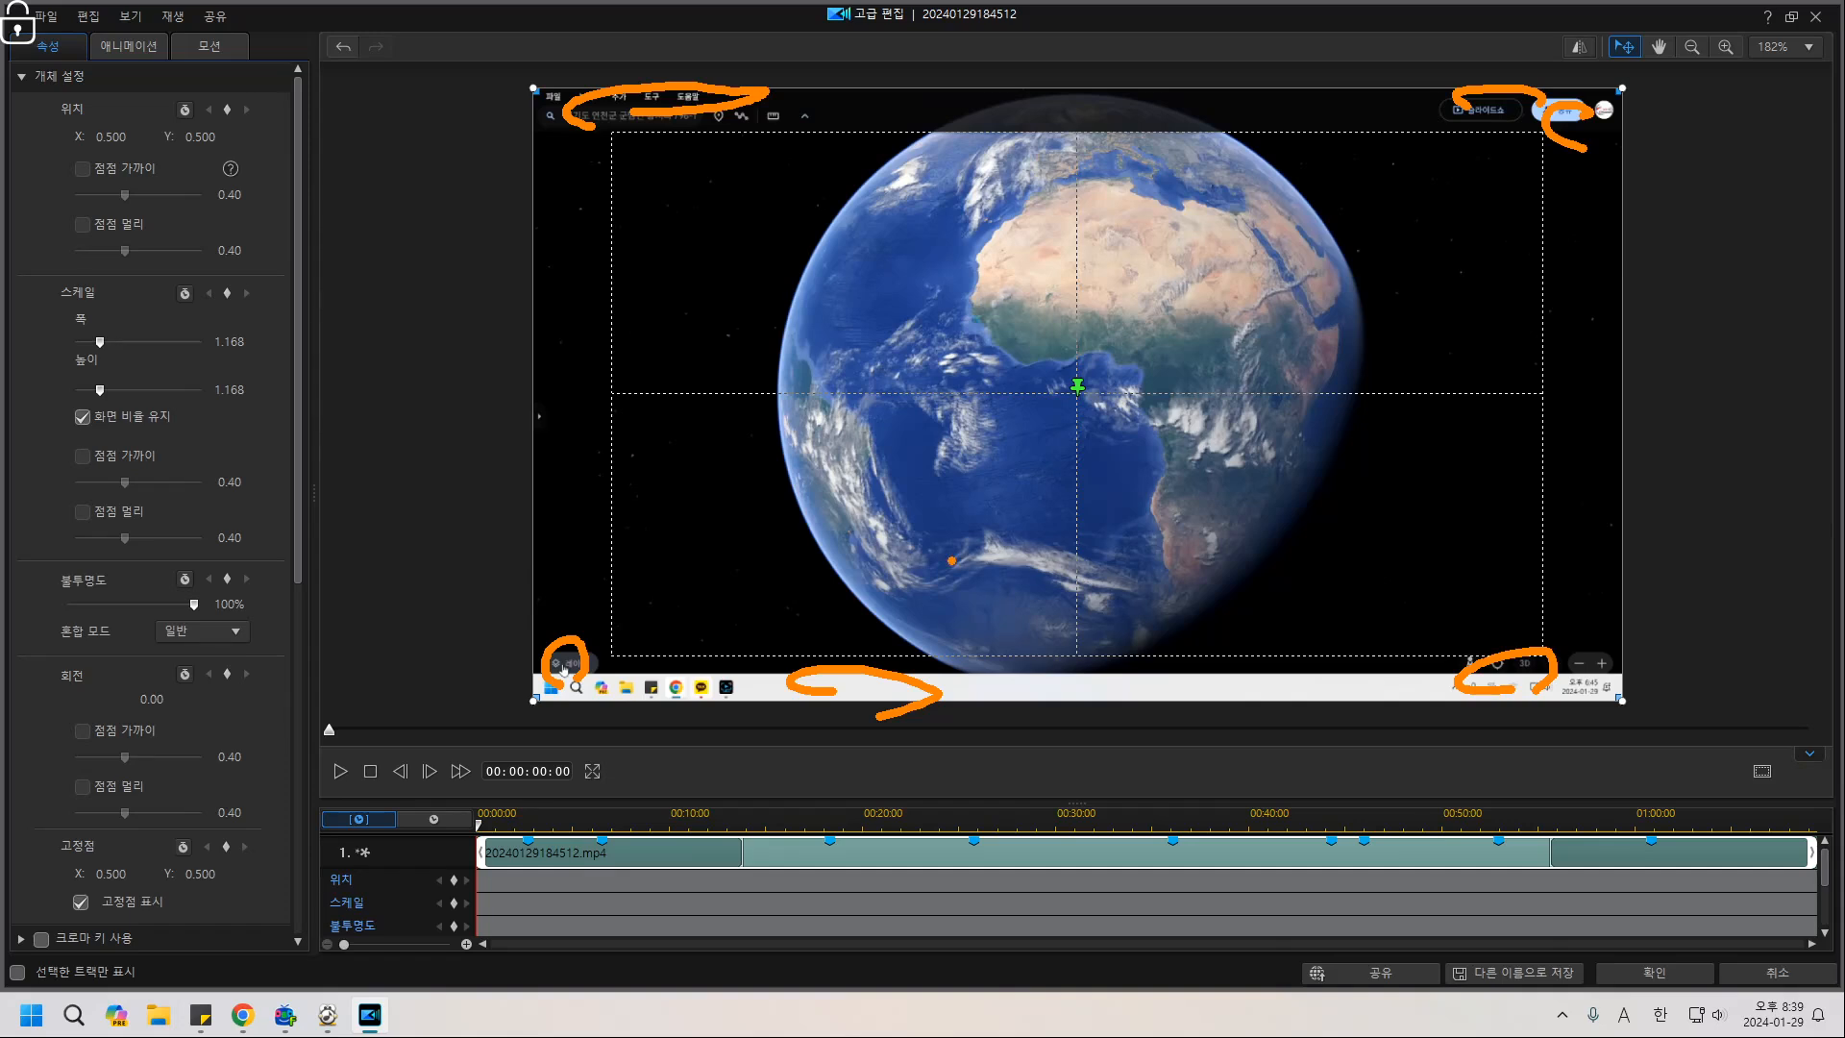
key("Escape")
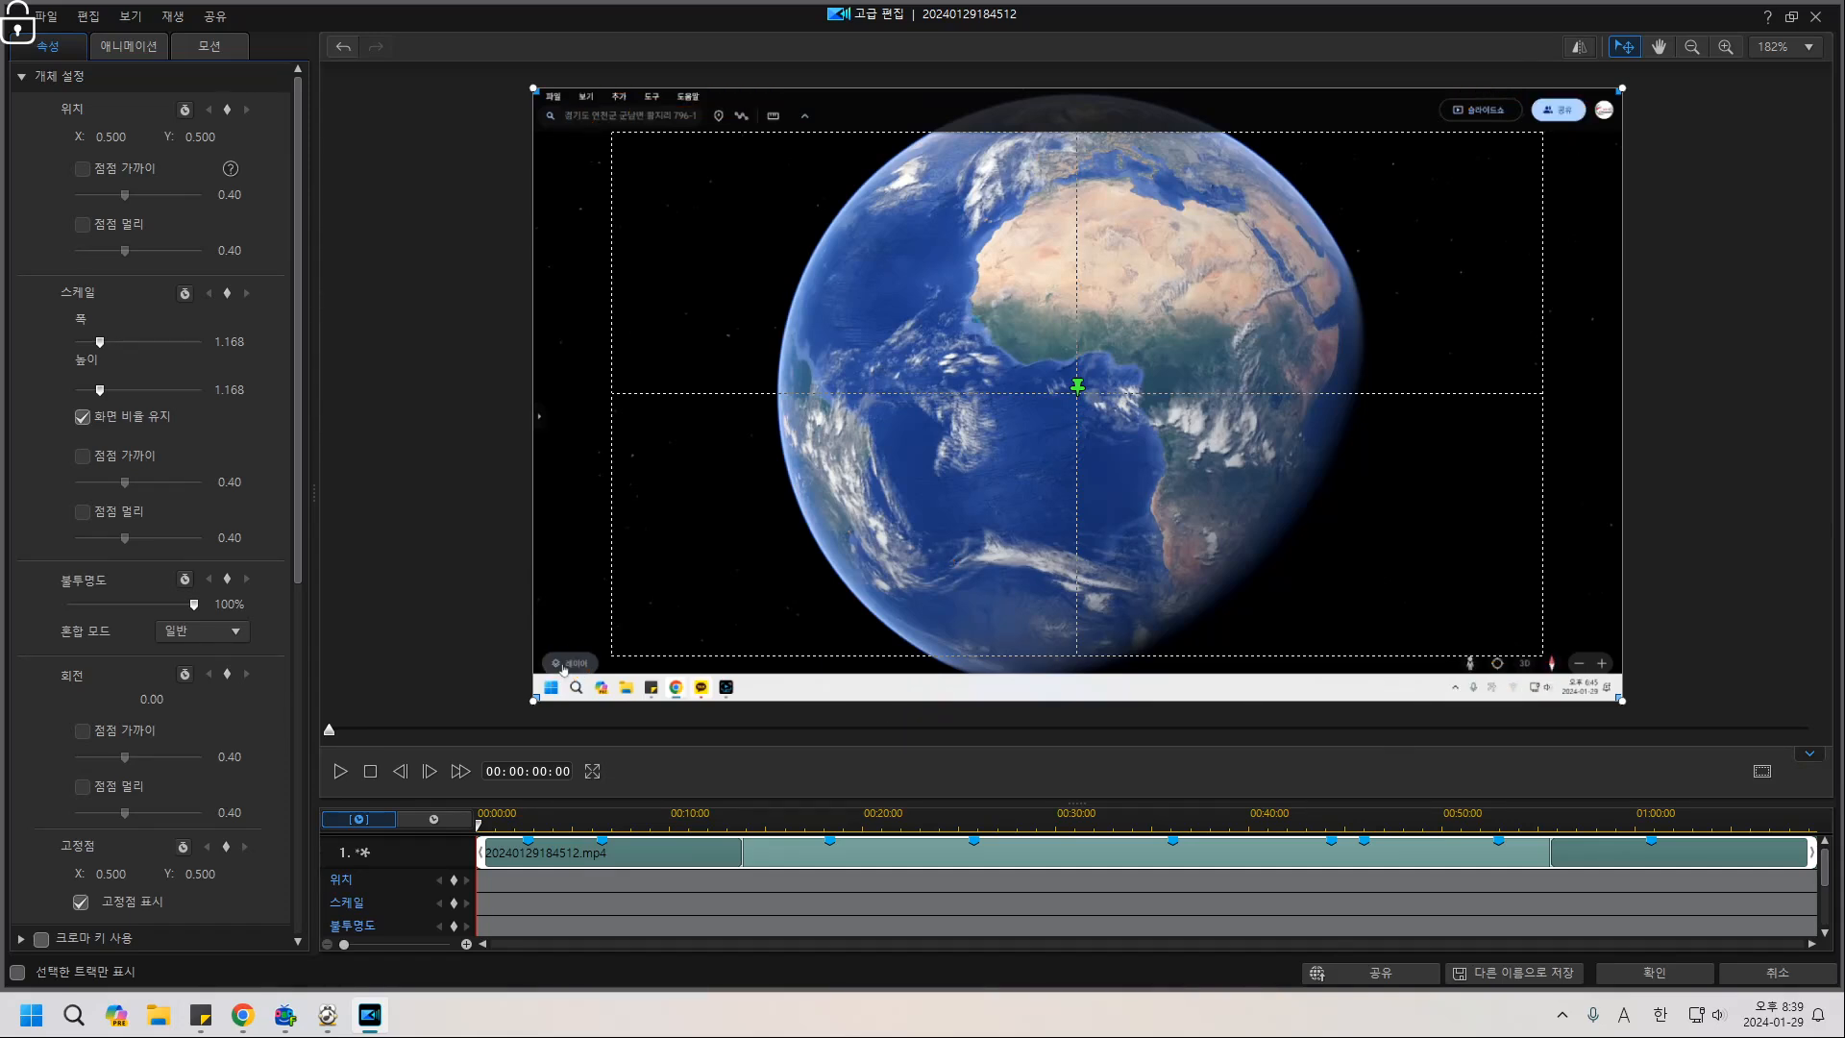
Apply the scale change, close the editor, and play the project, pausing around 26 seconds.
left_click(1653, 972)
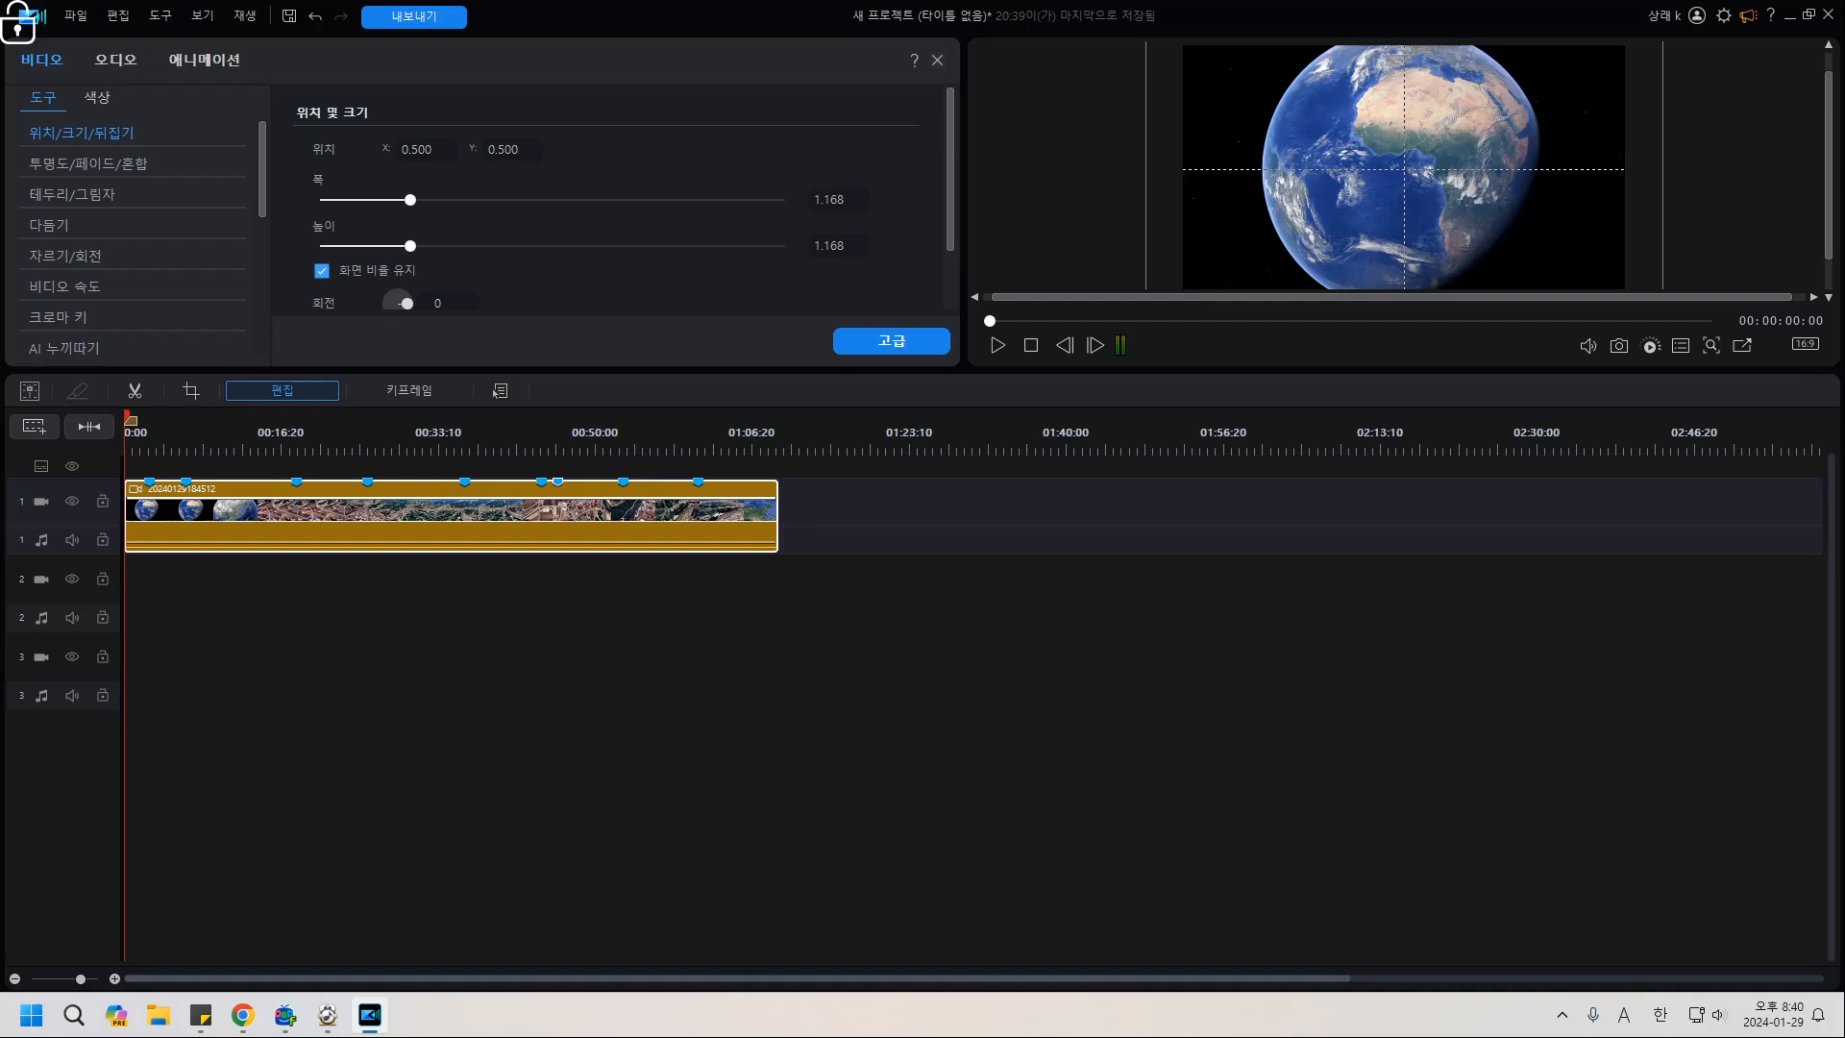
left_click(971, 692)
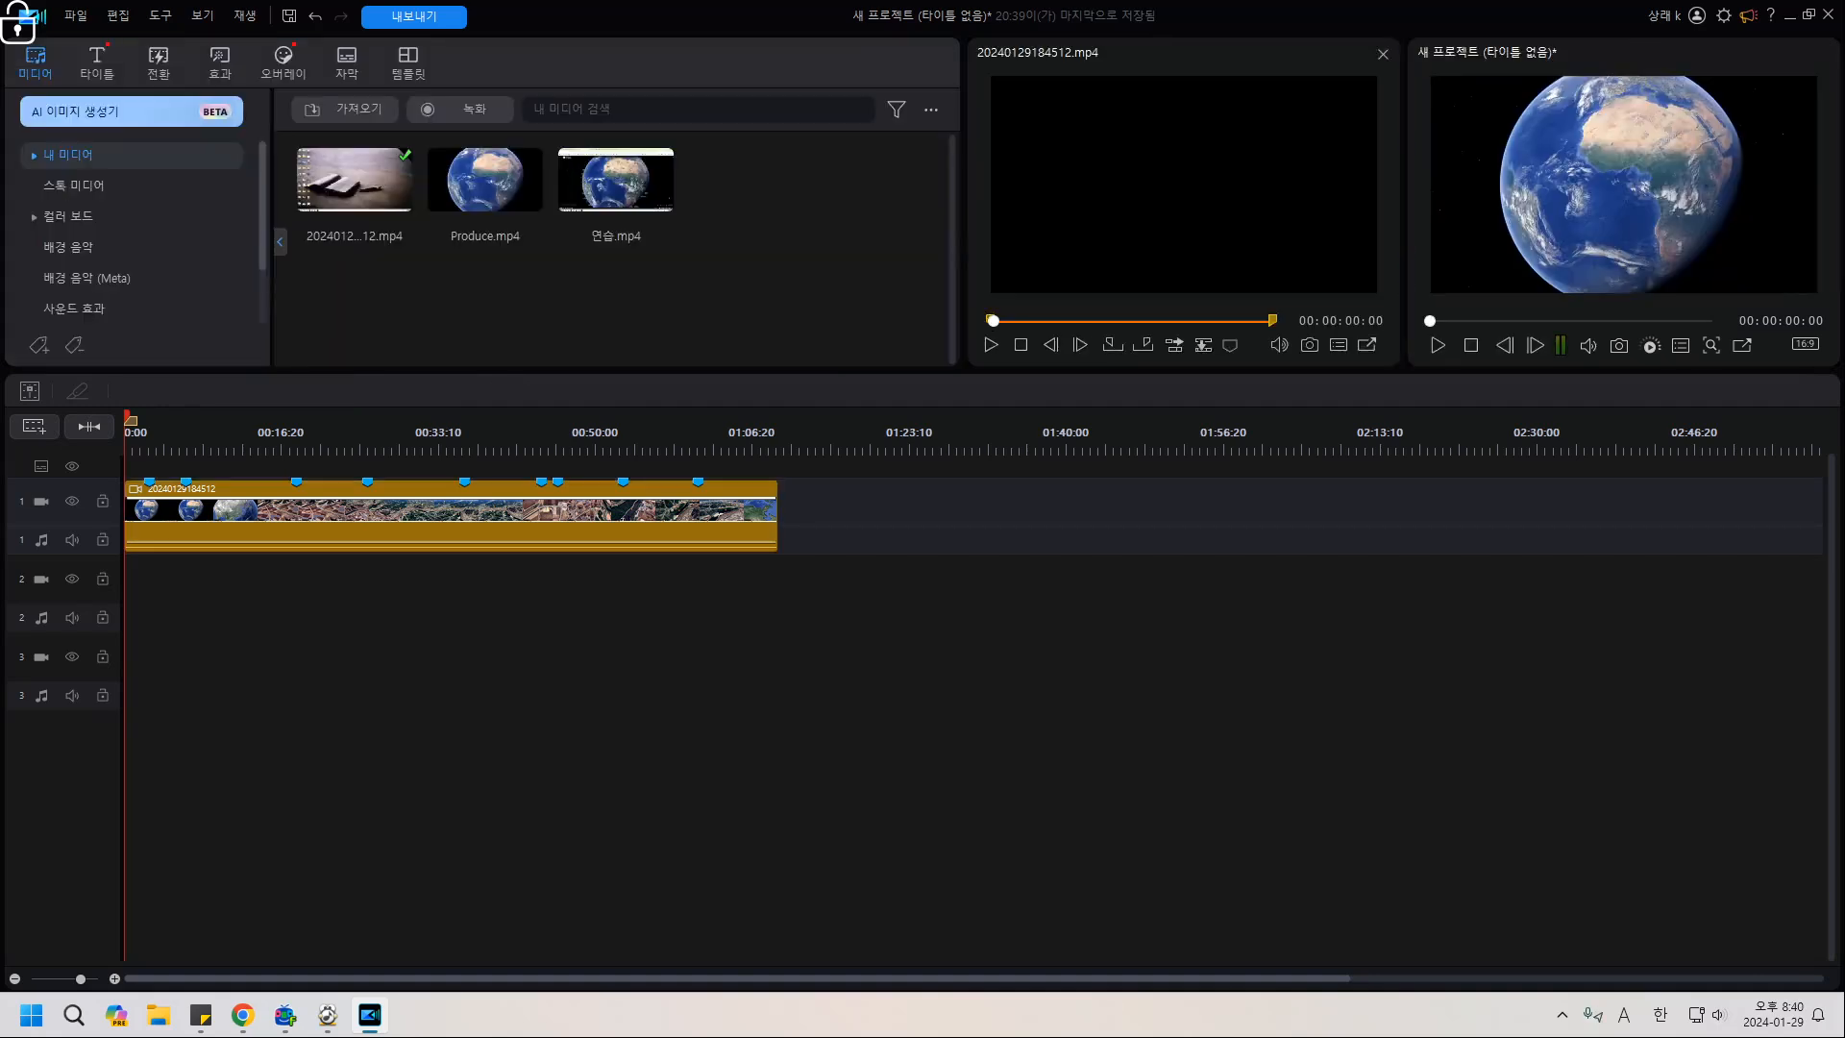
key("space")
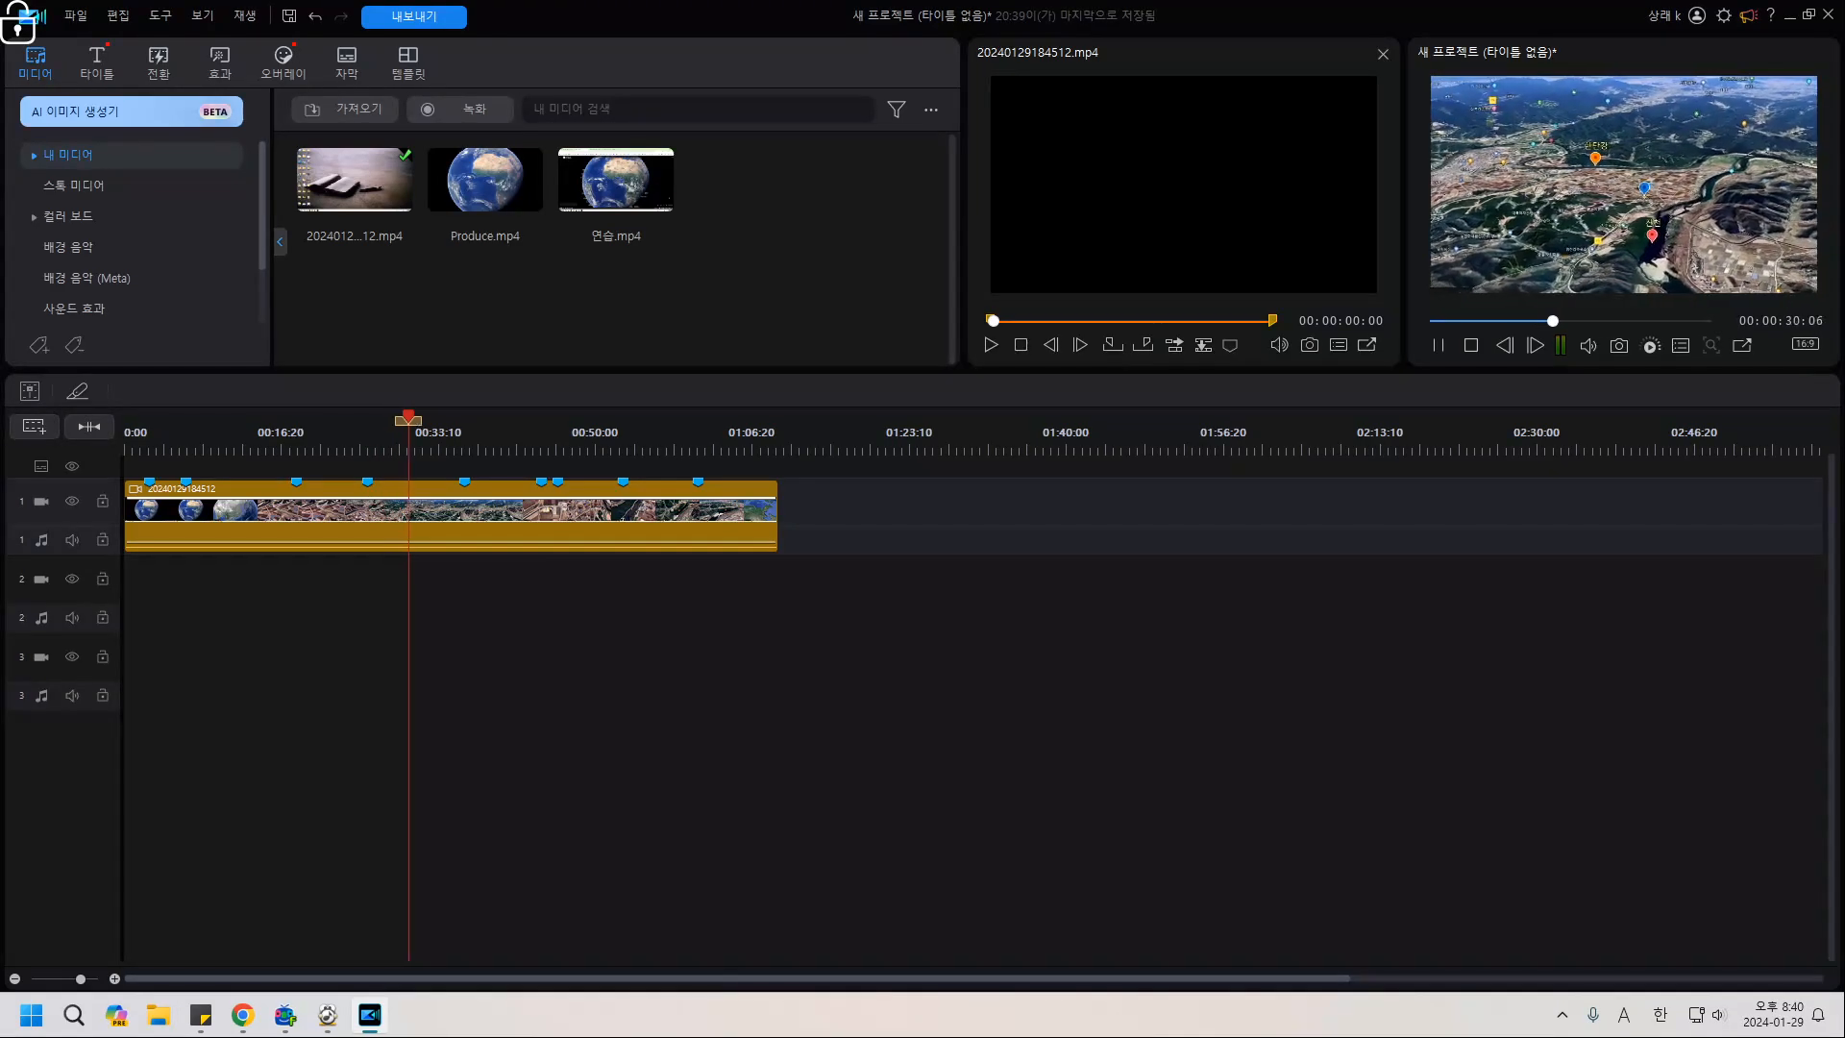
left_click(335, 440)
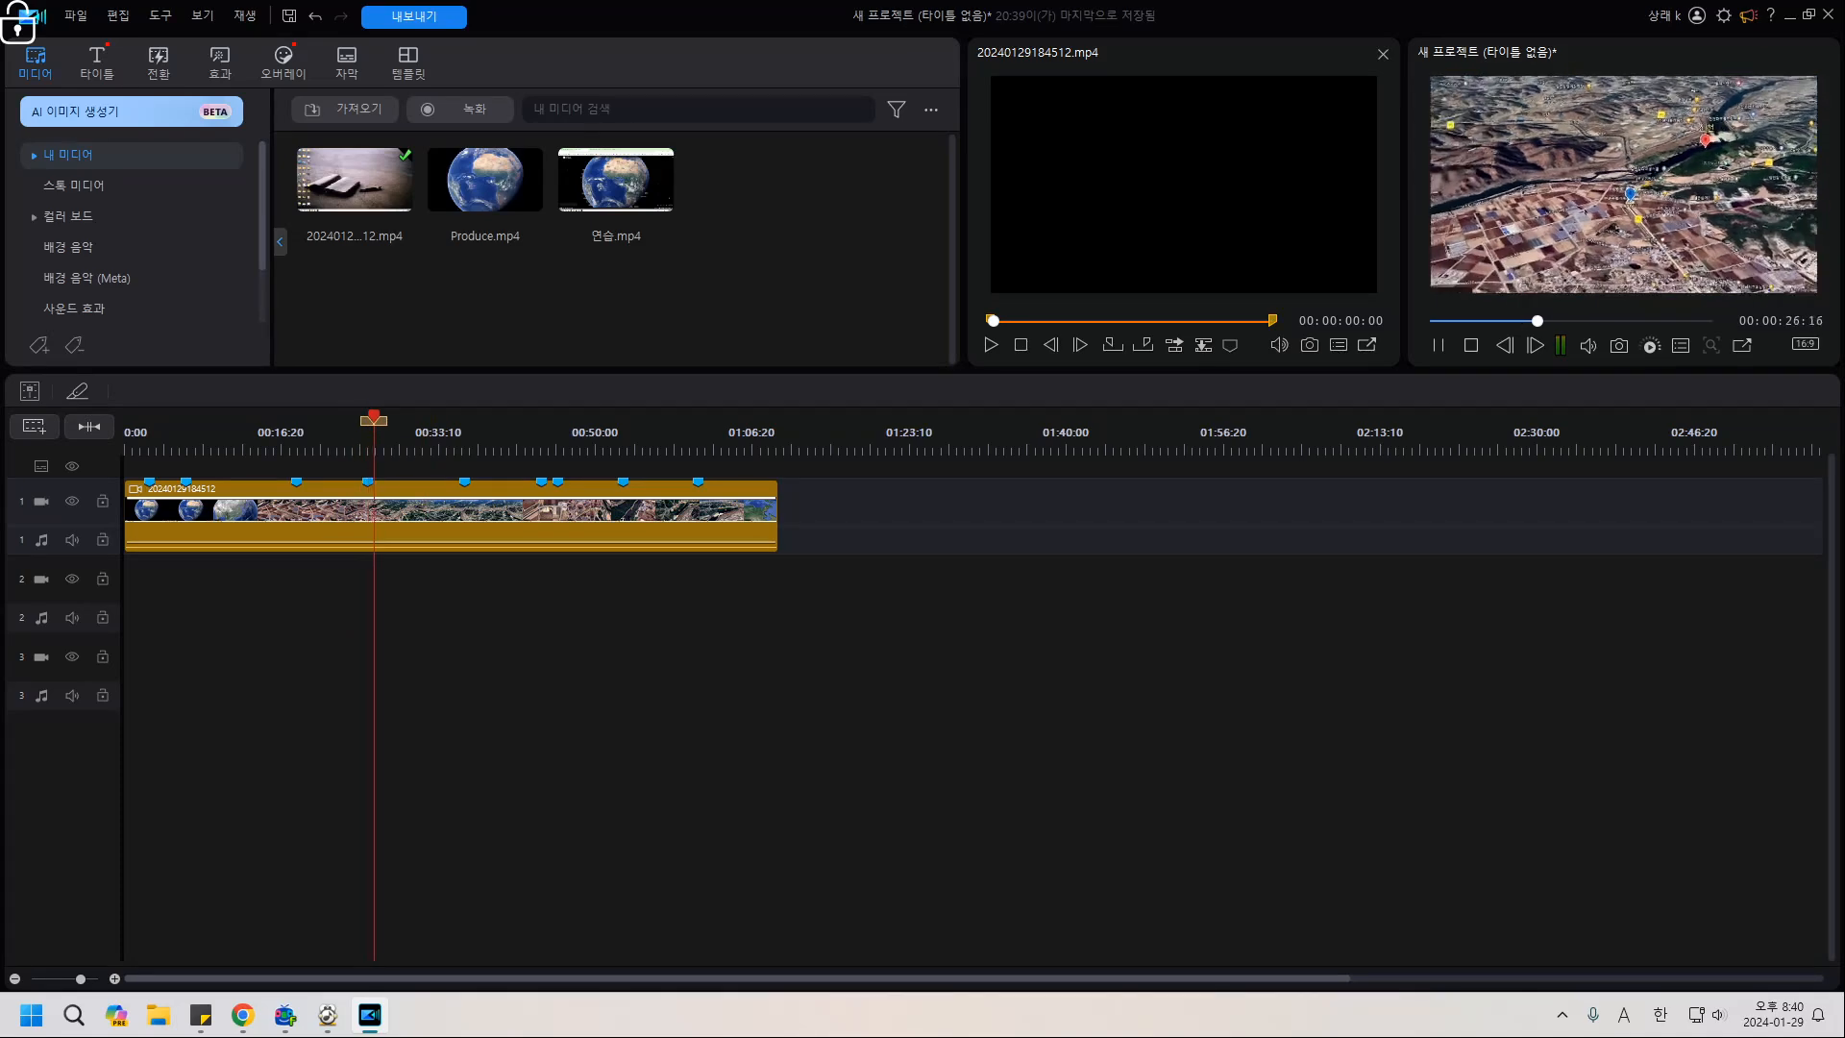
left_click(330, 440)
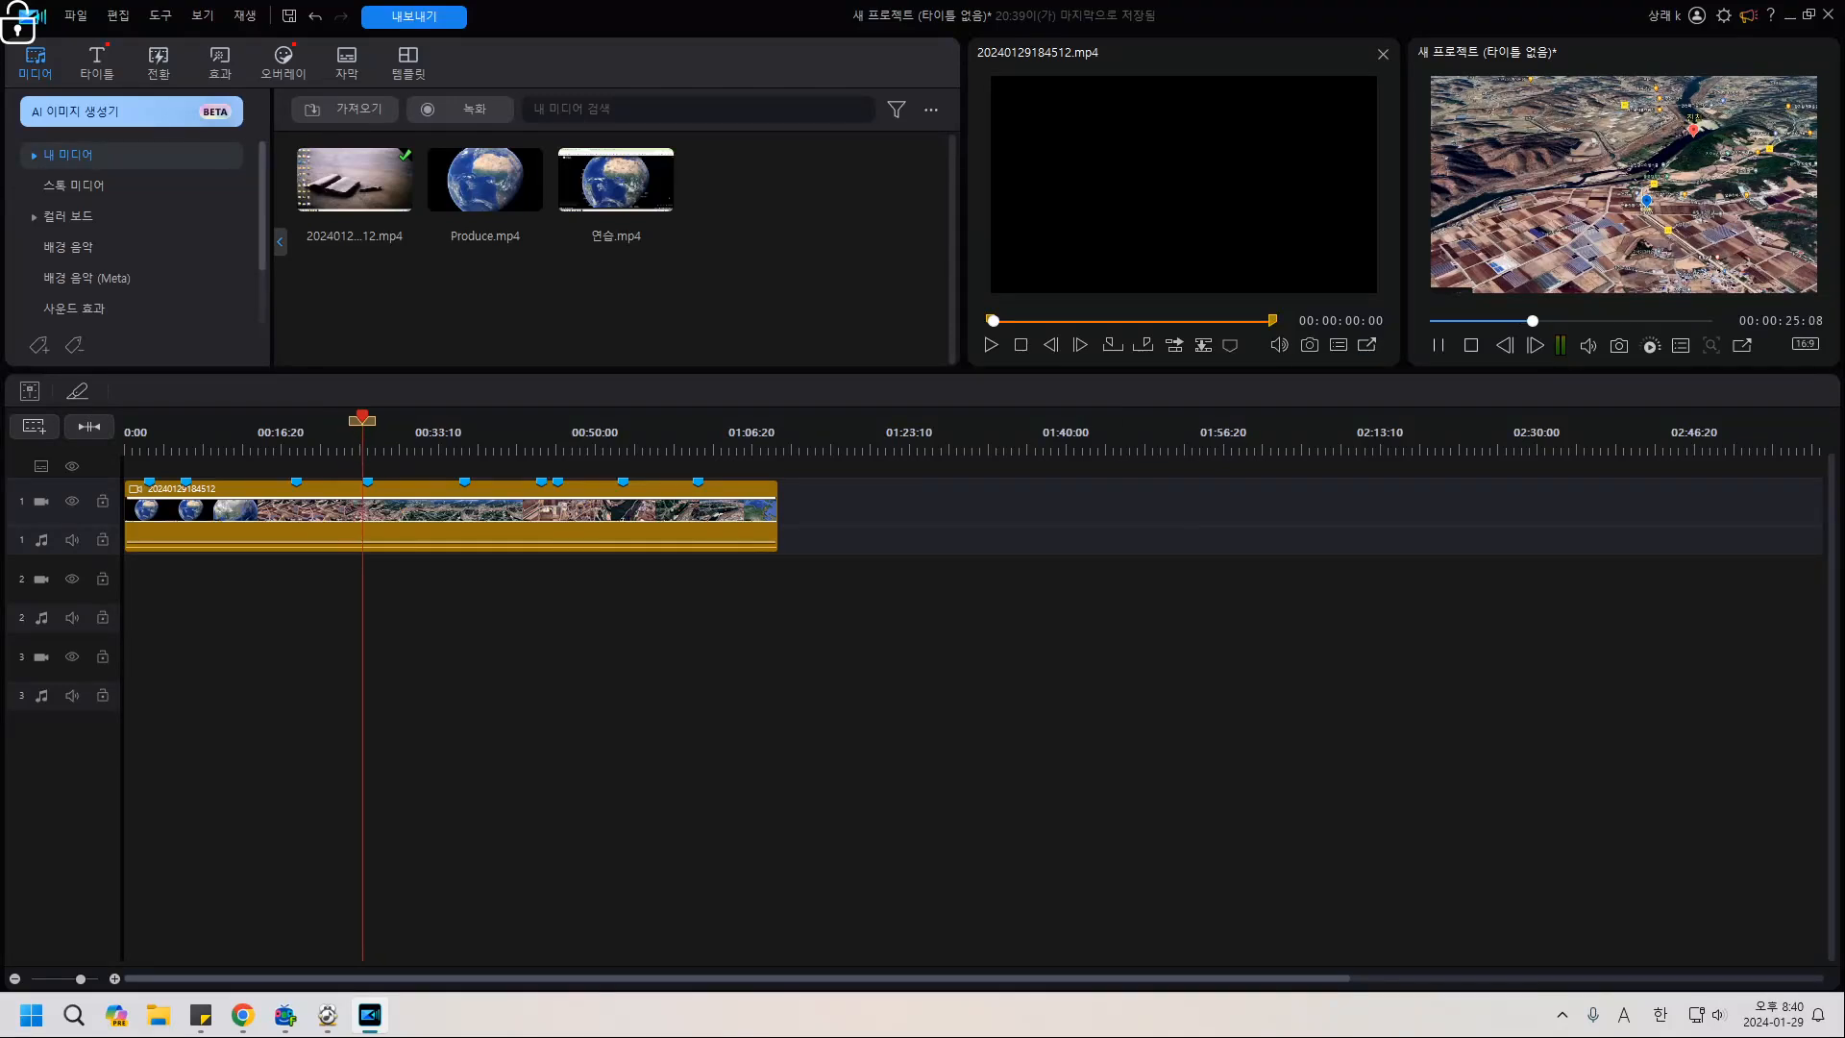
left_click(1439, 346)
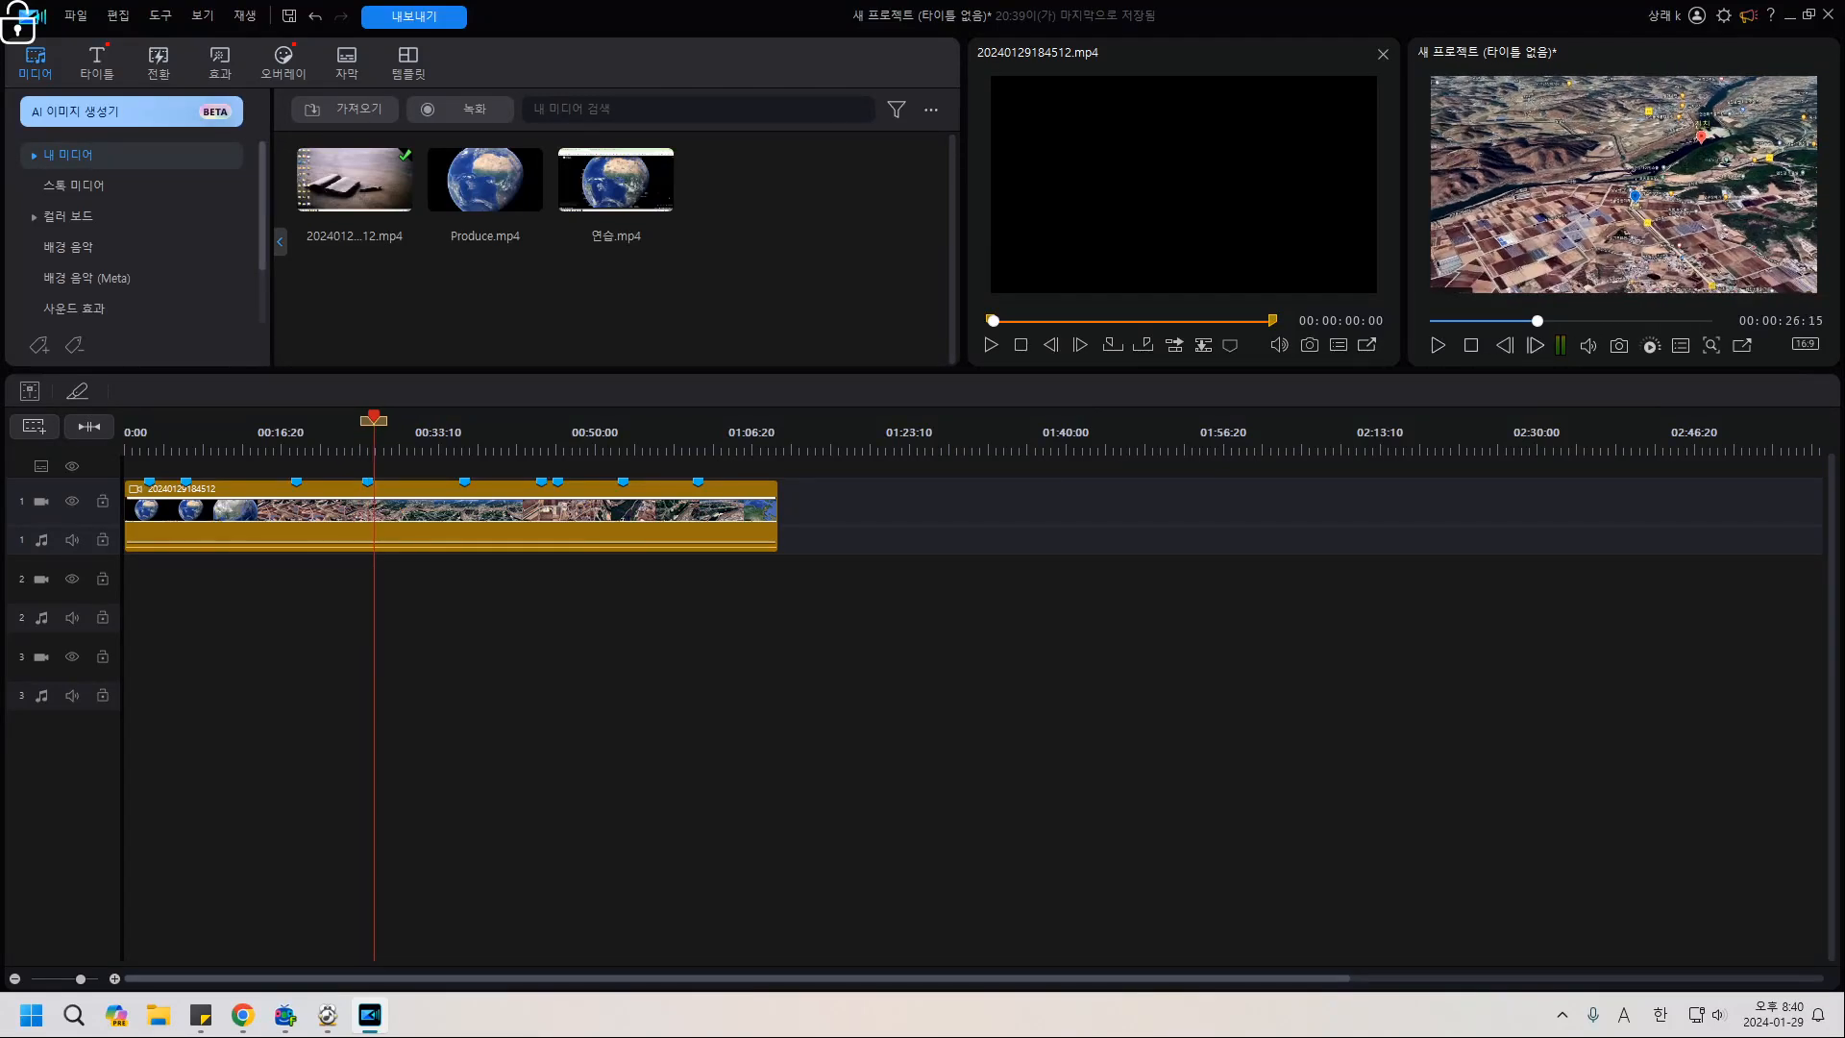
Step back frame by frame to 00:00:26:01 and select the Google Earth clip.
left_click(1505, 345)
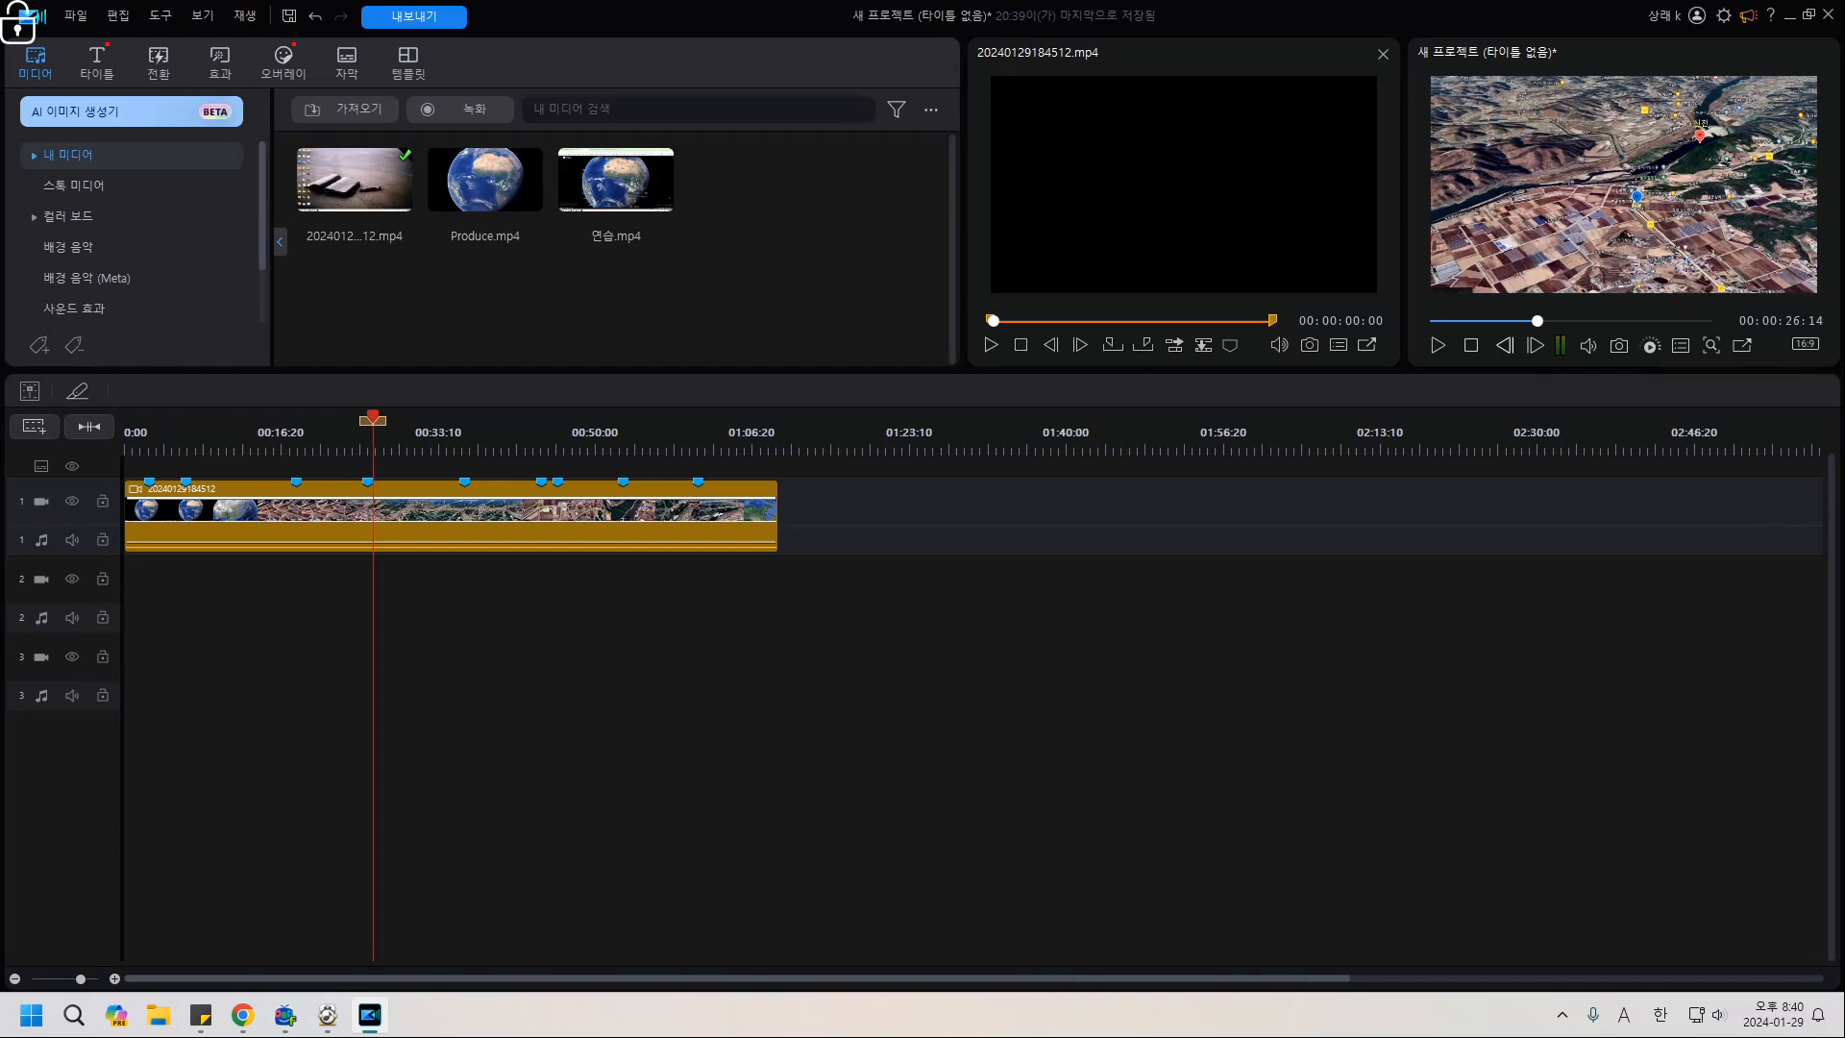
left_click(1505, 345)
left_click(1505, 345)
left_click(1505, 345)
left_click(1505, 345)
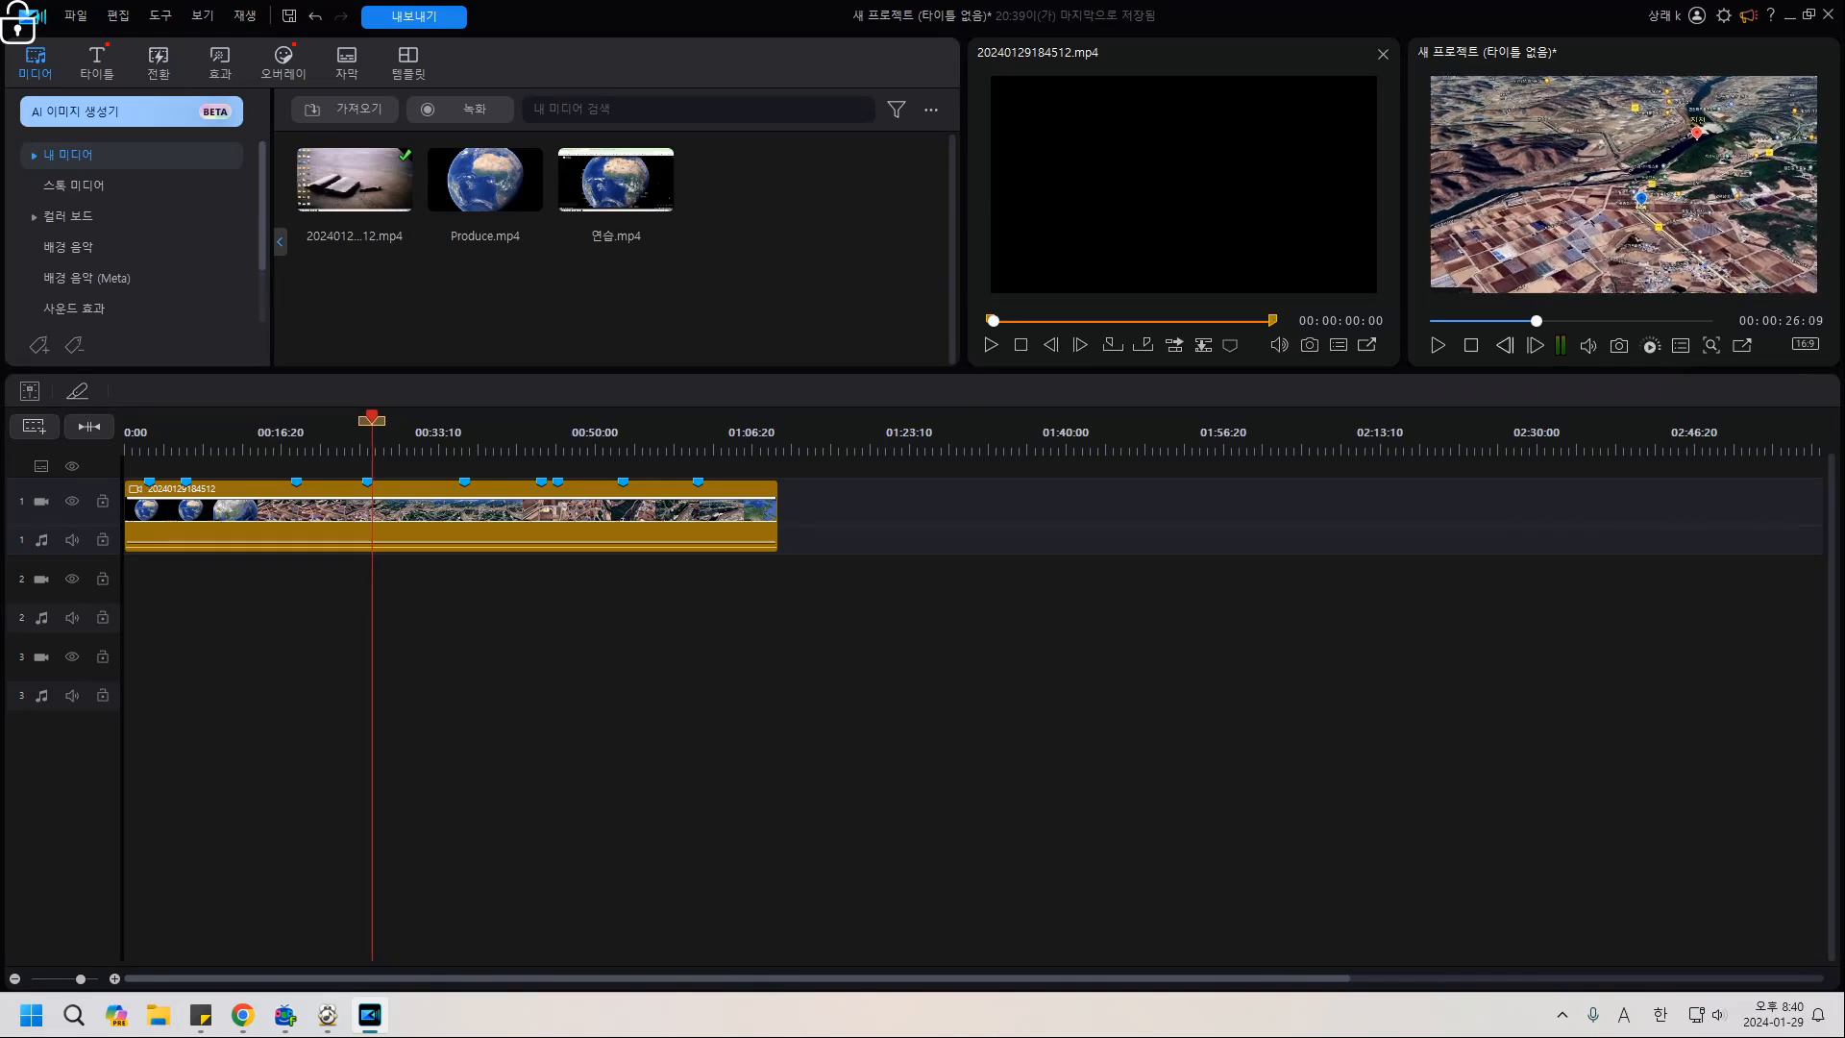
left_click(1505, 345)
left_click(1505, 345)
left_click(1505, 345)
left_click(1505, 345)
key("comma")
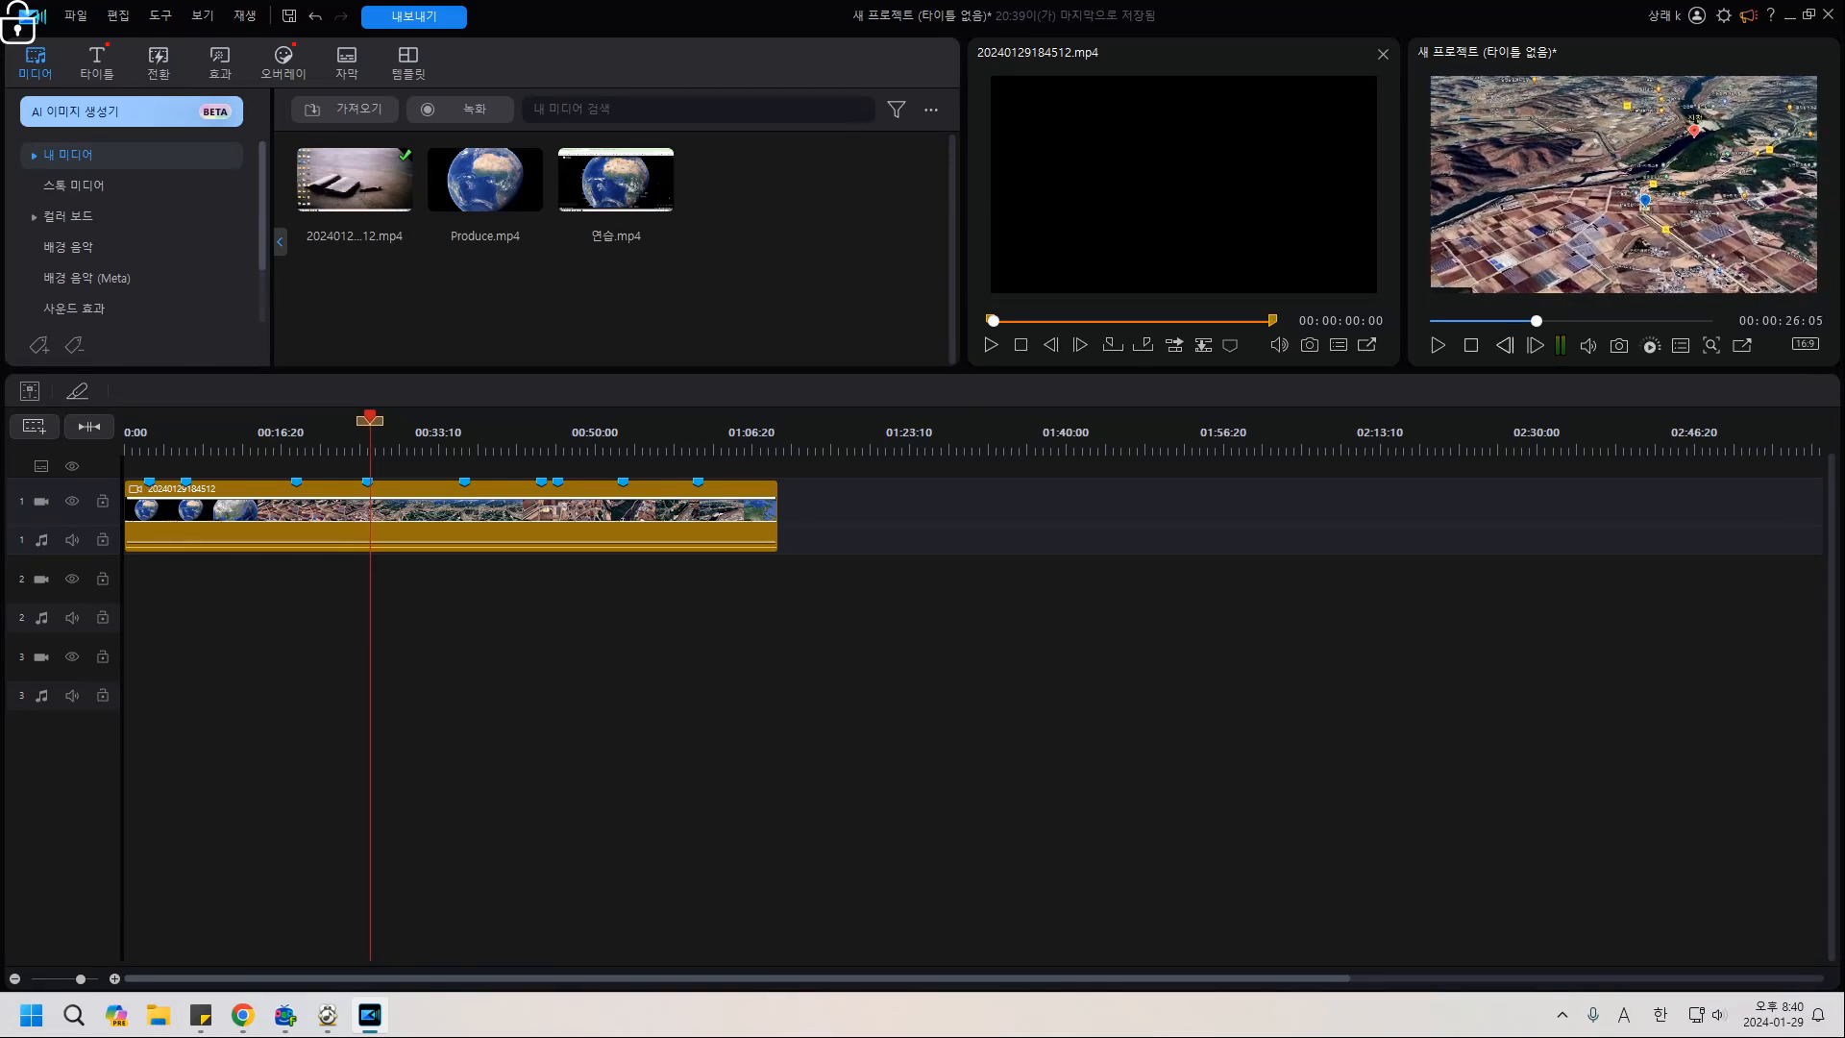
key("comma")
key("comma")
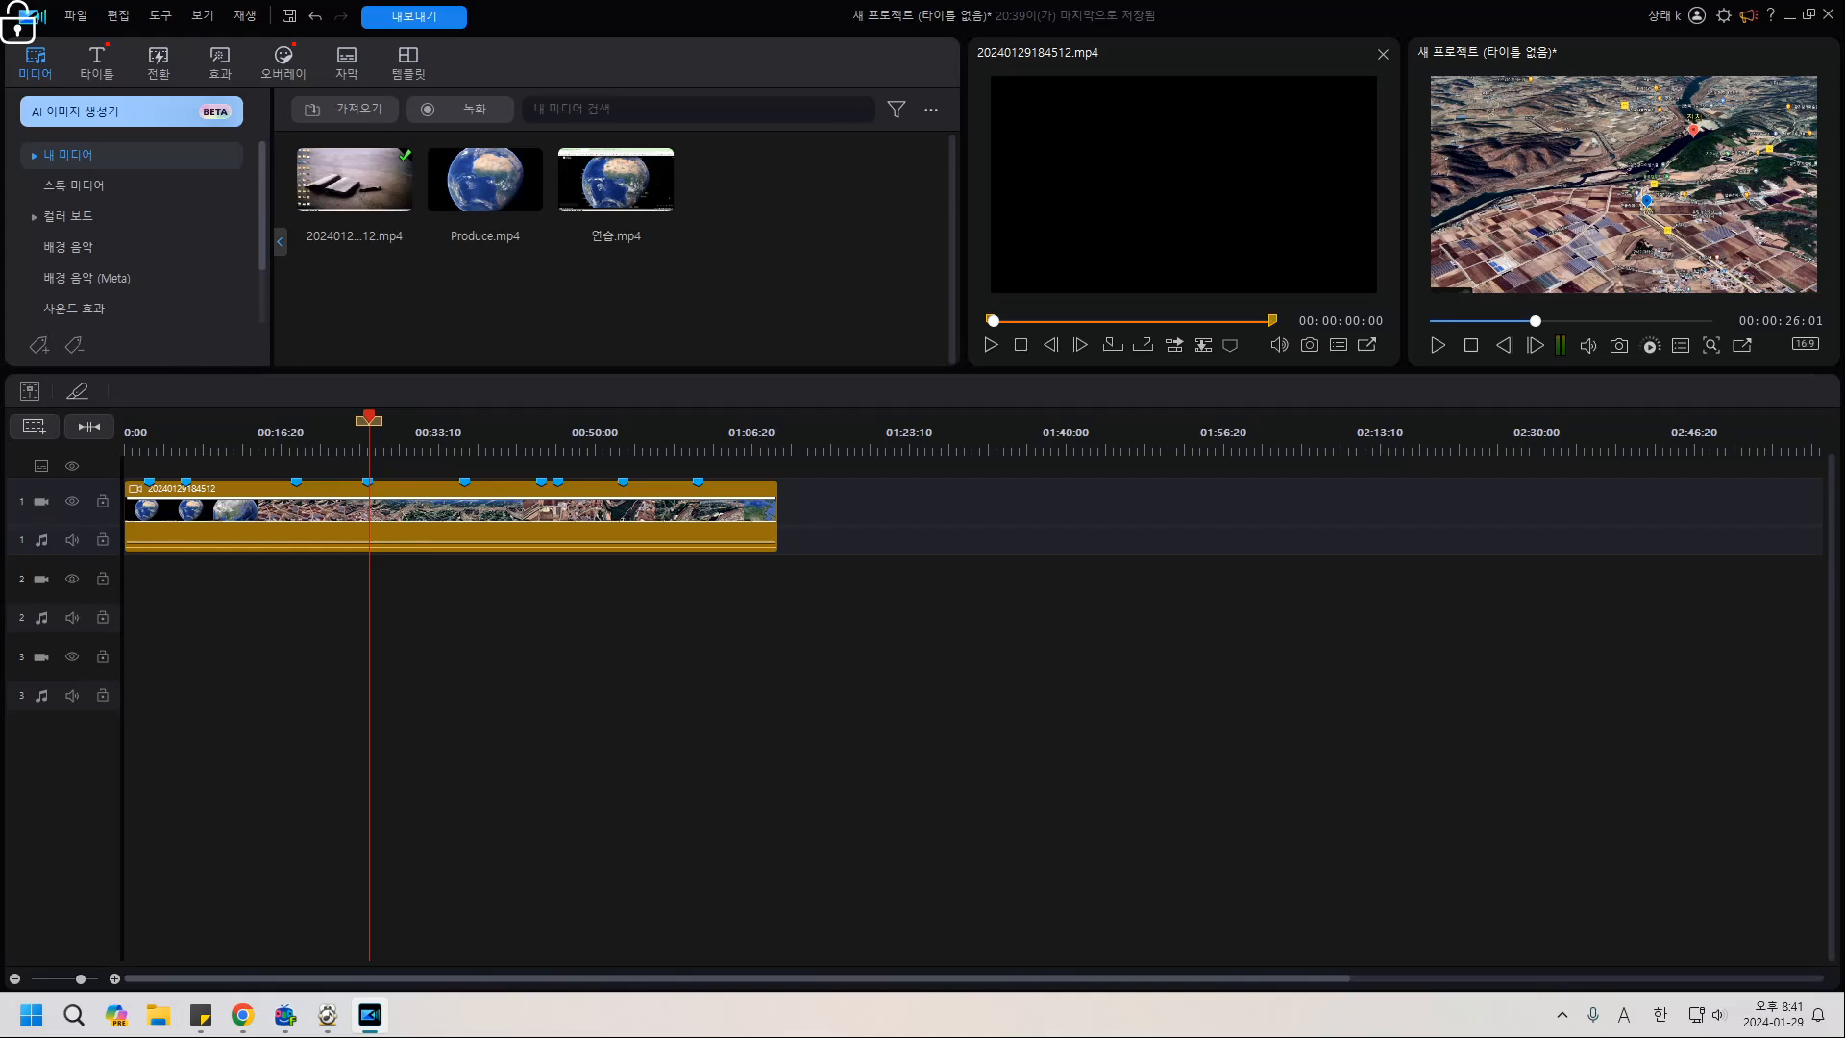
left_click(414, 519)
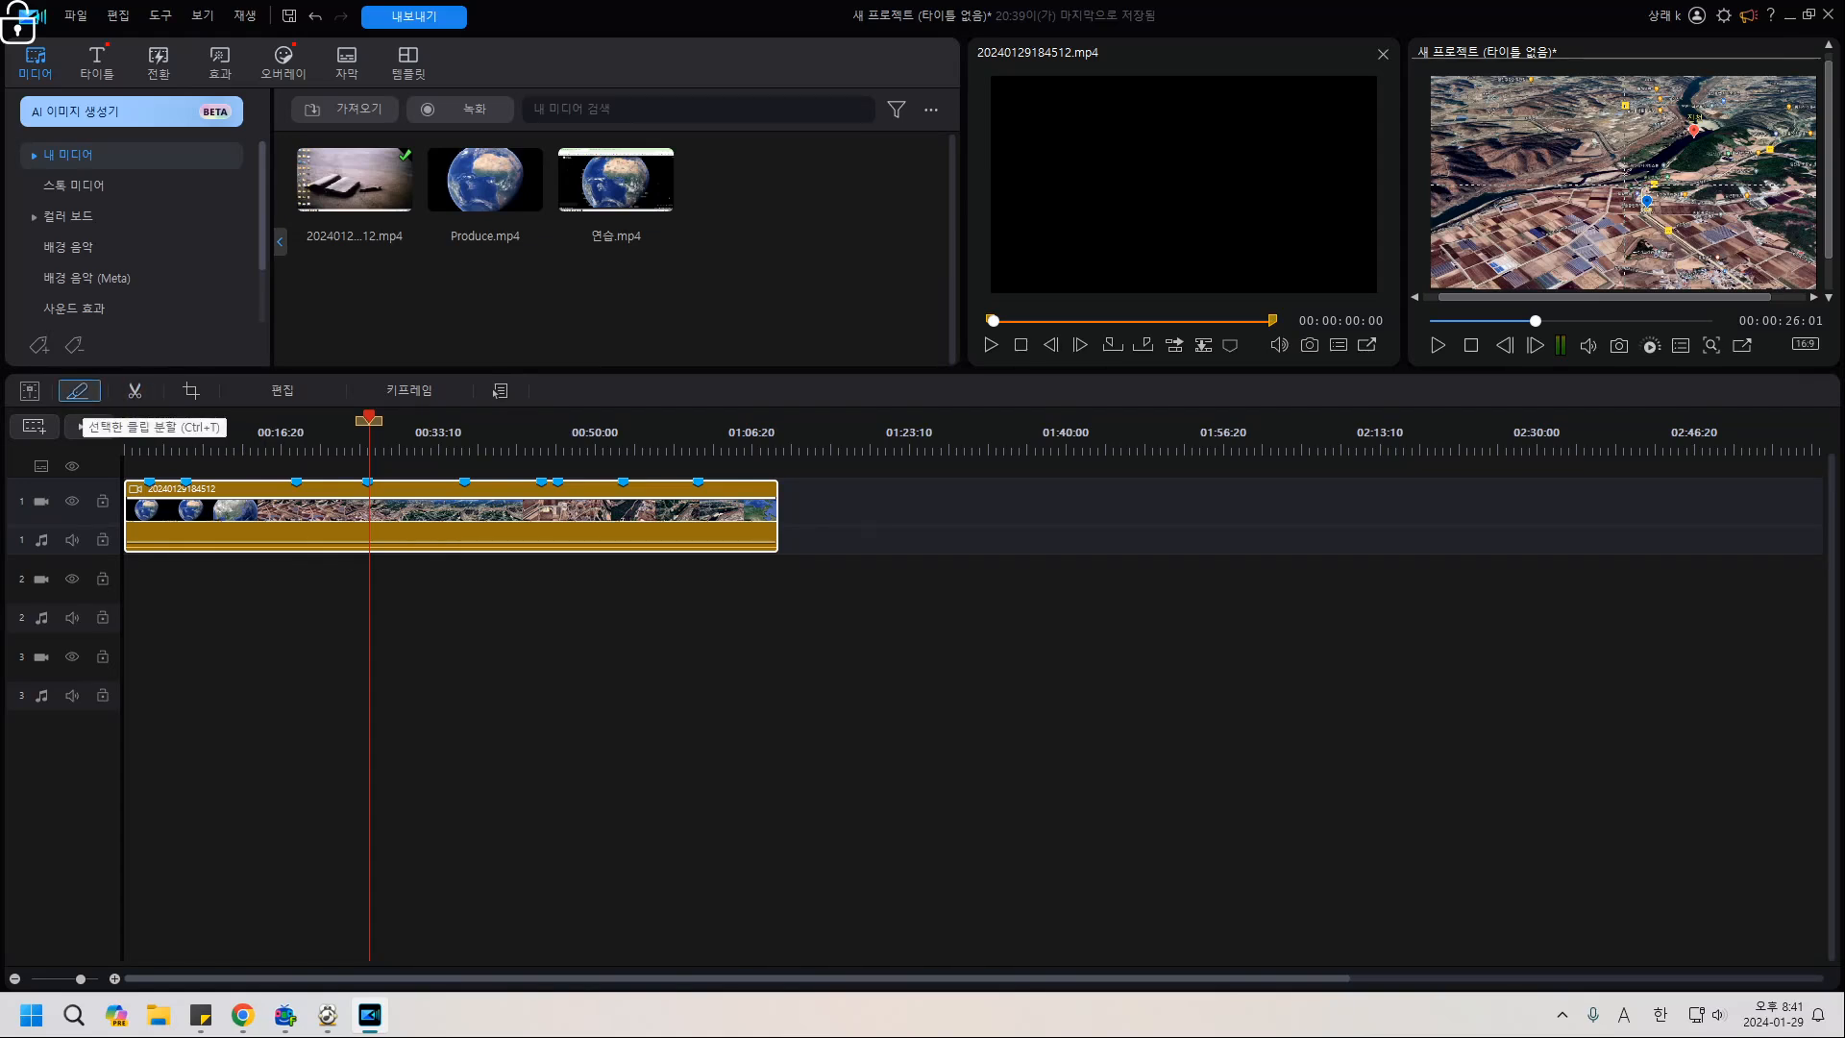
Split the clip at 00:00:26:01 and save the preview frame as SnapShot.jpg on the Desktop.
key("ctrl+t")
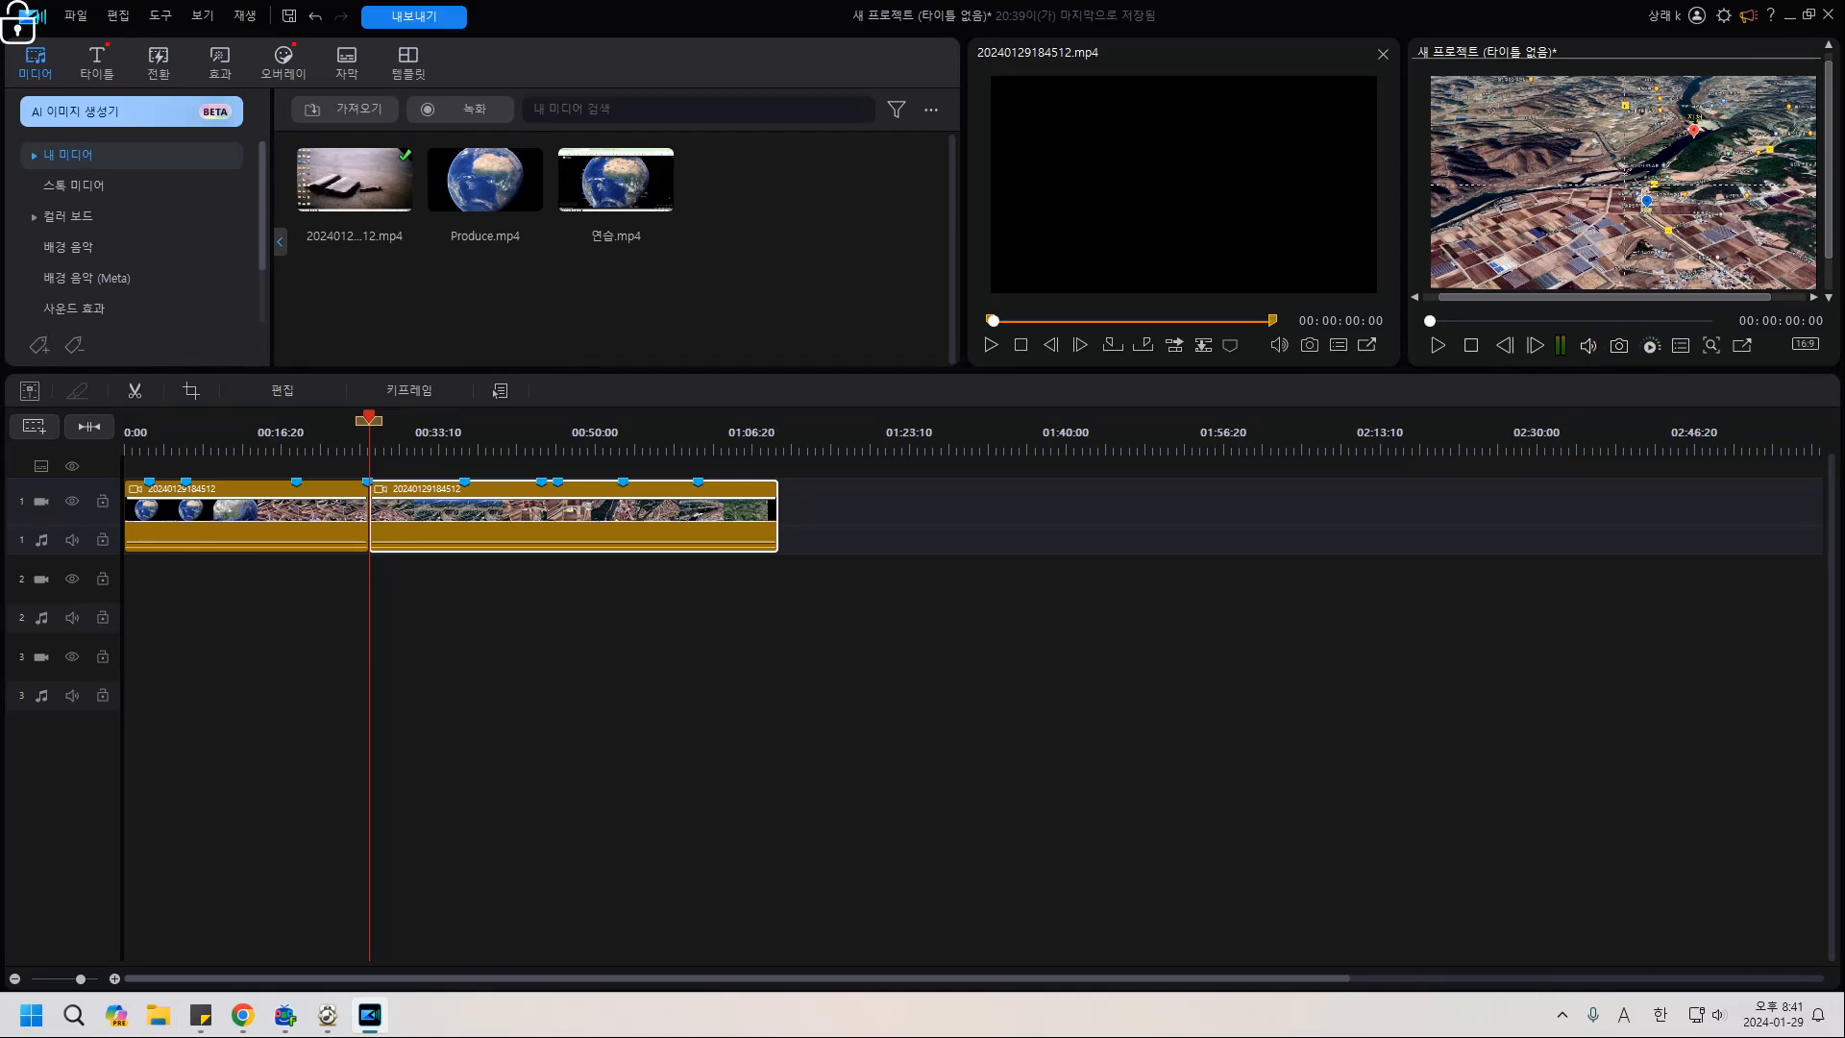
left_click(1652, 345)
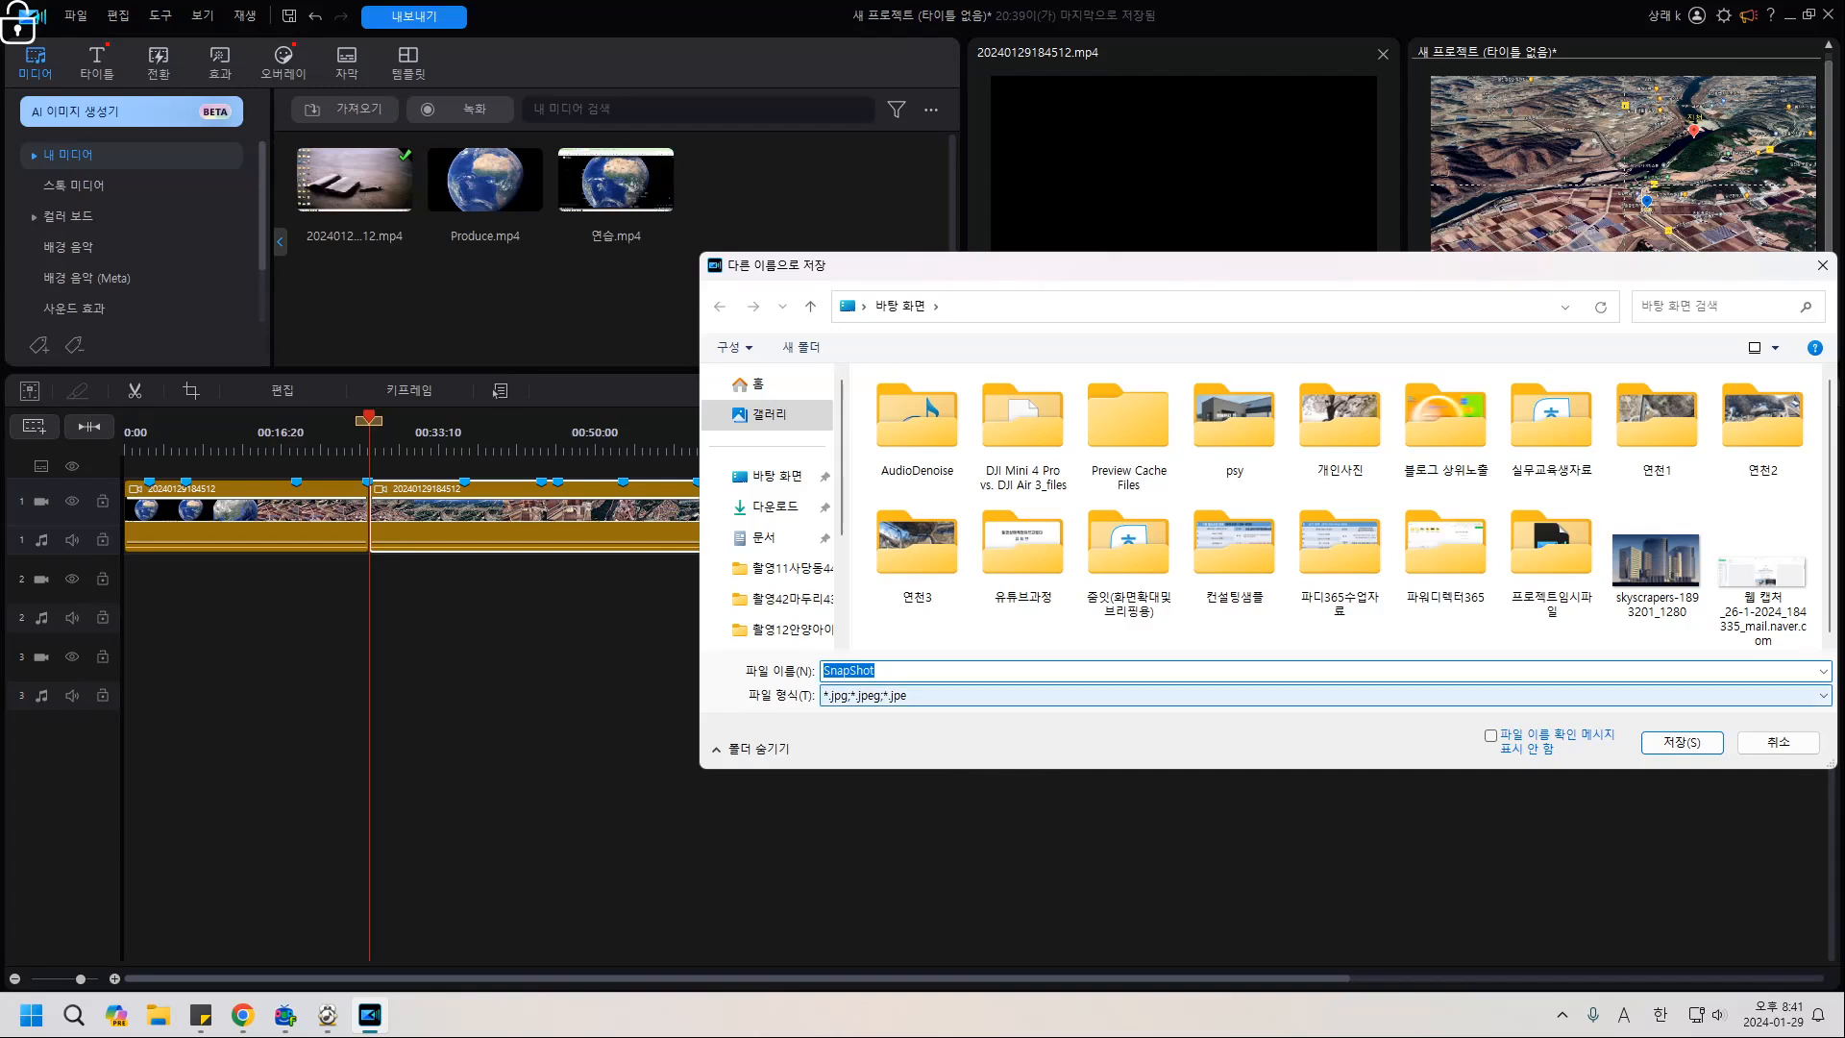
left_click(776, 477)
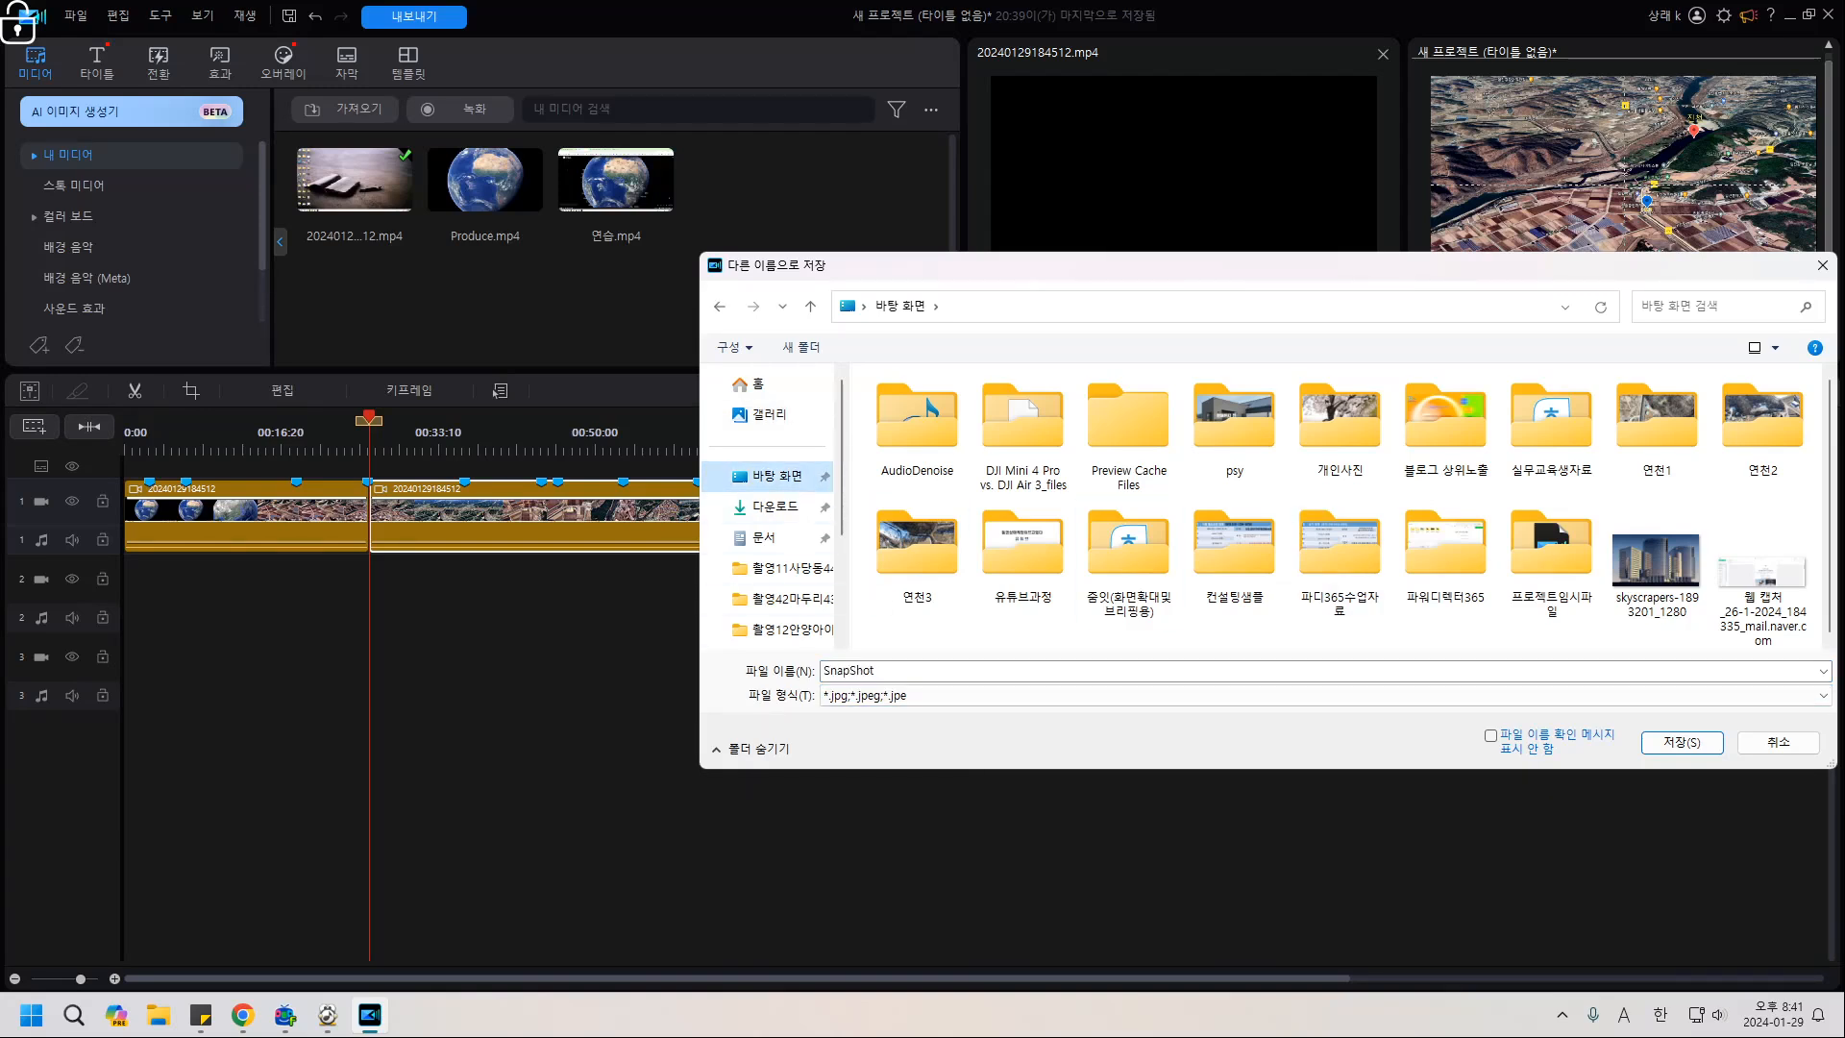
left_click(1681, 742)
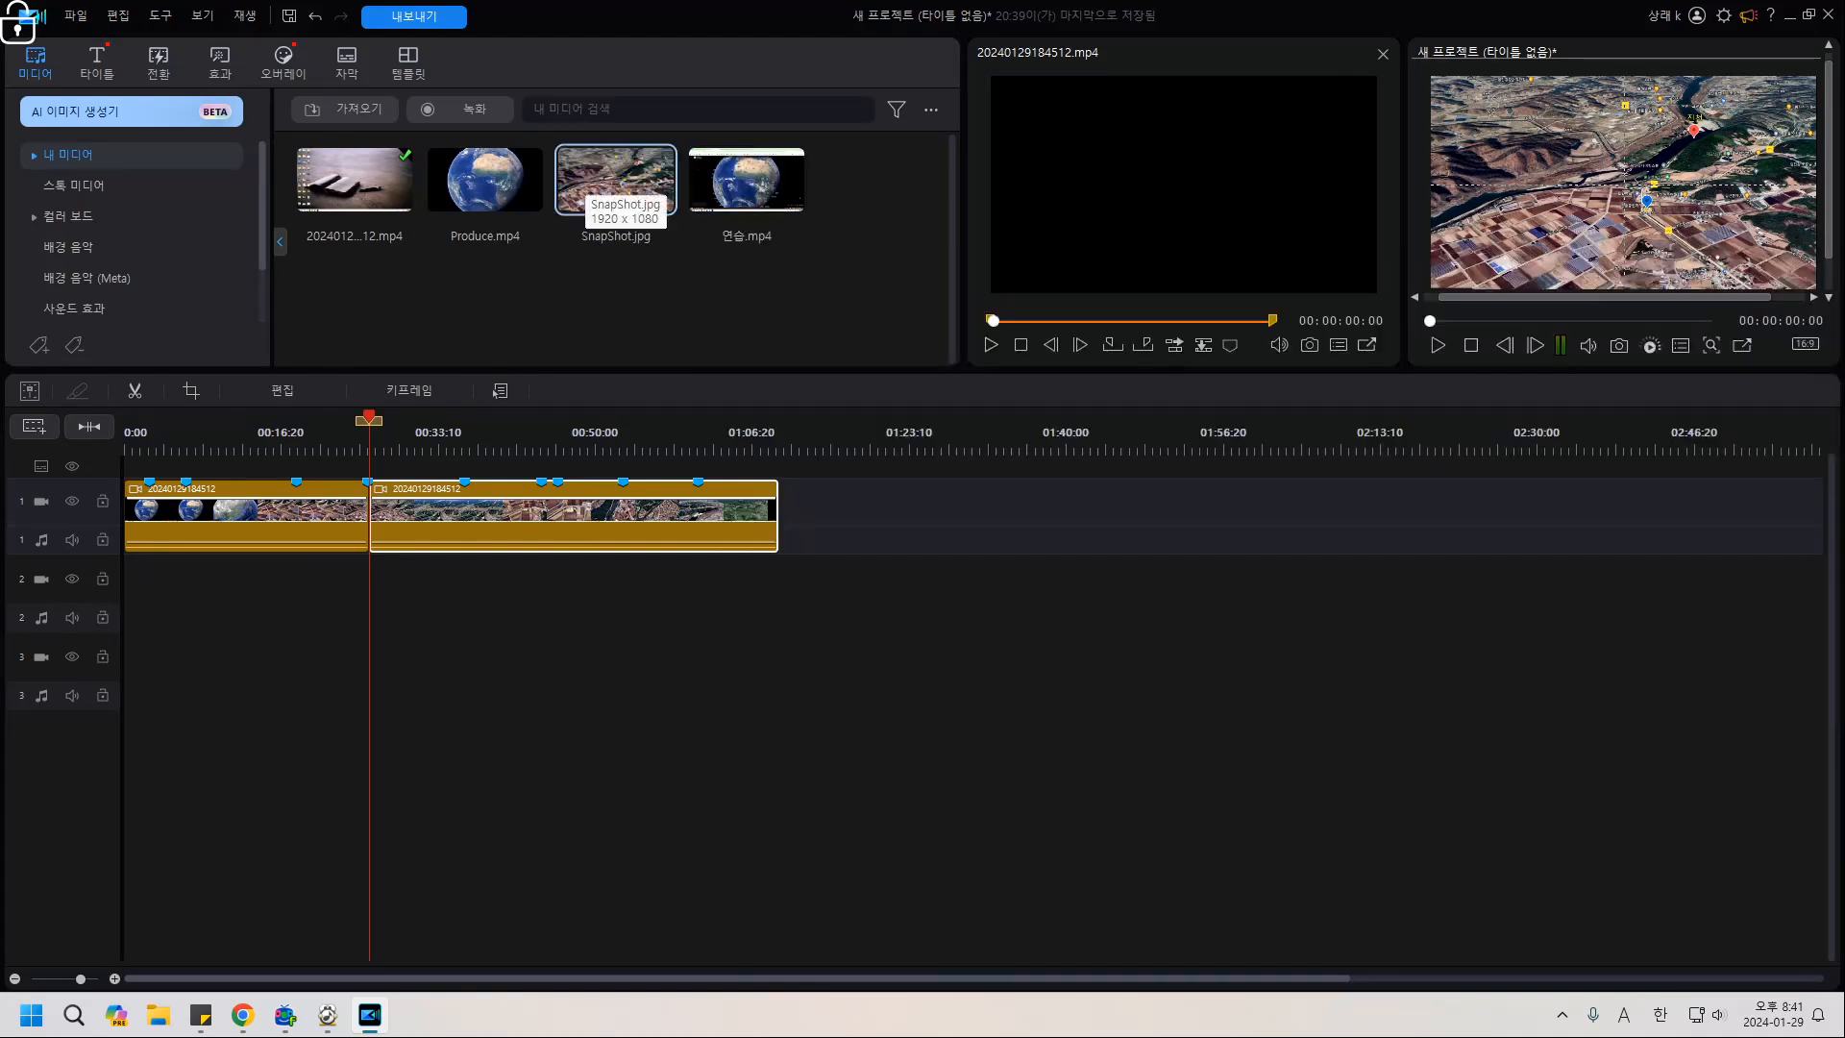
Insert SnapShot.jpg at the split point on track 1 using 'Insert and move all clips'.
left_click_drag(615, 179, 858, 500)
left_click_drag(445, 504, 417, 504)
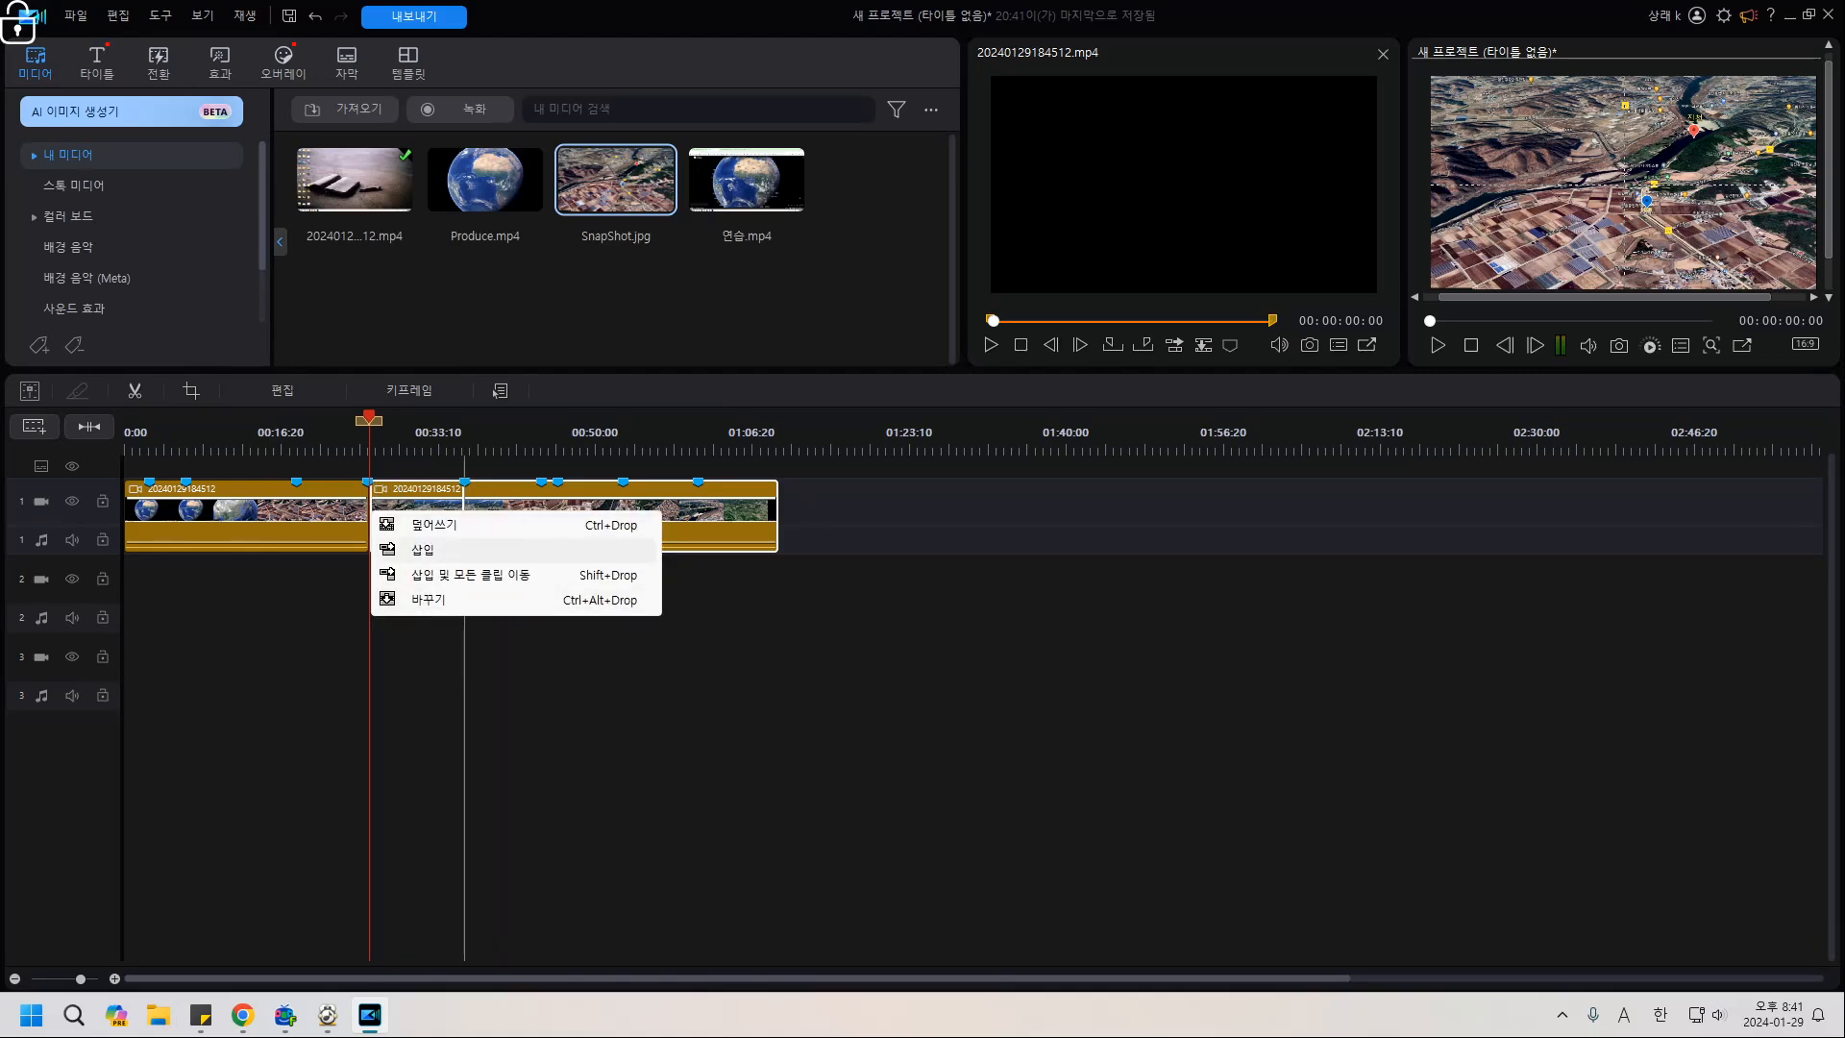
key("Down")
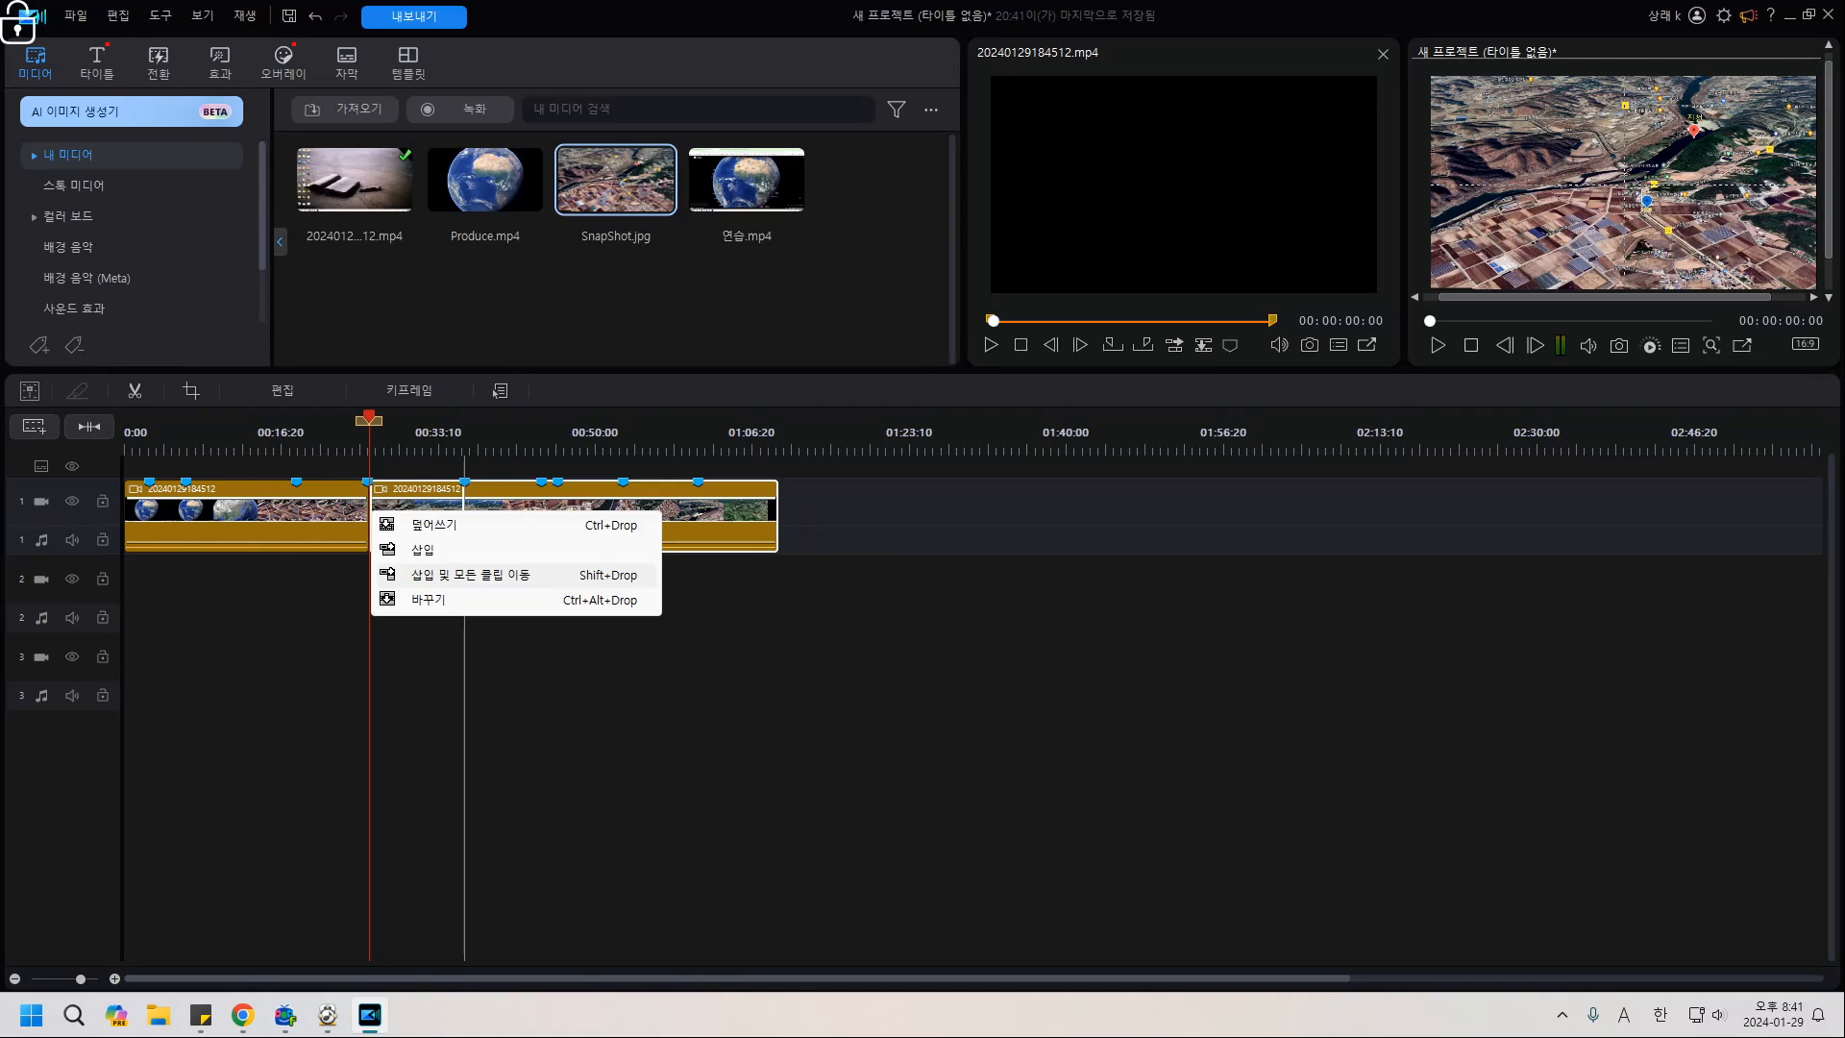
key("Return")
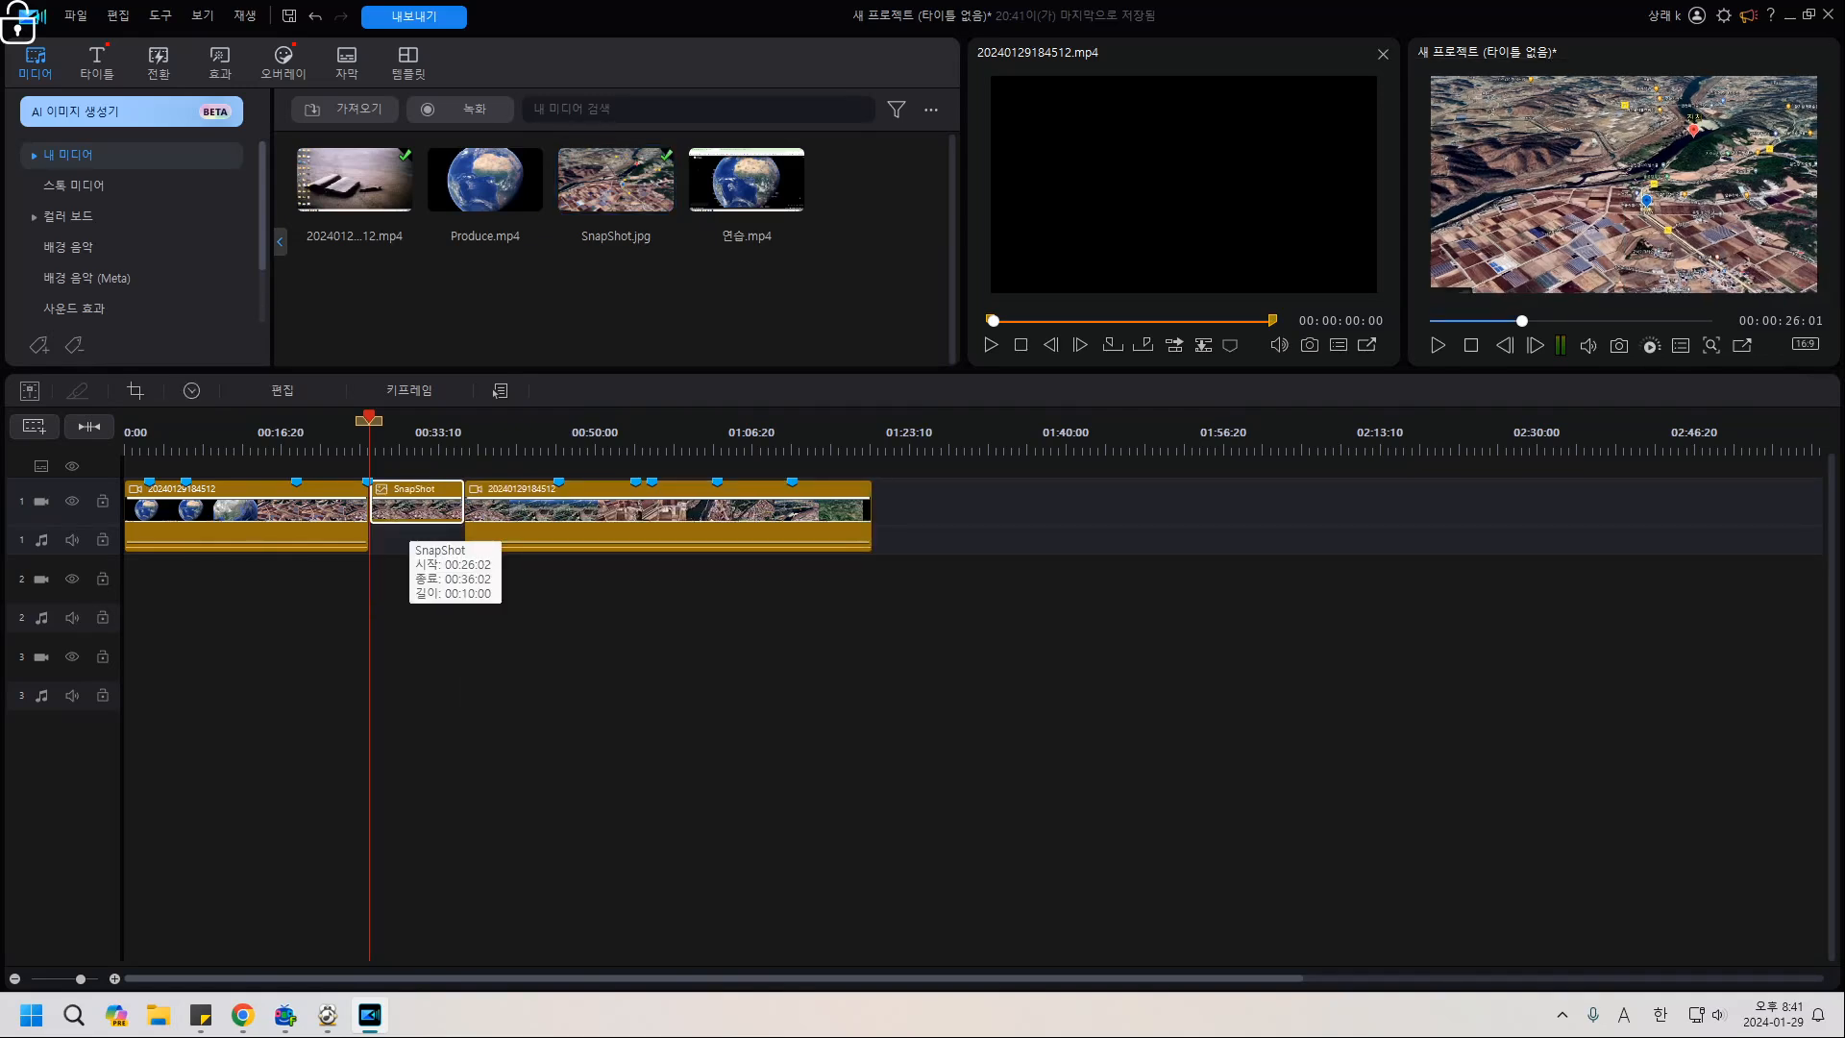
left_click(413, 663)
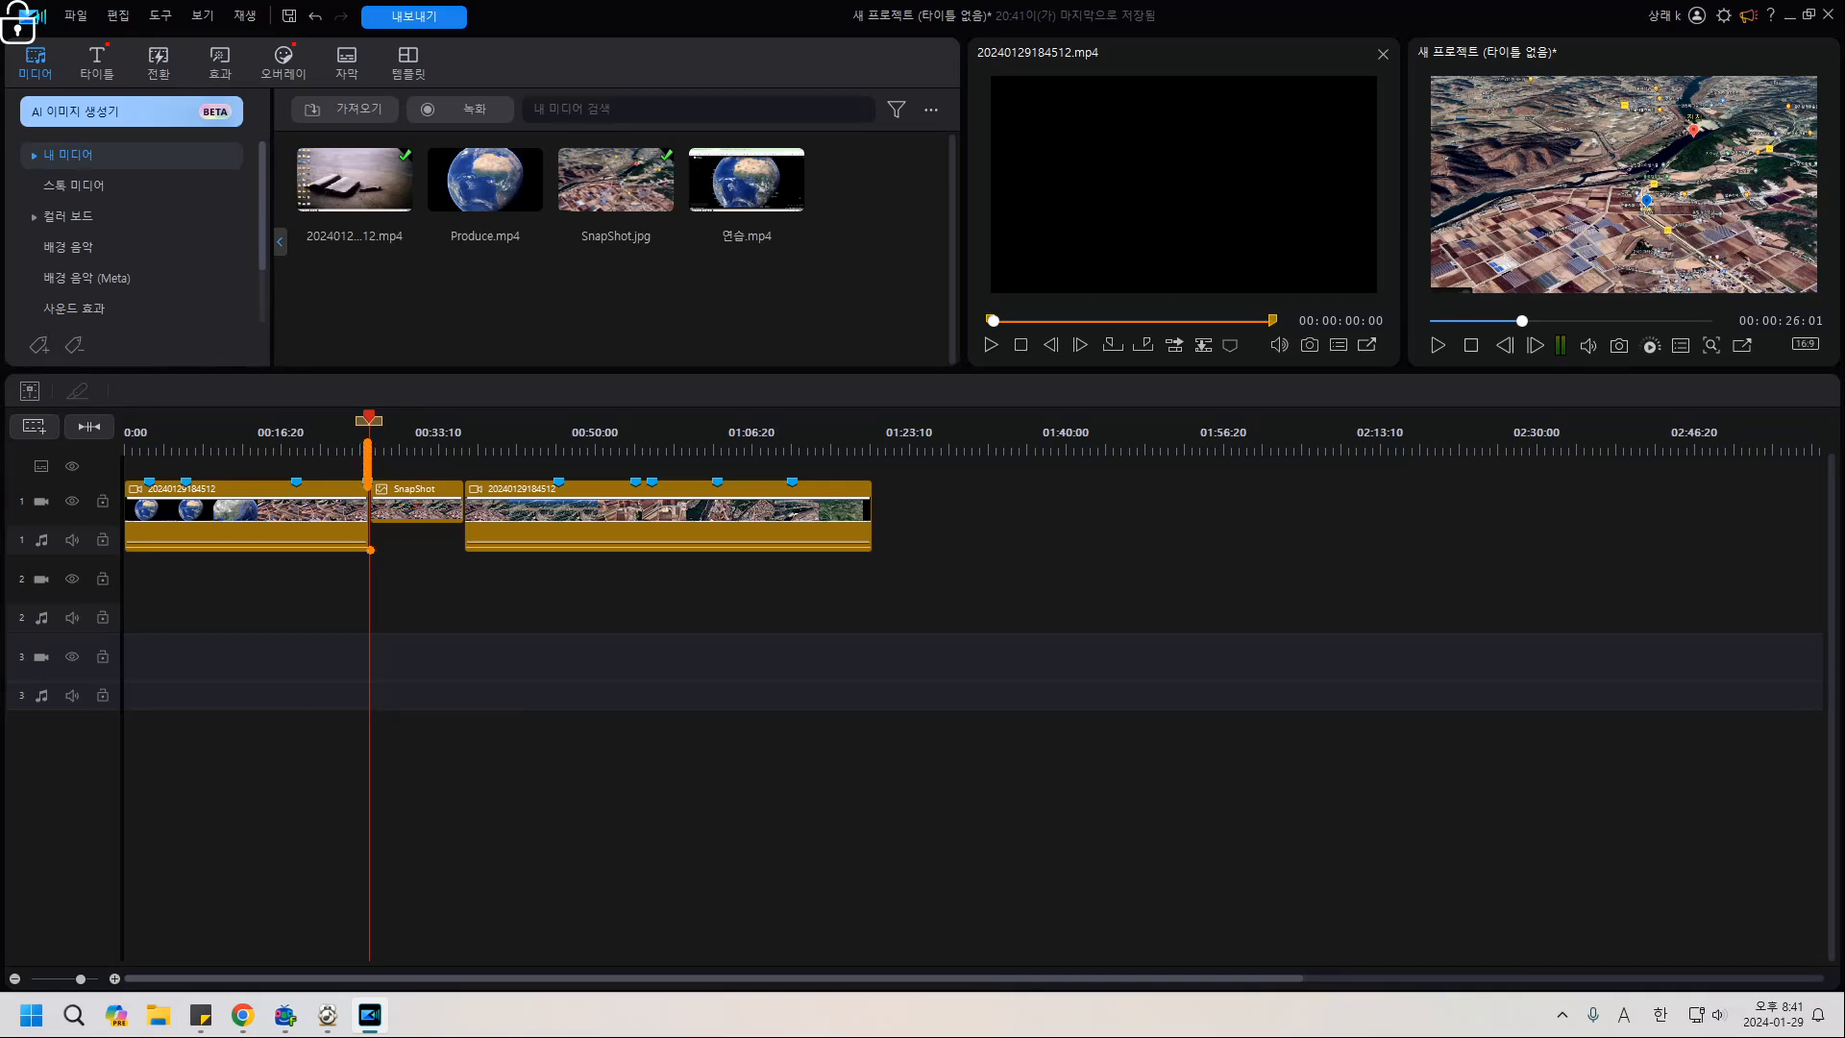
Play back from just before the inserted still to check the edit, then reselect the clips.
mouse_move(413, 501)
left_mouse_down()
mouse_move(402, 514)
mouse_move(421, 519)
mouse_move(463, 502)
mouse_move(463, 562)
left_mouse_up()
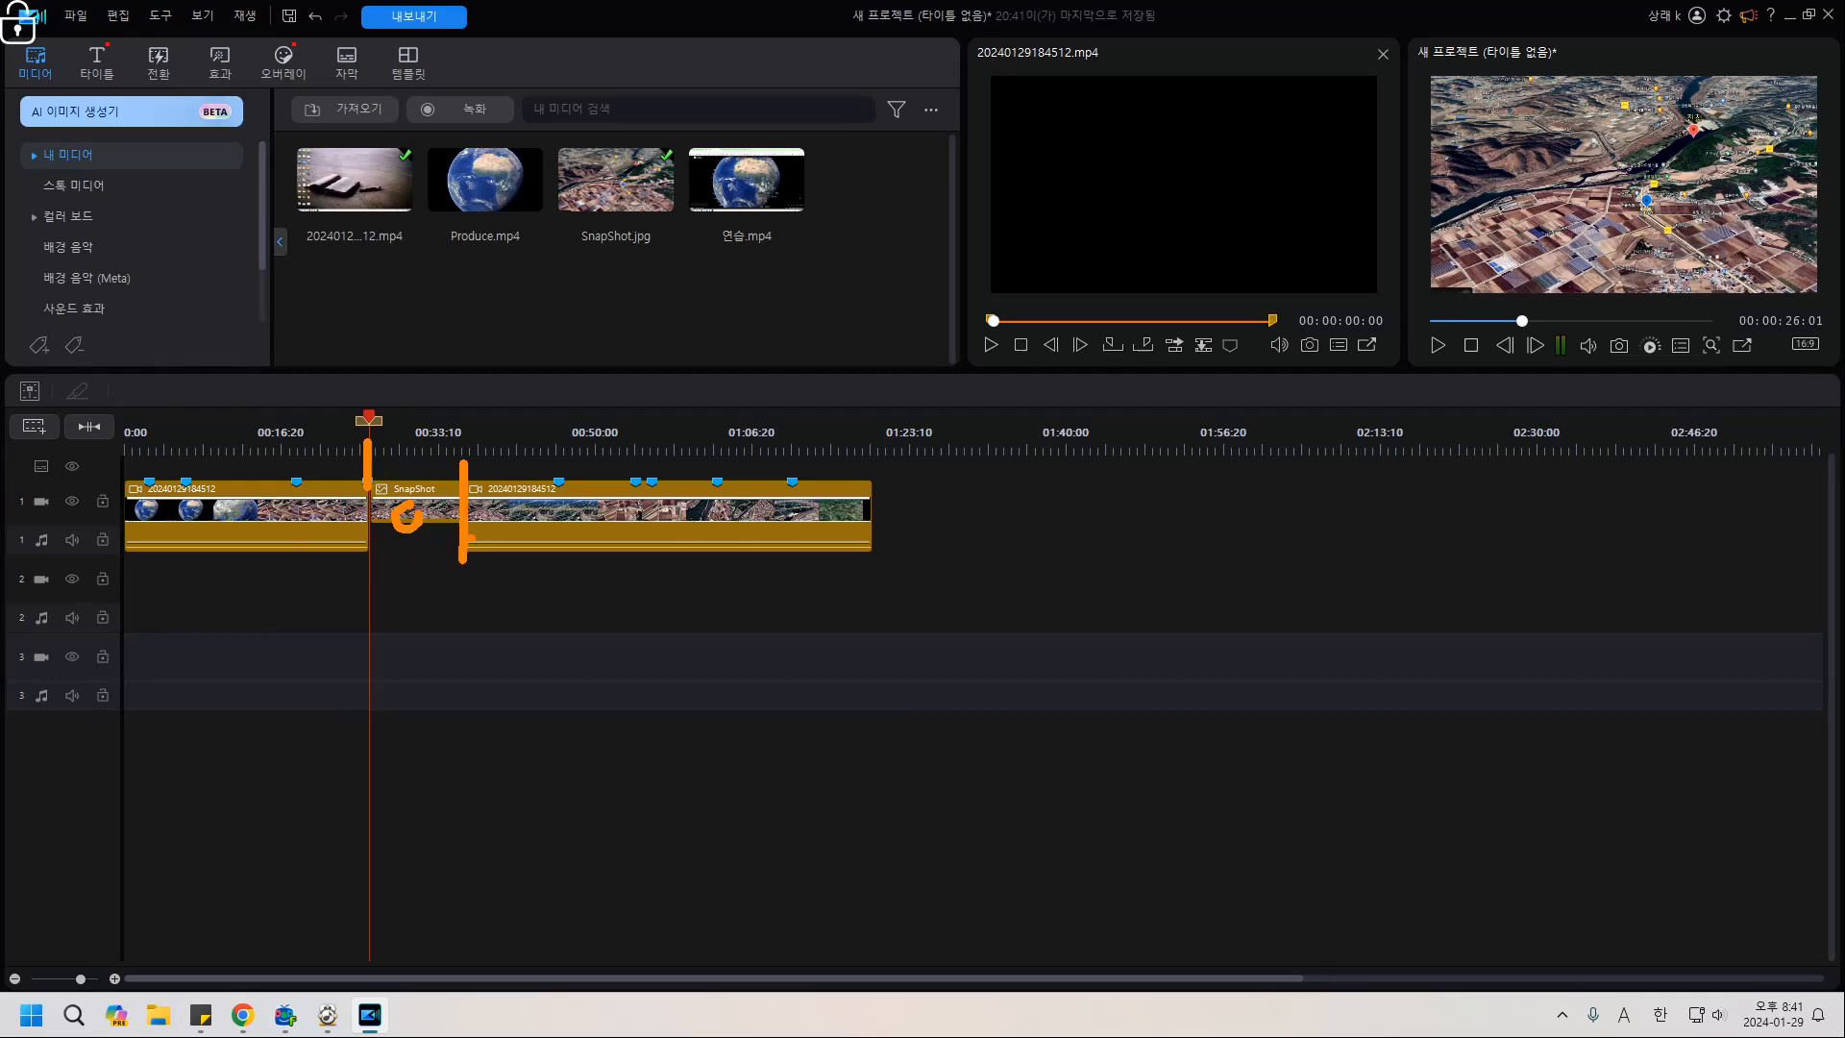
left_click_drag(421, 508, 423, 531)
left_click_drag(369, 420, 330, 420)
key("space")
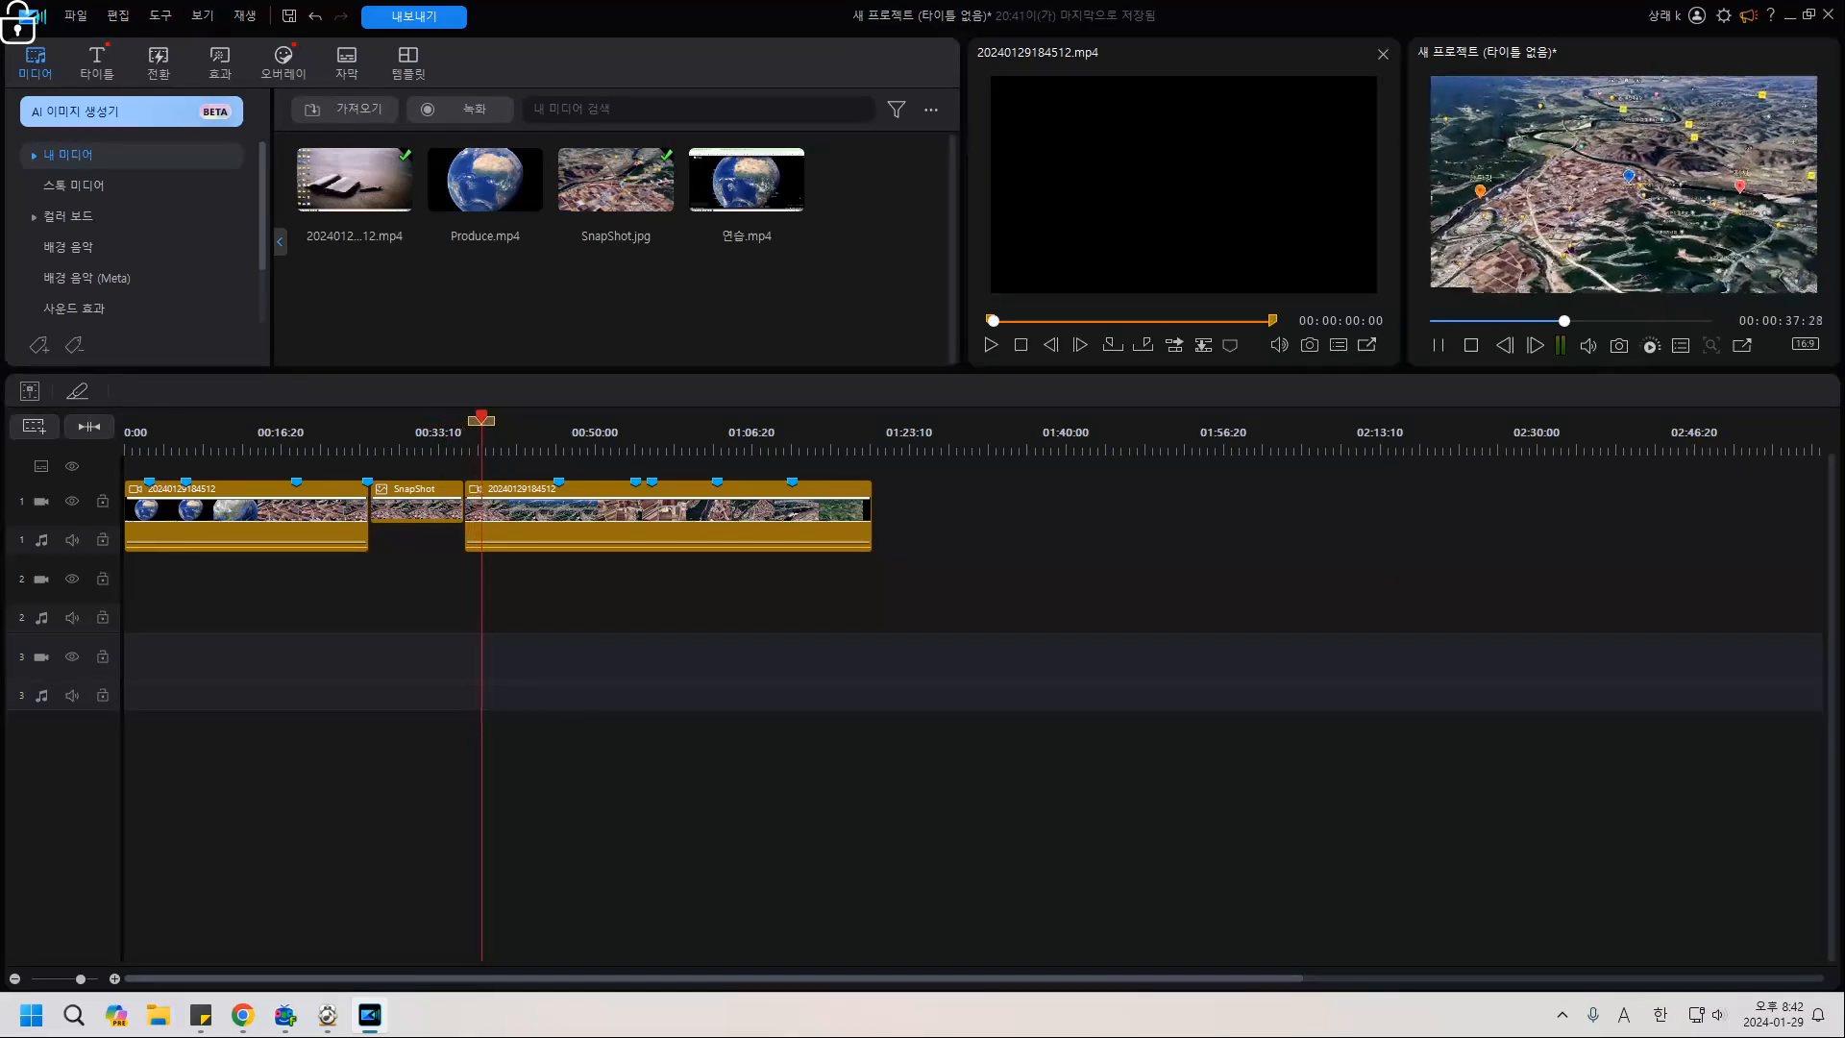
left_click(411, 434)
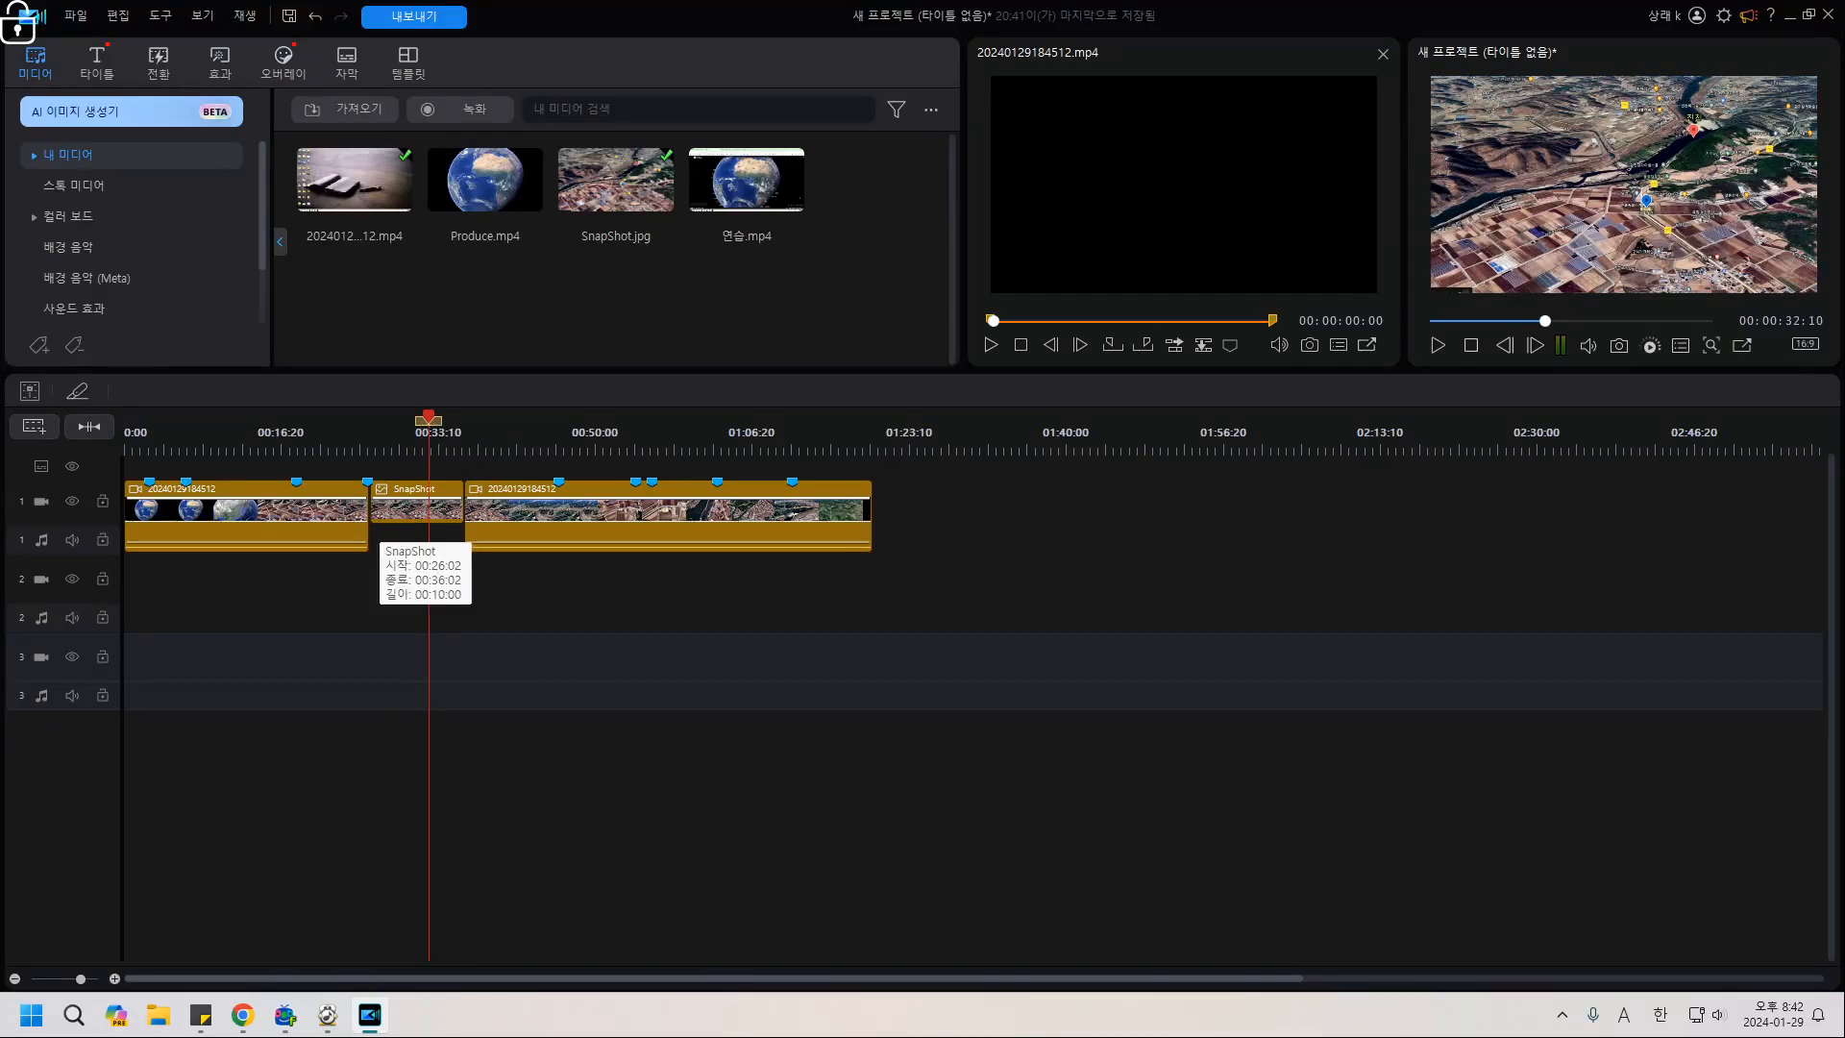
left_click(394, 510)
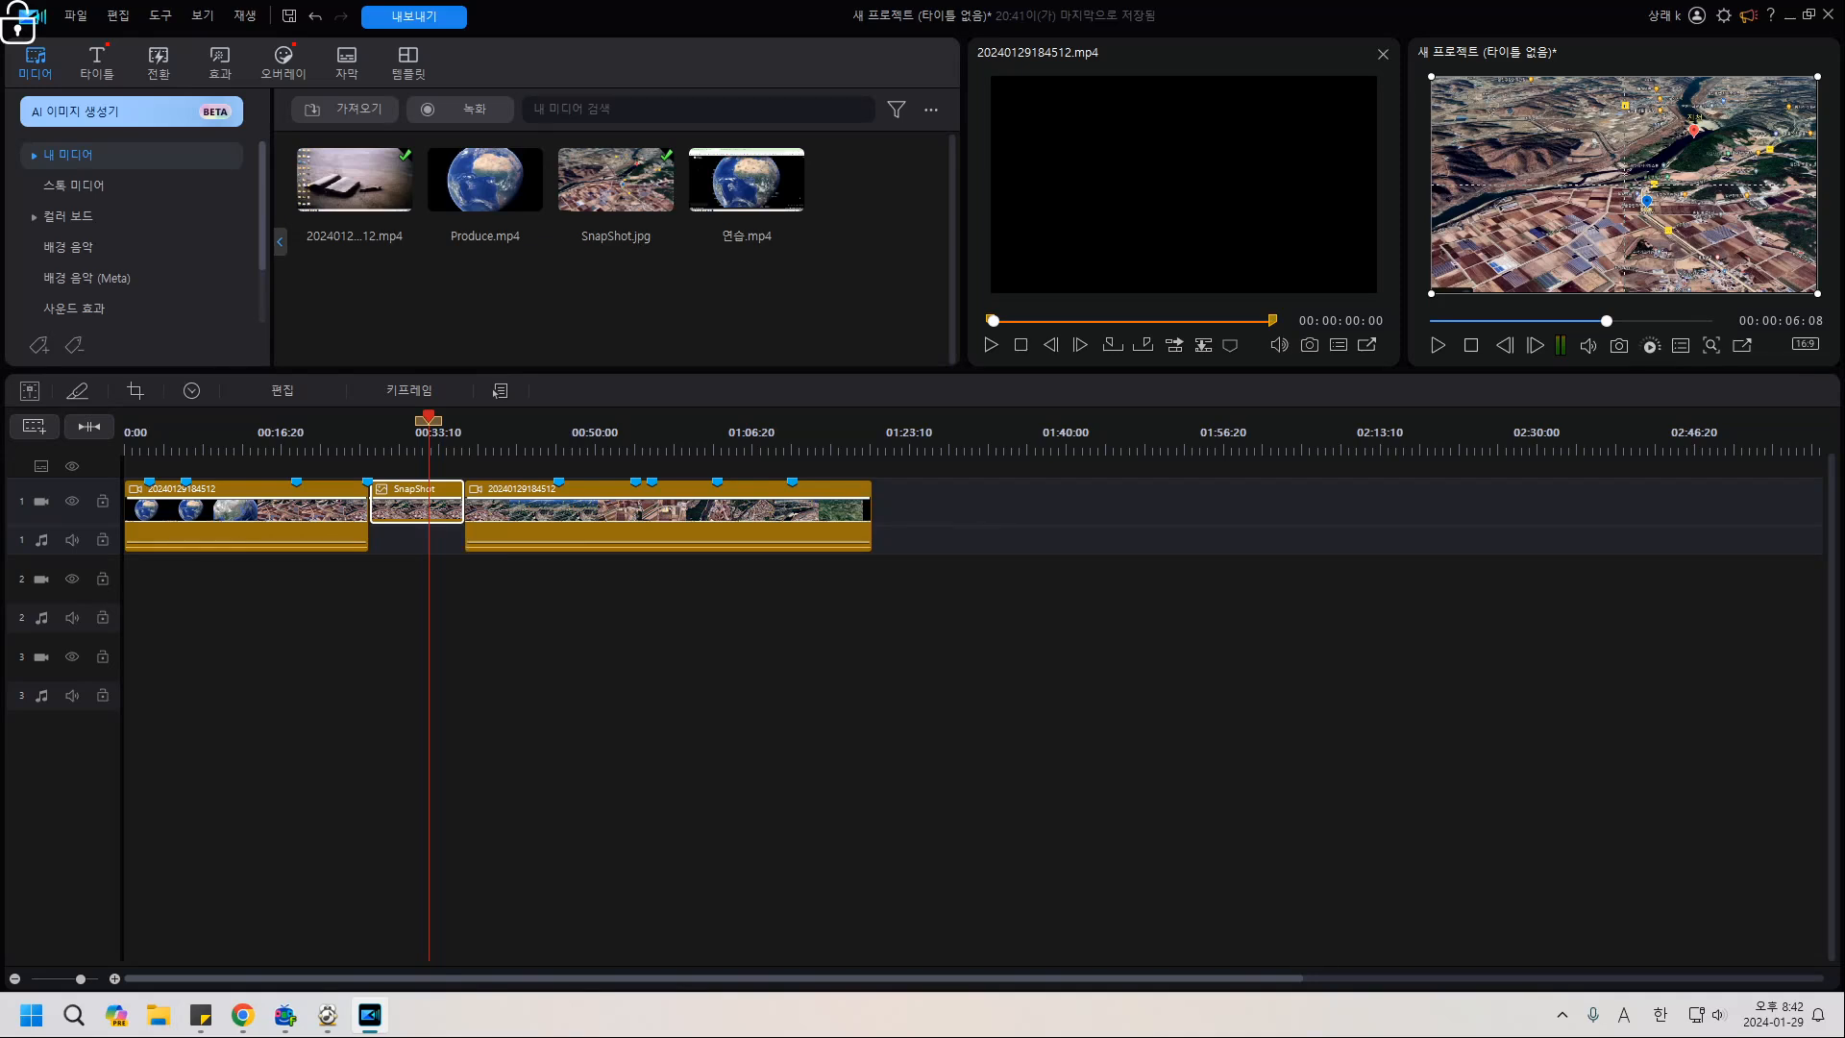
left_click(338, 509)
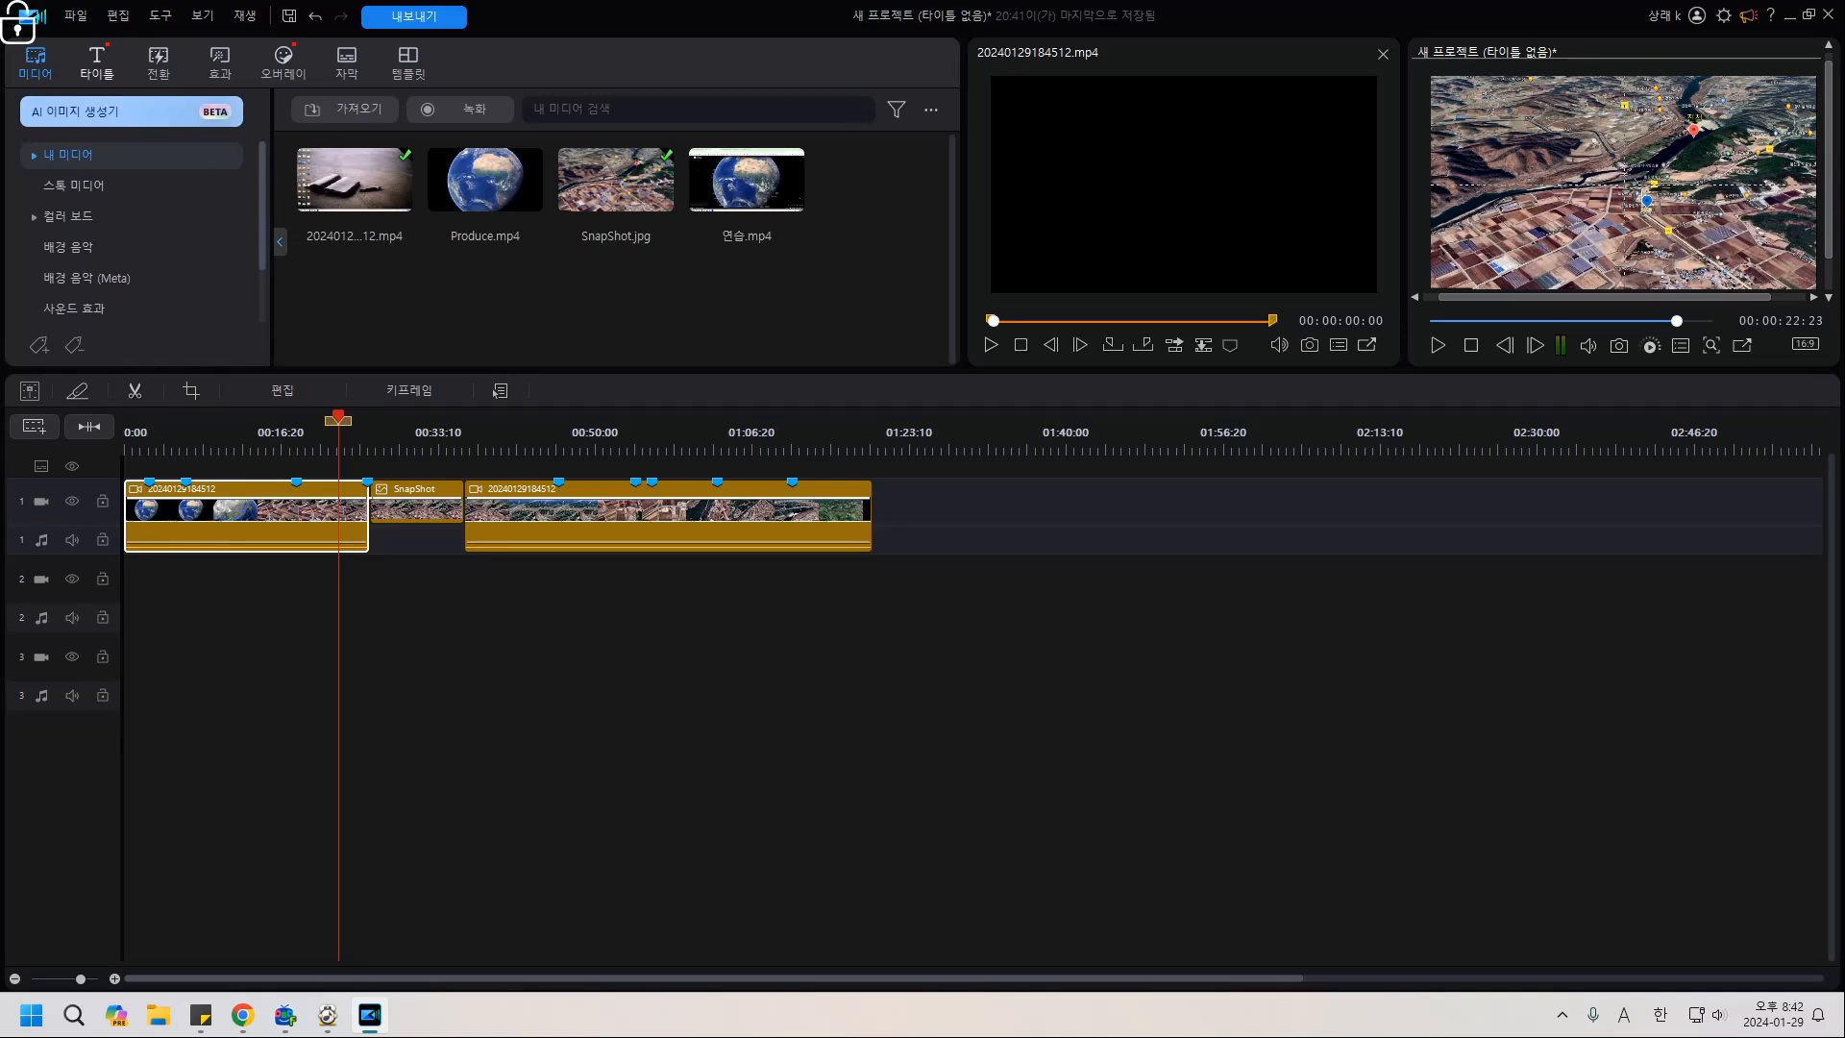
Drag the 콜아웃 타이틀 15 callout template onto track 2 beneath the SnapShot still.
left_click(96, 63)
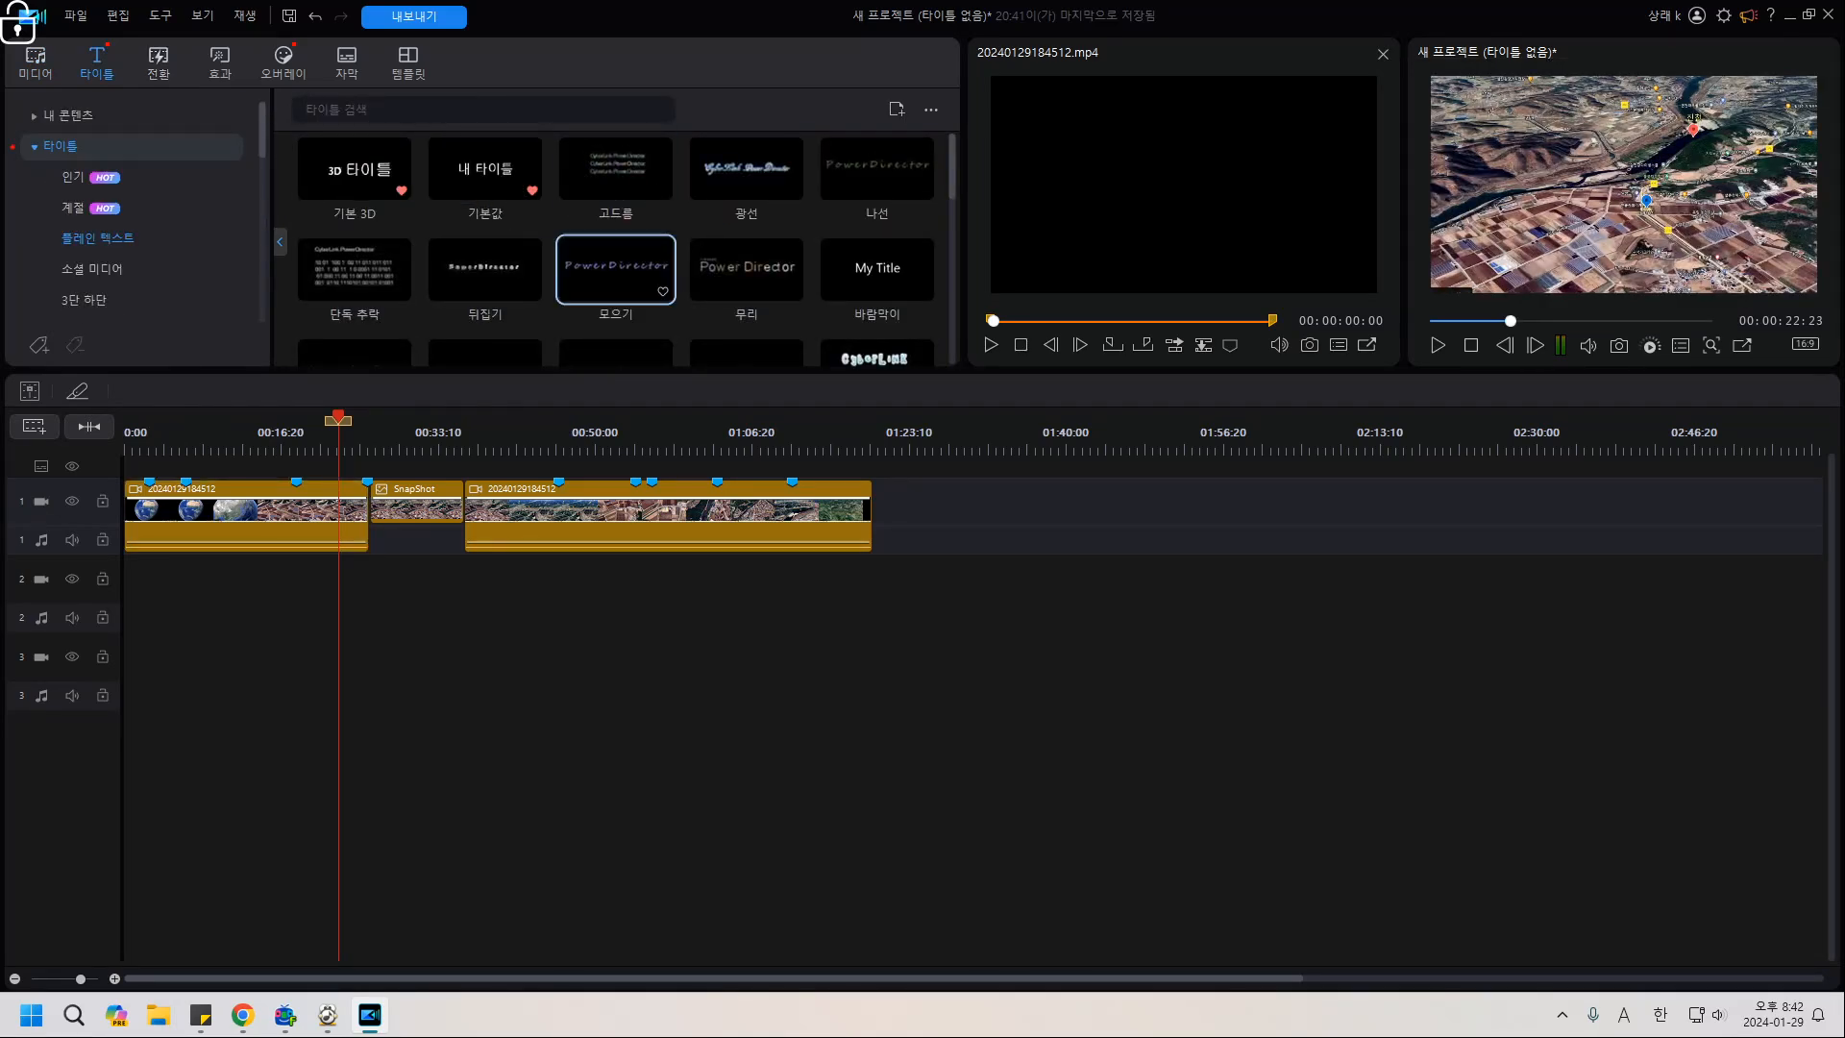
scroll(134, 238, "down", 3)
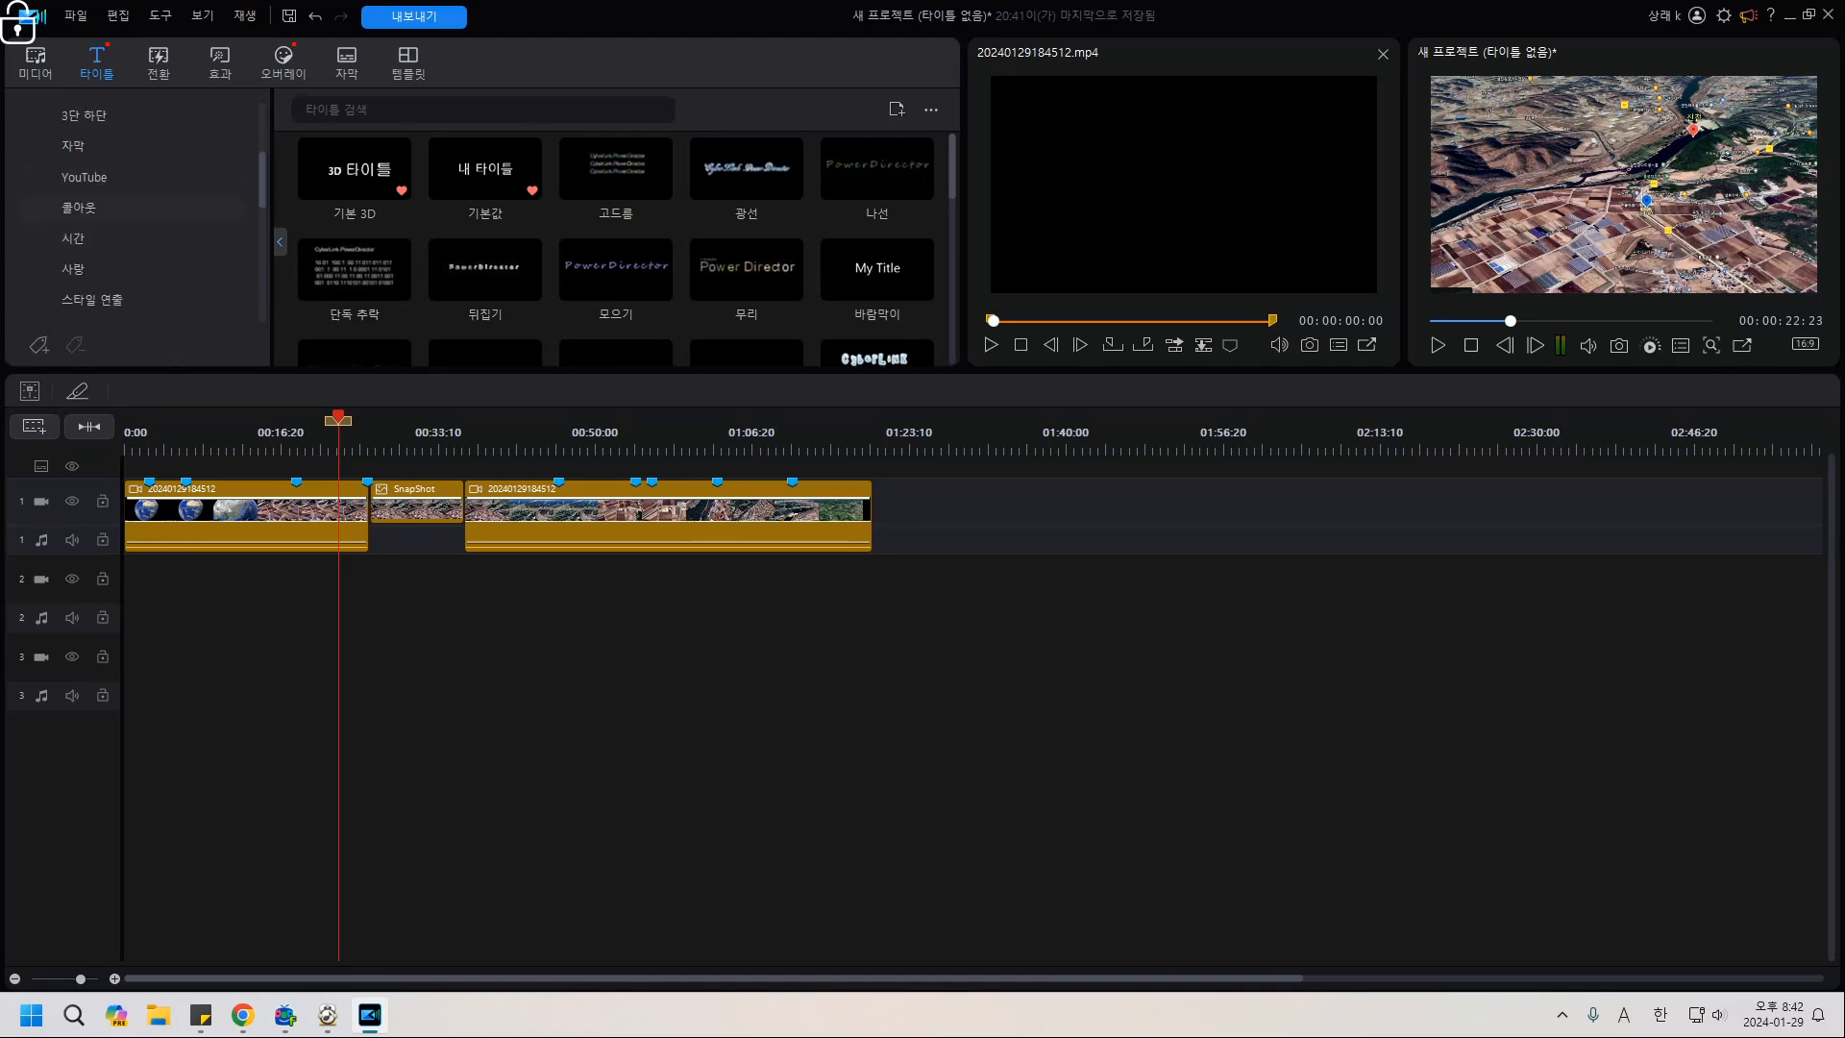
left_click(79, 206)
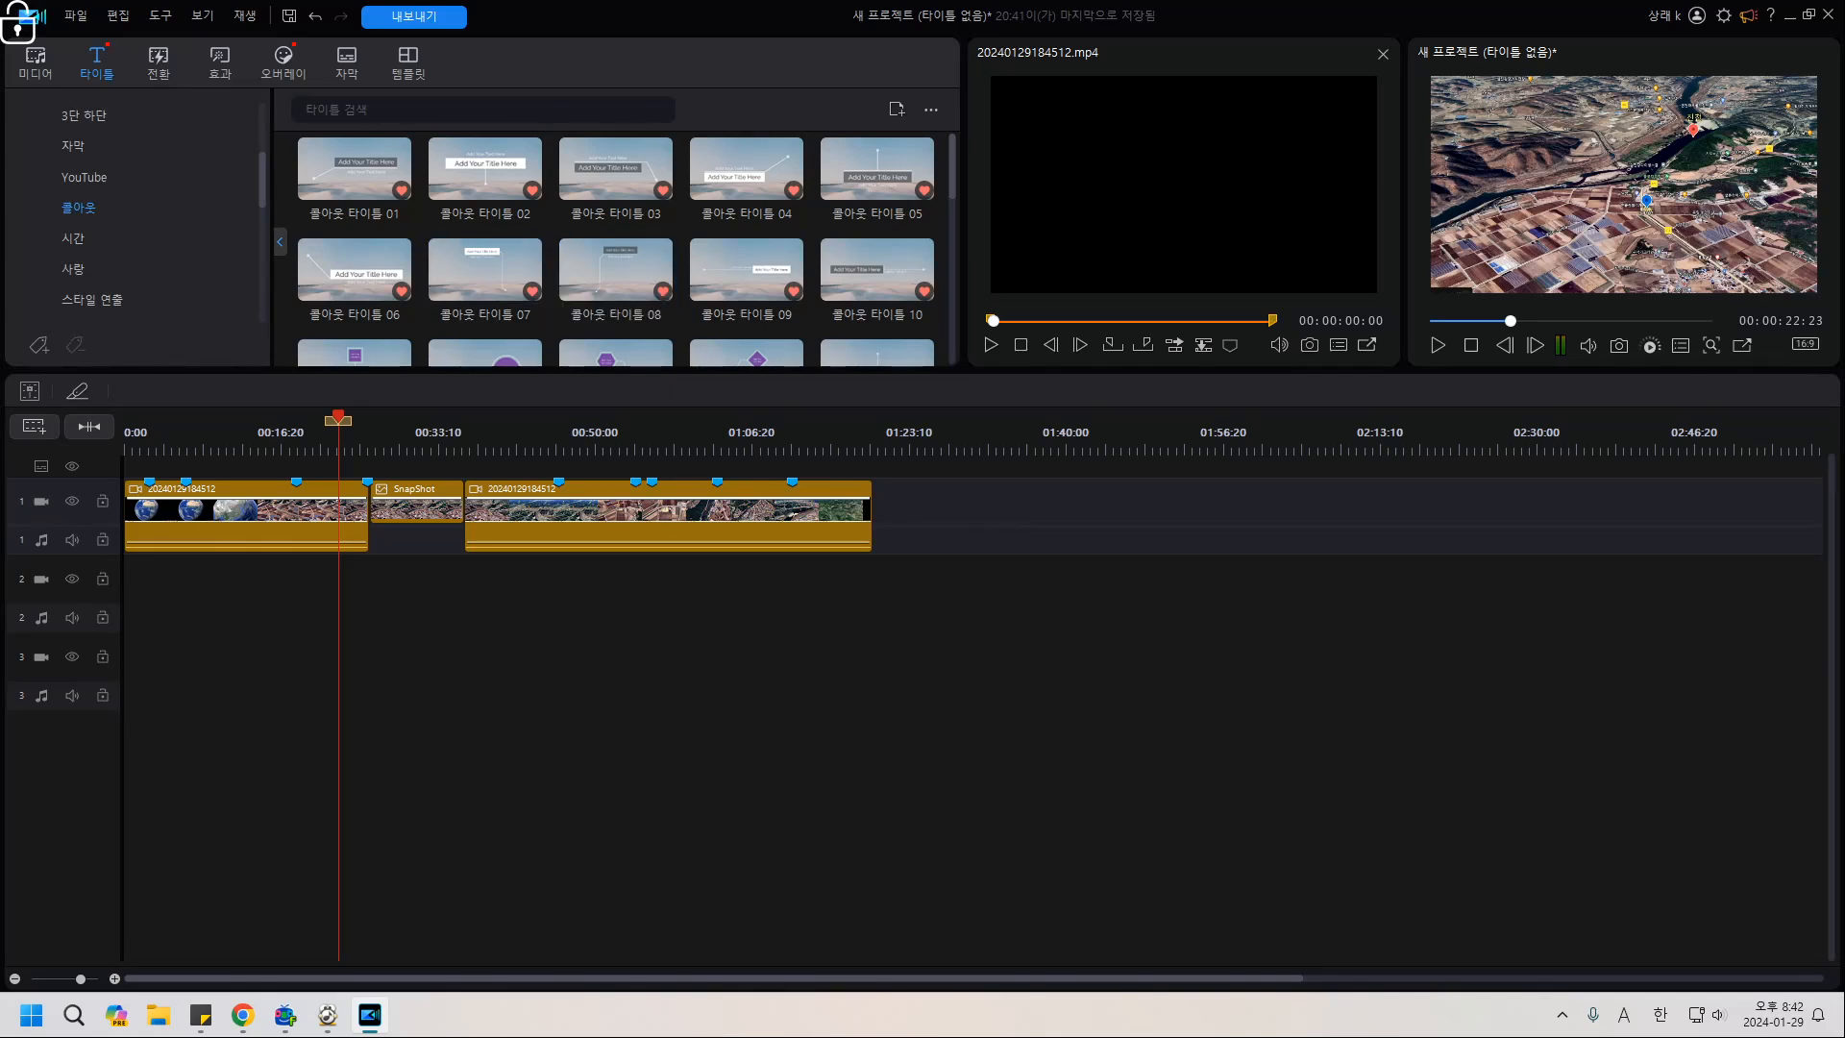
scroll(746, 269, "down", 2)
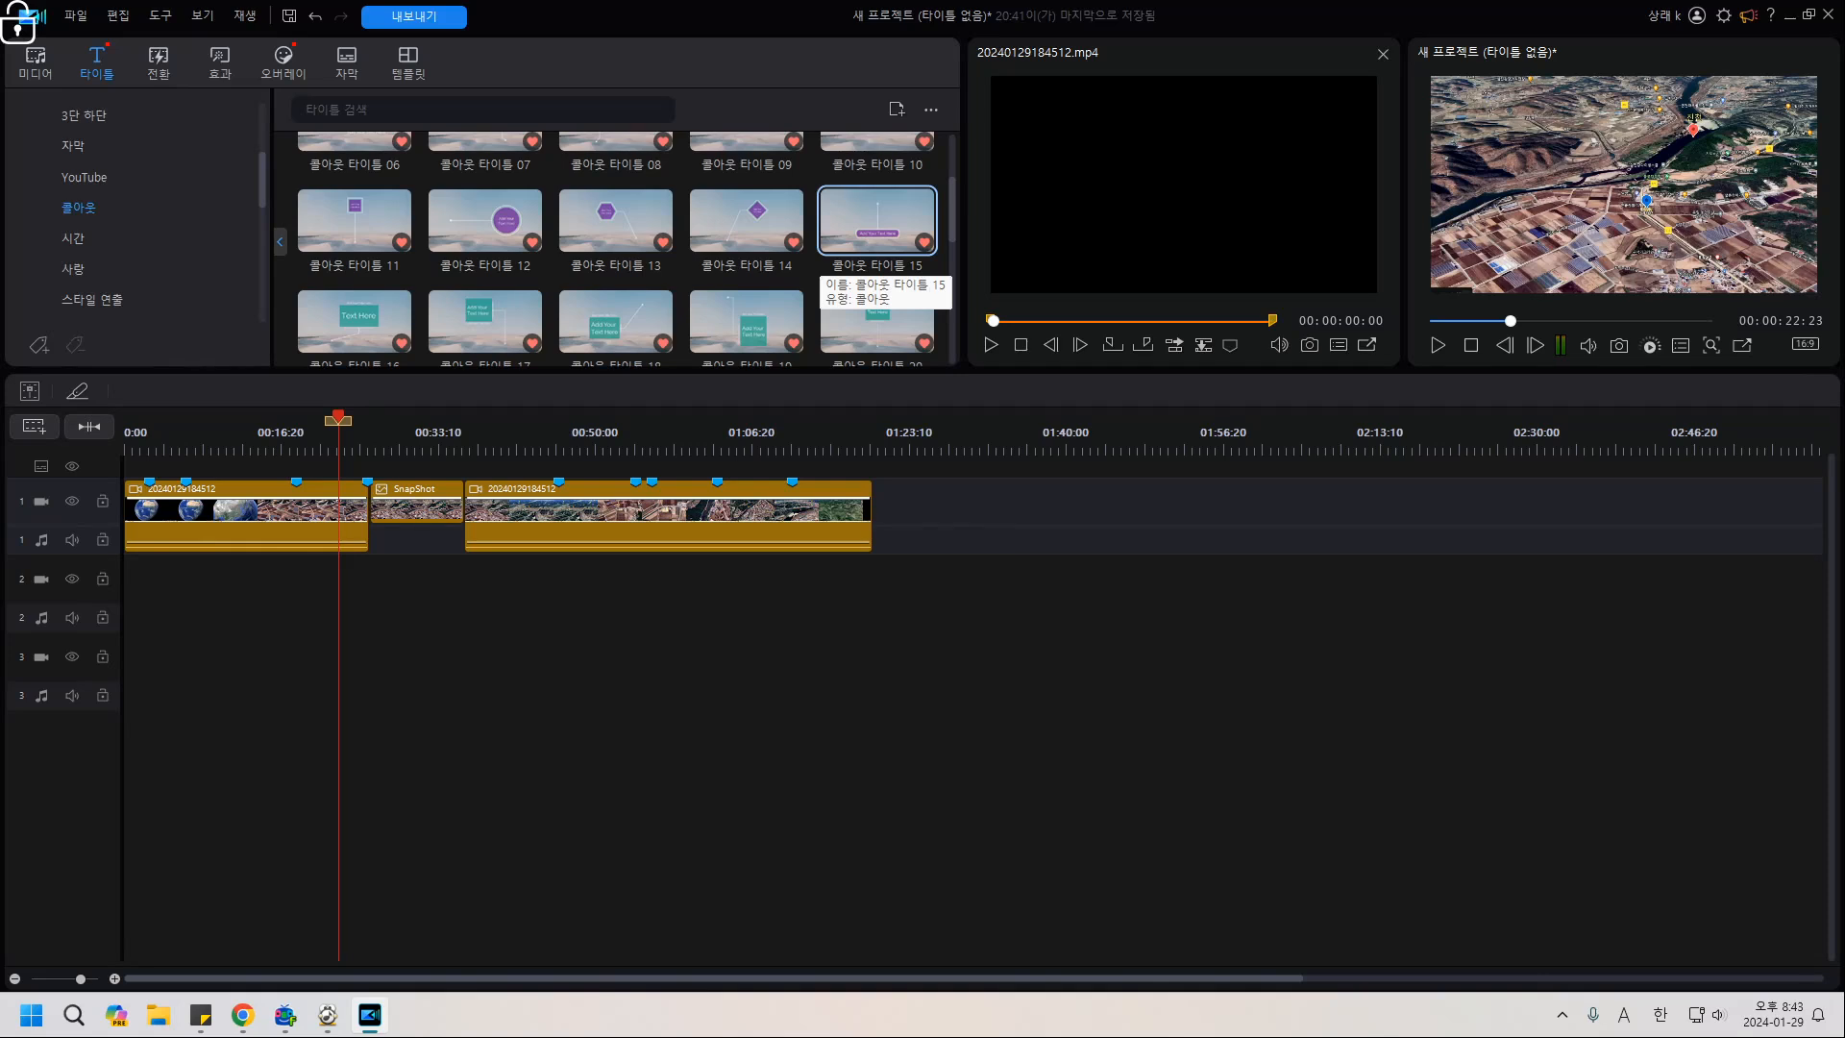
left_click_drag(869, 231, 374, 580)
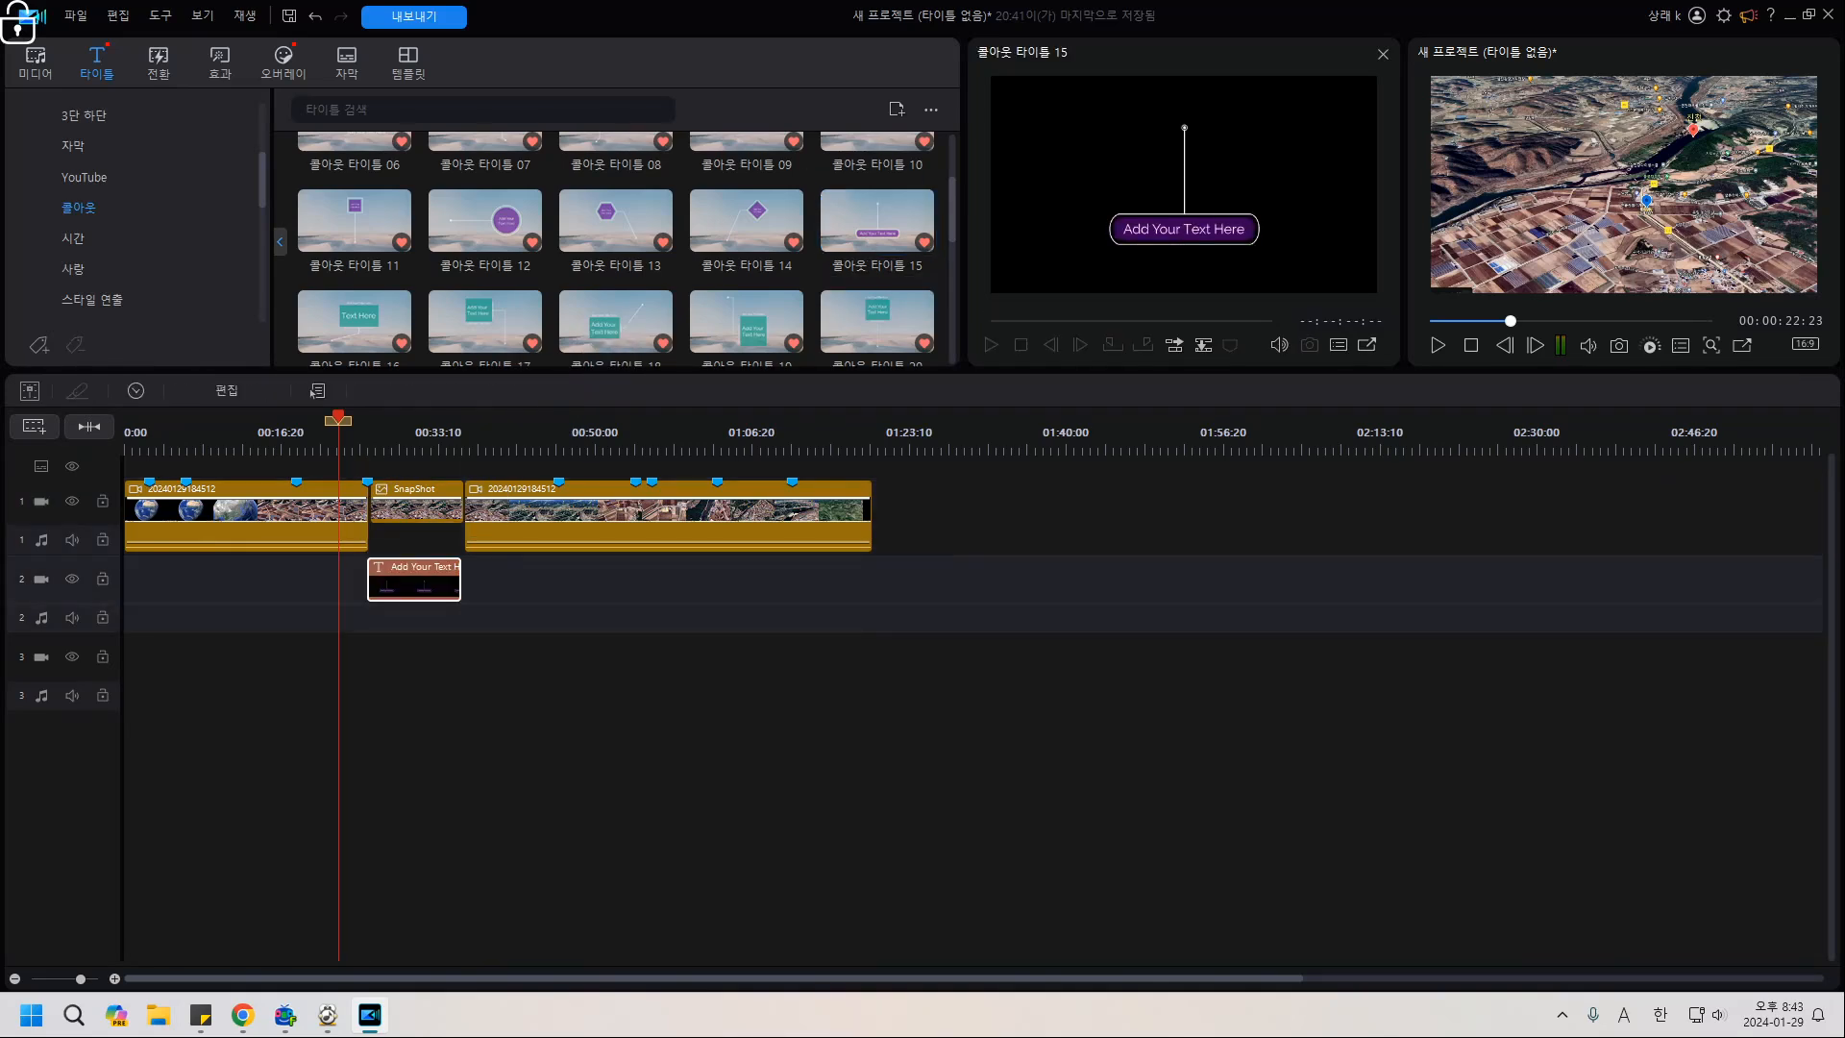
Shrink the callout title in the undocked preview and set its pin tip on the blue marker.
double_click(385, 582)
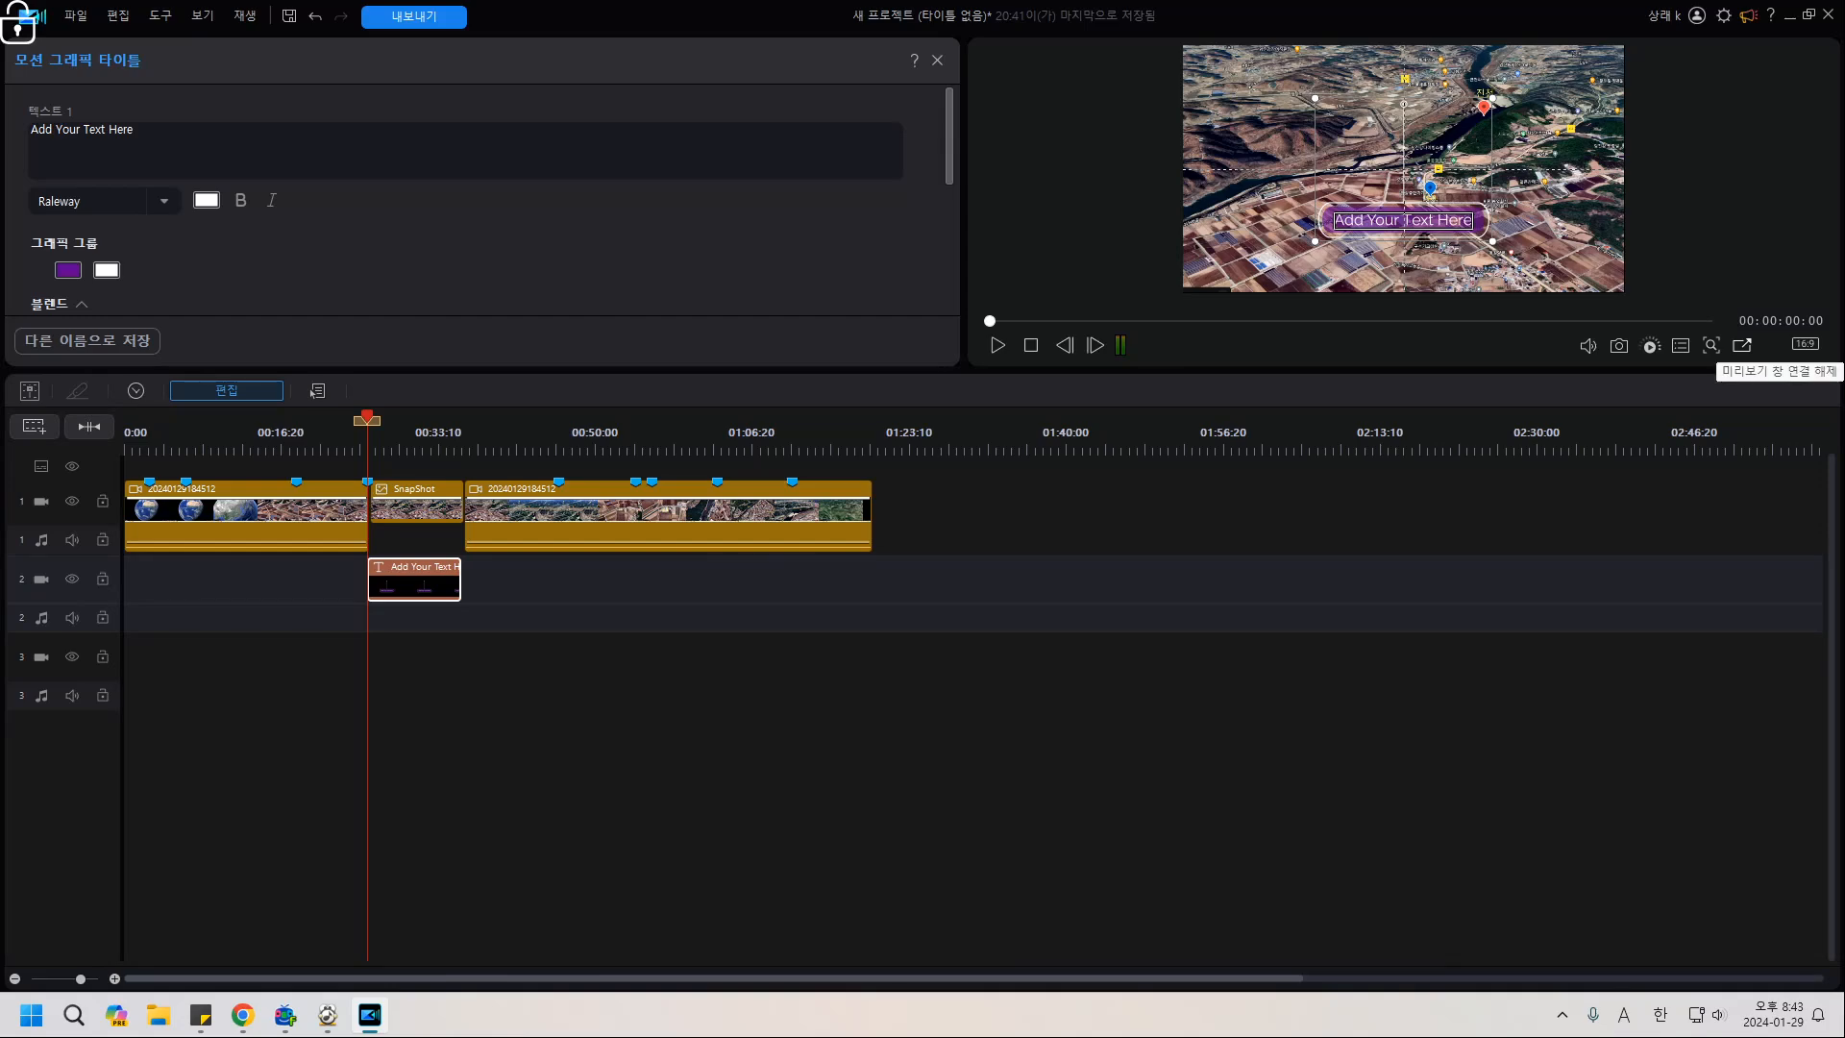
left_click(1742, 345)
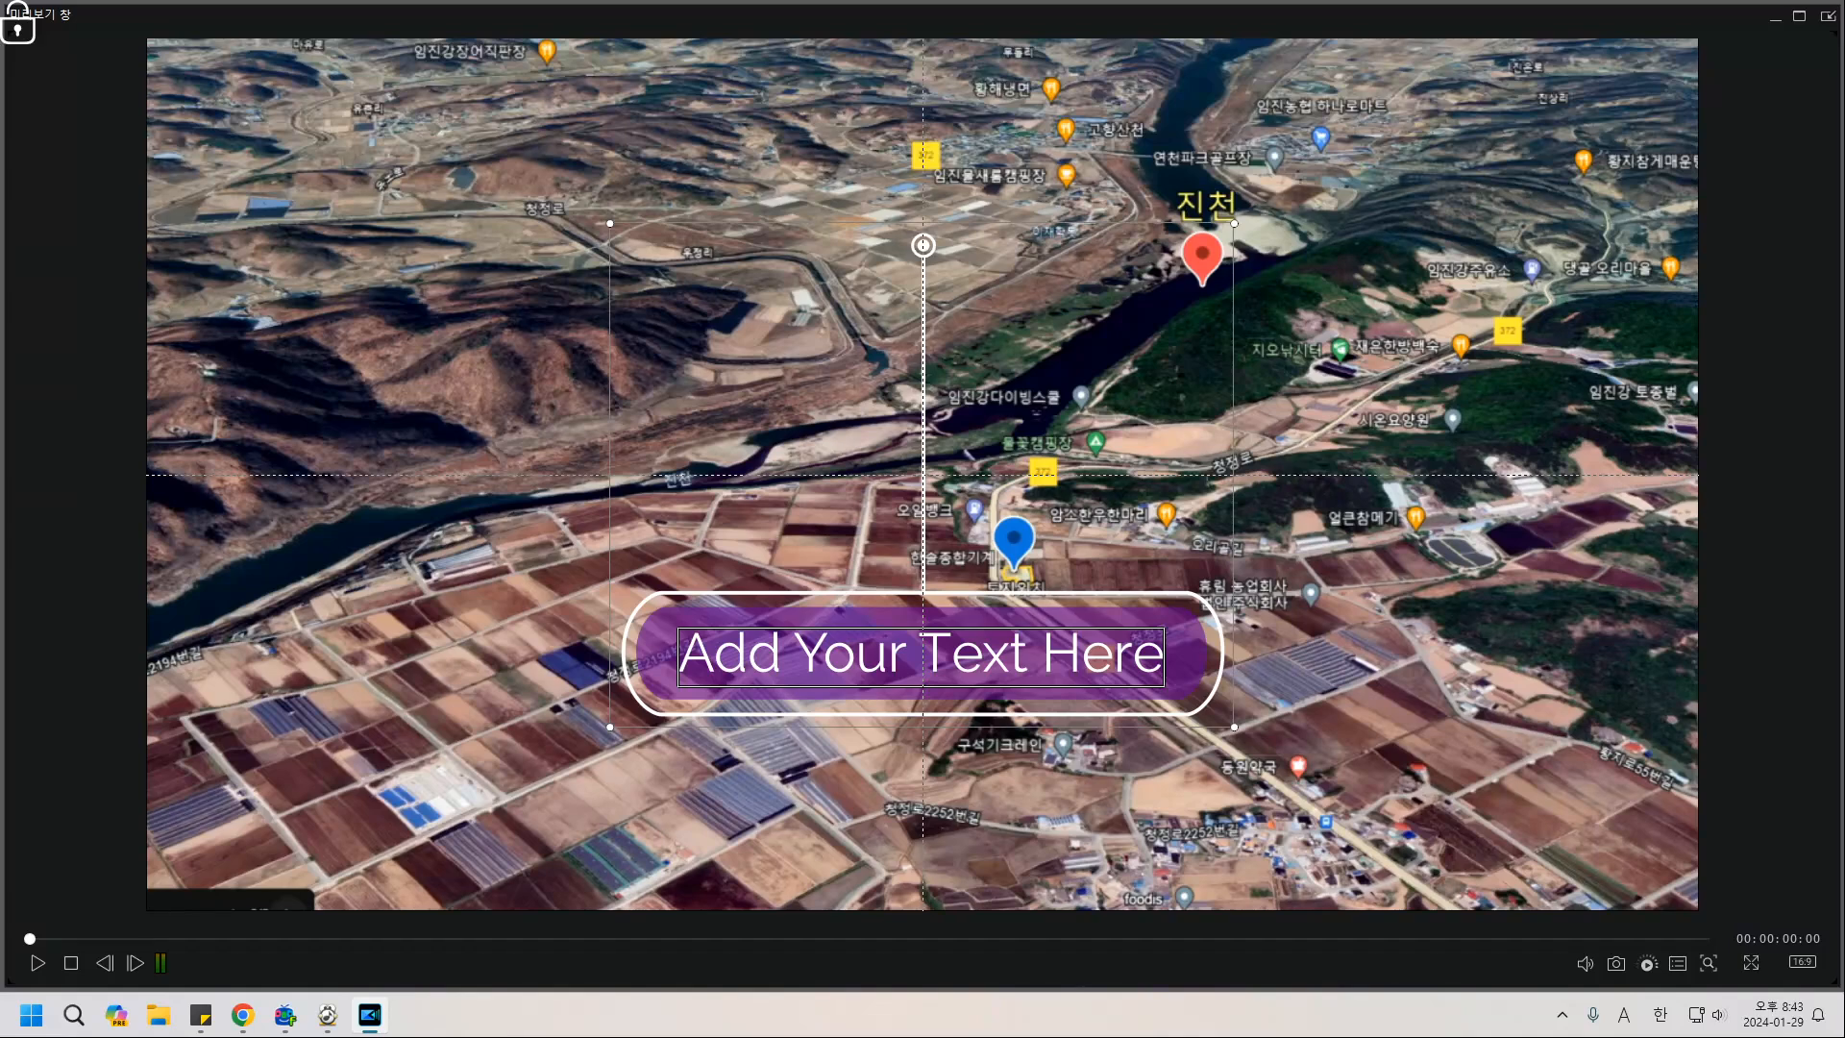
left_click_drag(610, 223, 831, 401)
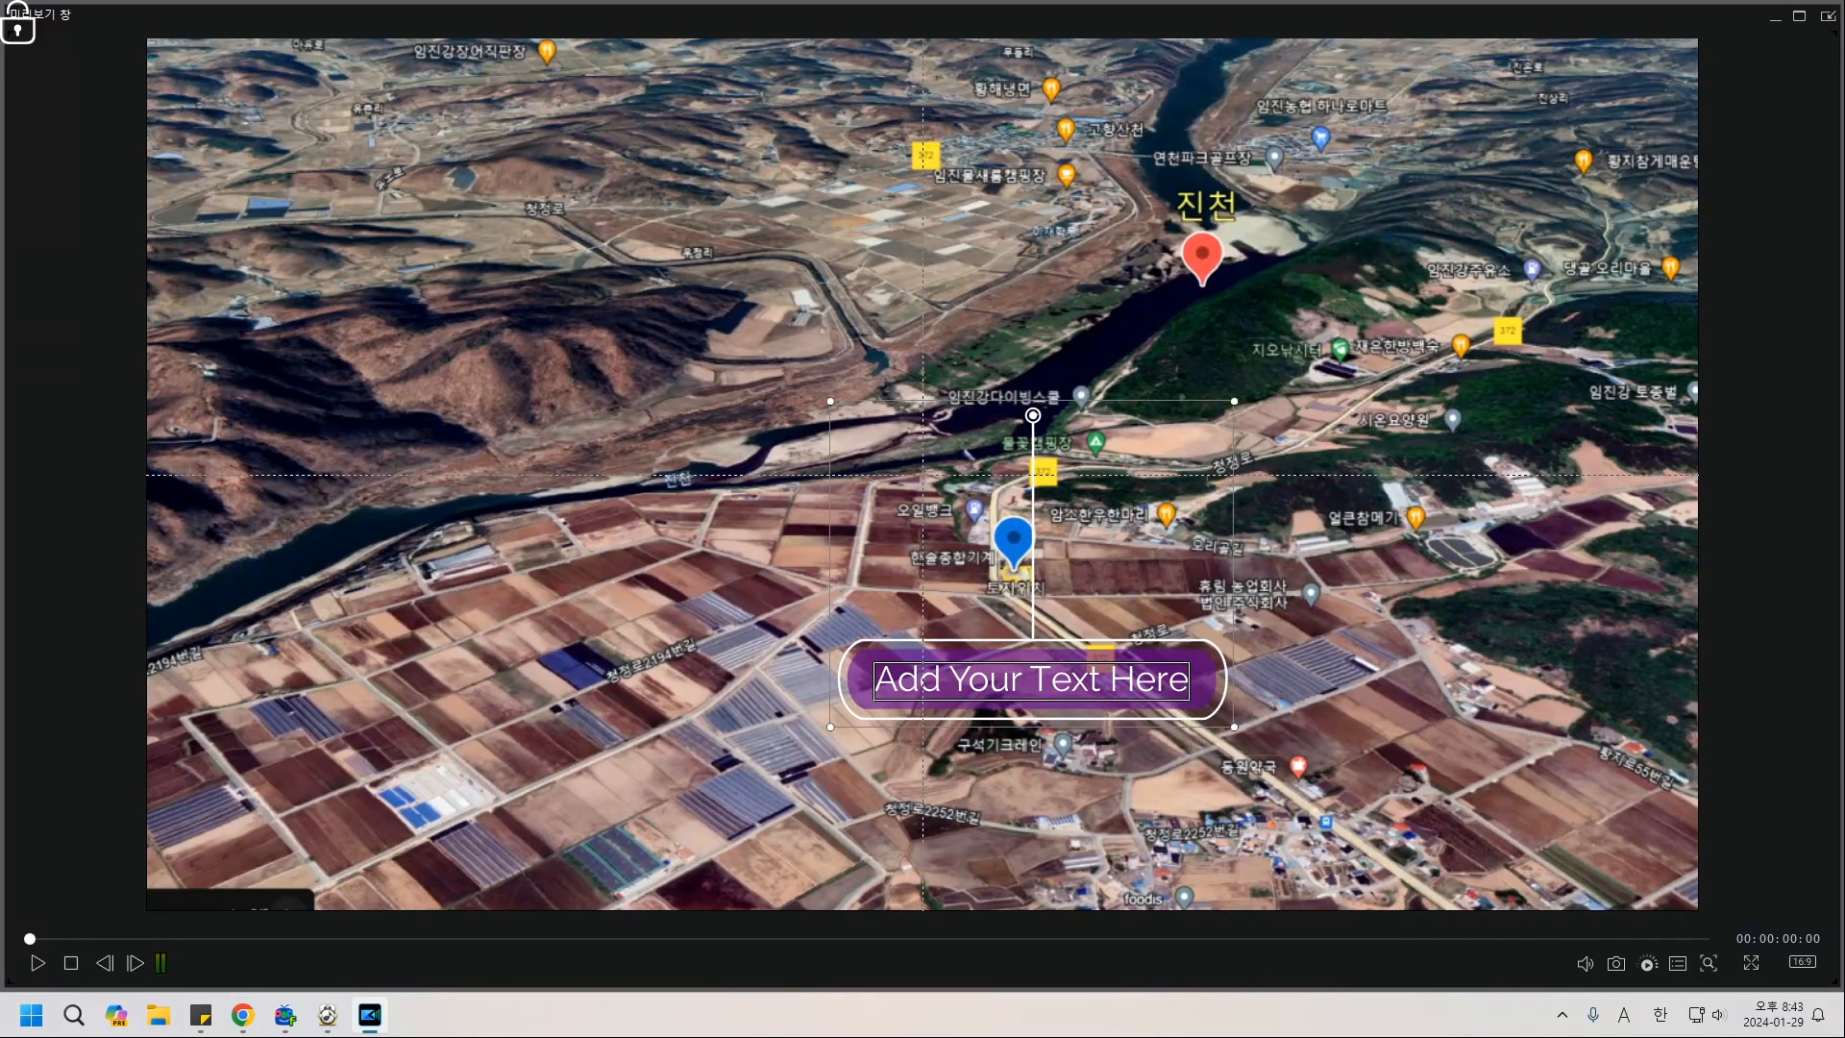
left_click_drag(1032, 680, 1012, 823)
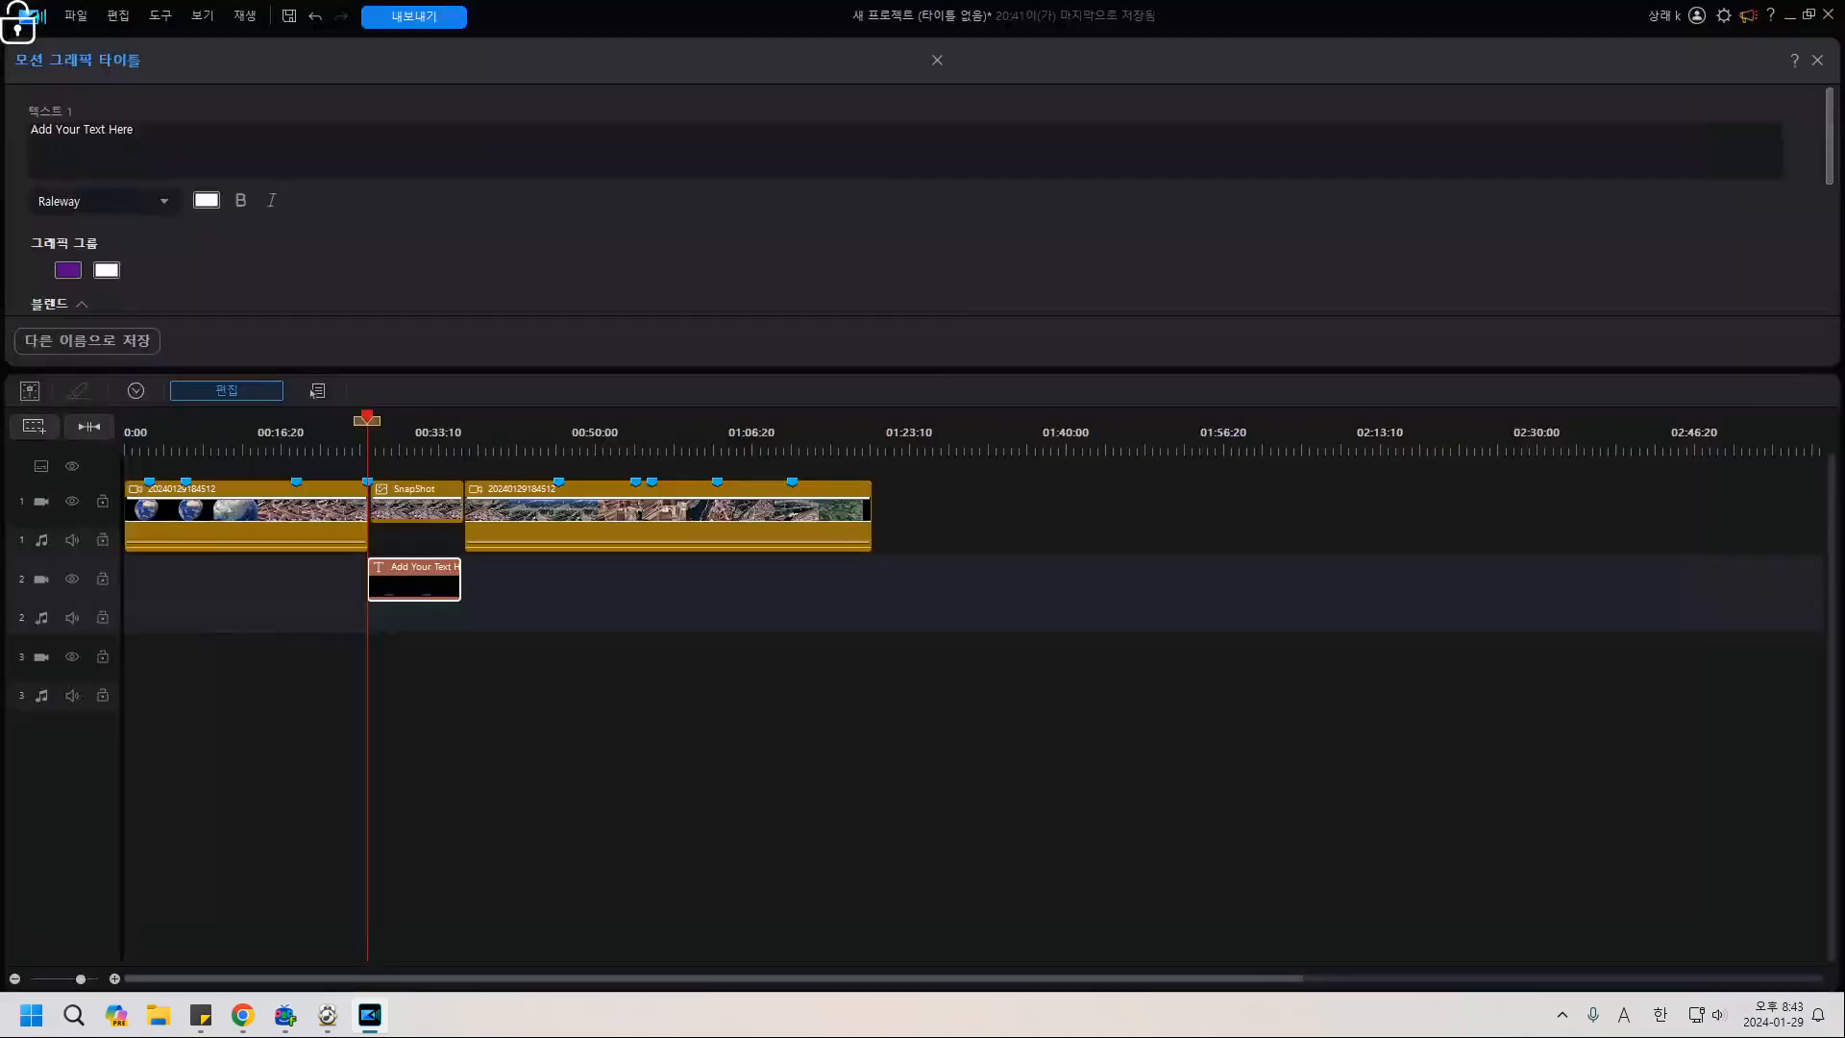
left_click(1829, 17)
Replace the placeholder title text with 1,439㎡, picking the square-metre sign from the symbol list.
key("ctrl+a")
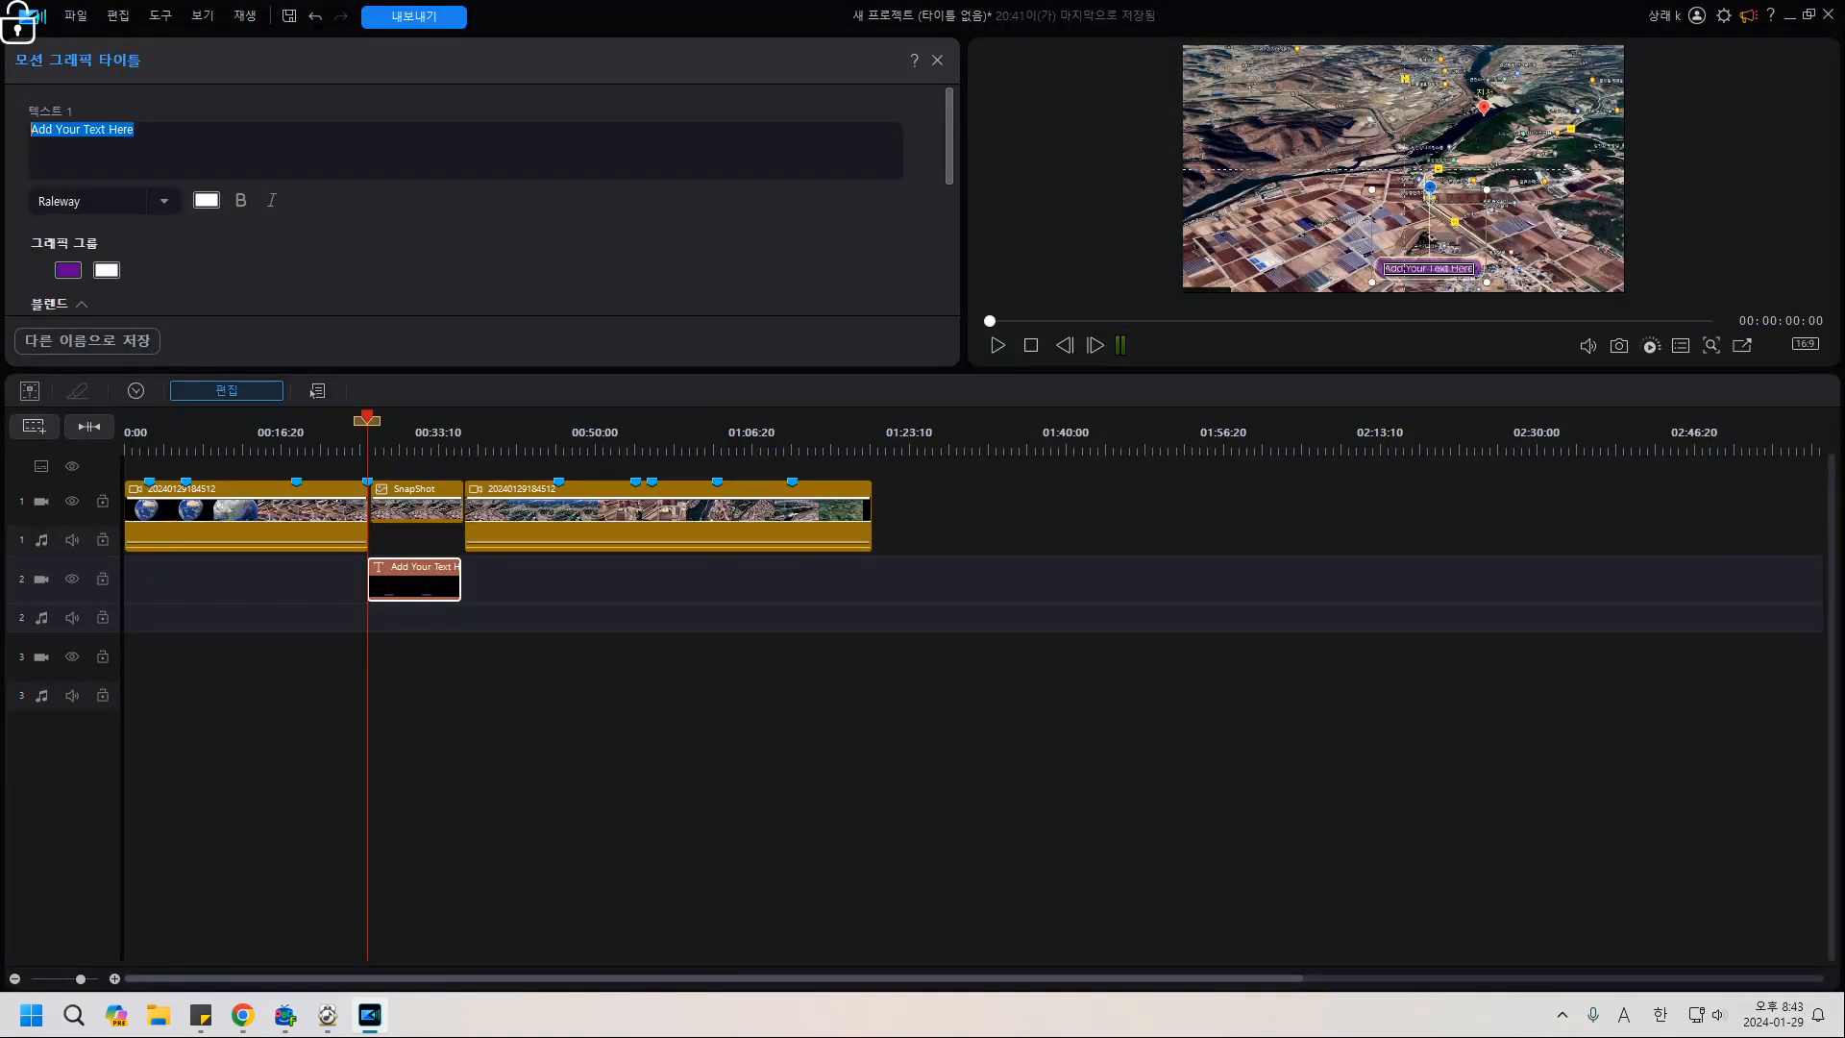
key("BackSpace")
type("14")
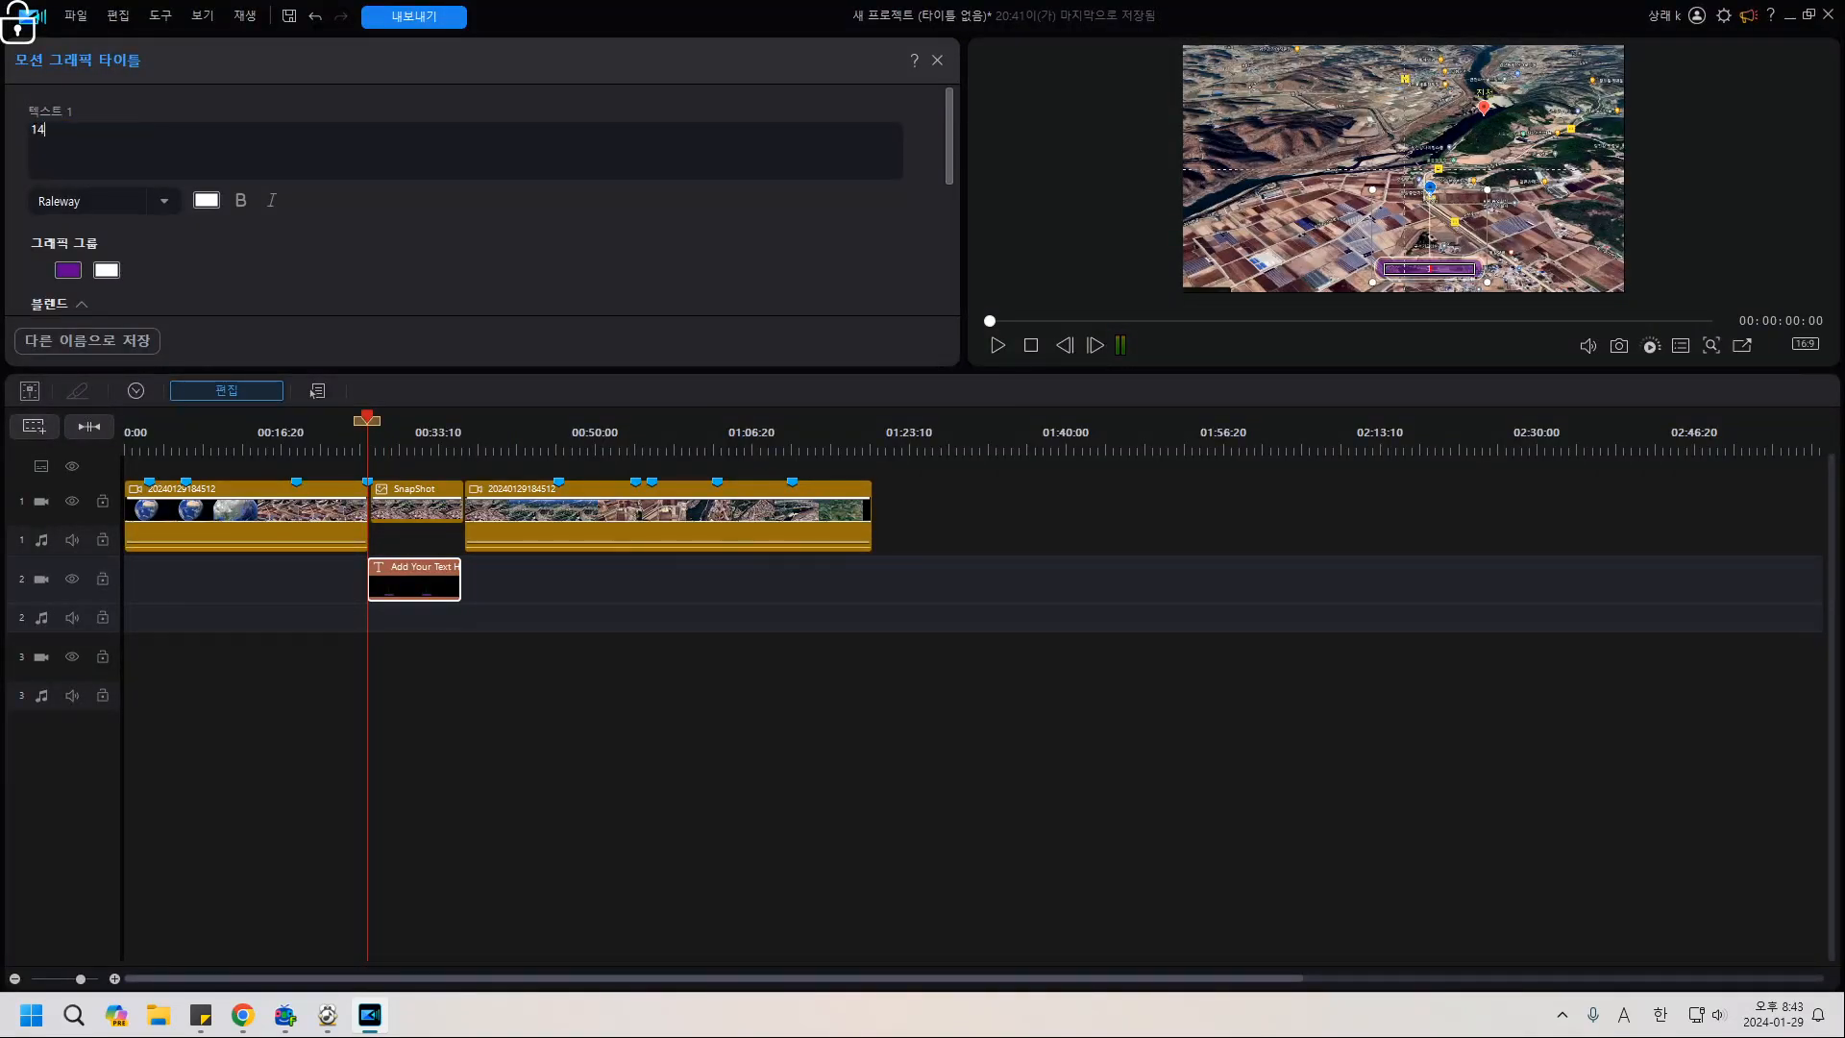
type("3")
type("9")
type(",")
type("F")
key("BackSpace")
key("Hangul")
type("ㄹ")
key("Hangul_Hanja")
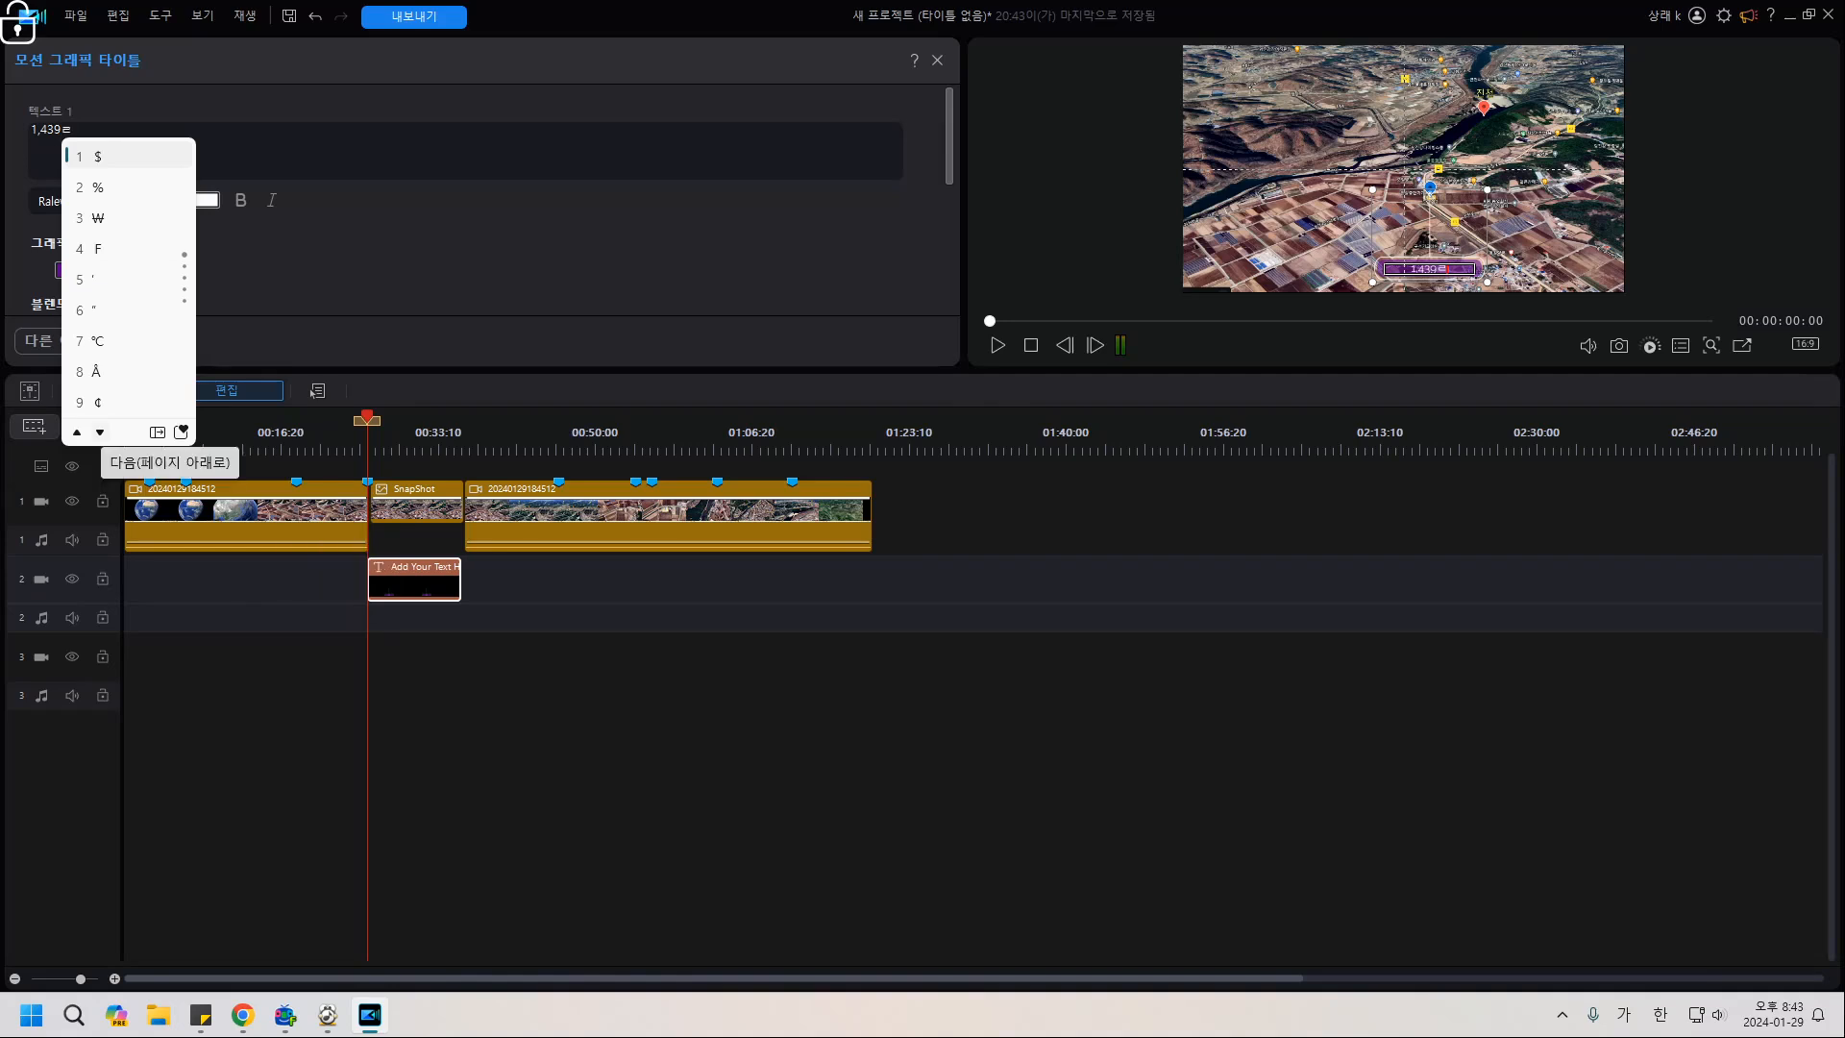
key("Page_Down")
key("Page_Down")
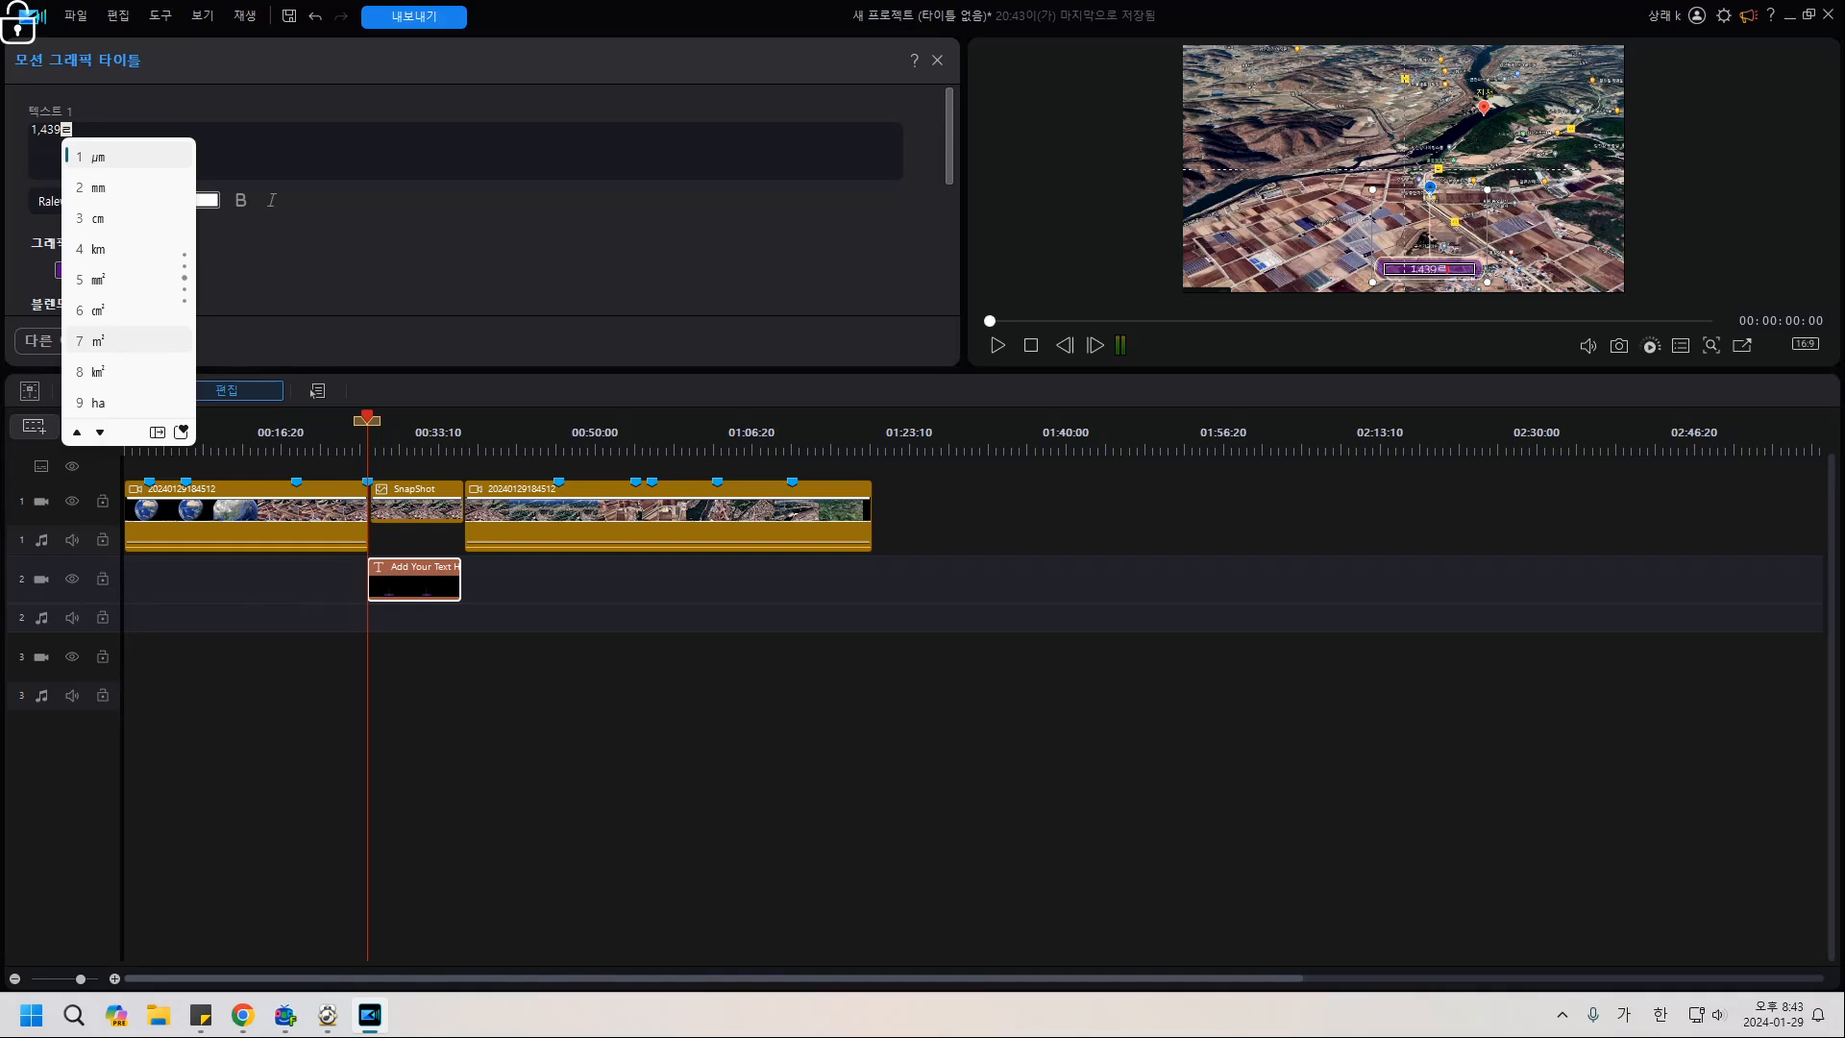
key("7")
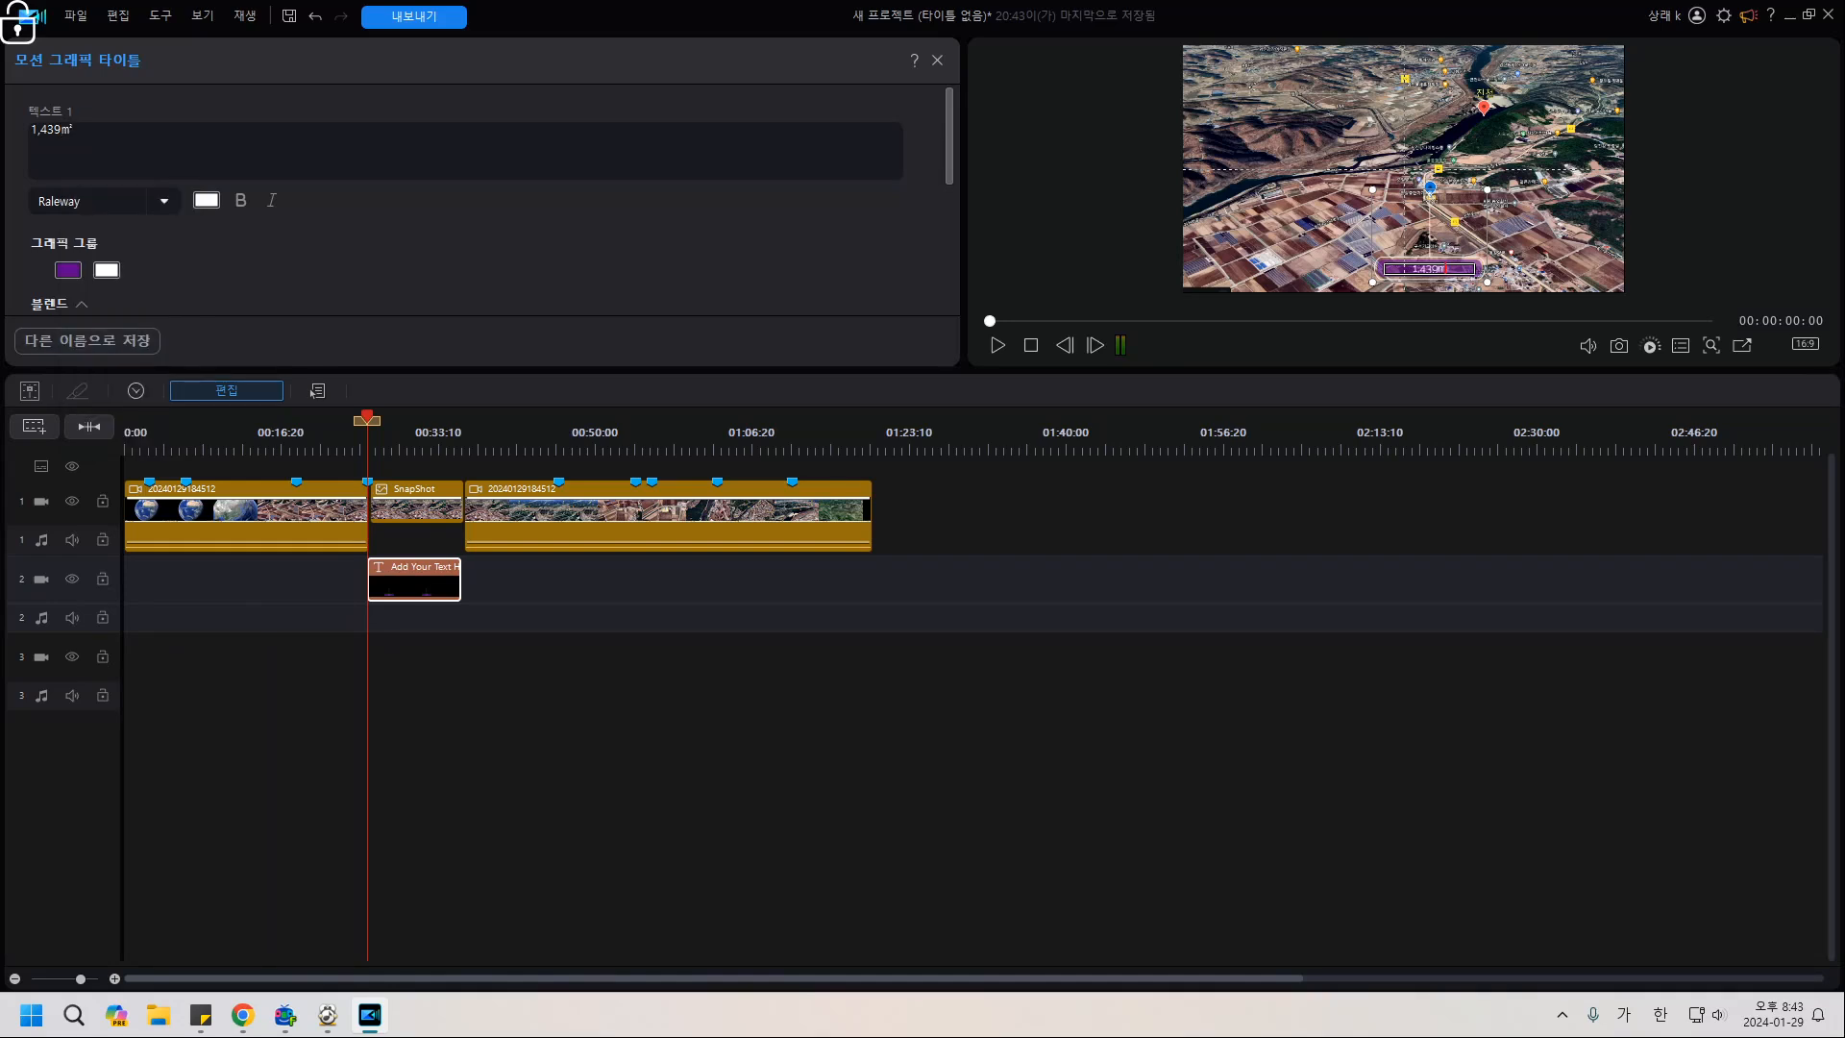
Set the font to 레시피코리아 Medium and add '면적 ' before and ' / 계획관리지역' after the value.
left_click(39, 201)
scroll(125, 576, "up", 15)
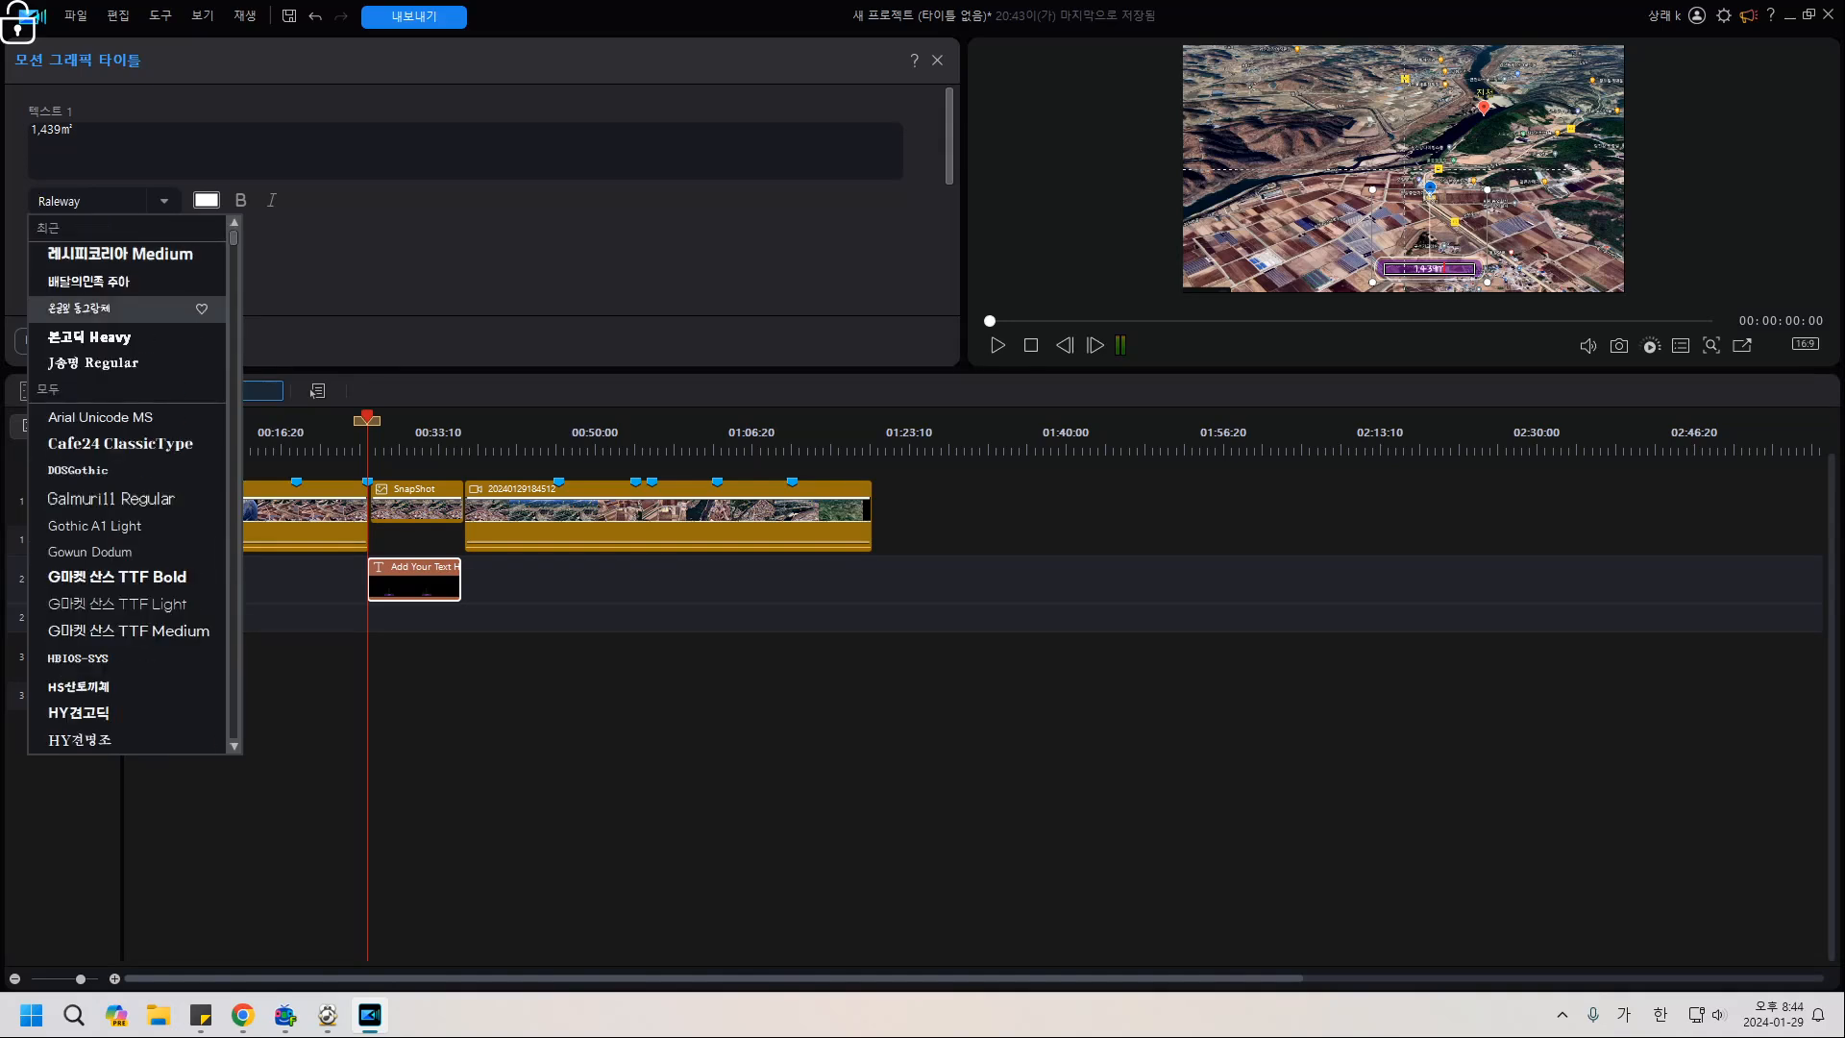
left_click(200, 254)
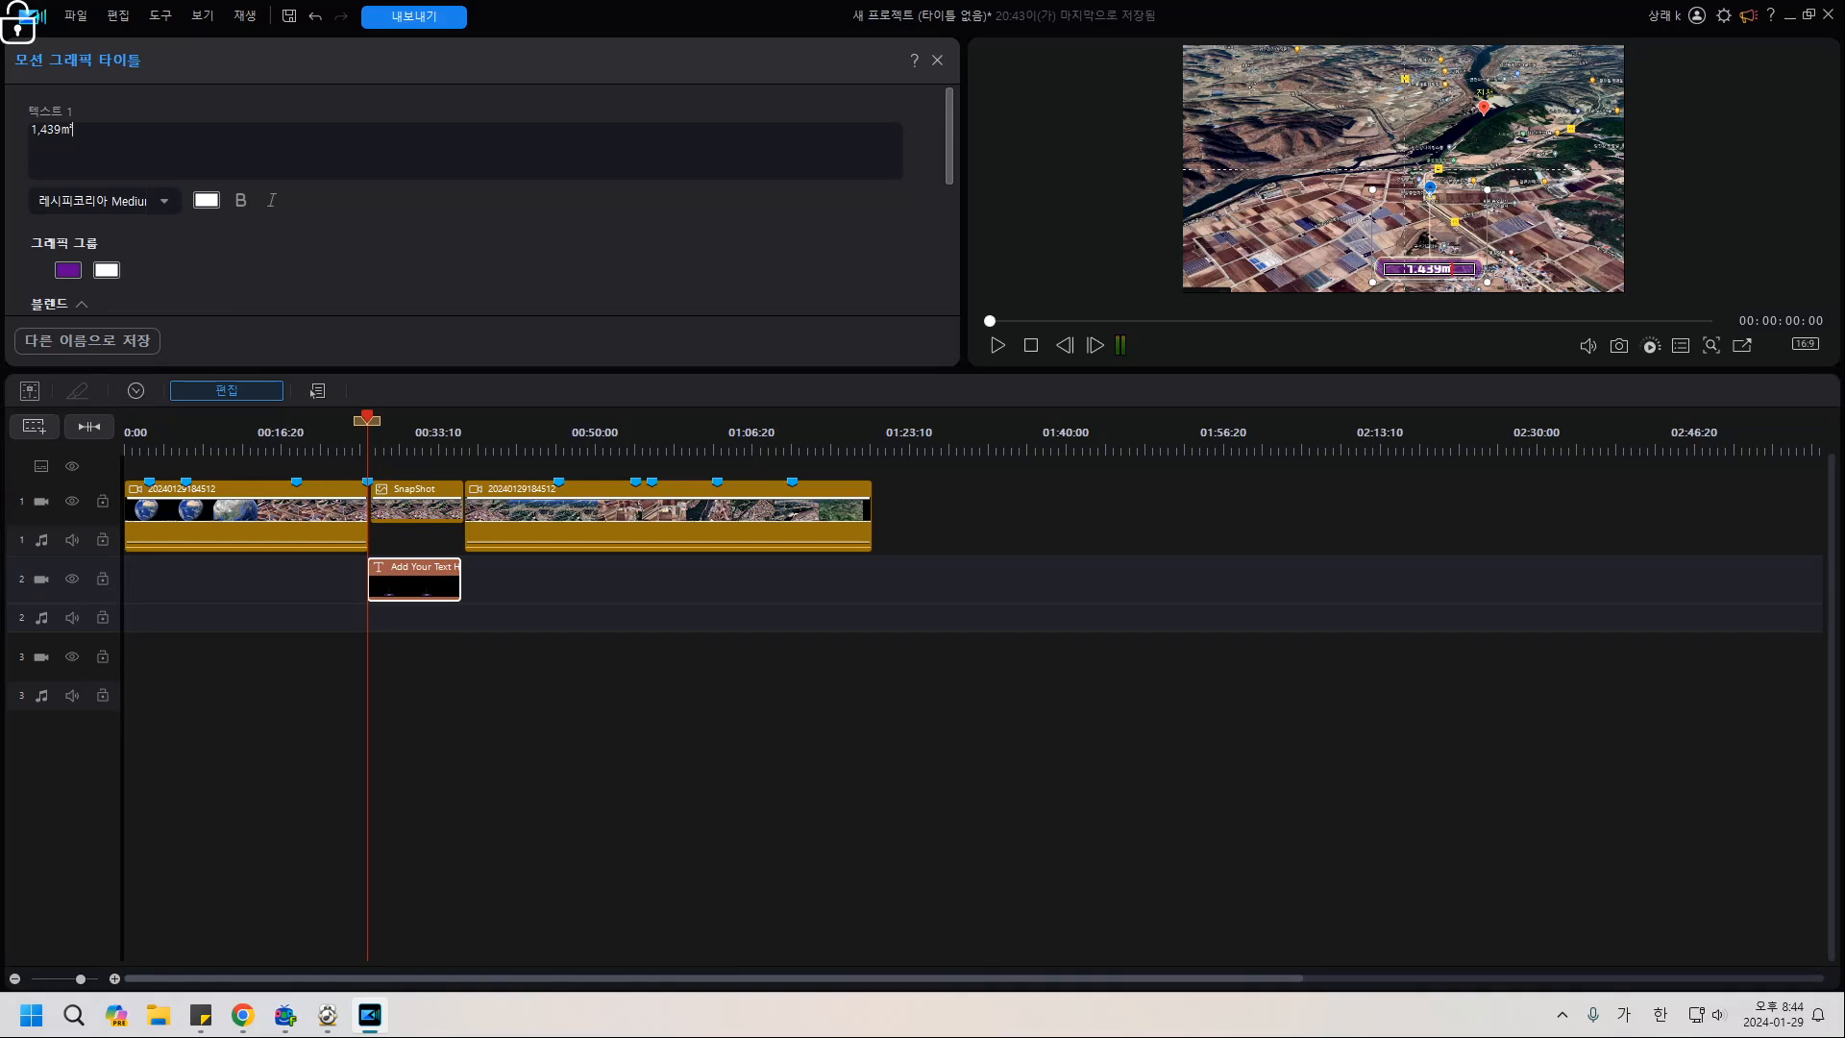
left_click(32, 130)
type("면적 ")
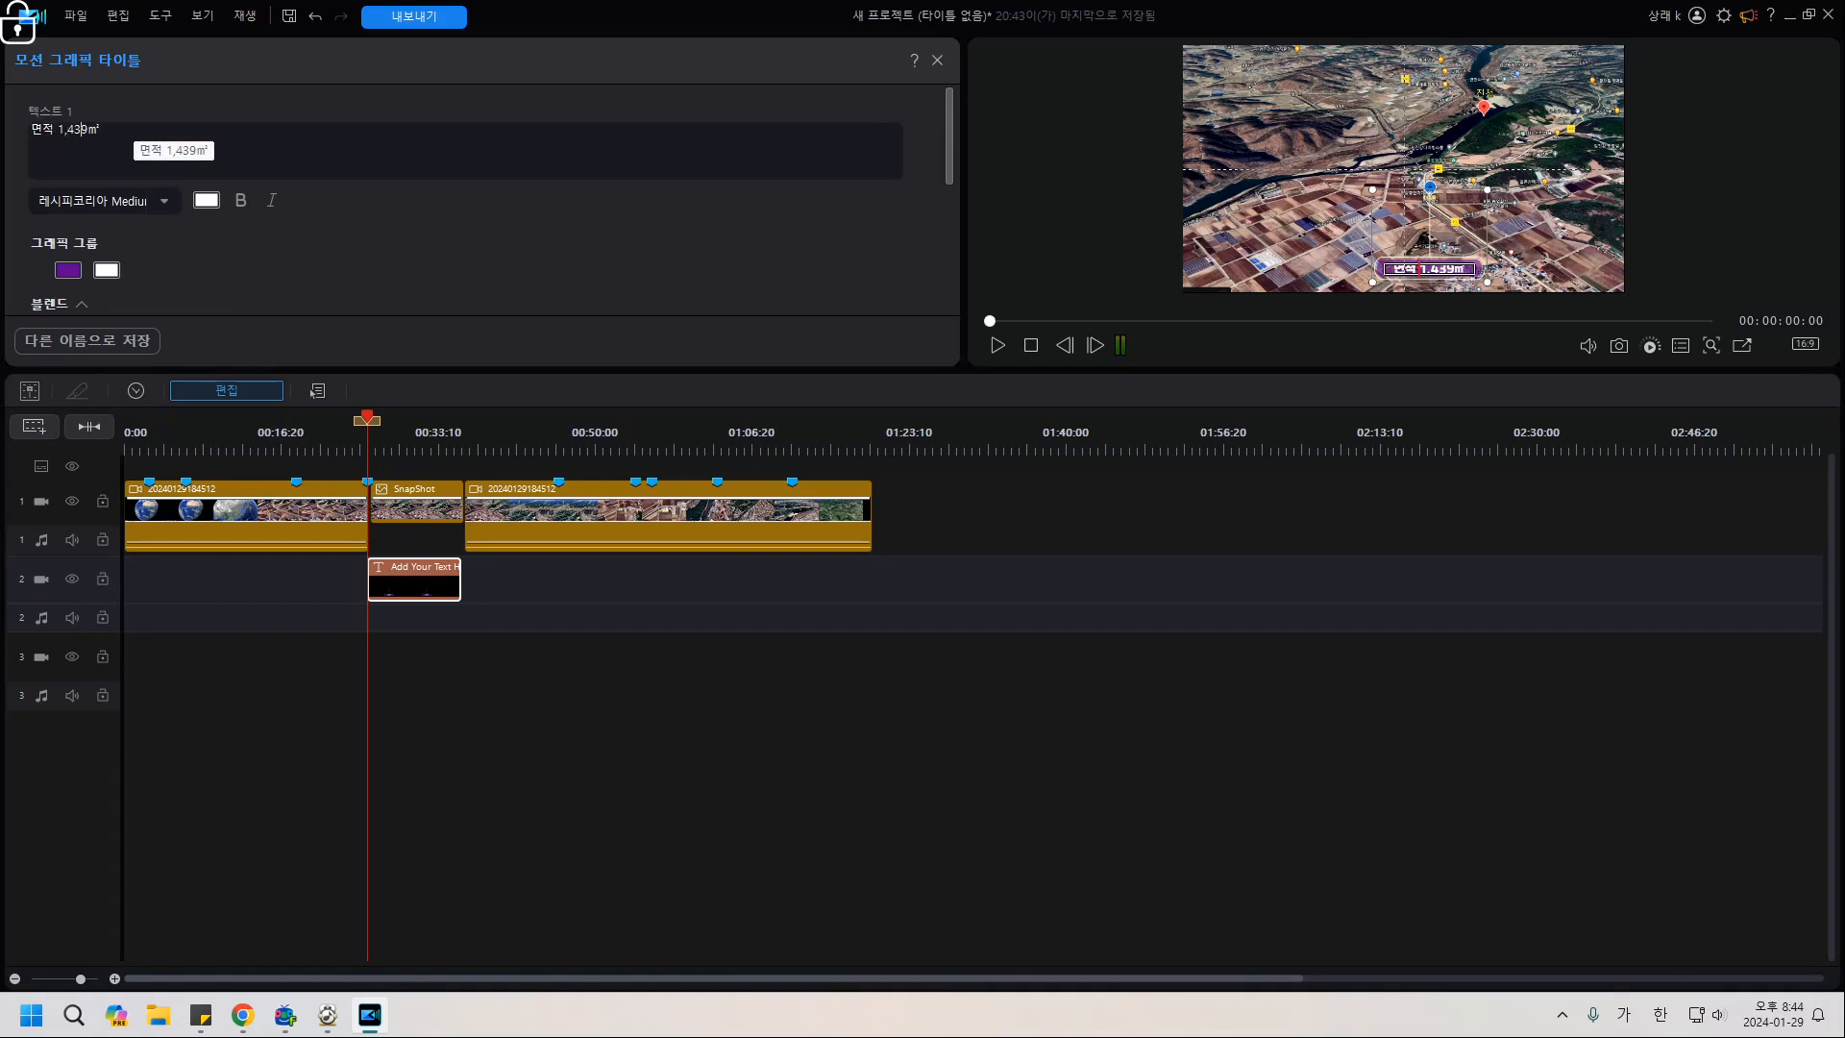
type(" / ")
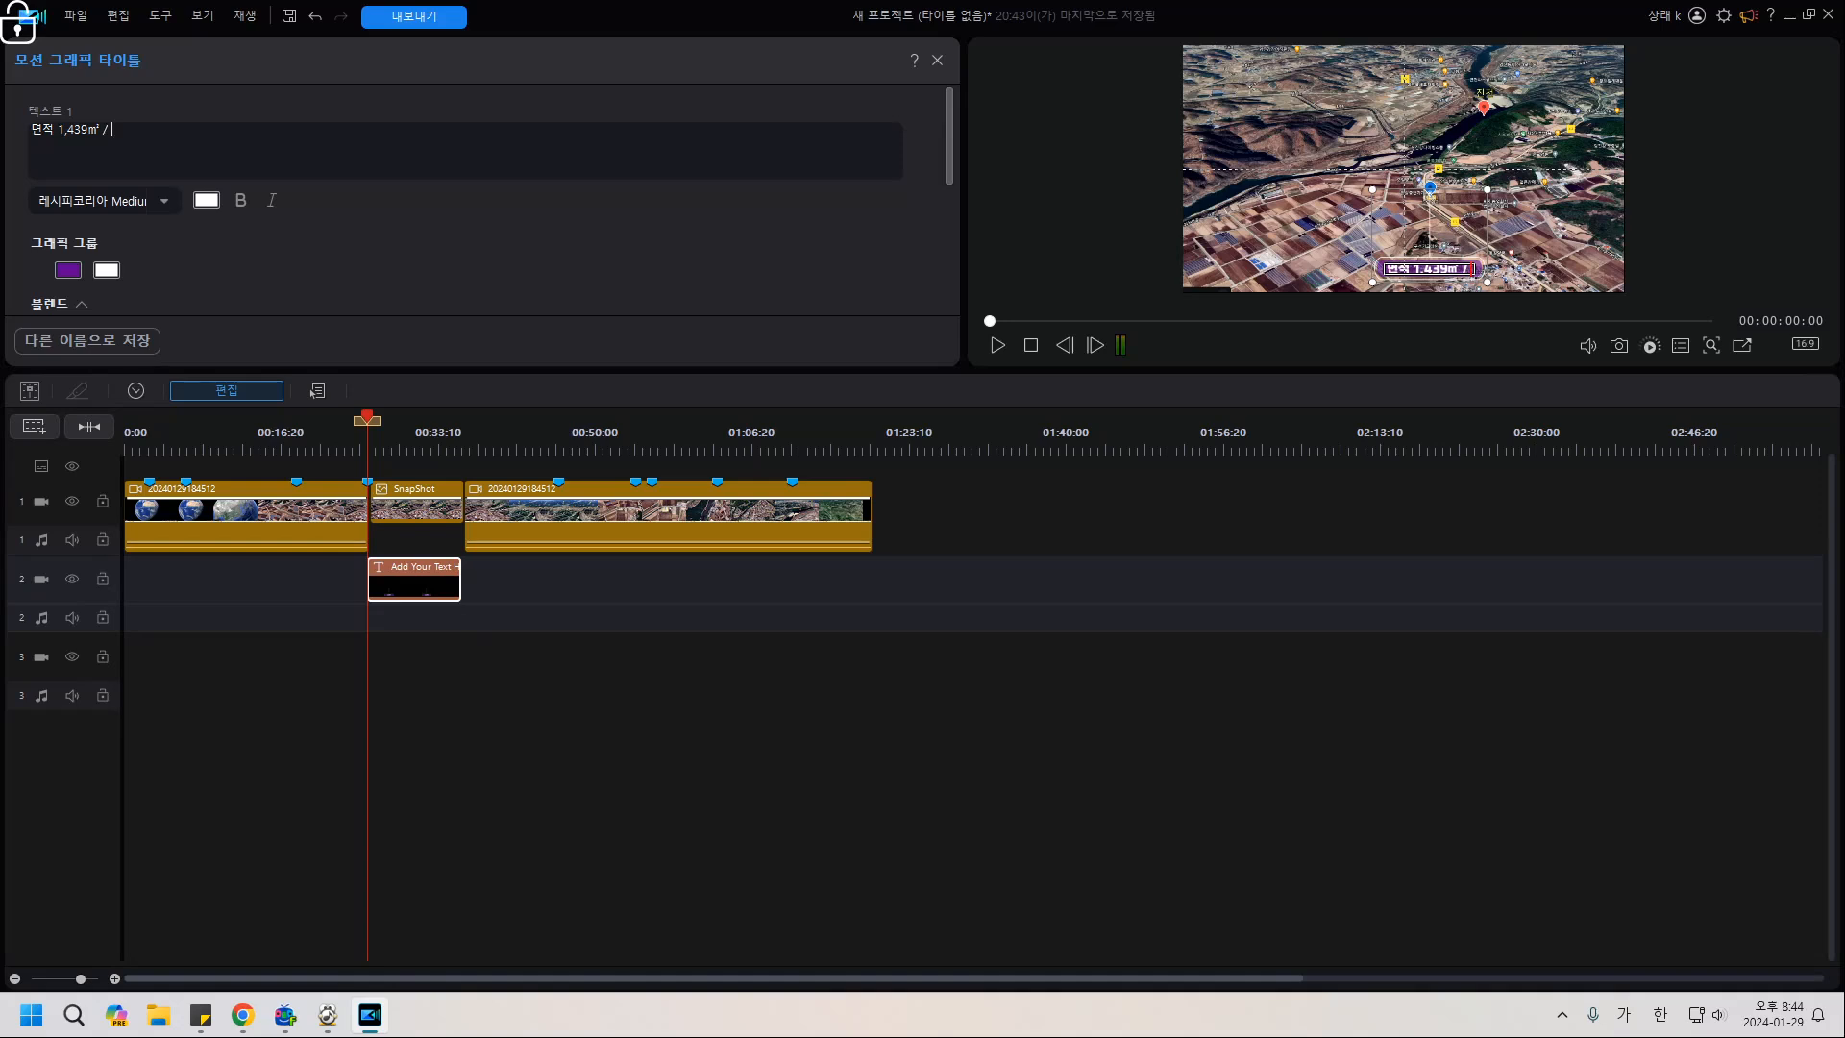
type("ㄱ계획관리지역ㄱ")
left_click(937, 60)
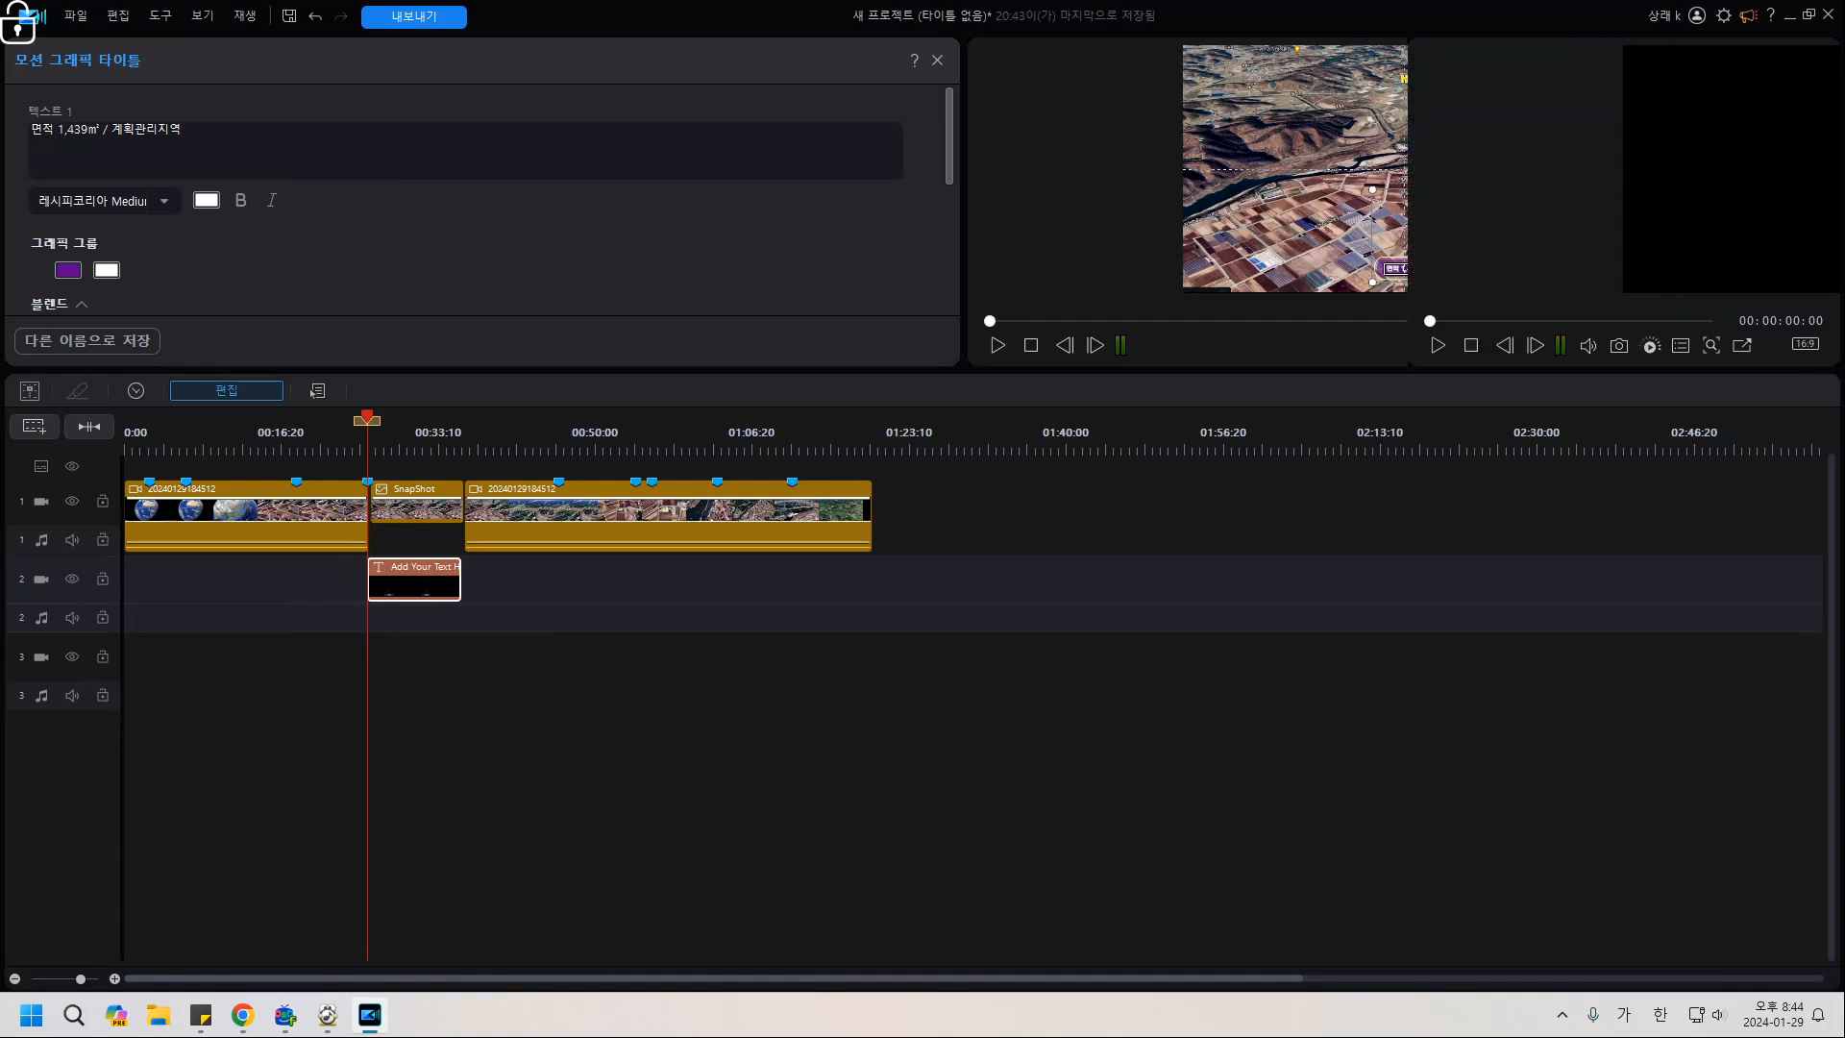
Place 콜아웃 타이틀 10 on track 3 starting at 00:28:08, running 00:07:24.
key("space")
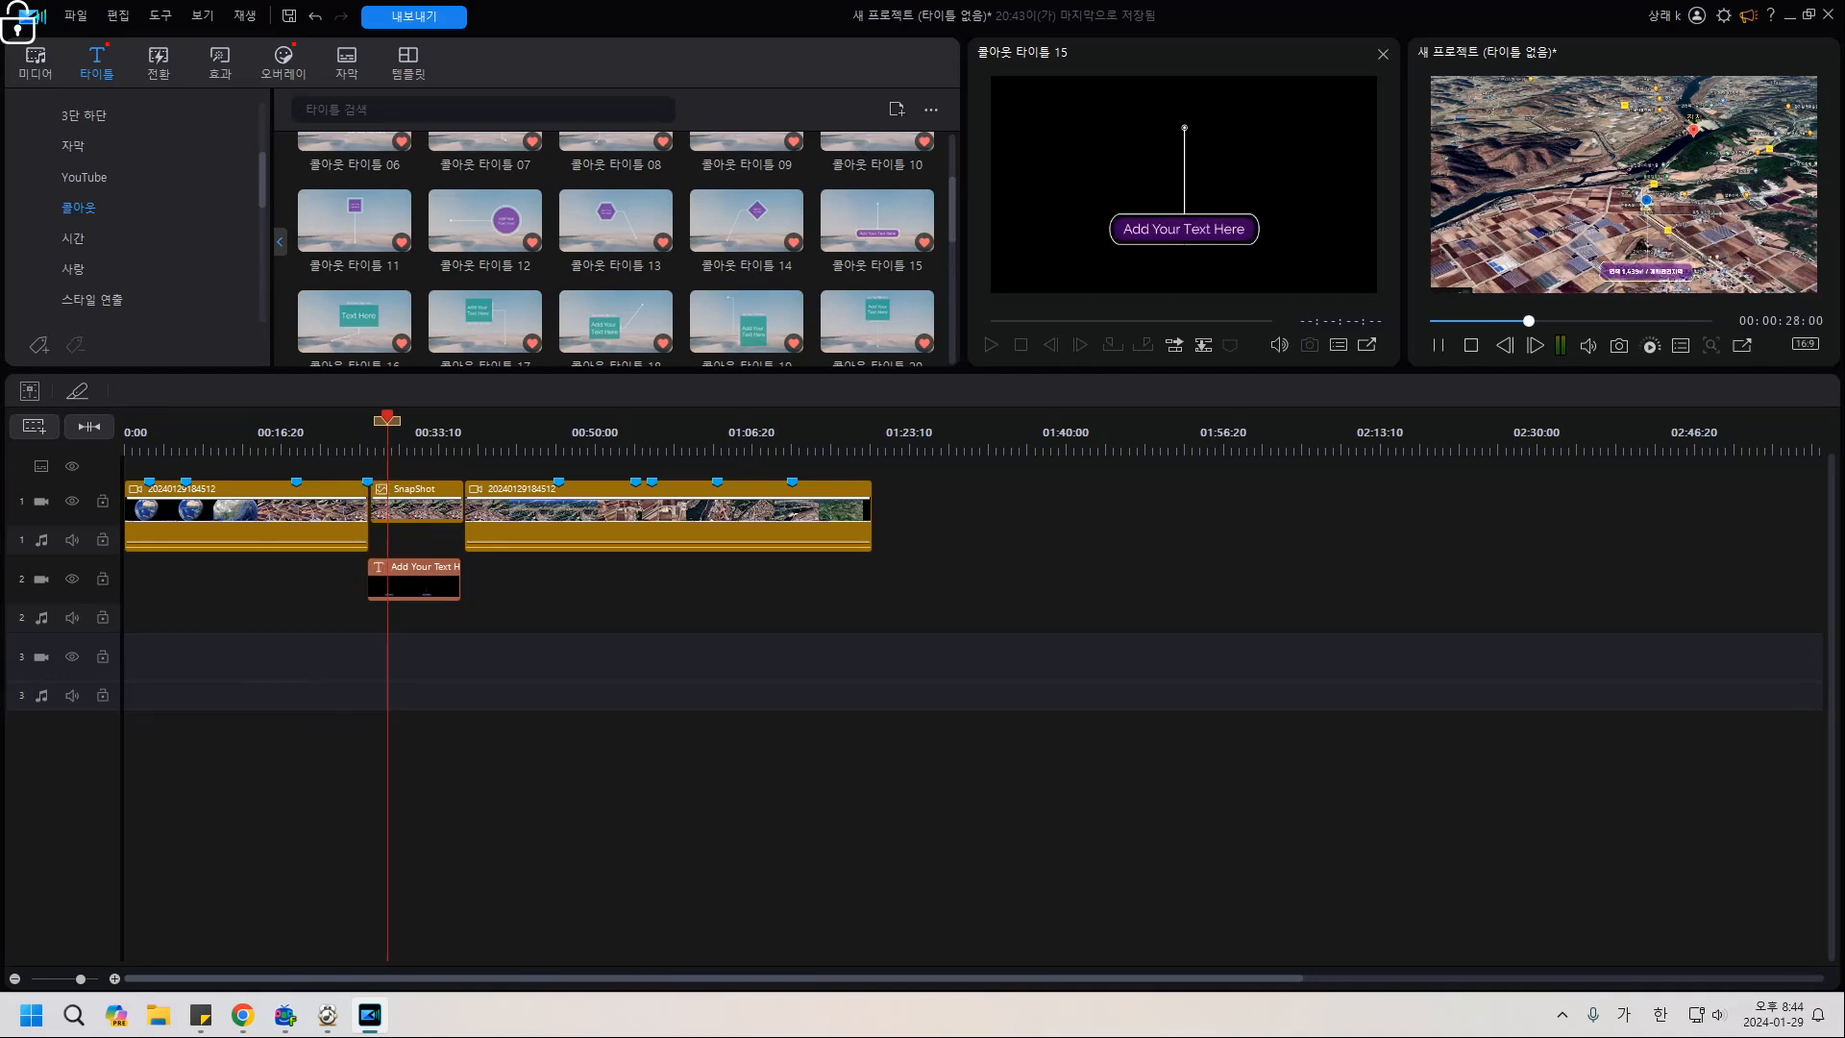
key("space")
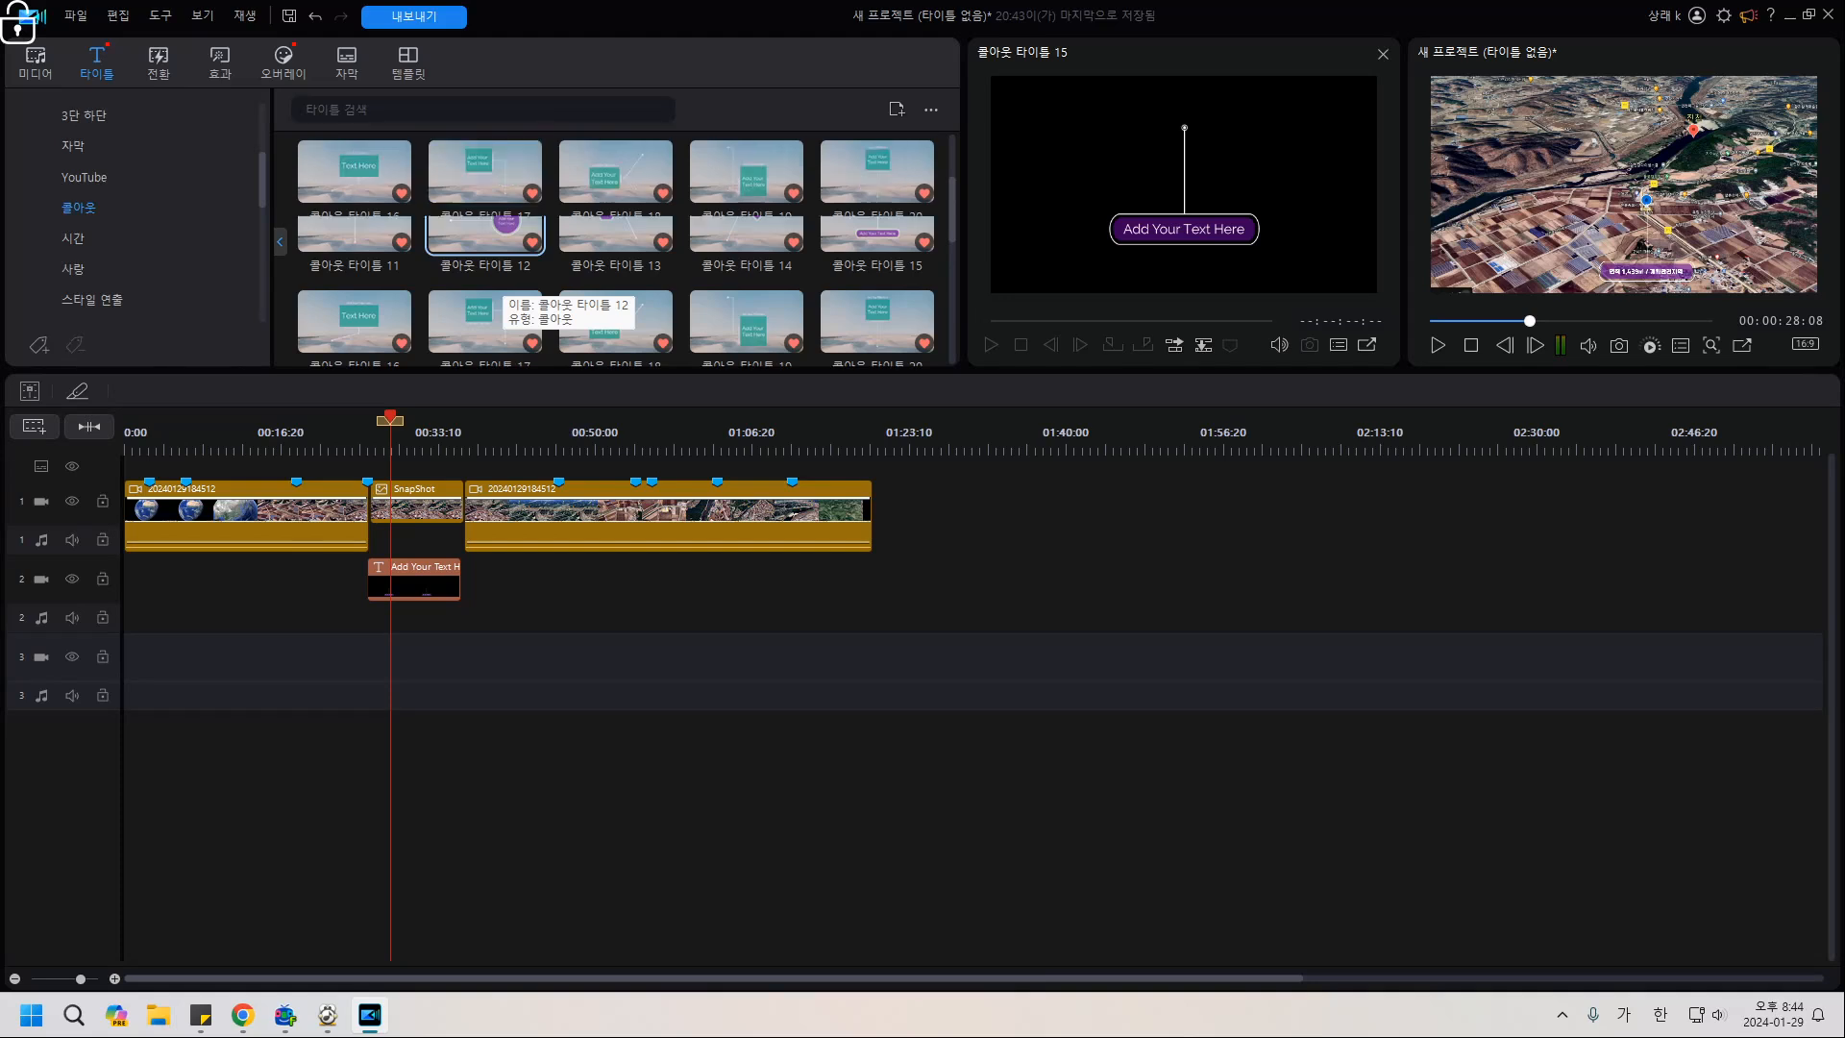
scroll(485, 250, "up", 2)
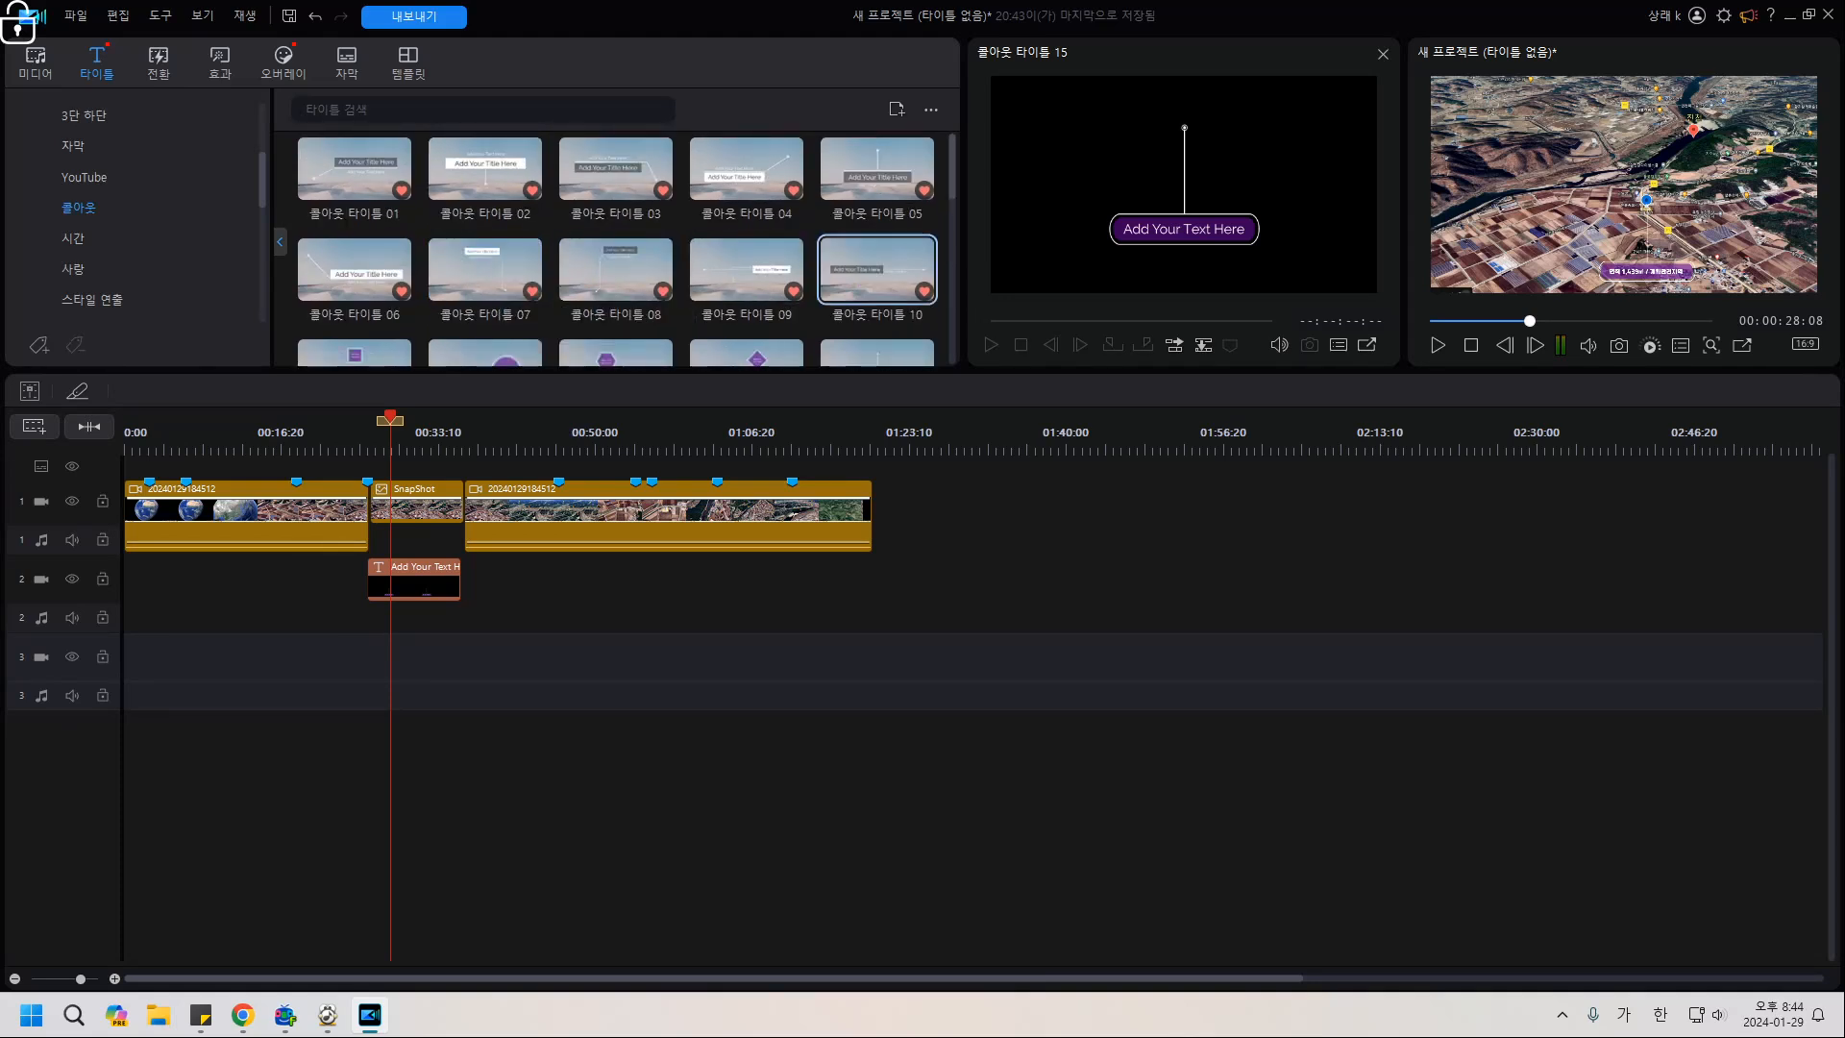
left_click(877, 272)
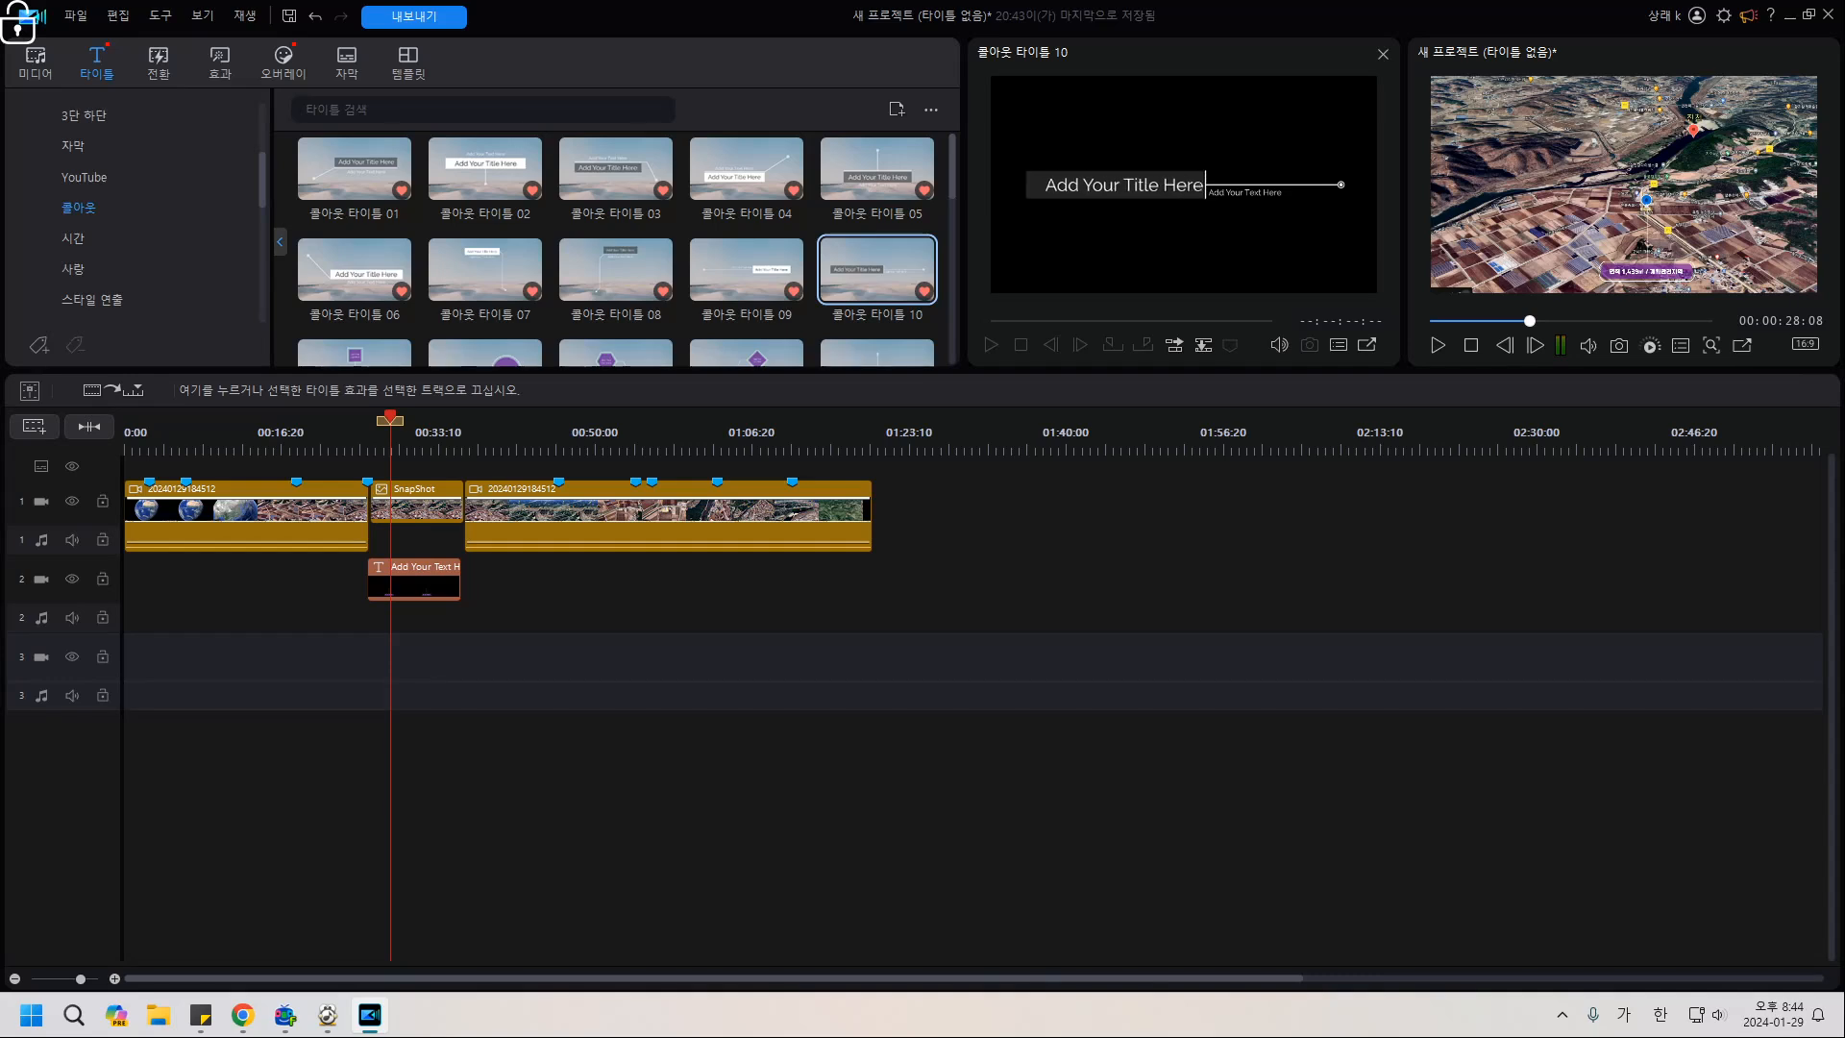
left_click_drag(876, 272, 464, 657)
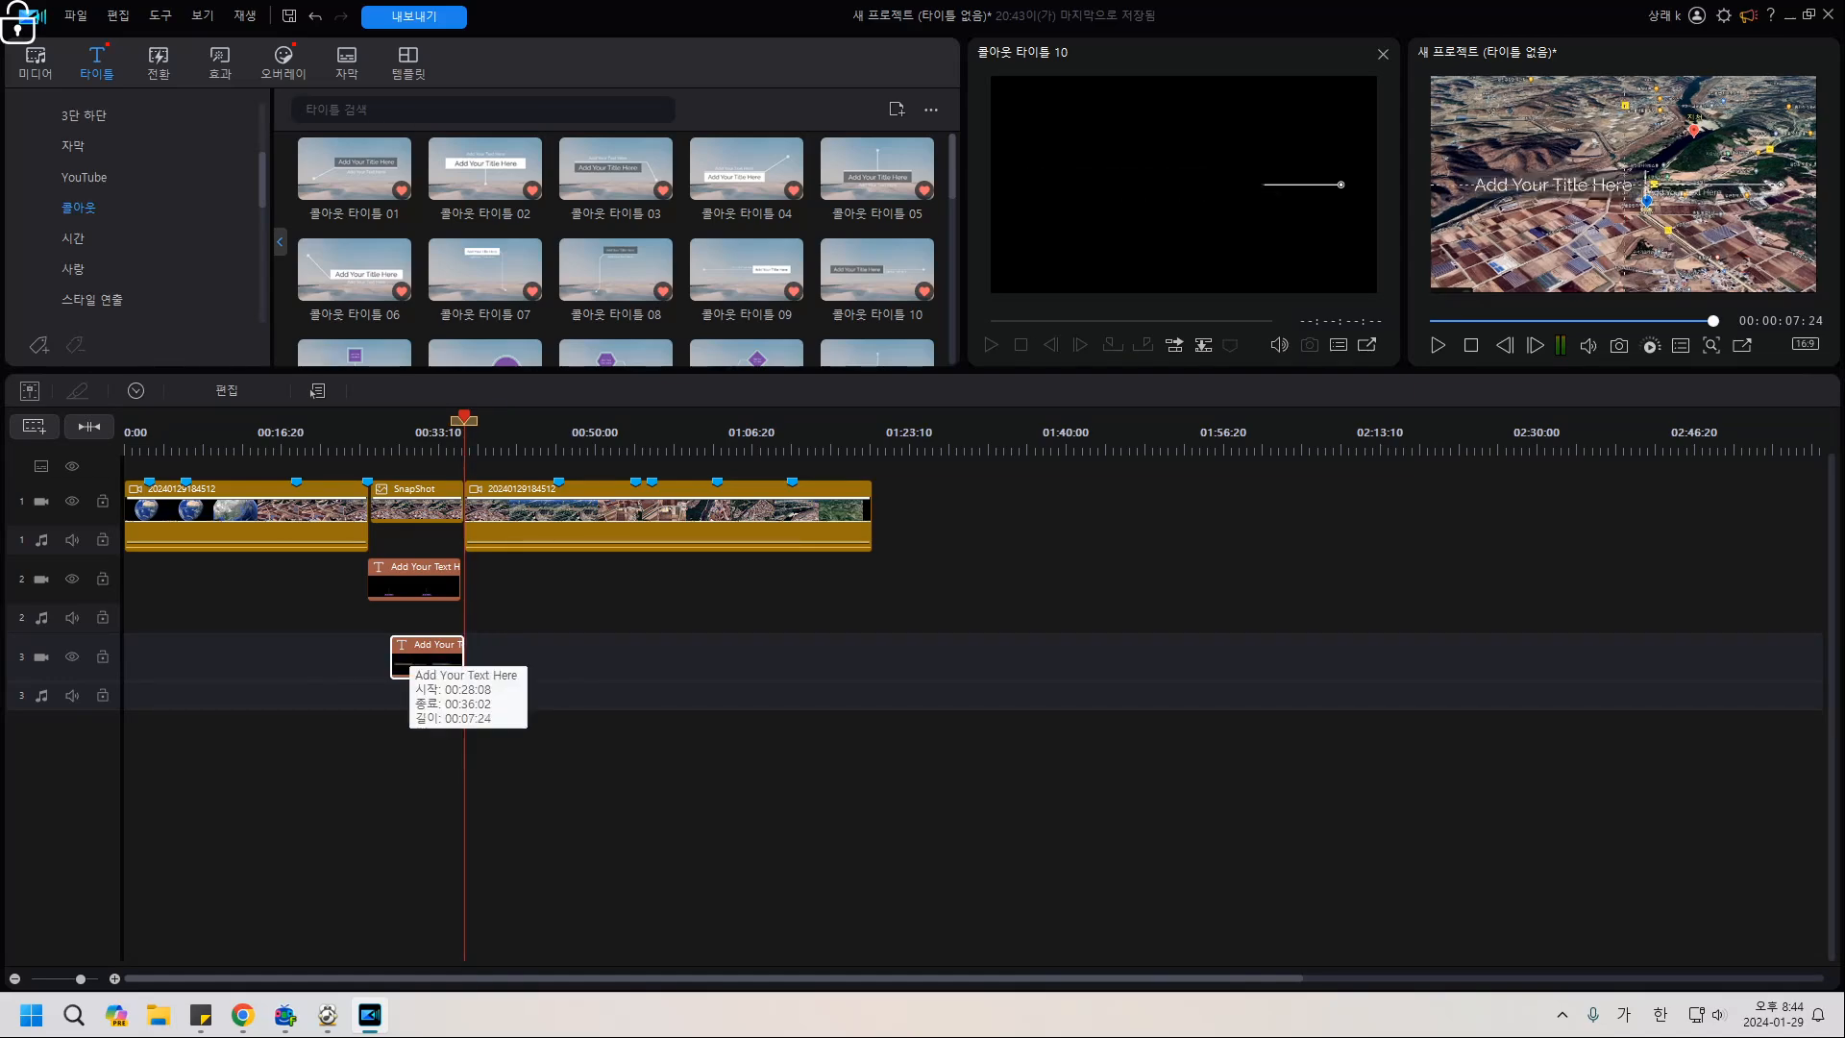
Open the new callout in a pop-out preview and delete its placeholder subtitle.
double_click(415, 661)
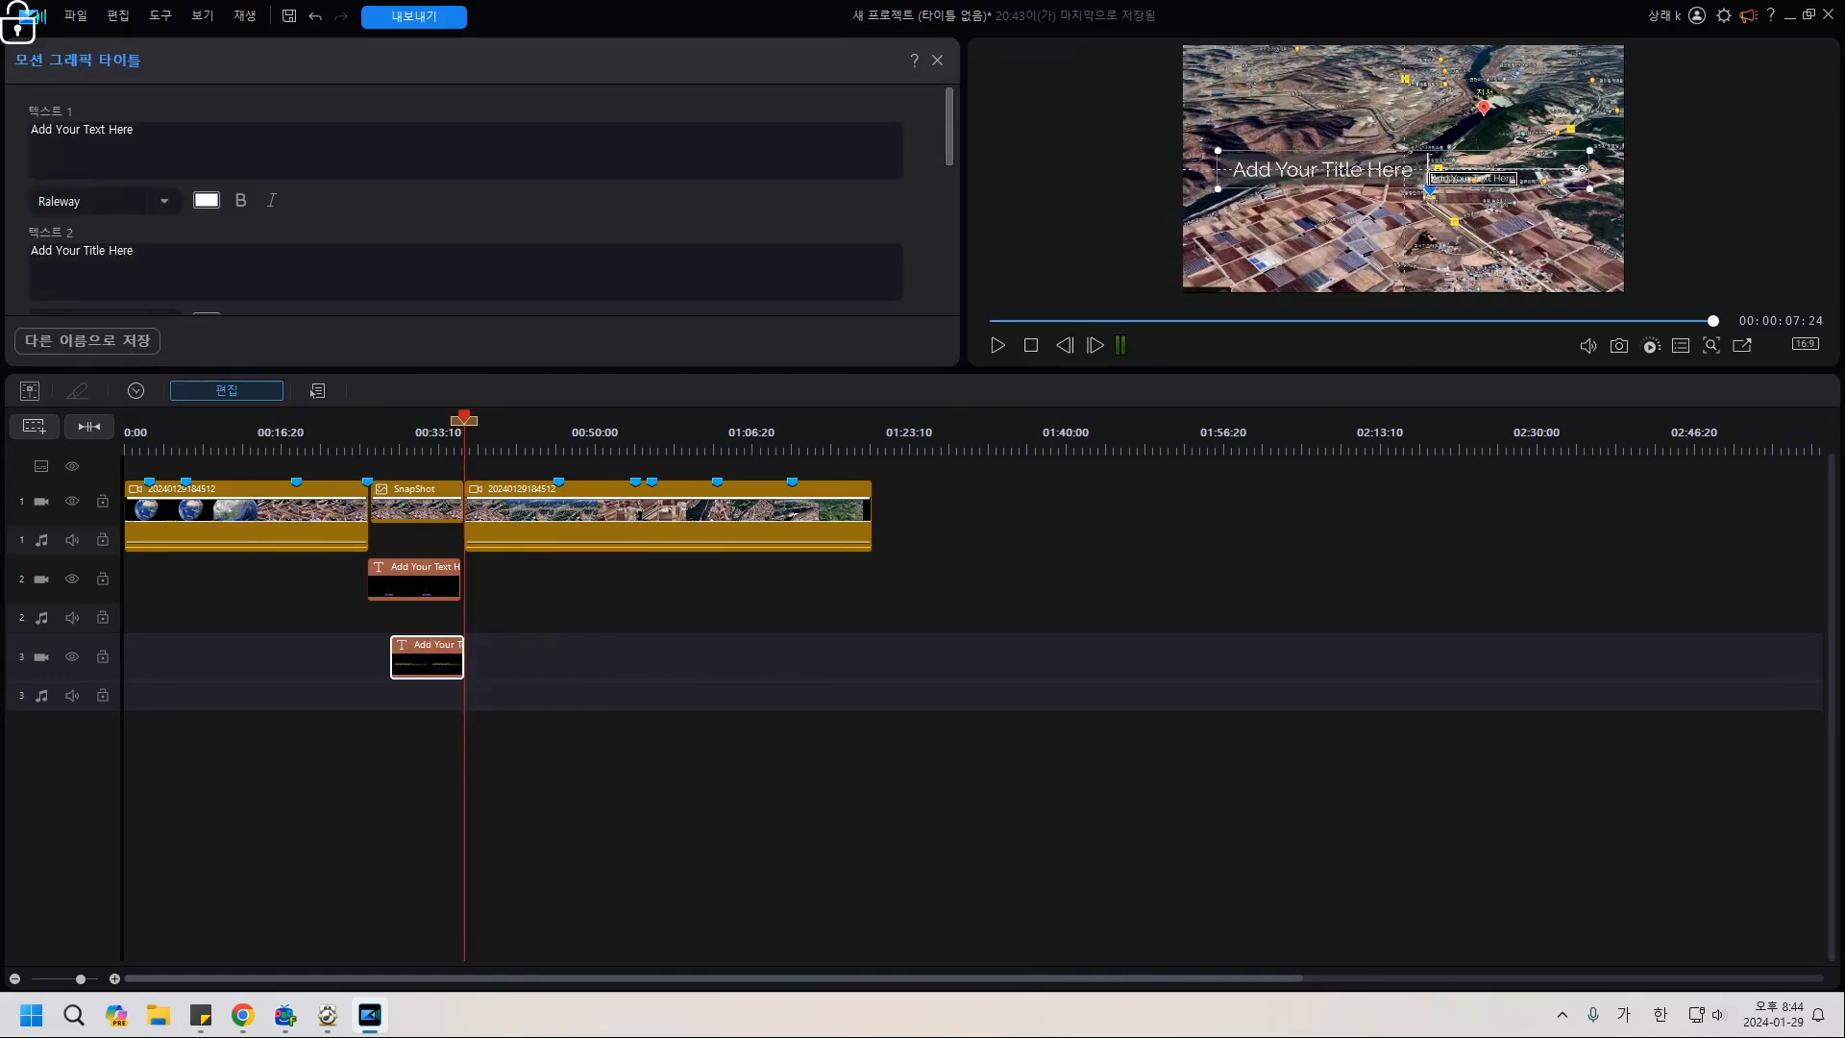
left_click(1742, 345)
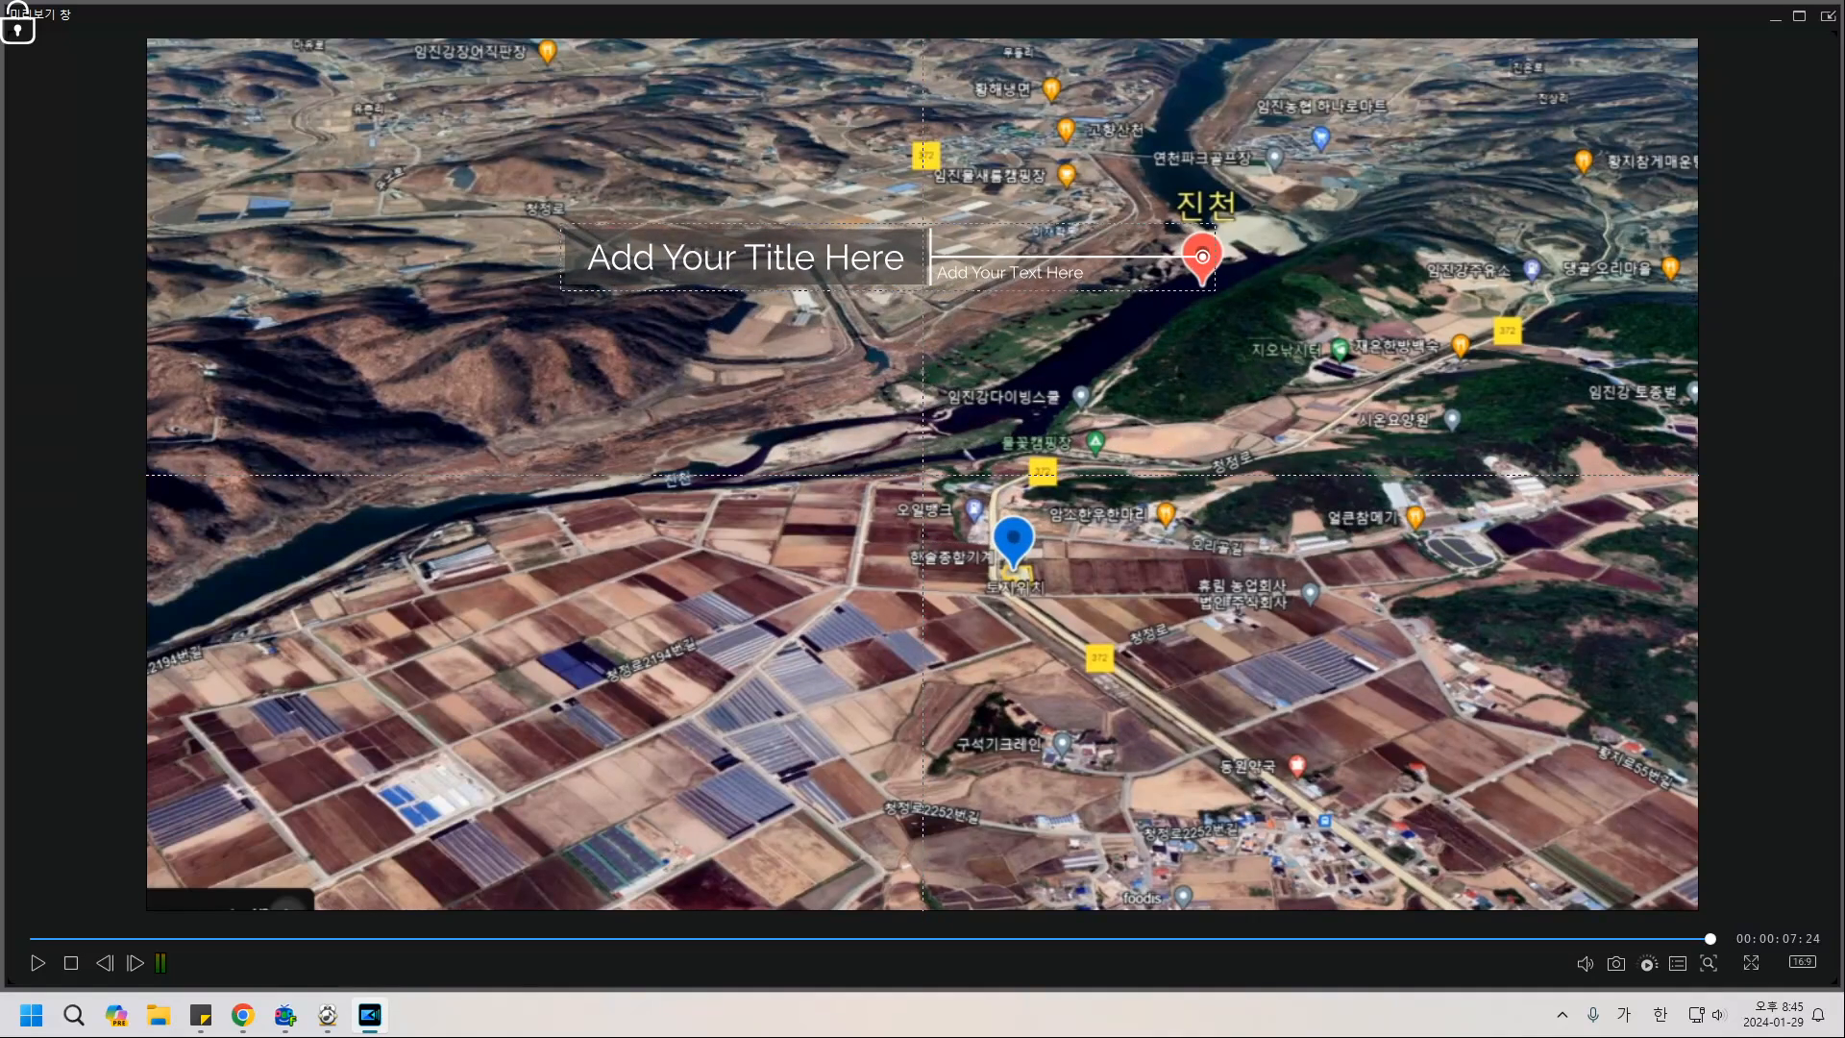
left_click(1010, 273)
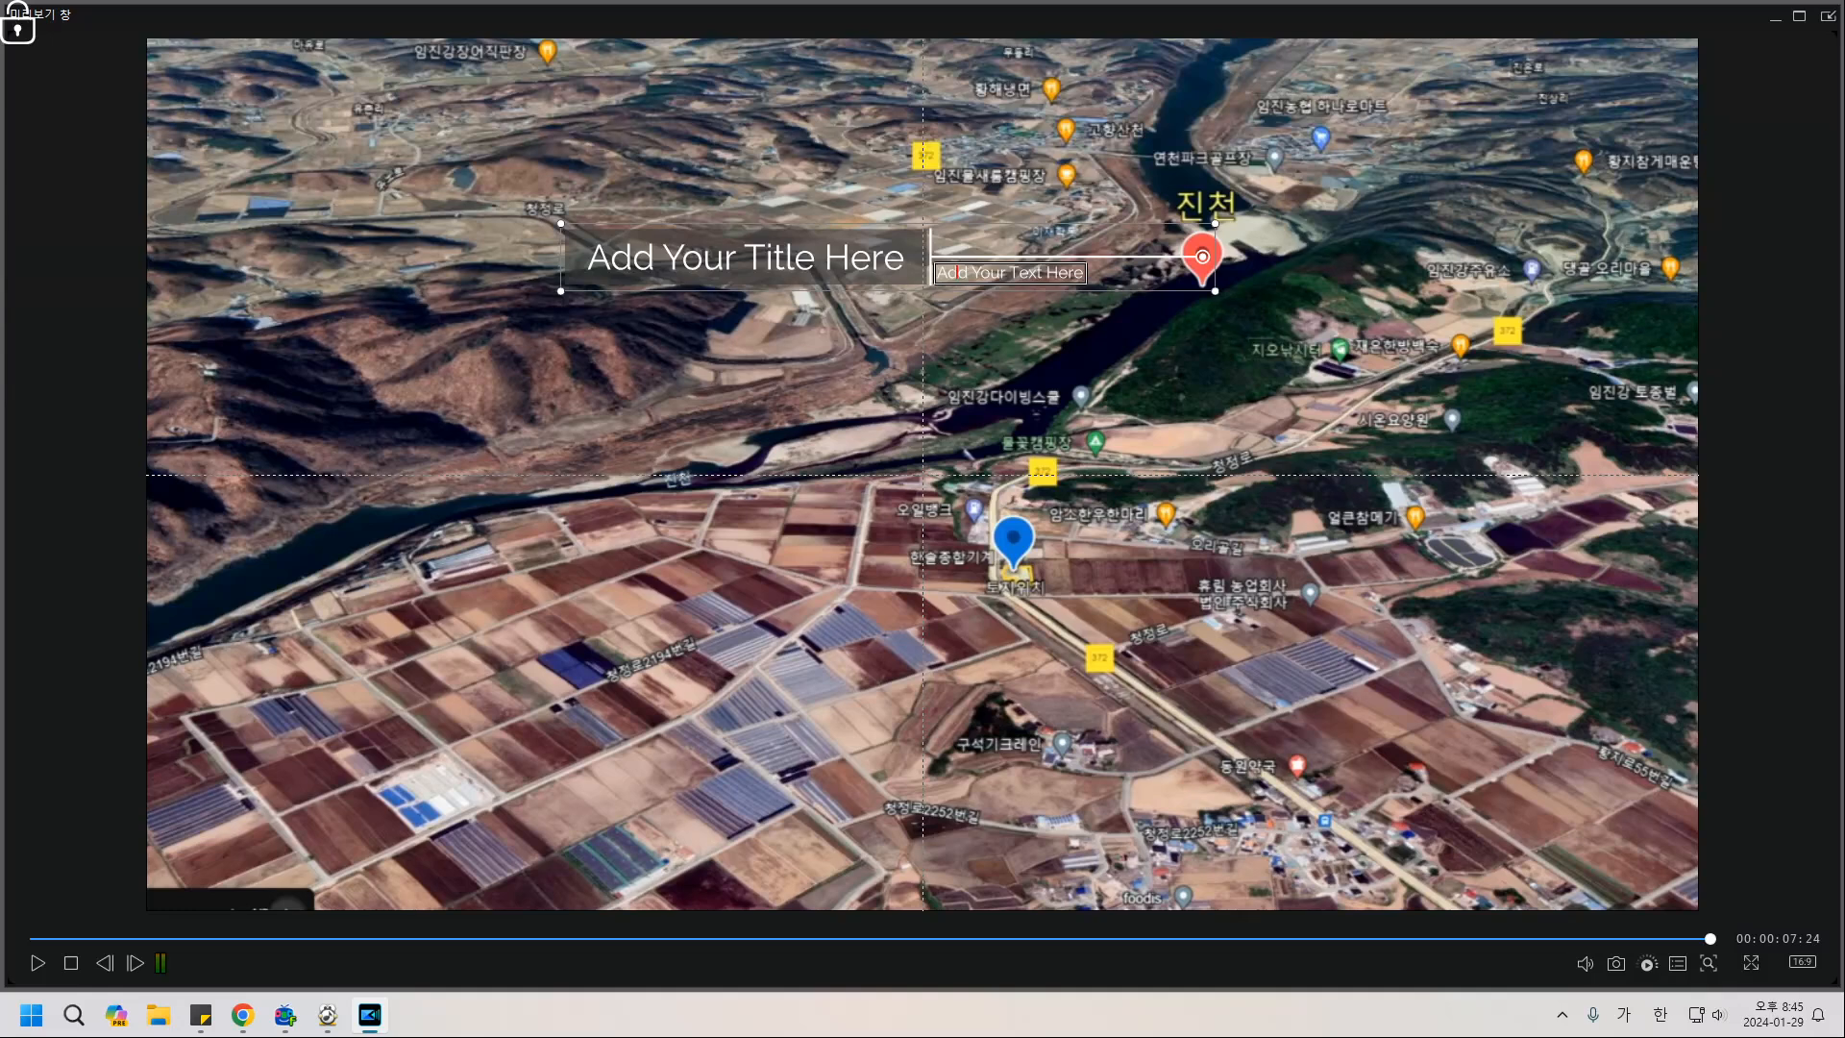
key("ctrl+a")
key("Delete")
Replace the placeholder title with Korean text beginning '도시이'.
left_click(612, 258)
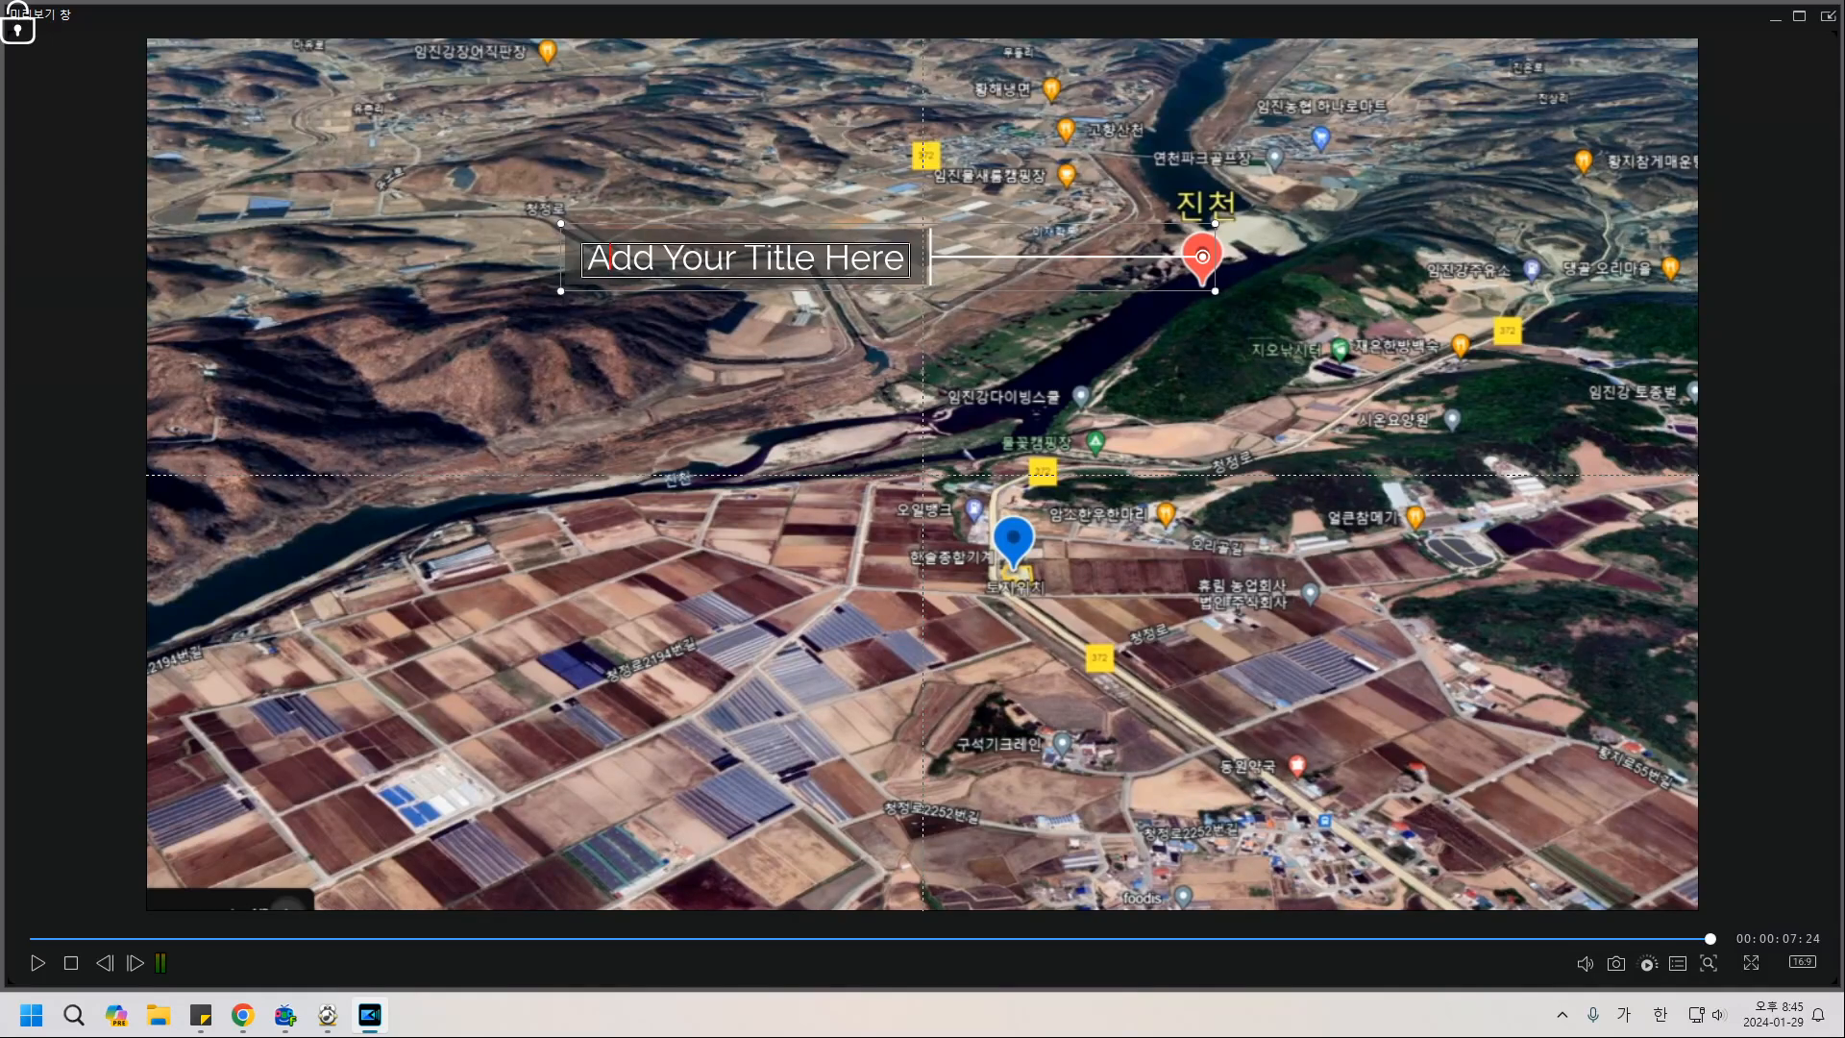
left_click_drag(586, 257, 905, 257)
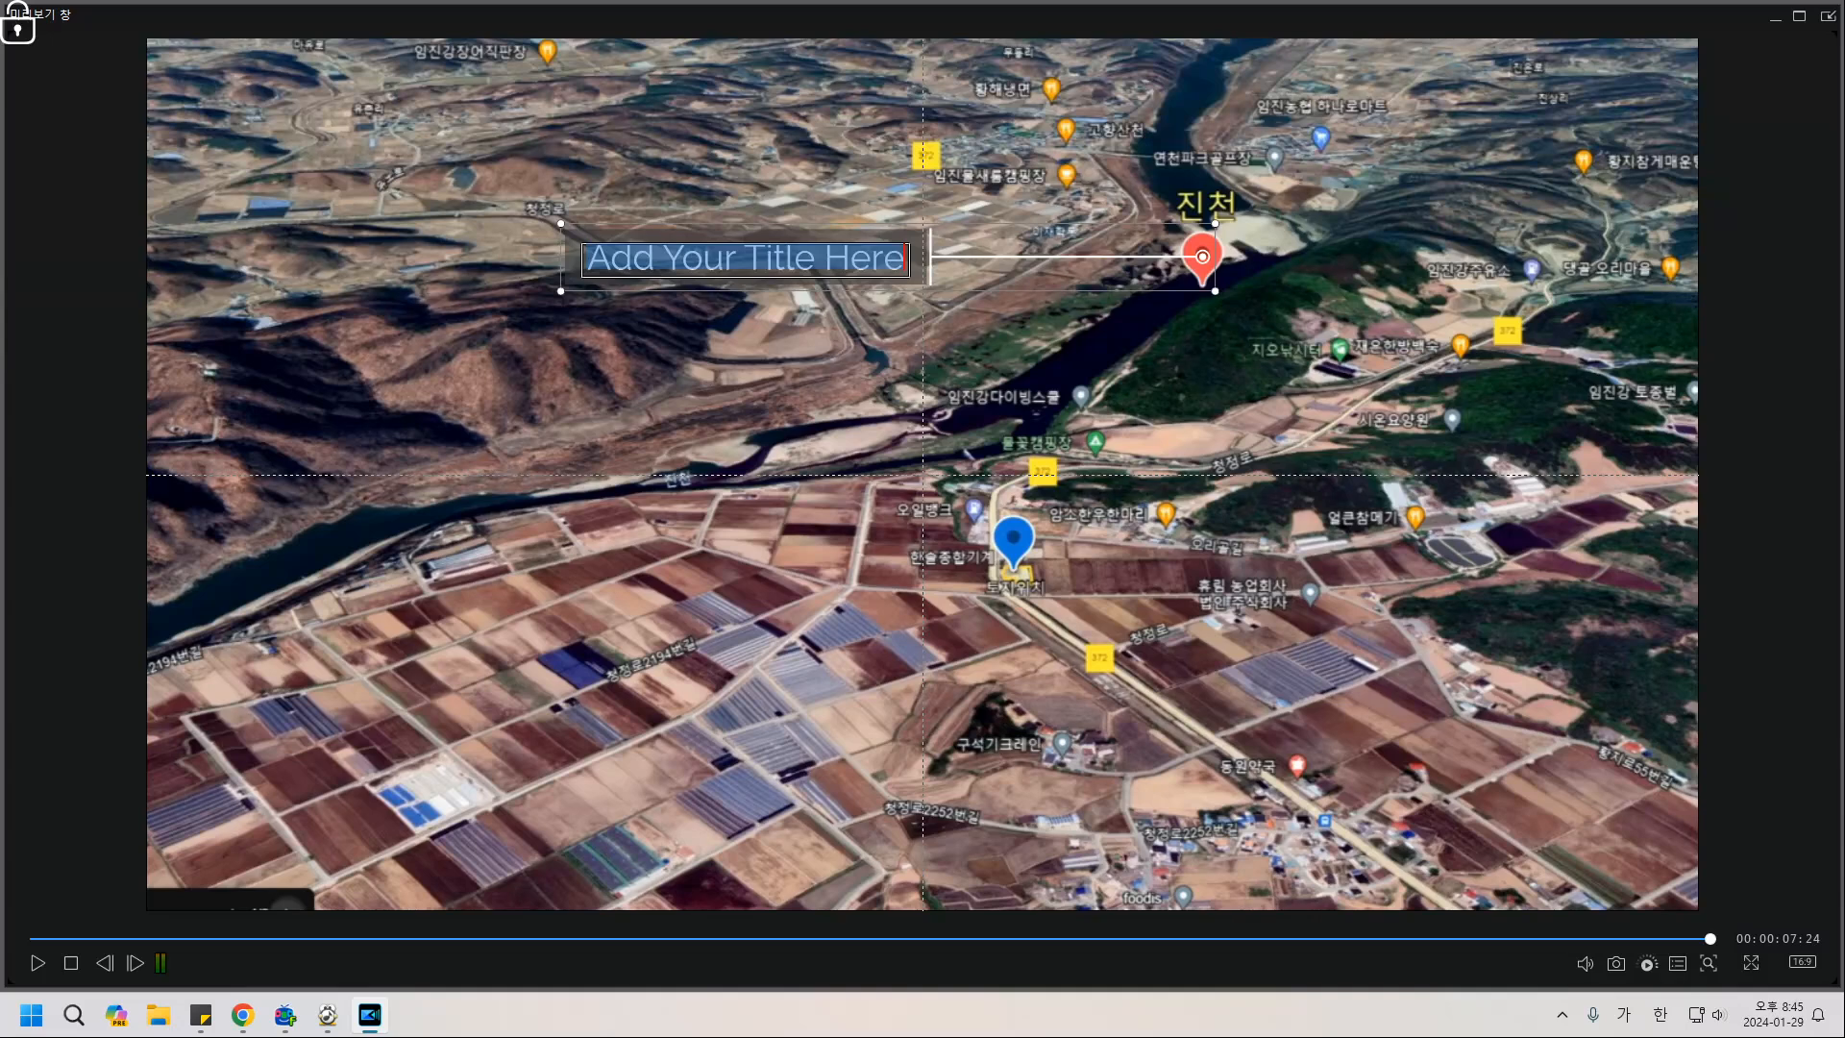
key("Delete")
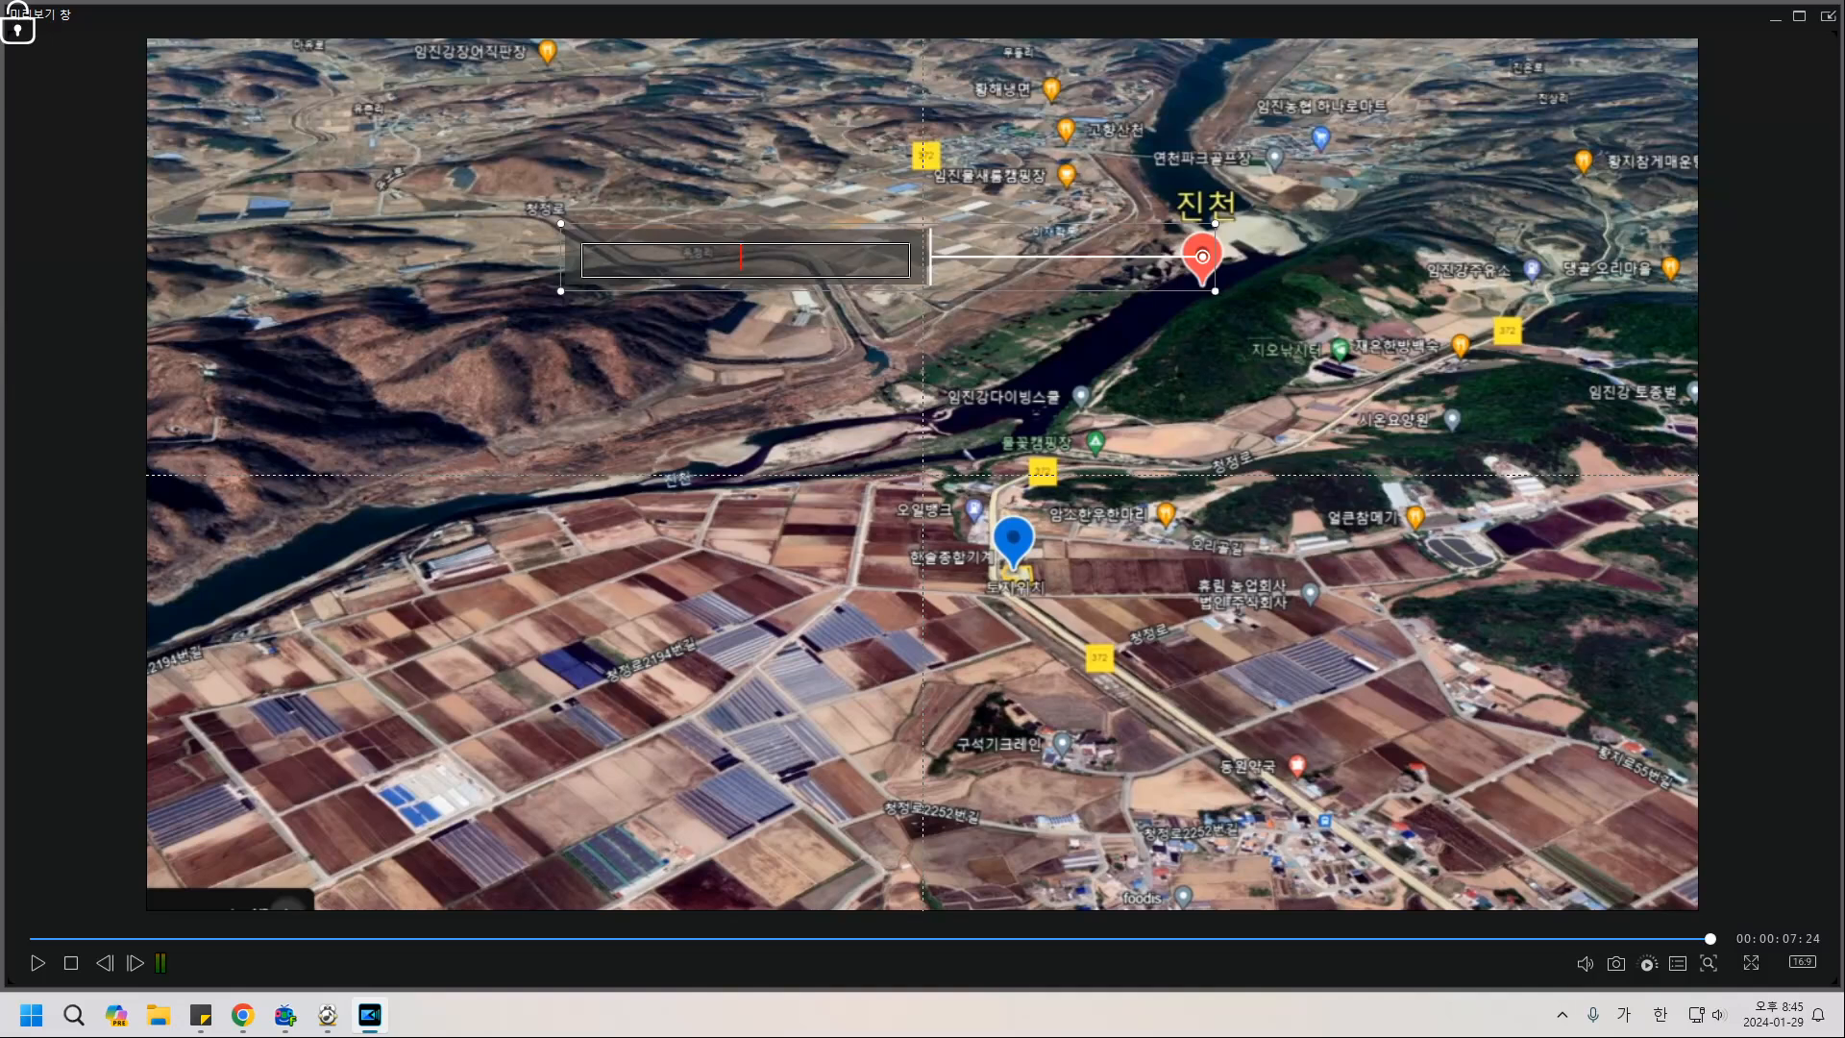
type("노")
type("시")
type("이")
type("ㄴ")
type("ㄱ")
type("ㅡ")
type("ㄴ")
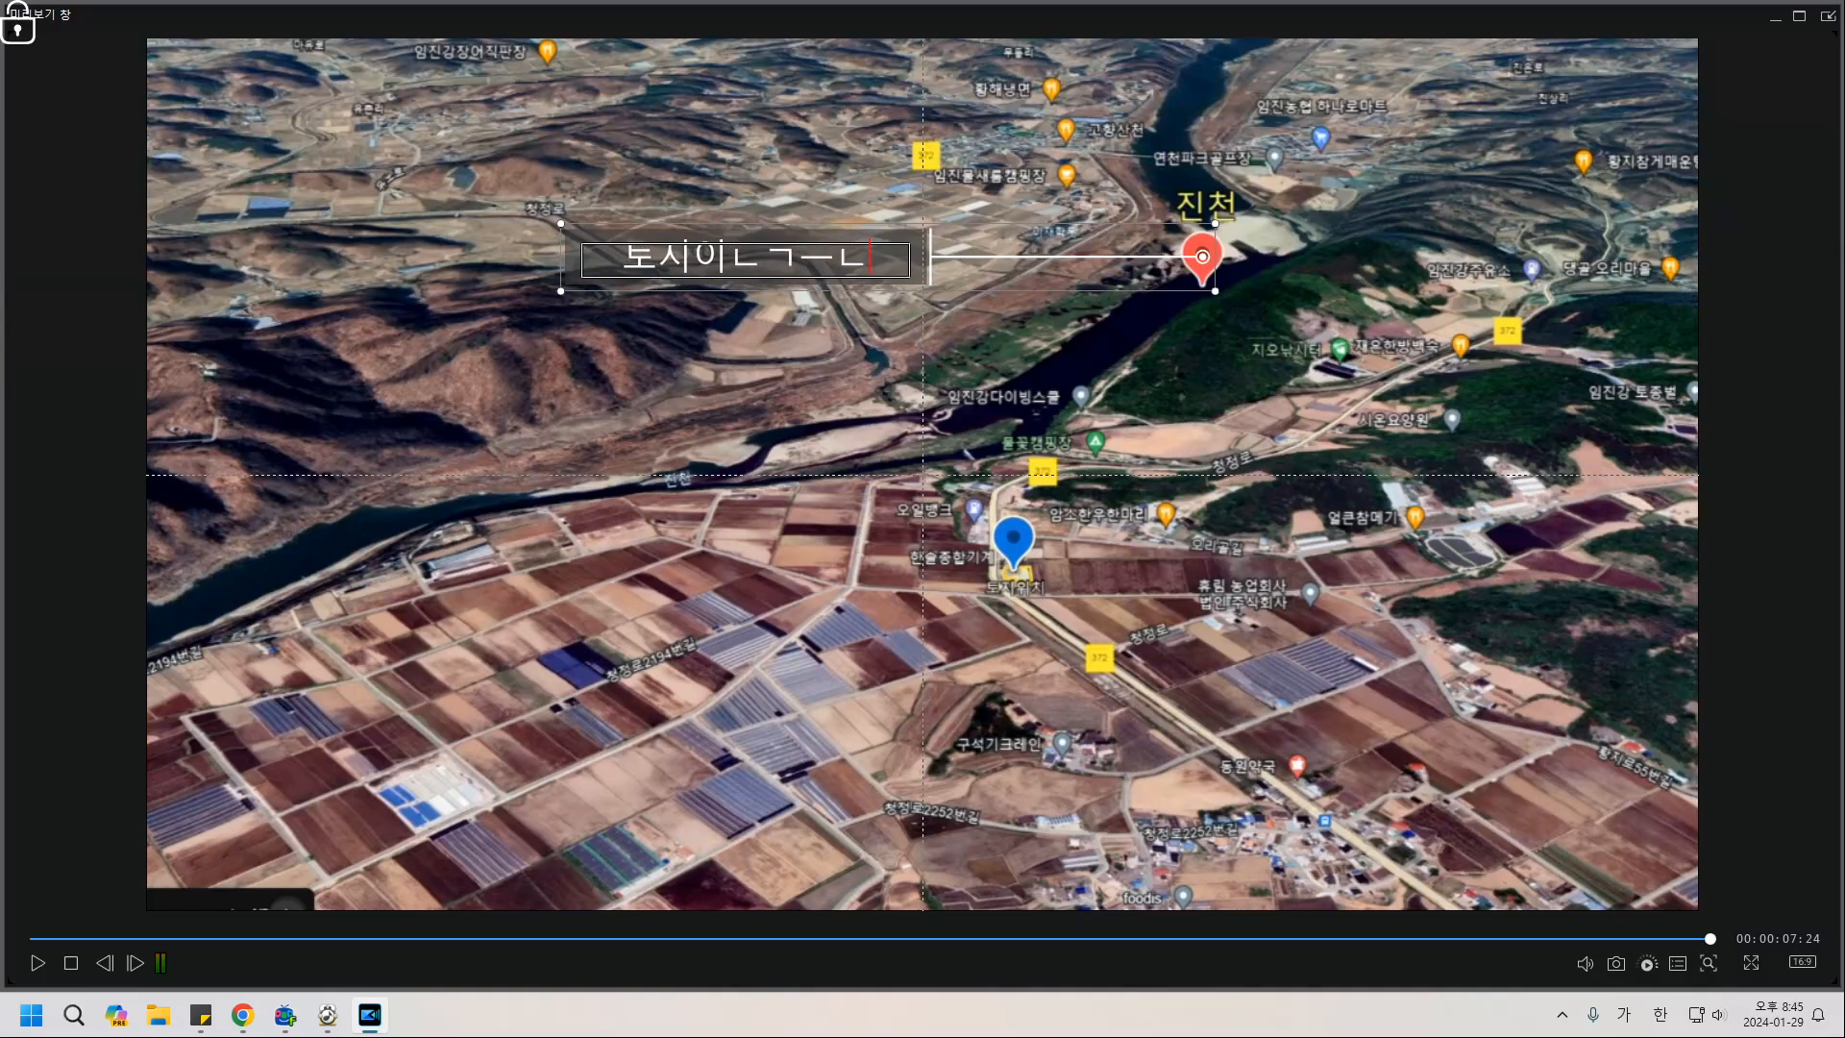
Close the pop-out preview and dismiss the save prompt and Save As dialog.
left_click(1828, 15)
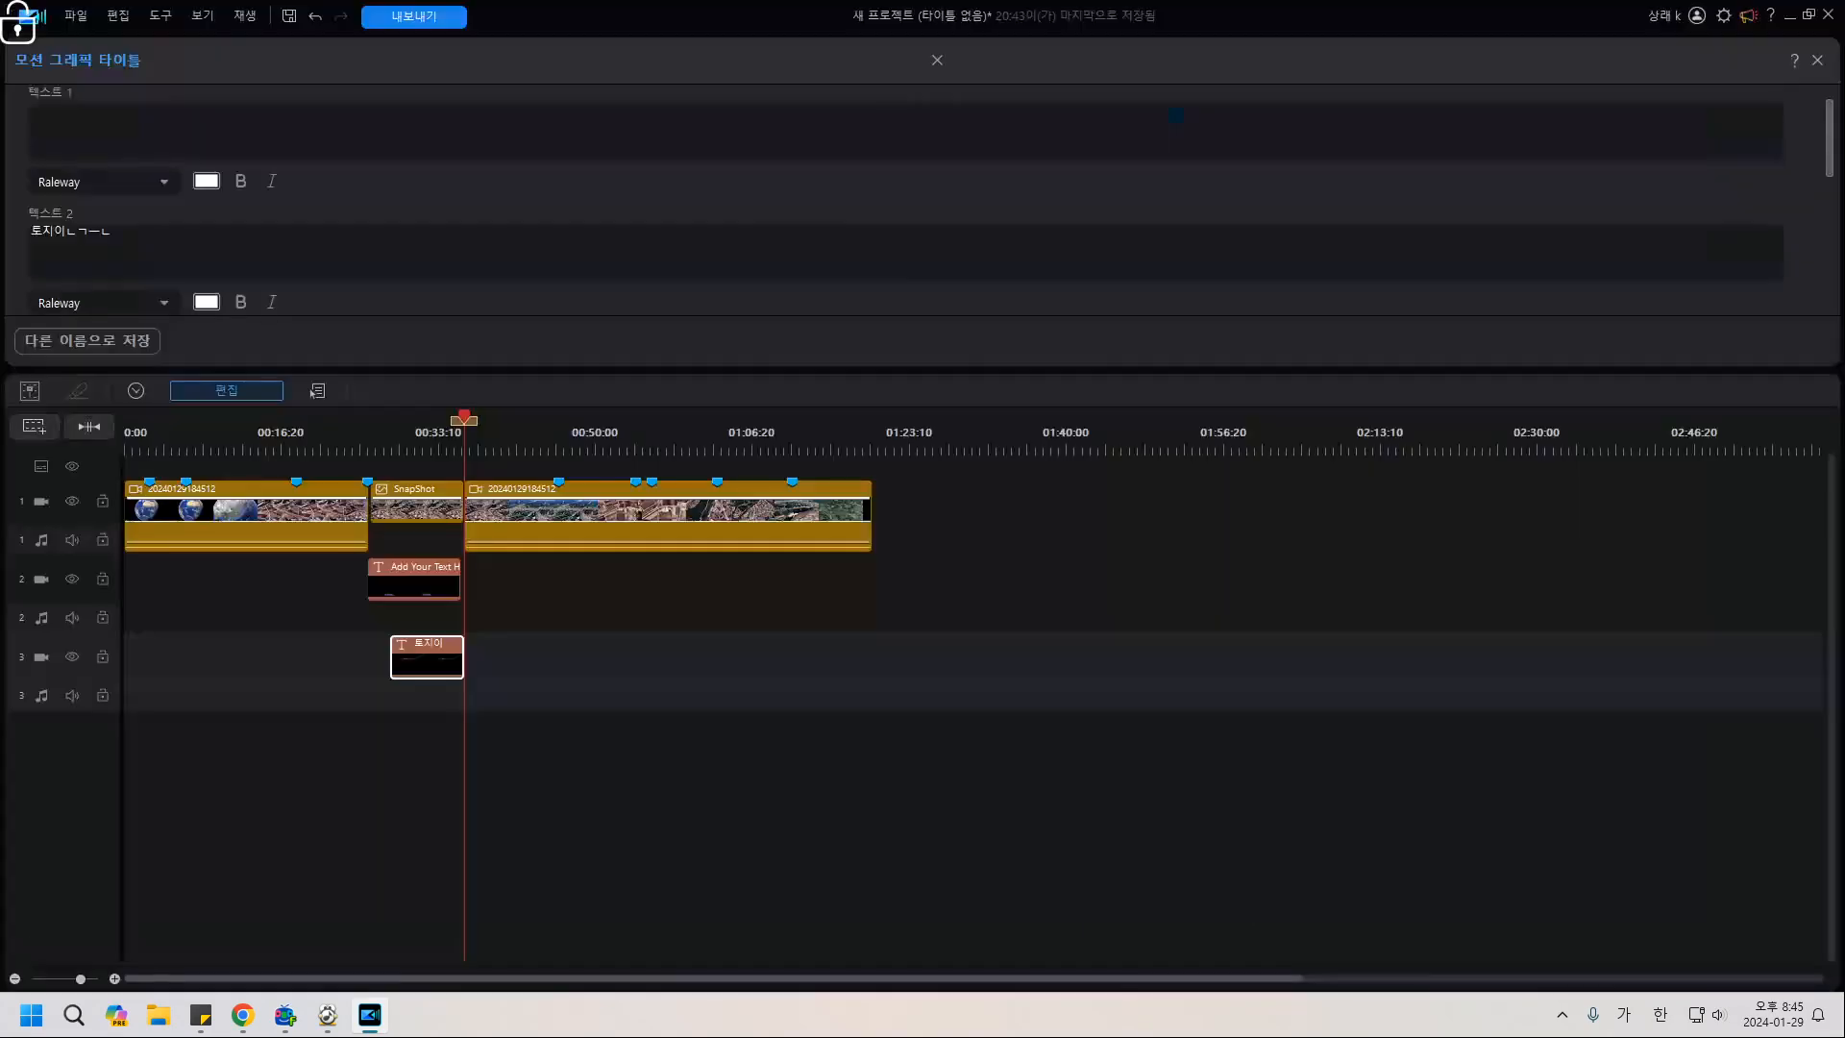
left_click(1829, 16)
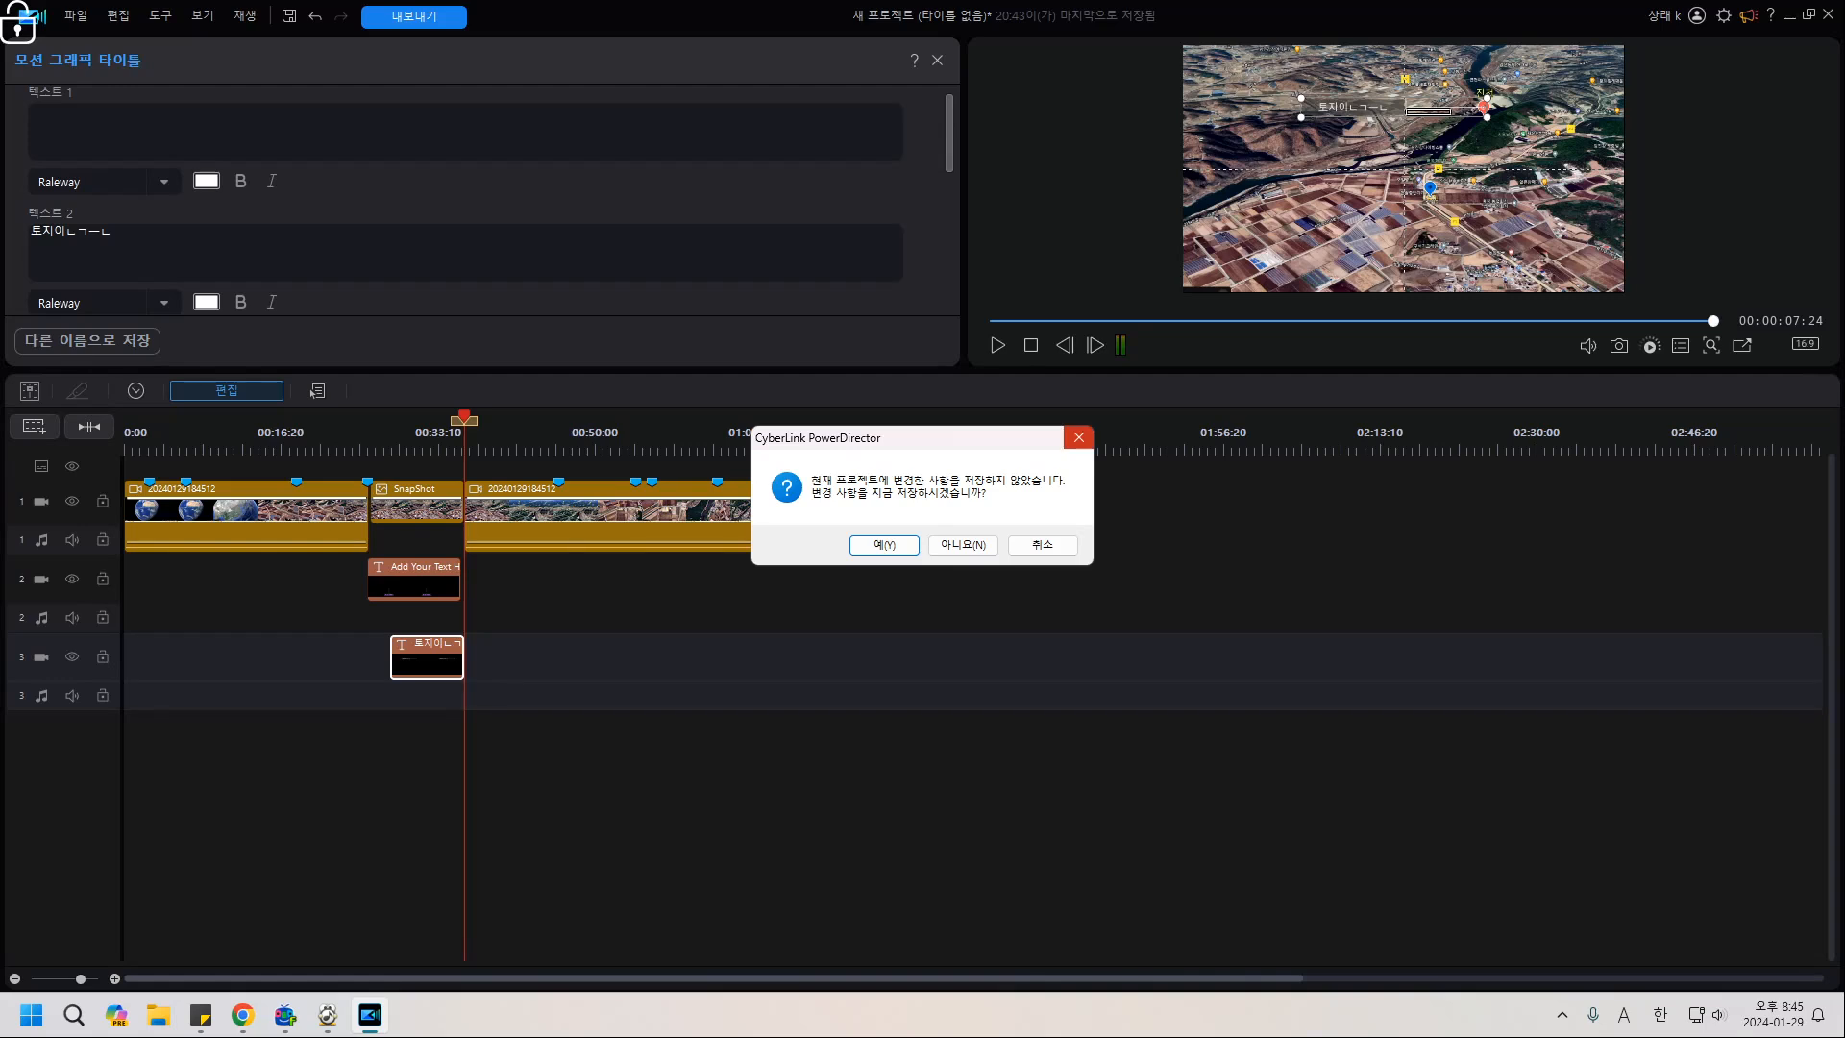
left_click(885, 545)
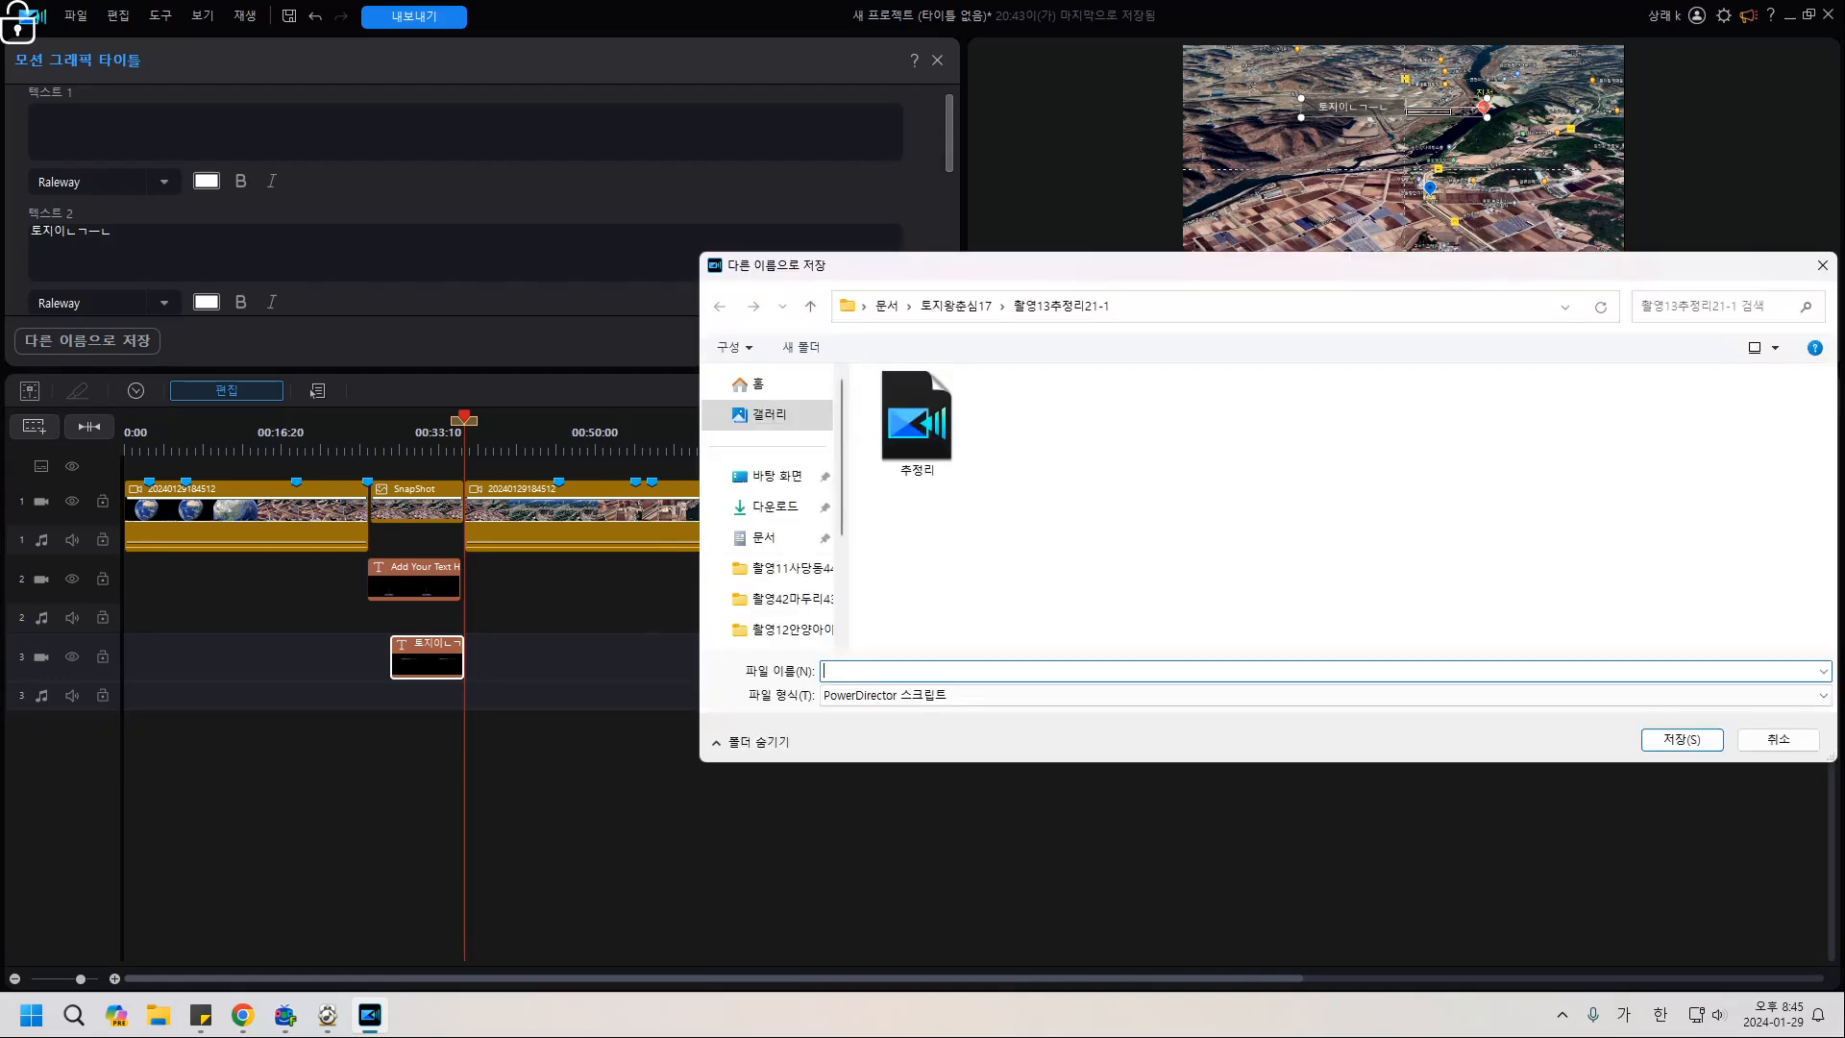
left_click(1777, 739)
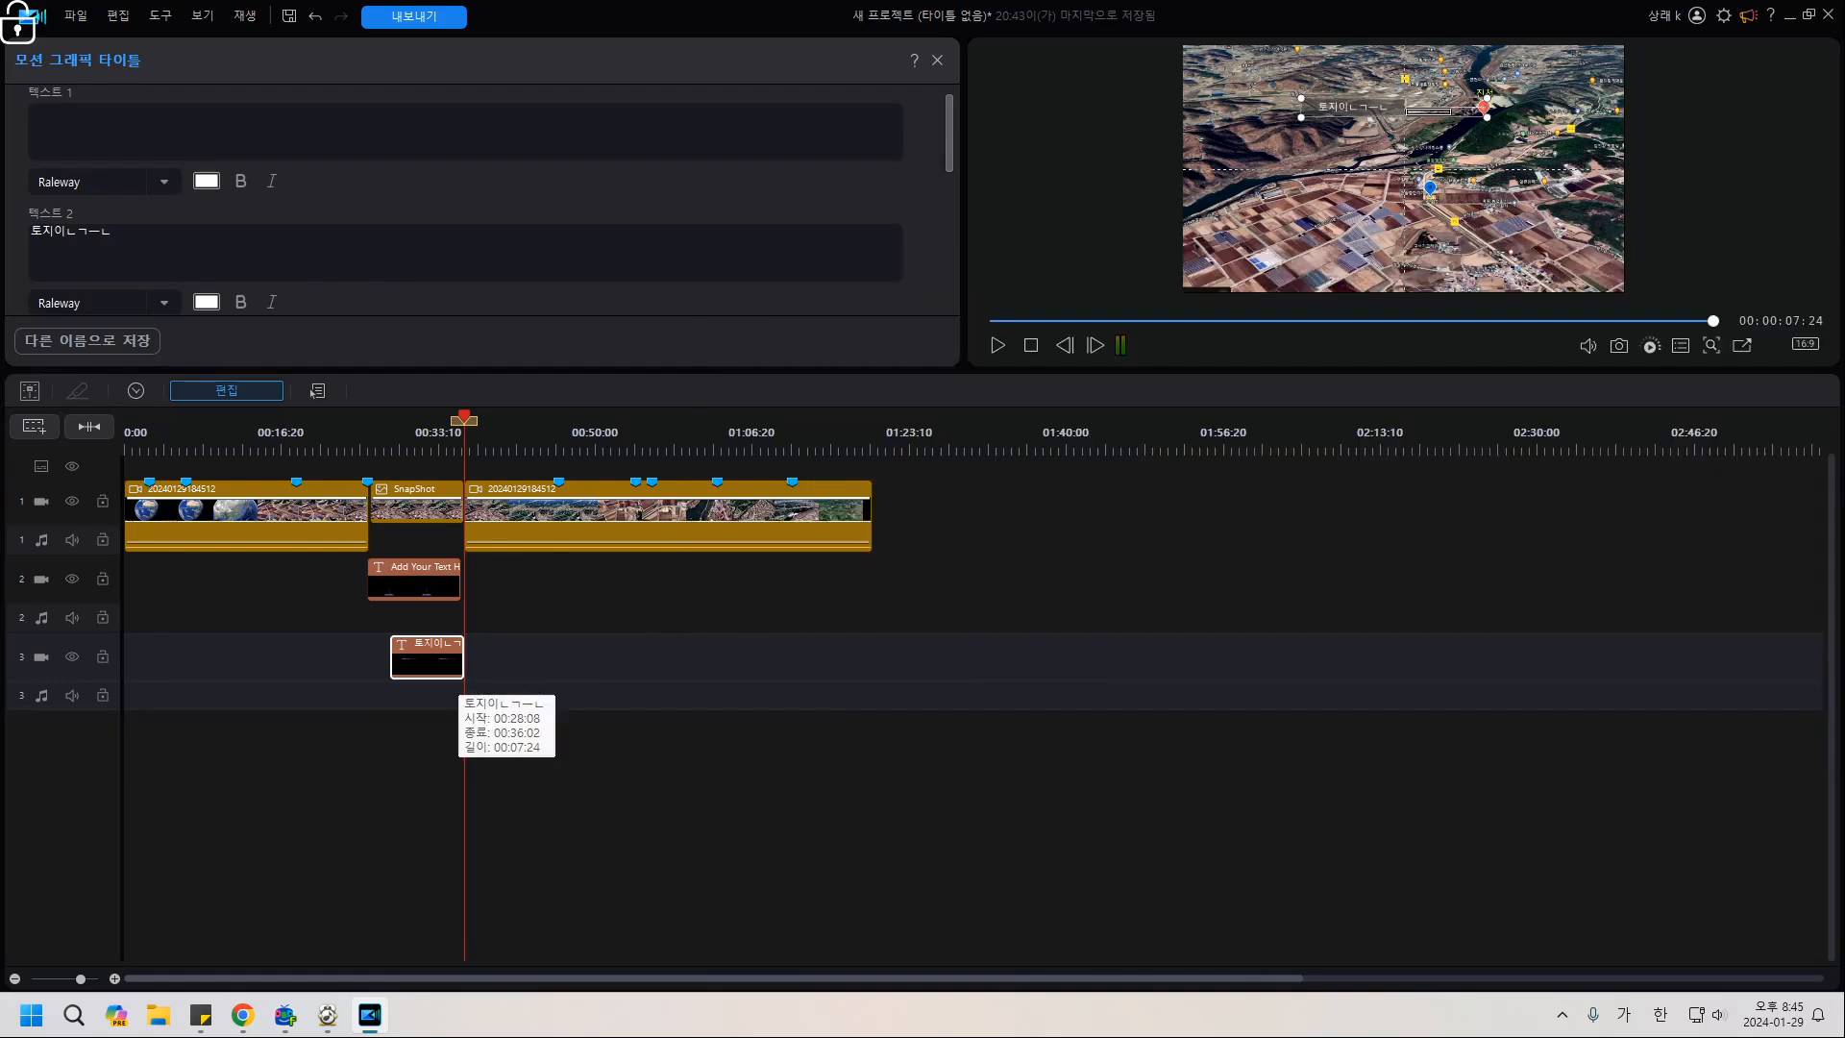
Retype the title as '토지인근 진천이 위치함' in the 레시피코리아 Medium font.
left_click_drag(112, 231, 30, 231)
type("토지인ㄱ")
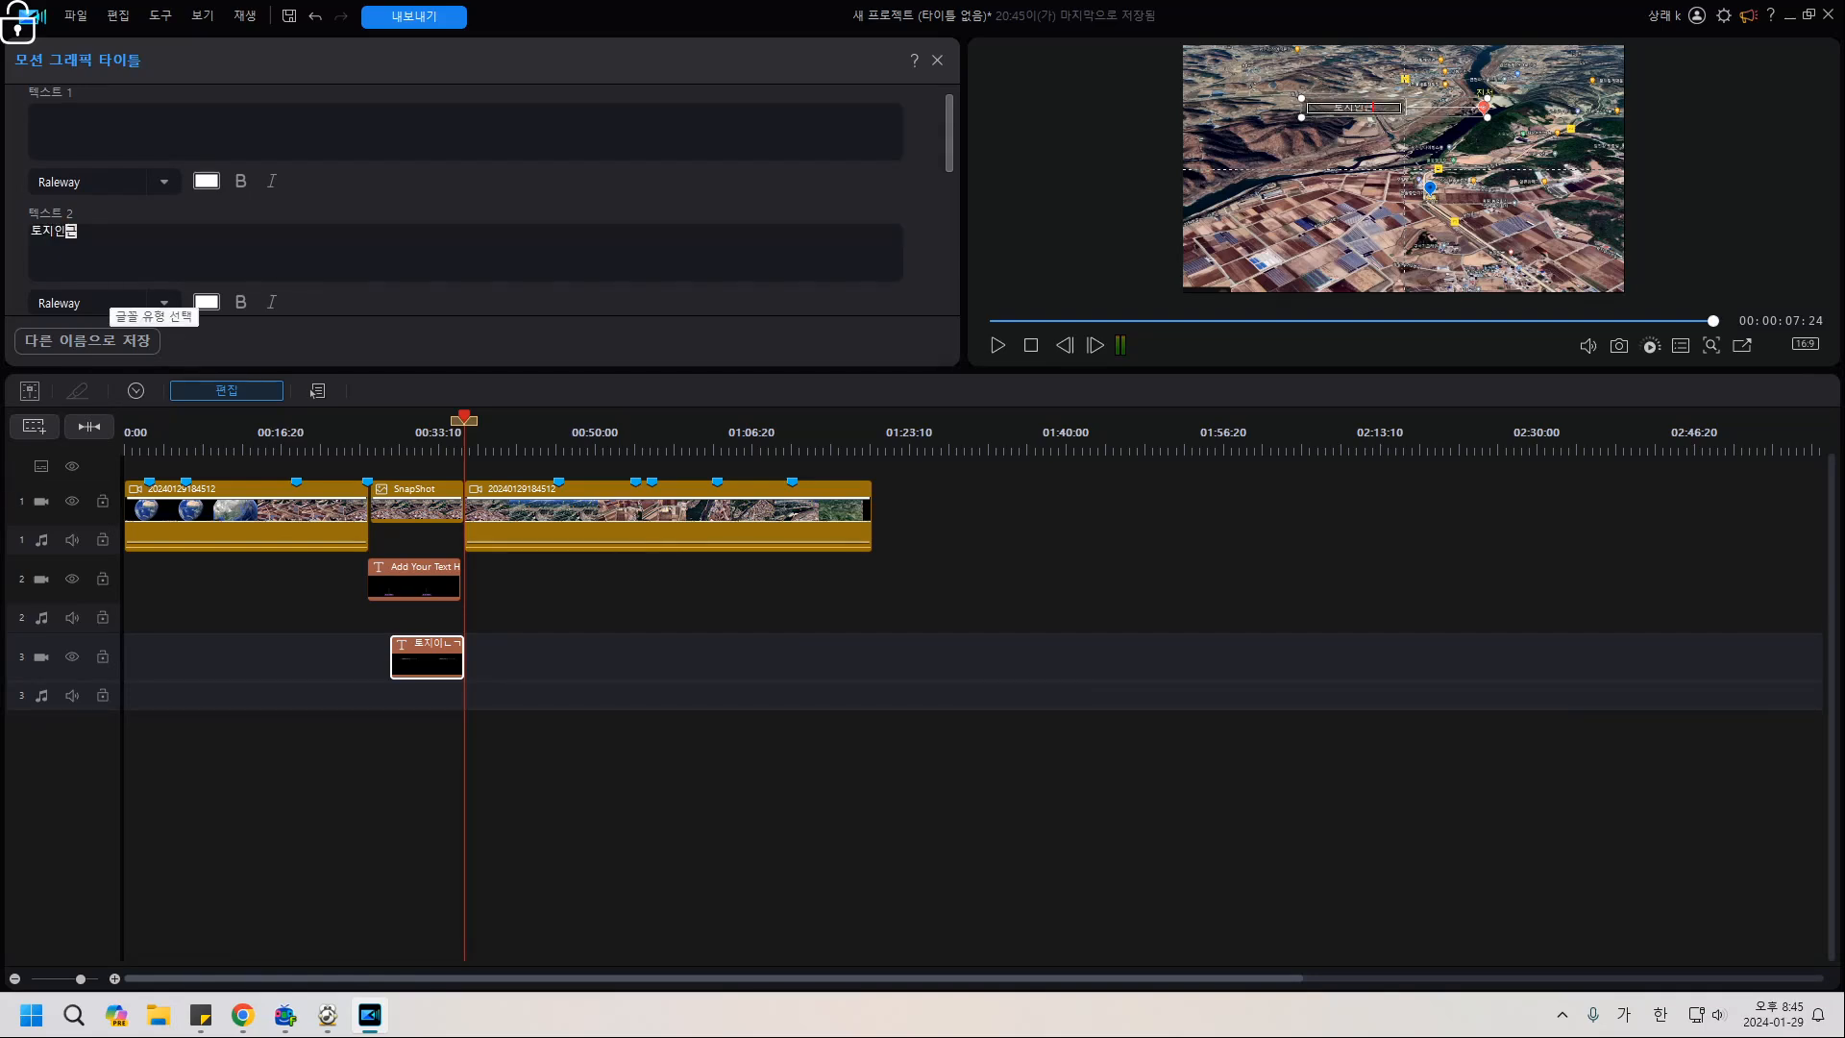
type(" 지")
type("ㄴㅊ")
type("이 위치함")
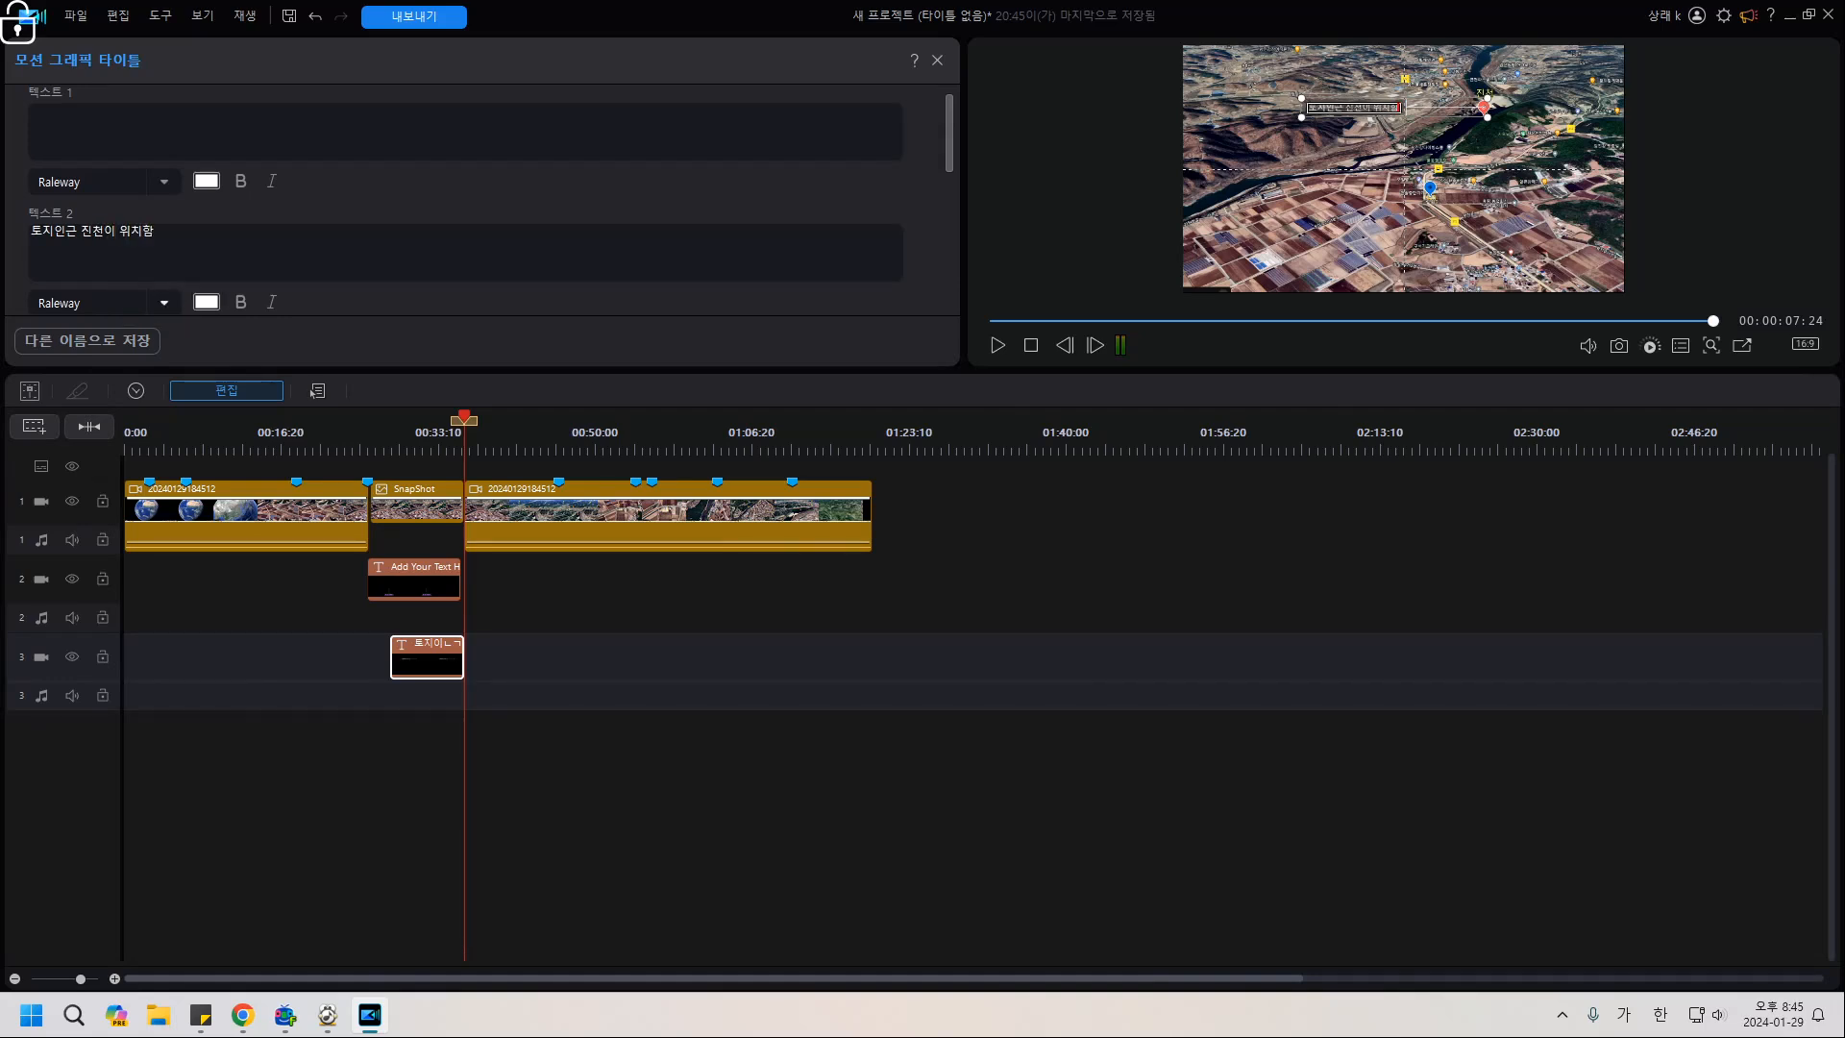
left_click(106, 303)
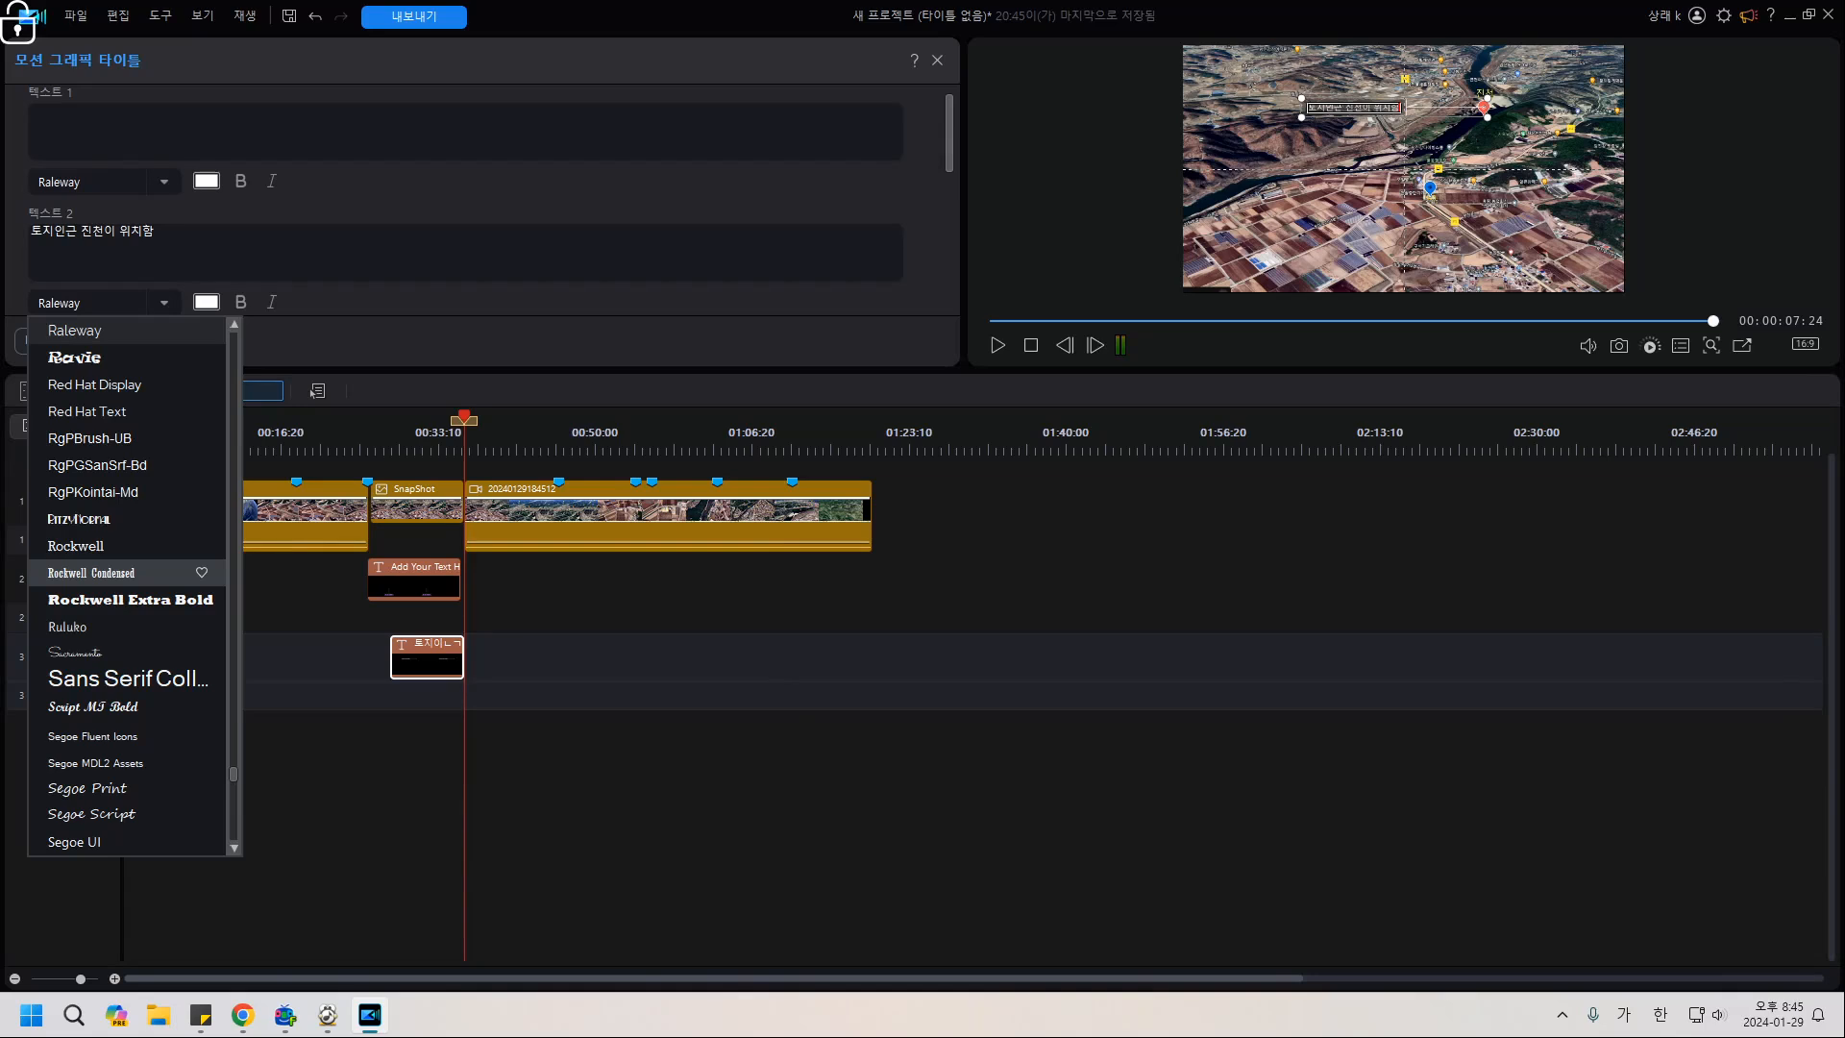
left_click_drag(234, 773, 233, 337)
left_click(125, 355)
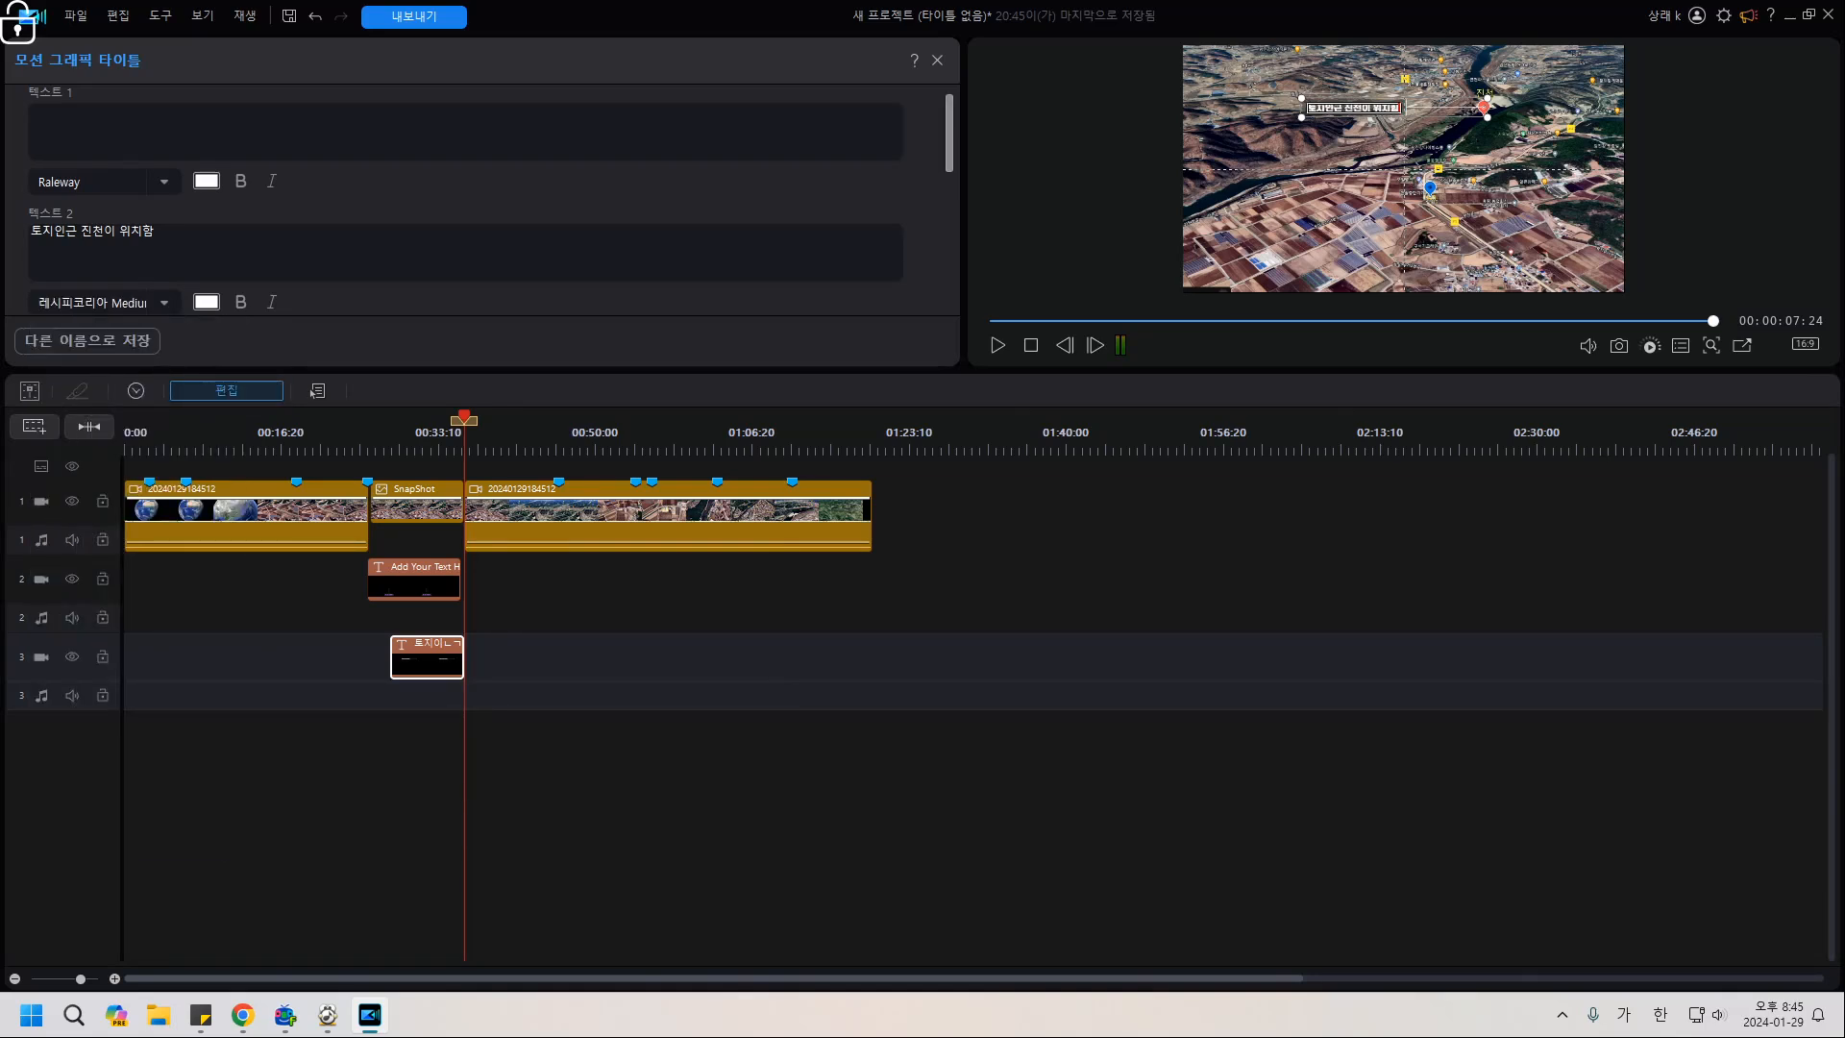
scroll(461, 240, "down", 1)
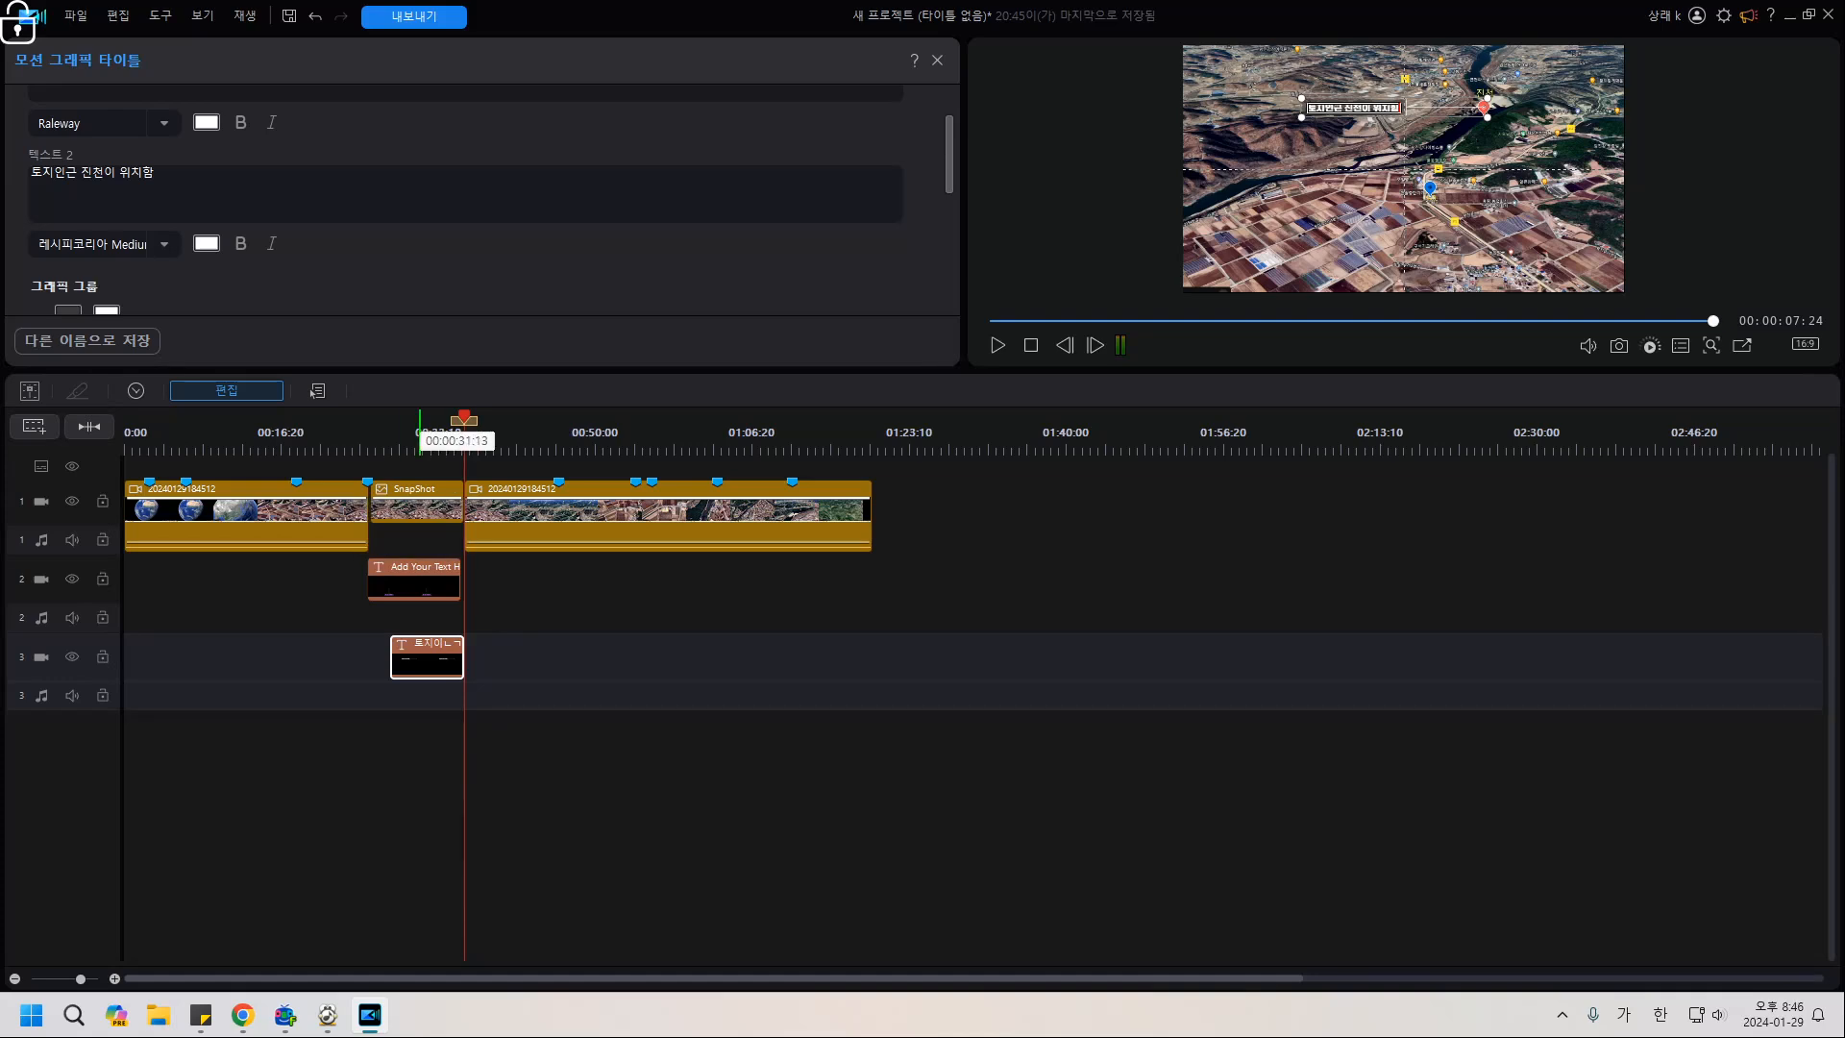
Jump to 00:03:05 and check the title text colour, leaving it unchanged.
left_click(420, 440)
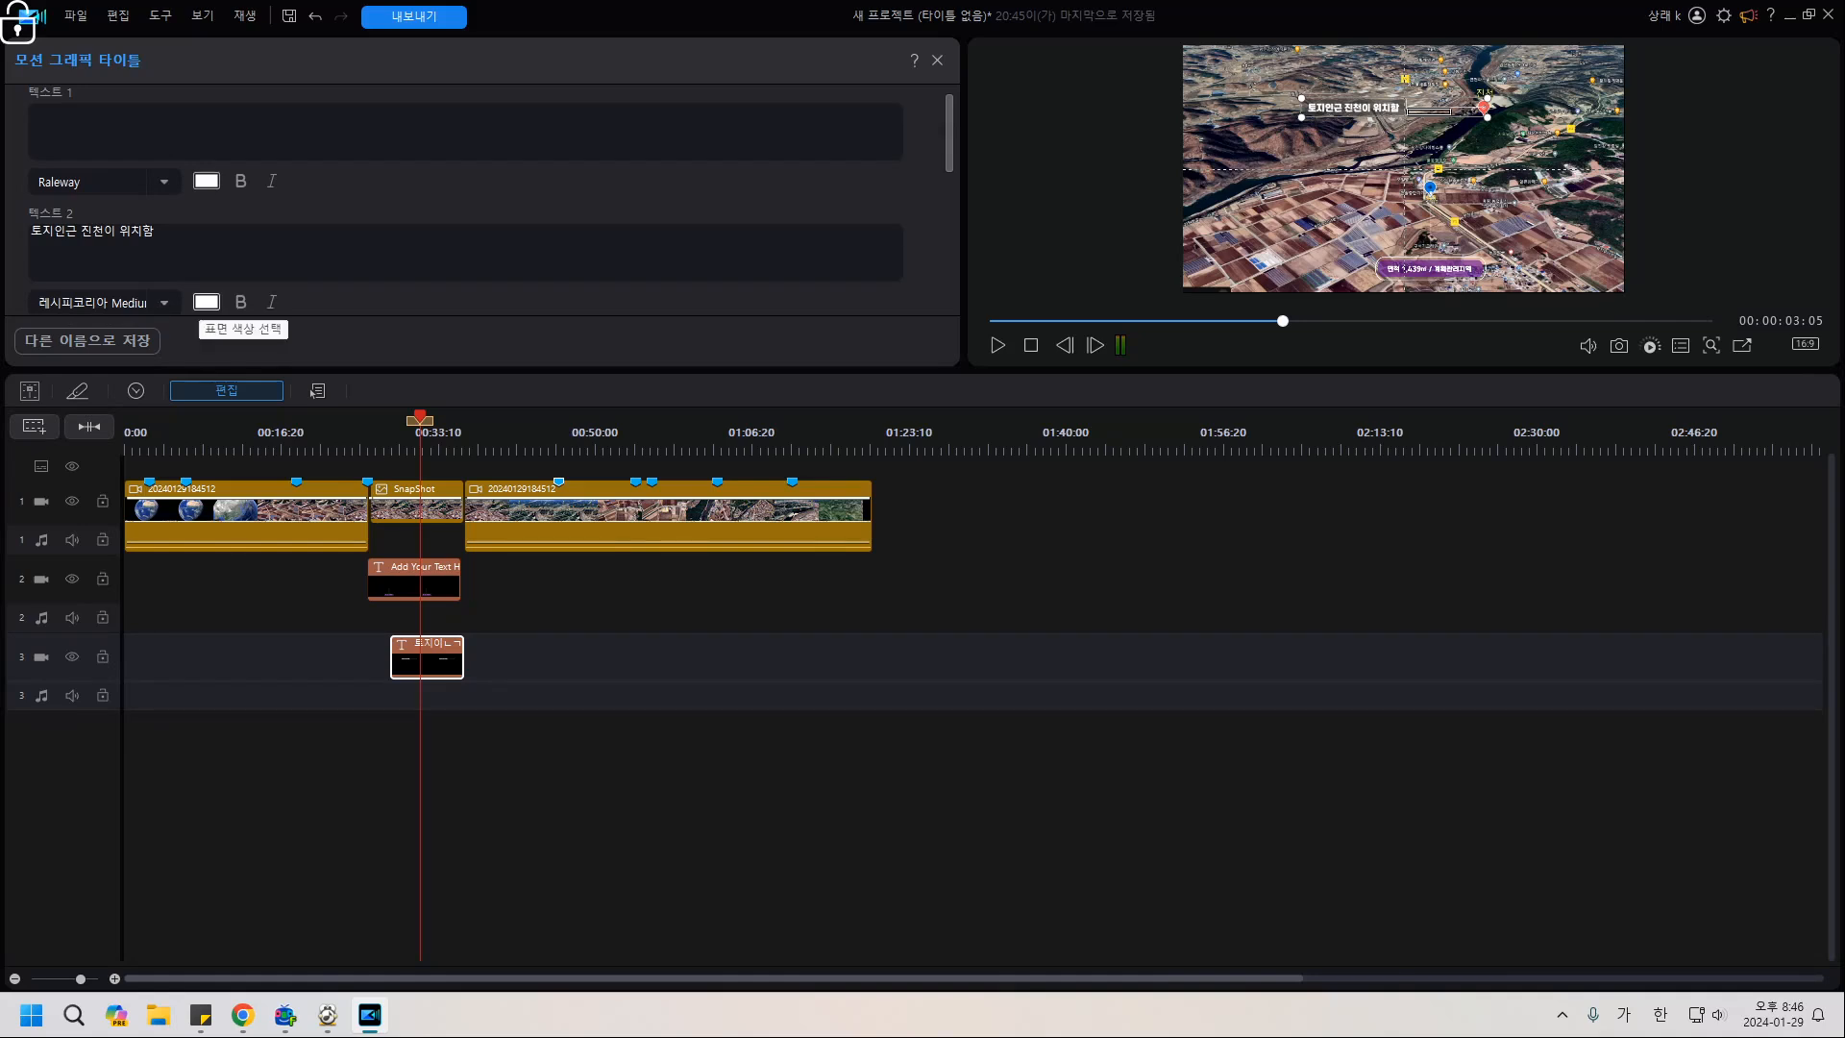
left_click(206, 302)
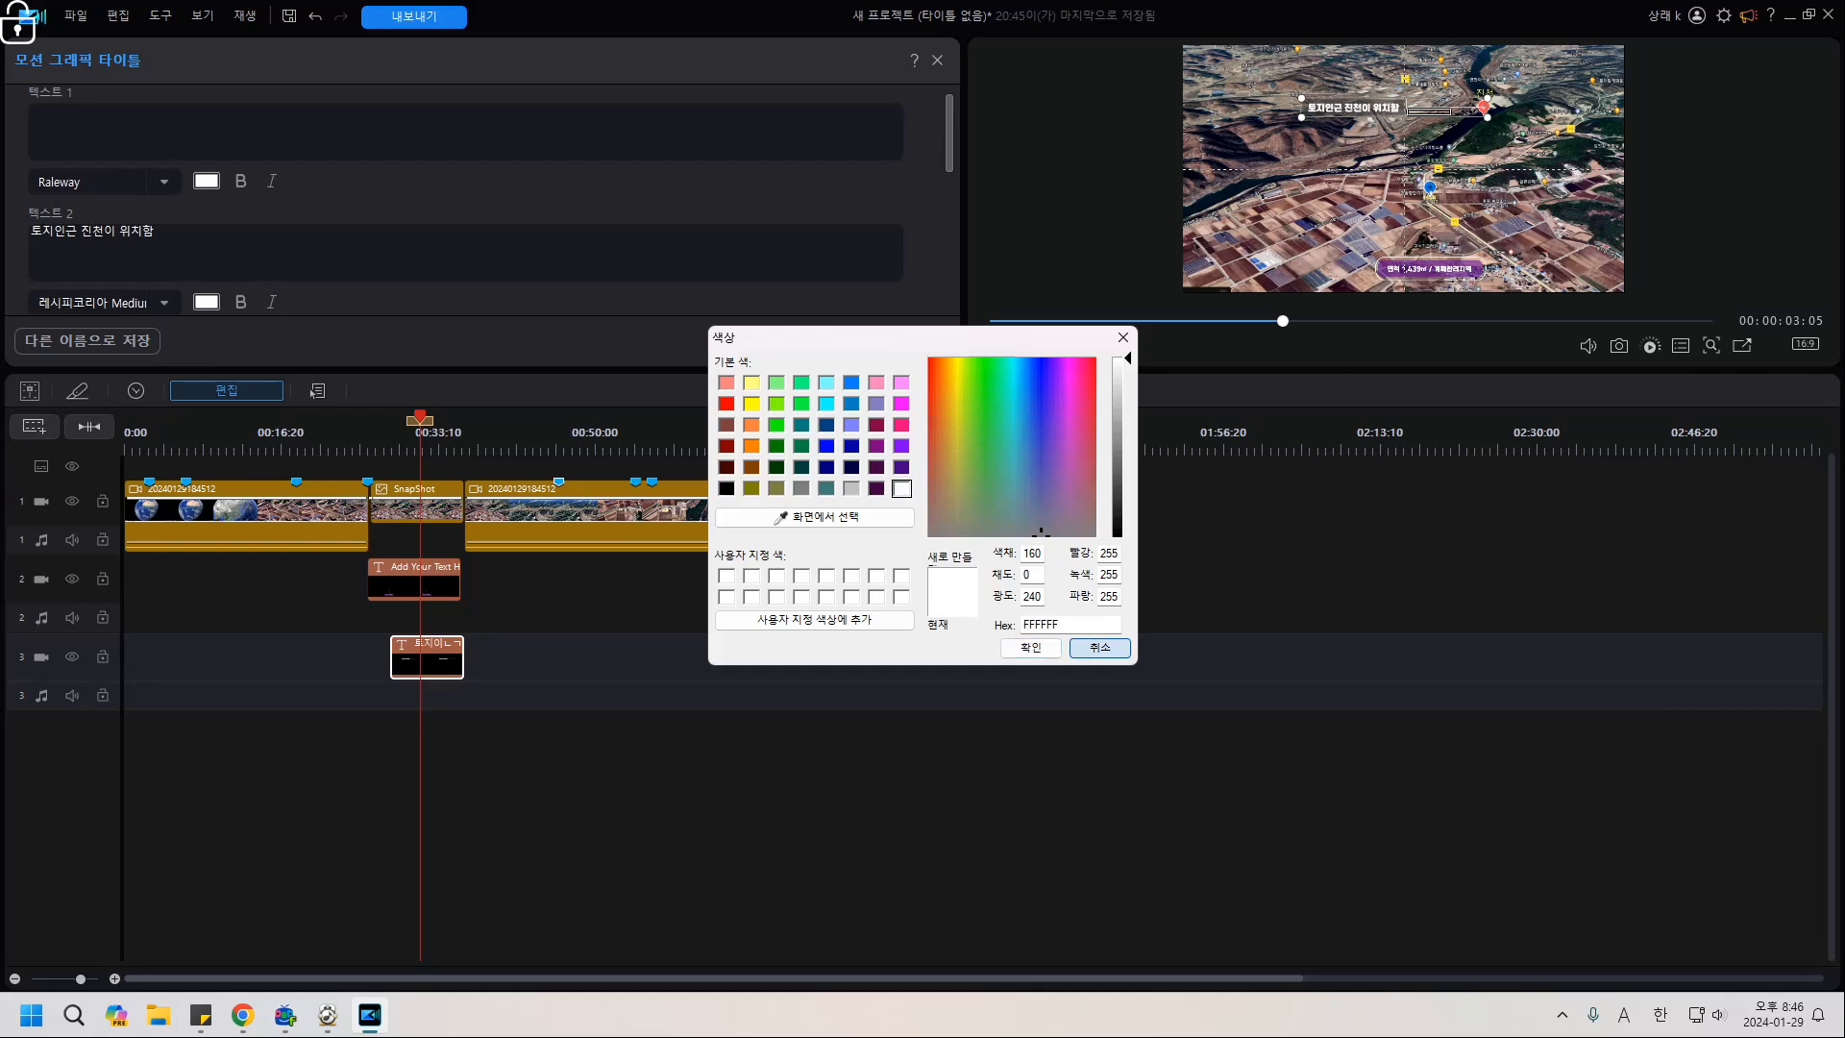
left_click(1100, 647)
scroll(471, 206, "down", 2)
scroll(471, 207, "down", 4)
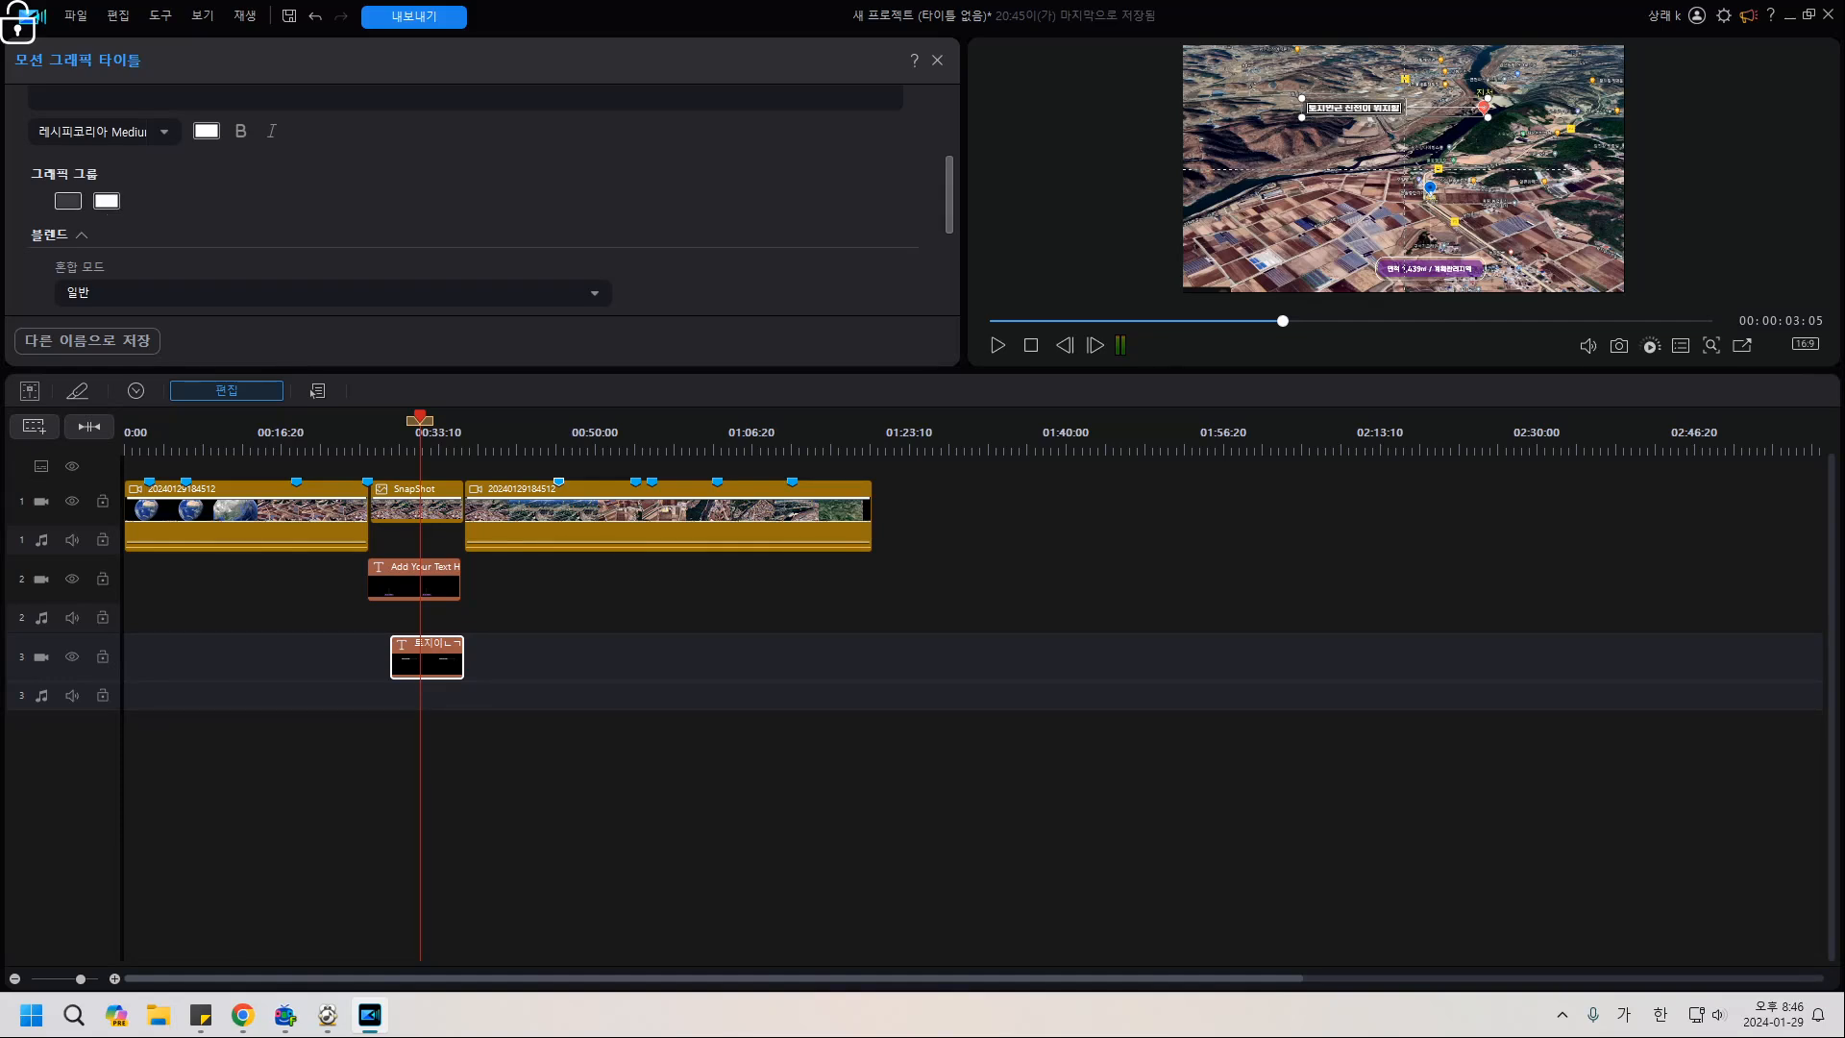
Set both callout graphic colours to dark green 008000 and review it in a large preview.
left_click(67, 200)
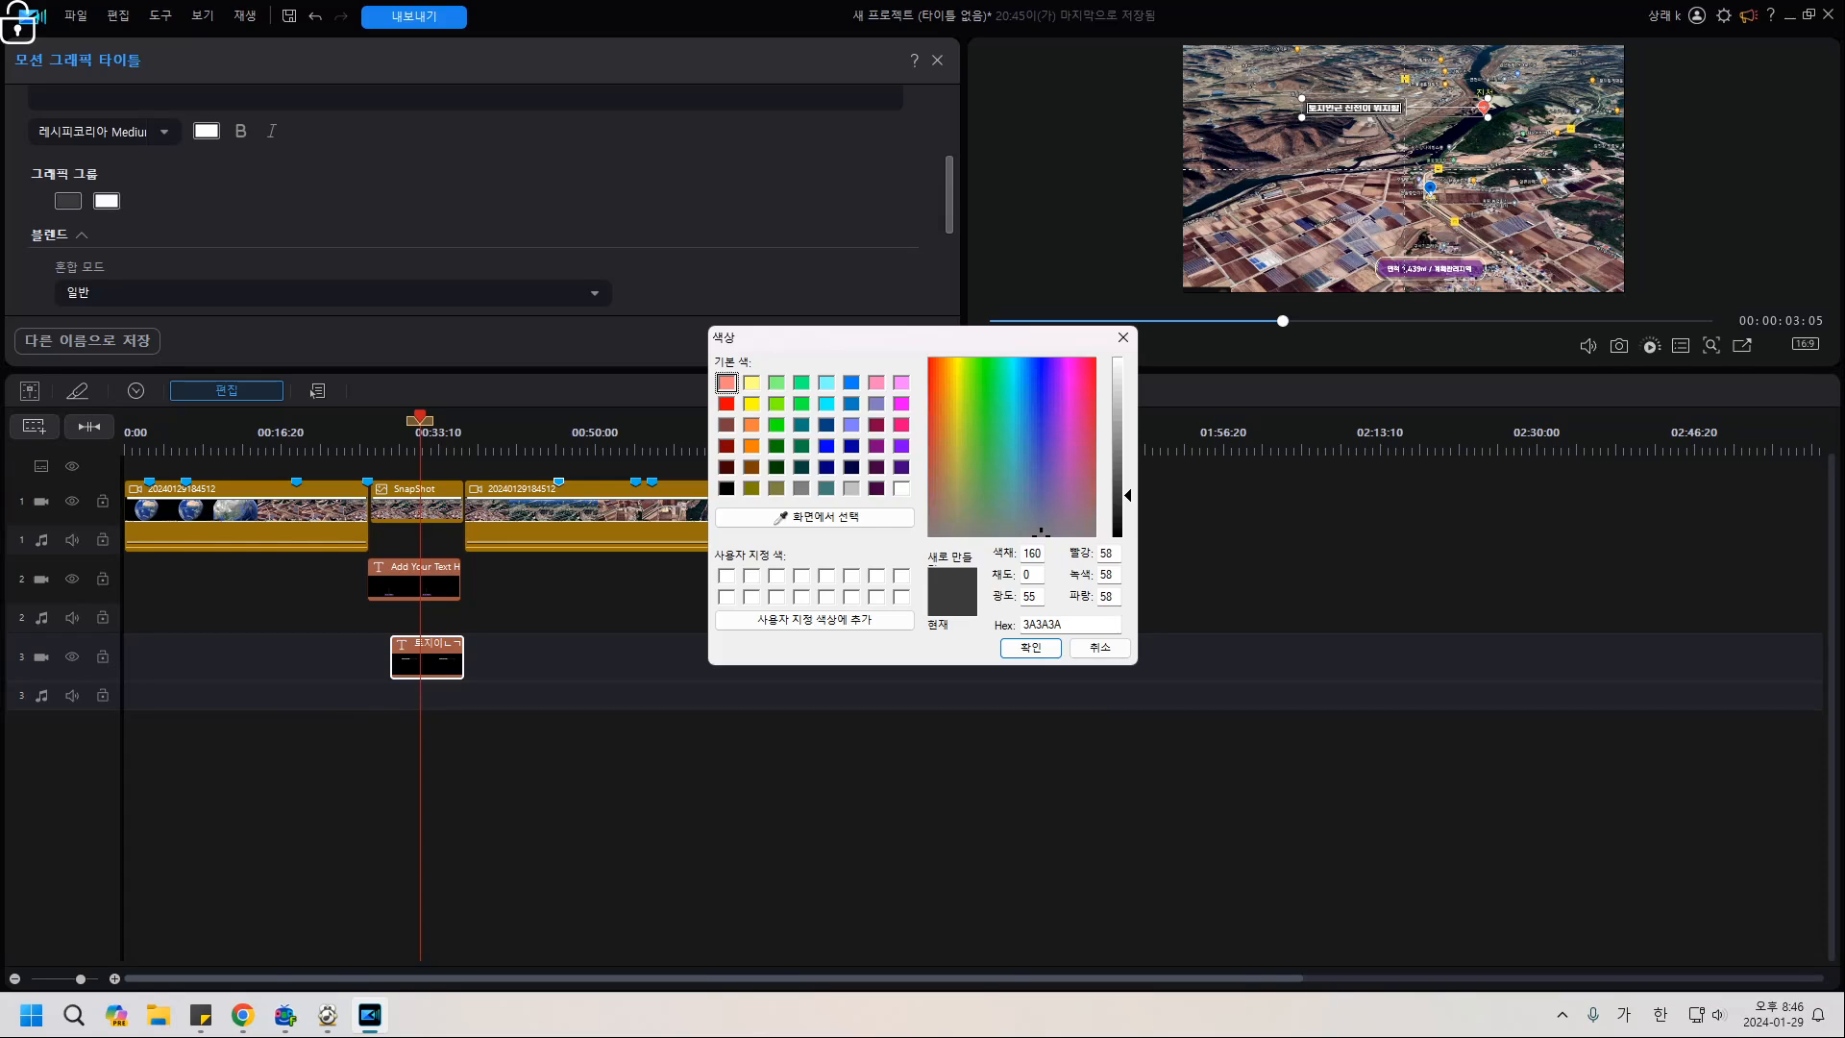
left_click(776, 446)
left_click(1030, 648)
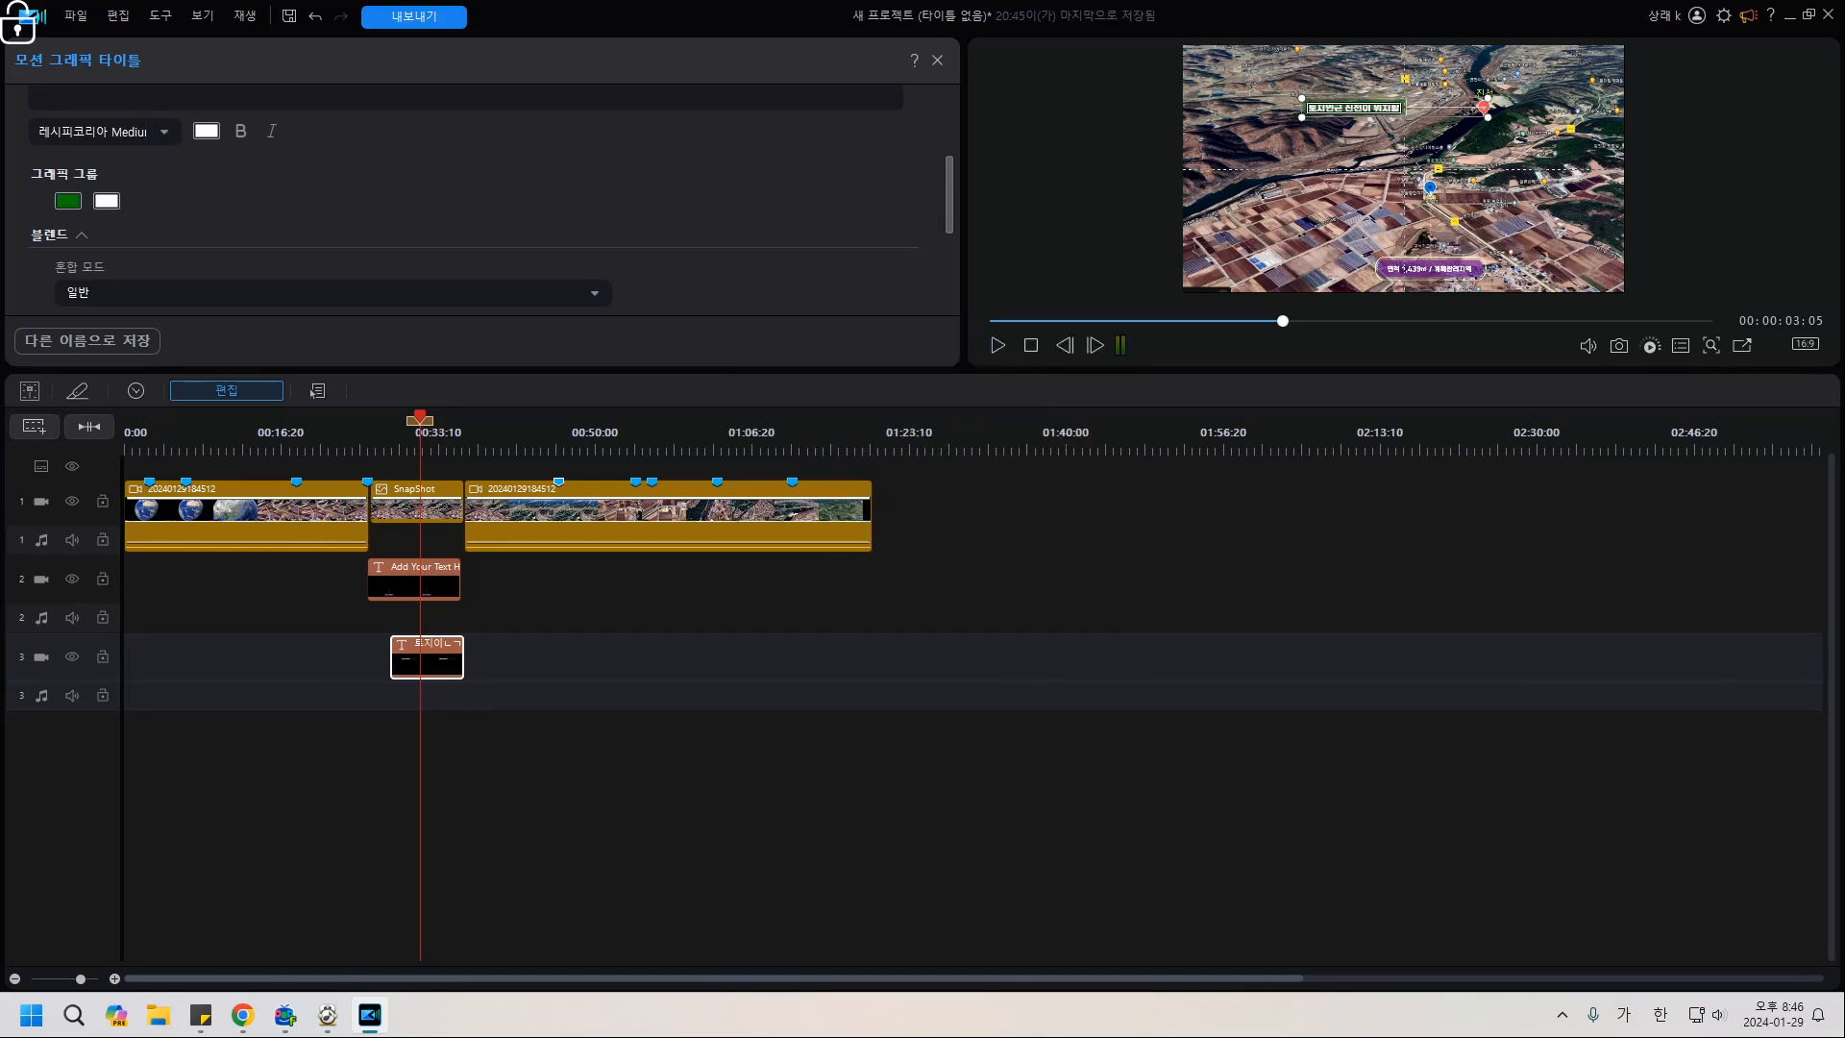
left_click(107, 201)
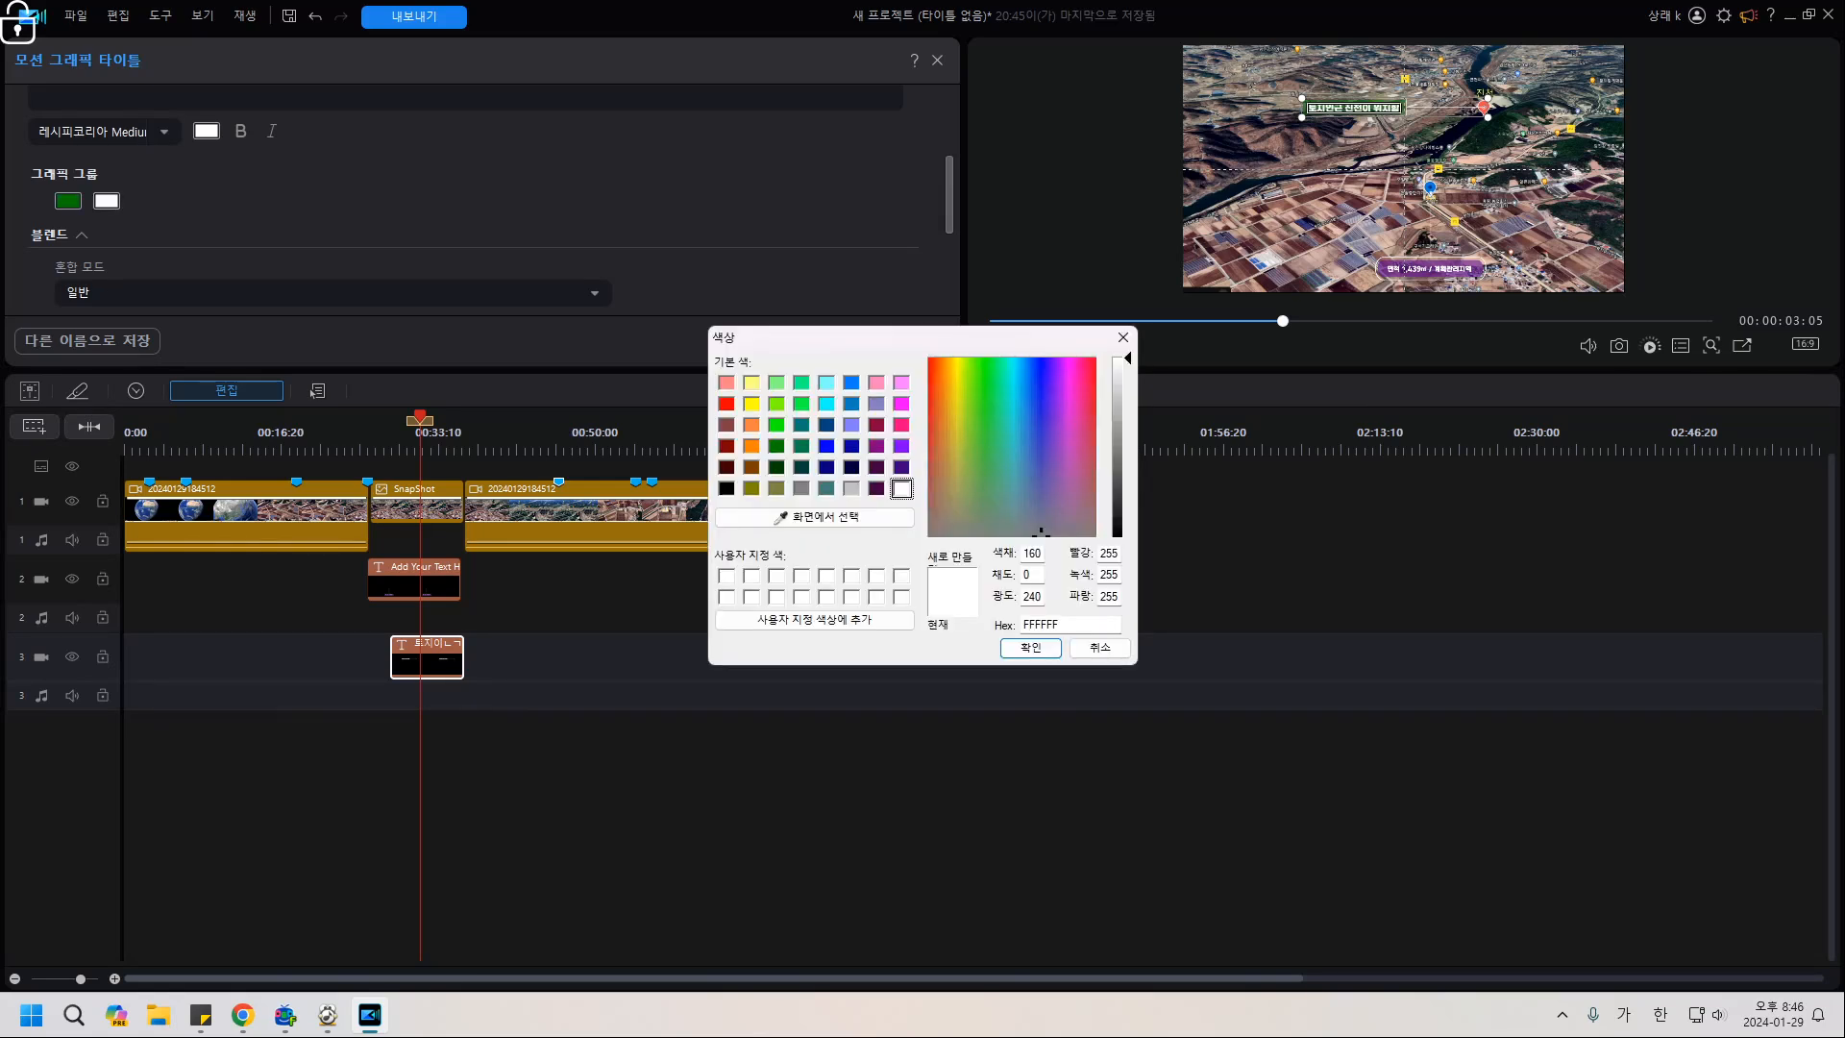
left_click(777, 446)
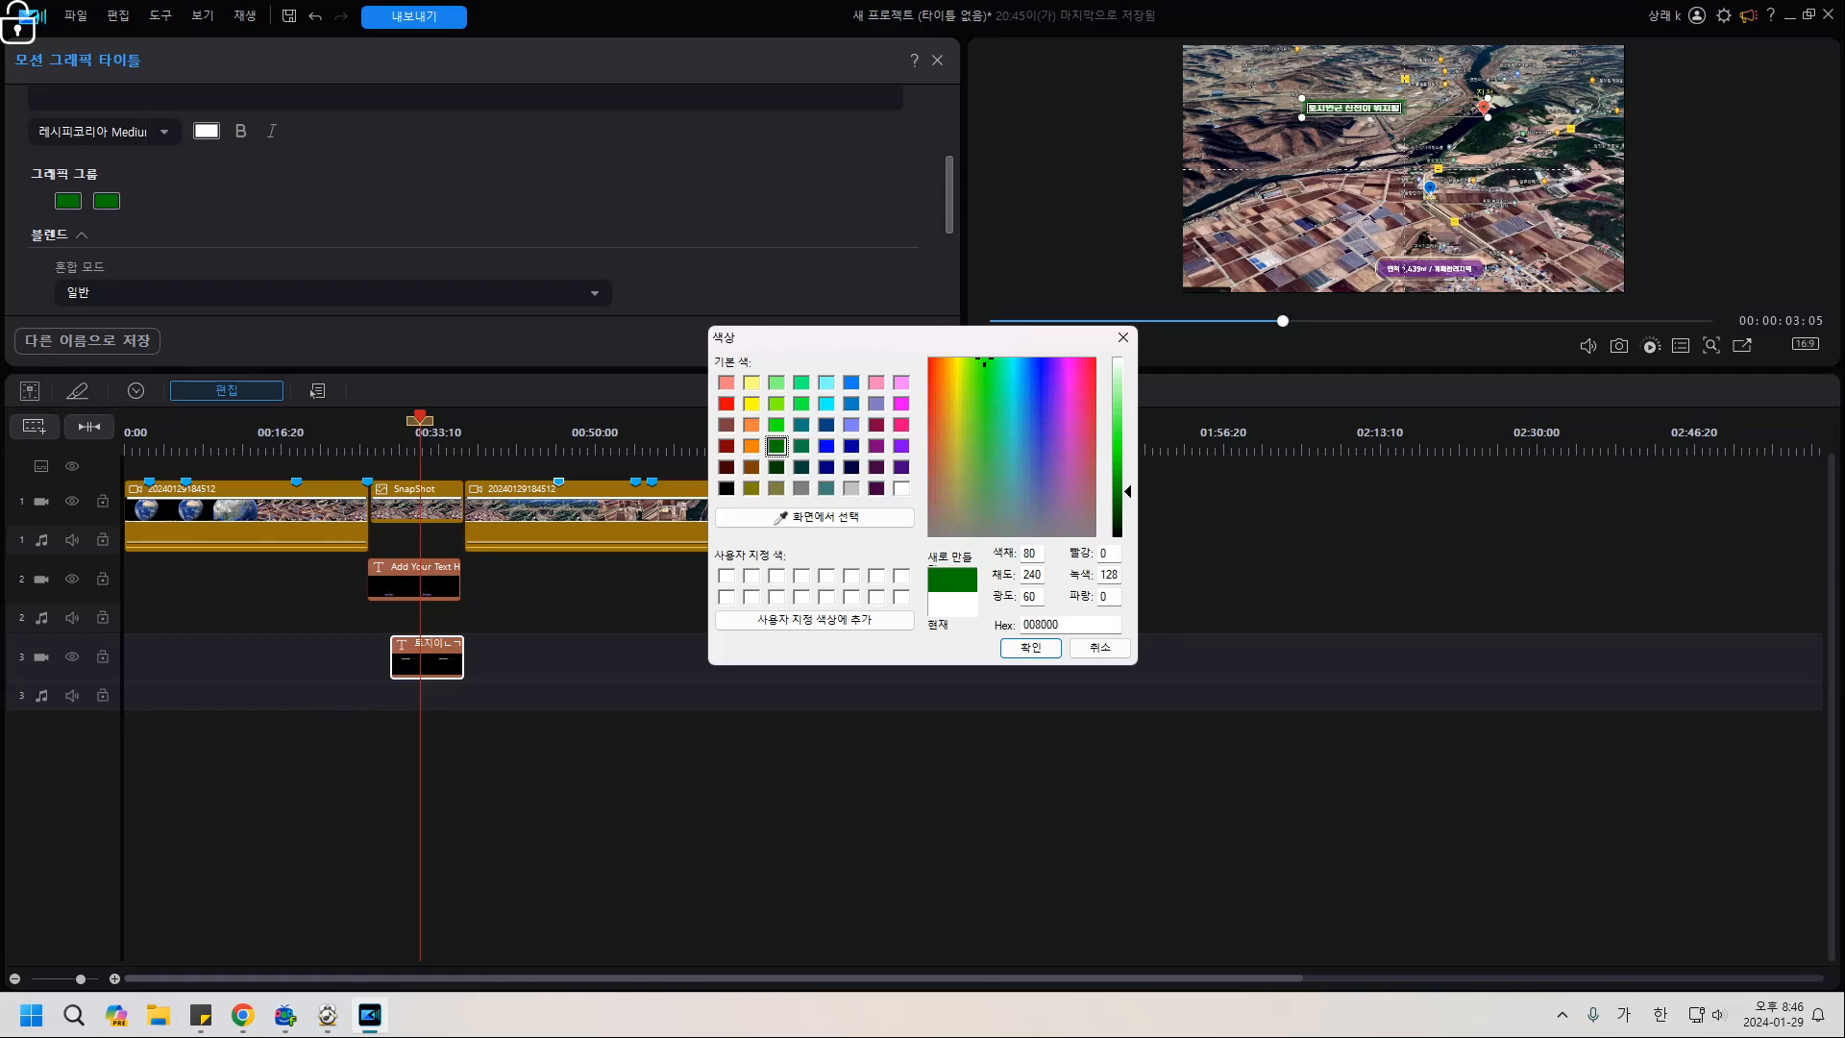
left_click(1030, 648)
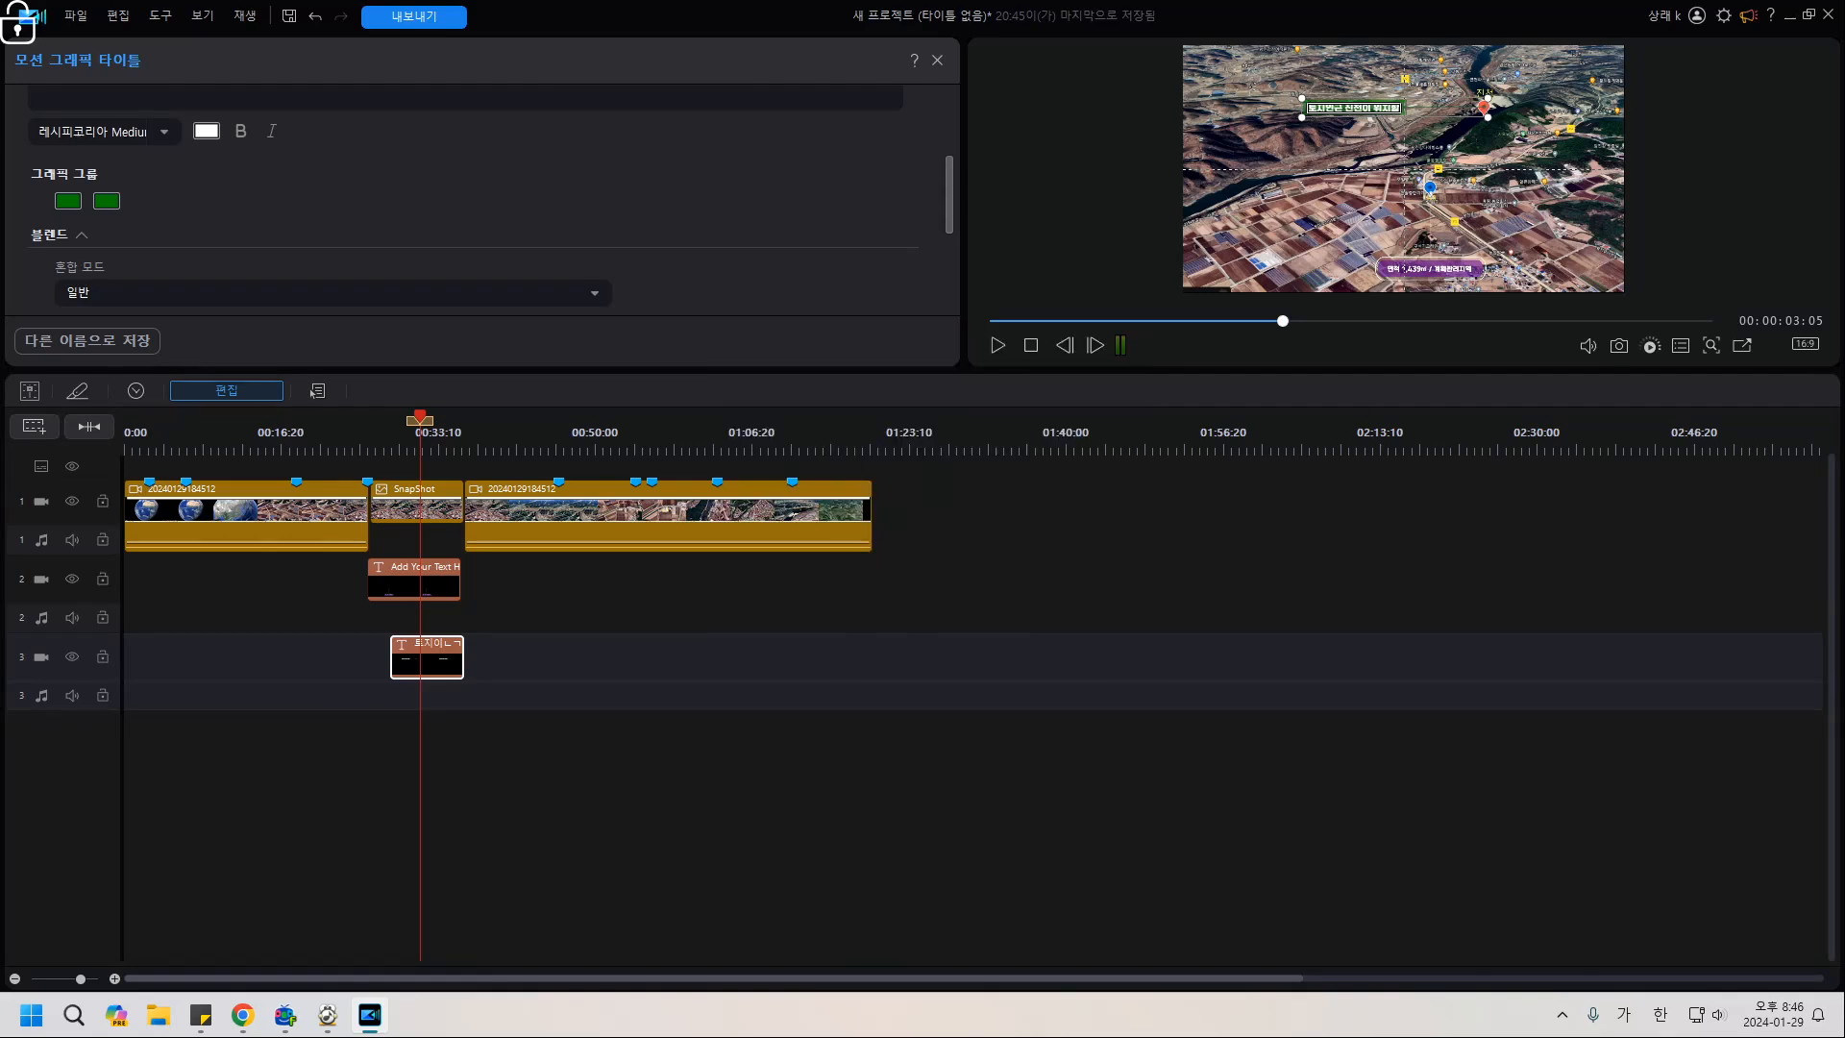
left_click(1743, 345)
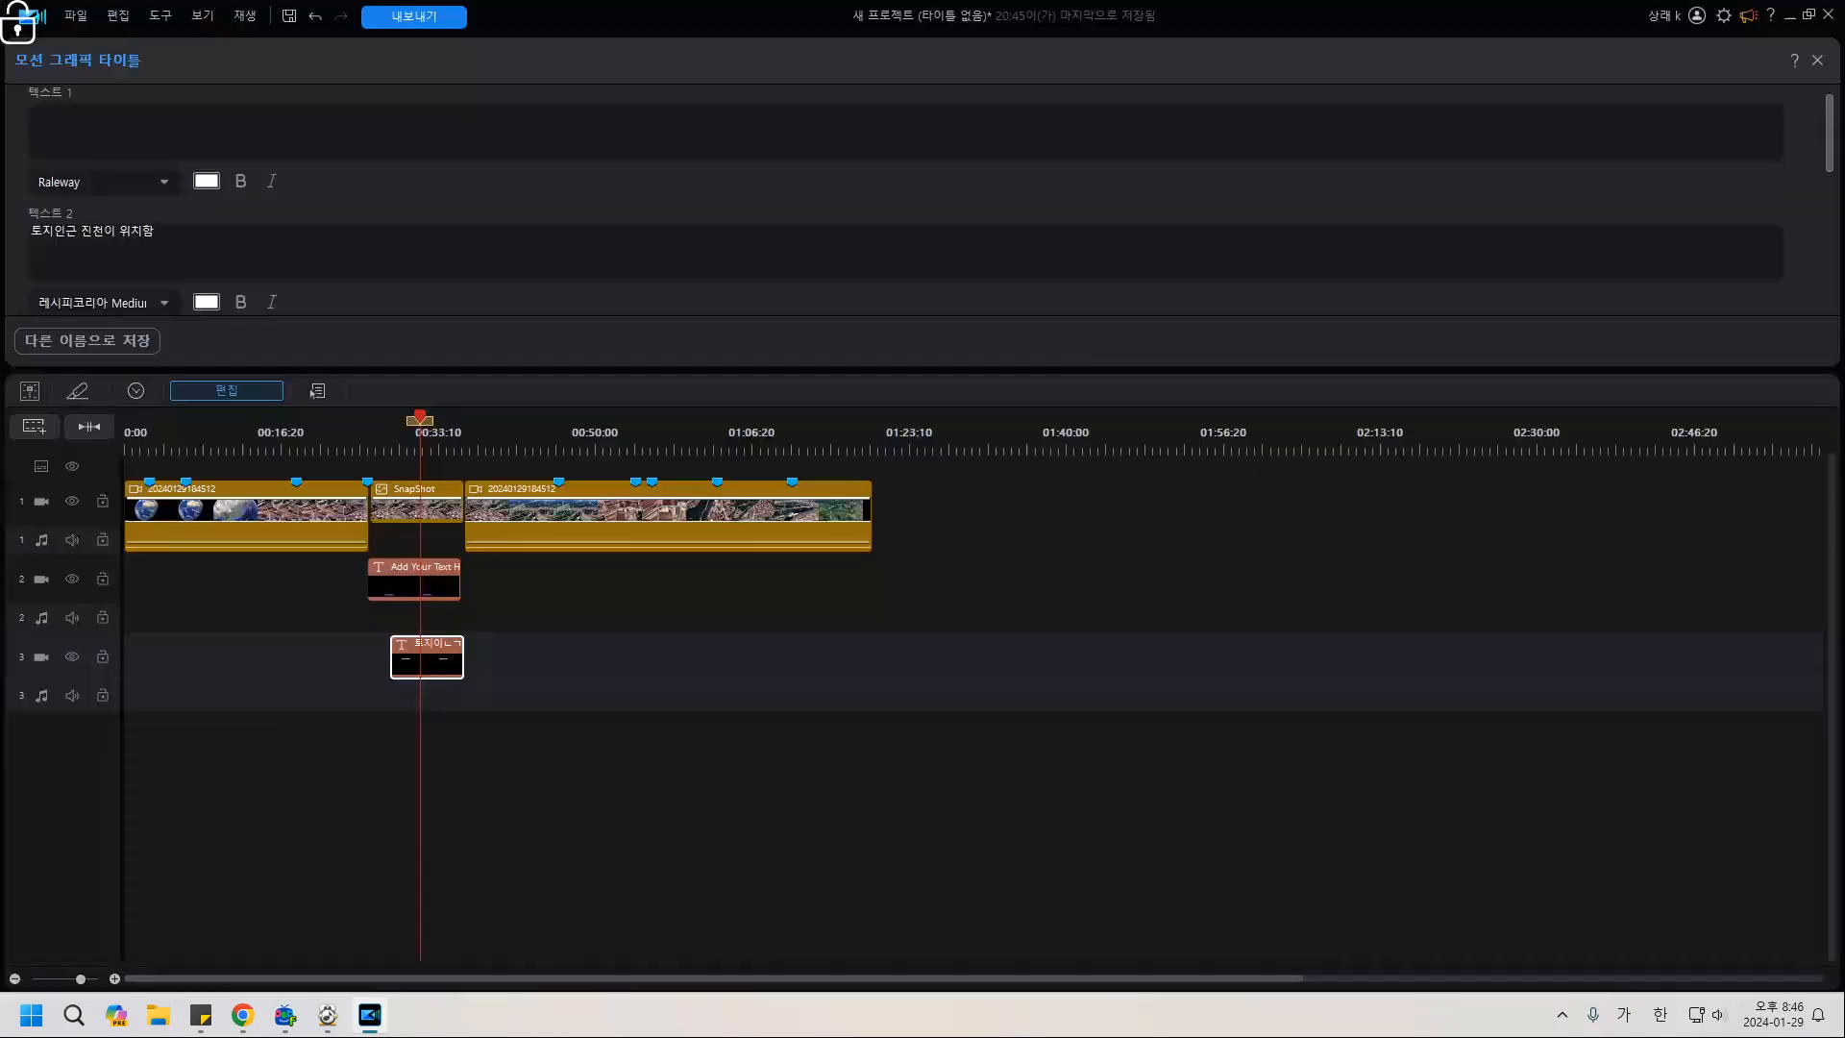
left_click(1829, 17)
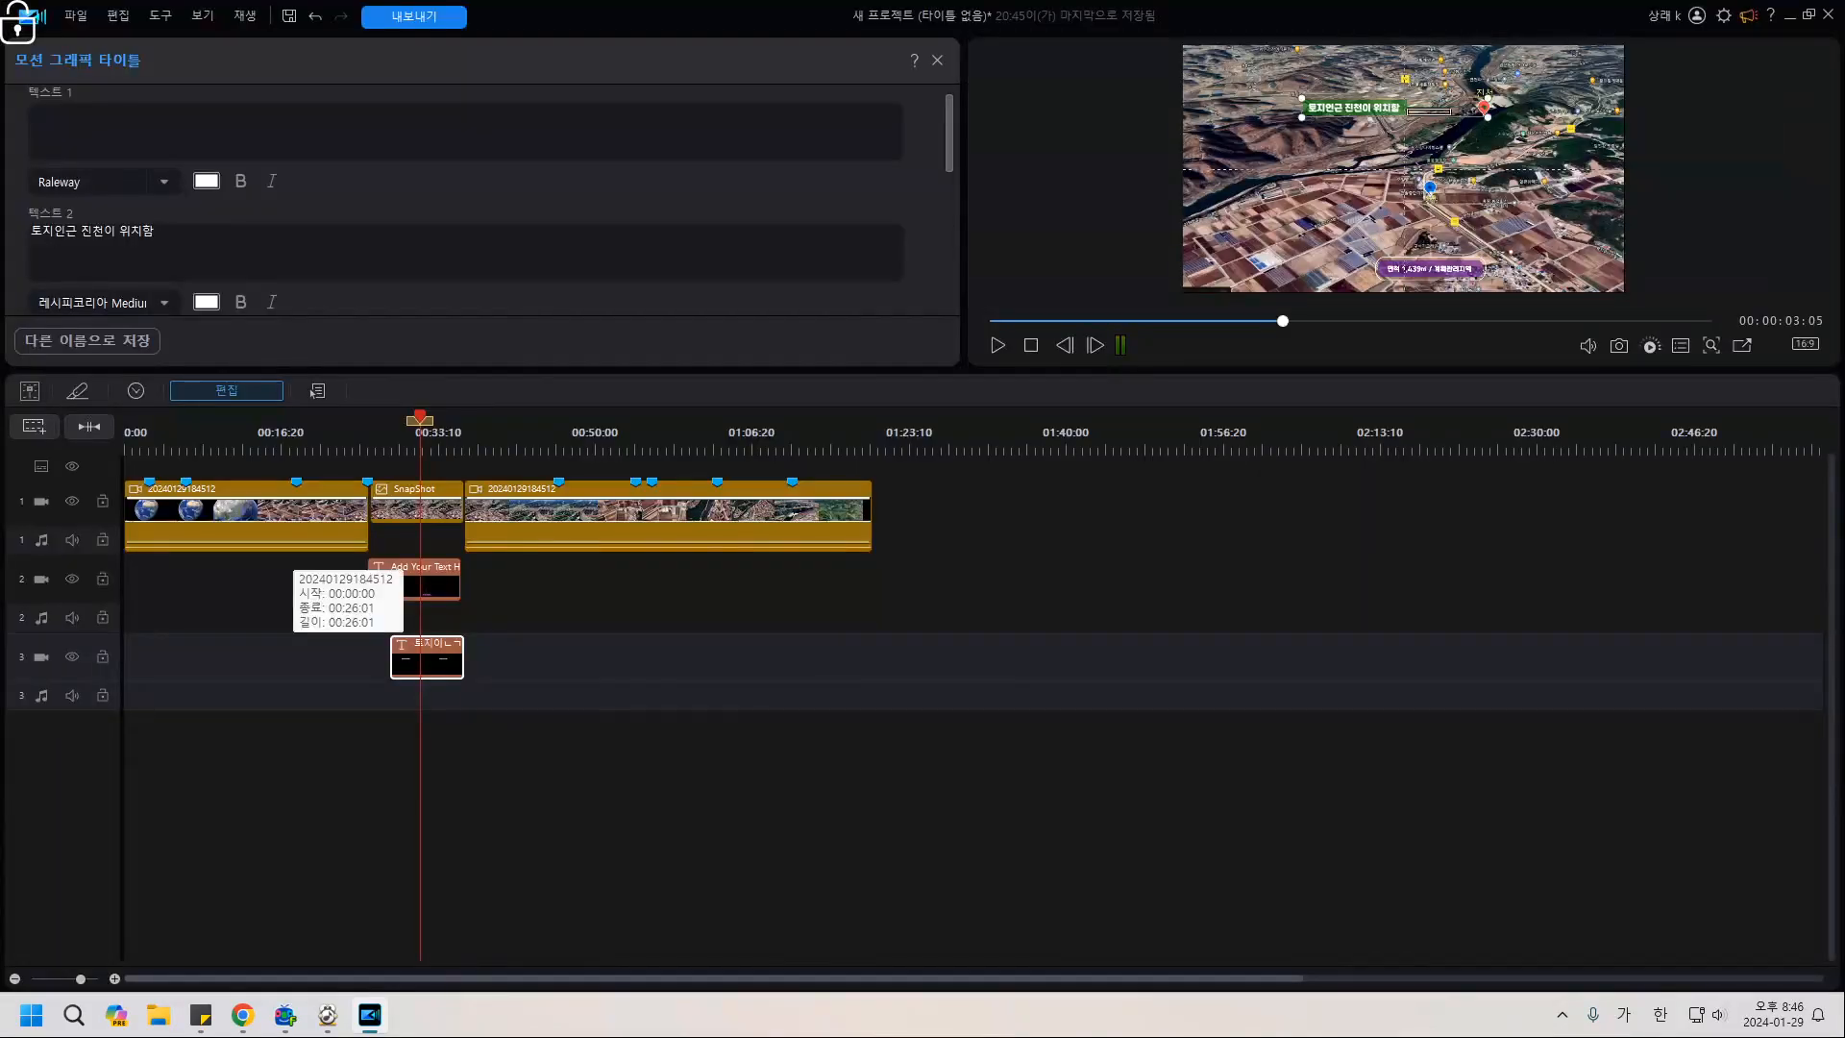
Split the main map clip at the first cut point near 00:41:11.
left_click(350, 434)
key("space")
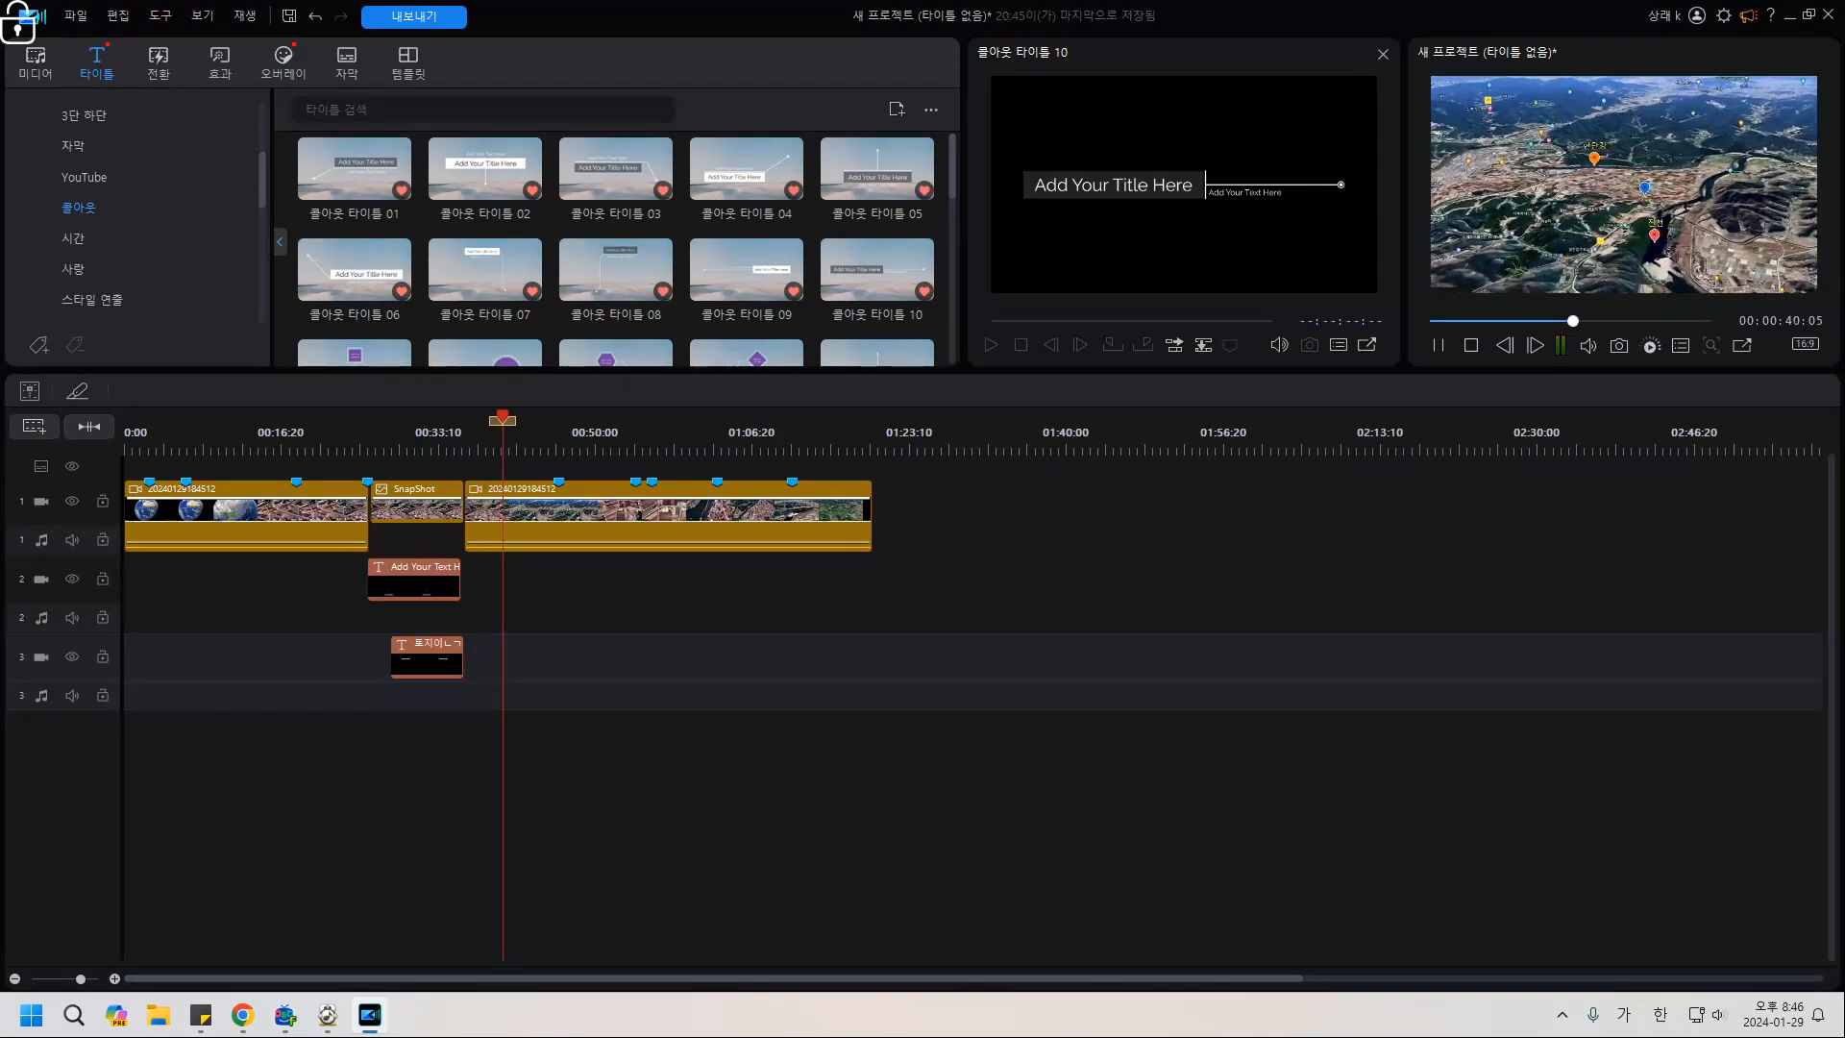
key("space")
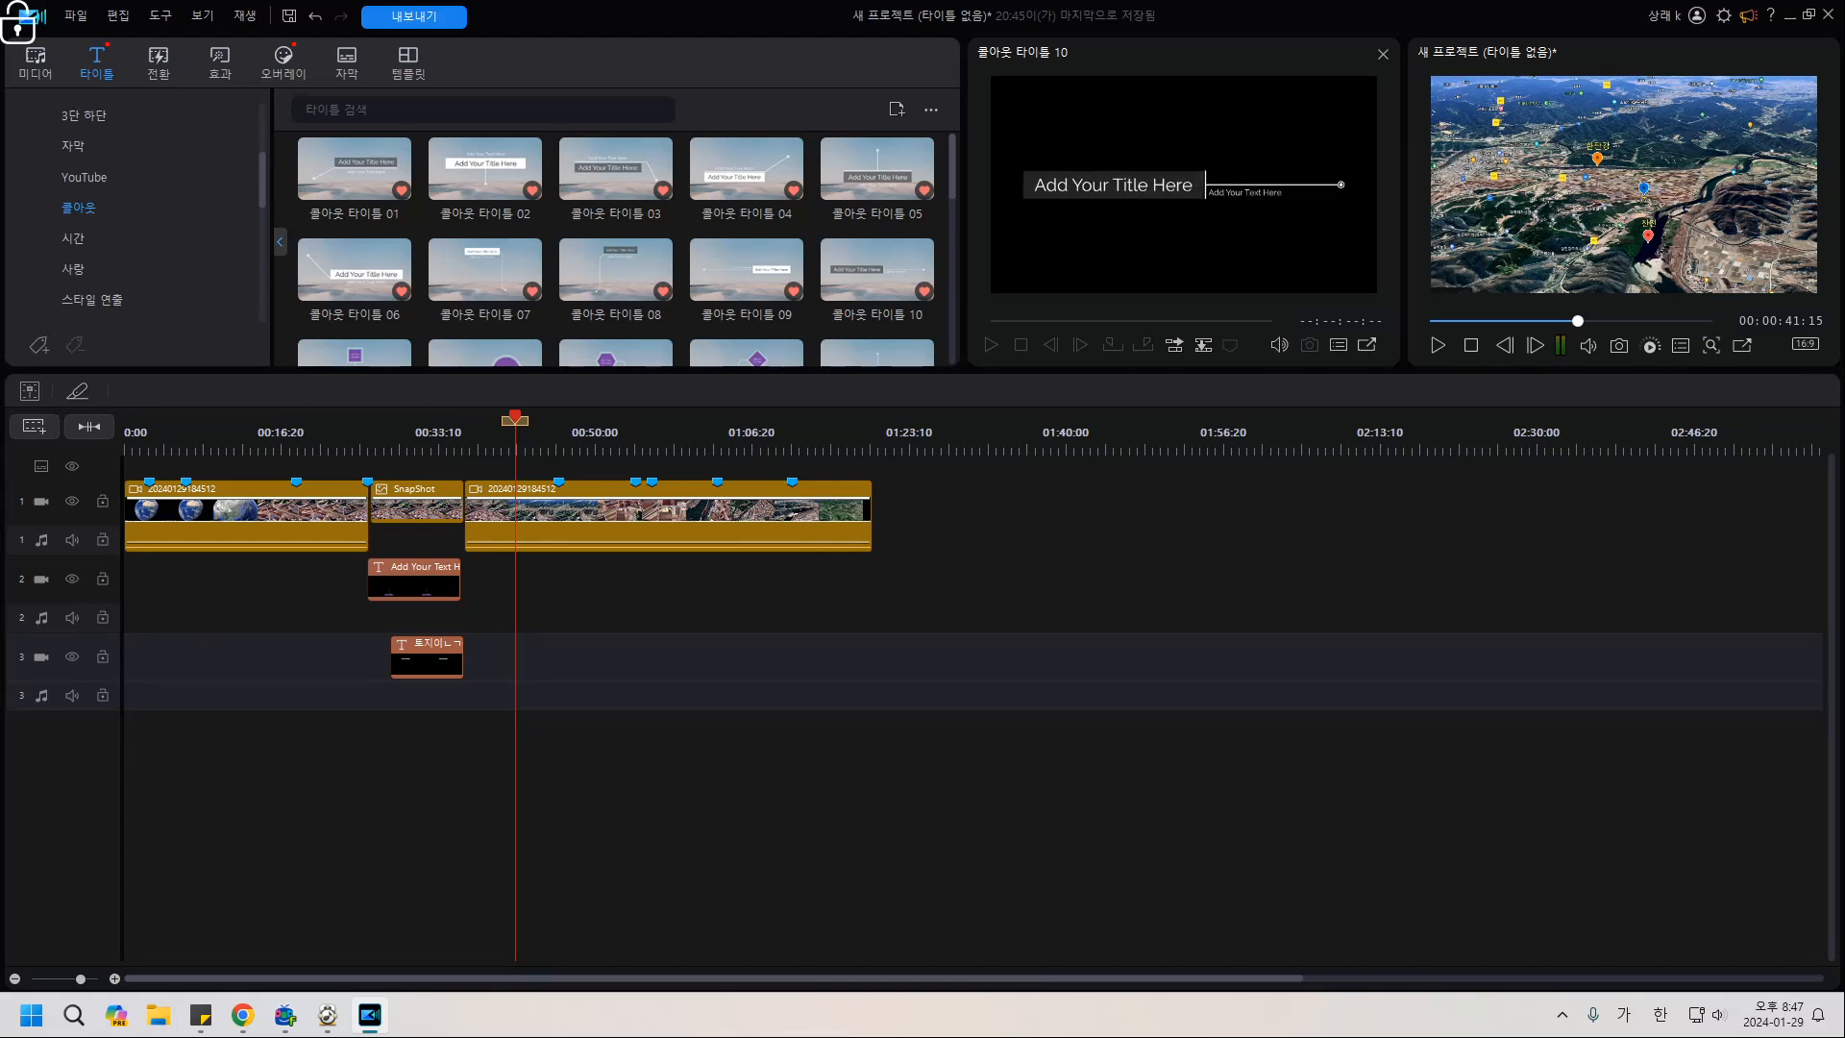
left_click_drag(515, 418, 499, 419)
left_click(534, 524)
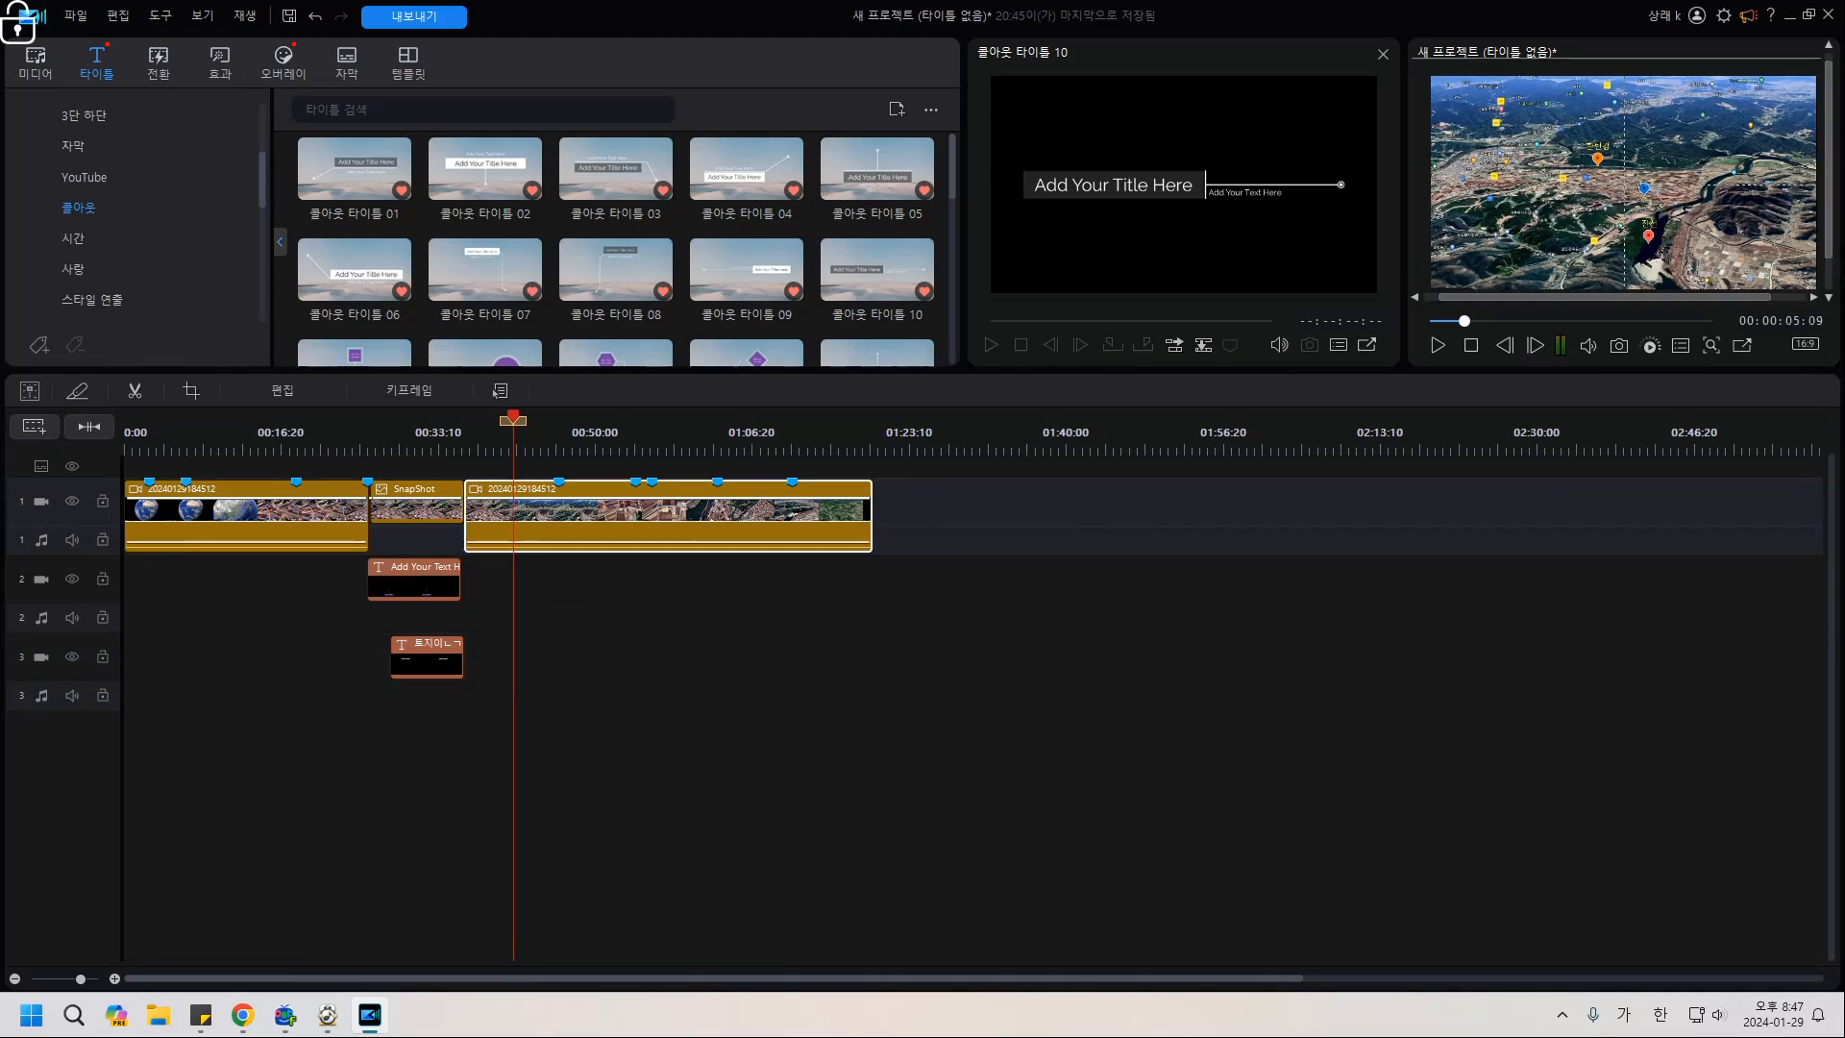
key("ctrl+t")
Split the later part of the map clip again at about 00:46:13.
key("space")
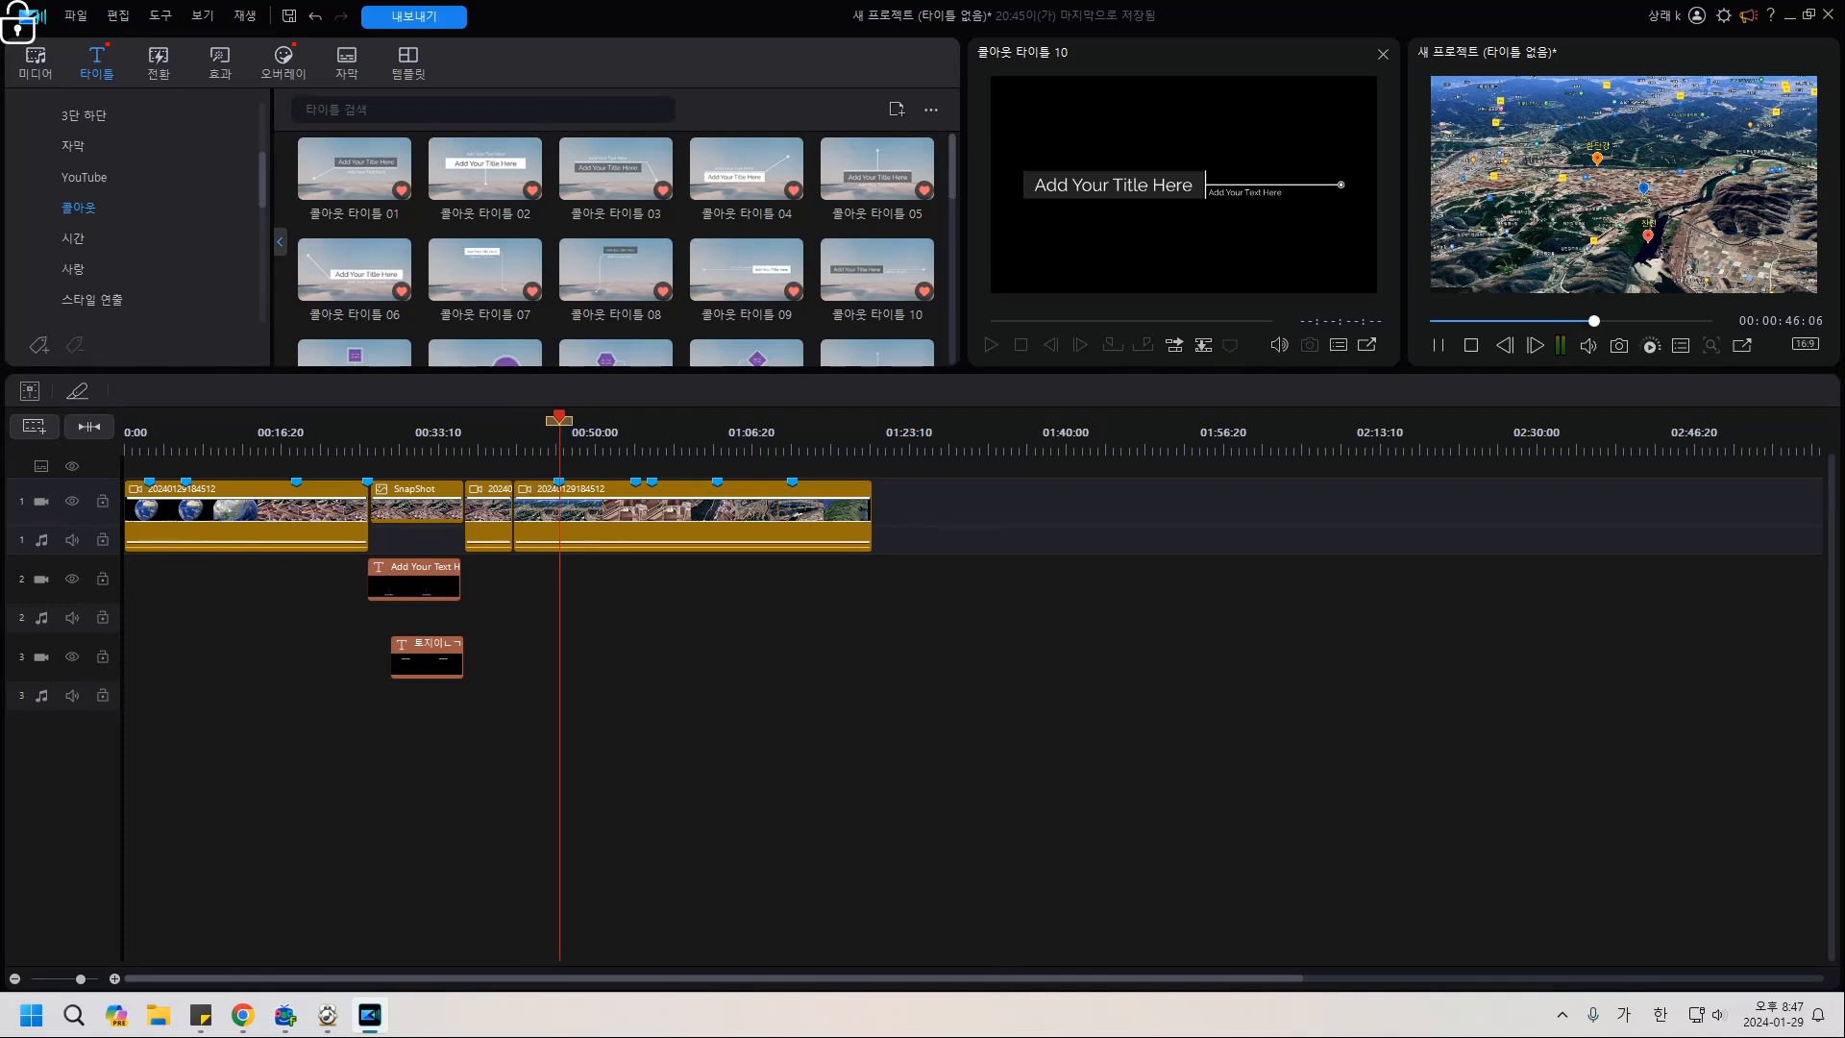
key("space")
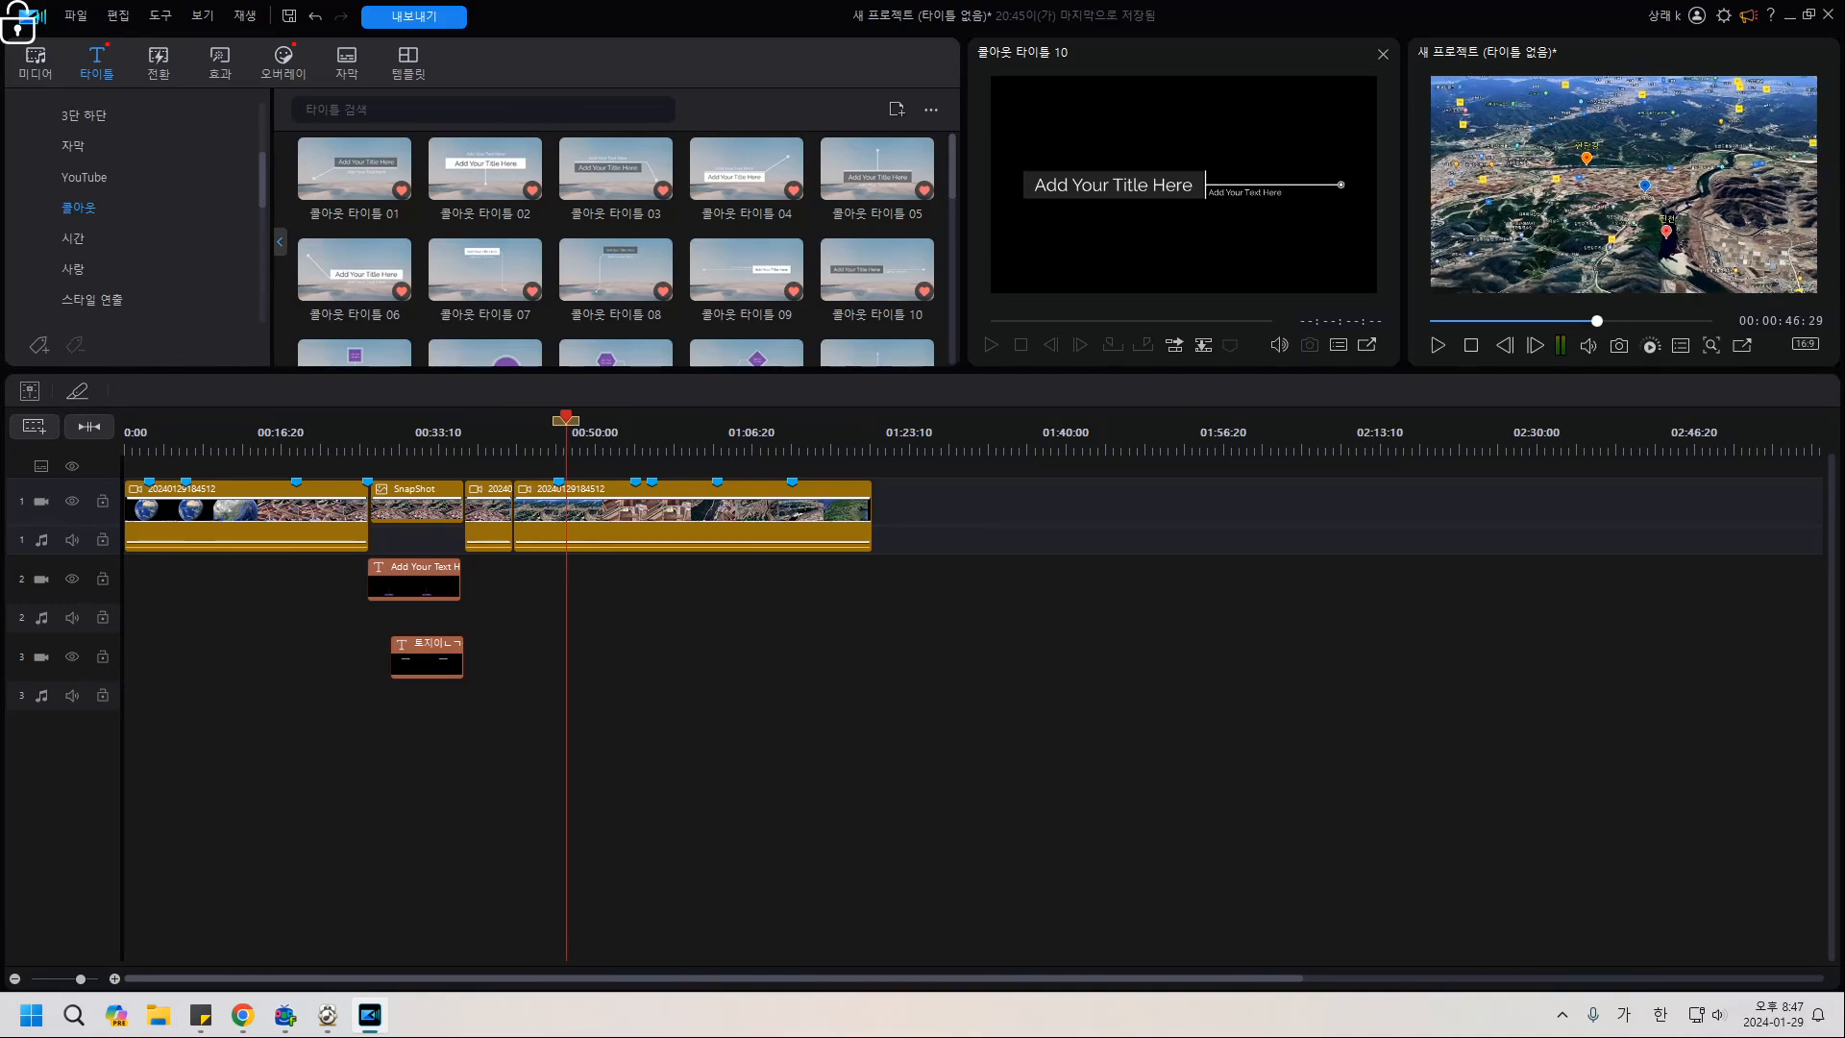
key("Left")
key("Left")
key("Left")
key("Left")
key("Left")
key("Left")
key("Left")
key("Left")
key("Left")
key("Left")
key("Left")
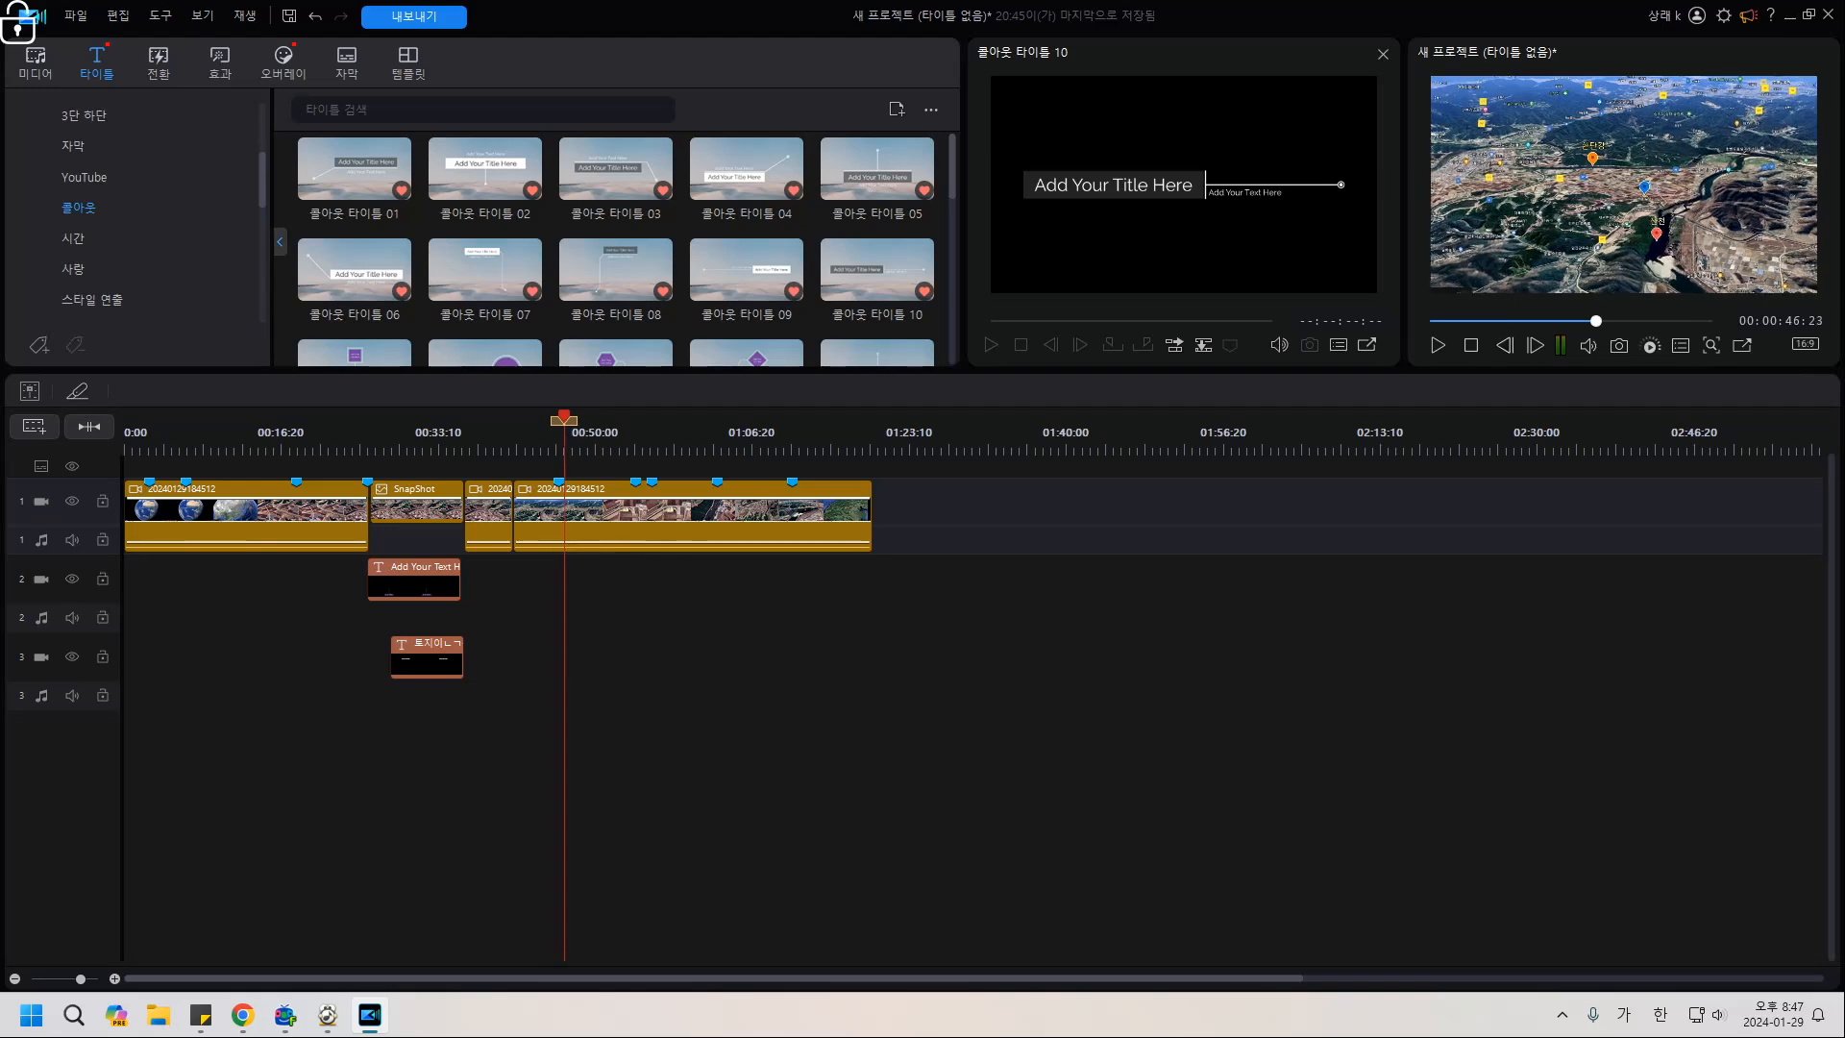
key("Left")
key("Left")
key("Left")
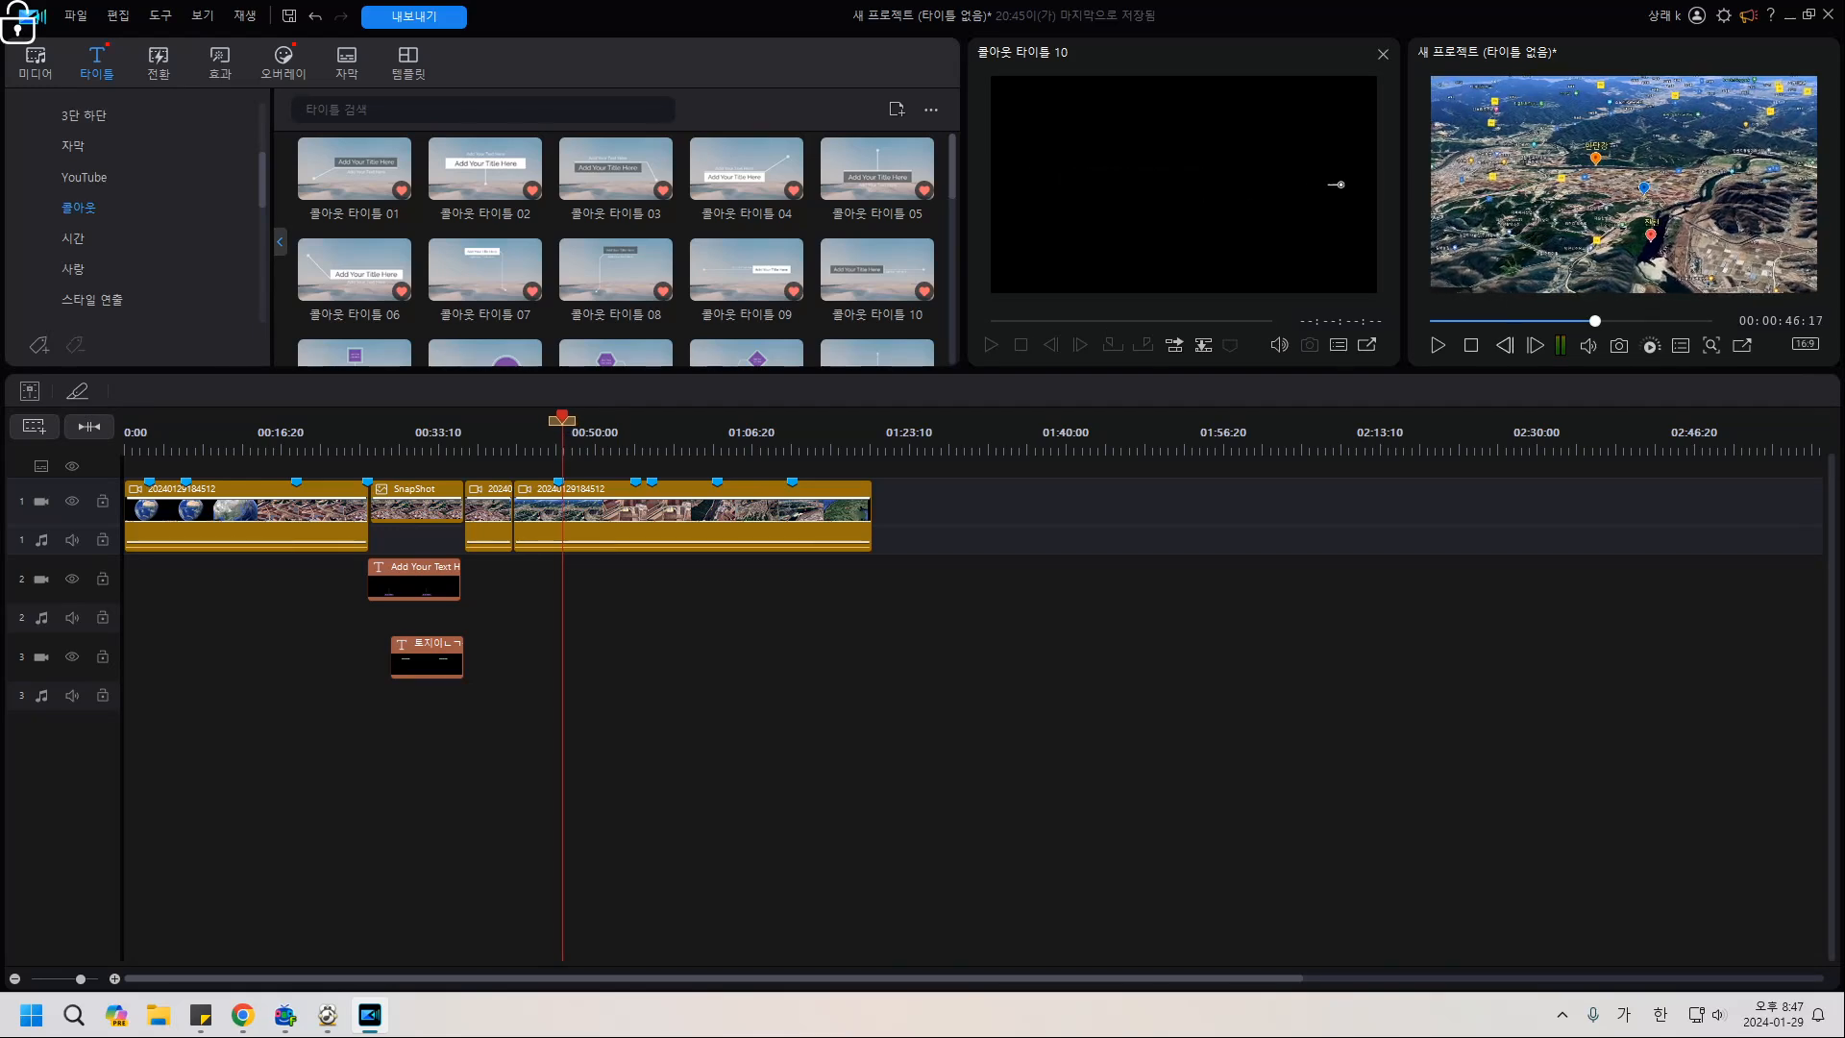
key("Left")
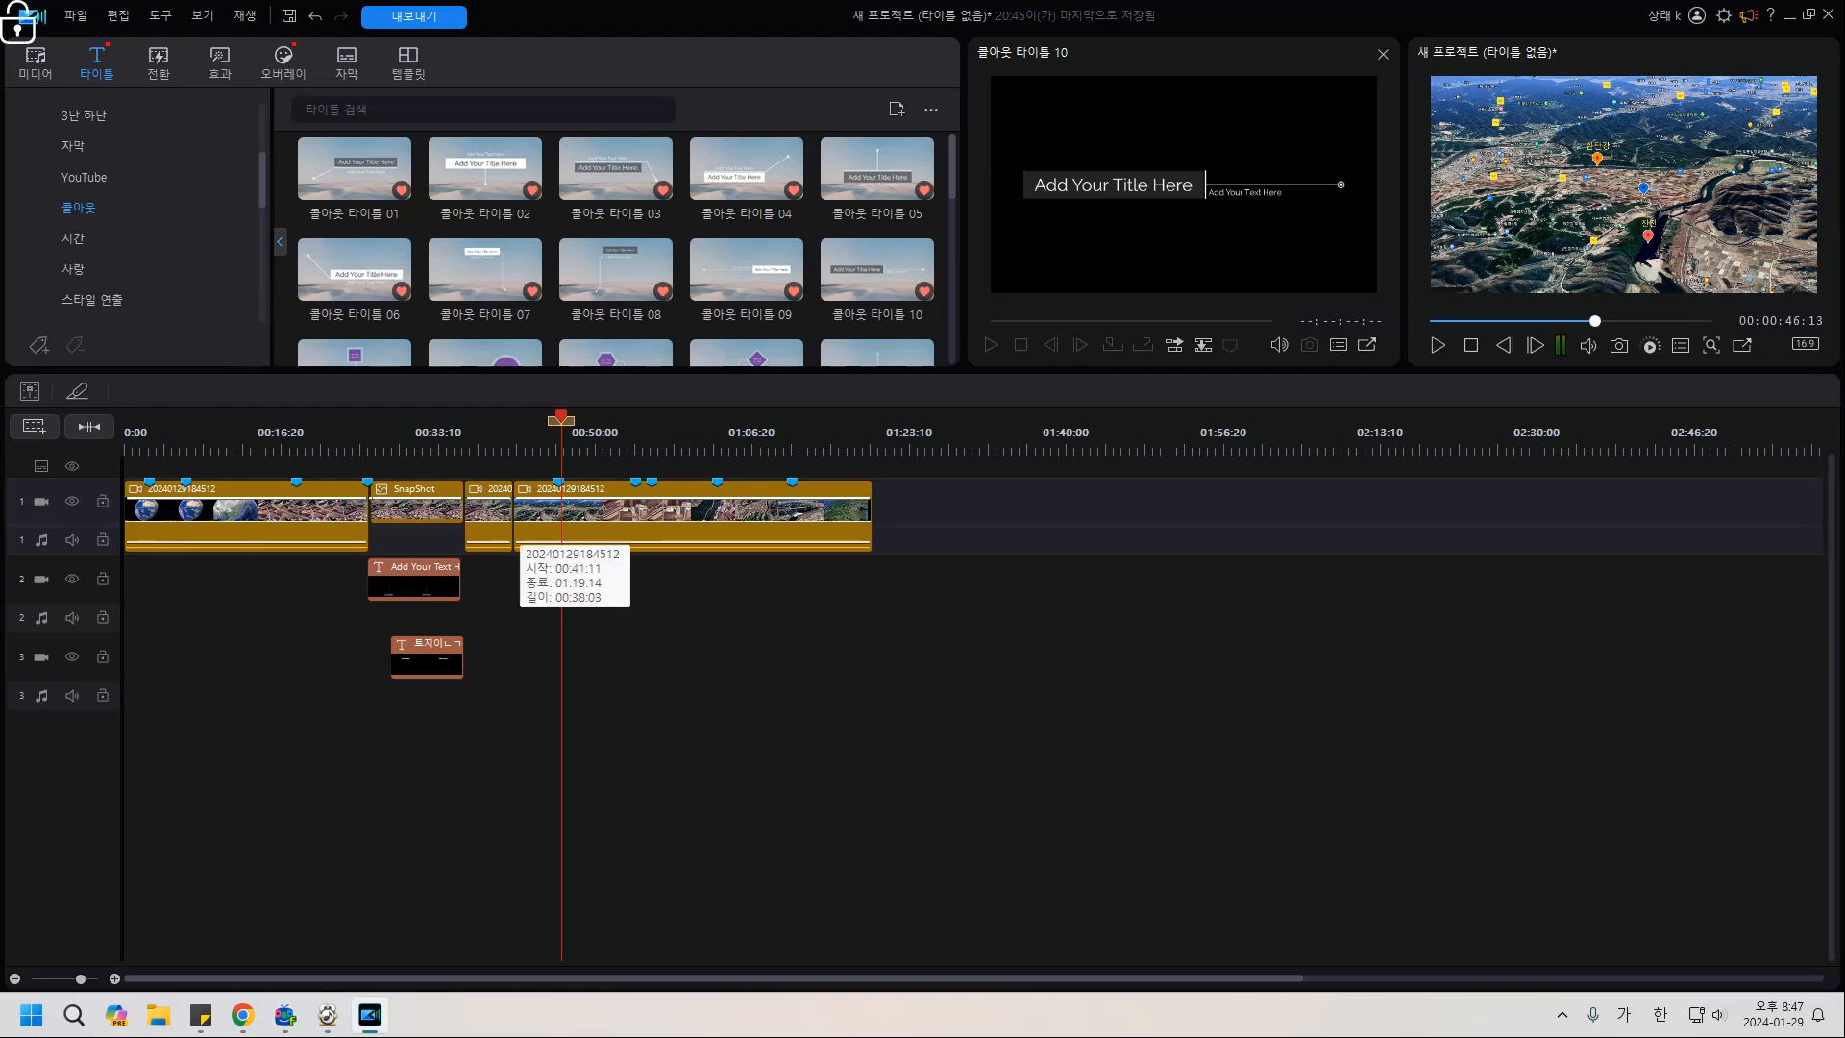
left_click(576, 521)
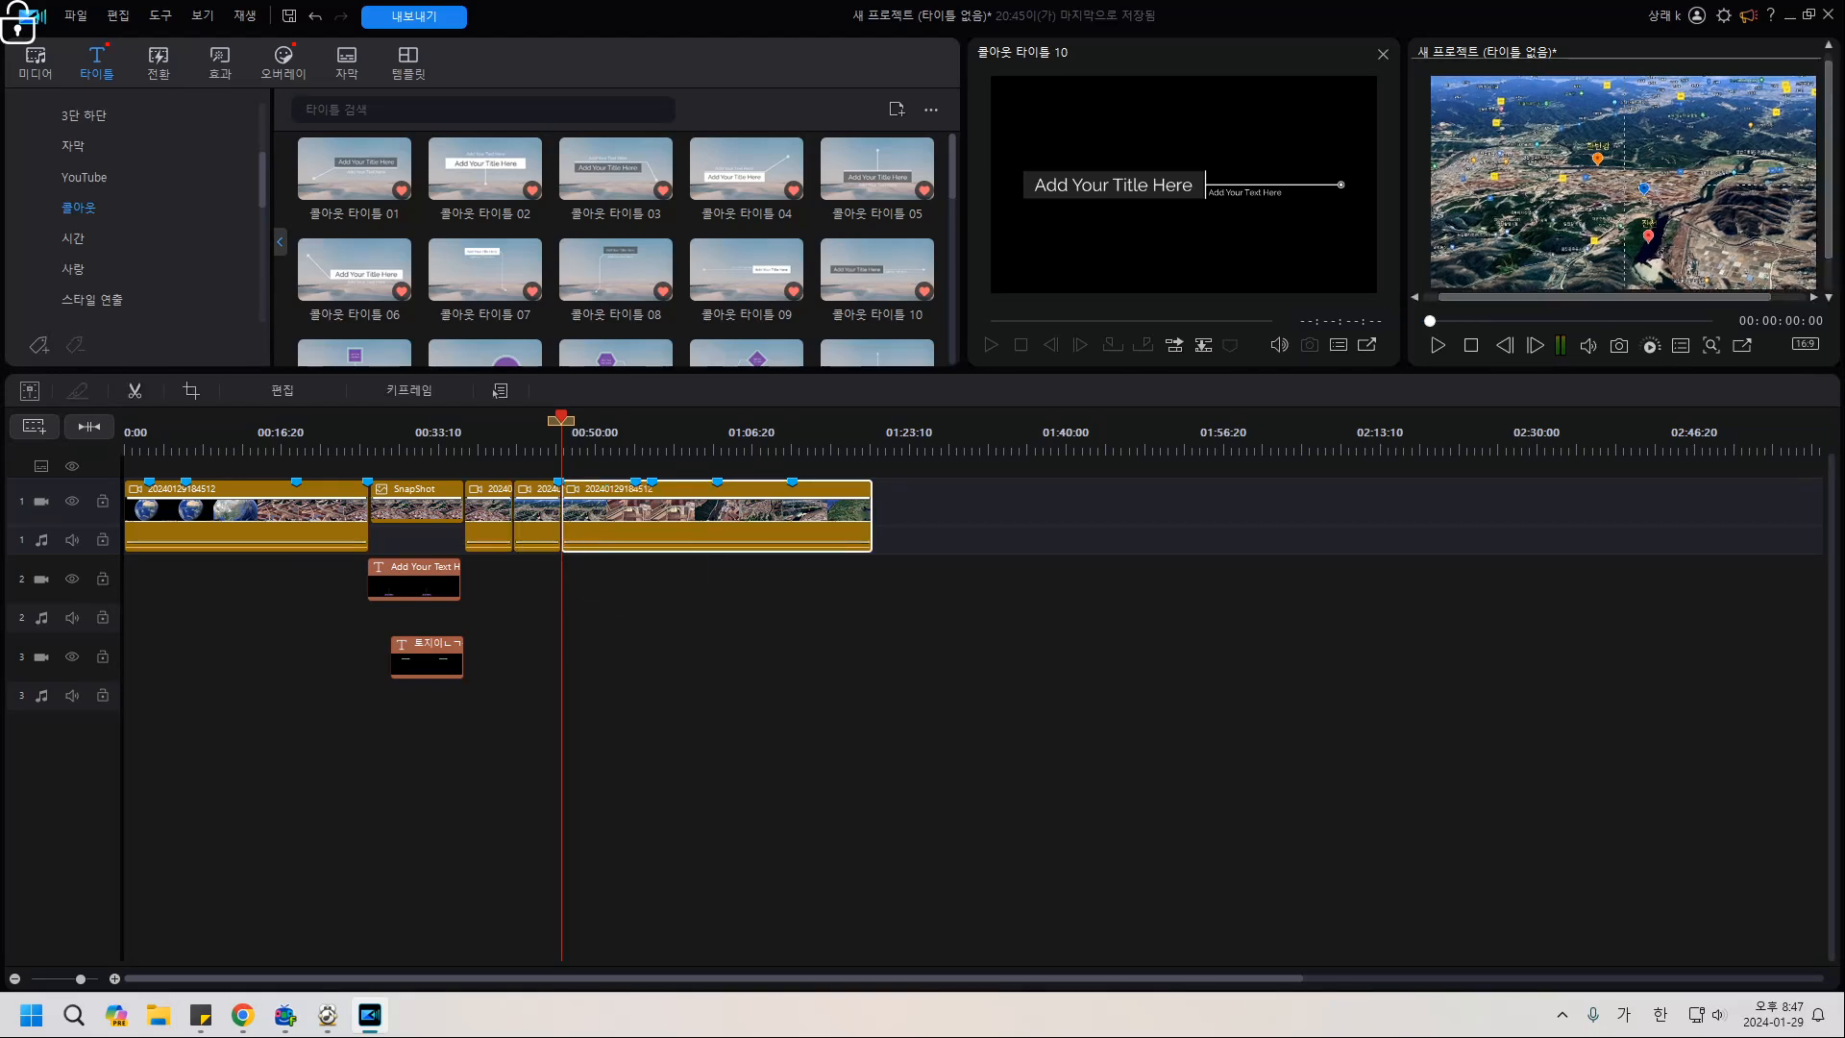
left_click(499, 391)
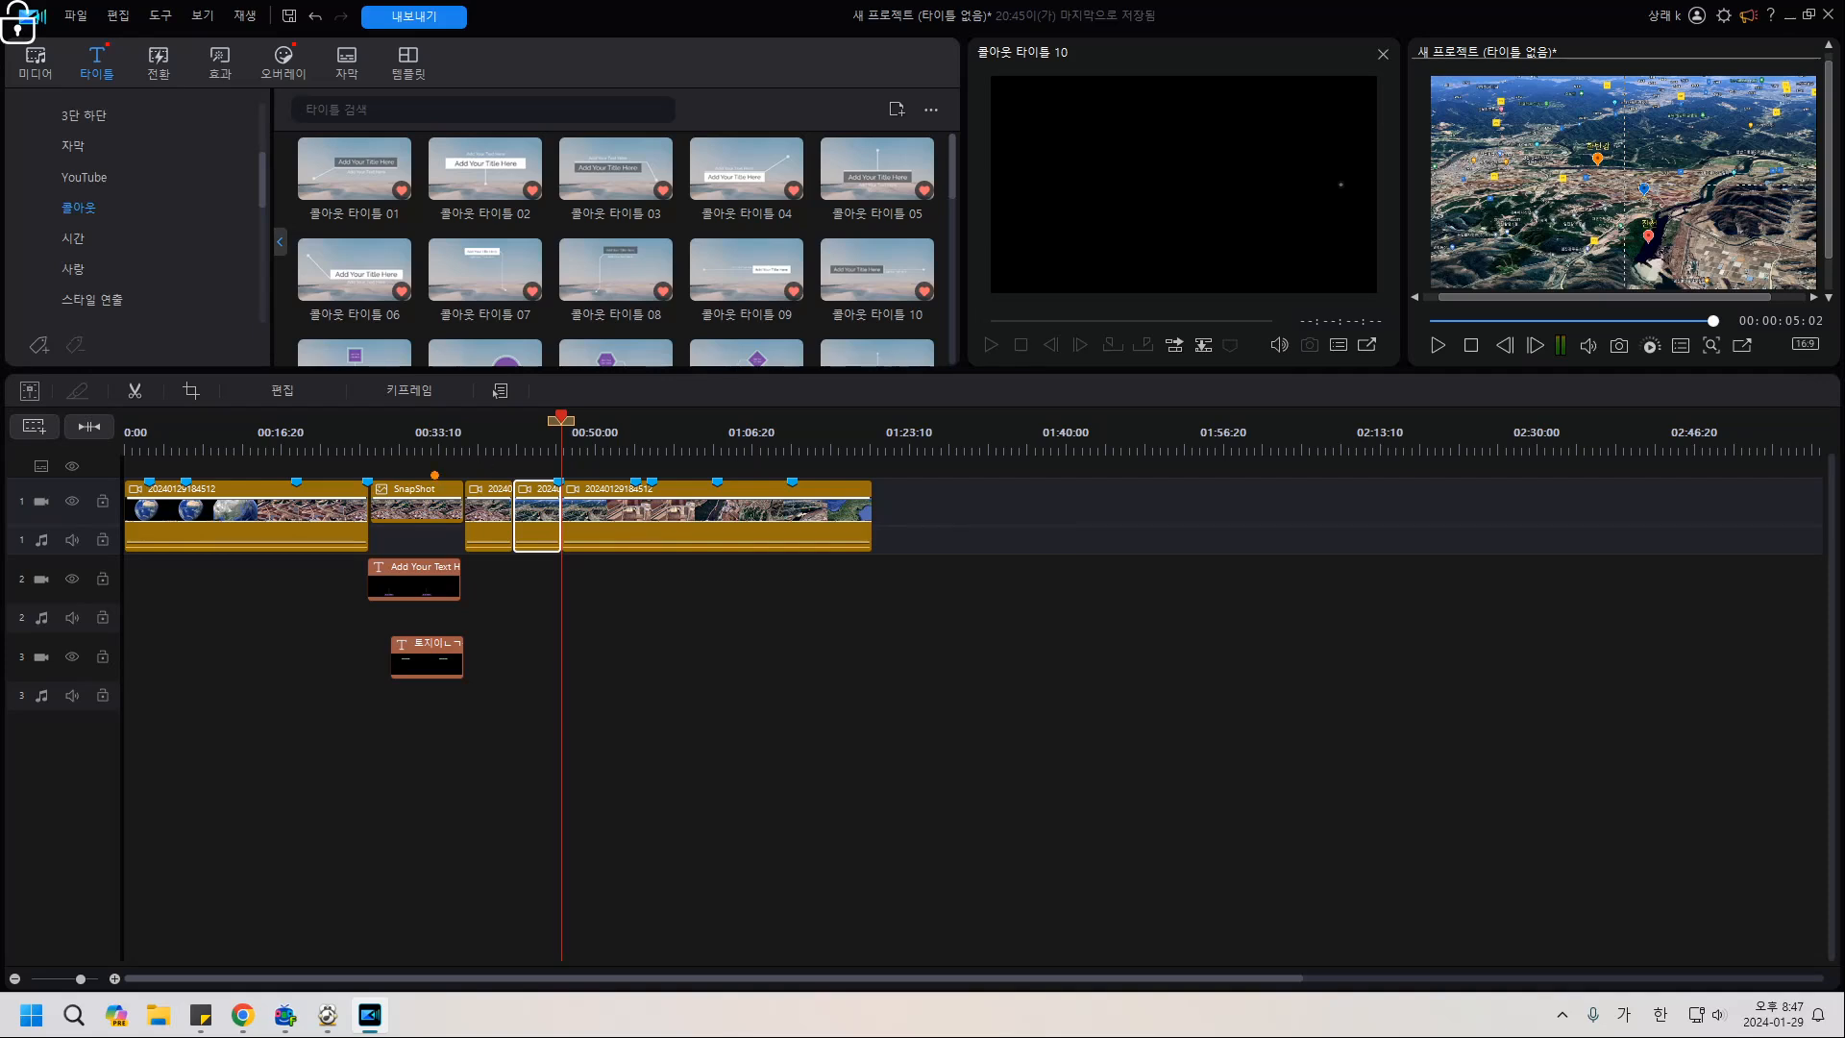
Mark the cut section with on-screen annotations, then deselect and show the media library.
mouse_move(435, 475)
left_mouse_down()
mouse_move(495, 471)
mouse_move(488, 452)
mouse_move(483, 501)
mouse_move(566, 524)
left_mouse_up()
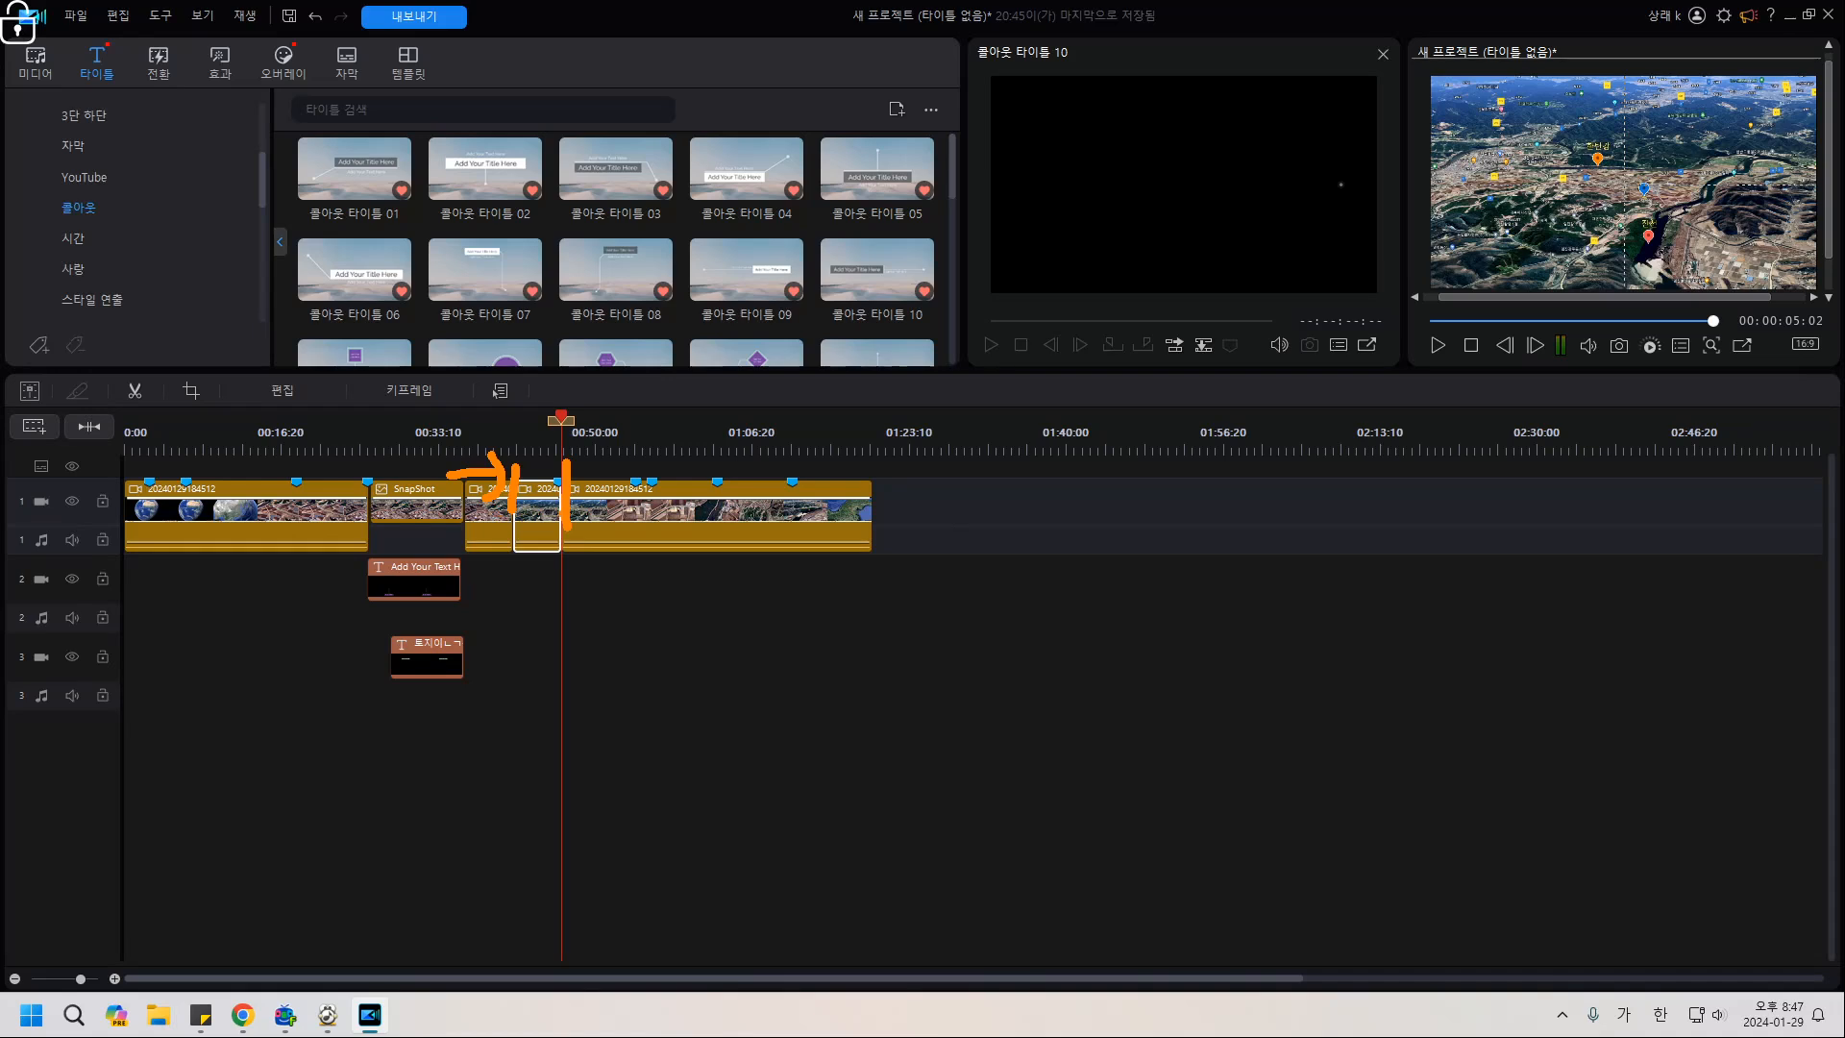
mouse_move(415, 525)
left_mouse_down()
mouse_move(385, 521)
mouse_move(432, 508)
left_mouse_up()
left_click_drag(419, 596, 389, 589)
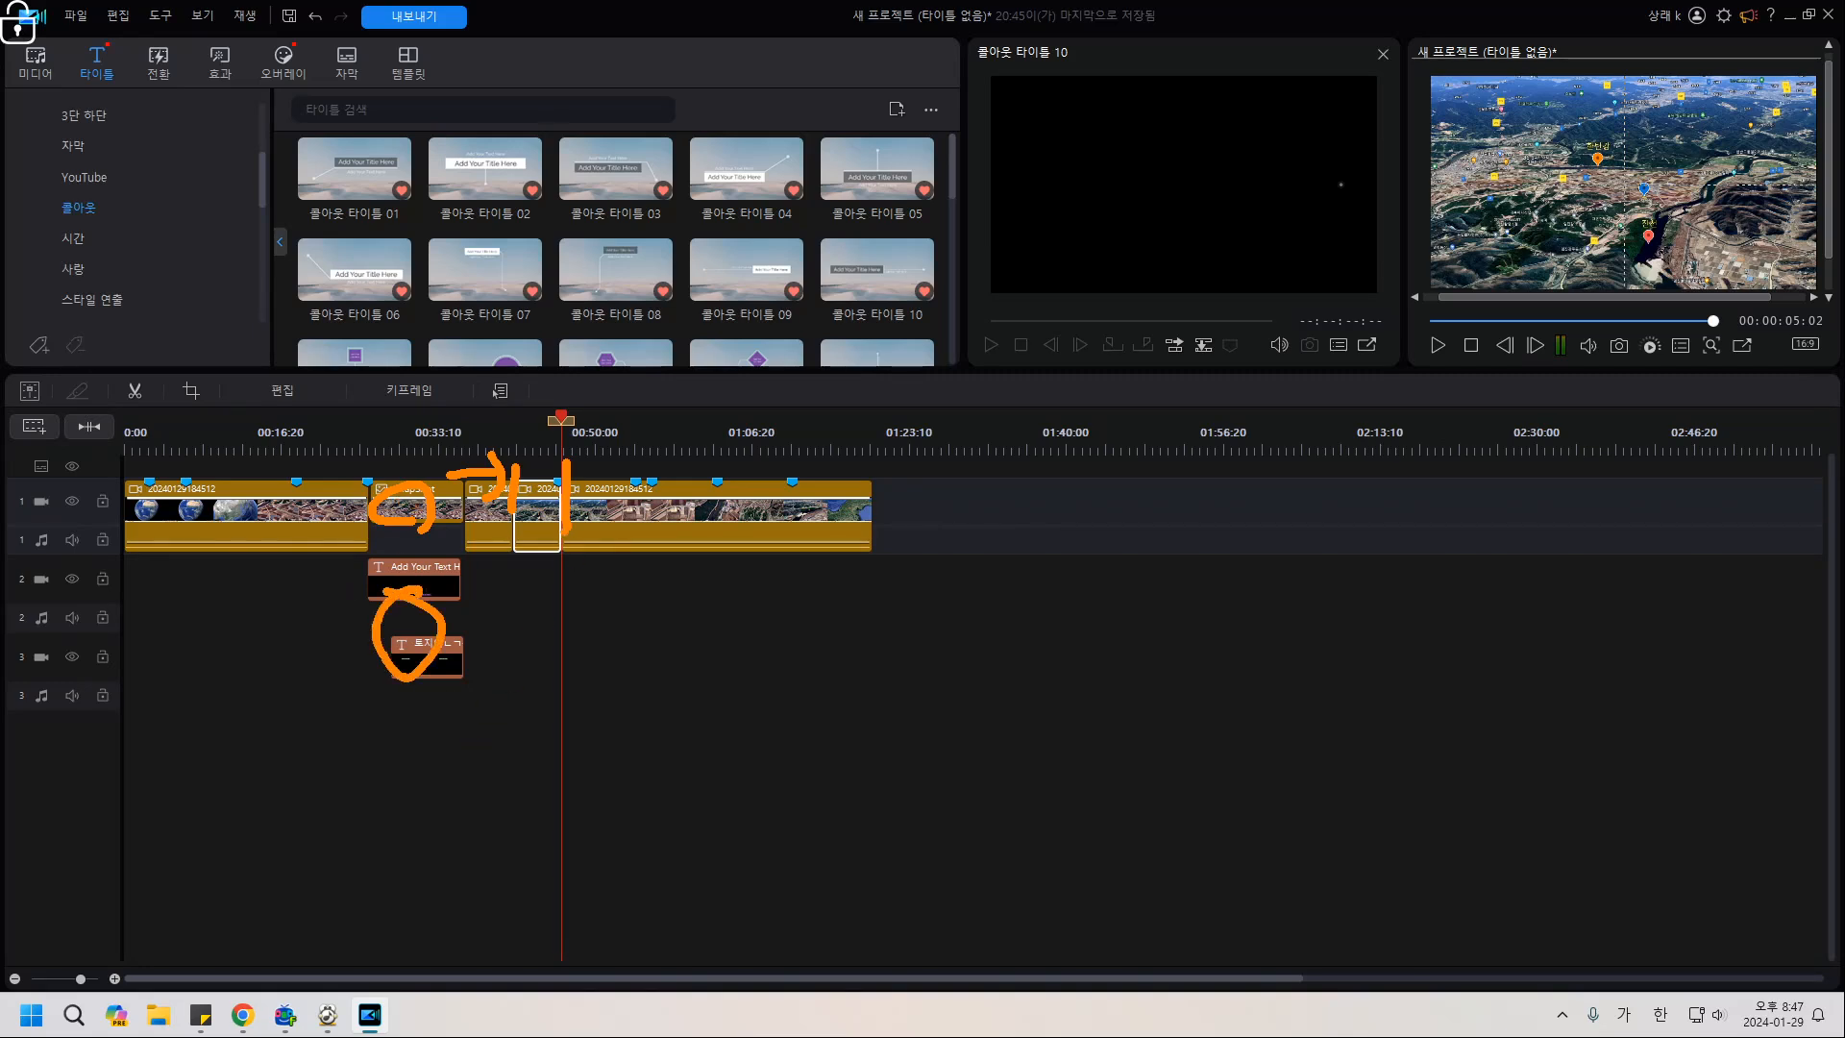
key("e")
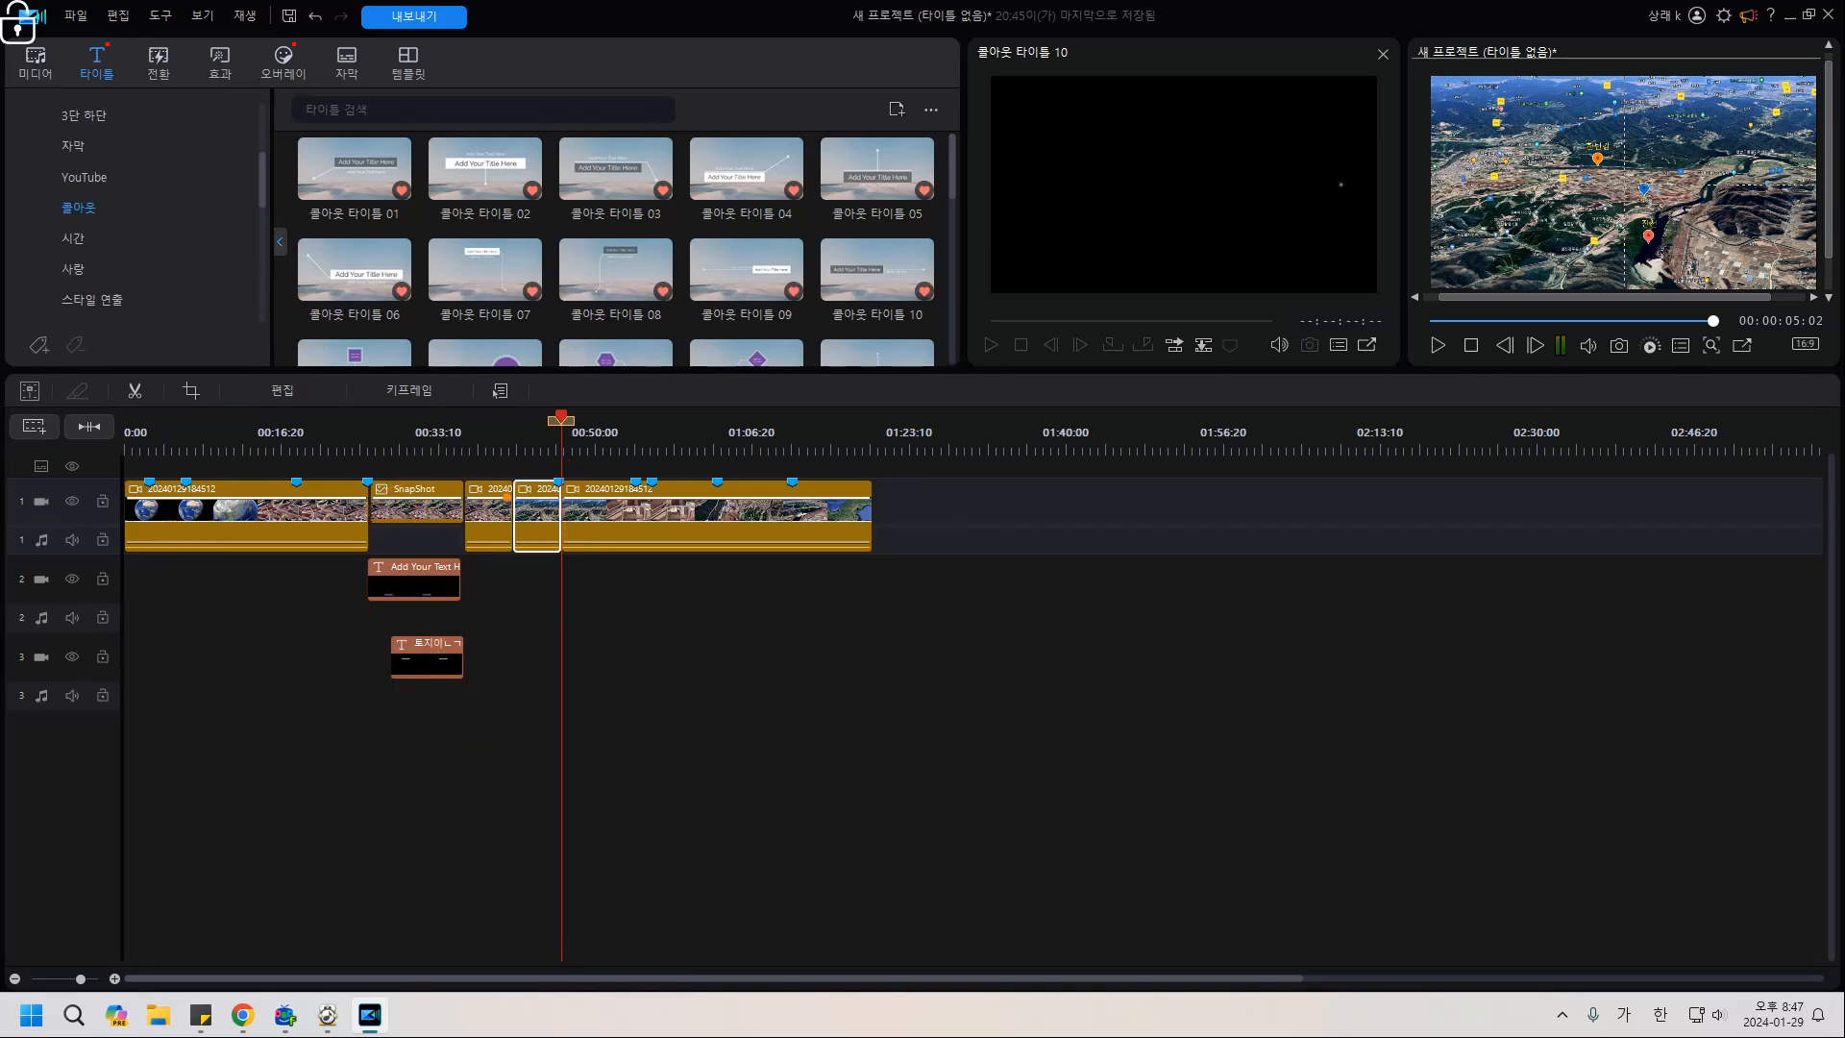
left_click_drag(513, 458, 513, 525)
left_click_drag(566, 457, 566, 501)
key("Escape")
left_click(615, 663)
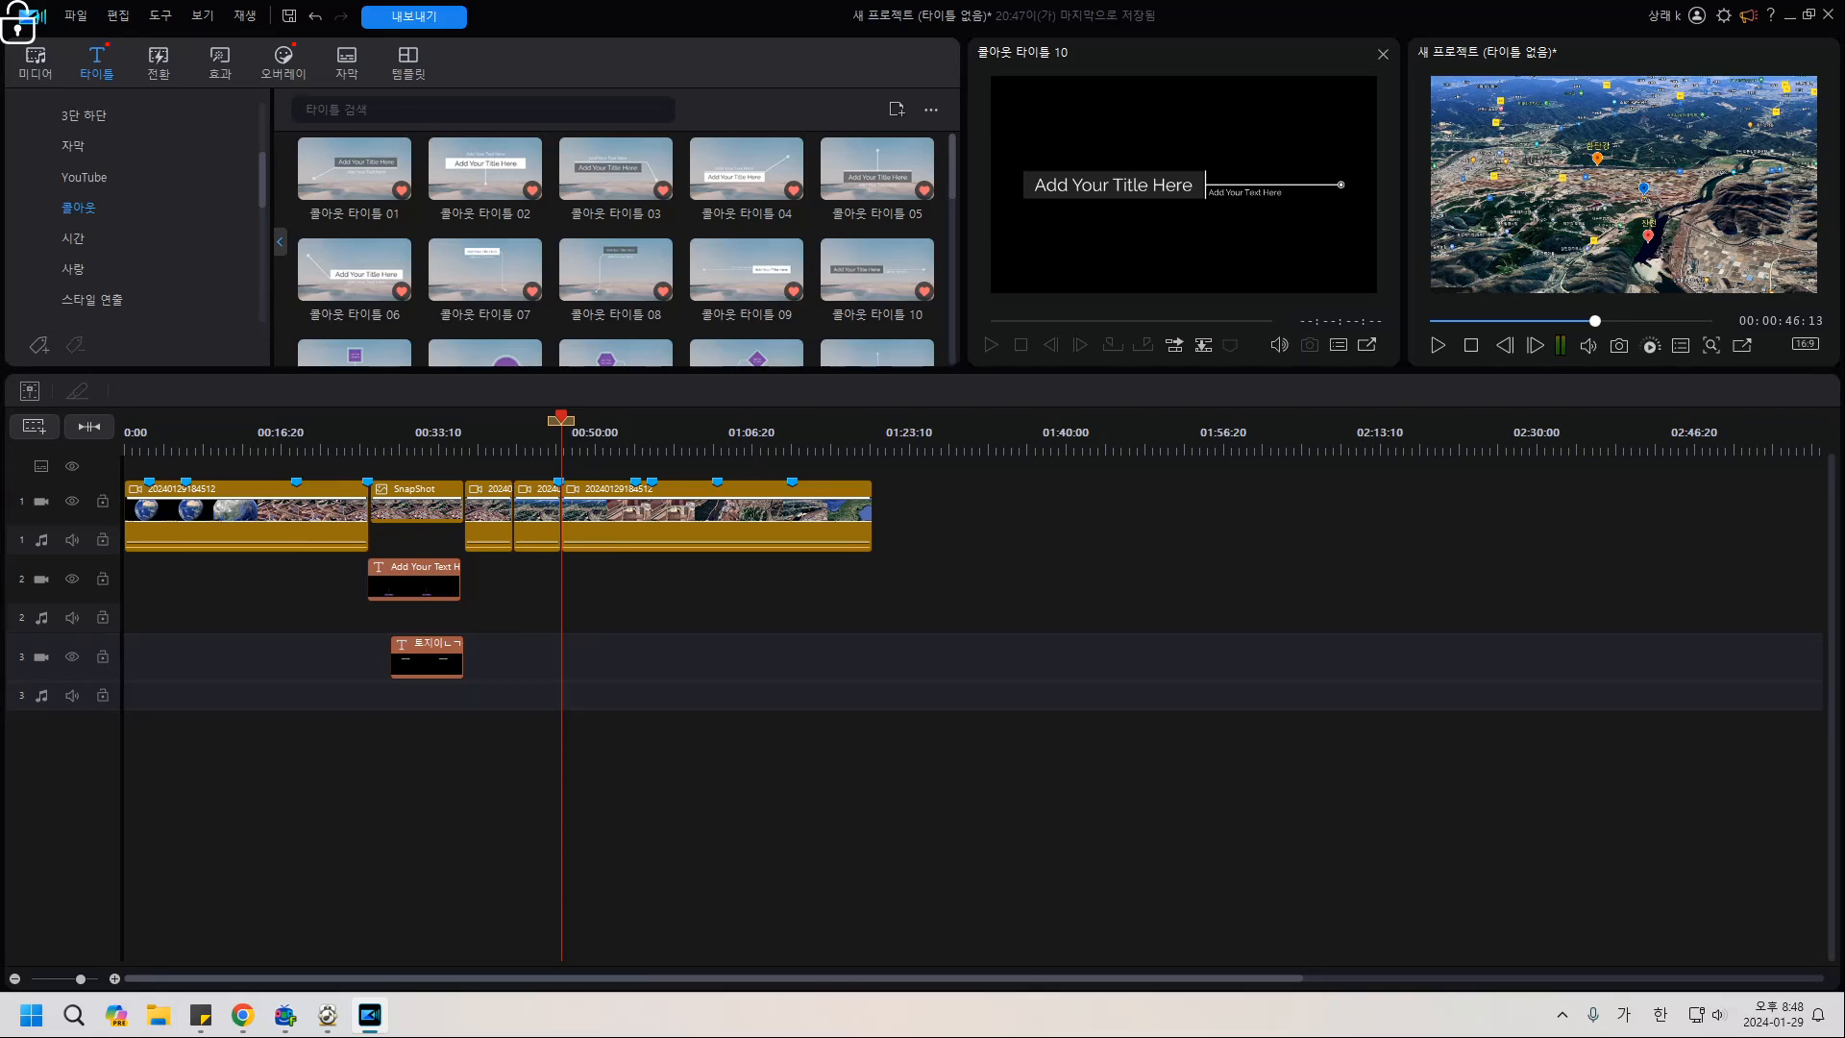
left_click(35, 59)
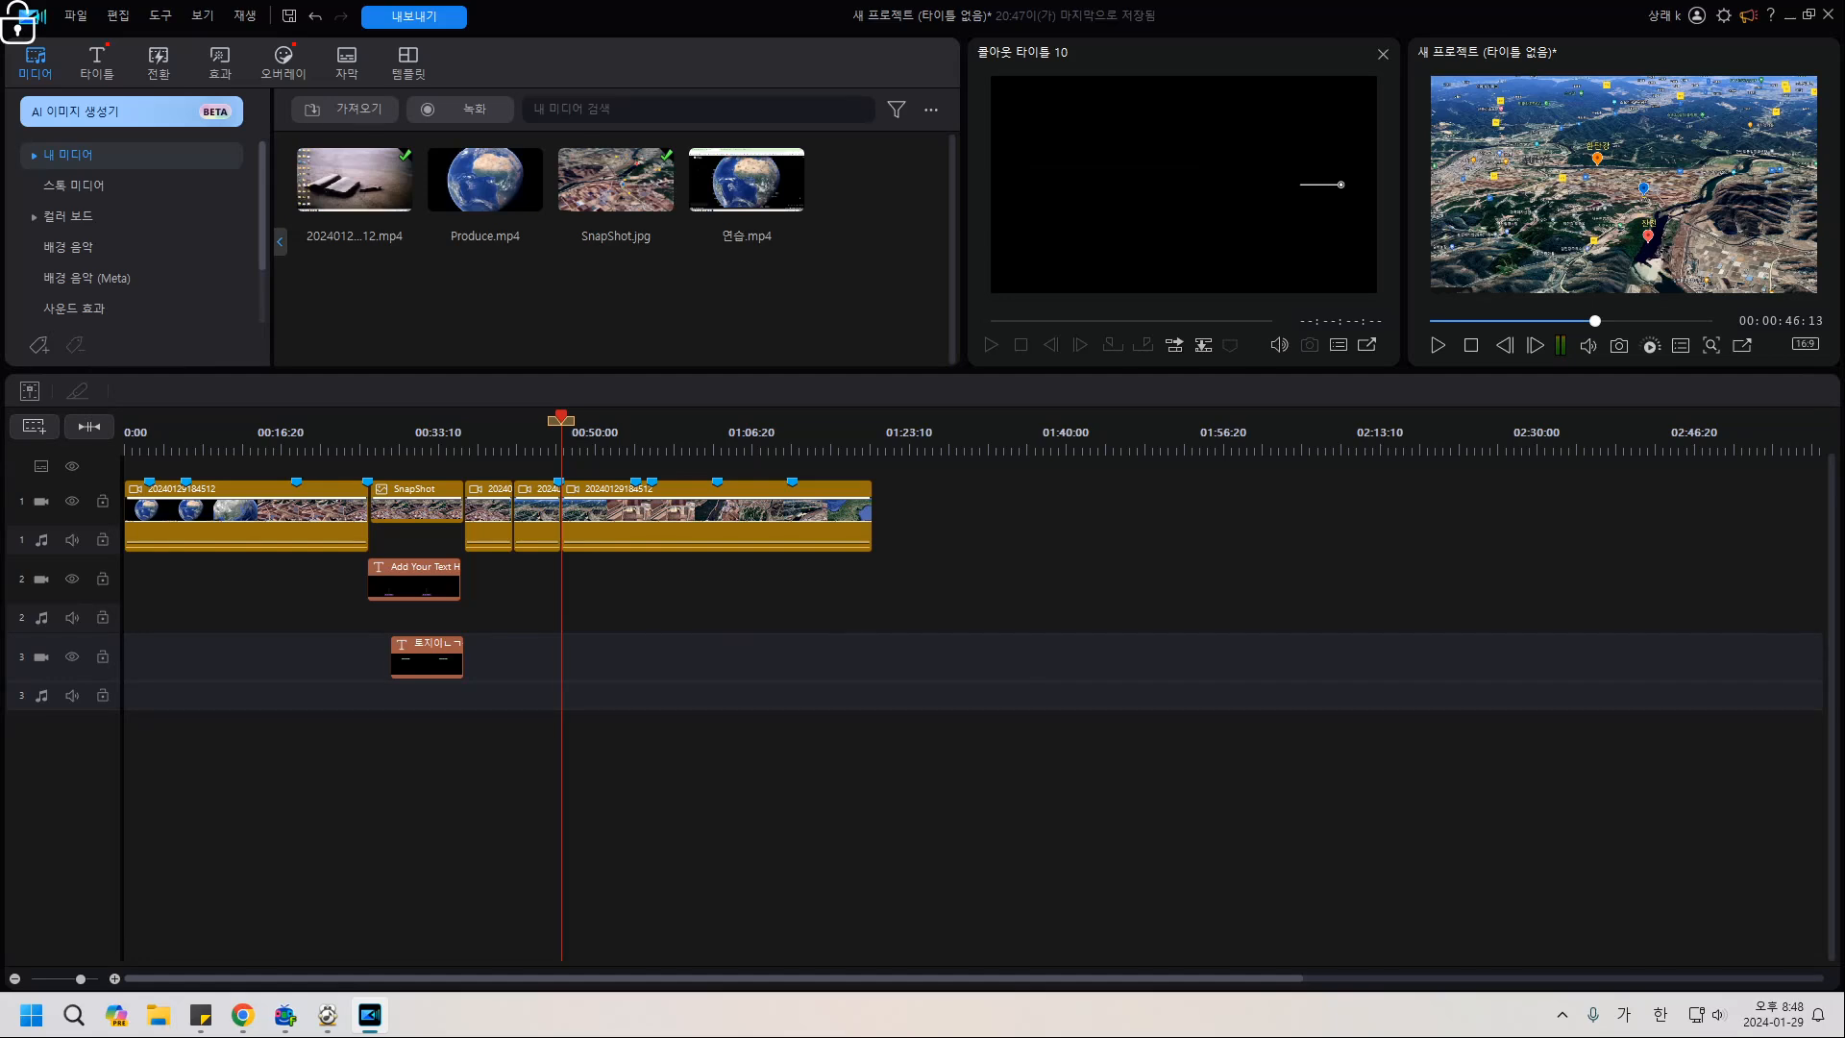
Drop a yellow 254,241,12 colour board onto track 2 above the cut map section.
left_click(68, 217)
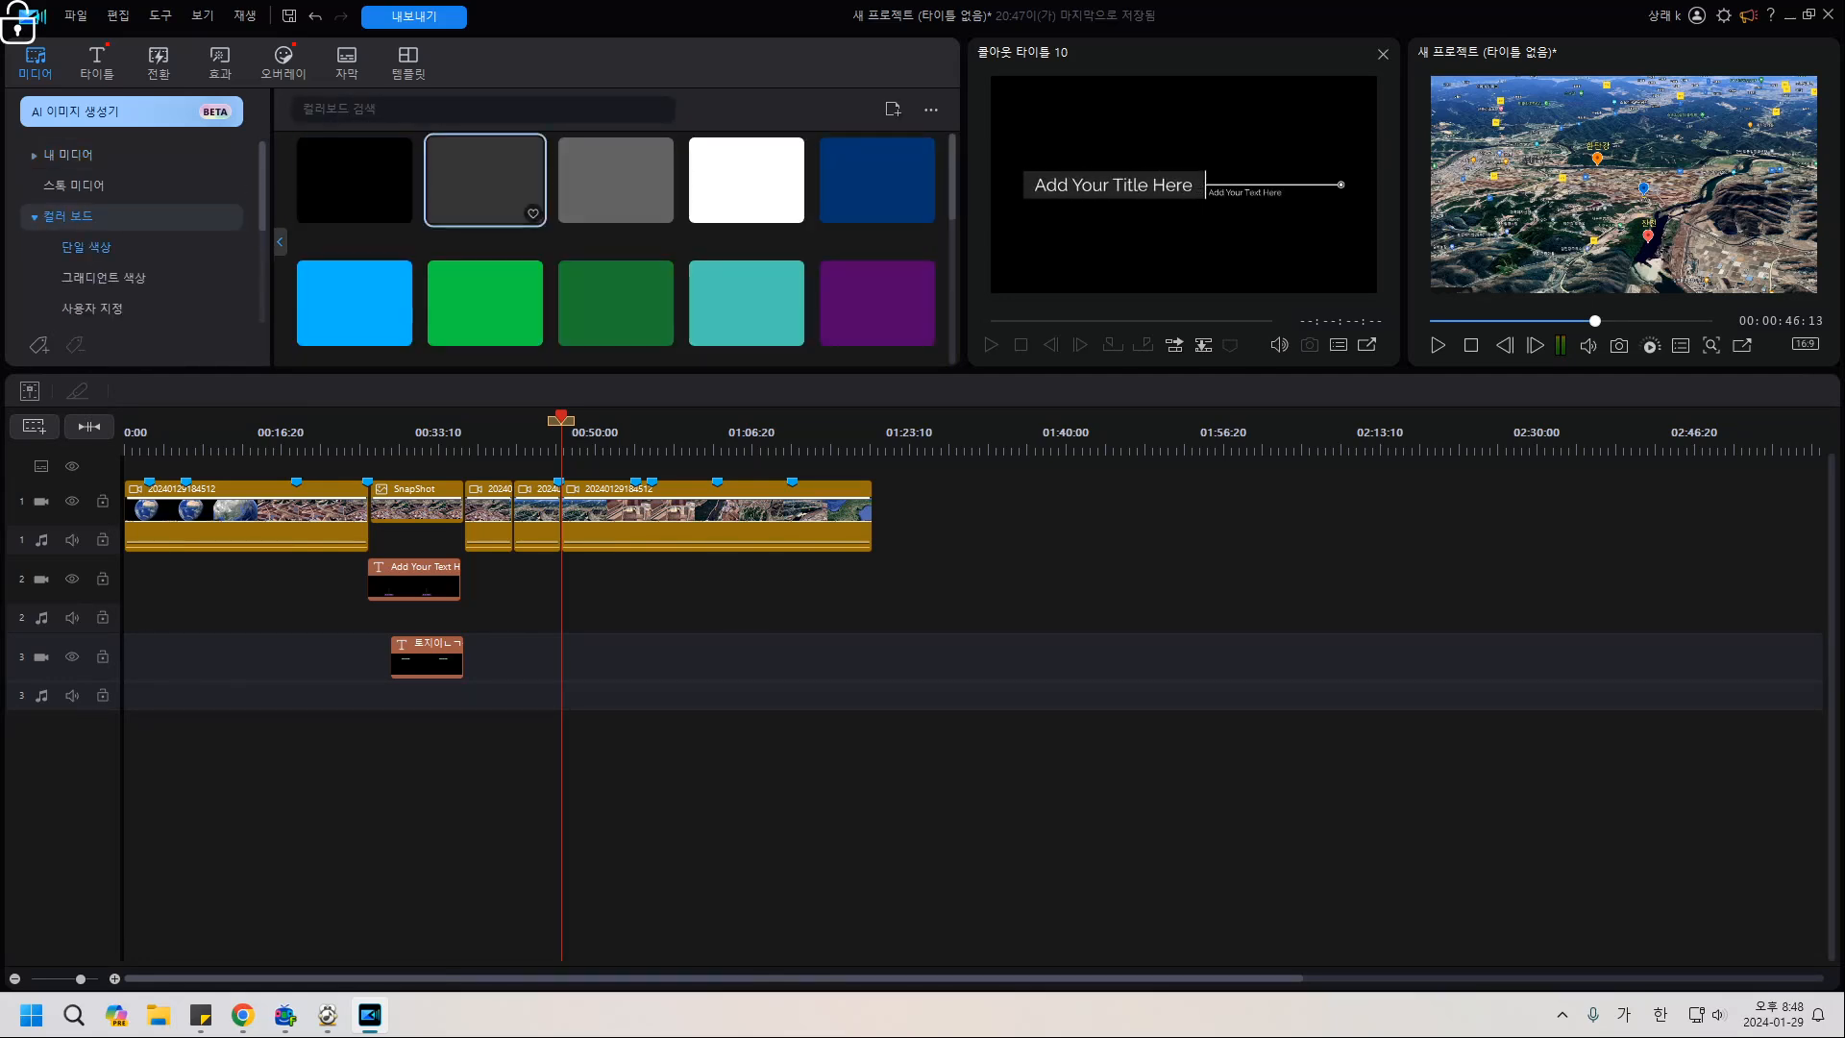
scroll(485, 180, "down", 1)
scroll(485, 240, "down", 1)
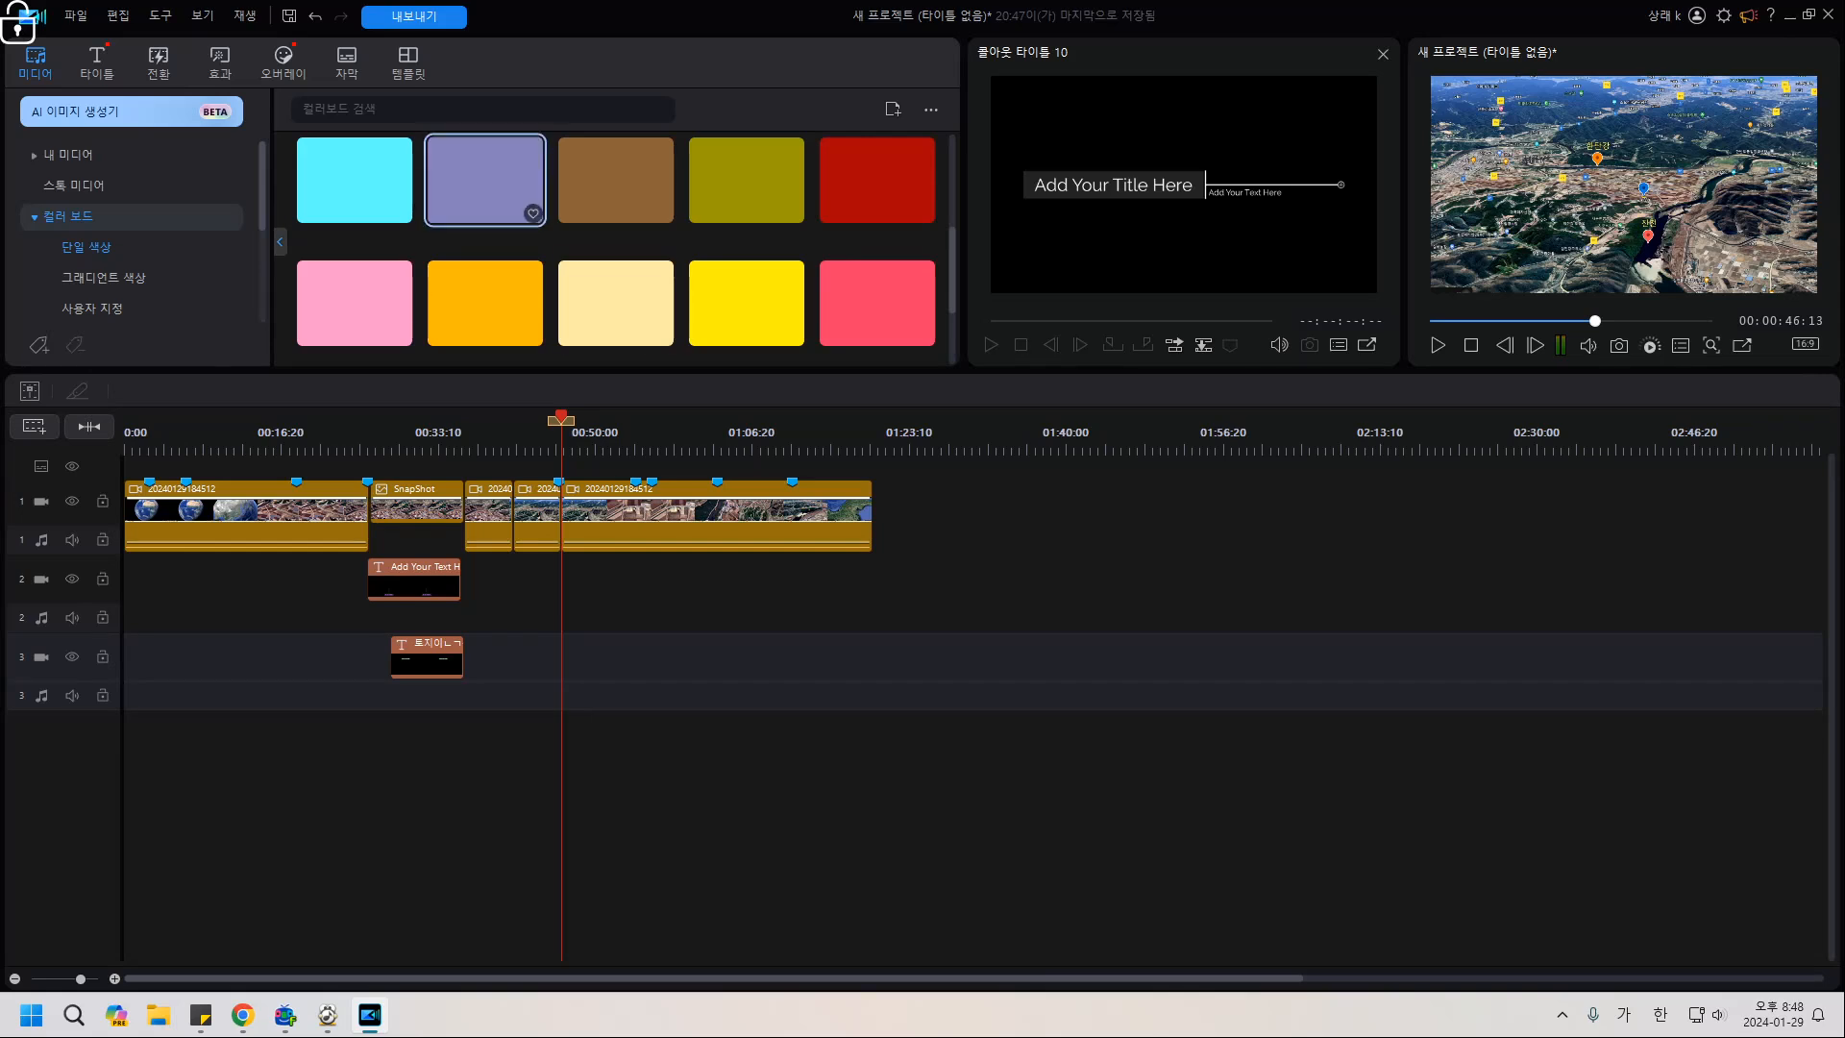
left_click(754, 302)
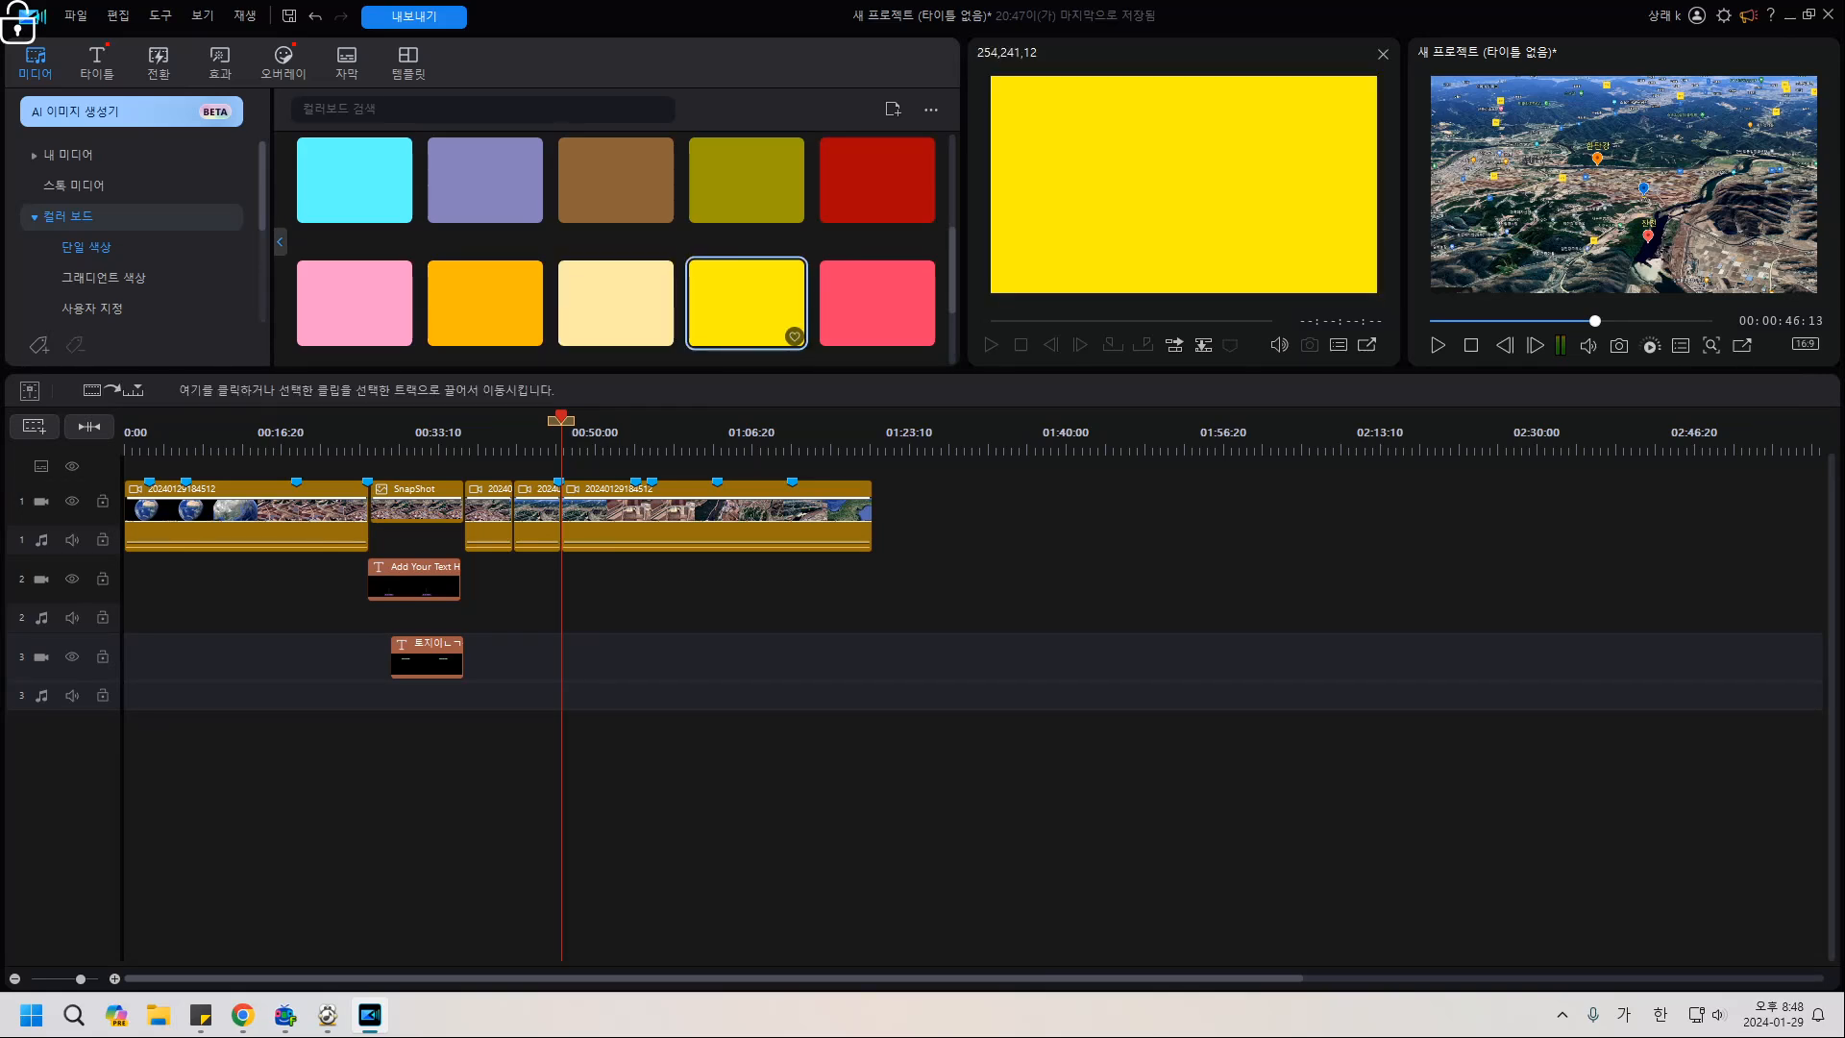
left_click_drag(754, 306, 561, 581)
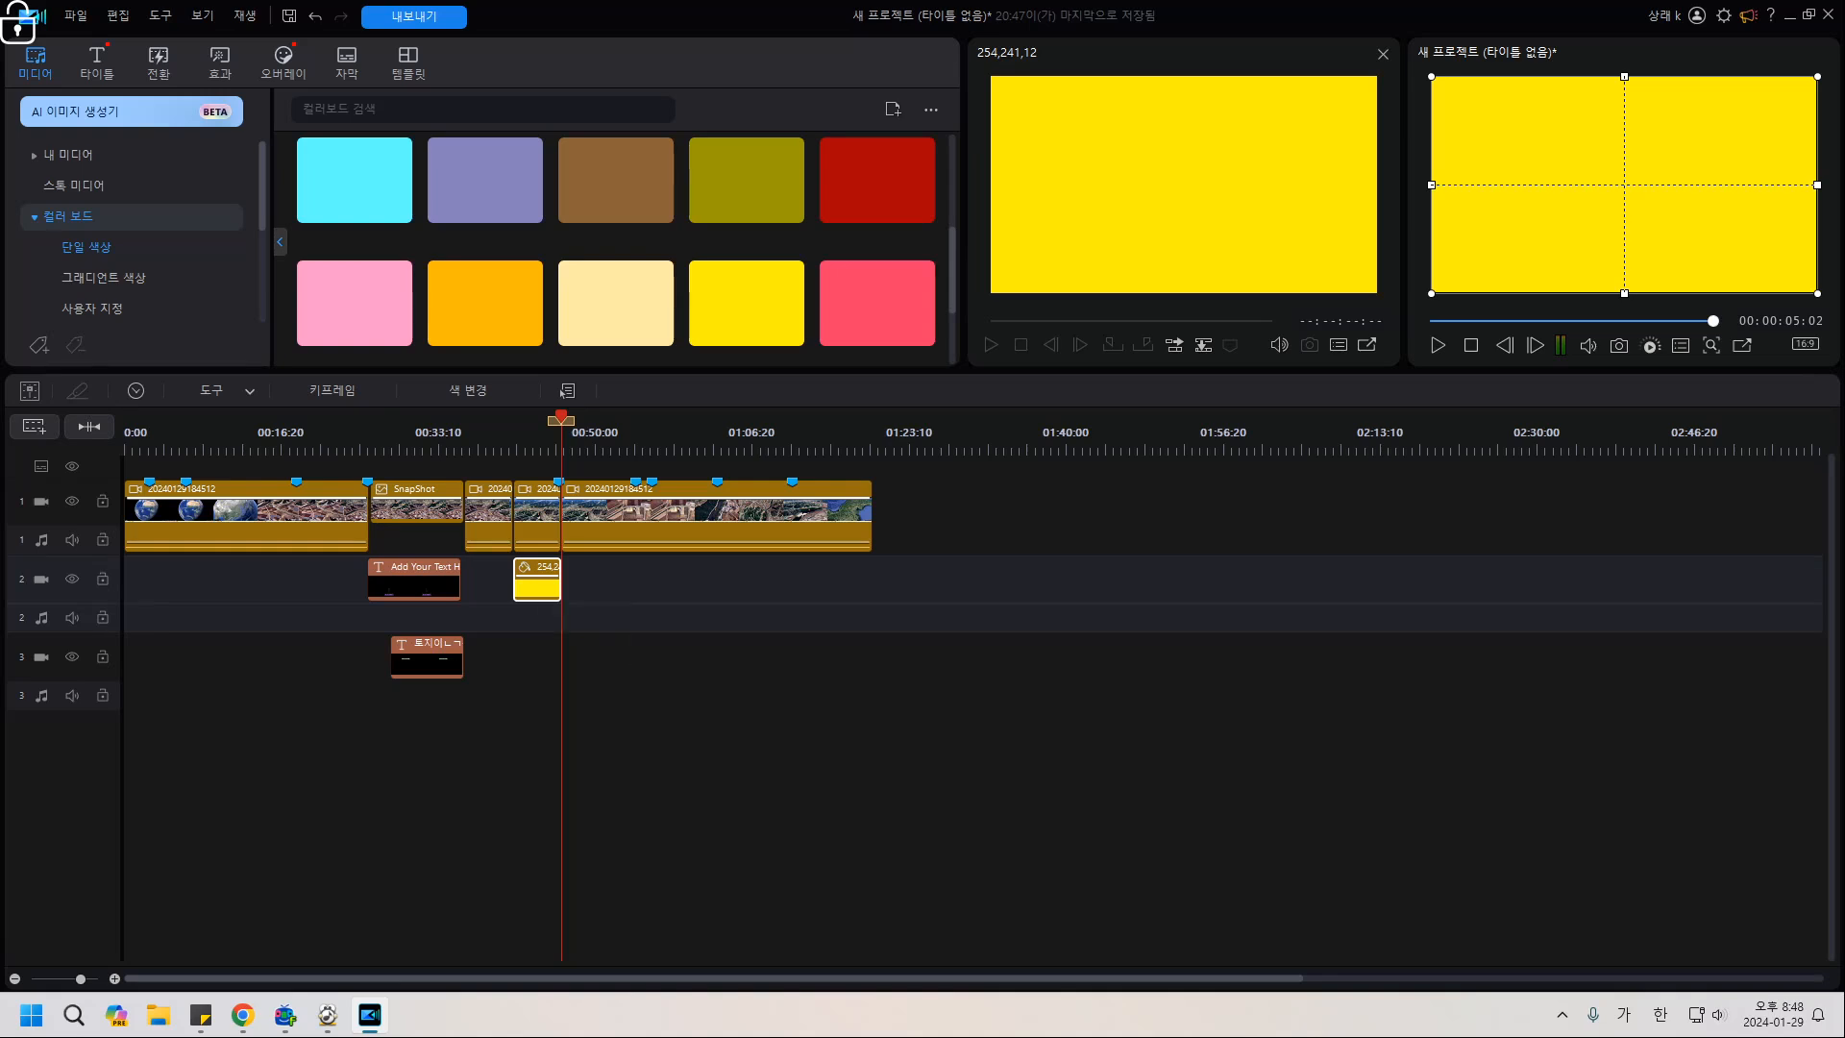
left_click(219, 392)
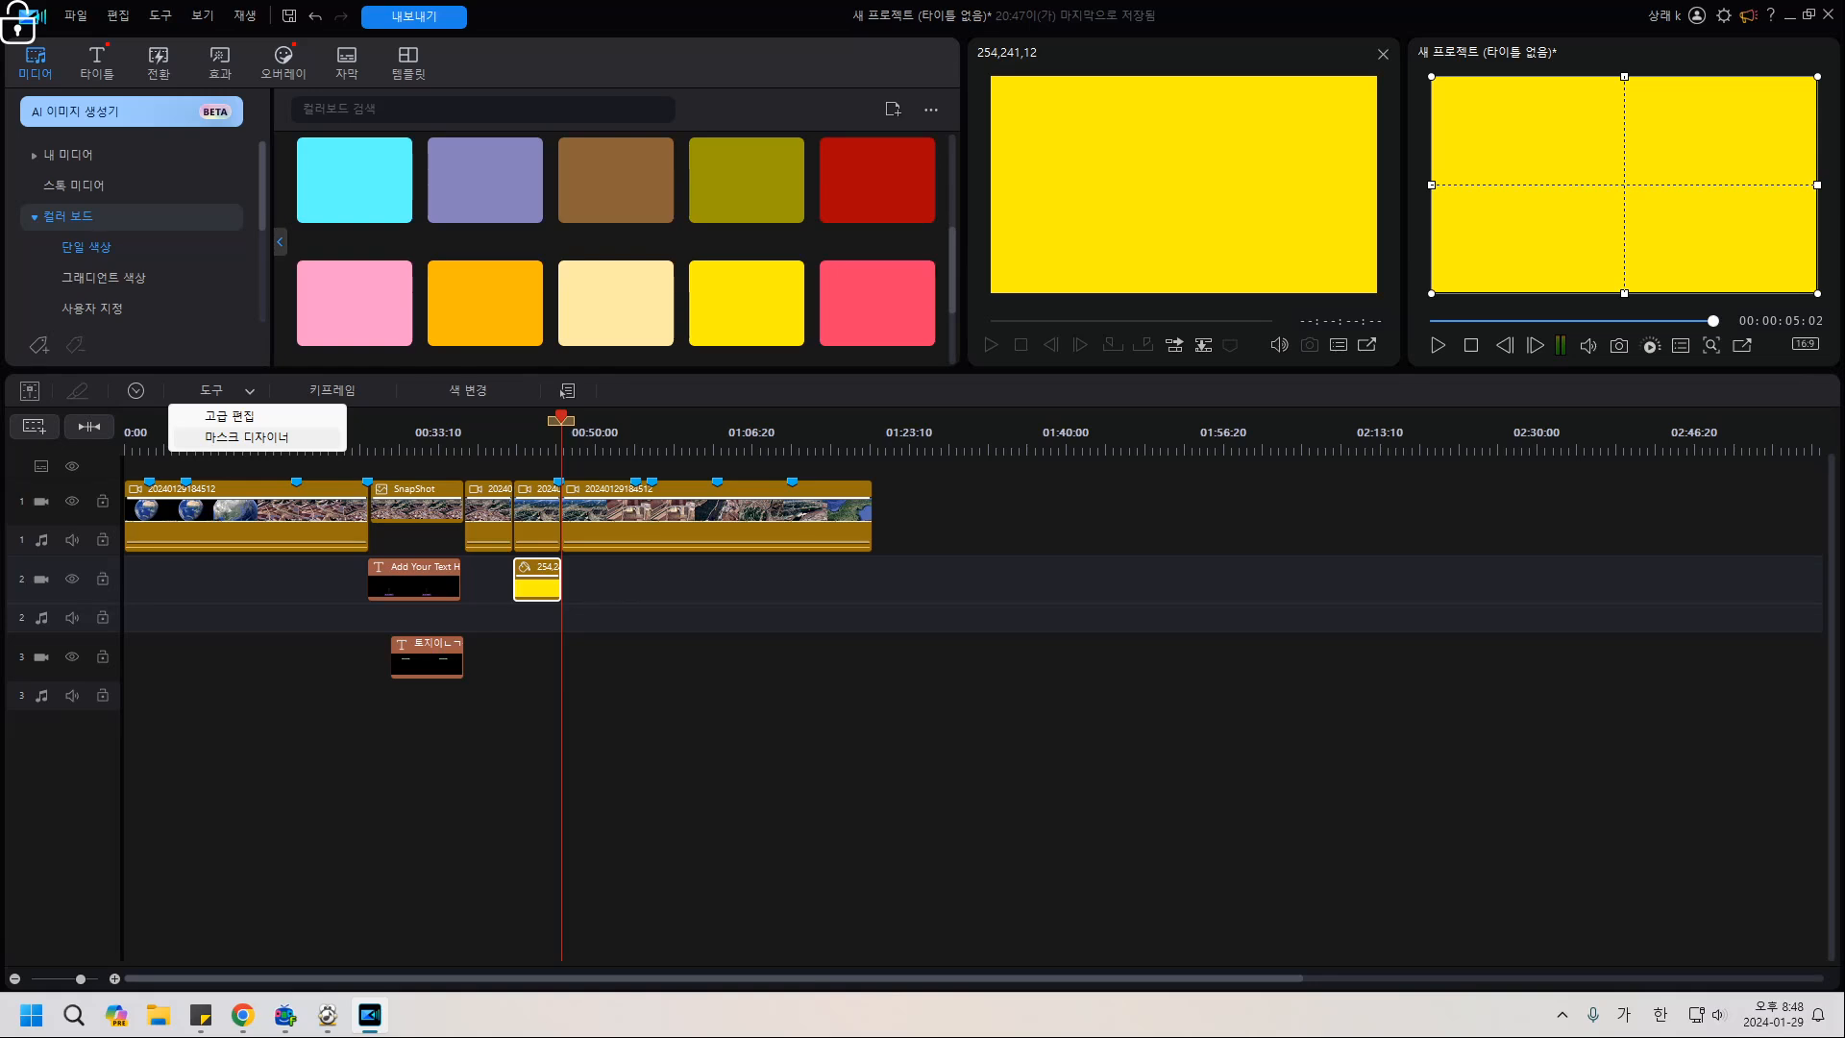
Open Mask Designer on the yellow clip and create the custom mask 마스크1.
left_click(247, 437)
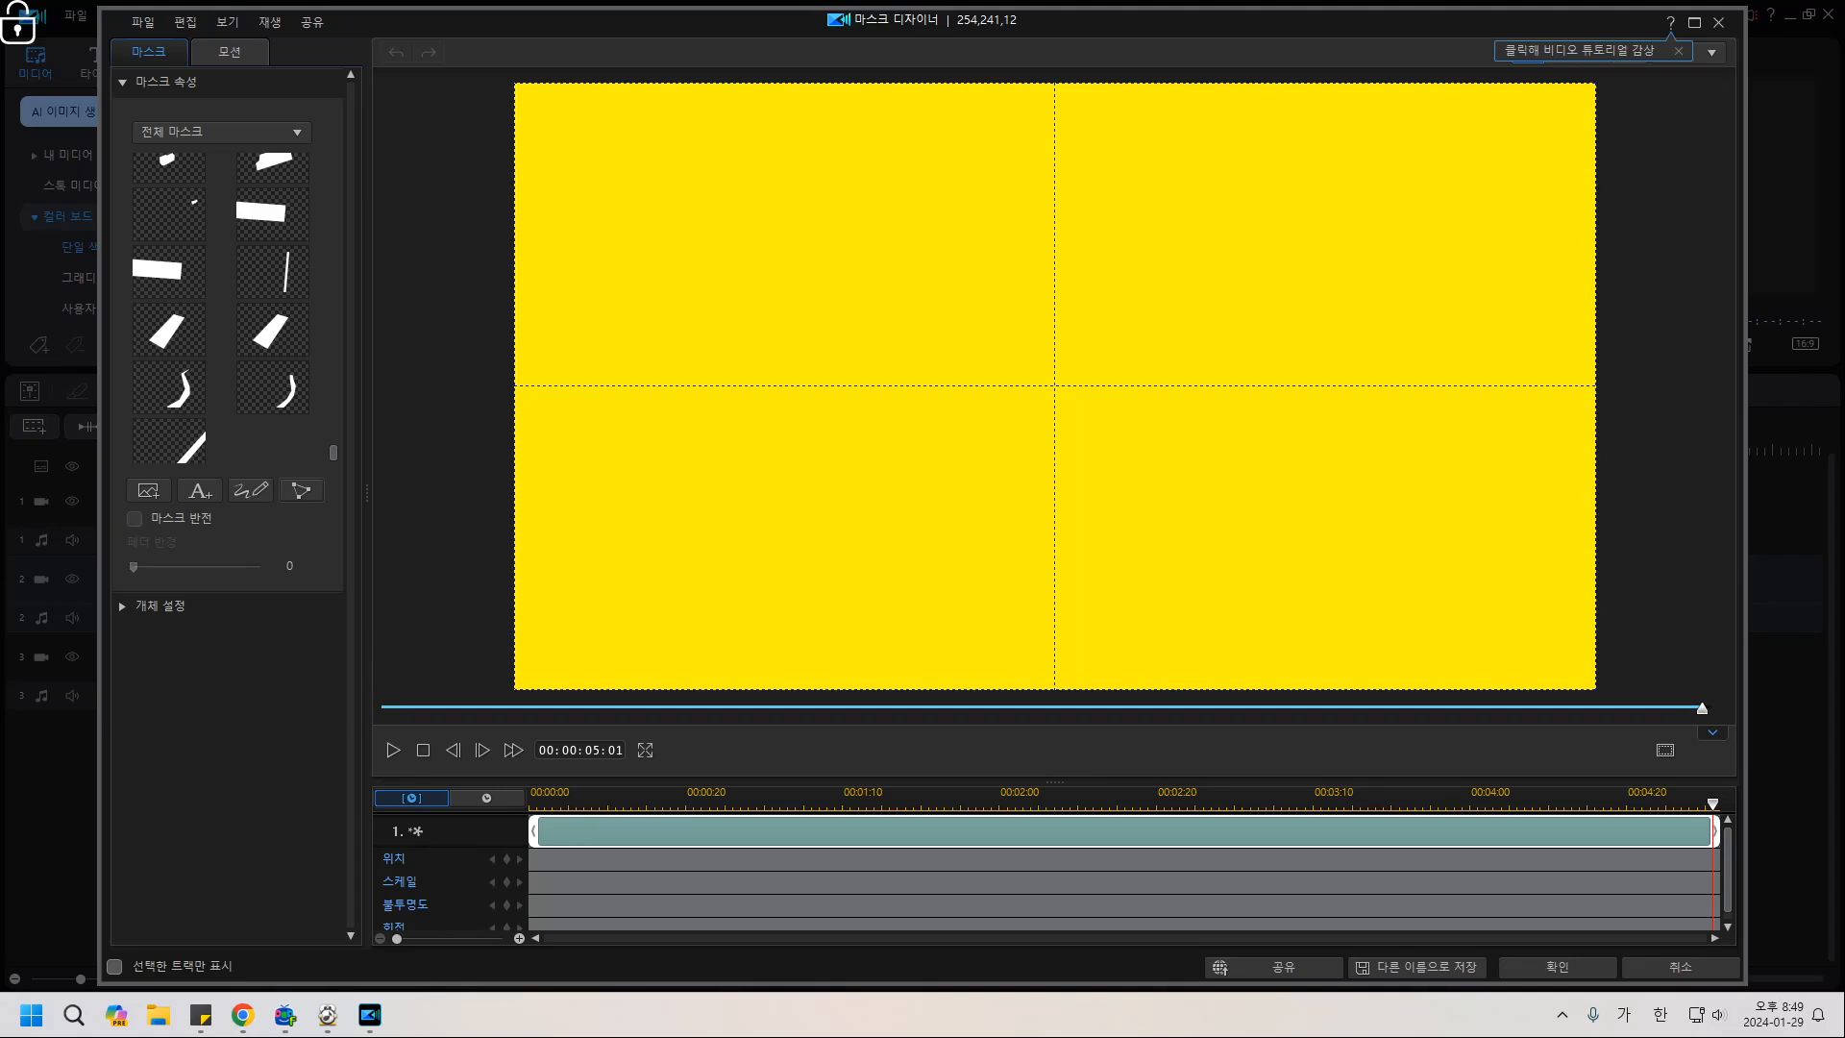
left_click(301, 491)
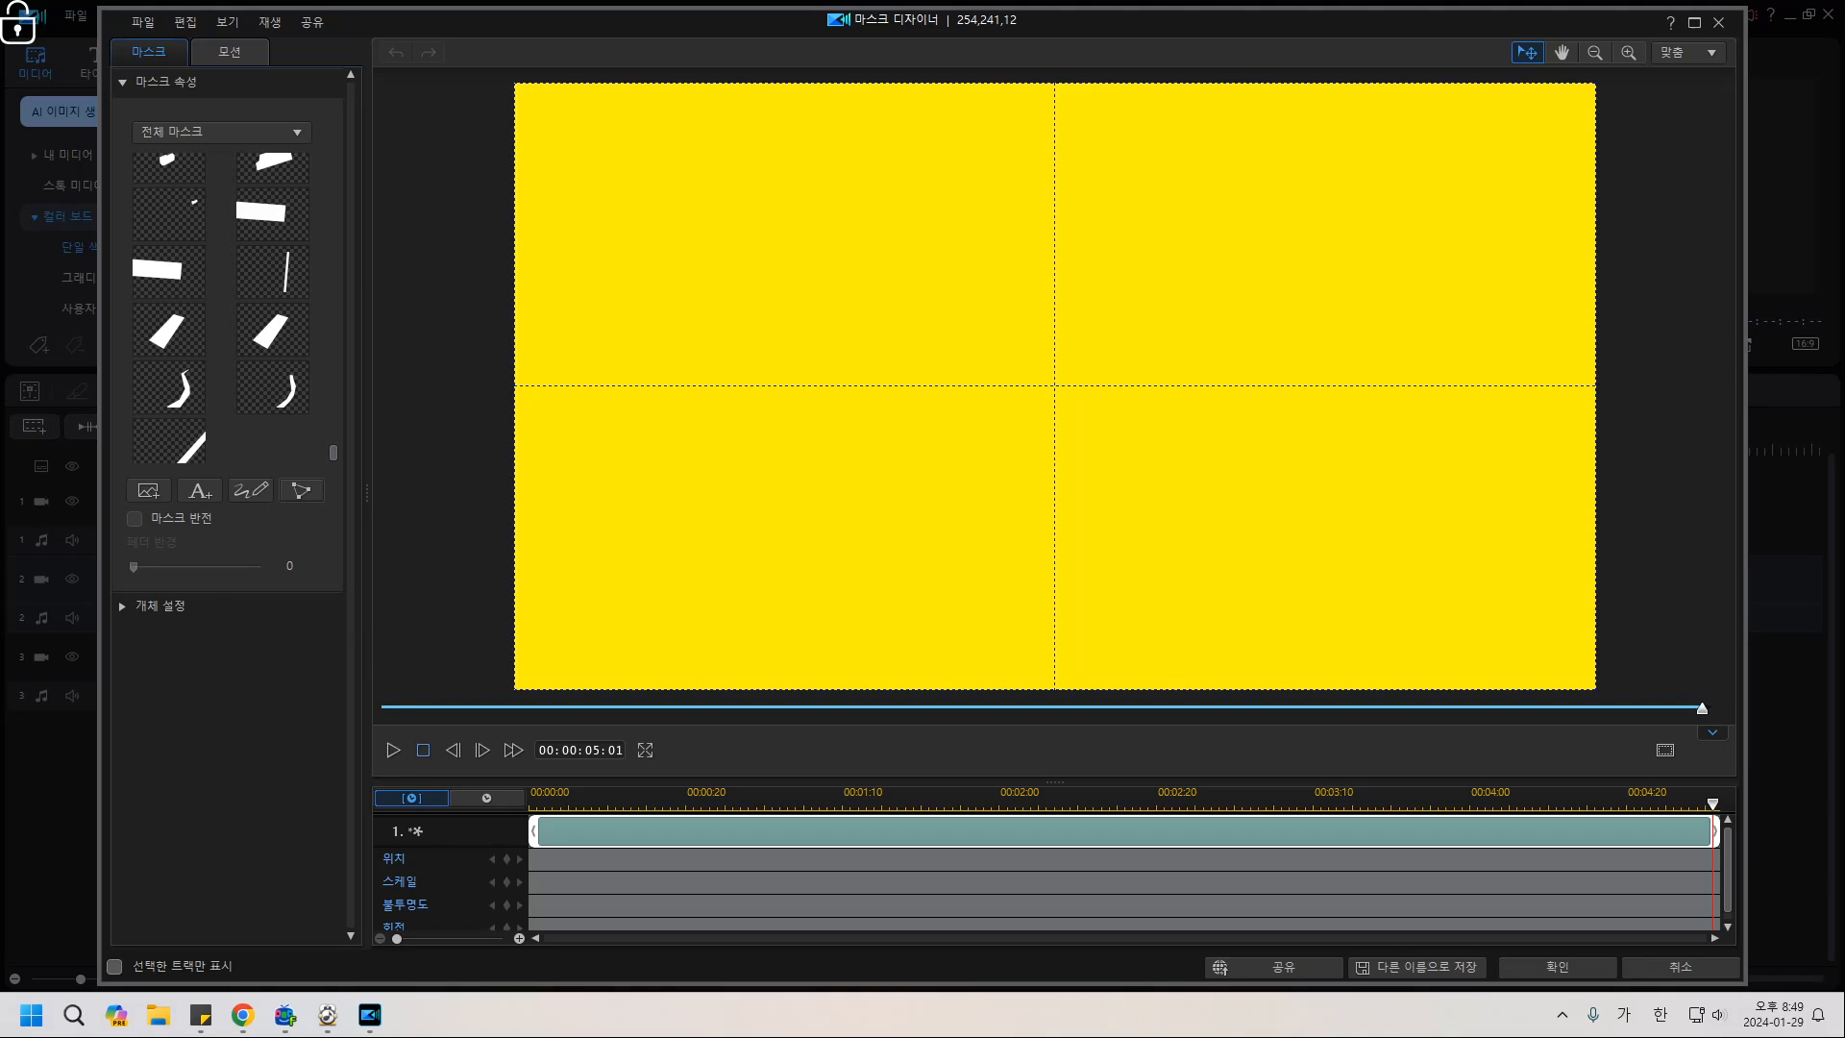
left_click(423, 750)
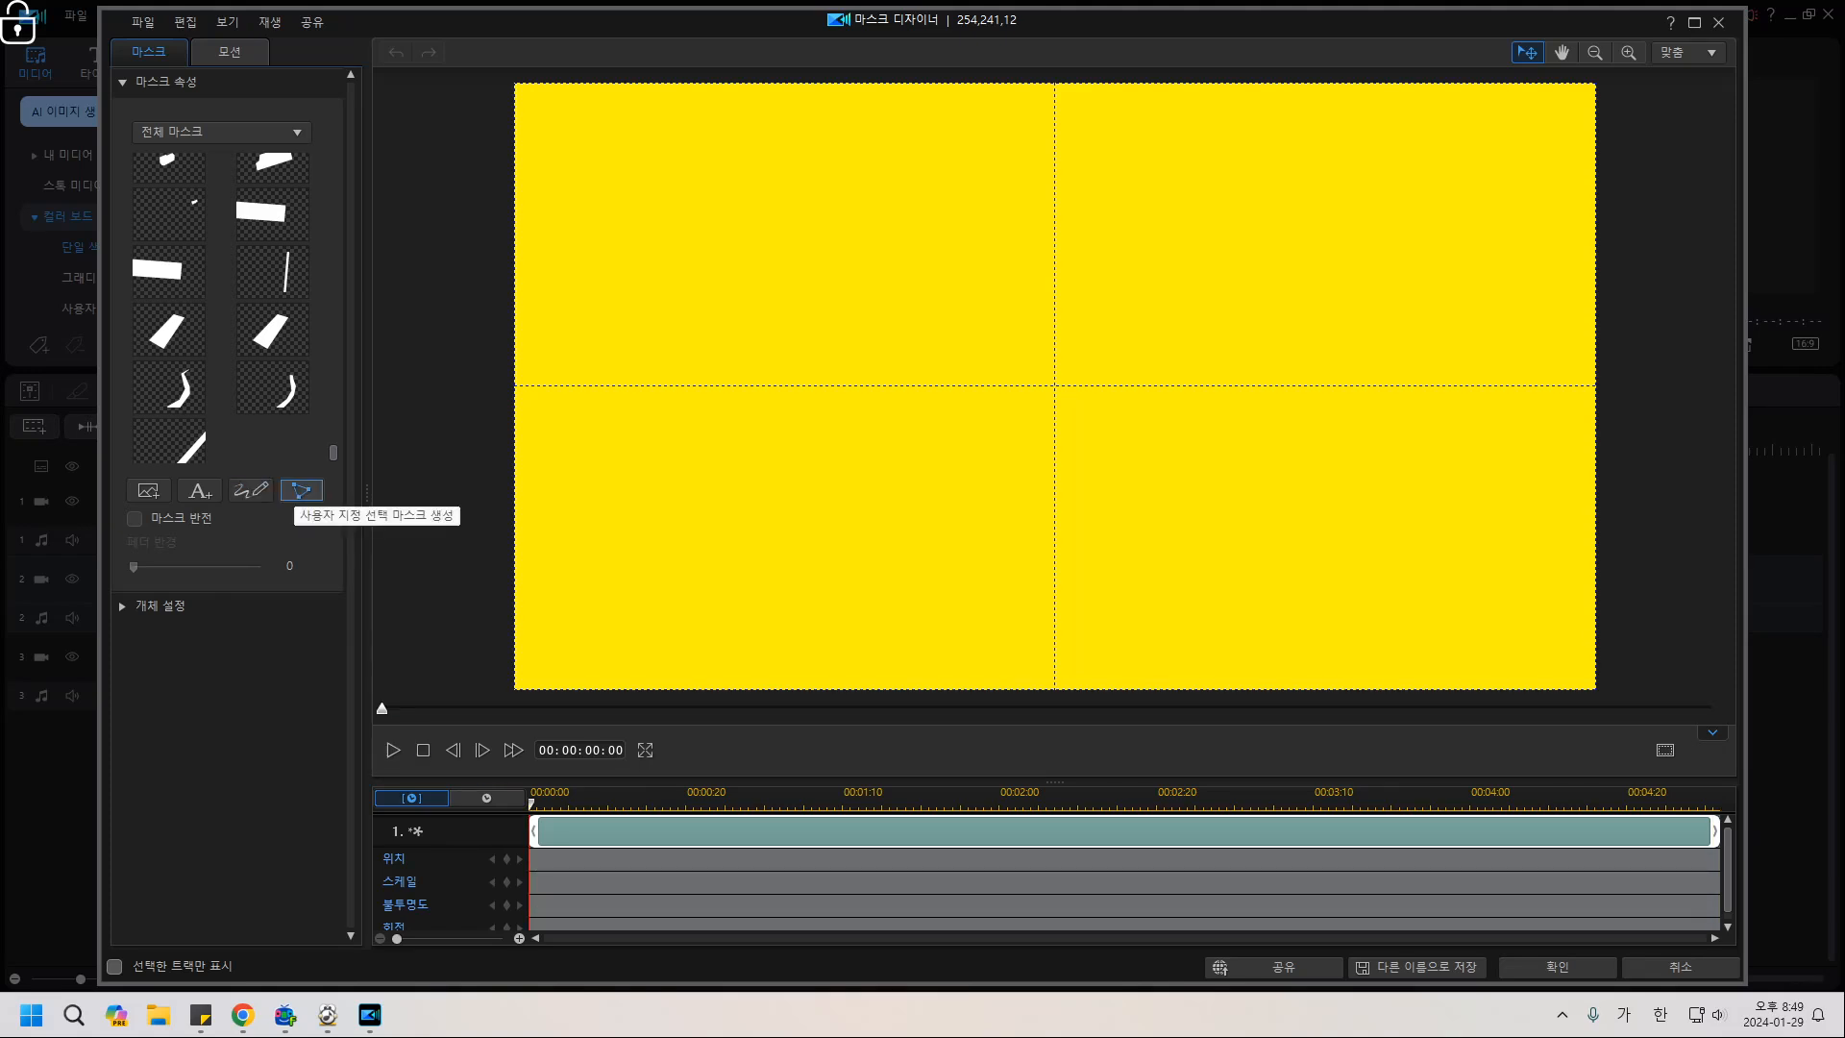
left_click(300, 490)
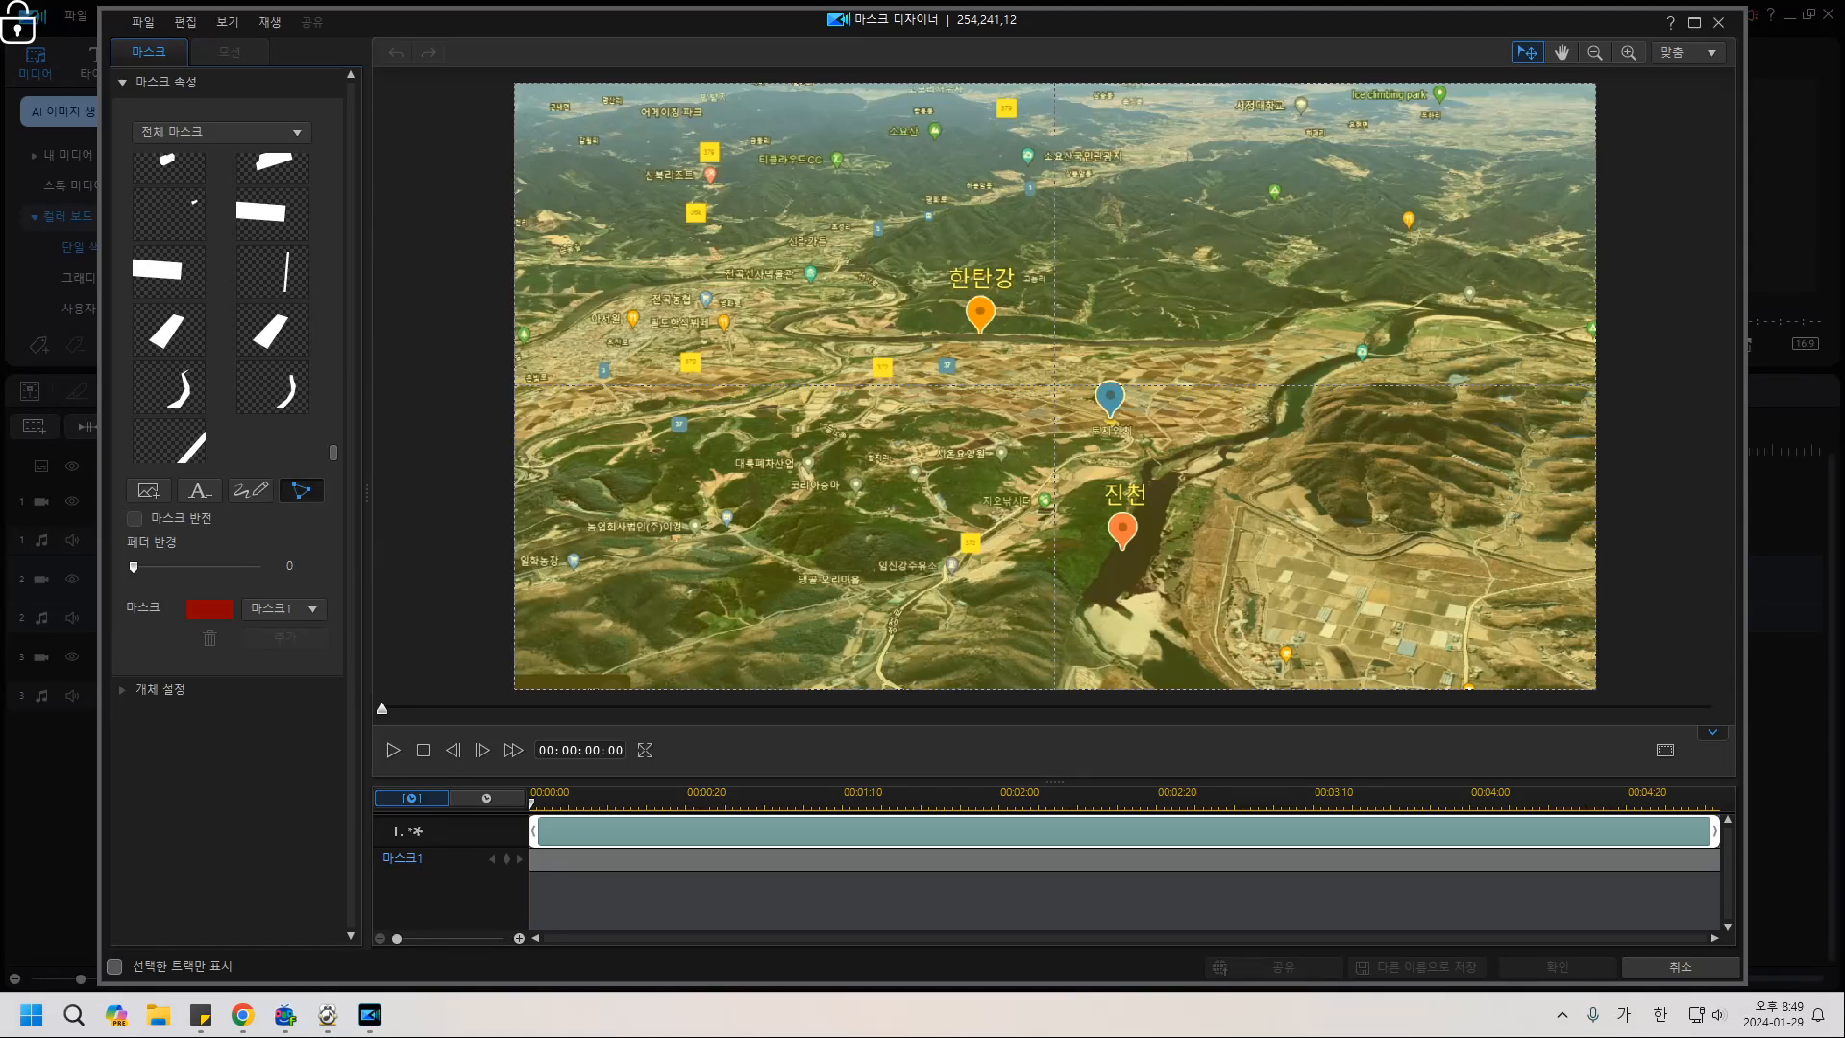
Outline 한탄강 with mask points along the river, close the shape, and apply the mask.
left_click(514, 352)
left_click(888, 300)
left_click(836, 305)
left_click(1234, 349)
left_click(1523, 335)
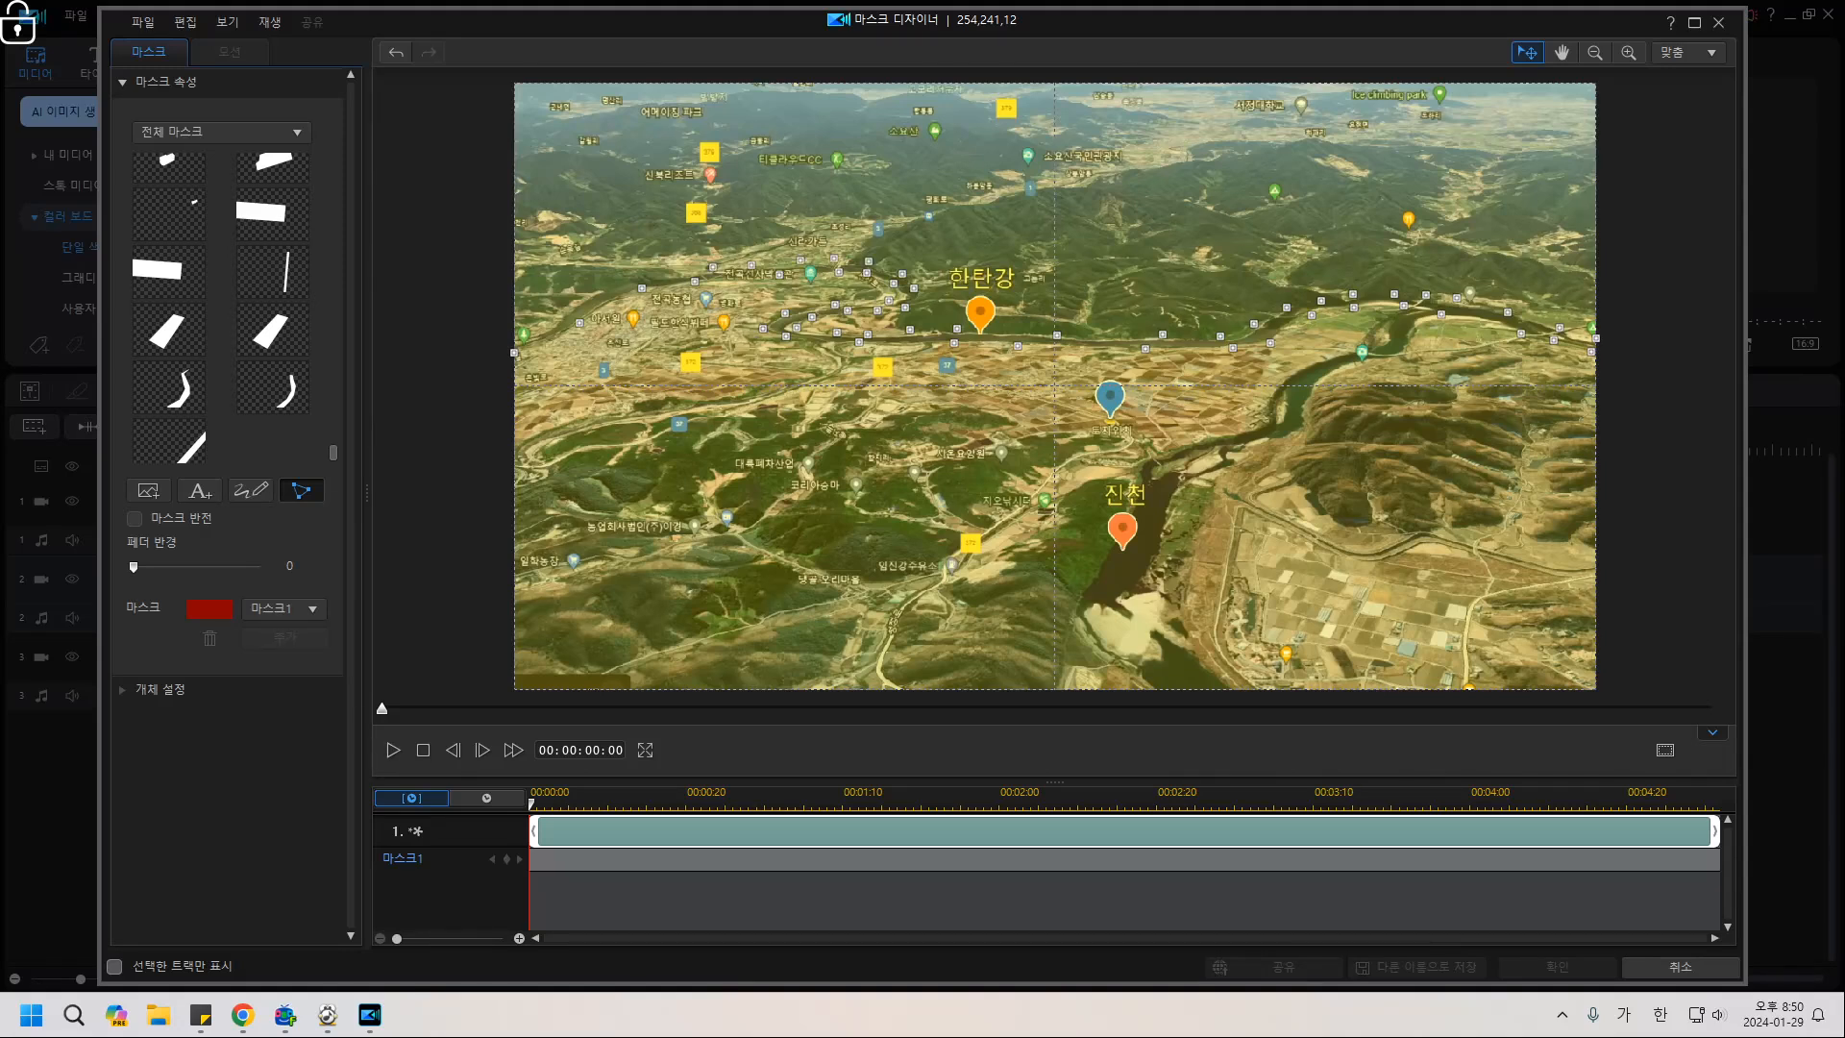
left_click(608, 289)
left_click(523, 334)
left_click(514, 352)
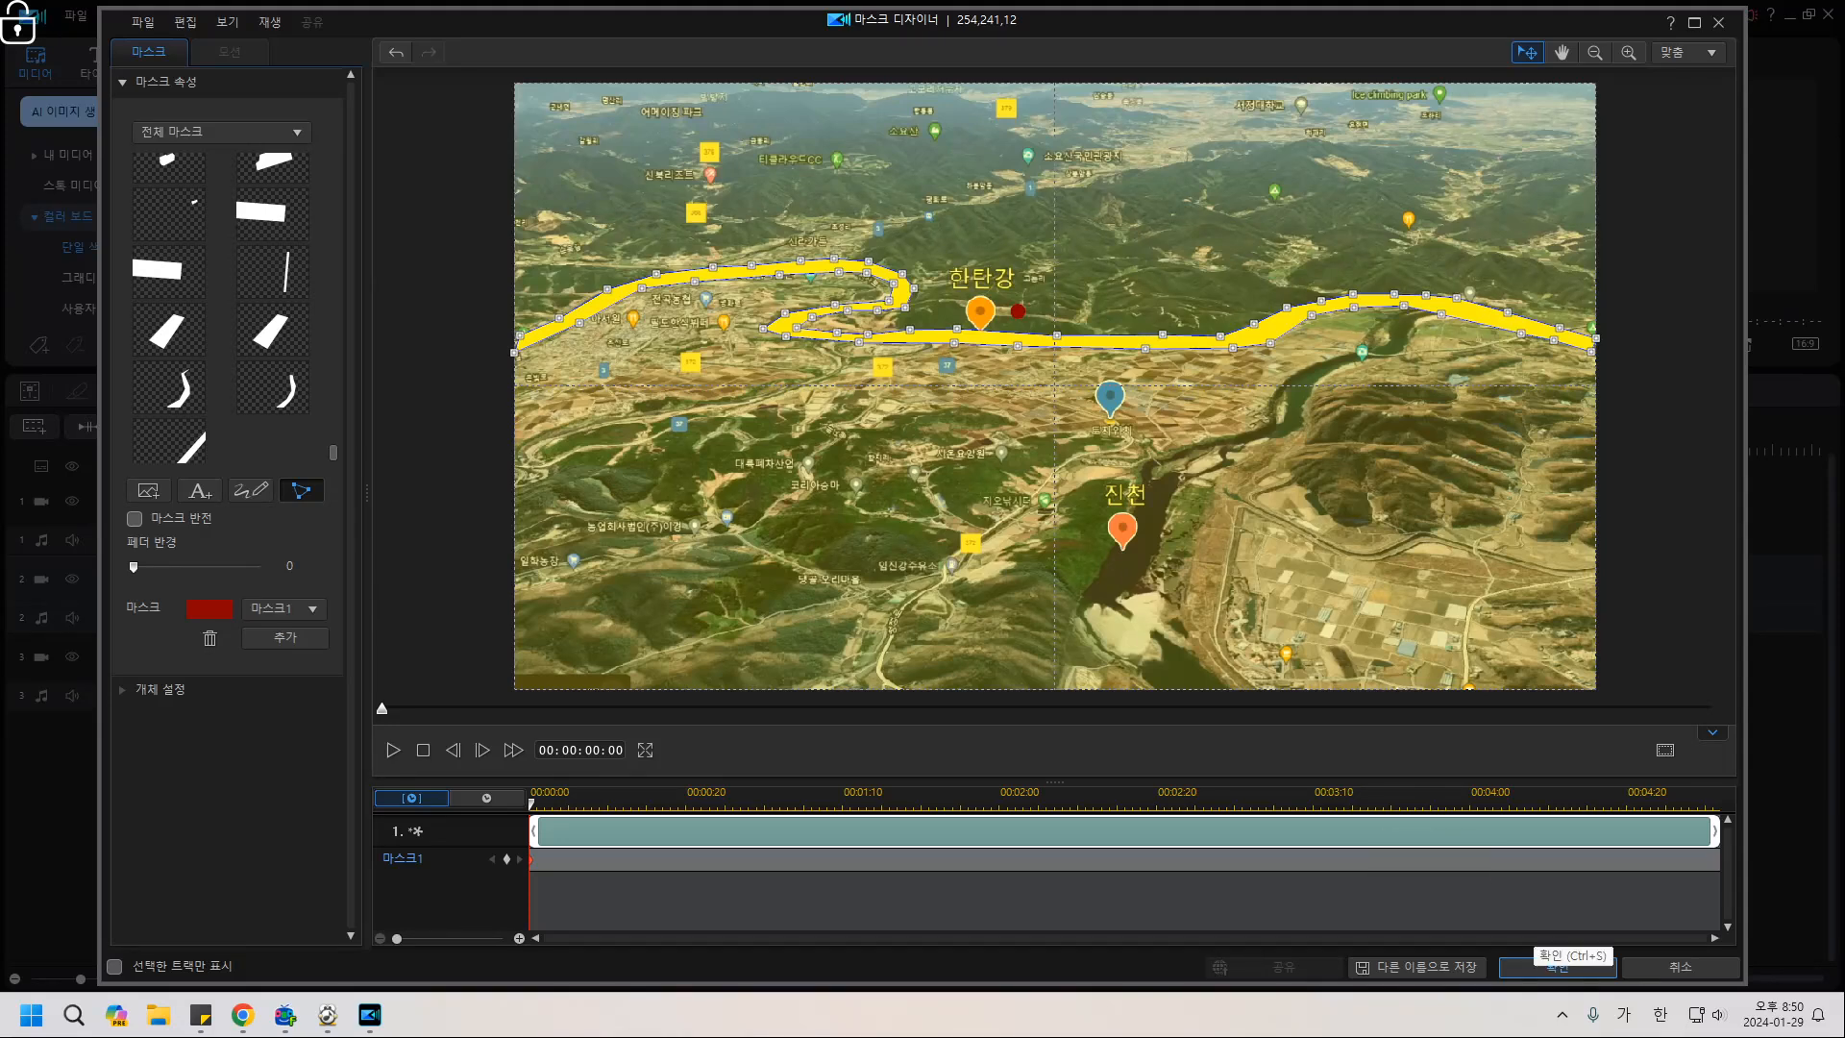
left_click(1557, 967)
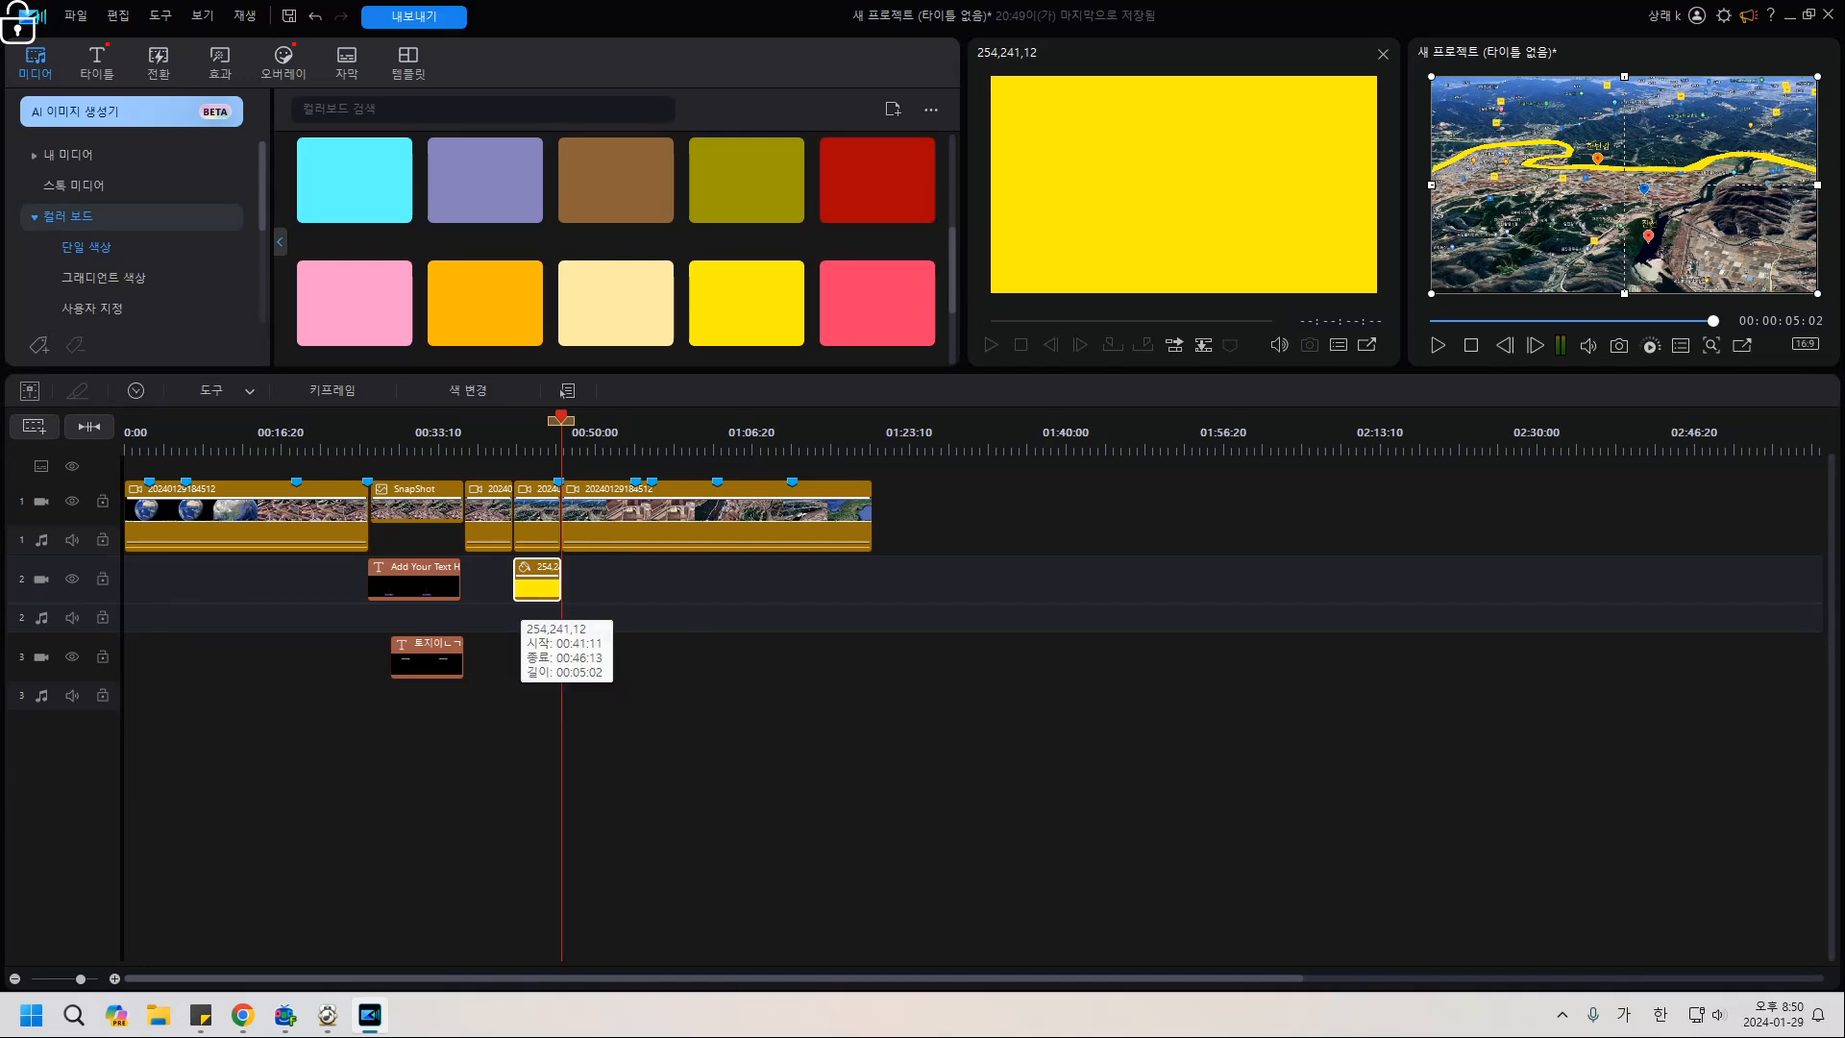
Set the yellow clip's opacity to 50 in its advanced properties.
double_click(534, 588)
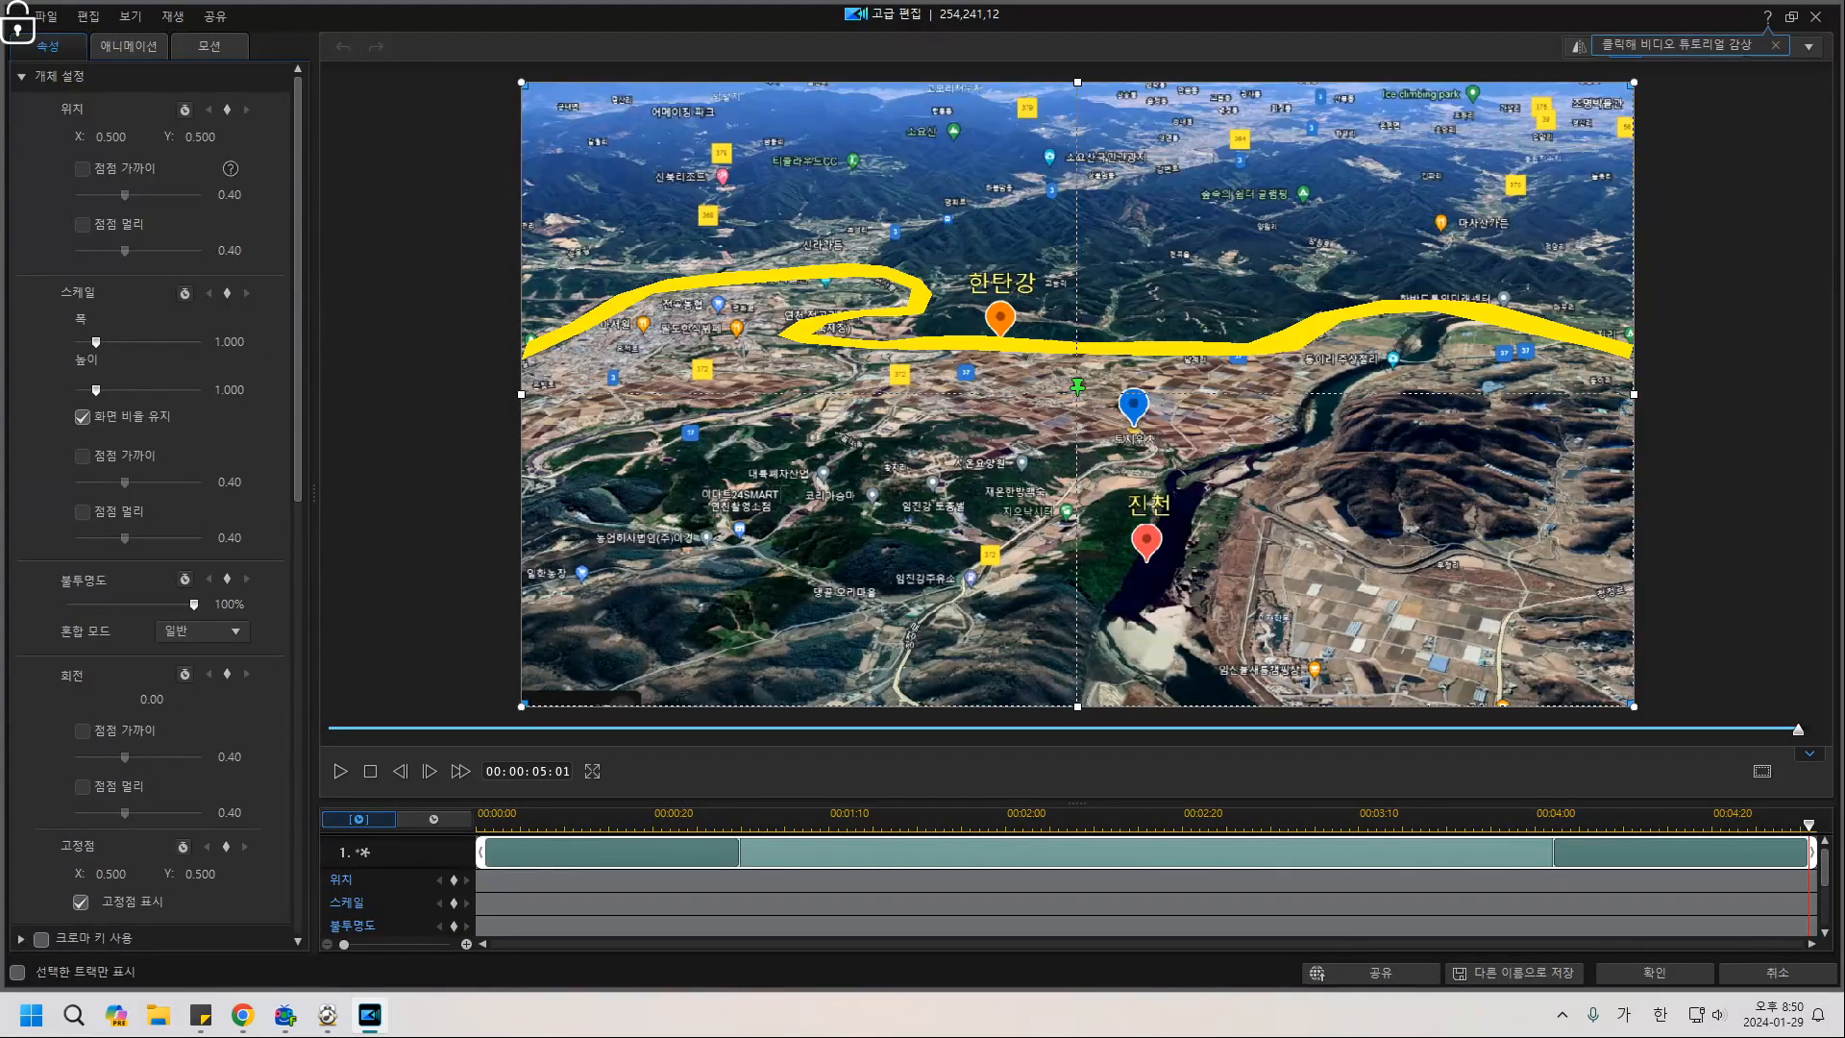
scroll(154, 500, "down", 3)
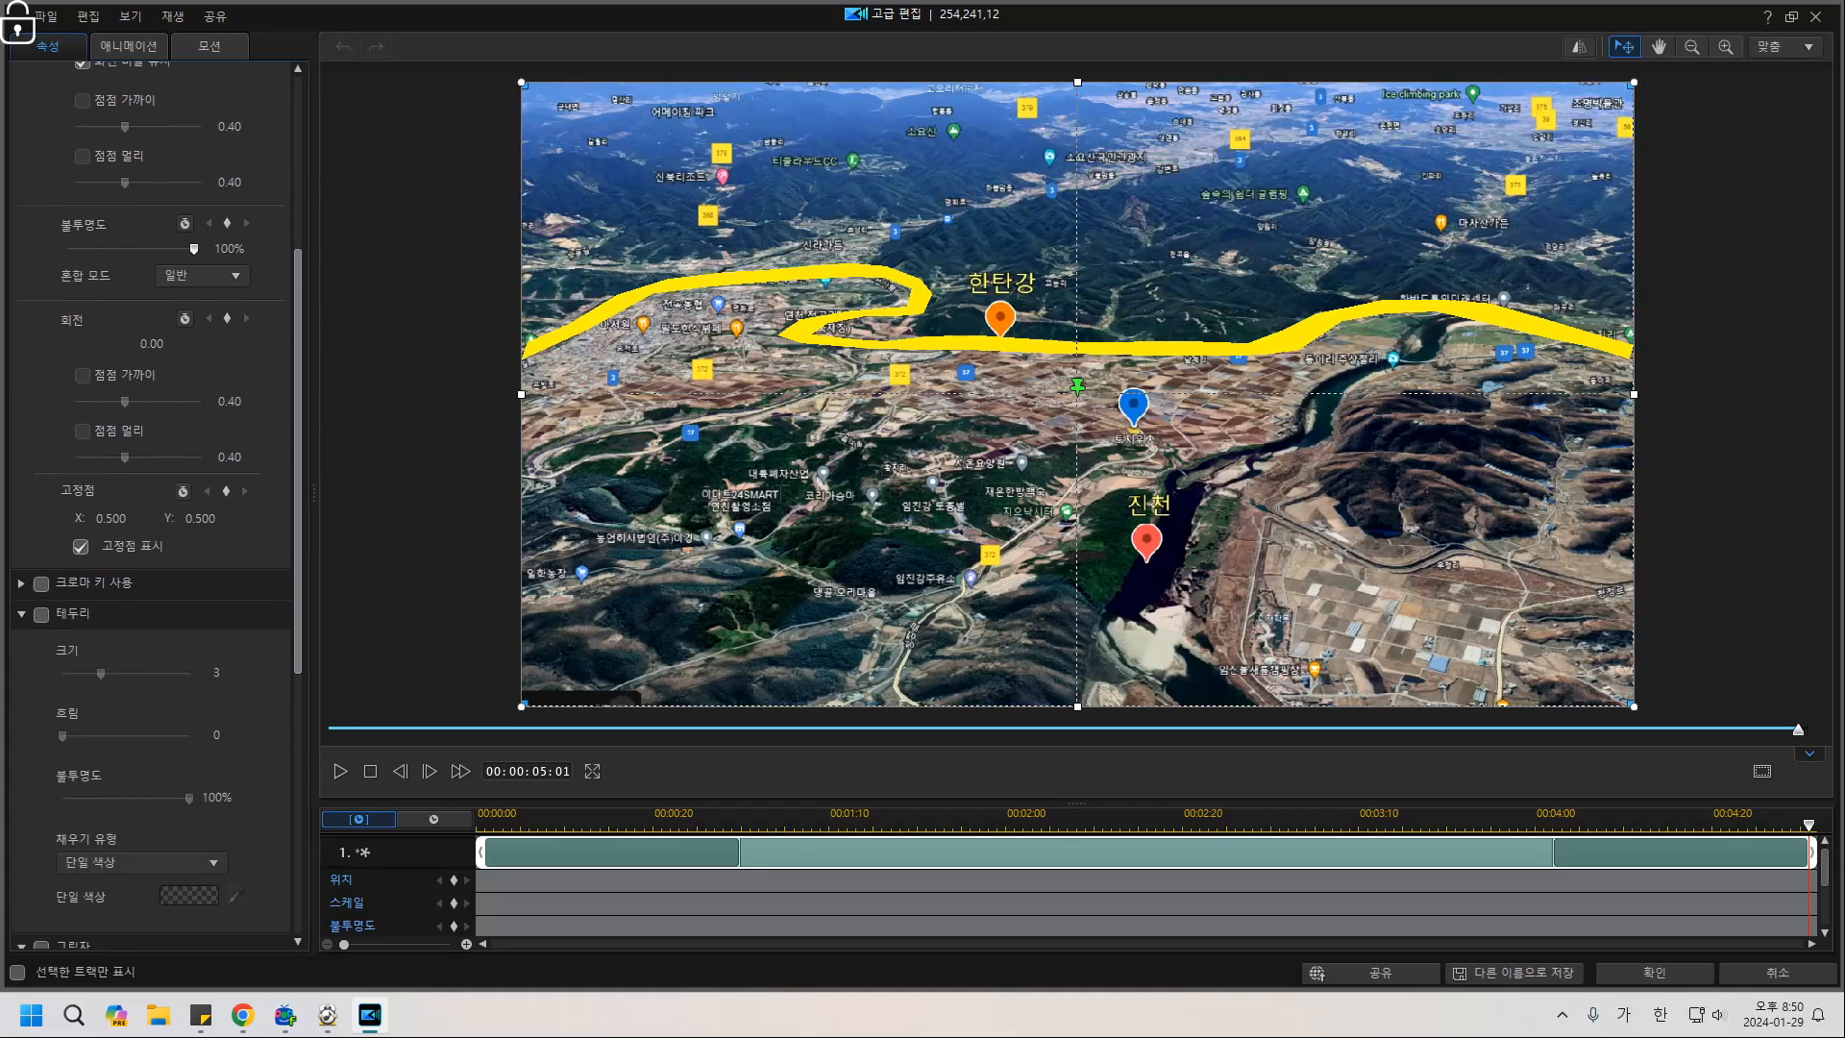
left_click(229, 249)
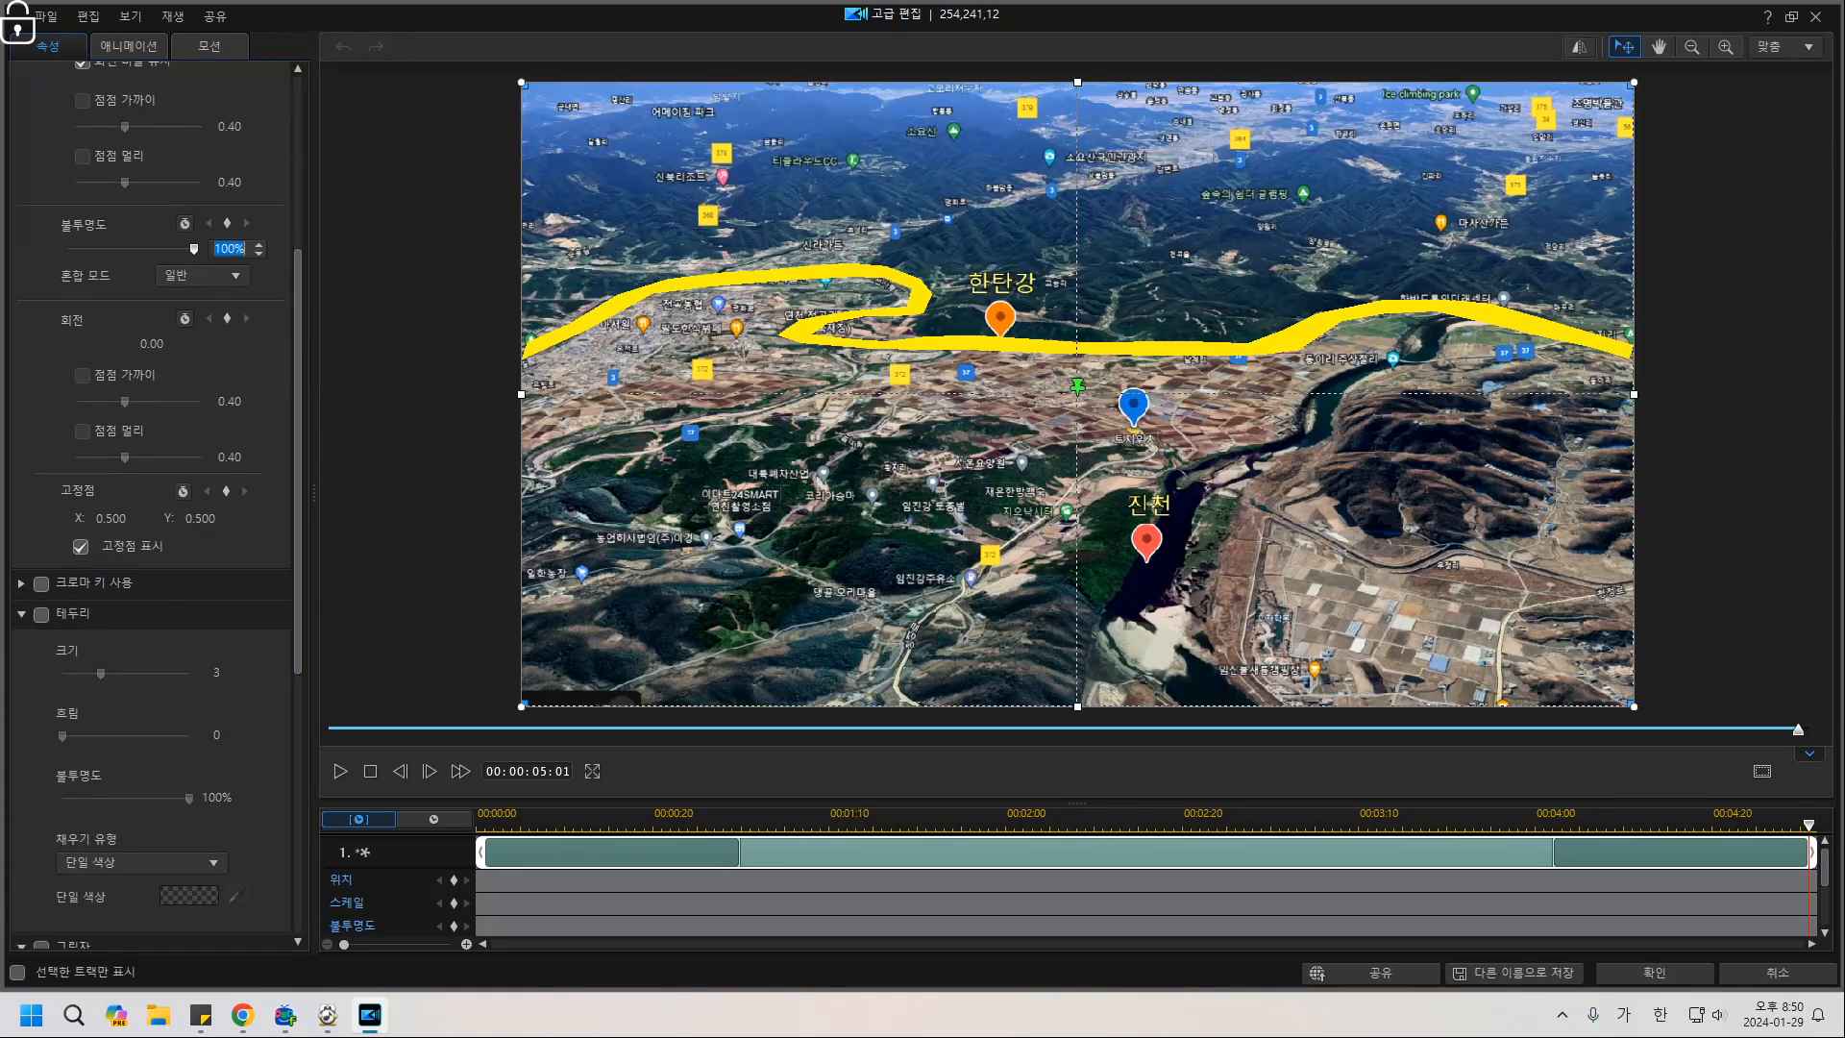
type("50")
key("Return")
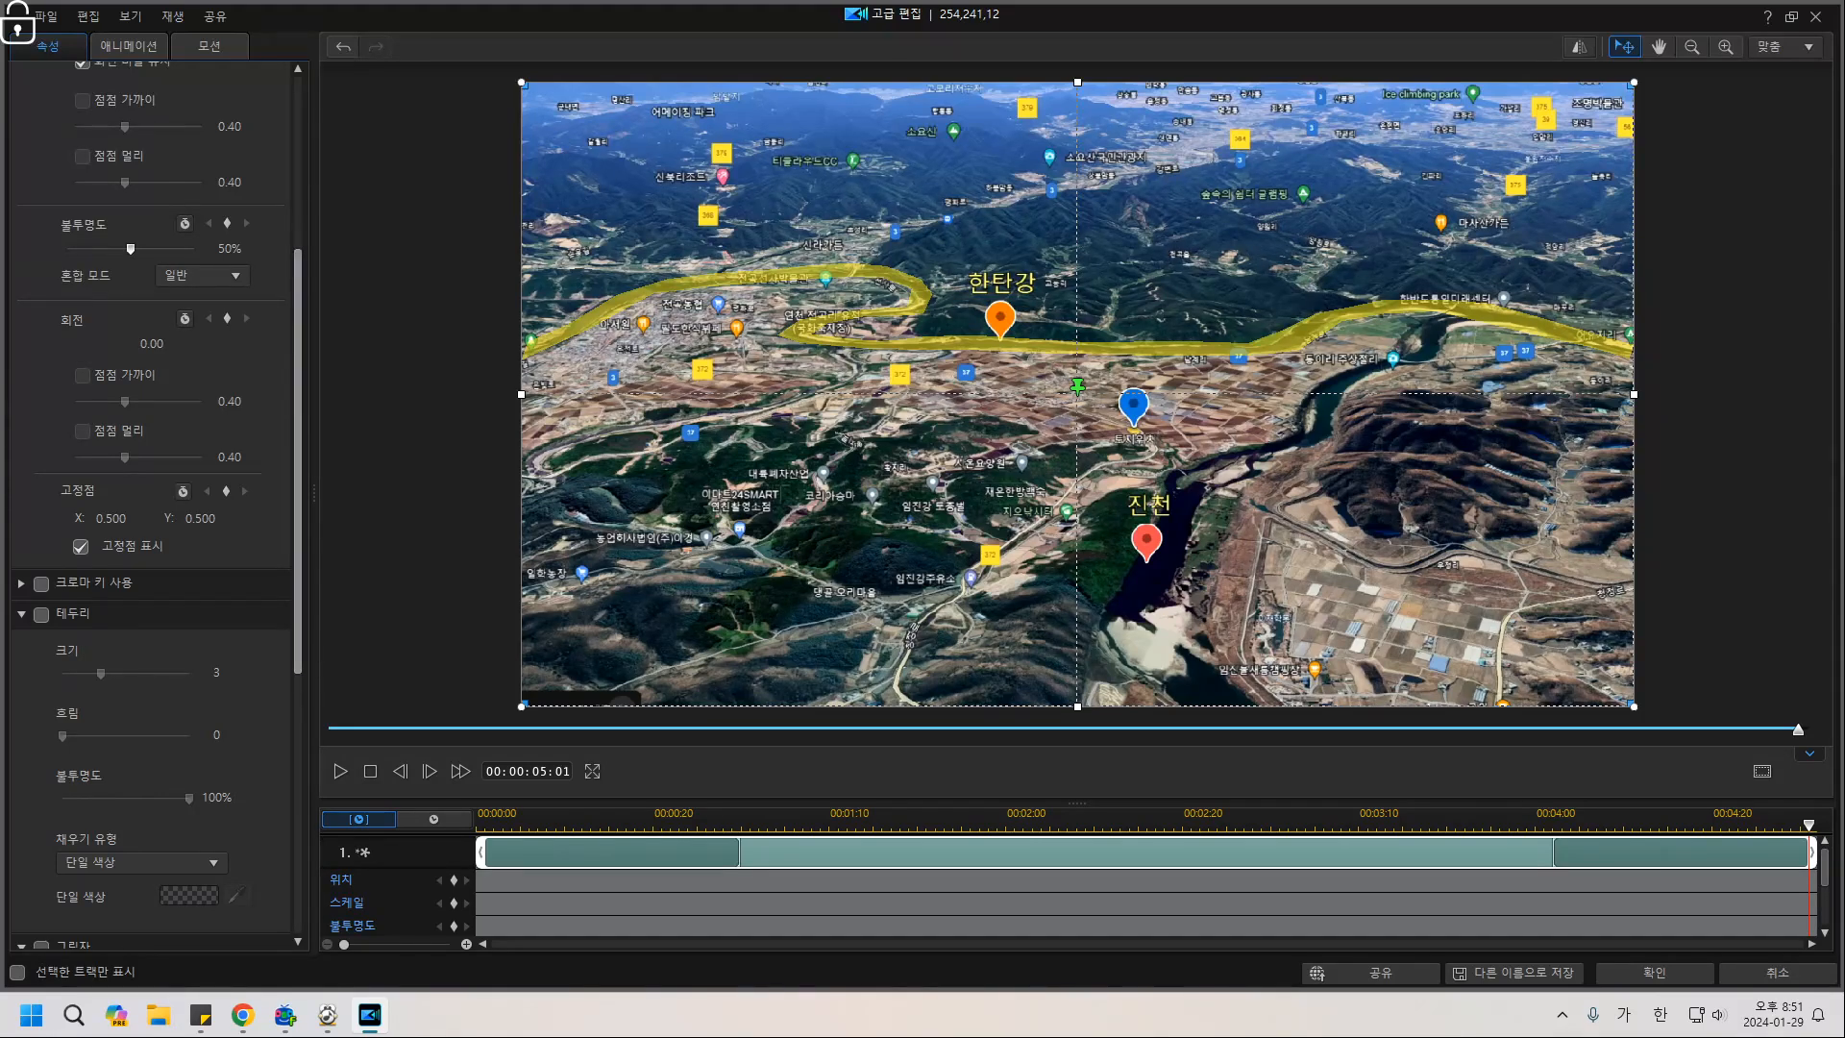
left_click_drag(298, 461, 298, 661)
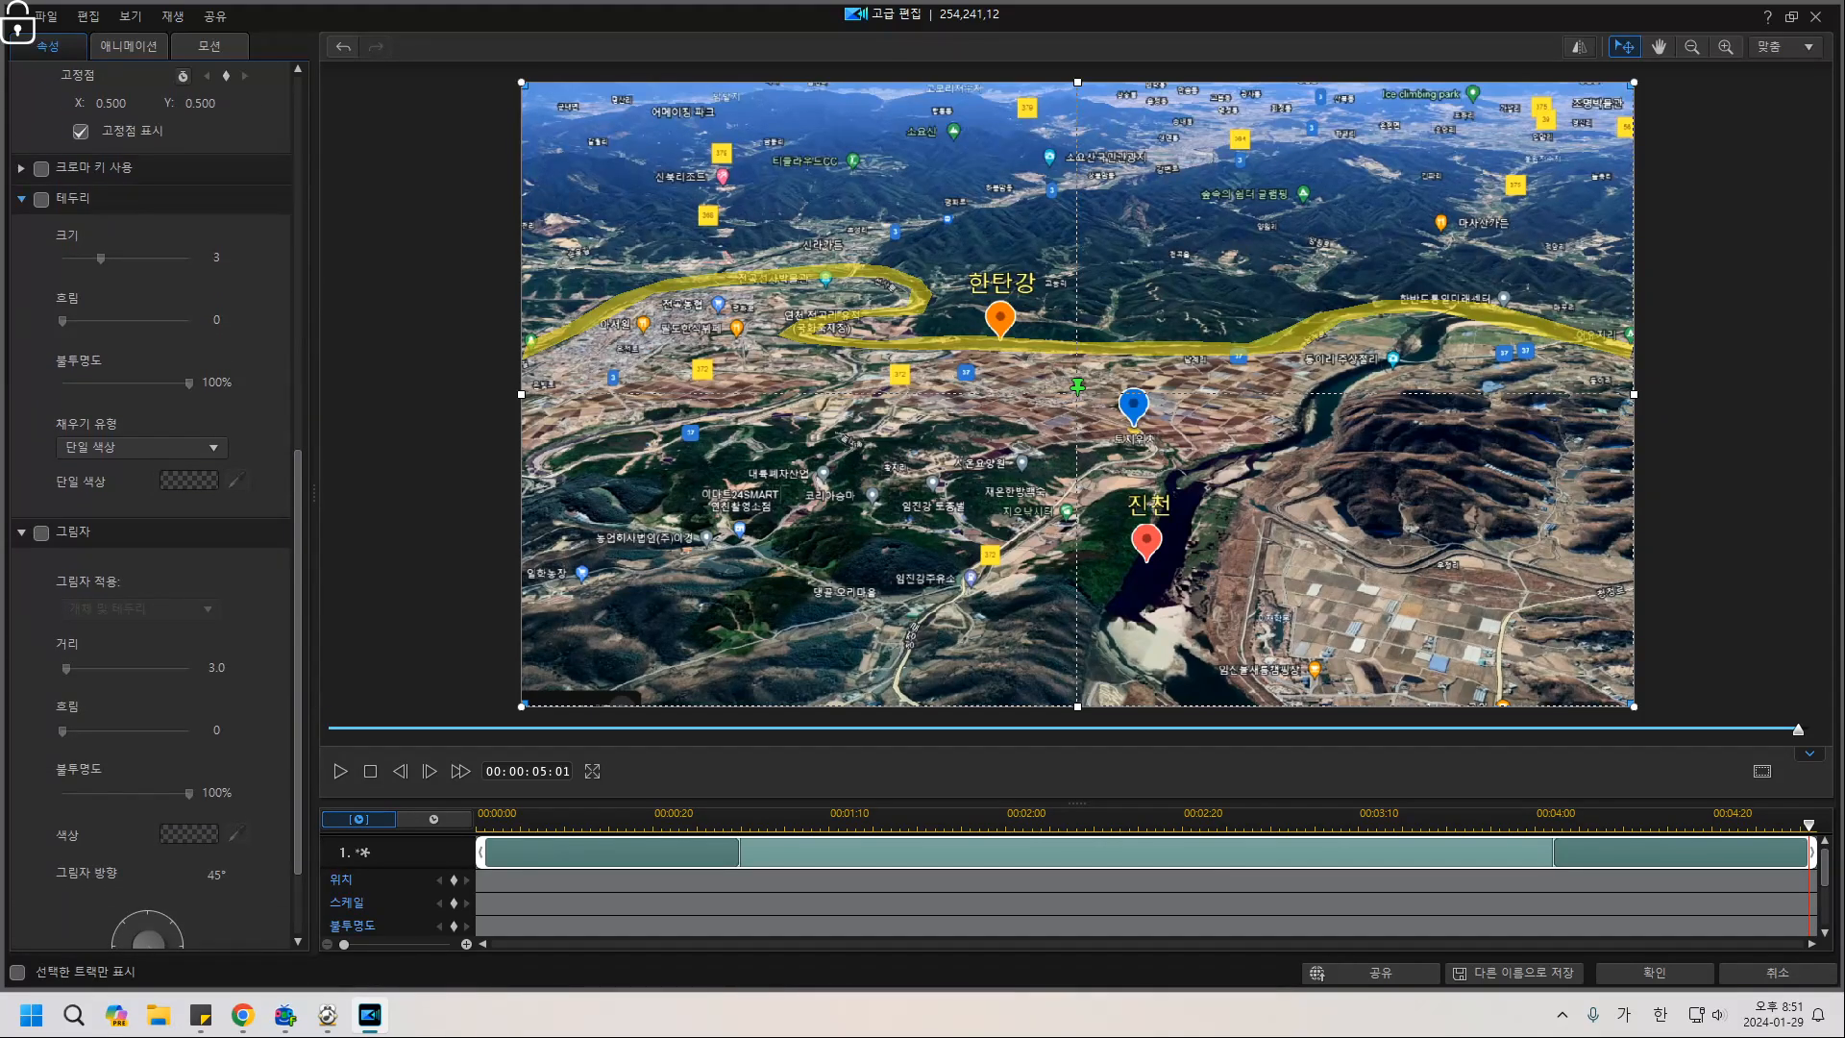
left_click(21, 199)
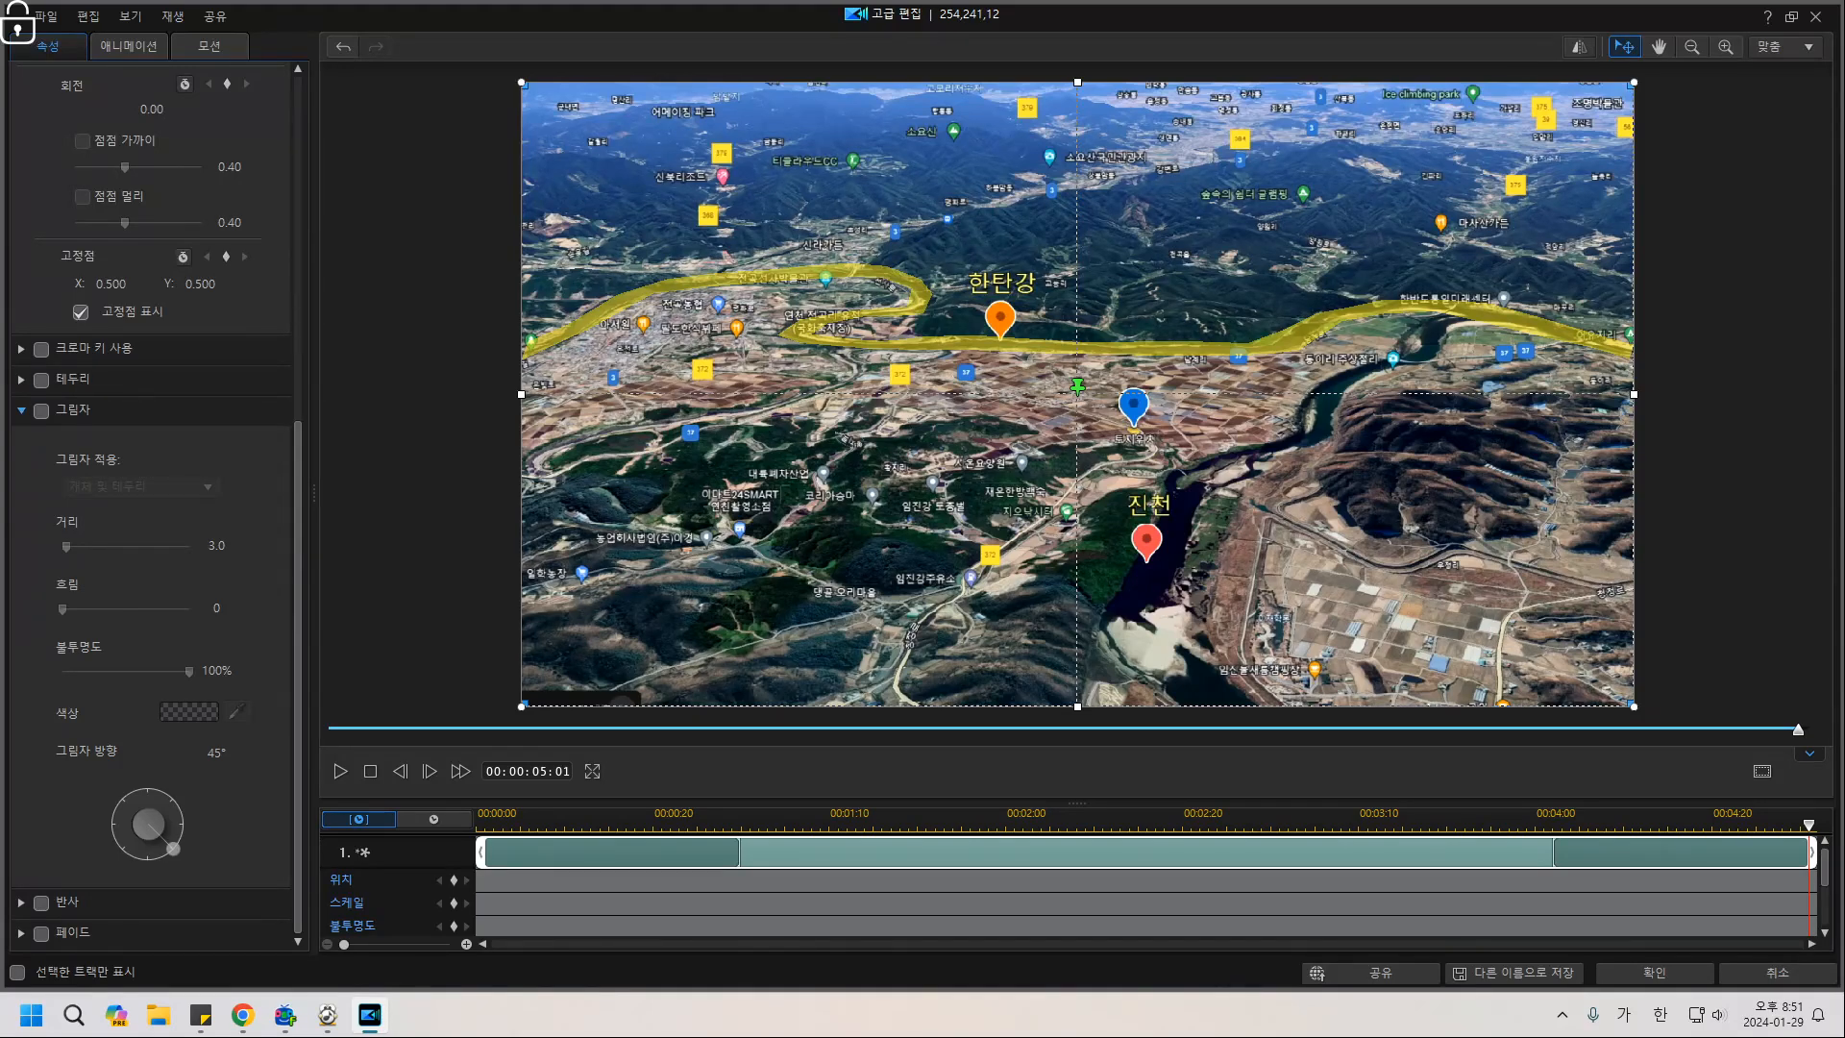
left_click(21, 379)
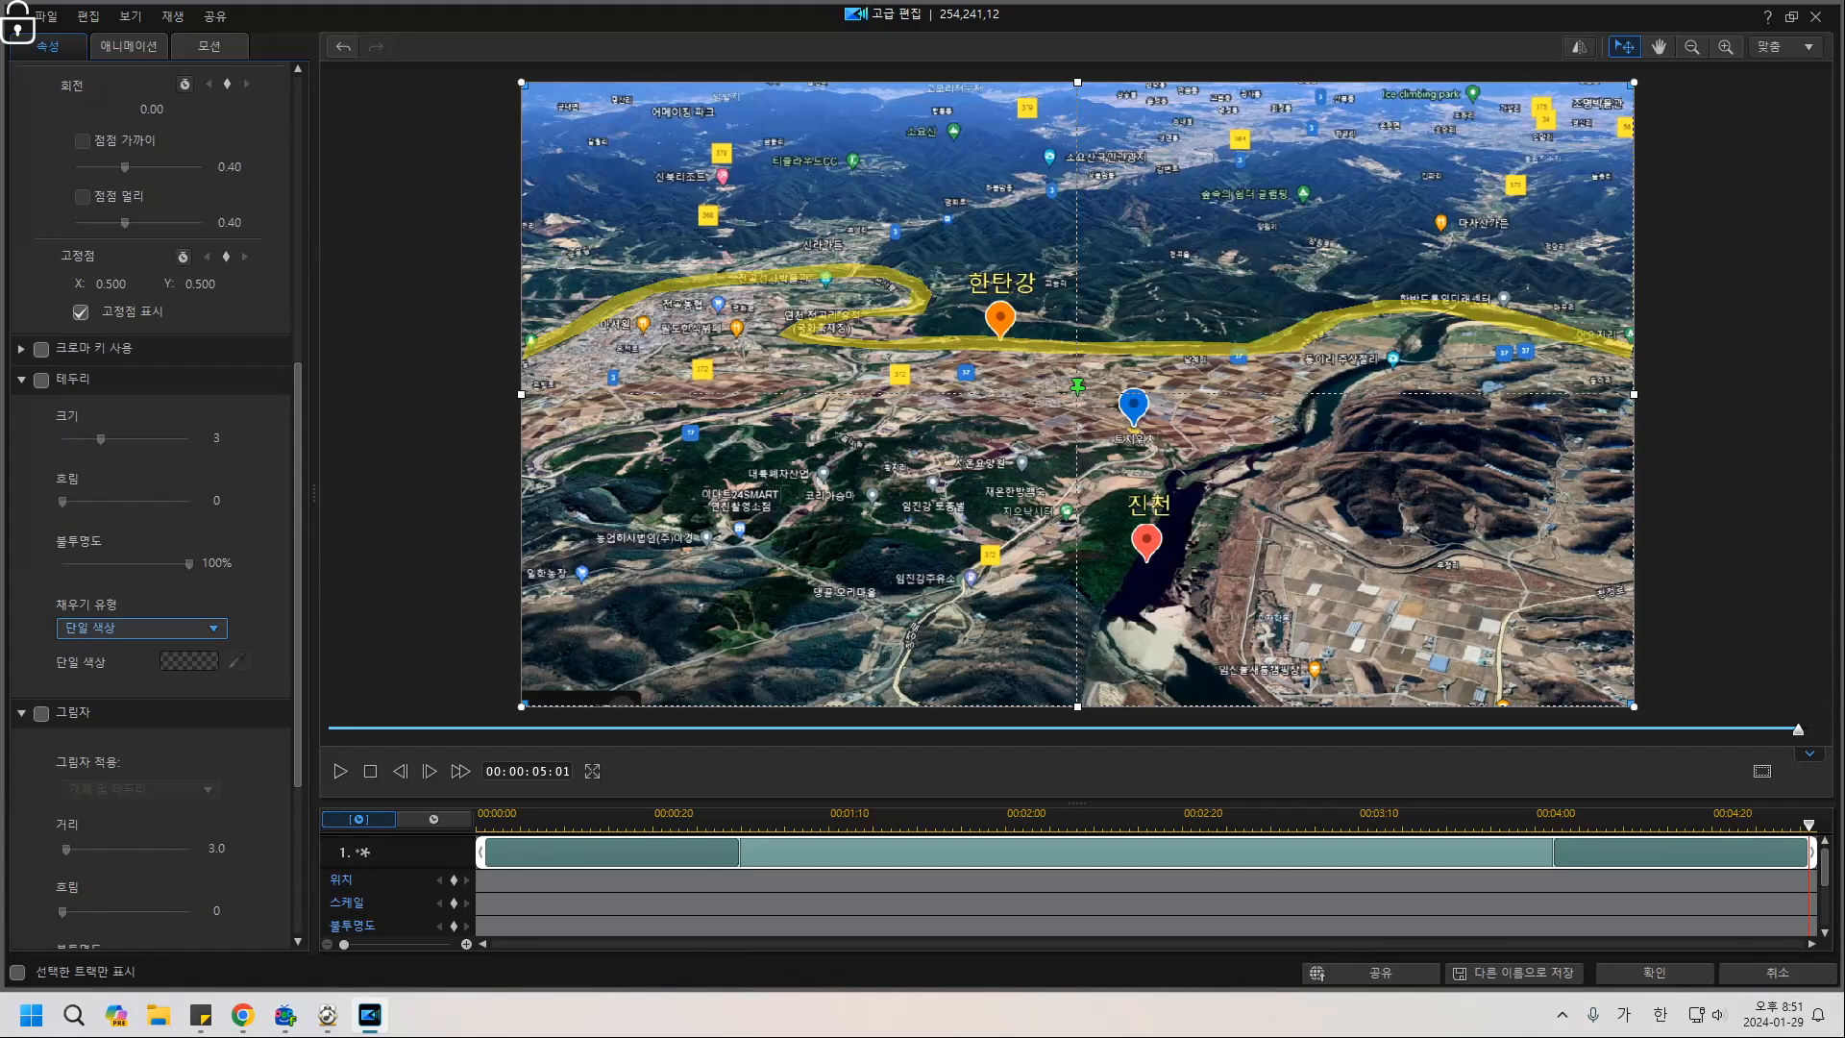
Turn on a yellow border around the river line.
left_click(41, 380)
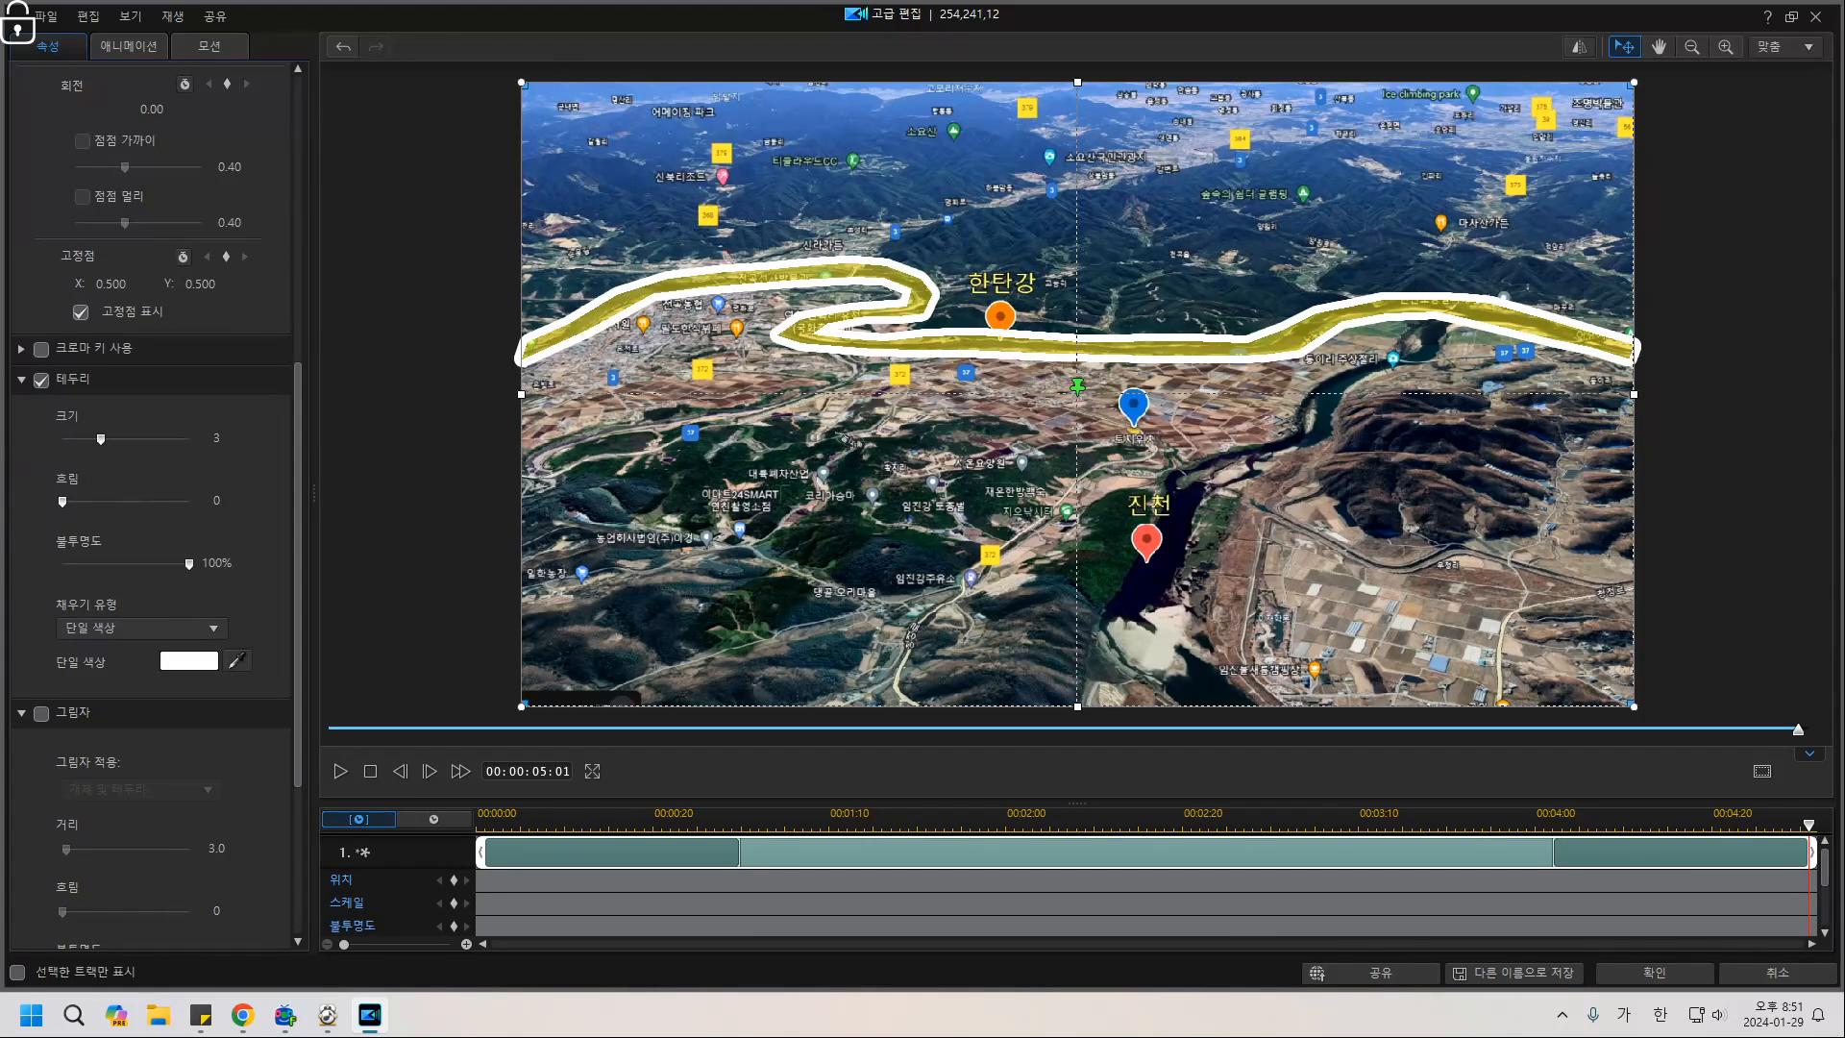
scroll(151, 510, "down", 3)
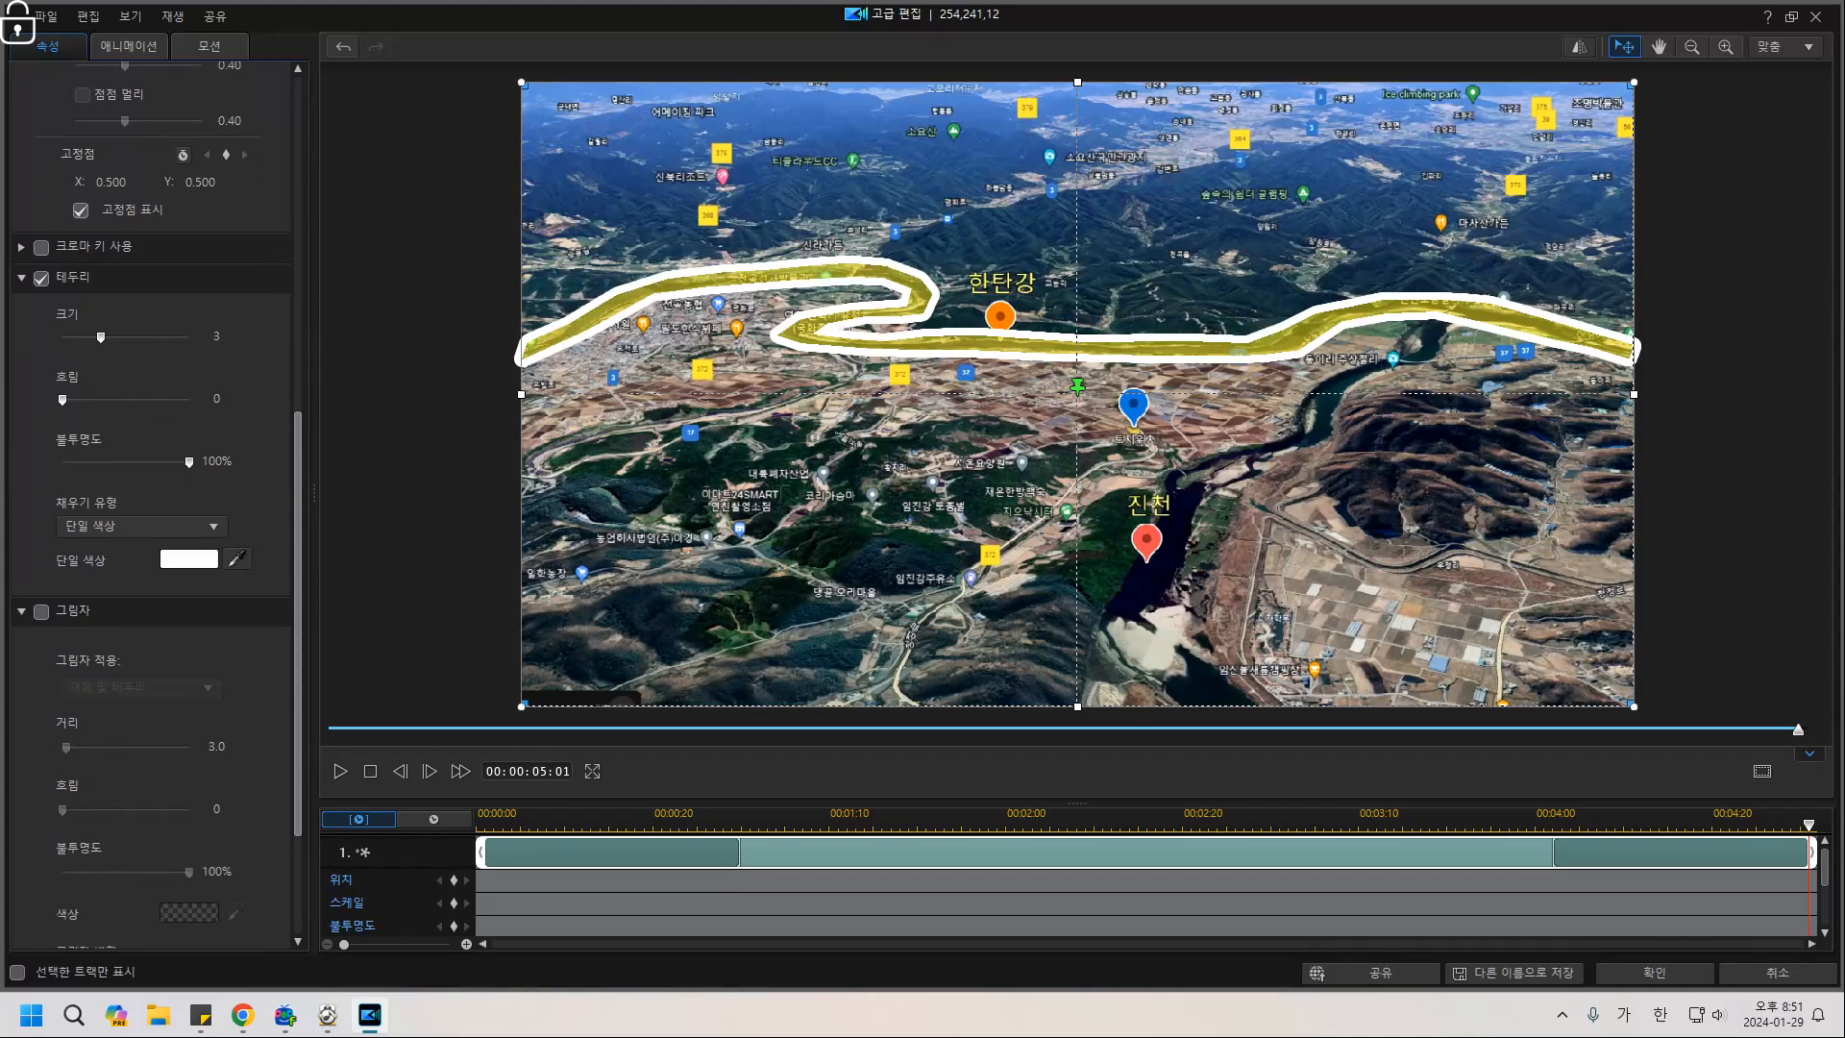
scroll(151, 500, "up", 2)
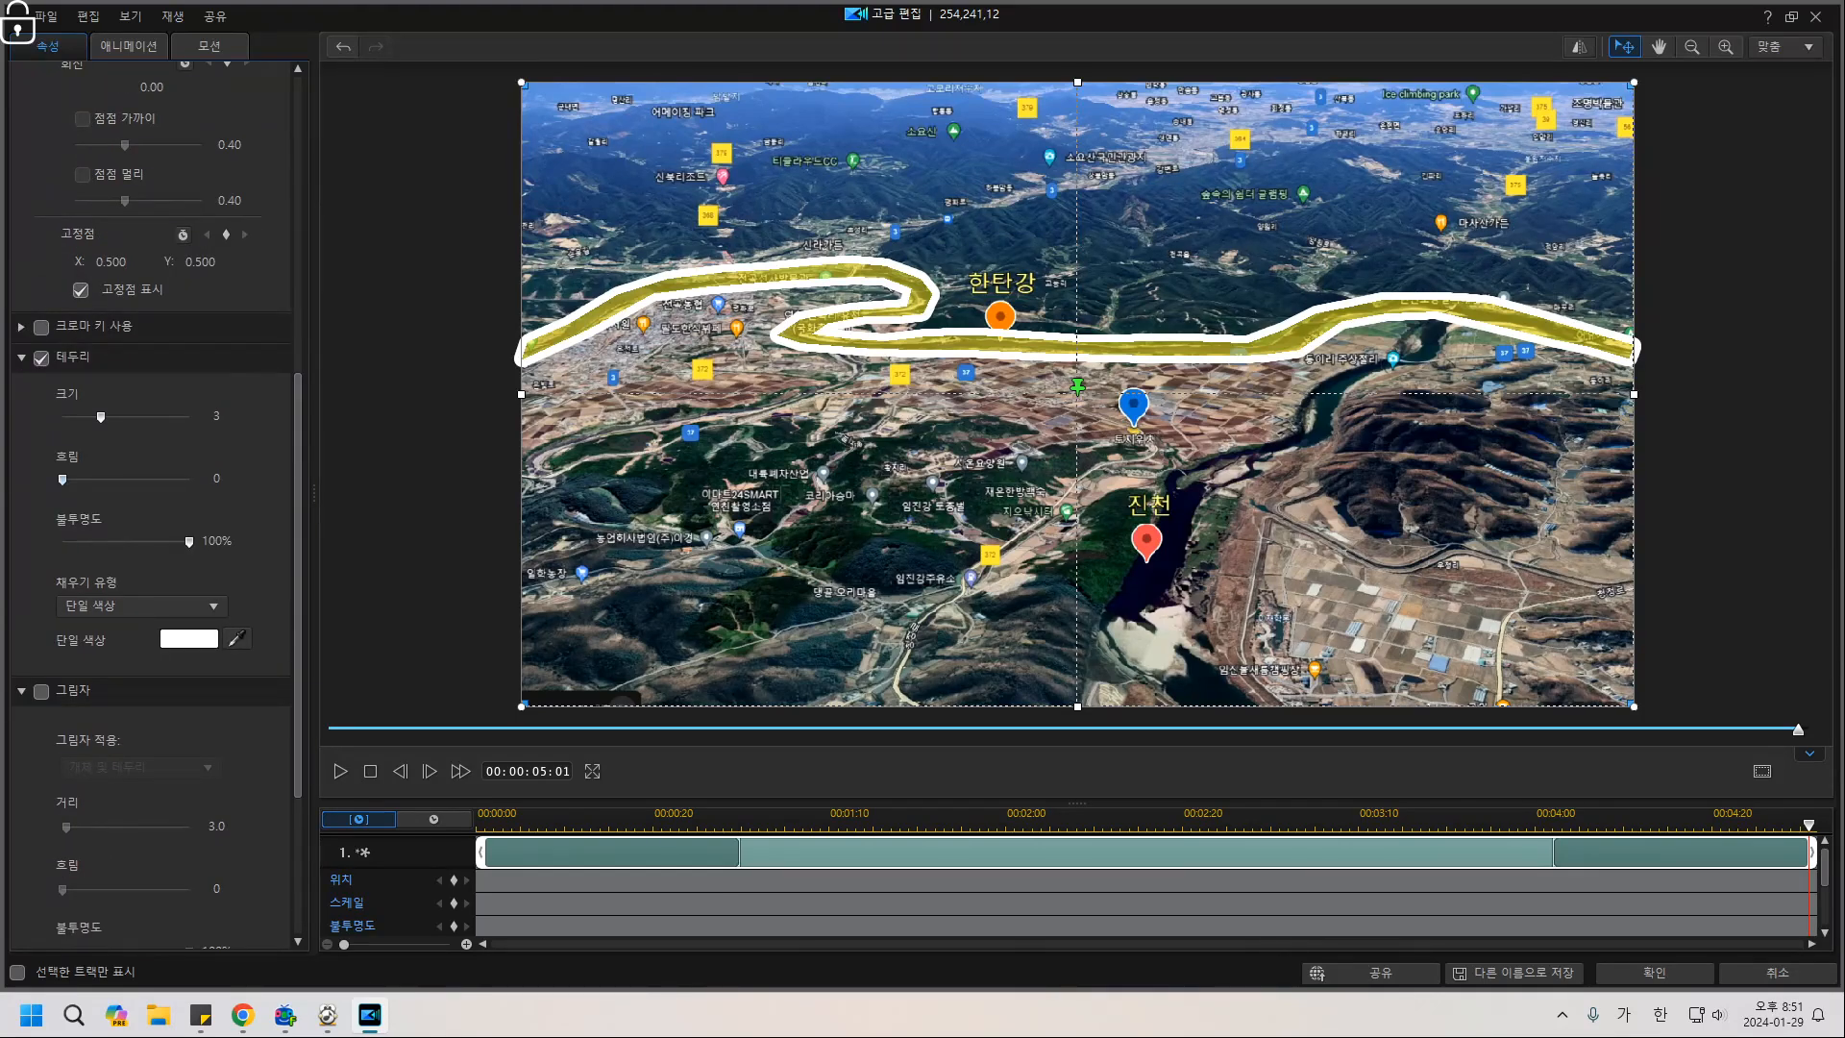
mouse_move(63, 478)
left_mouse_down()
mouse_move(82, 479)
mouse_move(63, 478)
left_mouse_up()
left_click(188, 638)
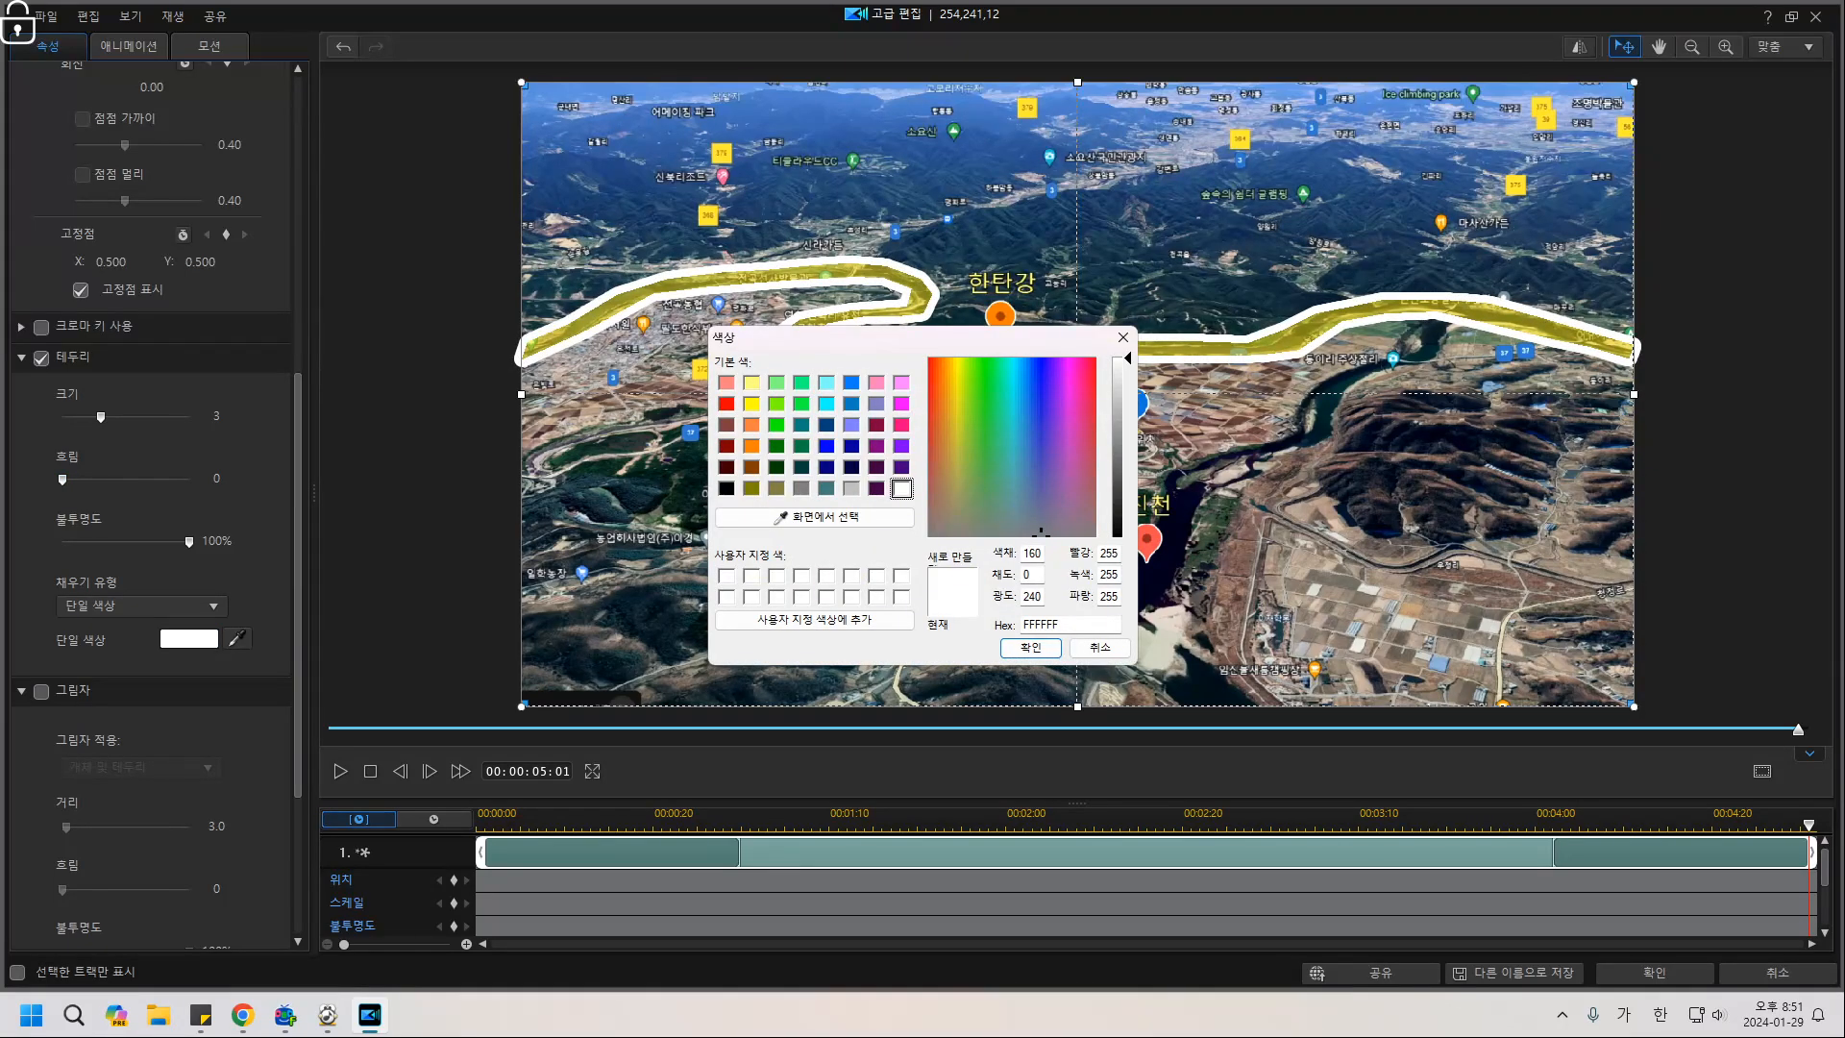
left_click(751, 403)
left_click(1031, 647)
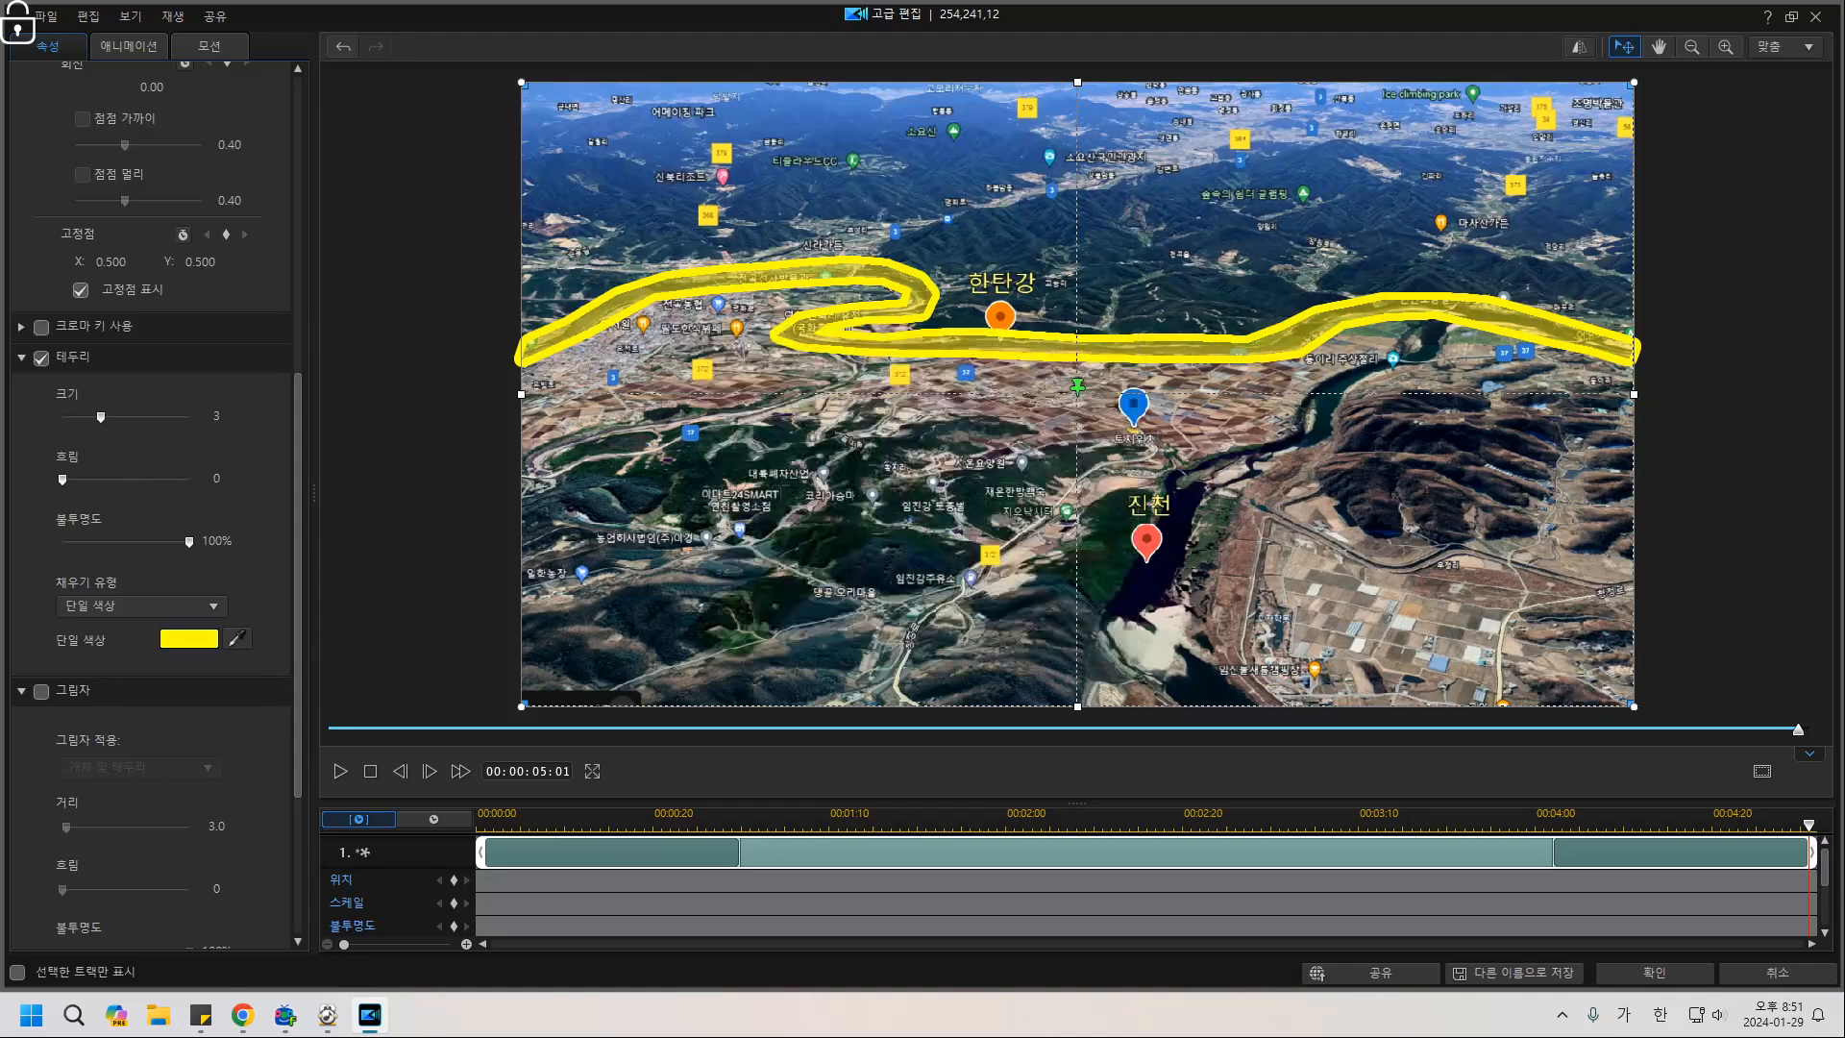
Set the border blur to 4 and the border size to 2.
left_click_drag(63, 480, 93, 480)
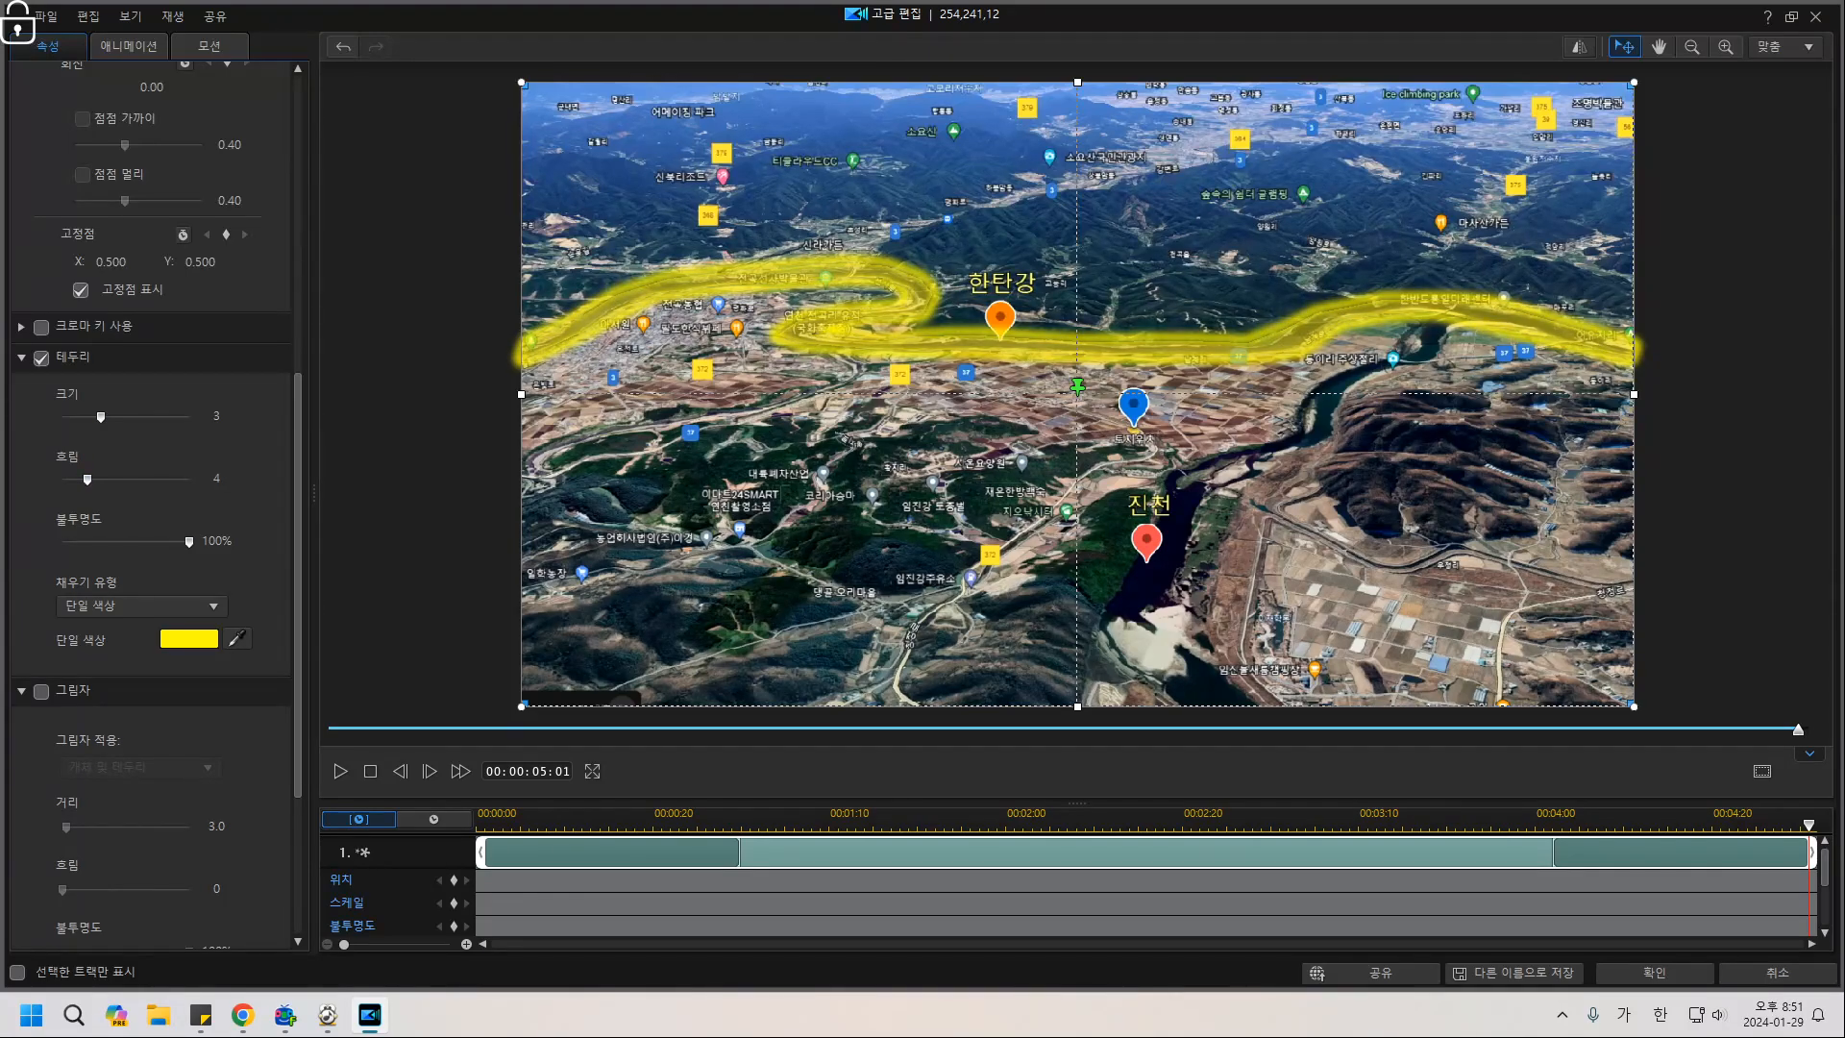
key("Left")
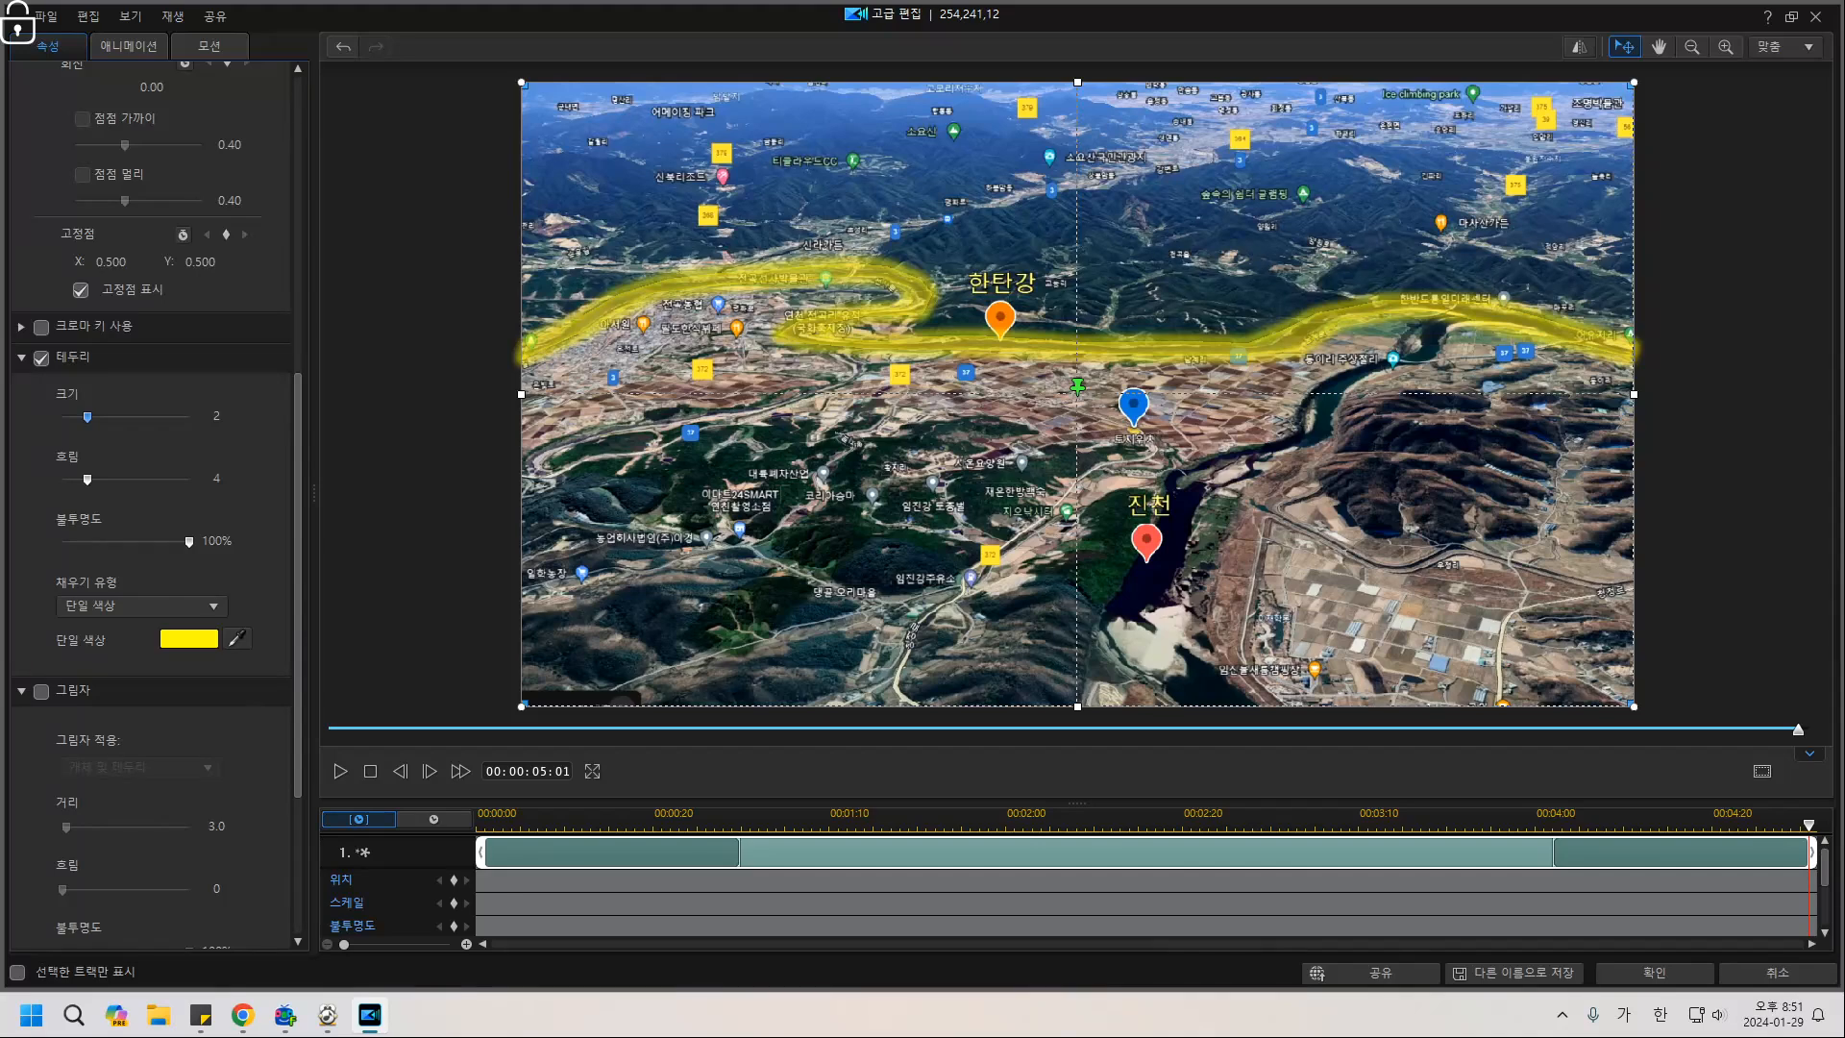
key("Left")
key("Left")
key("Right")
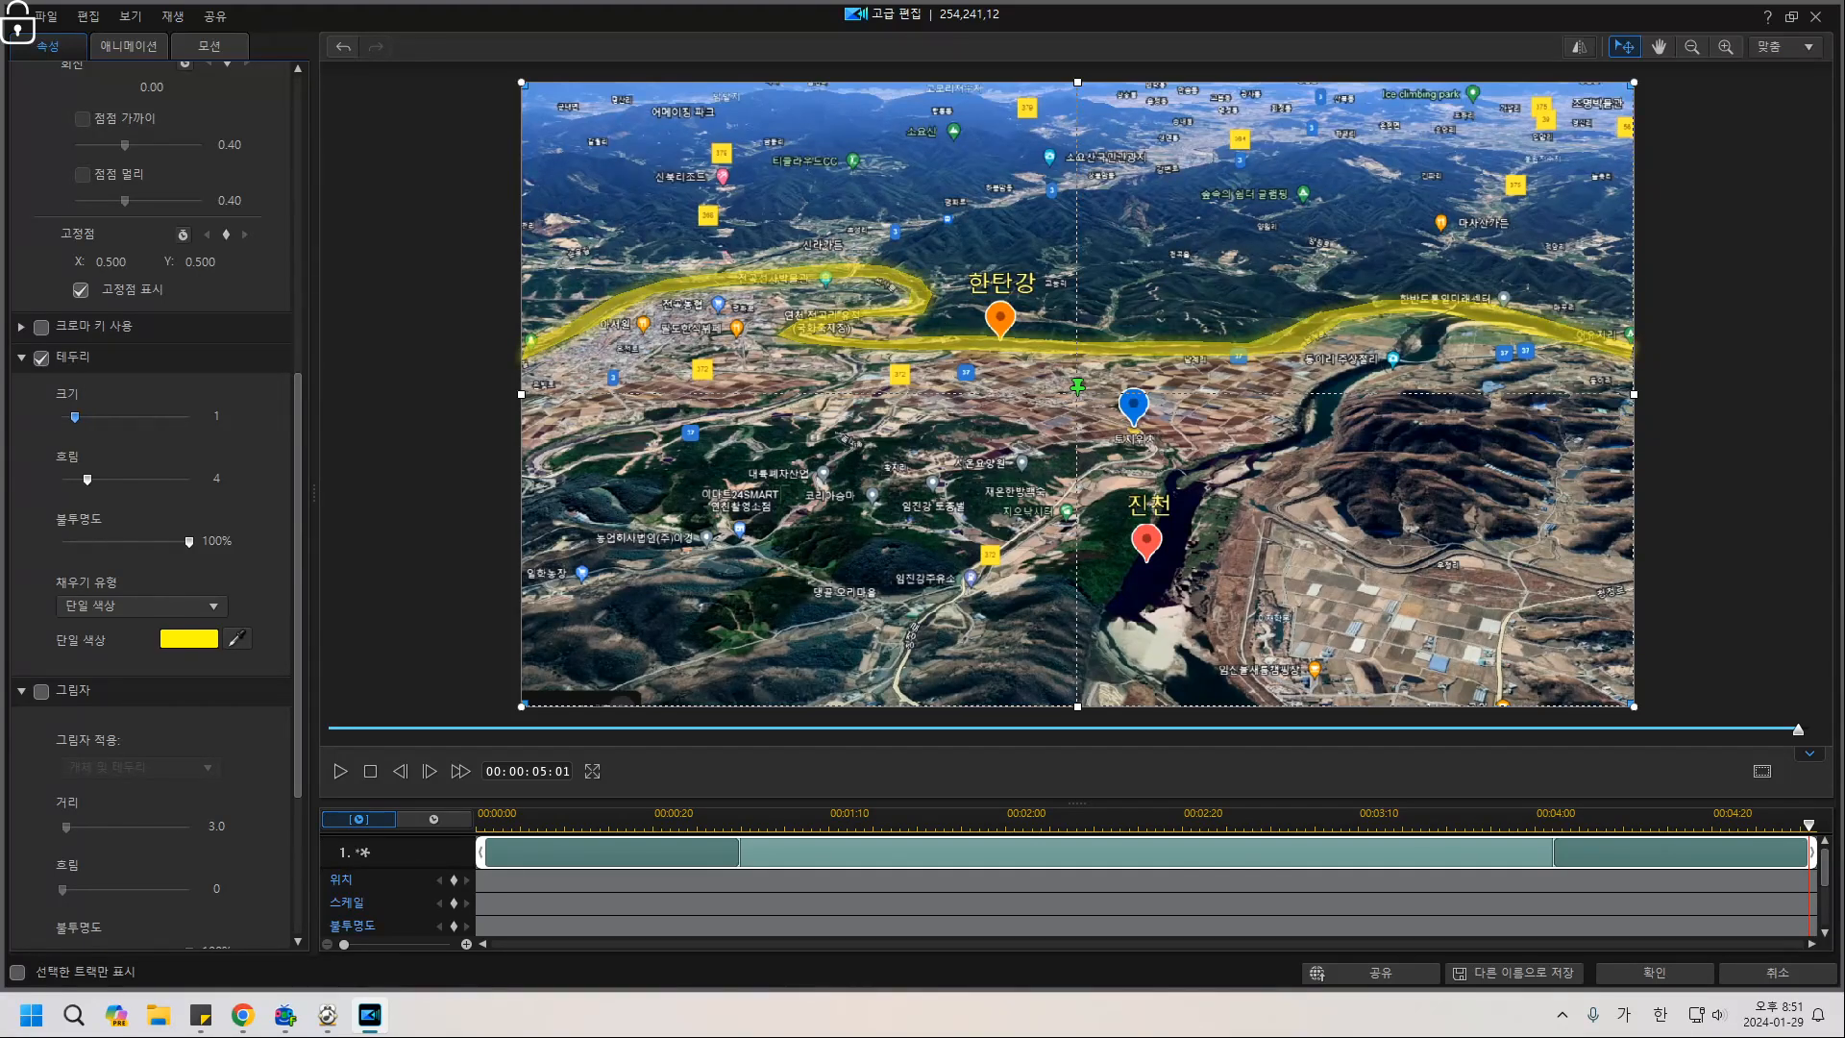
key("Left")
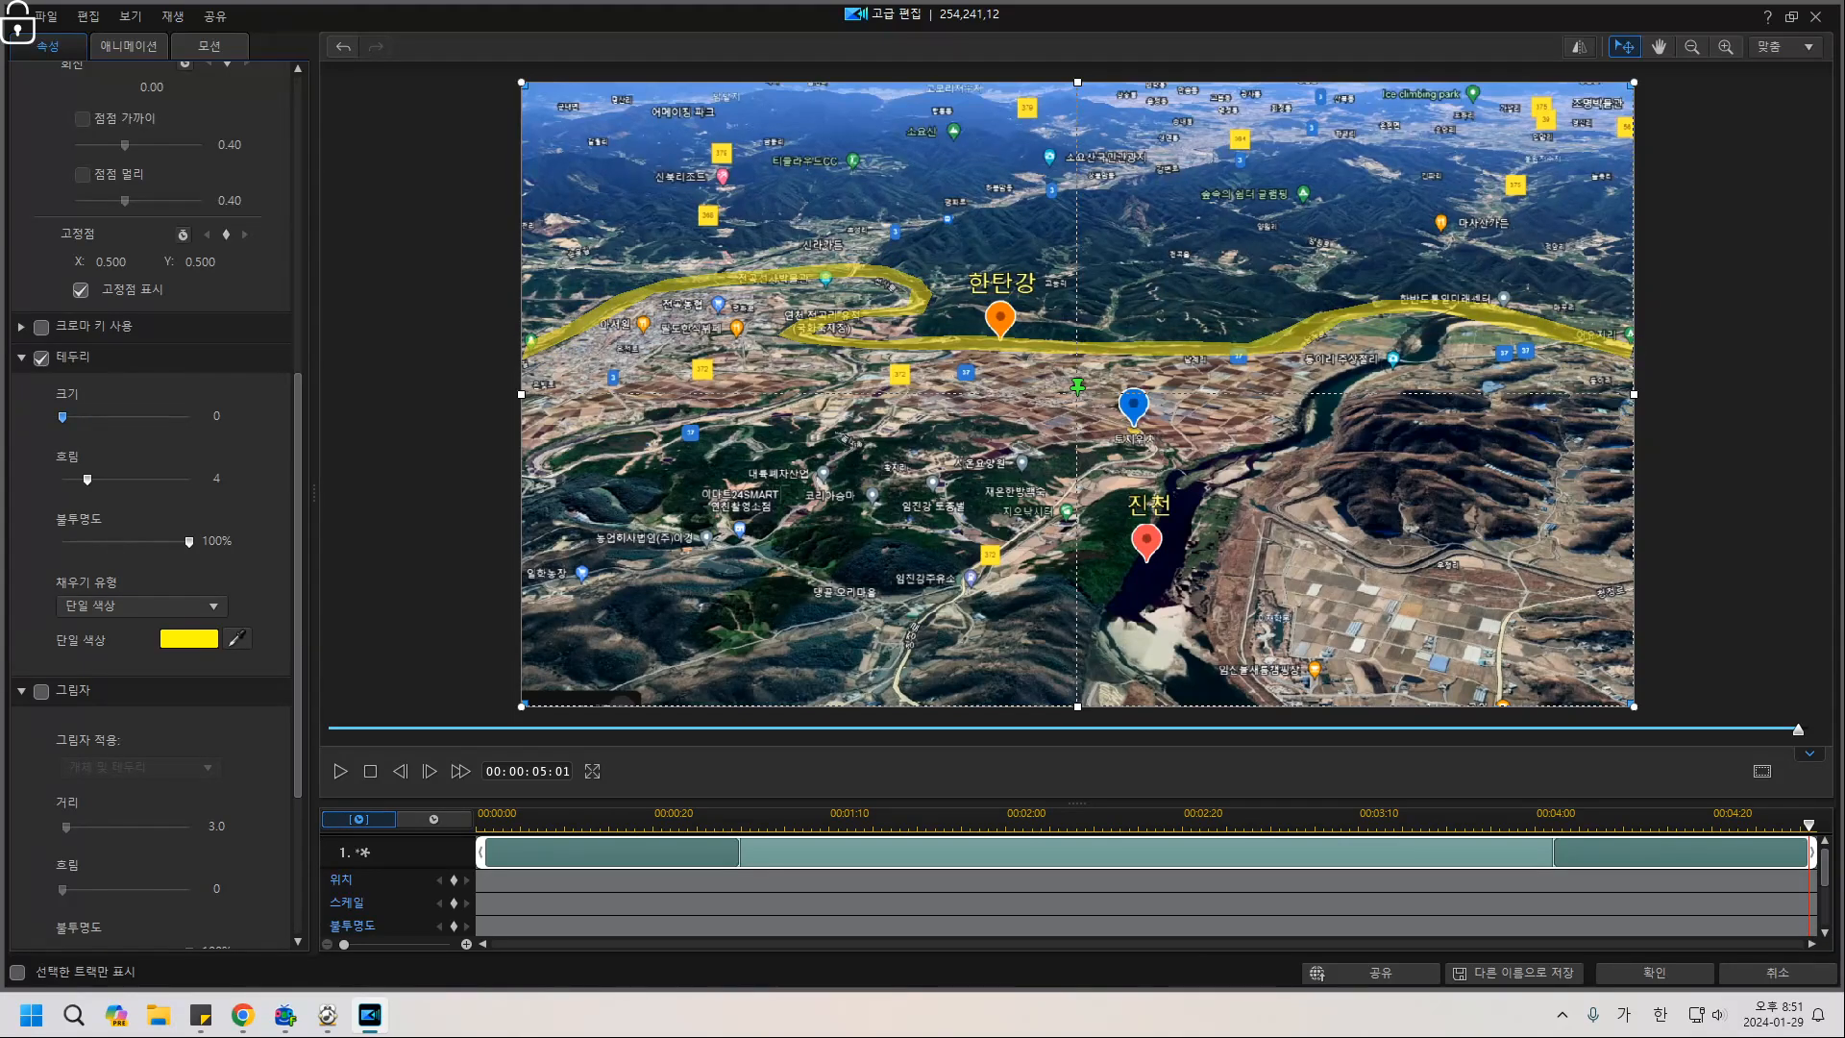
key("Right")
key("Right")
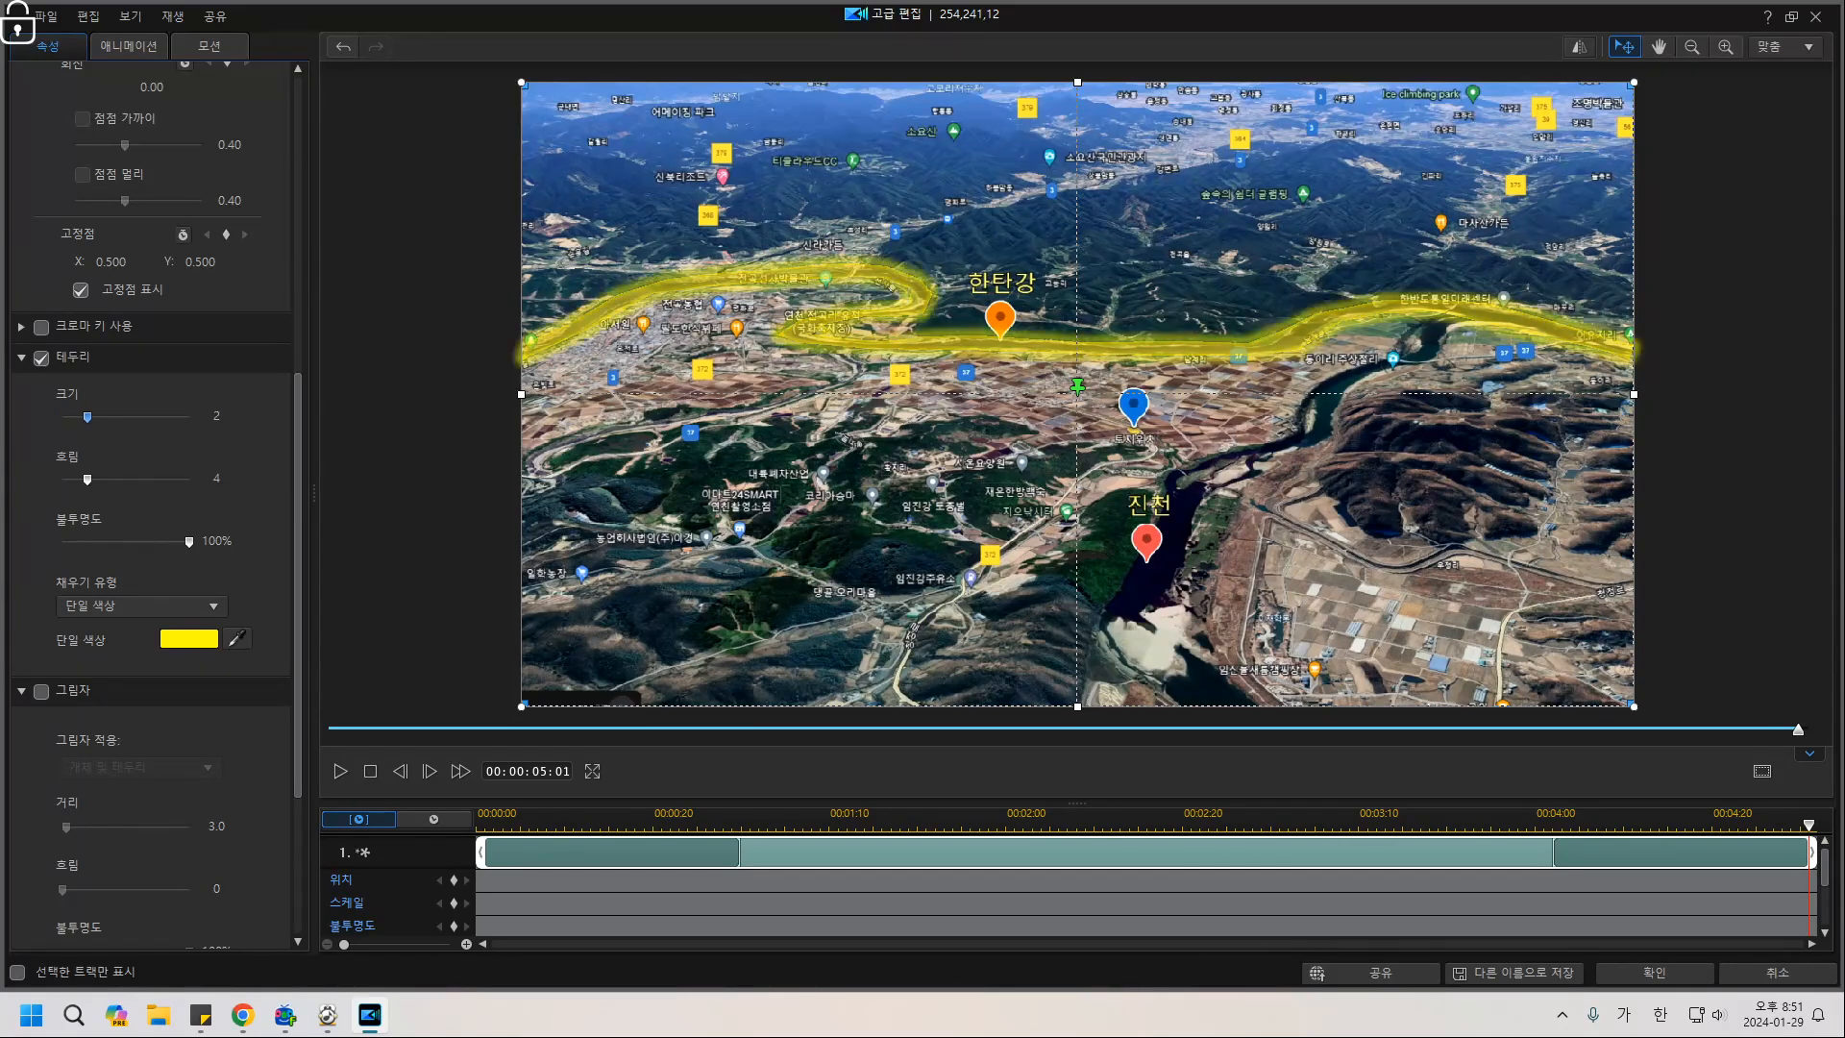
key("Left")
key("Right")
Apply the soft wipe In animation to the yellow river overlay and close Advanced Edit.
left_click(128, 46)
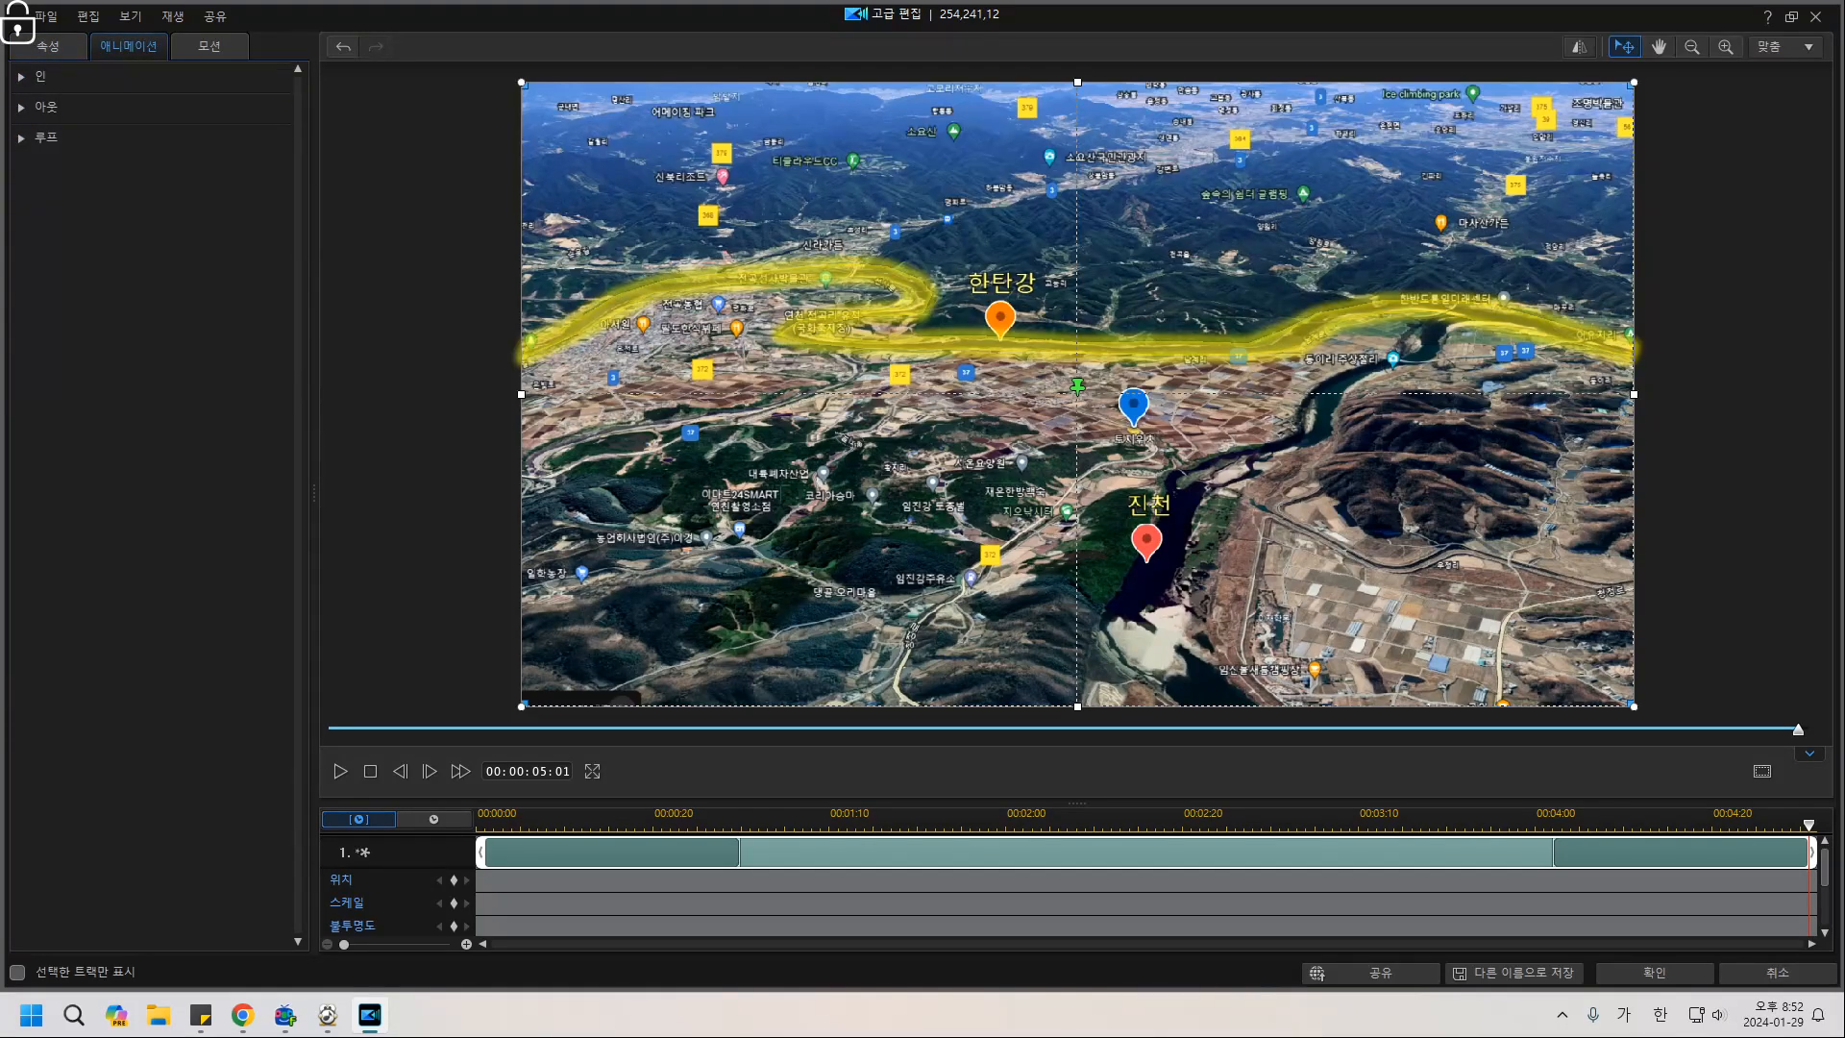
left_click(40, 76)
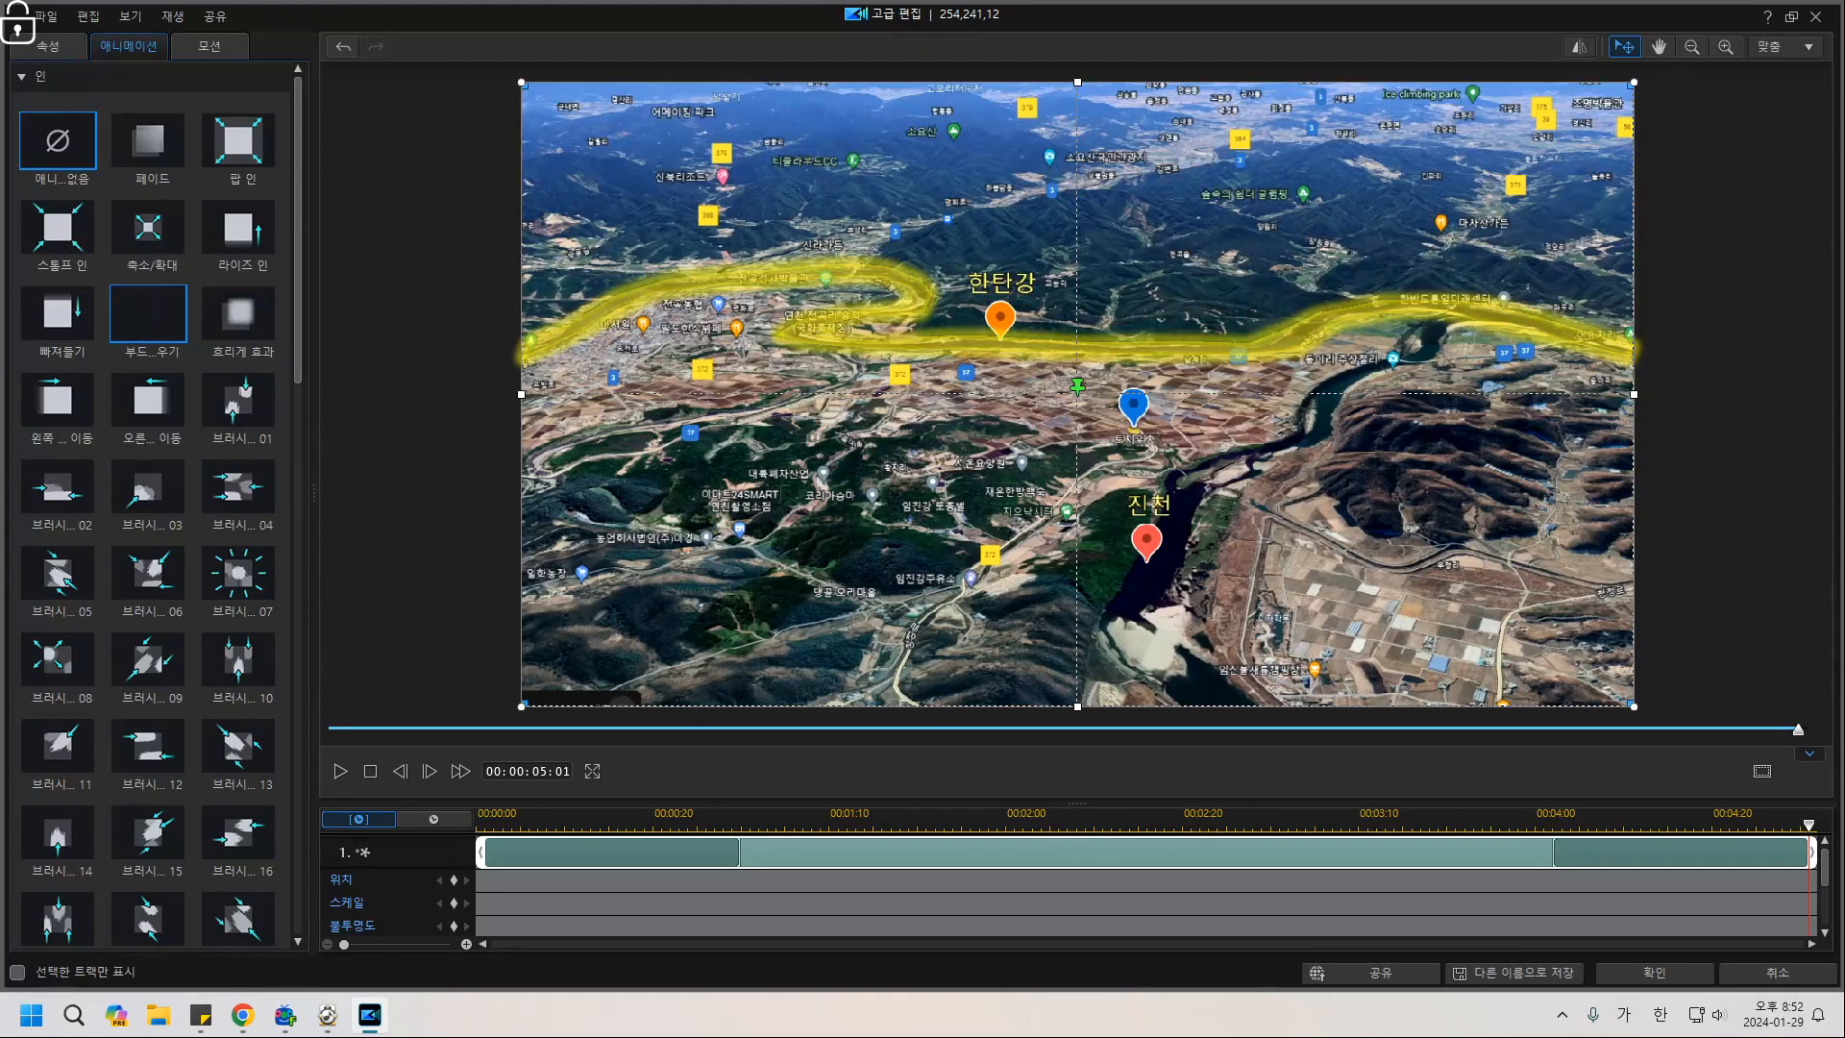
left_click(148, 312)
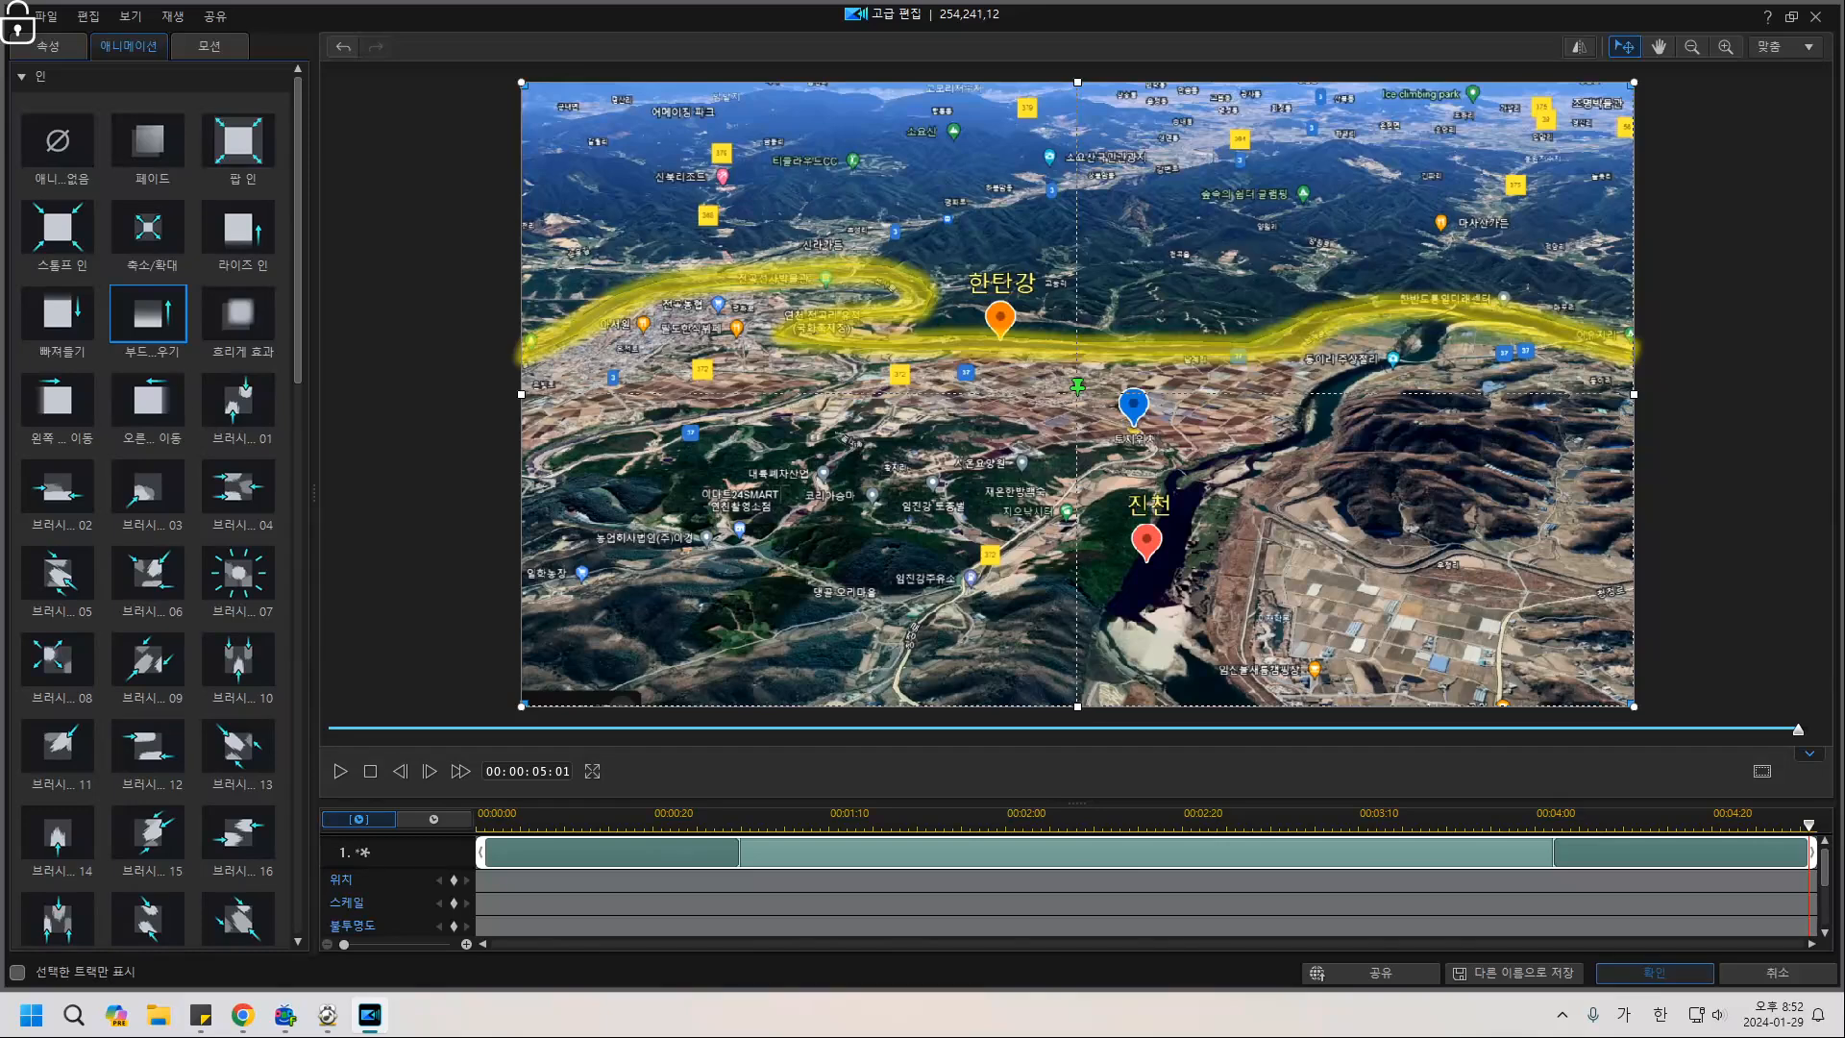
left_click(1653, 972)
left_click(493, 445)
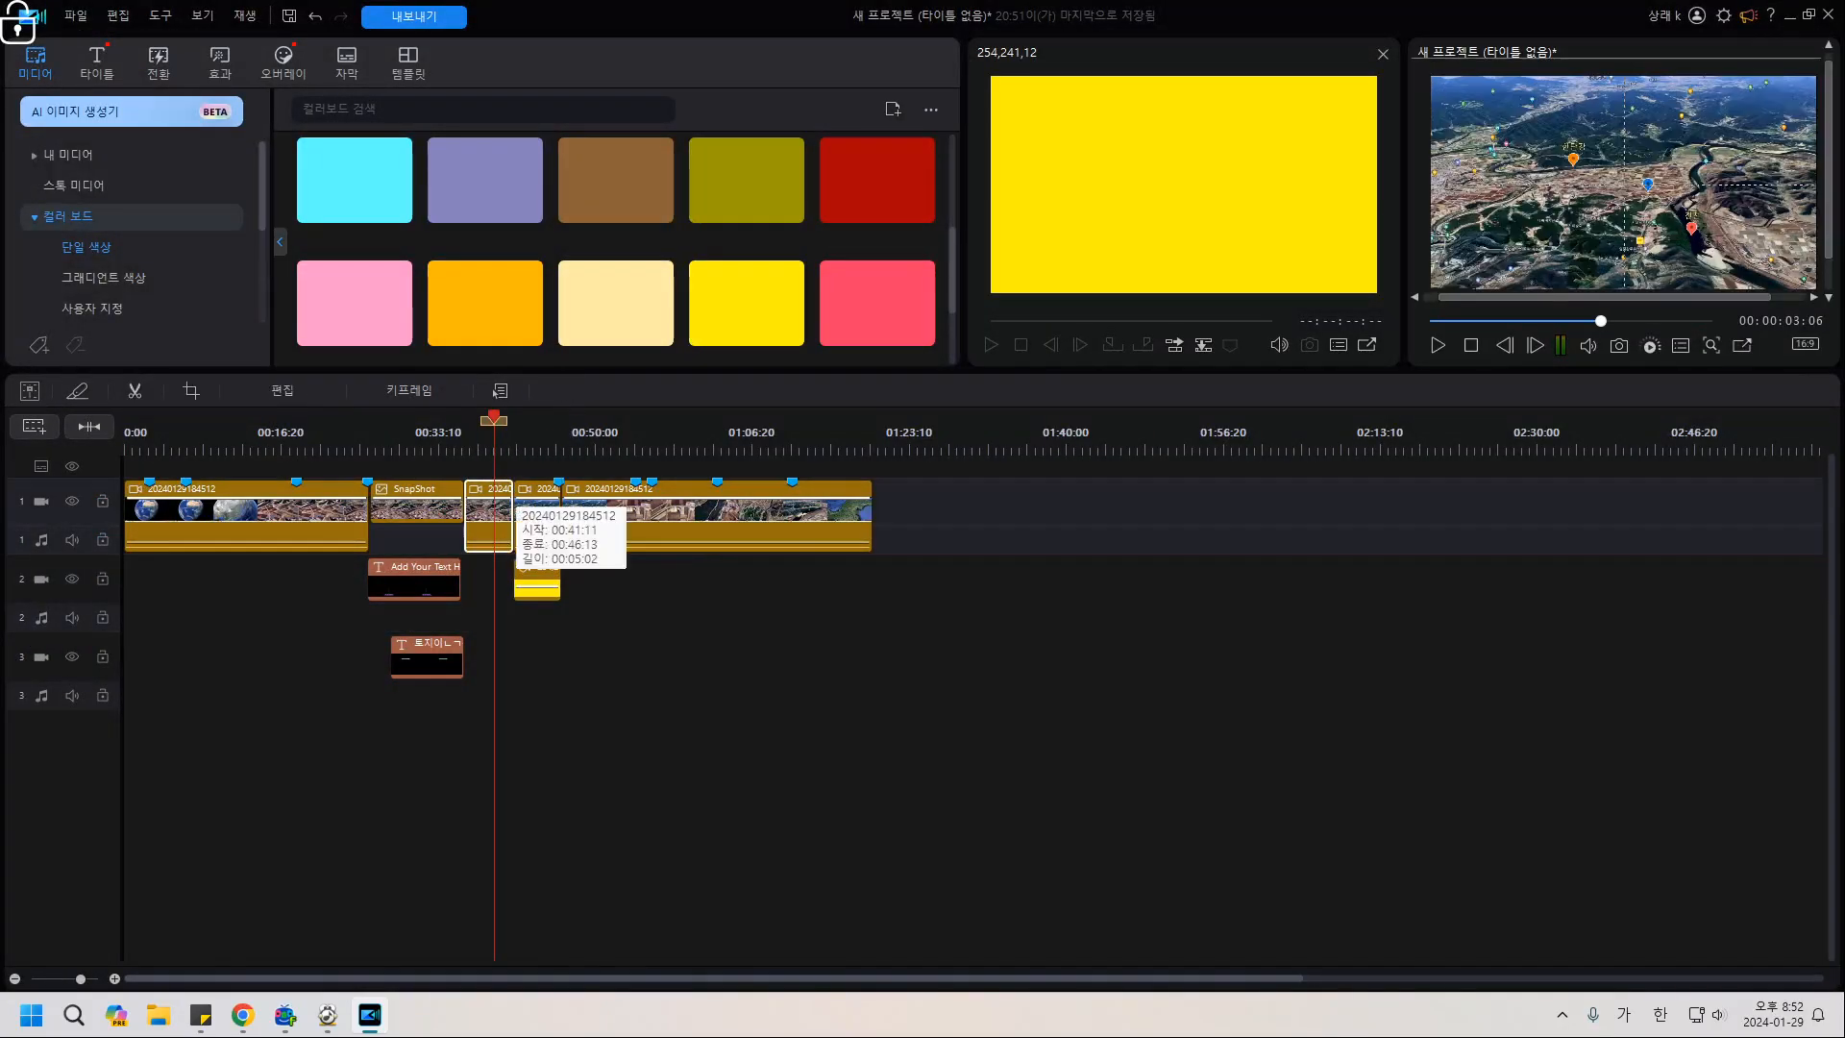
key("space")
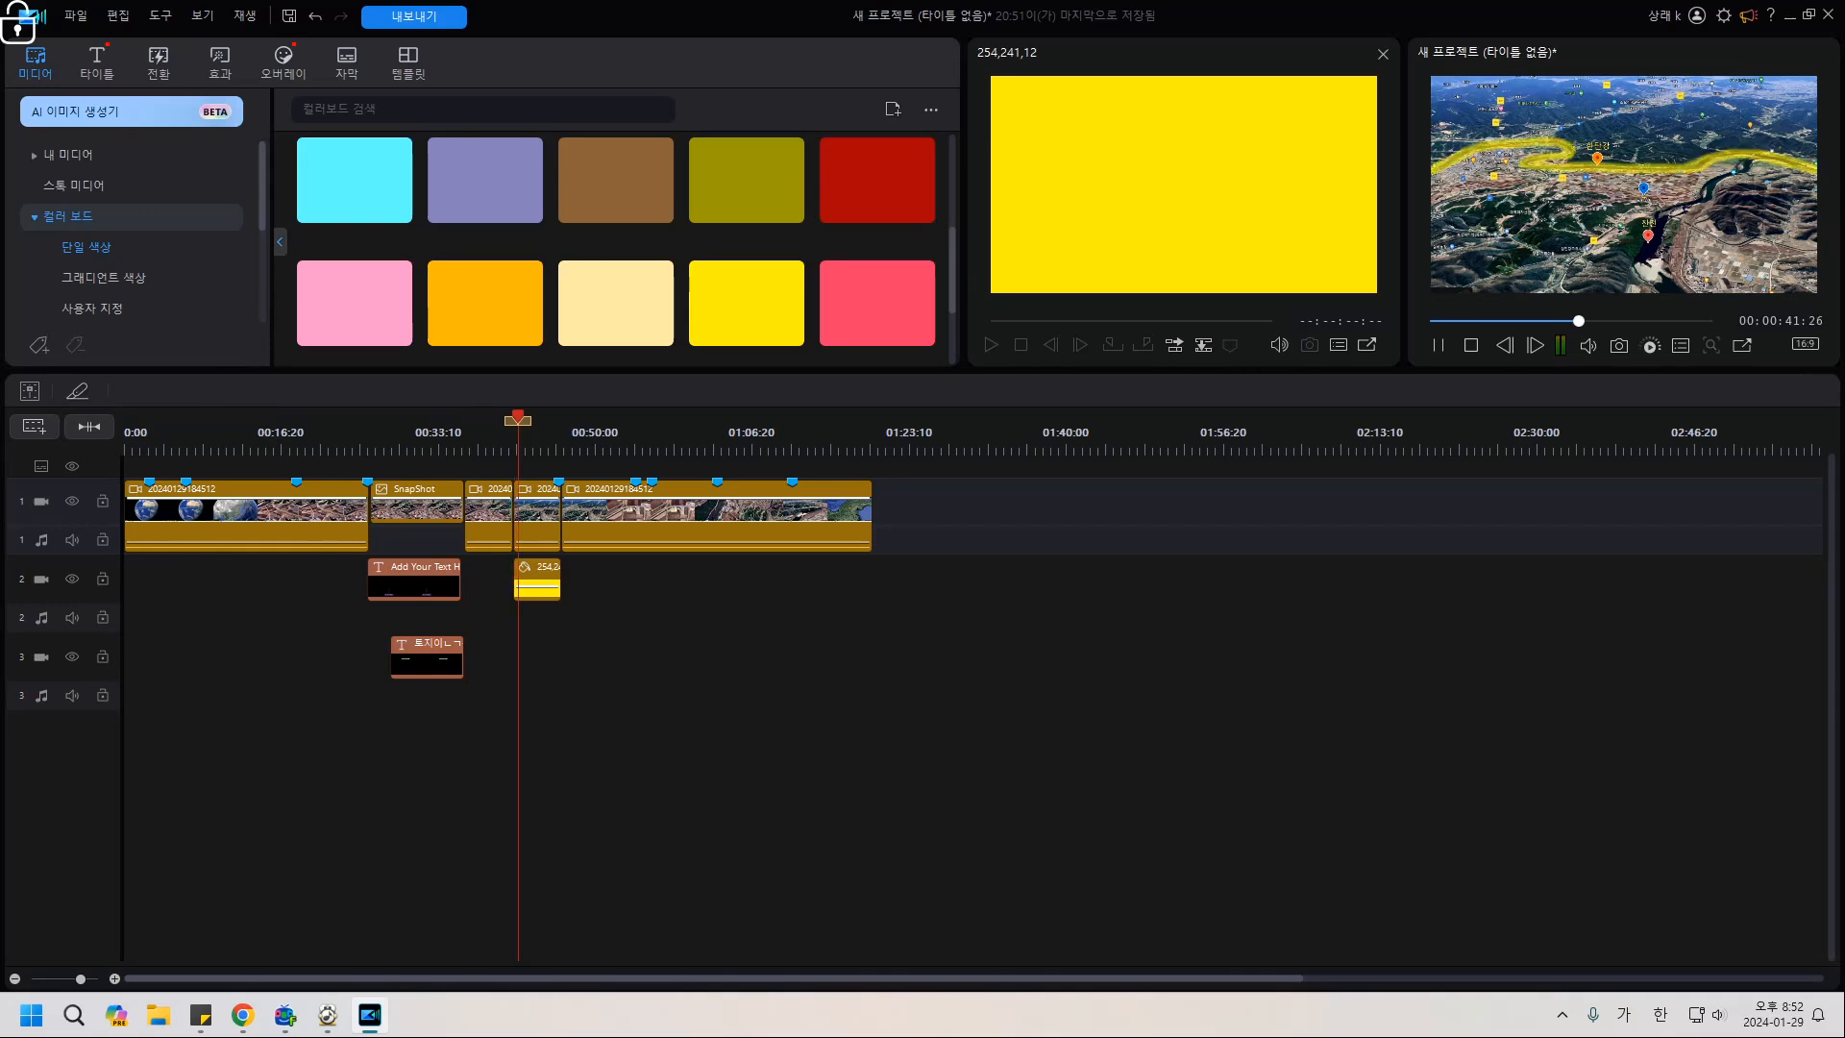
key("space")
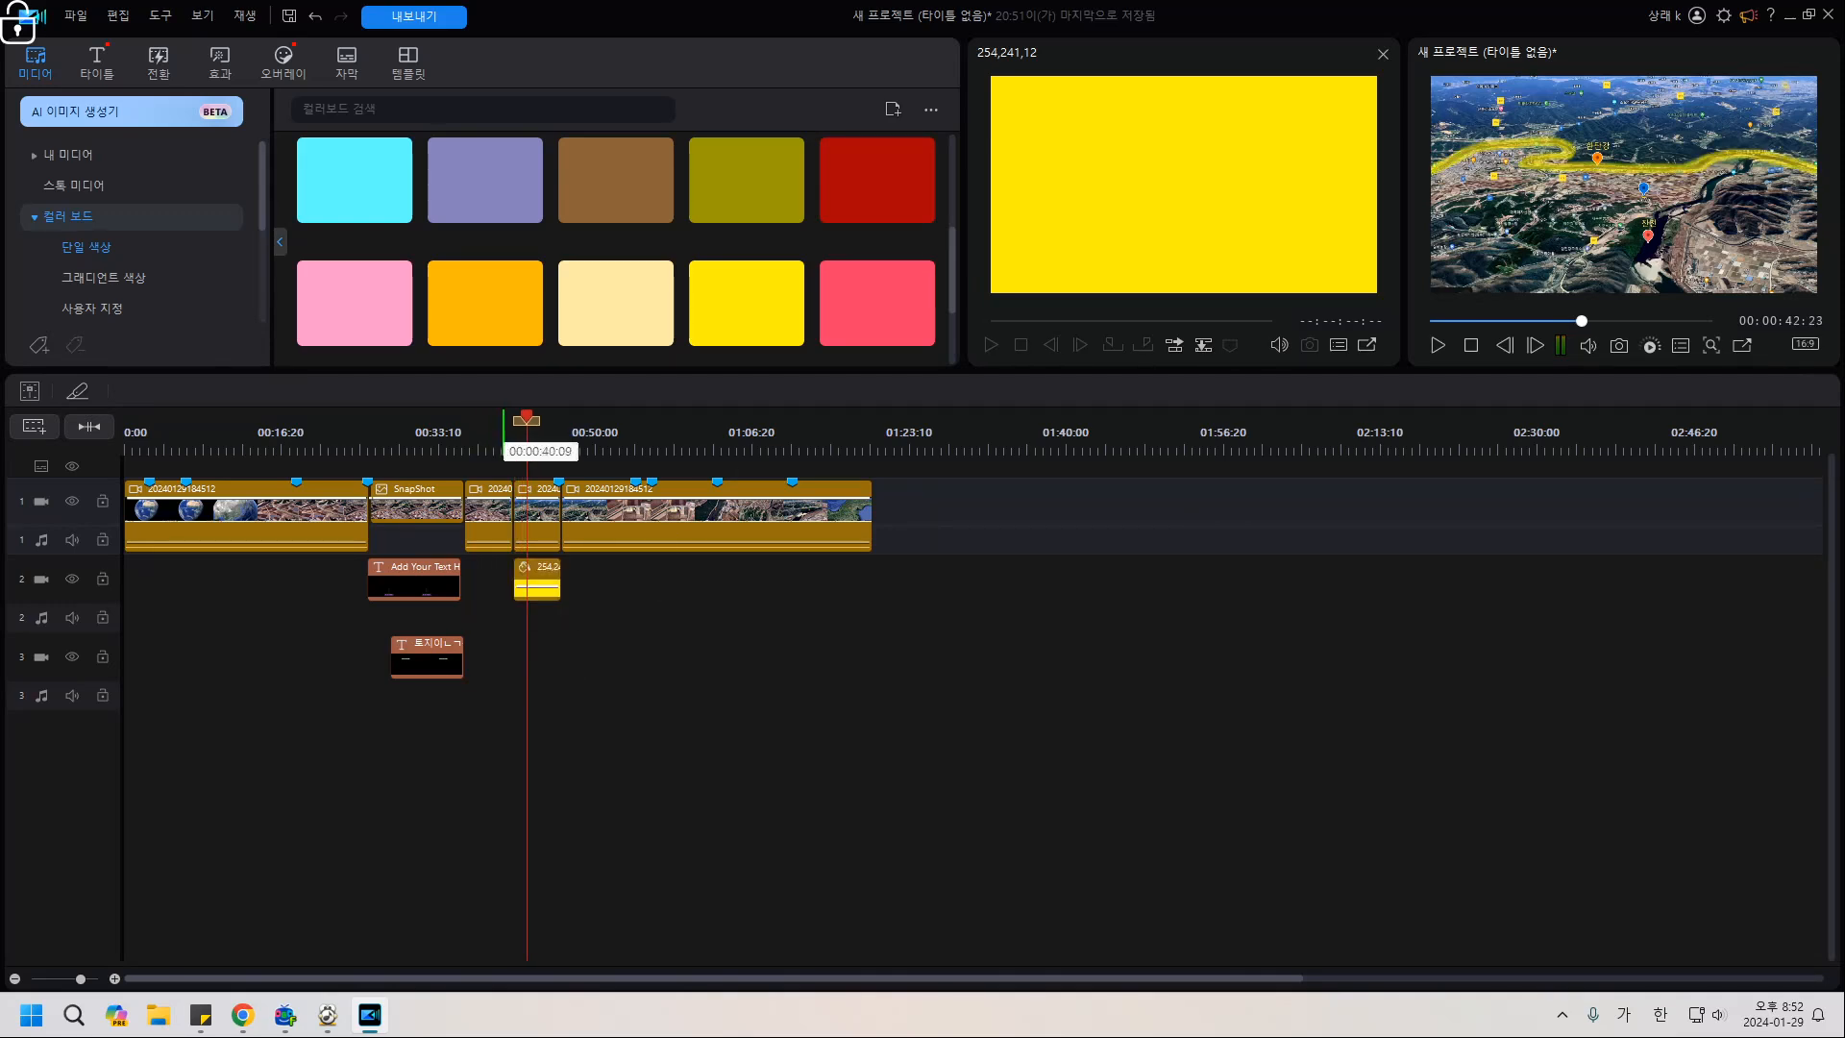
left_click(500, 445)
key("space")
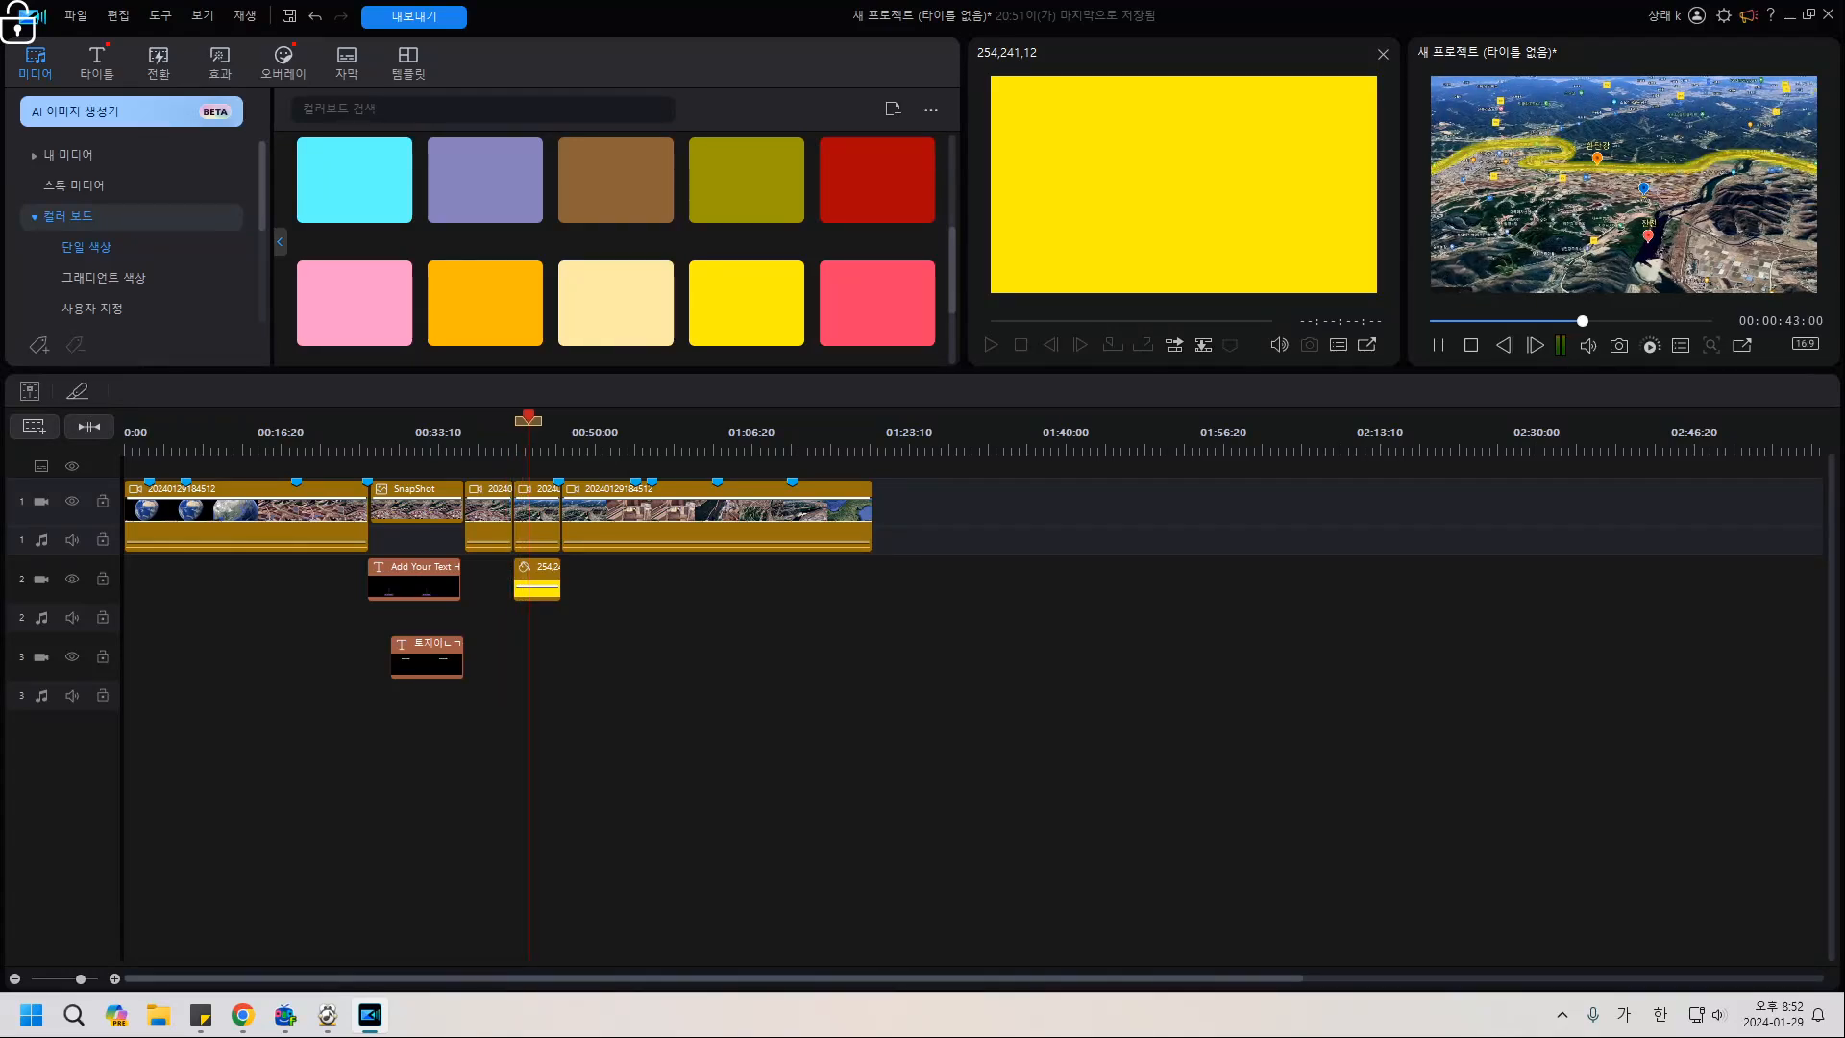
key("space")
Reopen the yellow 254,241,12 overlay in Advanced Edit and drag along its animation section boundaries.
double_click(536, 582)
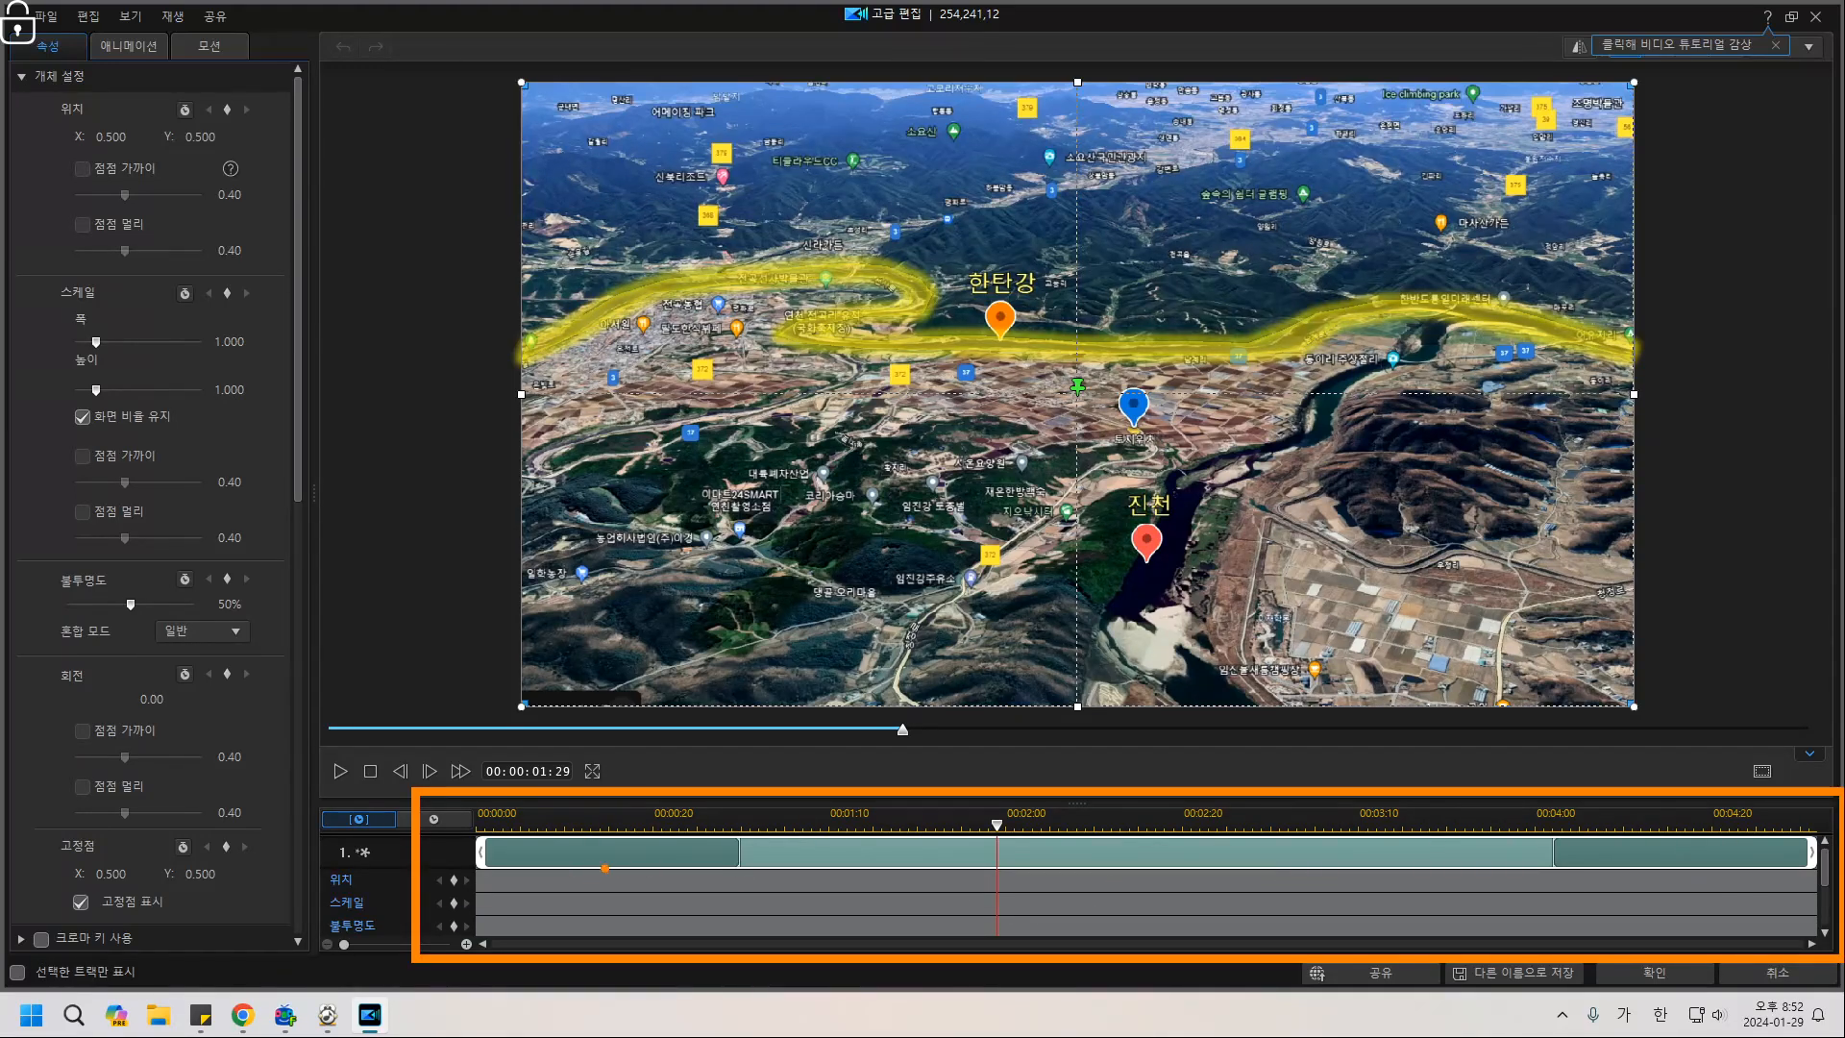
mouse_move(633, 847)
left_mouse_down()
mouse_move(618, 883)
mouse_move(645, 864)
left_mouse_up()
mouse_move(1648, 849)
left_mouse_down()
mouse_move(1609, 842)
mouse_move(1654, 853)
left_mouse_up()
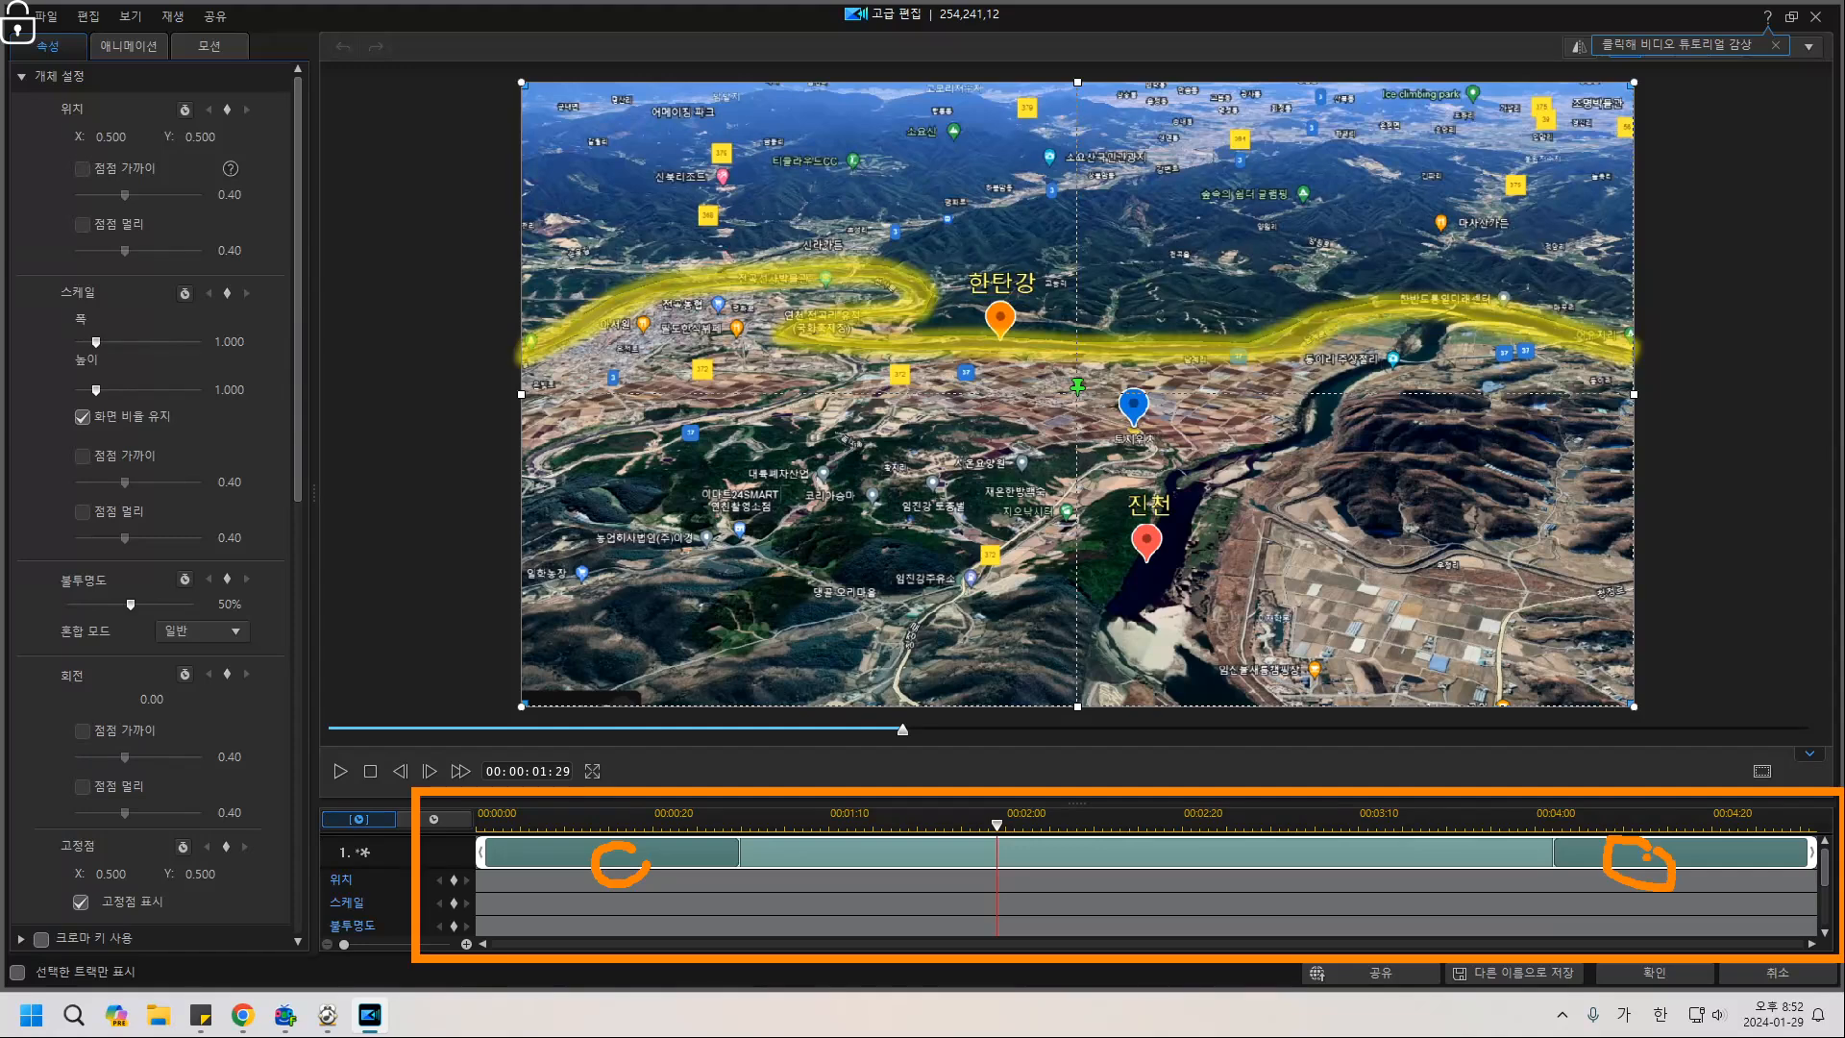
mouse_move(1240, 832)
left_mouse_down()
mouse_move(1192, 870)
mouse_move(1249, 874)
left_mouse_up()
left_click_drag(481, 822, 477, 901)
left_click_drag(739, 813, 739, 896)
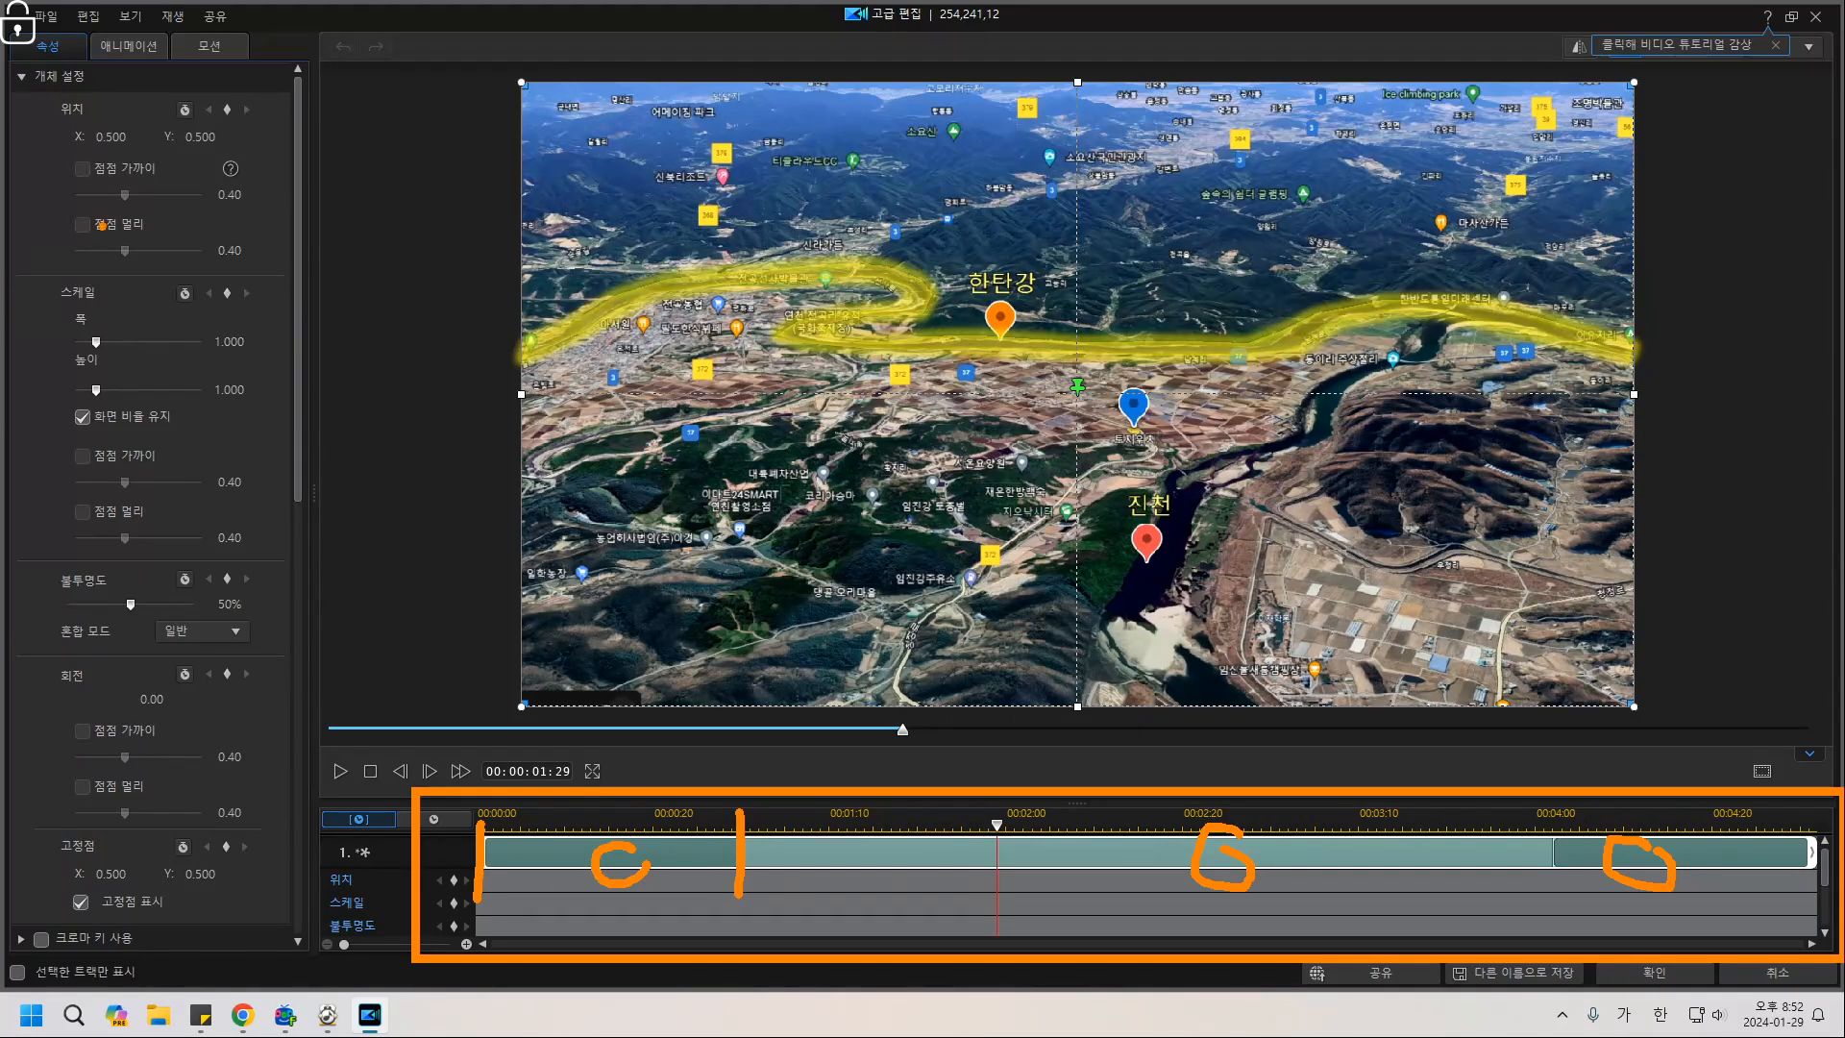
Adjust the overlay's start and end animated sections by dragging their markers on the timeline.
mouse_move(123, 39)
left_mouse_down()
mouse_move(144, 53)
mouse_move(130, 67)
left_mouse_up()
left_click_drag(1068, 824, 892, 882)
left_click_drag(770, 843, 909, 832)
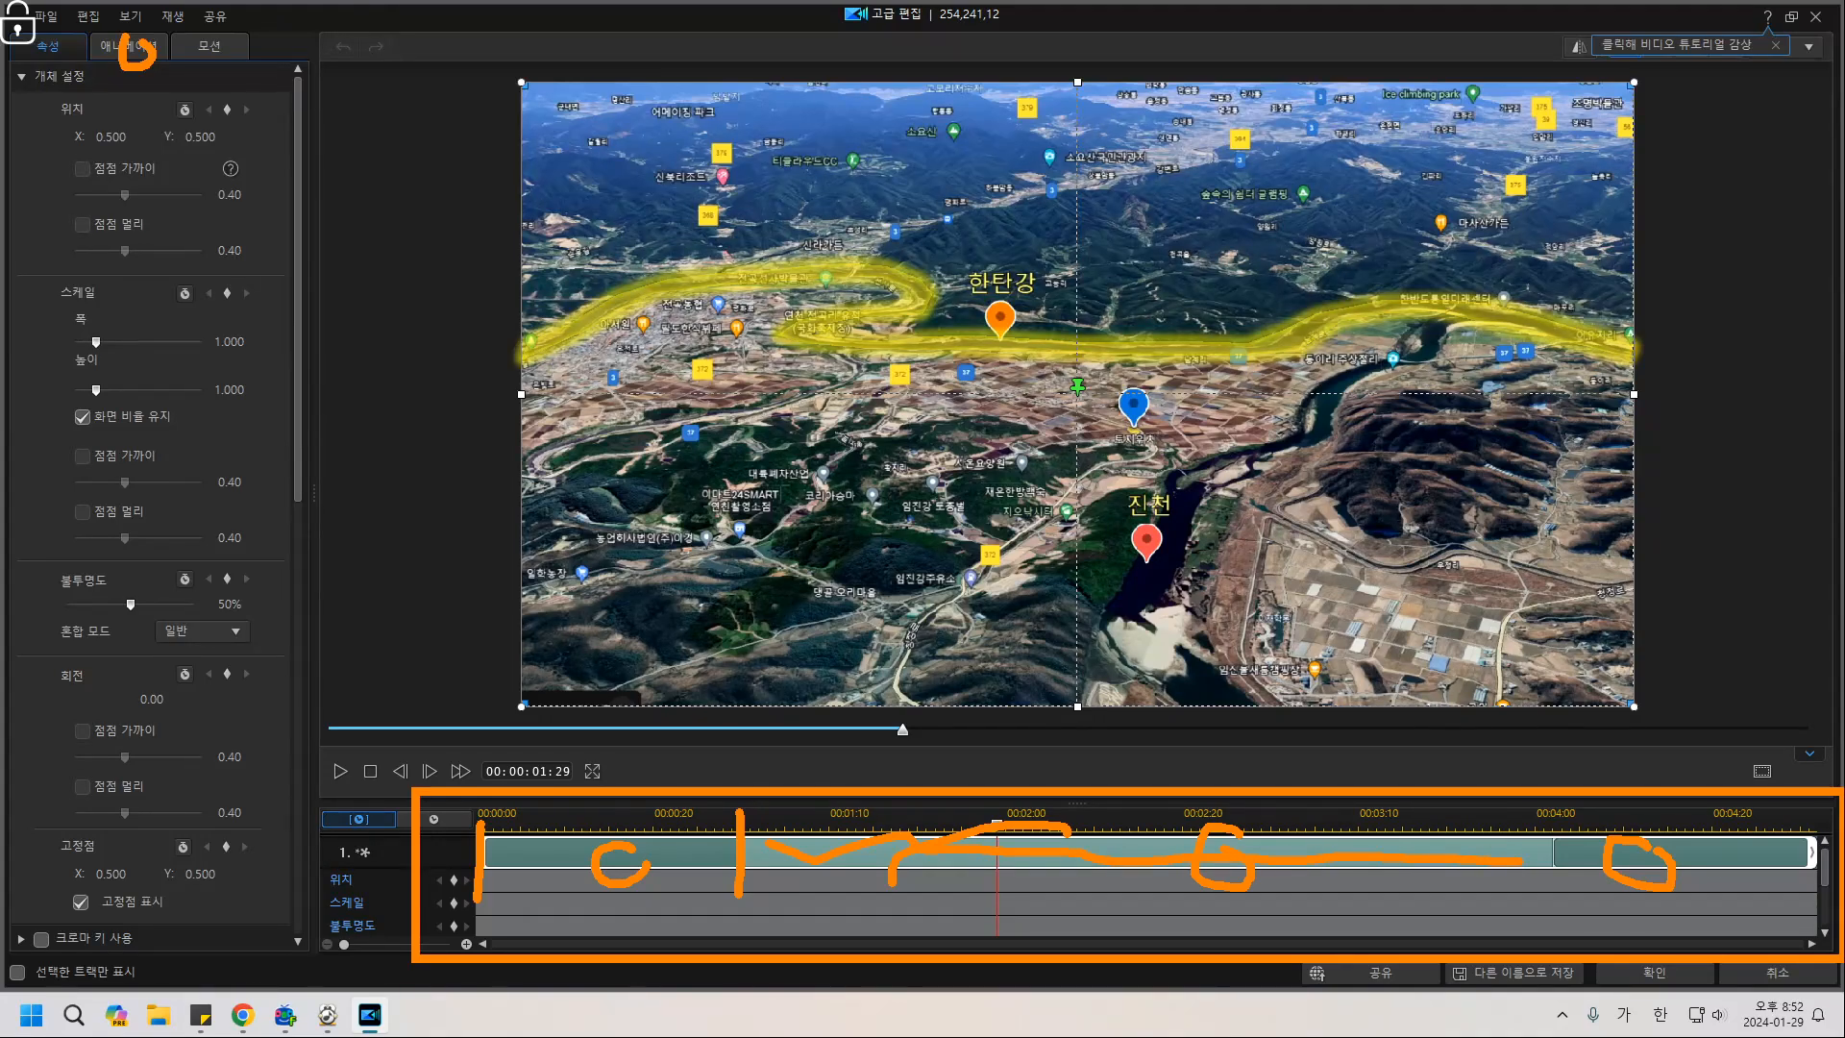
mouse_move(1700, 839)
left_mouse_down()
mouse_move(1602, 897)
mouse_move(1662, 832)
left_mouse_up()
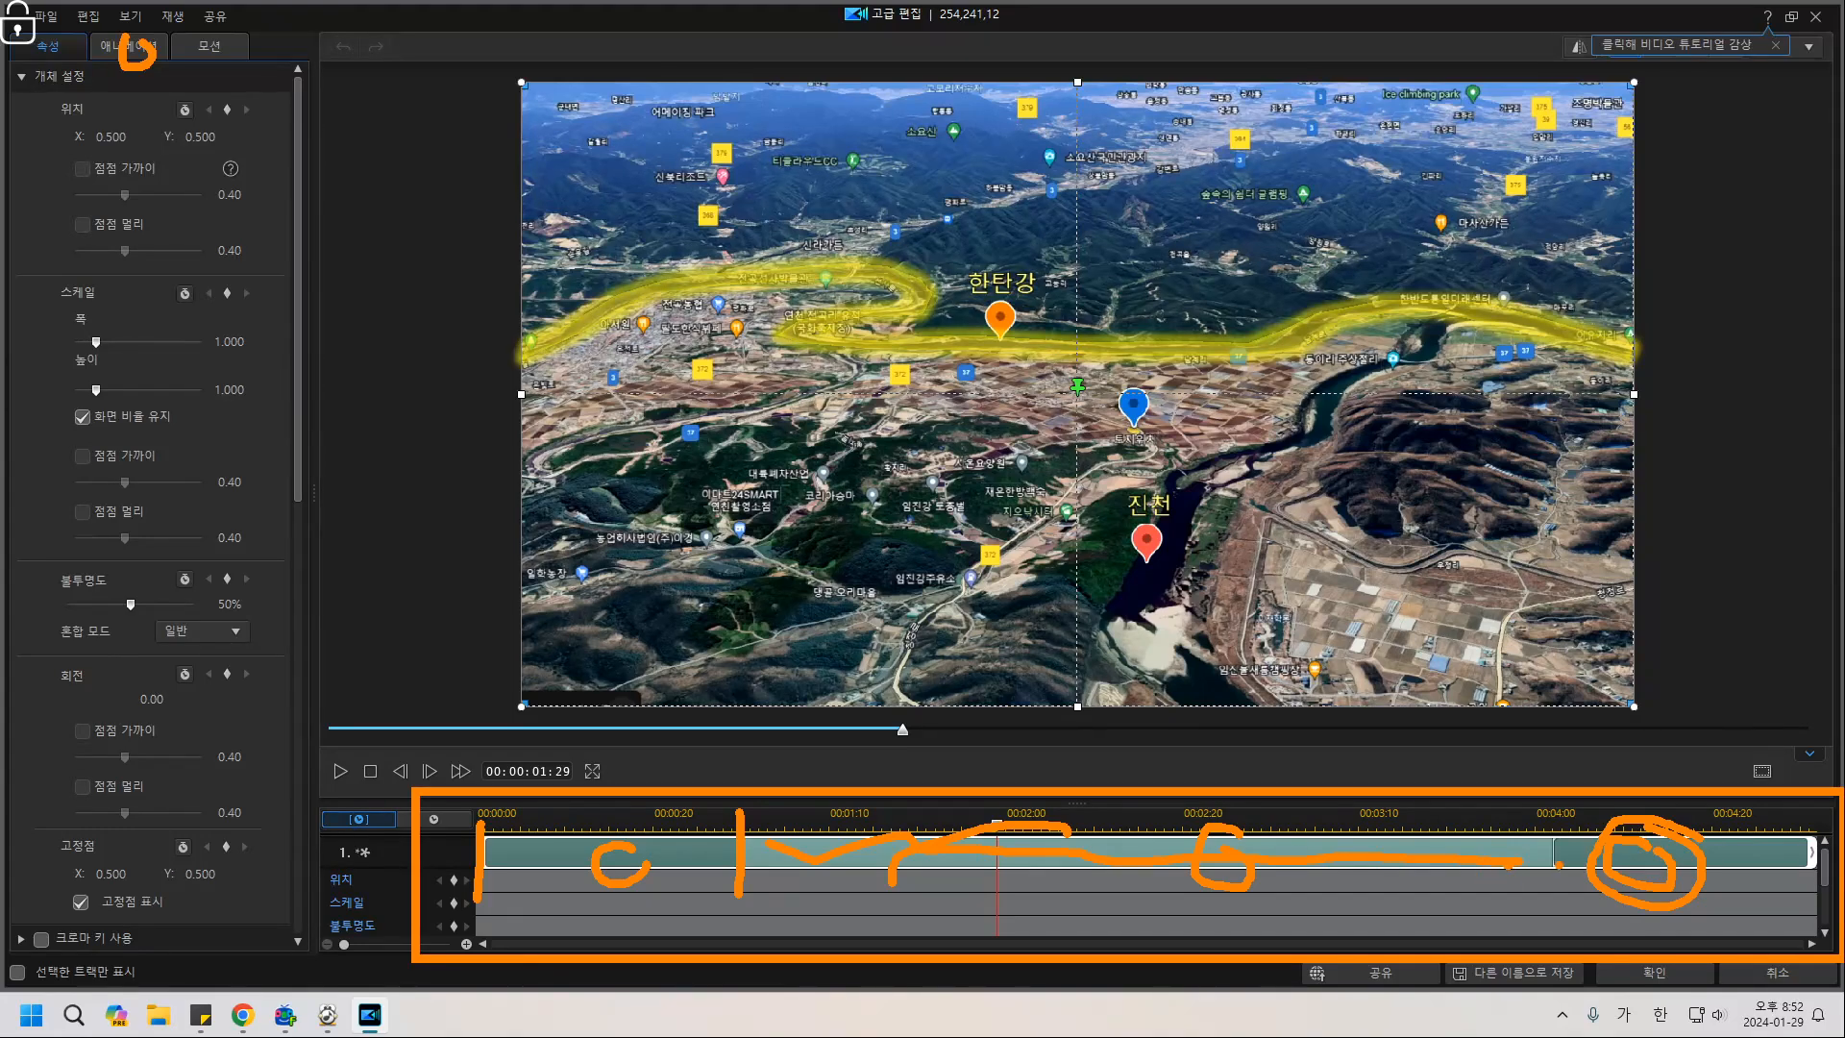
key("e")
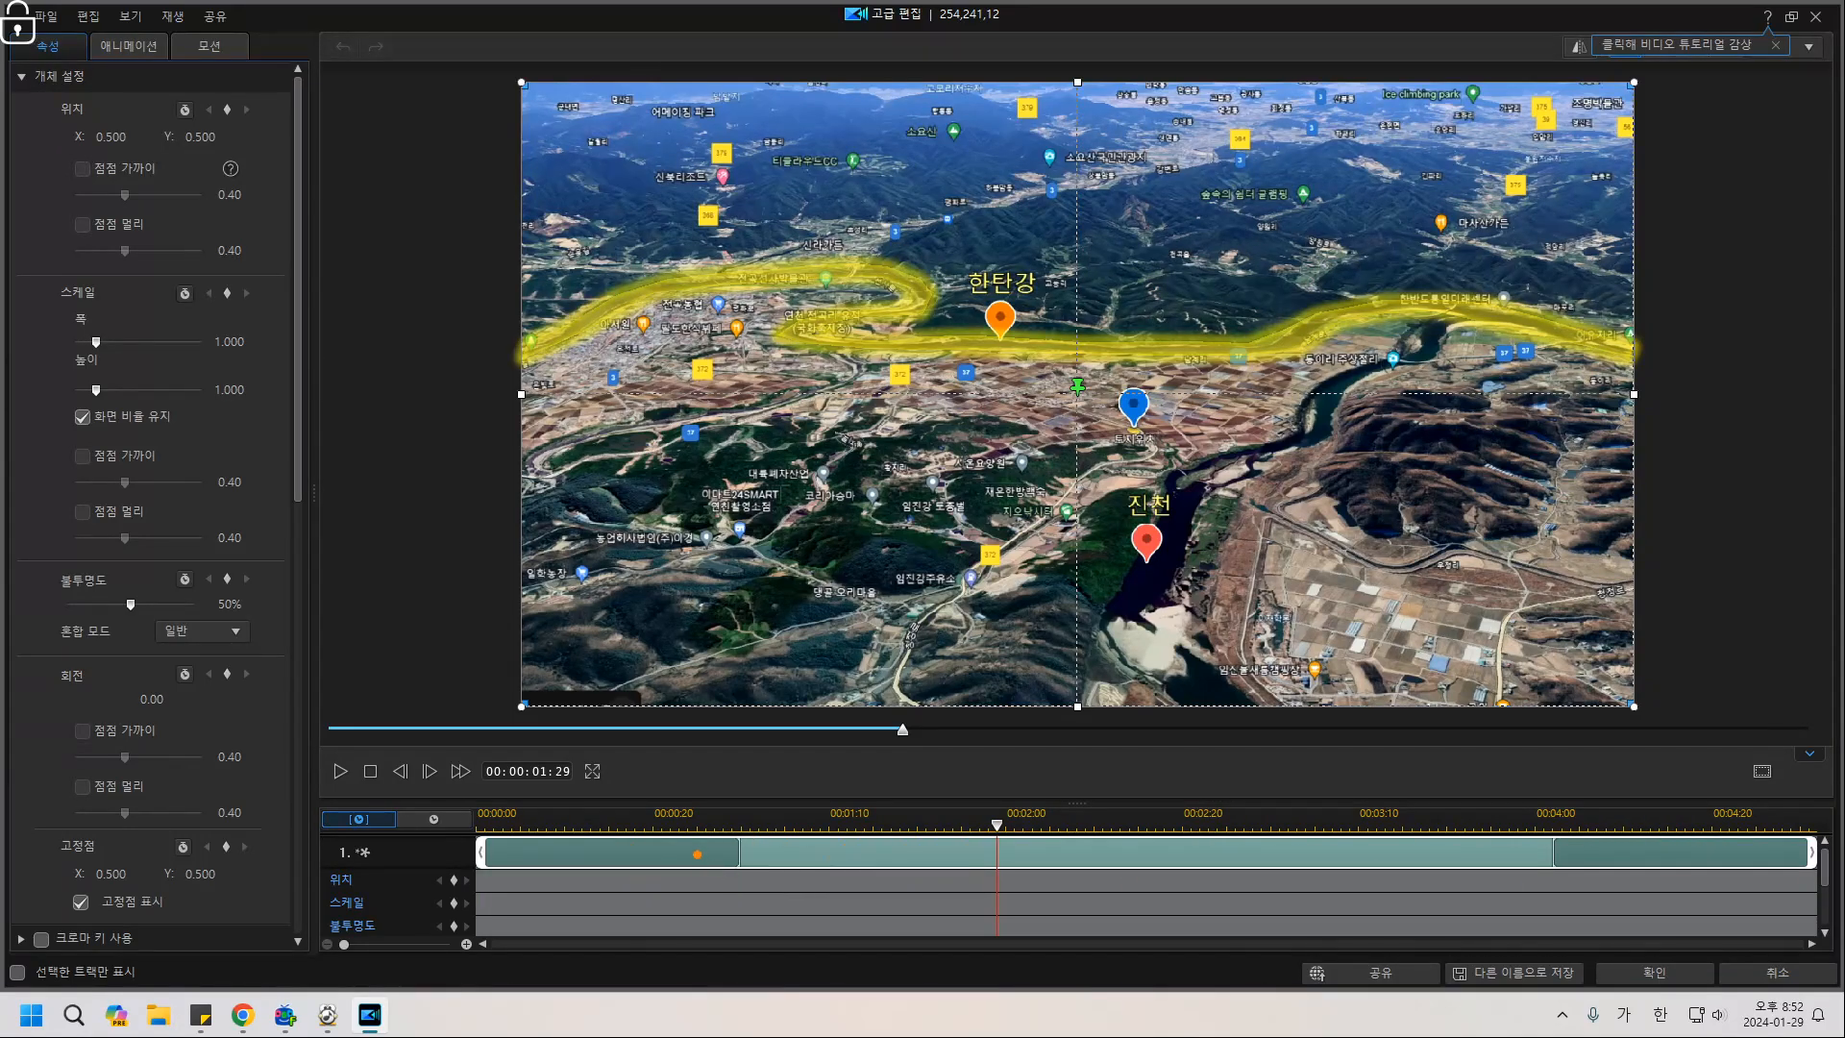
mouse_move(456, 863)
left_mouse_down()
mouse_move(690, 863)
mouse_move(732, 889)
left_mouse_up()
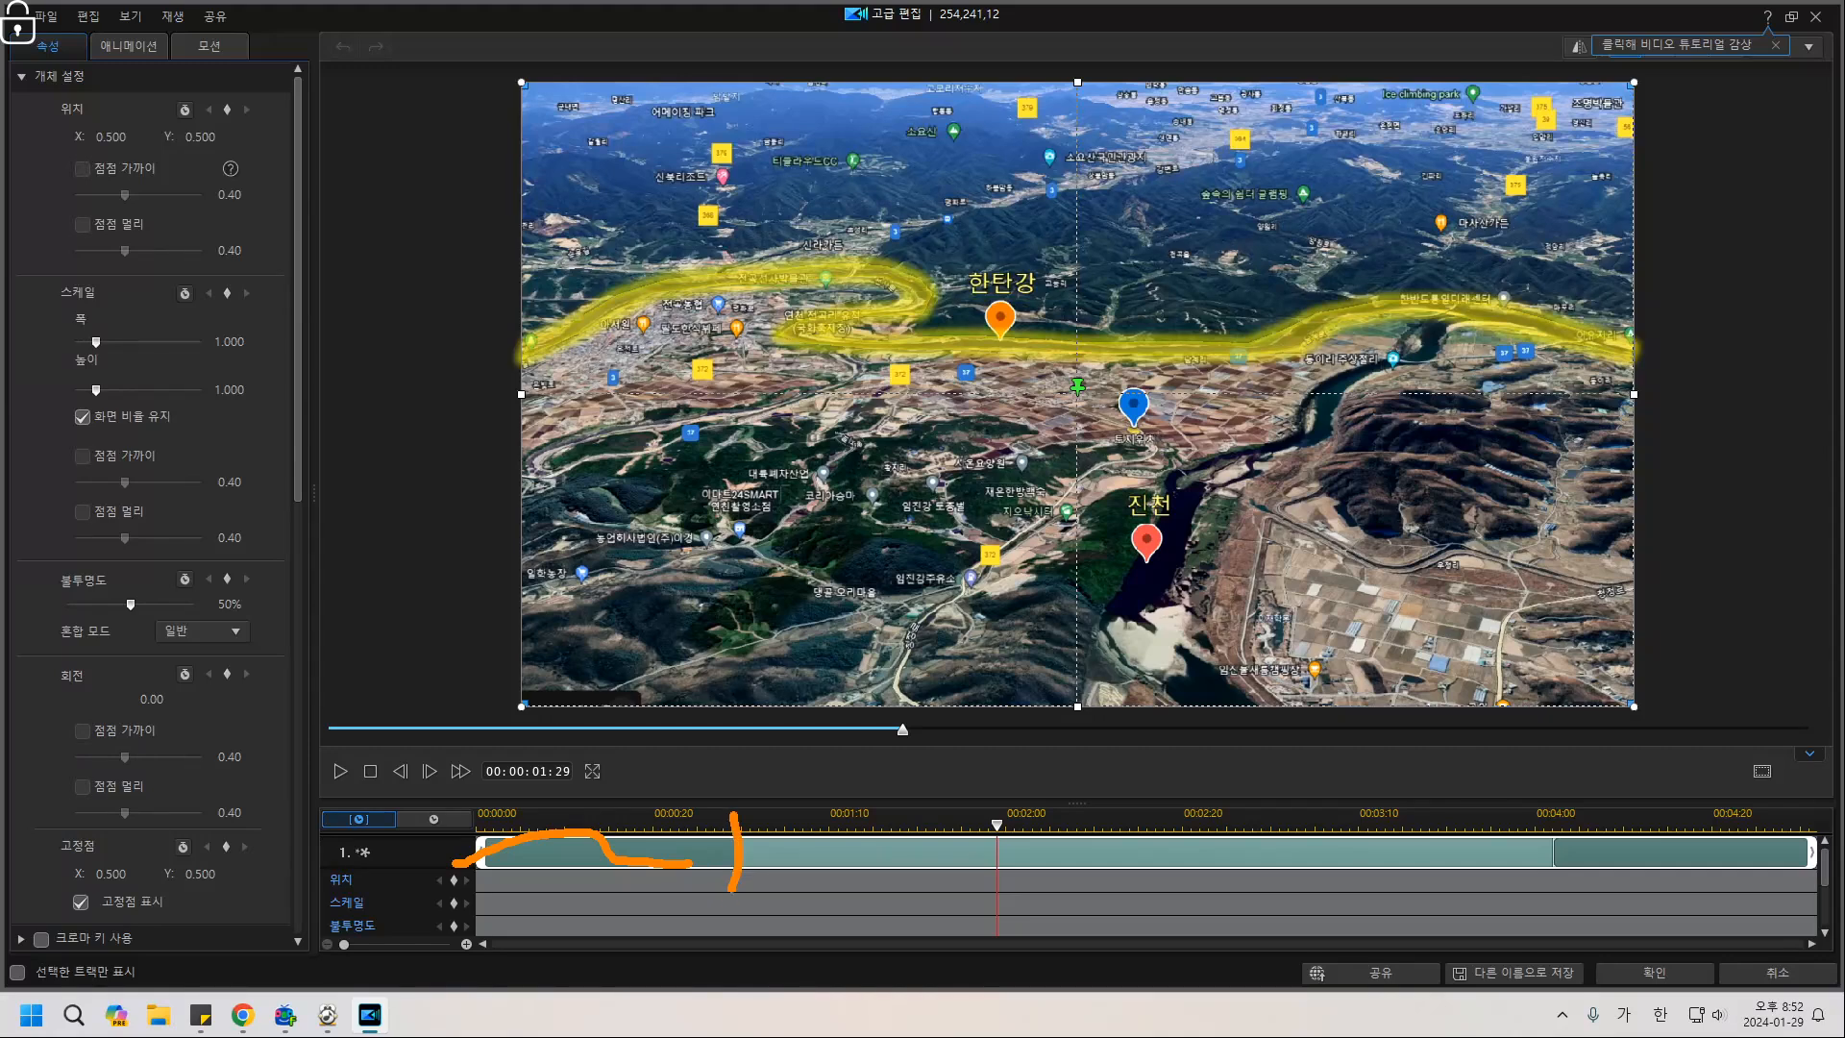
left_click_drag(1809, 813, 1808, 920)
left_click_drag(1335, 823, 1673, 843)
Review the 부드럽게 지우기 (soft wipe) entrance animation in the overlay's In animations.
key("e")
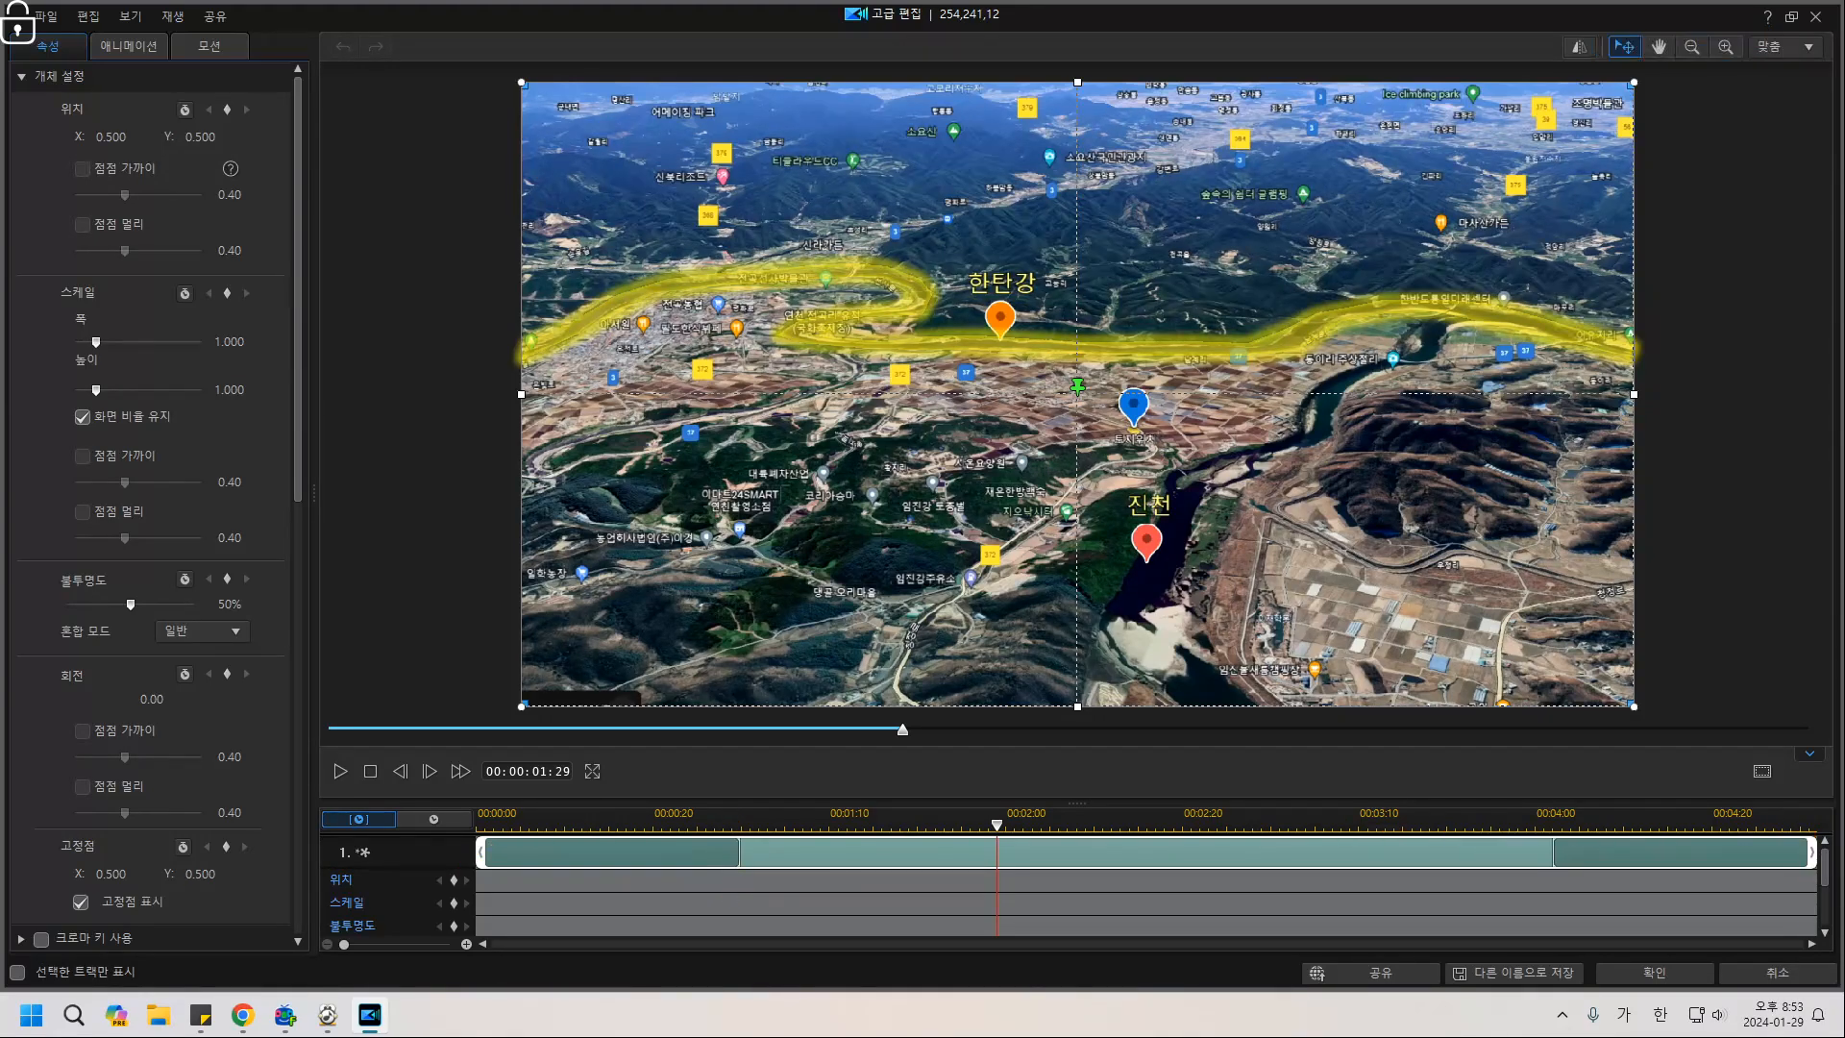
left_click(129, 46)
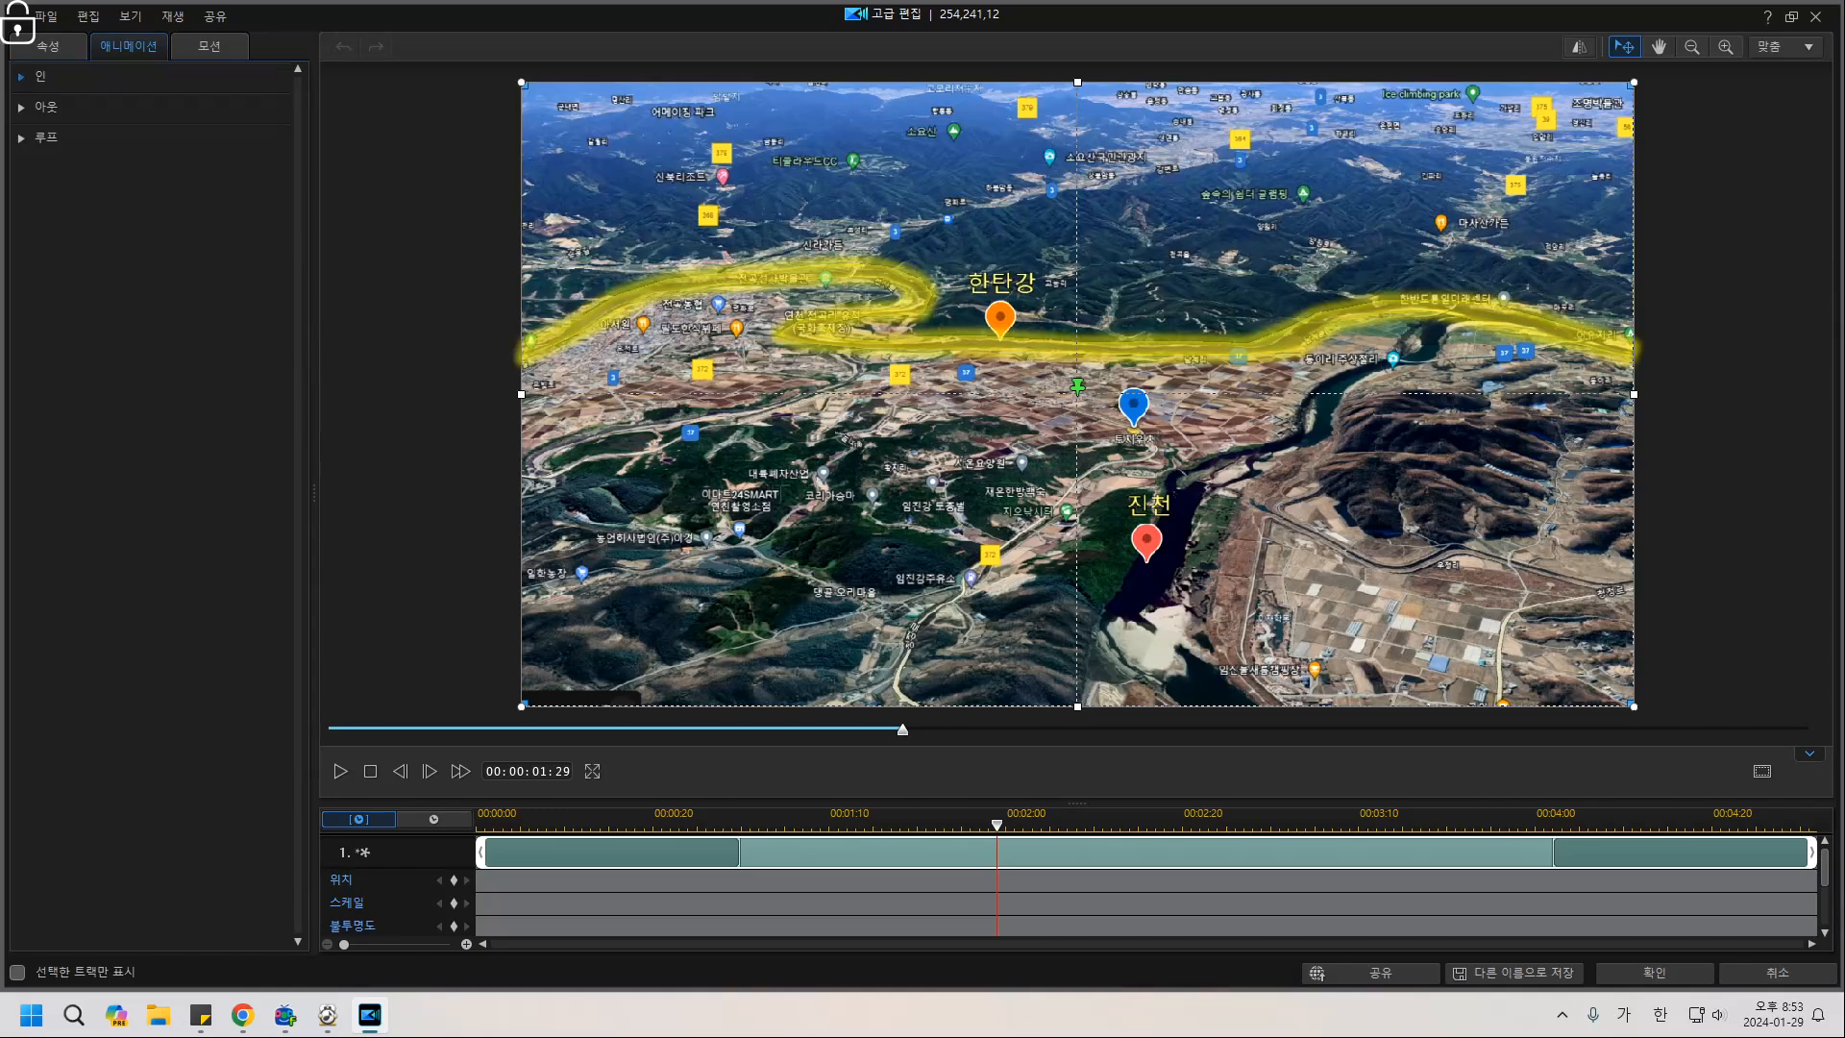
left_click(22, 77)
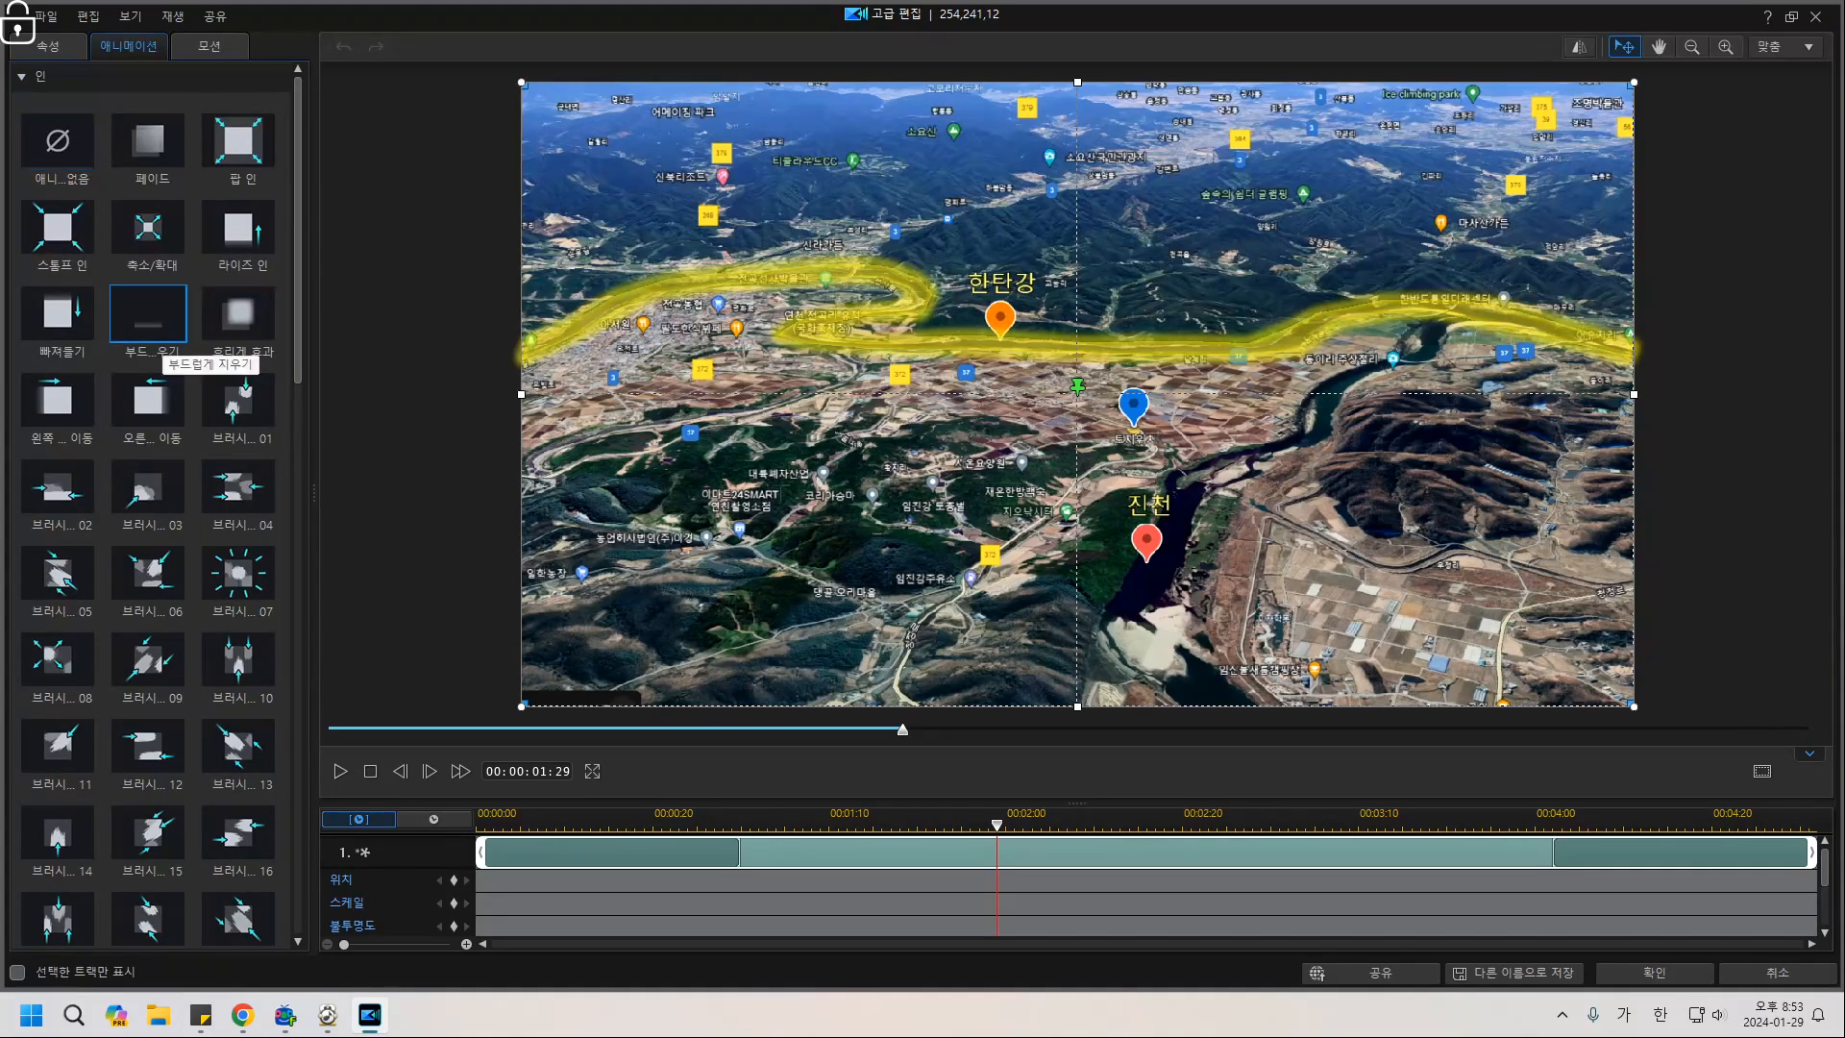
left_click(154, 329)
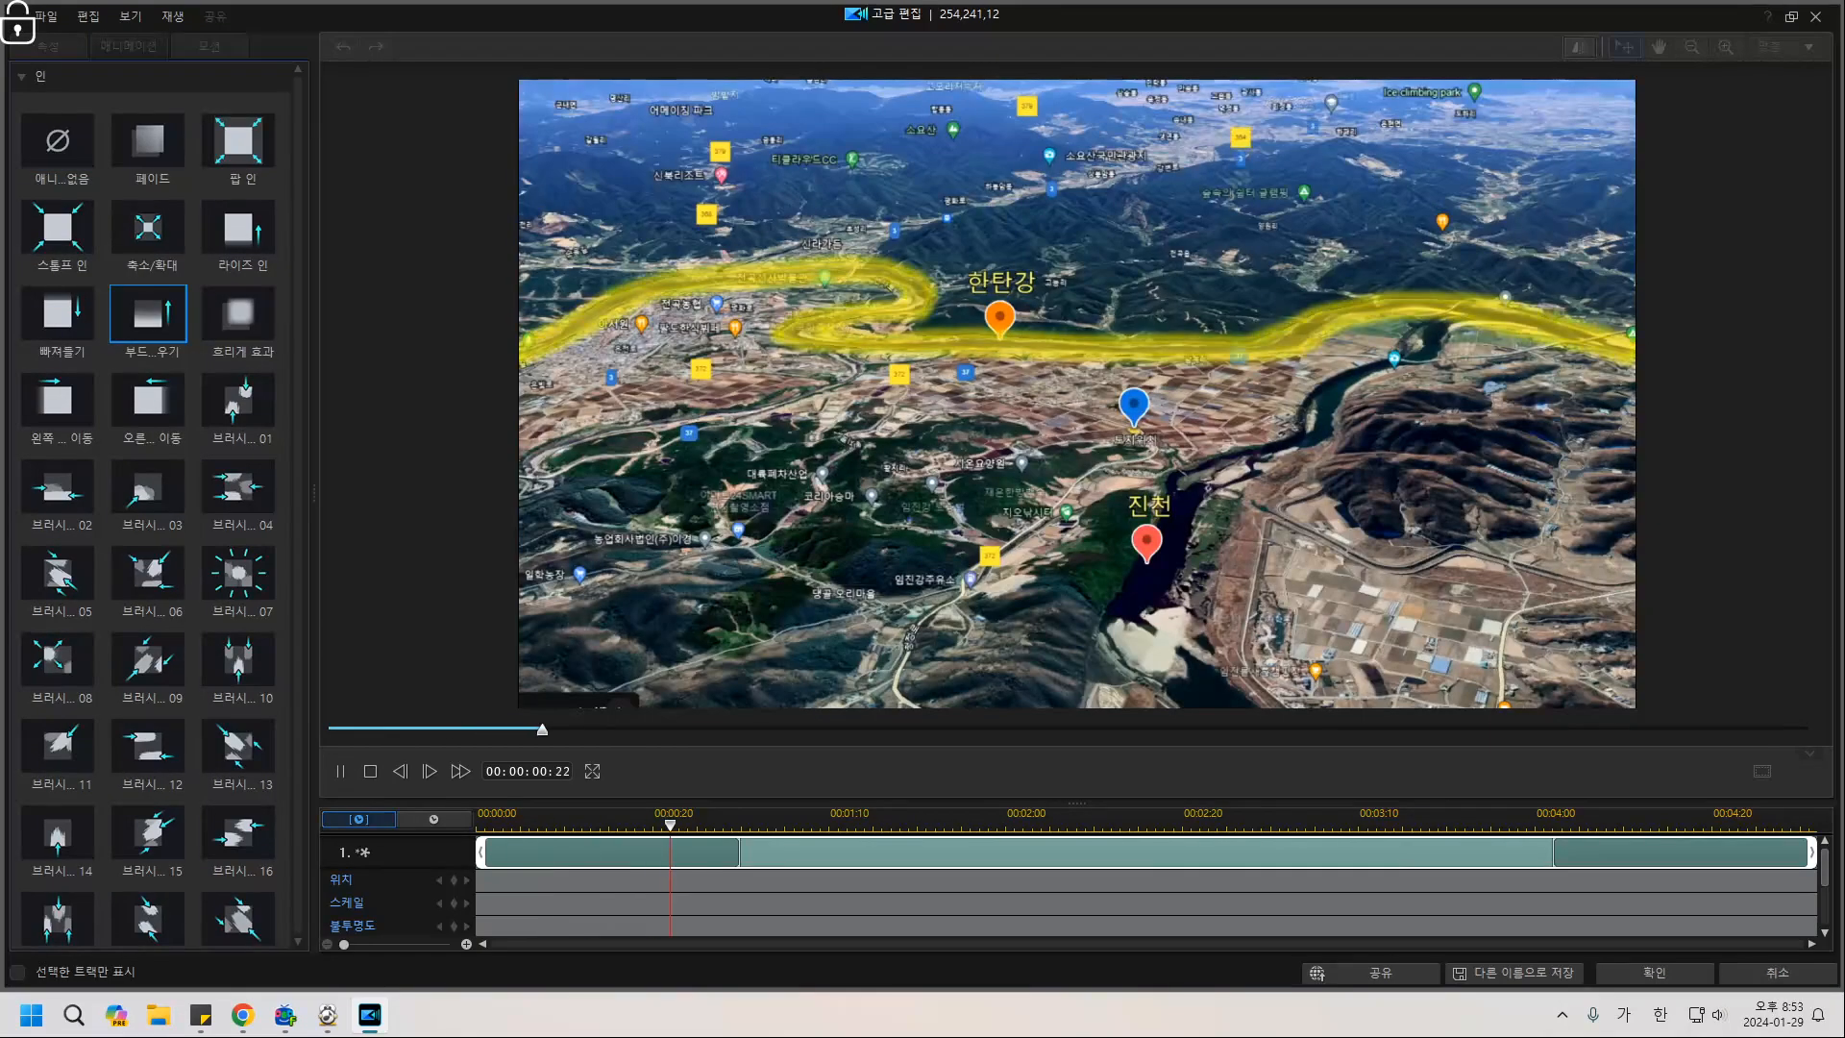
Remove the overlay's closing animation, stretch the entrance animation to the clip end, and confirm.
left_click_drag(470, 836, 482, 923)
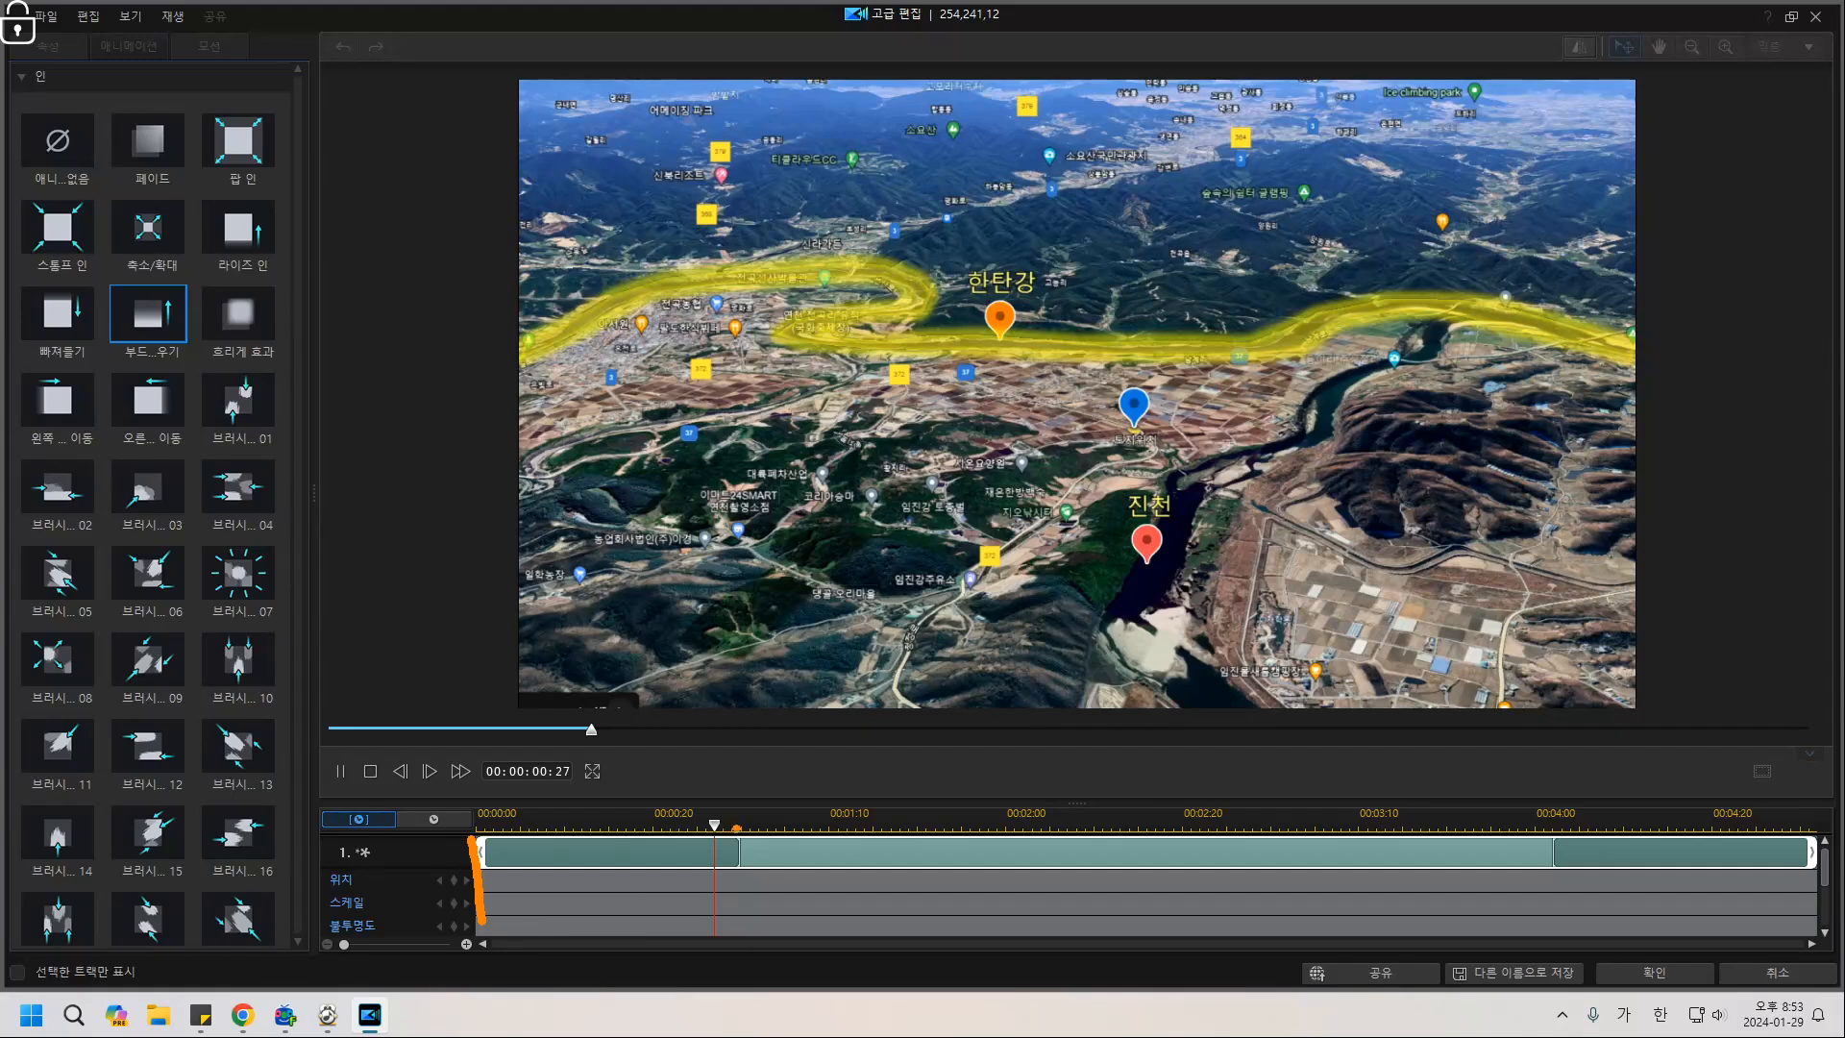
left_click_drag(745, 807, 742, 906)
left_click_drag(865, 864, 1744, 832)
left_click(1712, 887)
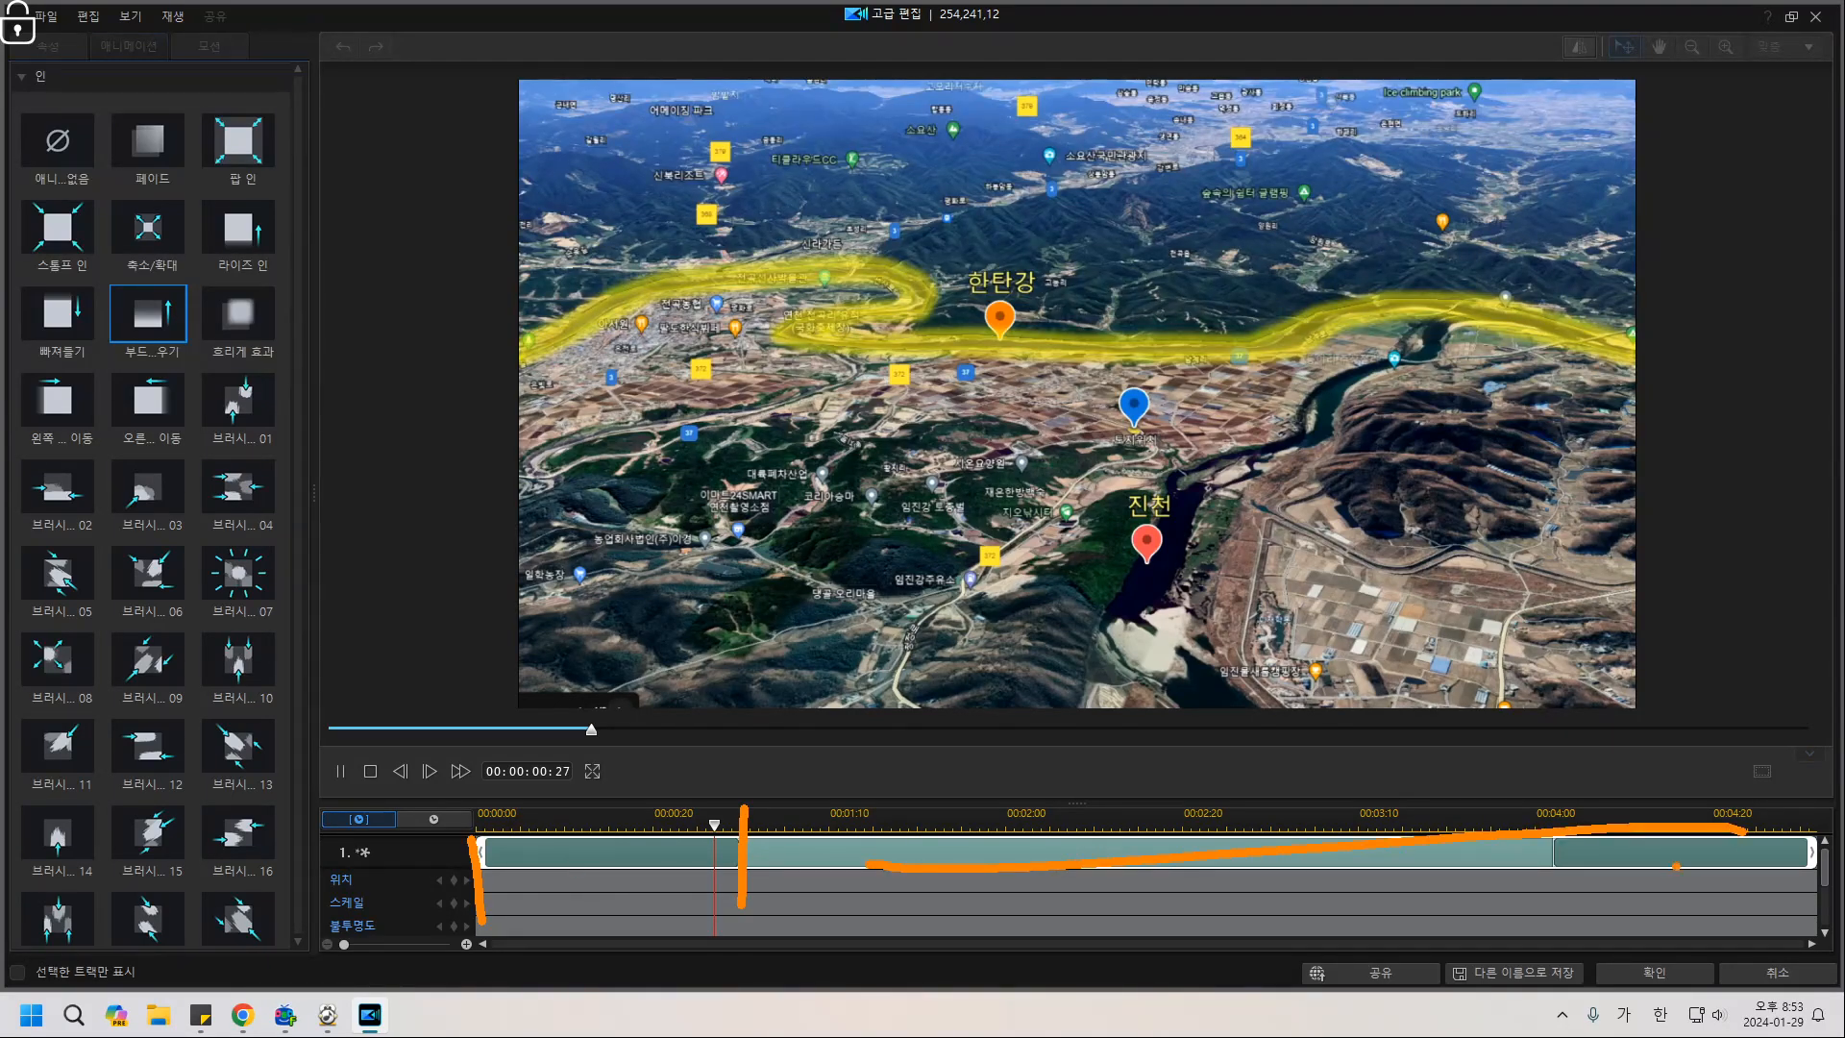
key("Escape")
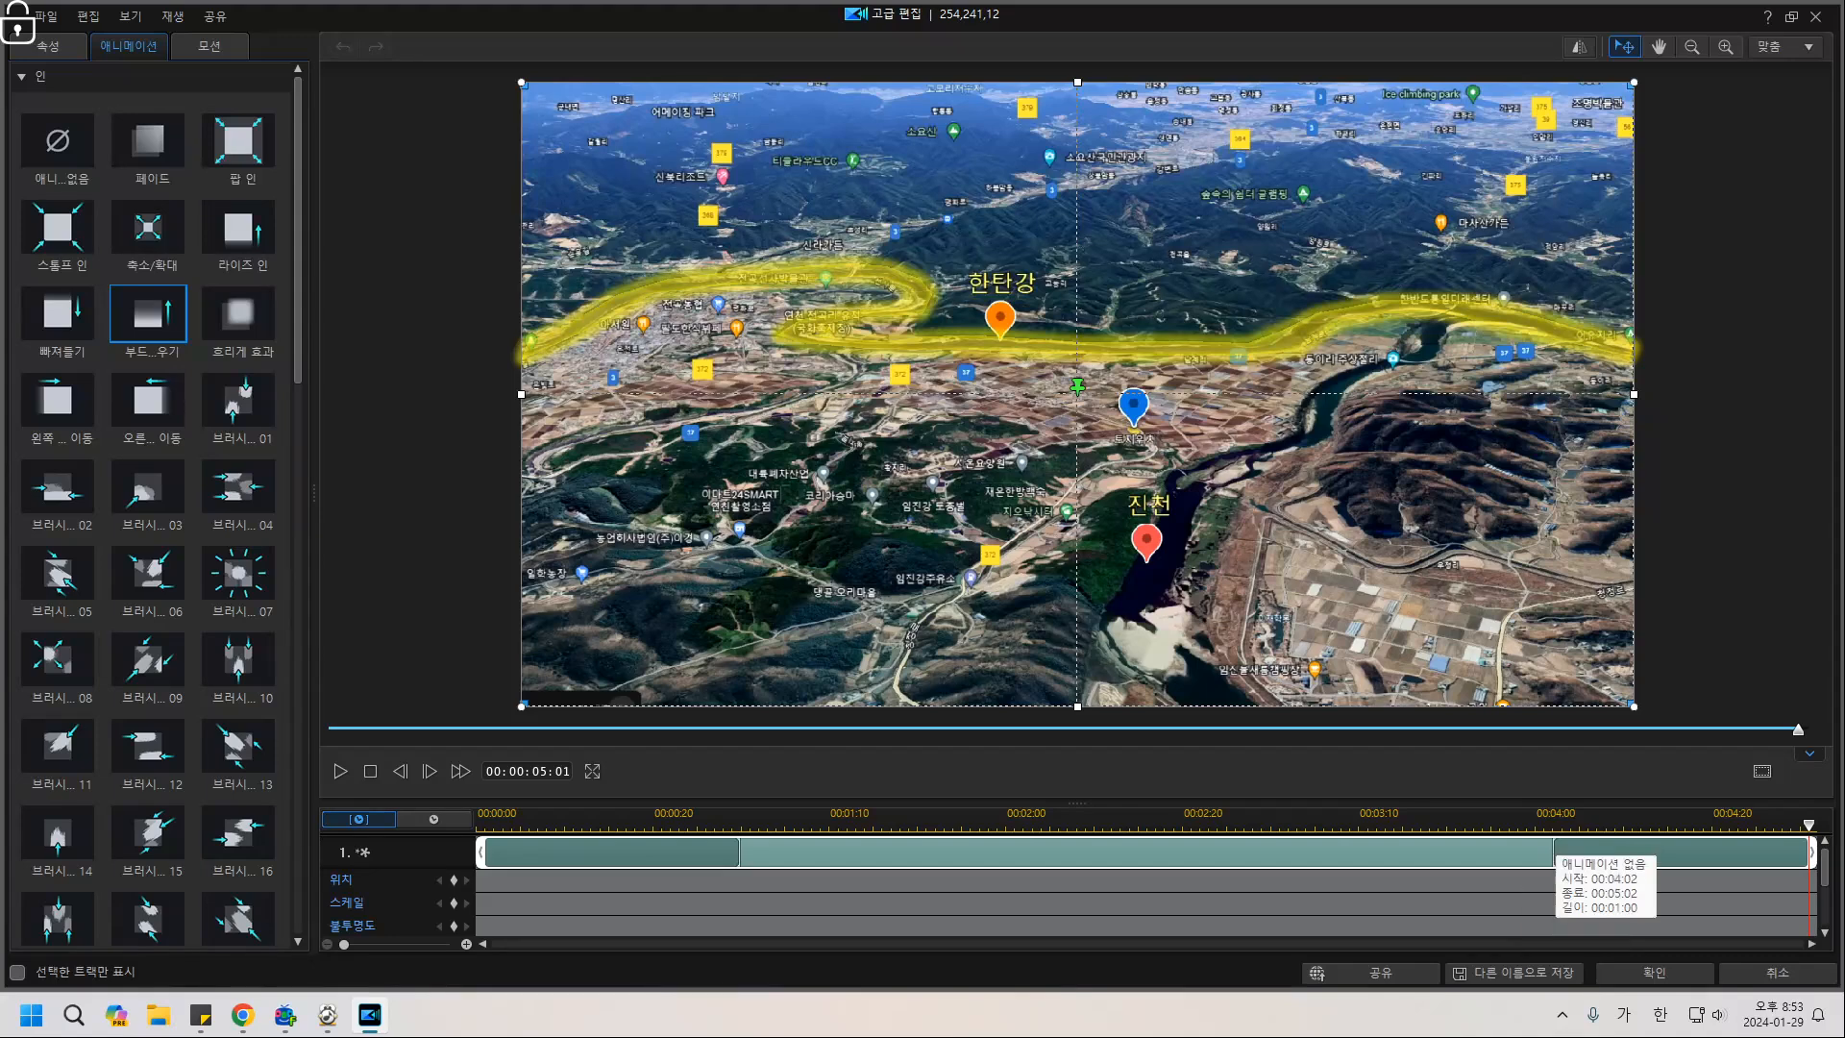
left_click_drag(1554, 851, 1810, 851)
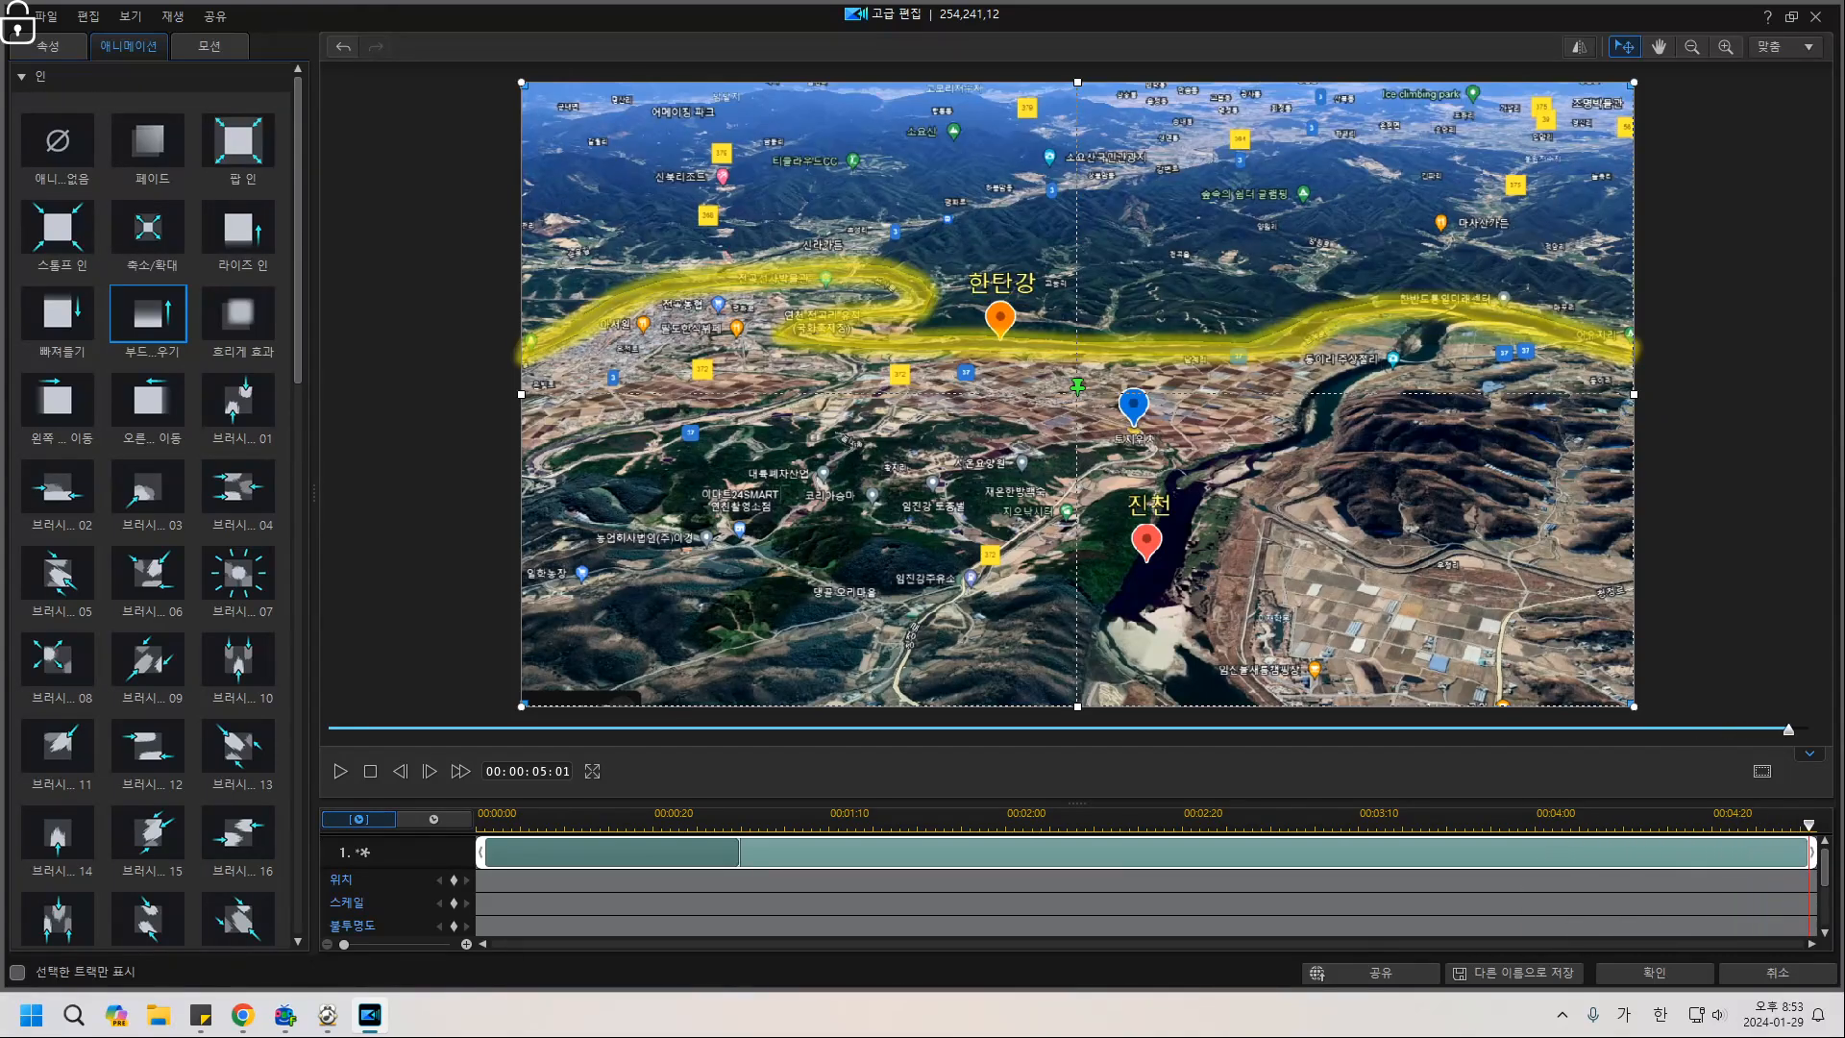
left_click_drag(739, 851, 1800, 851)
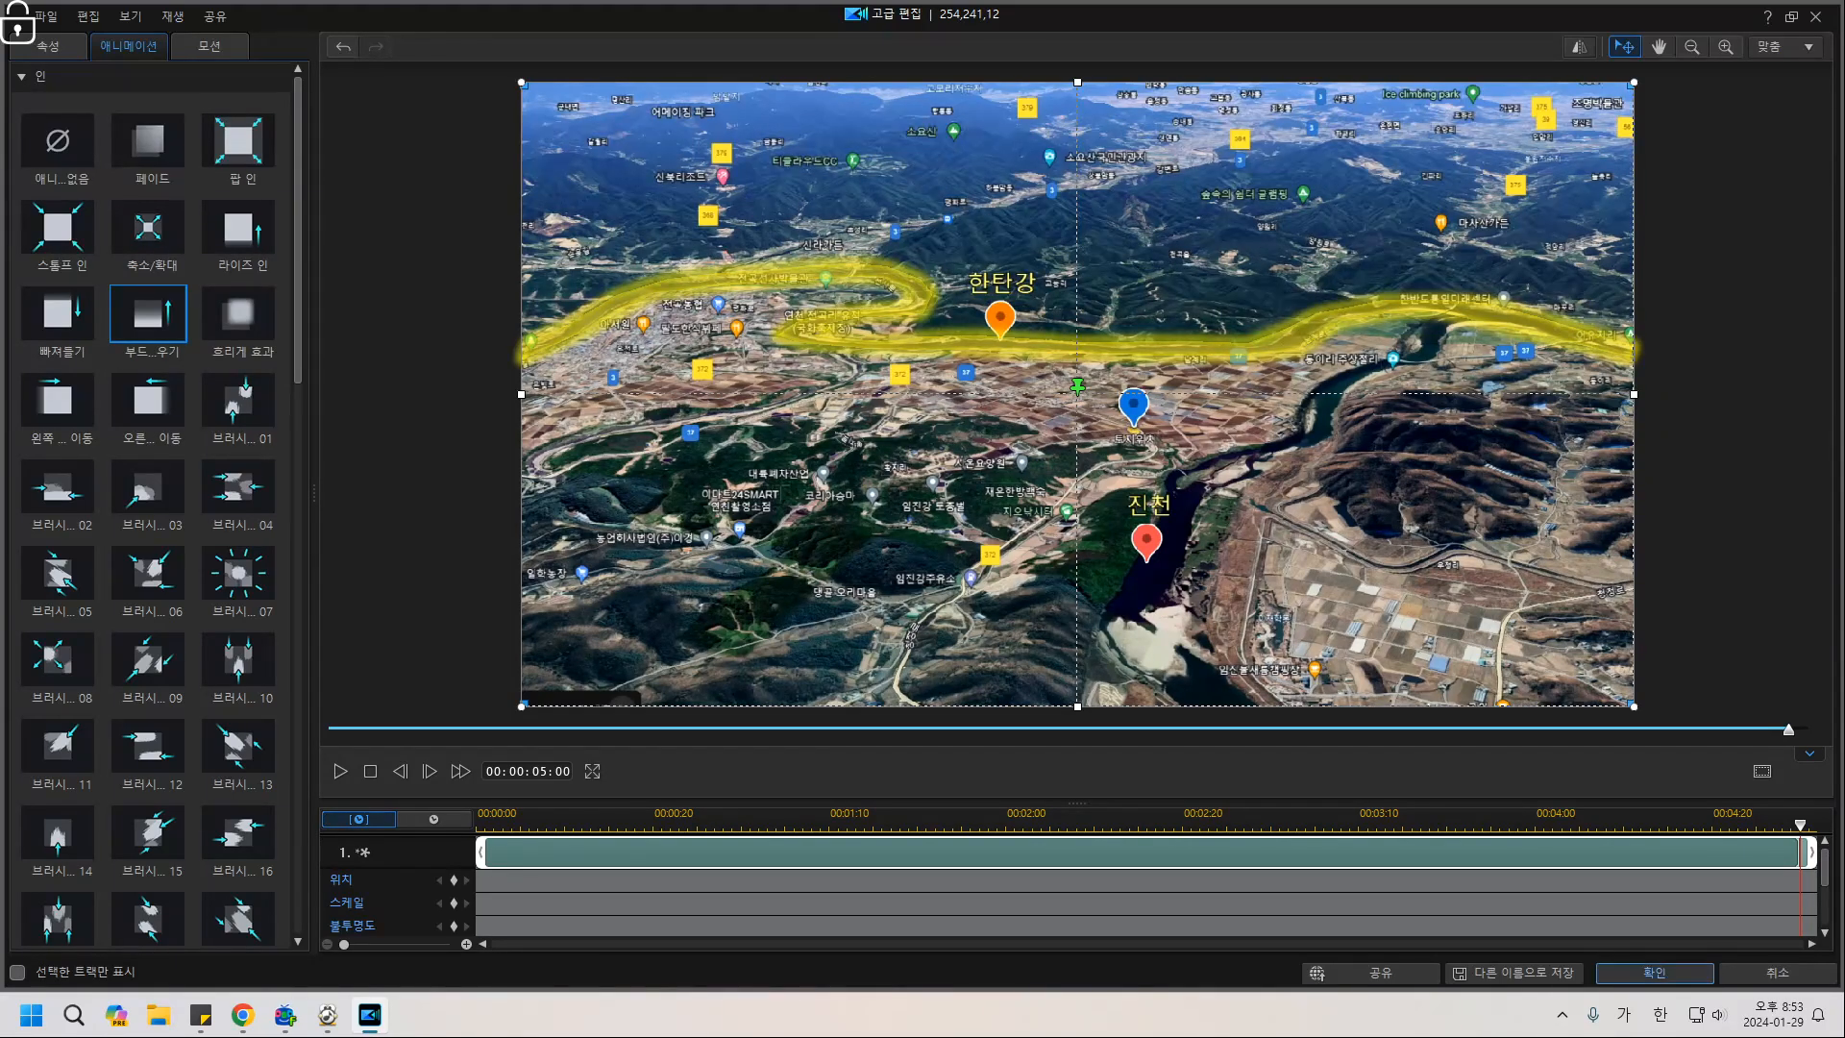
left_click(1654, 973)
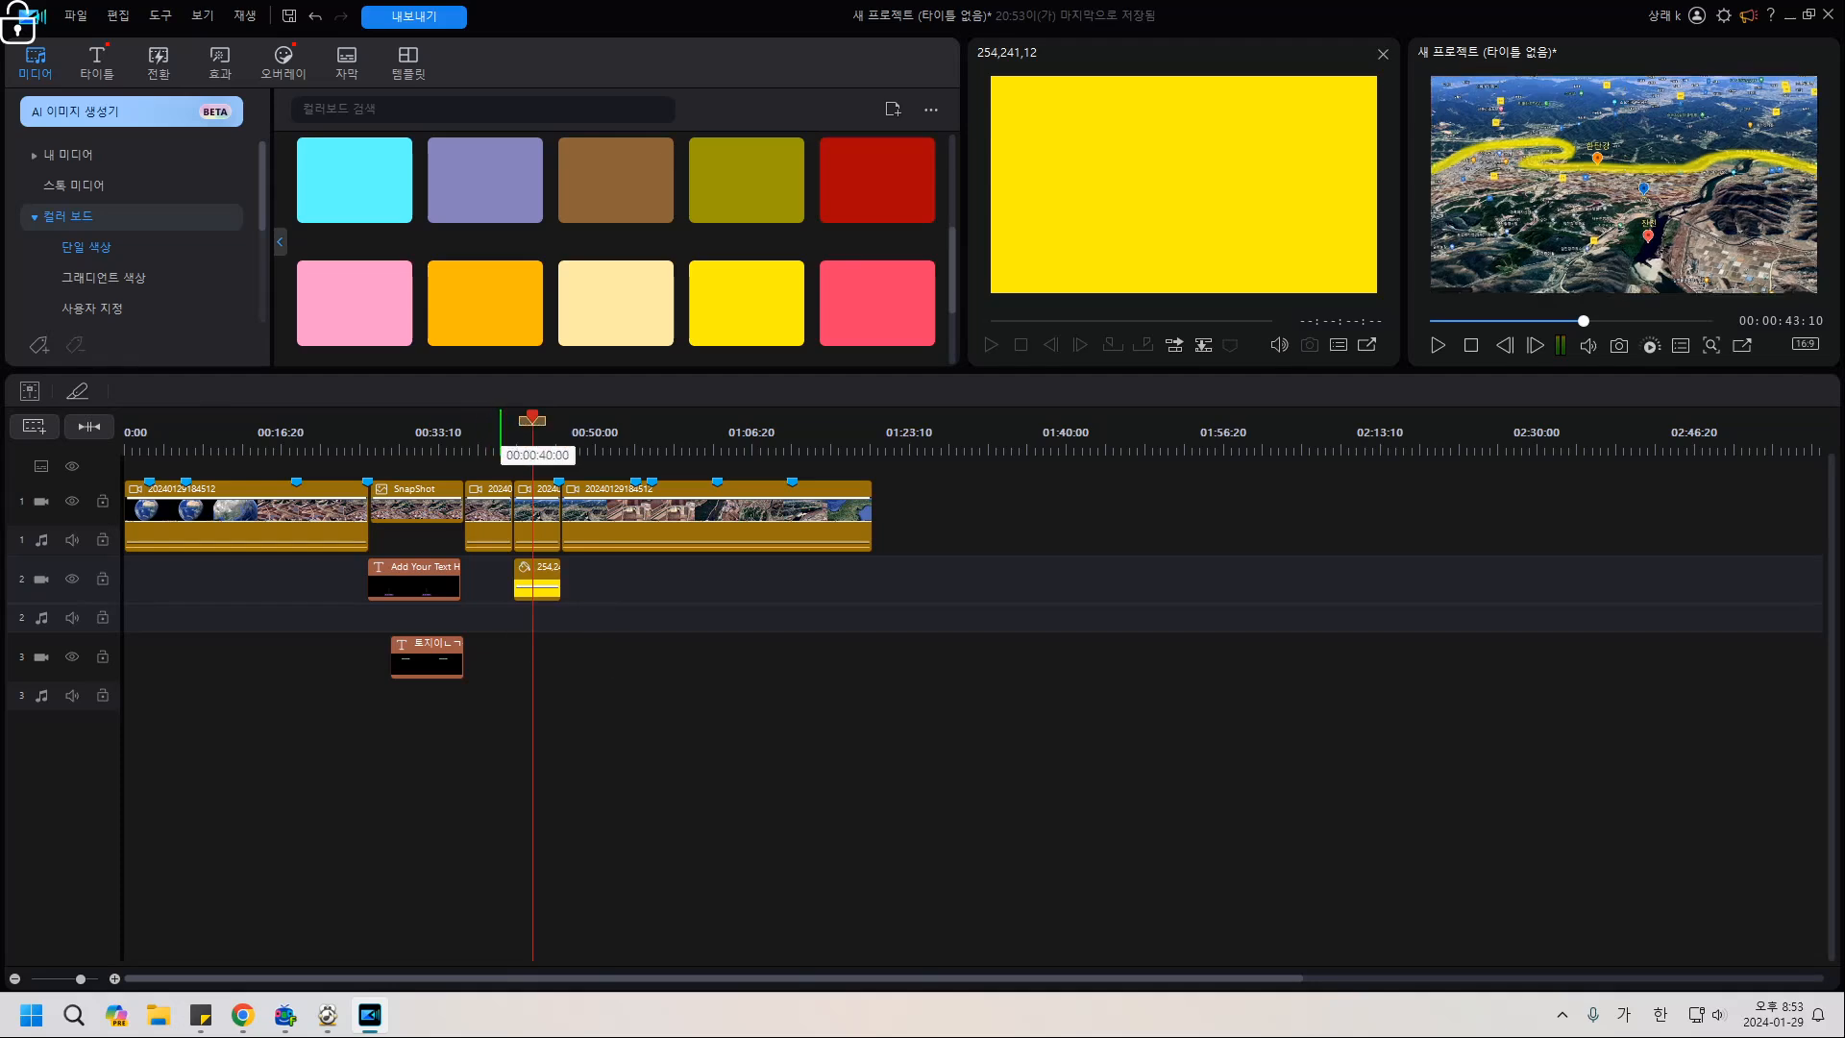
left_click(503, 433)
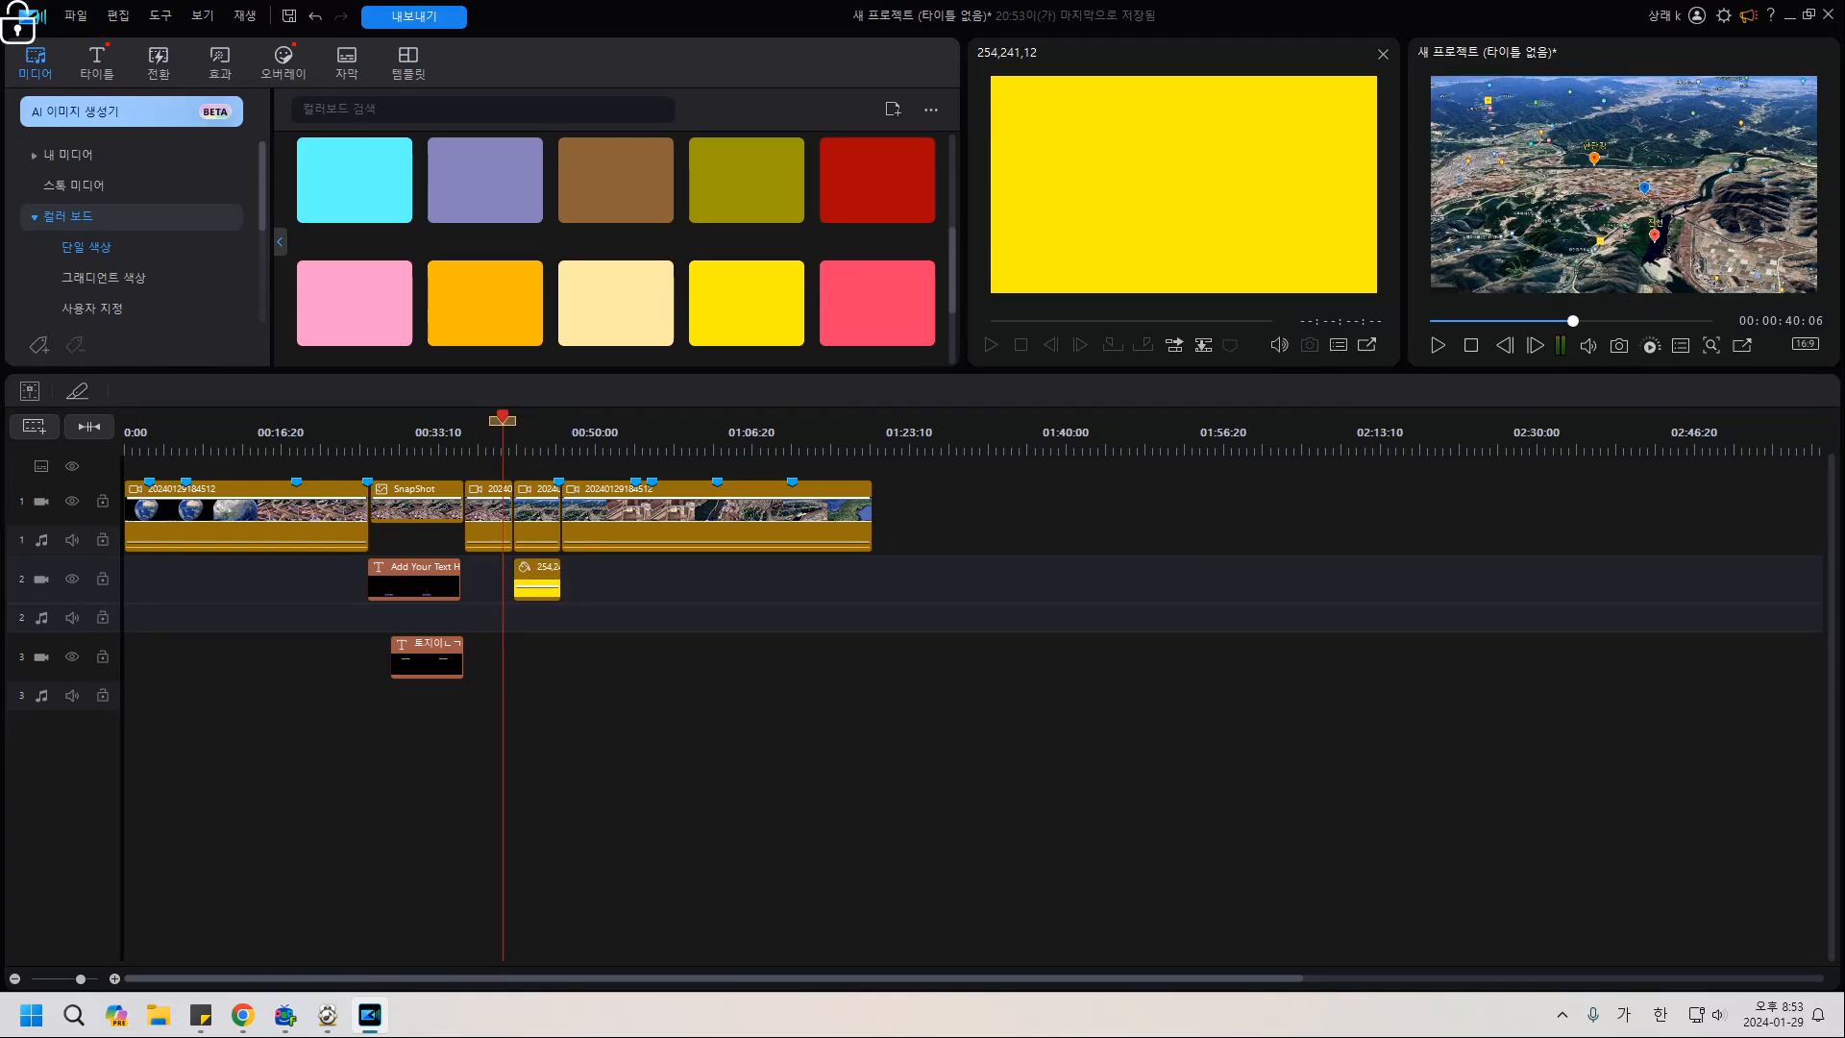
key("space")
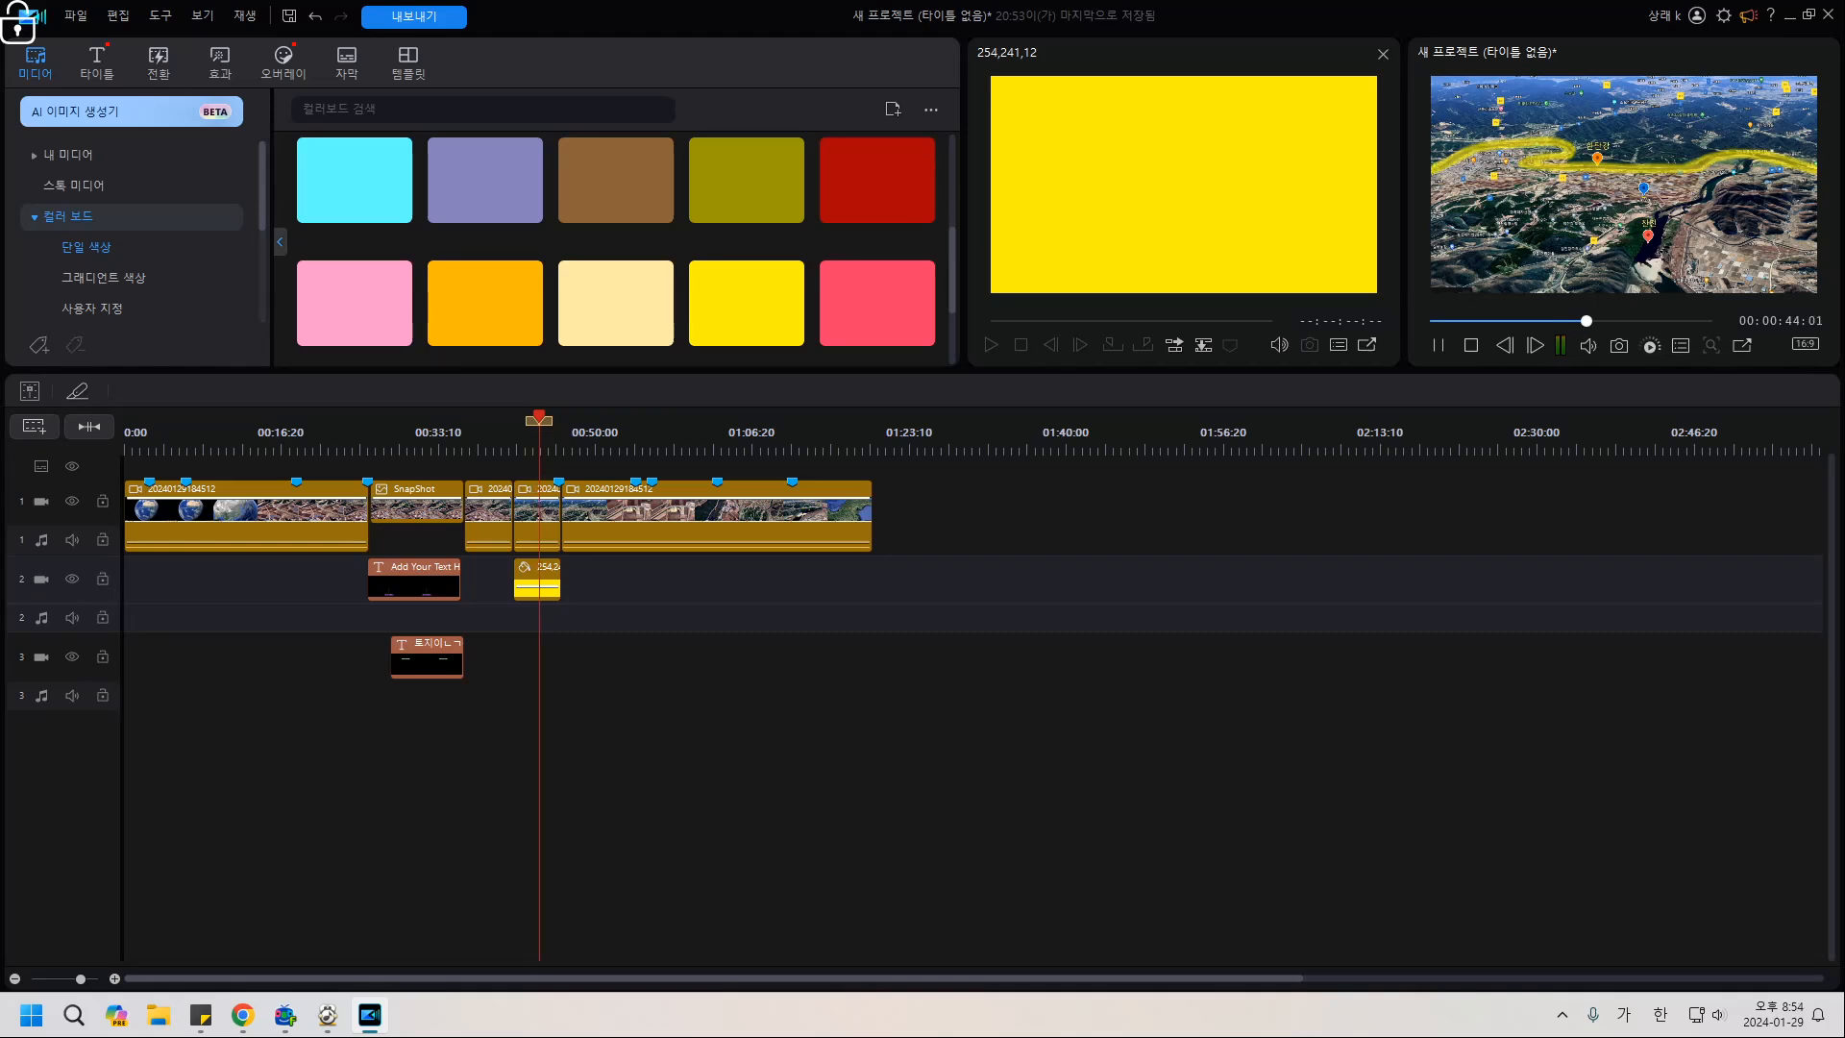
left_click(515, 450)
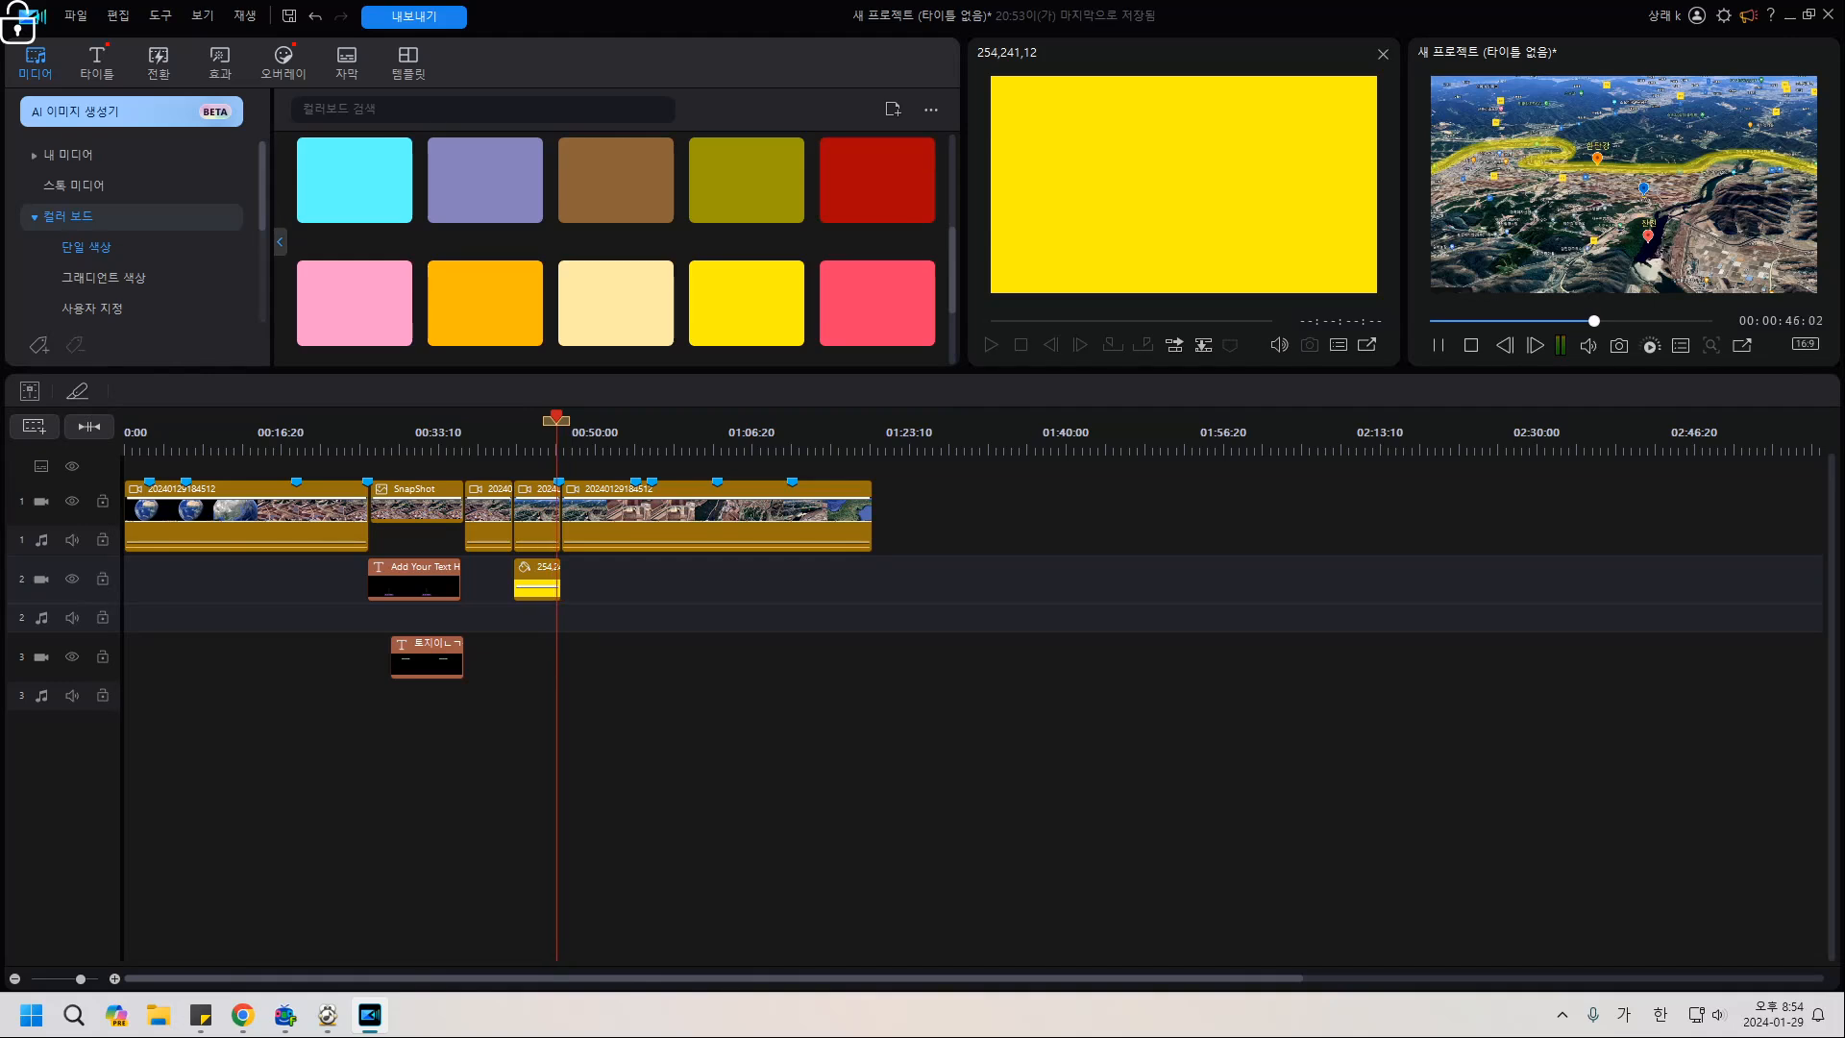
key("space")
left_click(508, 447)
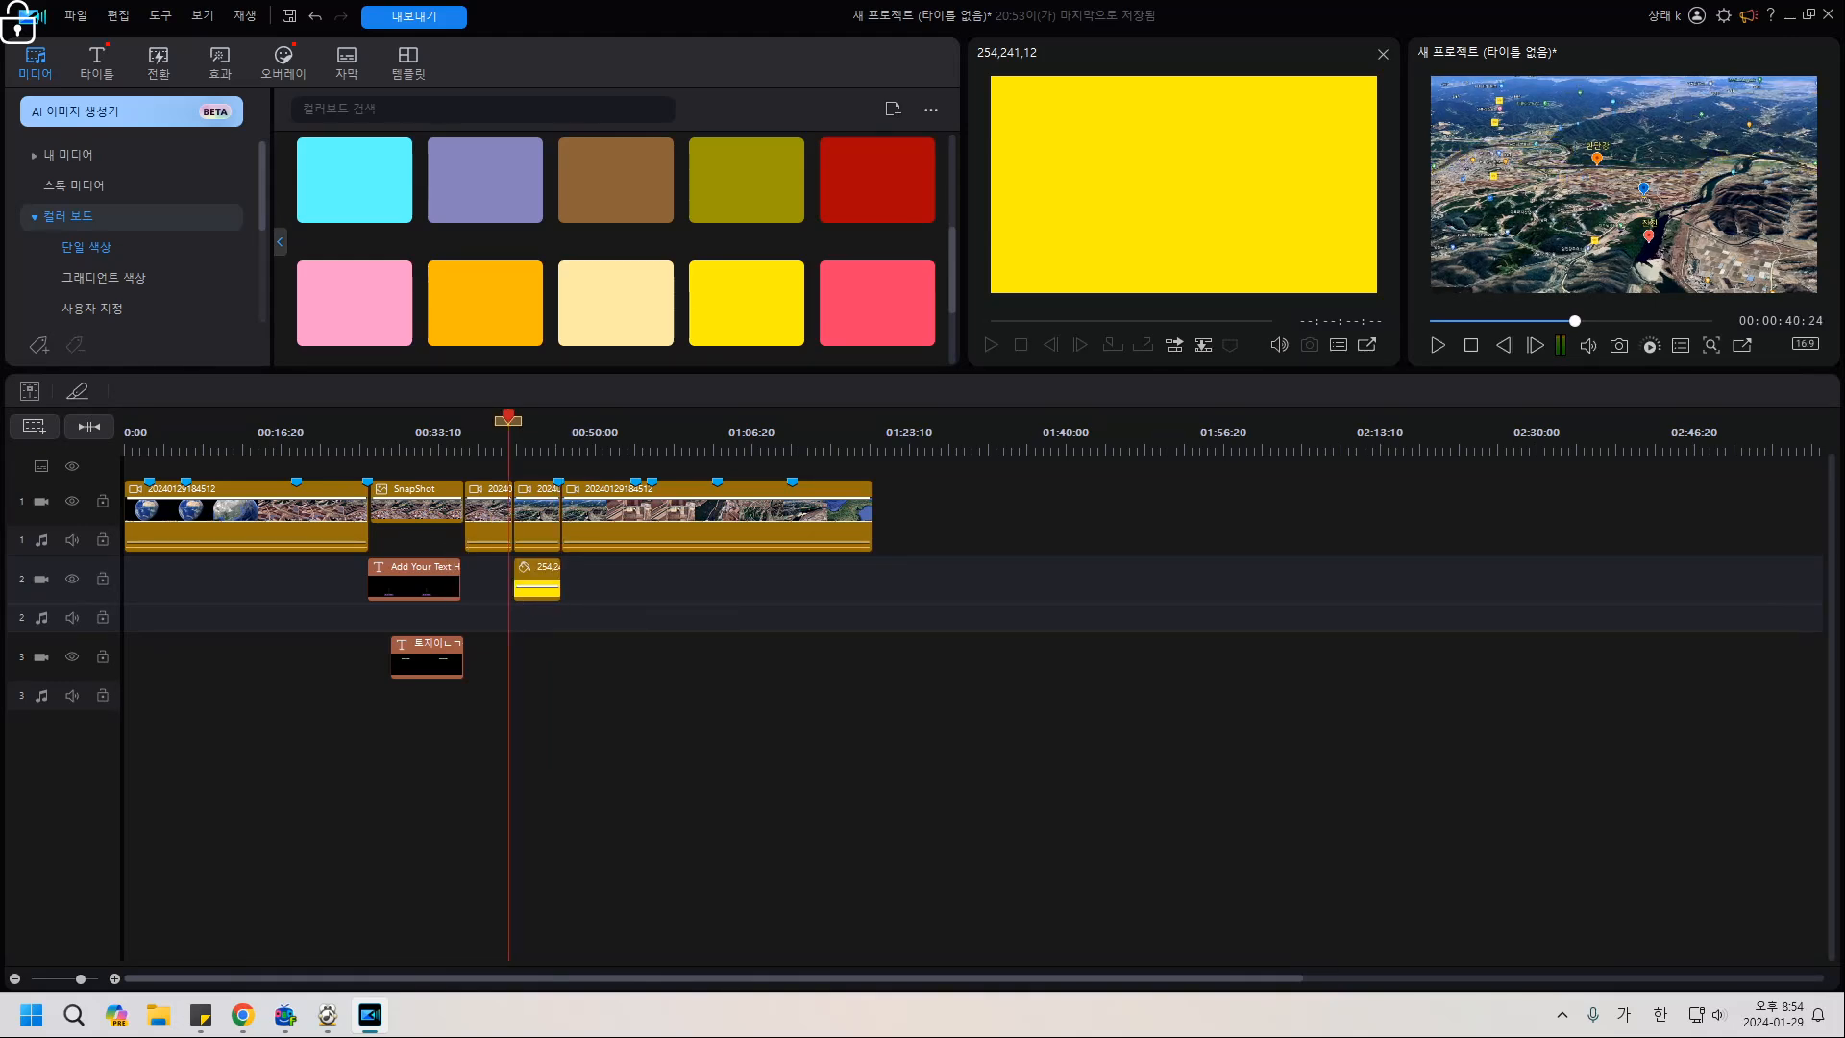
key("space")
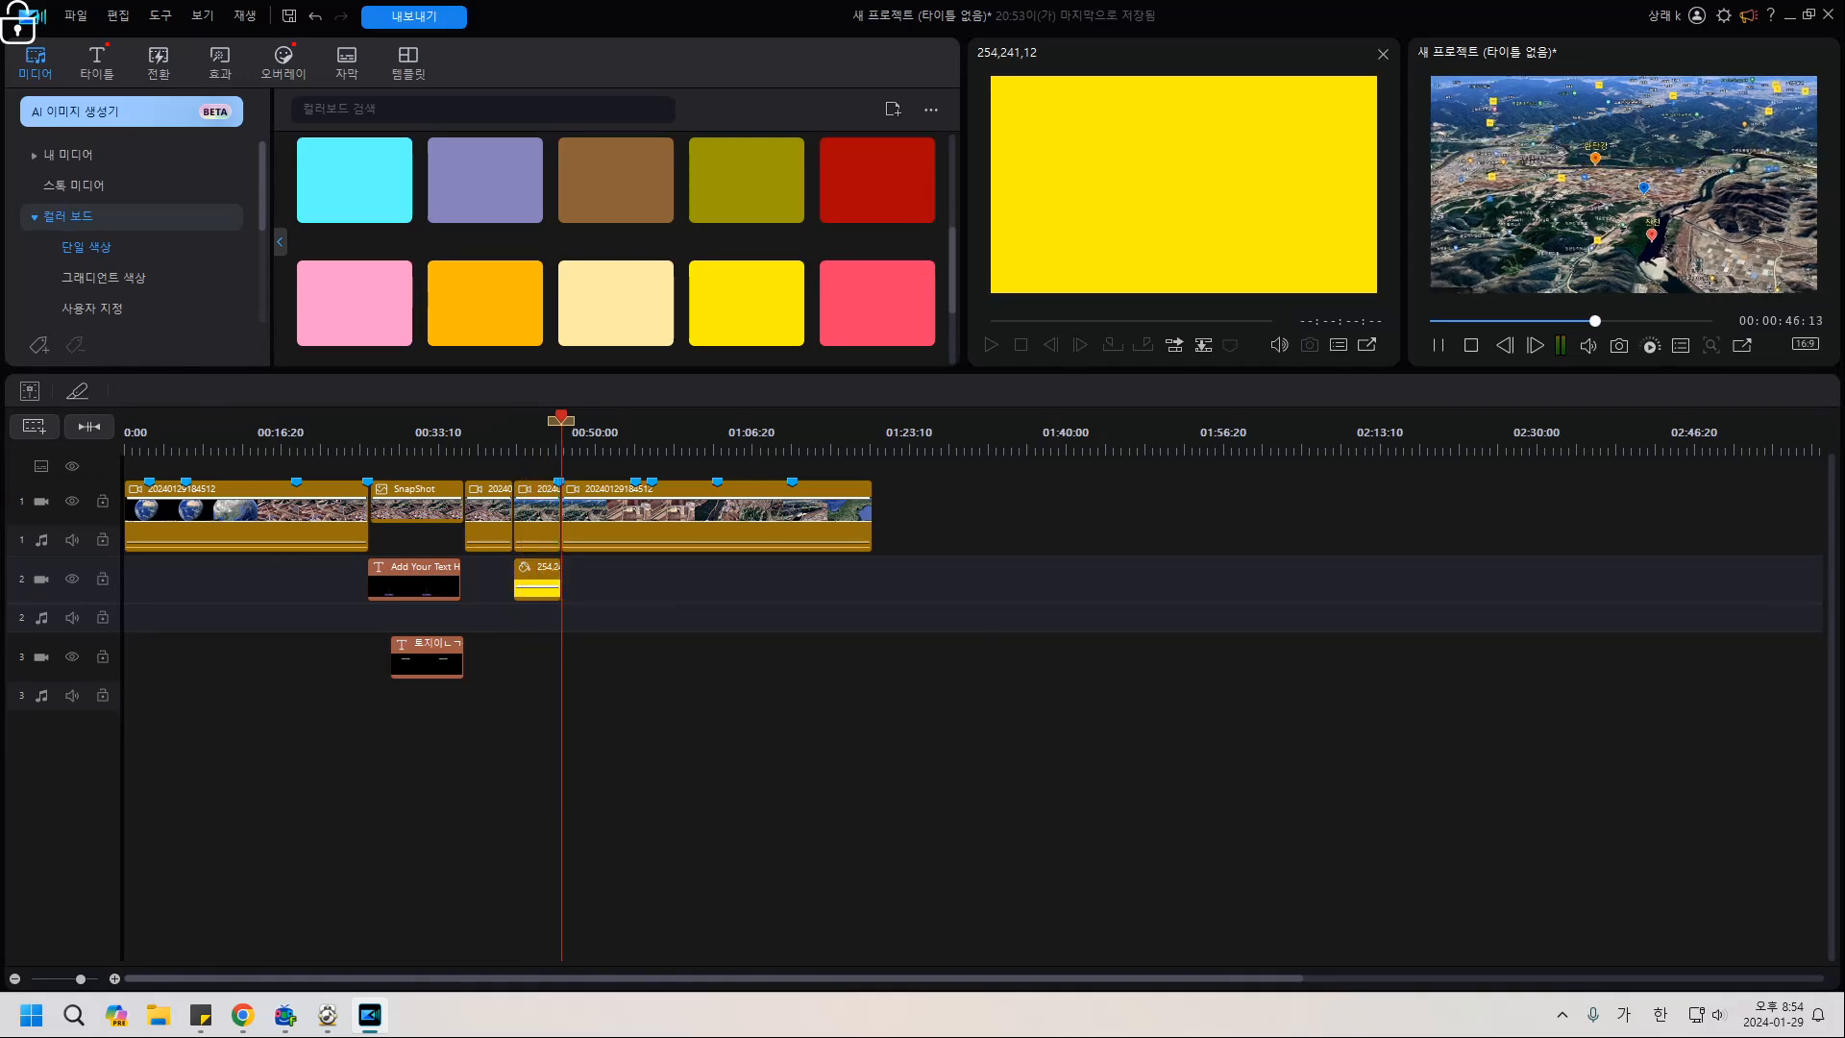
left_click(510, 449)
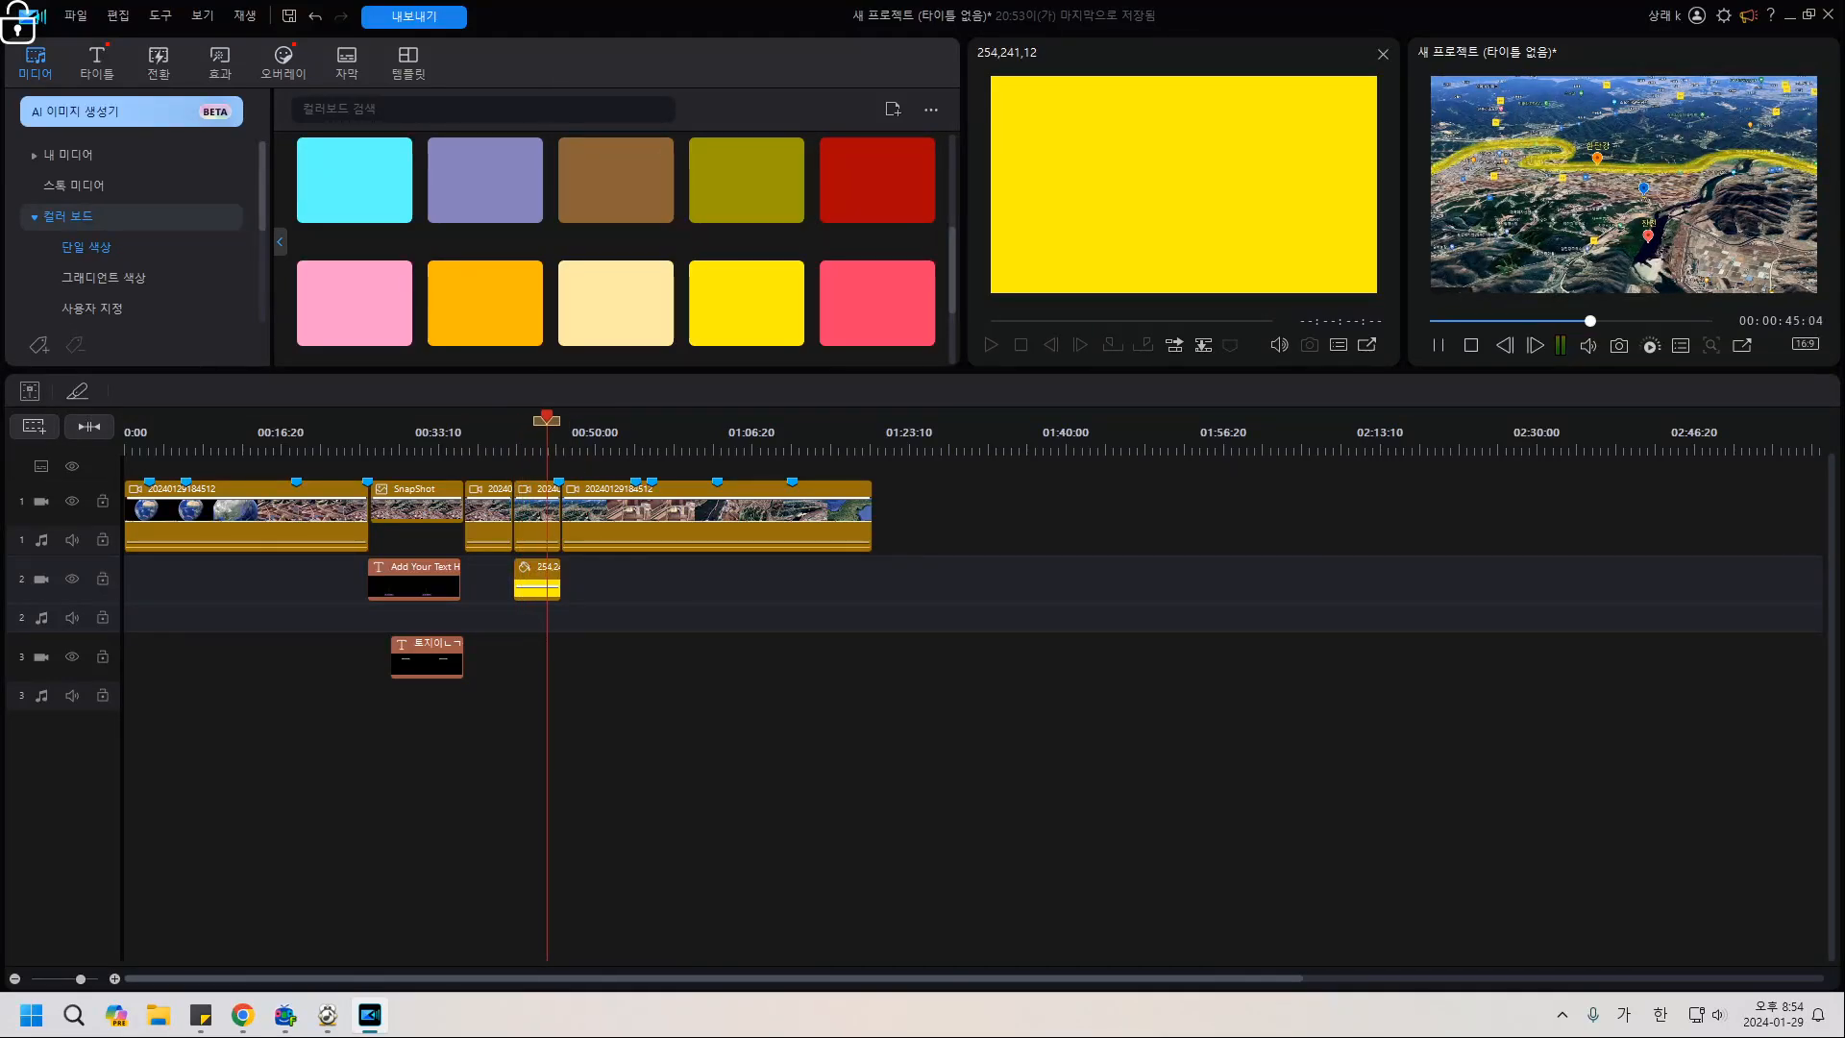
key("space")
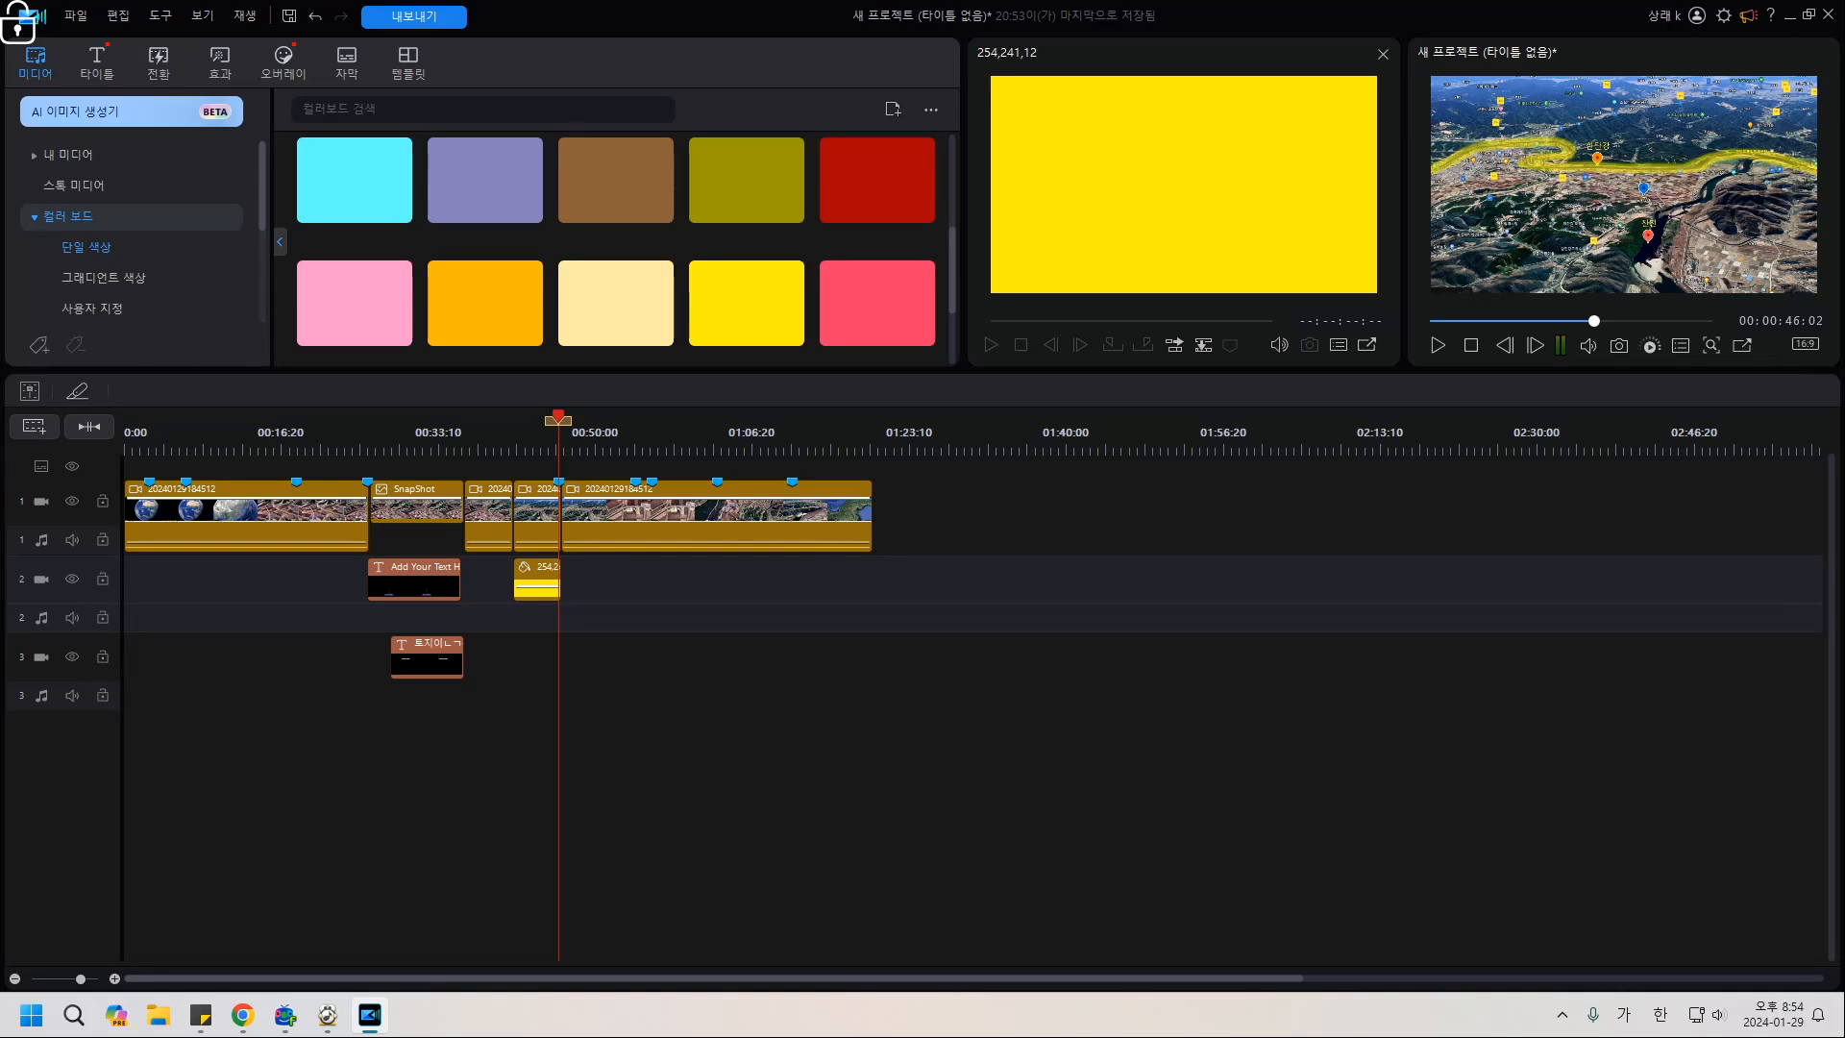
Move the yellow overlay later on track 2, add a new yellow colour clip, and preview it.
left_click_drag(536, 581, 840, 579)
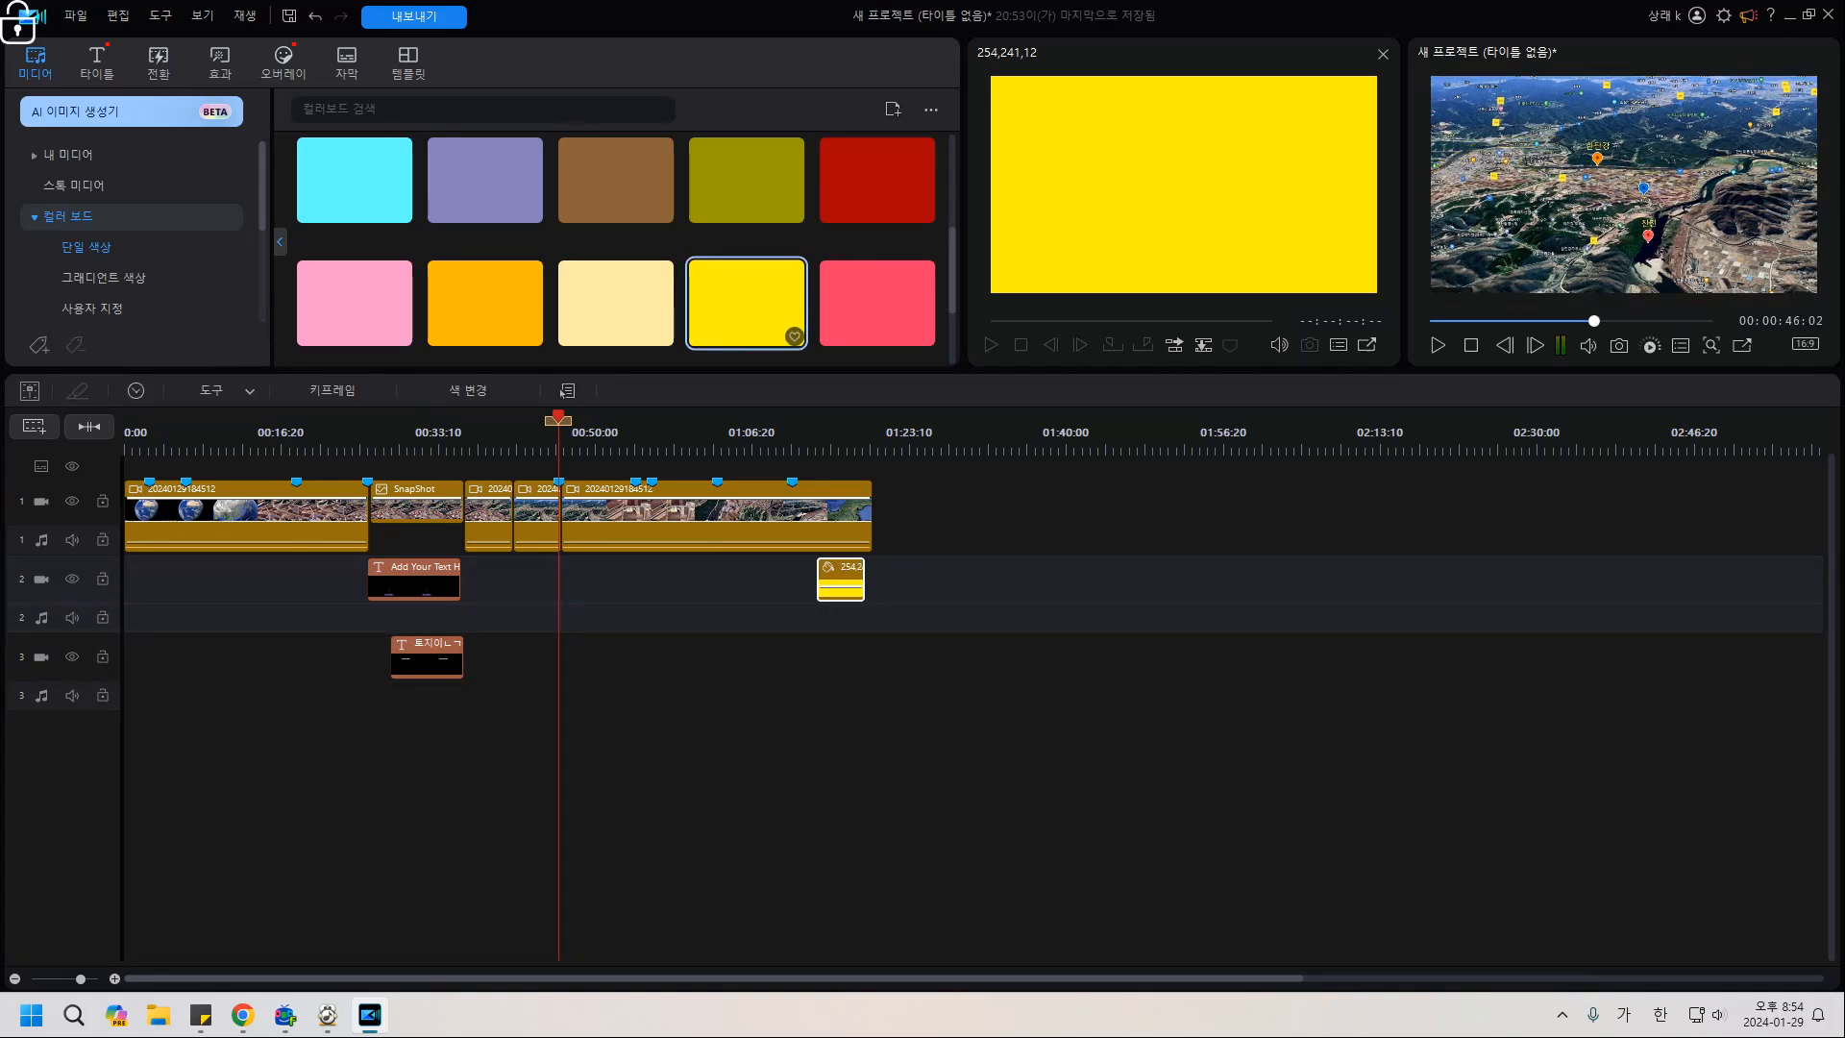
left_click_drag(747, 302, 515, 580)
left_click(509, 433)
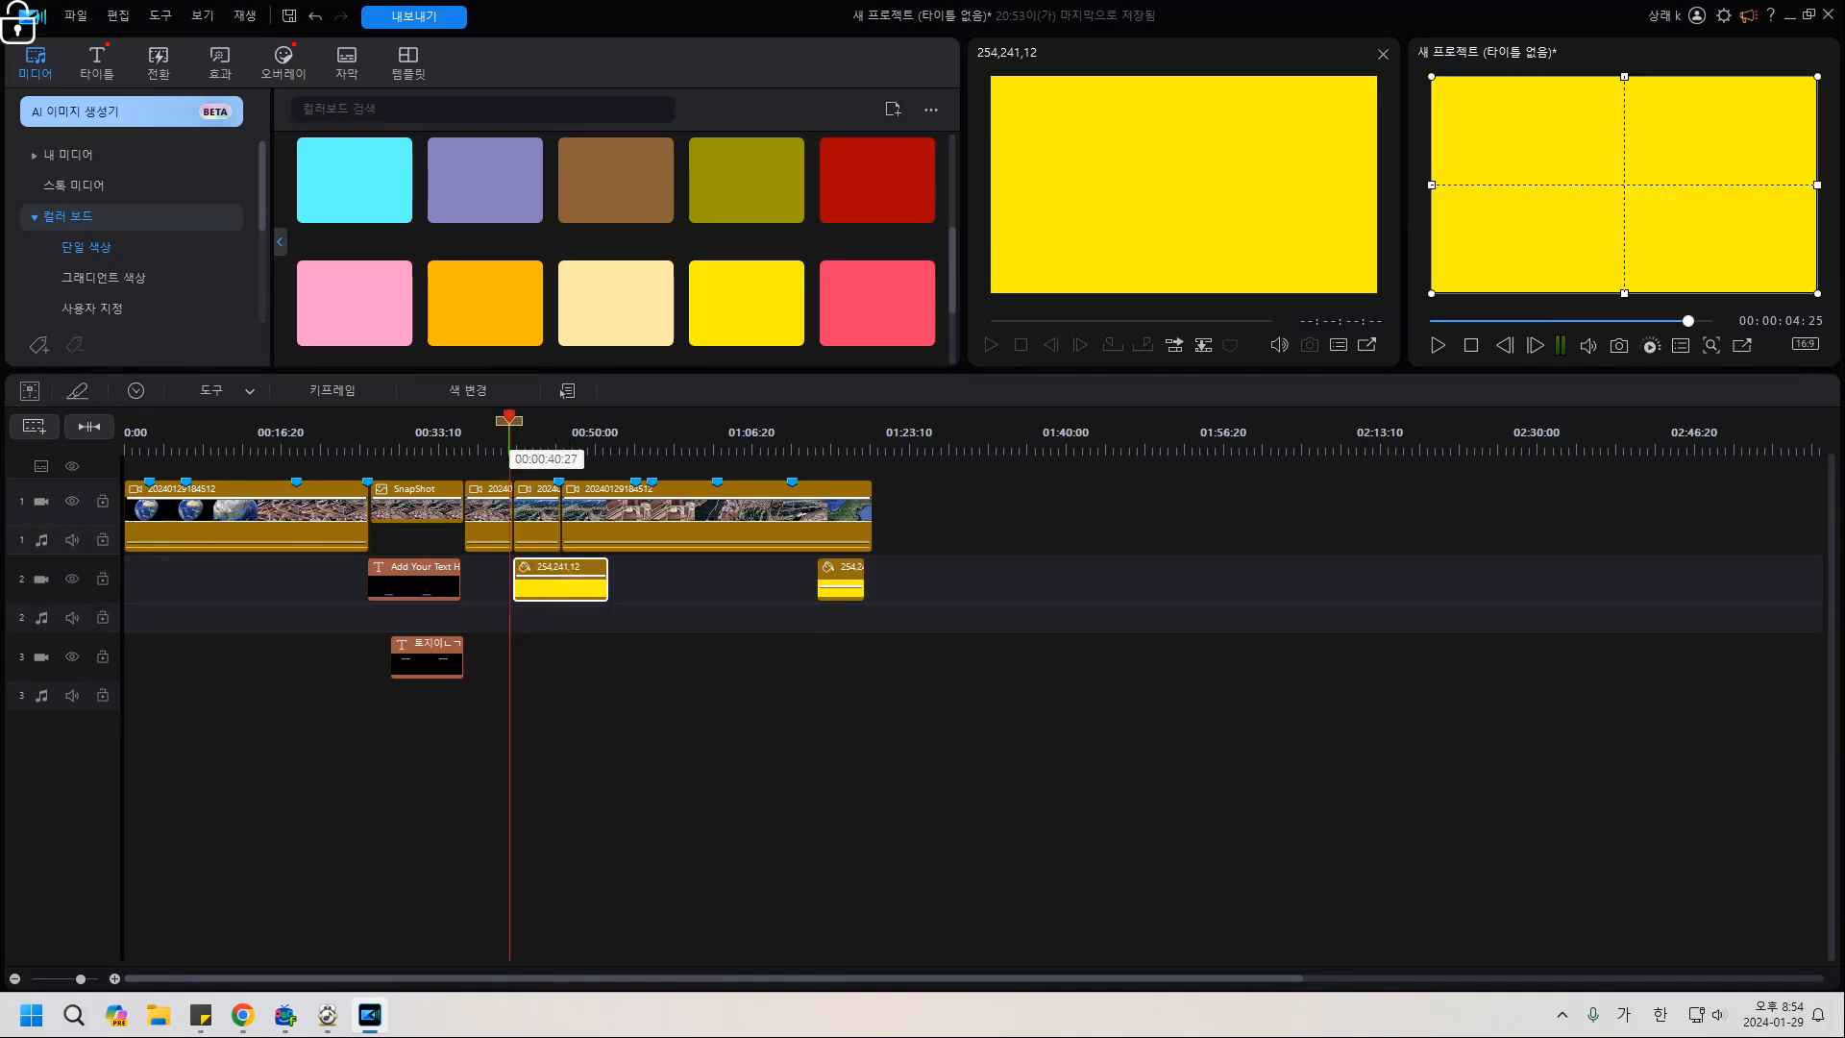
left_click(540, 658)
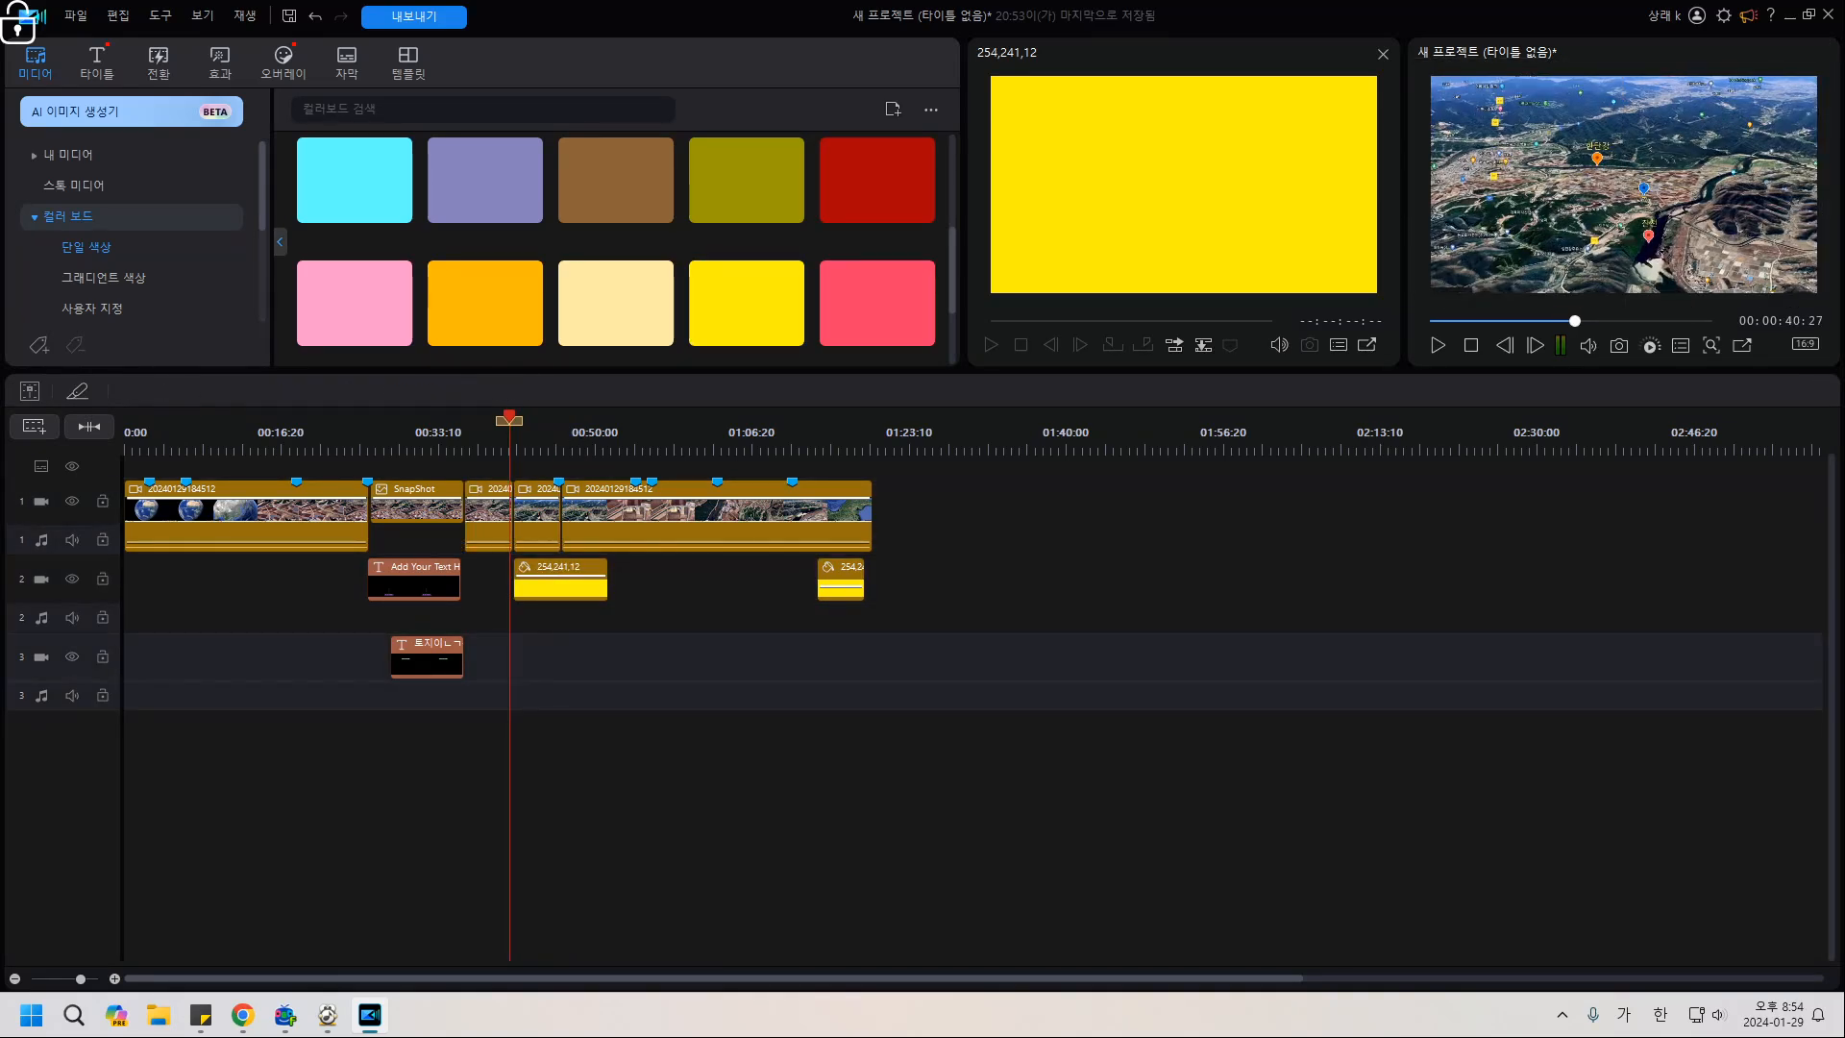
key("space")
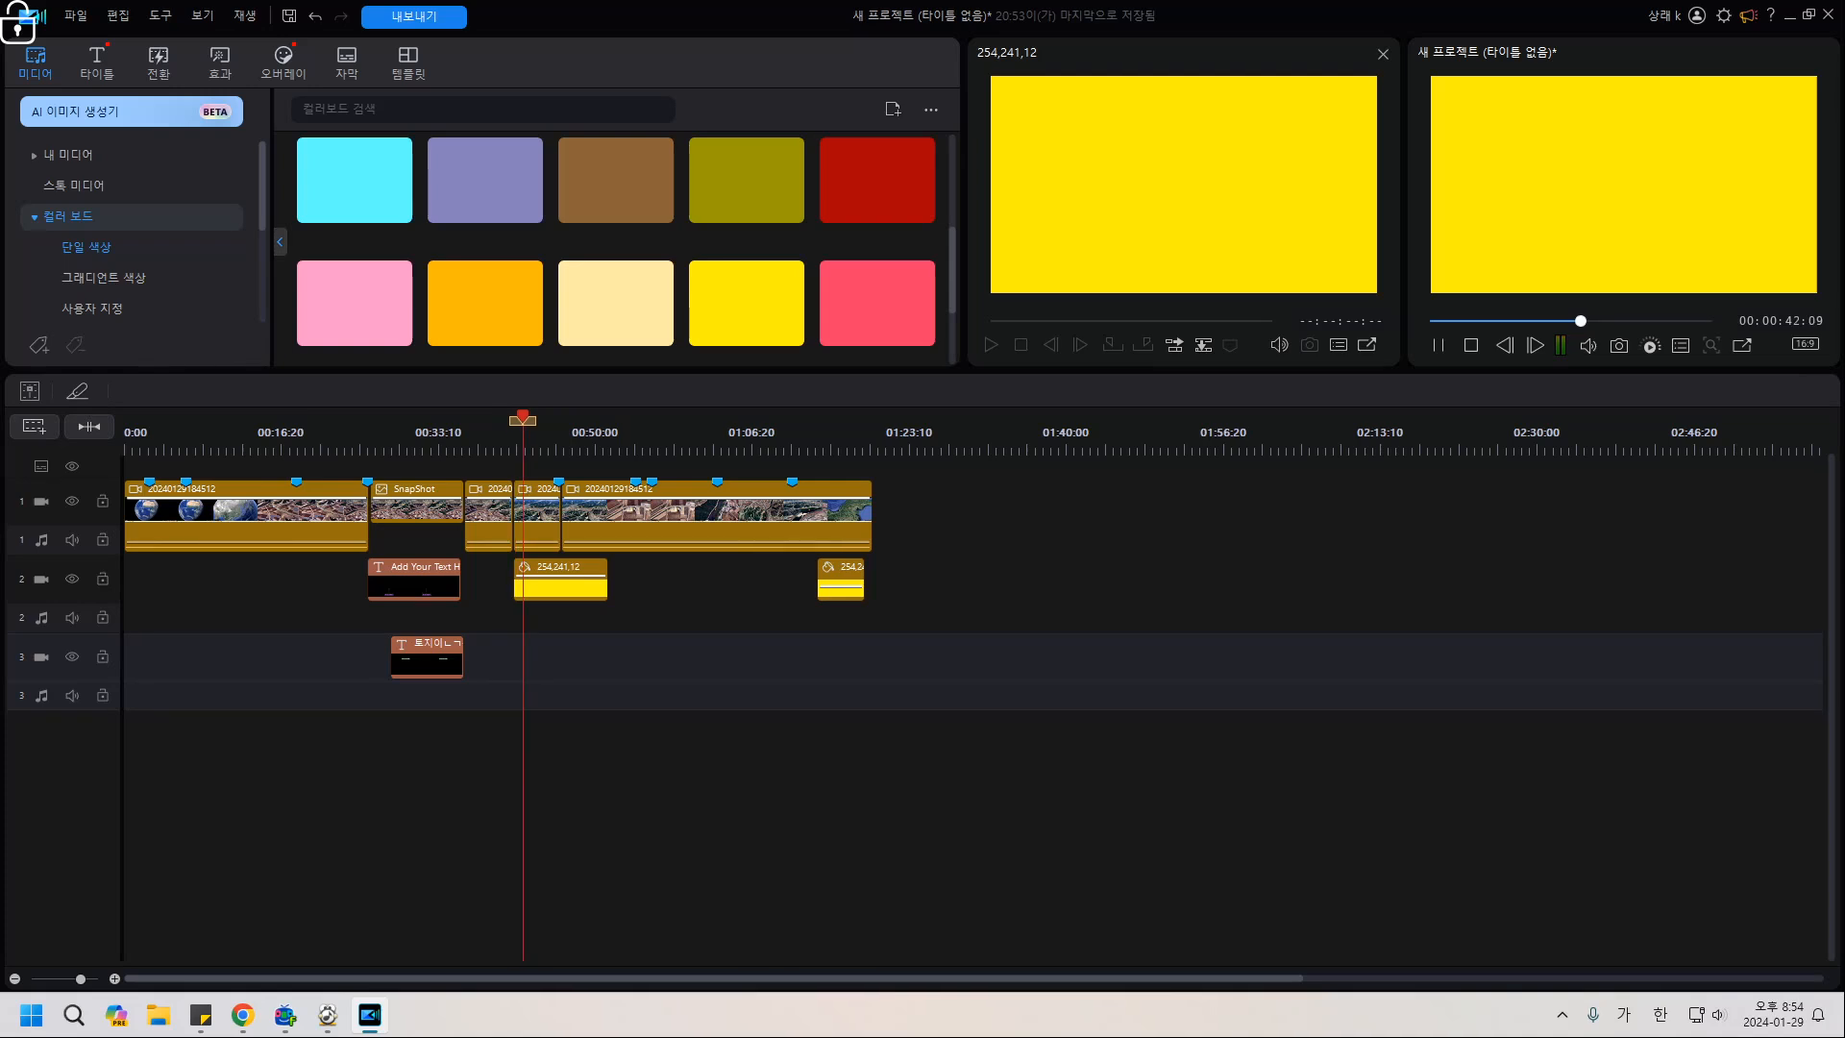
left_click(555, 584)
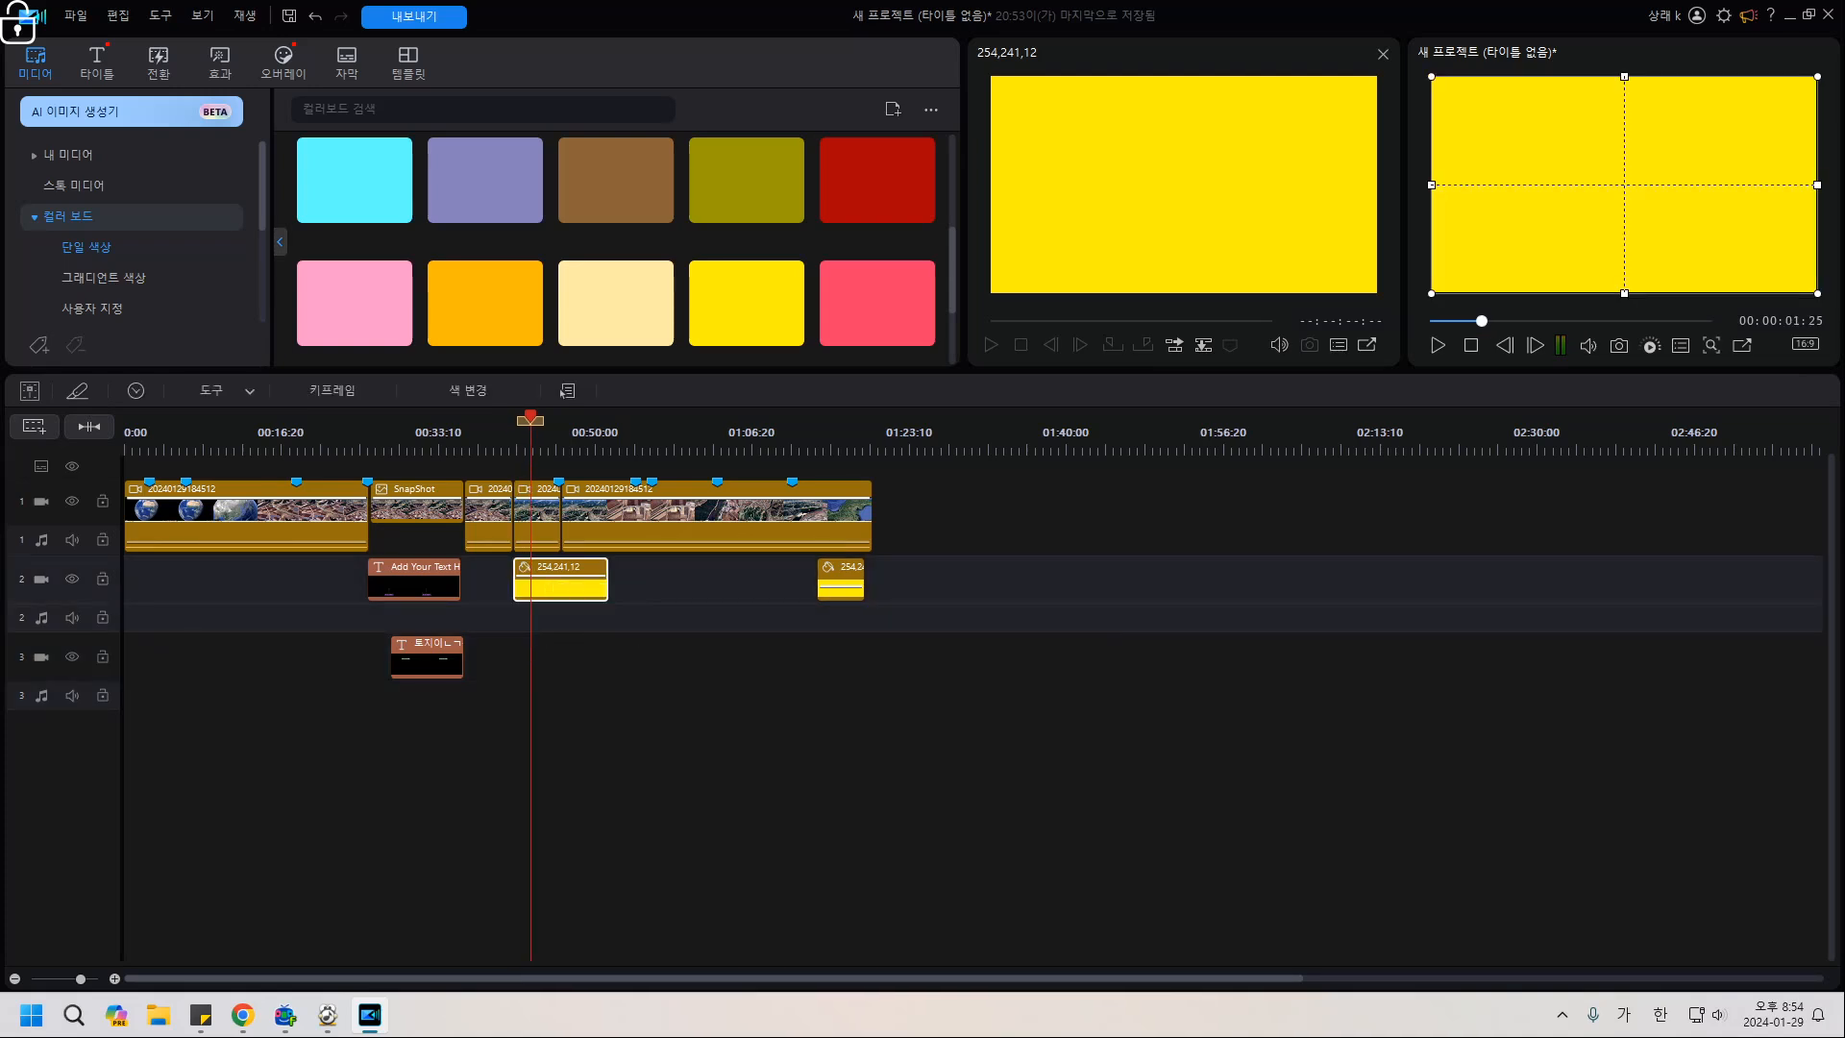
Trim the new yellow clip to 00:05:02 with 다듬기 전용 (trim only) and open it for editing.
left_click_drag(607, 588, 563, 589)
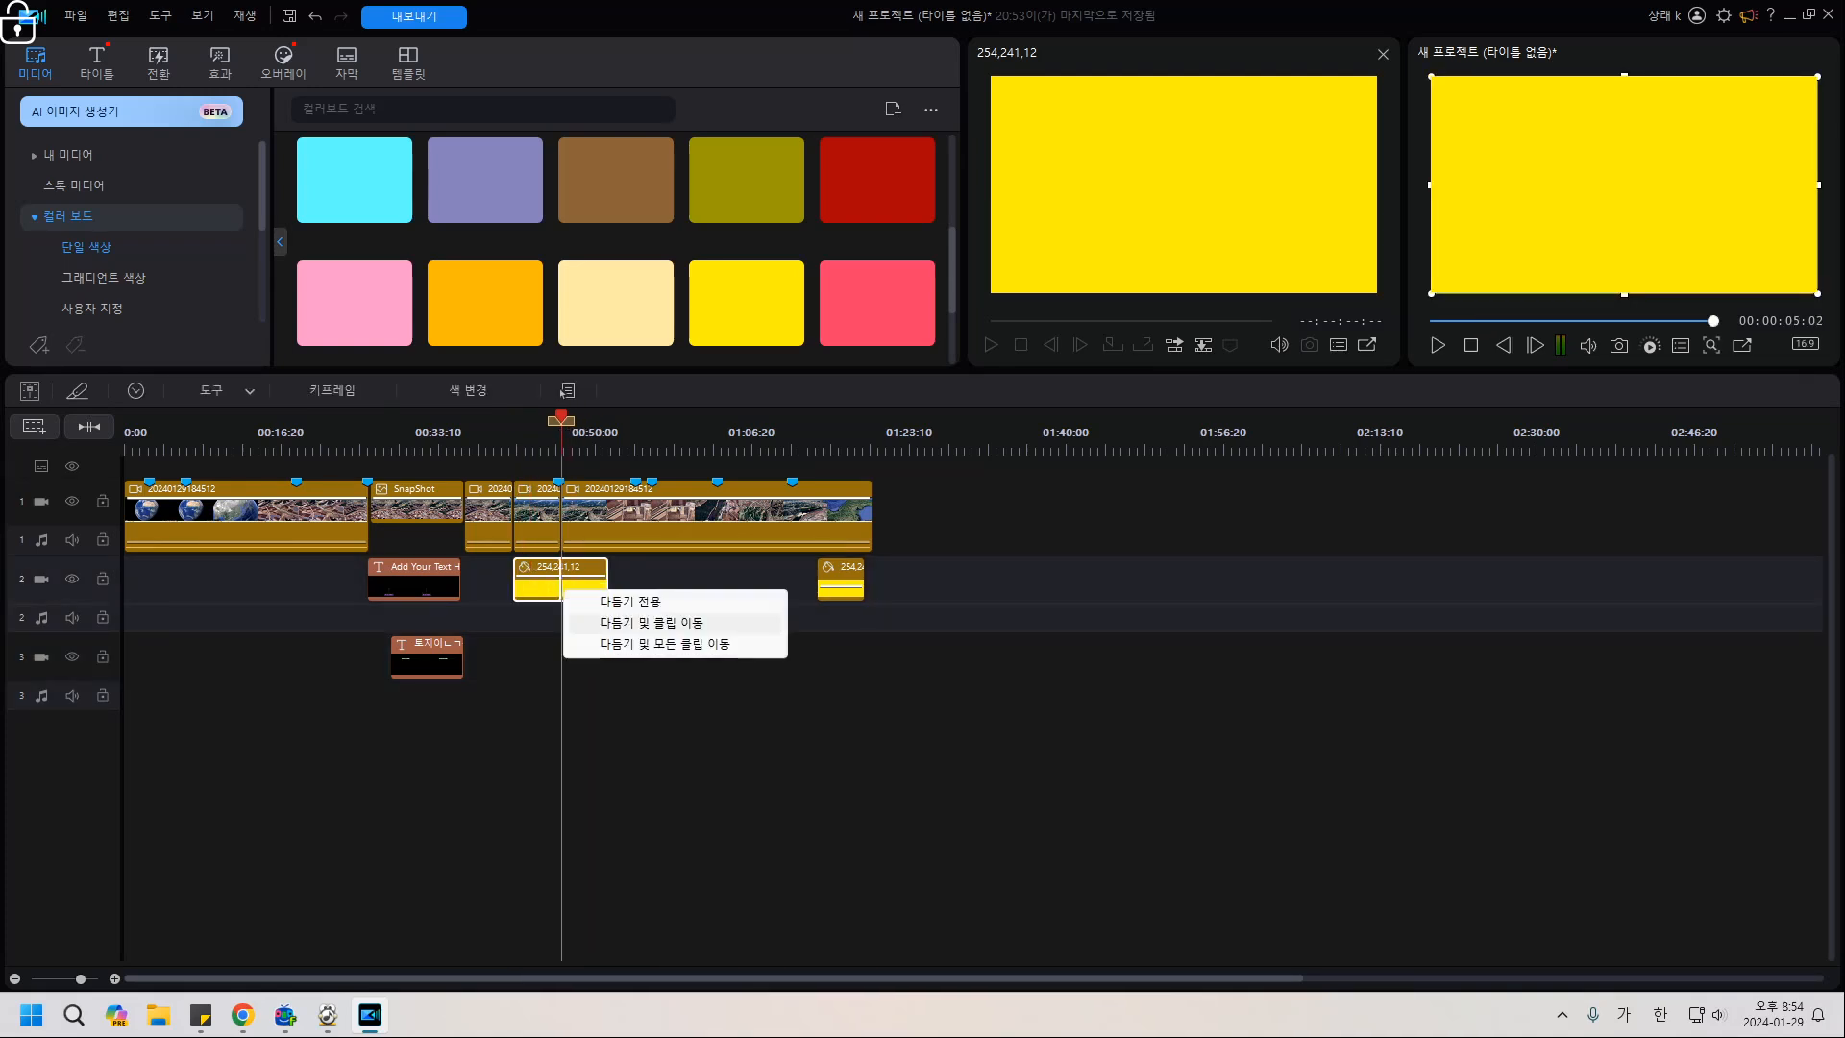
left_click(630, 602)
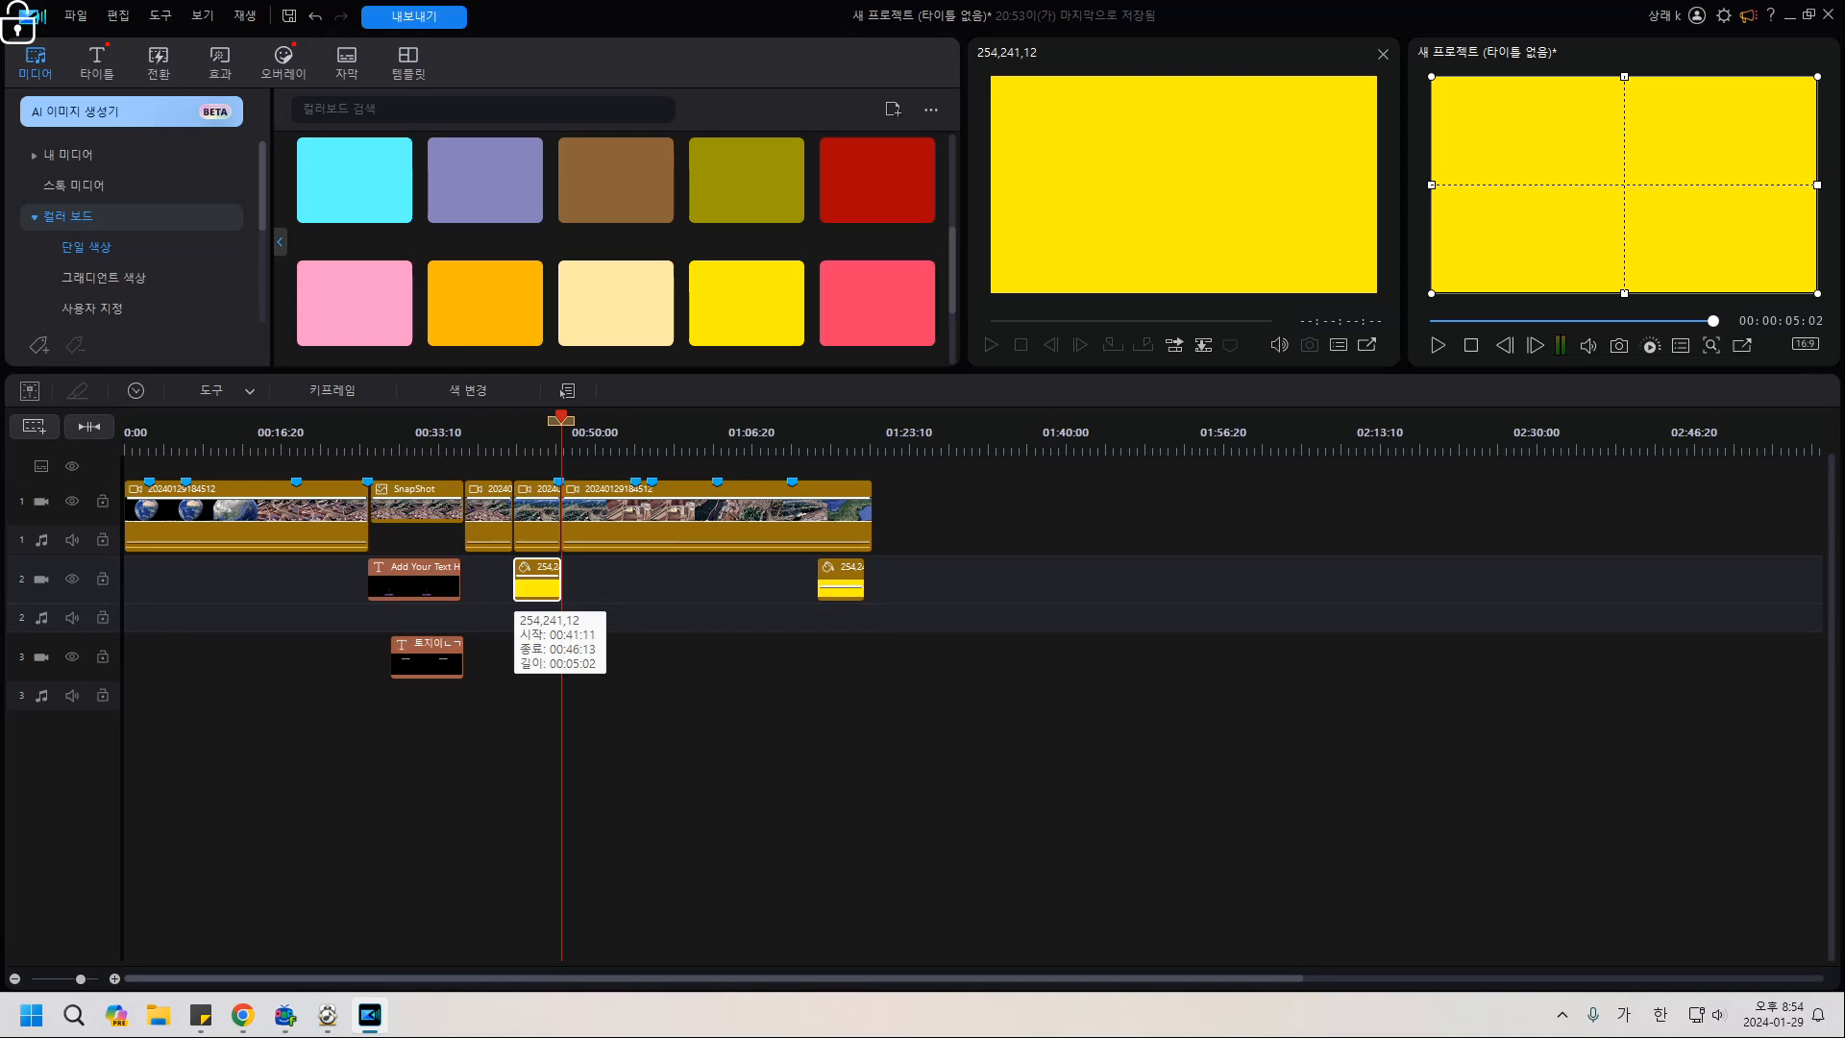
left_click(565, 391)
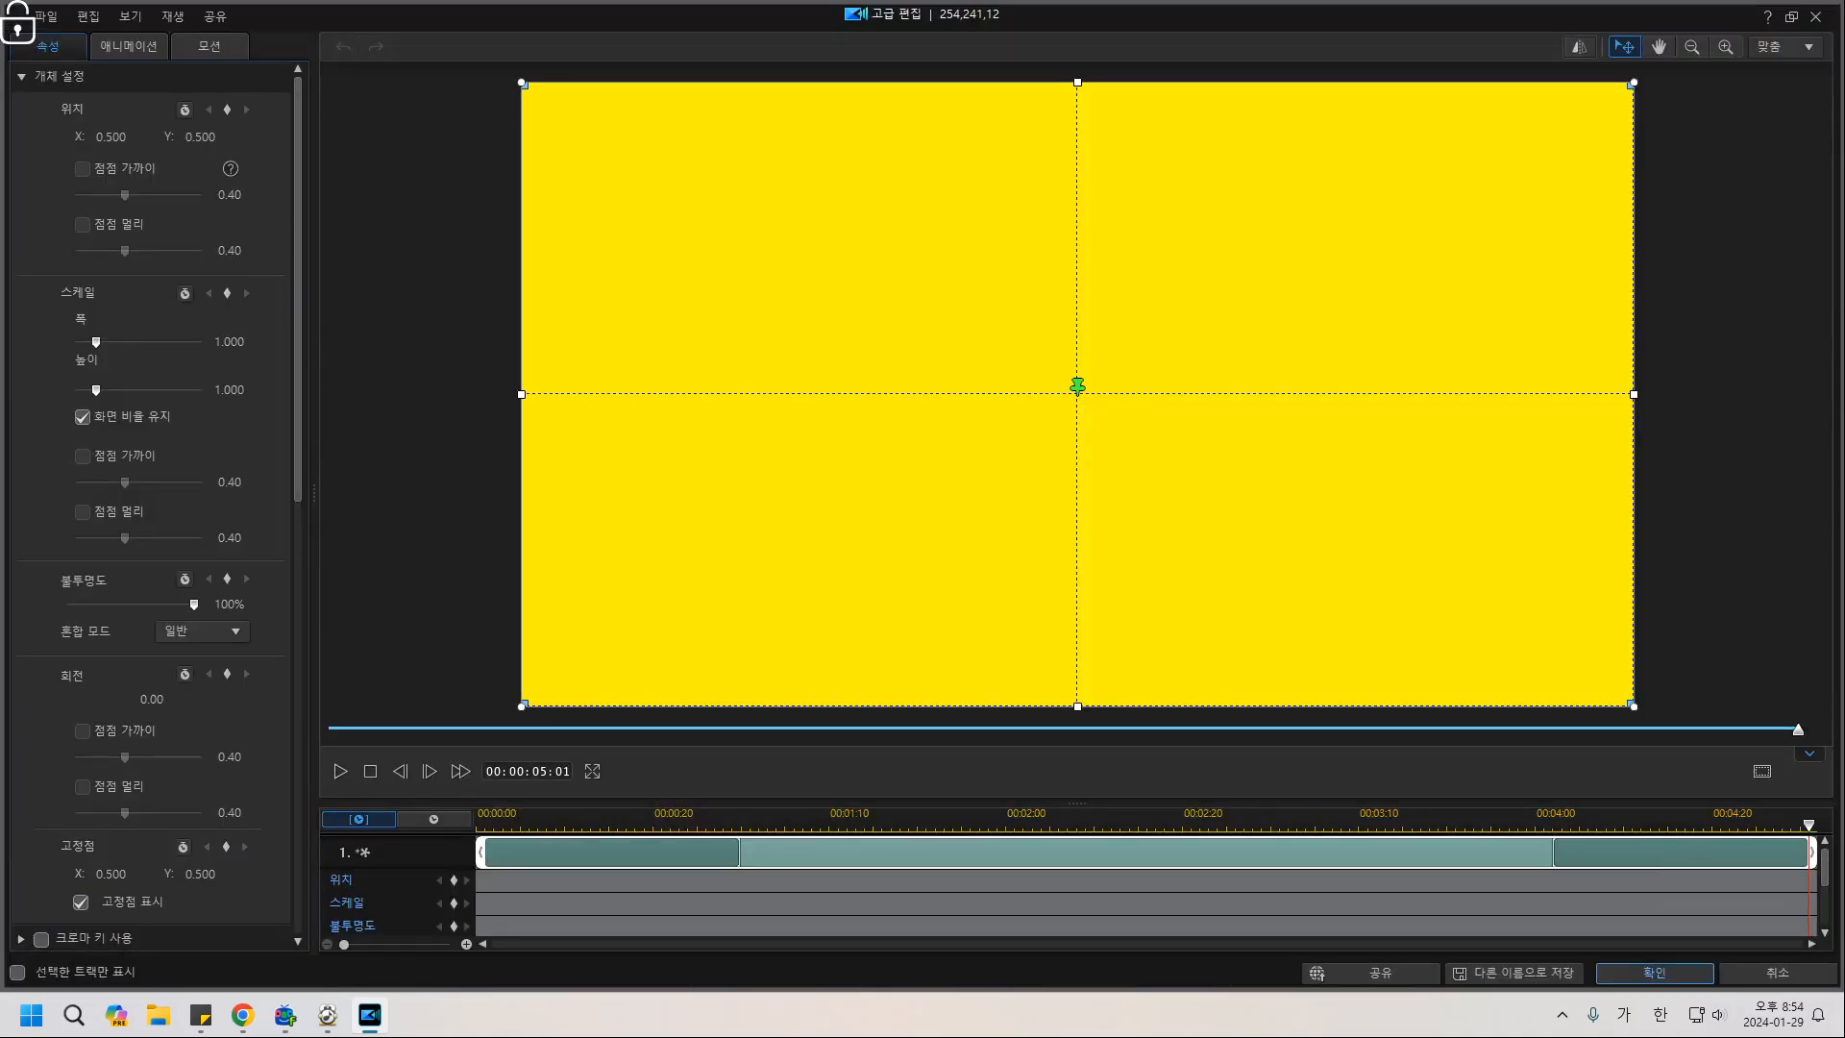
Remove the clip's closing animation and apply the 부드럽게 나타나기 In animation, then confirm.
left_click_drag(1554, 853, 1807, 853)
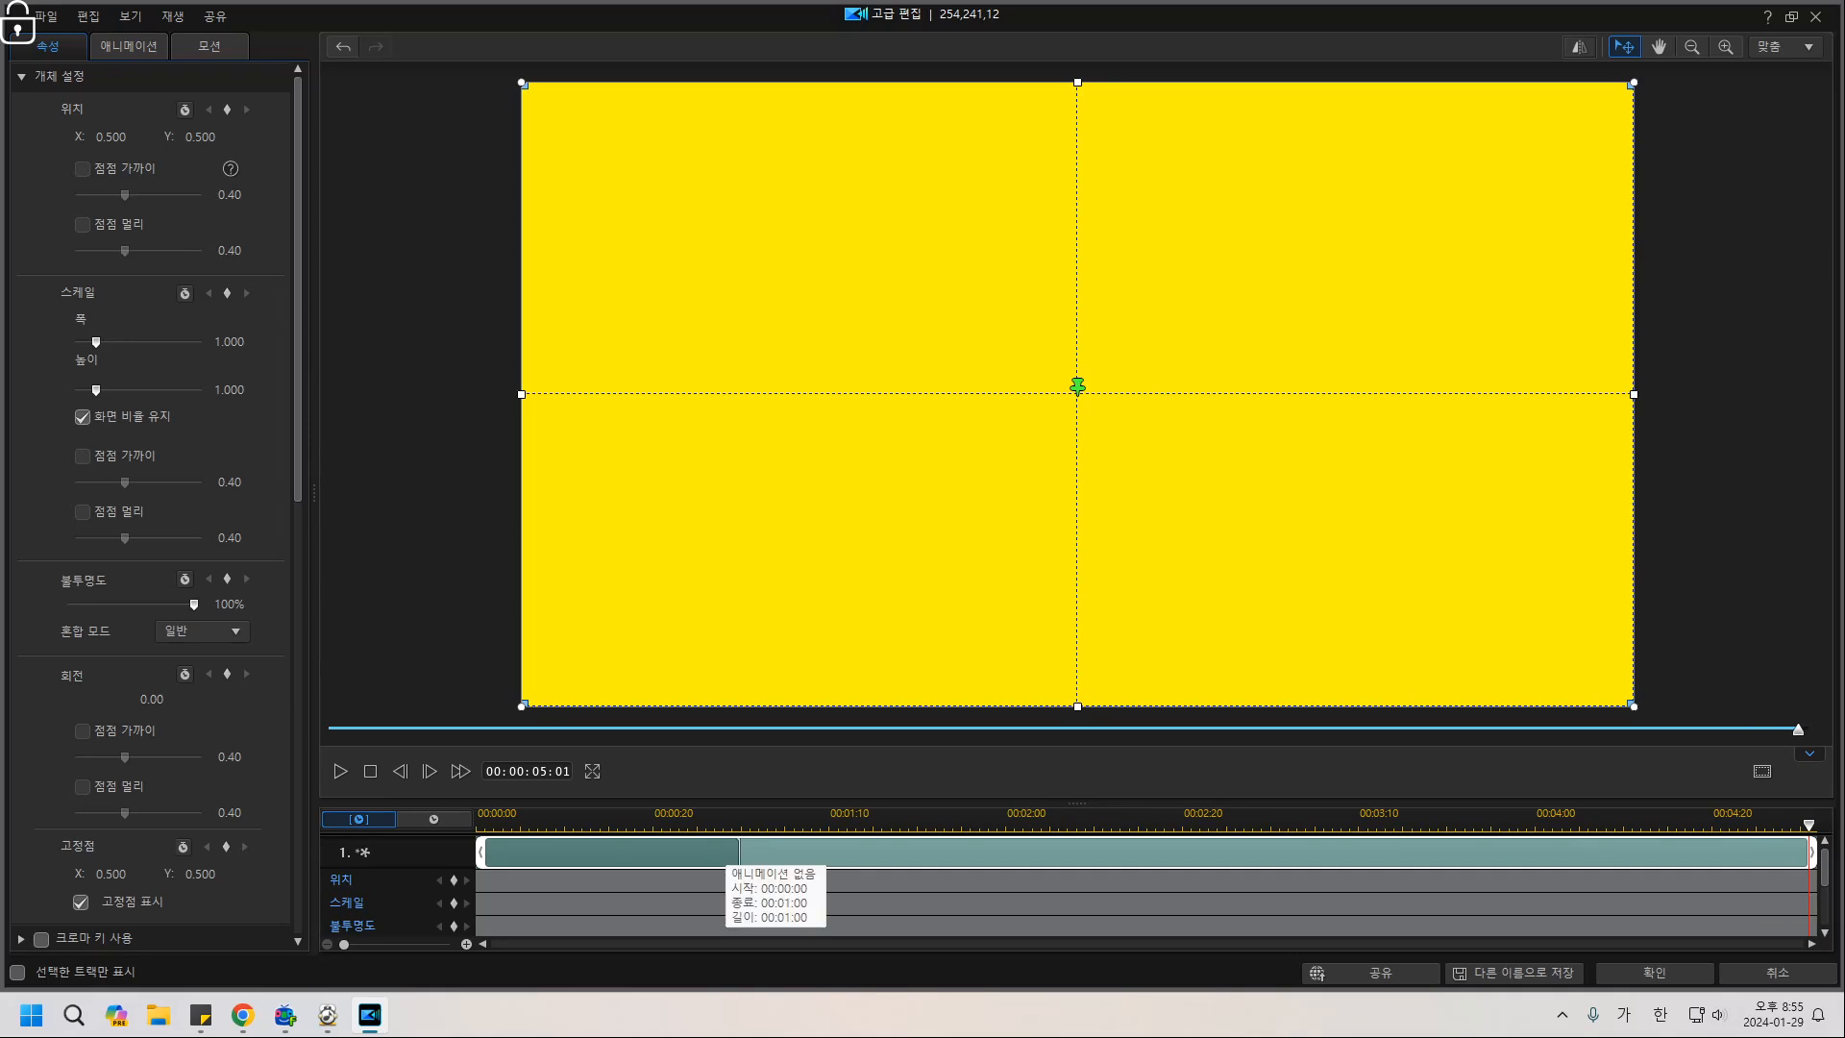
left_click(740, 854)
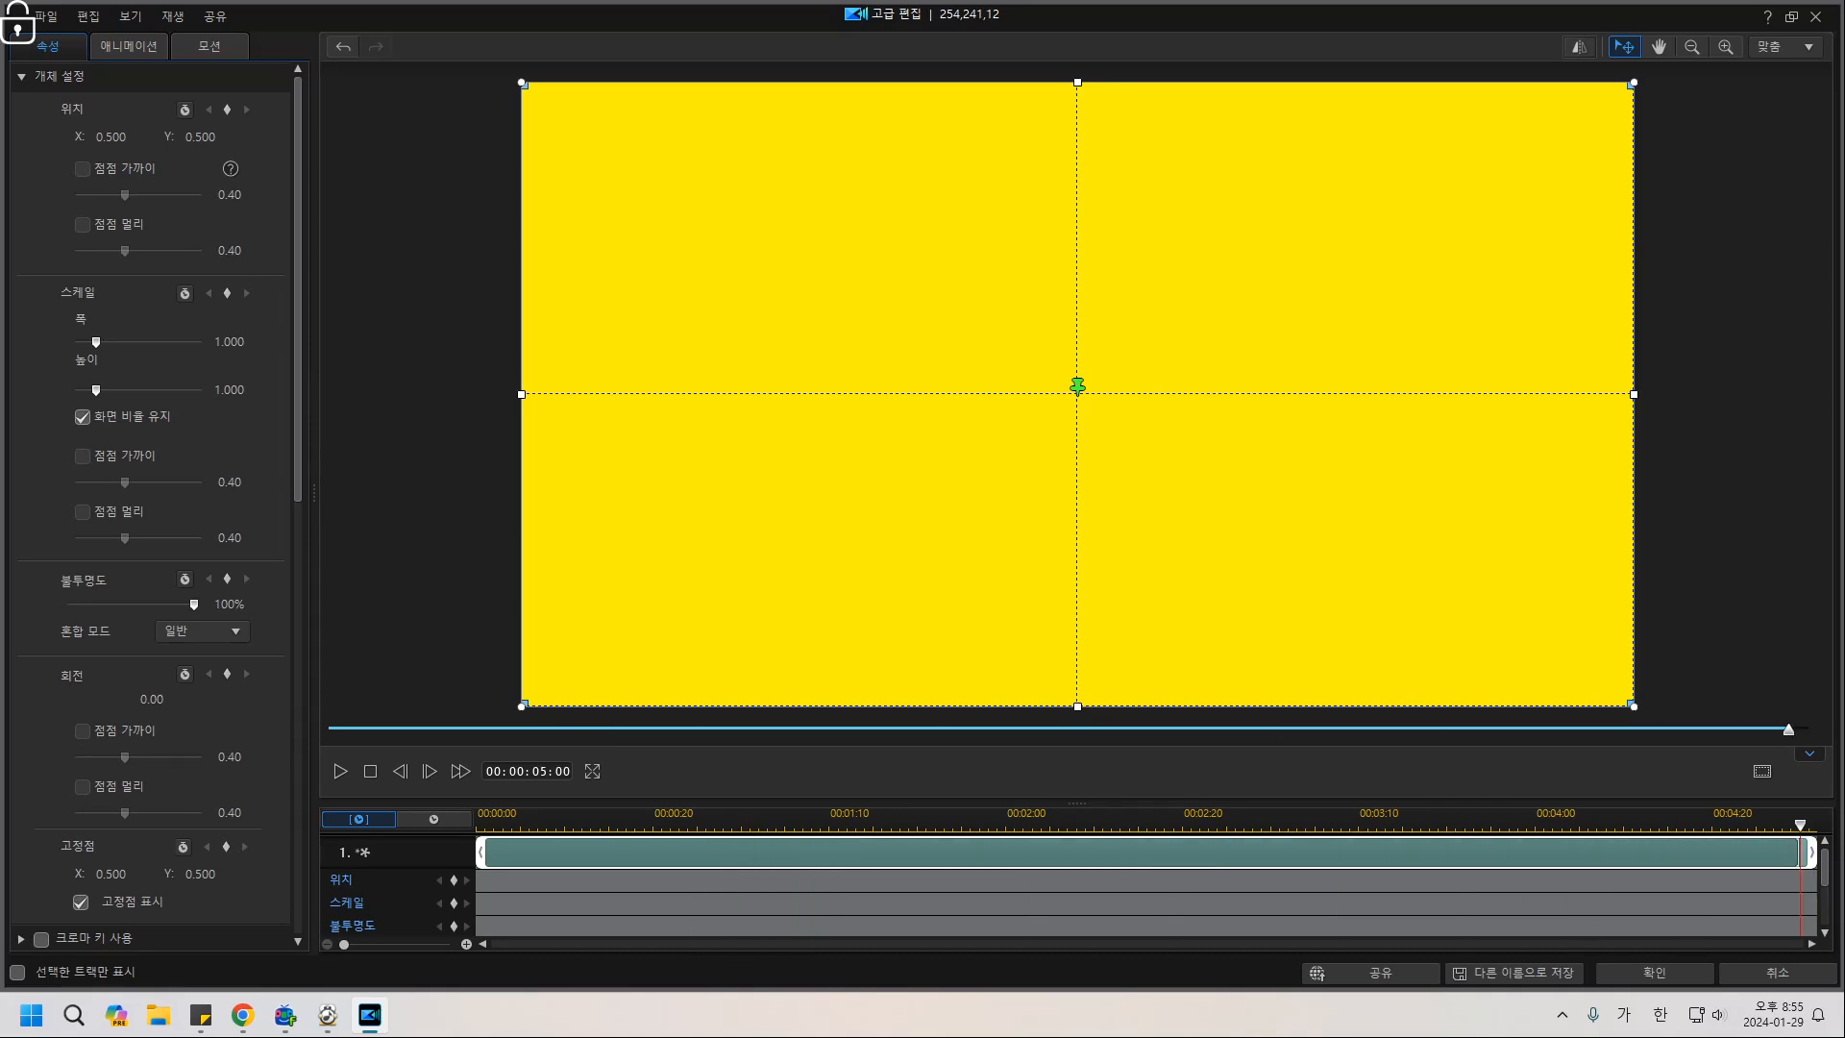
left_click(128, 46)
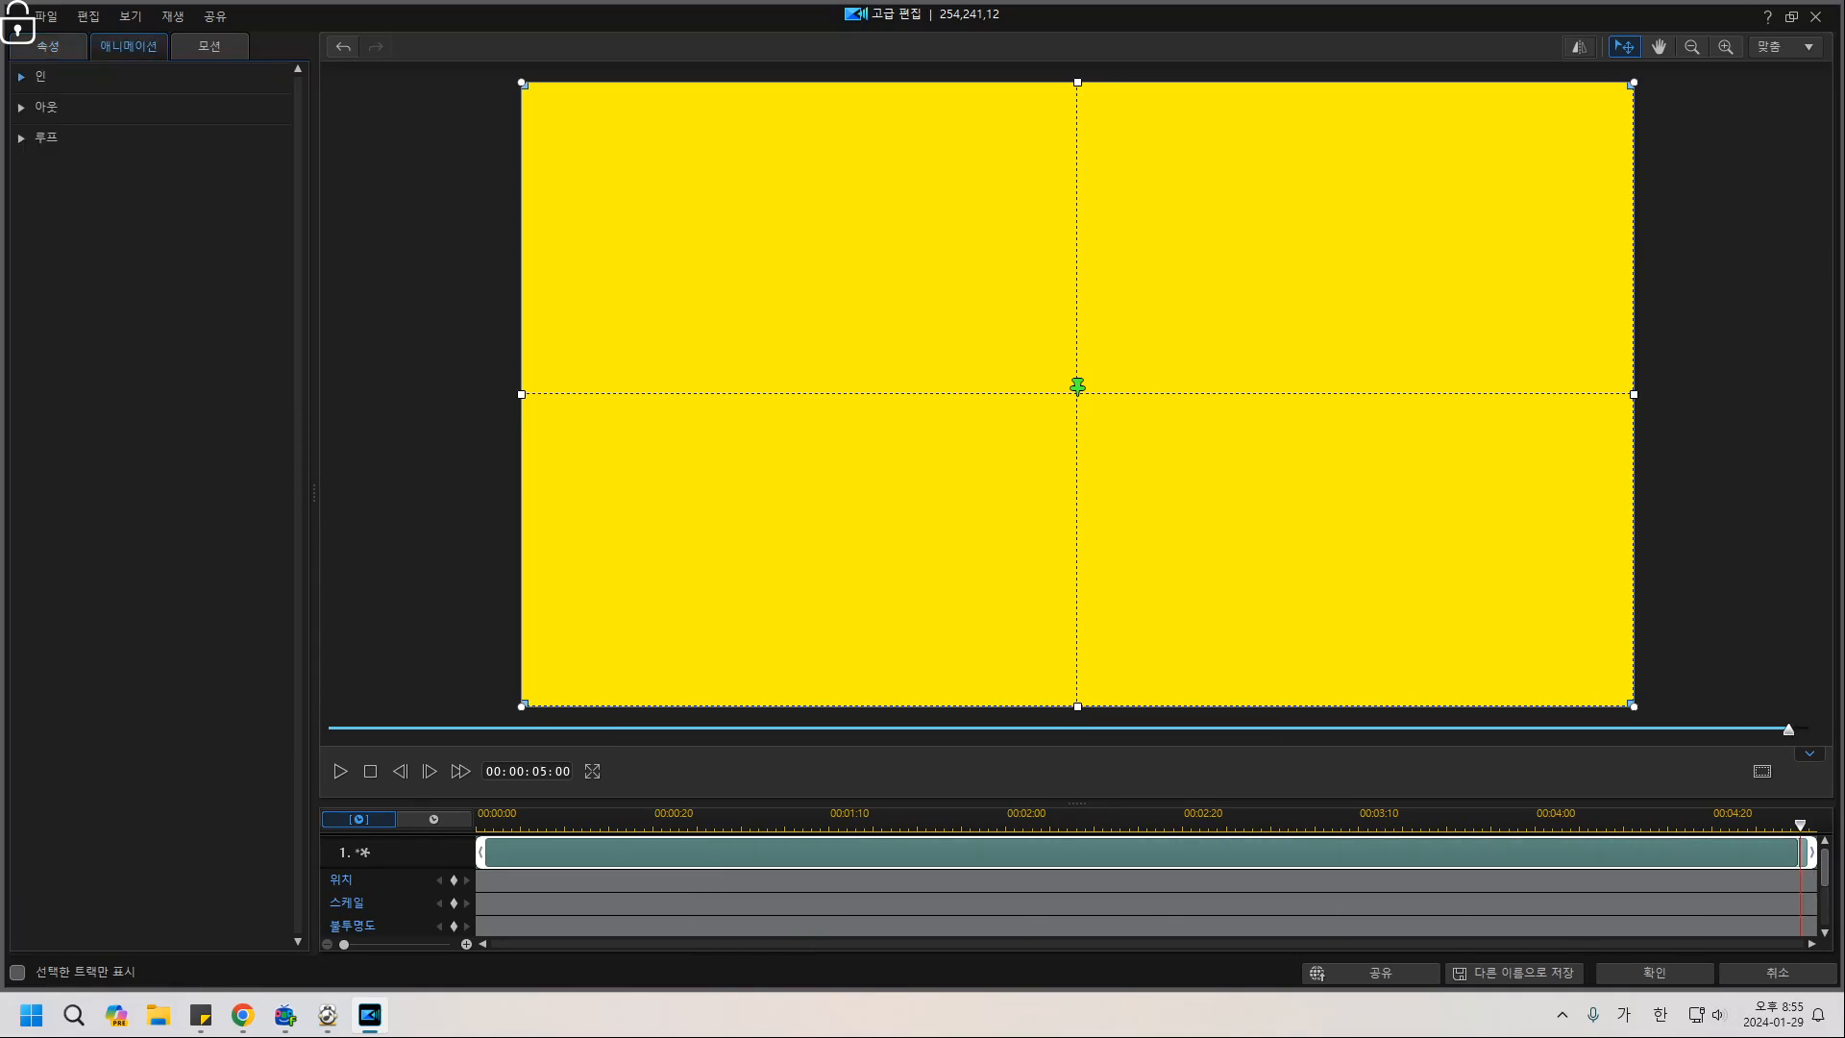
left_click(39, 76)
left_click(148, 313)
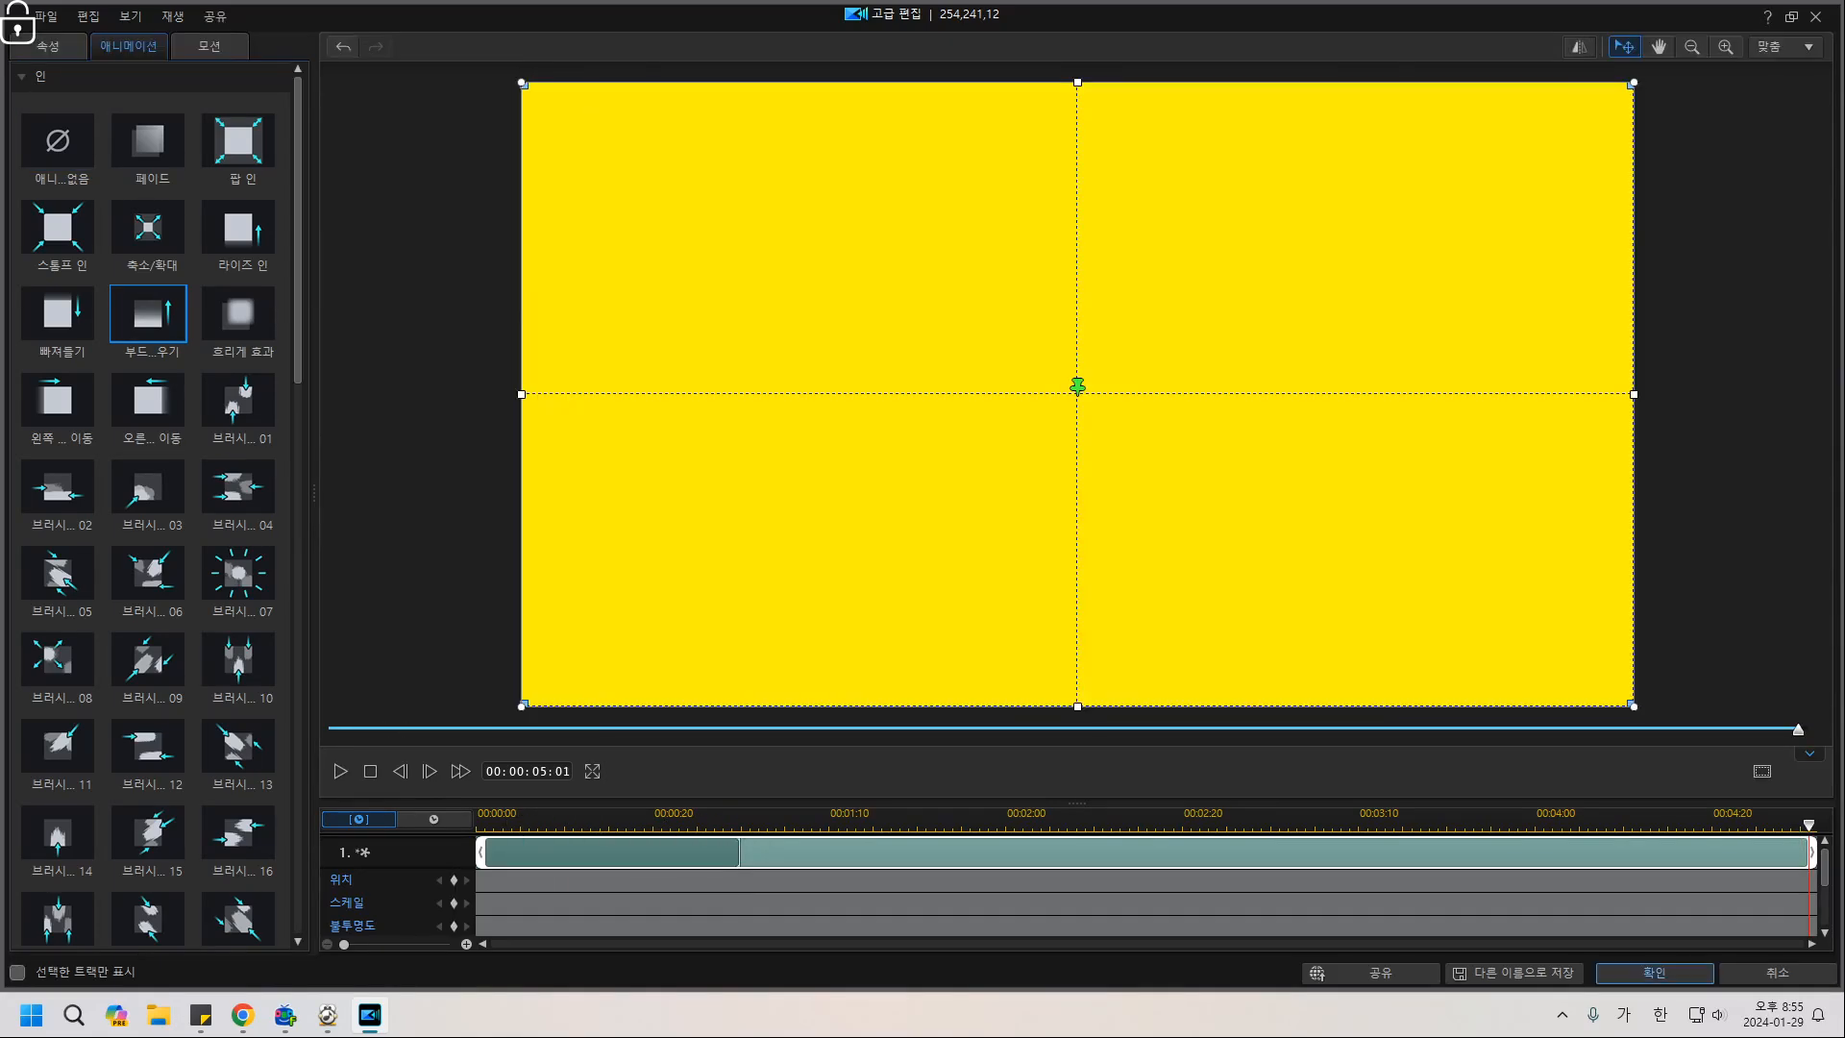
left_click(1653, 972)
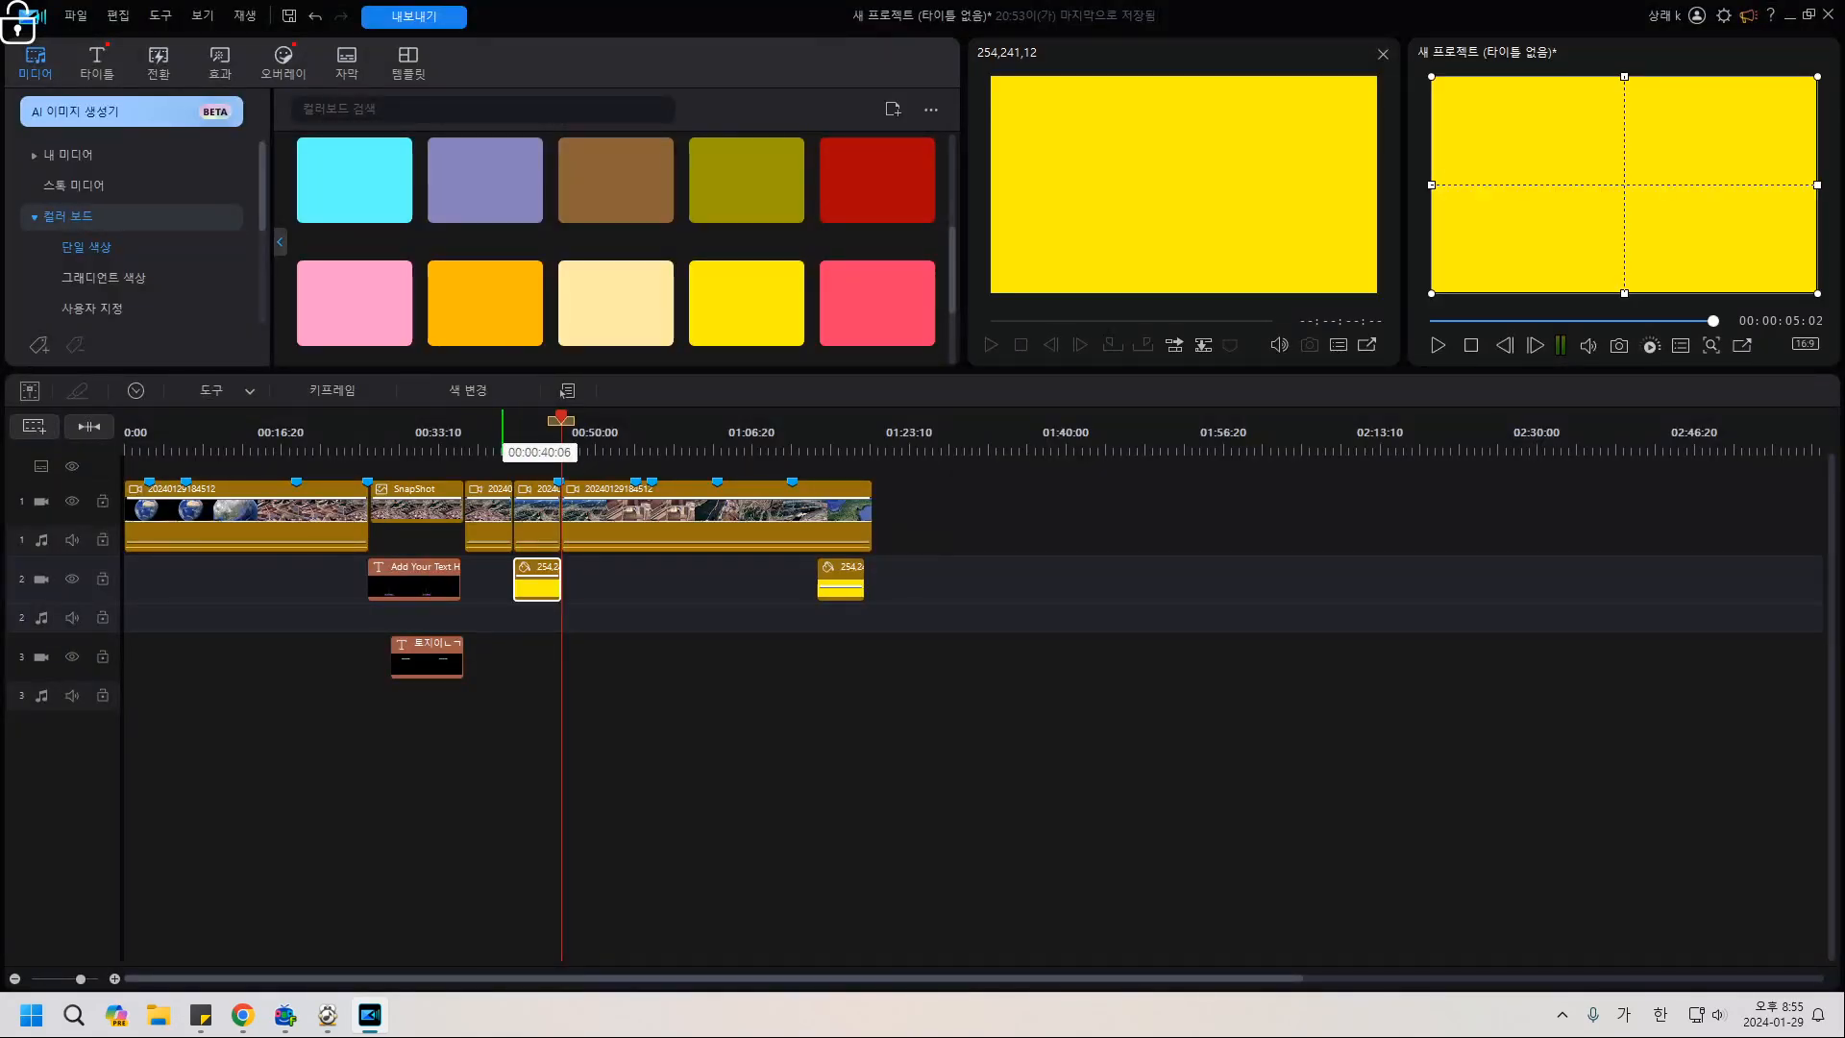
Play back the yellow overlay section, then reopen the clip in Advanced Edit.
left_click(503, 514)
key("space")
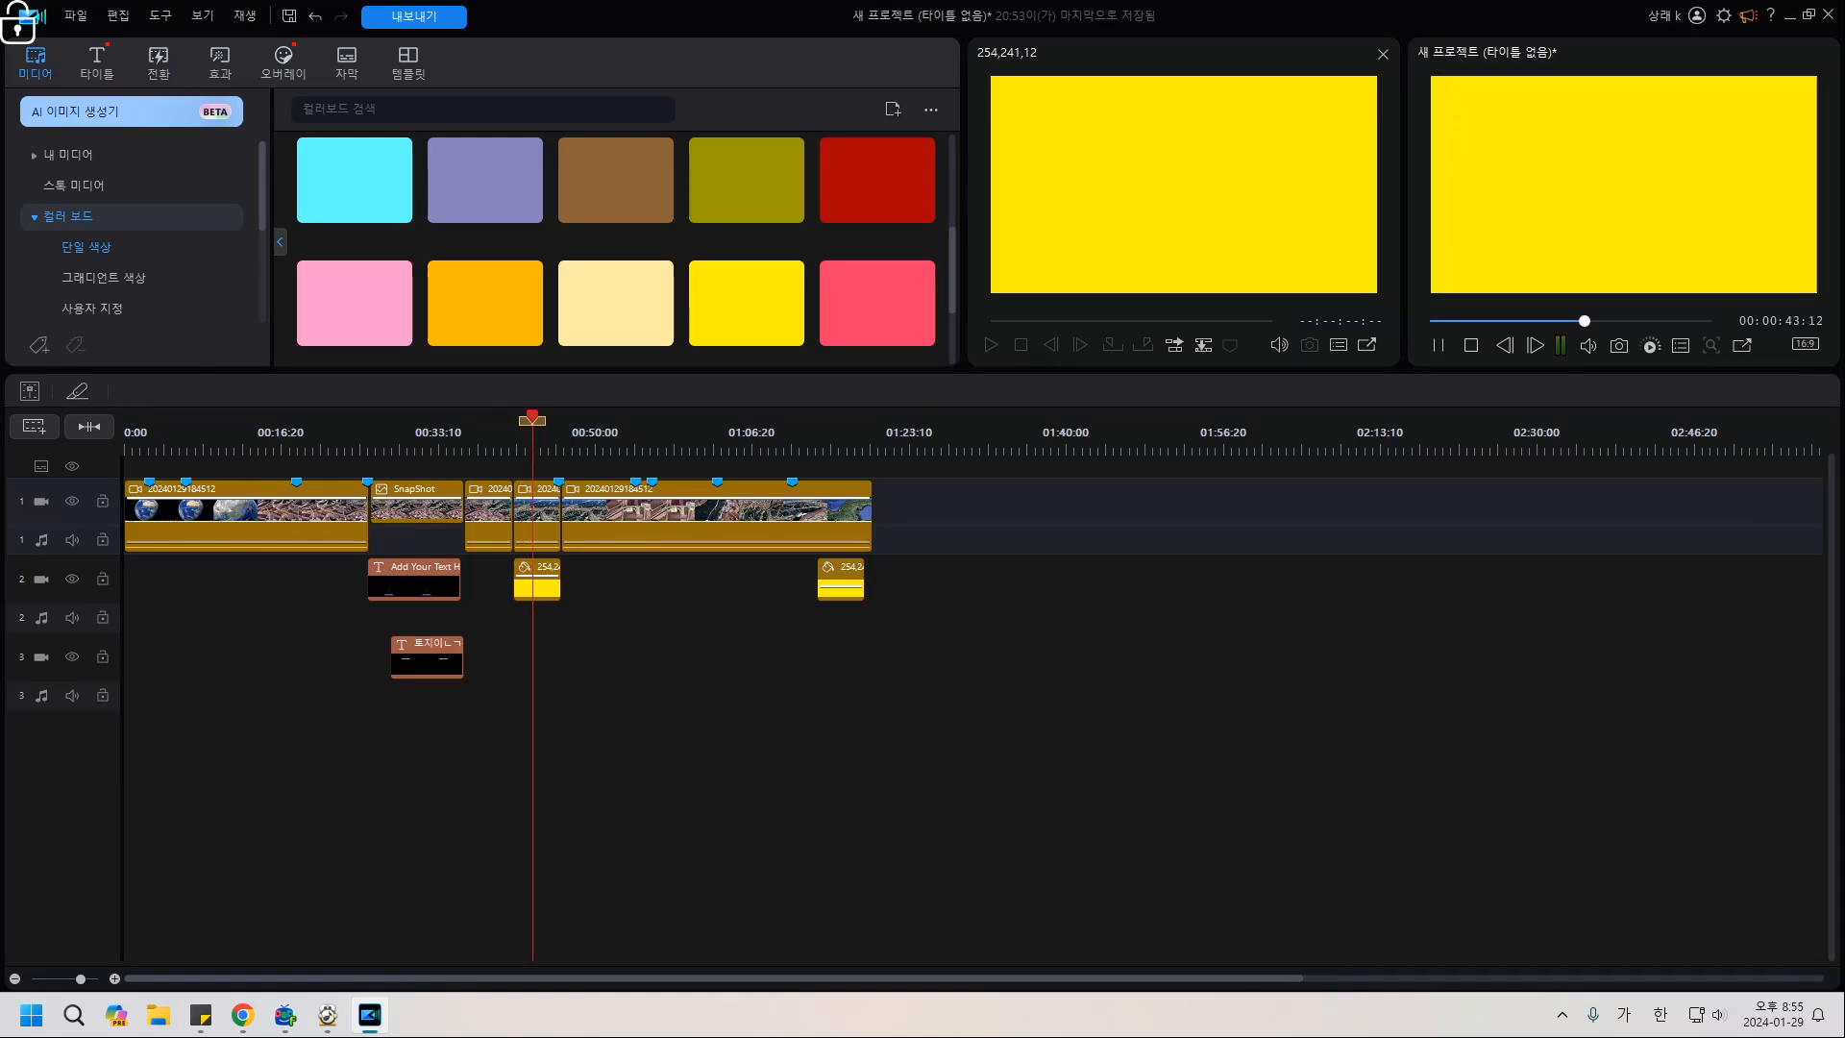
key("space")
double_click(536, 585)
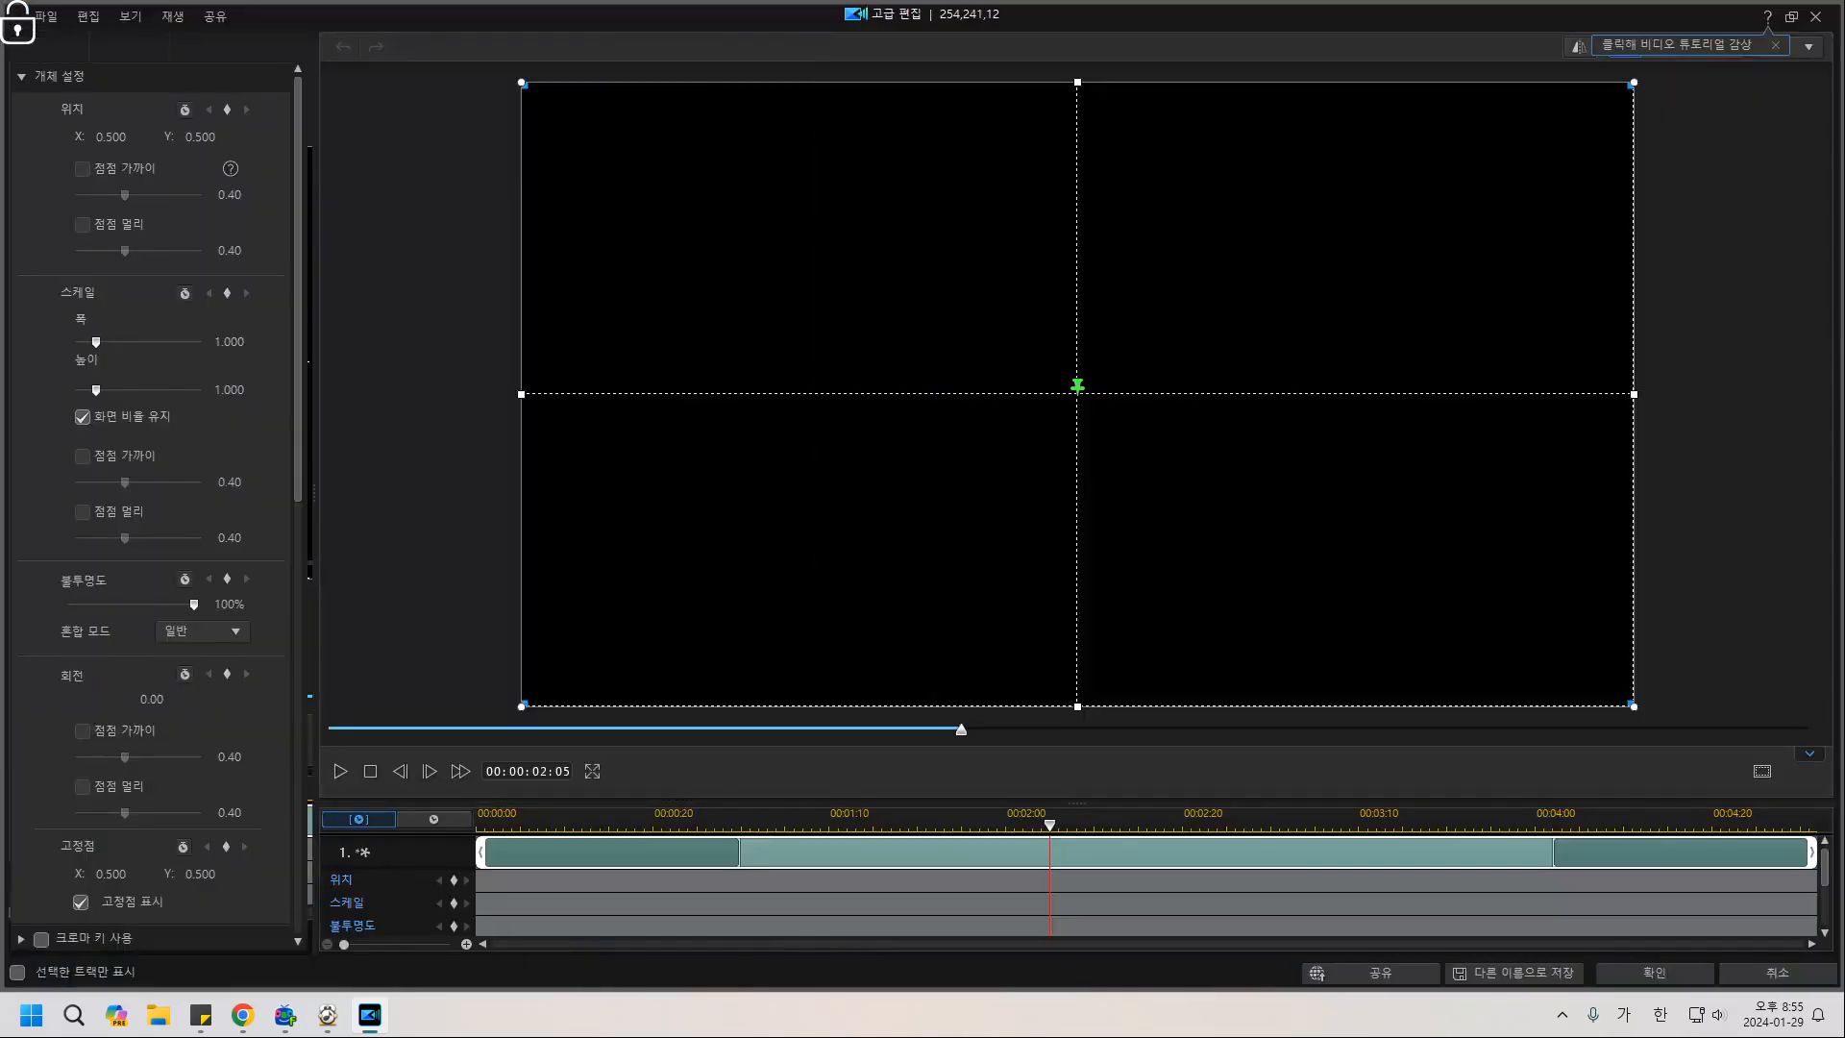
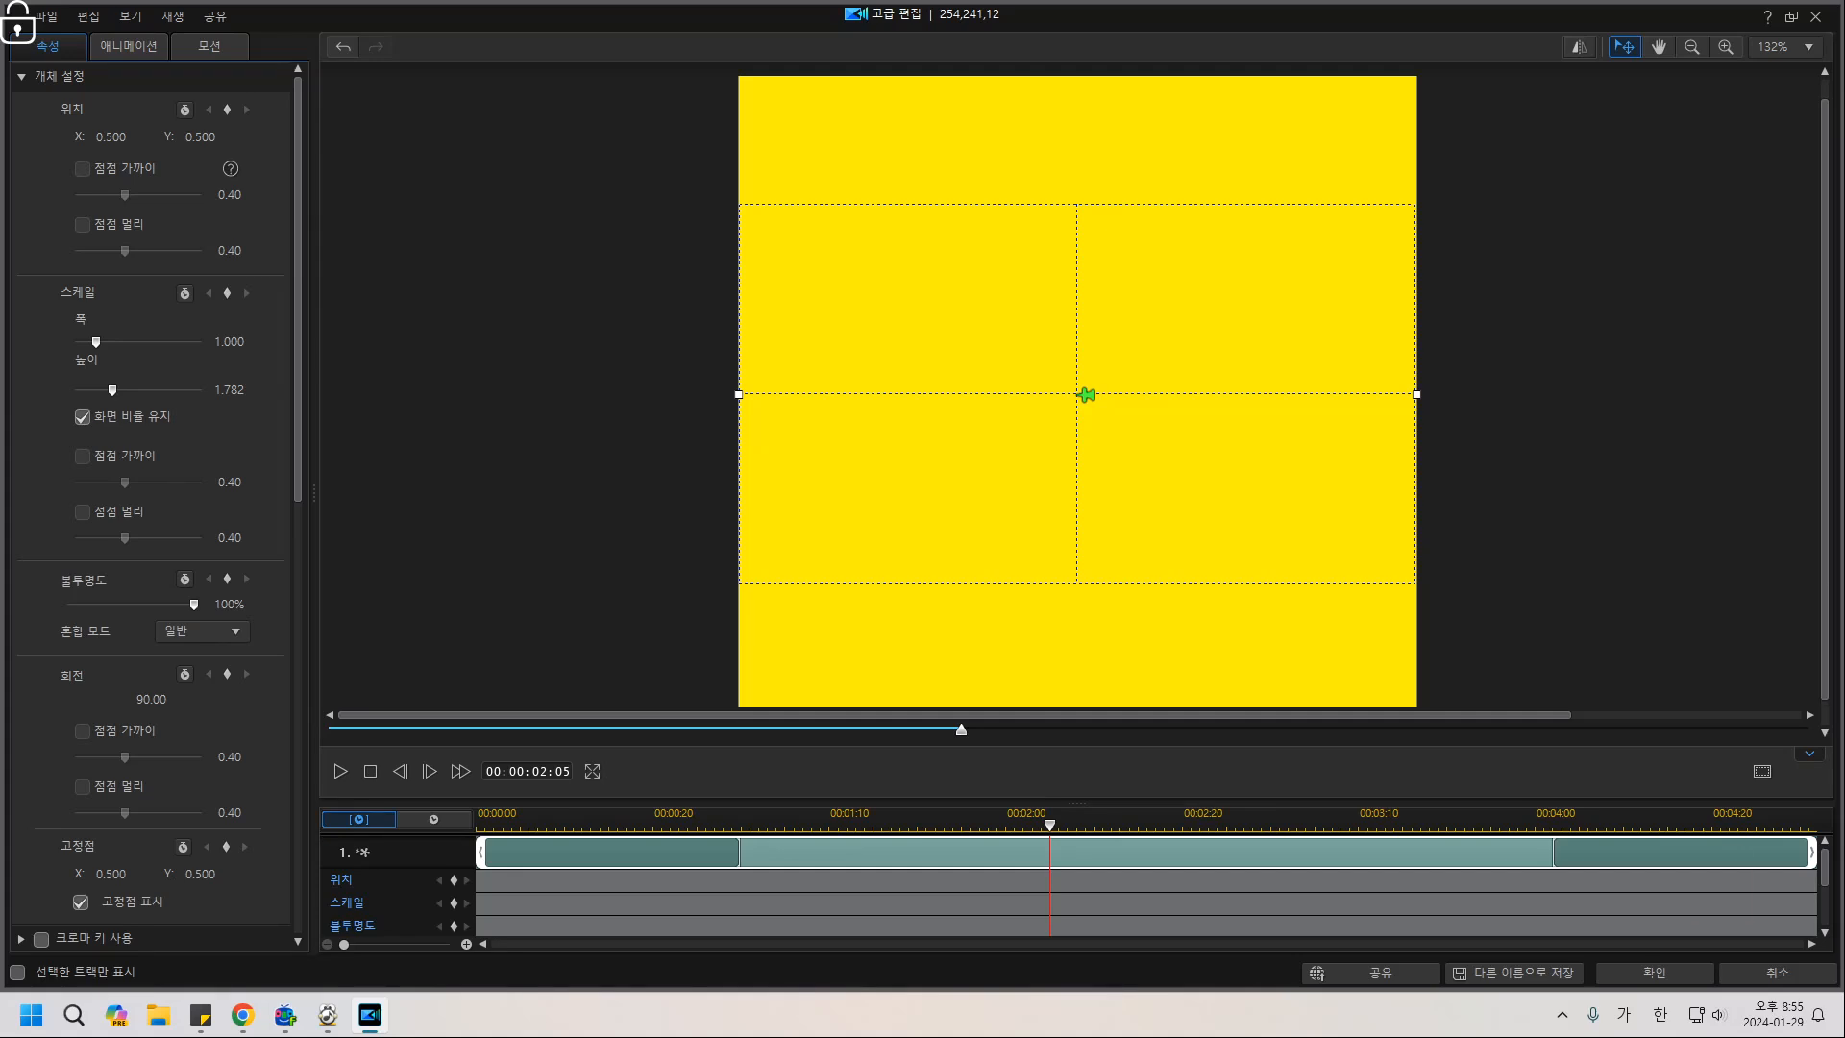
Close Advanced Edit and play back the timeline from about 00:40.
left_click(1654, 973)
left_click(502, 437)
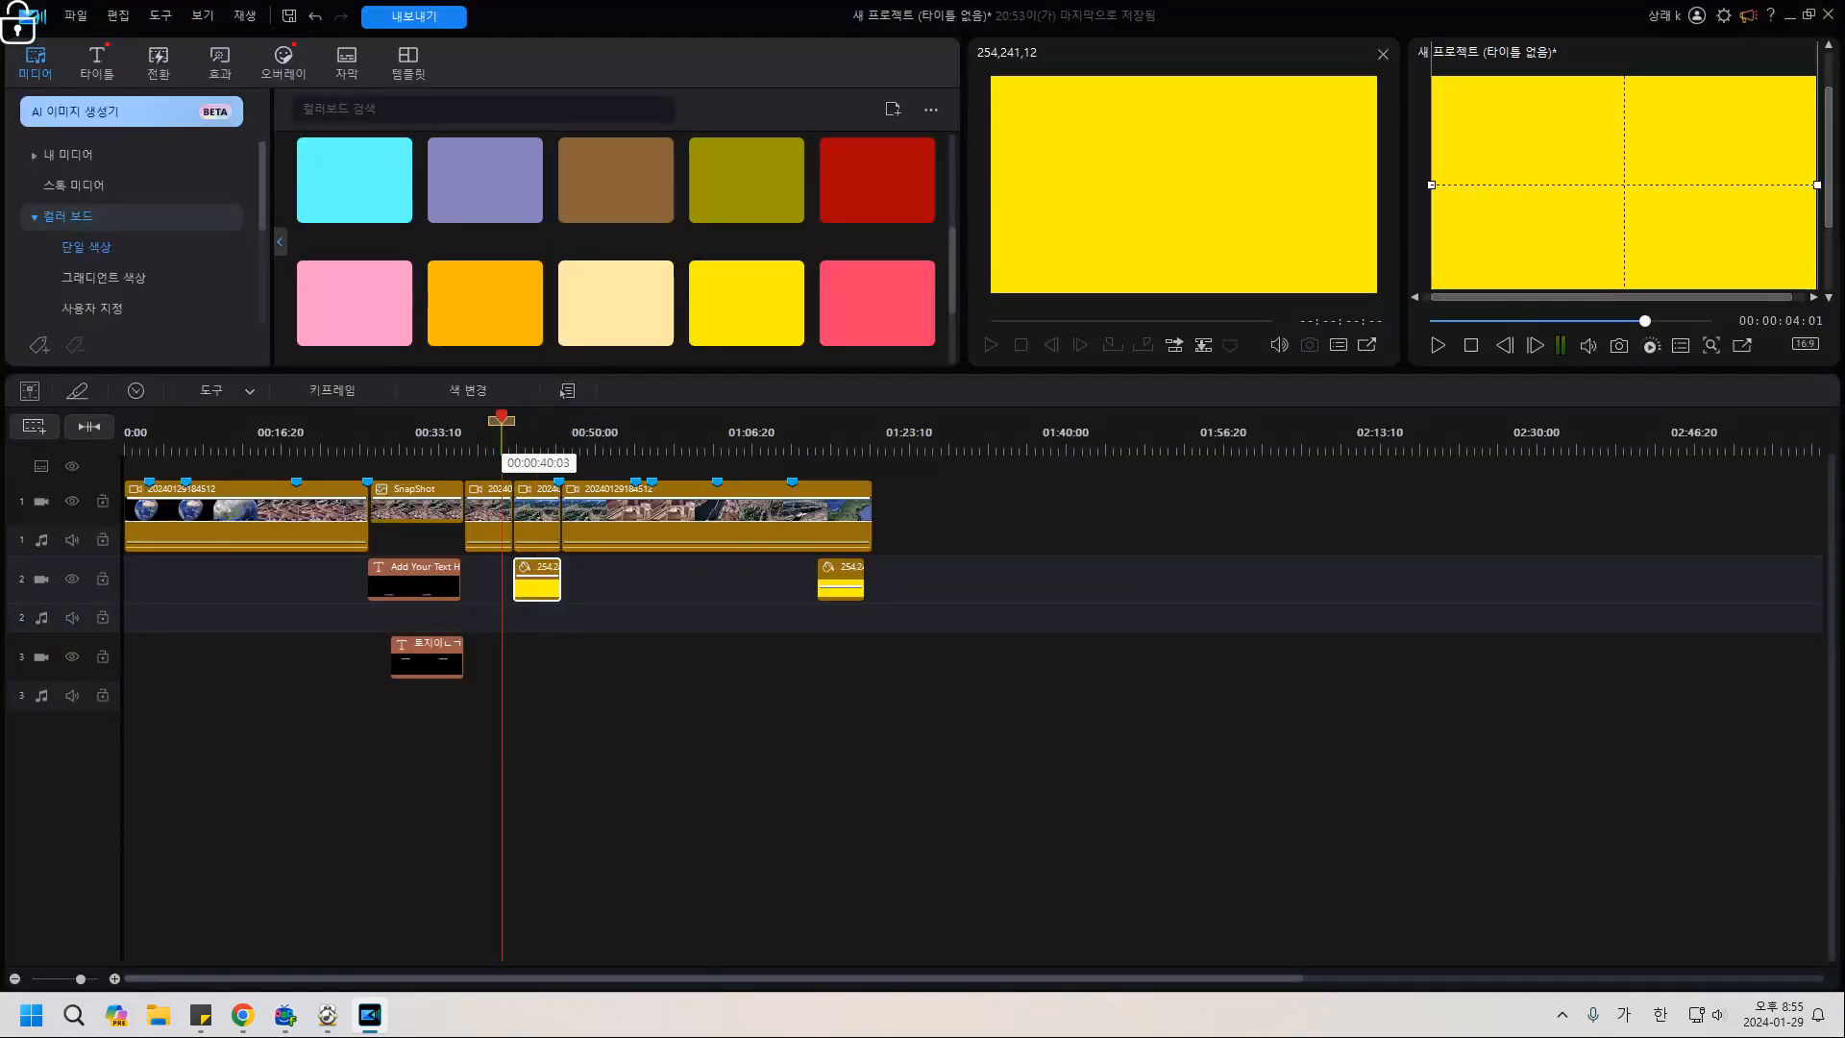
key("space")
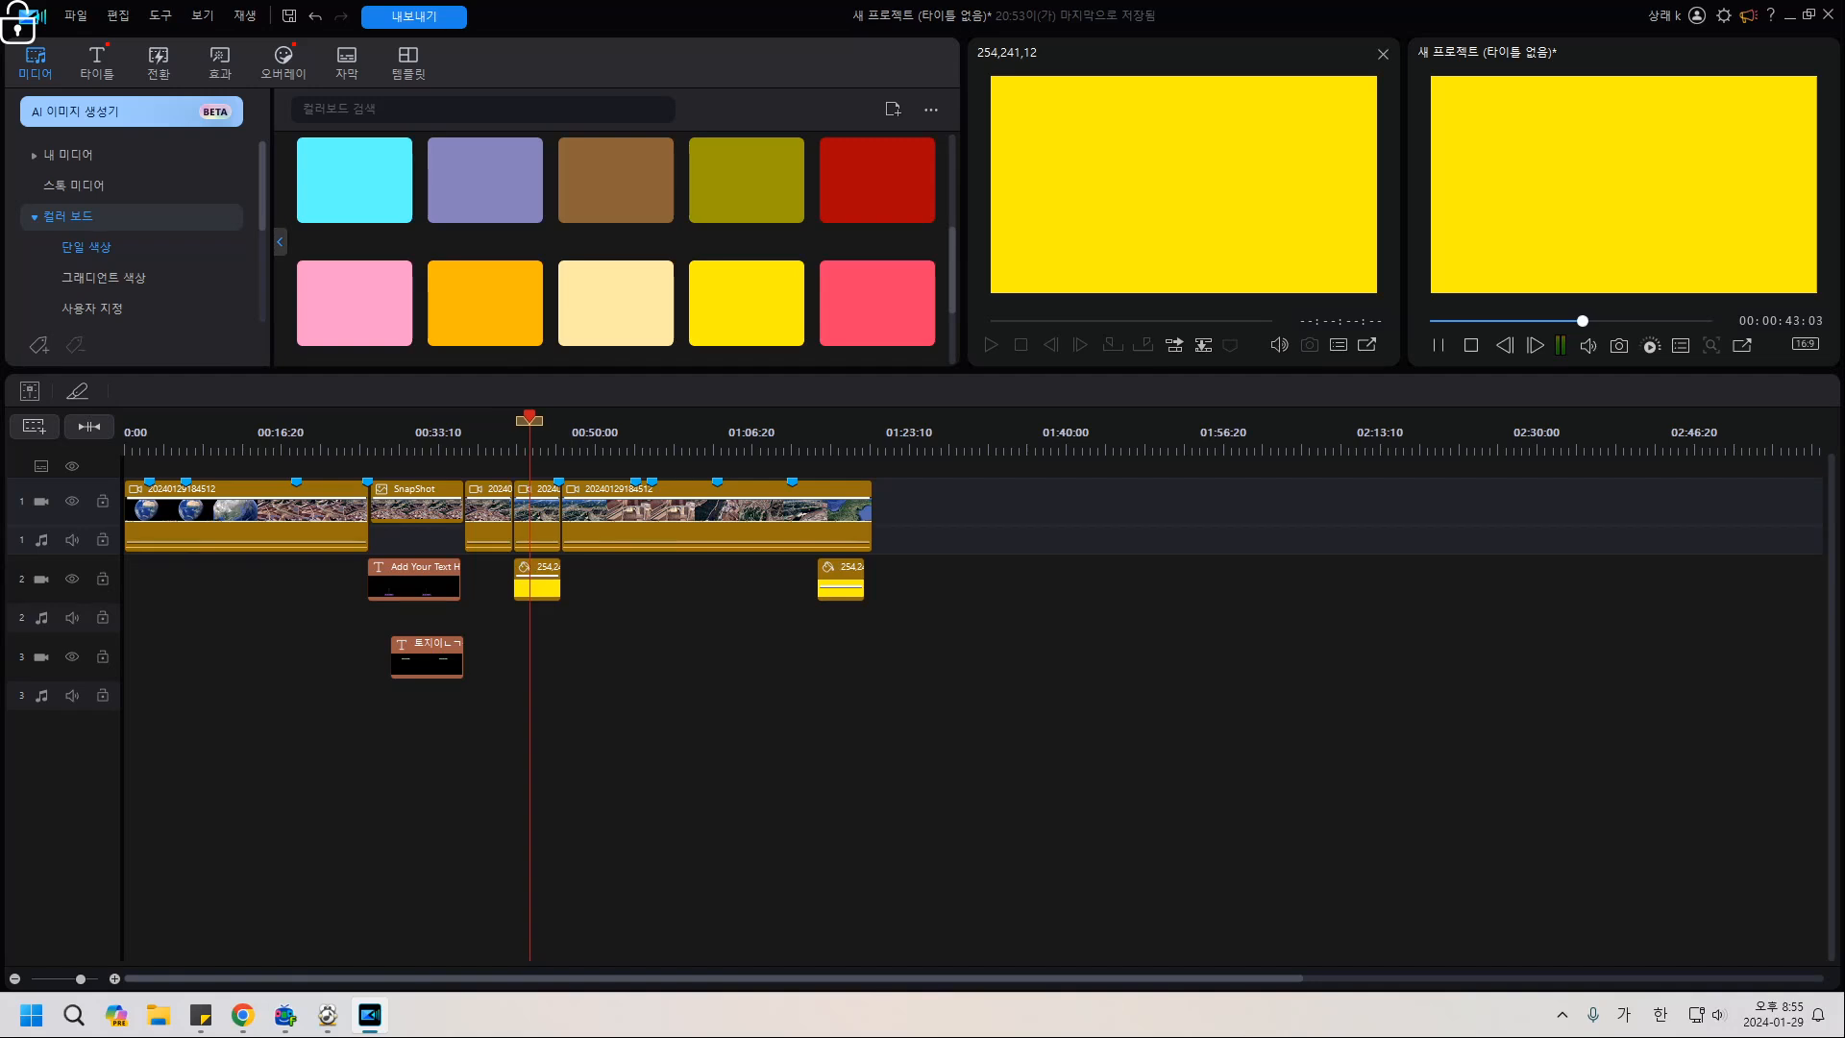
key("space")
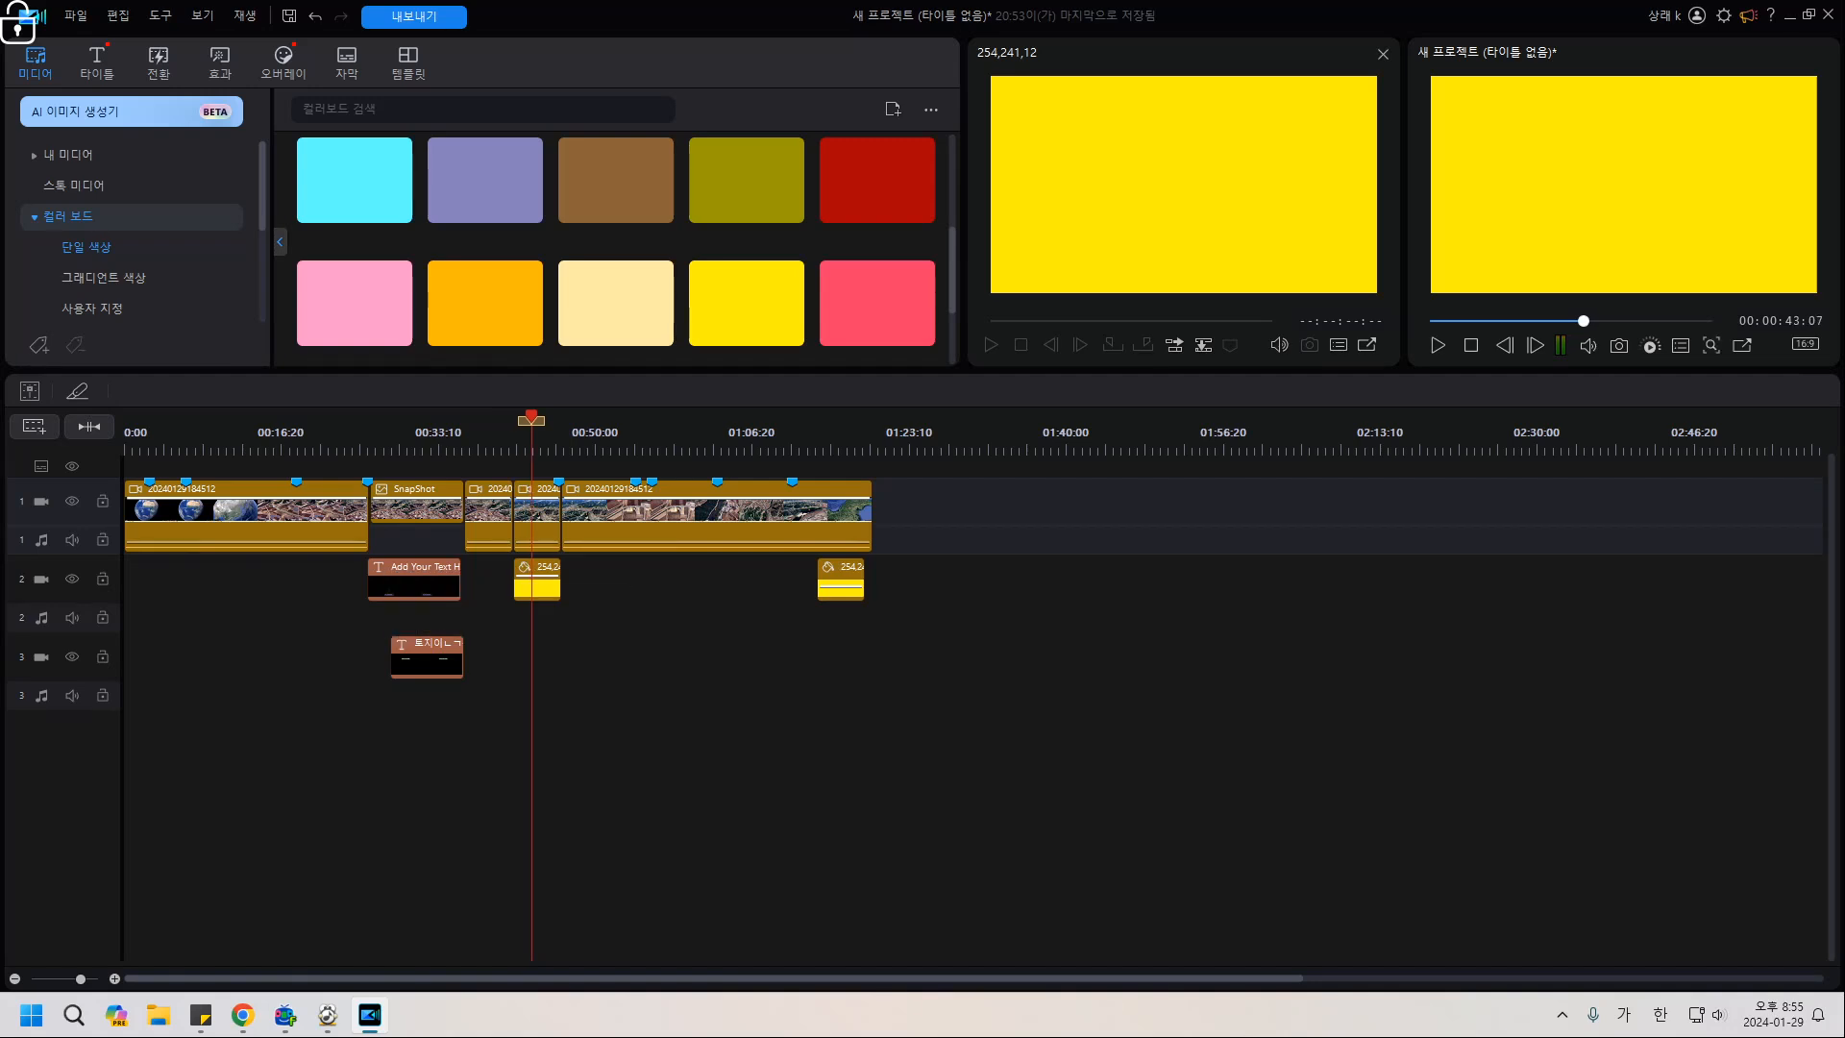
Open Mask Designer for the yellow 254,241,12 clip on track 2 via Tools.
left_click(538, 585)
left_click(1471, 345)
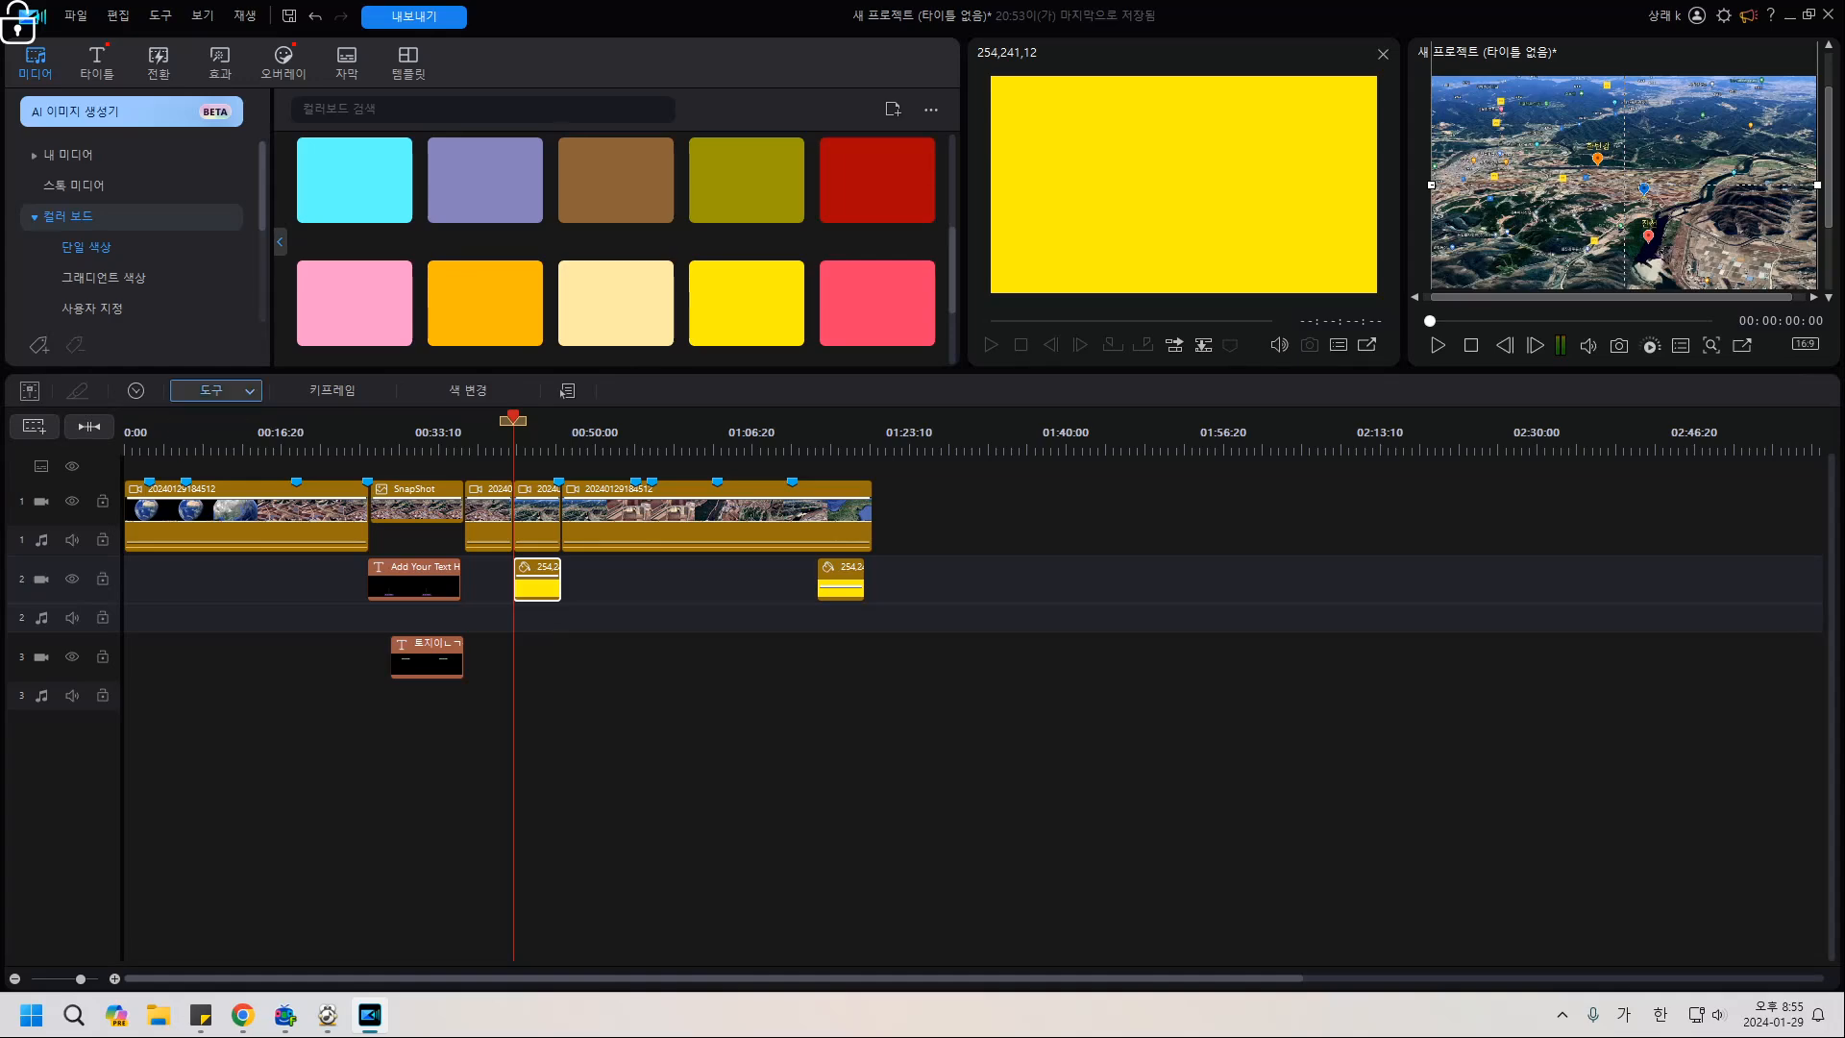
left_click(216, 391)
left_click(247, 437)
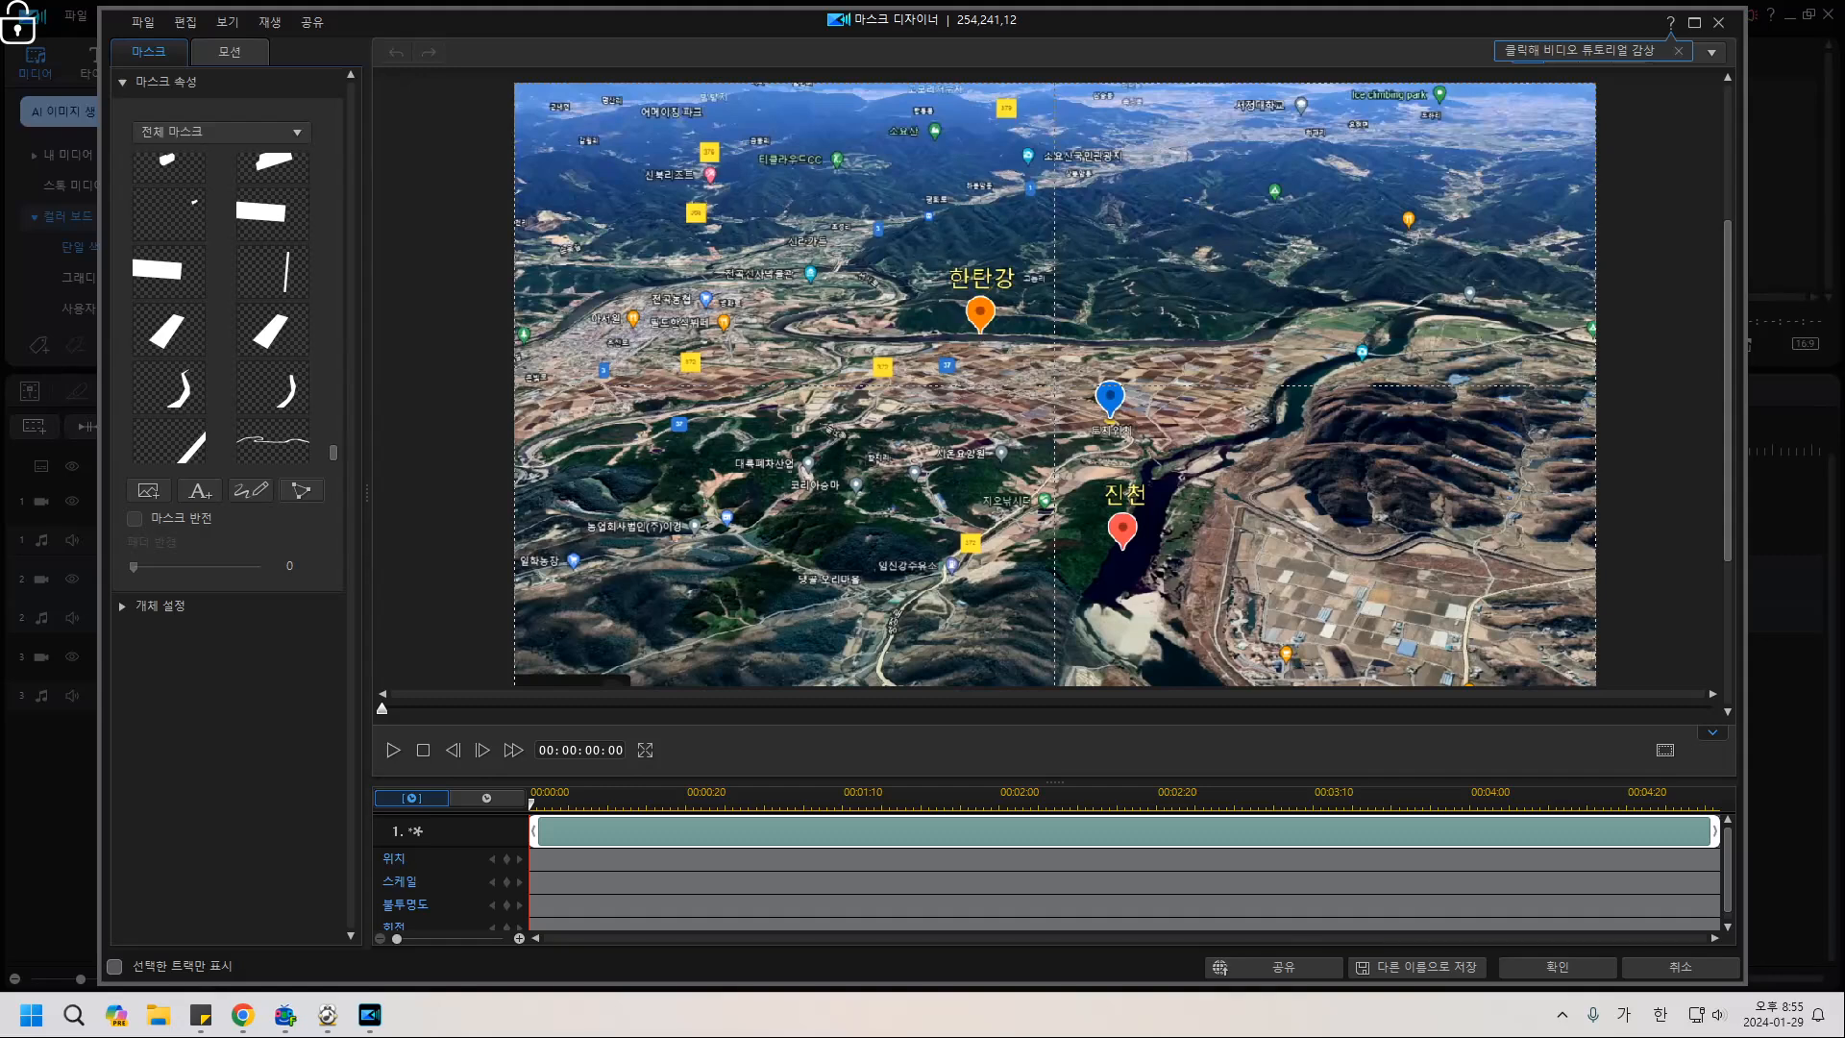
Close the Mask Designer, then open and dismiss the yellow clip's editing window.
left_click(1556, 967)
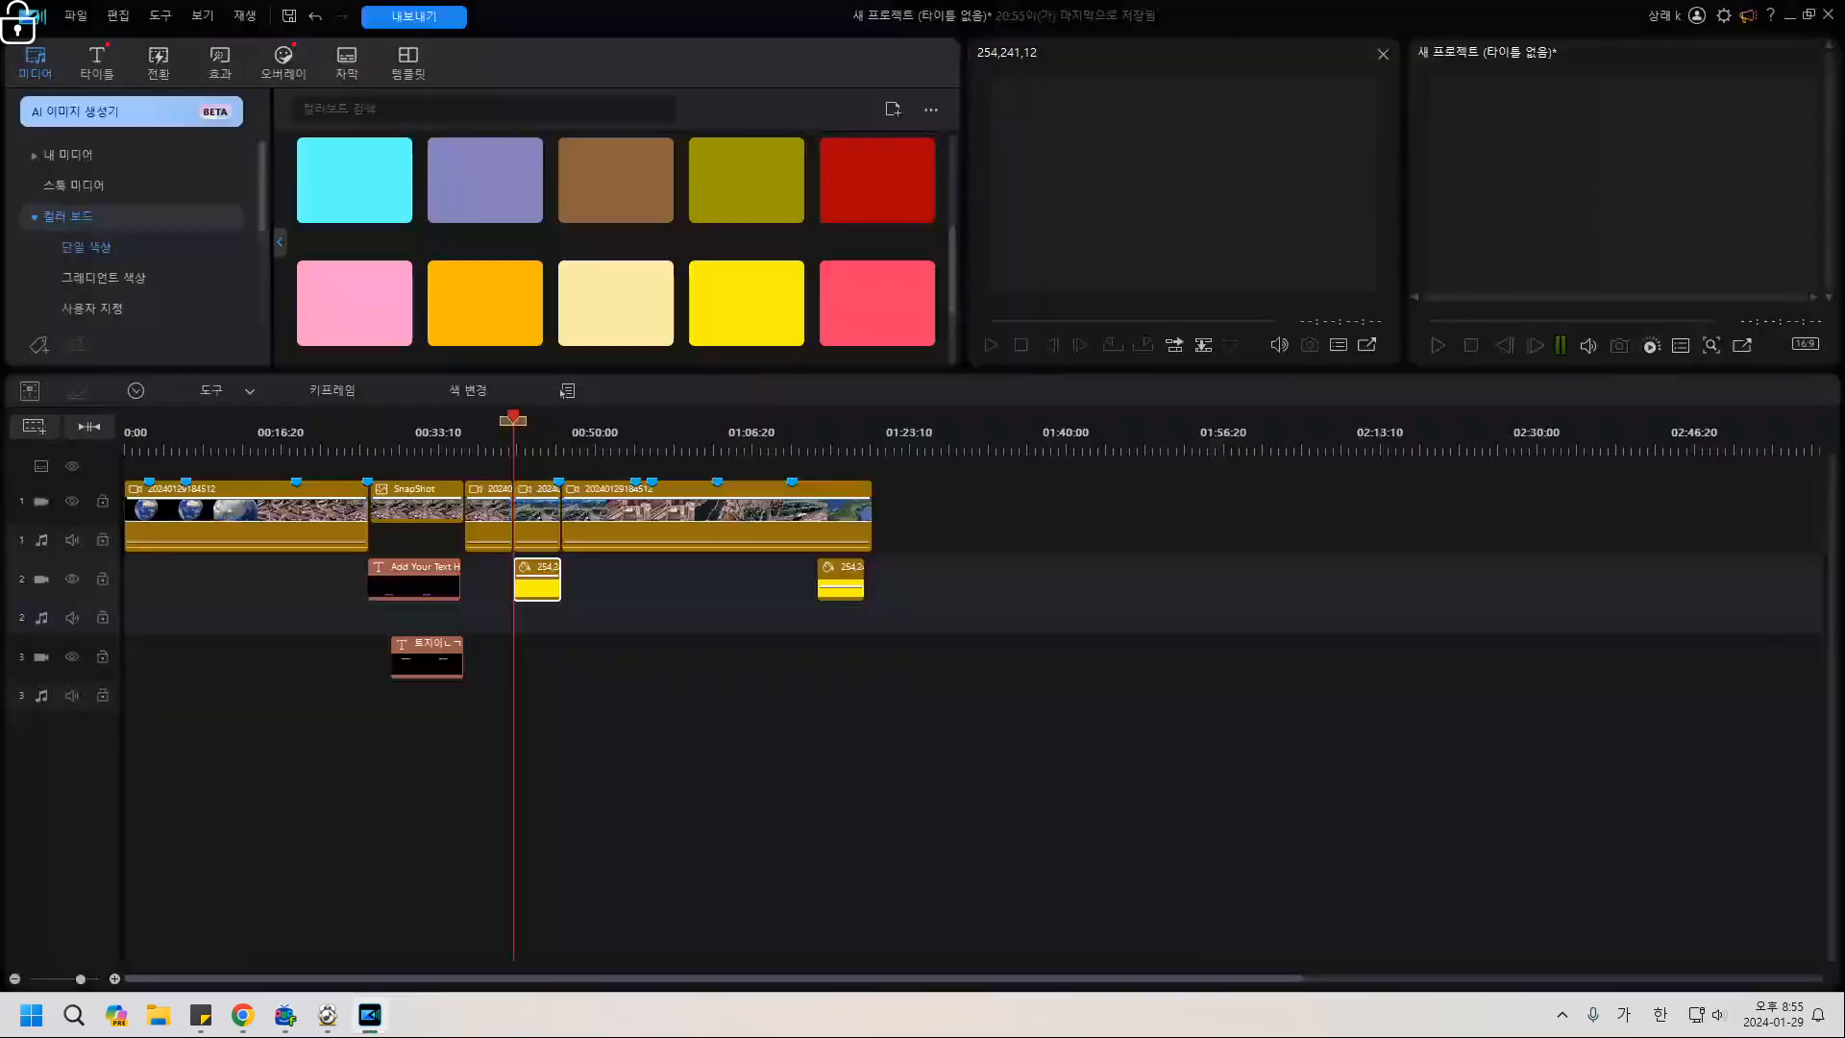
double_click(538, 585)
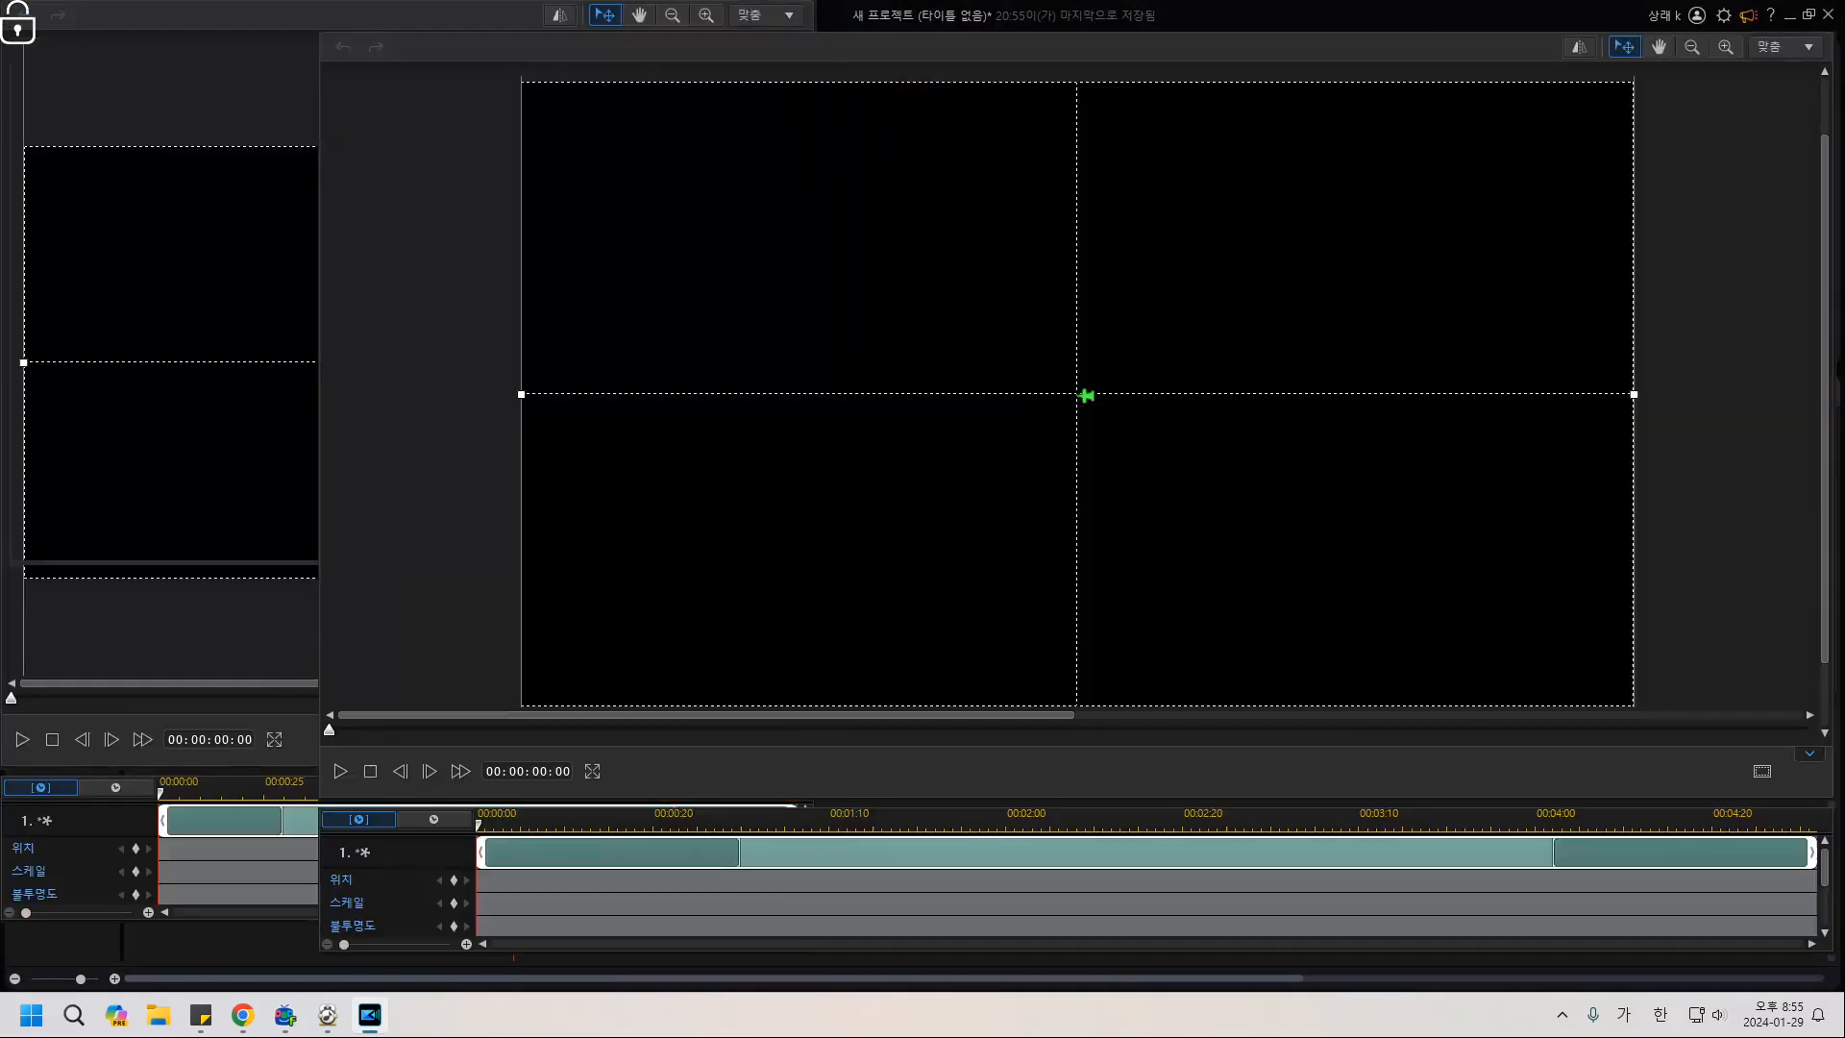
key("Escape")
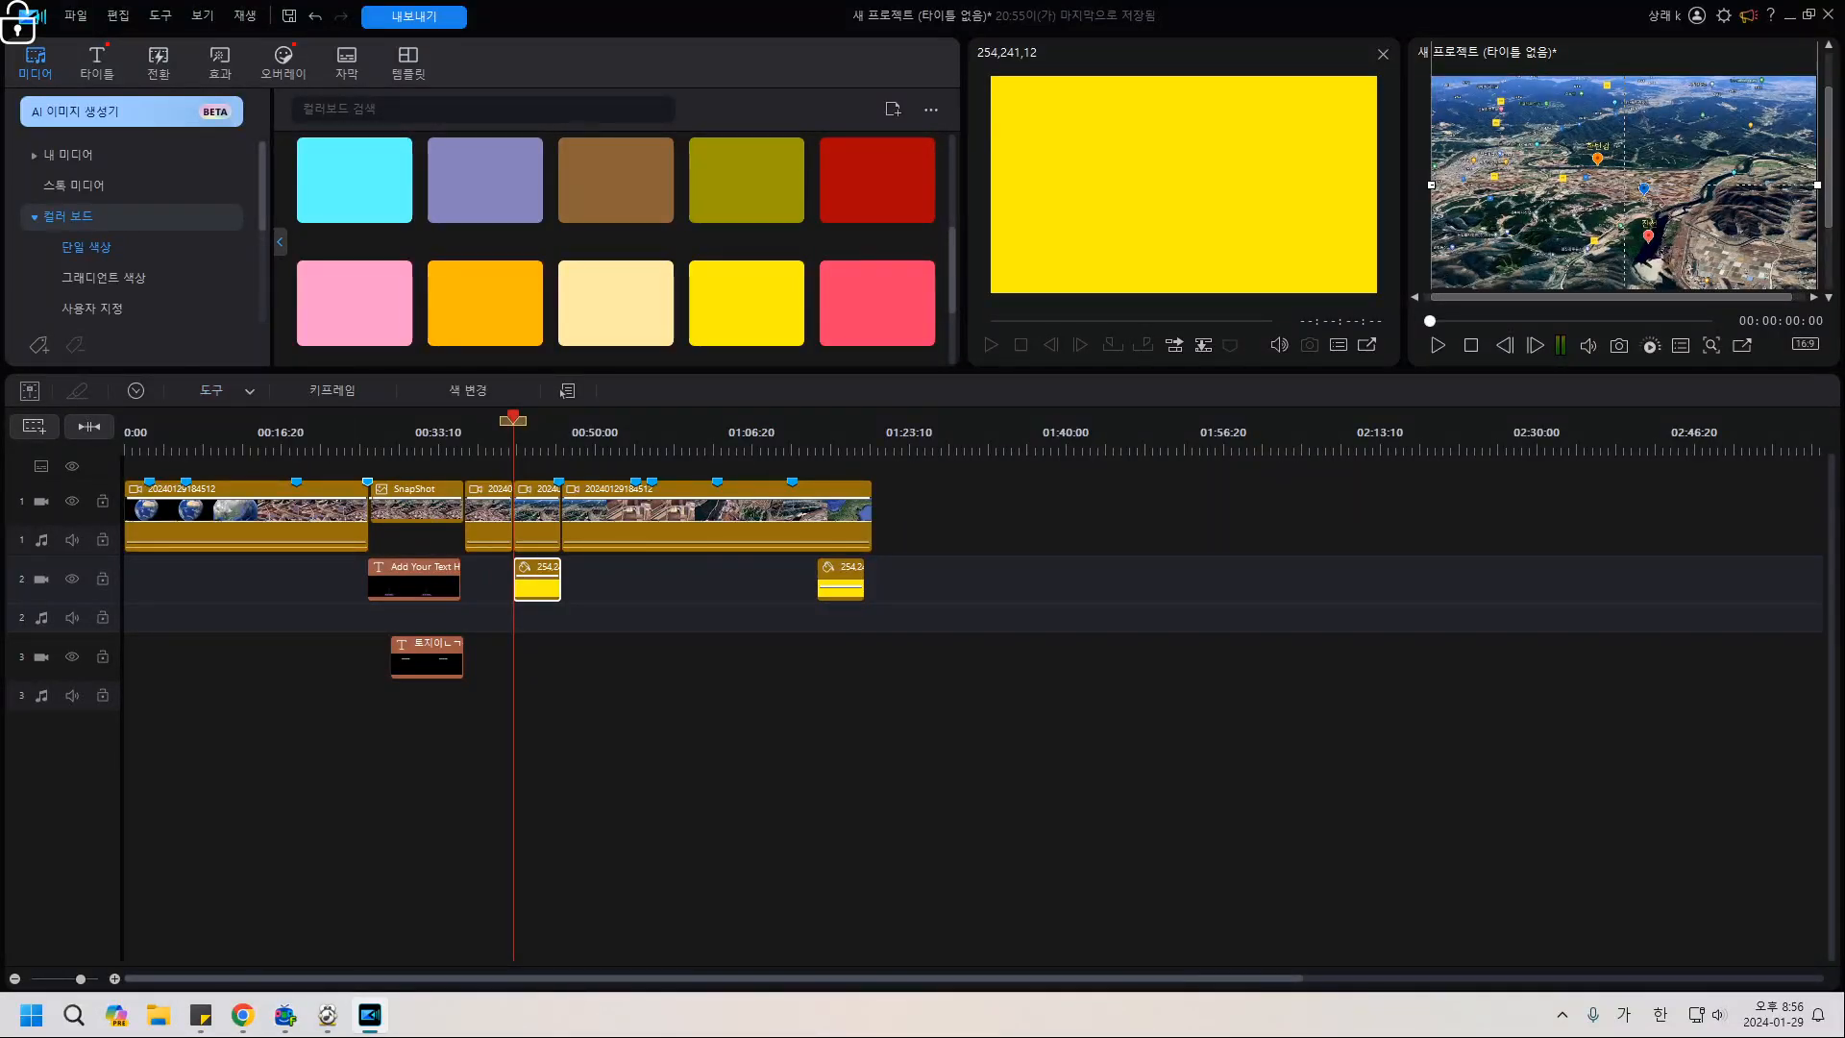
Reopen Mask Designer, toggle the custom pen mask on and off, and close without a mask.
left_click(565, 392)
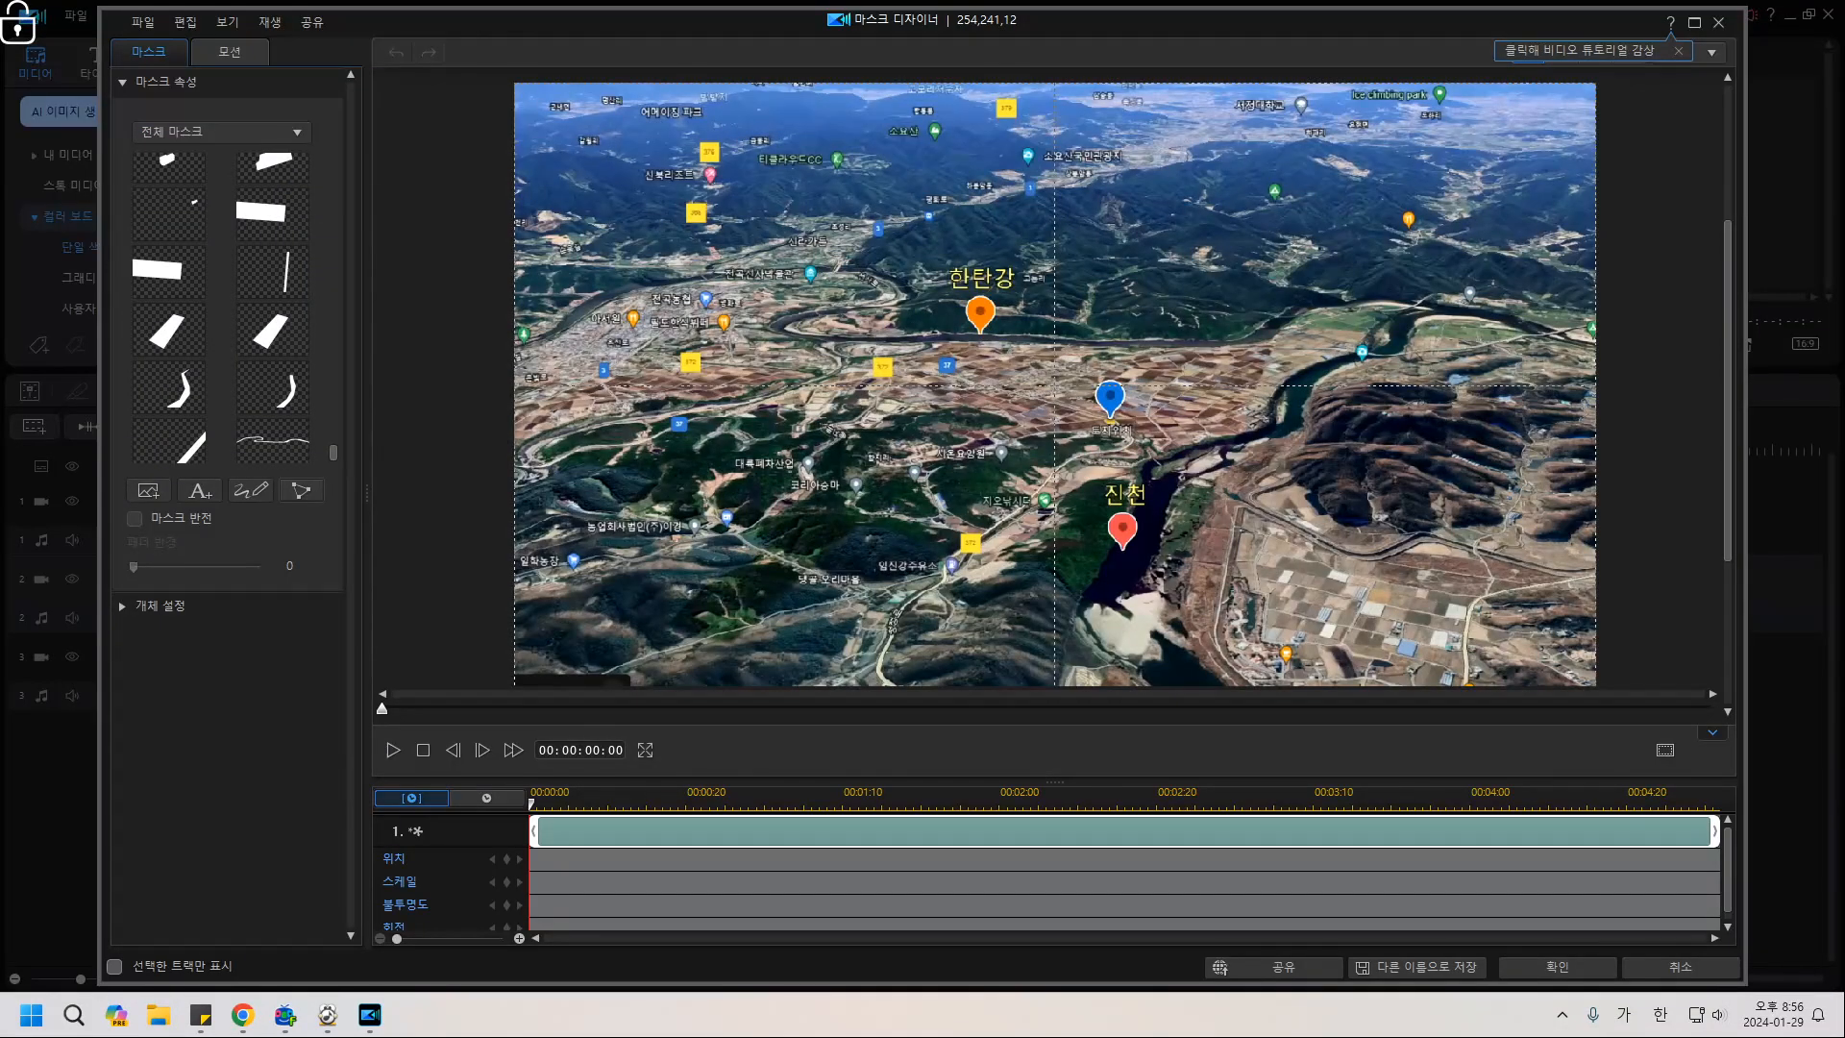
left_click(301, 491)
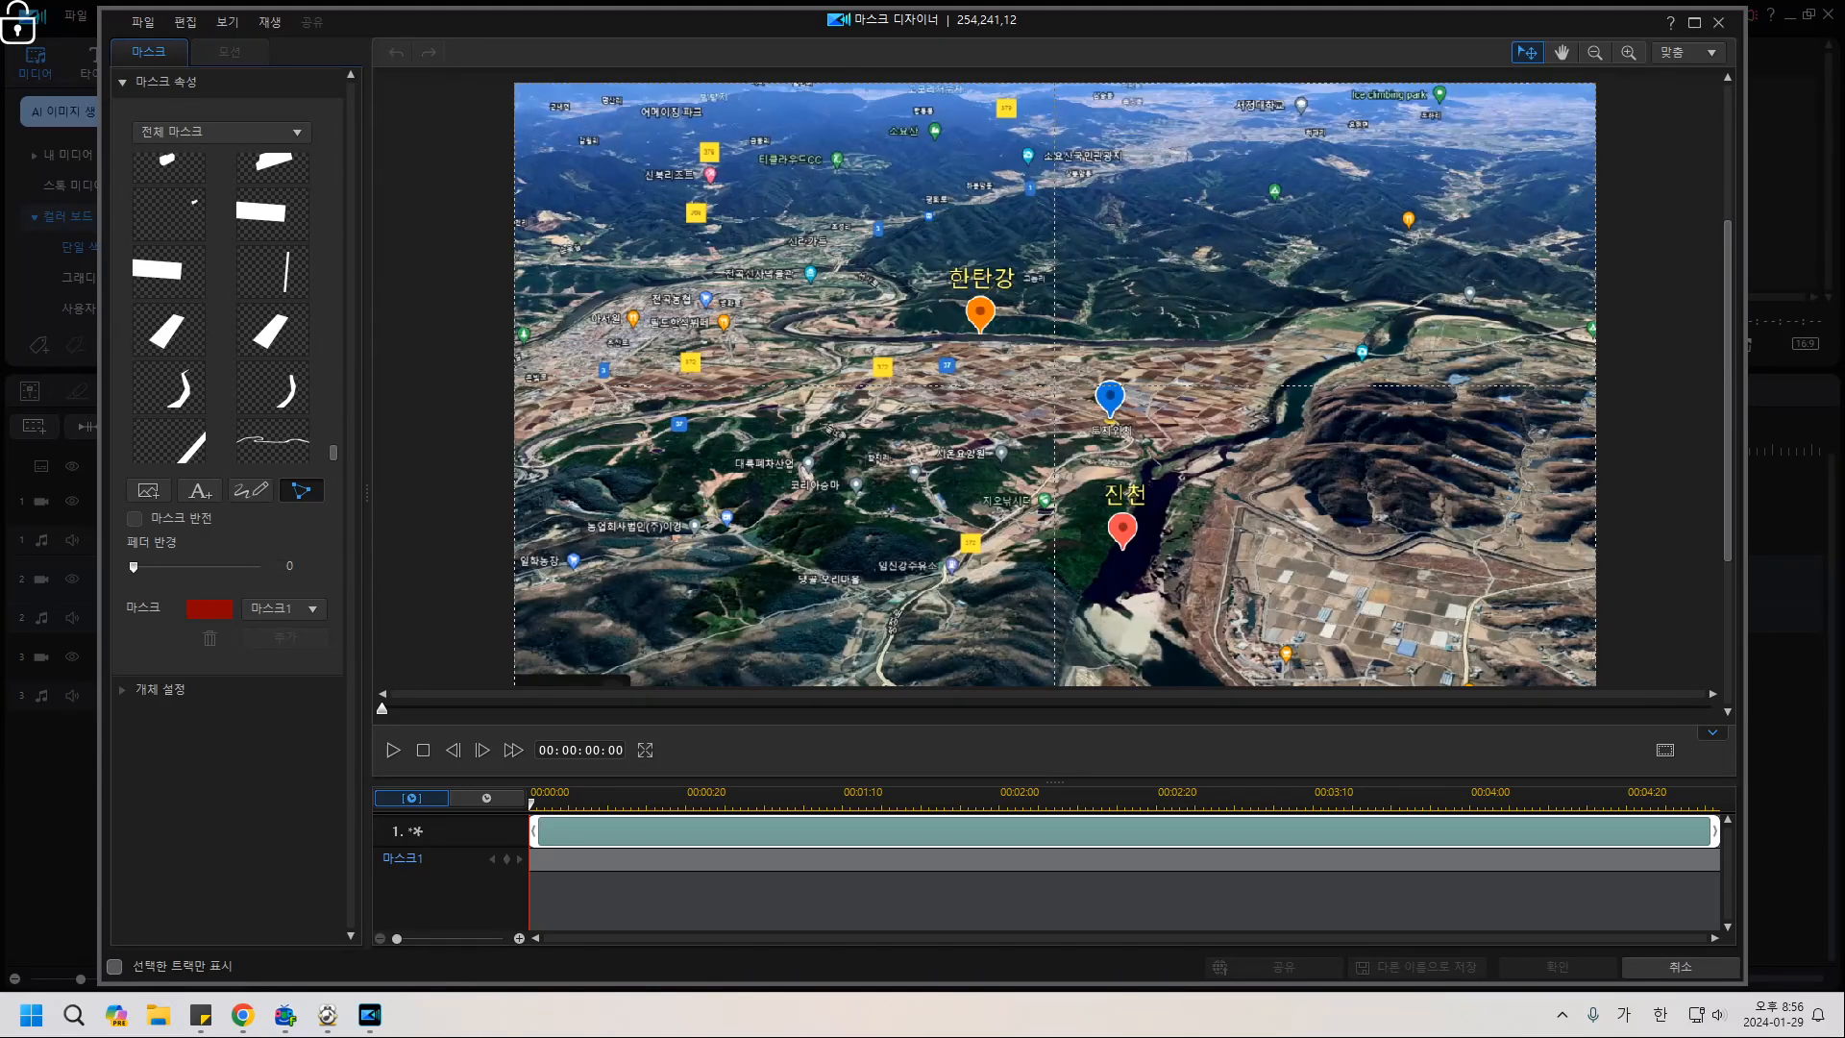
scroll(1056, 386, "down", 1)
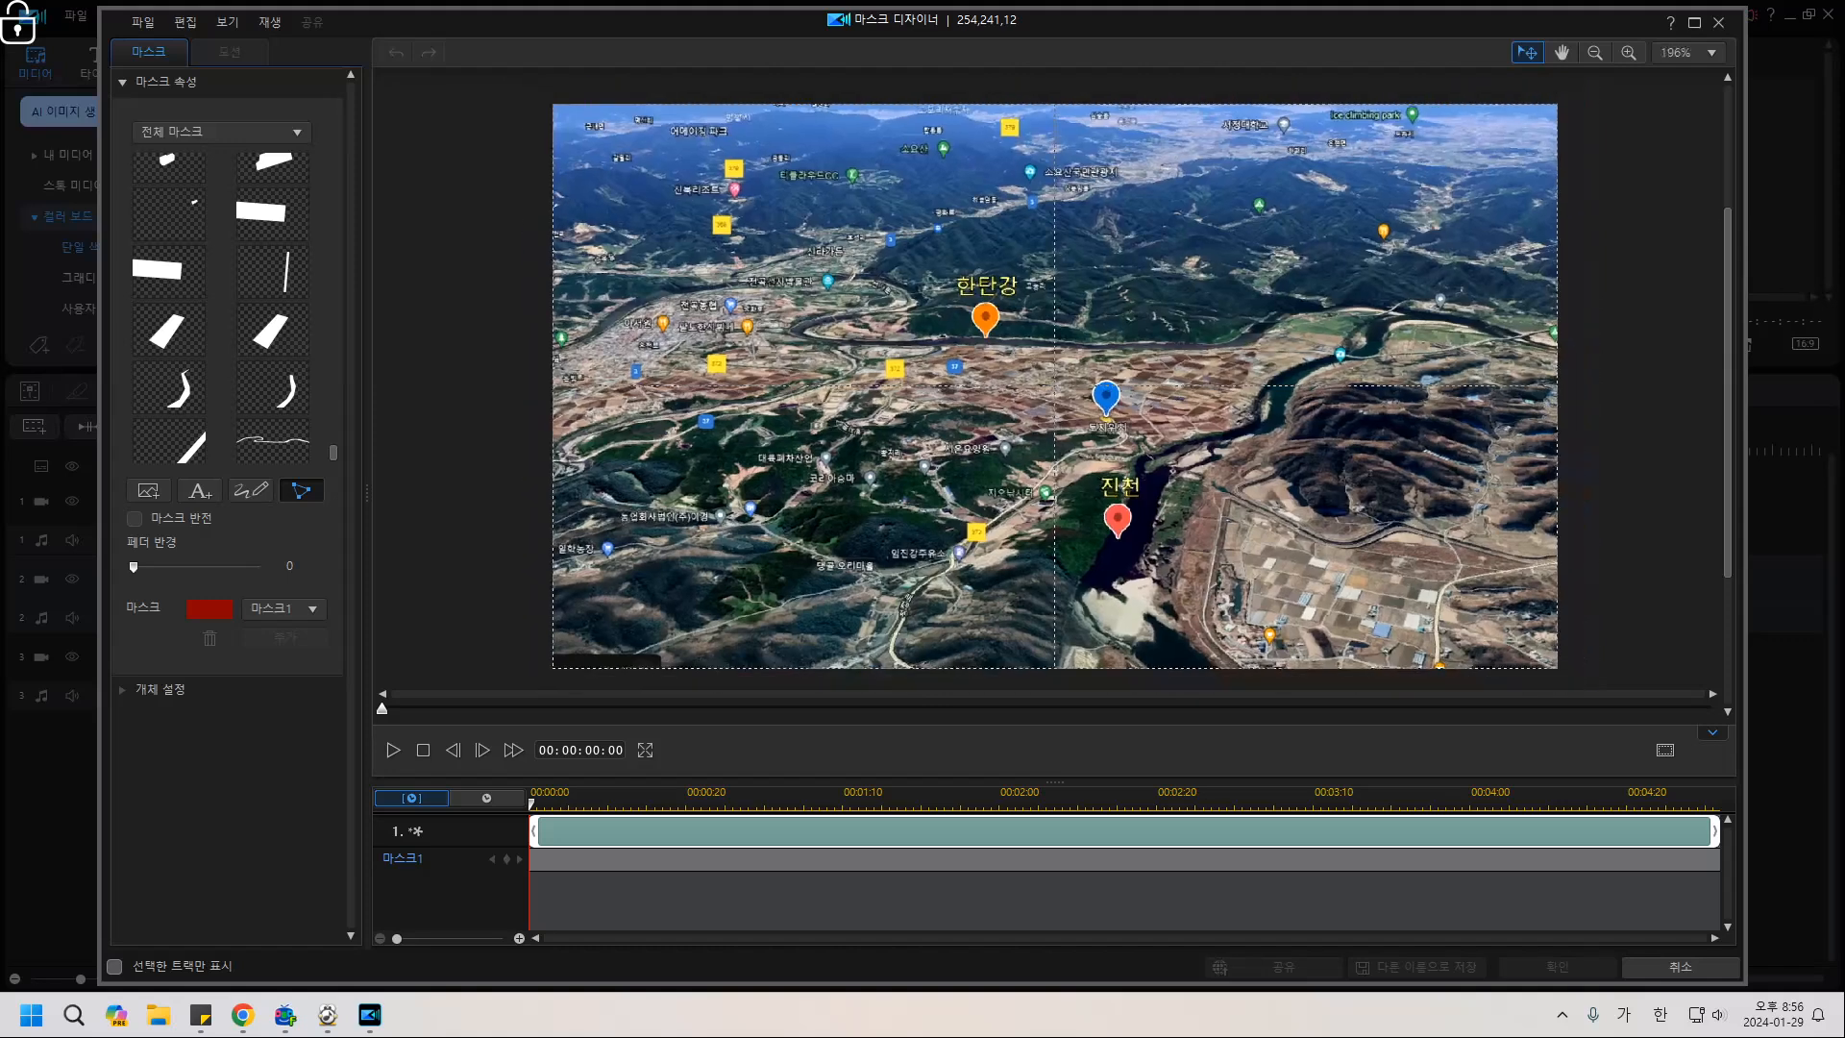
left_click(302, 490)
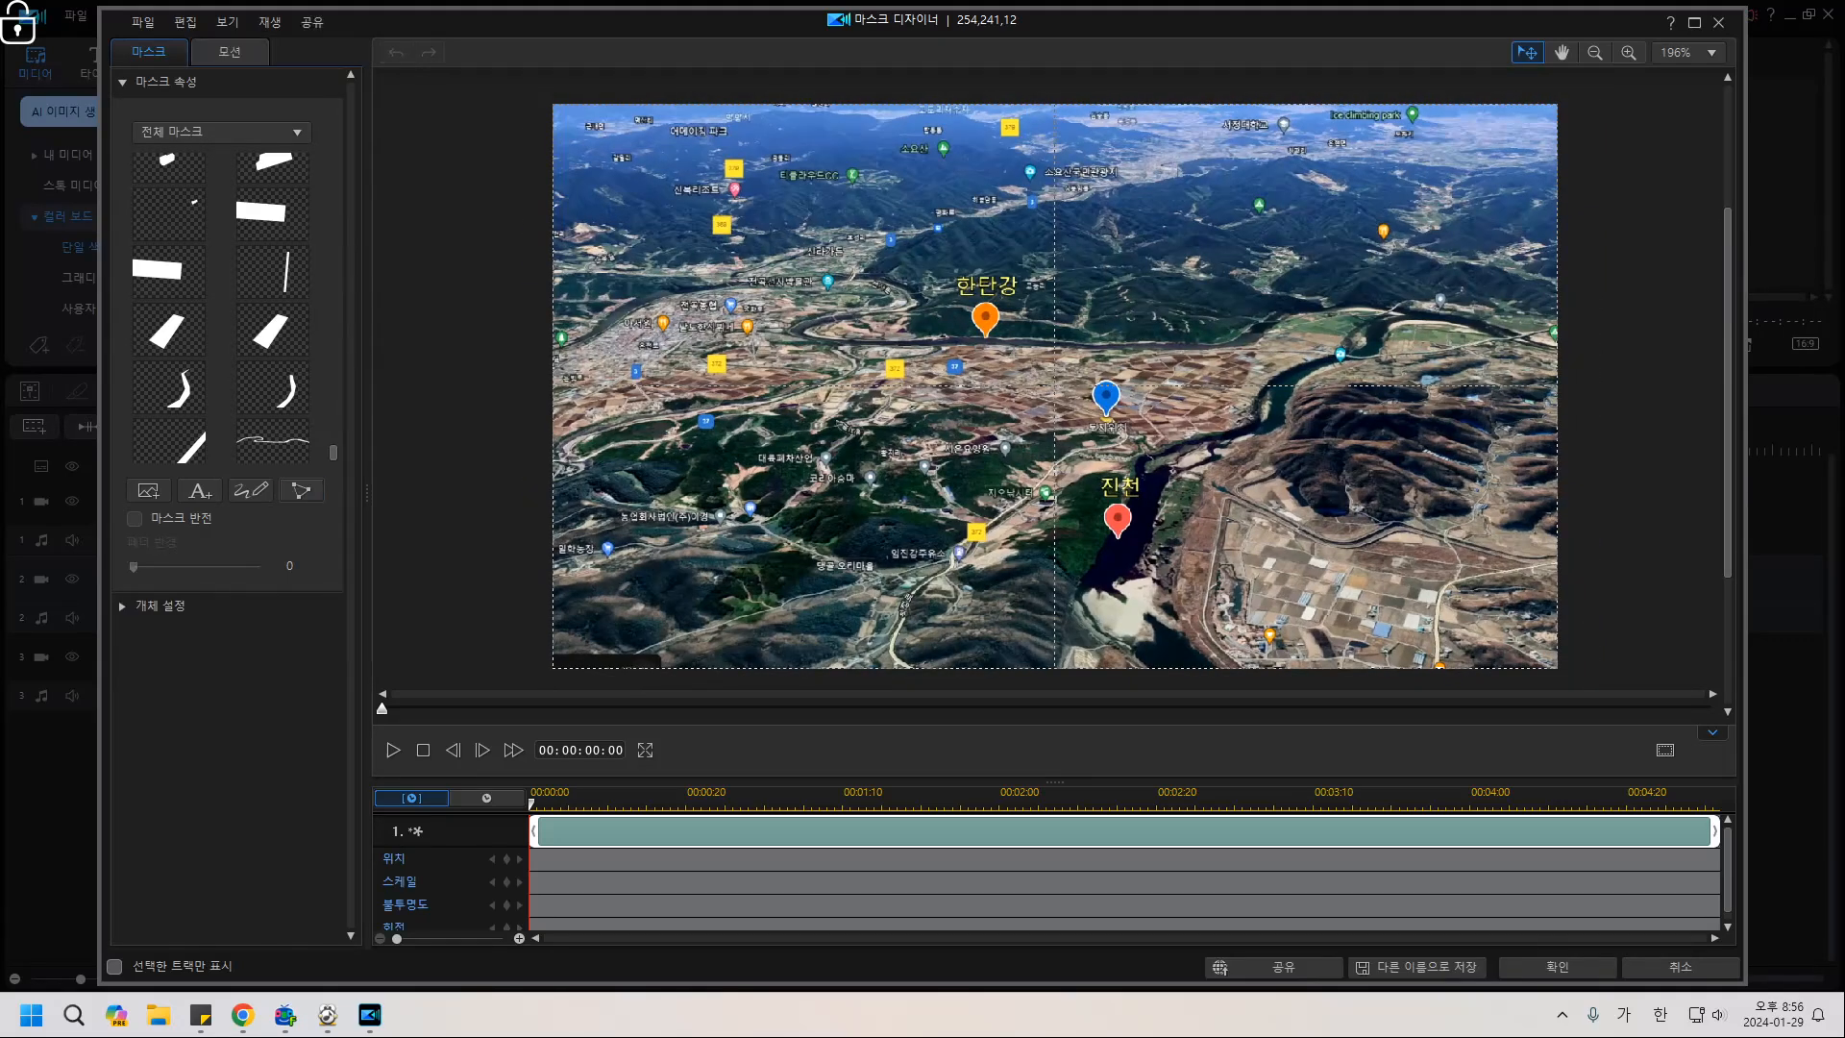
left_click(1557, 968)
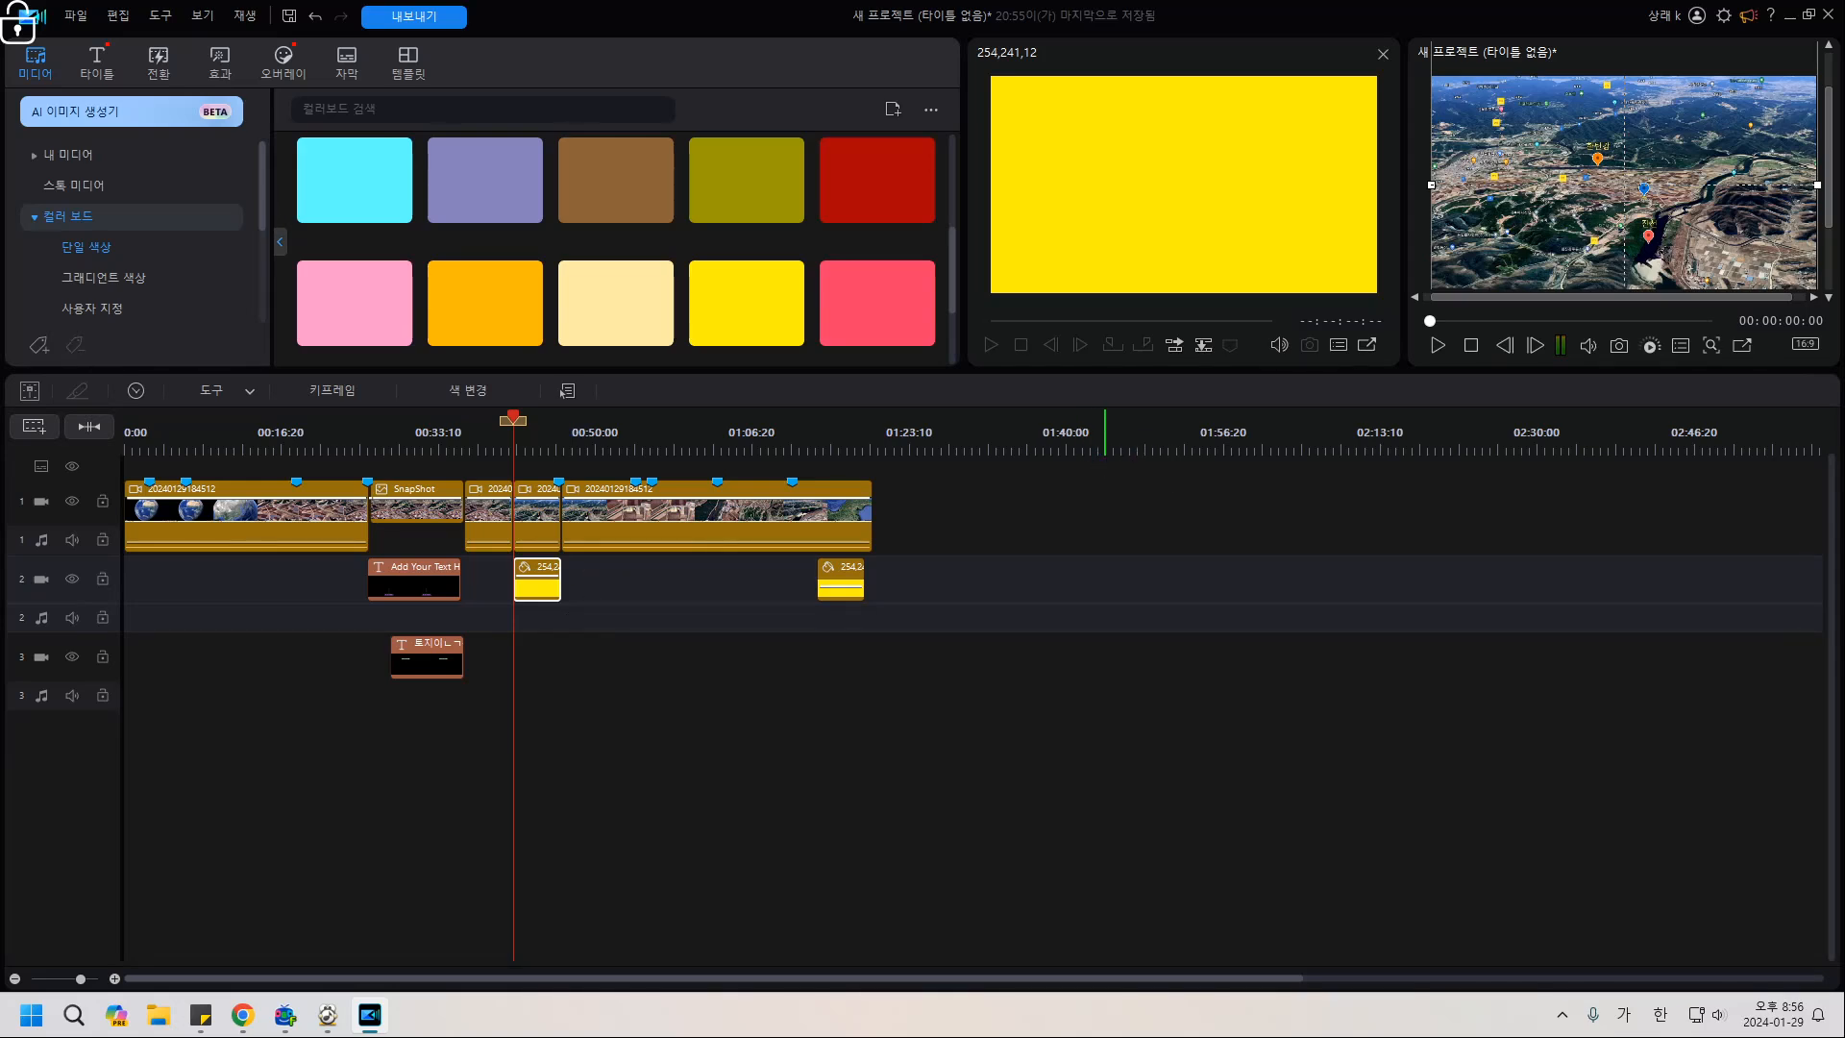
Preview the yellow clip's soft-wipe entrance animation in Advanced Edit.
scroll(1106, 577, "down", 3, "ctrl")
scroll(1105, 576, "up", 3, "ctrl")
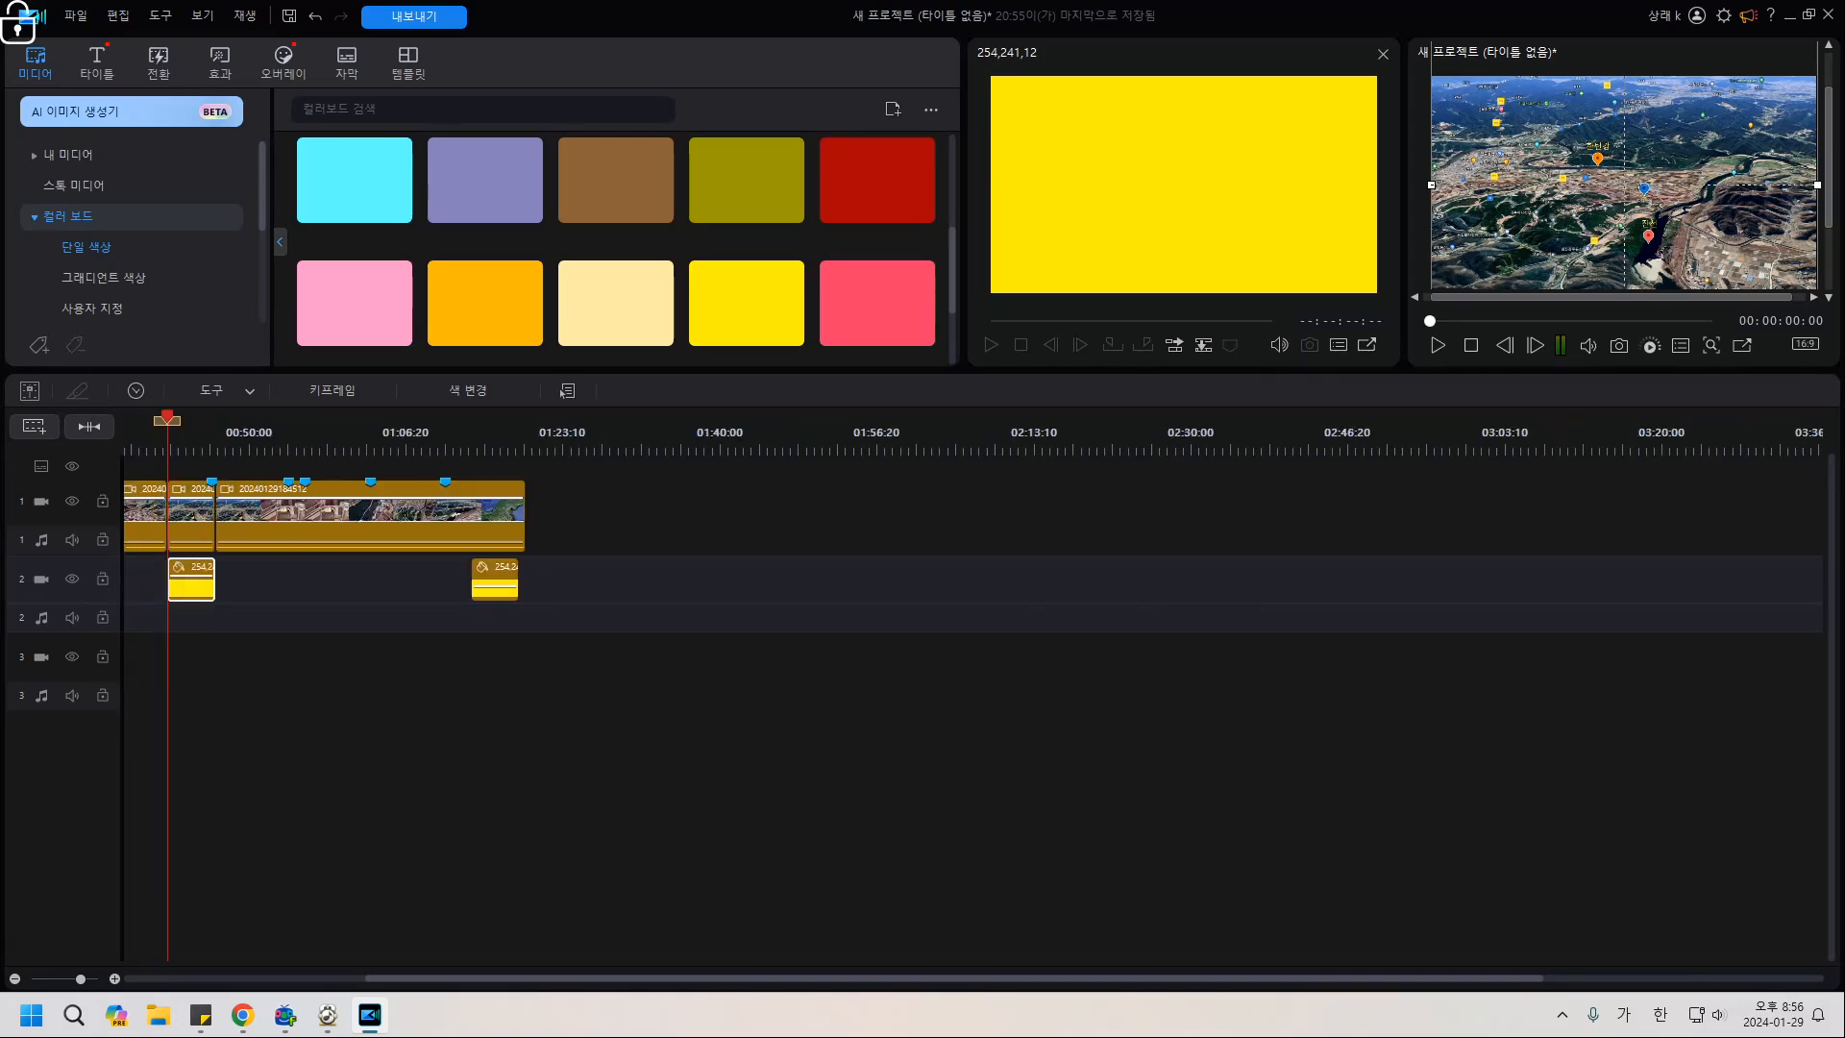
scroll(1105, 577, "up", 2, "ctrl")
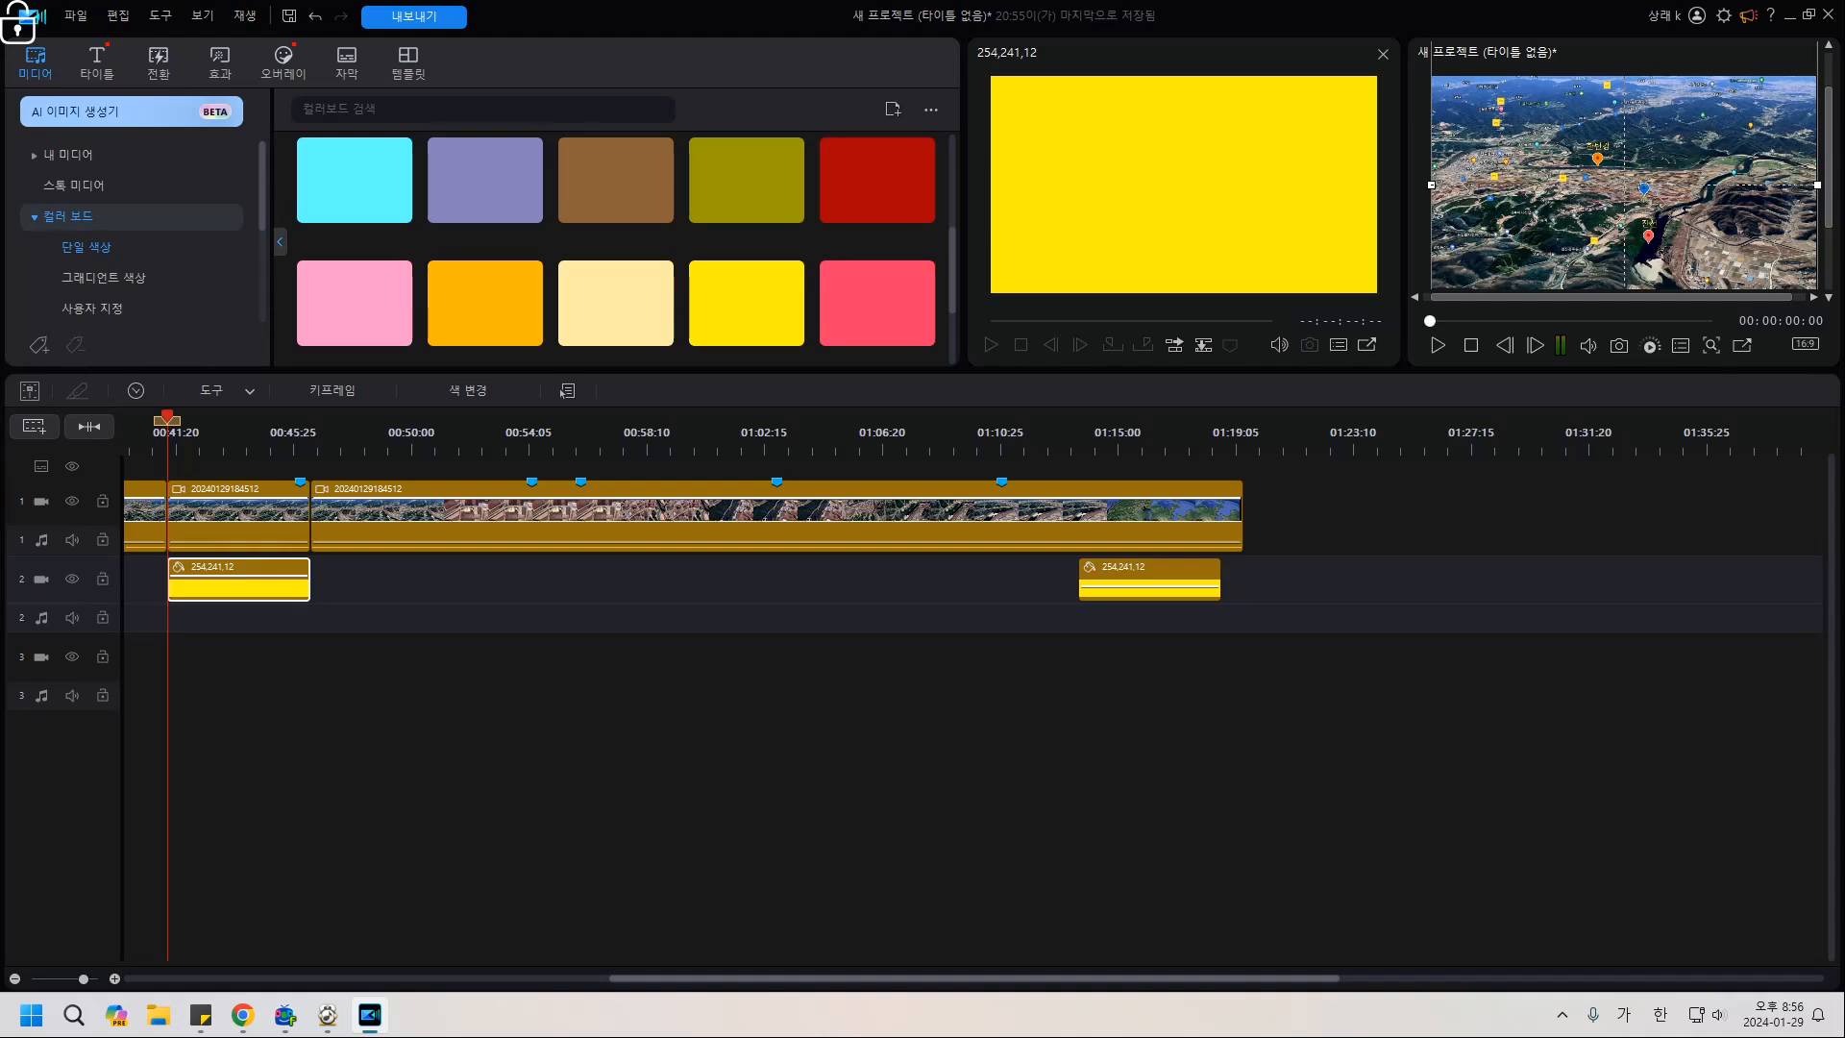
left_click_drag(1057, 979, 689, 978)
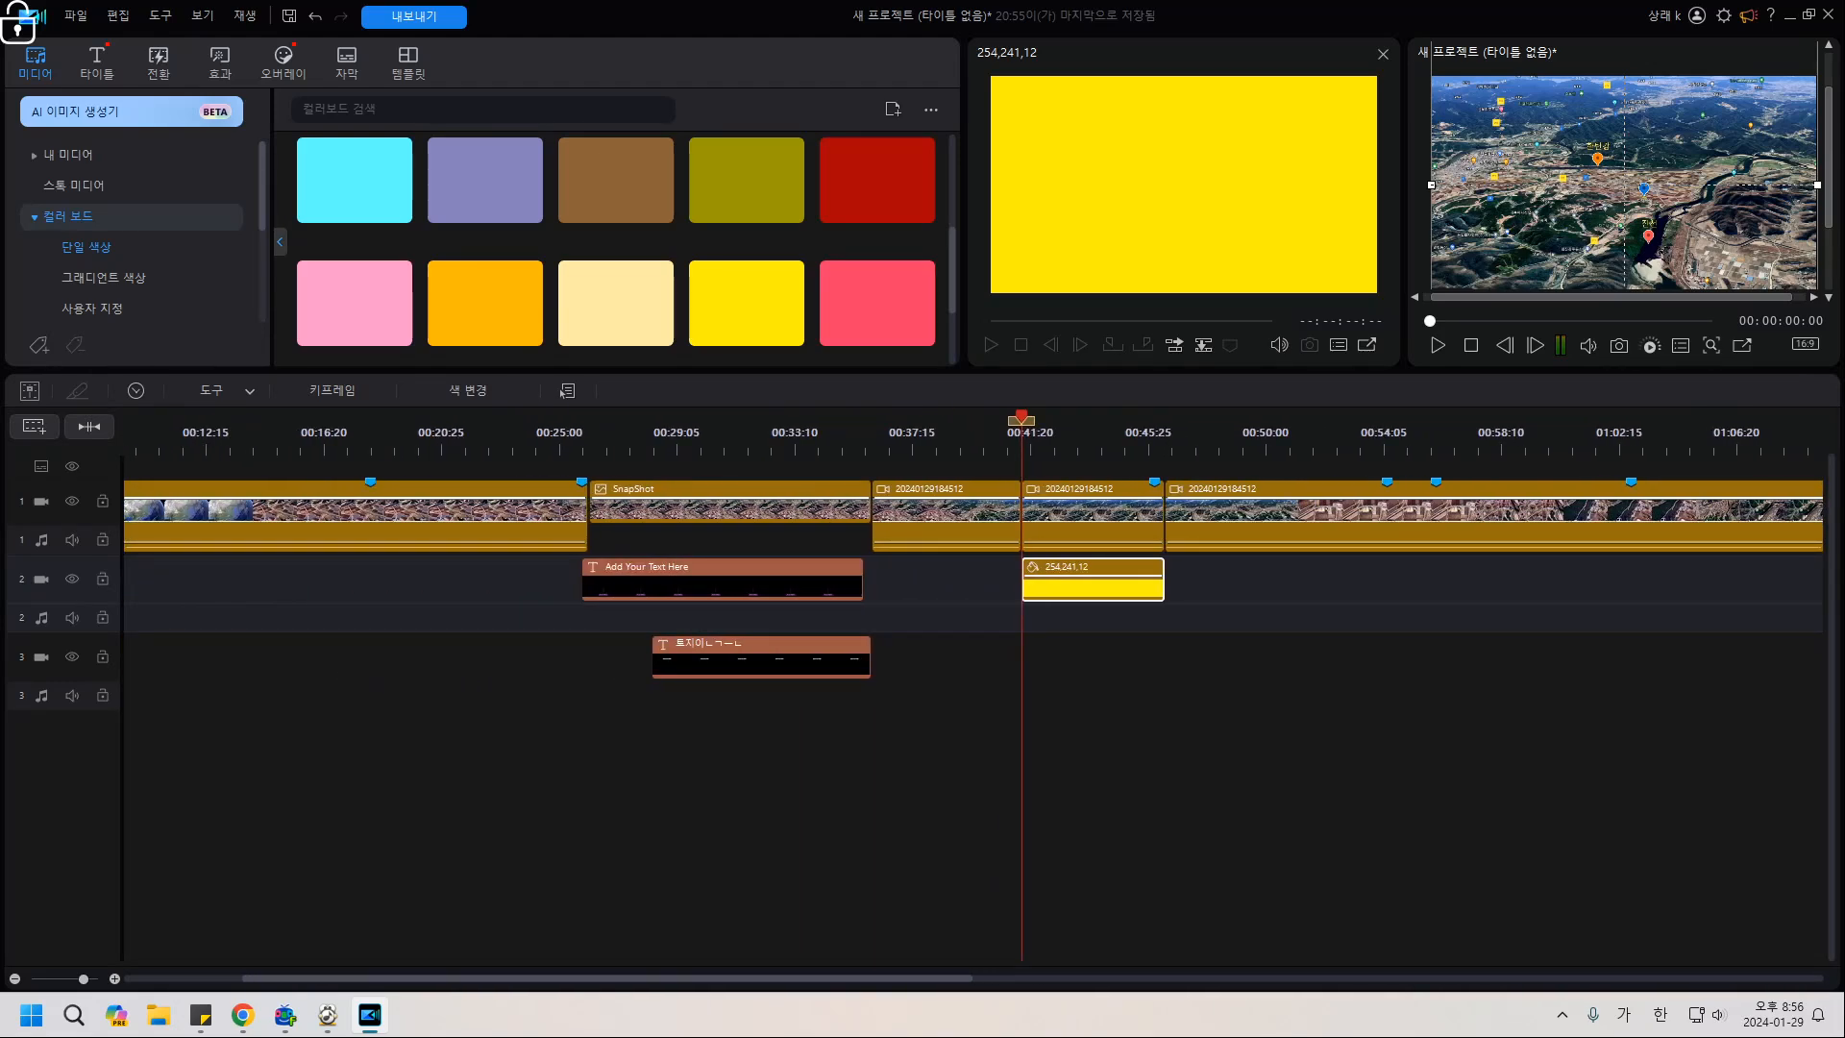
left_click(1009, 665)
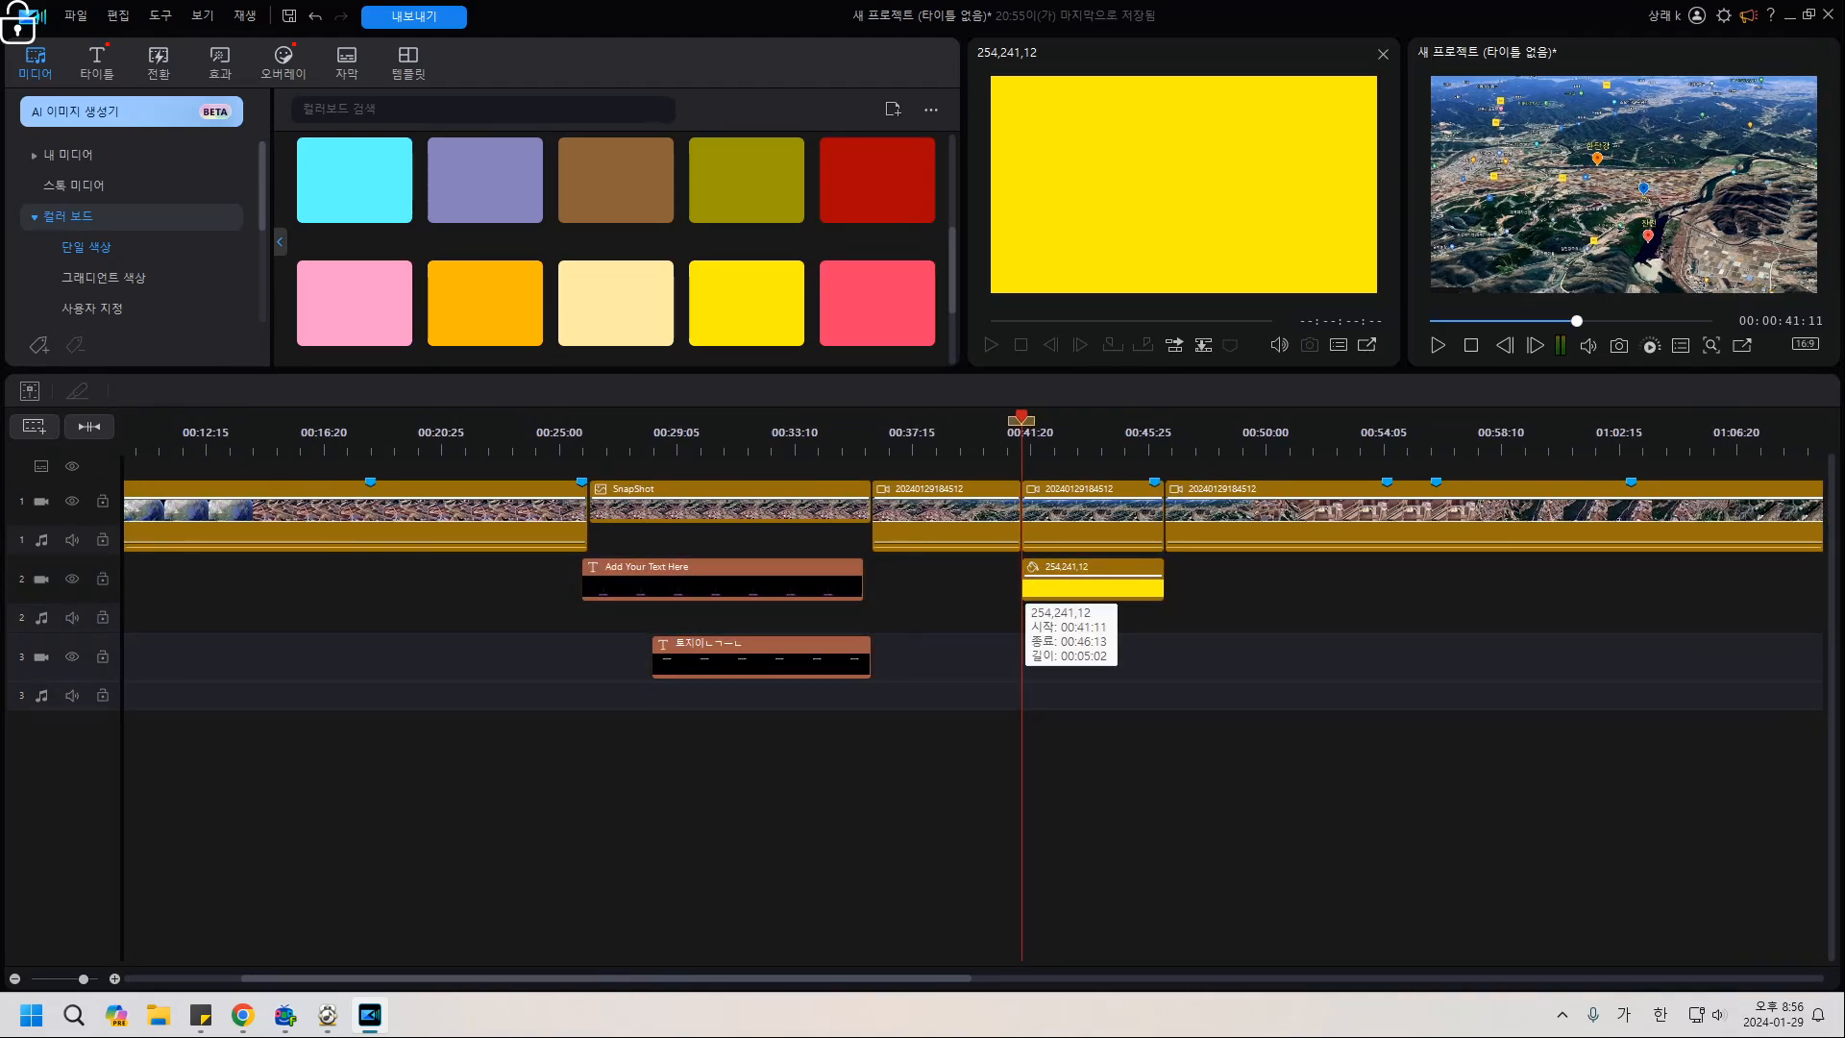
double_click(1029, 588)
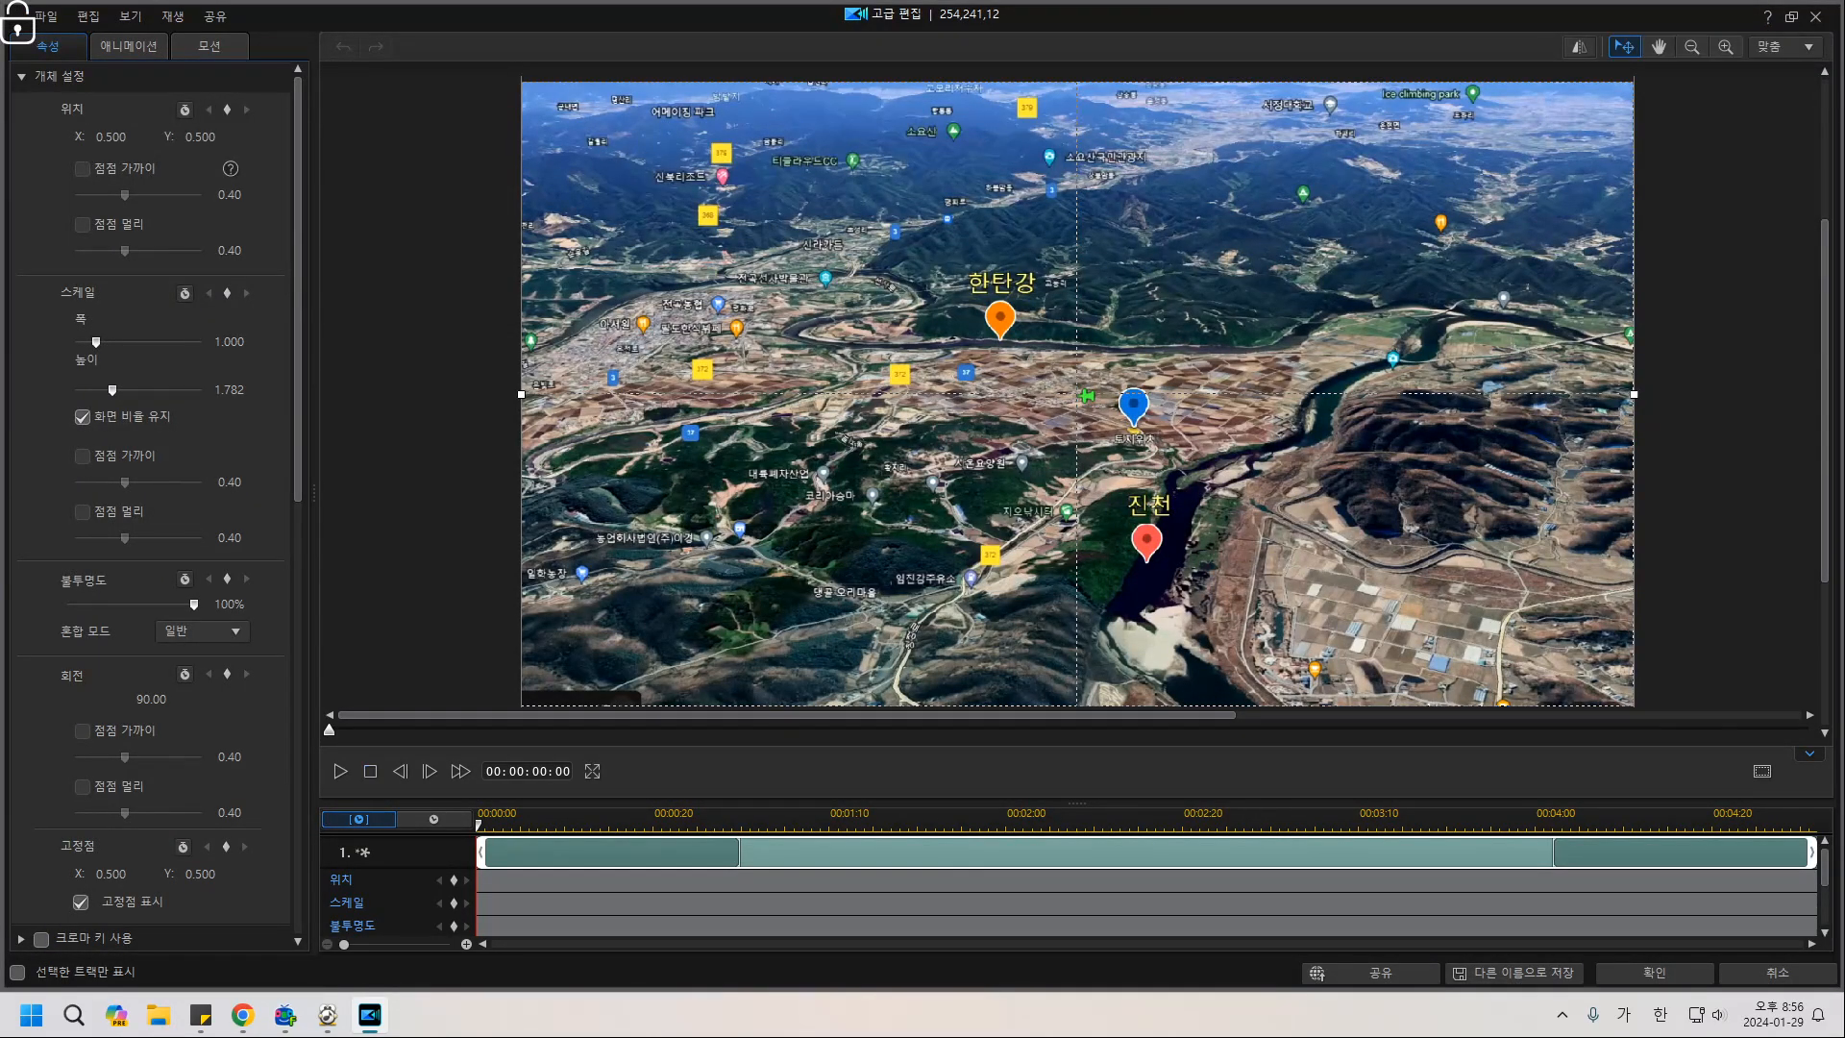
left_click(340, 771)
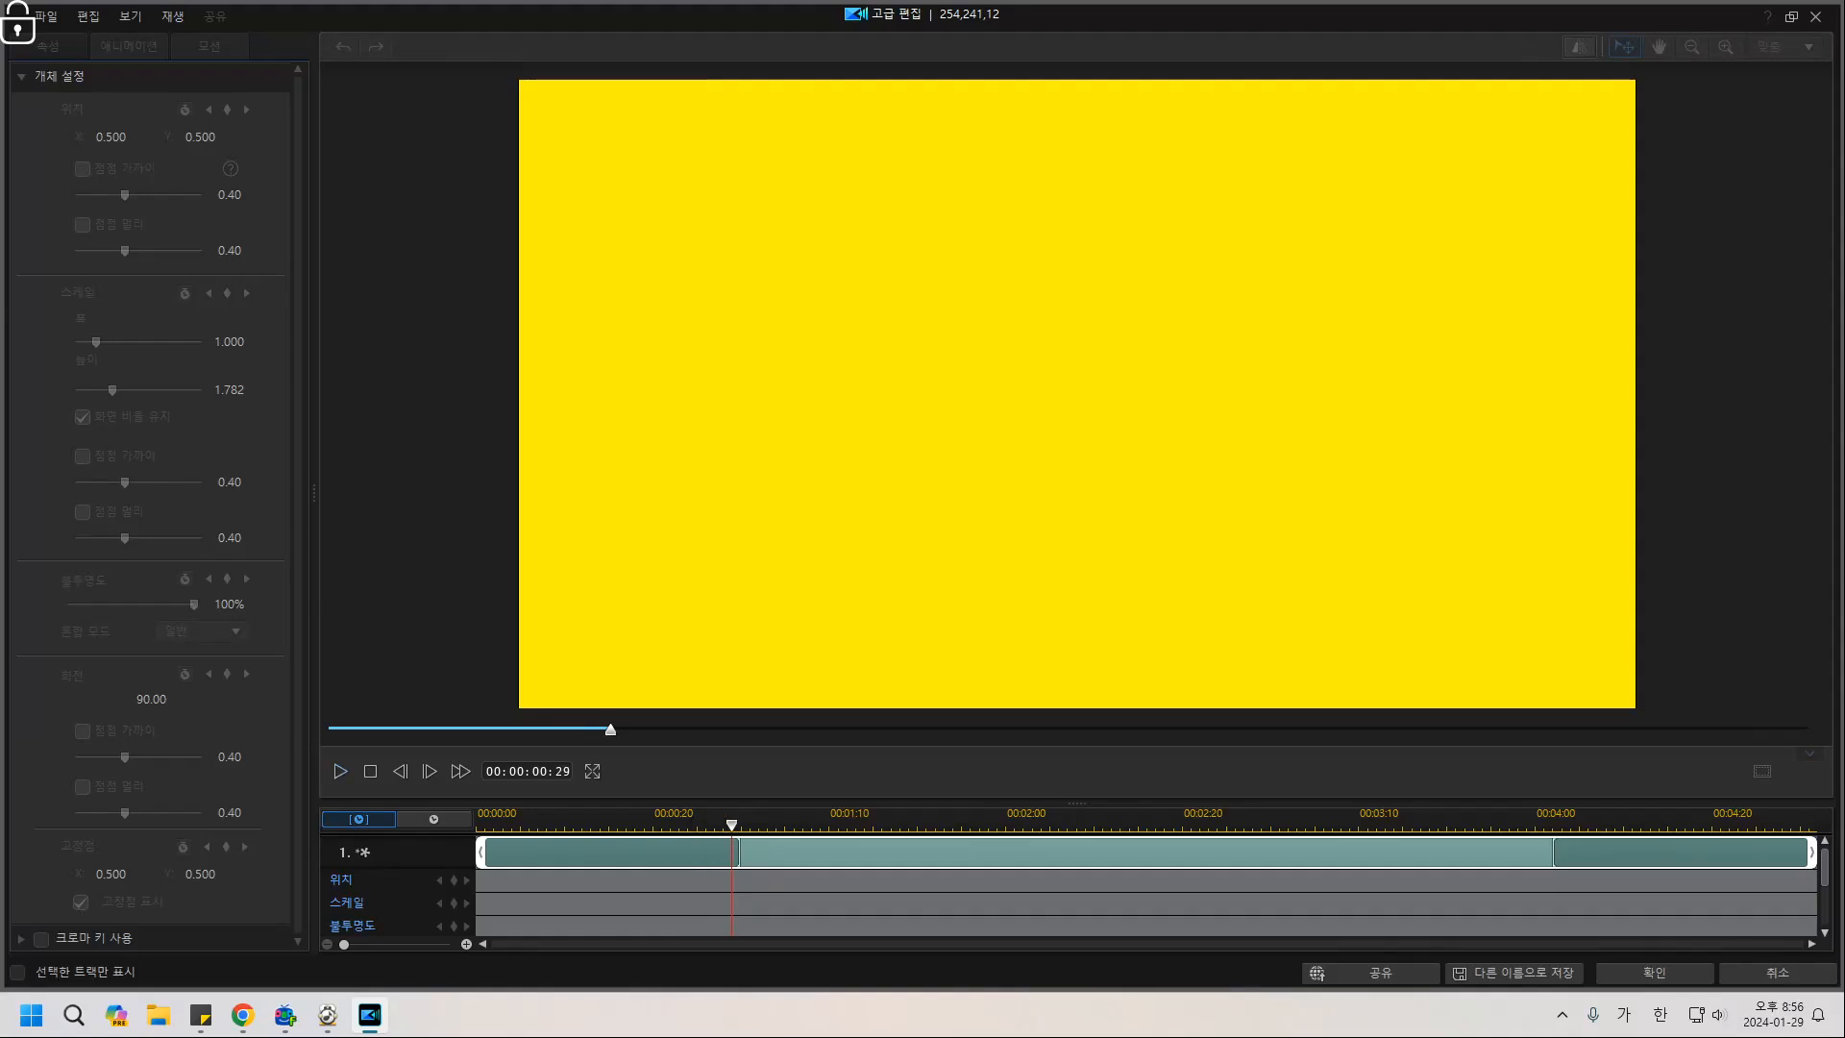
left_click(1654, 972)
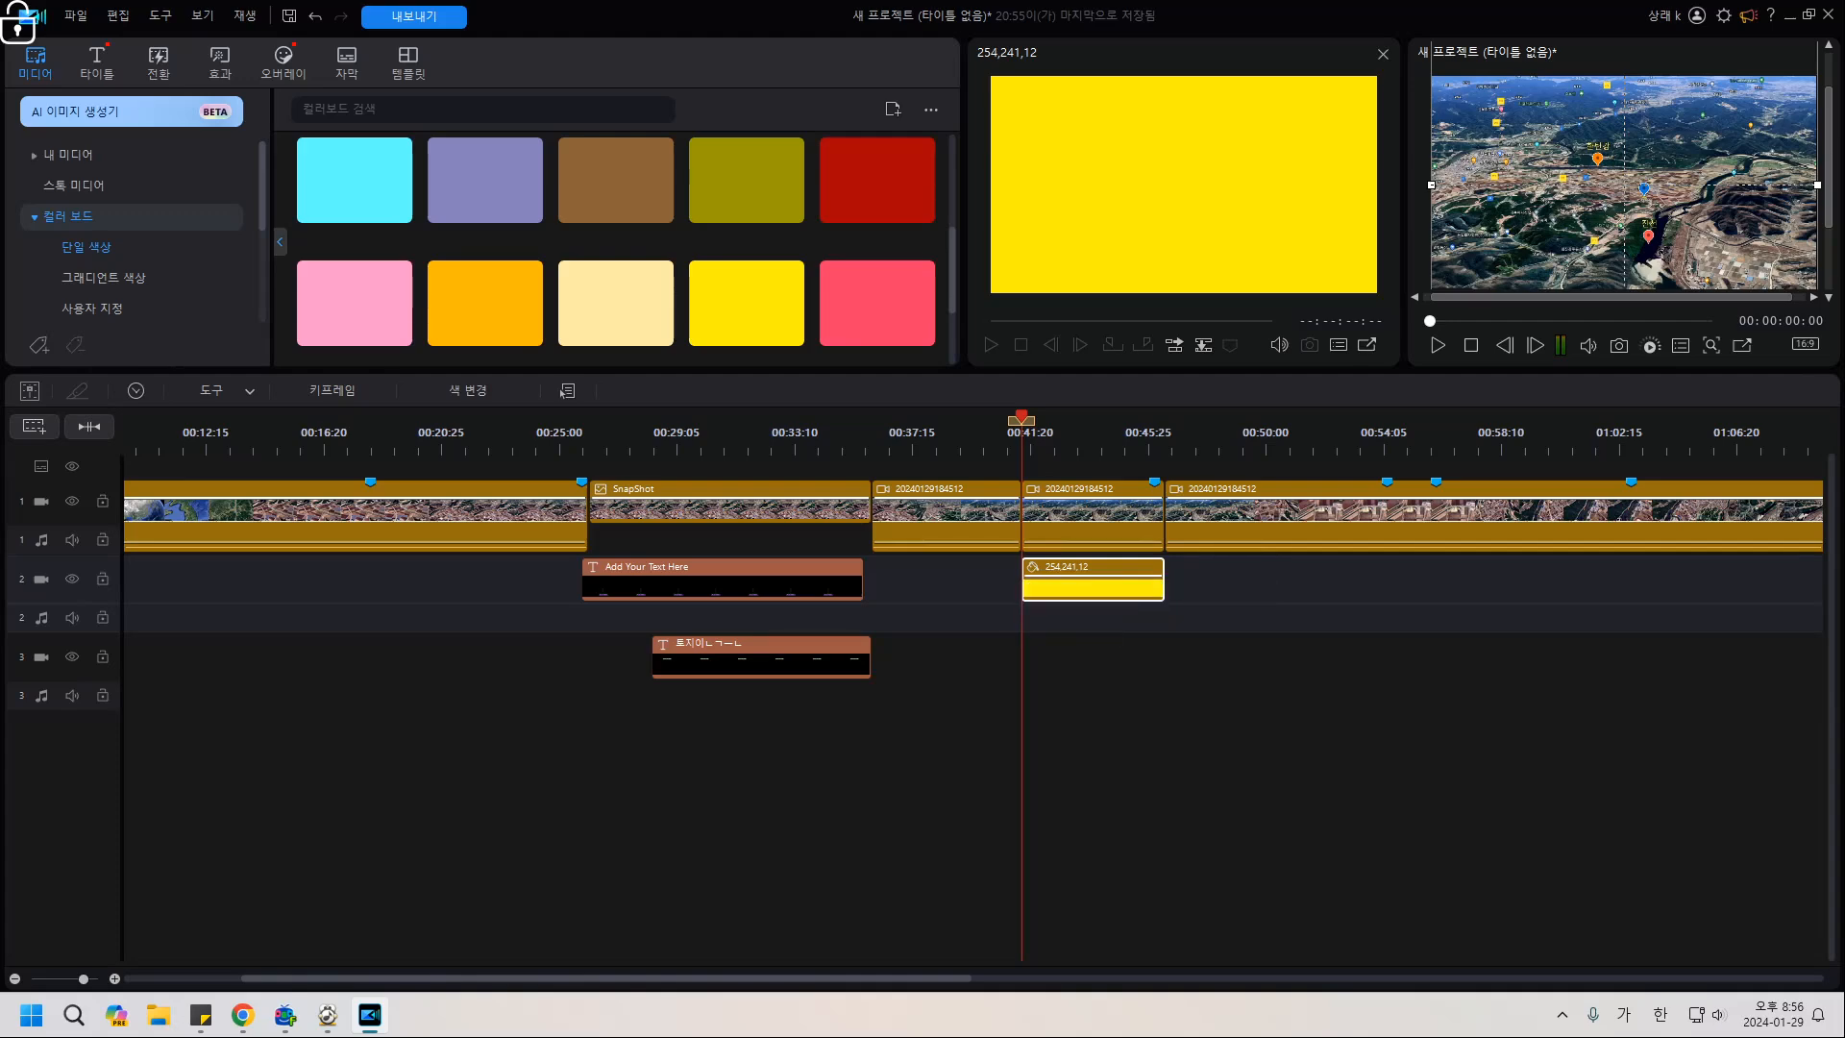
Set the yellow clip's In animation to No Animation and confirm.
double_click(1057, 579)
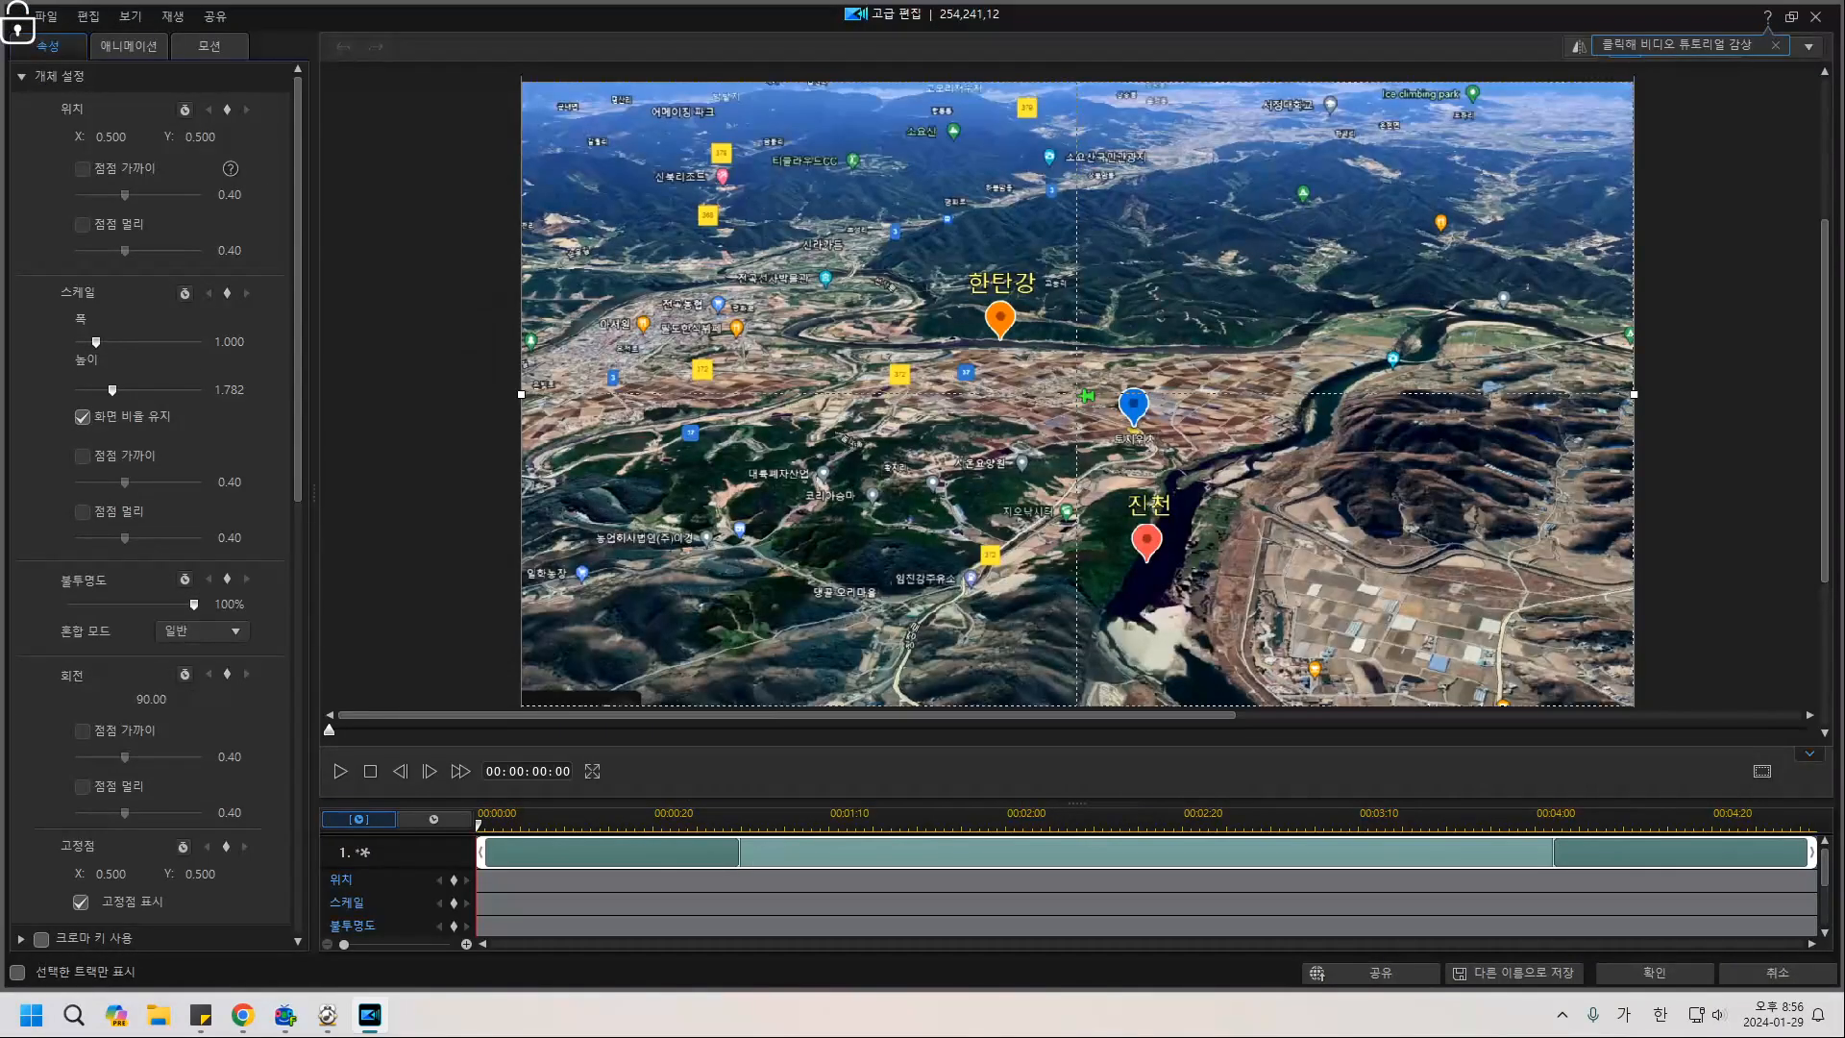
mouse_move(298, 288)
left_mouse_down()
mouse_move(298, 346)
mouse_move(297, 288)
left_mouse_up()
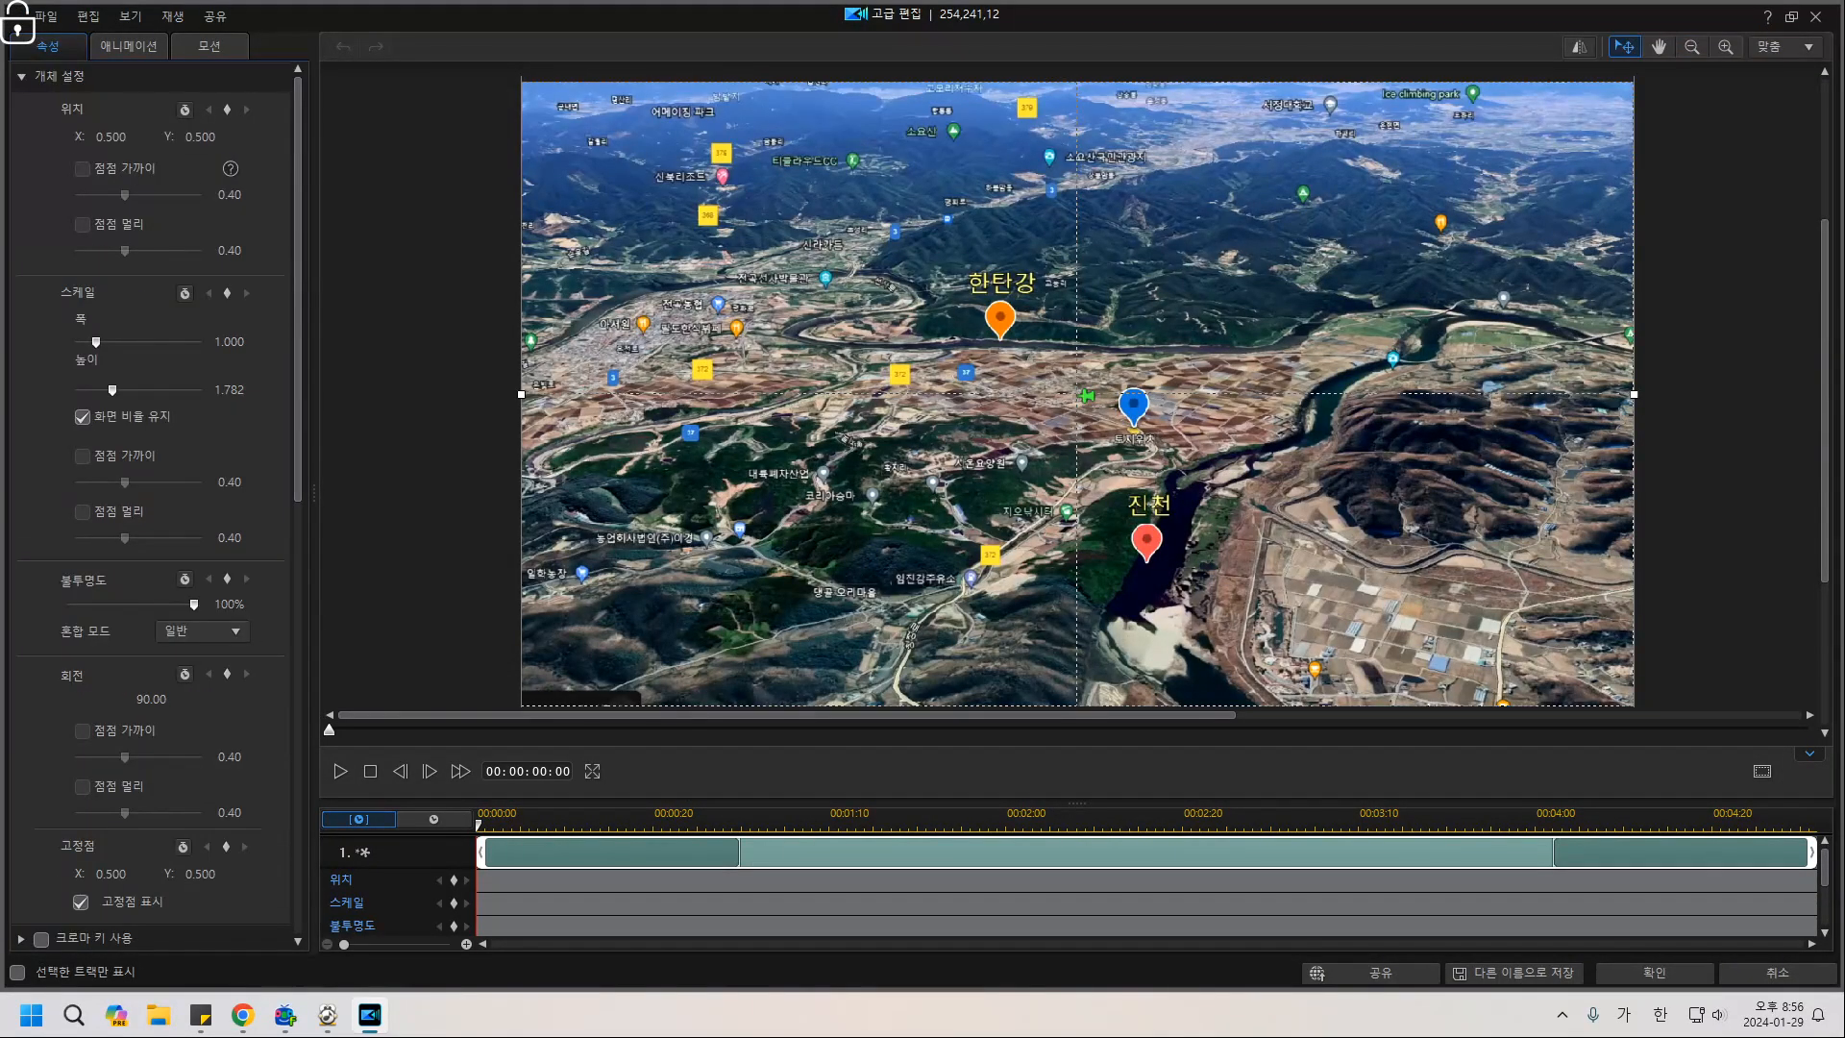
left_click(129, 46)
left_click(21, 76)
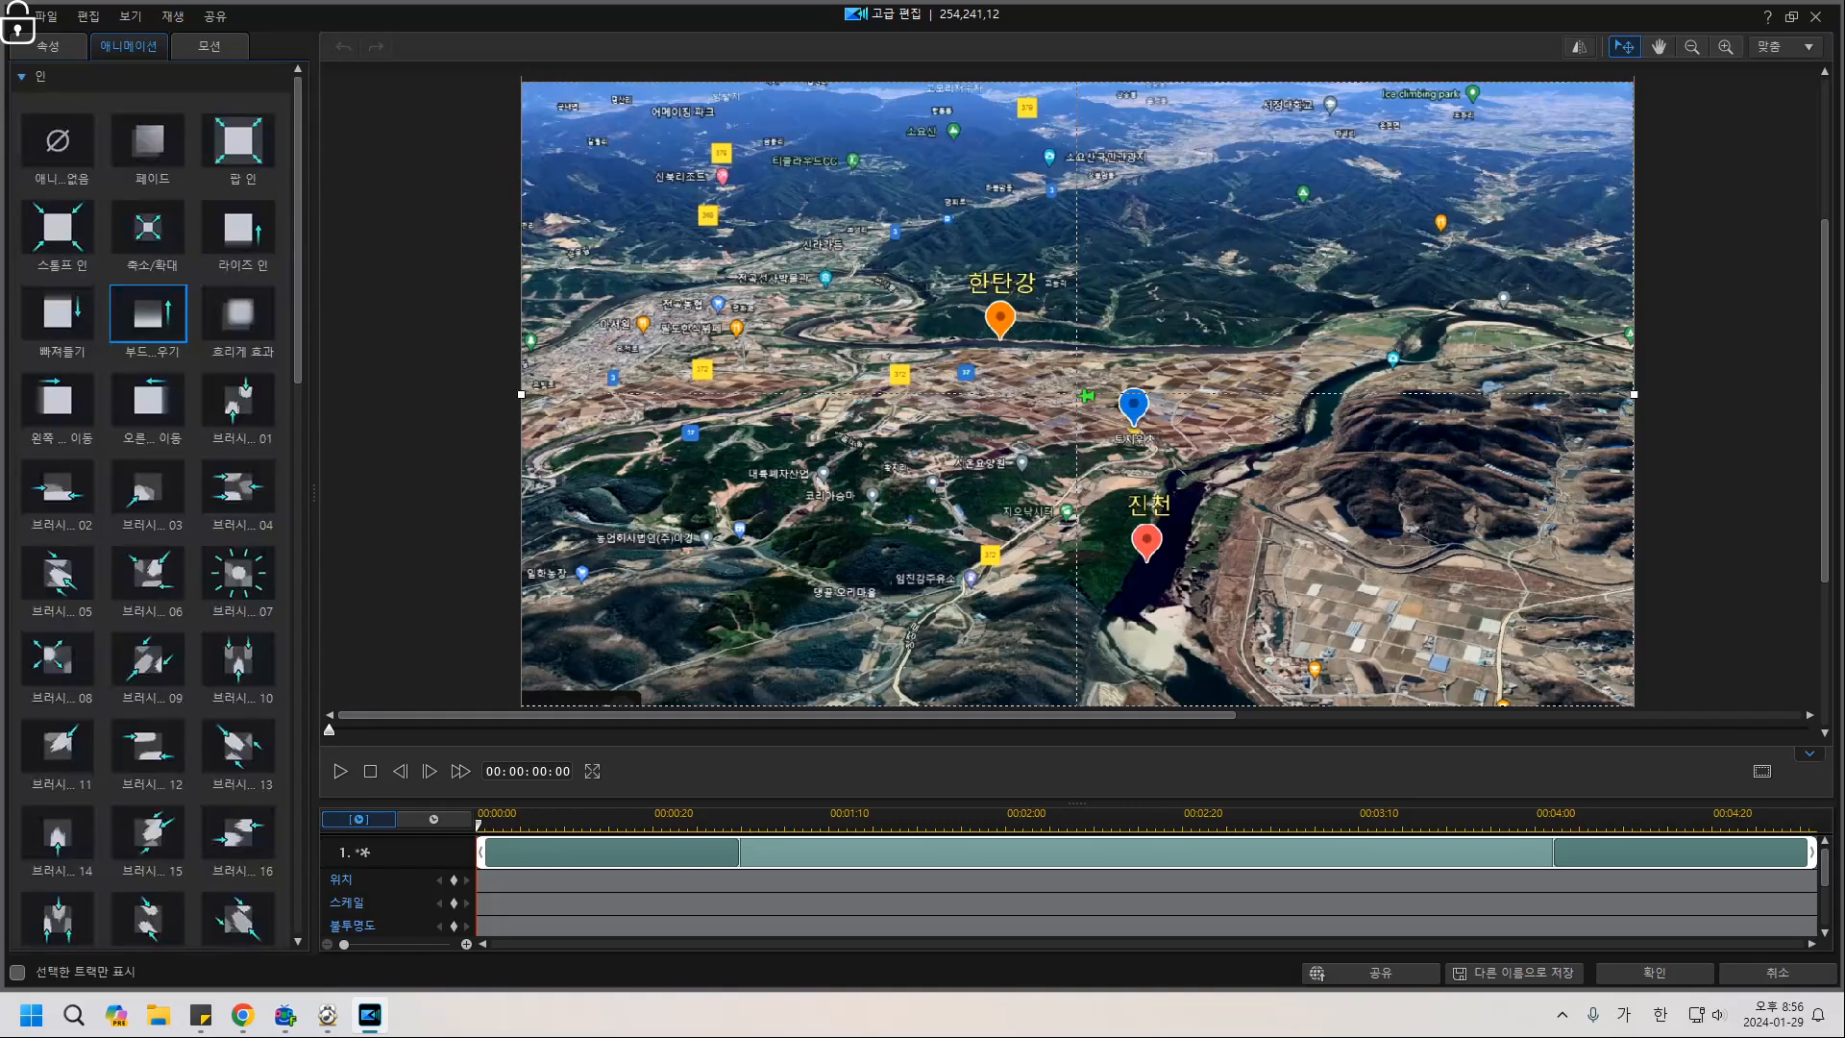
left_click(58, 140)
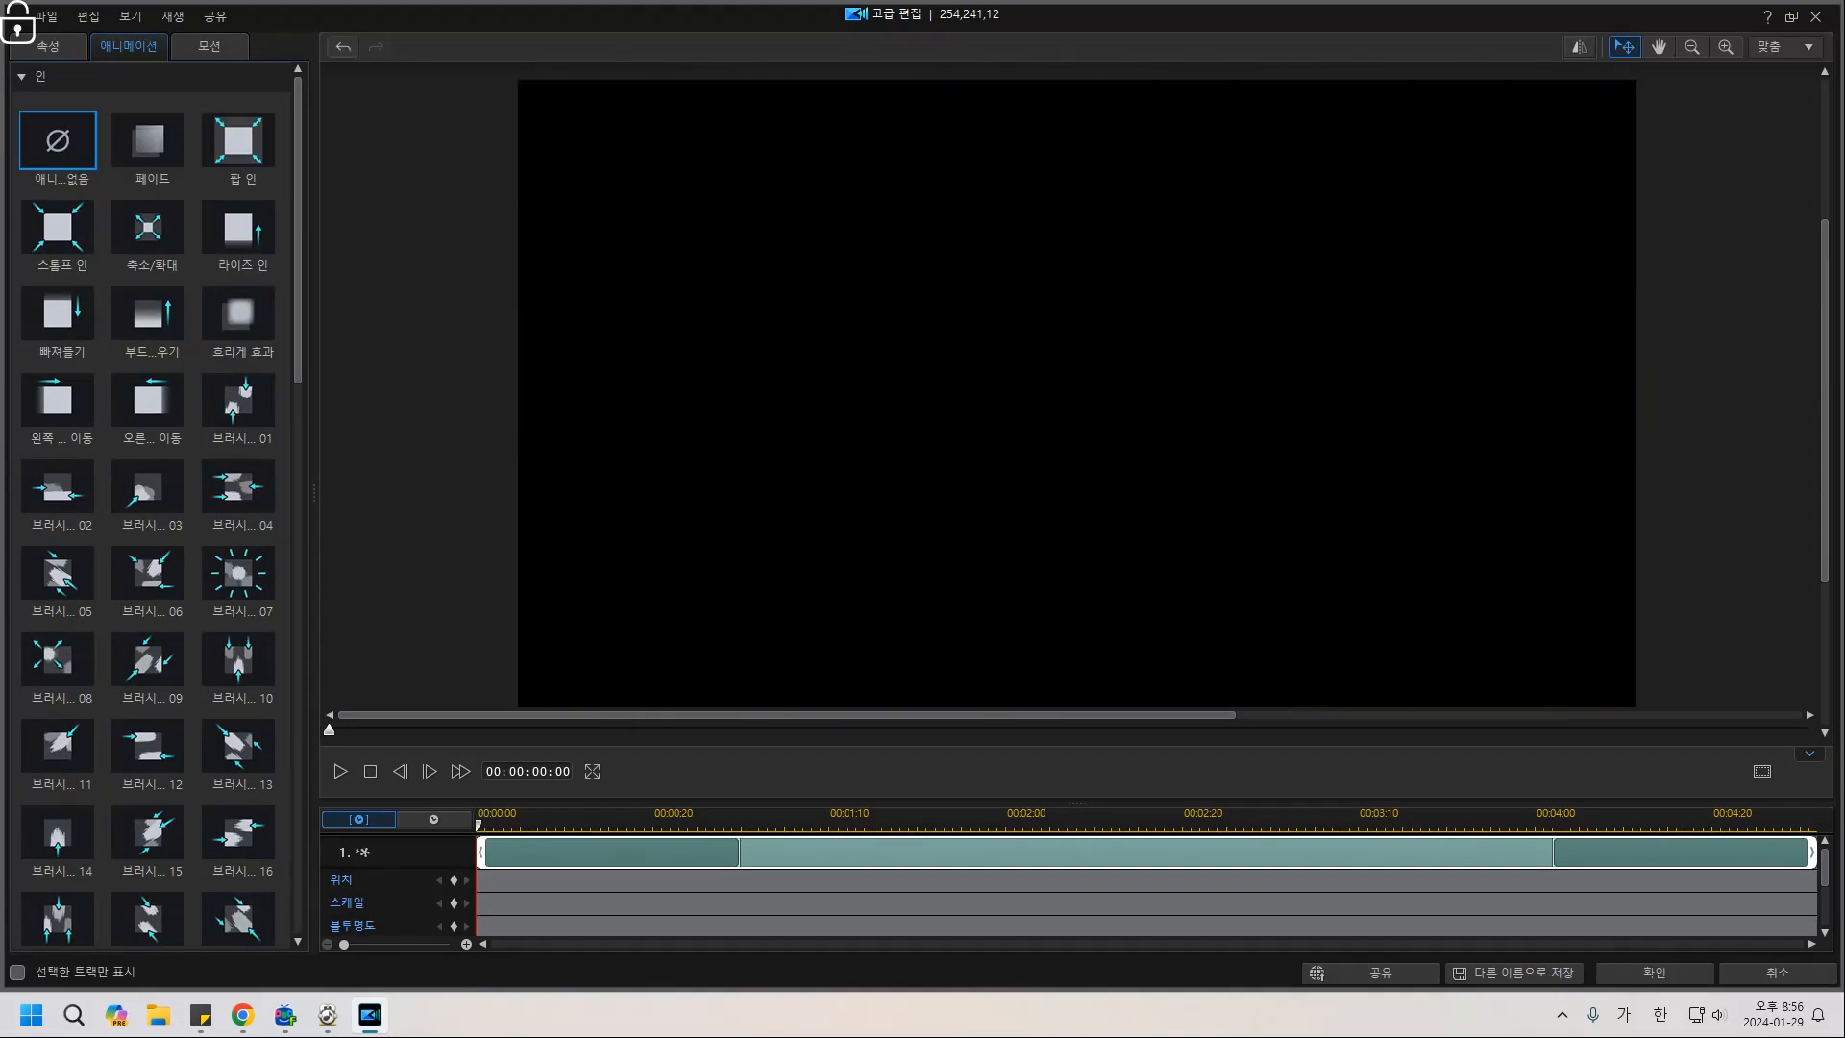
left_click(1655, 973)
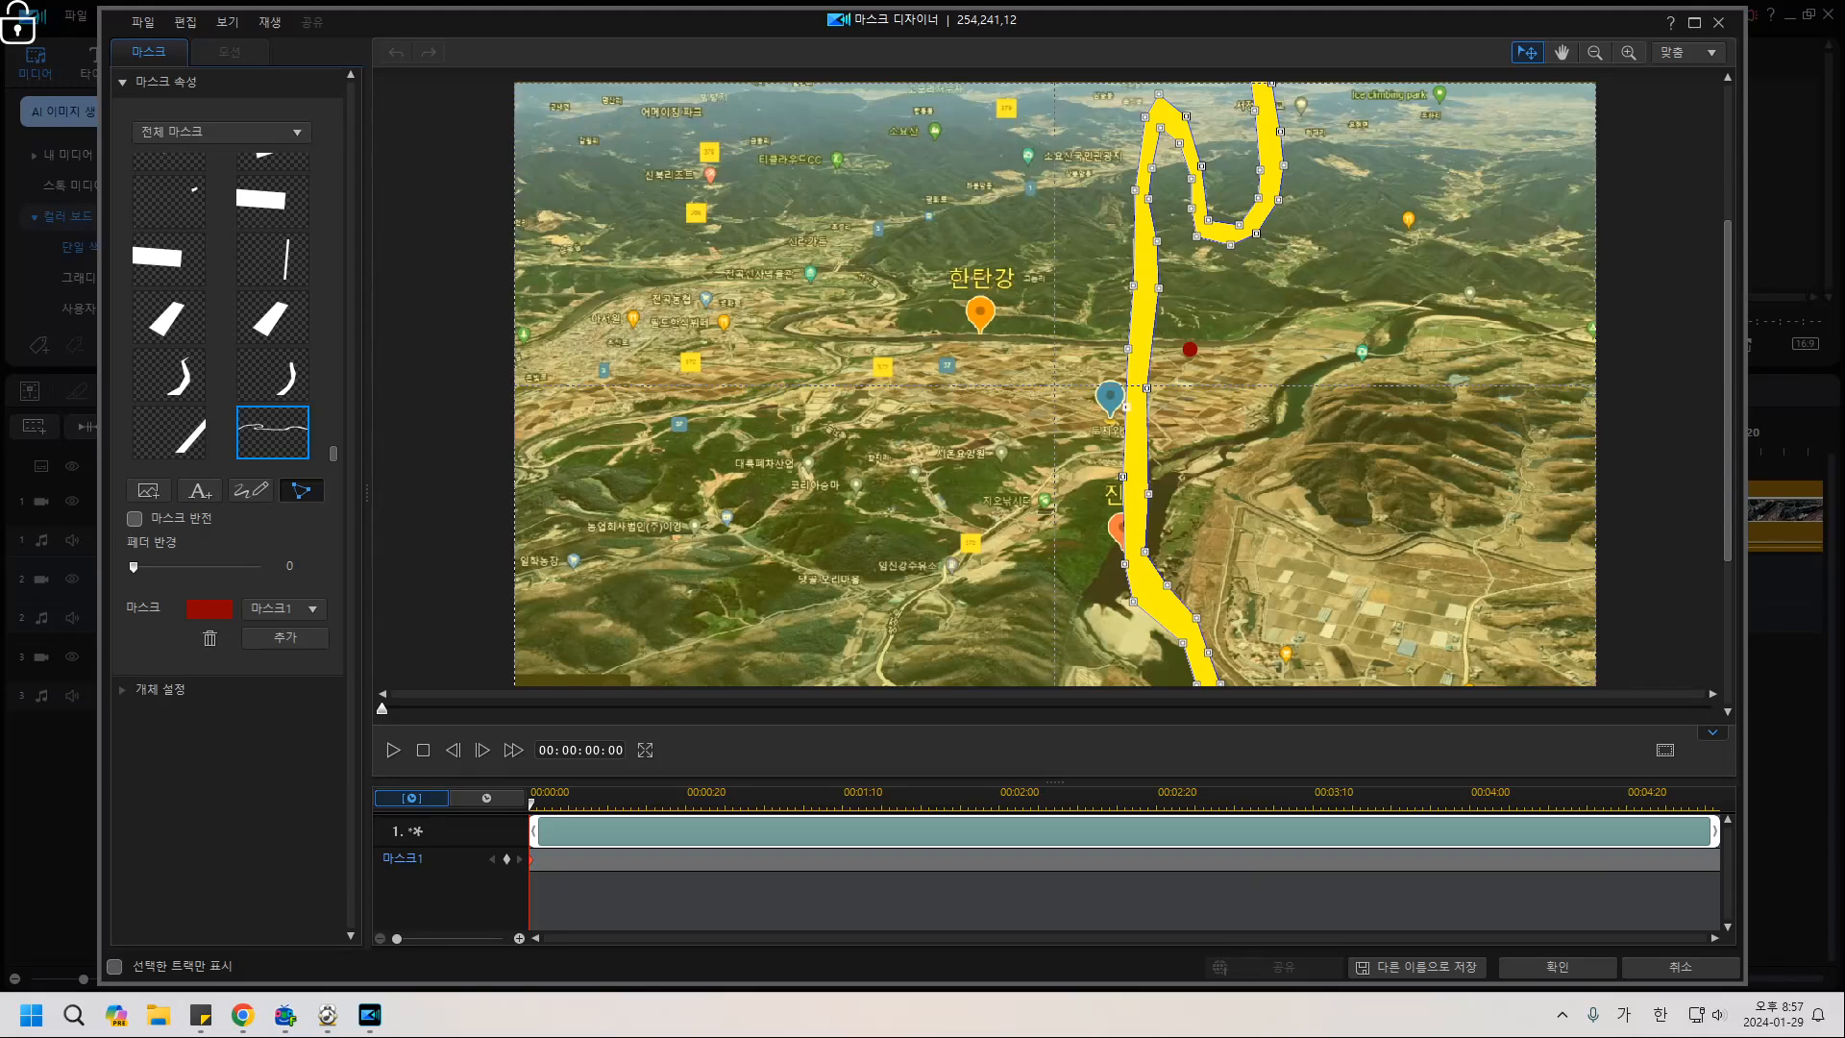
Shift the river path mask further left and toggle the custom path mask off and back on.
scroll(1054, 386, "down", 10)
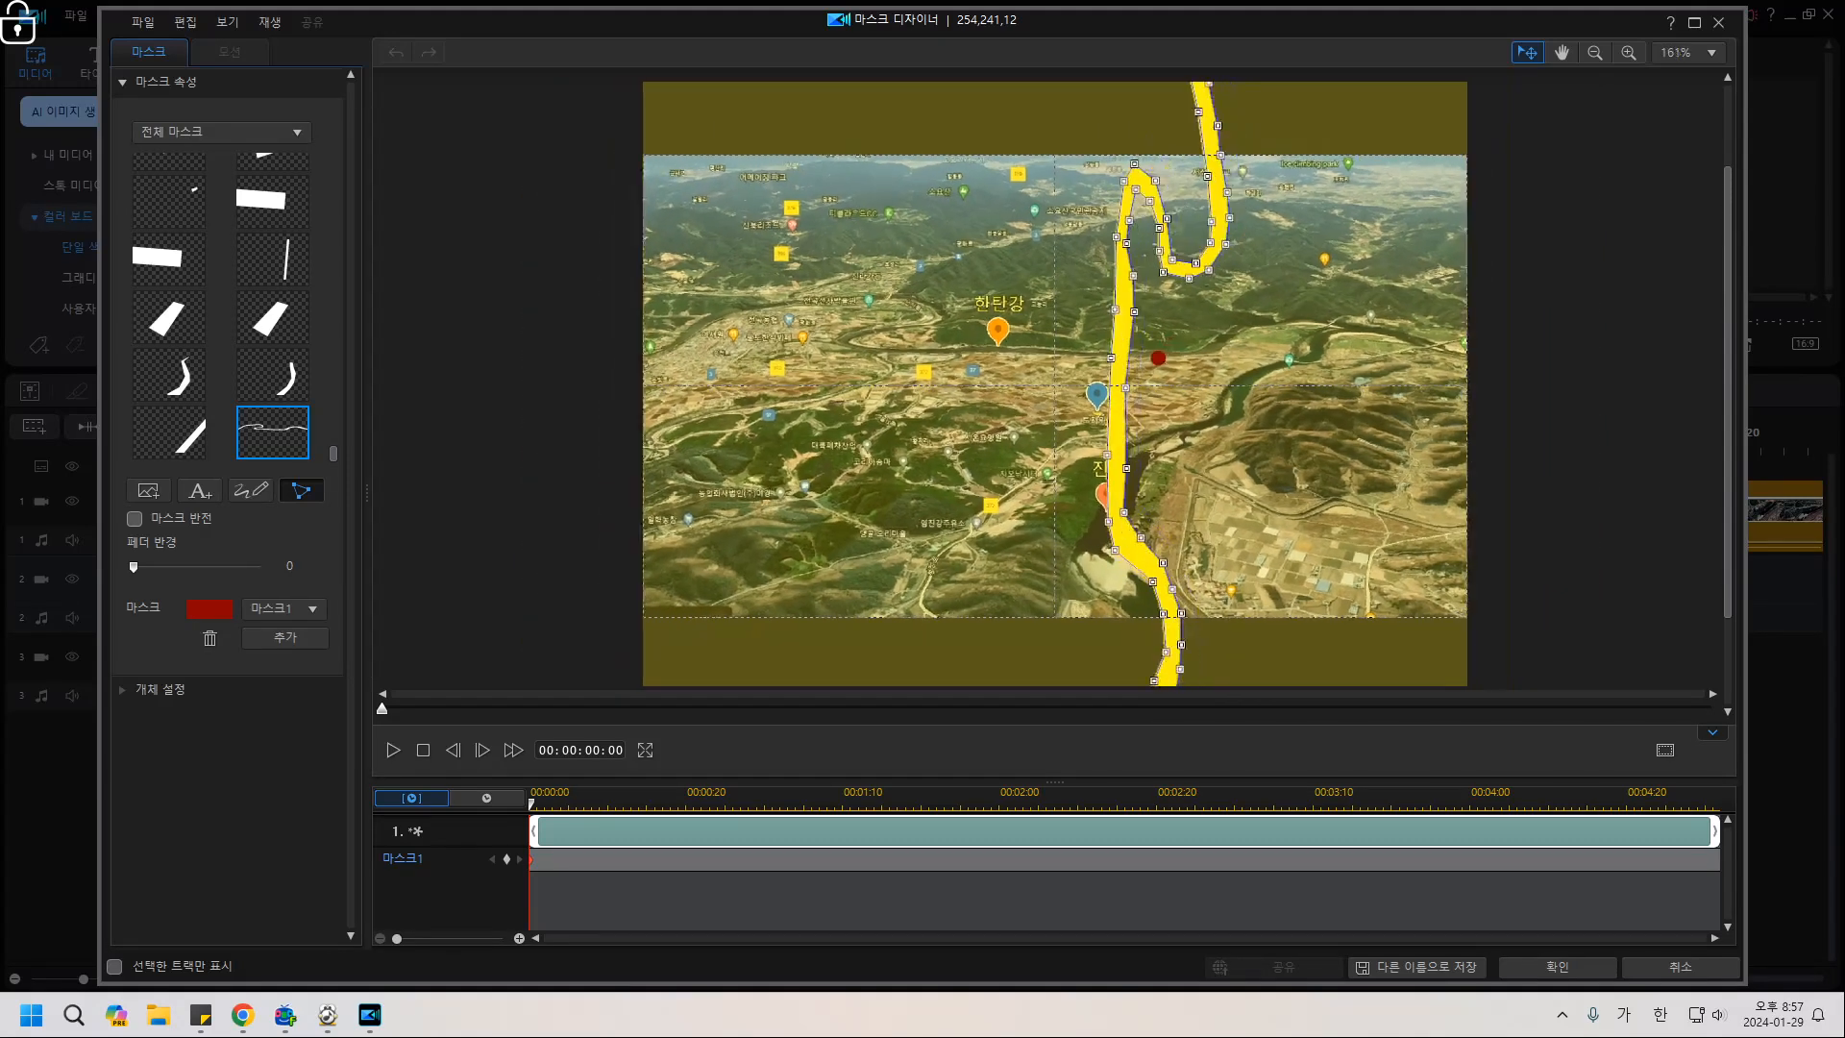
scroll(1054, 385, "down", 8)
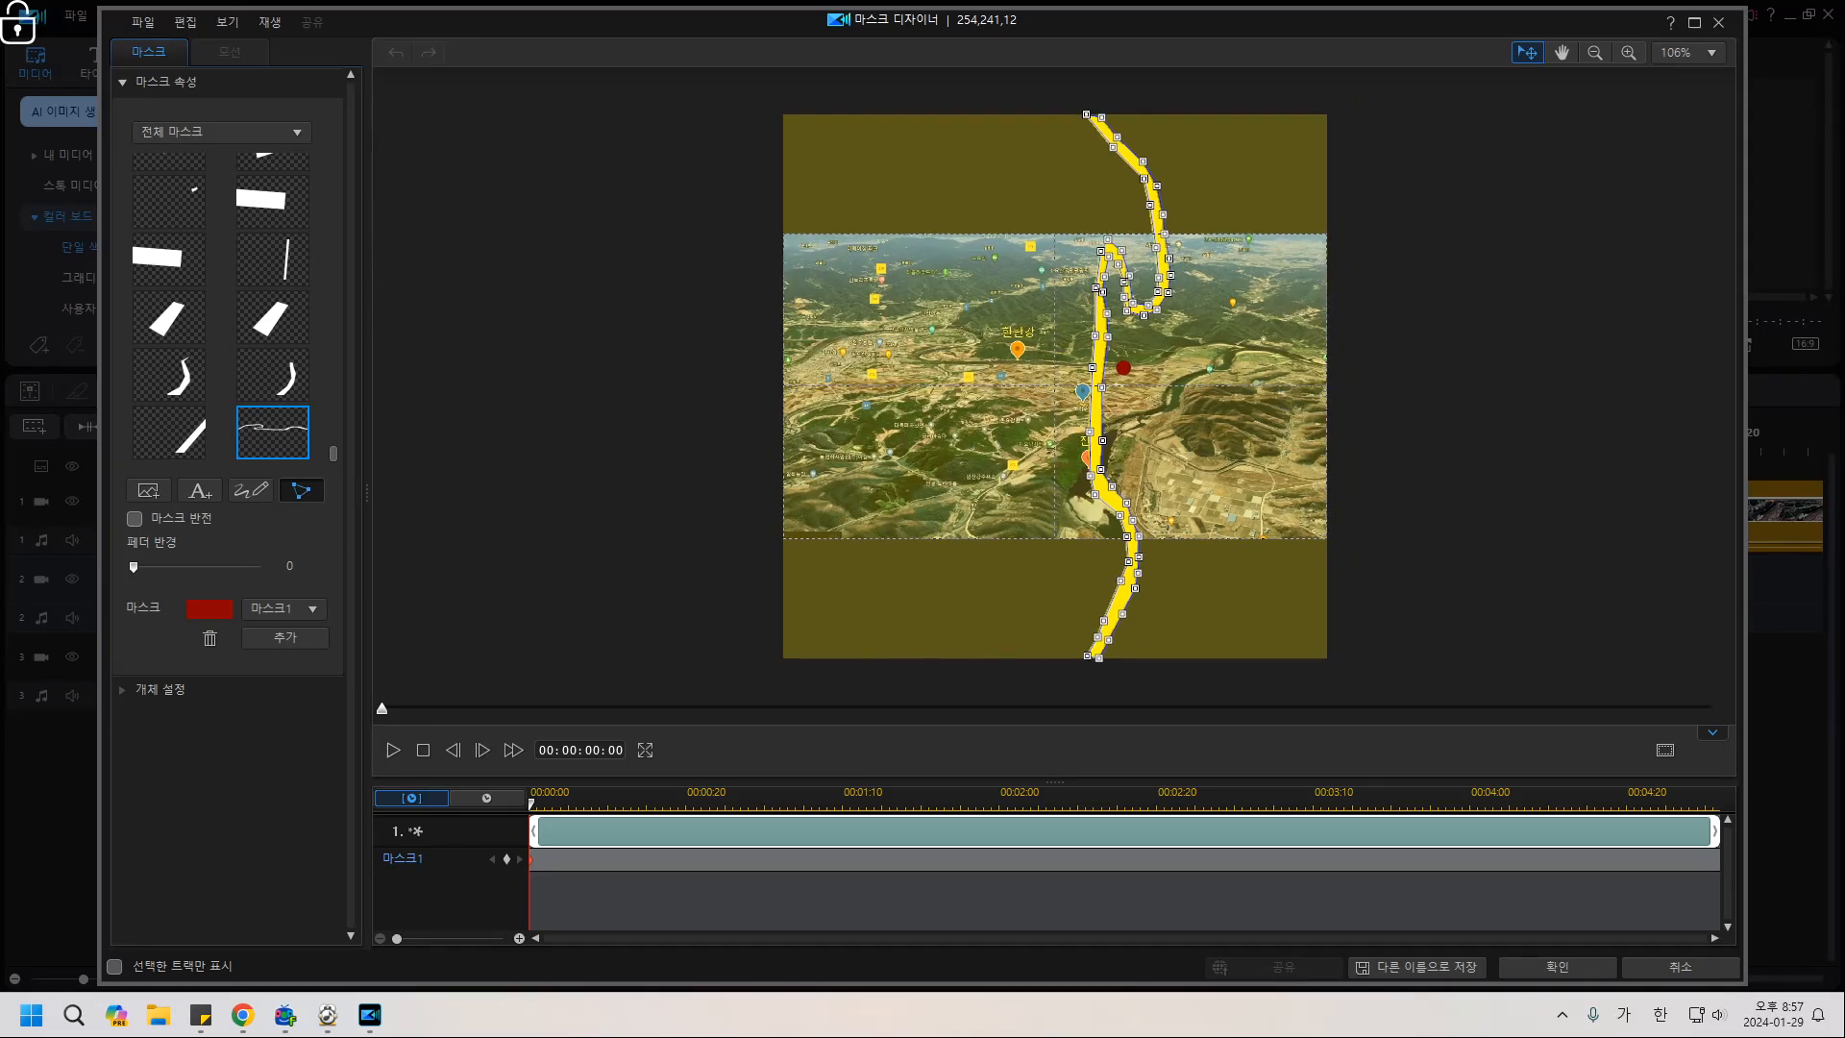
left_click_drag(1122, 367, 1008, 375)
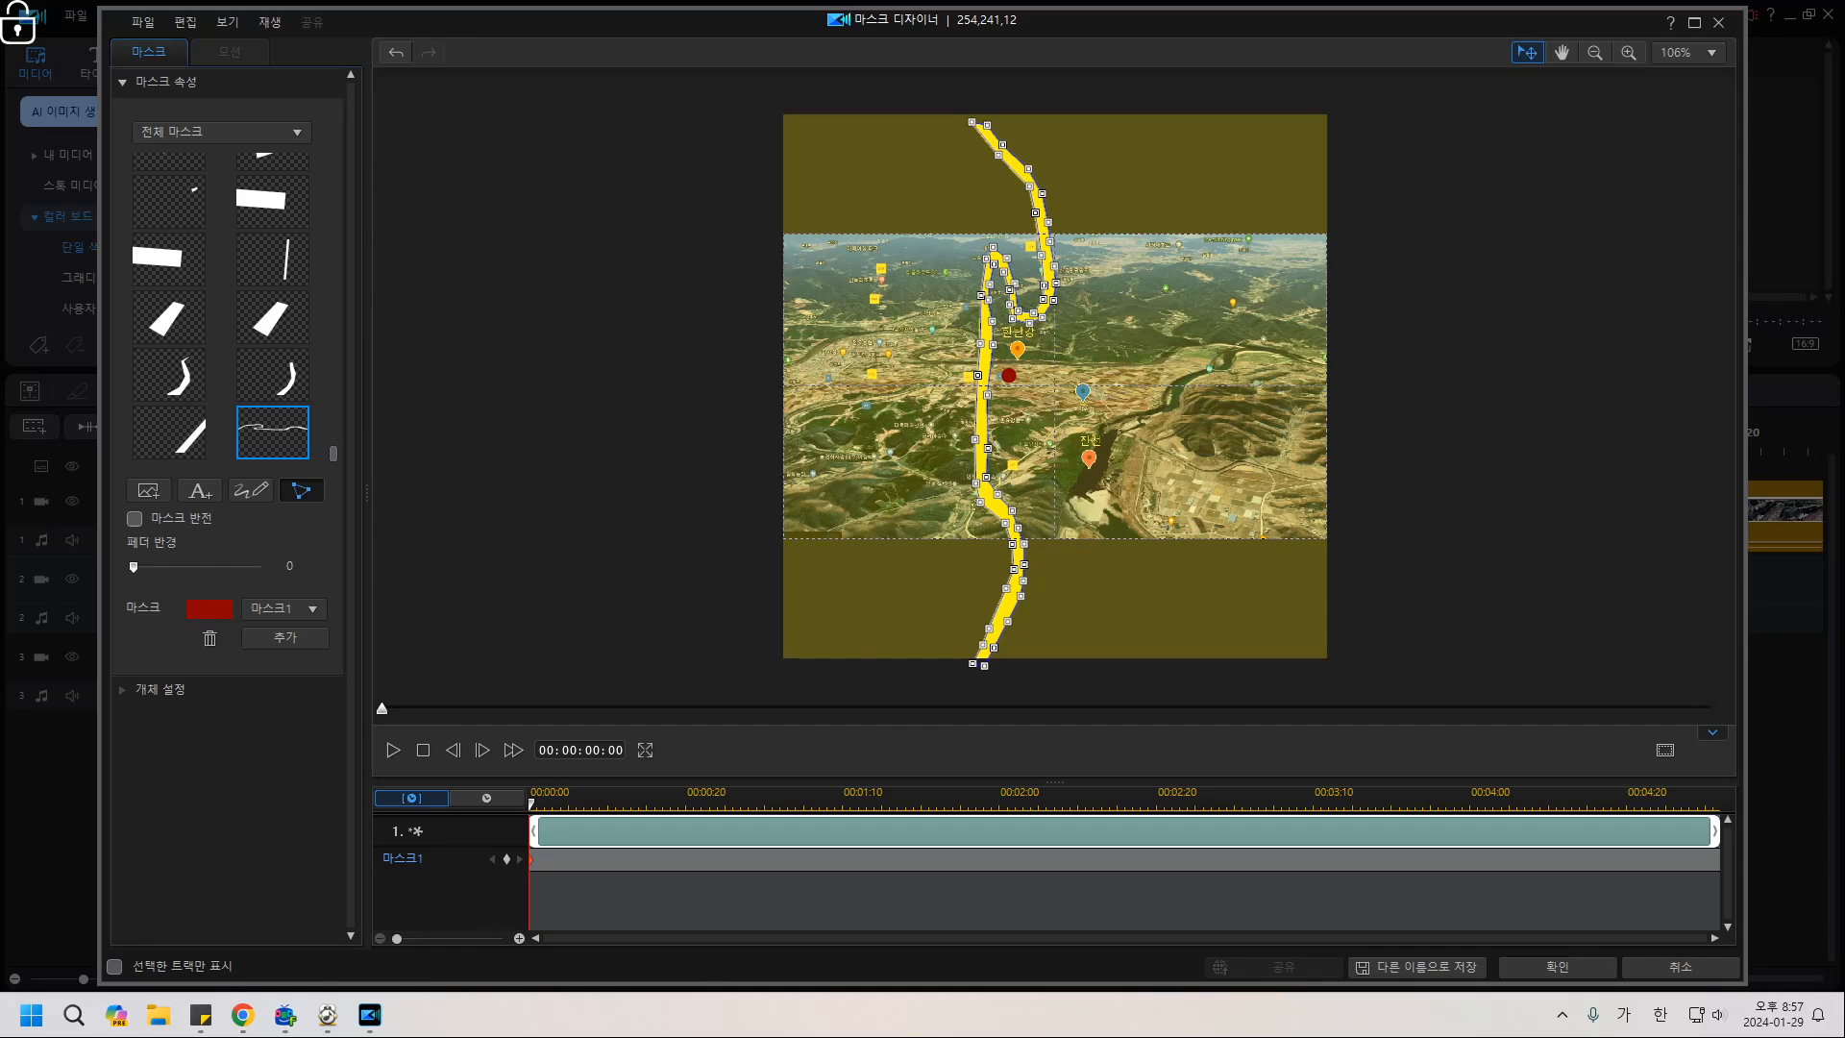
left_click(301, 490)
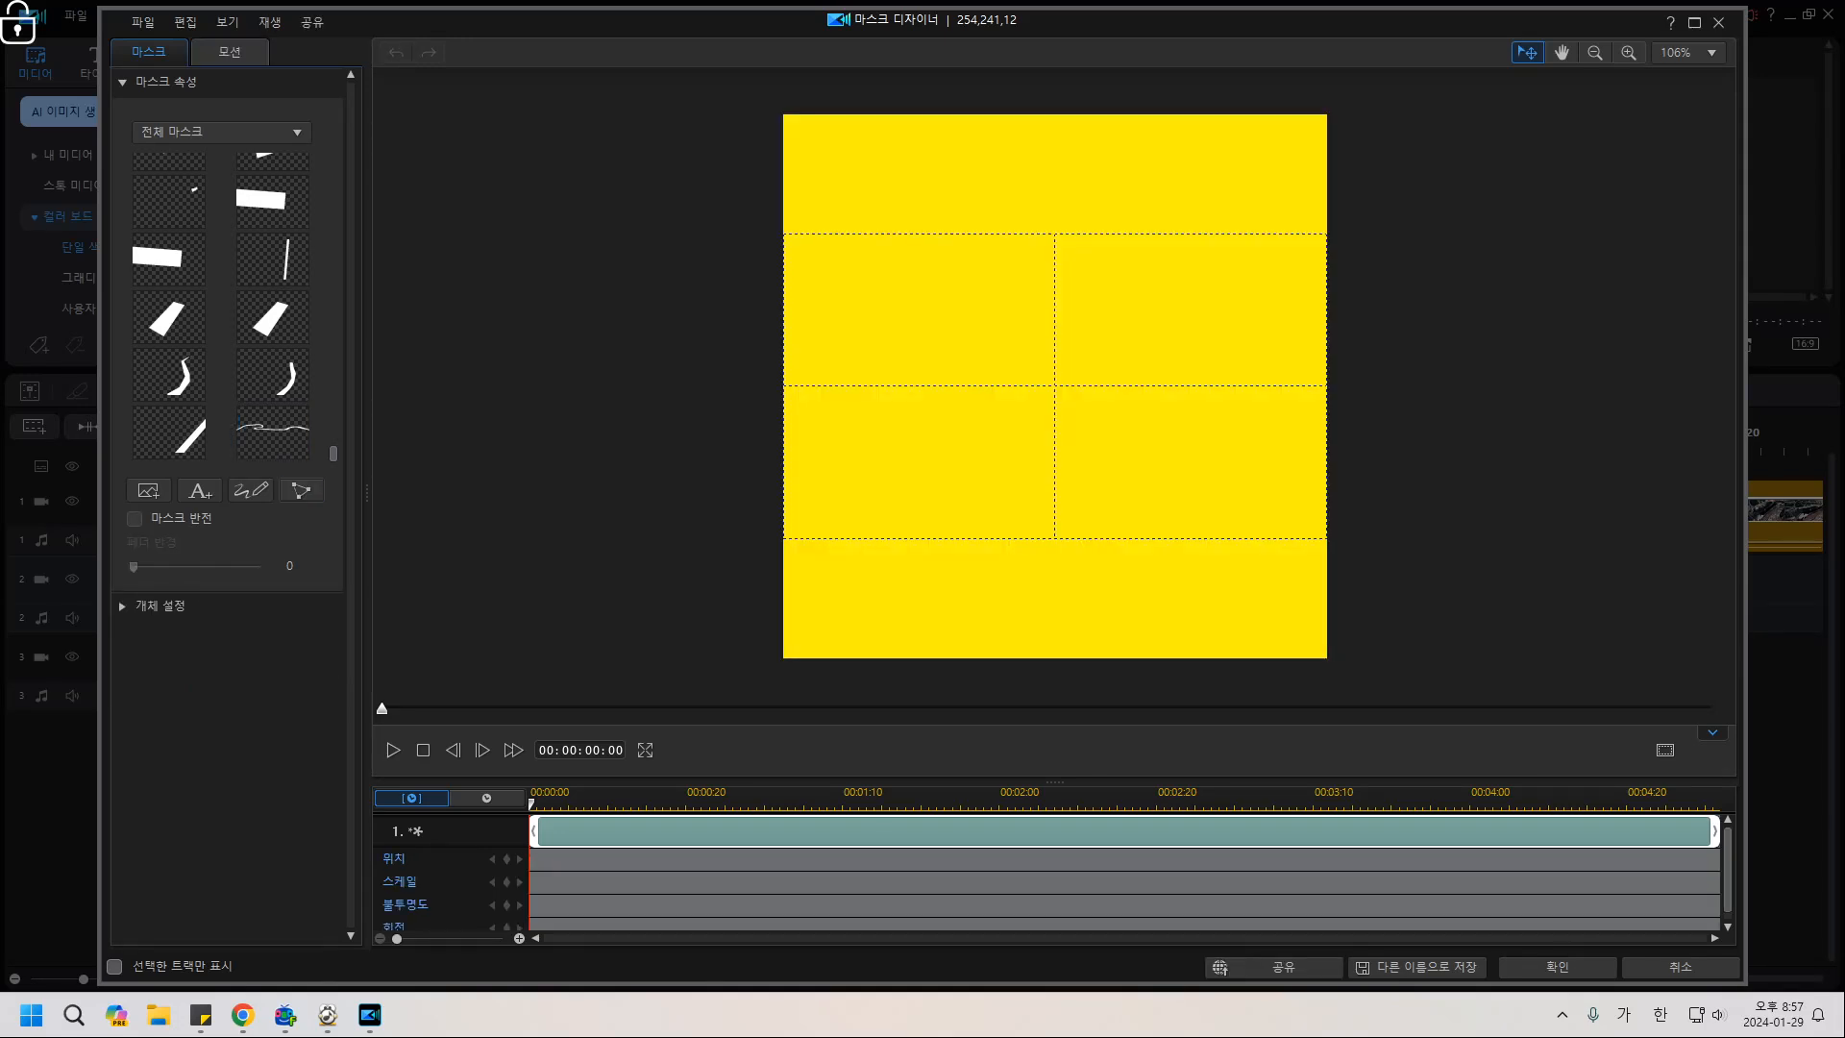
left_click(301, 490)
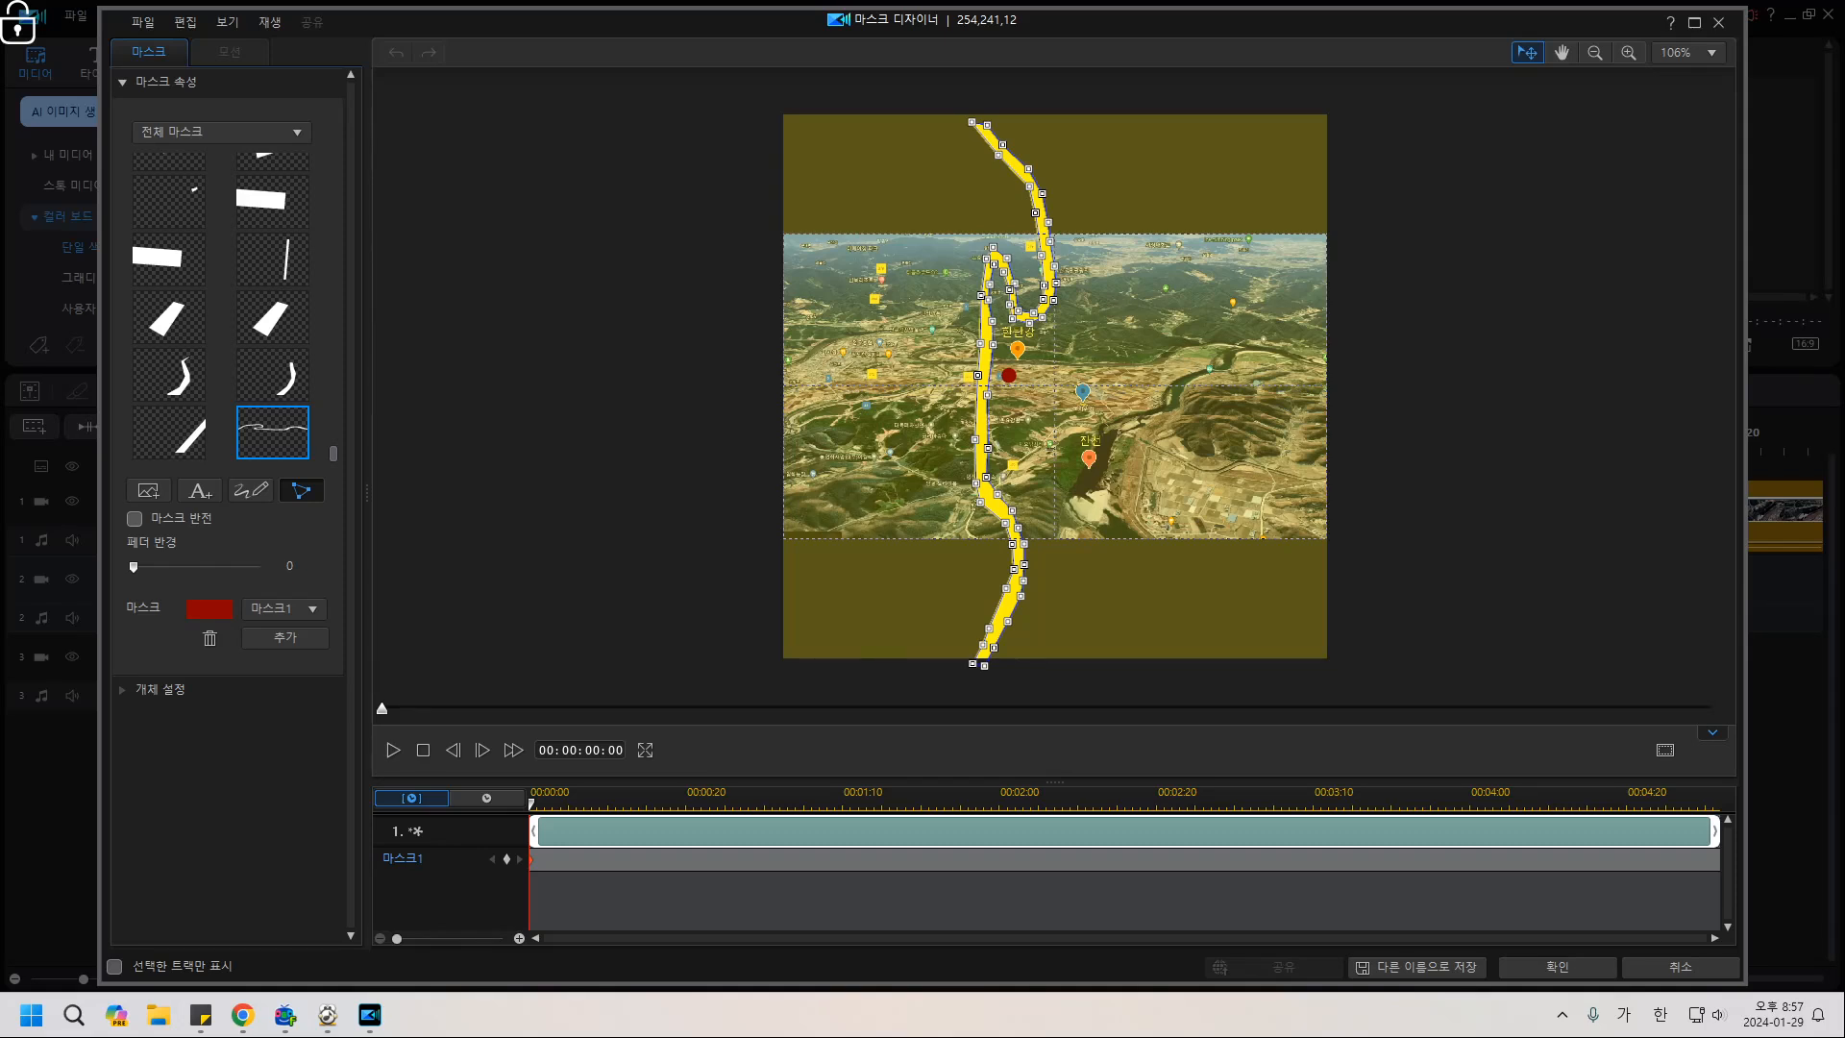
Choose the no-mask option so the yellow board is fully unmasked.
scroll(221, 307, "up", 10)
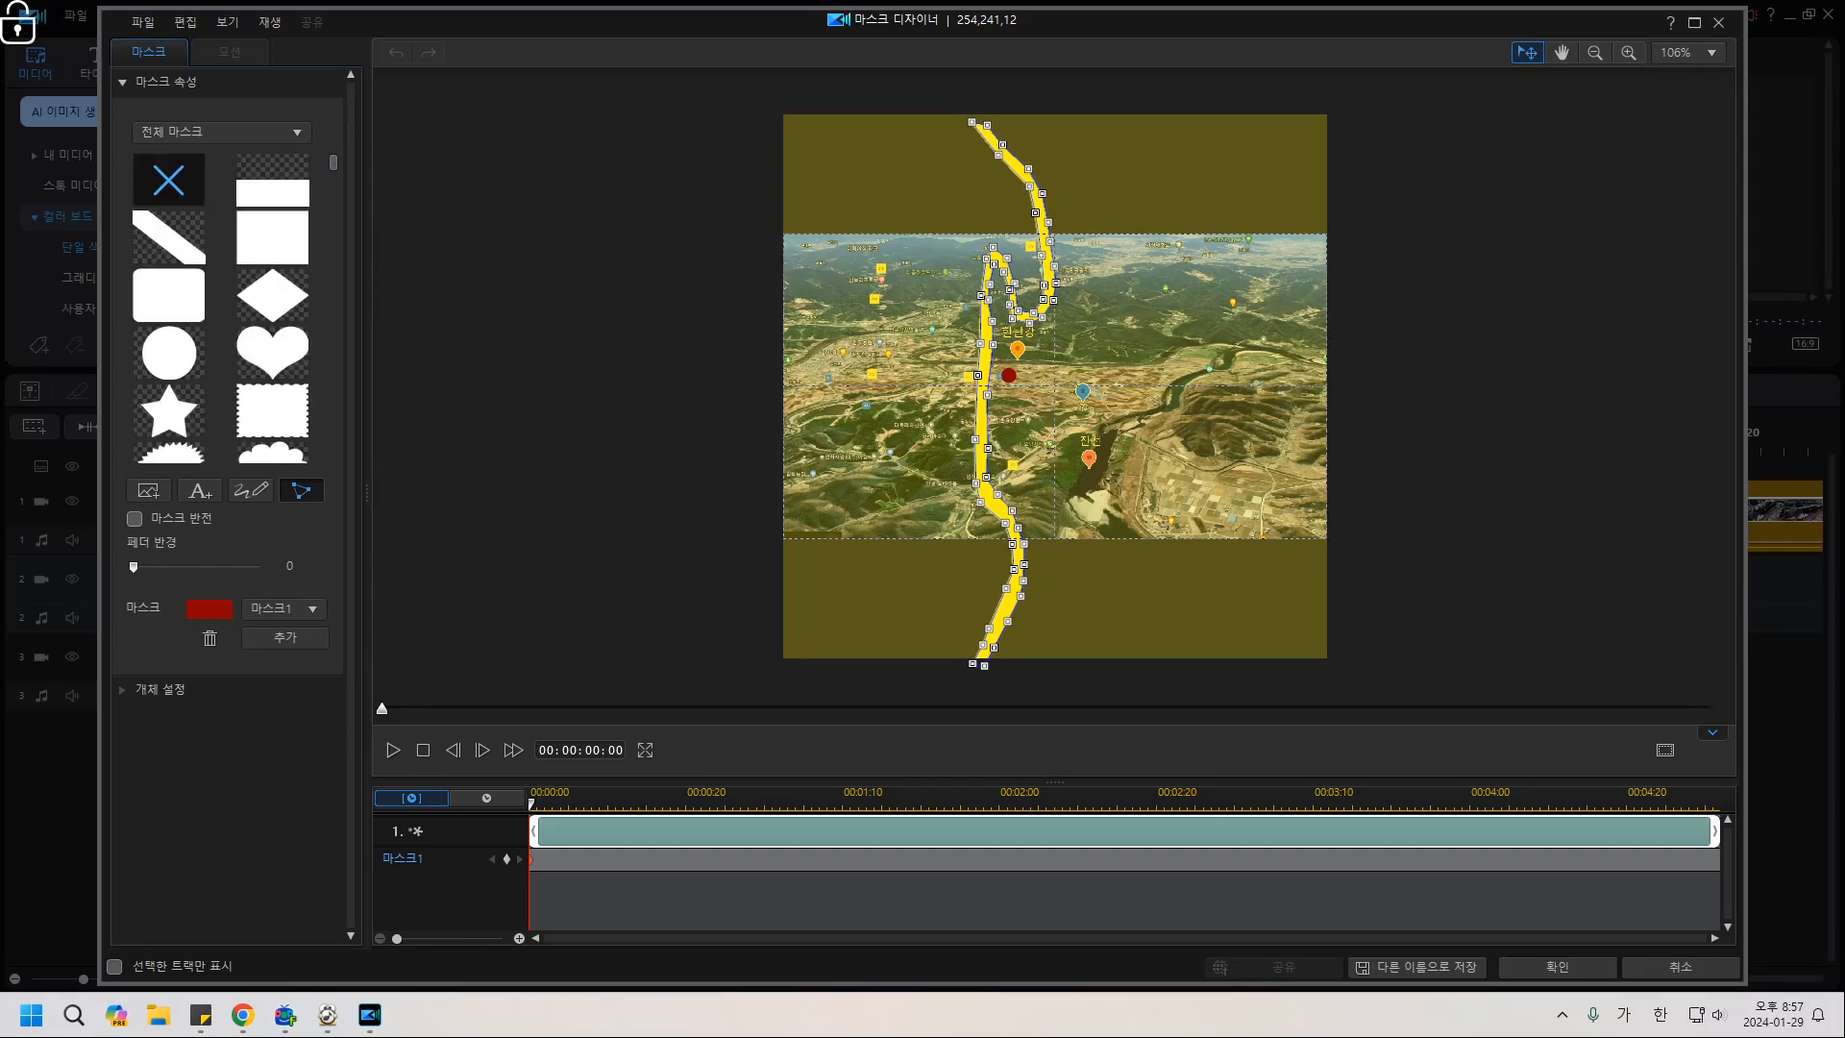
left_click(168, 179)
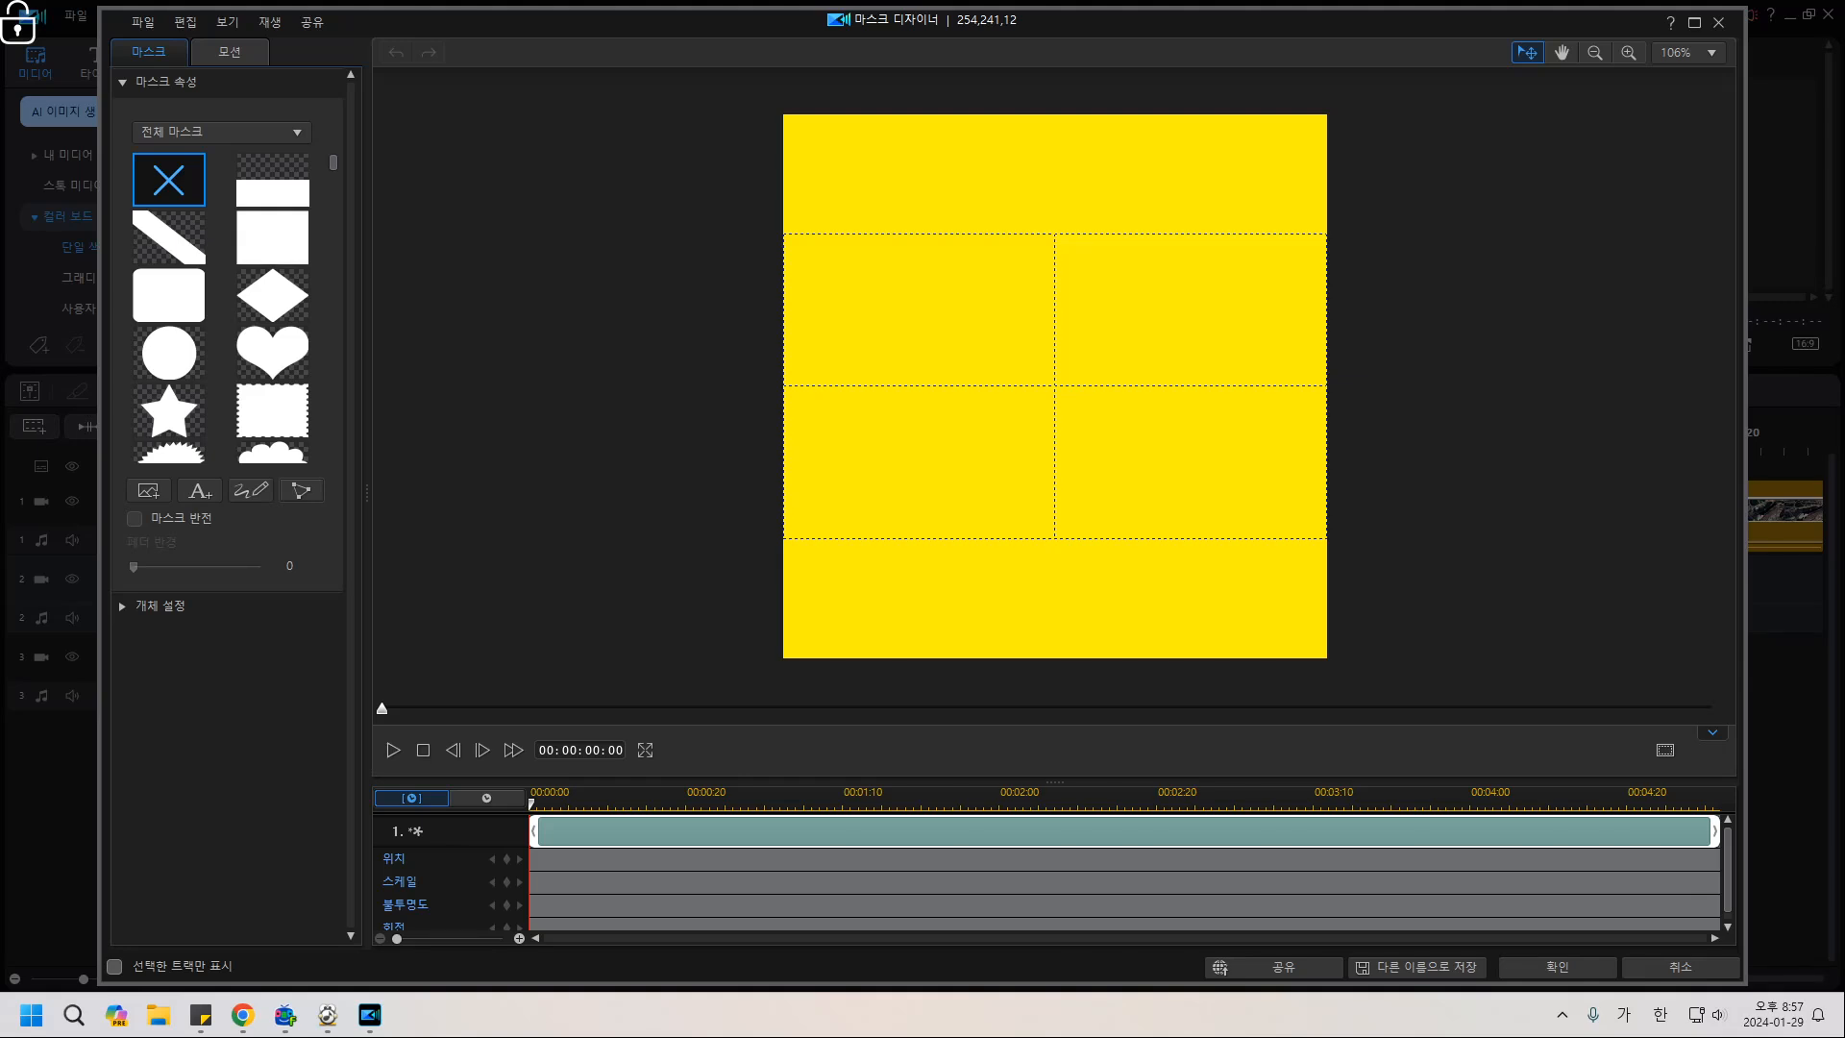
scroll(1055, 385, "up", 8)
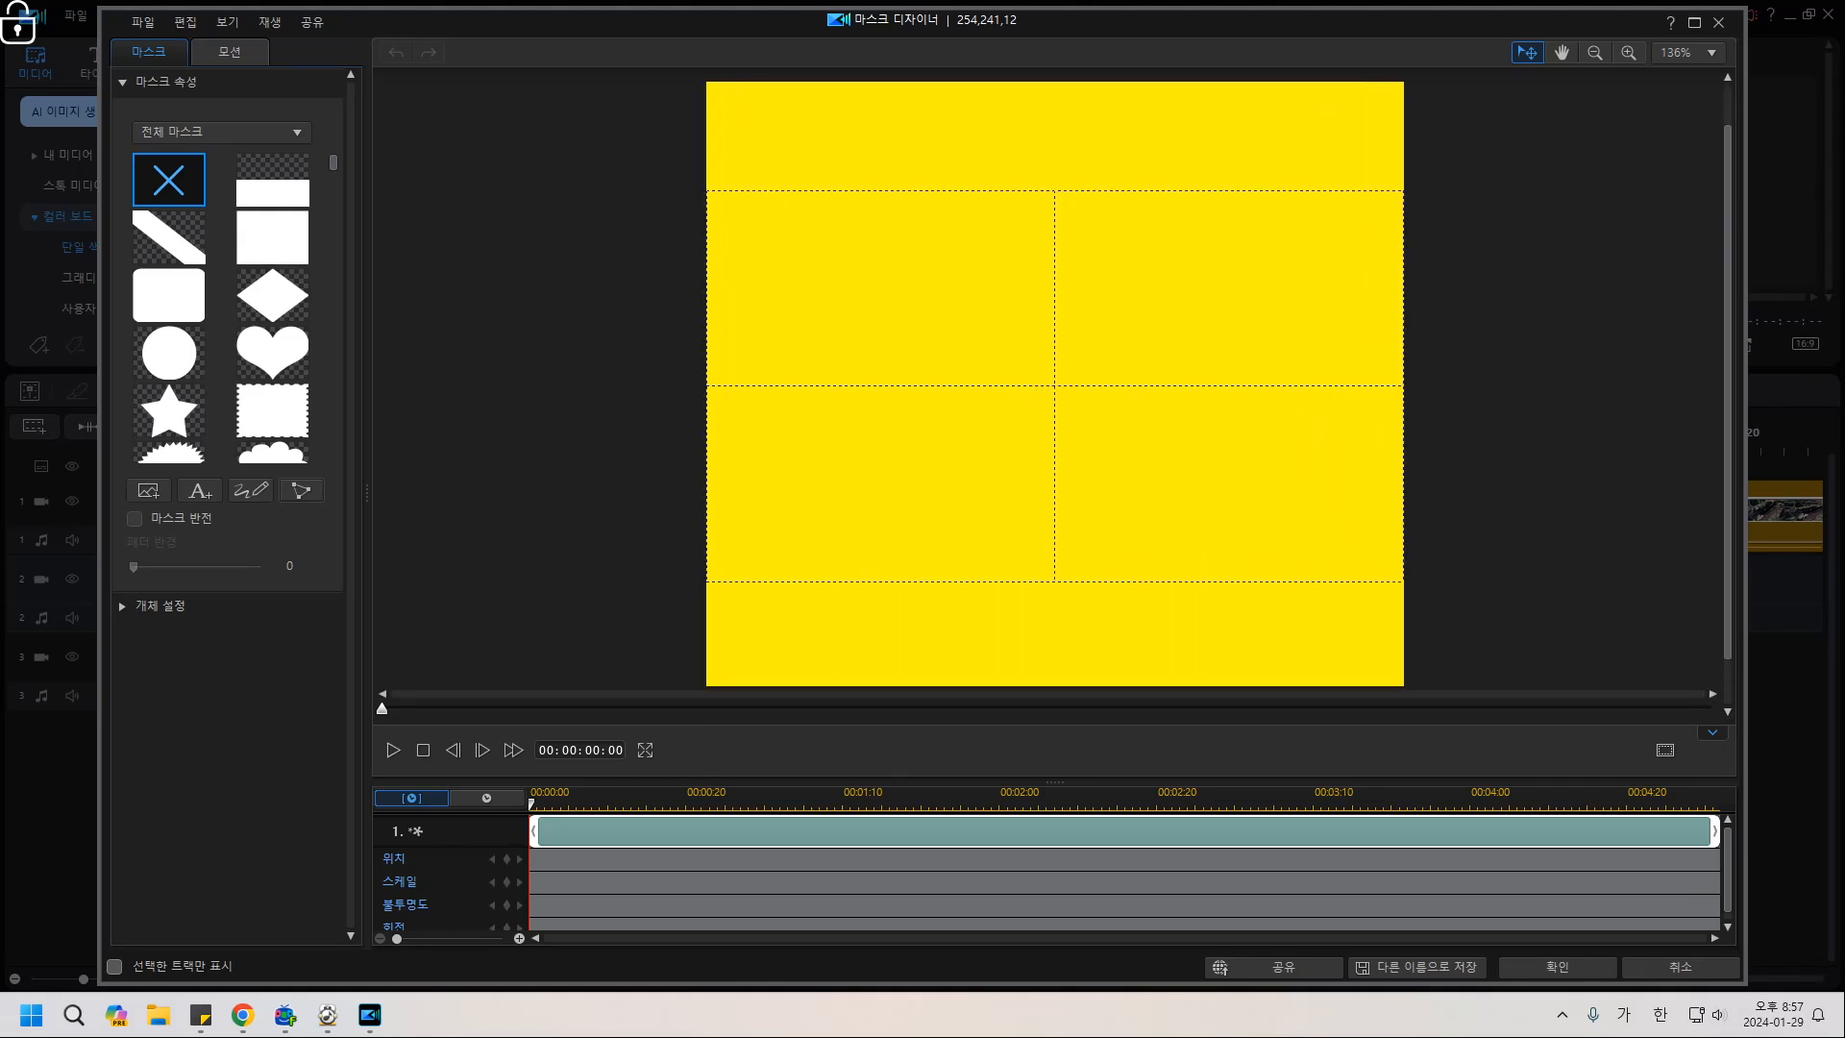
Draw a closed custom path mask tracing the 한탄강 river across the map as a yellow band.
scroll(1055, 385, "up", 2)
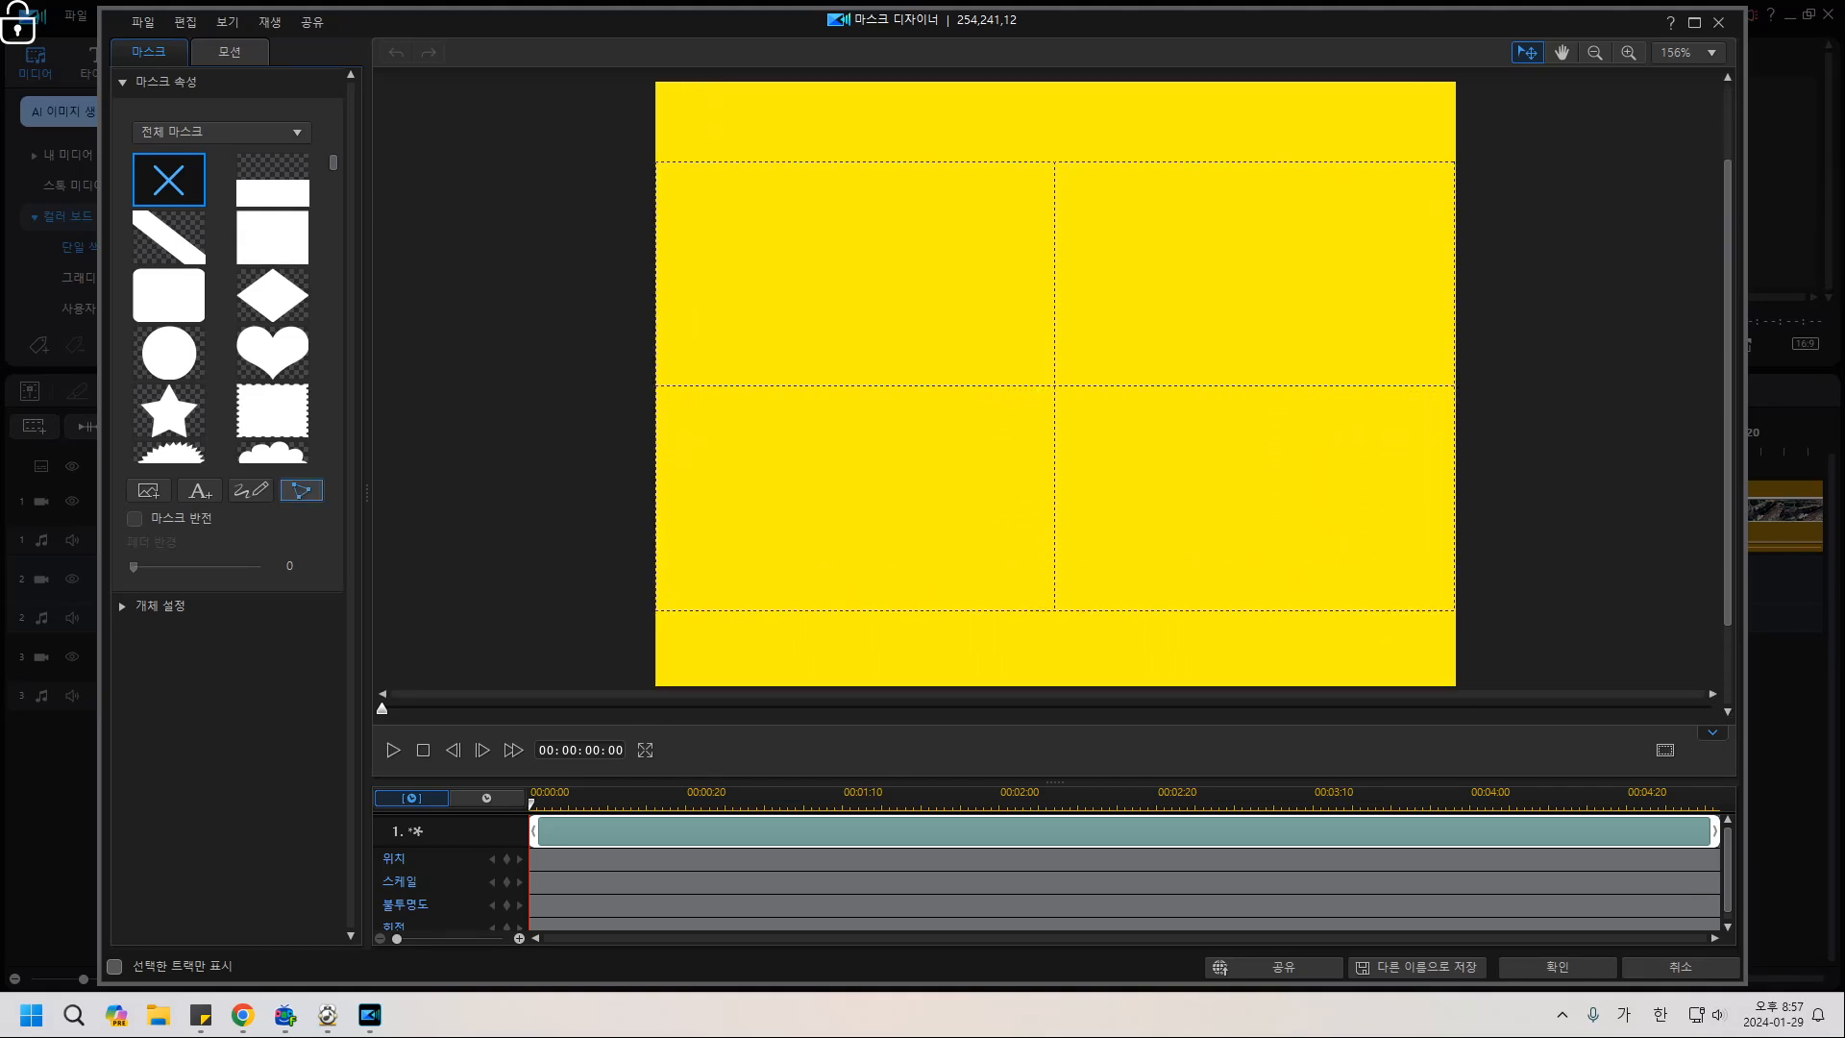
left_click(302, 490)
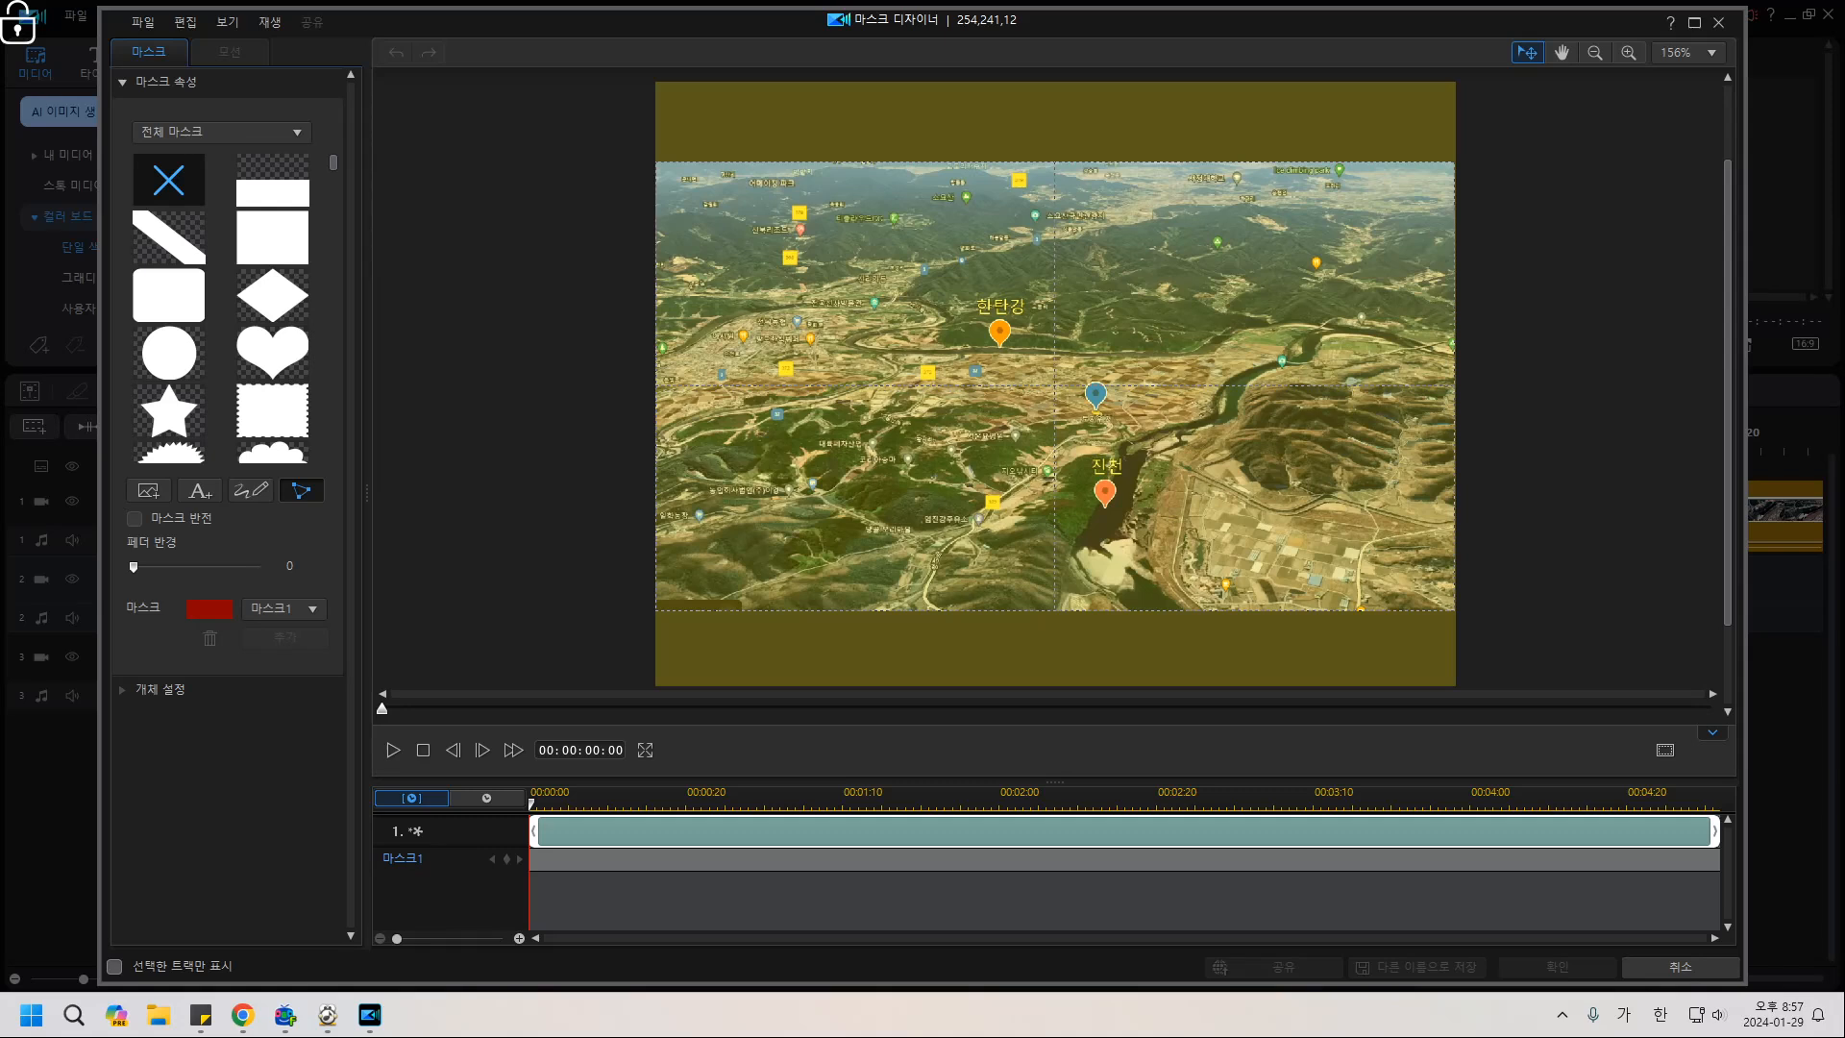
left_click(656, 351)
left_click(698, 334)
left_click(735, 309)
left_click(818, 294)
left_click(952, 306)
left_click(1190, 349)
left_click(1344, 320)
left_click(1456, 351)
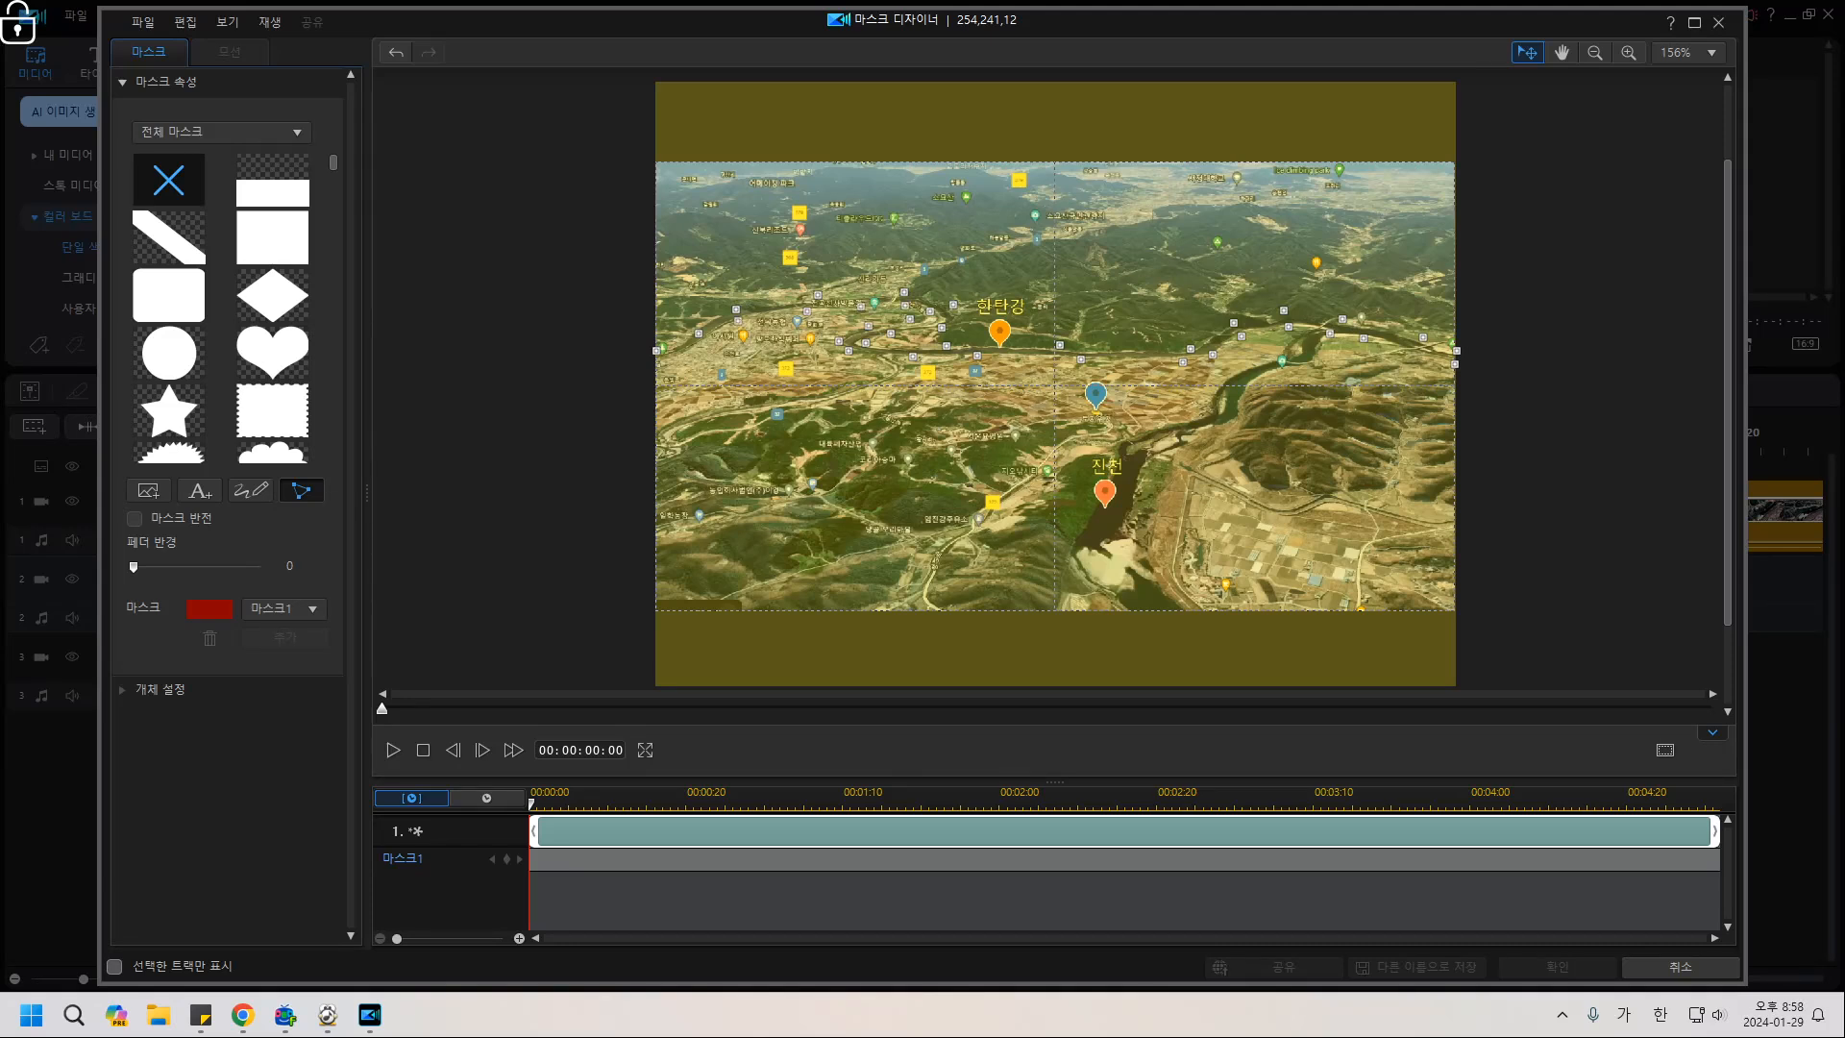
left_click(657, 369)
left_click(656, 352)
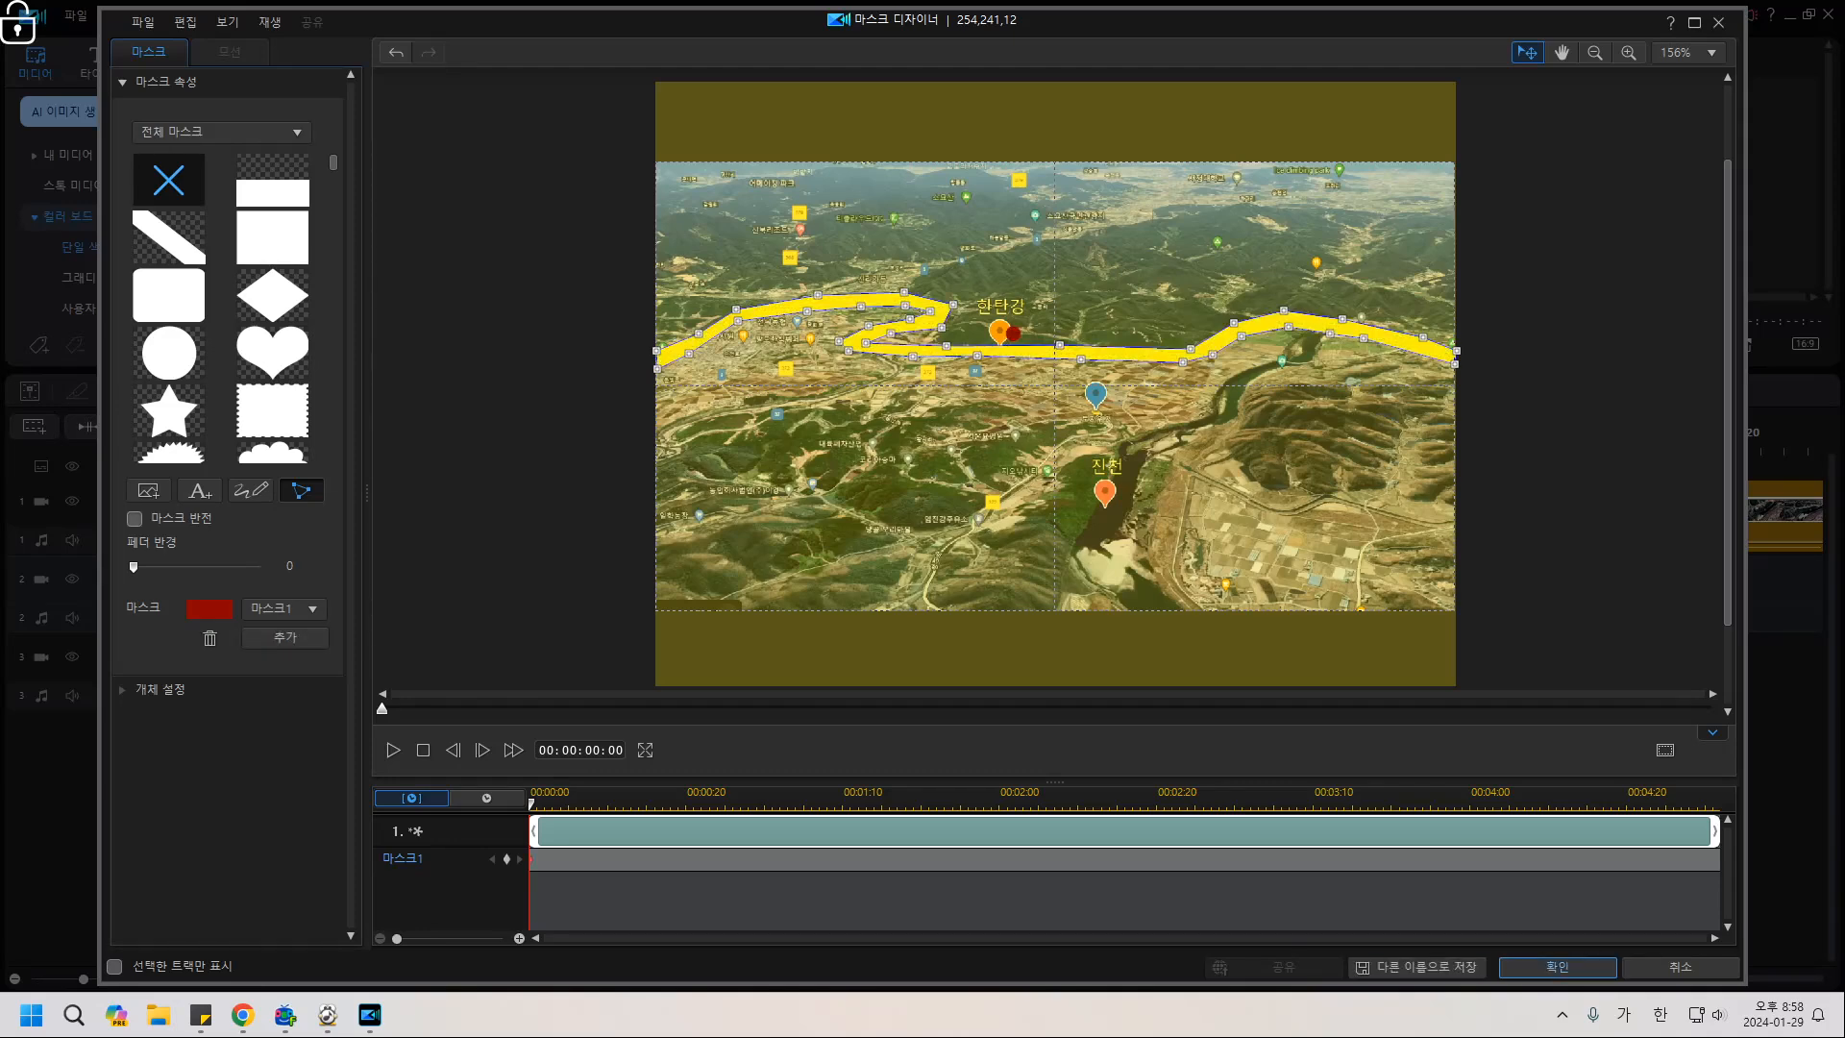
Confirm the river mask and open the yellow clip's opacity setting in advanced editing.
left_click(1556, 967)
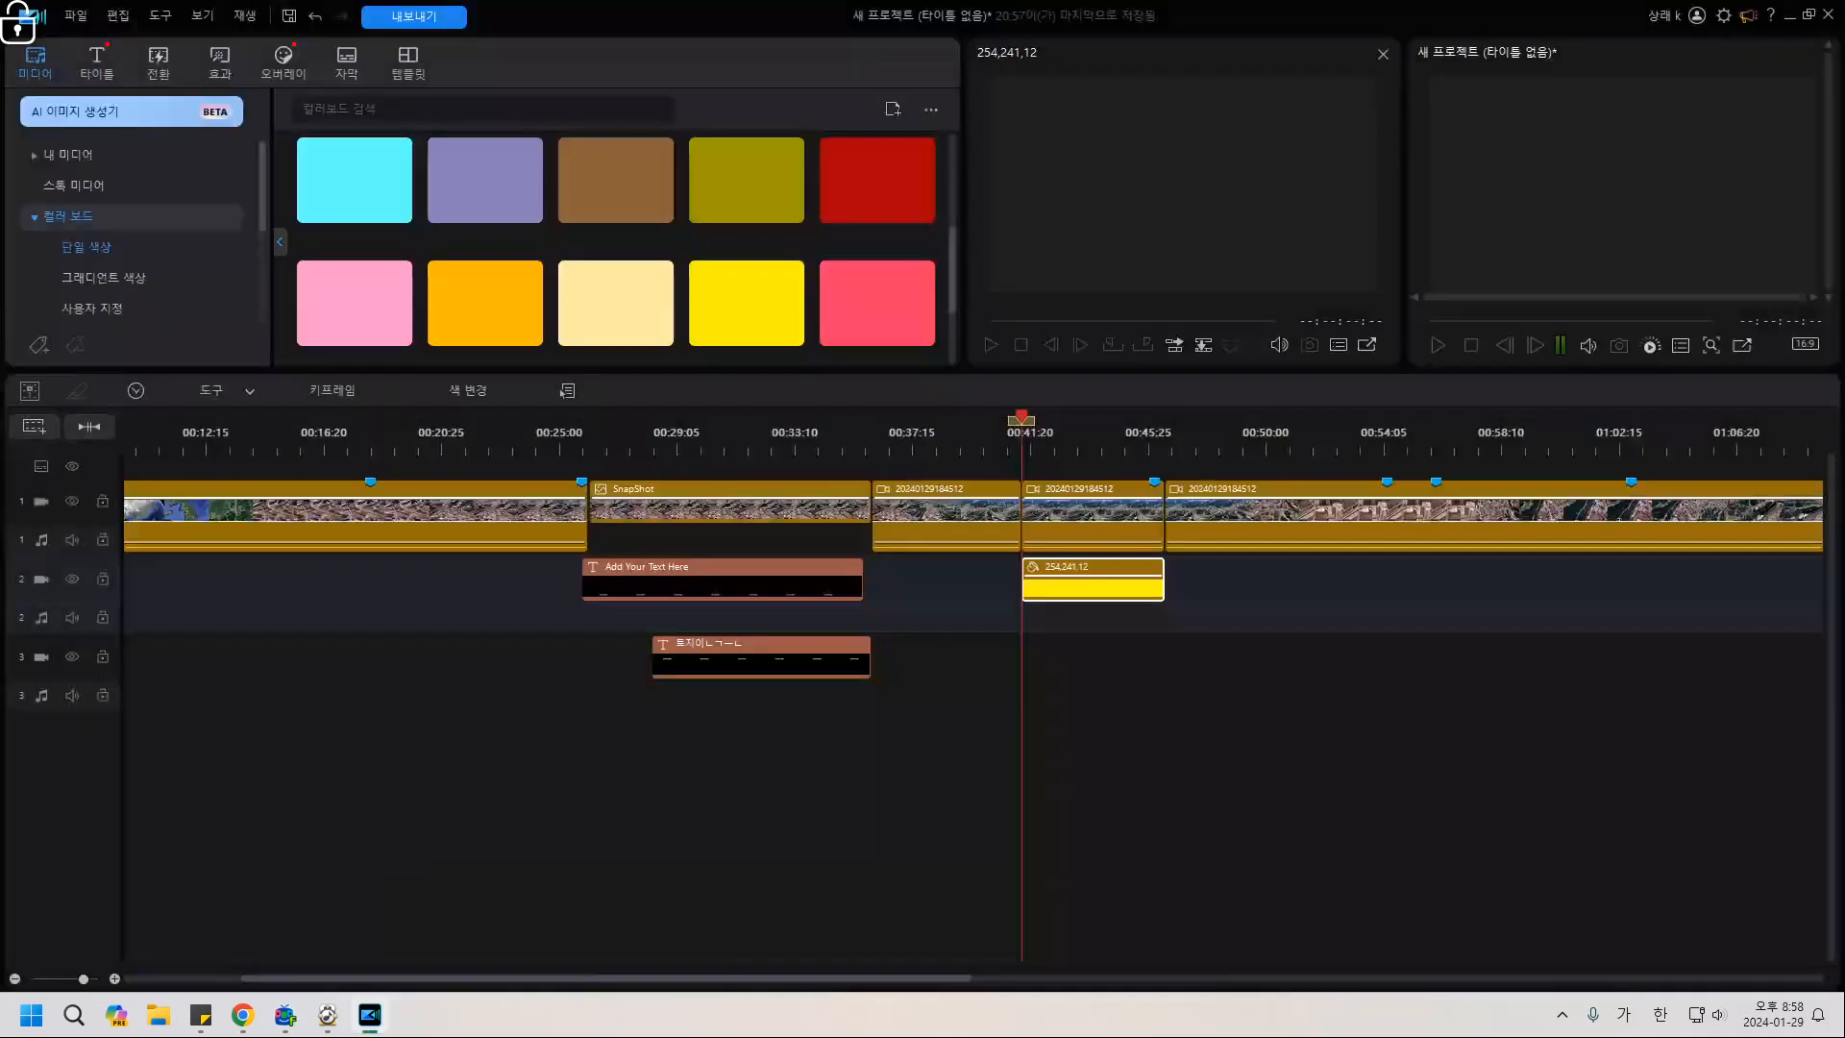
double_click(1092, 588)
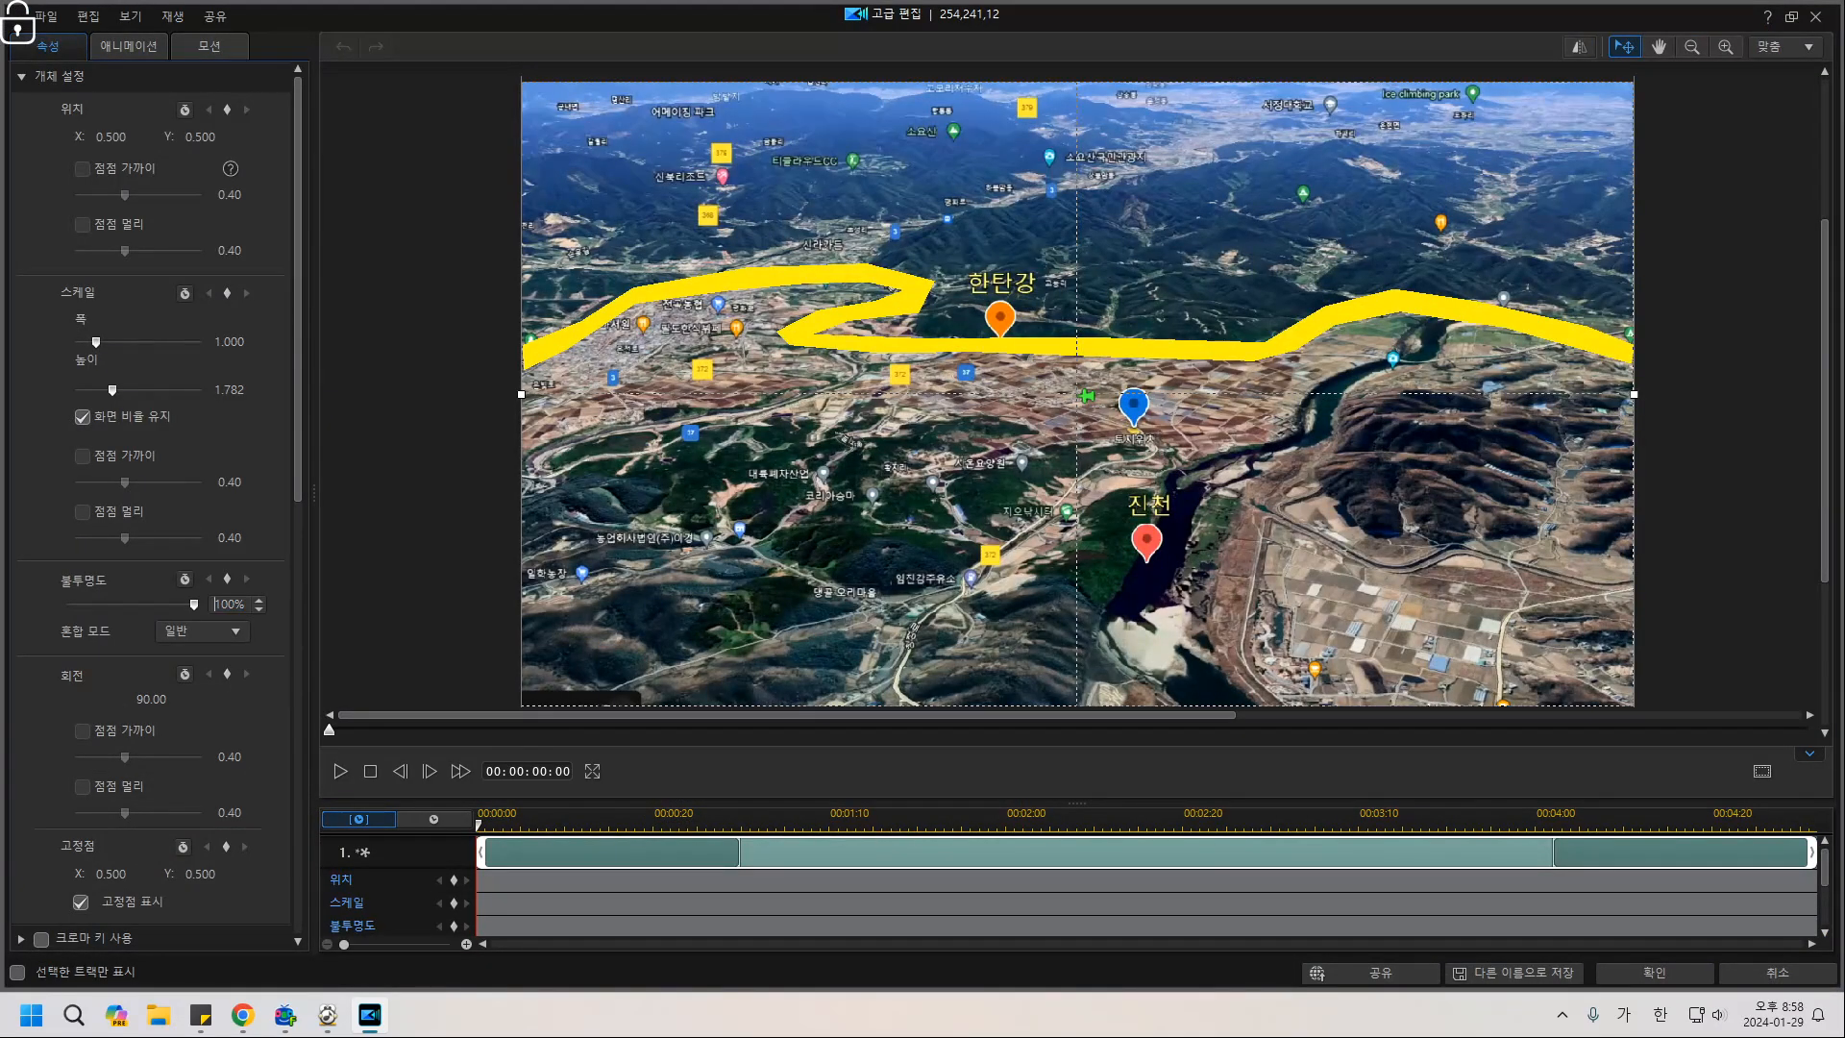
double_click(228, 604)
Set opacity to 50 and add a bright yellow border with blur 5.
type("50")
key("Return")
scroll(154, 509, "down", 6)
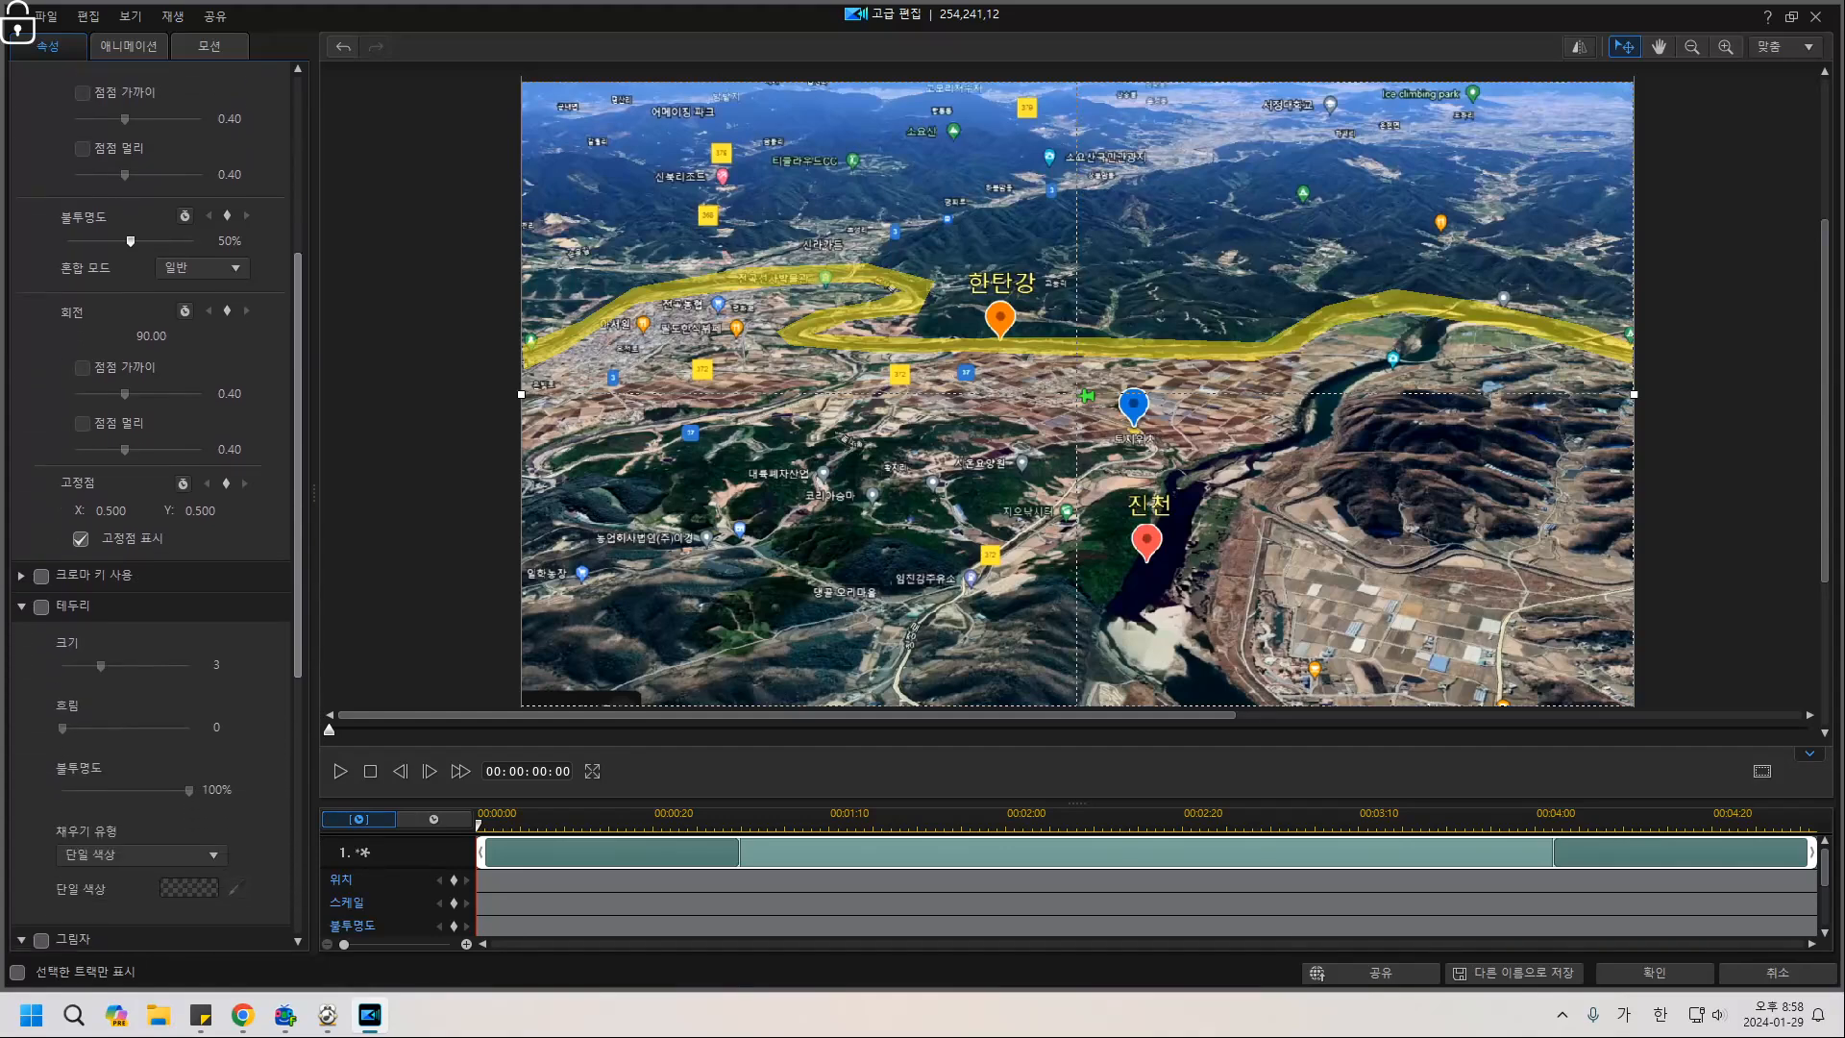
left_click(41, 382)
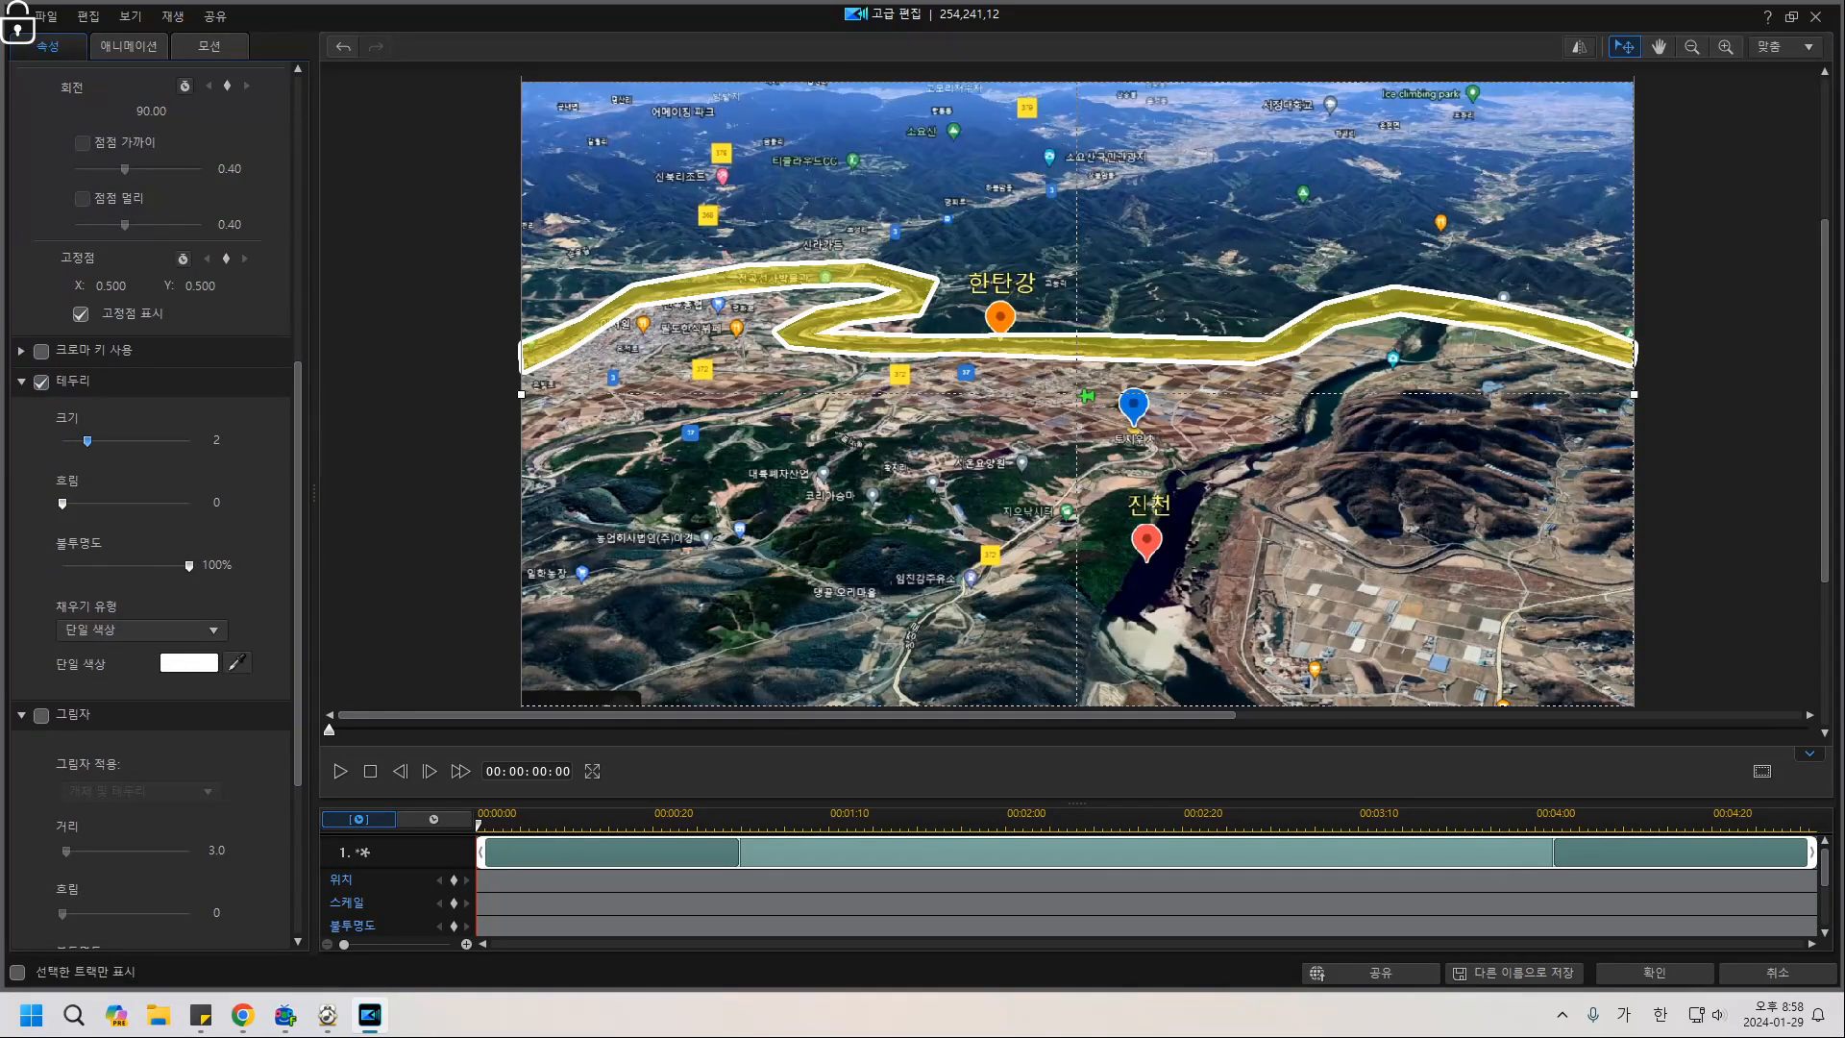
left_click(188, 662)
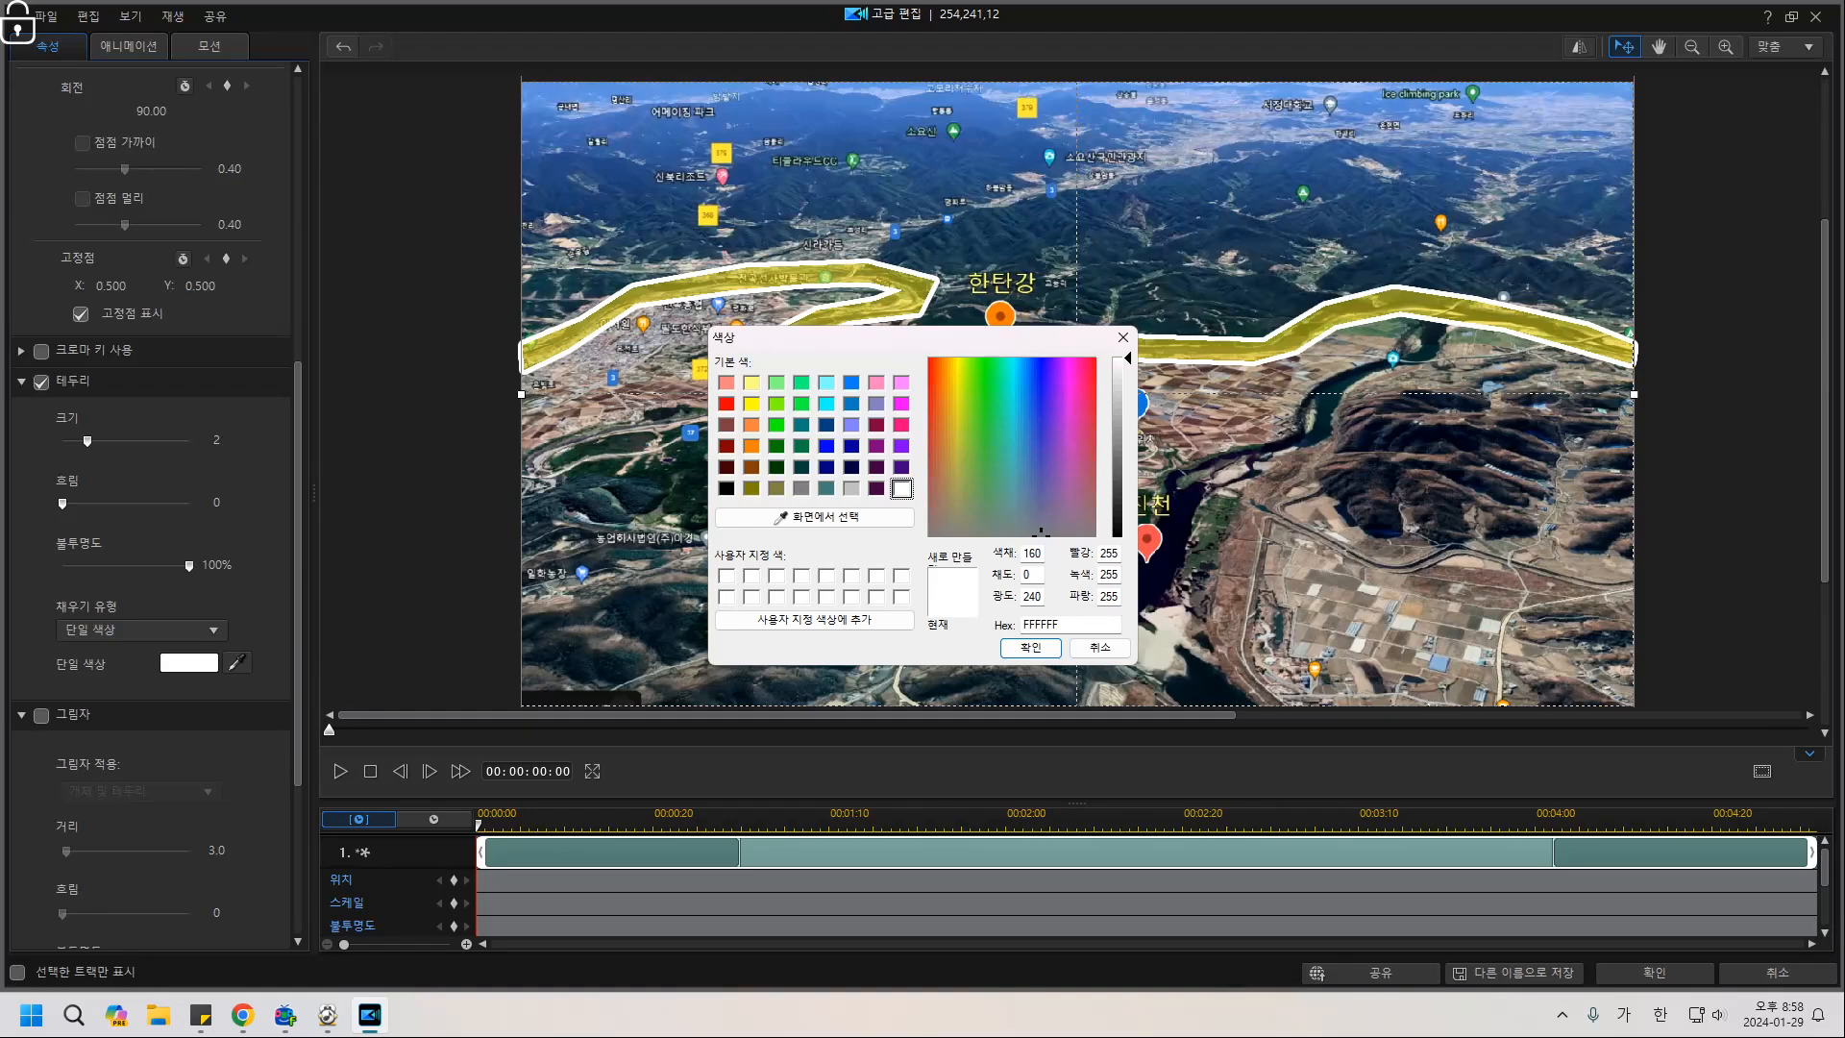
left_click(751, 403)
left_click(1030, 646)
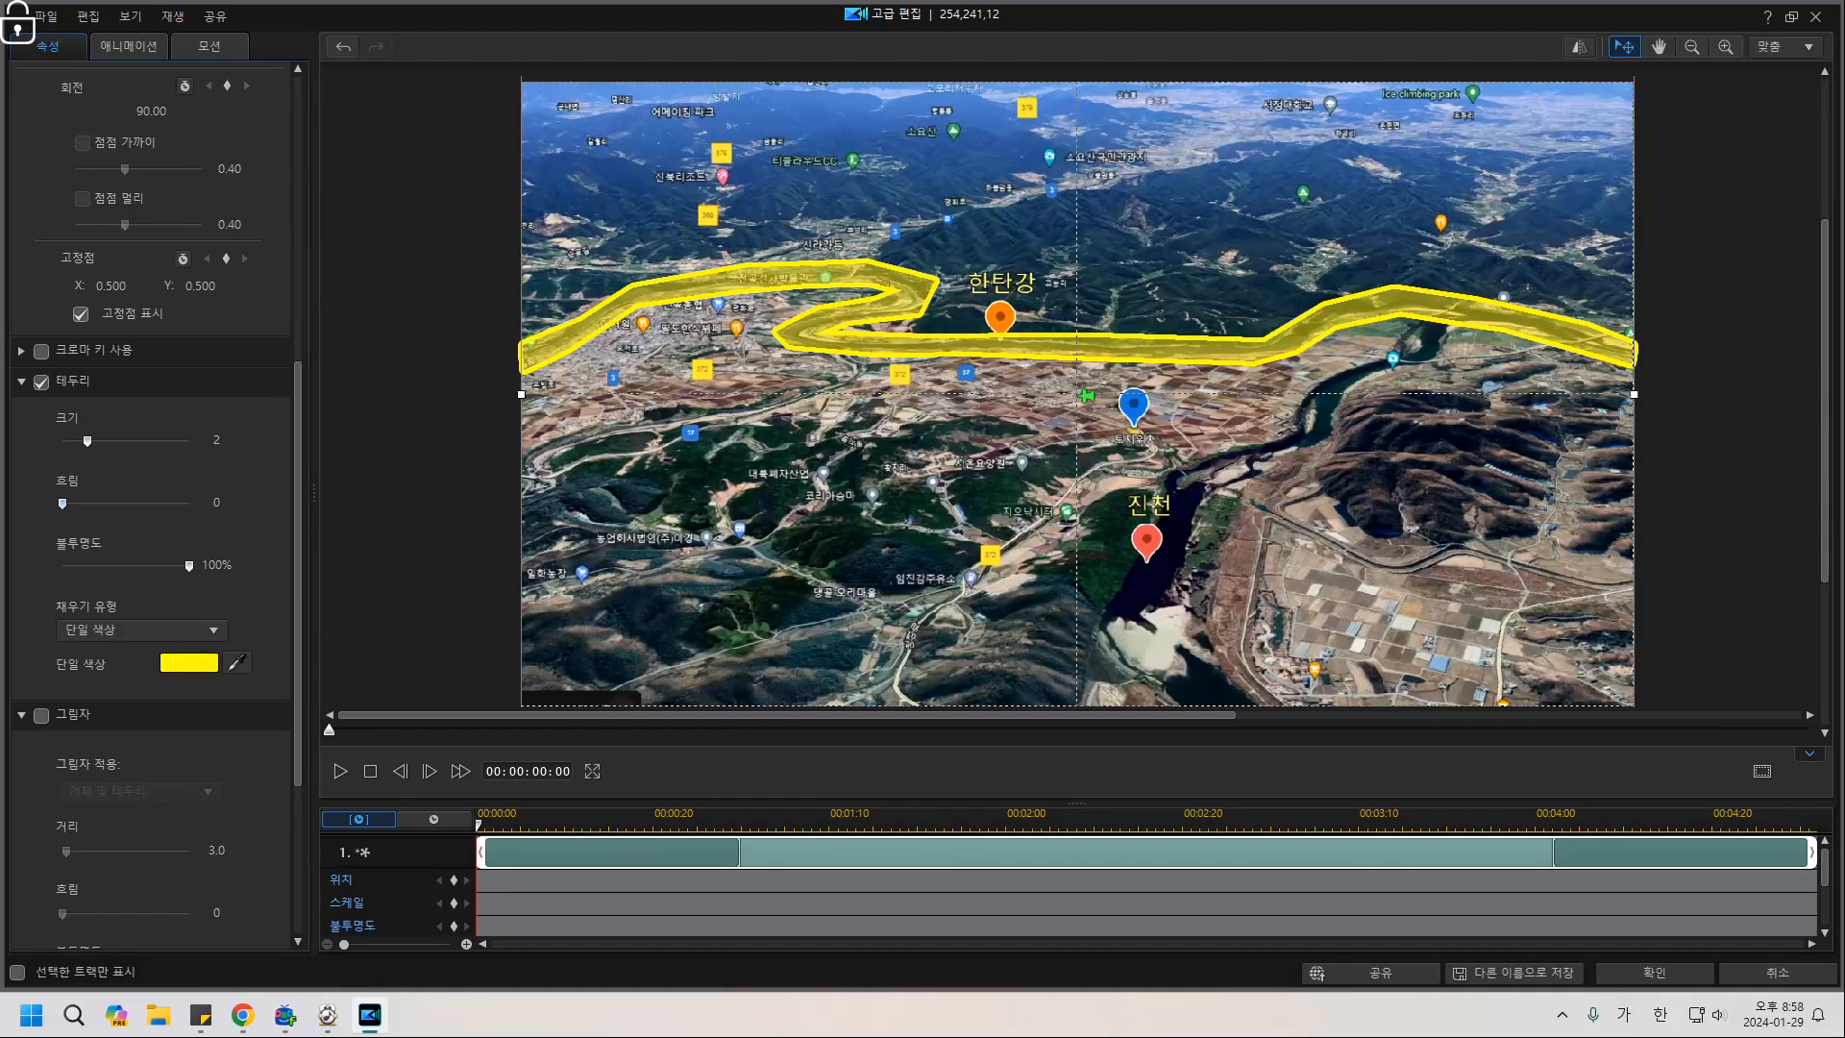
left_click_drag(63, 503, 94, 502)
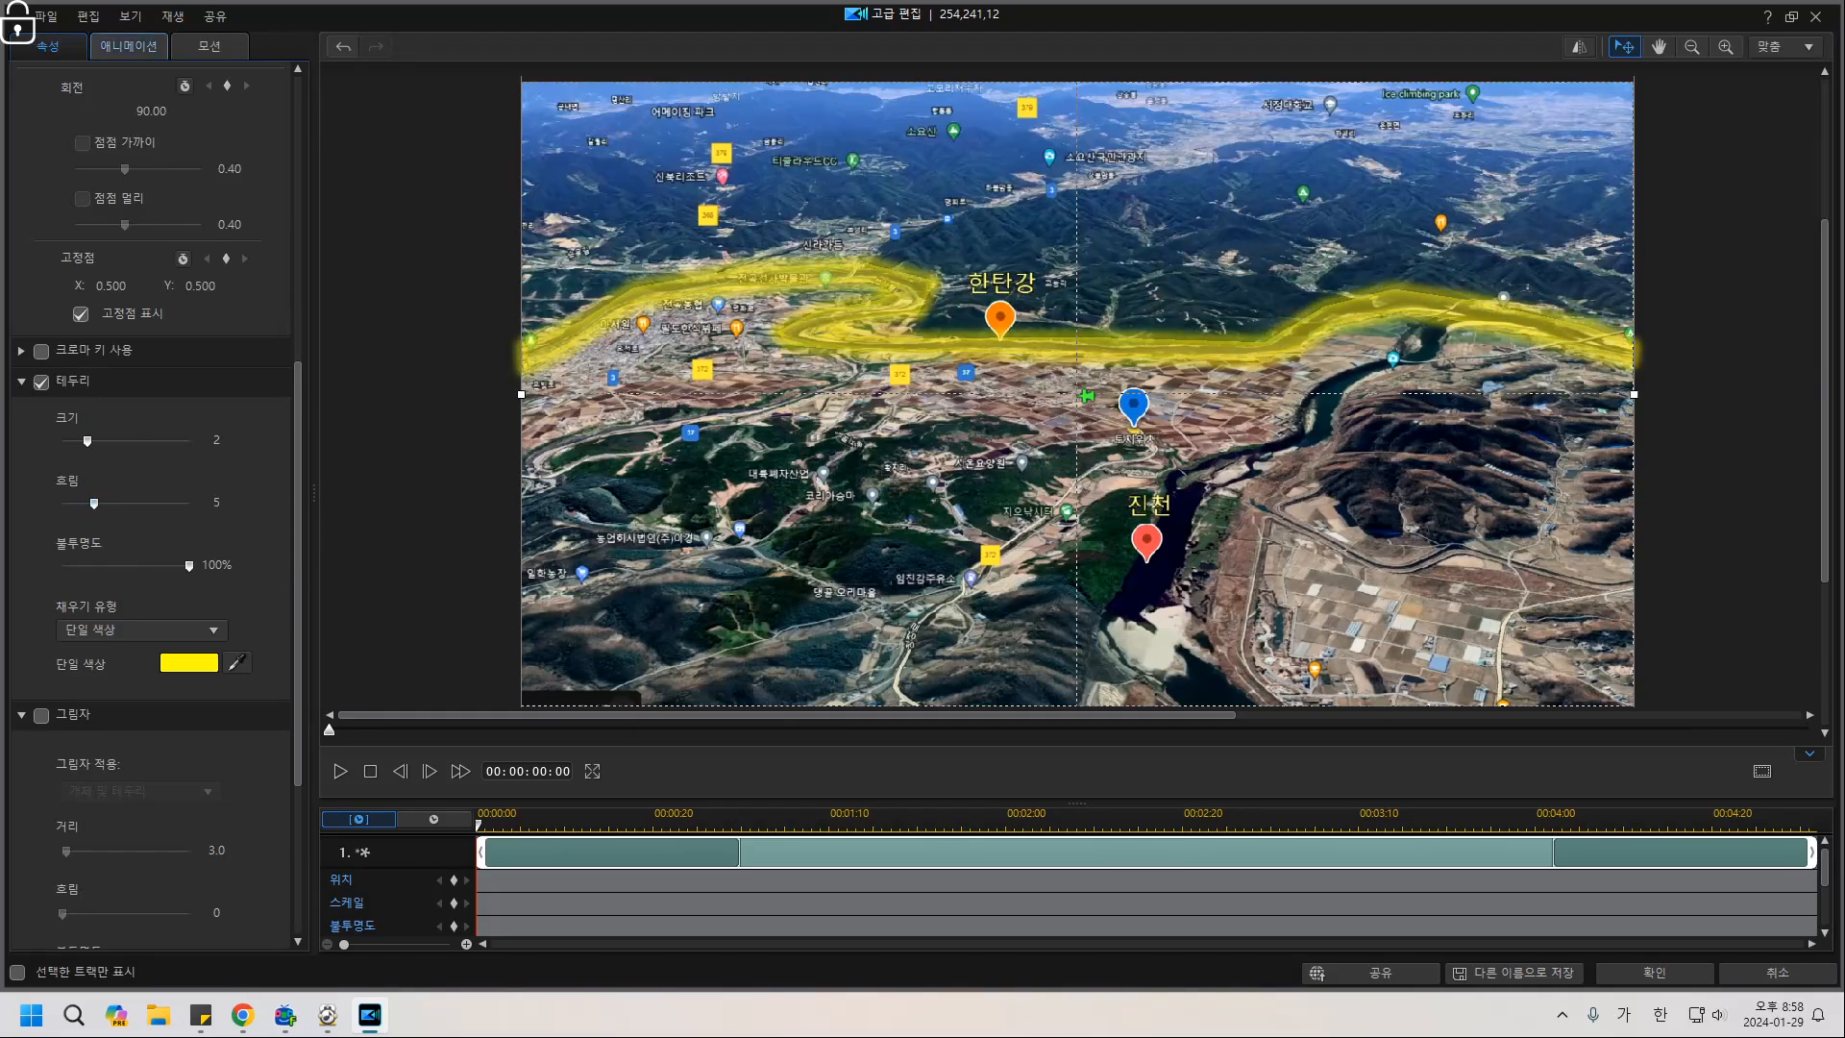
Apply the soft fade-in entrance animation to the river highlight.
left_click(128, 47)
double_click(41, 76)
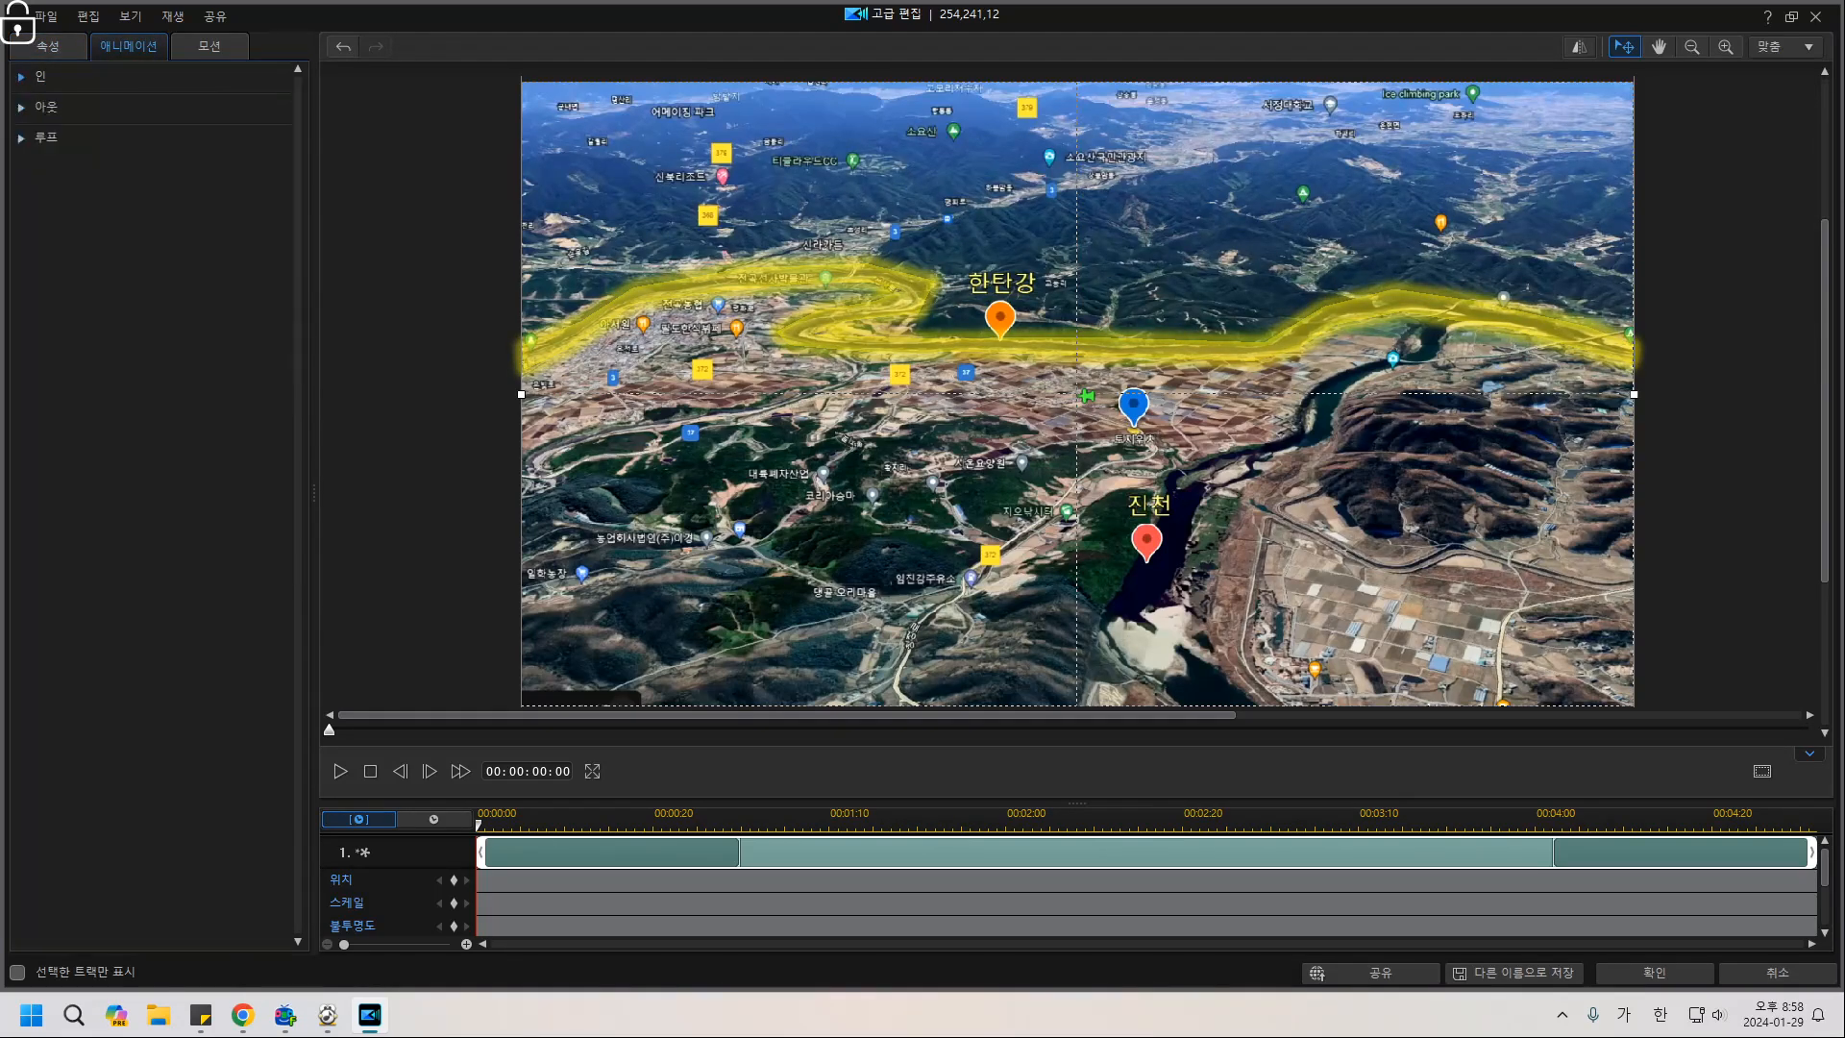
left_click(40, 76)
left_click(148, 314)
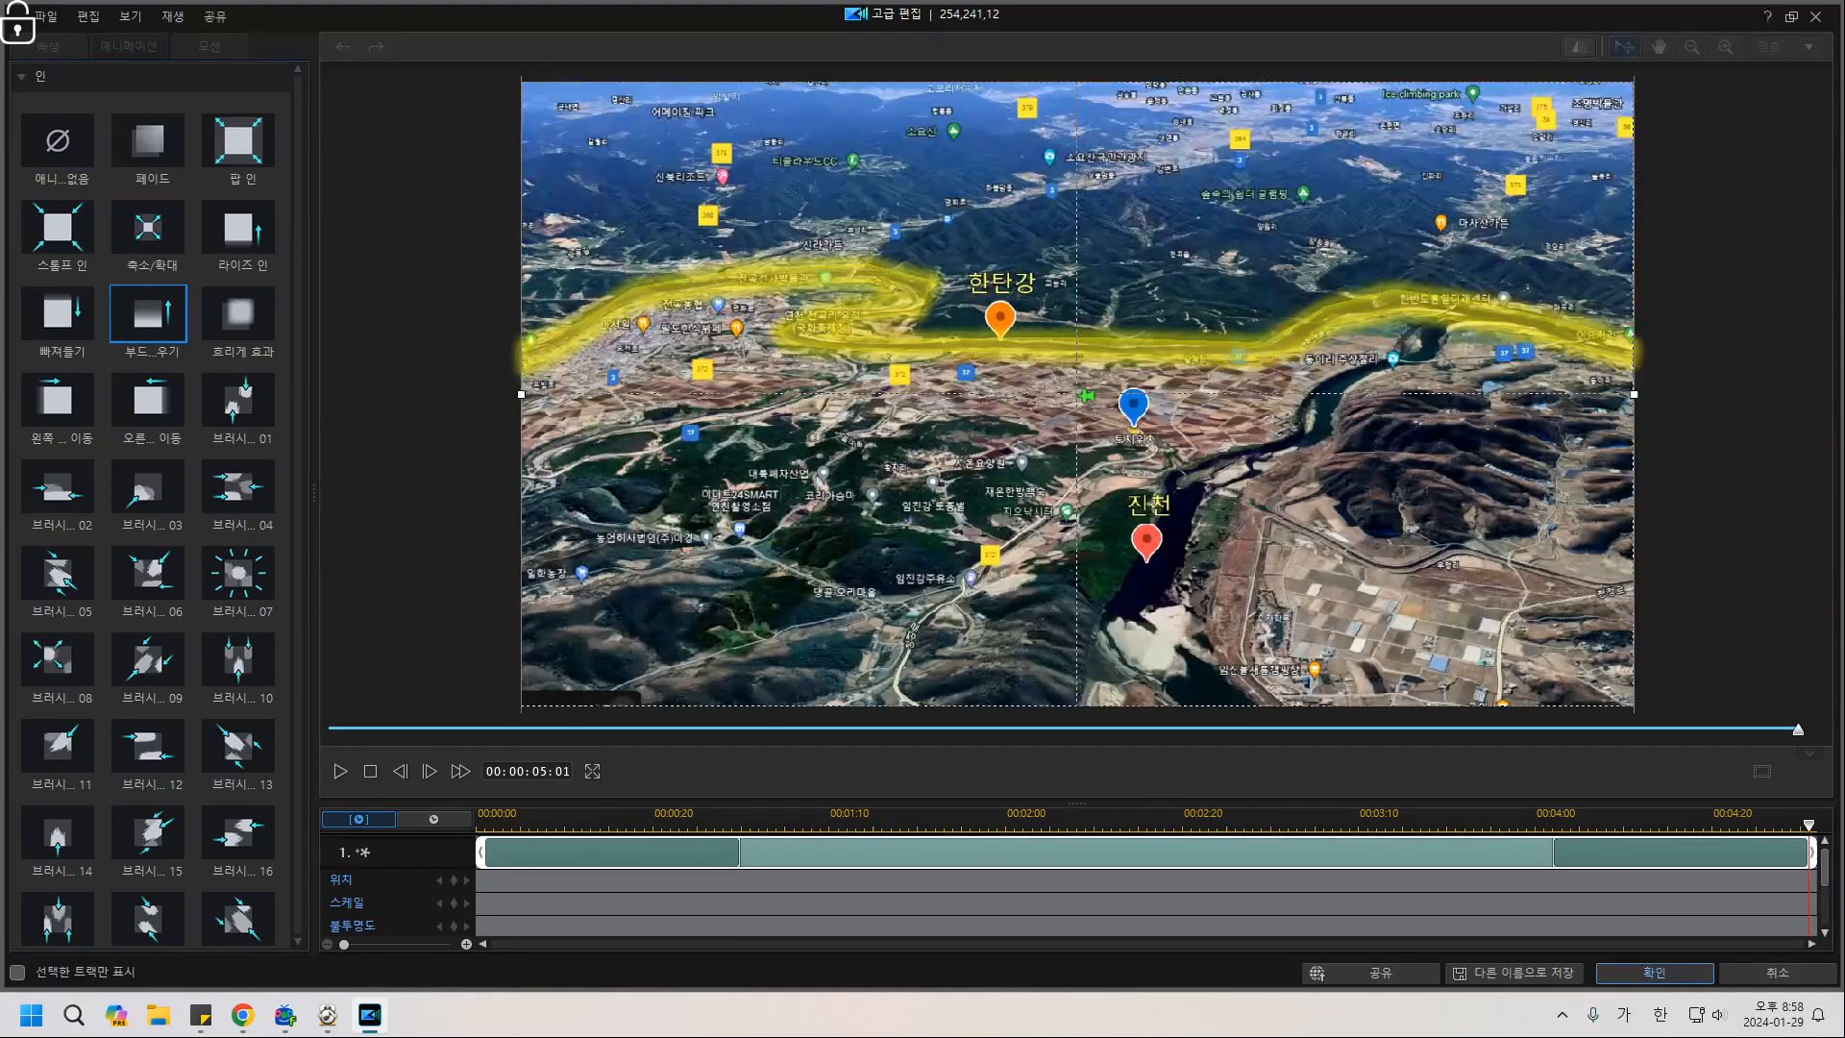
Remove the yellow clip's ending fade and stretch the opening fade across the whole clip.
left_click(1654, 973)
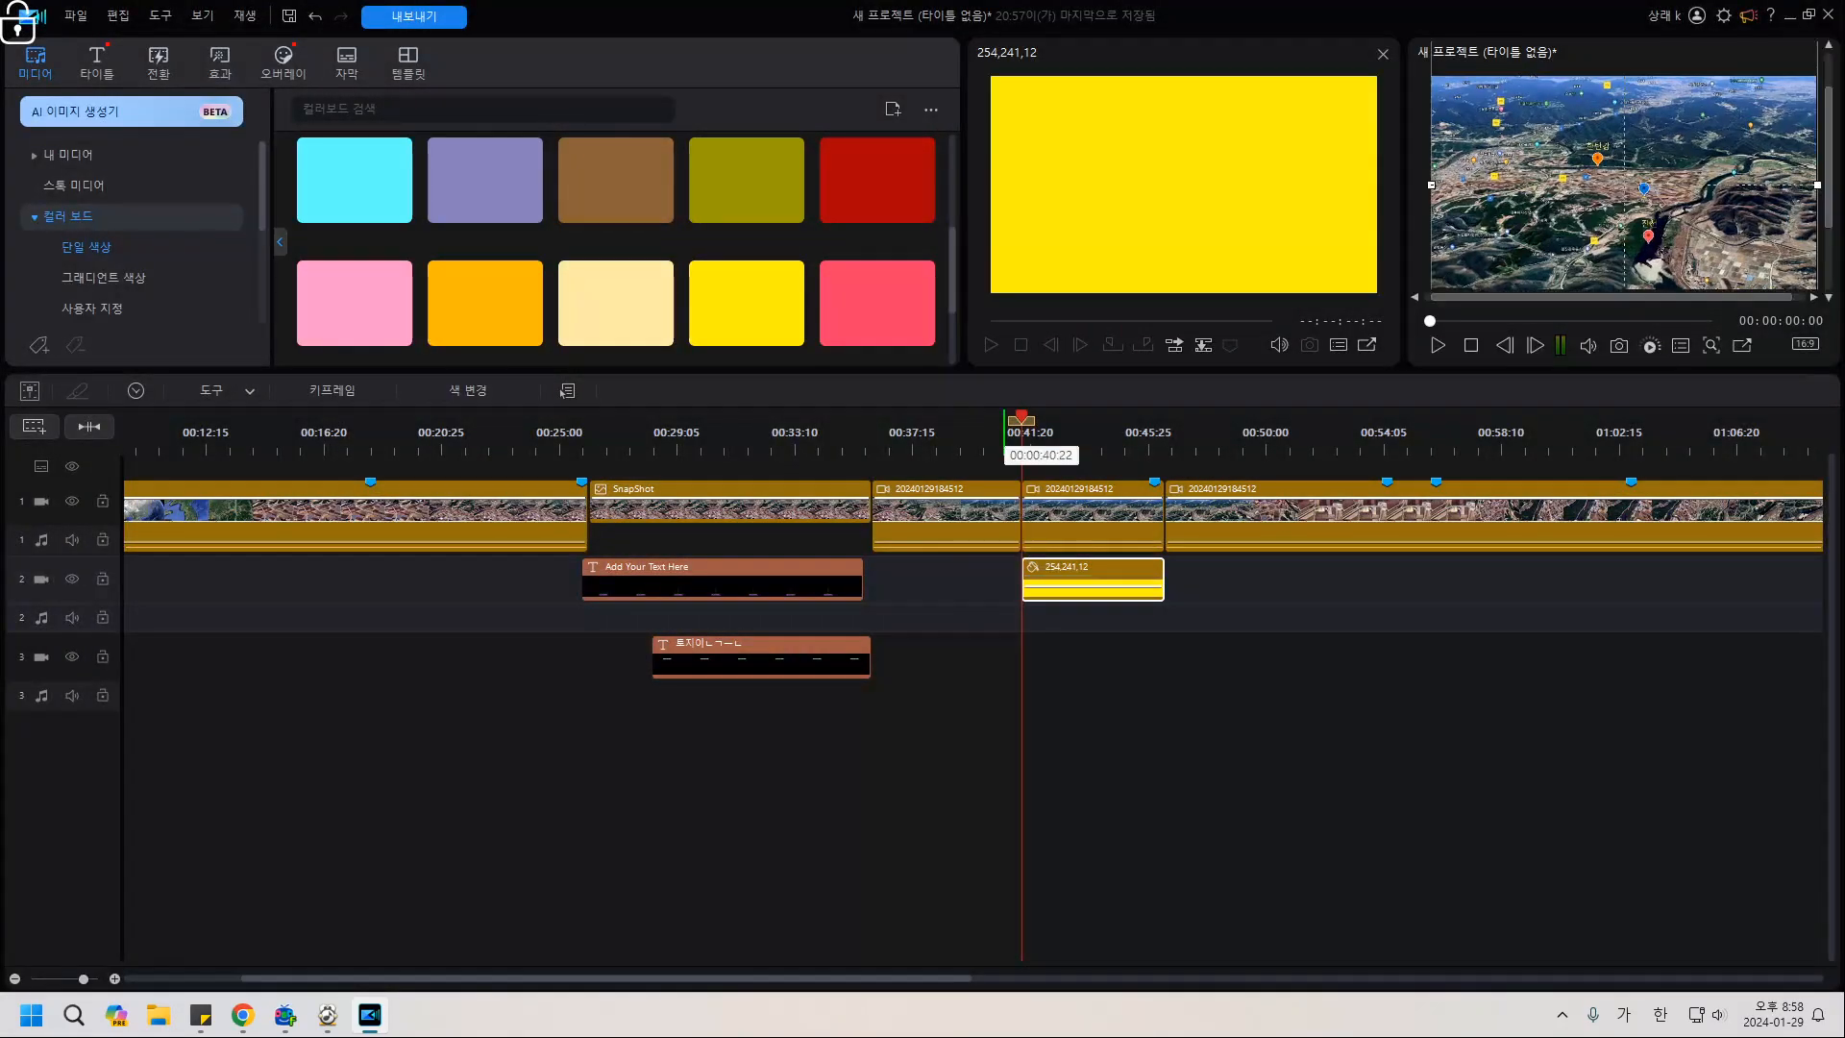
left_click_drag(1021, 440, 1014, 440)
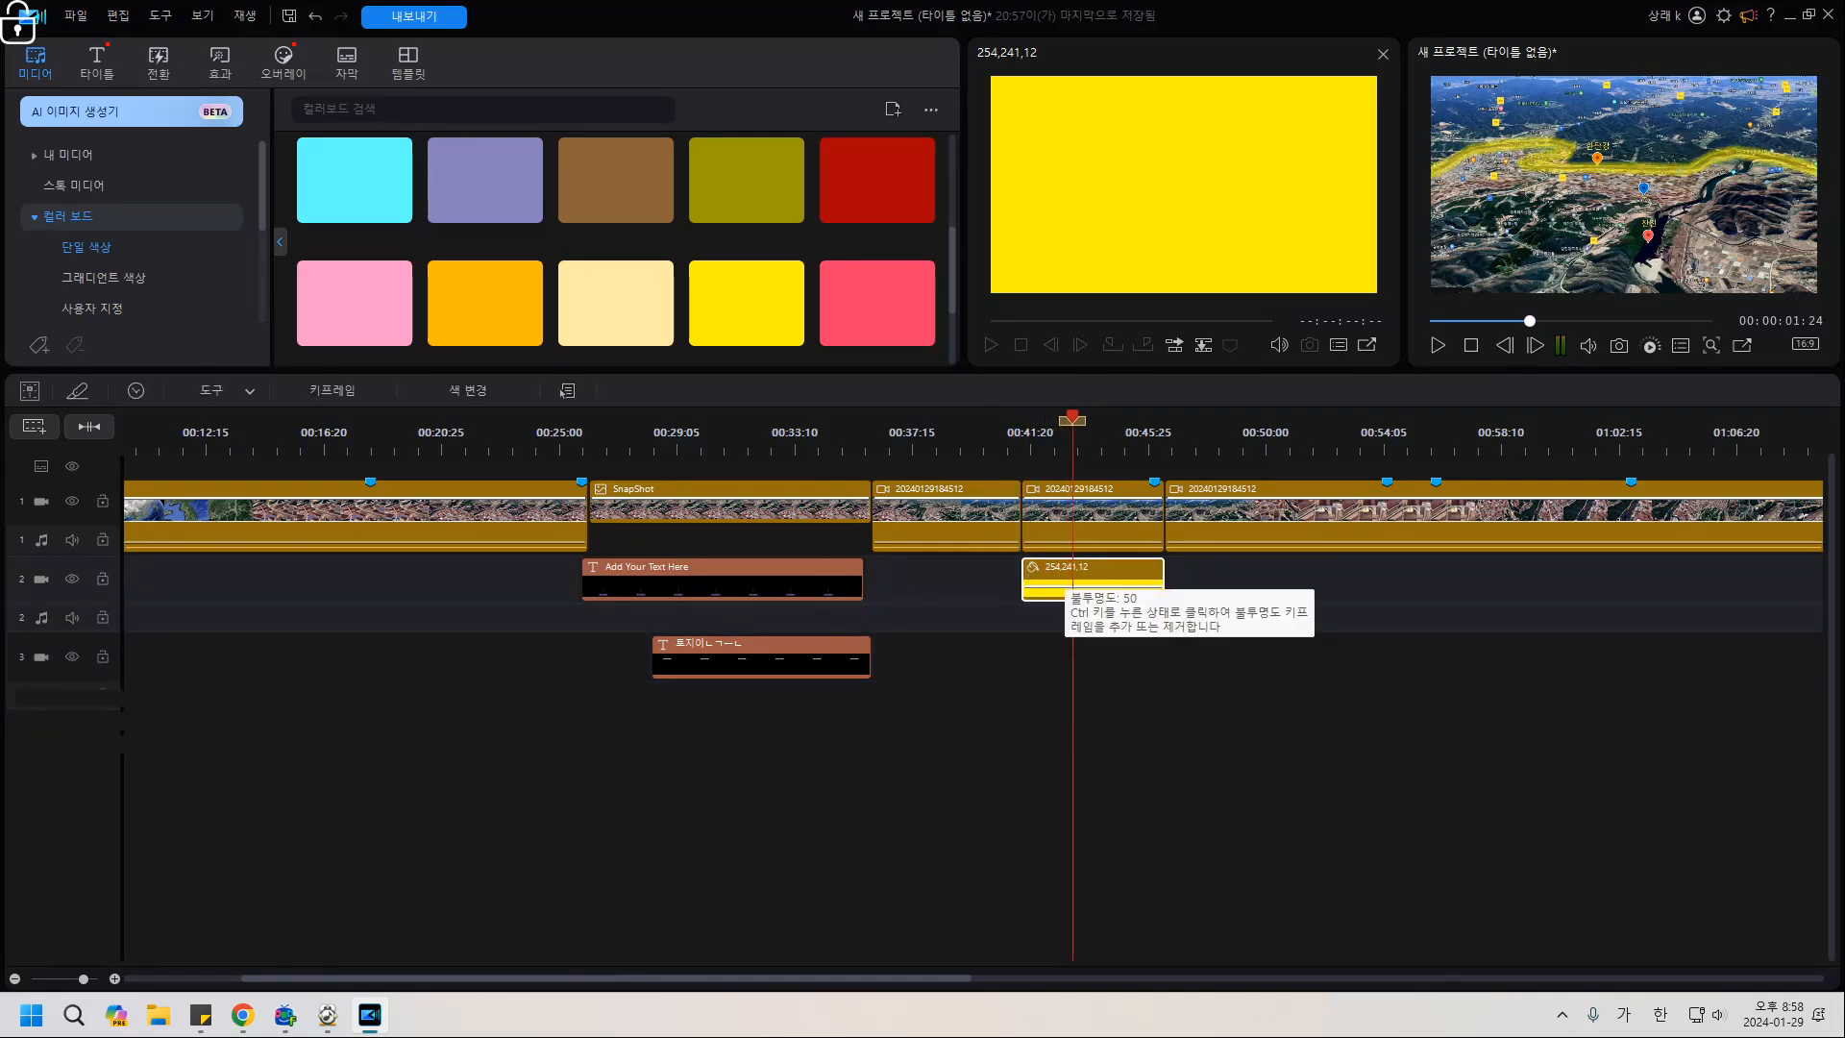
double_click(1038, 581)
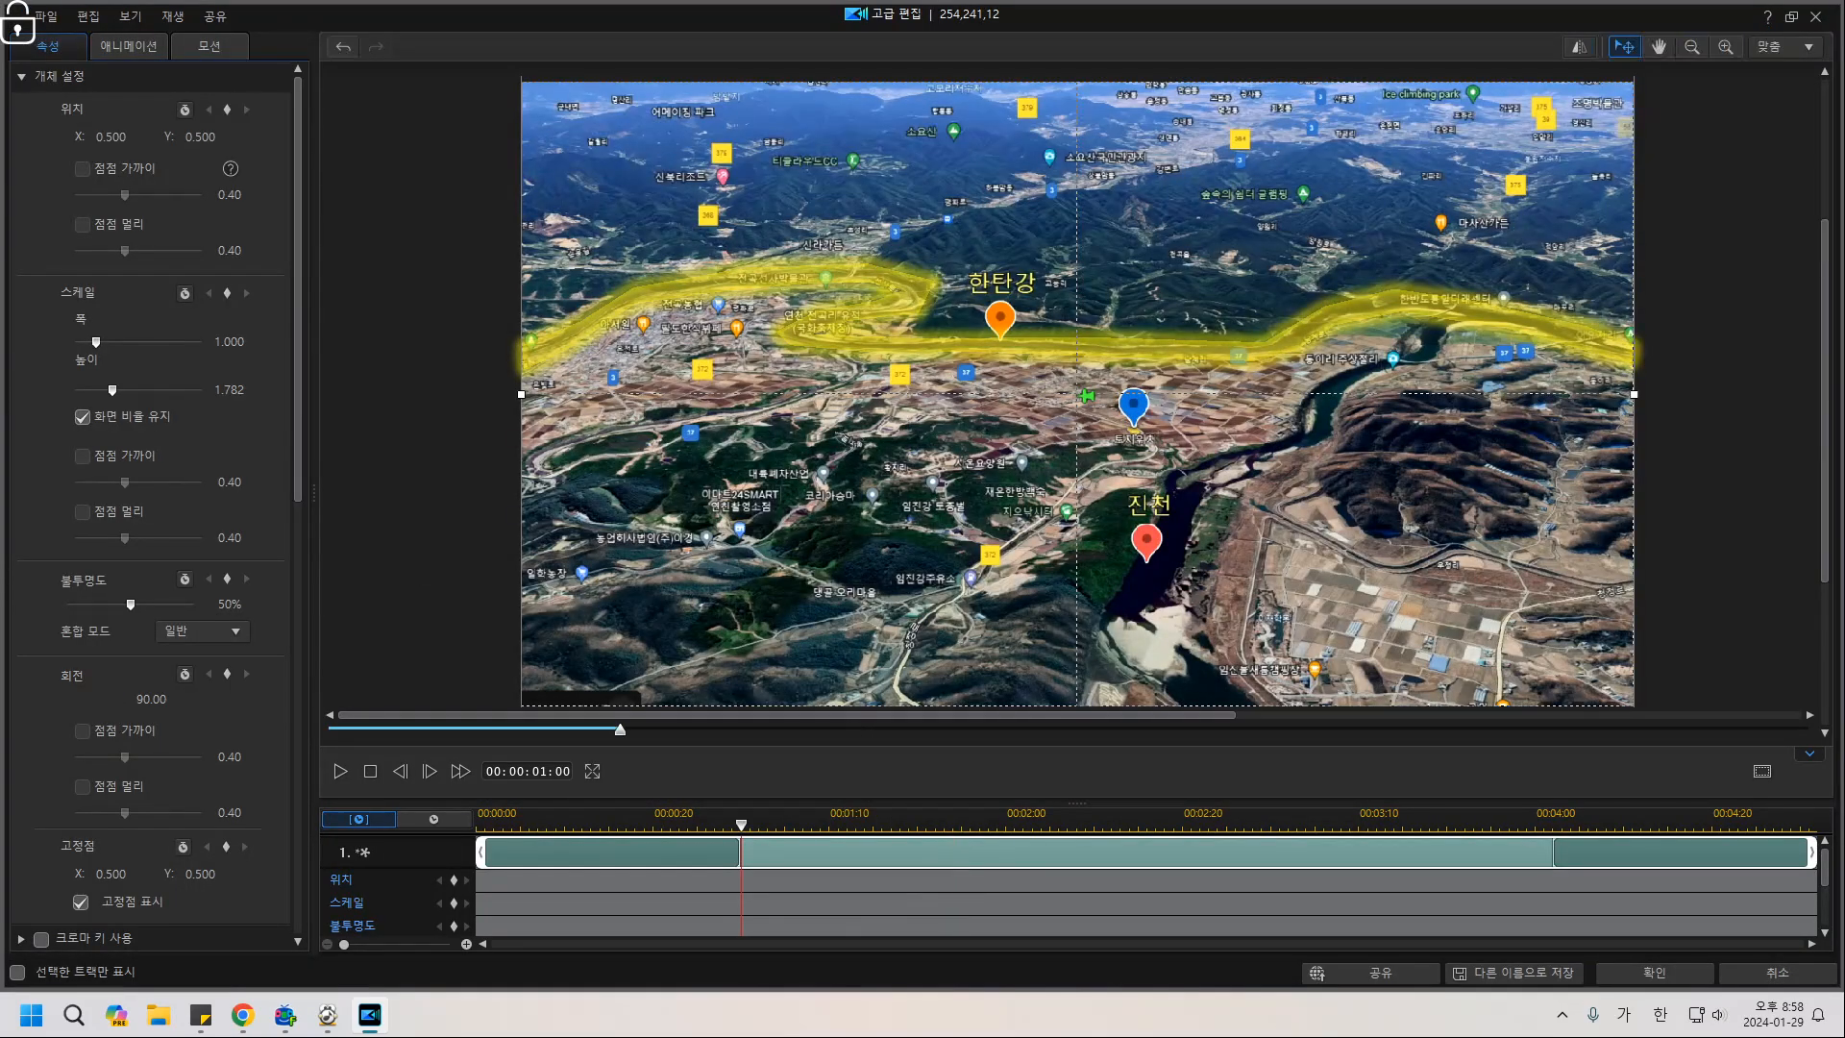
left_click_drag(1554, 853, 1811, 854)
left_click_drag(740, 852, 1799, 852)
left_click(1654, 973)
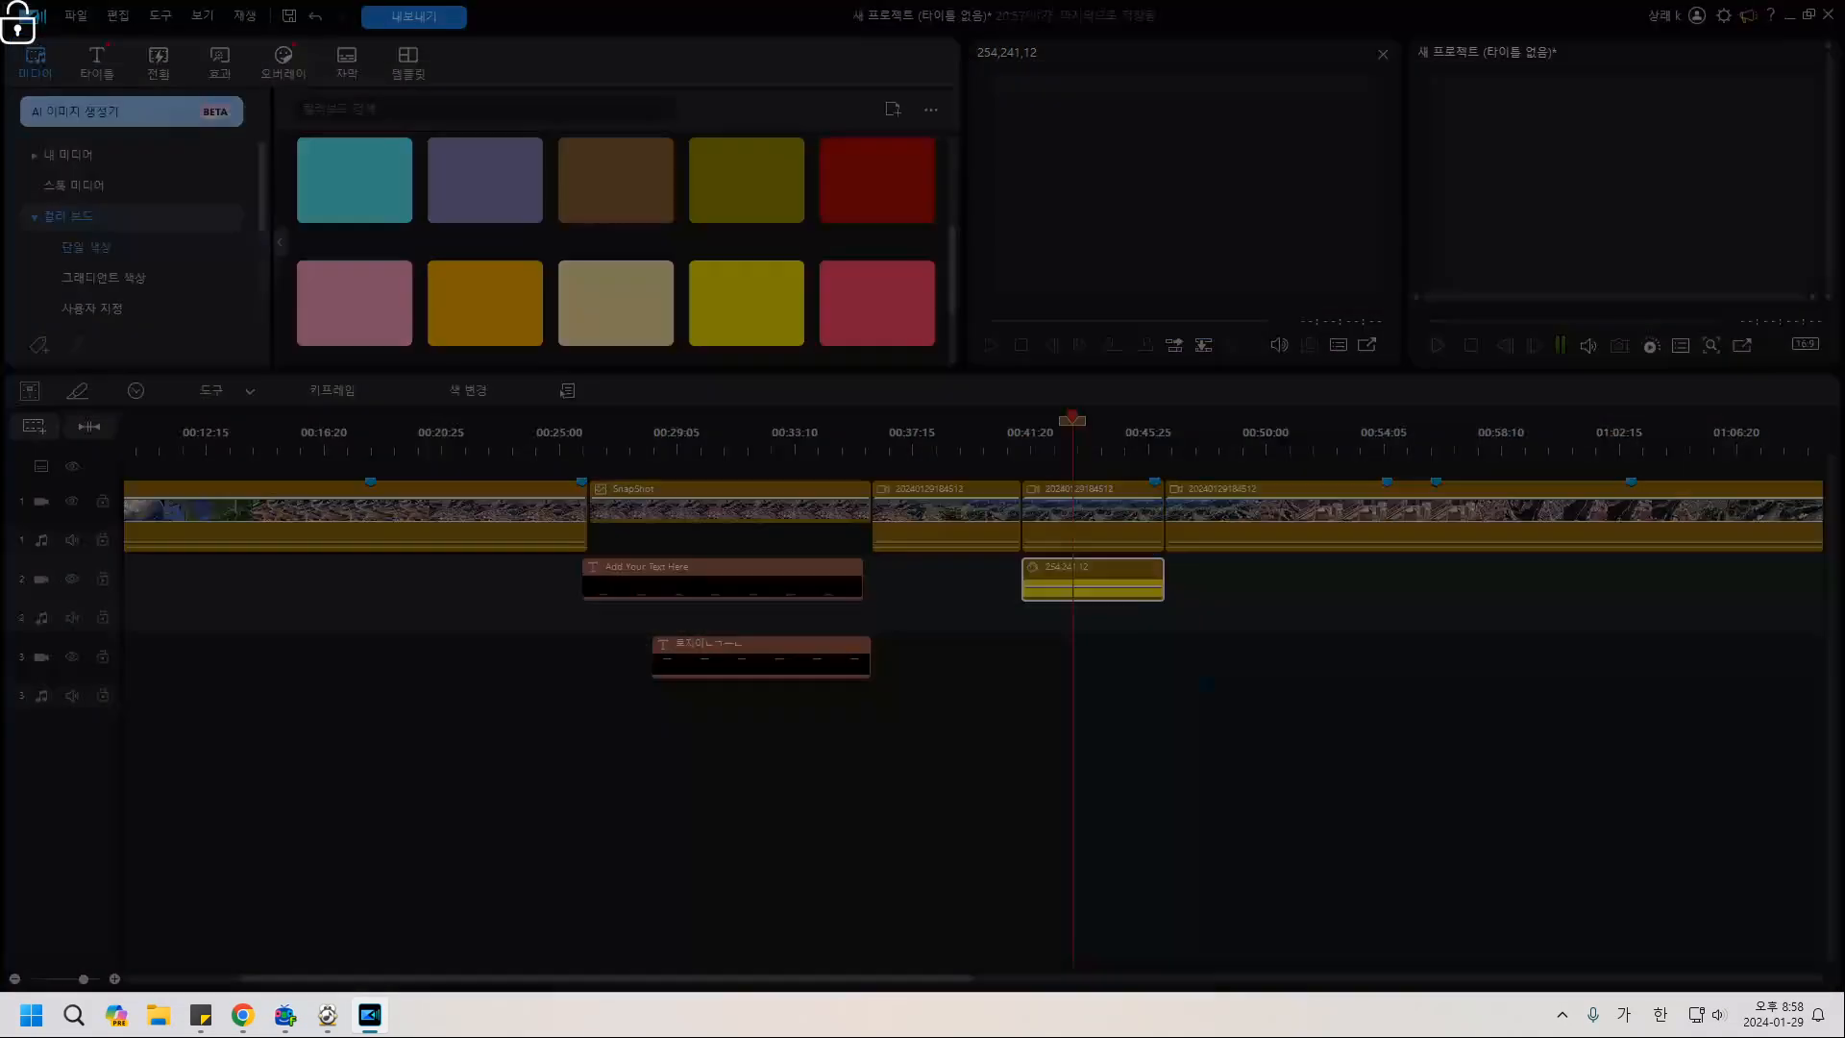
Preview the highlight, then set the play position to 00:46:23.
left_click(1016, 671)
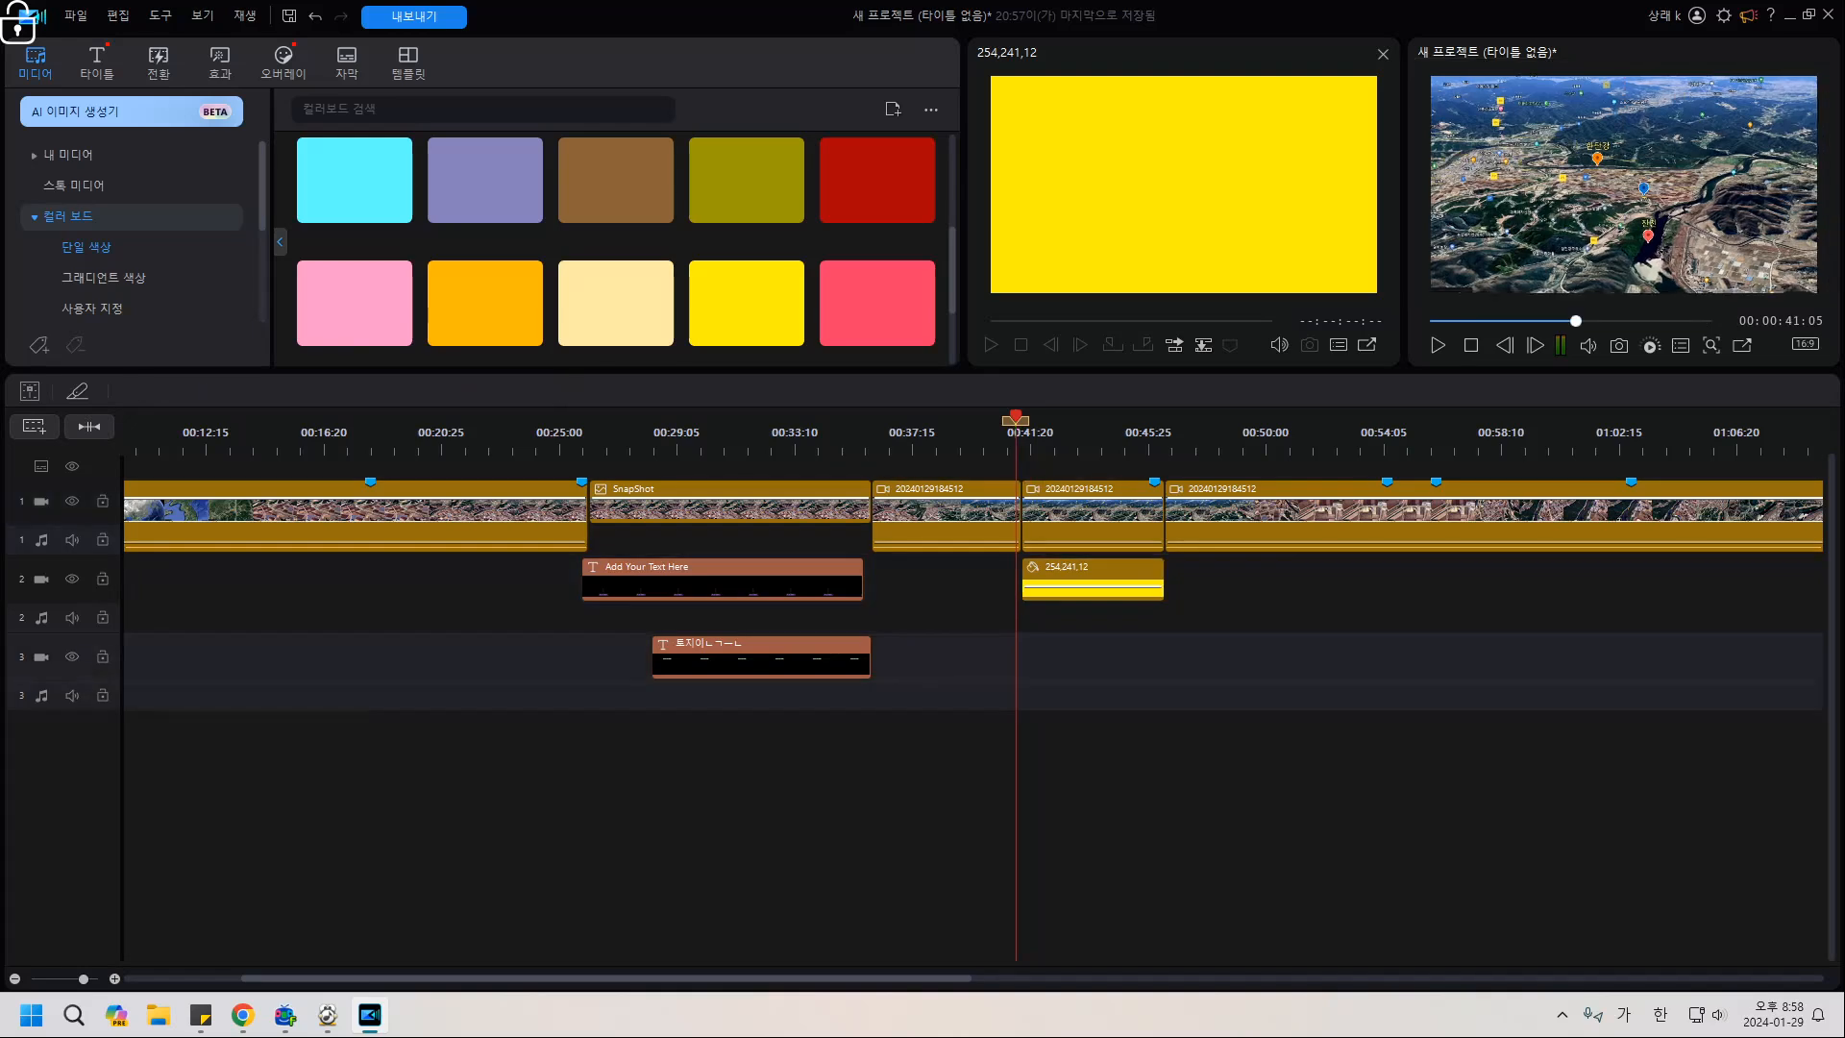
key("space")
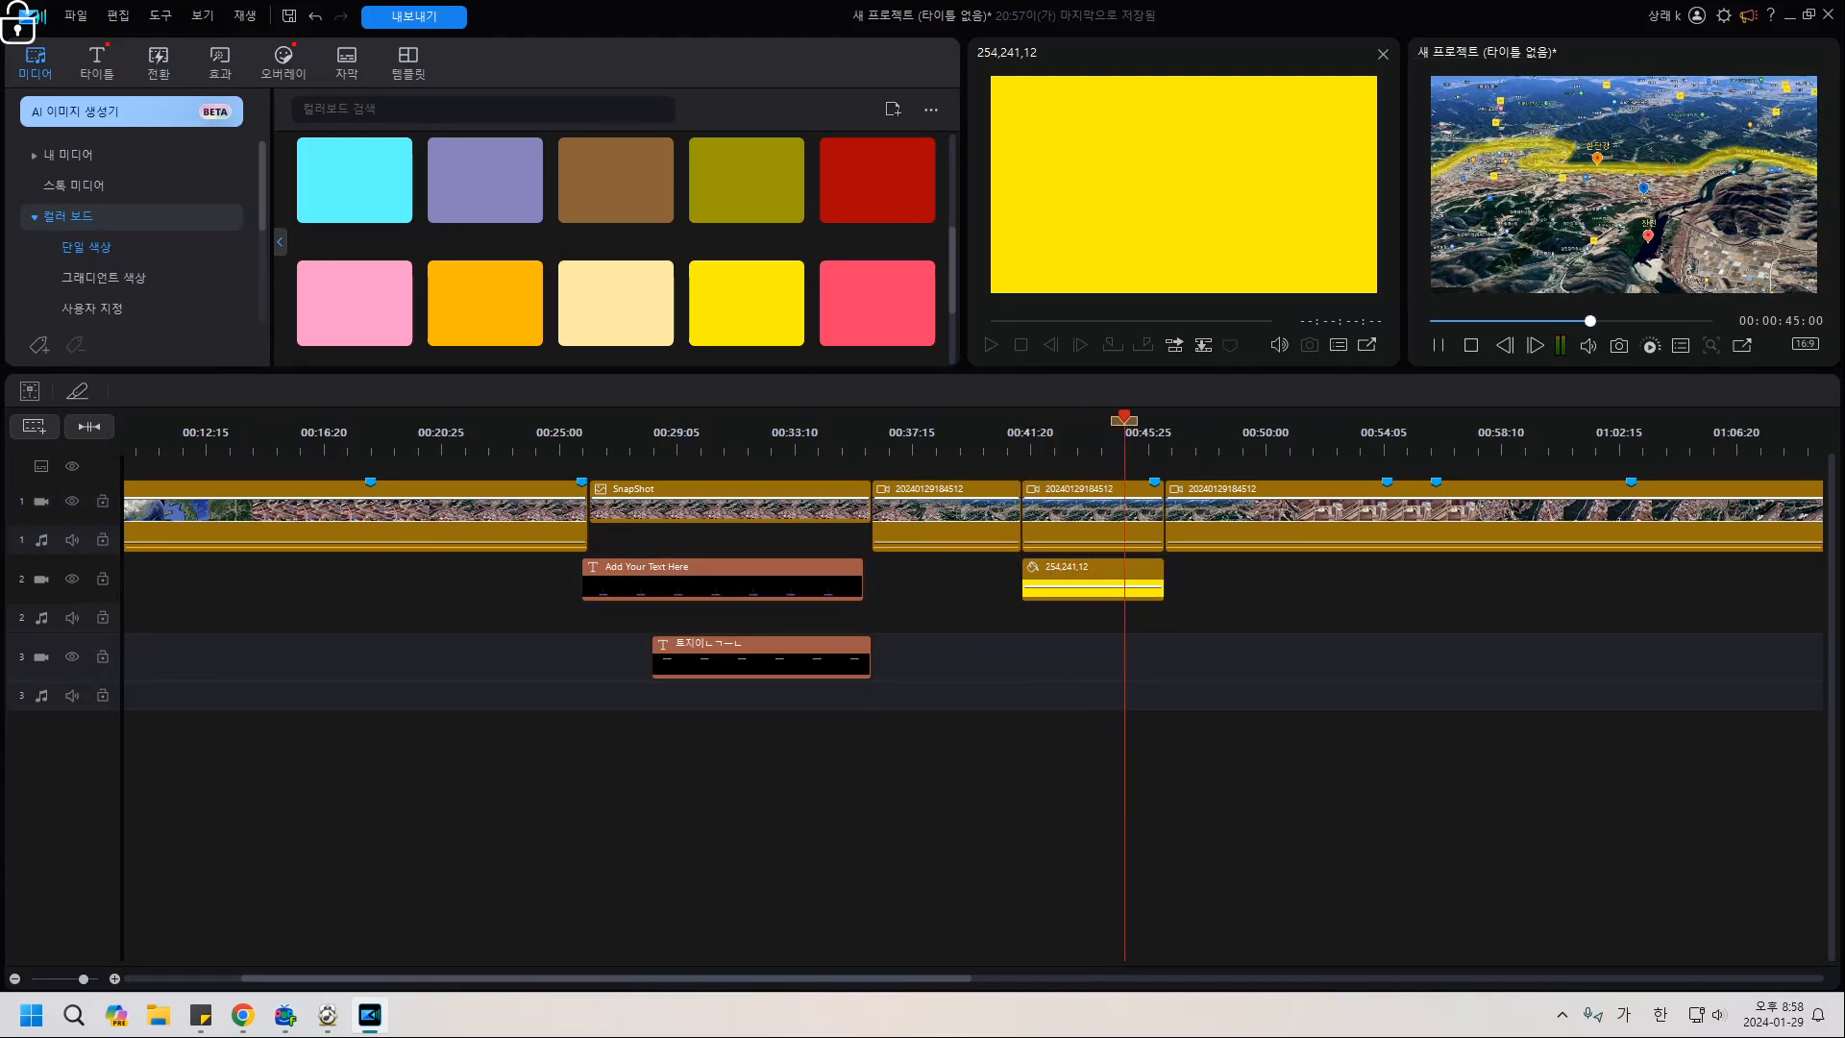
left_click(1007, 434)
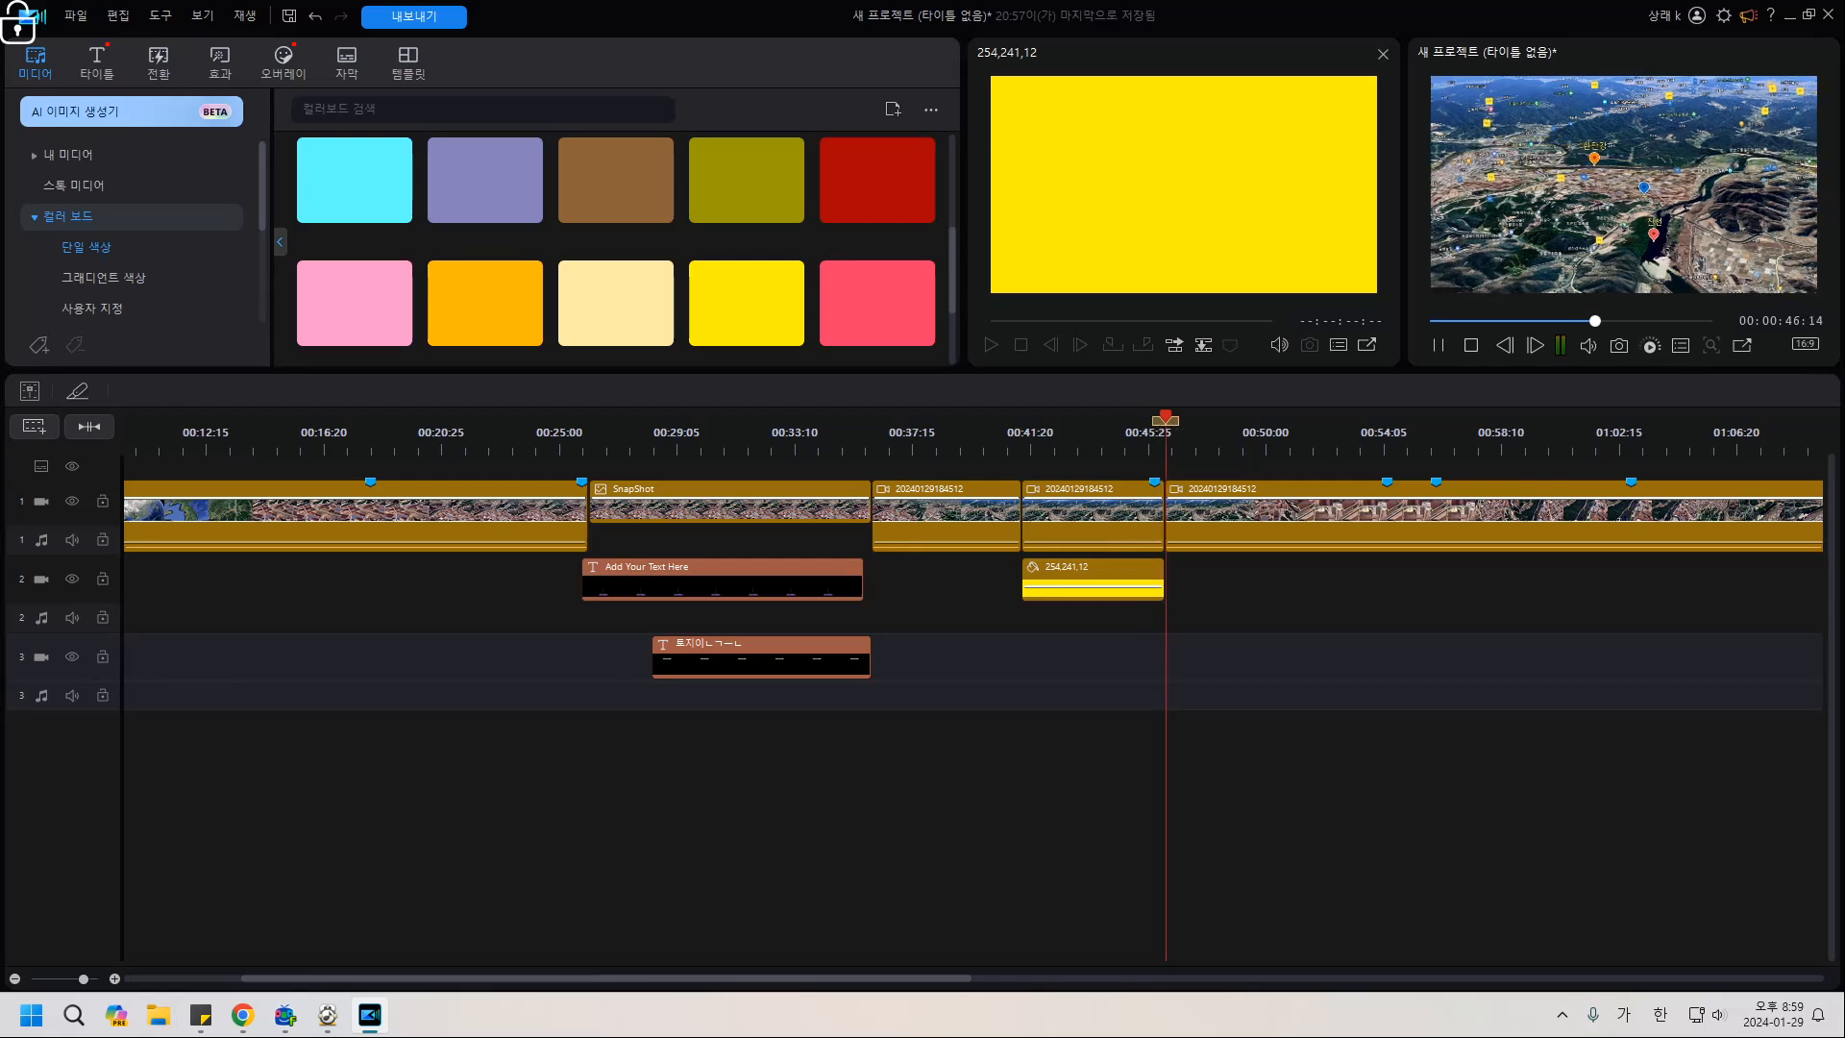
key("space")
left_click_drag(737, 434, 673, 435)
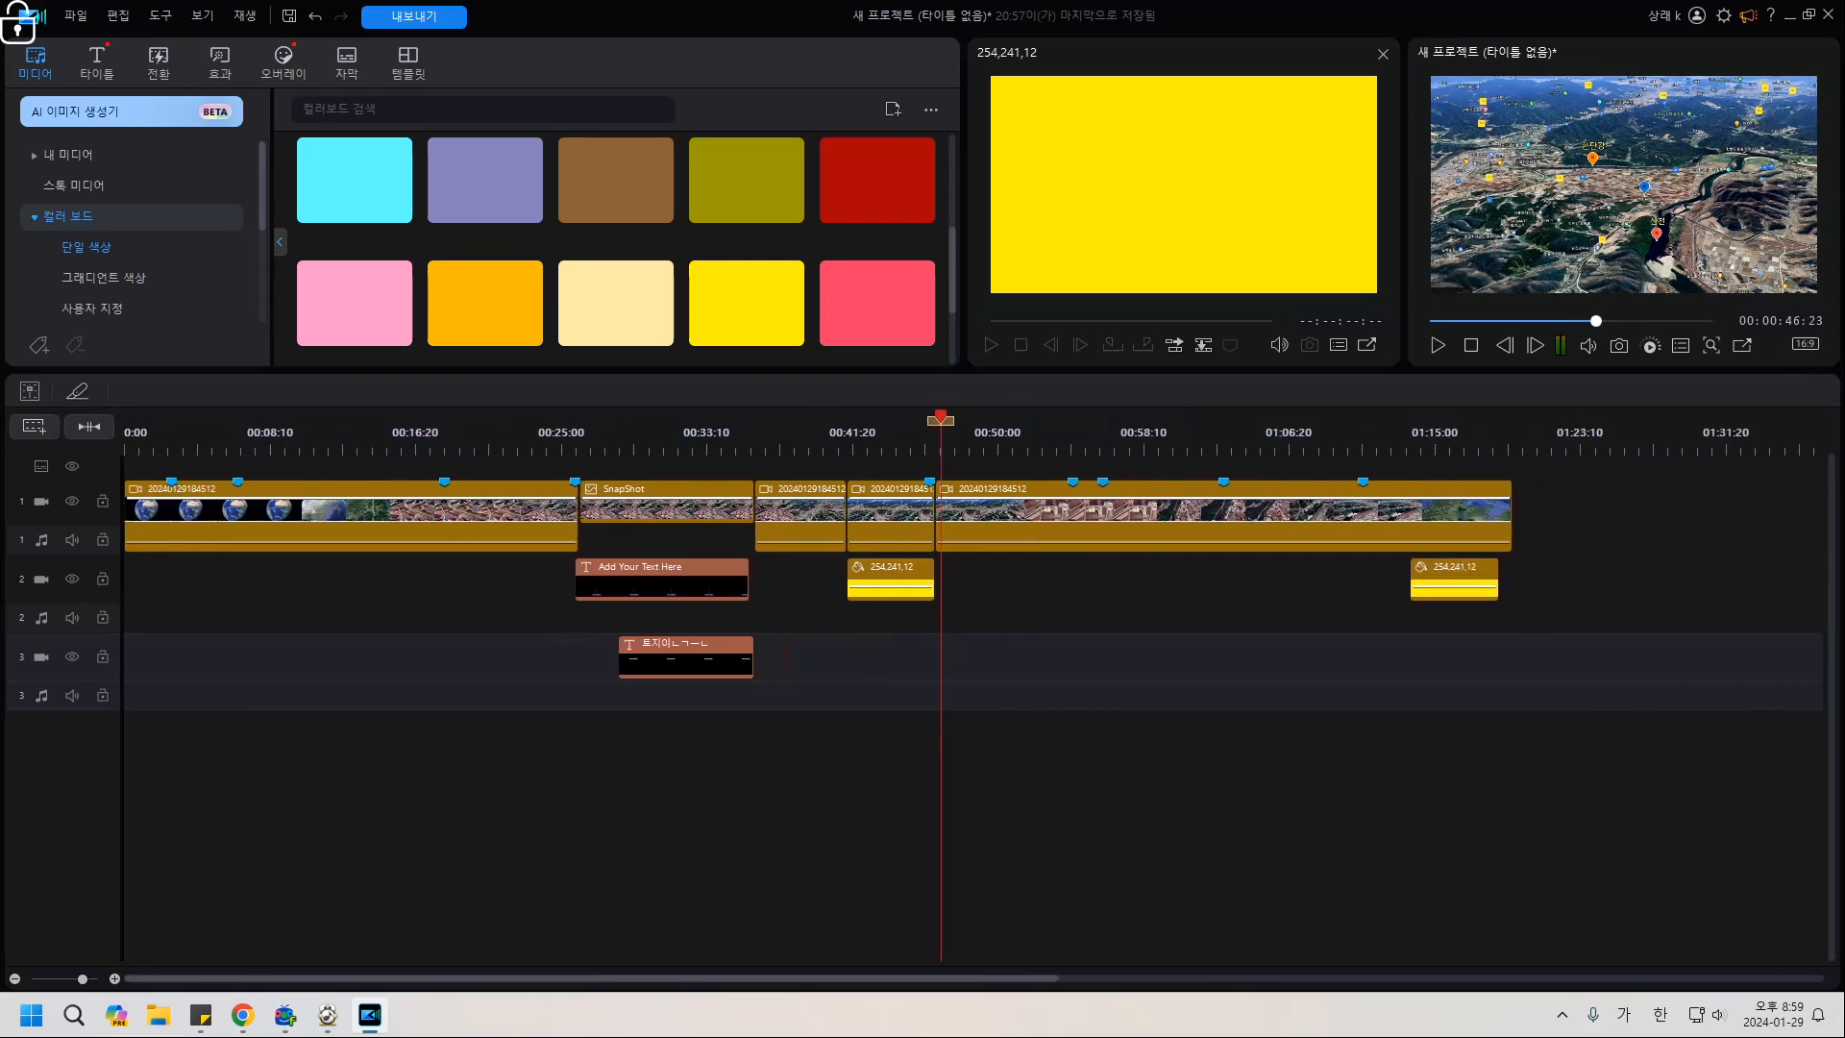
Browse the Overlay room's sticker library.
left_click(283, 64)
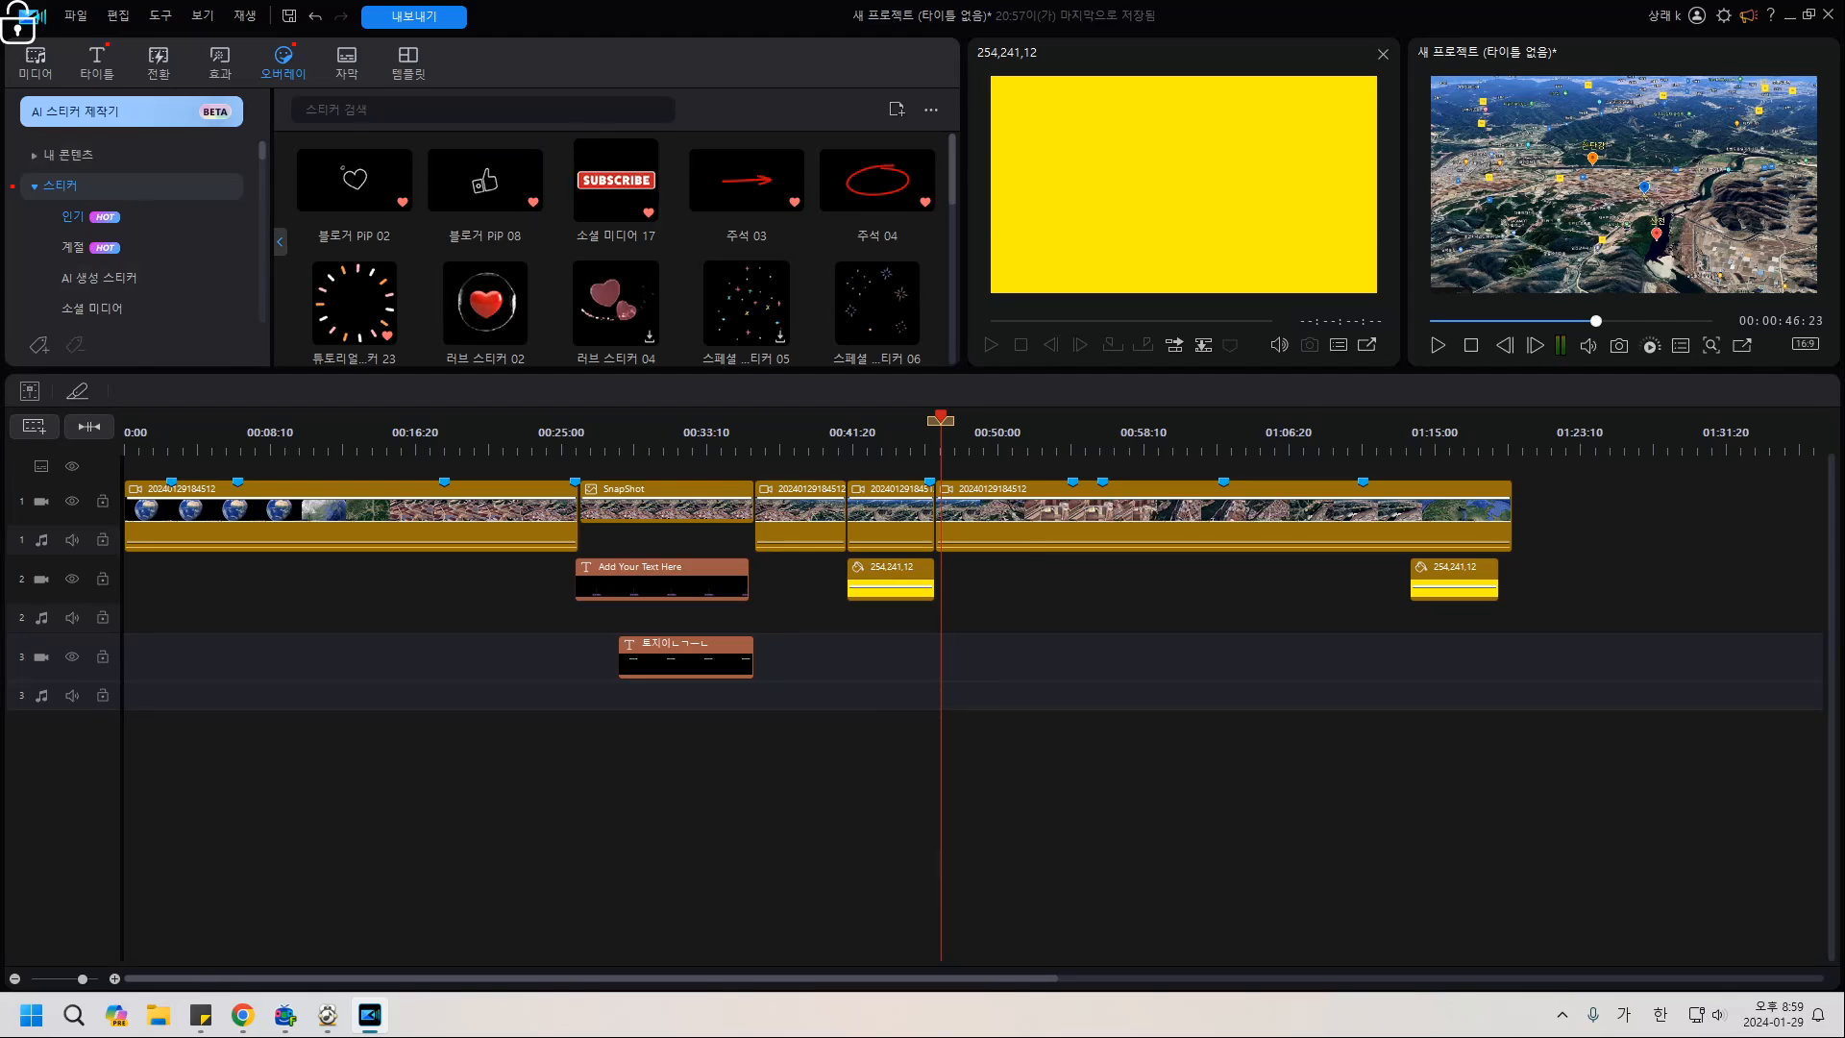
scroll(486, 245, "down", 3)
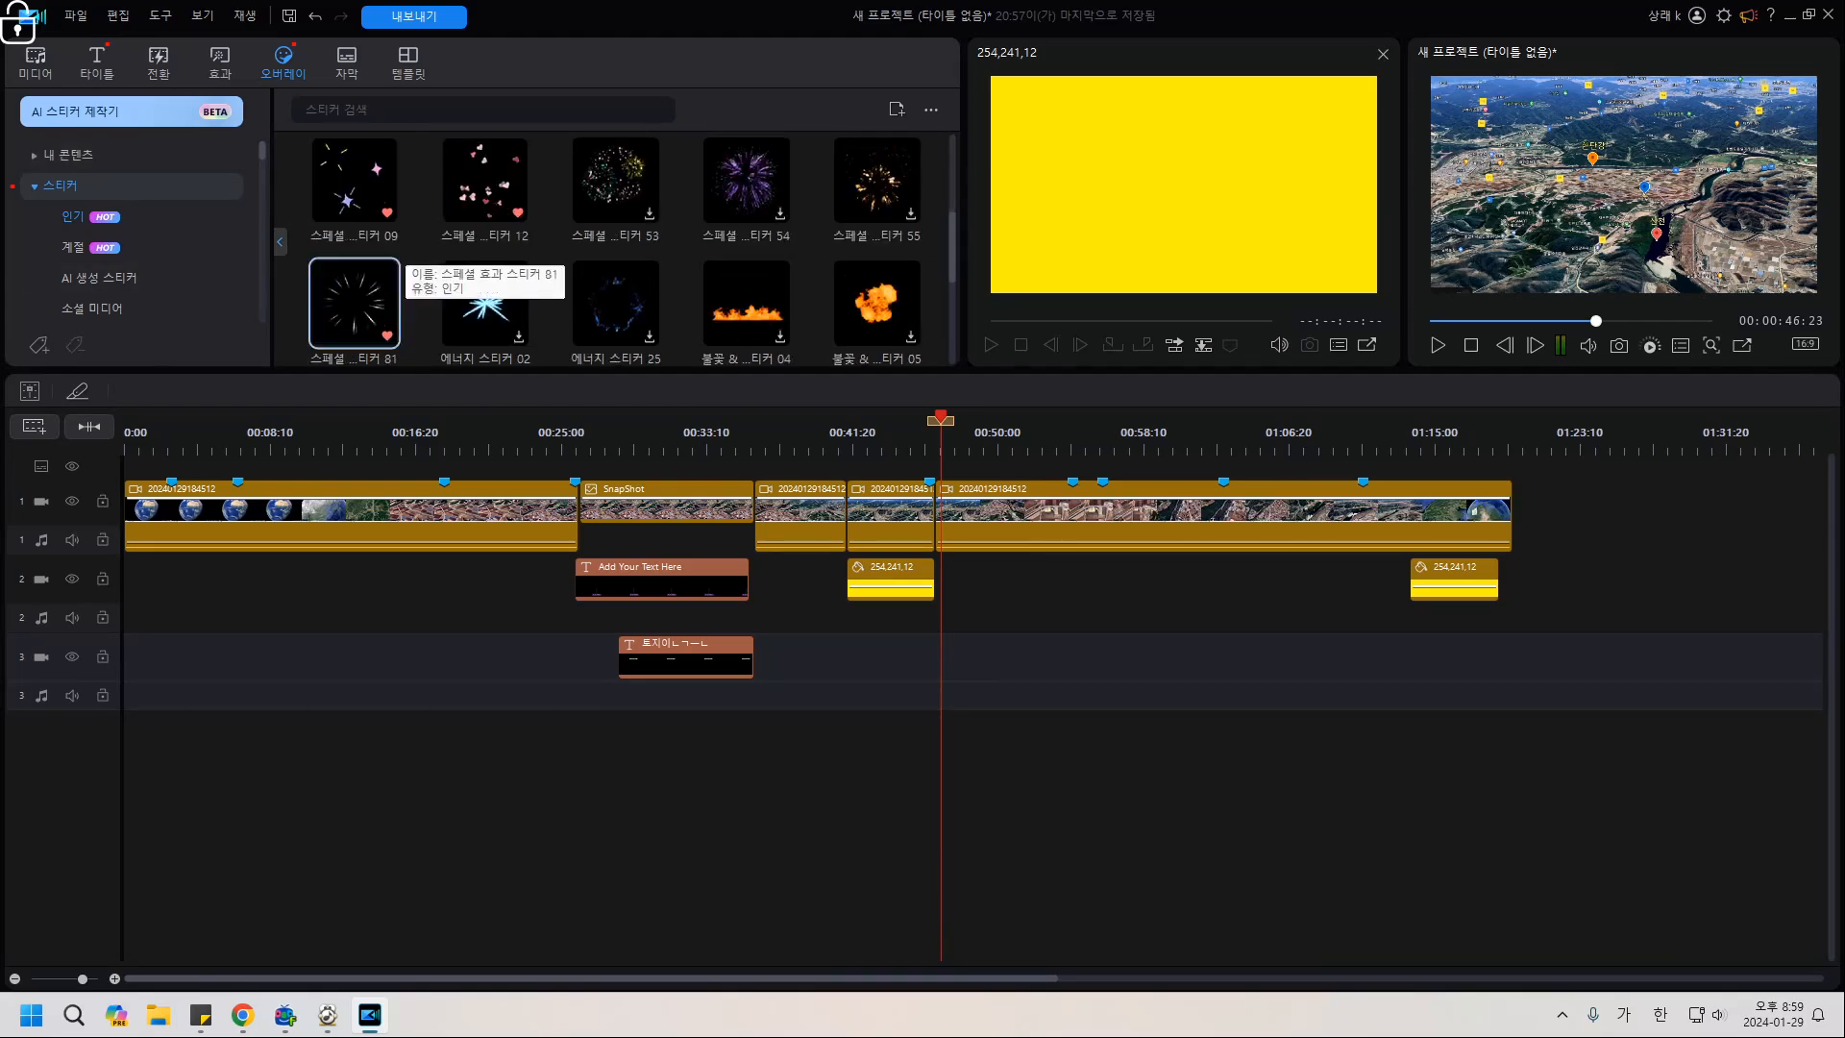
scroll(352, 288, "down", 3)
scroll(352, 284, "down", 3)
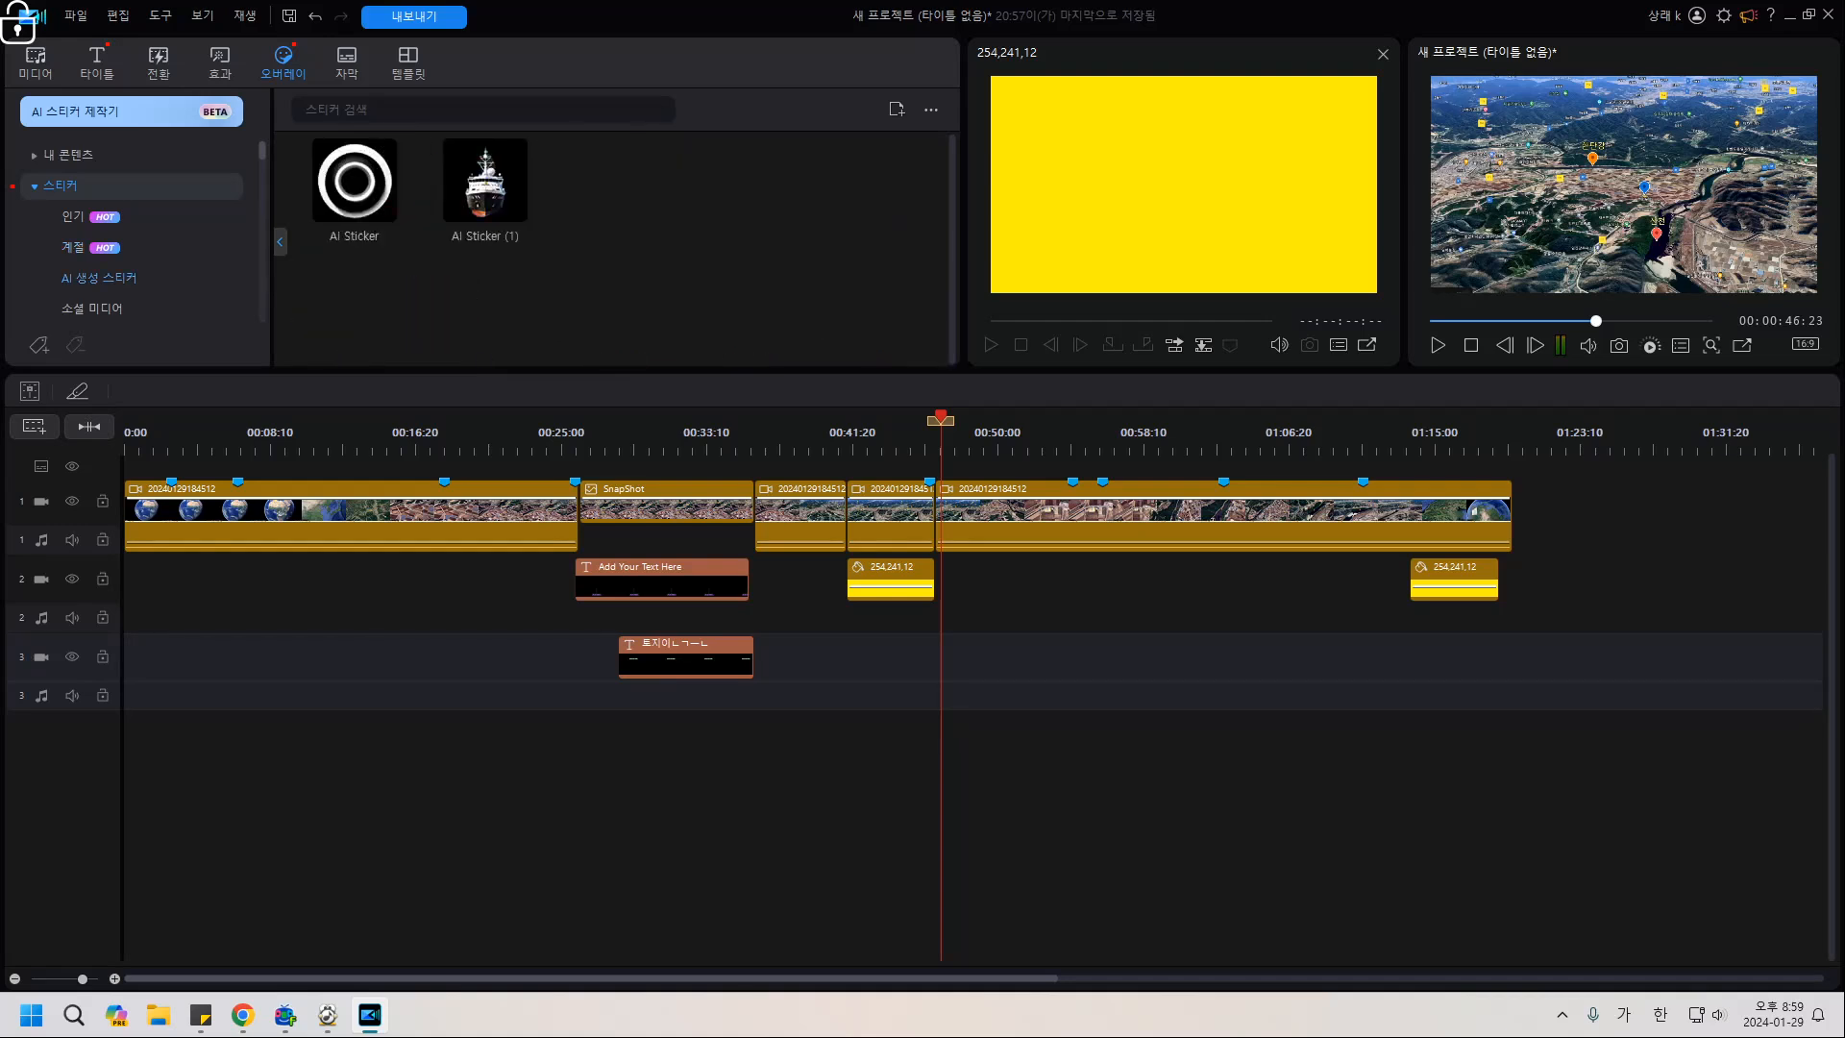
scroll(353, 285, "up", 5)
scroll(131, 247, "down", 5)
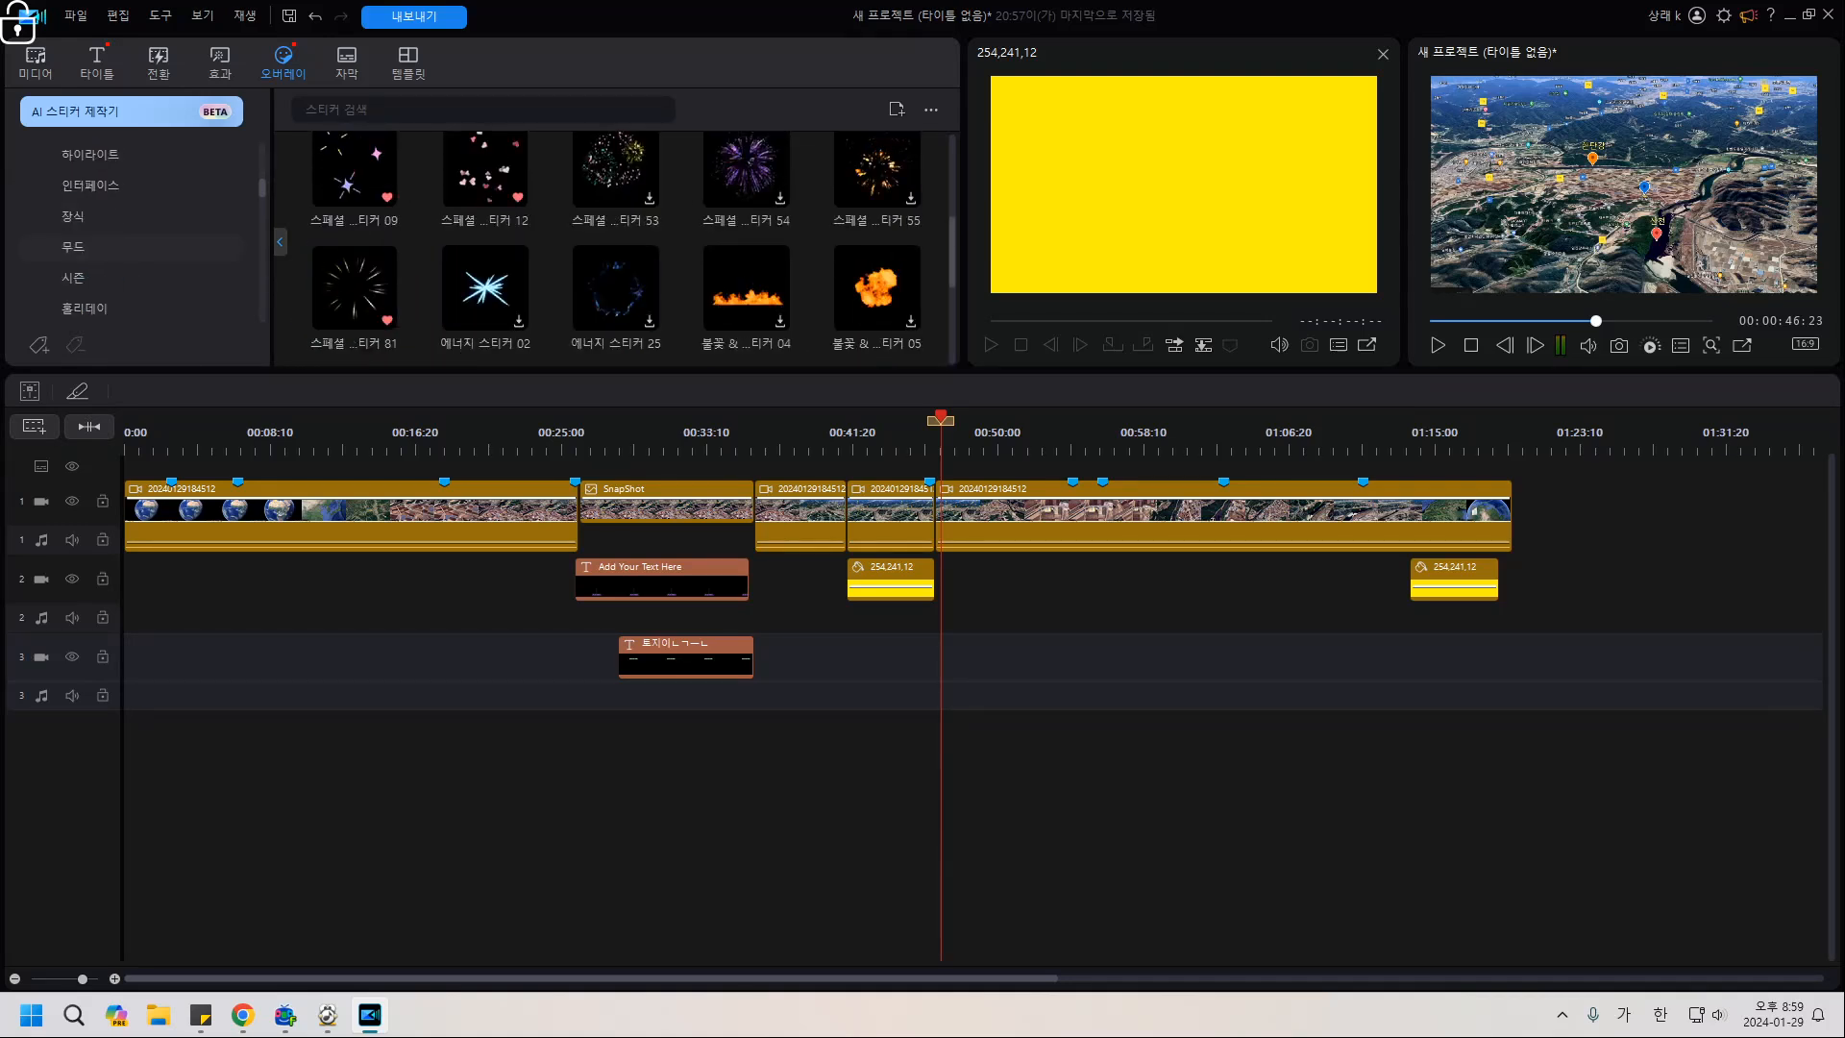
scroll(131, 247, "down", 3)
scroll(131, 247, "down", 3)
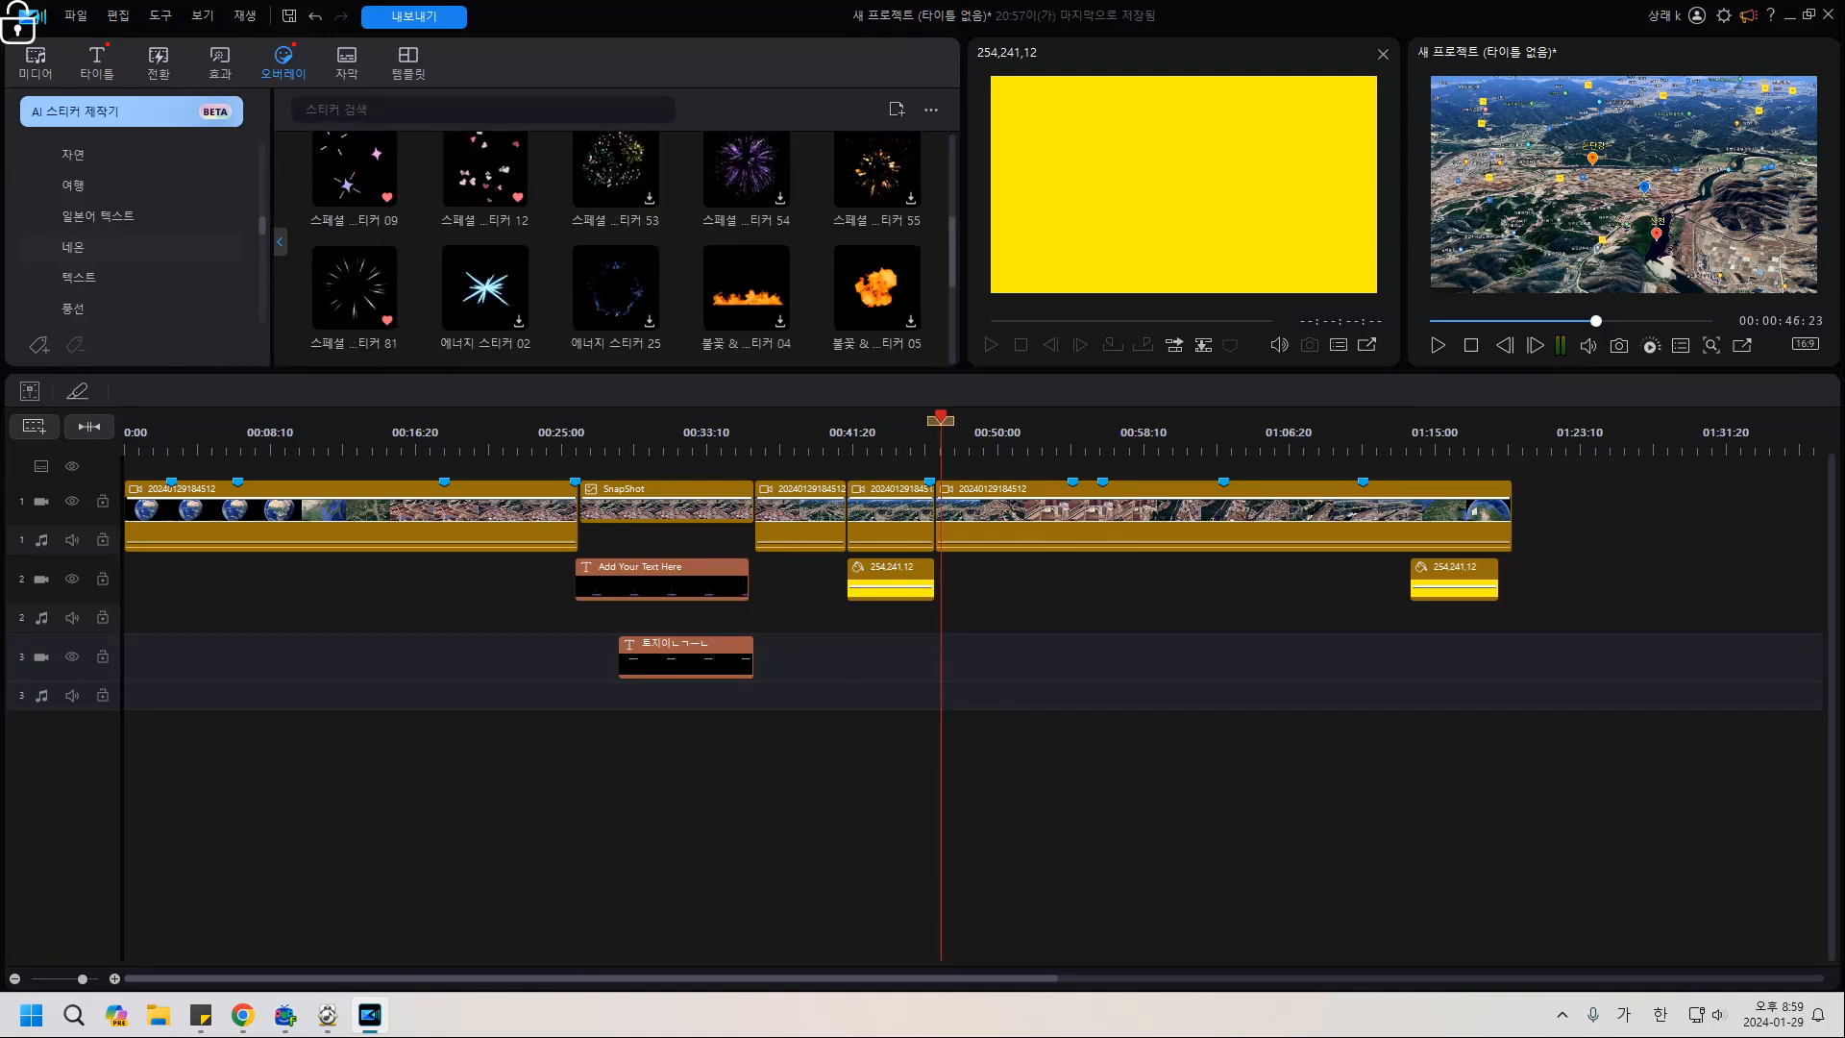
Search stickers for 위치태그, then for 지형 to find the 지형 태그 pin.
left_click(385, 110)
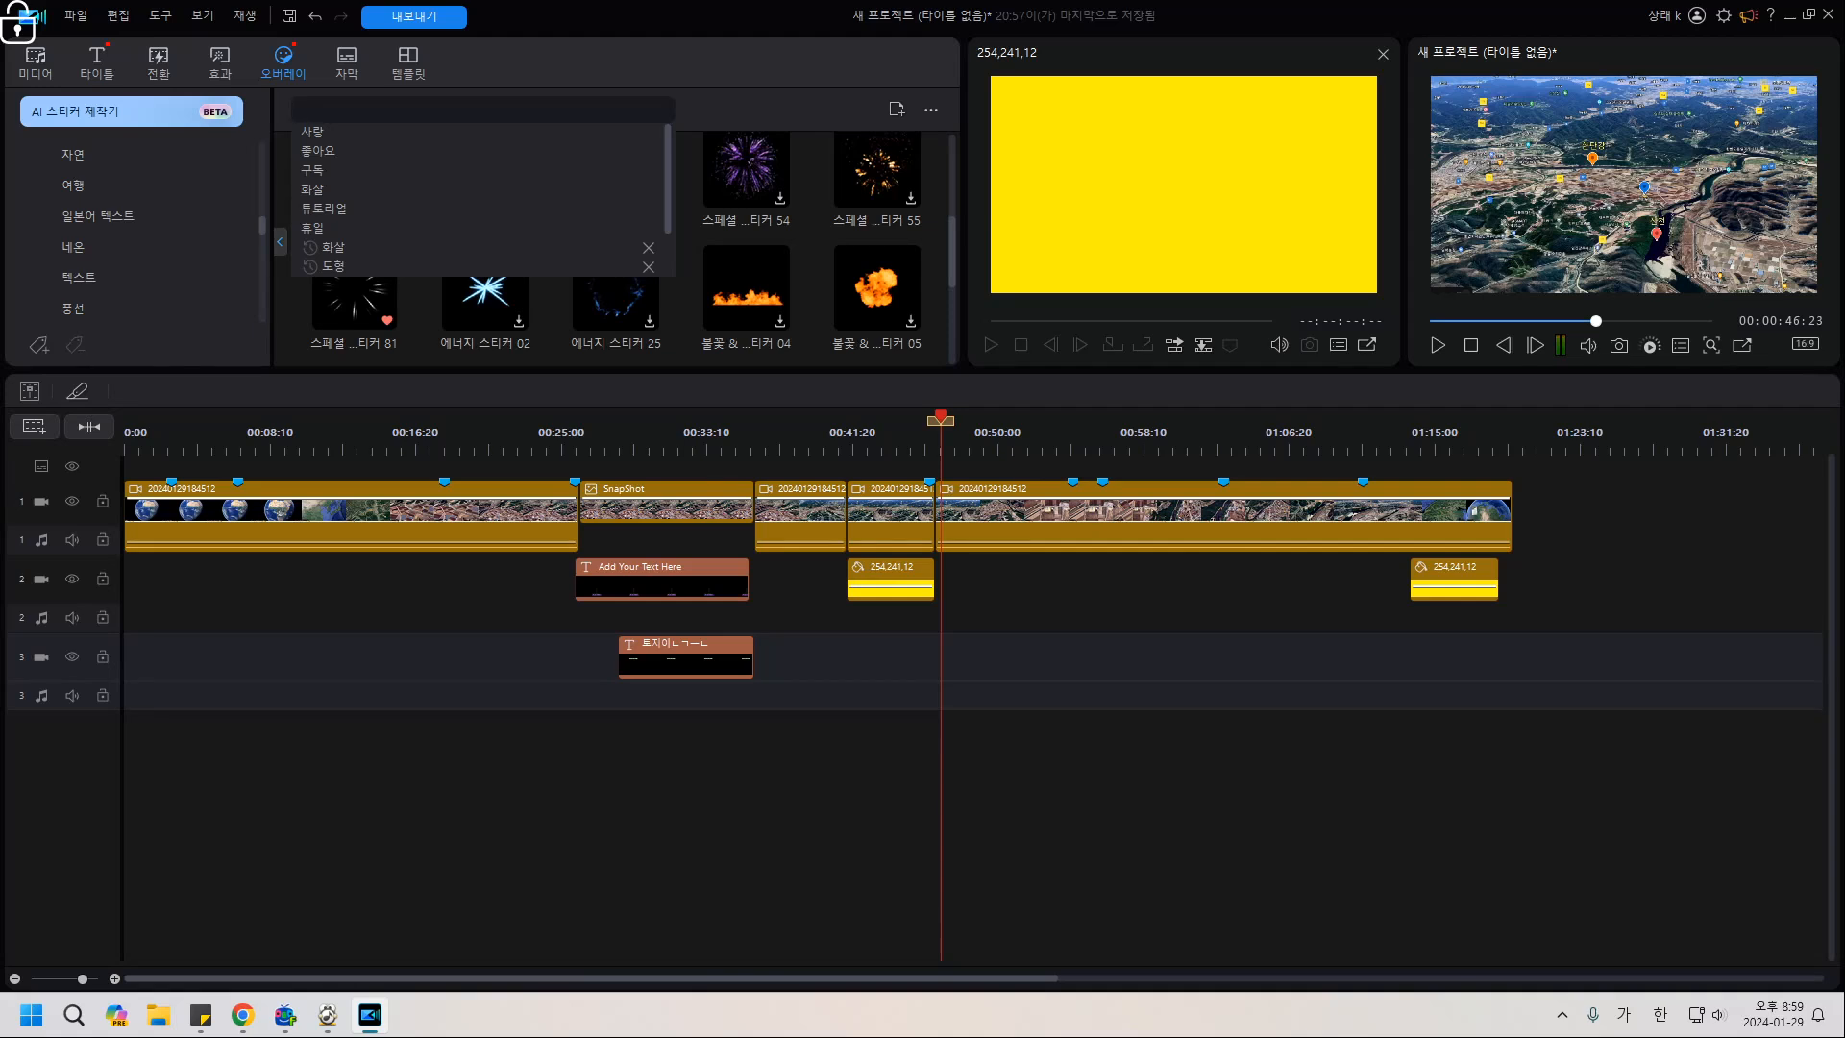
type("위치")
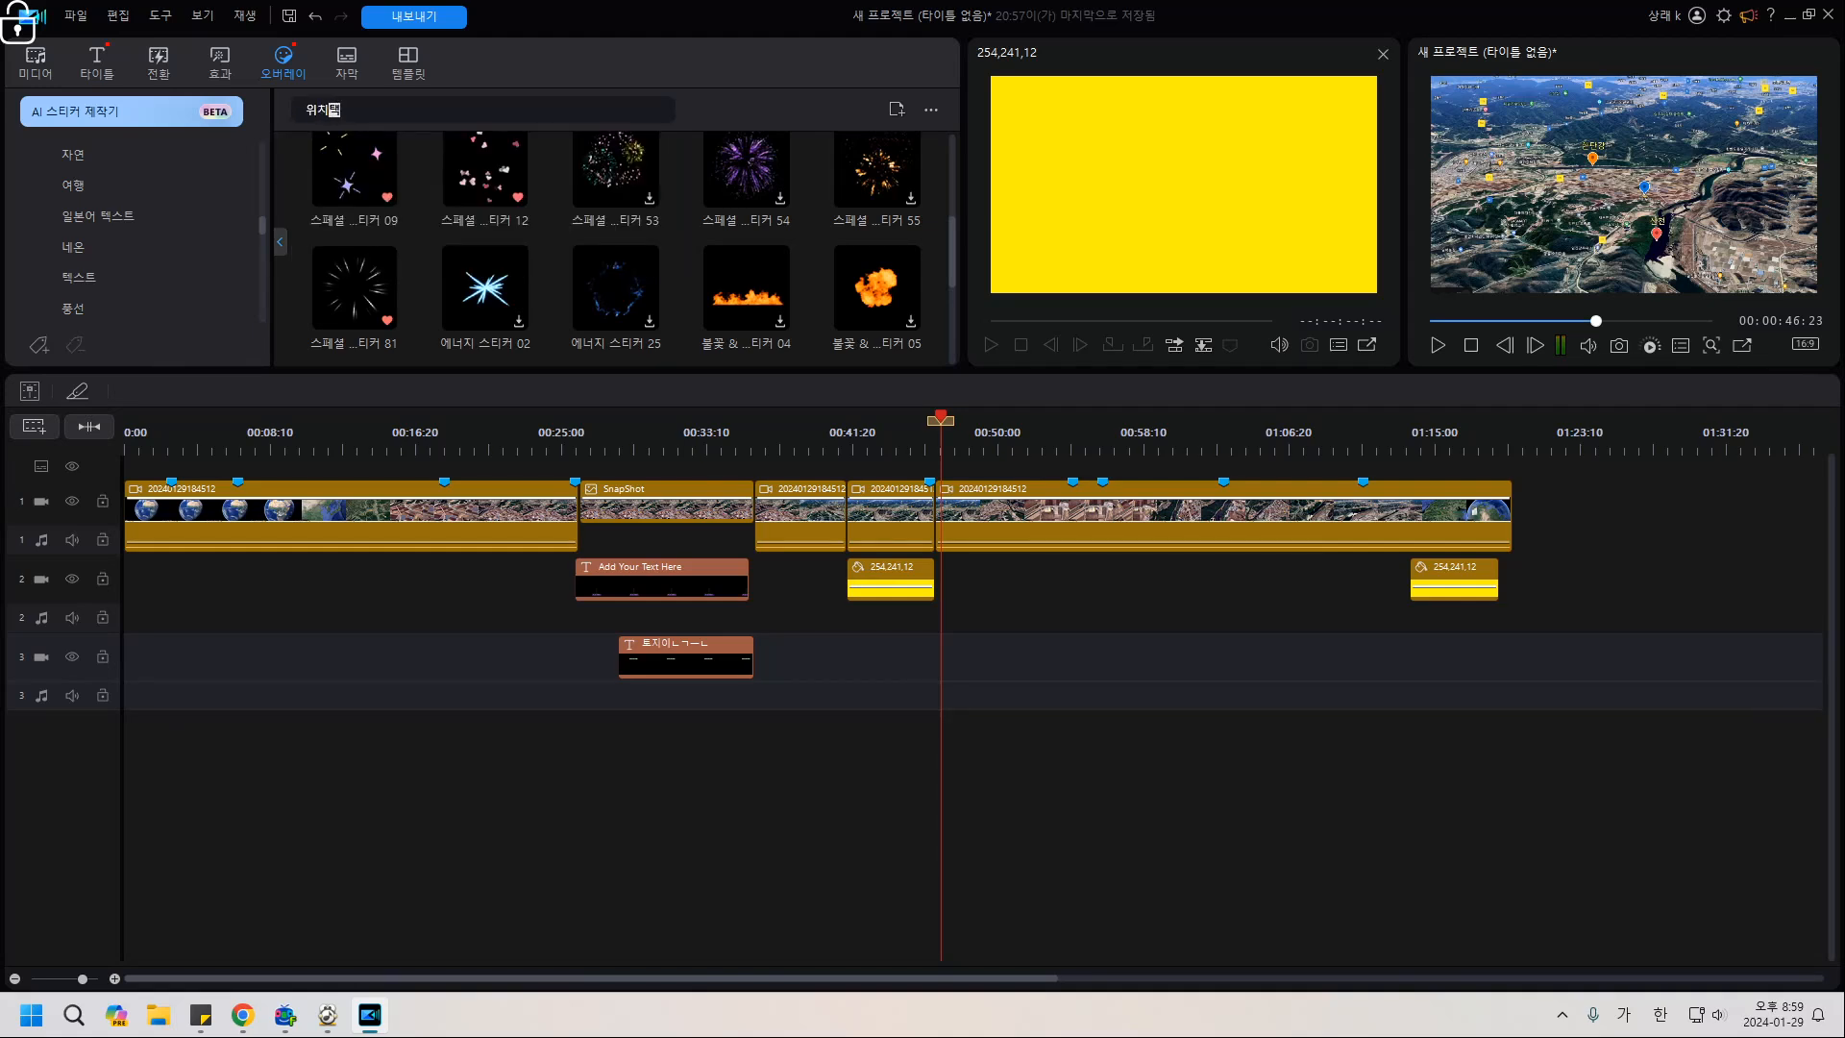
type("태그")
key("Return")
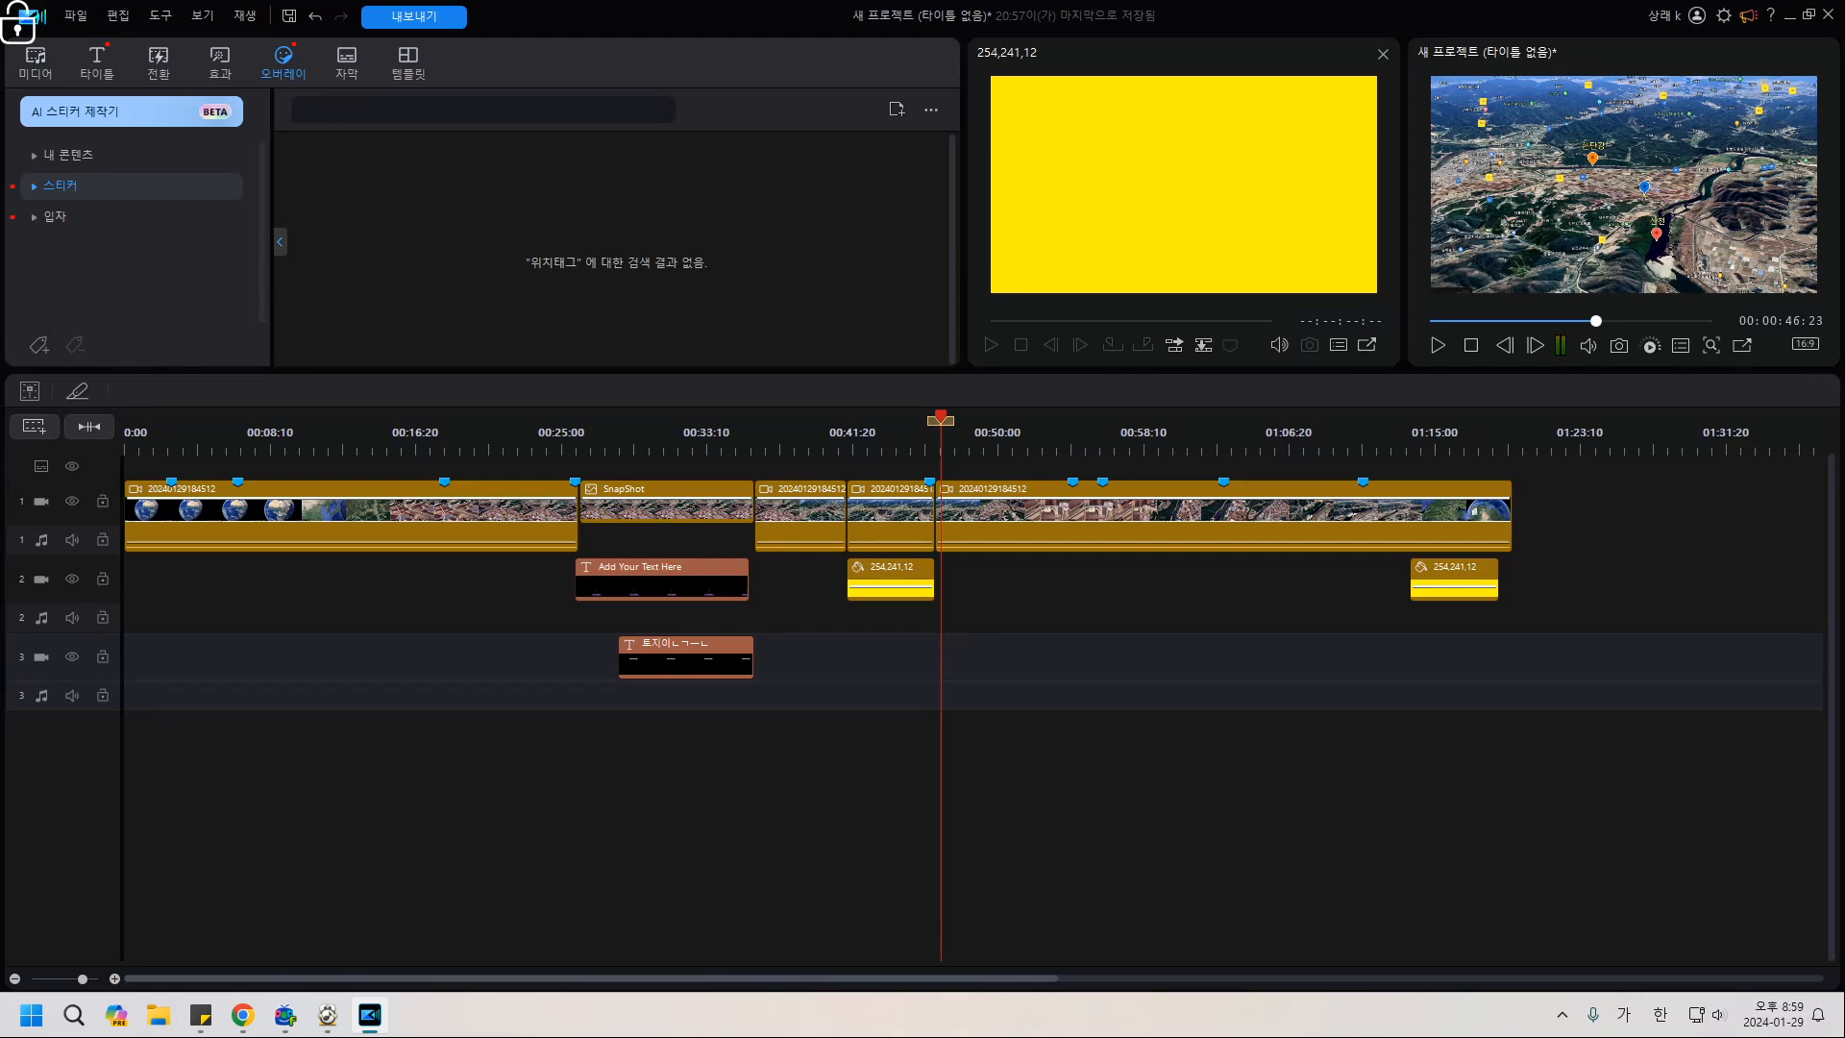
key("Return")
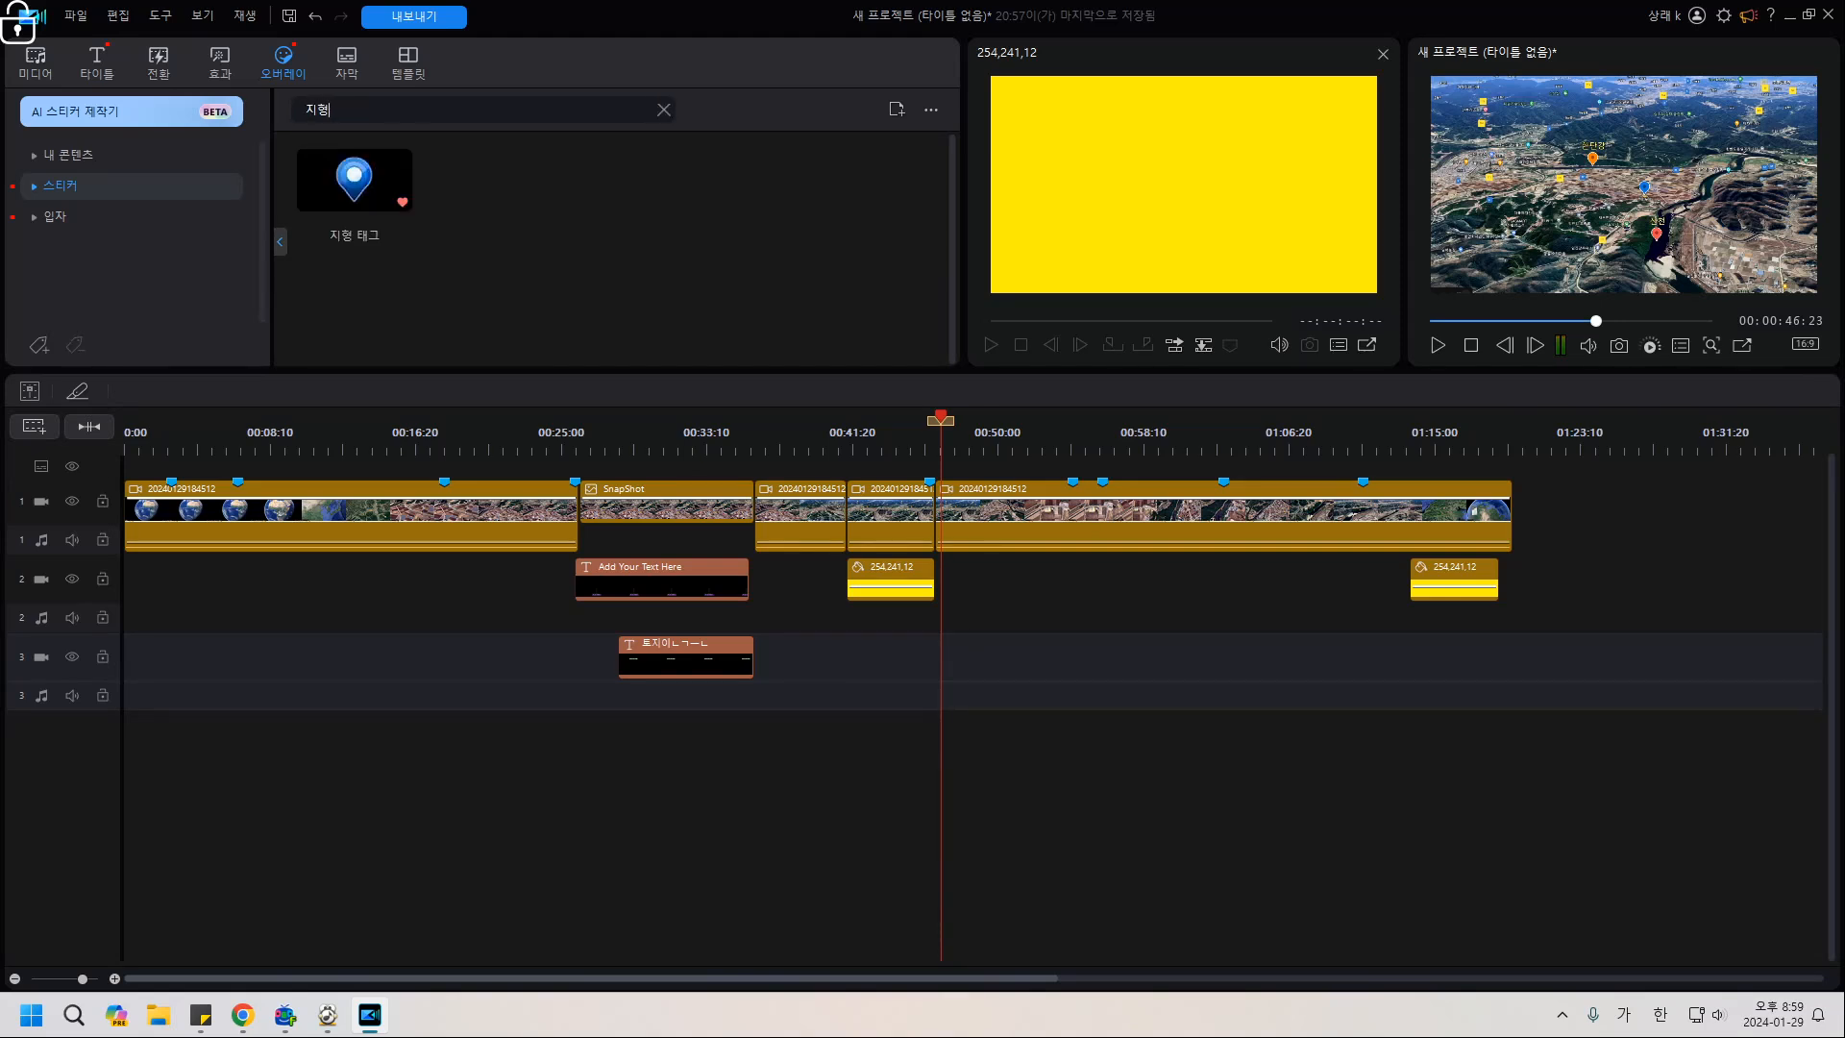
Place the 지형 태그 sticker on track 3 and trim it to end at 00:46:13.
left_click(354, 180)
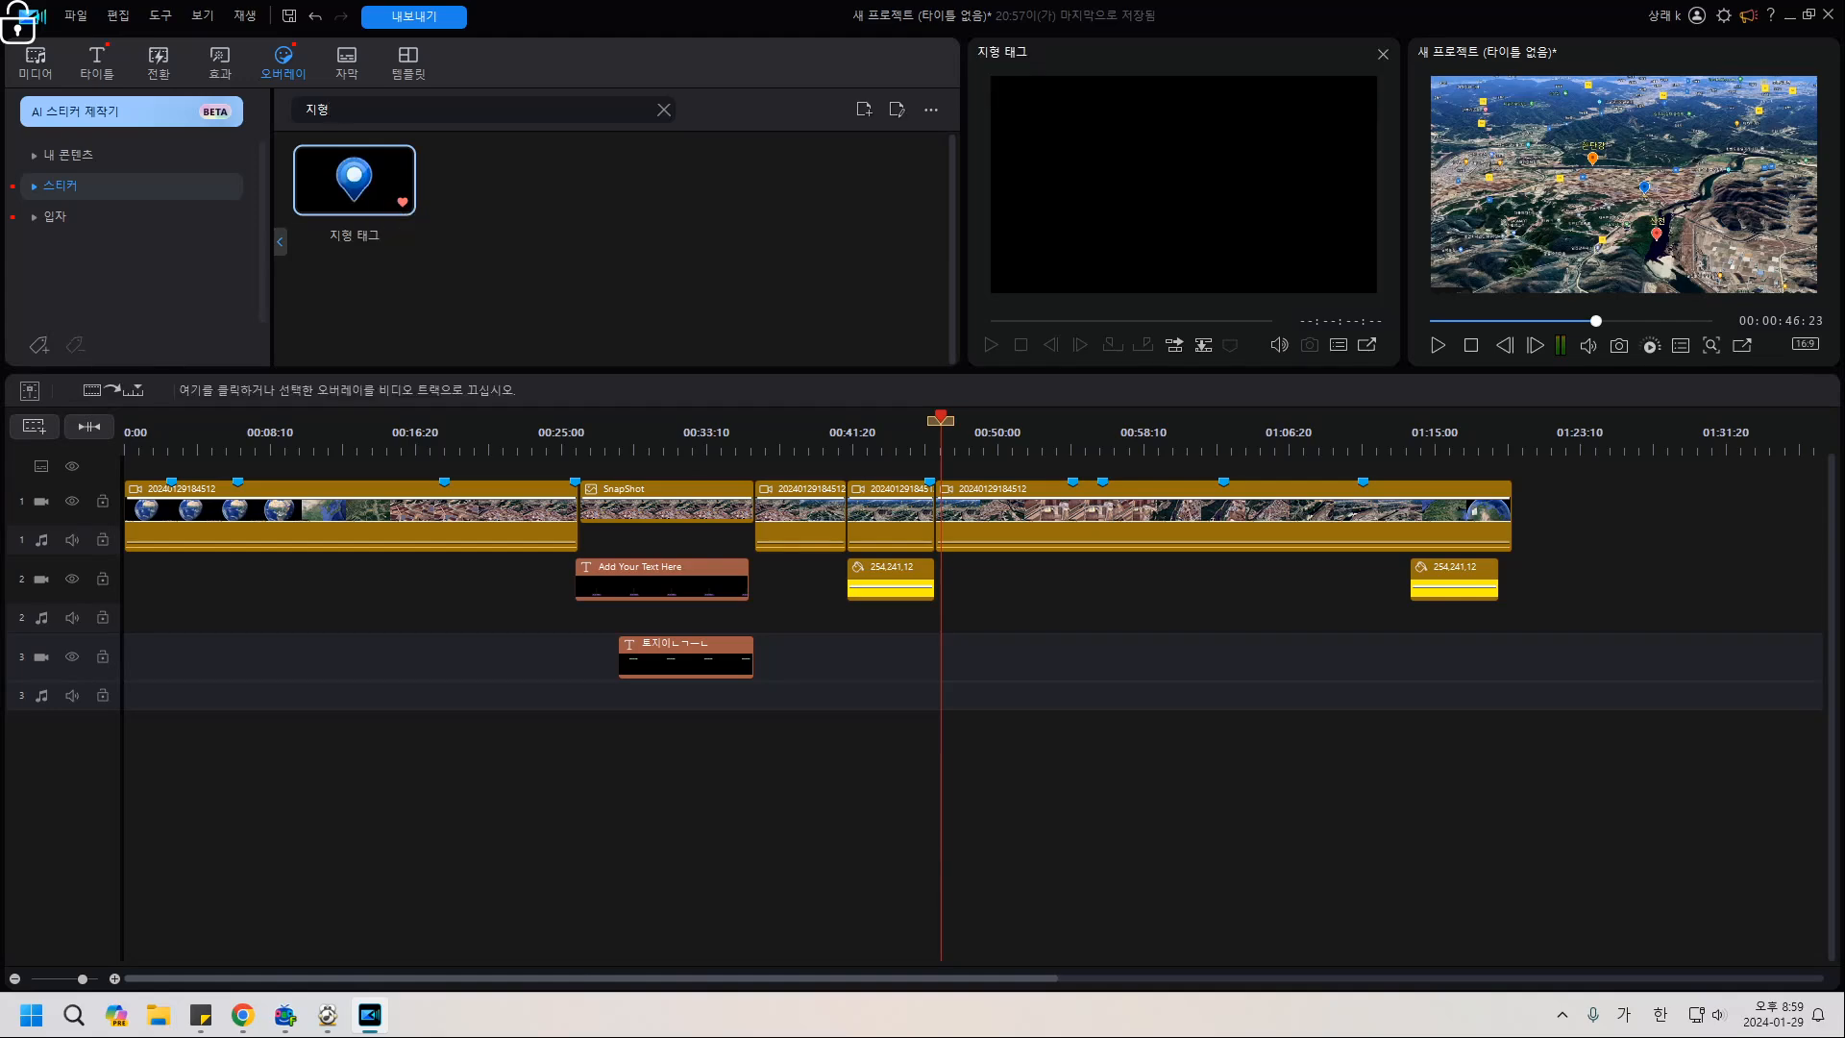
left_click_drag(354, 180, 858, 657)
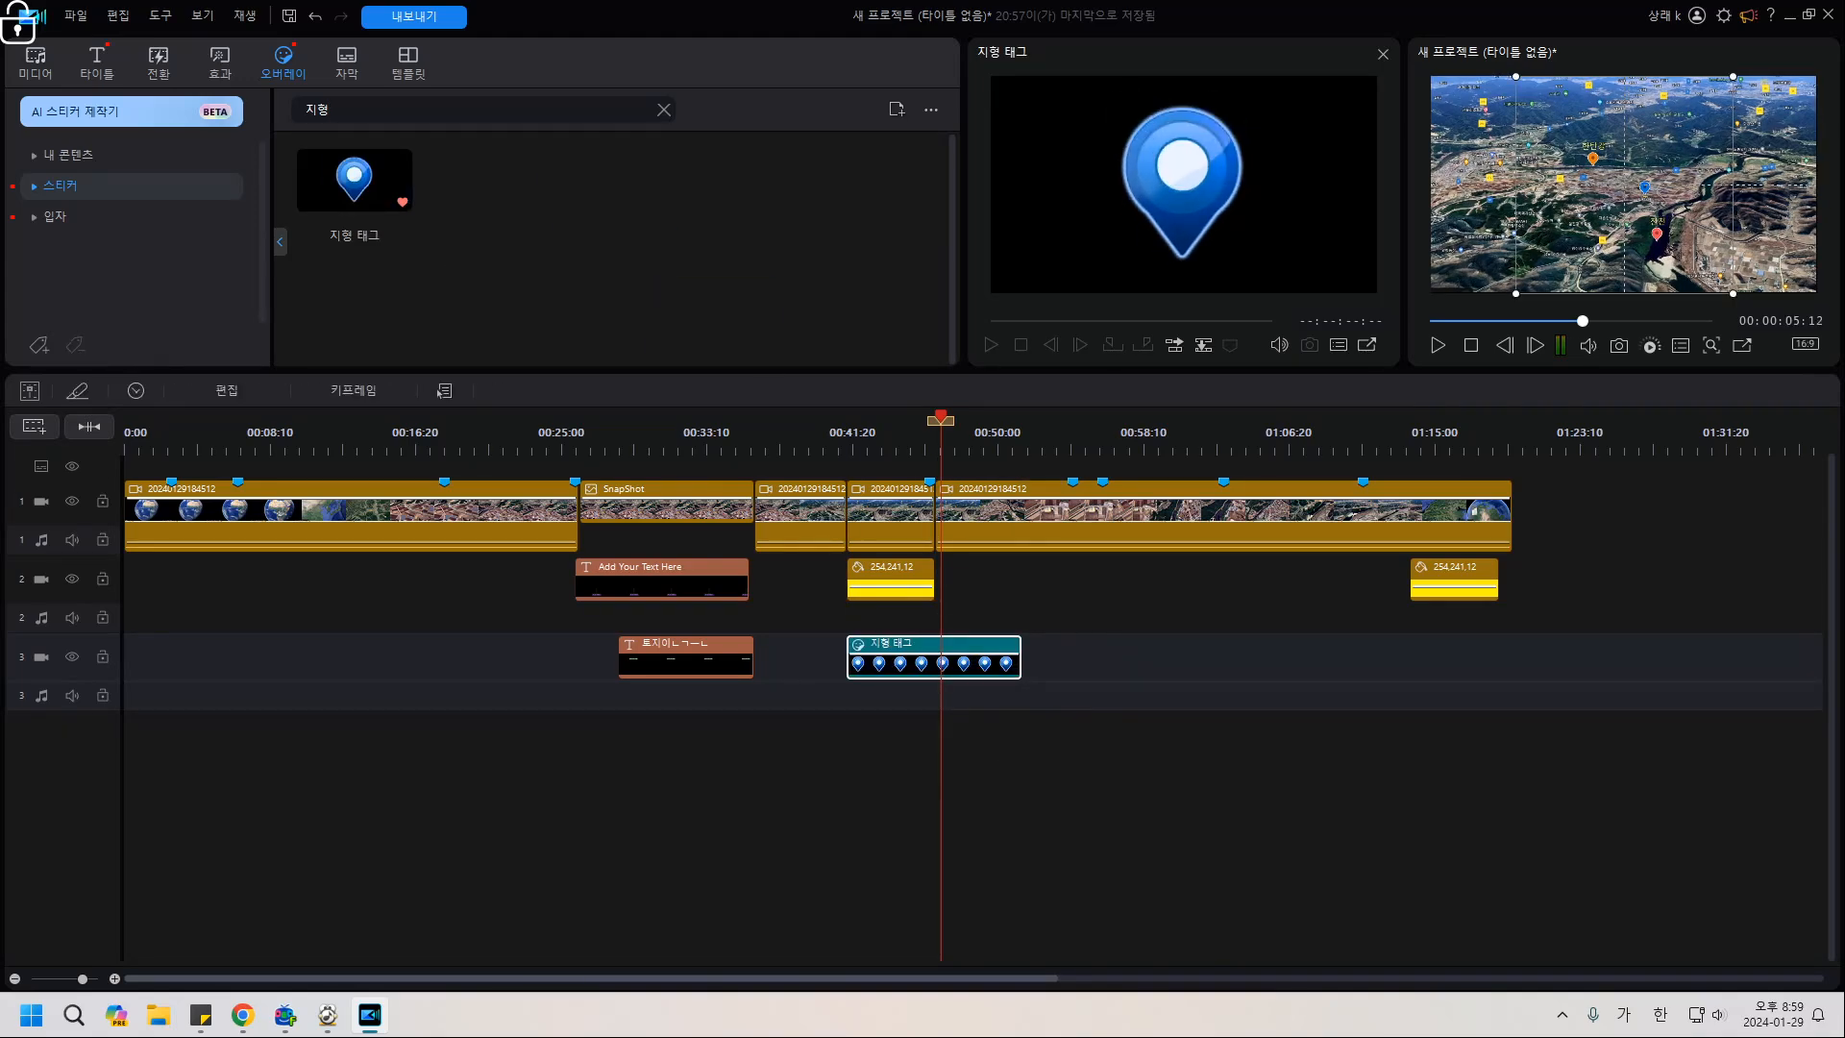
left_click_drag(1020, 663, 935, 663)
left_click(1005, 679)
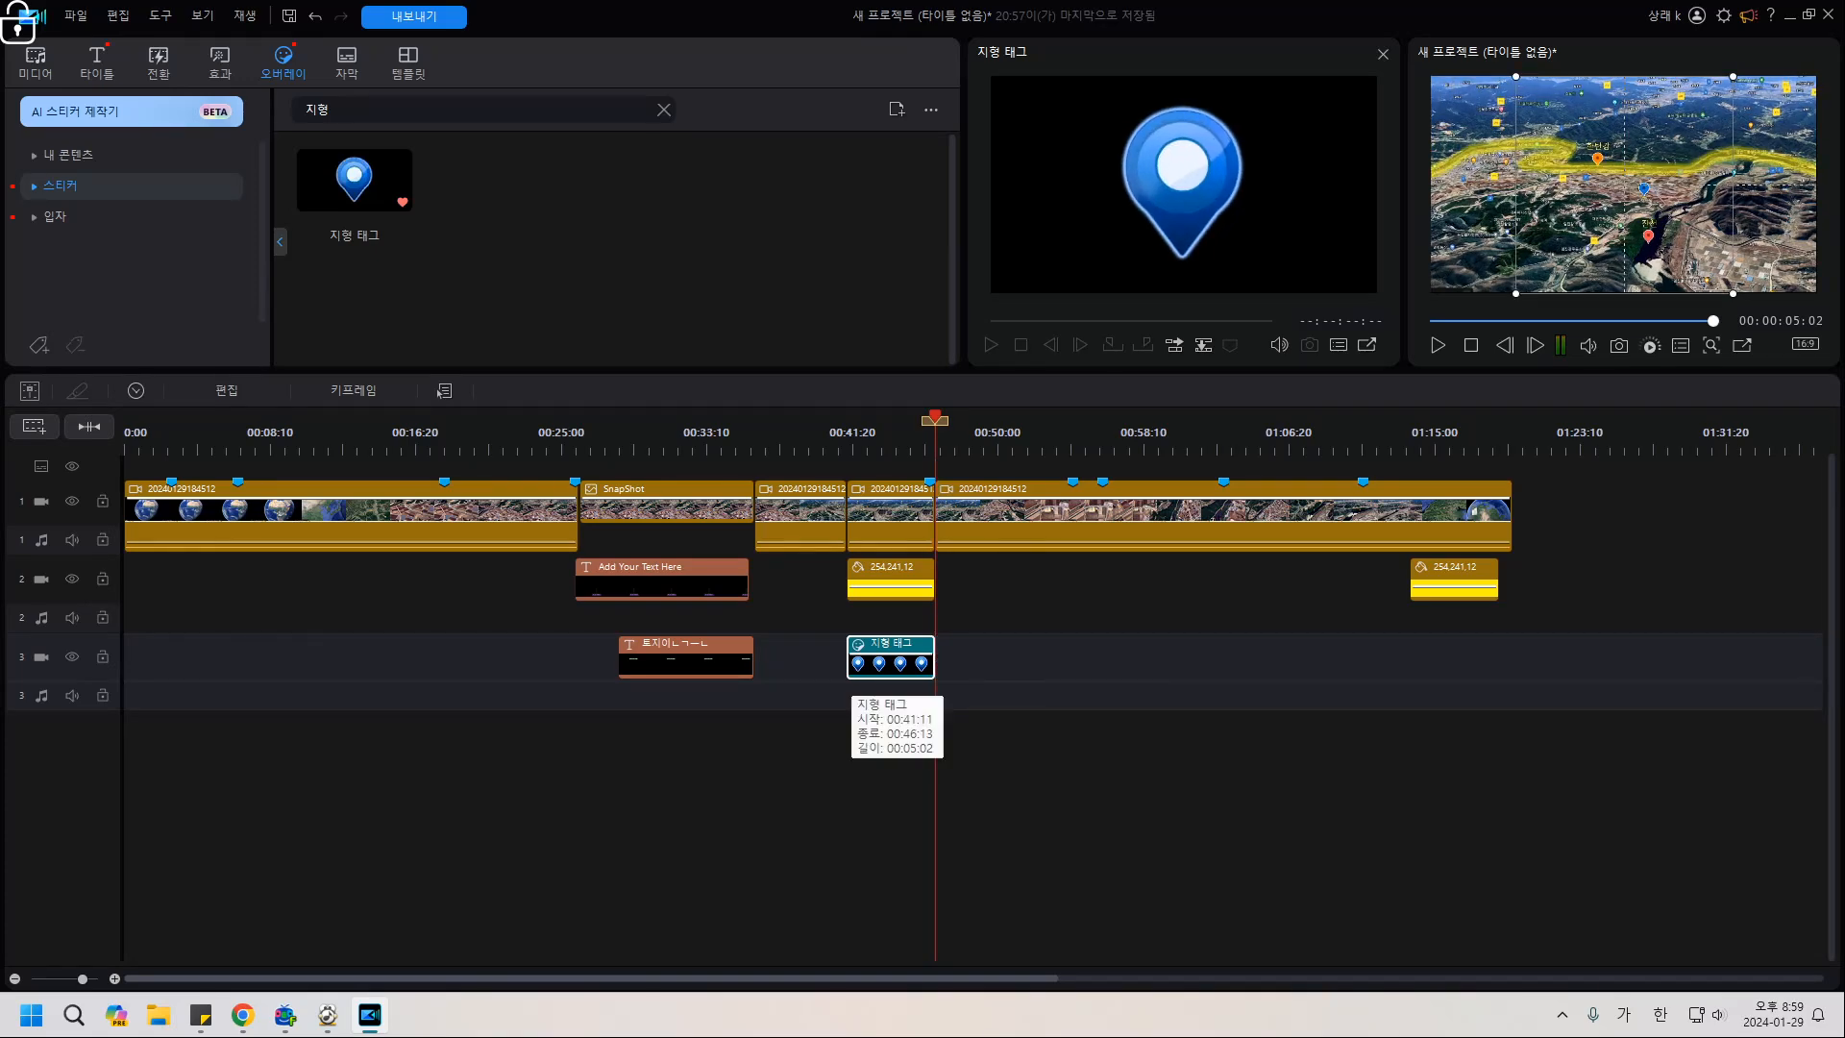
left_click(1383, 55)
Move the pin between the 한탄강 and 신천 labels and scale it to 0.138.
left_click(227, 390)
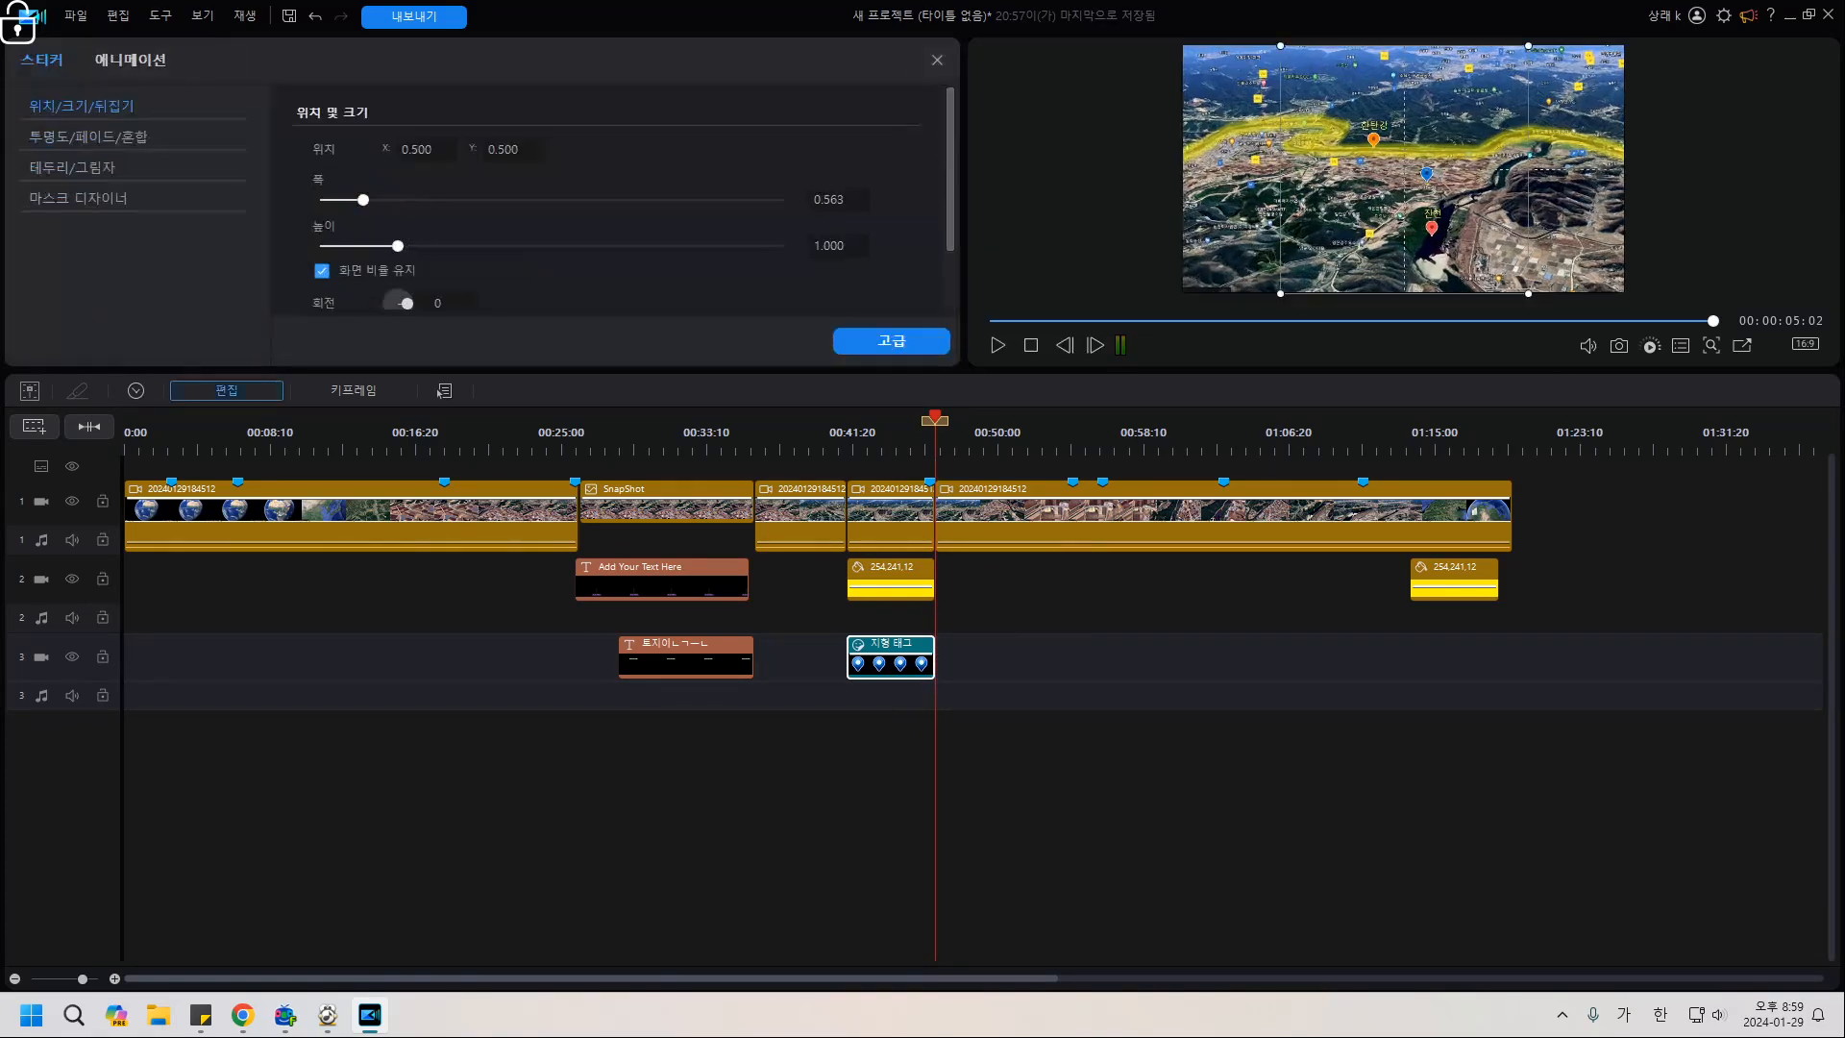
left_click(891, 342)
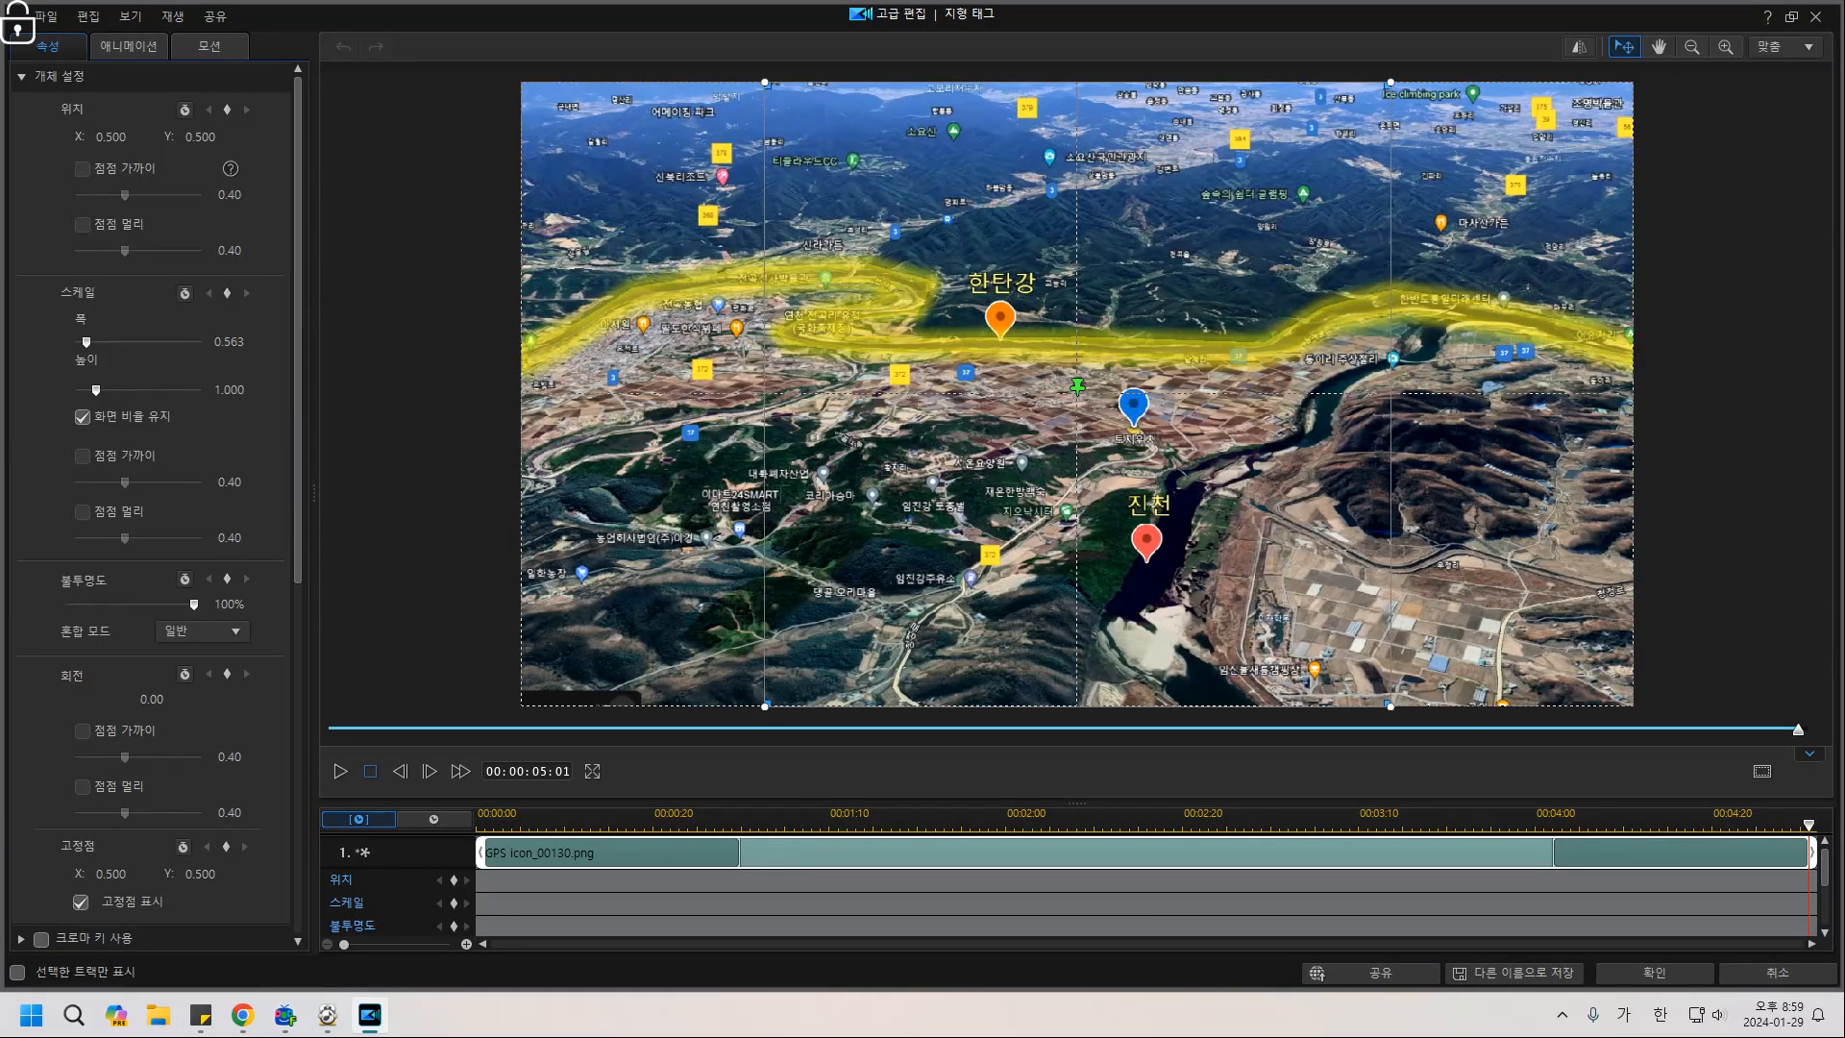
left_click(370, 772)
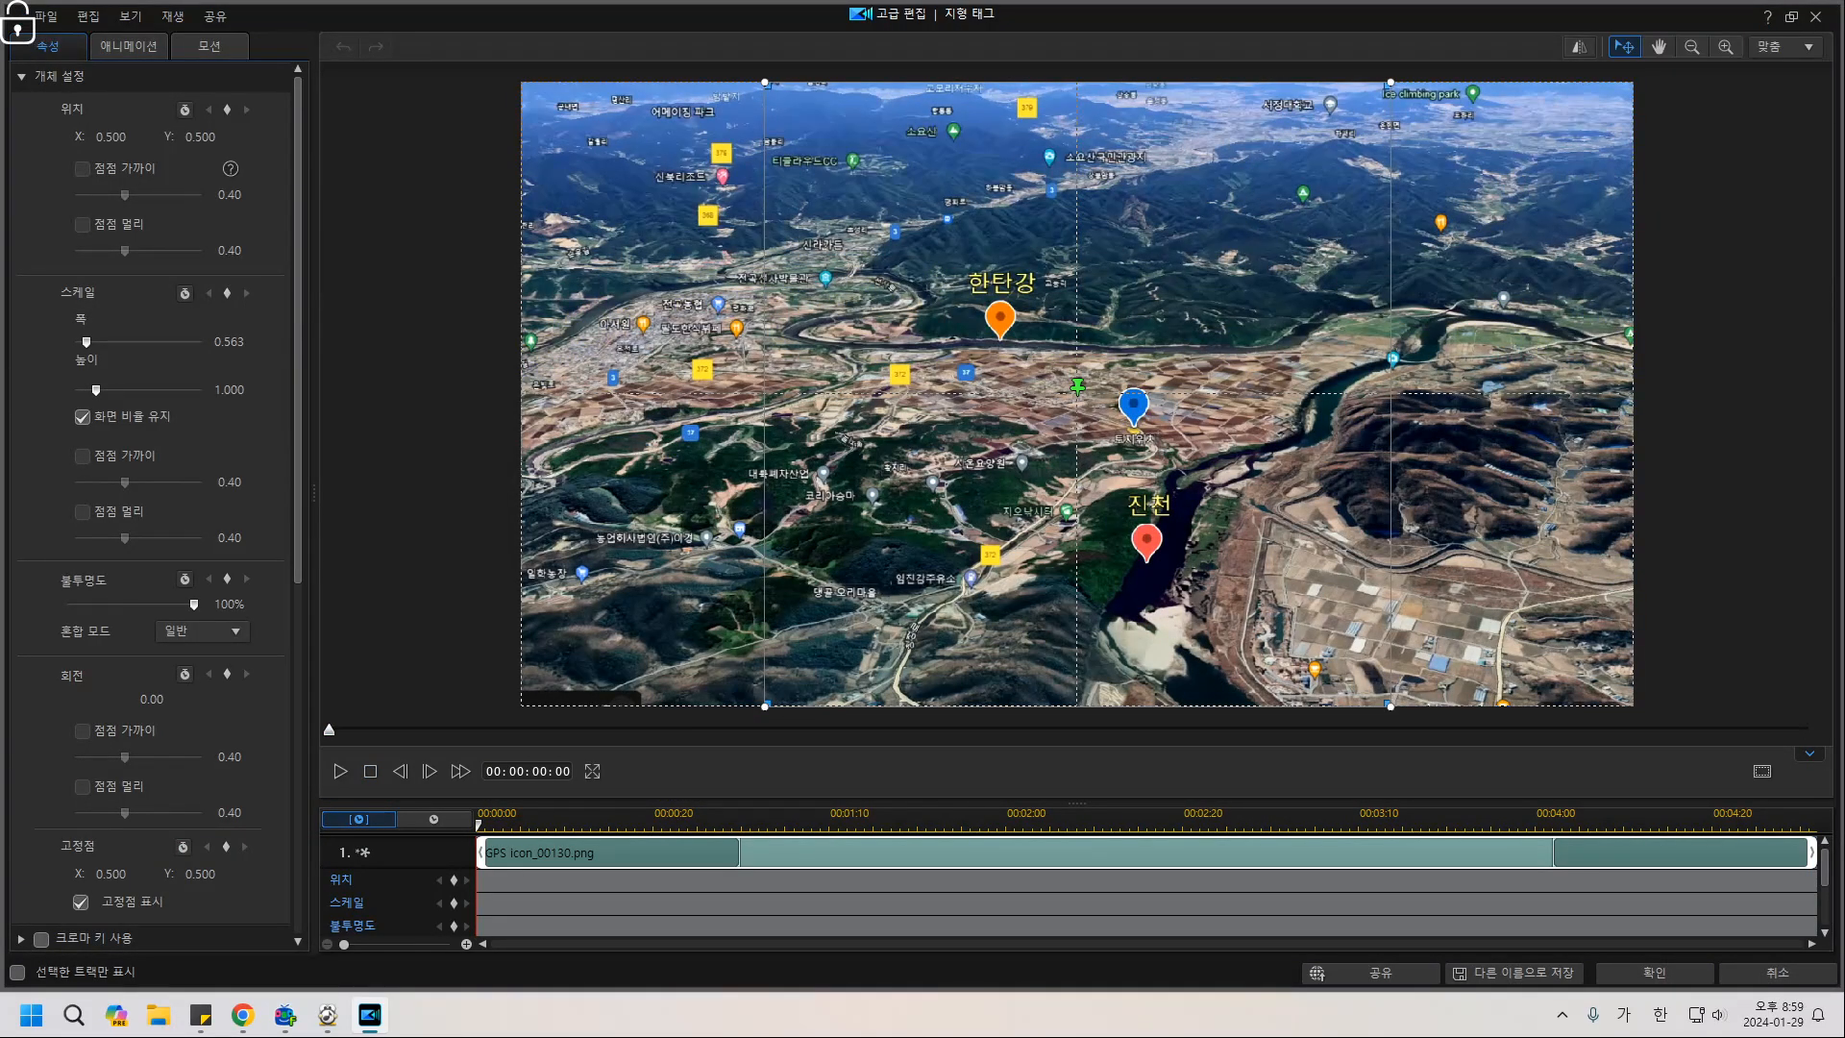
left_click(794, 823)
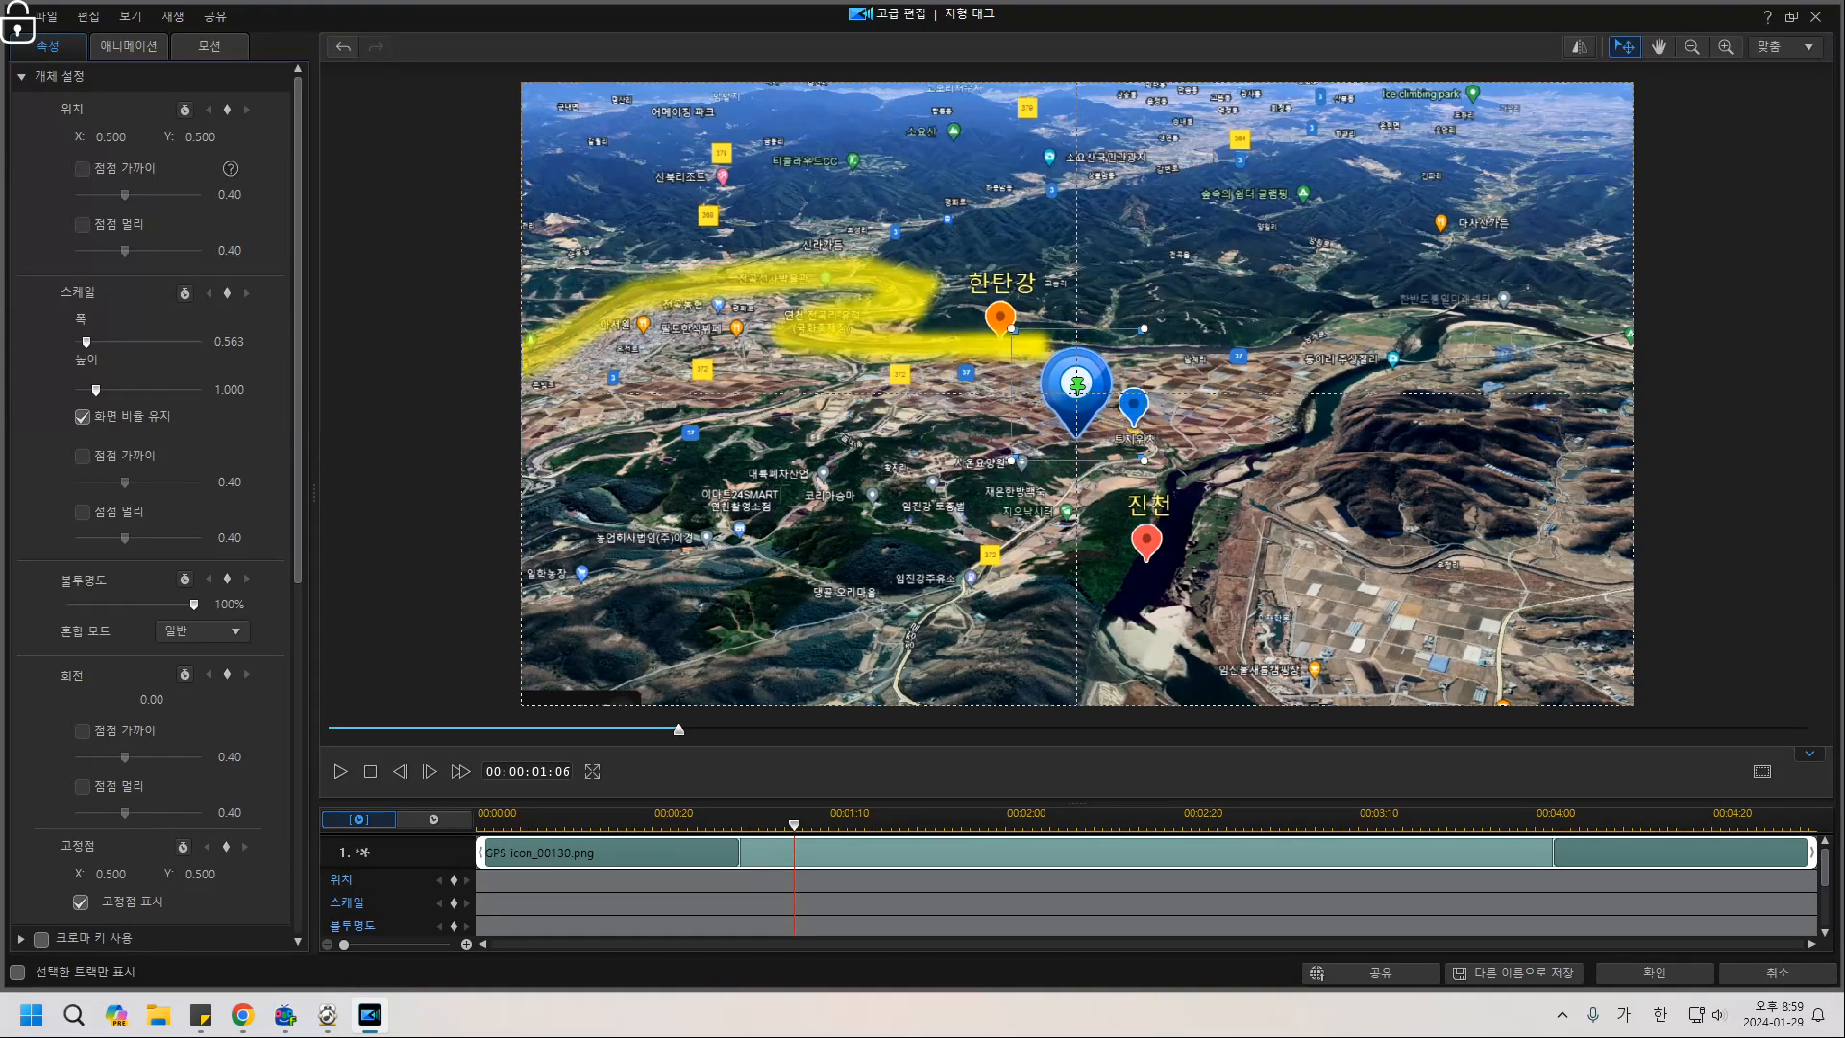
left_click_drag(1077, 384, 1134, 377)
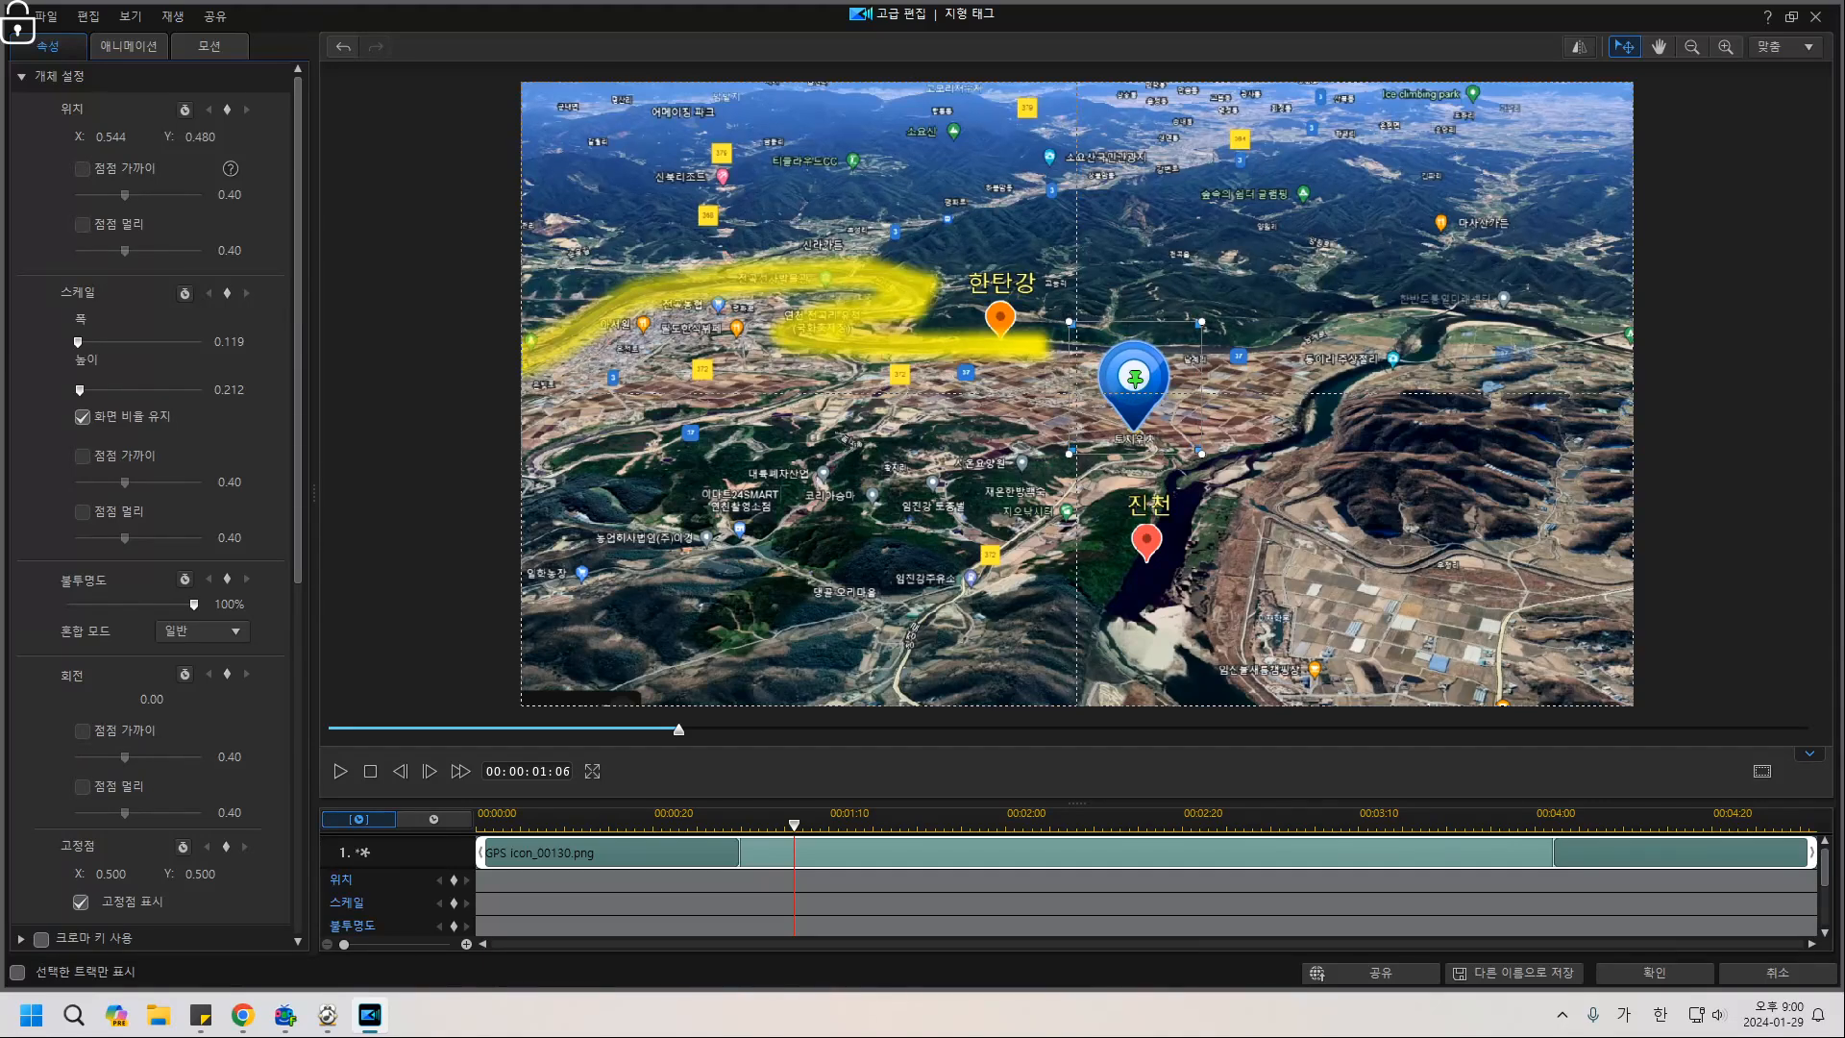
left_click_drag(1201, 322, 1211, 309)
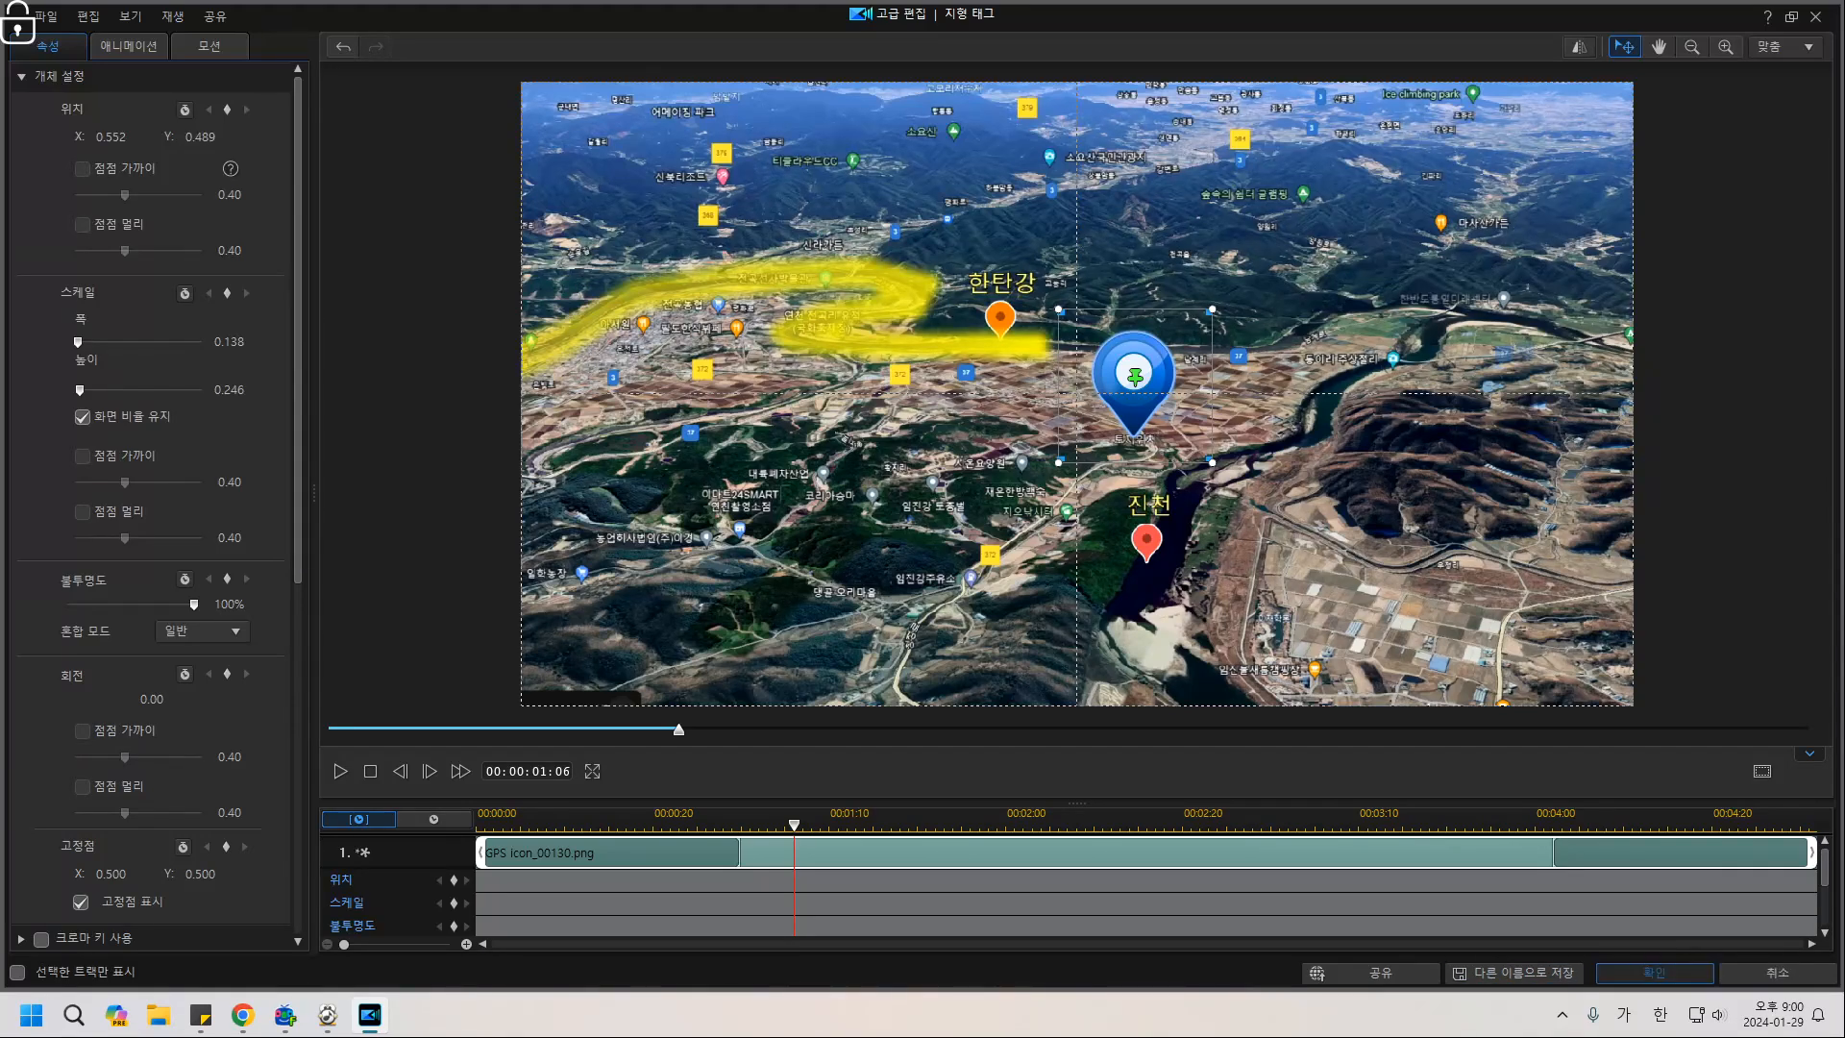
left_click(1654, 972)
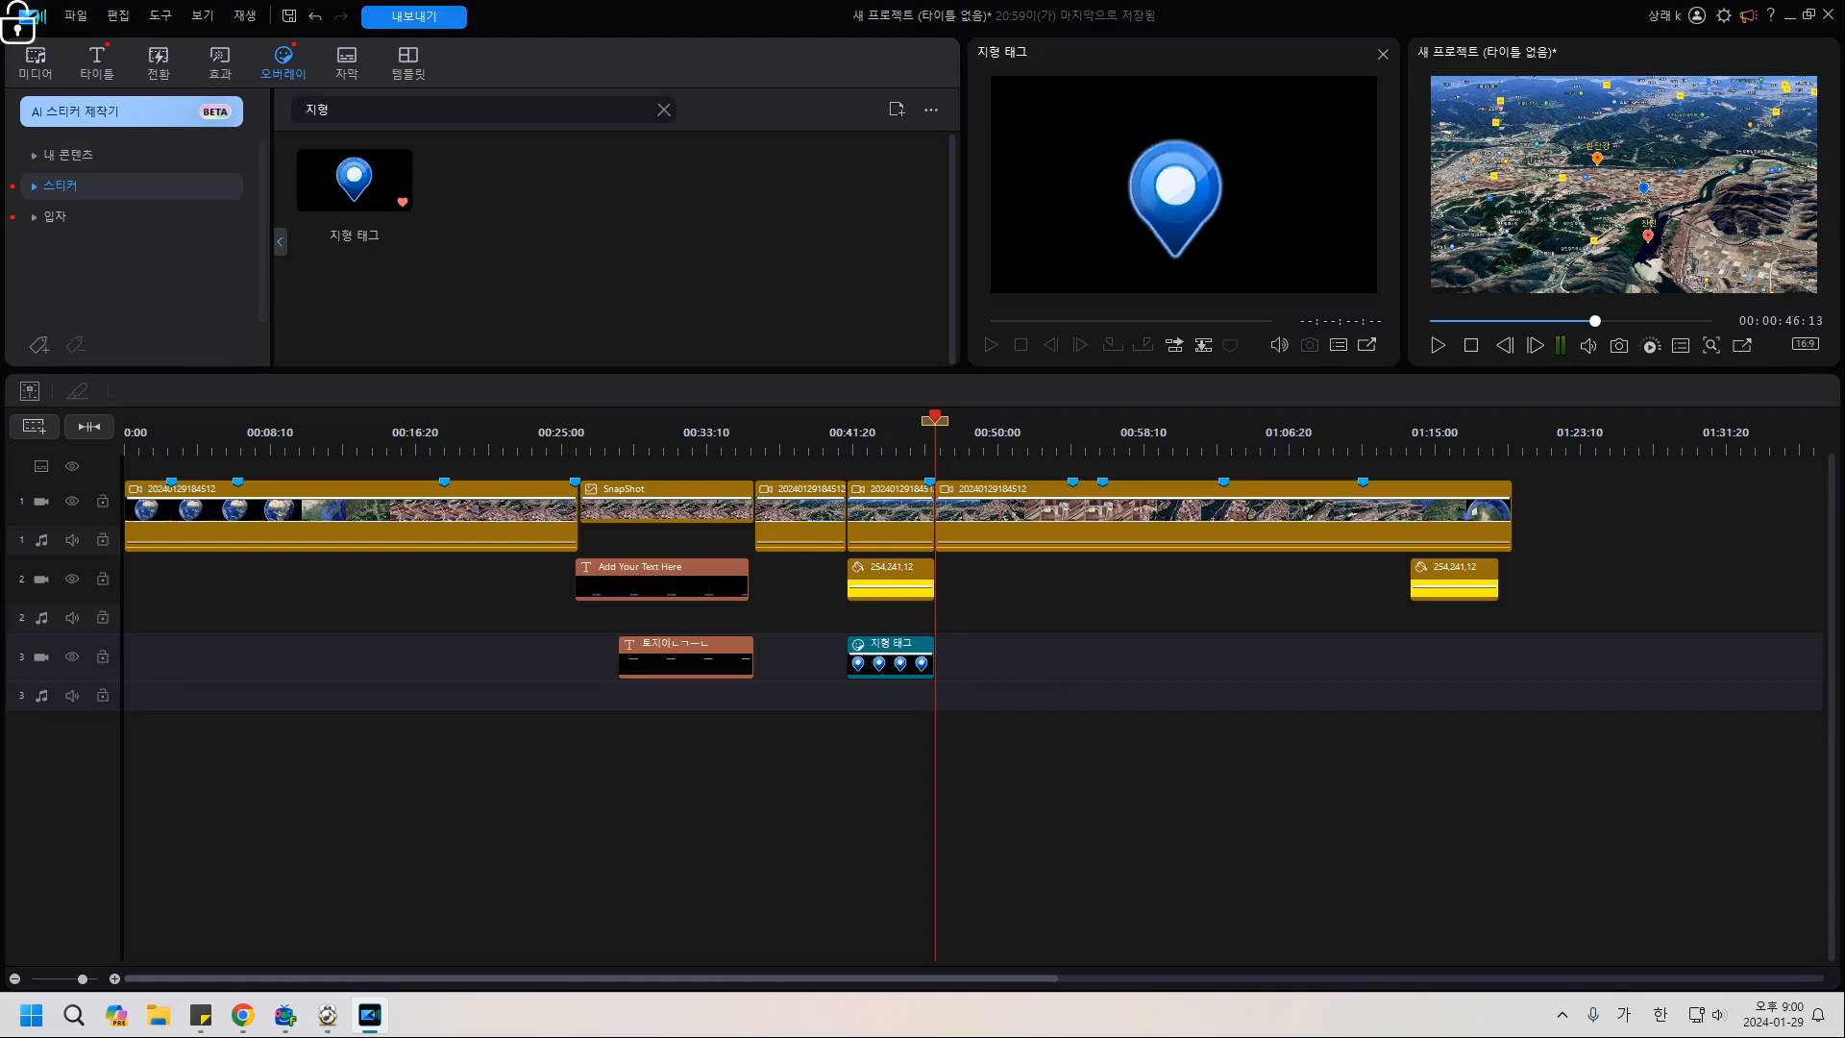
Bring up the media import file browser from the project's media library.
left_click(35, 64)
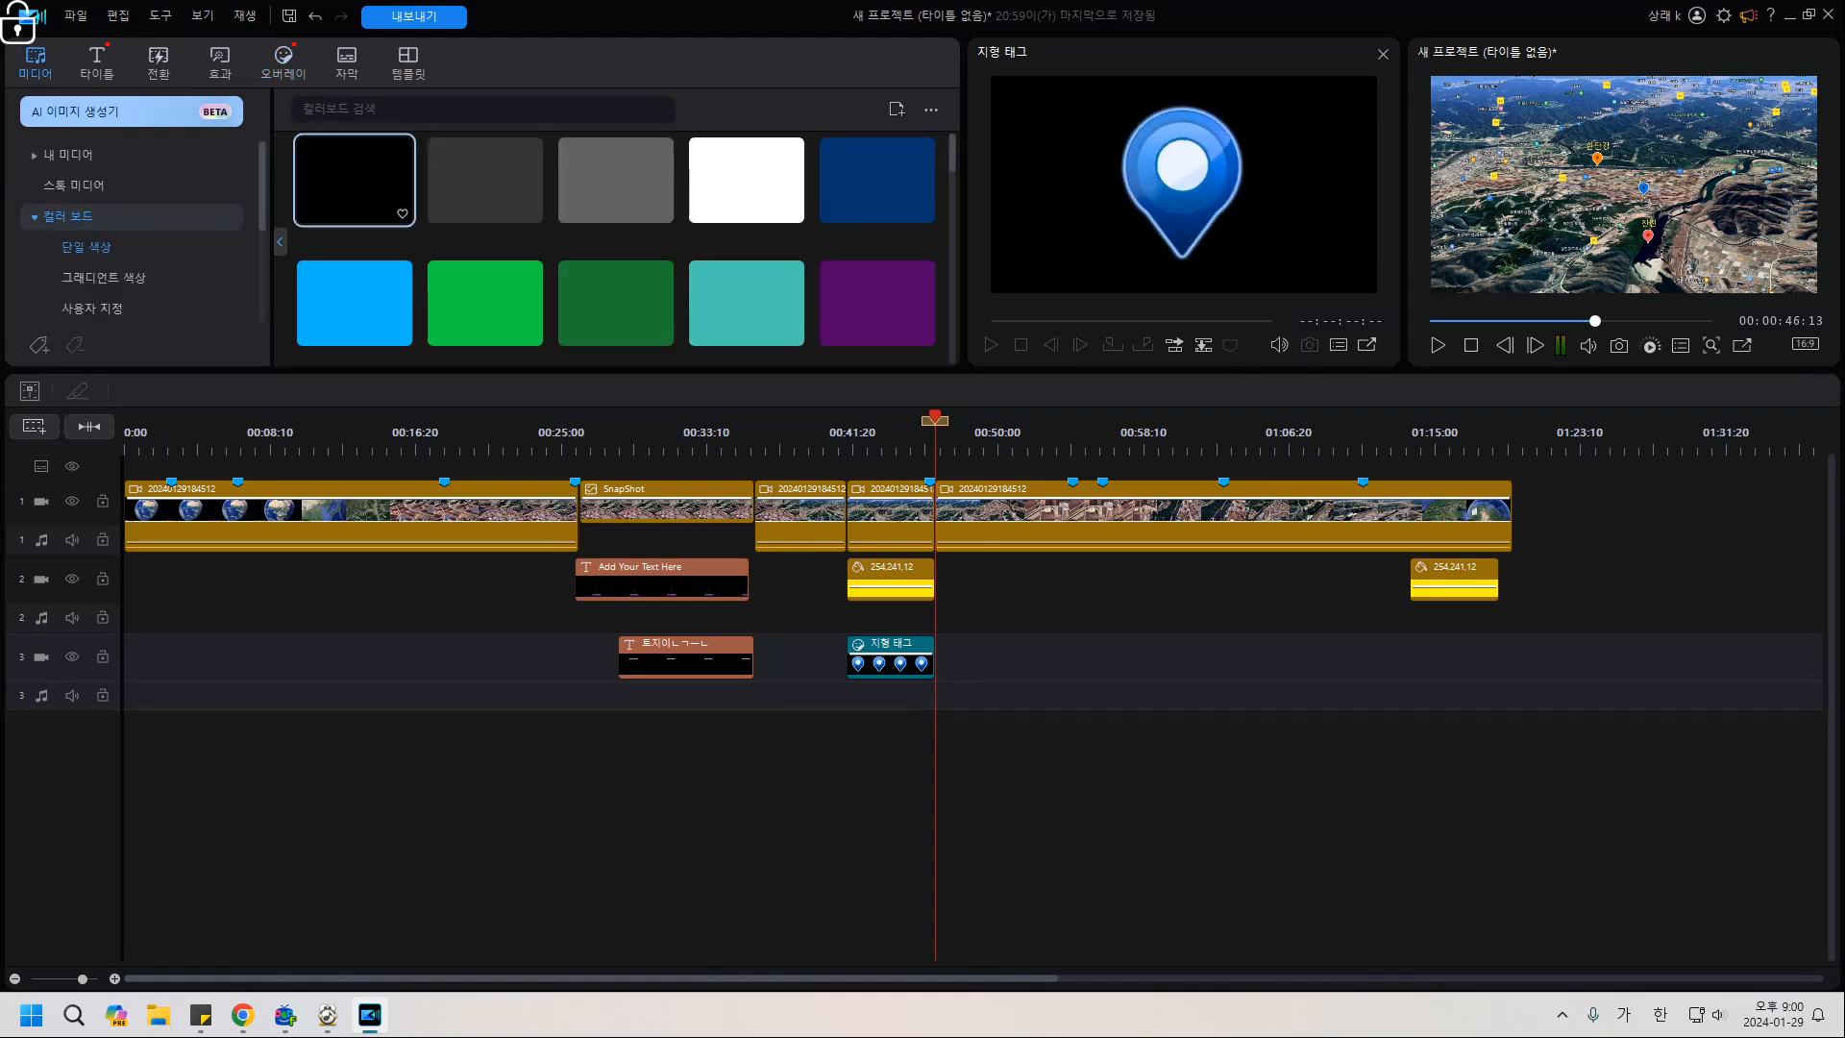
left_click(67, 155)
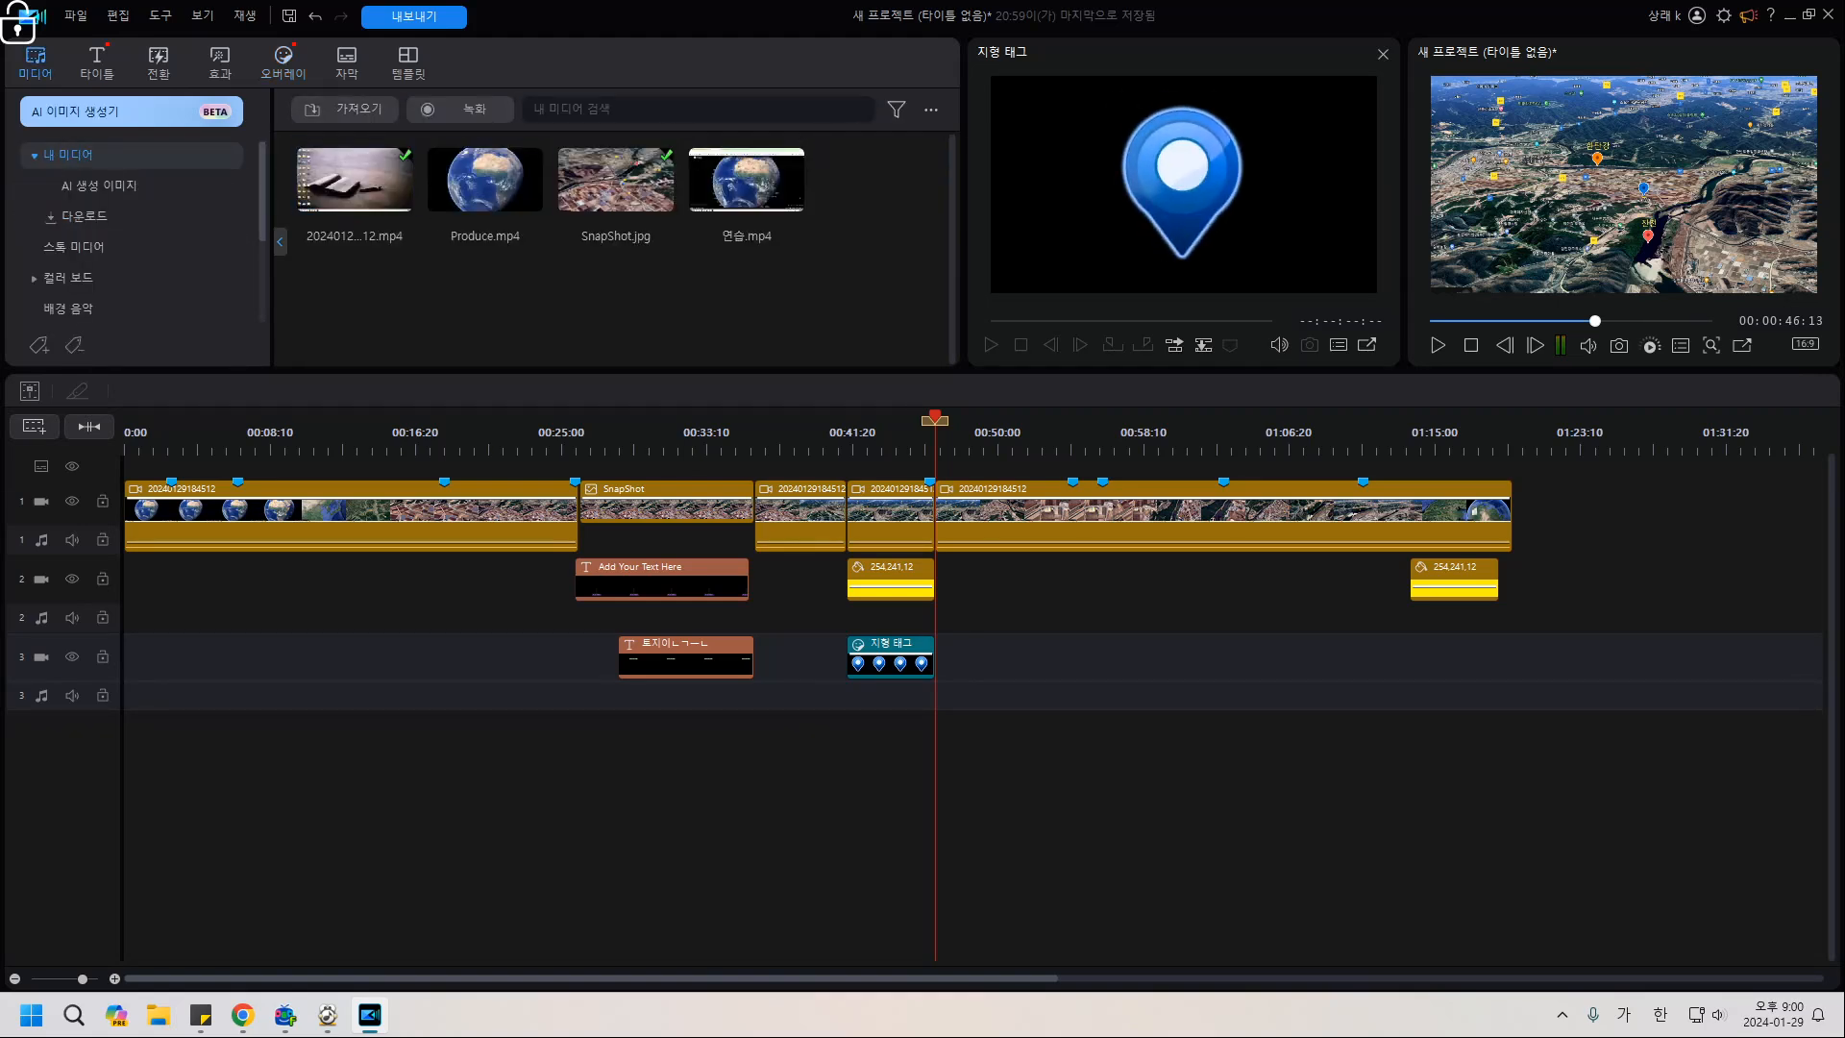
left_click(344, 108)
left_click(386, 137)
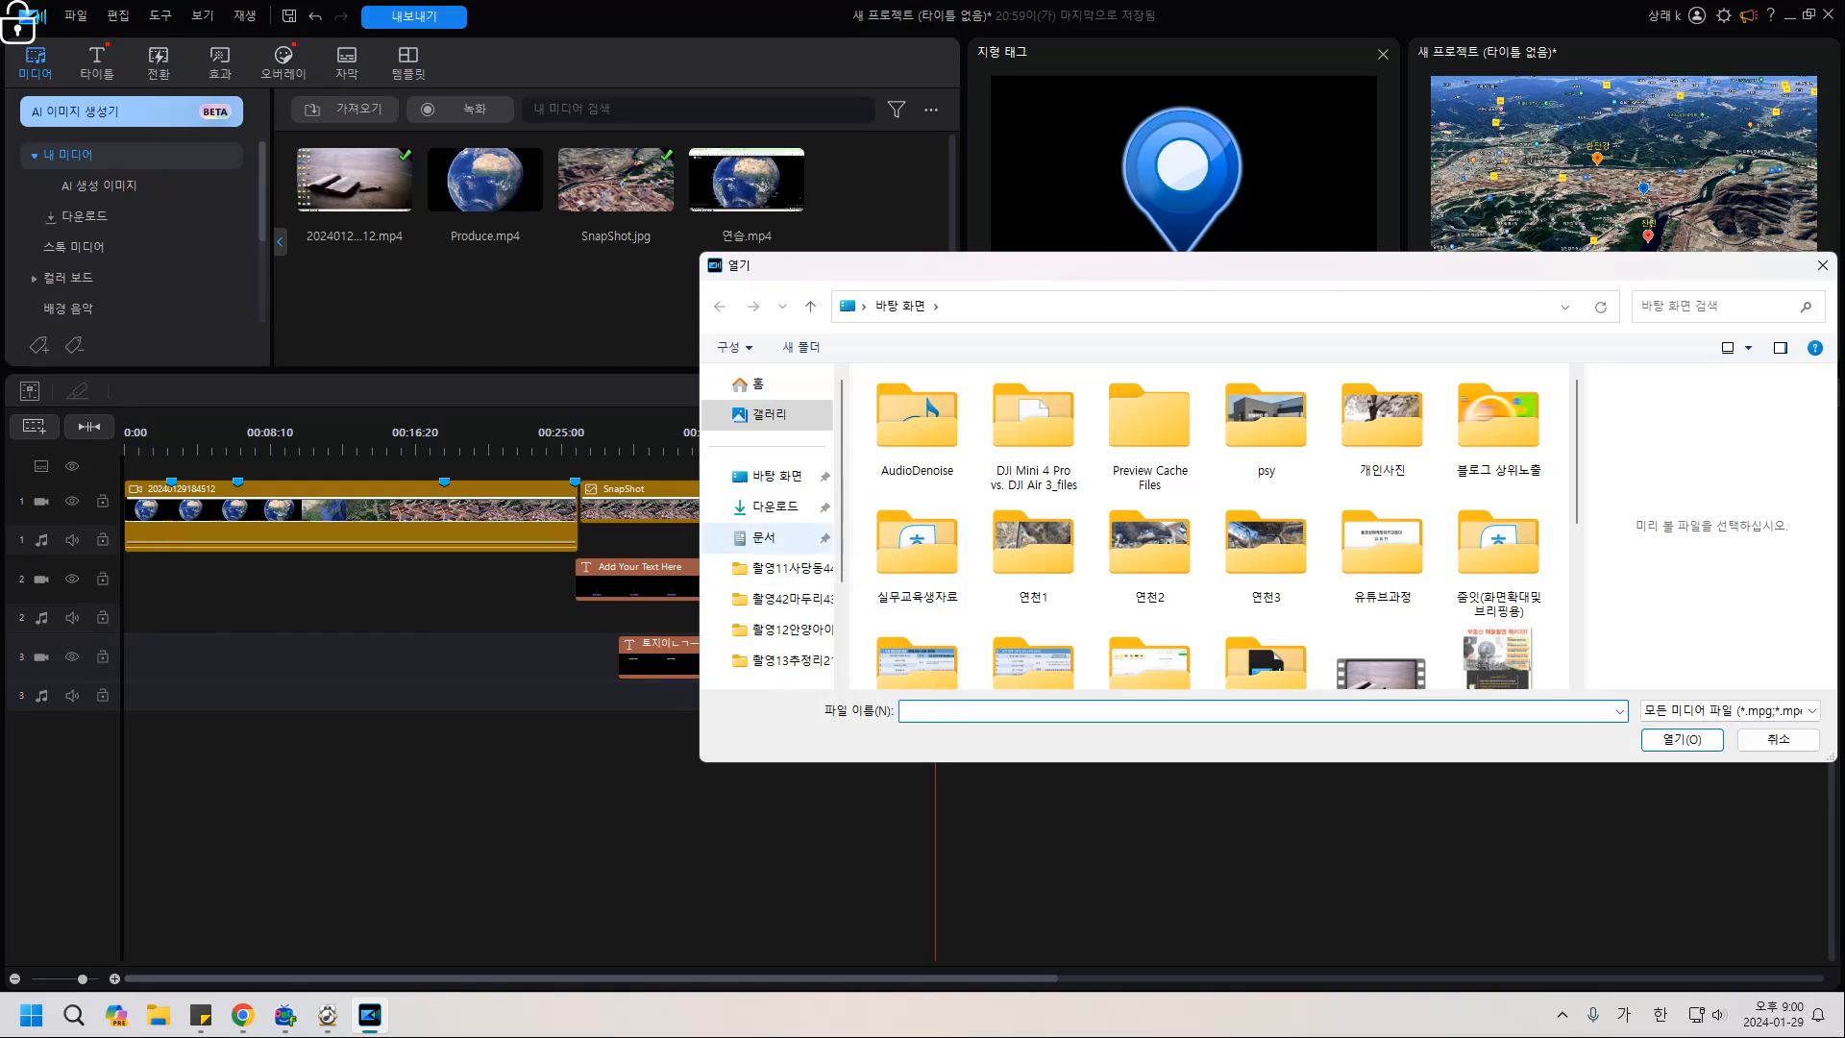
Look through Documents > 음악 > 유튜브효과음, then return to Documents.
left_click(765, 538)
scroll(922, 555, "down", 4)
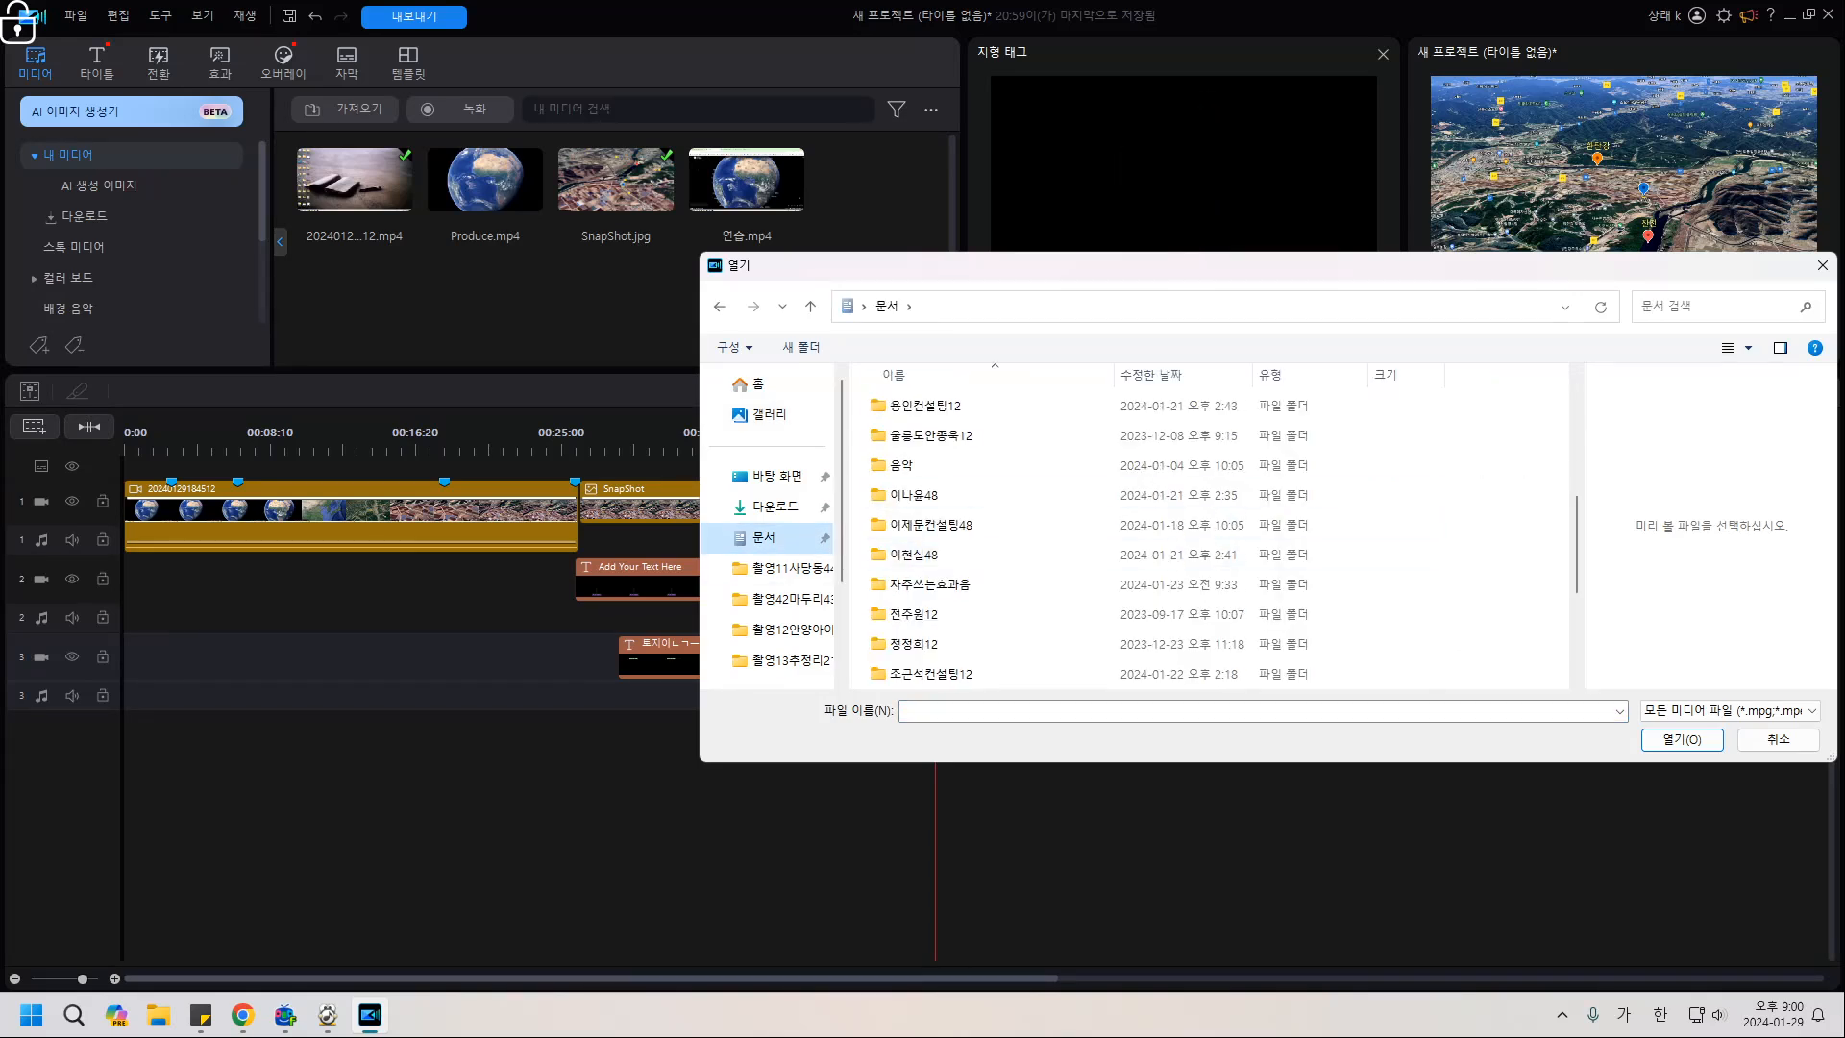
left_click(903, 466)
double_click(903, 466)
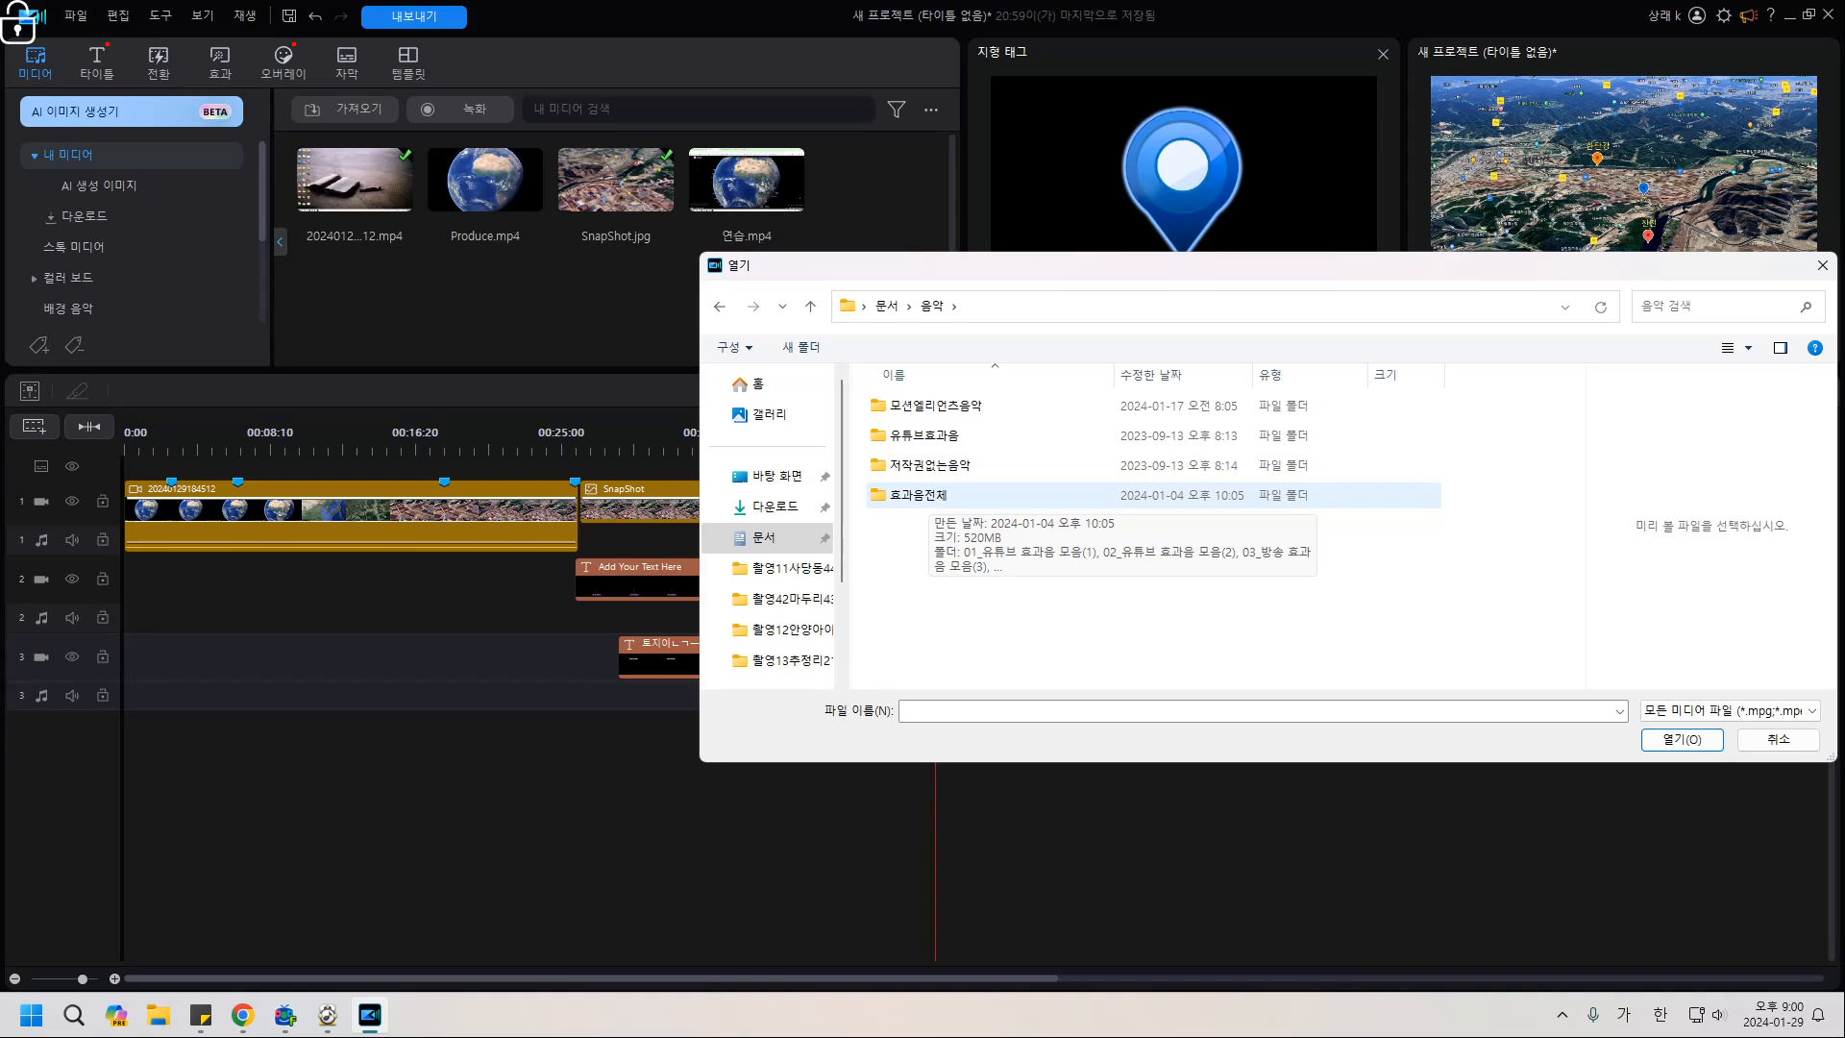
double_click(928, 435)
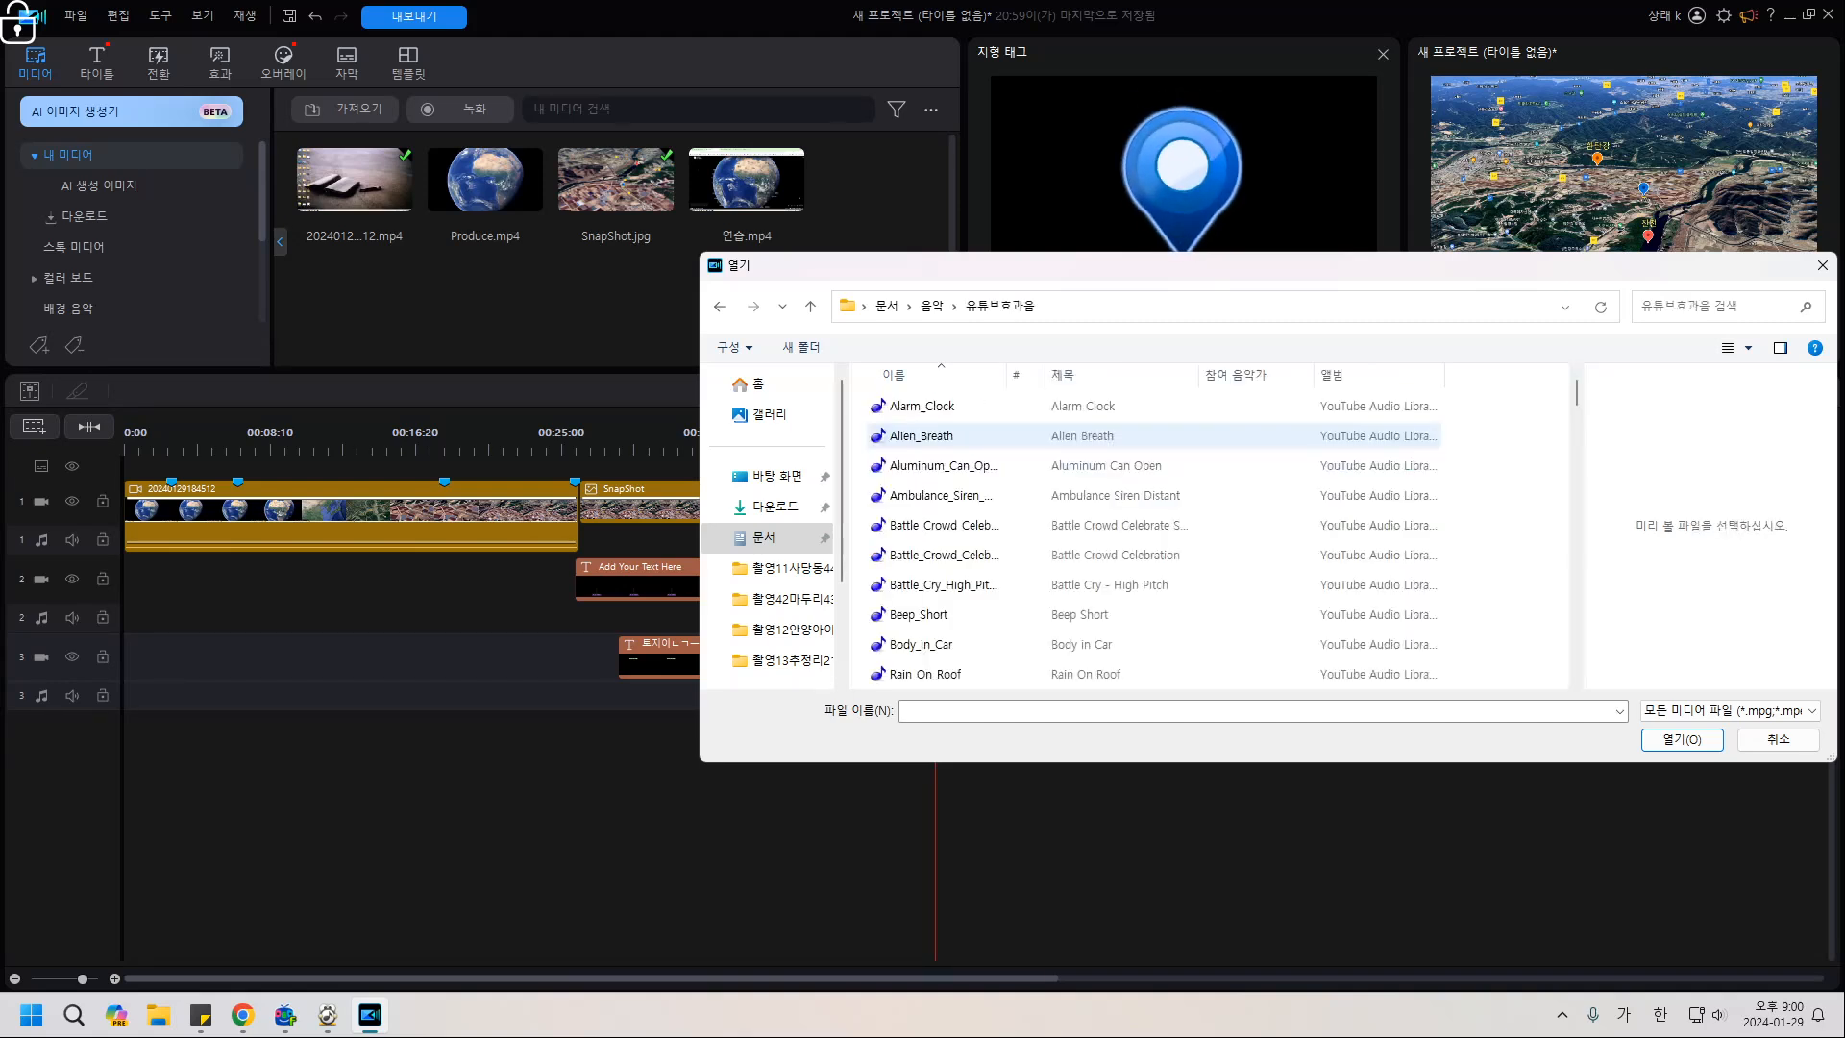
scroll(927, 465, "down", 3)
scroll(928, 451, "up", 3)
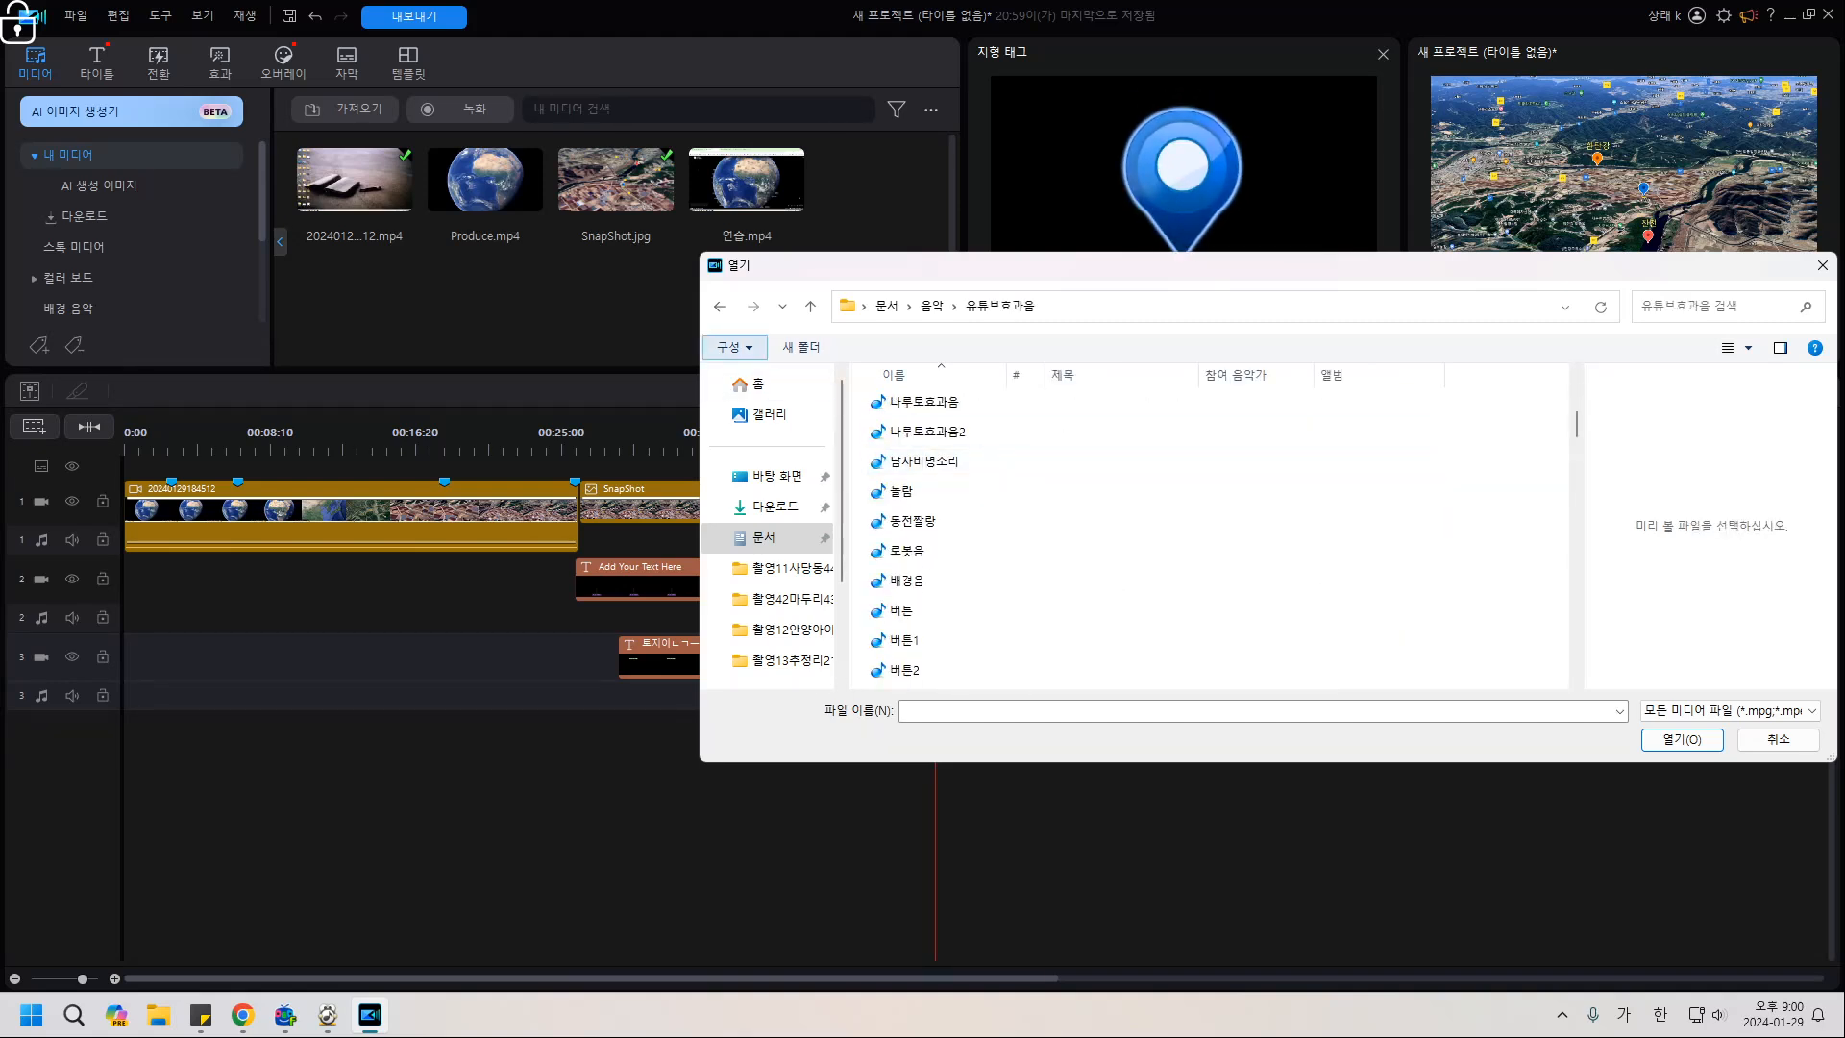
left_click(720, 307)
left_click(887, 307)
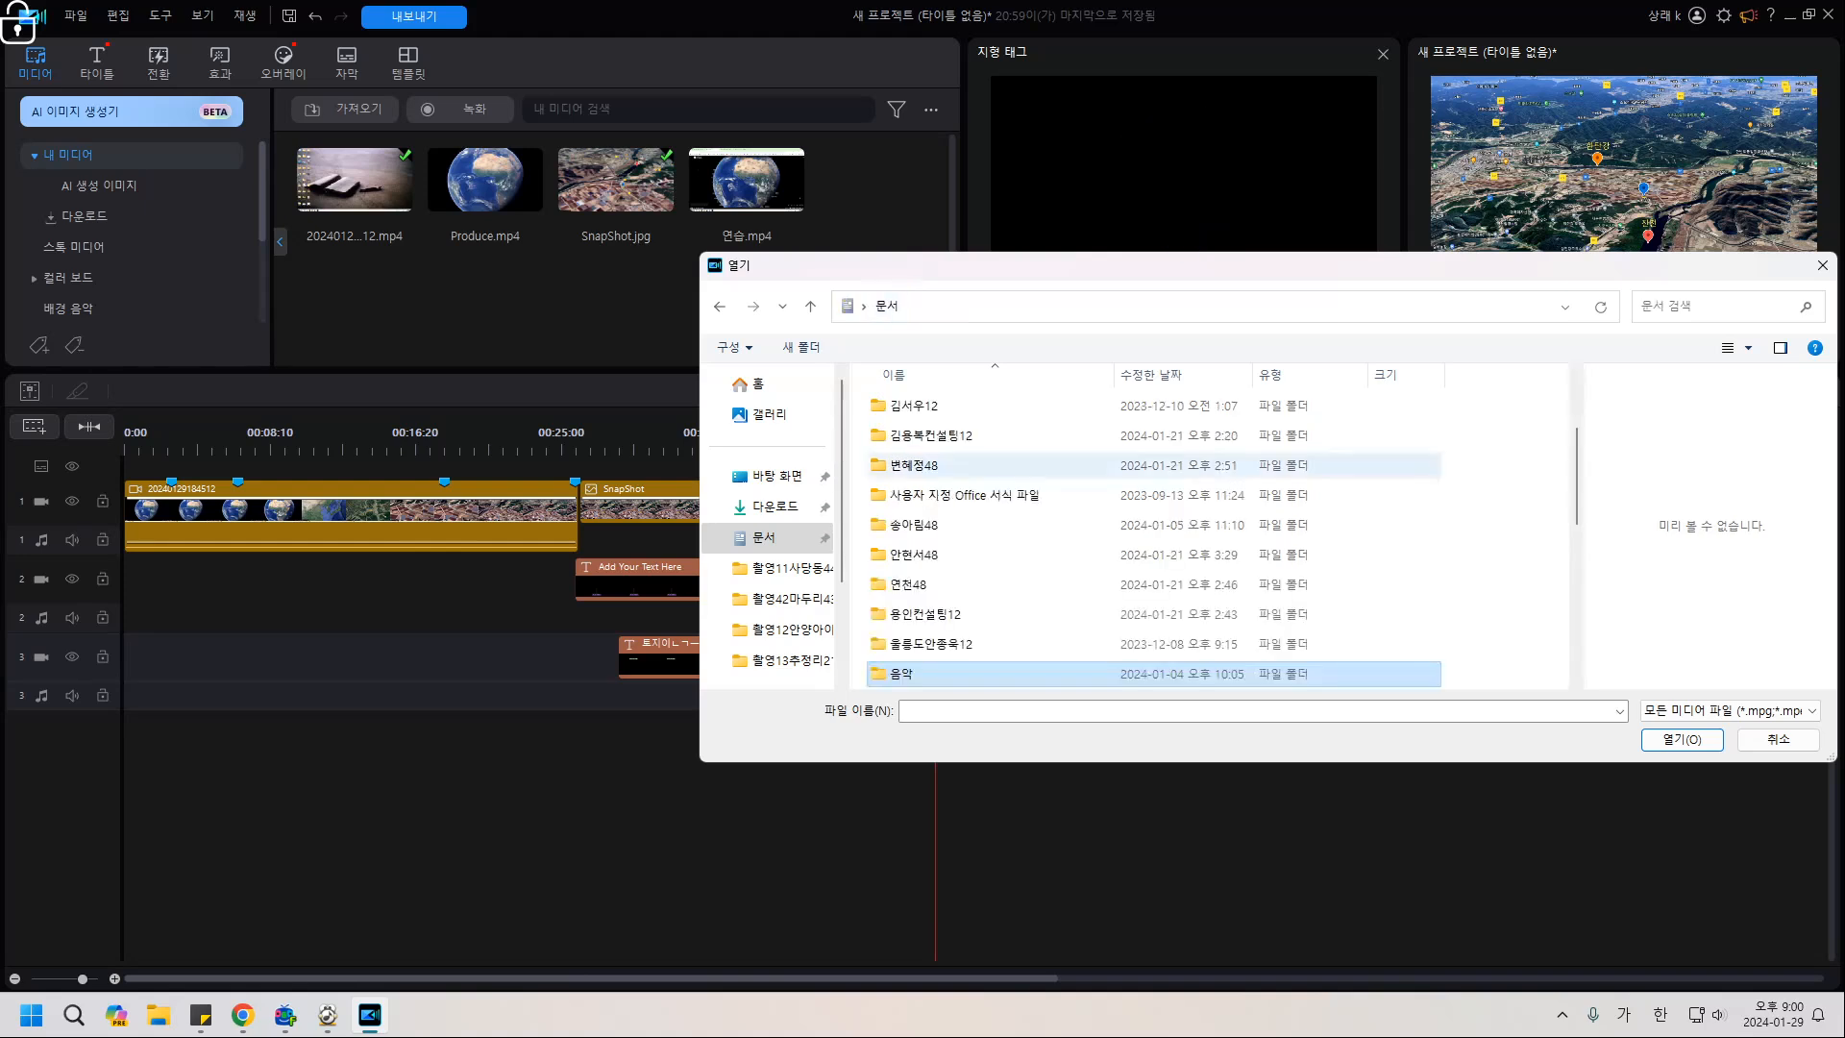
scroll(946, 555, "down", 4)
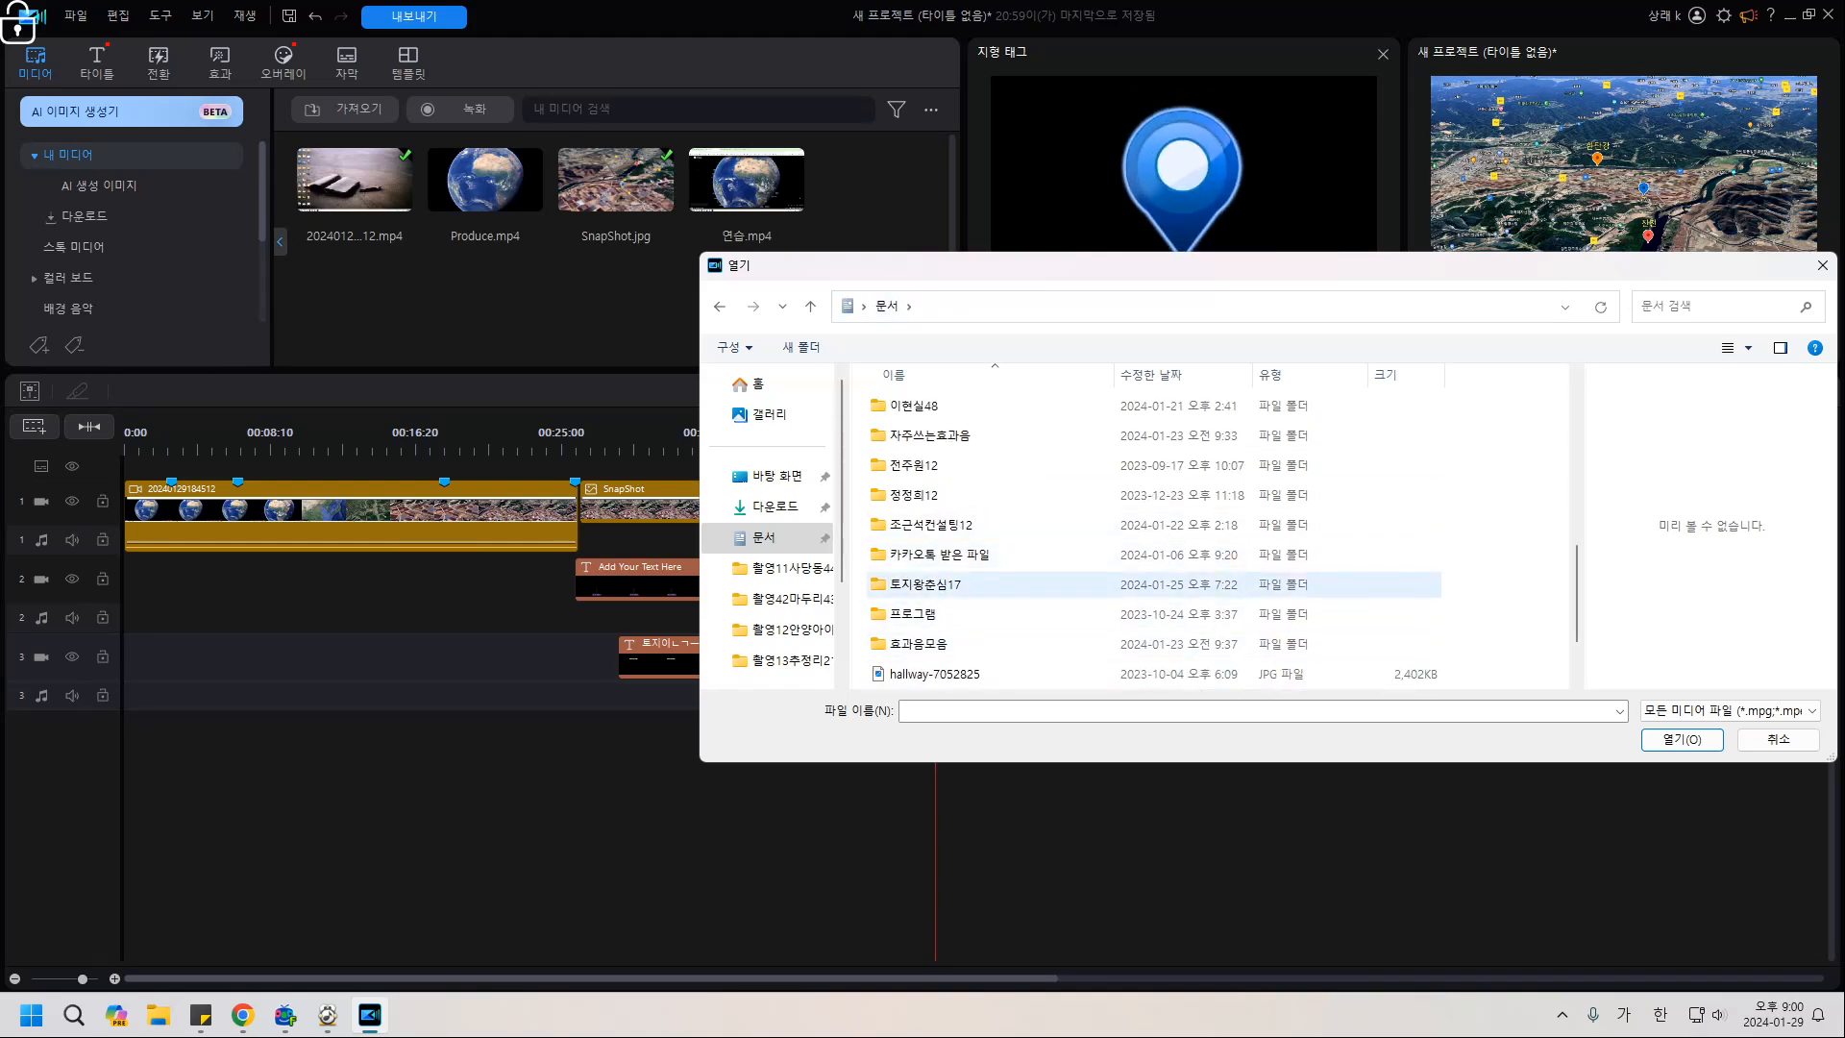
Import 스파클팝업.wav from the 자주쓰는효과음 folder into the media library.
double_click(929, 435)
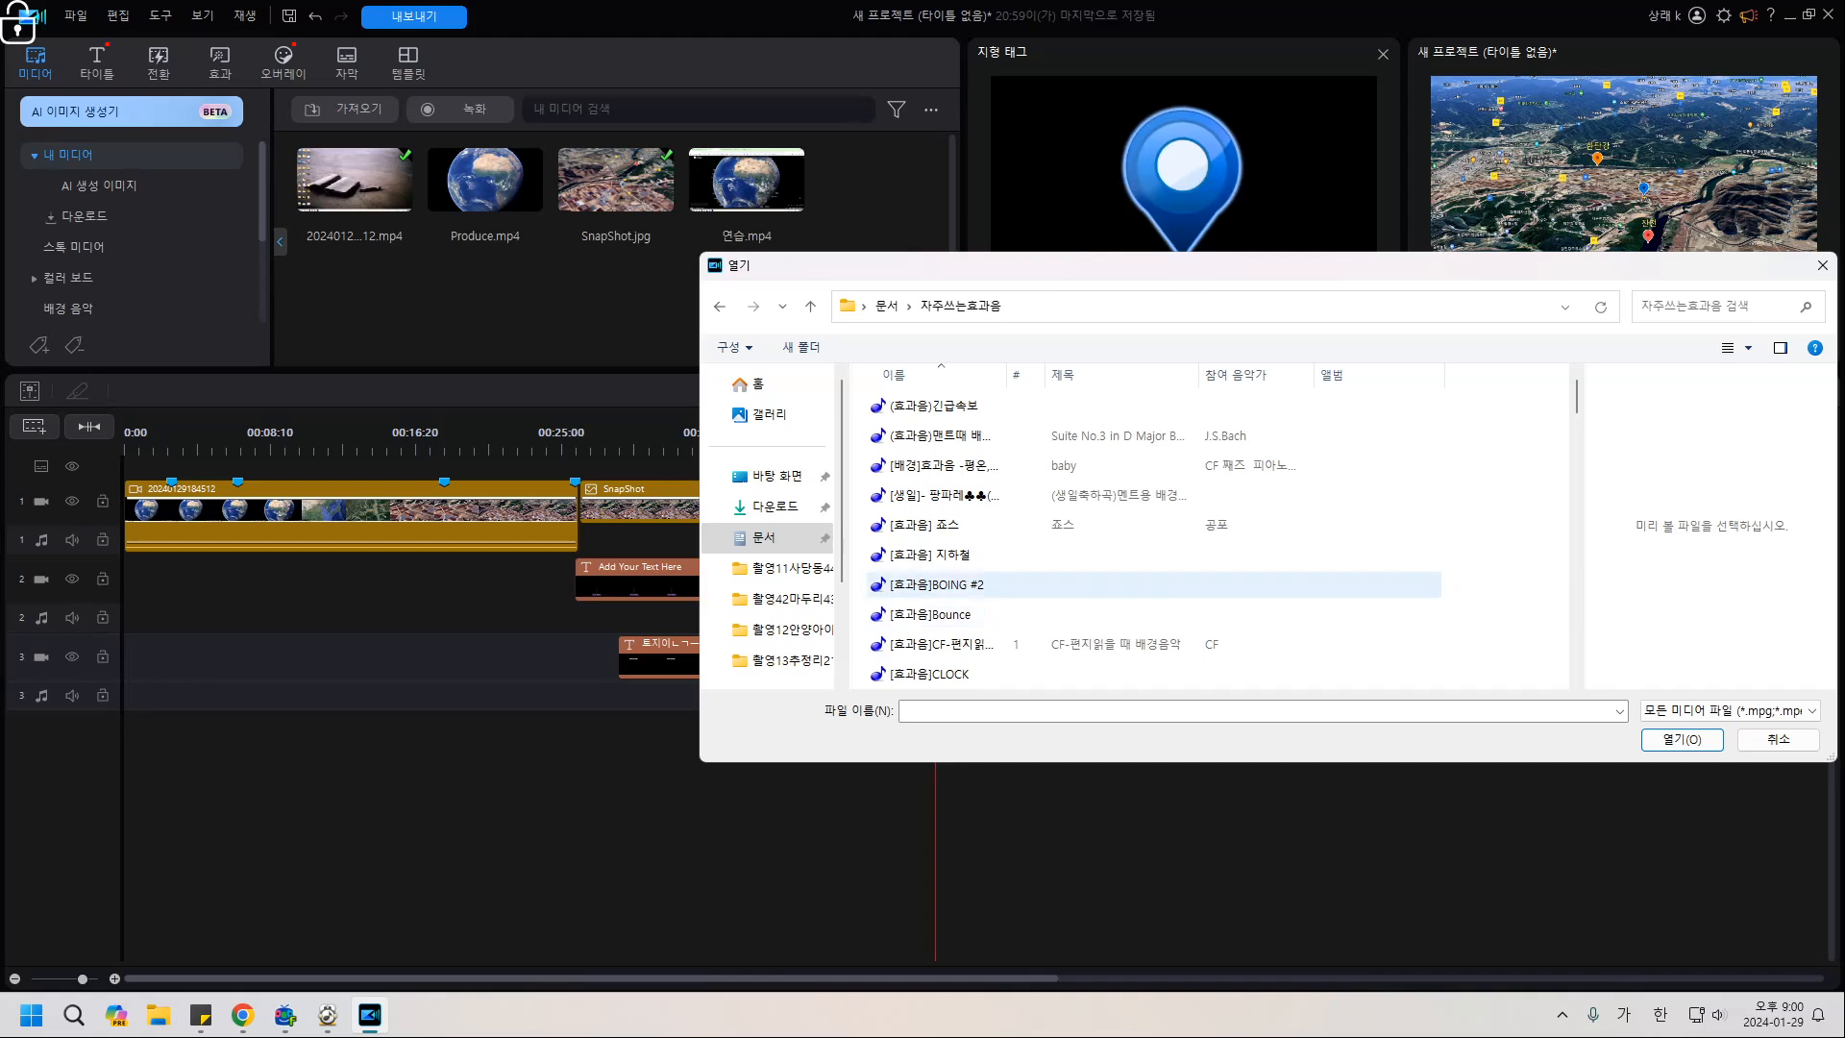
scroll(1057, 584, "down", 15)
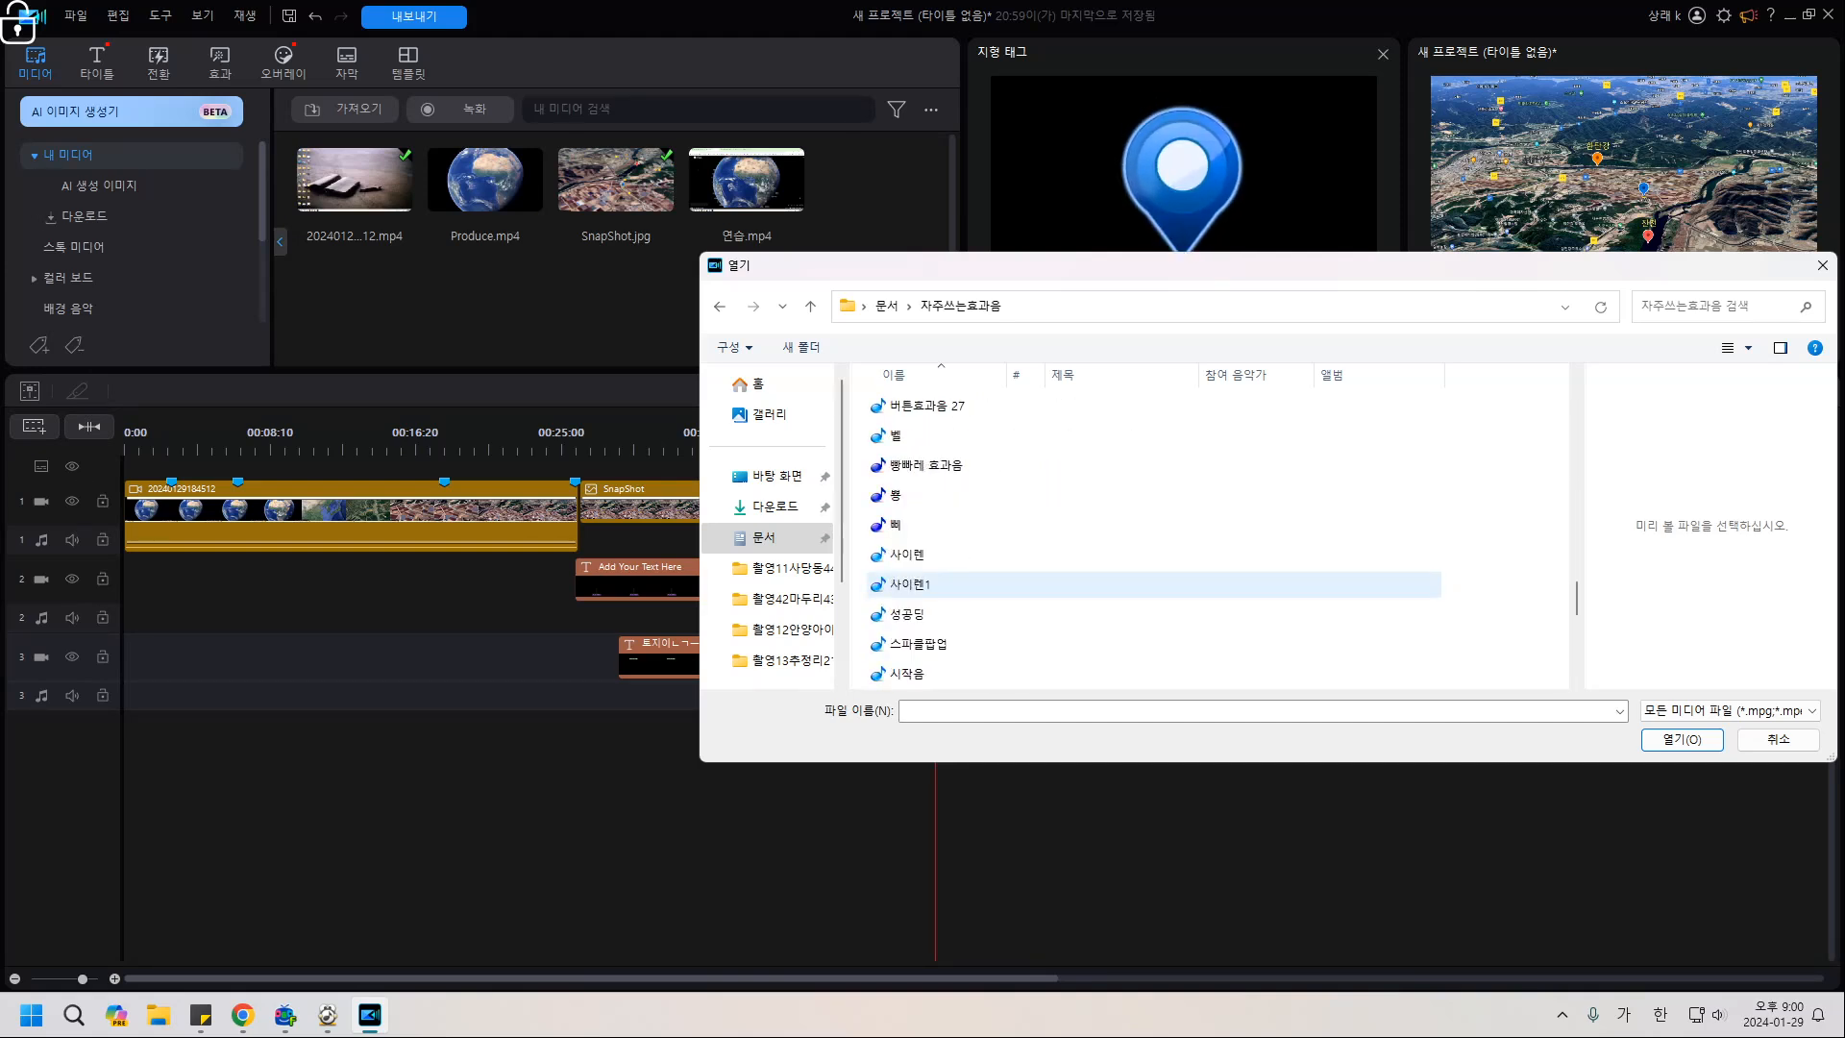
scroll(1057, 584, "down", 2)
left_click(918, 464)
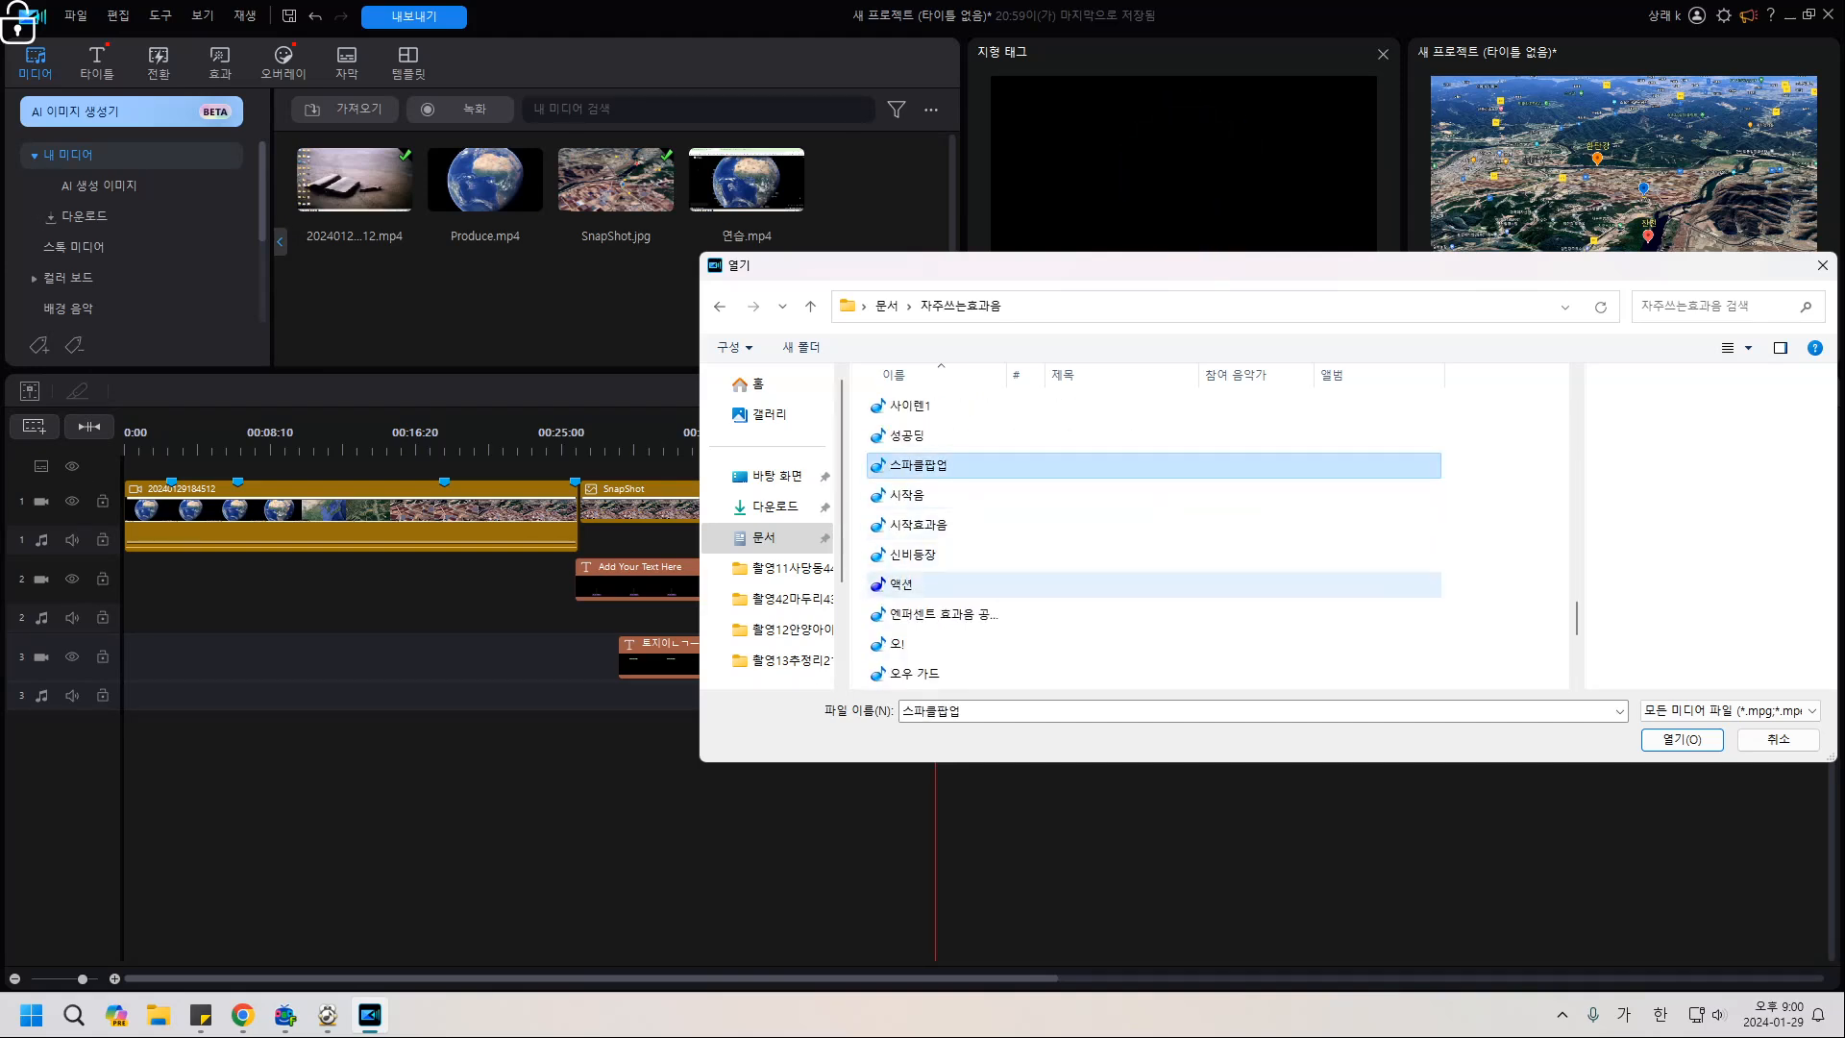
left_click(1682, 739)
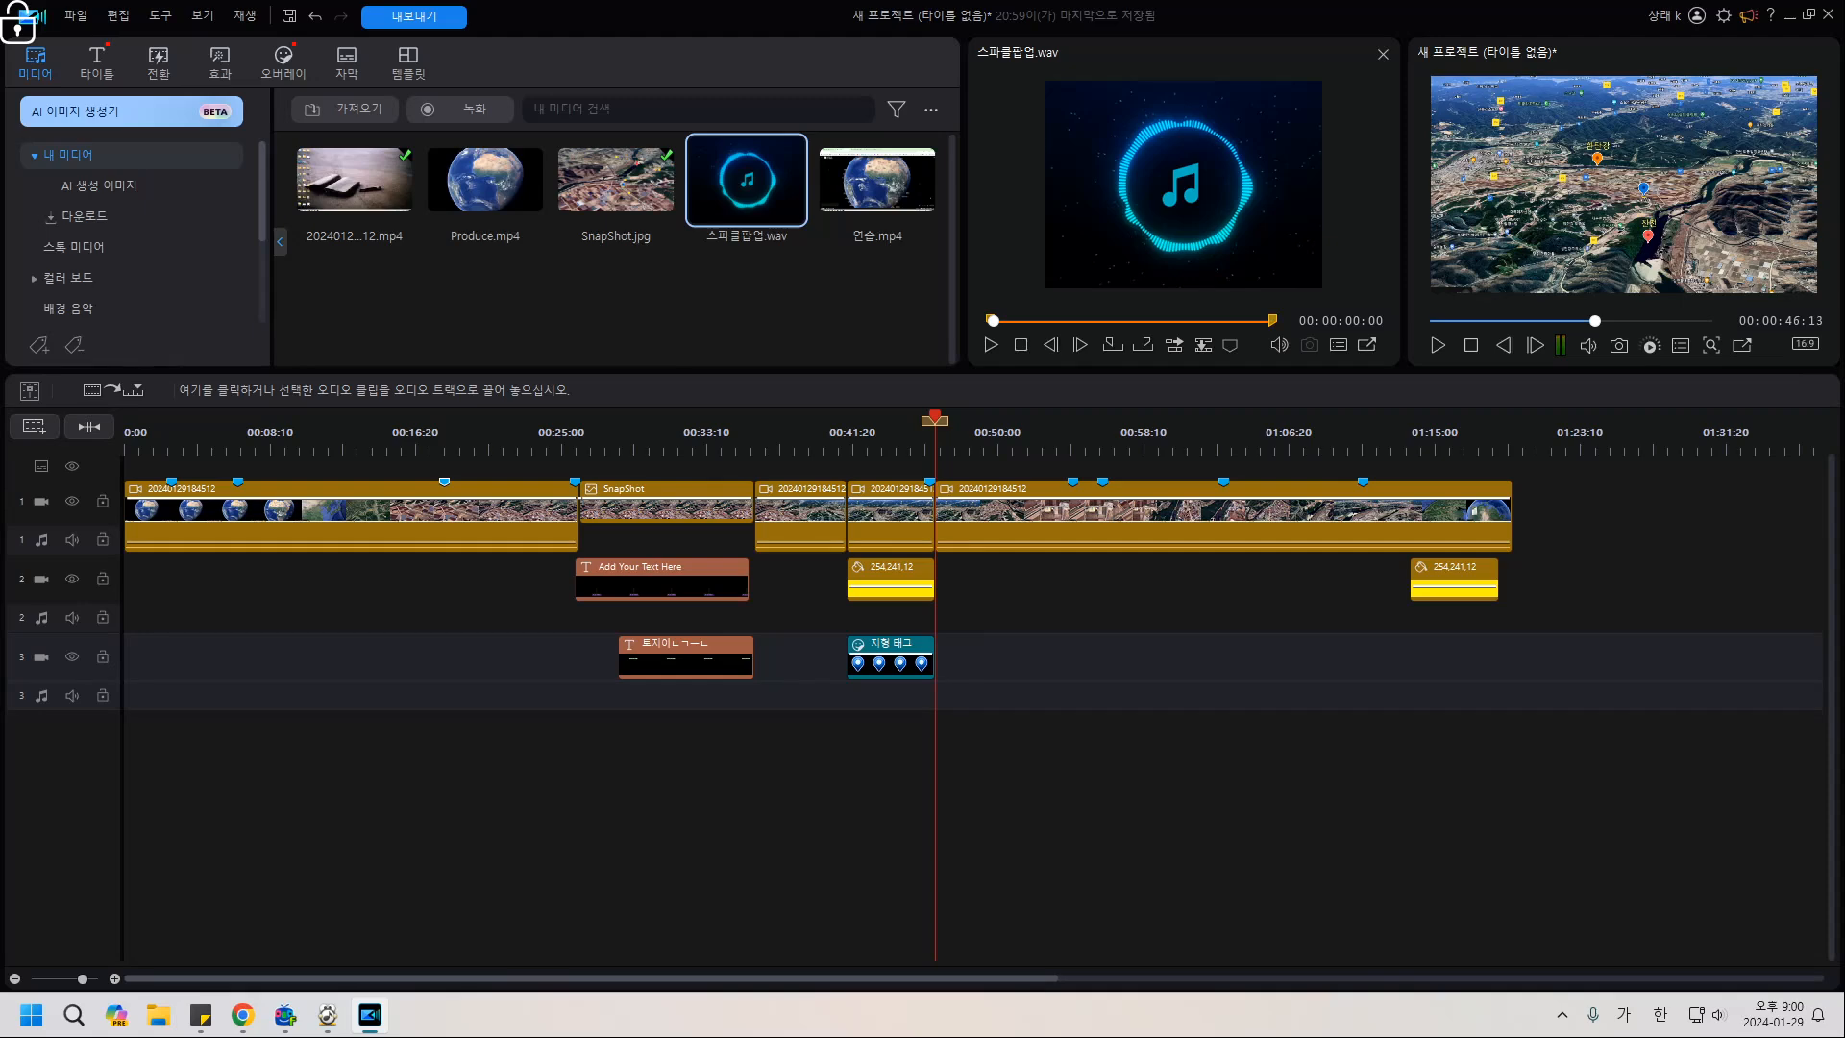
Place 스파클팝업.wav on audio track 3 beneath the 지형 태그 clip and preview from about 00:37.
left_click_drag(745, 180, 873, 696)
left_click(797, 515)
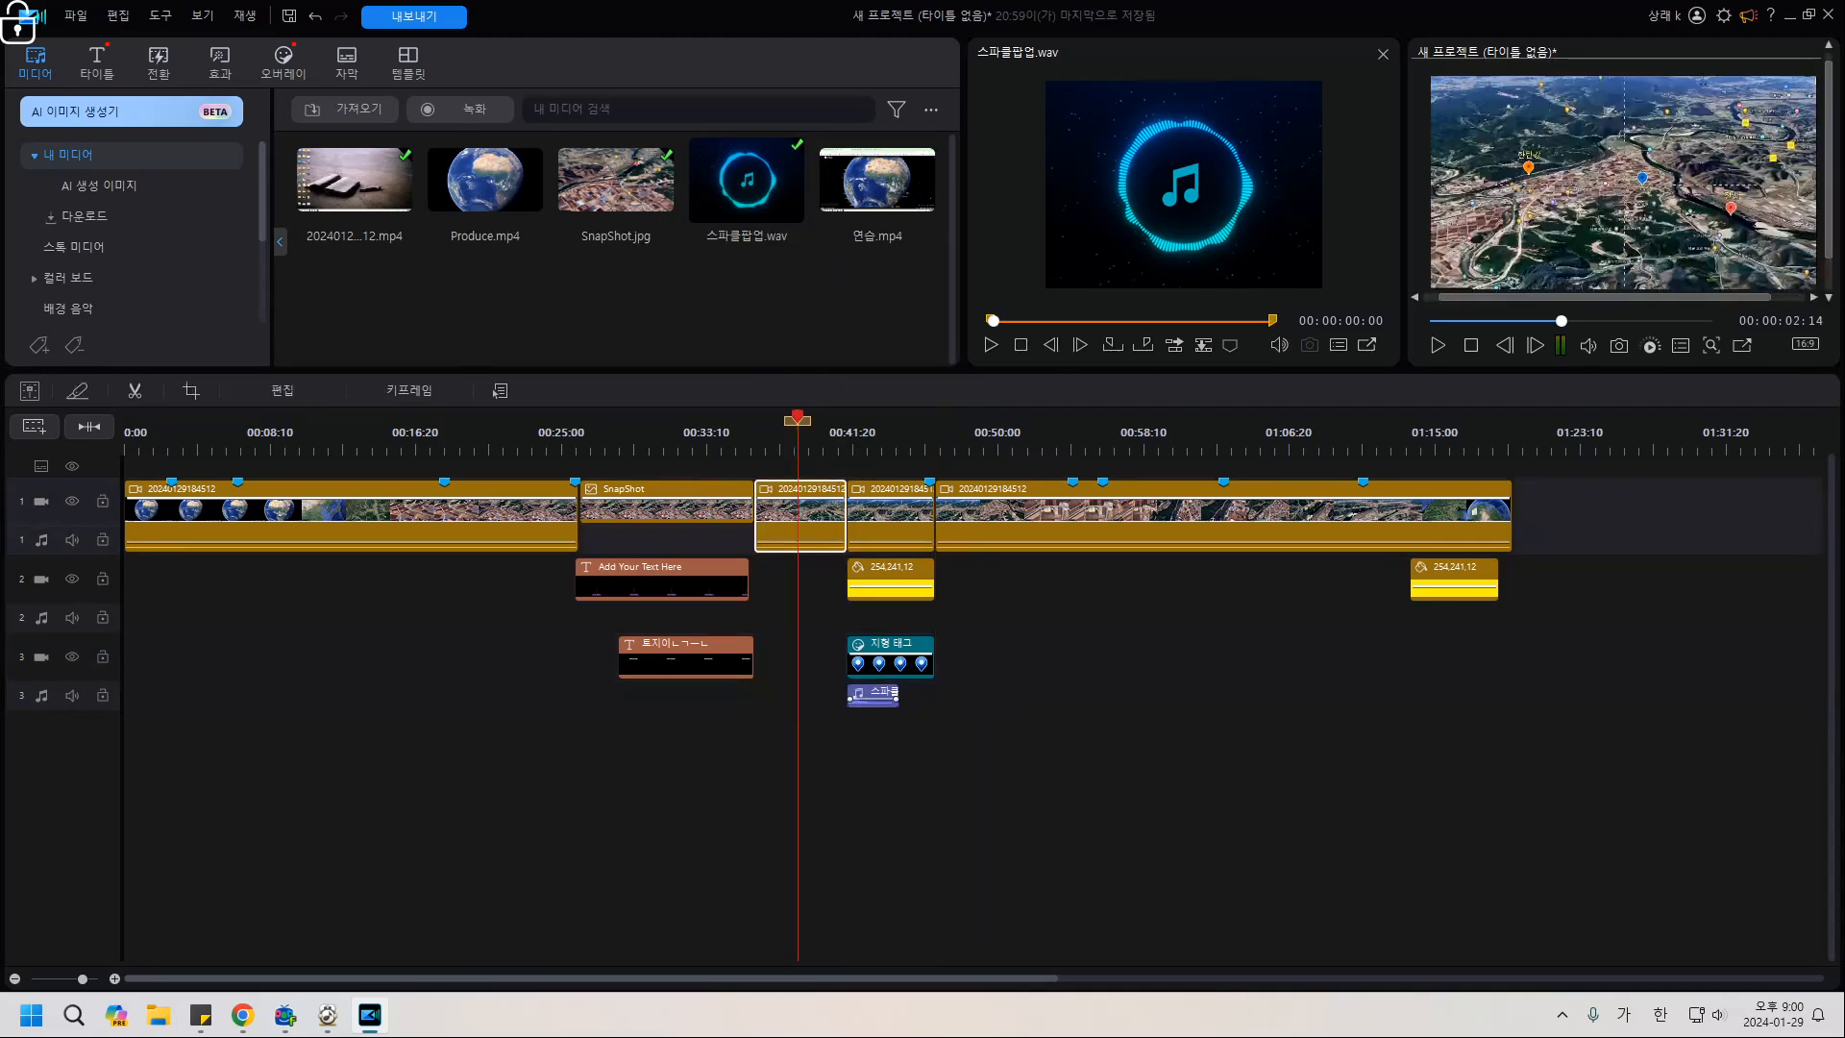
key("space")
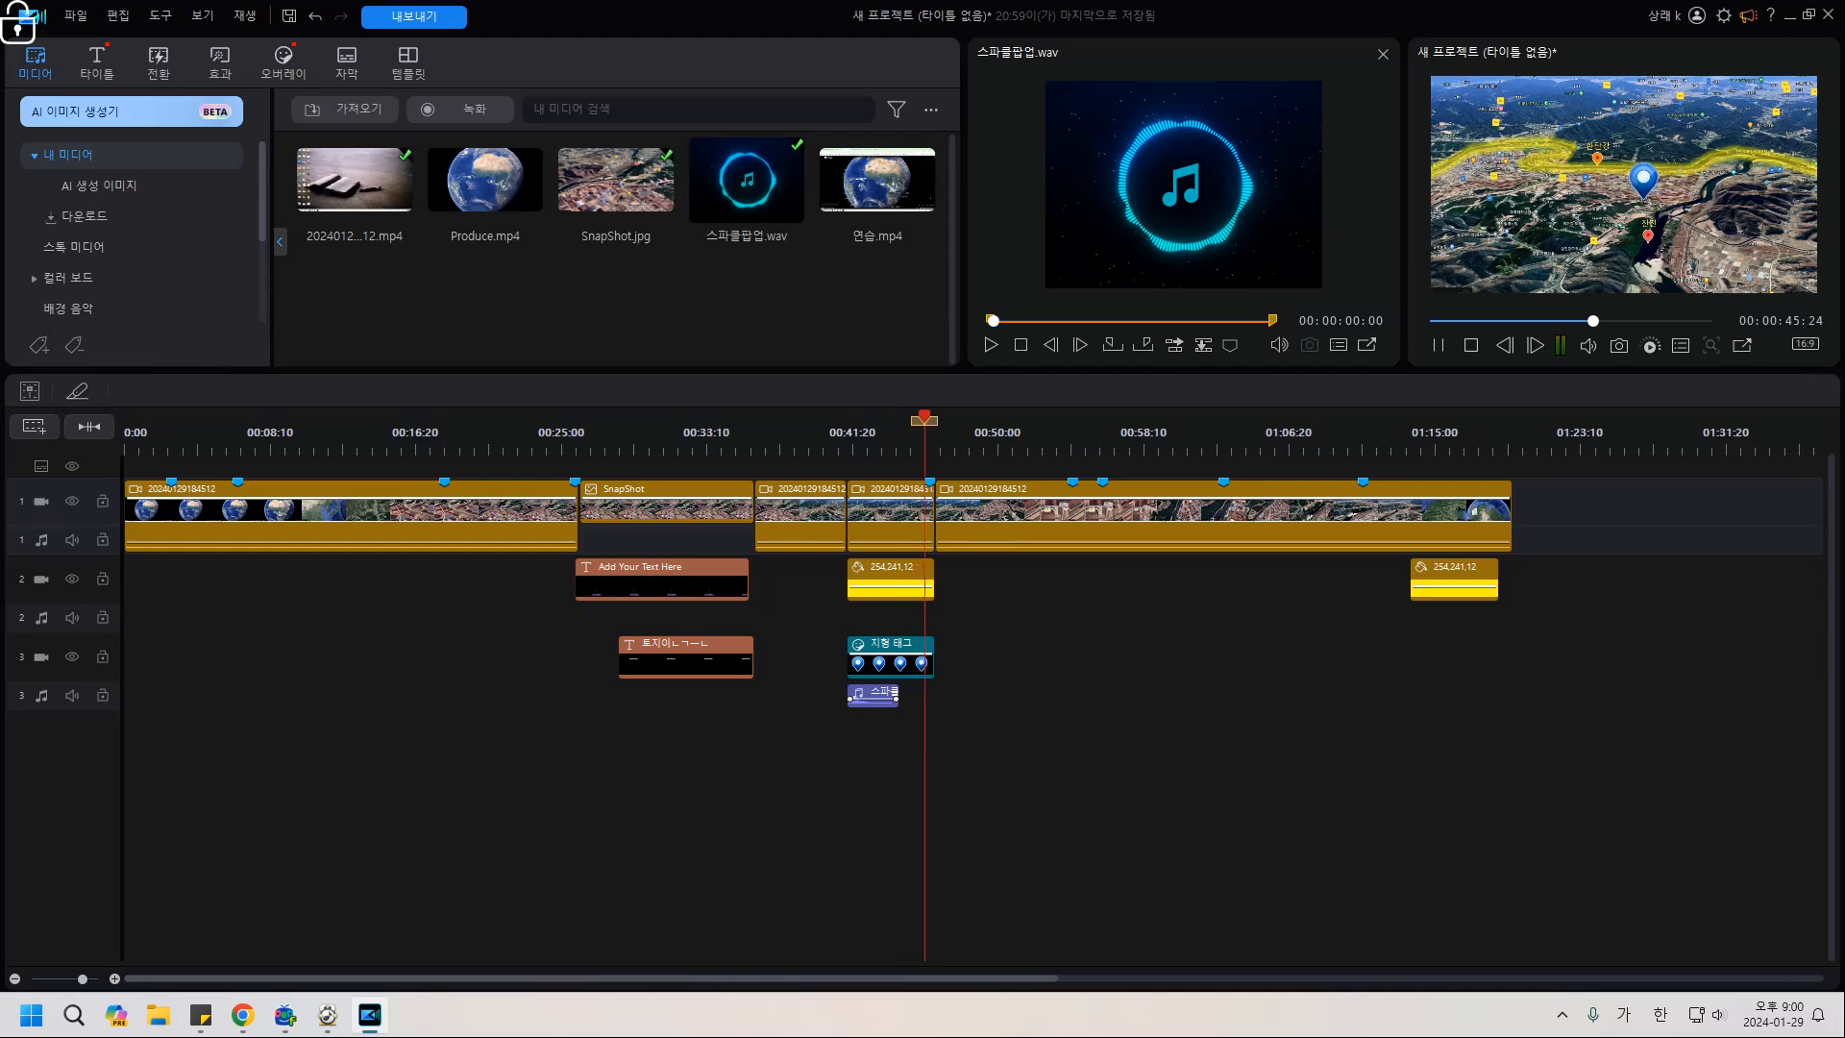
key("space")
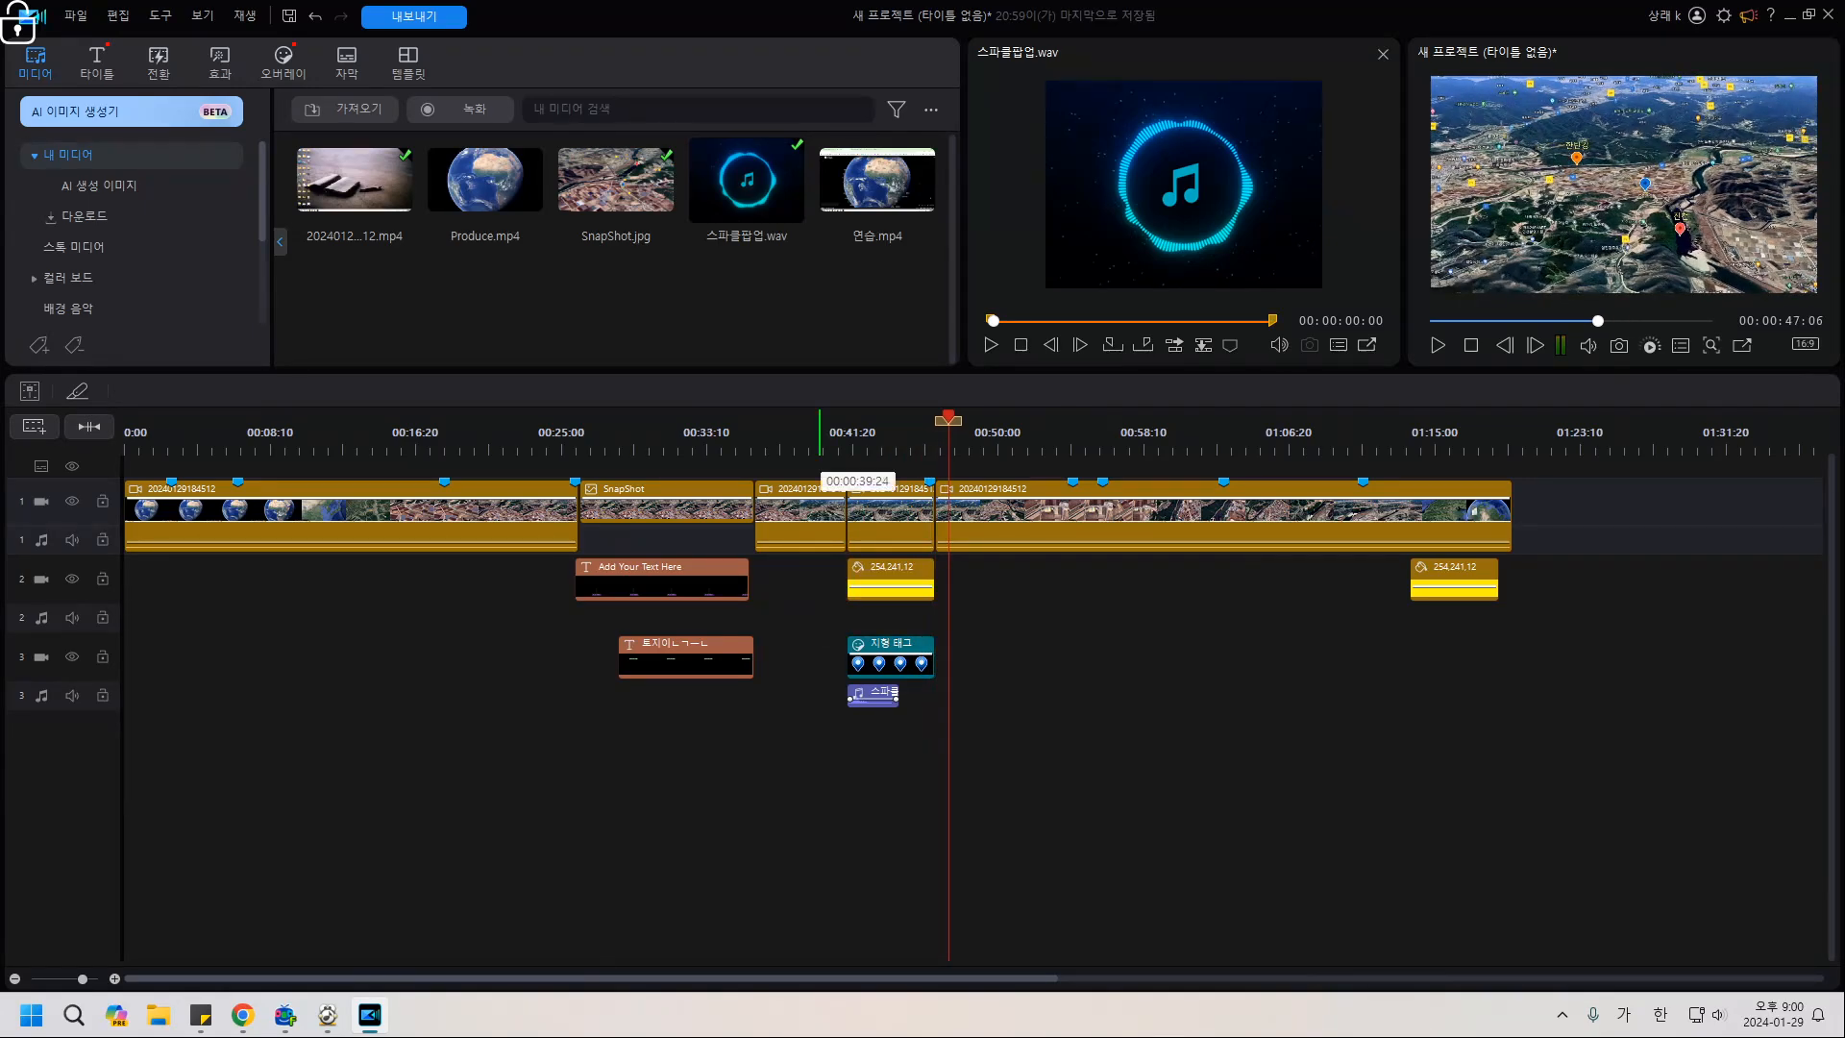
Replay the sound effect from about 00:39:24, then park the playhead at 00:00:43:08.
left_click(819, 440)
key("space")
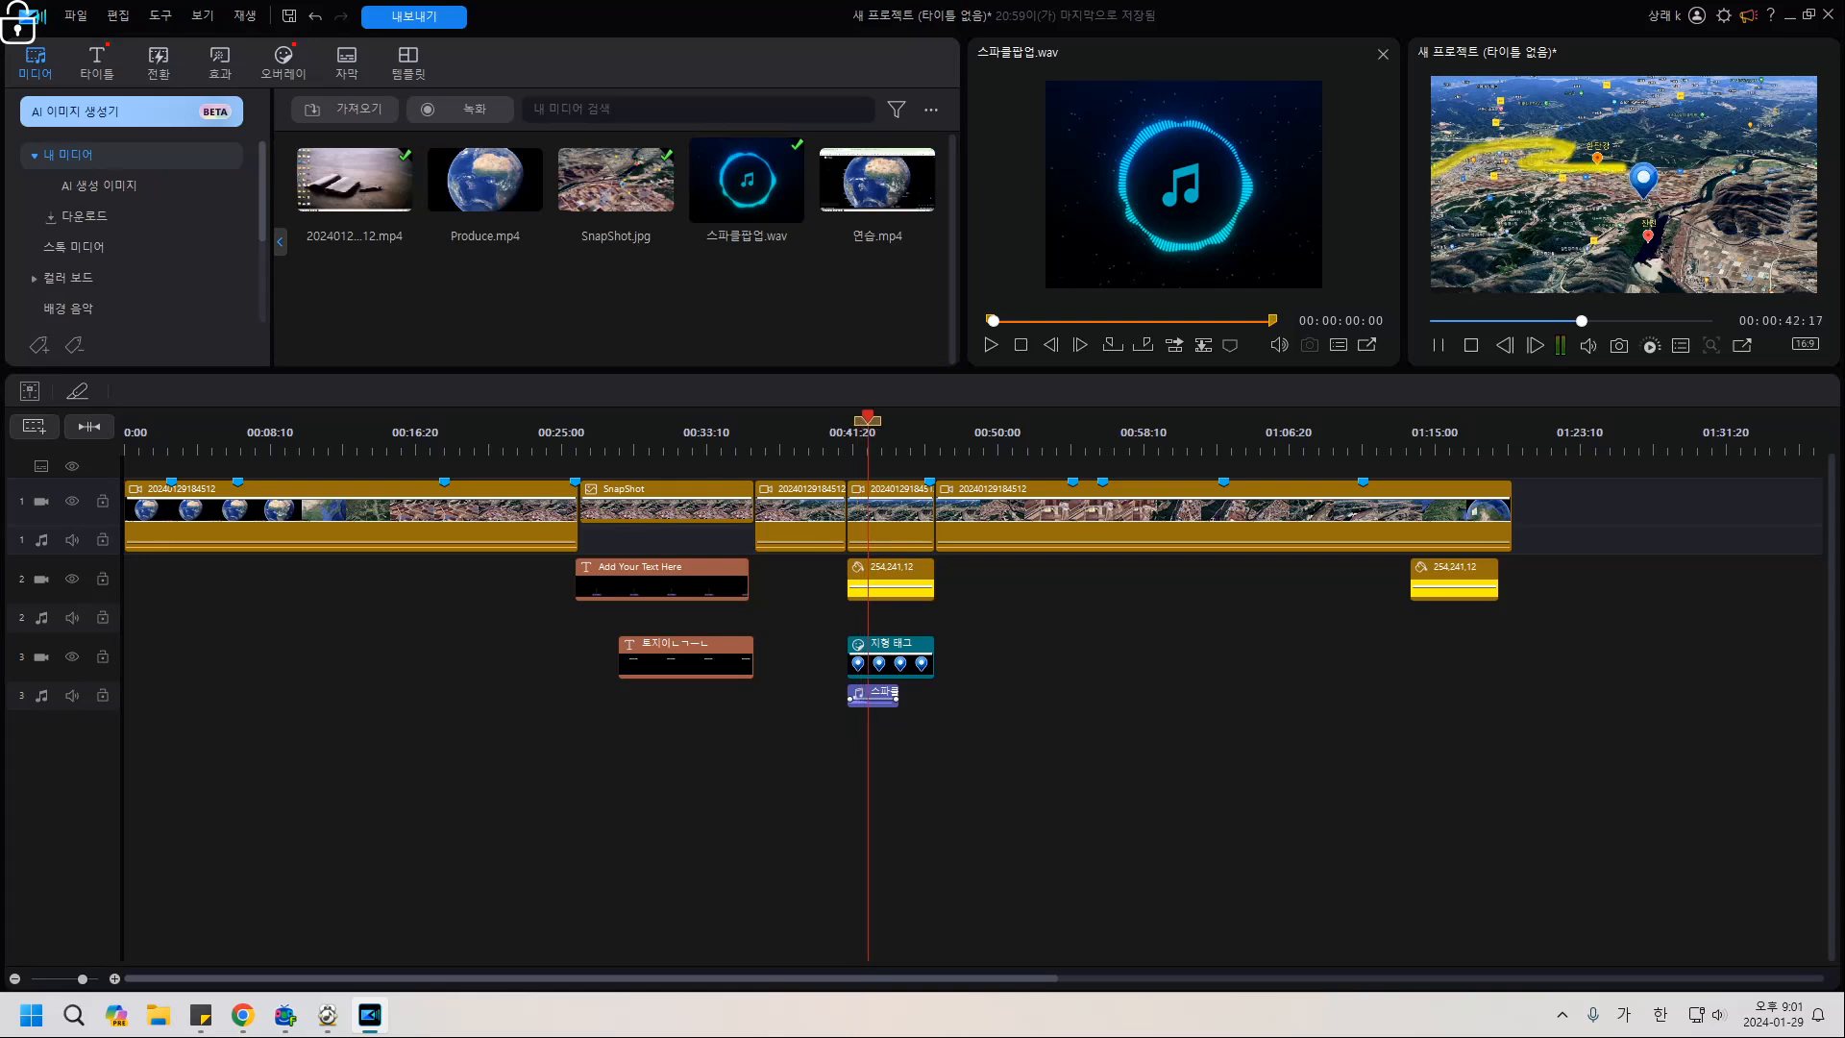
key("space")
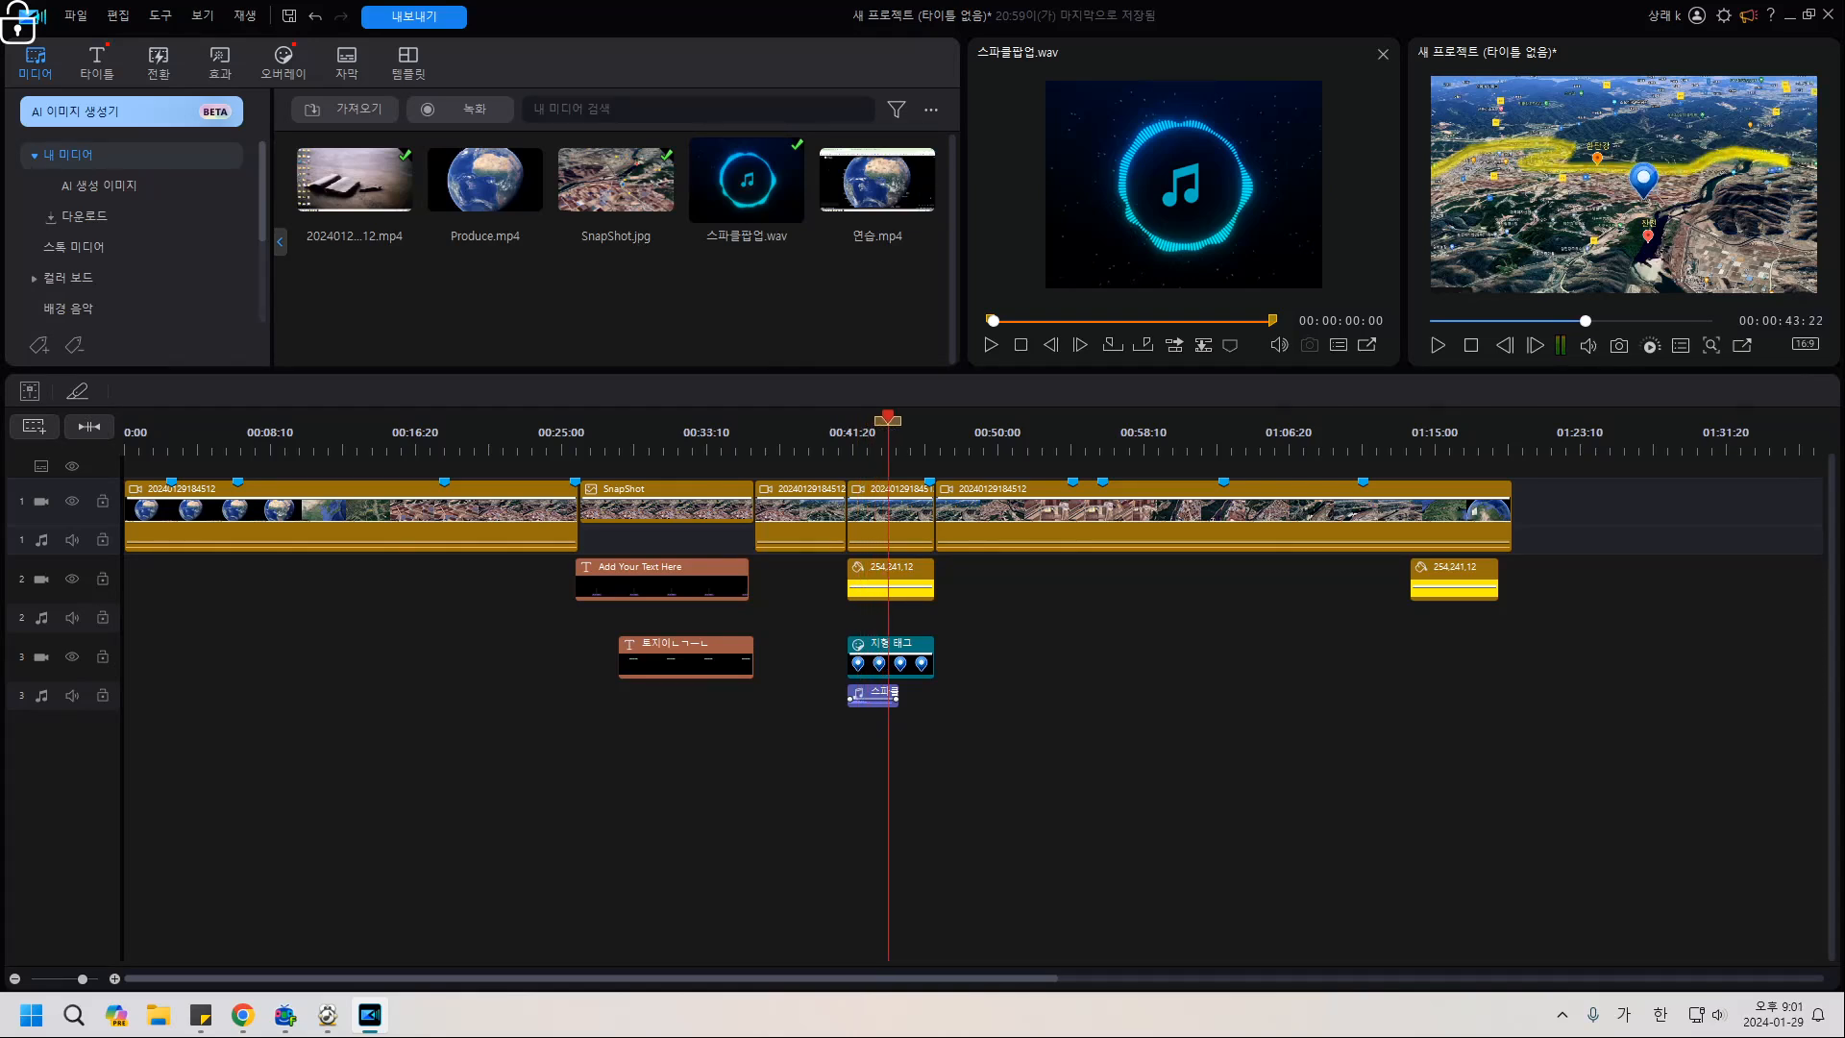
left_click(880, 437)
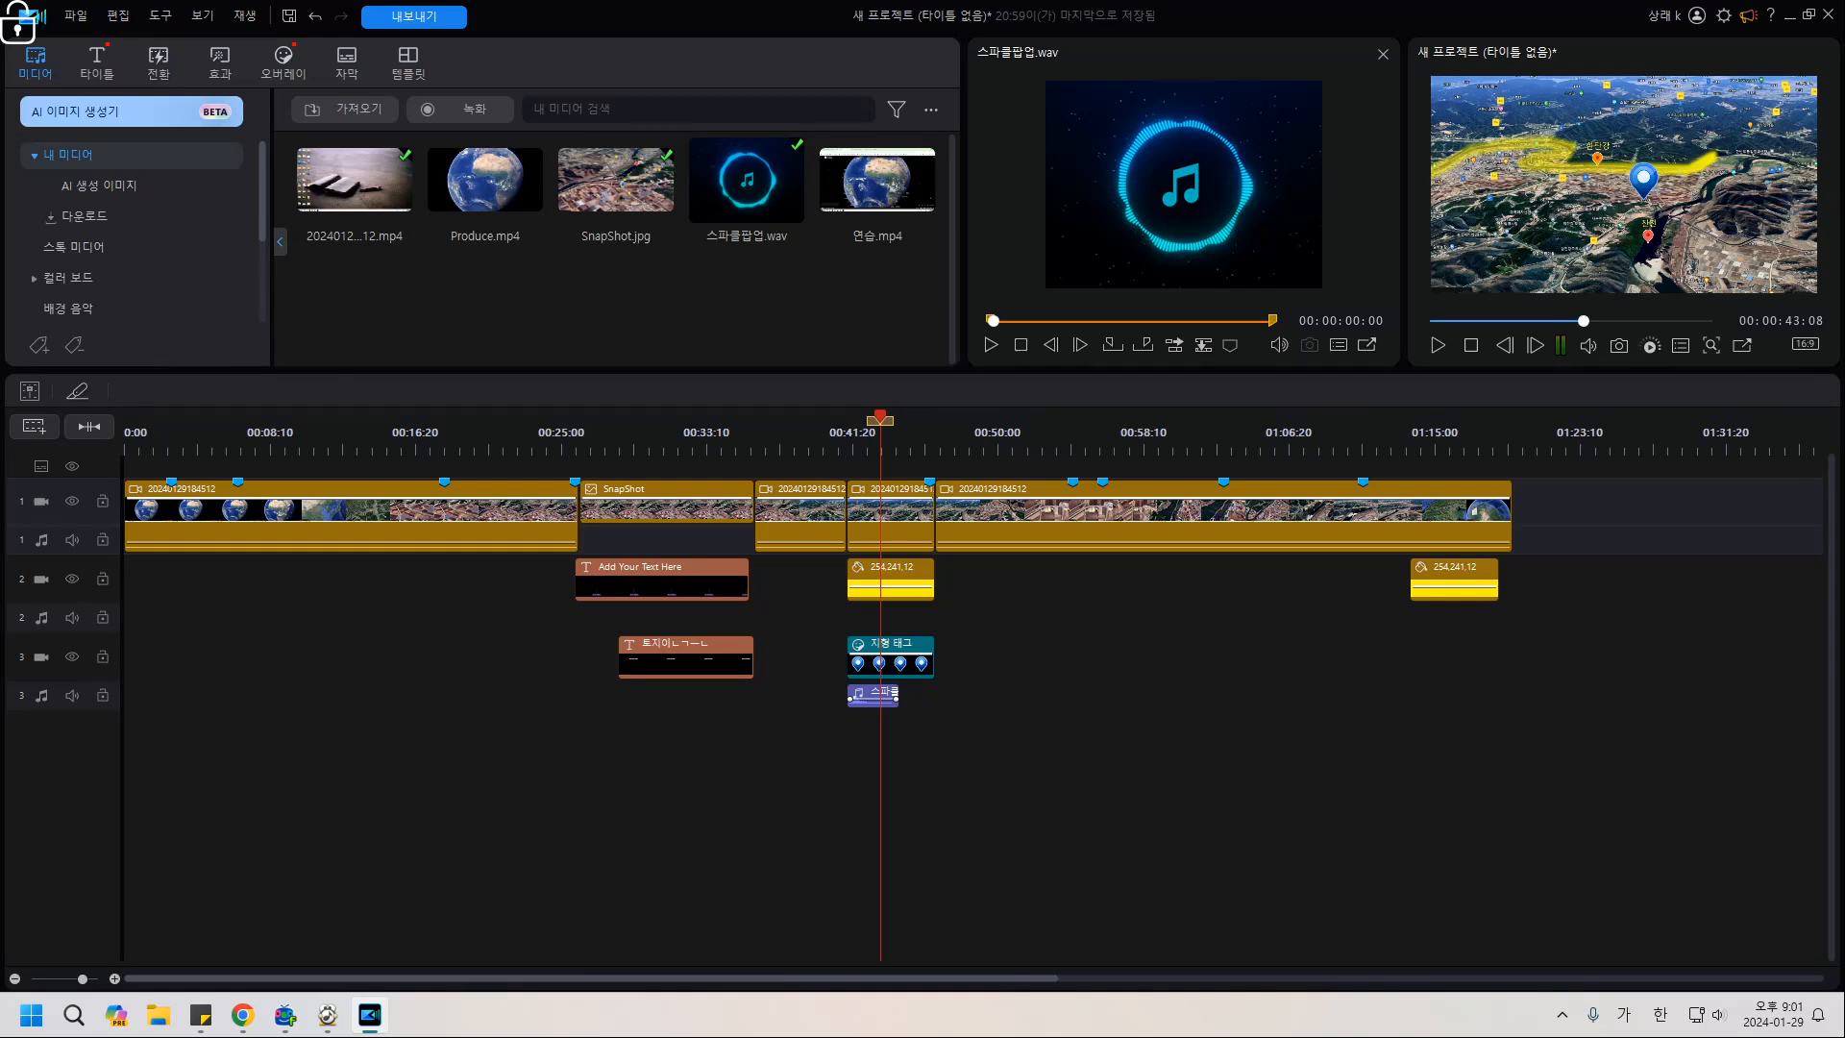
Select track 3, move the playhead to about 00:00:48:17, and open the 자막 subtitle room.
scroll(669, 452, "down", 3, "ctrl")
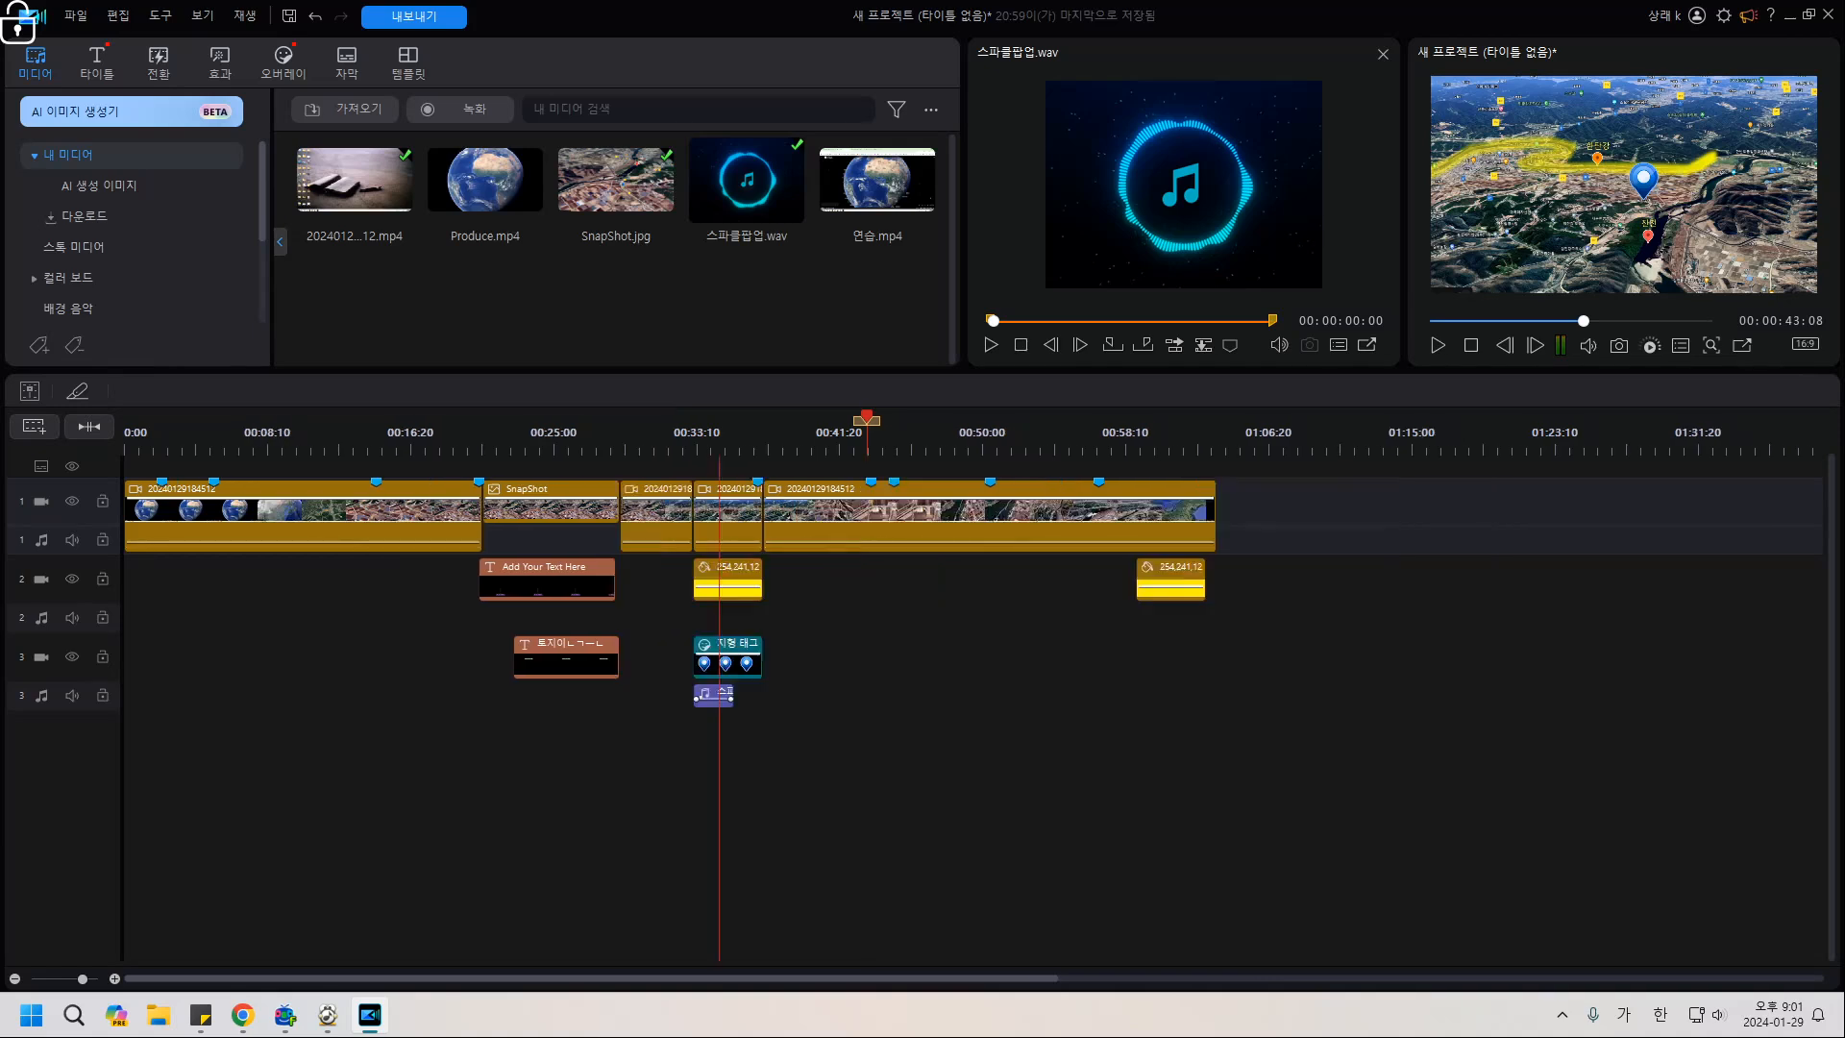
scroll(634, 514, "up", 3, "ctrl")
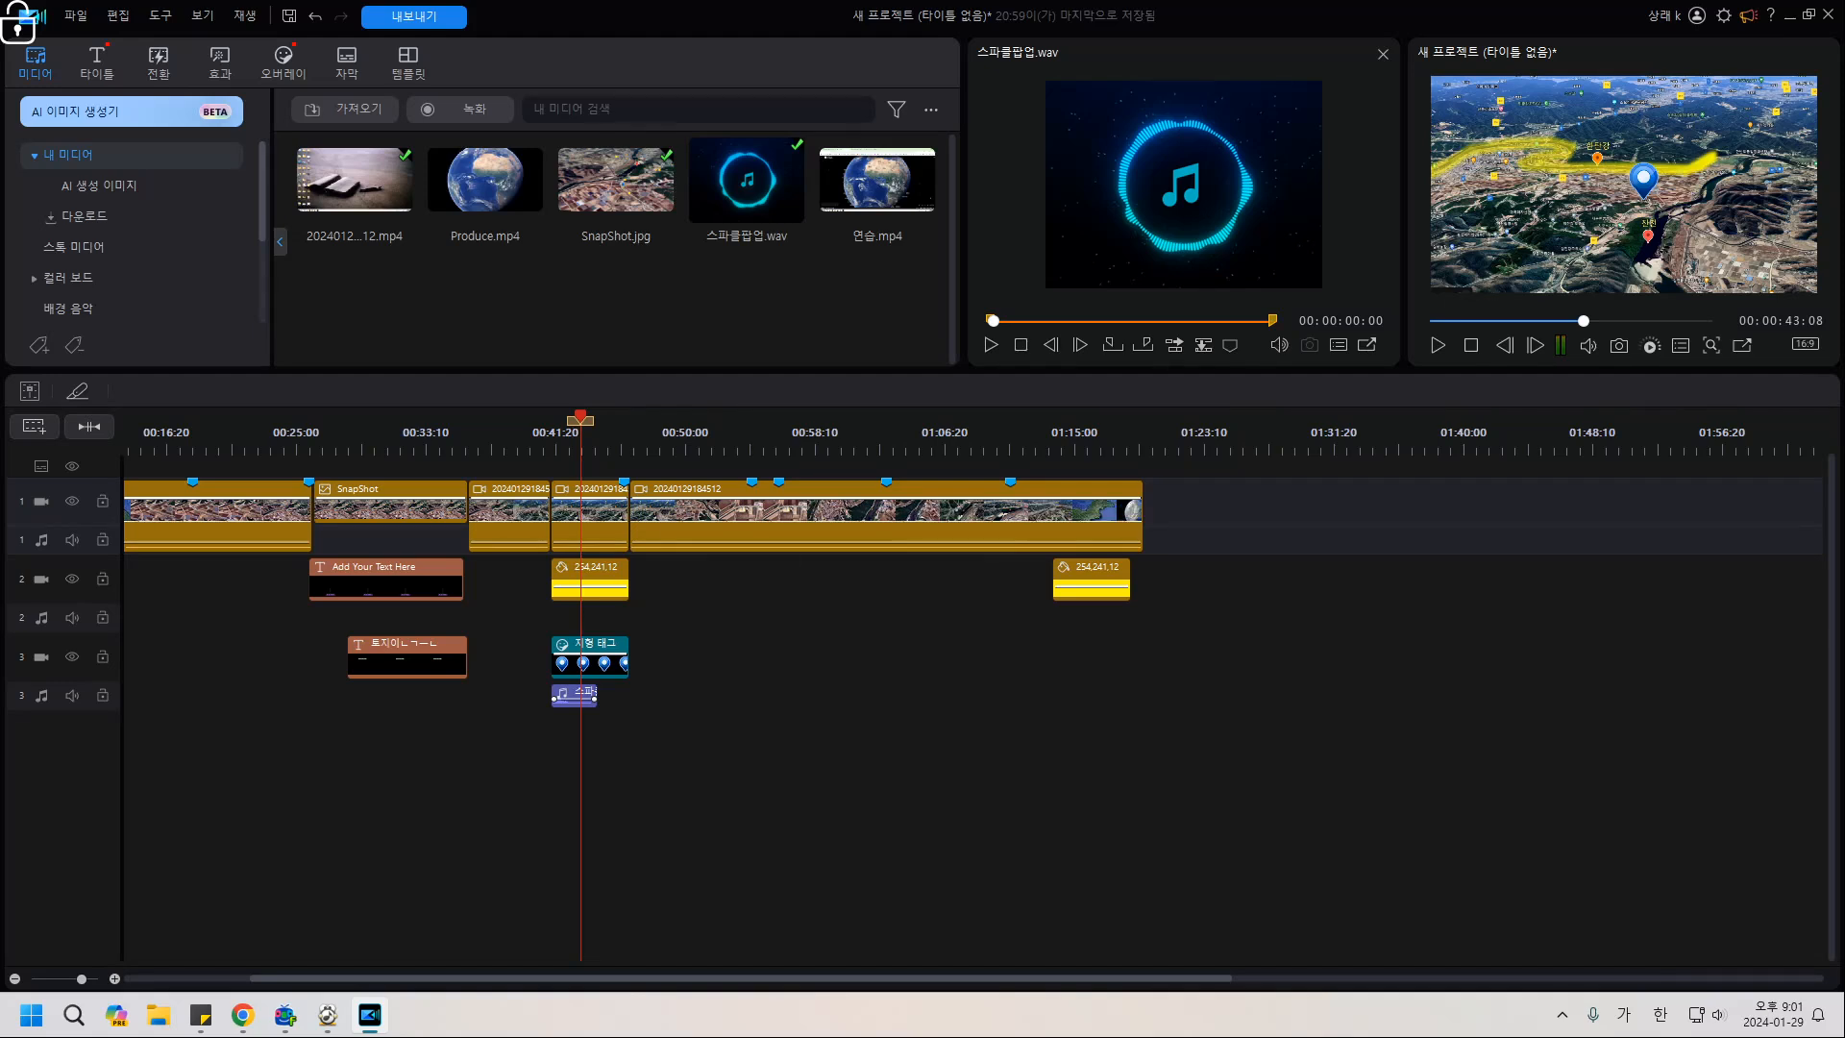
left_click(687, 672)
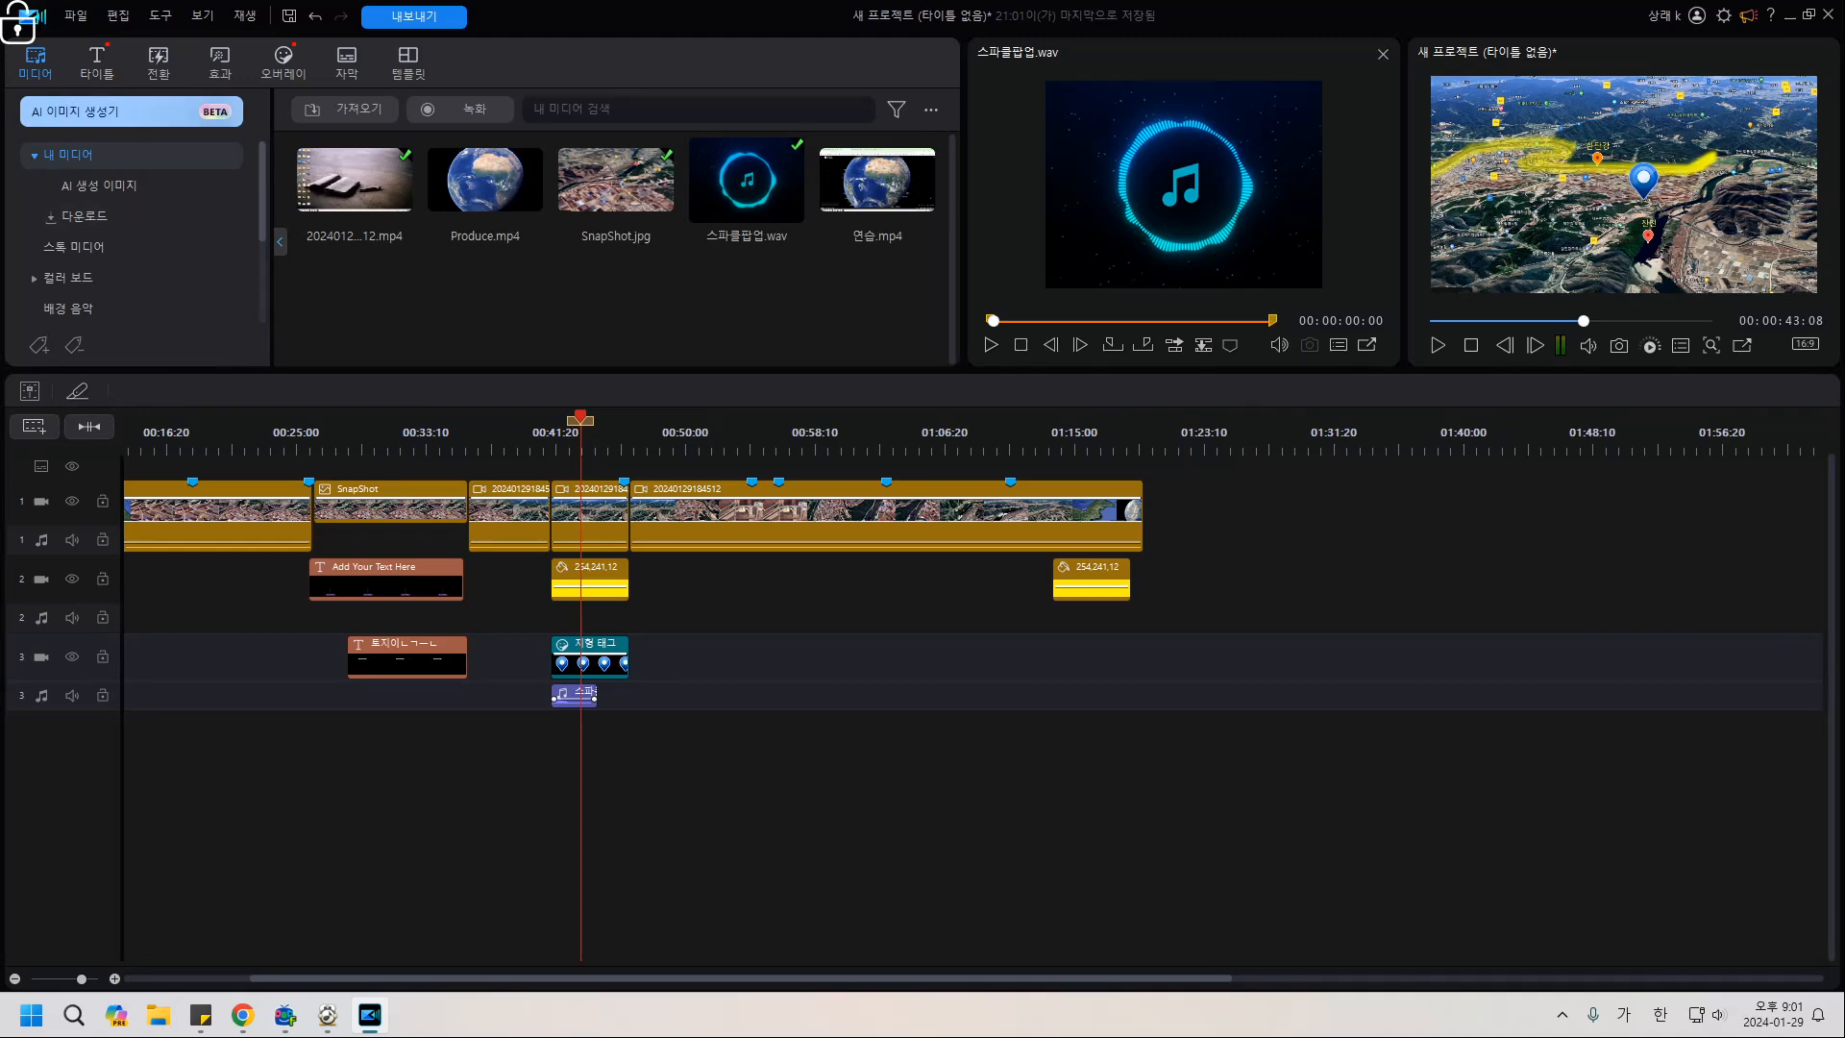
left_click(663, 427)
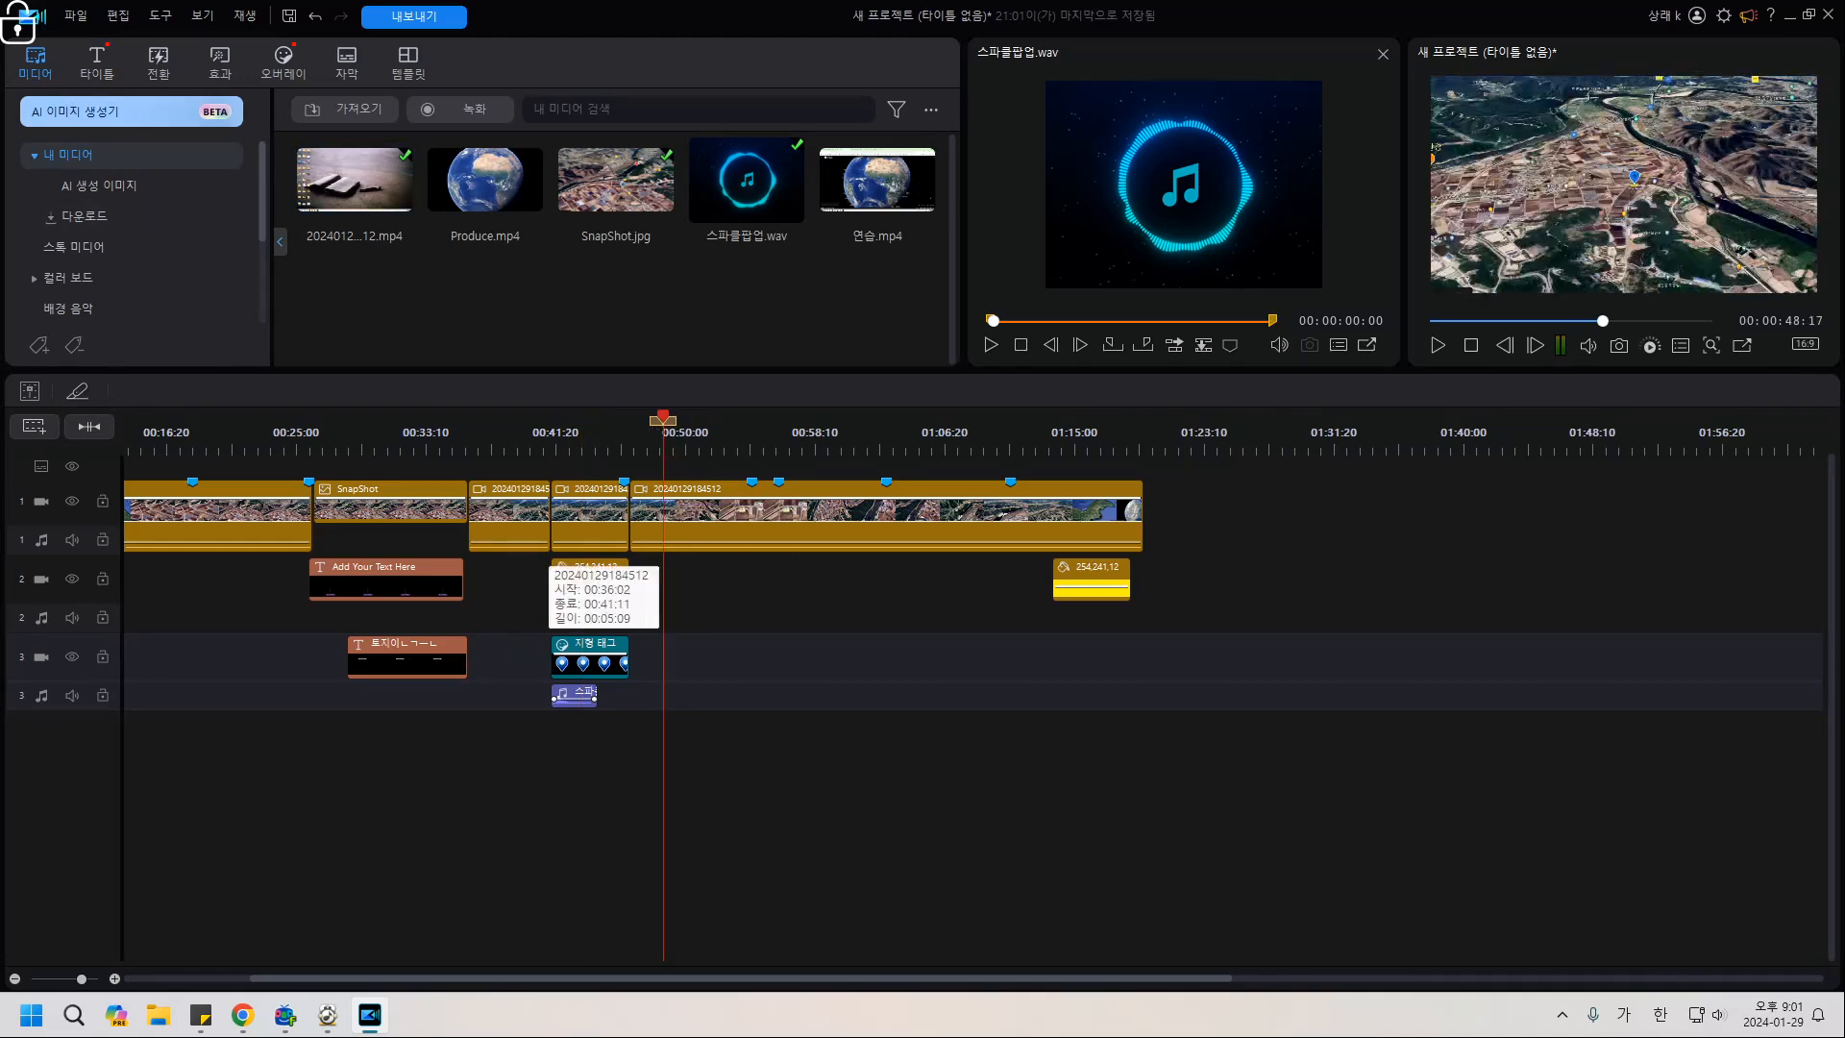
left_click(346, 63)
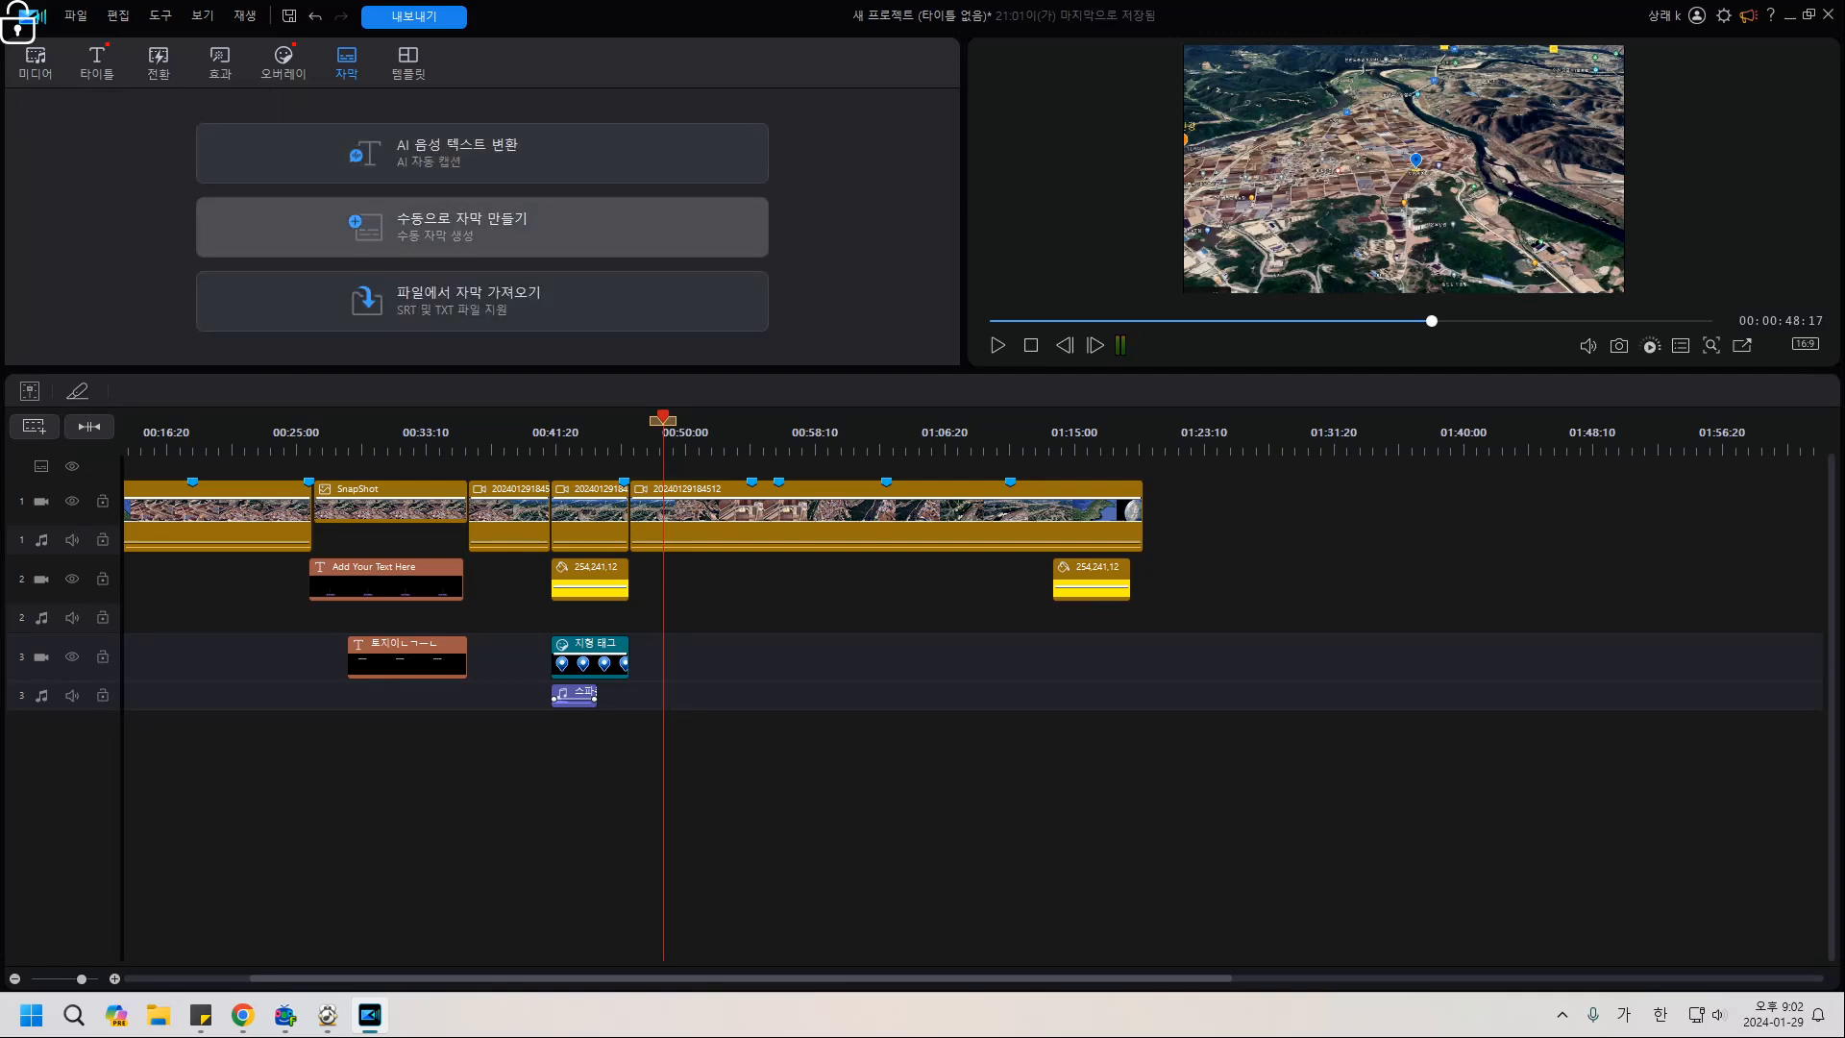
Manually add a subtitle at the playhead reading '안녕하세요 반갑습니다. 오늘은 연천에 있는 토지를 보여드릴께요.'.
left_click(461, 226)
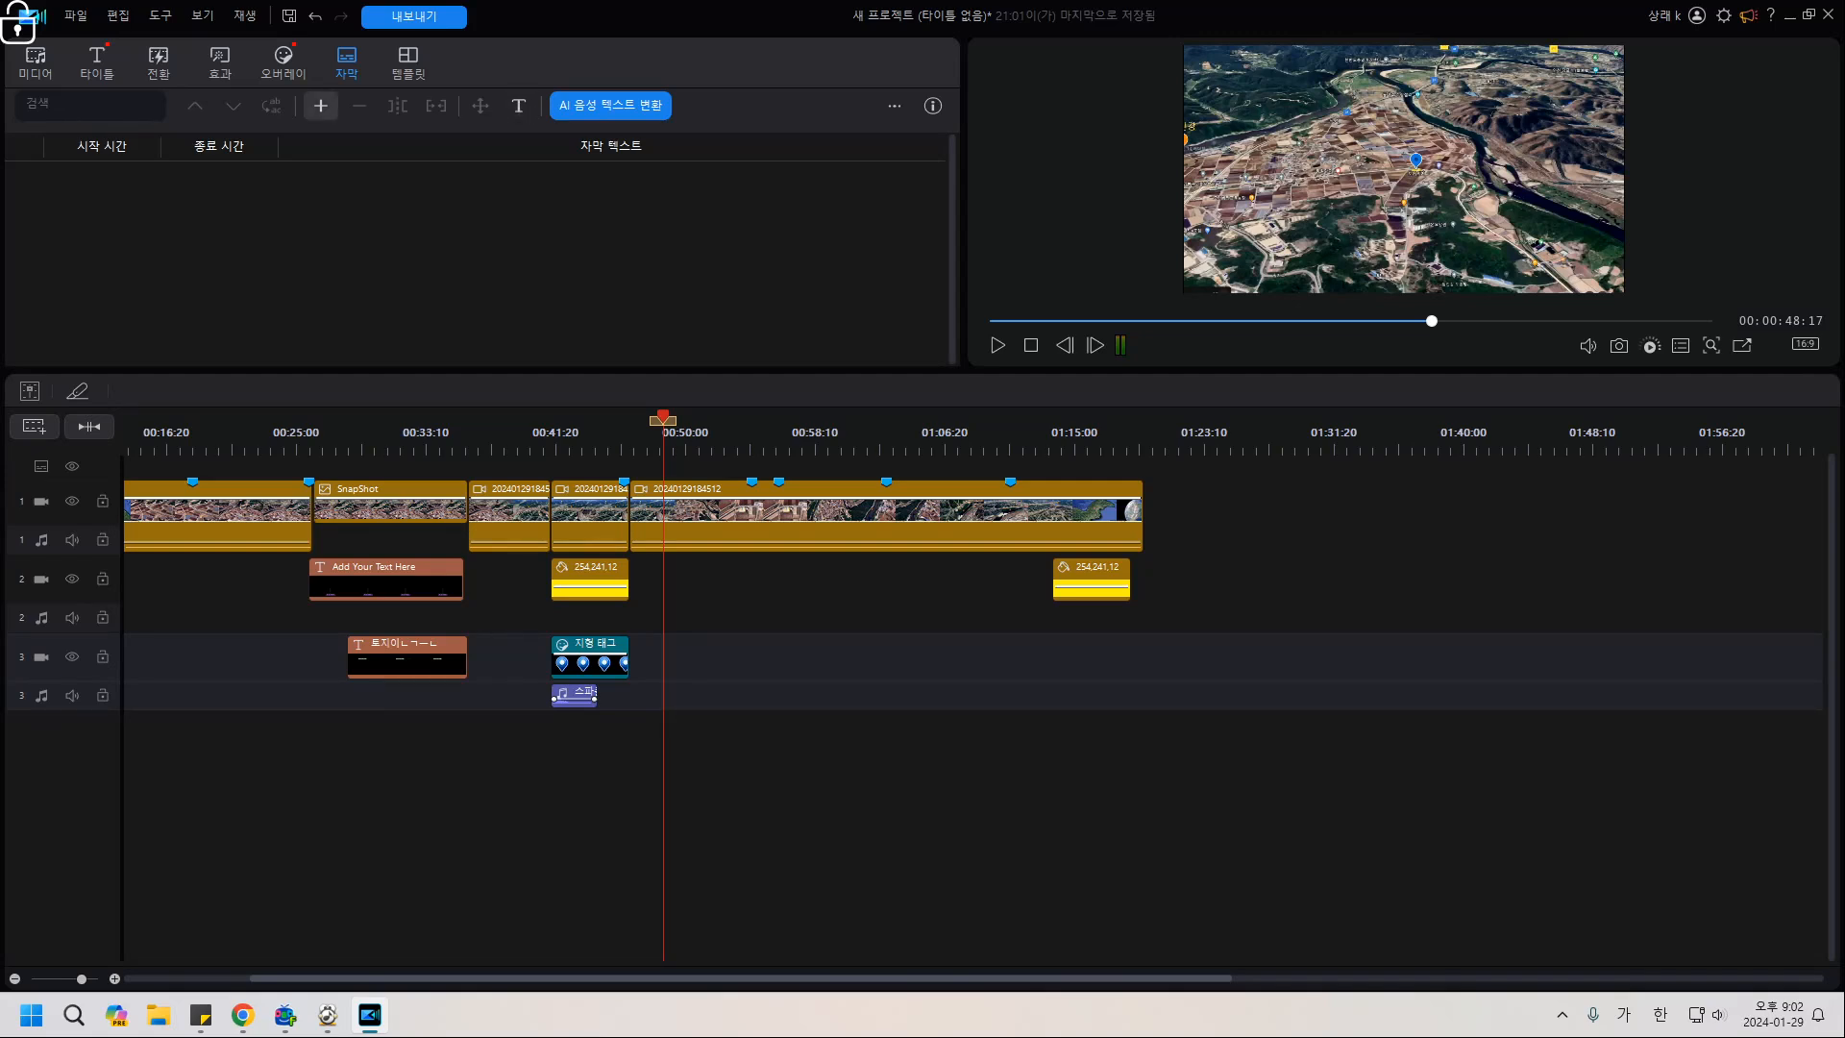
left_click(321, 106)
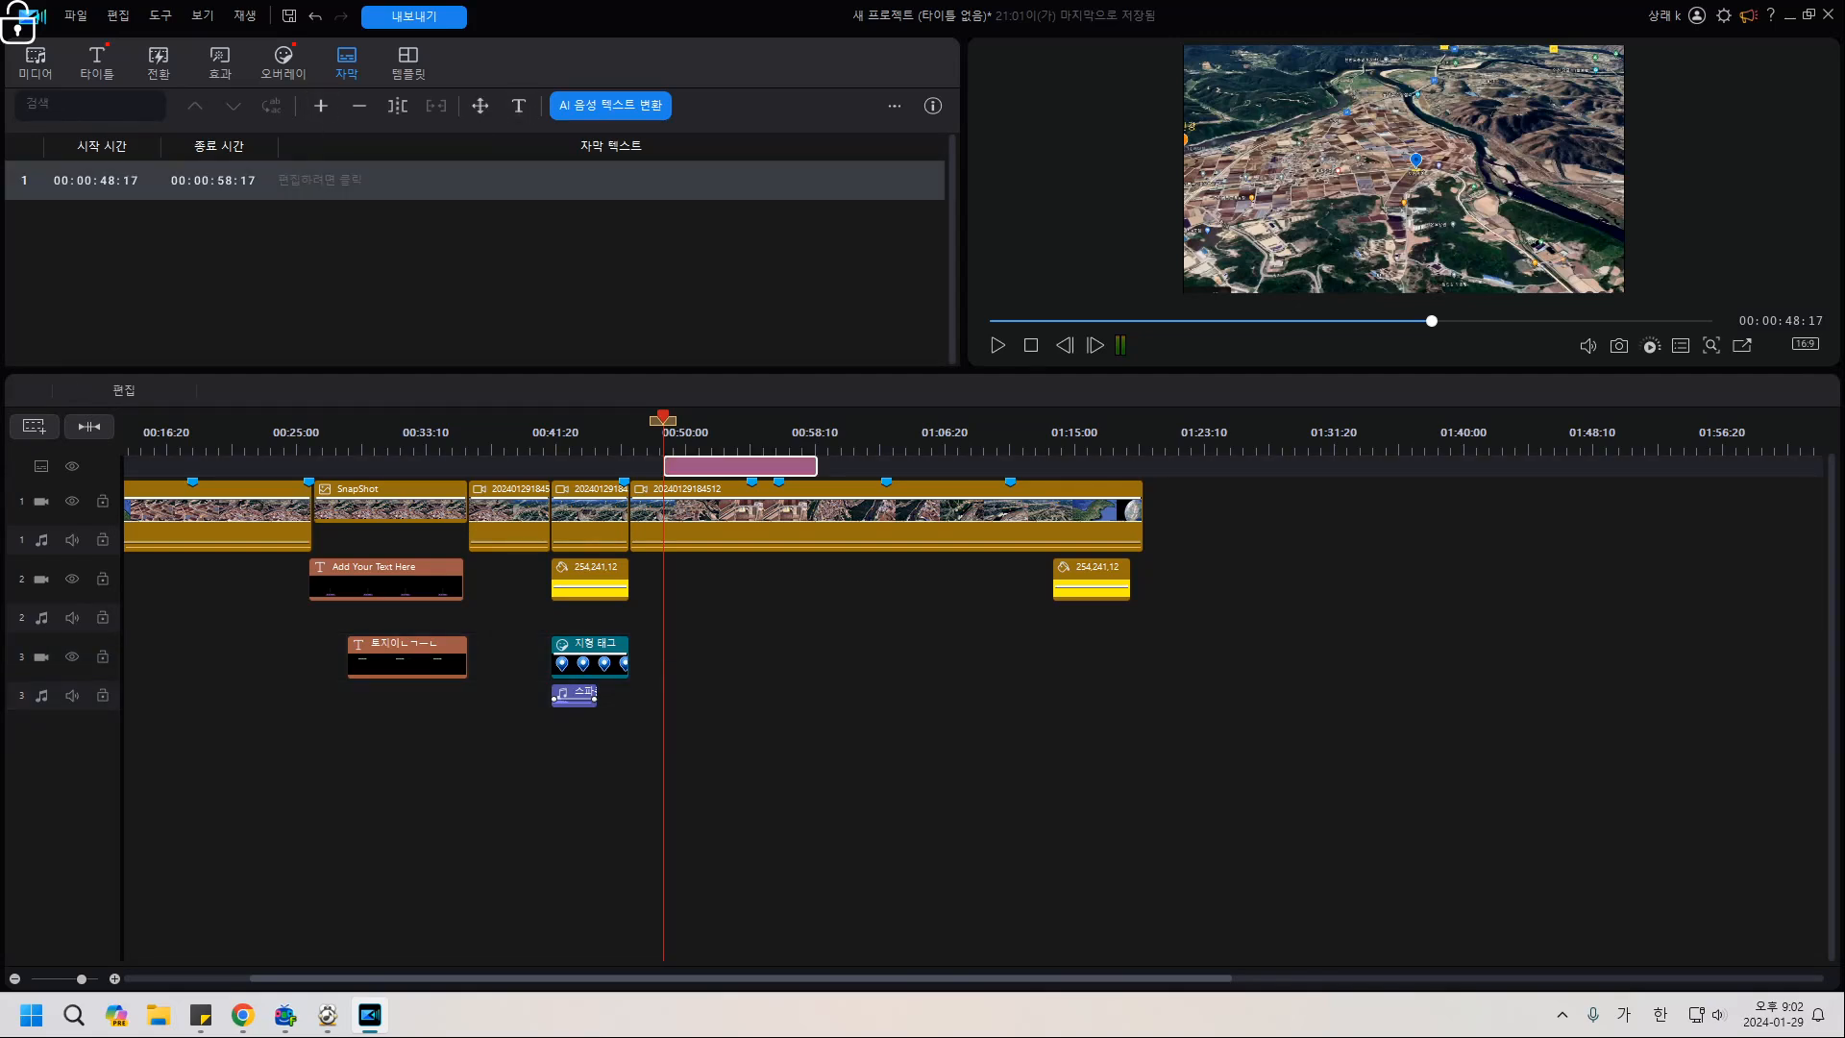
left_click(321, 181)
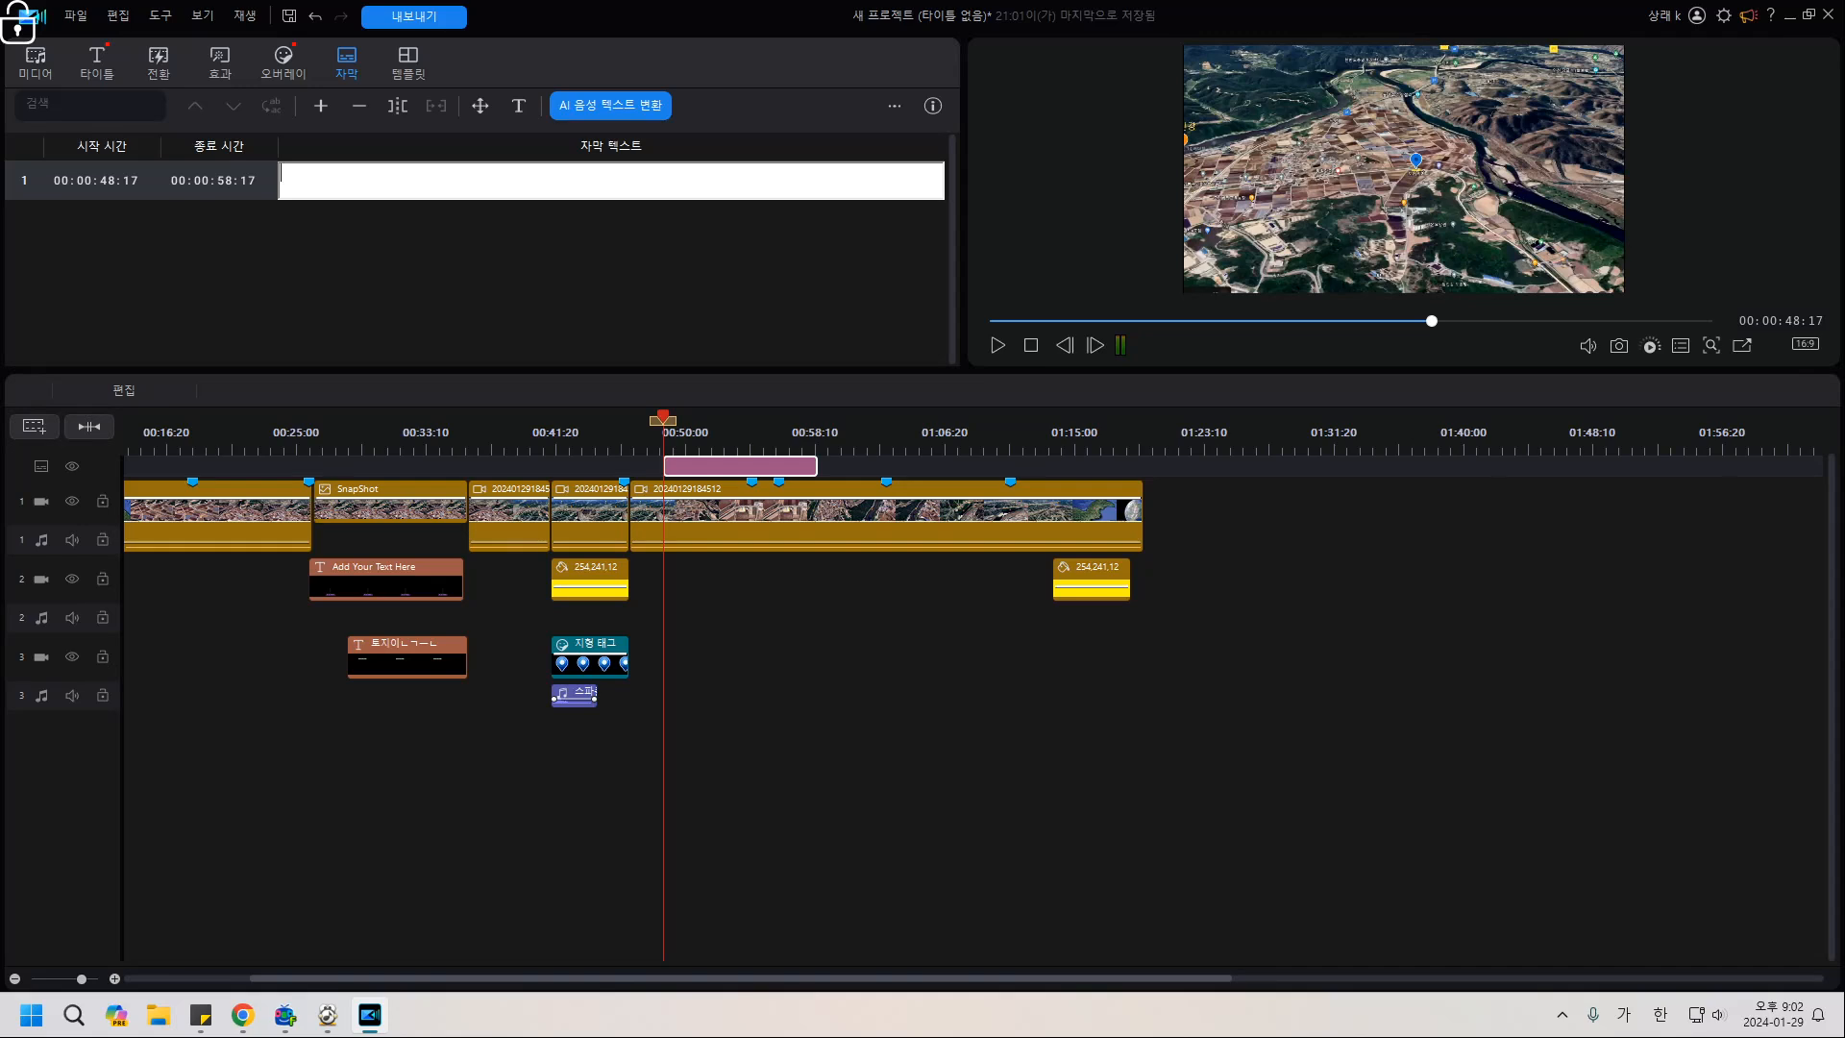
type("안녕하세요 ")
type("반가")
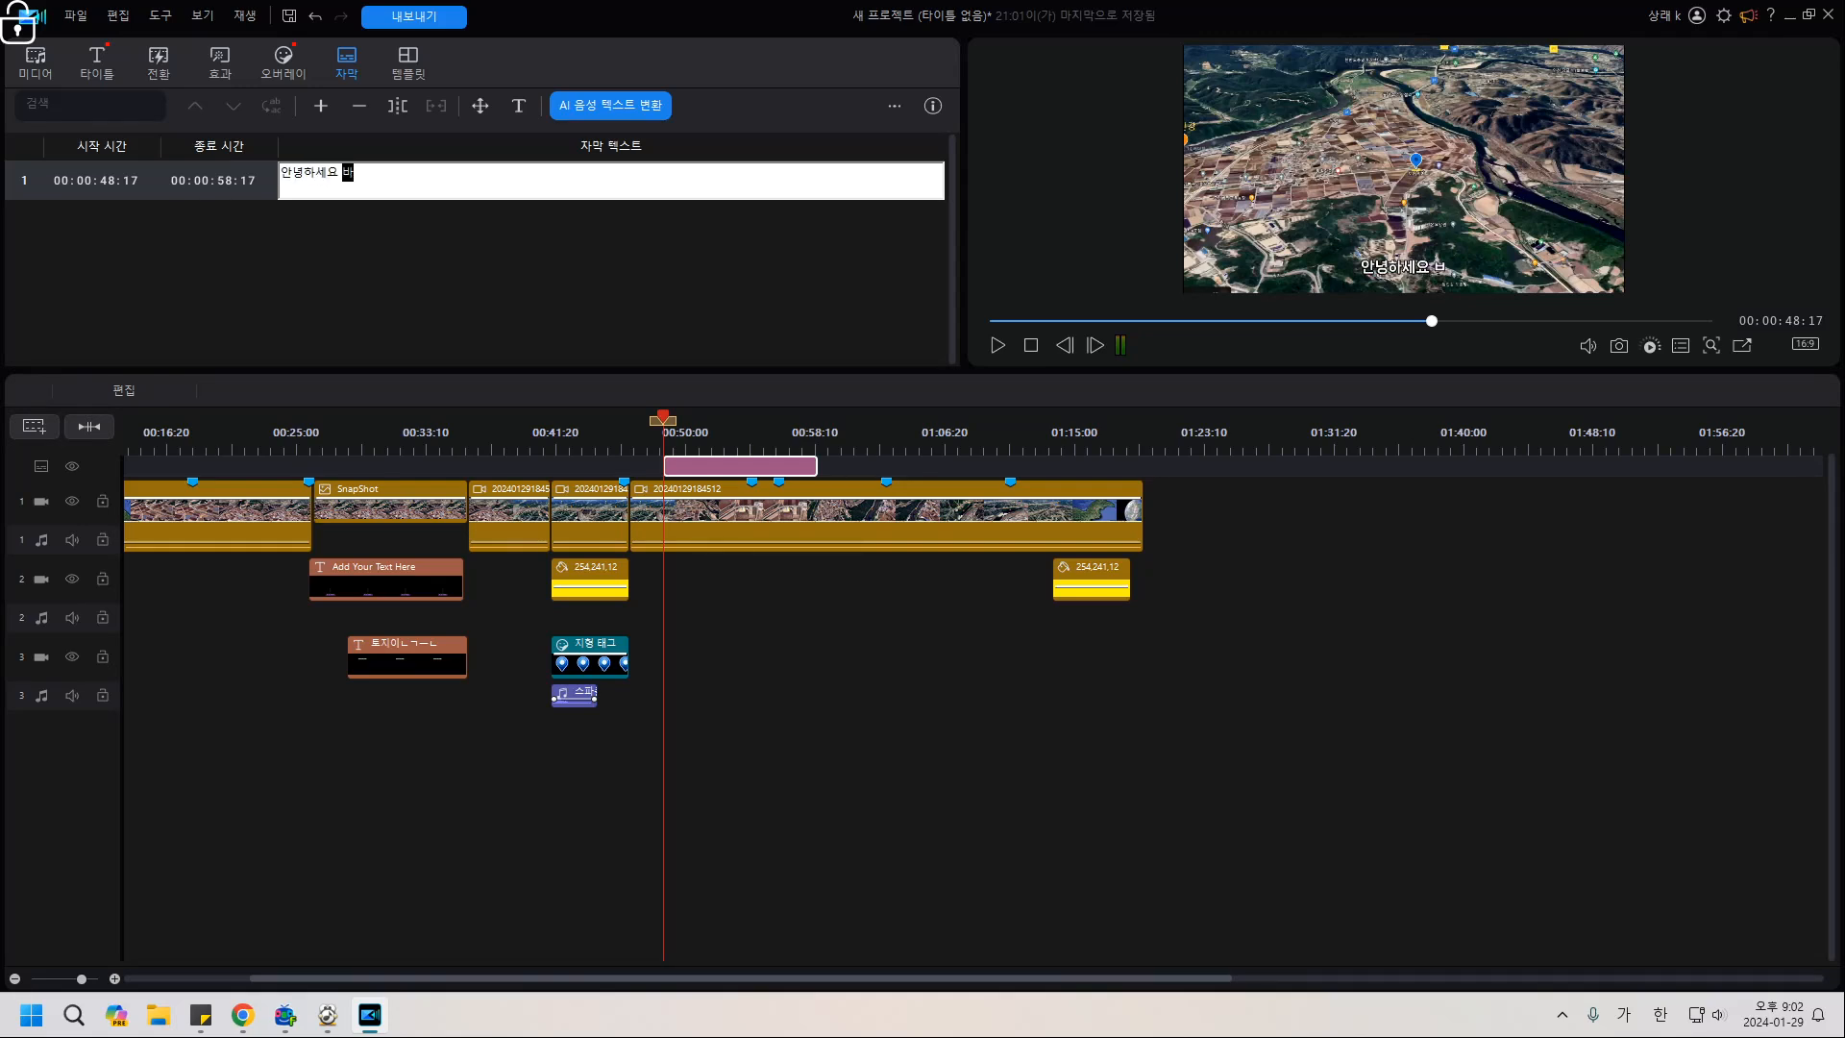
type("ㅂ습")
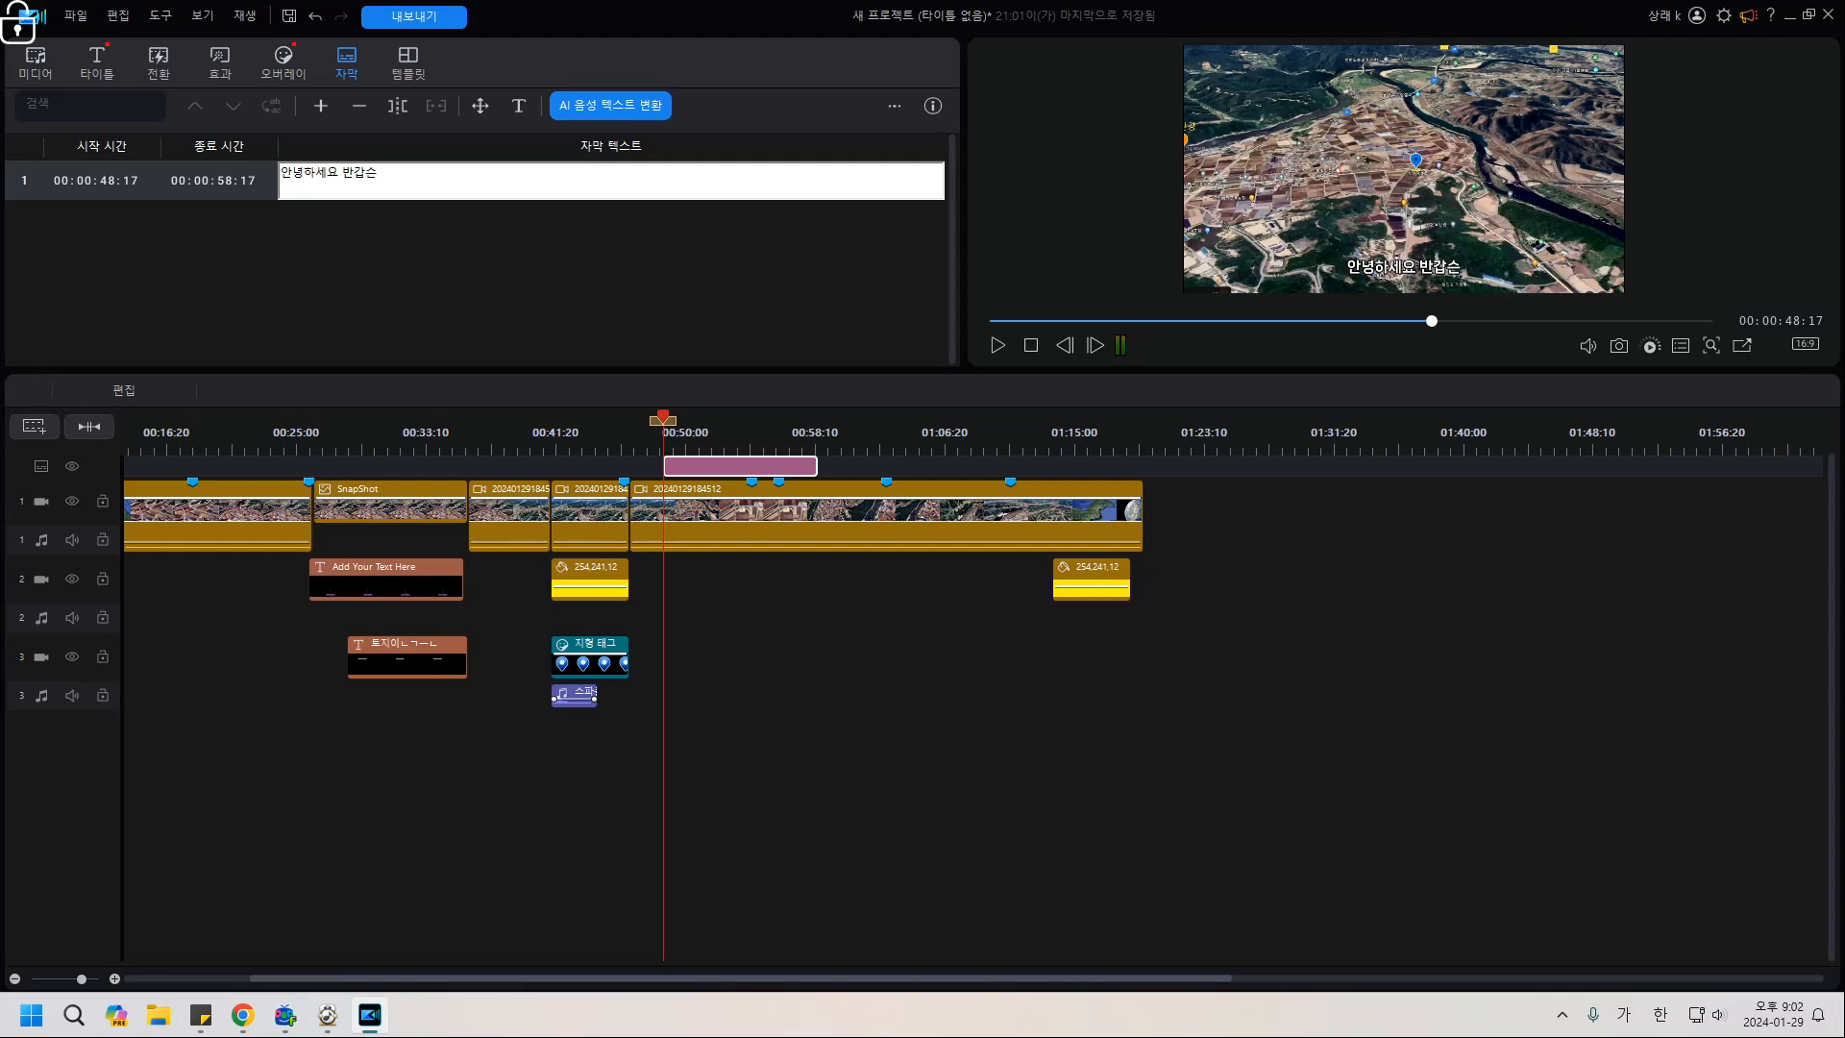
type("니다.")
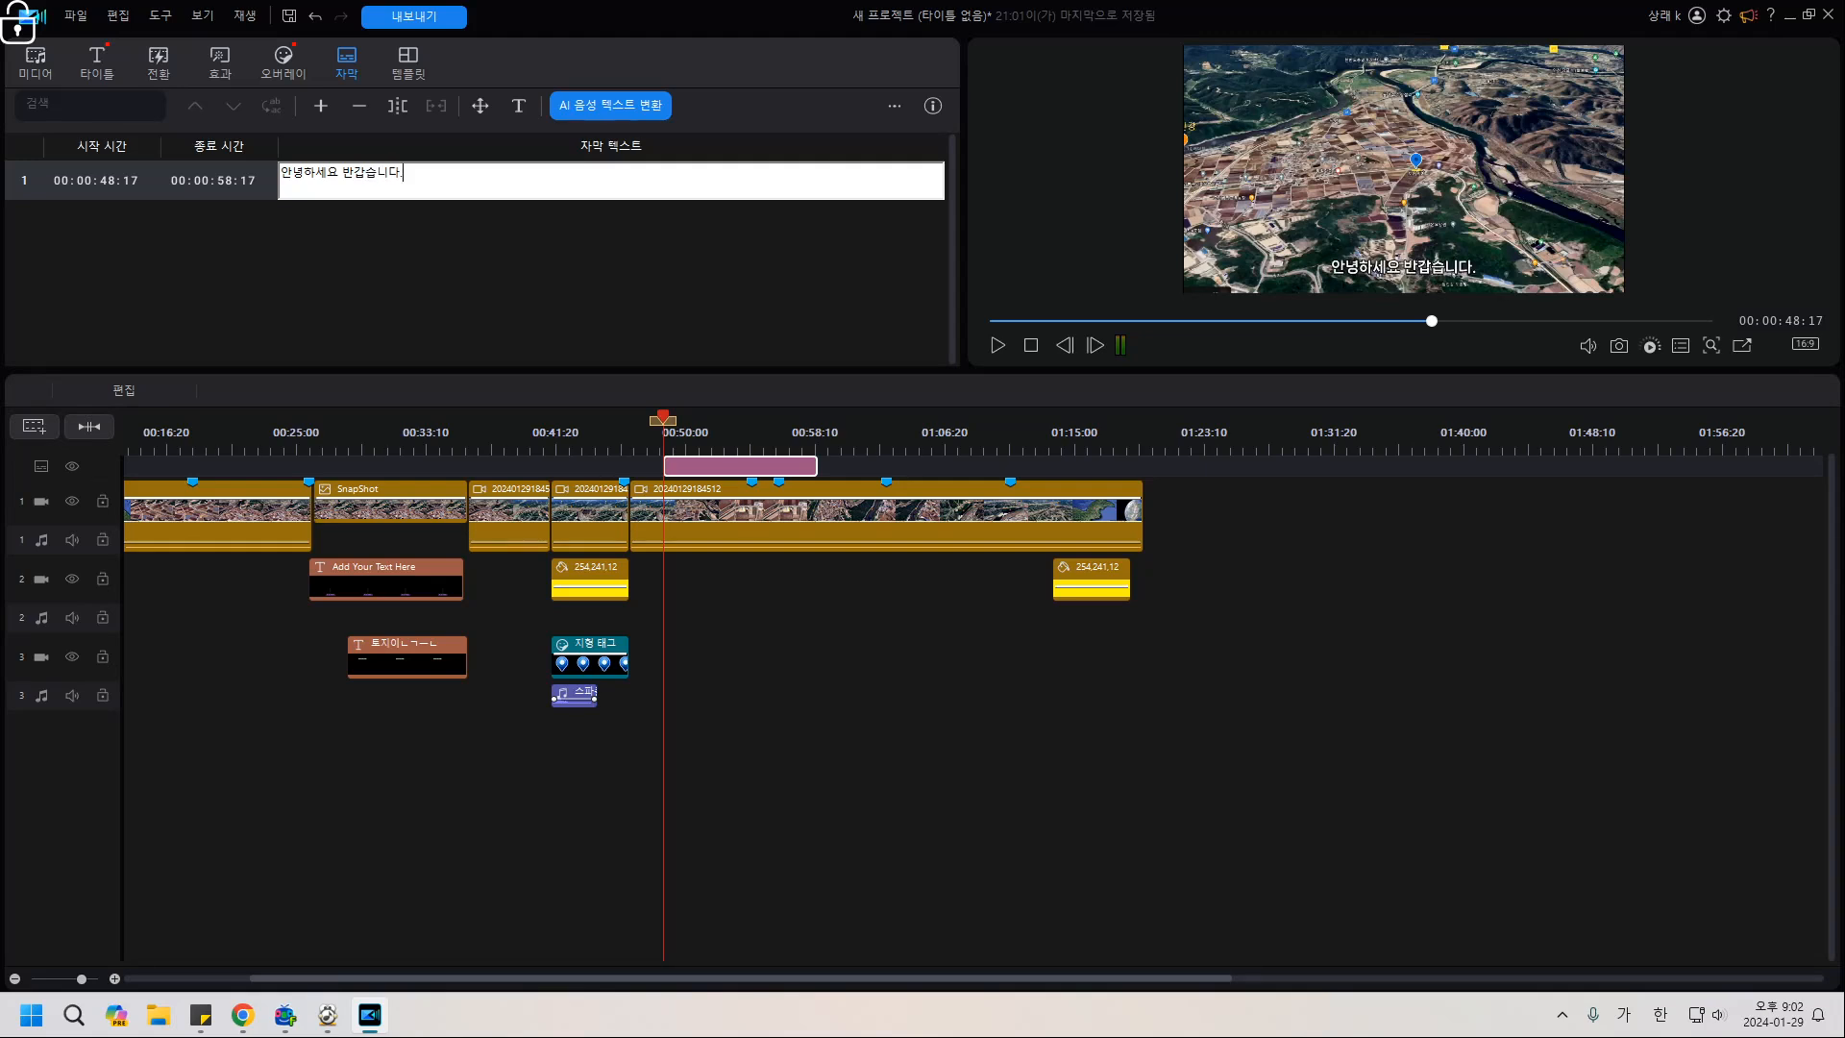
type(" 오늘의")
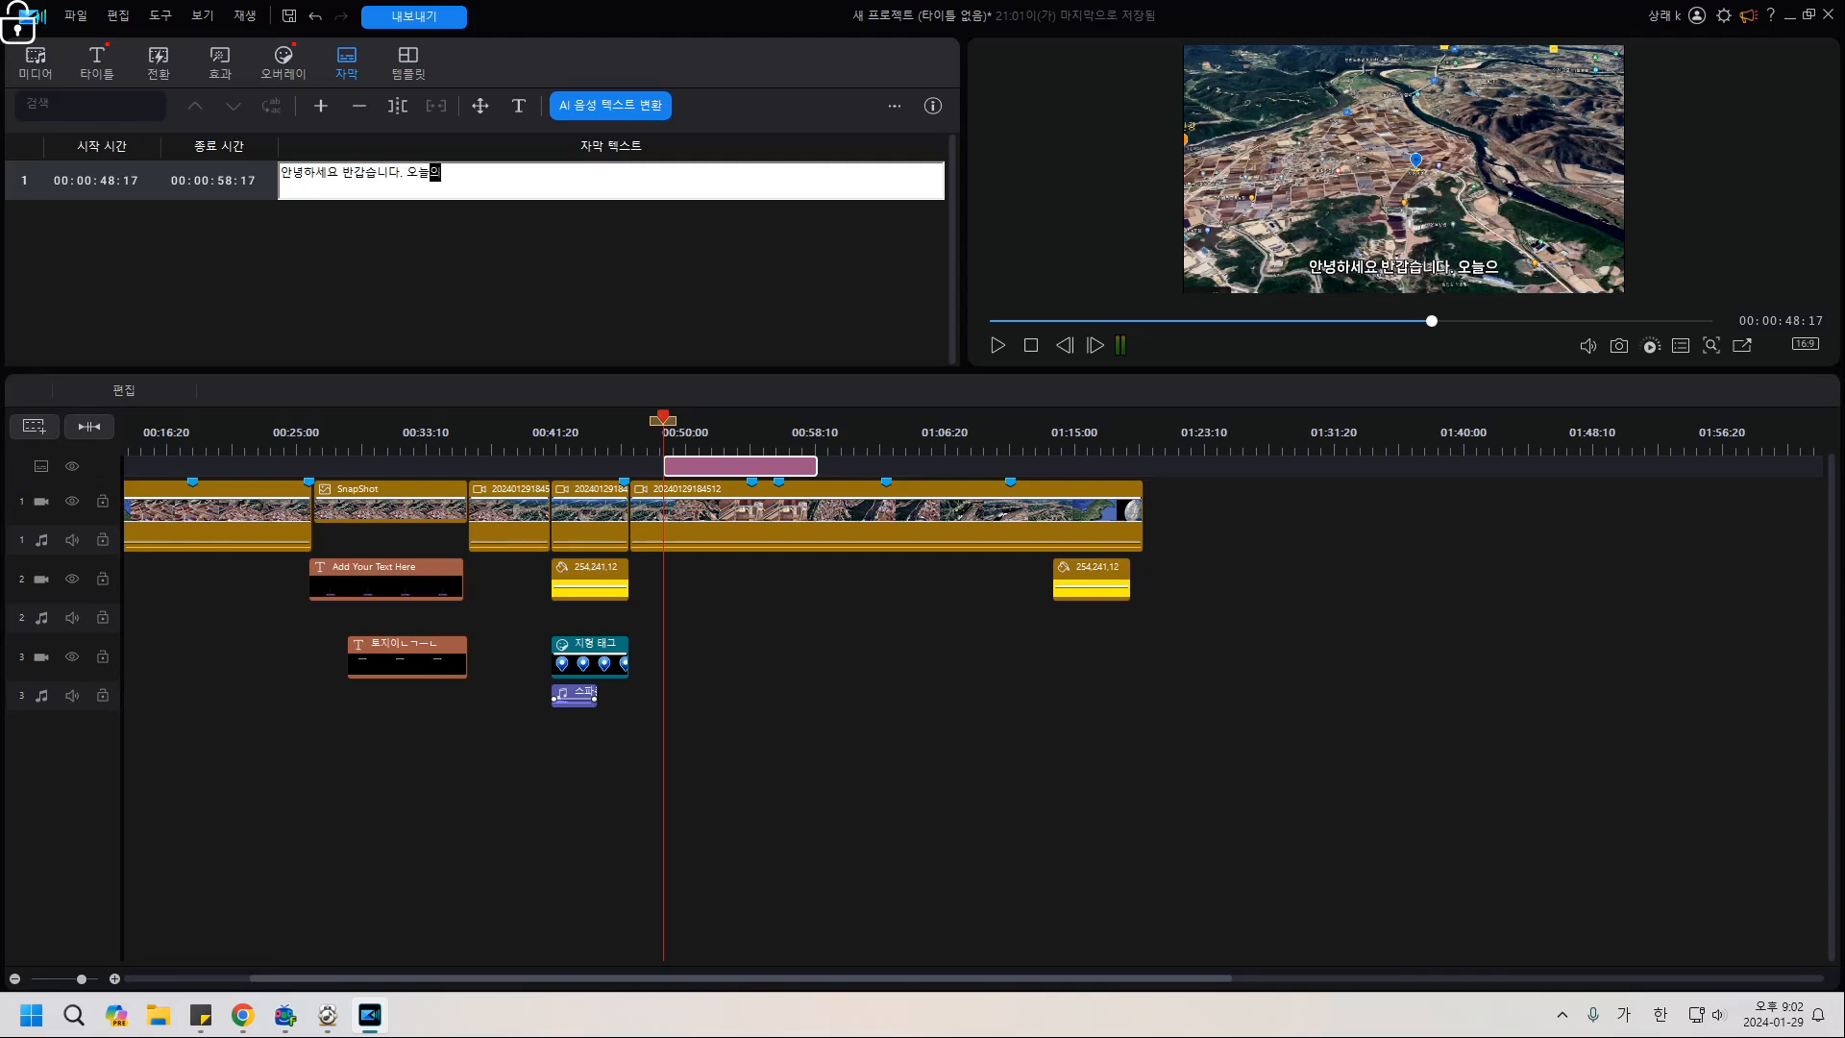
type(" 토지는 ")
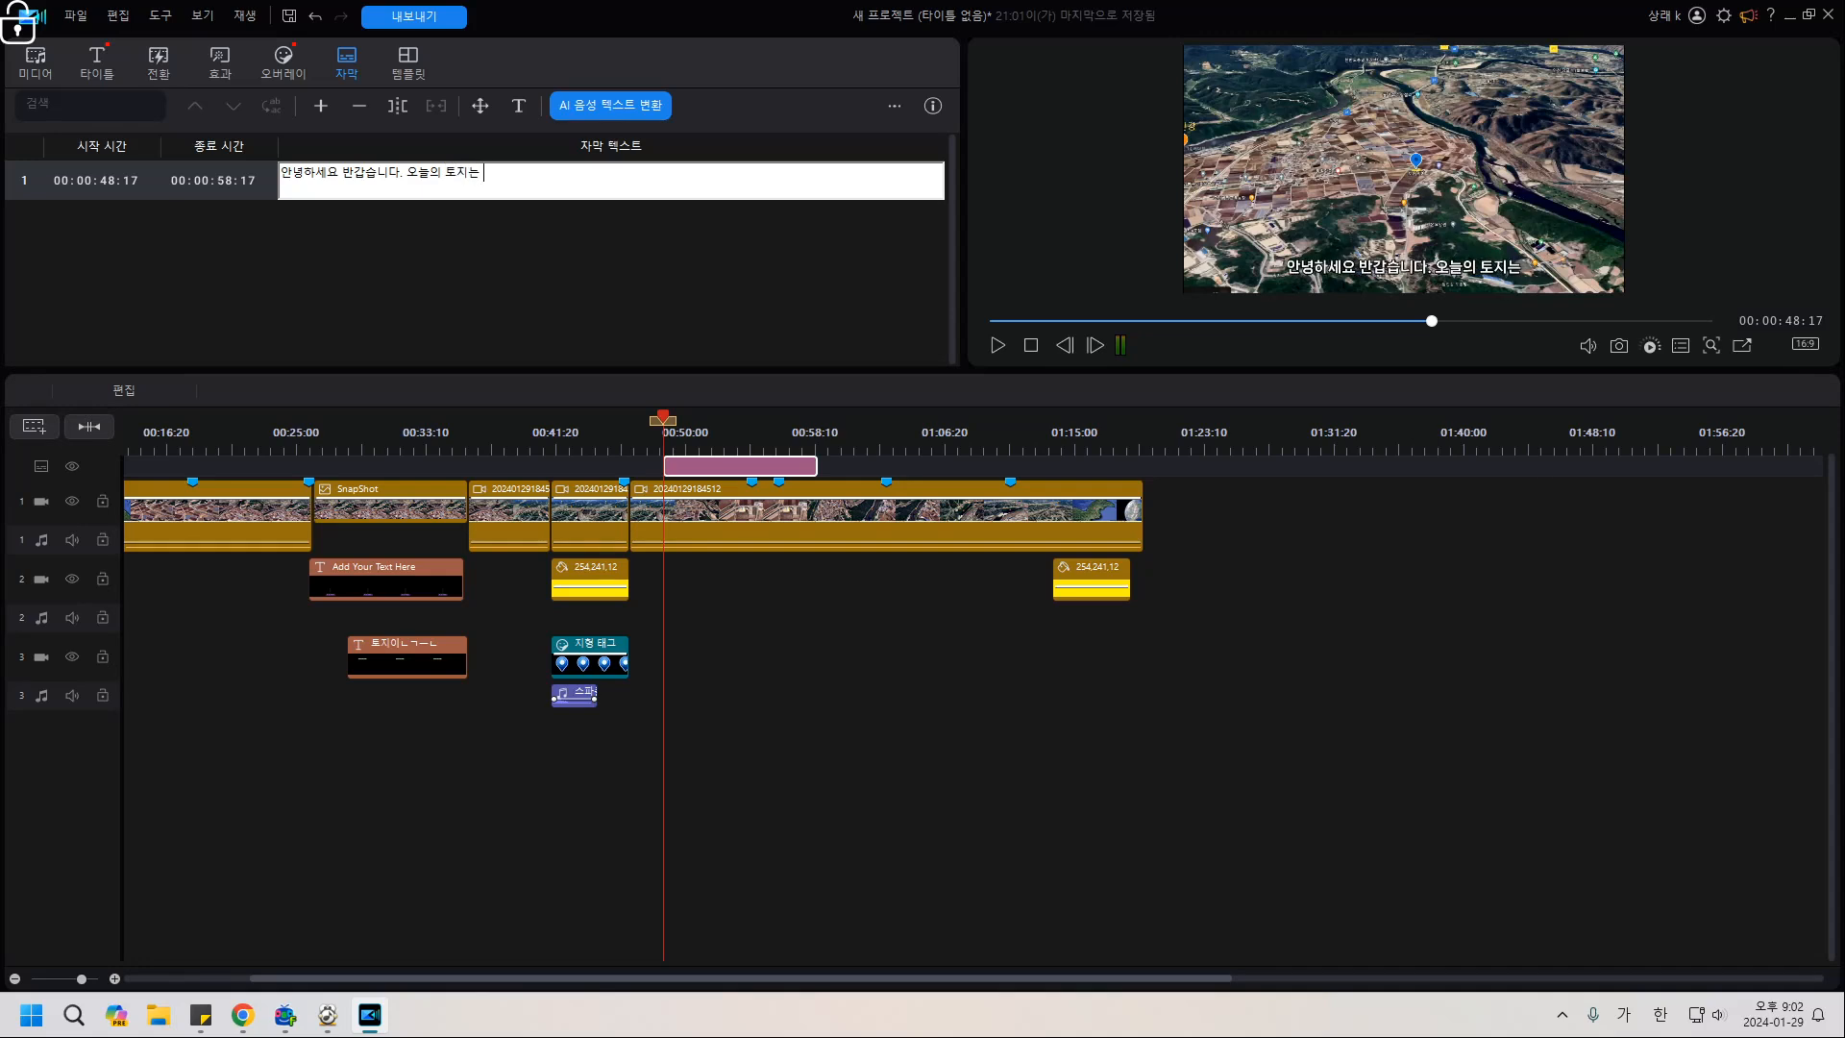
type("연천에")
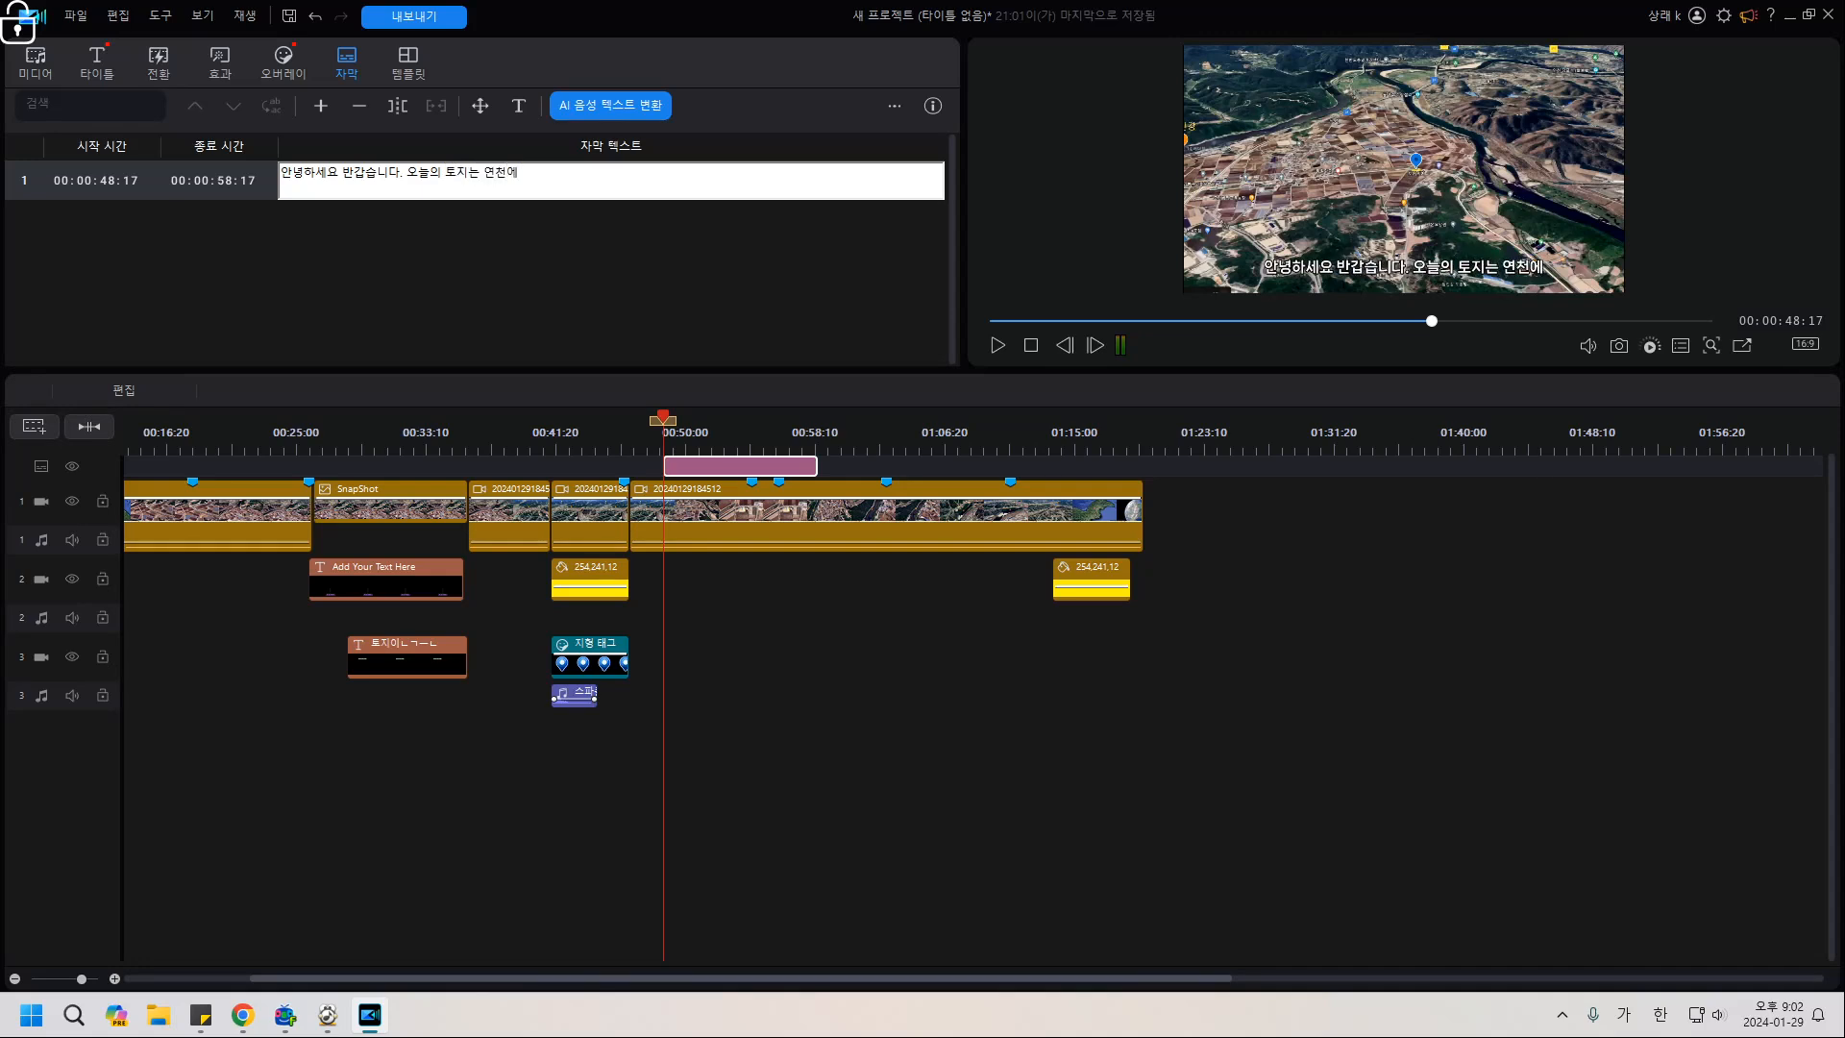
key("BackSpace")
key("BackSpace")
key("BackSpace")
key("BackSpace")
key("BackSpace")
key("BackSpace")
key("BackSpace")
key("BackSpace")
key("BackSpace")
type("은 연처")
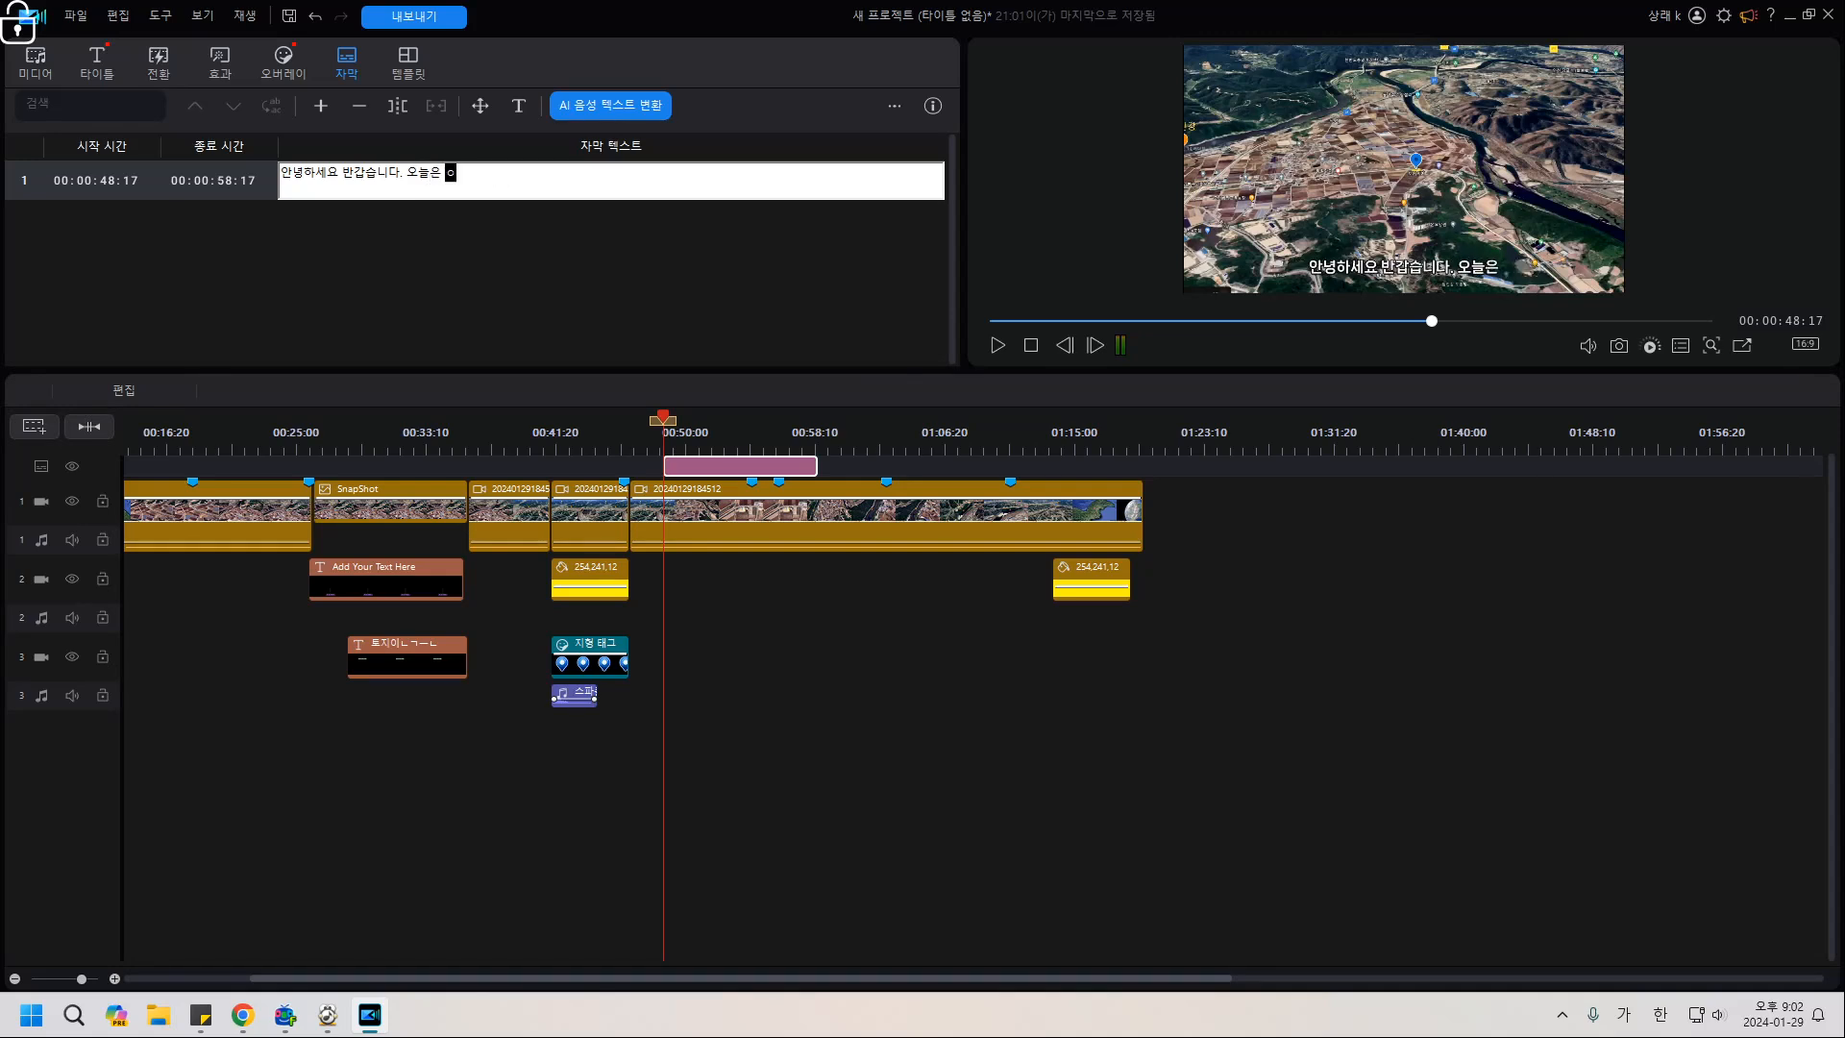
type("천에 있는 ")
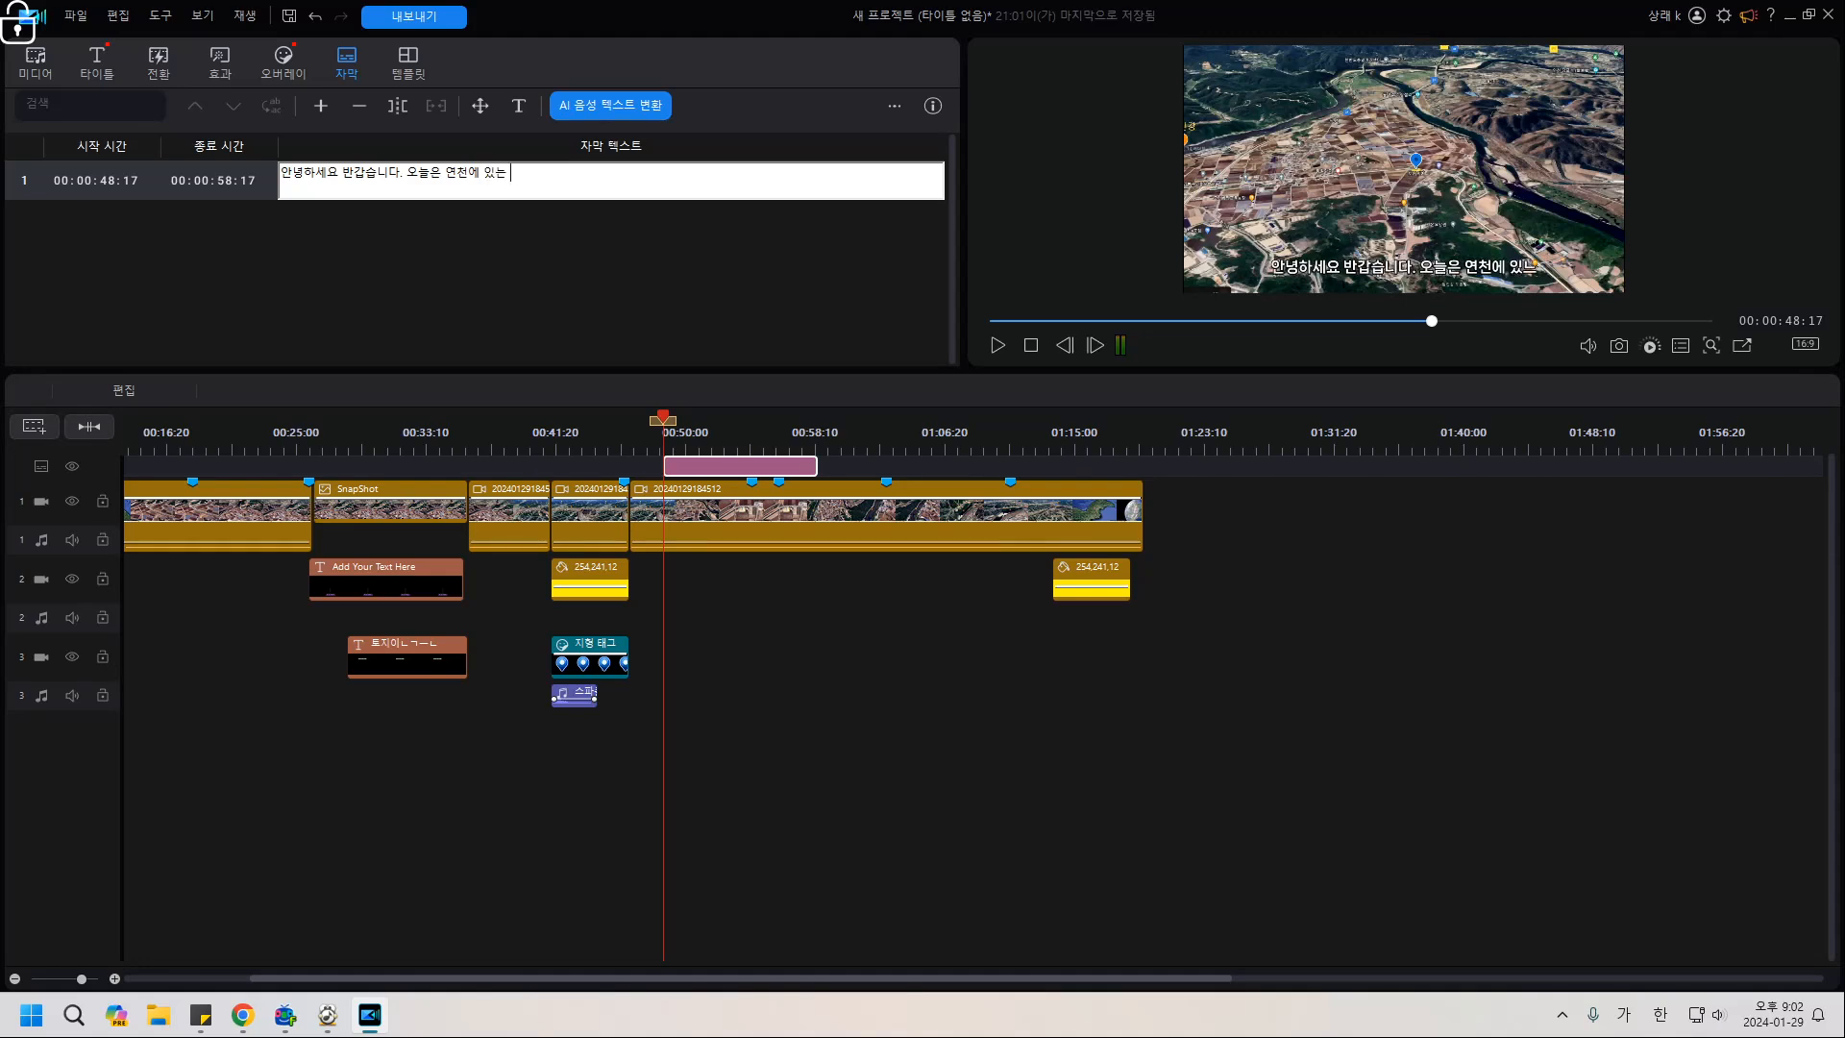
type("토지를 보여드")
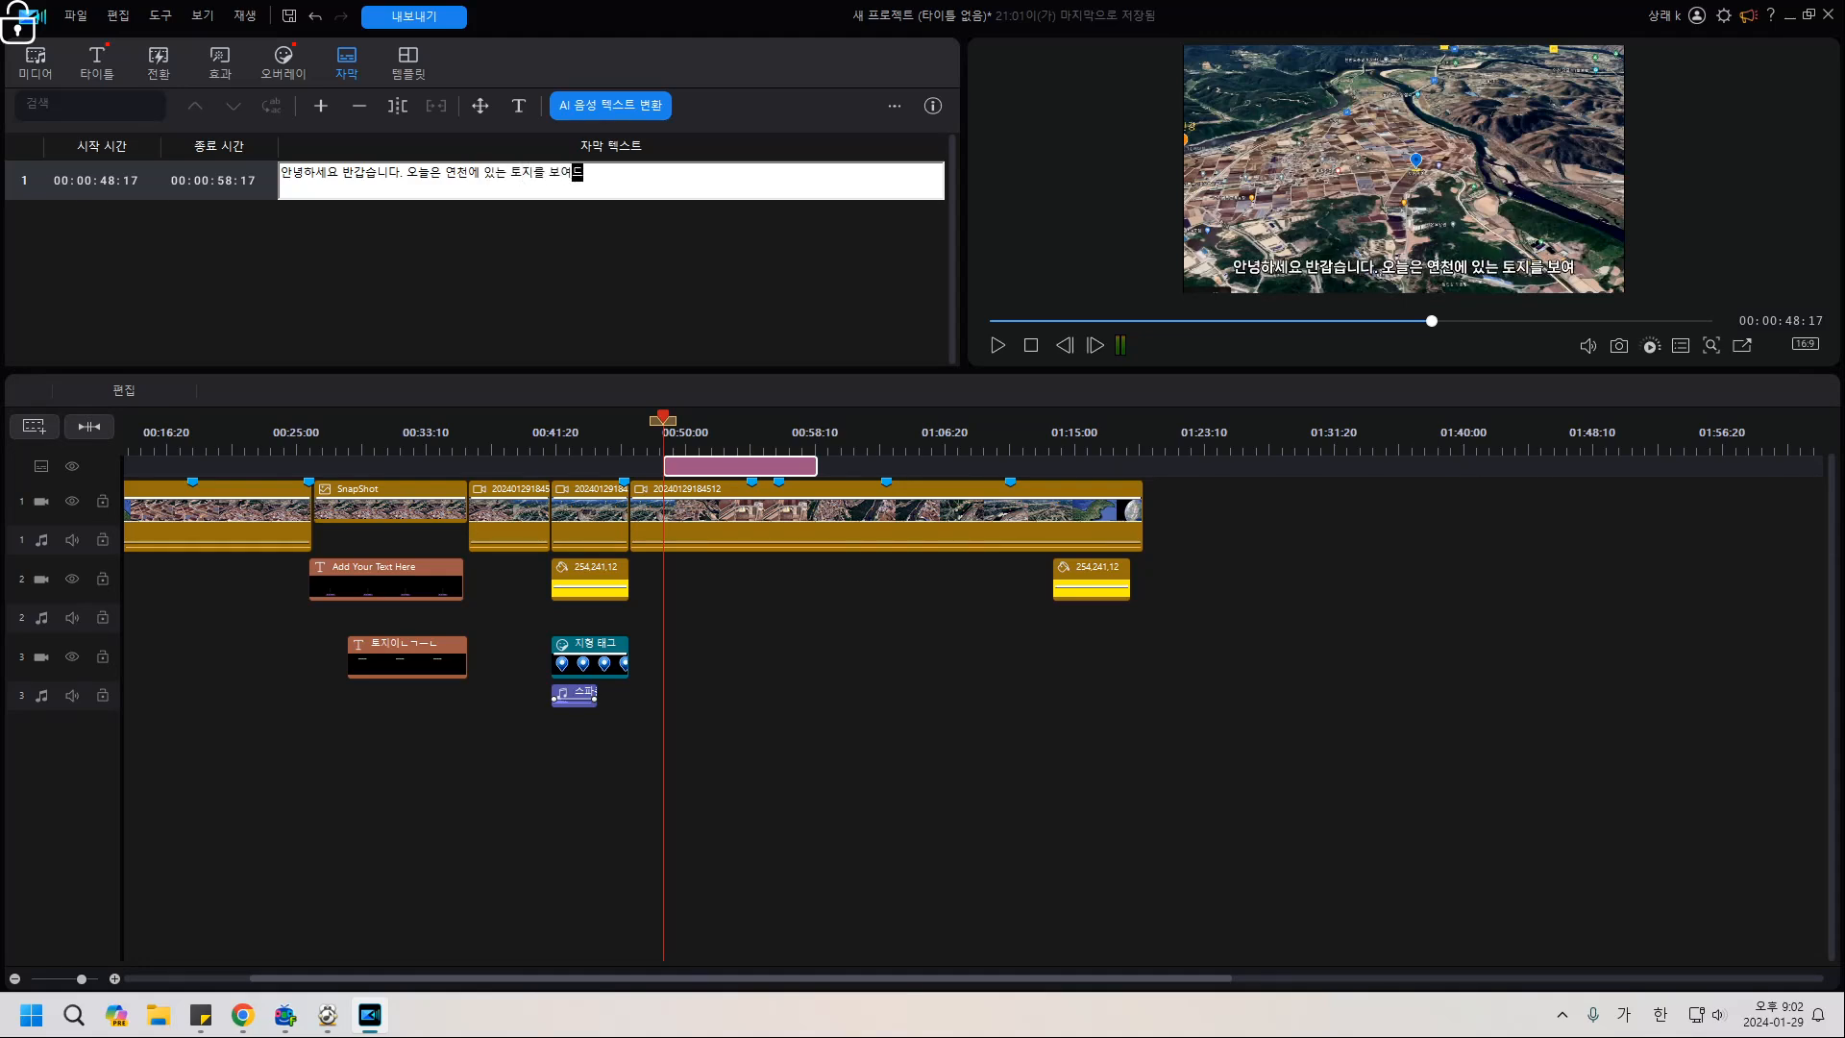
type("림께요")
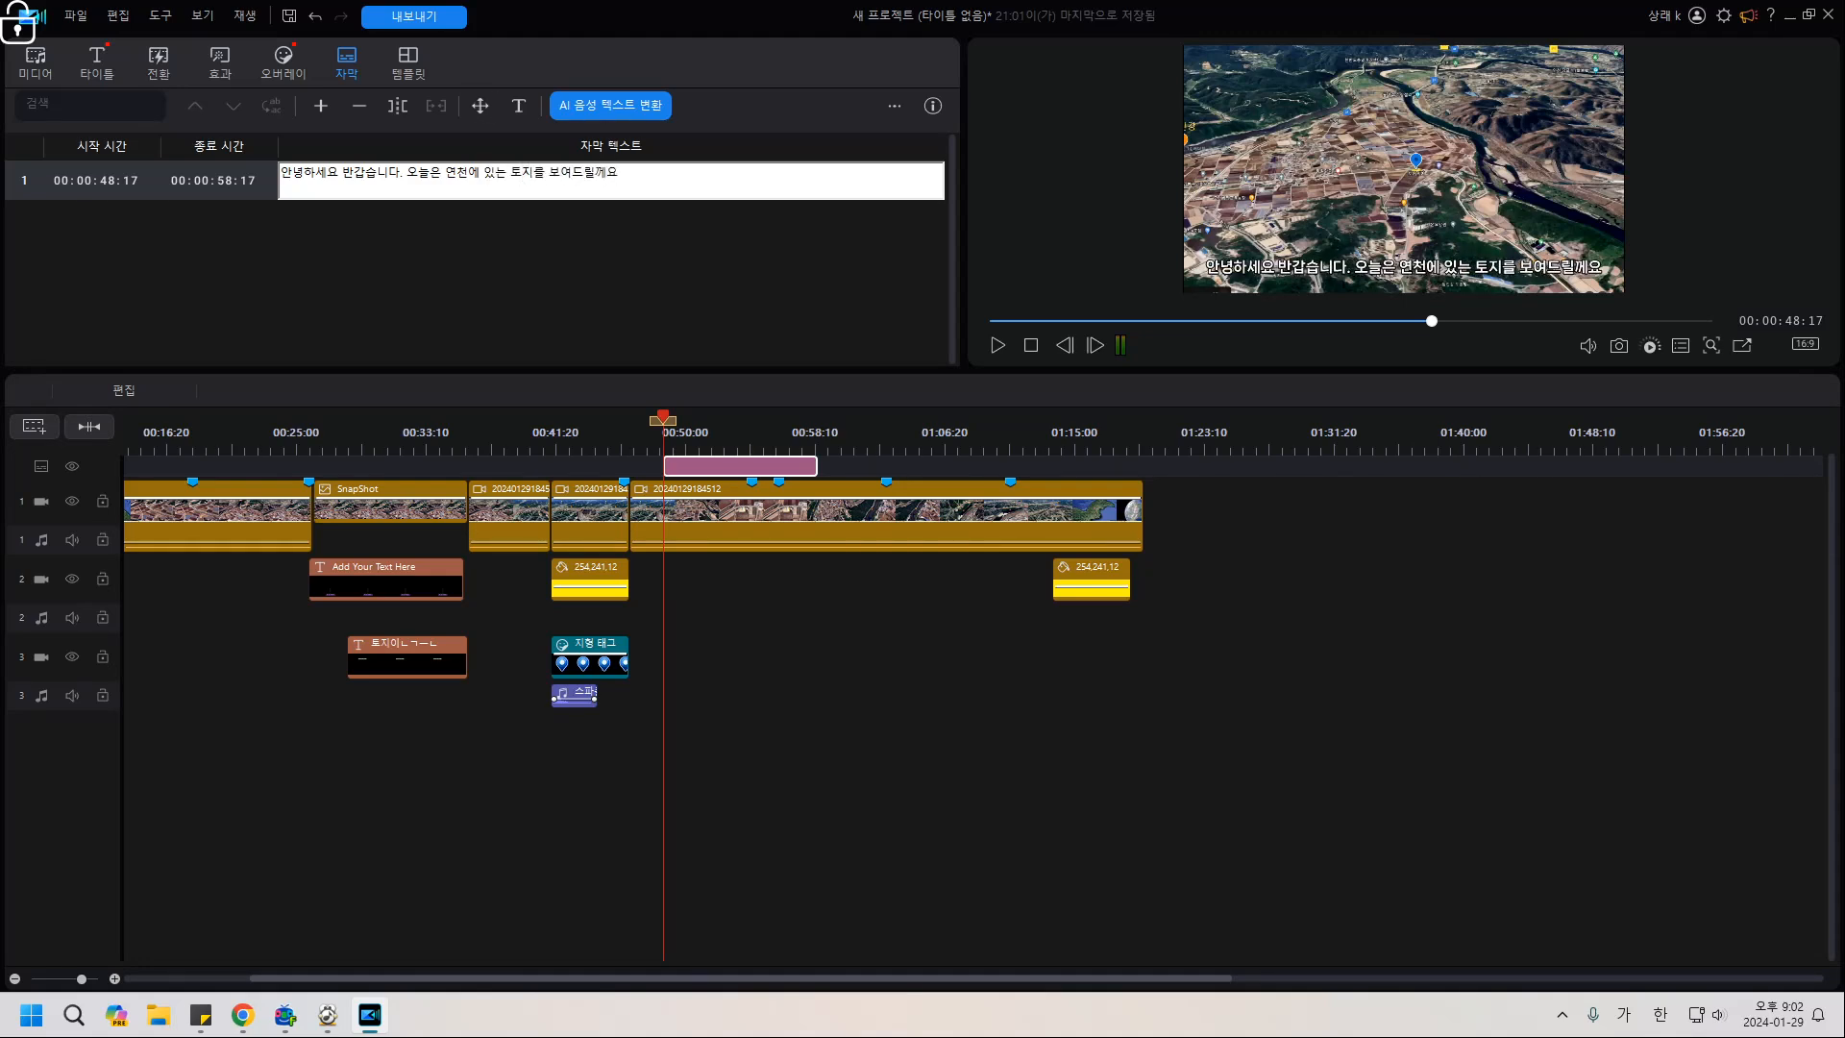
key("Return")
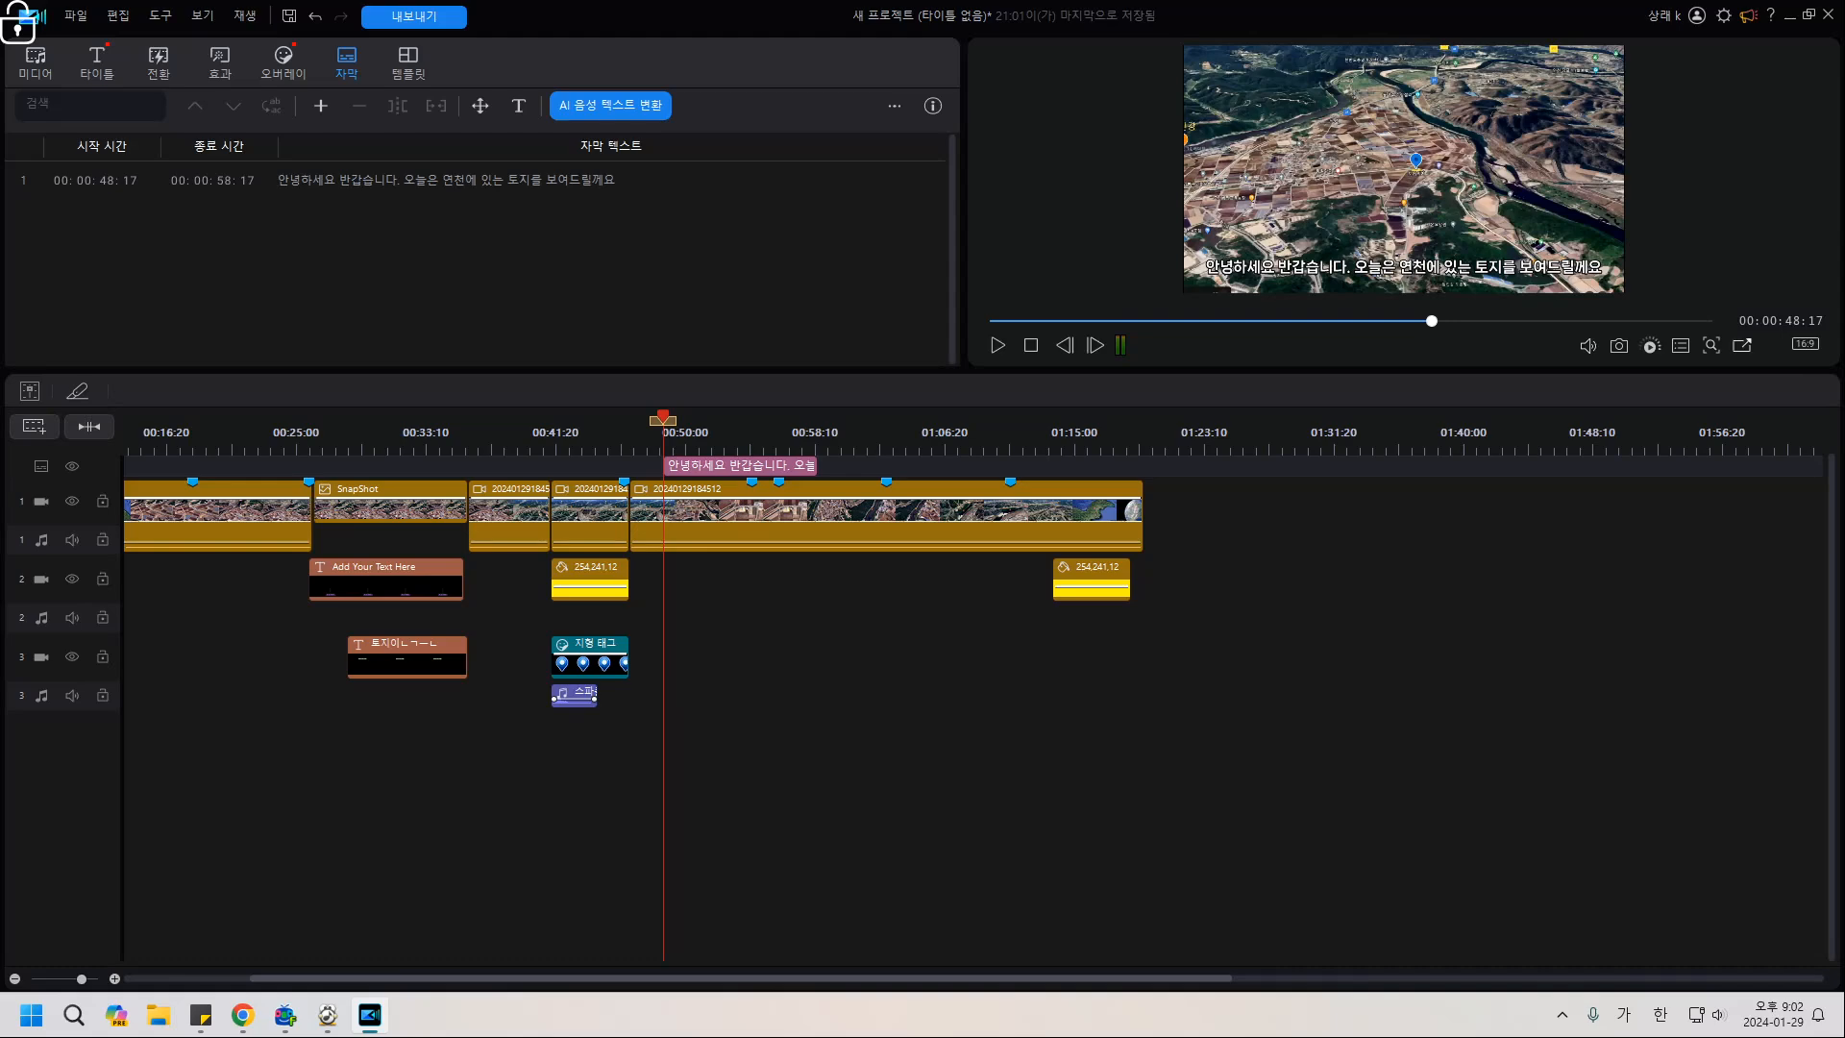
left_click(1742, 345)
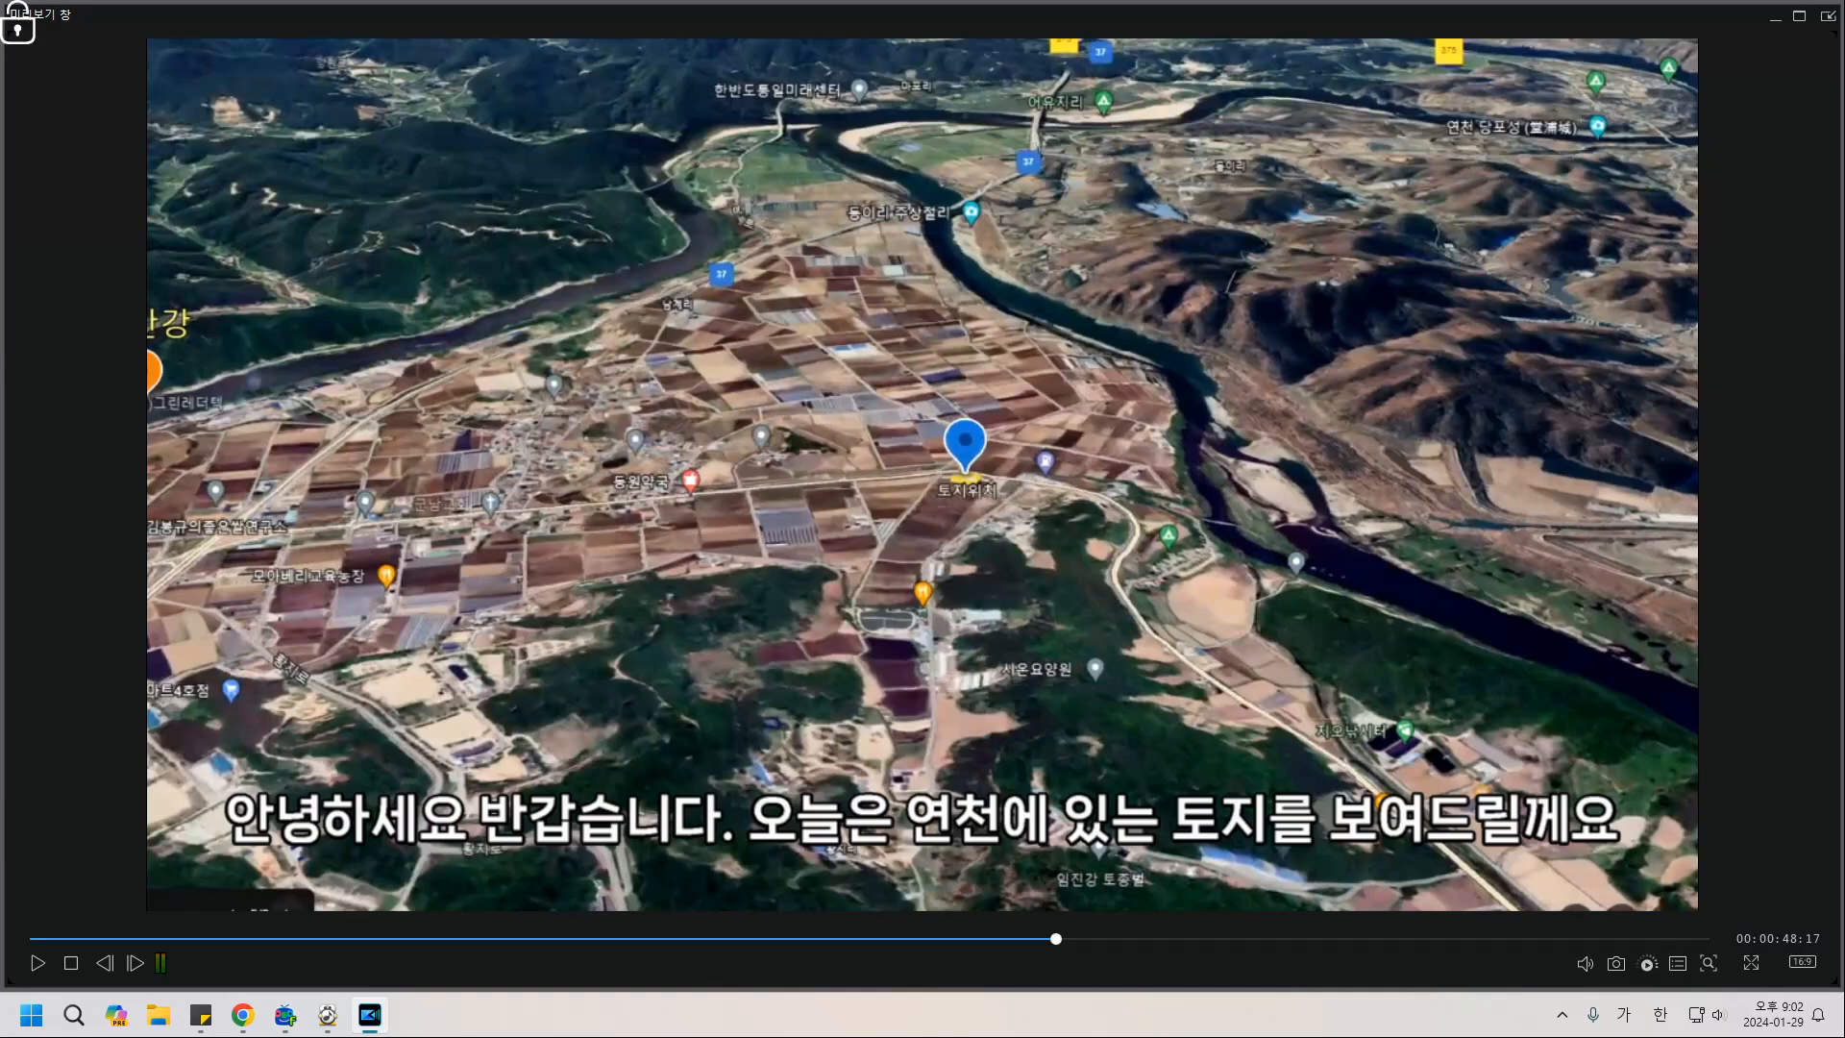
Close the large preview and copy the subtitle's full sentence from its text cell.
left_click(1827, 16)
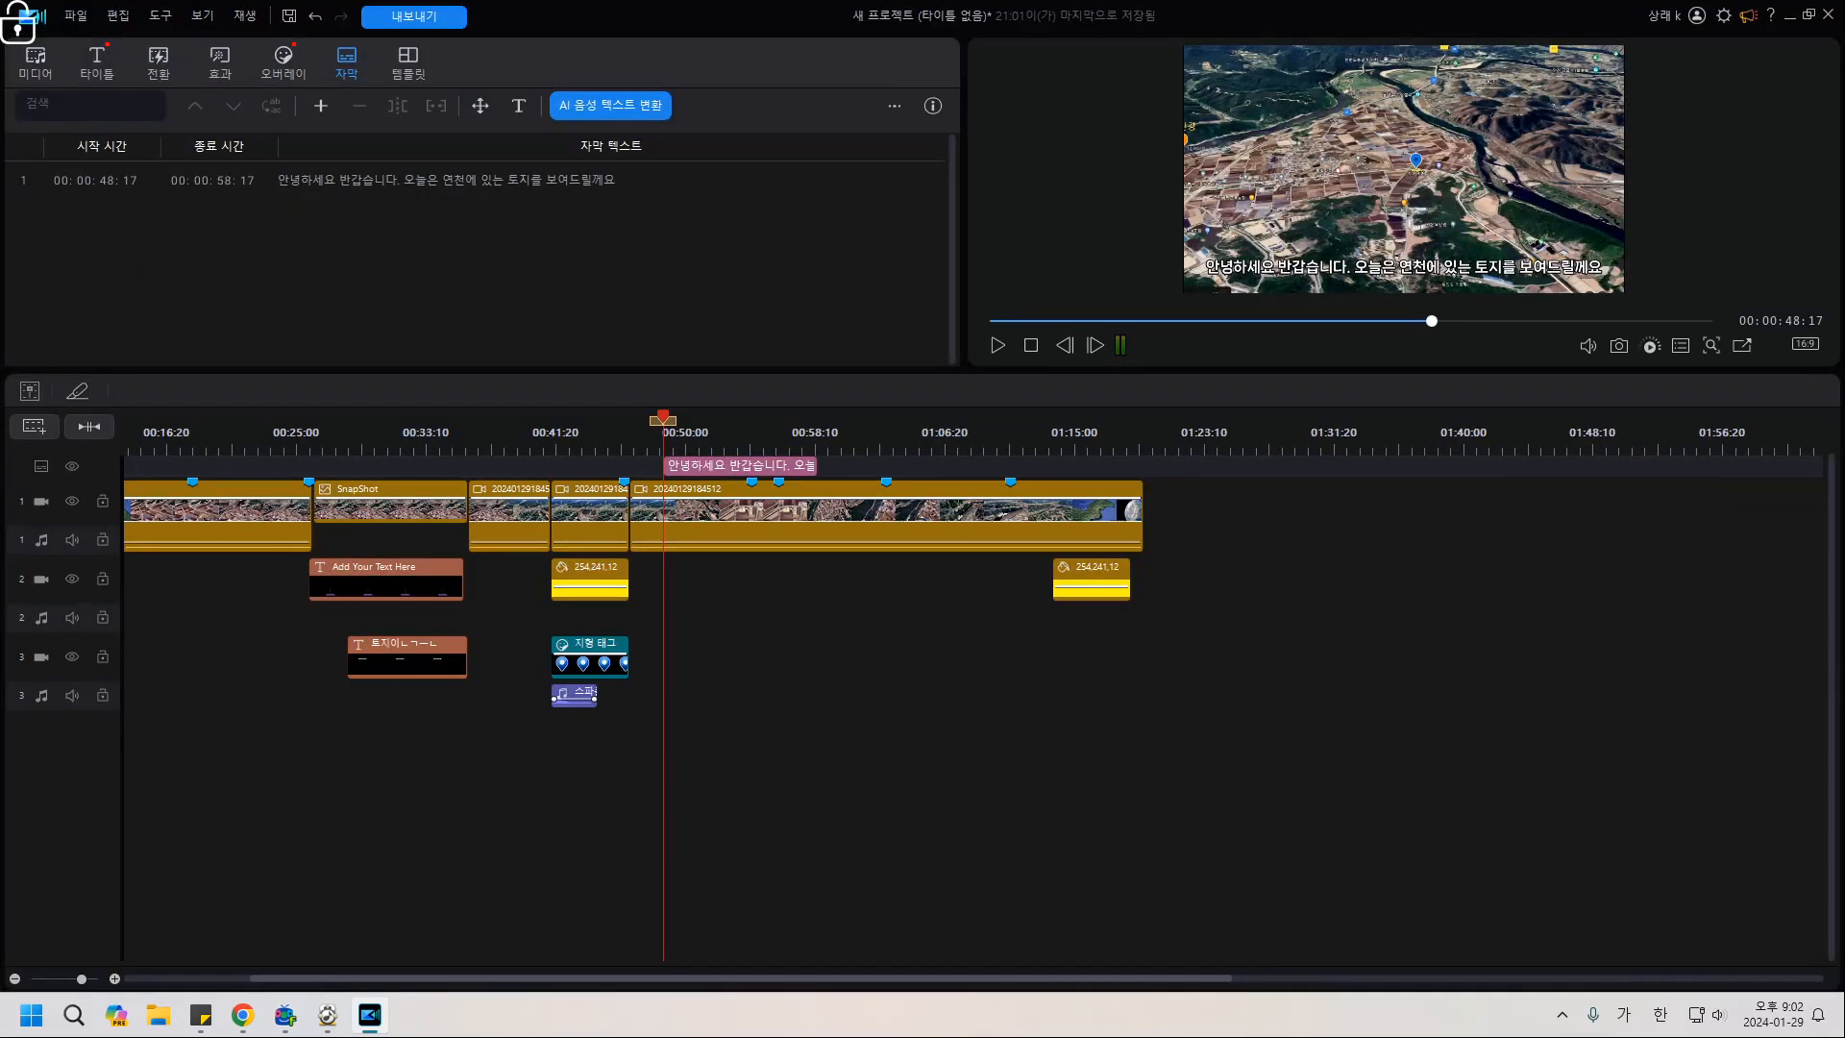
left_click(711, 466)
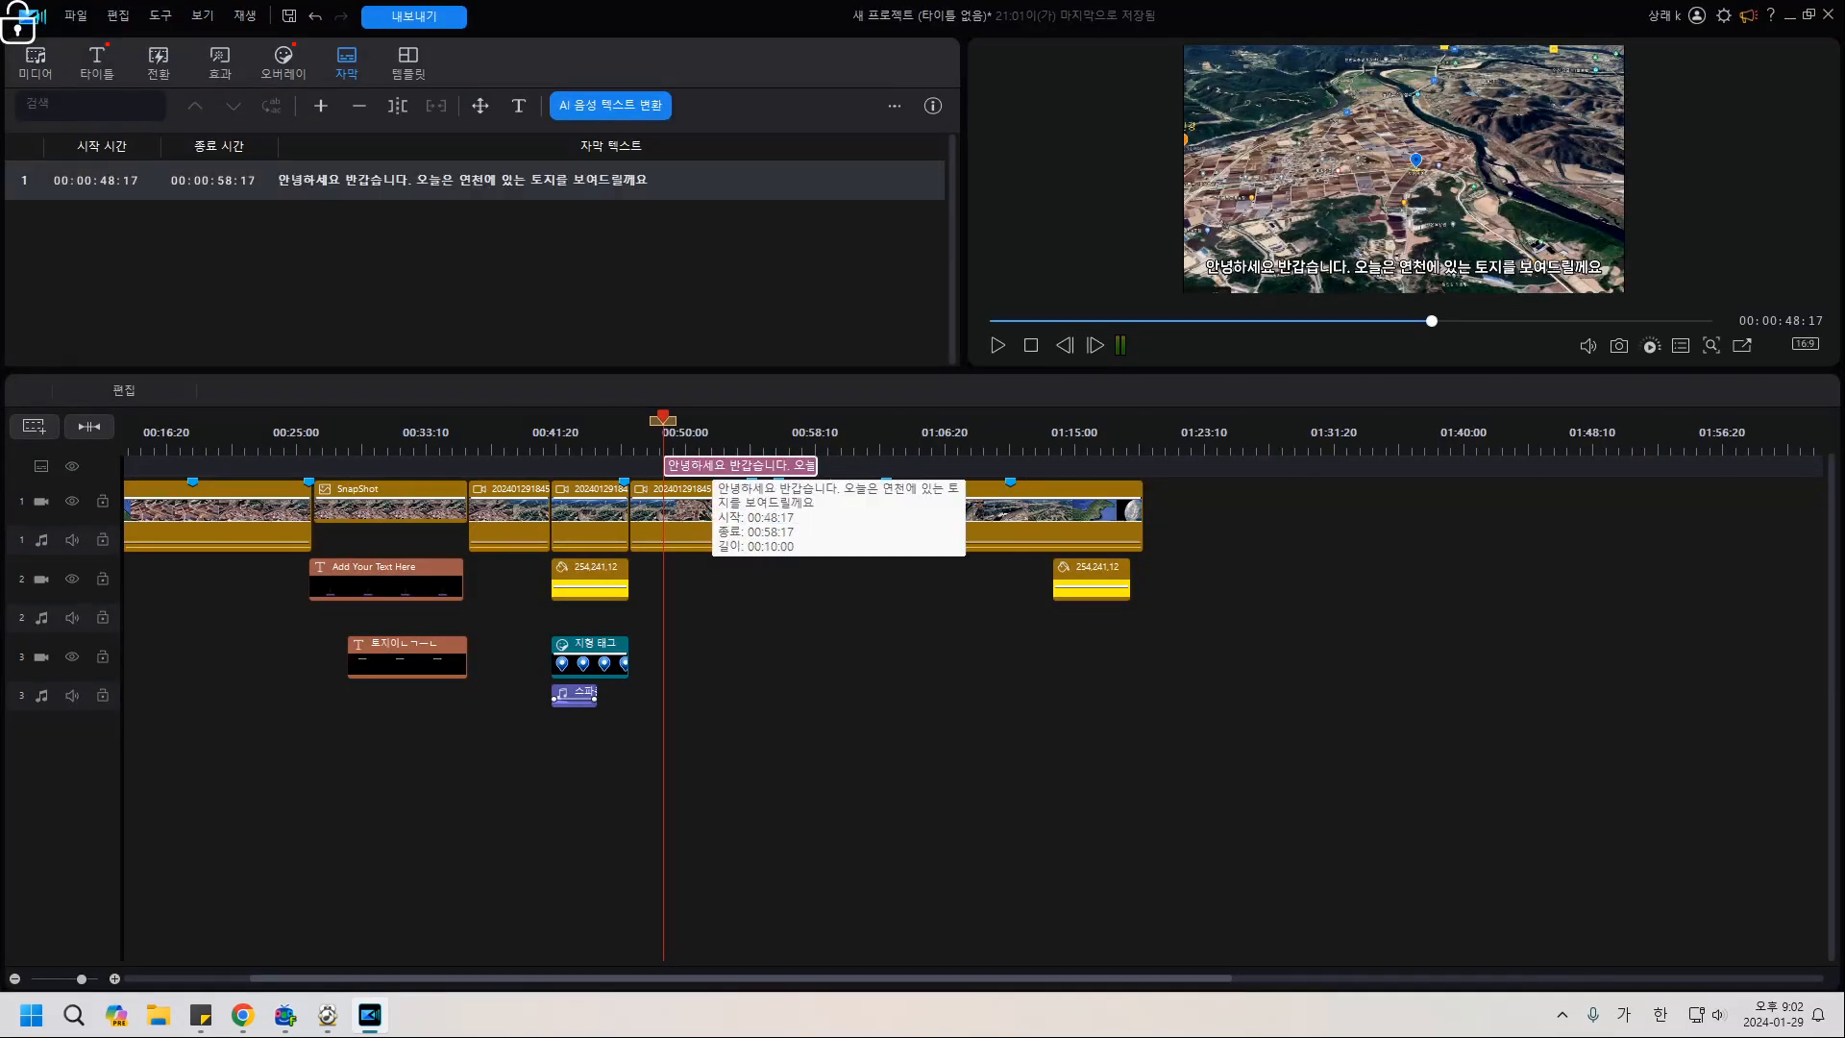
double_click(342, 179)
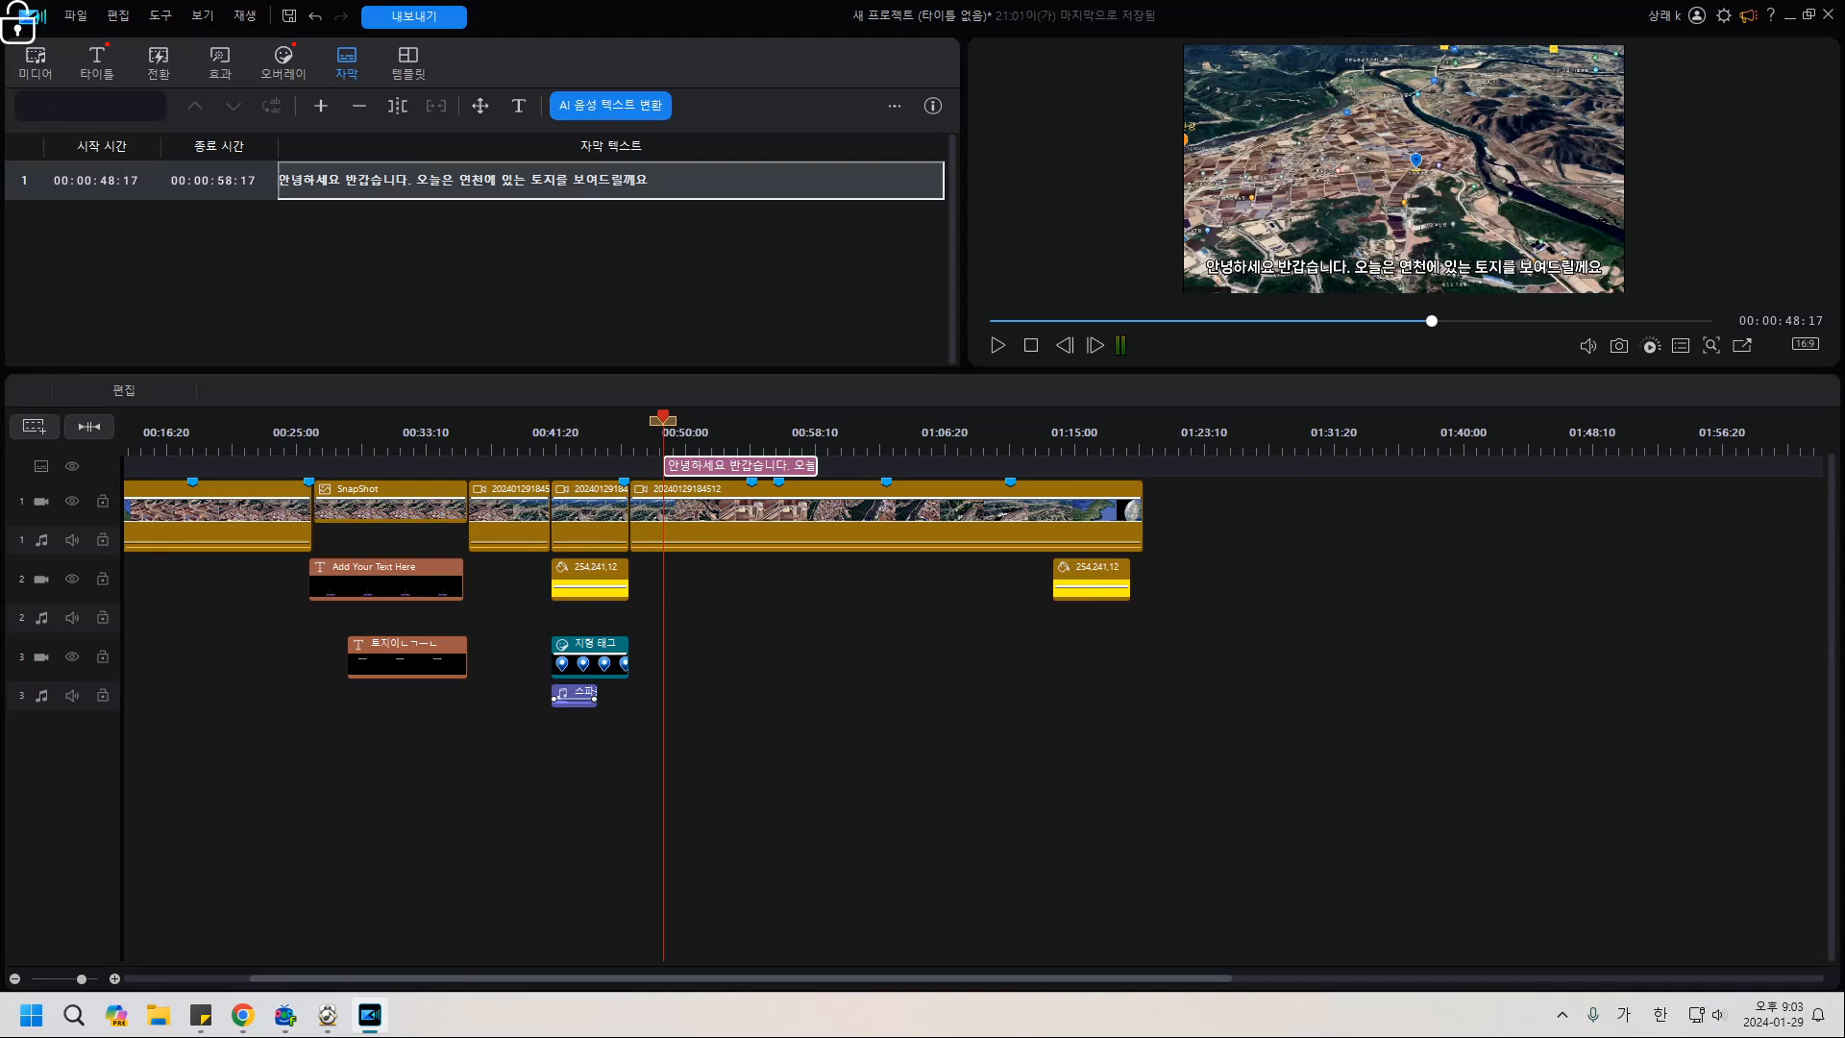
key("ctrl+a")
key("ctrl+c")
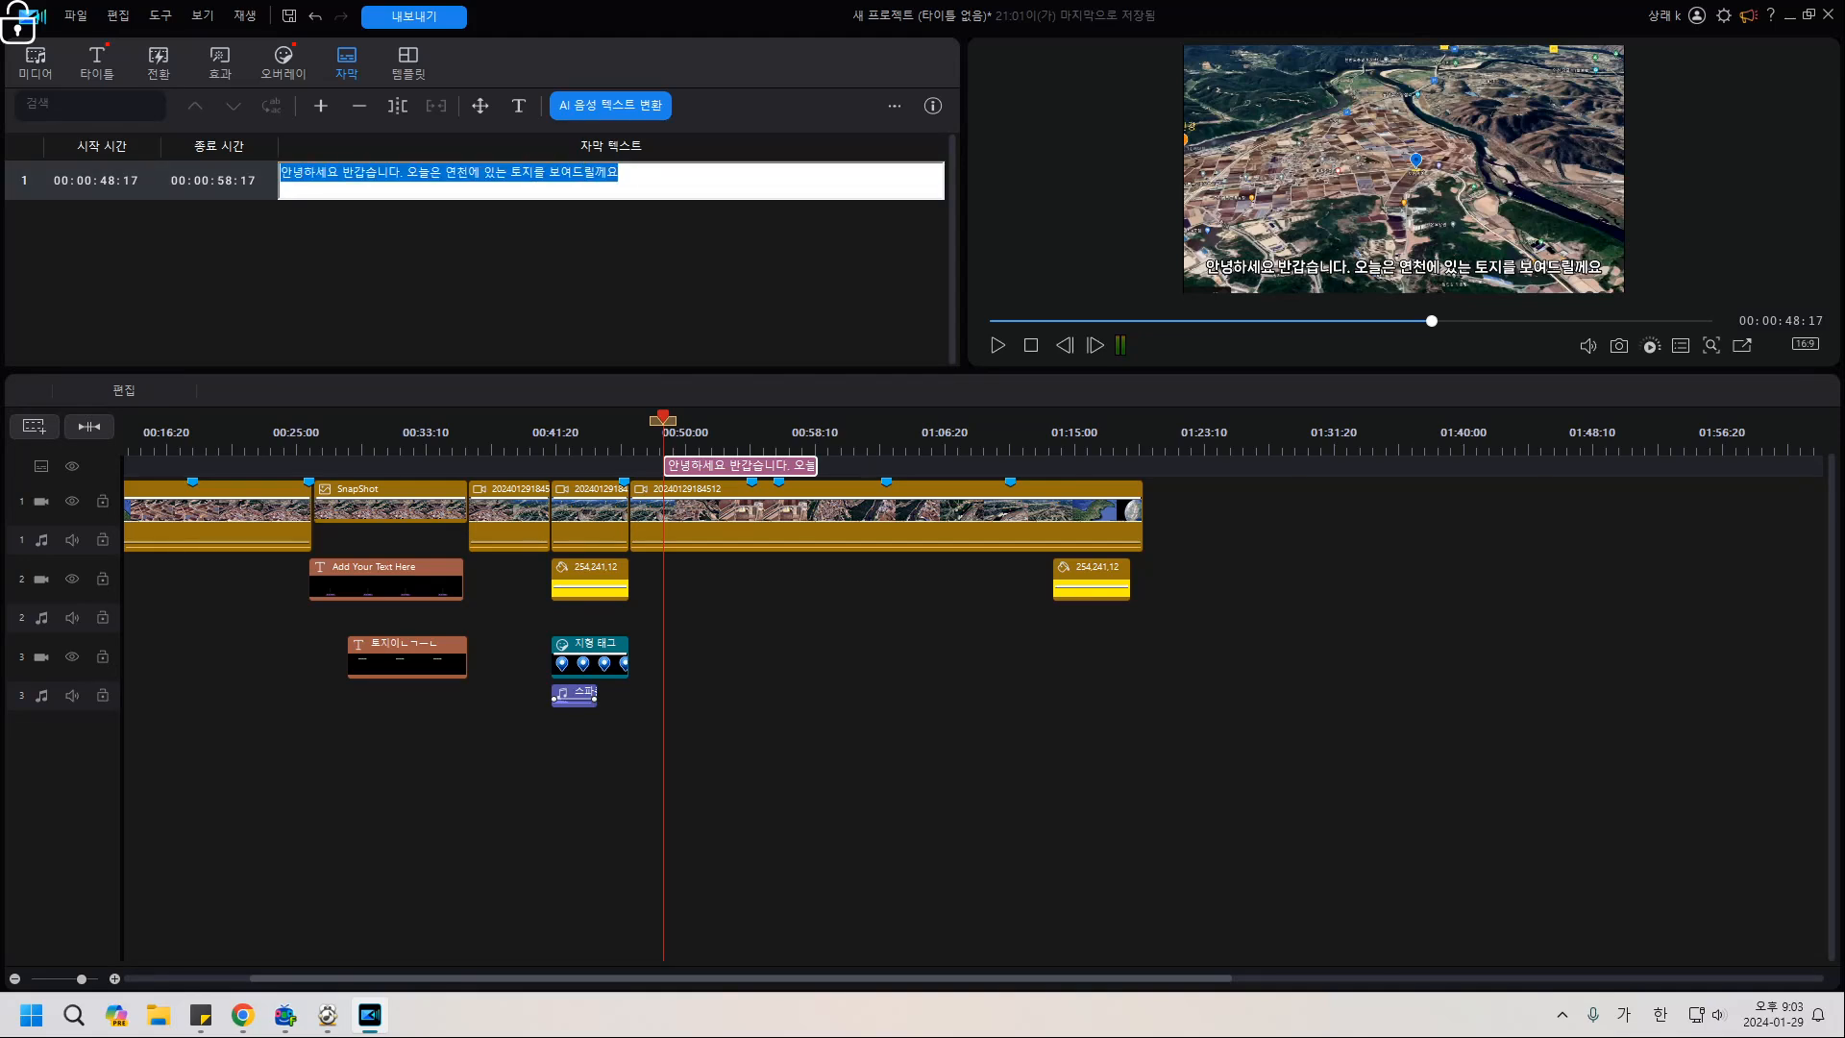
left_click(780, 605)
Delete the subtitle clip, target track 3, and show the 타이틀 library.
left_click(706, 465)
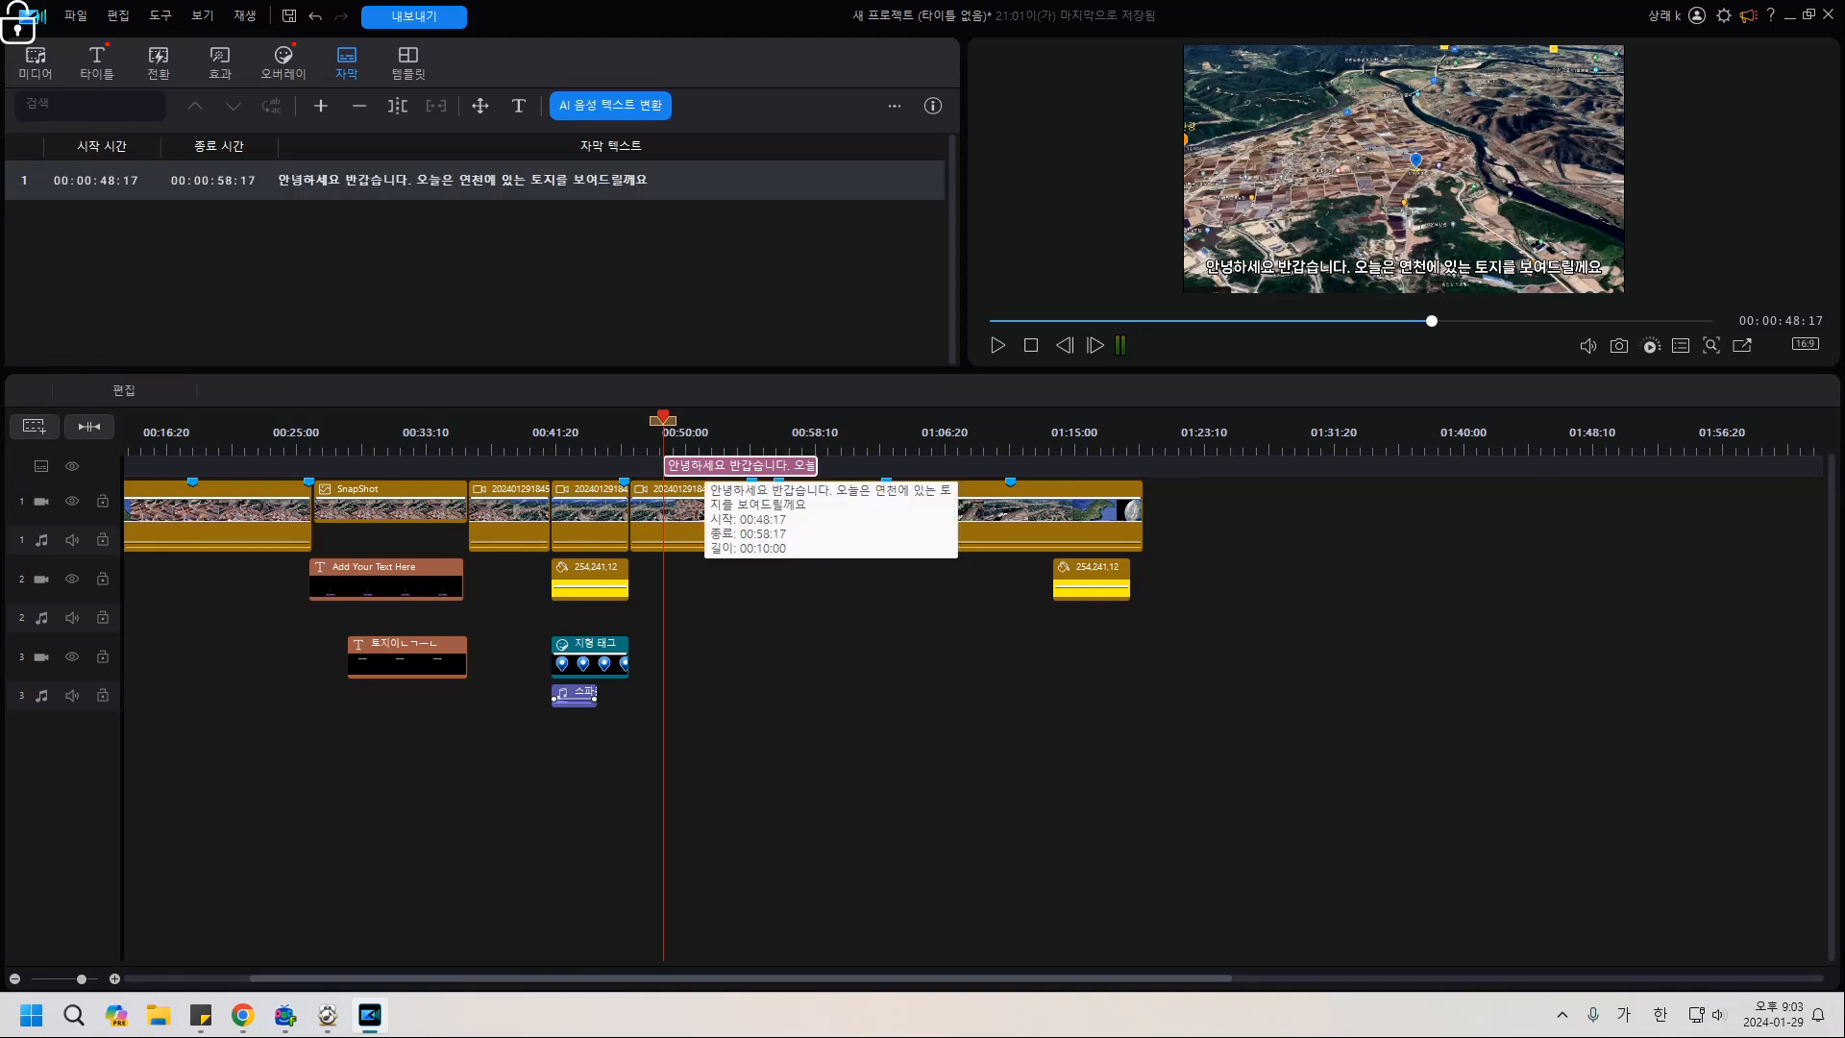
key("Delete")
left_click(711, 659)
left_click(97, 63)
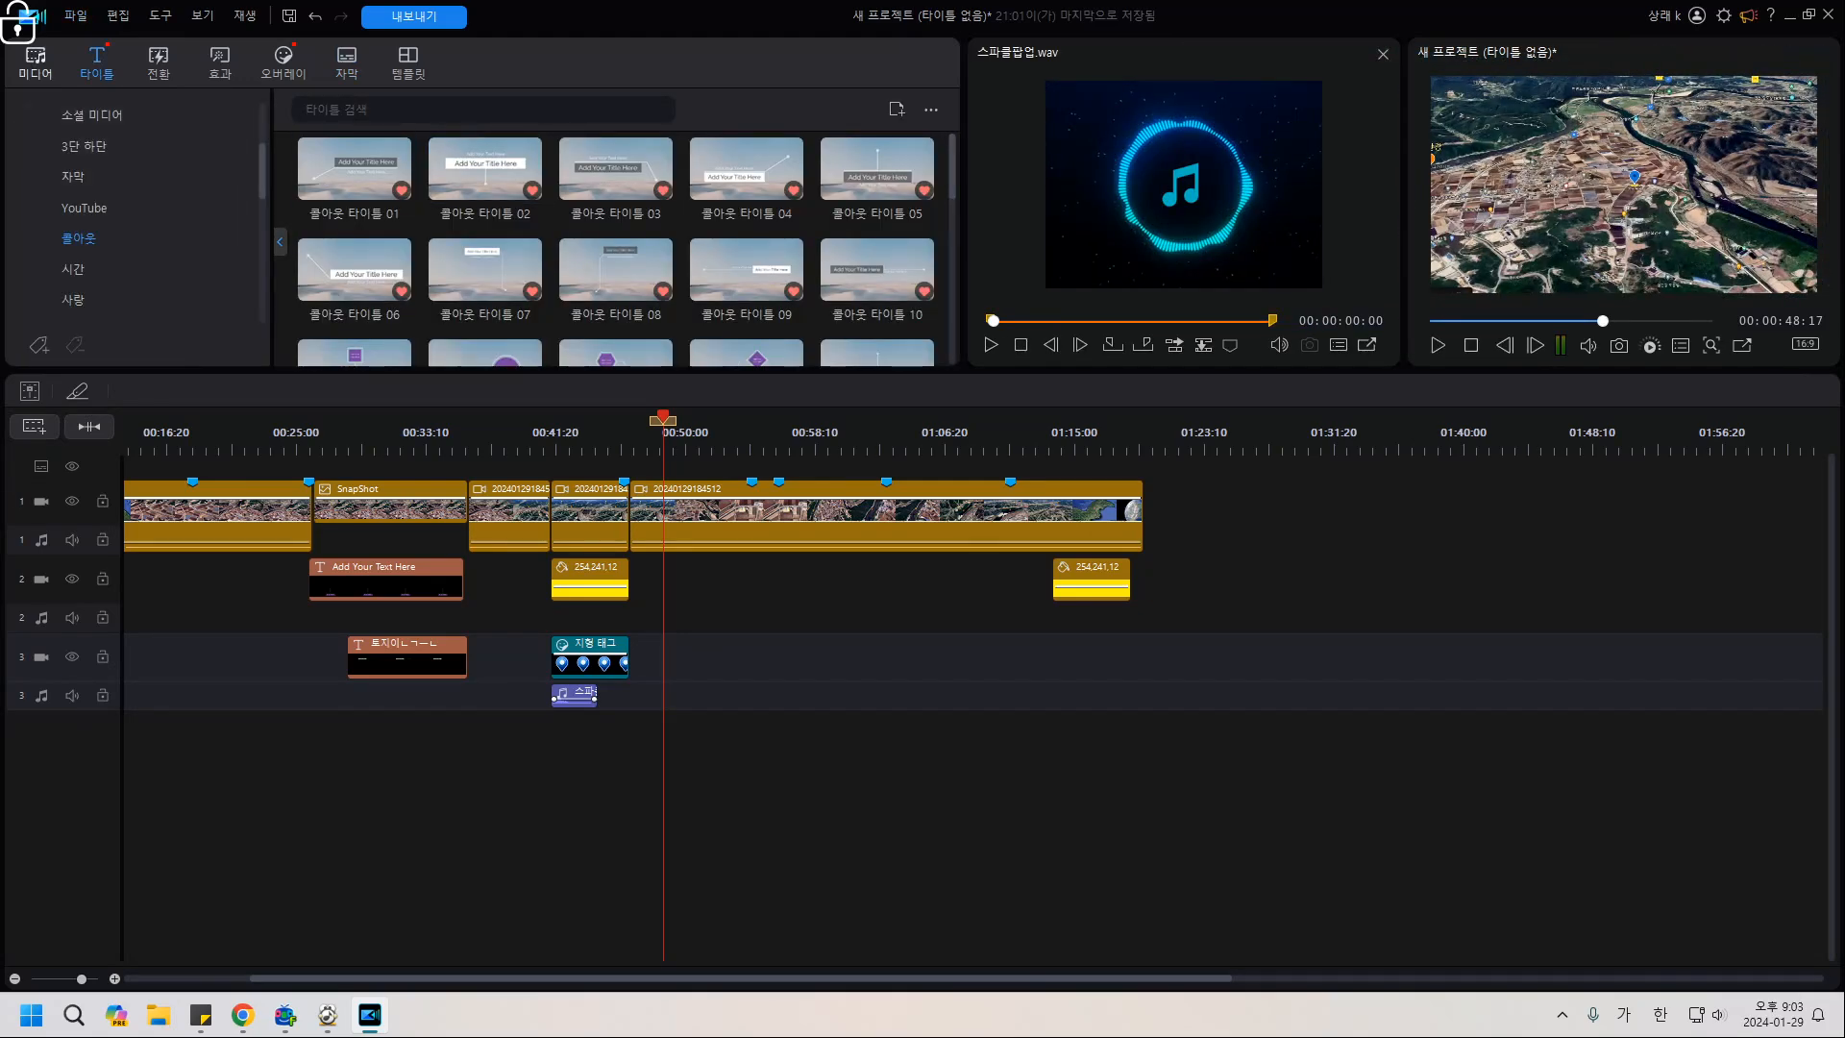
Place the custom 타이틀자막 블랙 title on track 2 and paste the greeting sentence over its sample text.
scroll(86, 208, "up", 3)
left_click(69, 116)
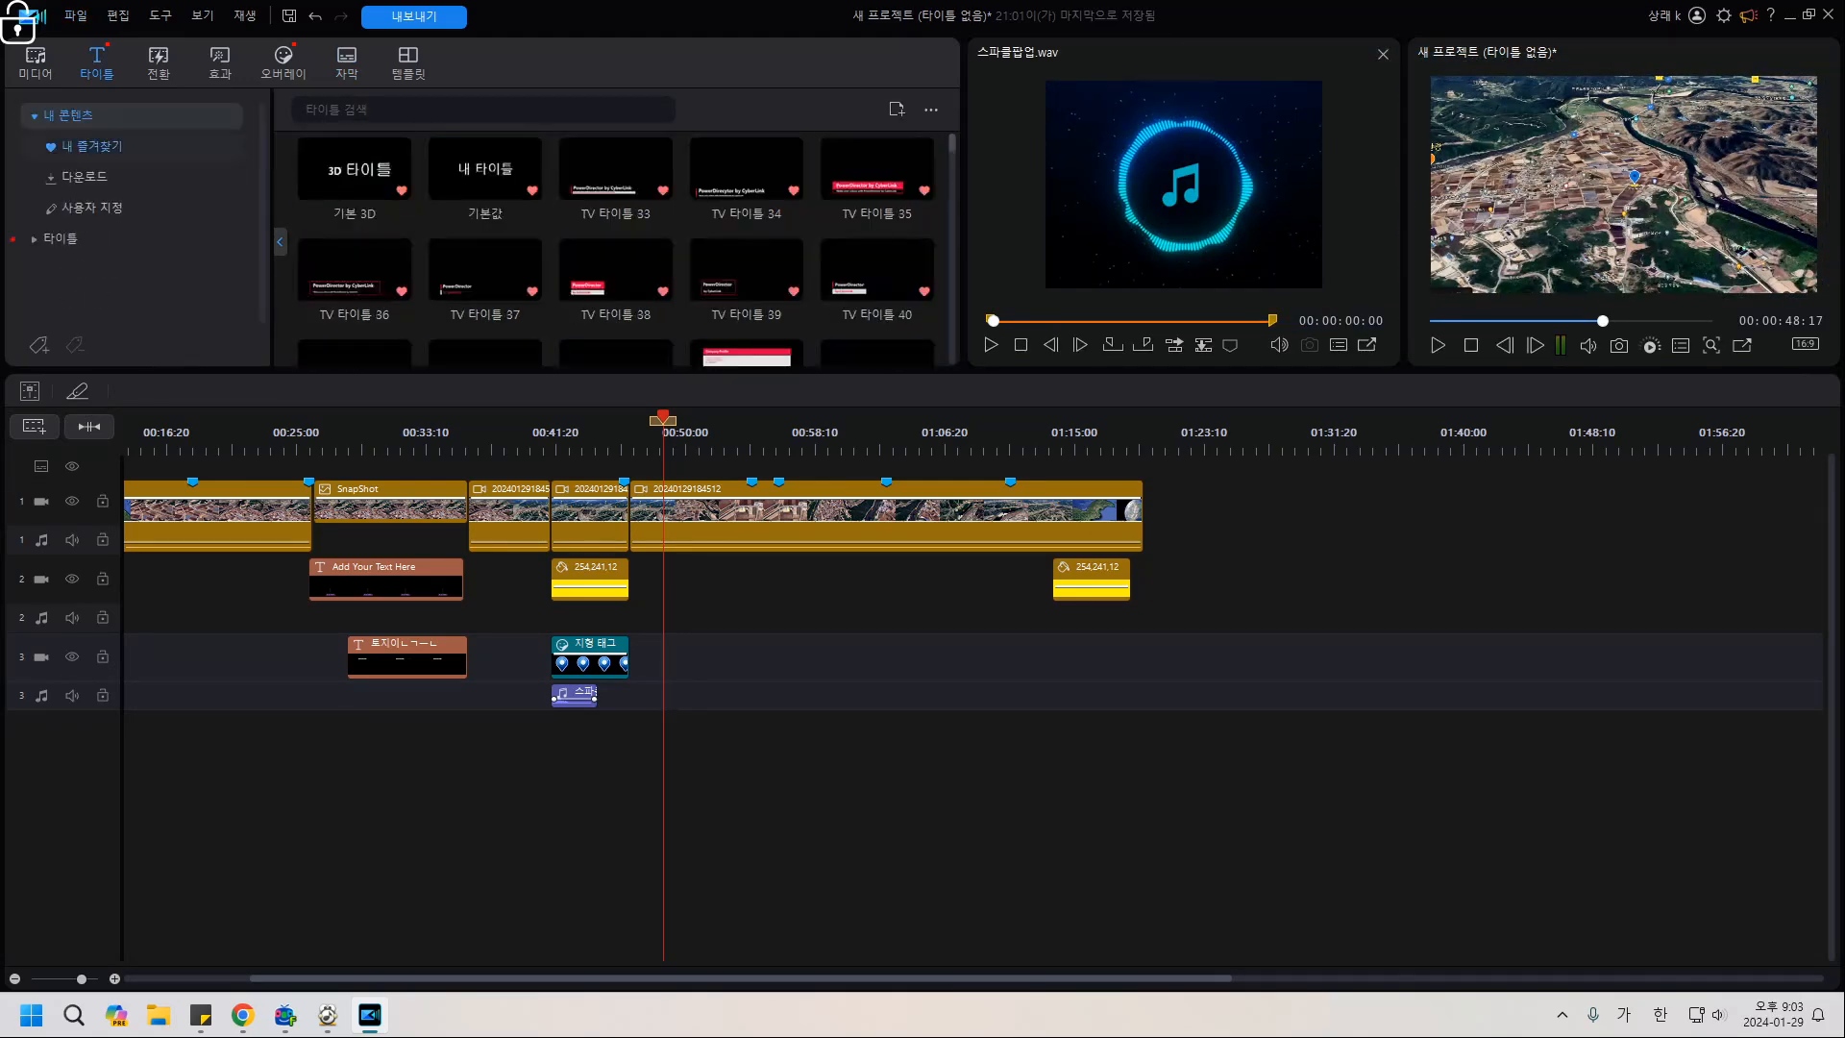
left_click(91, 208)
scroll(543, 236, "down", 5)
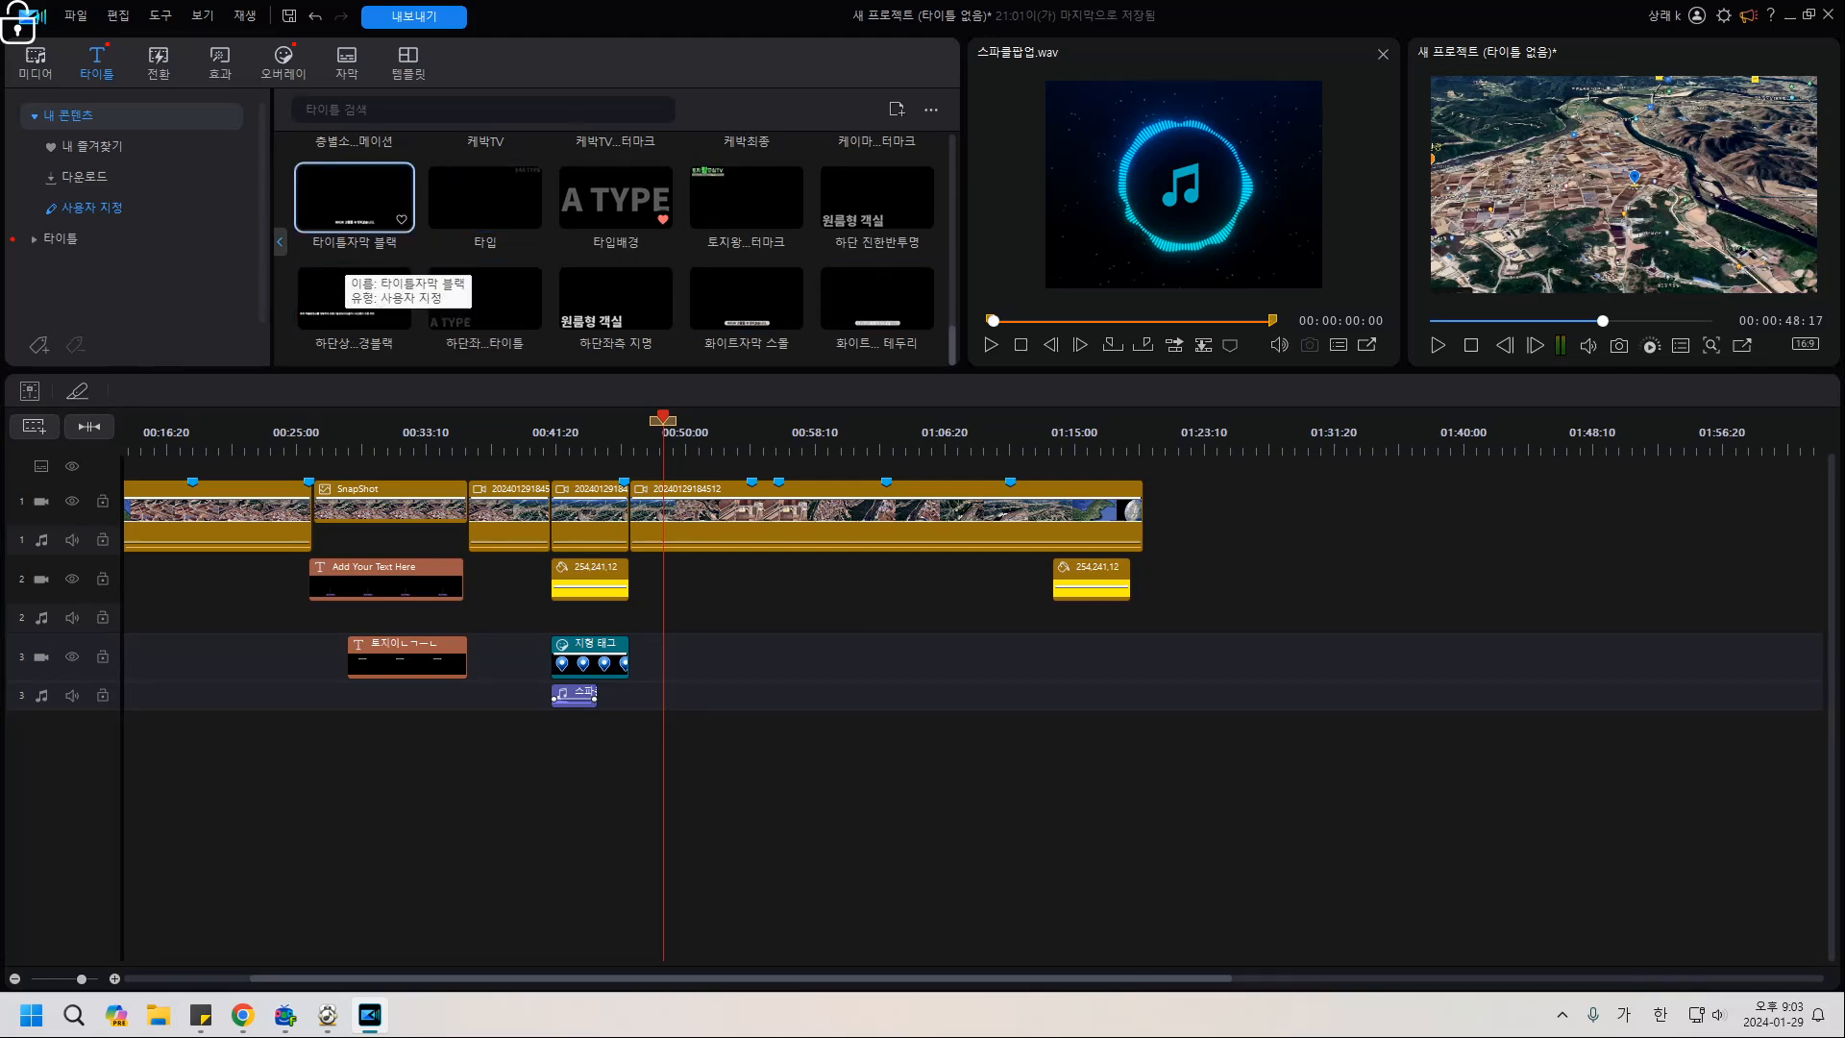
left_click(348, 219)
left_click_drag(353, 197, 707, 579)
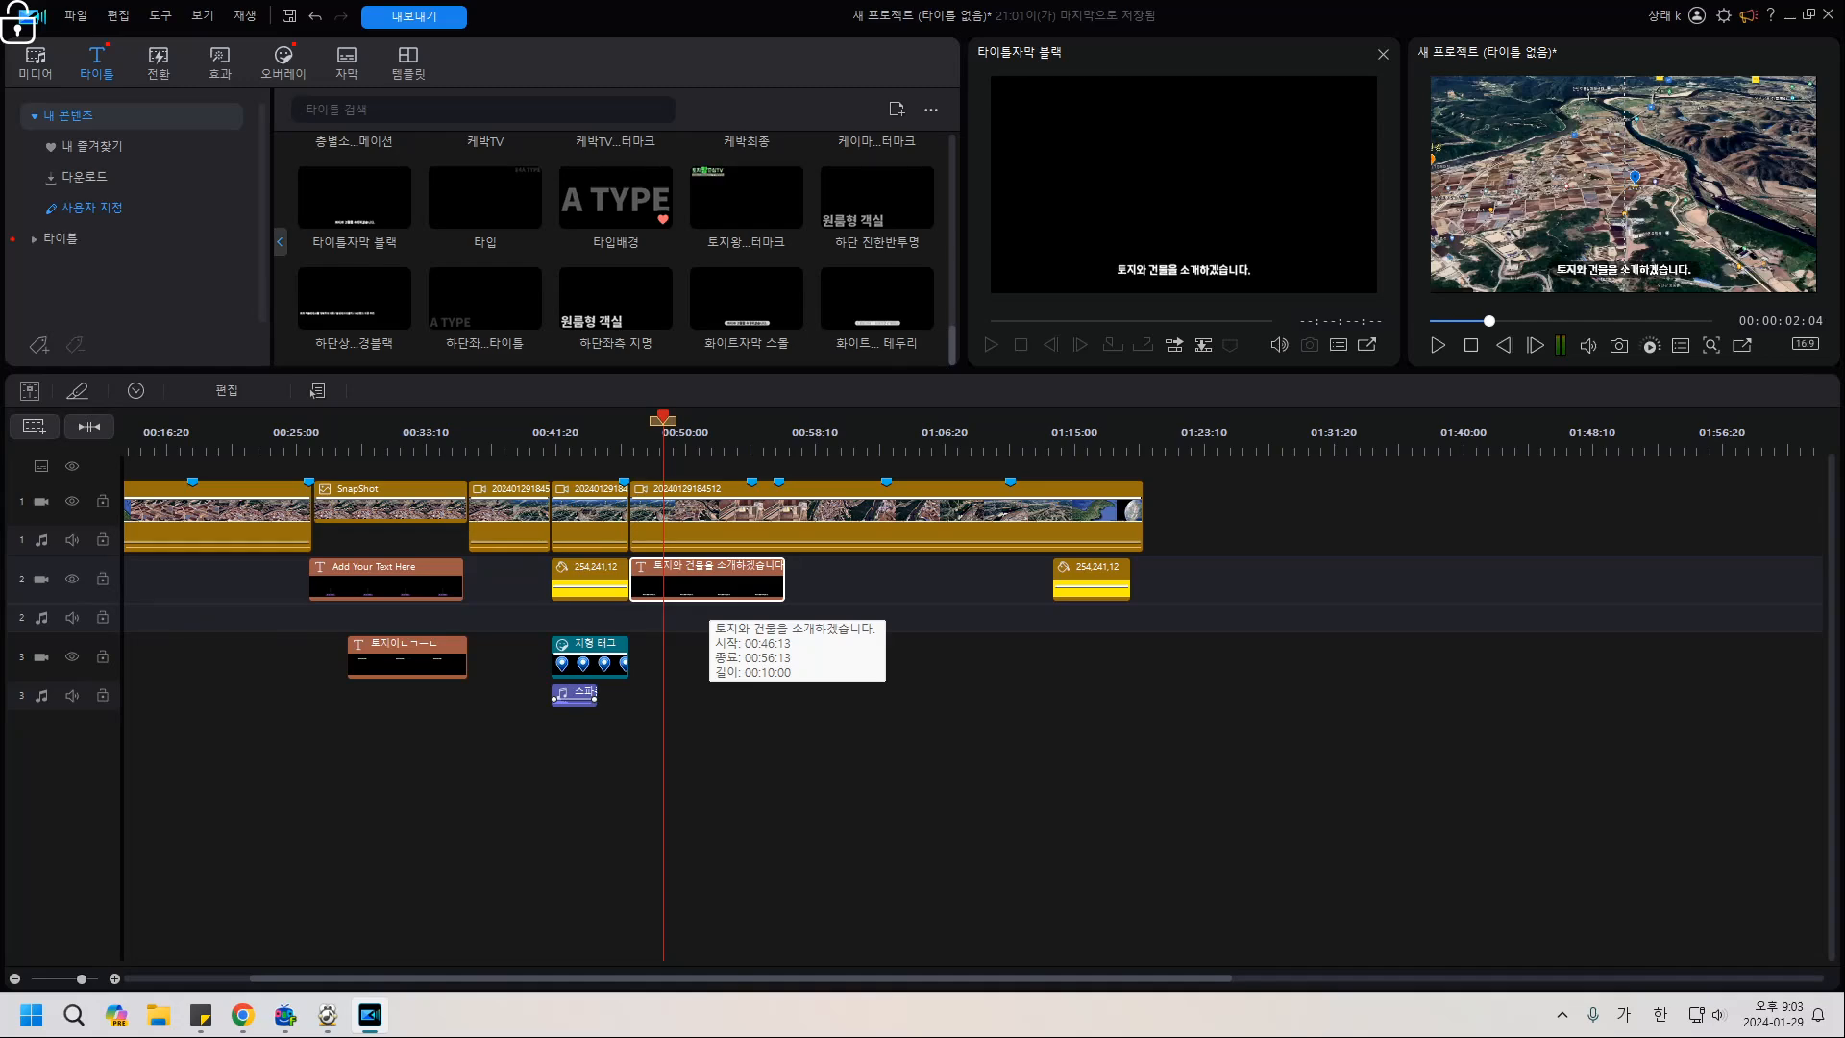
double_click(707, 579)
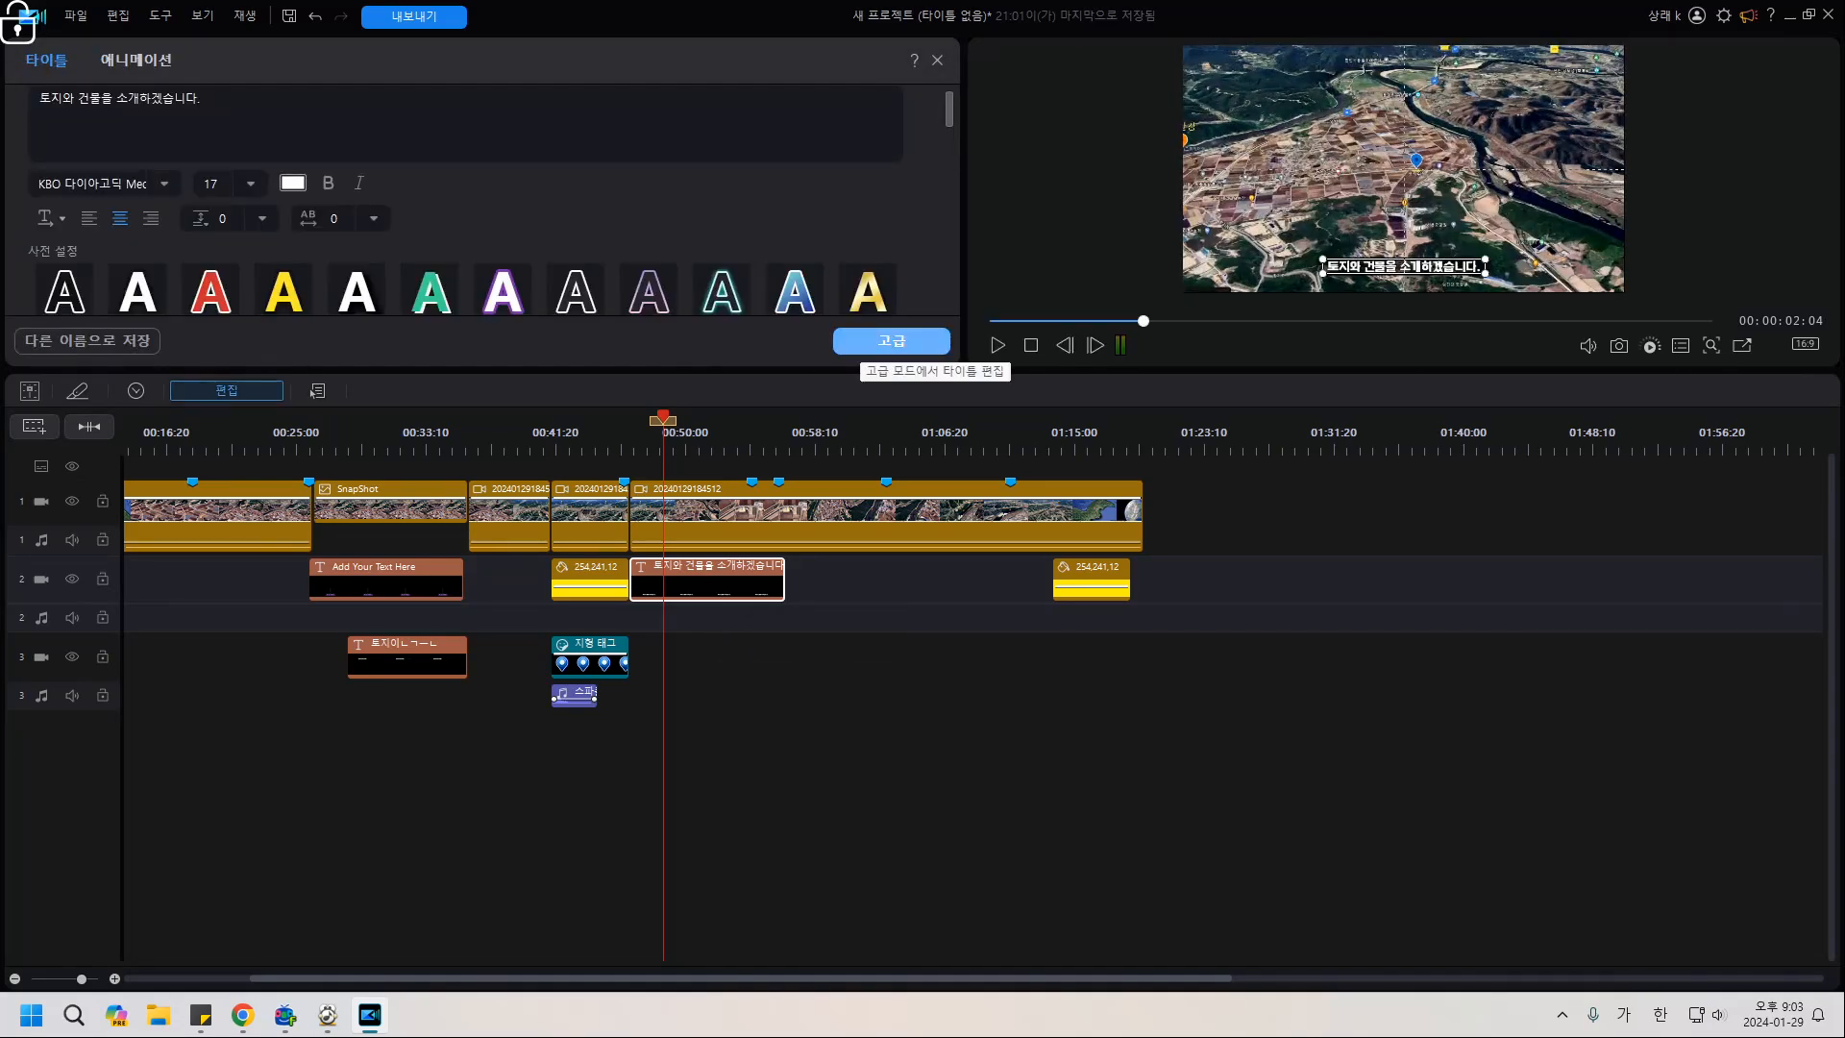
left_click_drag(201, 99, 38, 99)
key("ctrl+v")
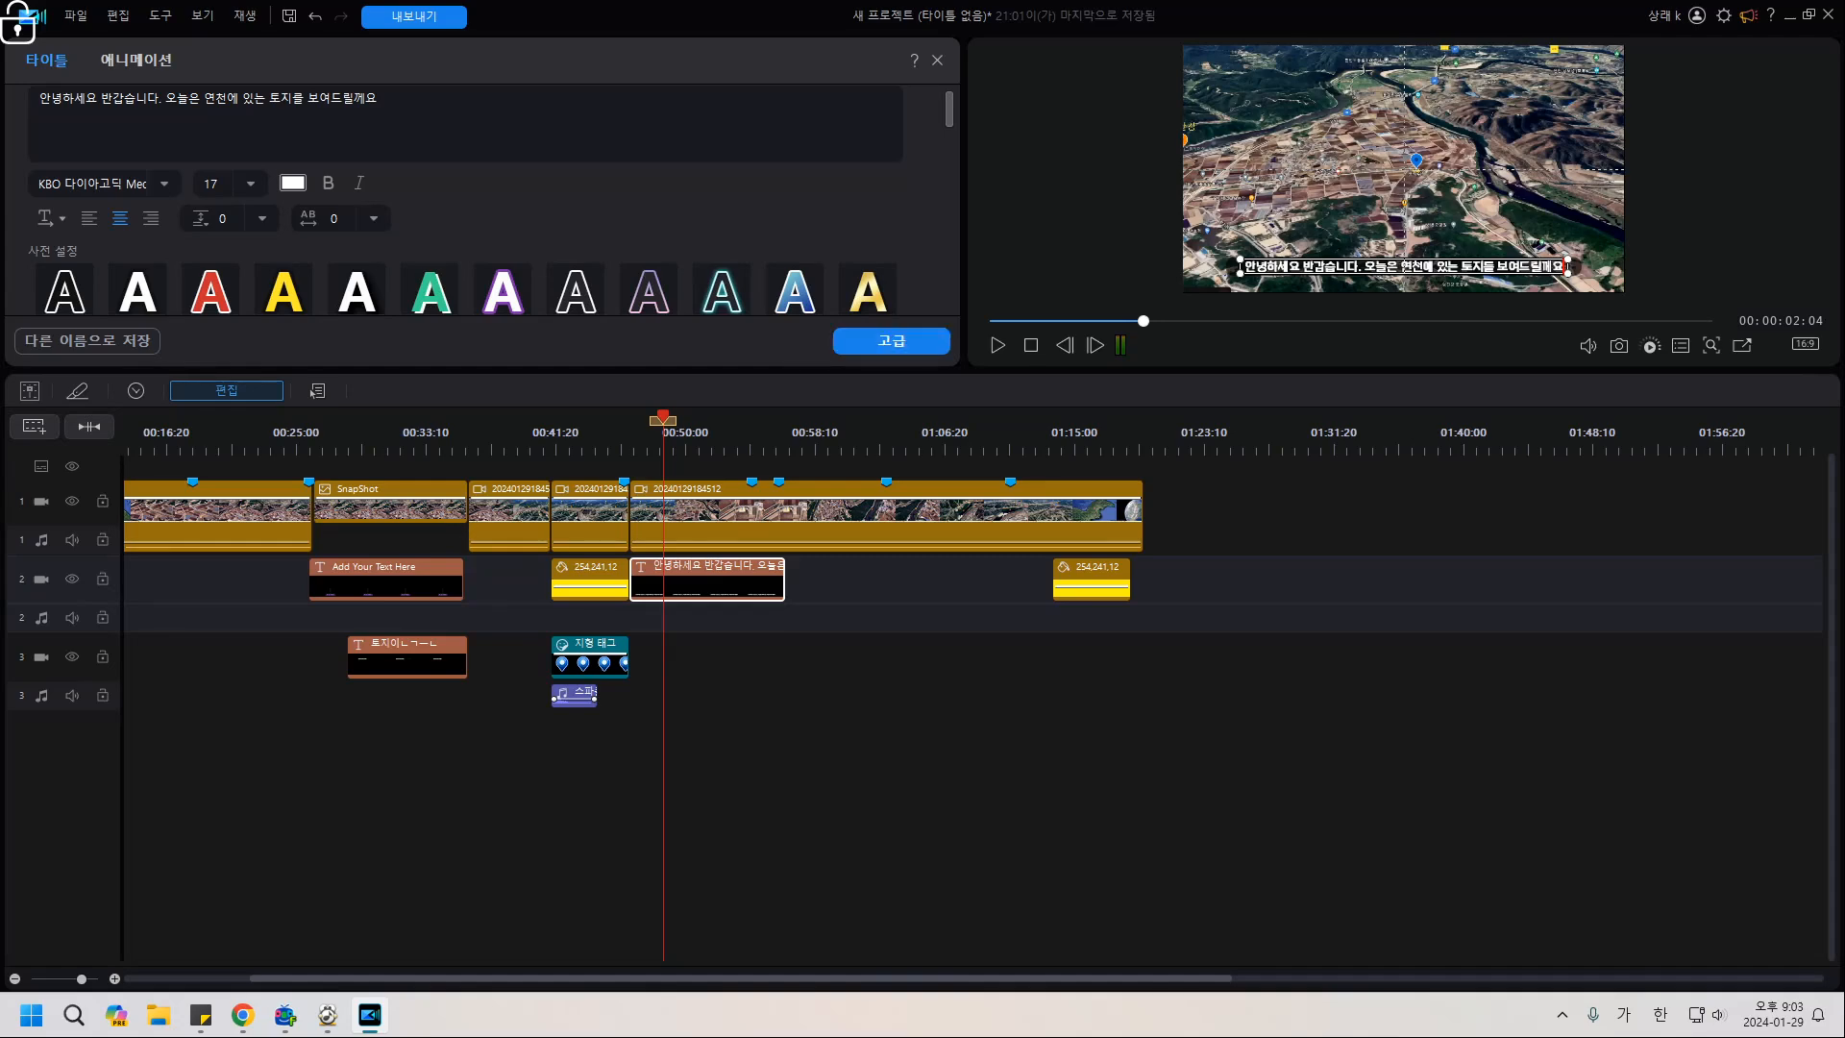
left_click(1742, 345)
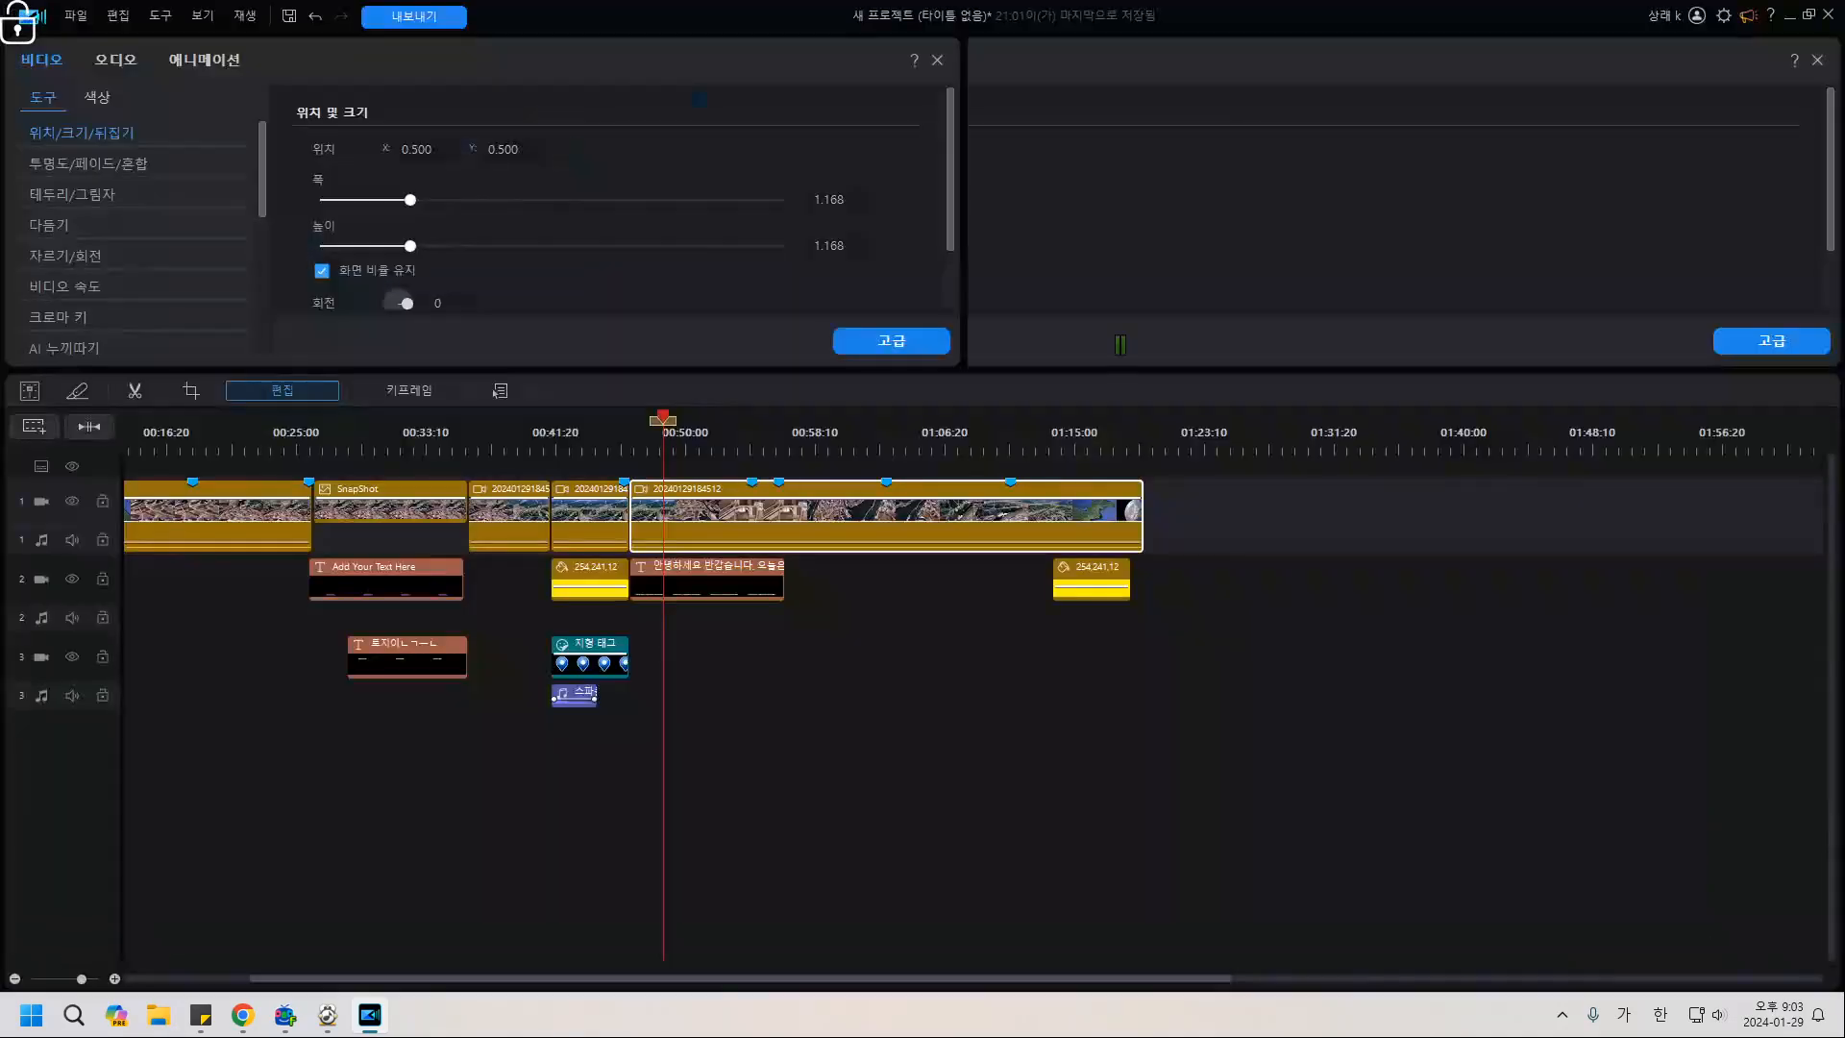
Review the main video clip's animation and properties in Advanced Edit, then select the greeting title on track 2.
left_click(1828, 17)
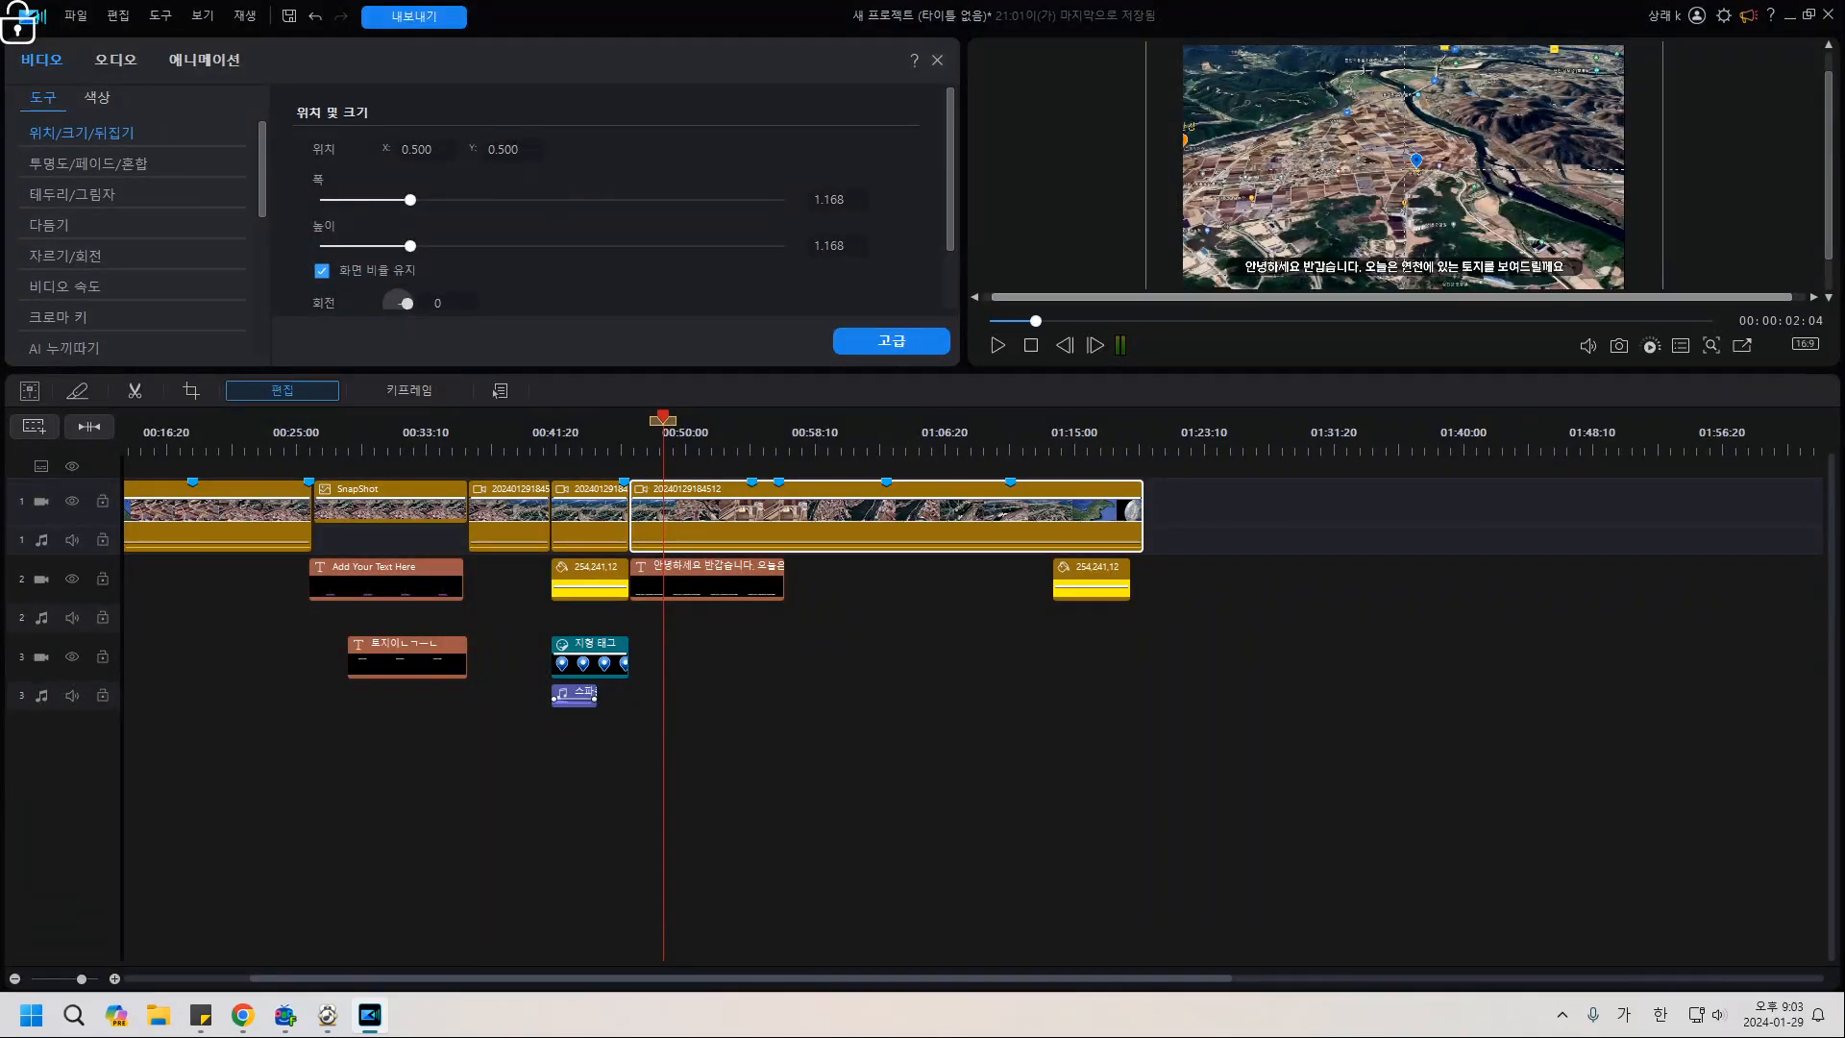
left_click(891, 340)
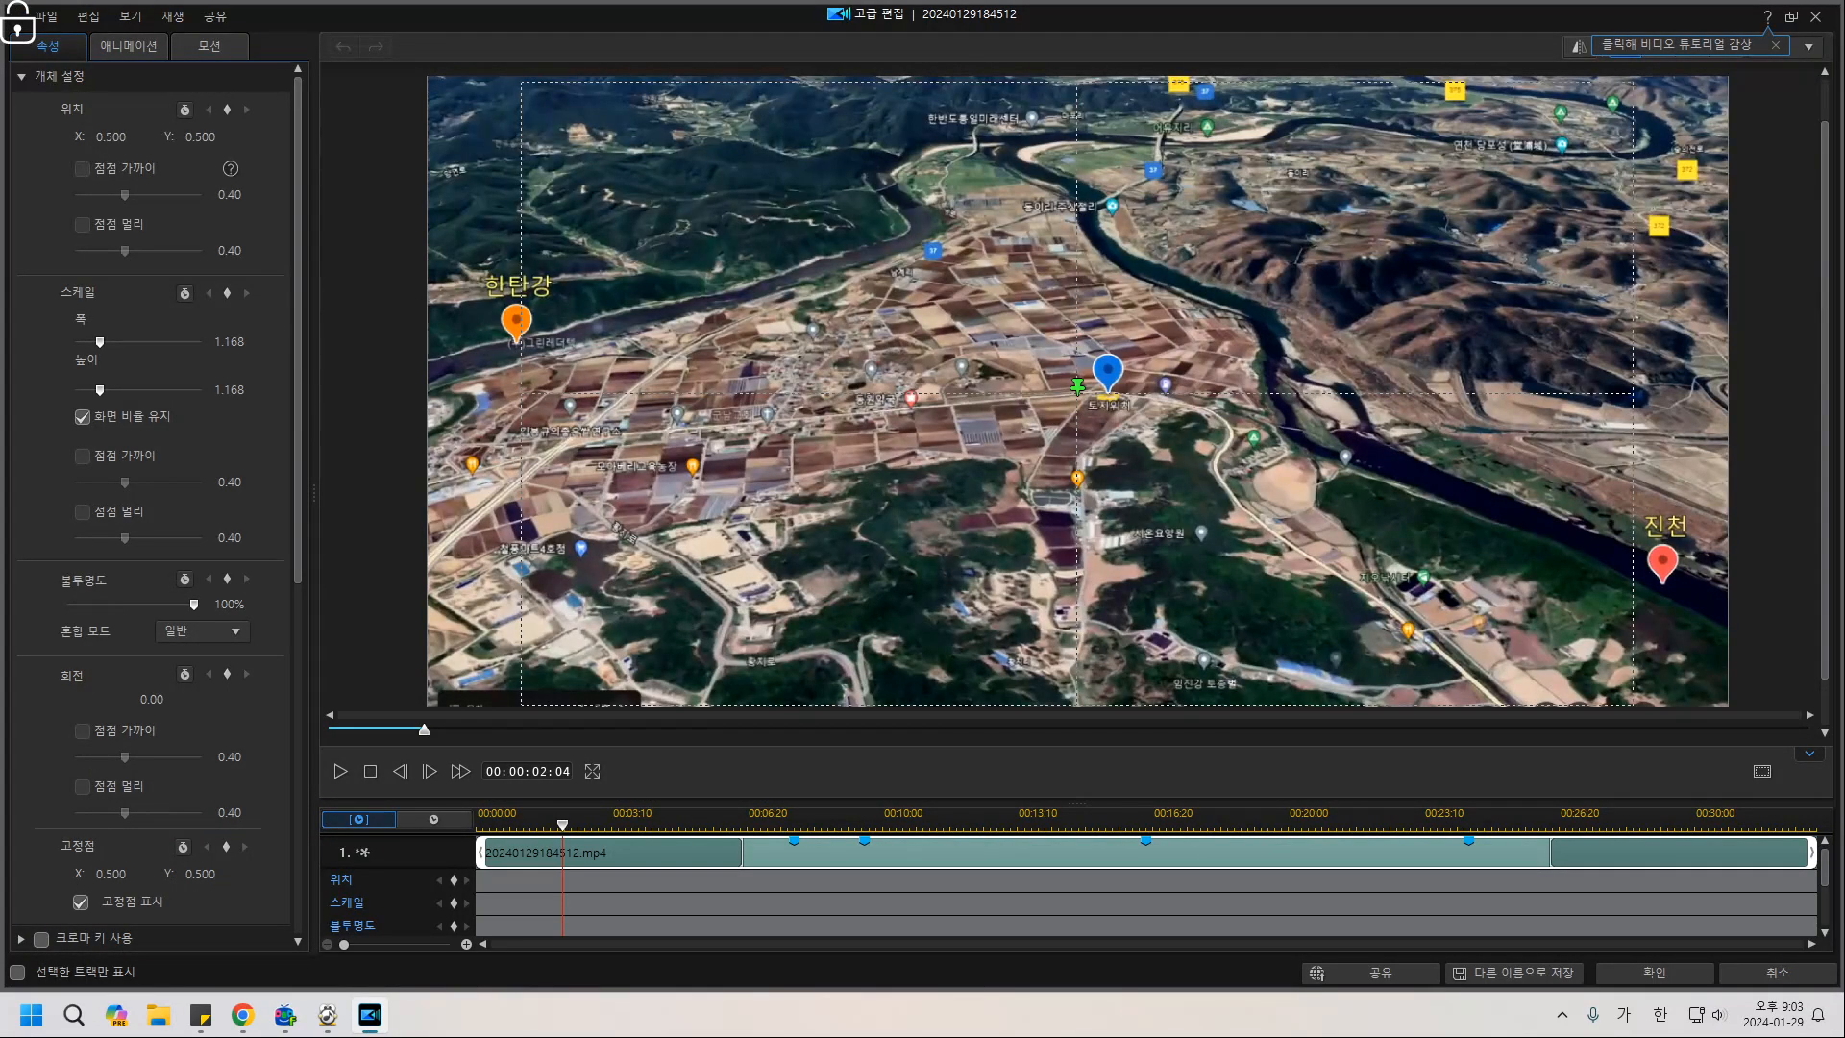
left_click(128, 46)
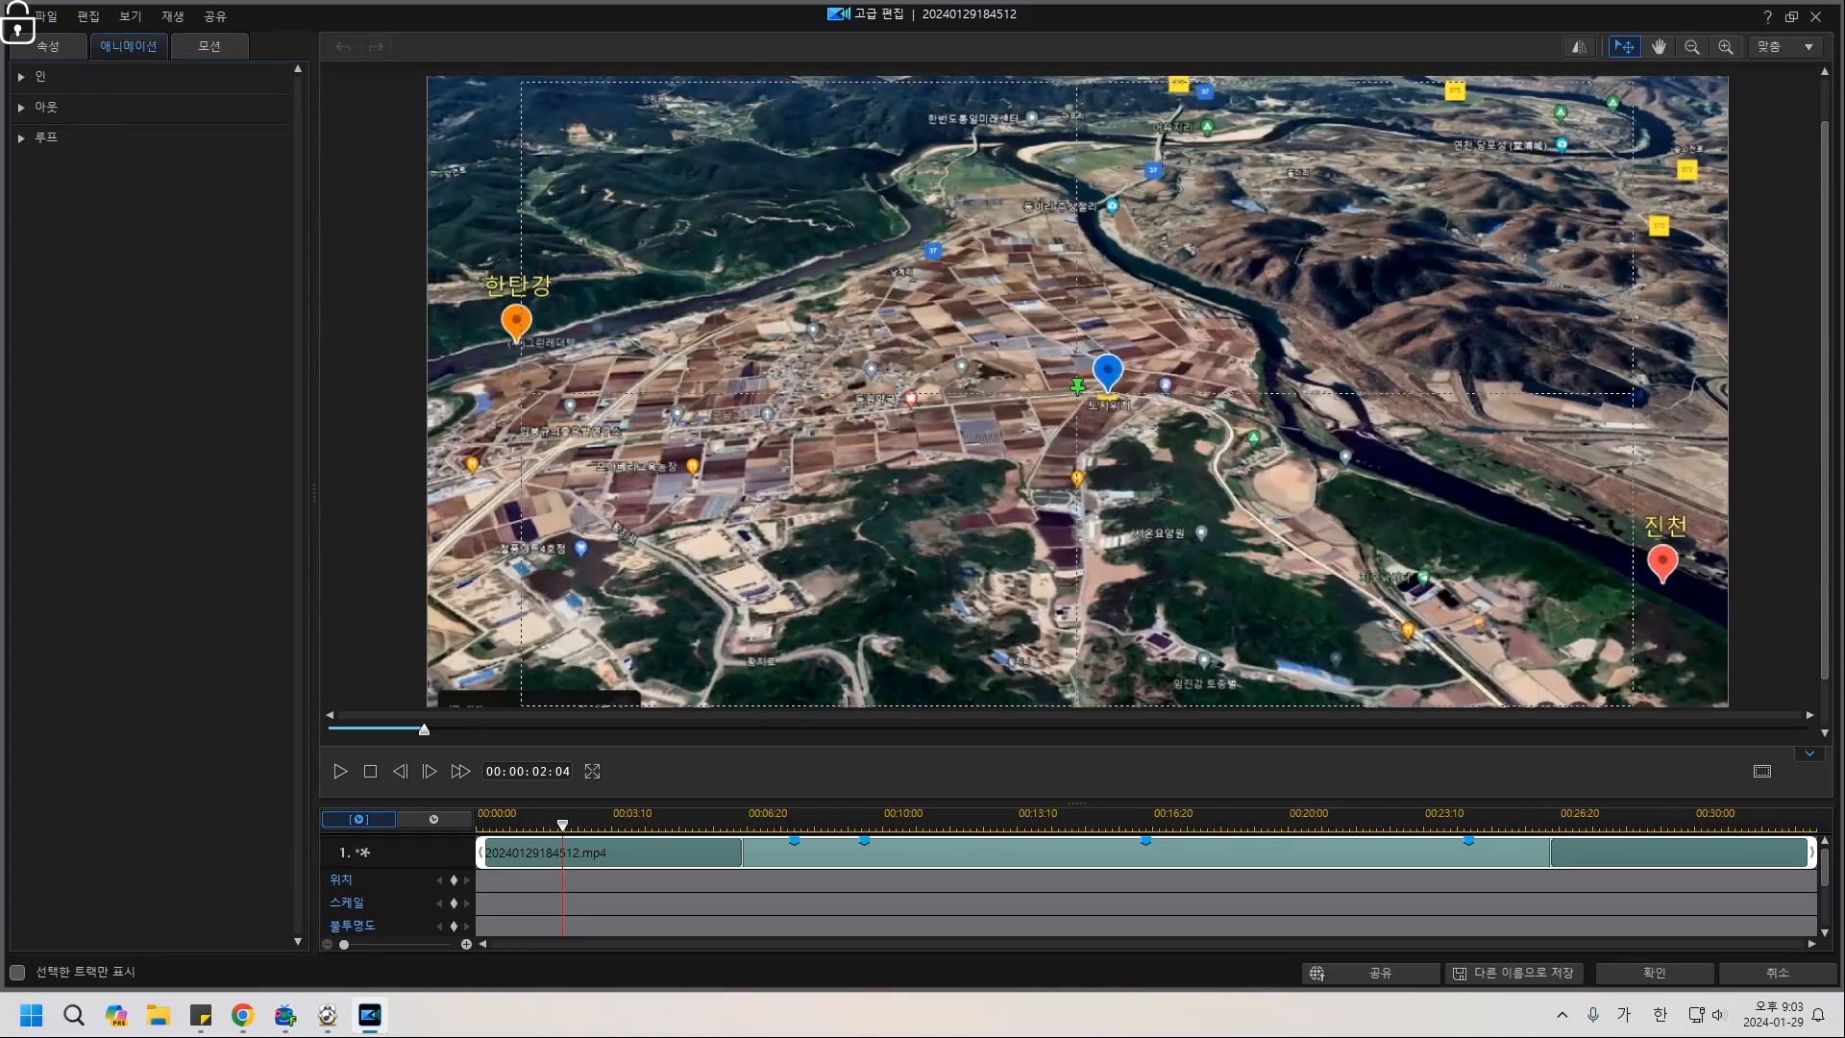
left_click(48, 46)
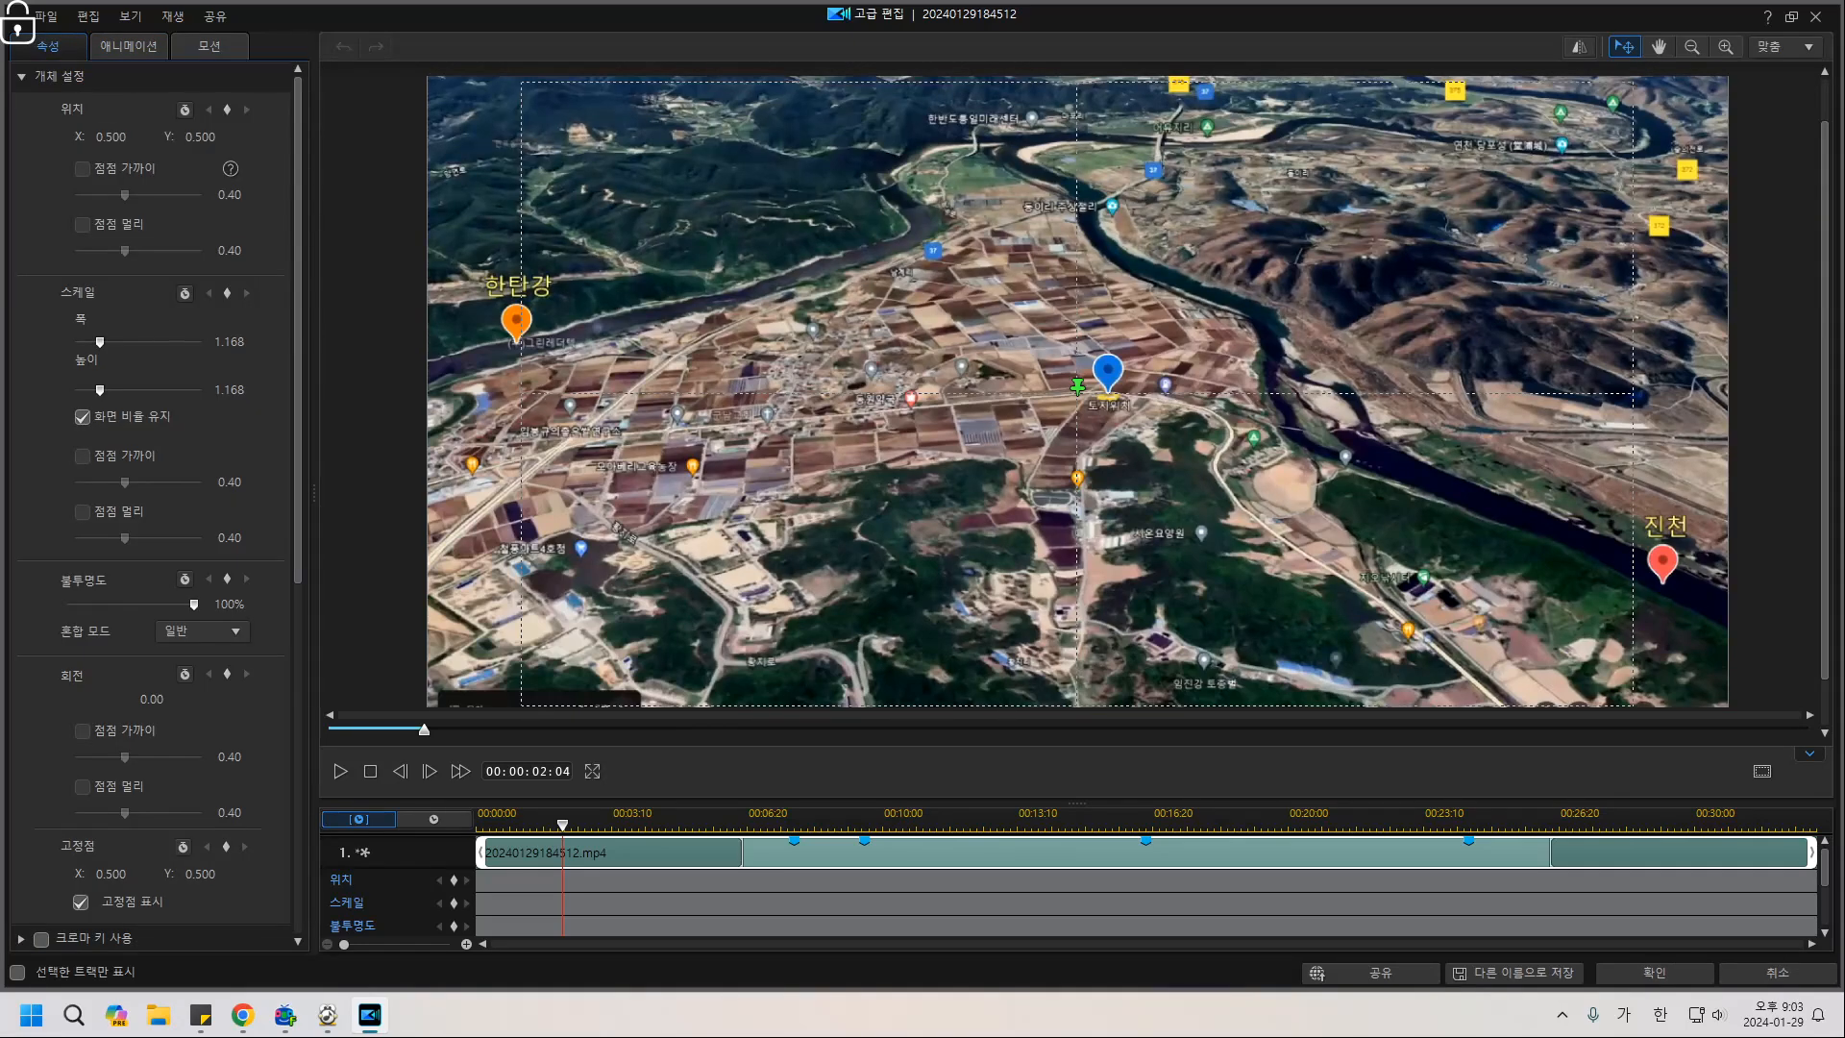
scroll(151, 504, "down", 6)
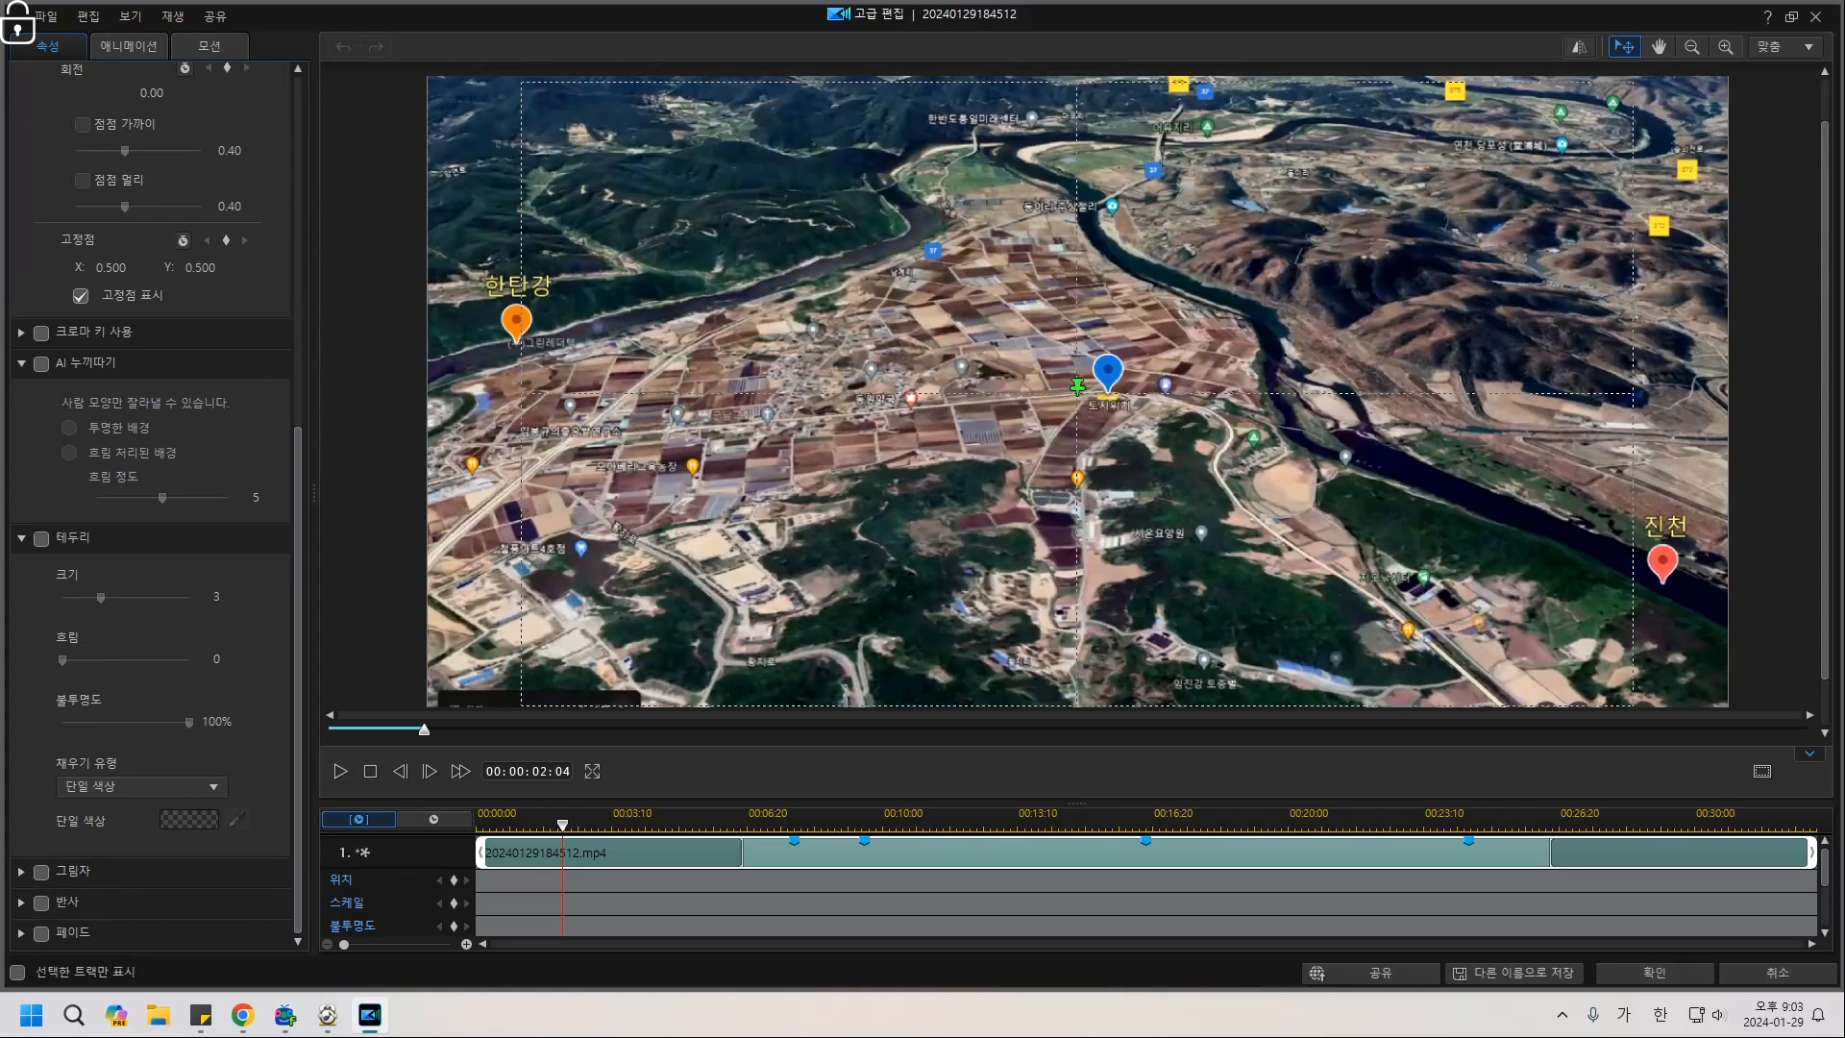
left_click(1654, 972)
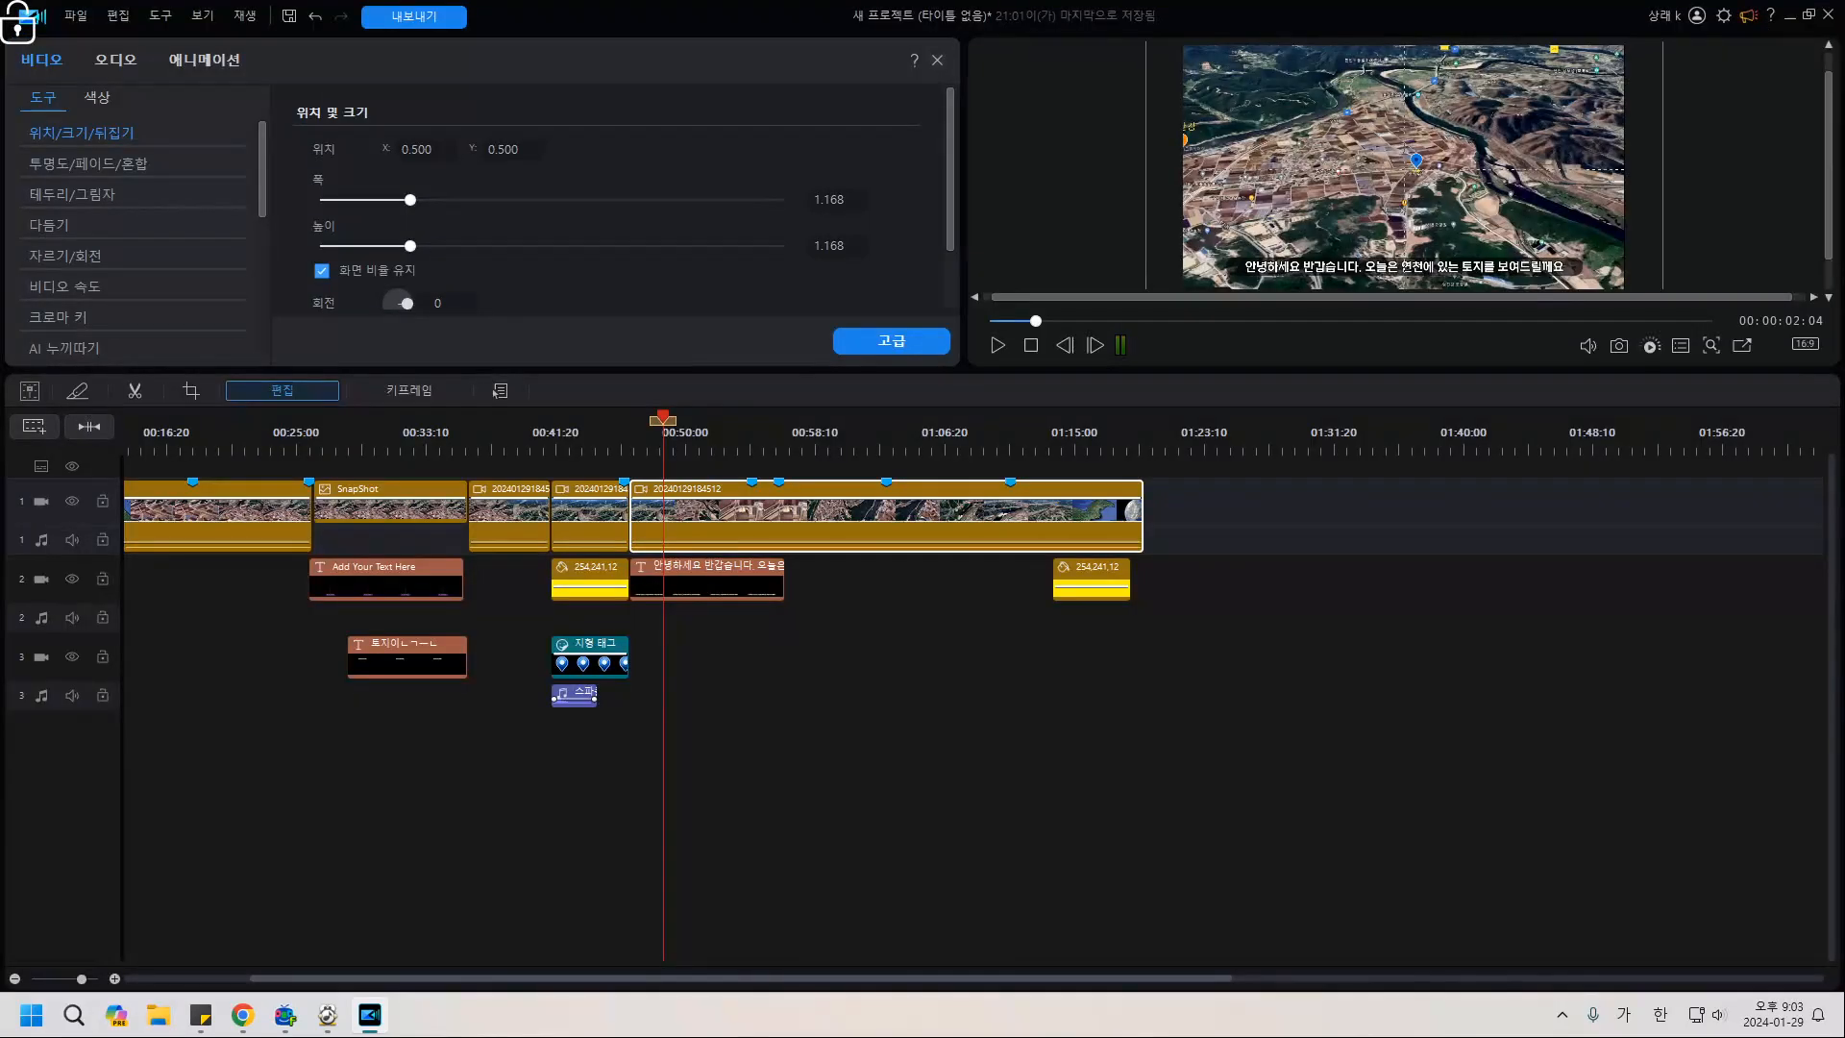
left_click(713, 581)
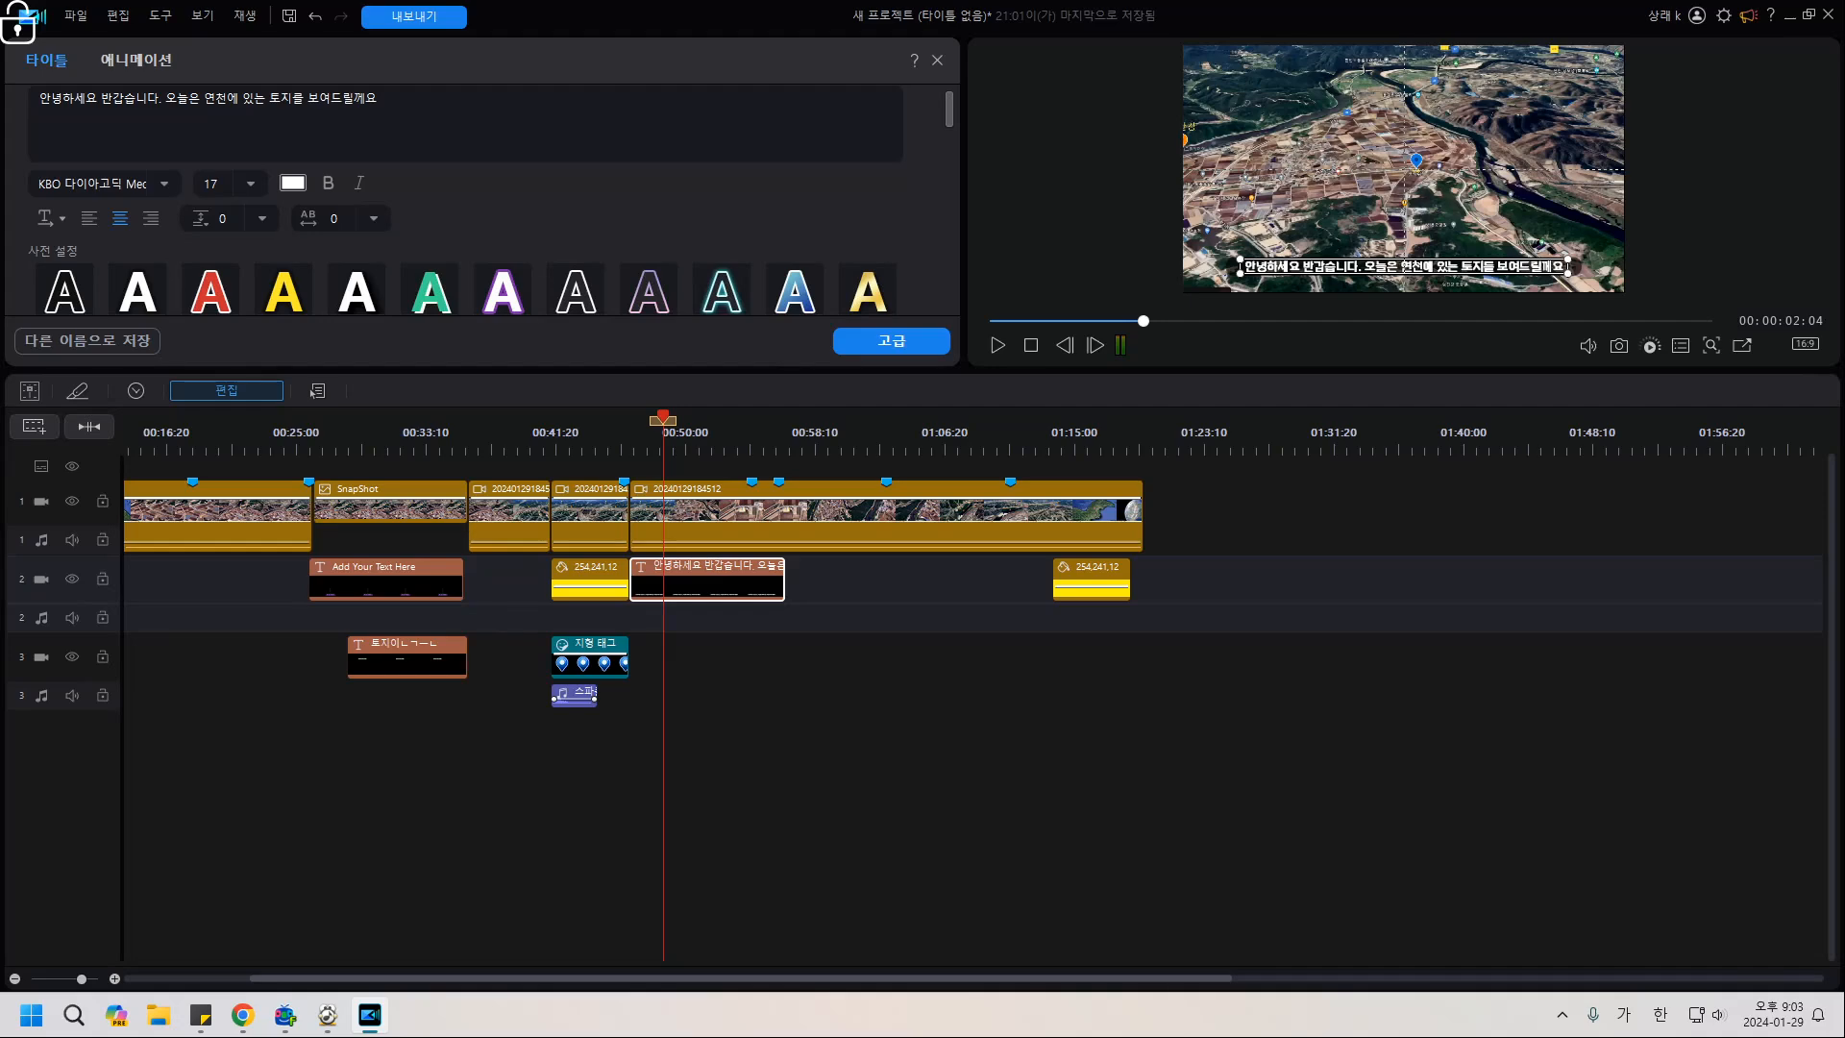
Toggle the greeting title's dark backdrop off and back on, keeping its backdrop colour.
left_click(891, 341)
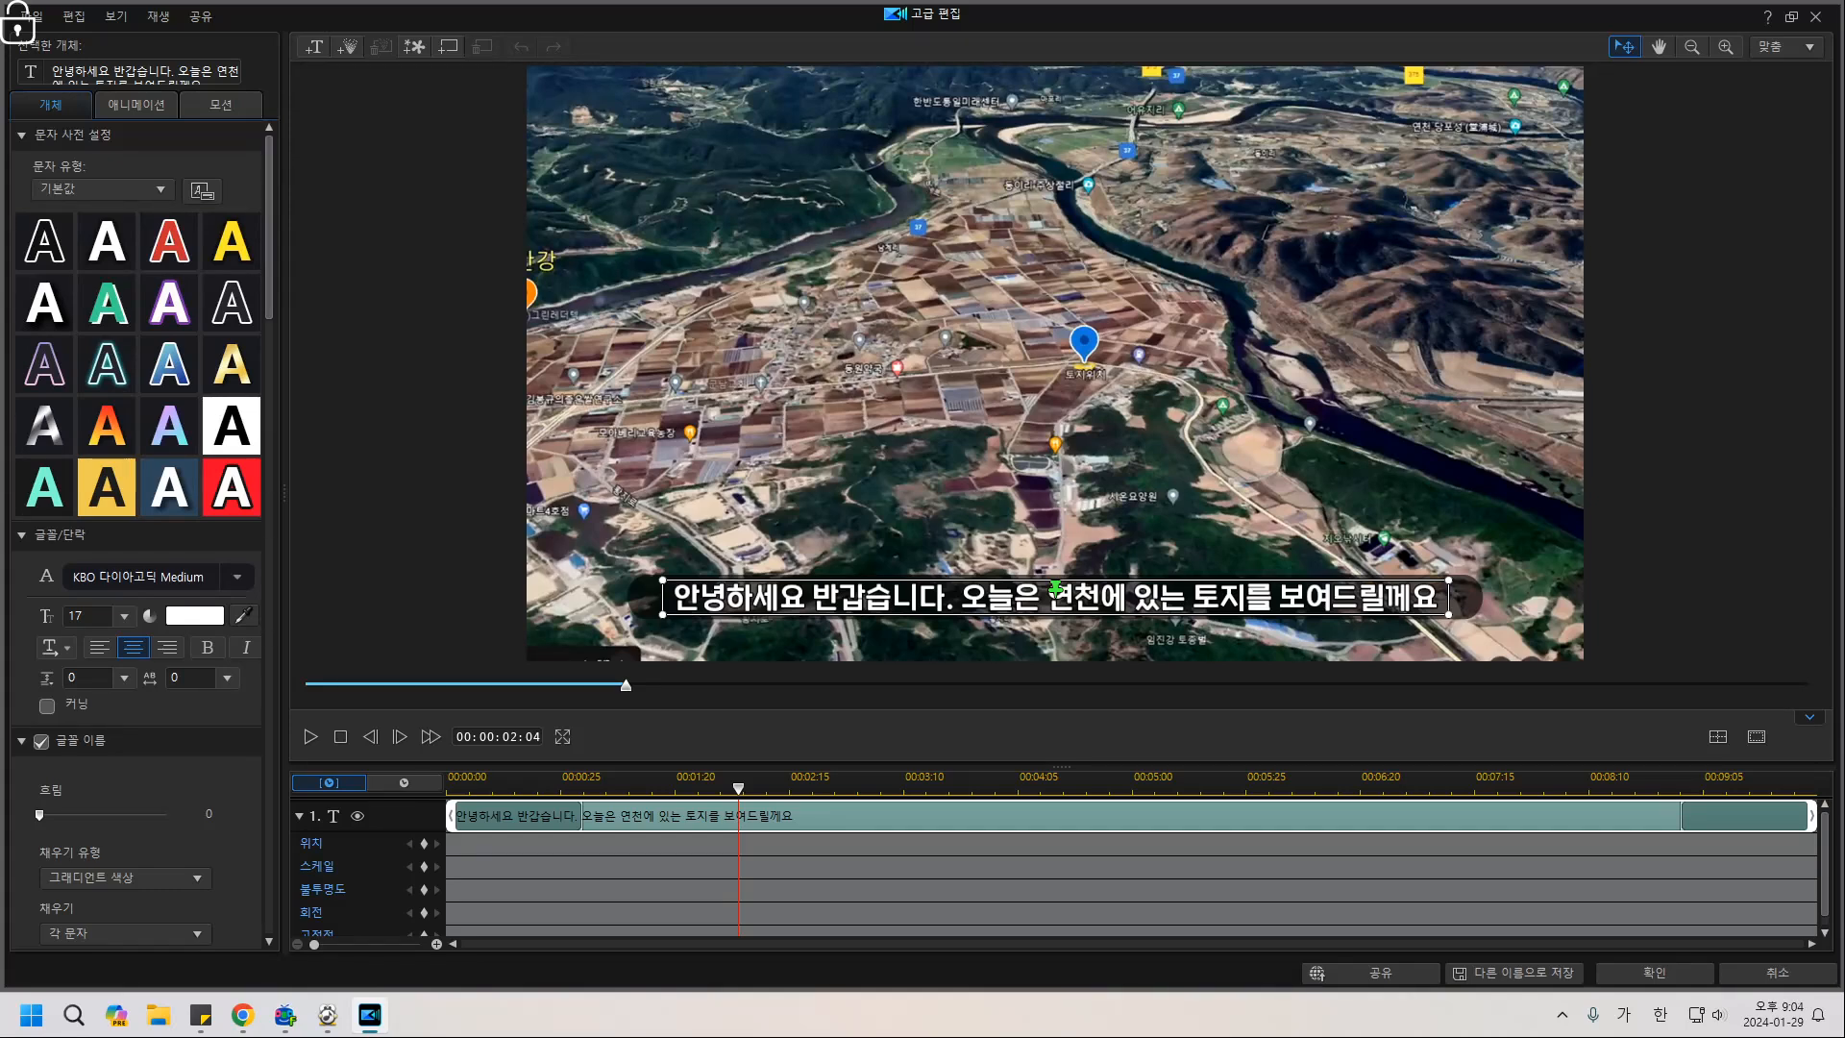
scroll(139, 538, "down", 15)
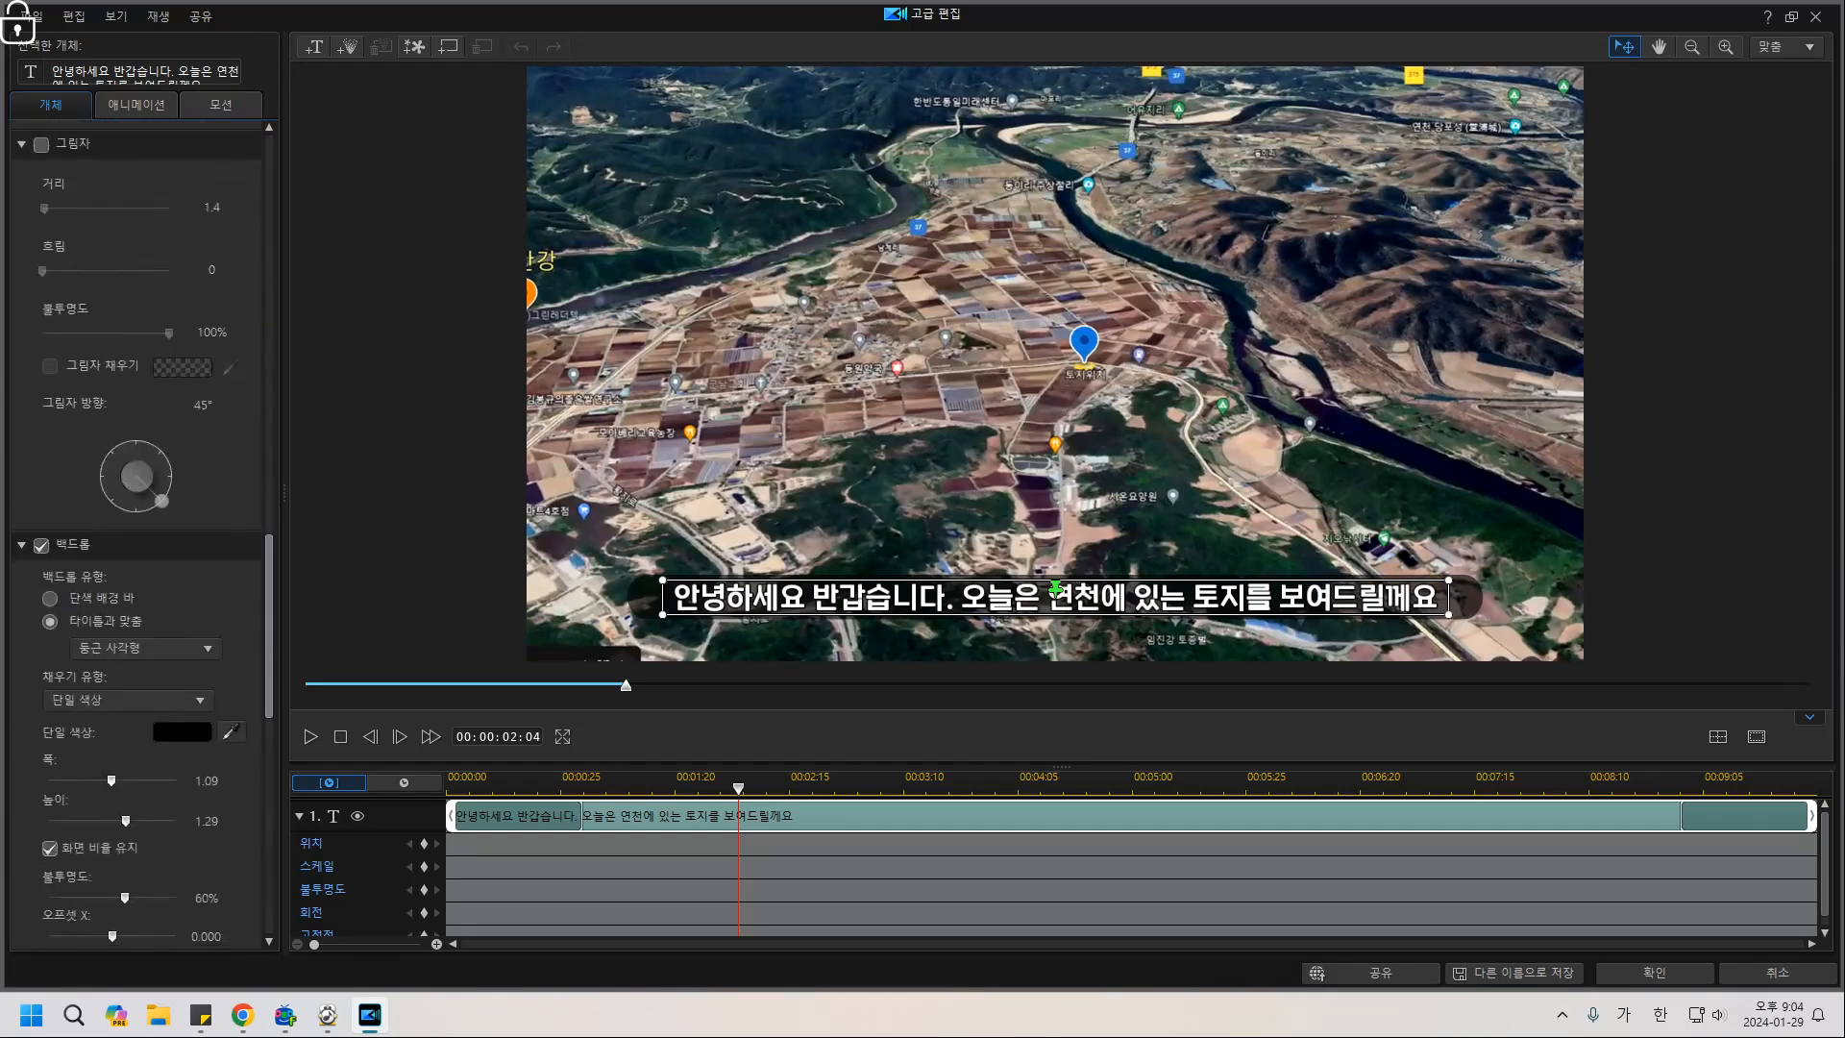
left_click(41, 325)
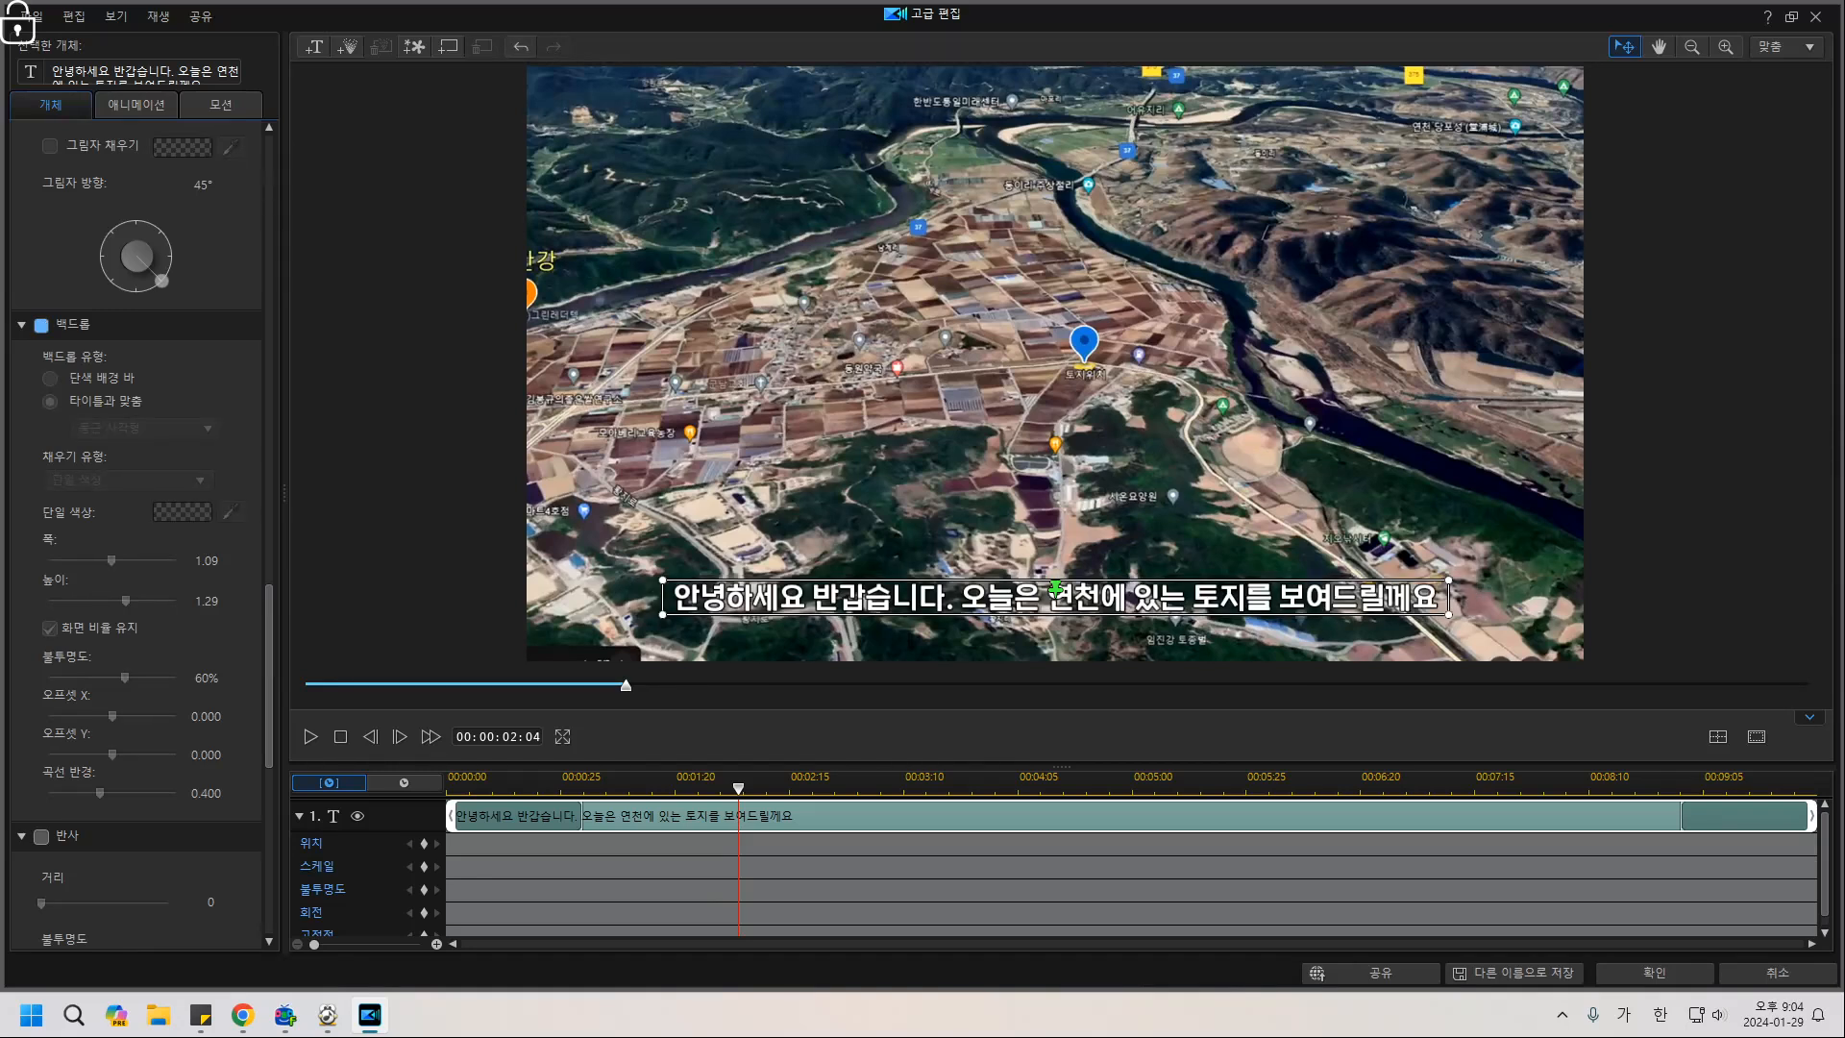
left_click(40, 325)
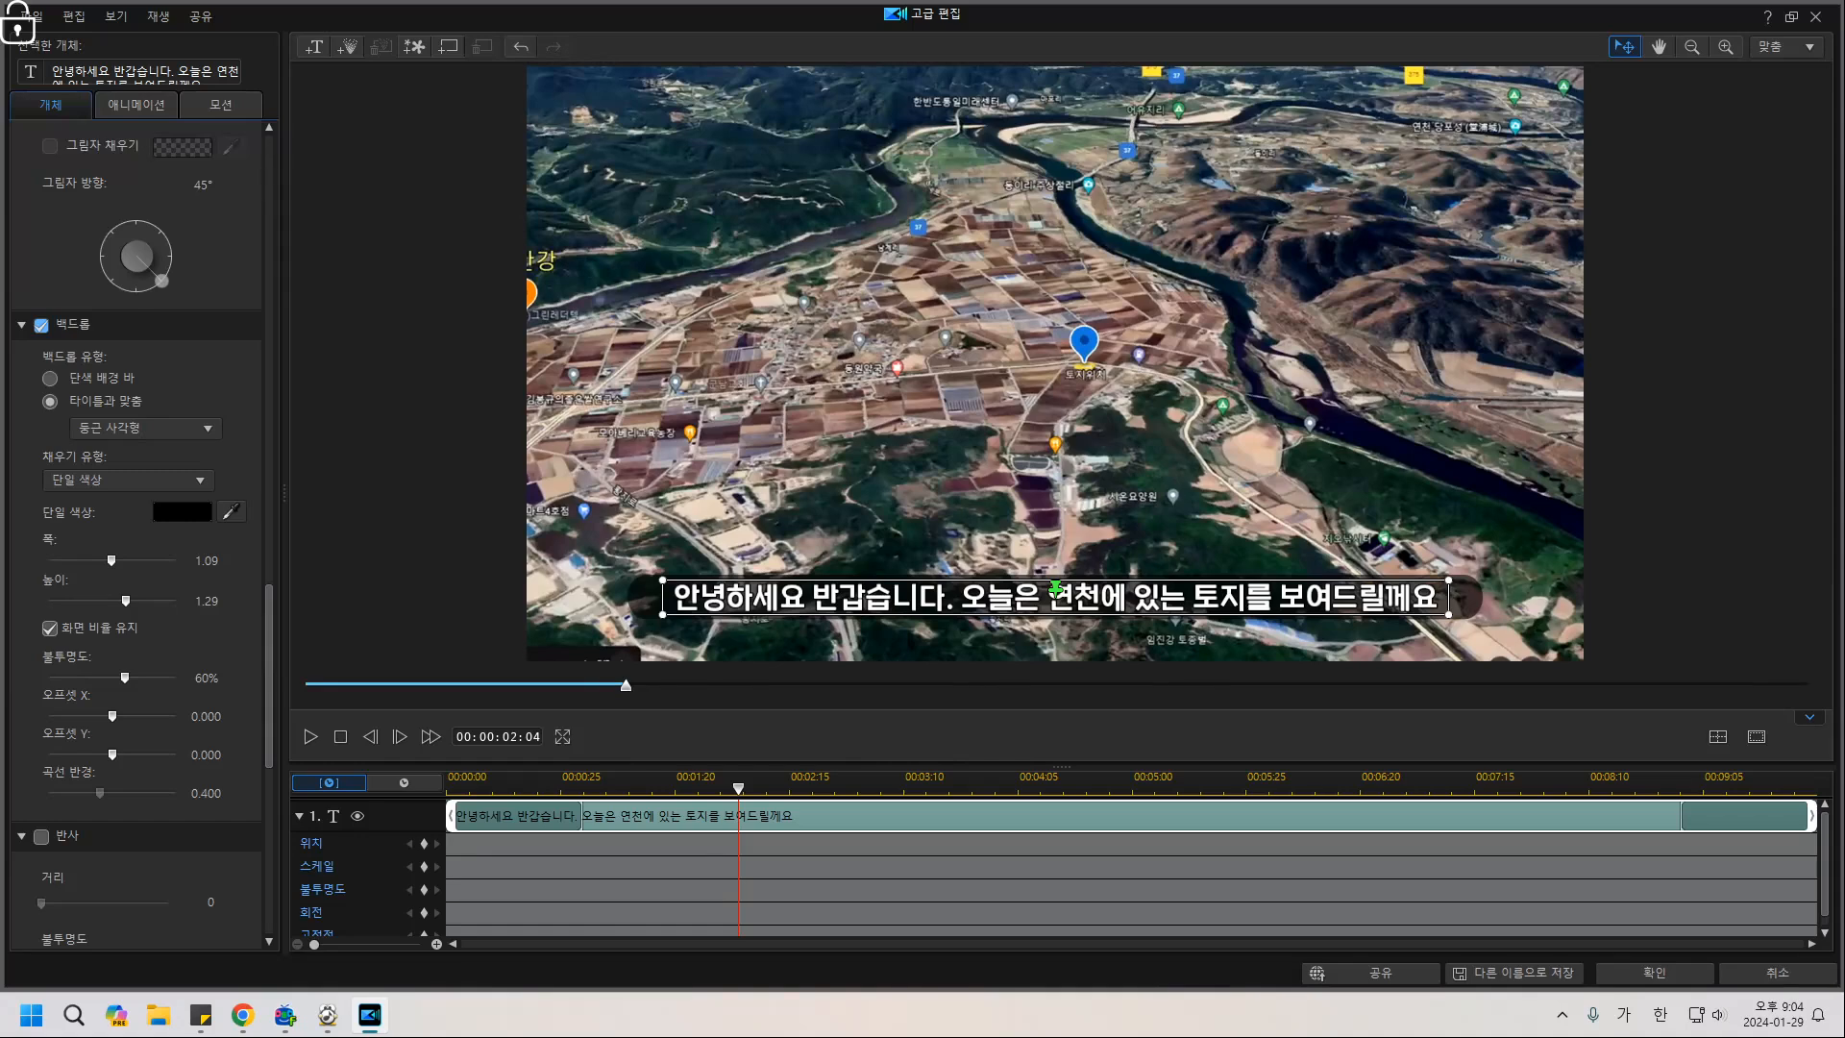
left_click(182, 511)
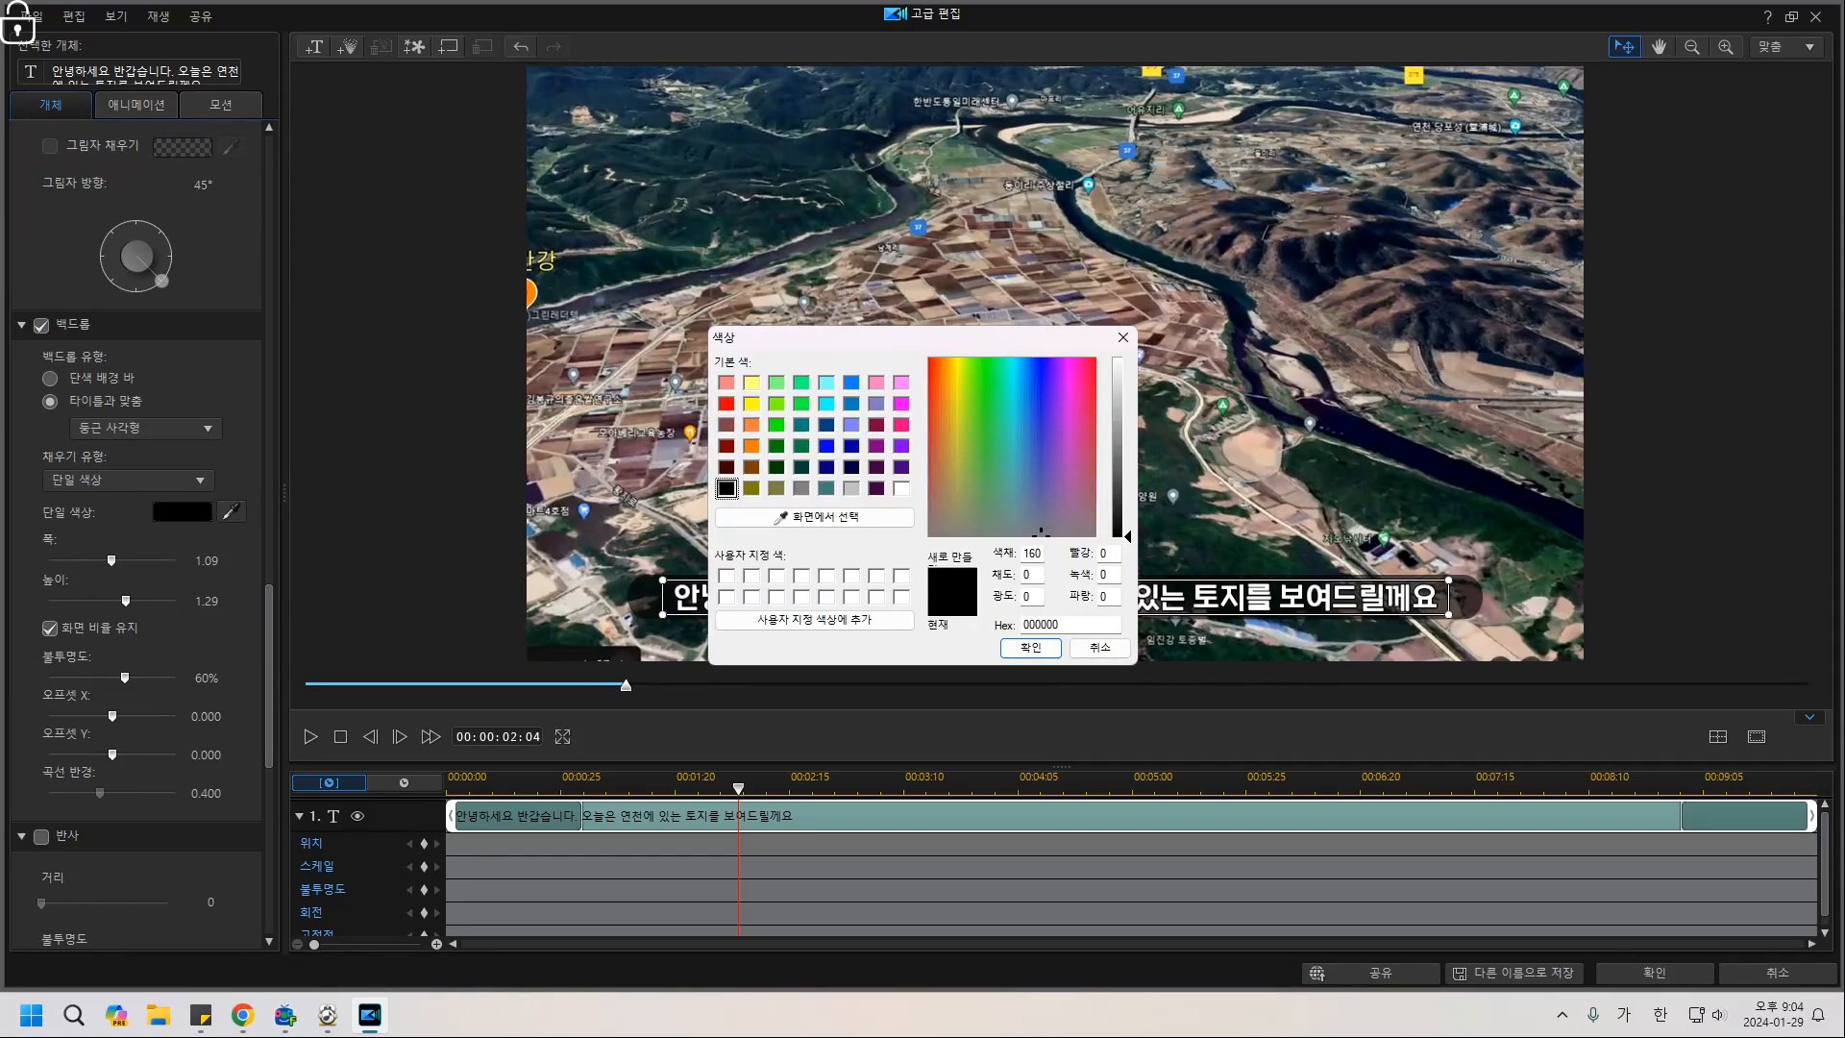
left_click(1030, 646)
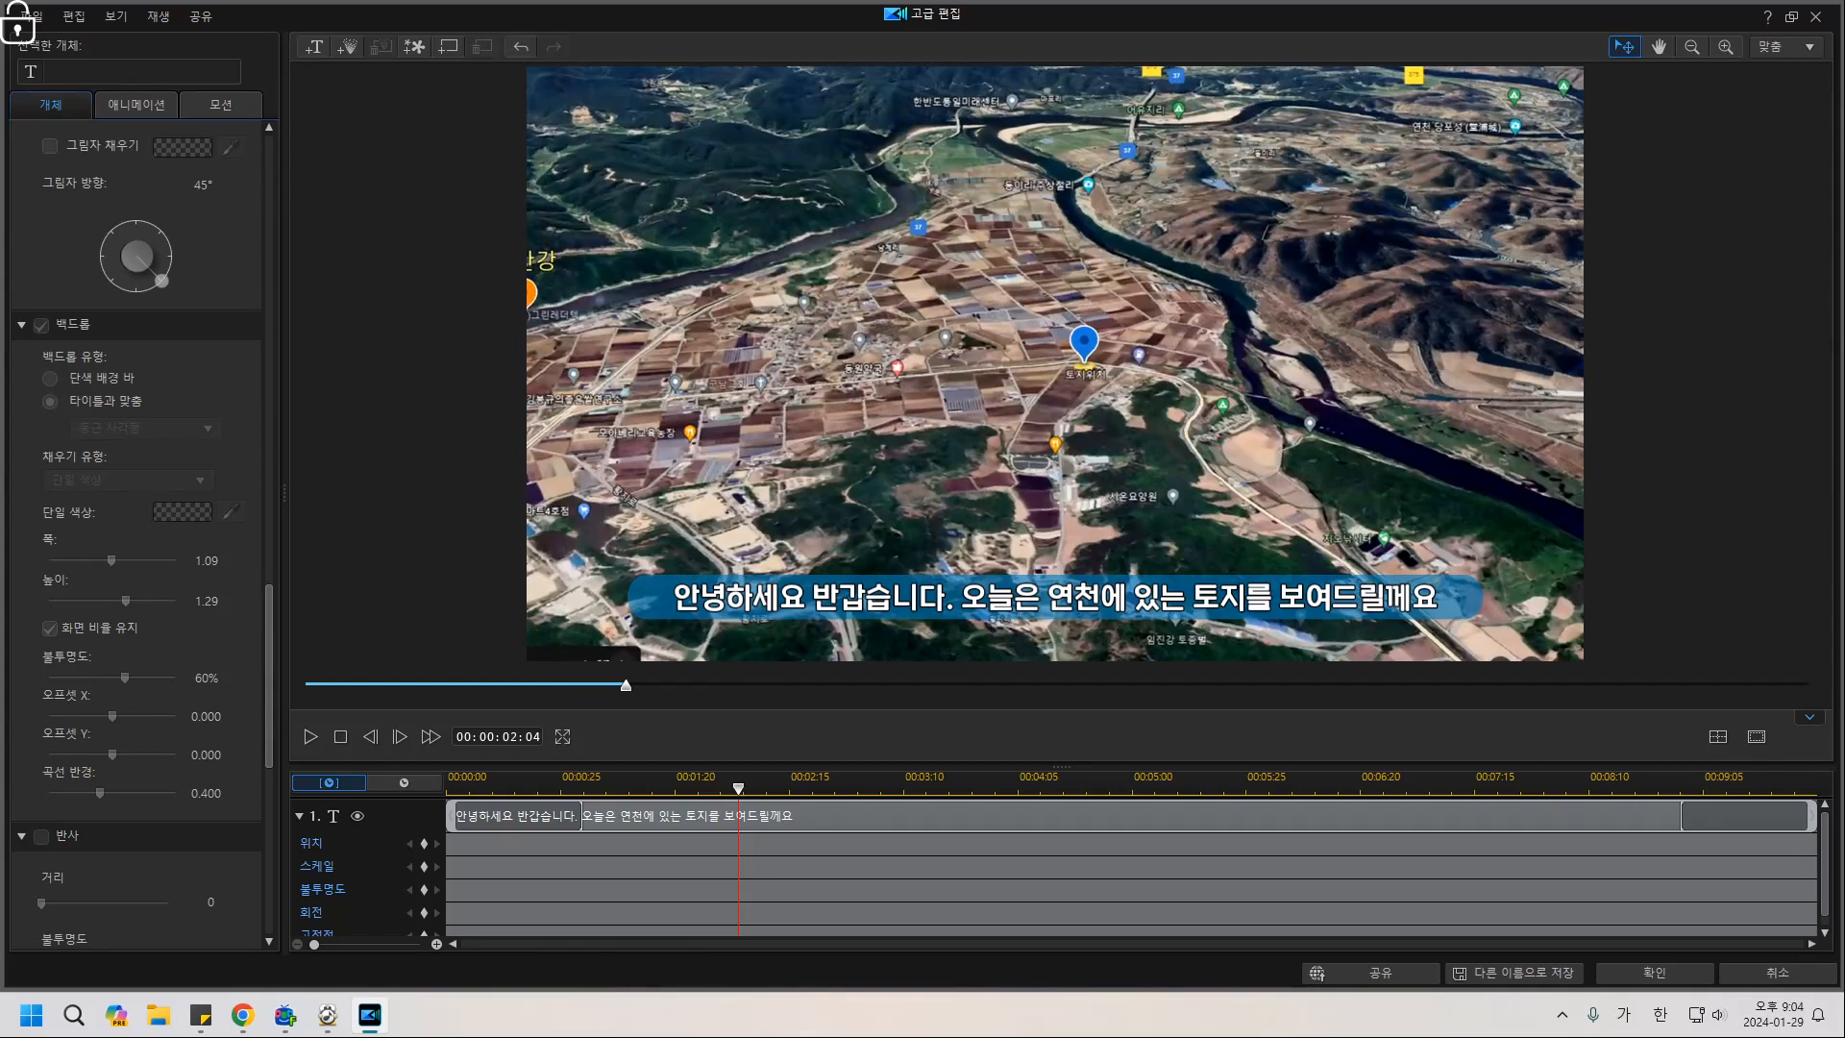
Make the words '연천에 있는 토지' peach (FFCAB0) at font size 22.
left_click(1042, 598)
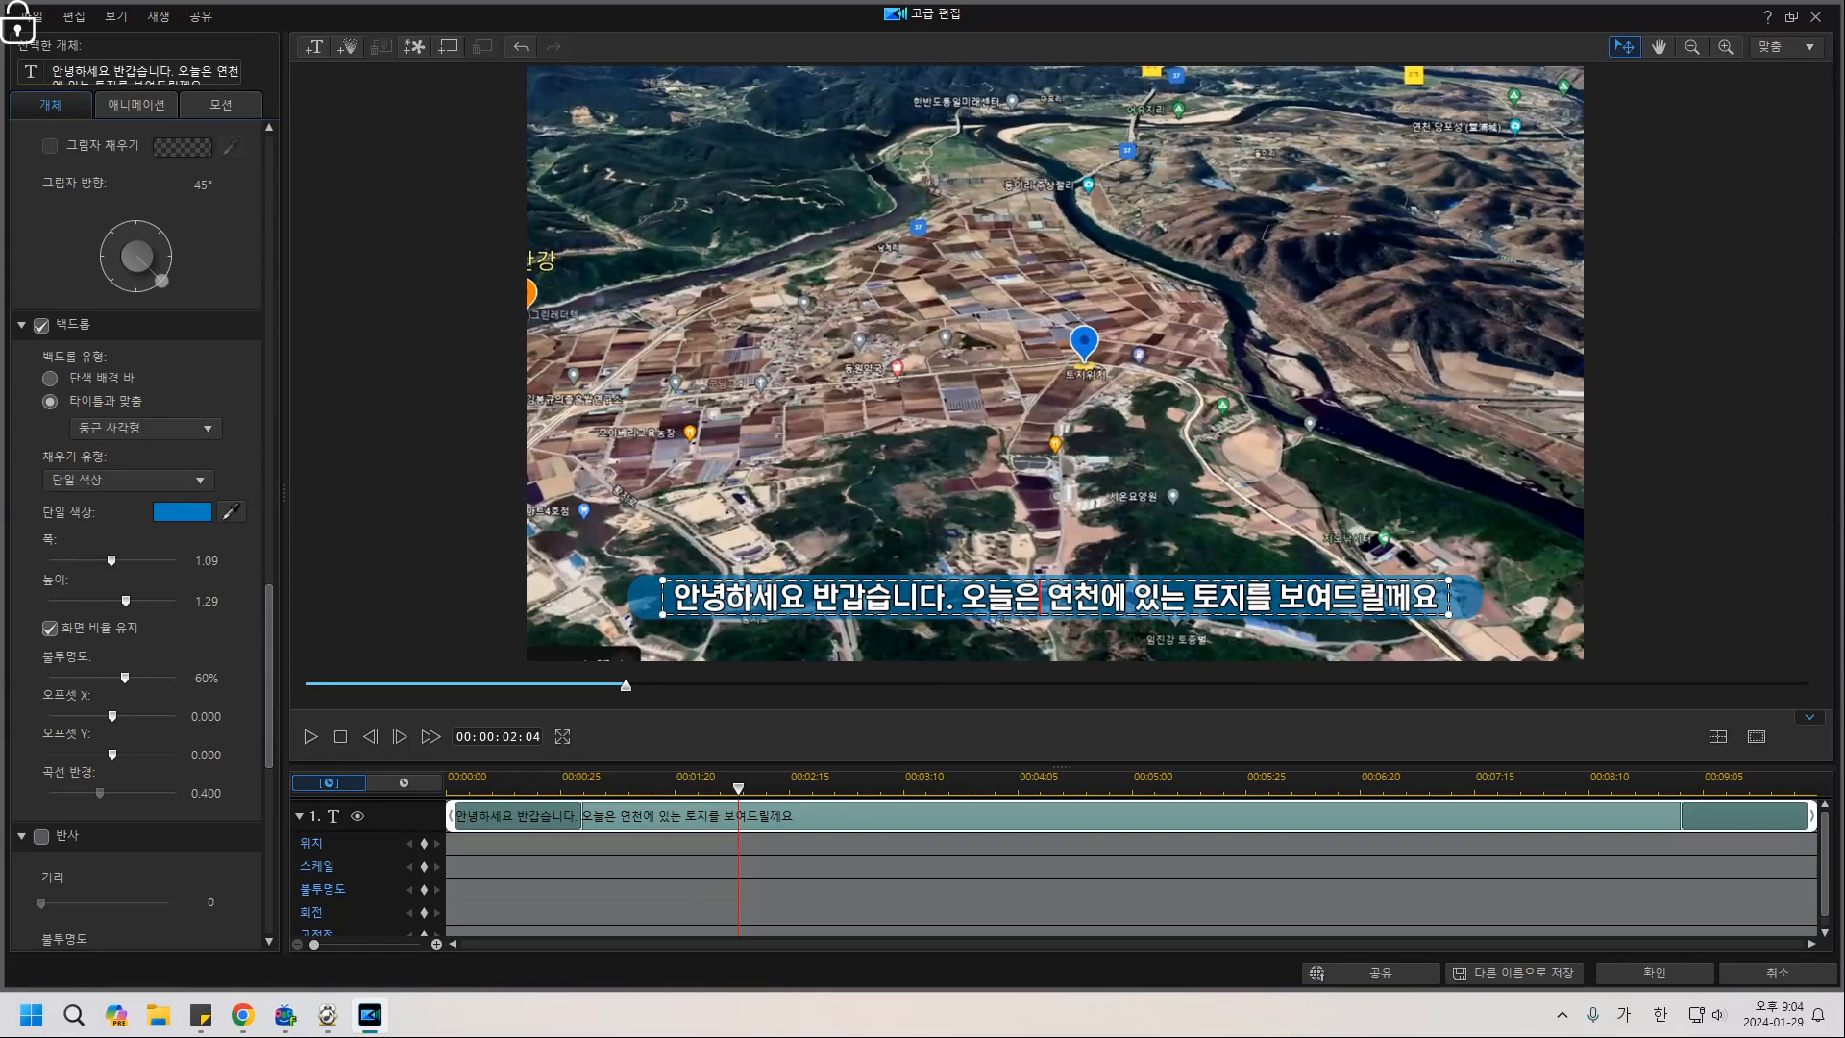
left_click_drag(1044, 598, 1246, 598)
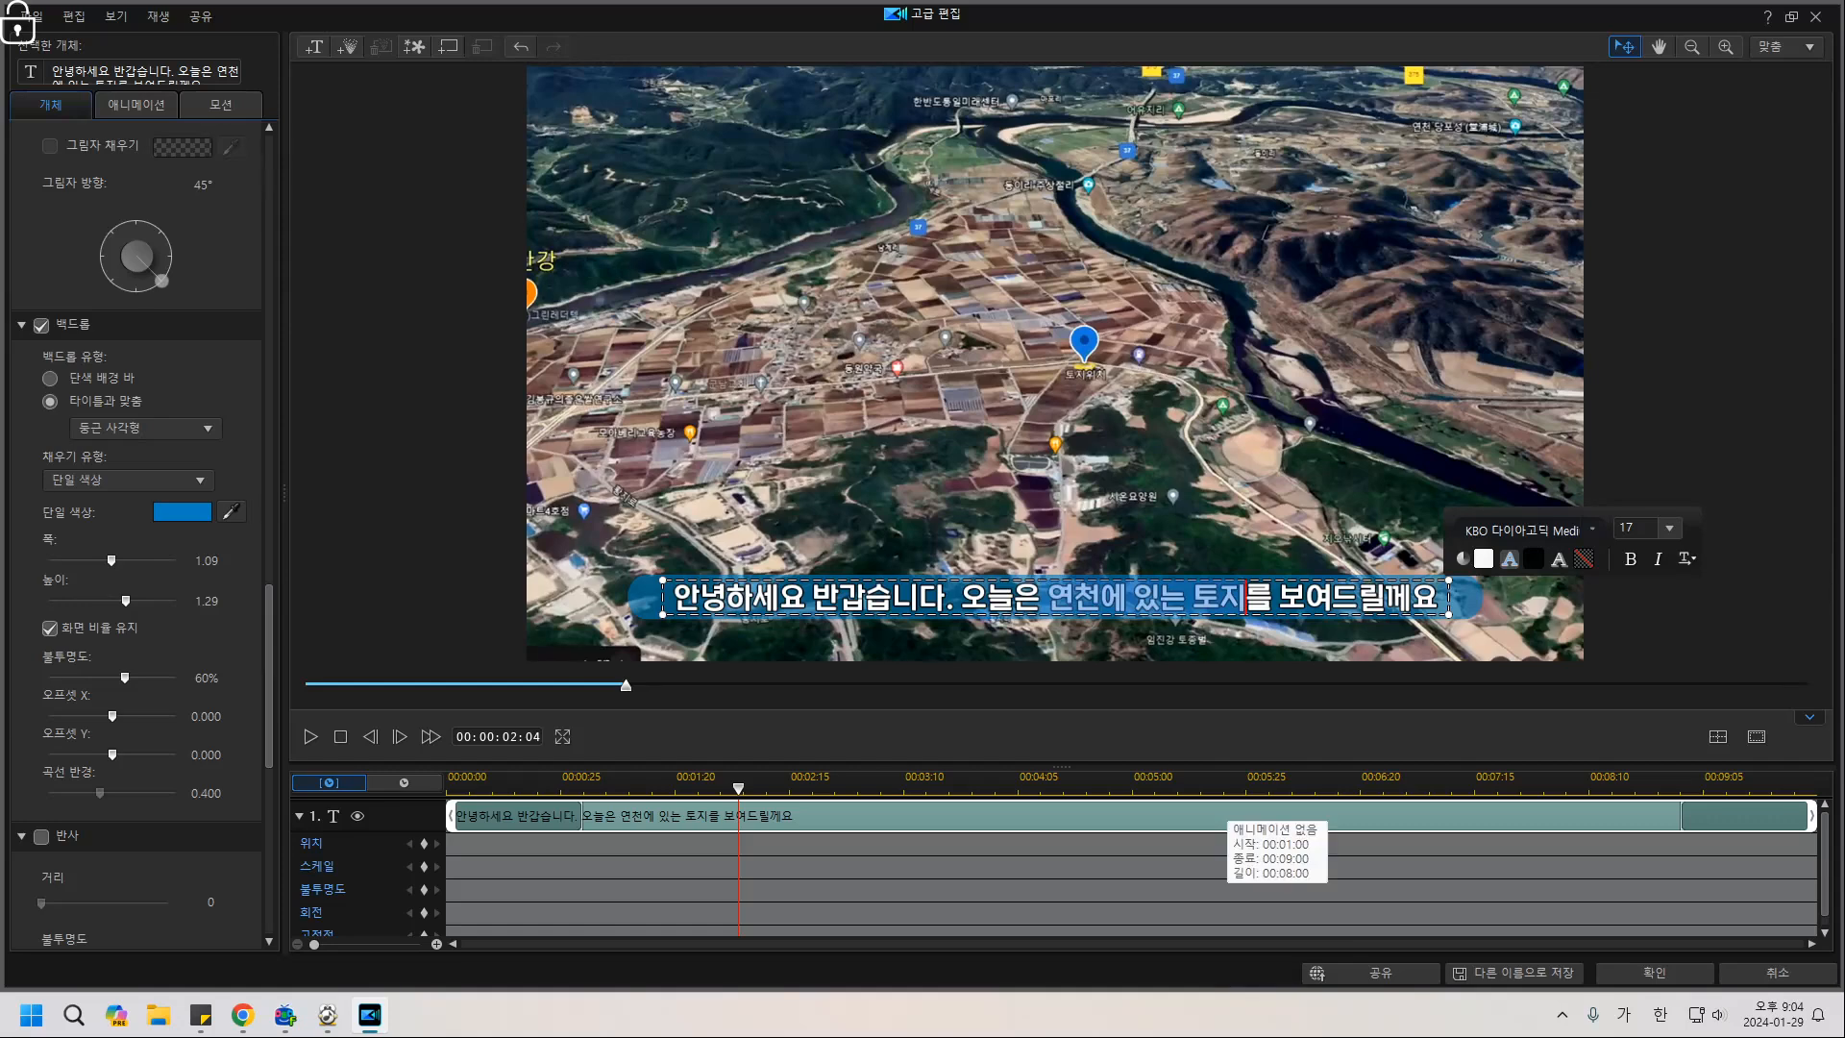
scroll(134, 529, "up", 8)
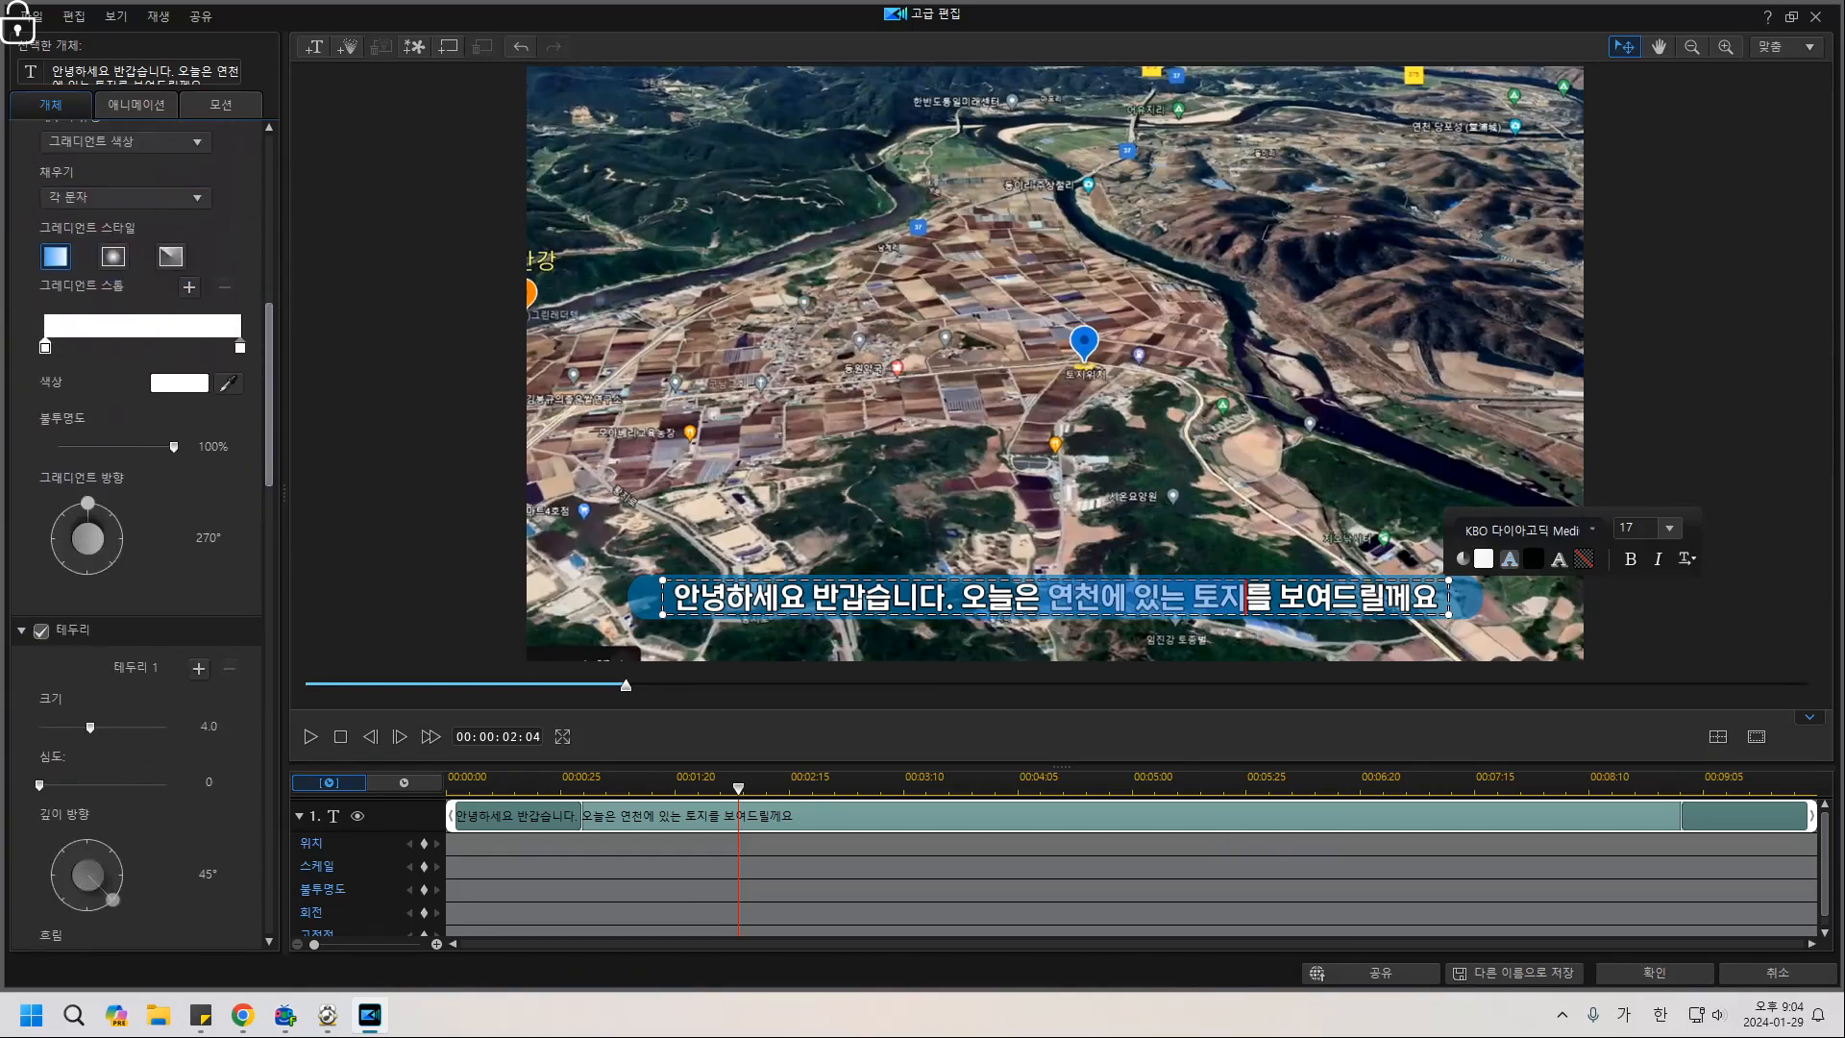
scroll(135, 529, "up", 5)
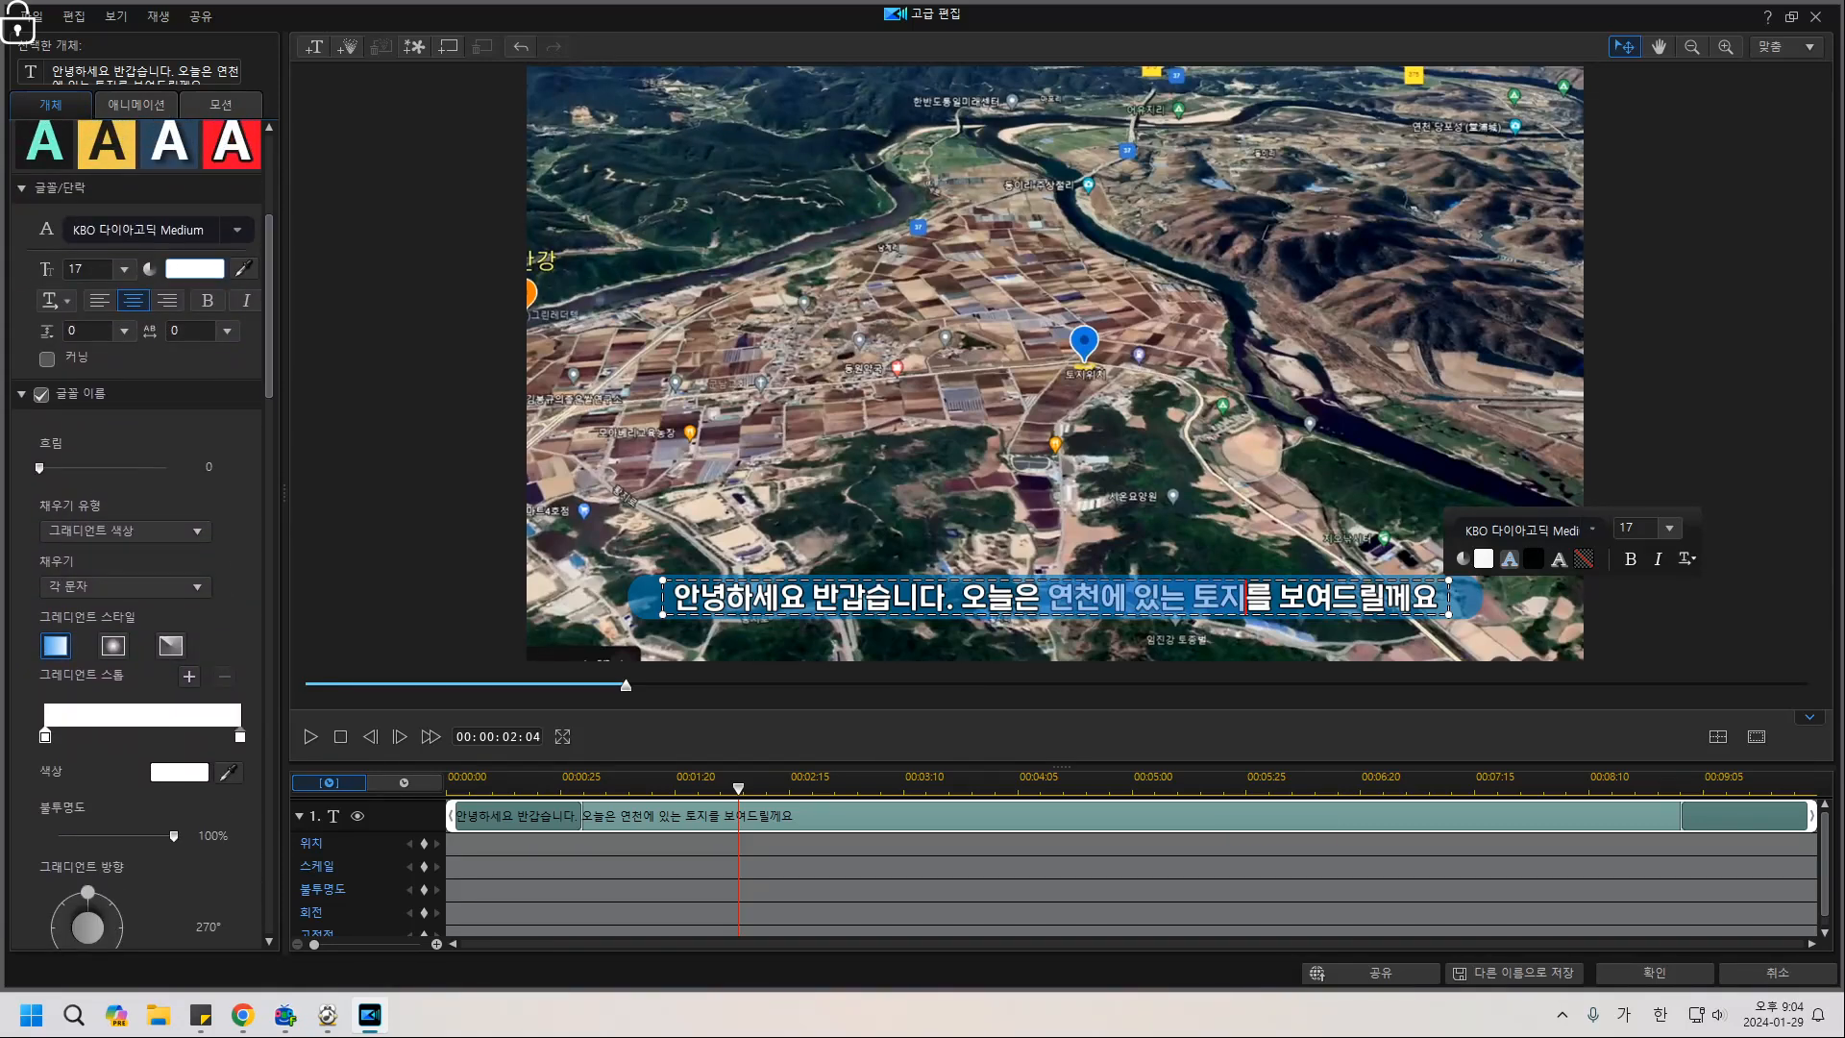
left_click(194, 268)
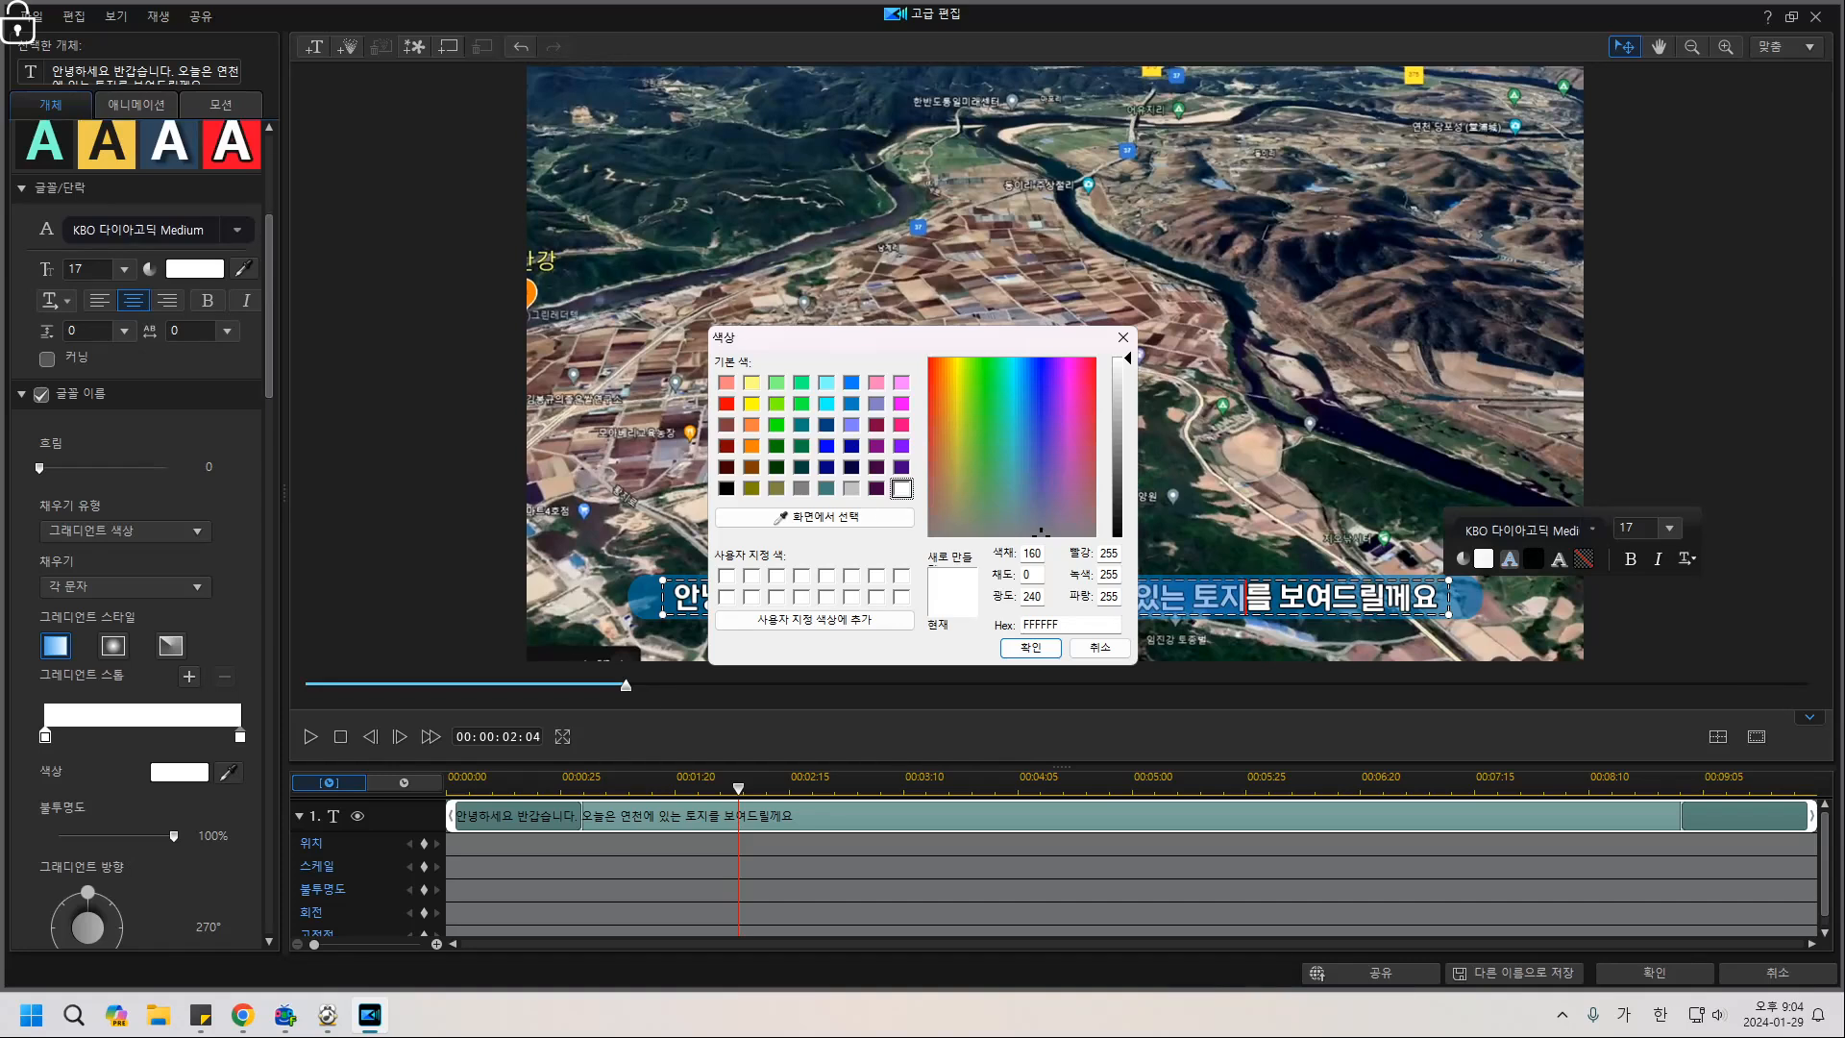
left_click(751, 424)
left_click_drag(1129, 425, 1128, 386)
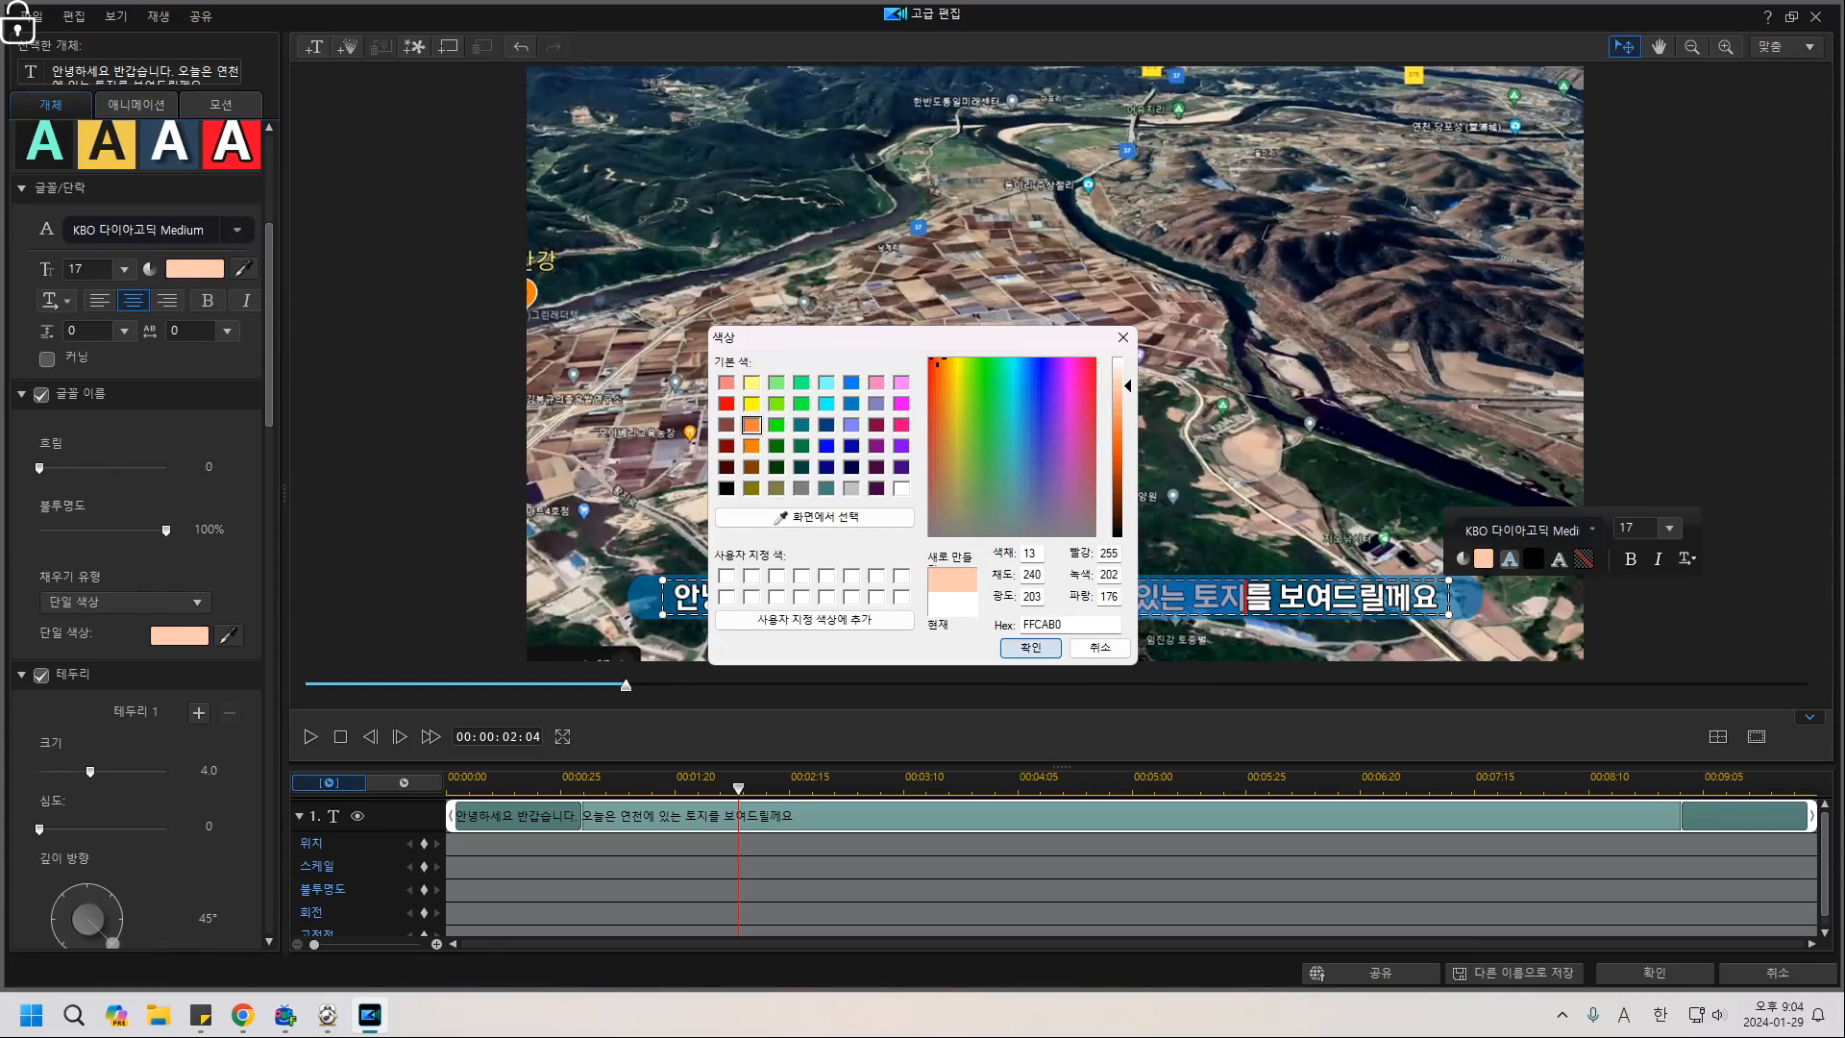
left_click(1030, 647)
left_click(78, 269)
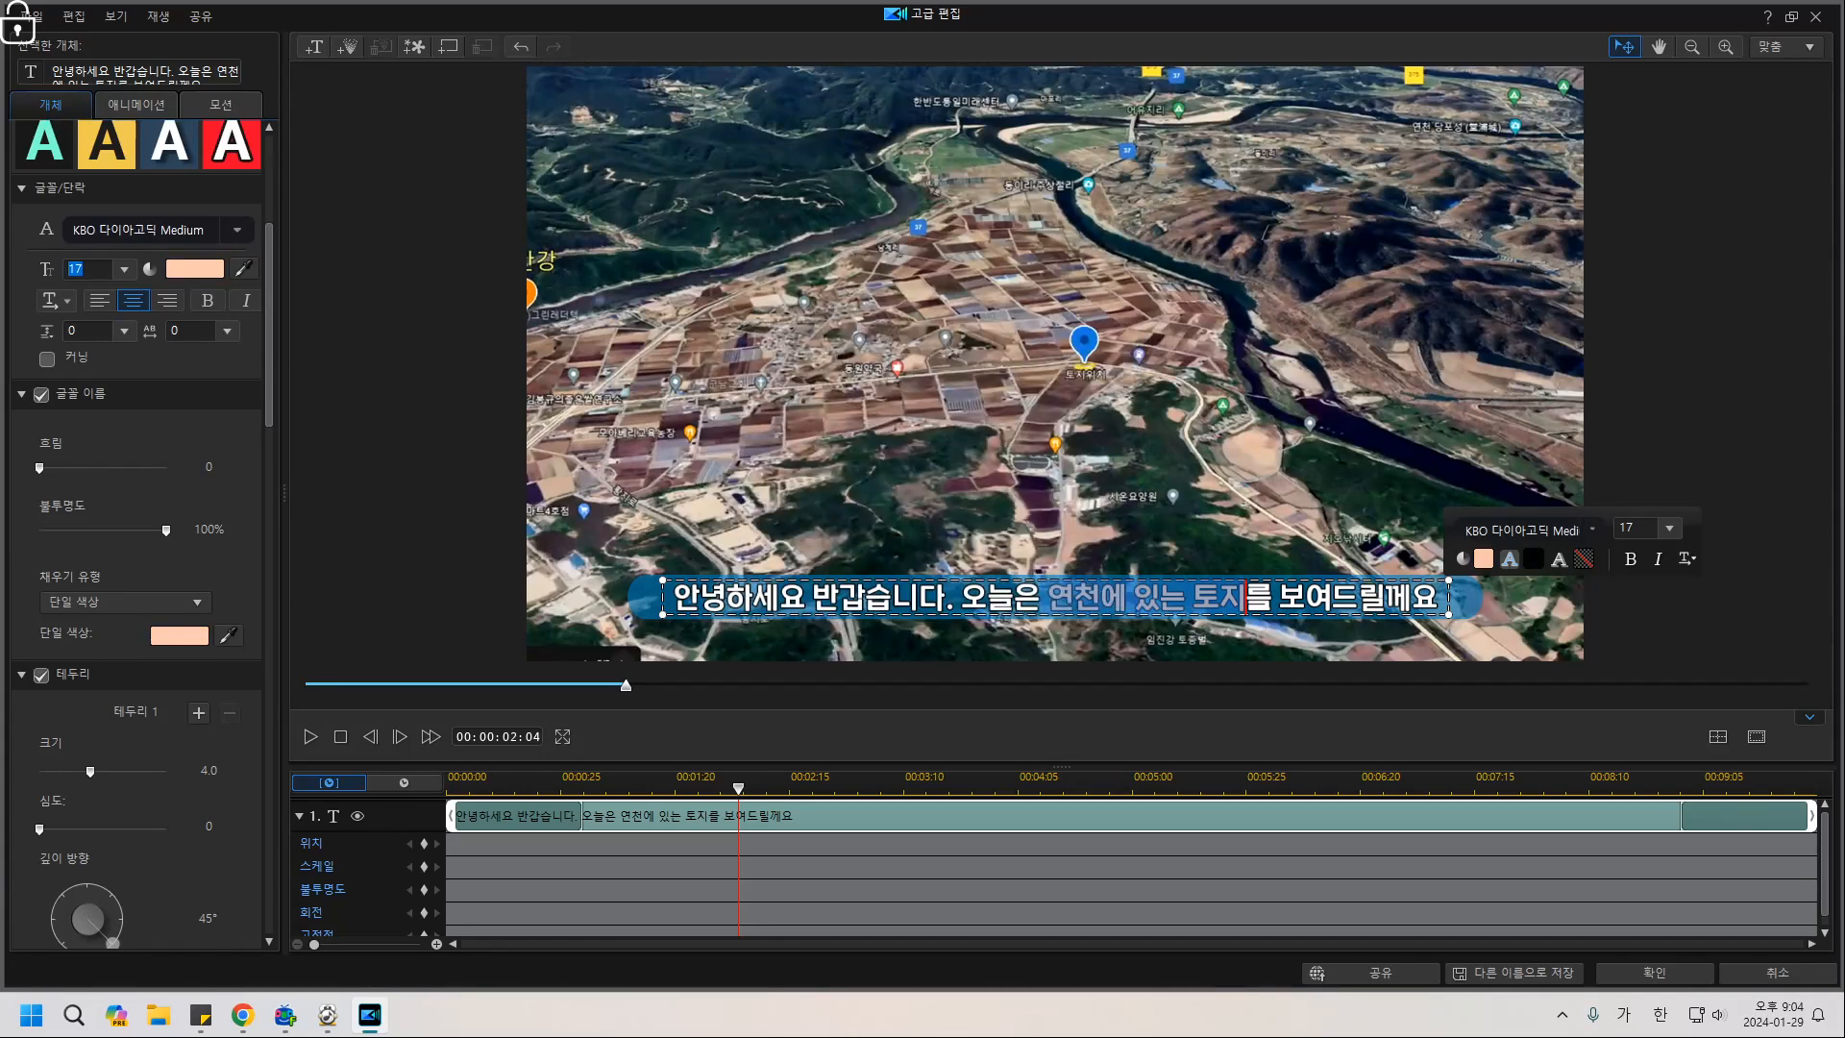
type("22")
key("Return")
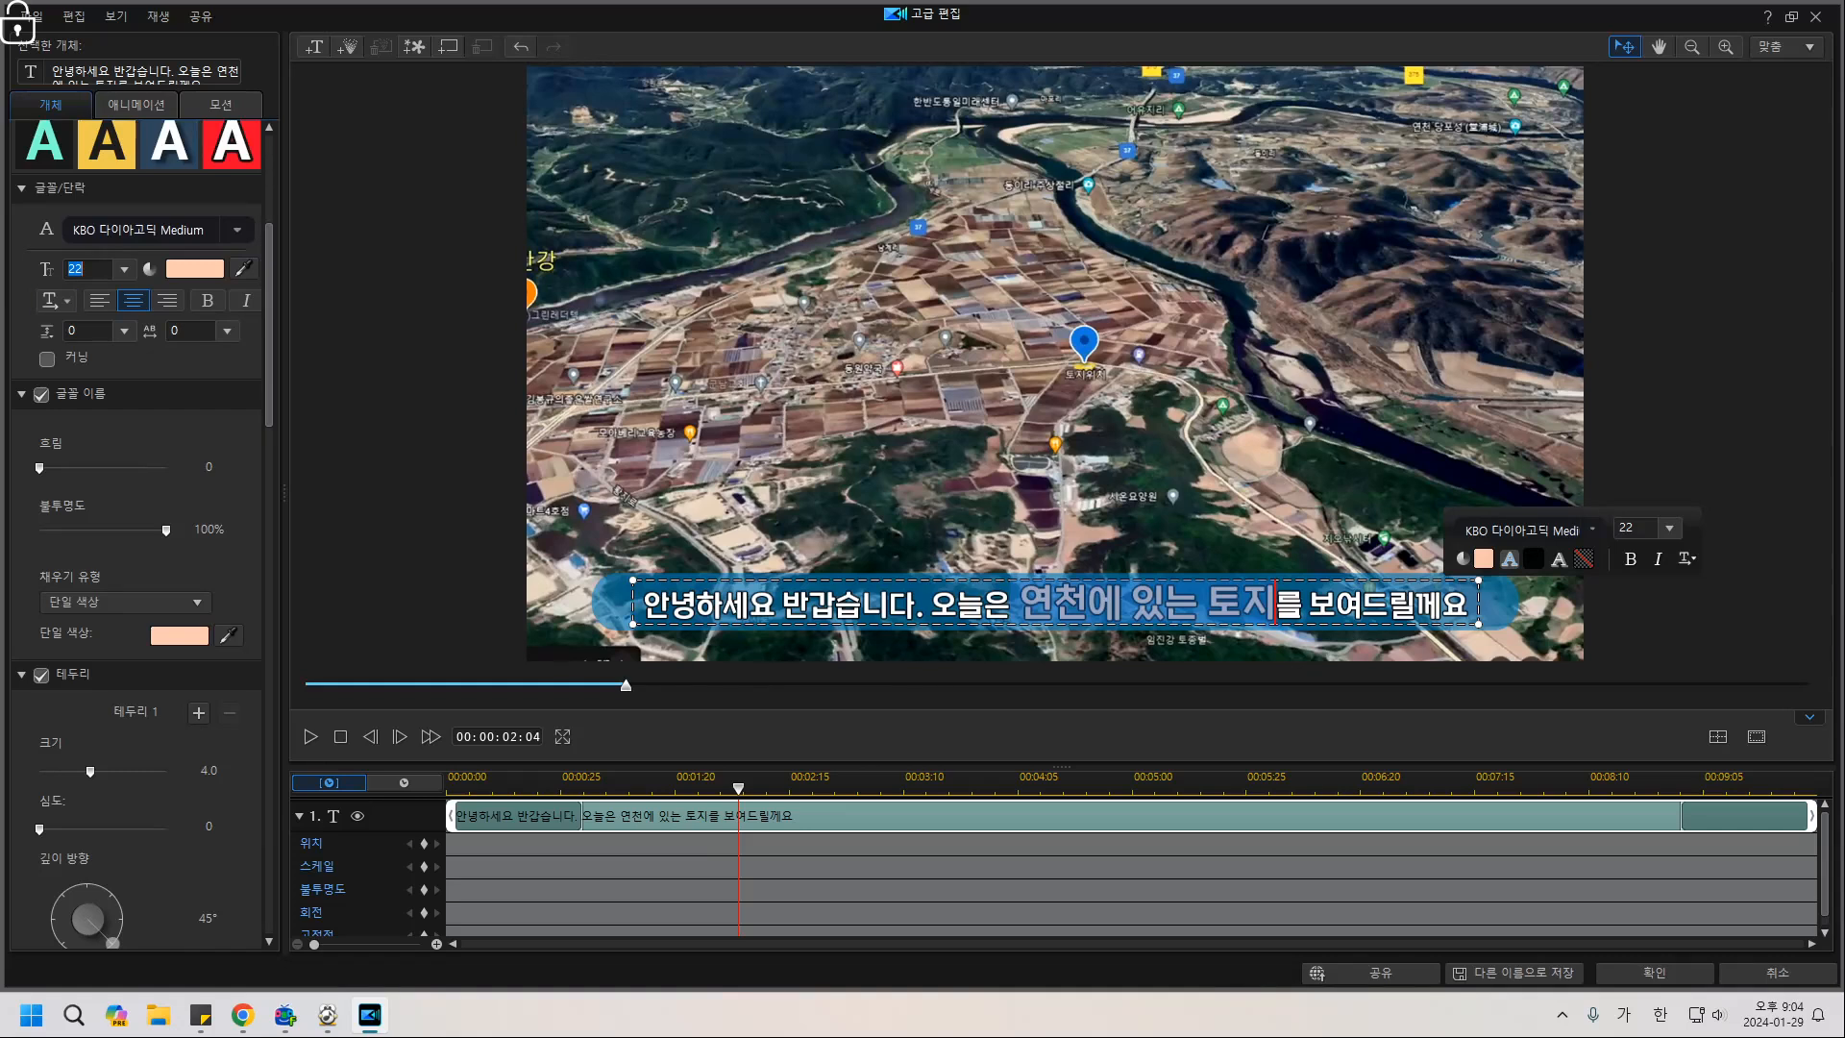
key("Escape")
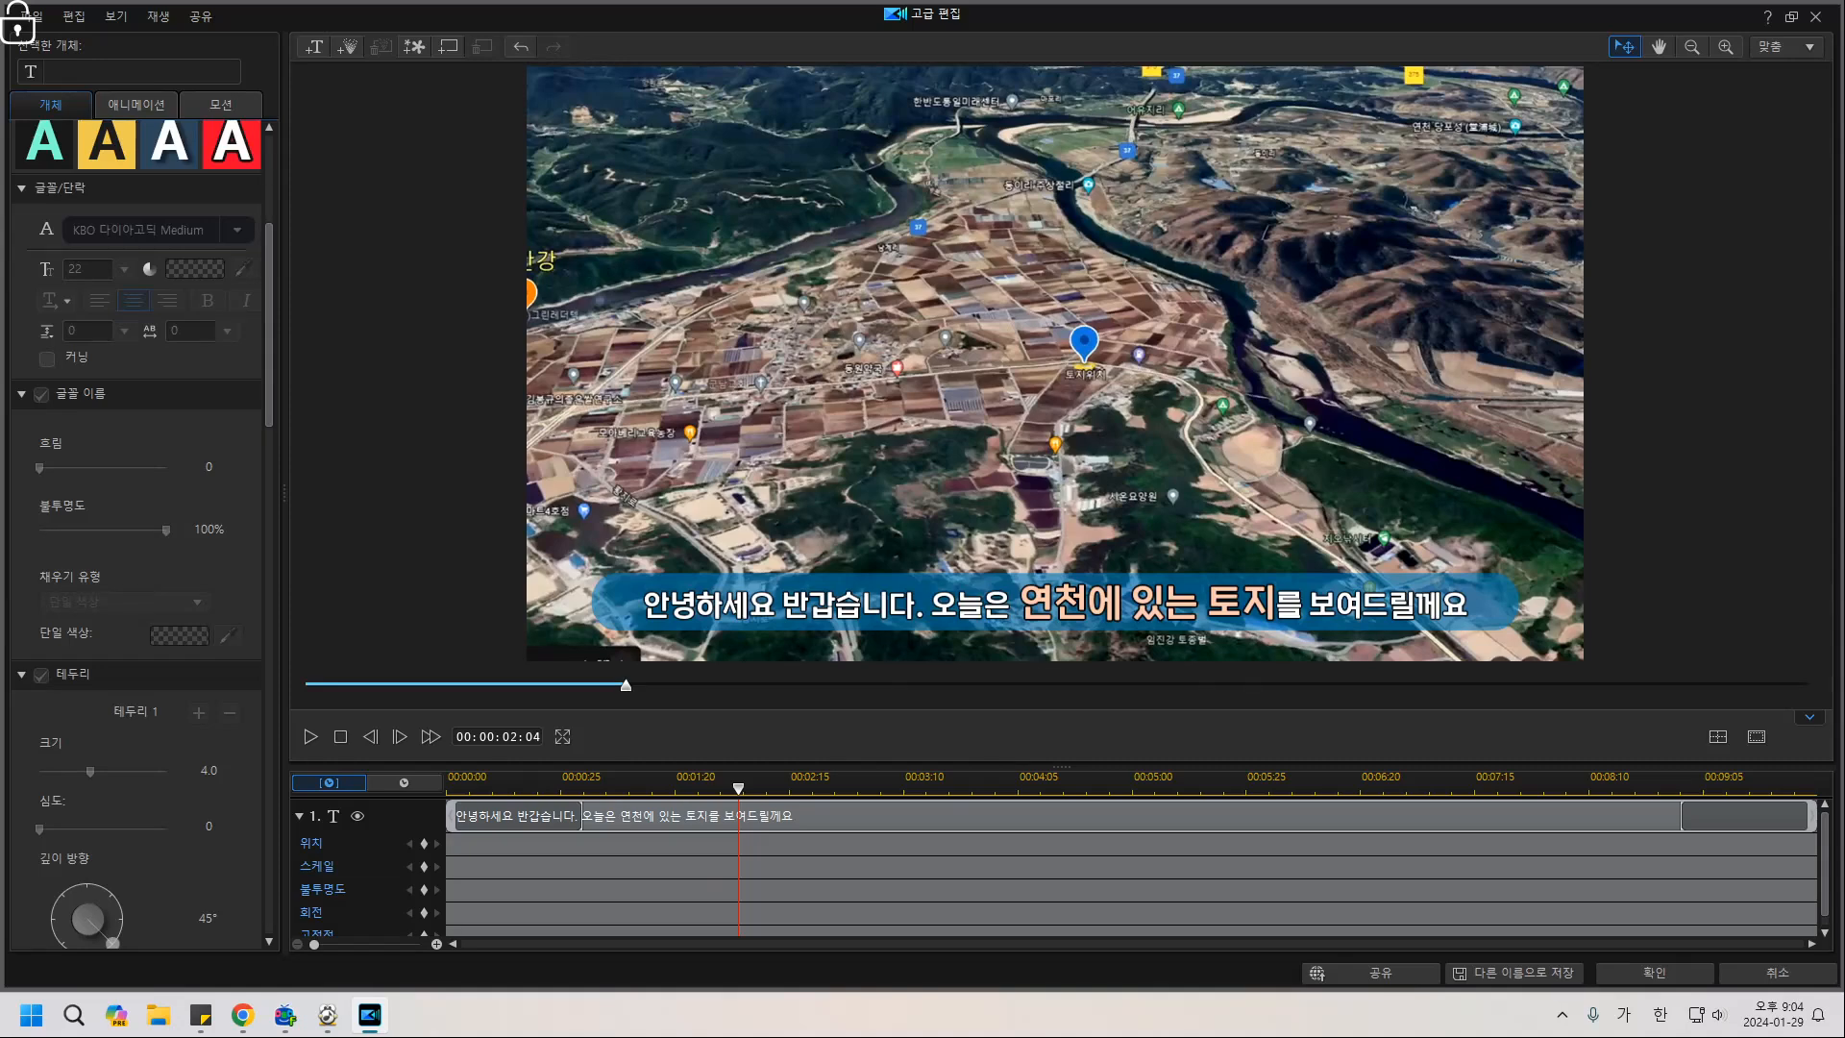
Apply the title changes and split the greeting title on track 2 at 00:50:25.
left_click(1654, 973)
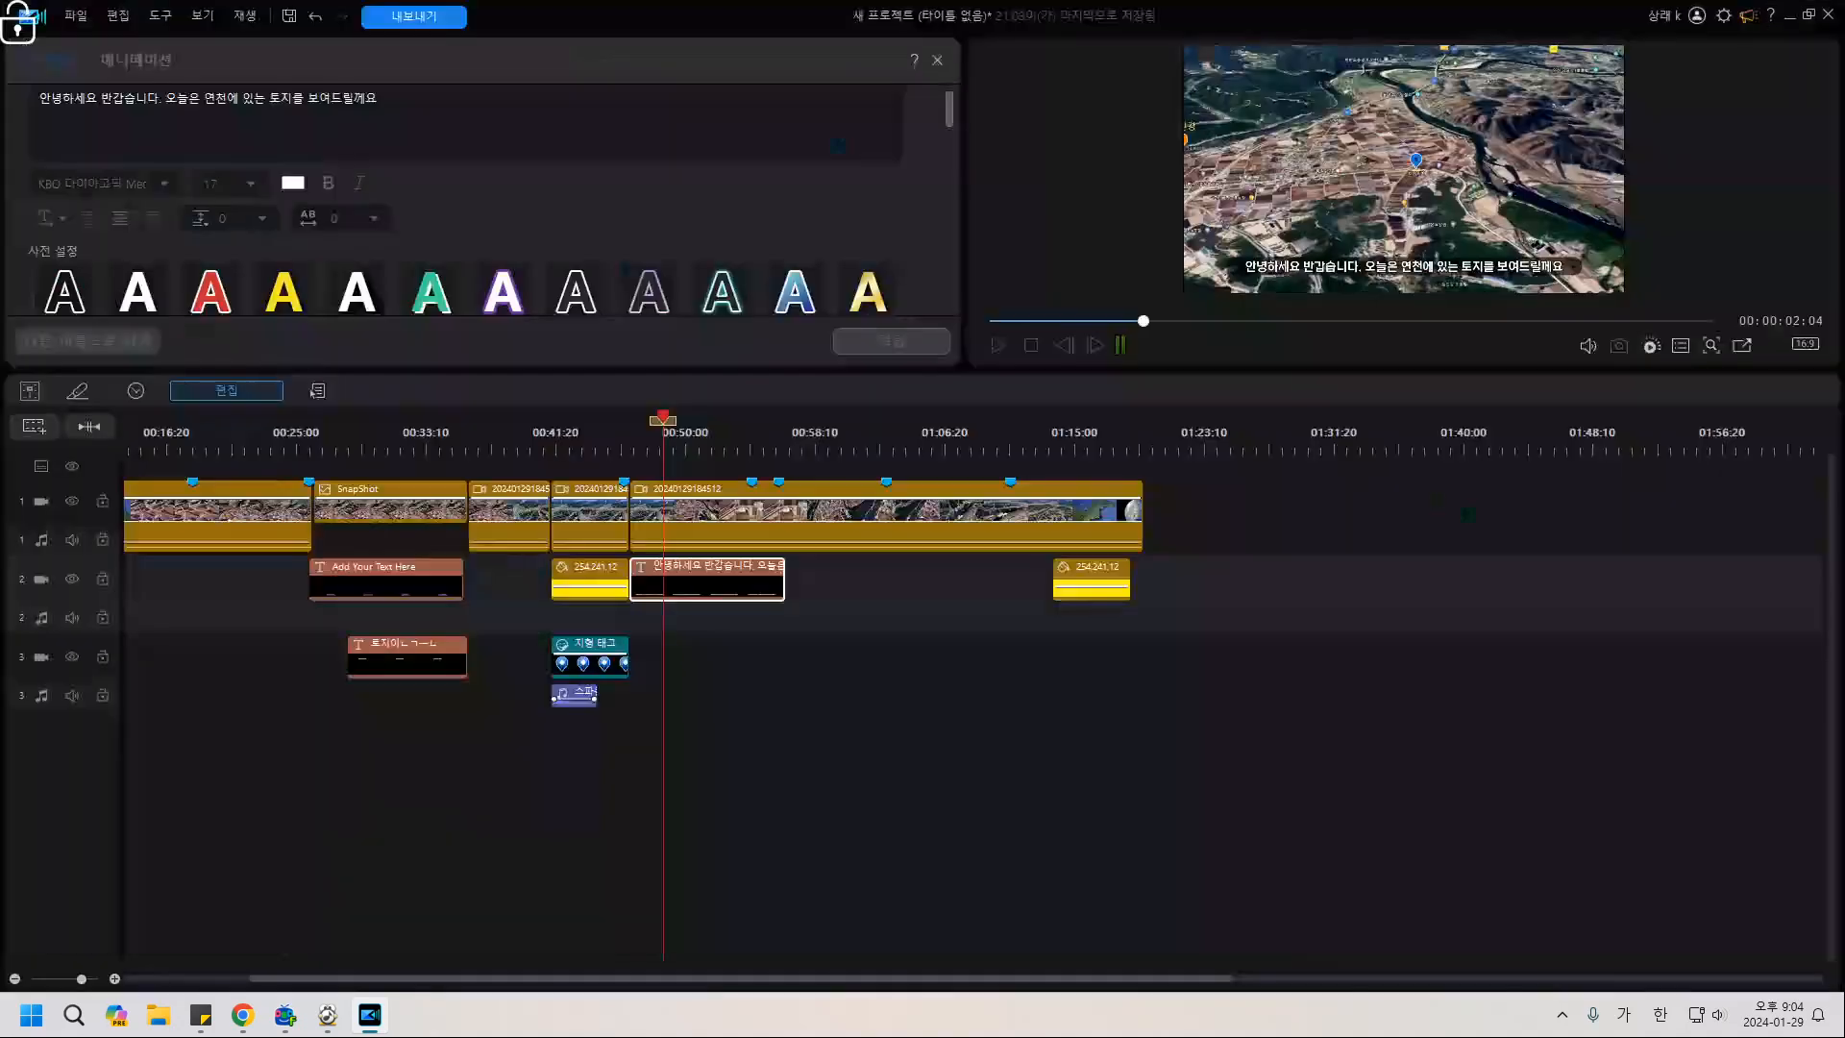
left_click_drag(663, 419, 629, 421)
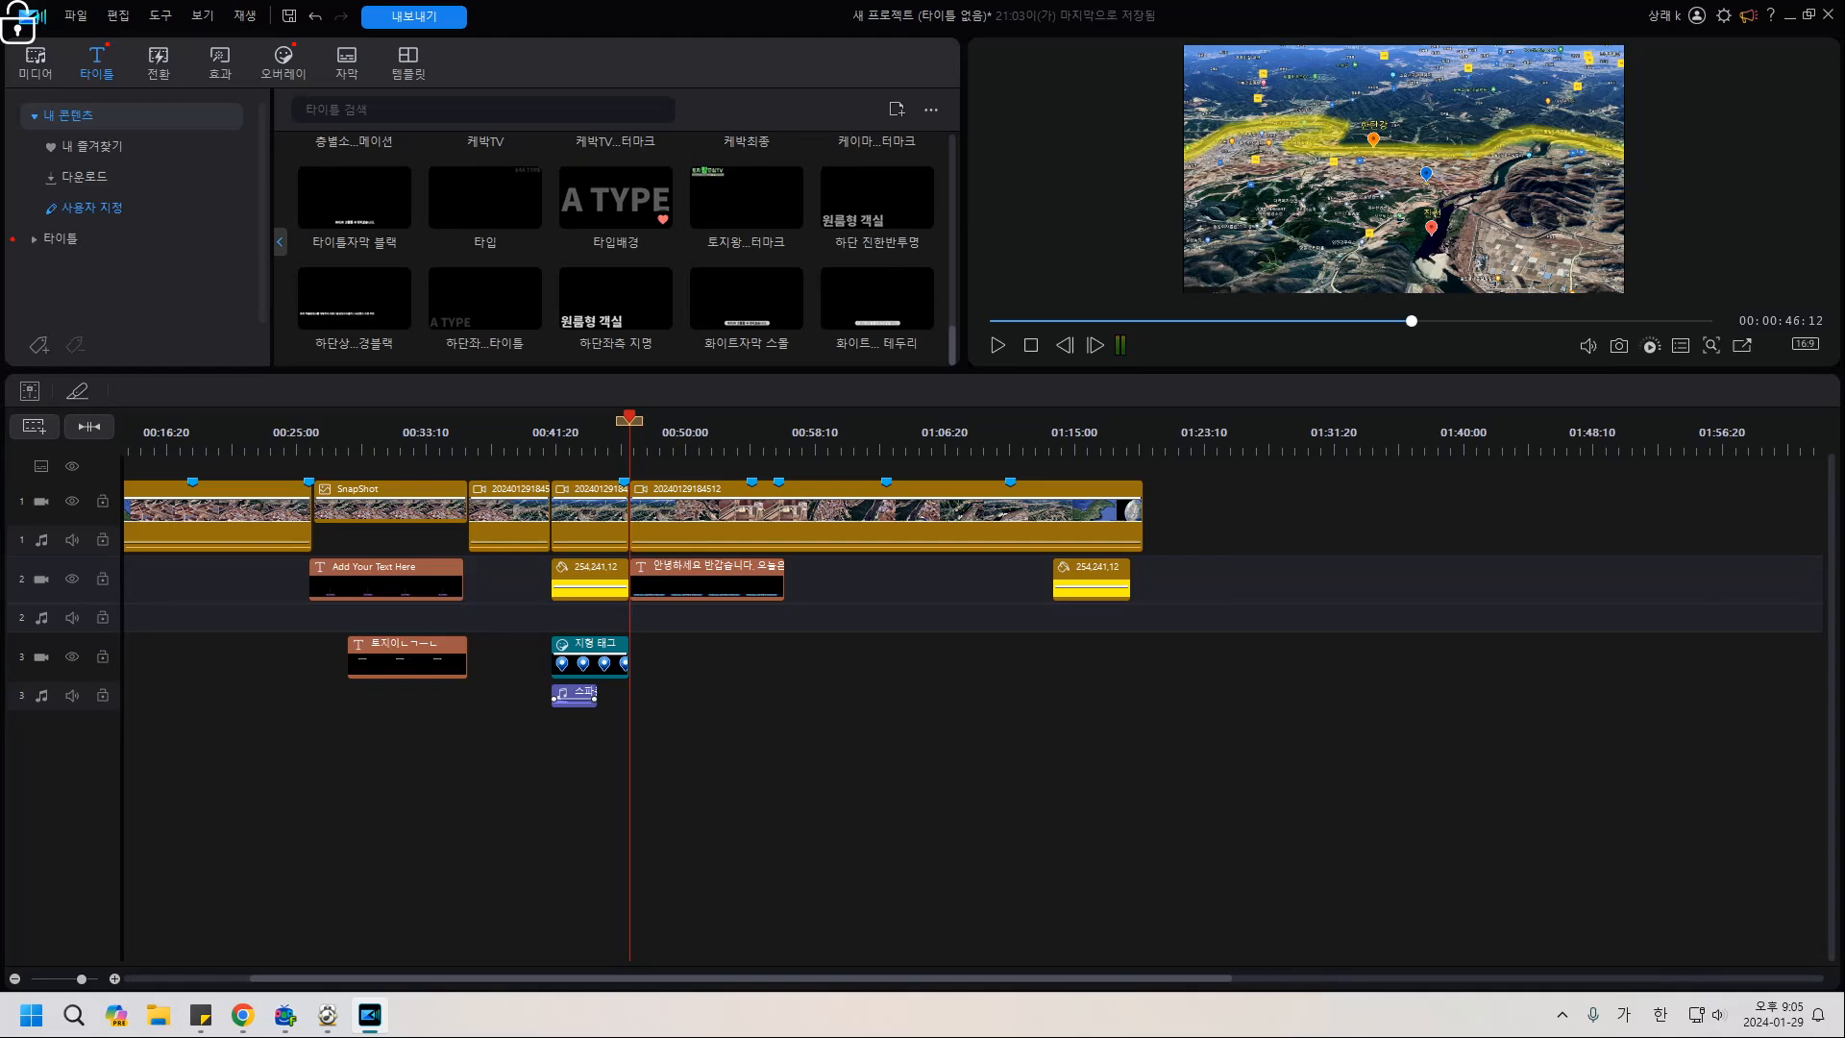
key("space")
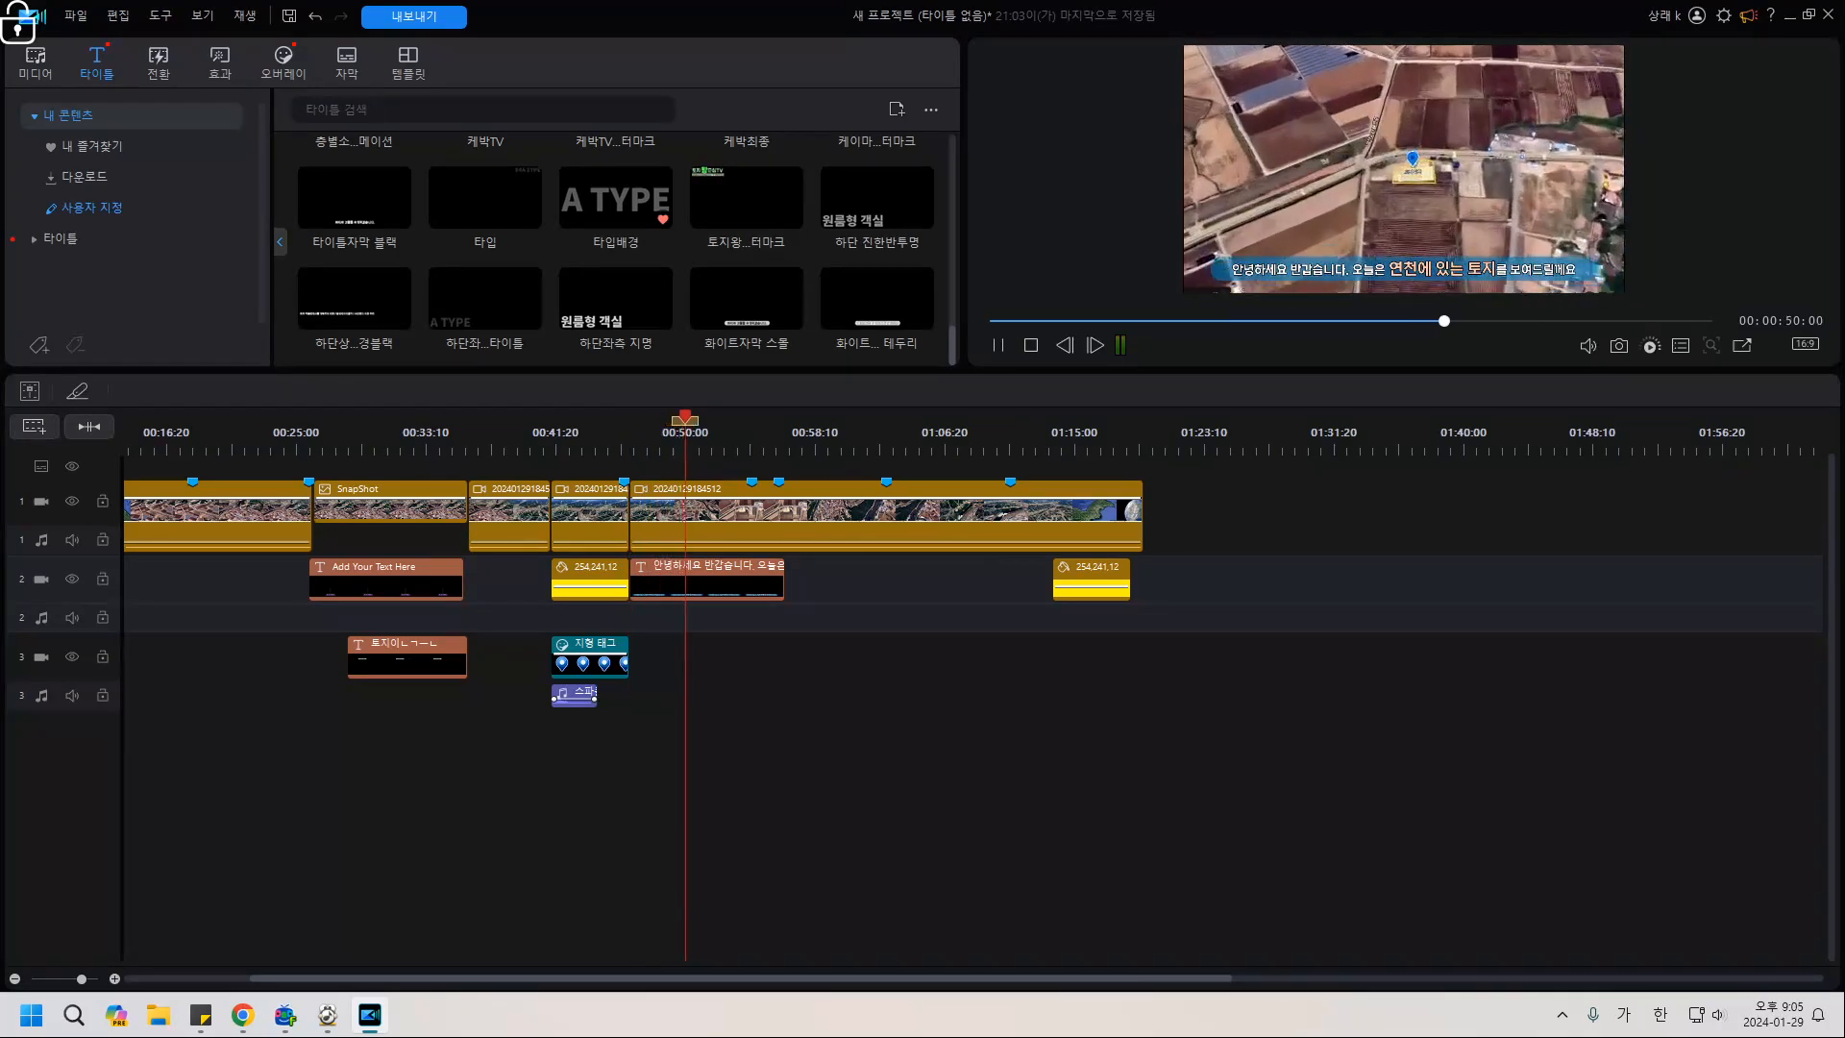
key("space")
left_click(740, 576)
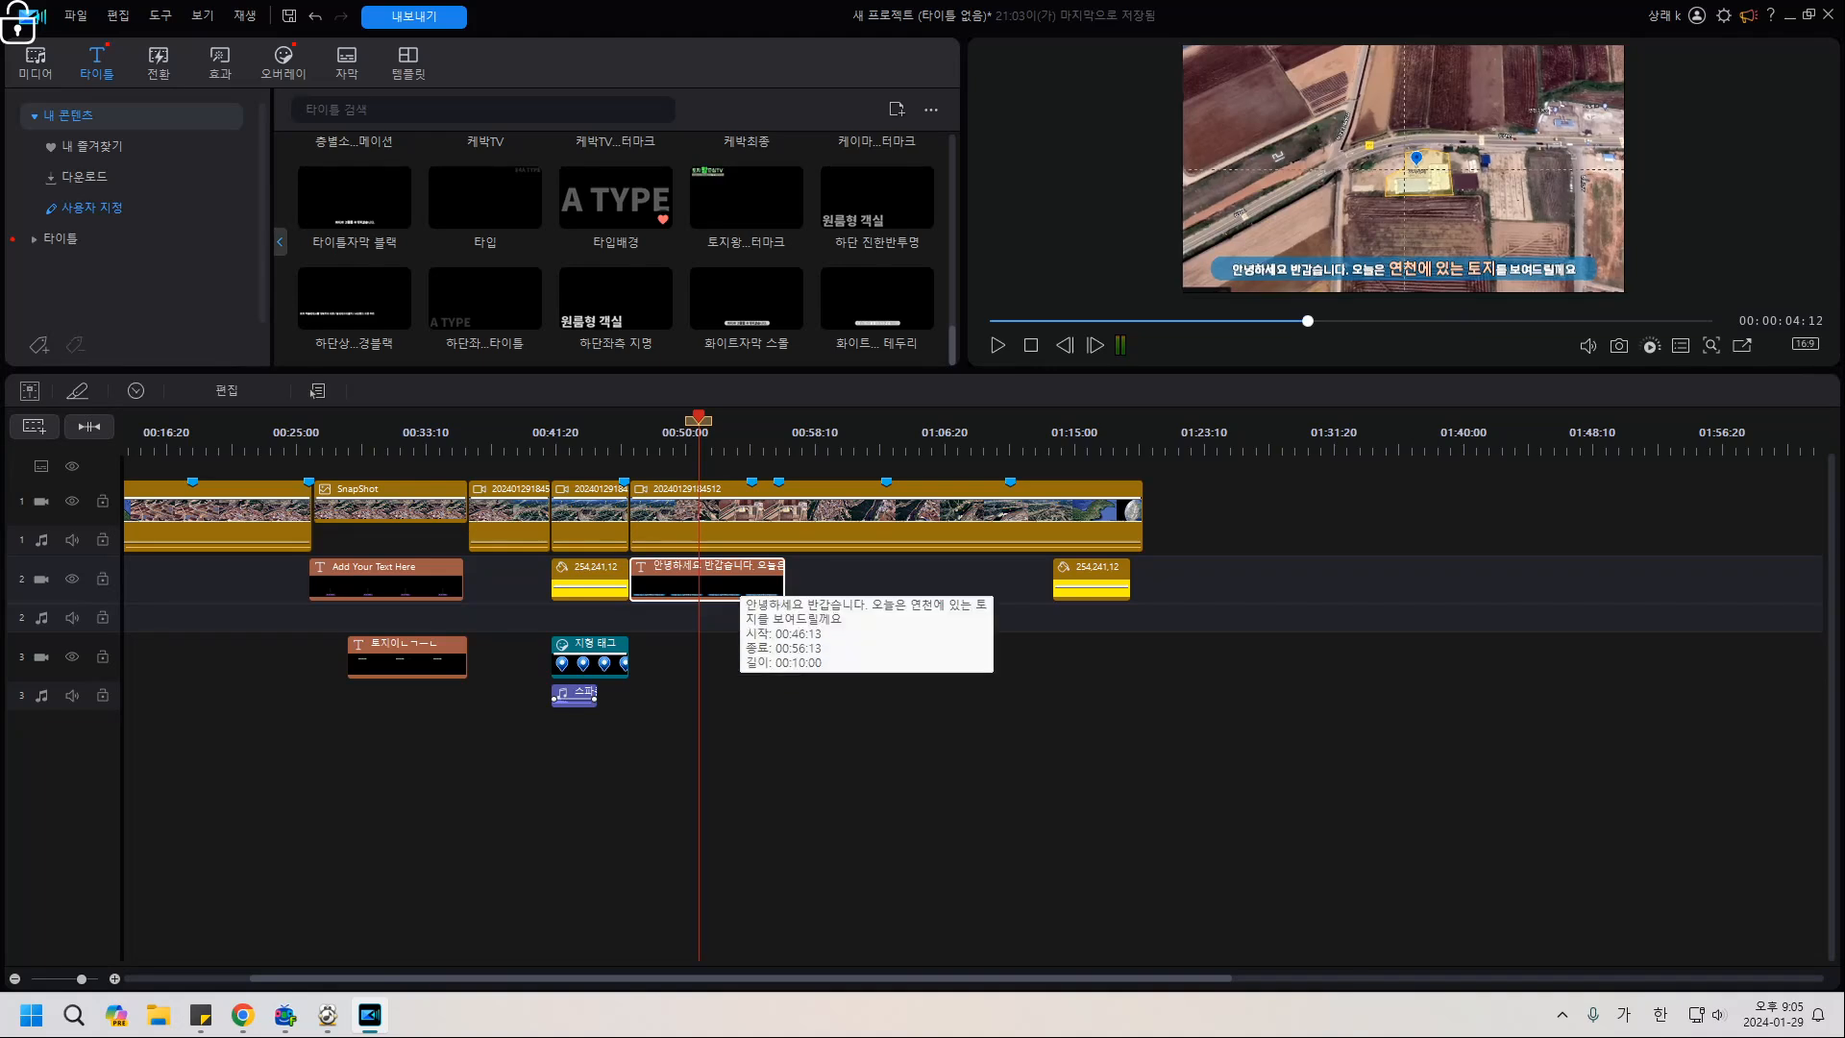
key("ctrl+t")
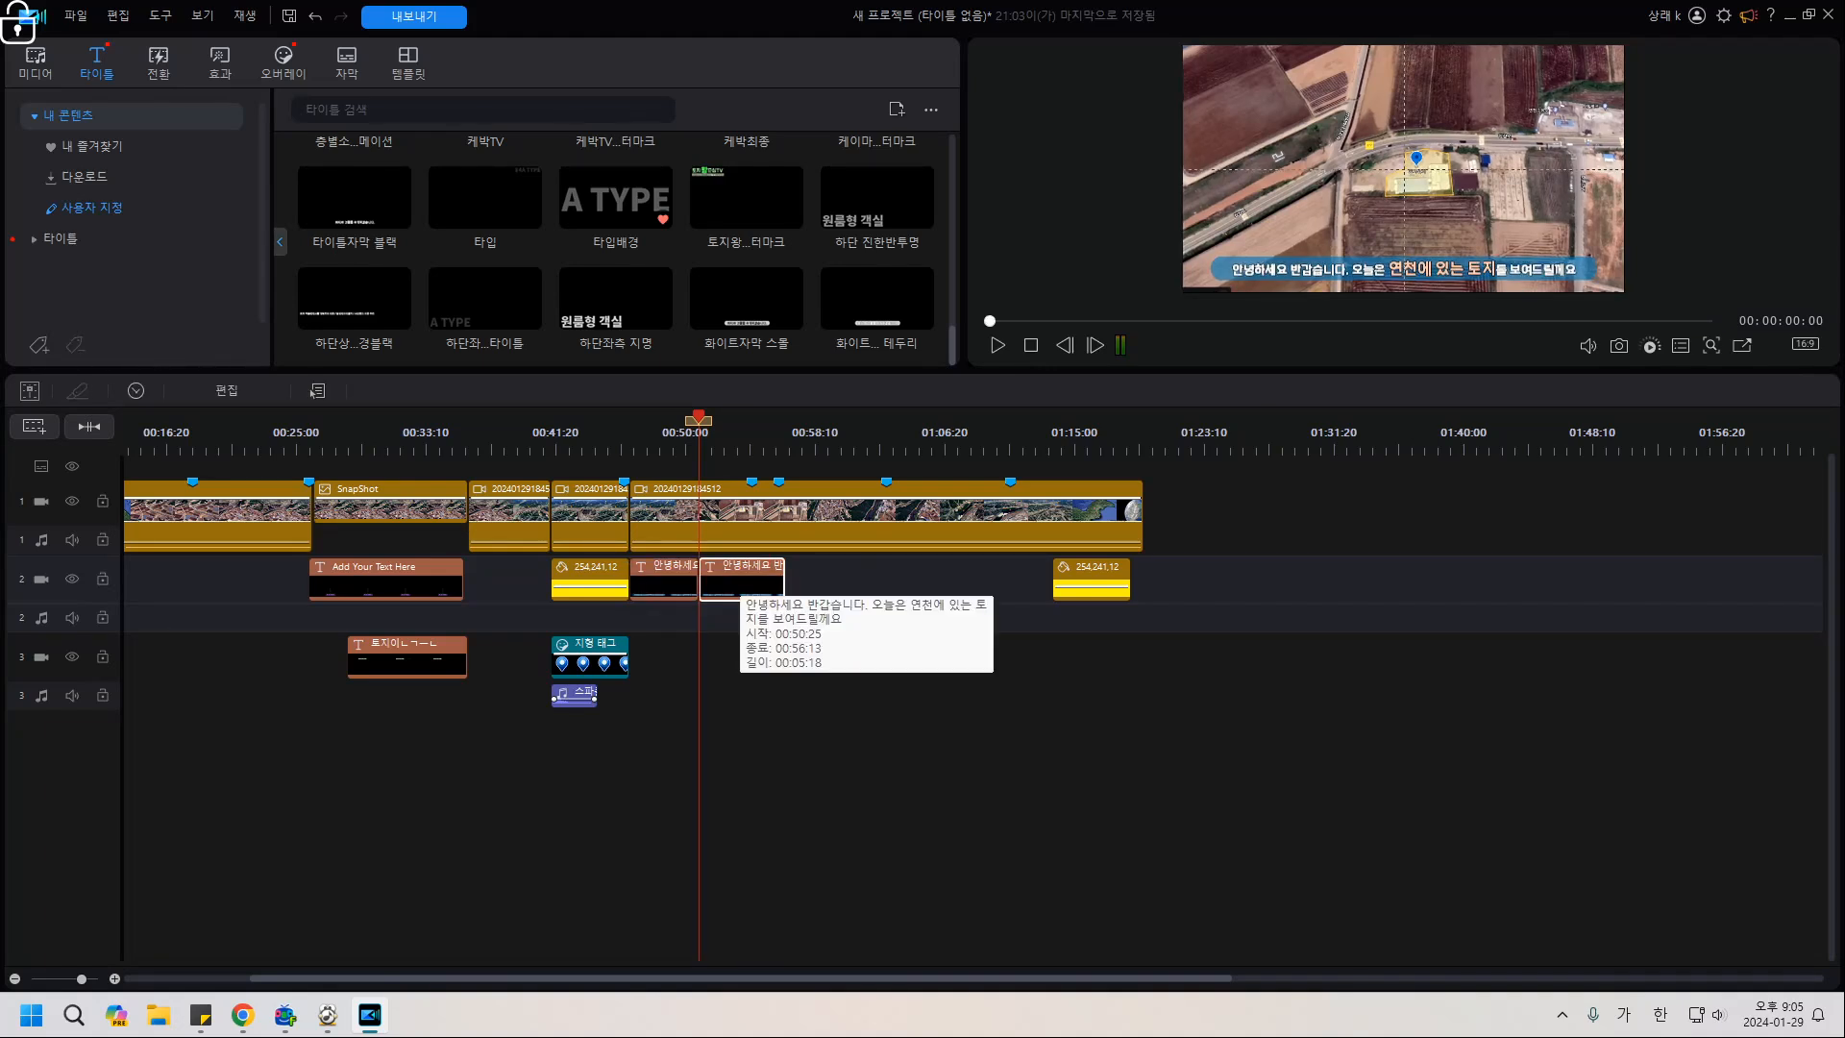
Retype the second title half to read '토지모양은 화면과 같습니다.'.
double_click(740, 581)
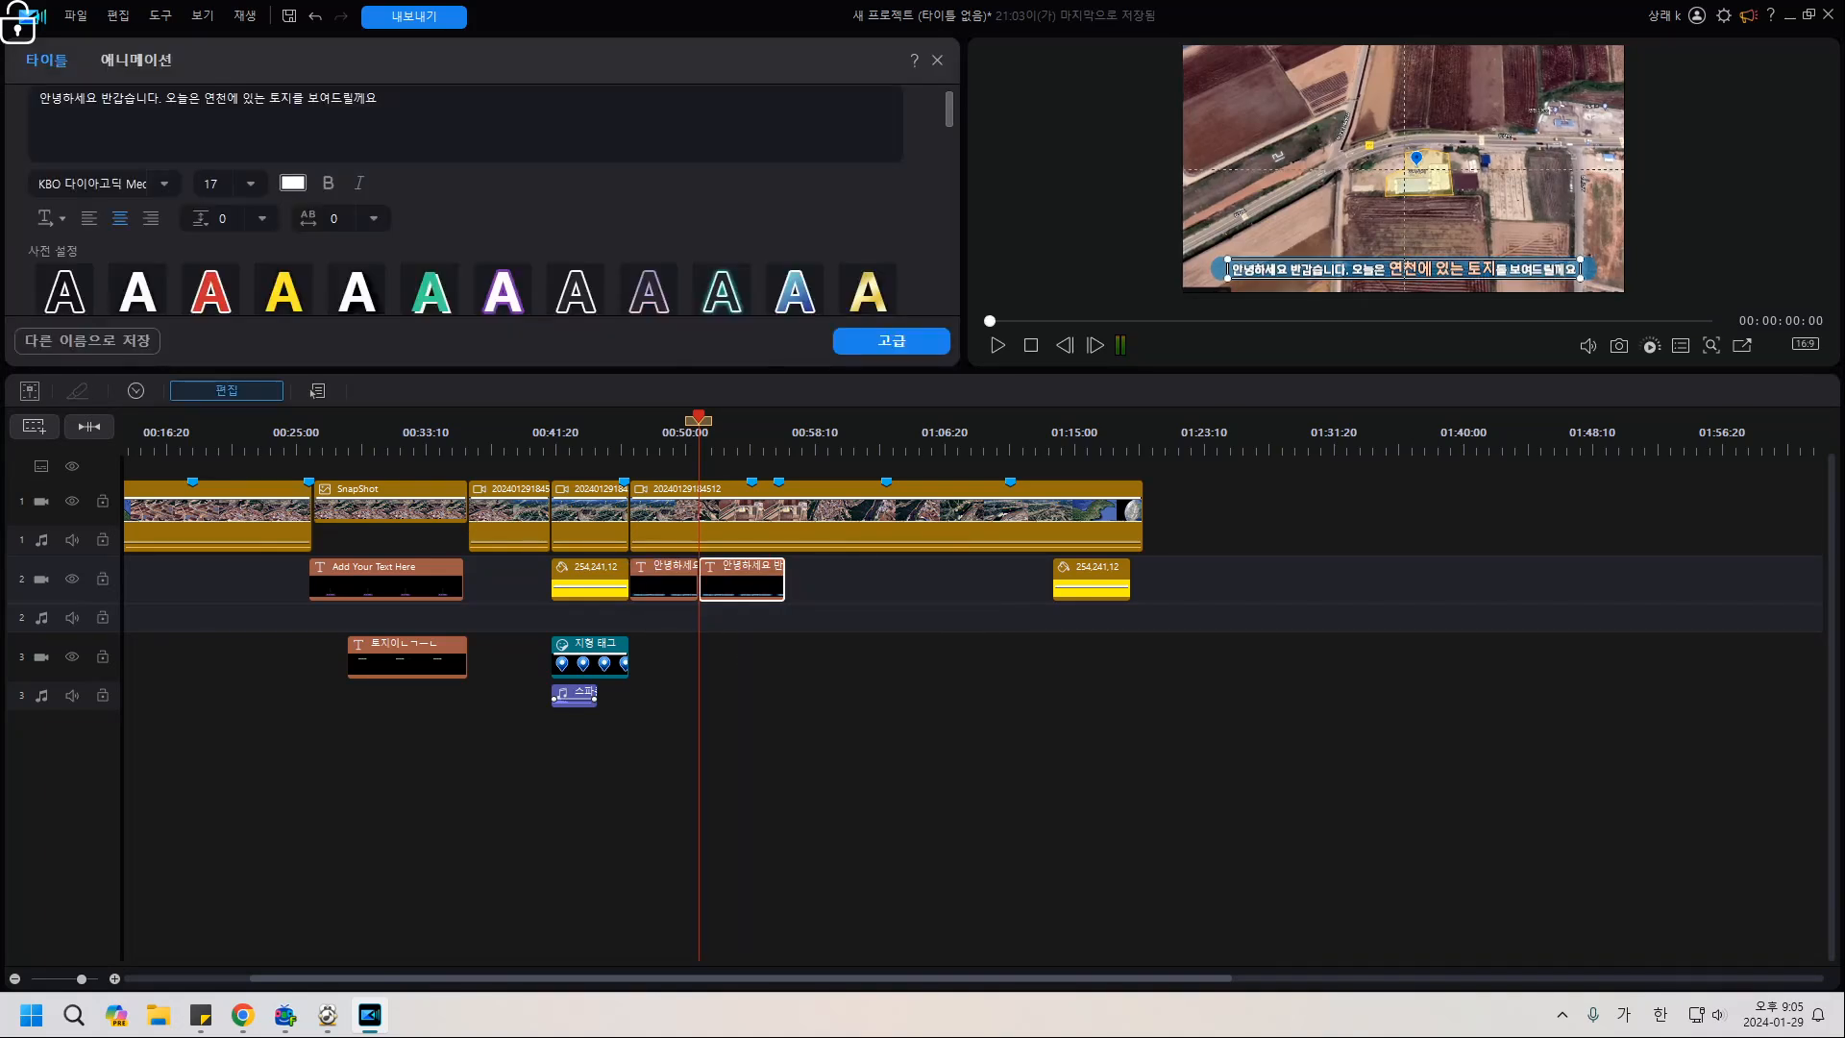
key("ctrl+a")
type("토지모양은")
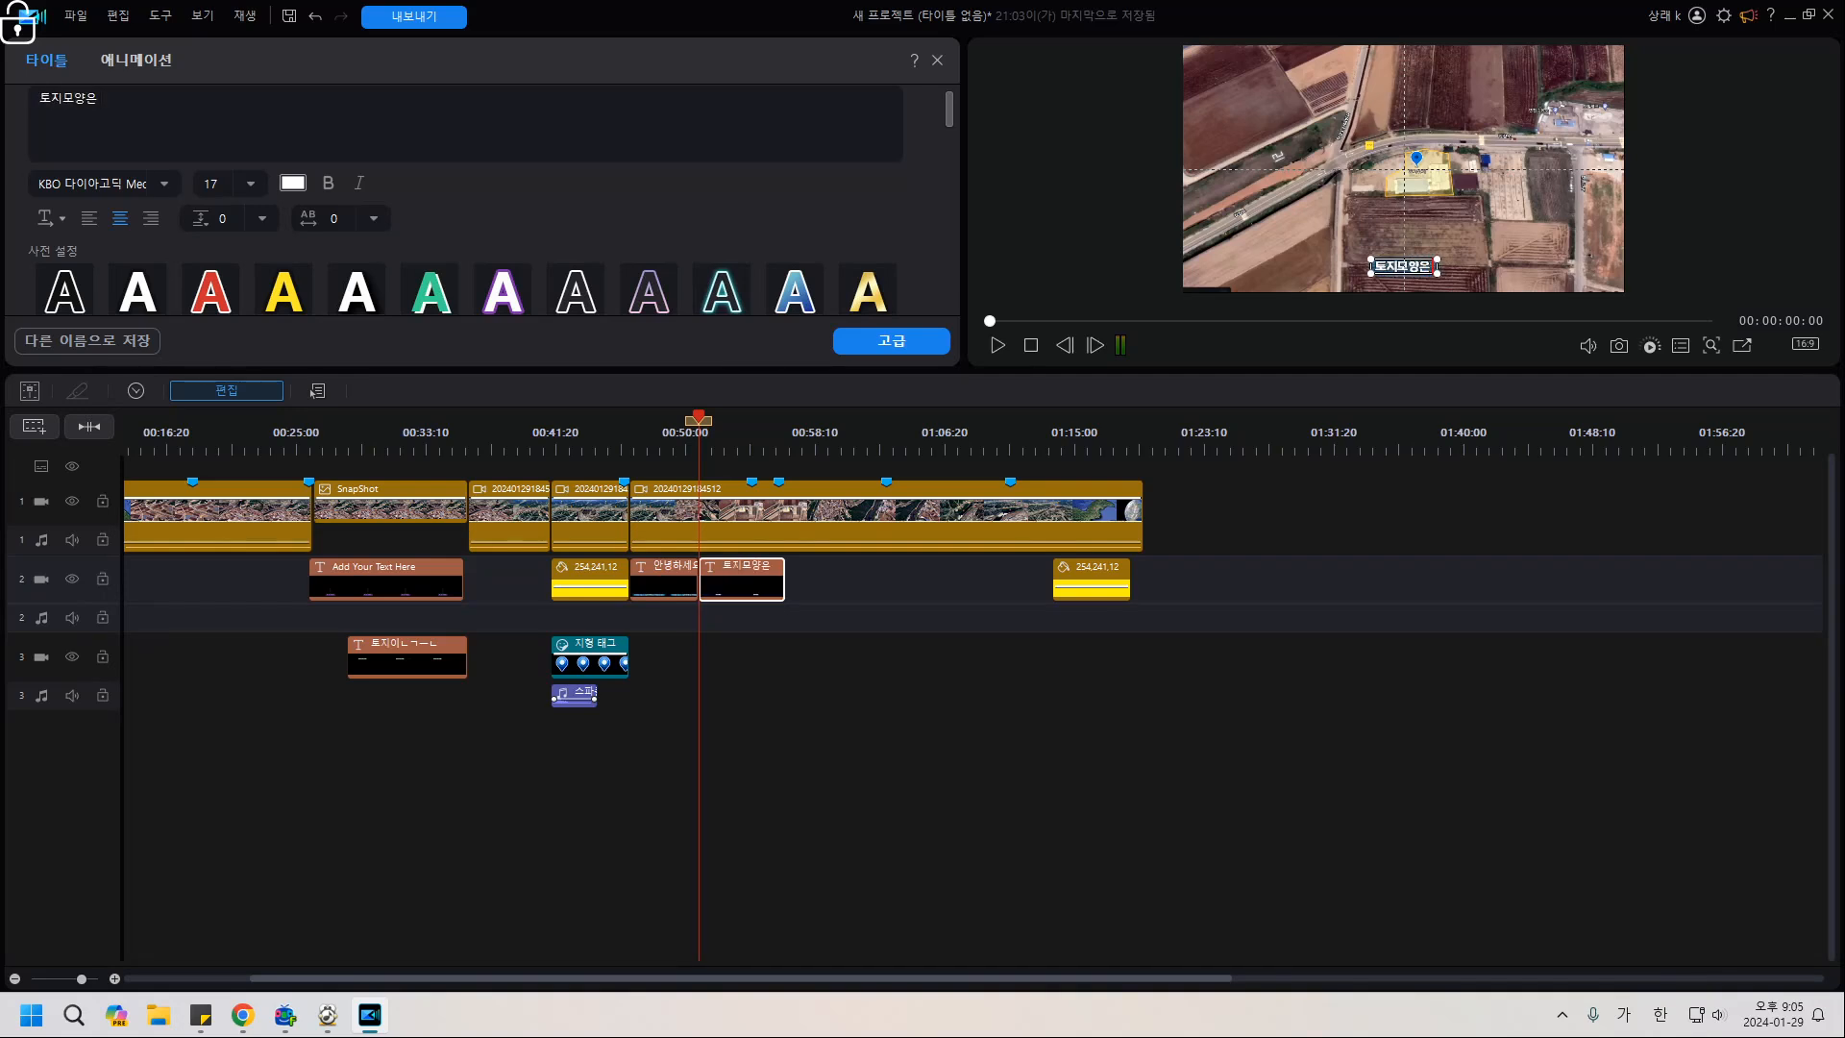
type(" 화면과 같ㅅ")
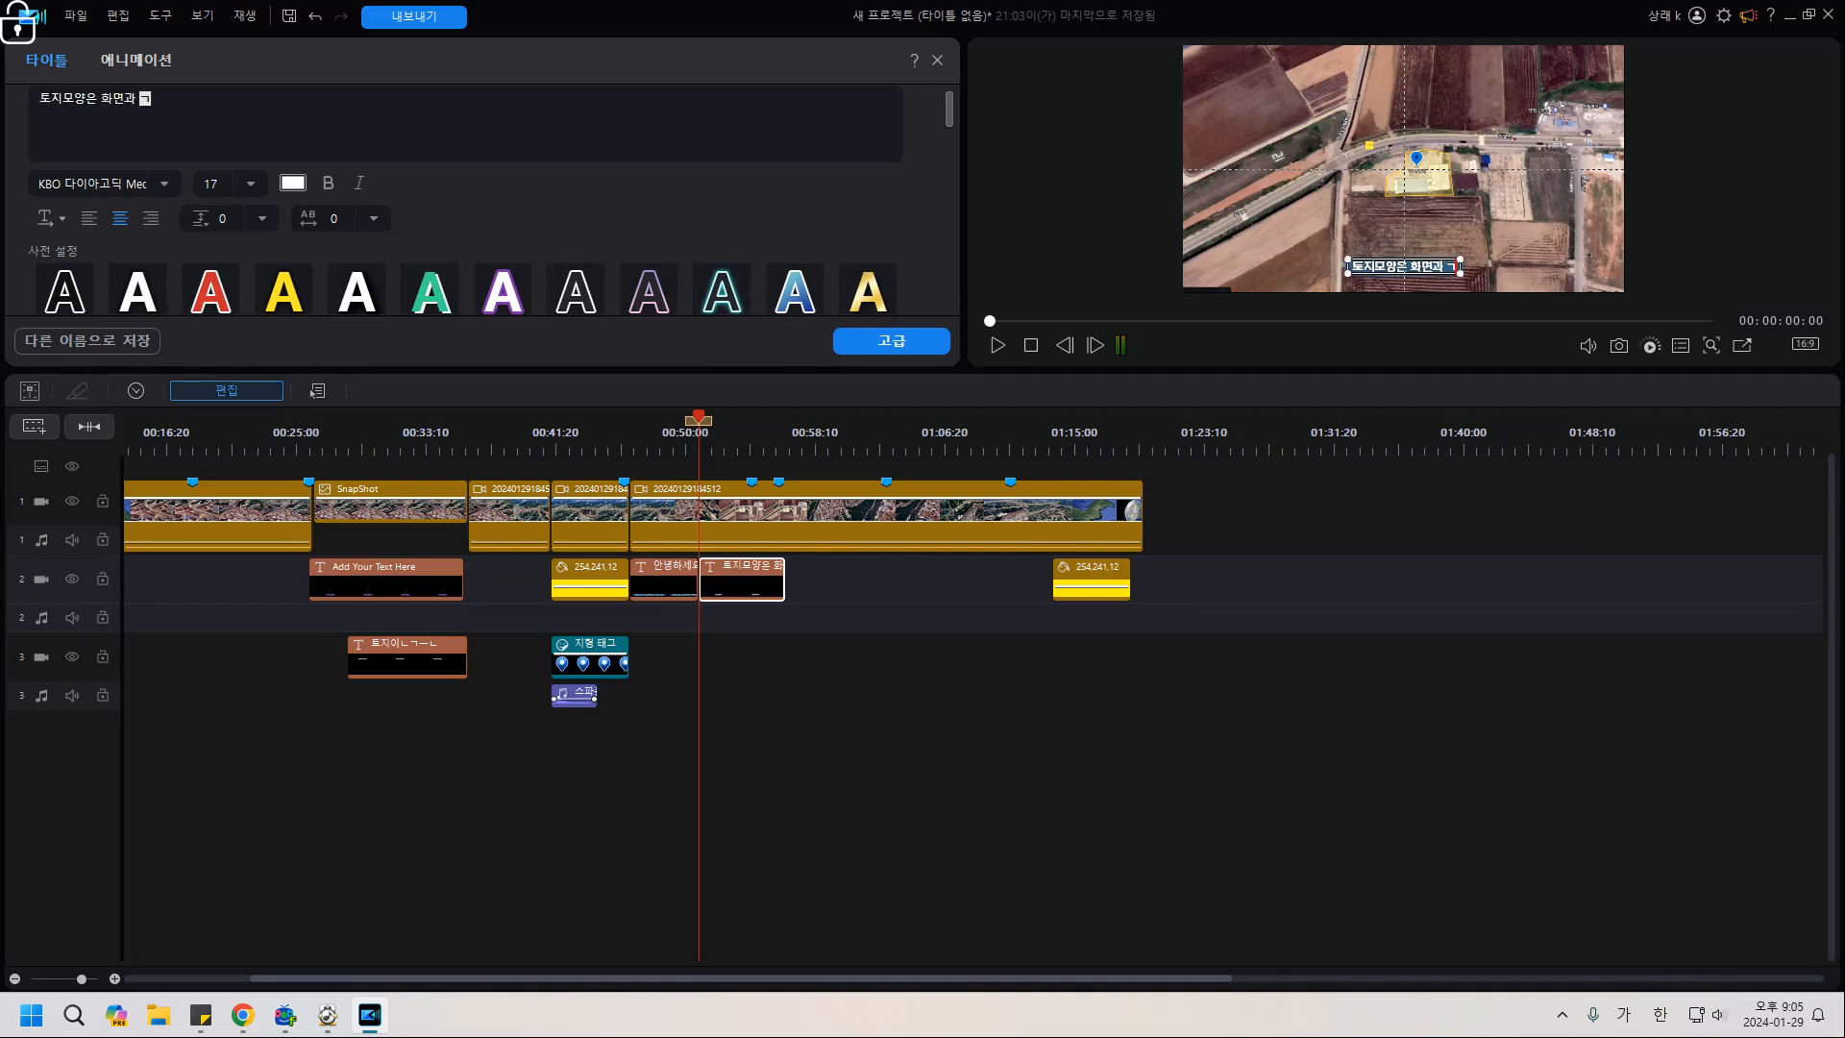
type("습니다.")
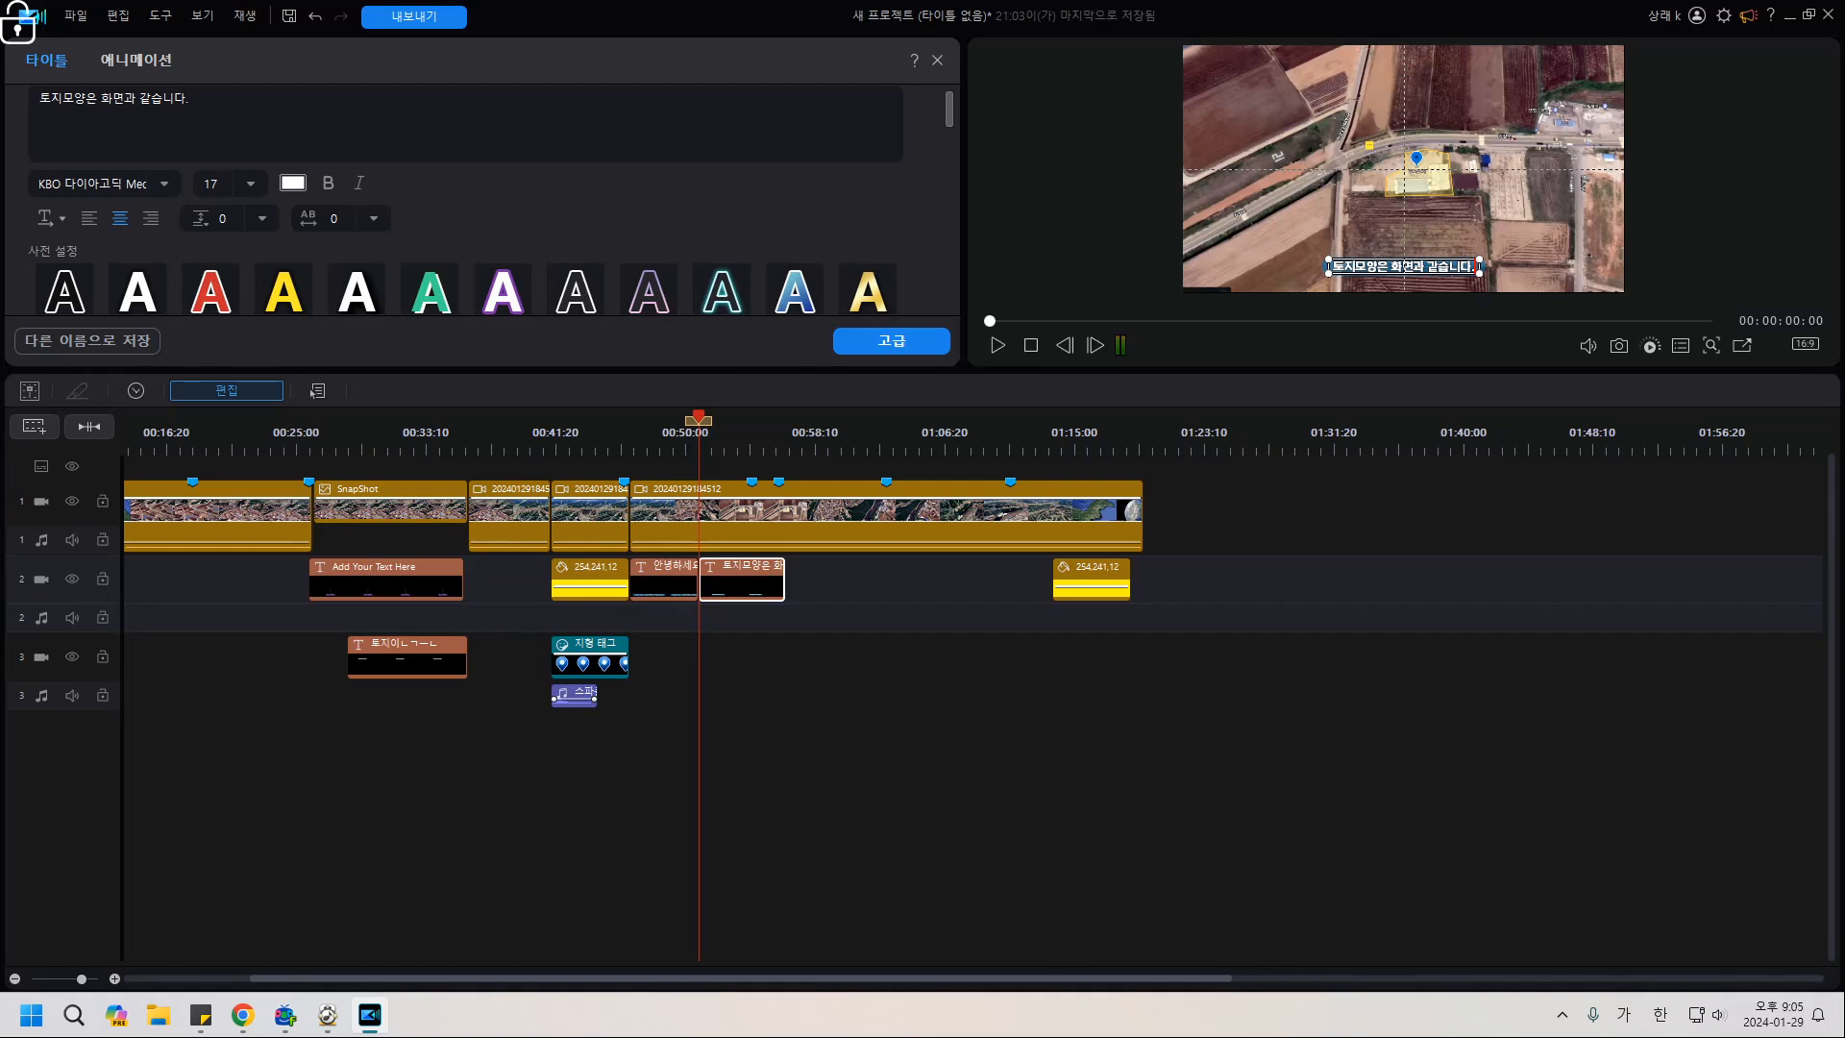
left_click(740, 586)
Change the 토지모양은 화면과 같습니다 title's 단일 색상 backdrop from blue to black 000000.
left_click(892, 341)
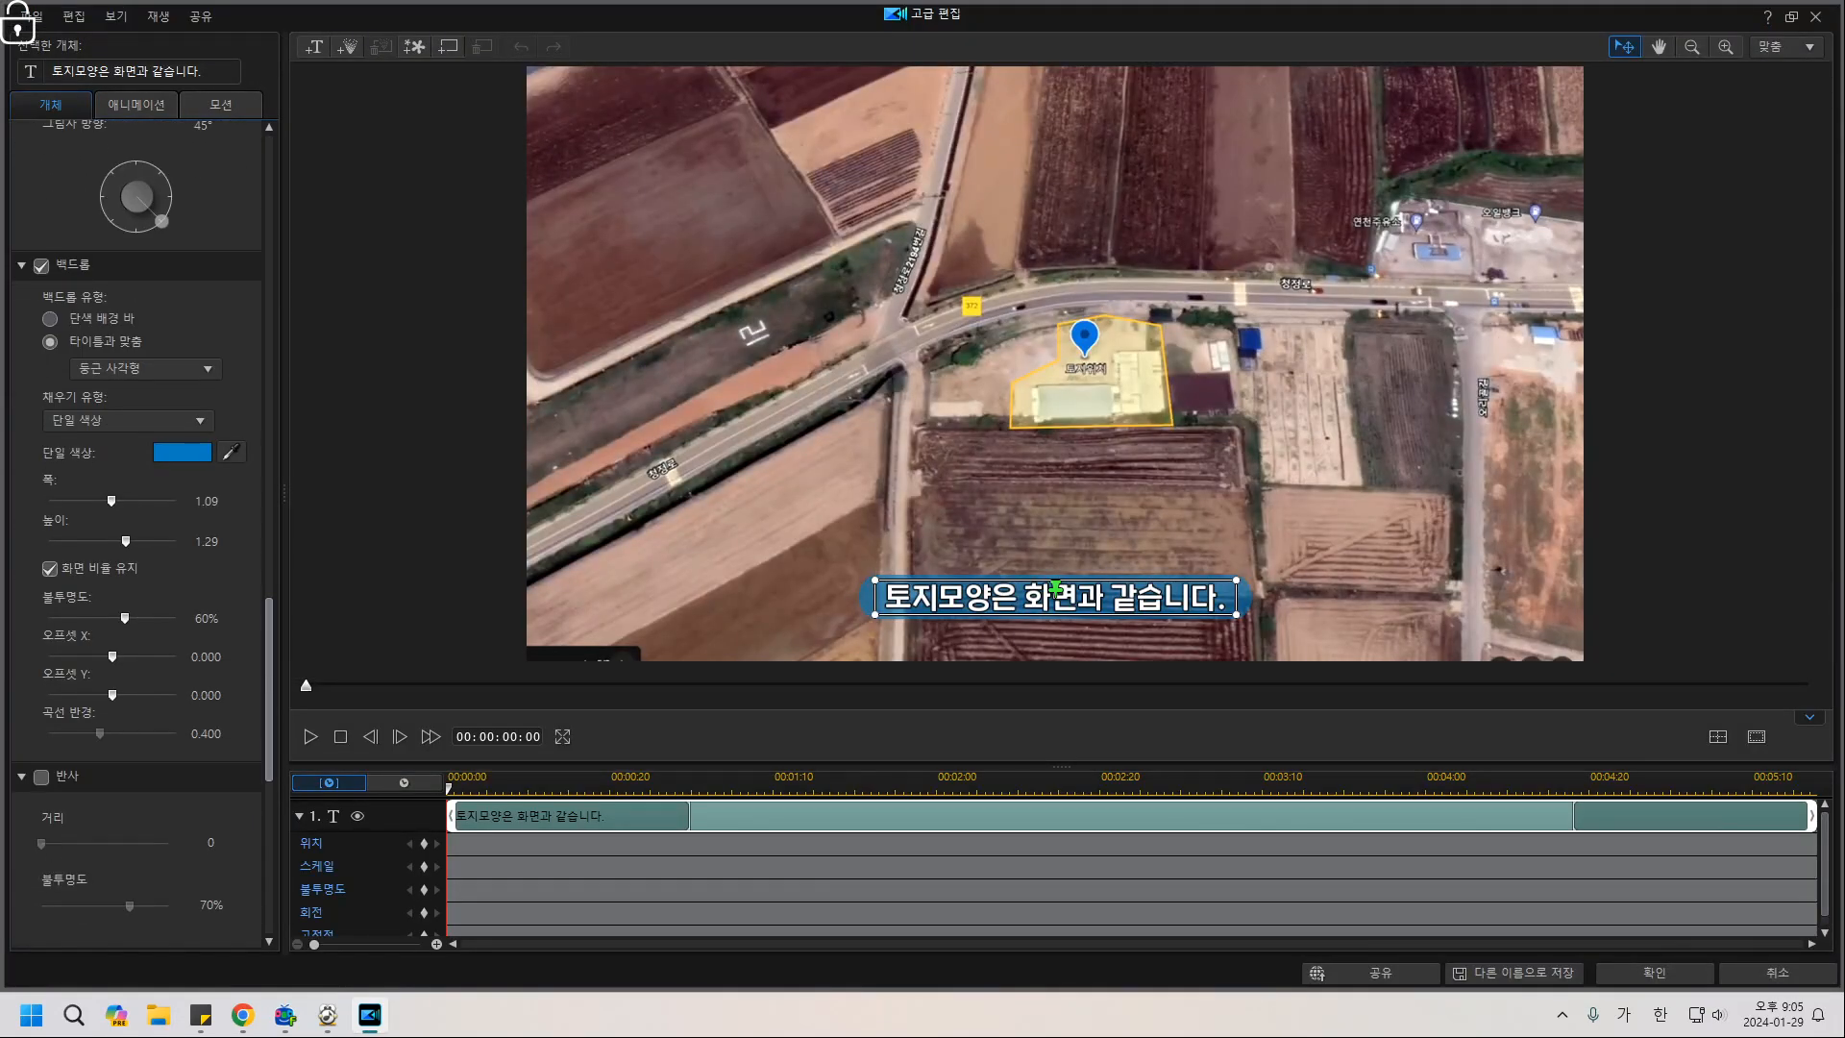
left_click(181, 452)
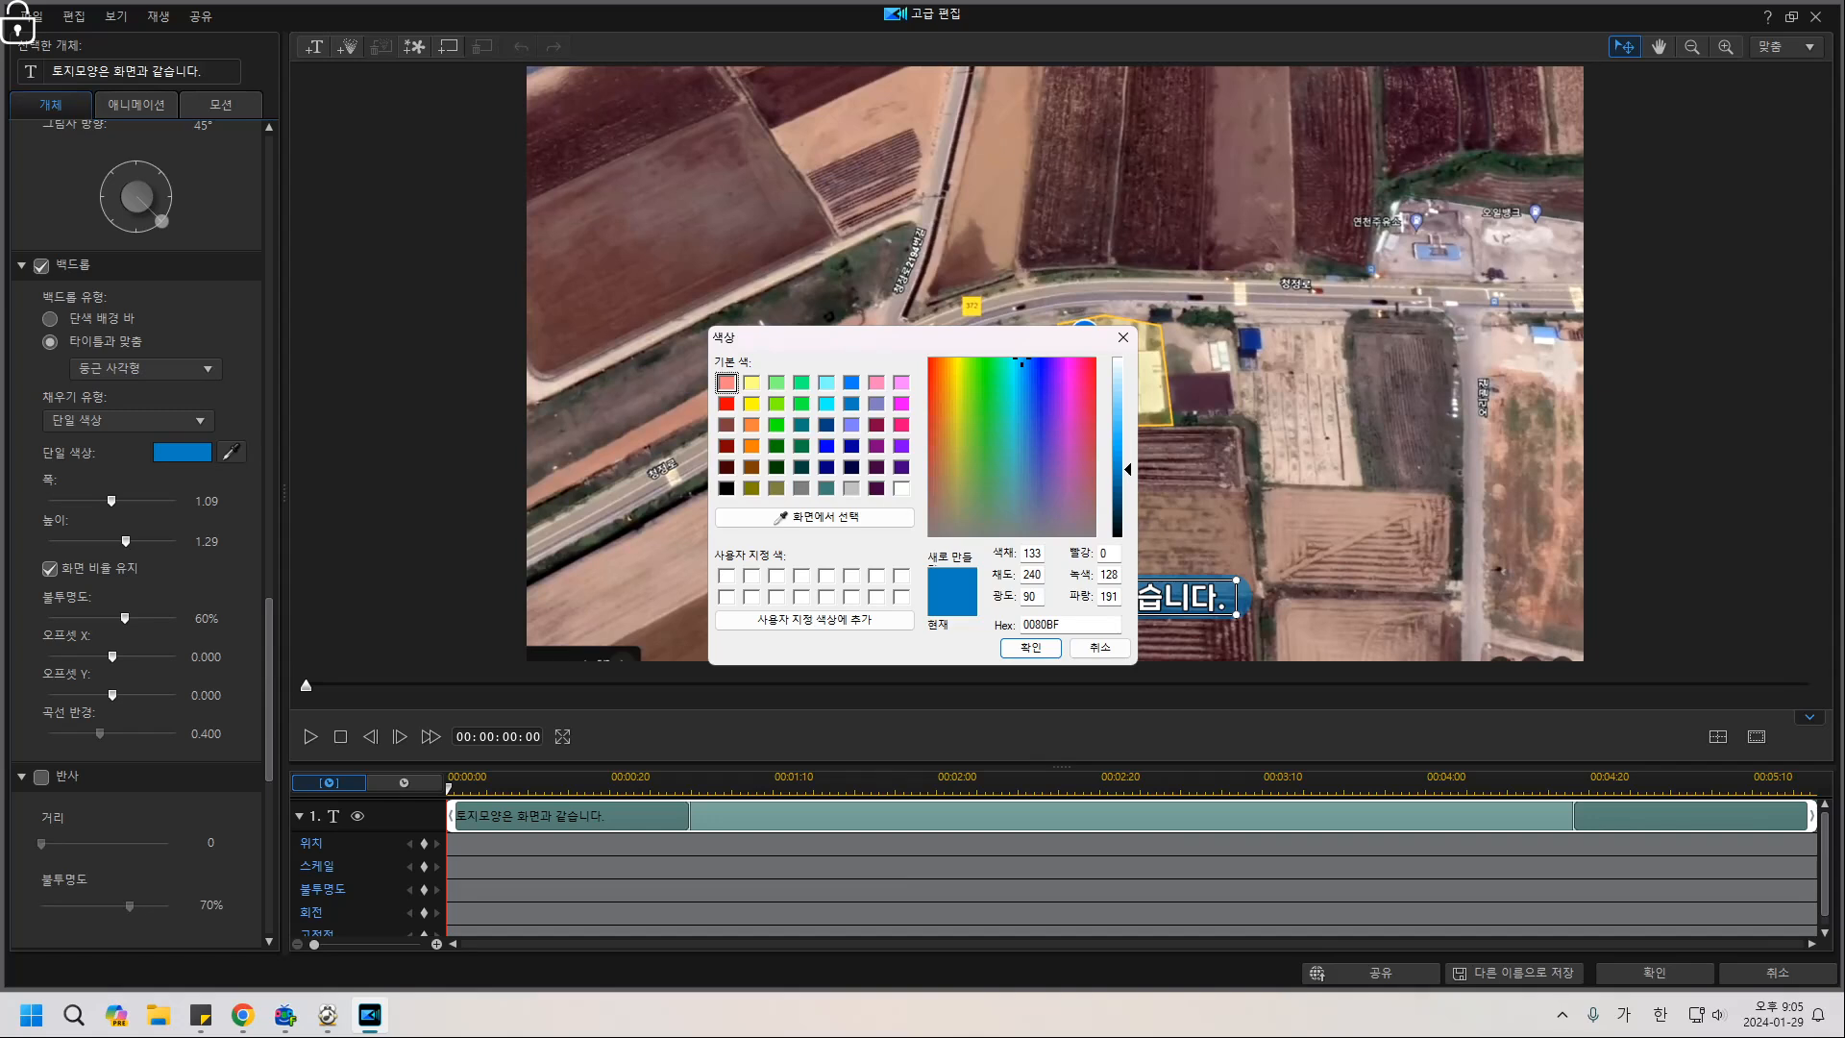
left_click(777, 424)
left_click_drag(769, 337, 414, 218)
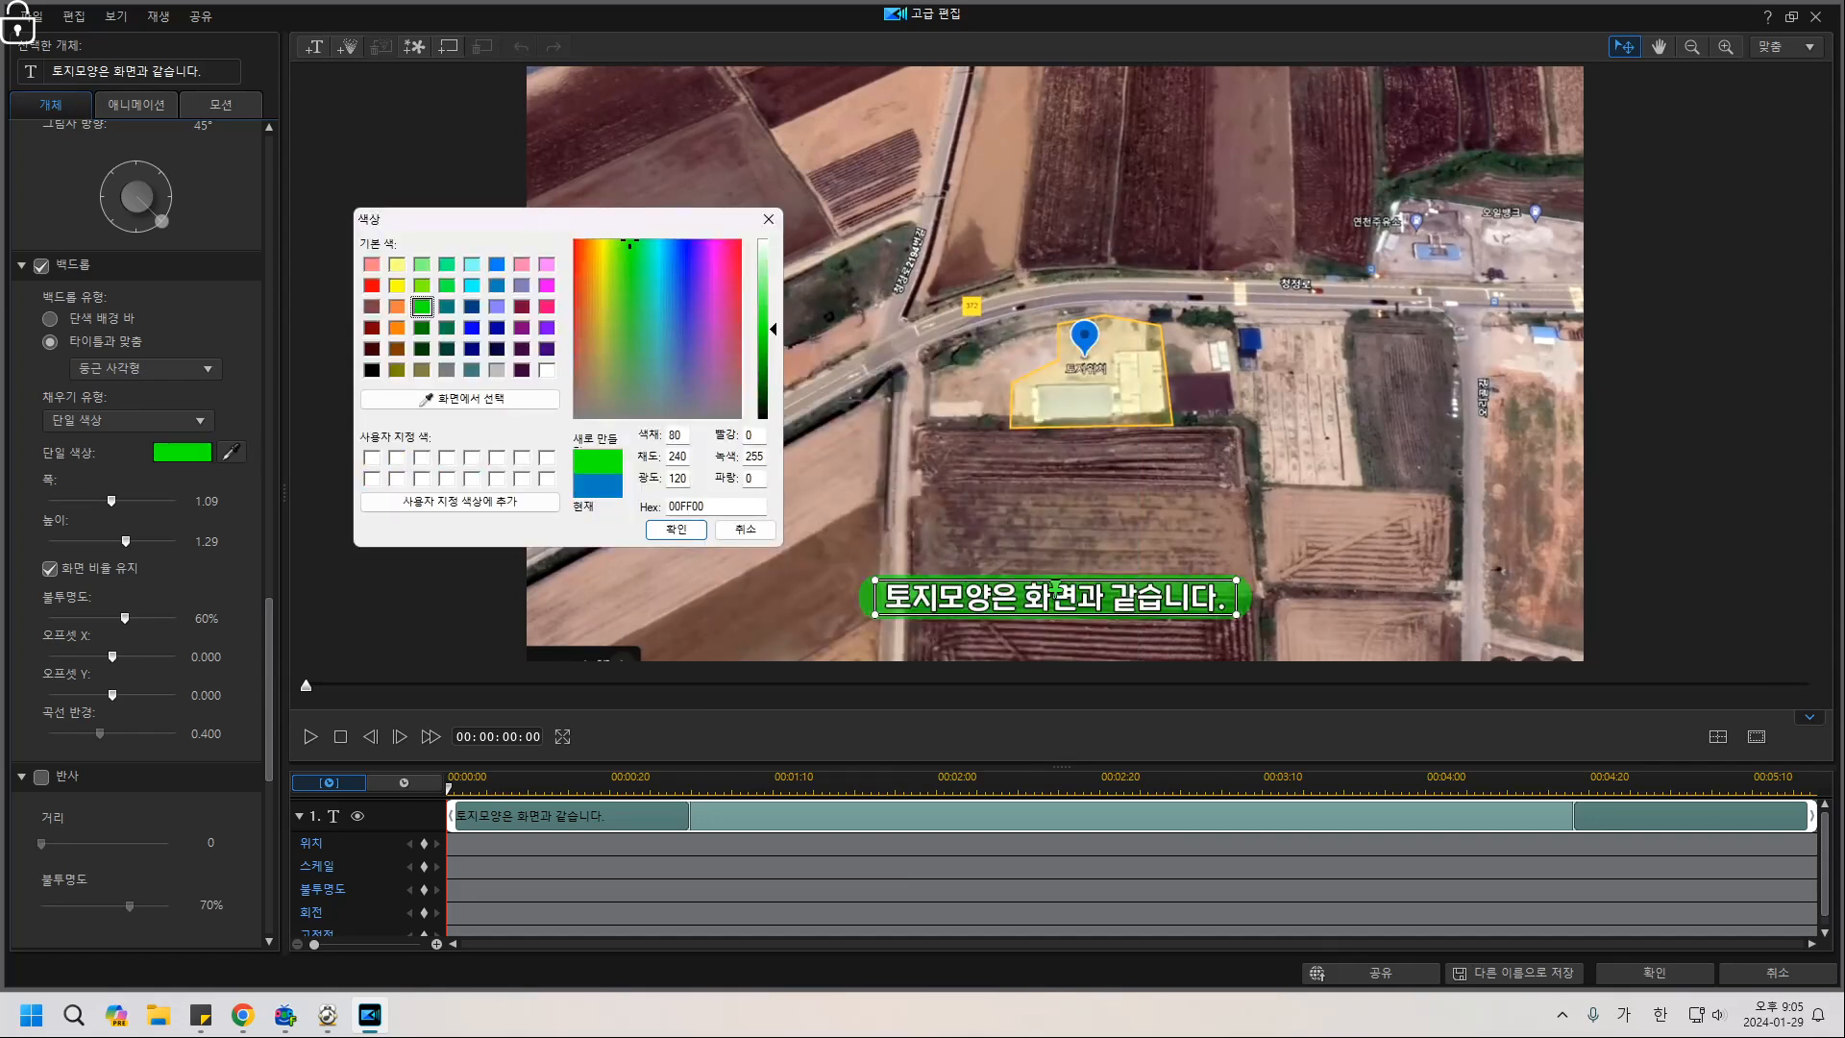
left_click(372, 370)
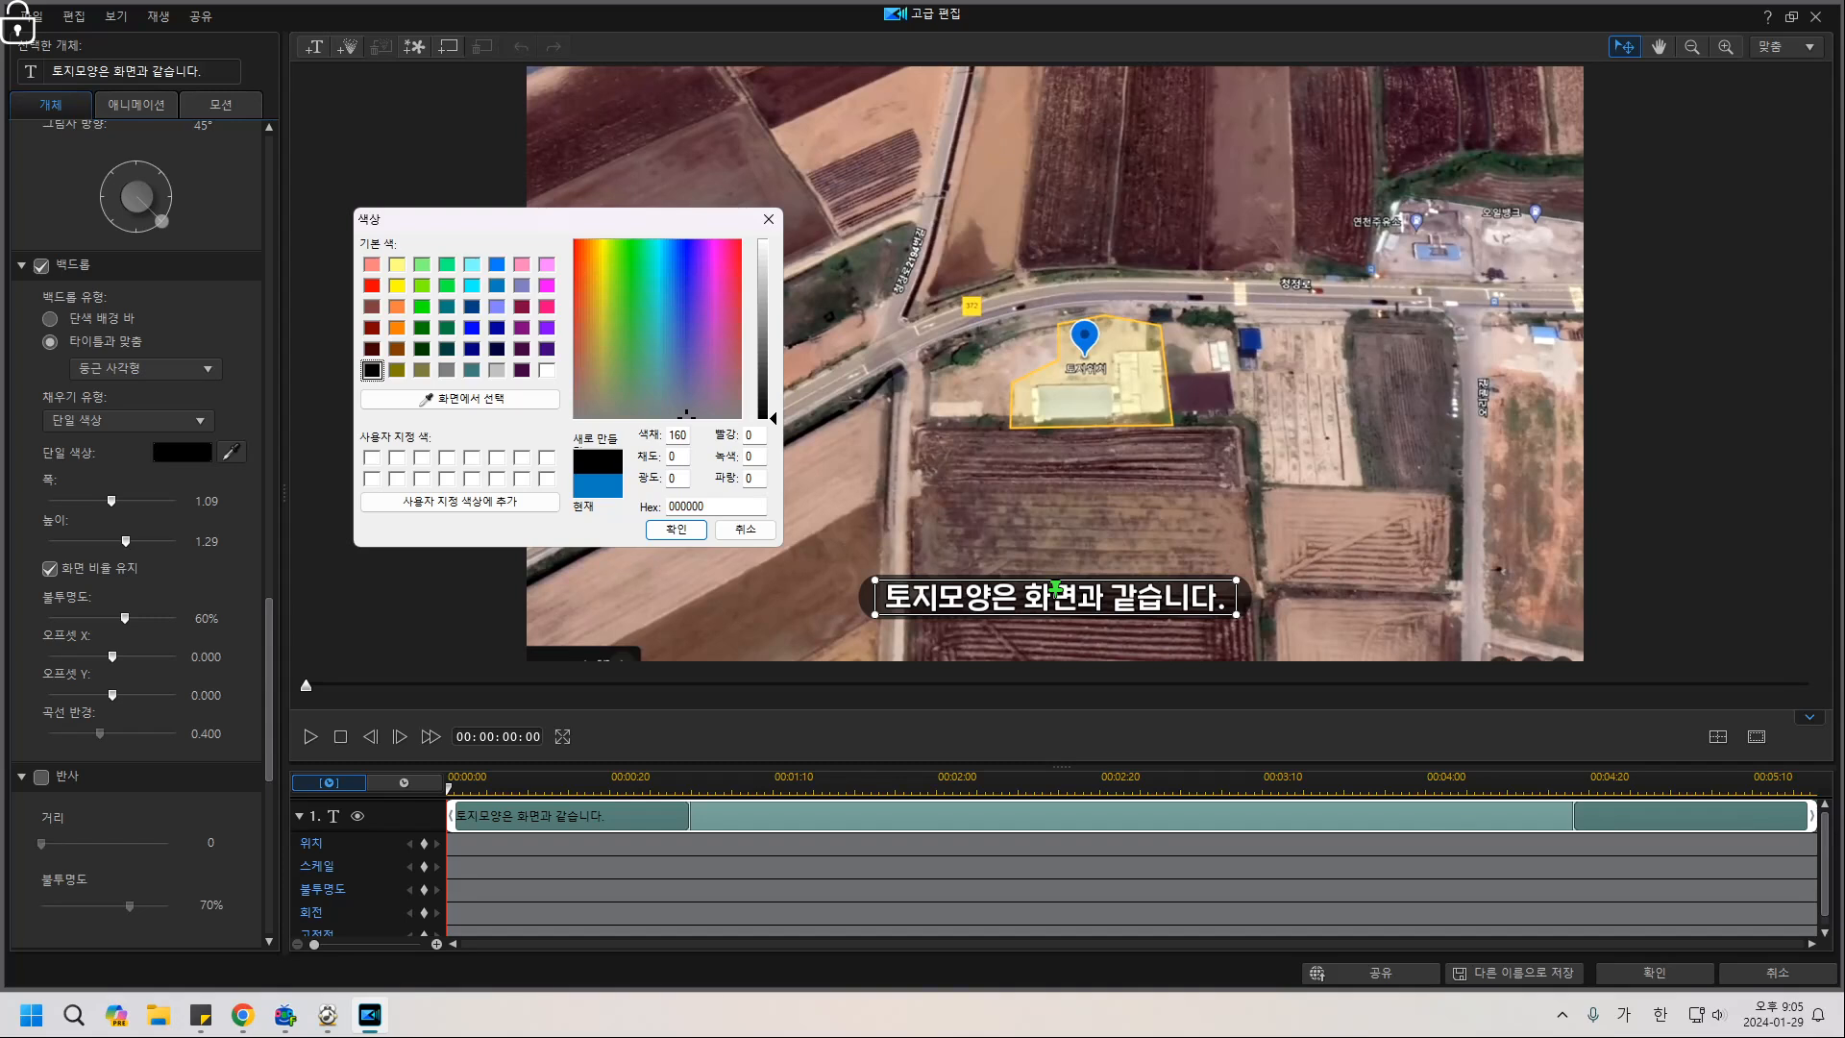
Confirm the black backdrop and colour the word '토지모양' orange.
key("Return")
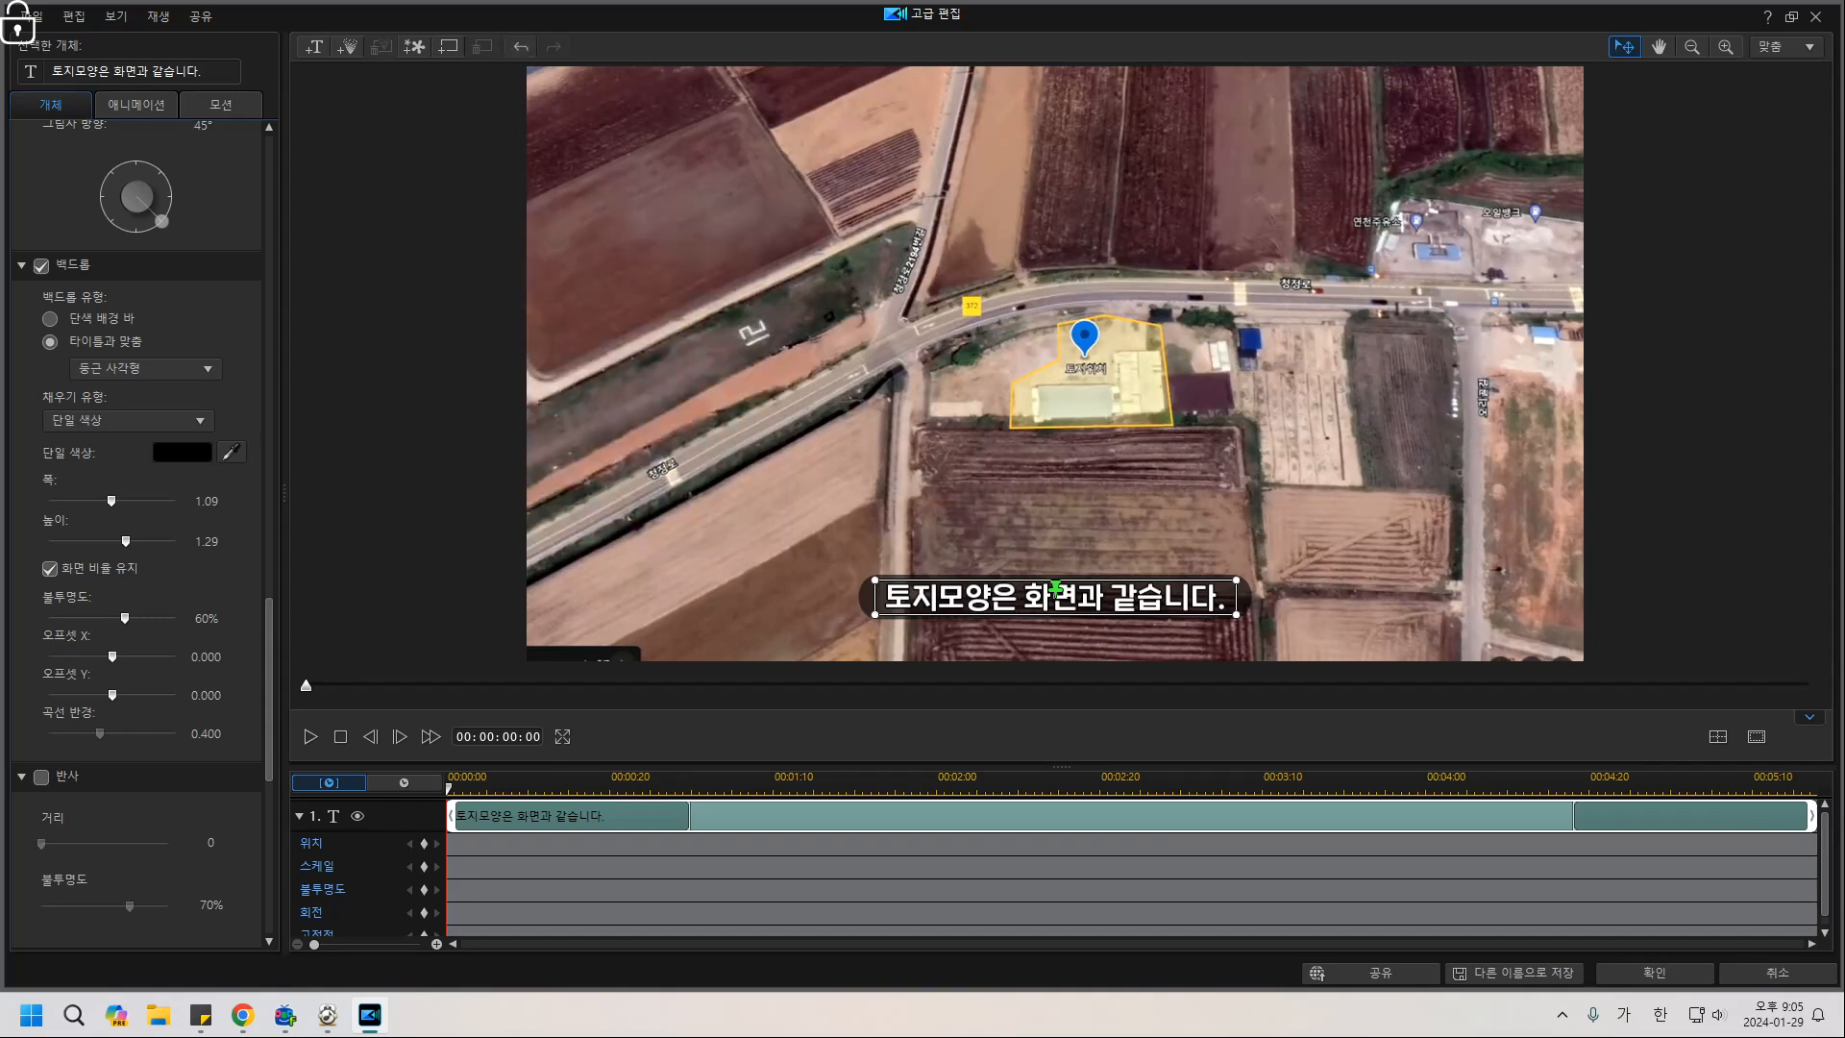
key("shift+Home")
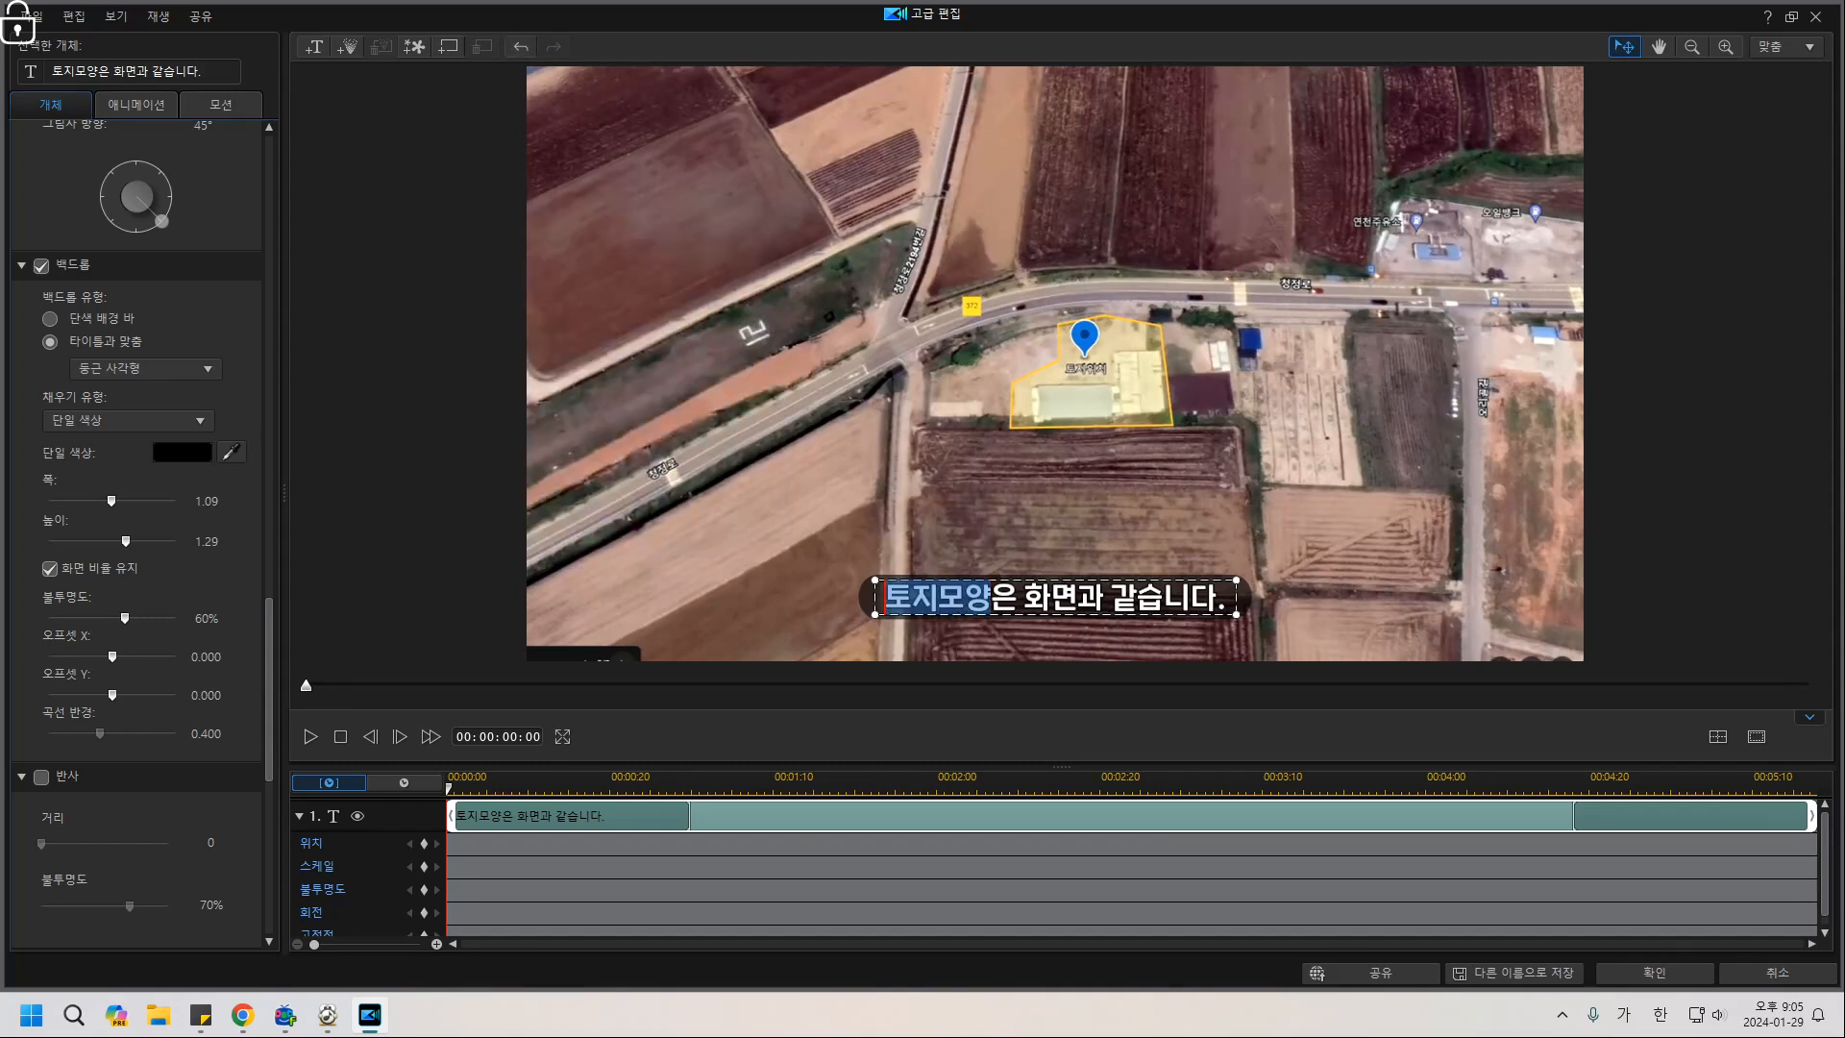
scroll(134, 529, "up", 10)
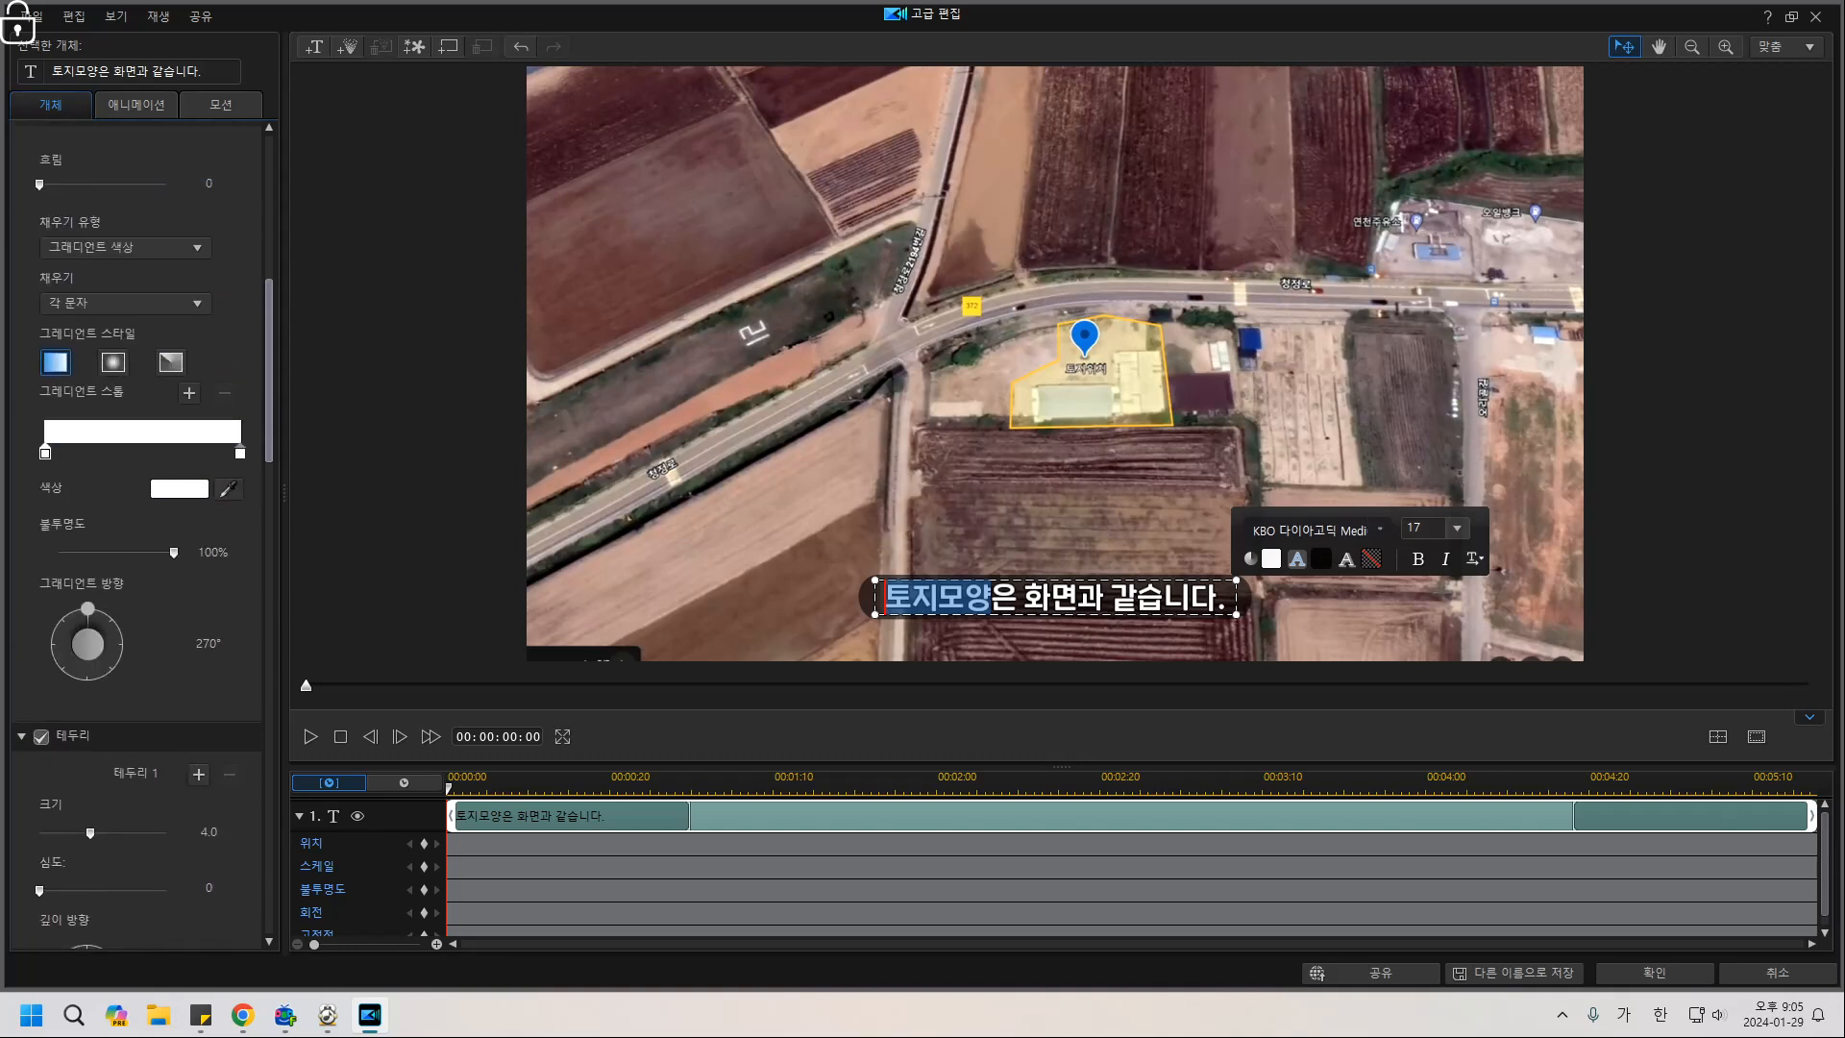
scroll(134, 529, "up", 4)
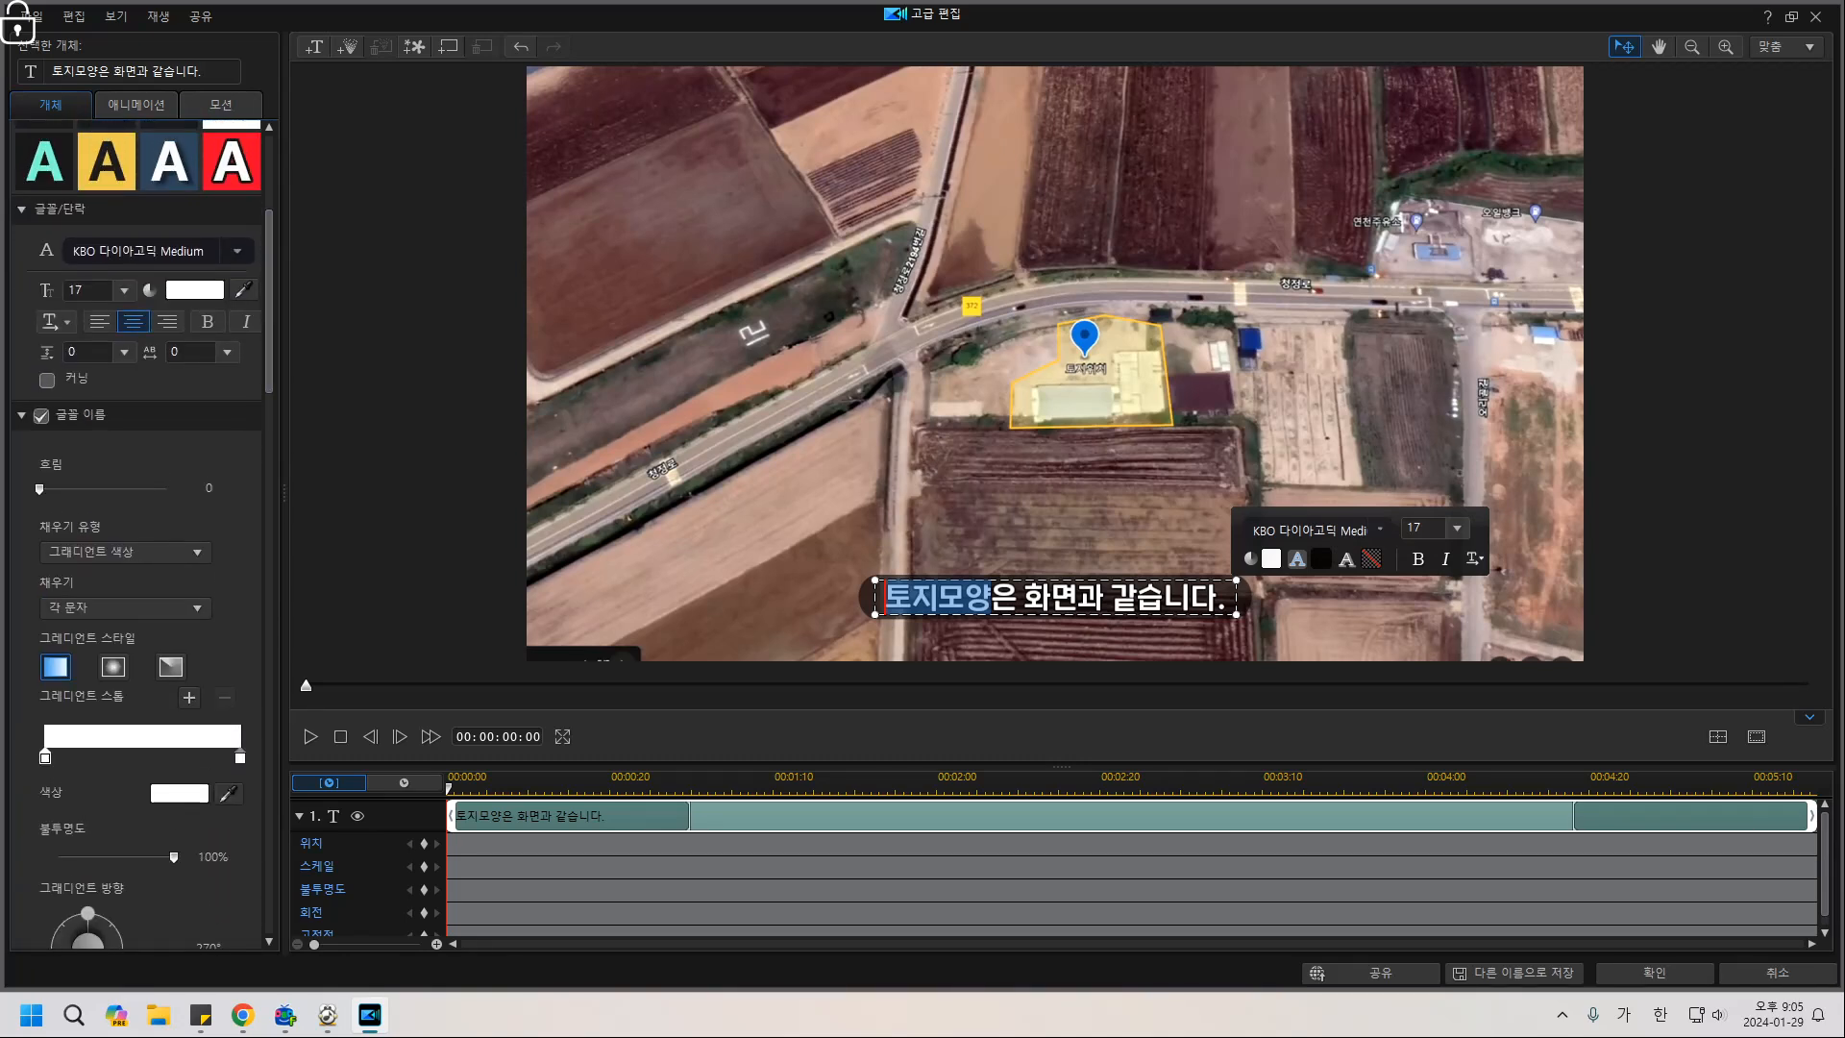
left_click(195, 290)
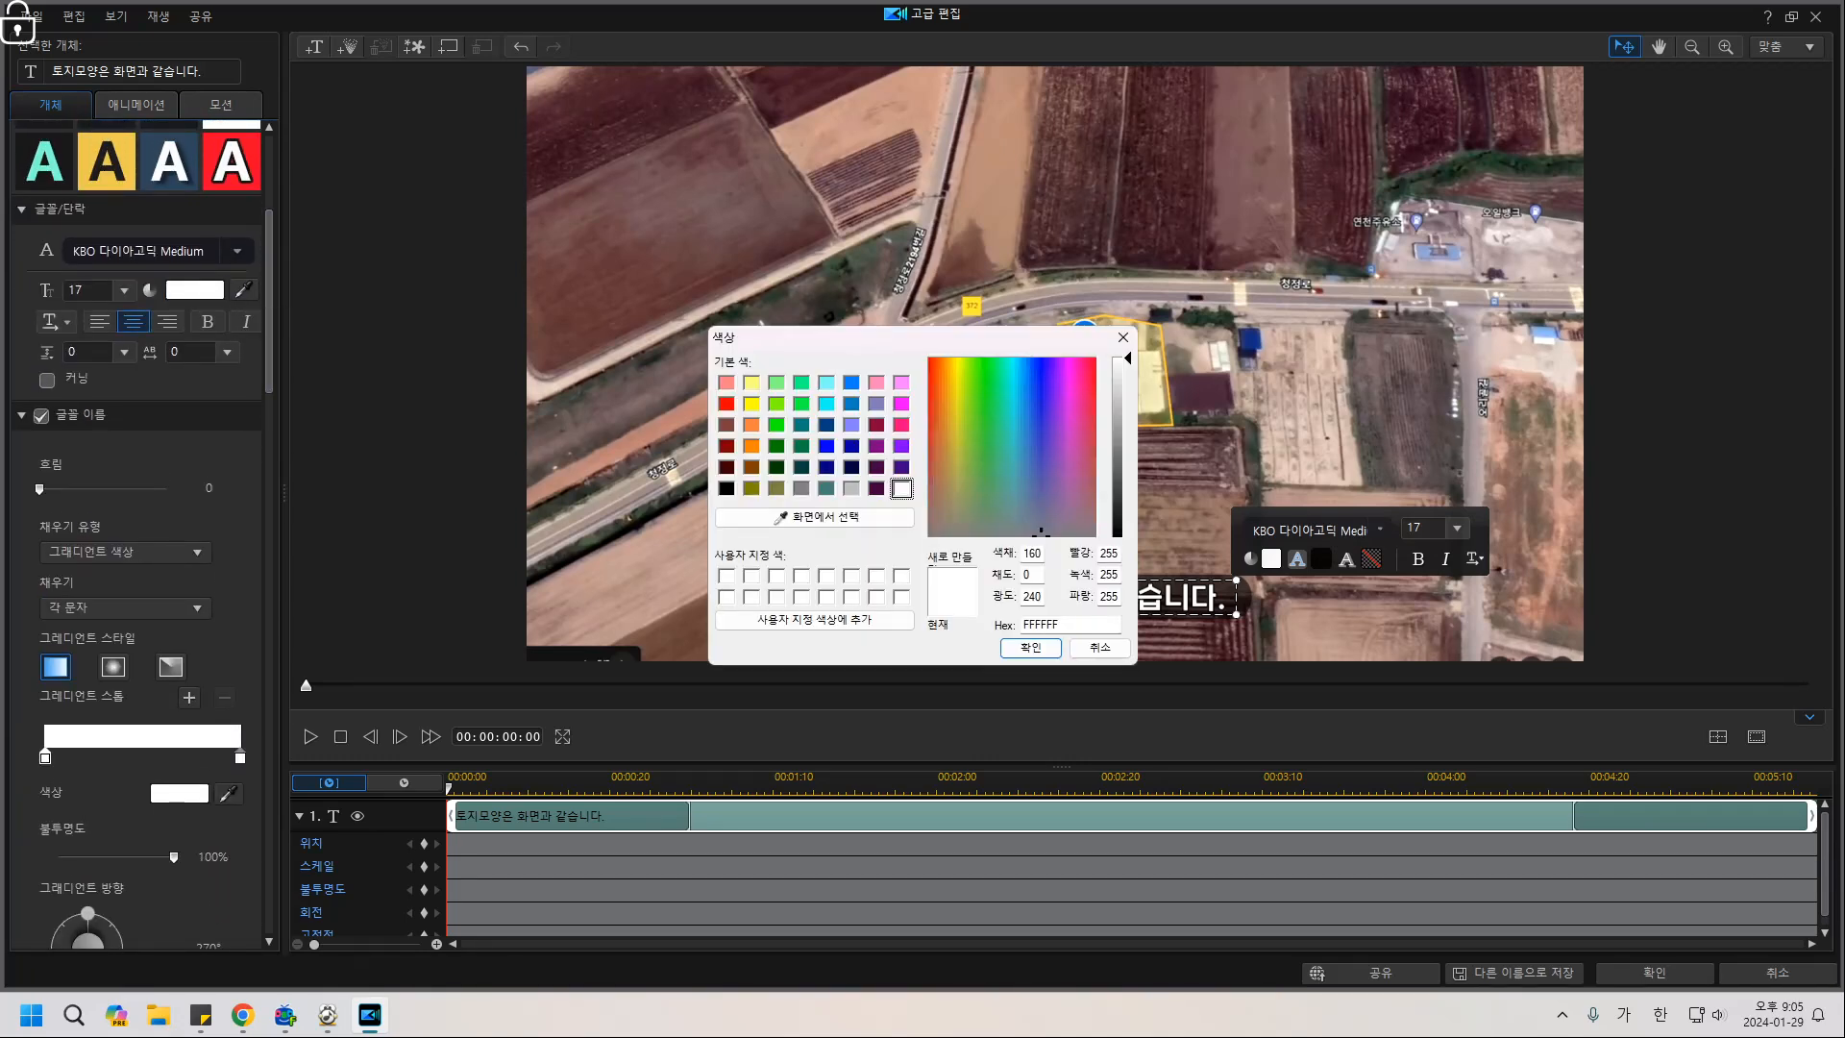
left_click(751, 446)
left_click(1030, 647)
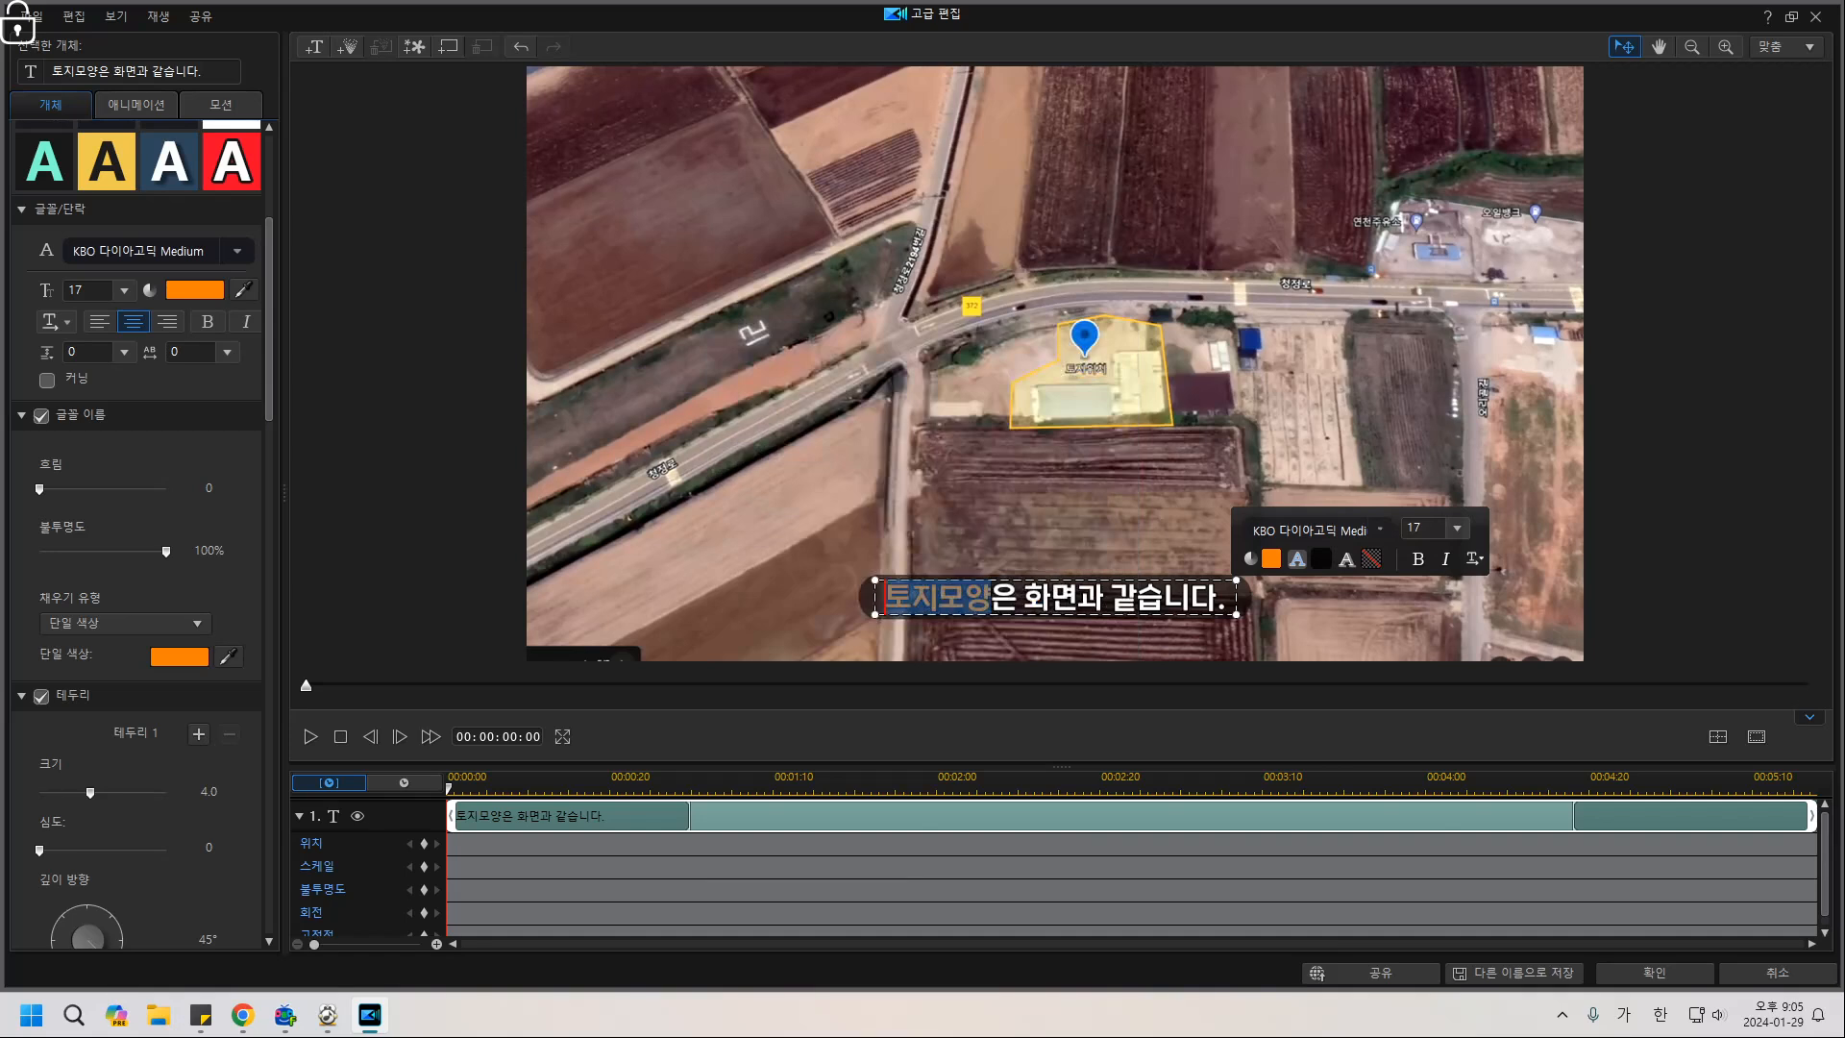
Switch the fill type of '토지모양' to 그래디언트 색상.
left_click_drag(990, 598, 884, 597)
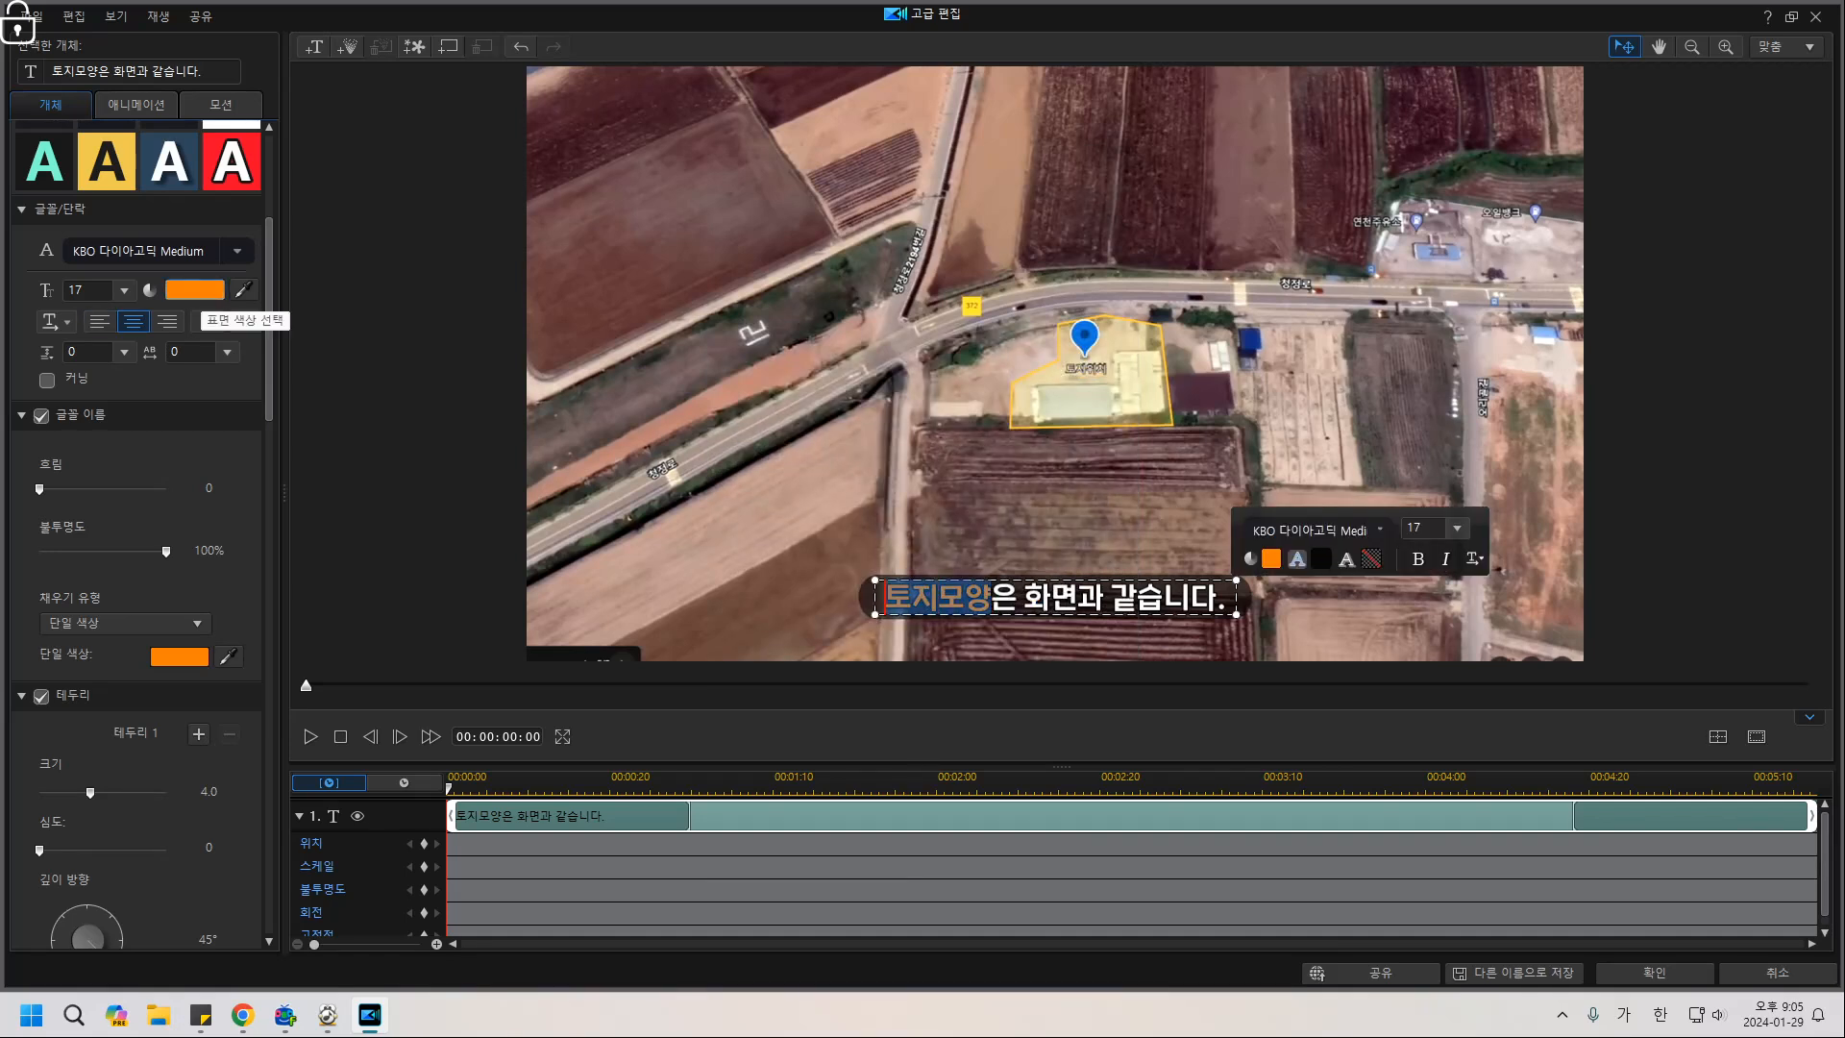
scroll(192, 308, "down", 3)
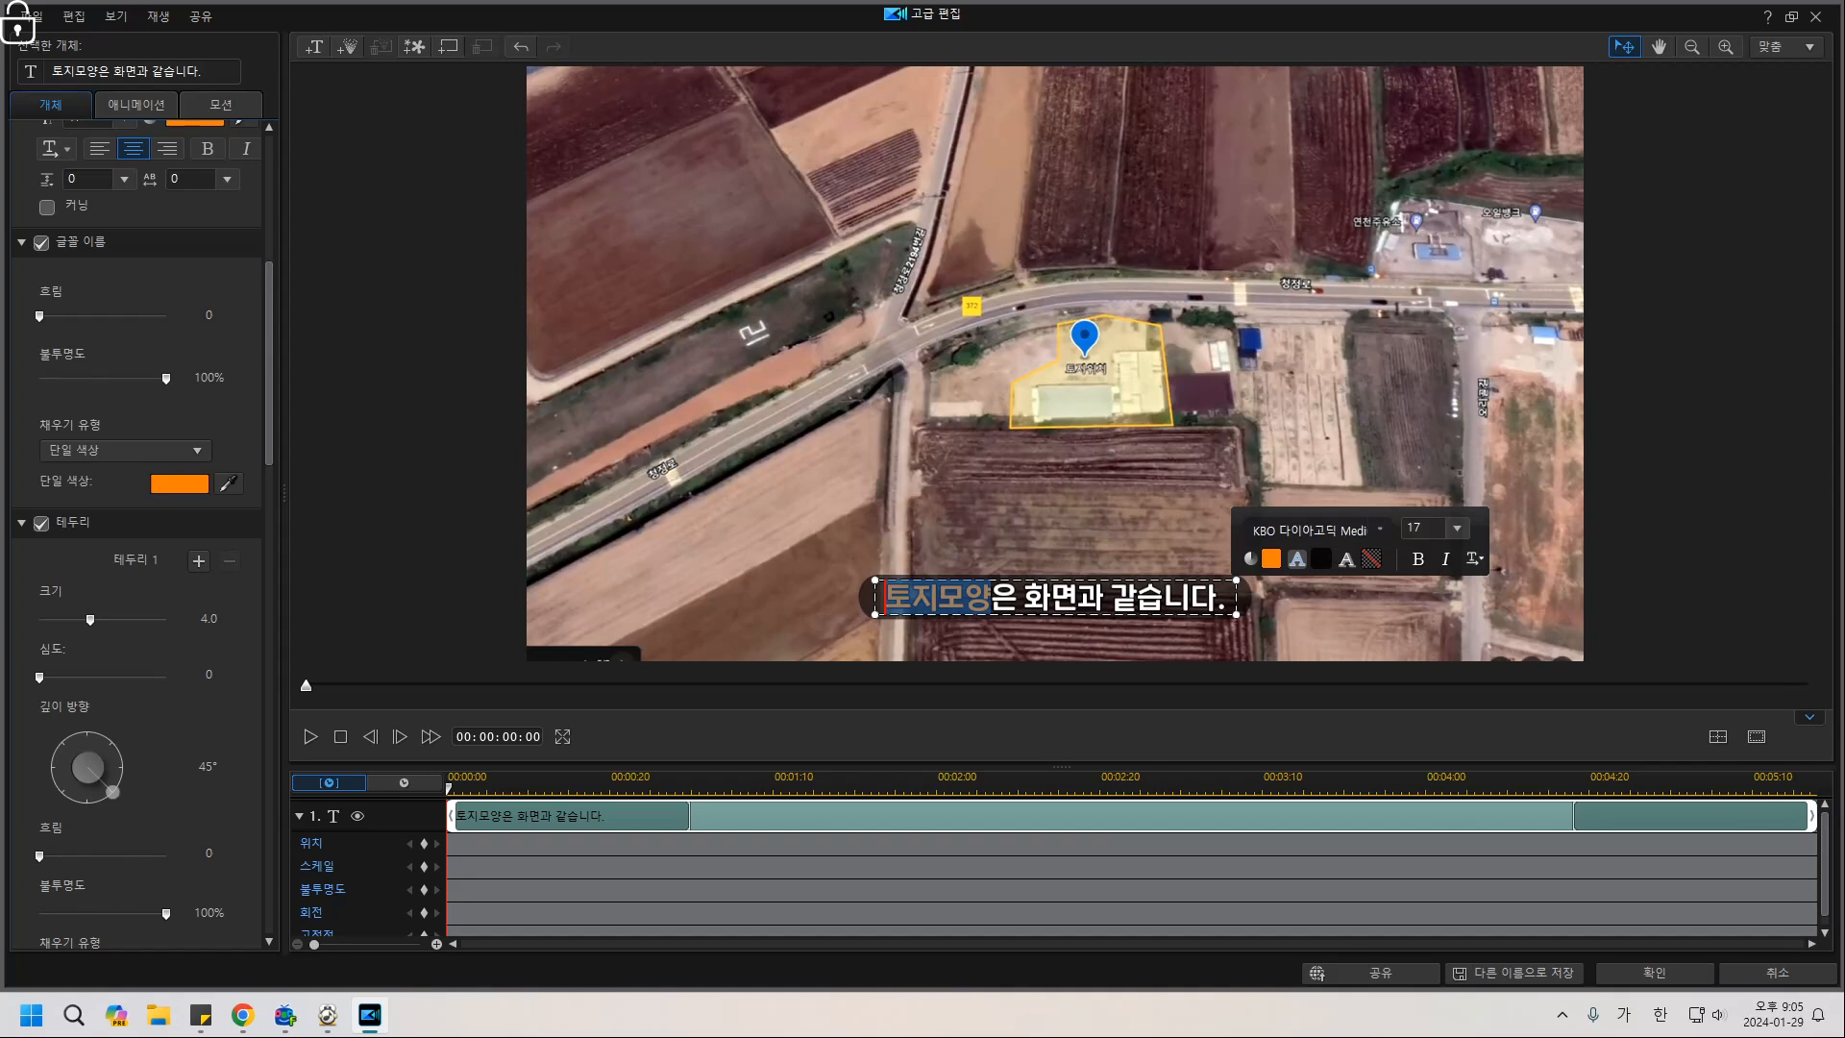
left_click(196, 449)
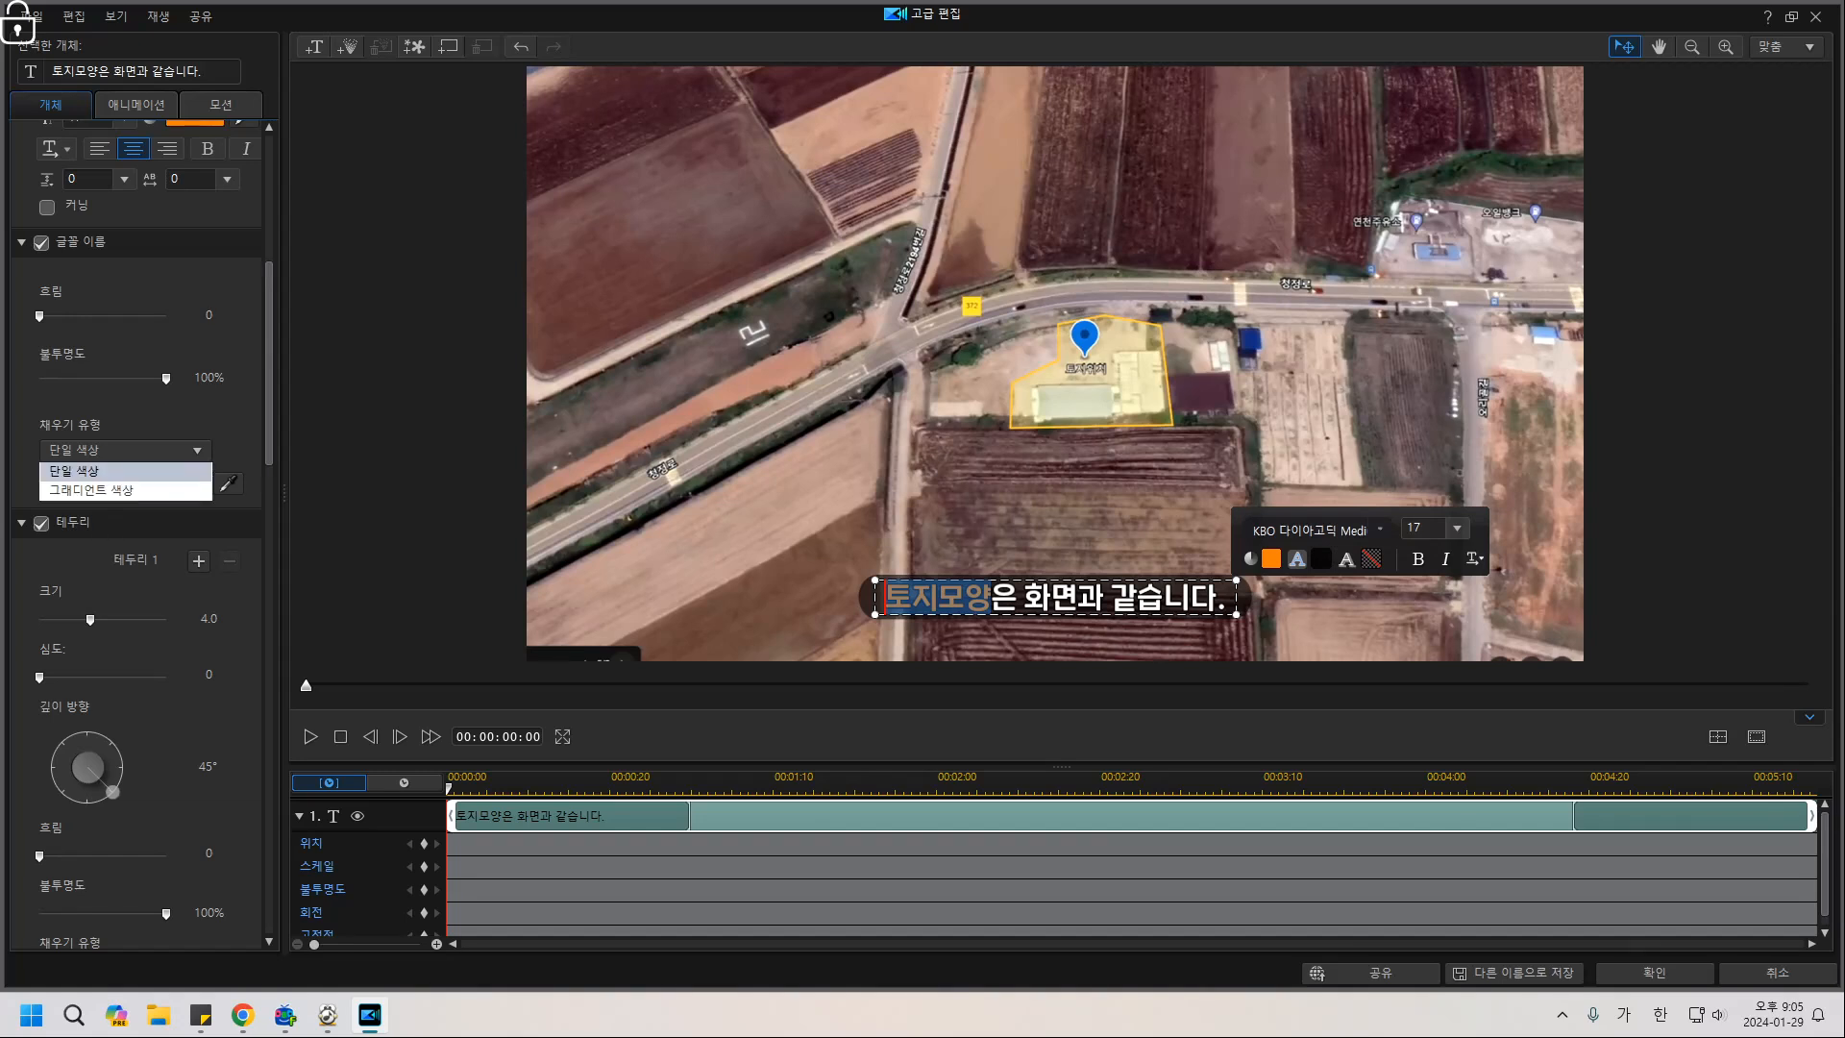
left_click(92, 491)
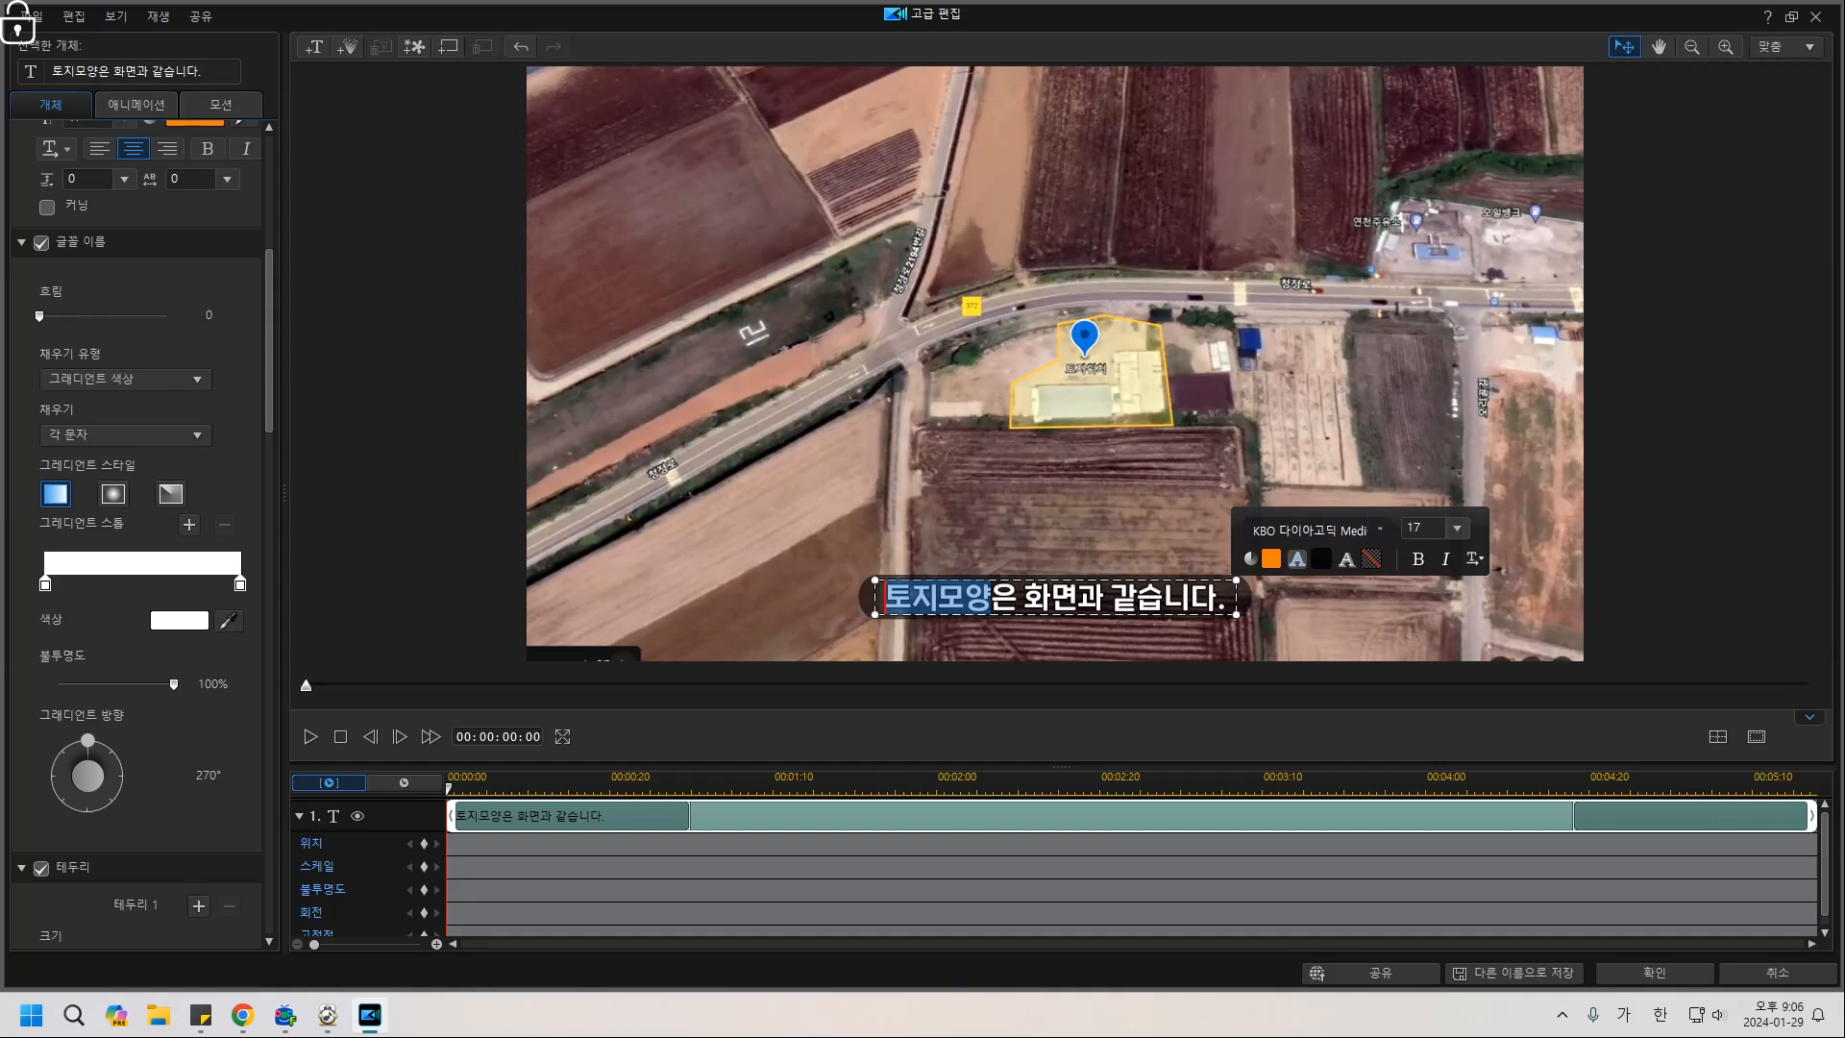
Set the gradient's right stop on 토지모양 to orange (FF8040) and preview it.
left_click(241, 584)
left_click(179, 620)
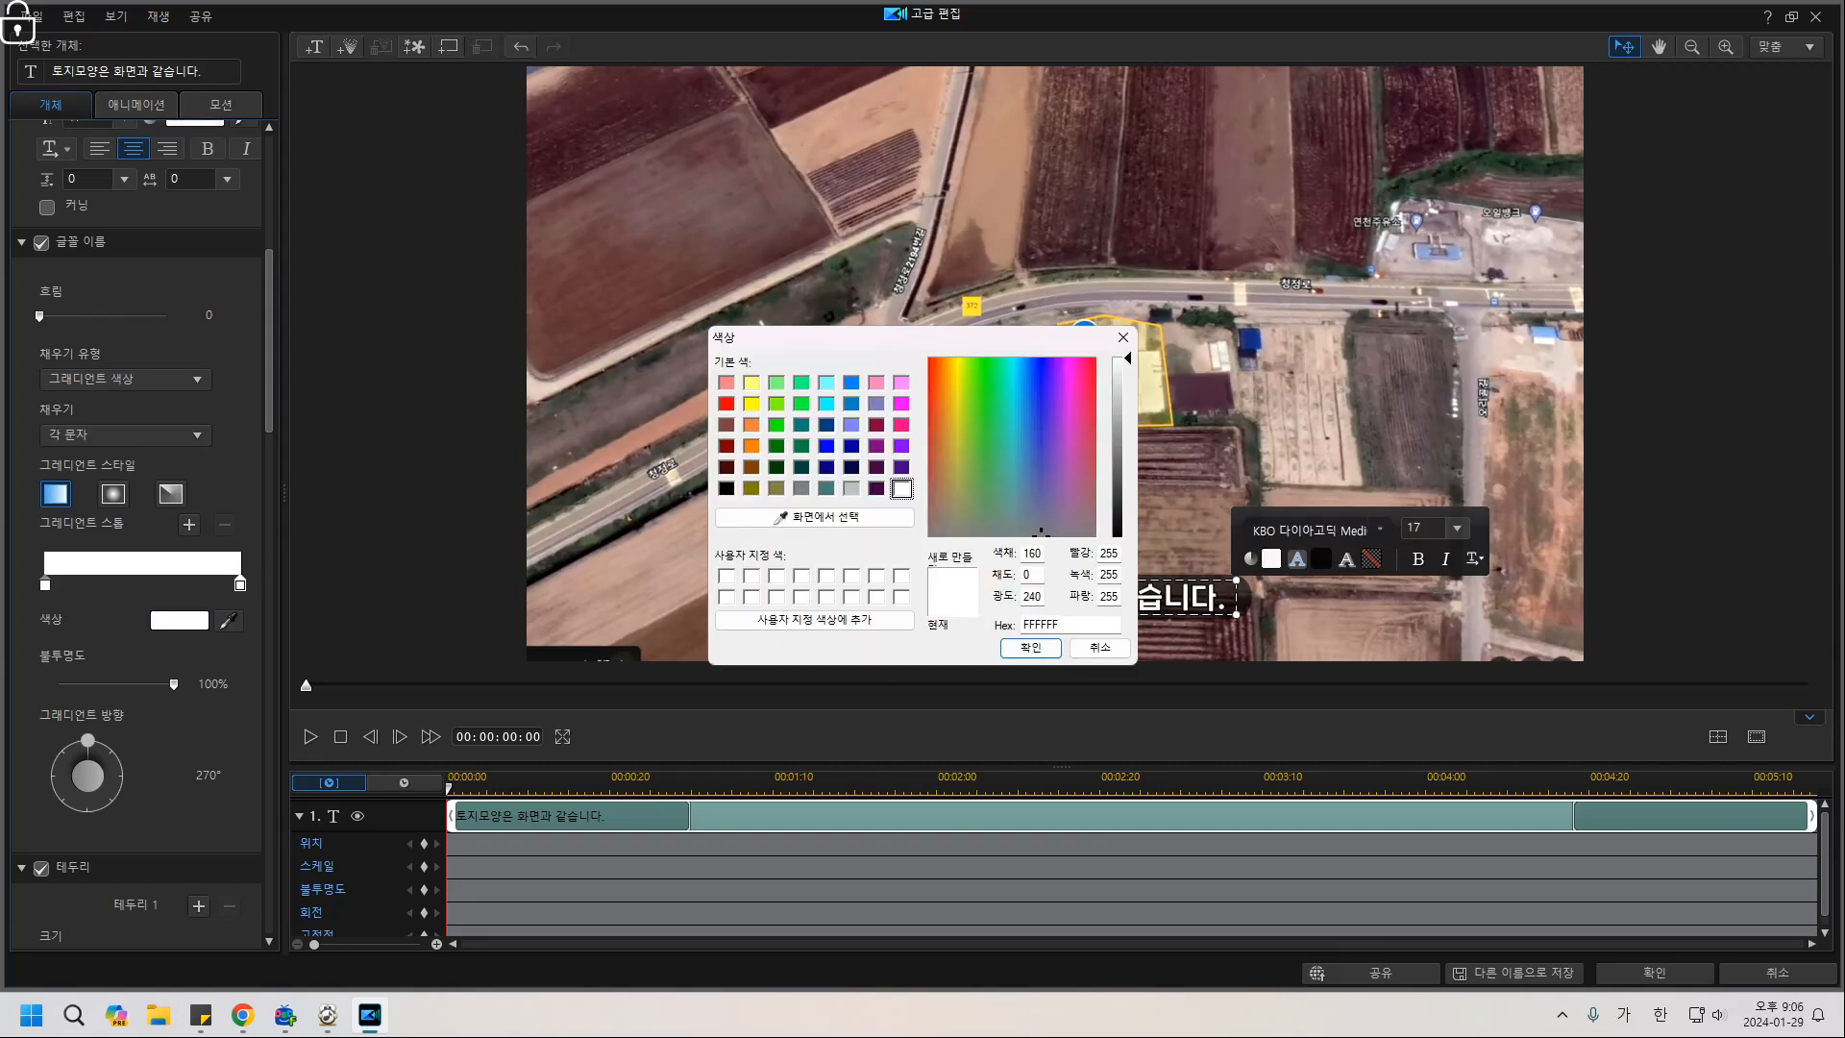
left_click(751, 424)
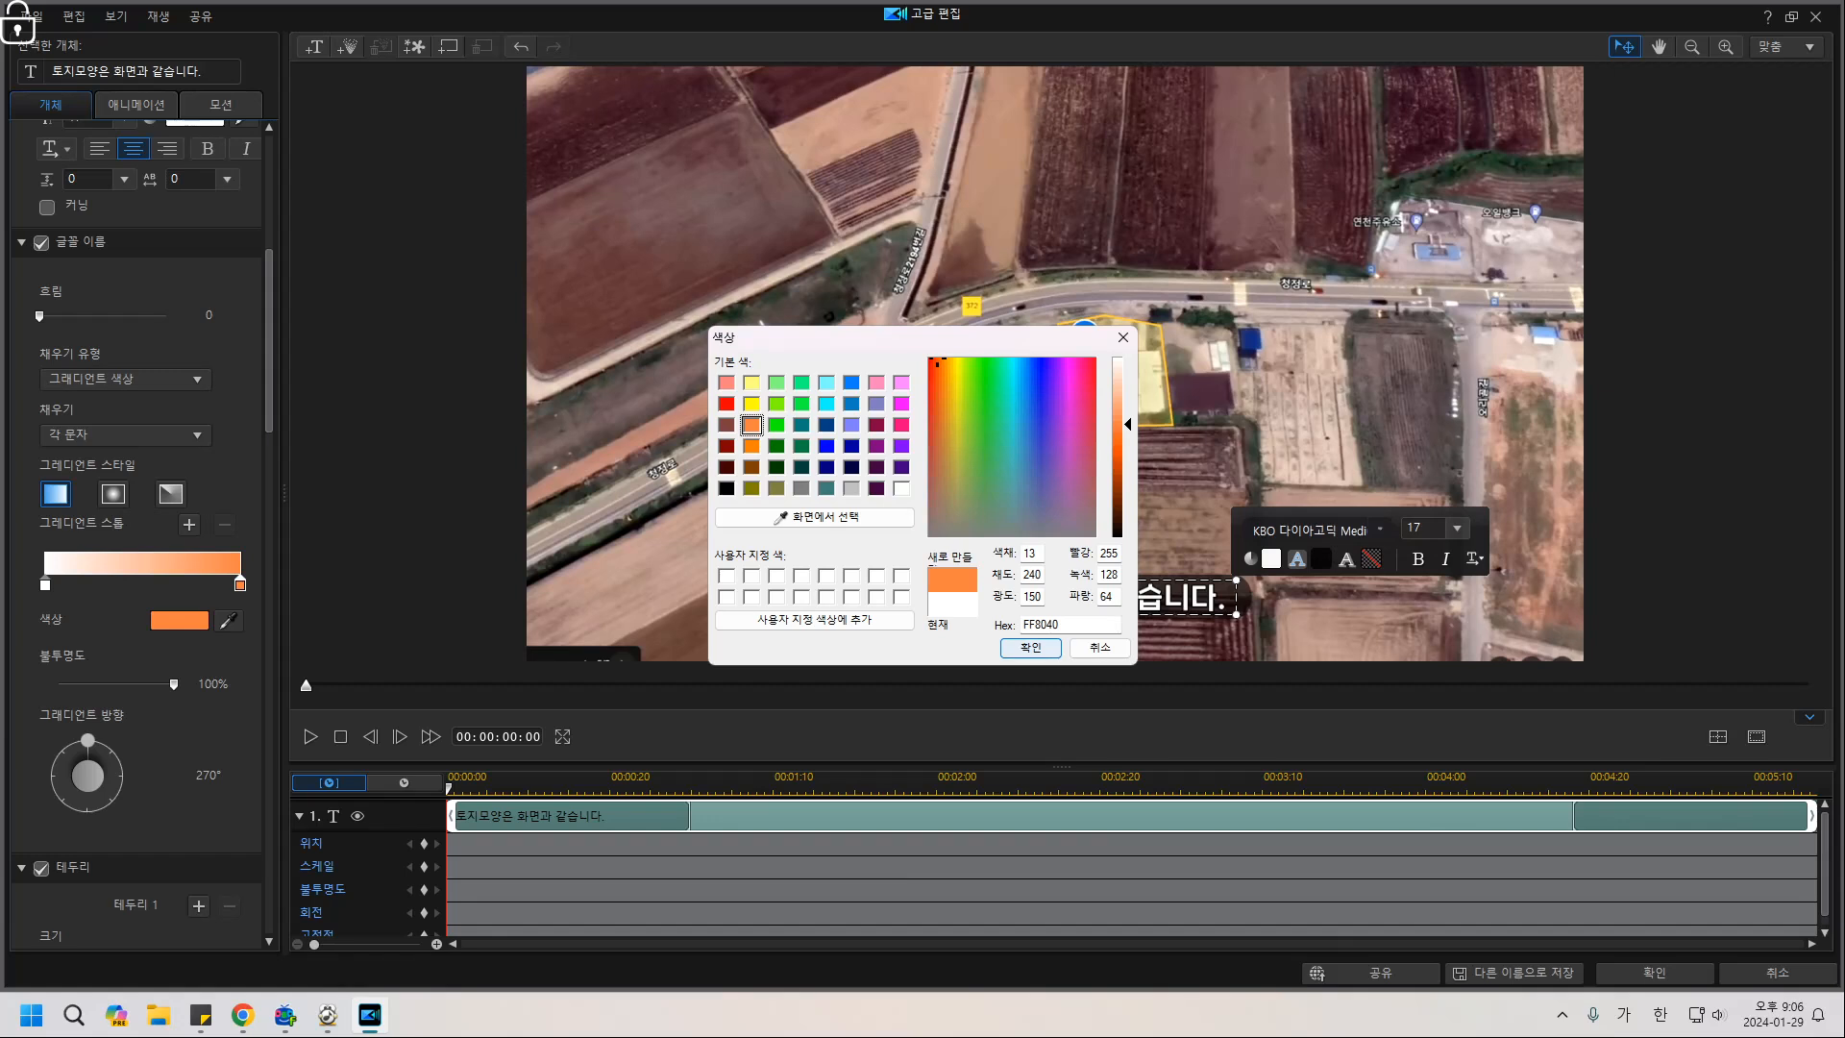
left_click(1030, 646)
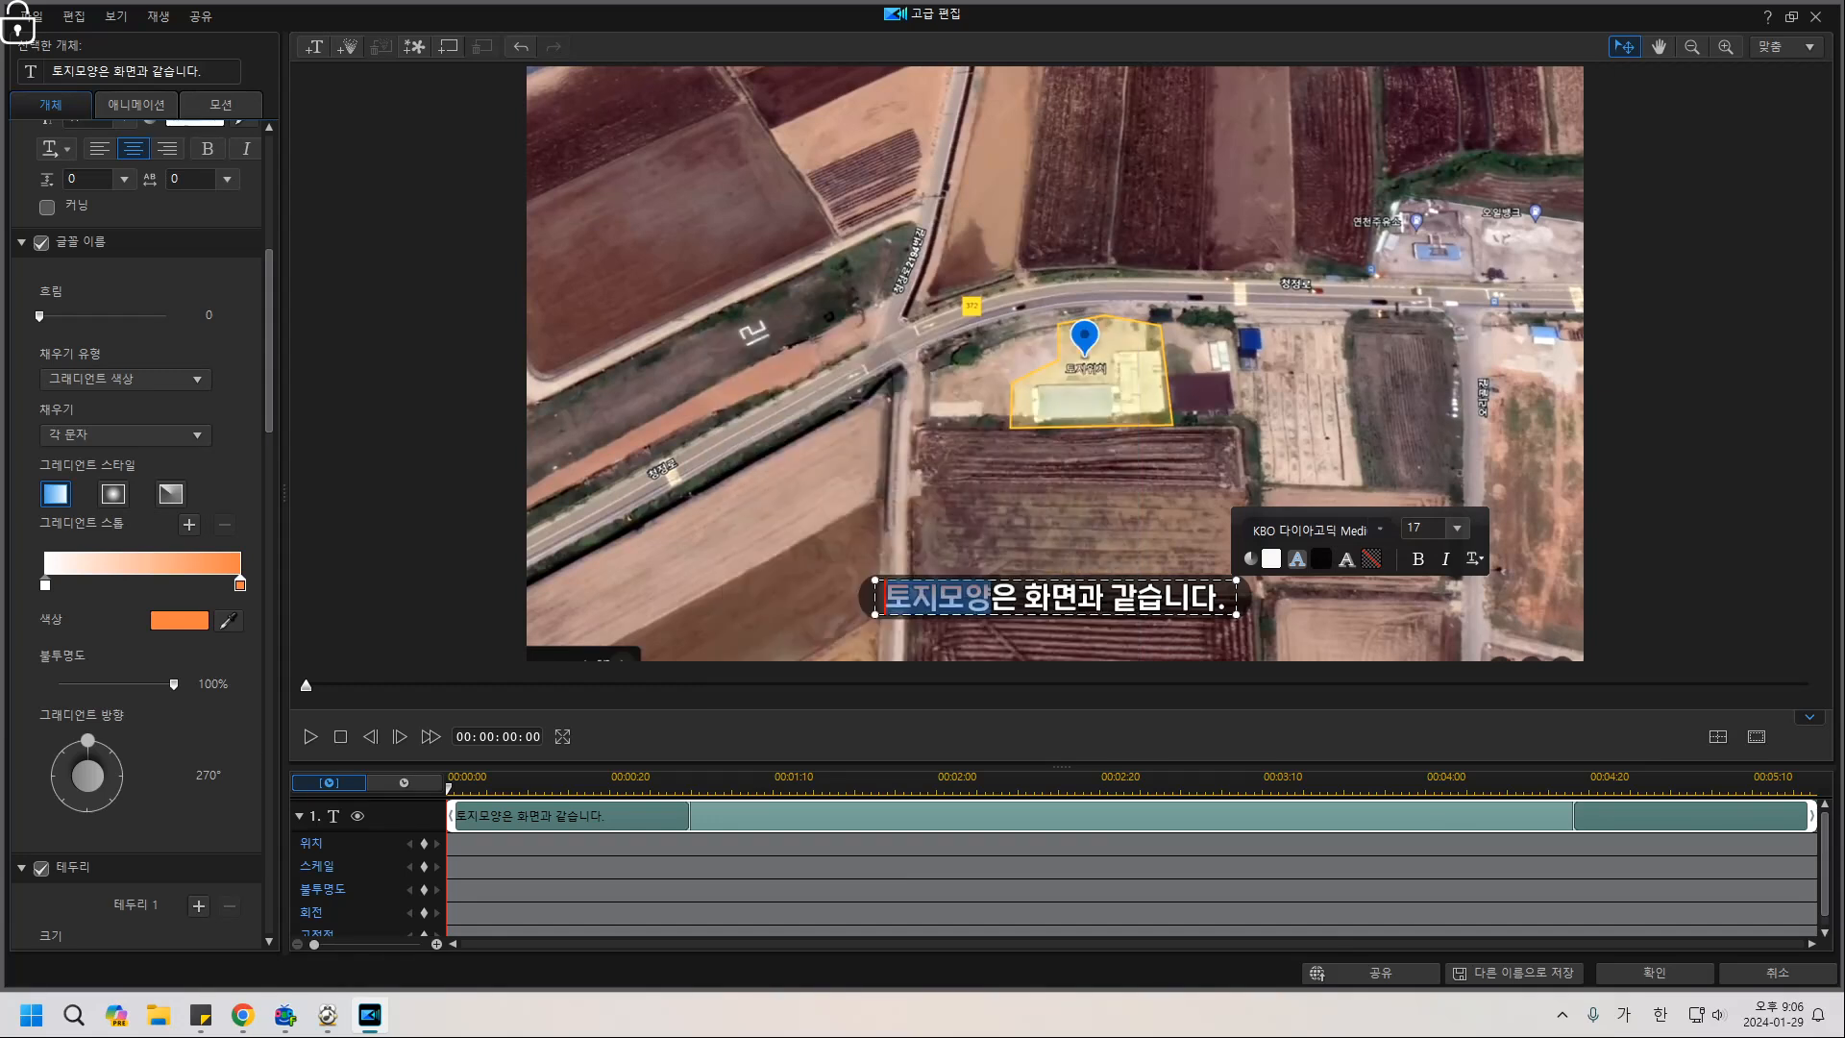
left_click(1030, 647)
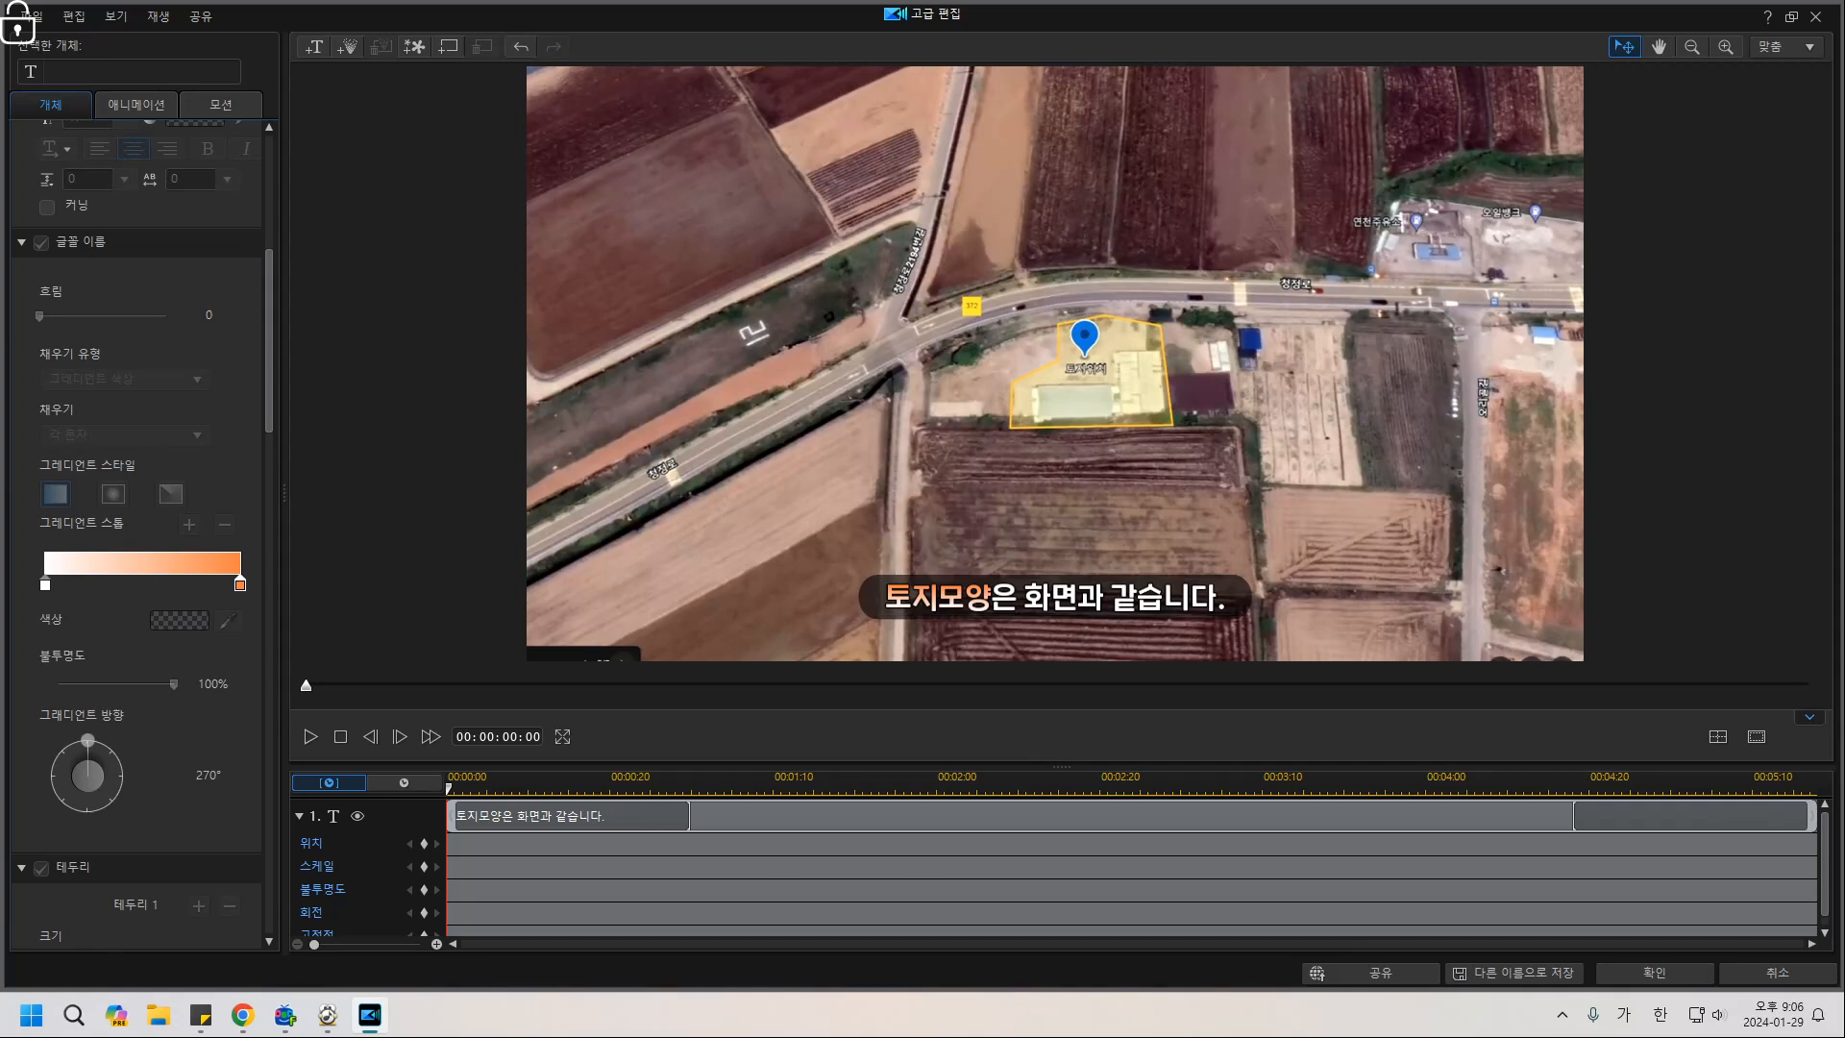
Add a third blue colour stop to the 토지모양 gradient and preview it.
left_click_drag(992, 599, 884, 598)
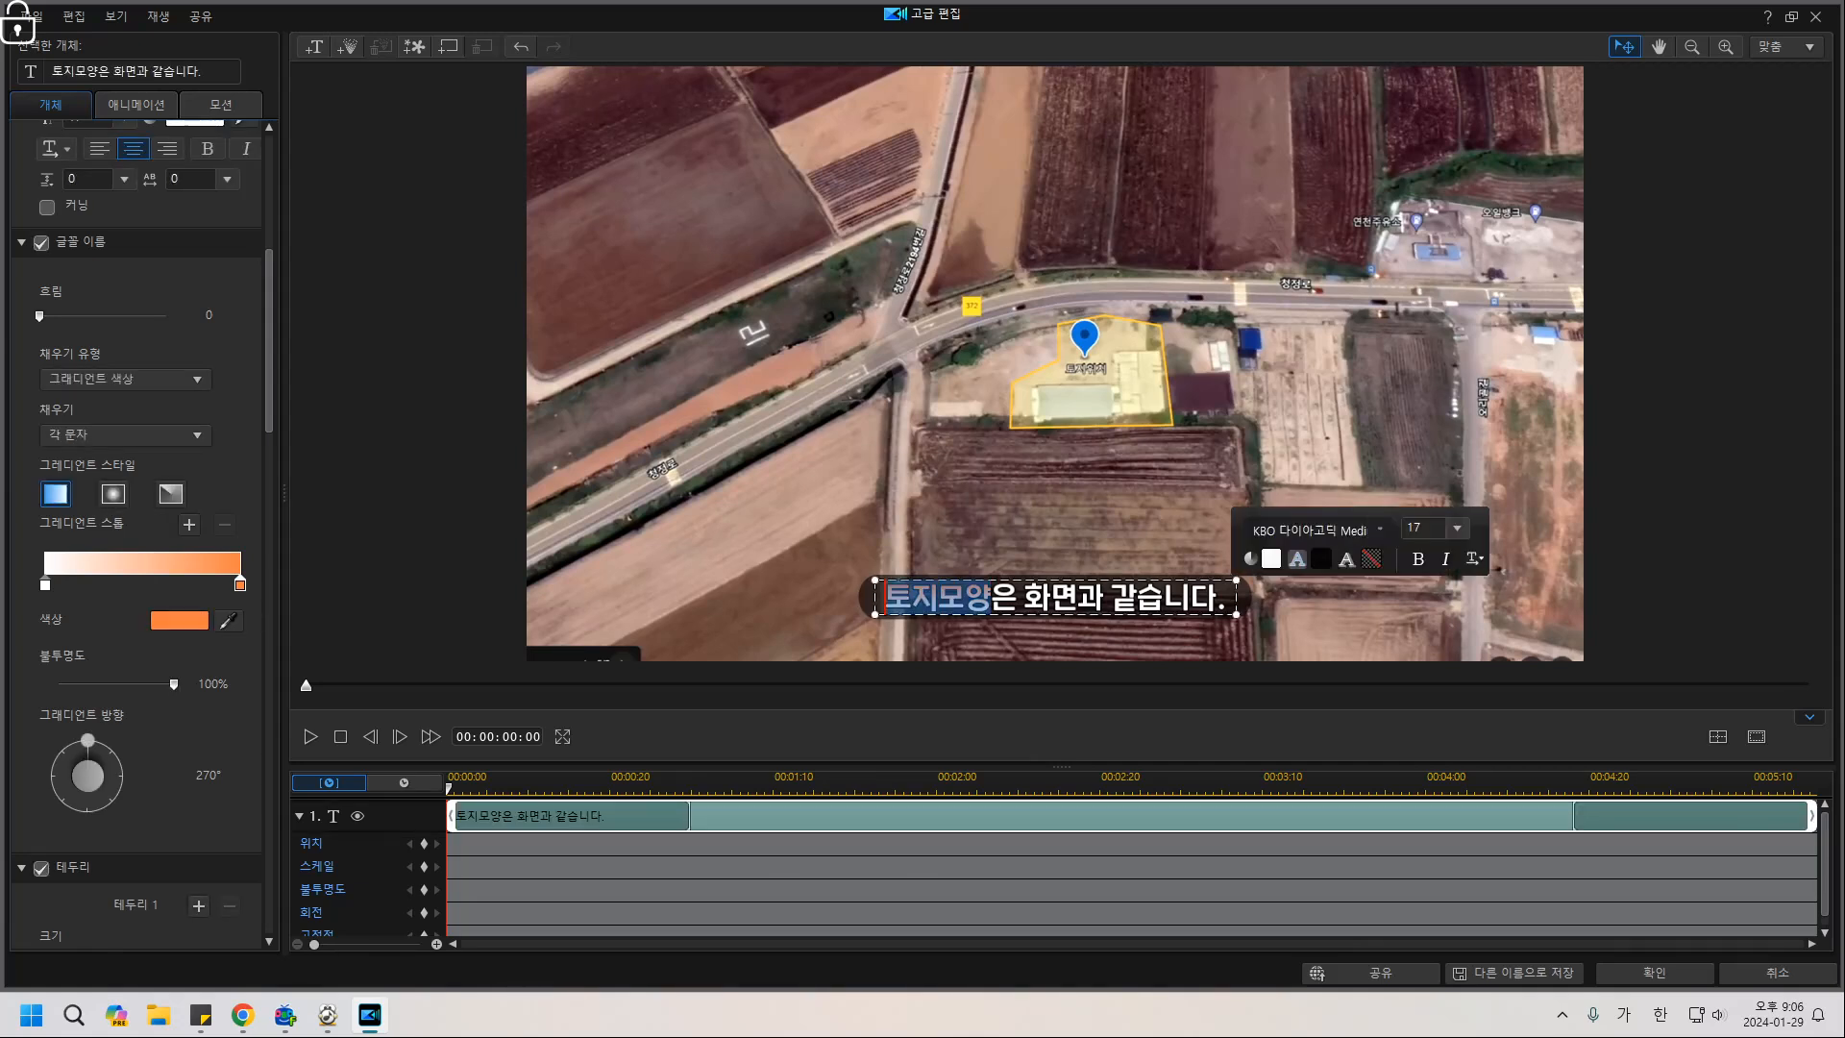
left_click(134, 582)
left_click(180, 620)
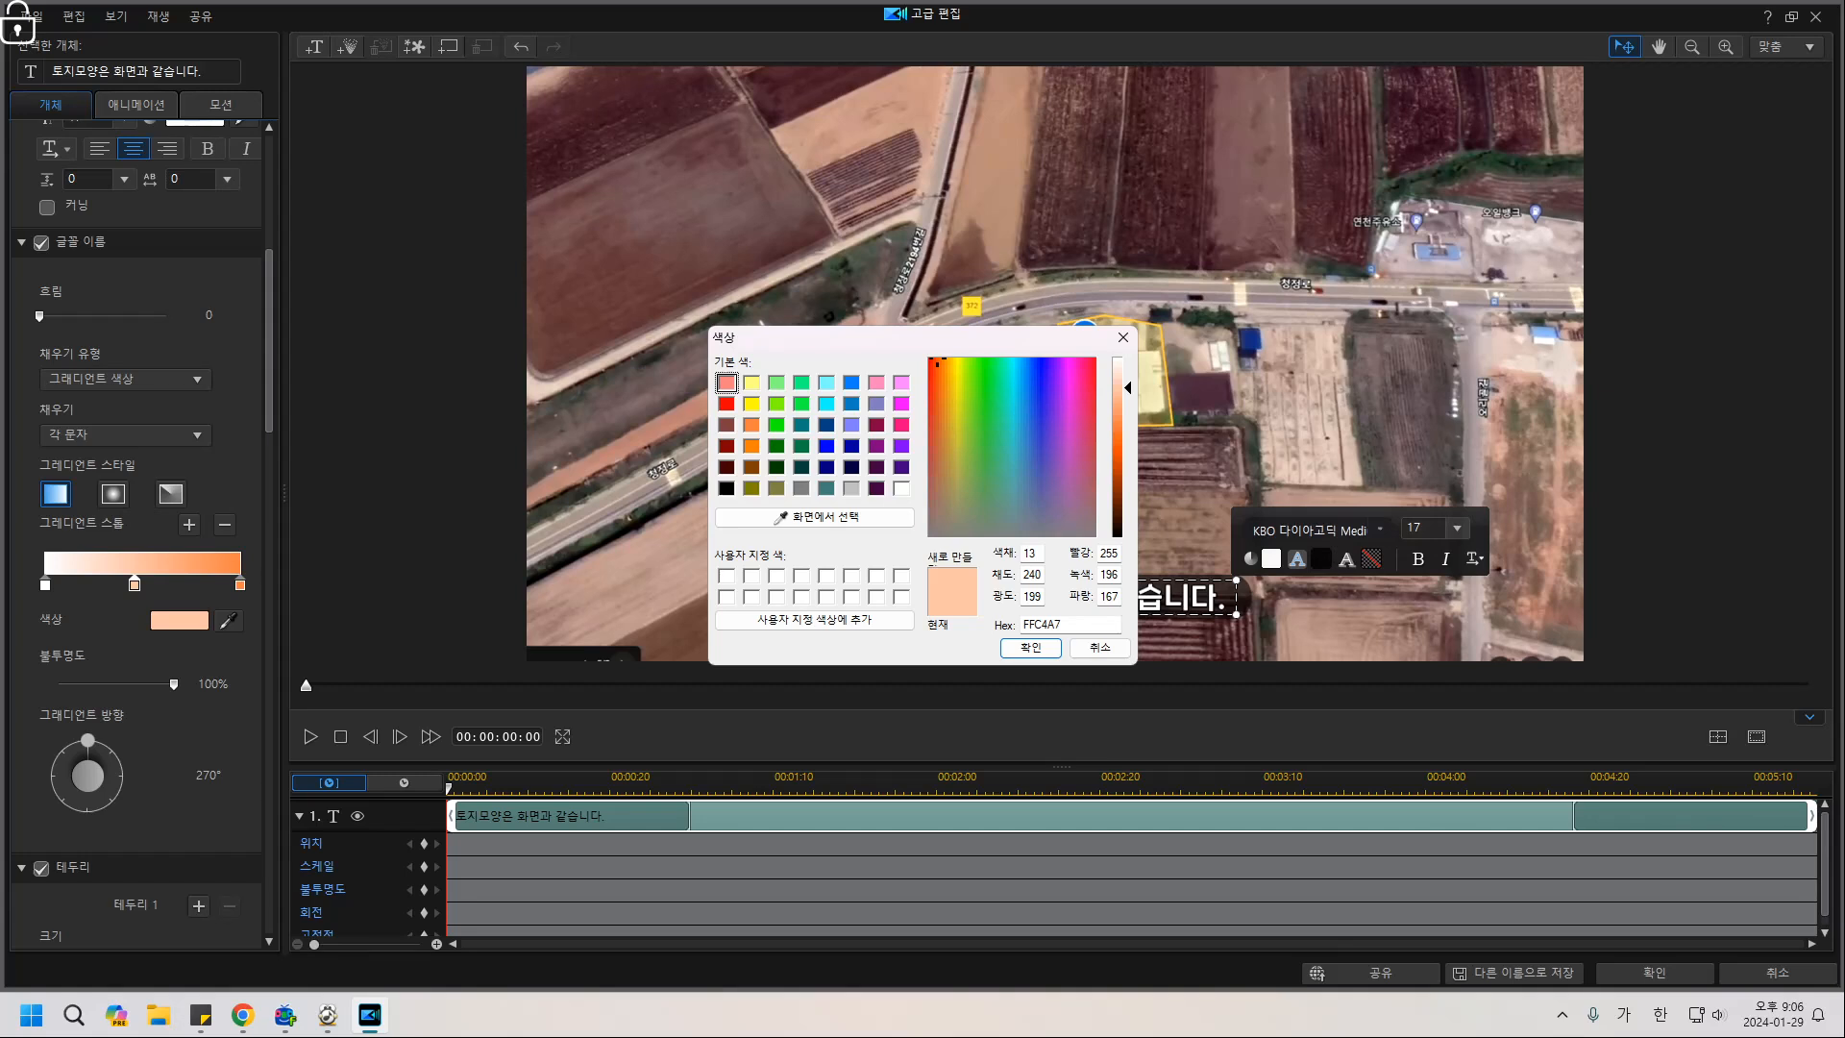
left_click(851, 403)
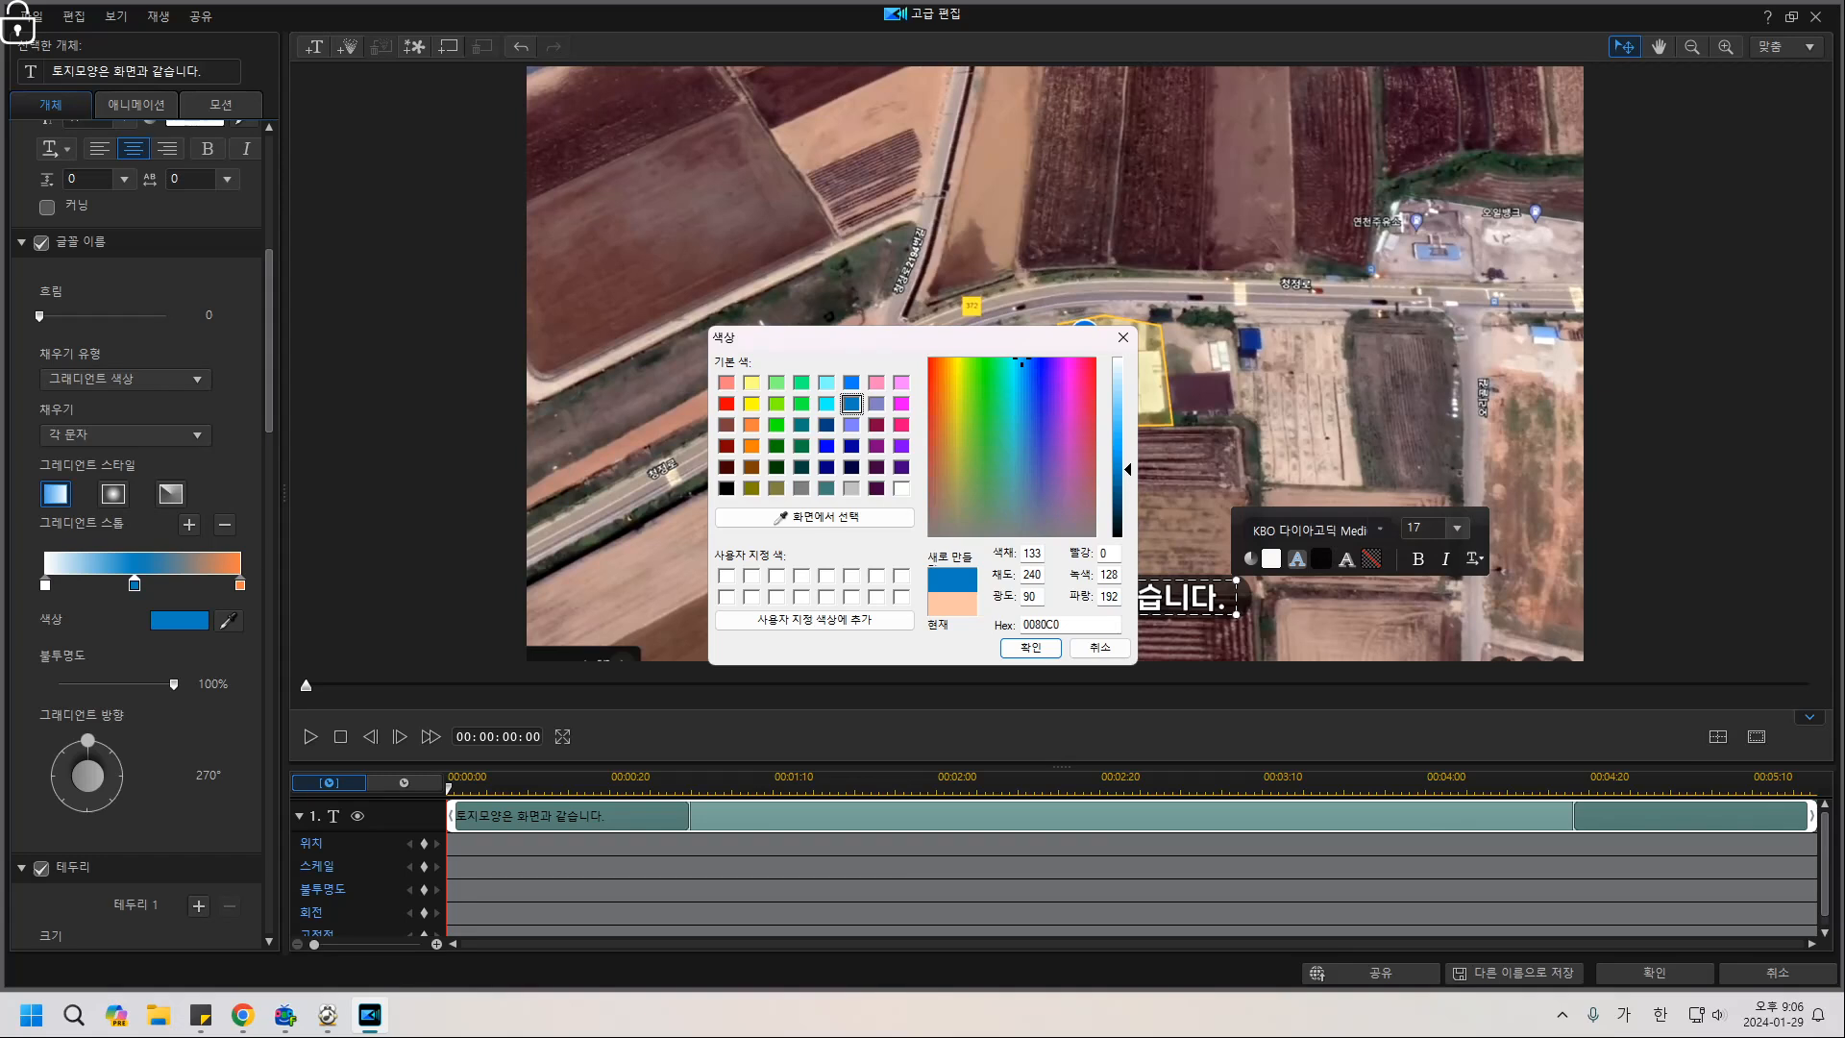
left_click(1031, 647)
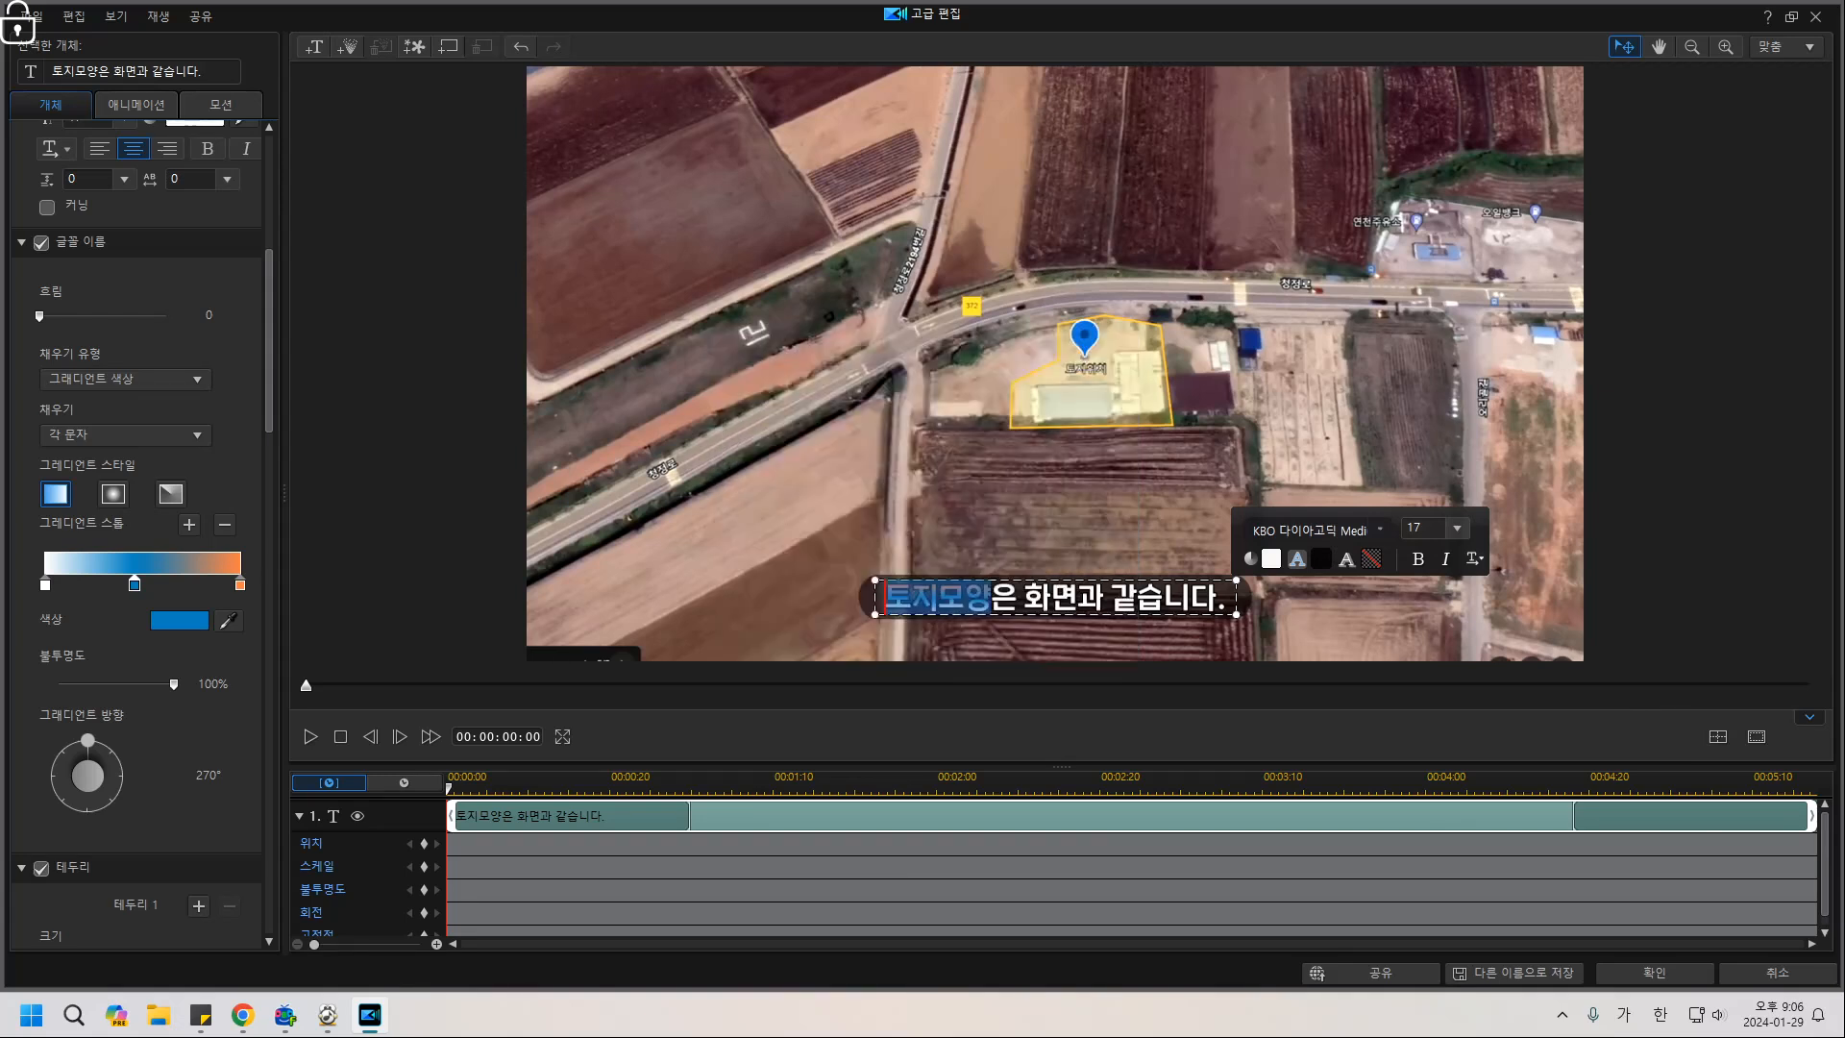
left_click(1048, 524)
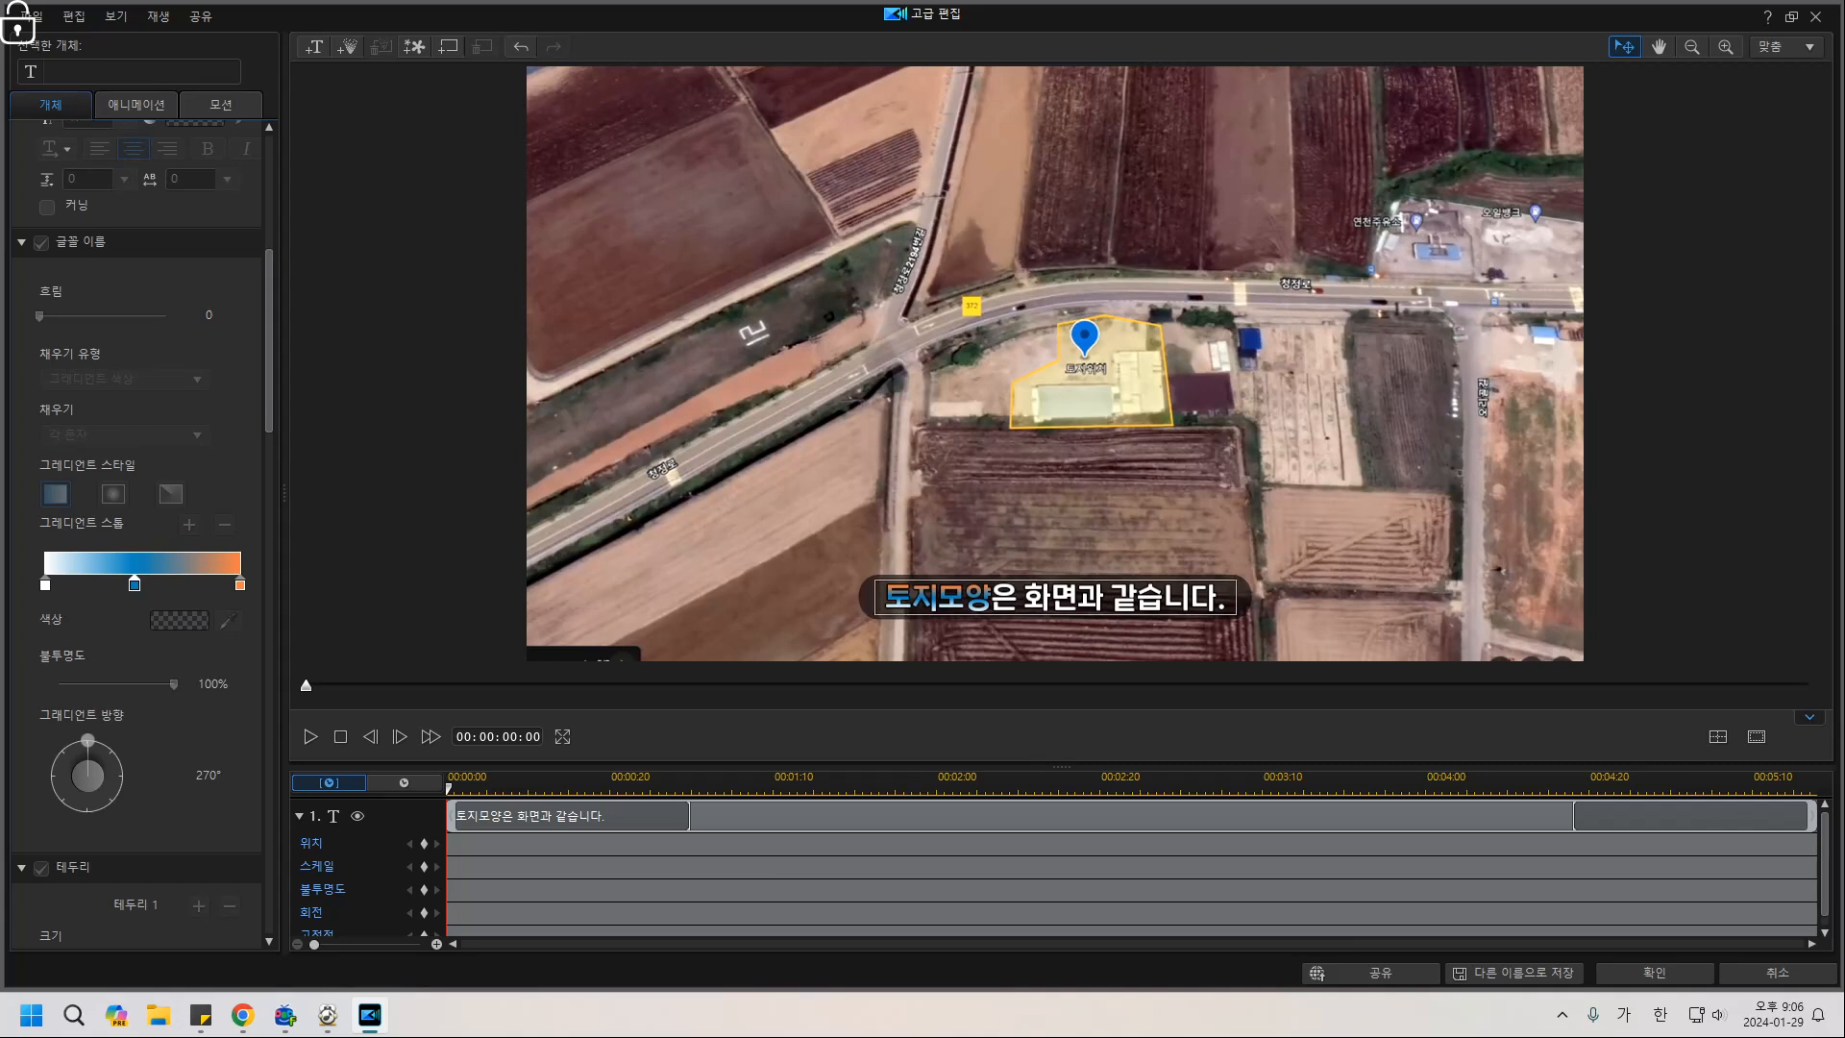
Add a green colour stop to the gradient and preview the multicolour result.
left_click_drag(990, 598, 884, 597)
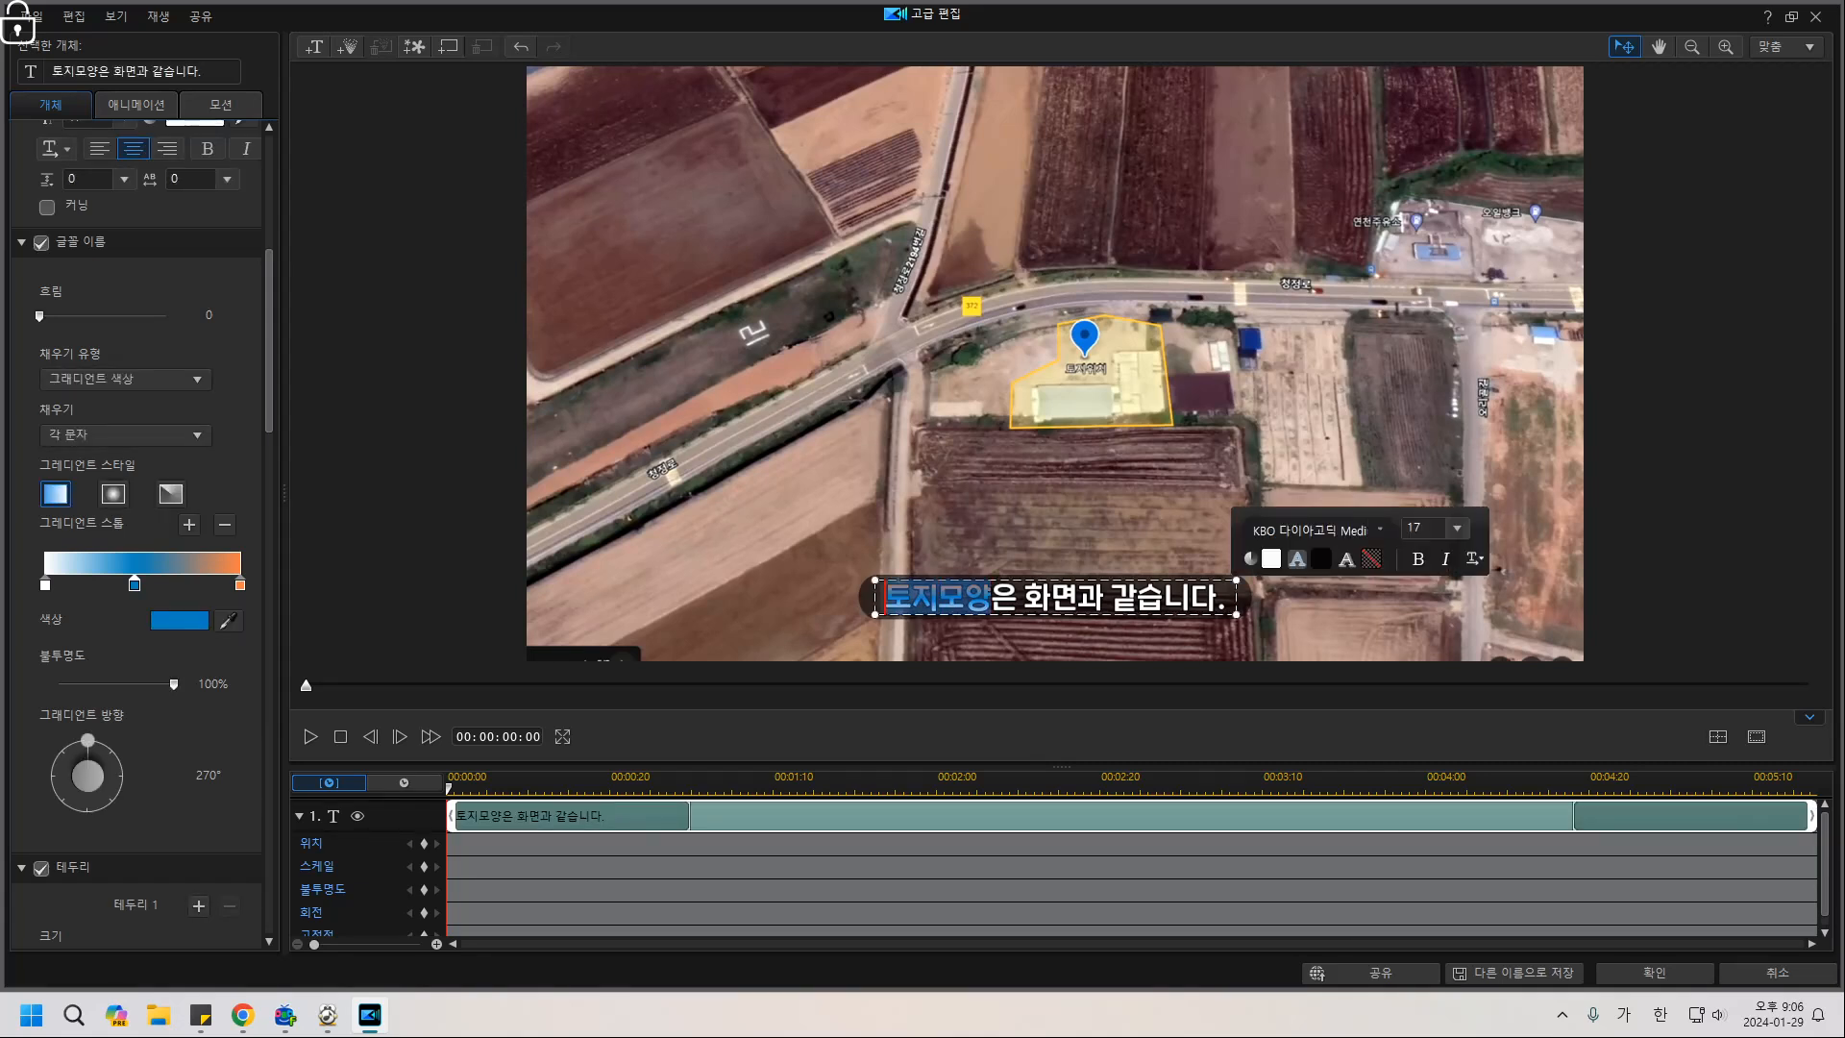
left_click(189, 524)
left_click(179, 620)
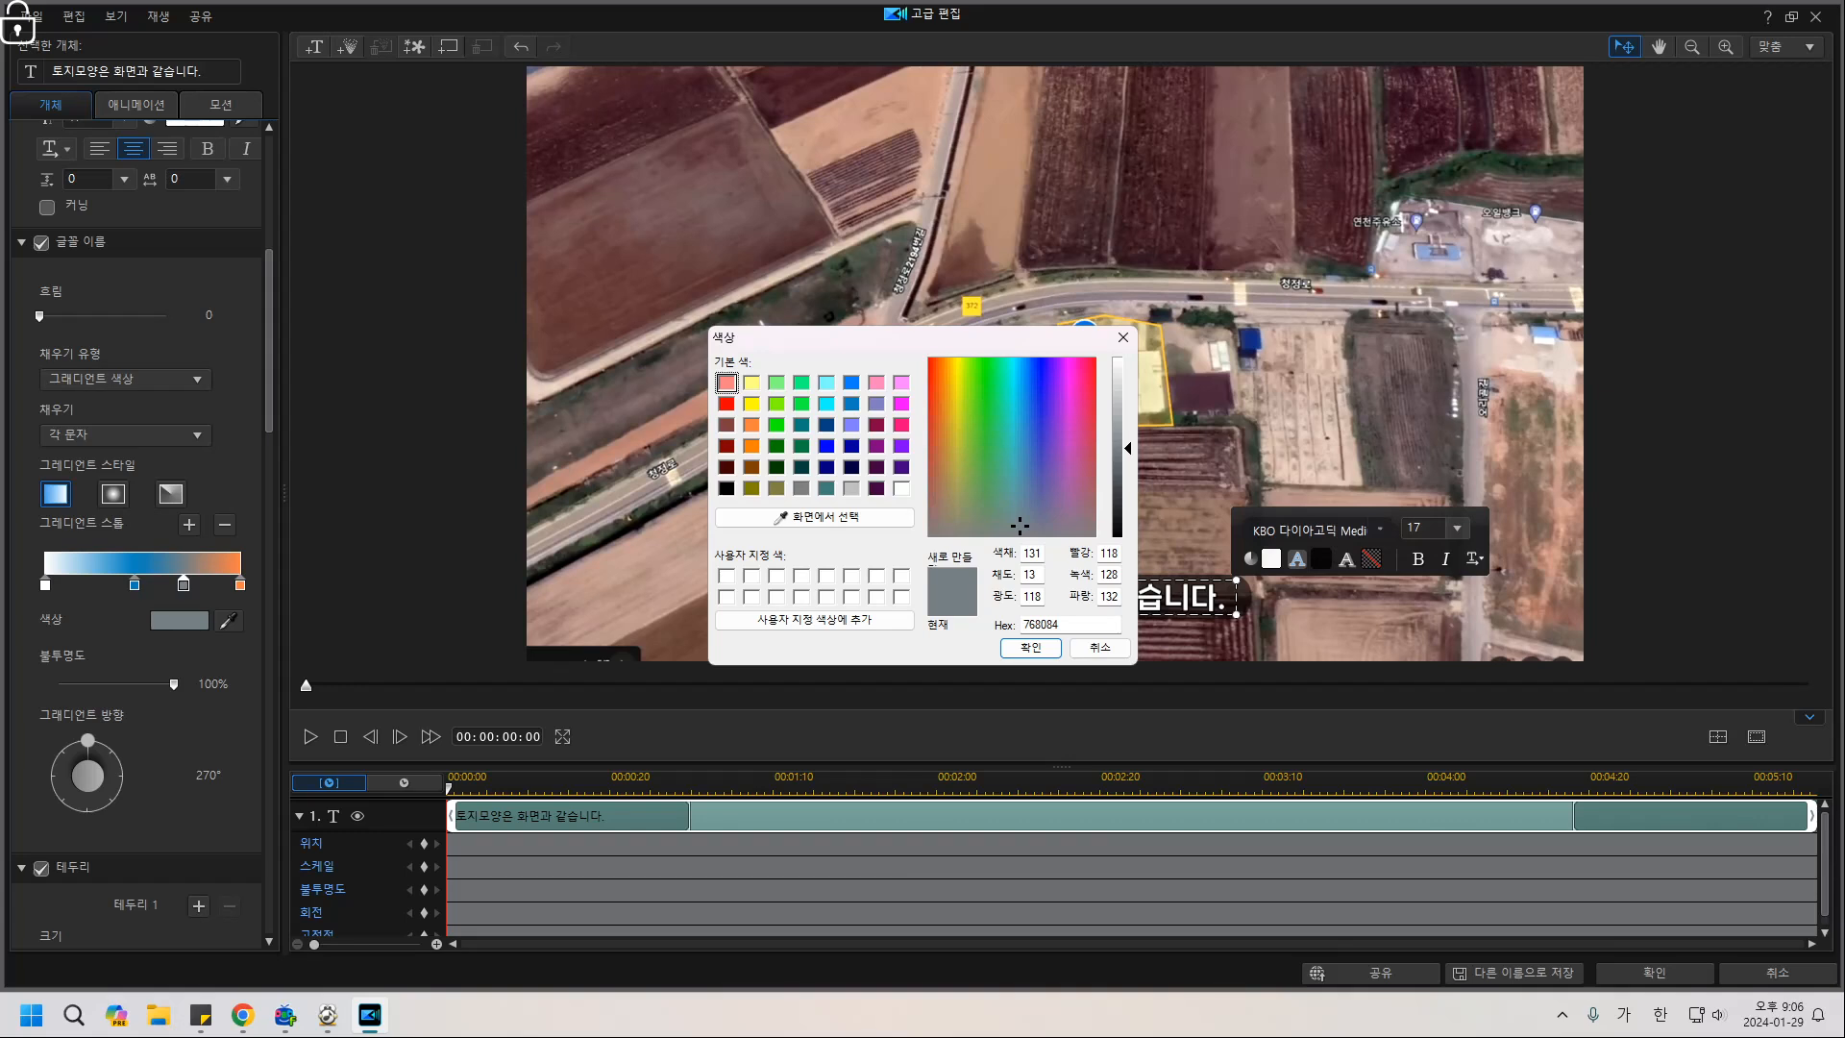
left_click(777, 404)
left_click(1030, 647)
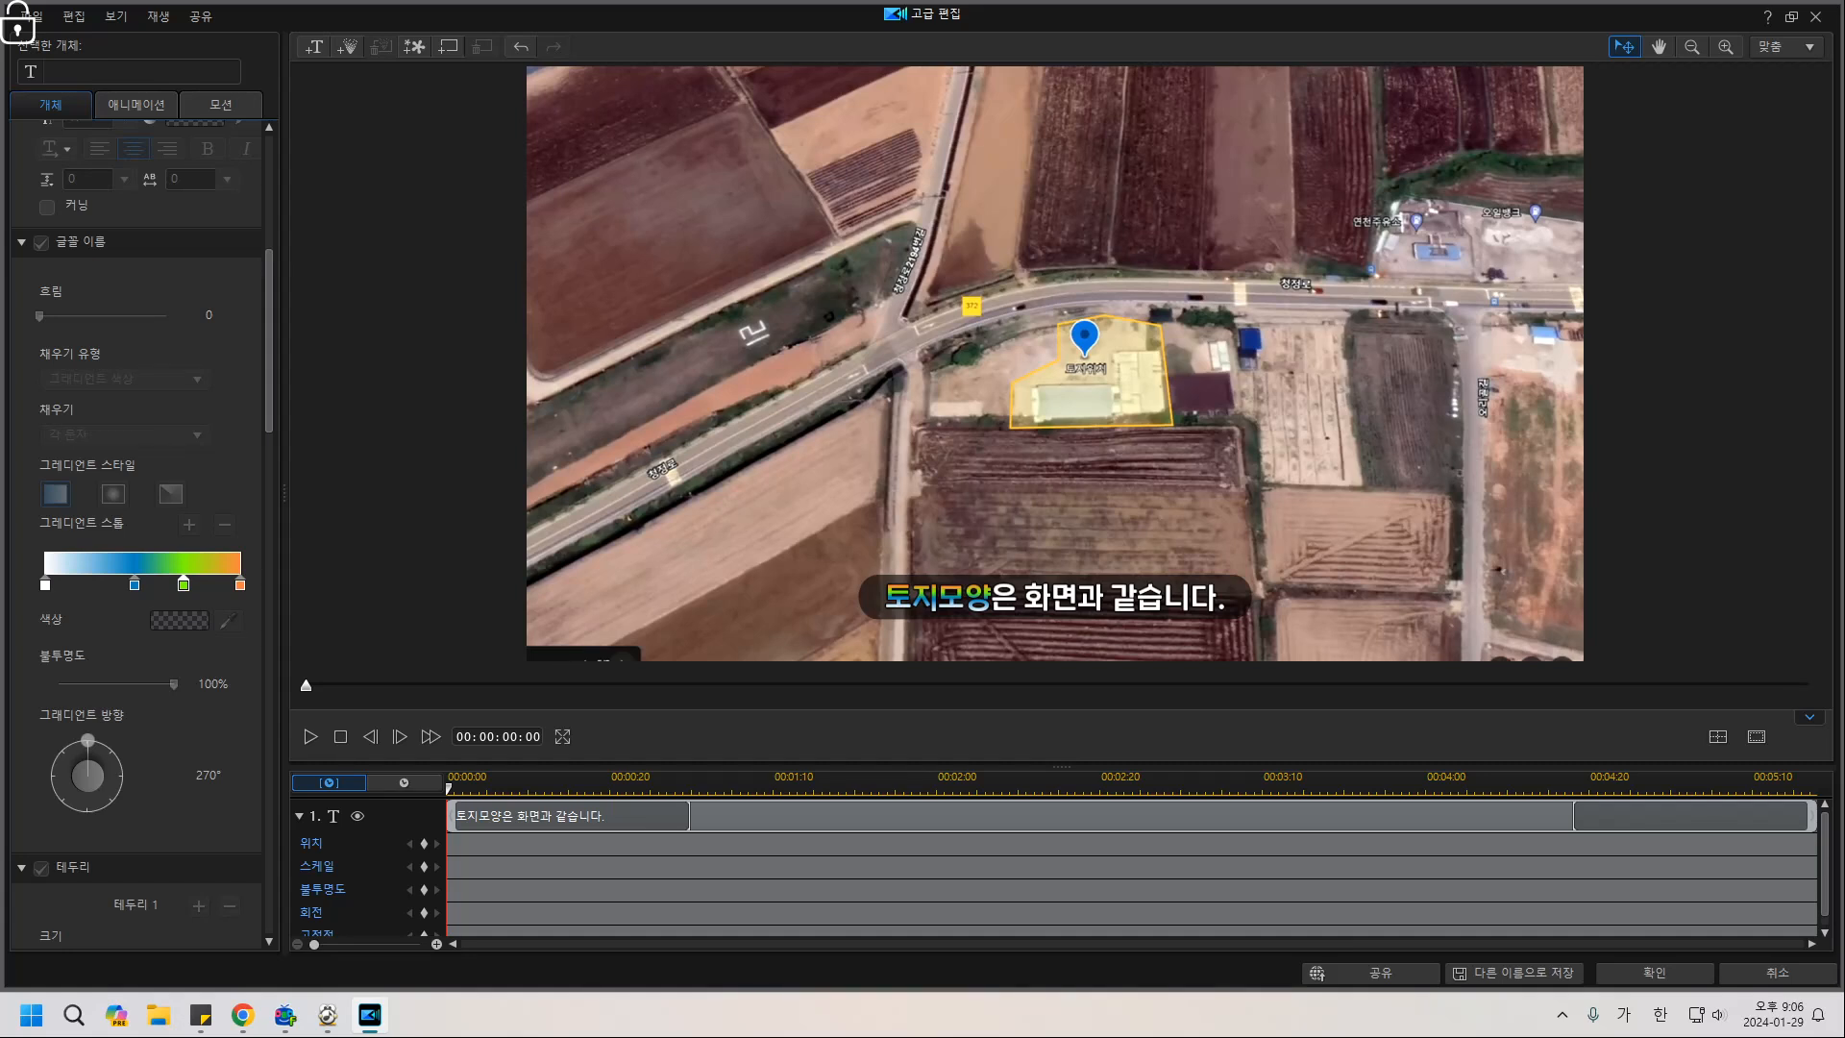
Remove the blue and green stops, leaving a white-to-orange gradient.
left_click_drag(991, 597, 884, 598)
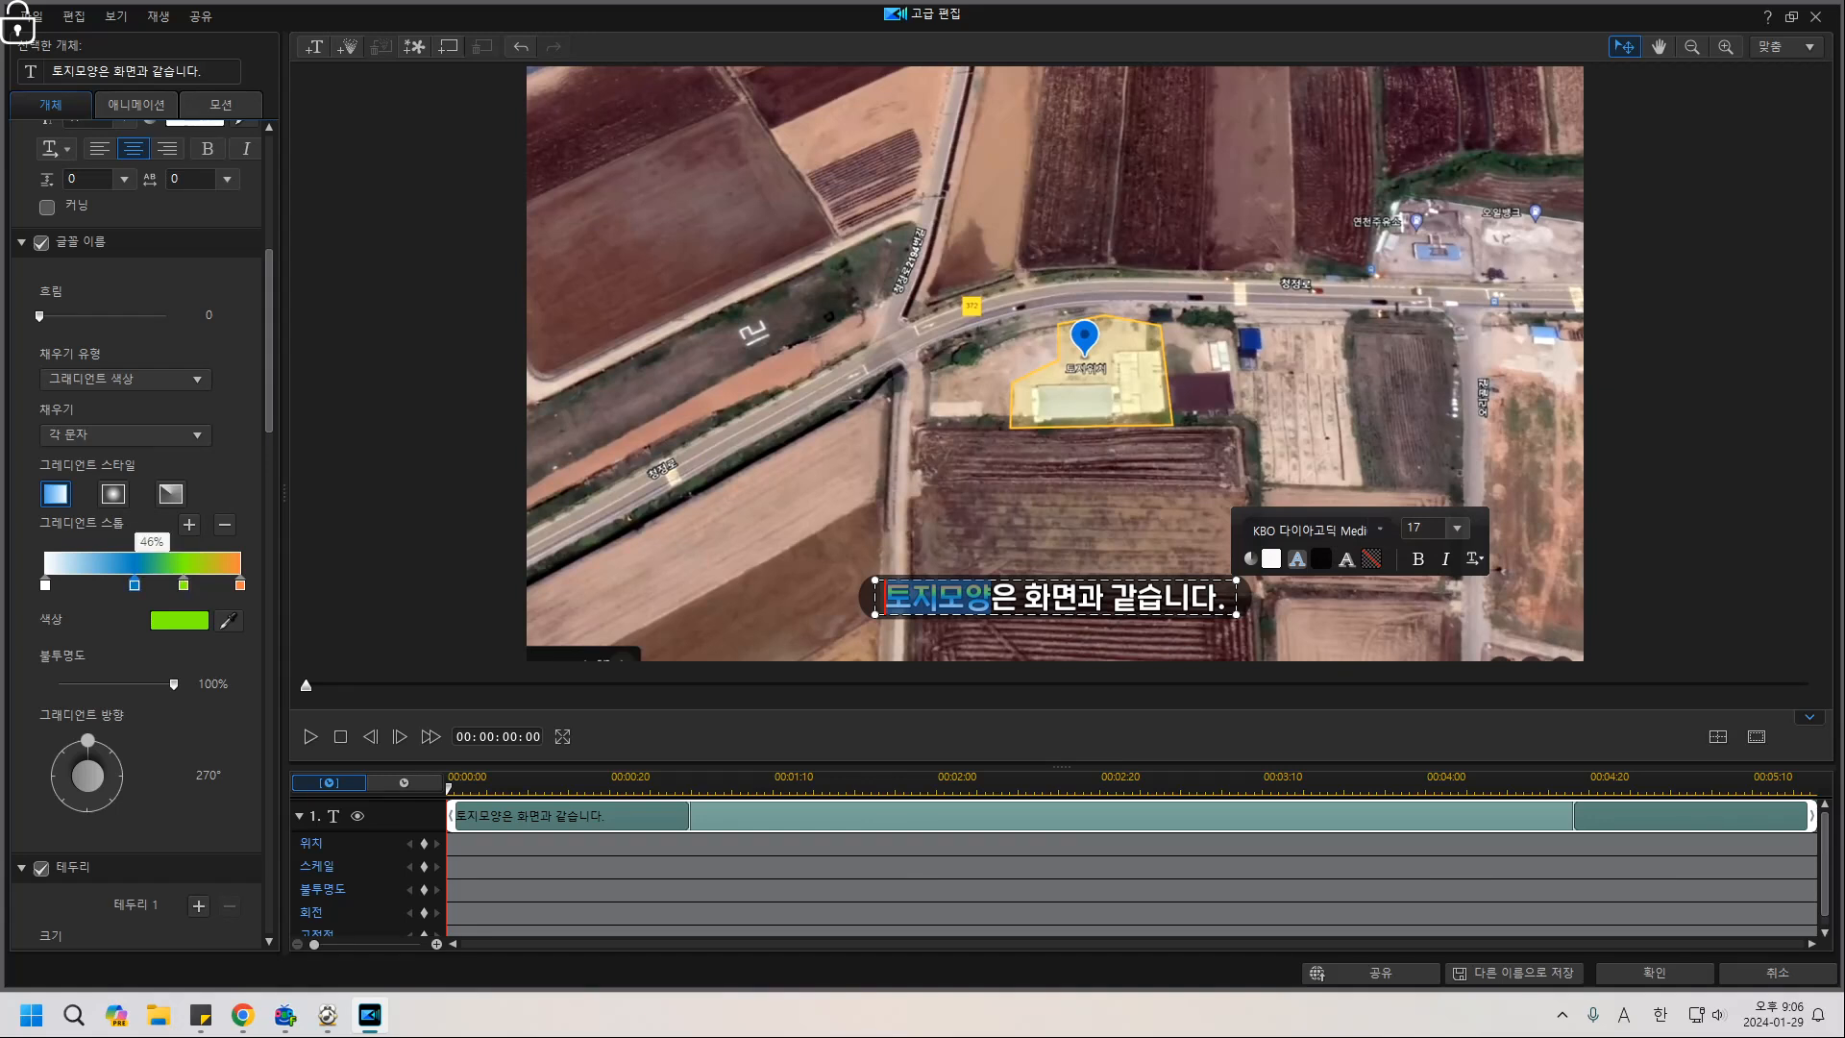
left_click(134, 583)
left_click(224, 524)
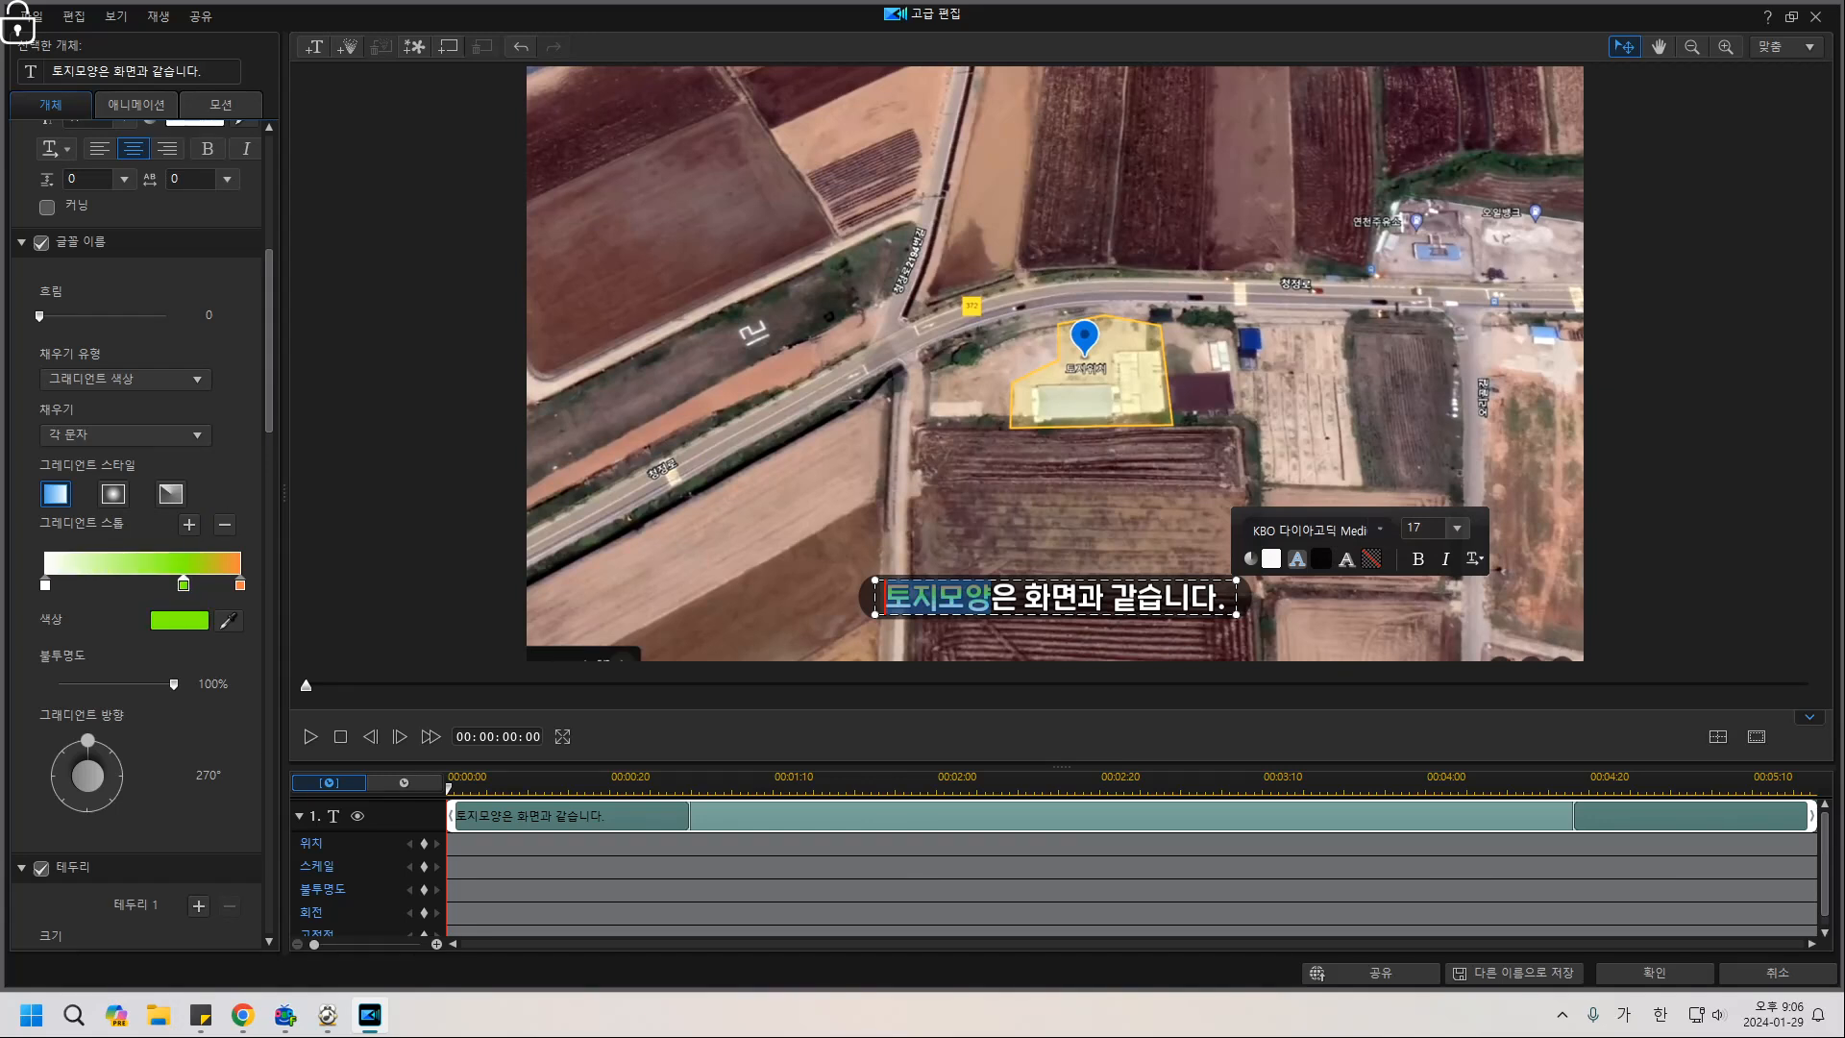
left_click(224, 524)
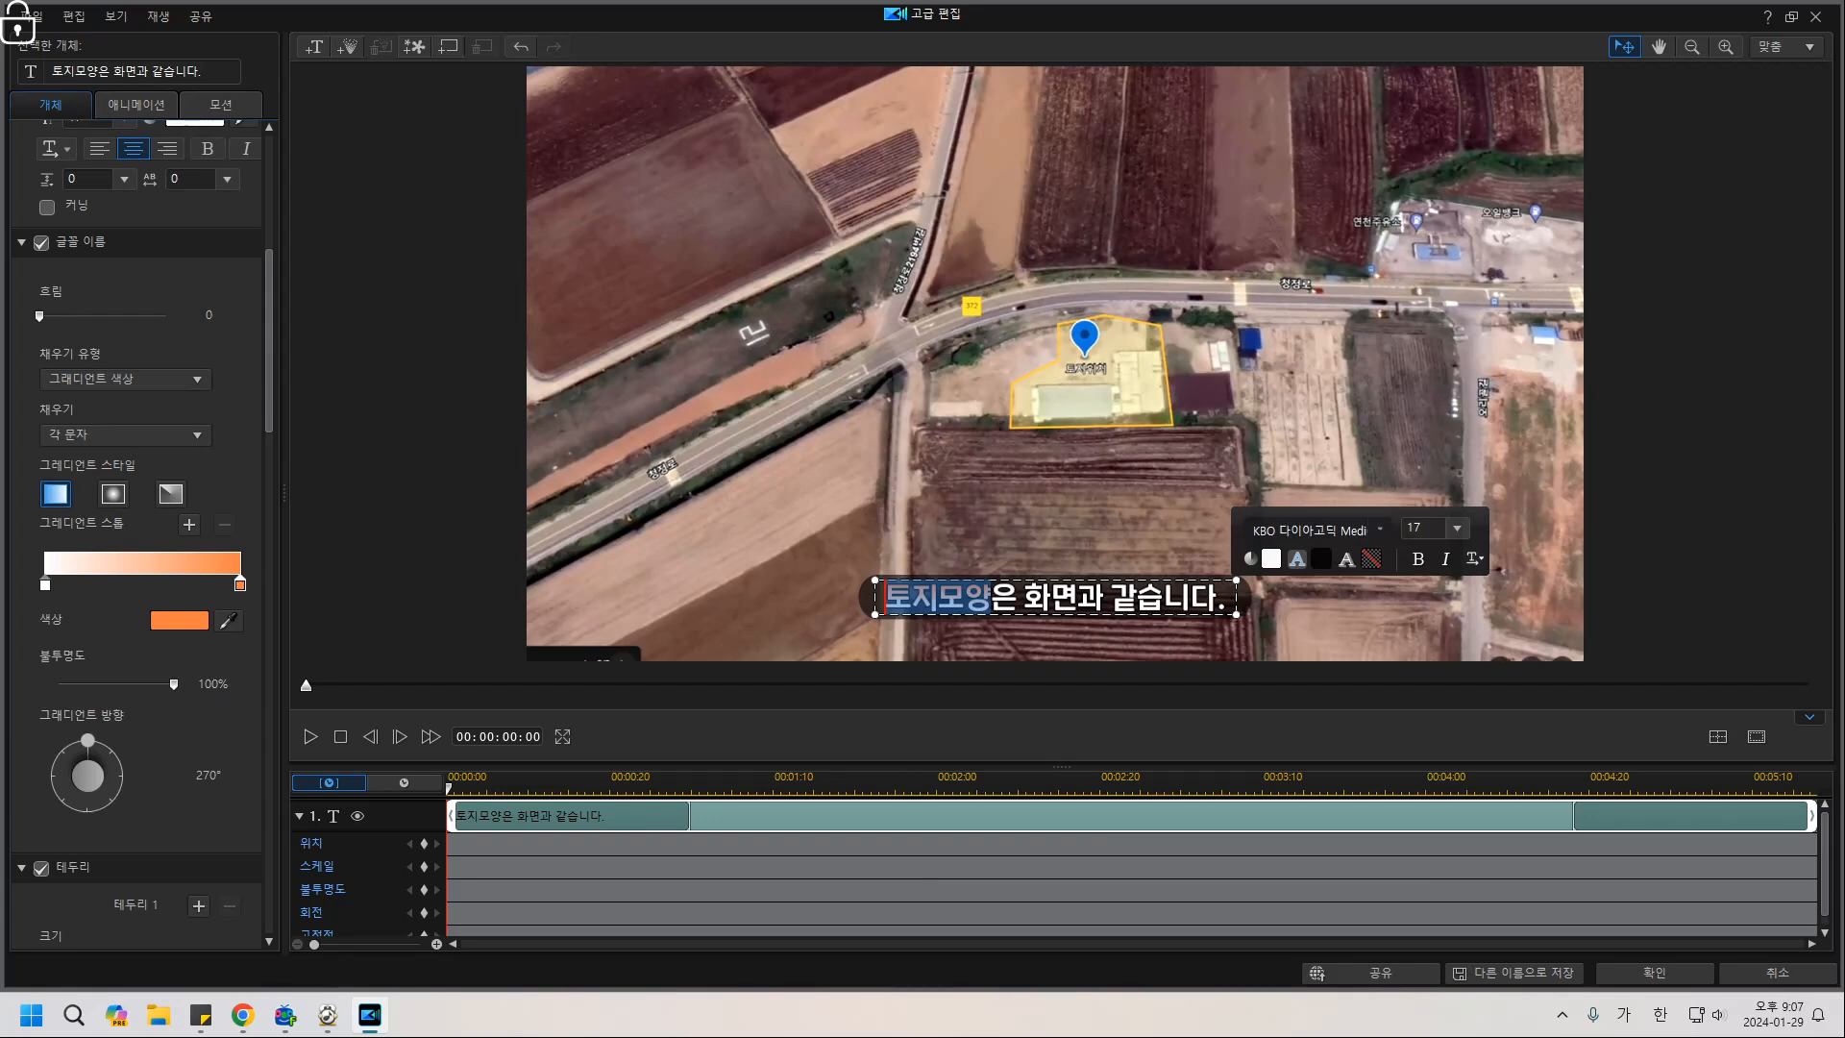
Switch the 토지모양 gradient to radial and try its direction options.
left_click(114, 494)
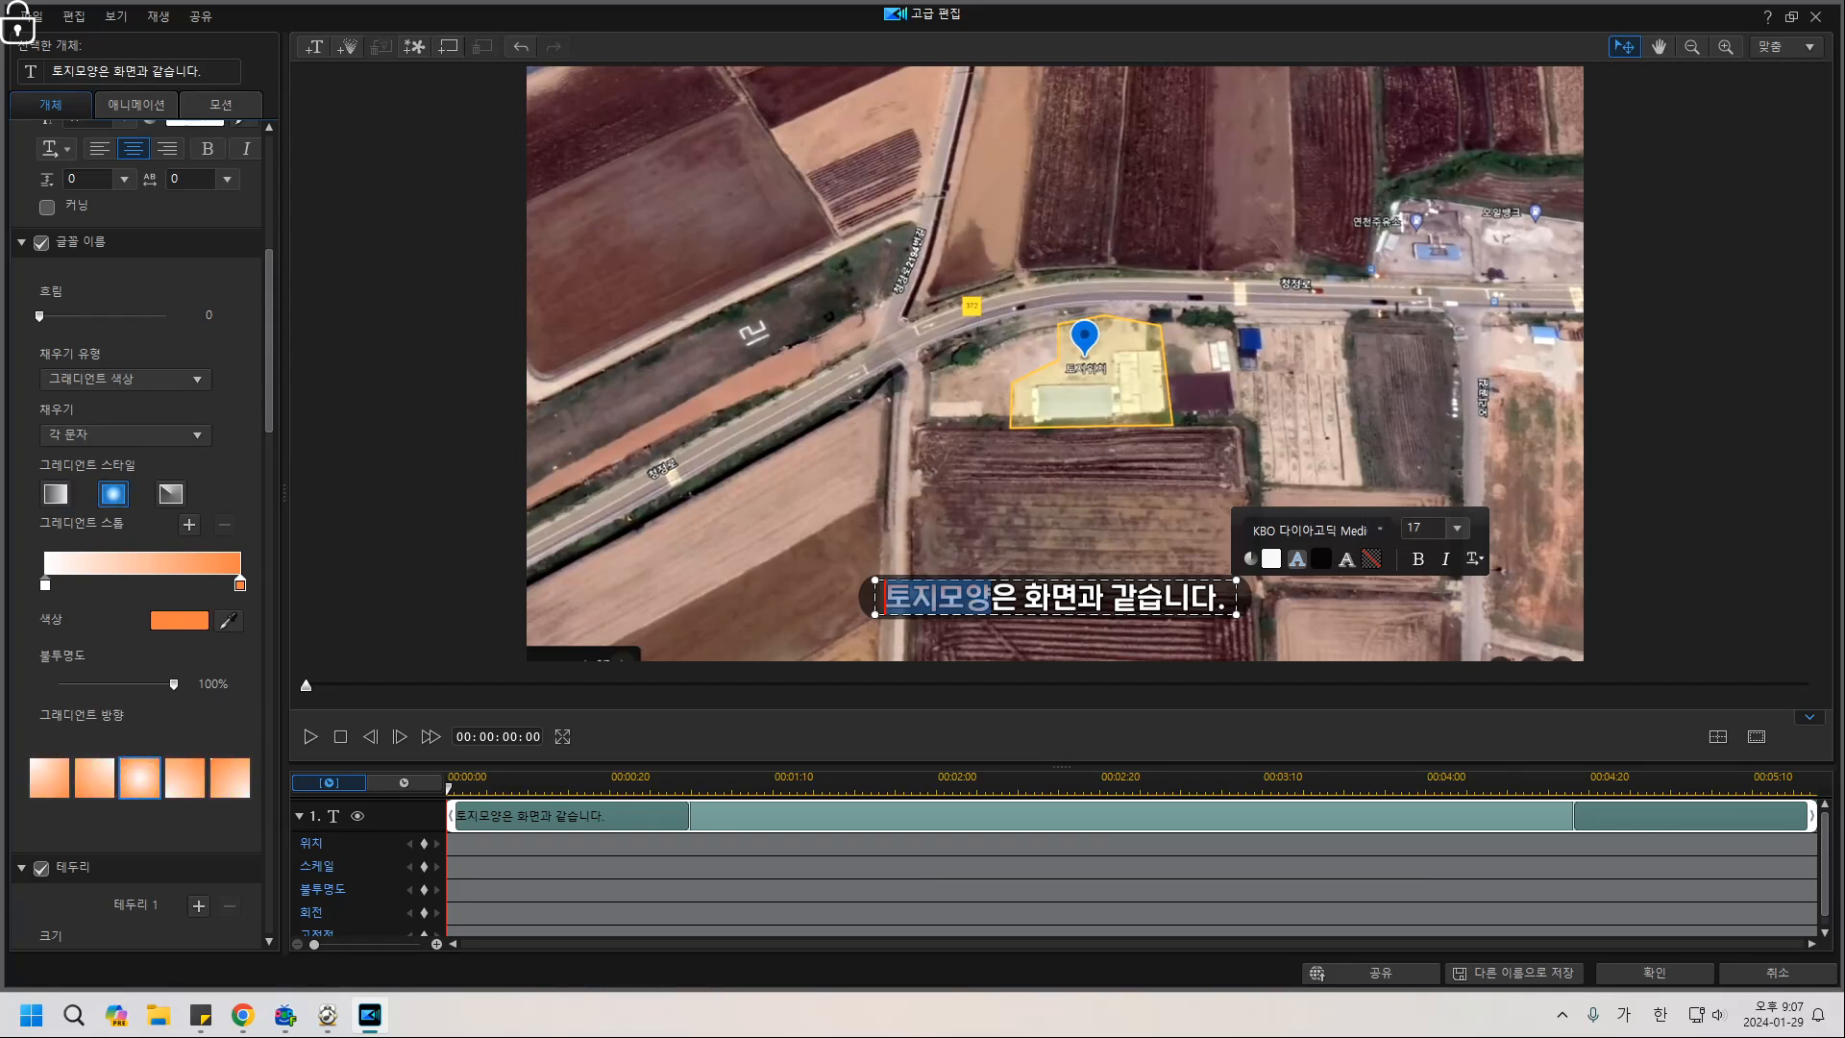
left_click(95, 778)
left_click(185, 778)
left_click(231, 778)
left_click(1043, 519)
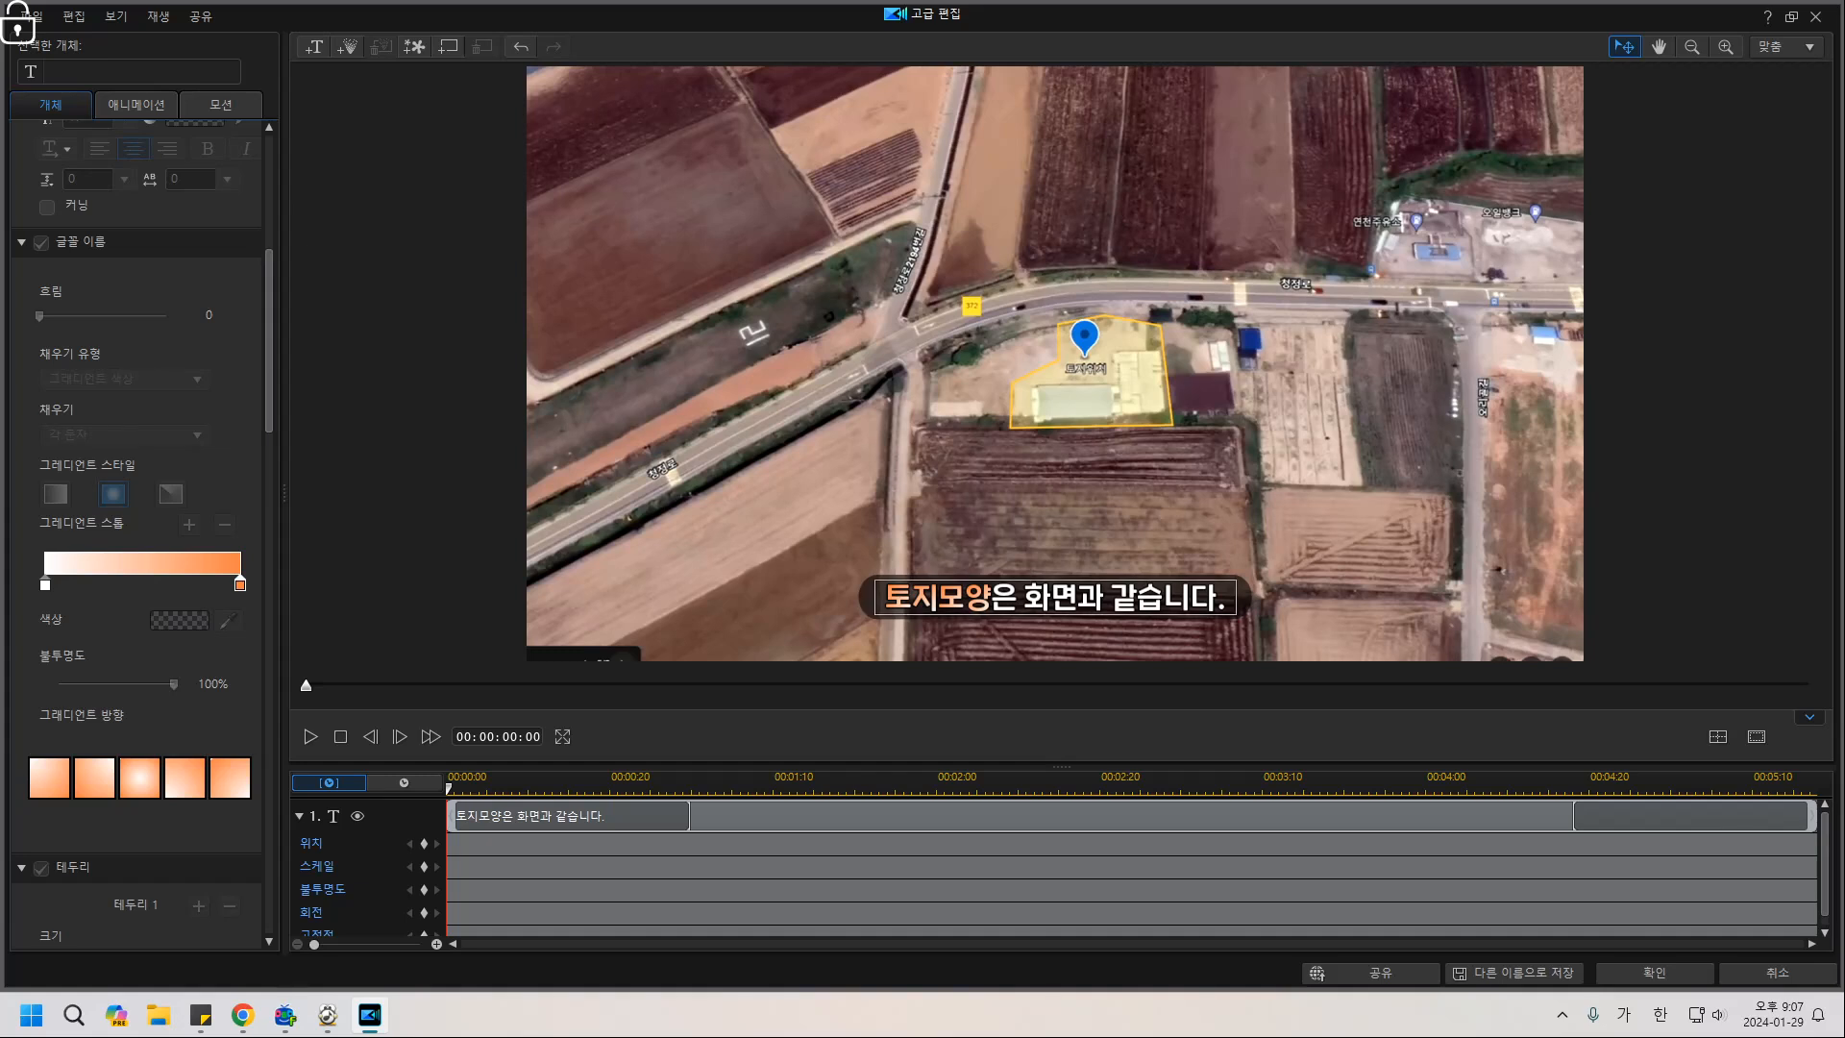
Switch to a four-corner gradient and make the bottom-right corner dark red.
left_click_drag(992, 598, 885, 597)
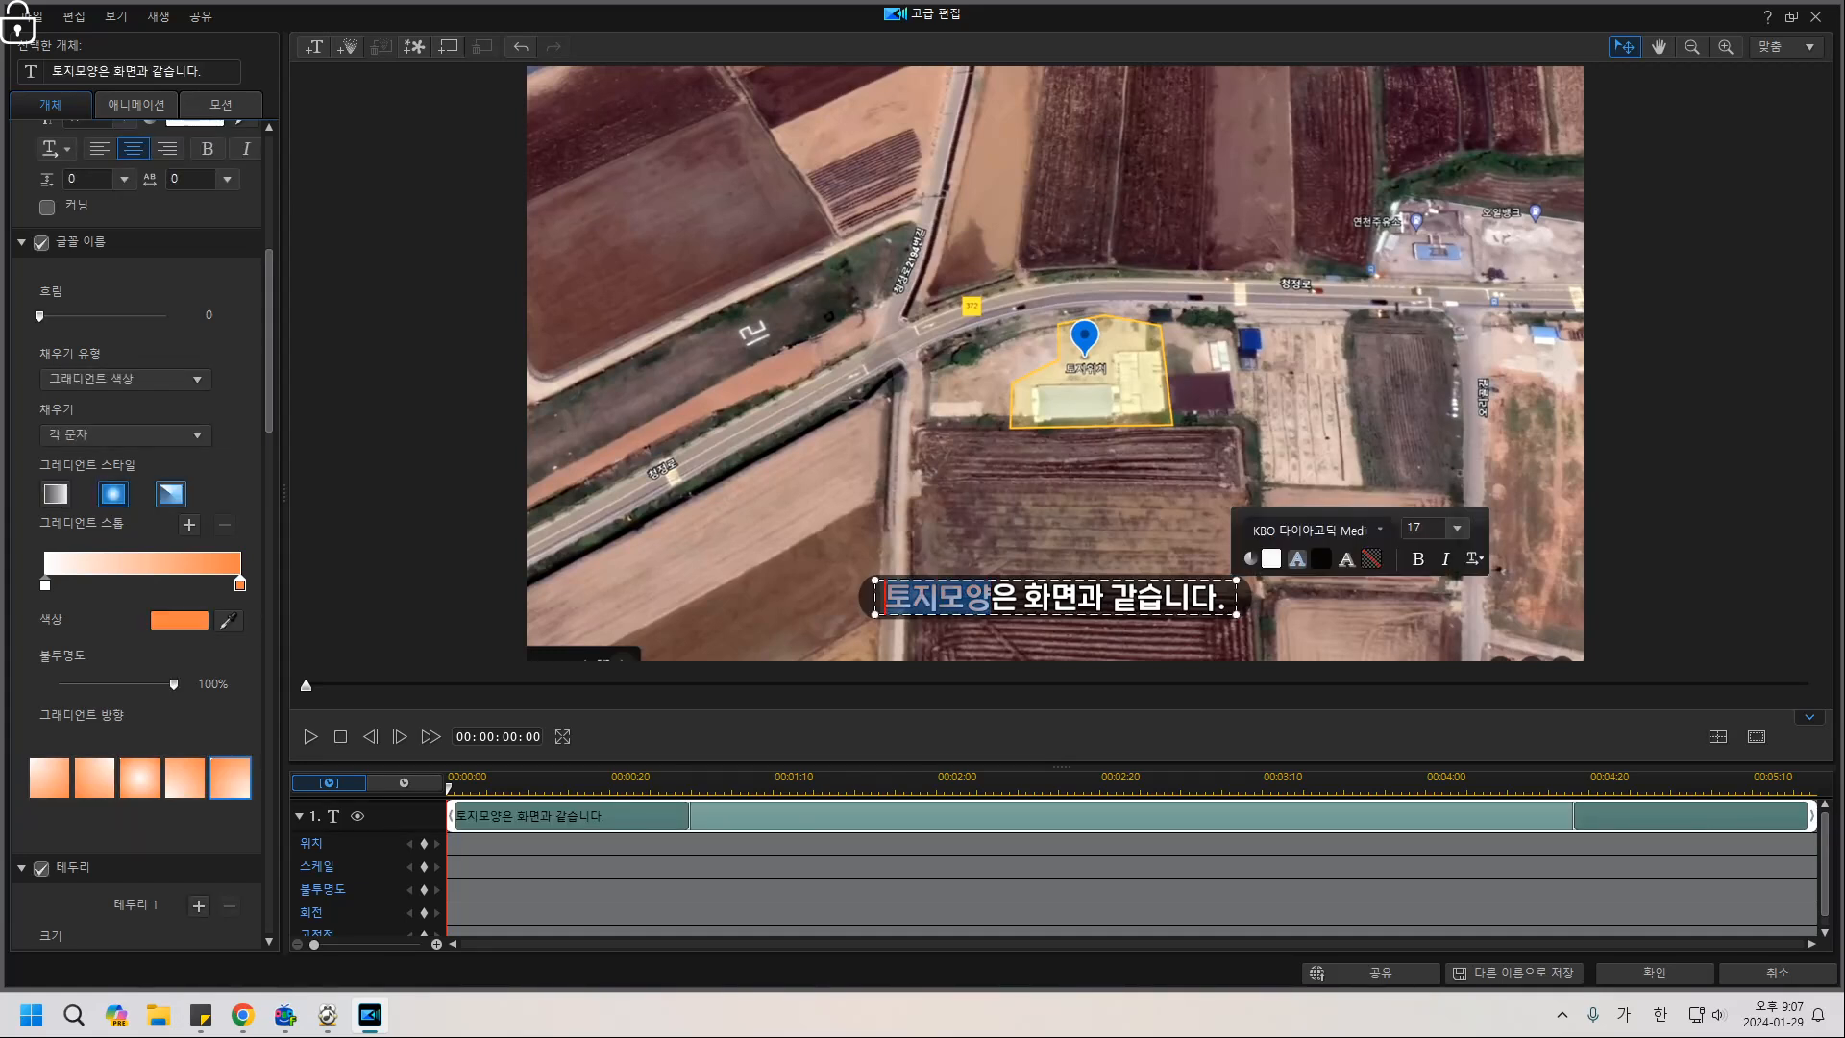
left_click(170, 493)
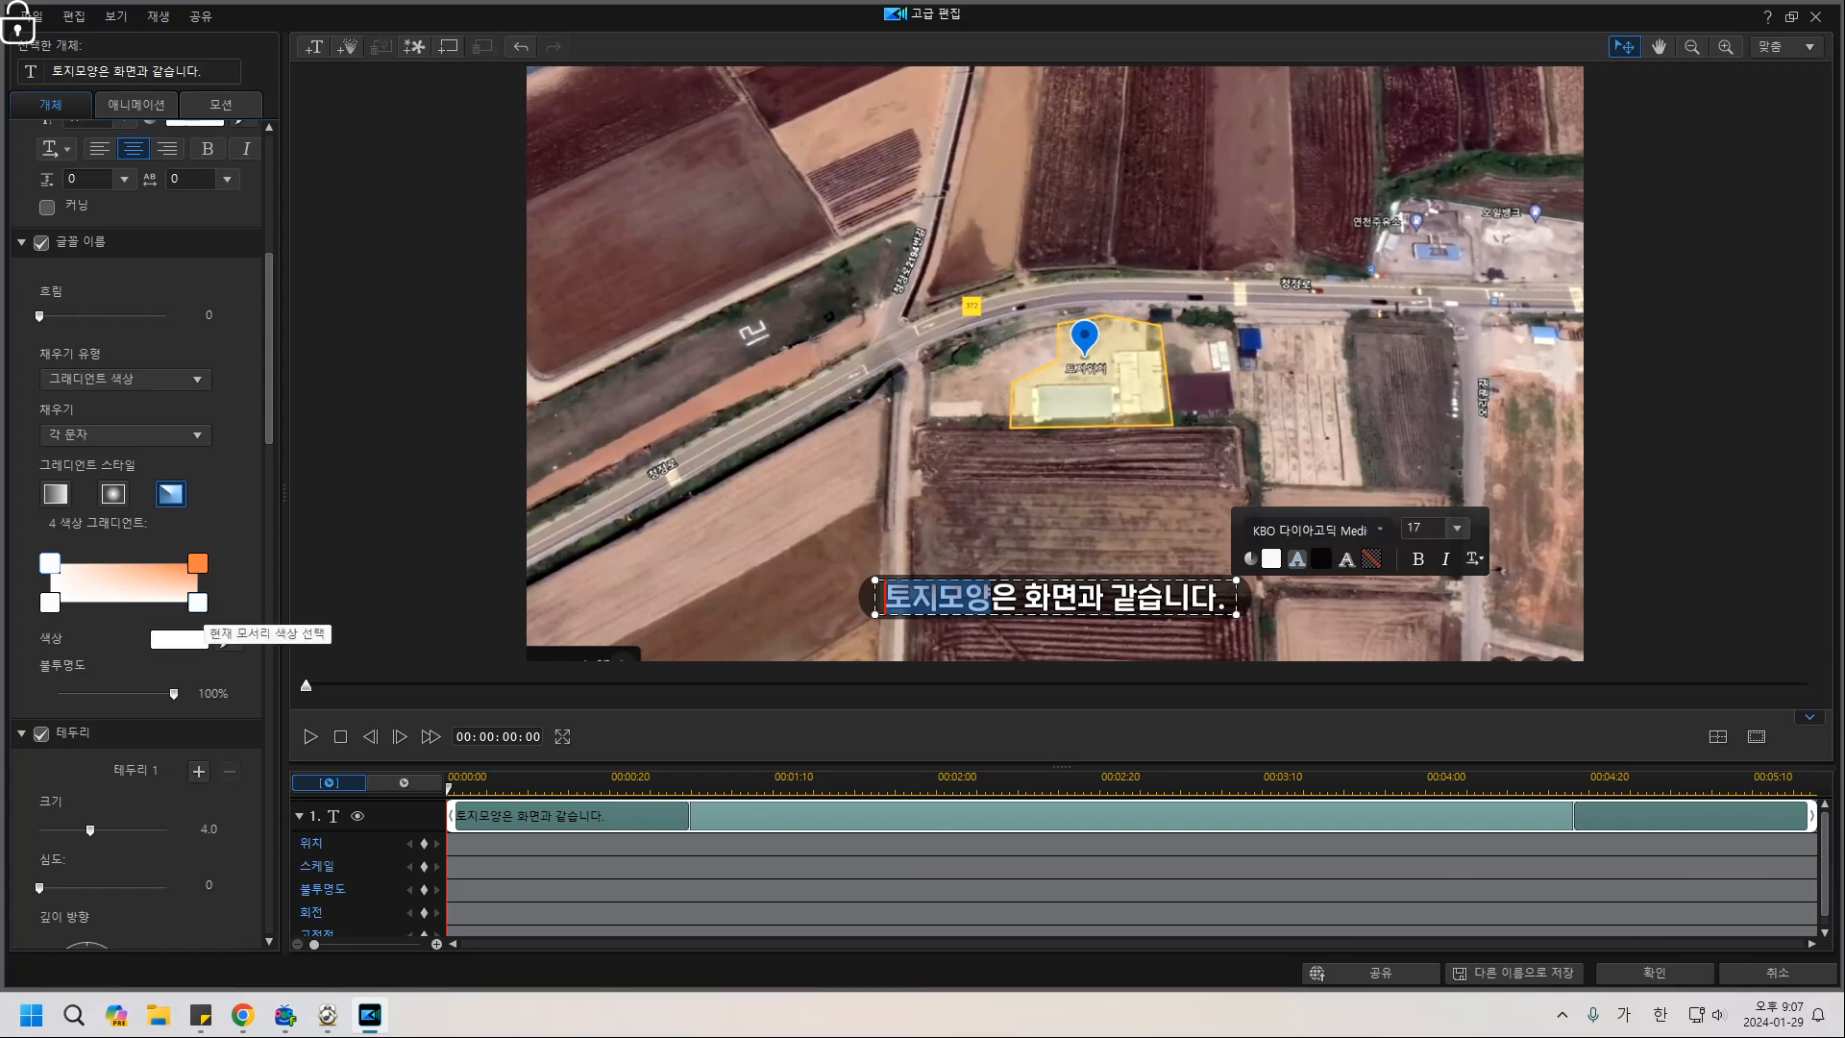
left_click(197, 603)
left_click(179, 639)
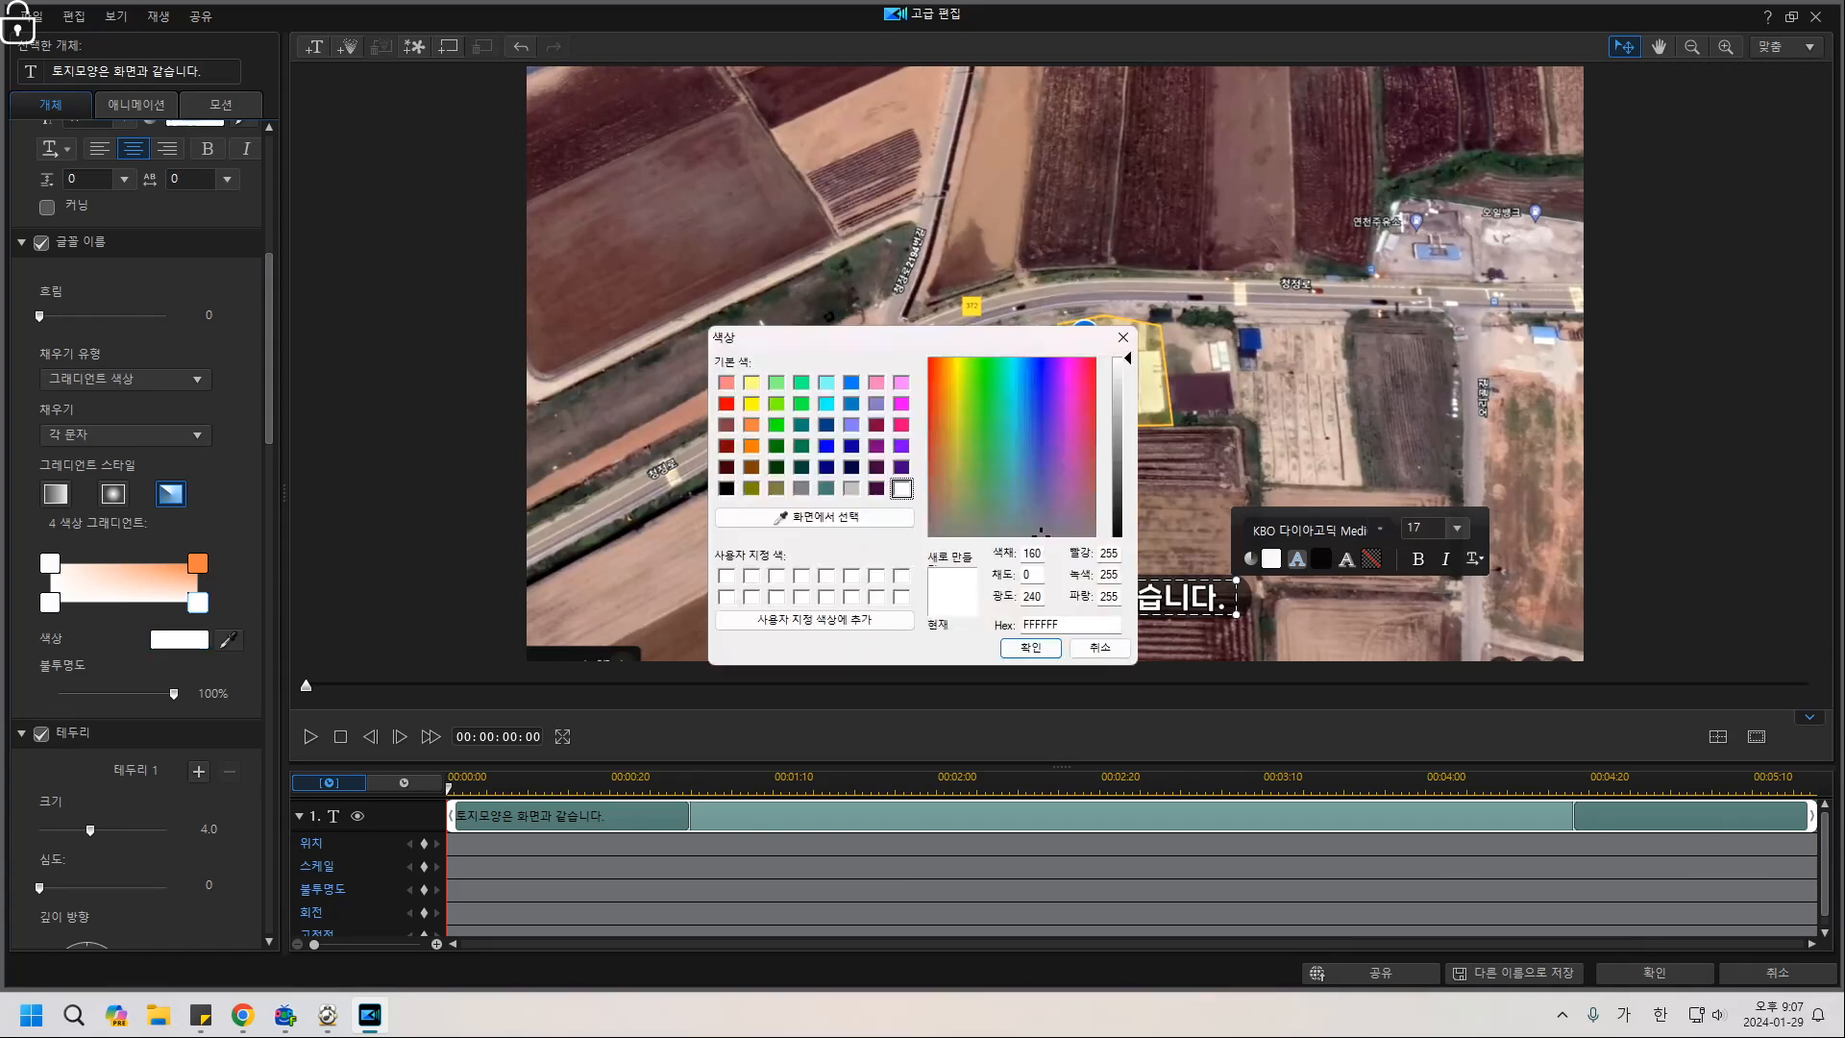
left_click(727, 445)
left_click(1030, 647)
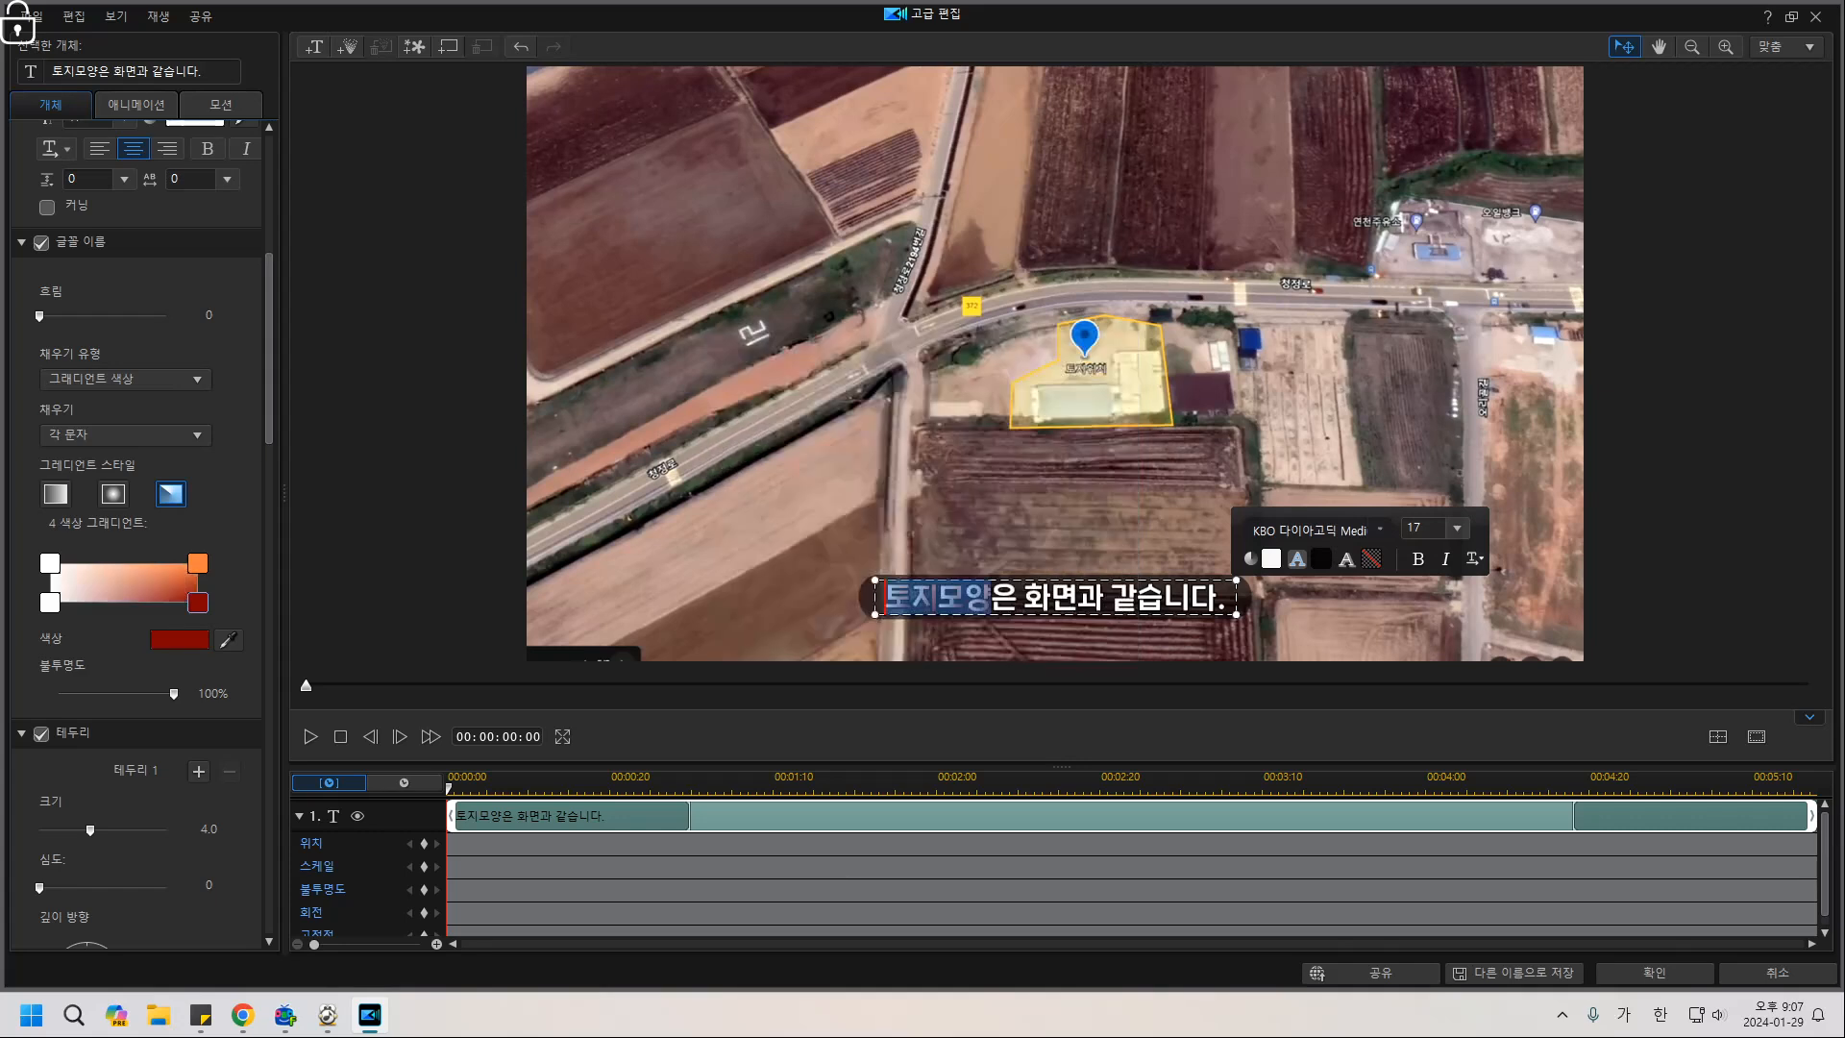
Make the top-left corner pink and the bottom-left corner blue, then preview.
left_click(49, 563)
left_click(178, 639)
left_click(876, 381)
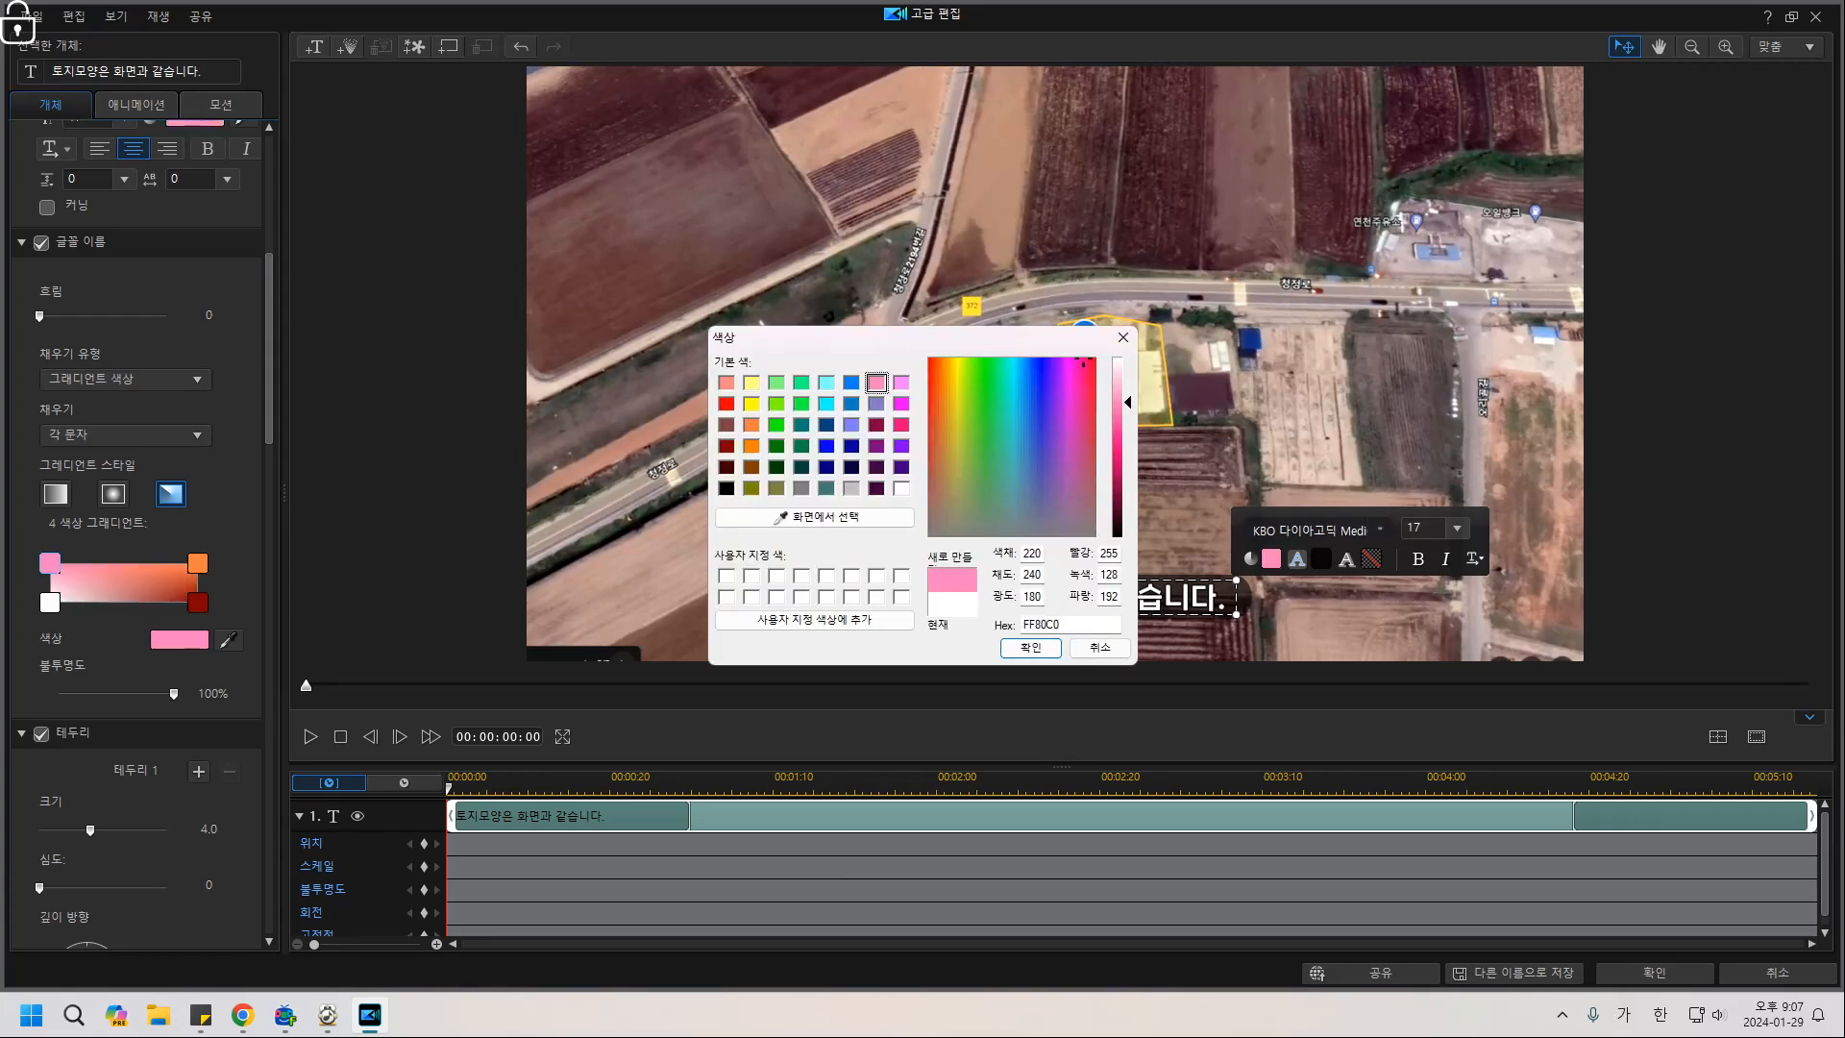
left_click(1031, 647)
left_click(50, 603)
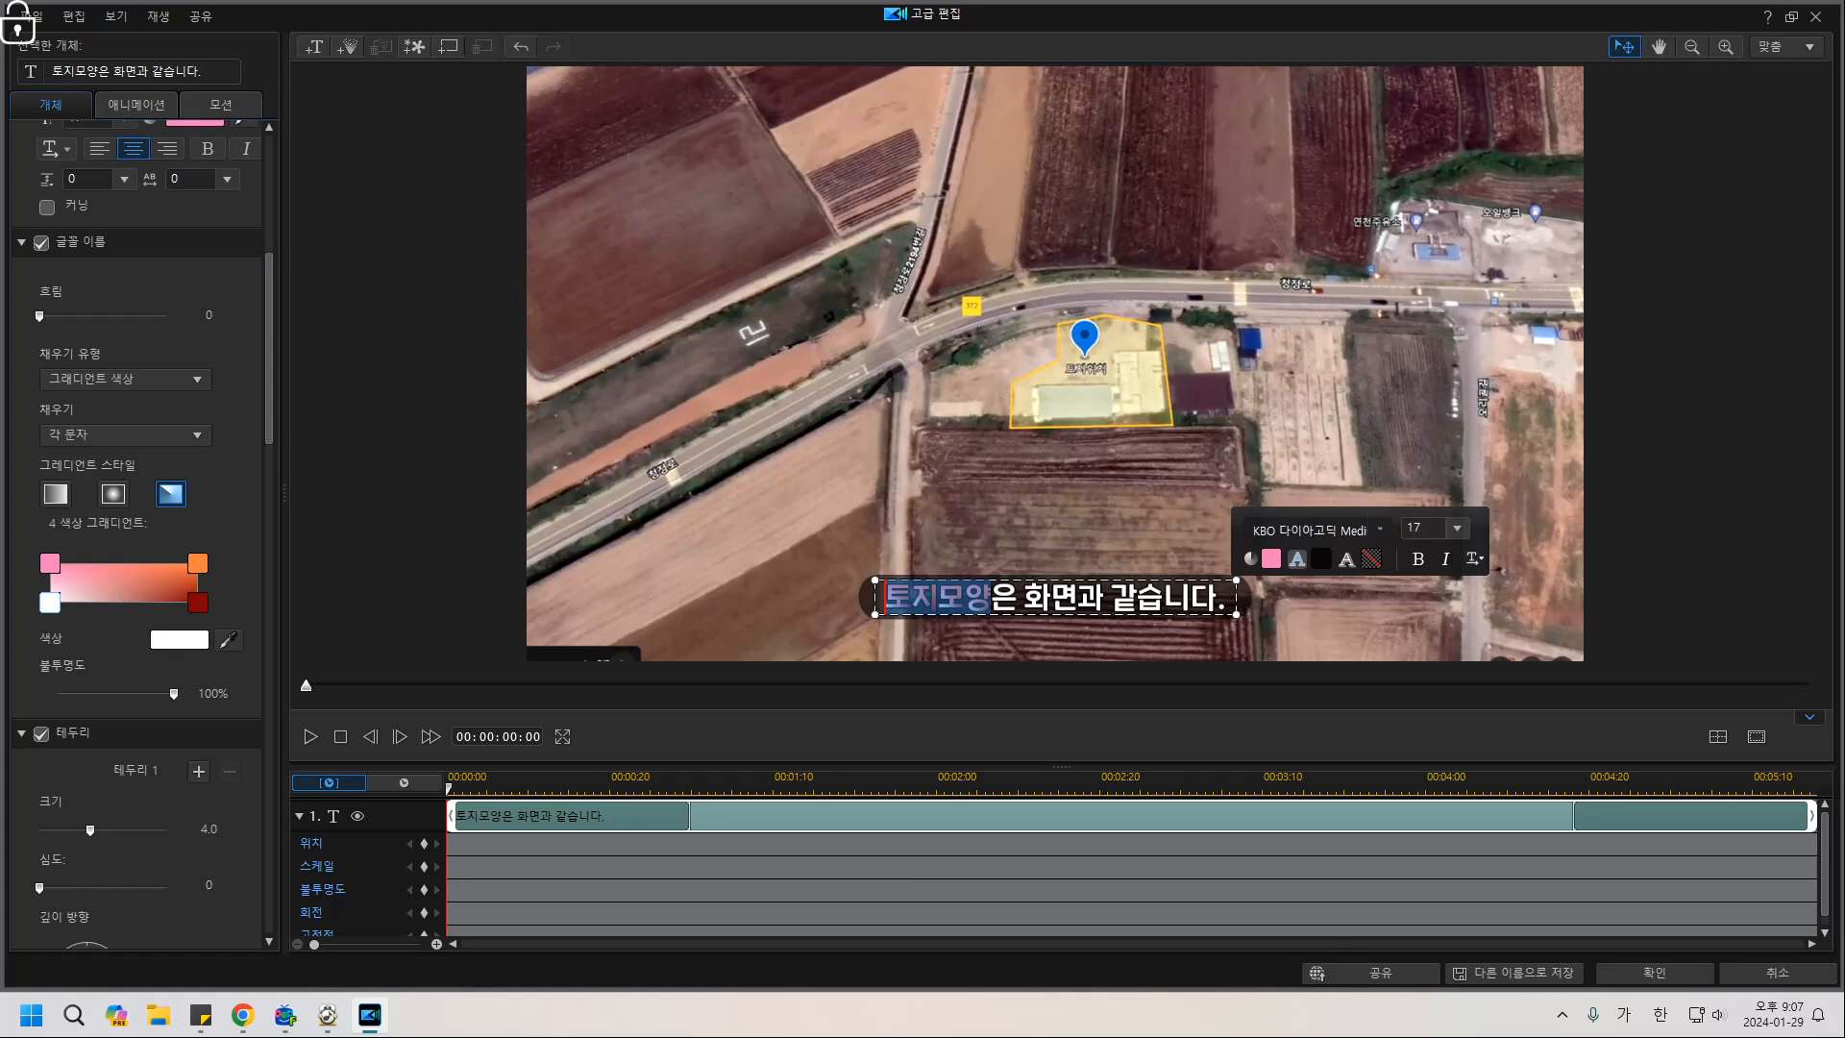
left_click(179, 639)
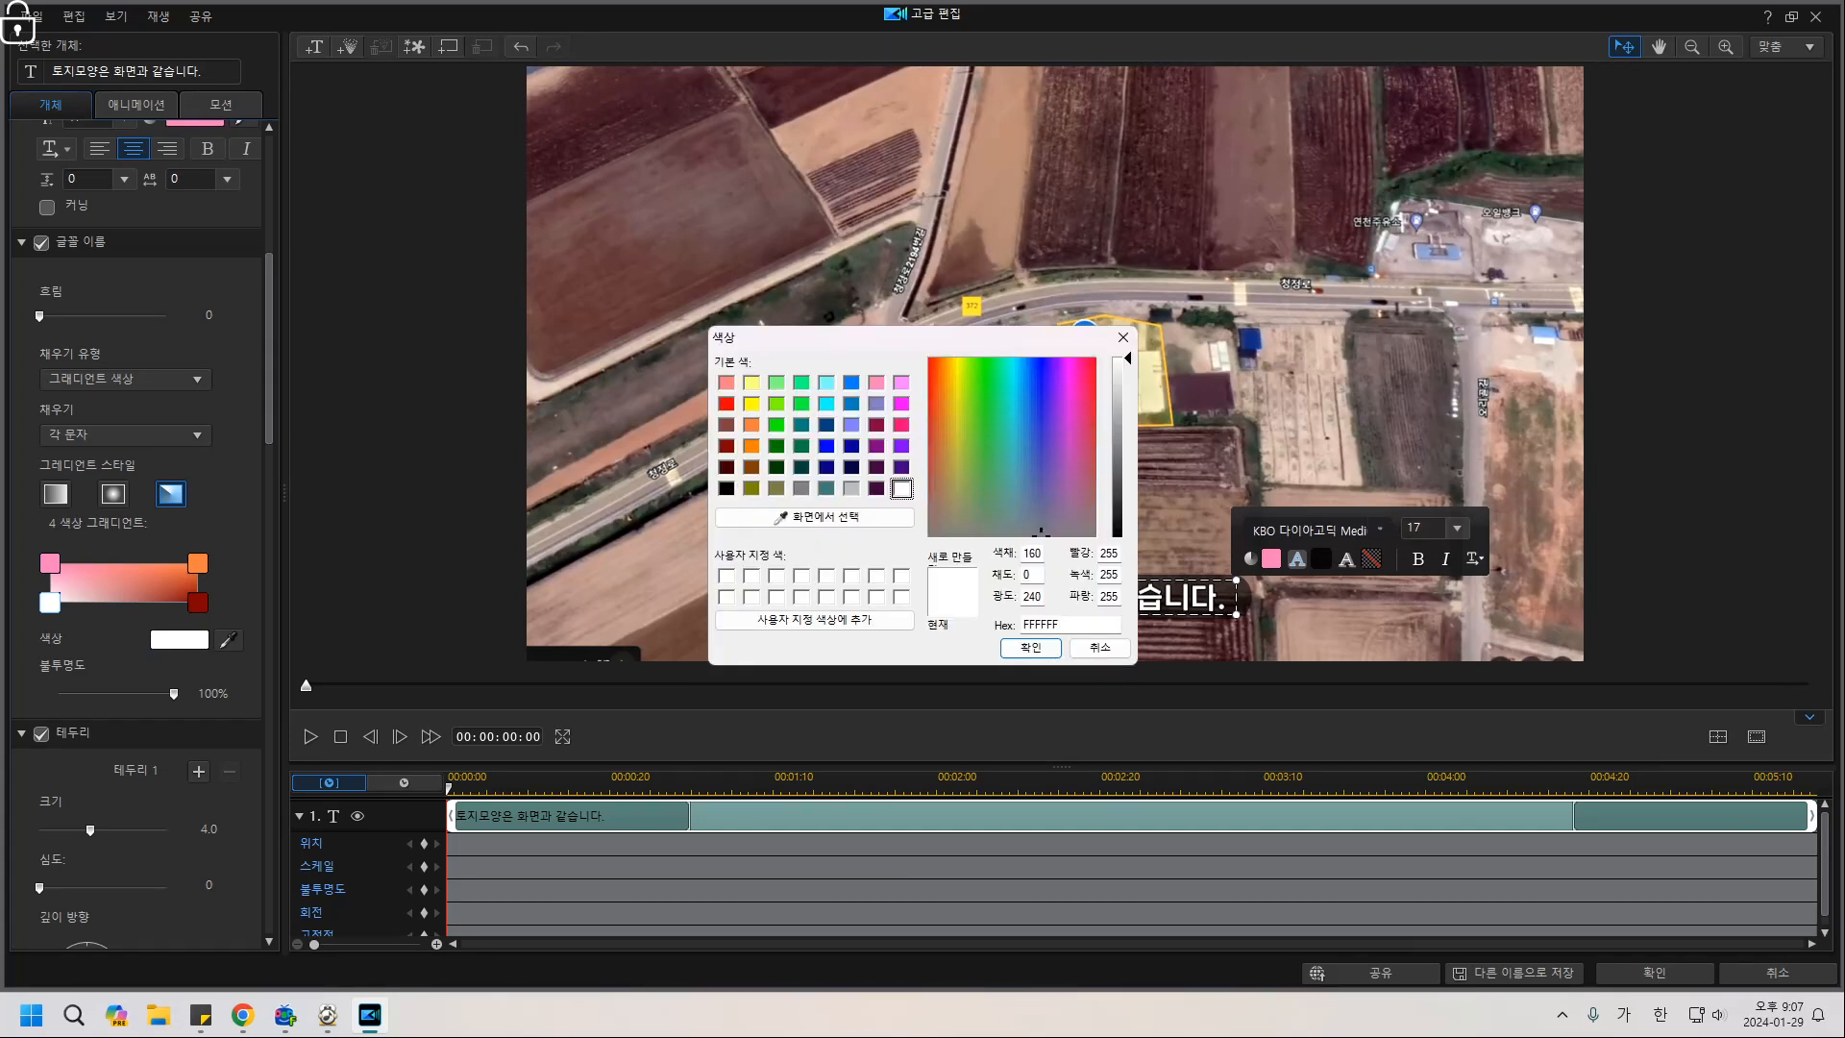
left_click(852, 403)
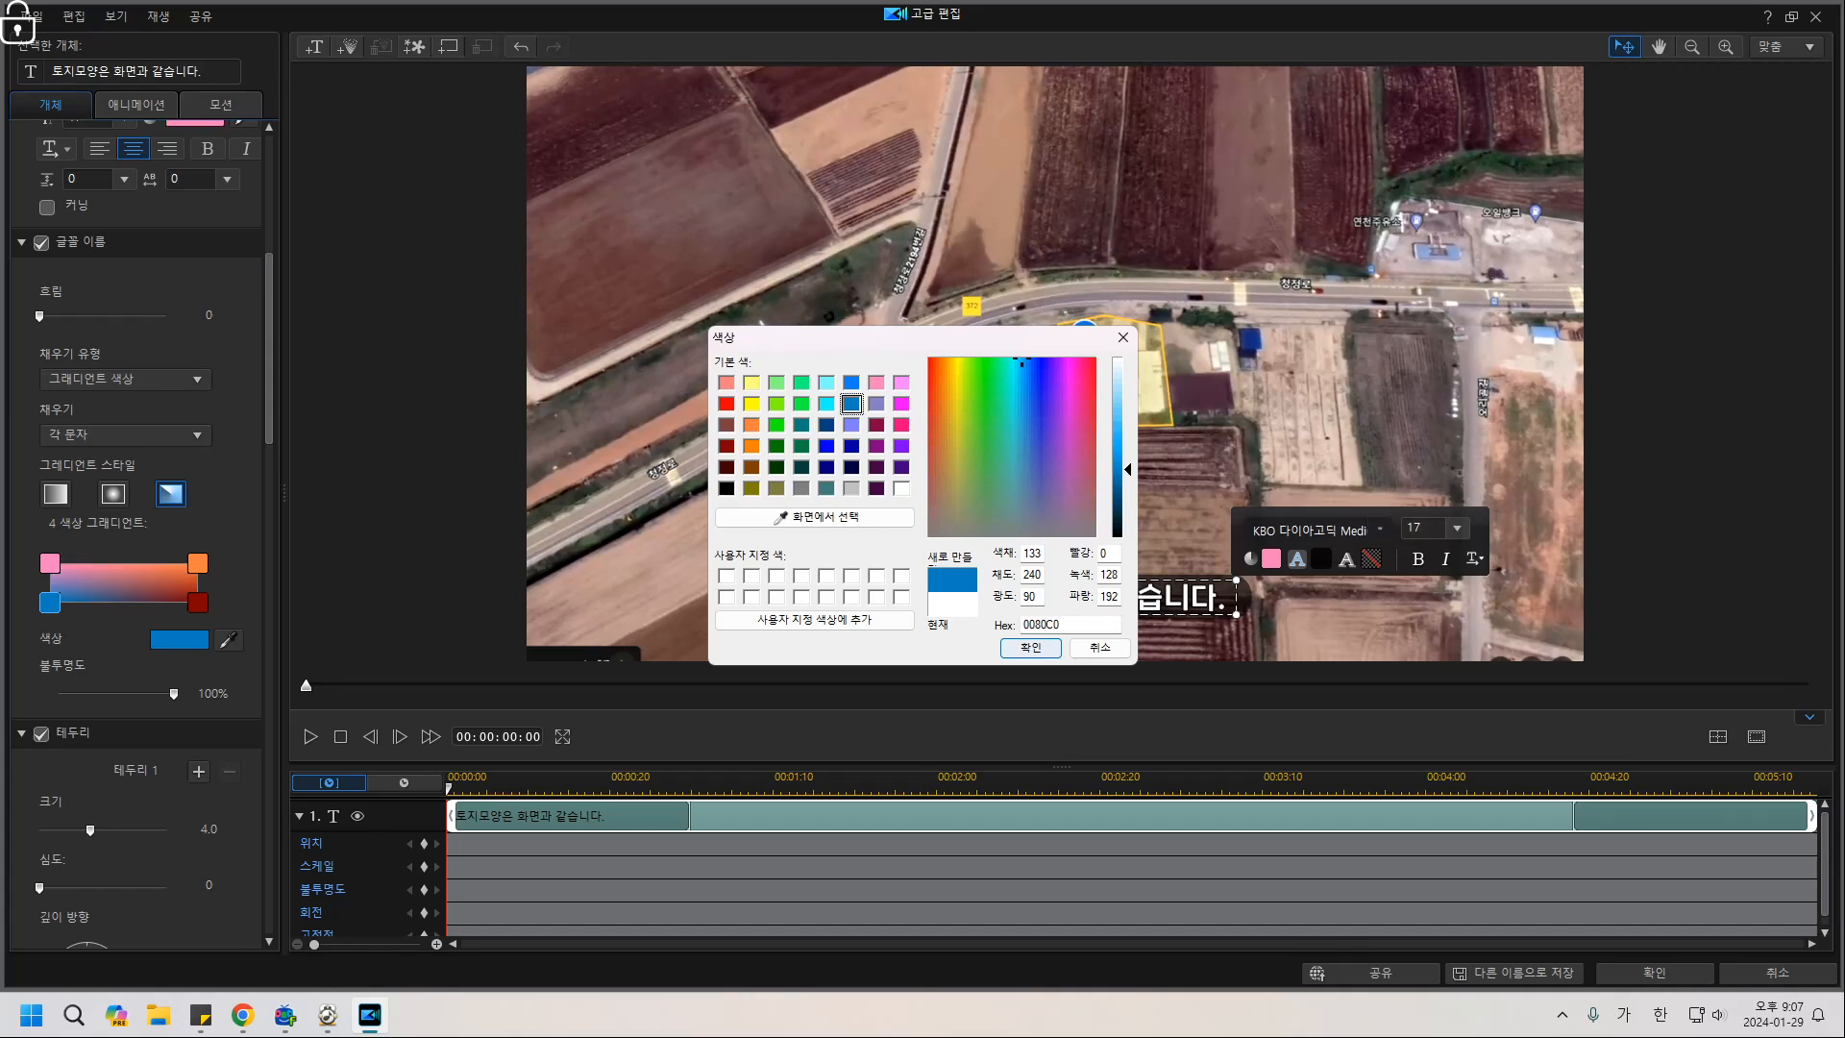
left_click(1030, 648)
left_click(1030, 648)
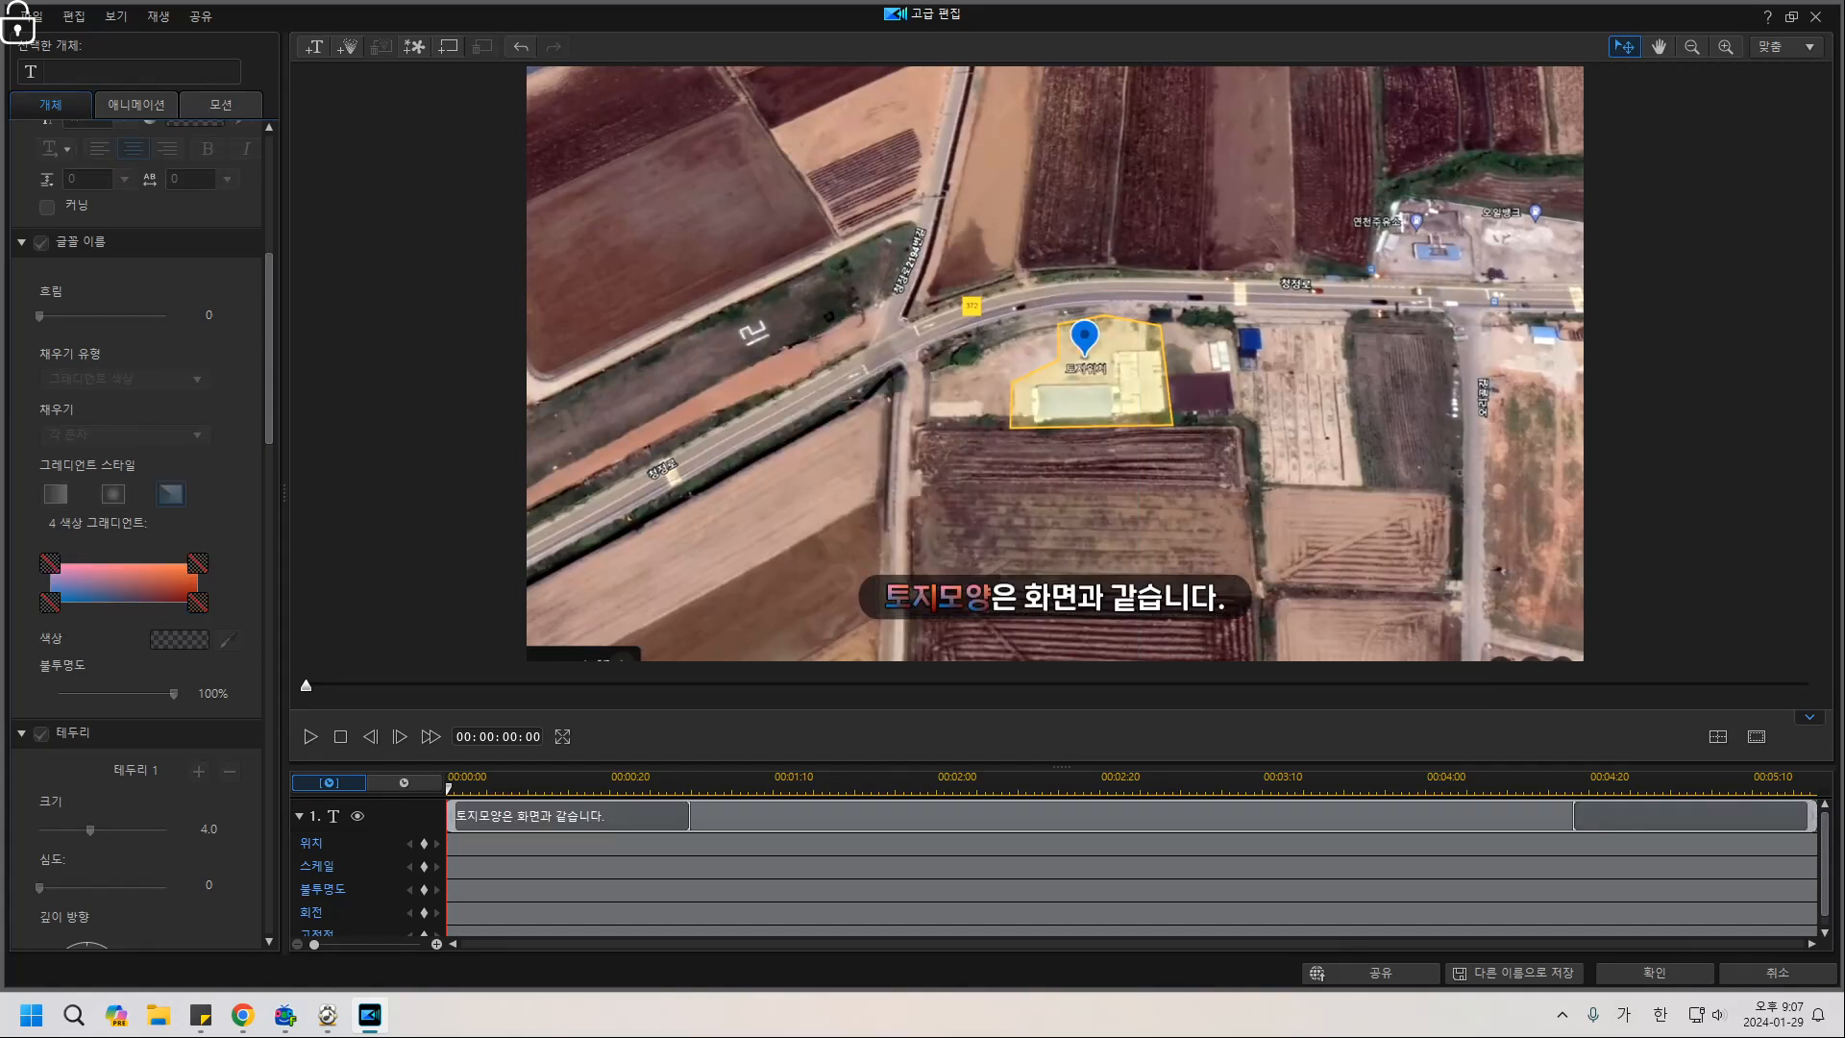
Change 토지모양's fill type to a single colour (단일 색상).
left_click(965, 598)
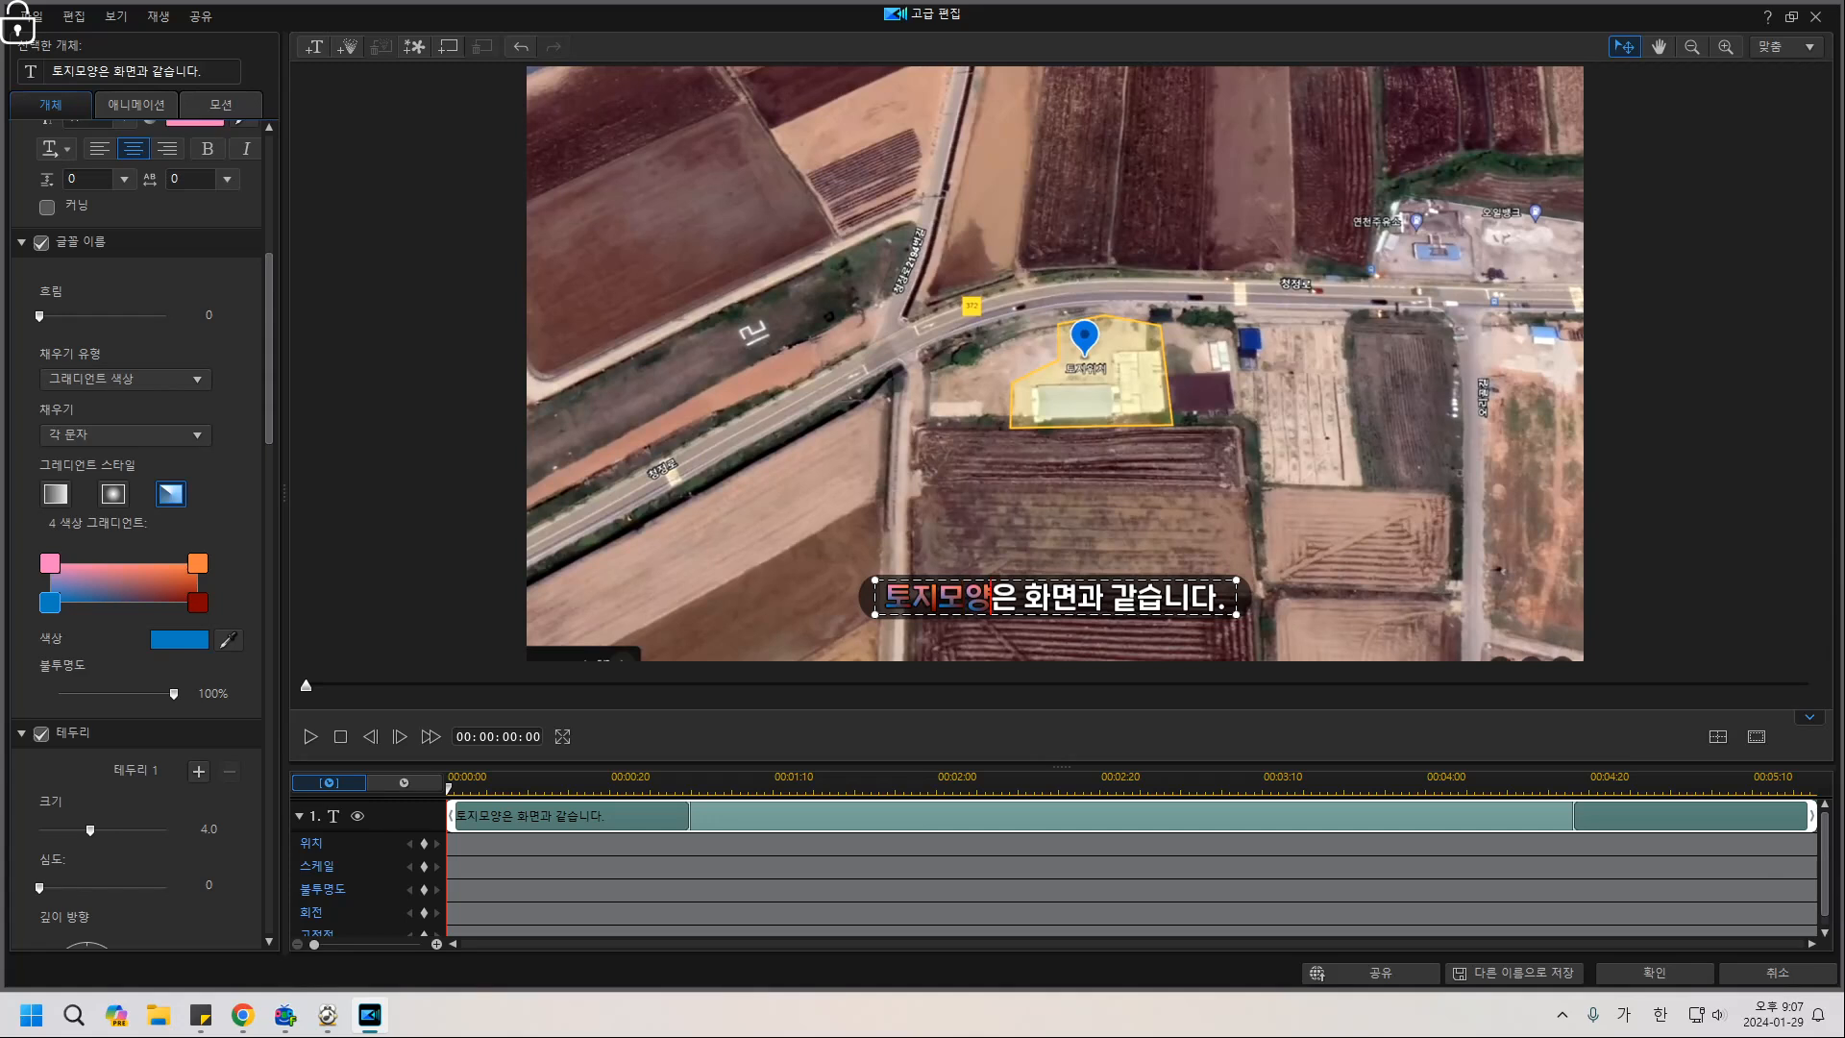
left_click_drag(991, 599, 884, 599)
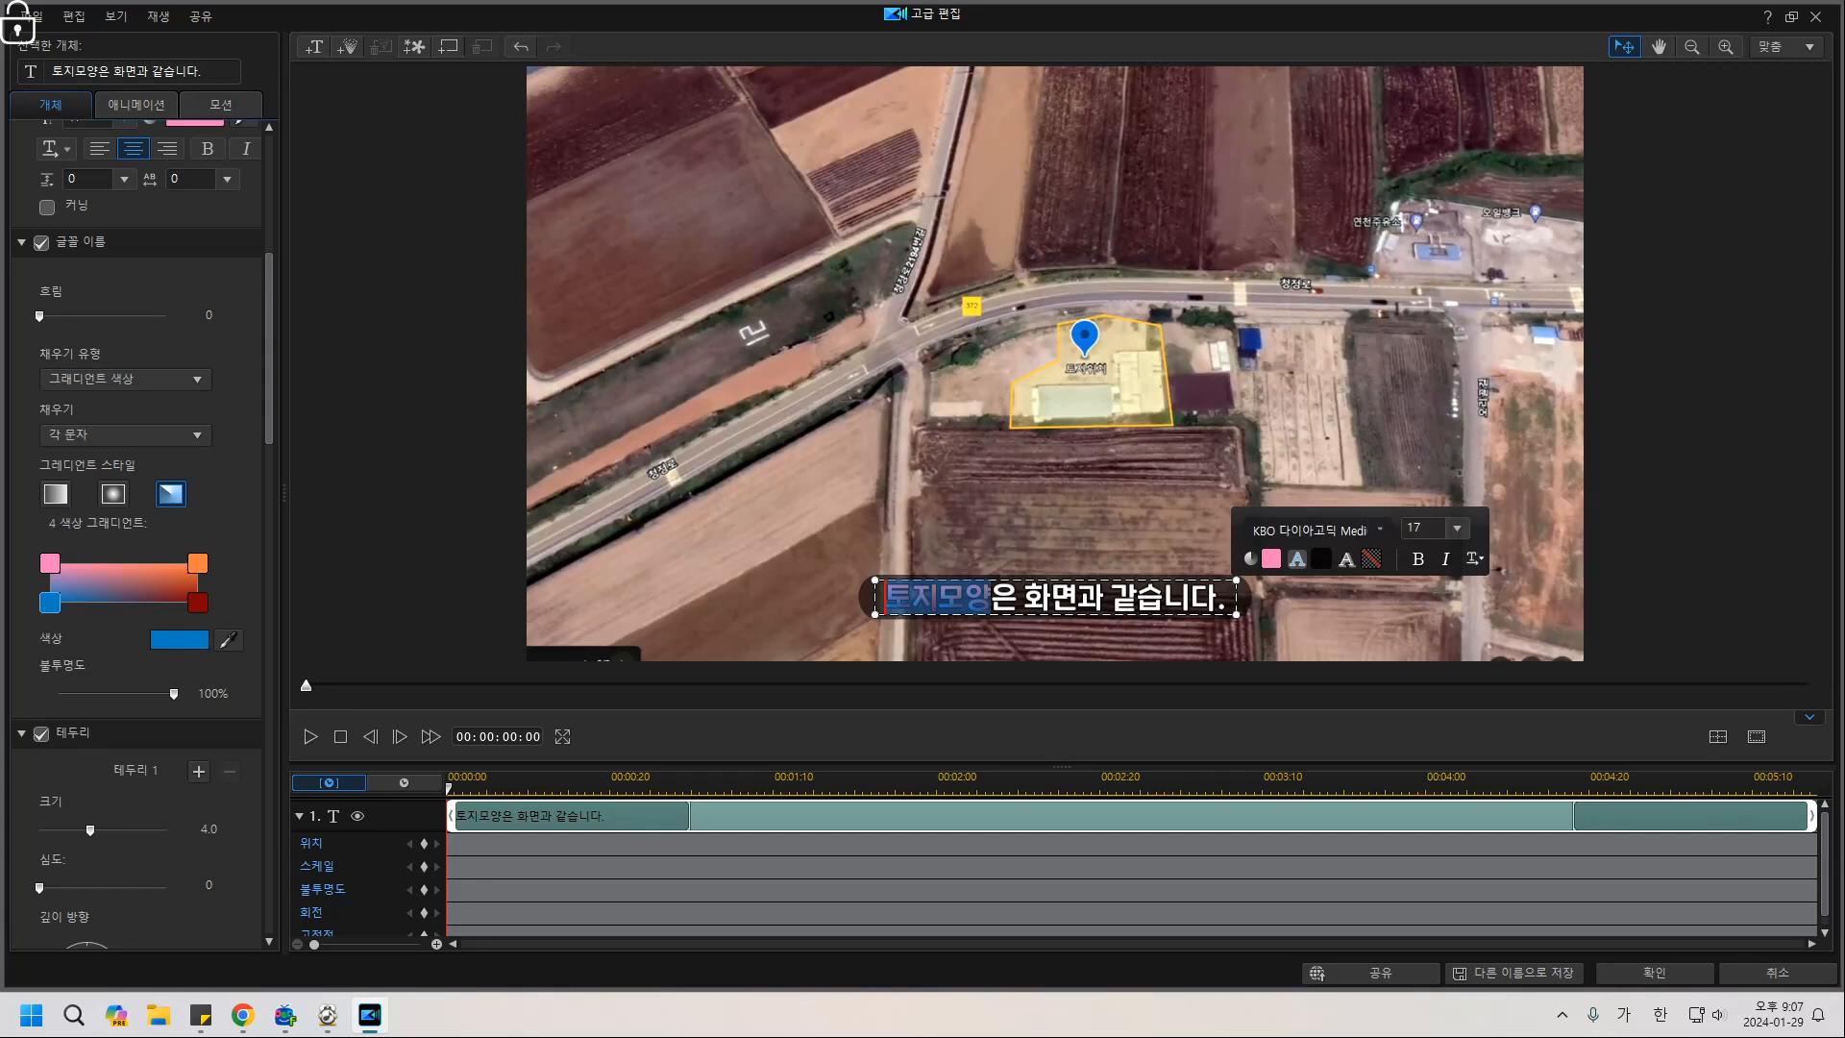
scroll(140, 534, "up", 3)
scroll(139, 534, "down", 2)
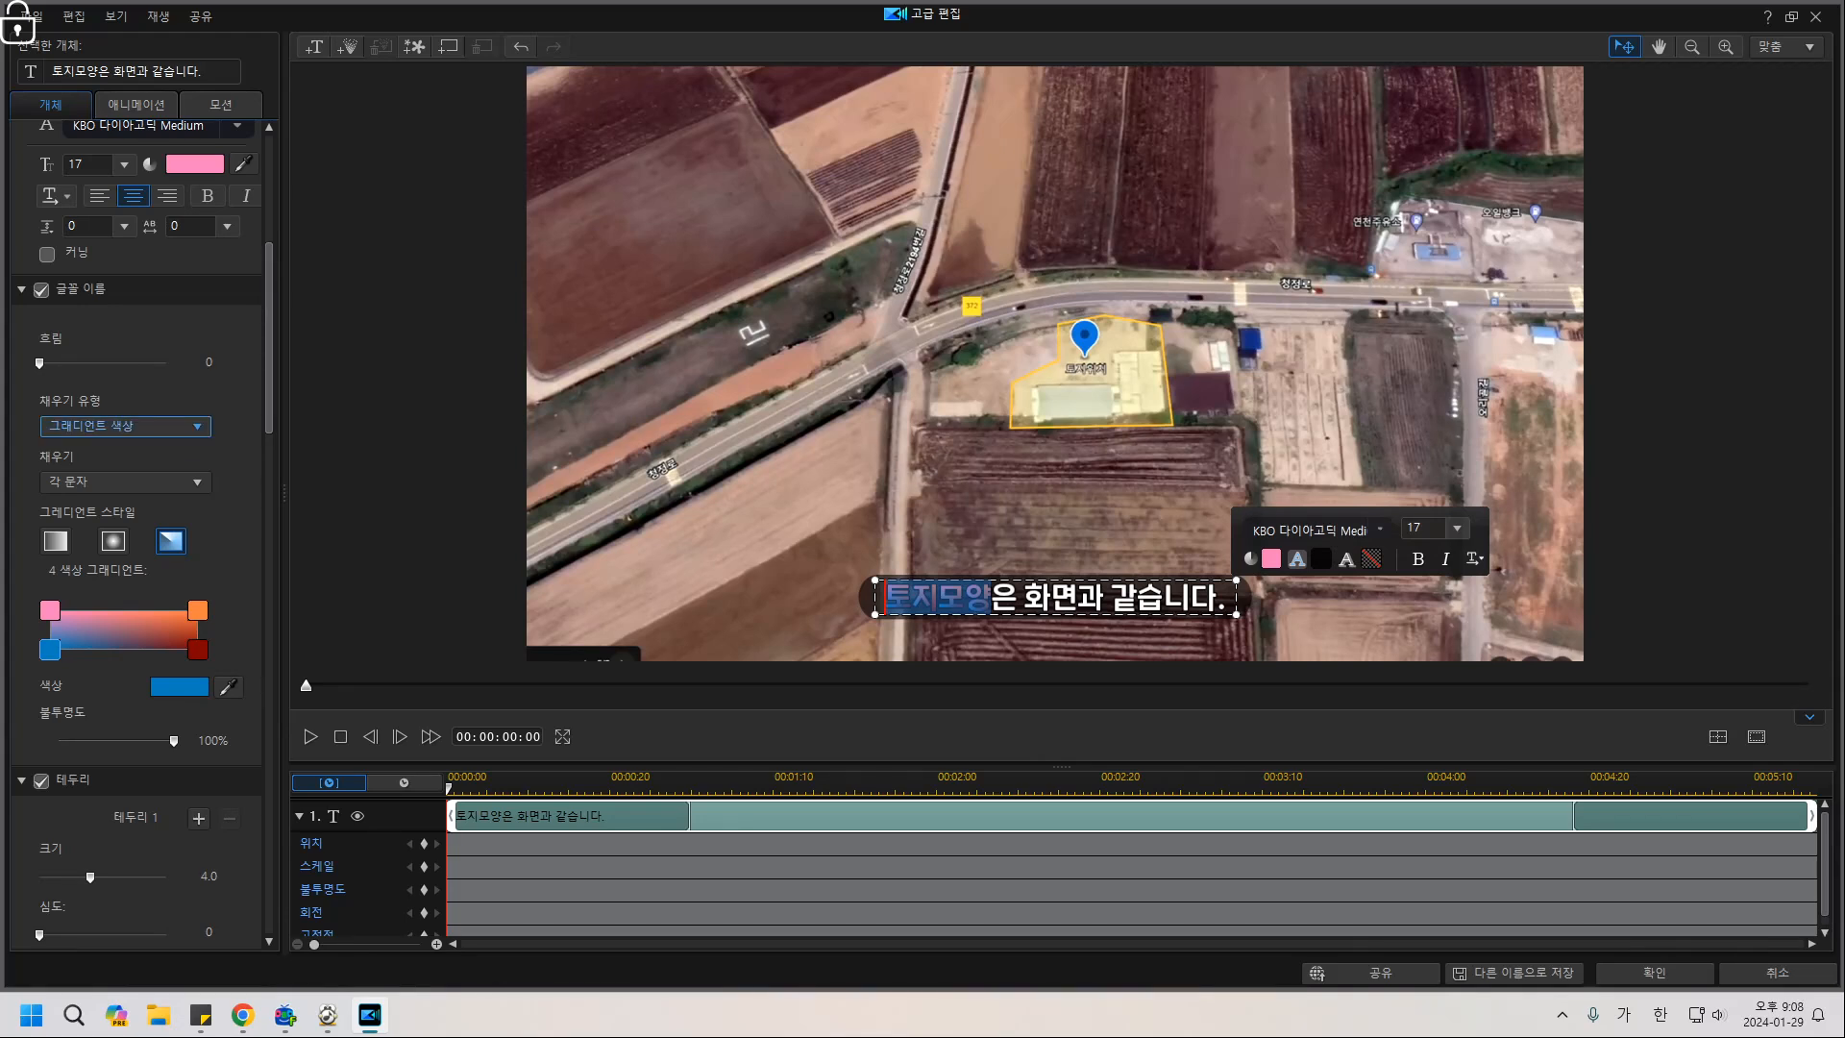
left_click(125, 426)
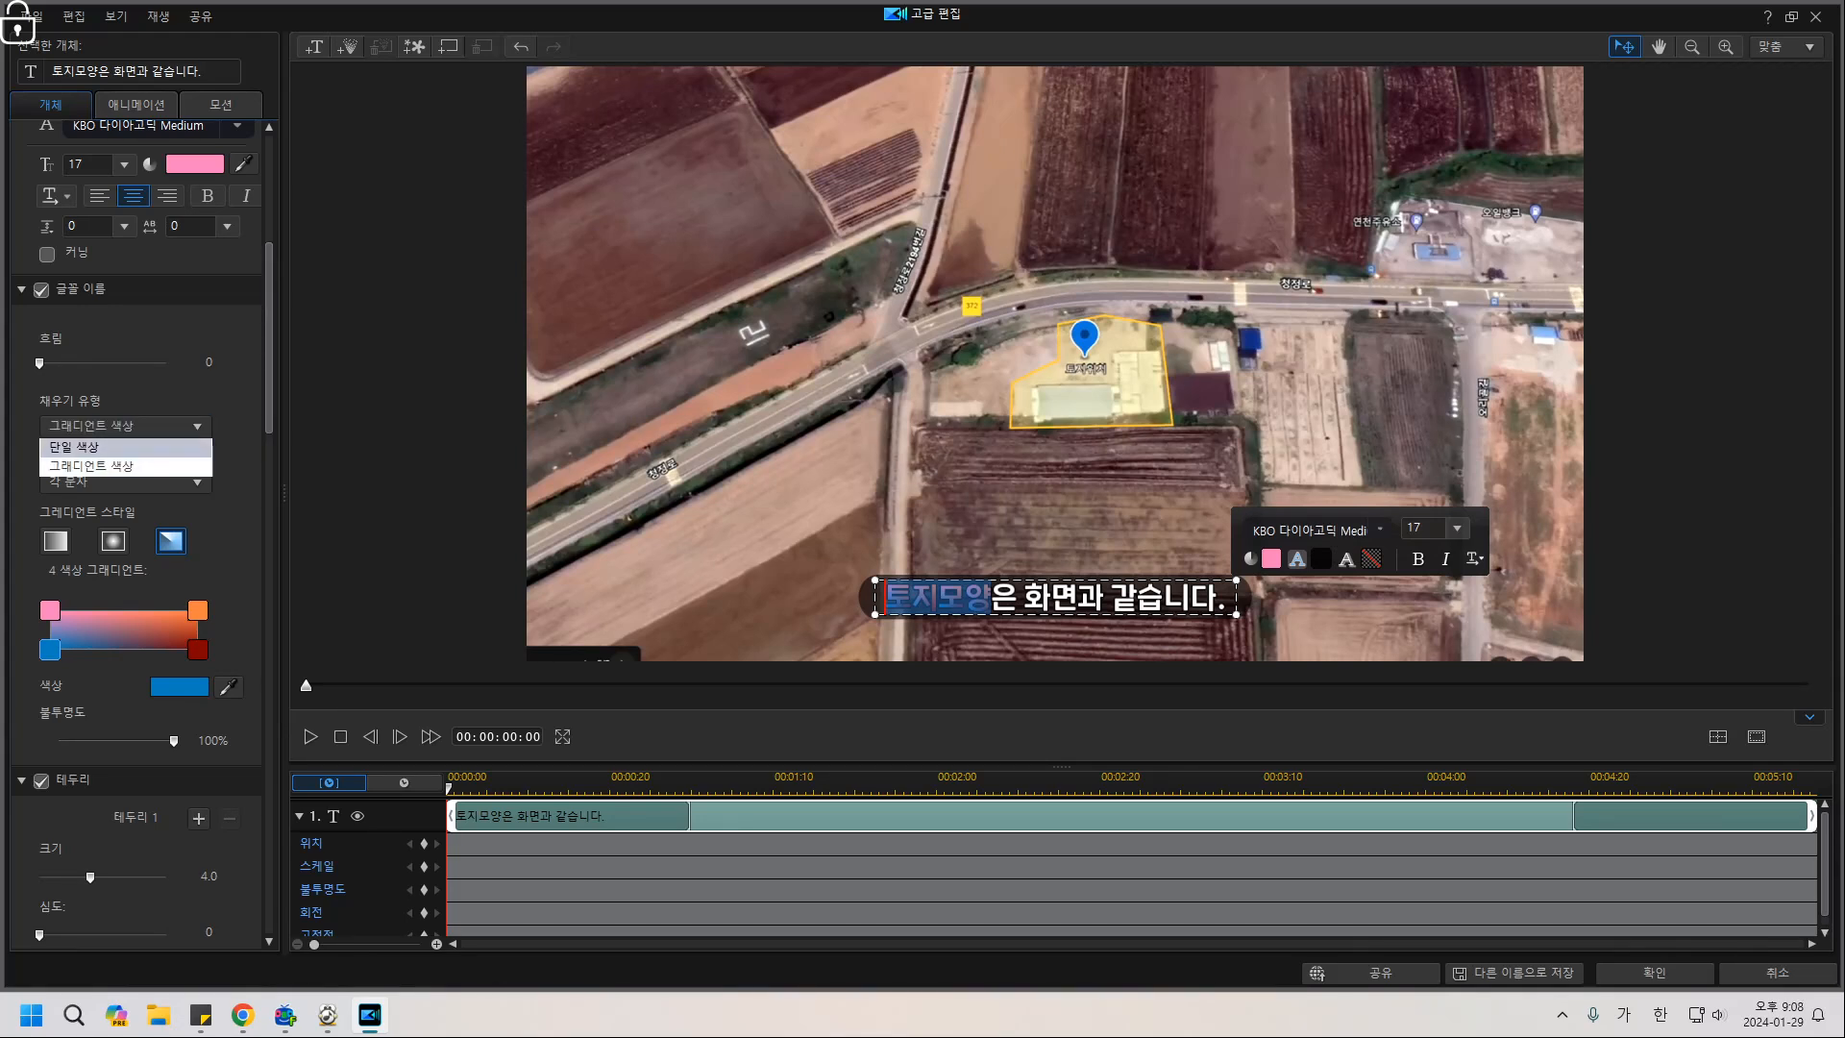
left_click(106, 446)
scroll(140, 534, "up", 1)
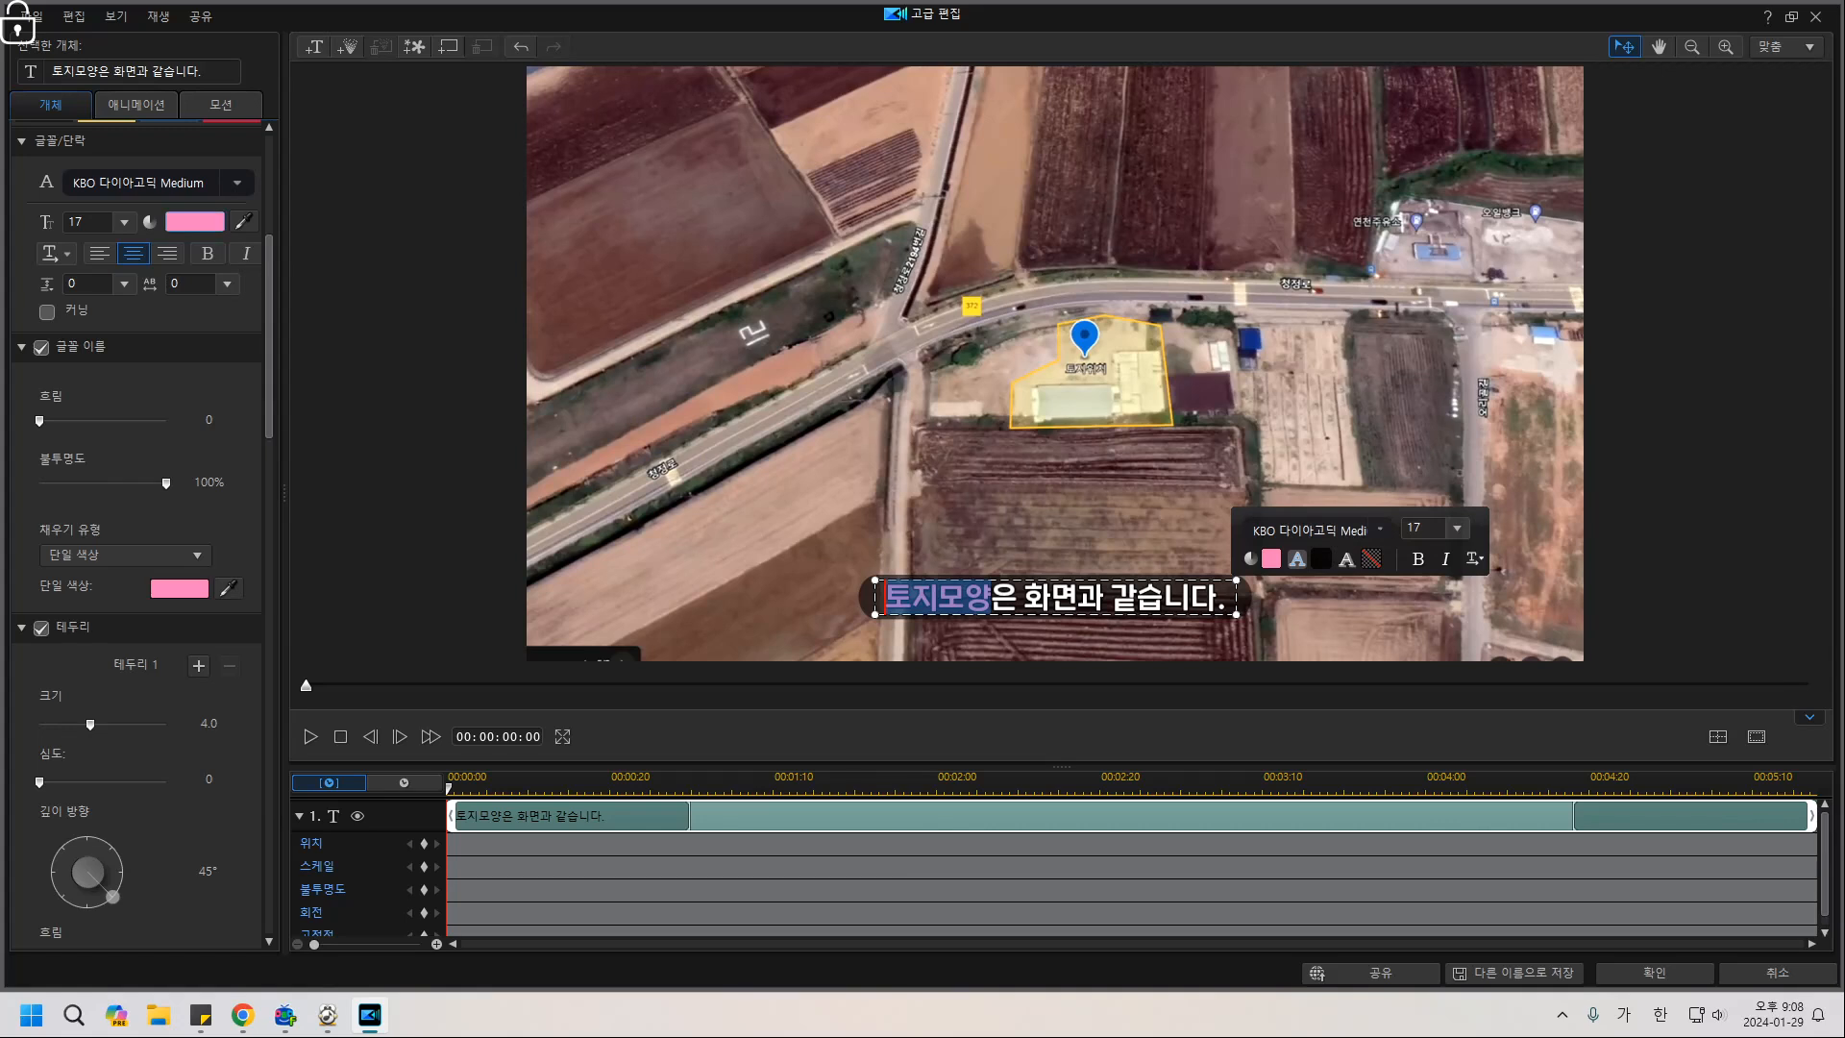
left_click(911, 598)
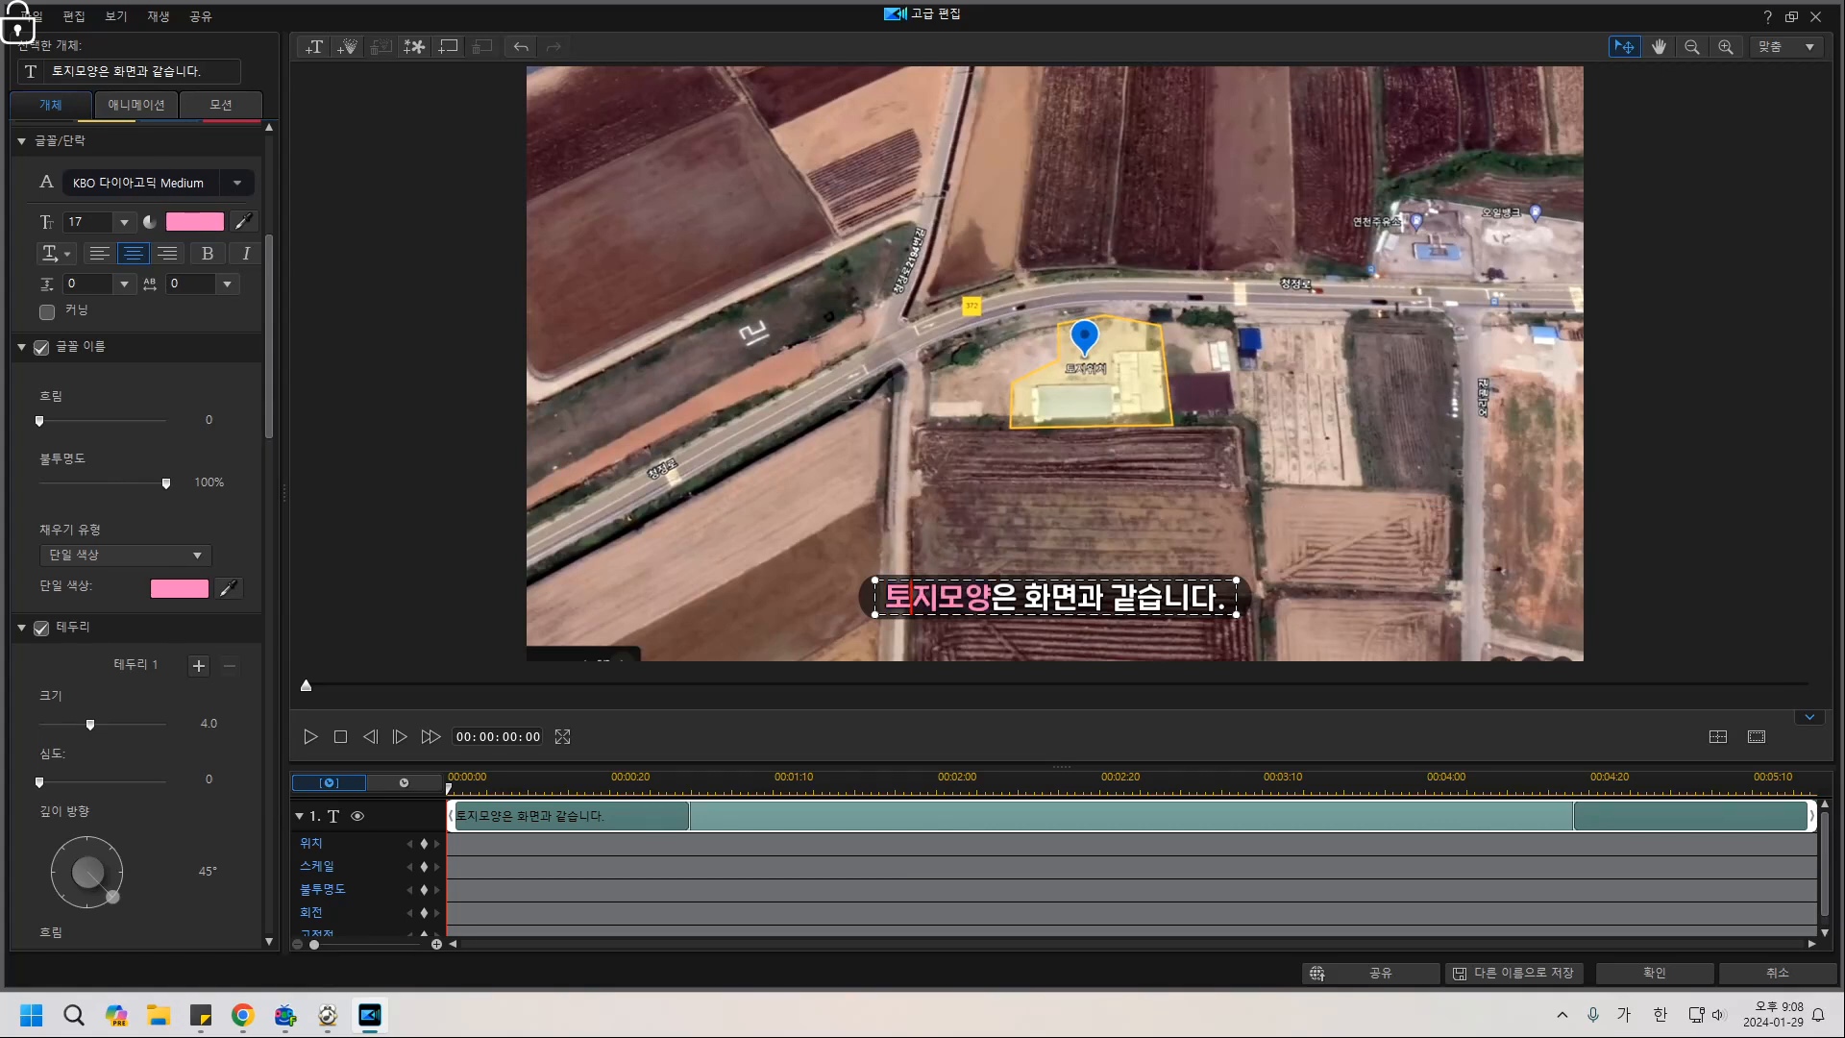
Colour the word 토지모양 light pink (FFCEE7).
left_click_drag(884, 598, 991, 598)
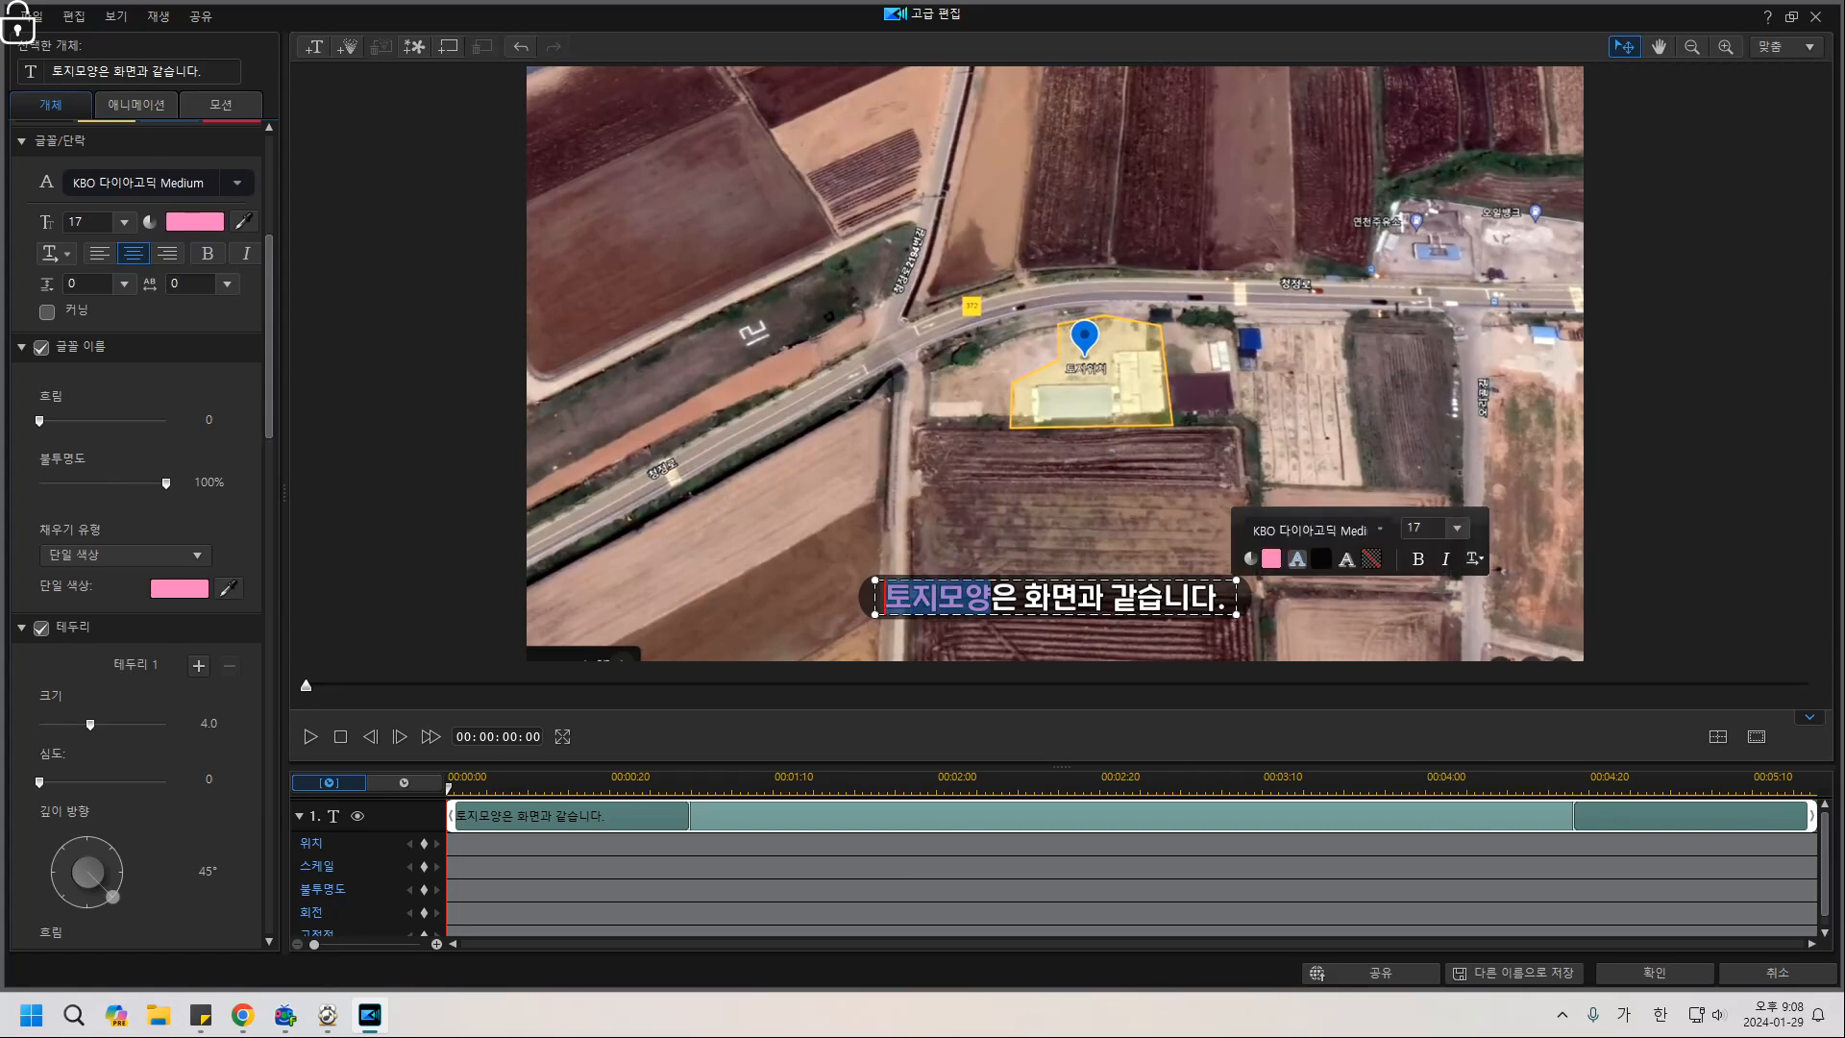
left_click(195, 222)
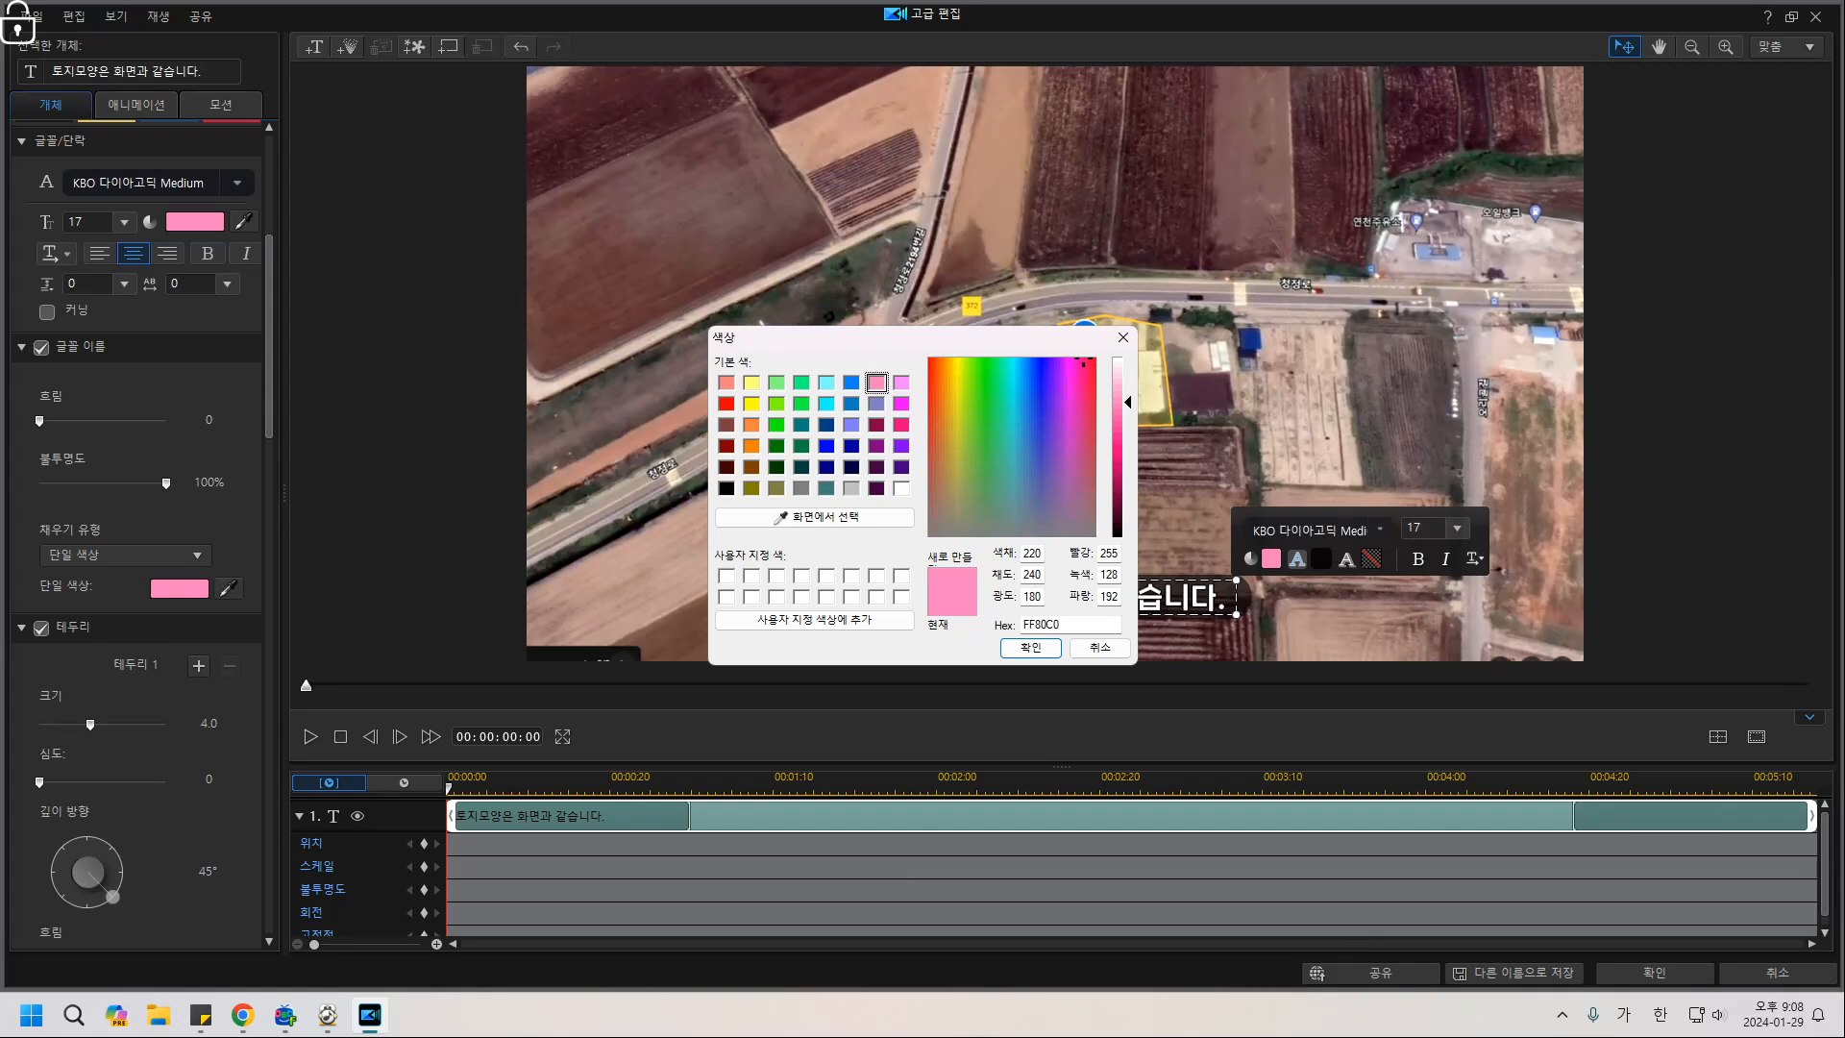
left_click_drag(1128, 402, 1128, 375)
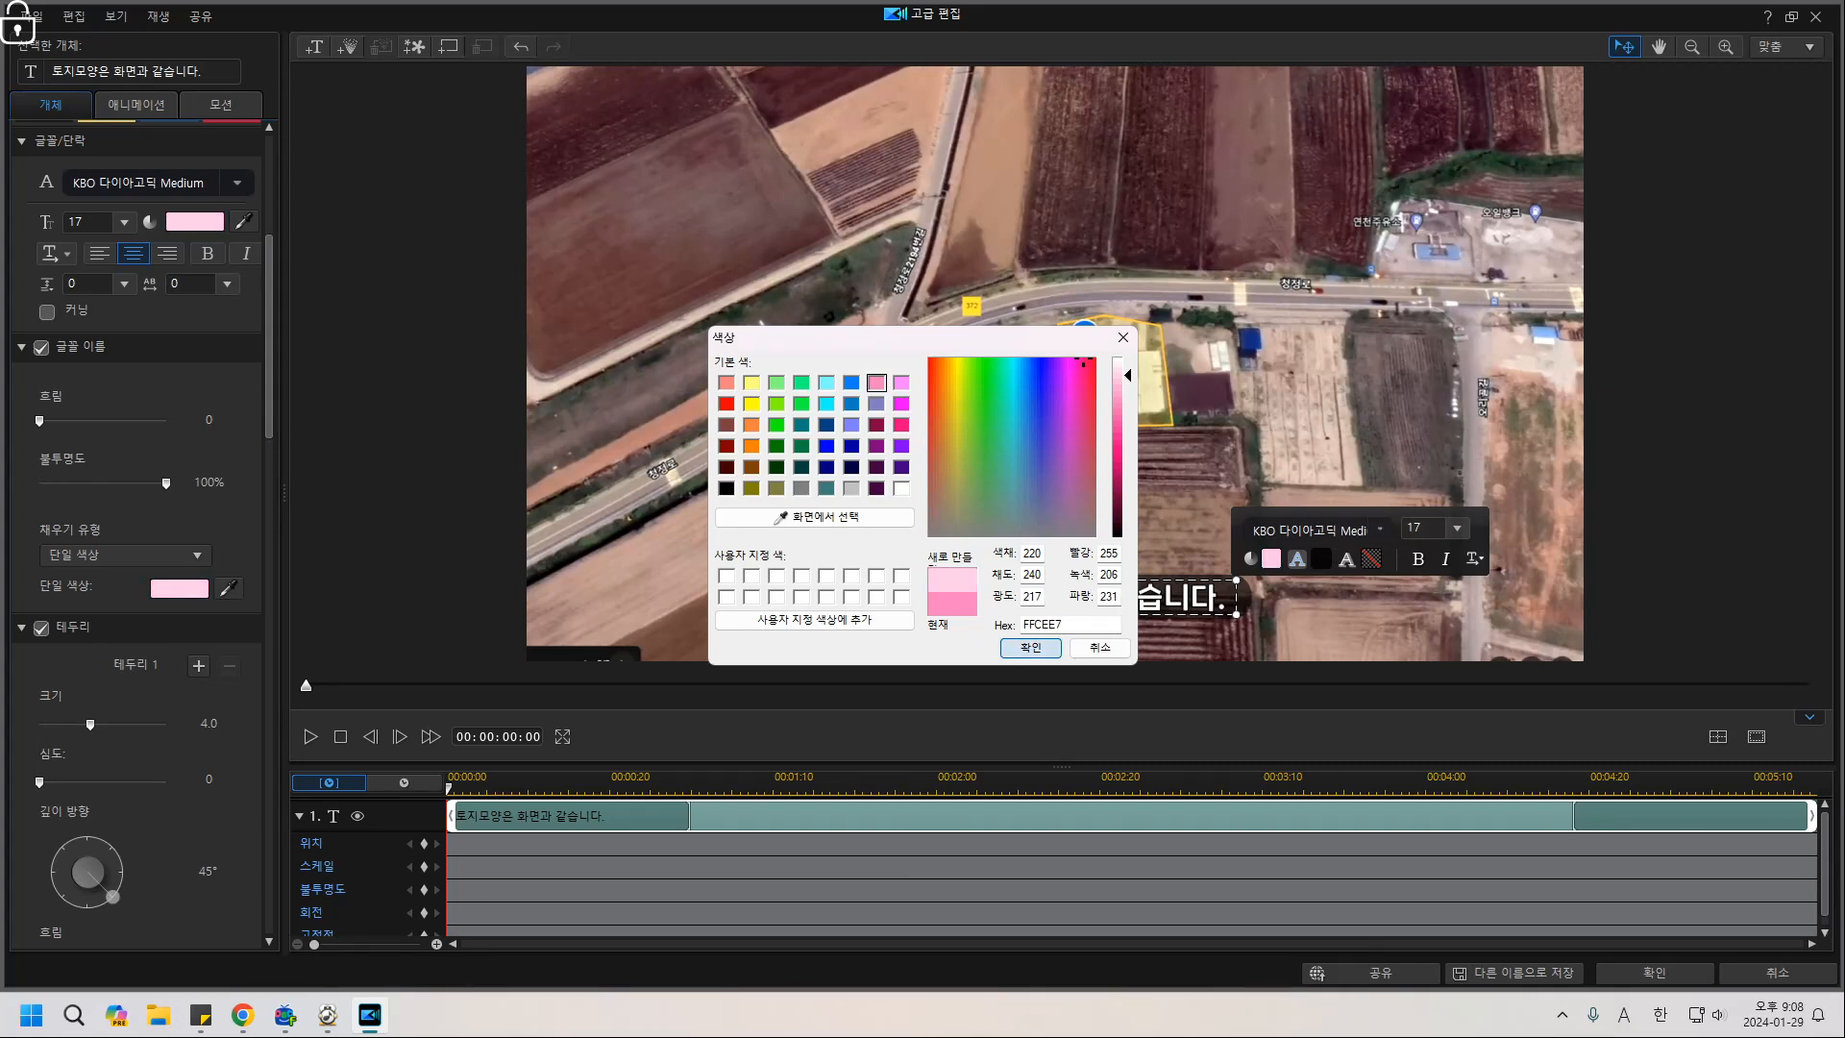
left_click(1030, 647)
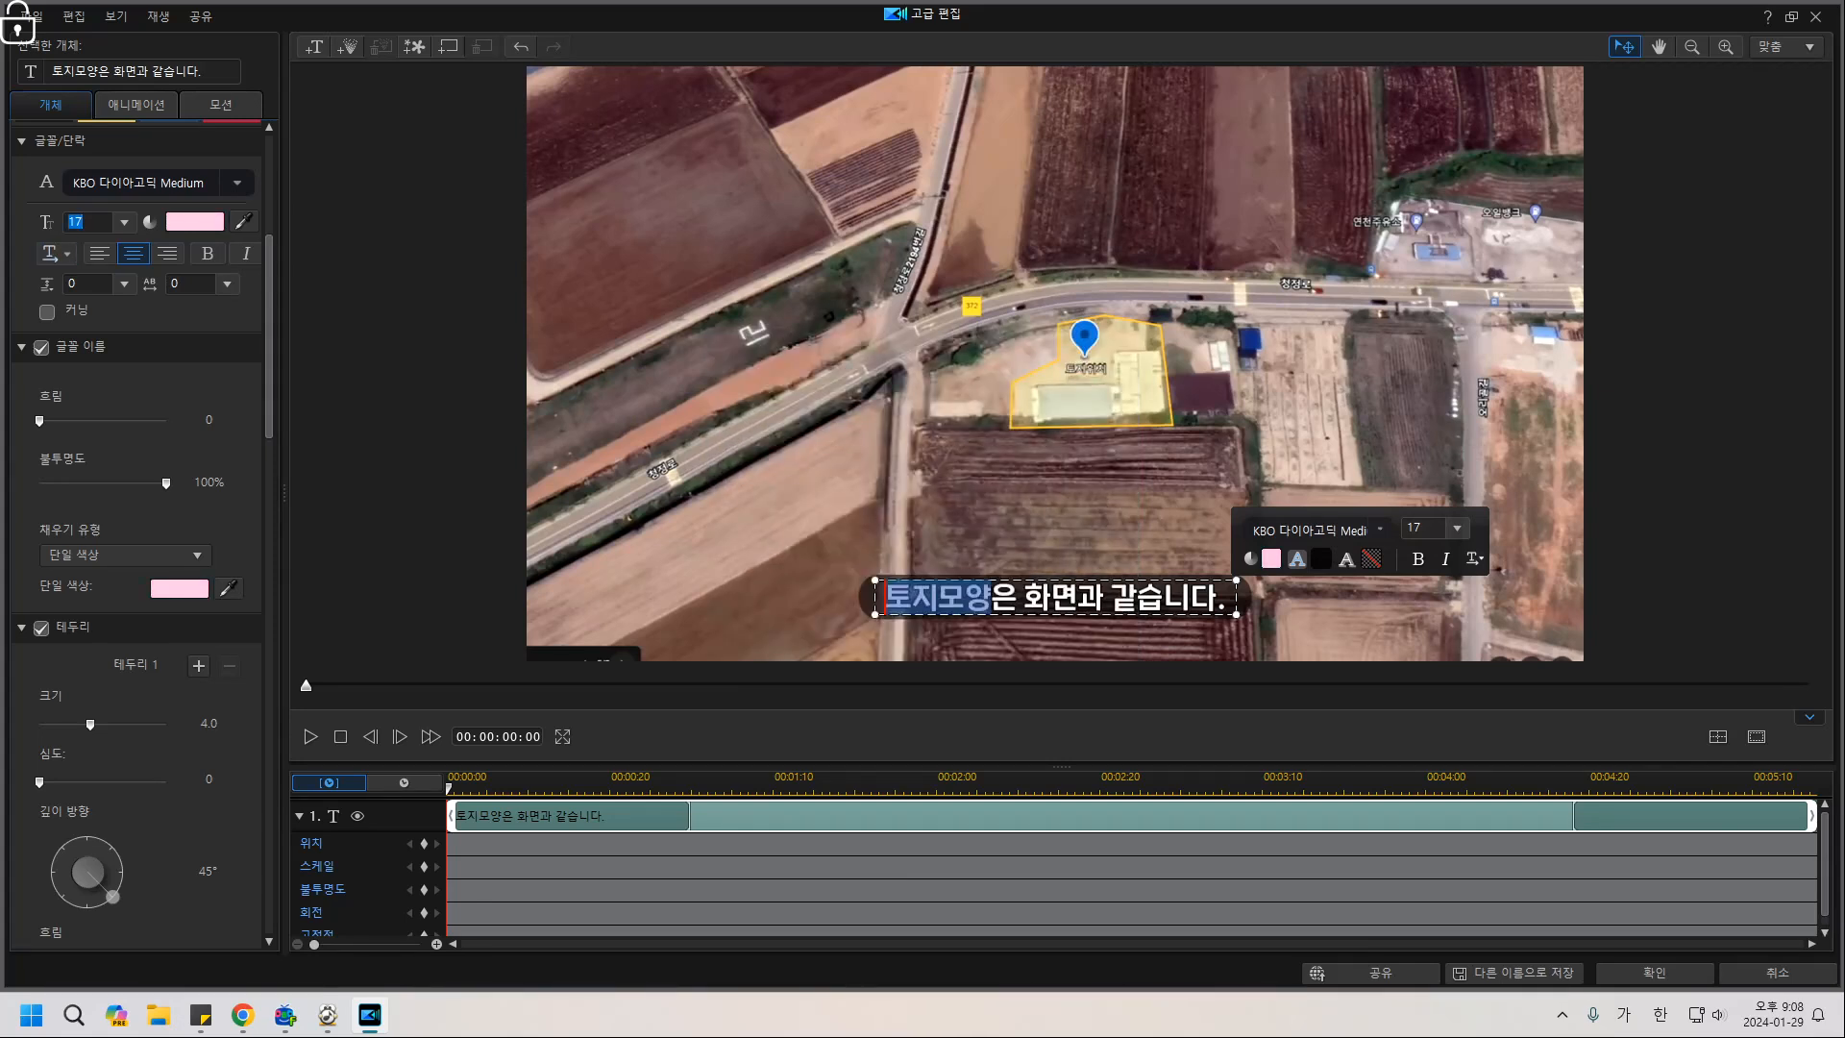
Set the font size to 22 and close the title editor with 확인.
type("22")
key("Return")
key("Escape")
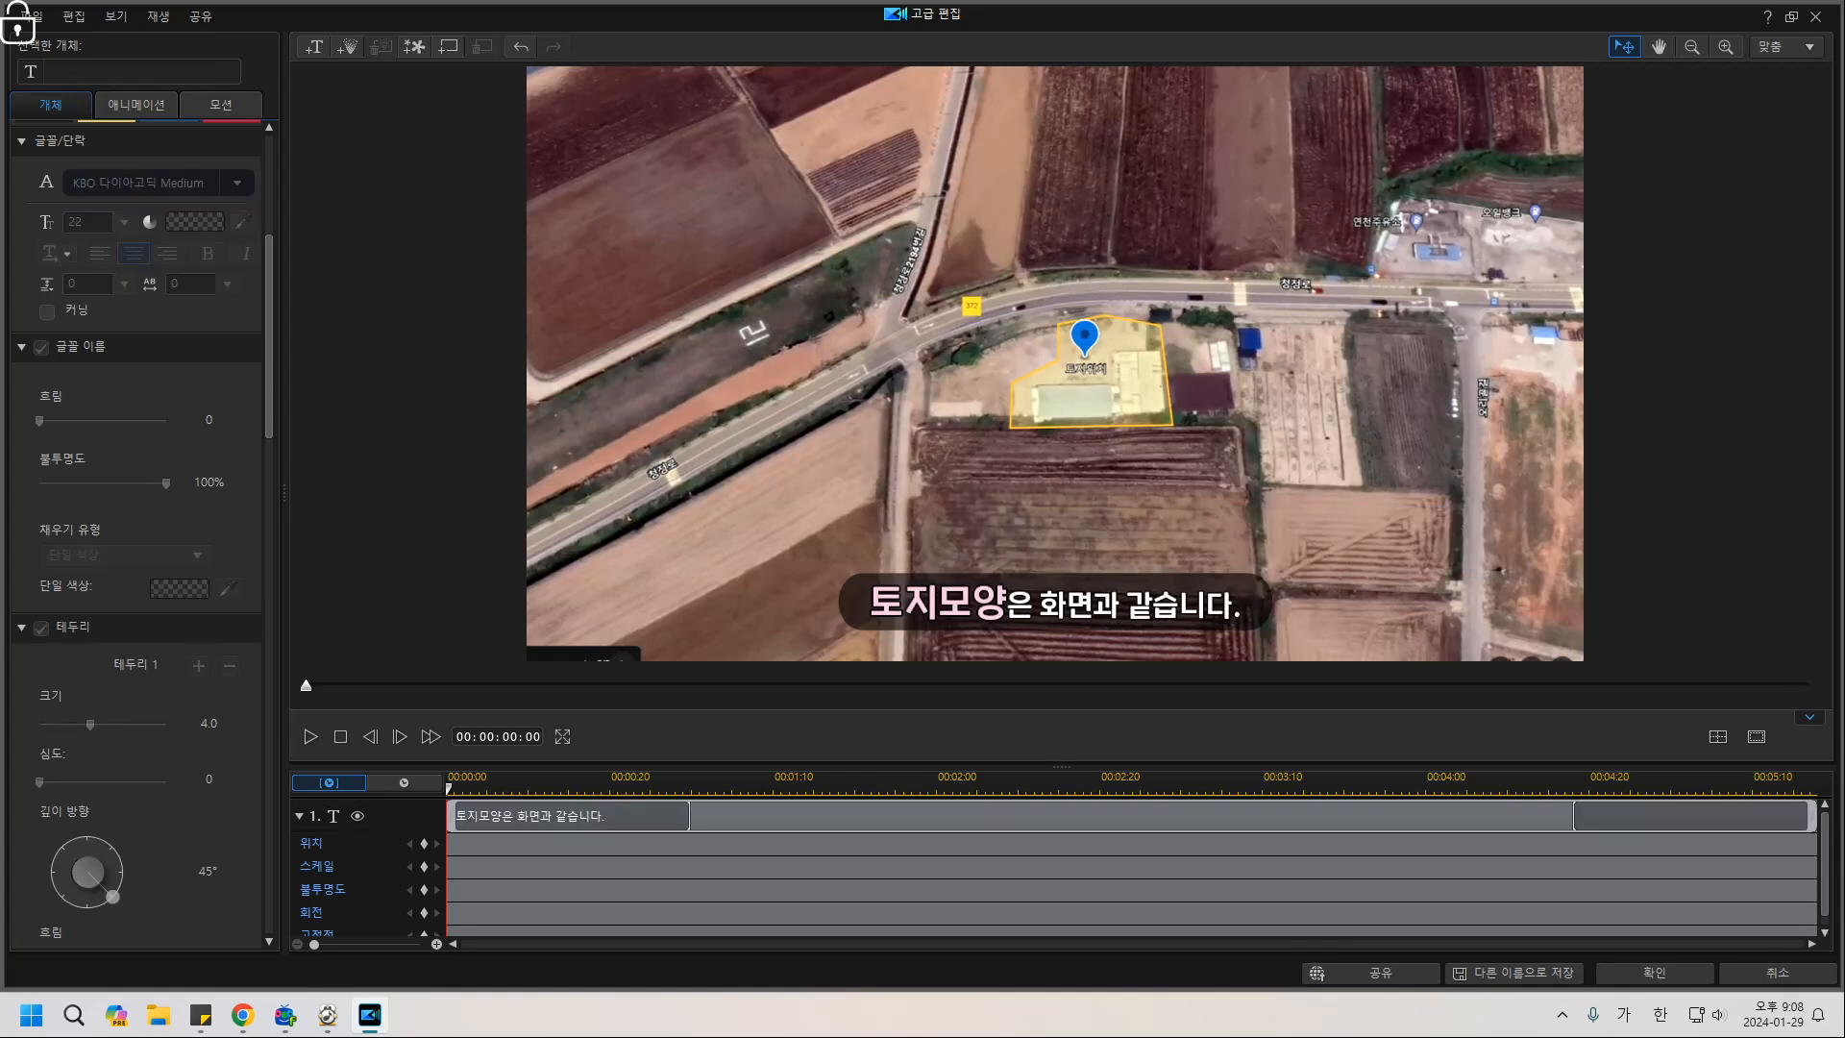
left_click(1653, 972)
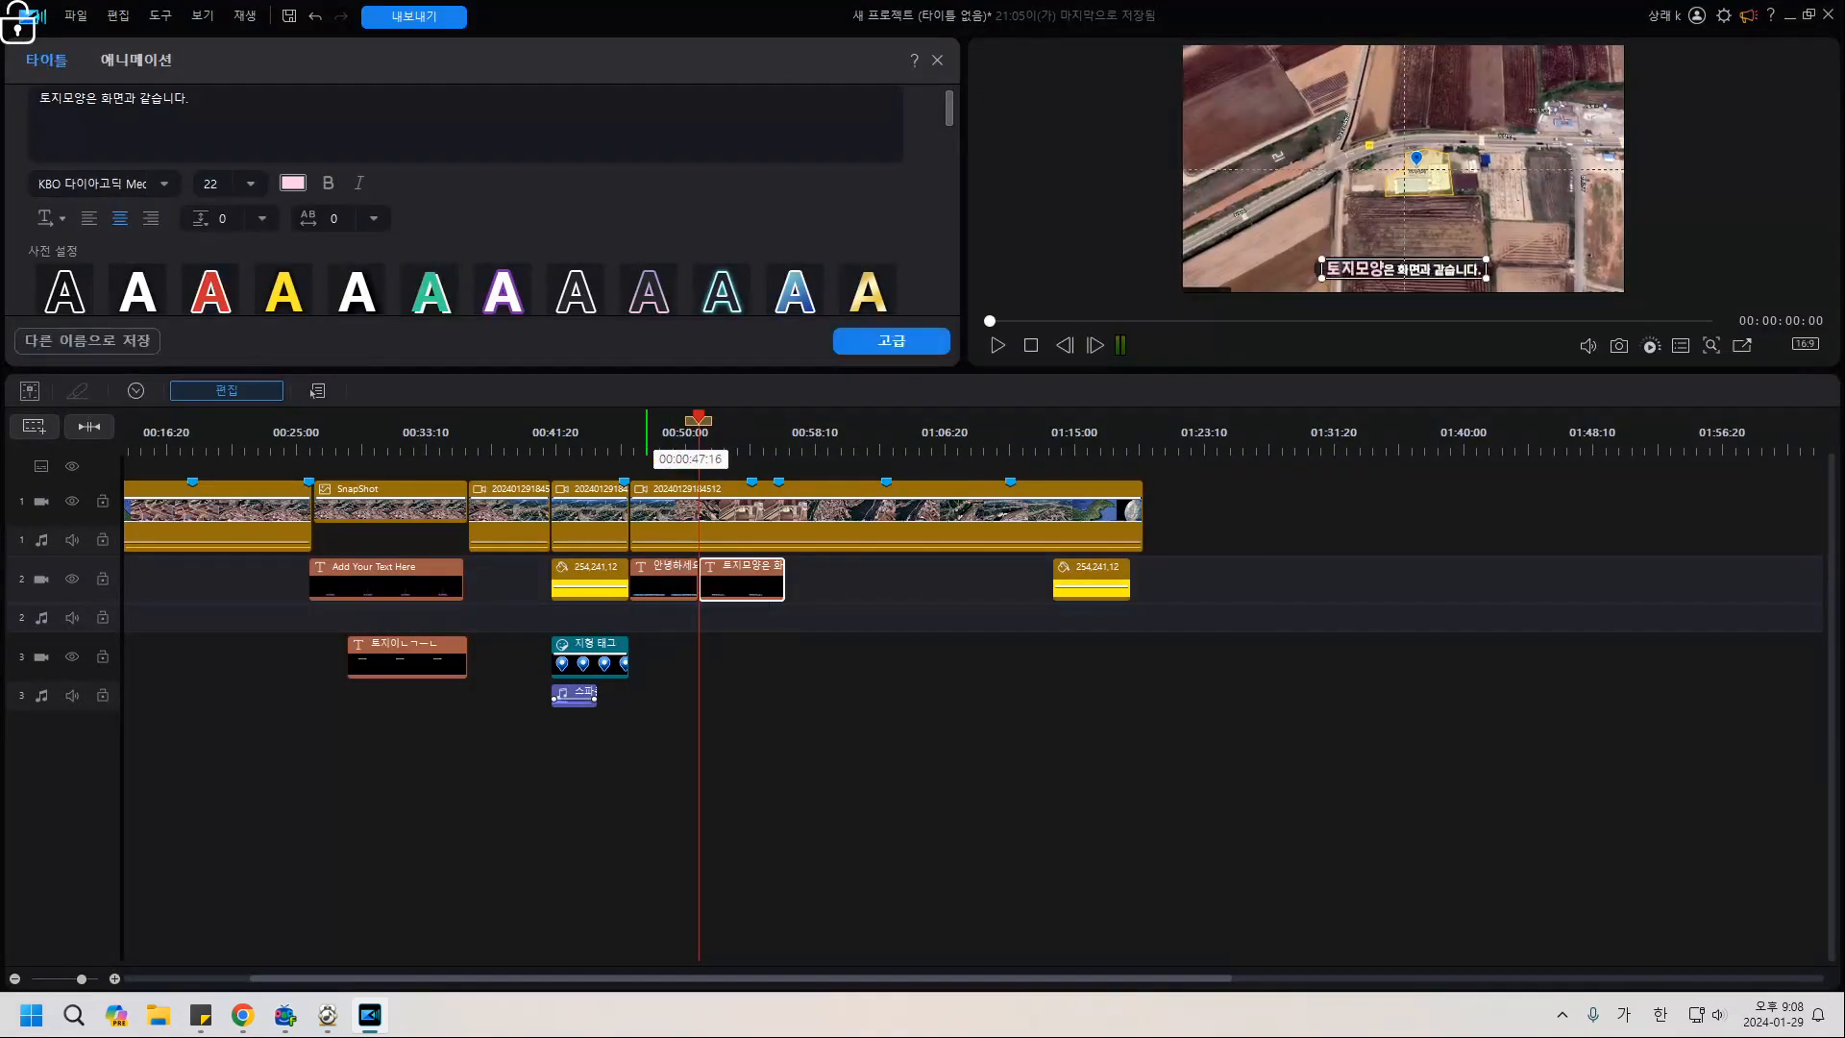
Play through the timeline around 00:46–01:07 to find where the land-shape subtitle ends.
left_click(626, 433)
key("space")
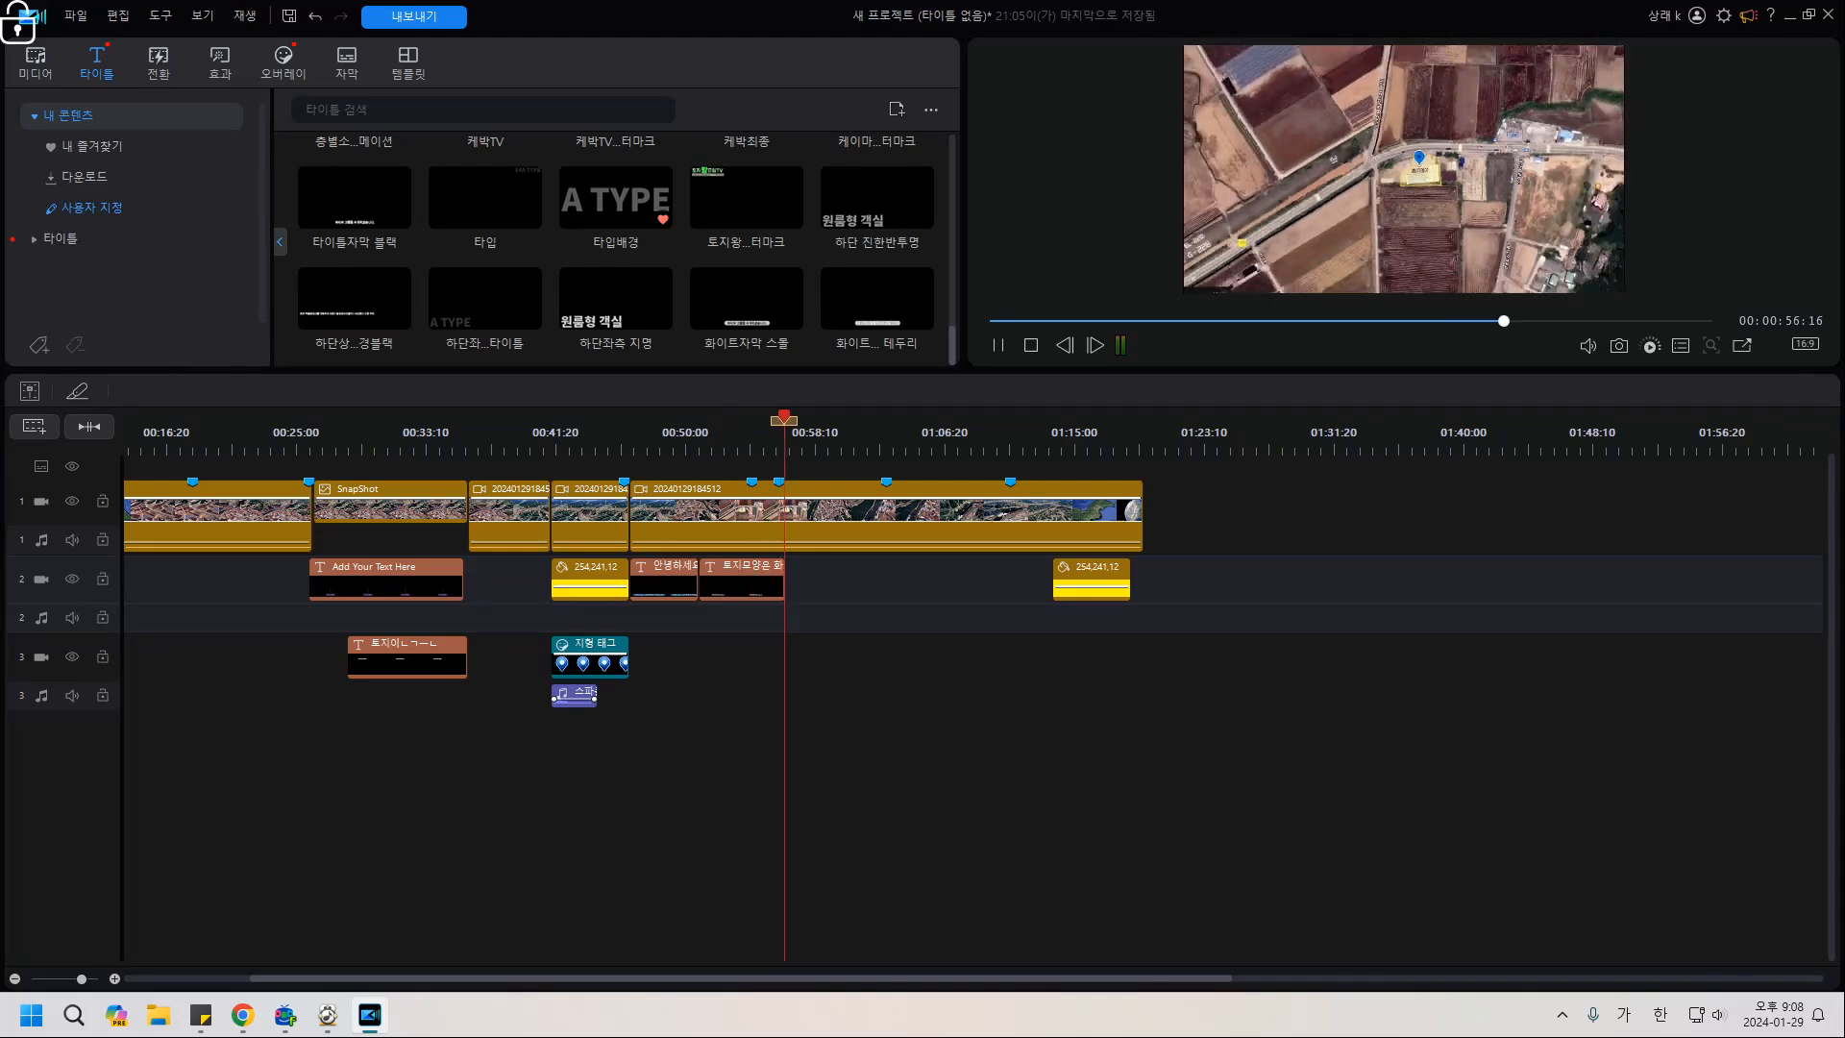
key("space")
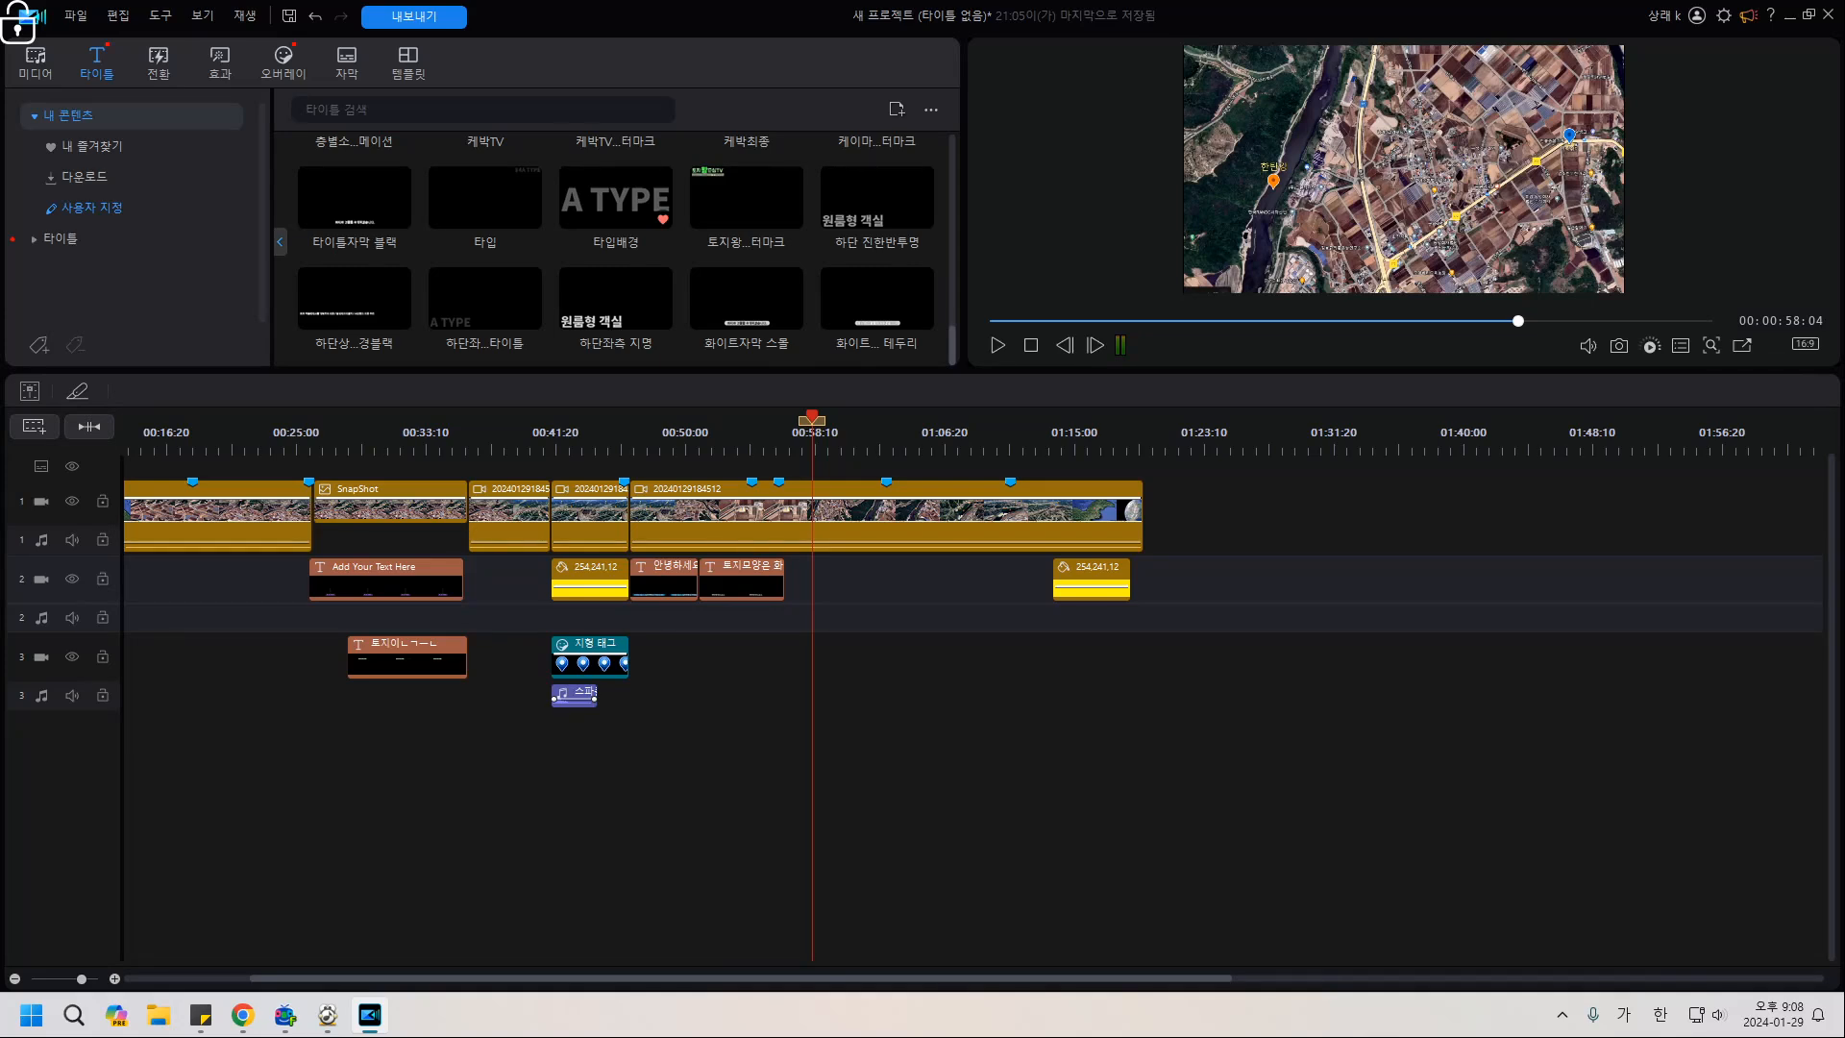
key("space")
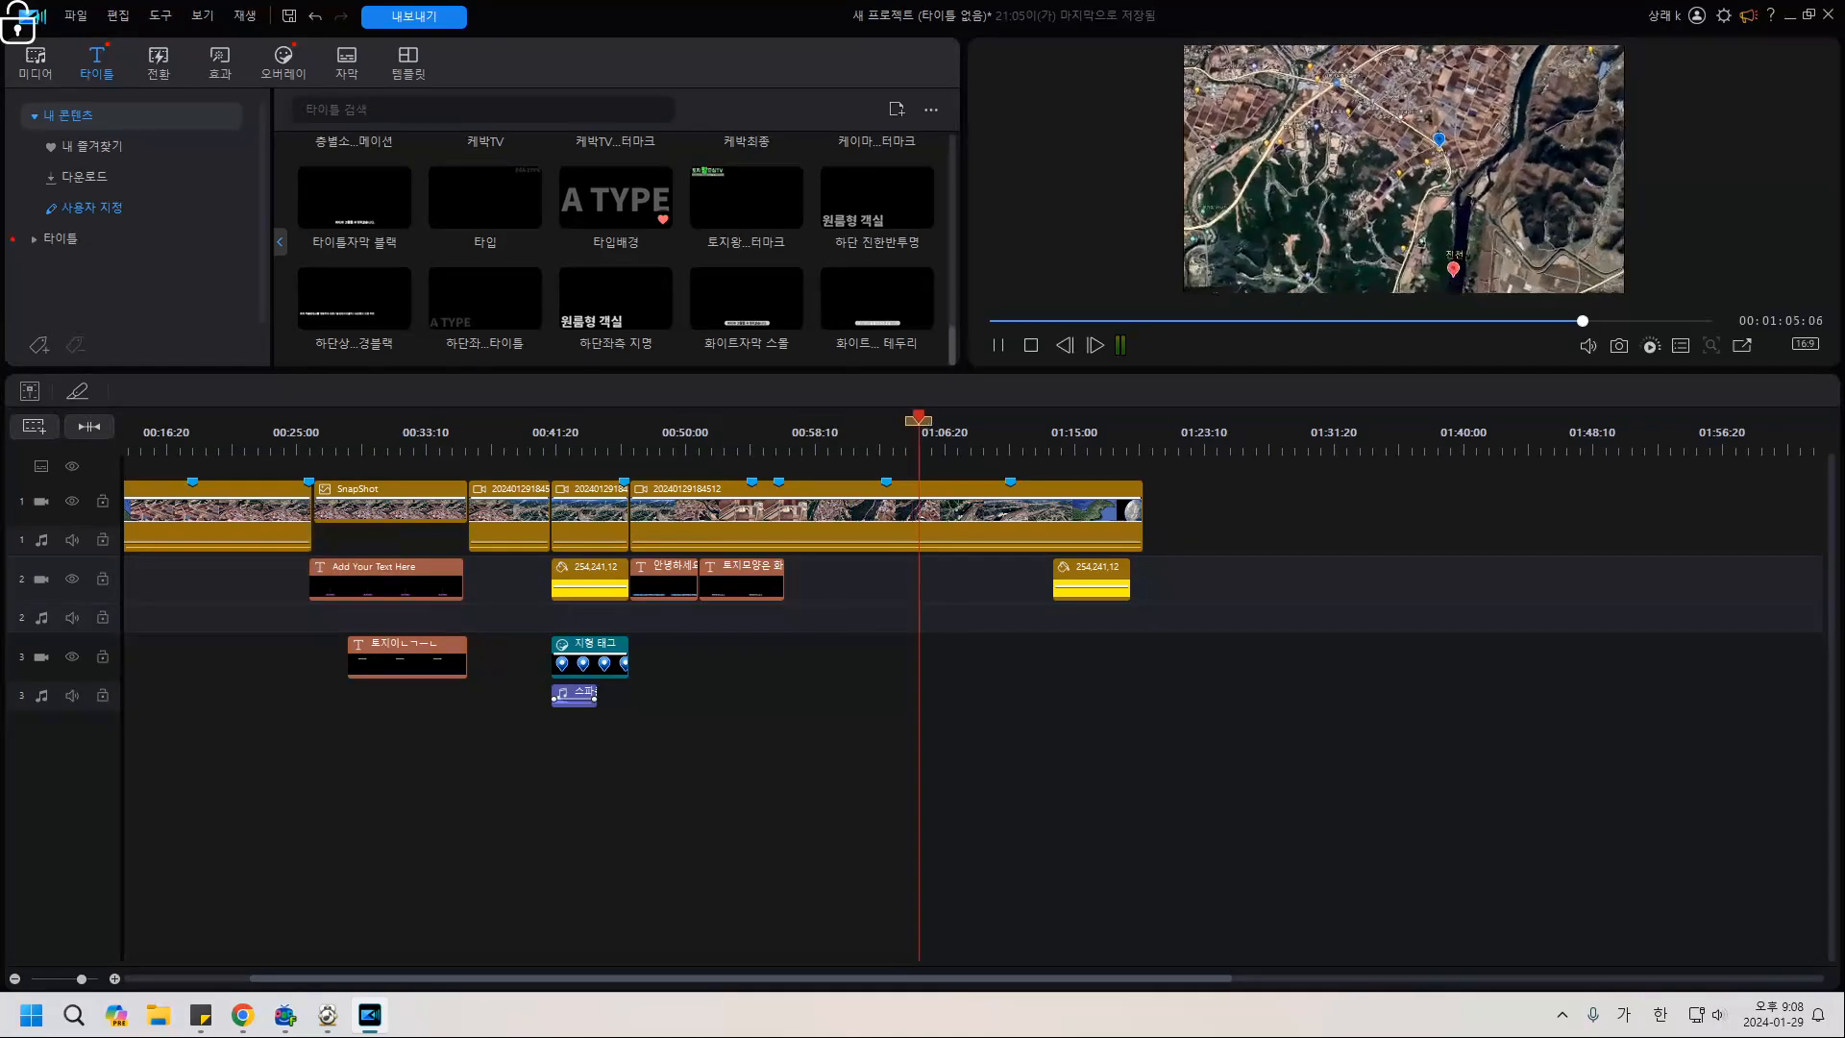
key("space")
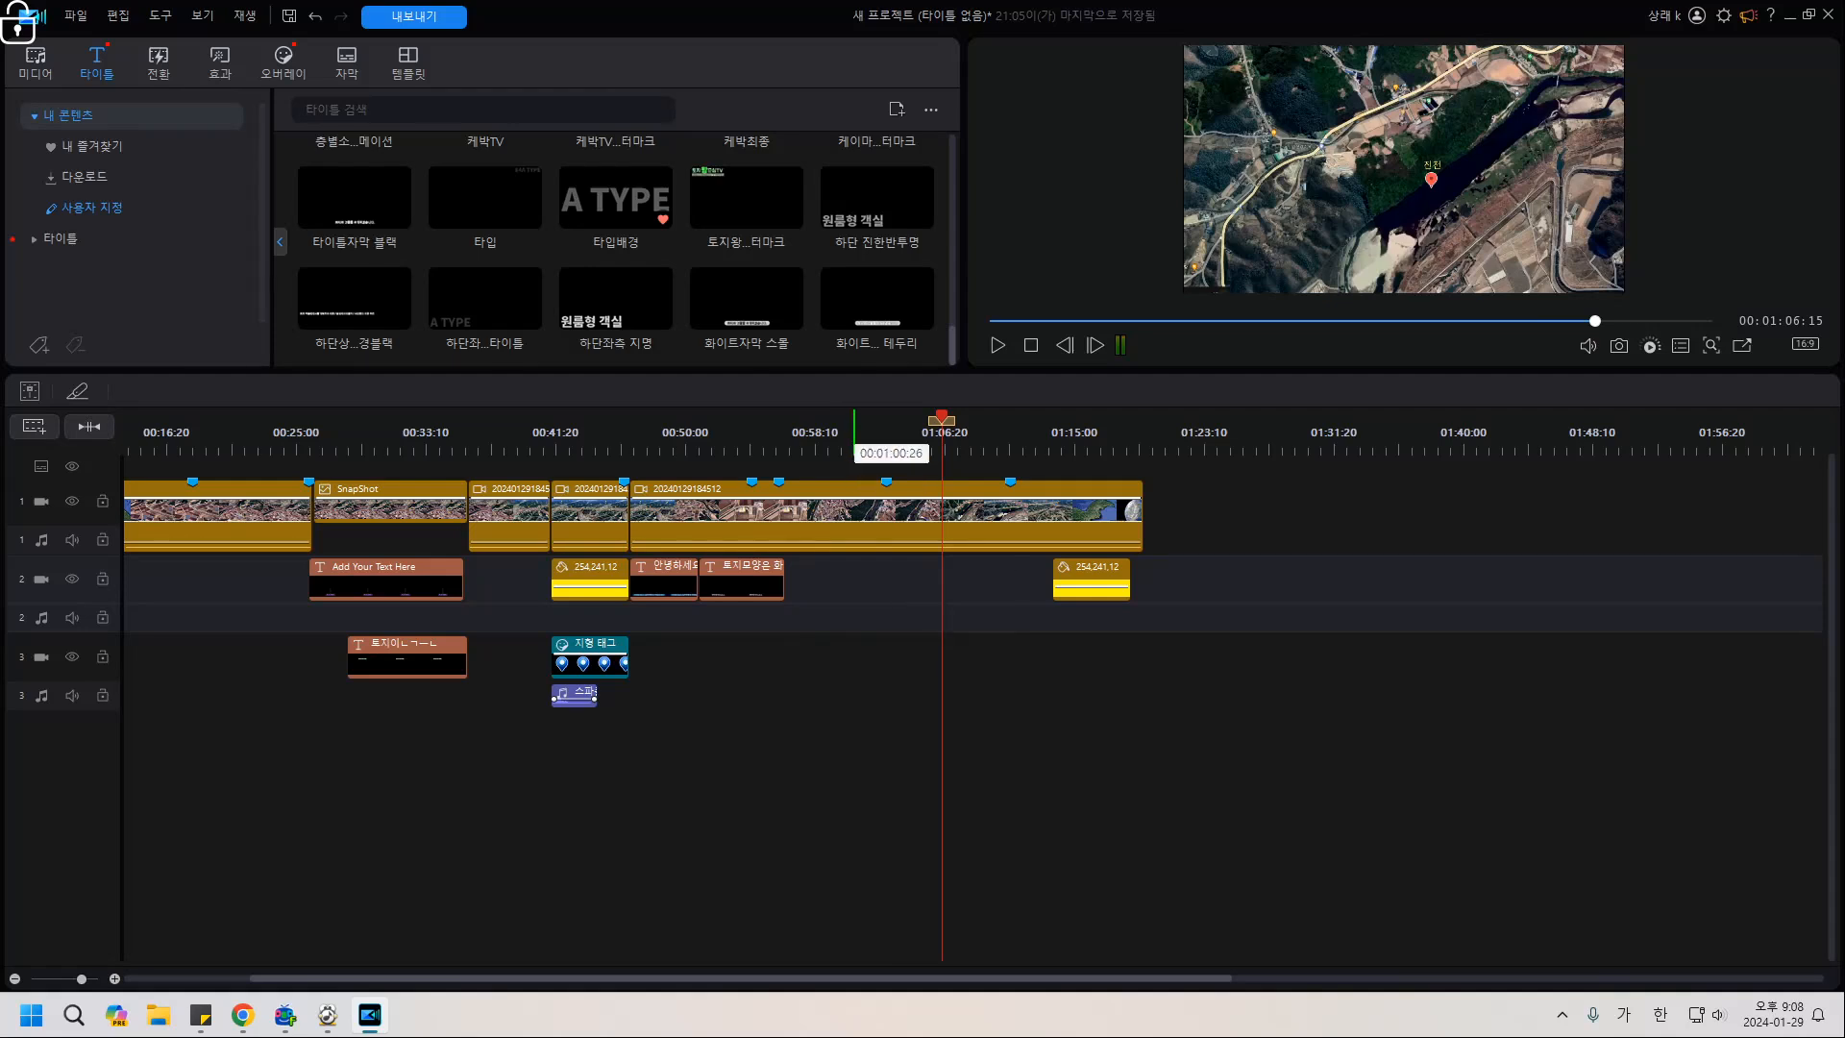
left_click(855, 435)
key("space")
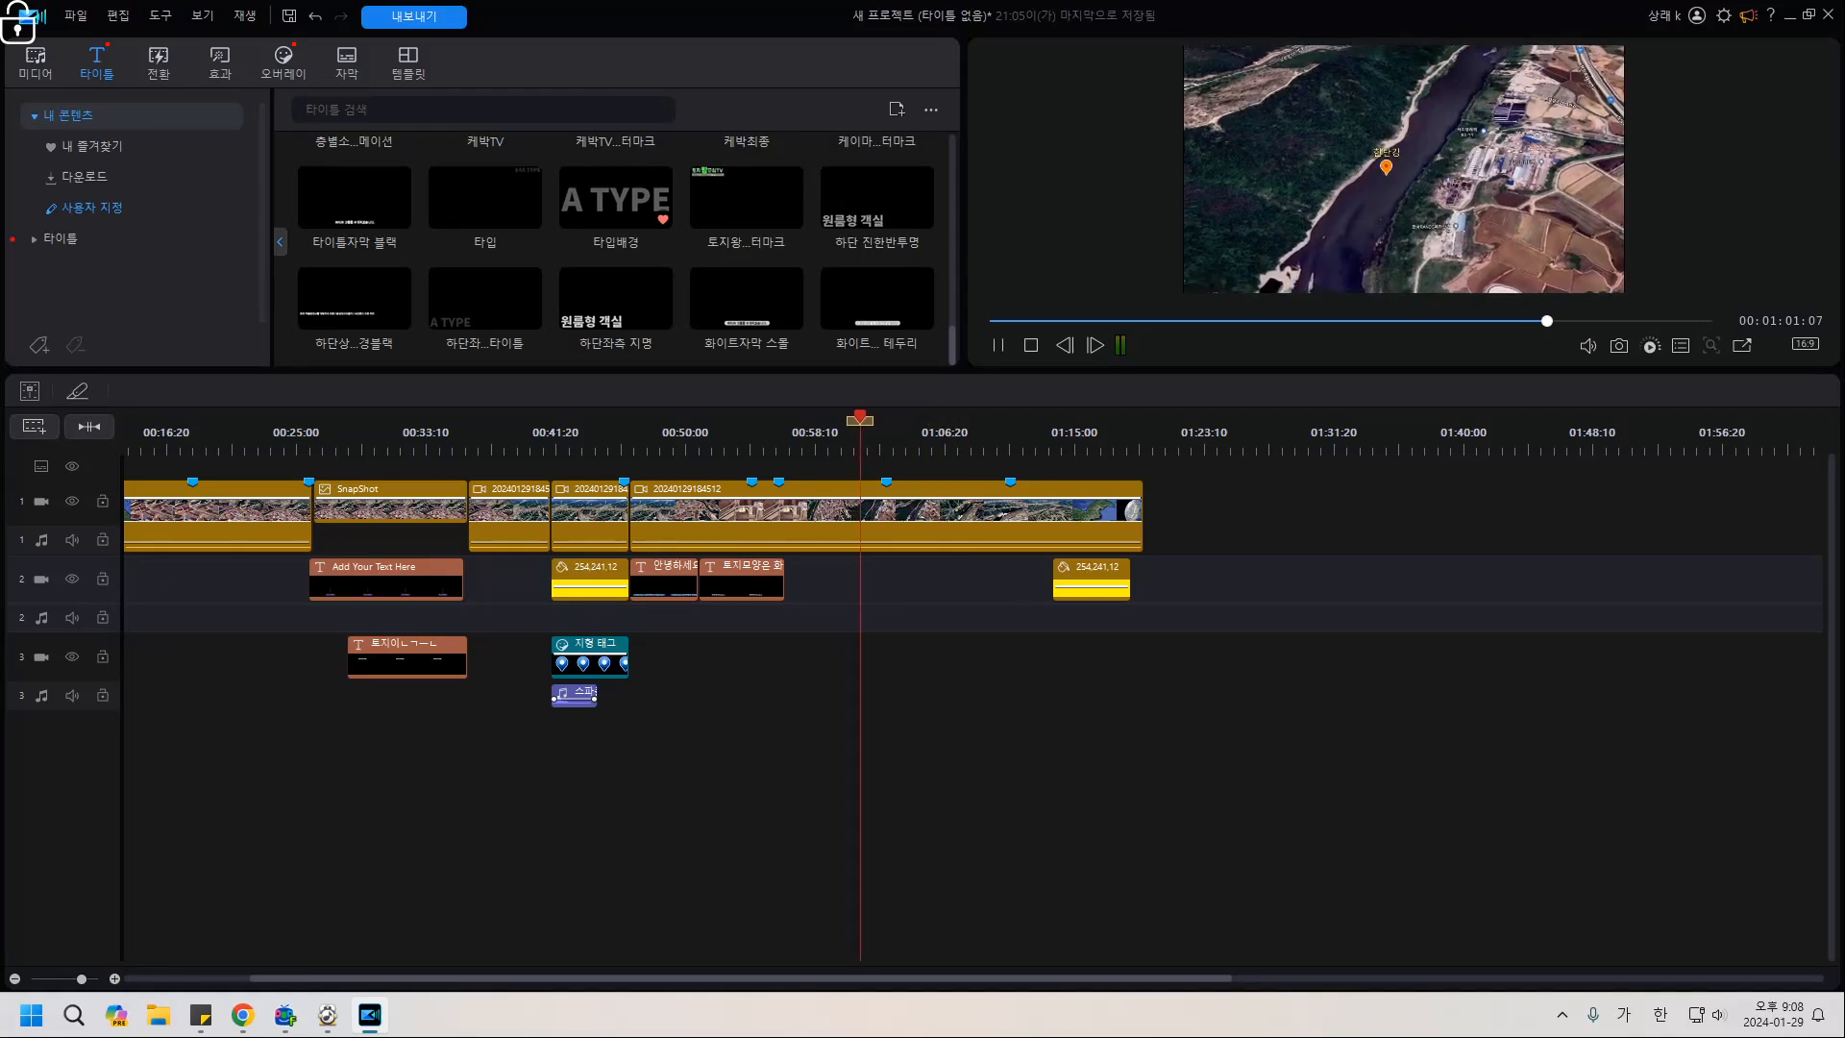
left_click(955, 434)
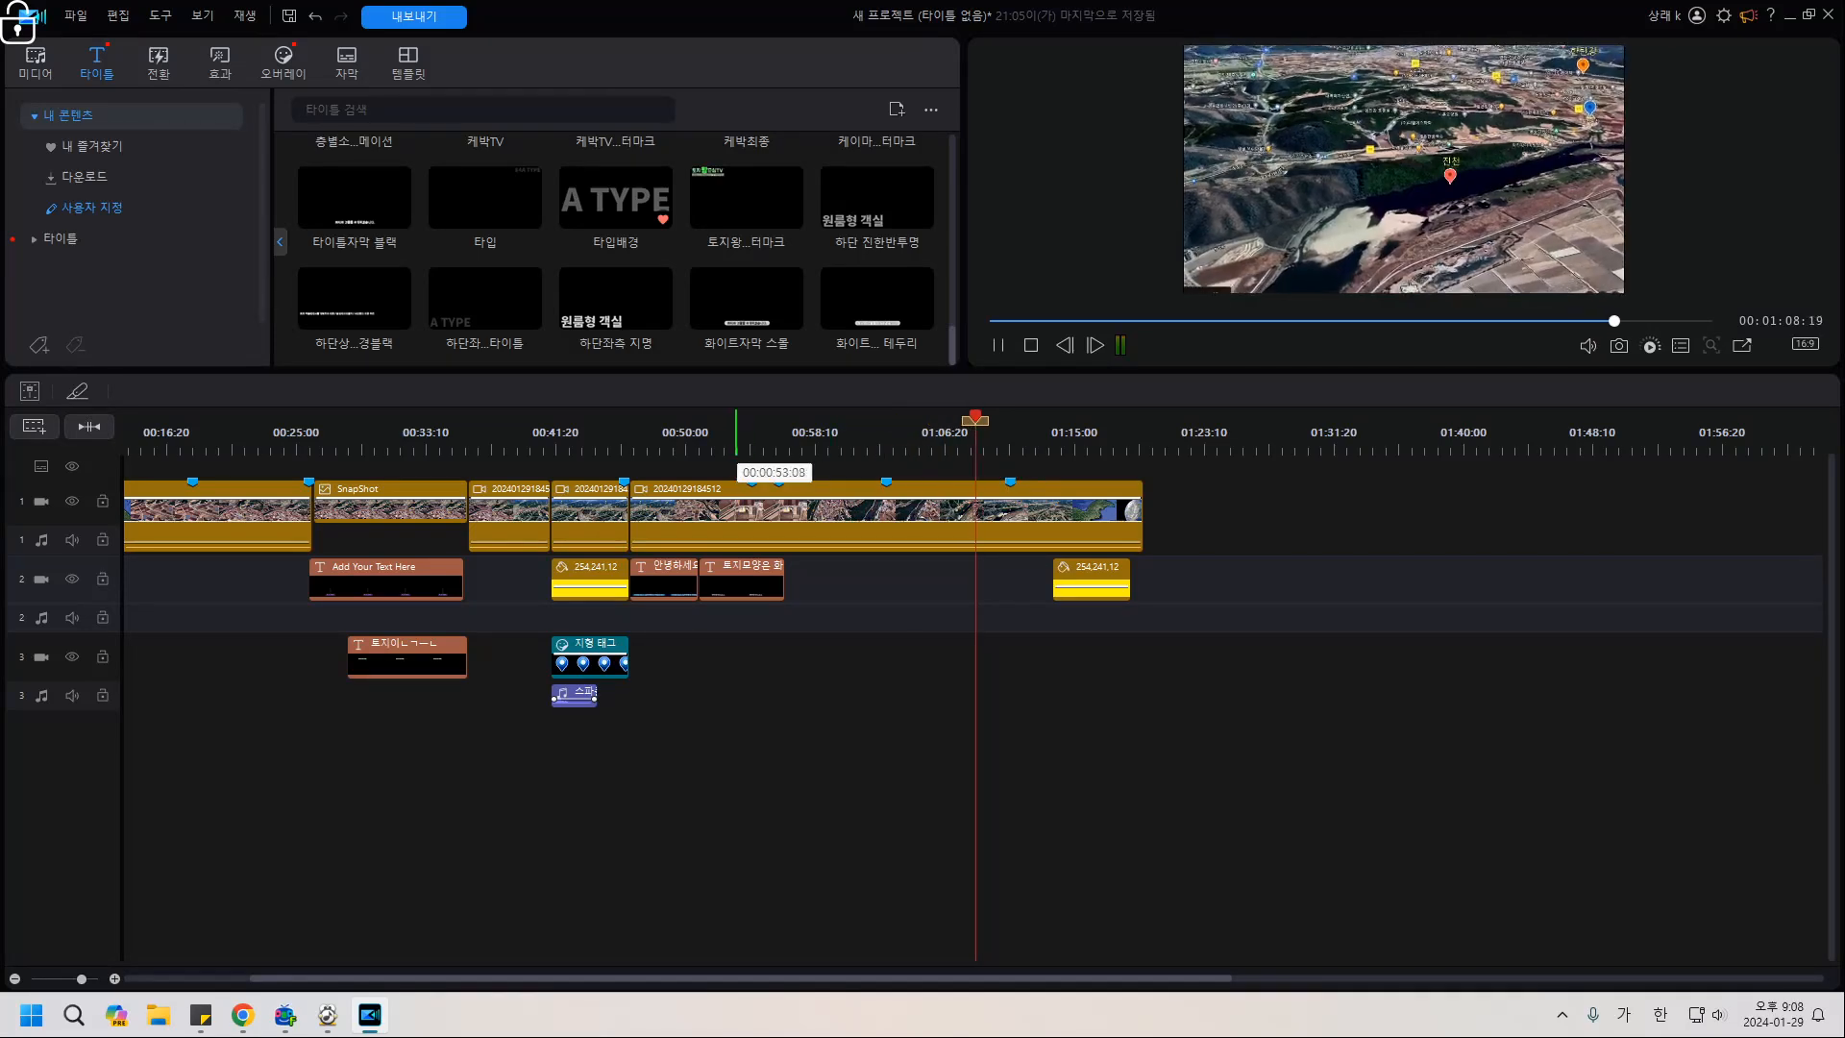
key("space")
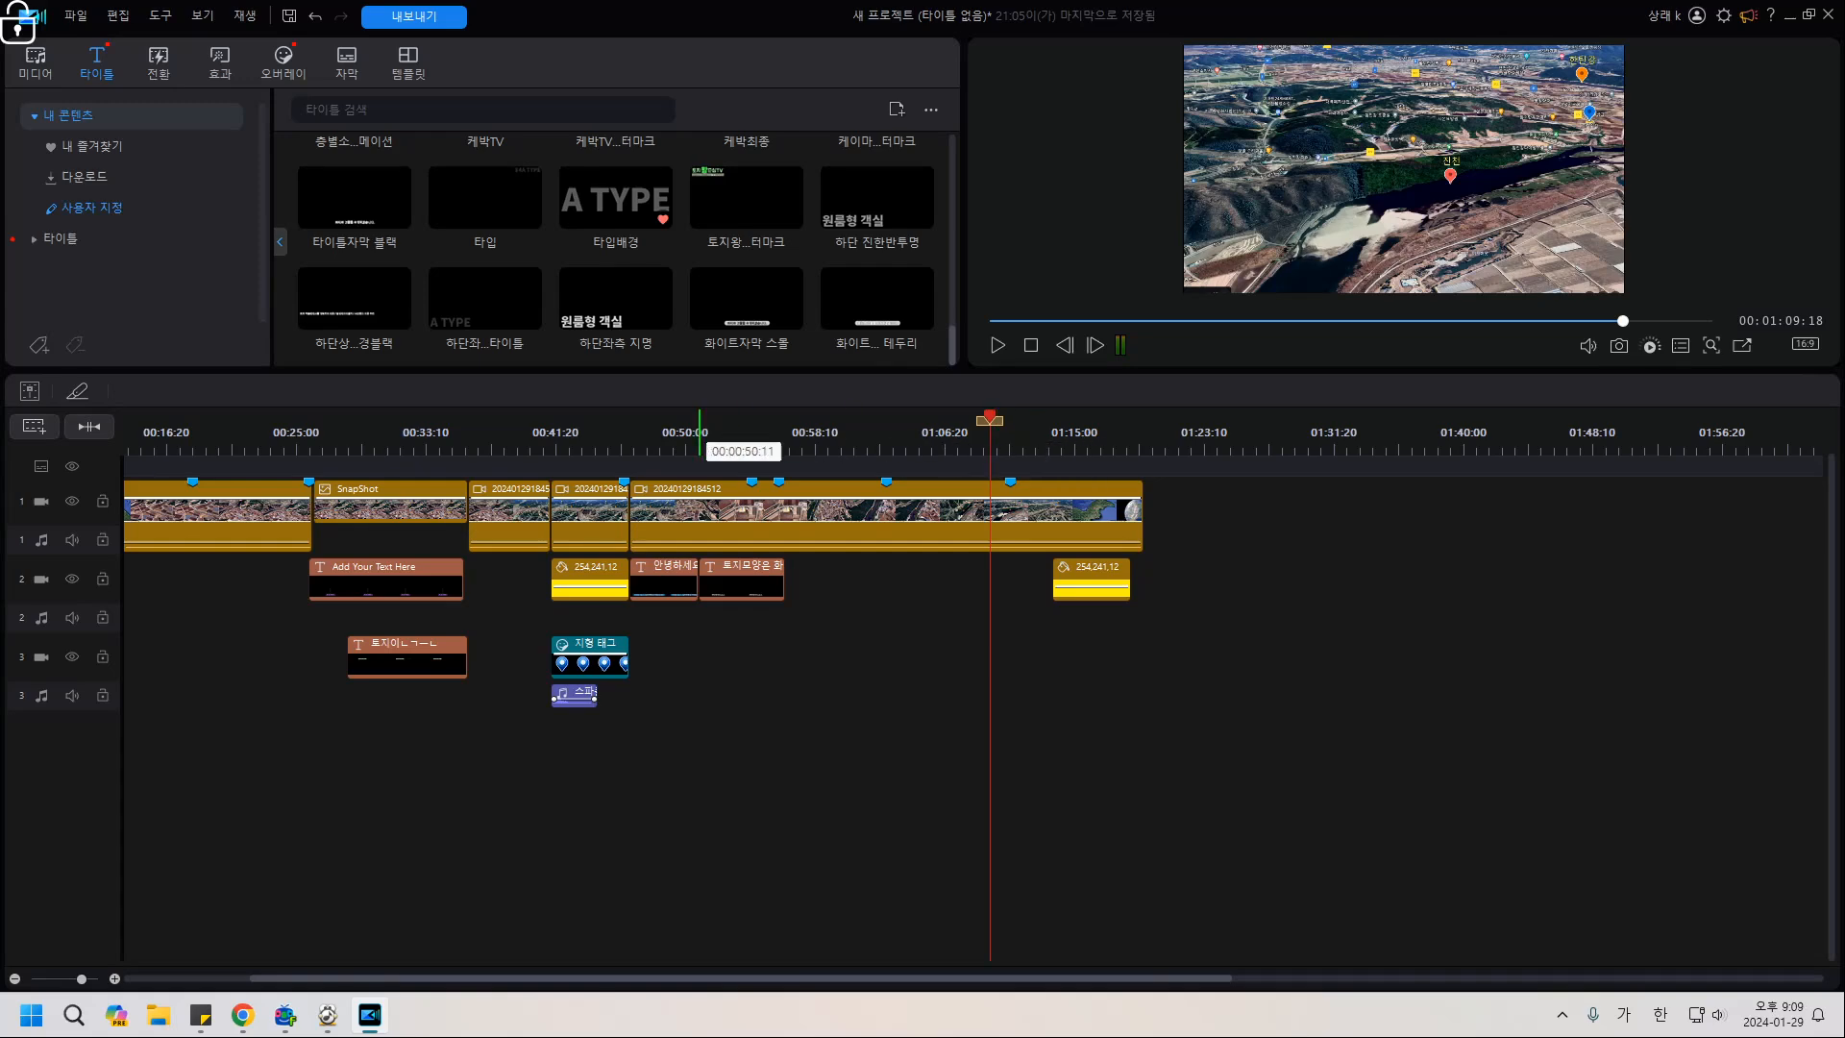
Replay from 00:00:37:08, park the playhead at 00:56:11 and select the main aerial clip.
left_click(624, 434)
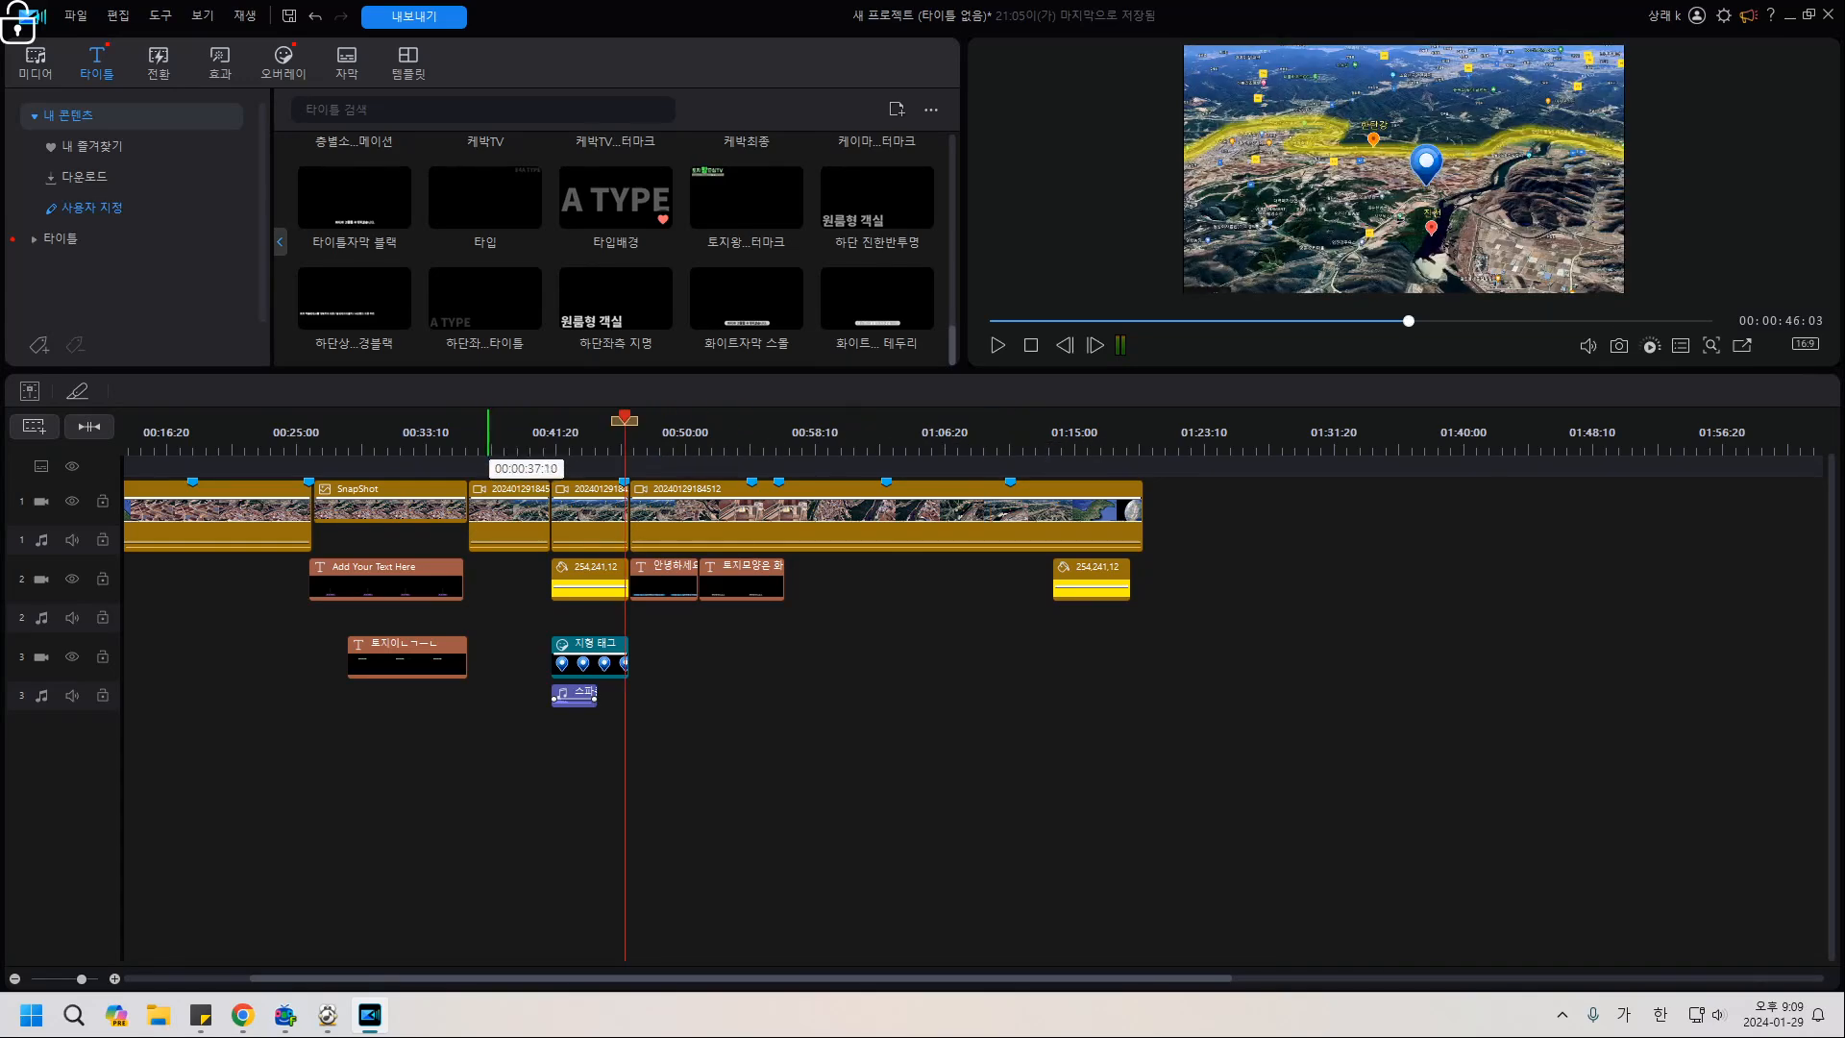
left_click(487, 434)
key("space")
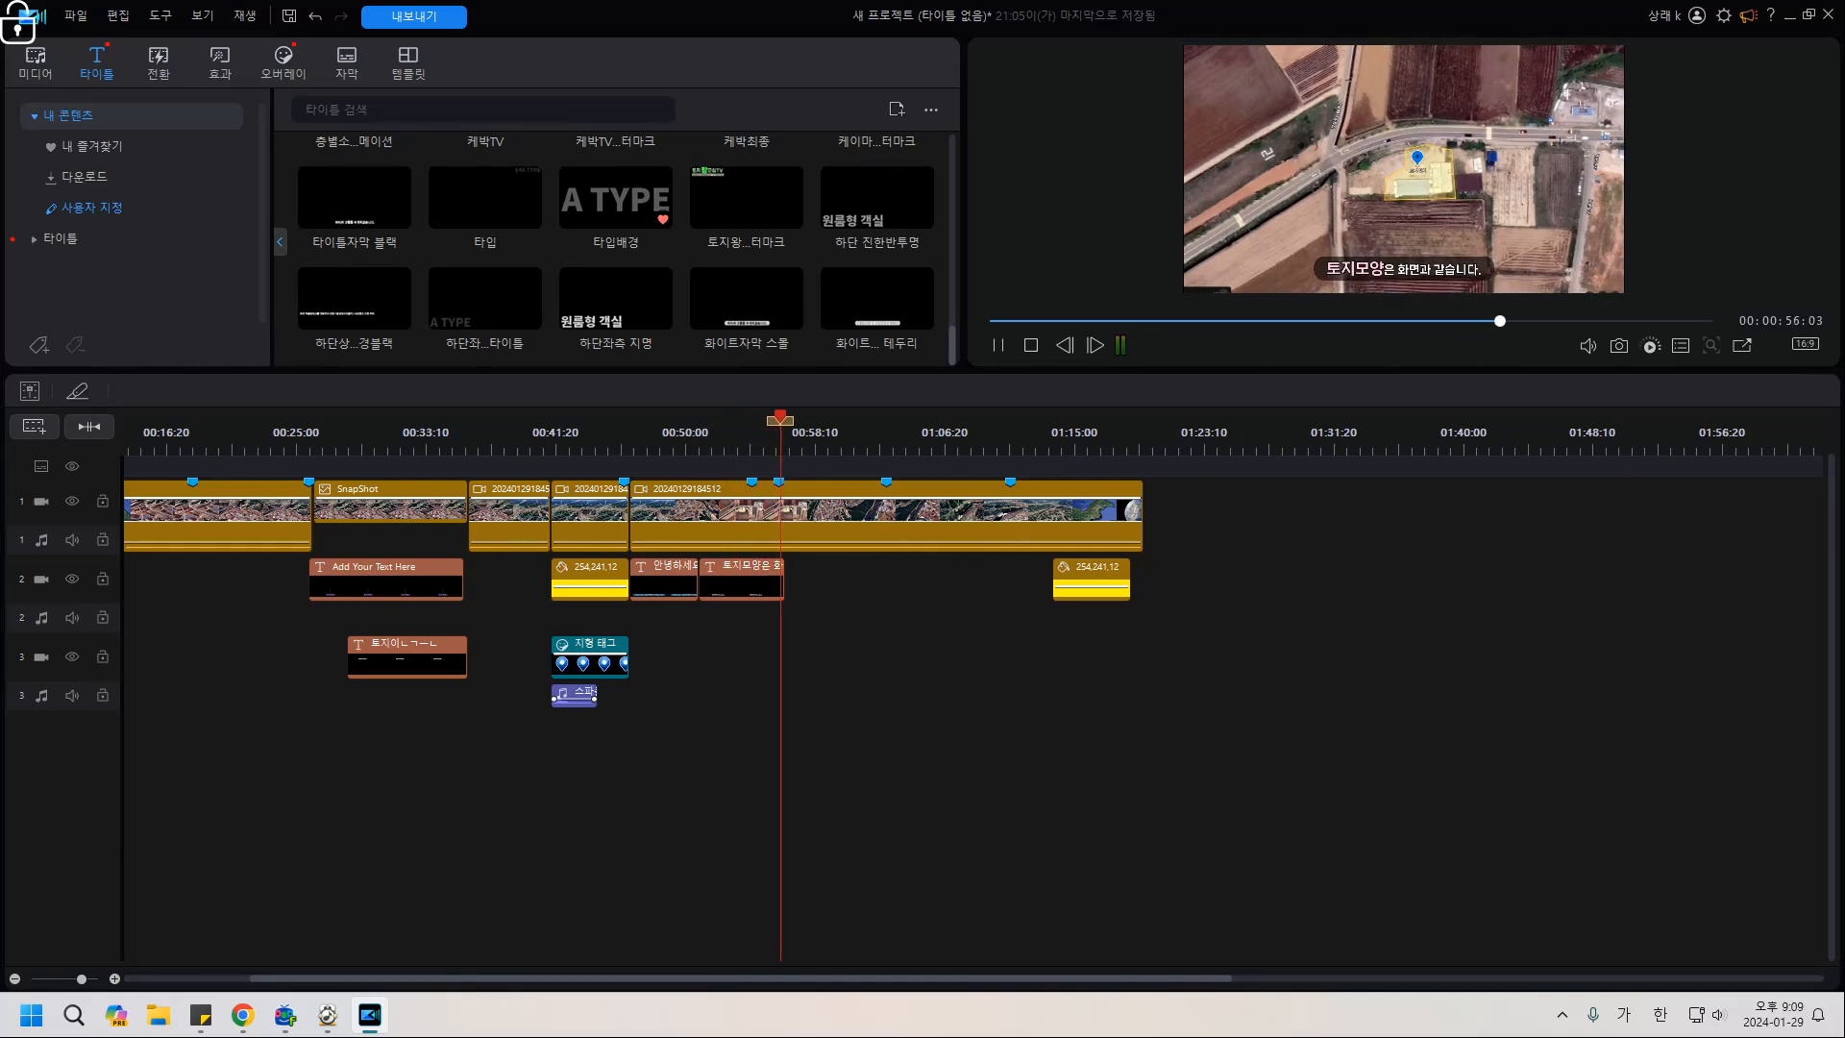
key("space")
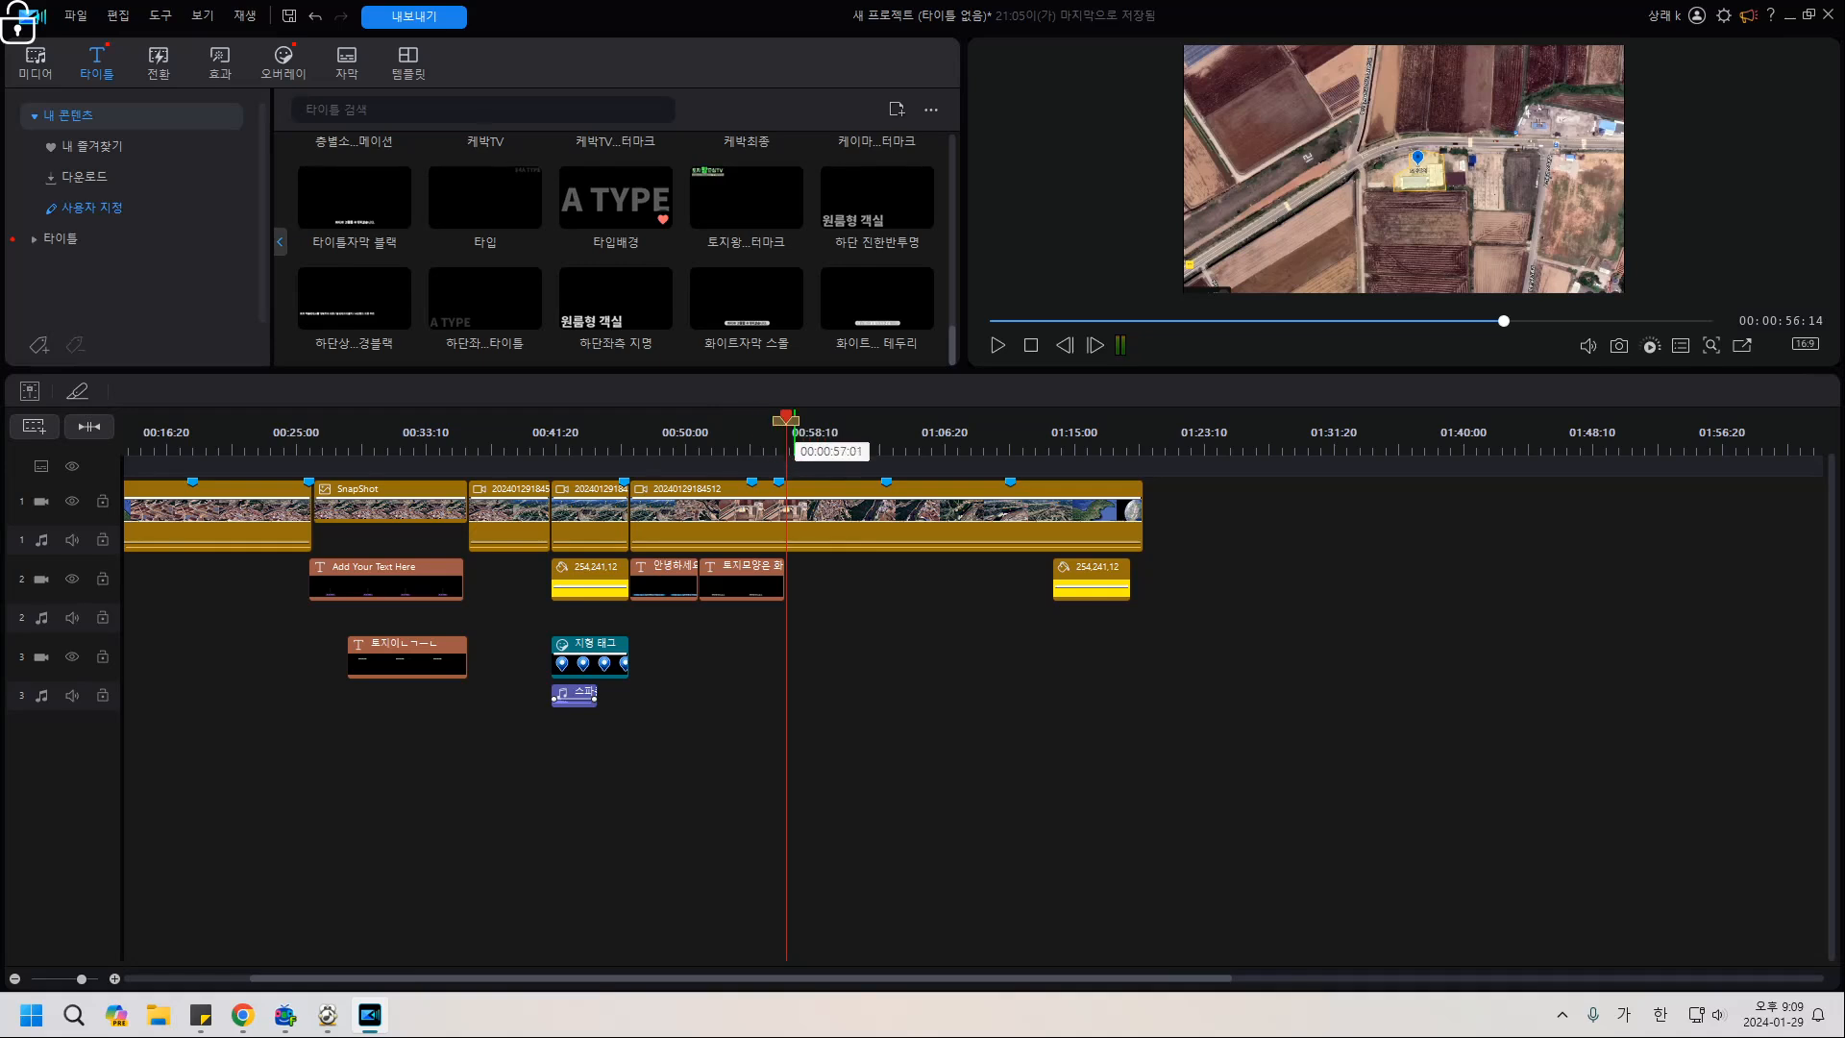
left_click_drag(786, 419, 784, 419)
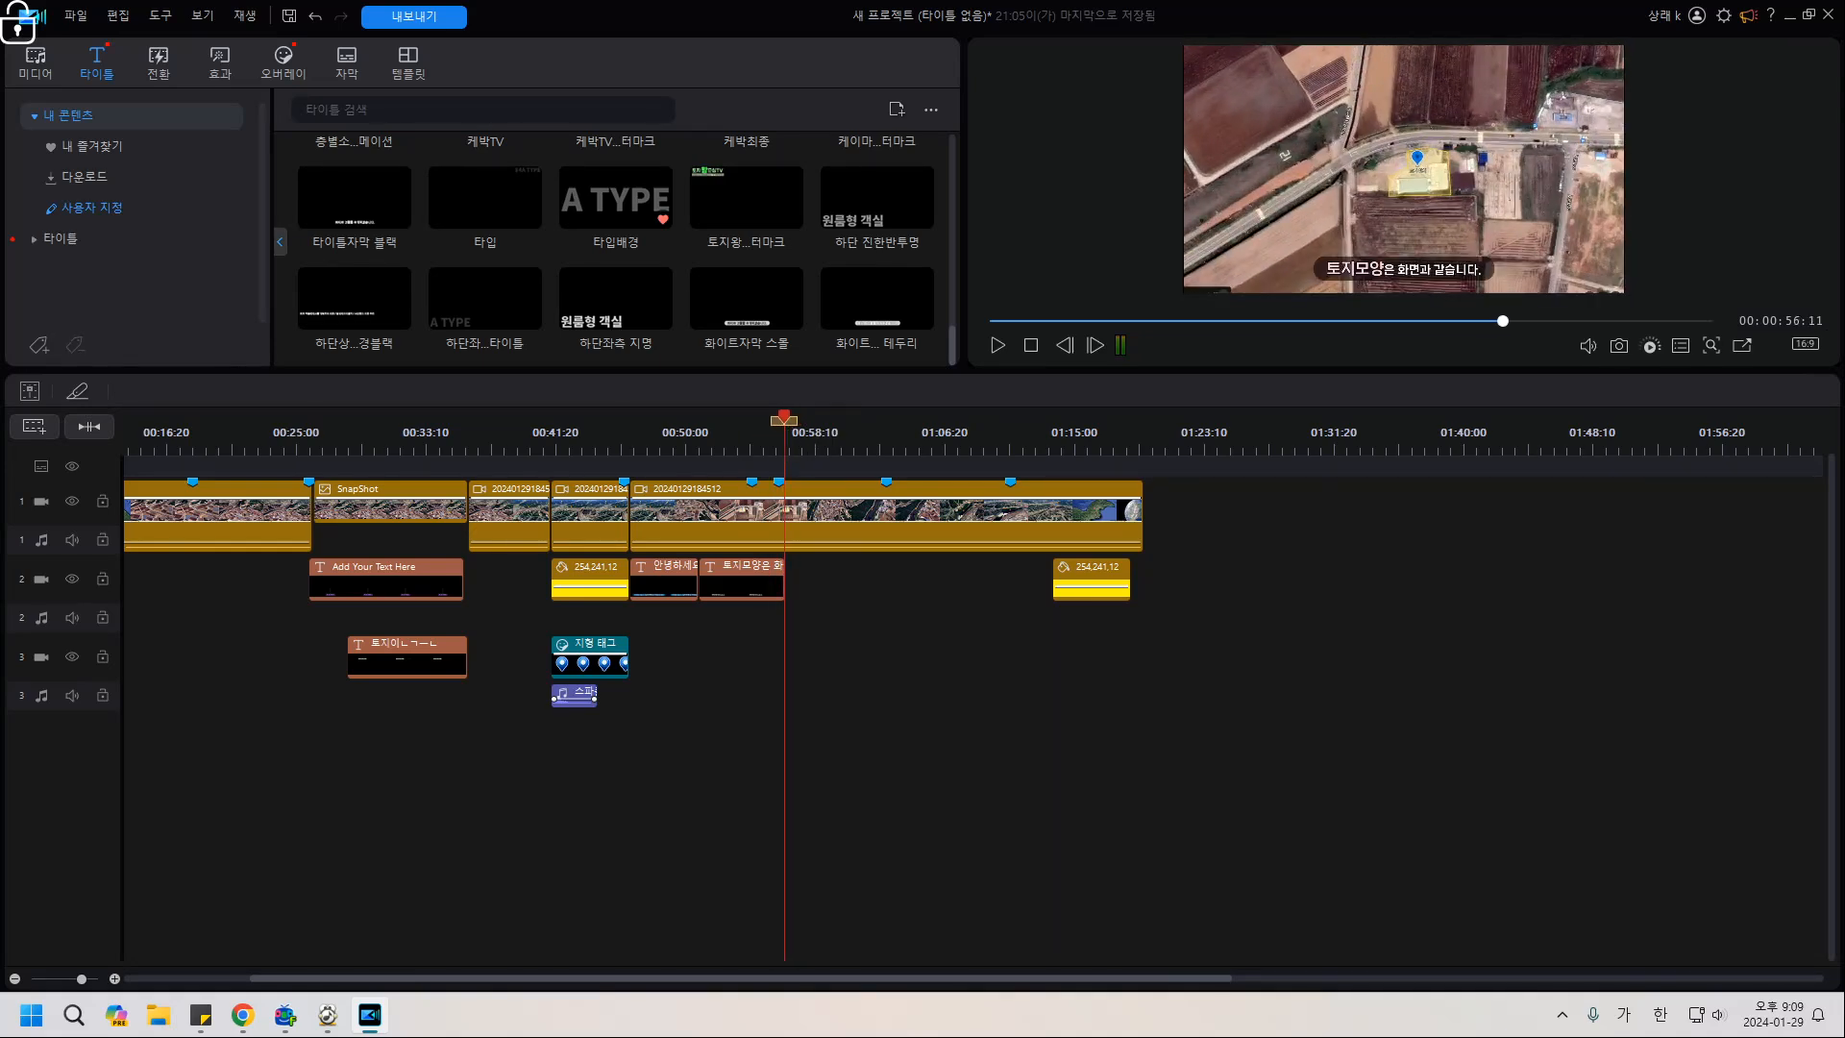
left_click(823, 502)
key("ctrl+t")
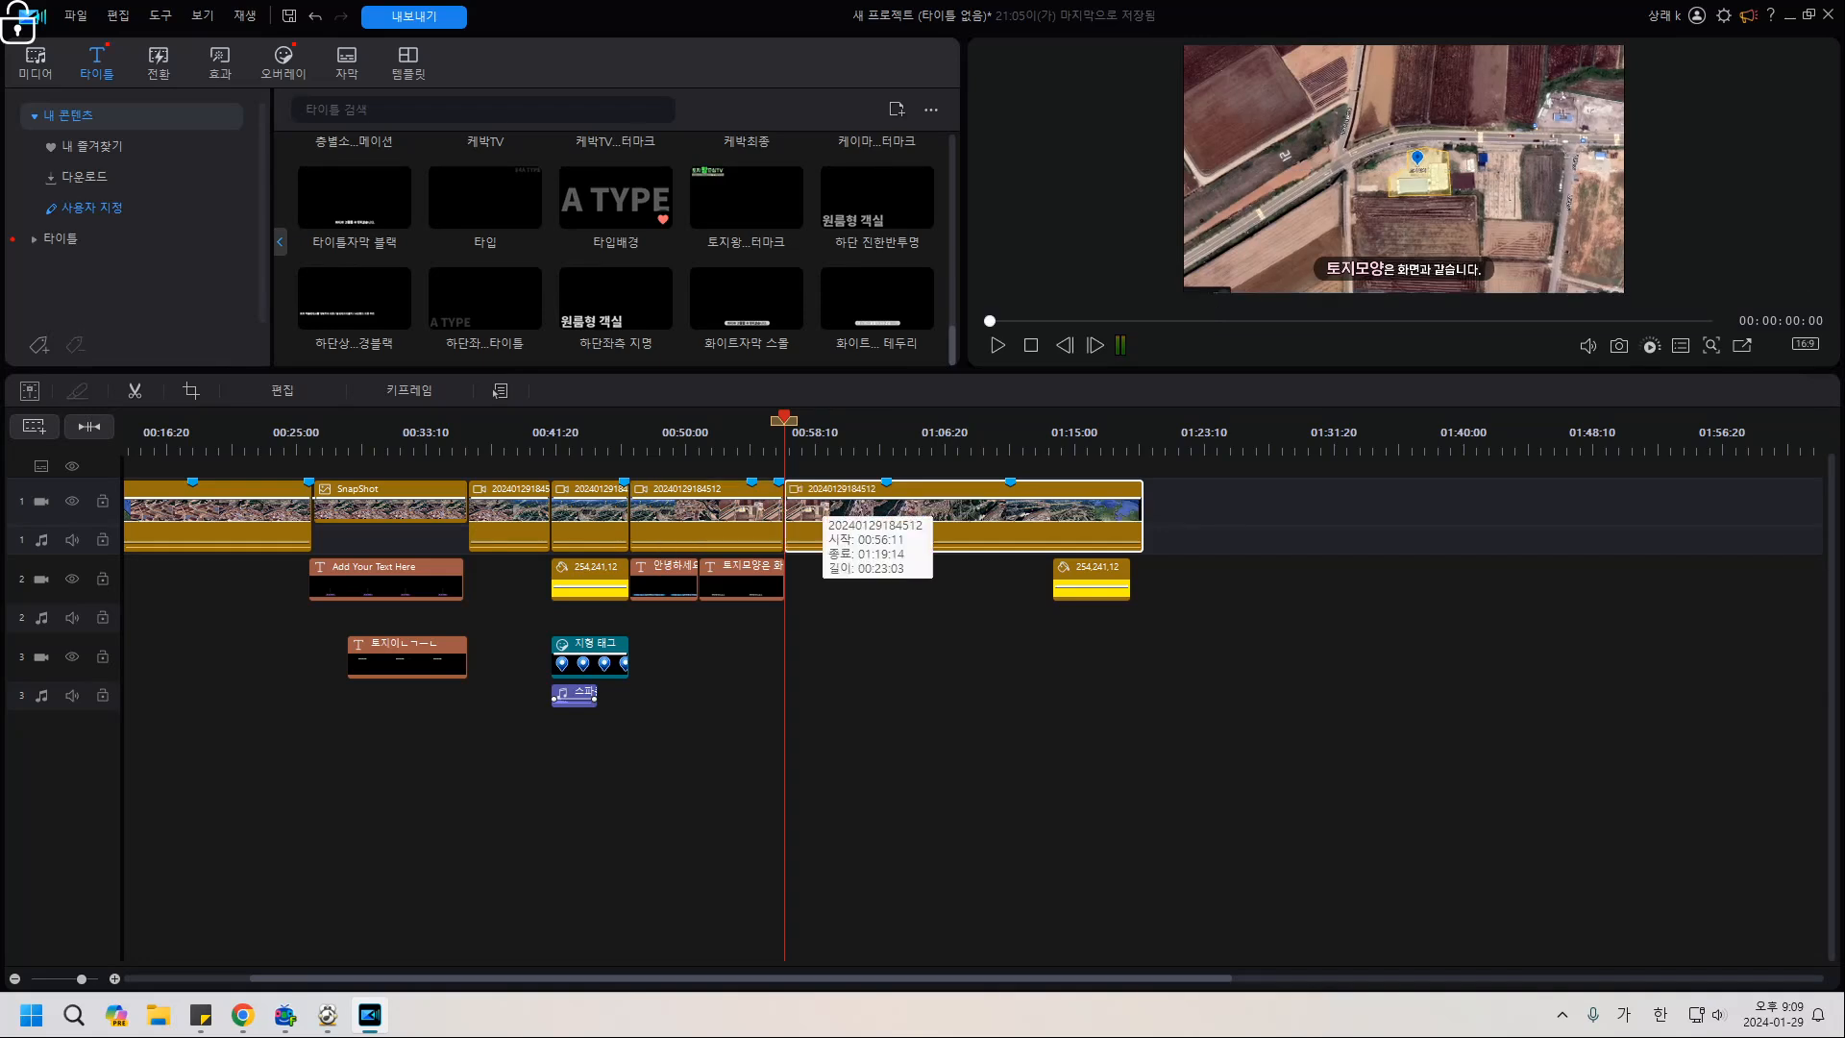
left_click(838, 673)
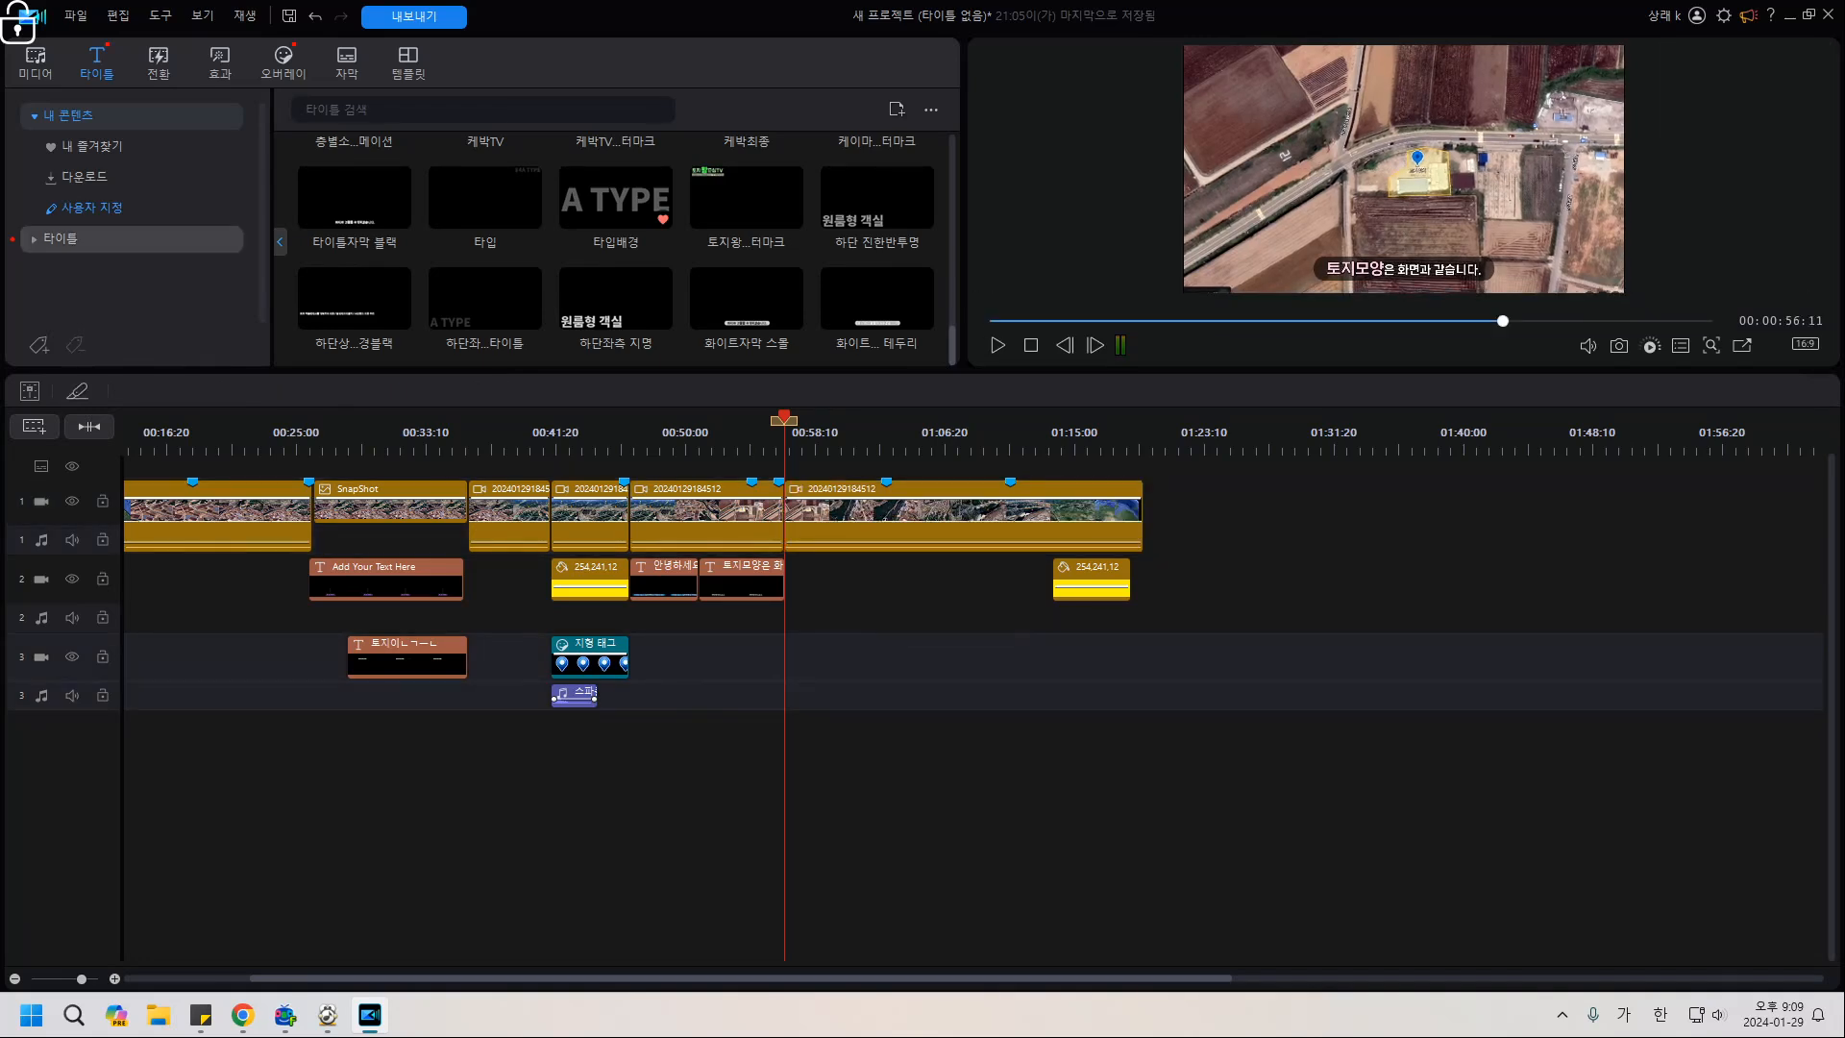
left_click(35, 59)
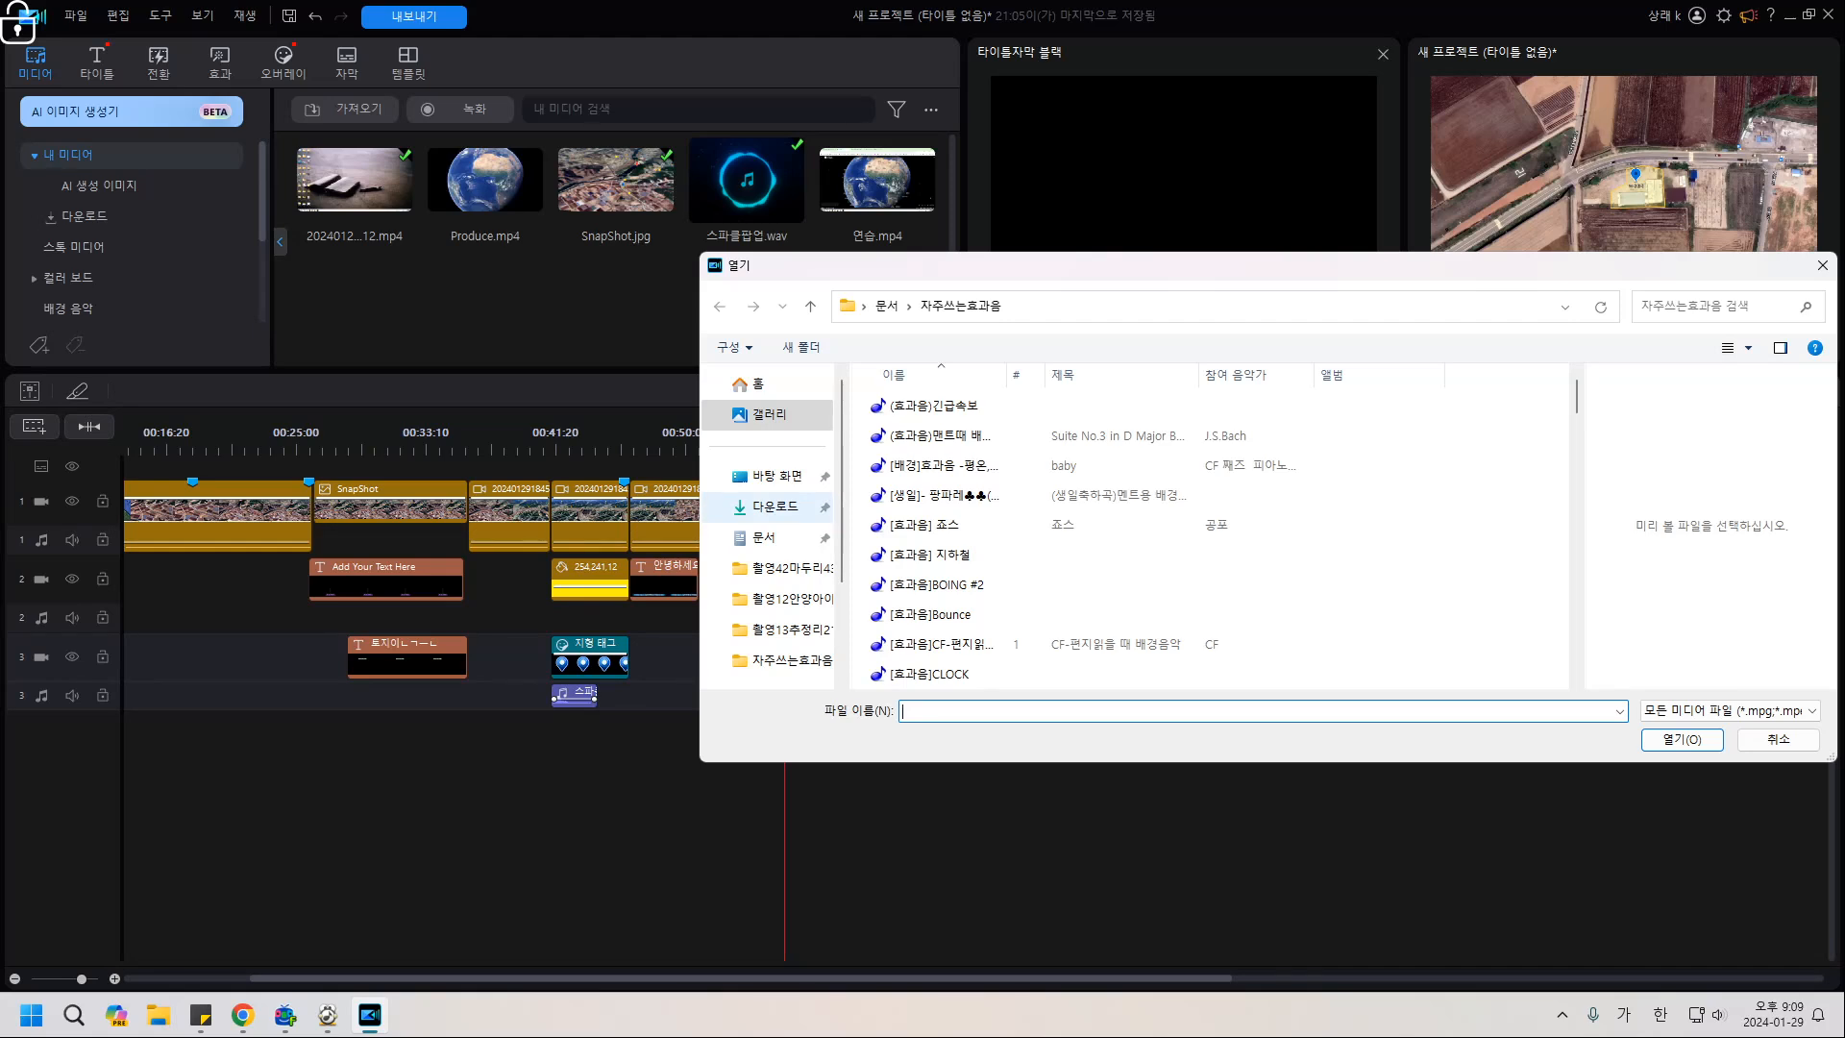
left_click(765, 538)
scroll(1057, 495, "down", 2)
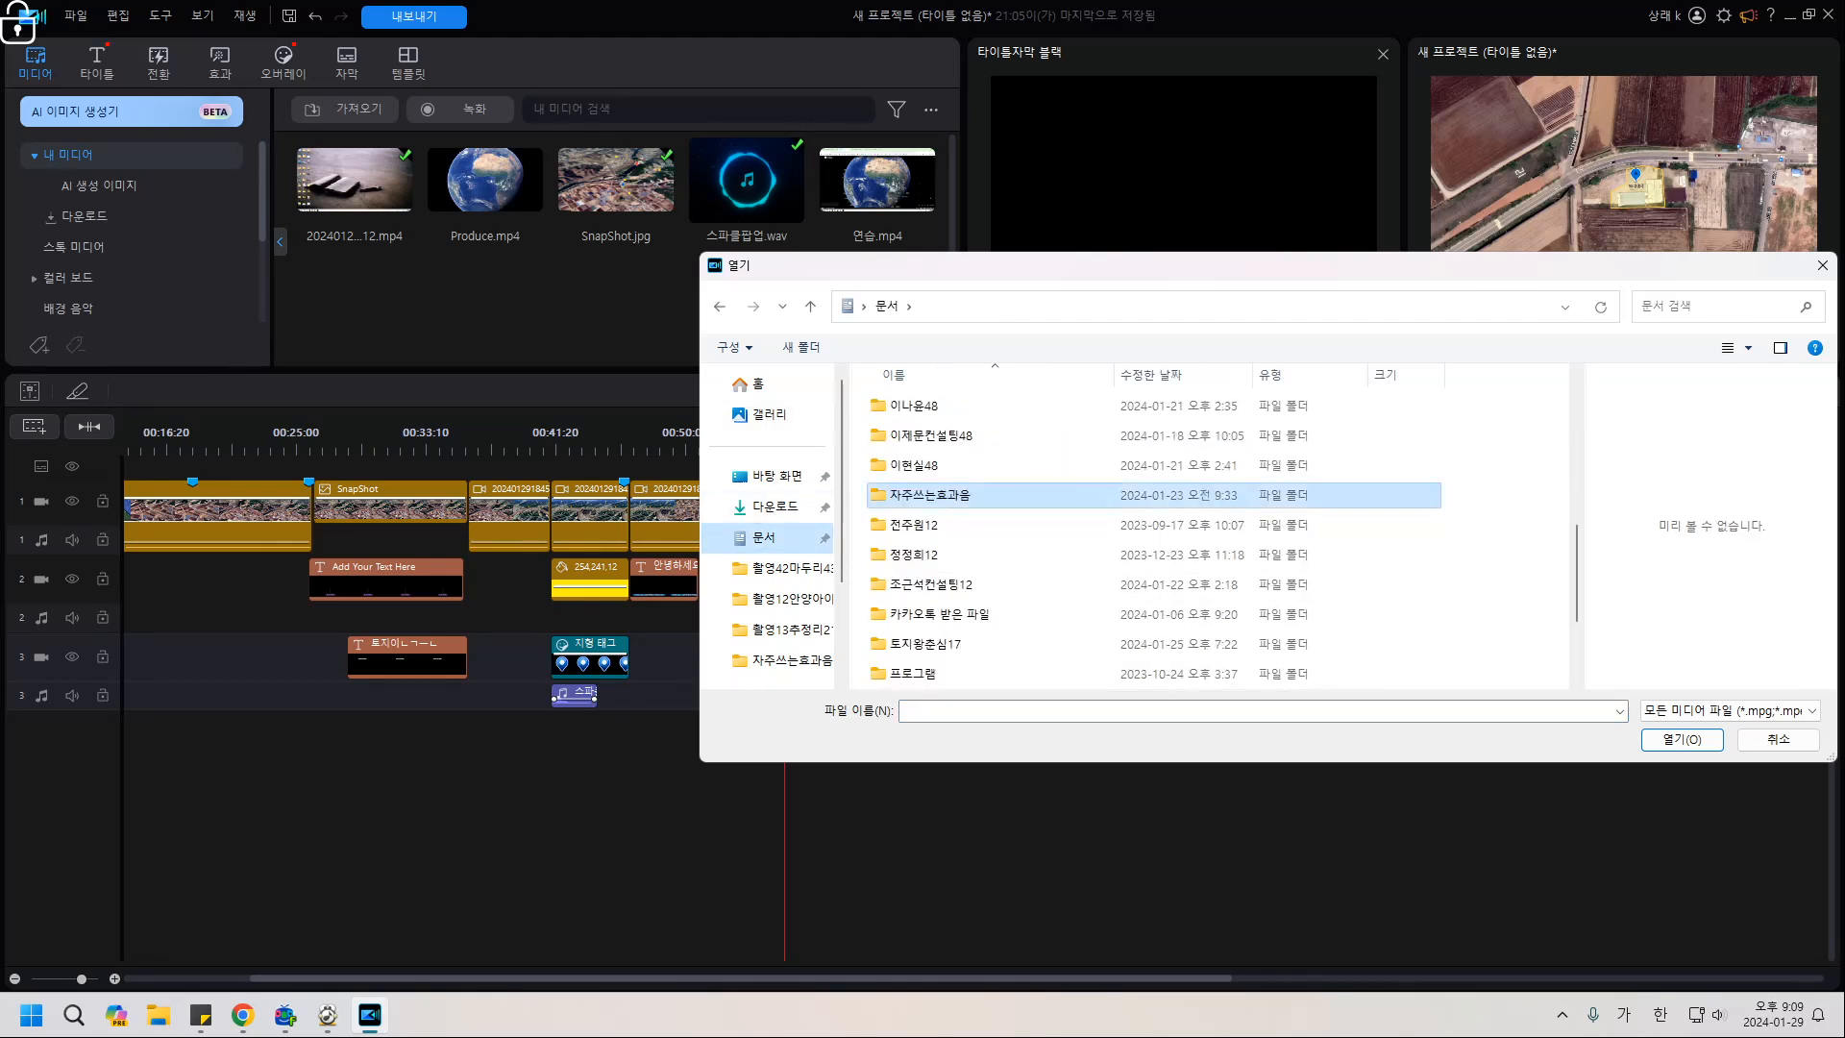
double_click(926, 644)
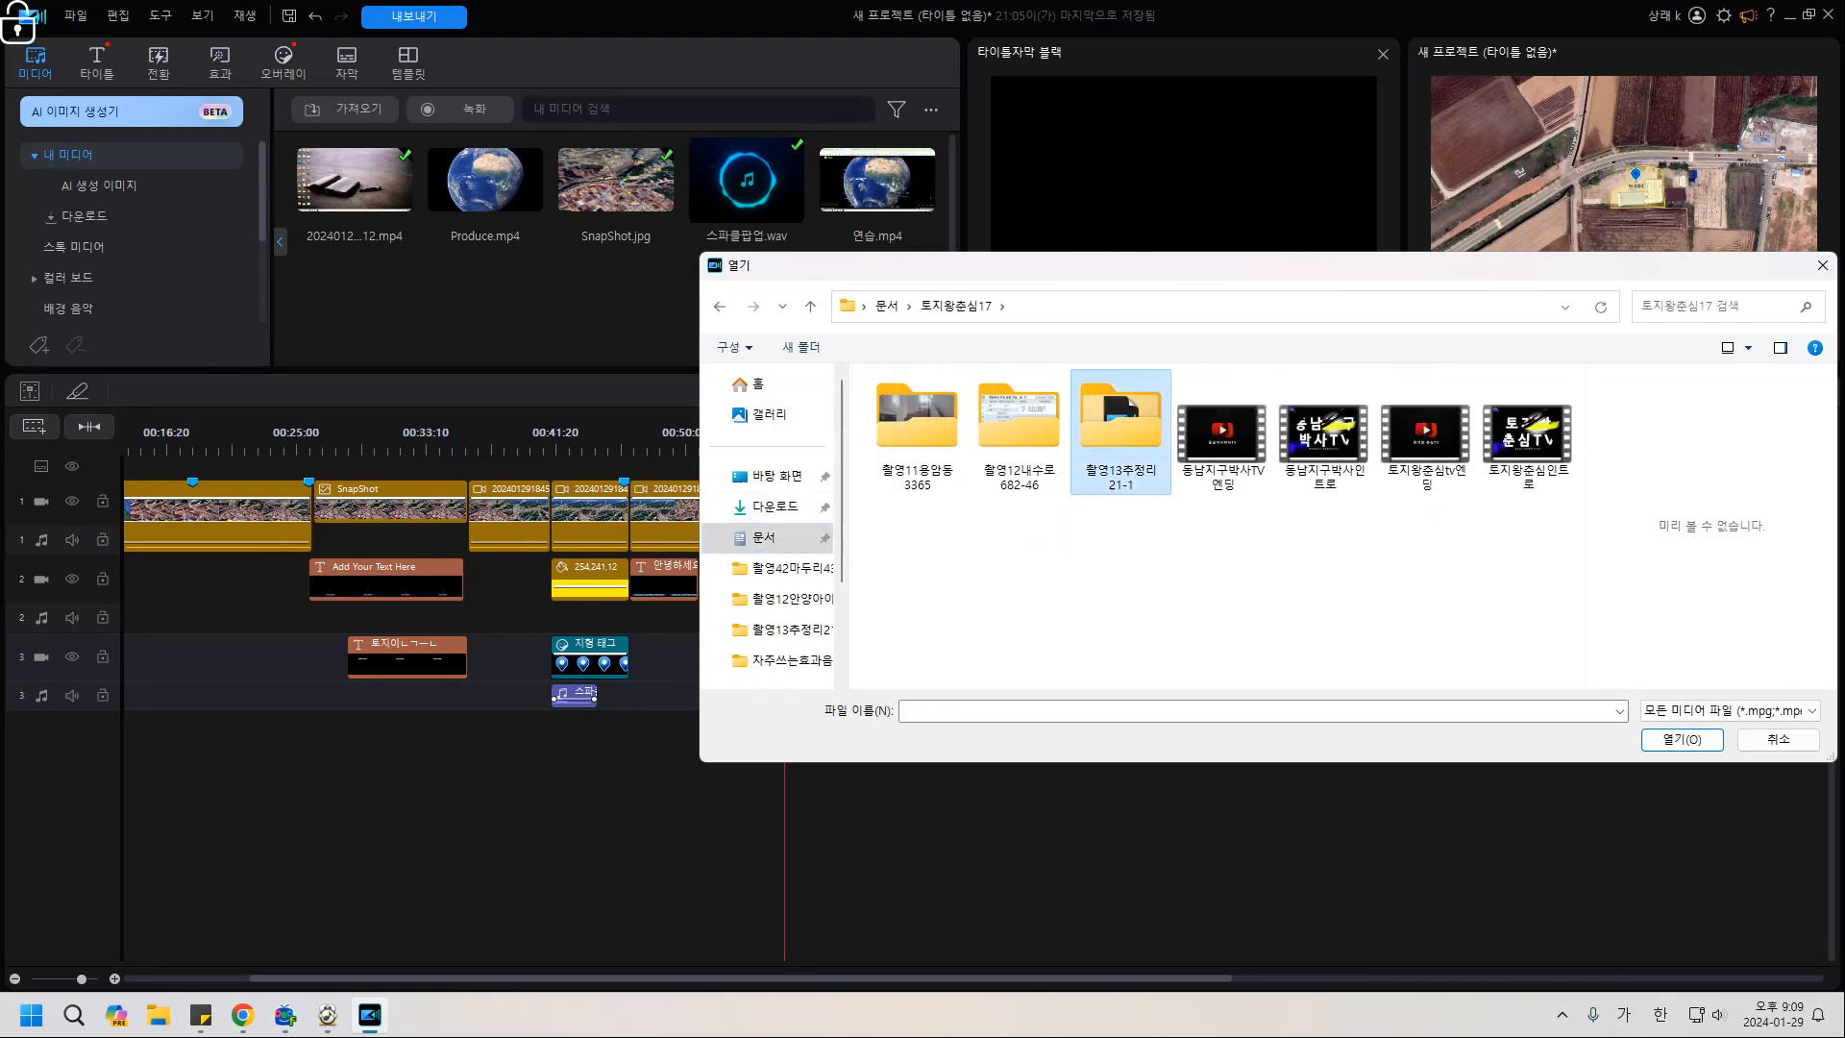
double_click(1120, 422)
double_click(1324, 576)
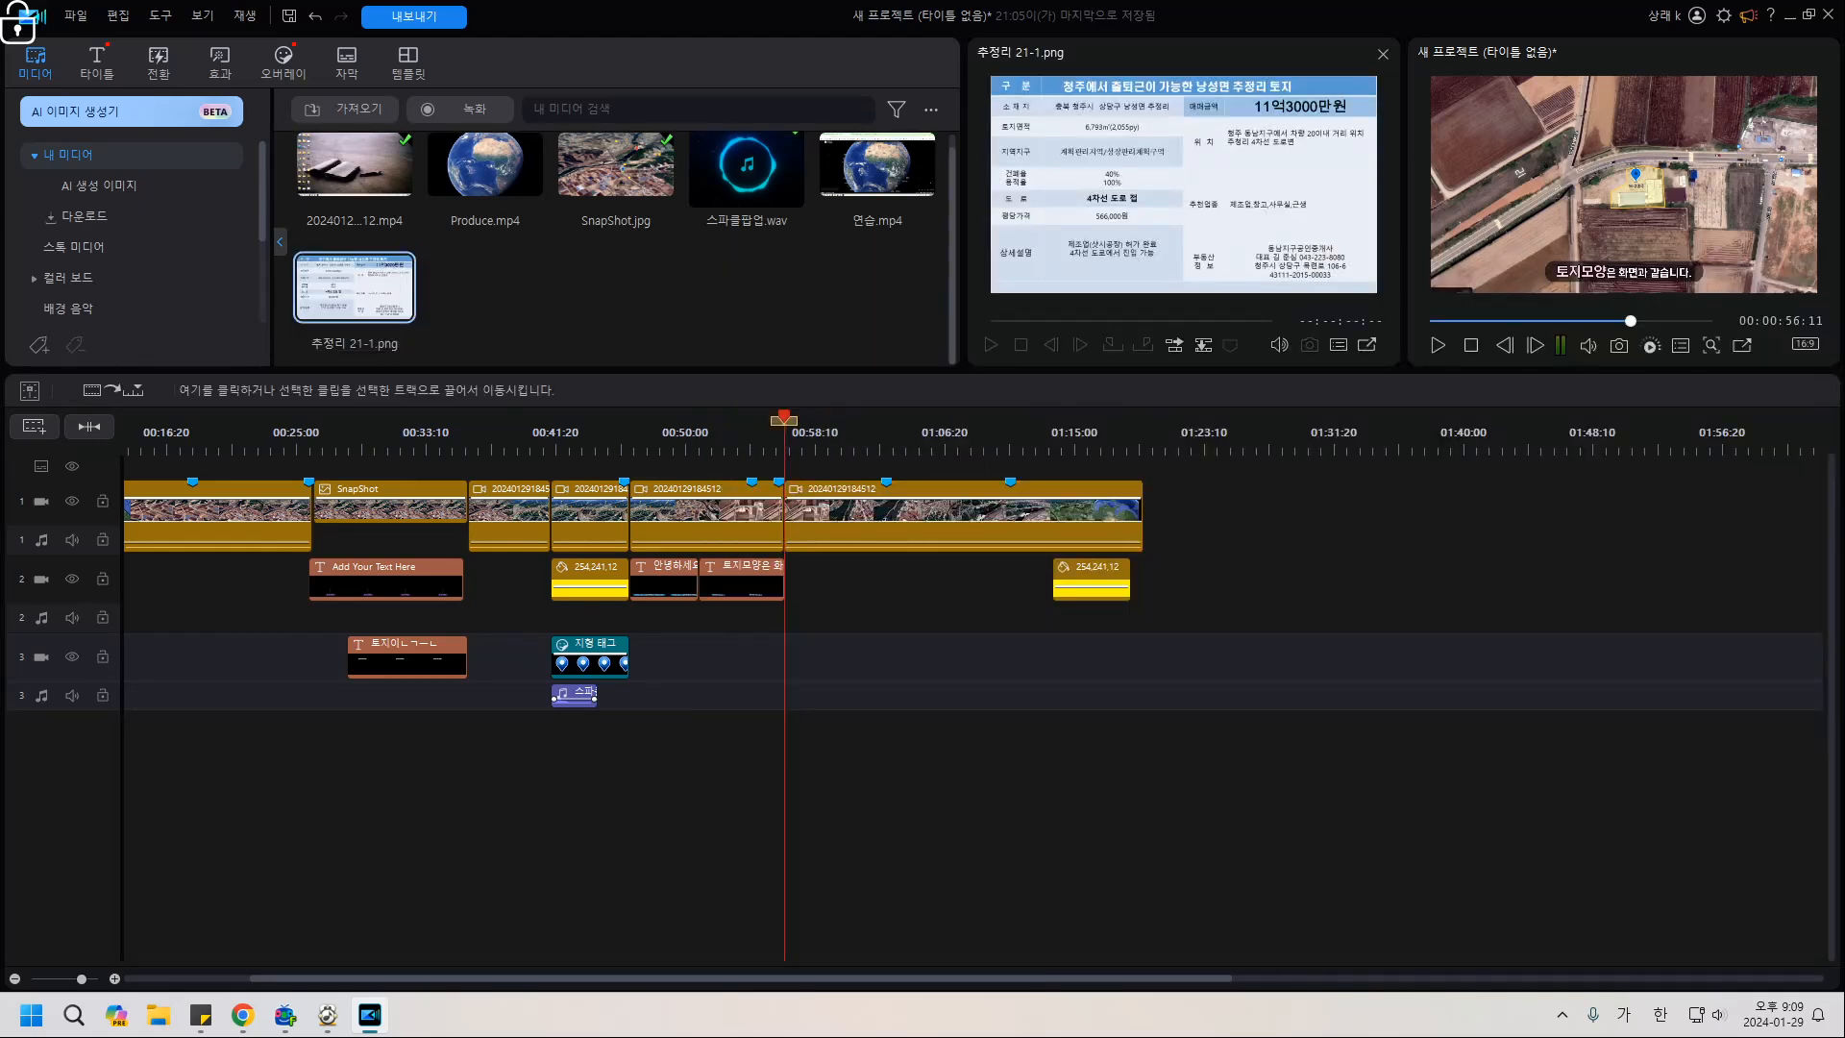
Insert 추정리 21-1.png on track 1 at the playhead, shifting later clips right.
left_click_drag(355, 287, 786, 516)
left_click(885, 580)
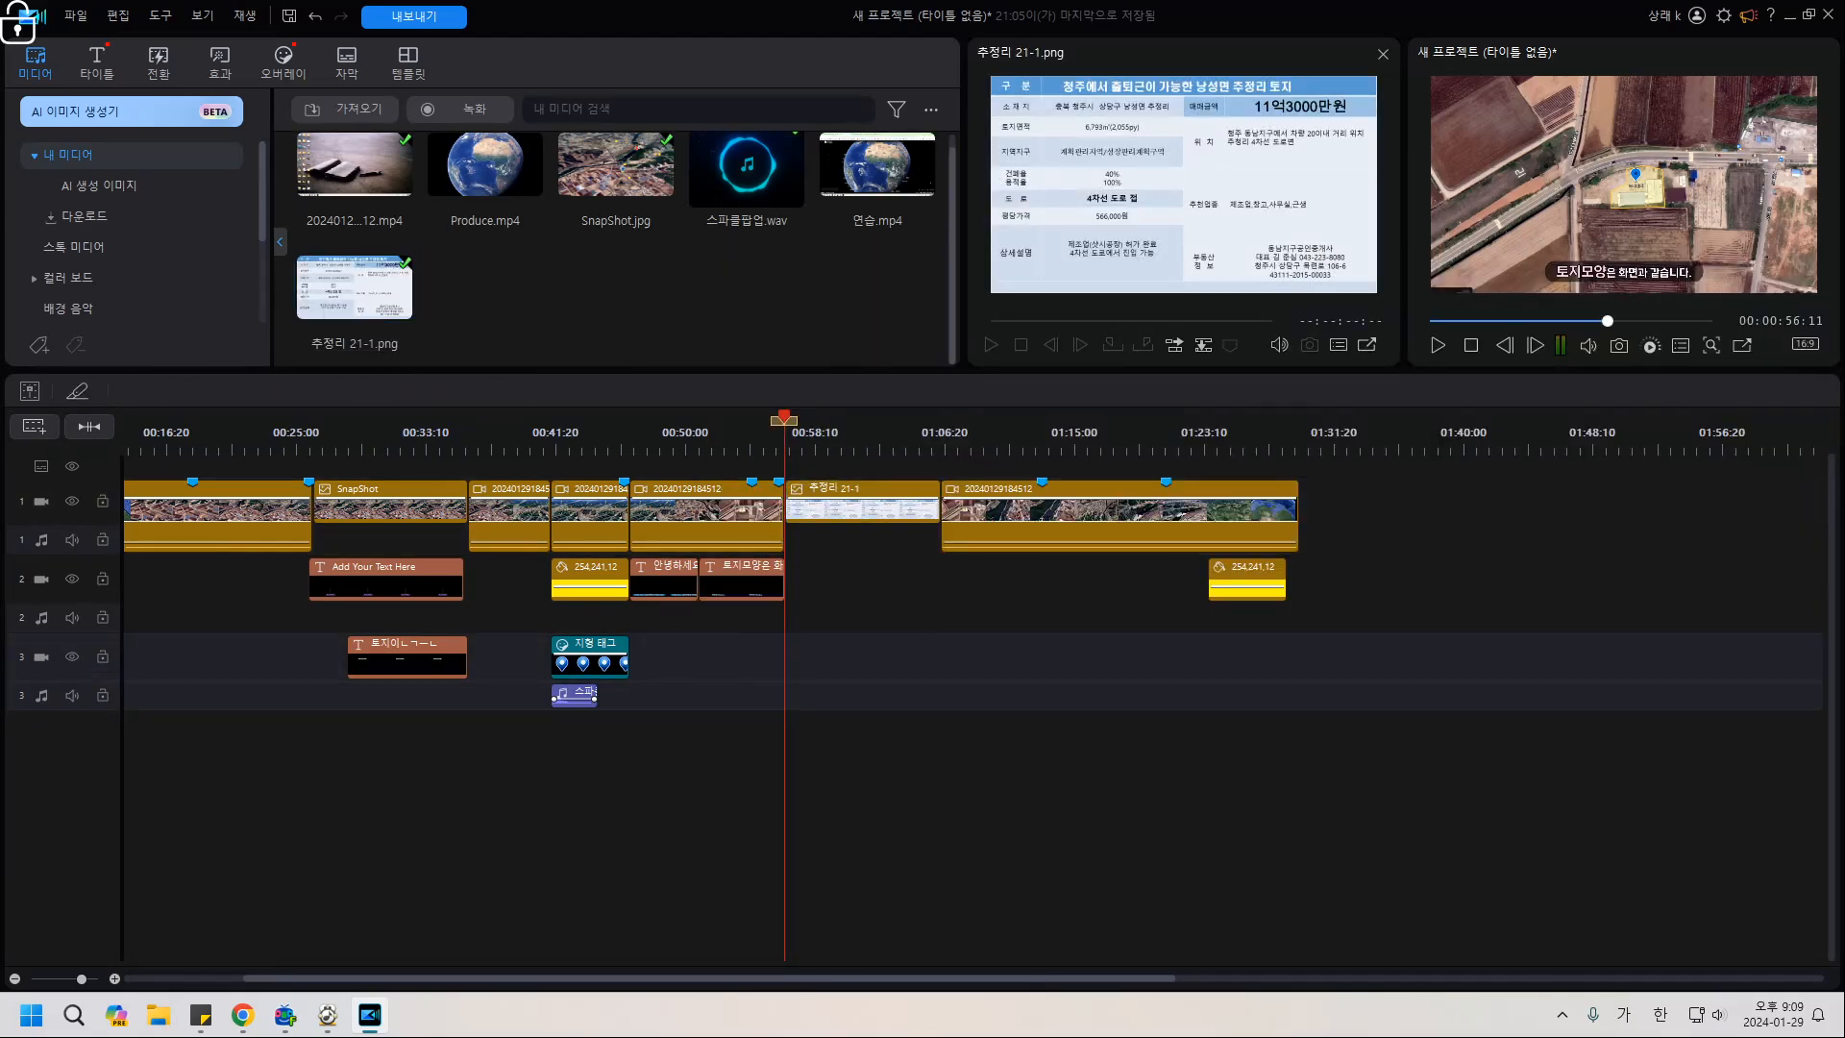
key("space")
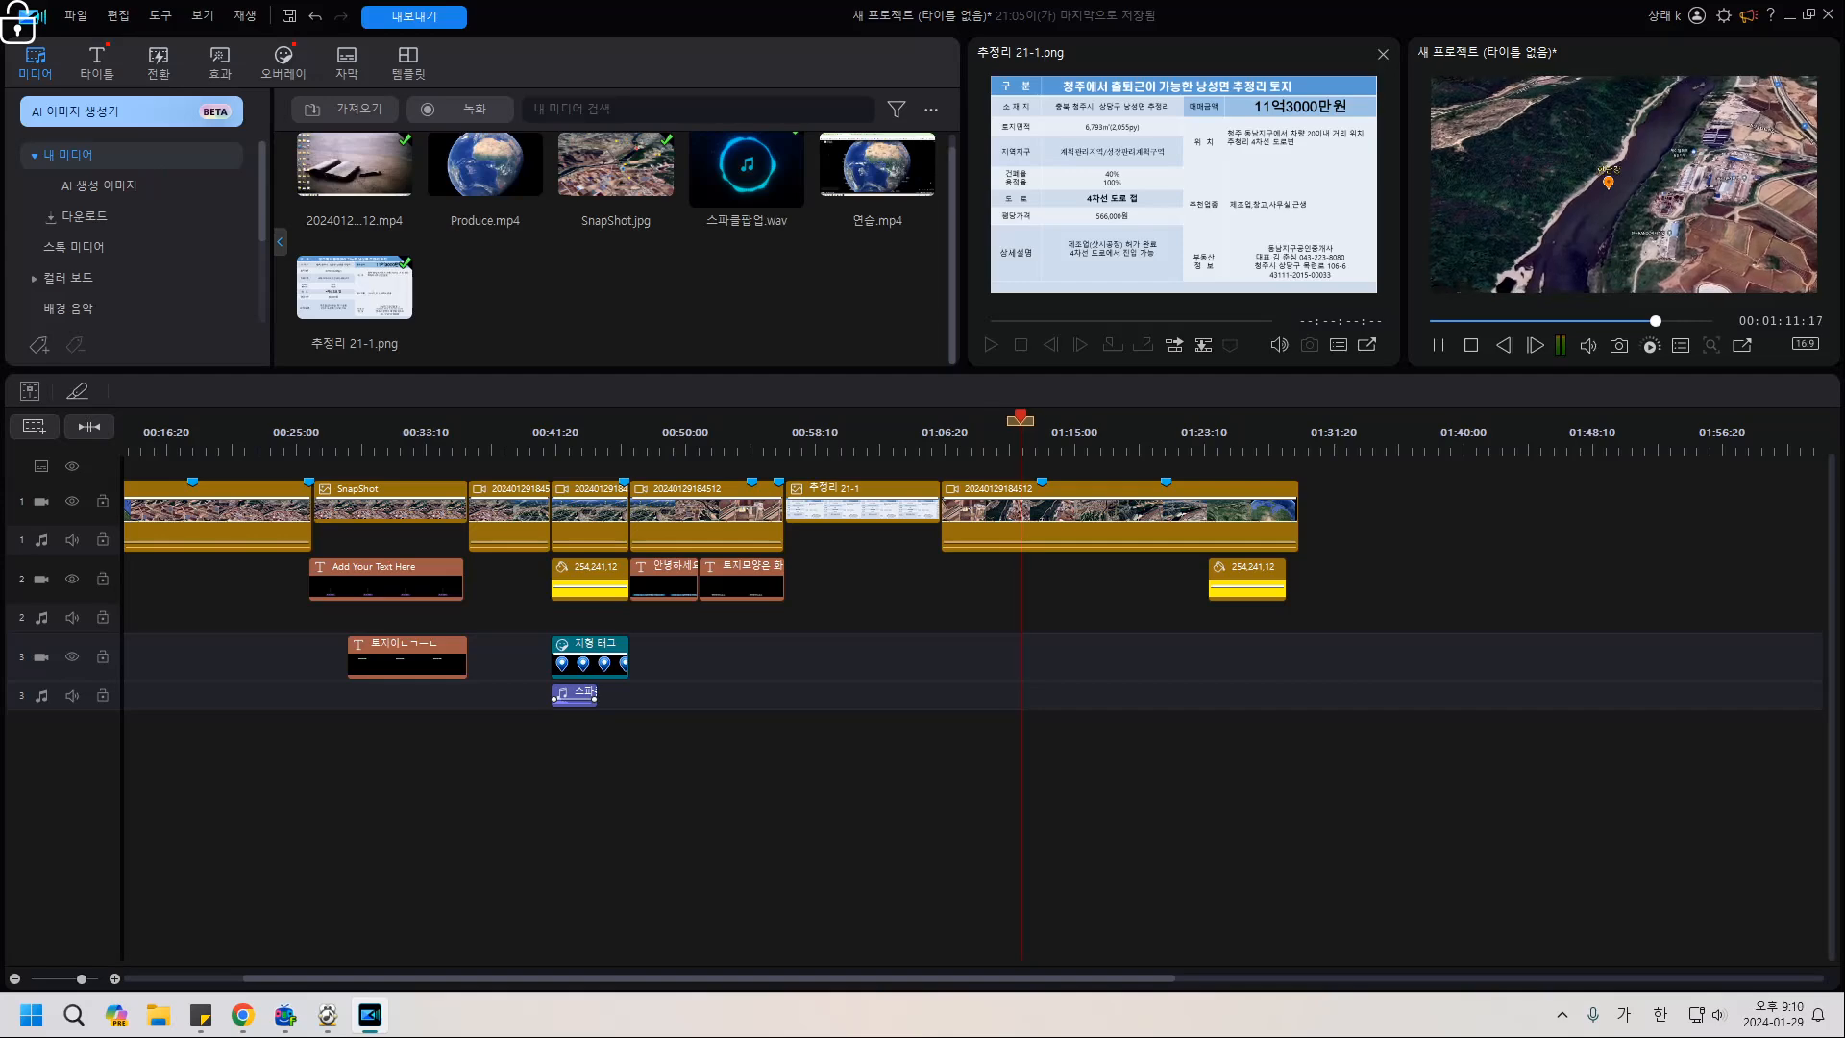
key("space")
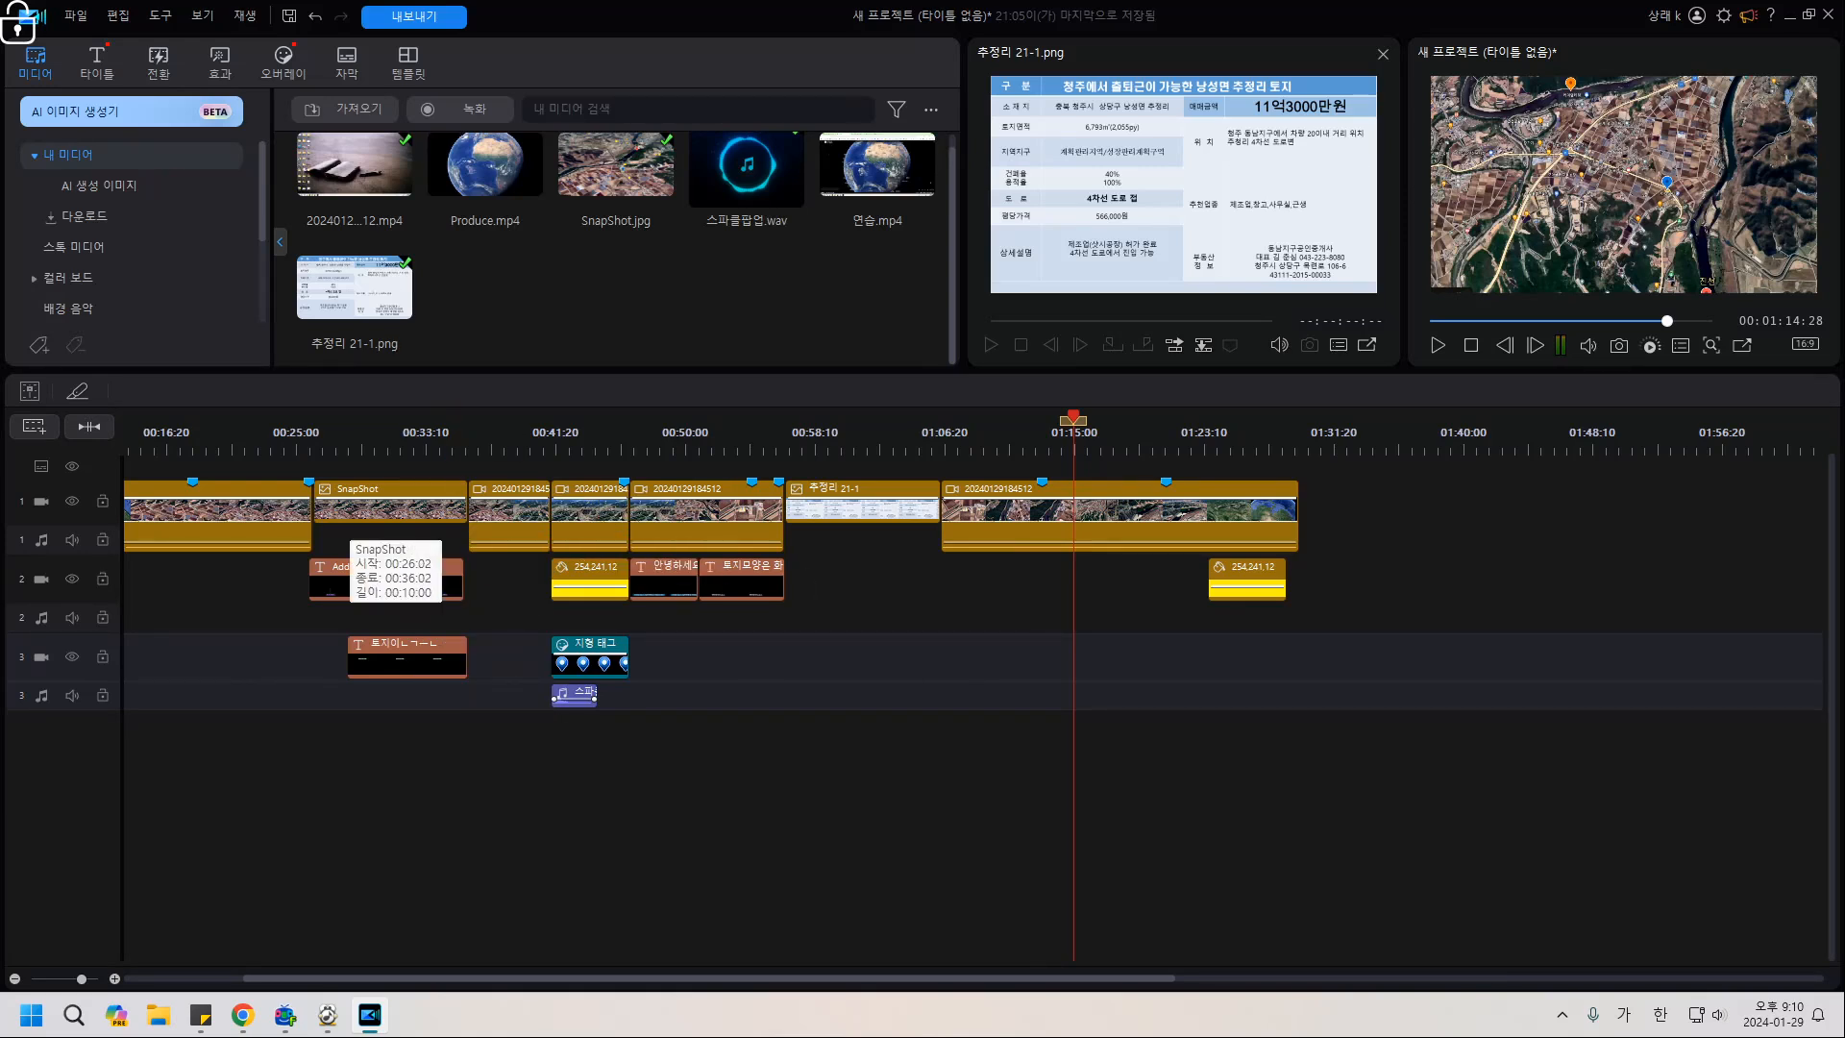
left_click(343, 527)
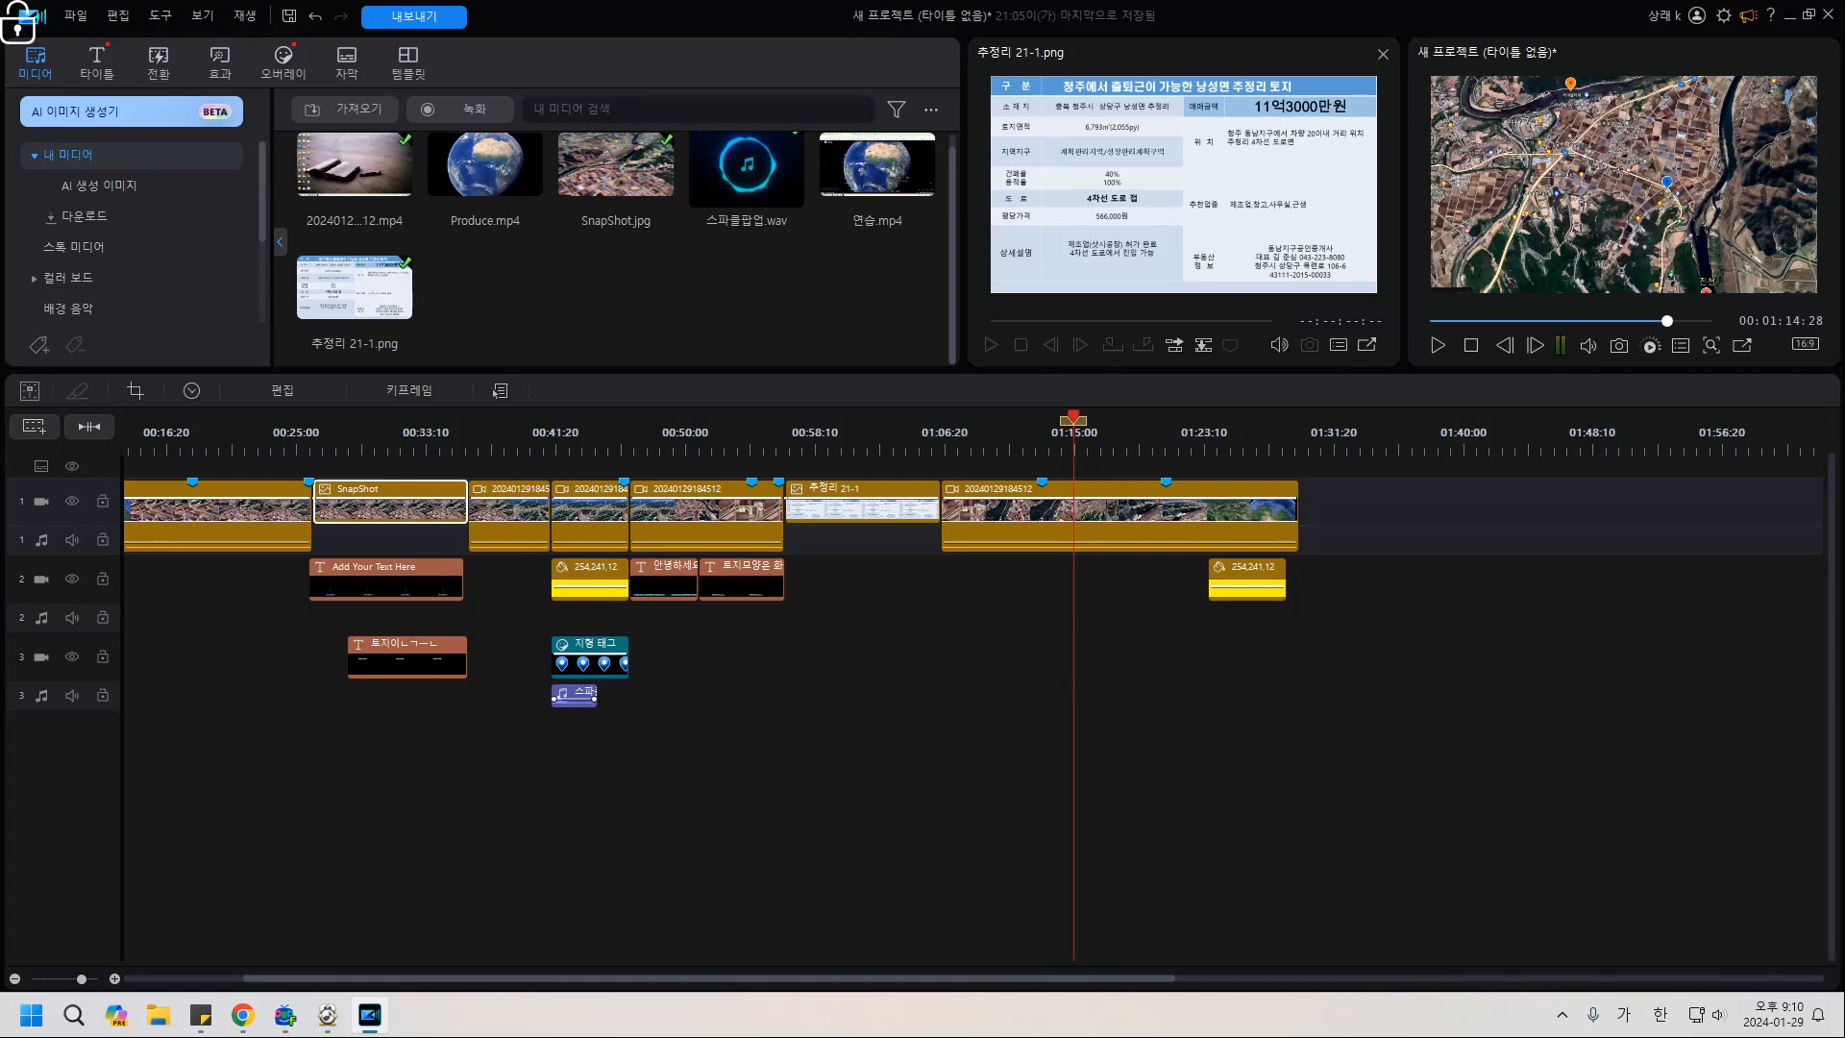
left_click(510, 668)
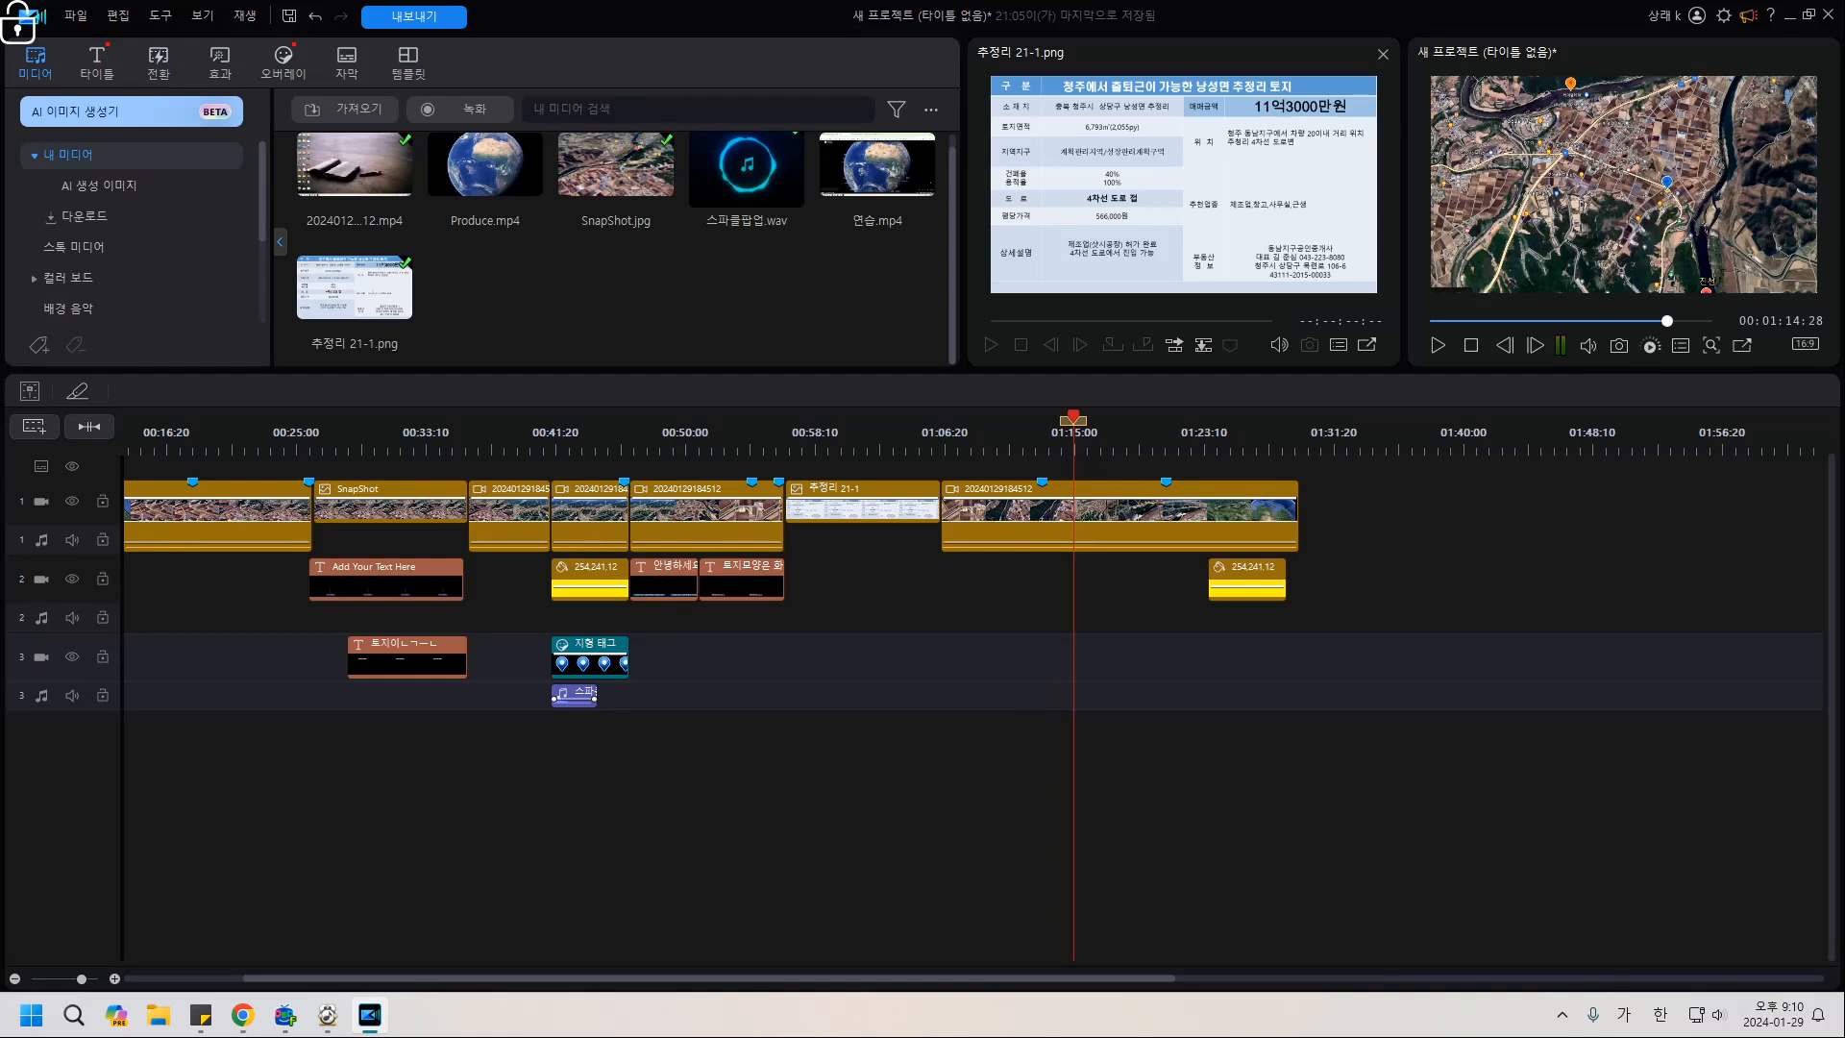
left_click(1019, 584)
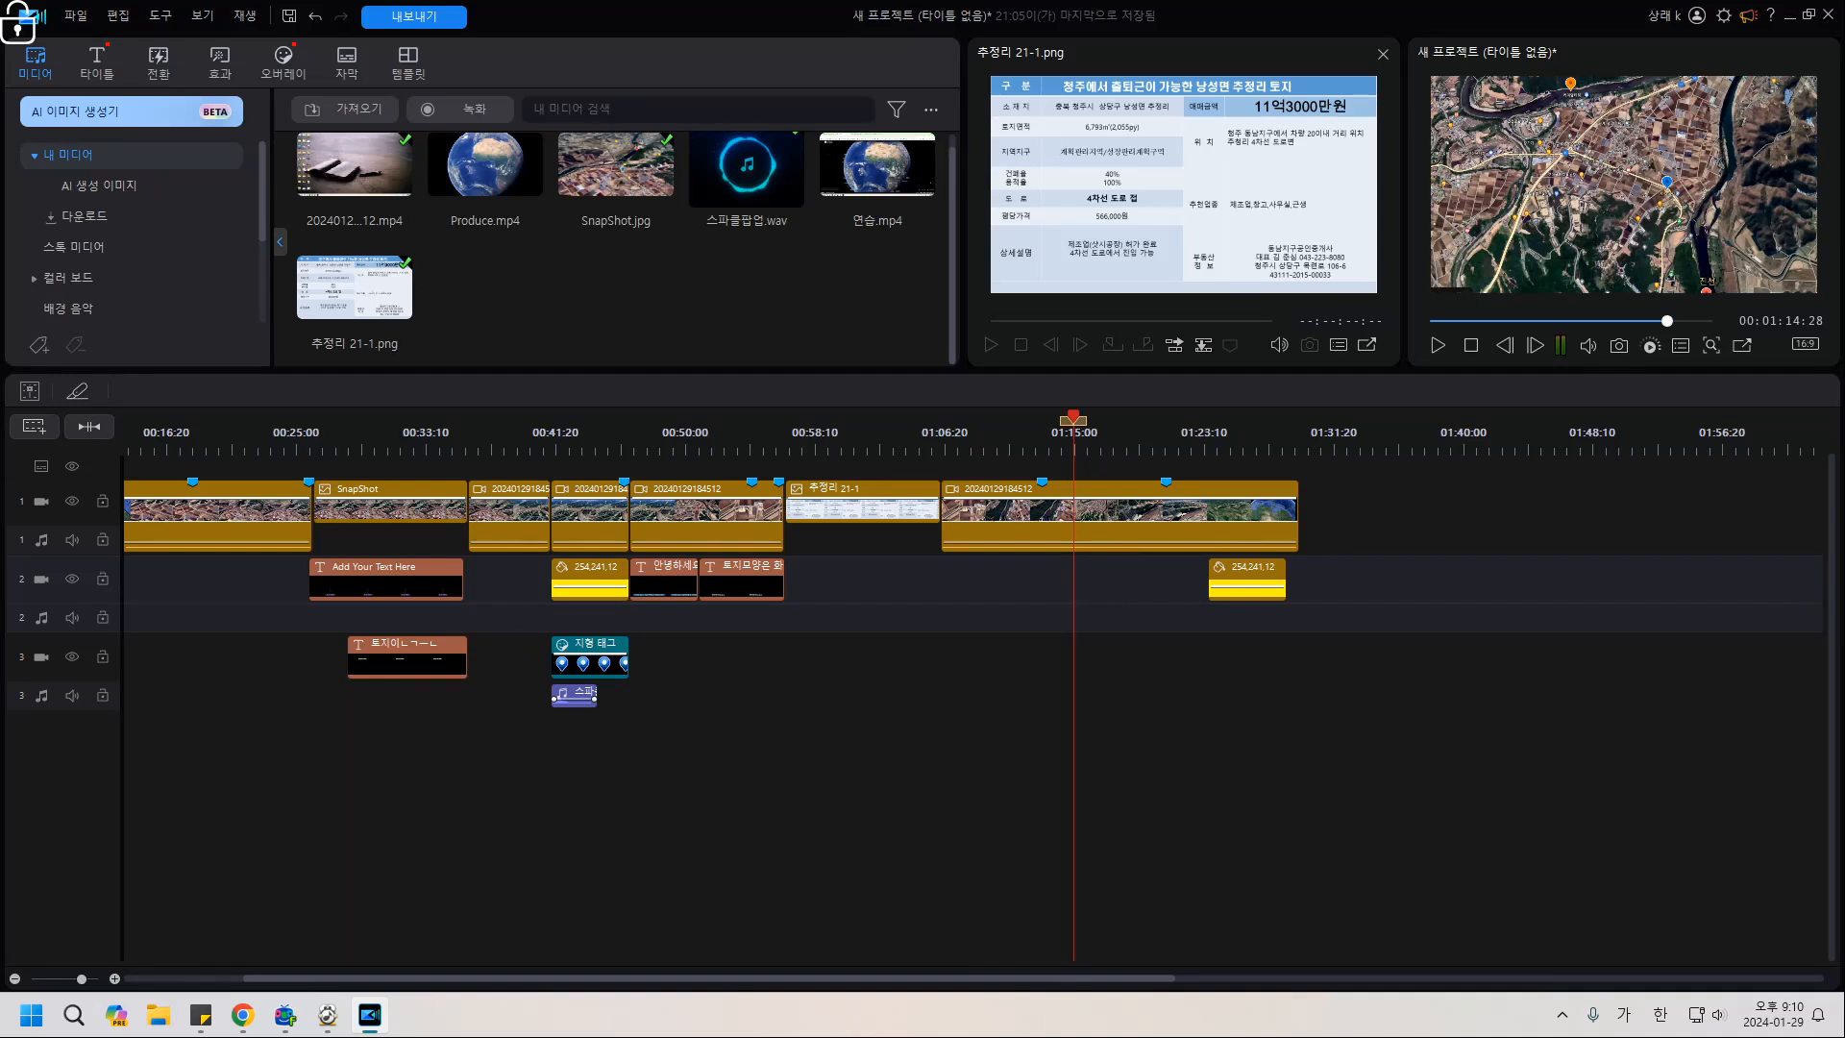
left_click(1019, 662)
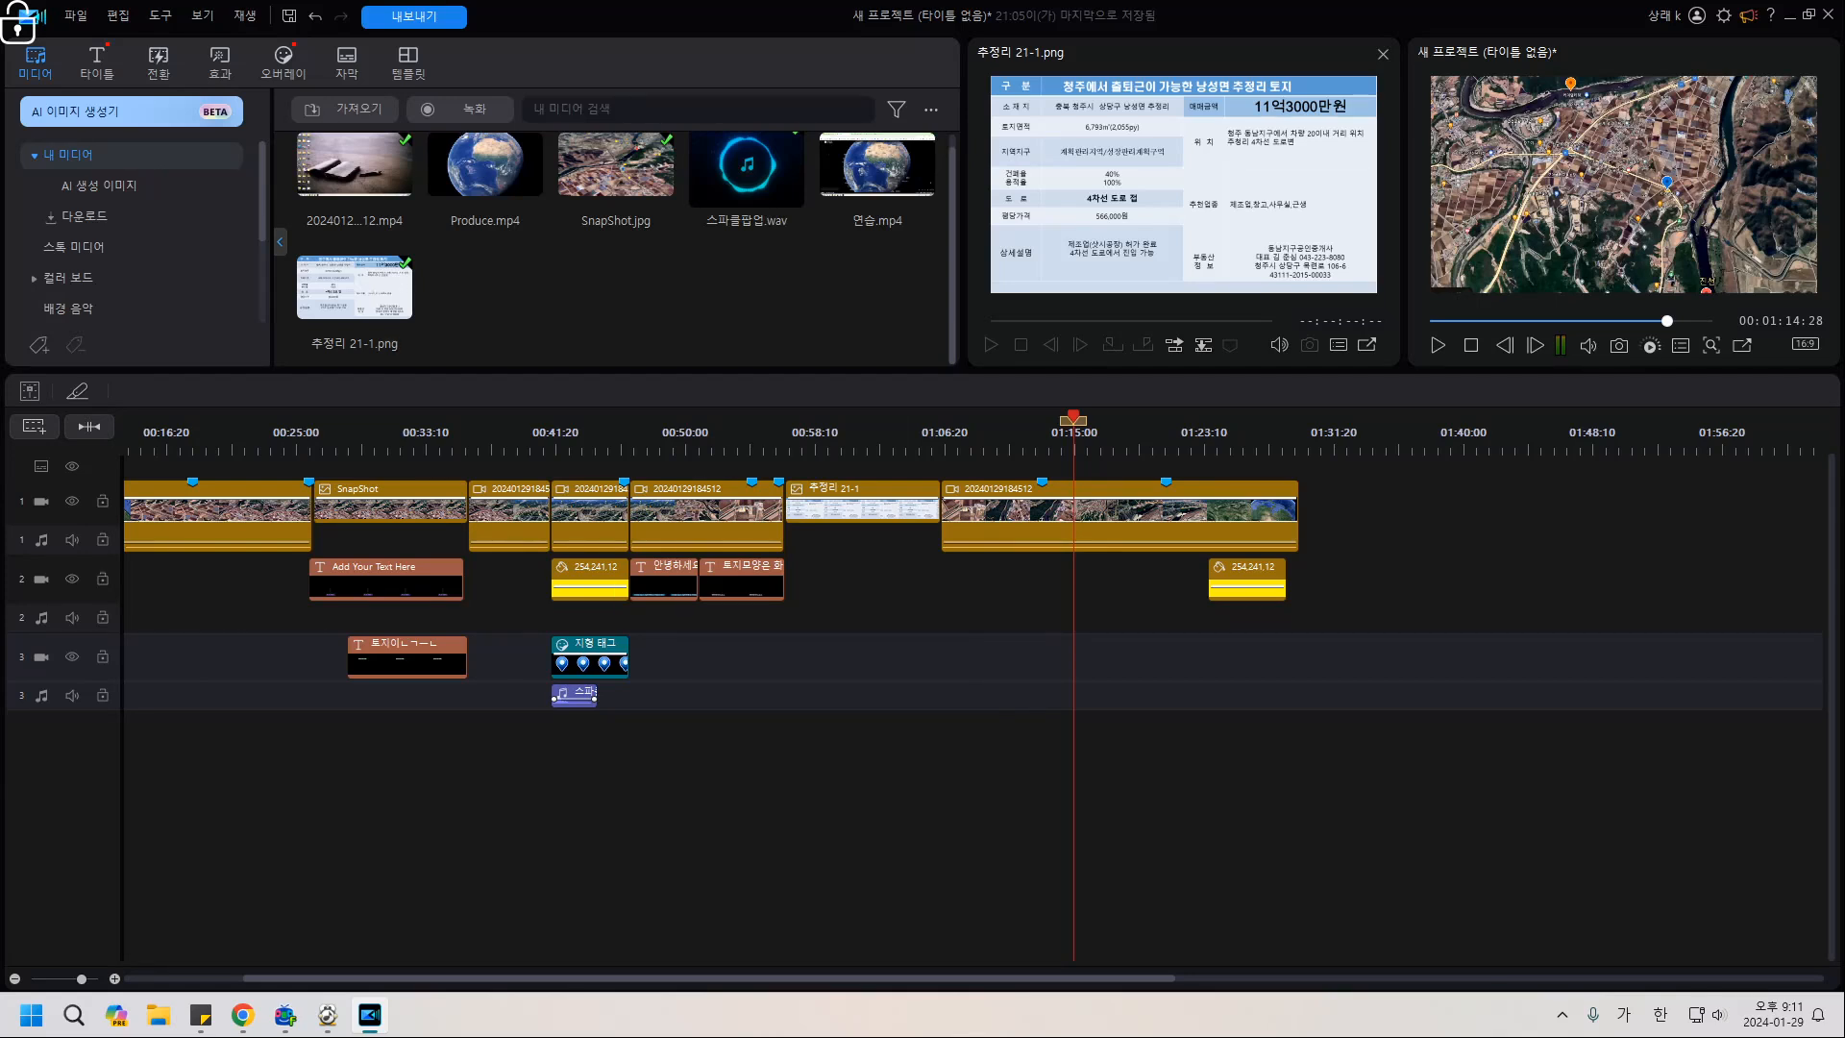
Bring Chrome forward, open the cafe's main page and scroll to the 온.오프 교육 course banners.
mouse_move(242, 1014)
left_click(205, 908)
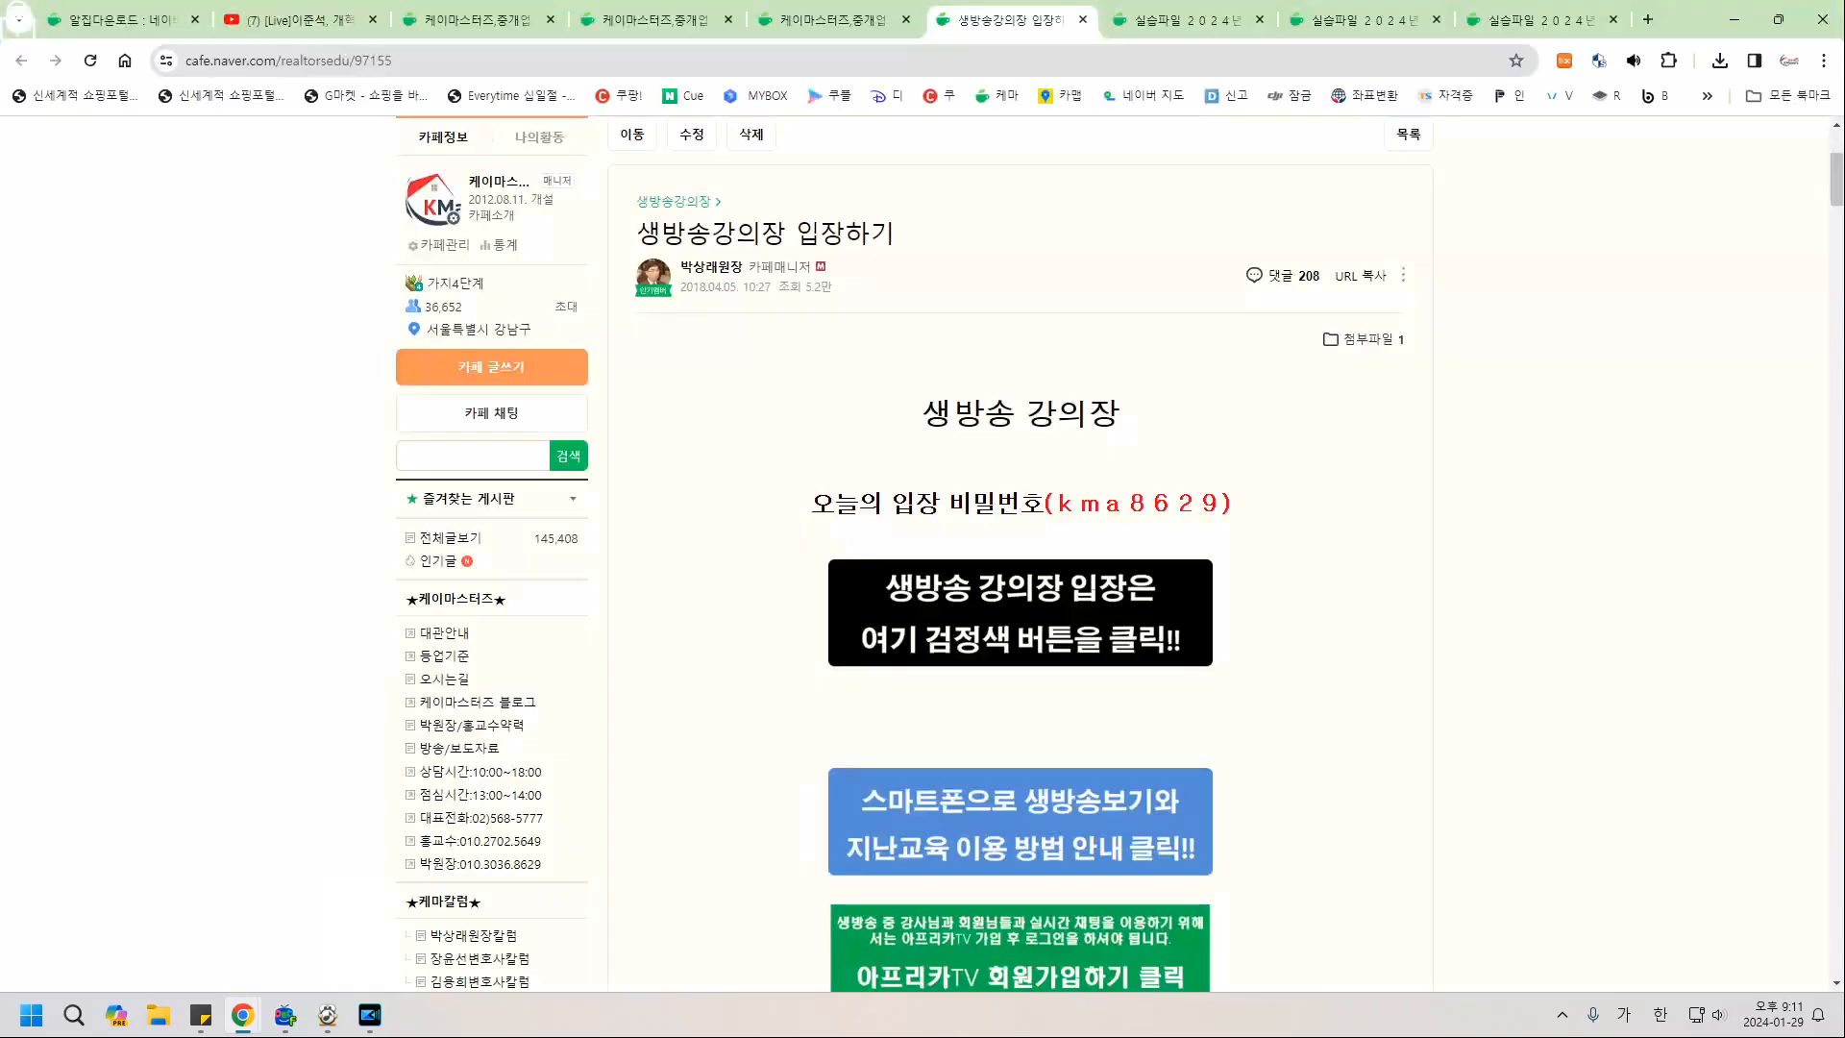
scroll(923, 553, "up", 3)
left_click(913, 273)
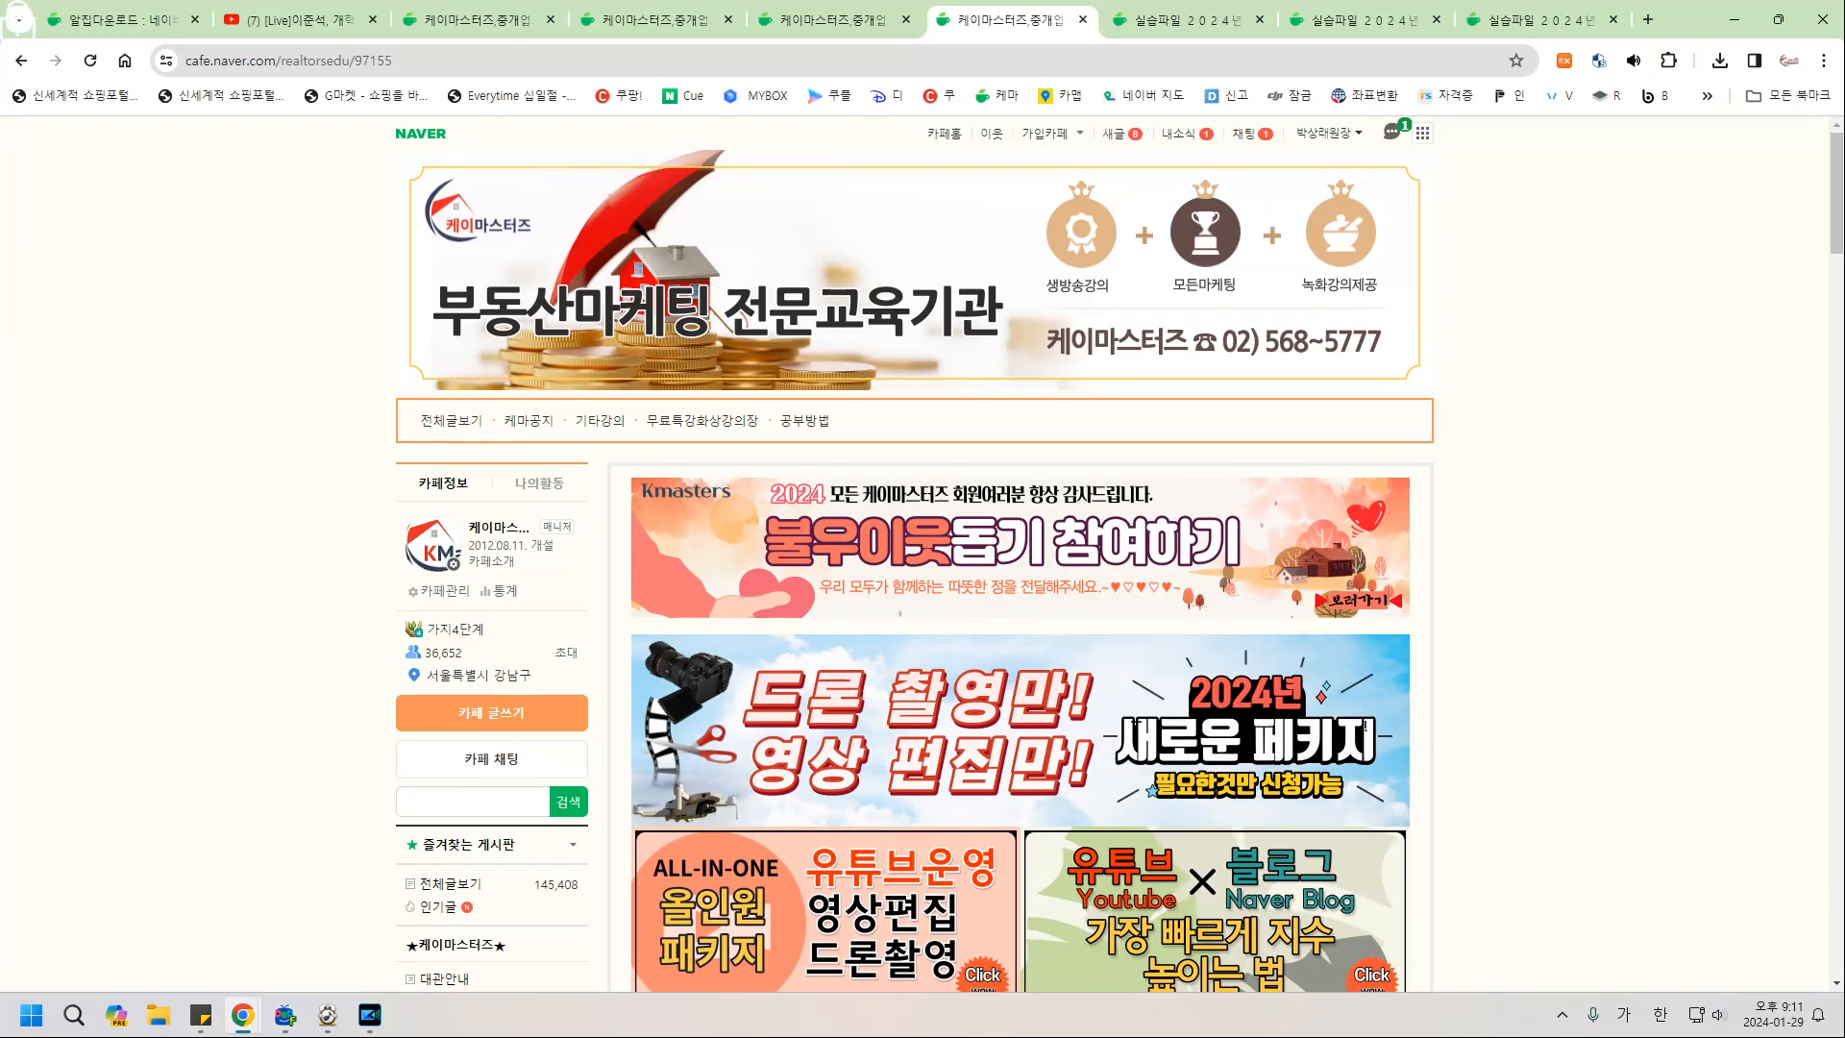
scroll(923, 554, "down", 8)
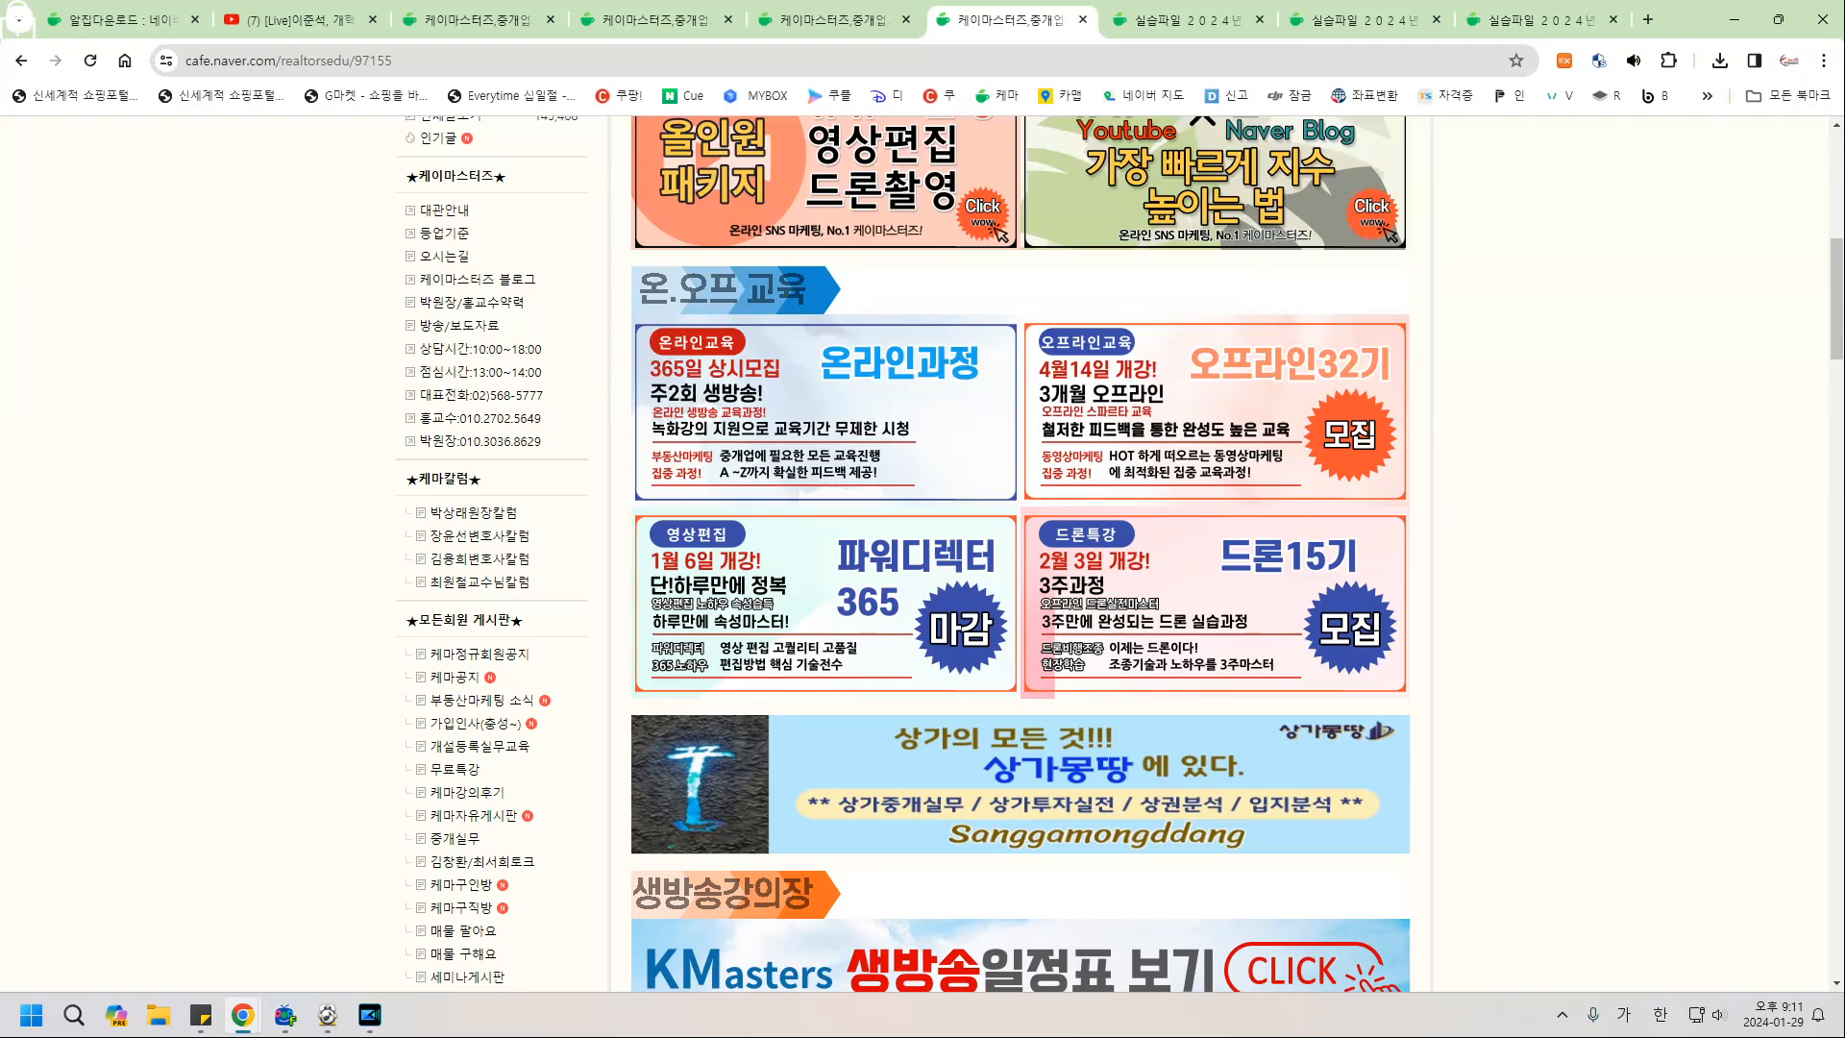
scroll(1018, 553, "up", 3)
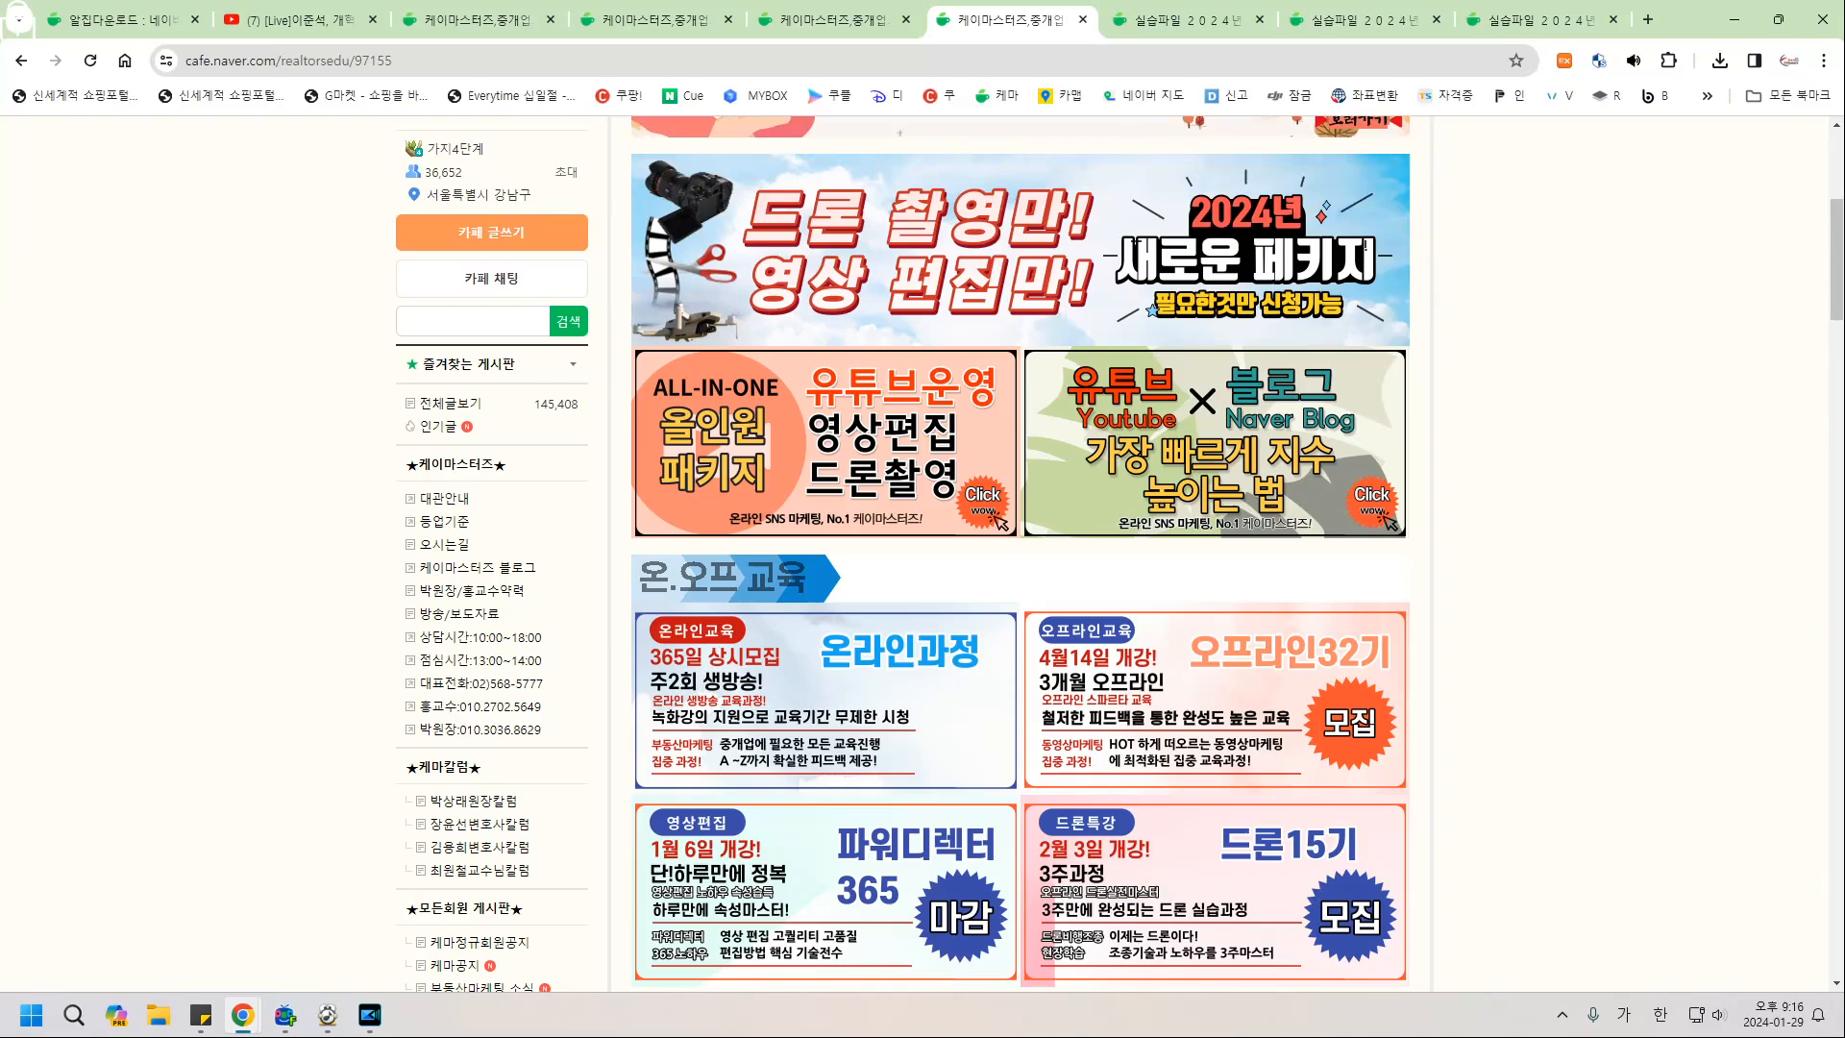
key("alt+Tab")
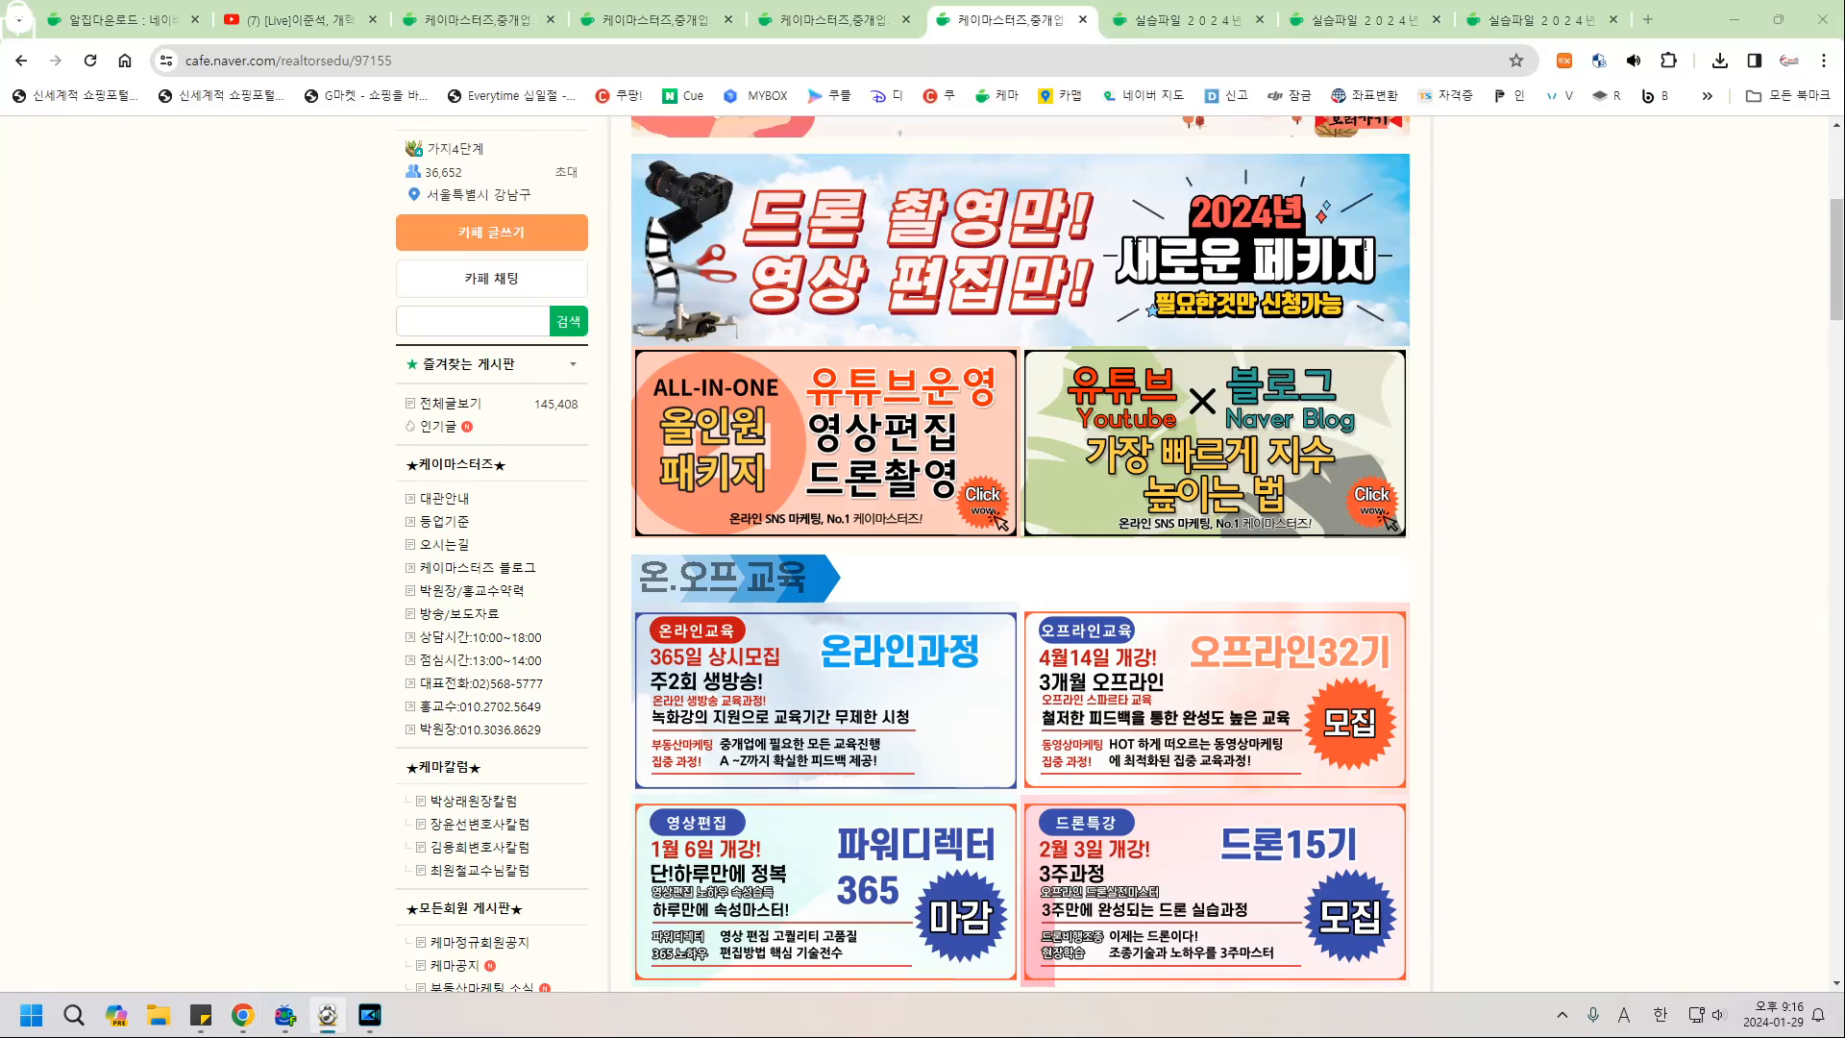
key("alt+Tab")
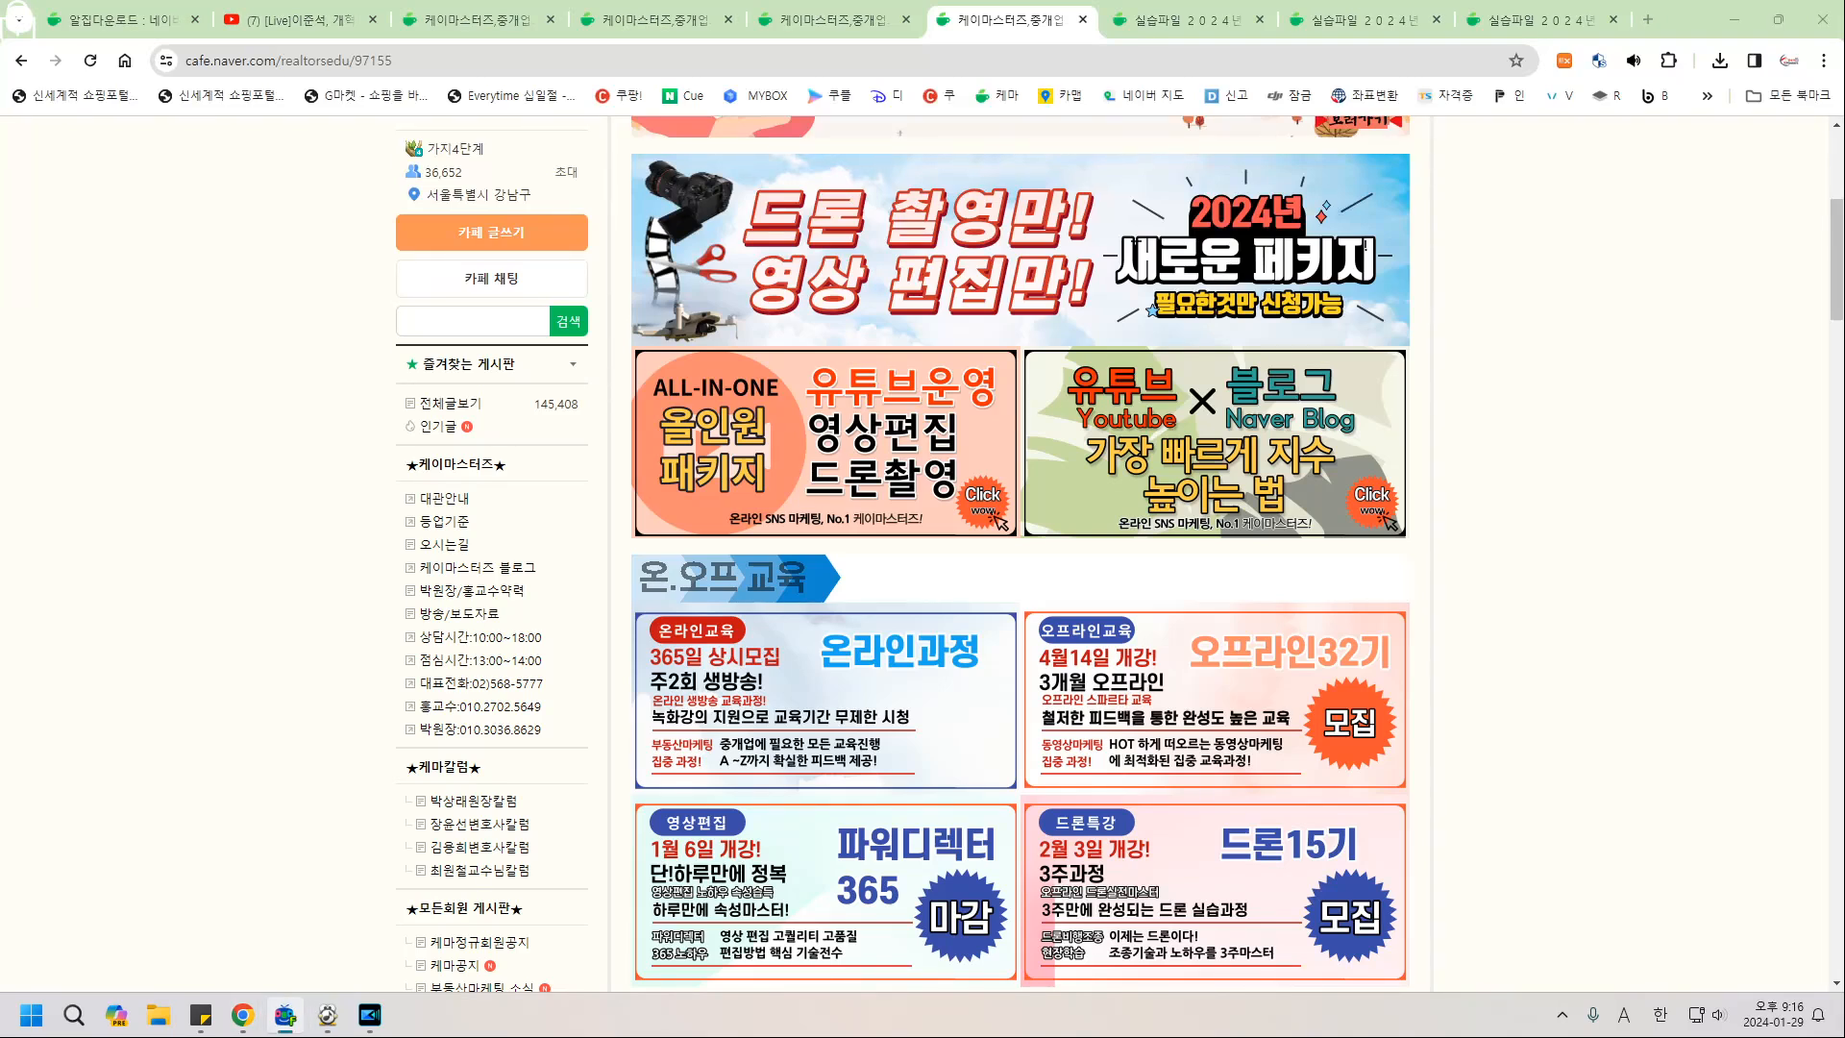